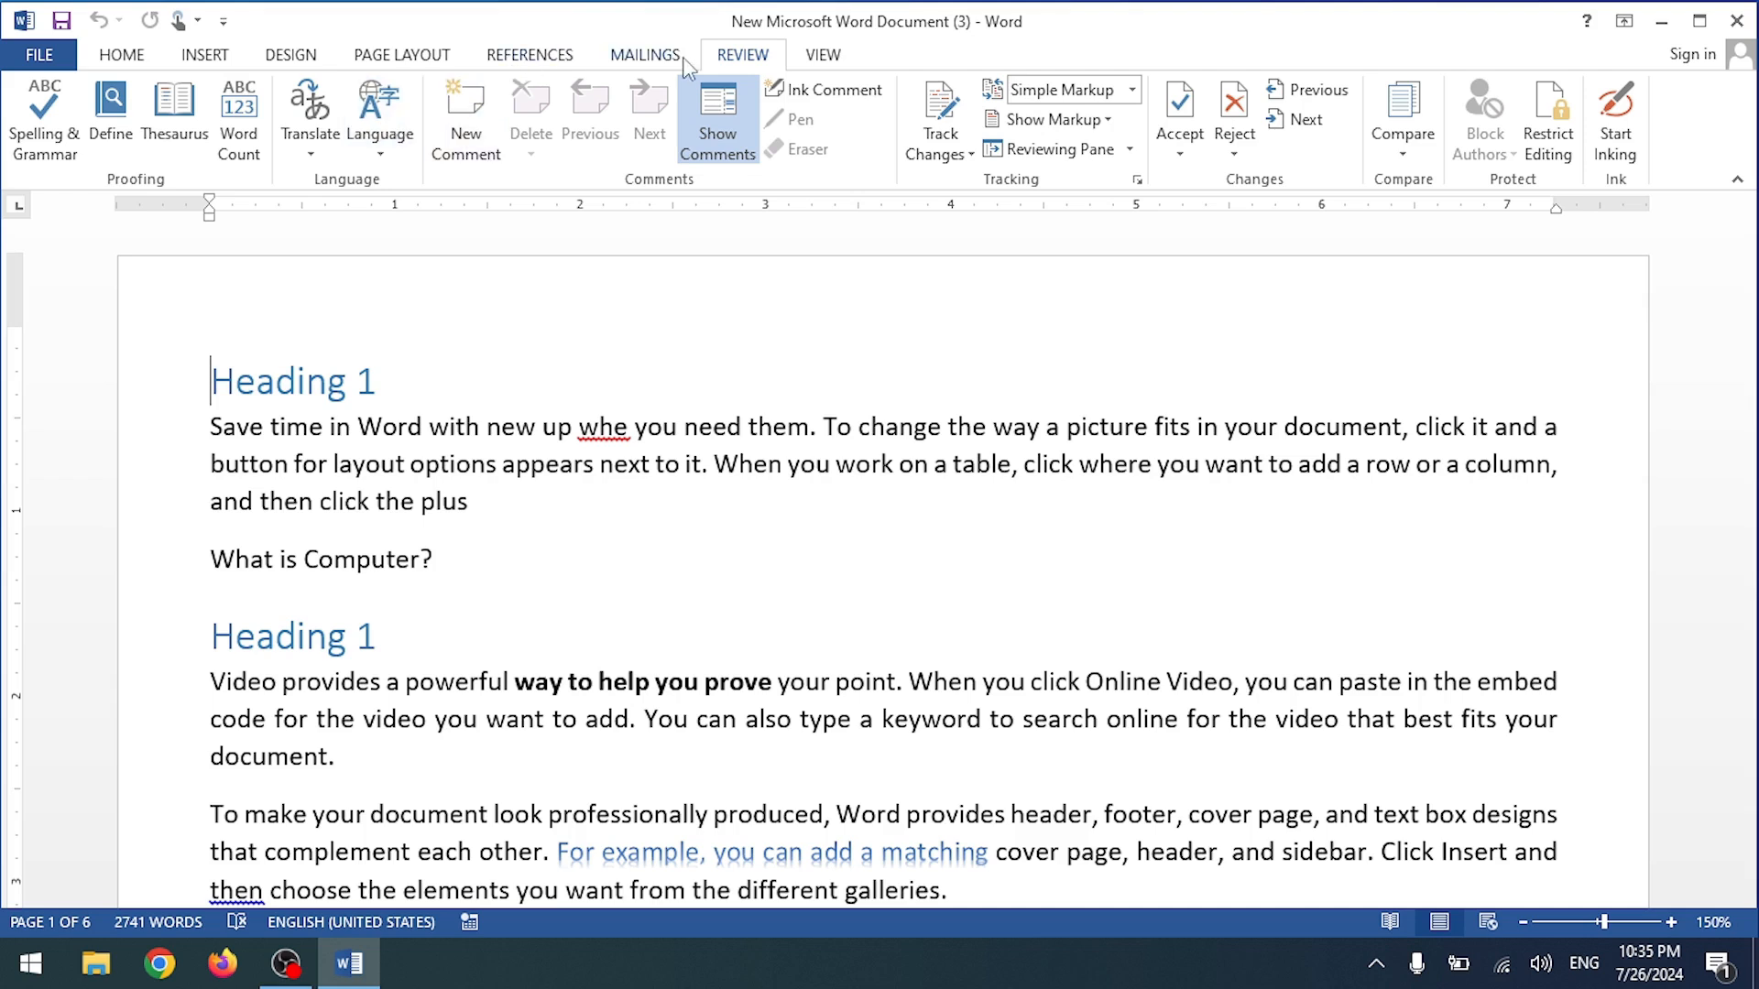
# Step: Correct the misspelled 'whe' to 'when' so the line reads 'up when you need them'
pyautogui.click(509, 65)
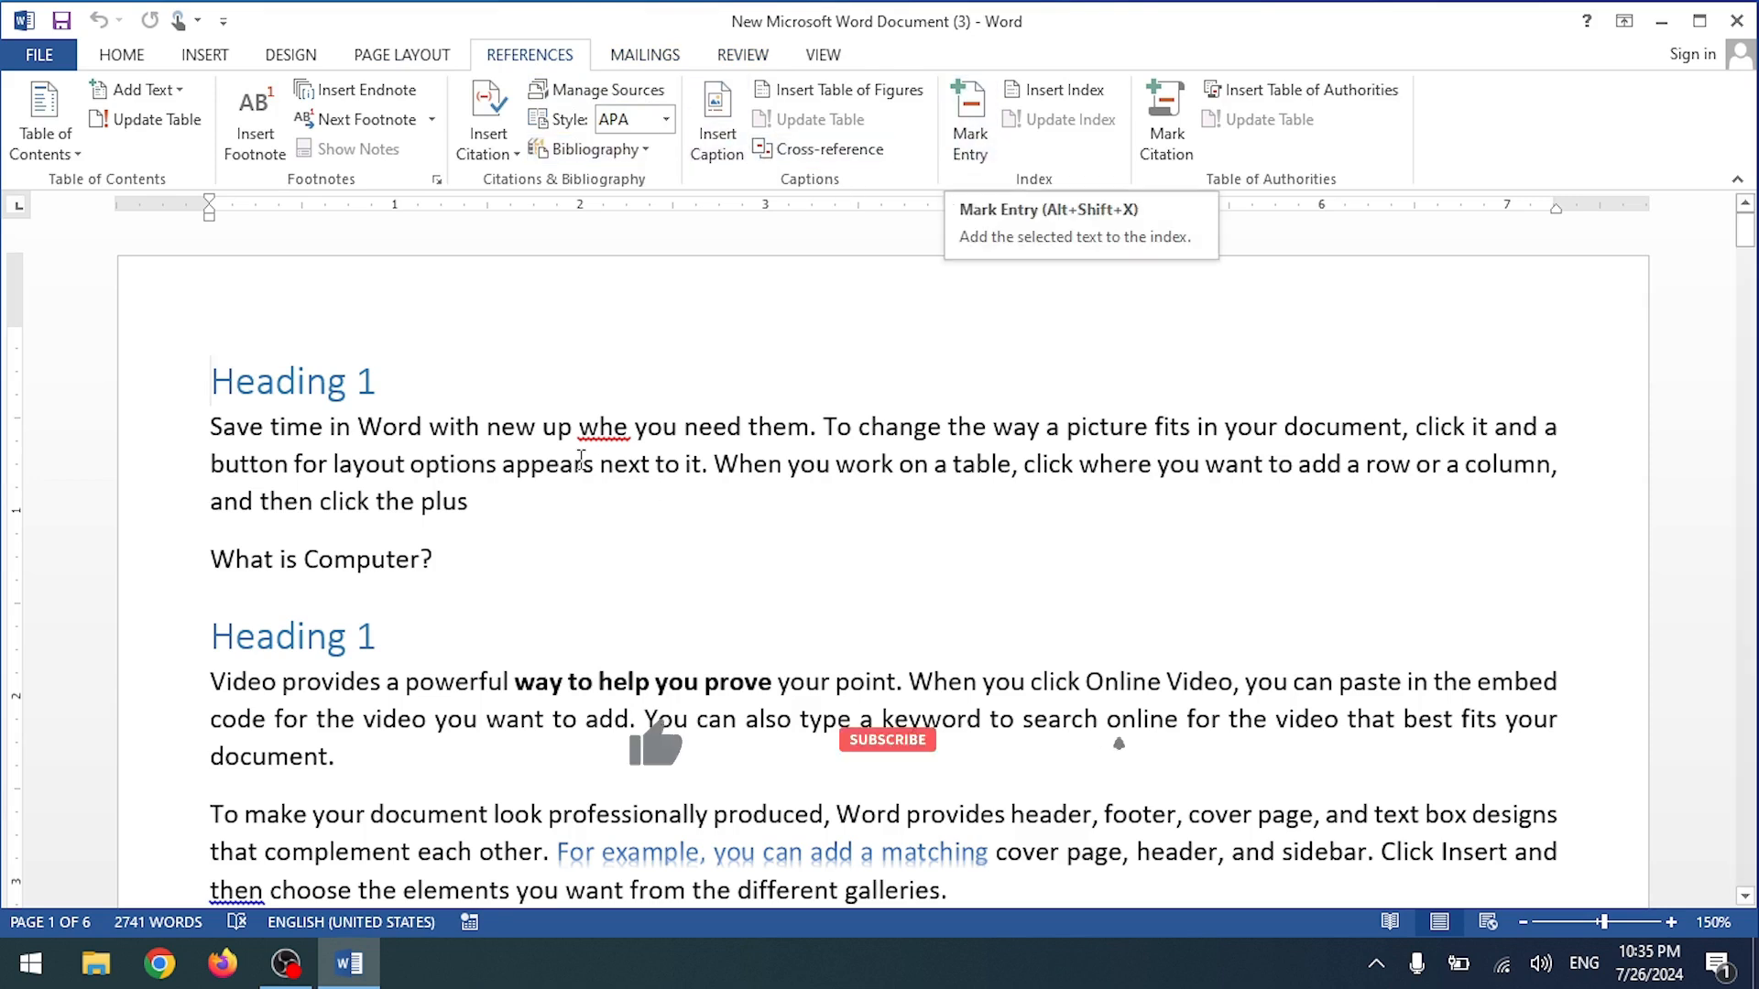
pyautogui.rightClick(619, 427)
pyautogui.press('Escape')
pyautogui.press('Right')
pyautogui.write('n')
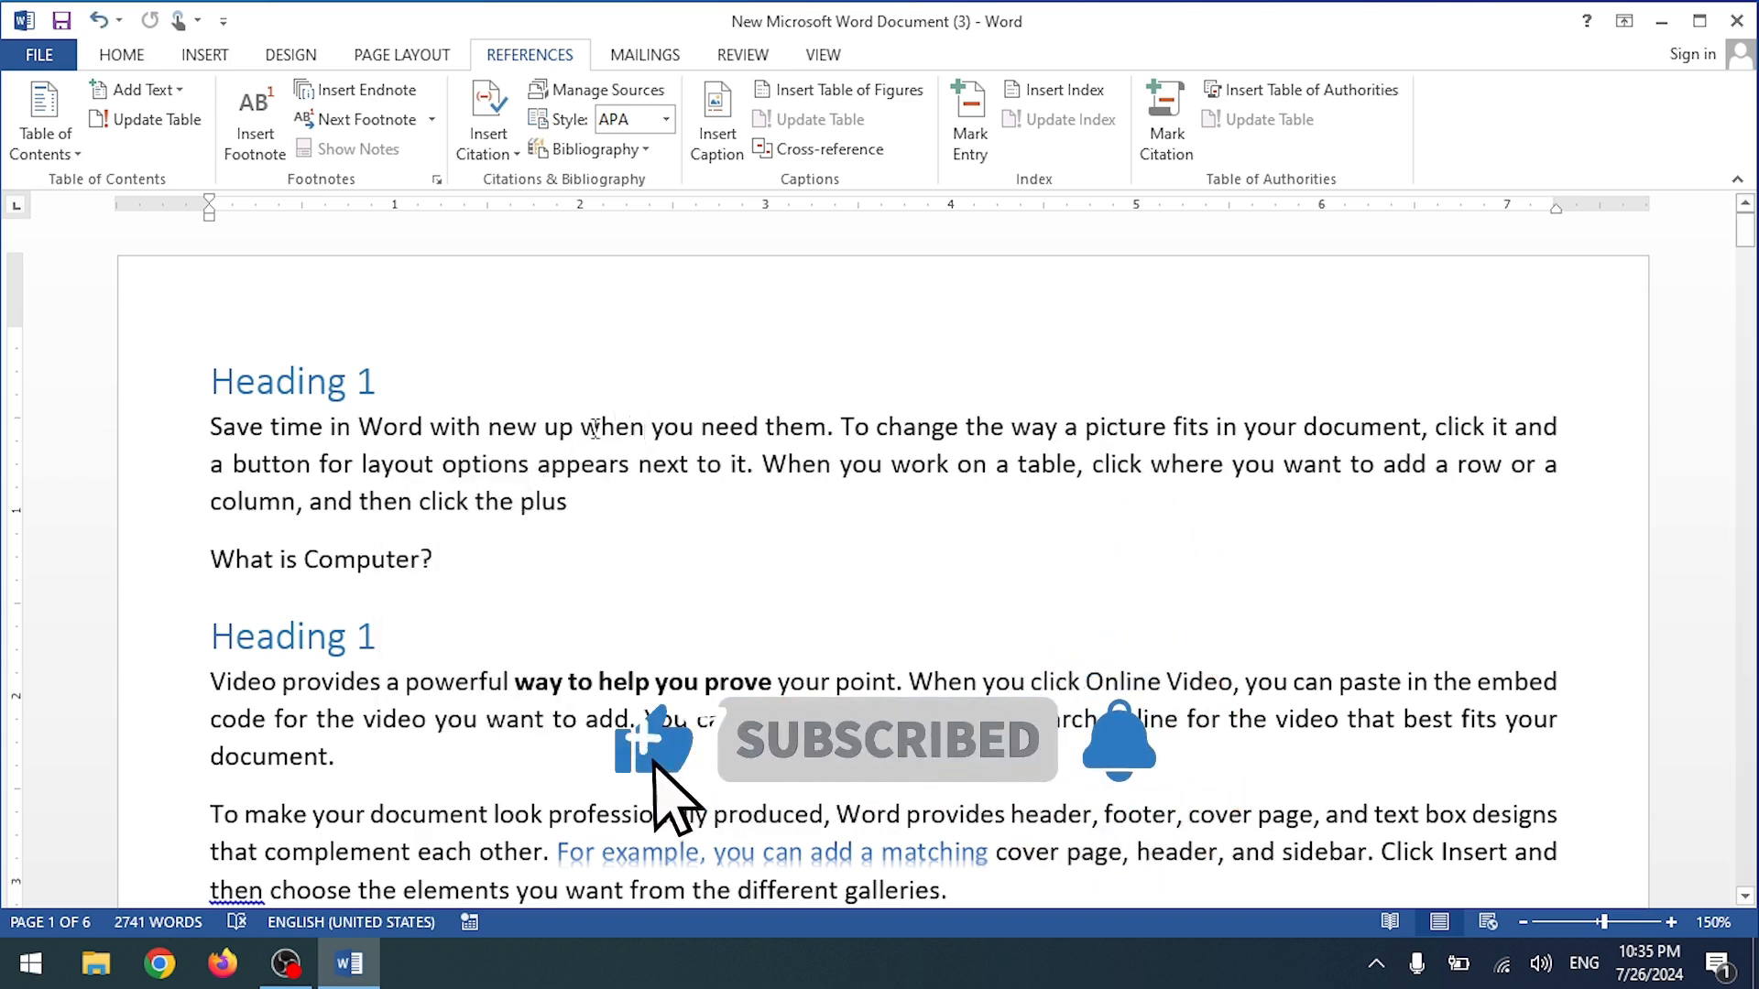
# Step: Review the headings in the Navigation pane and check the word count (6 pages, 2,741 words)
pyautogui.scroll(-15, 577, 428)
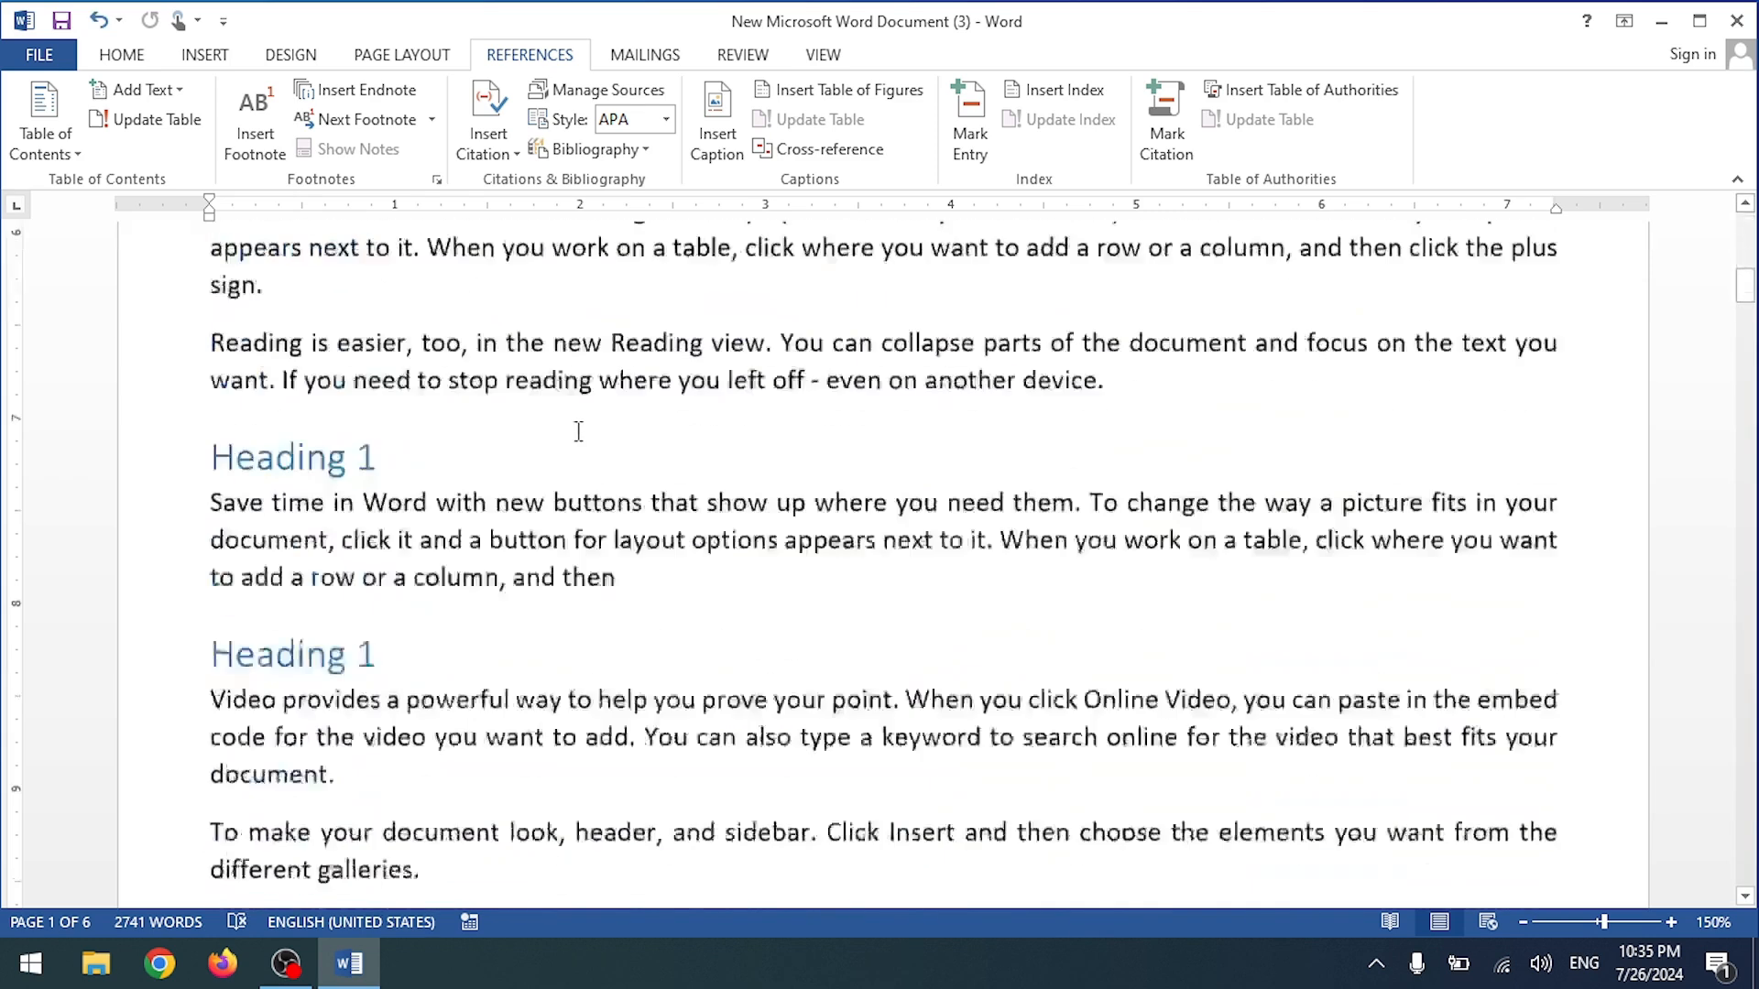
pyautogui.scroll(-10, 578, 433)
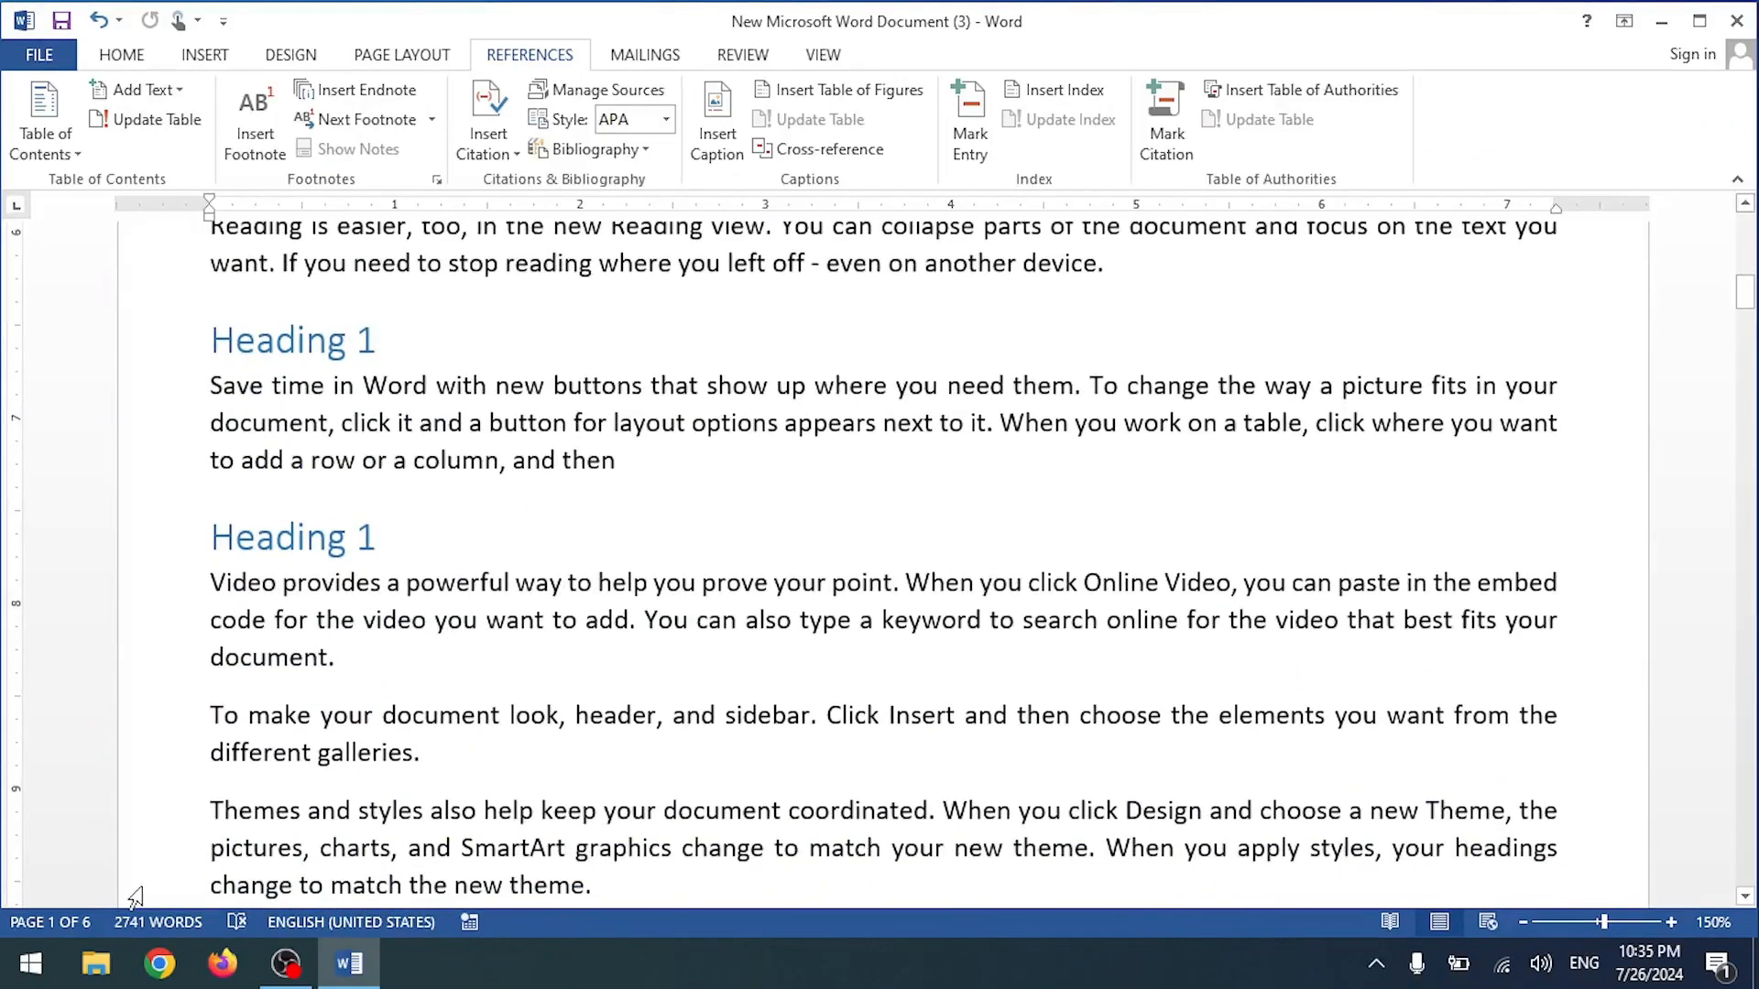
pyautogui.click(86, 926)
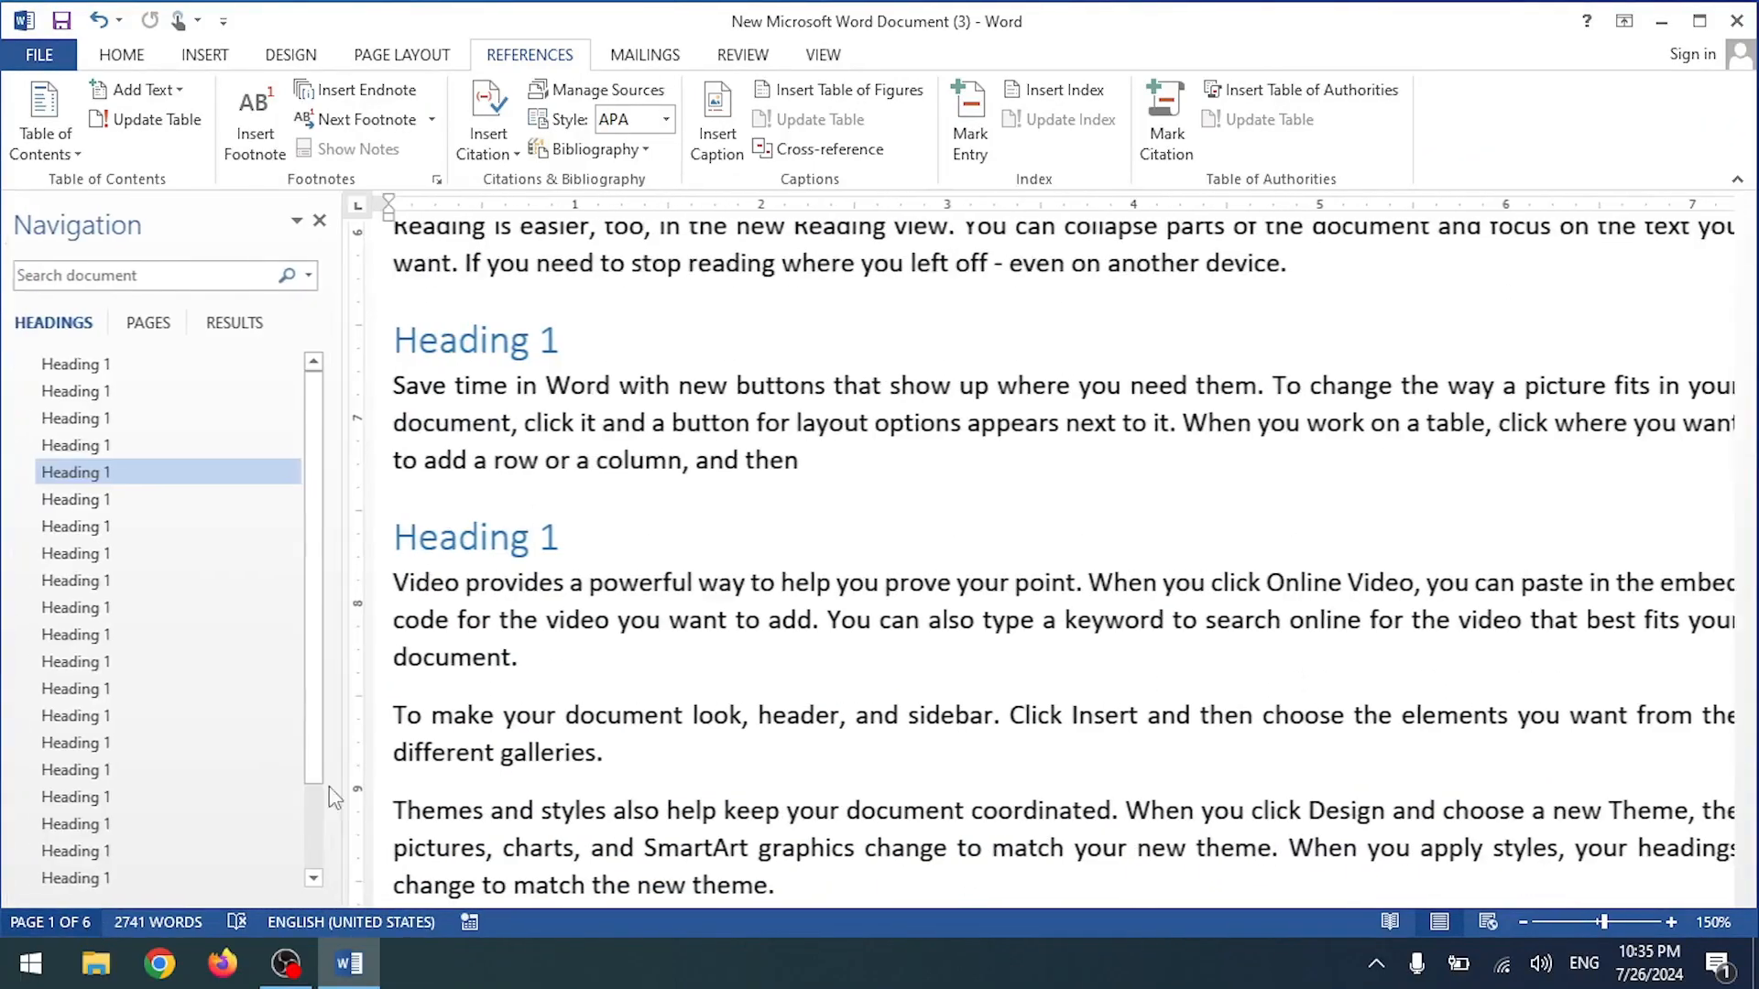
pyautogui.scroll(-5, 189, 706)
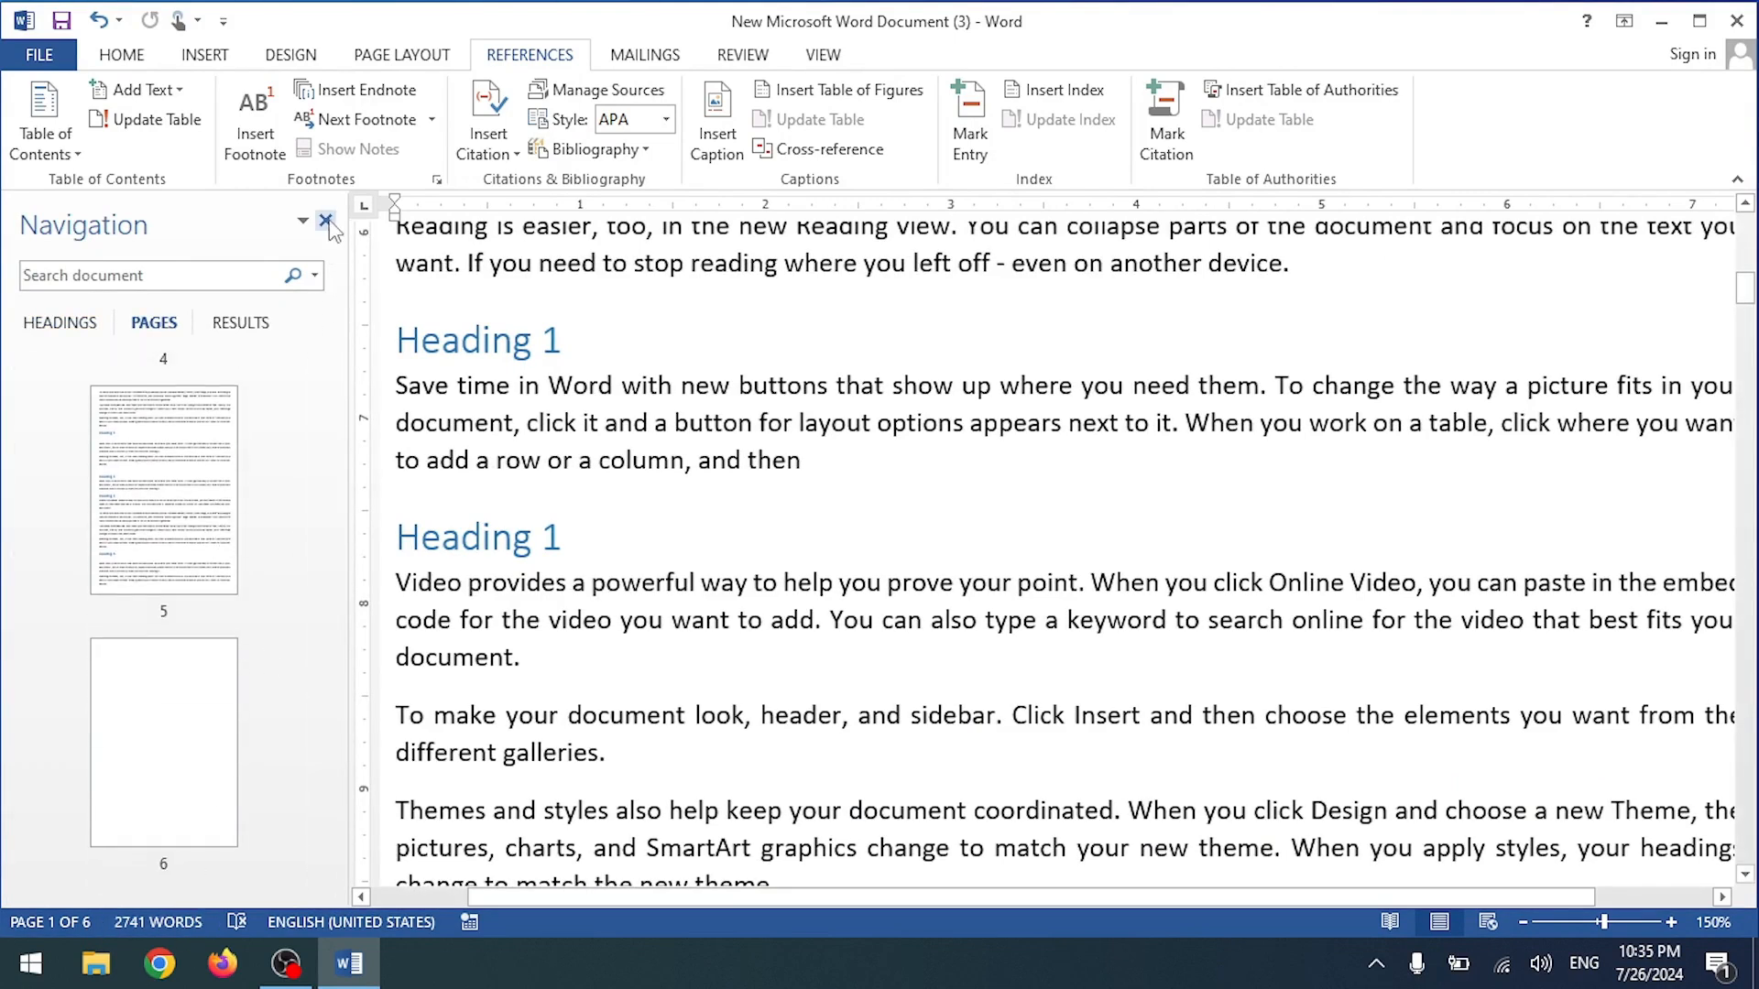
pyautogui.click(53, 922)
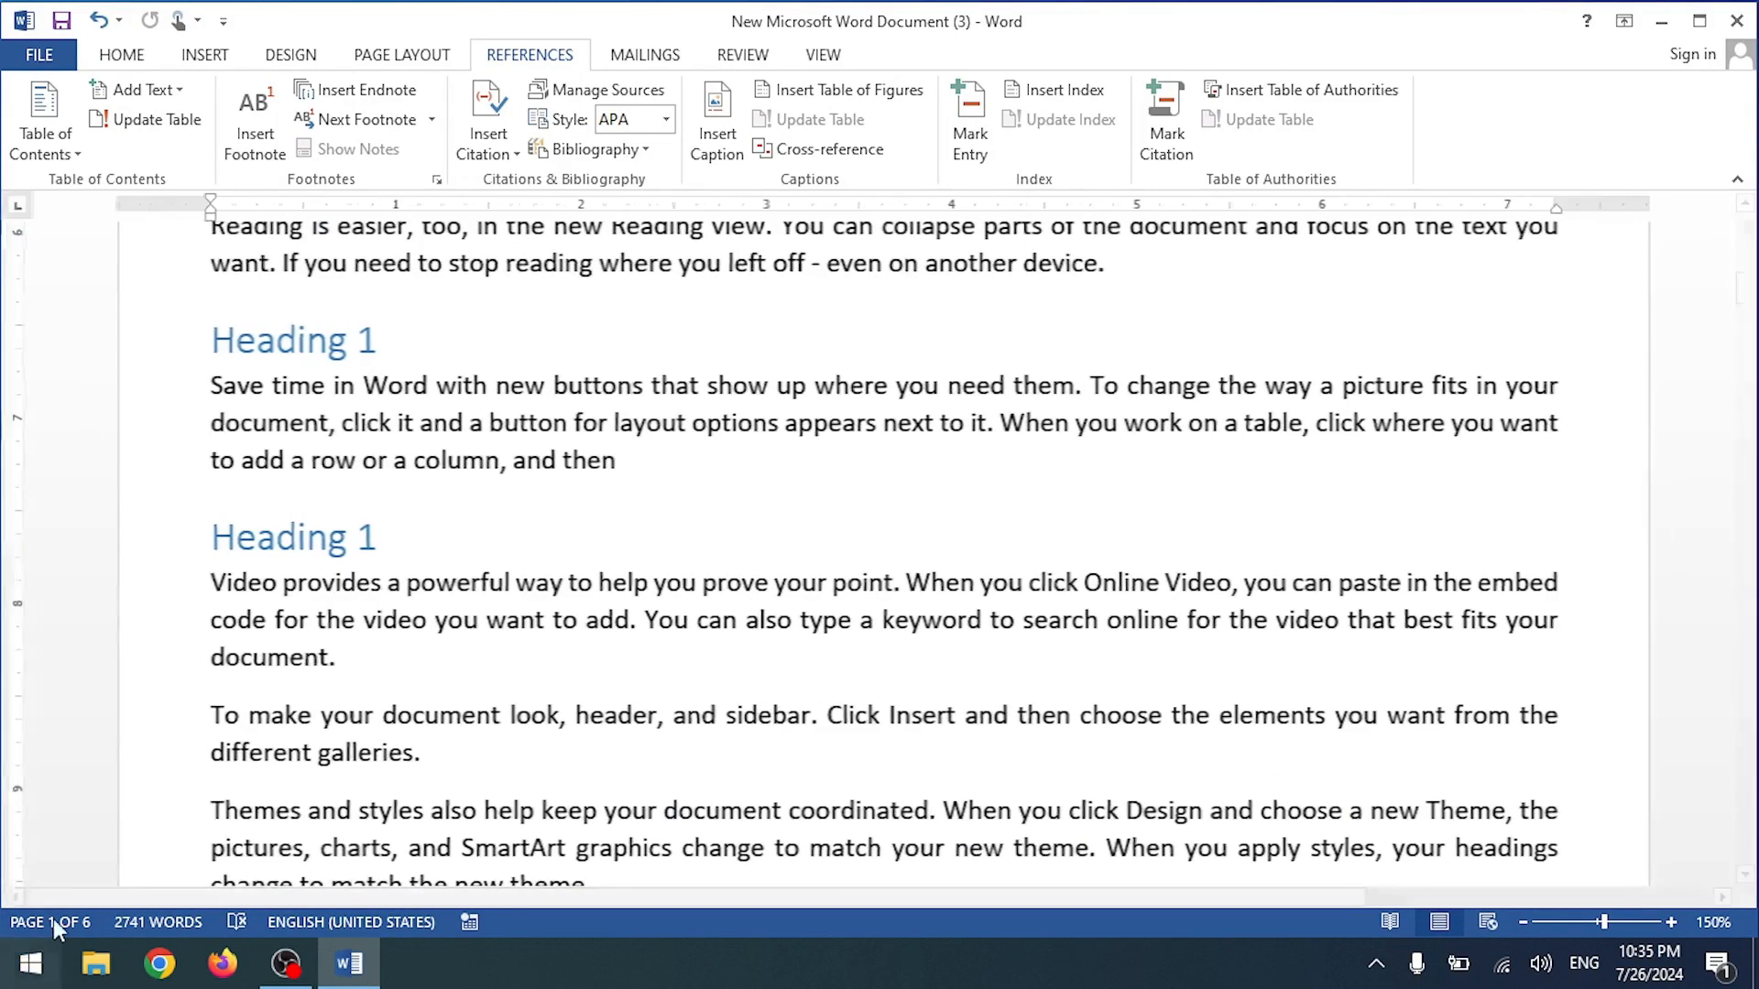
pyautogui.click(135, 920)
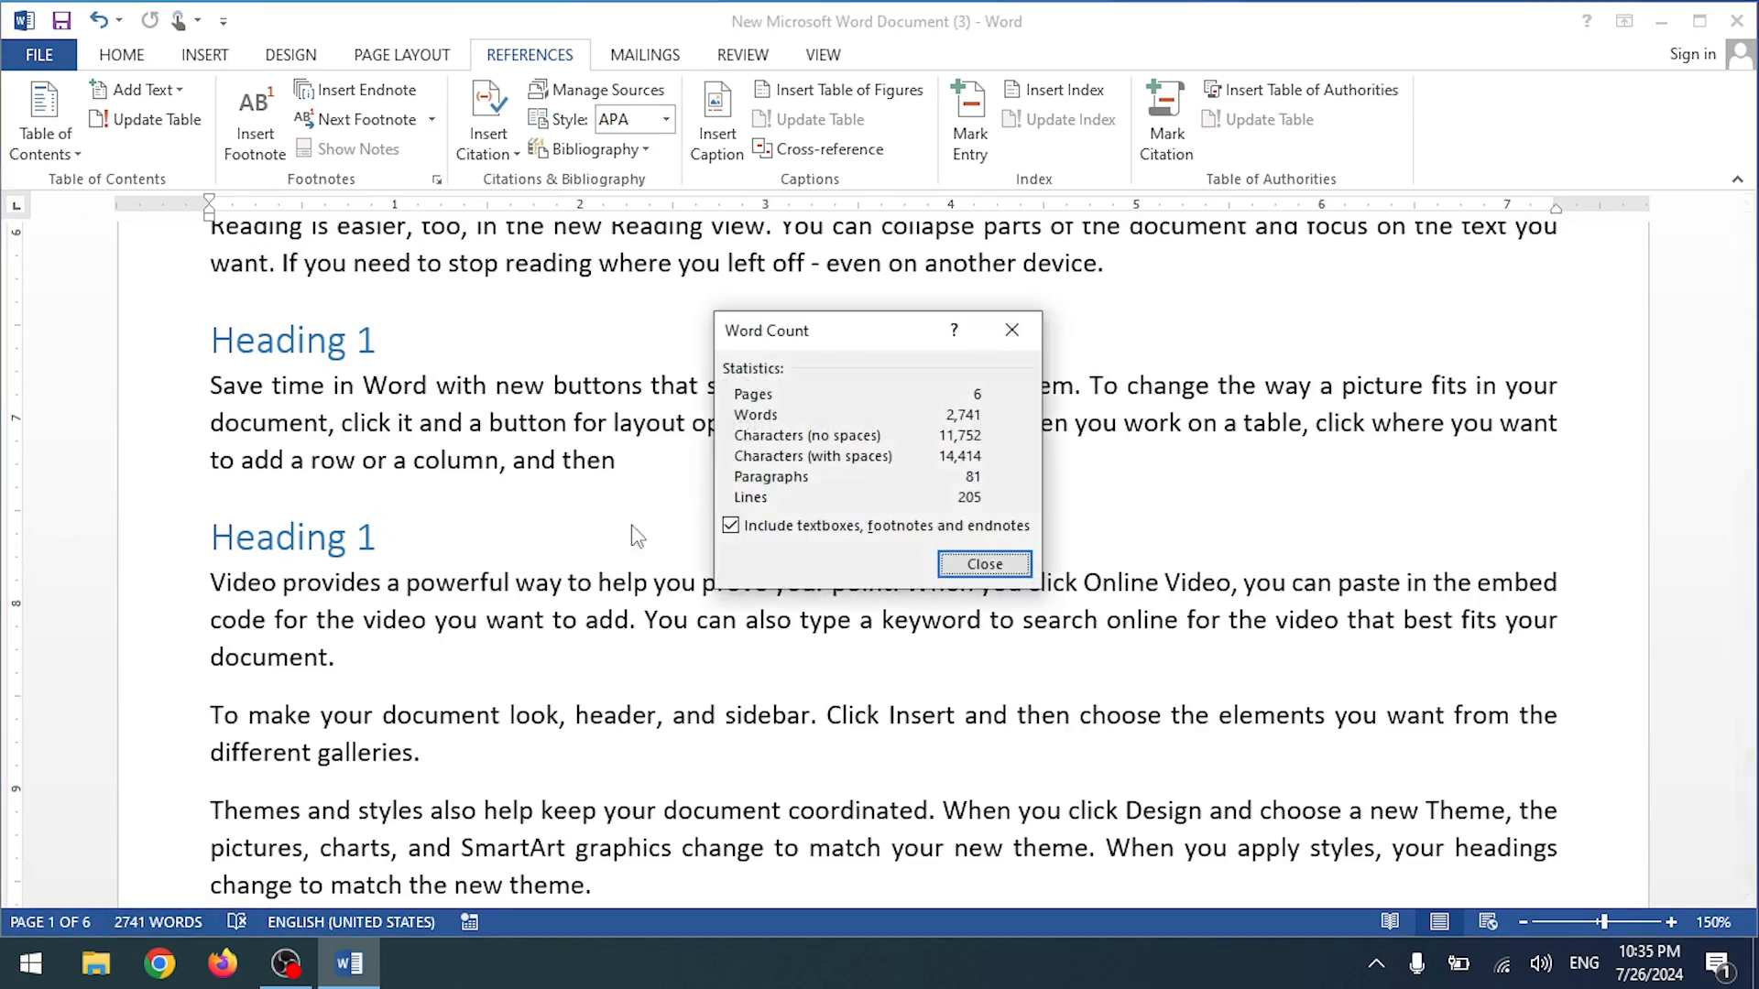
pyautogui.click(1011, 332)
pyautogui.scroll(10, 808, 477)
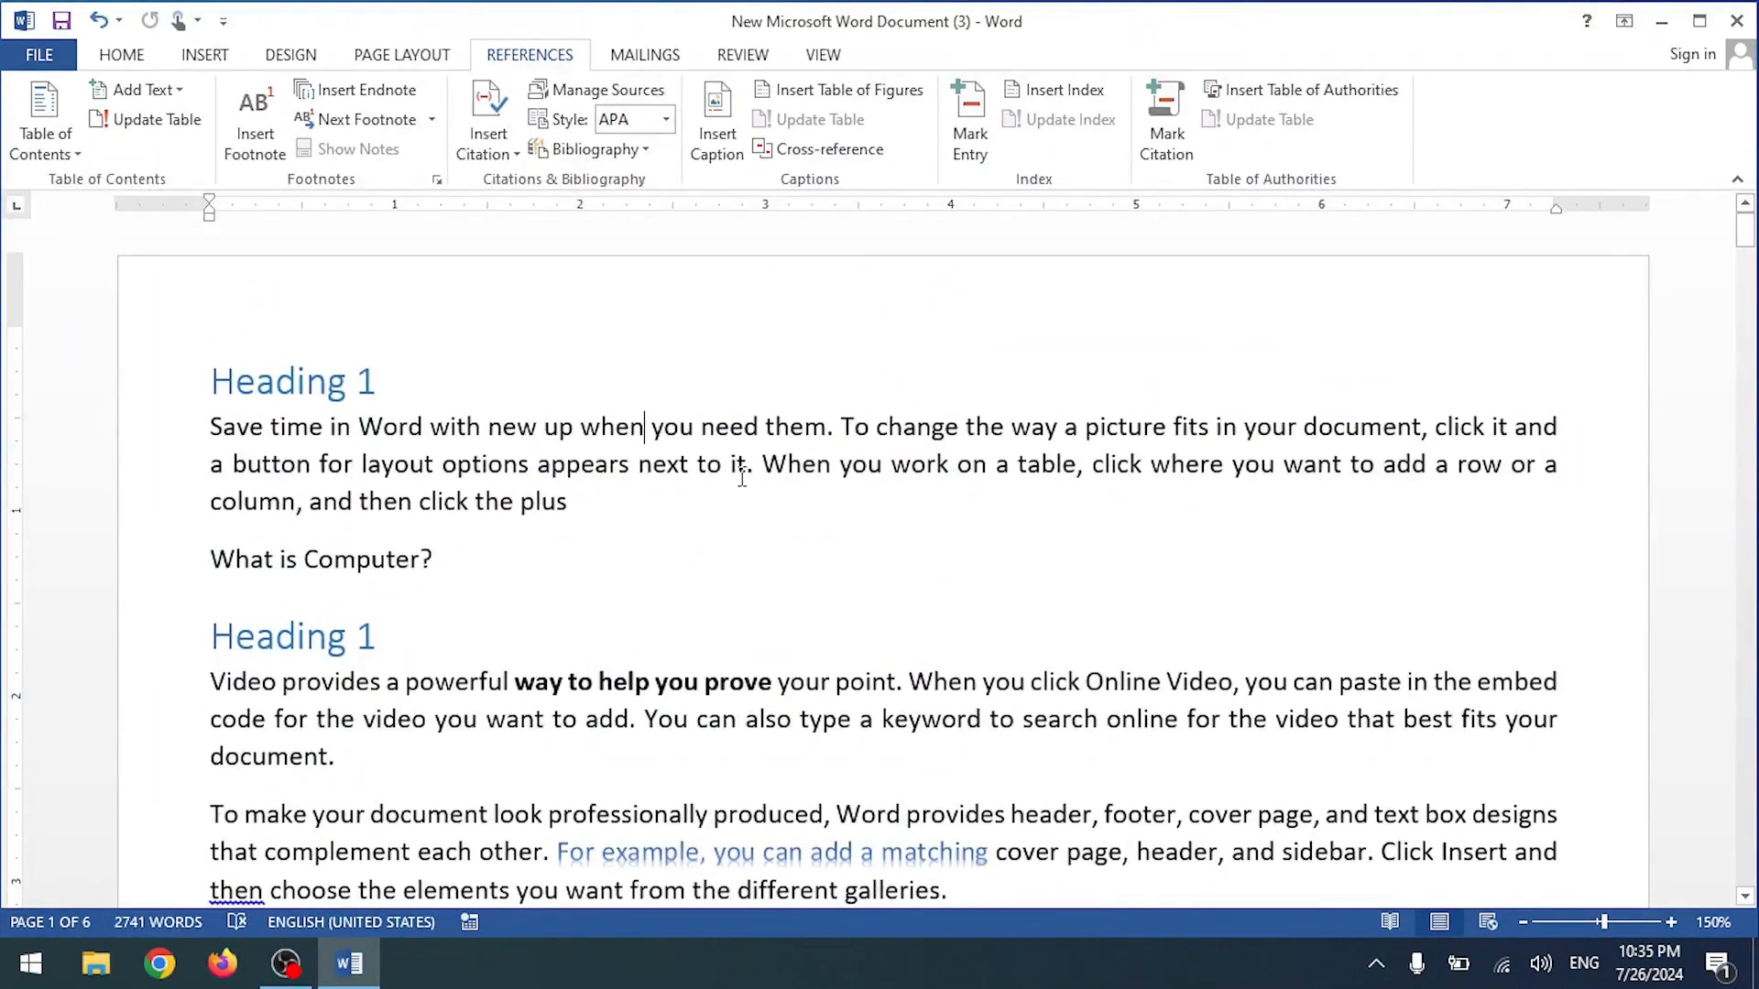
pyautogui.scroll(-15, 742, 477)
pyautogui.scroll(5, 743, 472)
pyautogui.moveTo(546, 334); pyautogui.dragTo(890, 321)
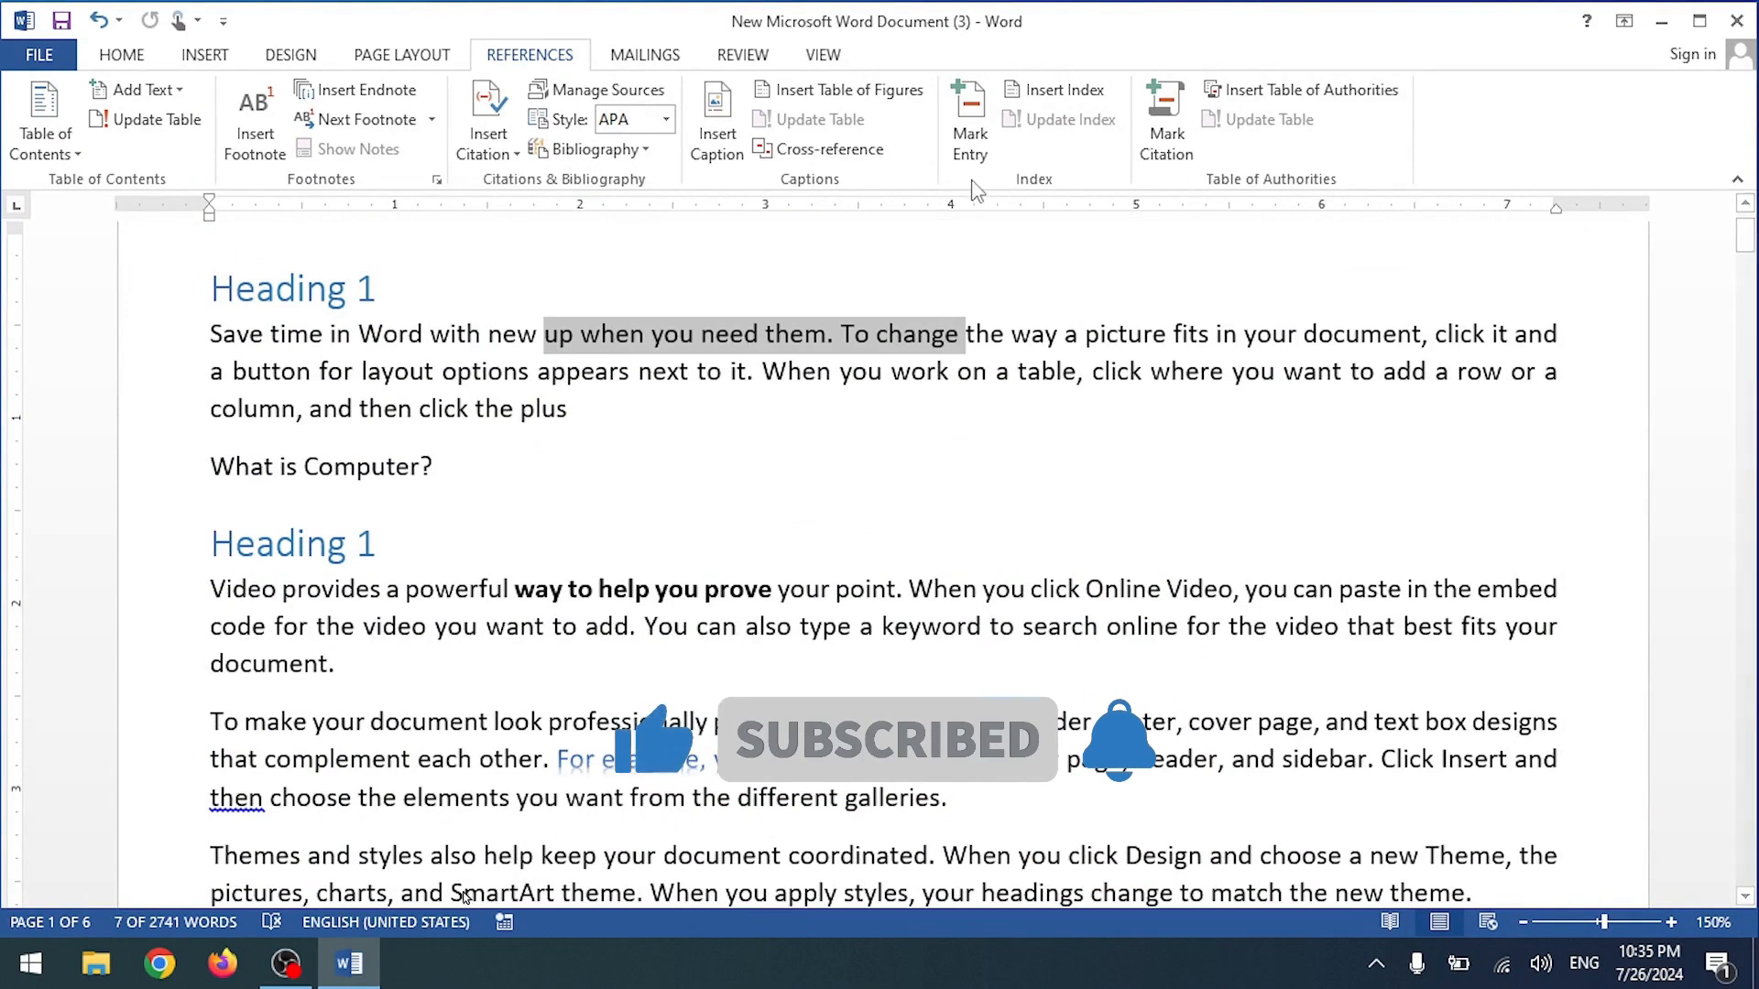
pyautogui.scroll(-3, 715, 475)
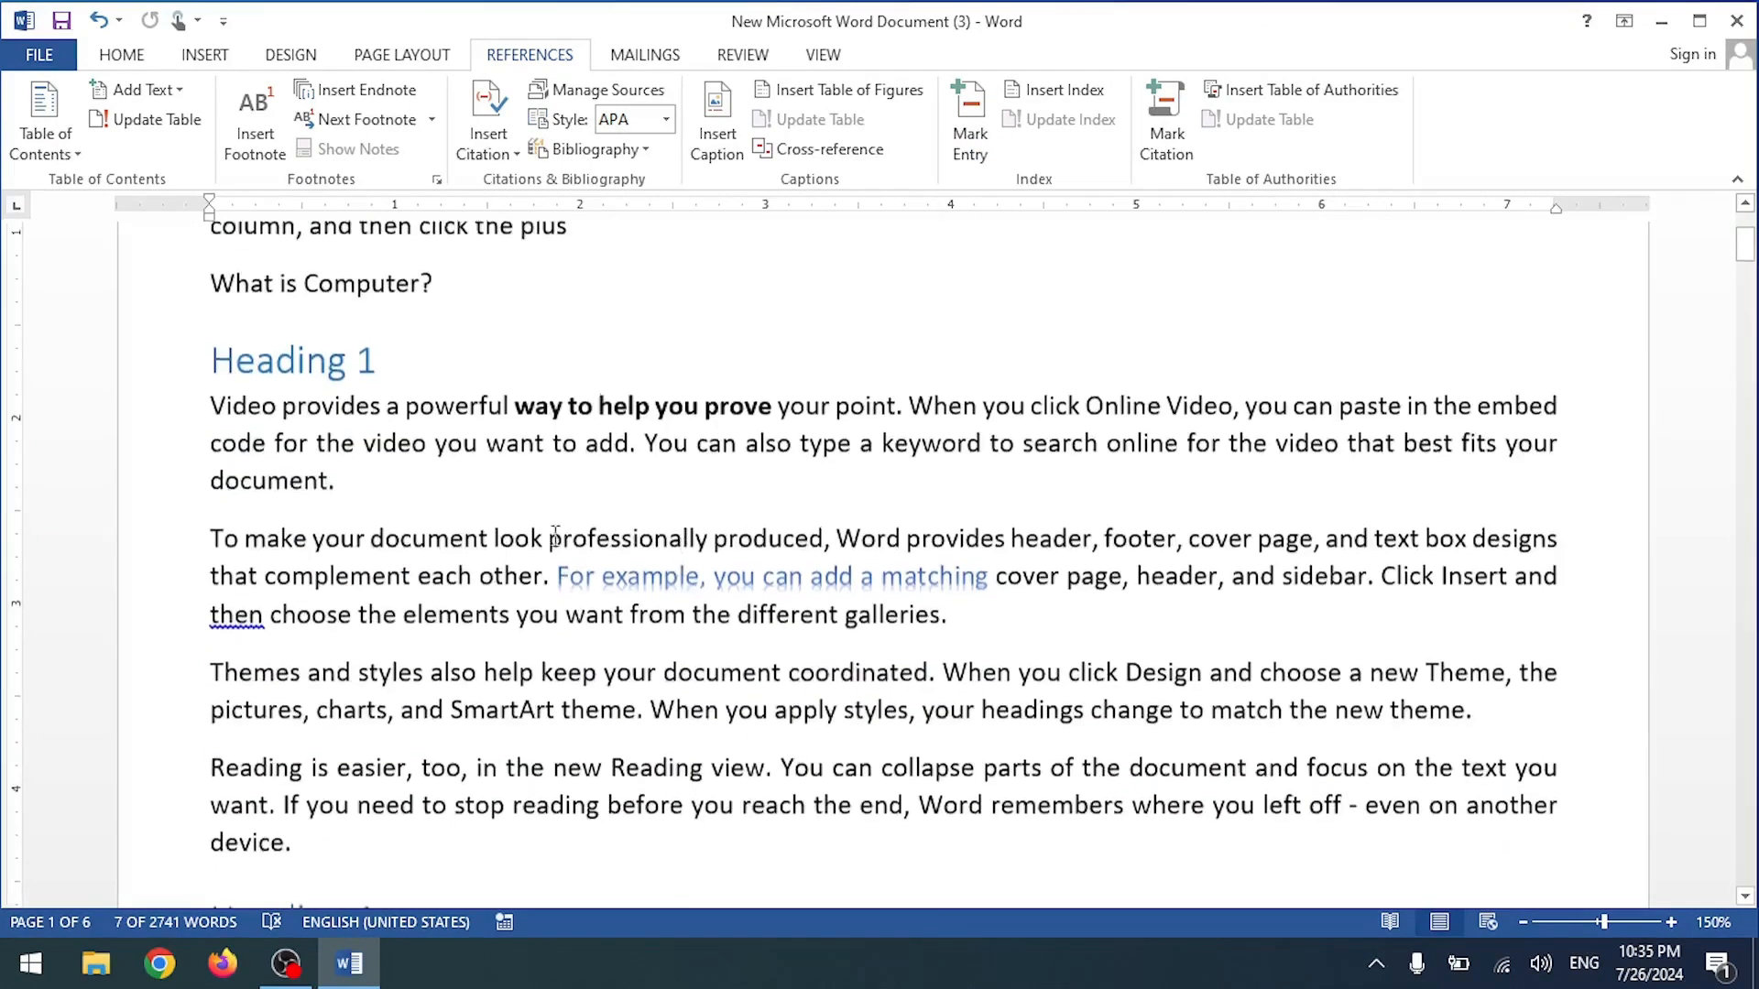
pyautogui.scroll(-10, 696, 495)
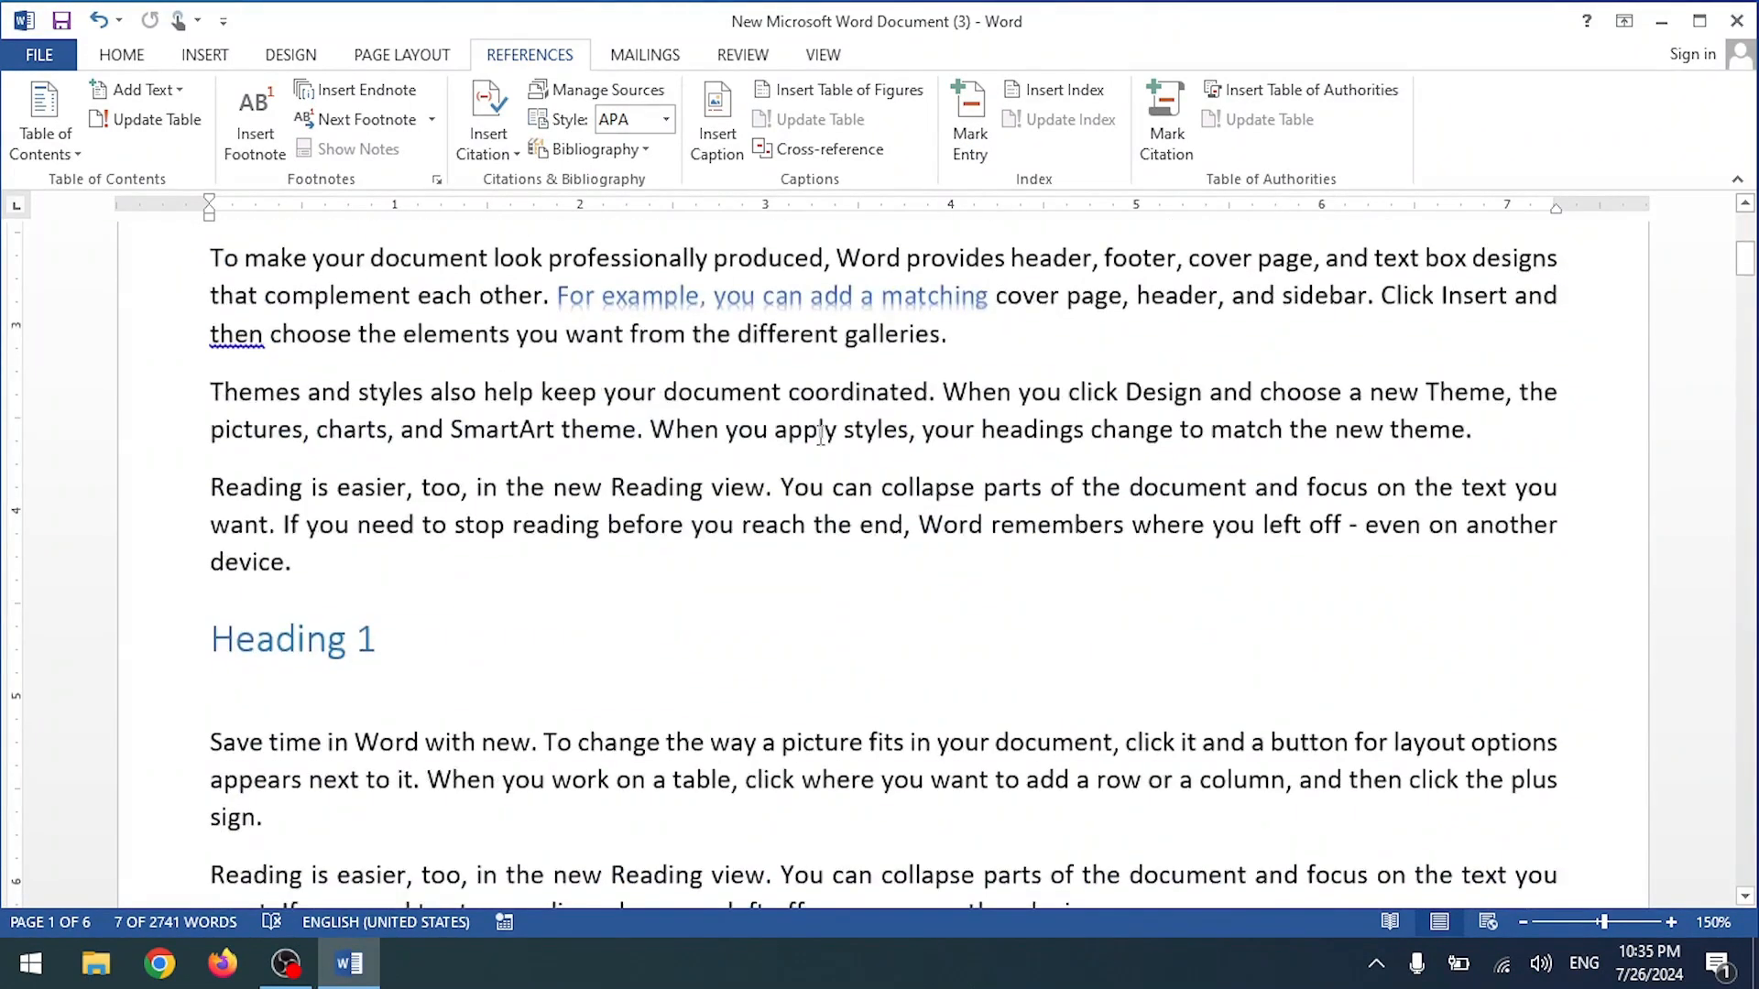
pyautogui.scroll(12, 850, 396)
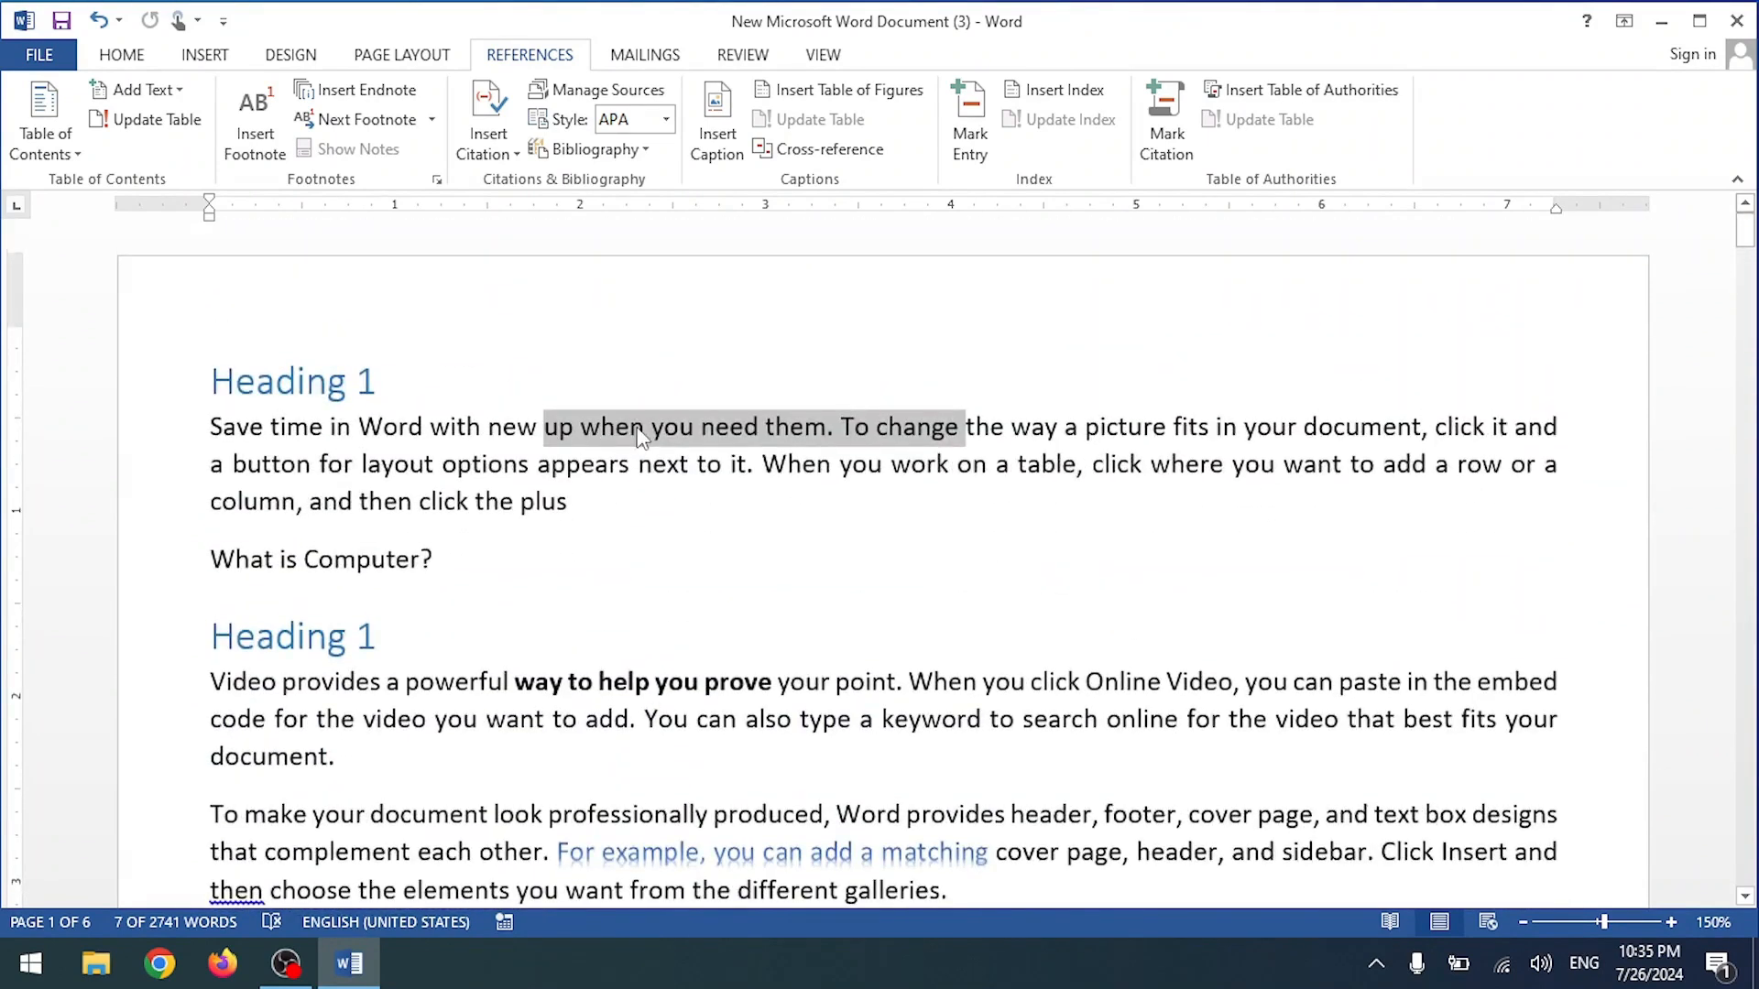
pyautogui.click(194, 58)
pyautogui.click(123, 57)
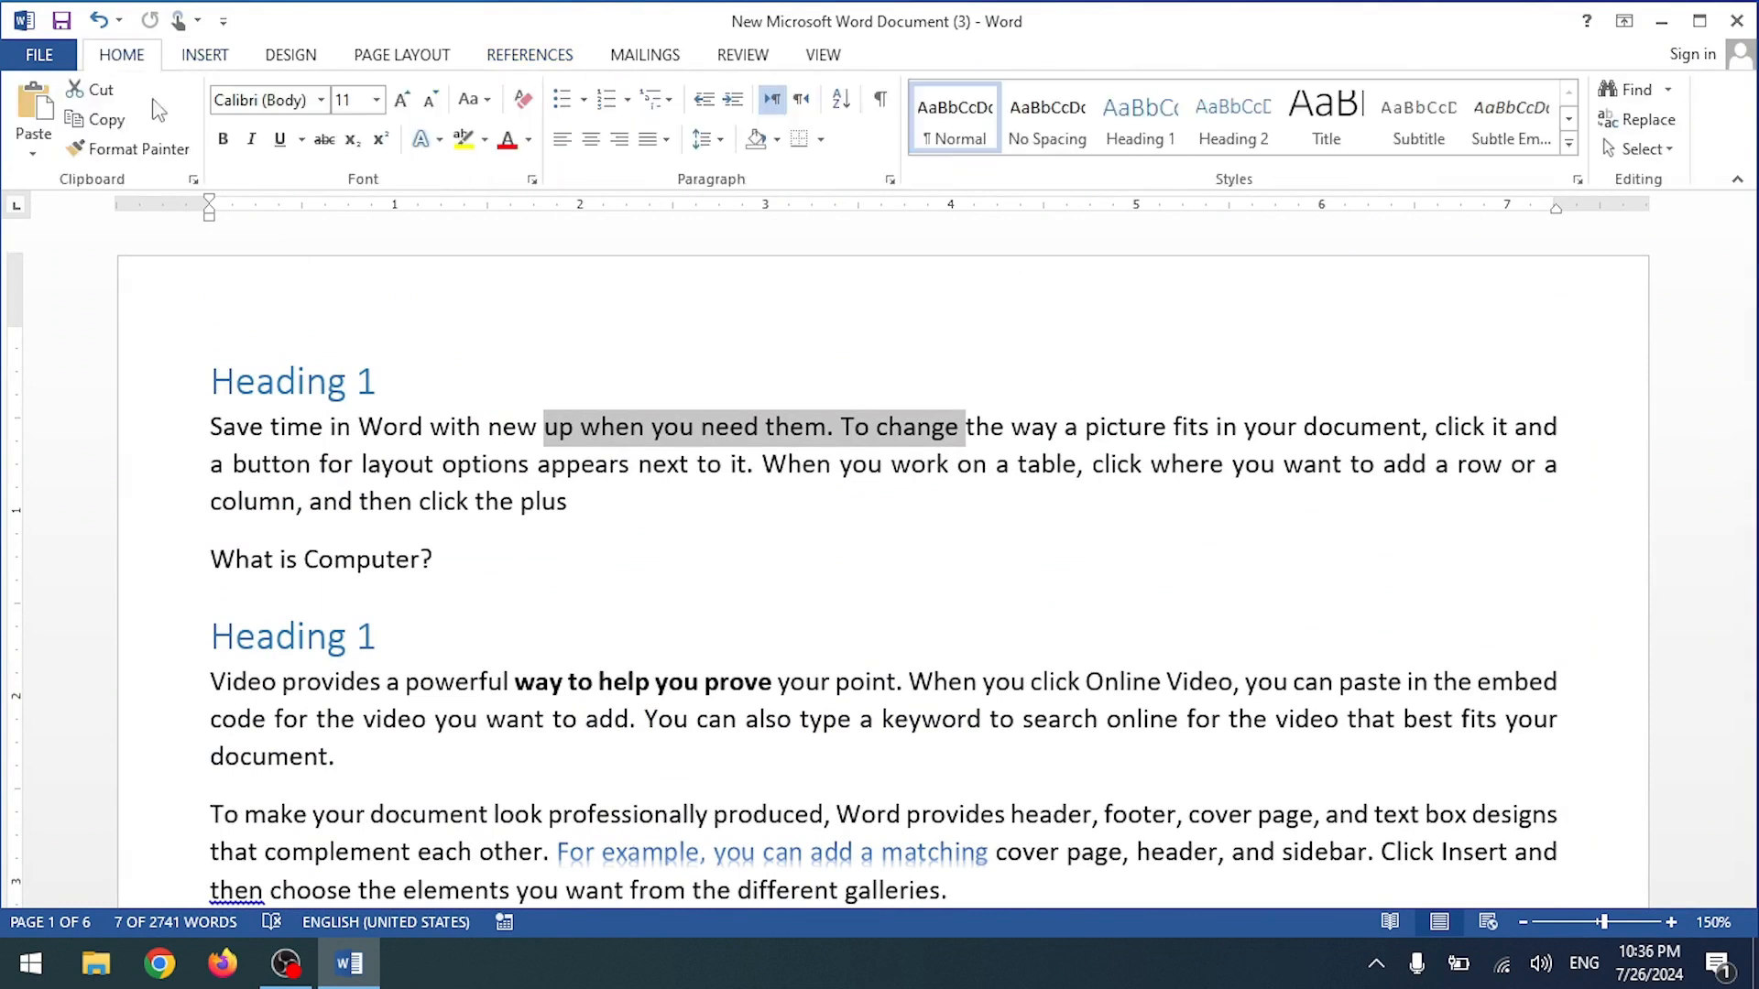
pyautogui.click(463, 138)
pyautogui.press('Right')
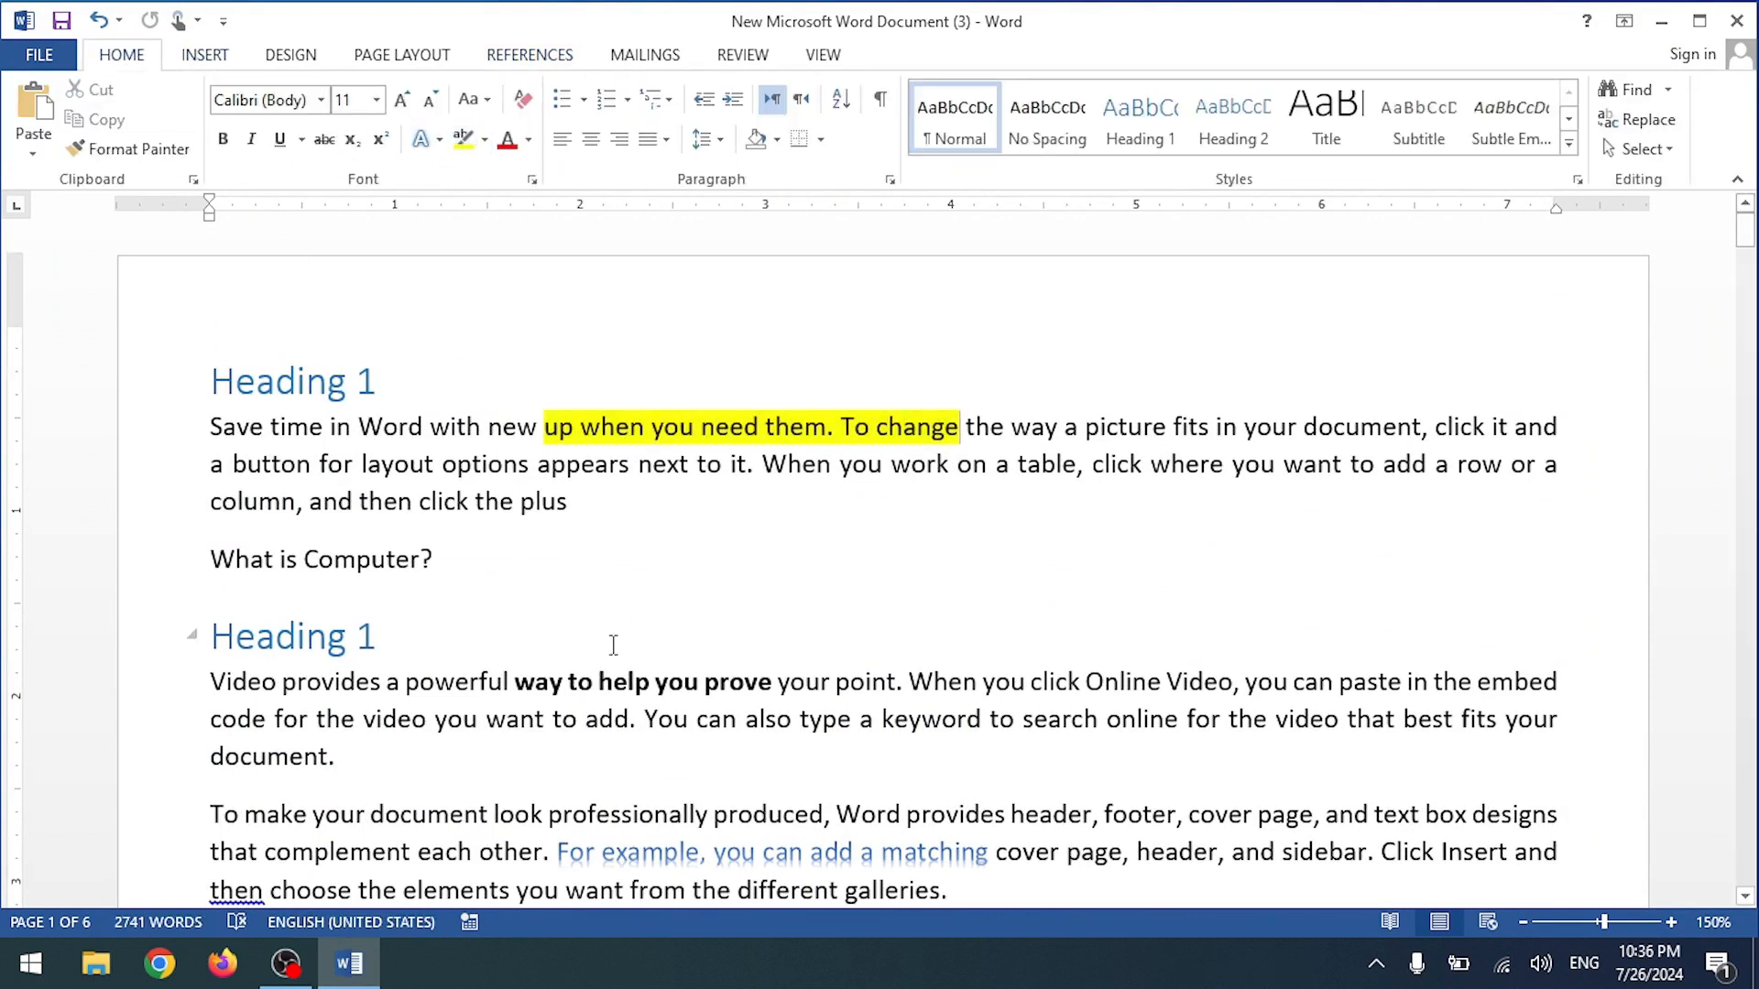
pyautogui.moveTo(515, 682); pyautogui.dragTo(777, 681)
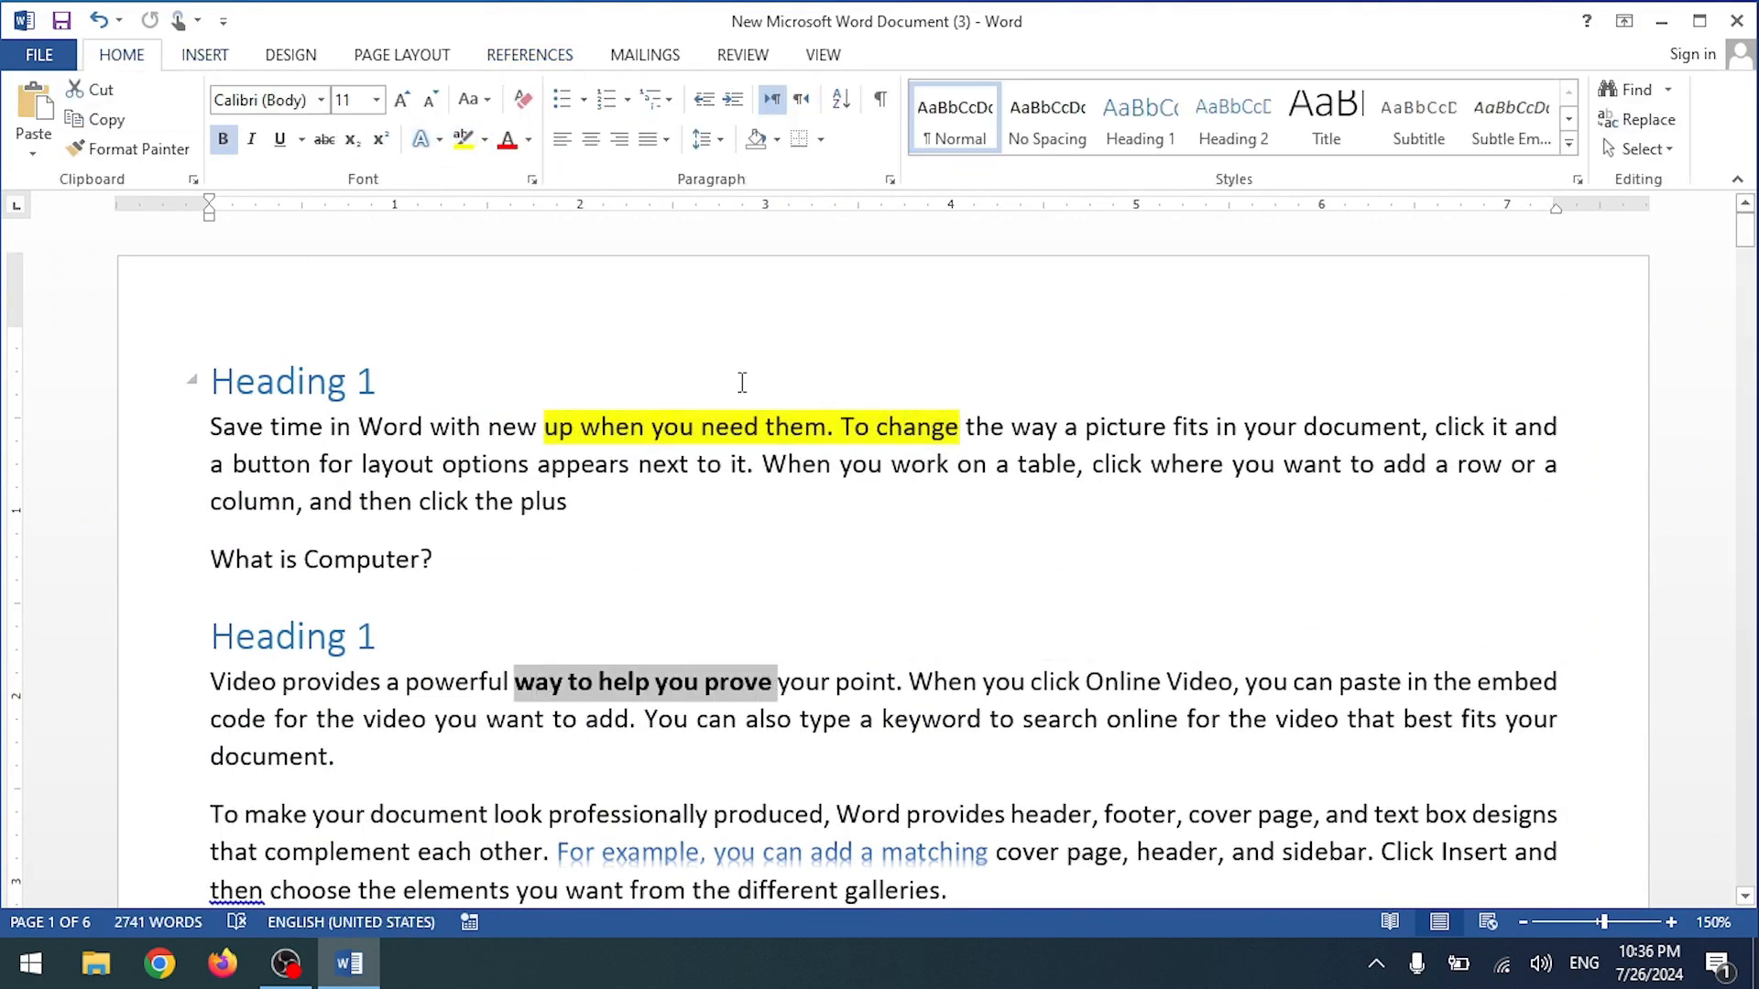
pyautogui.scroll(-5, 639, 514)
pyautogui.scroll(4, 638, 508)
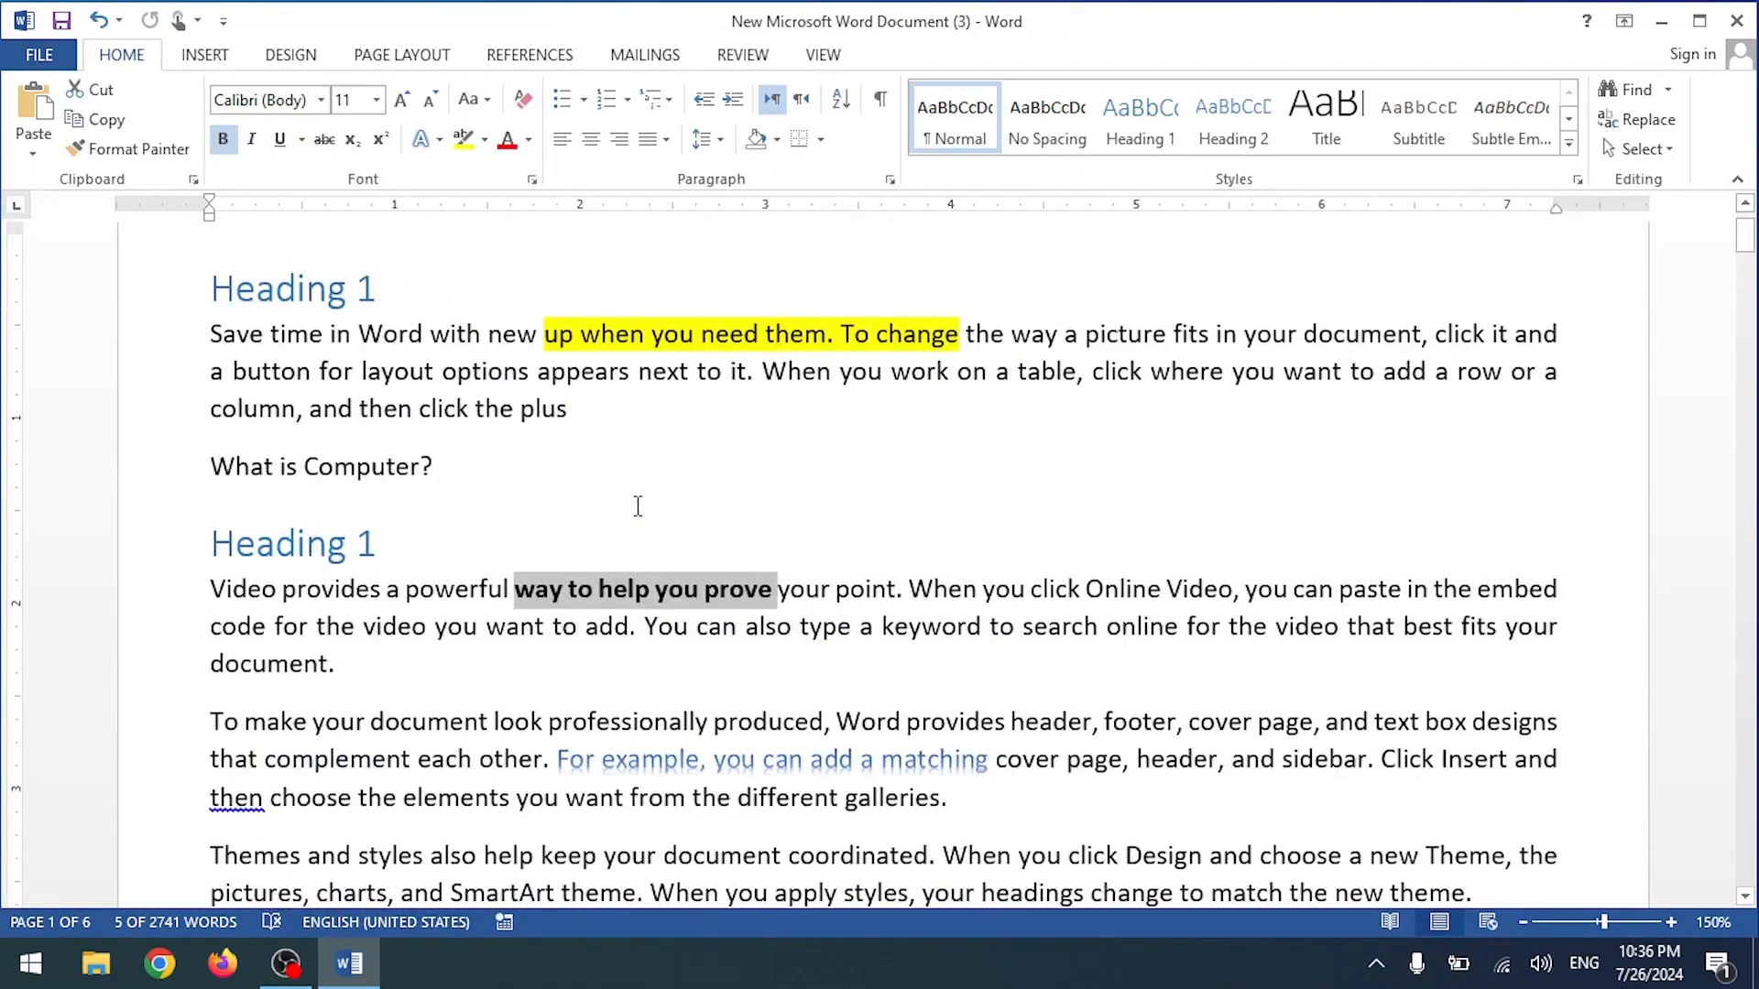
pyautogui.hotkey('ctrl', 'z')
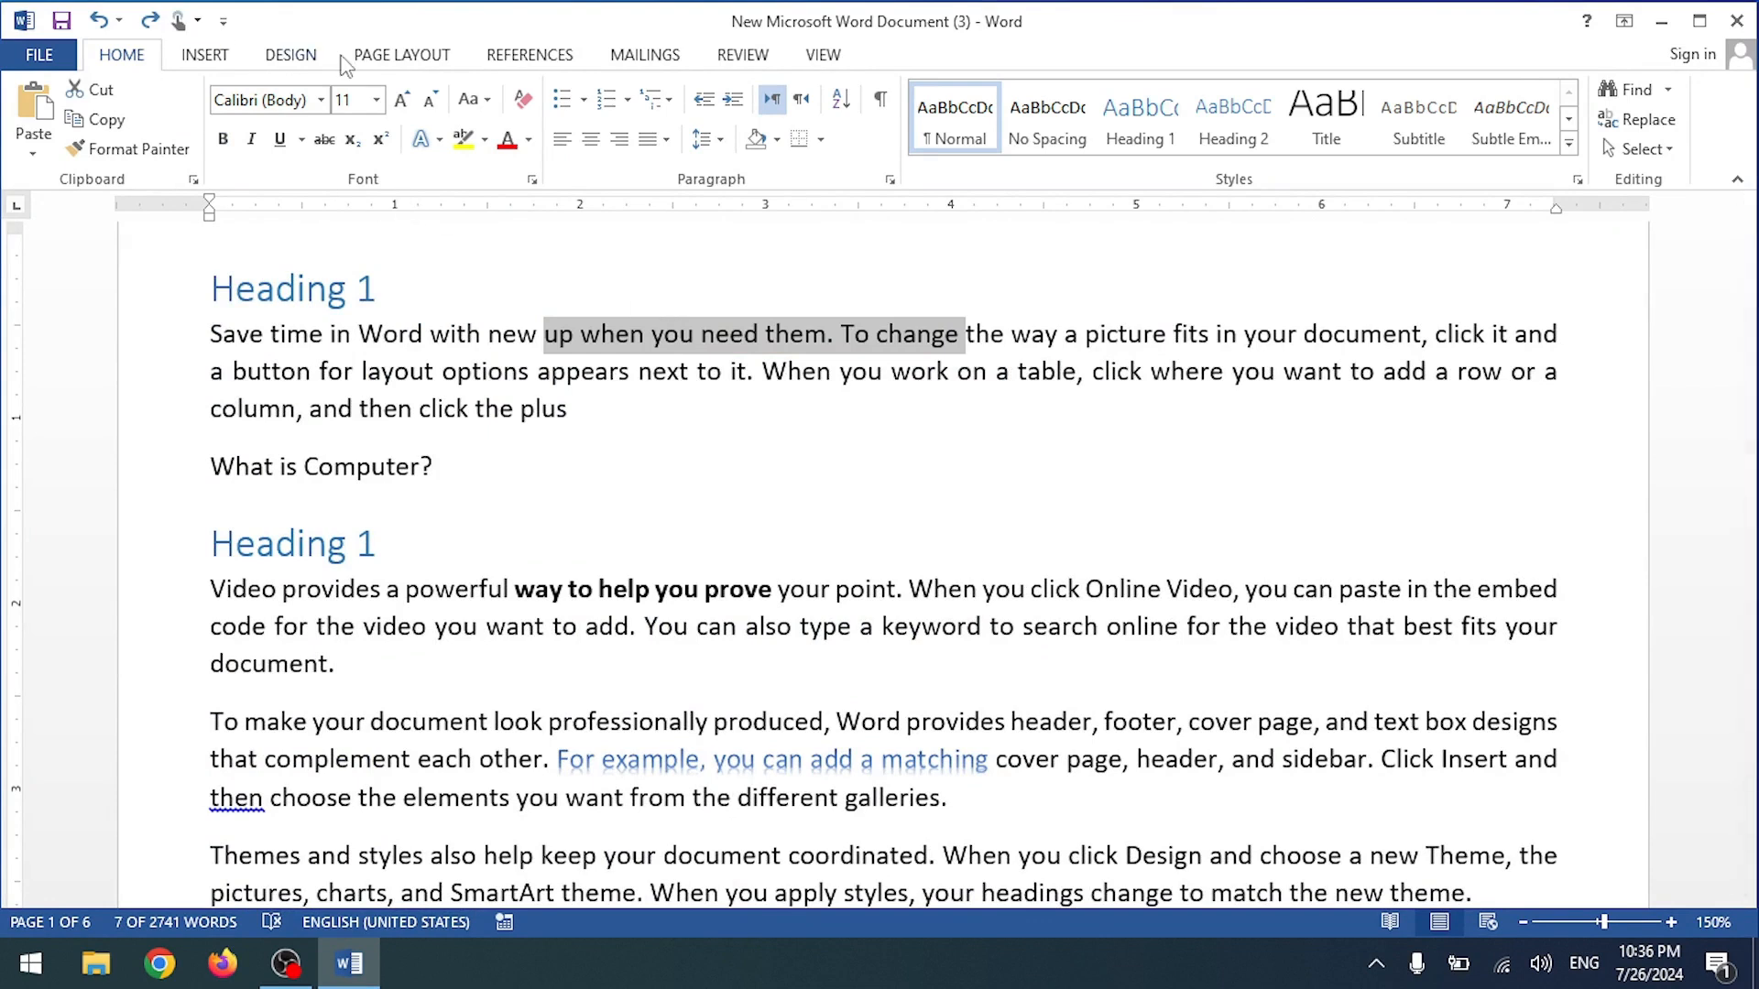
pyautogui.click(412, 57)
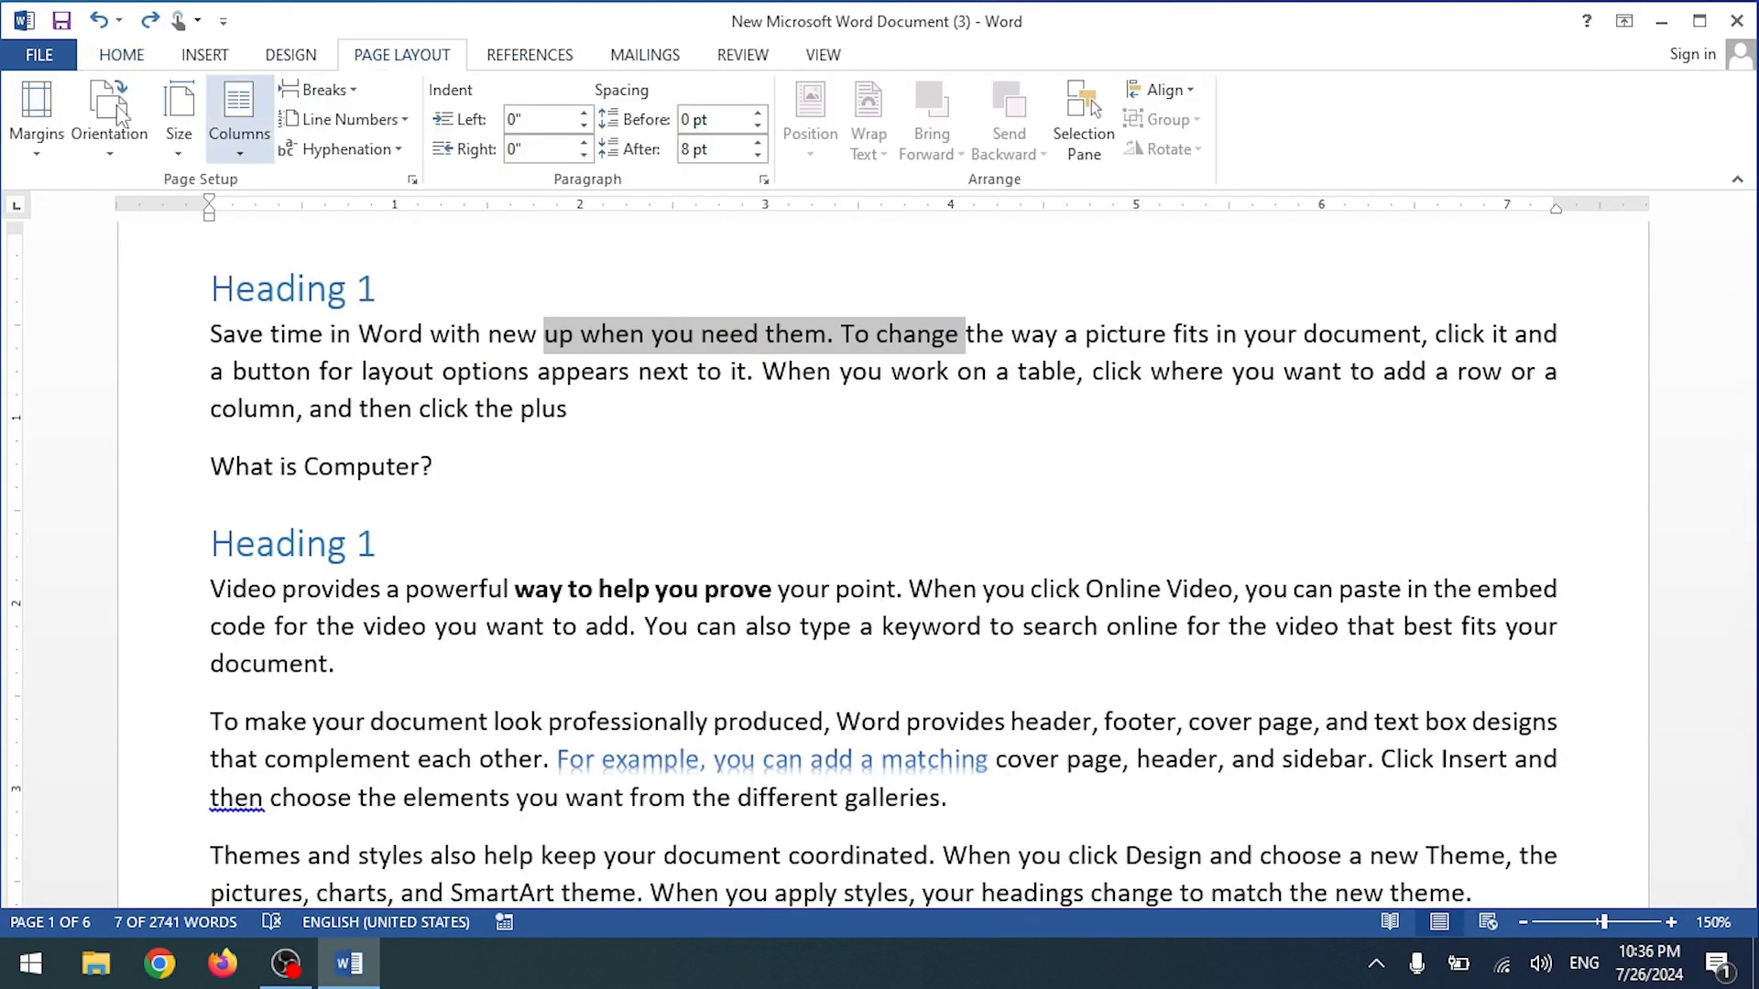
pyautogui.click(518, 58)
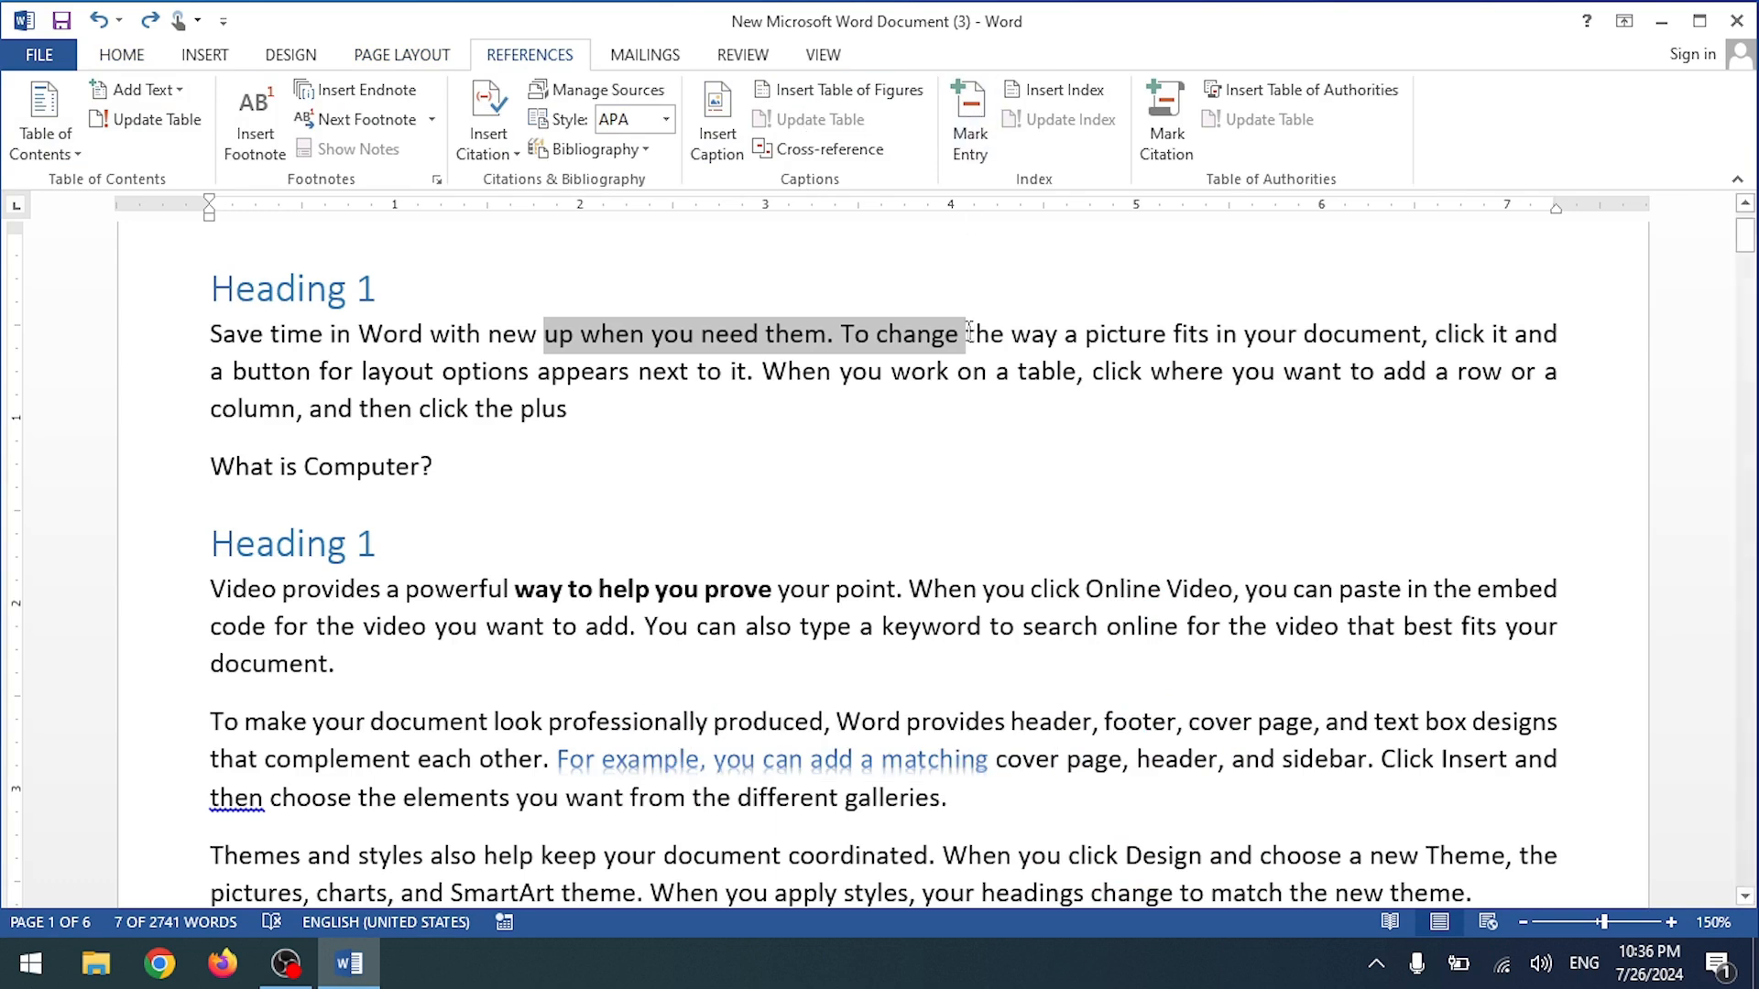
pyautogui.click(969, 374)
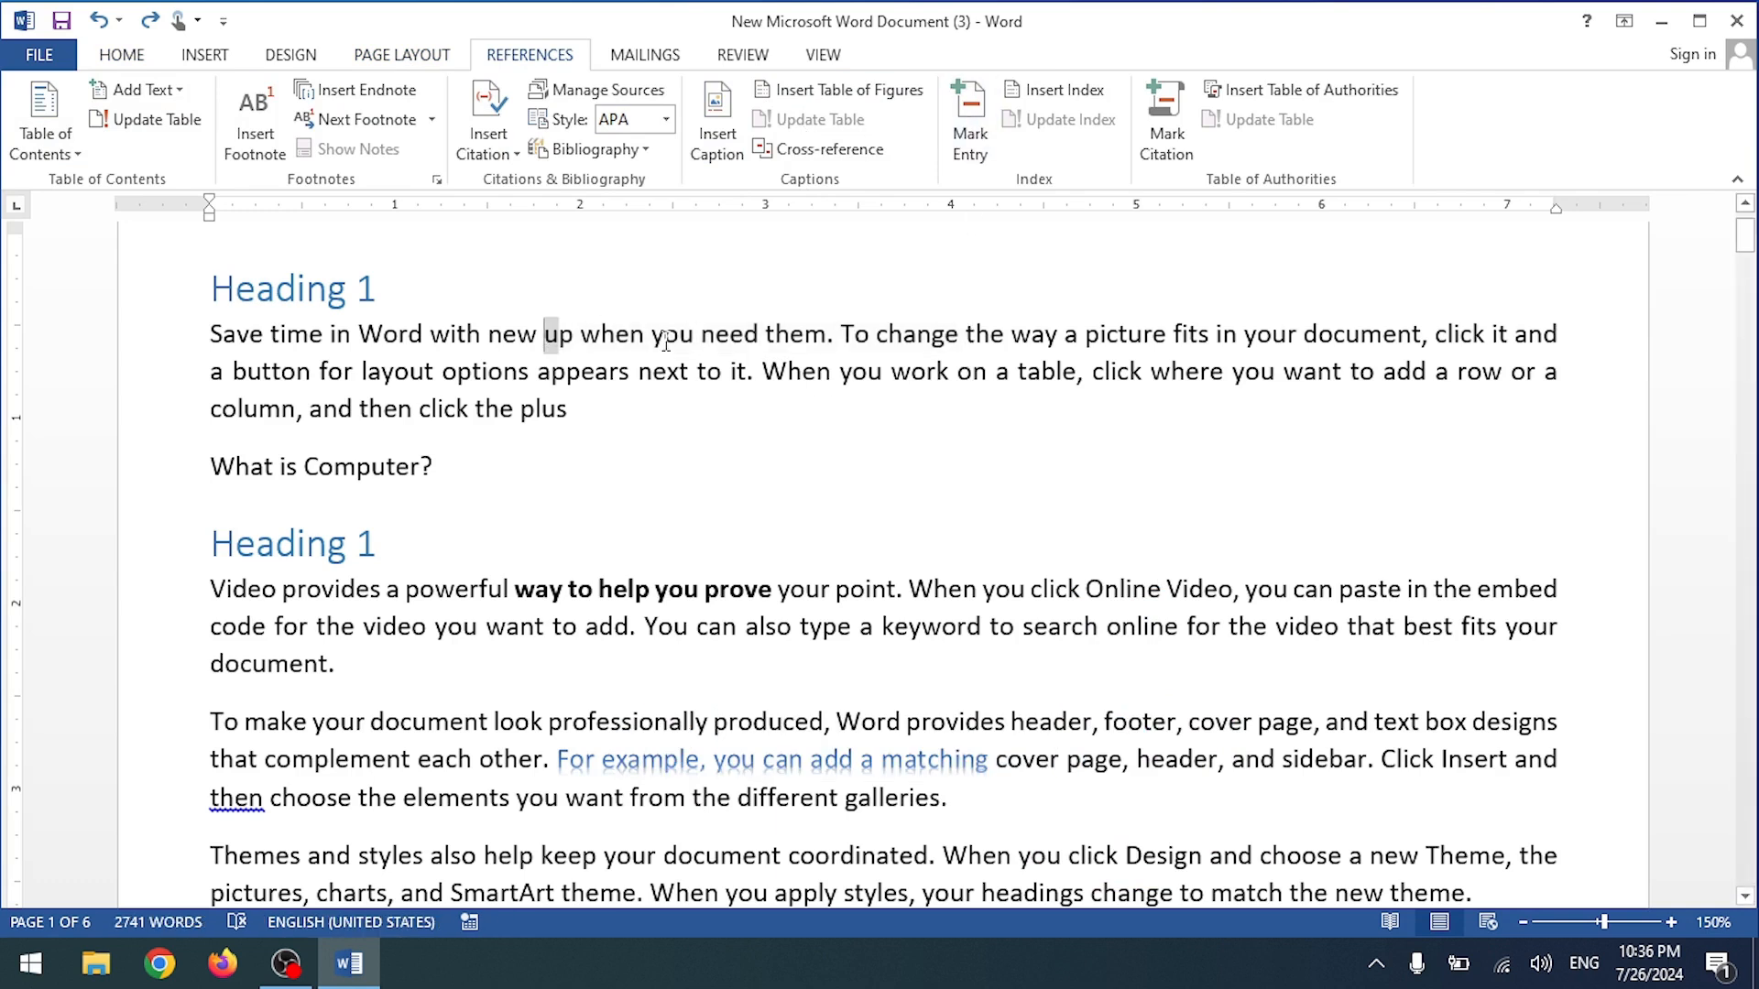
# Step: Mark 'up when you need them. To change' as an index entry, then hide formatting marks
pyautogui.moveTo(666, 343); pyautogui.dragTo(965, 337)
pyautogui.click(961, 119)
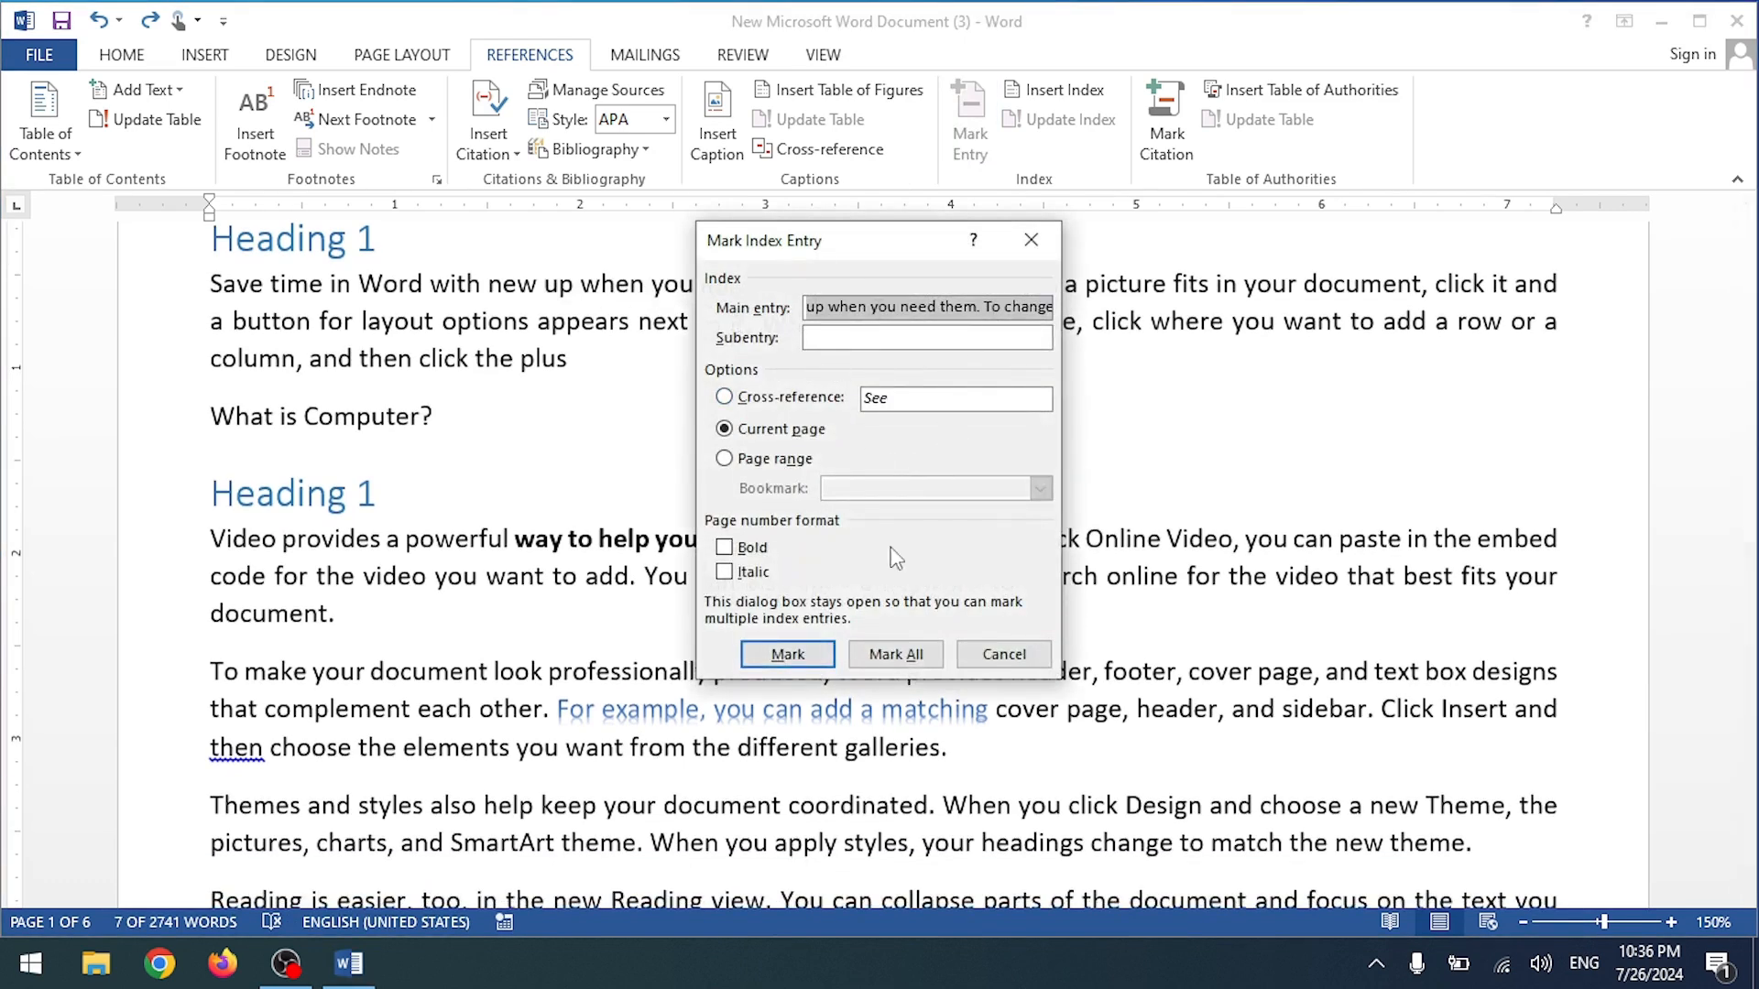
pyautogui.click(824, 655)
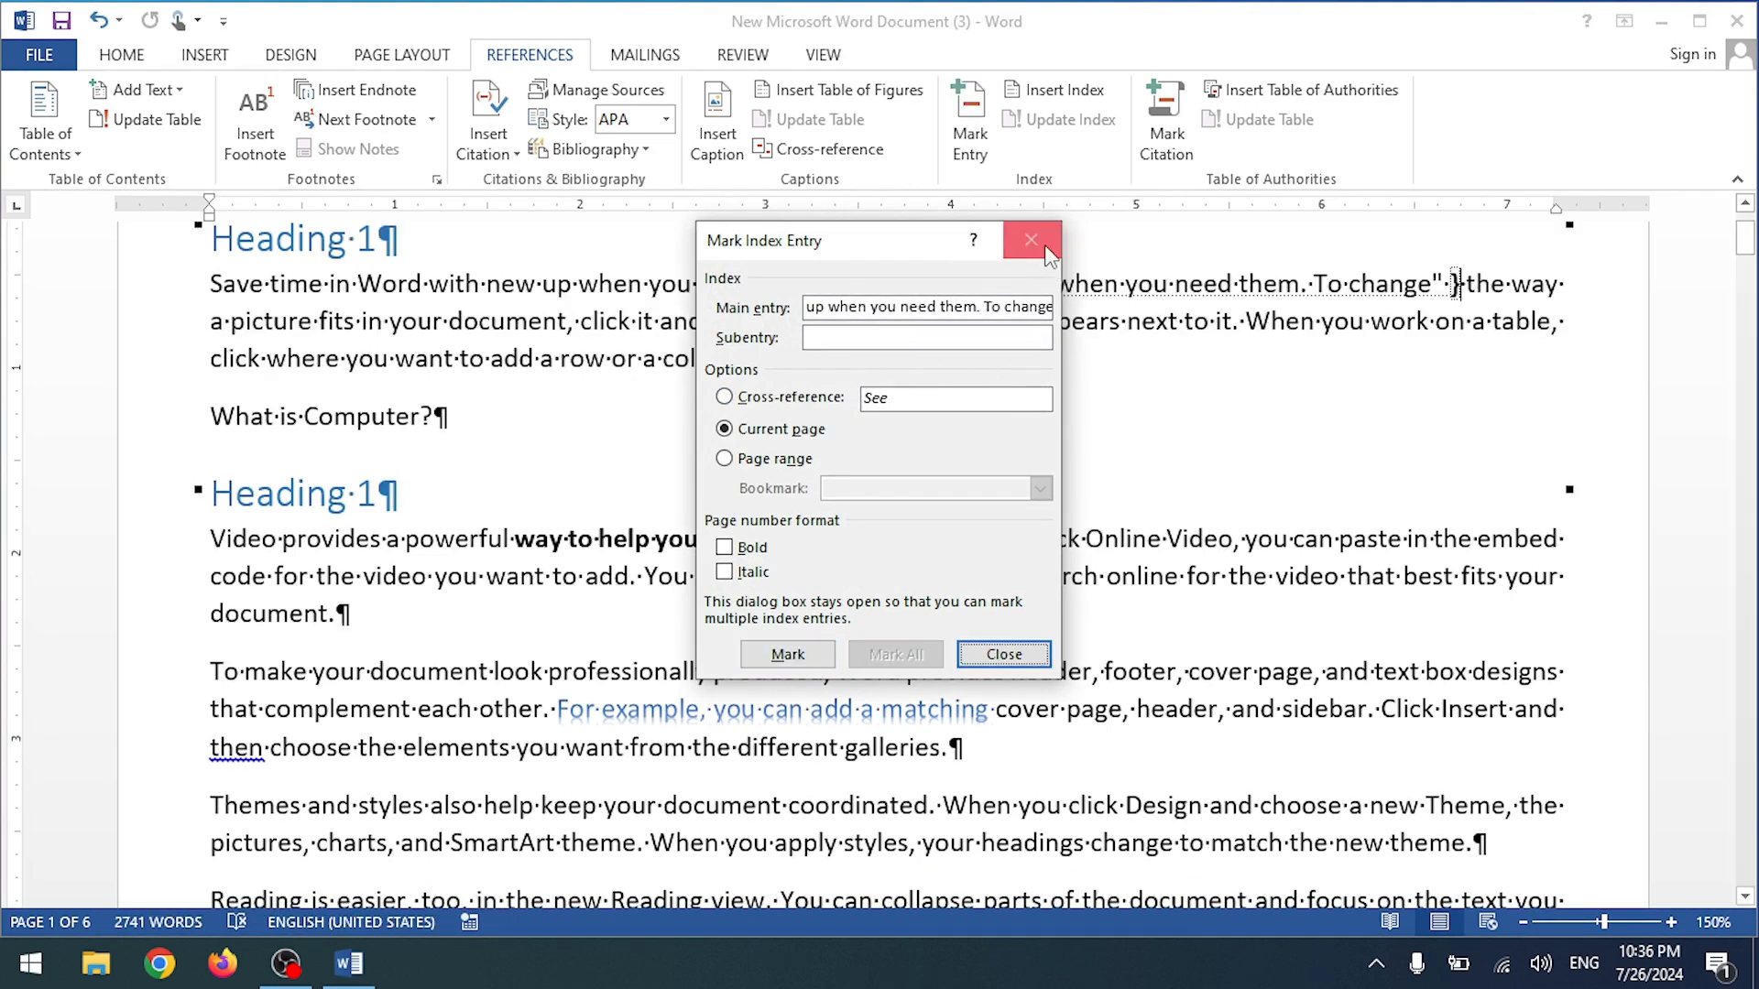
pyautogui.click(1016, 249)
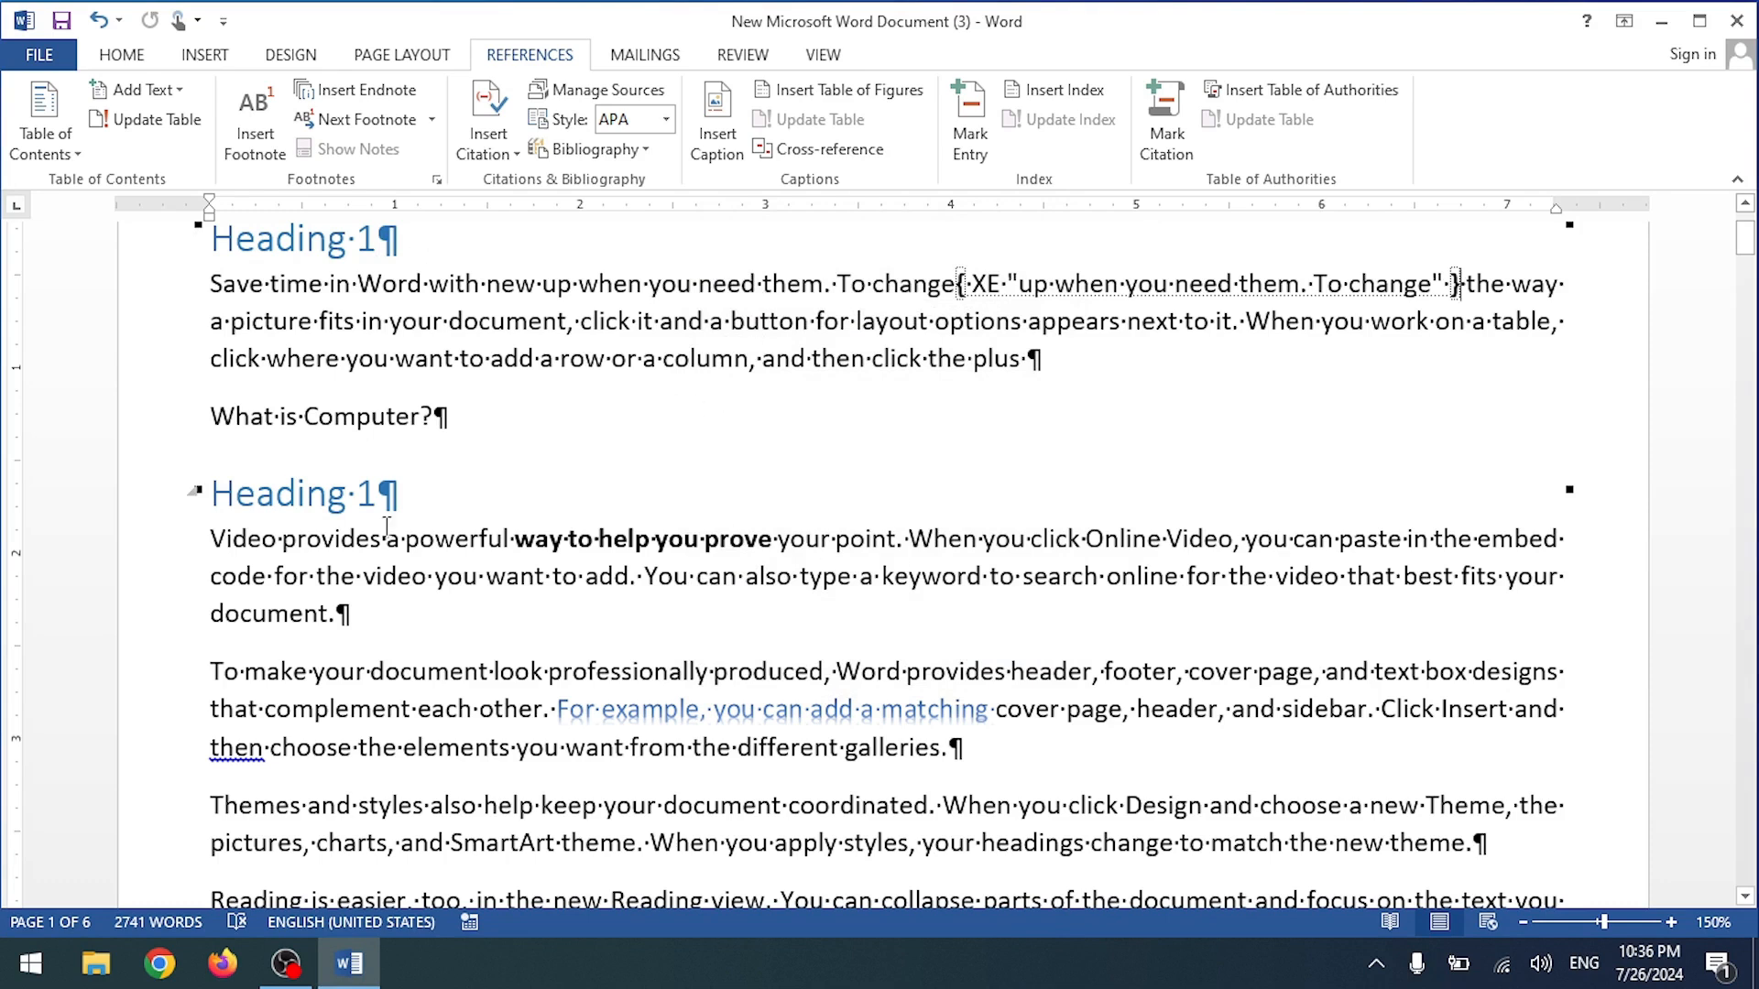
pyautogui.click(122, 54)
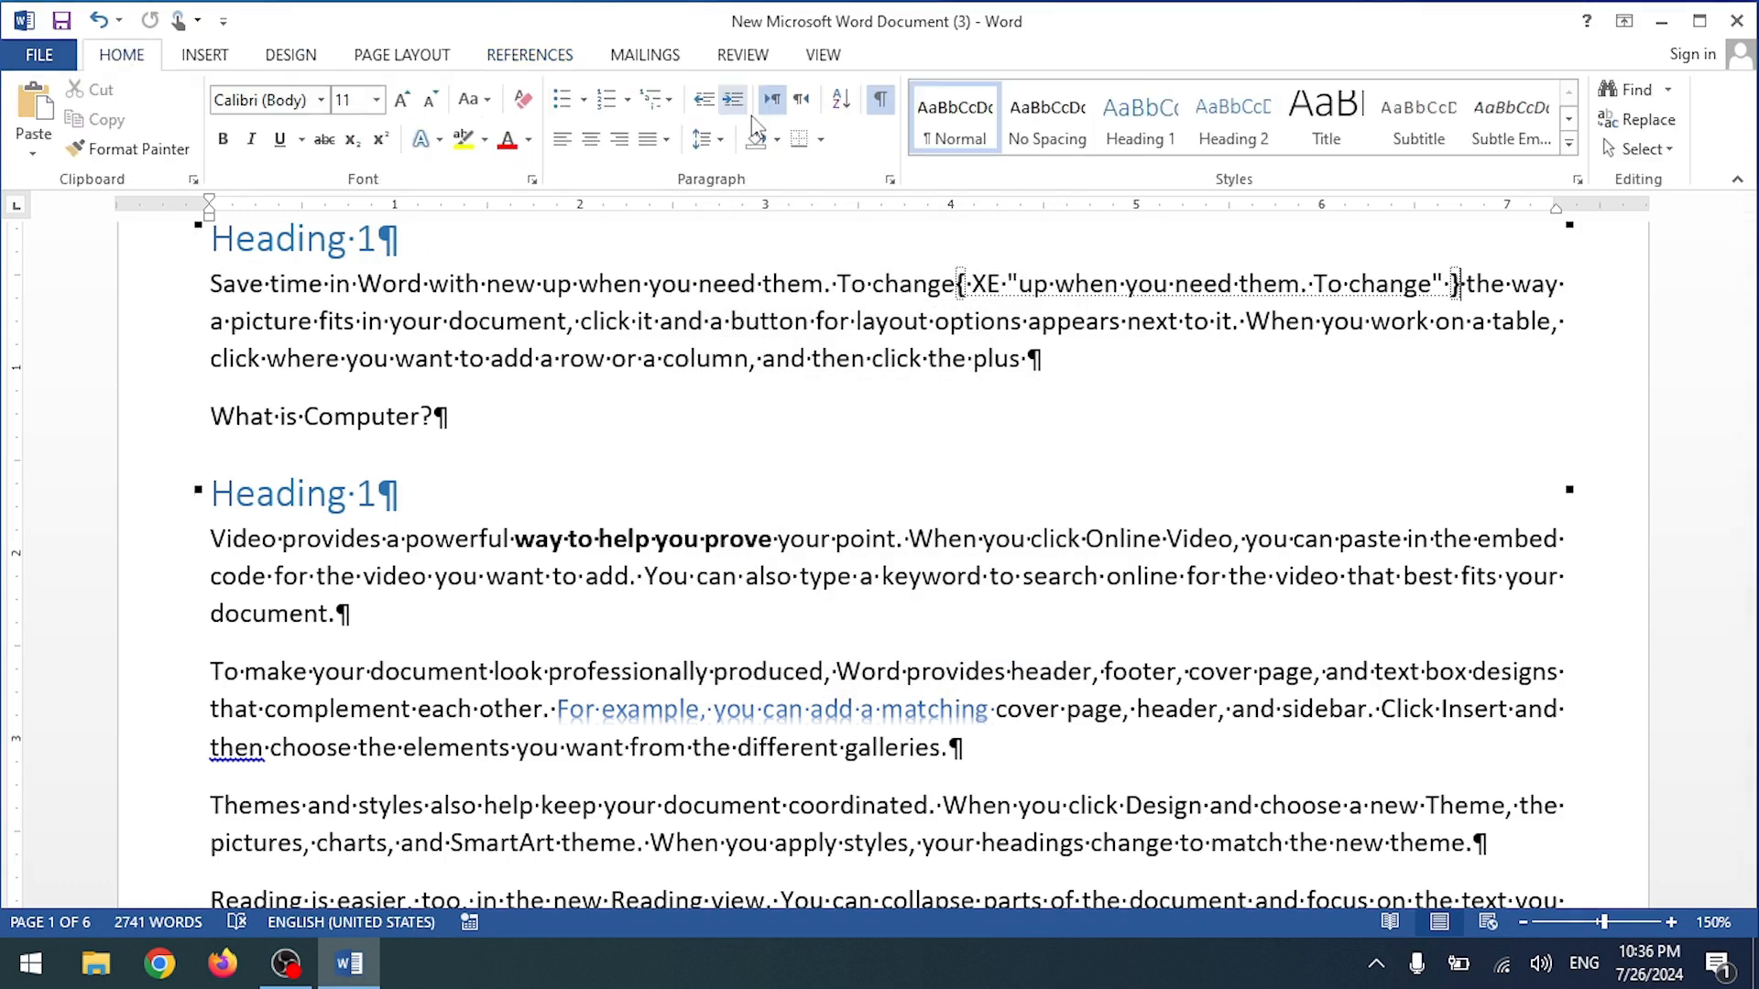
pyautogui.click(880, 101)
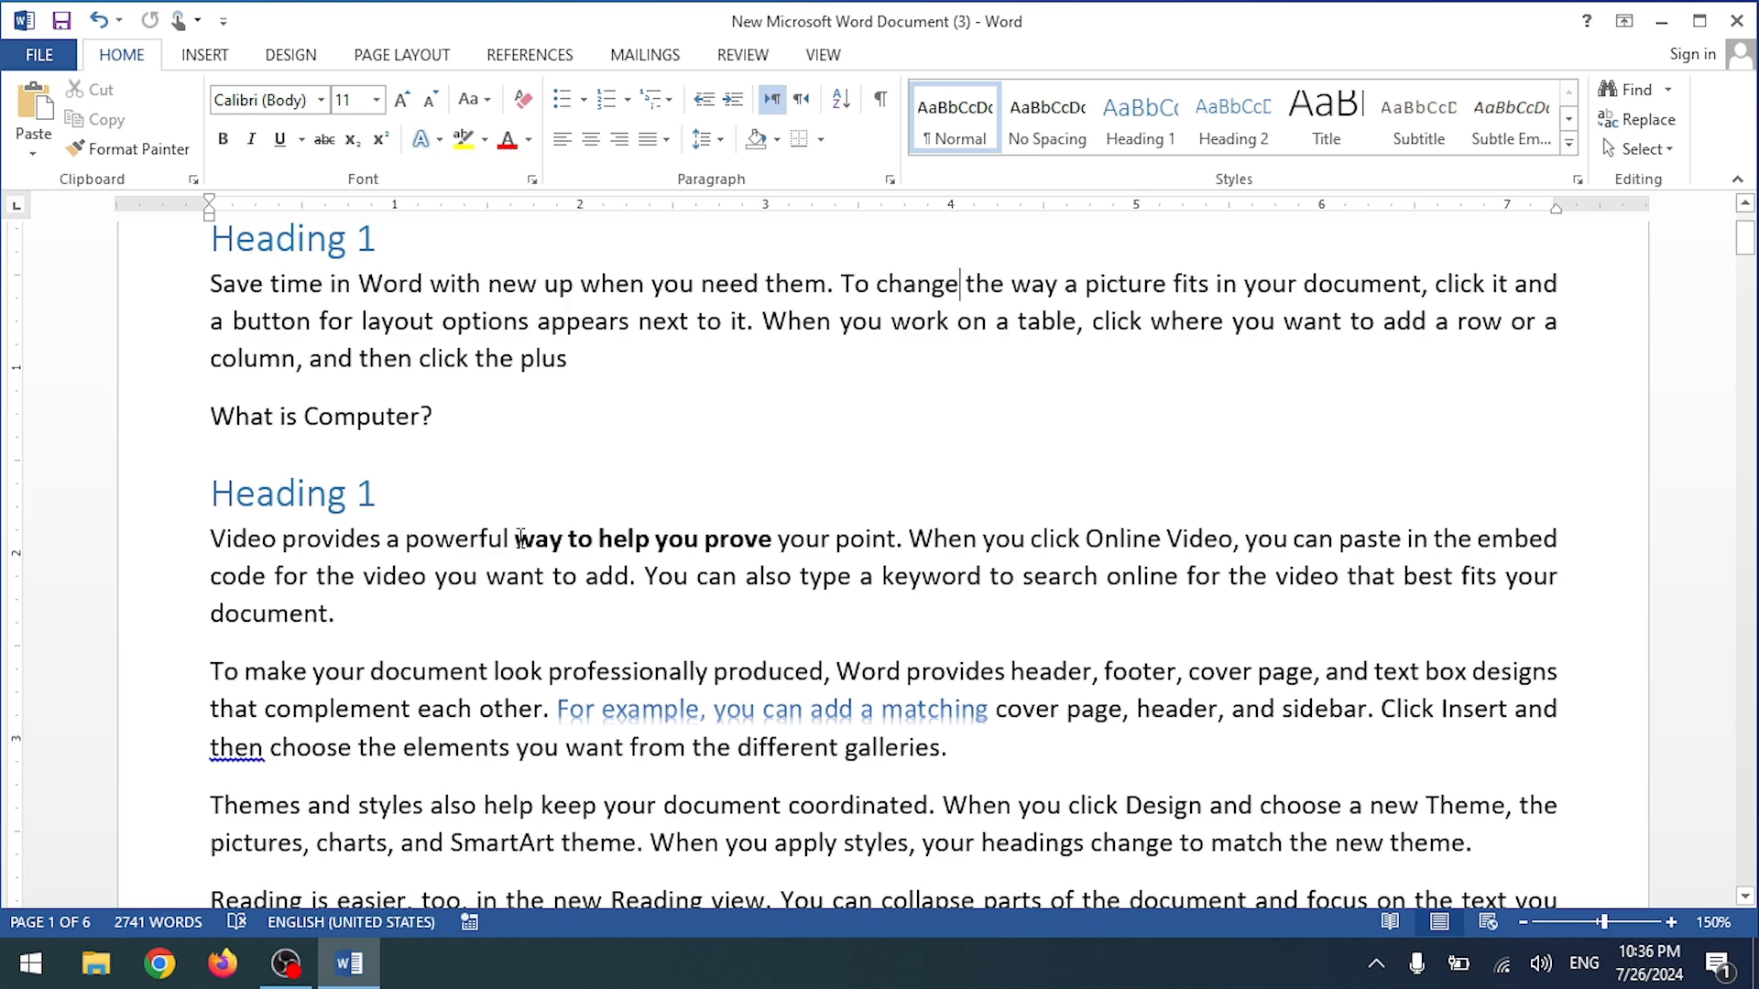
# Step: Mark the bold phrase 'way to help you prove' as an index entry
pyautogui.moveTo(519, 539); pyautogui.dragTo(777, 540)
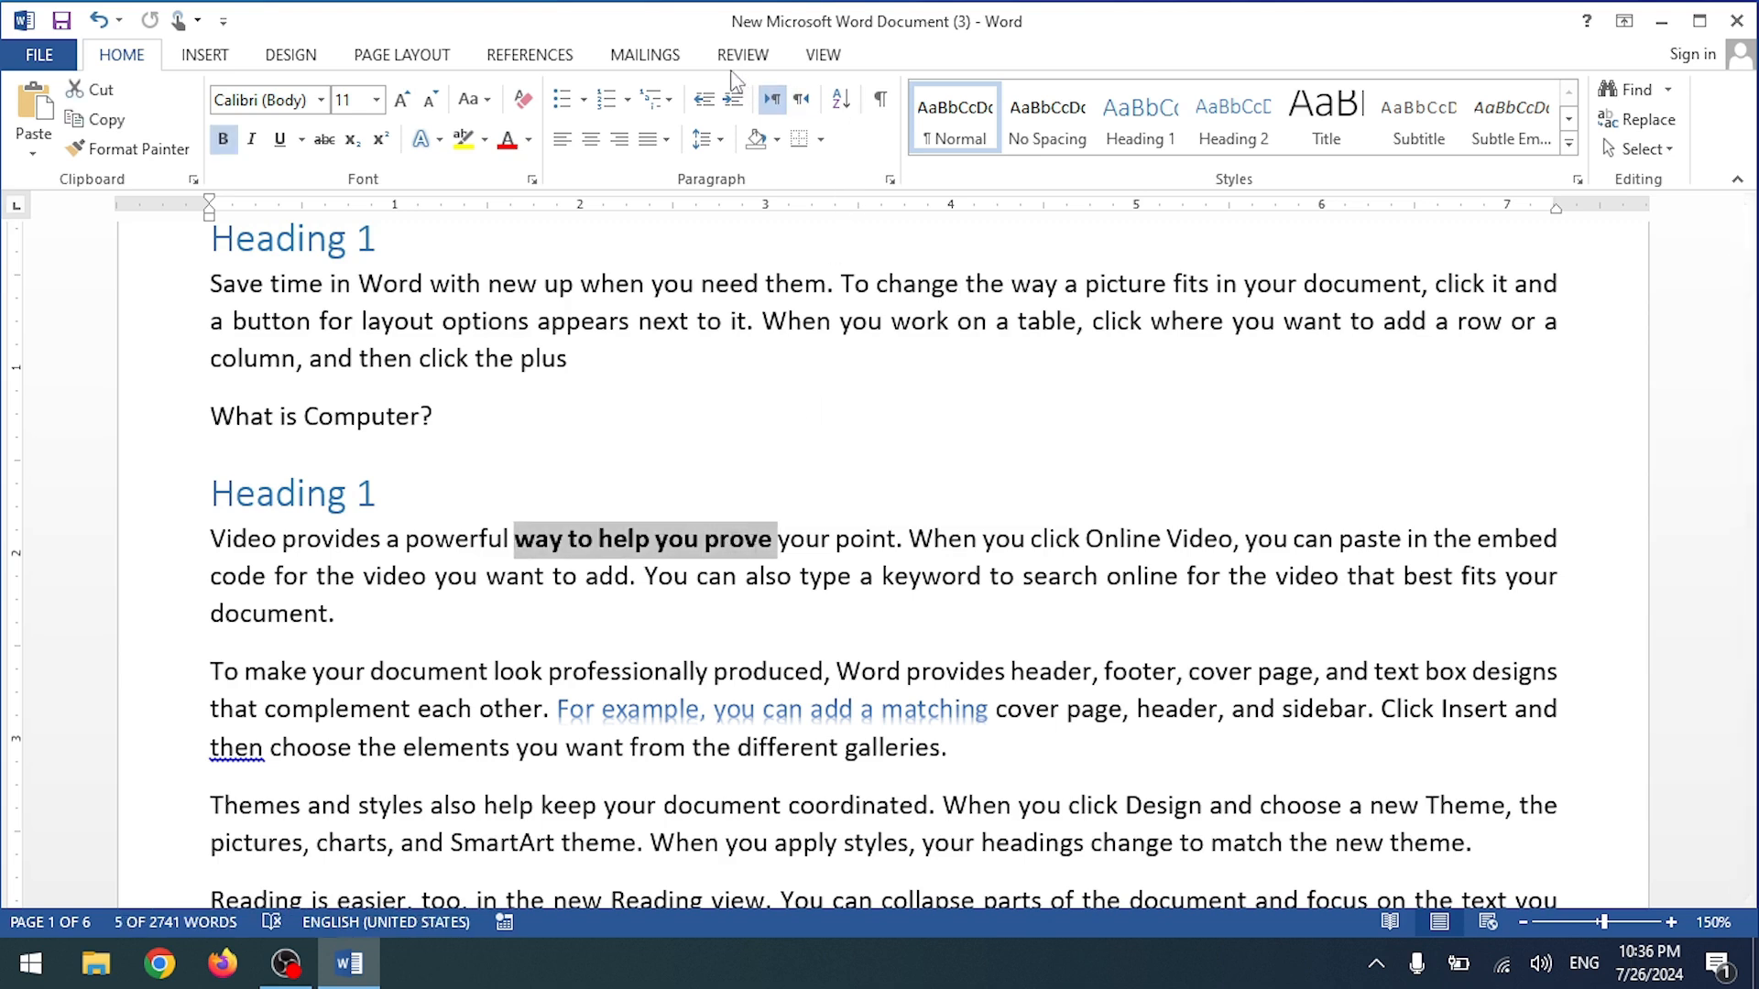
pyautogui.click(529, 54)
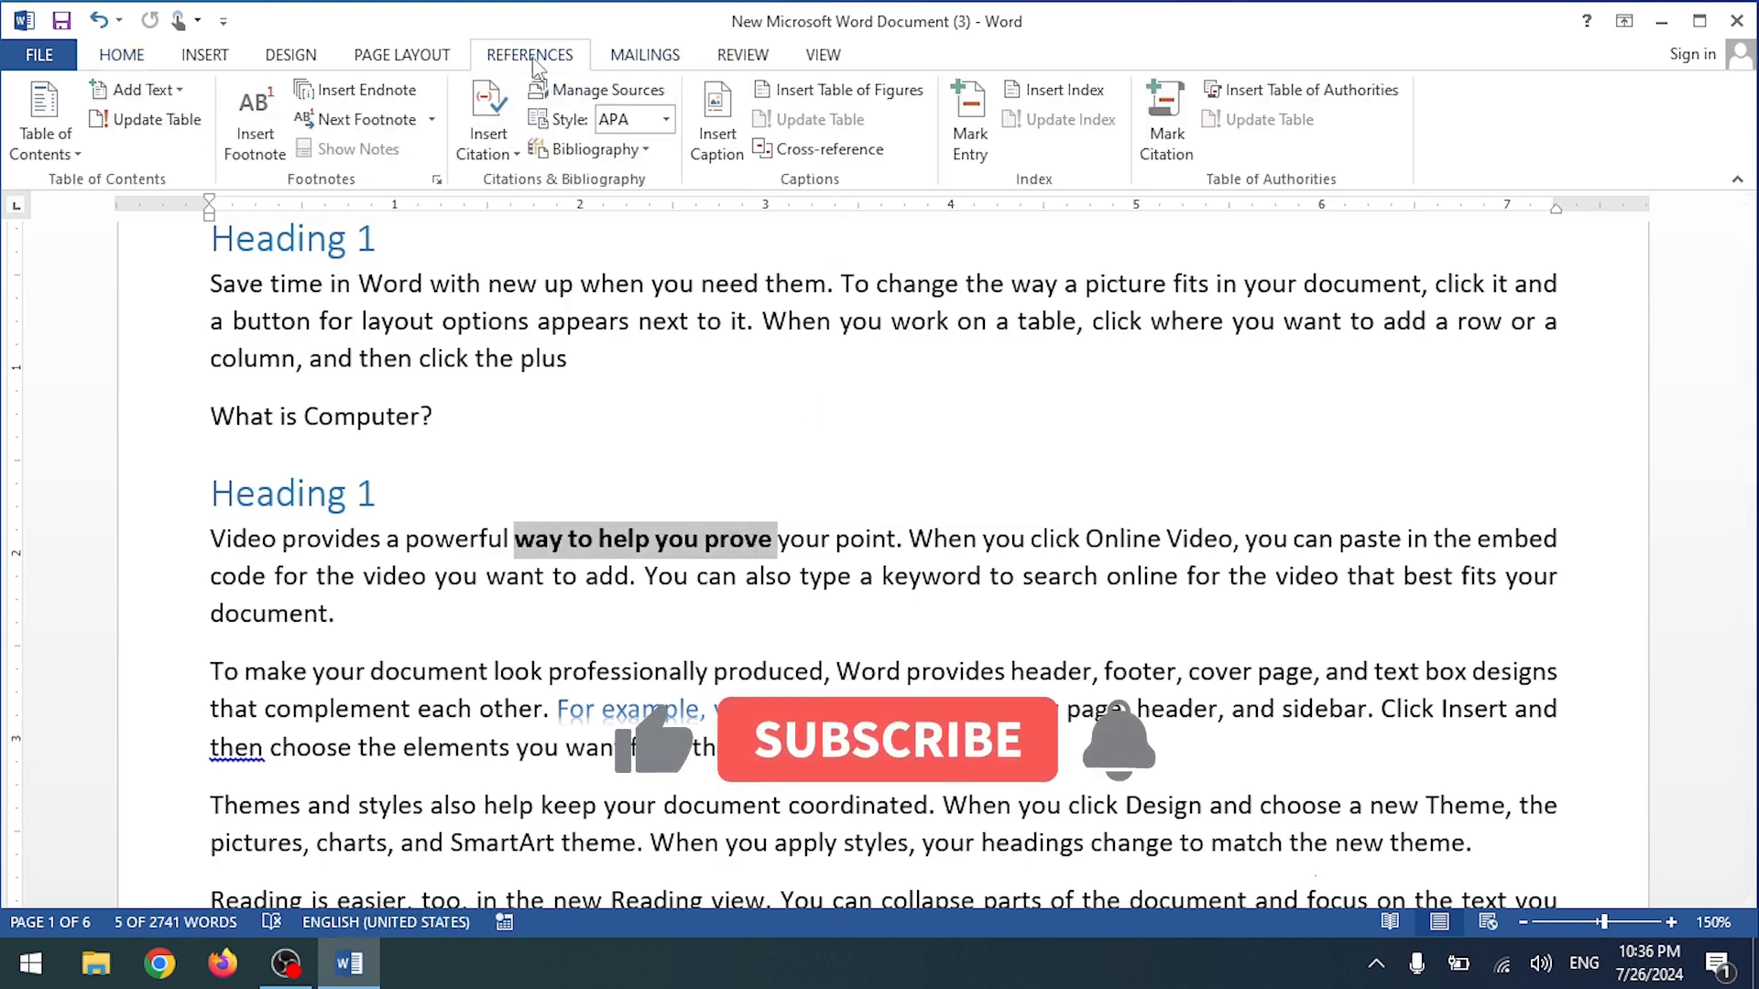
pyautogui.click(969, 119)
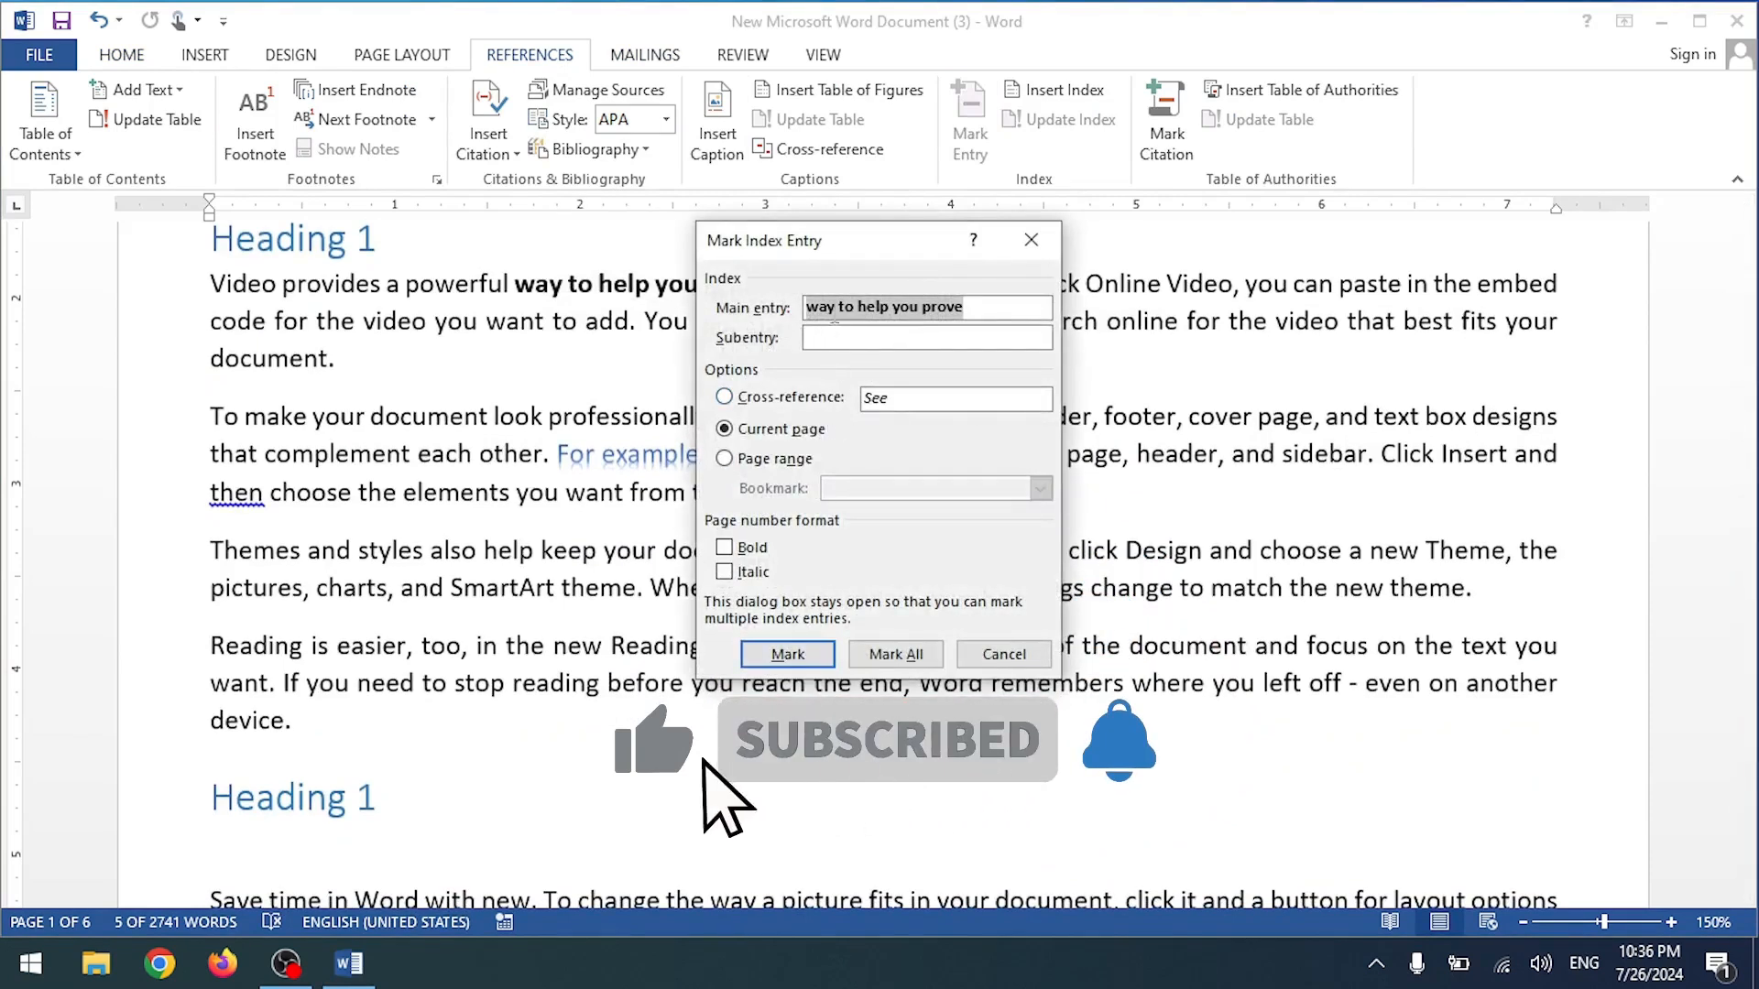
pyautogui.click(788, 655)
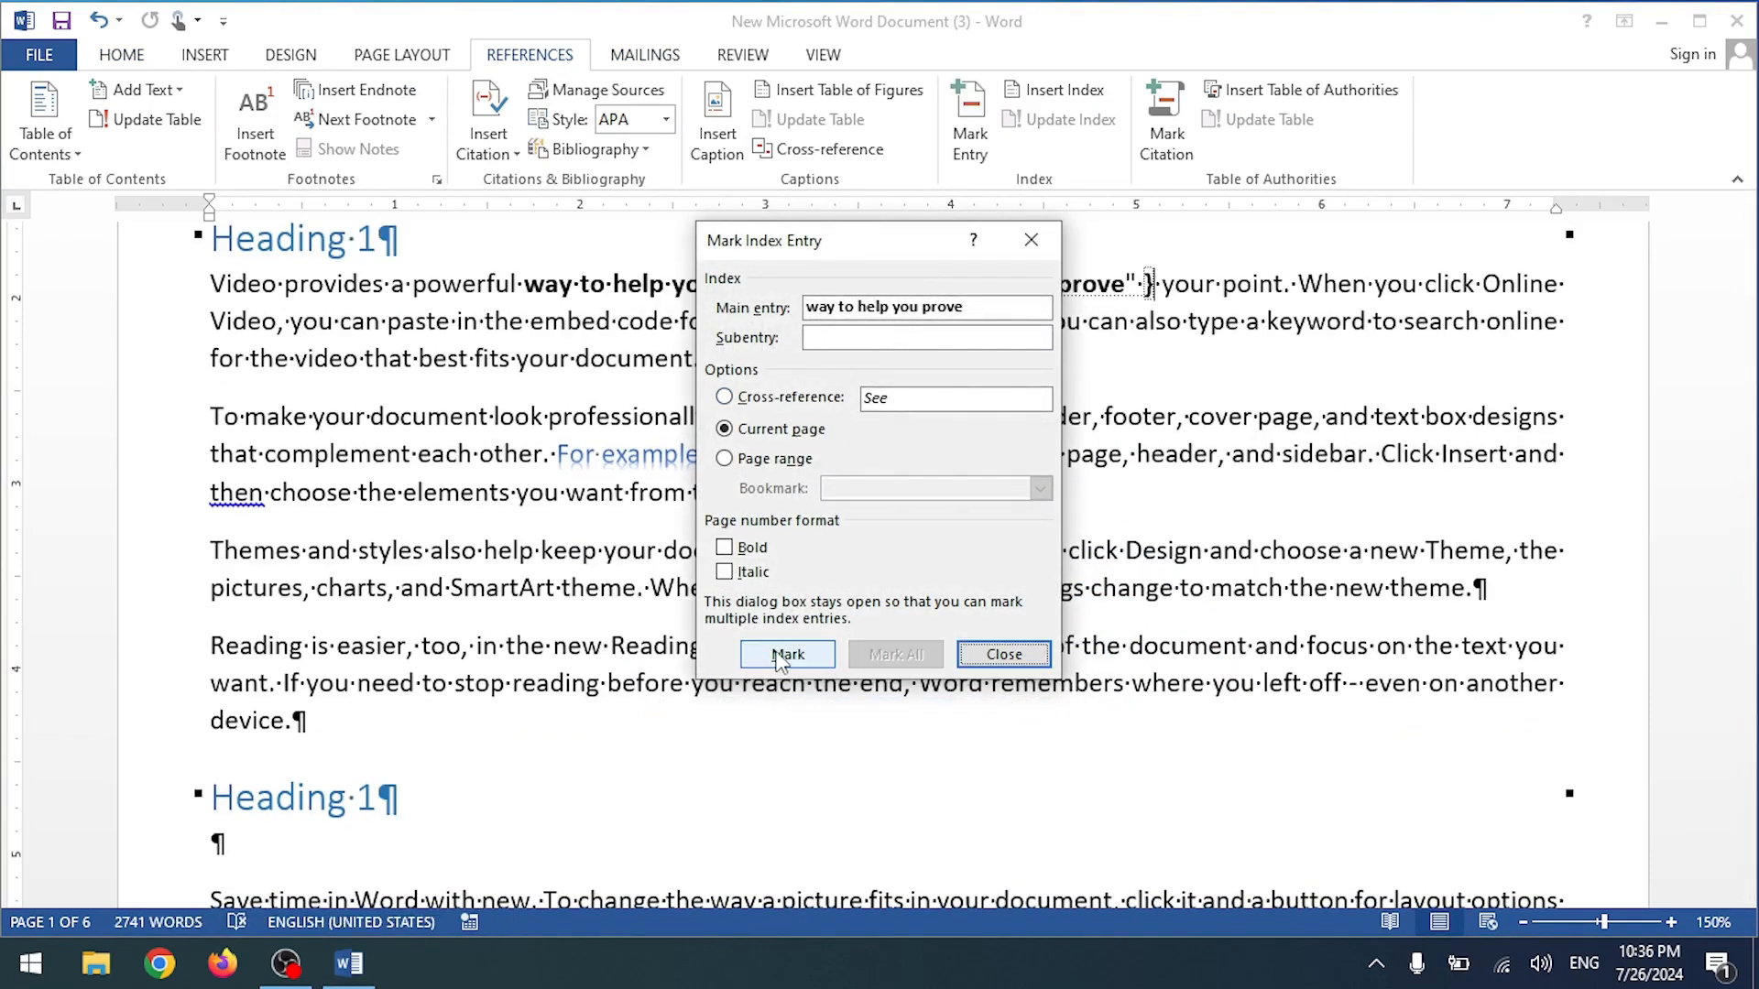
# Step: Move the Mark Index Entry dialog aside and select 'Reading view. You can collapse'
pyautogui.moveTo(829, 263); pyautogui.dragTo(1385, 320)
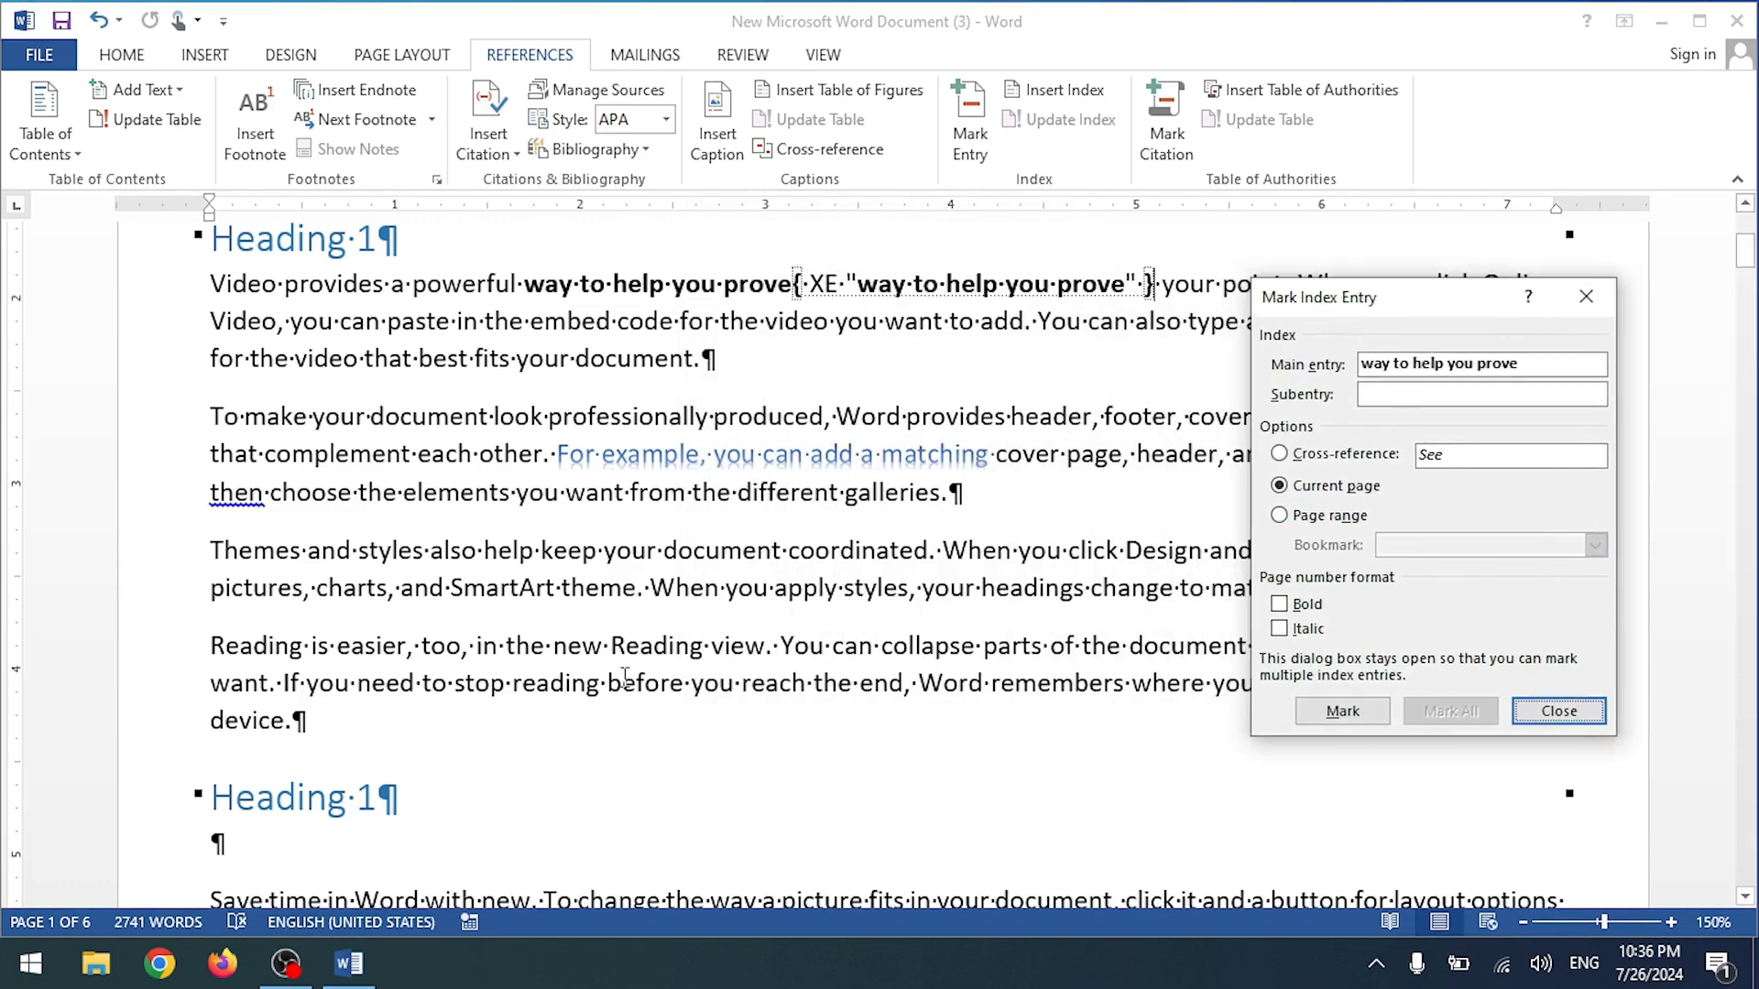
pyautogui.click(615, 647)
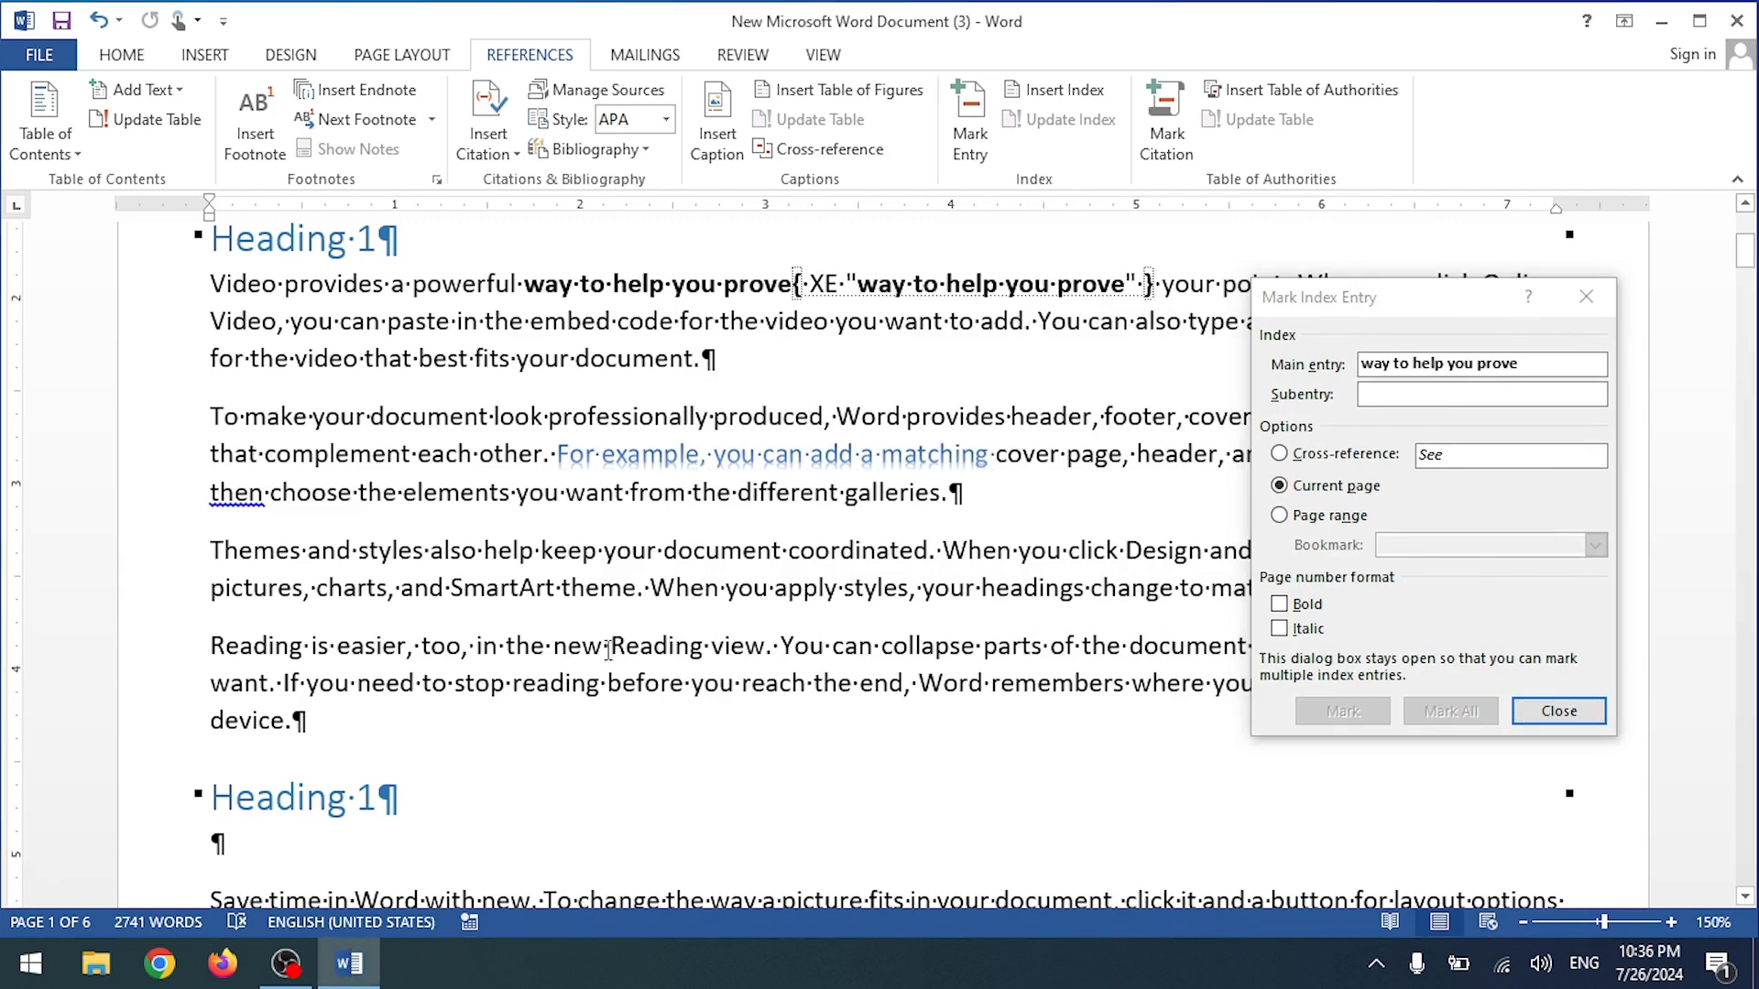
pyautogui.moveTo(618, 646); pyautogui.dragTo(940, 653)
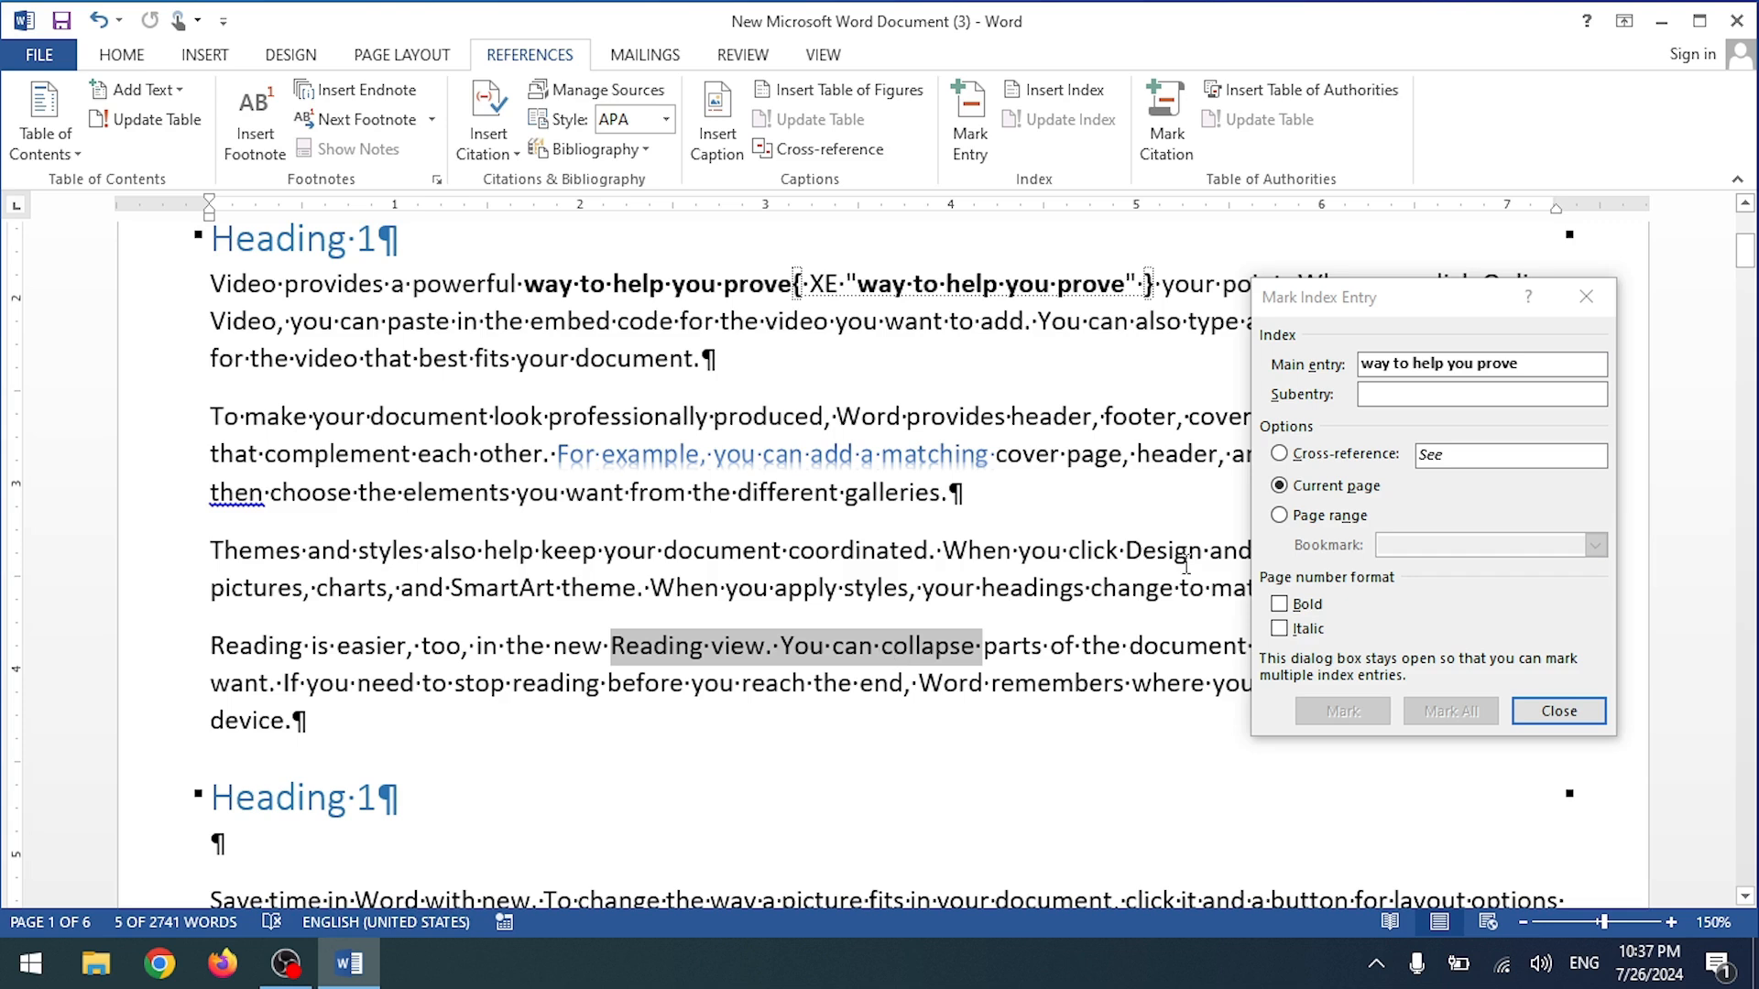
# Step: Mark 'Reading view. You can collapse' as an index entry
pyautogui.click(1552, 364)
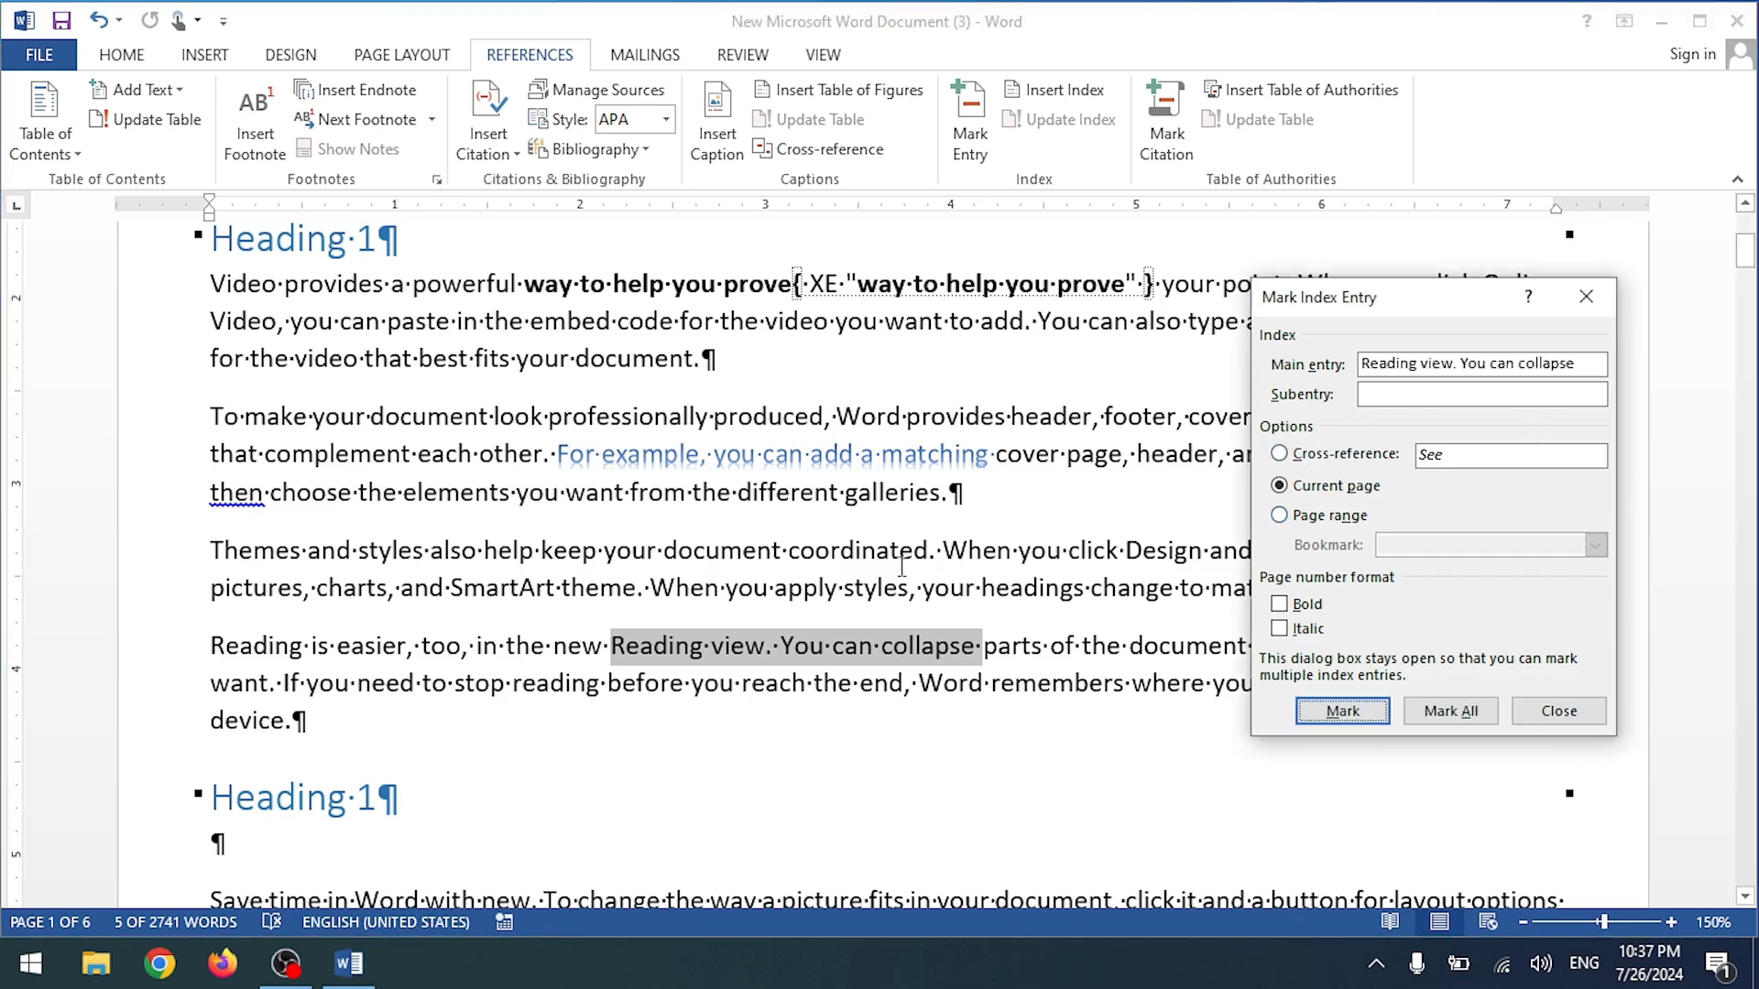
pyautogui.click(1331, 717)
pyautogui.scroll(-12, 590, 756)
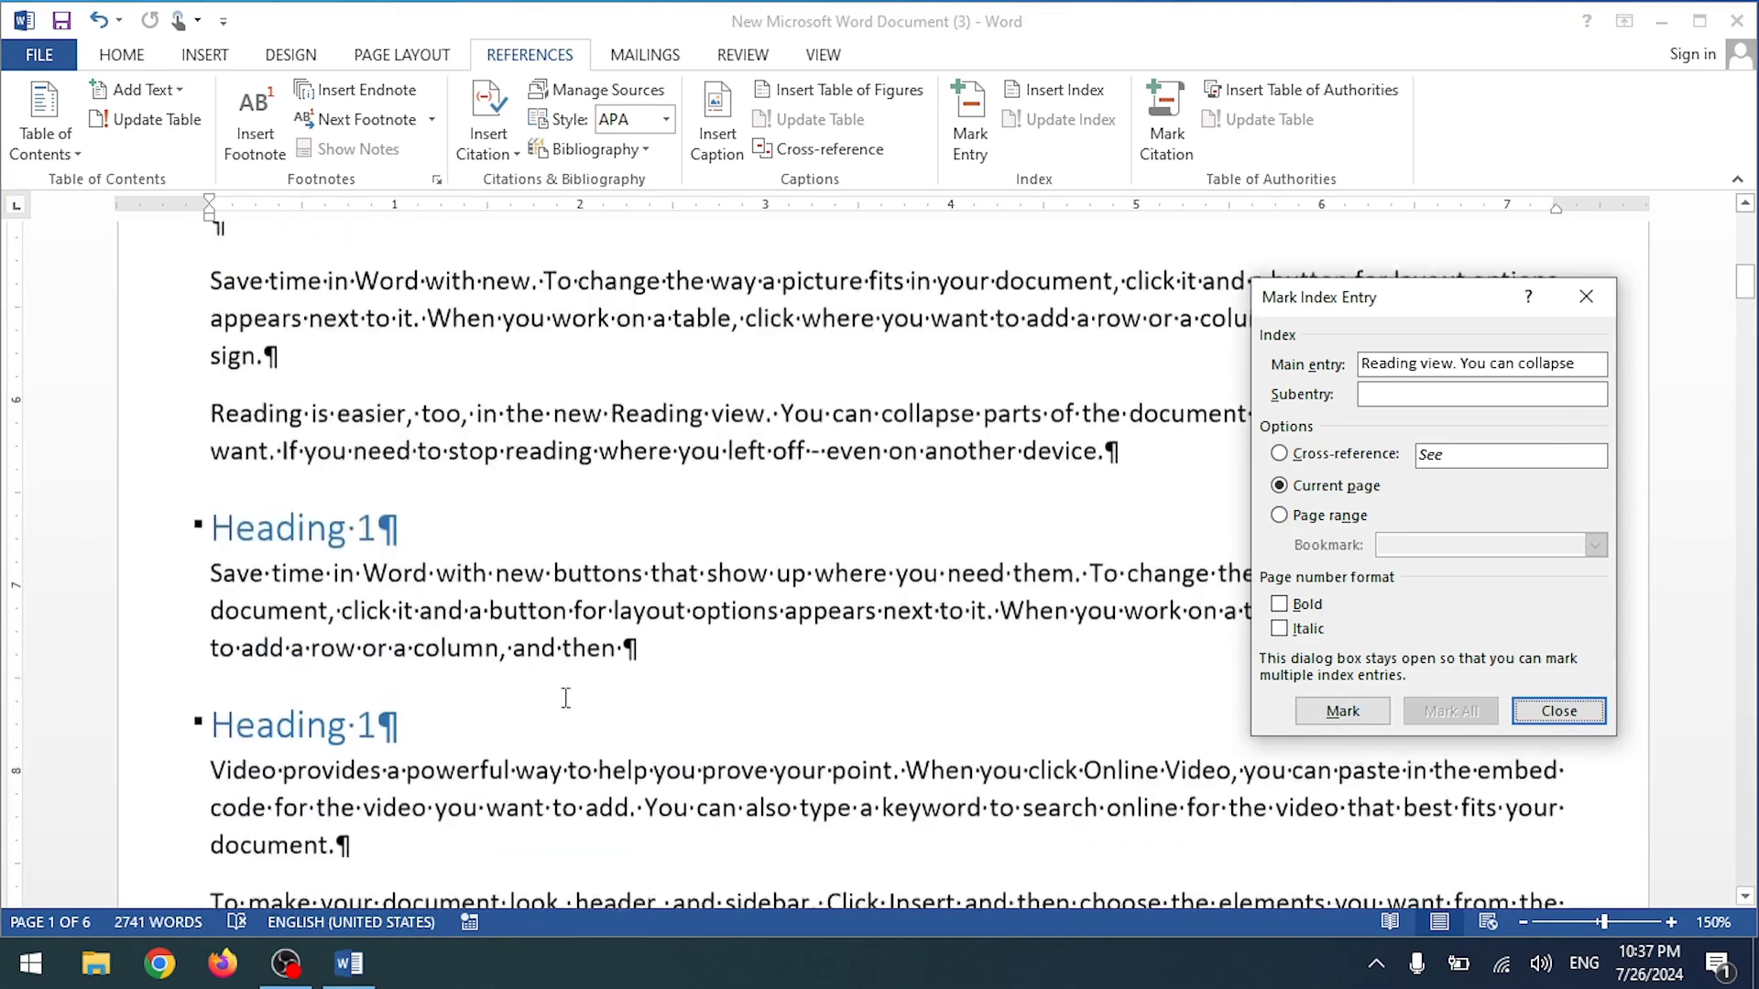
pyautogui.scroll(-3, 565, 689)
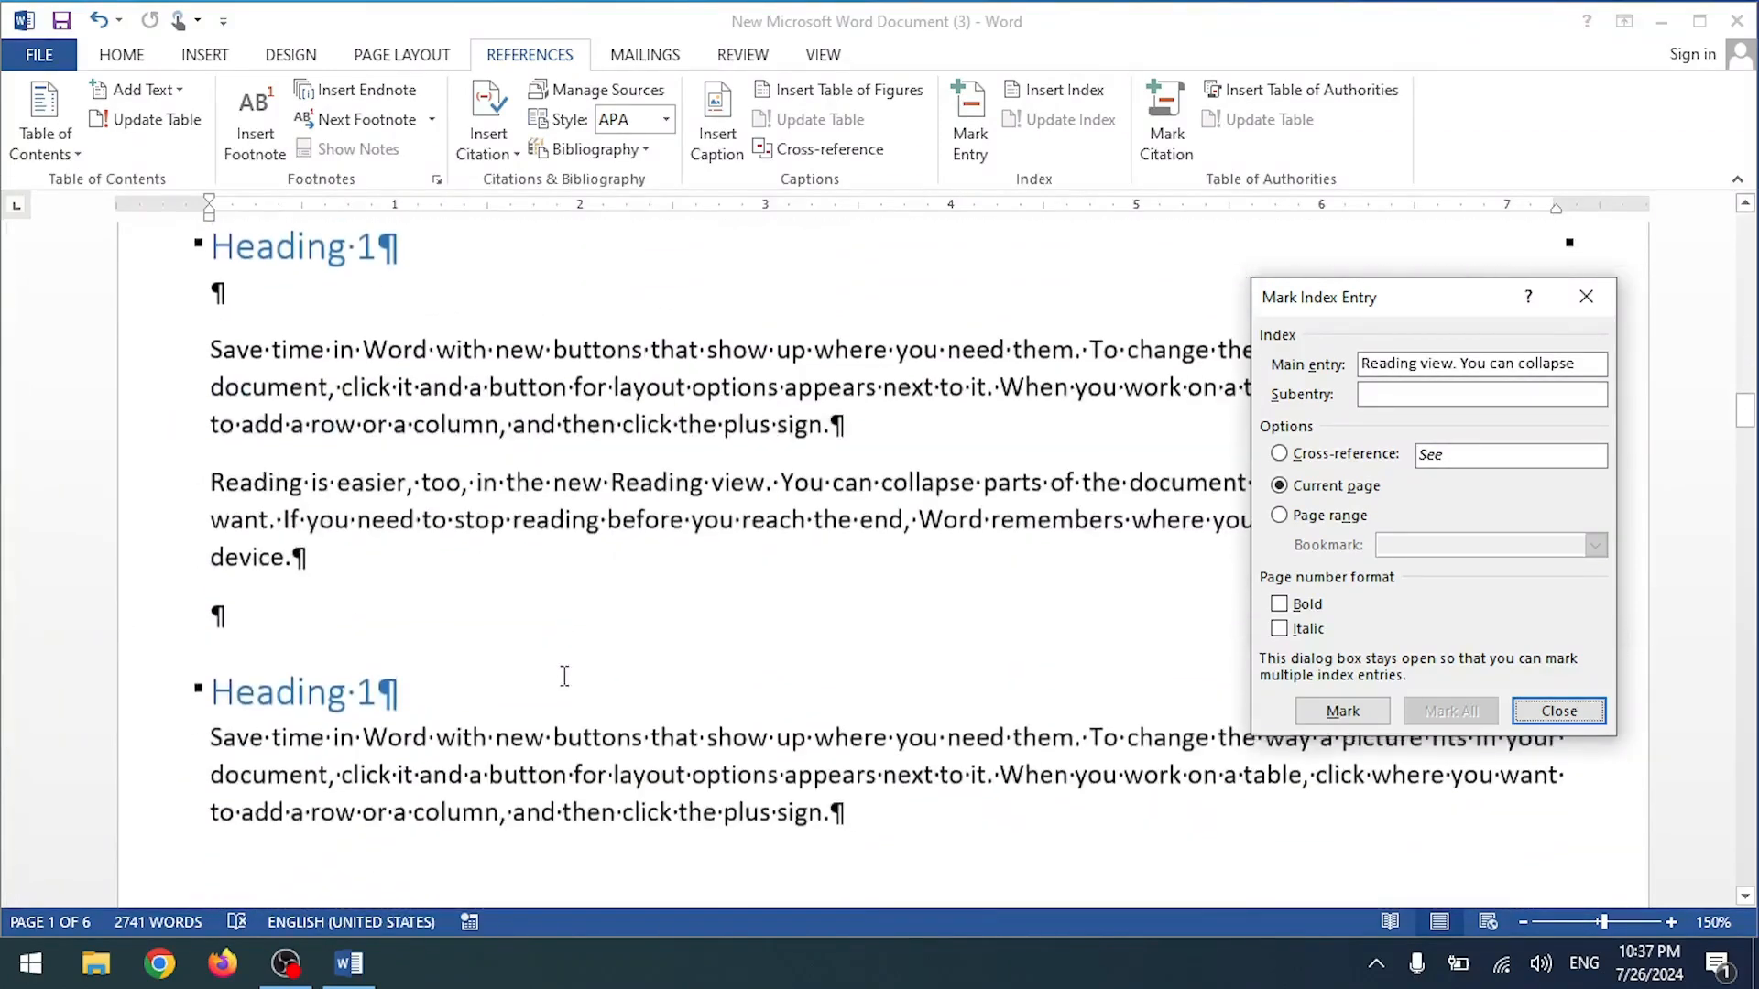
# Step: Mark 'buttons that show up where you need' as an index entry
pyautogui.click(558, 477)
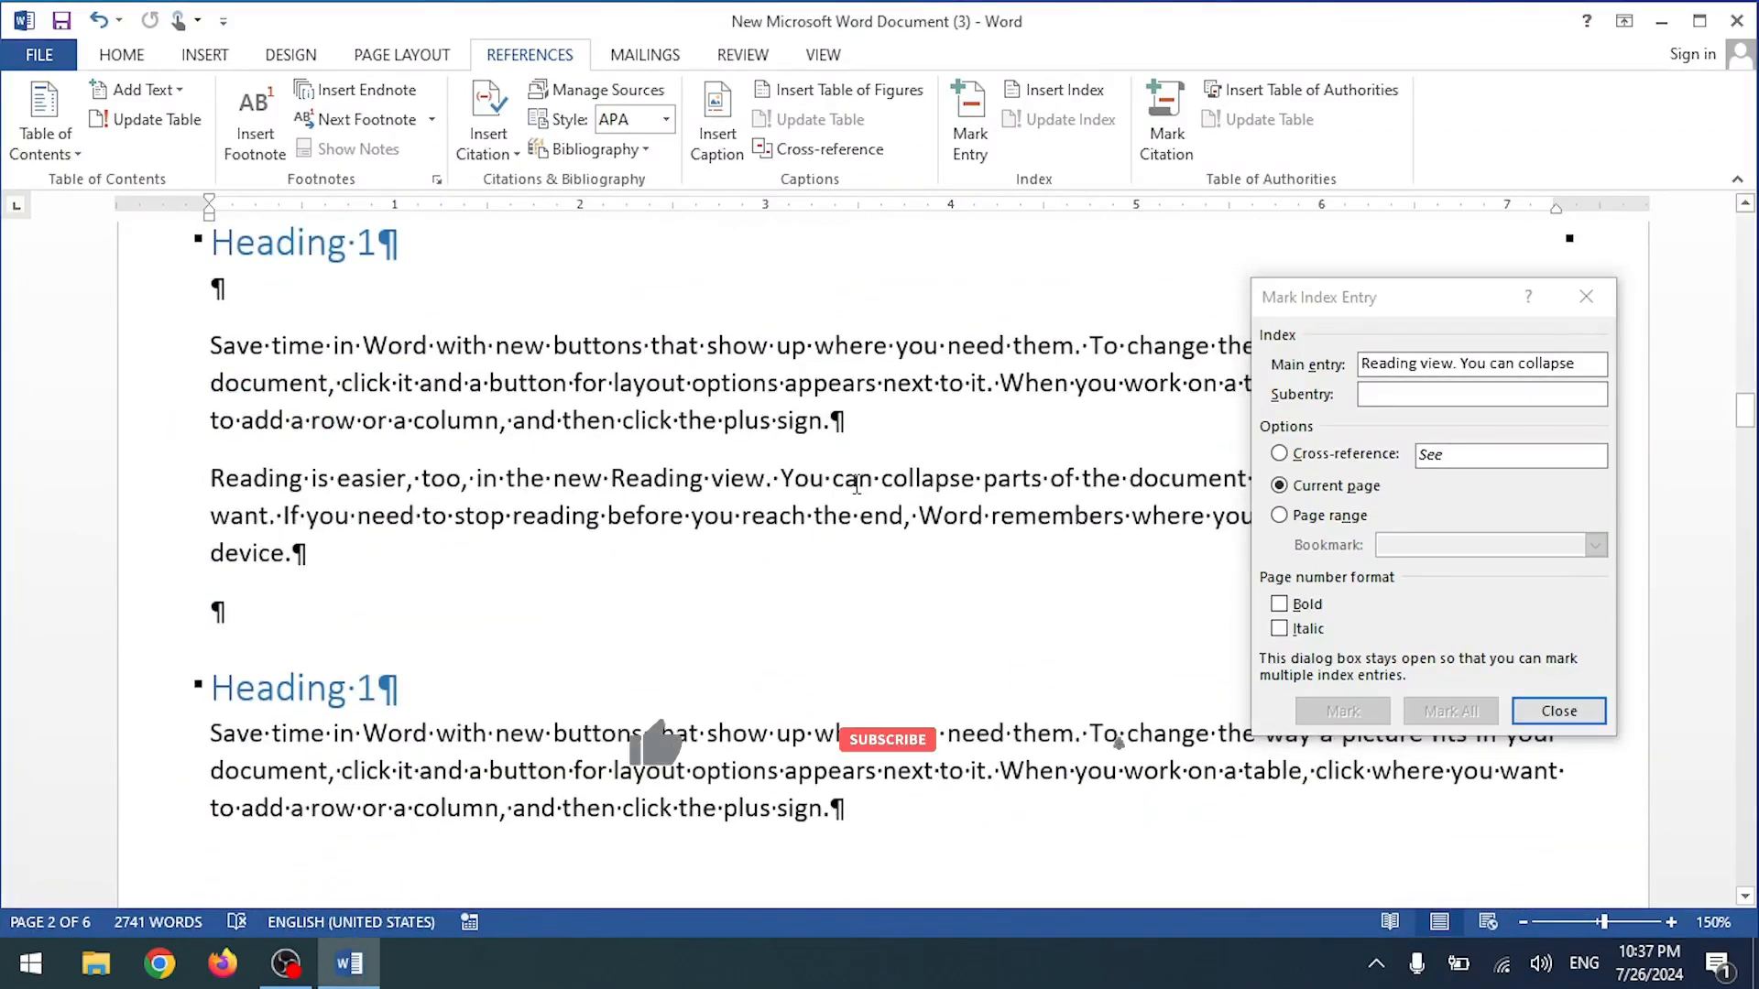
pyautogui.moveTo(612, 478); pyautogui.dragTo(982, 478)
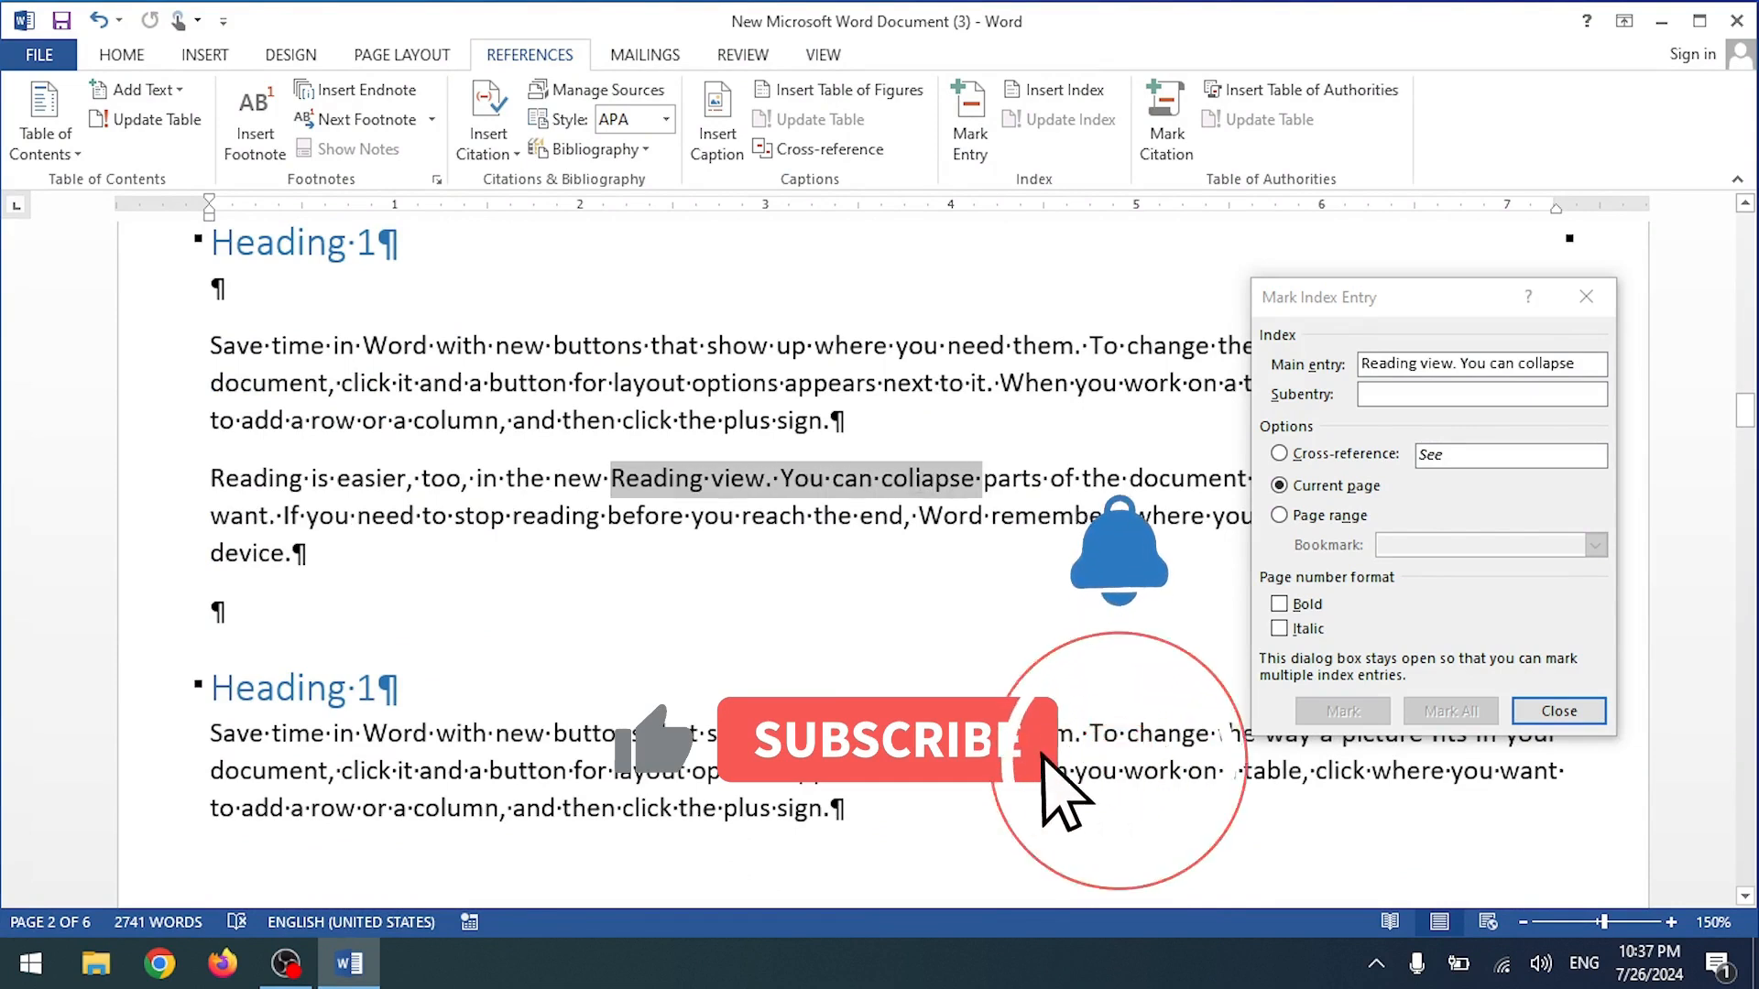
pyautogui.click(1432, 359)
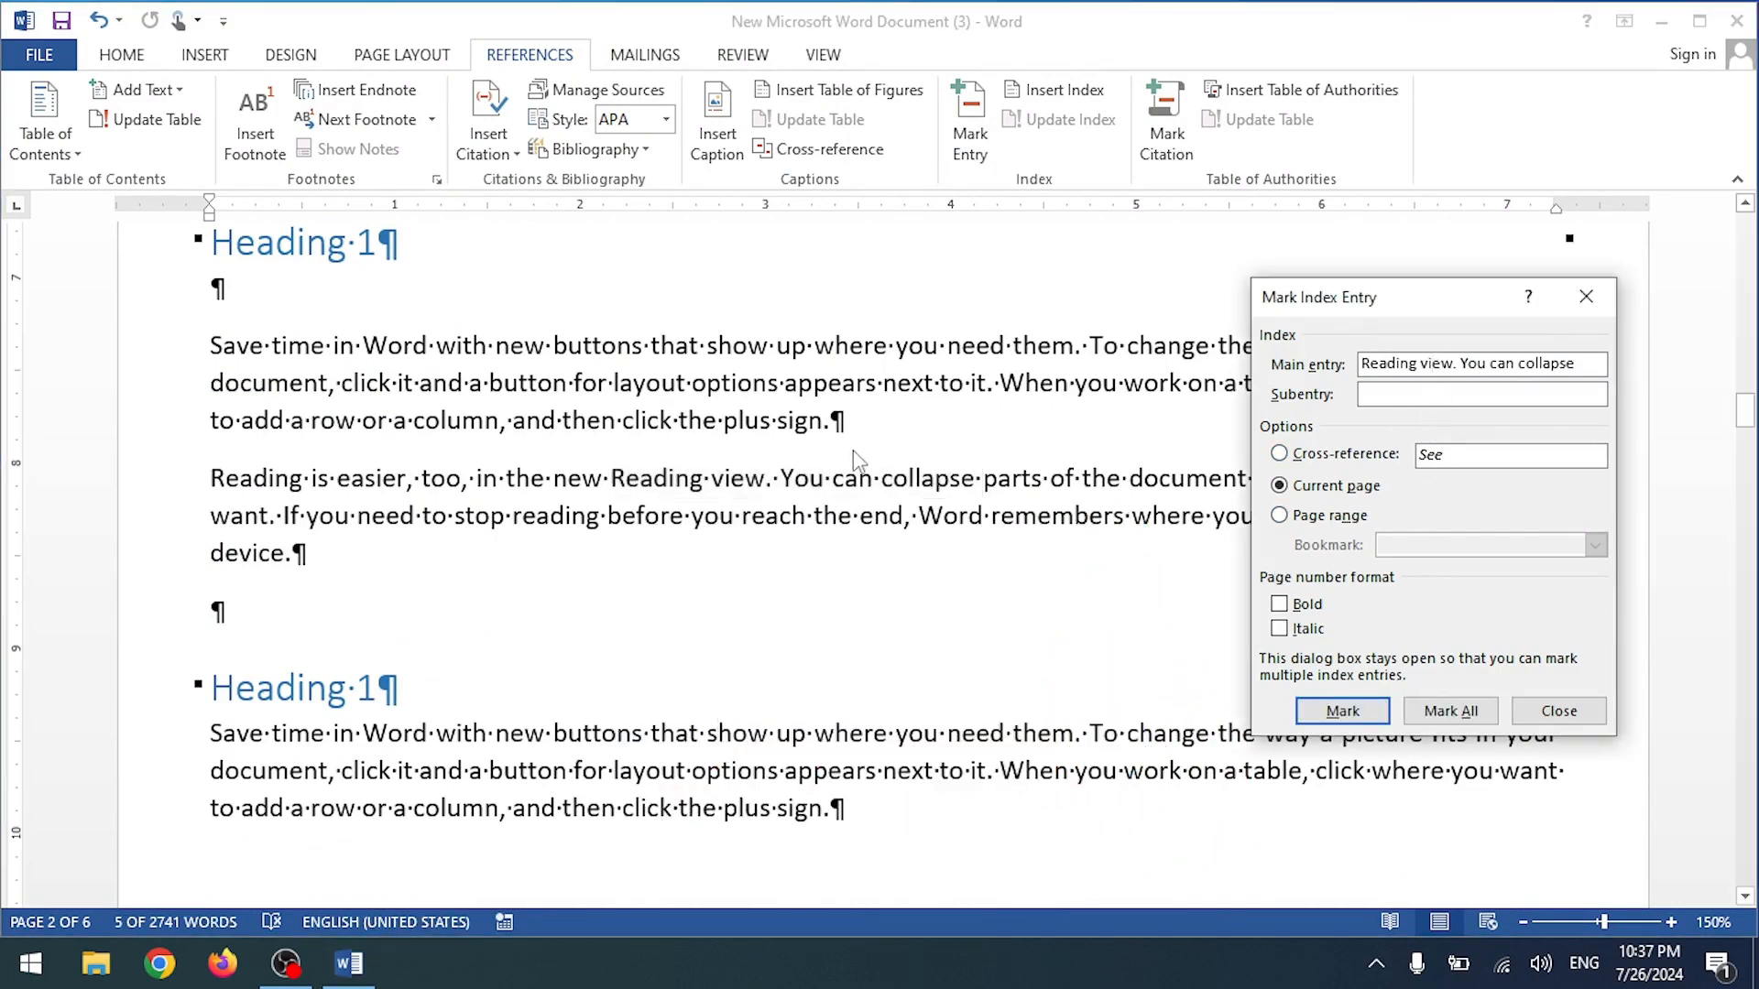
pyautogui.click(565, 742)
pyautogui.moveTo(555, 733); pyautogui.dragTo(1013, 733)
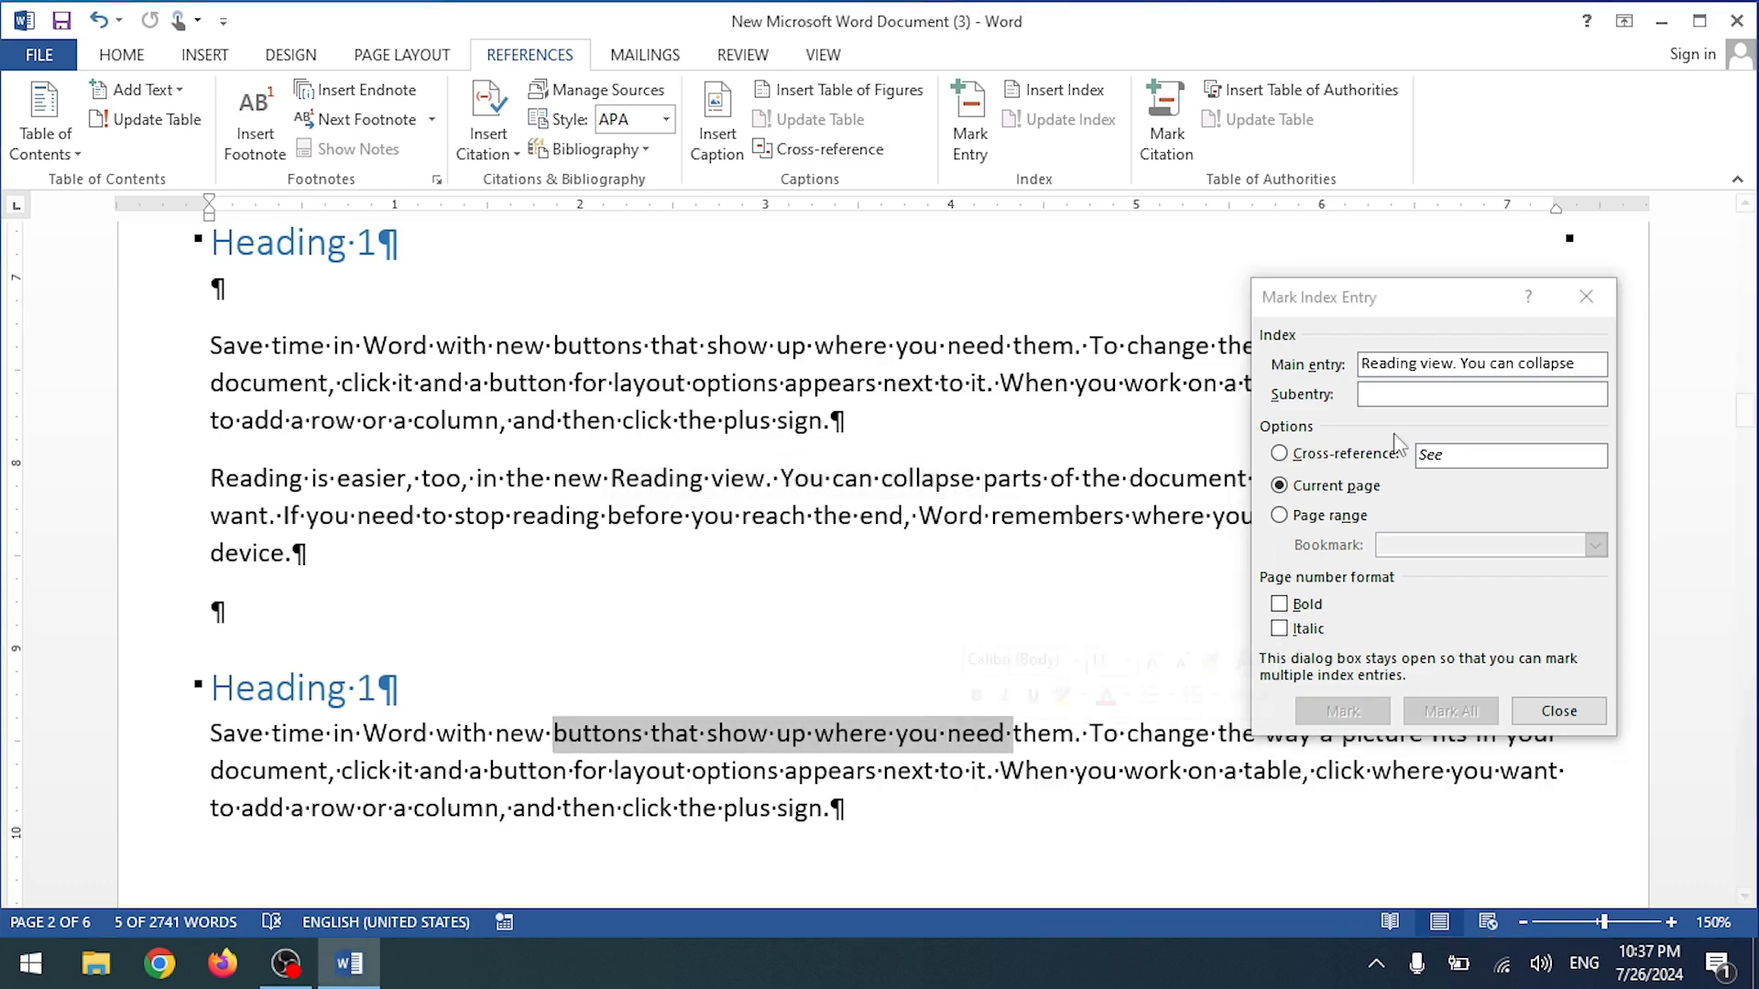
pyautogui.click(1448, 378)
pyautogui.click(1343, 711)
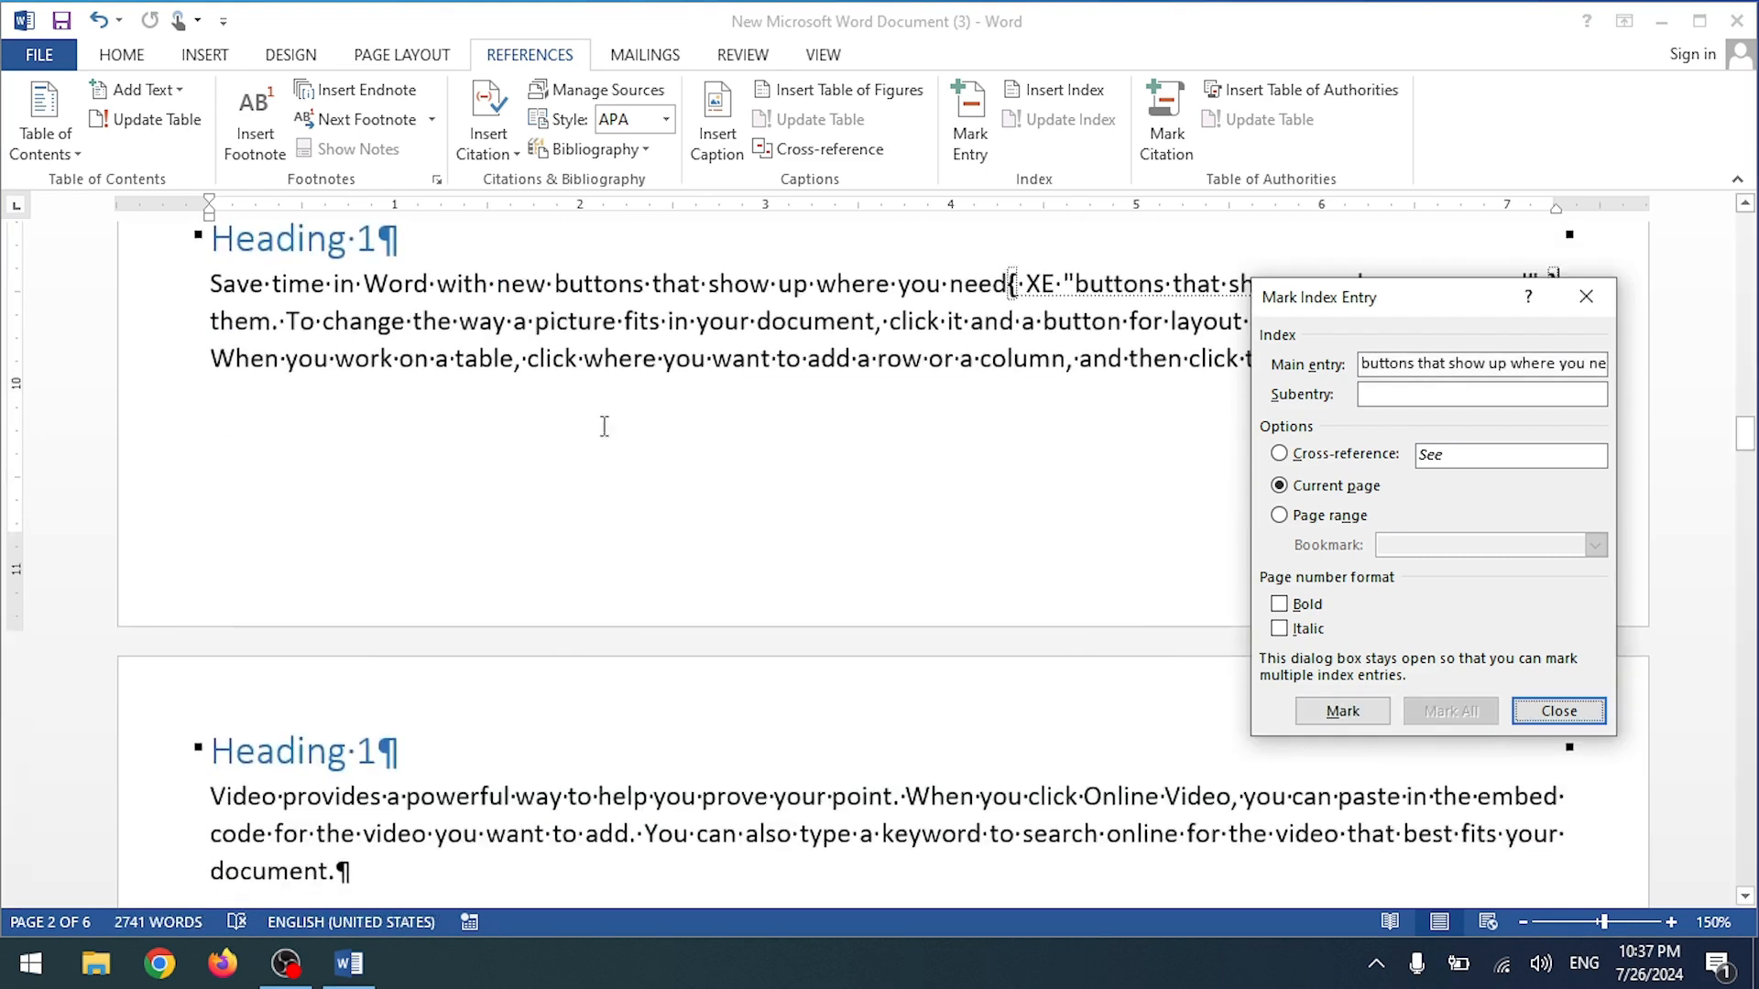
# Step: Mark another occurrence of 'Reading view. You can collapse' as an index entry
pyautogui.scroll(15, 605, 428)
pyautogui.click(610, 331)
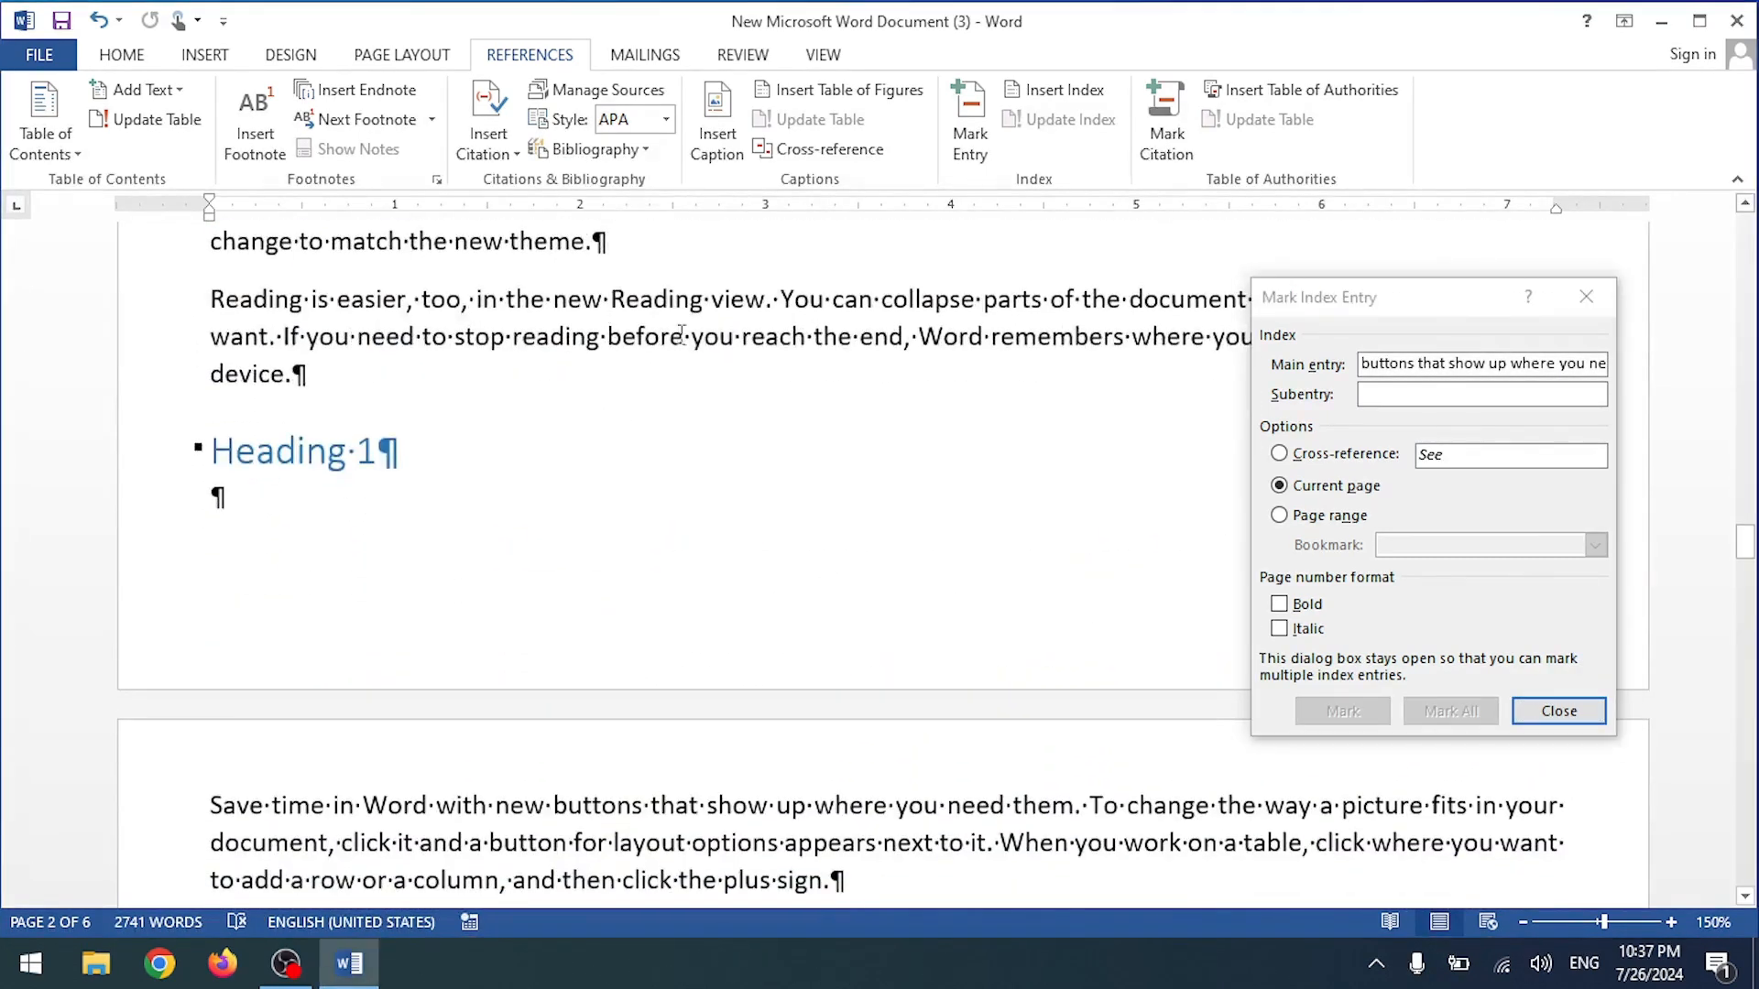
pyautogui.moveTo(696, 299); pyautogui.dragTo(967, 299)
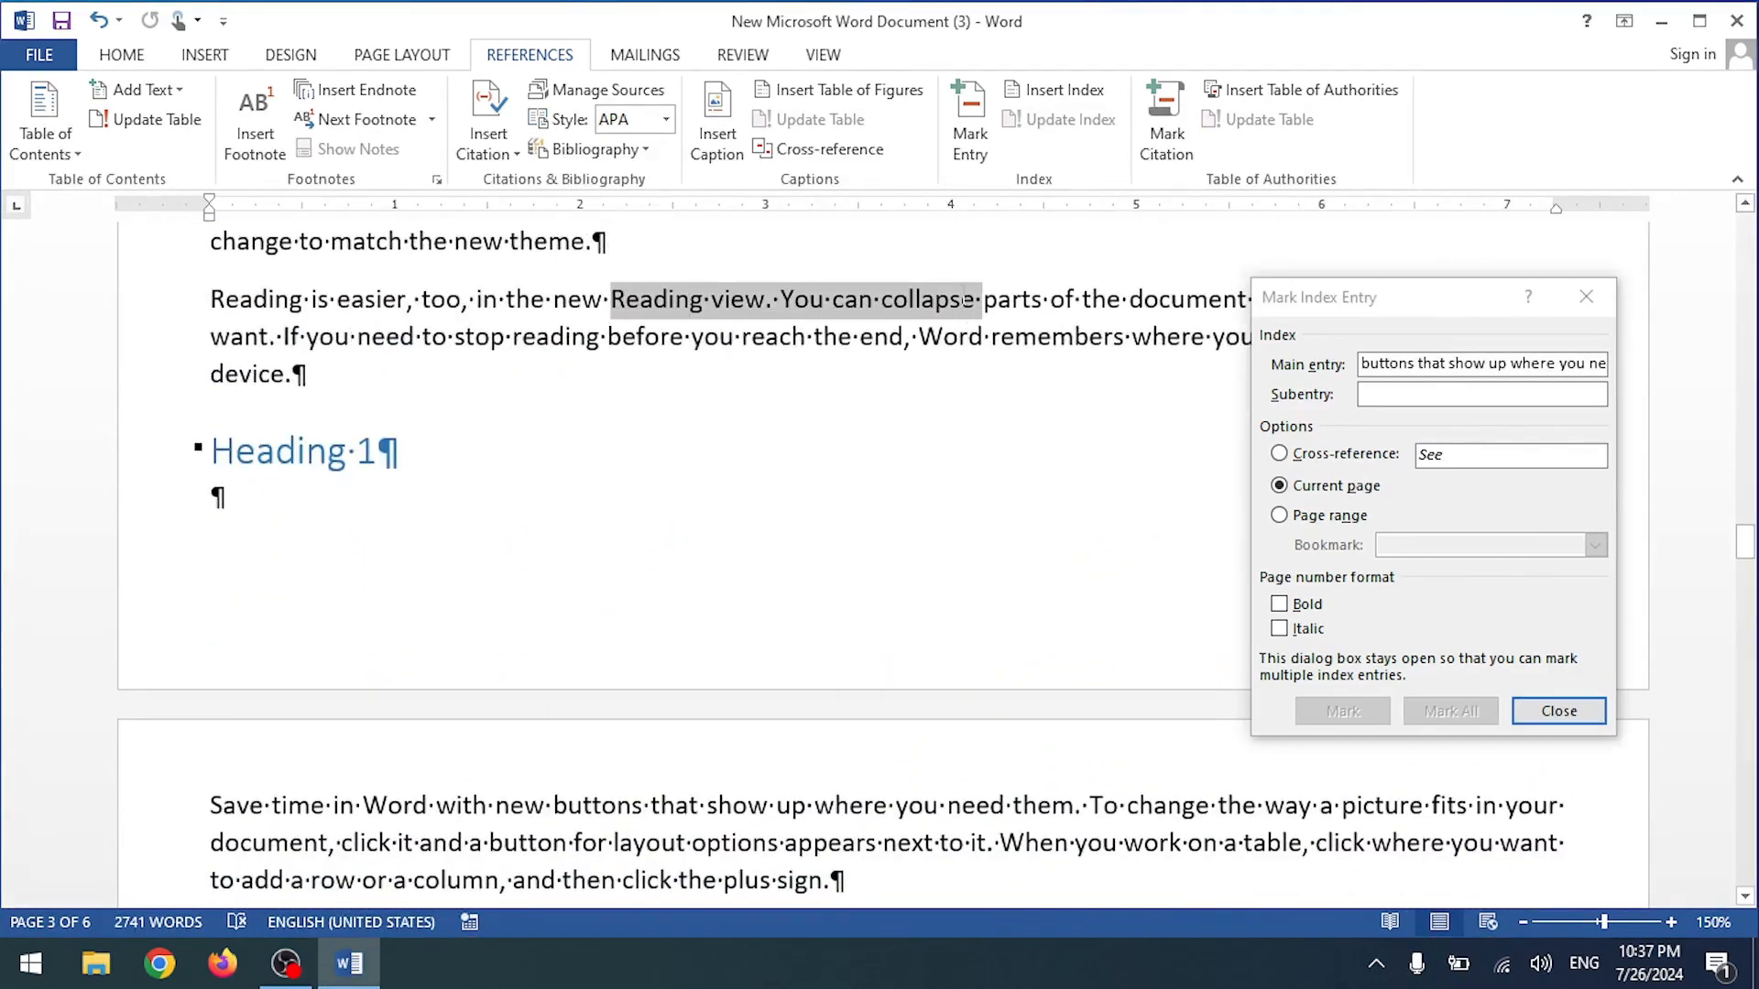
pyautogui.click(1413, 353)
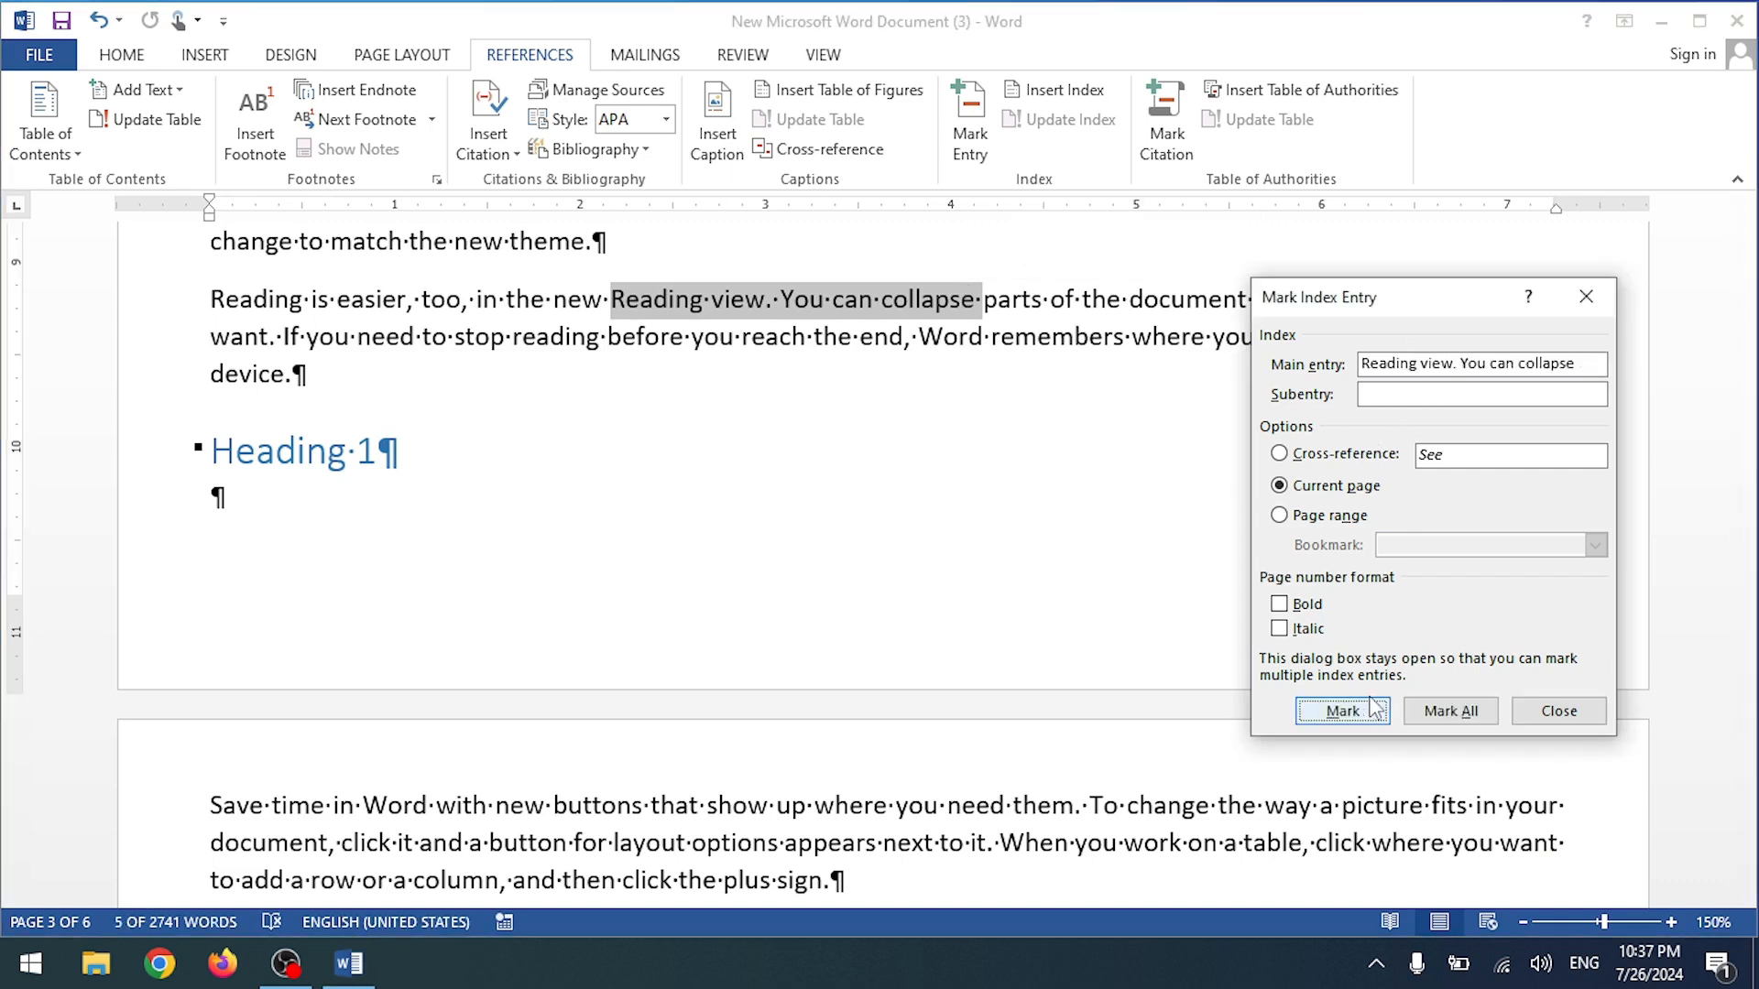
pyautogui.click(1343, 711)
# Step: Mark 'reach the end, Word' as an index entry and close the Mark Index Entry dialog
pyautogui.scroll(-10, 650, 542)
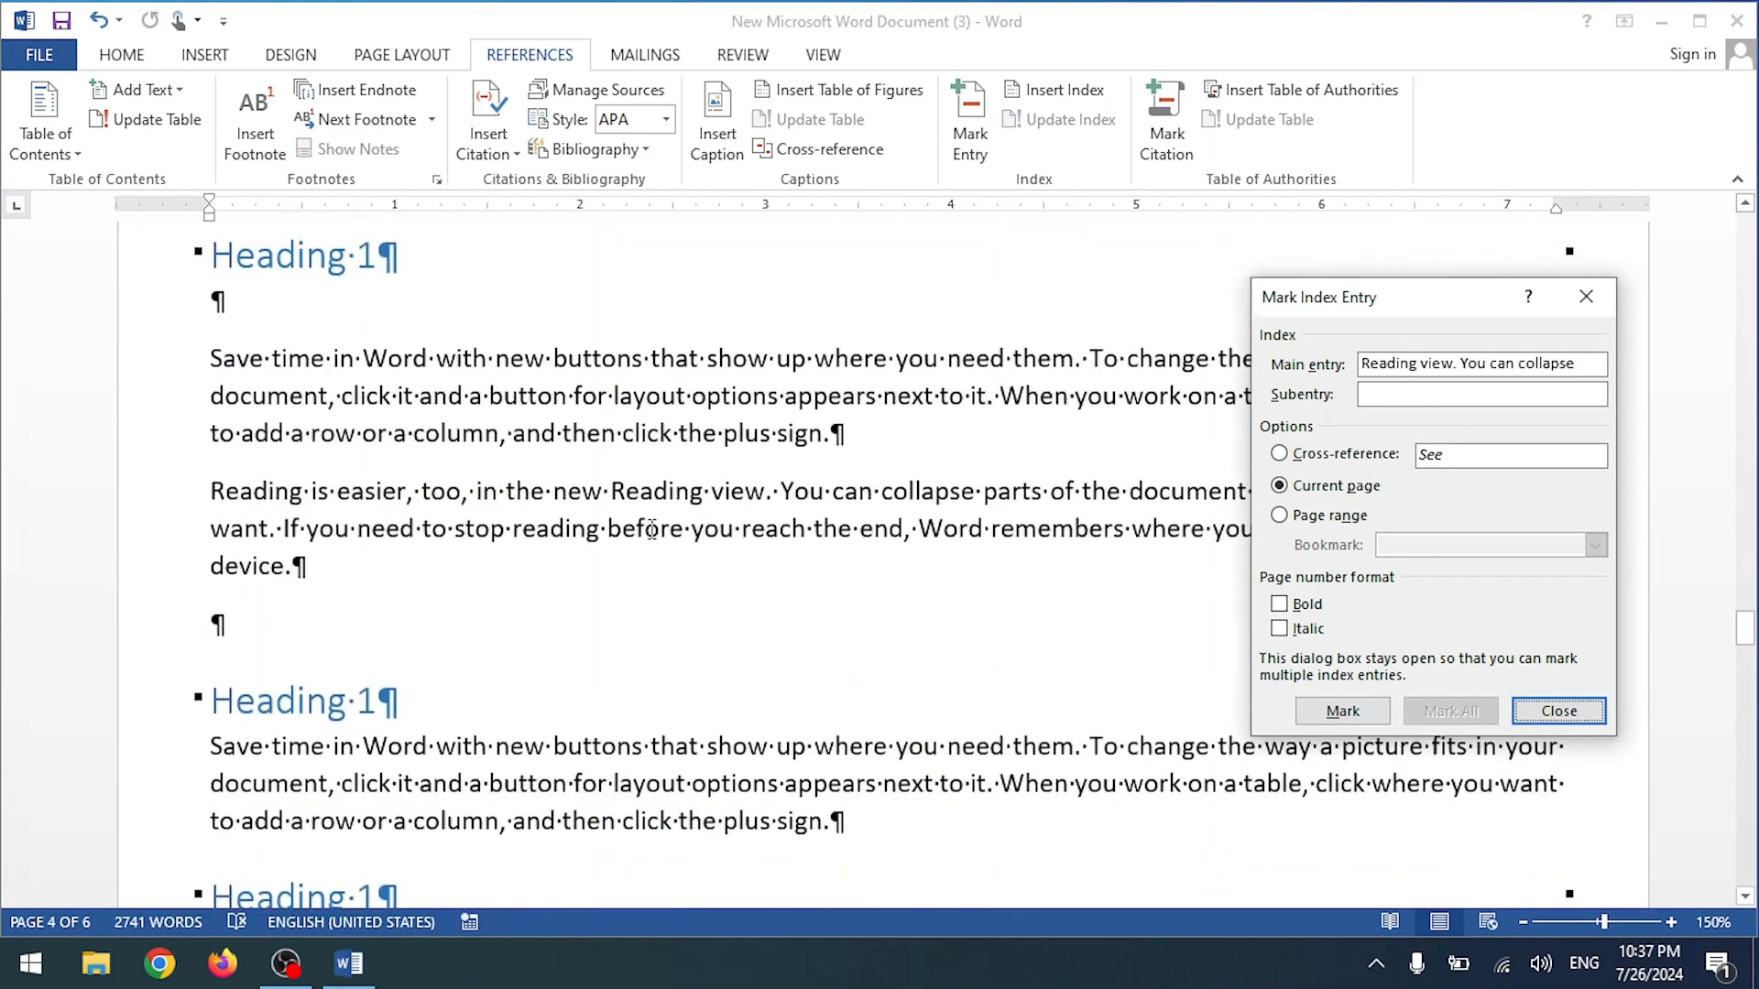
pyautogui.click(787, 535)
pyautogui.moveTo(746, 536); pyautogui.dragTo(993, 533)
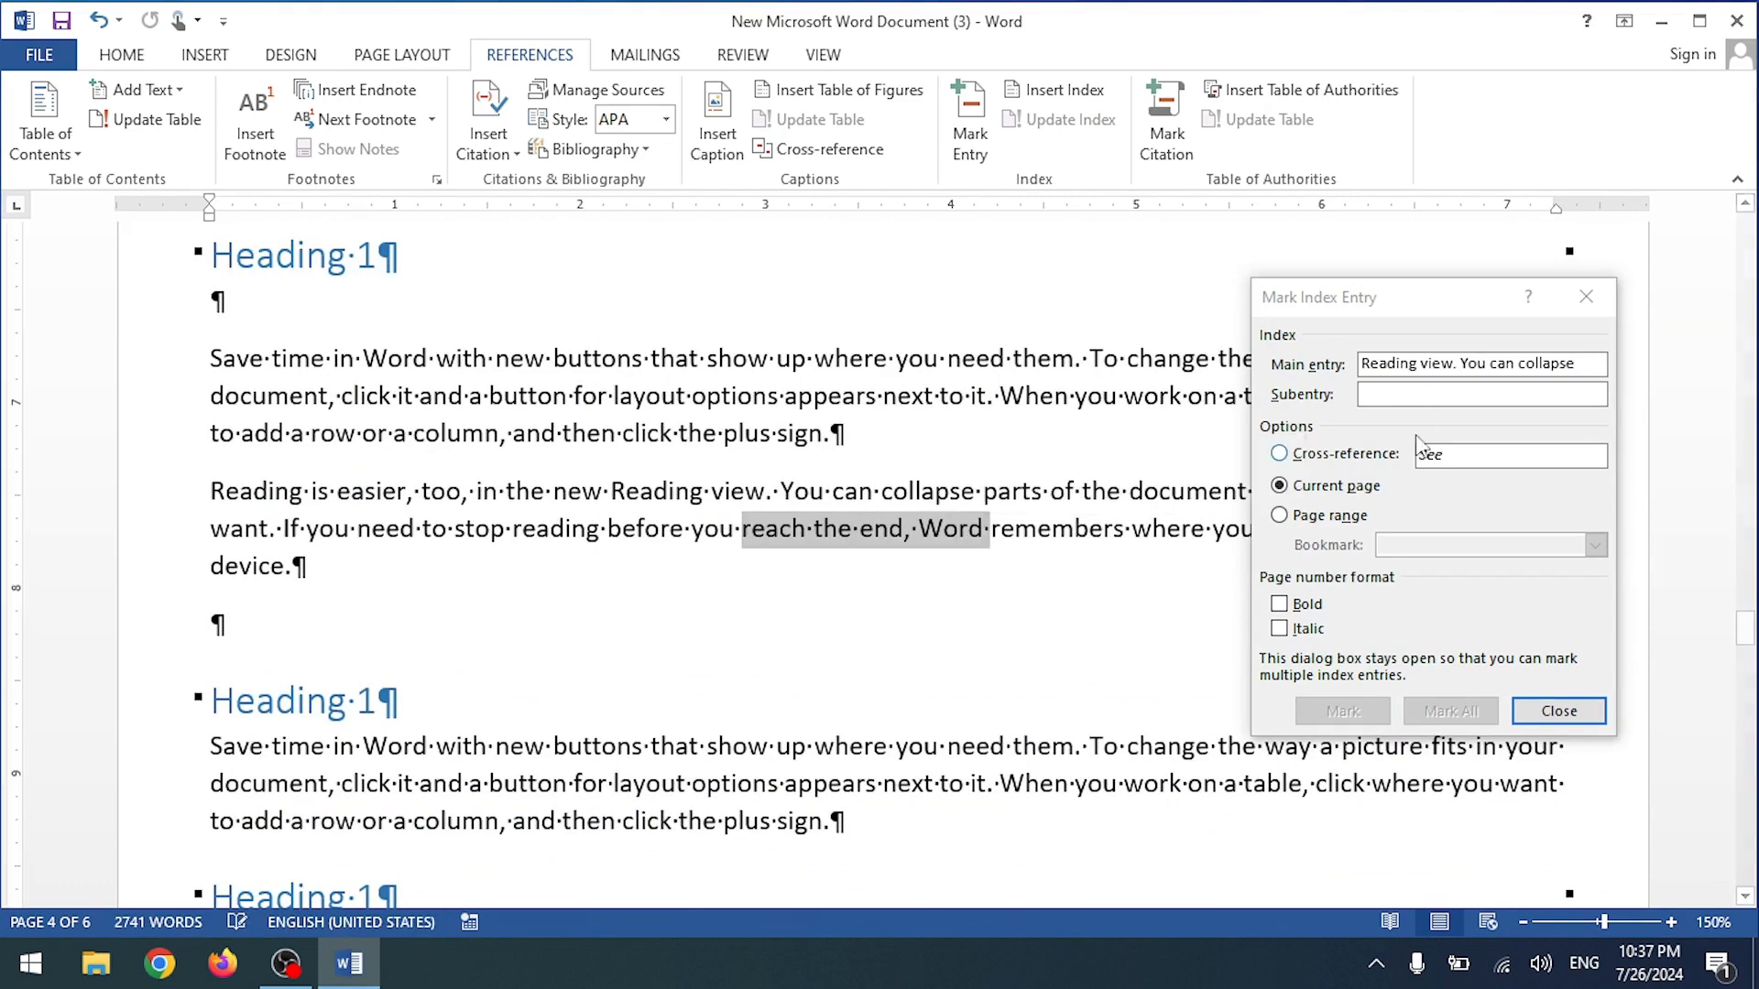
pyautogui.click(1419, 375)
pyautogui.click(1343, 711)
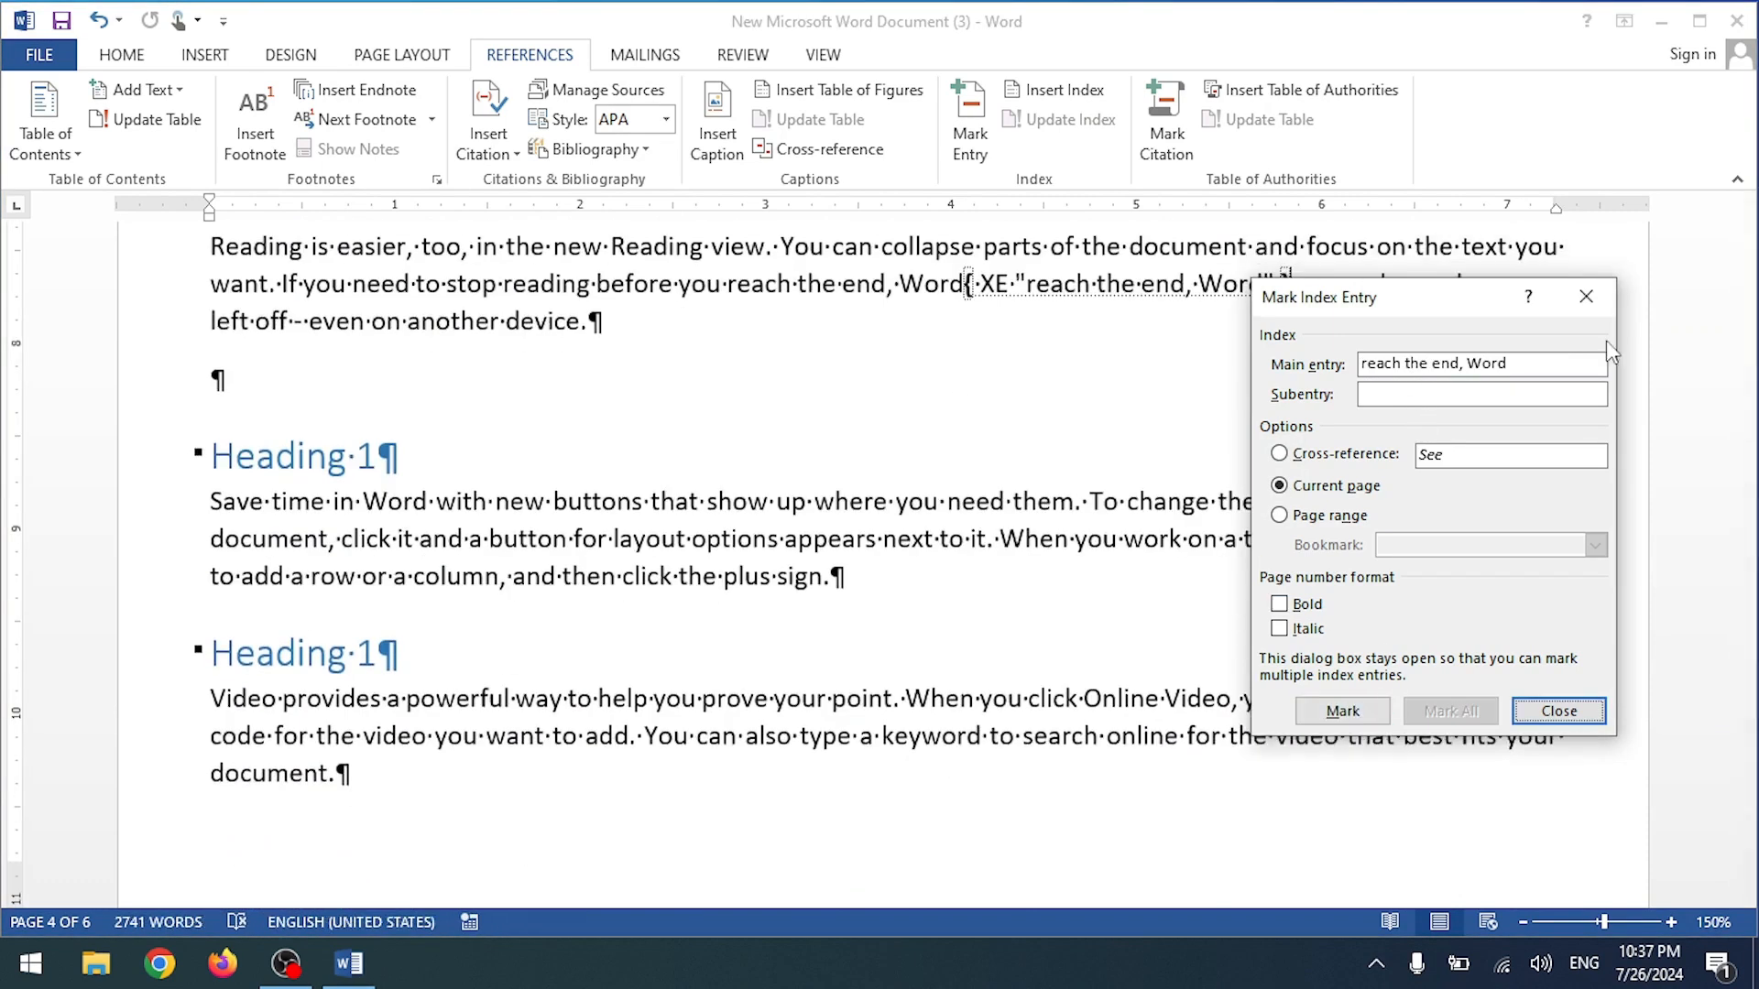
pyautogui.click(1586, 296)
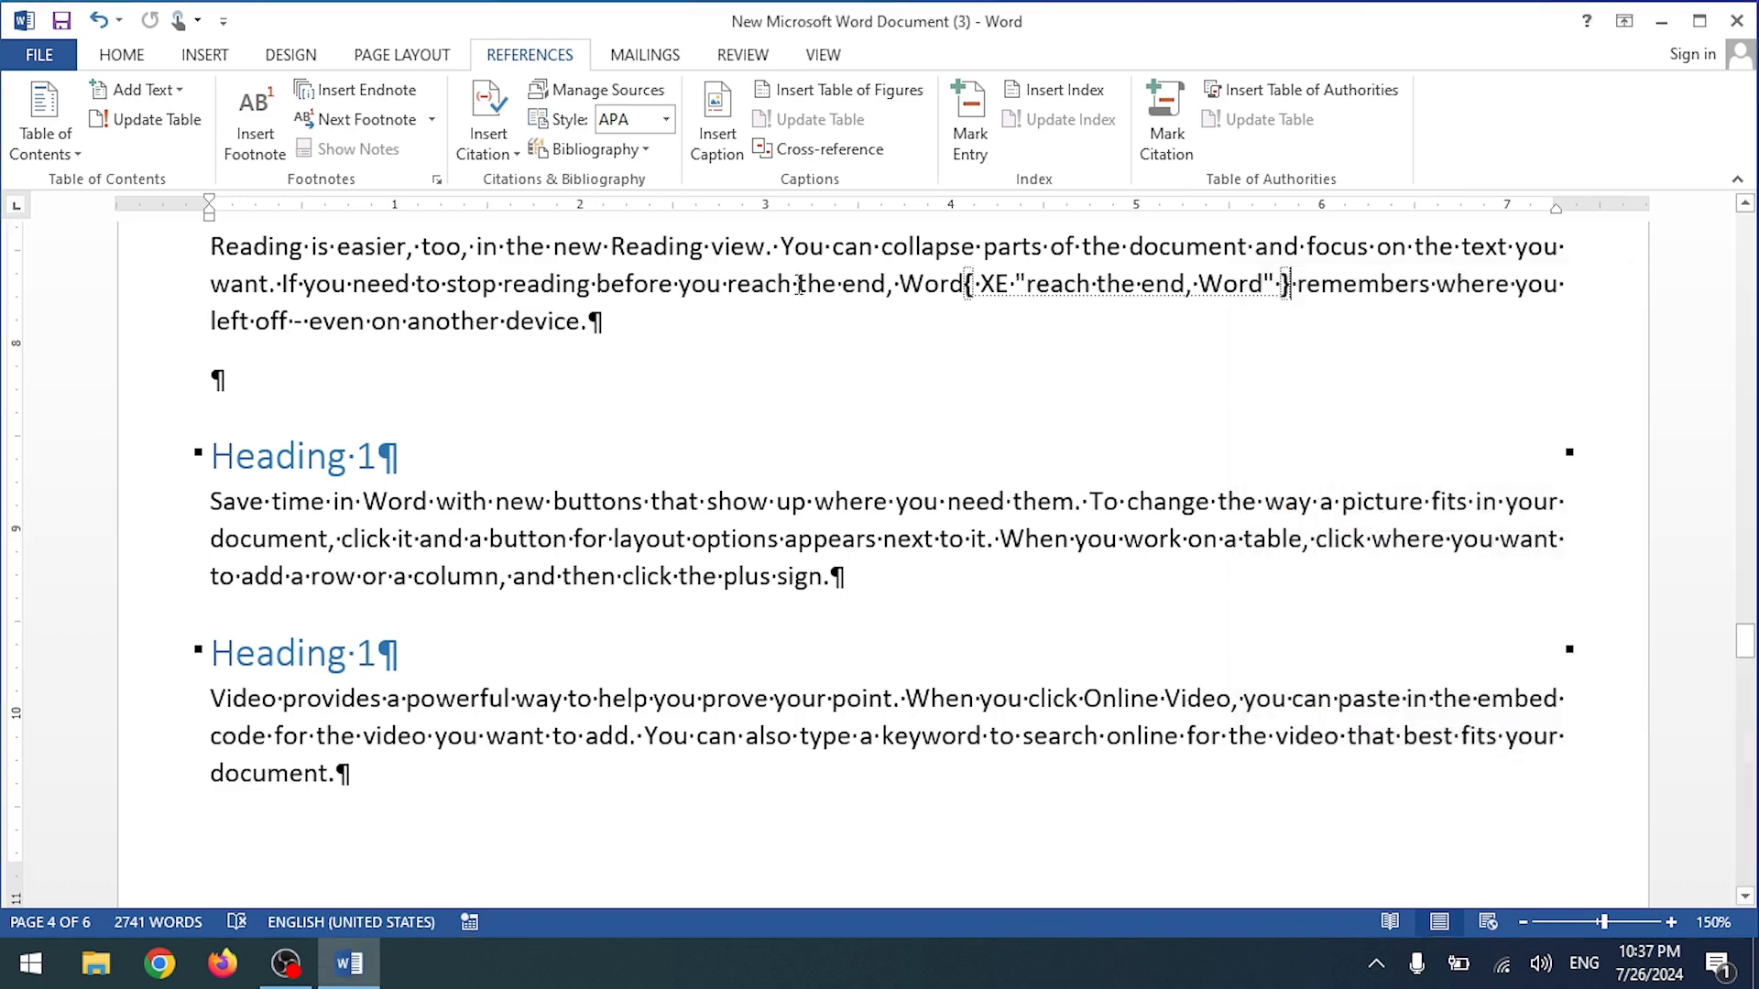
# Step: Hide formatting marks and insert a page break before the first heading, creating a blank first page
pyautogui.click(124, 57)
pyautogui.click(880, 102)
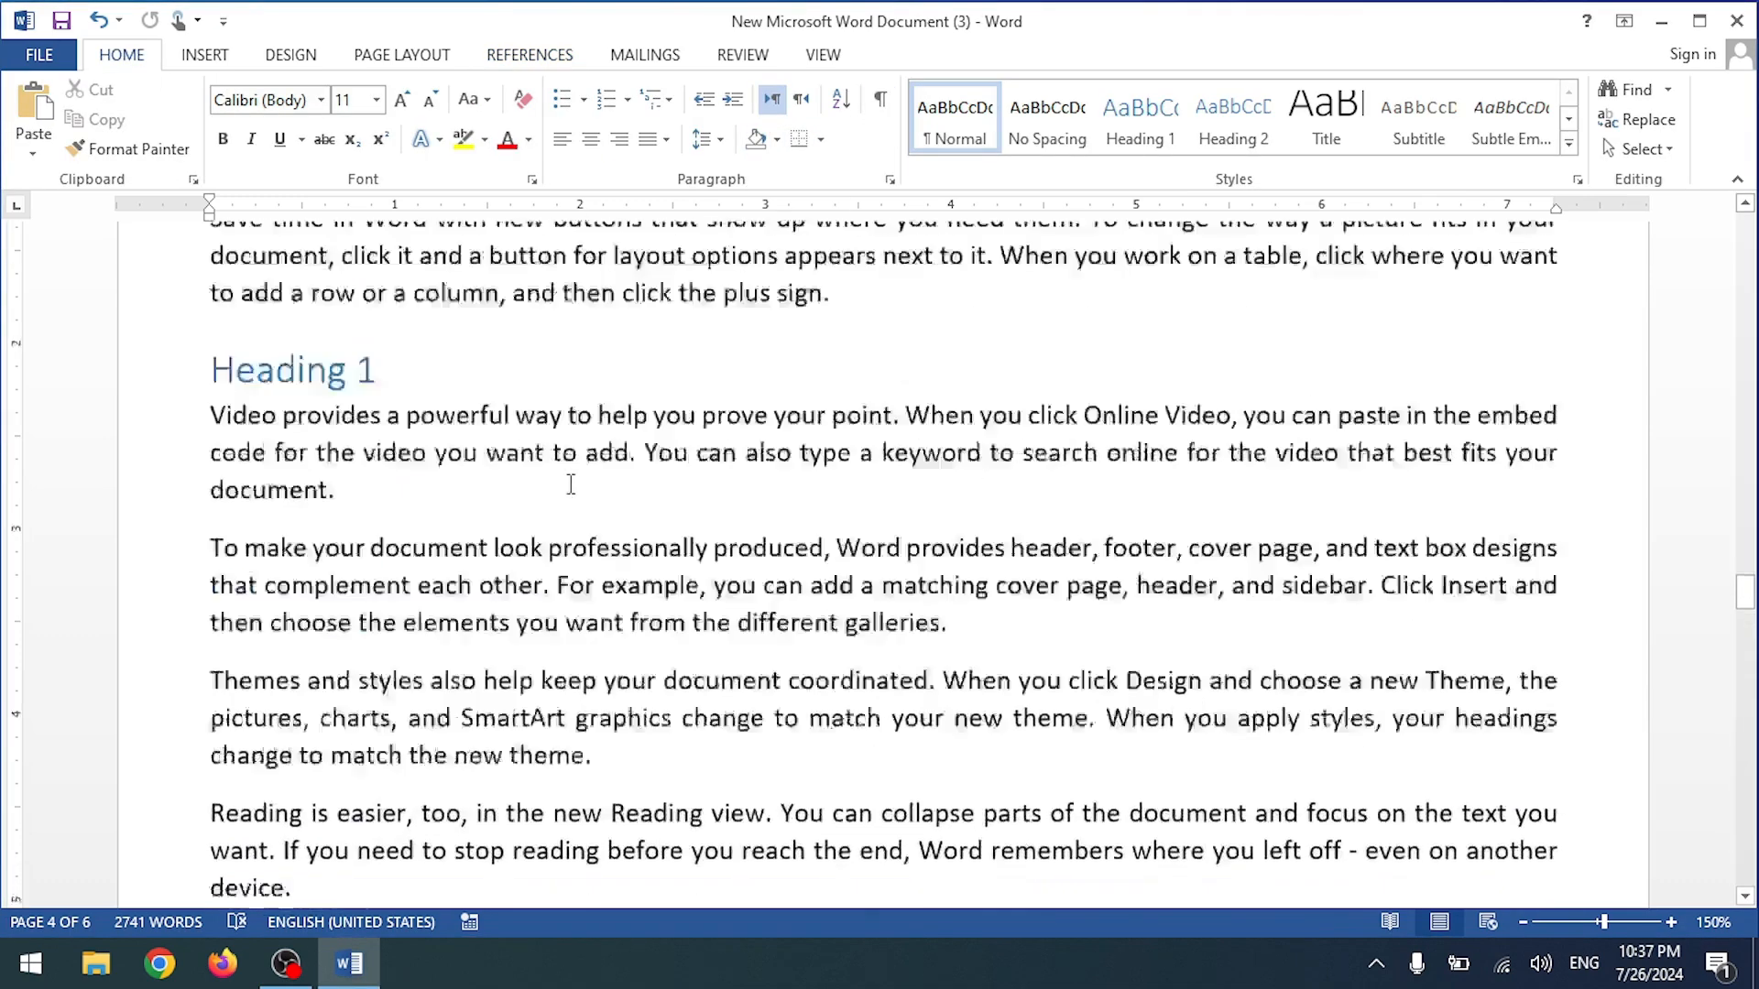
pyautogui.scroll(10, 568, 483)
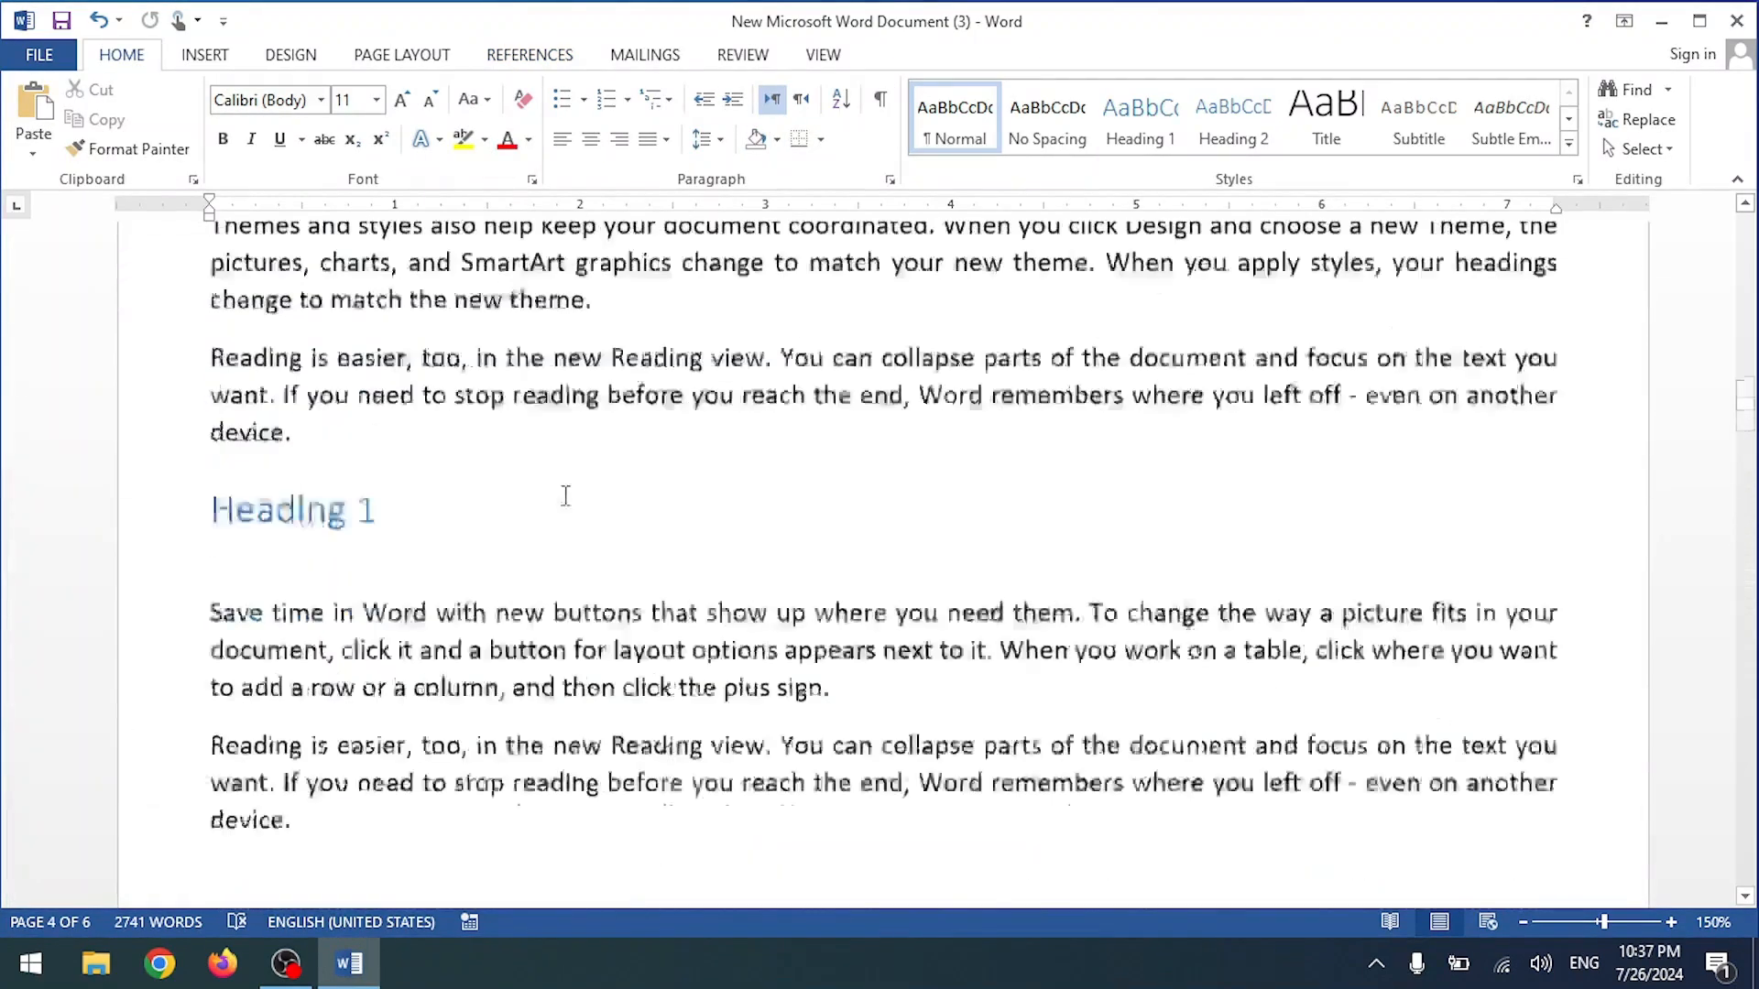
pyautogui.scroll(5, 1387, 370)
pyautogui.moveTo(1750, 281); pyautogui.dragTo(1746, 227)
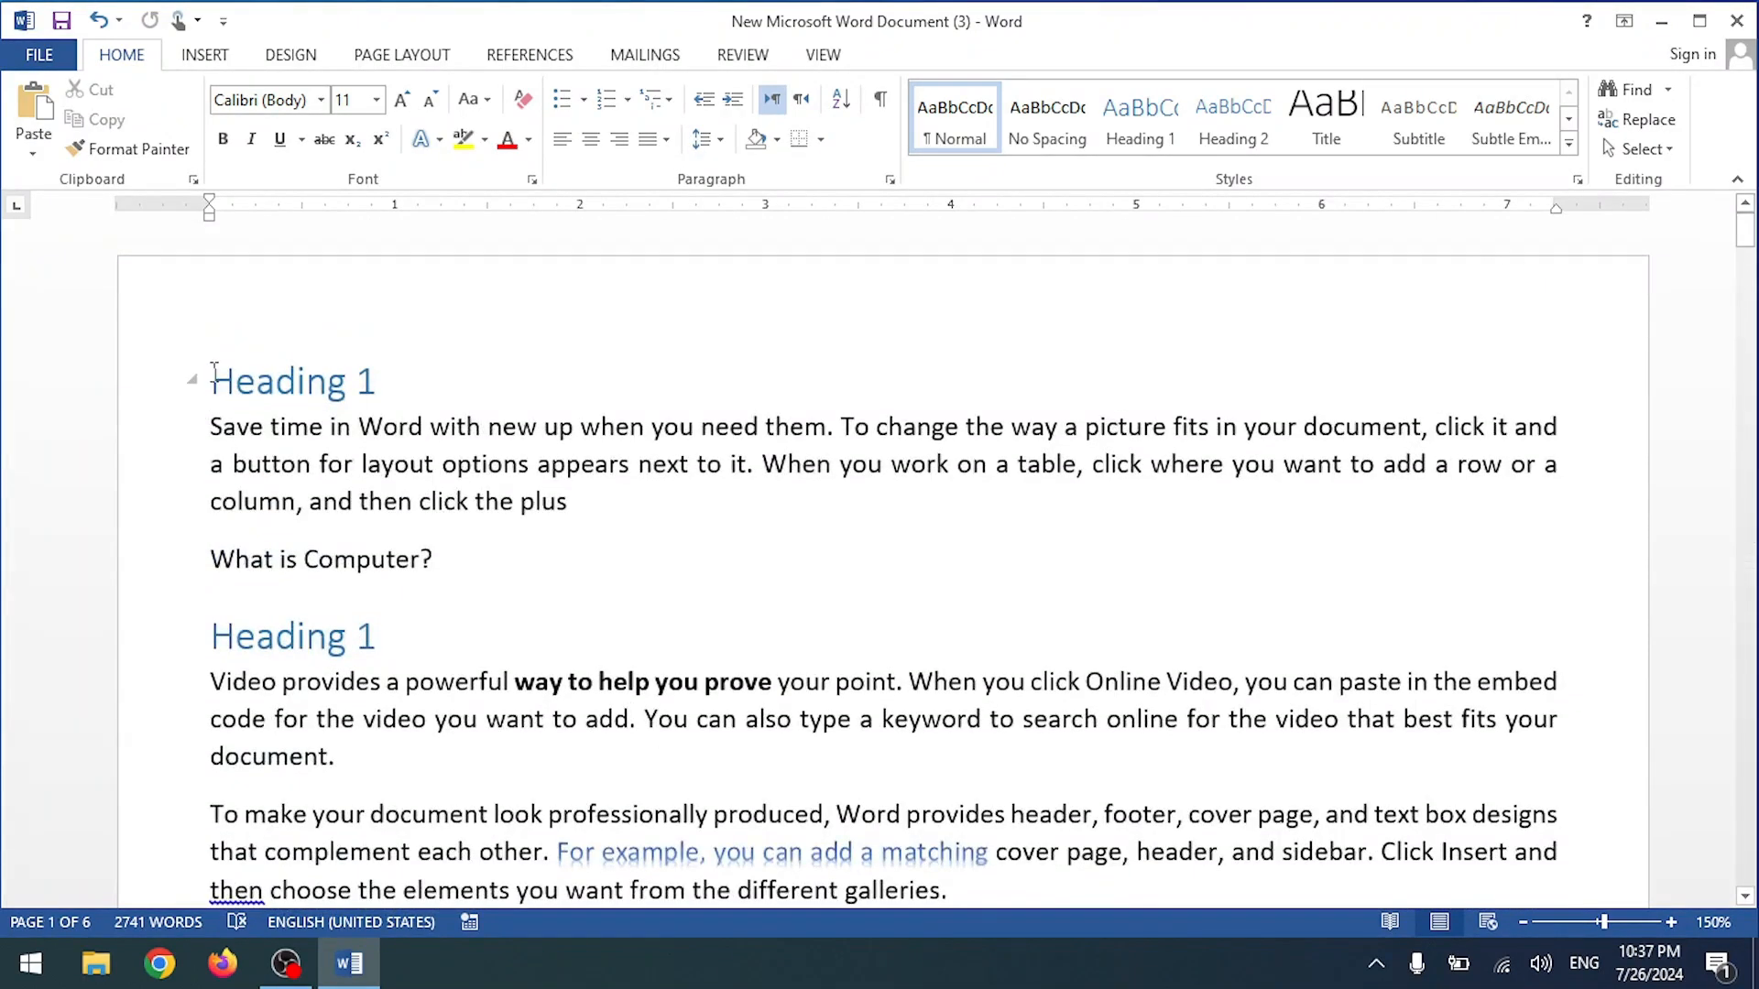
pyautogui.click(213, 371)
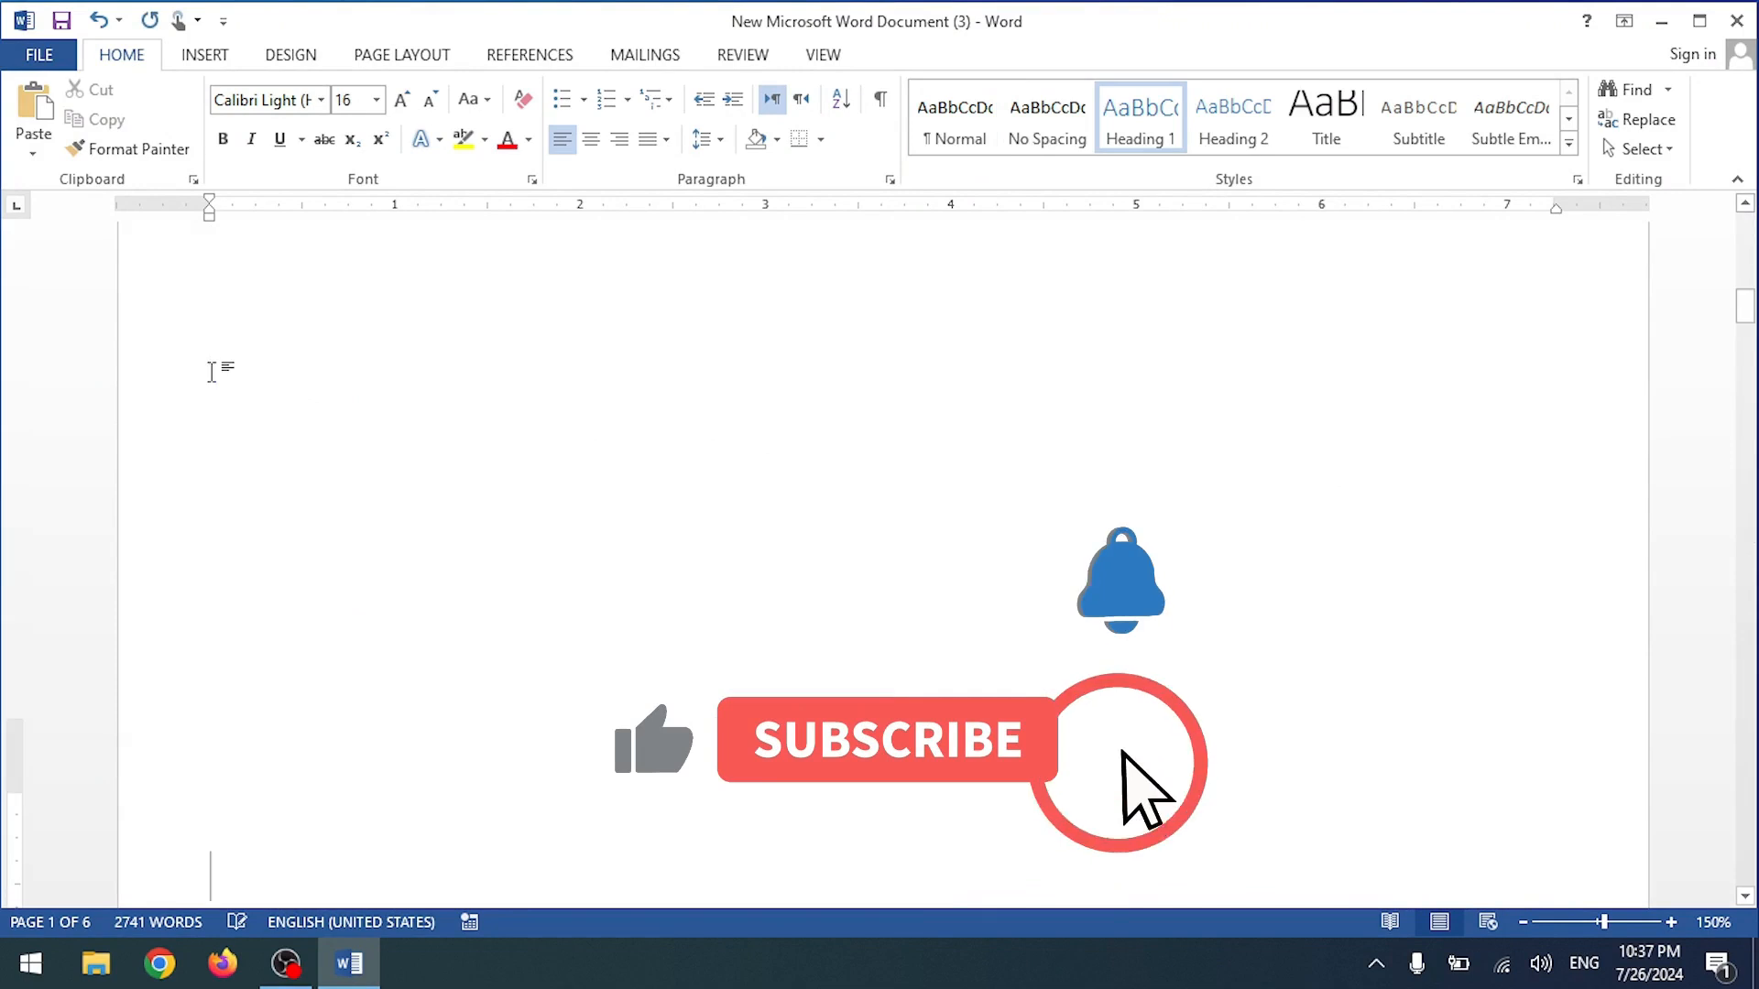
pyautogui.hotkey('ctrl', 'Return')
# Step: Insert a two-column index on the blank page, then undo it
pyautogui.scroll(10, 293, 486)
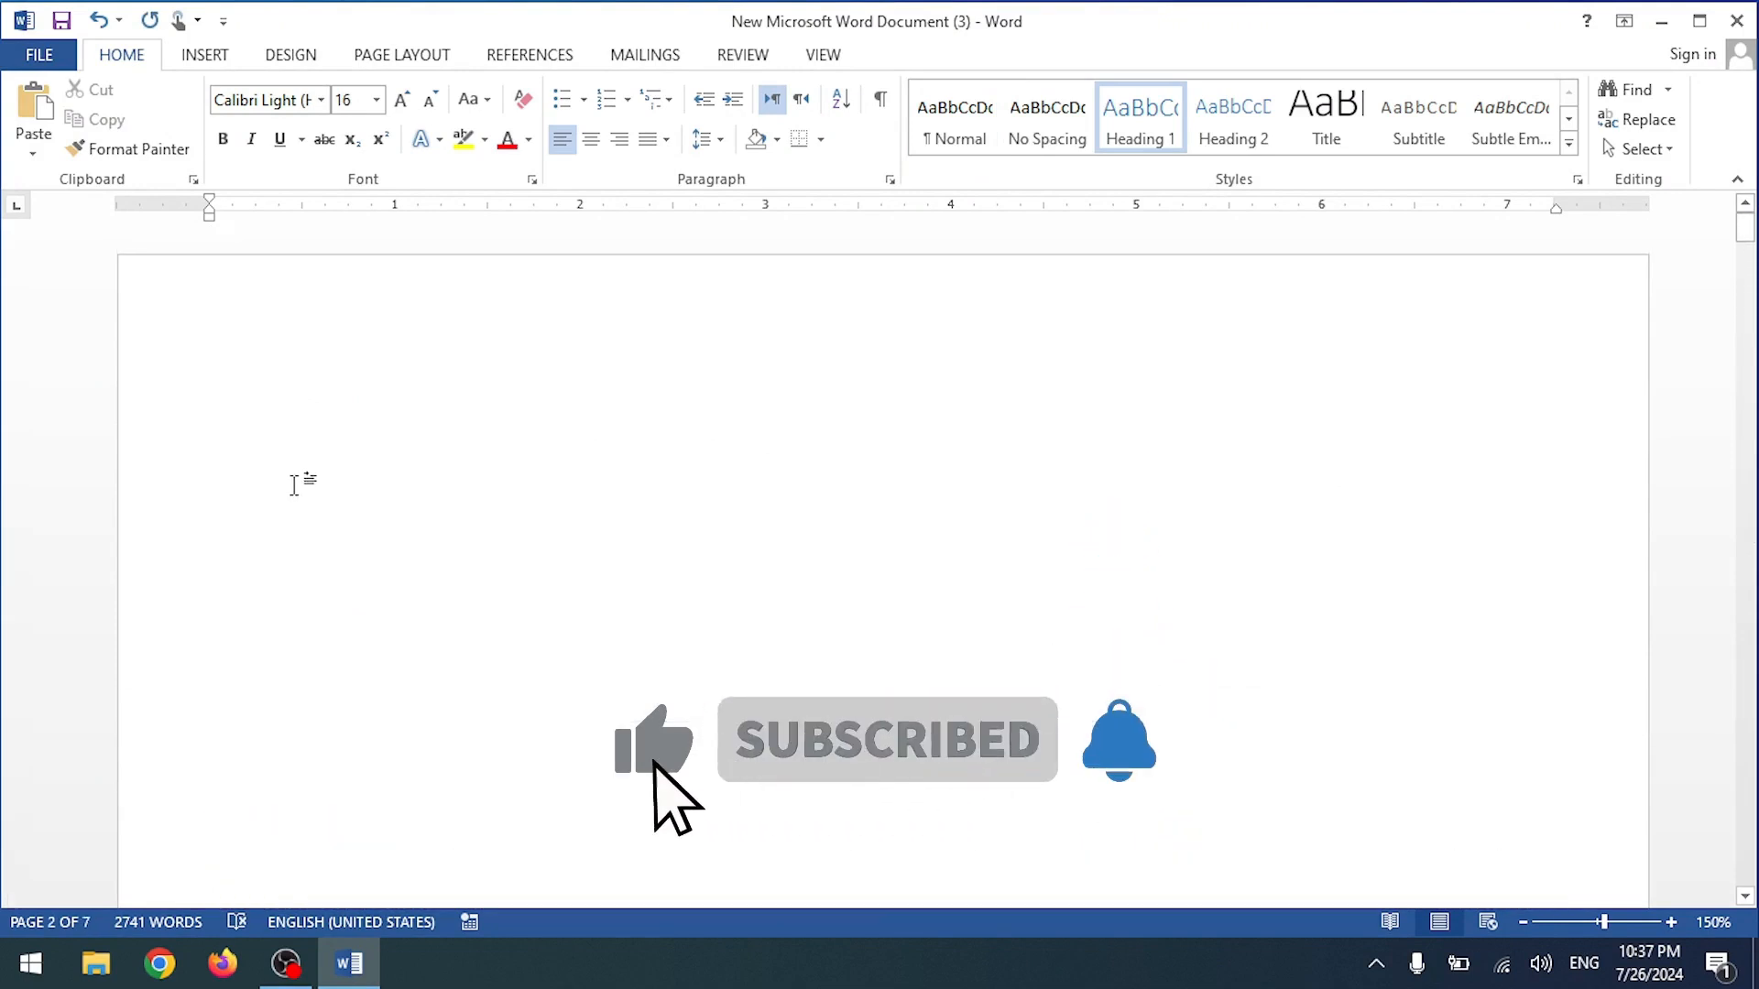
pyautogui.click(295, 371)
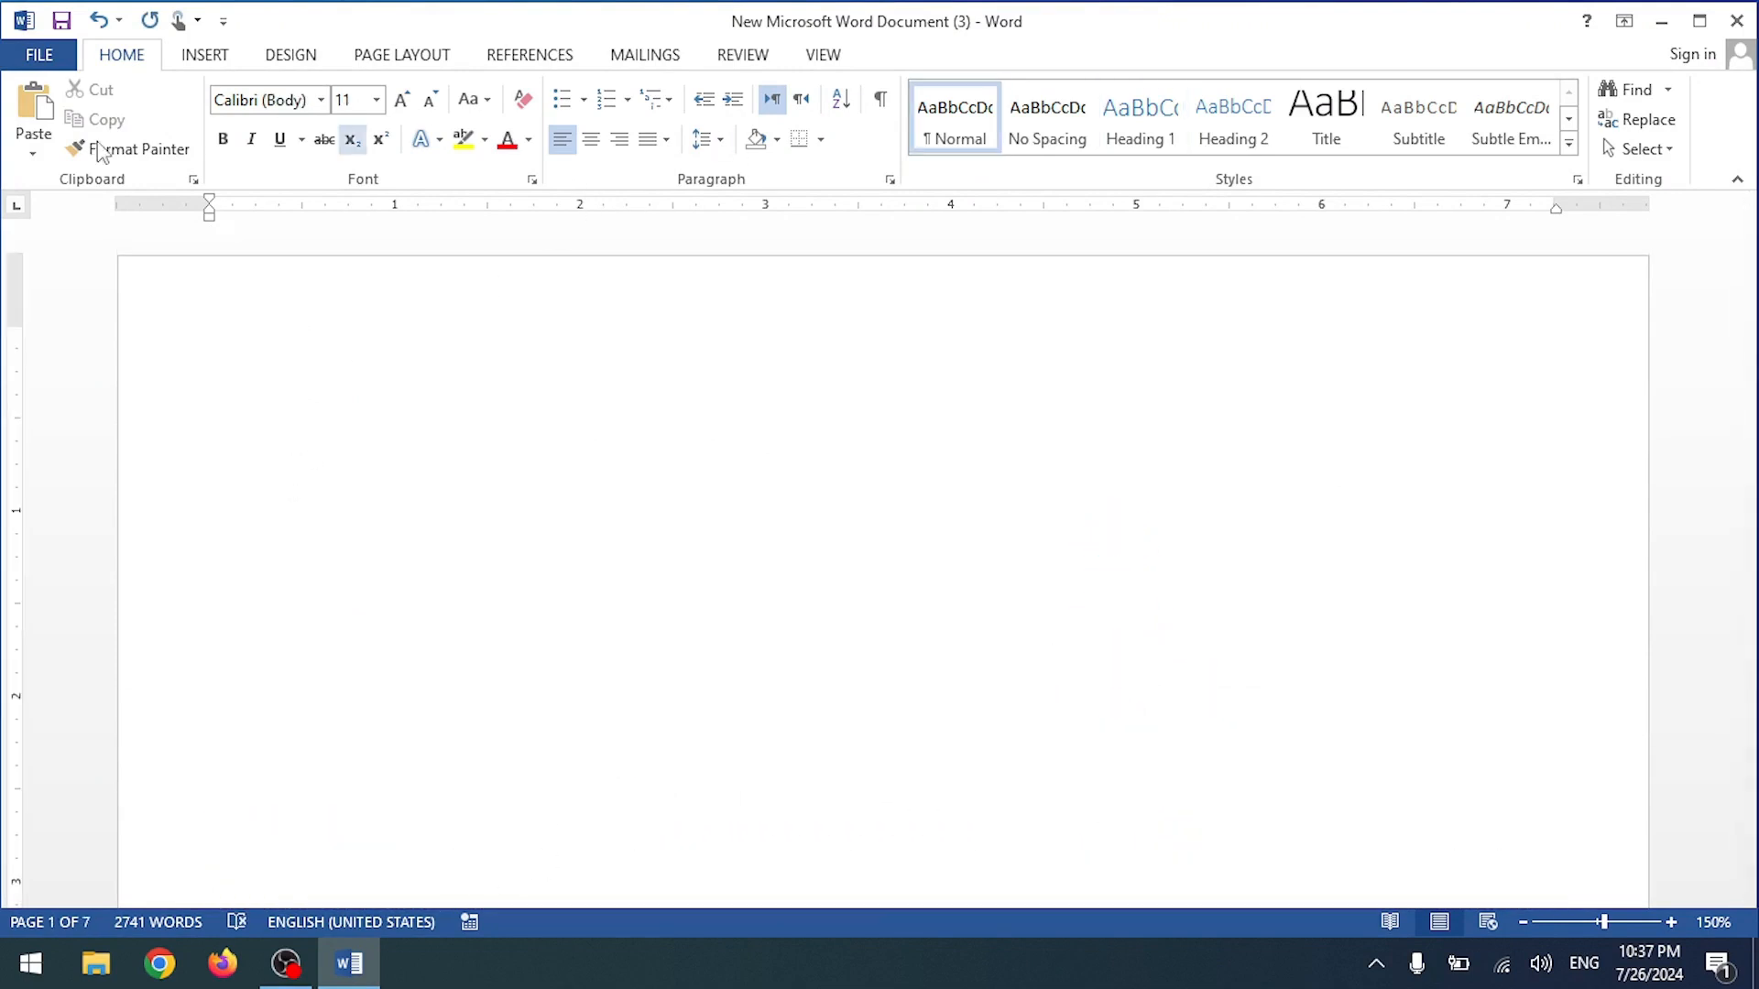
pyautogui.click(638, 57)
pyautogui.click(495, 57)
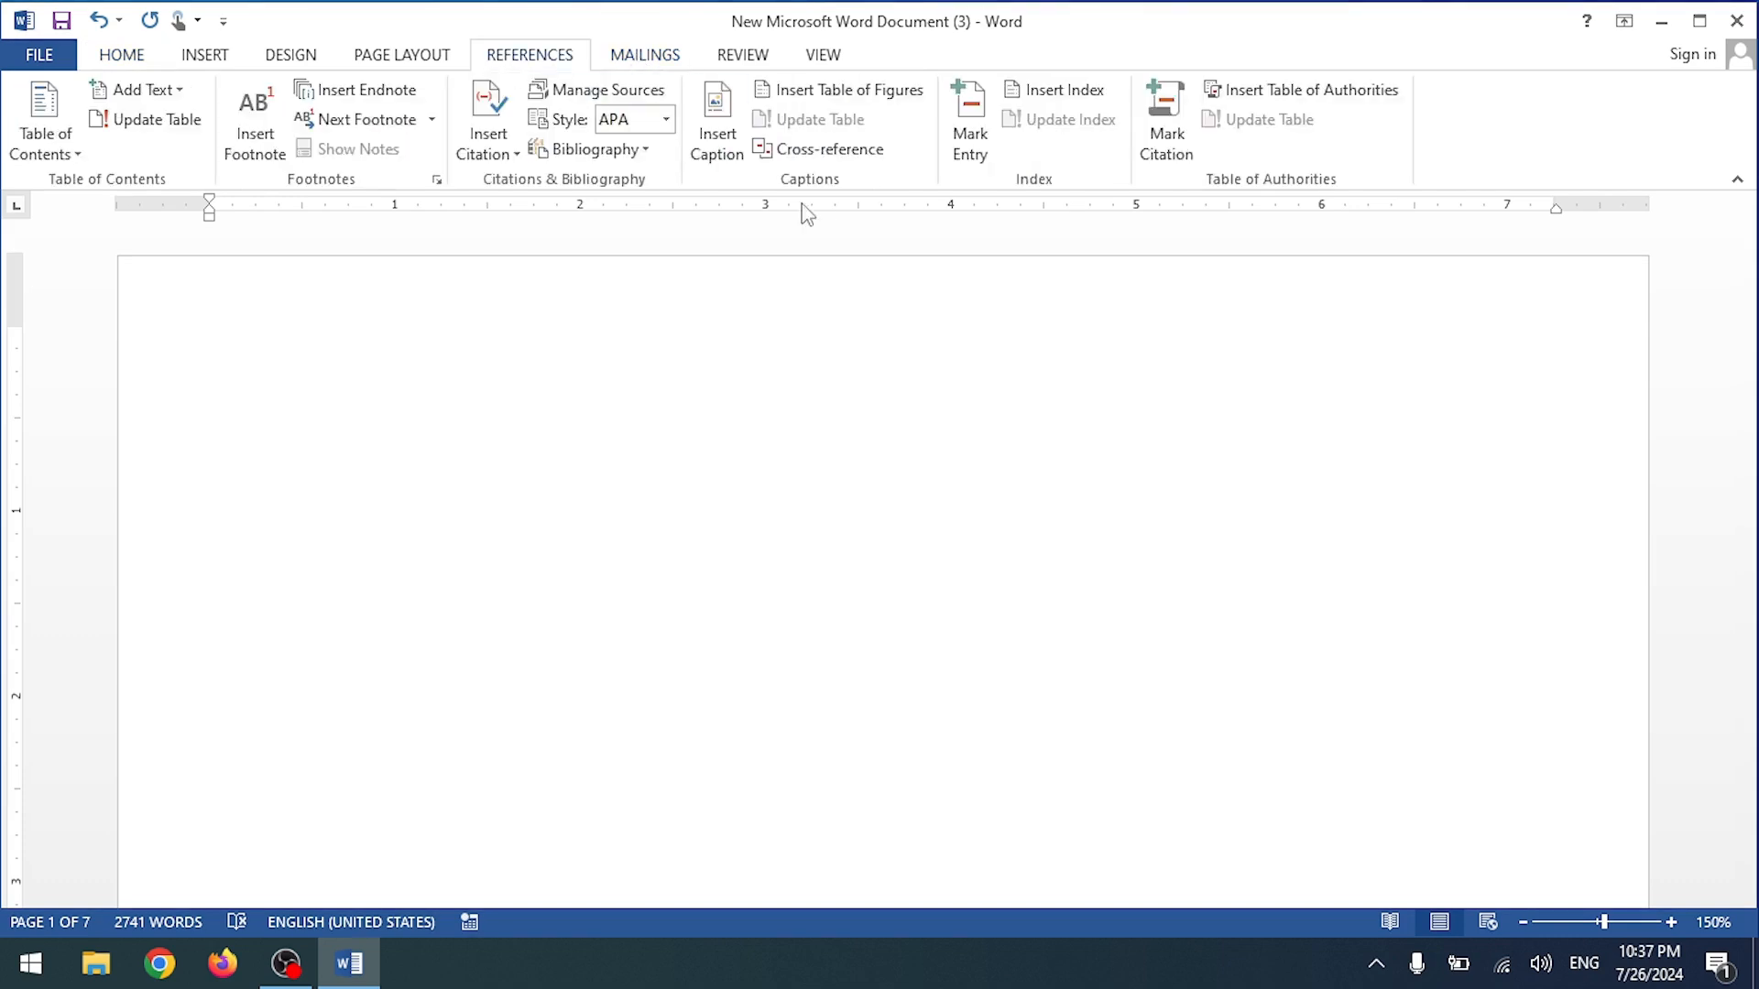
pyautogui.click(1036, 88)
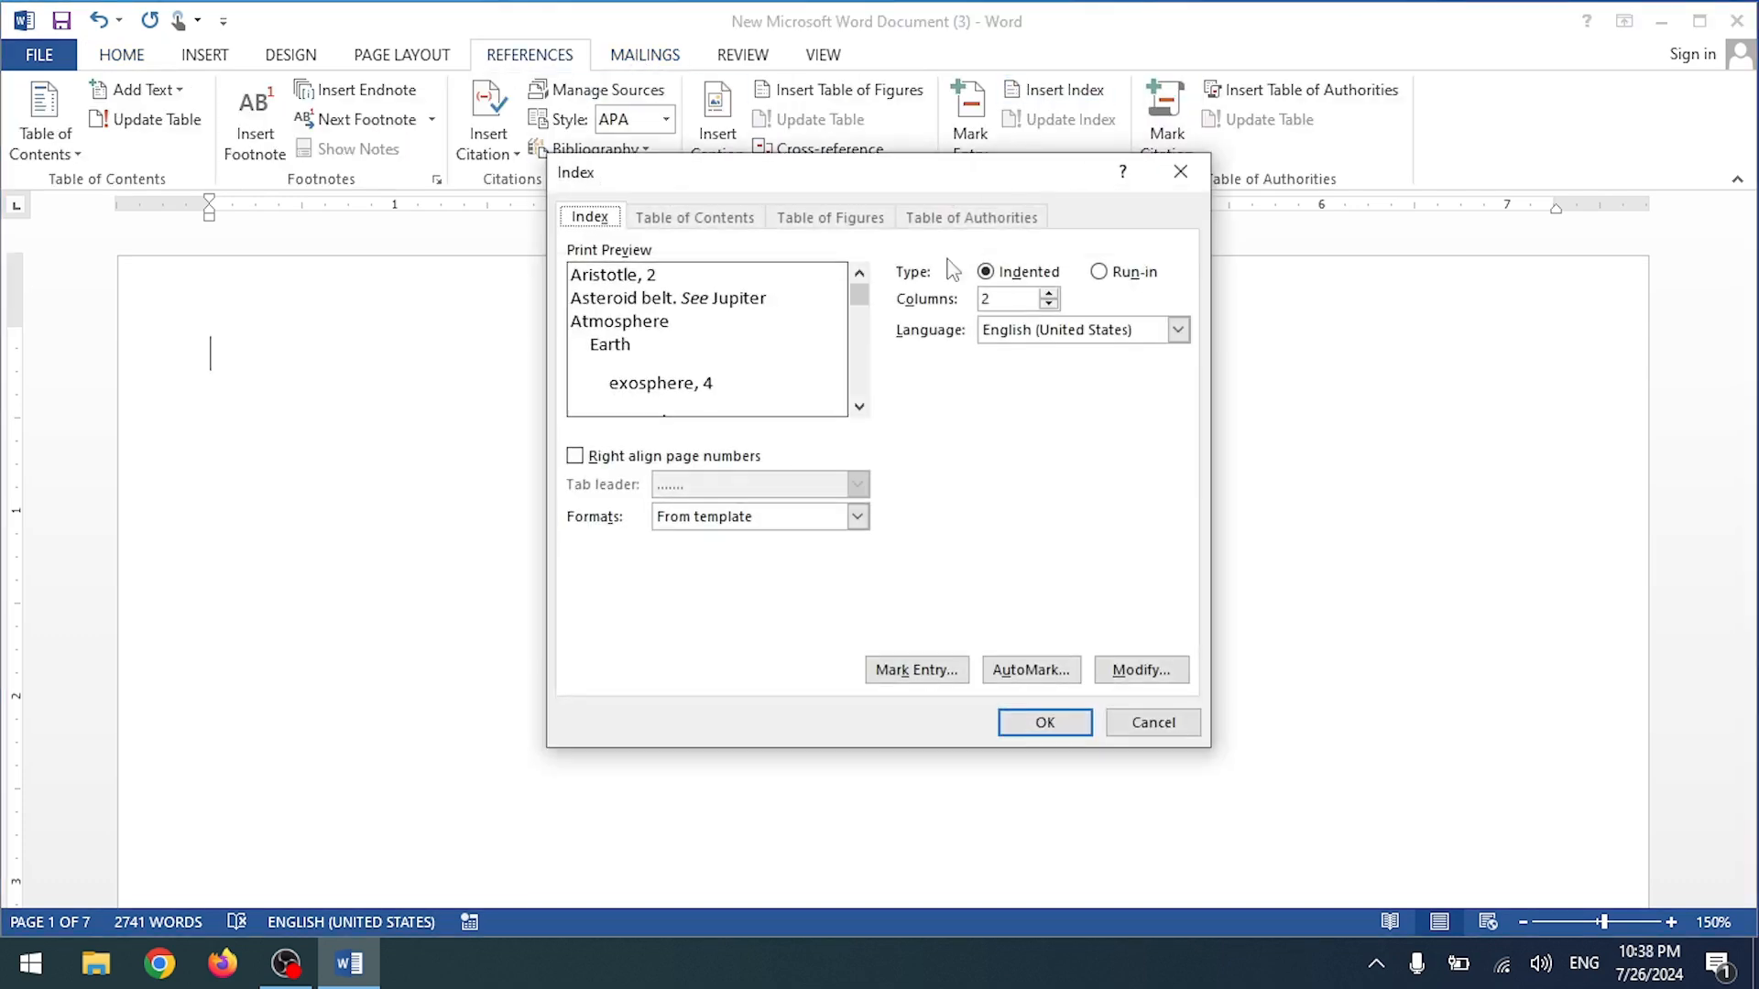
pyautogui.click(1016, 721)
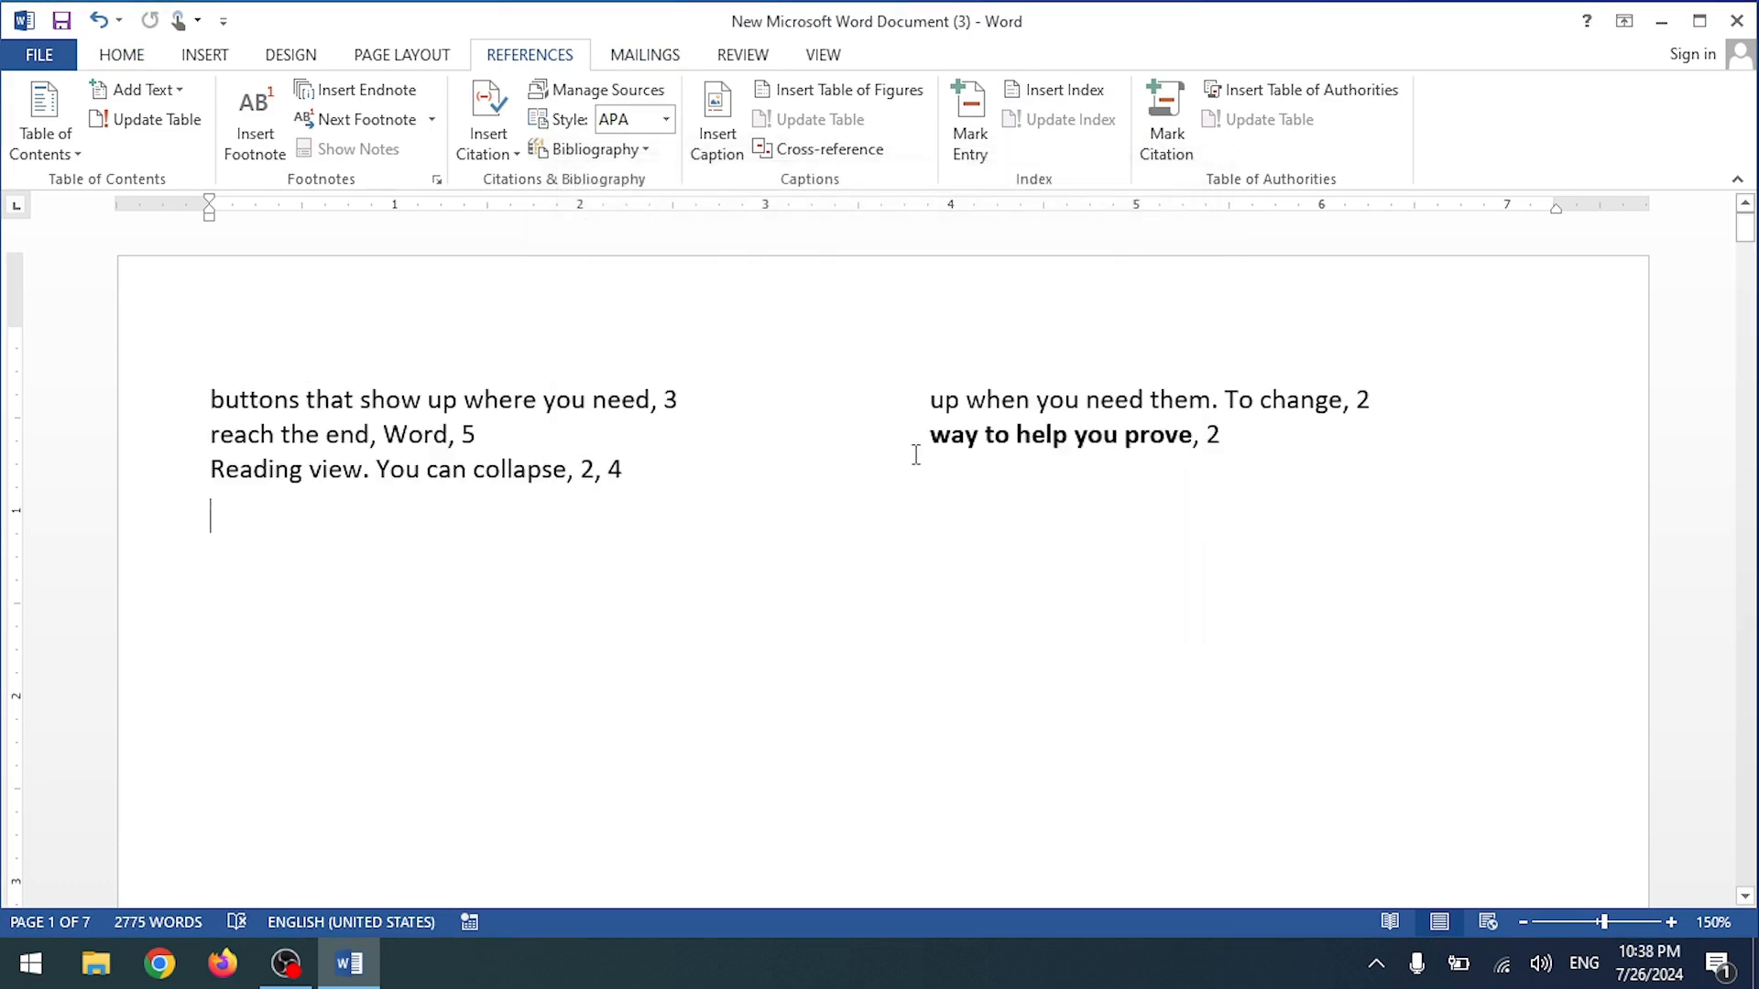
pyautogui.moveTo(216, 396); pyautogui.dragTo(539, 399)
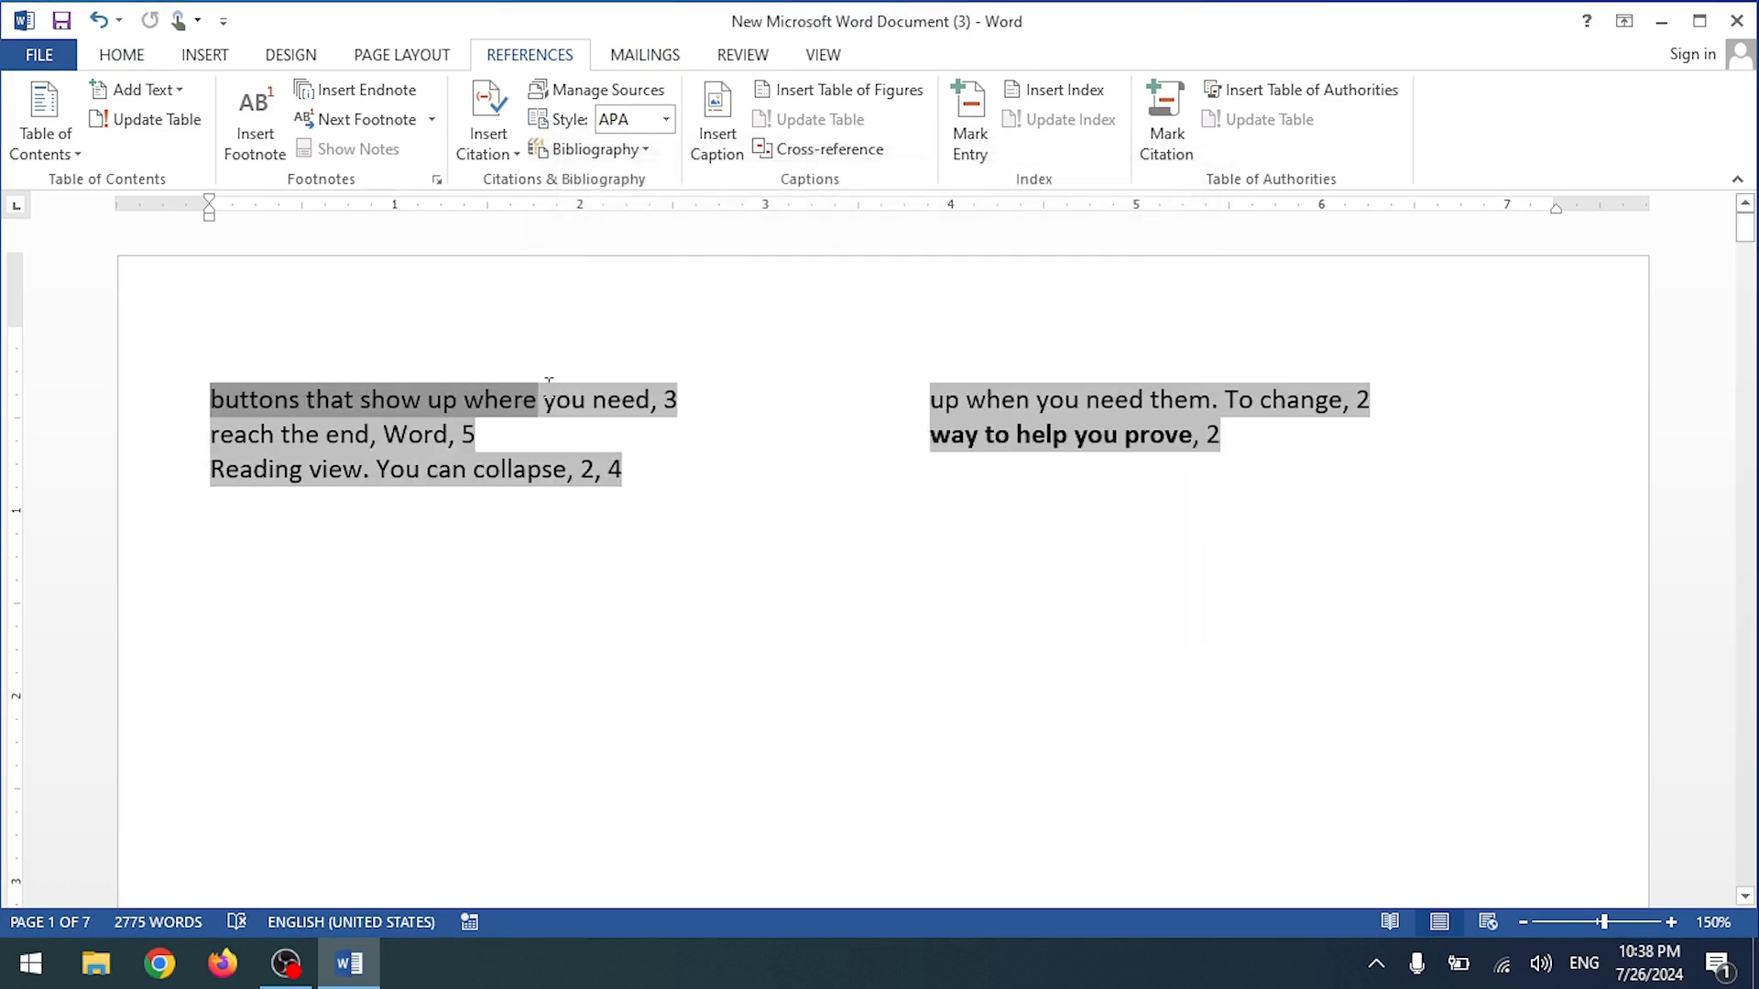
pyautogui.click(665, 399)
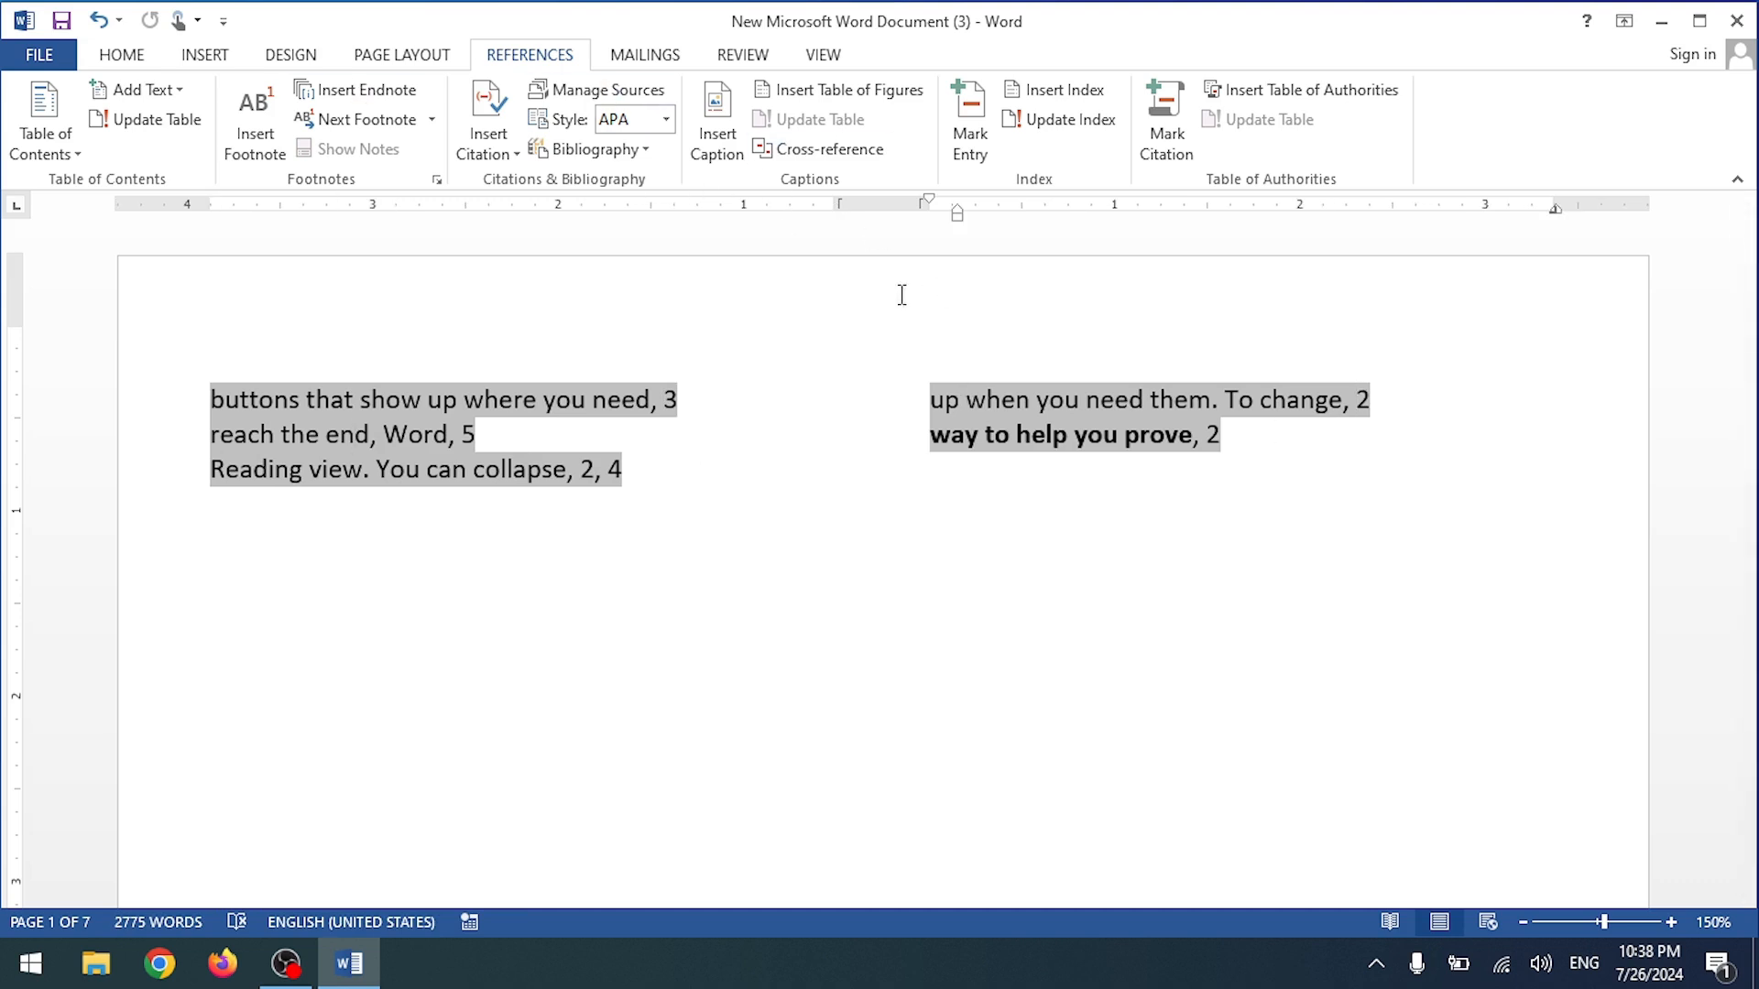
pyautogui.hotkey('ctrl', 'z')
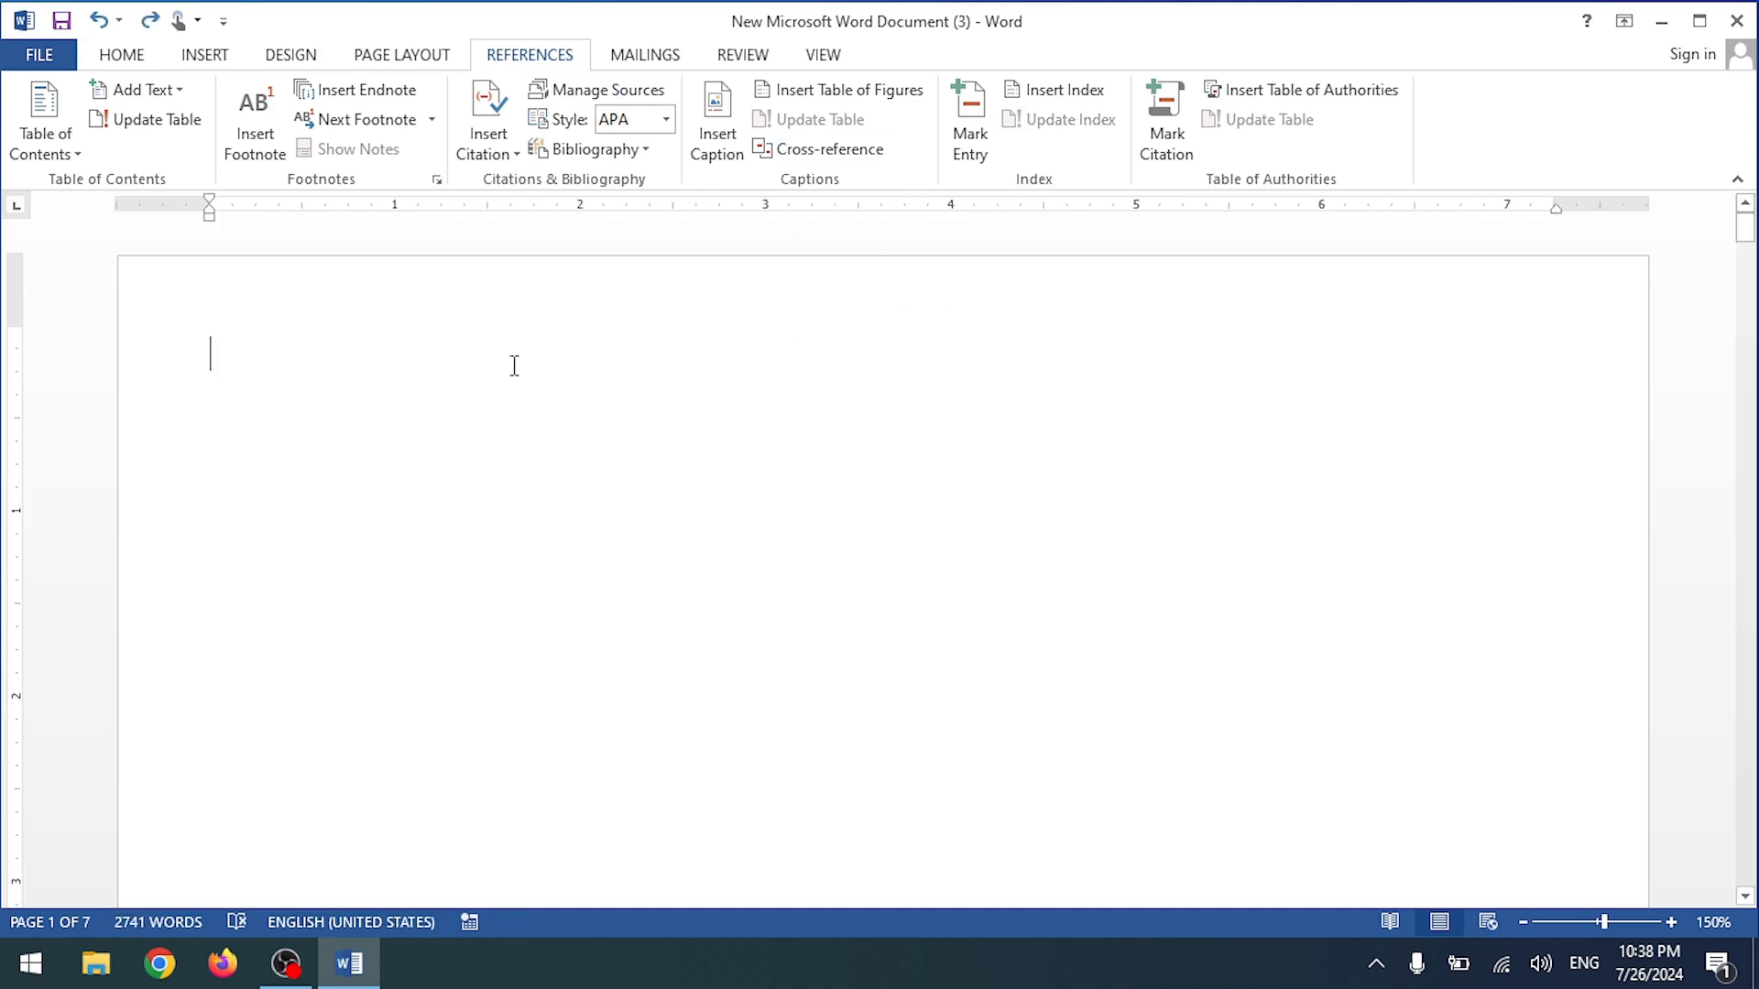
# Step: Insert a table of figures with dash tab leaders and the From template format, then undo it
pyautogui.click(885, 109)
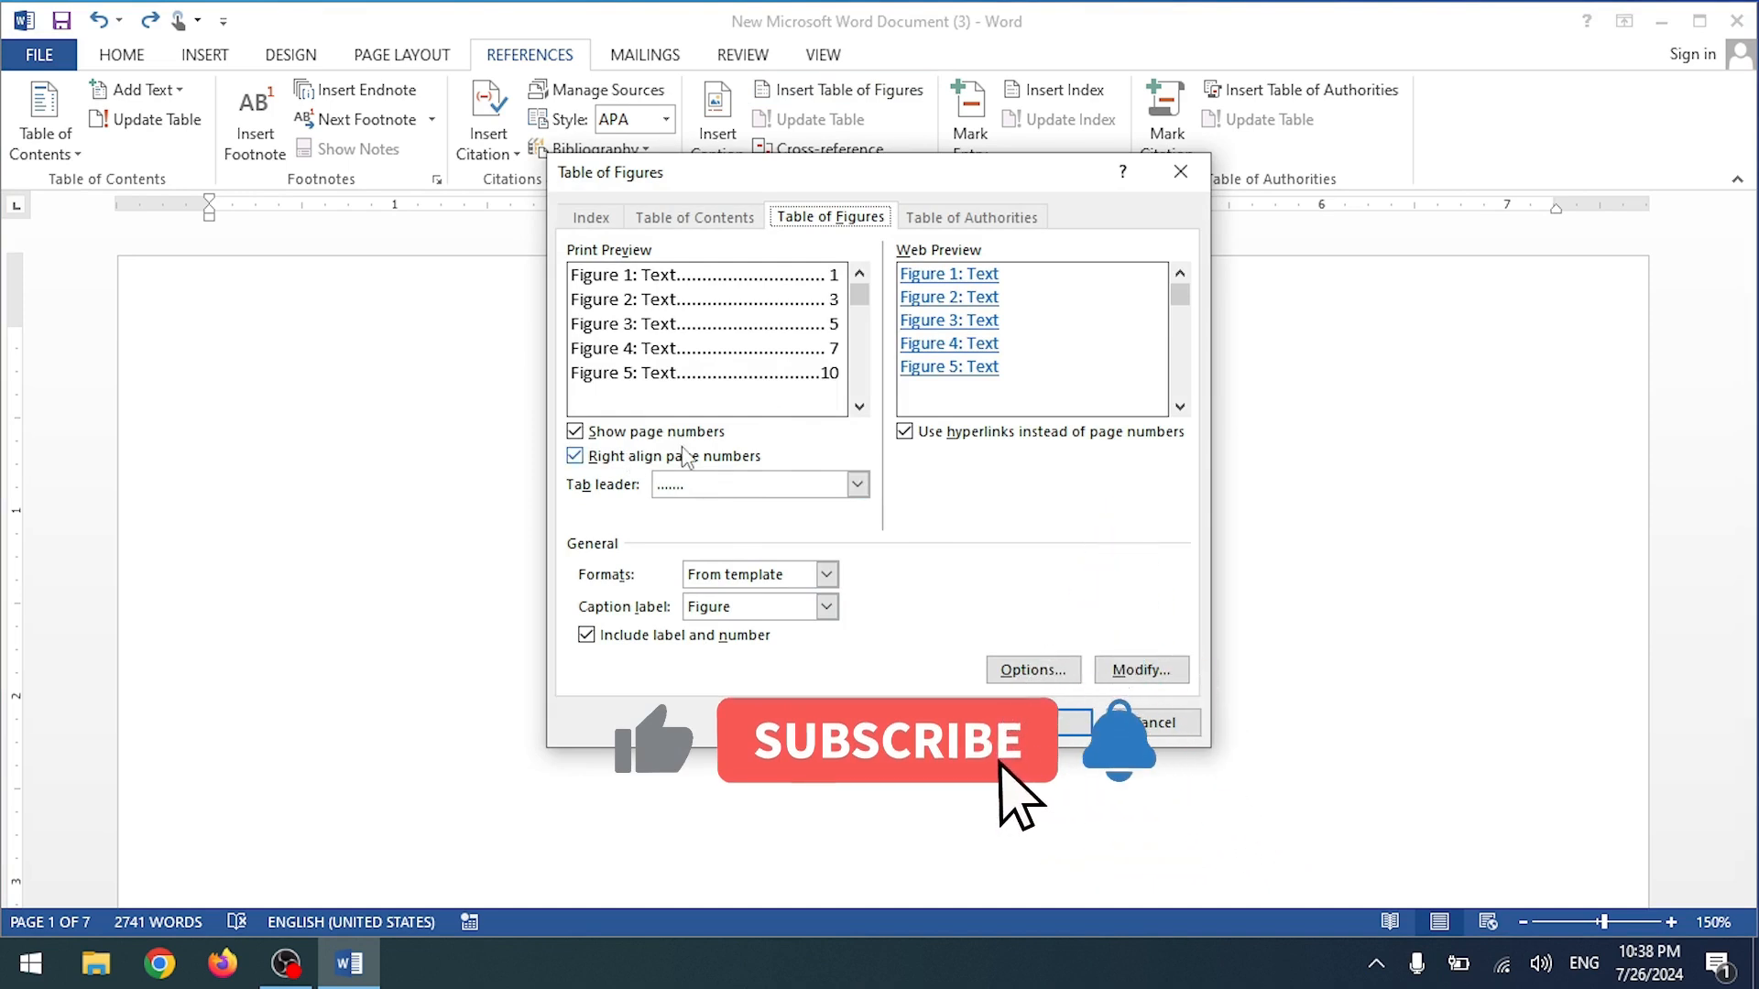
pyautogui.click(575, 457)
pyautogui.click(575, 457)
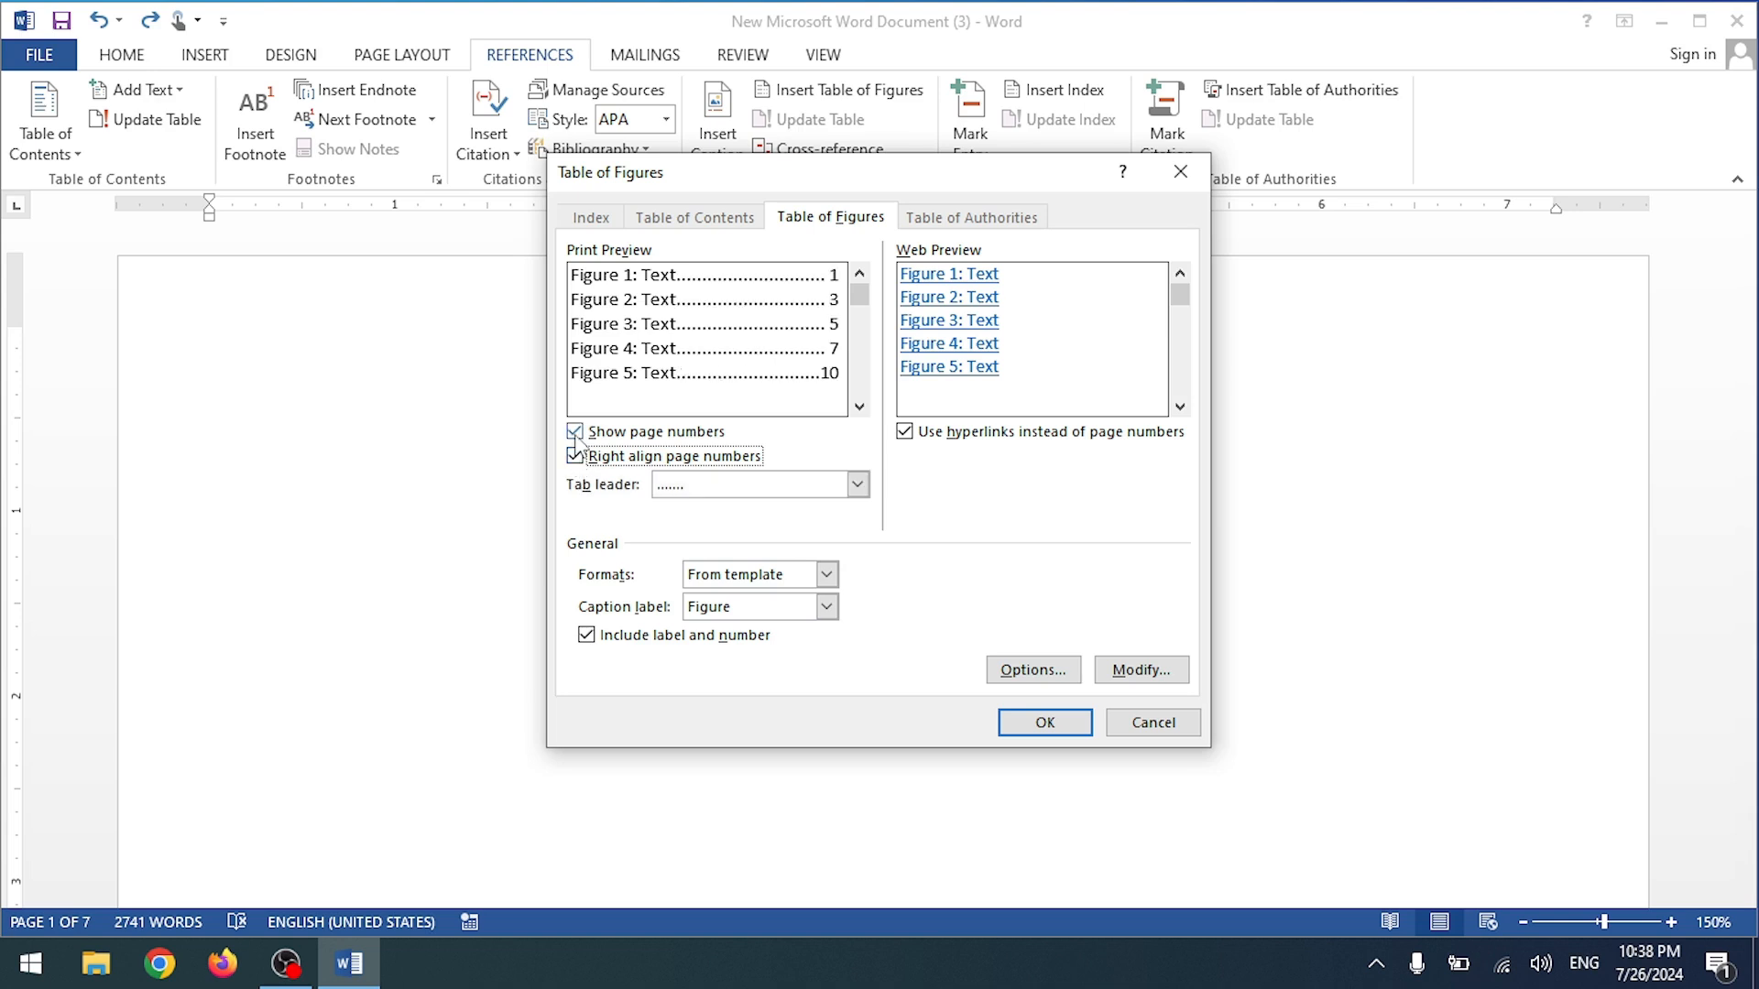
pyautogui.click(575, 433)
pyautogui.click(576, 438)
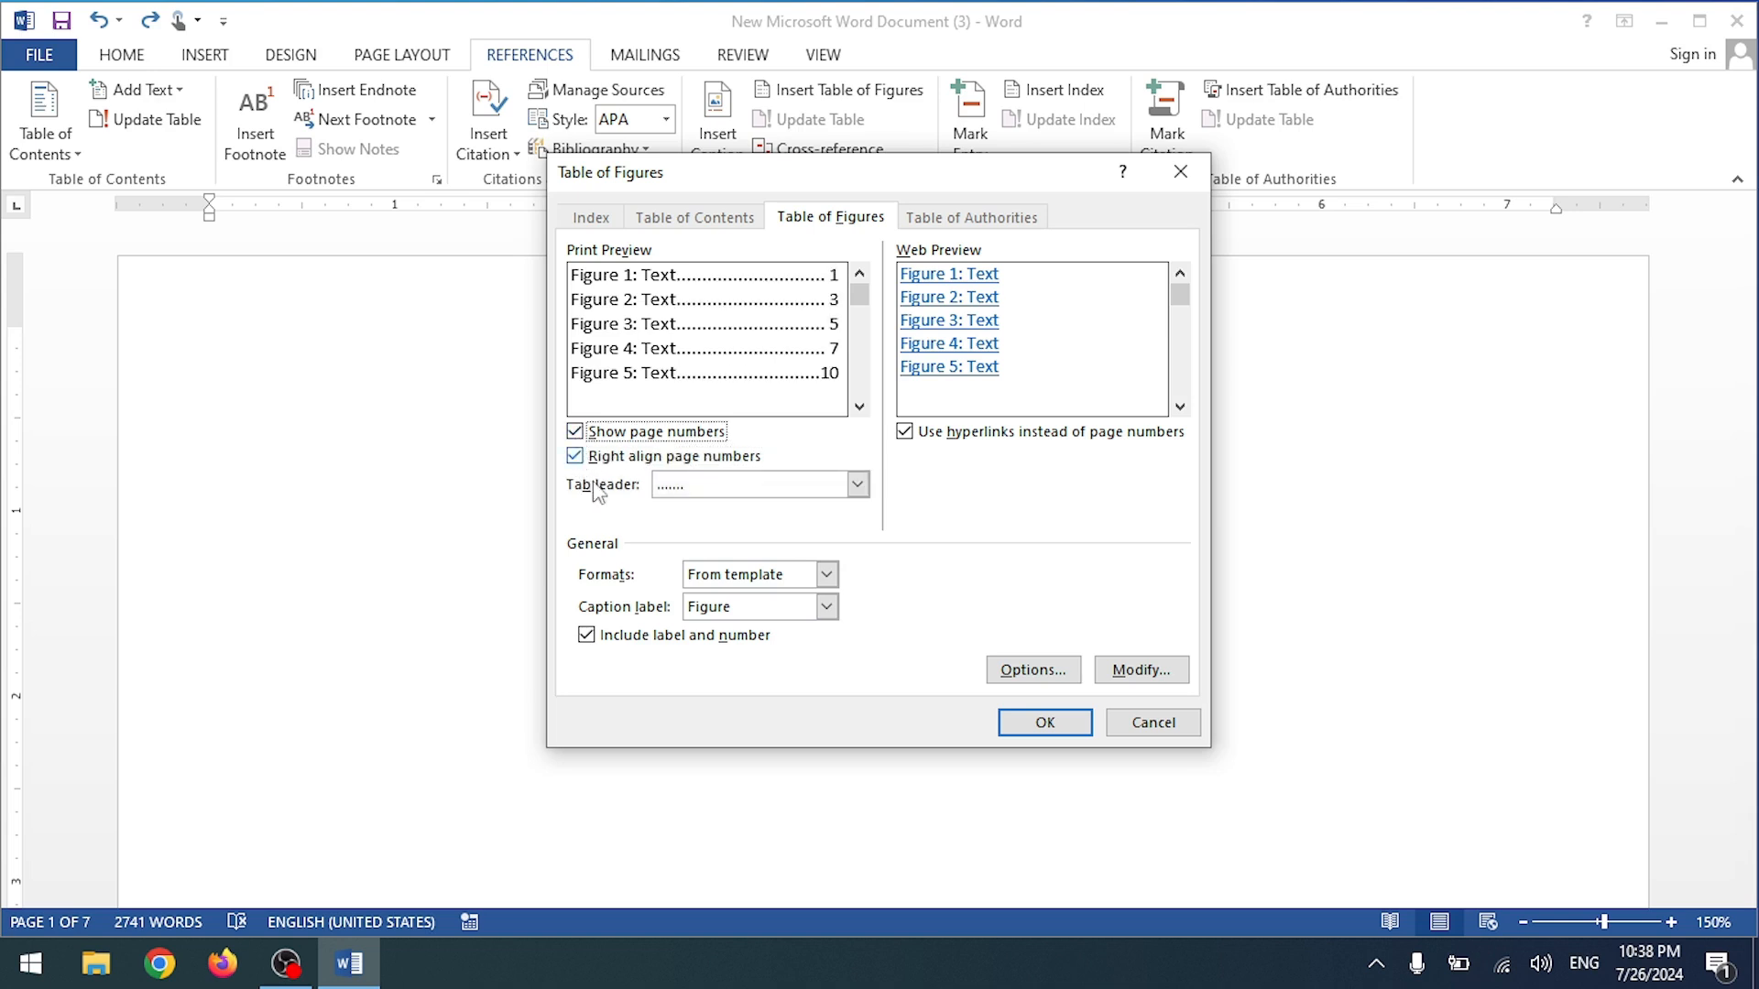
pyautogui.click(858, 485)
pyautogui.click(760, 546)
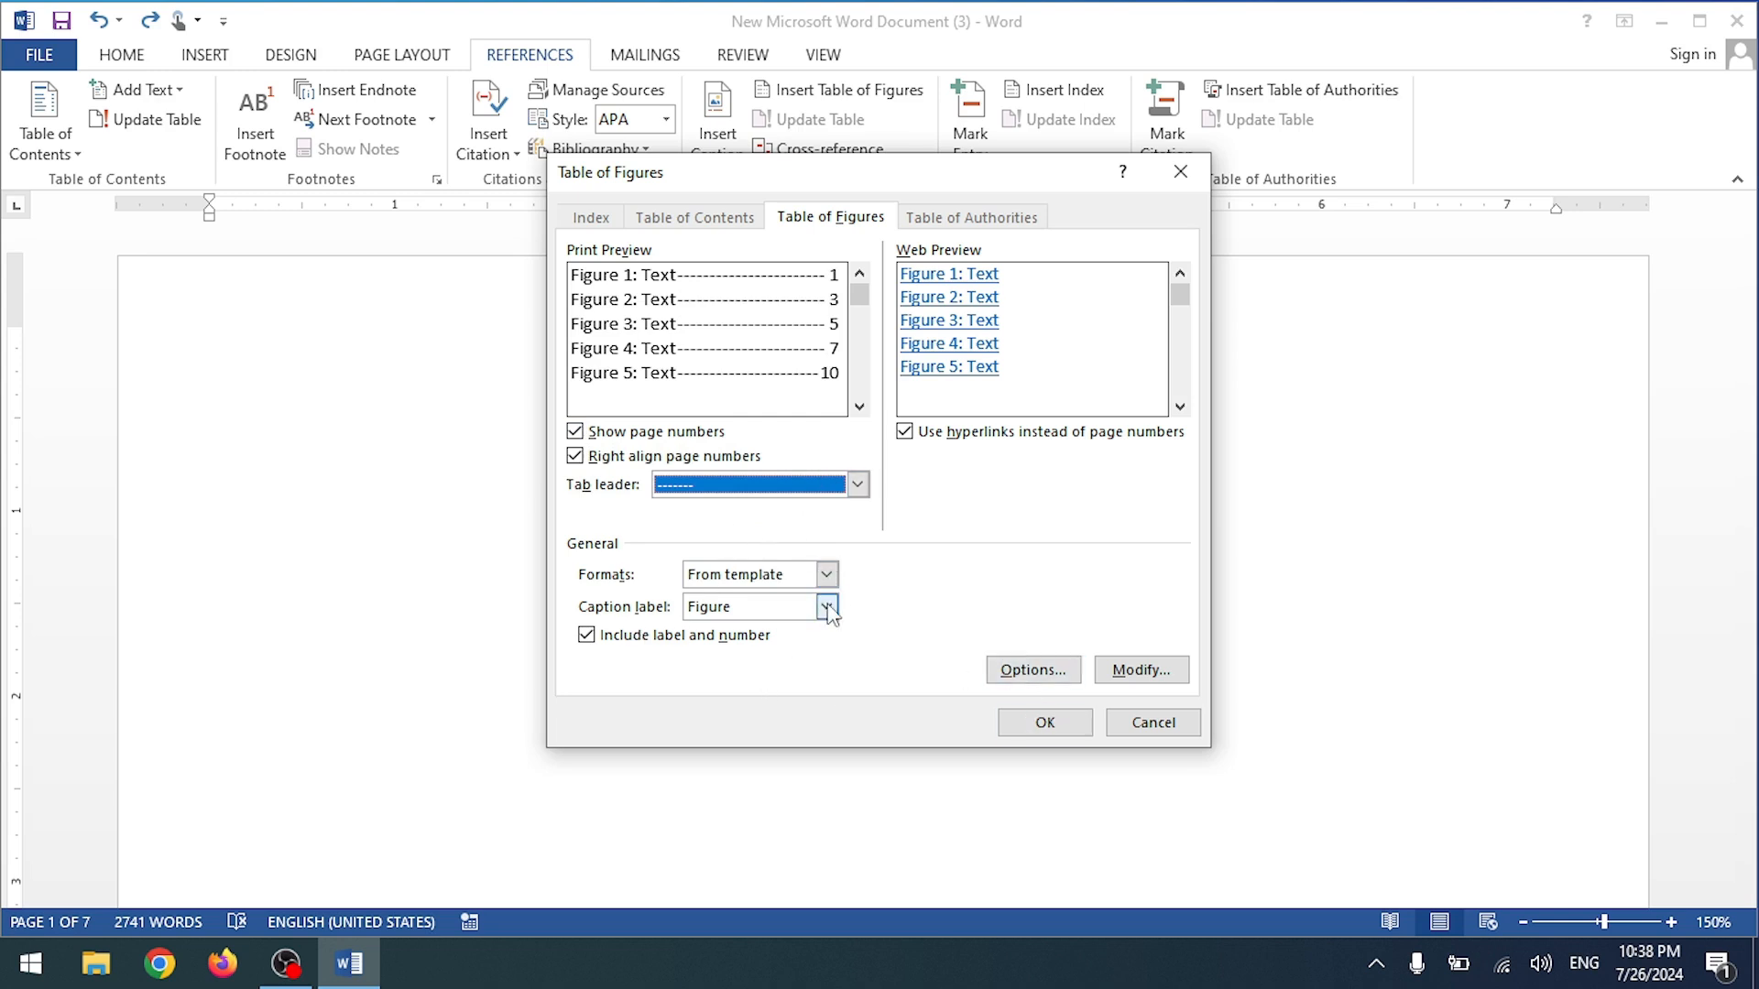
pyautogui.click(824, 576)
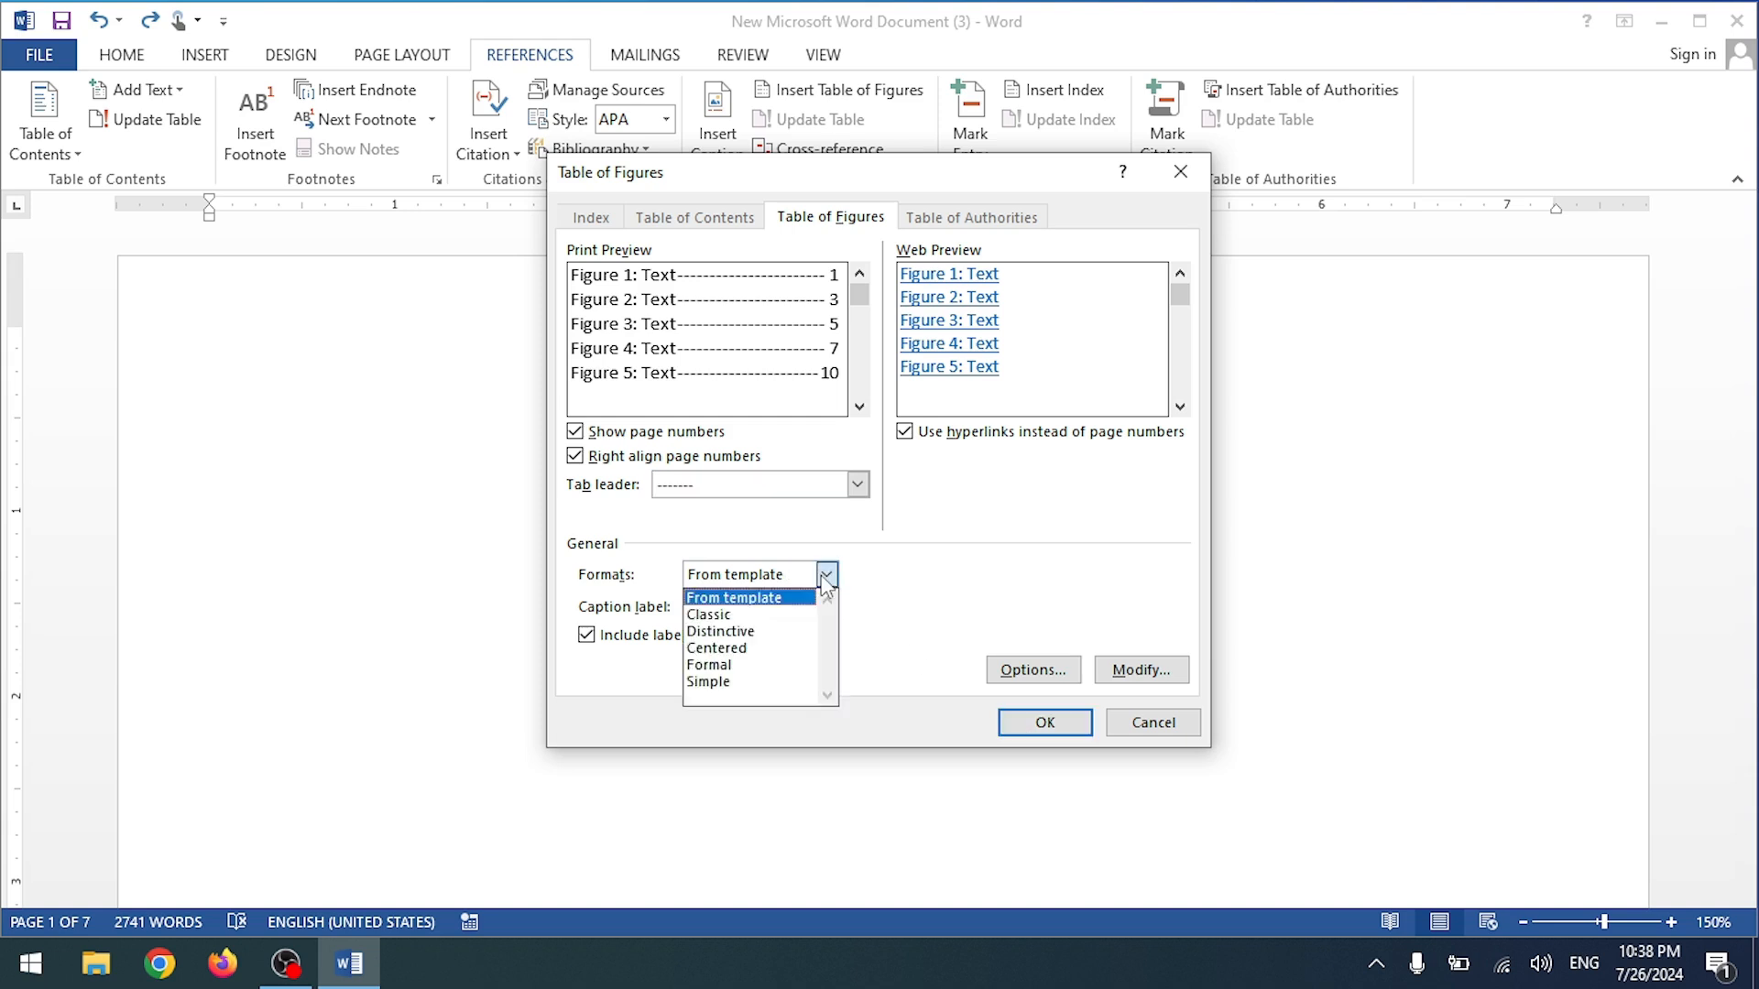
pyautogui.click(826, 576)
pyautogui.click(1043, 723)
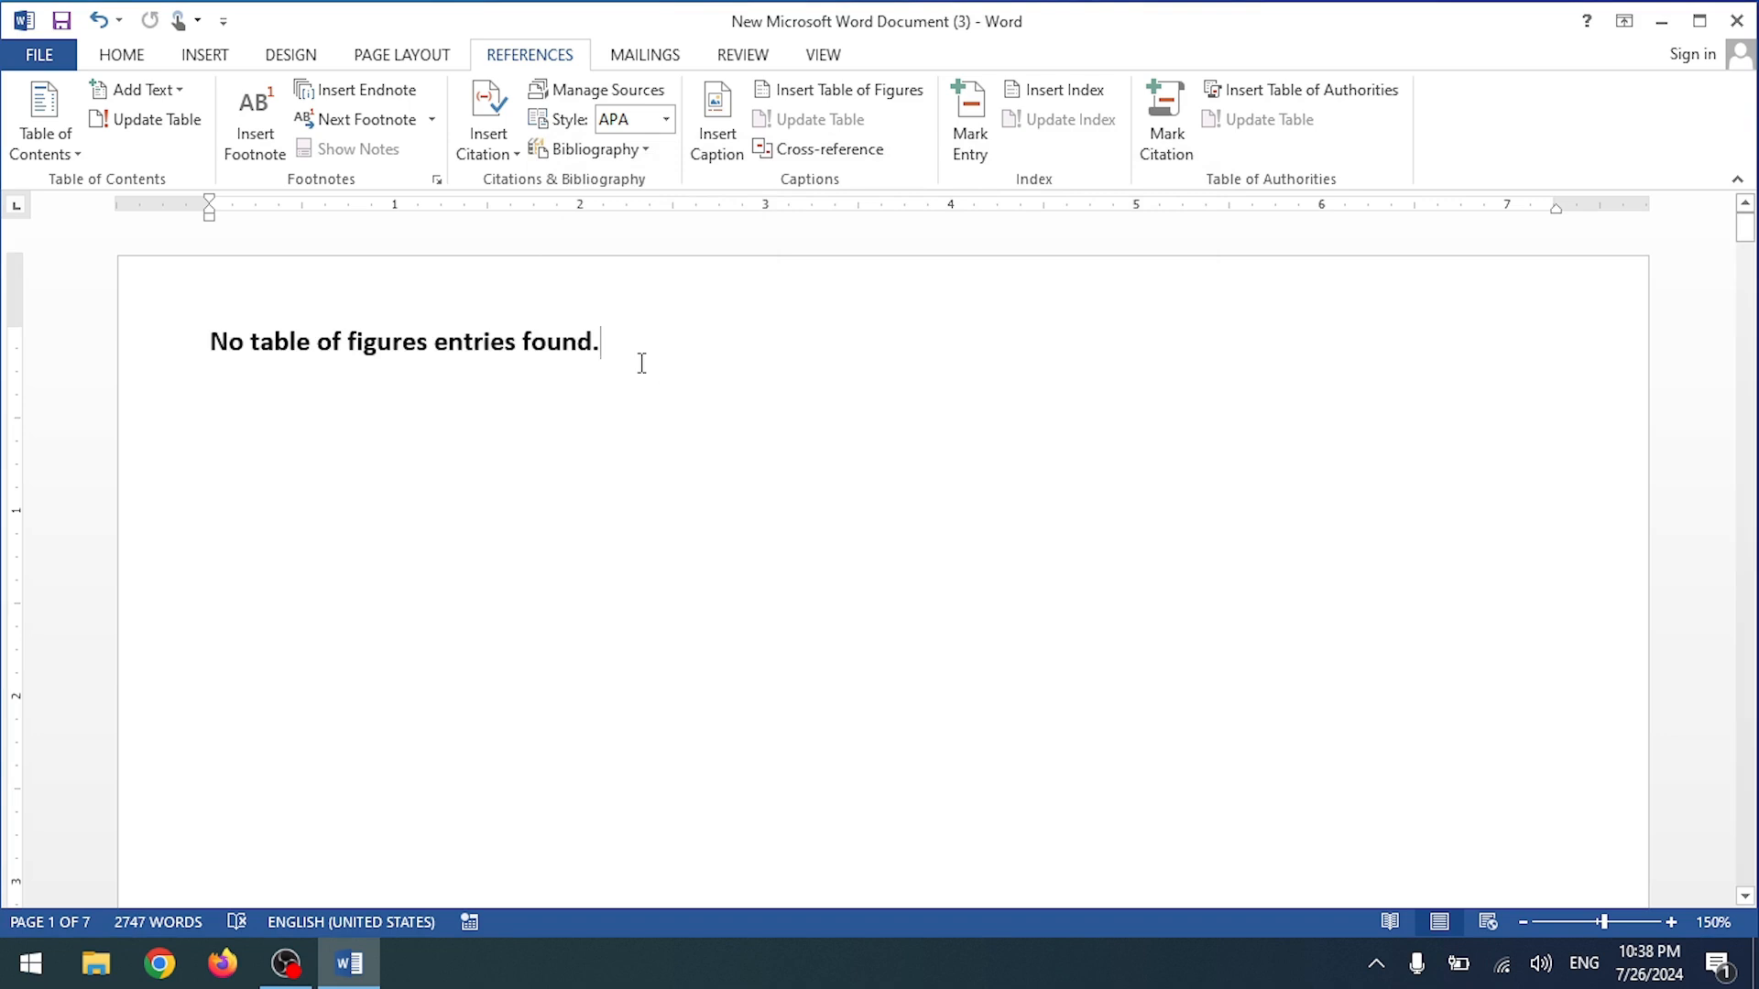
pyautogui.hotkey('ctrl', 'z')
# Step: Insert a default two-column index on the first page, then undo it
pyautogui.click(969, 129)
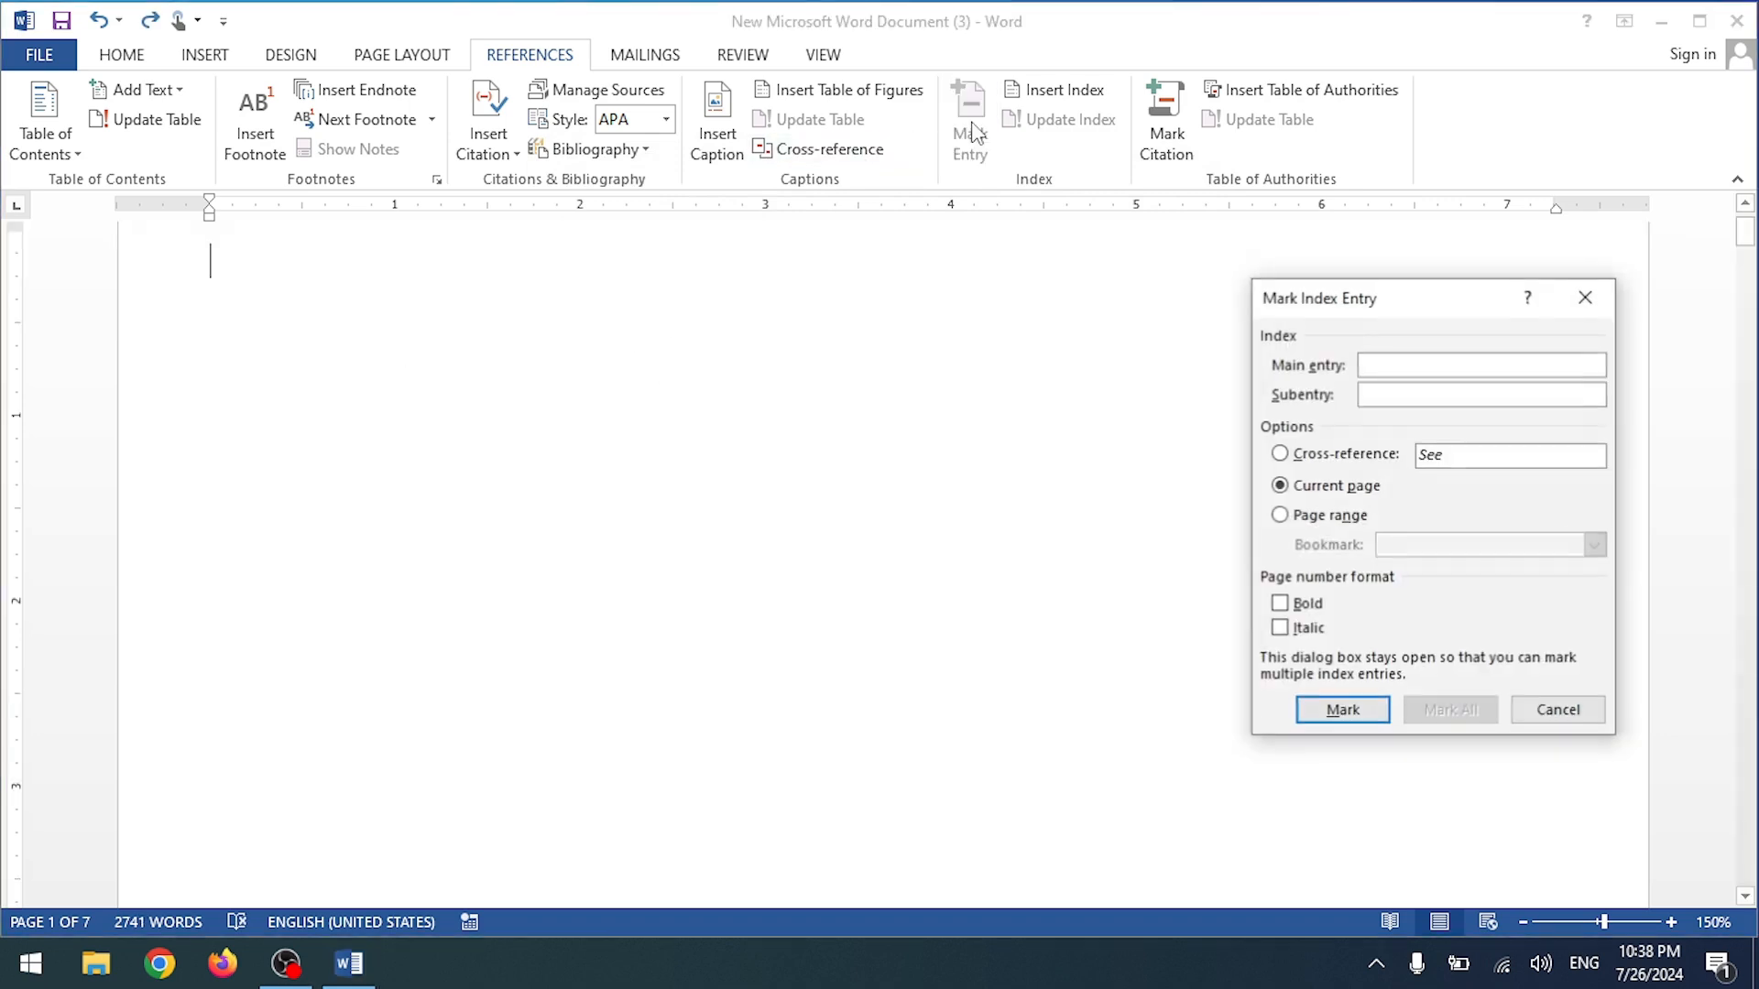
pyautogui.click(1582, 294)
pyautogui.click(1044, 89)
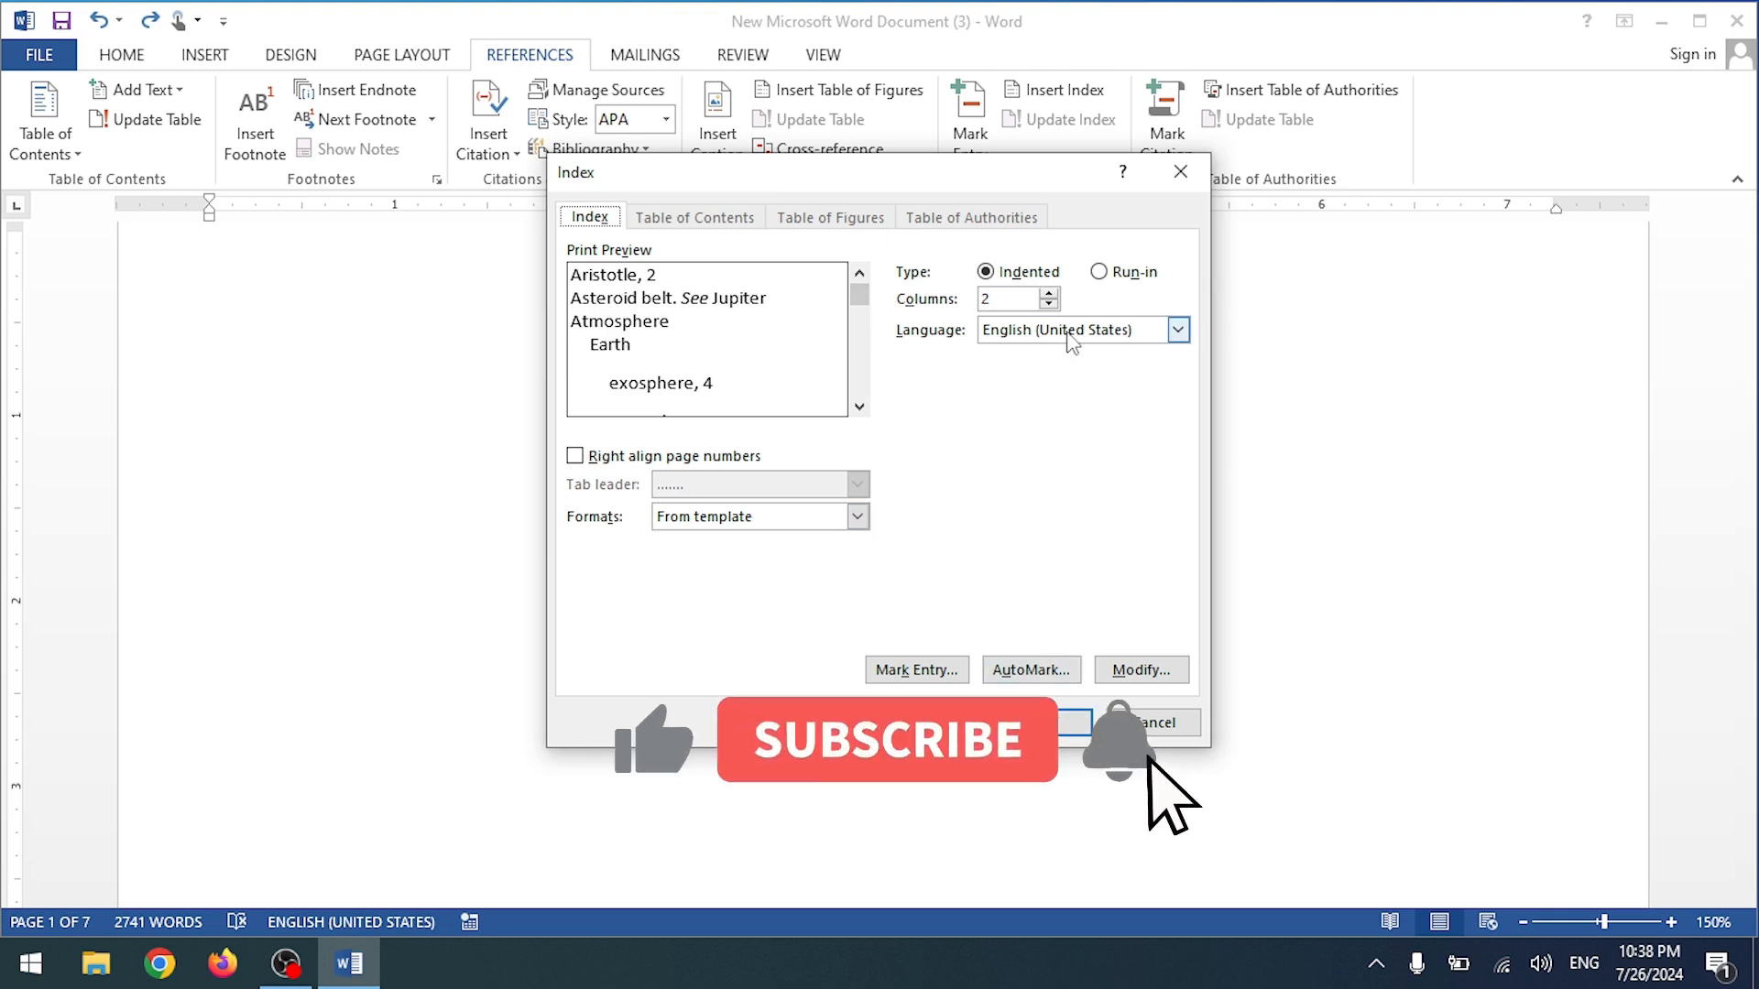
pyautogui.click(1063, 723)
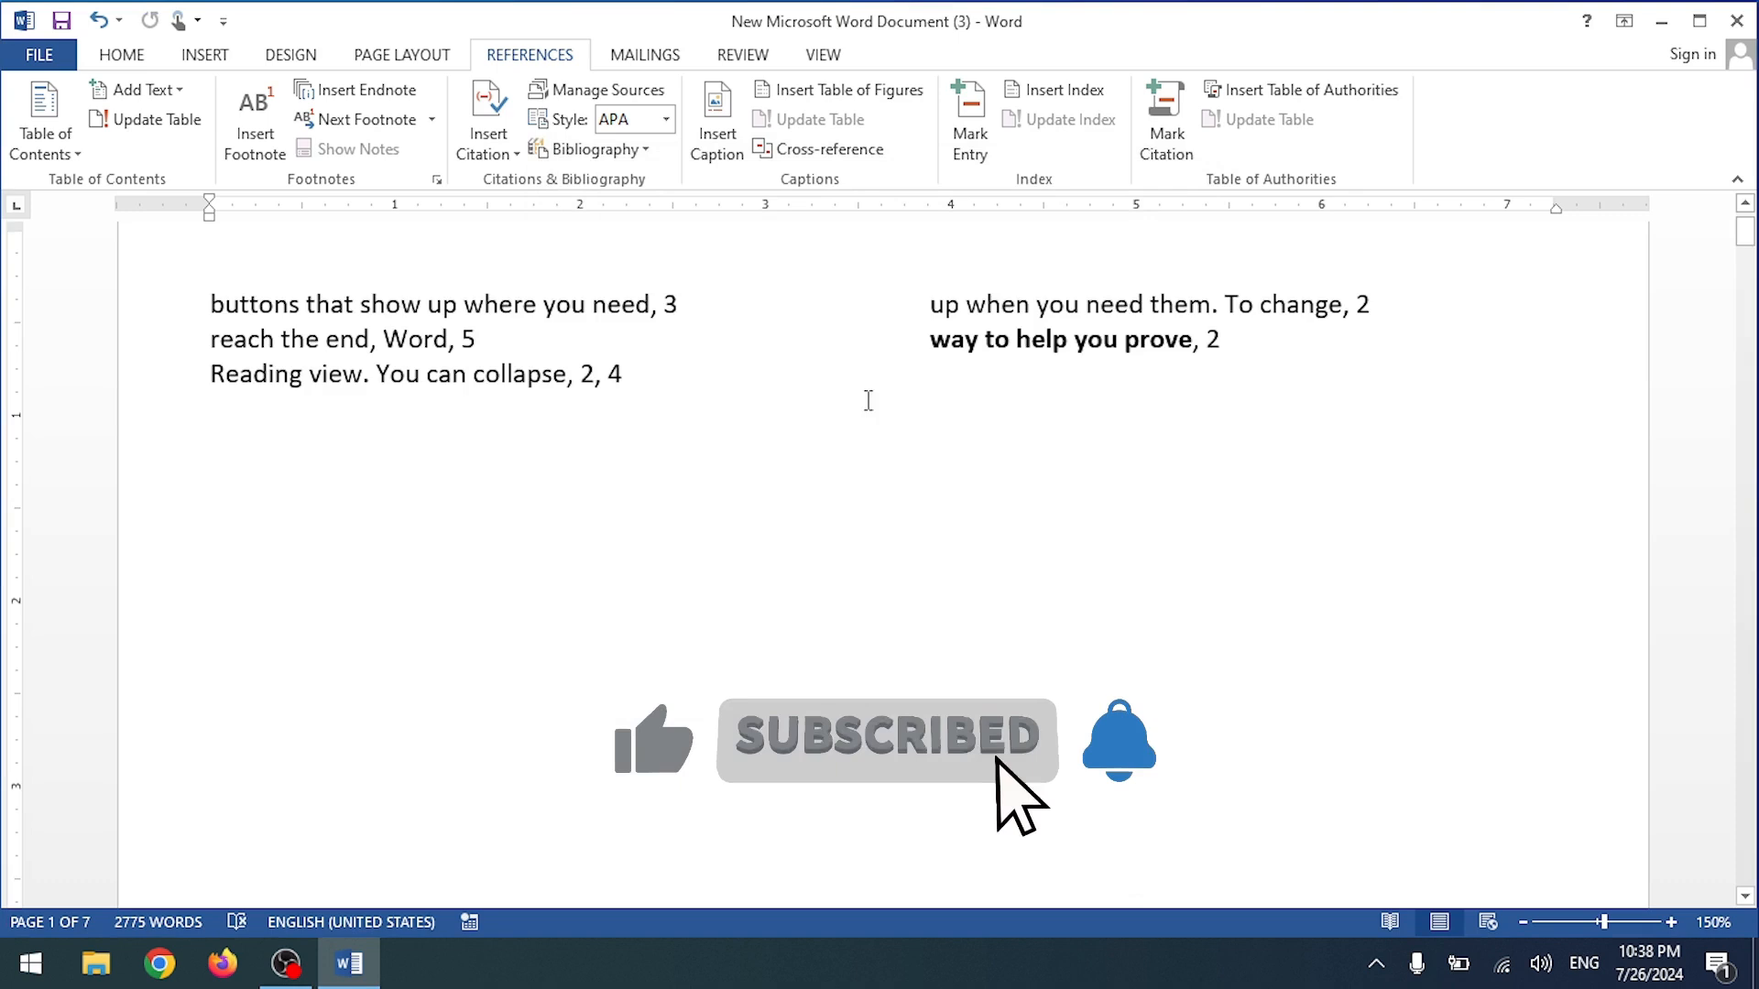
pyautogui.hotkey('ctrl', 'z')
# Step: Insert an index with right-aligned page numbers and dot leaders, reflowed into one column
pyautogui.click(1045, 89)
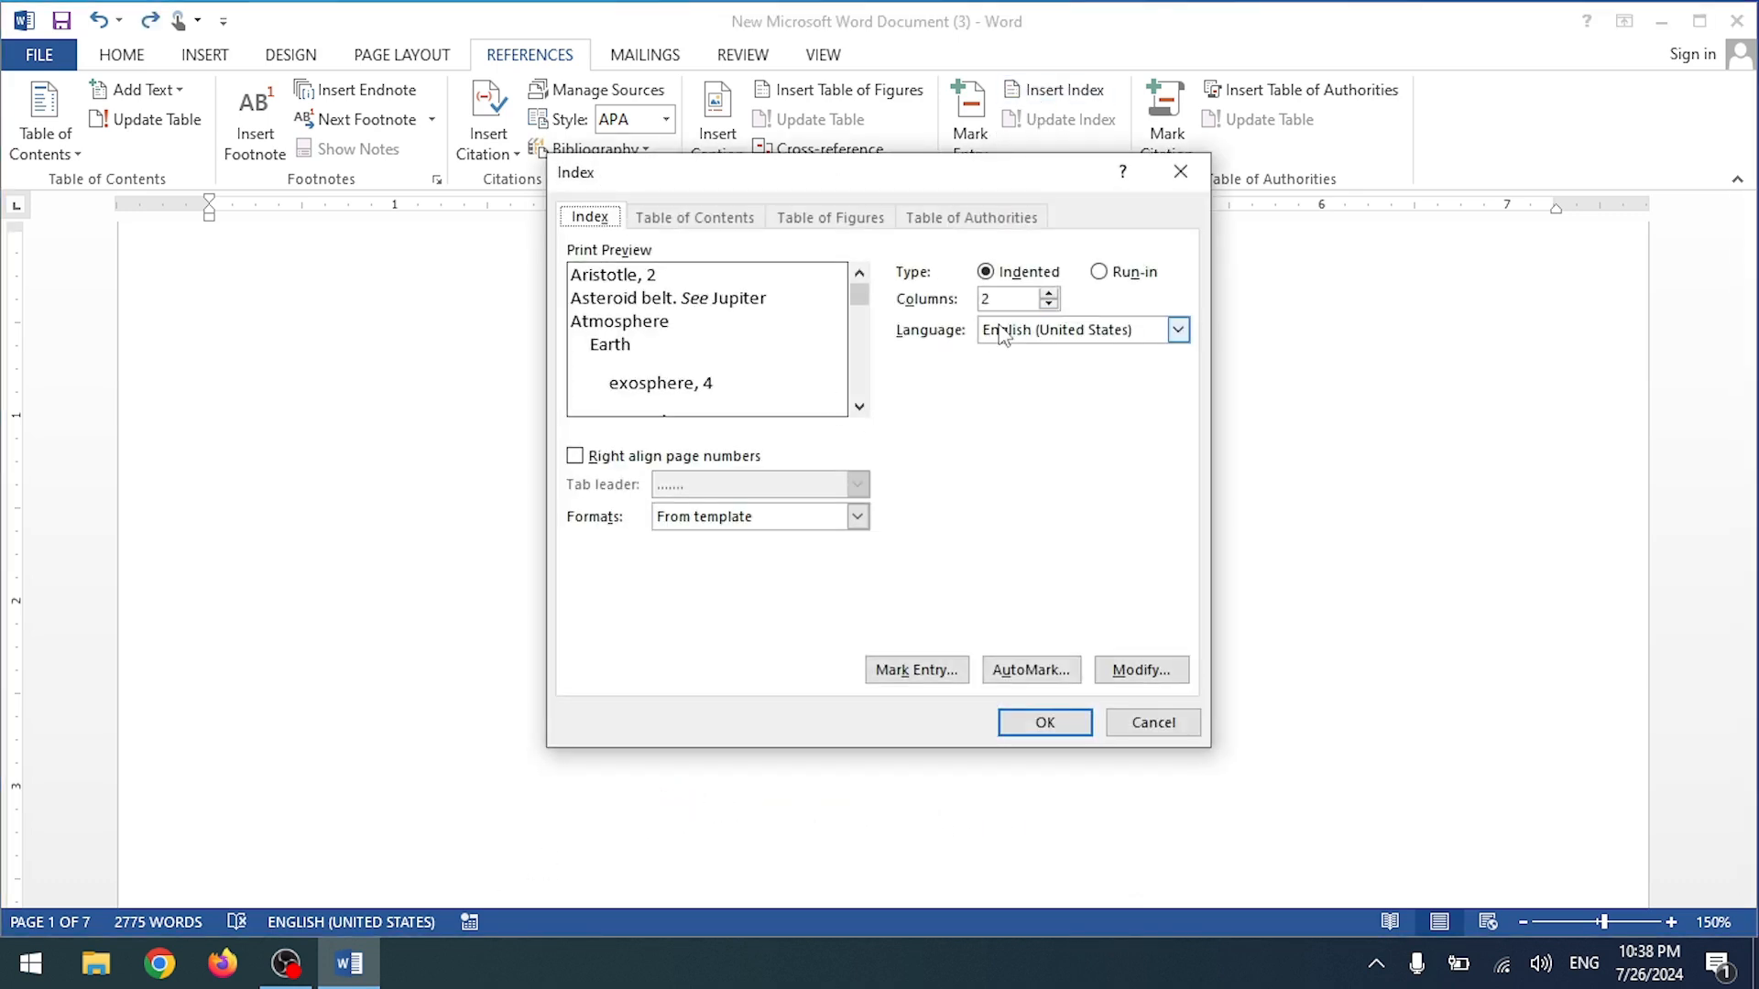
pyautogui.click(575, 458)
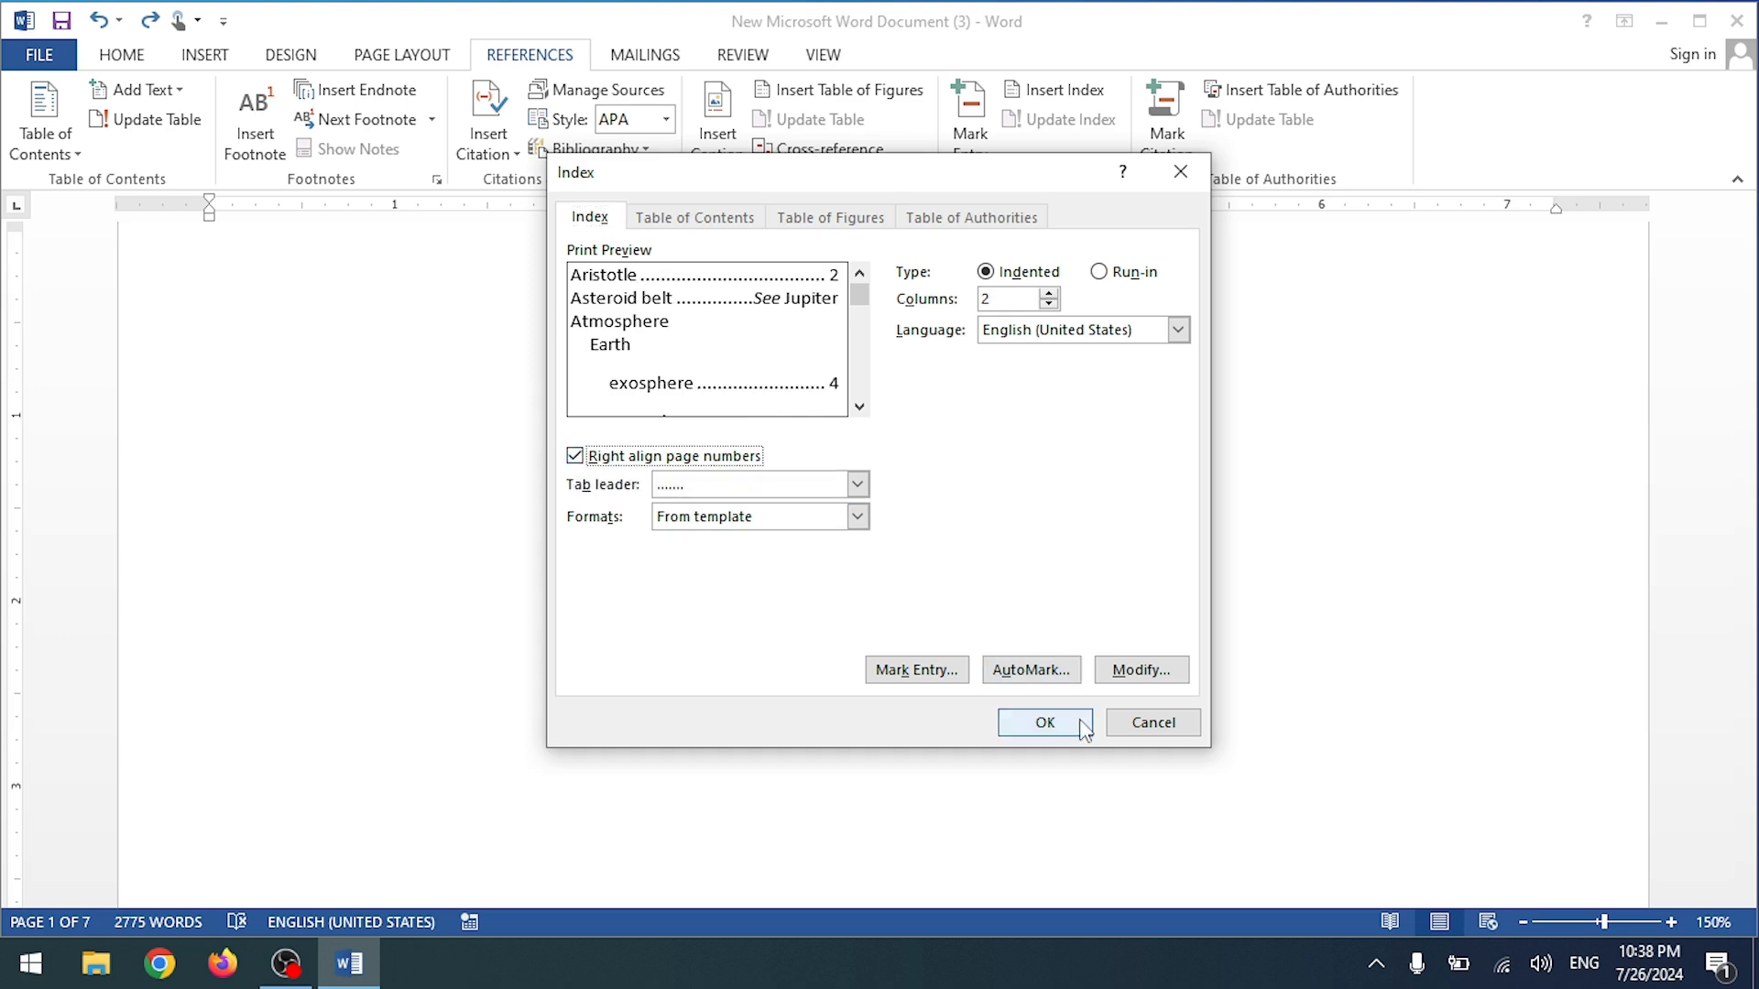
pyautogui.click(1049, 724)
pyautogui.scroll(1, 876, 423)
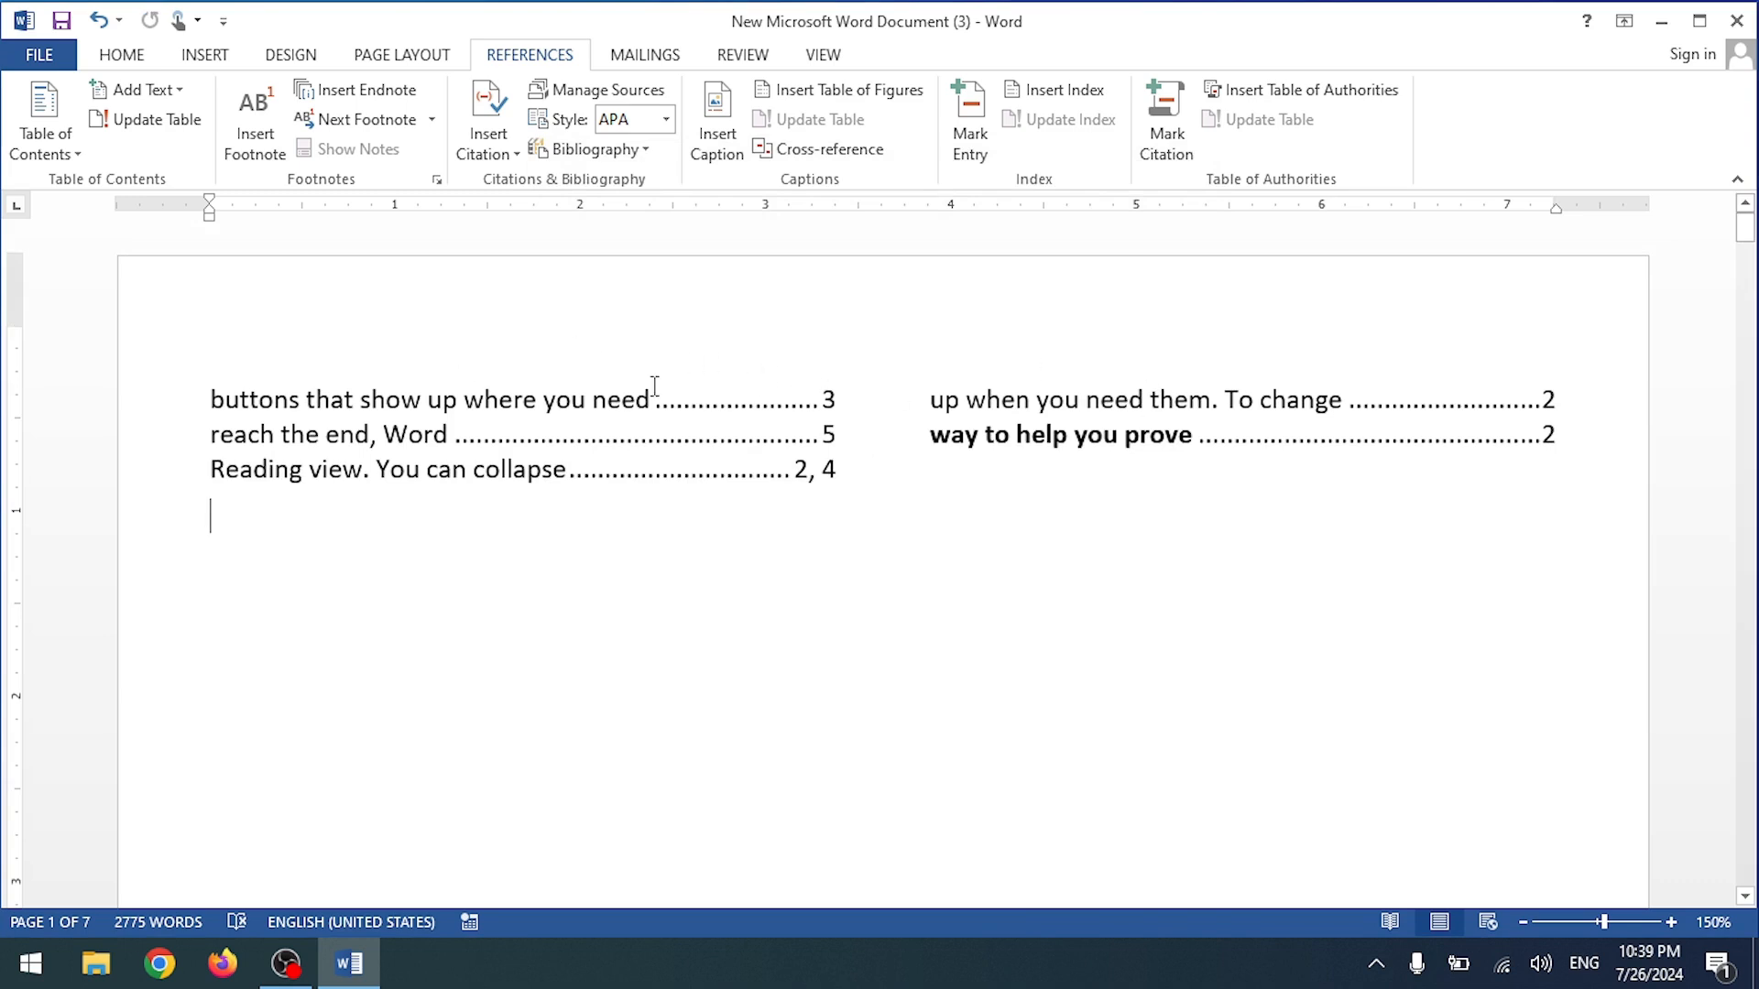
pyautogui.click(1115, 394)
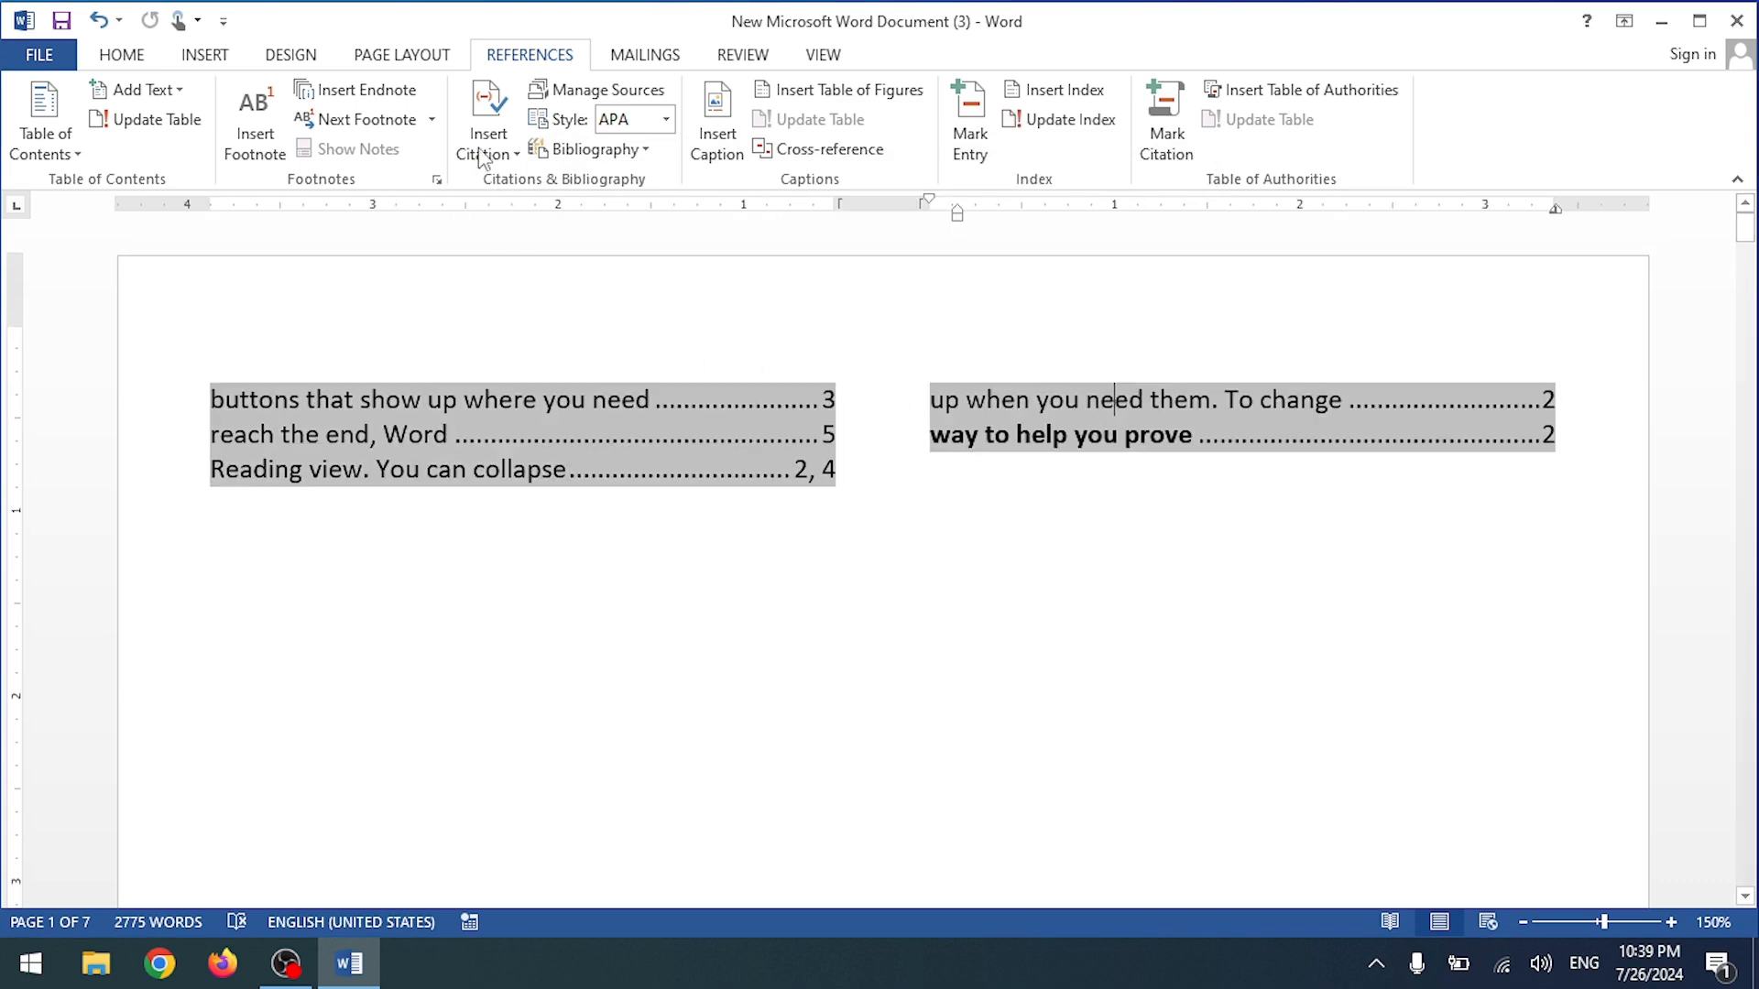
pyautogui.click(401, 55)
pyautogui.click(238, 119)
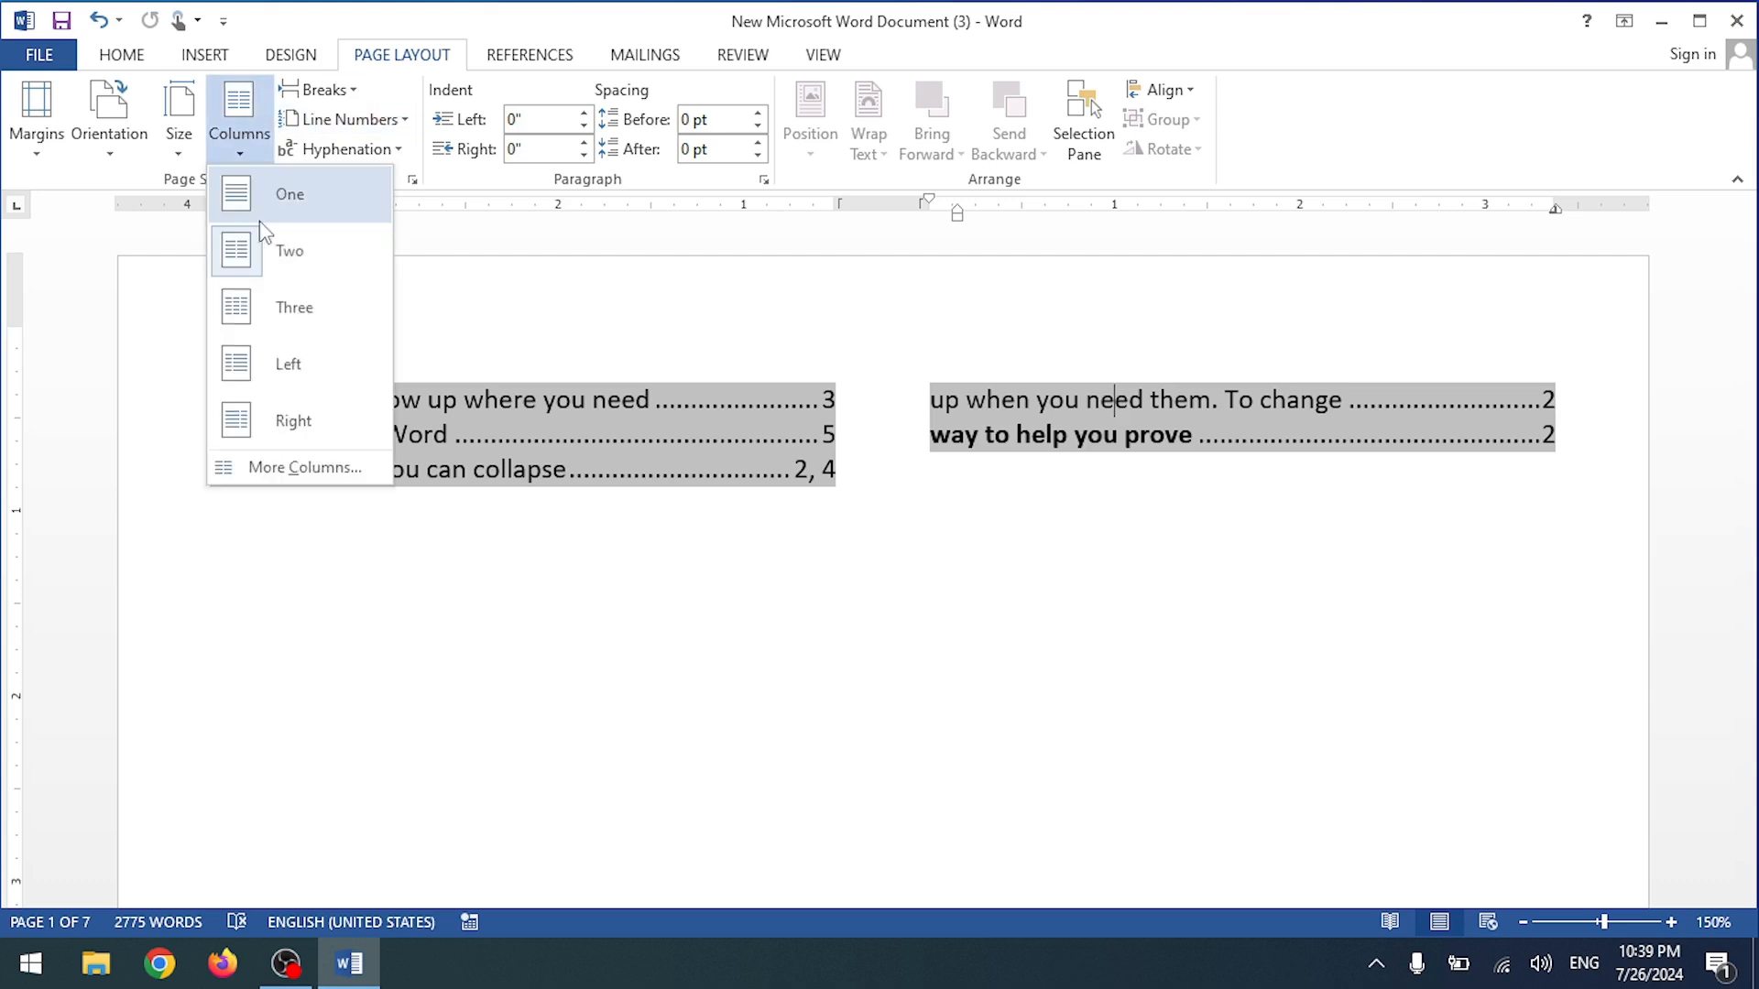
pyautogui.click(275, 209)
# Step: Shift the index page-number tab stop on the ruler, then undo everything back to the empty page
pyautogui.click(728, 604)
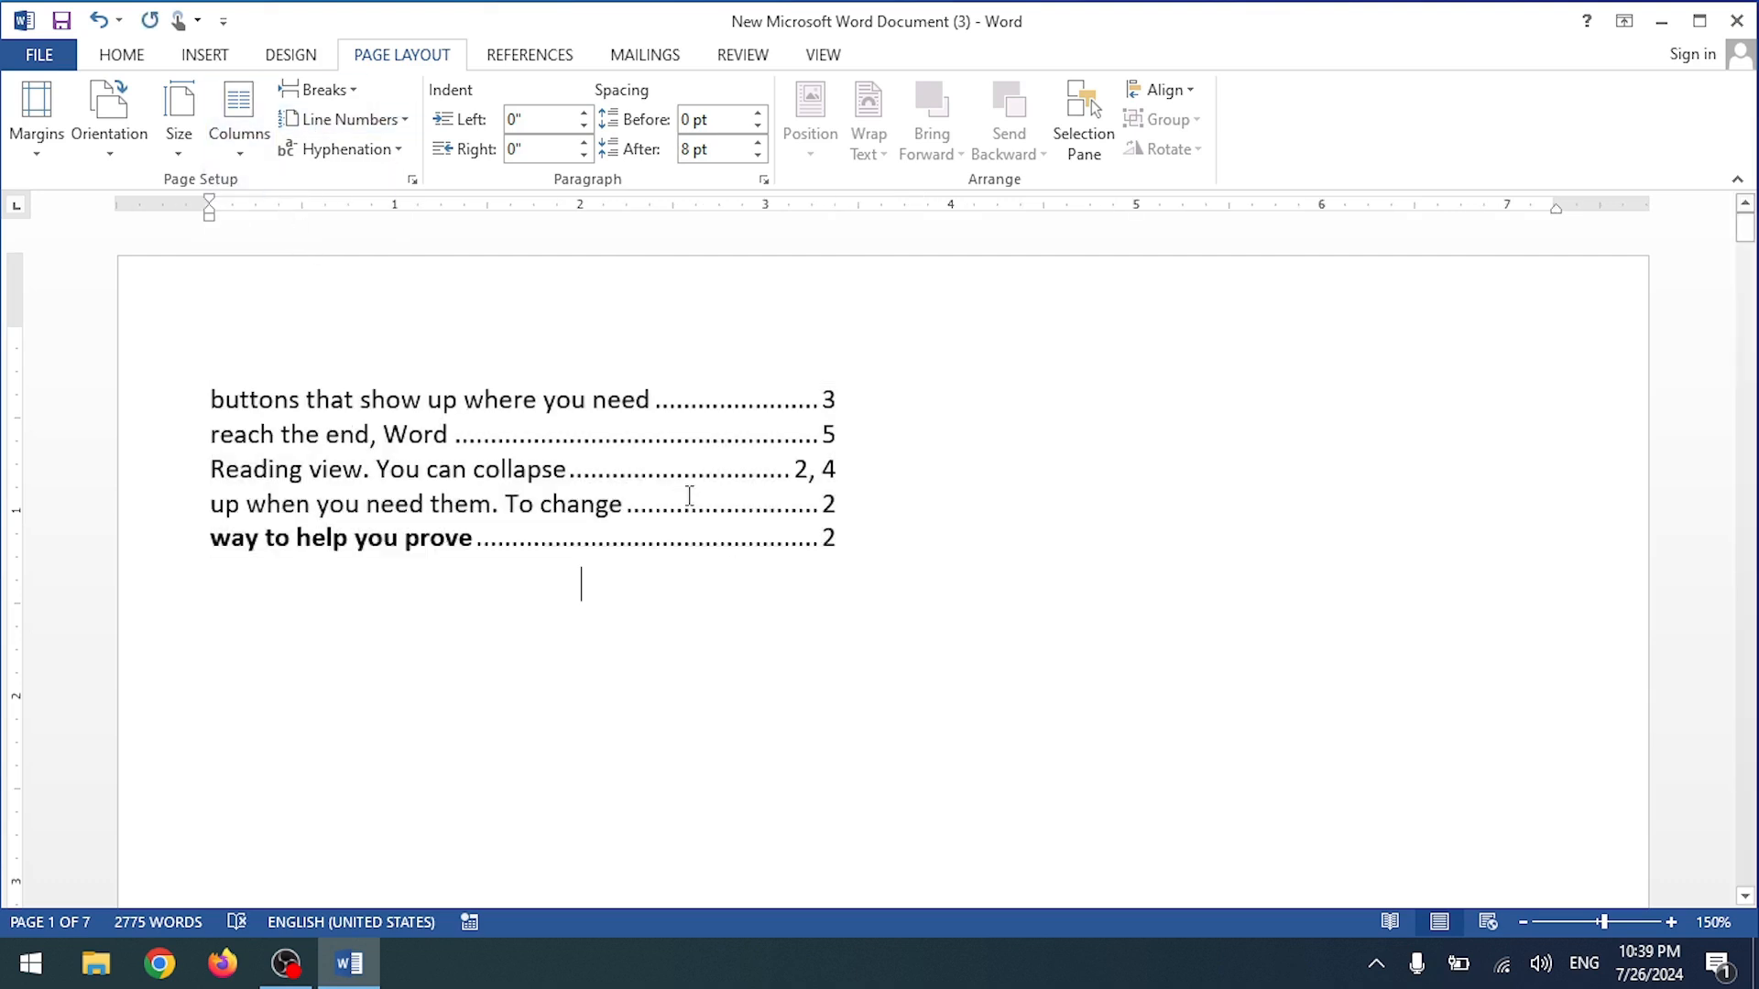
pyautogui.click(780, 469)
pyautogui.moveTo(833, 210); pyautogui.dragTo(1129, 257)
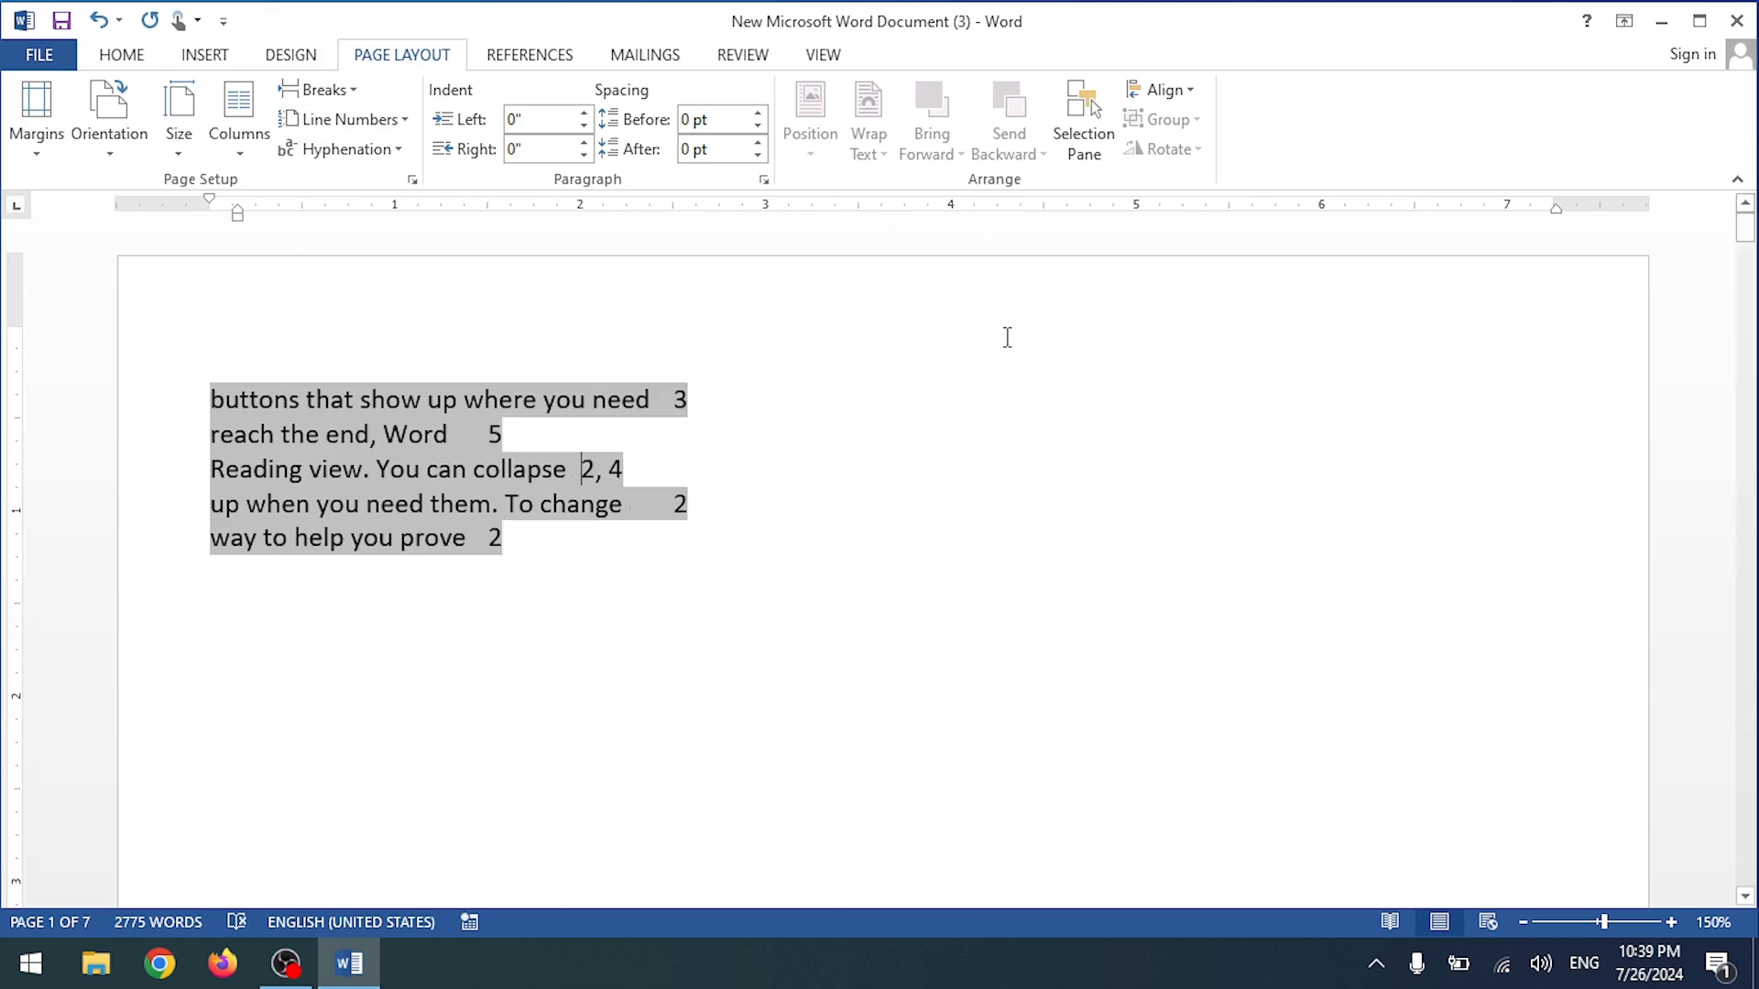
pyautogui.hotkey('ctrl', 'z')
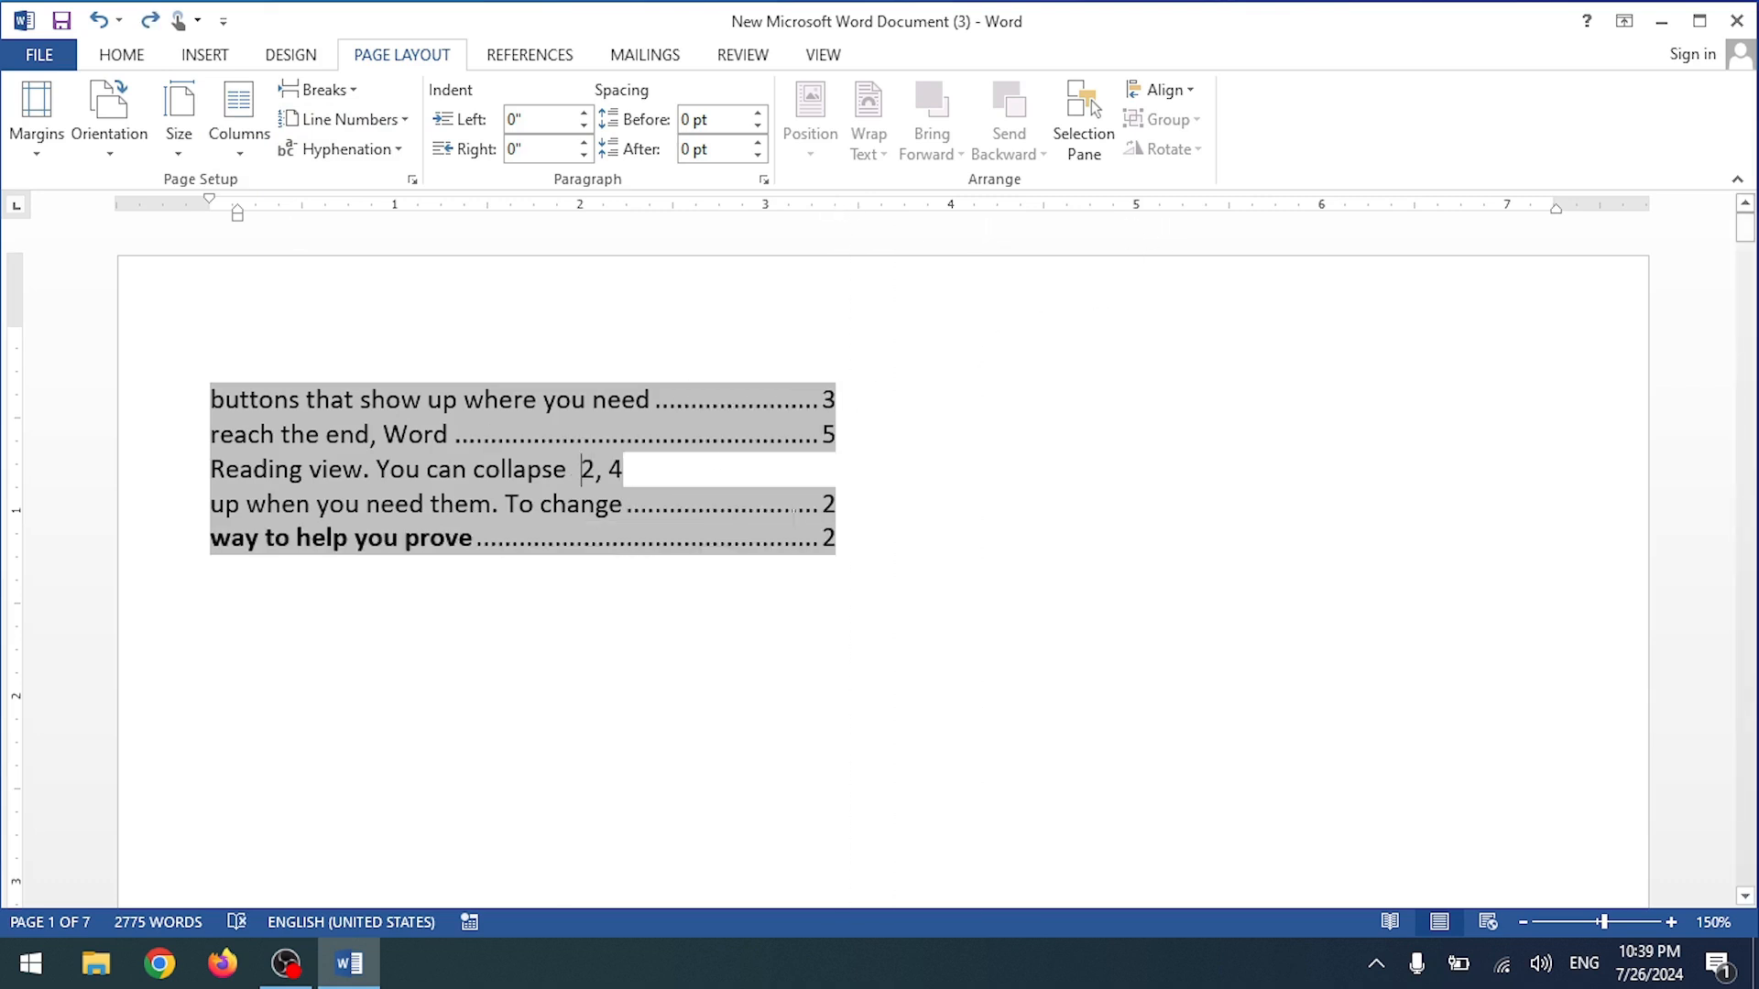
pyautogui.hotkey('ctrl', 'z')
pyautogui.hotkey('ctrl', 'z')
pyautogui.hotkey('ctrl', 'z')
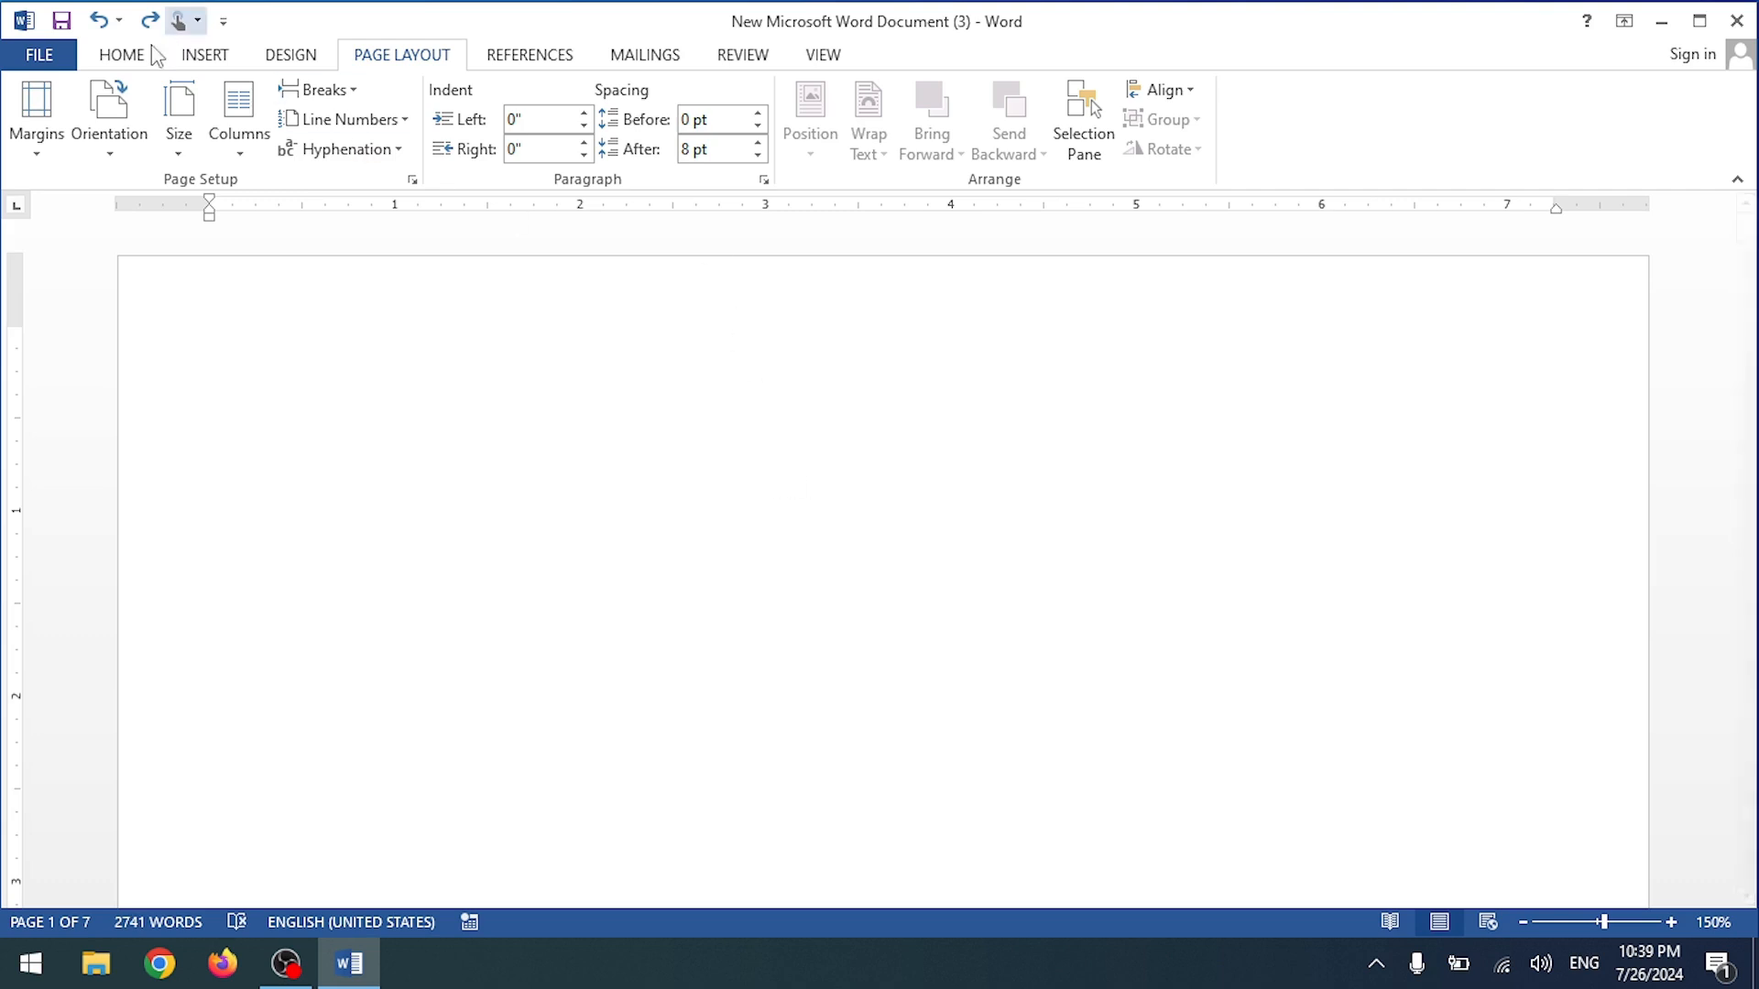
pyautogui.click(154, 55)
# Step: Browse the Bibliography style gallery twice without inserting one, scrolling through the document
pyautogui.click(602, 68)
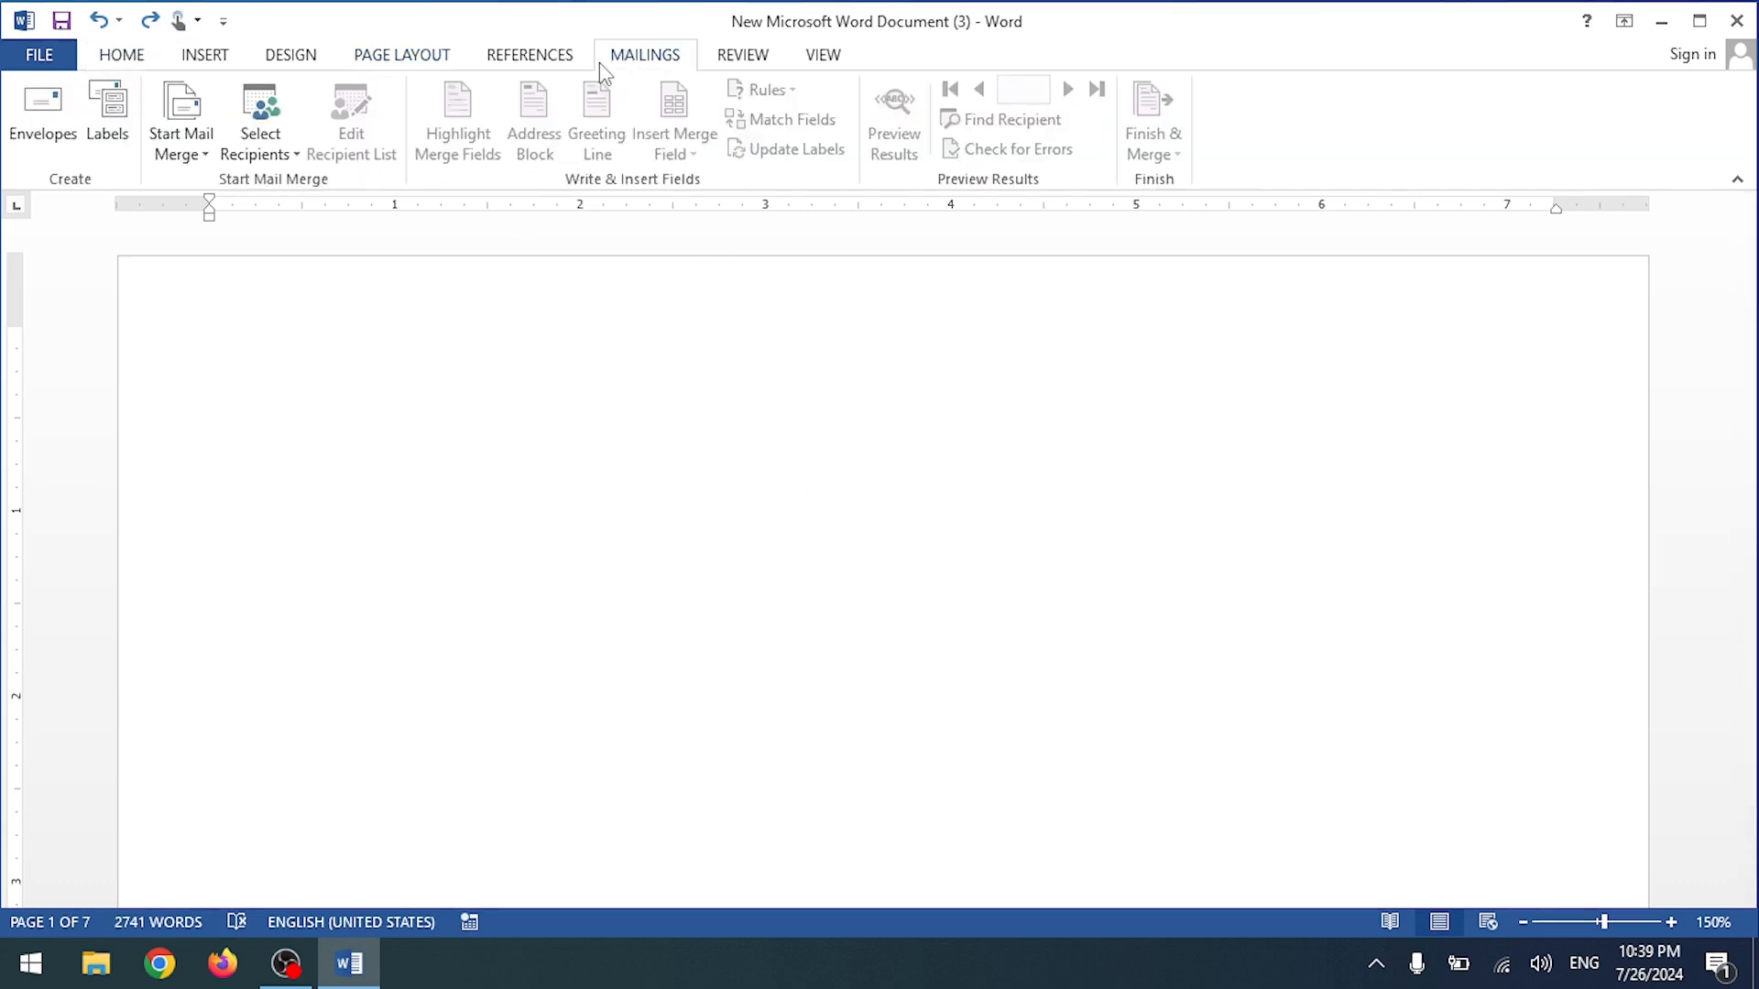
pyautogui.click(531, 55)
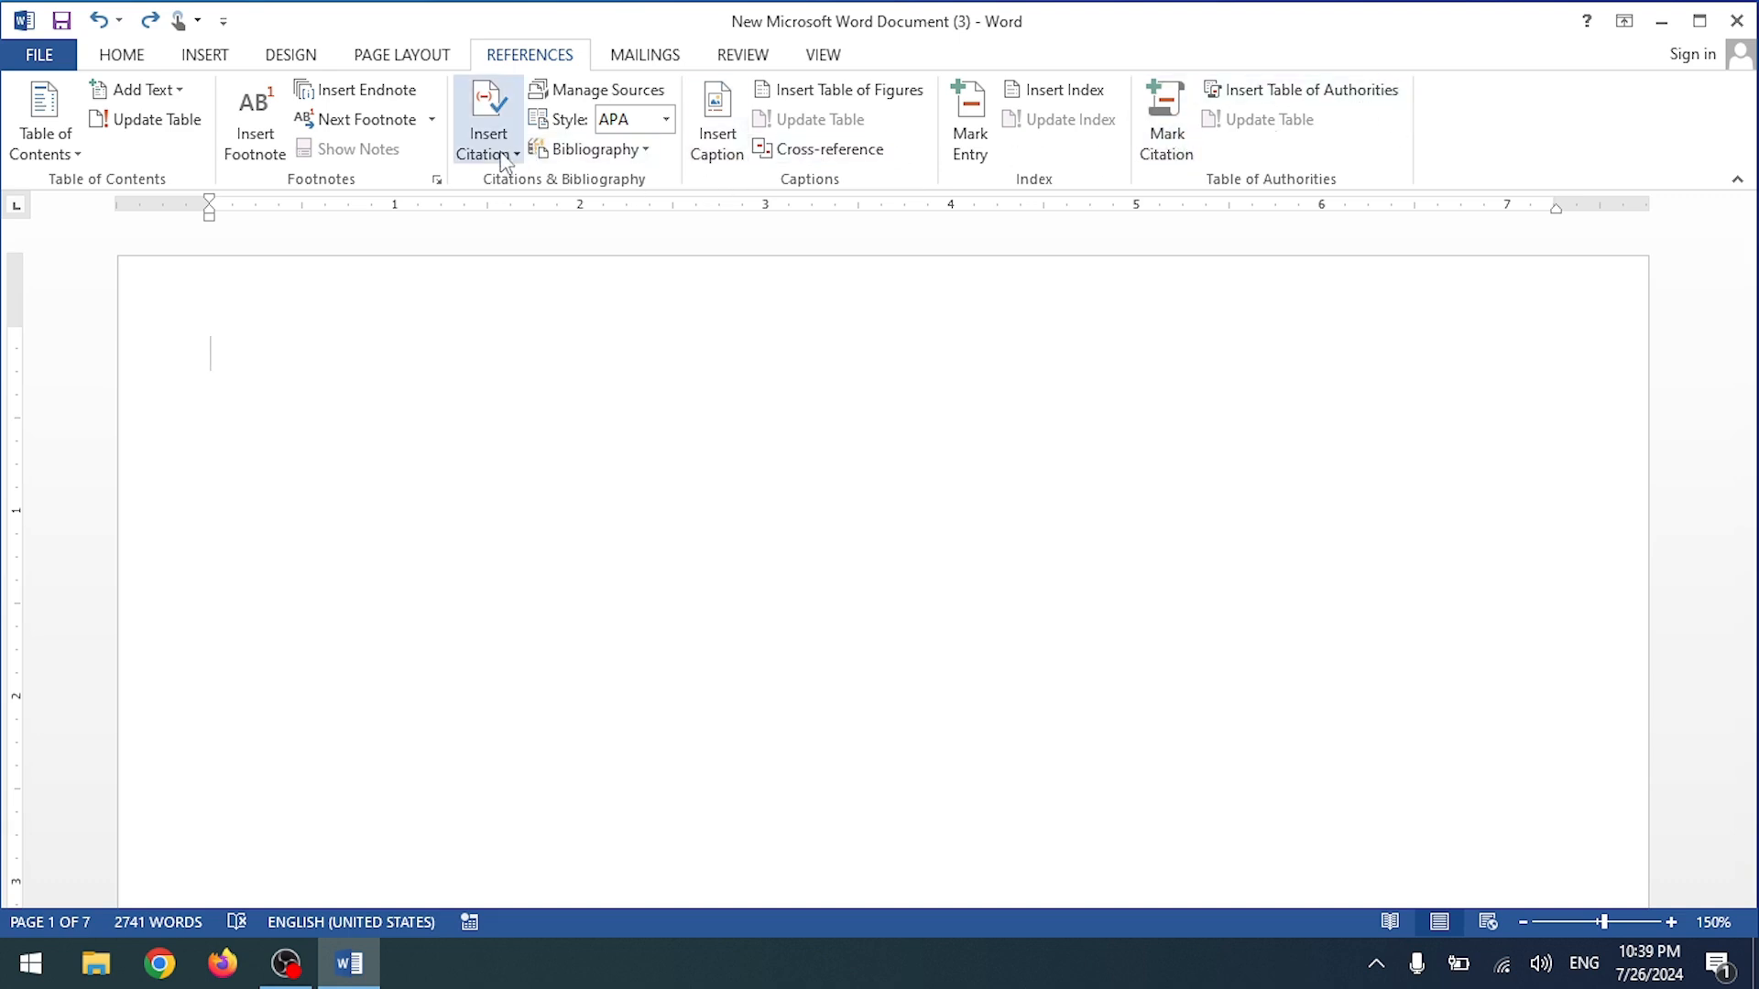
pyautogui.click(626, 156)
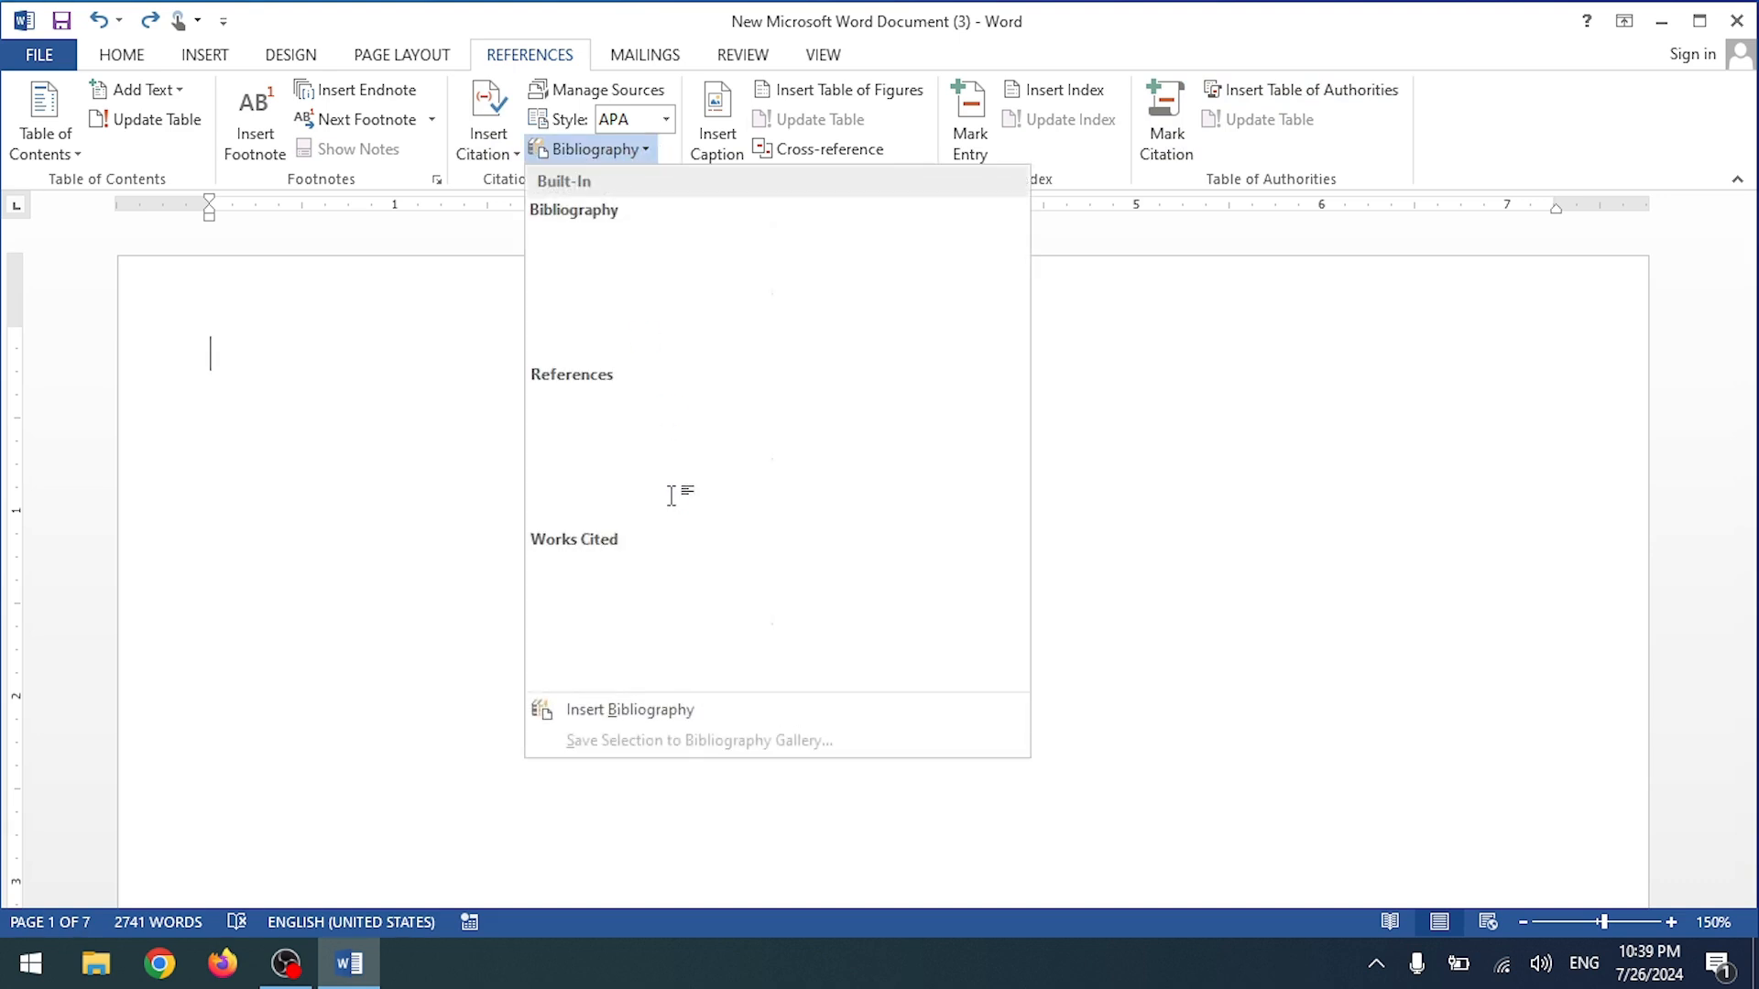
pyautogui.click(564, 152)
pyautogui.scroll(-10, 529, 634)
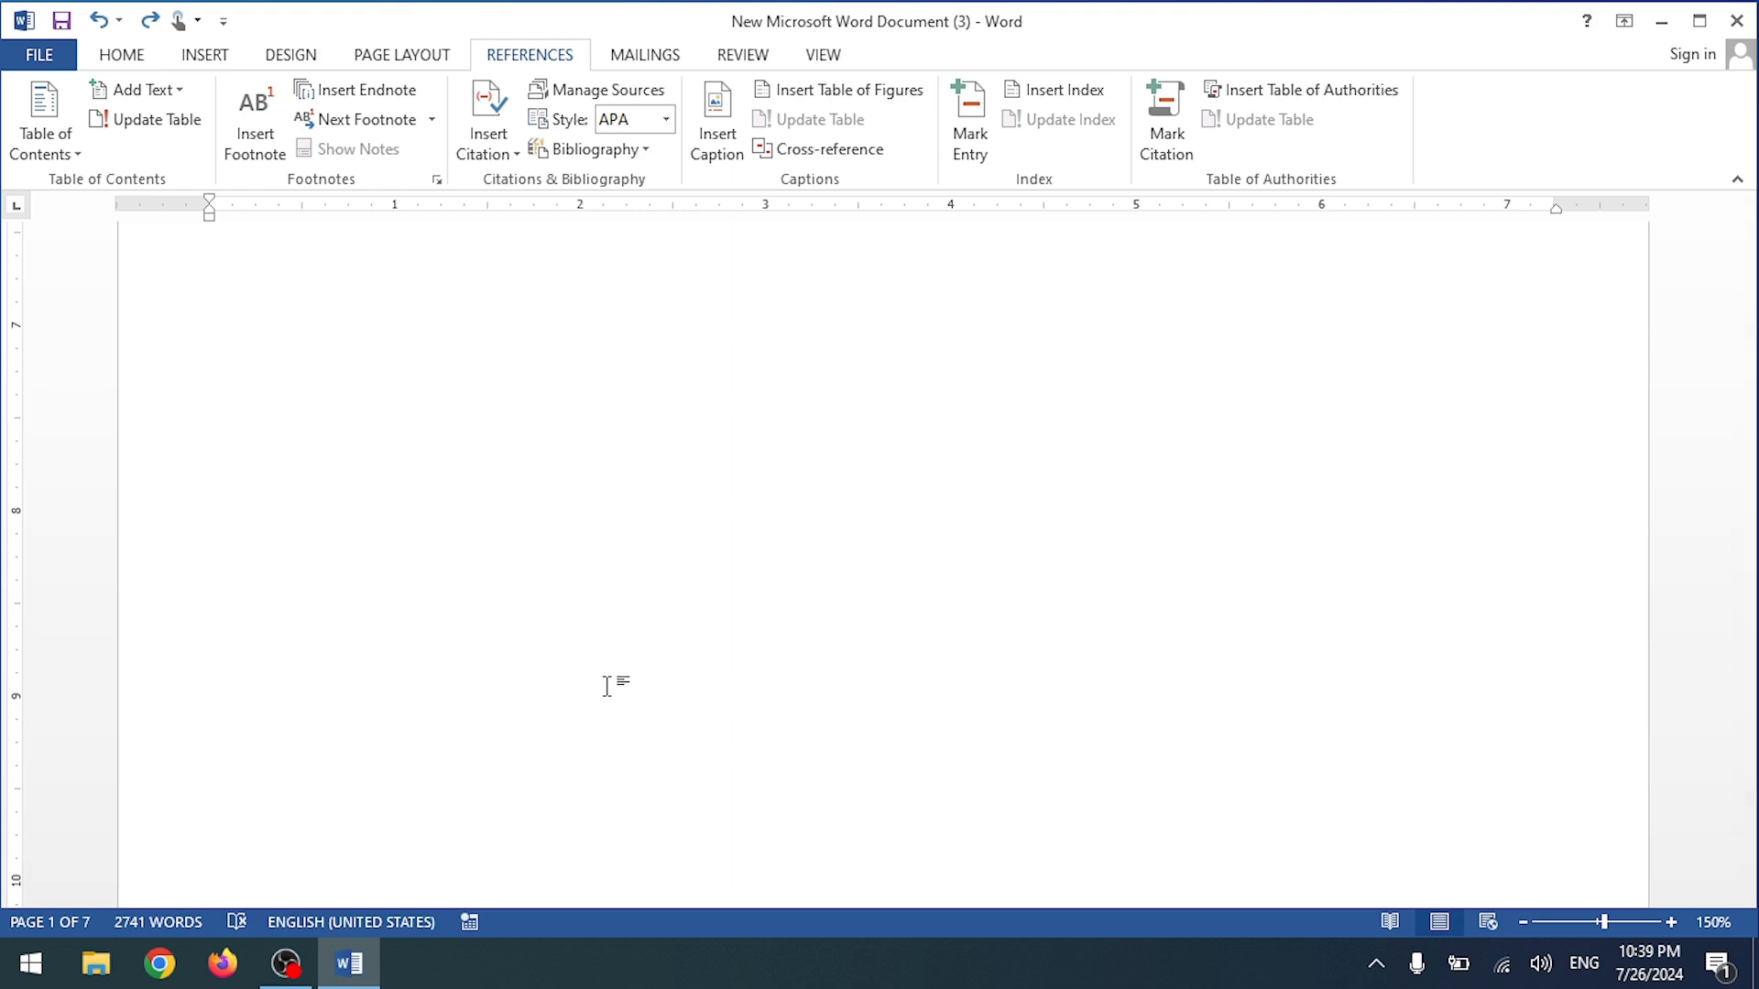
pyautogui.scroll(10, 513, 504)
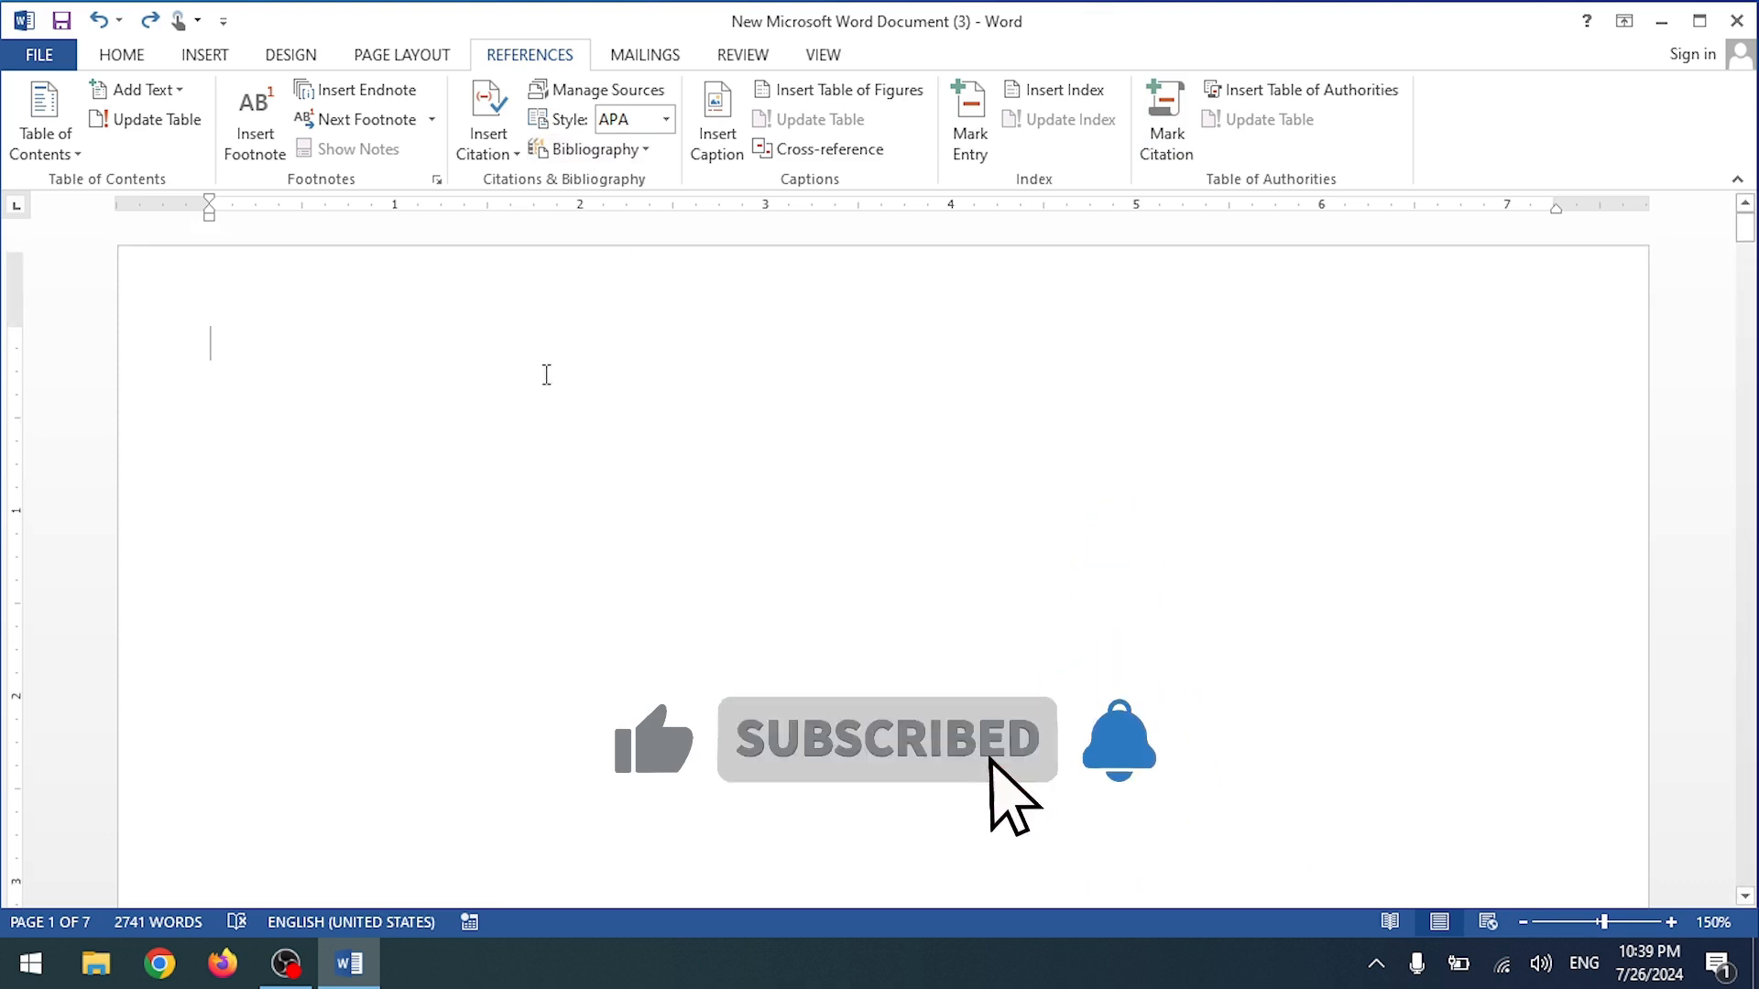
pyautogui.click(600, 149)
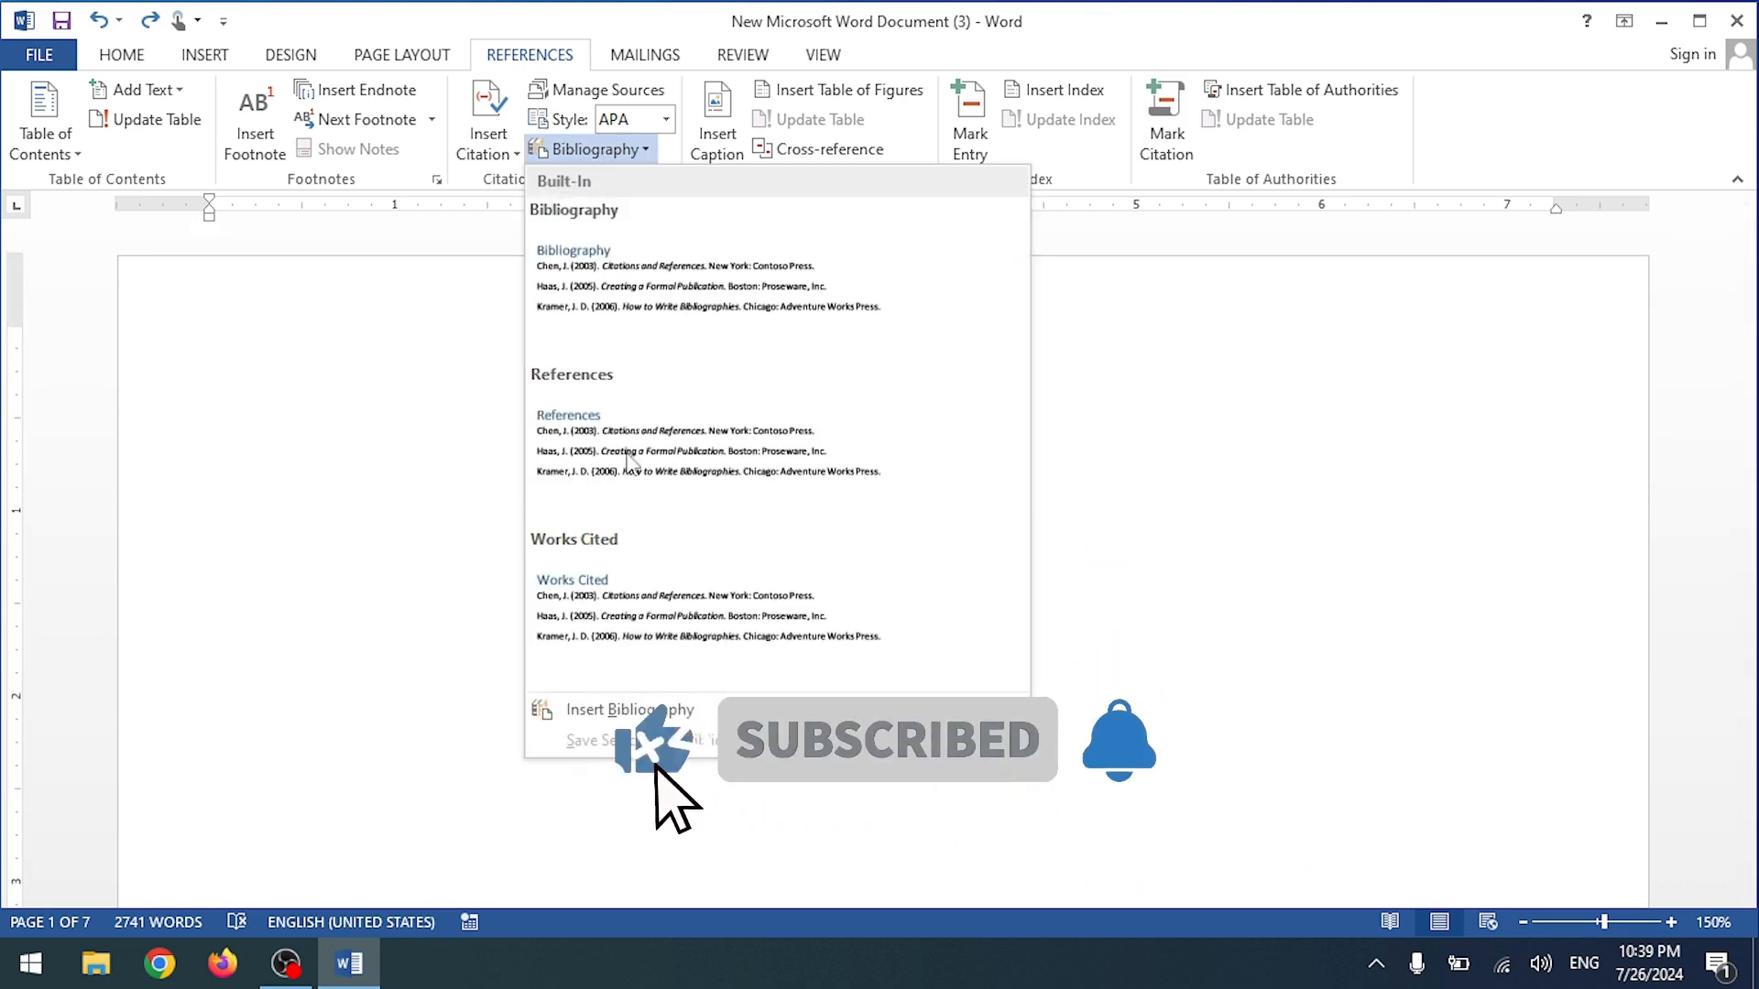
pyautogui.click(441, 420)
pyautogui.scroll(-12, 338, 557)
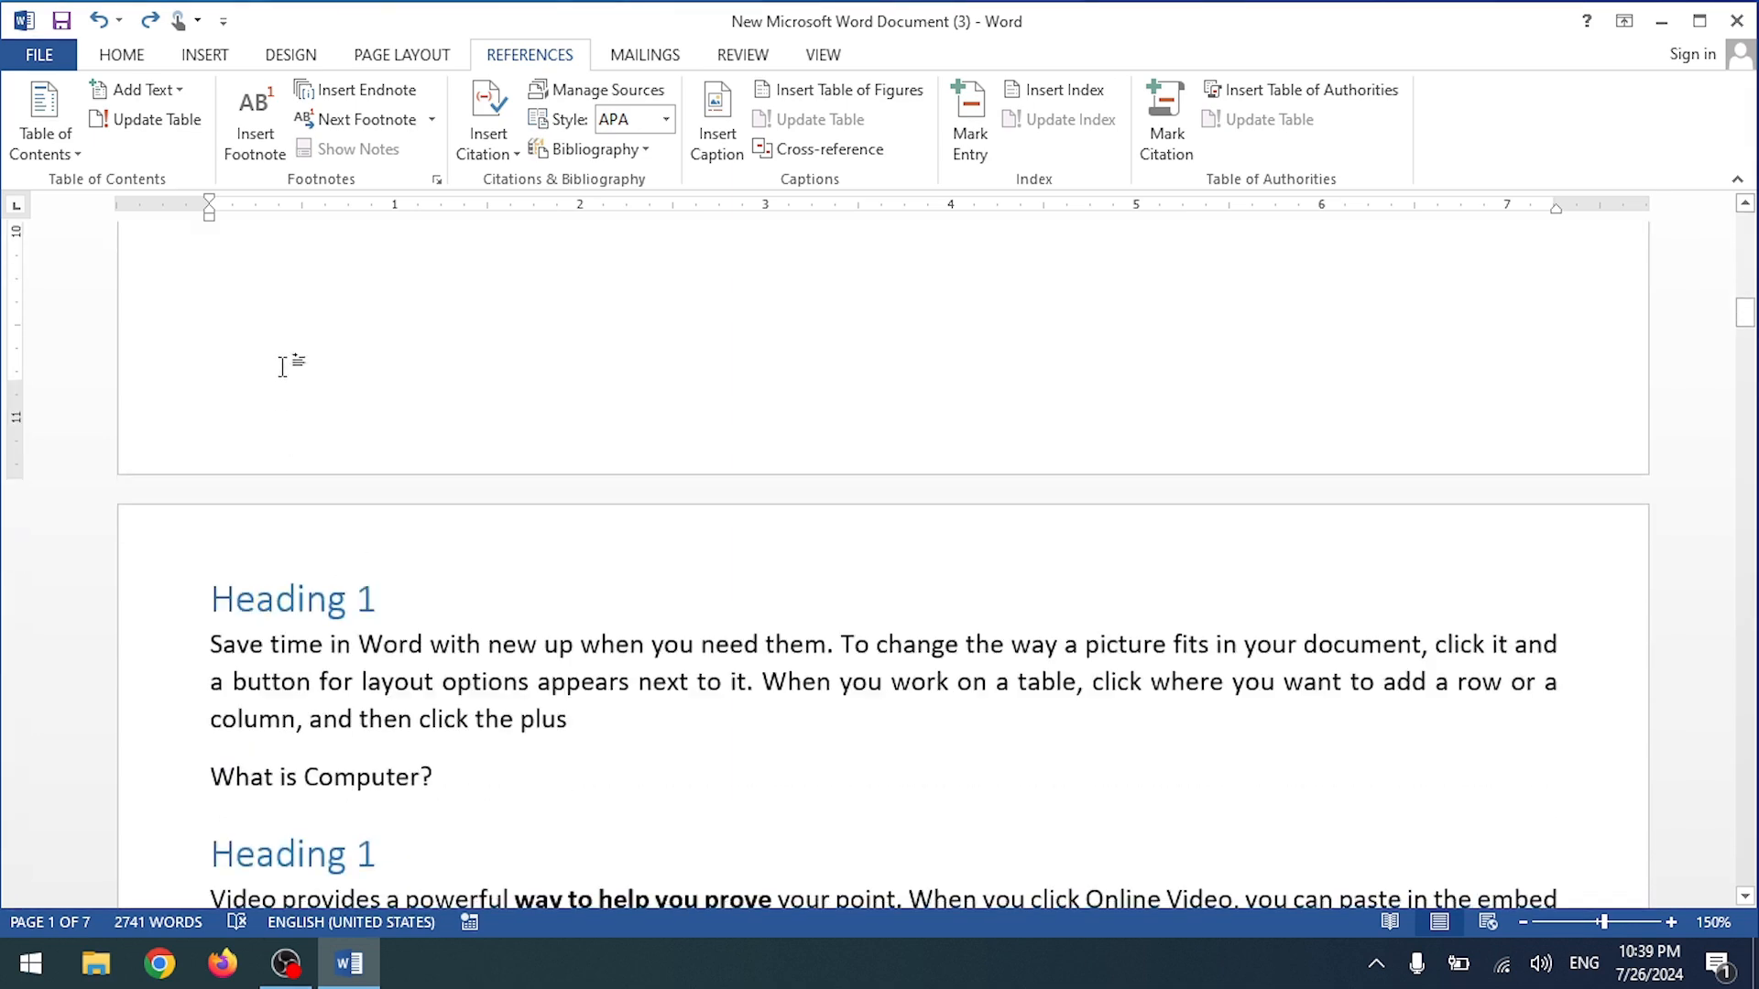
# Step: Delete the blank first page and reapply Heading 1 to the top line with Format Painter
pyautogui.click(212, 600)
pyautogui.press('BackSpace')
pyautogui.press('BackSpace')
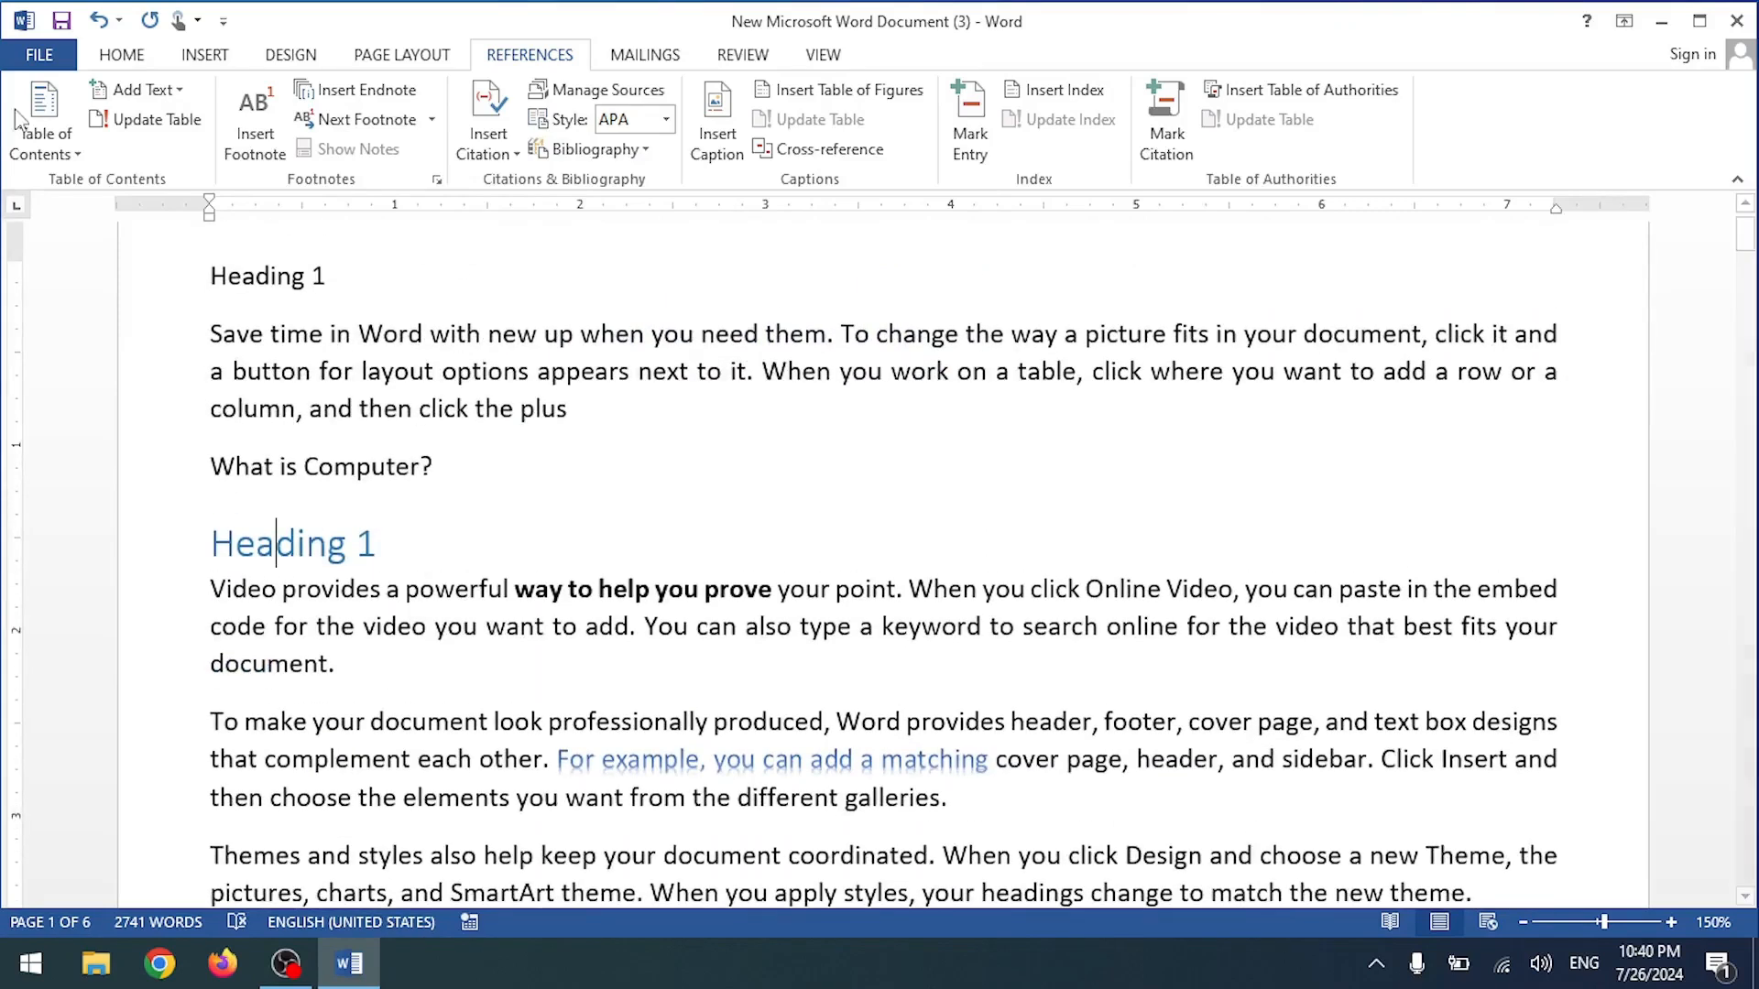
pyautogui.click(121, 54)
pyautogui.click(131, 148)
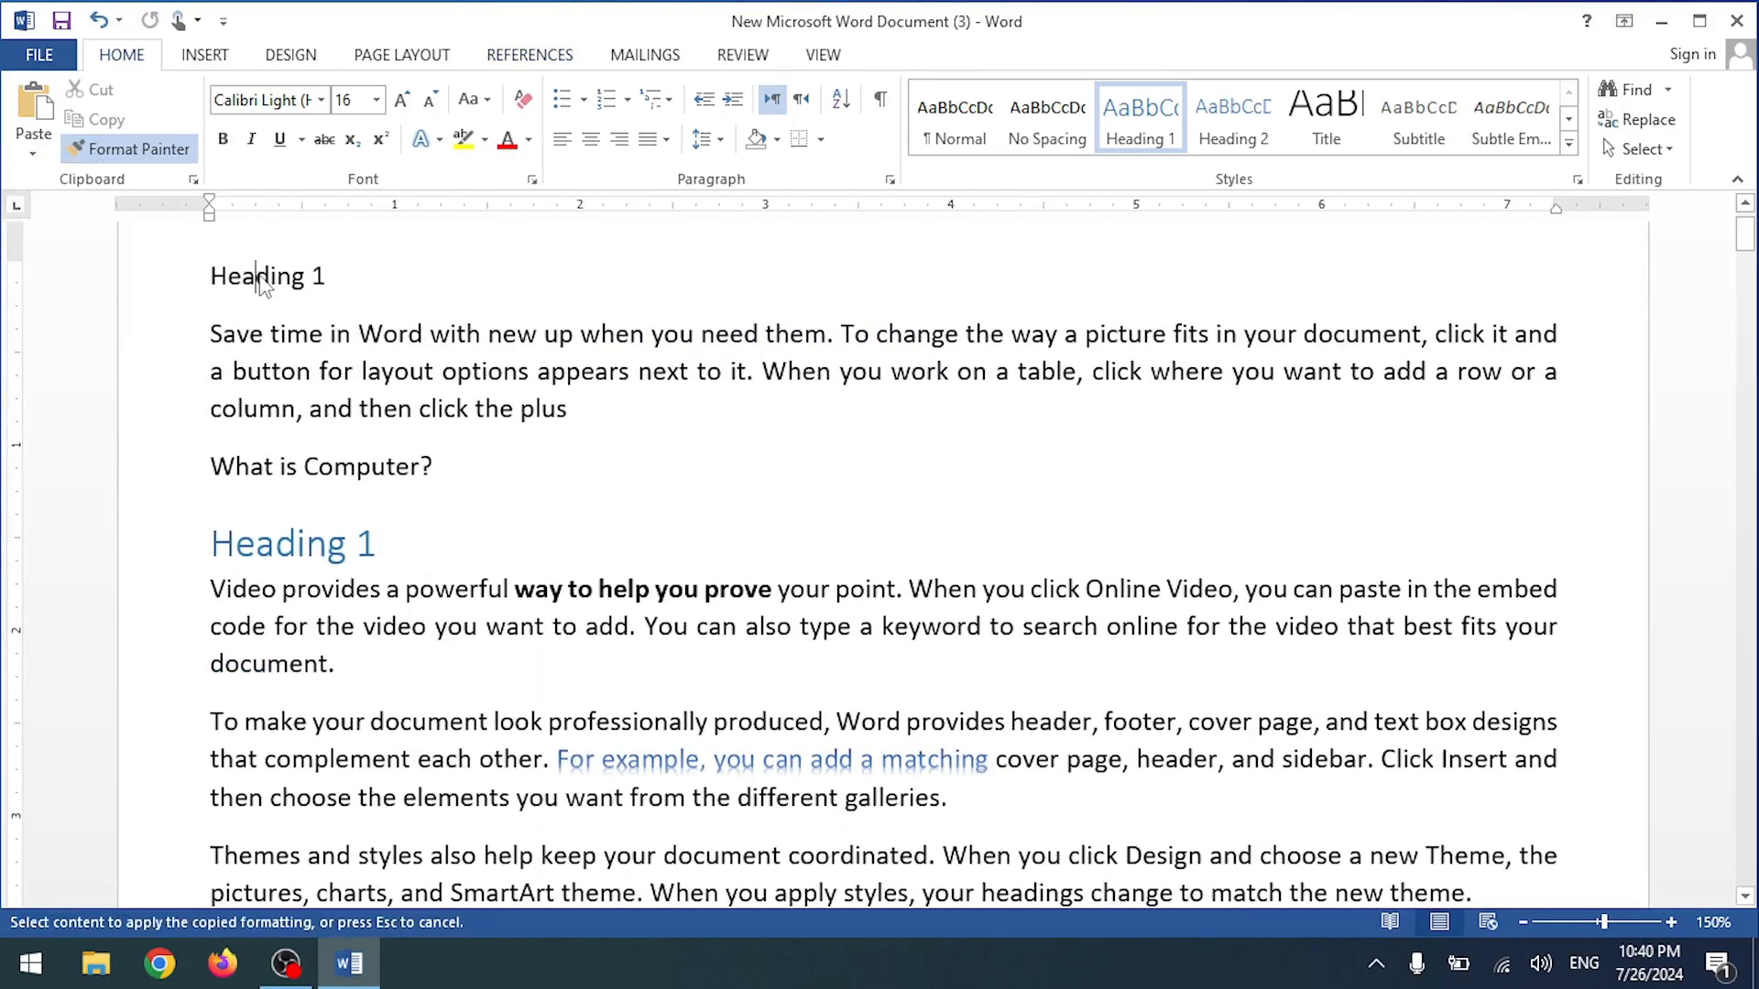
pyautogui.click(254, 276)
# Step: Insert a citation of the saved source in the body text, then undo it
pyautogui.click(322, 398)
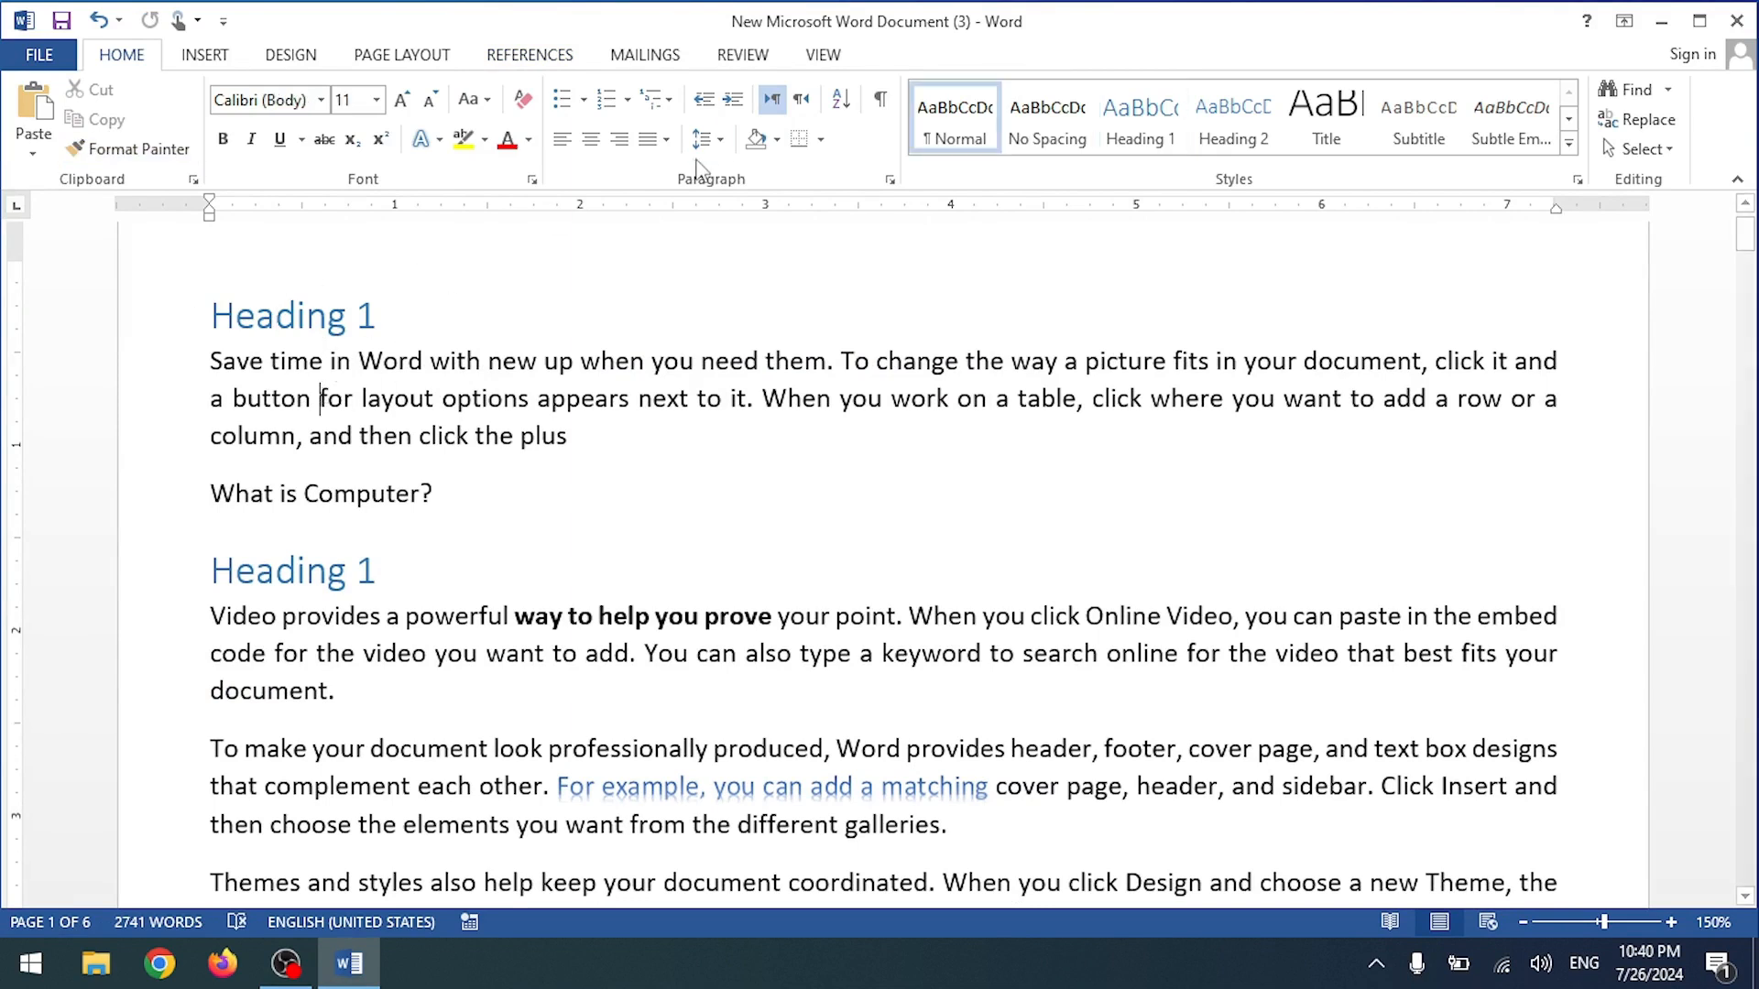
pyautogui.click(531, 54)
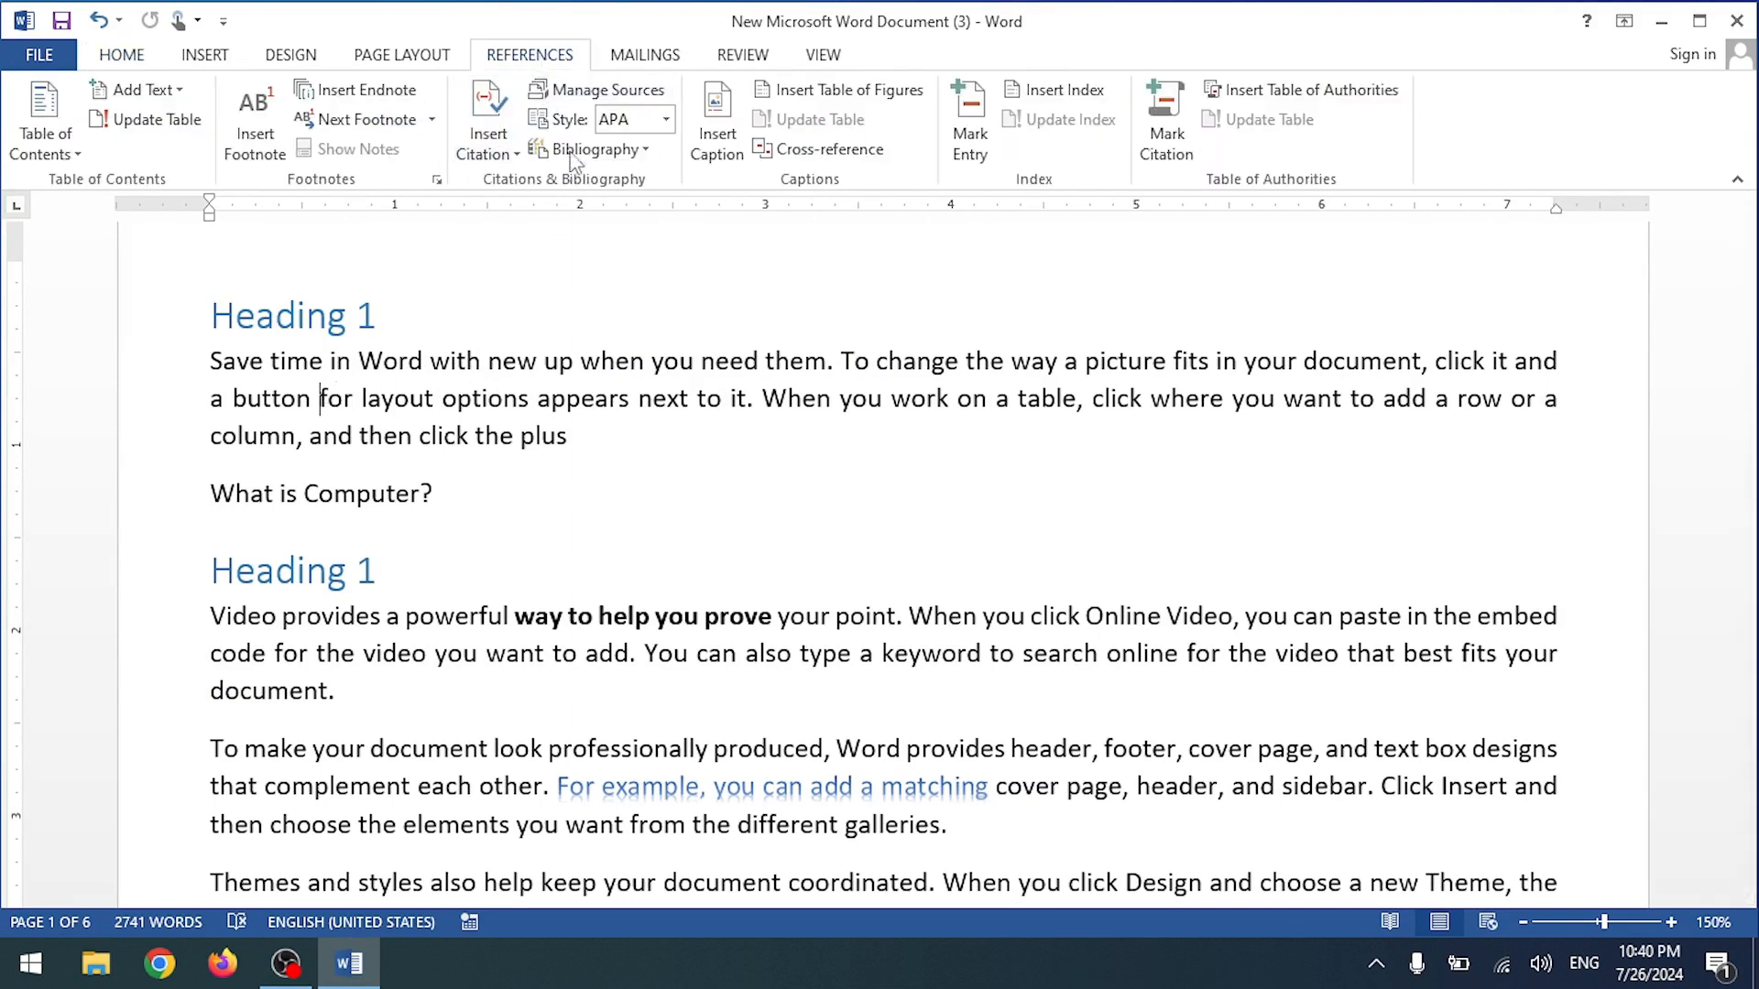
pyautogui.click(594, 148)
pyautogui.click(491, 145)
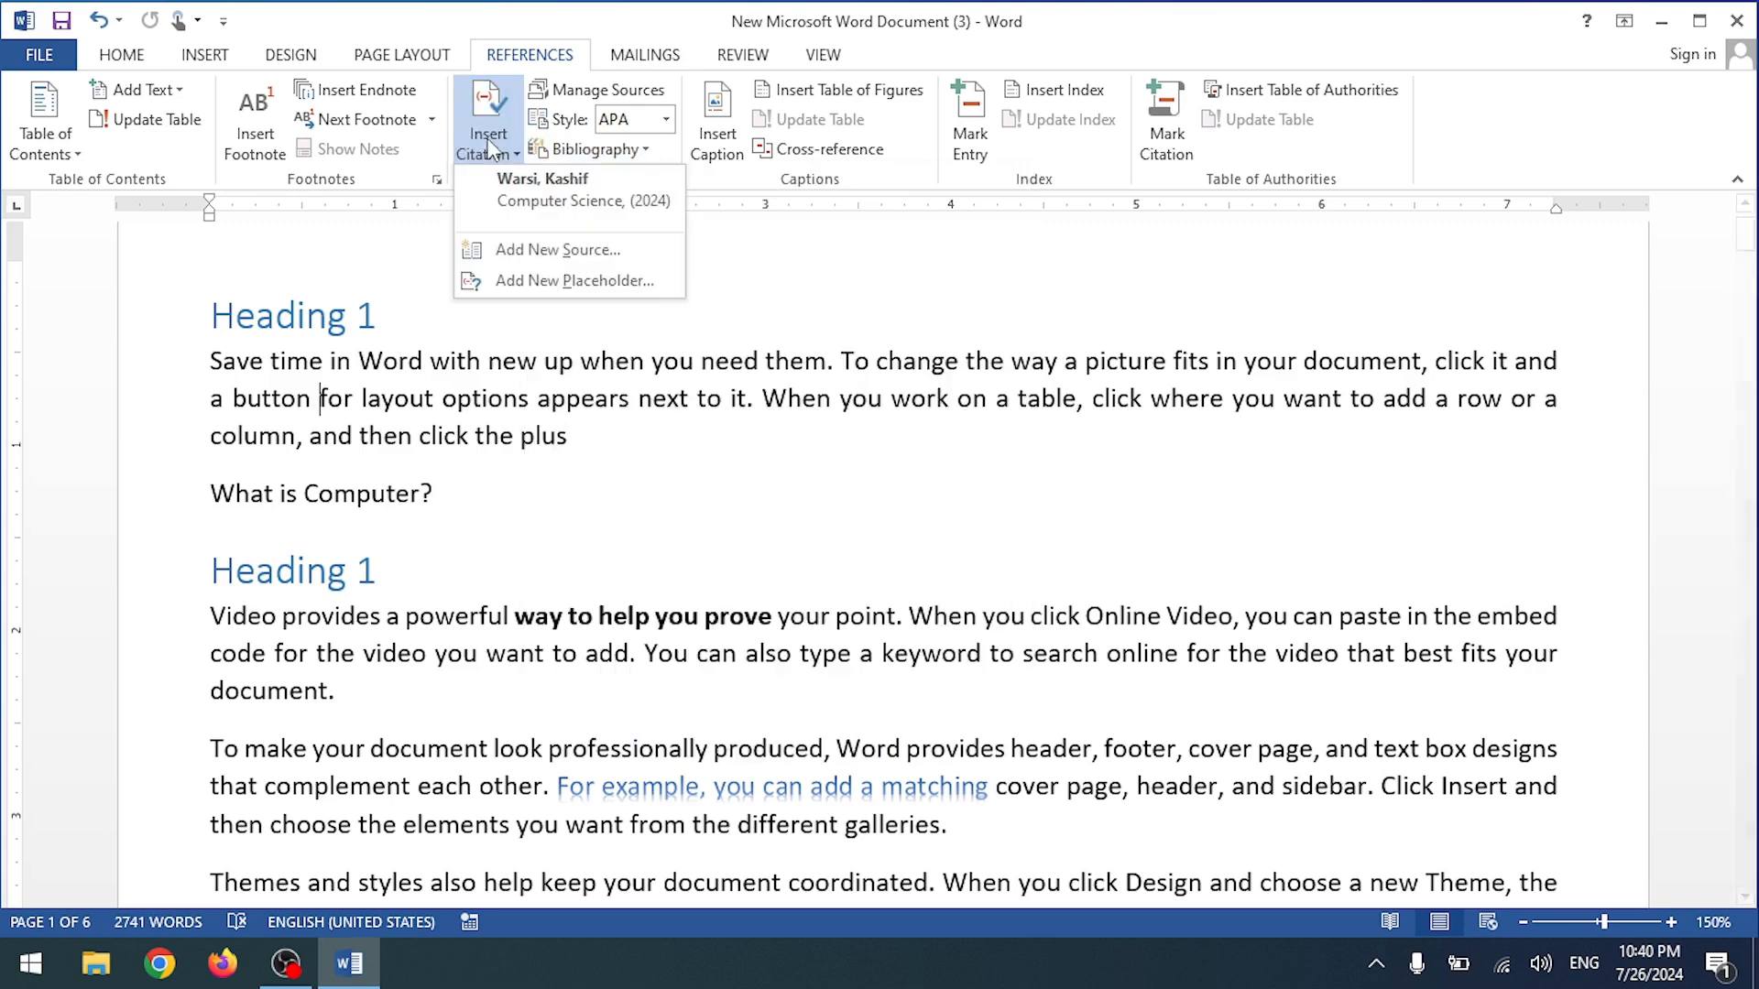
pyautogui.click(552, 194)
pyautogui.hotkey('ctrl', 'z')
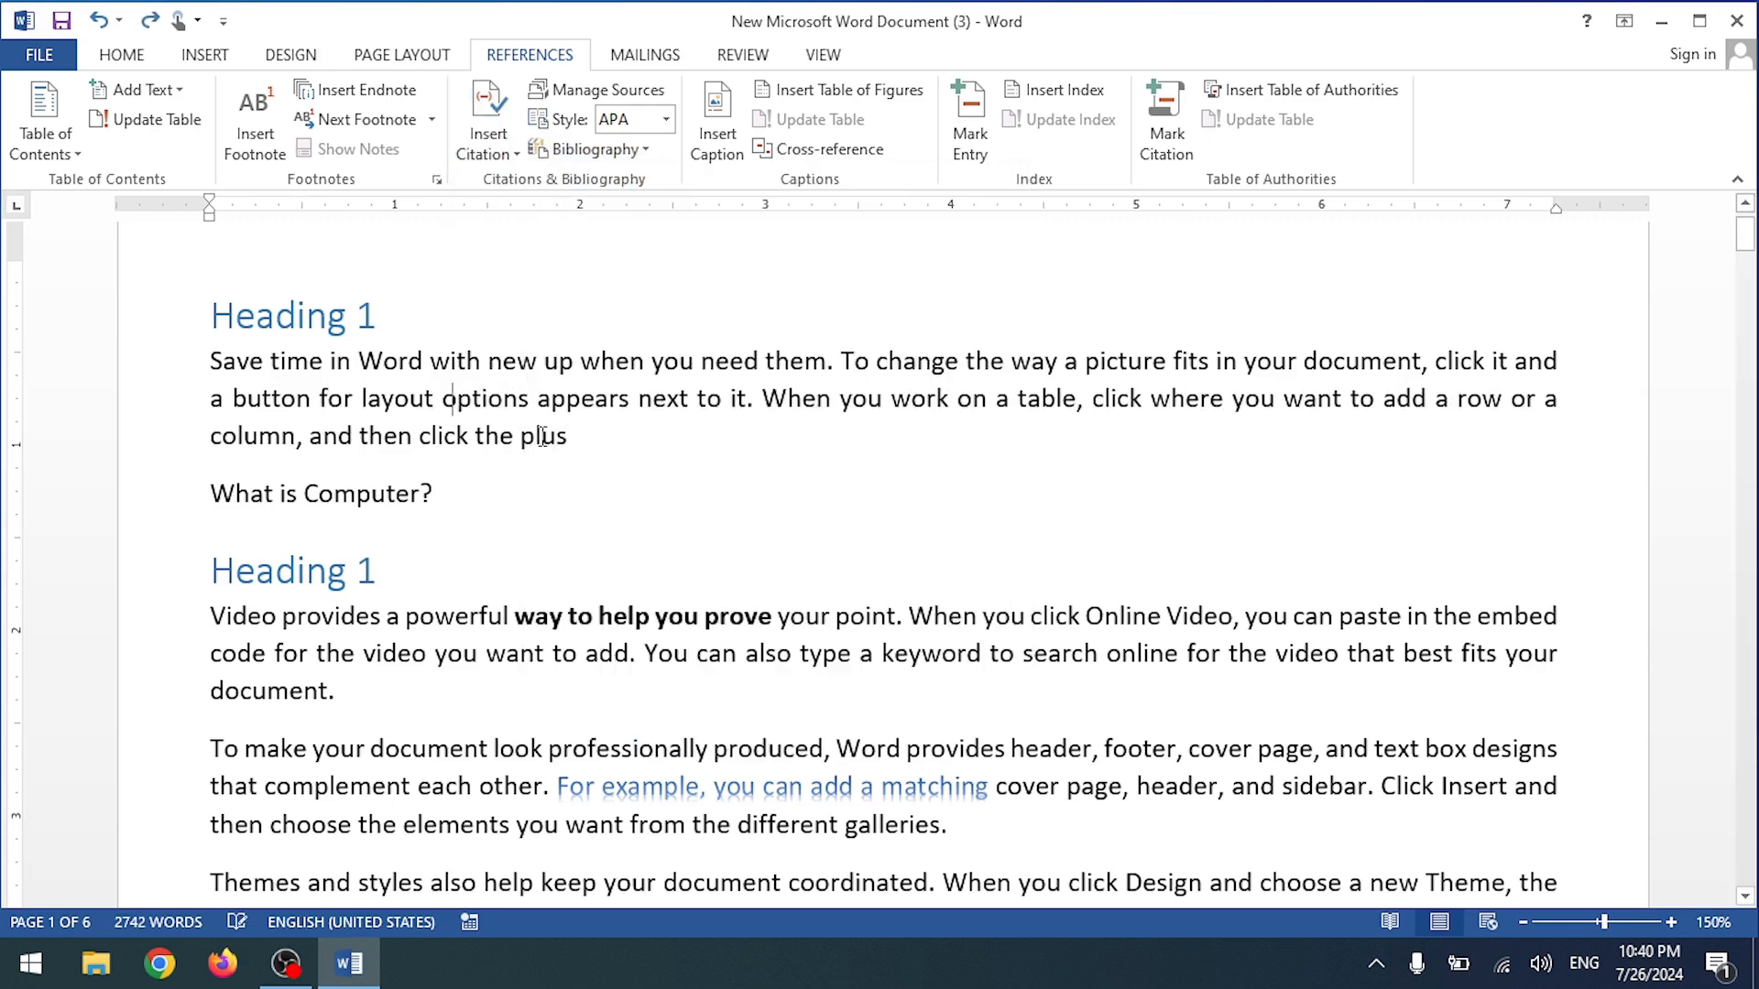
pyautogui.click(599, 152)
pyautogui.click(599, 152)
pyautogui.scroll(-10, 659, 528)
pyautogui.scroll(5, 659, 528)
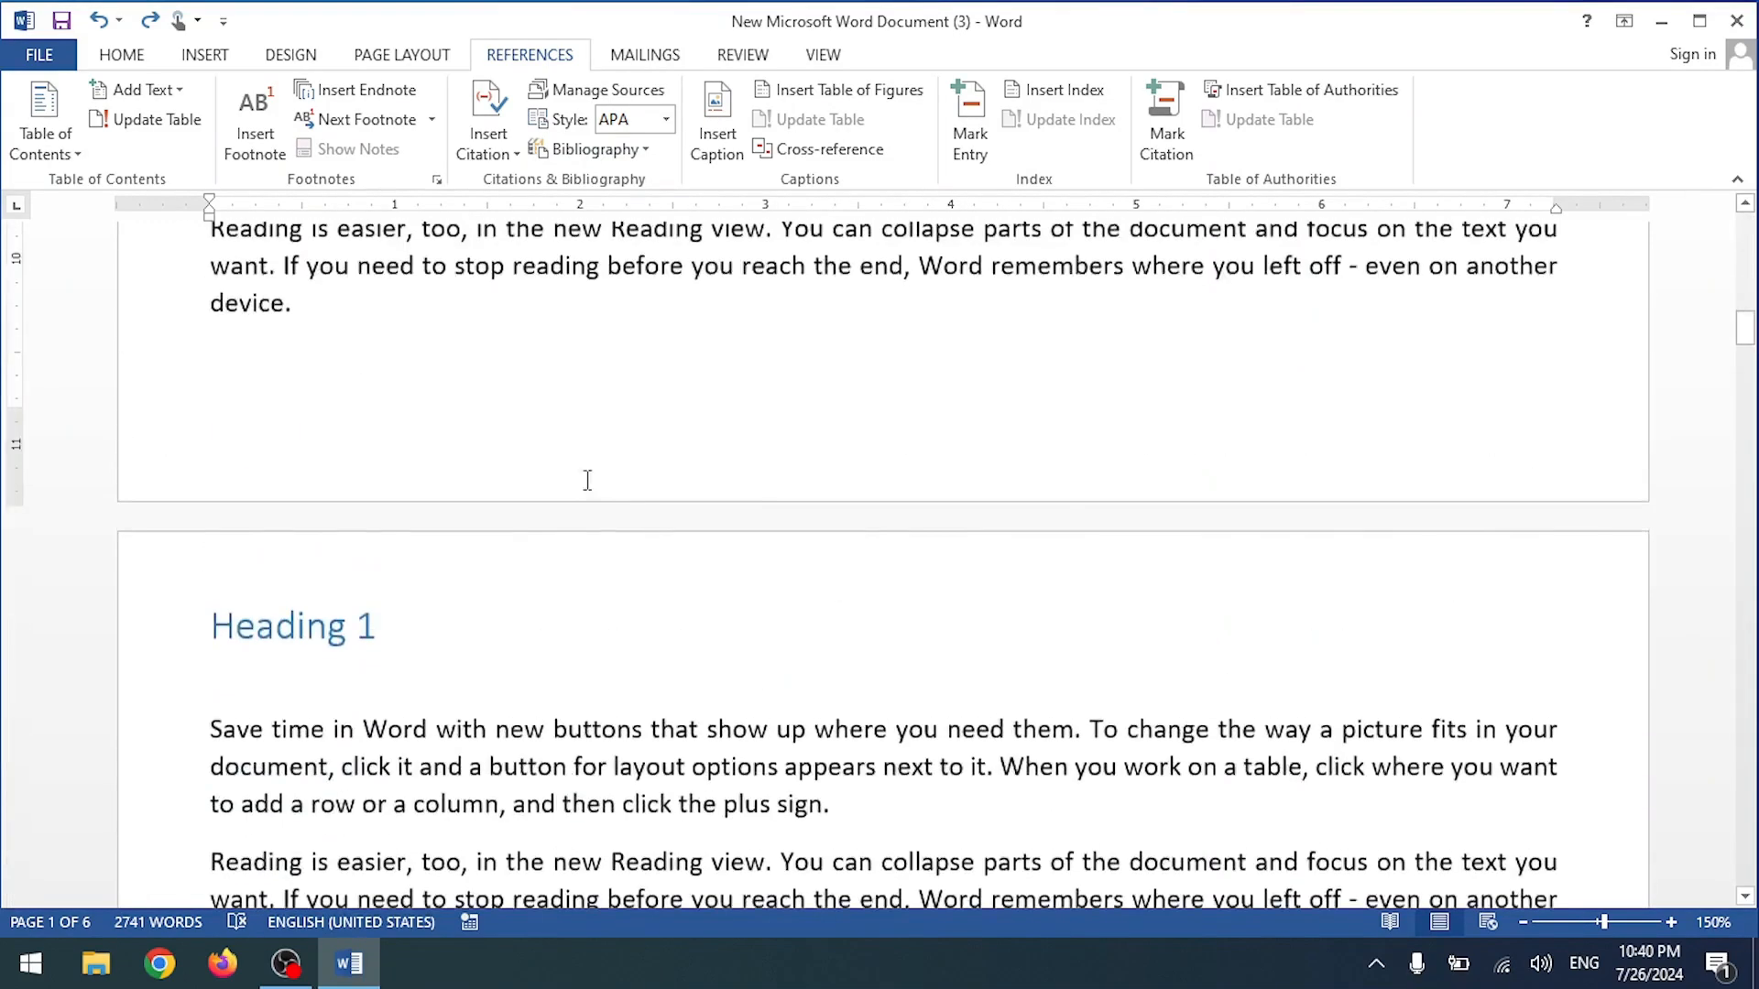
# Step: Add an empty line and cite the 2024 source there, trying the Bibliography gallery without inserting
pyautogui.press('Return')
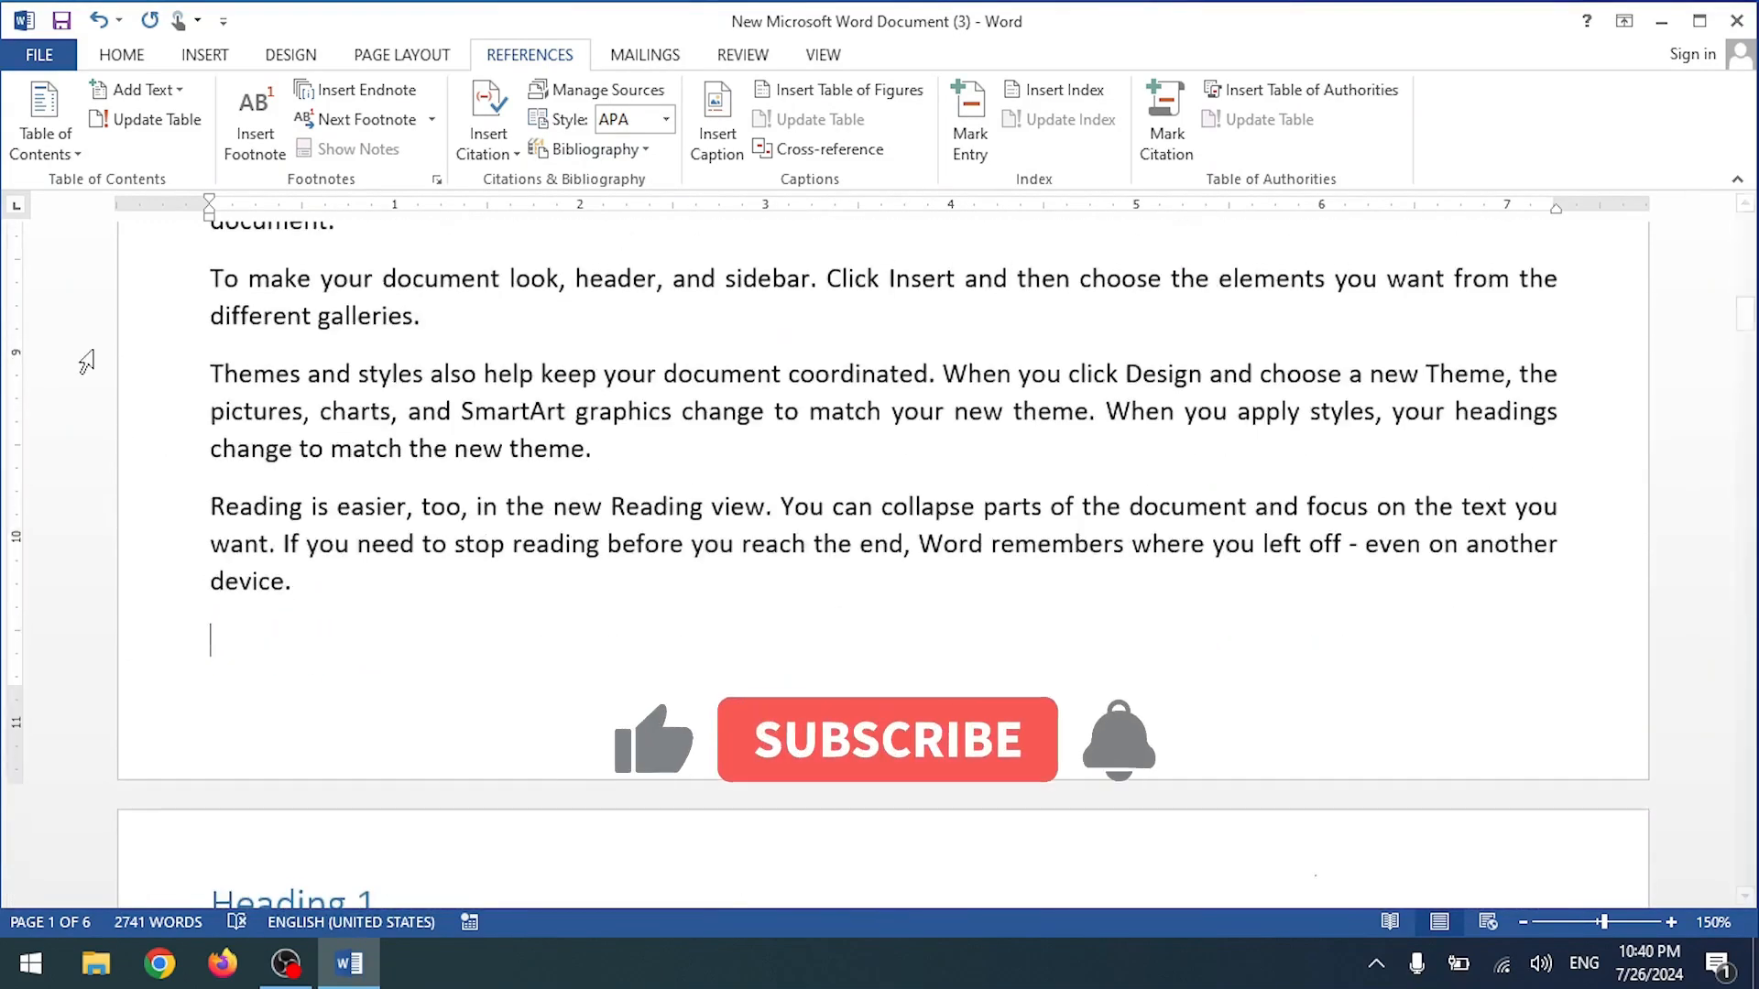
pyautogui.click(483, 147)
pyautogui.click(532, 292)
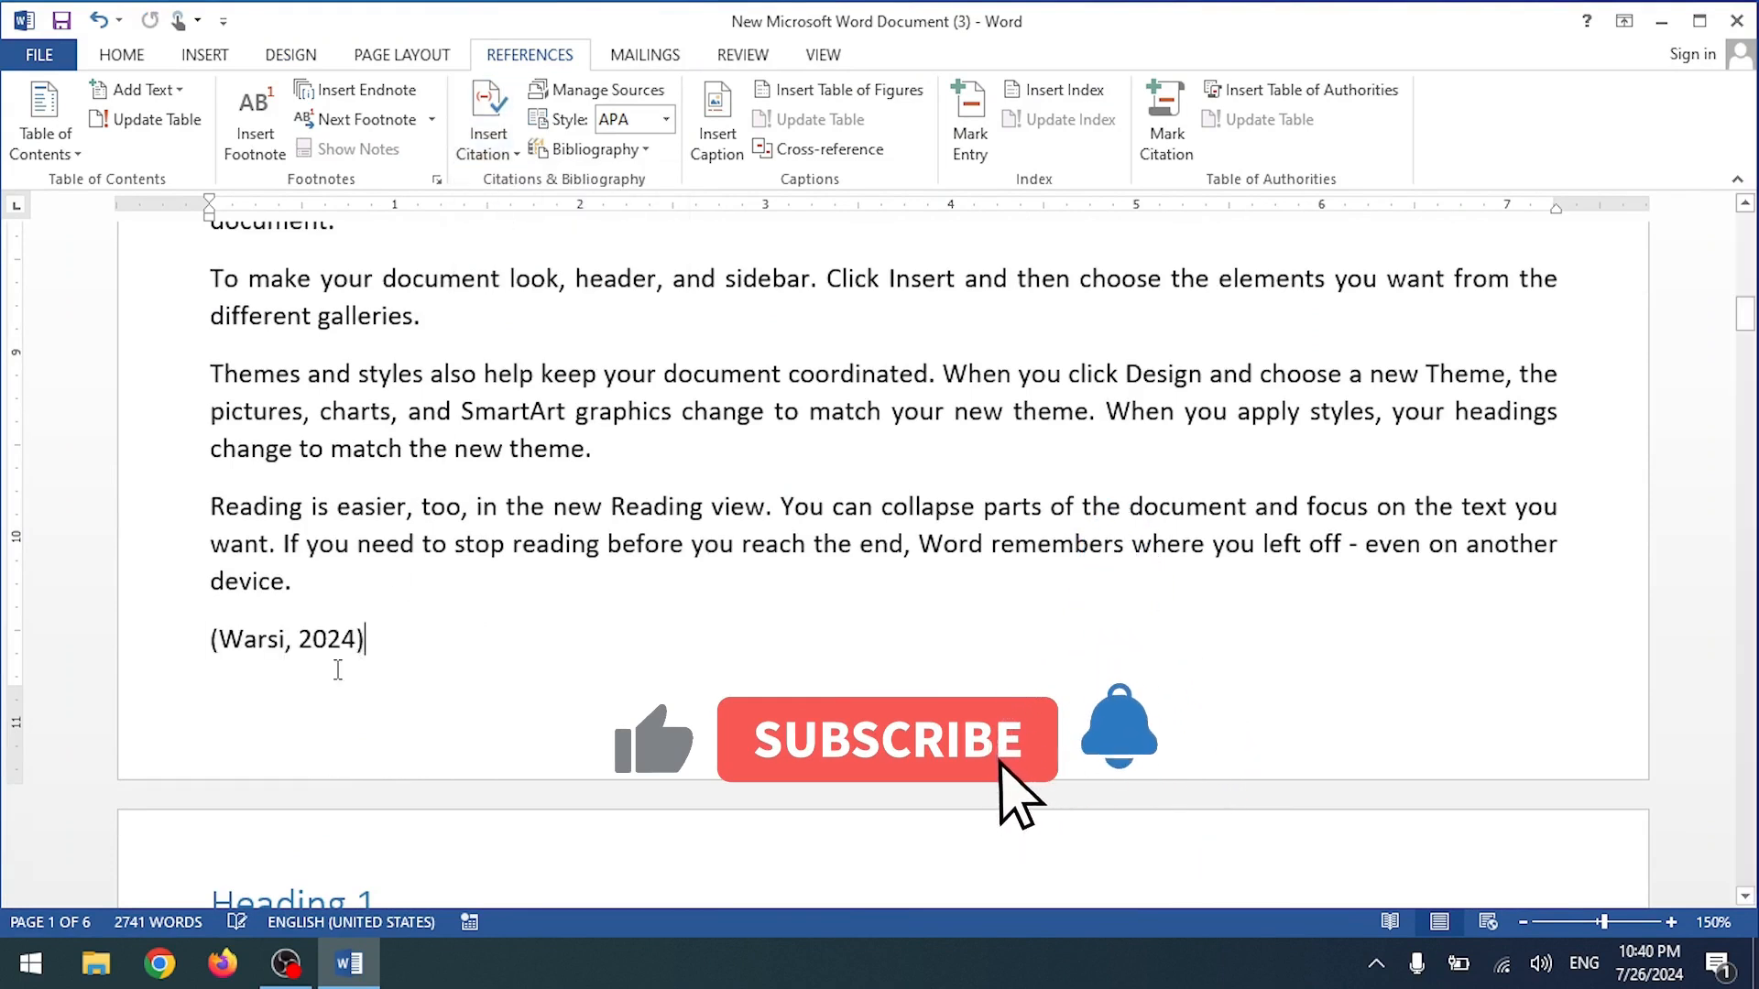
pyautogui.click(629, 151)
pyautogui.click(619, 332)
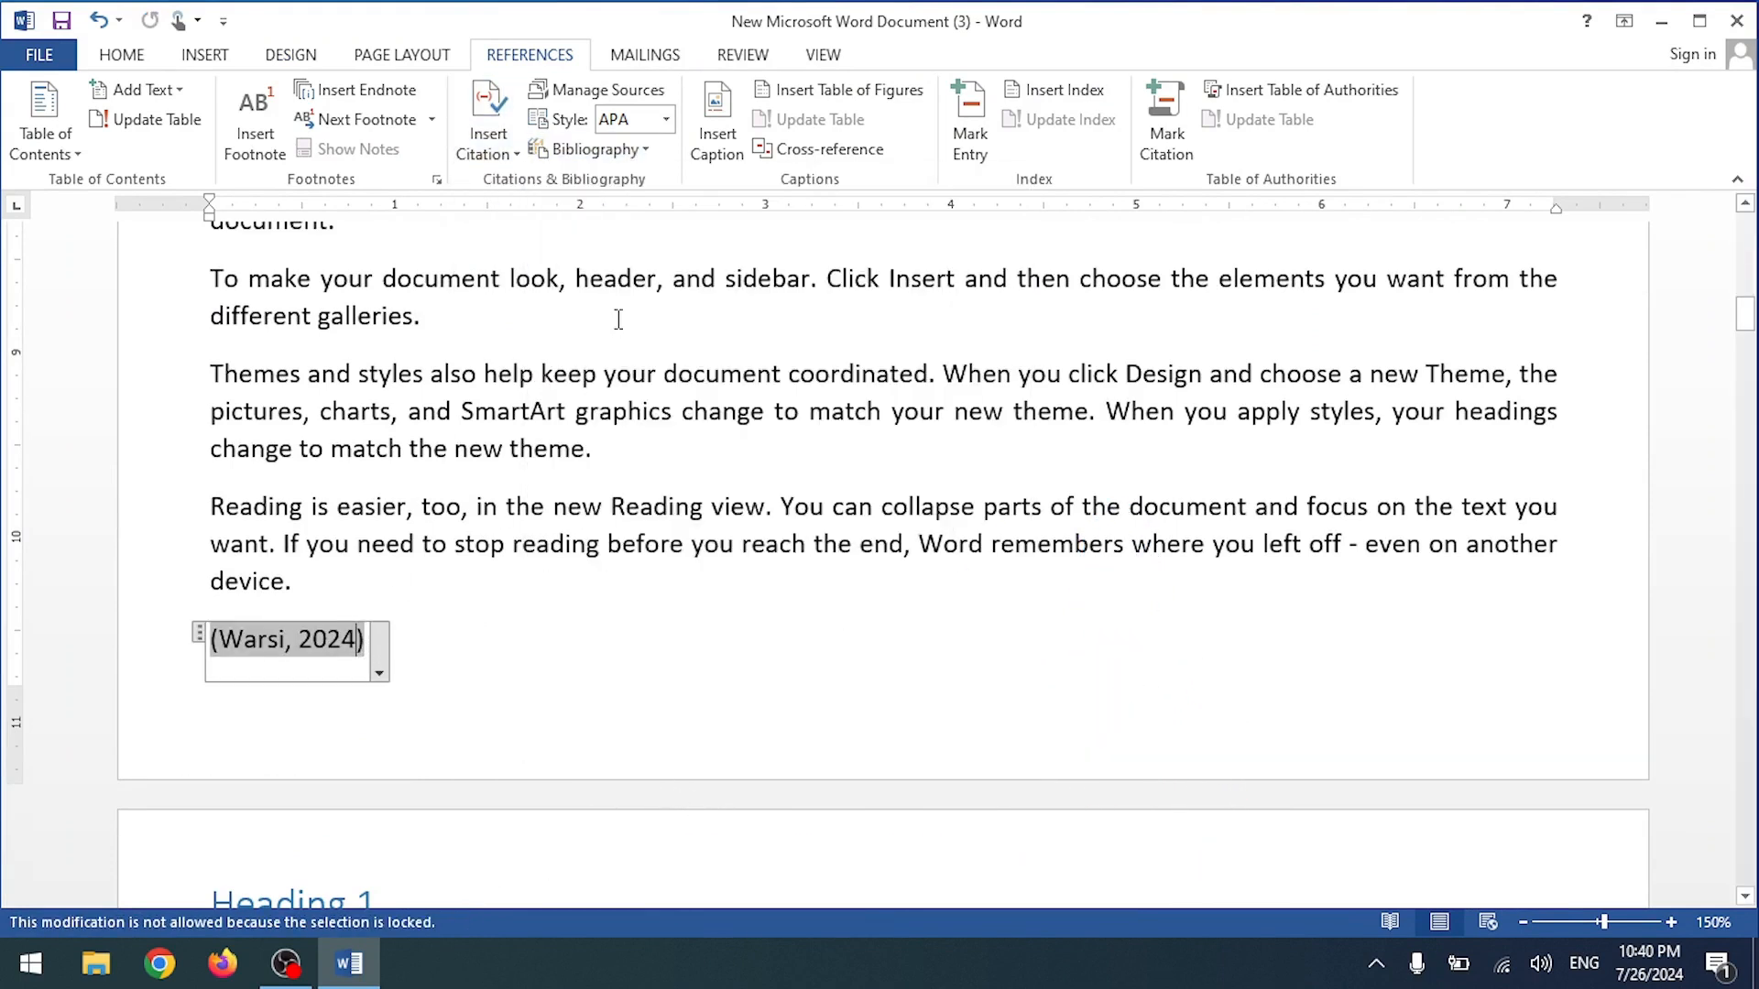
pyautogui.click(646, 149)
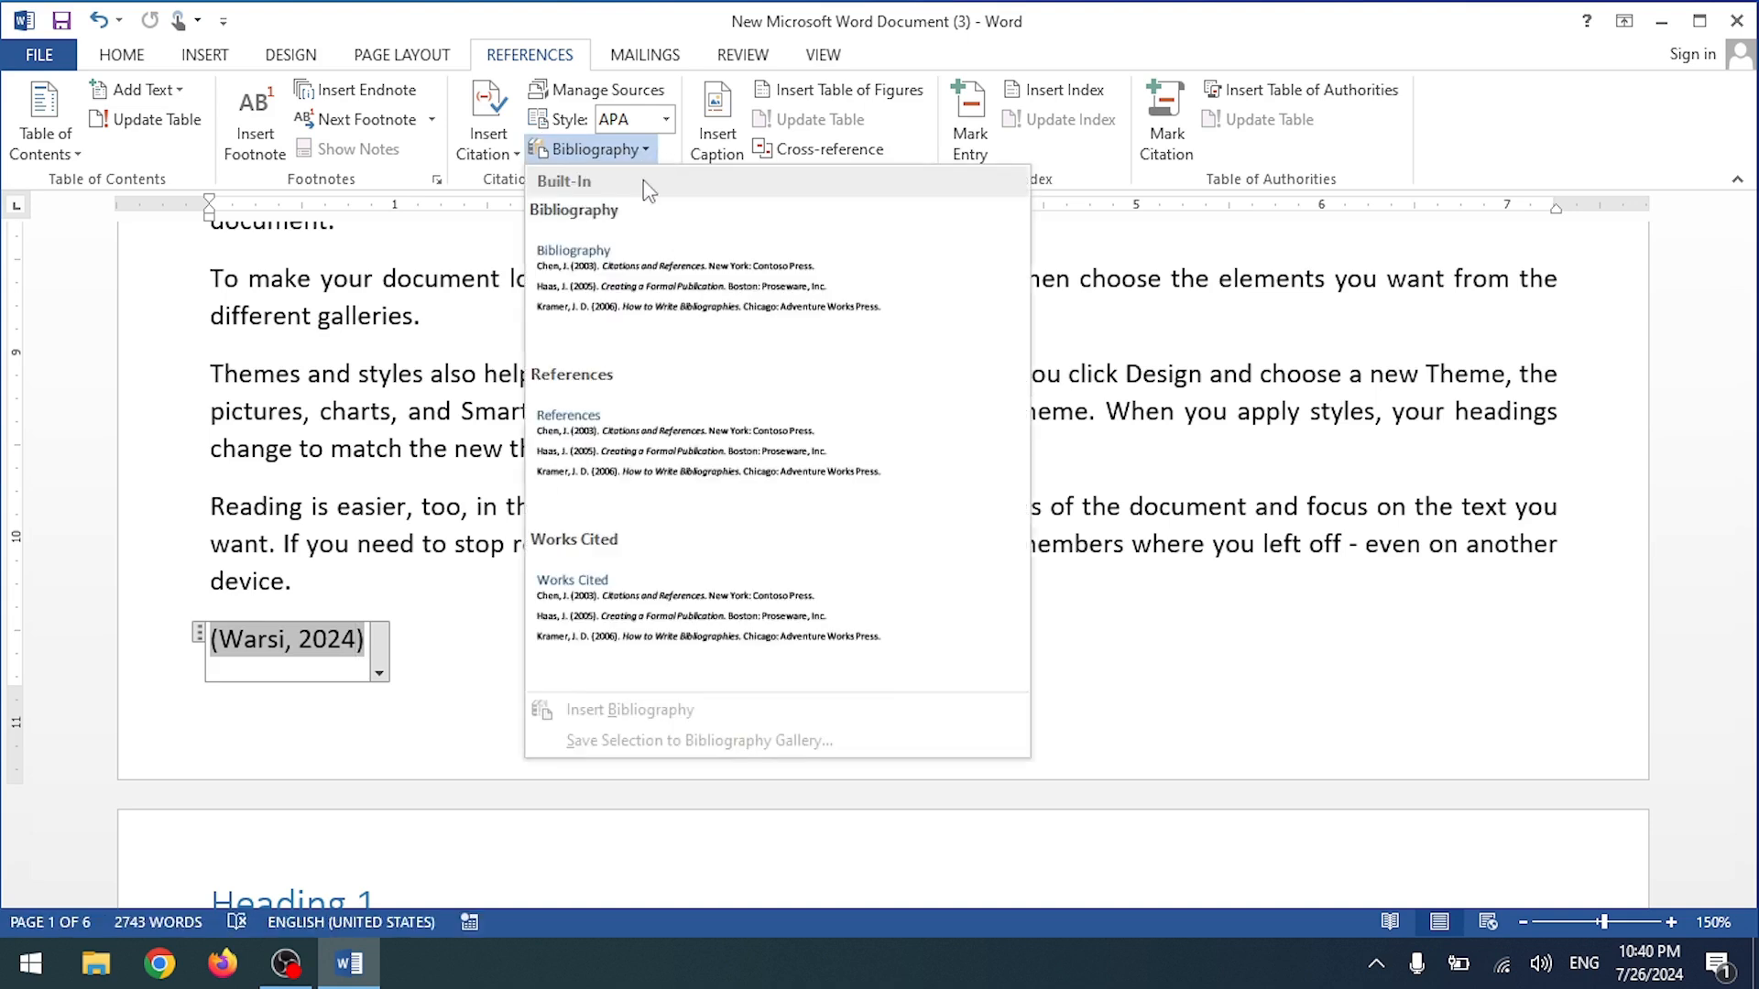
pyautogui.click(612, 486)
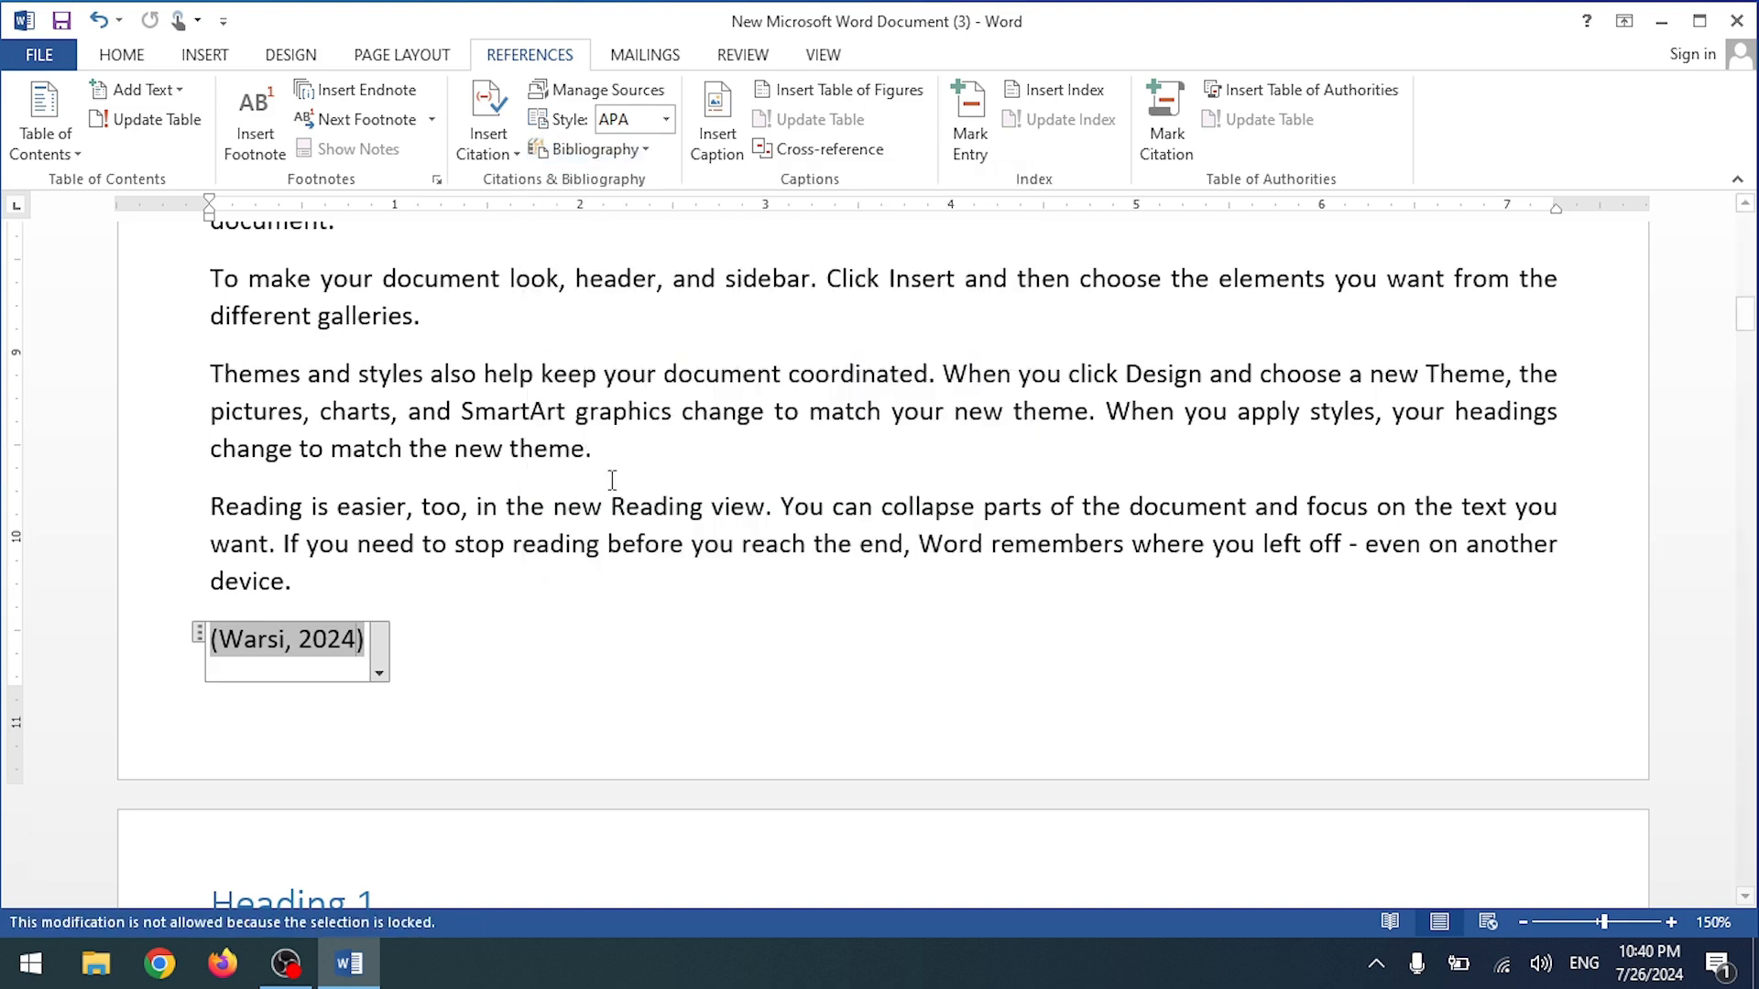
# Step: Undo a duplicate citation and switch the citation style from Chicago to ISO 690 - First Element and Date
pyautogui.click(488, 137)
pyautogui.click(503, 193)
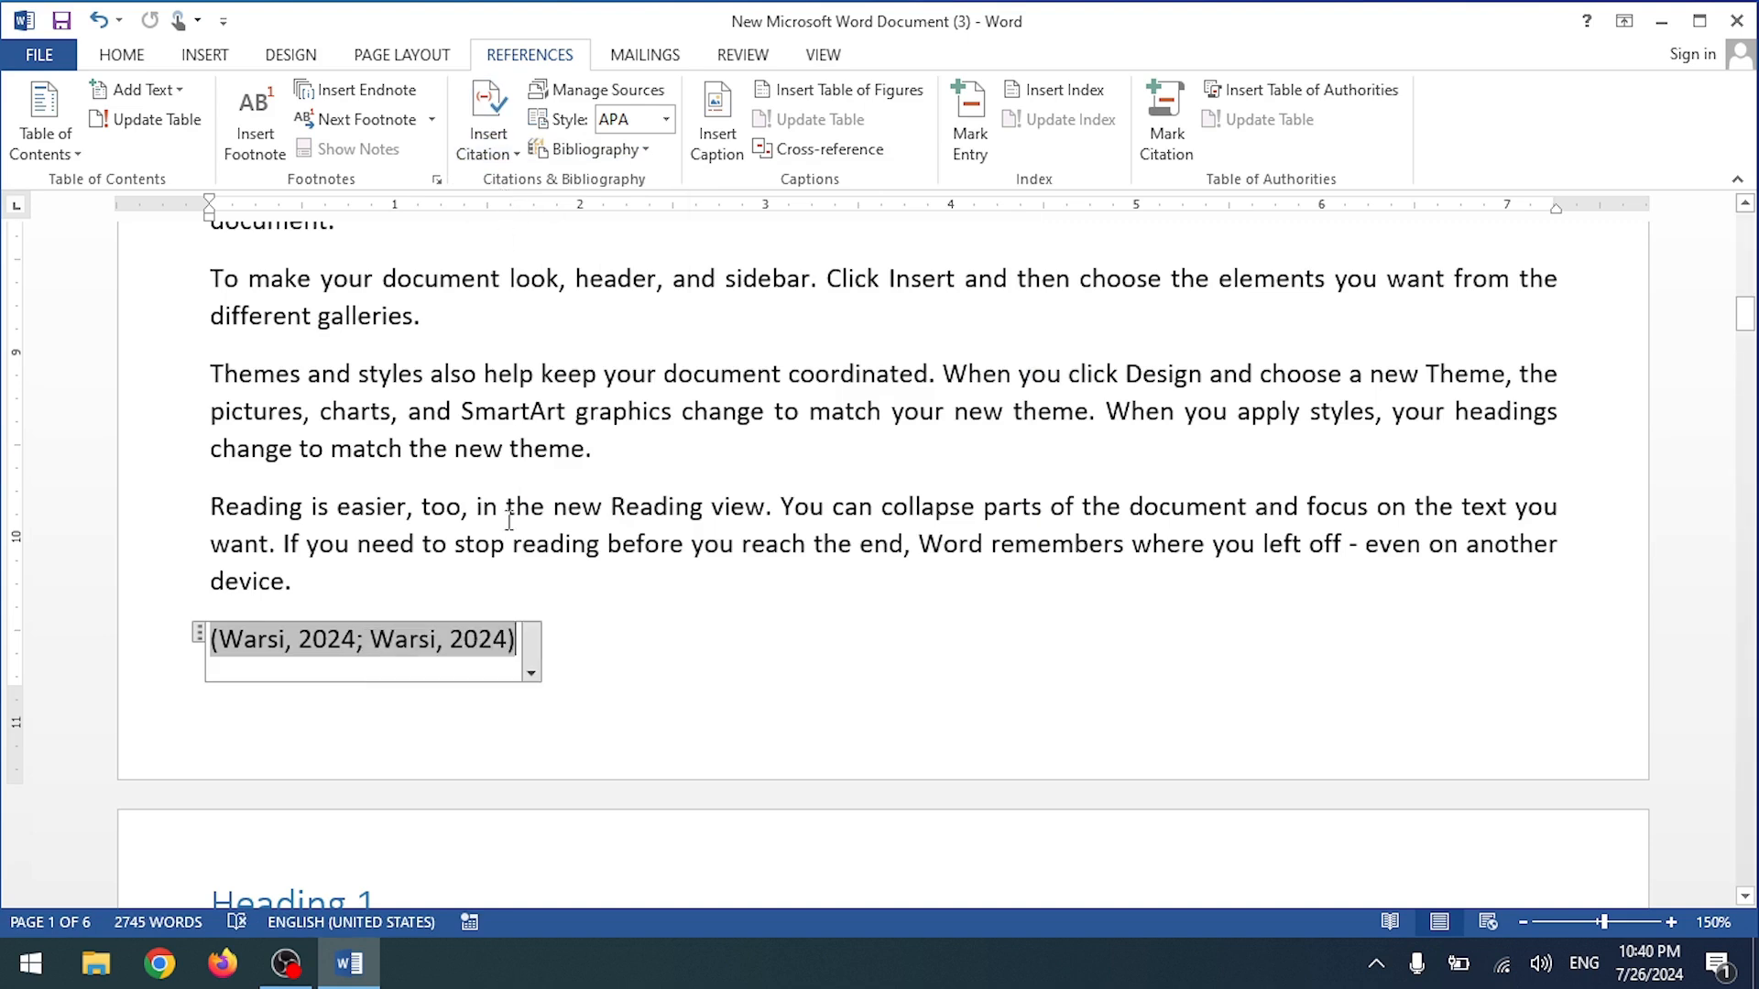
pyautogui.hotkey('ctrl', 'z')
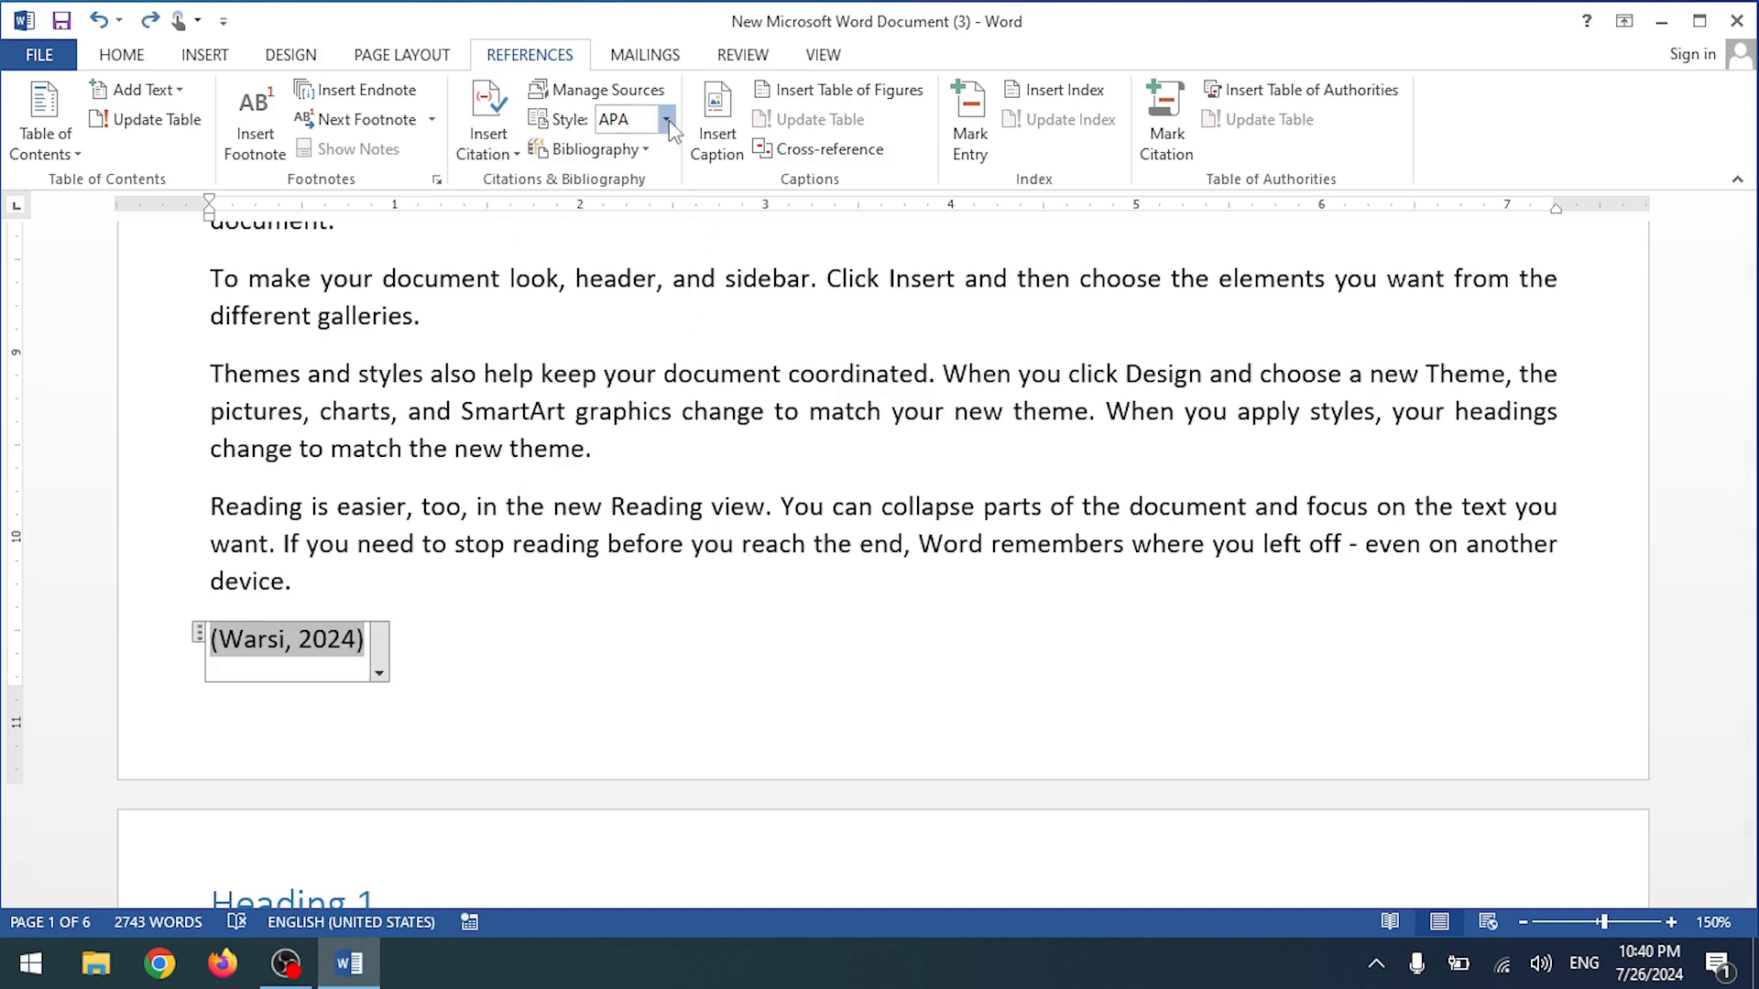
pyautogui.click(666, 119)
pyautogui.click(667, 200)
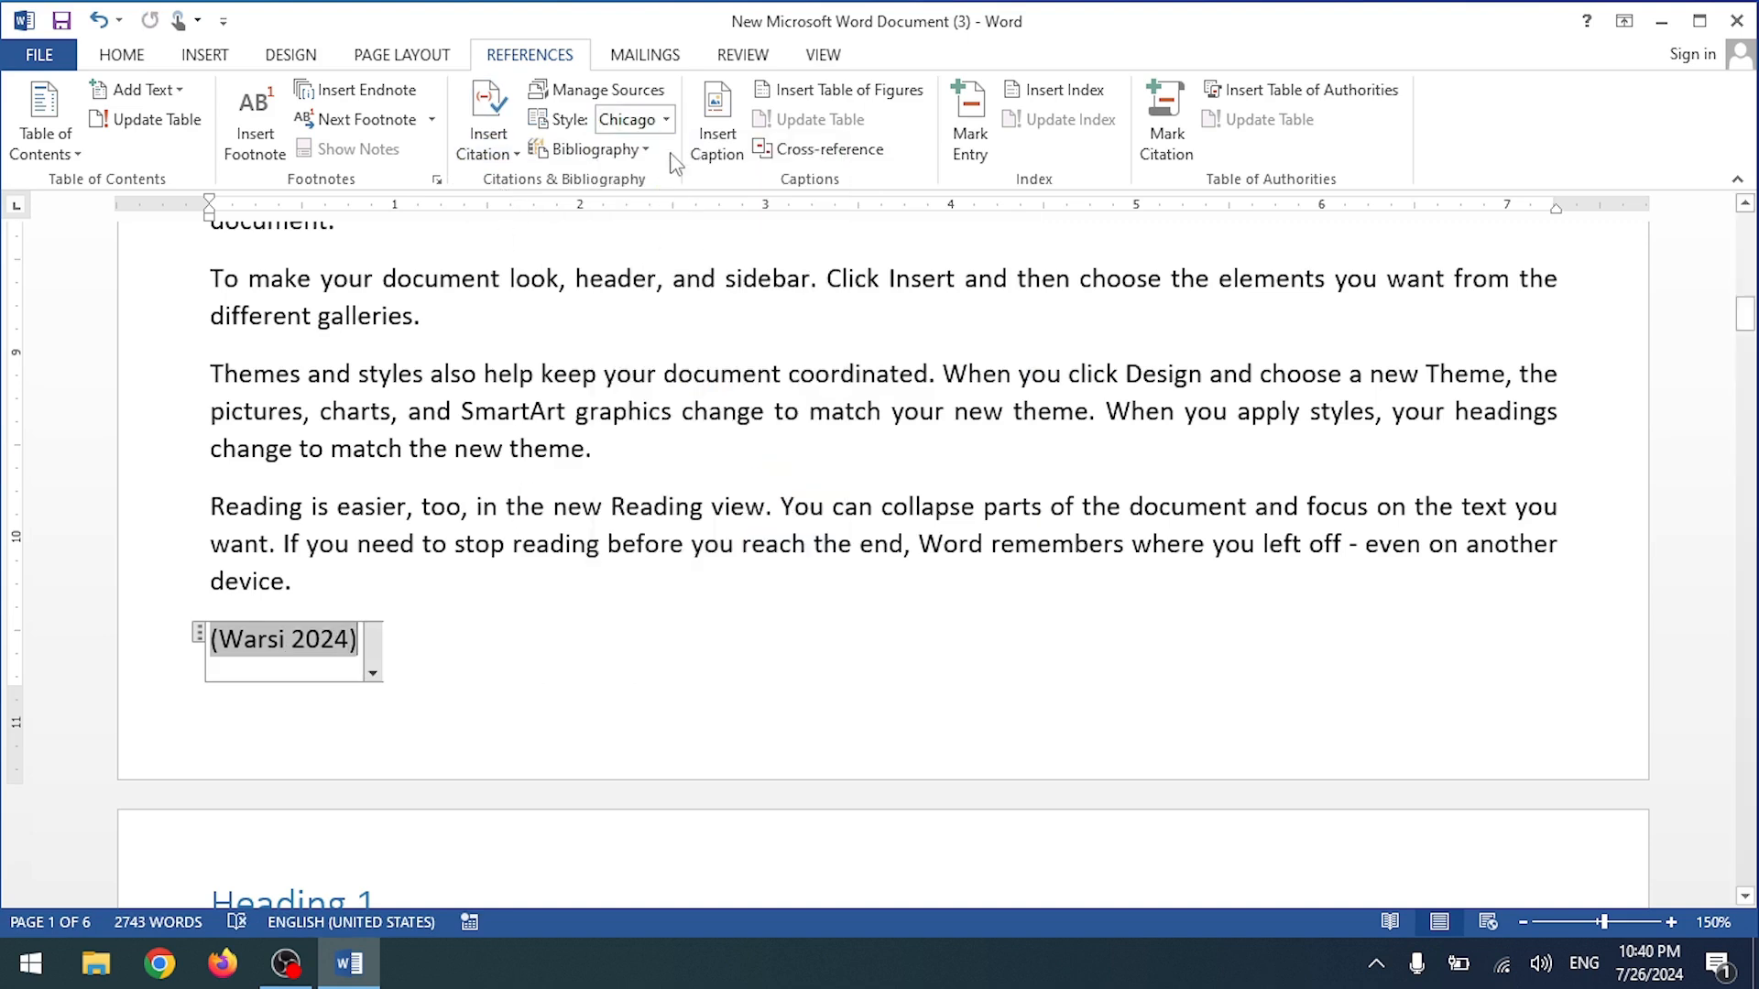
pyautogui.click(666, 119)
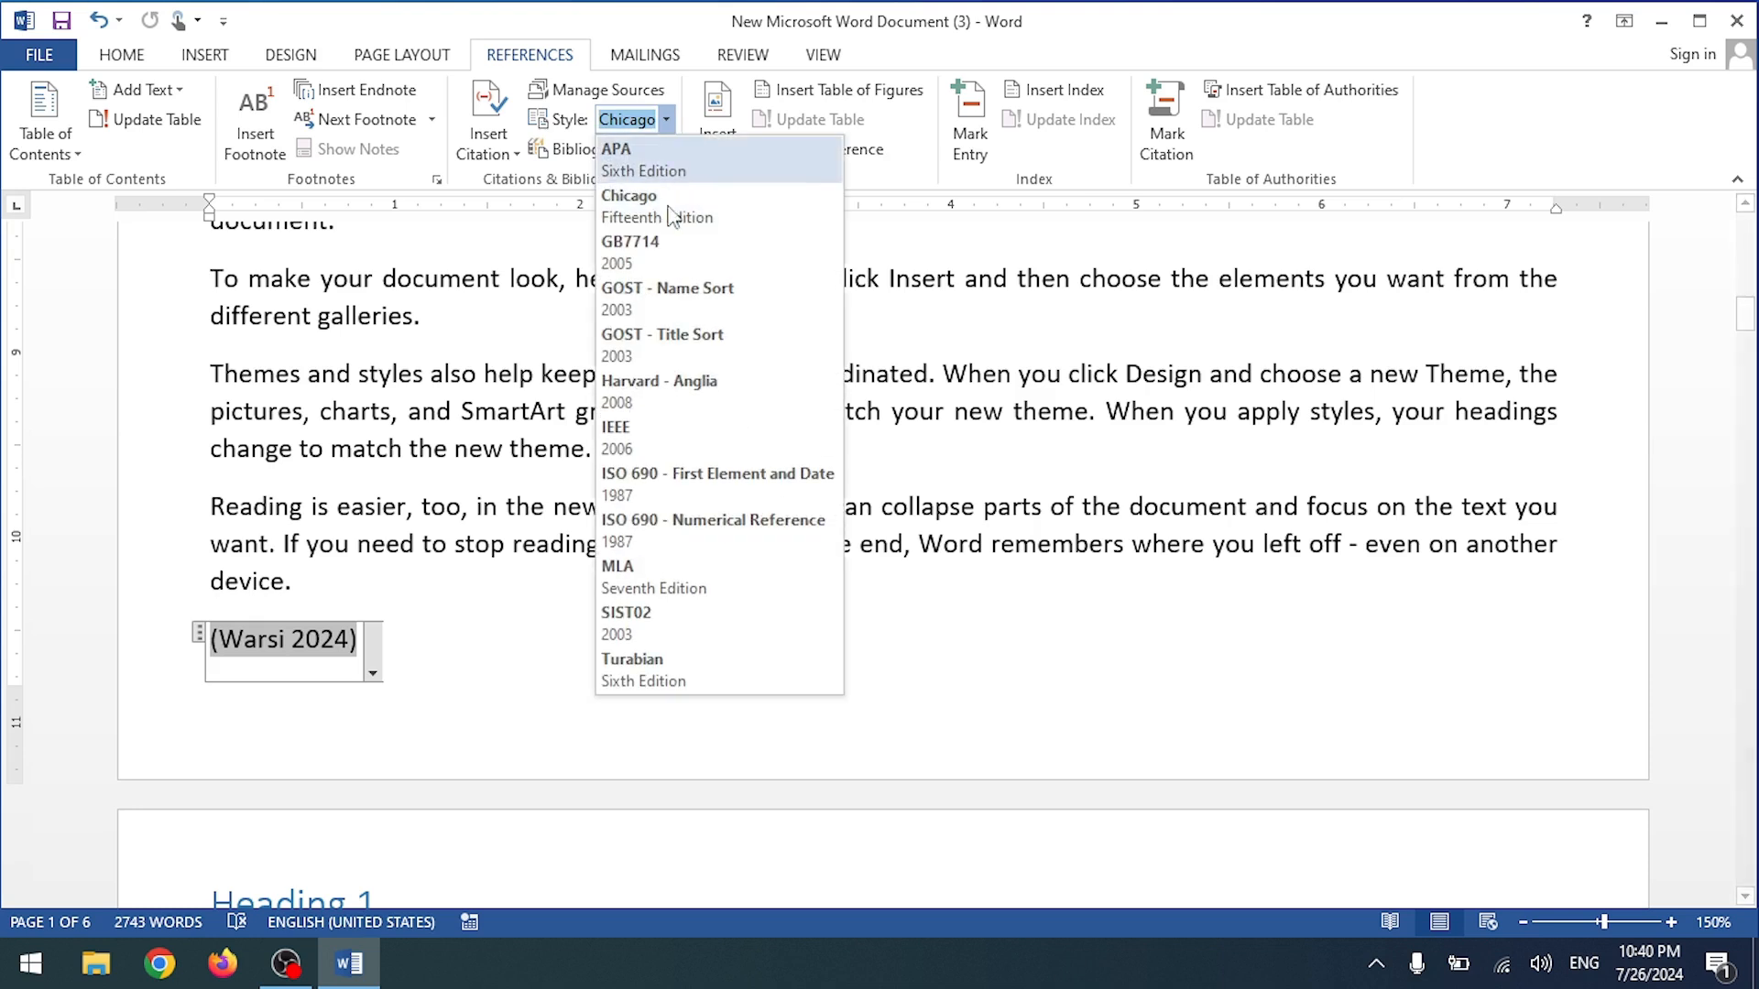
pyautogui.click(663, 493)
# Step: Delete the test citation and add an empty line after the paragraph ending 'device.'
pyautogui.click(596, 149)
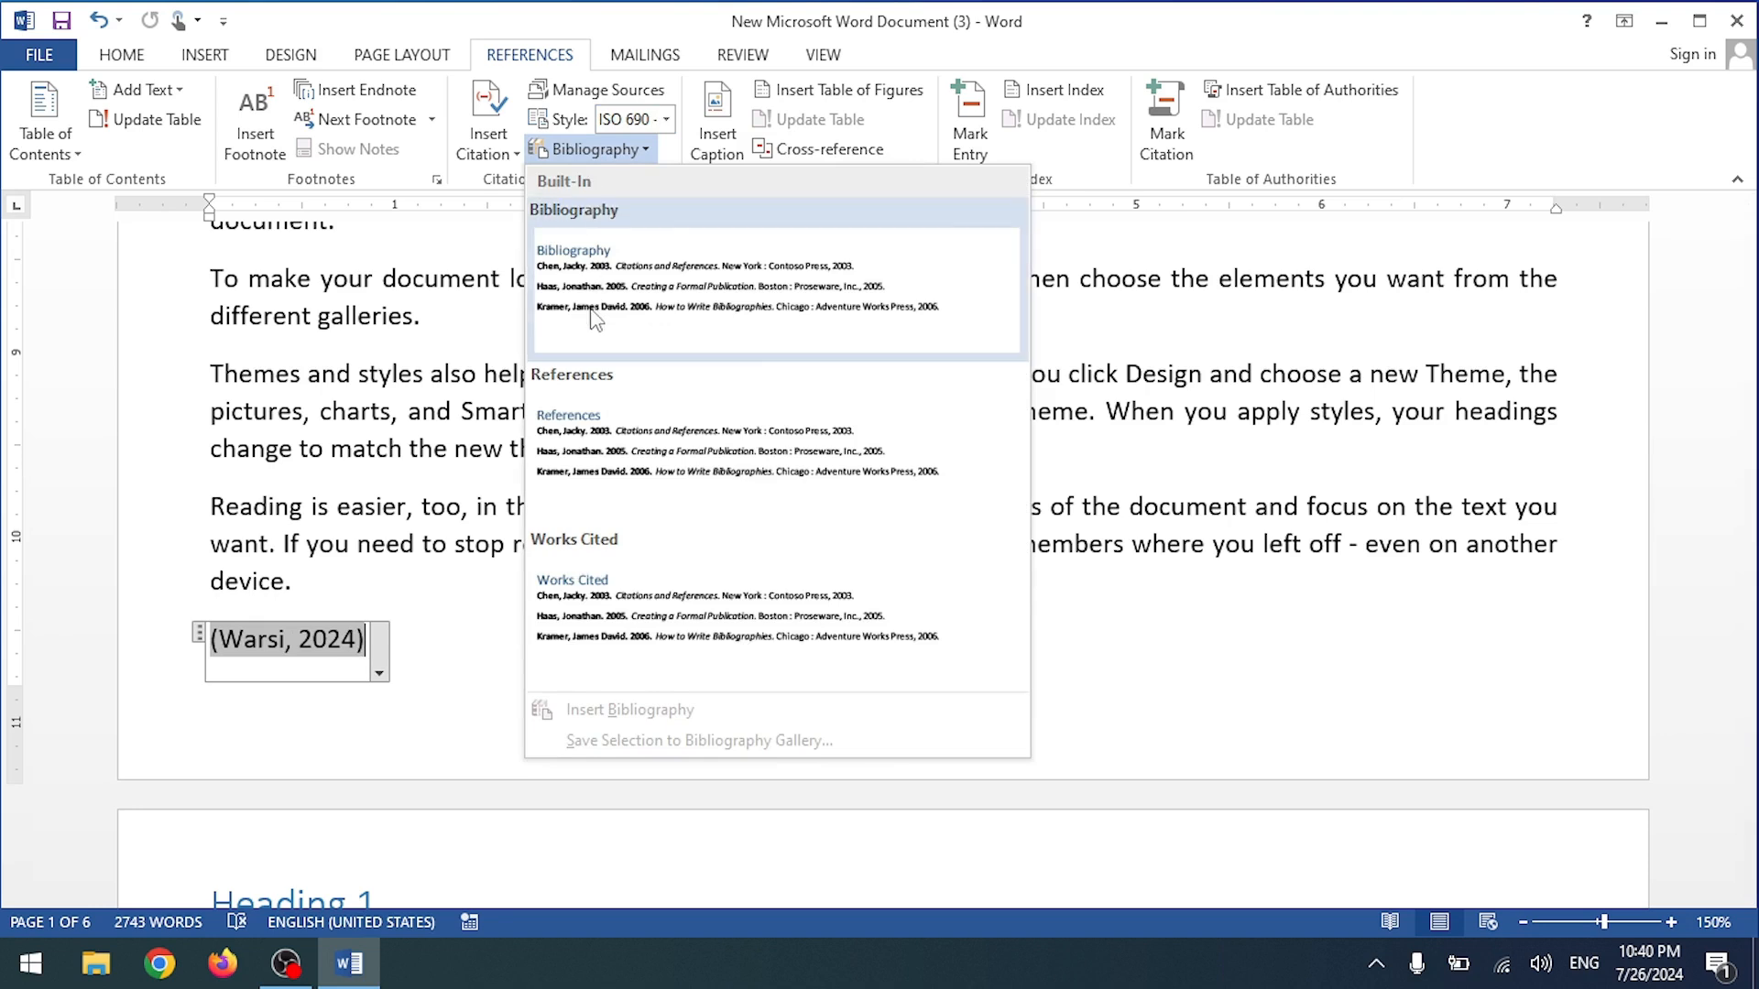
pyautogui.click(593, 310)
pyautogui.moveTo(437, 671); pyautogui.dragTo(237, 651)
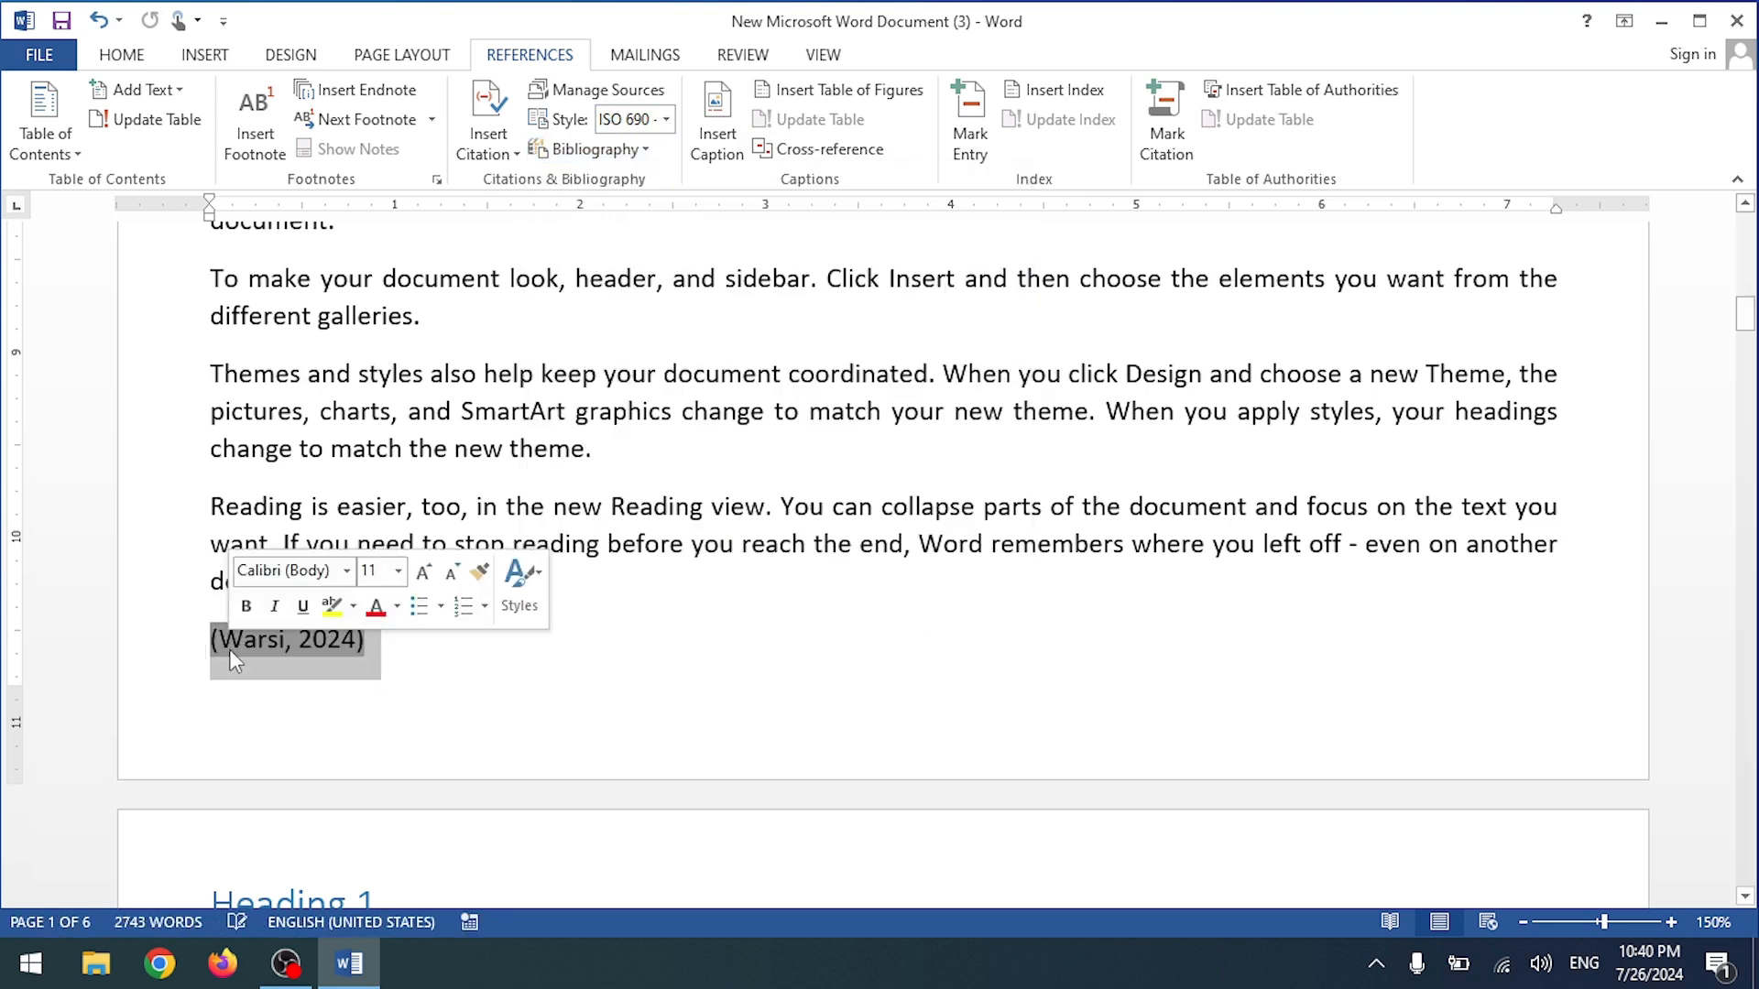
pyautogui.press('Delete')
pyautogui.click(335, 499)
pyautogui.press('Return')
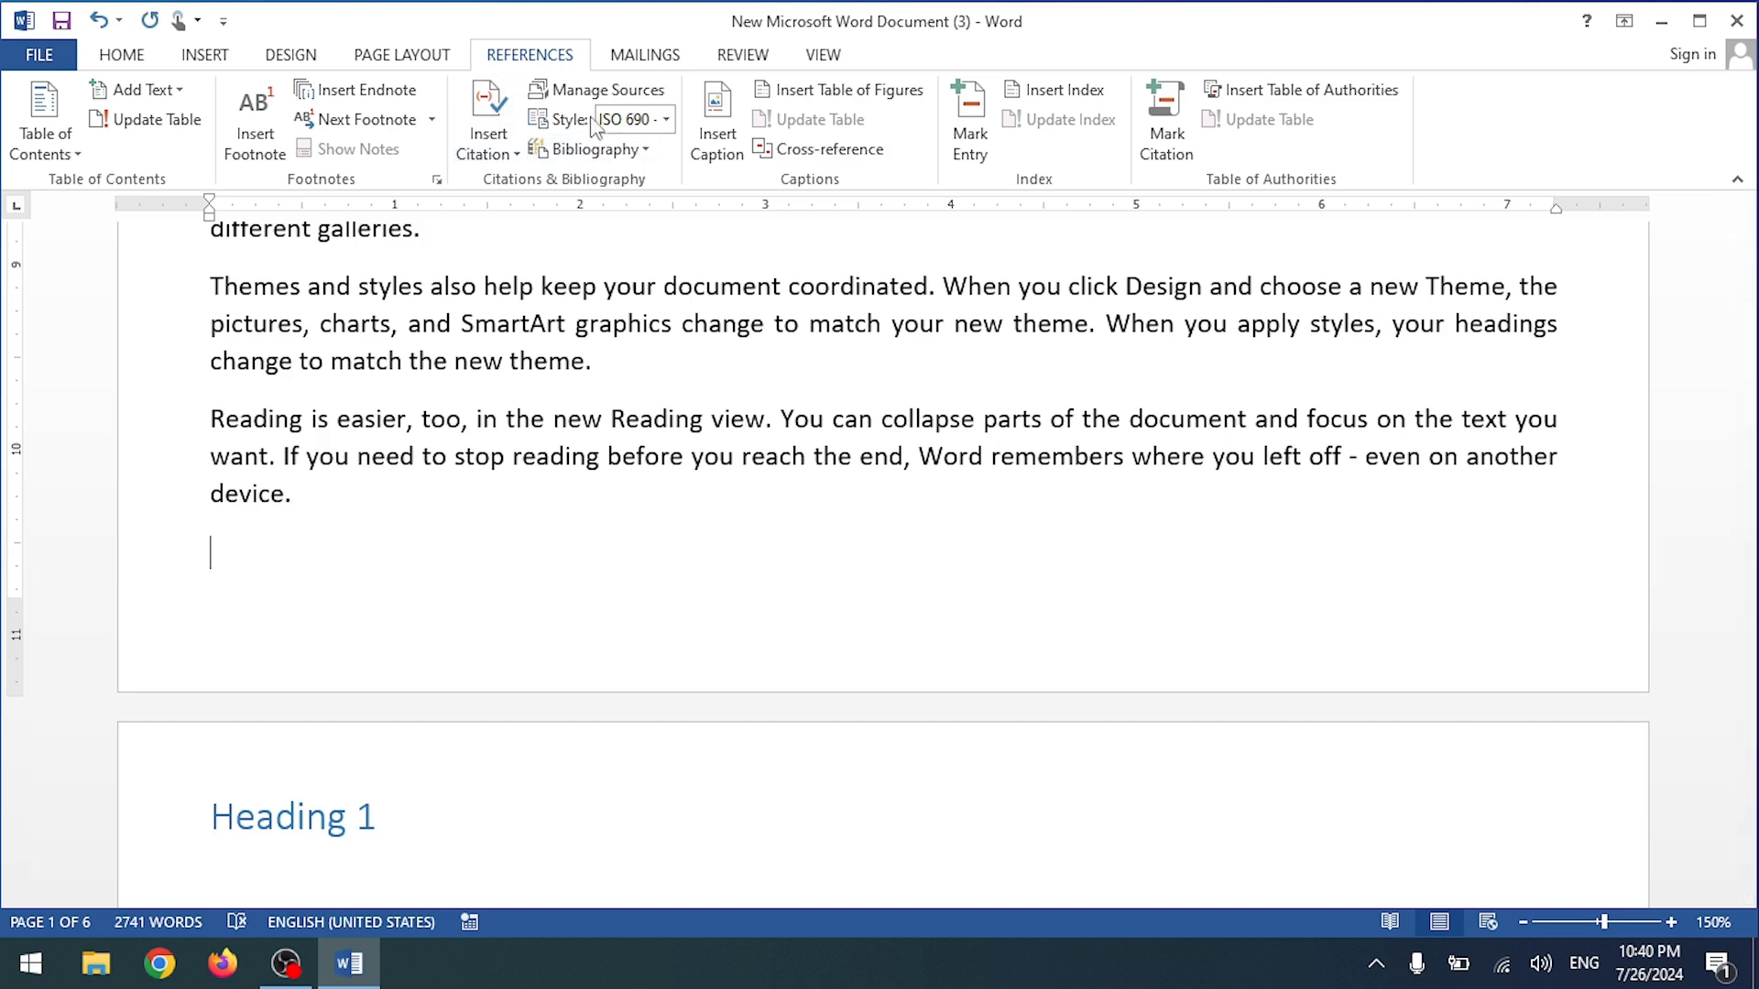
pyautogui.click(666, 120)
# Step: Switch citations to APA and cite the 2024 Computer Science source after the 'device.' paragraph
pyautogui.click(633, 156)
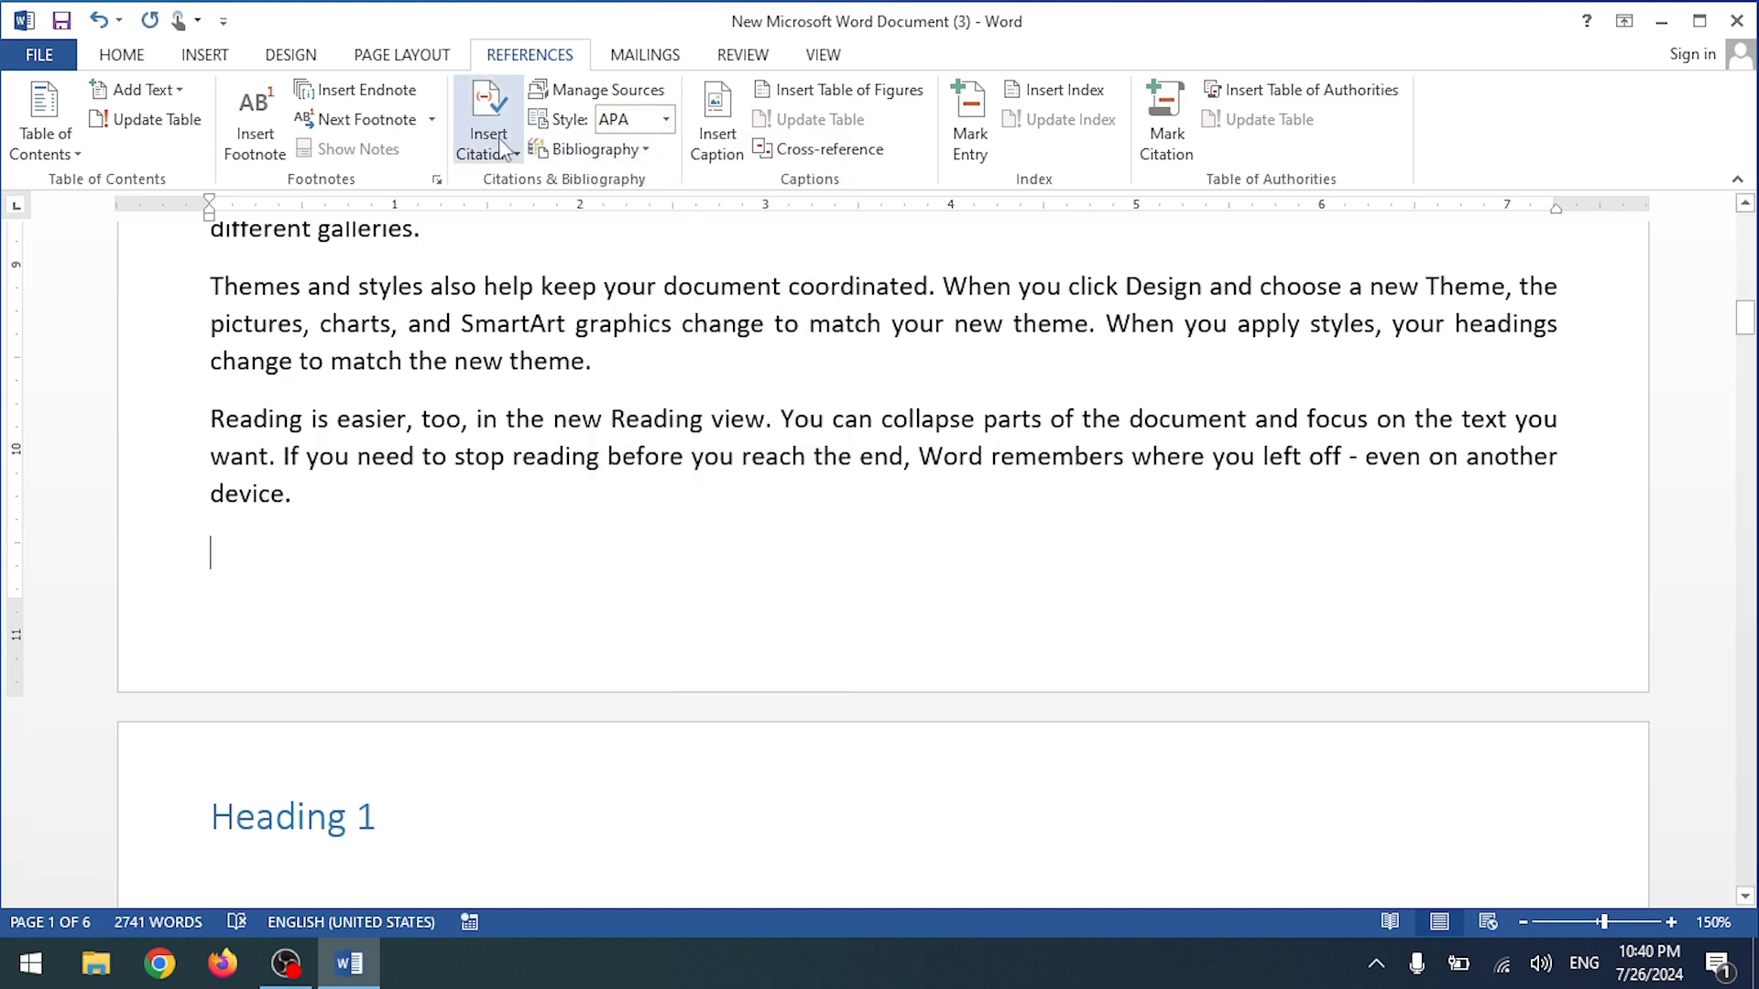
pyautogui.click(498, 151)
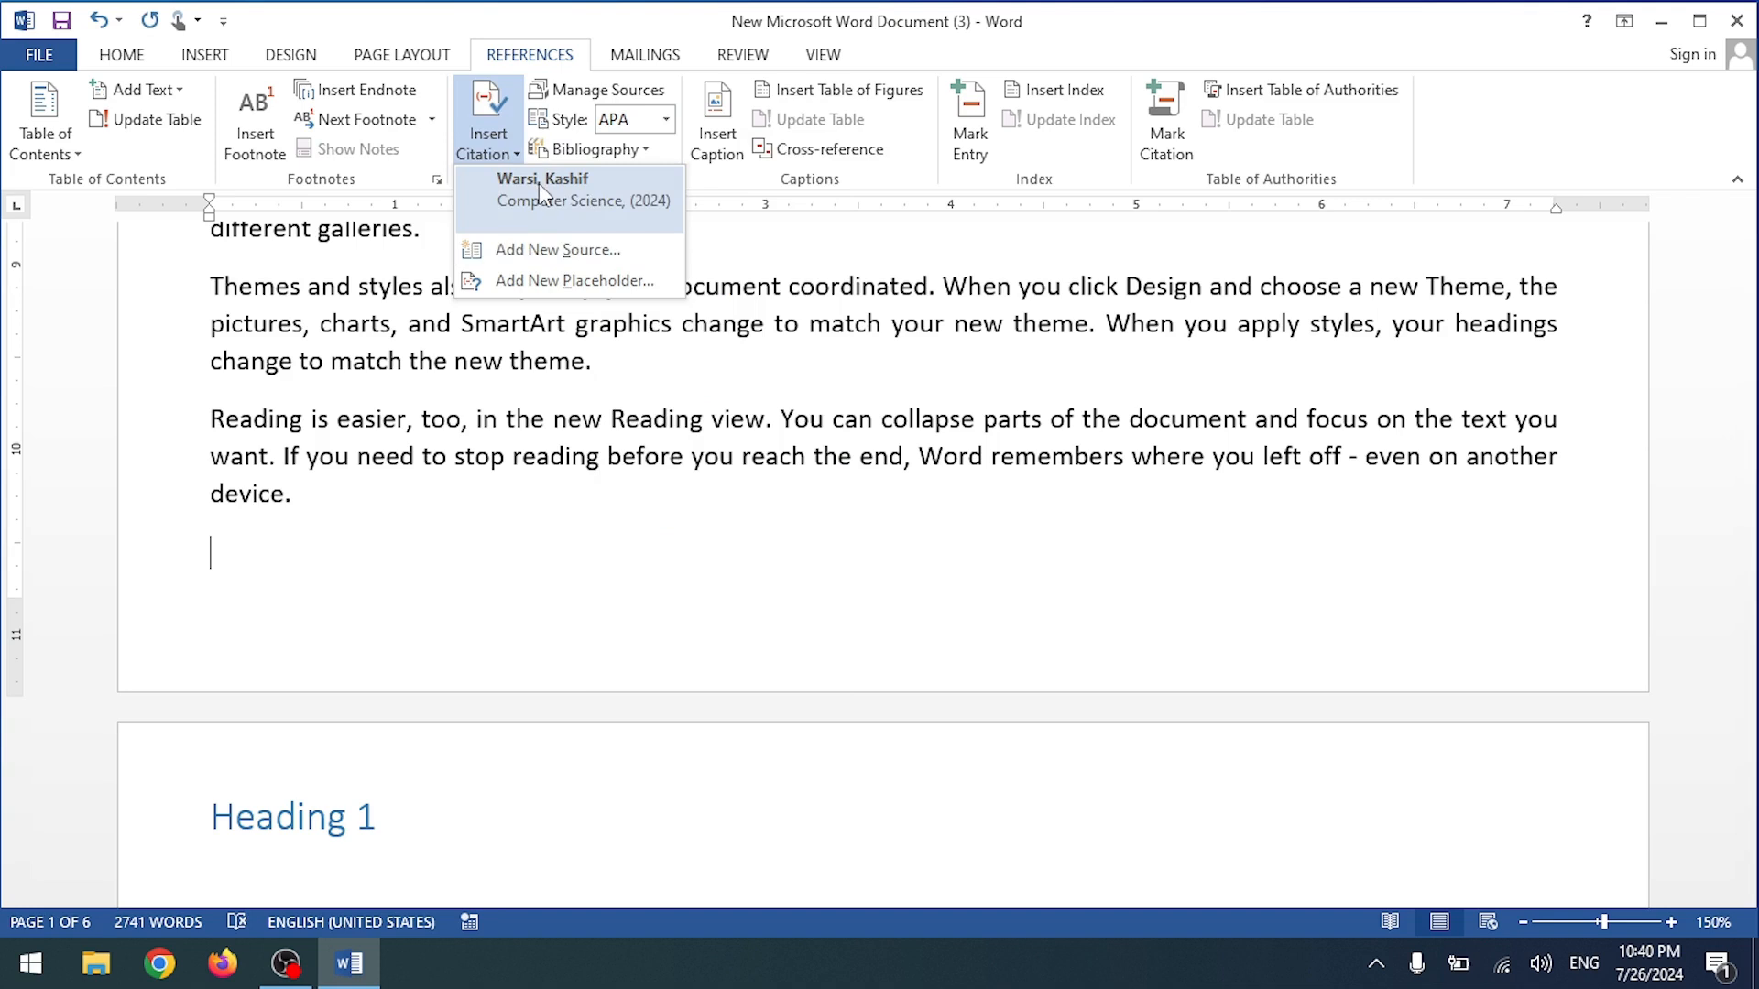
pyautogui.click(539, 183)
pyautogui.click(362, 552)
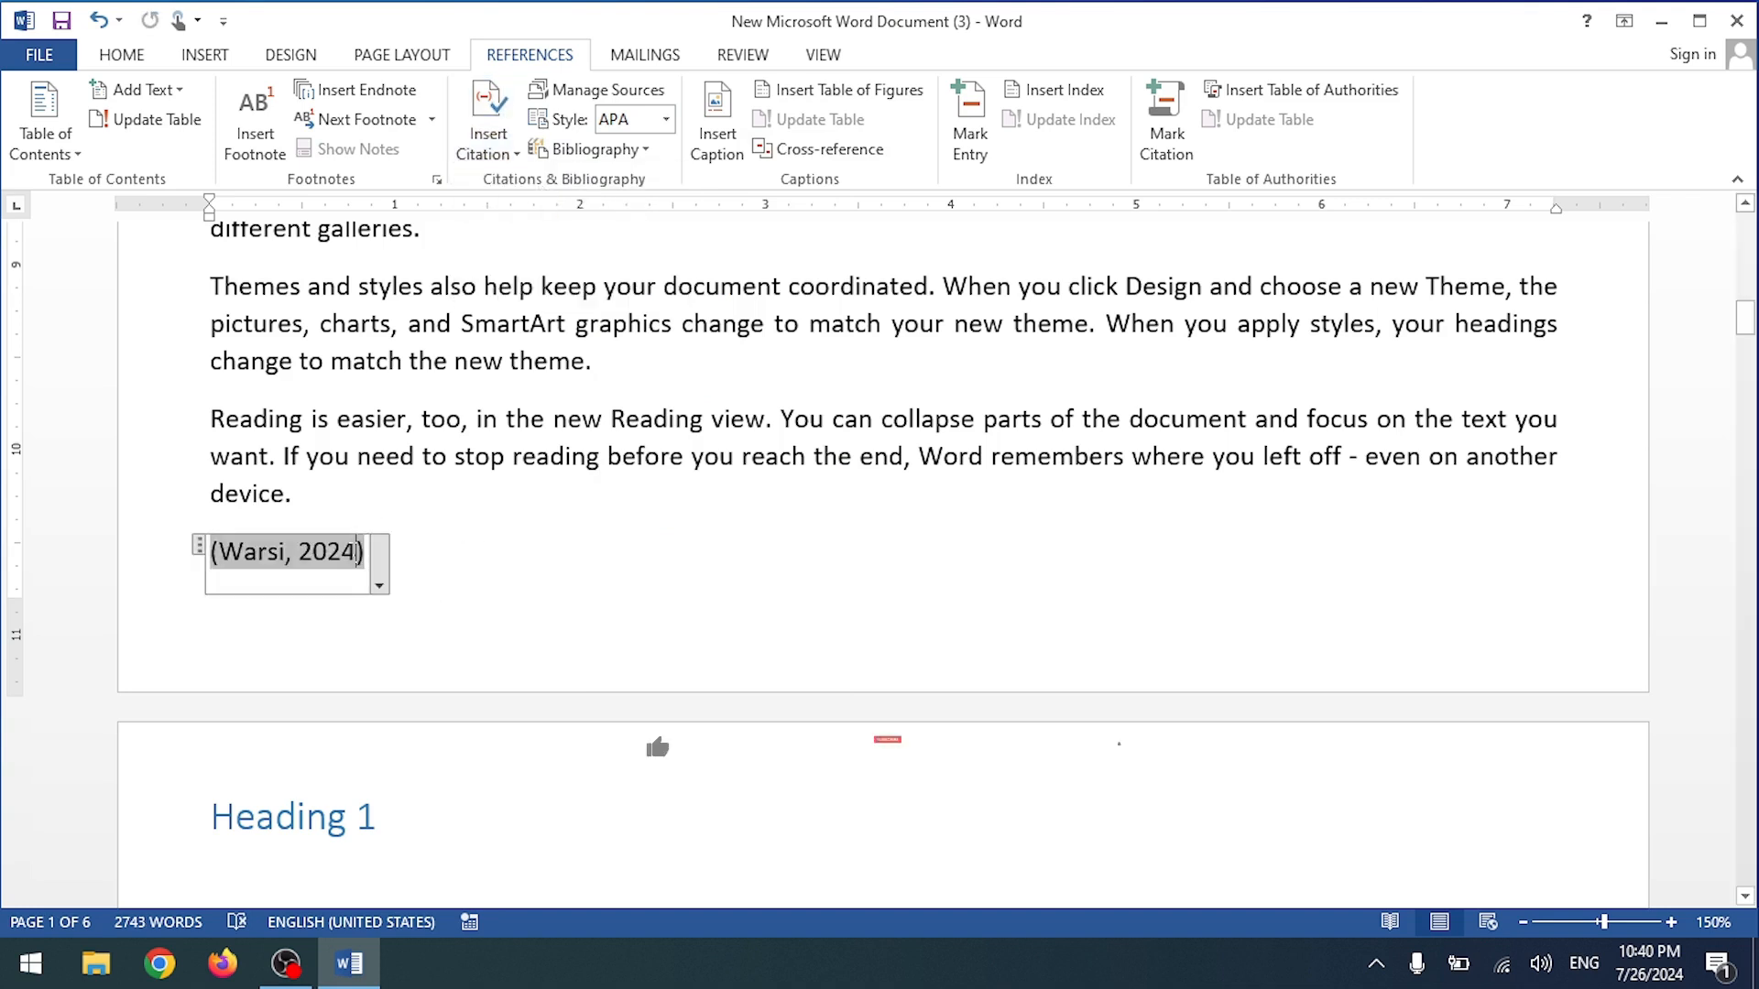
pyautogui.click(379, 574)
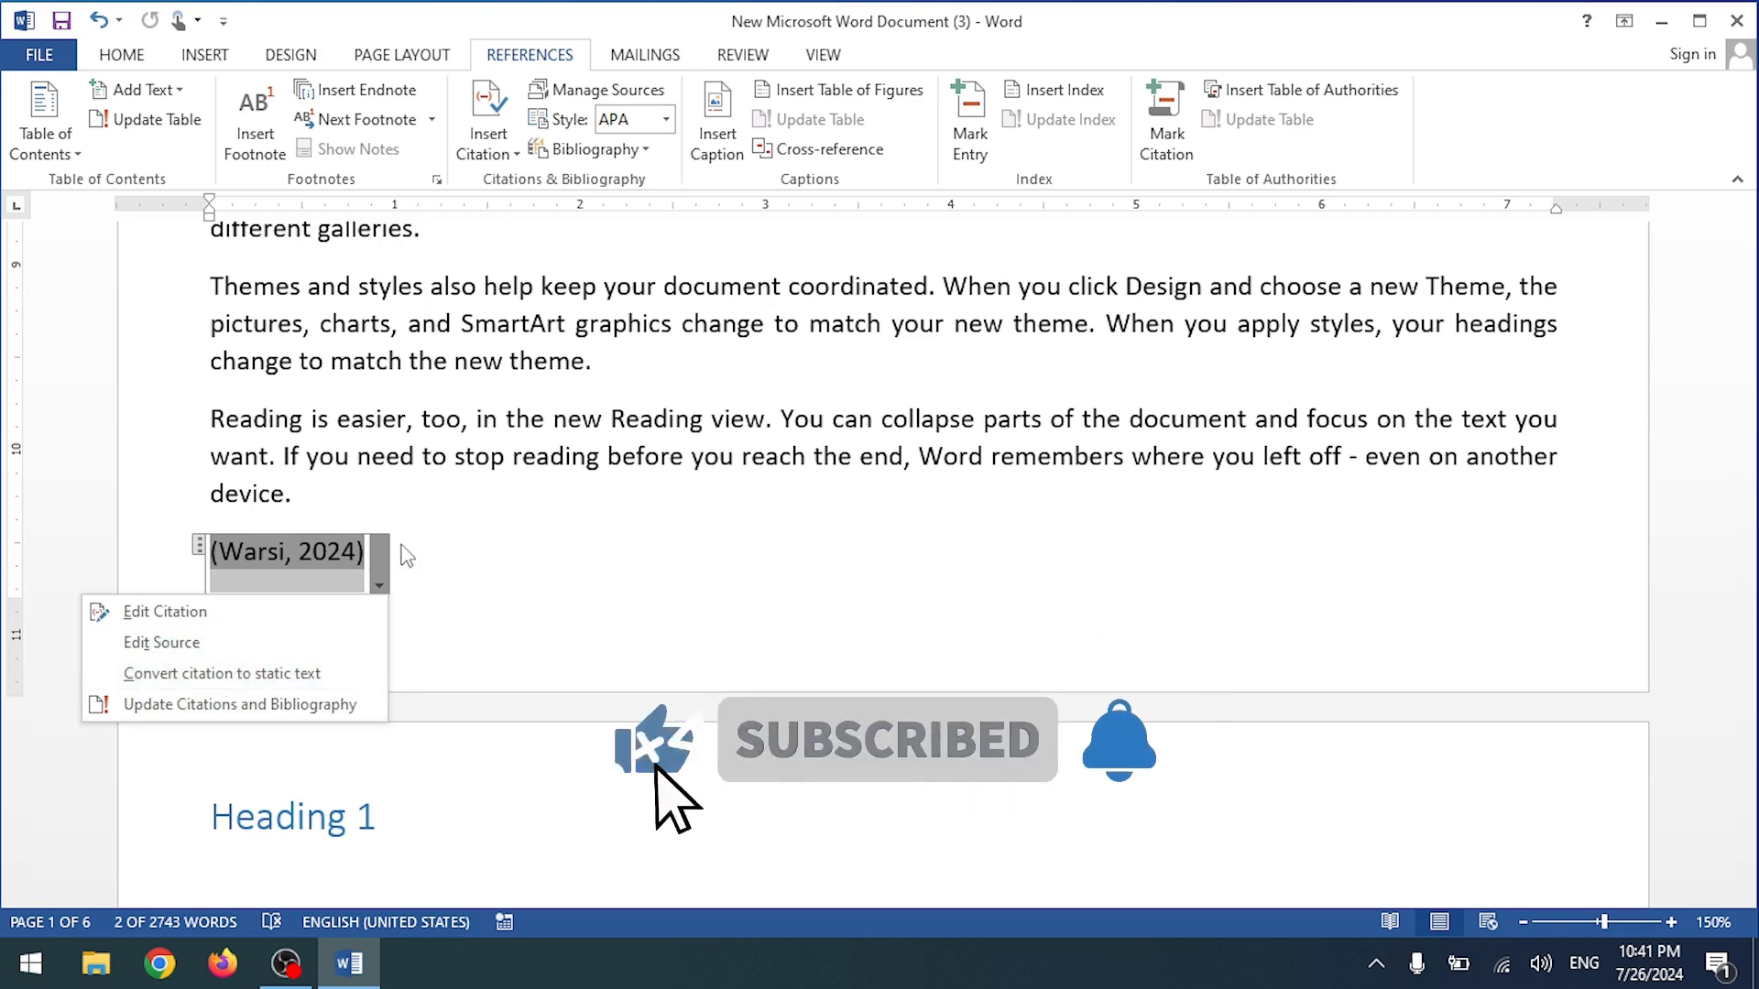
pyautogui.click(591, 148)
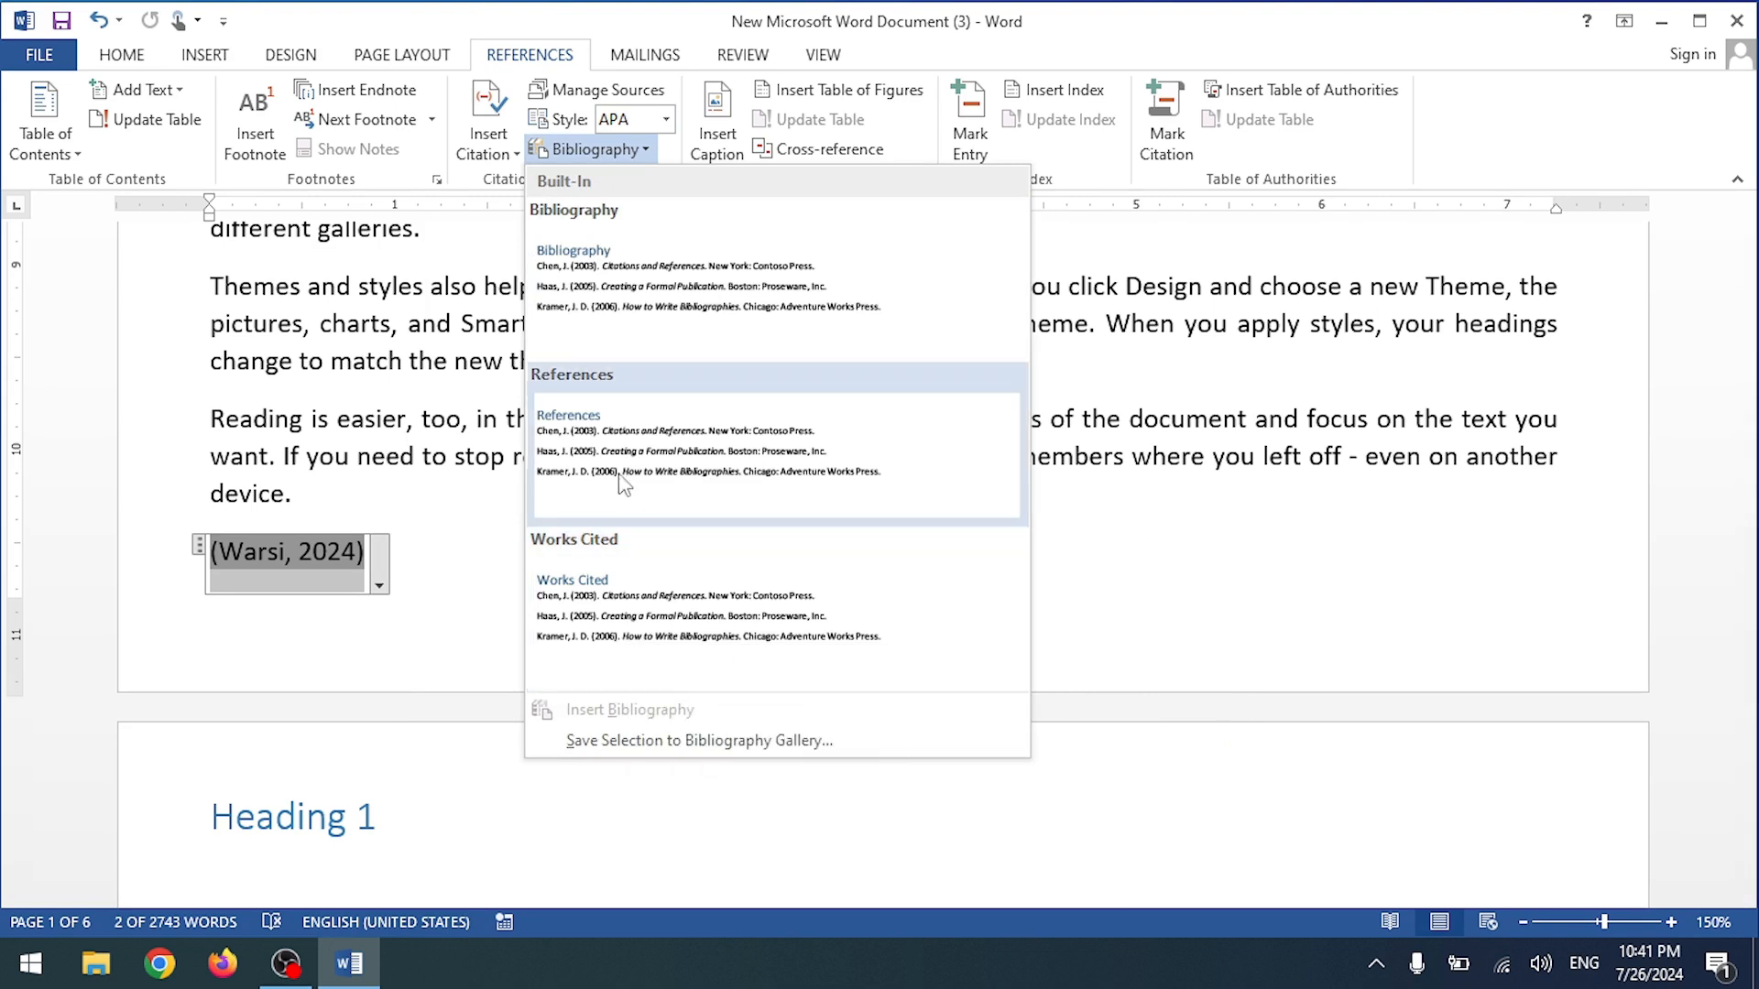
# Step: Insert a Bibliography from the gallery that lists the cited 2024 source
pyautogui.click(619, 449)
pyautogui.click(424, 581)
pyautogui.click(300, 551)
pyautogui.doubleClick(356, 559)
pyautogui.click(591, 148)
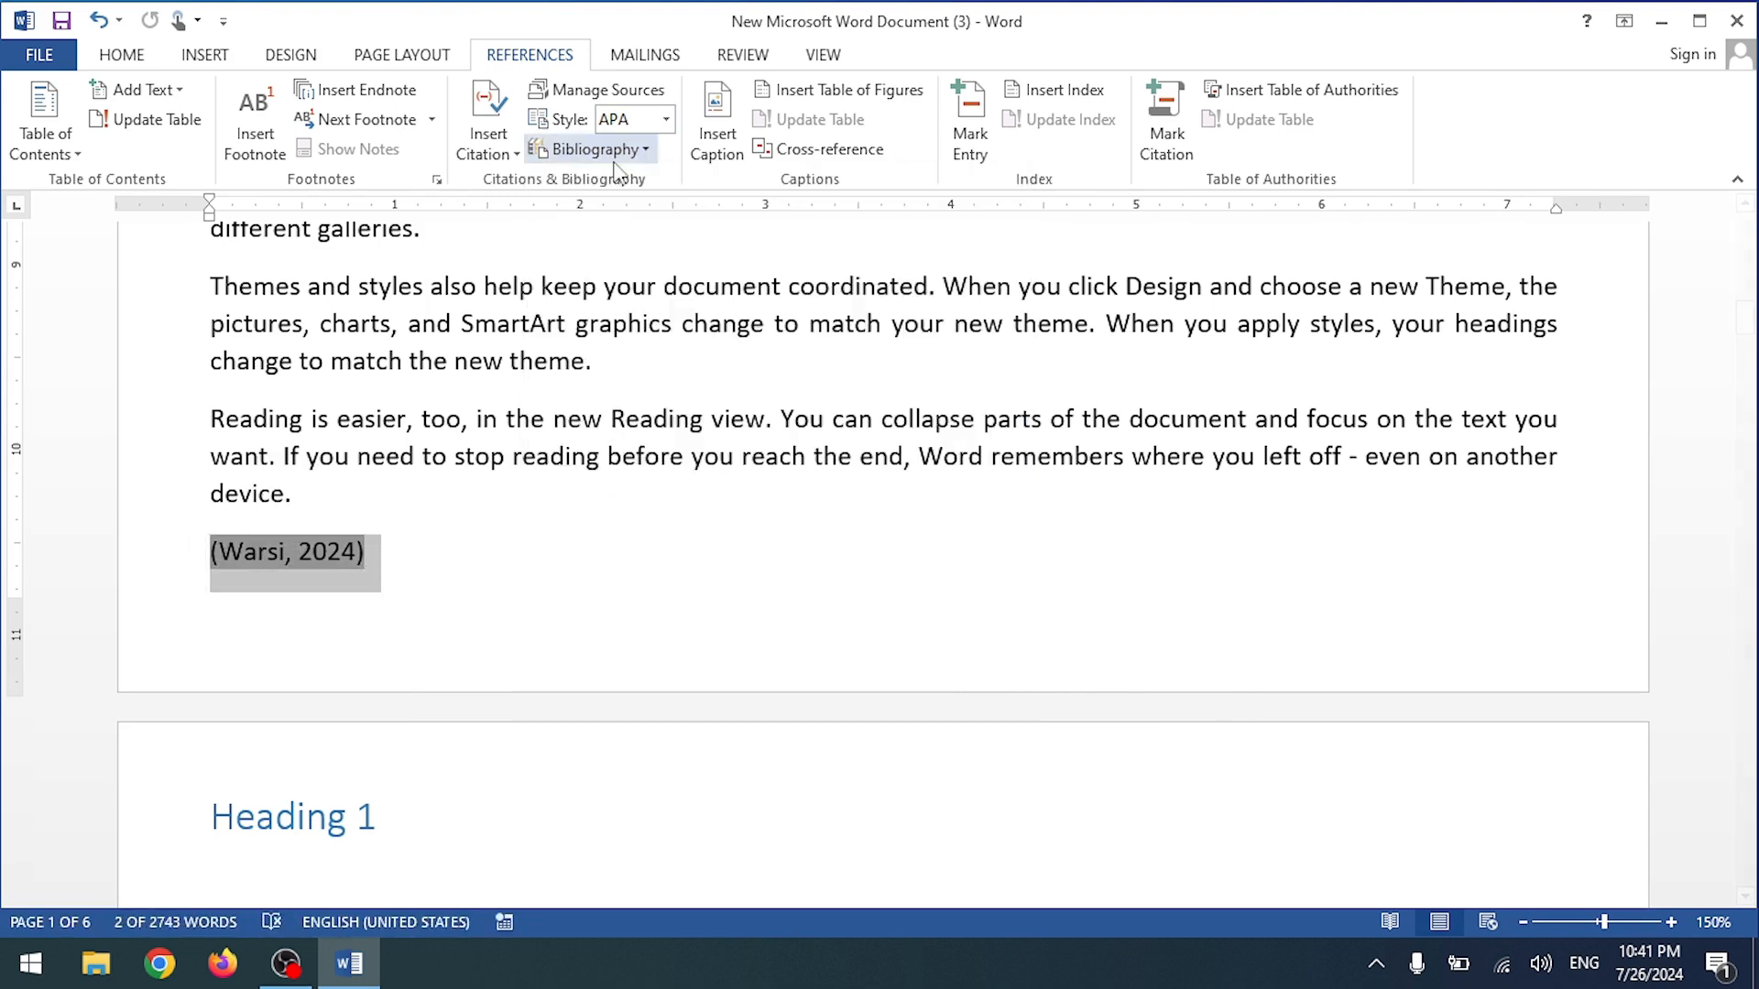
pyautogui.click(604, 245)
pyautogui.click(608, 156)
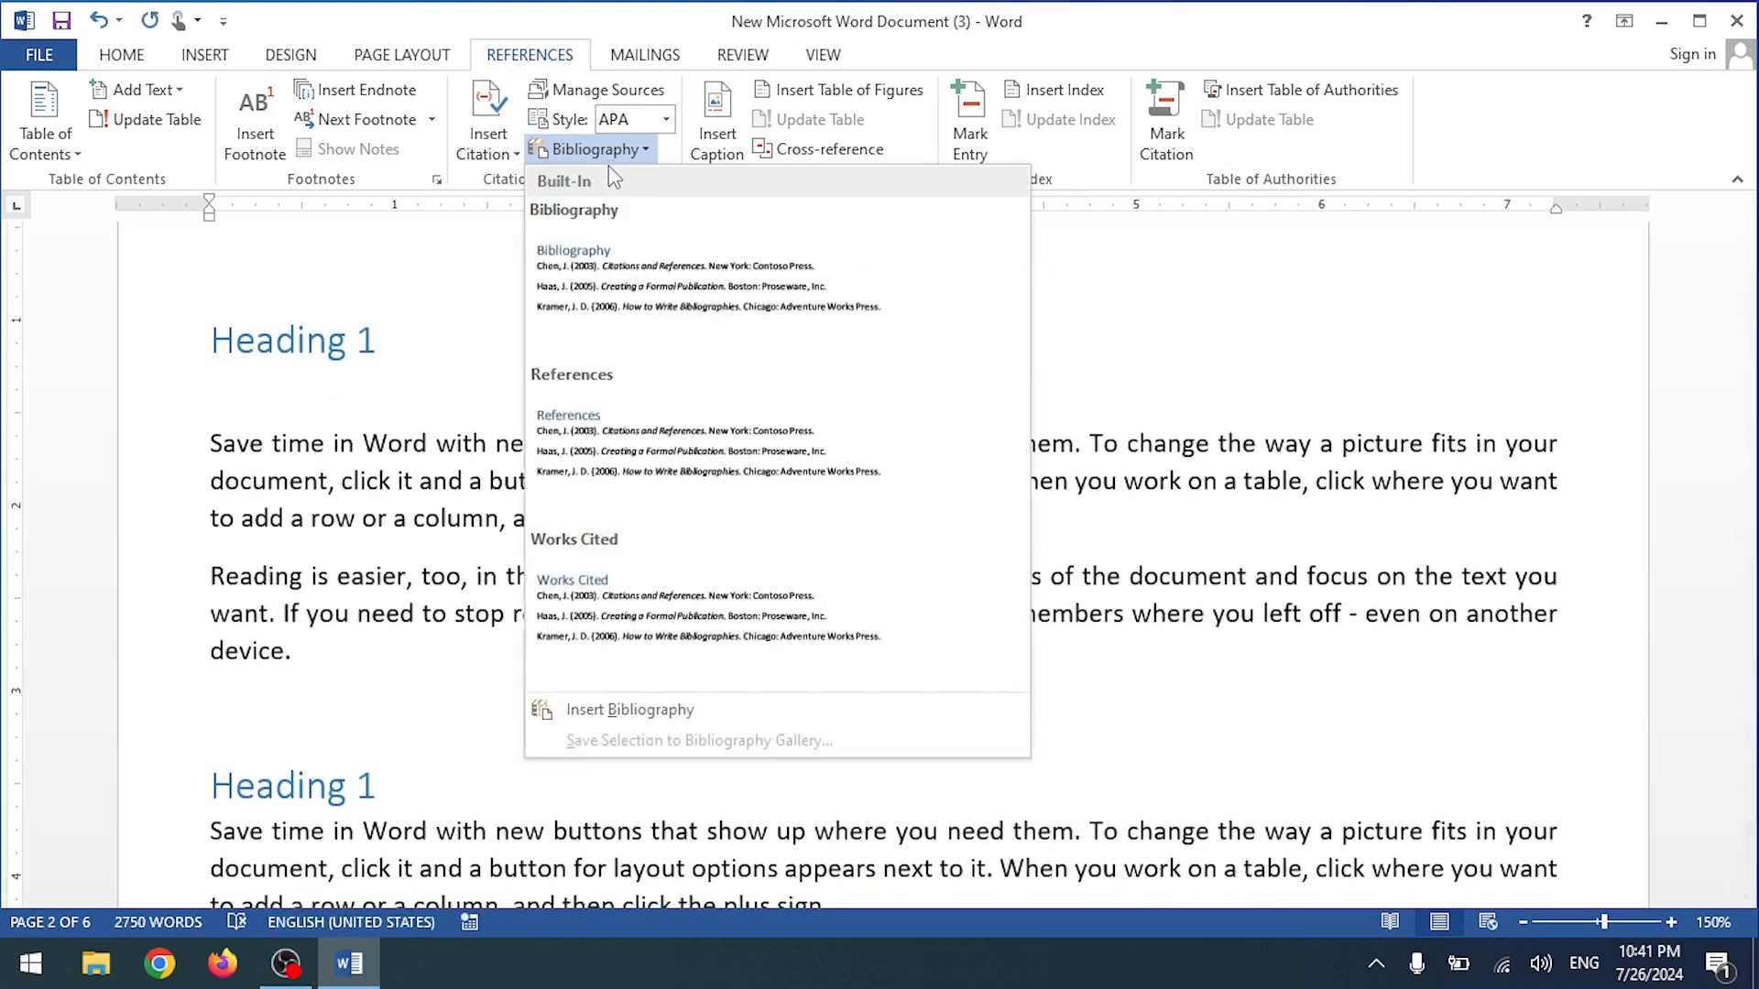
# Step: Insert a page break before the first Heading 1, making the first page blank (7 pages)
pyautogui.click(431, 359)
pyautogui.scroll(5, 491, 373)
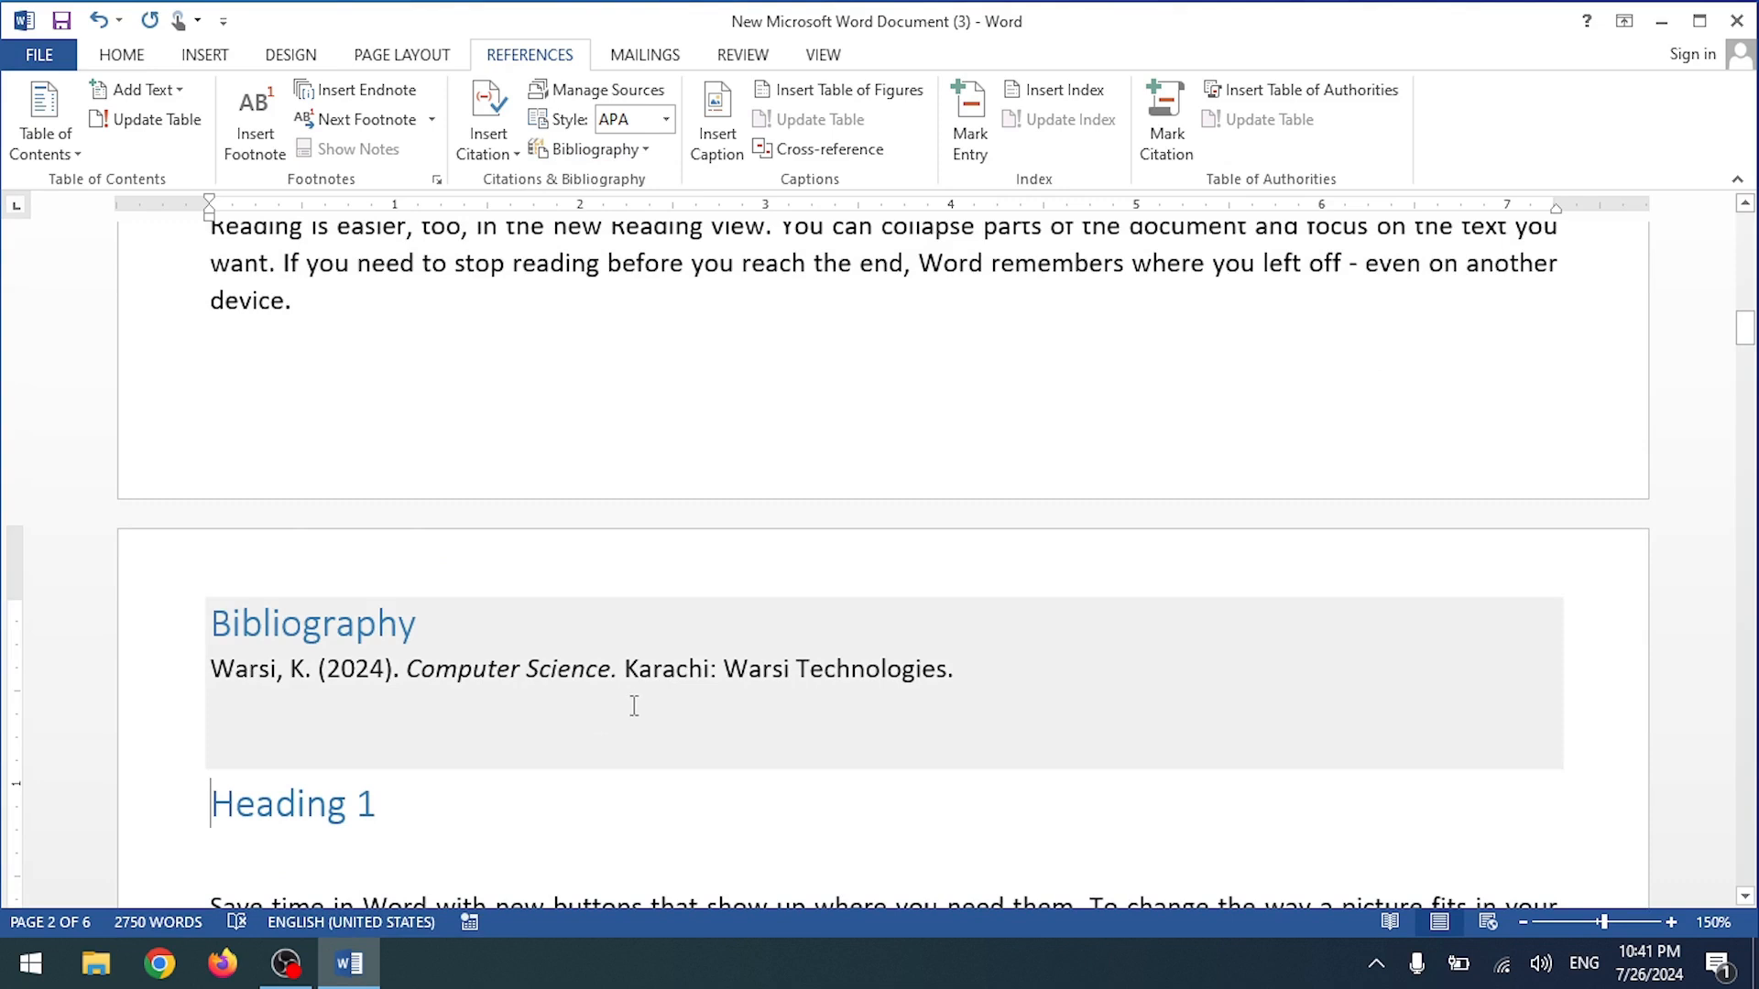
pyautogui.click(690, 676)
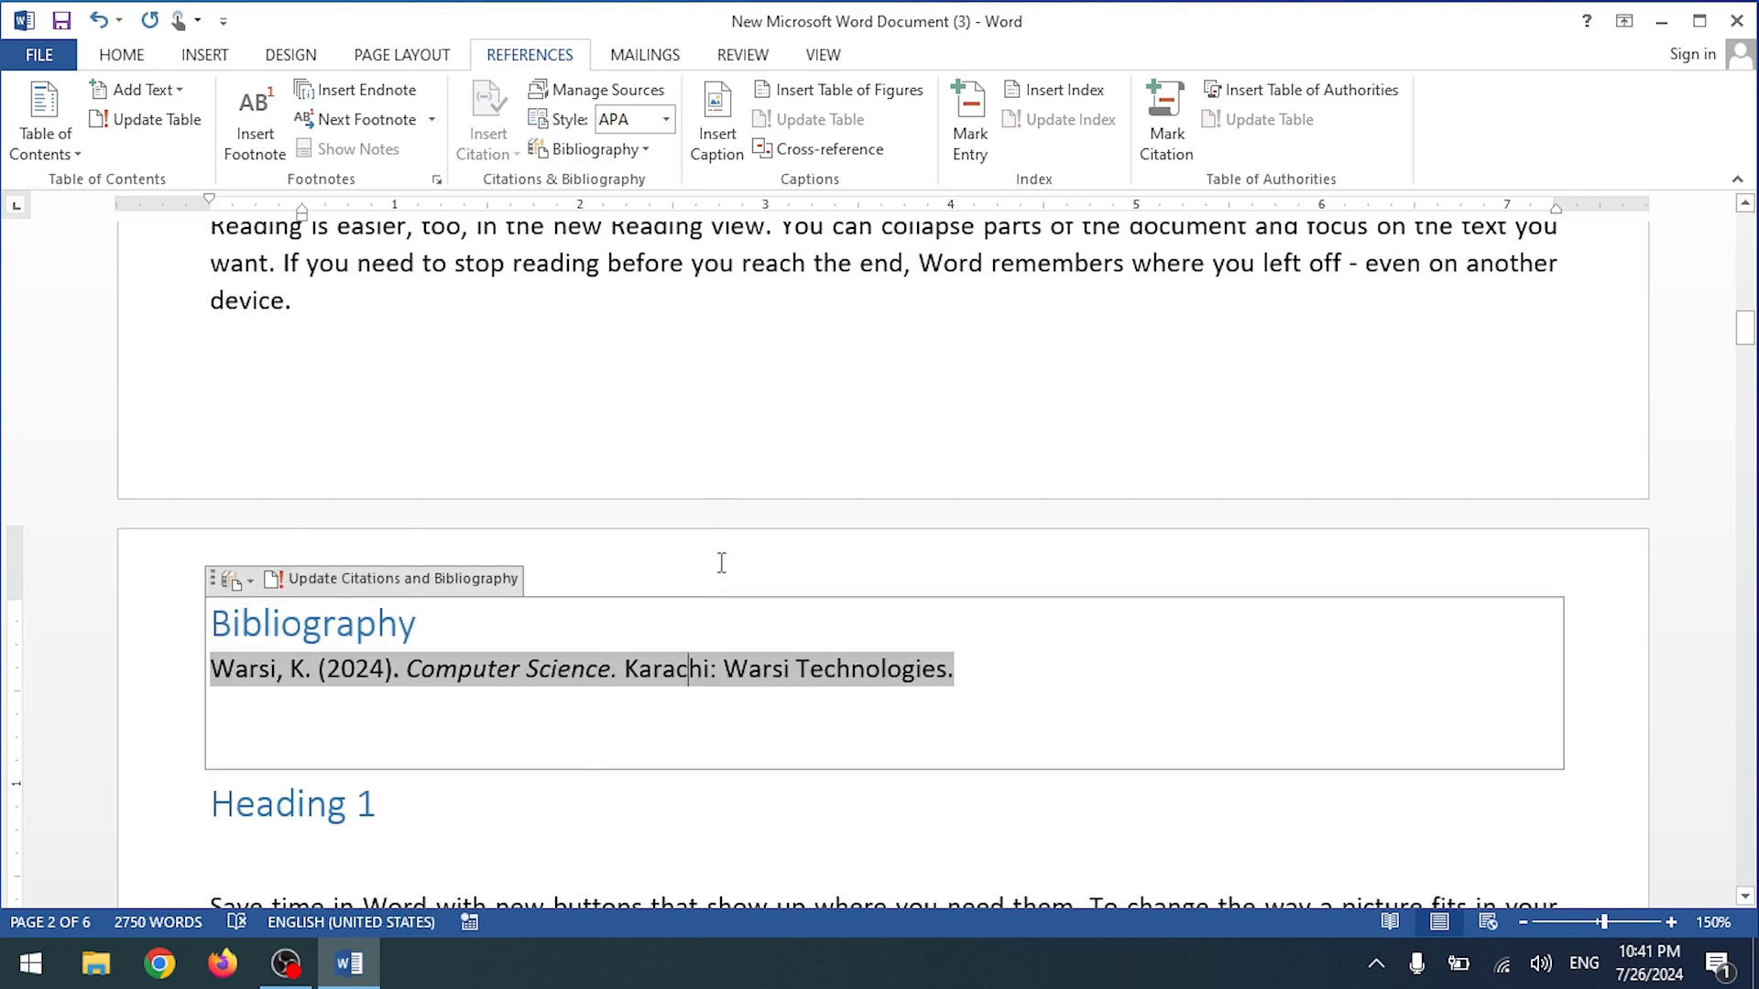
pyautogui.scroll(-15, 721, 563)
pyautogui.scroll(8, 633, 800)
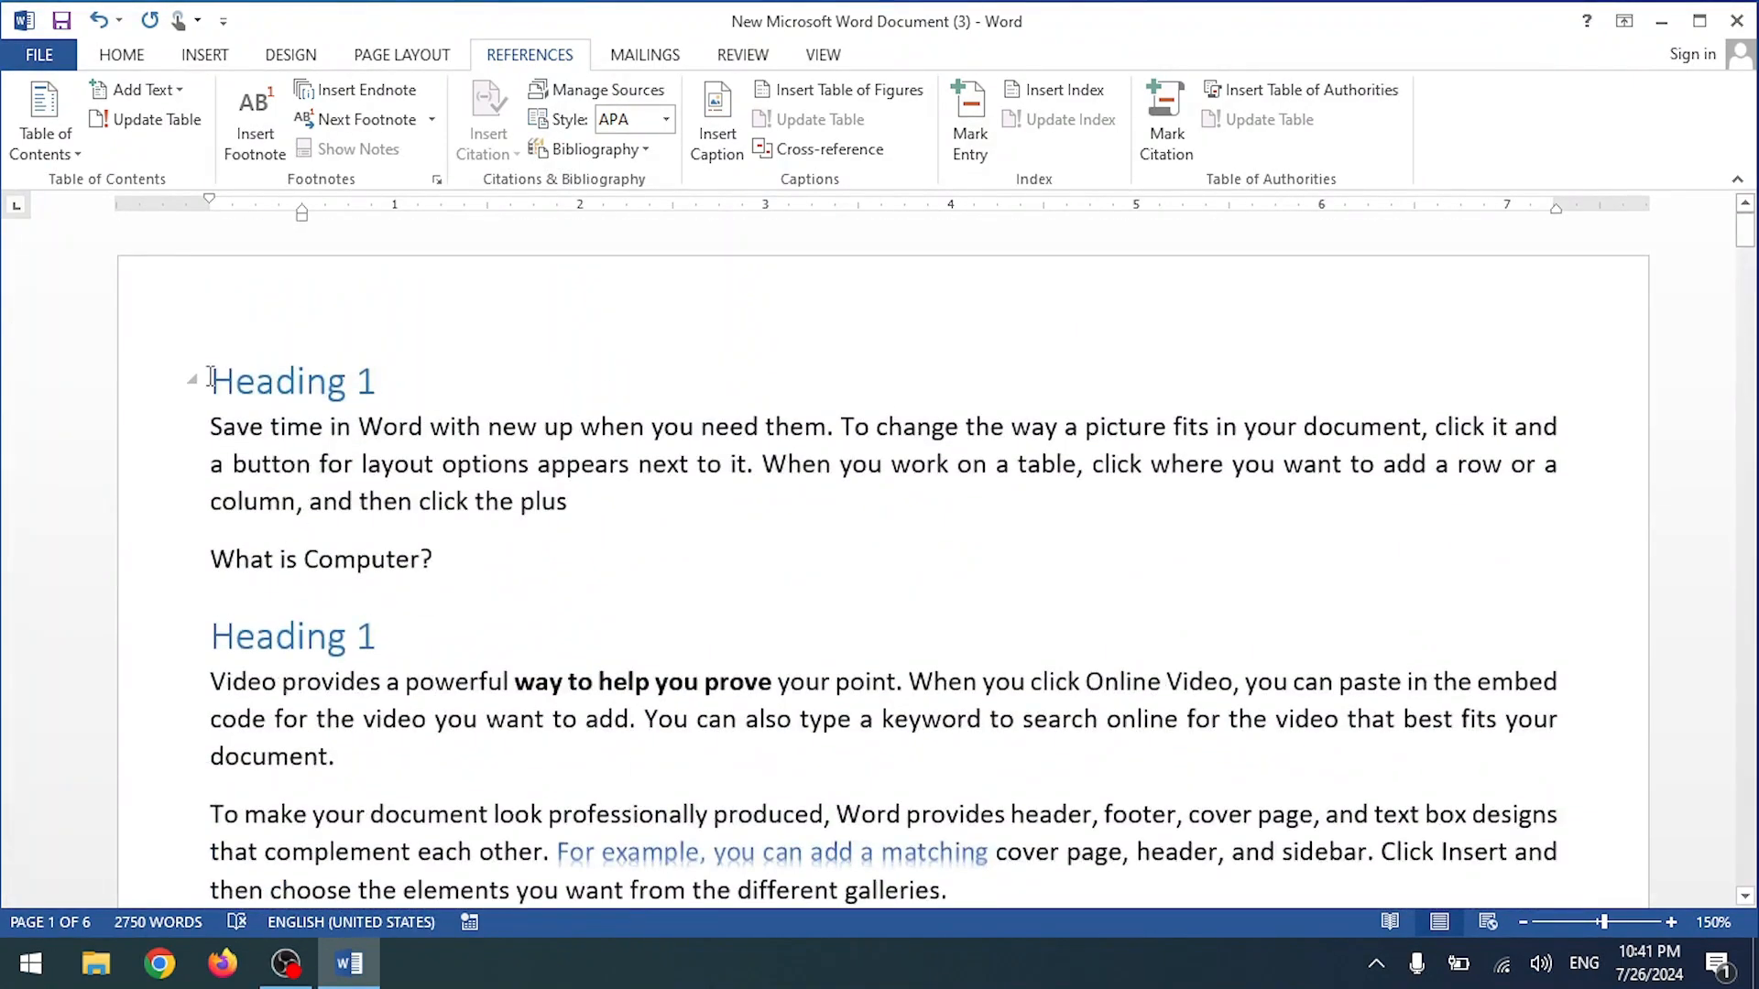
pyautogui.hotkey('ctrl', 'Return')
pyautogui.scroll(5, 283, 393)
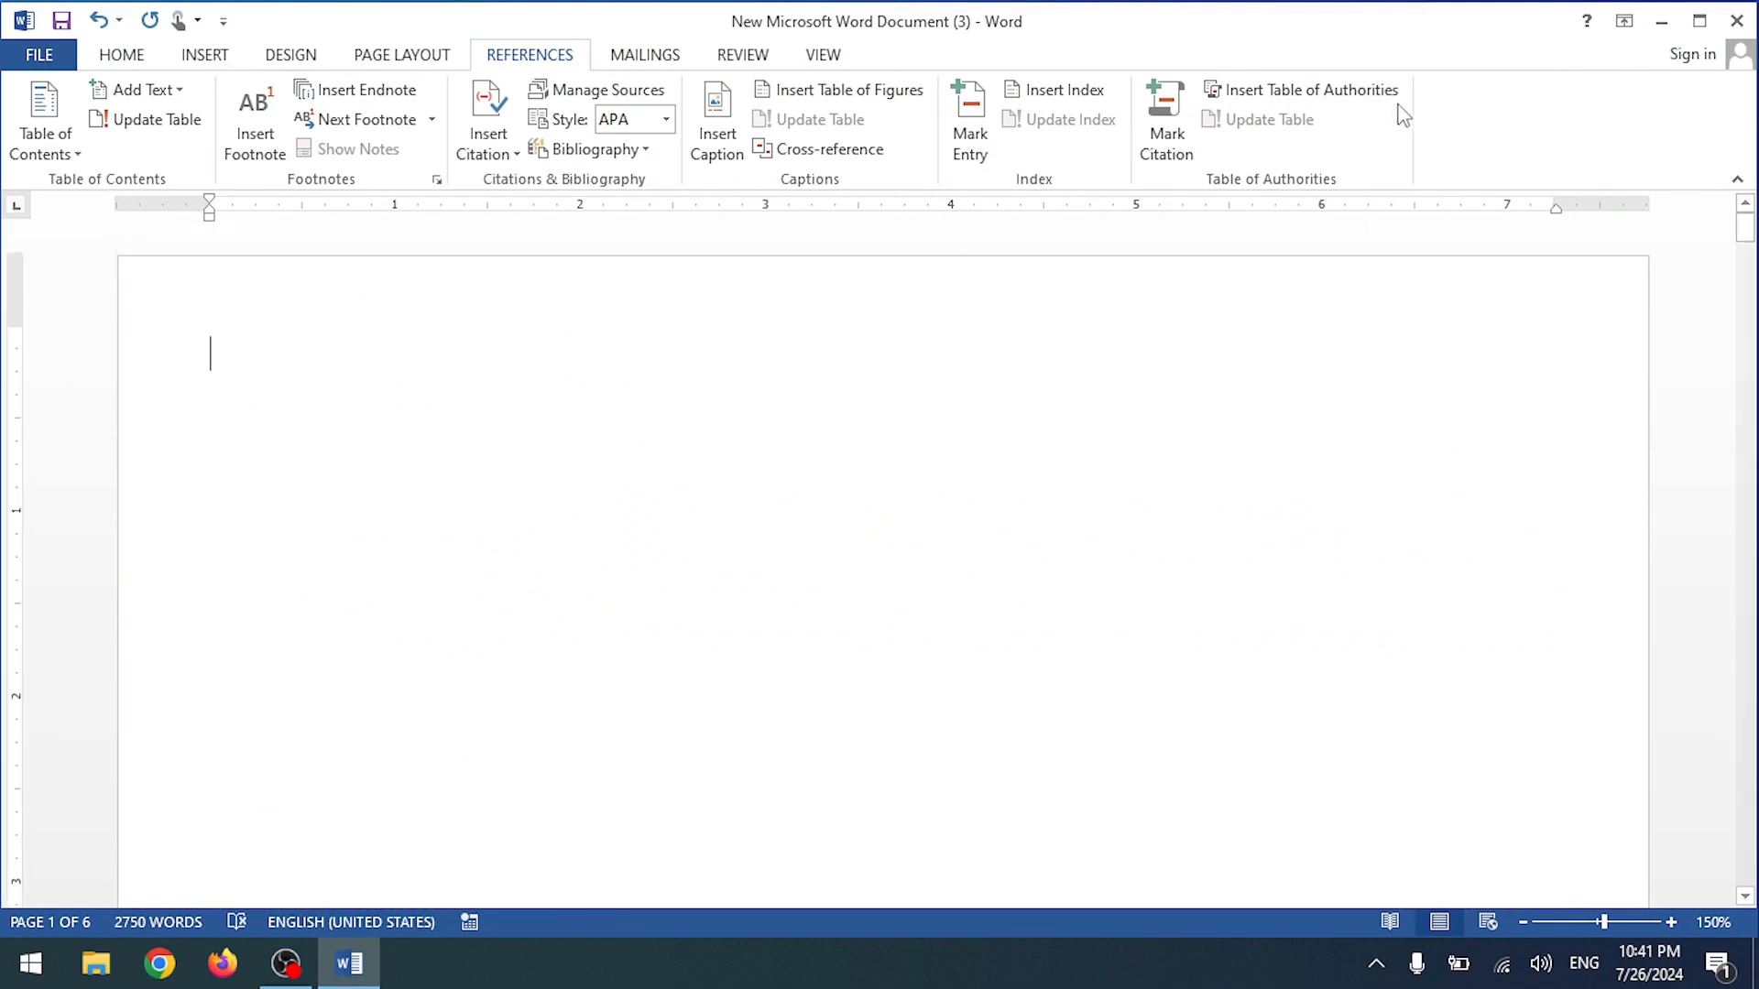
pyautogui.click(1165, 128)
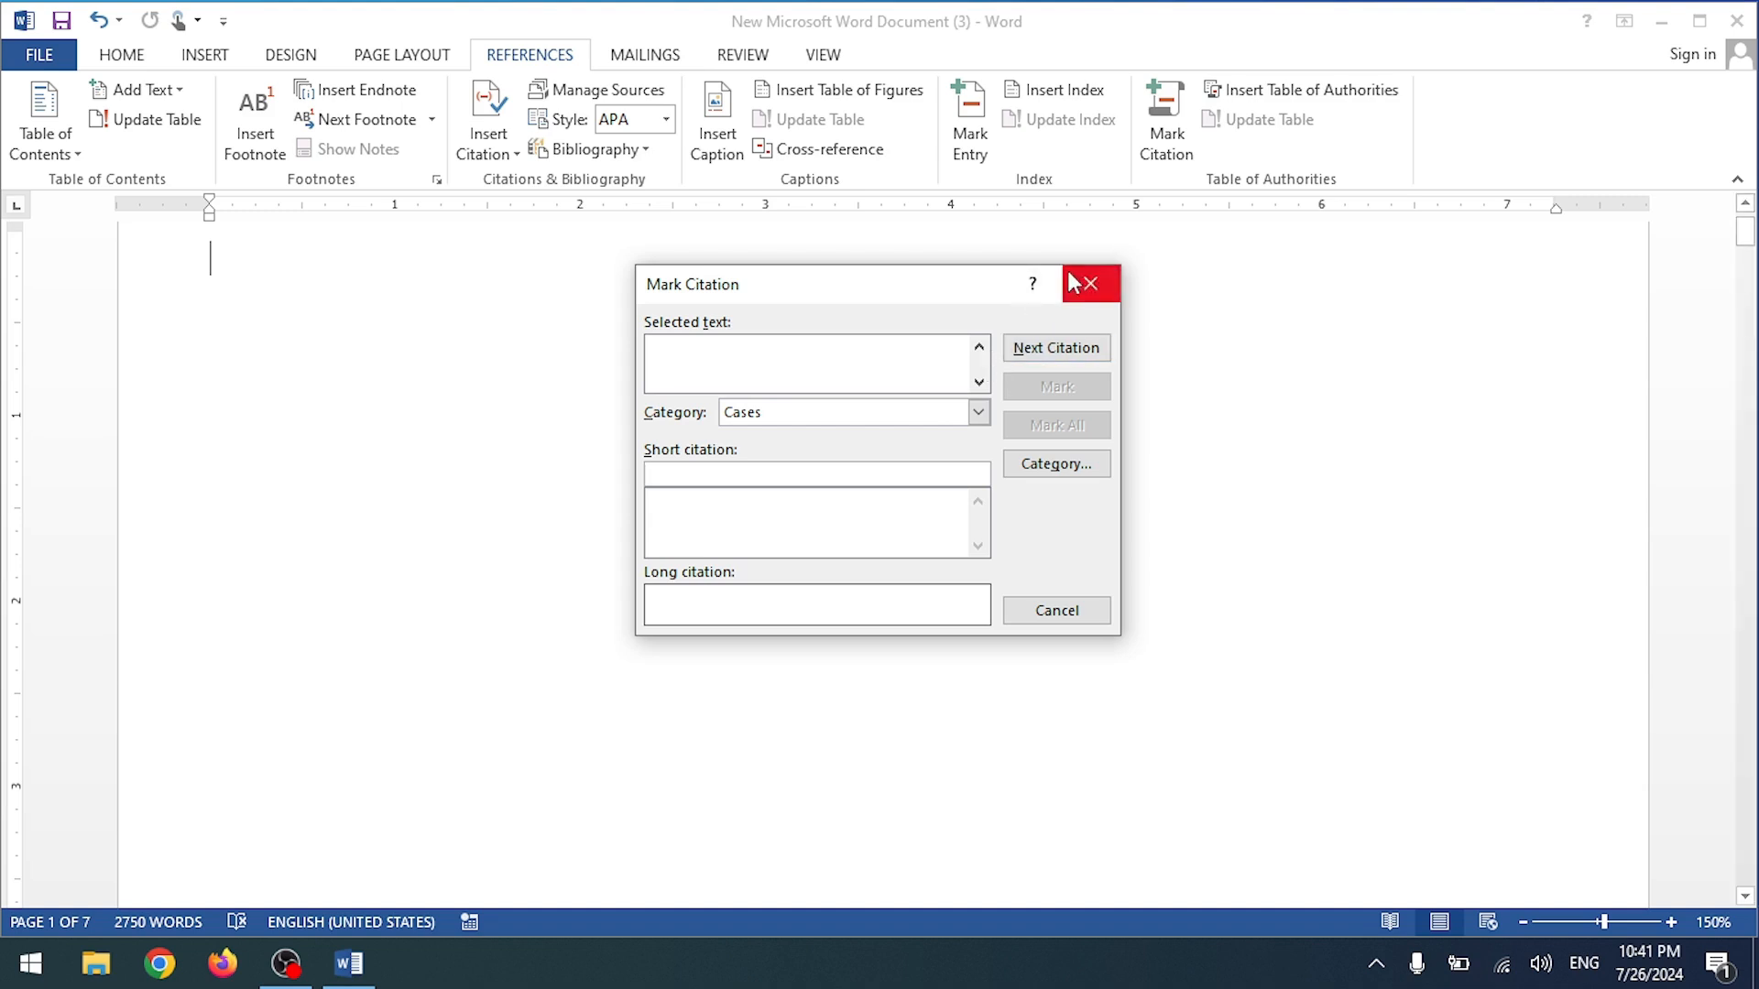
pyautogui.click(1011, 347)
pyautogui.click(882, 550)
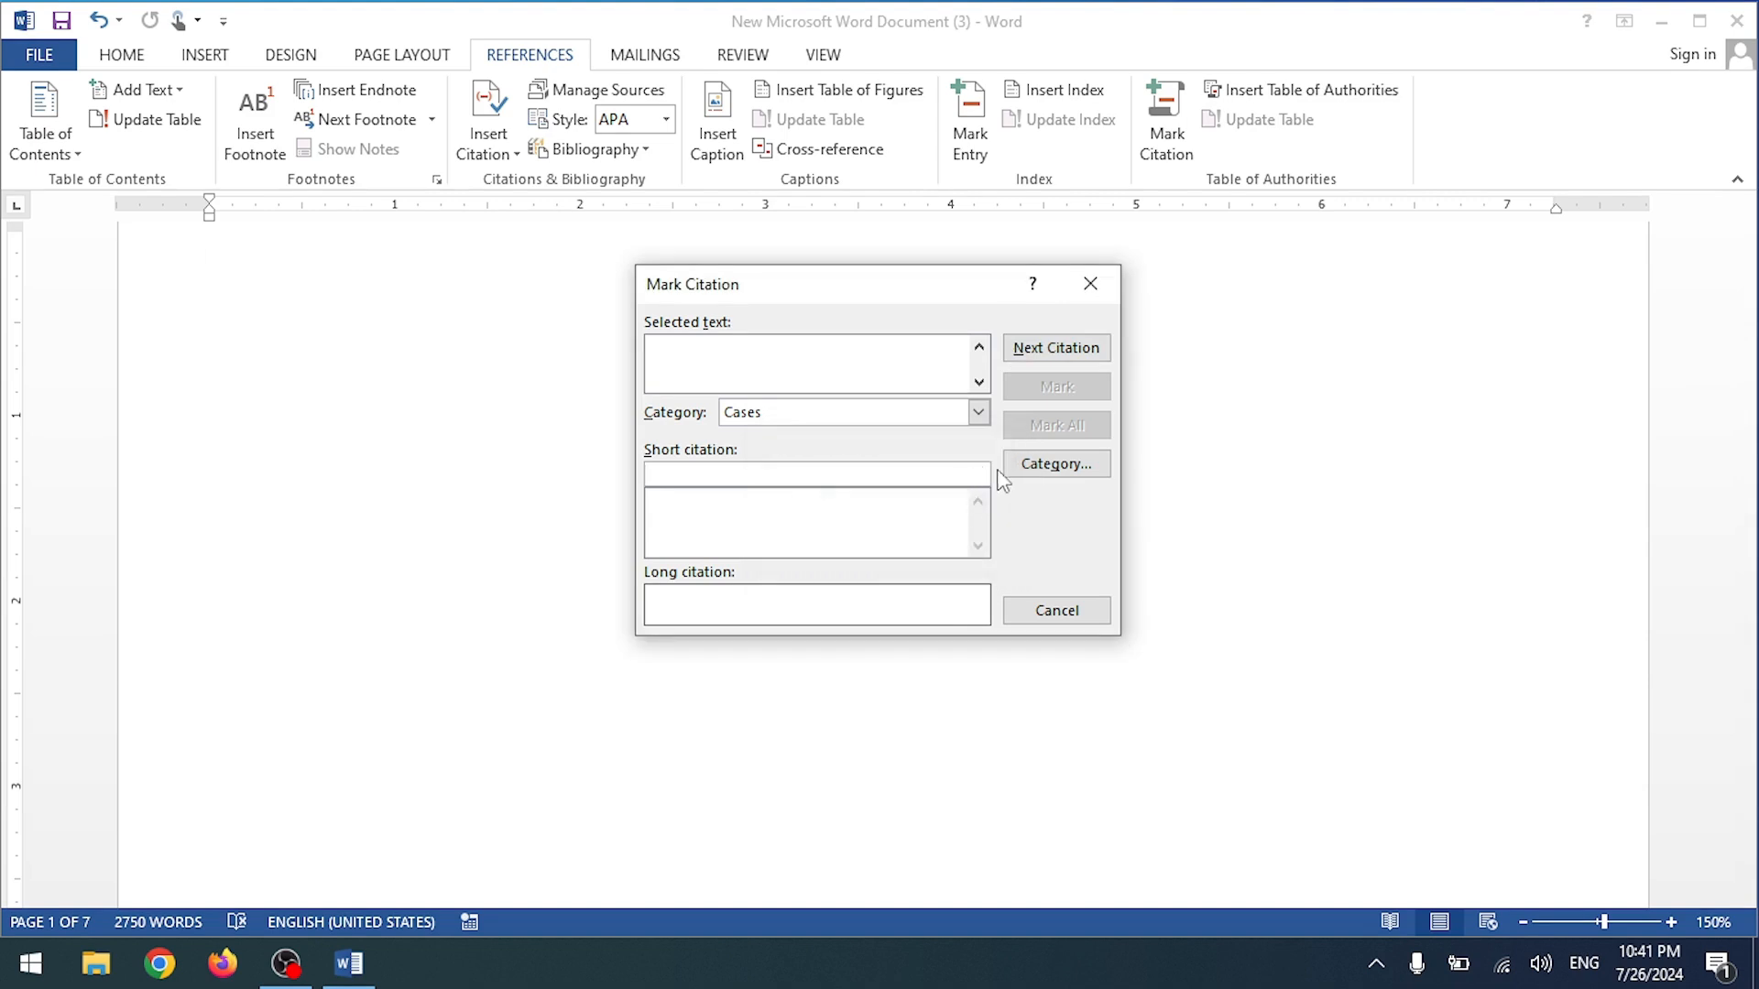
pyautogui.click(978, 413)
pyautogui.scroll(-2, 914, 502)
pyautogui.scroll(-1, 866, 499)
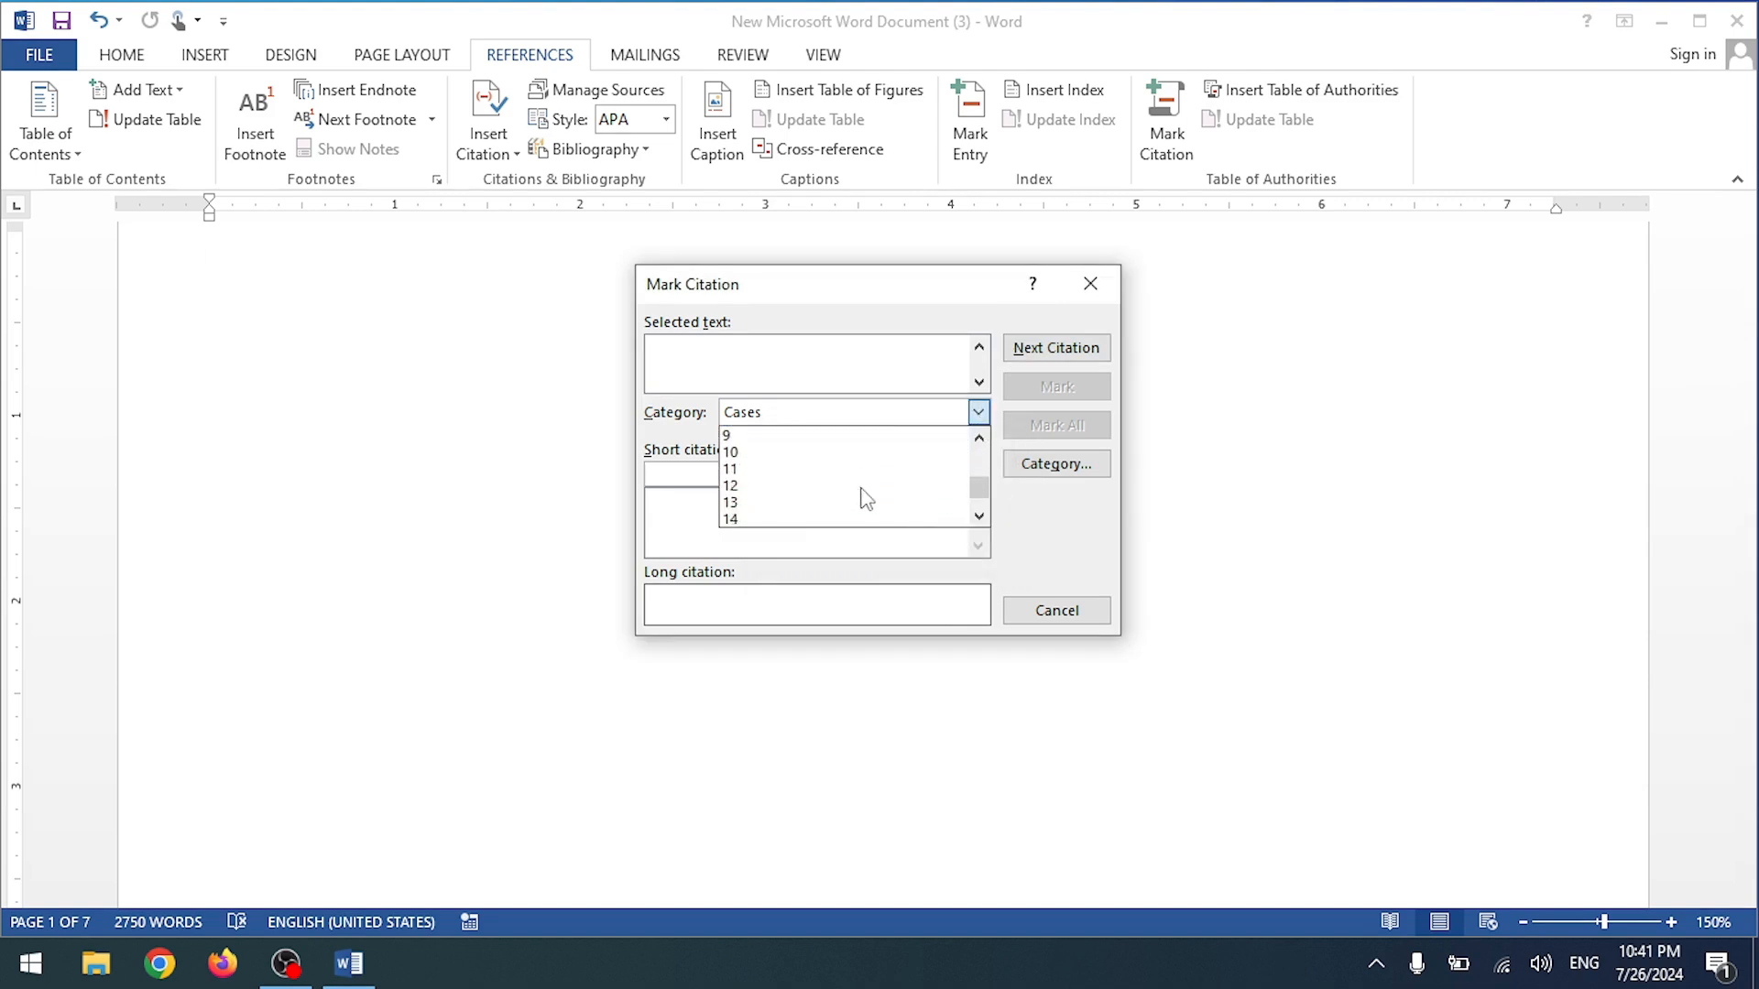
pyautogui.scroll(3, 865, 499)
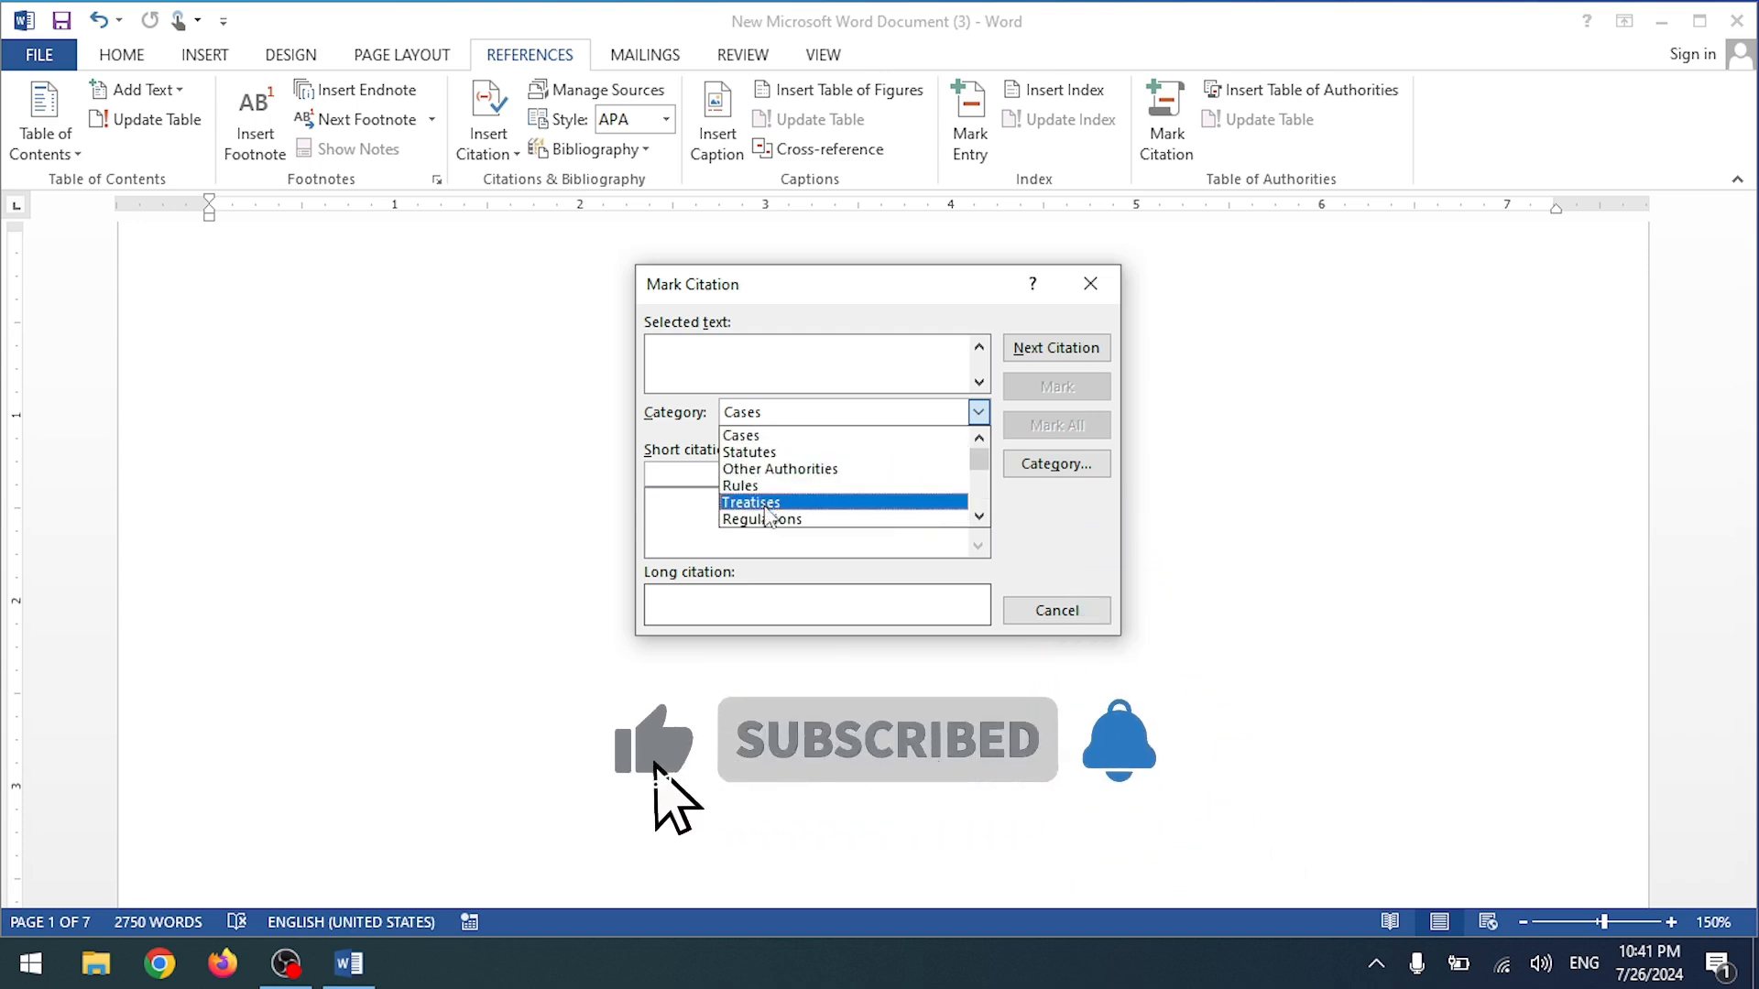
pyautogui.click(741, 437)
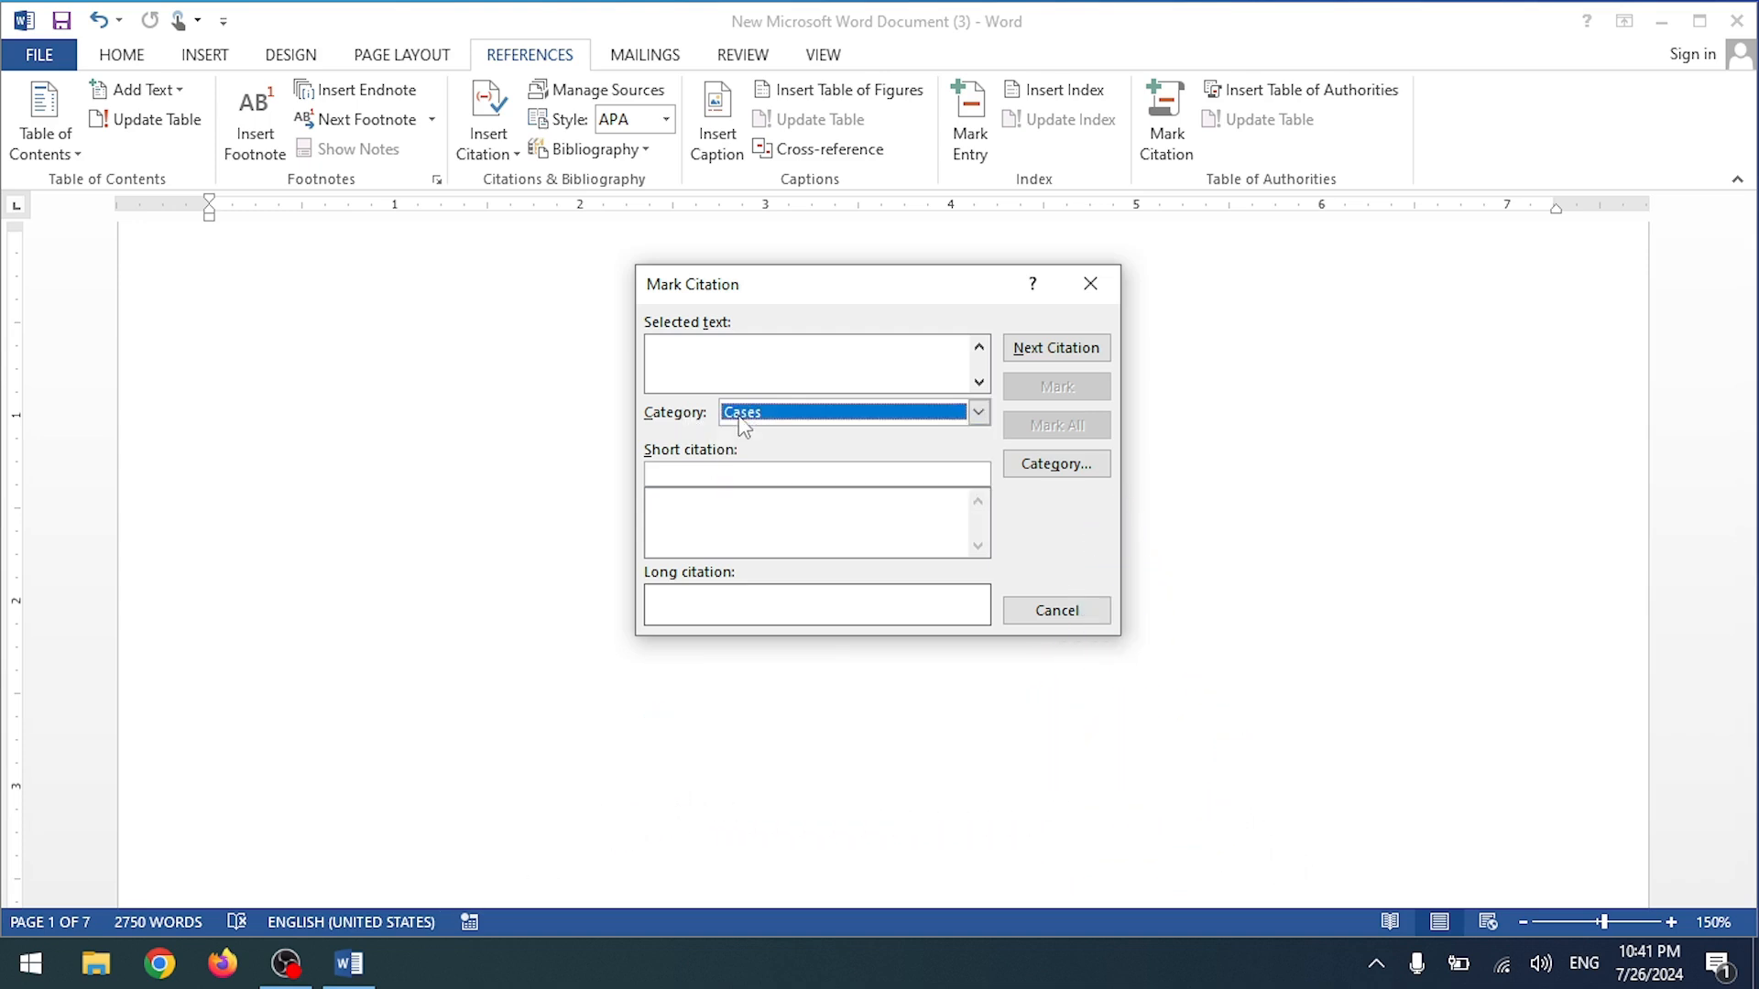
pyautogui.click(1021, 349)
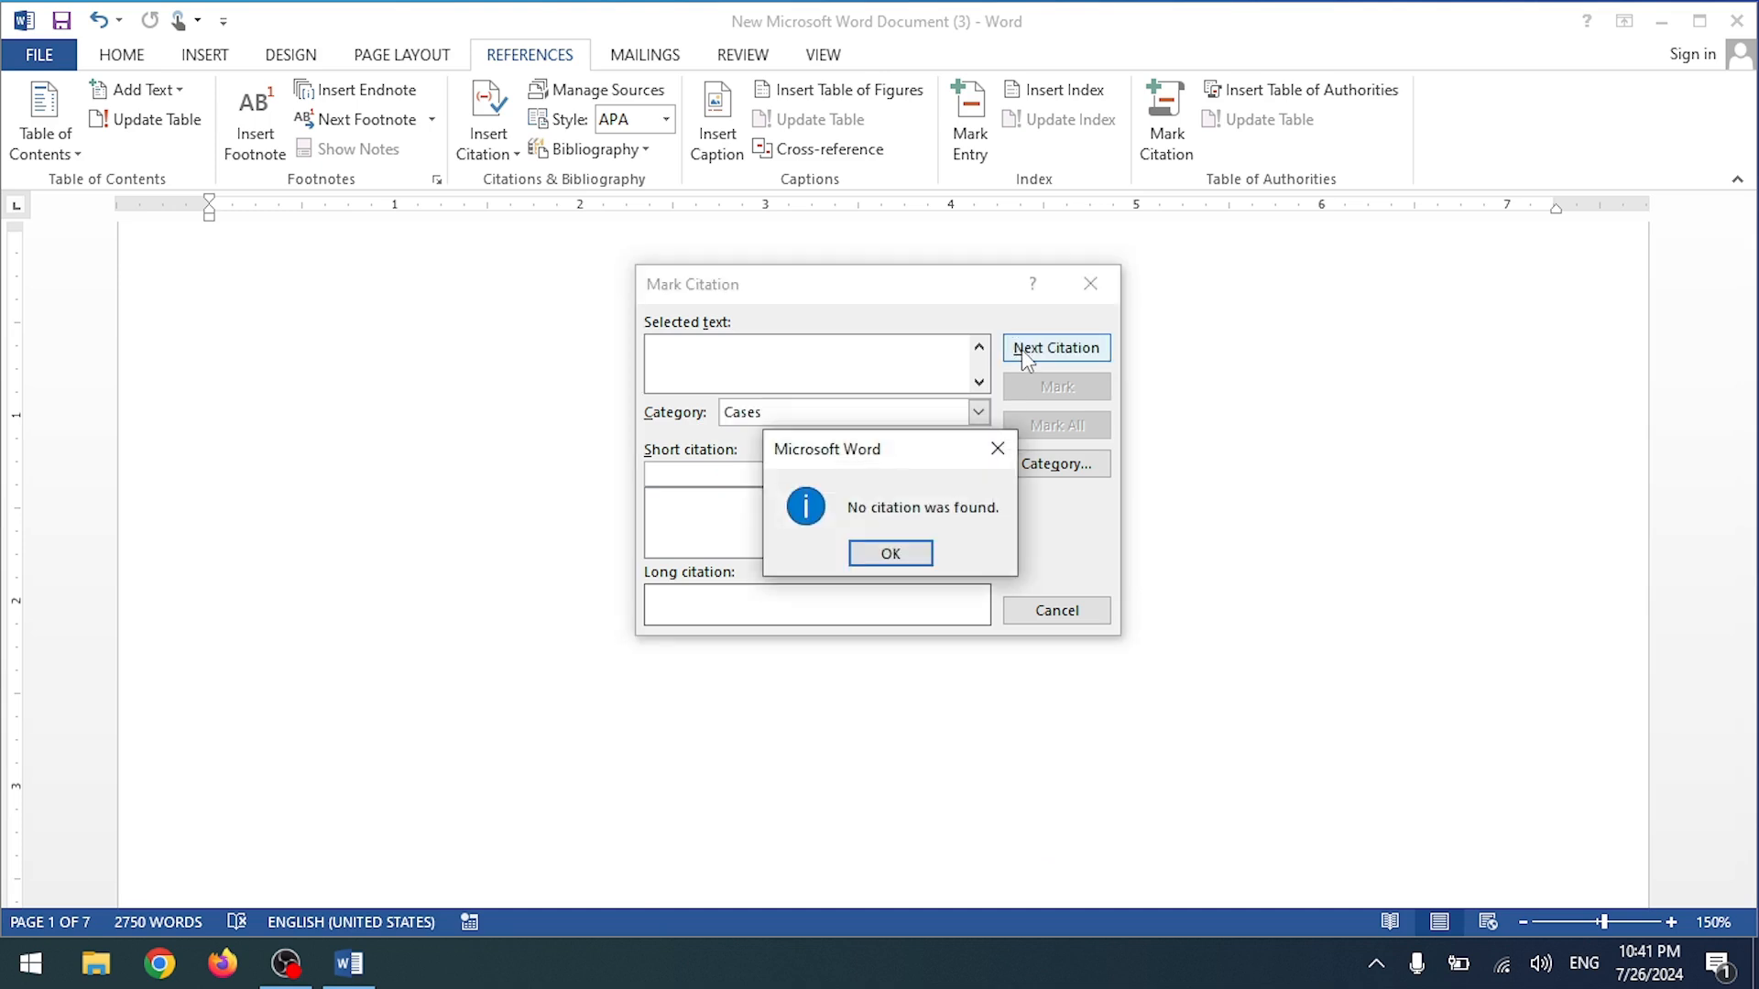
pyautogui.click(889, 554)
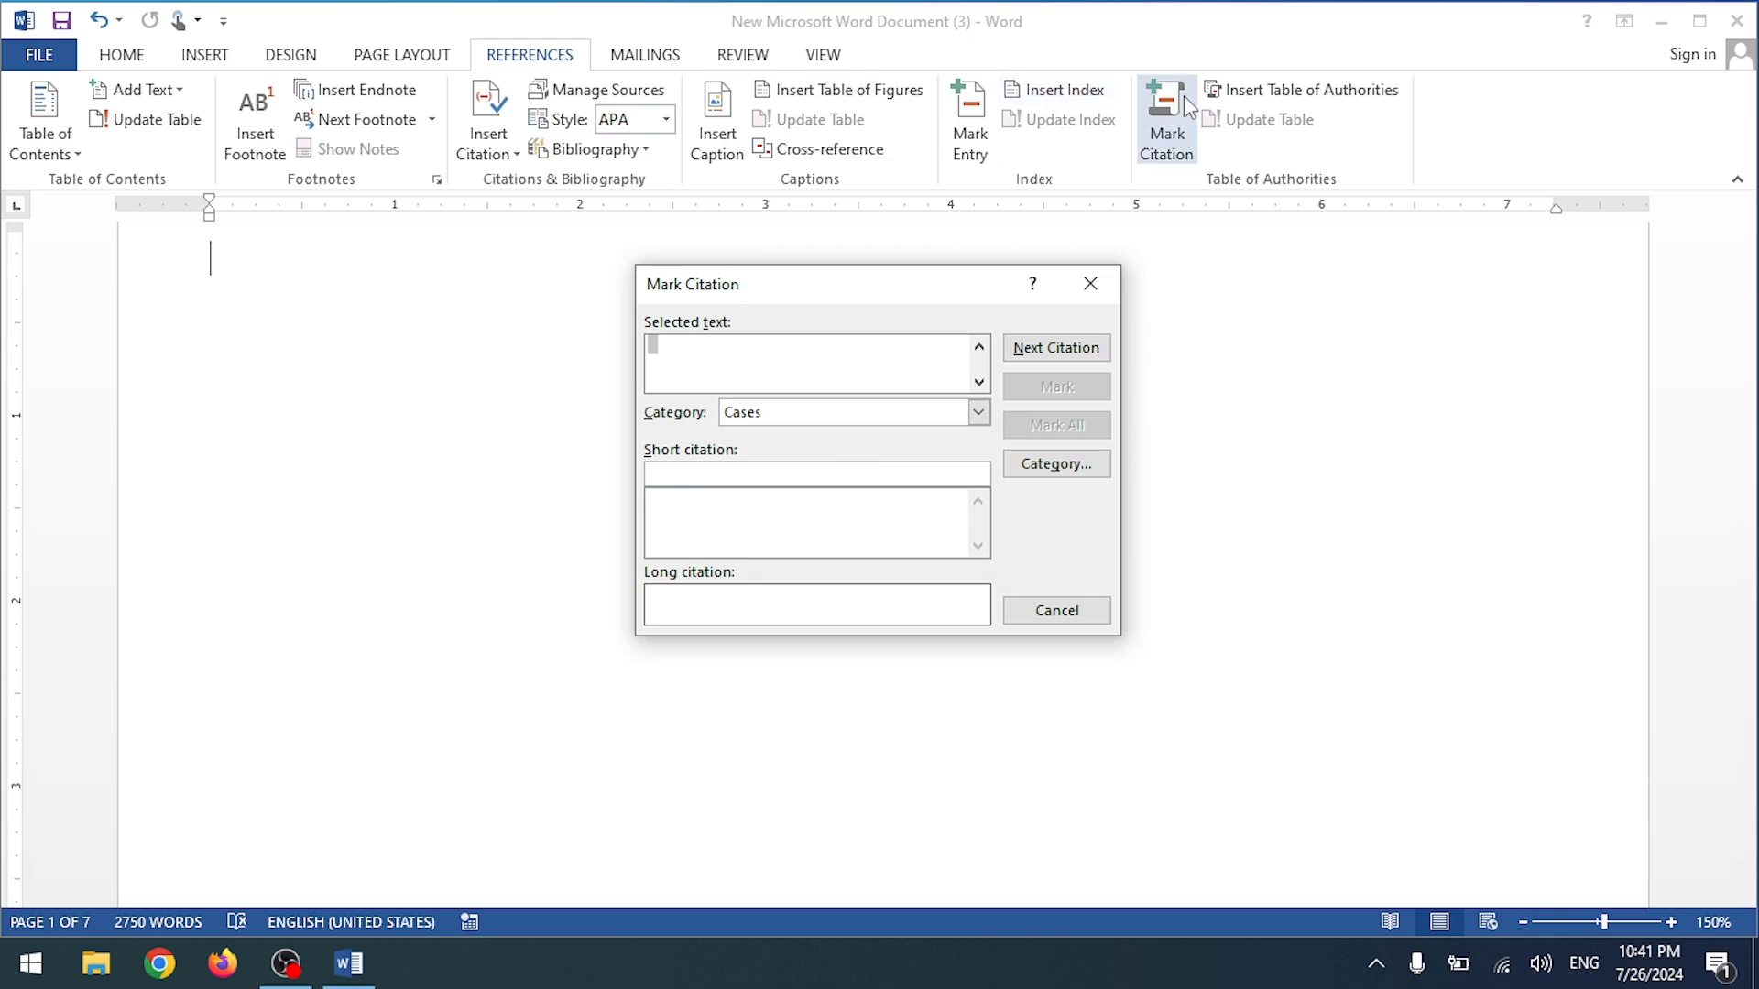
pyautogui.click(1090, 283)
pyautogui.click(1167, 119)
pyautogui.click(1090, 284)
pyautogui.click(1256, 89)
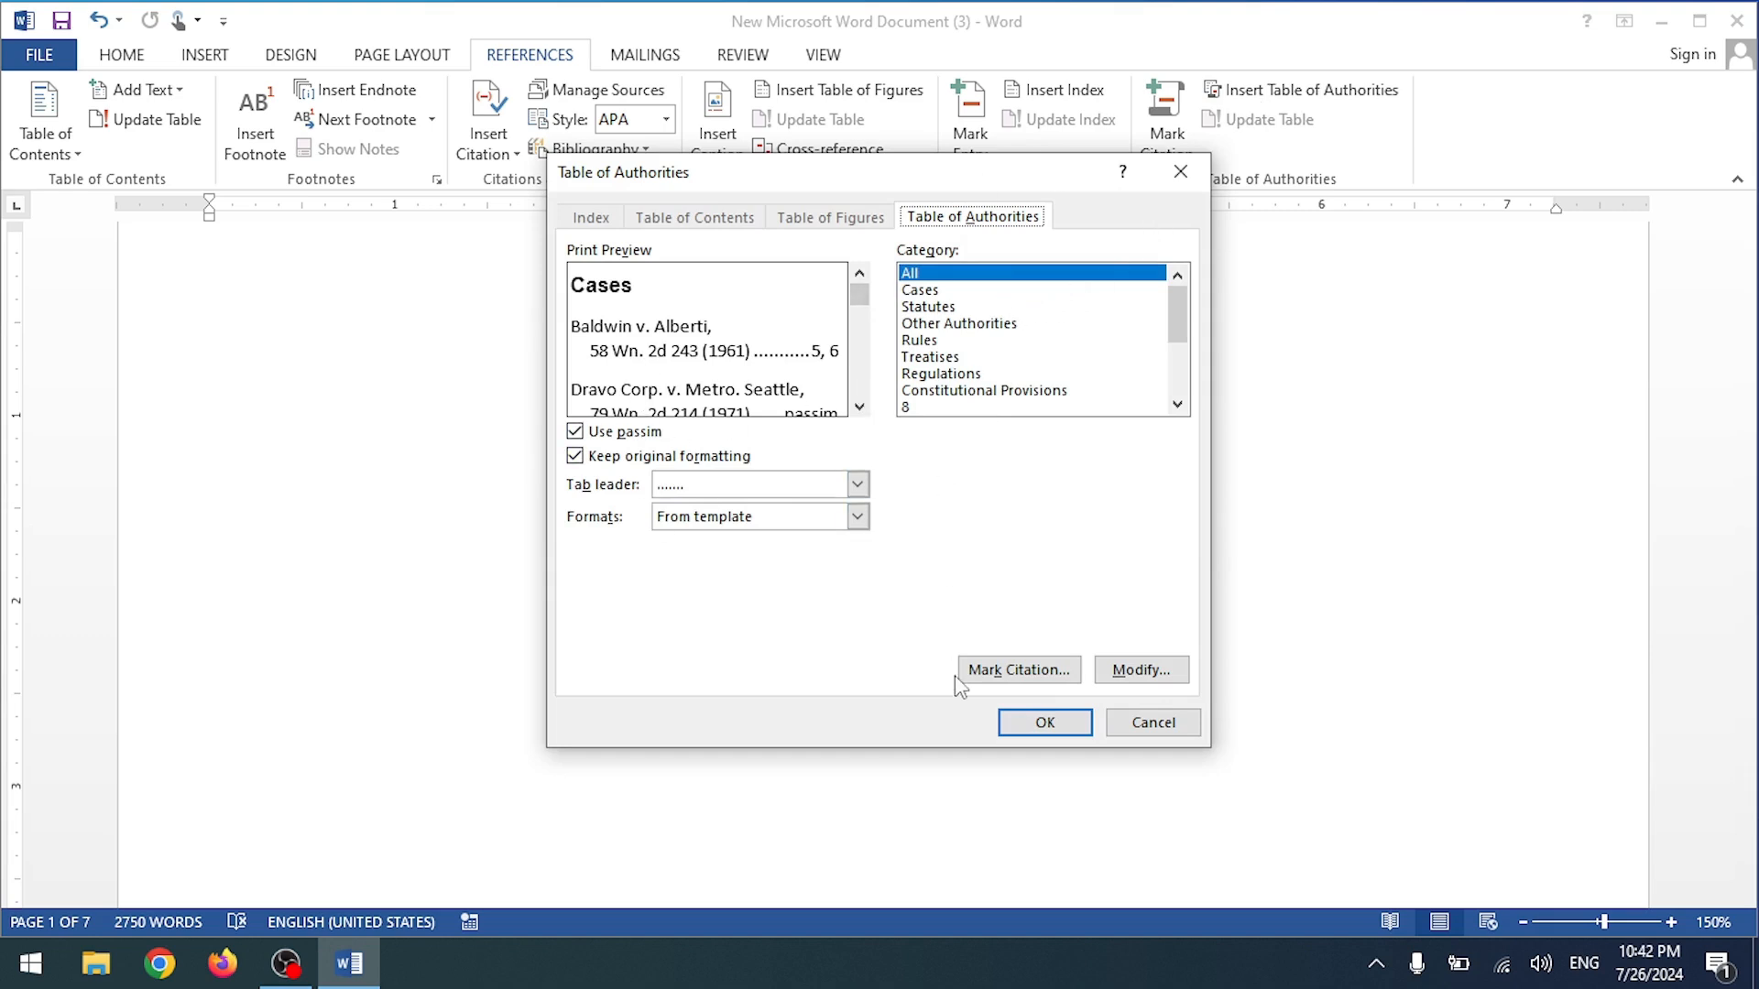
pyautogui.click(1044, 723)
pyautogui.click(923, 561)
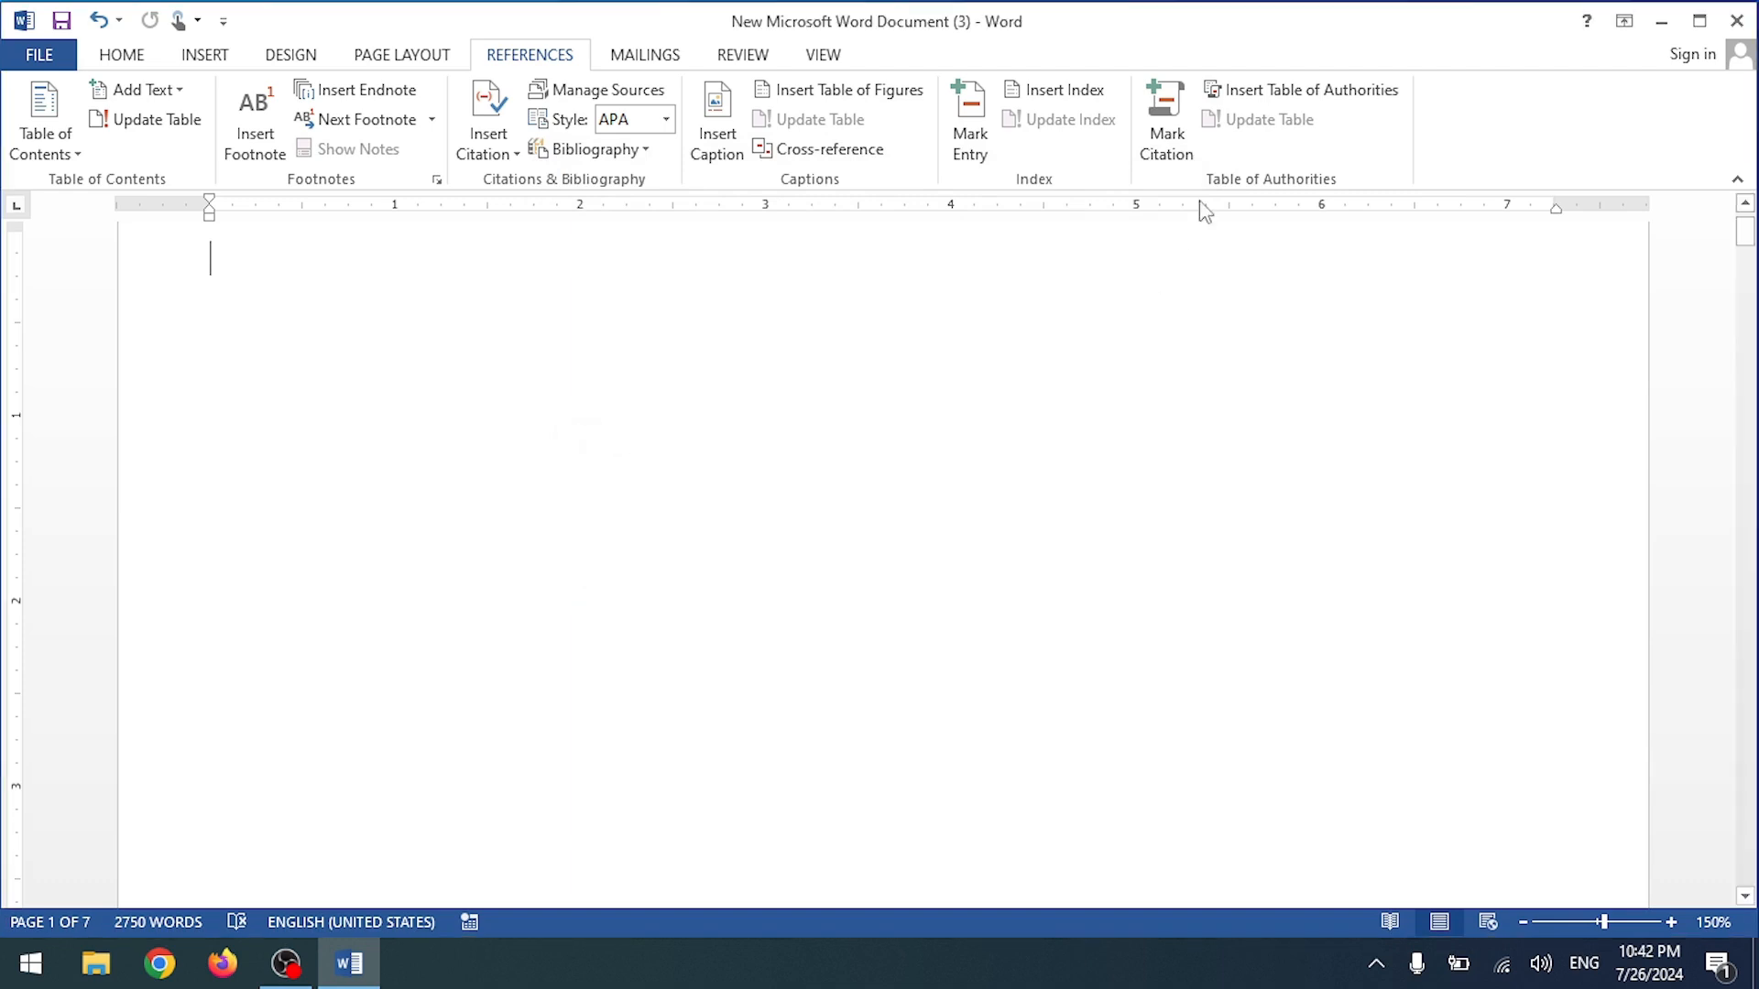
pyautogui.click(1251, 89)
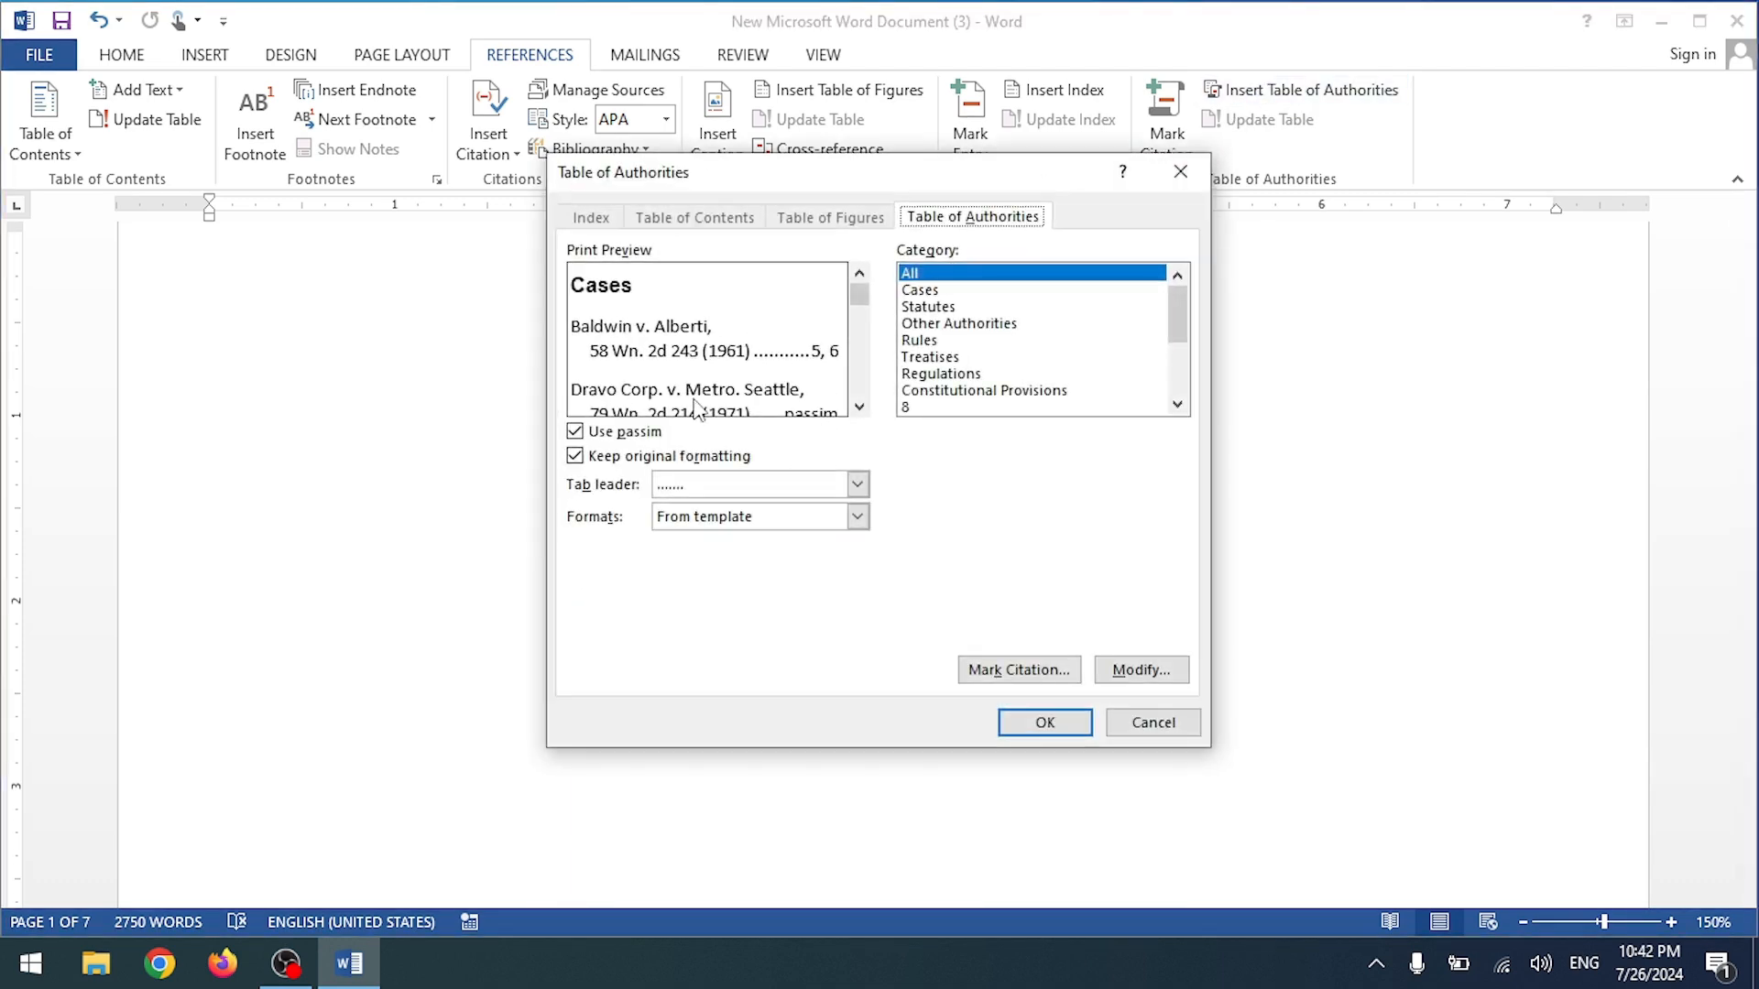
pyautogui.click(576, 431)
pyautogui.click(575, 431)
pyautogui.click(912, 291)
pyautogui.click(921, 328)
pyautogui.click(923, 307)
pyautogui.scroll(-3, 796, 337)
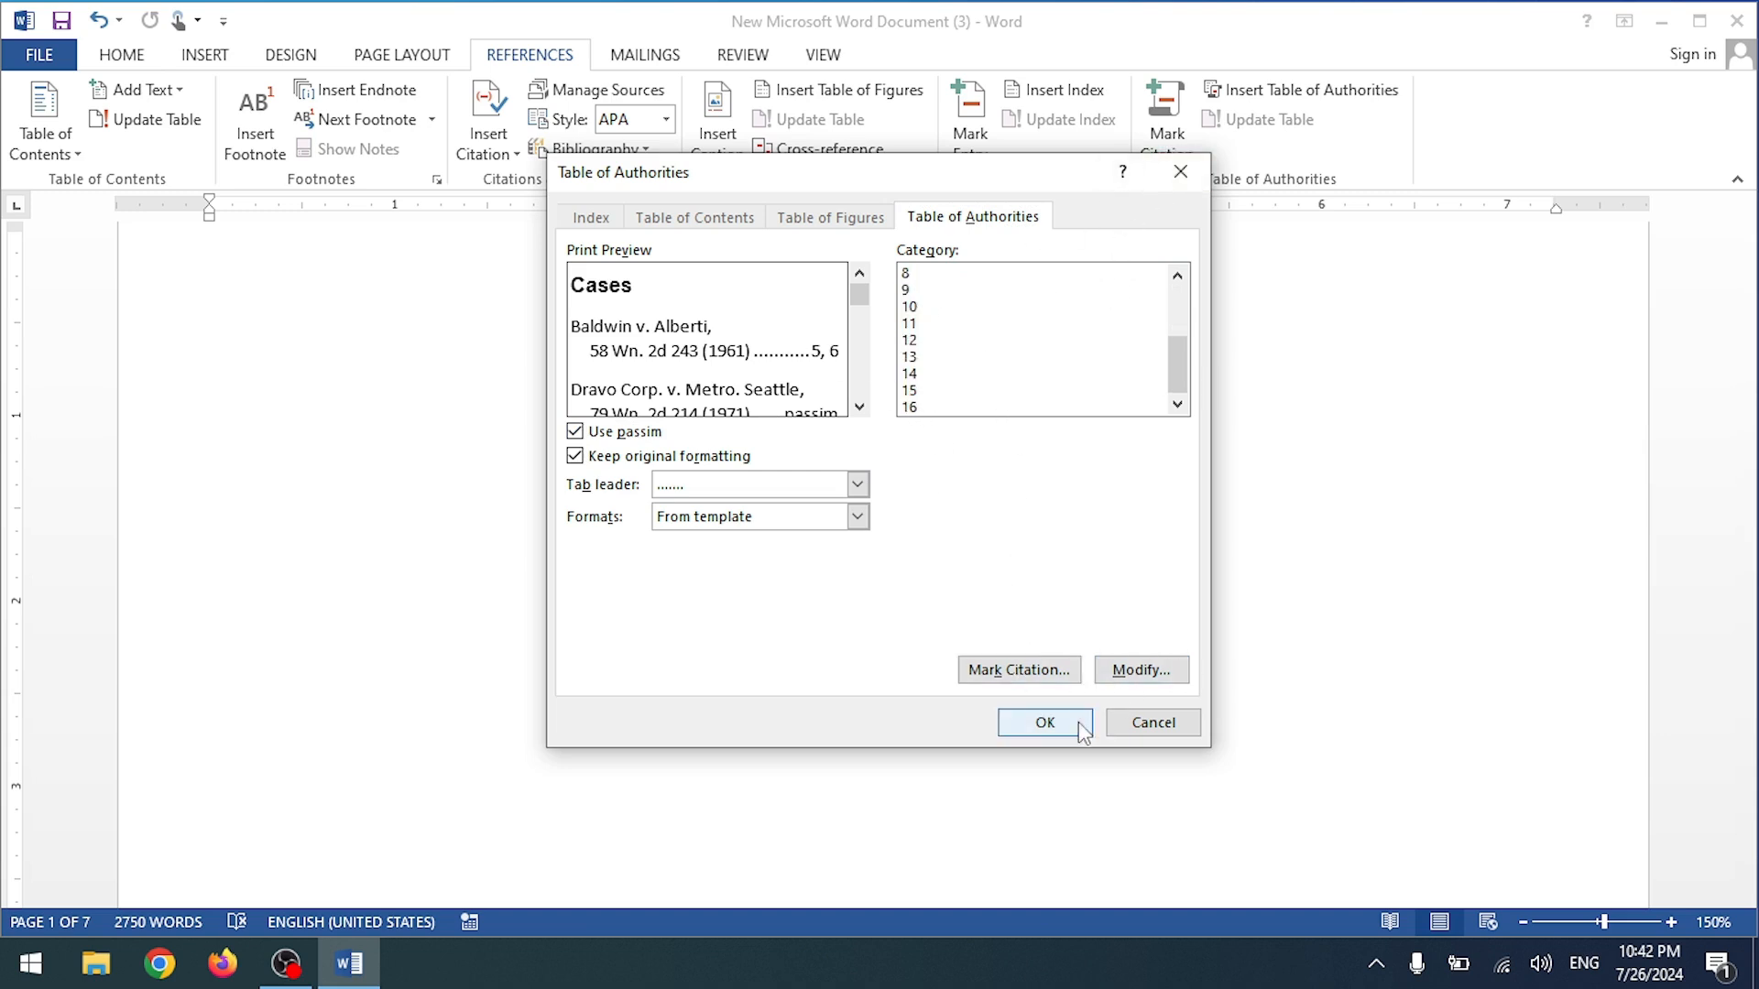
pyautogui.click(1154, 723)
pyautogui.scroll(-15, 514, 330)
pyautogui.scroll(4, 302, 367)
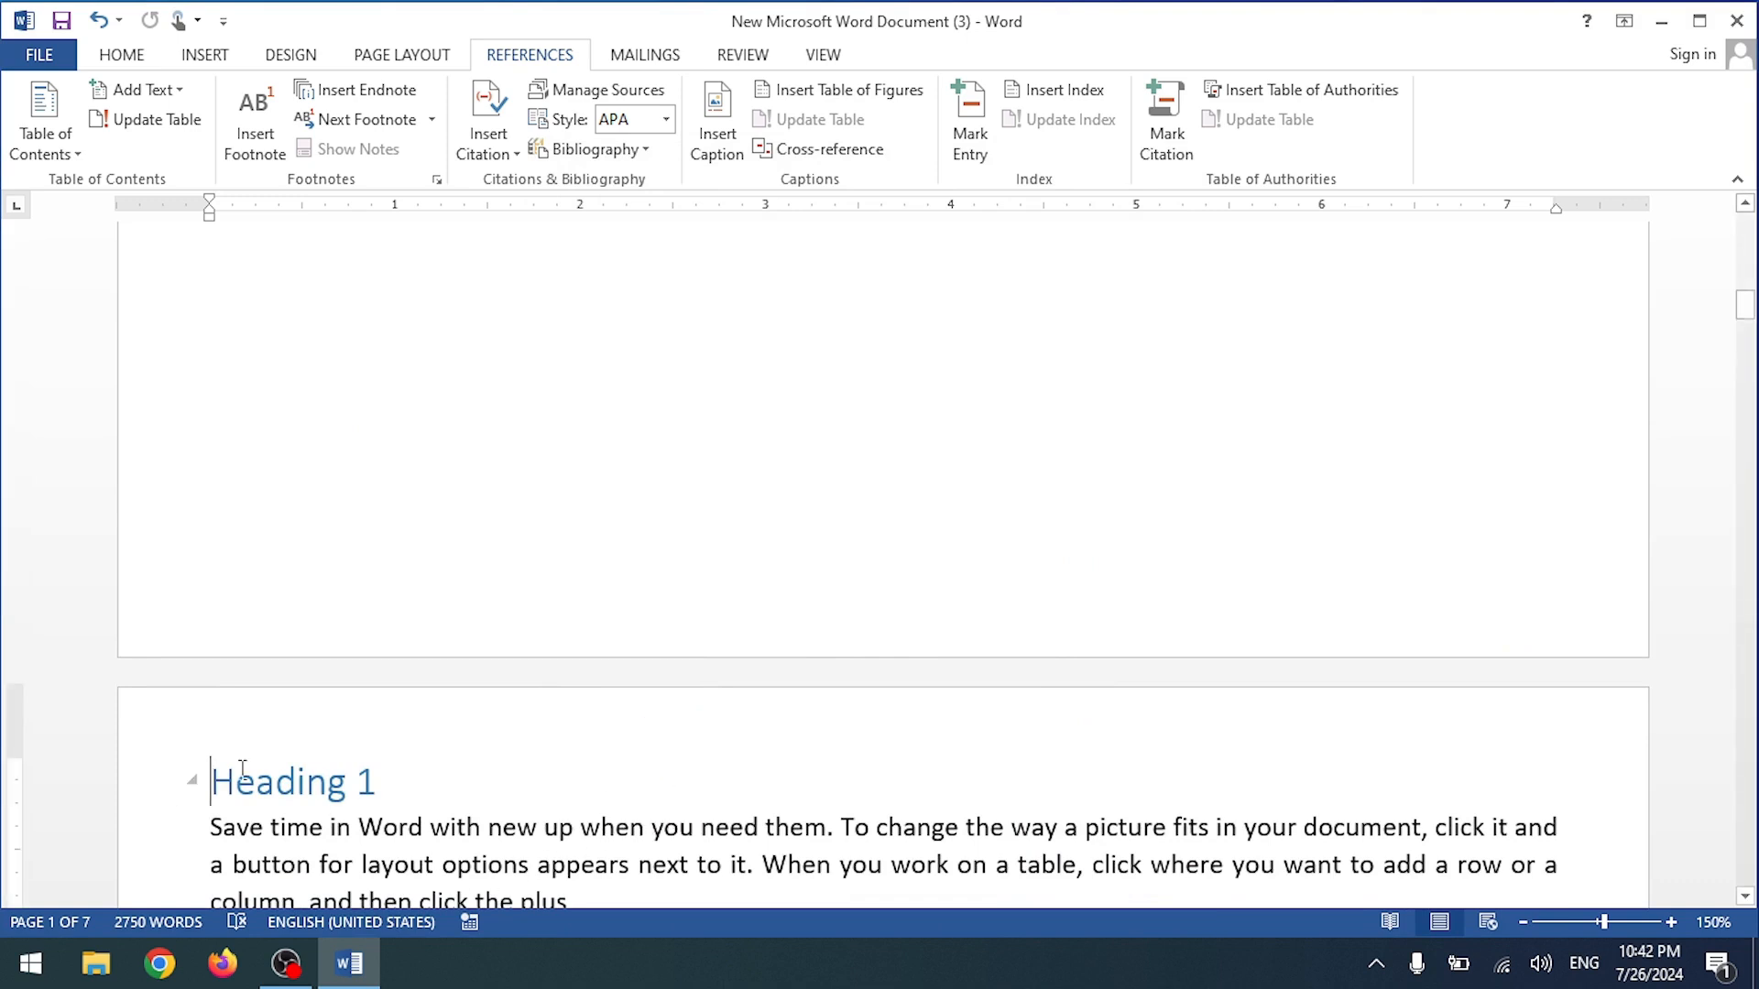
# Step: Undo the citation, bibliography and earlier text edits, leaving the citation style unchanged
pyautogui.hotkey('ctrl', 'z')
pyautogui.hotkey('ctrl', 'z')
pyautogui.hotkey('ctrl', 'z')
pyautogui.hotkey('ctrl', 'z')
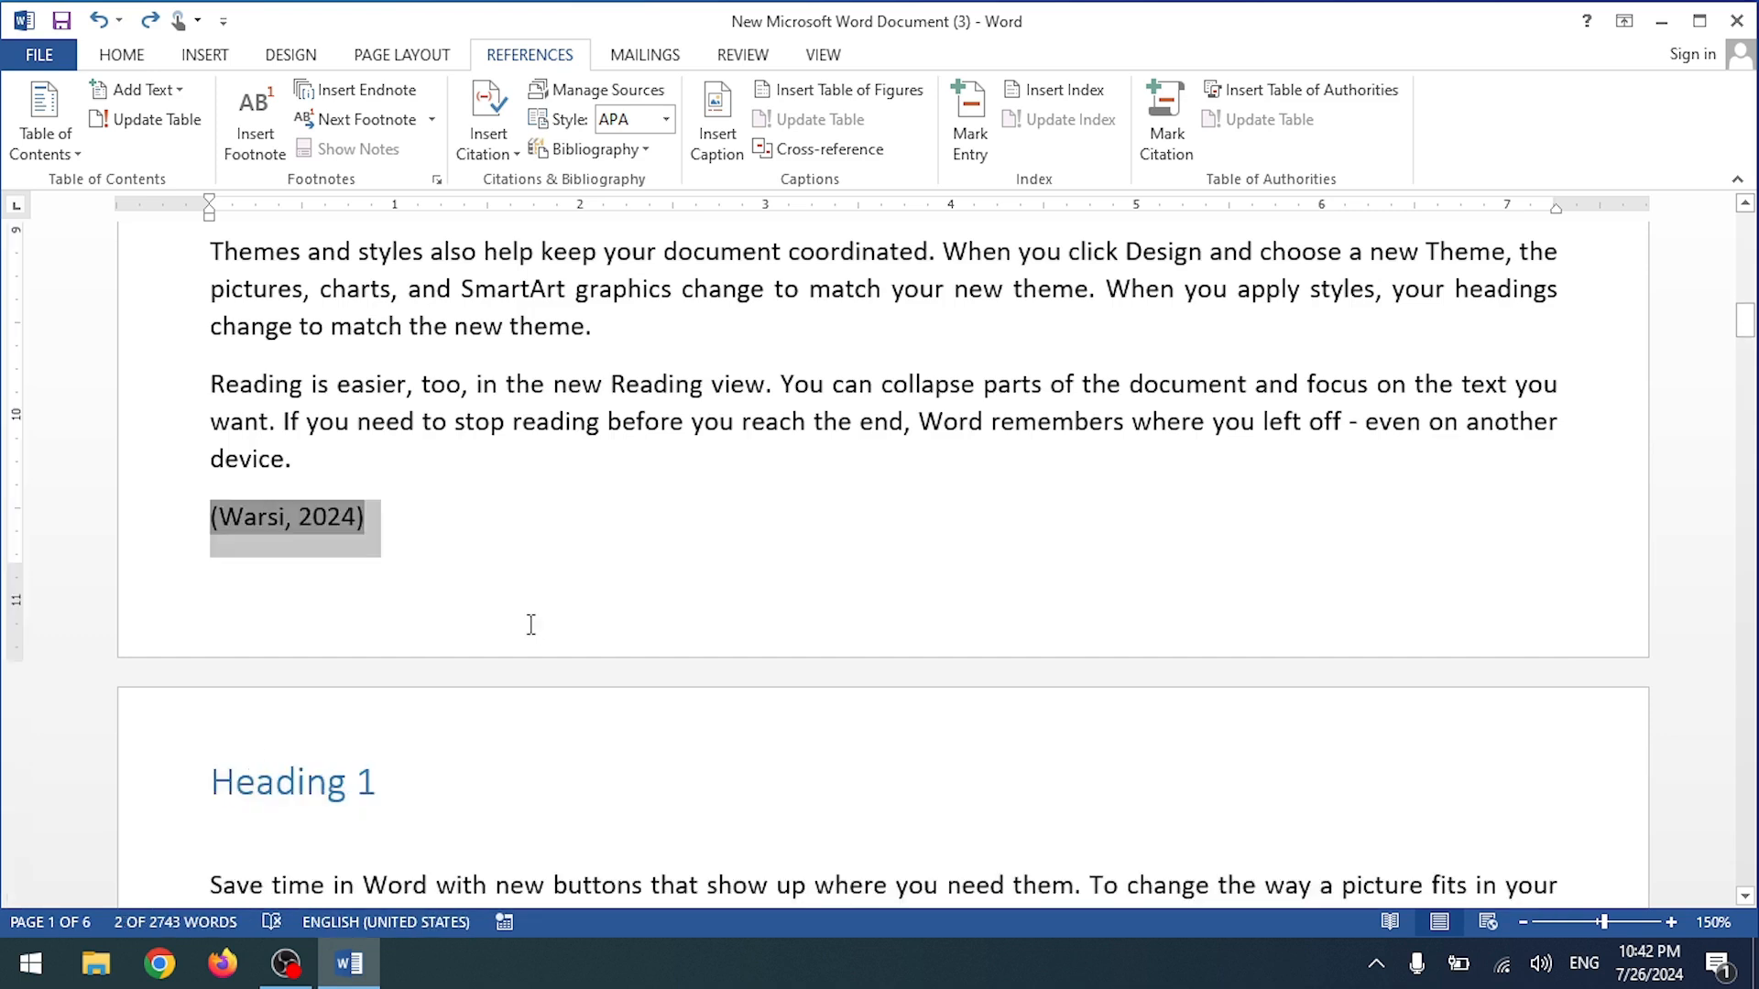
pyautogui.hotkey('ctrl', 'y')
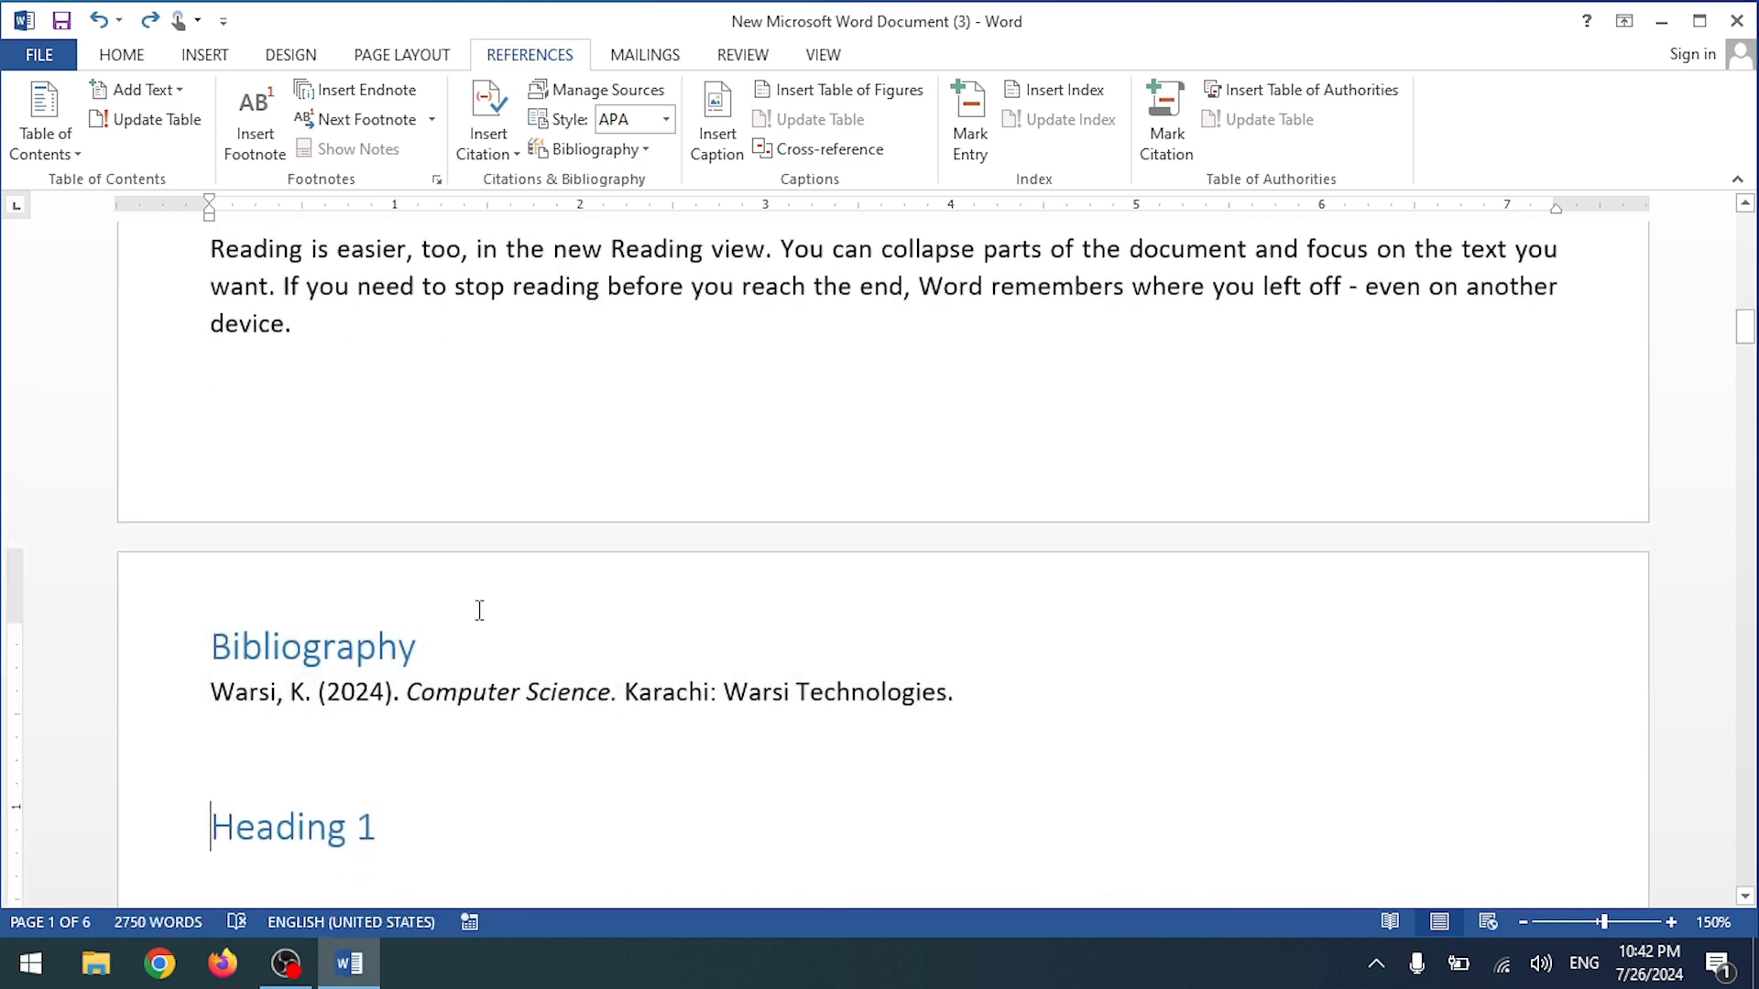
pyautogui.hotkey('ctrl', 'z')
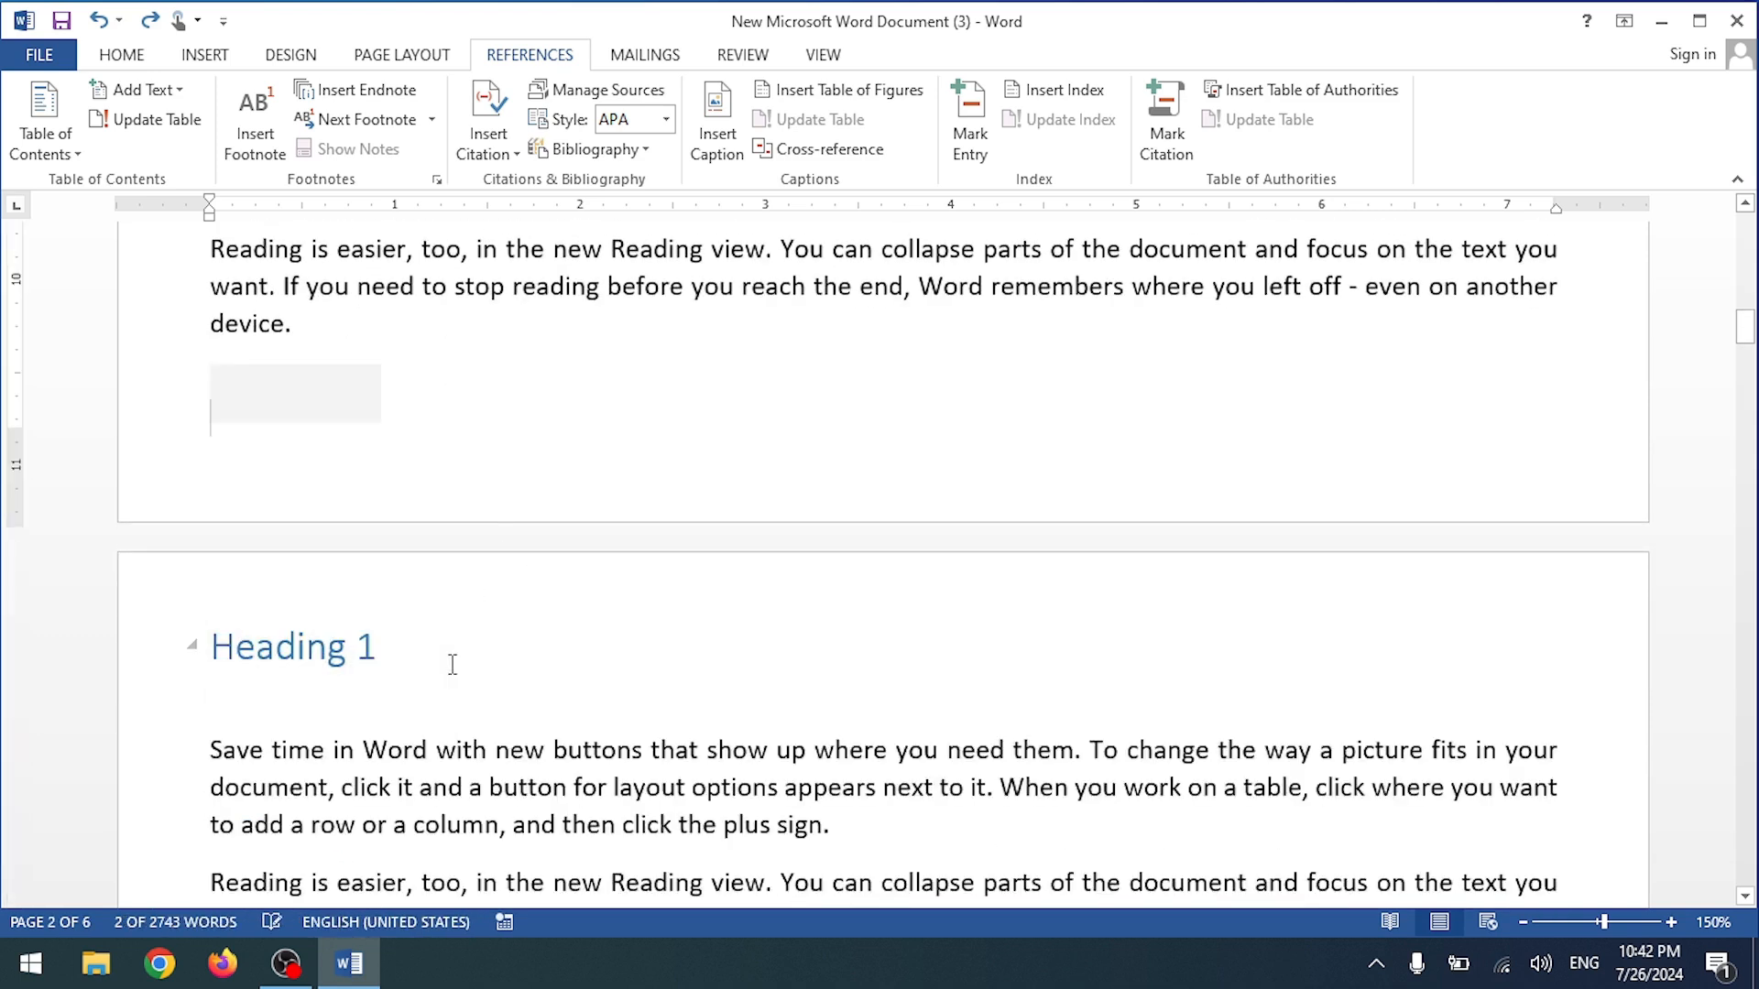
pyautogui.hotkey('ctrl', 'z')
pyautogui.hotkey('ctrl', 'z')
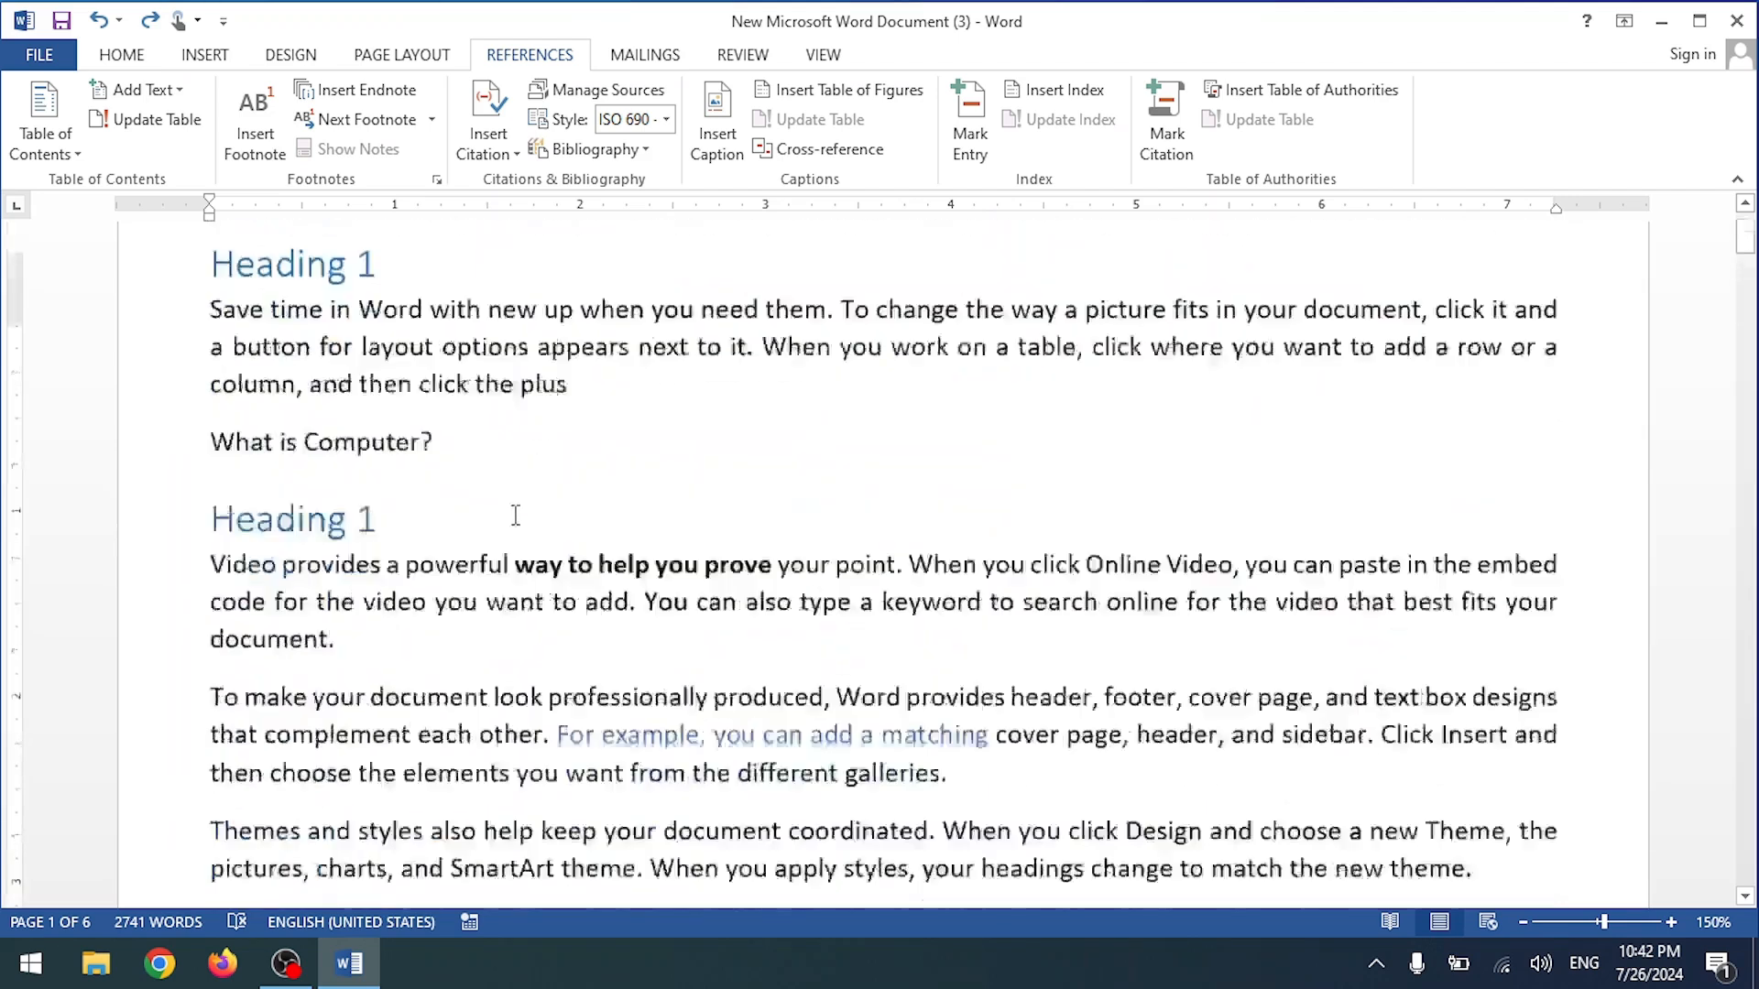
pyautogui.click(666, 119)
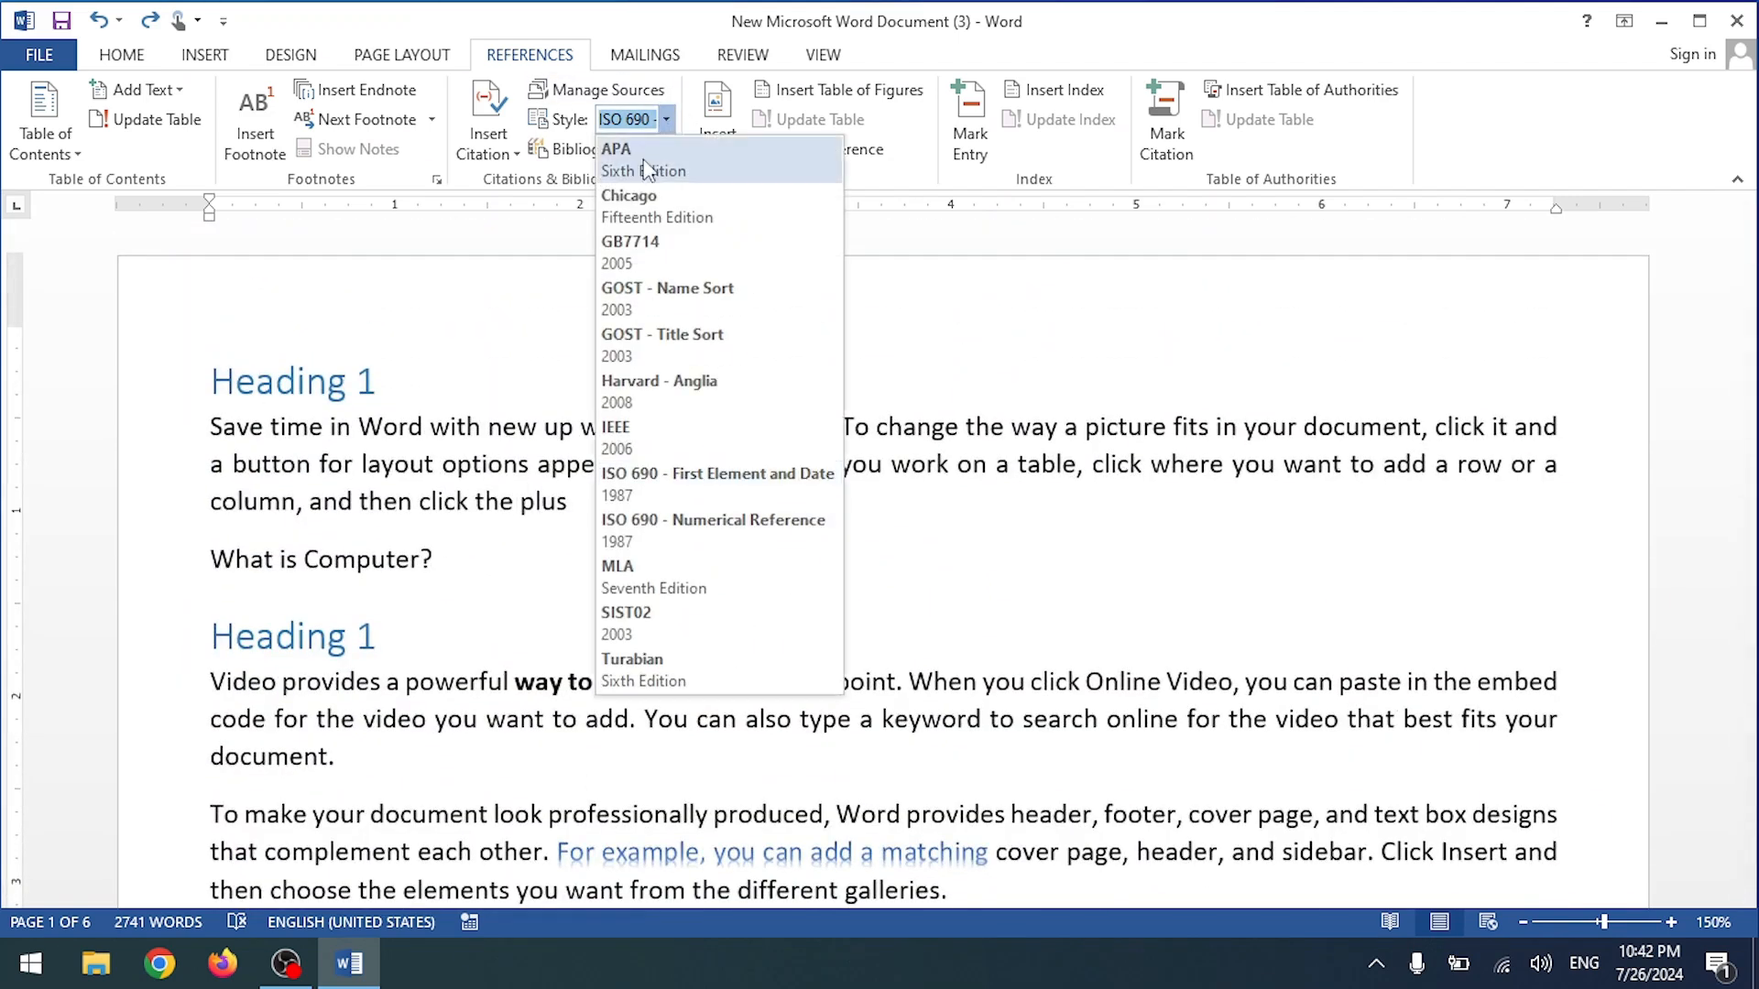
pyautogui.click(1487, 152)
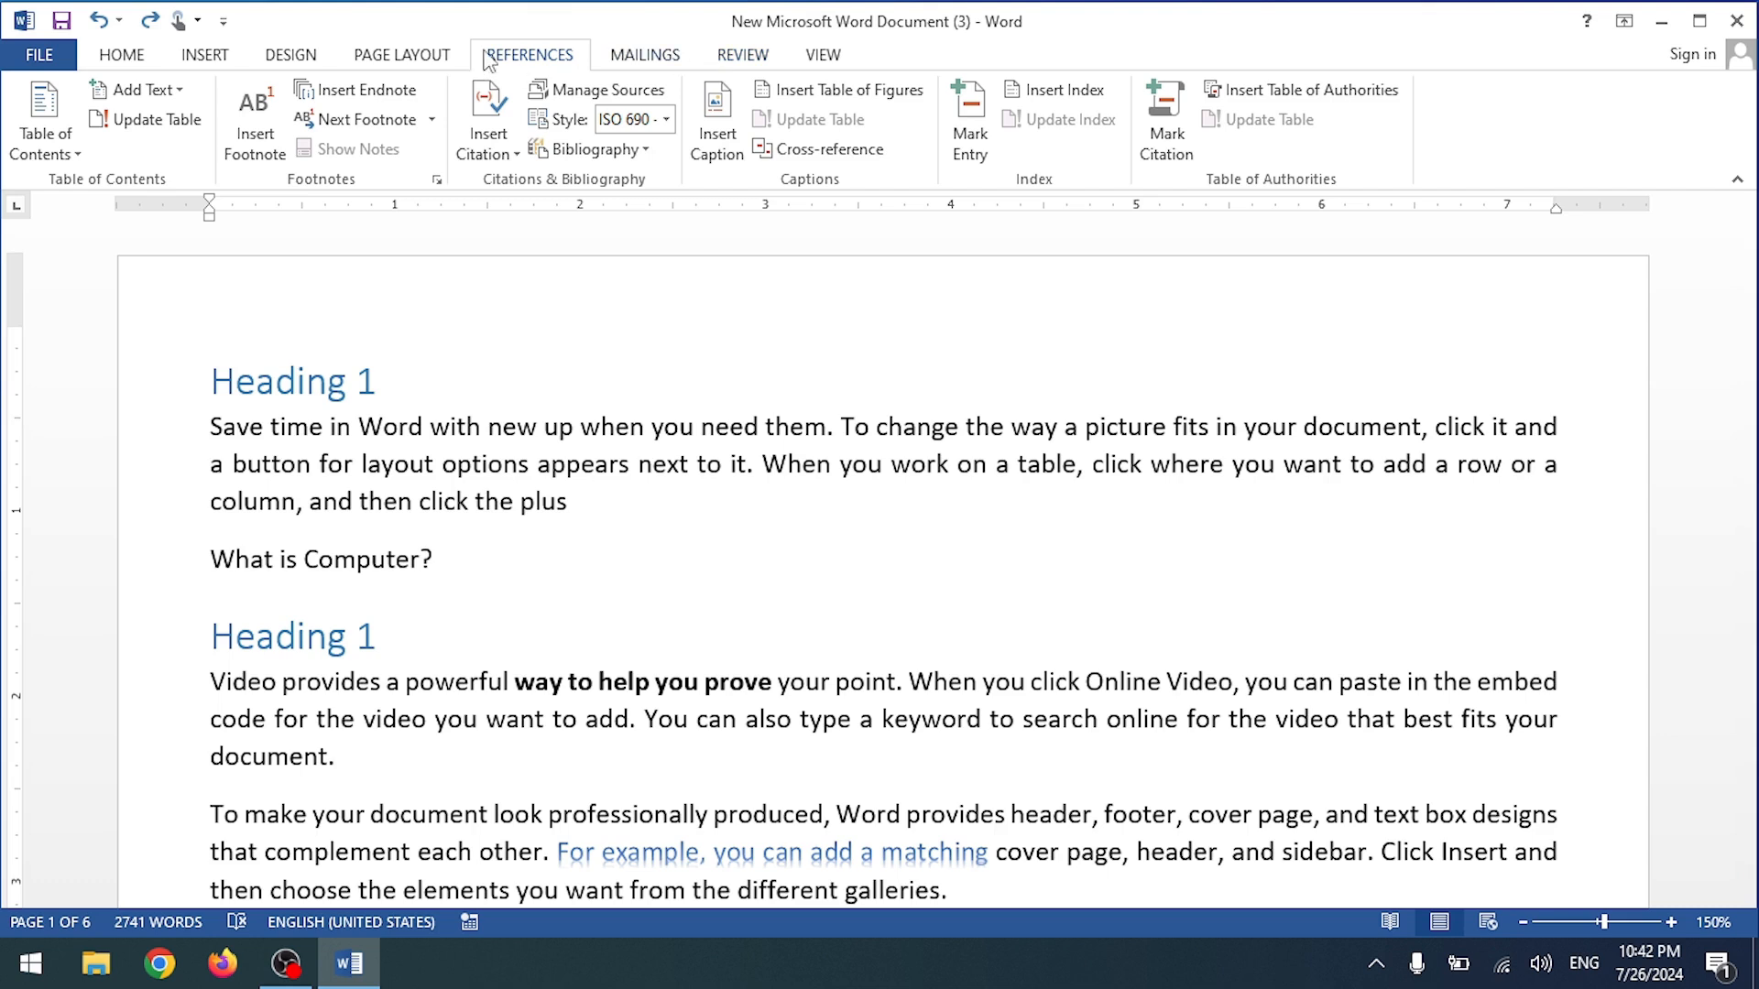
pyautogui.click(373, 59)
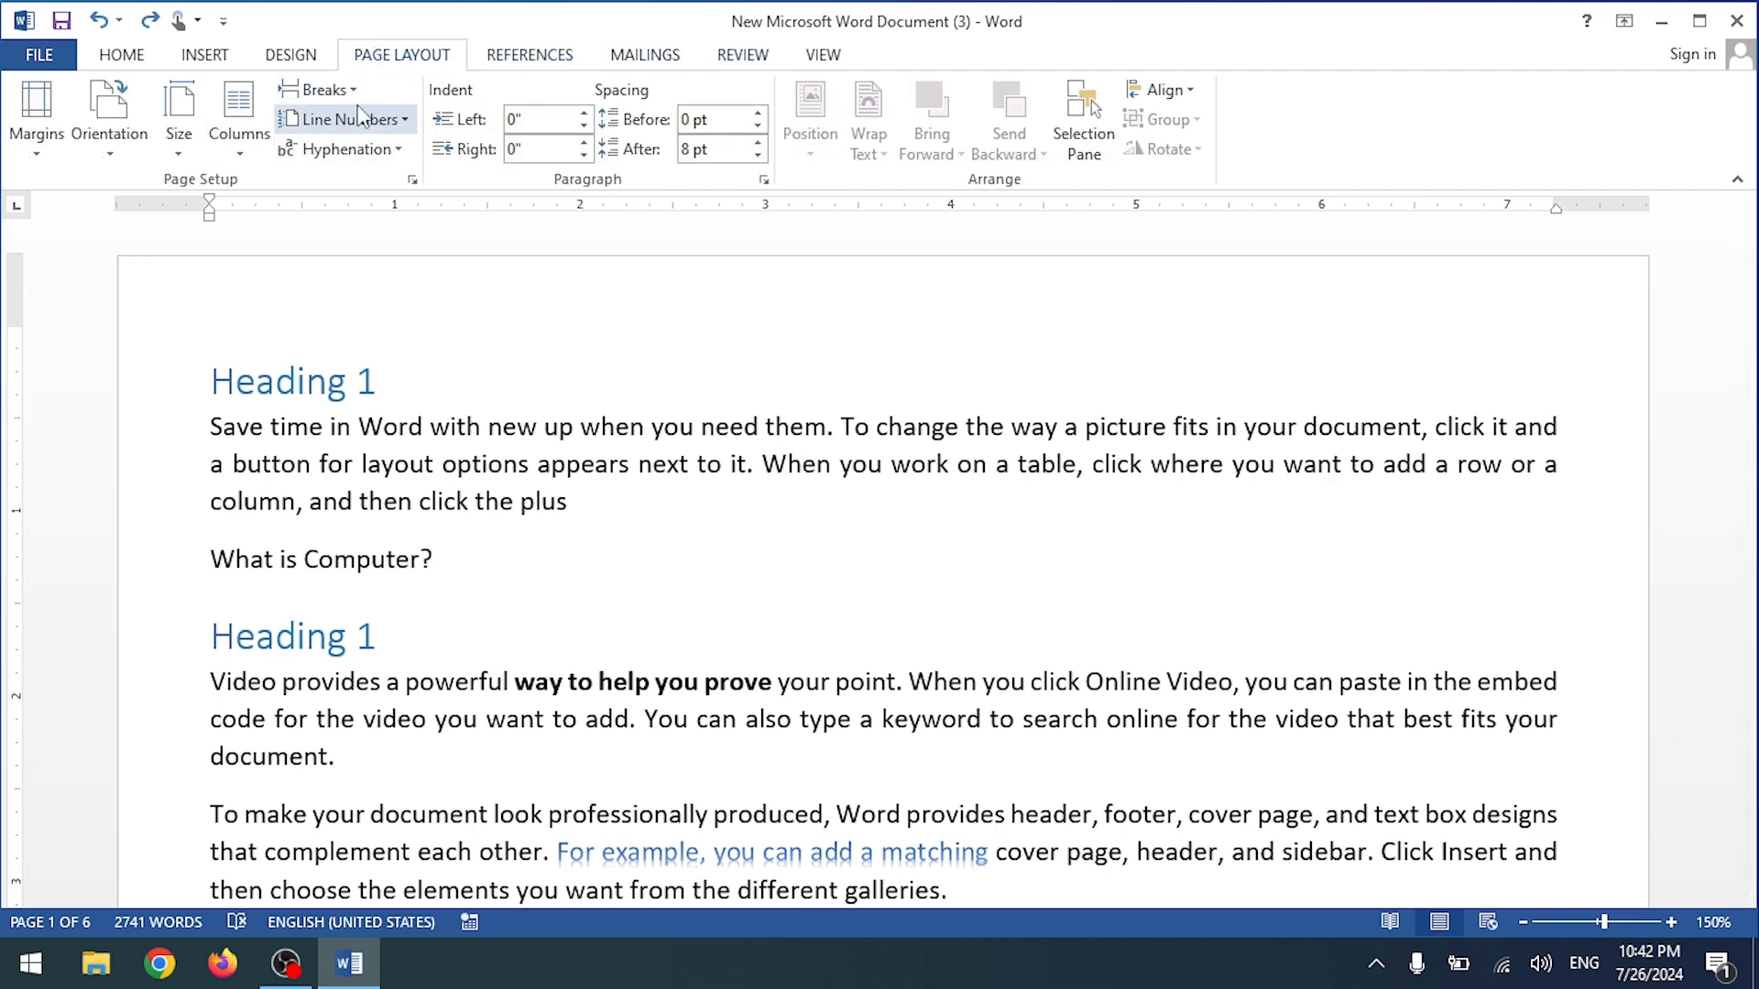
pyautogui.click(404, 120)
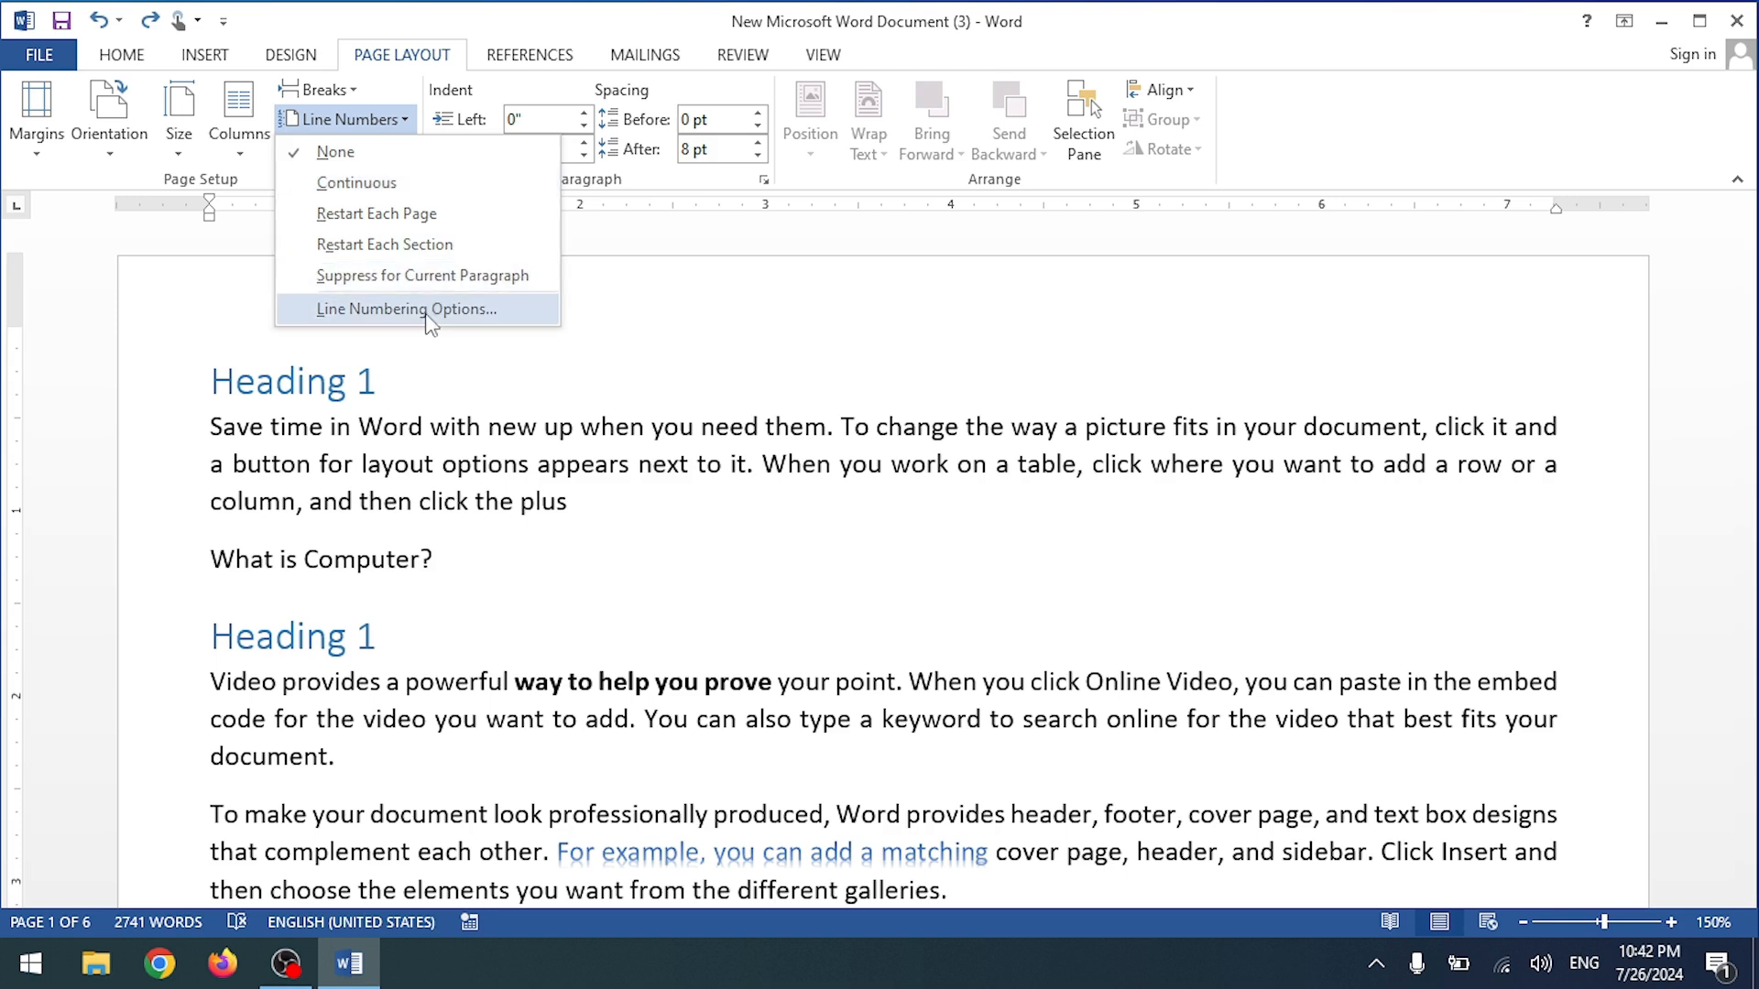
pyautogui.click(376, 189)
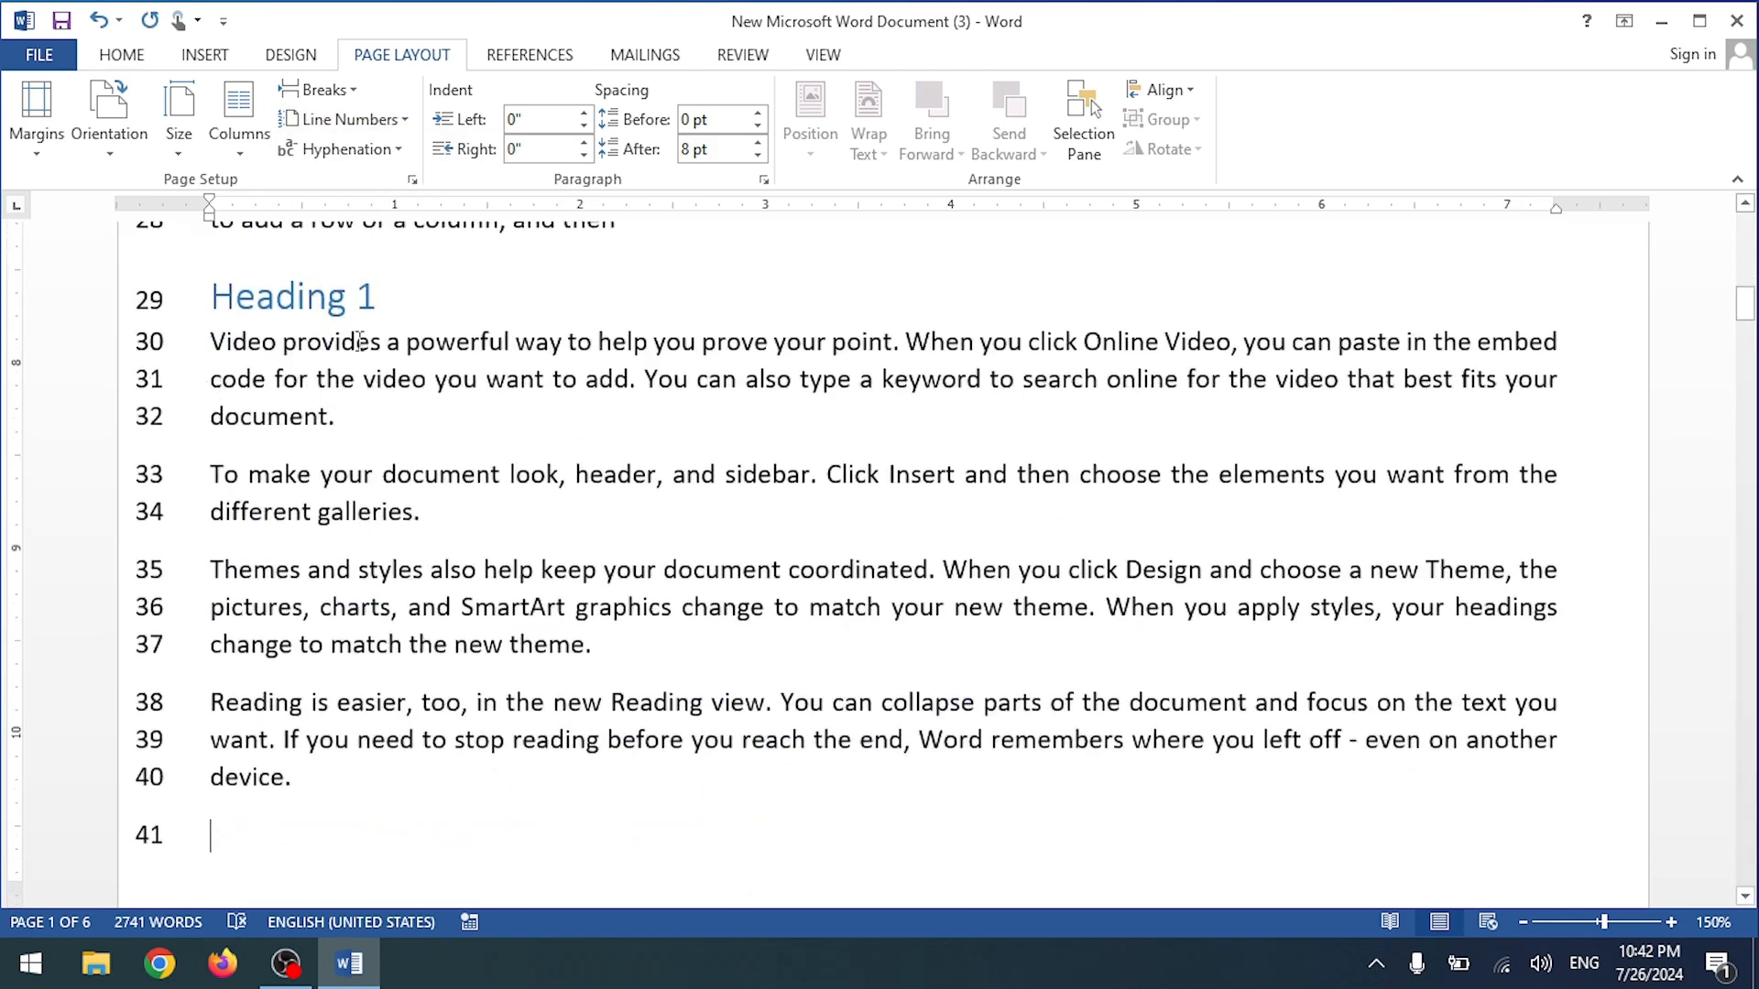
pyautogui.scroll(8, 361, 333)
pyautogui.scroll(3, 167, 309)
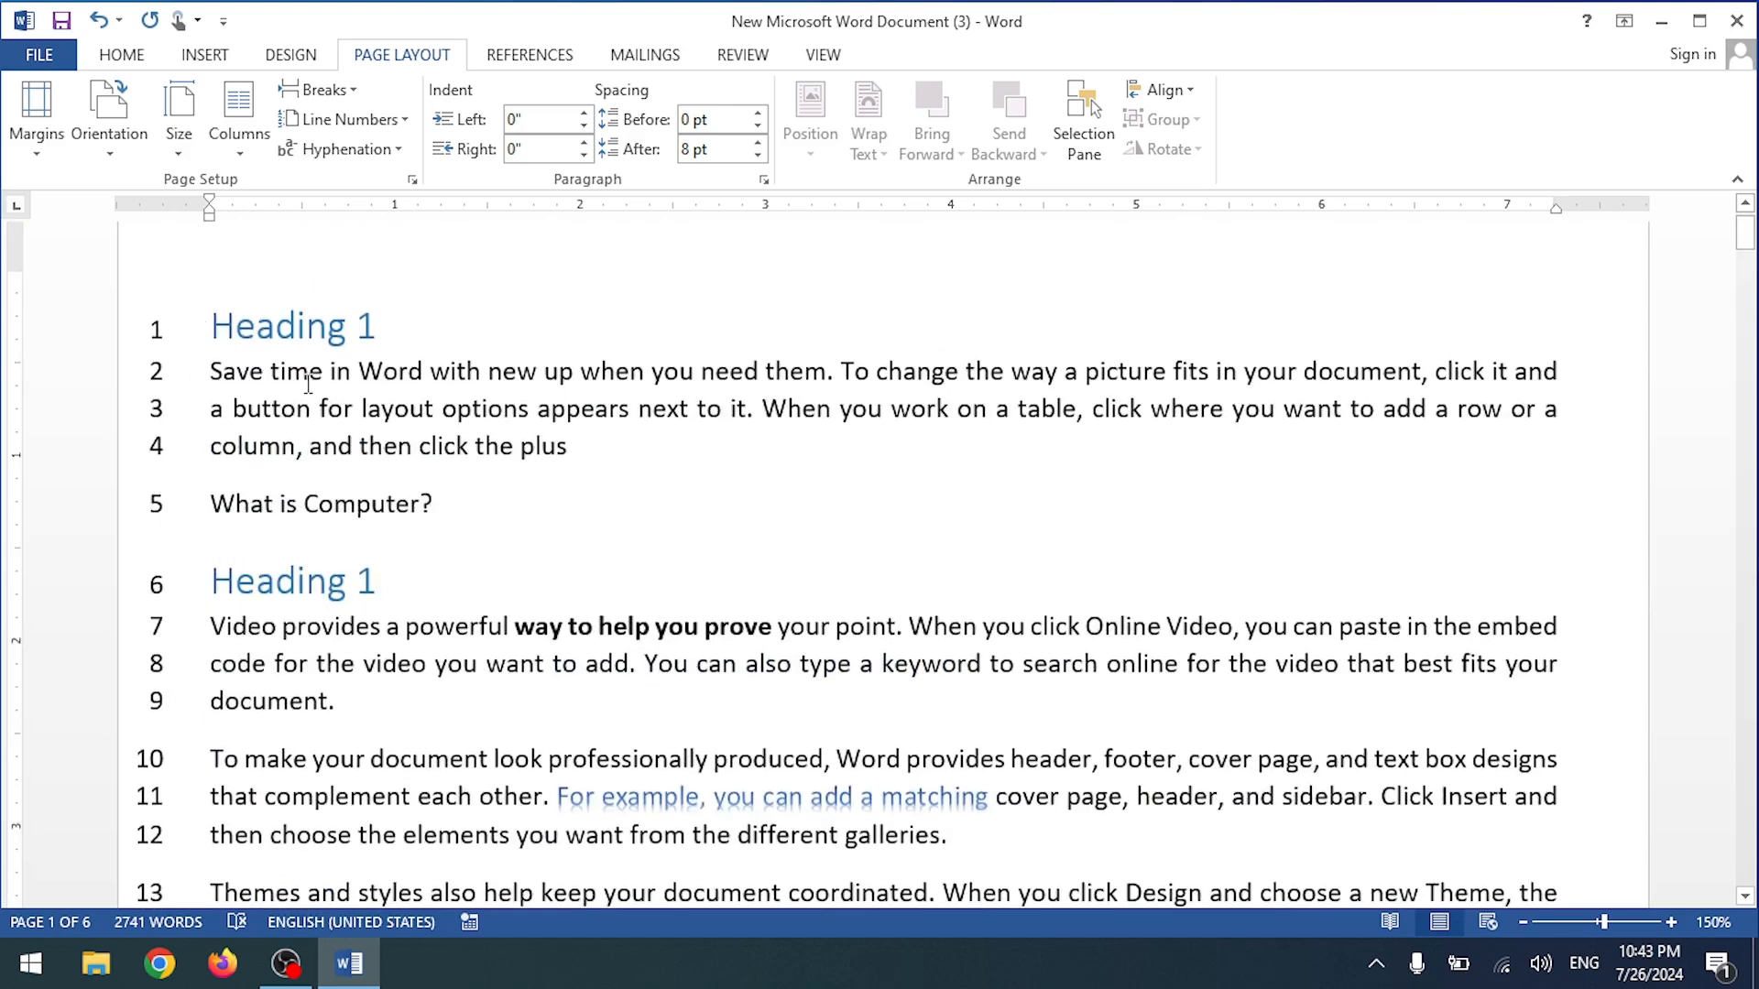
pyautogui.scroll(-1, 250, 513)
pyautogui.moveTo(455, 405); pyautogui.dragTo(216, 280)
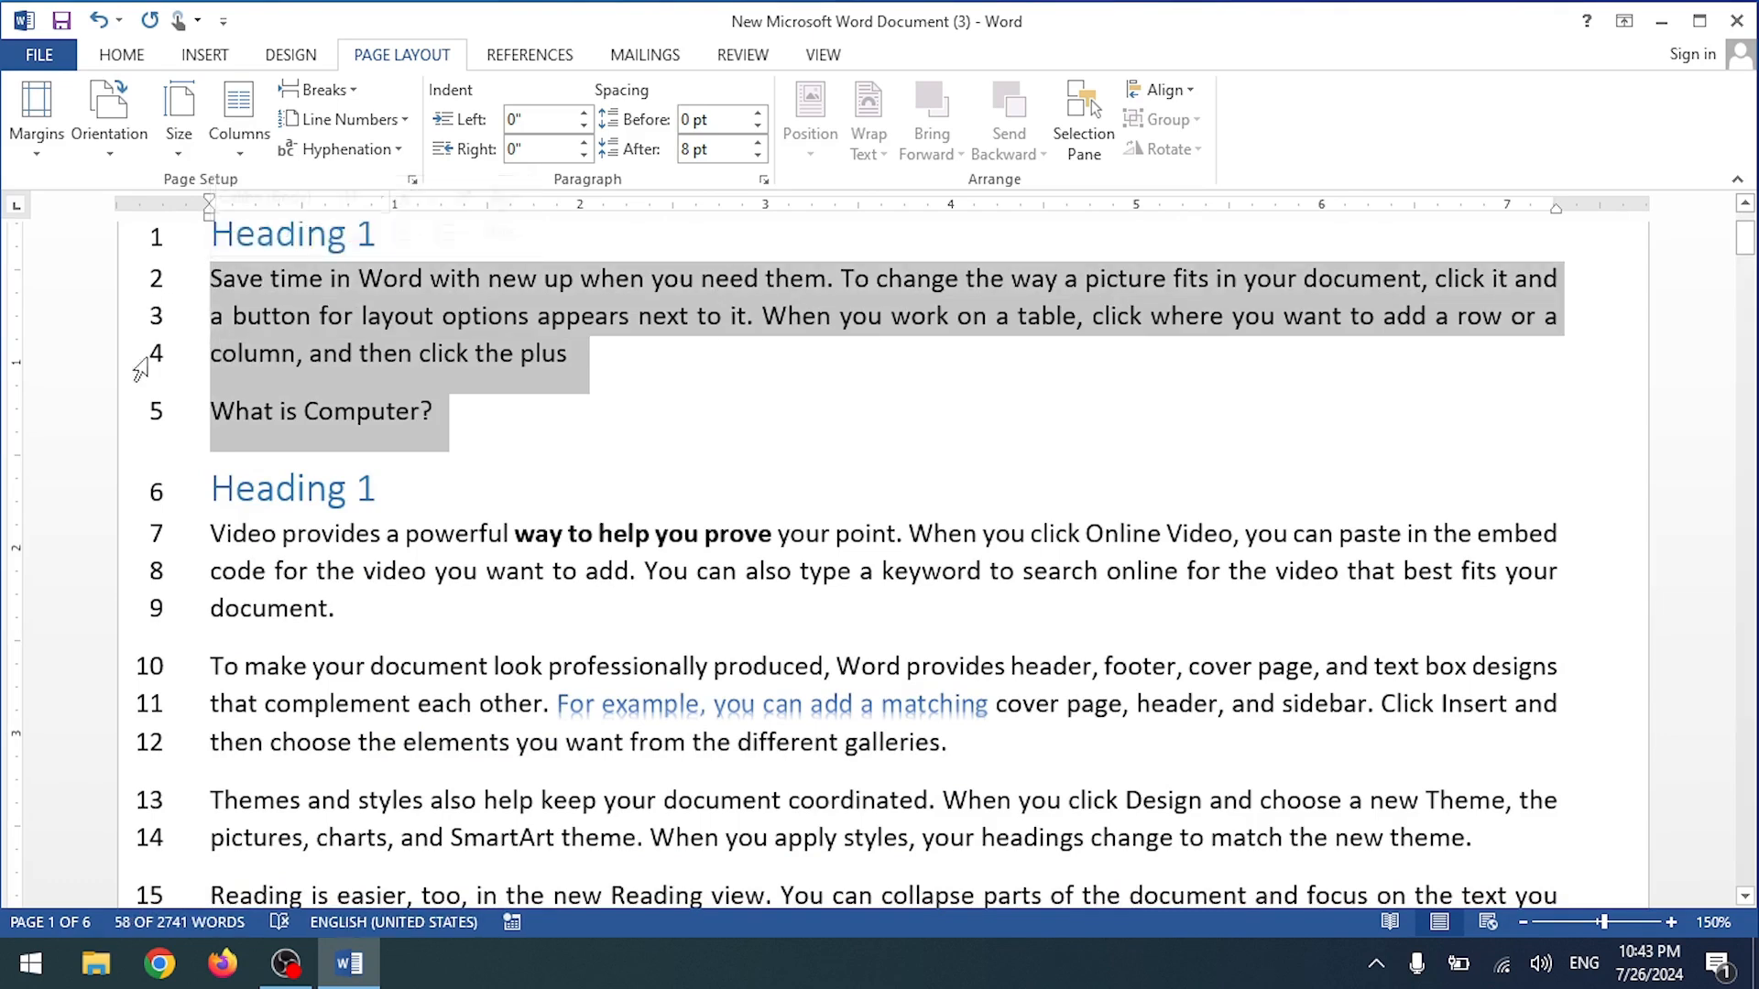
pyautogui.click(401, 126)
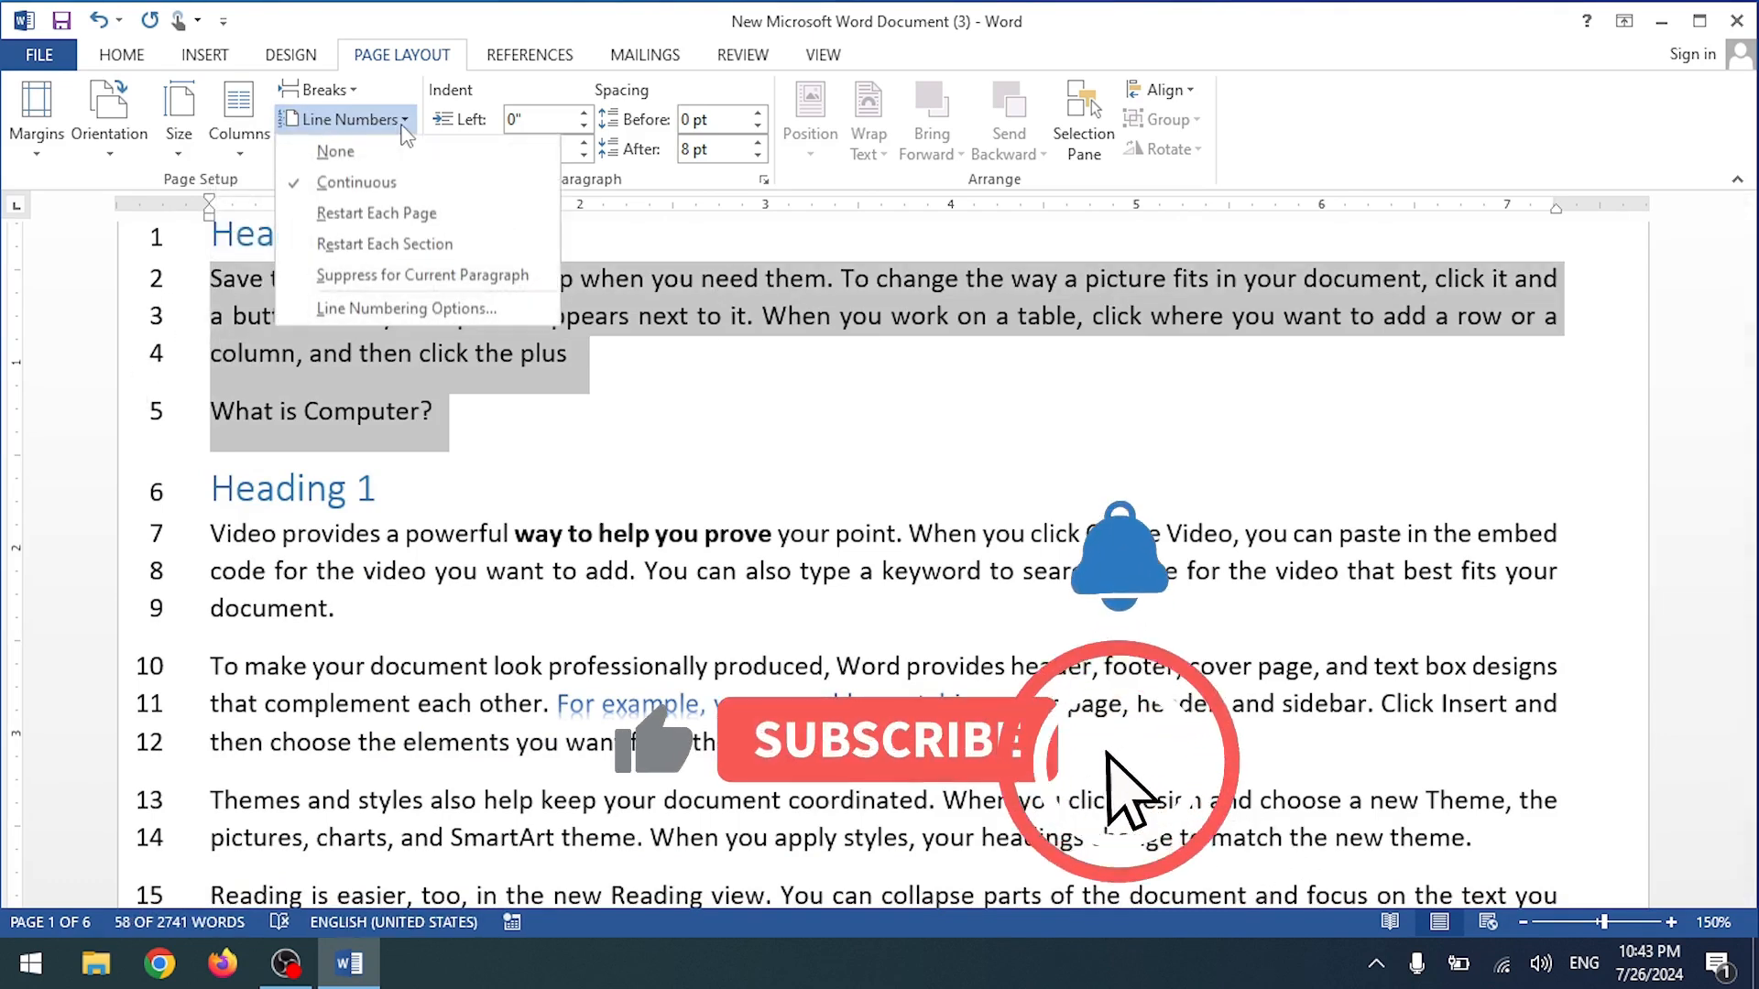
pyautogui.click(386, 288)
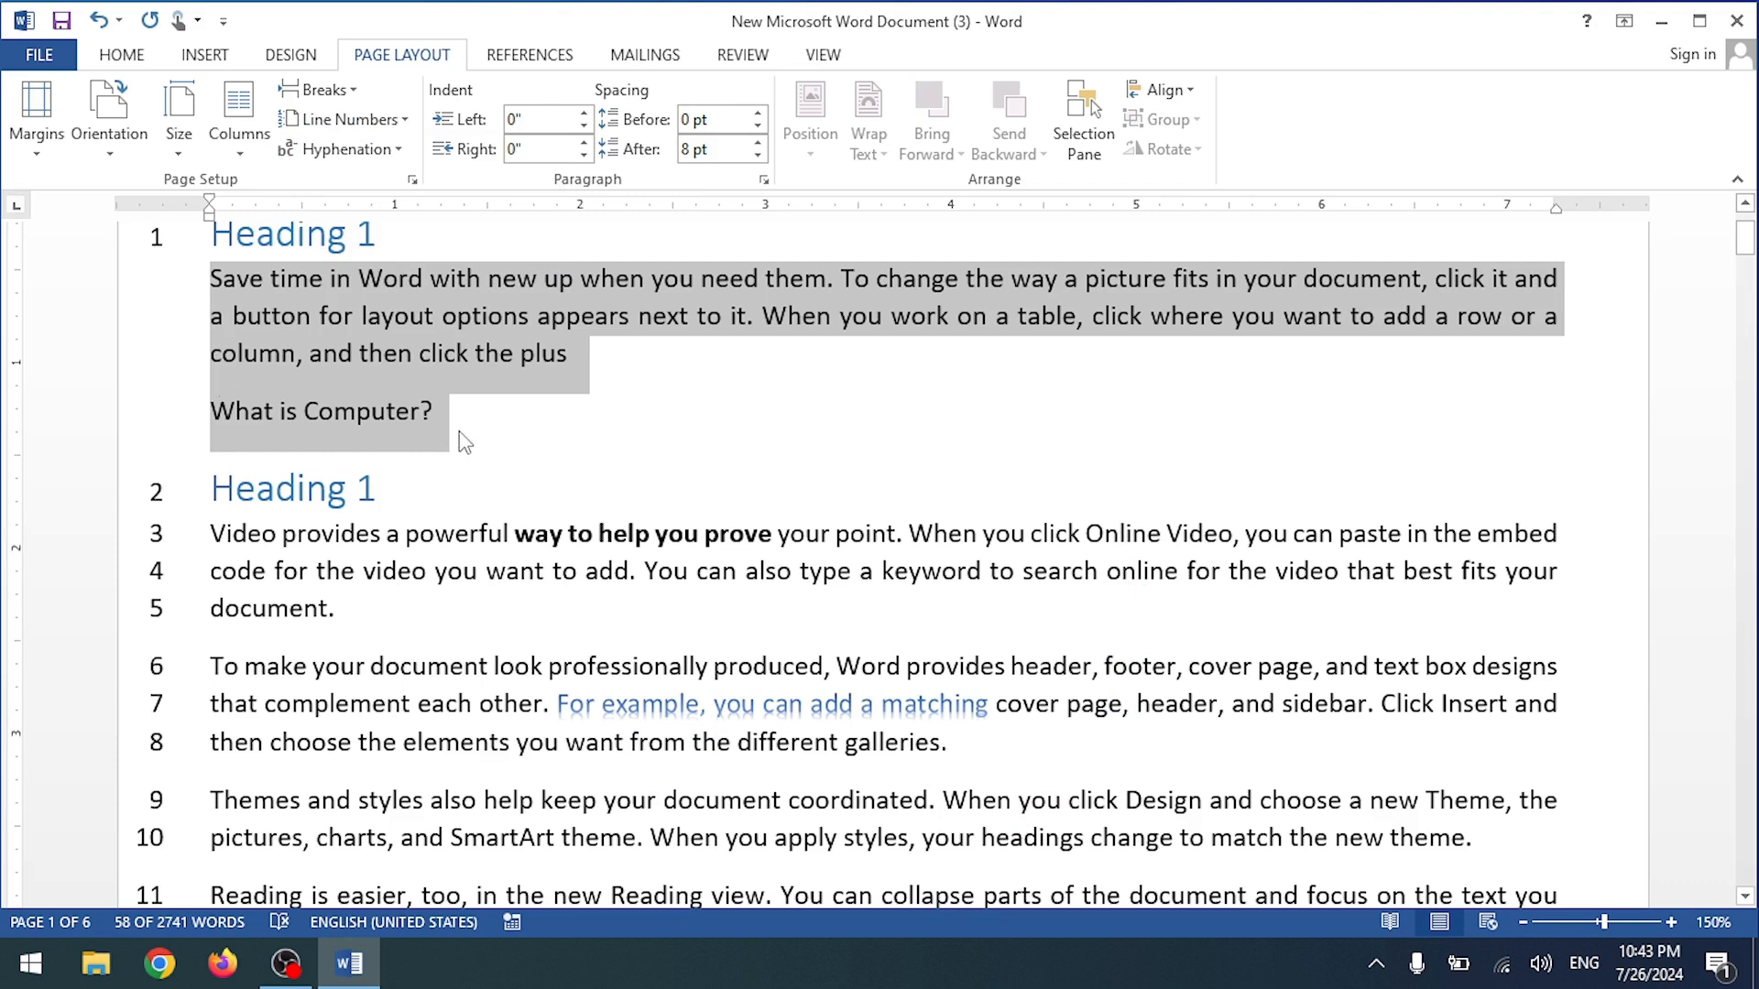
pyautogui.hotkey('ctrl', 'z')
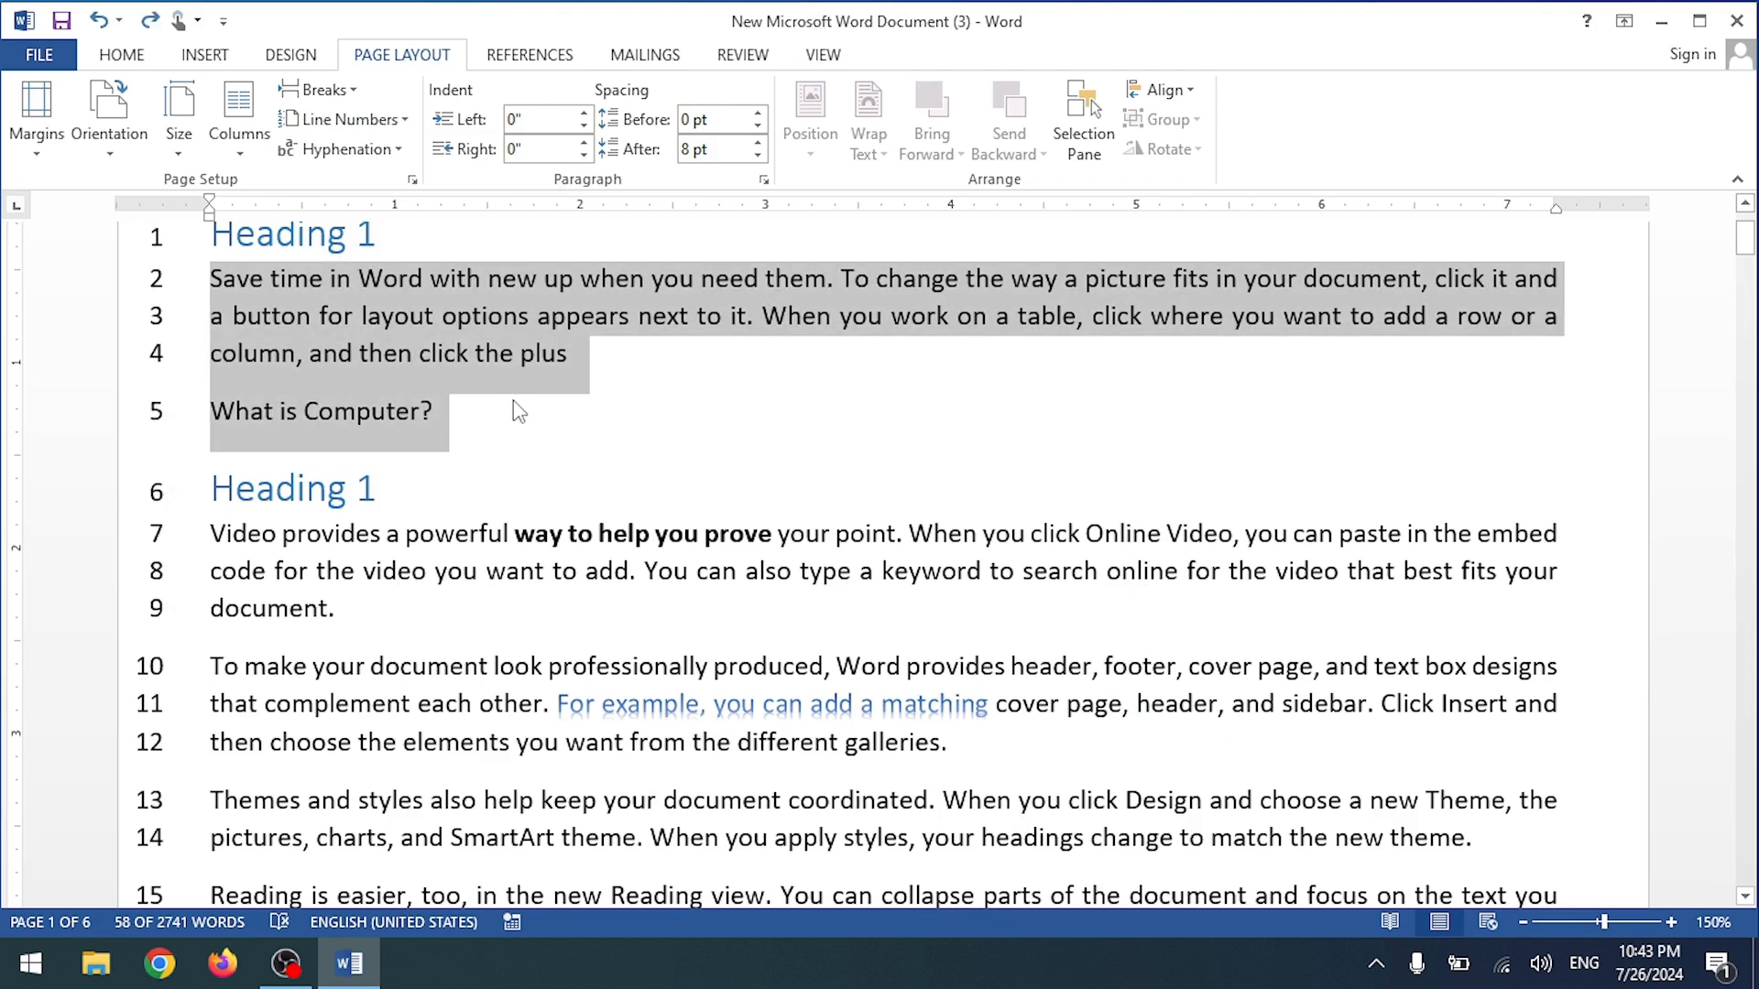
pyautogui.hotkey('ctrl', 'z')
pyautogui.scroll(12, 497, 397)
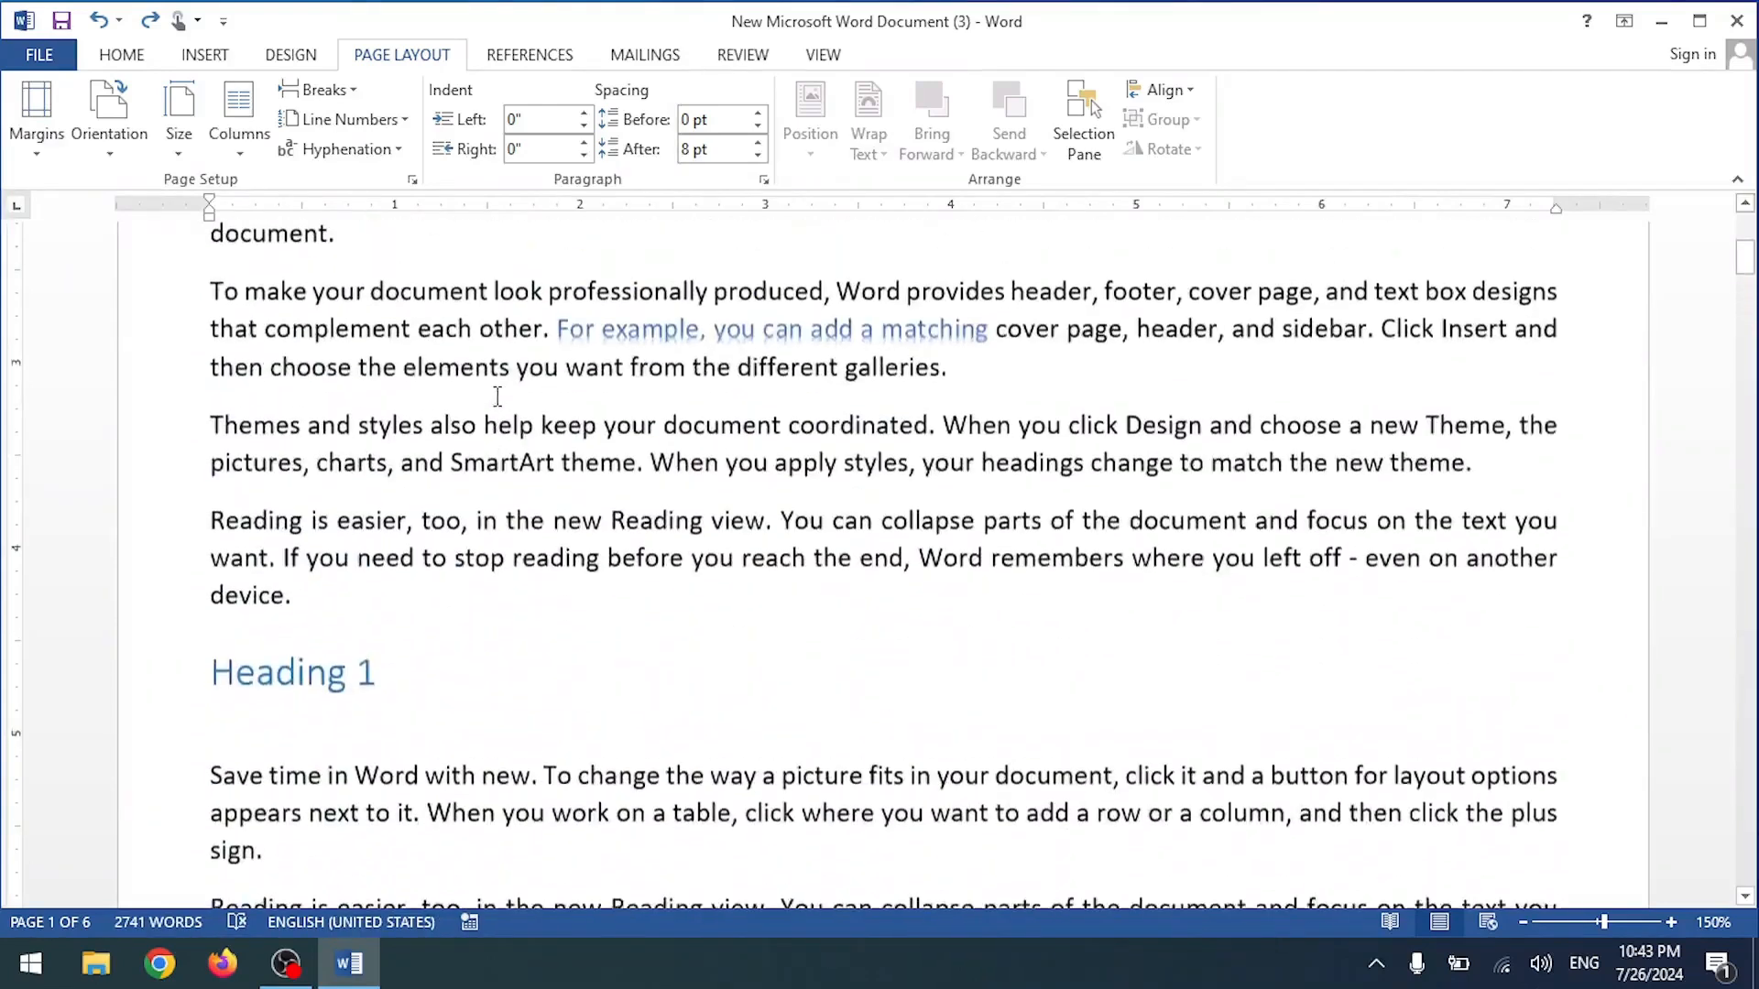
# Step: Replace the whole document with only the four paragraphs from 'Video provides' to 'device.'
pyautogui.click(316, 88)
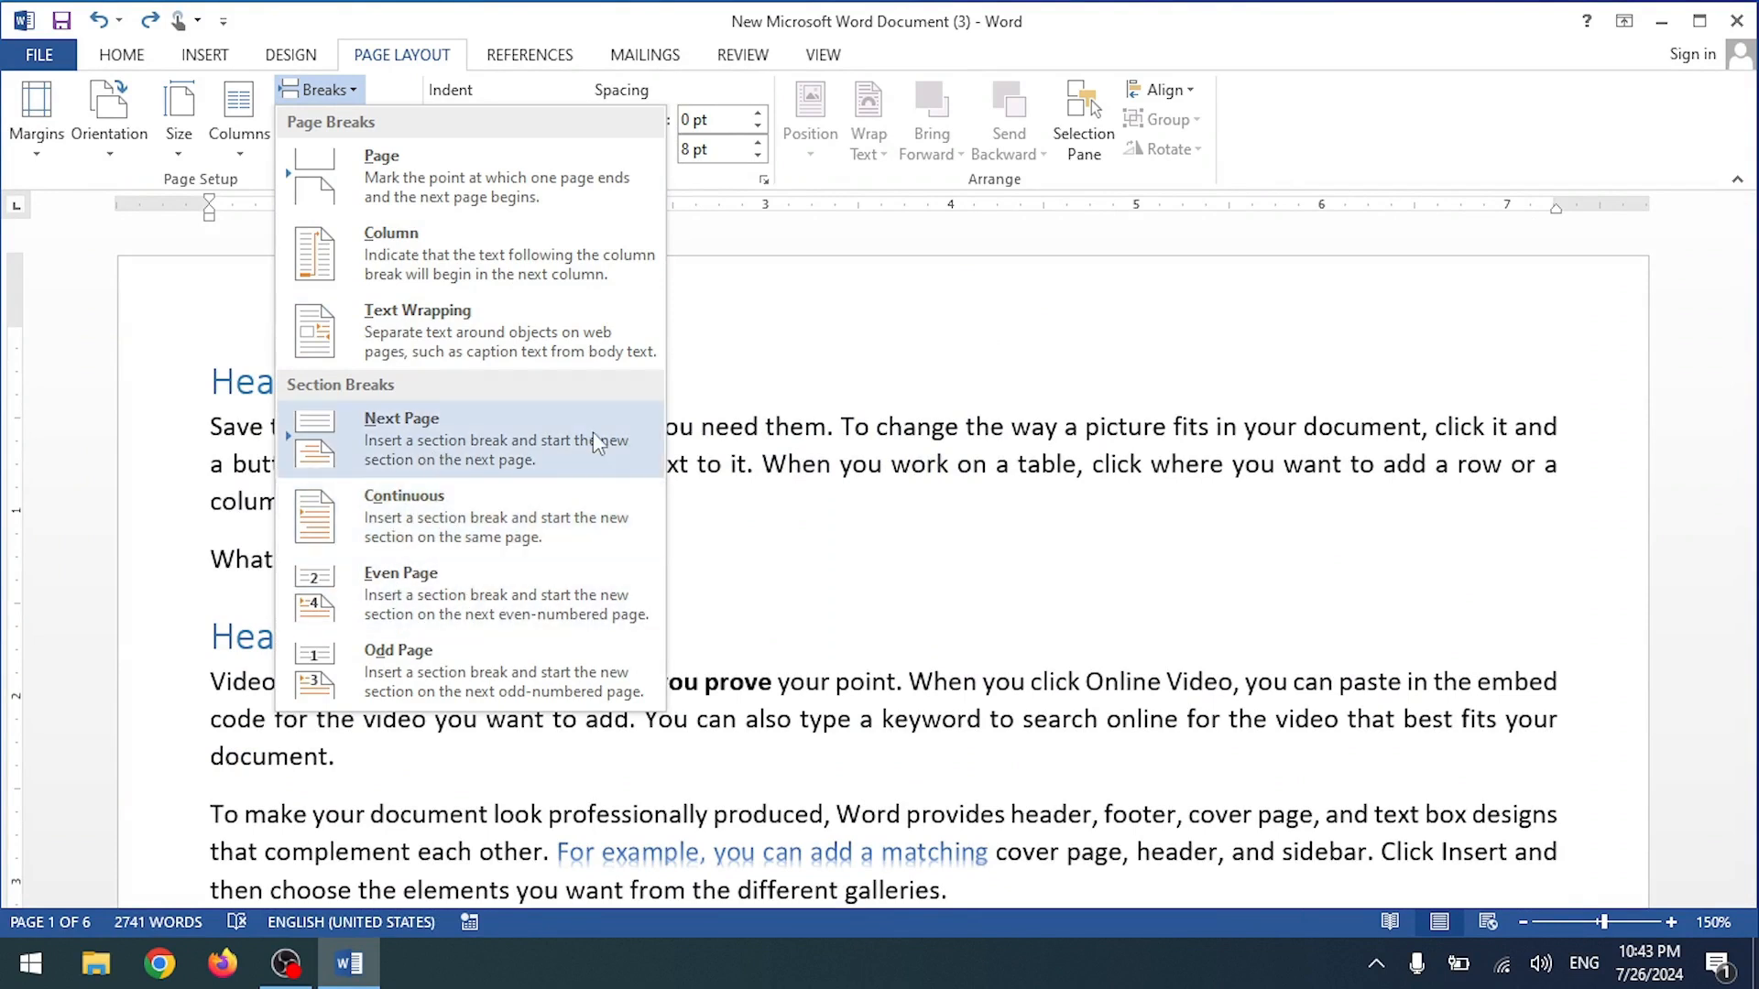
pyautogui.click(714, 378)
pyautogui.scroll(-5, 678, 476)
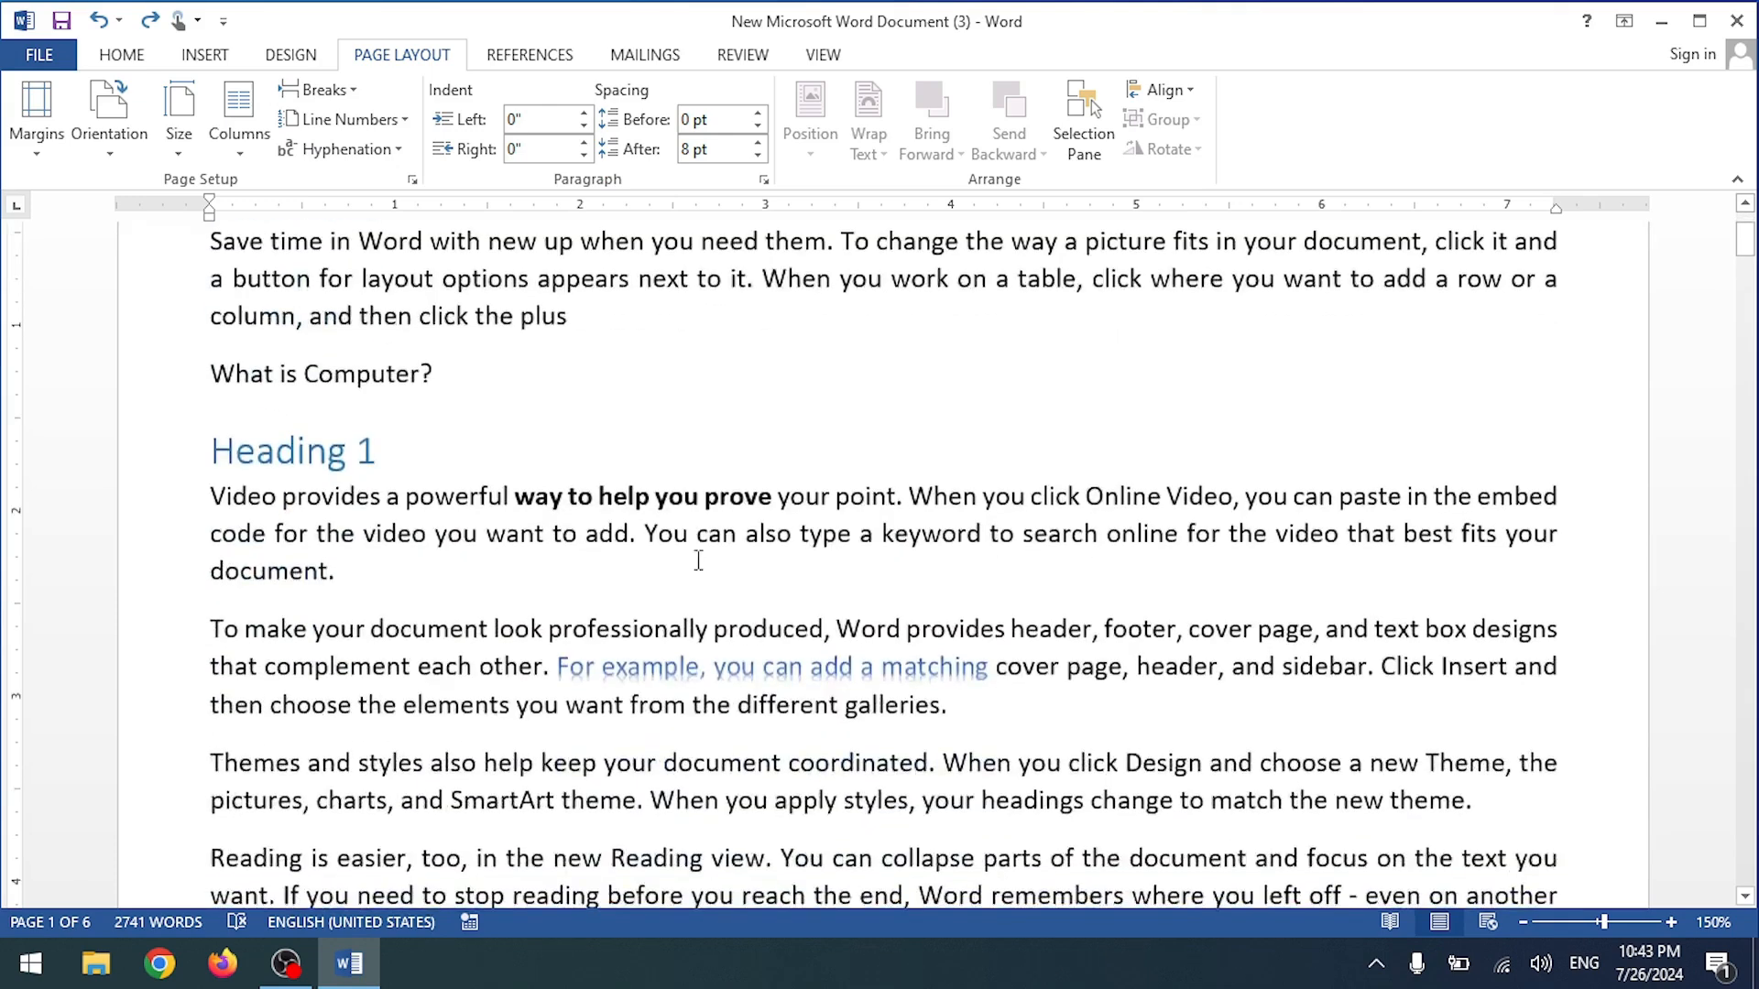
pyautogui.scroll(-10, 698, 557)
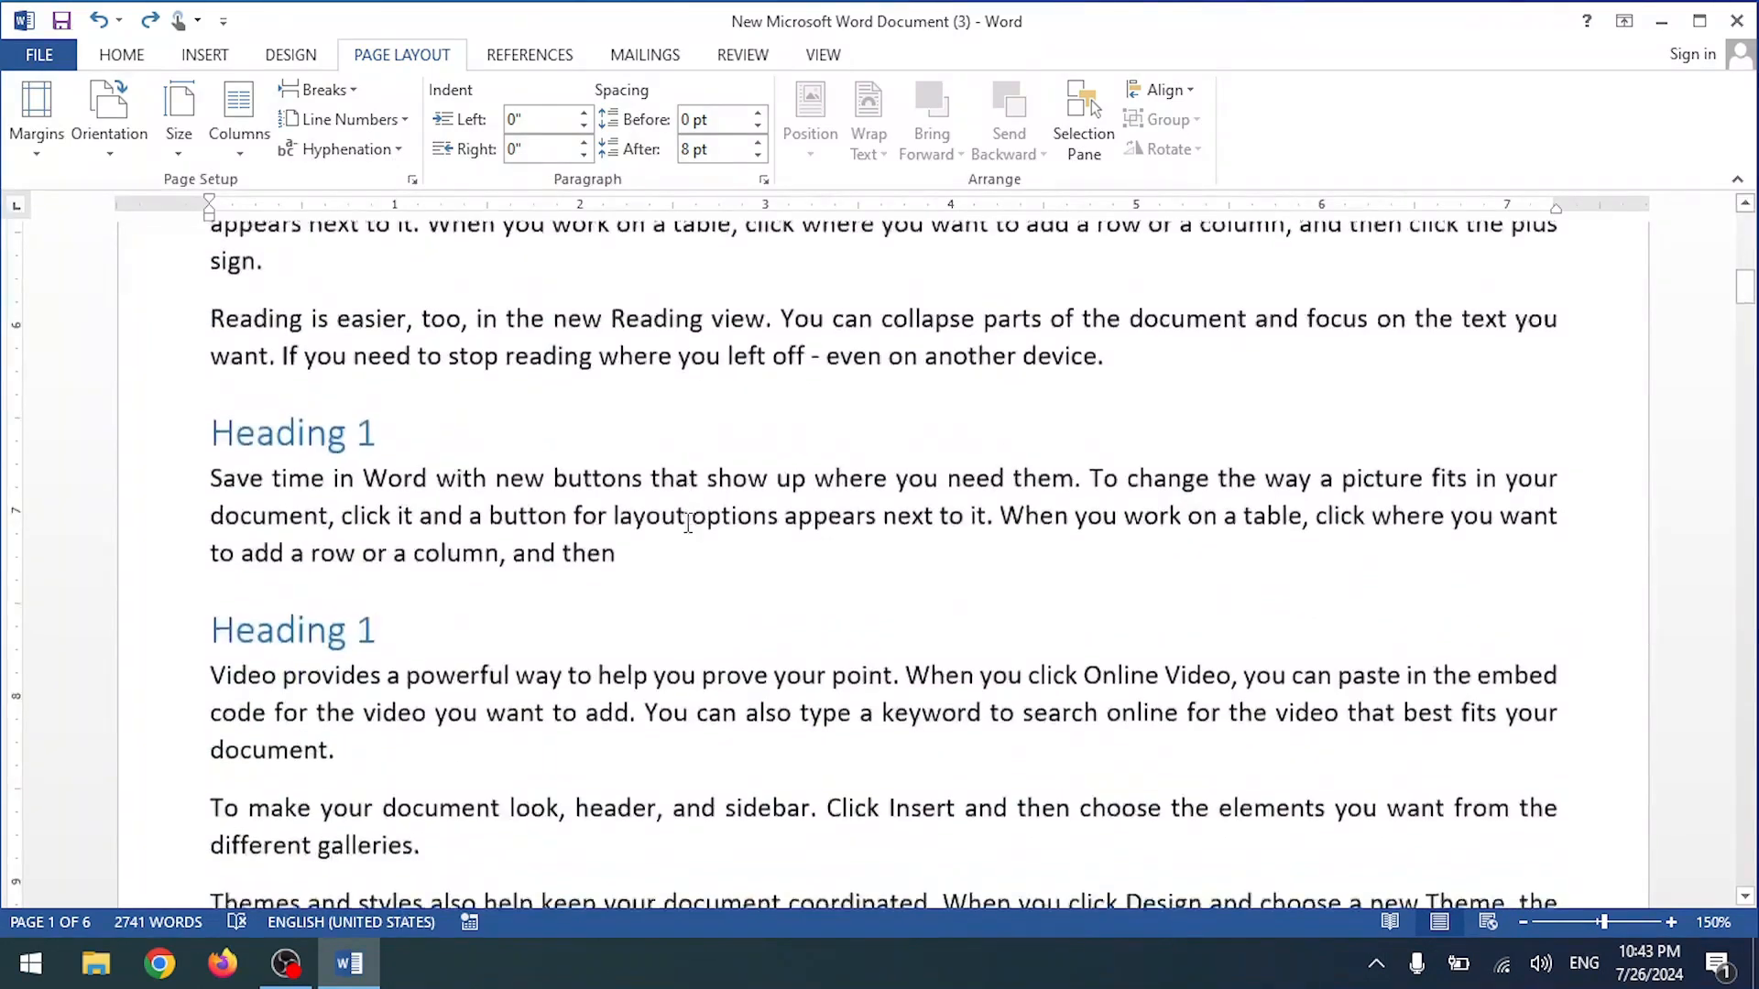
pyautogui.scroll(8, 663, 557)
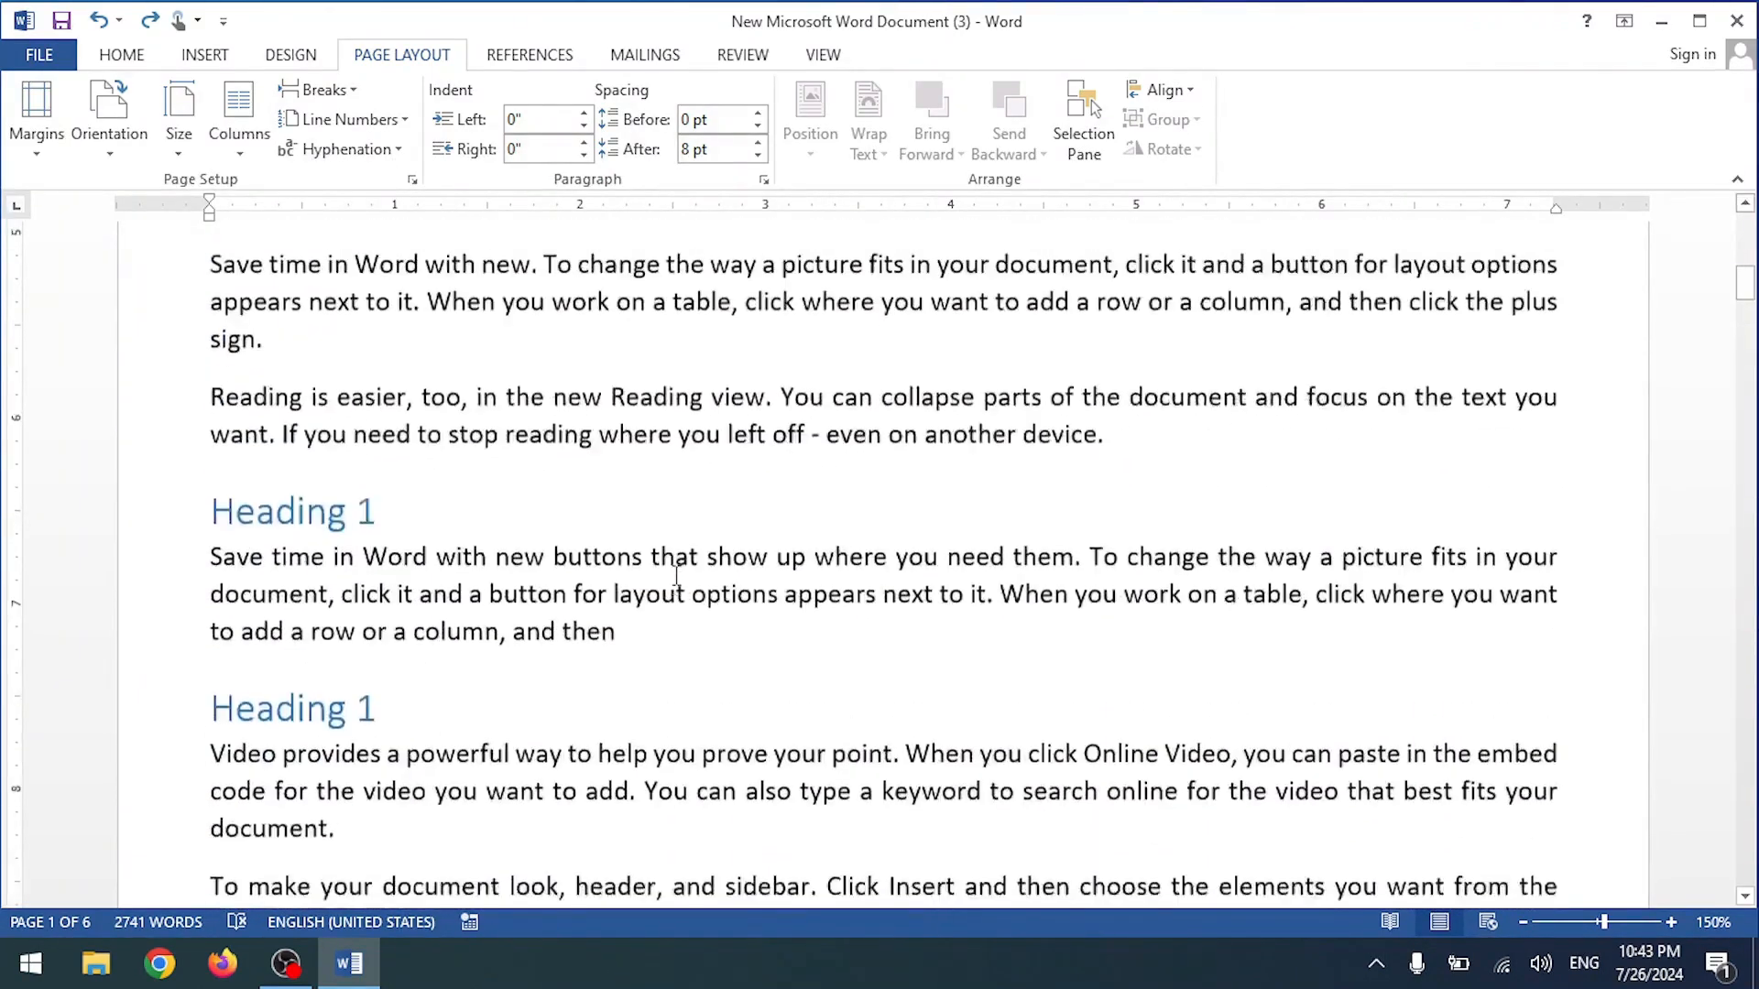
pyautogui.scroll(-5, 656, 557)
pyautogui.scroll(-4, 653, 557)
pyautogui.scroll(1, 653, 550)
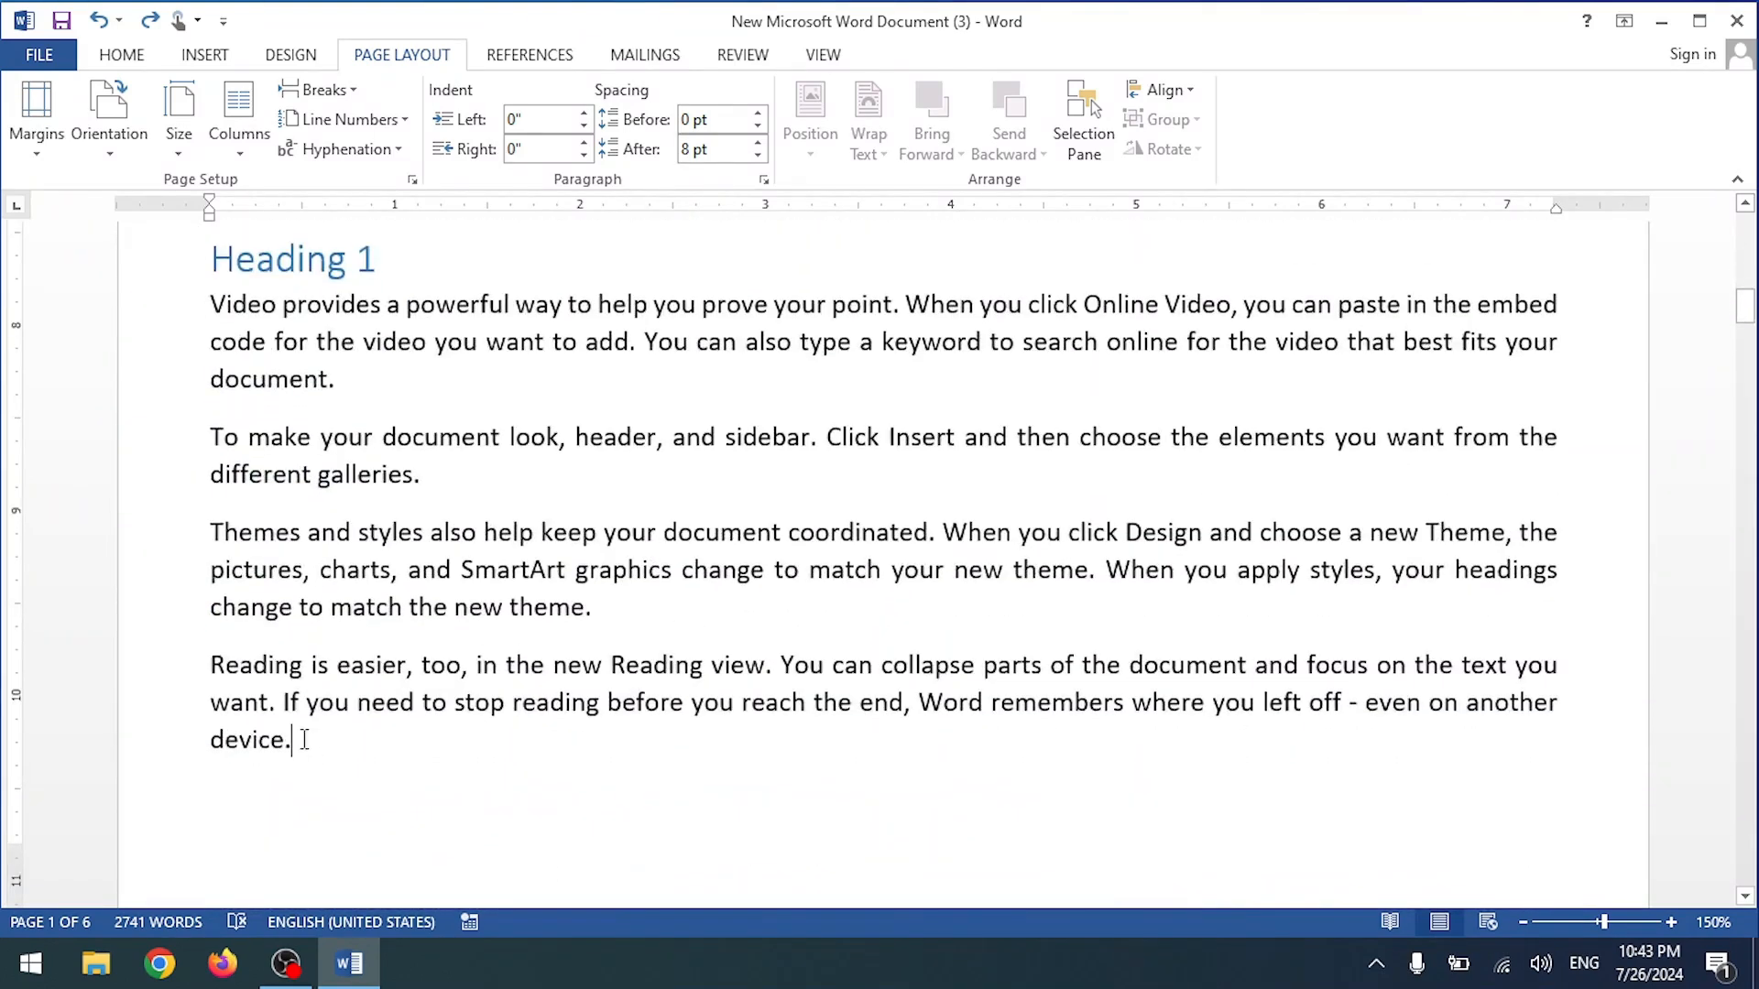
pyautogui.moveTo(304, 740); pyautogui.dragTo(198, 320)
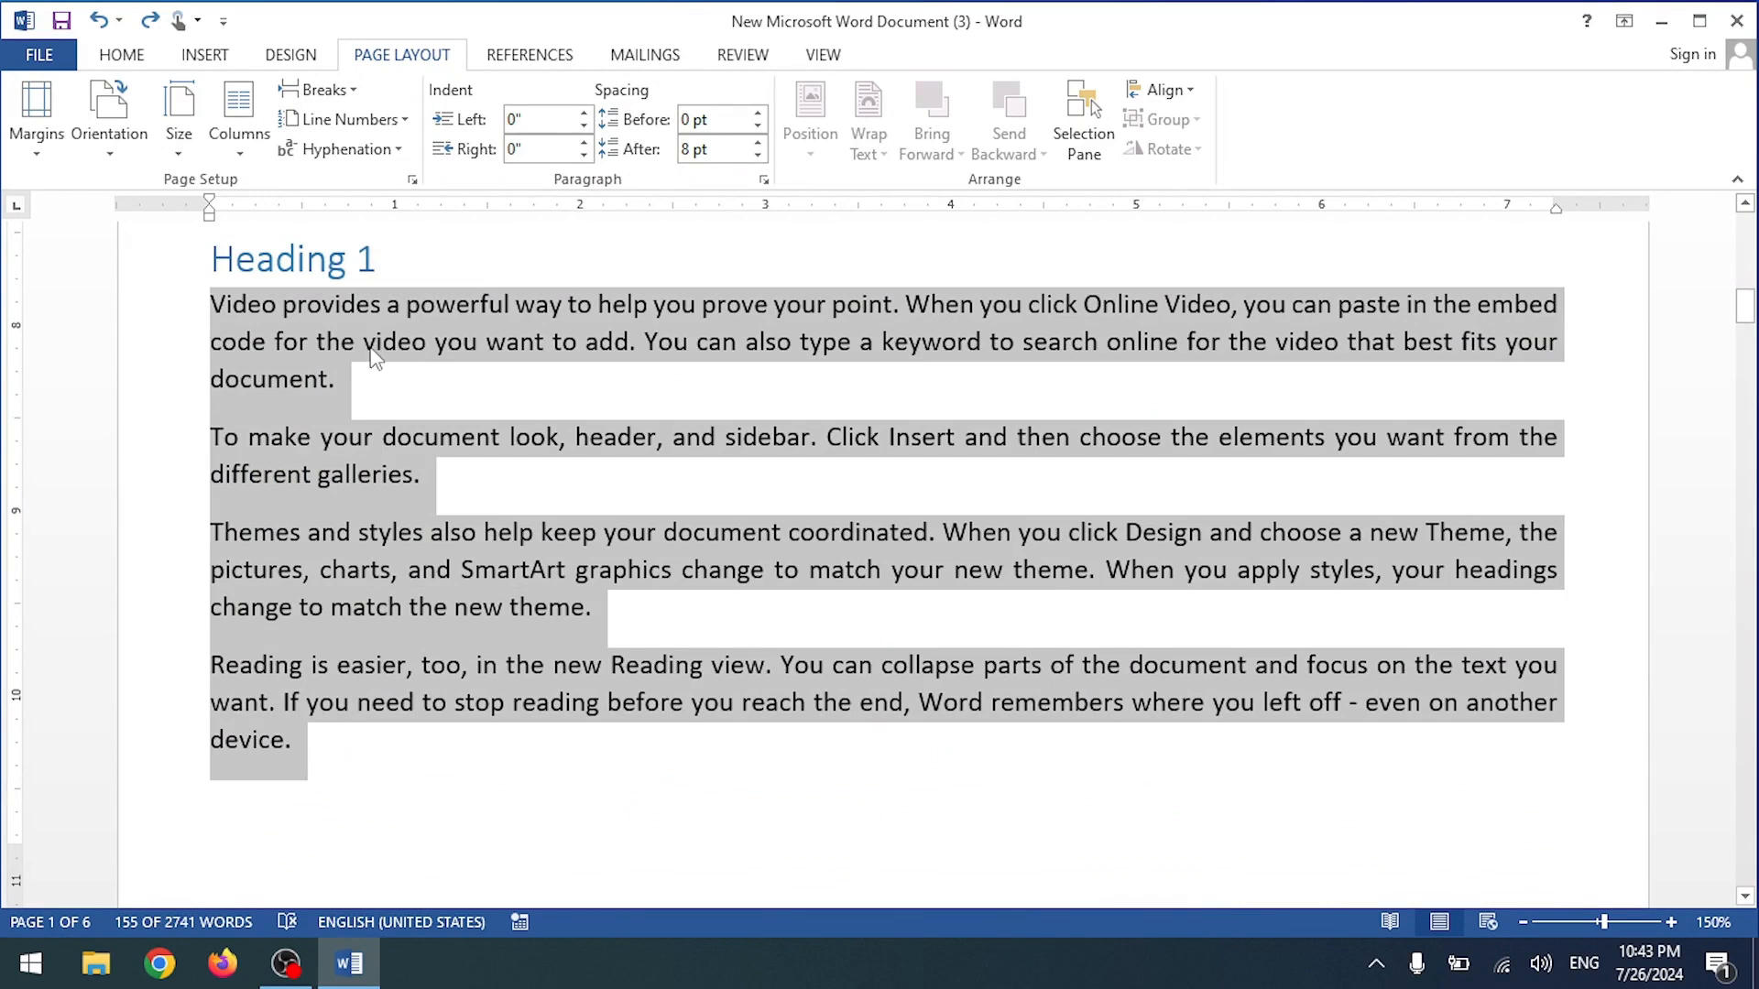
pyautogui.hotkey('ctrl', 'a')
pyautogui.hotkey('ctrl', 'c')
pyautogui.press('Delete')
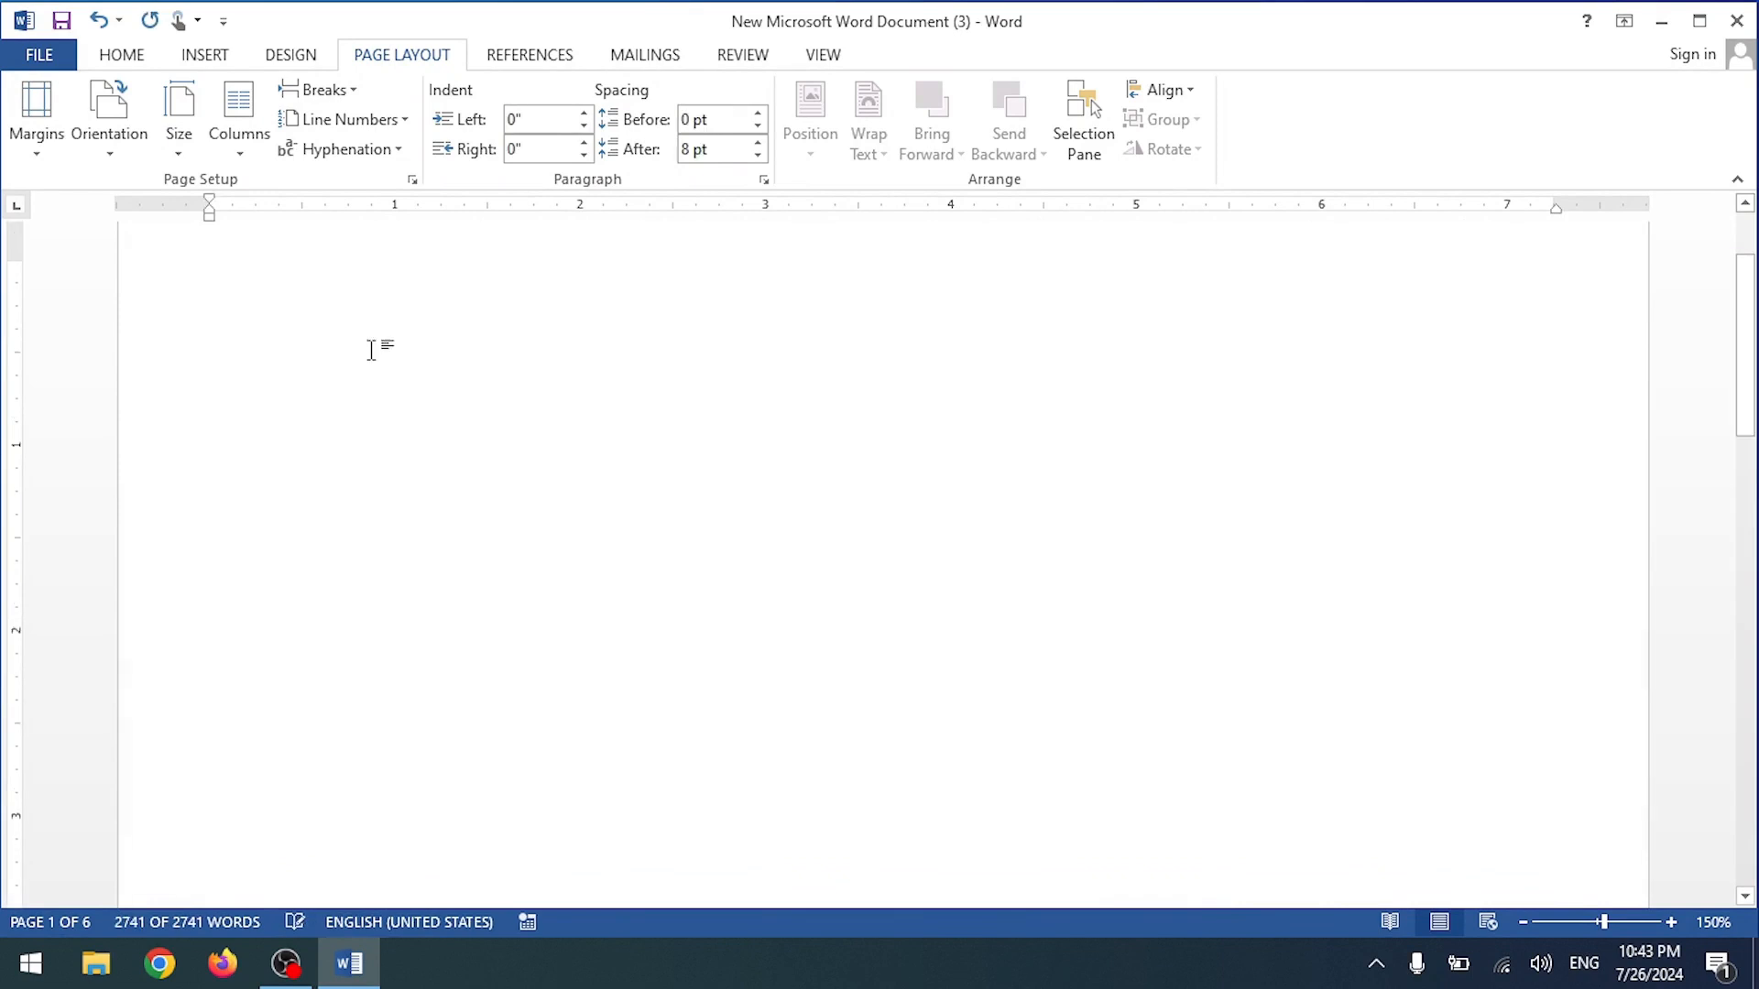
pyautogui.hotkey('ctrl', 'v')
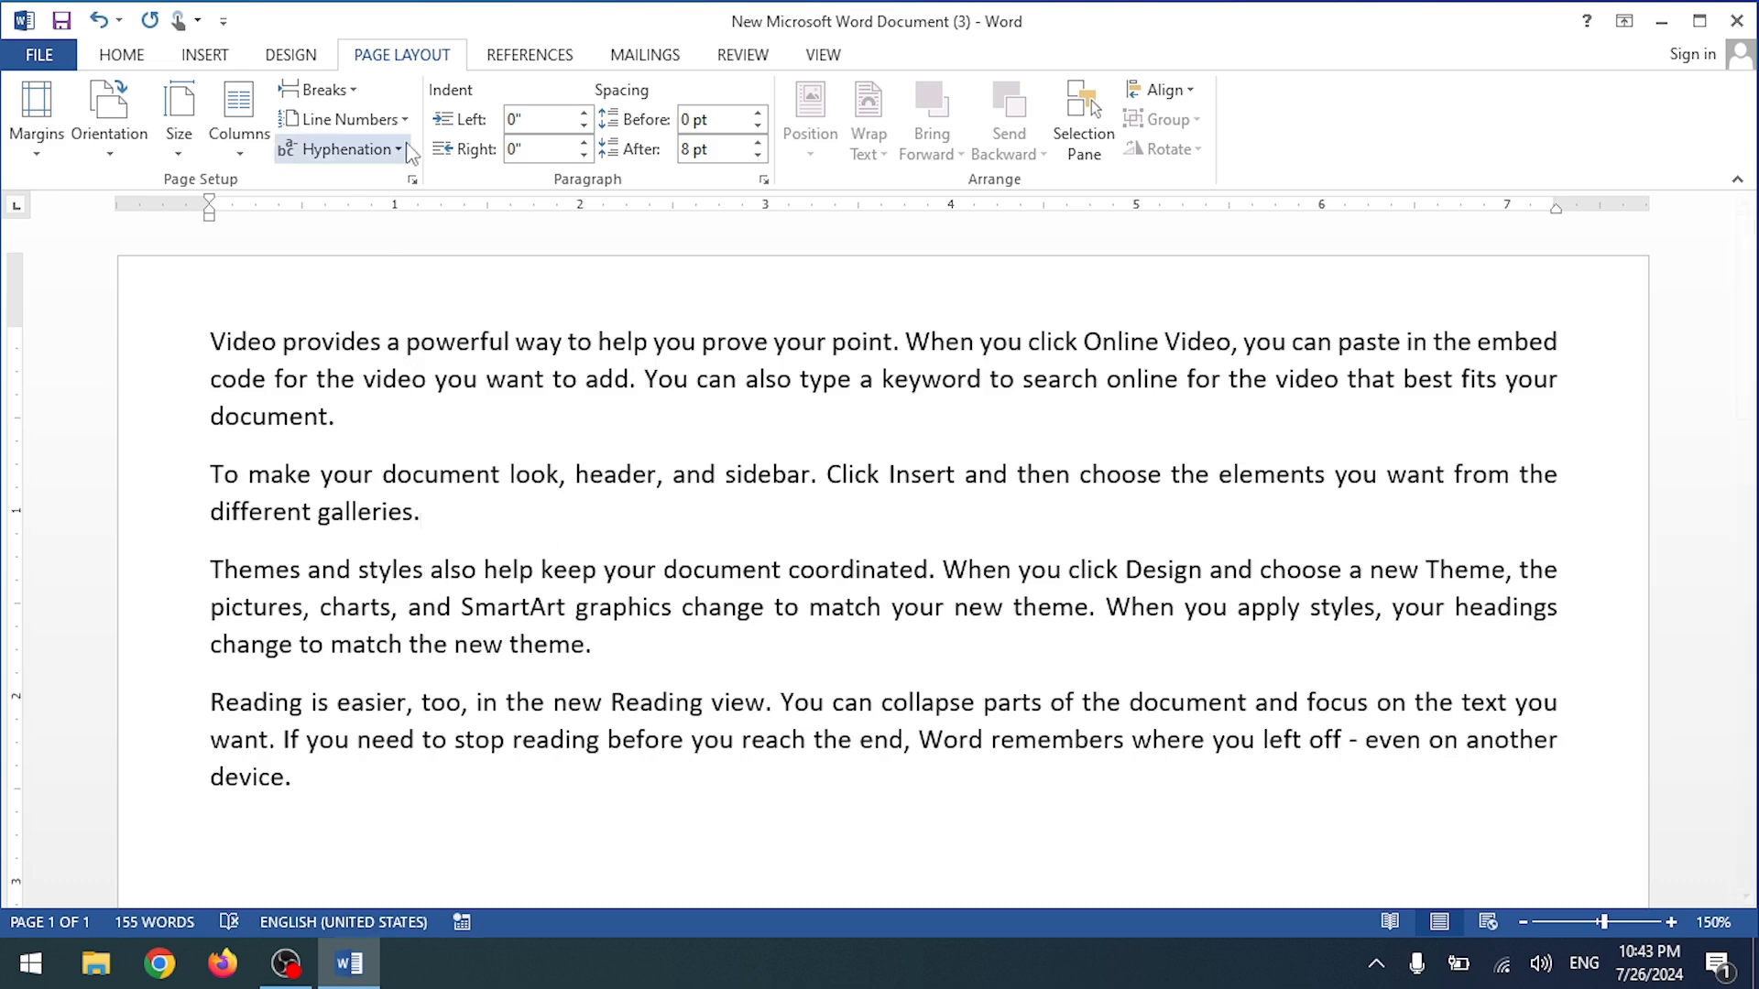
pyautogui.click(316, 89)
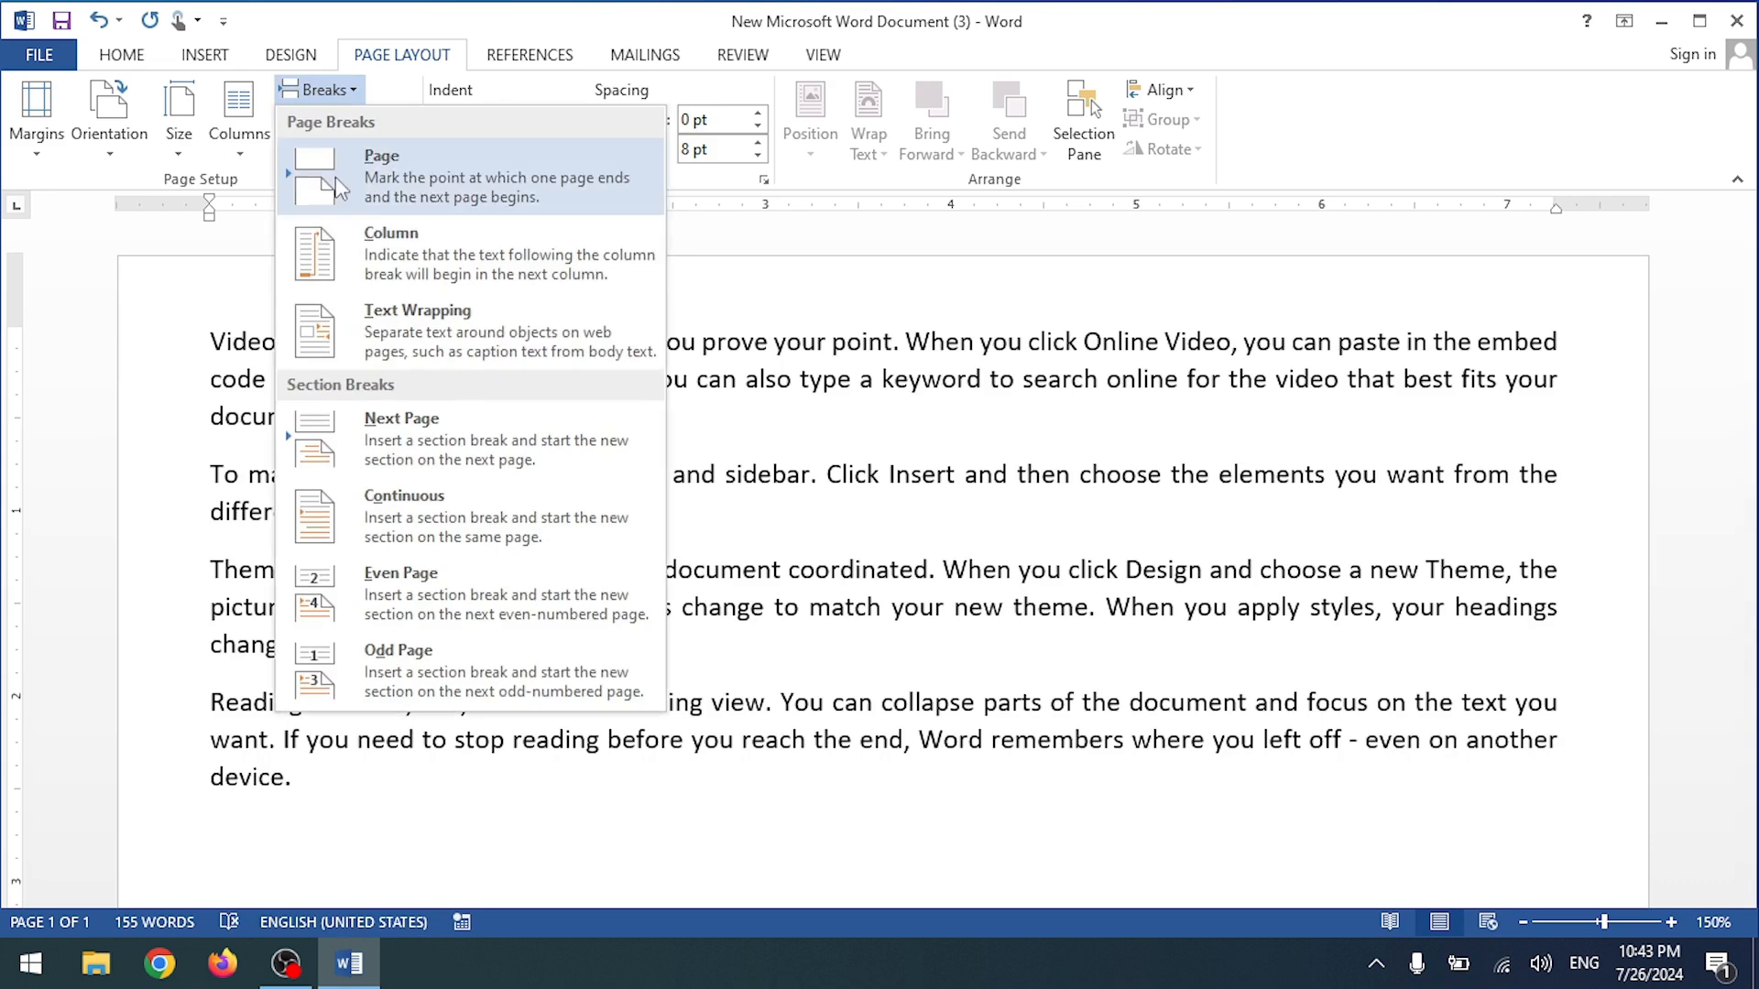
pyautogui.click(394, 174)
pyautogui.scroll(10, 465, 600)
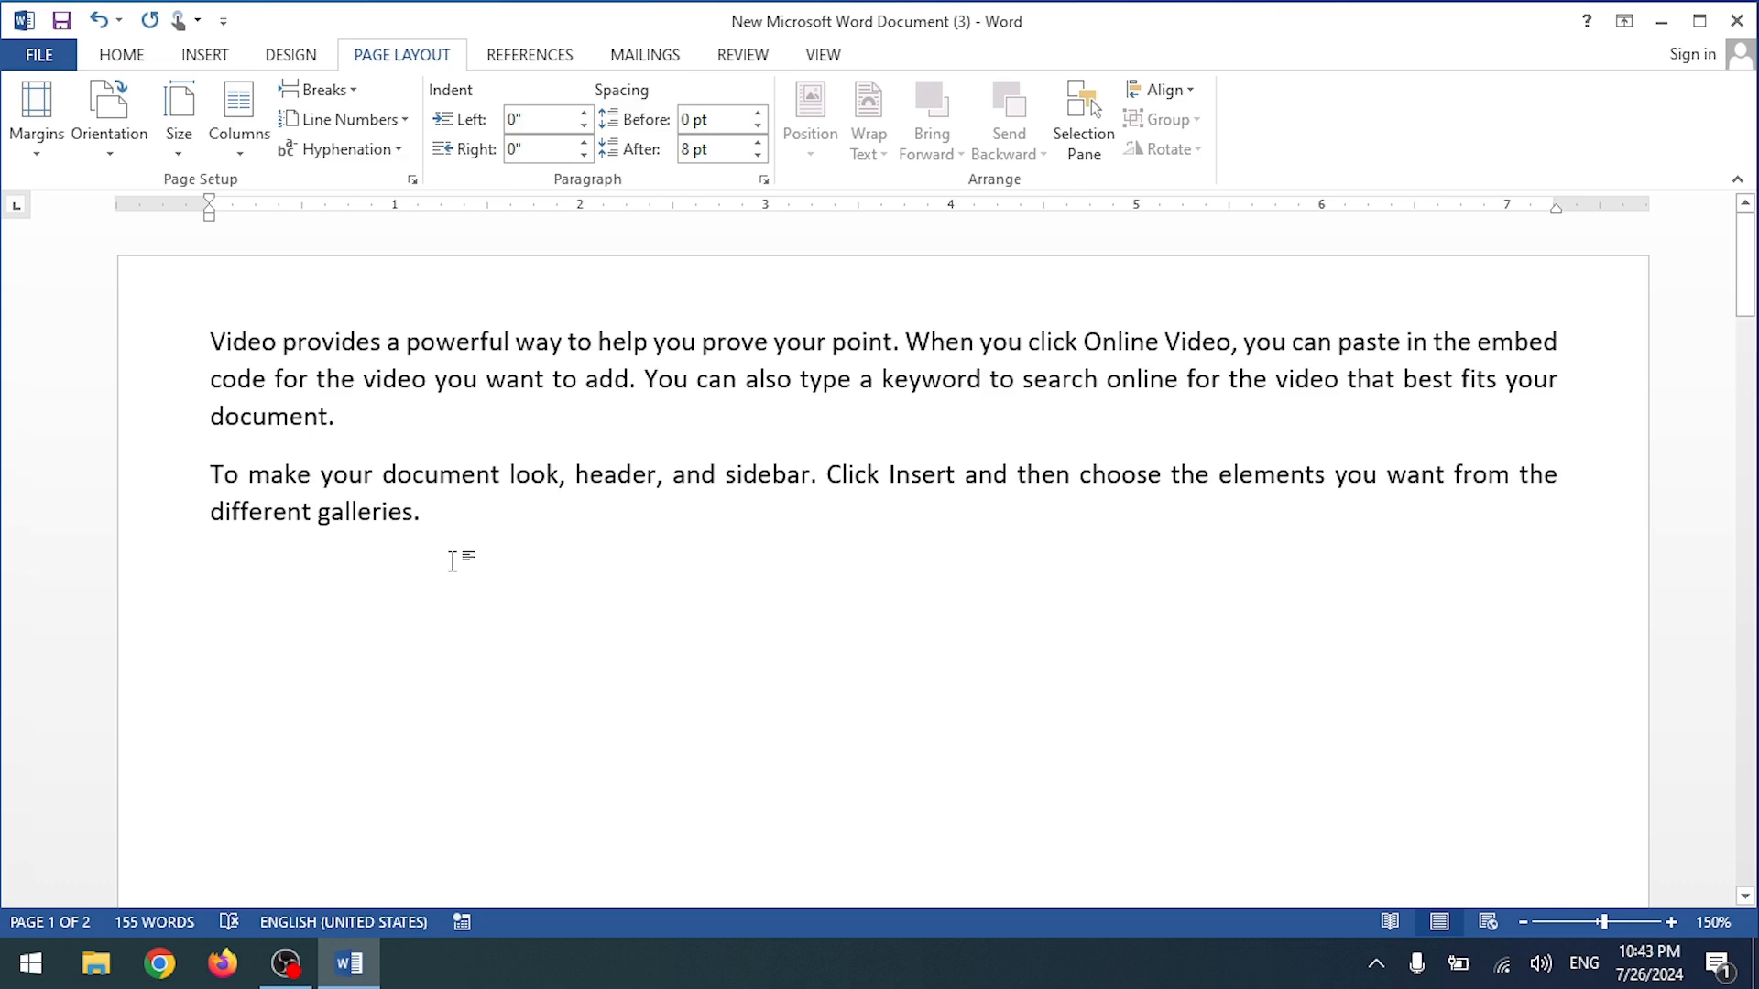
pyautogui.hotkey('ctrl', 'z')
pyautogui.click(316, 89)
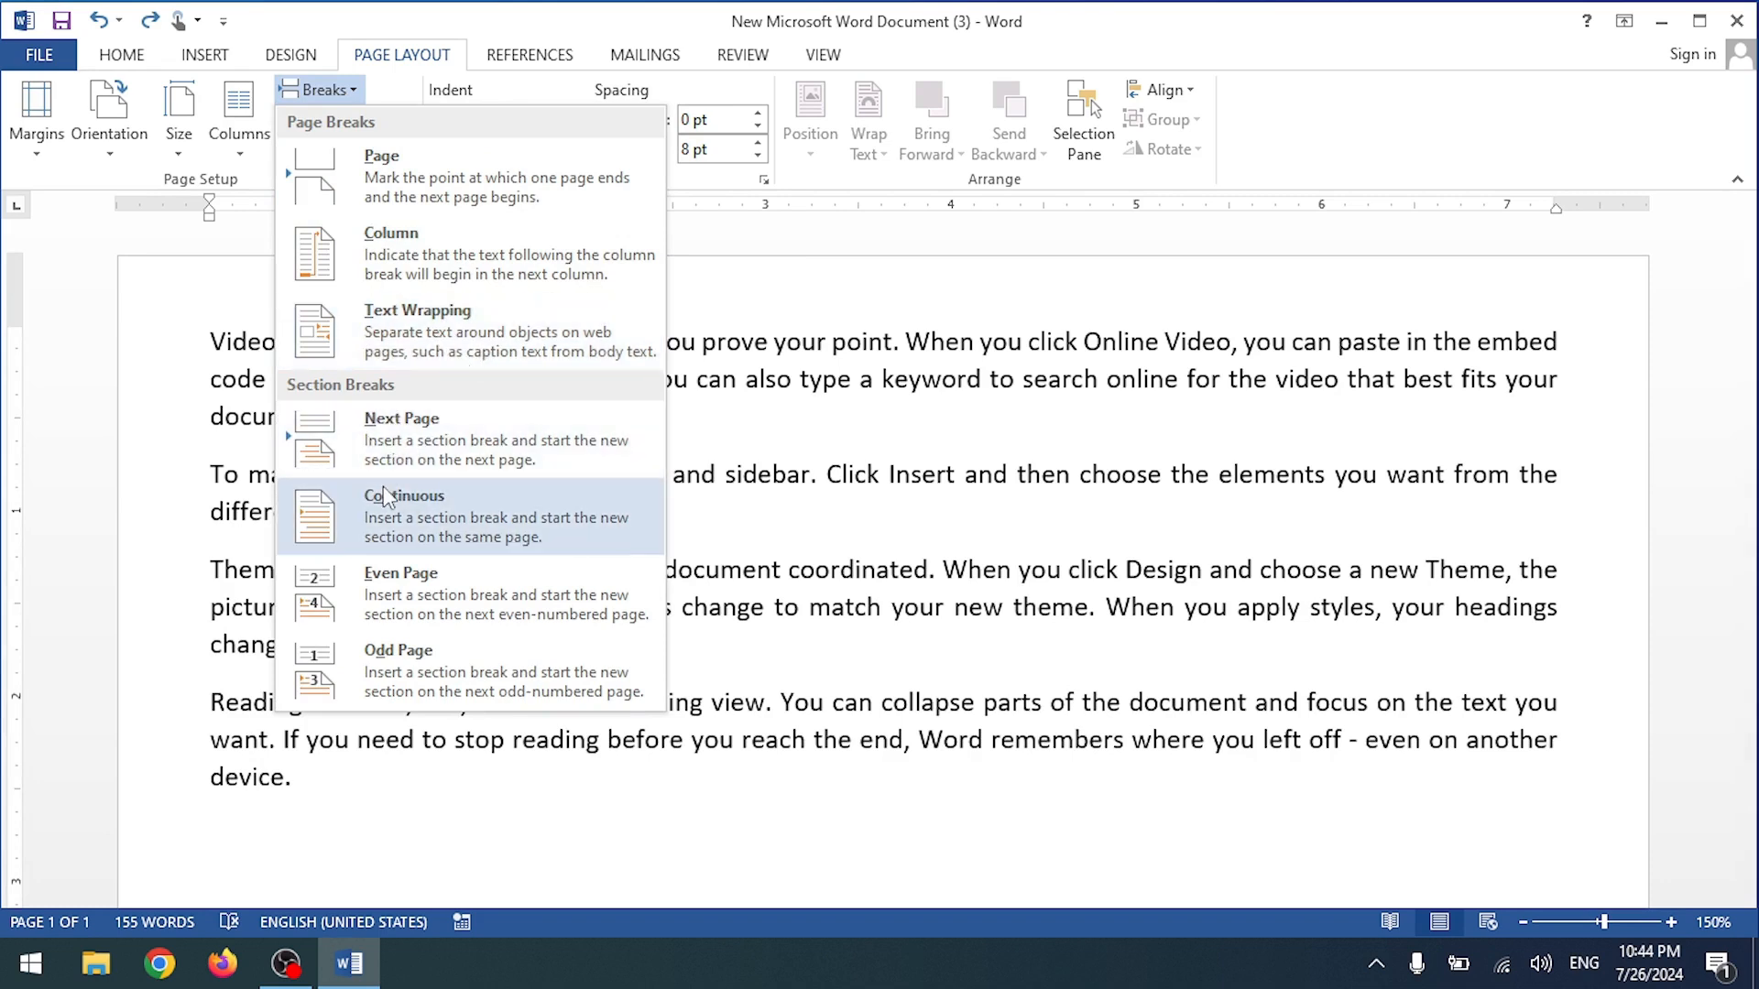
pyautogui.click(394, 423)
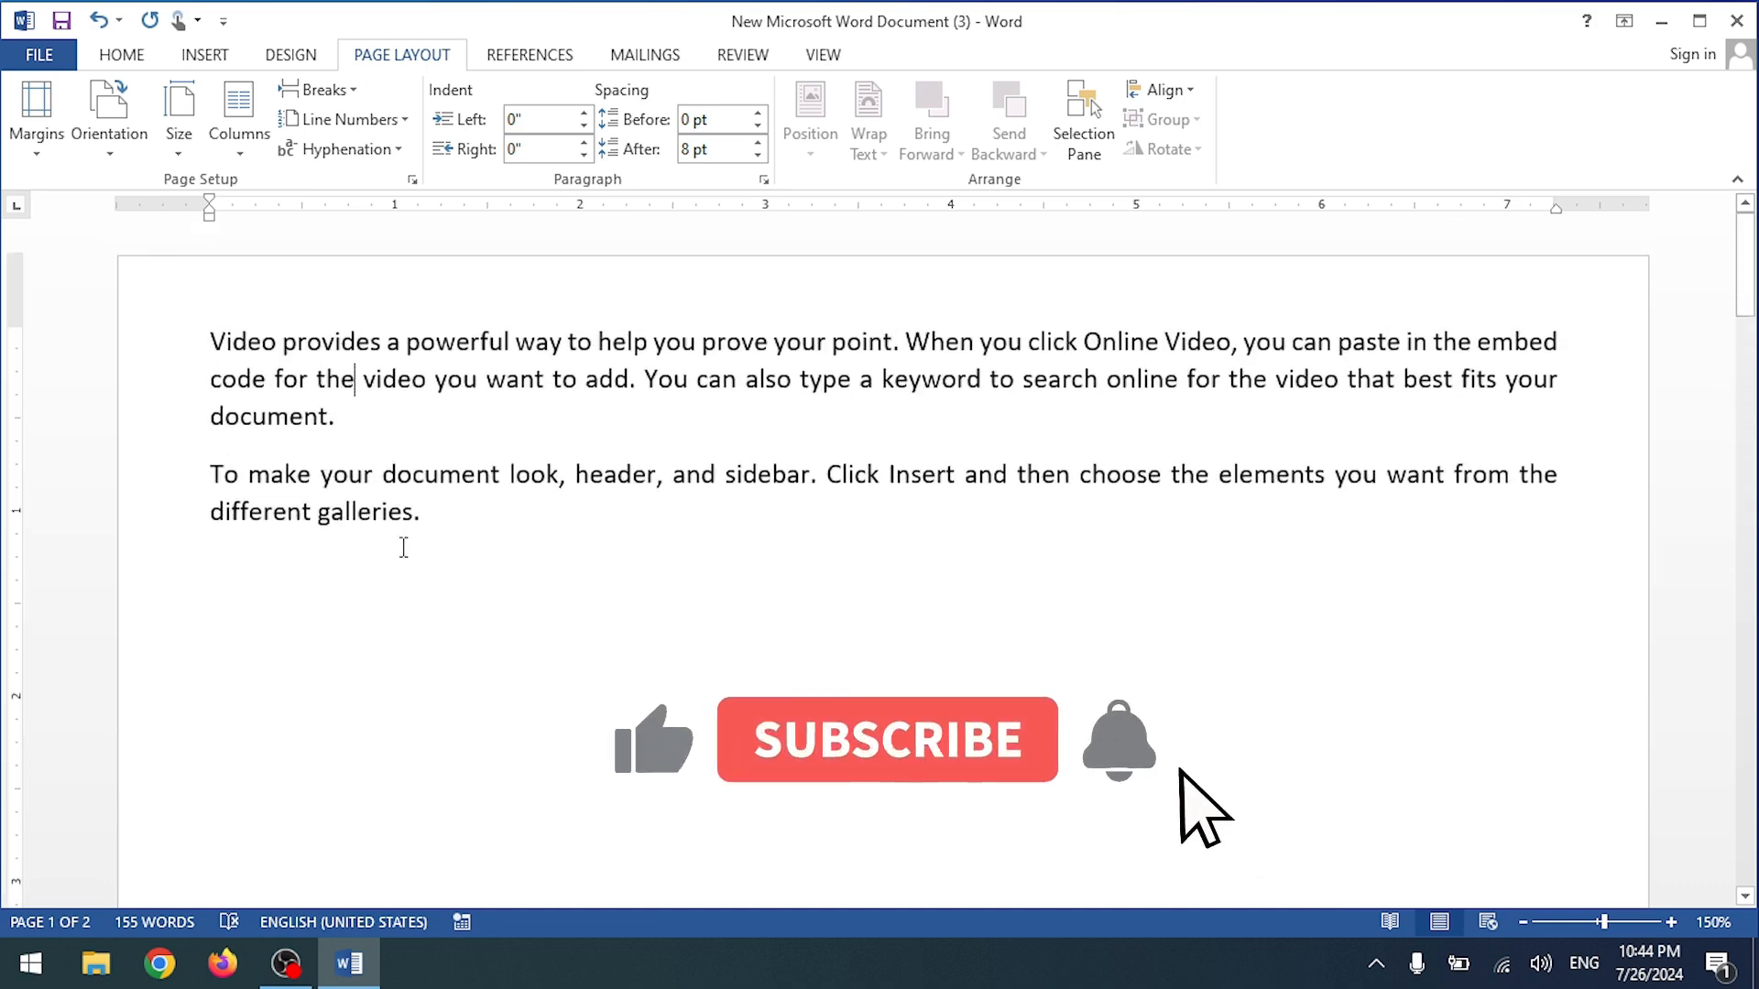
pyautogui.moveTo(420, 514); pyautogui.dragTo(247, 341)
pyautogui.scroll(-15, 443, 587)
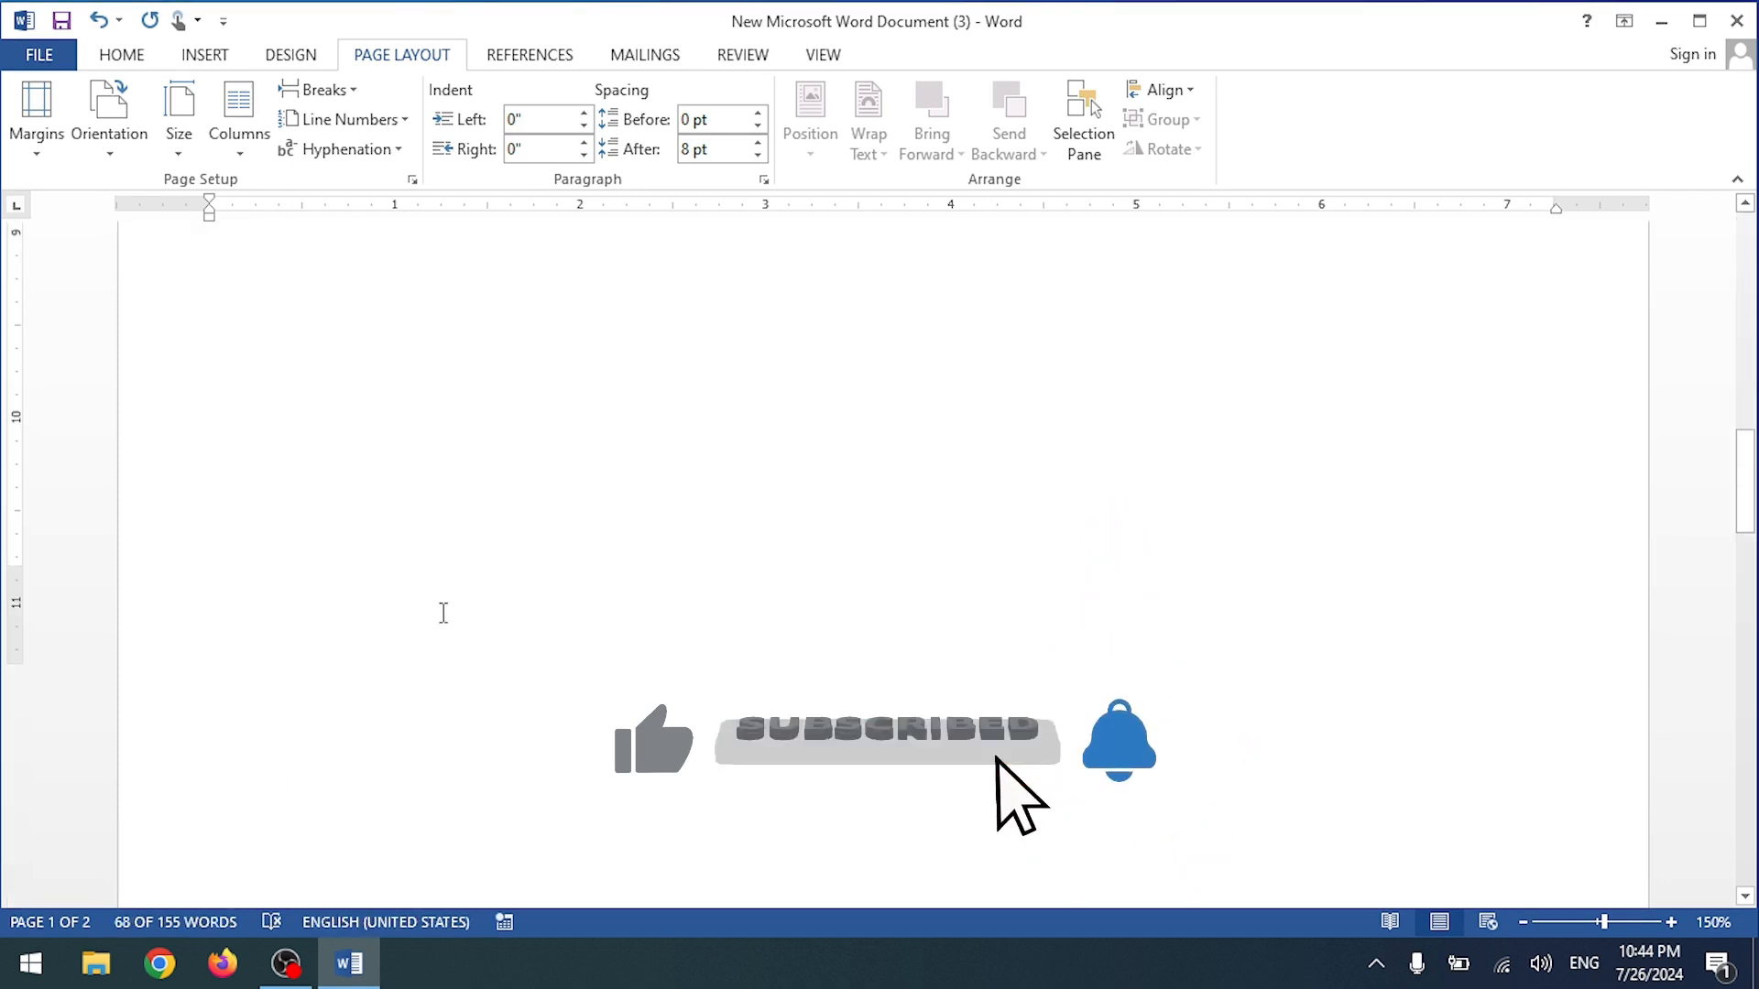
pyautogui.keyDown('shift'); pyautogui.click(616, 816); pyautogui.keyUp('shift')
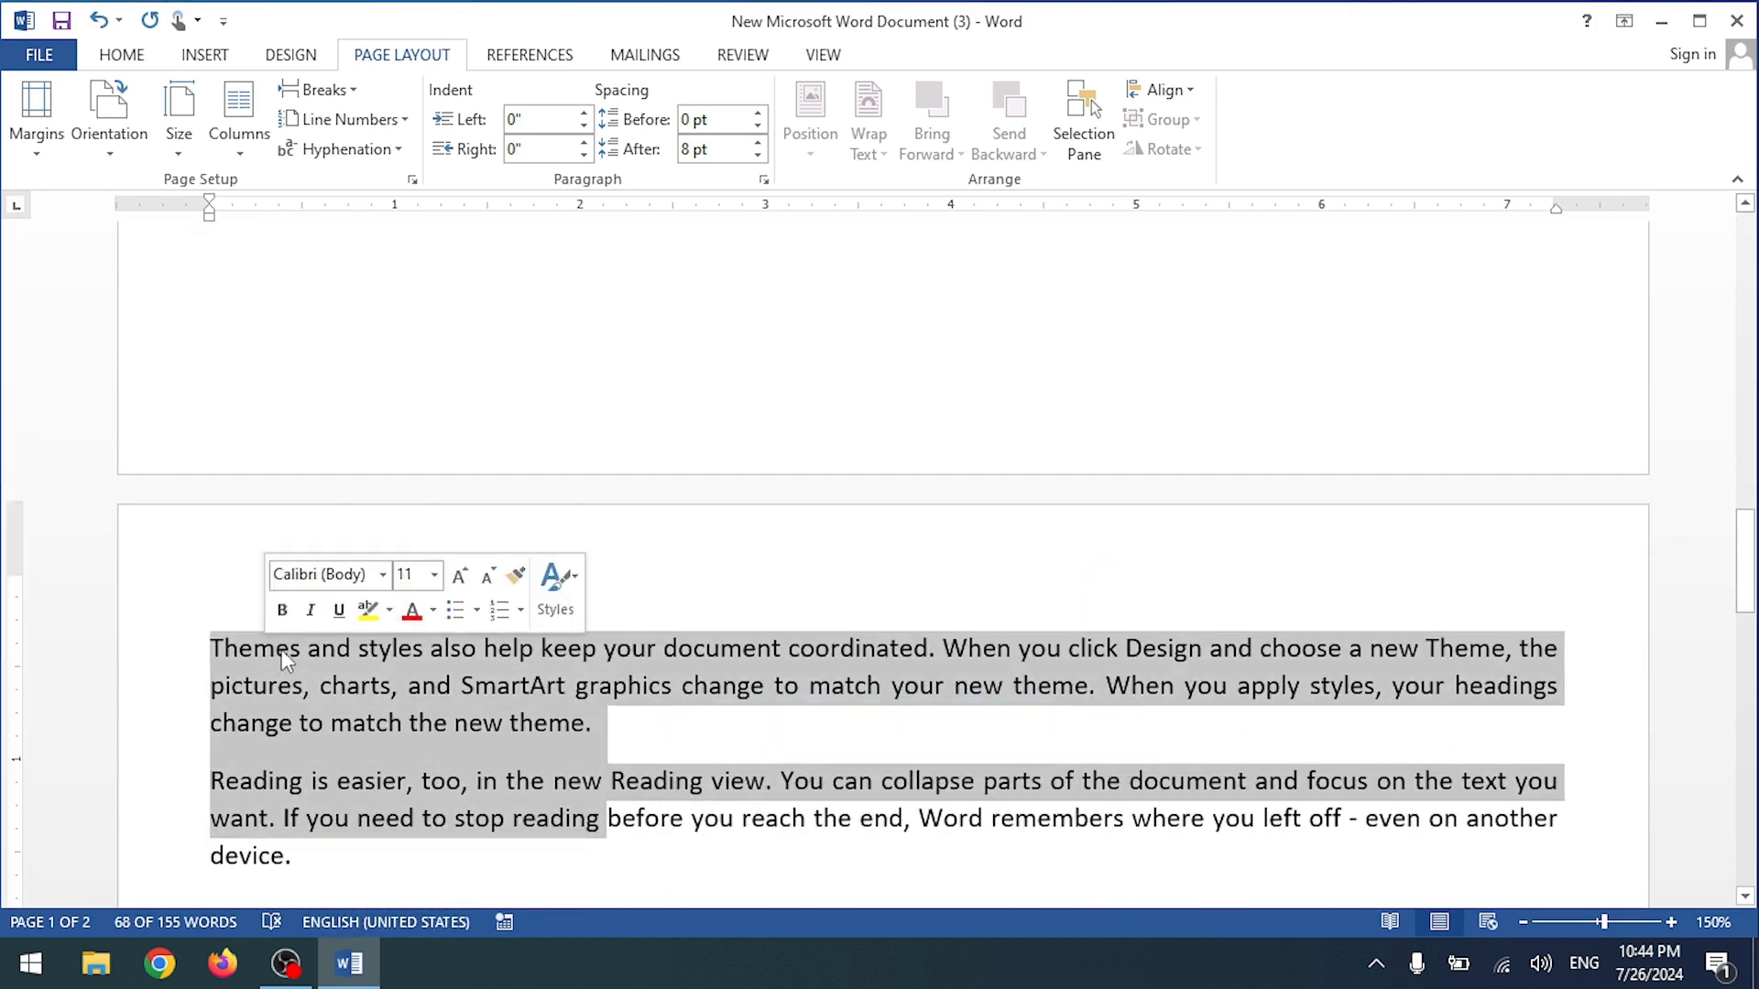
pyautogui.scroll(8, 312, 621)
pyautogui.scroll(5, 310, 622)
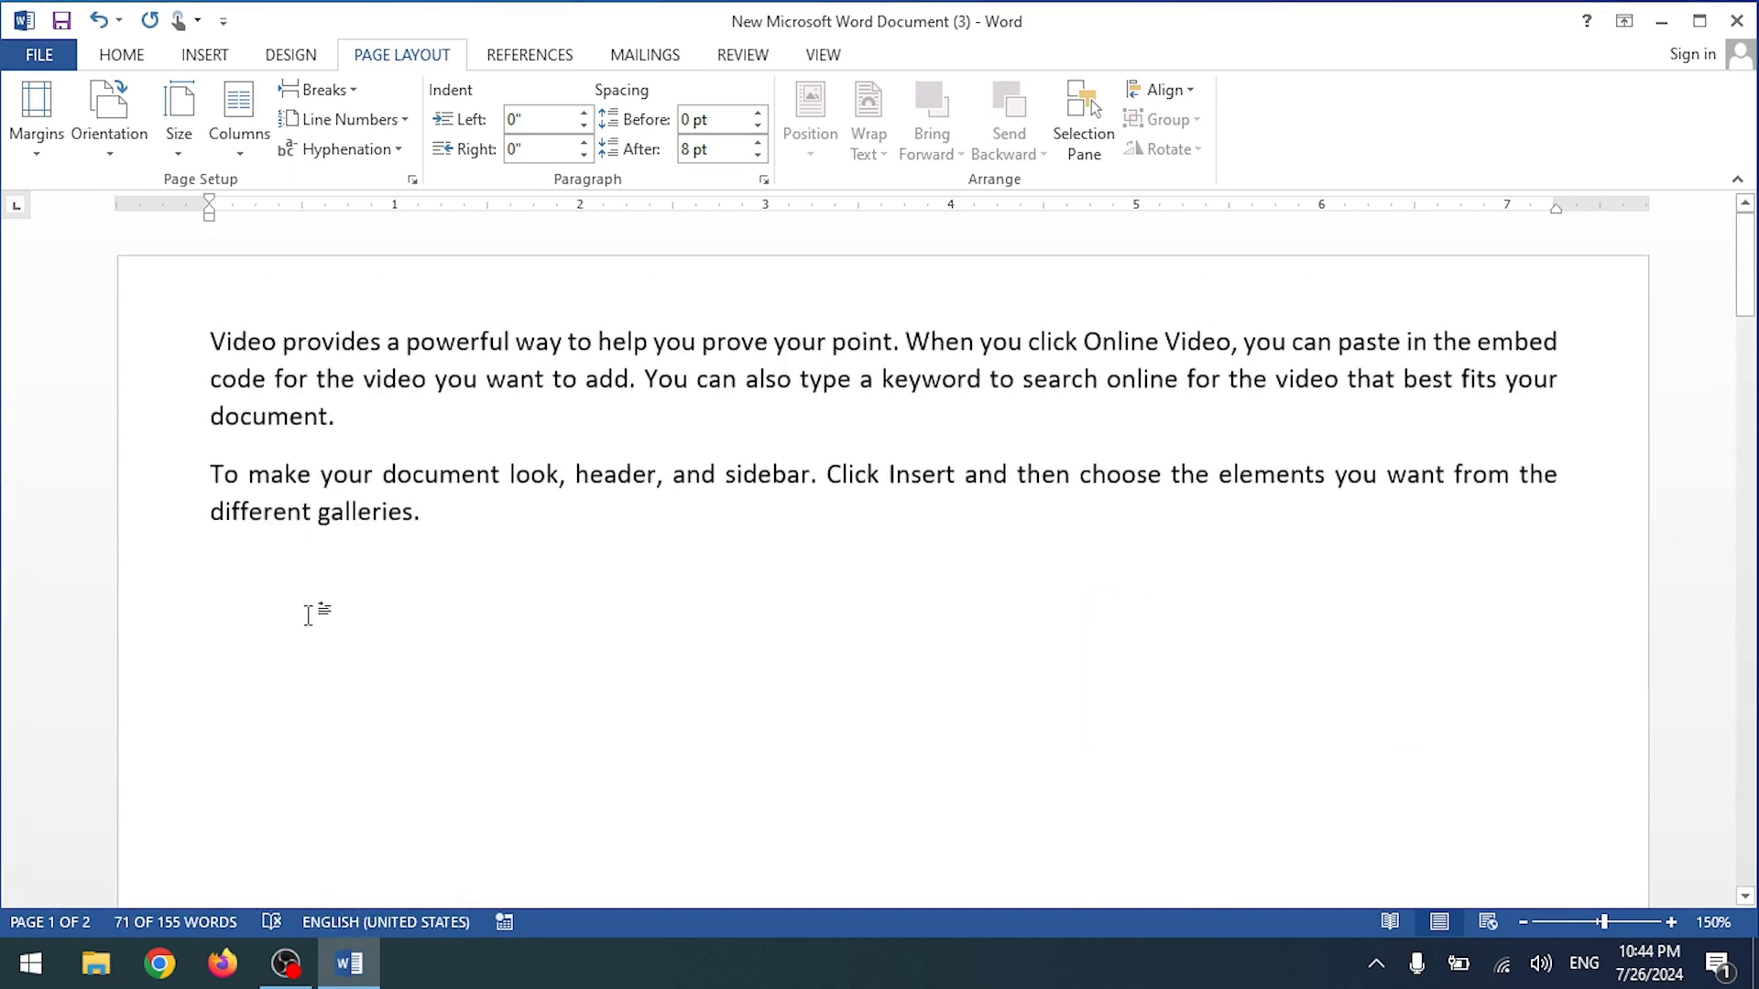
pyautogui.click(235, 322)
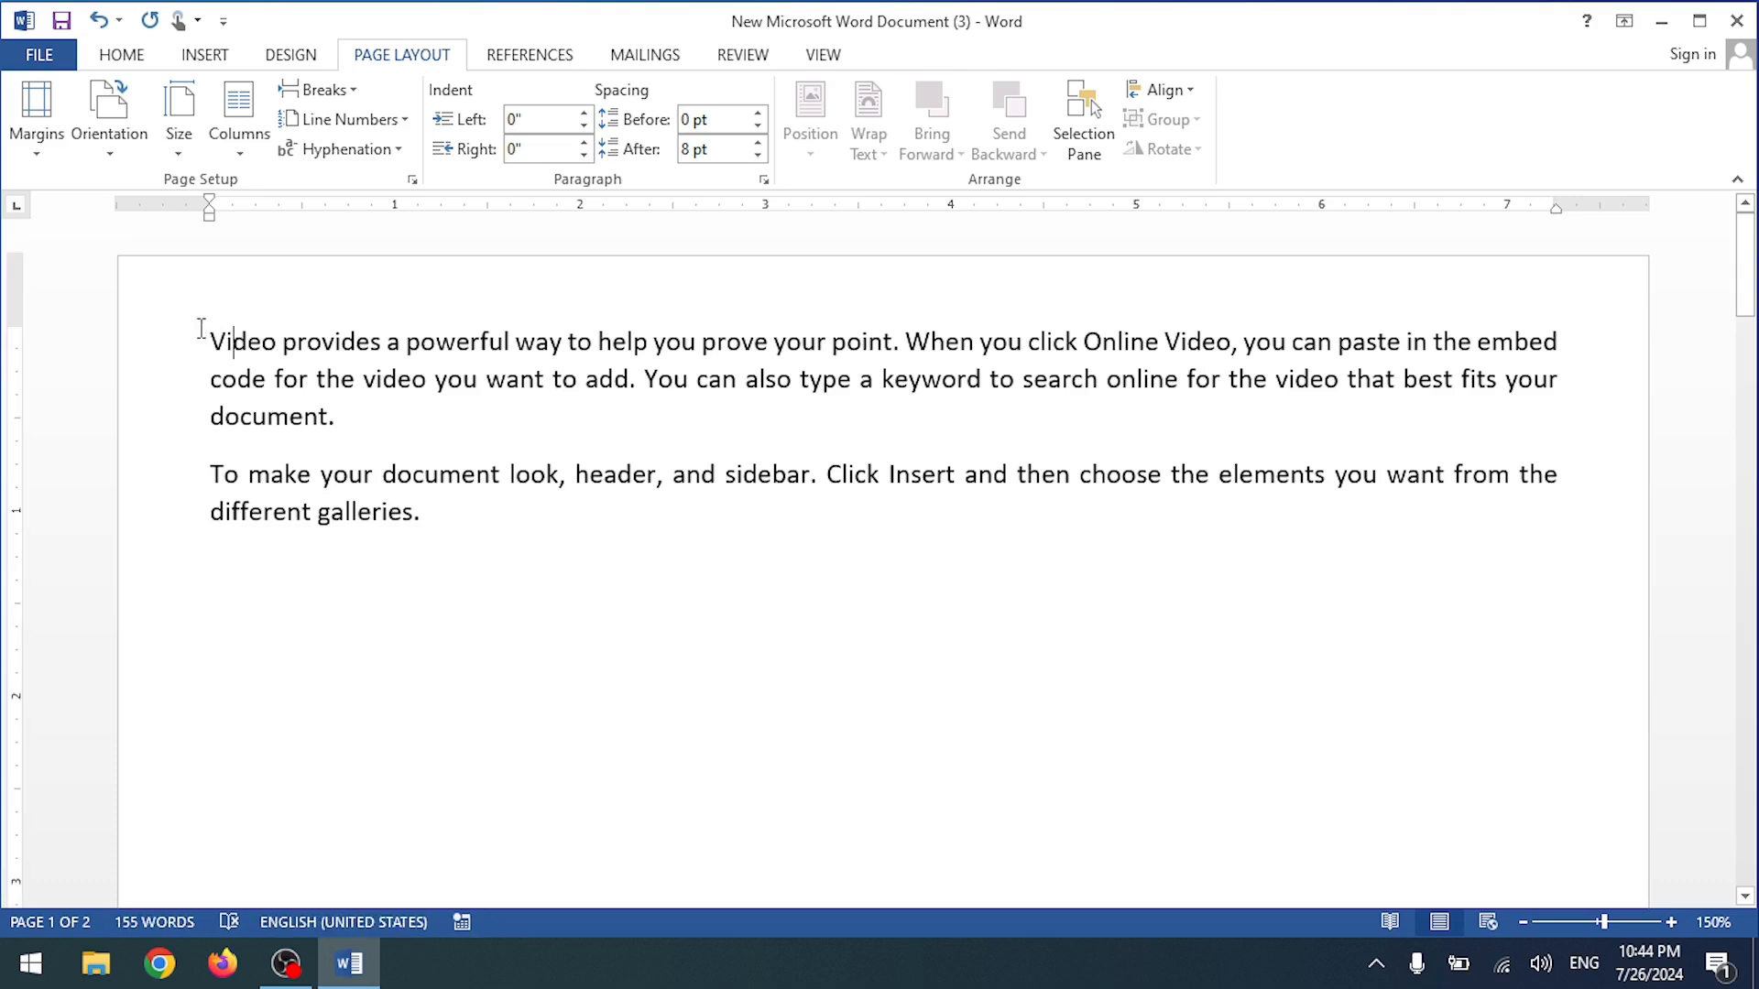
# Step: Try Continuous and then Restart Each Section line numbering, and undo it
pyautogui.click(341, 121)
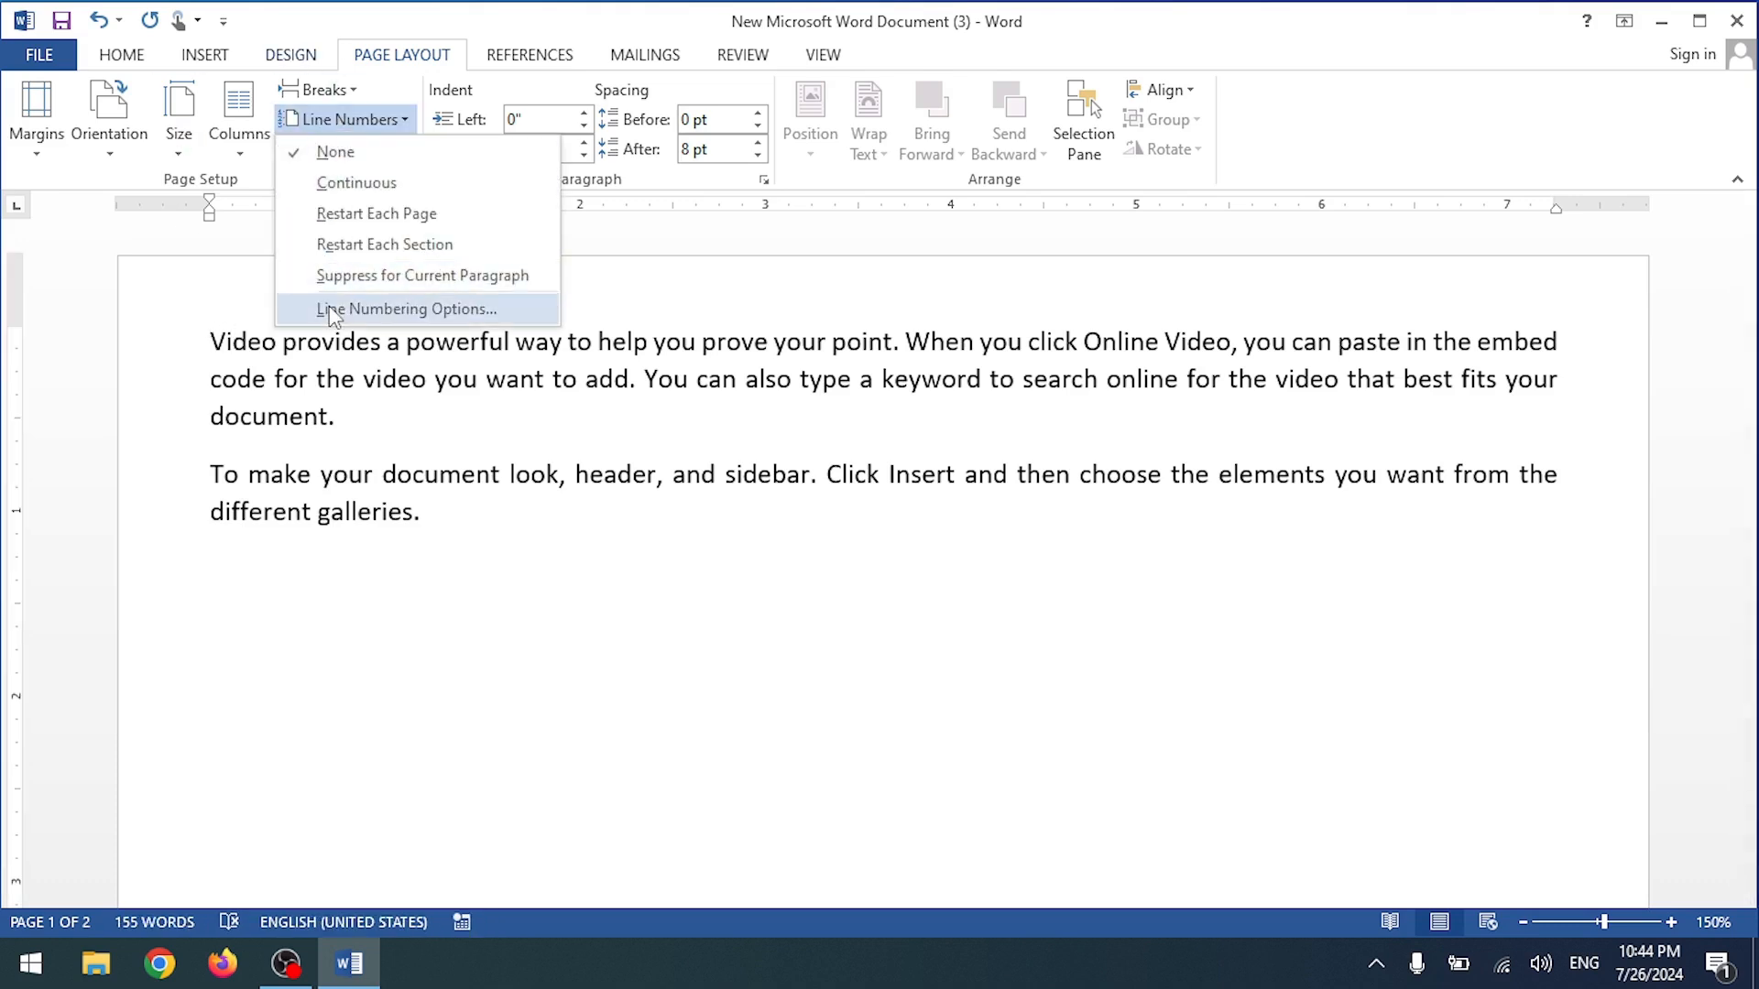
pyautogui.click(330, 306)
pyautogui.click(1093, 122)
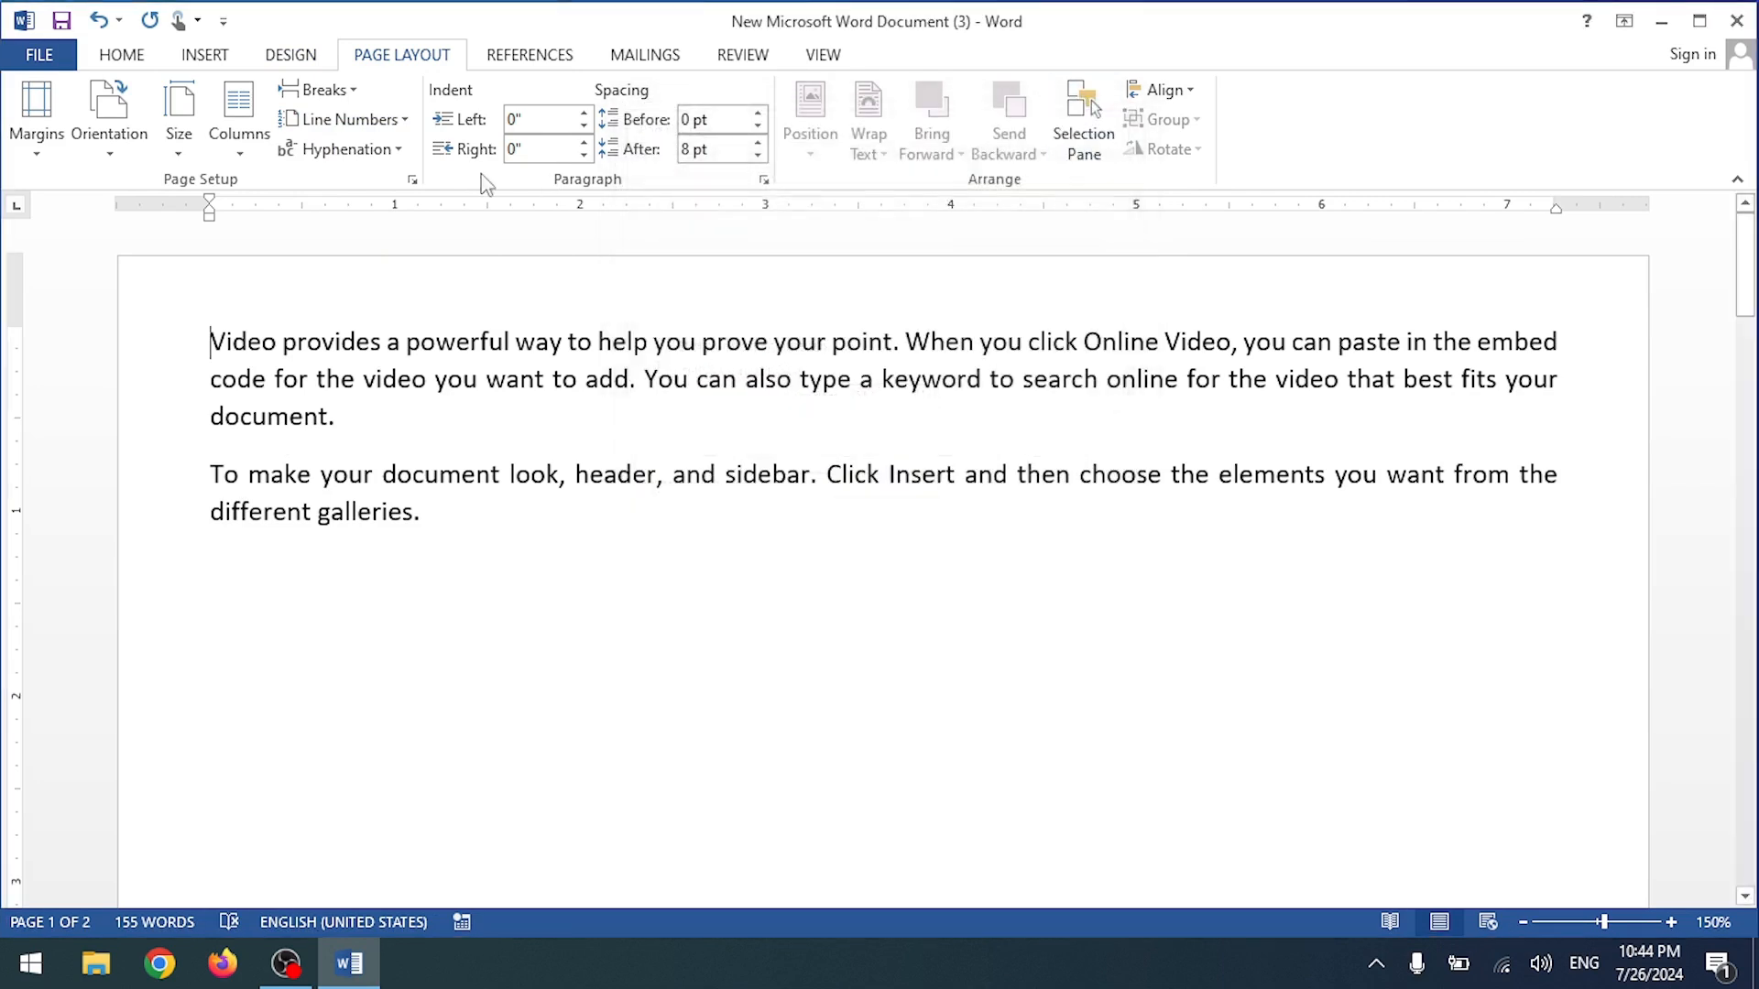
pyautogui.click(344, 119)
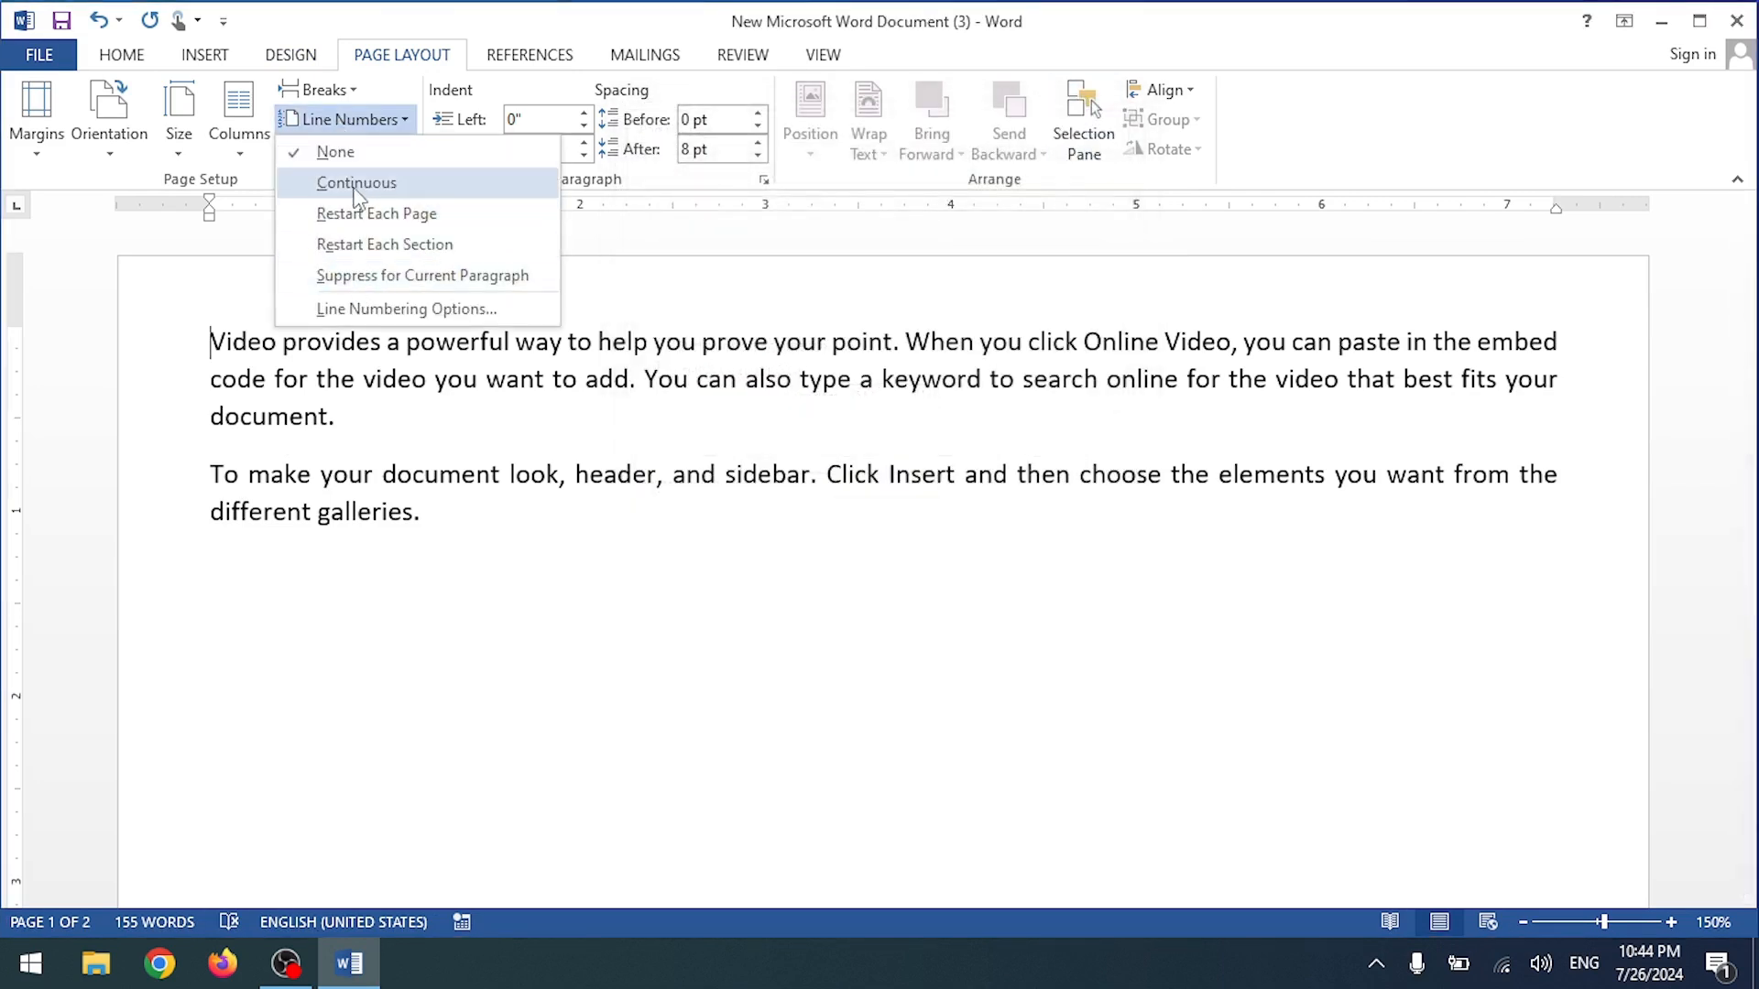
pyautogui.click(357, 182)
pyautogui.click(346, 119)
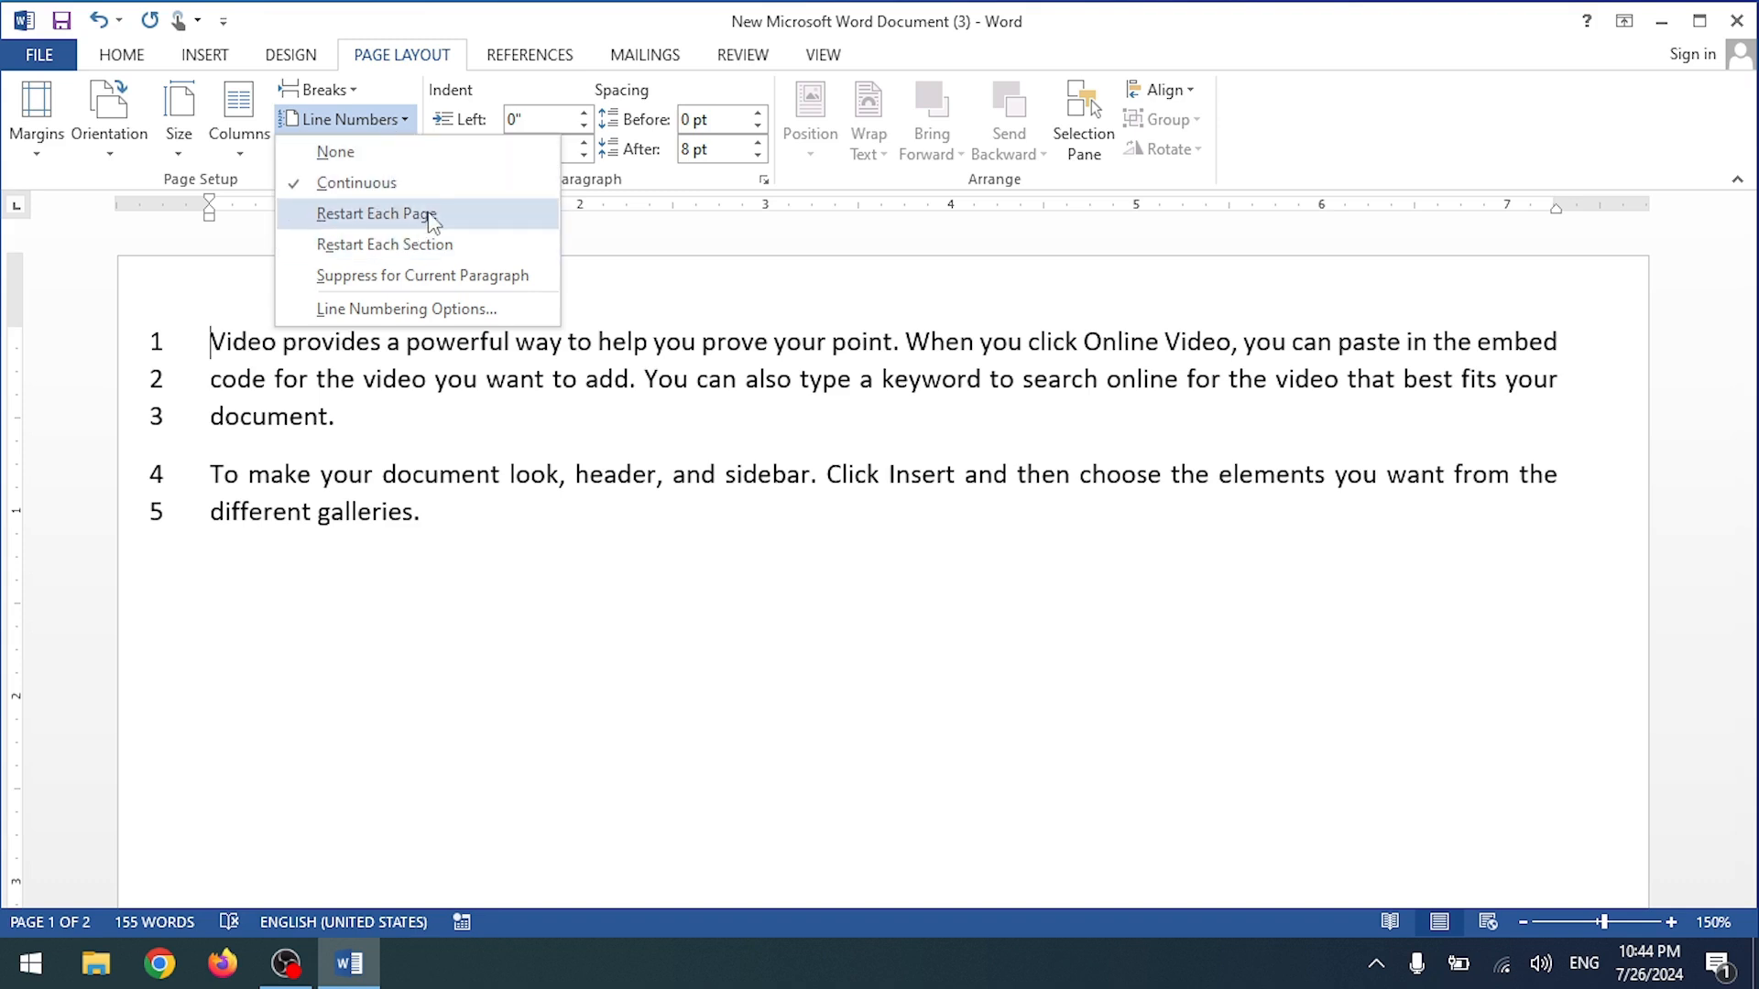
pyautogui.click(355, 251)
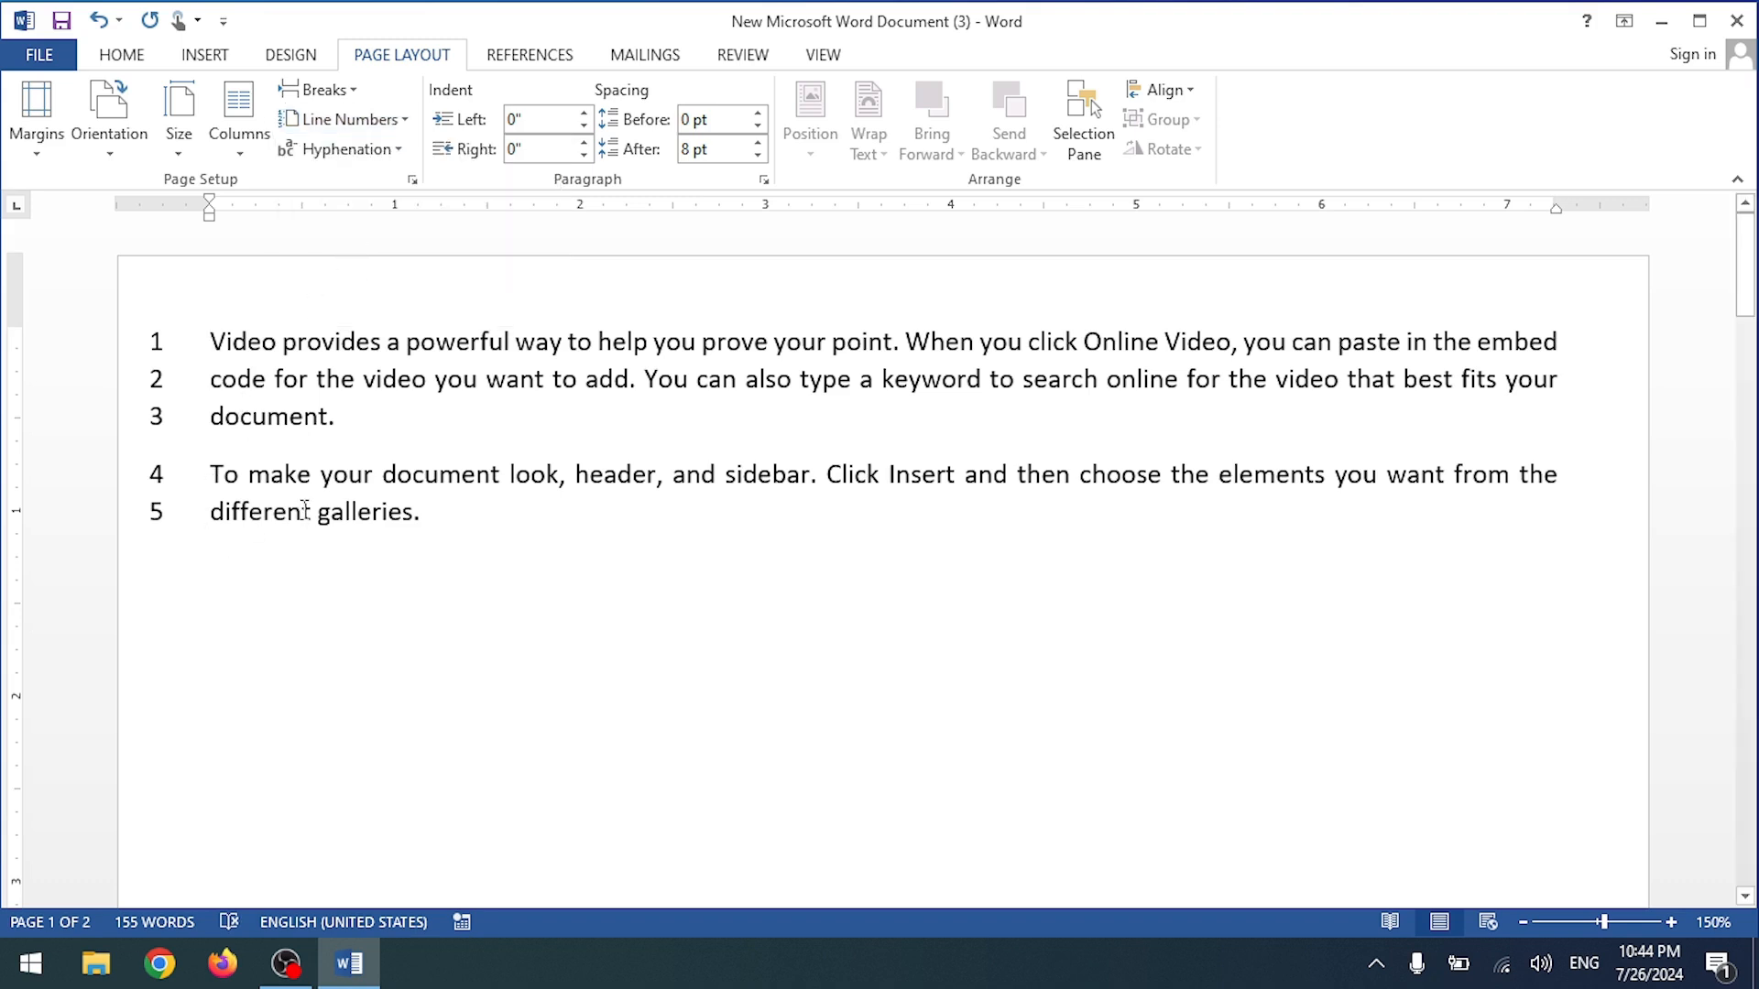
pyautogui.hotkey('ctrl', 'z')
# Step: Apply Restart Each Section, then Continuous numbering (6–13 on page 2), and undo it
pyautogui.click(362, 120)
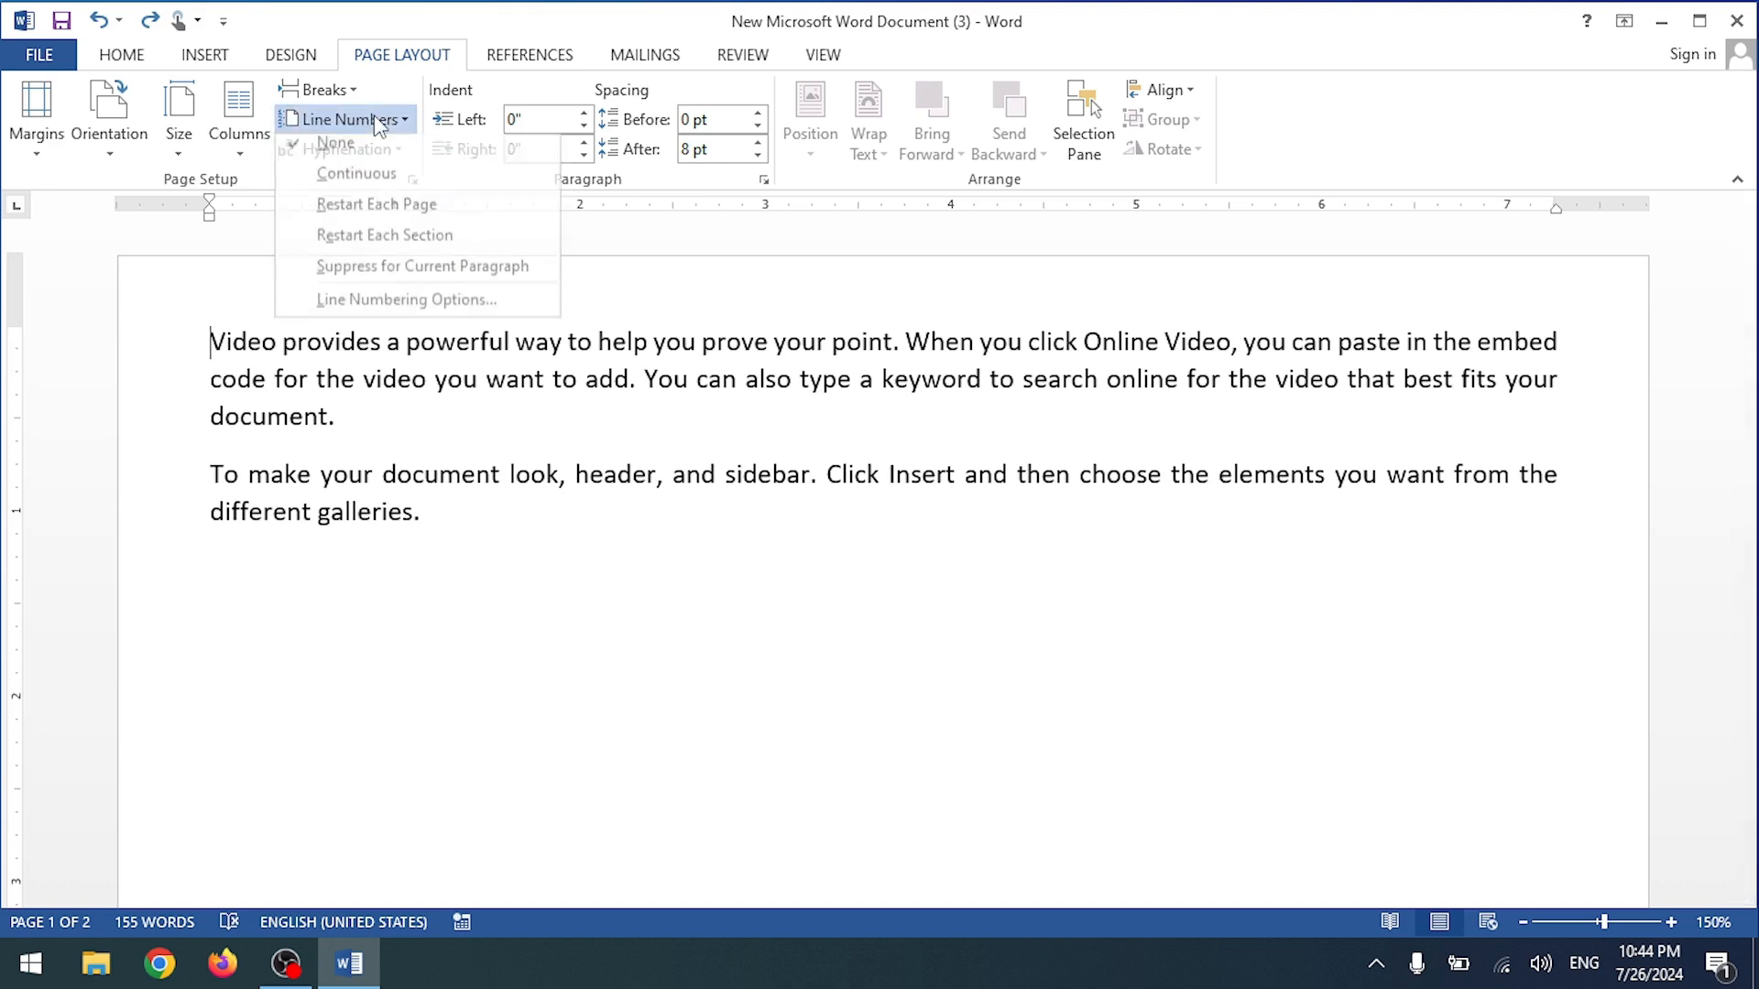
pyautogui.click(373, 248)
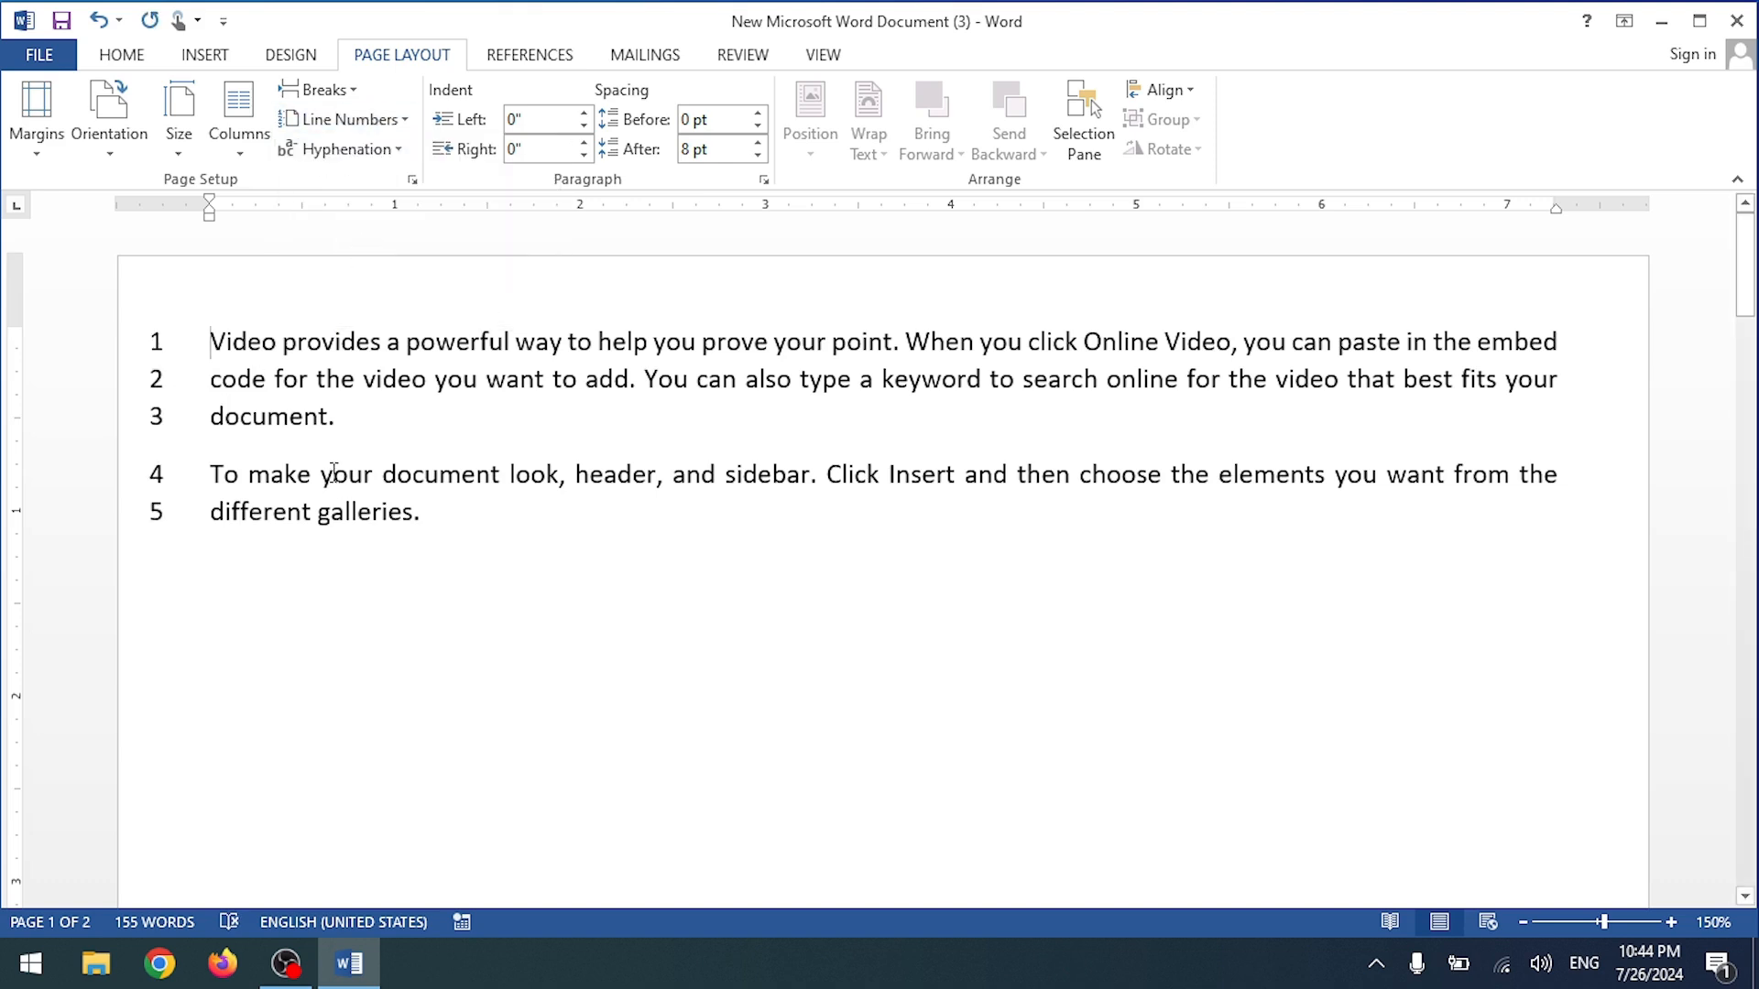
pyautogui.scroll(-15, 443, 467)
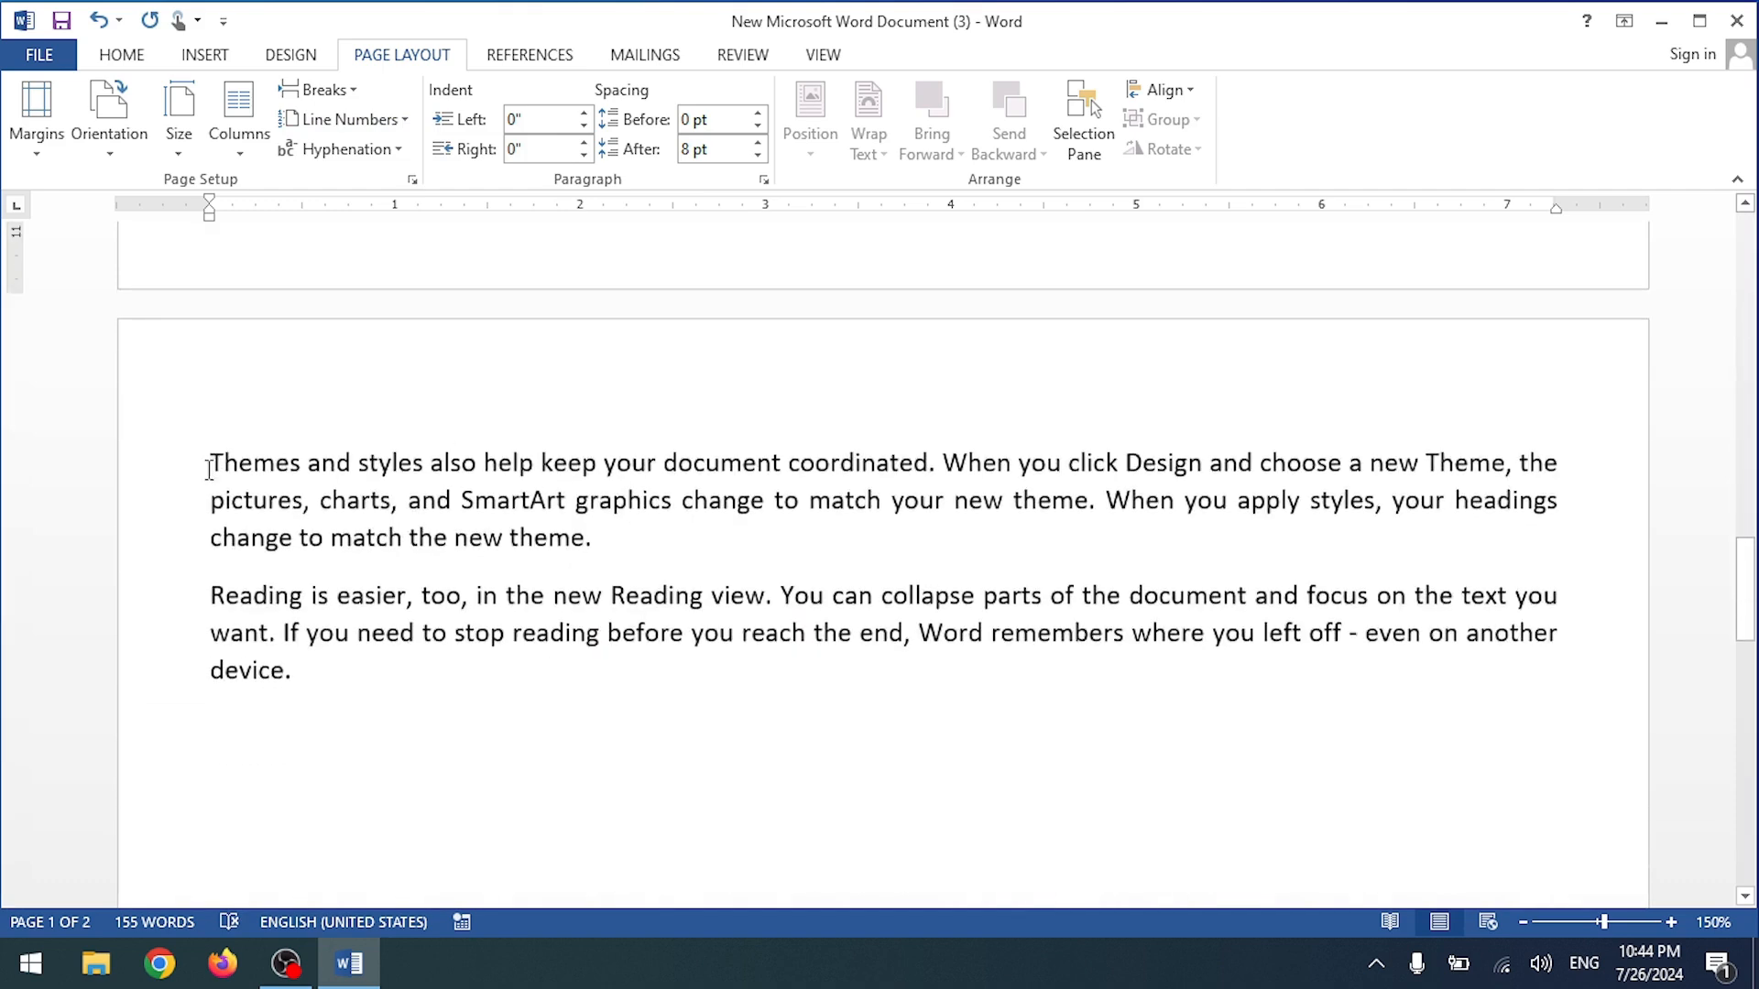
pyautogui.click(209, 468)
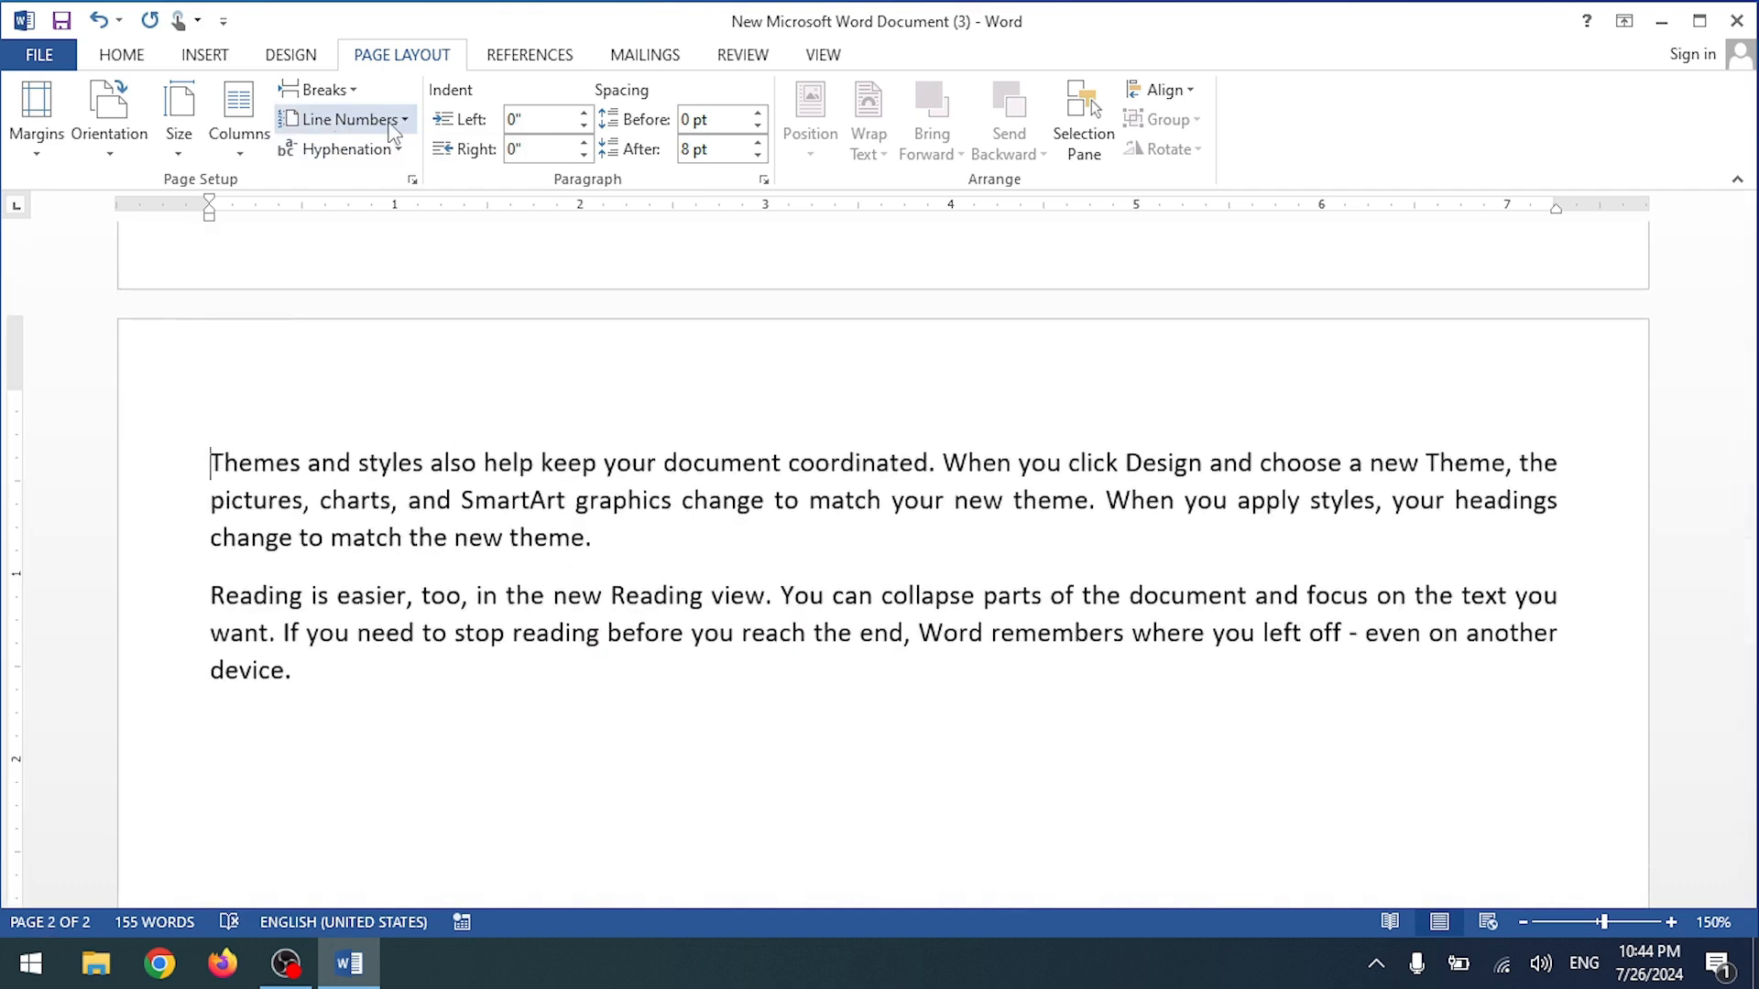
pyautogui.click(351, 119)
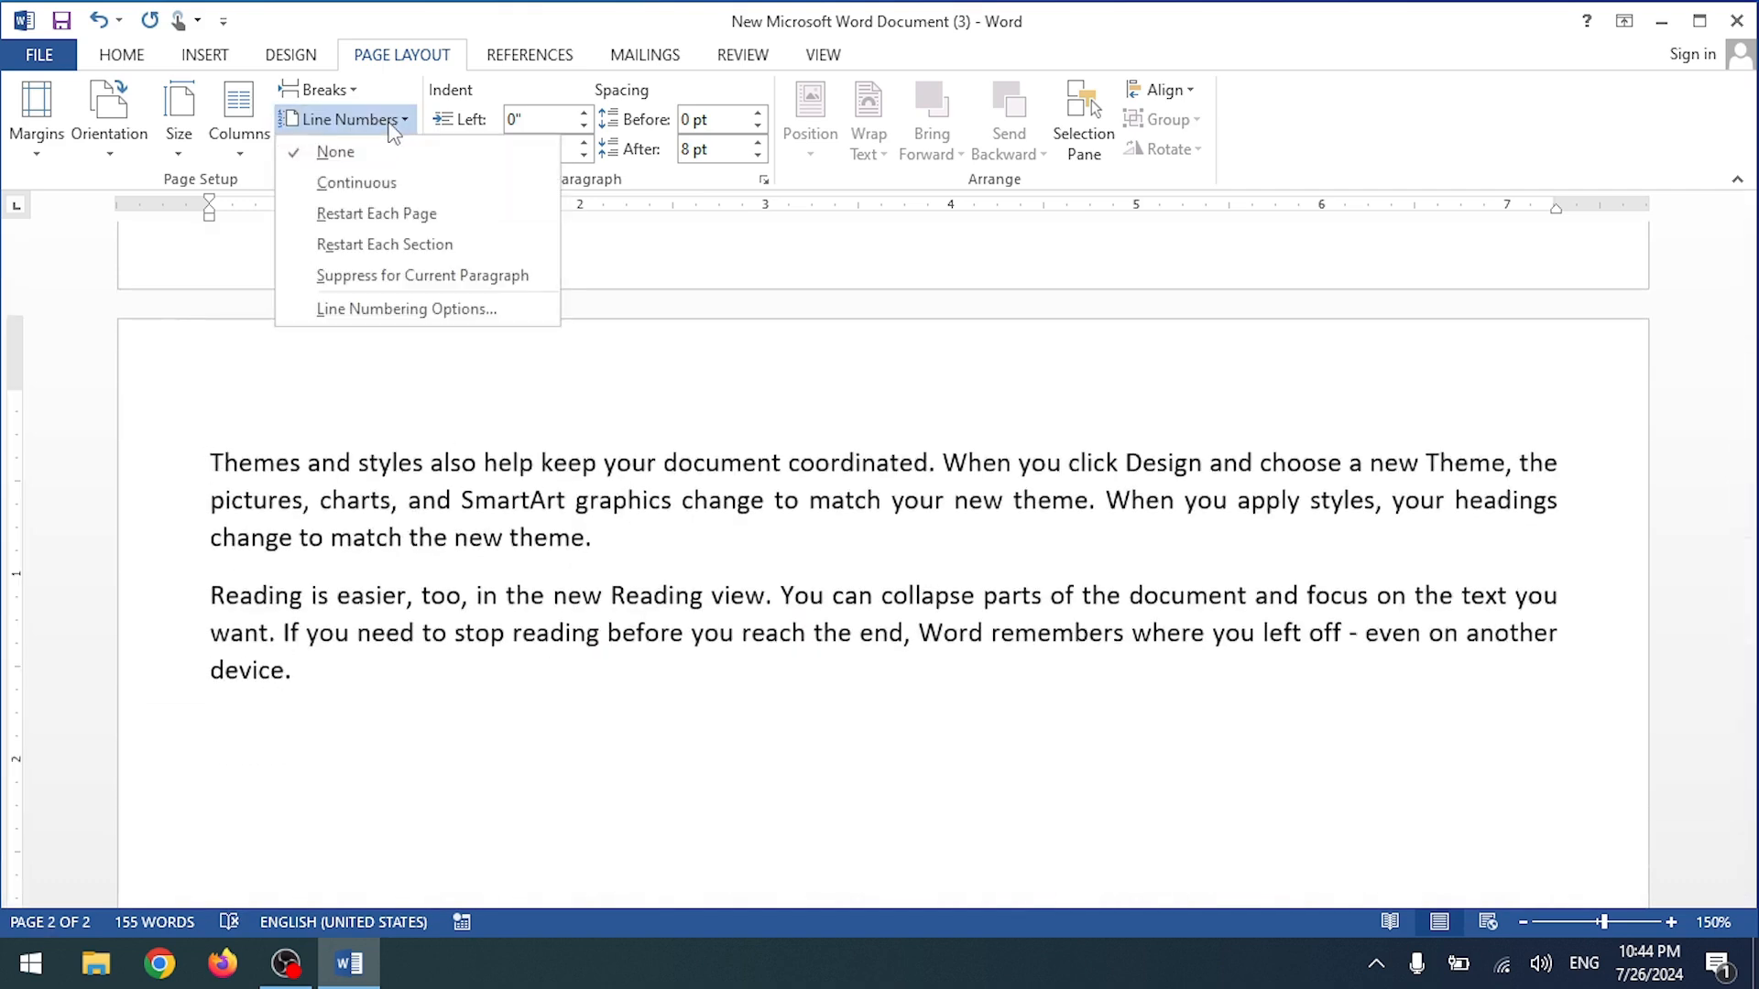
pyautogui.click(379, 183)
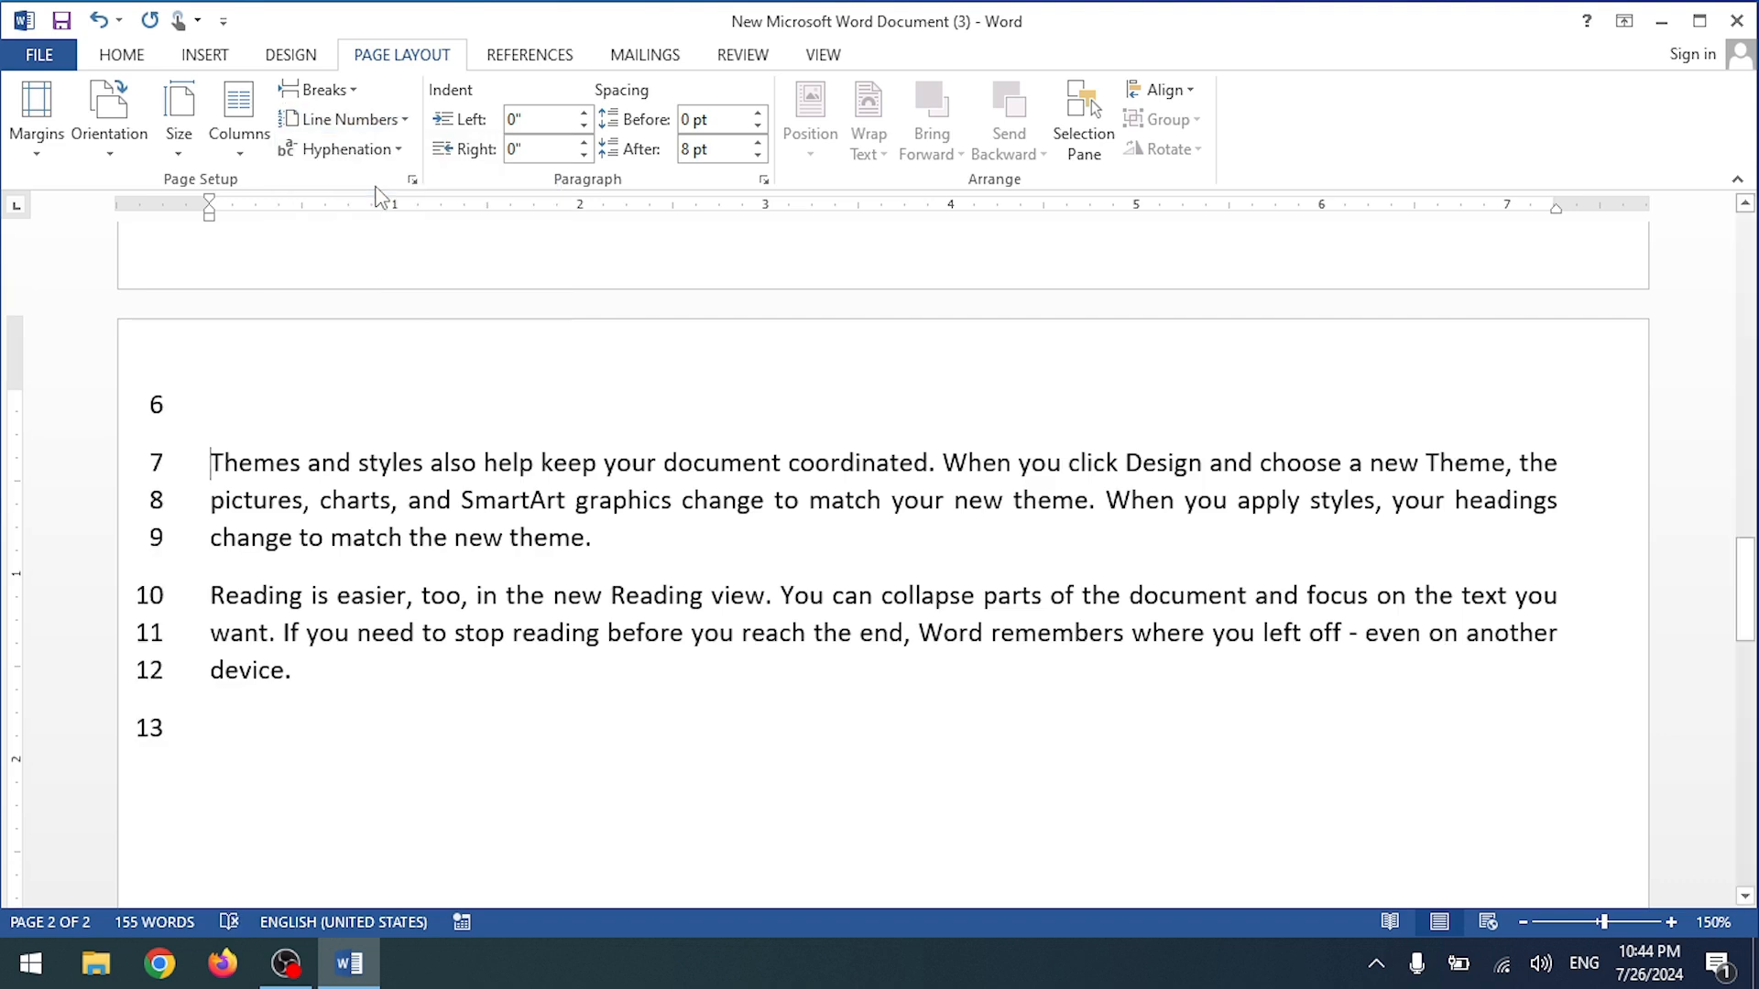
pyautogui.hotkey('ctrl', 'z')
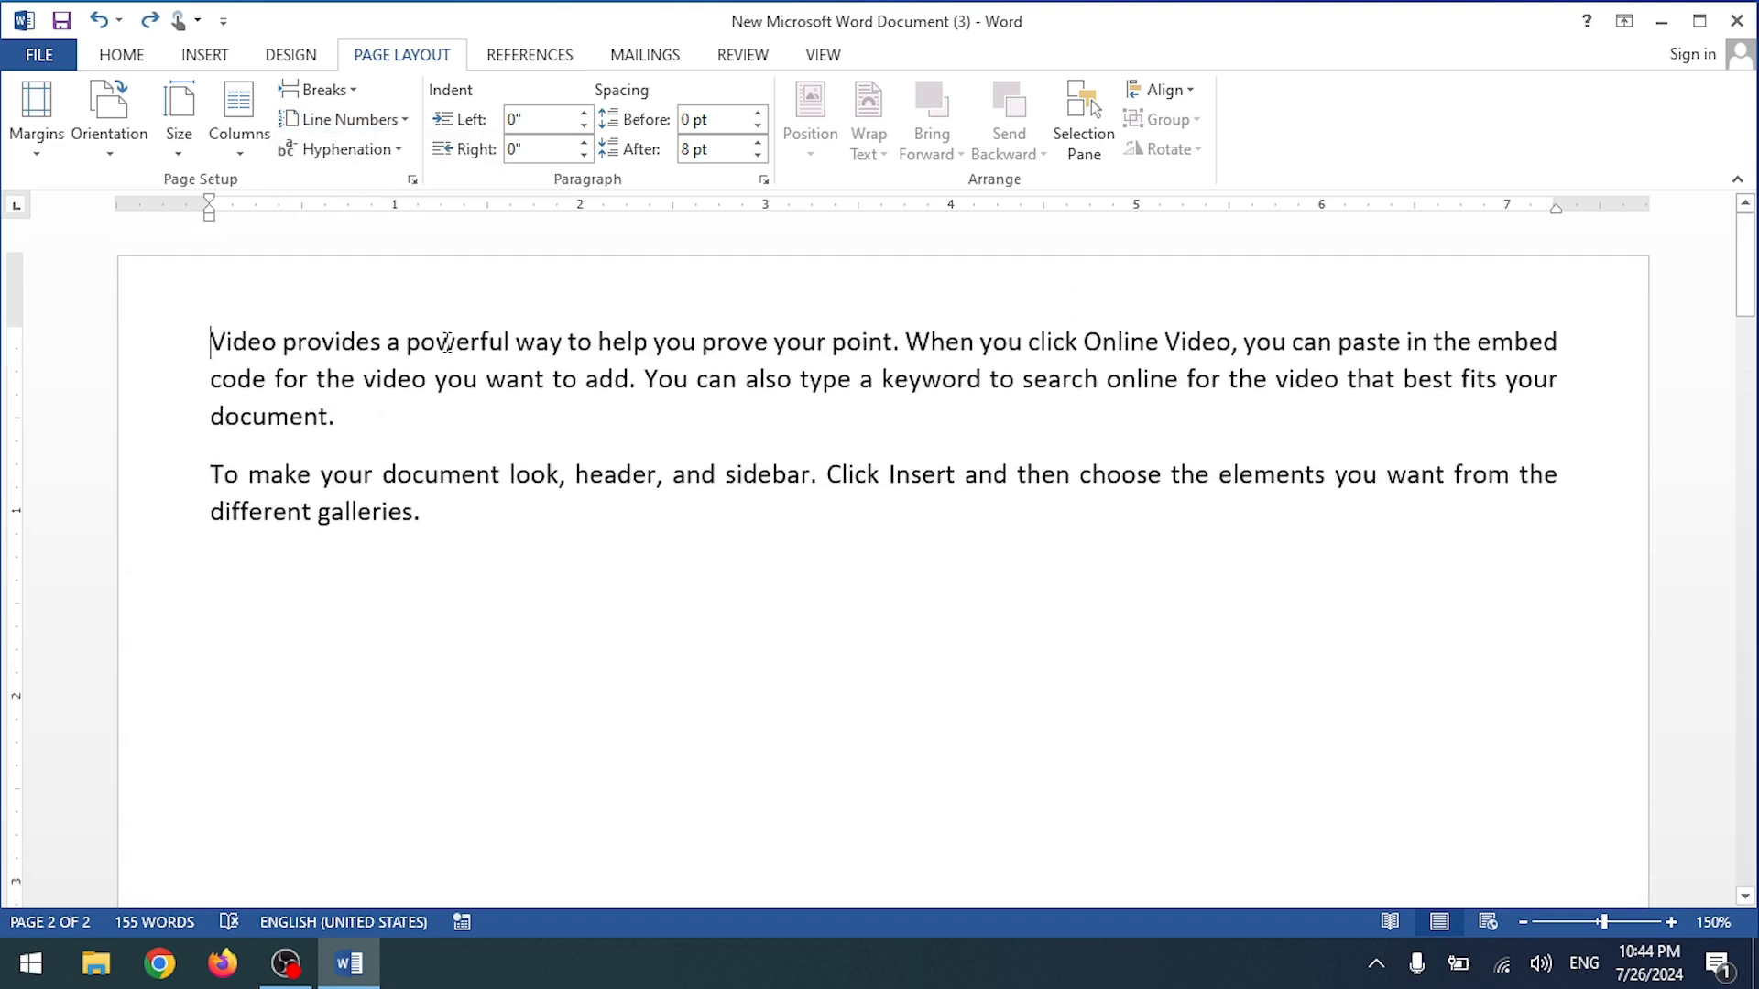
pyautogui.click(351, 119)
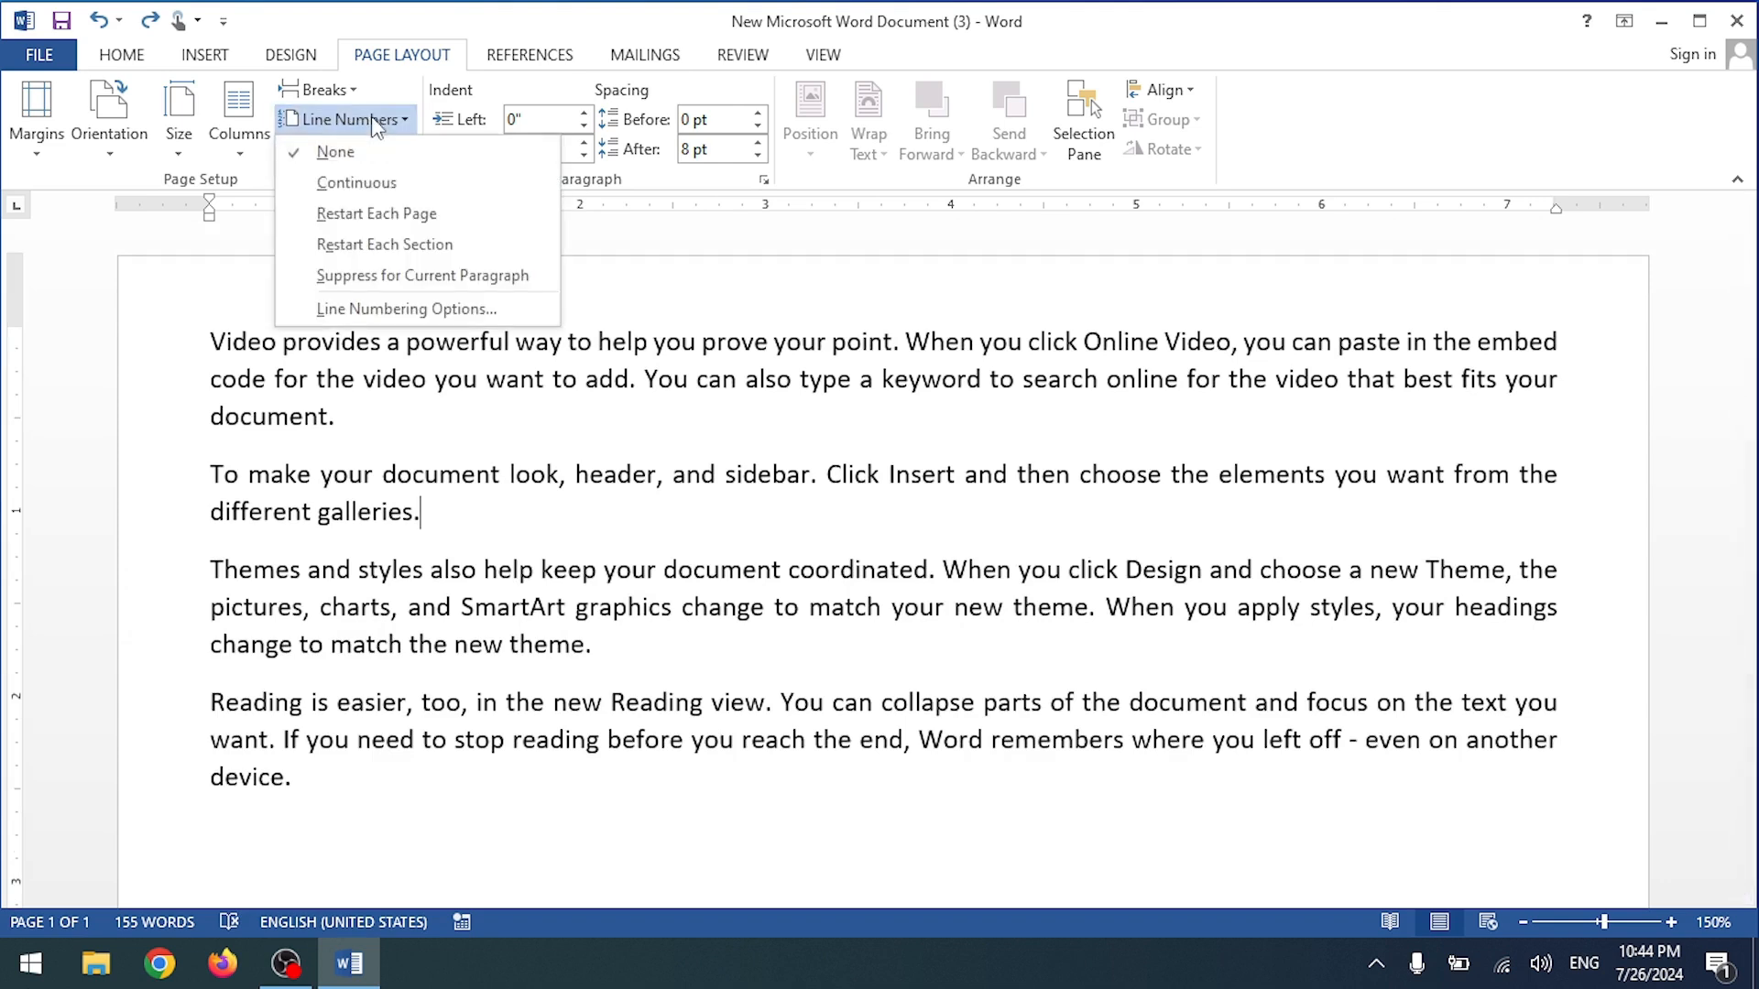
# Step: Add a continuous section break after 'galleries.' and merge the 'To make', Themes and Reading paragraphs into it
pyautogui.click(376, 121)
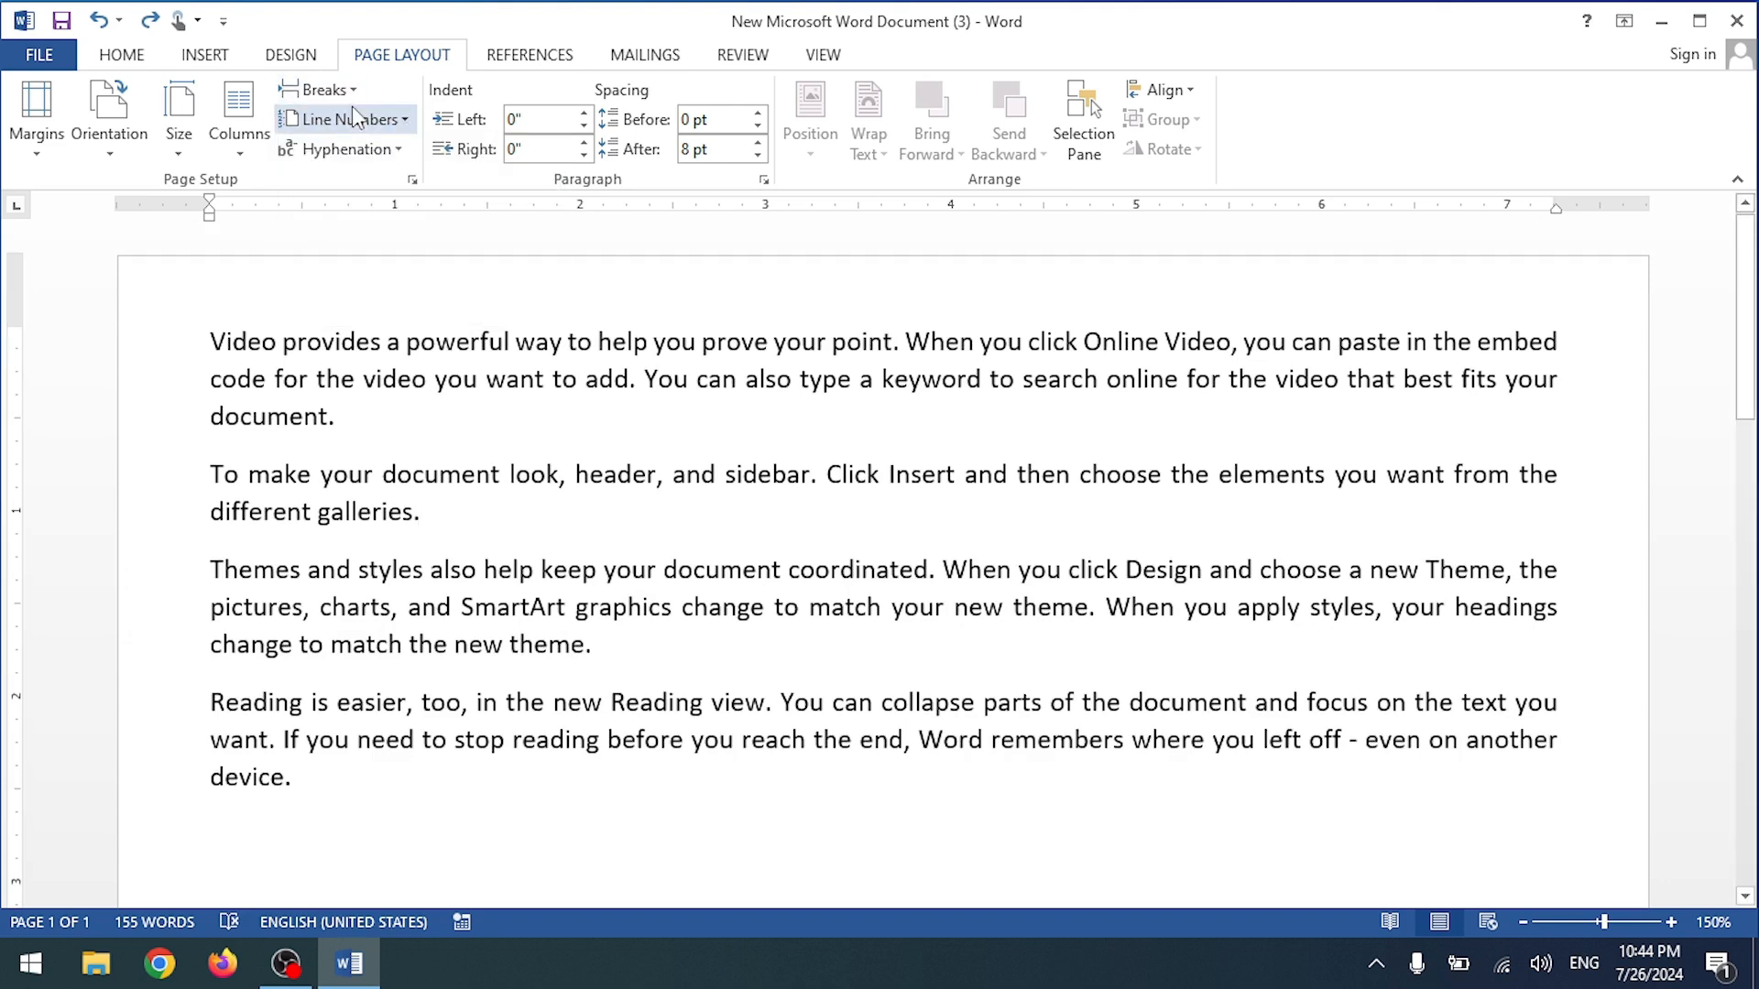
pyautogui.click(322, 89)
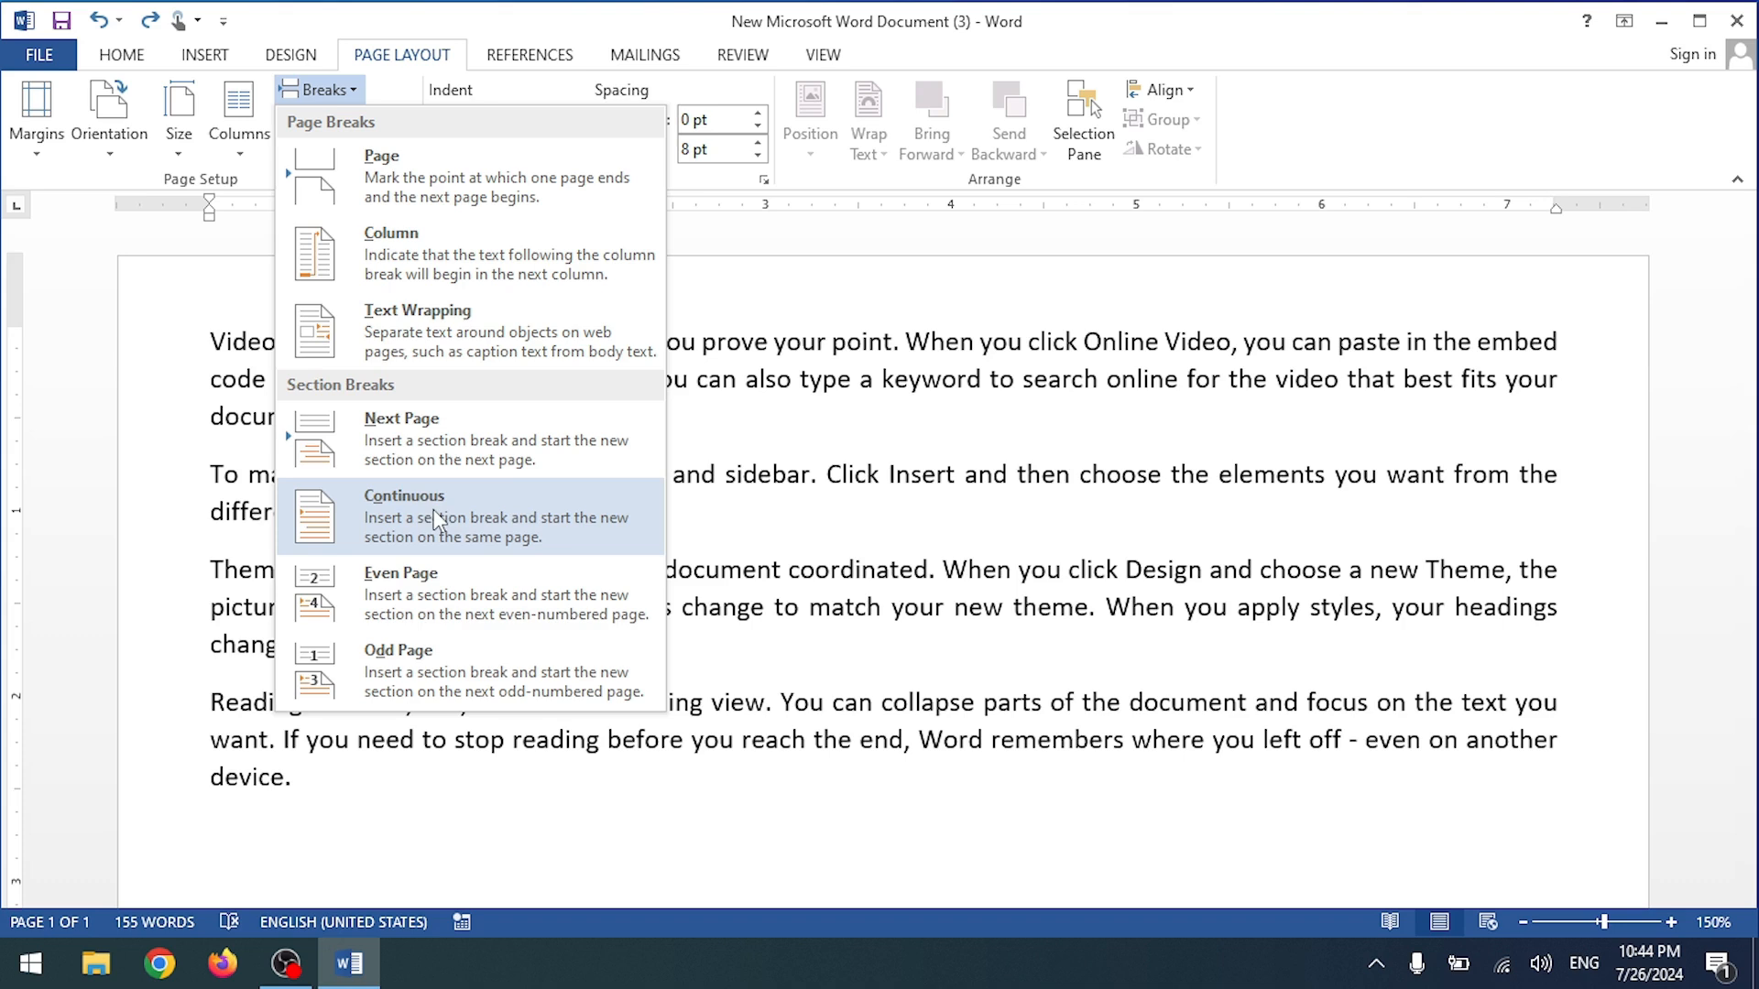
pyautogui.click(453, 494)
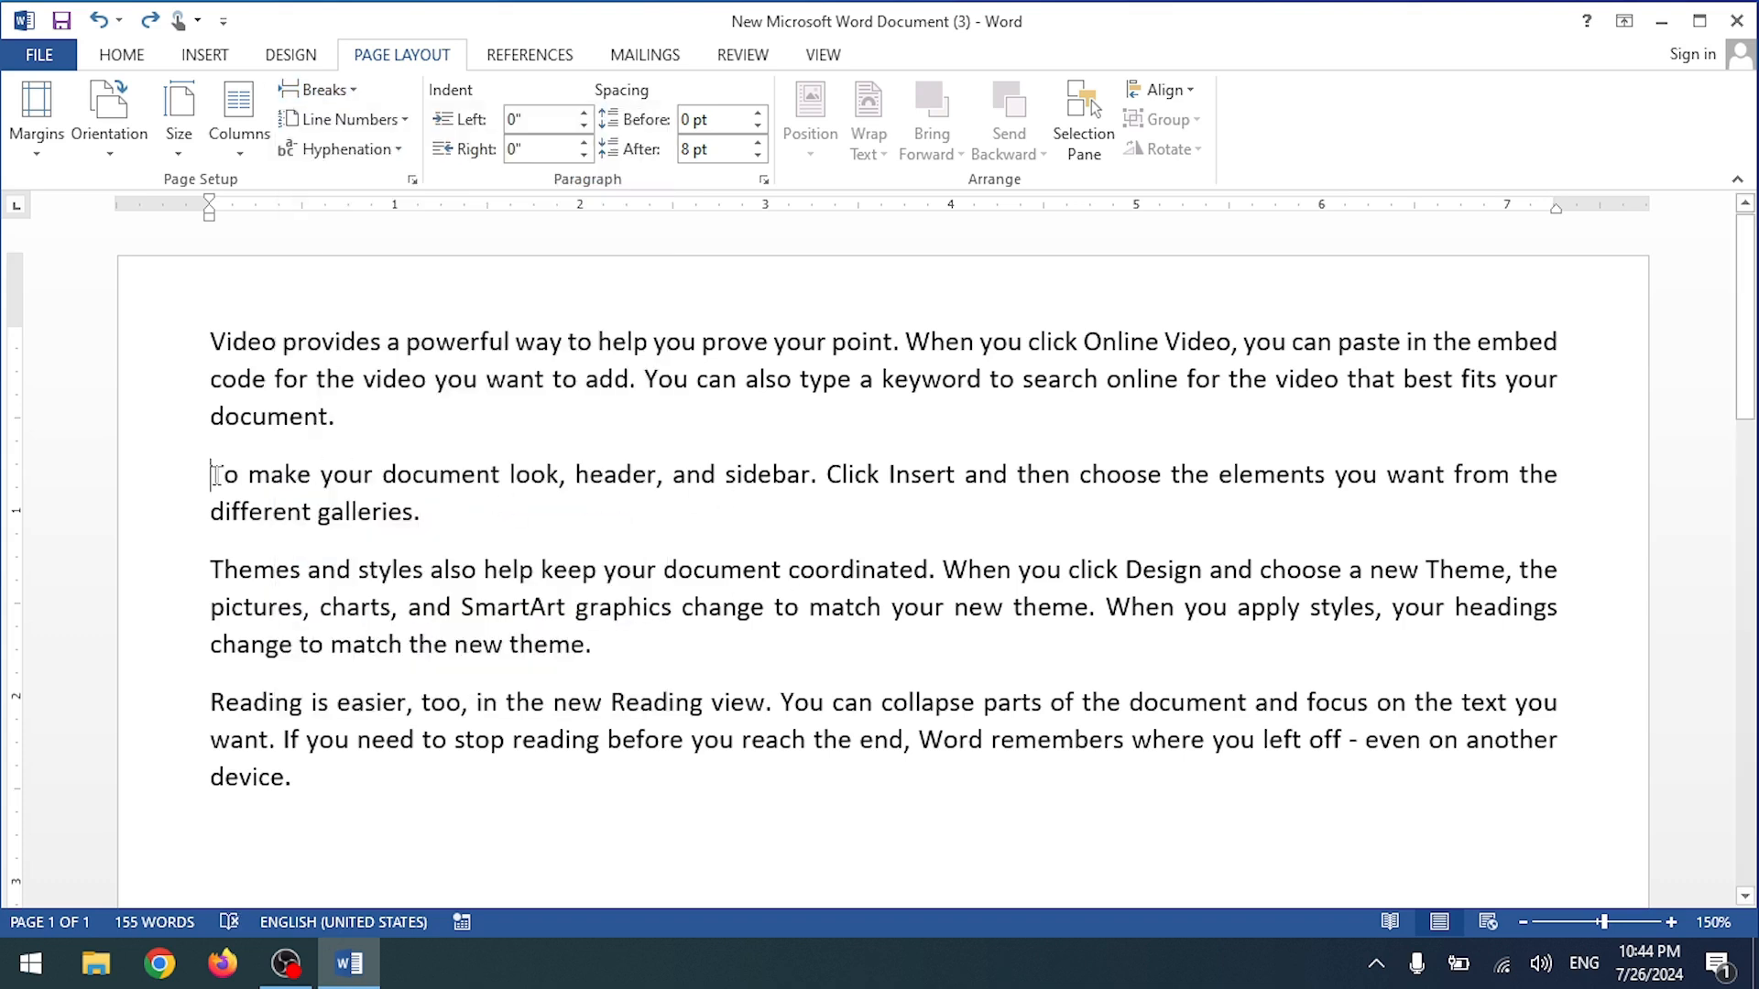
pyautogui.press('BackSpace')
pyautogui.click(211, 510)
pyautogui.press('BackSpace')
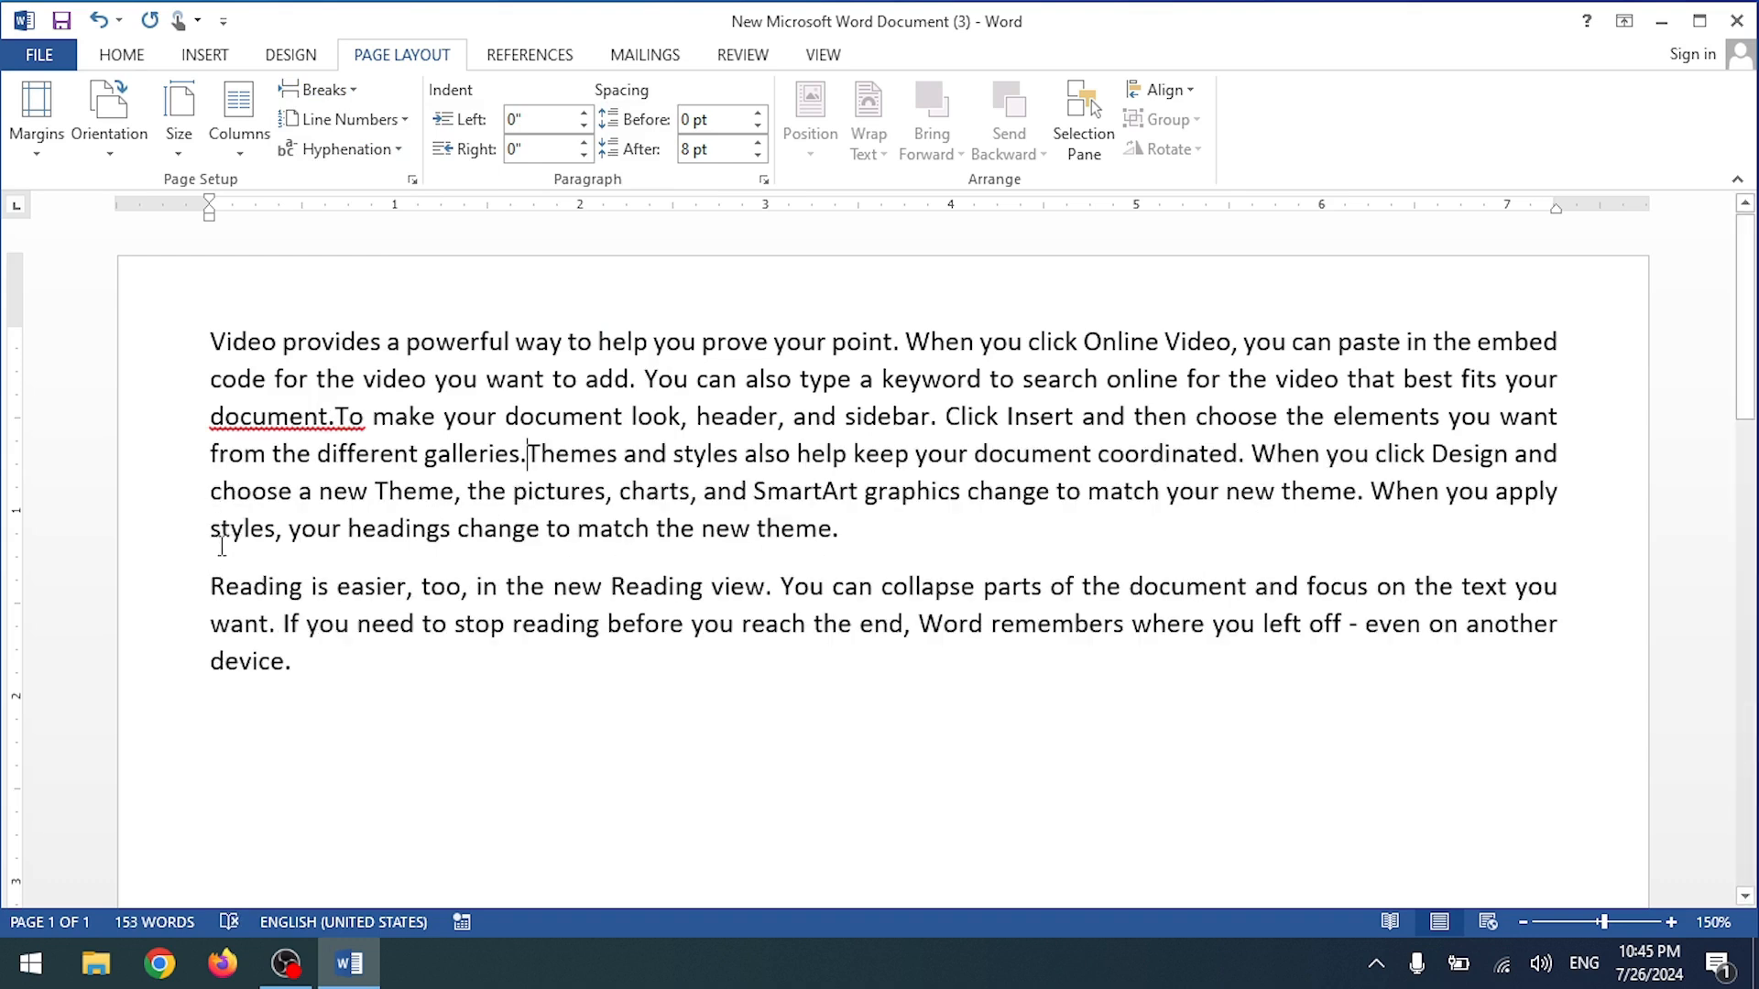
pyautogui.click(211, 586)
pyautogui.press('BackSpace')
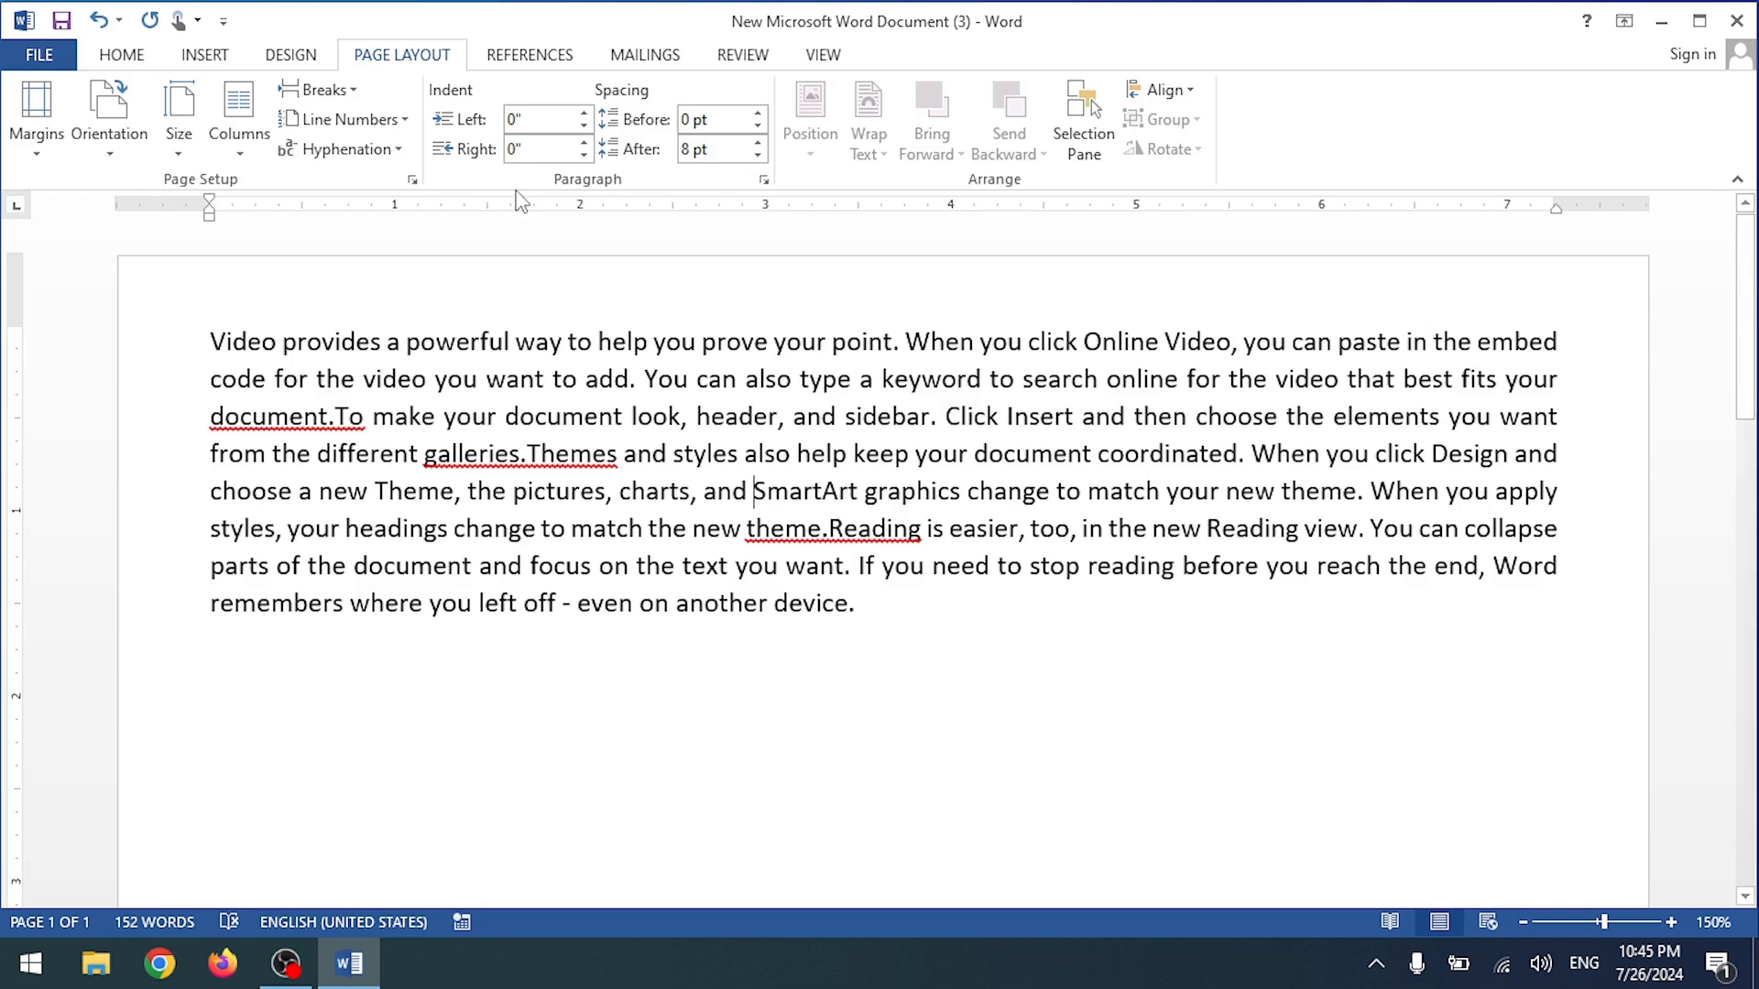
pyautogui.click(321, 89)
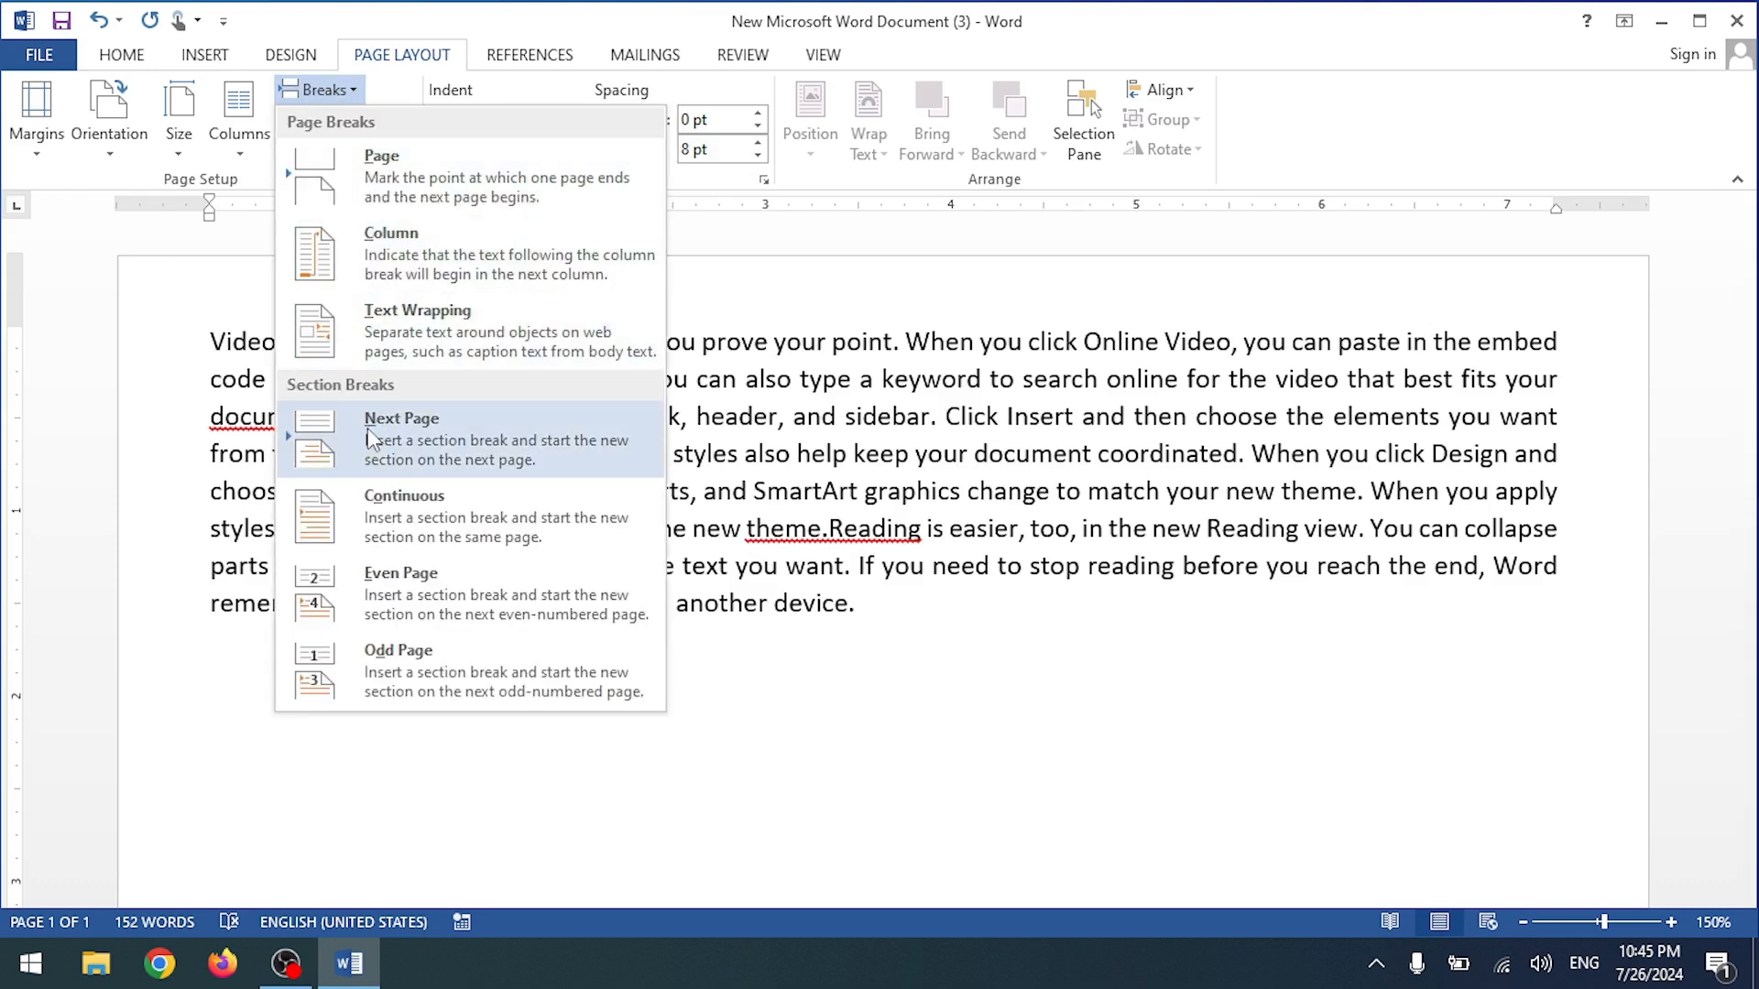
# Step: Insert a continuous section break before 'SmartArt graphics' and apply Restart Each Section numbering to both sections
pyautogui.click(421, 503)
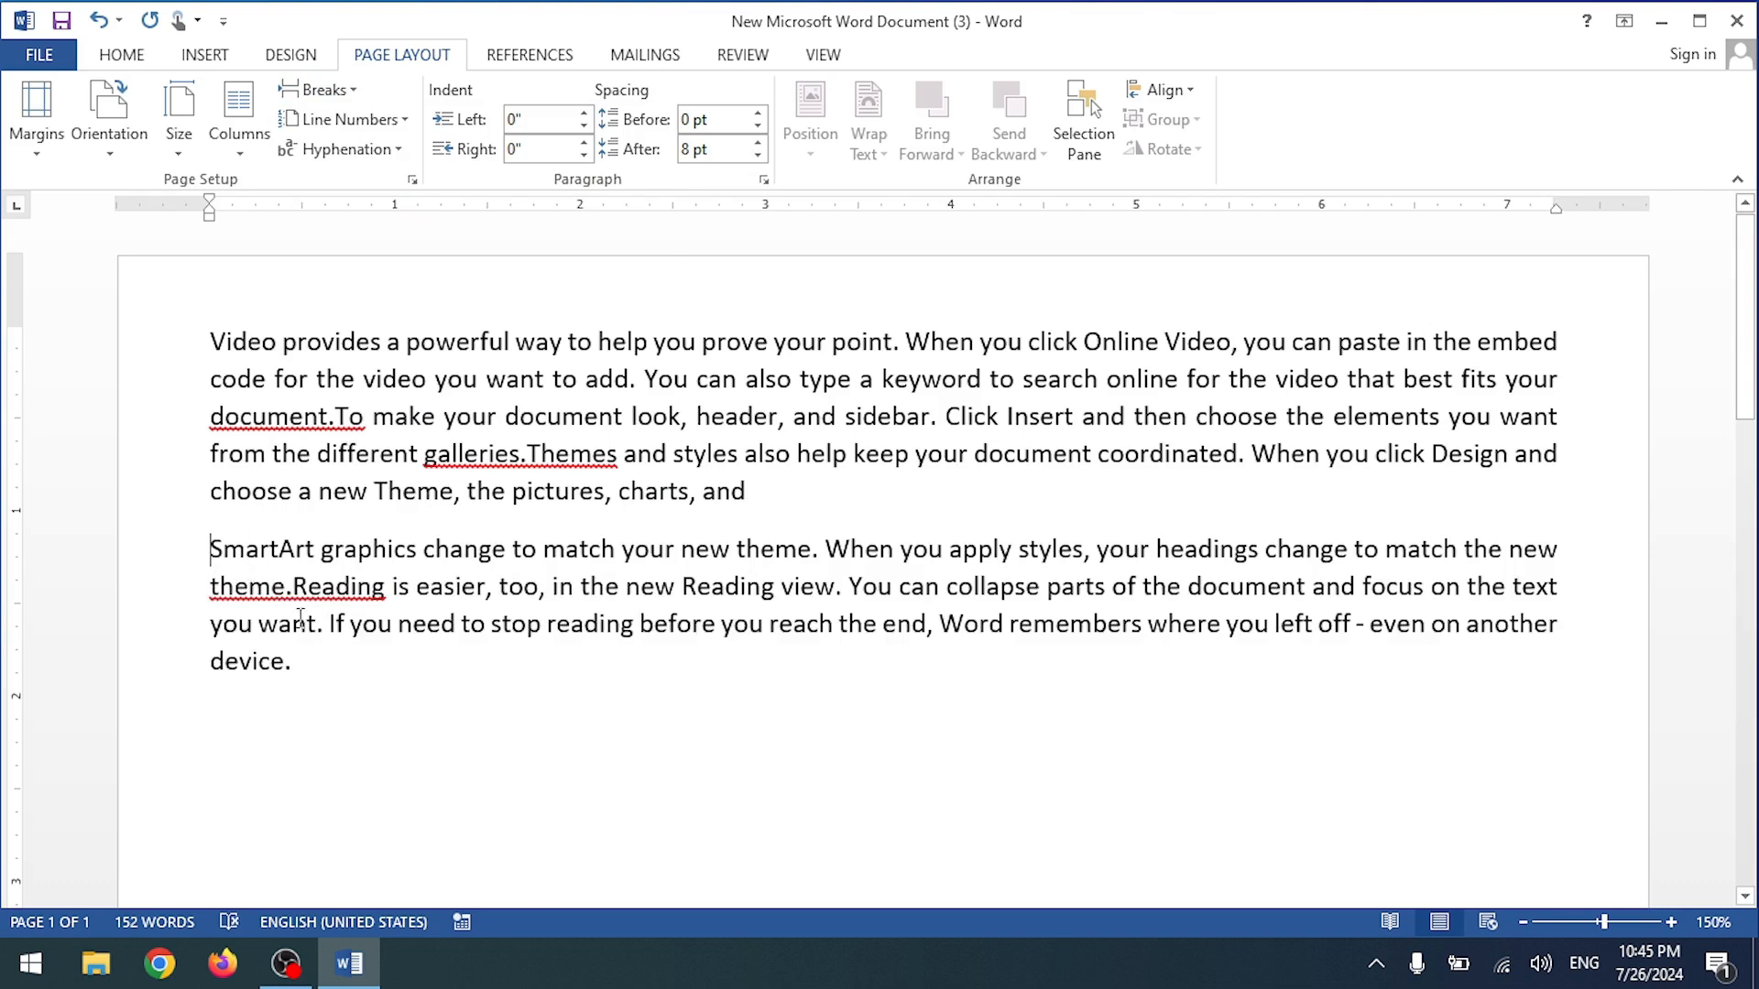
pyautogui.click(343, 119)
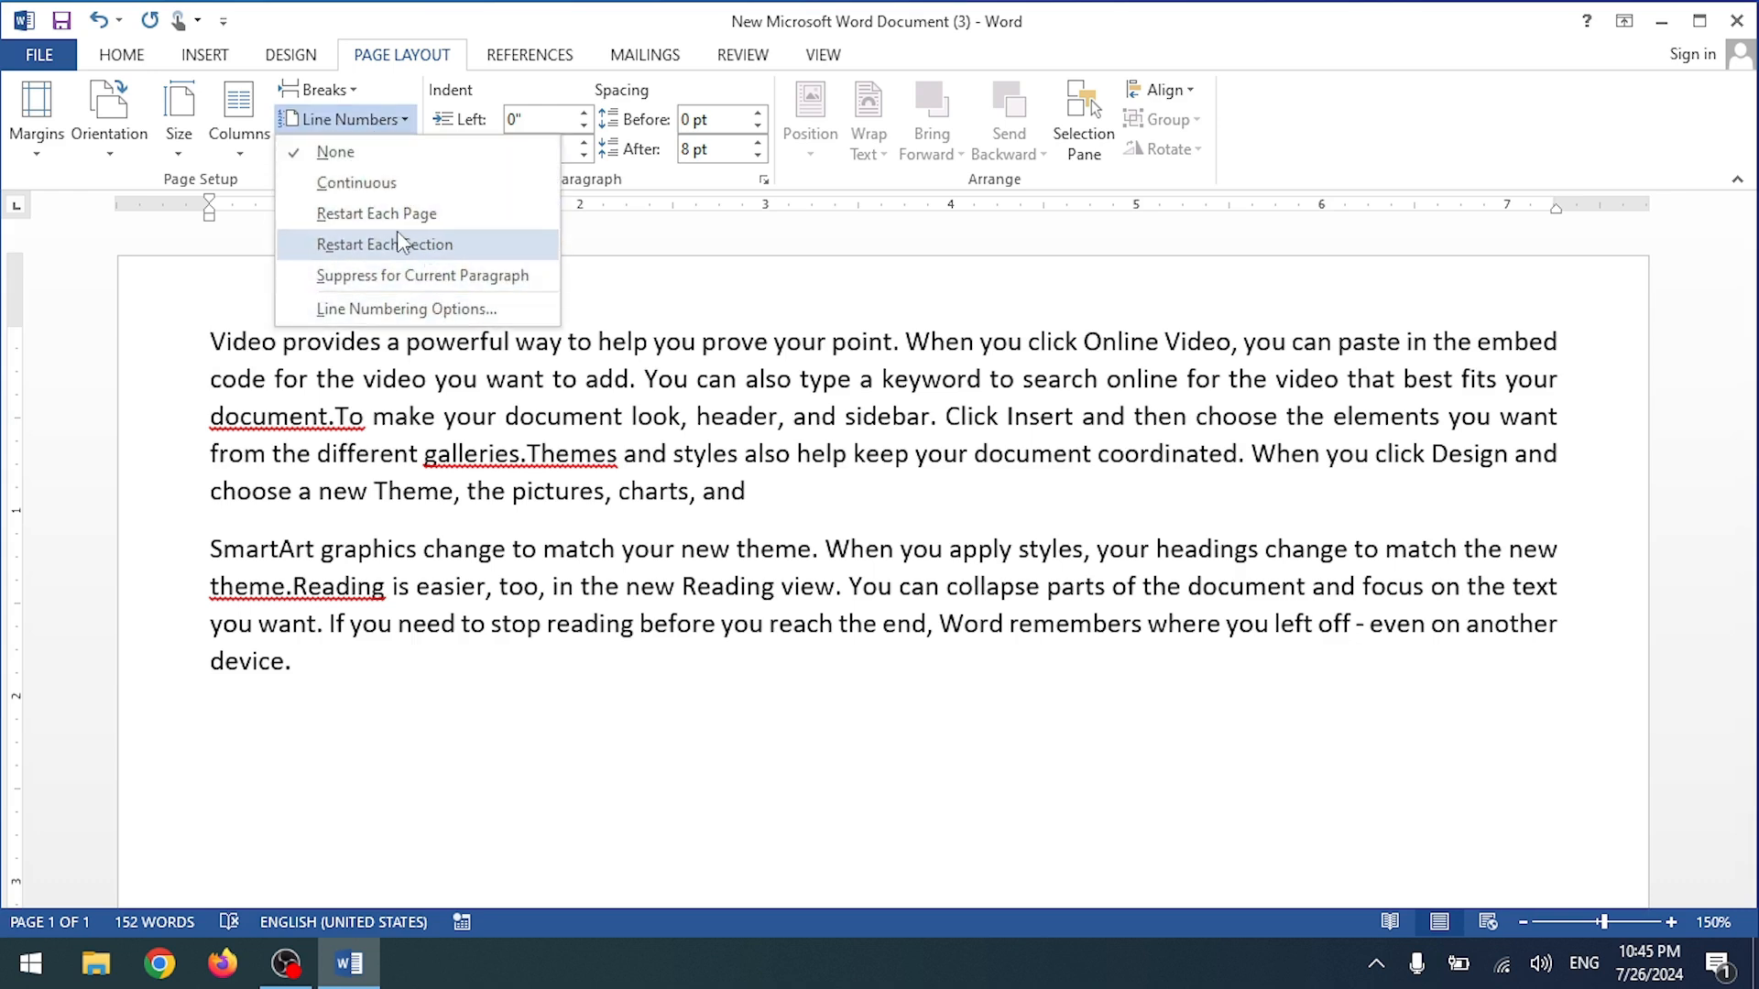
pyautogui.click(461, 248)
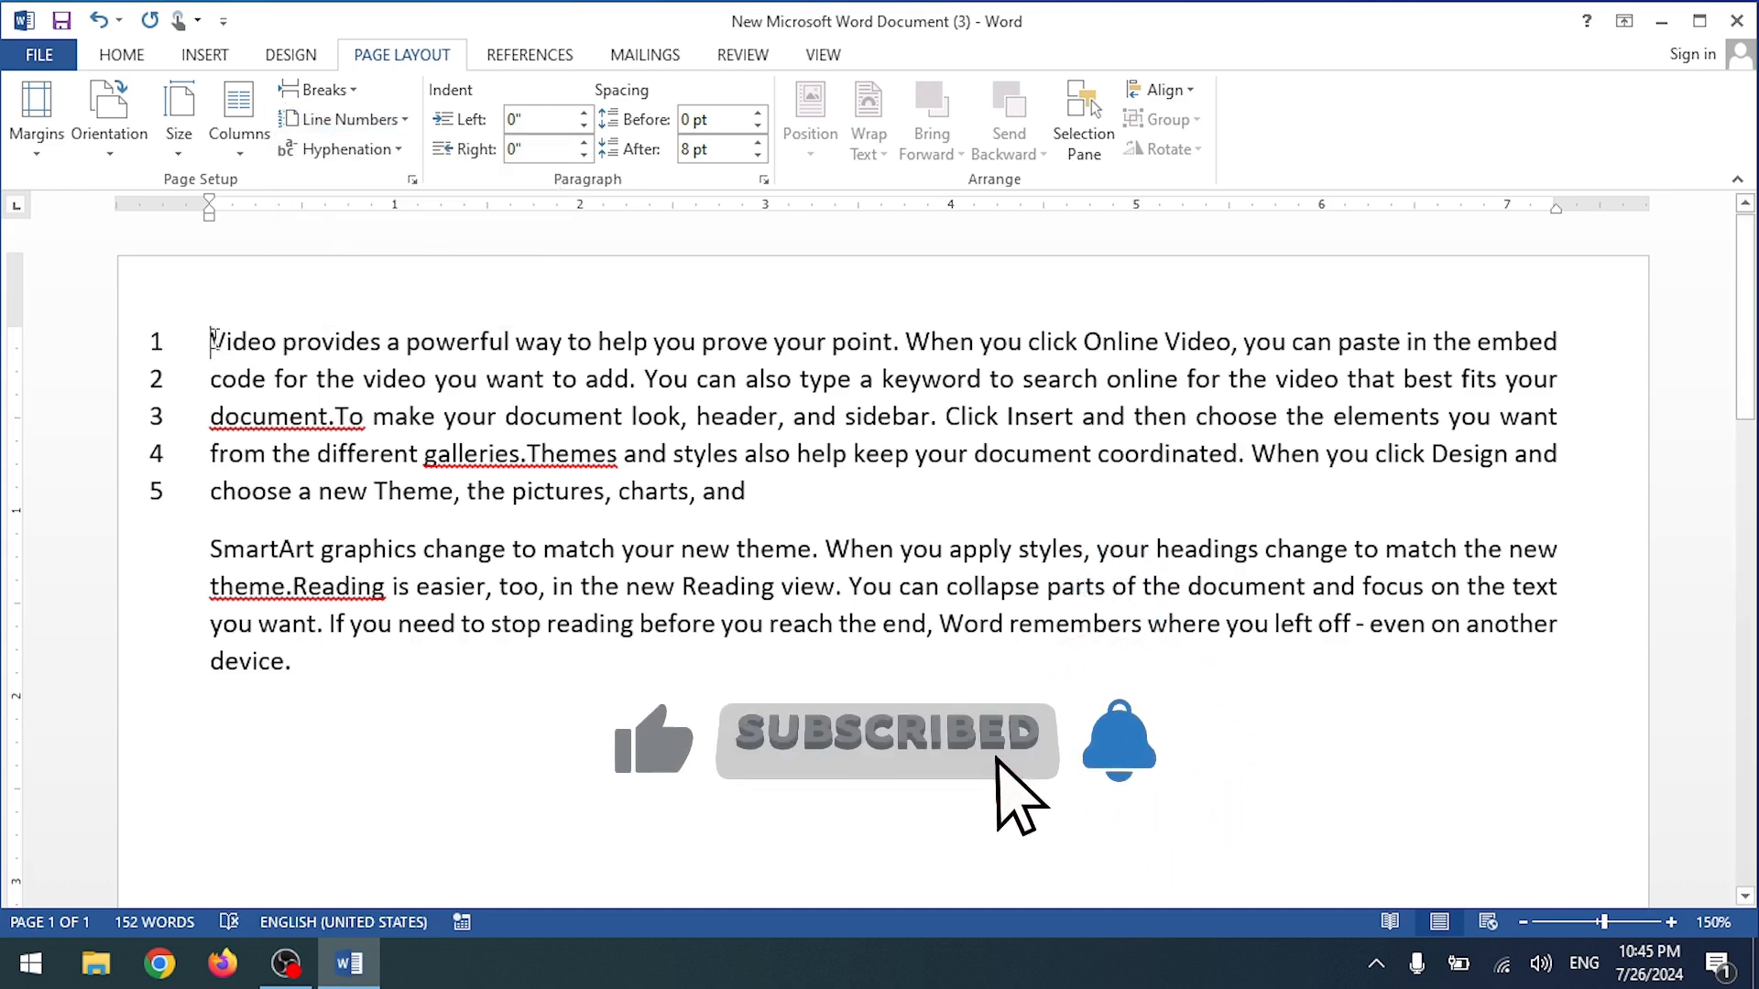
pyautogui.click(213, 552)
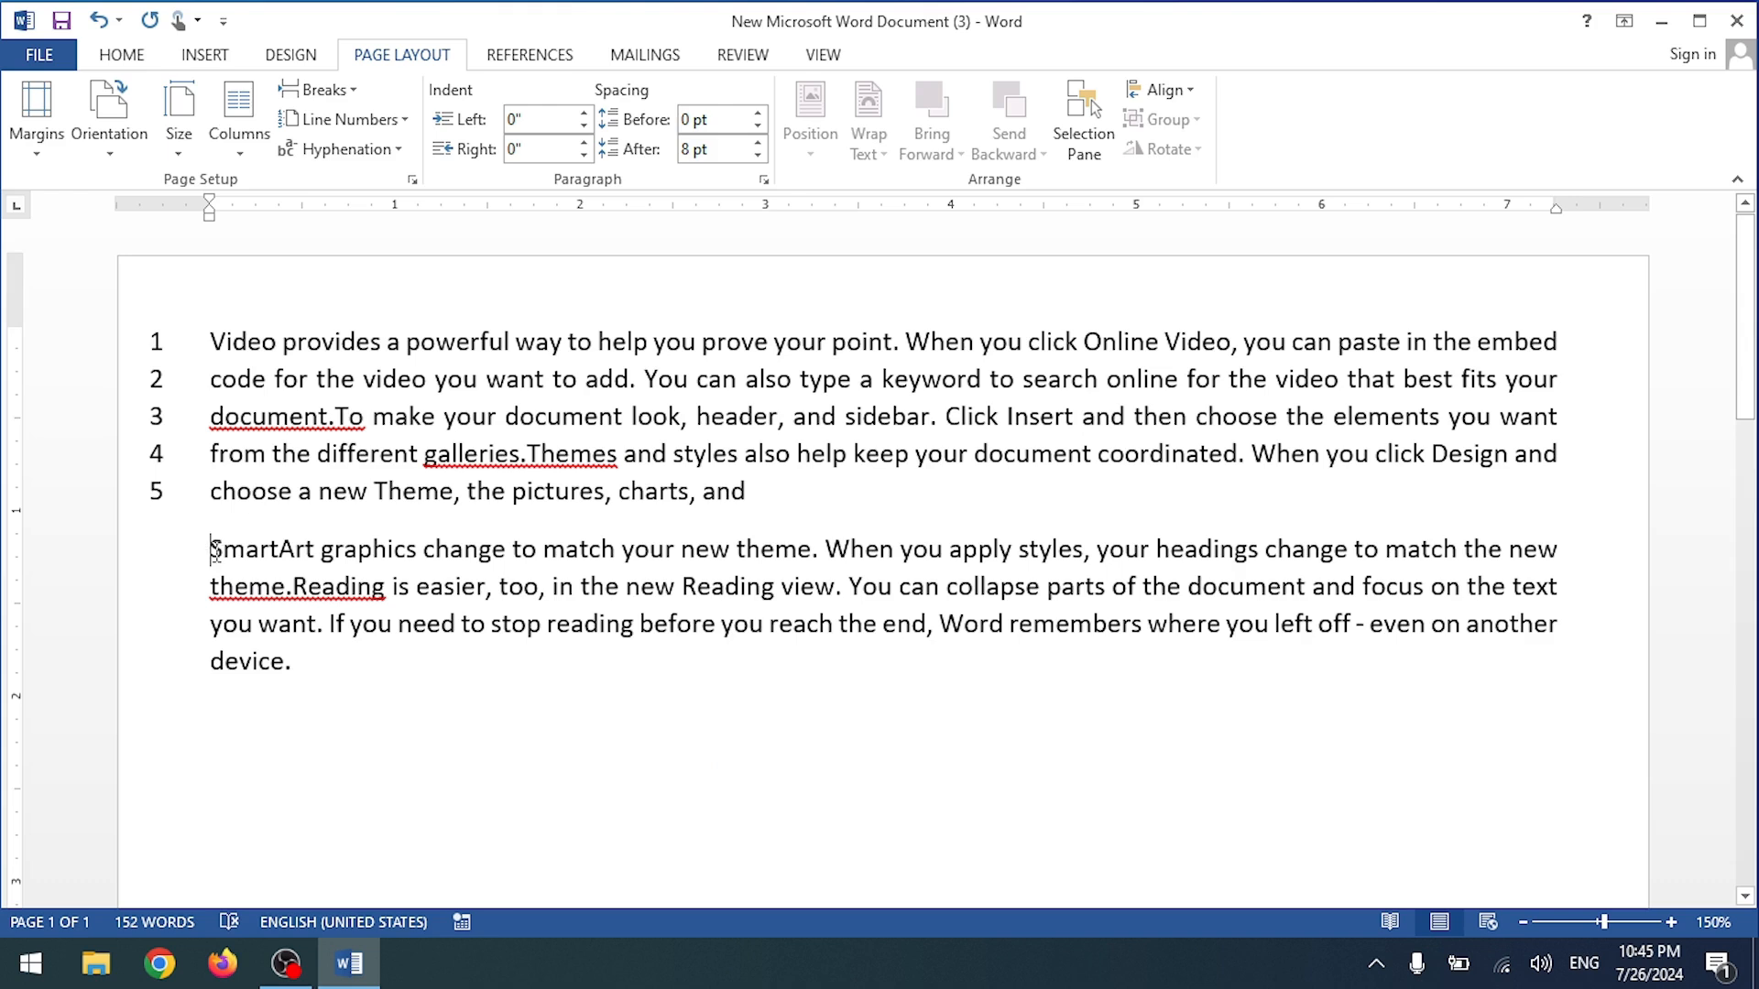
pyautogui.click(349, 121)
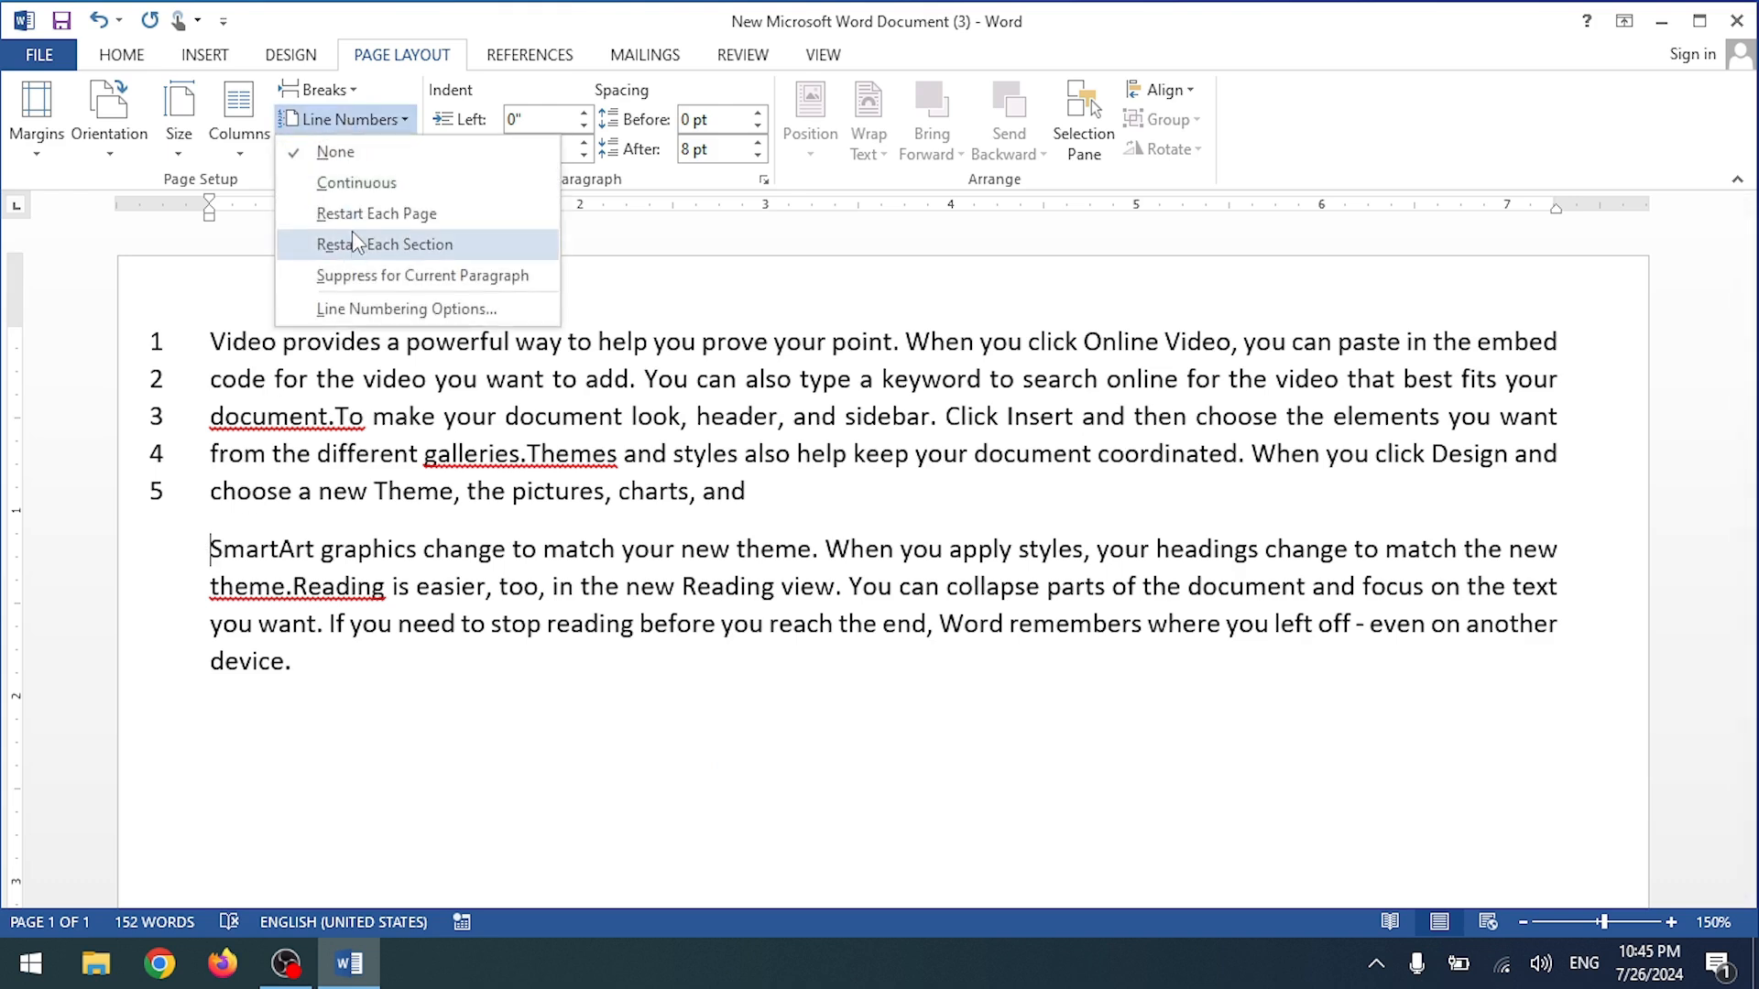
pyautogui.click(356, 244)
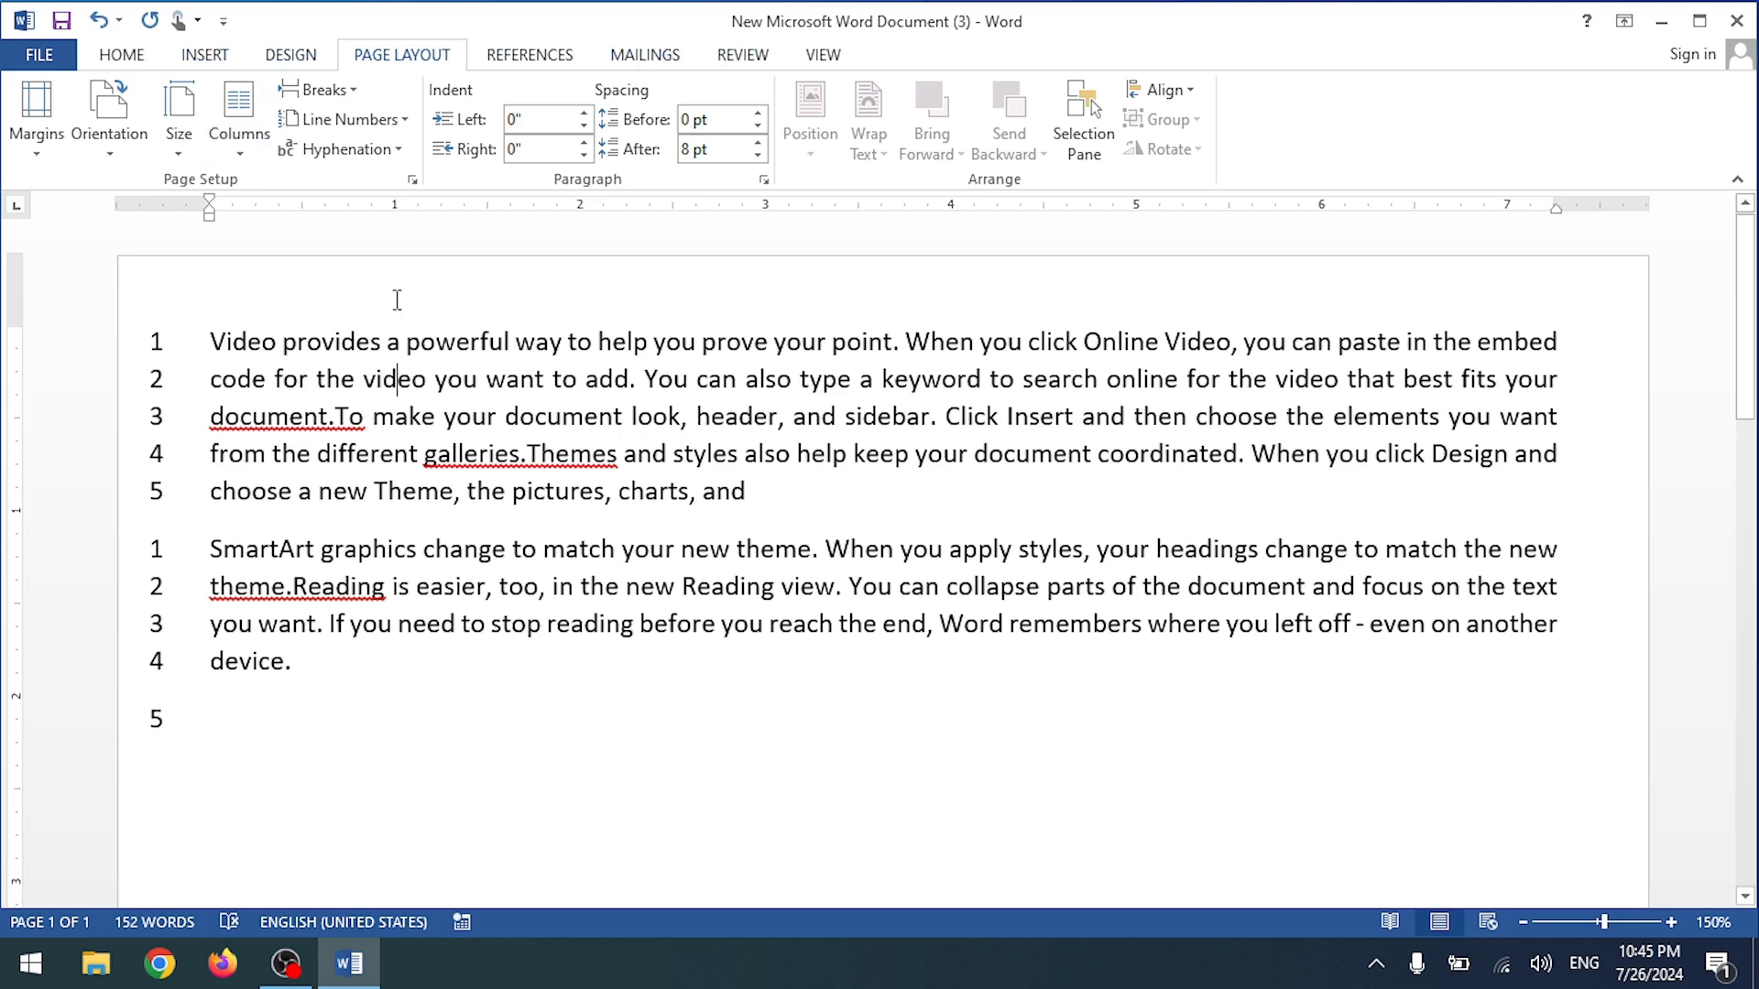
# Step: Select all the document text and delete it, leaving 0 words
pyautogui.moveTo(210, 331); pyautogui.dragTo(883, 495)
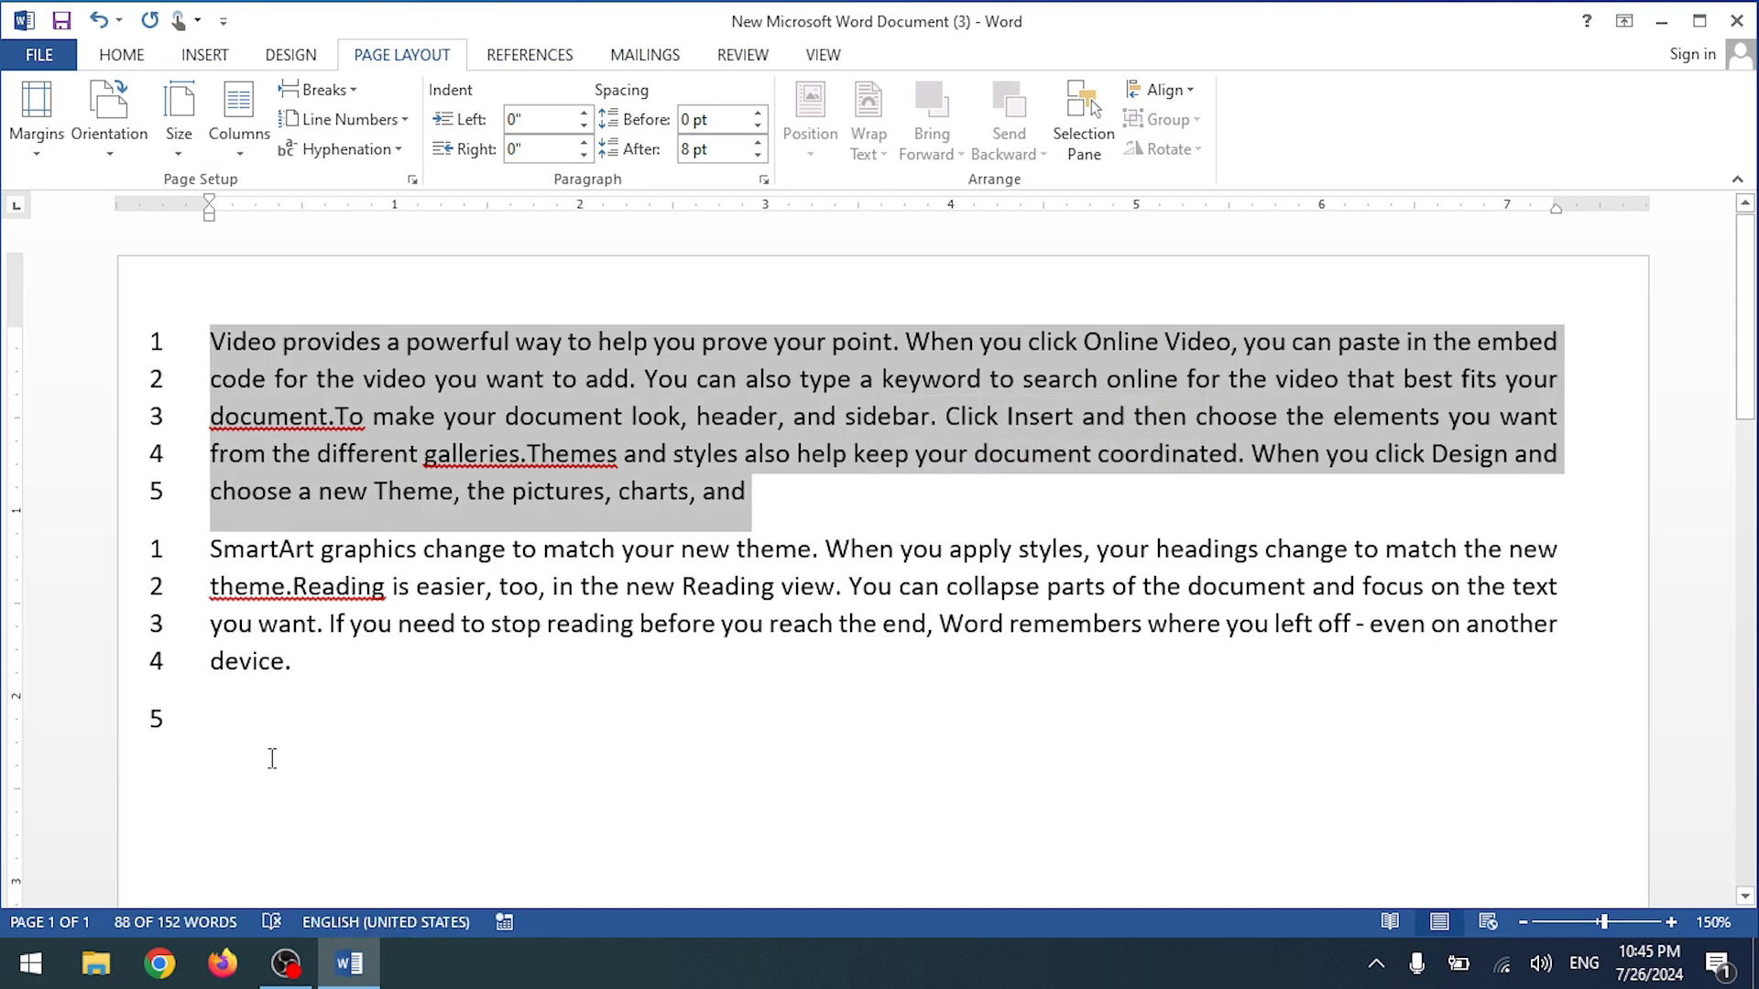
pyautogui.scroll(-3, 482, 597)
pyautogui.scroll(3, 825, 510)
pyautogui.click(810, 511)
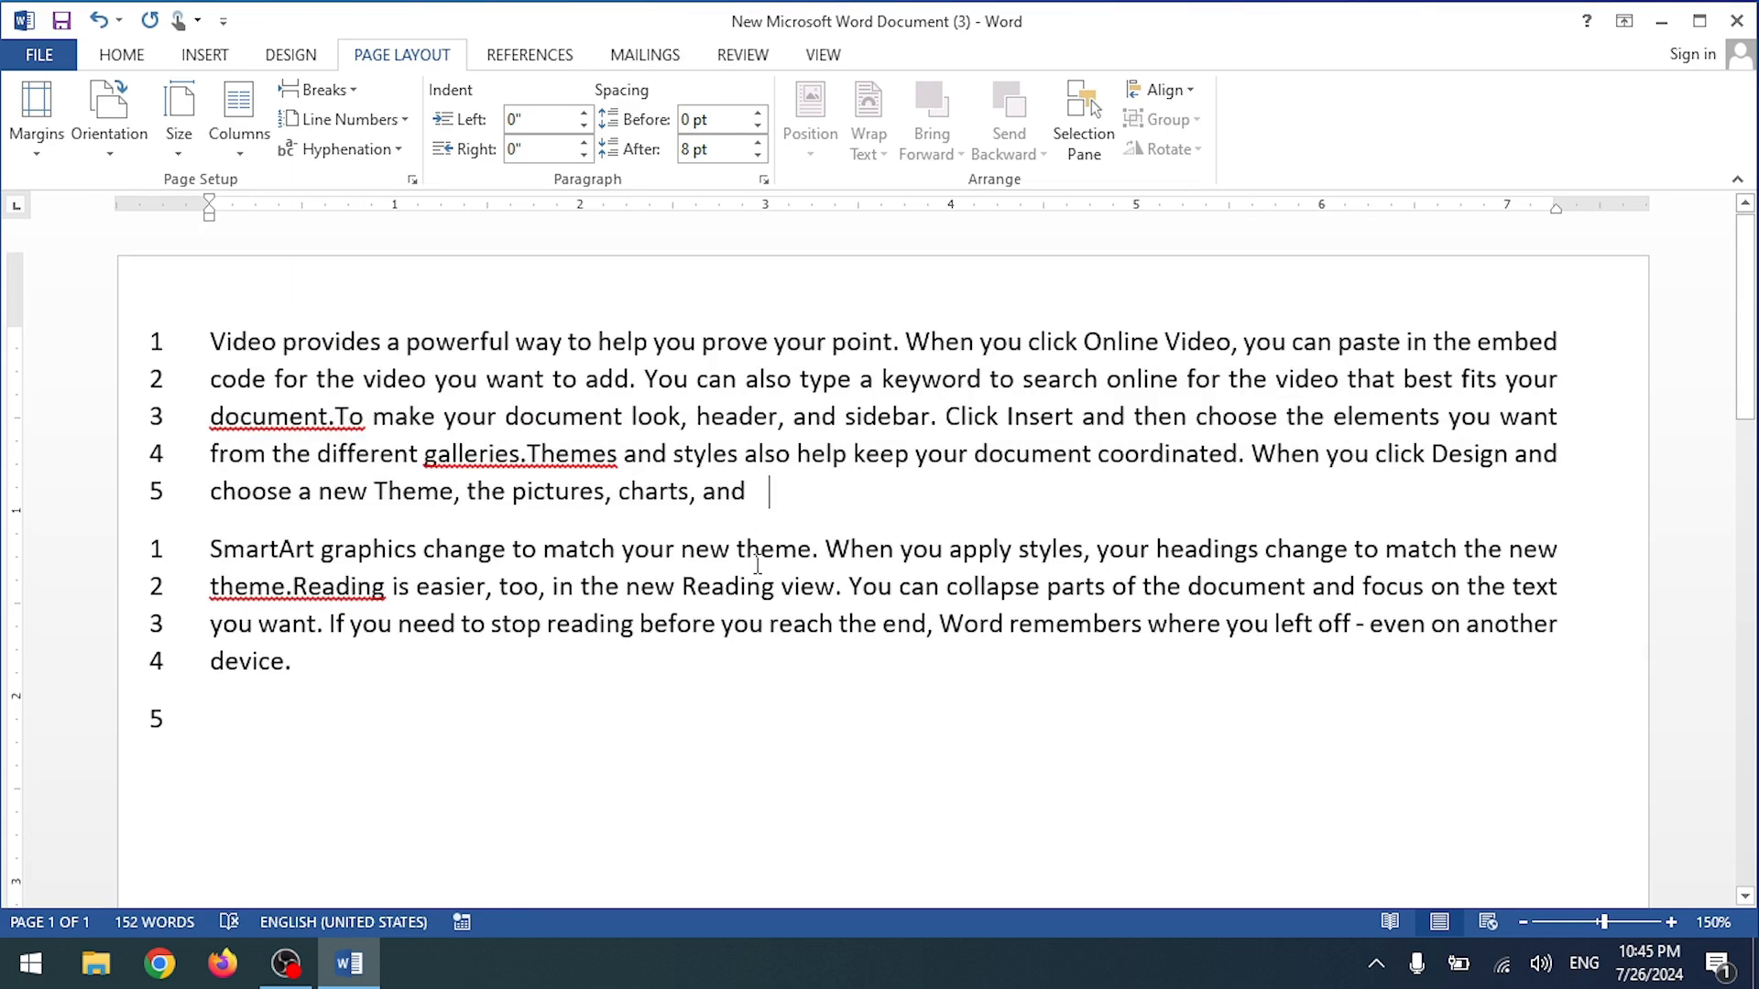
pyautogui.hotkey('ctrl', 'a')
pyautogui.press('Delete')
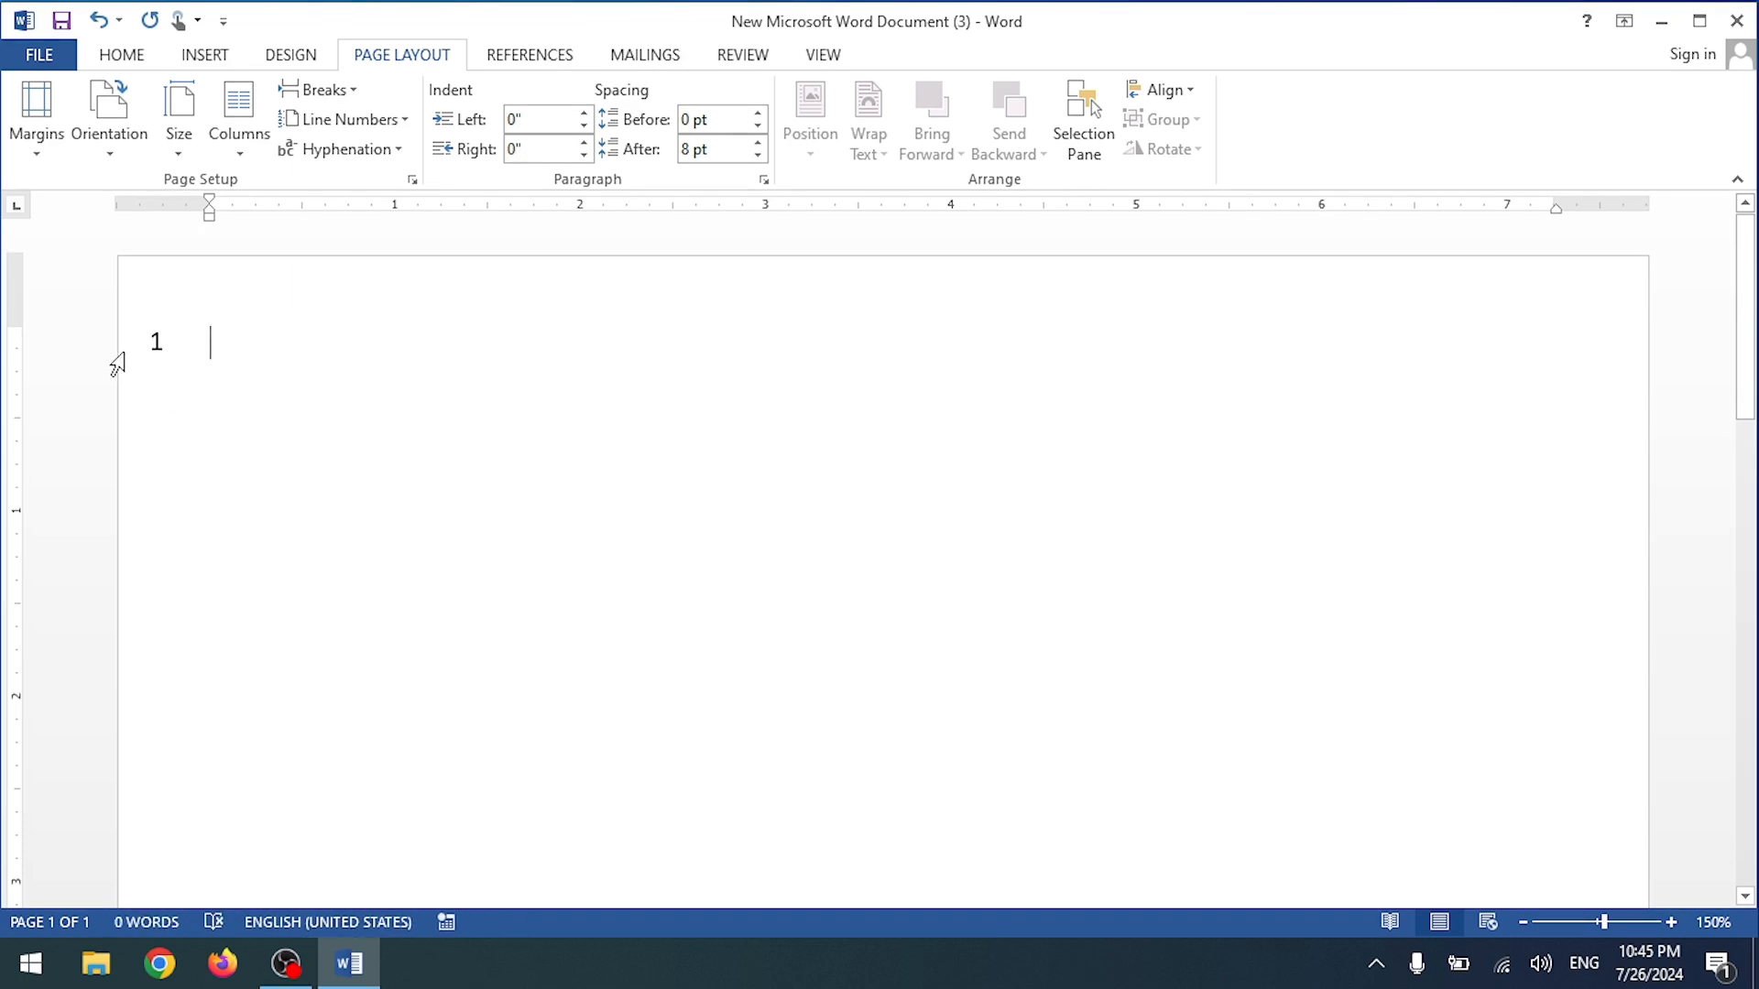
# Step: Reapply Restart Each Section on the empty line, then set Line Numbers to None
pyautogui.click(154, 350)
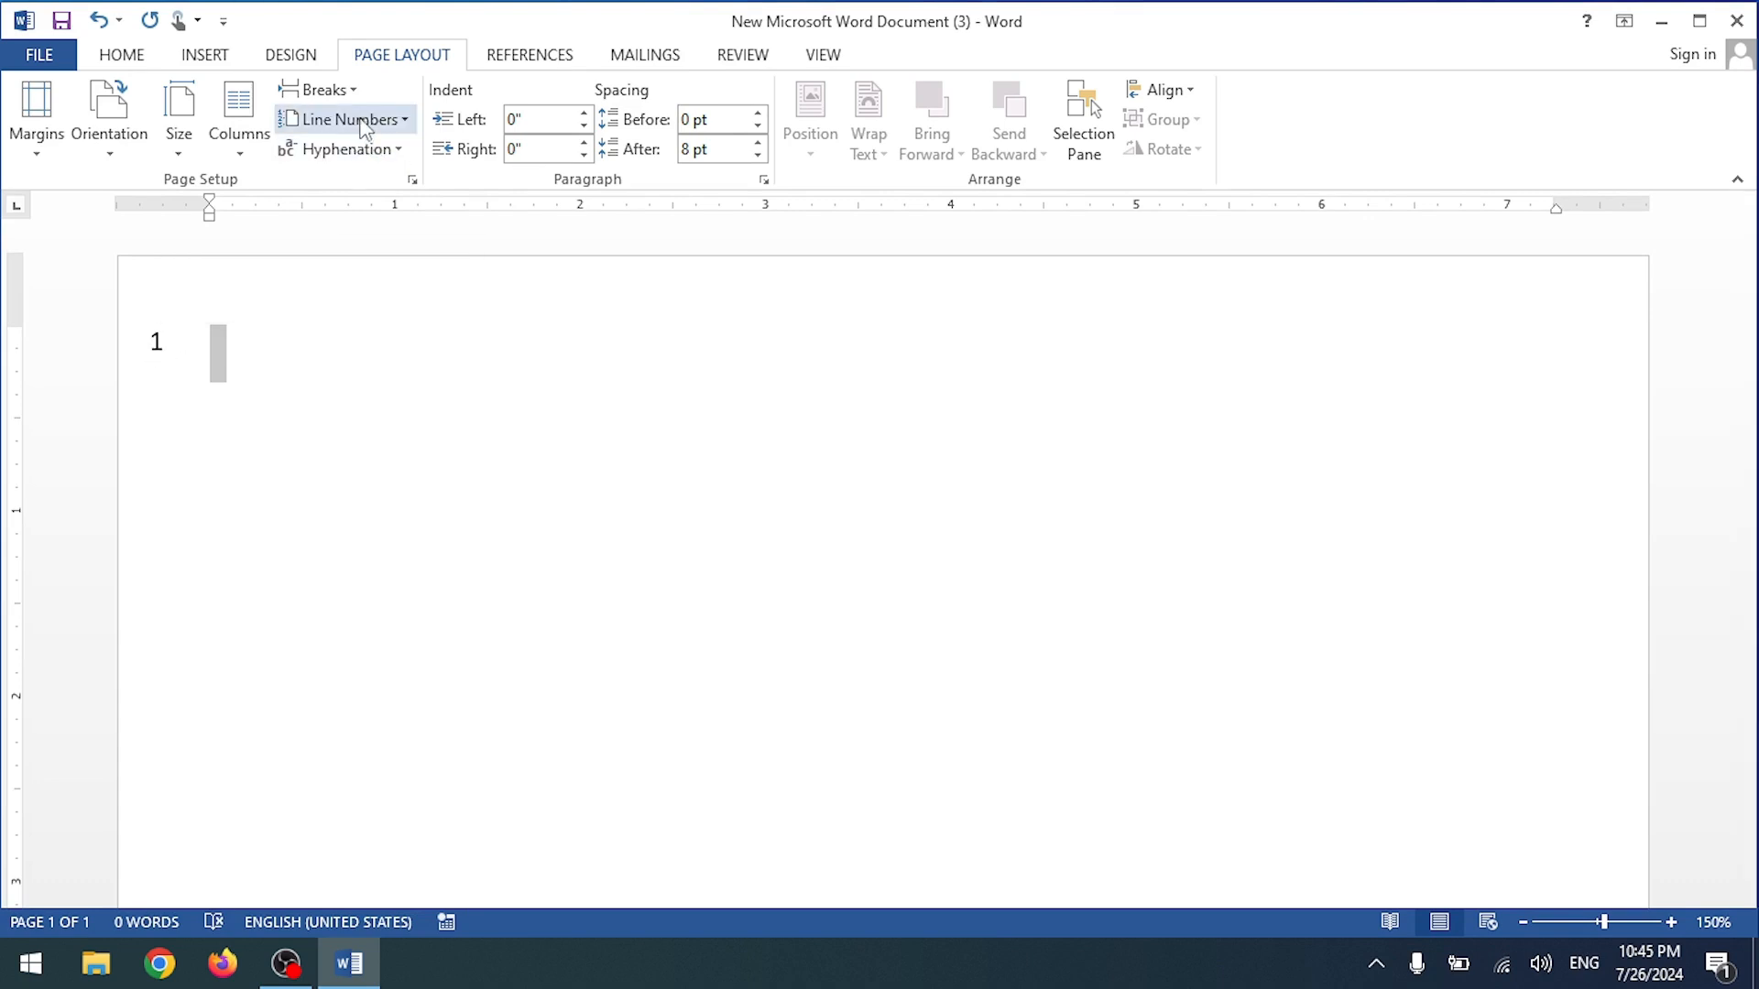
pyautogui.click(399, 120)
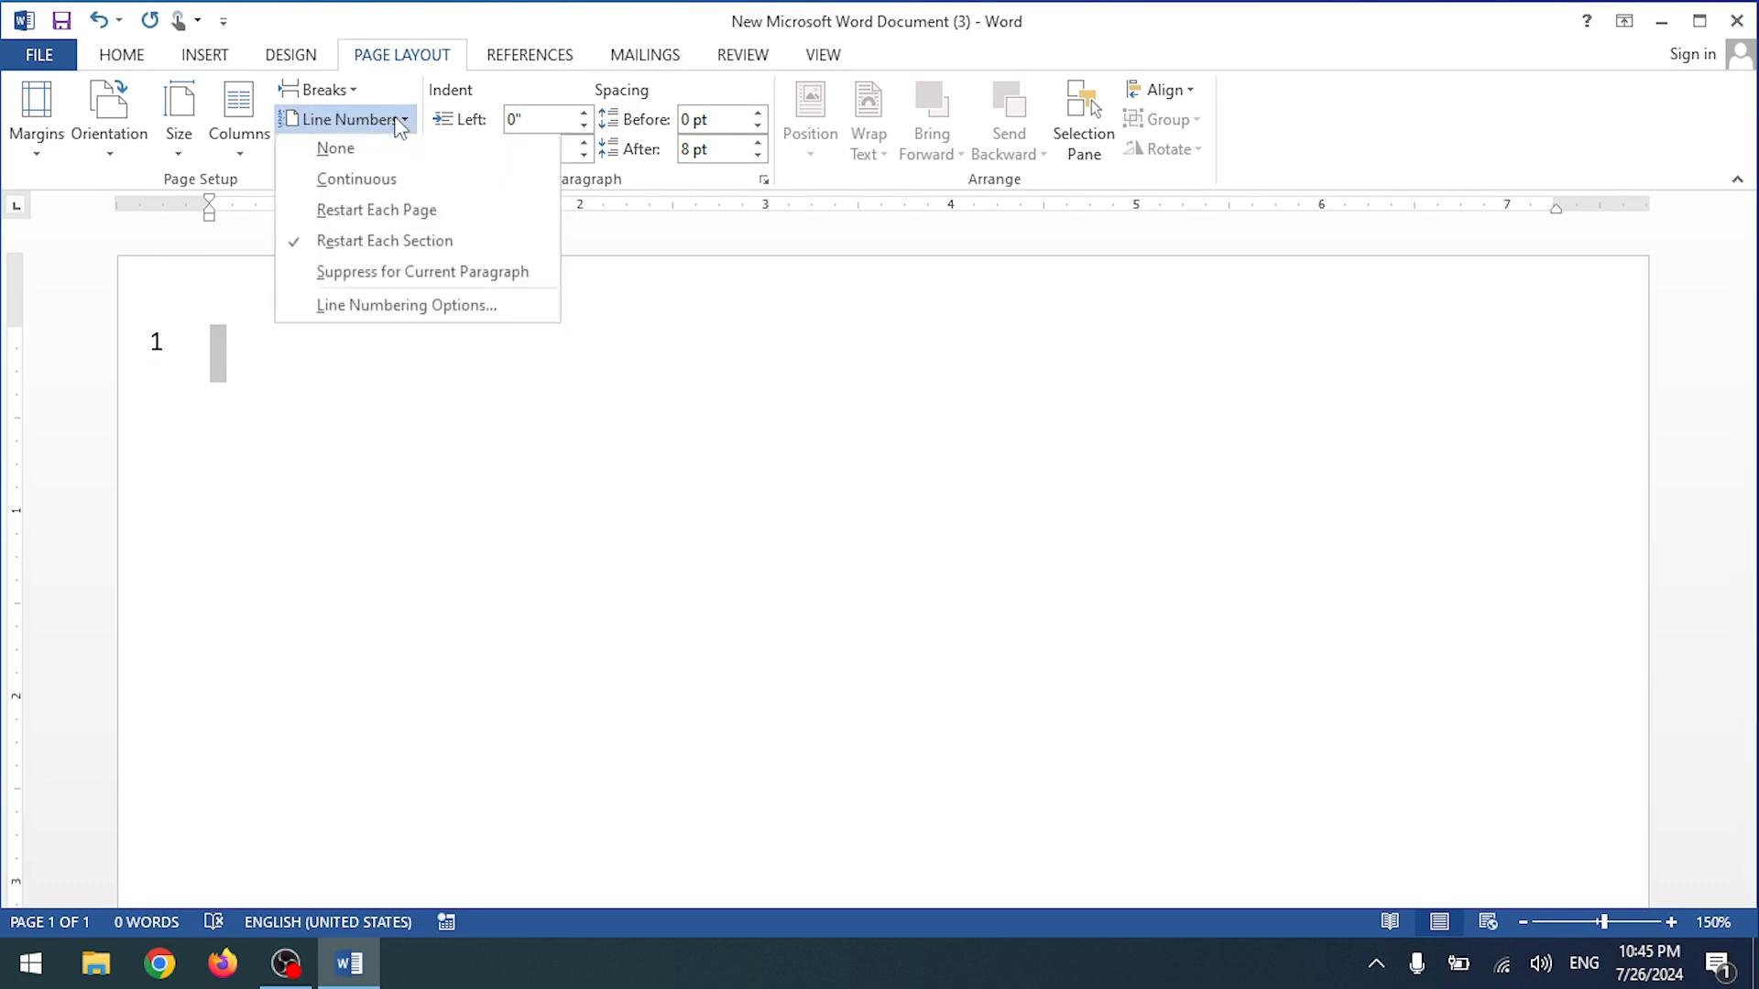
pyautogui.click(327, 246)
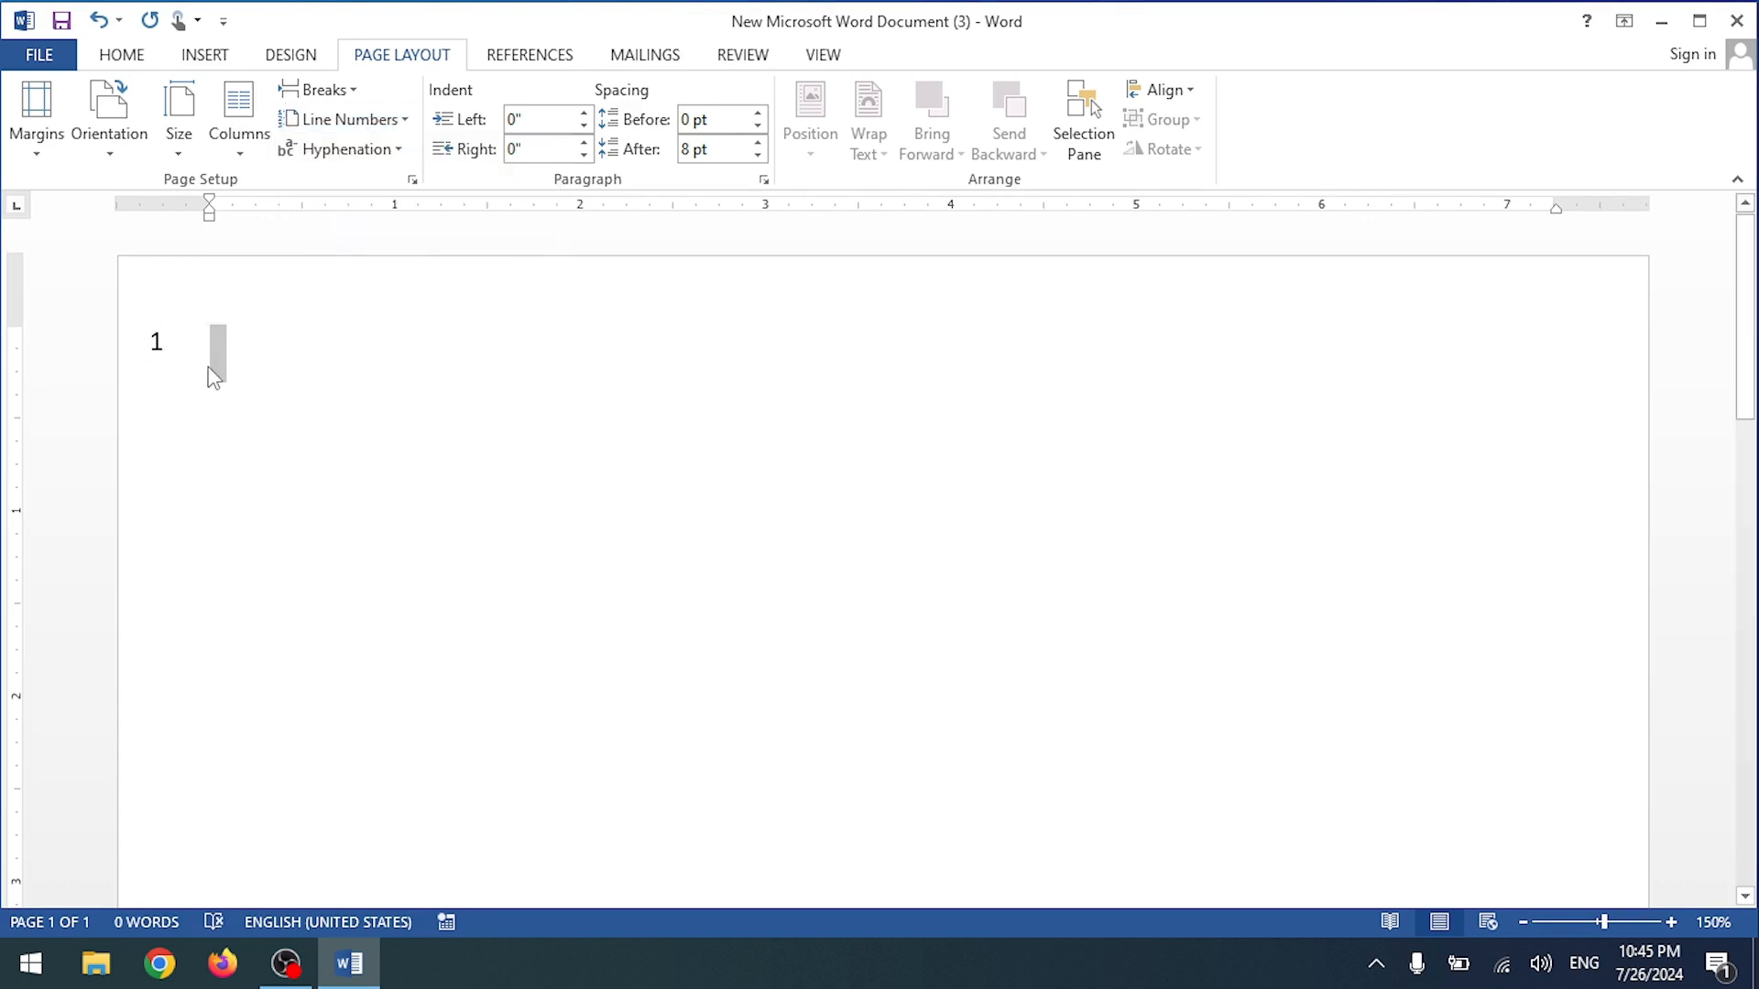
pyautogui.click(160, 335)
pyautogui.click(348, 119)
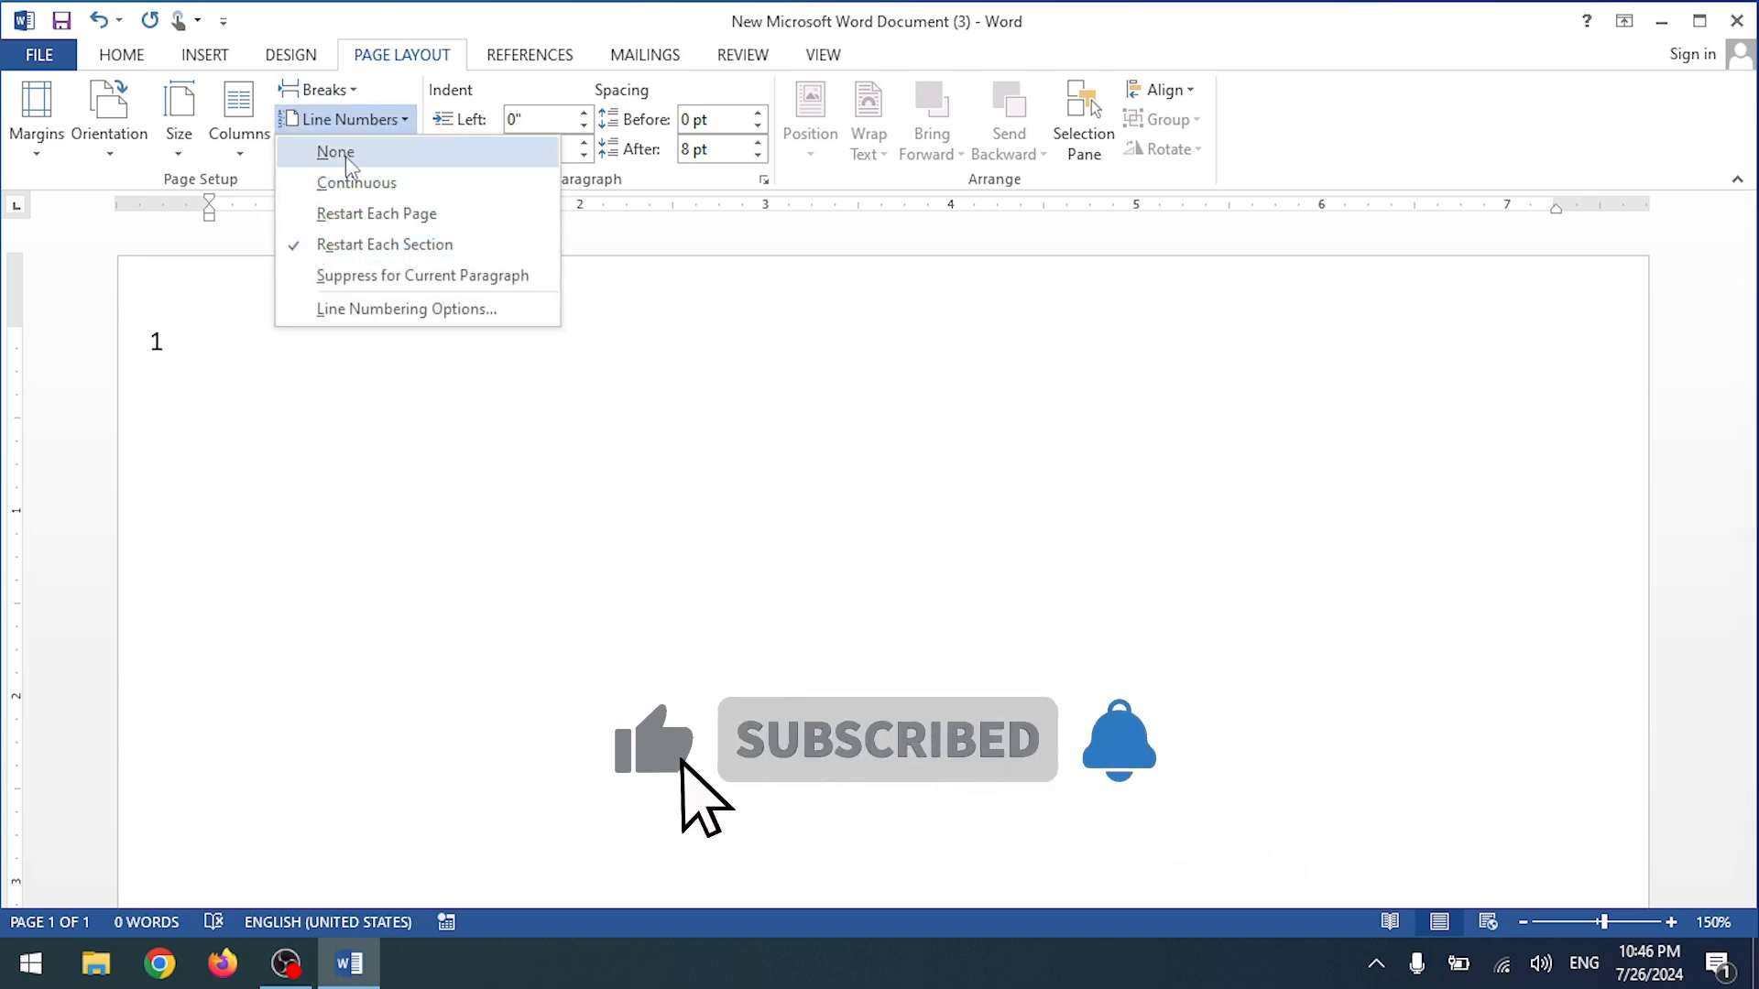
pyautogui.click(341, 153)
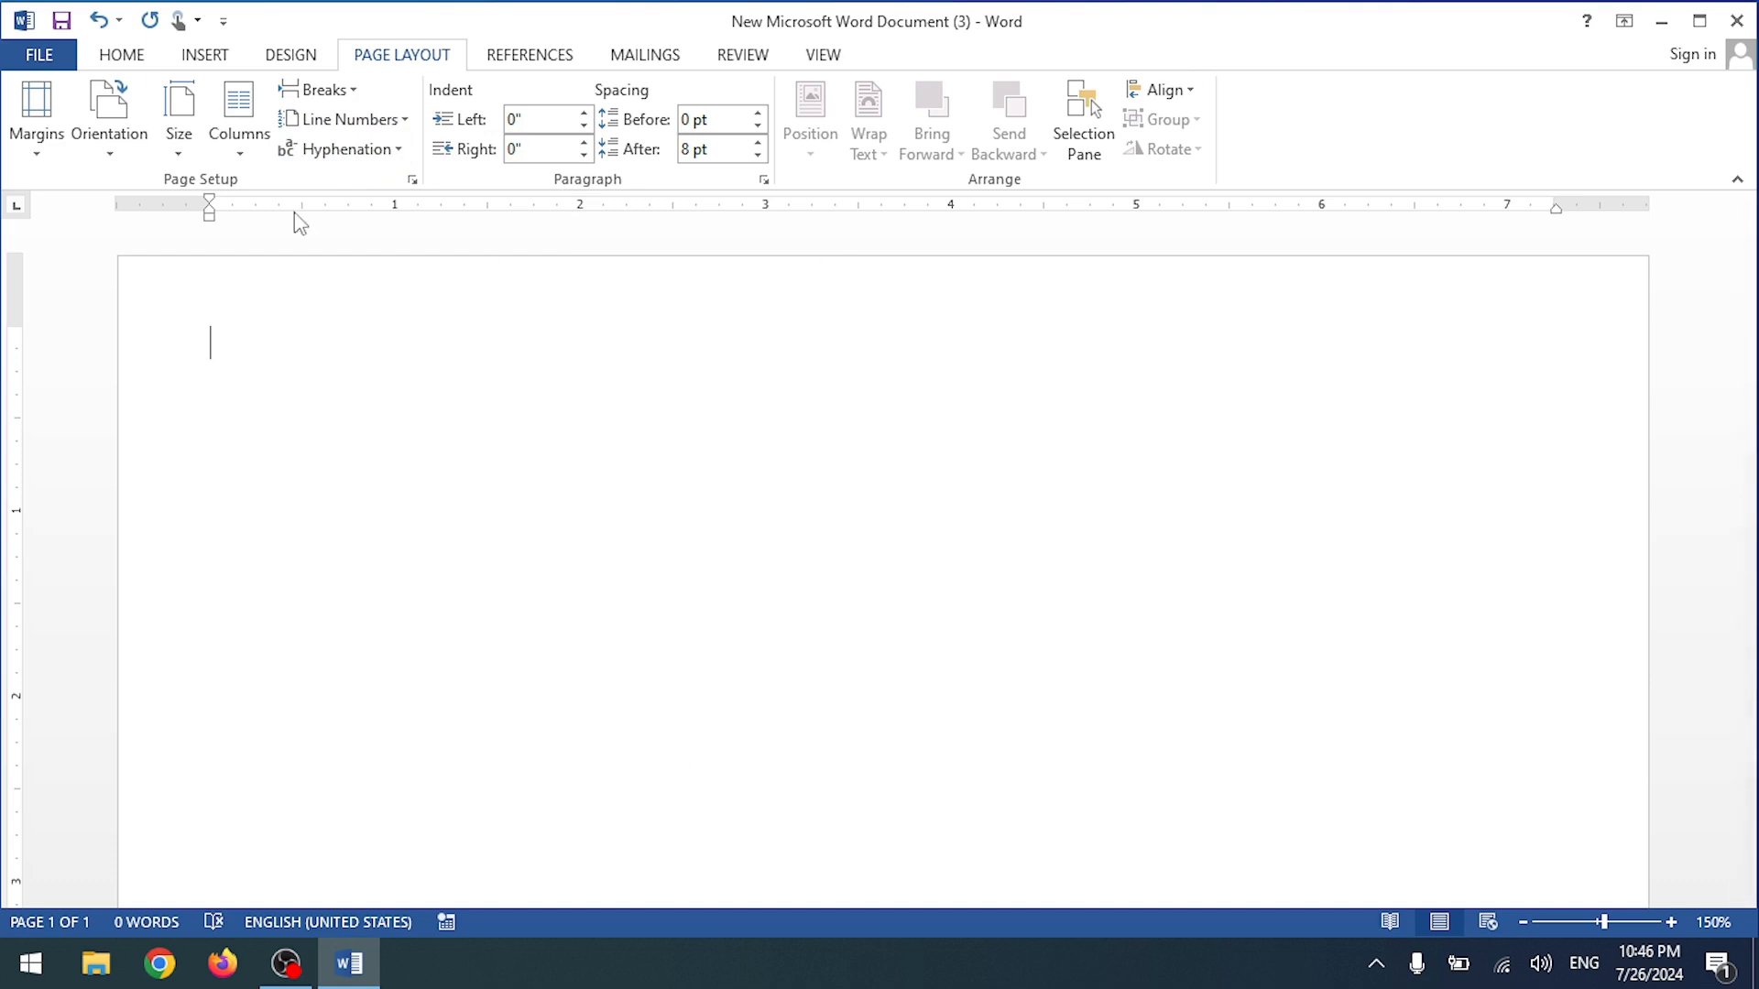
# Step: Paste the four paragraphs from 'Video provides' to 'device.' back in, totalling 155 words
pyautogui.click(536, 58)
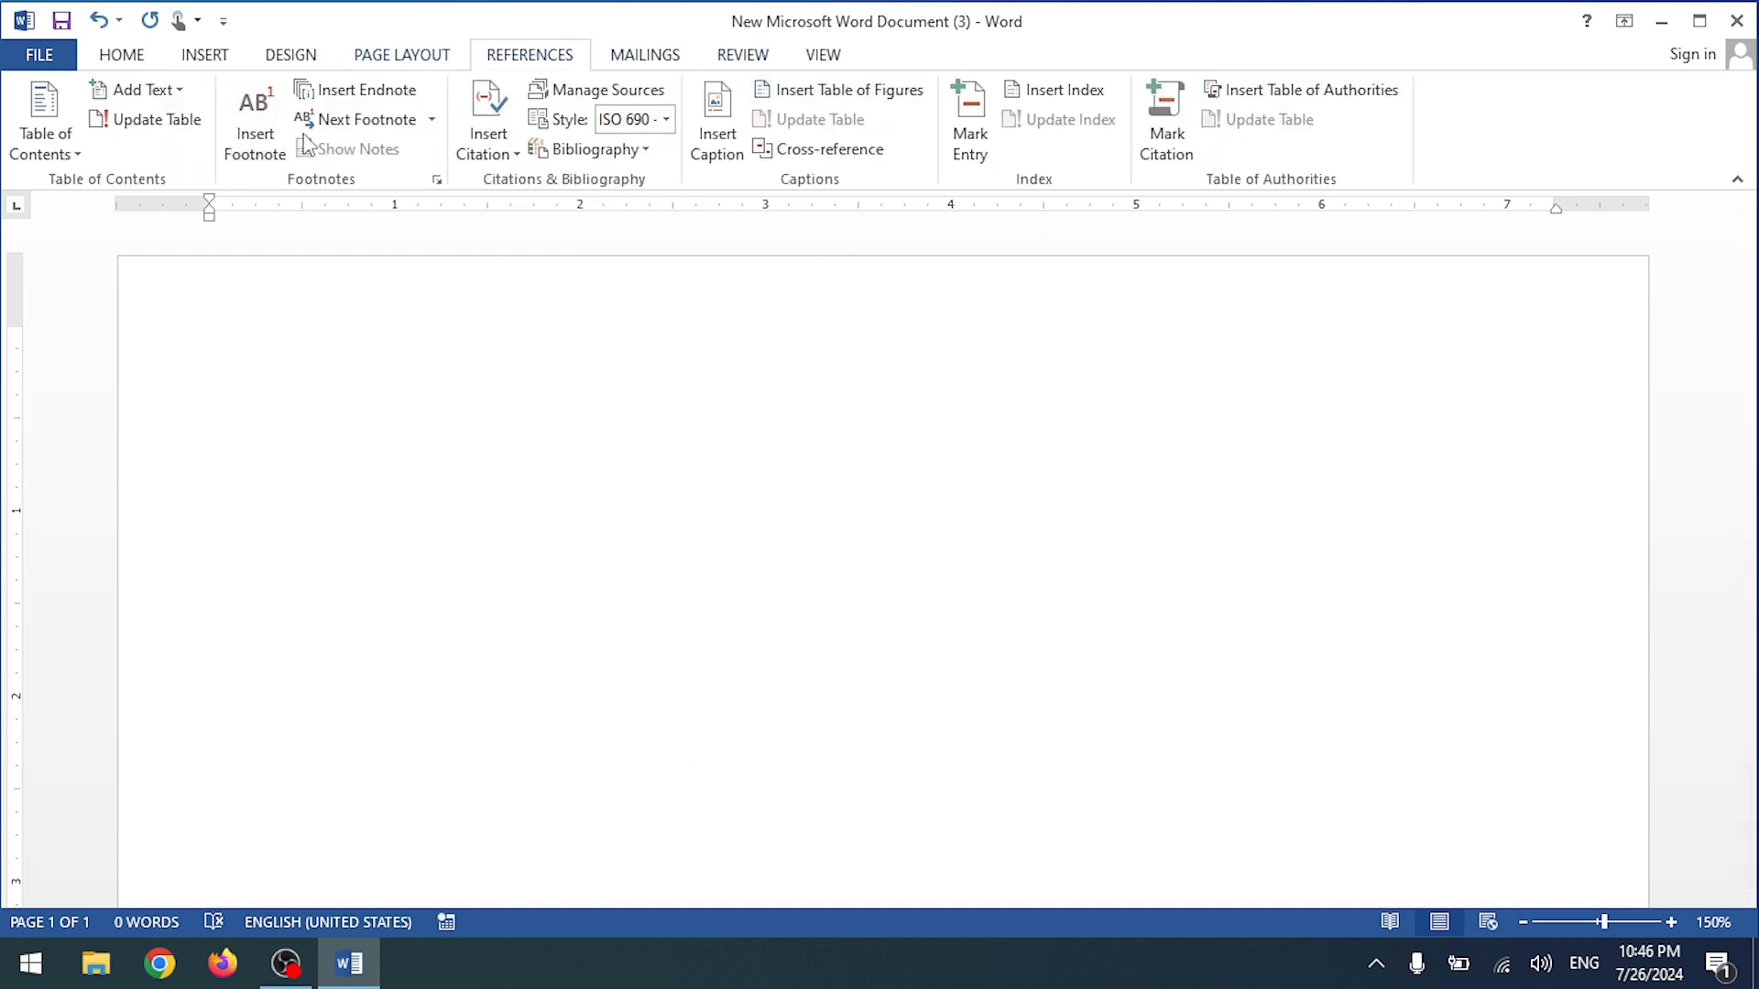
pyautogui.click(744, 57)
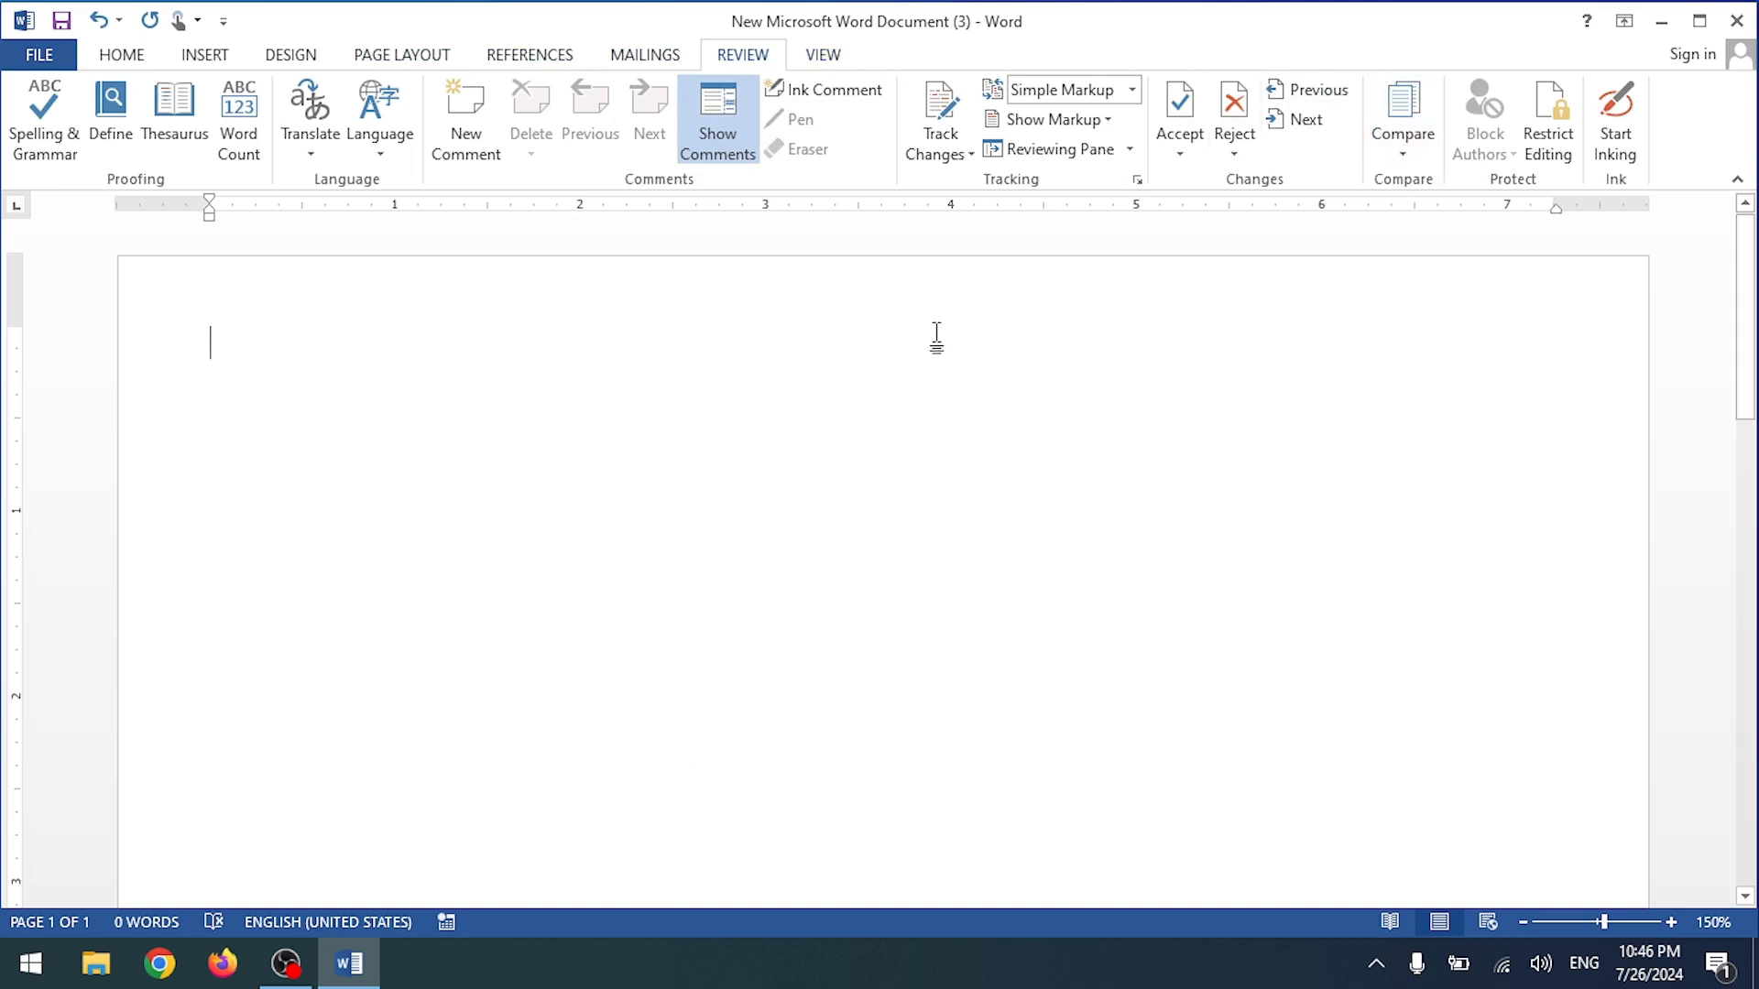
pyautogui.write('Video provides a powerful way to help you prove your point. When you click Online Video, you can paste in the embed code for the video you want to add. You can also type a keyword to search online for the video that best fits your document. To make your document look, header, and sidebar. Click Insert and then choose the elements you want from the different galleries. Themes and styles also help keep your document coordinated. When you click Design and choose a new Theme, the pictures, charts, and SmartArt graphics change to match your new theme. When you apply styles, your headings change to match the new theme. Reading is easier, too, in the new Reading view. You can collapse parts of the document and focus on the text you want. If you need to stop reading before you reach the end, Word remembers where you left off - even on another device.')
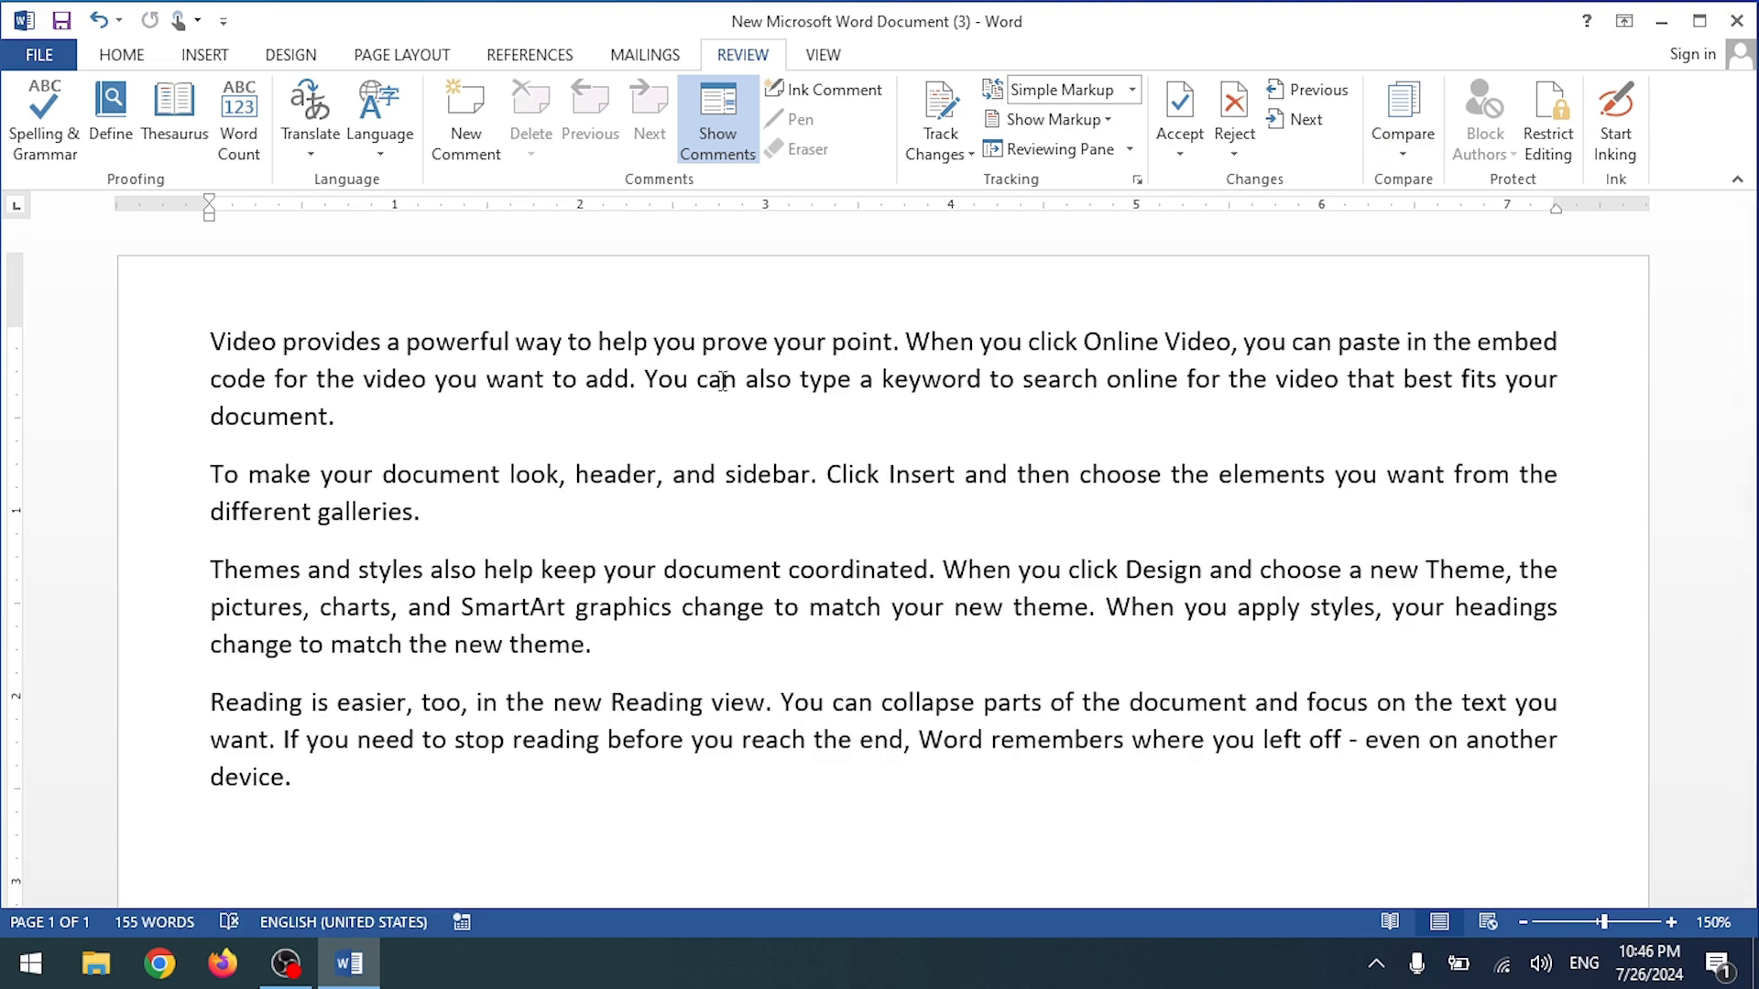
# Step: Save a copy on the Desktop under the name 'New Microsoft Word Document New'
pyautogui.click(40, 55)
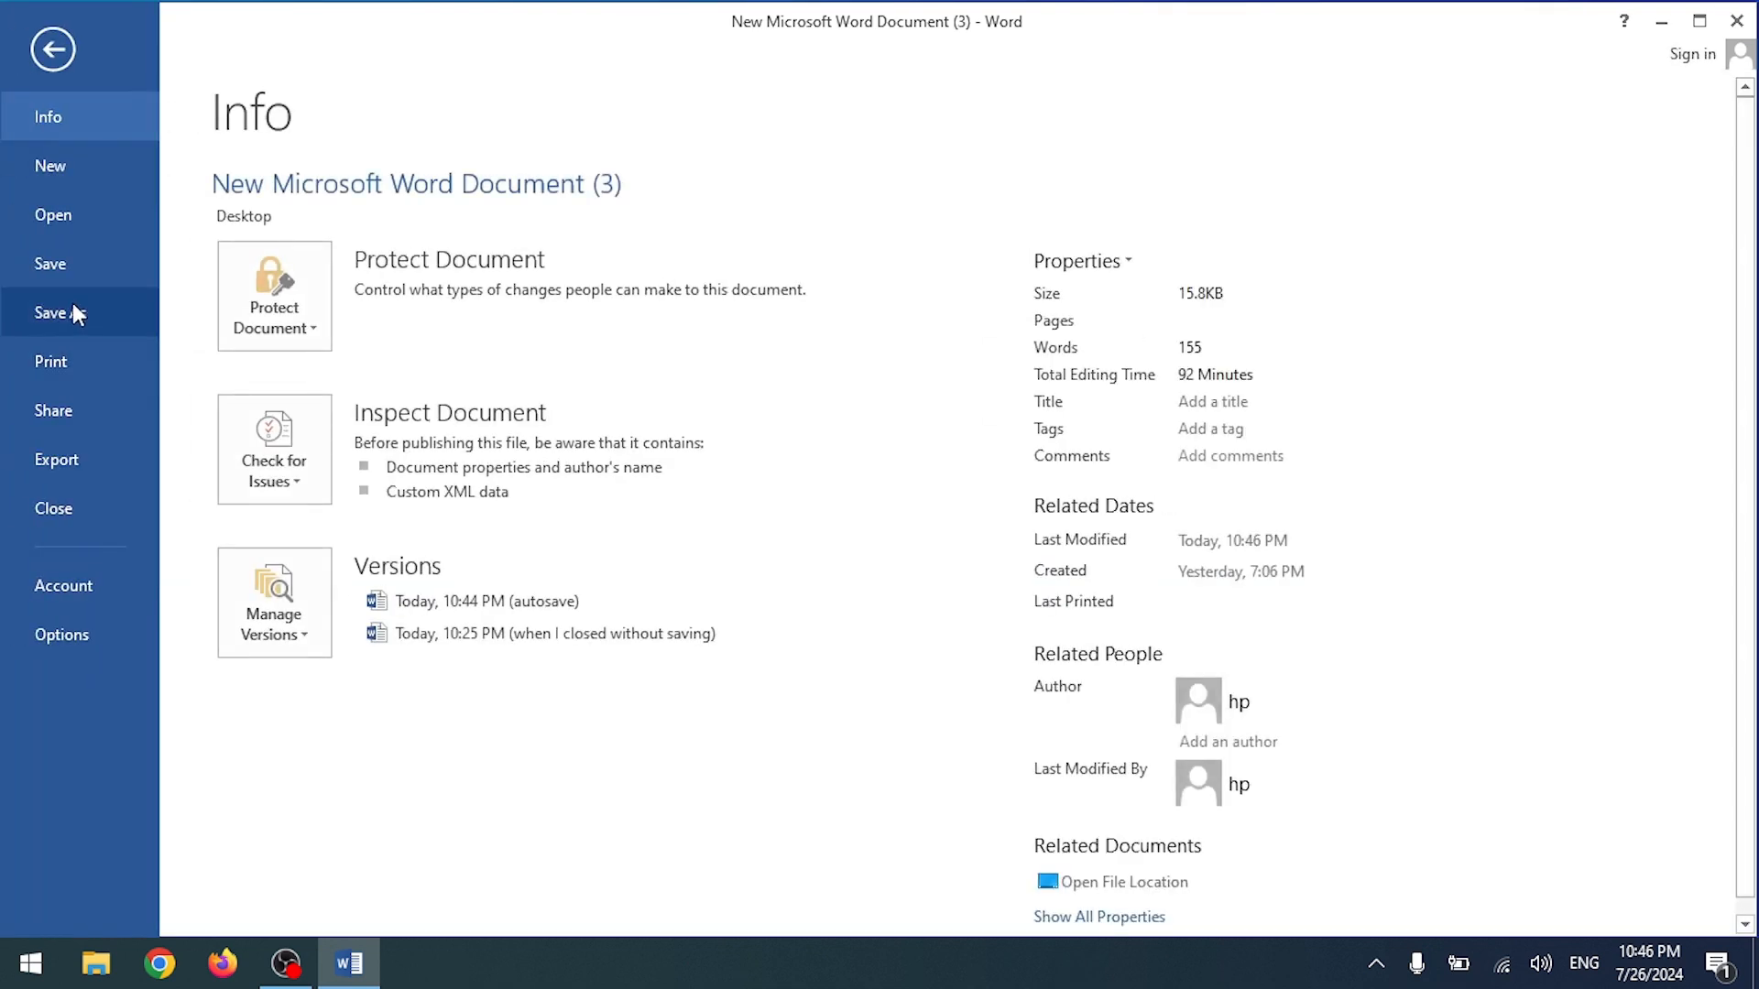
pyautogui.click(77, 309)
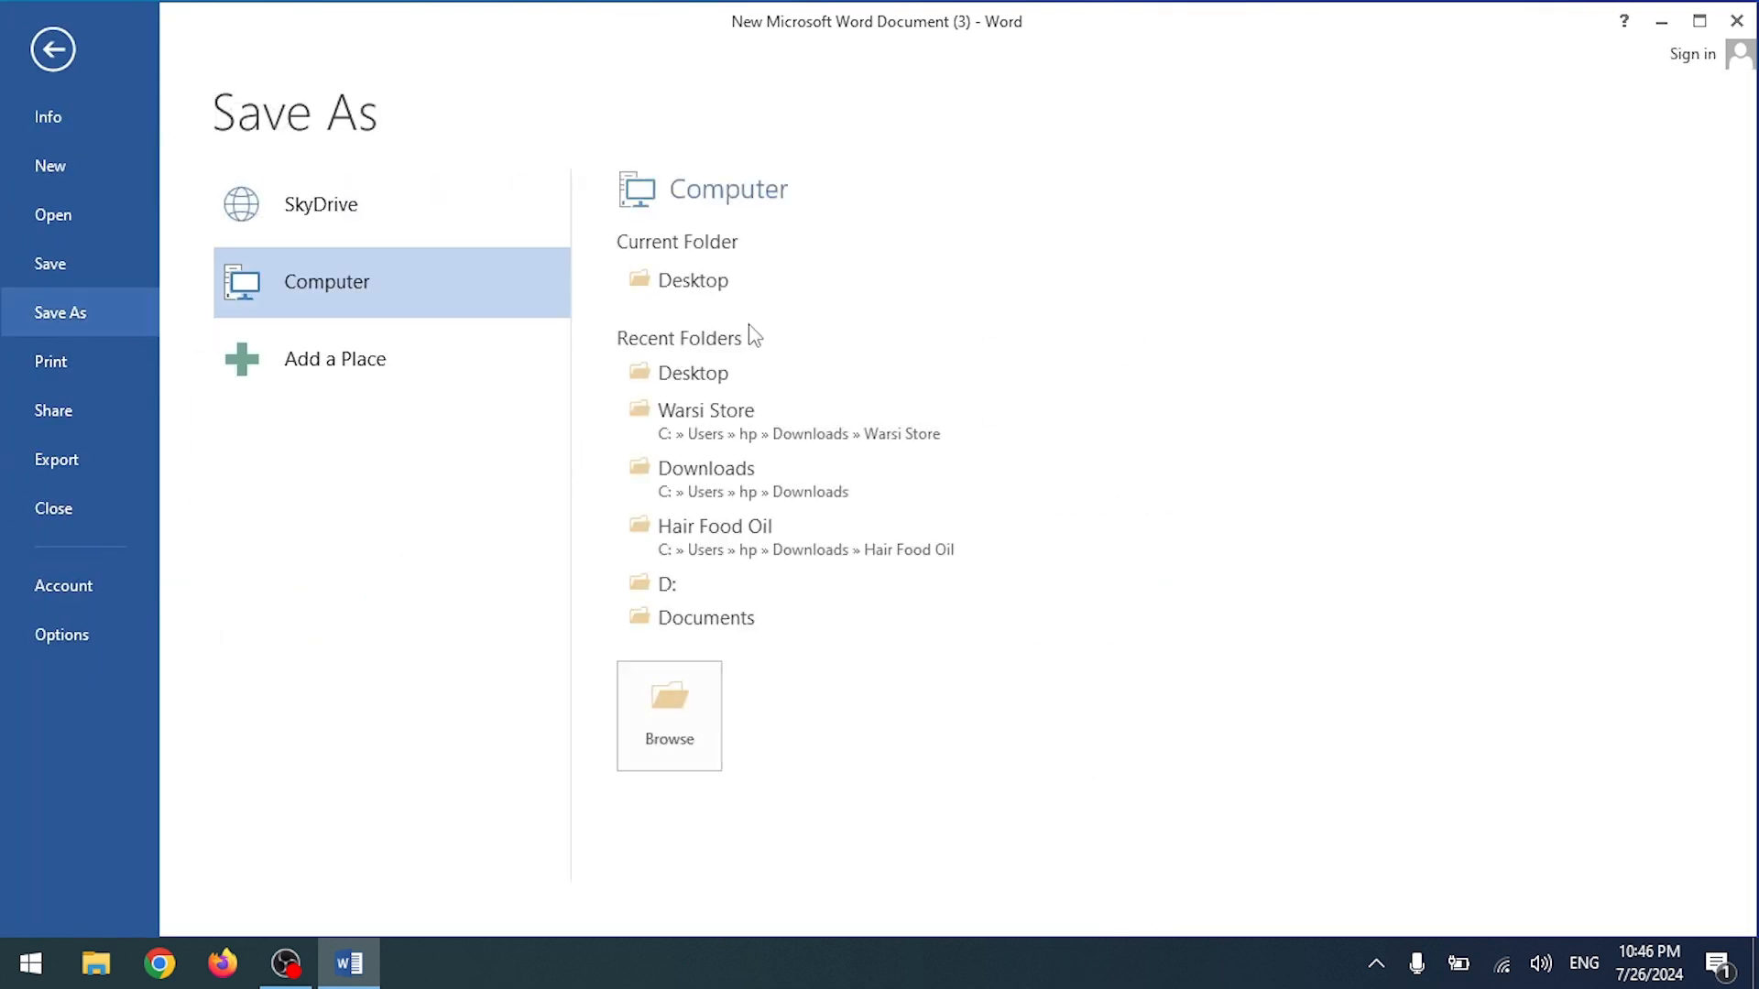
pyautogui.click(749, 269)
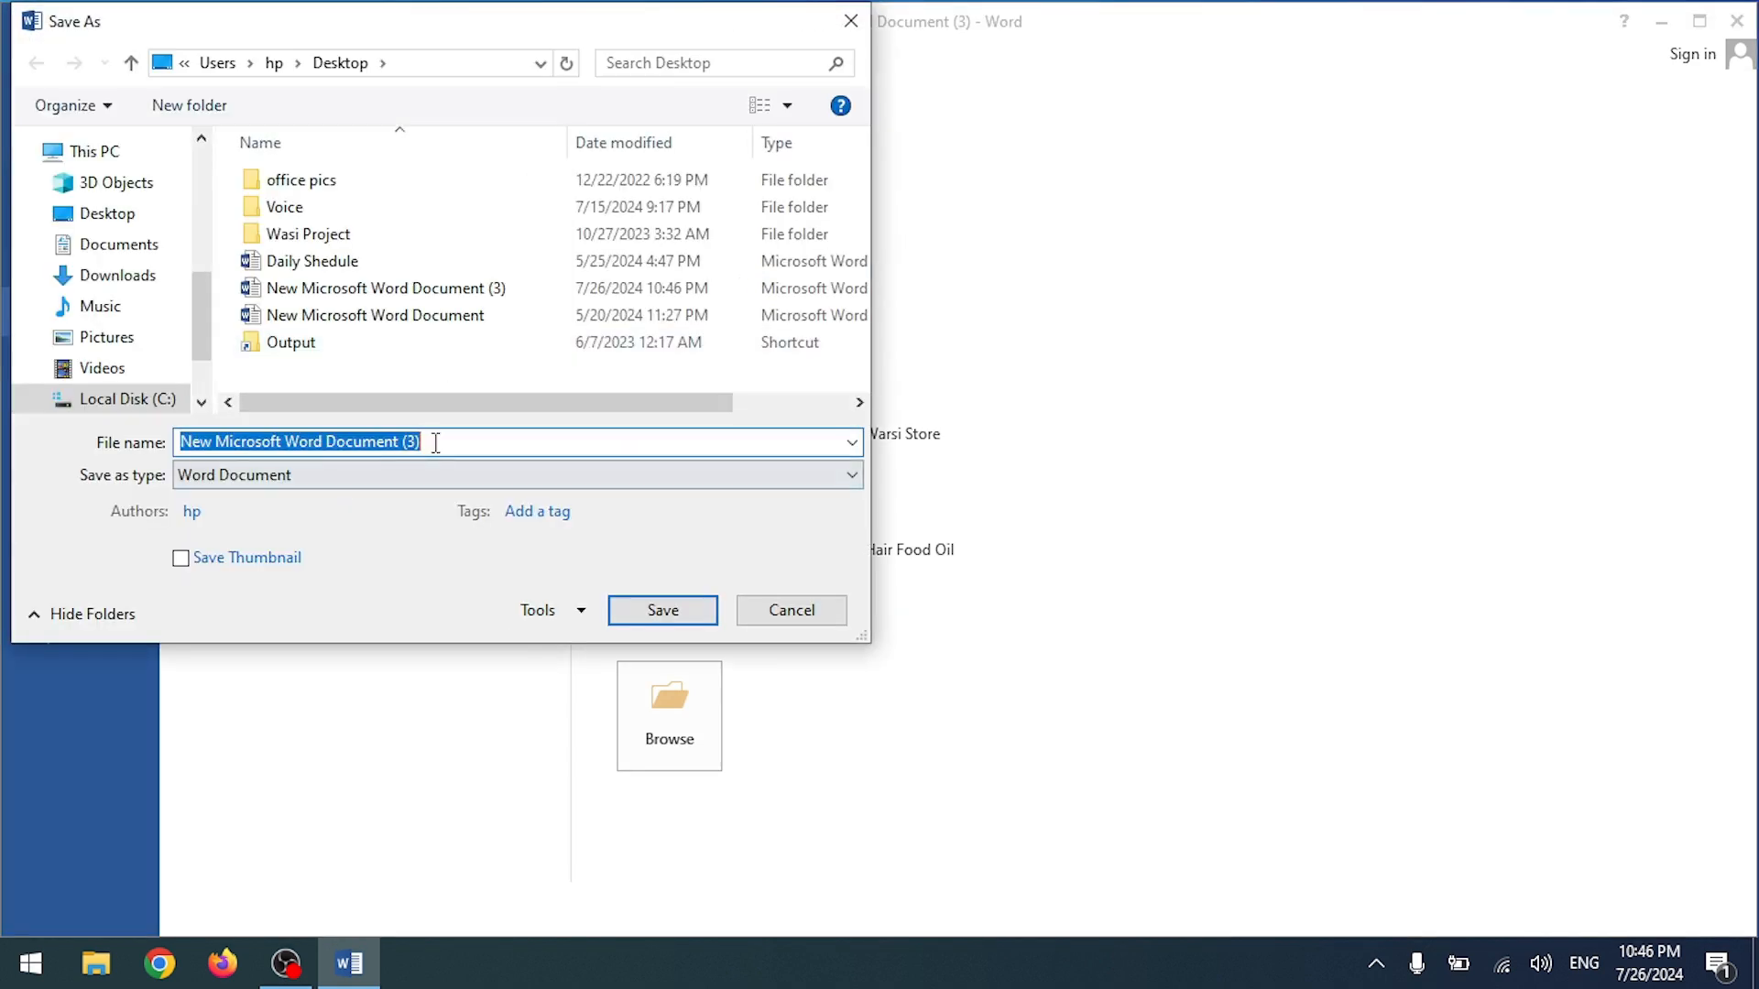
pyautogui.click(435, 443)
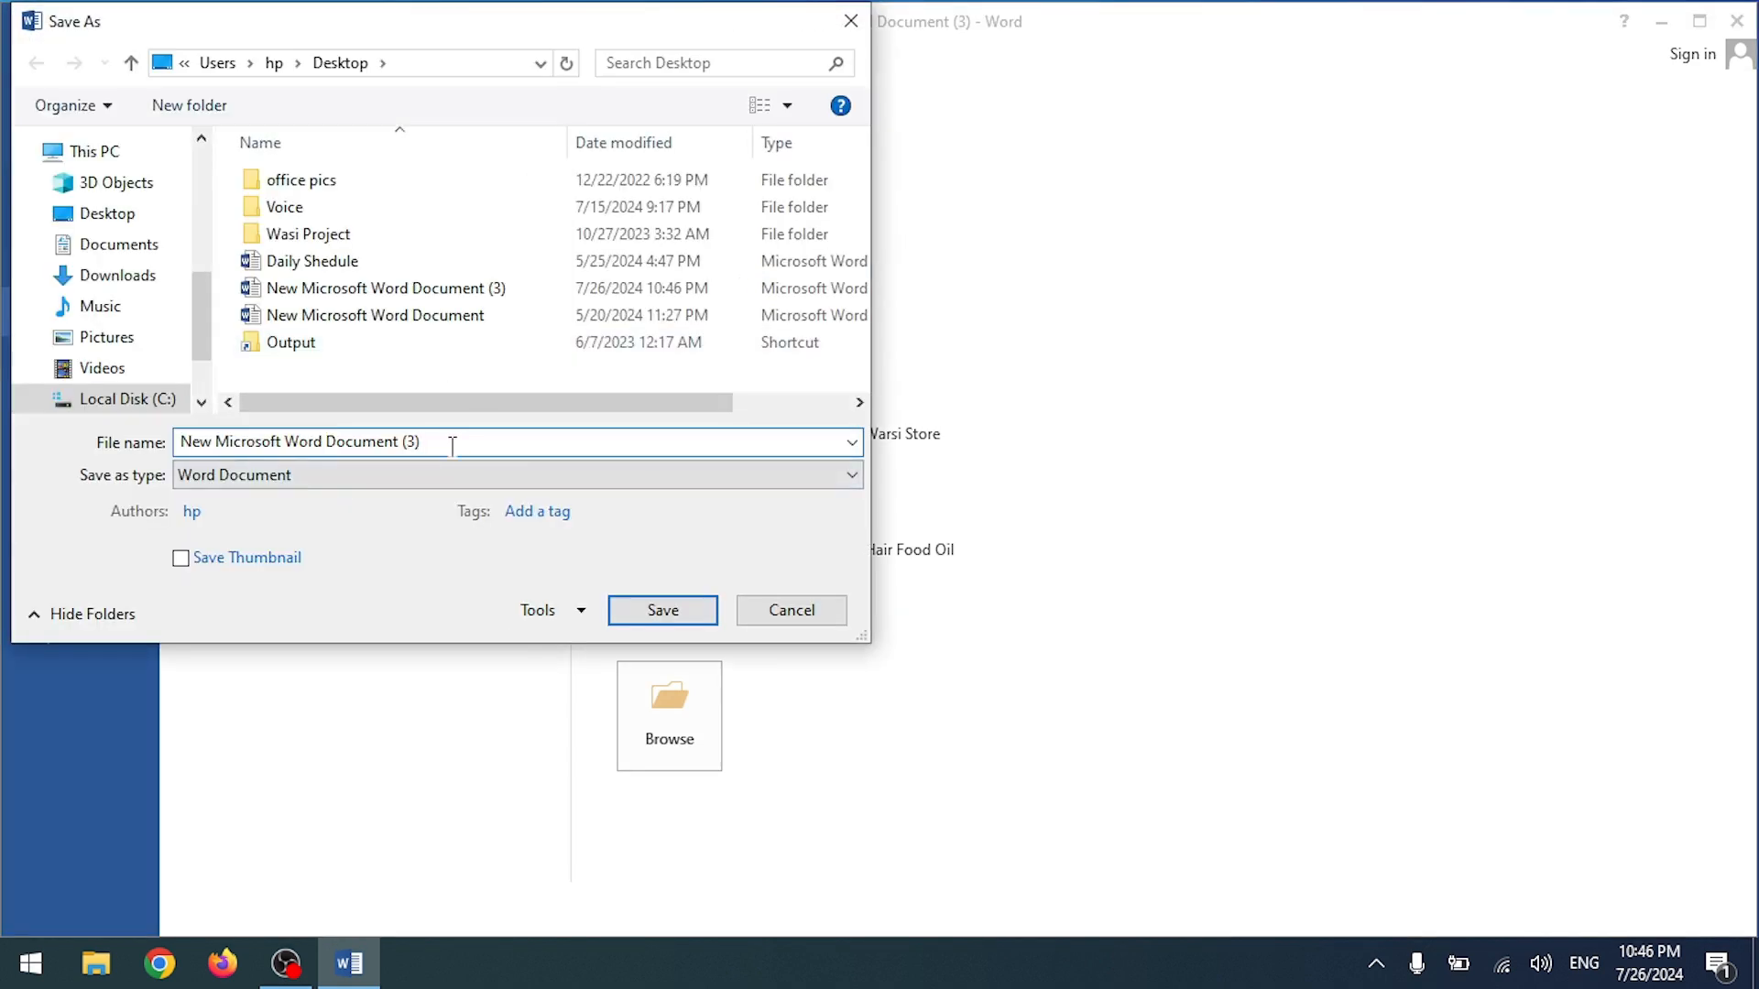
pyautogui.press('BackSpace')
pyautogui.press('BackSpace')
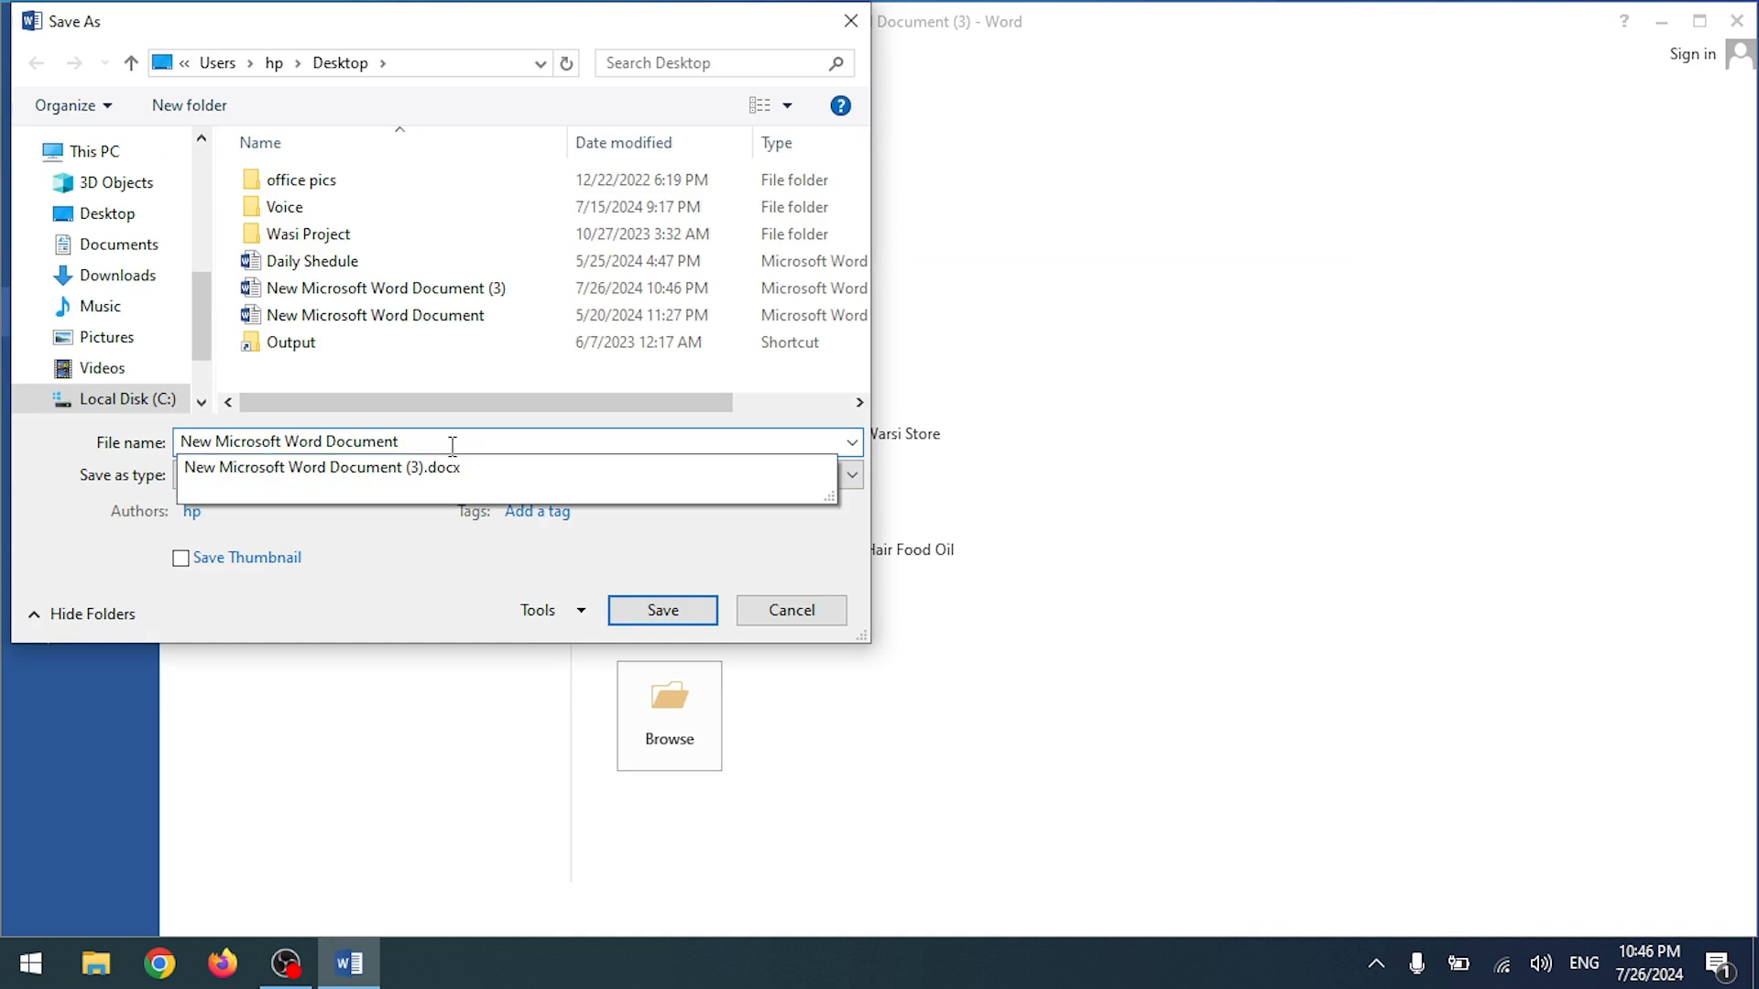
pyautogui.write('New')
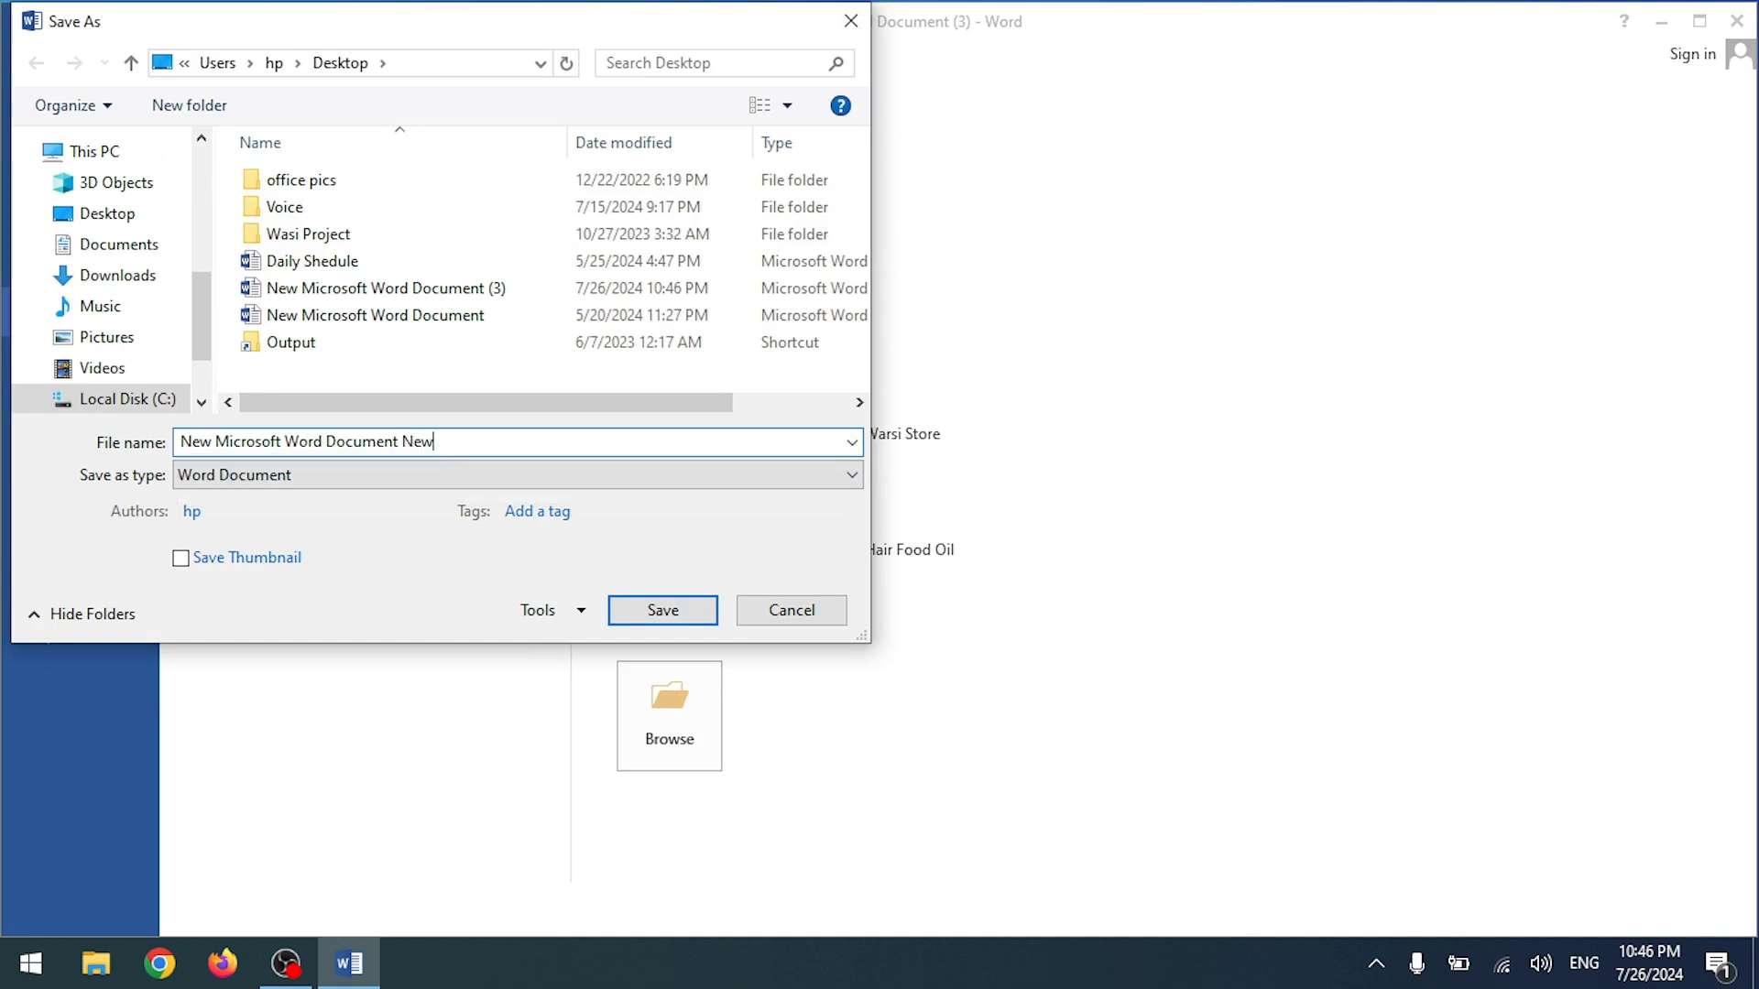
pyautogui.press('Return')
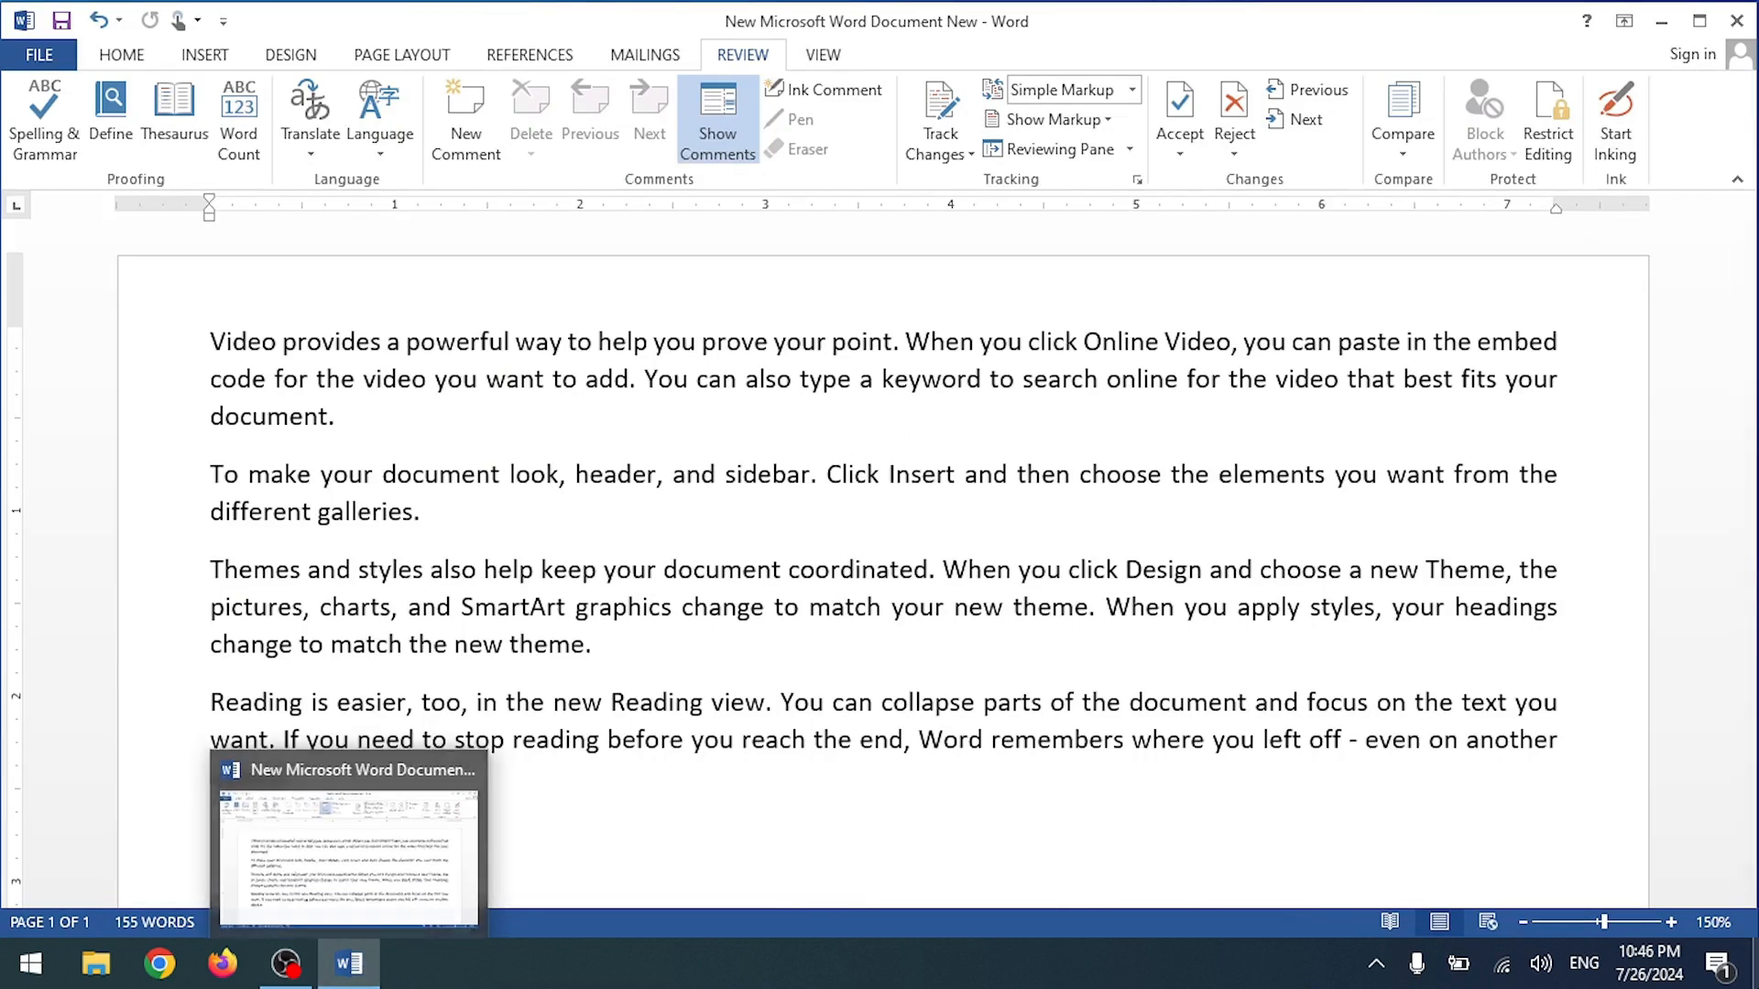
# Step: Open 'New Microsoft Word Document New' from the desktop
pyautogui.click(349, 964)
pyautogui.click(538, 330)
pyautogui.doubleClick(538, 341)
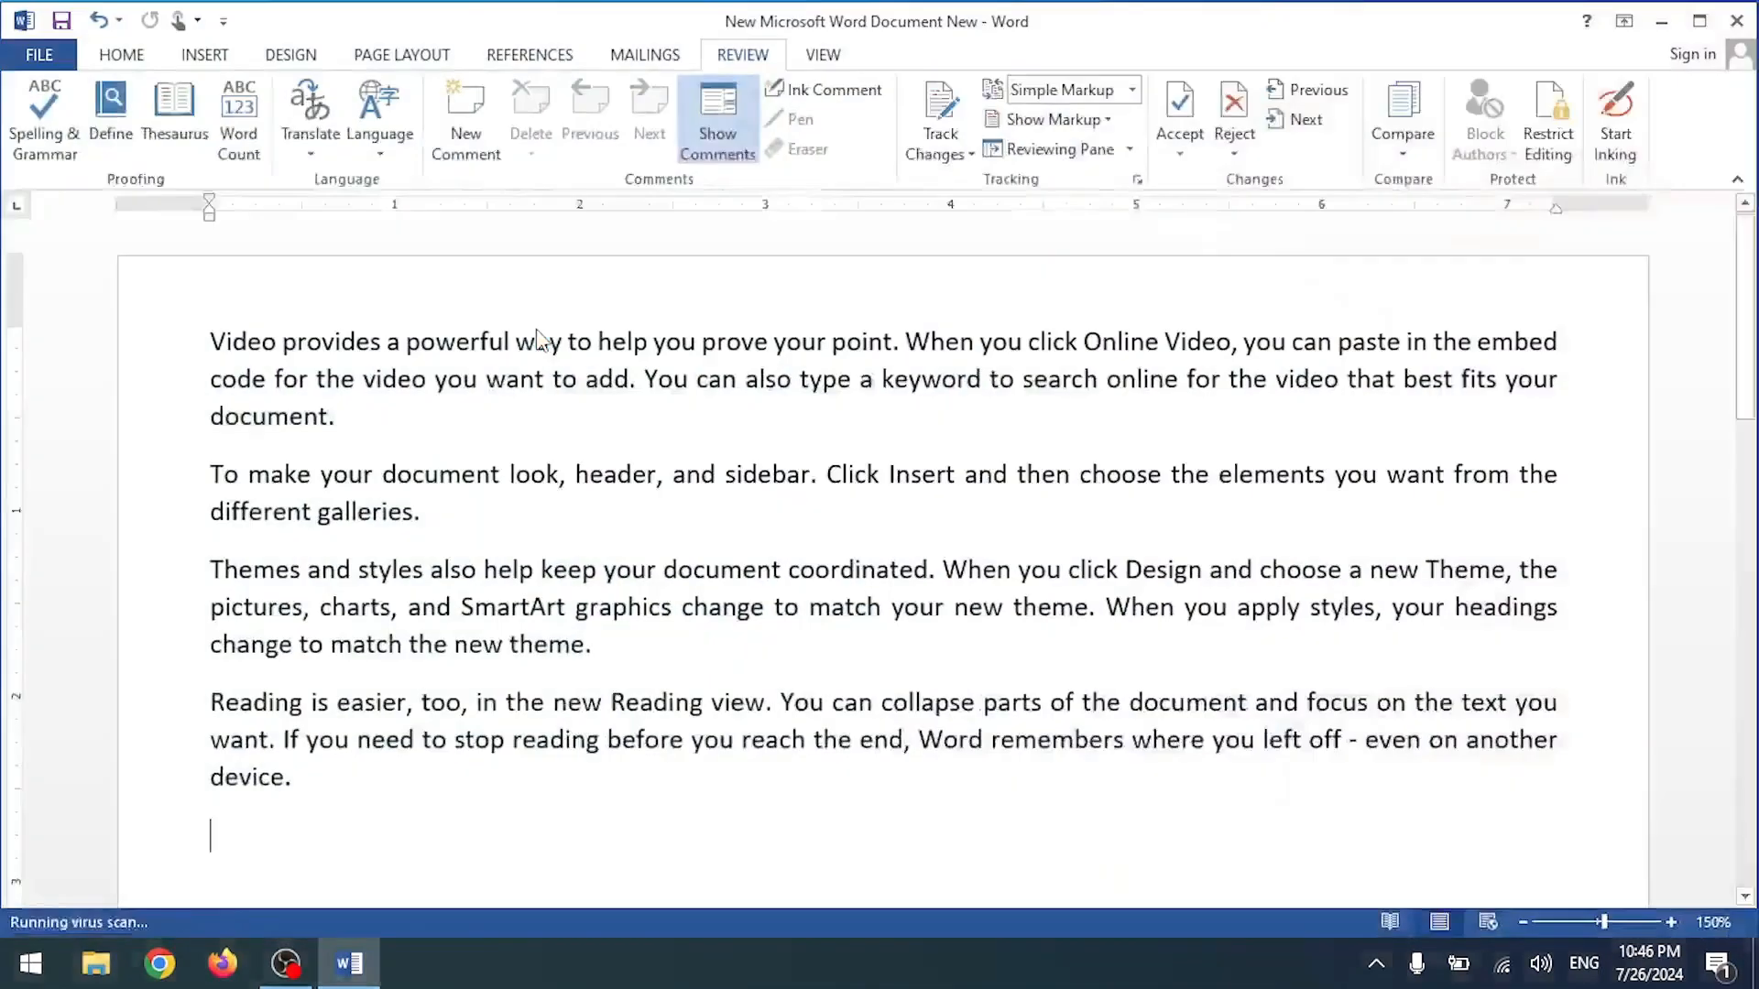
# Step: Also open the original 'New Microsoft Word Document (3)' from the desktop
pyautogui.click(367, 971)
pyautogui.click(367, 971)
pyautogui.click(368, 971)
pyautogui.doubleClick(551, 200)
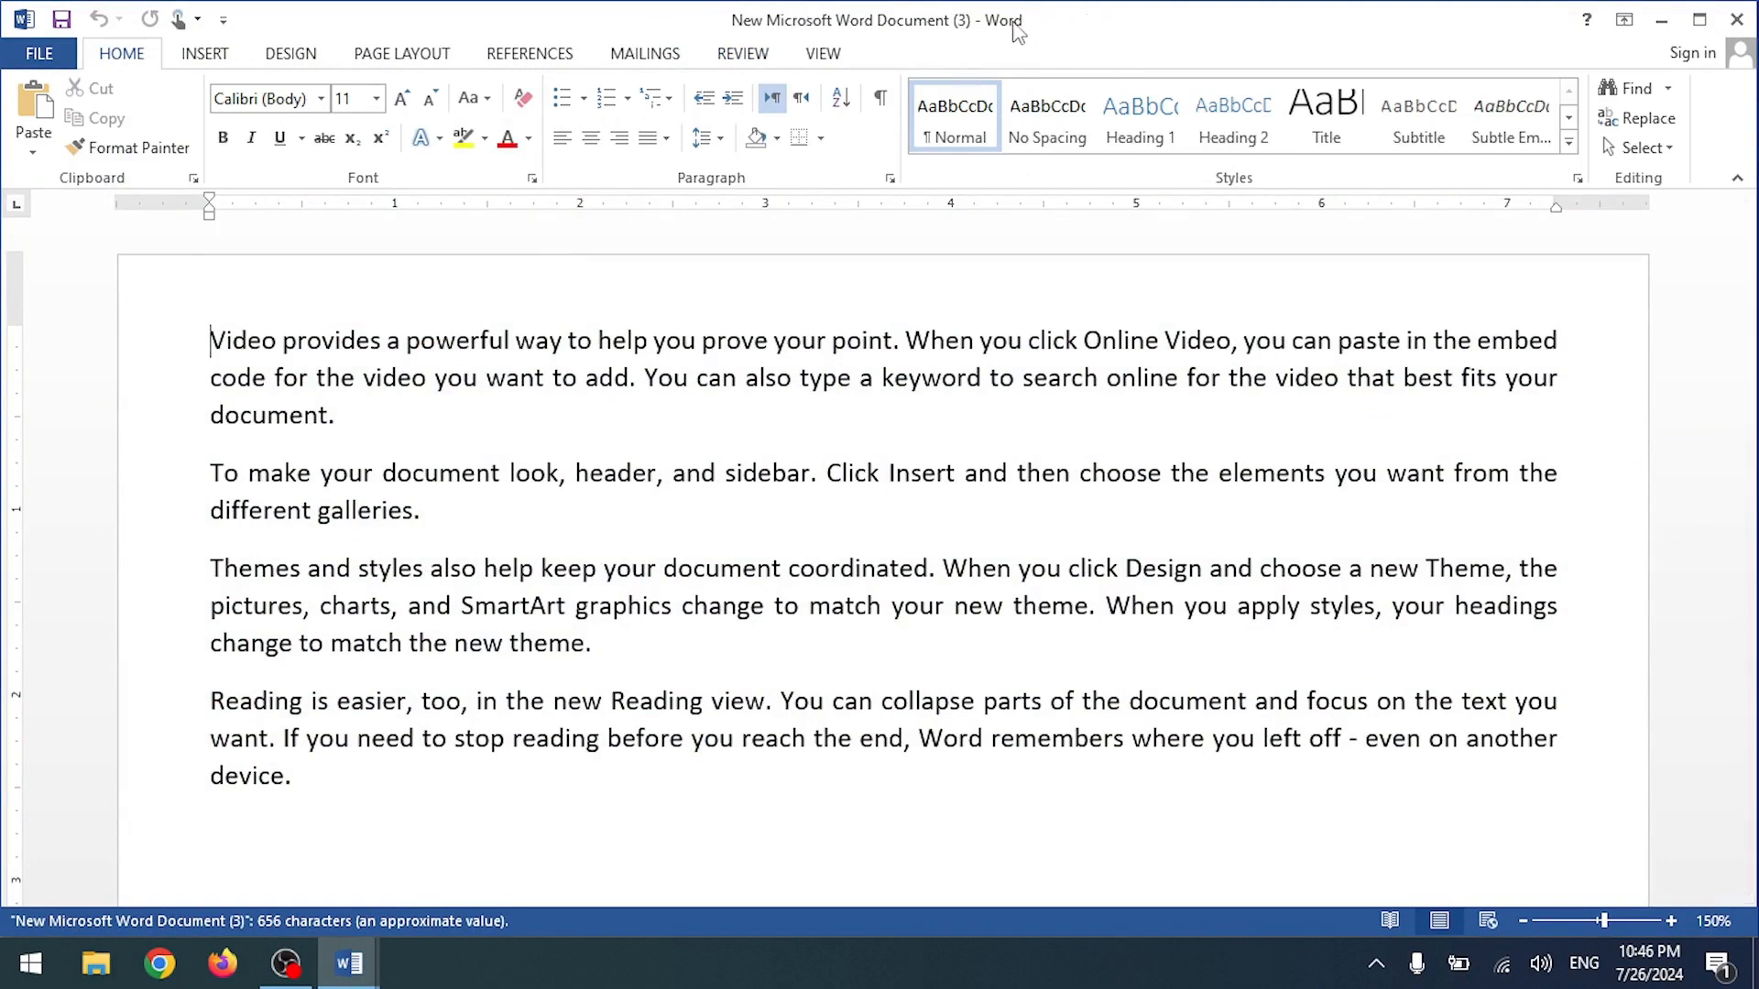
# Step: In the New copy, delete the final paragraph starting 'Reading is easier'
pyautogui.click(348, 962)
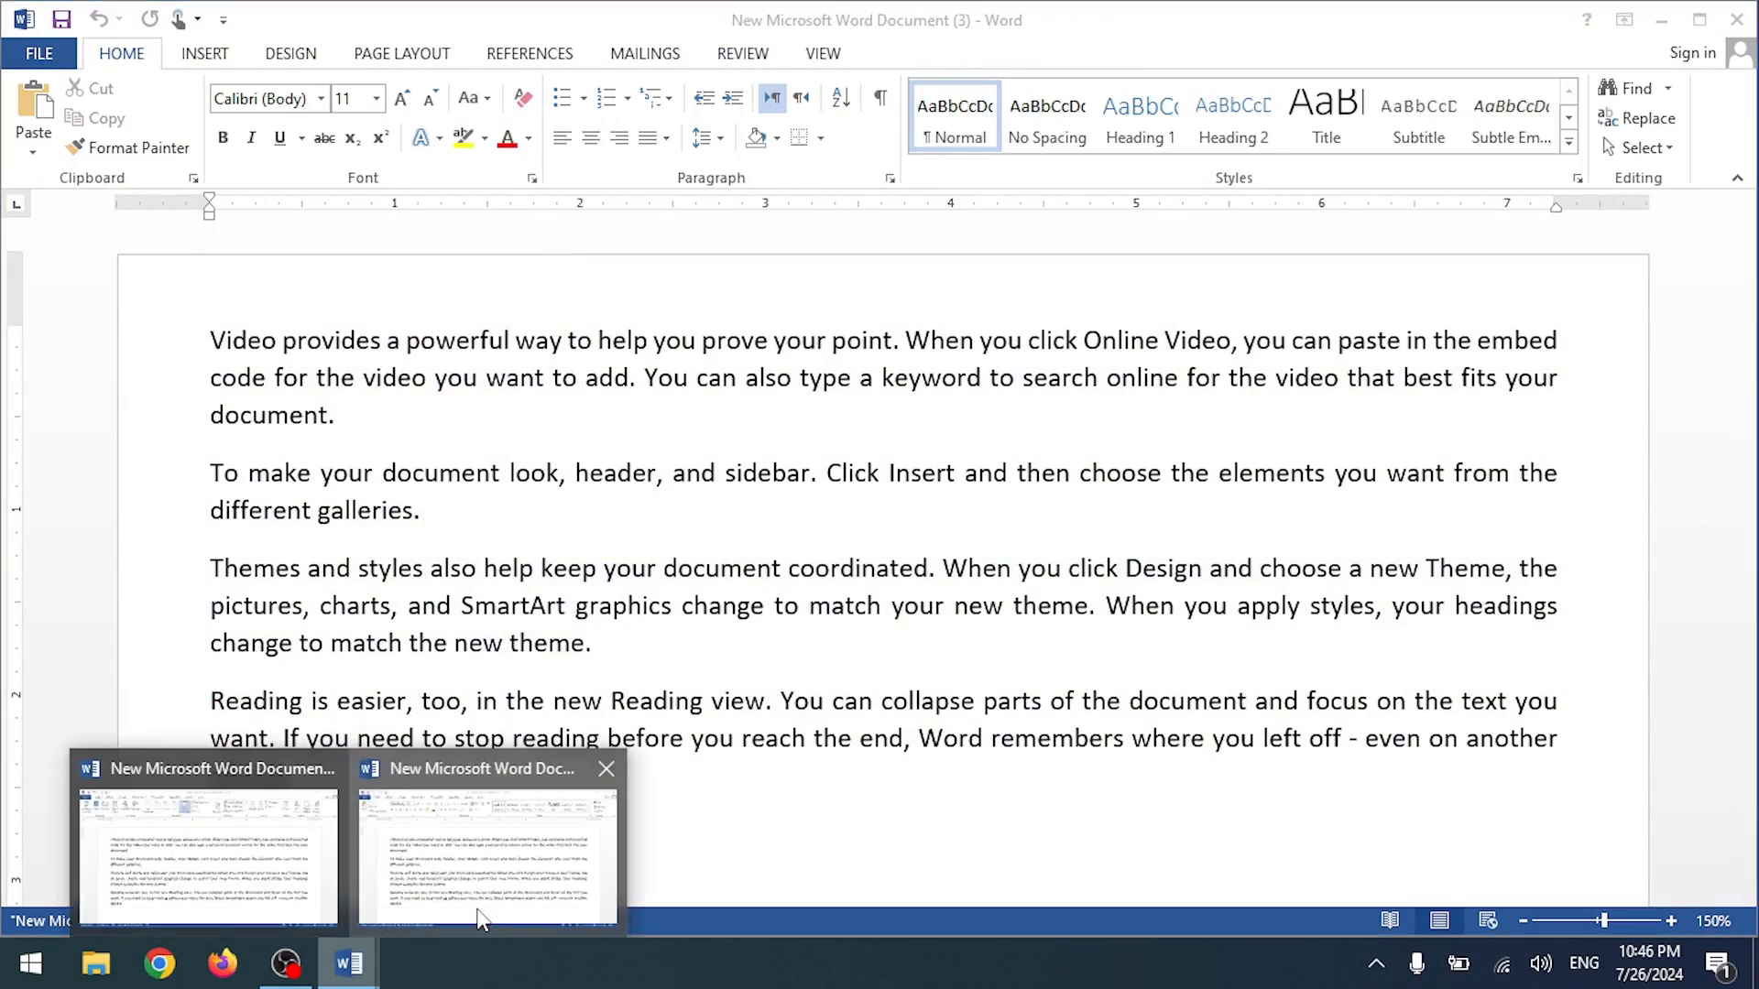
pyautogui.click(485, 907)
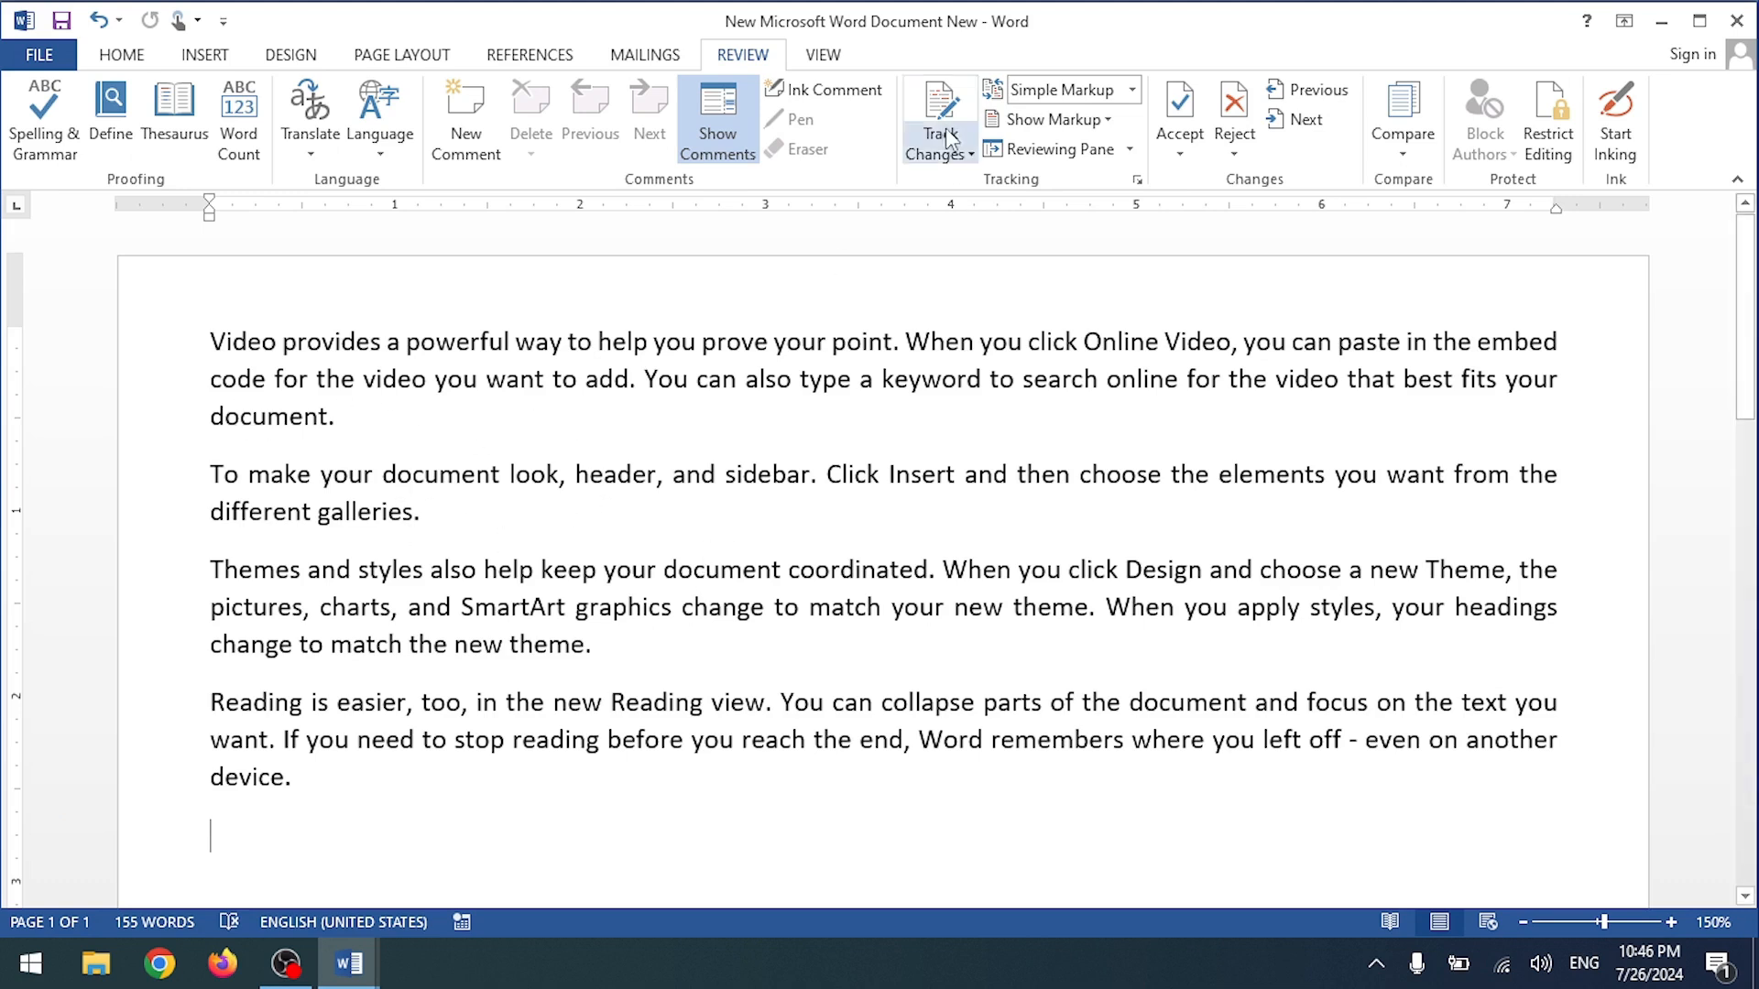
pyautogui.click(317, 799)
pyautogui.moveTo(317, 799); pyautogui.dragTo(228, 687)
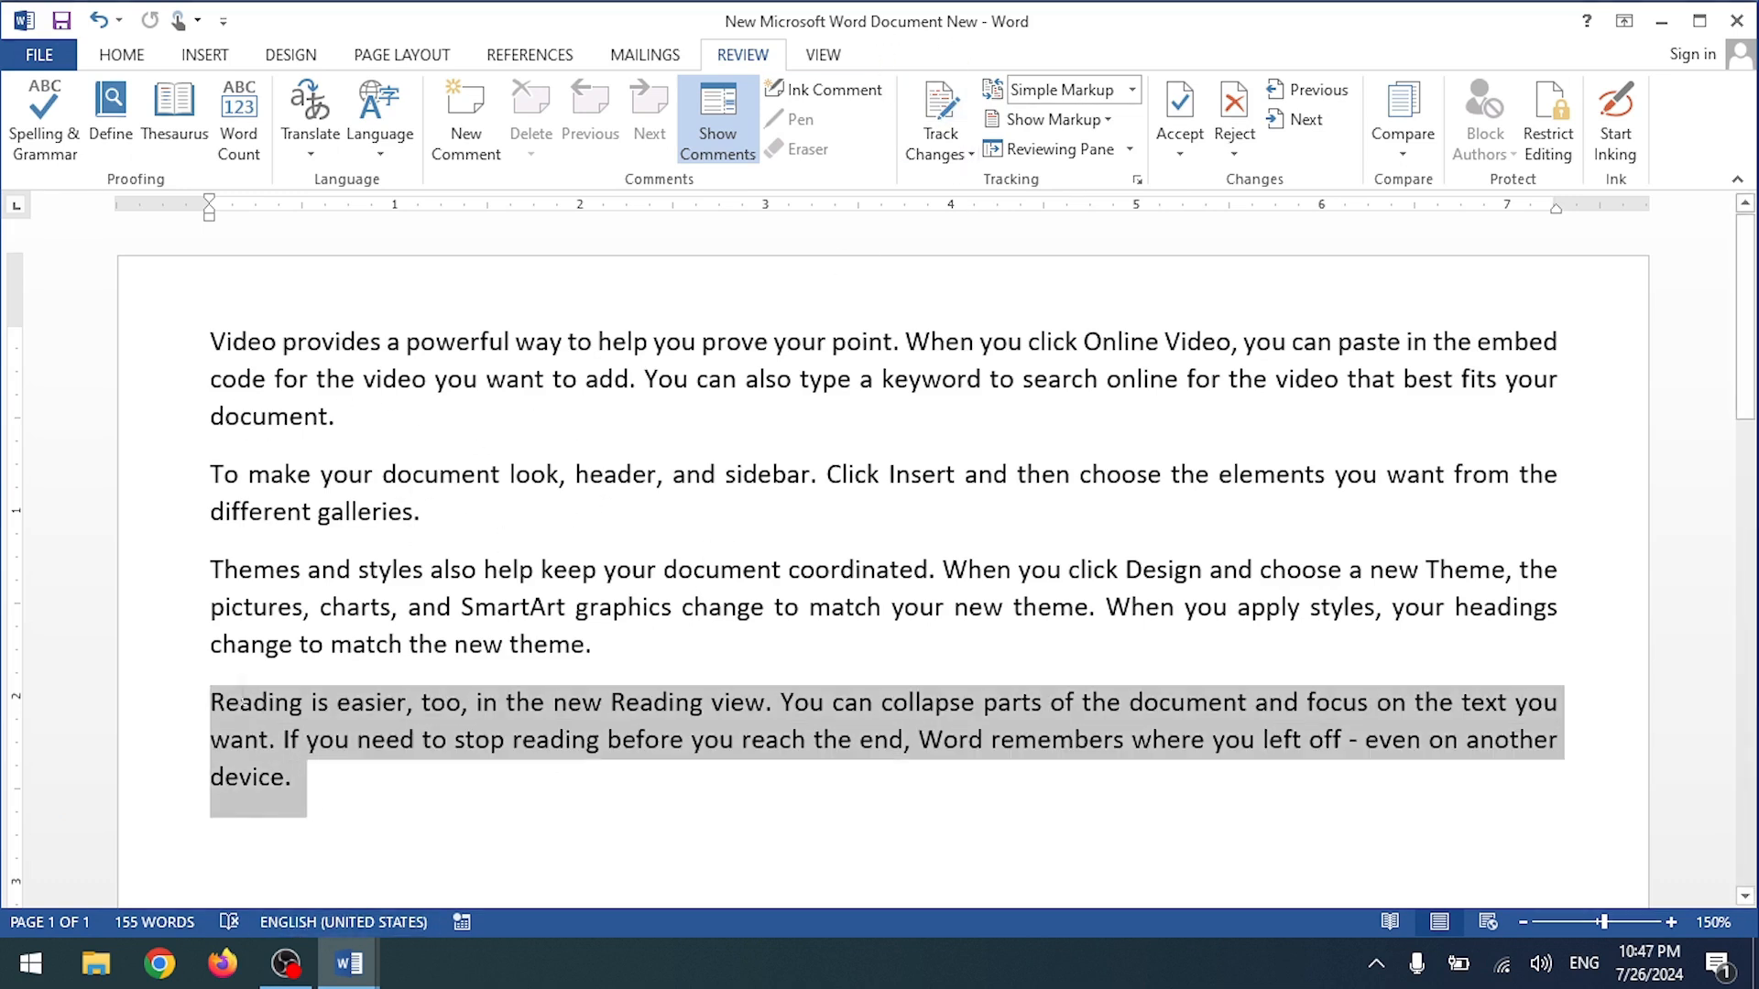
pyautogui.press('Delete')
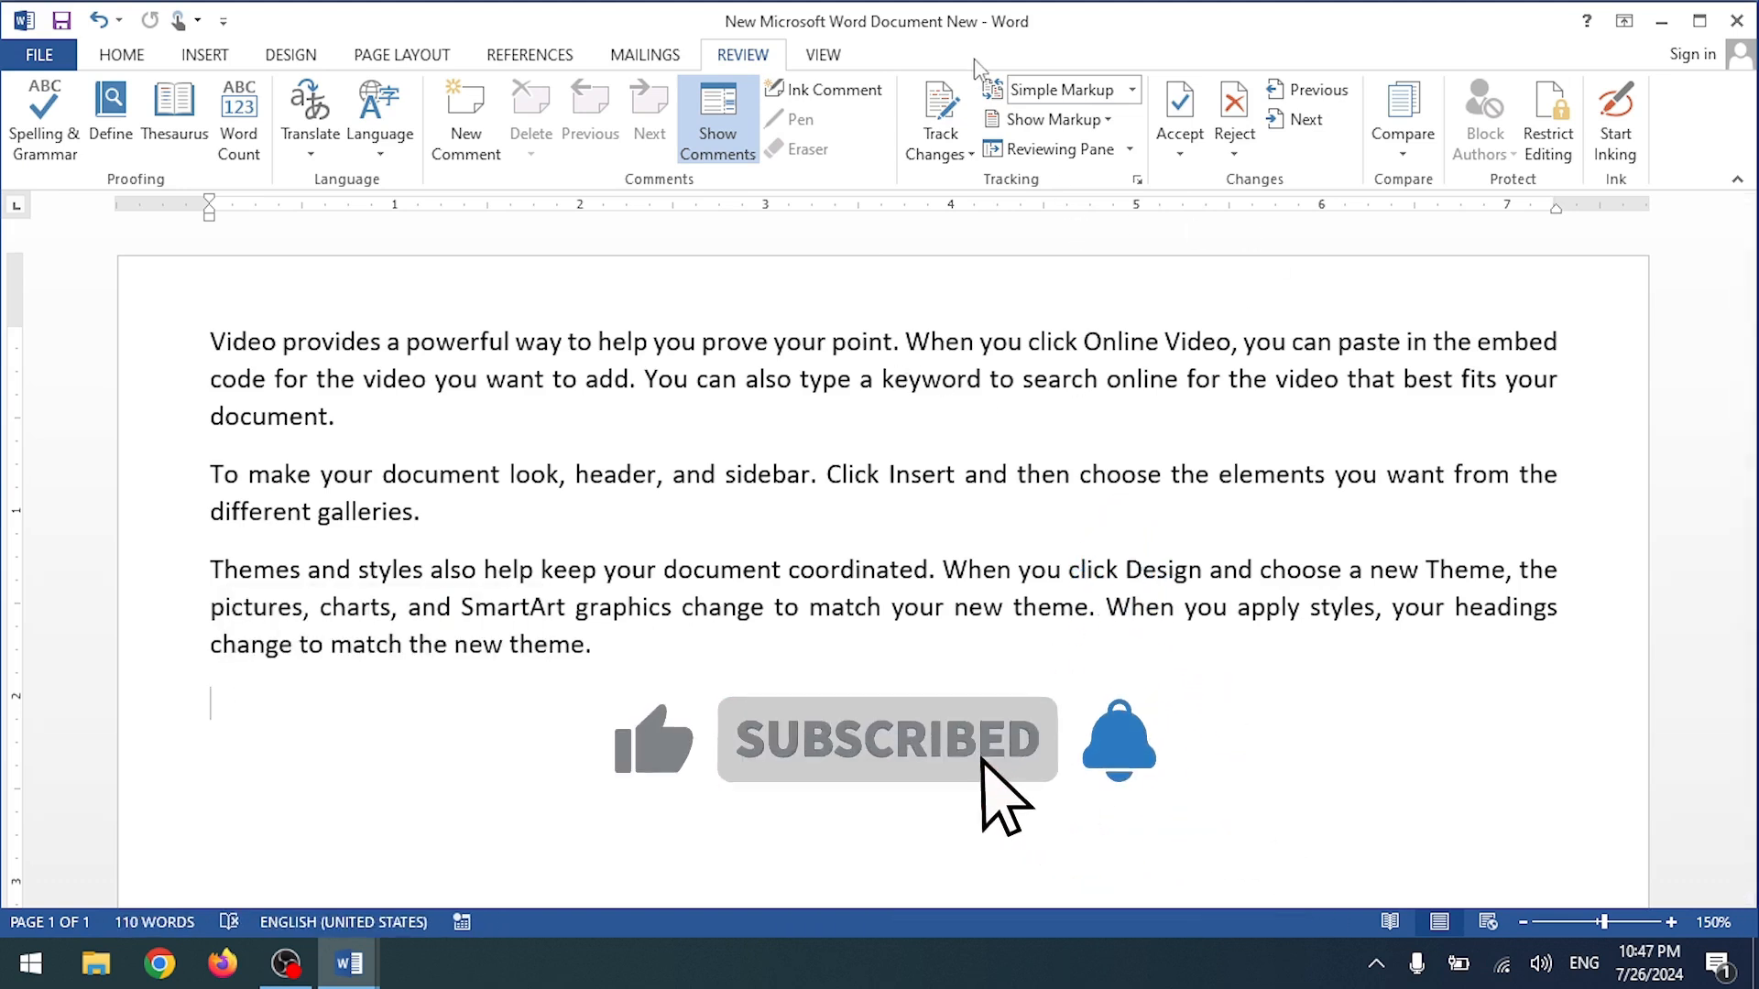
# Step: Compare both open windows, then bring up the Review Compare choices in the New copy
pyautogui.click(366, 969)
pyautogui.click(483, 887)
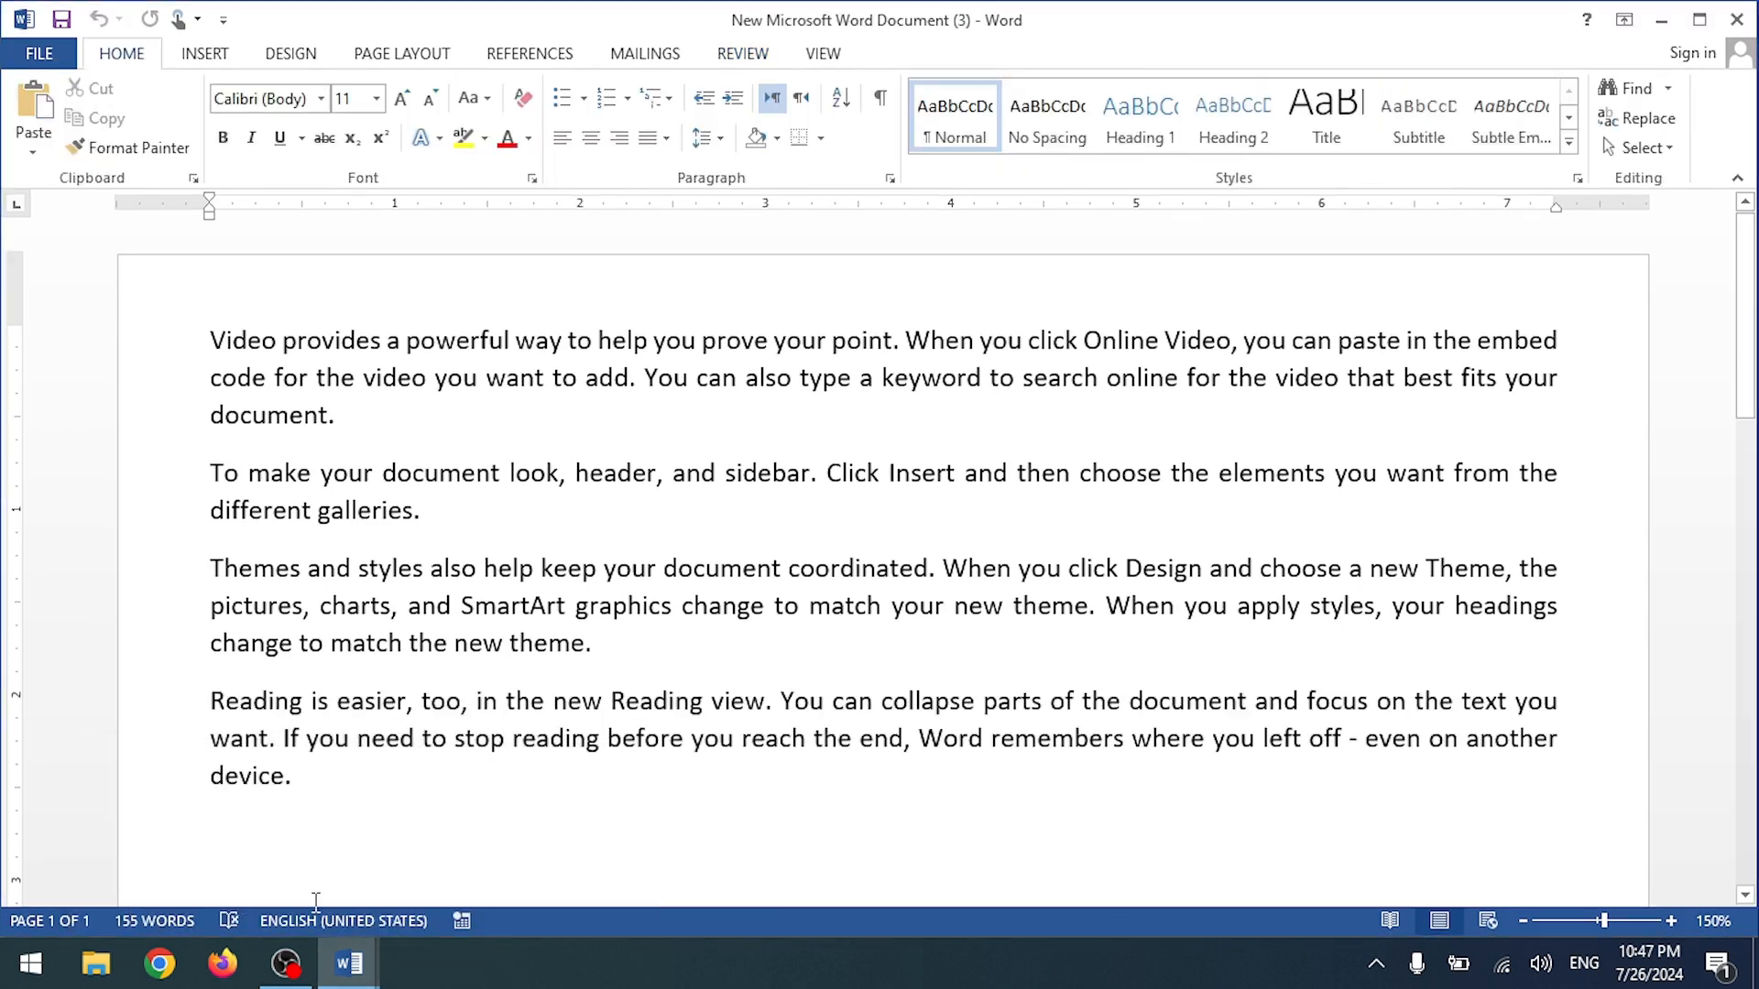
pyautogui.click(348, 964)
pyautogui.click(399, 903)
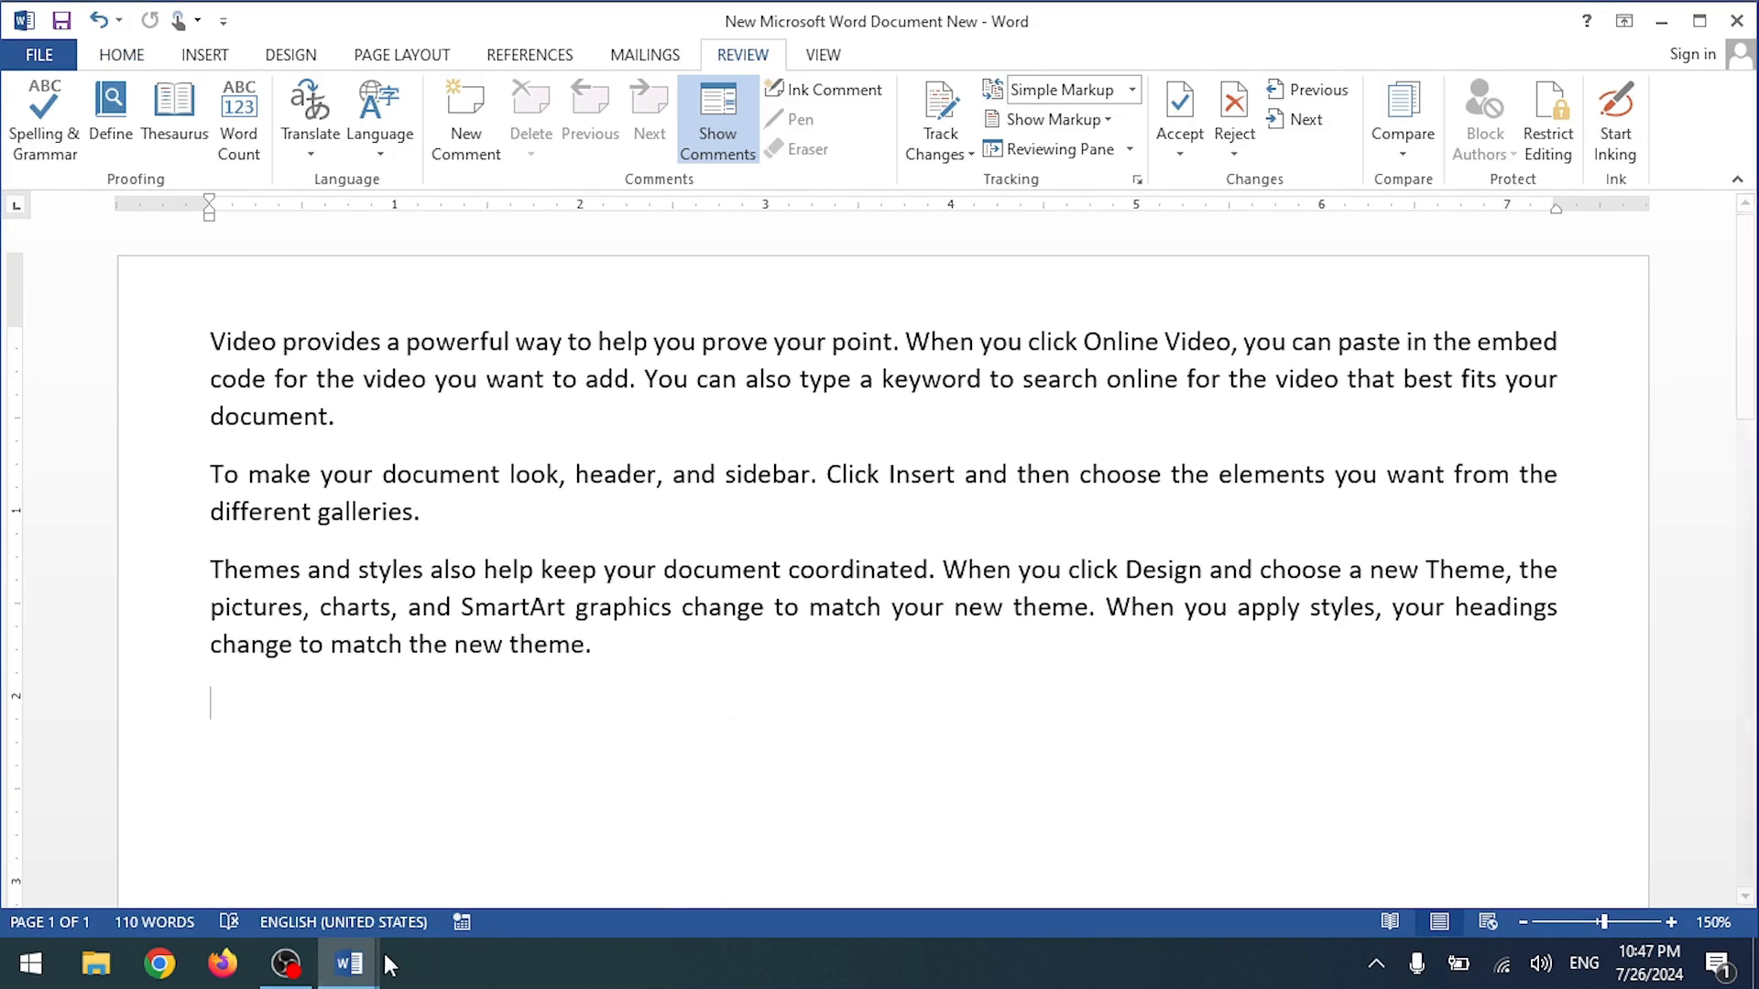
pyautogui.click(348, 964)
pyautogui.click(527, 856)
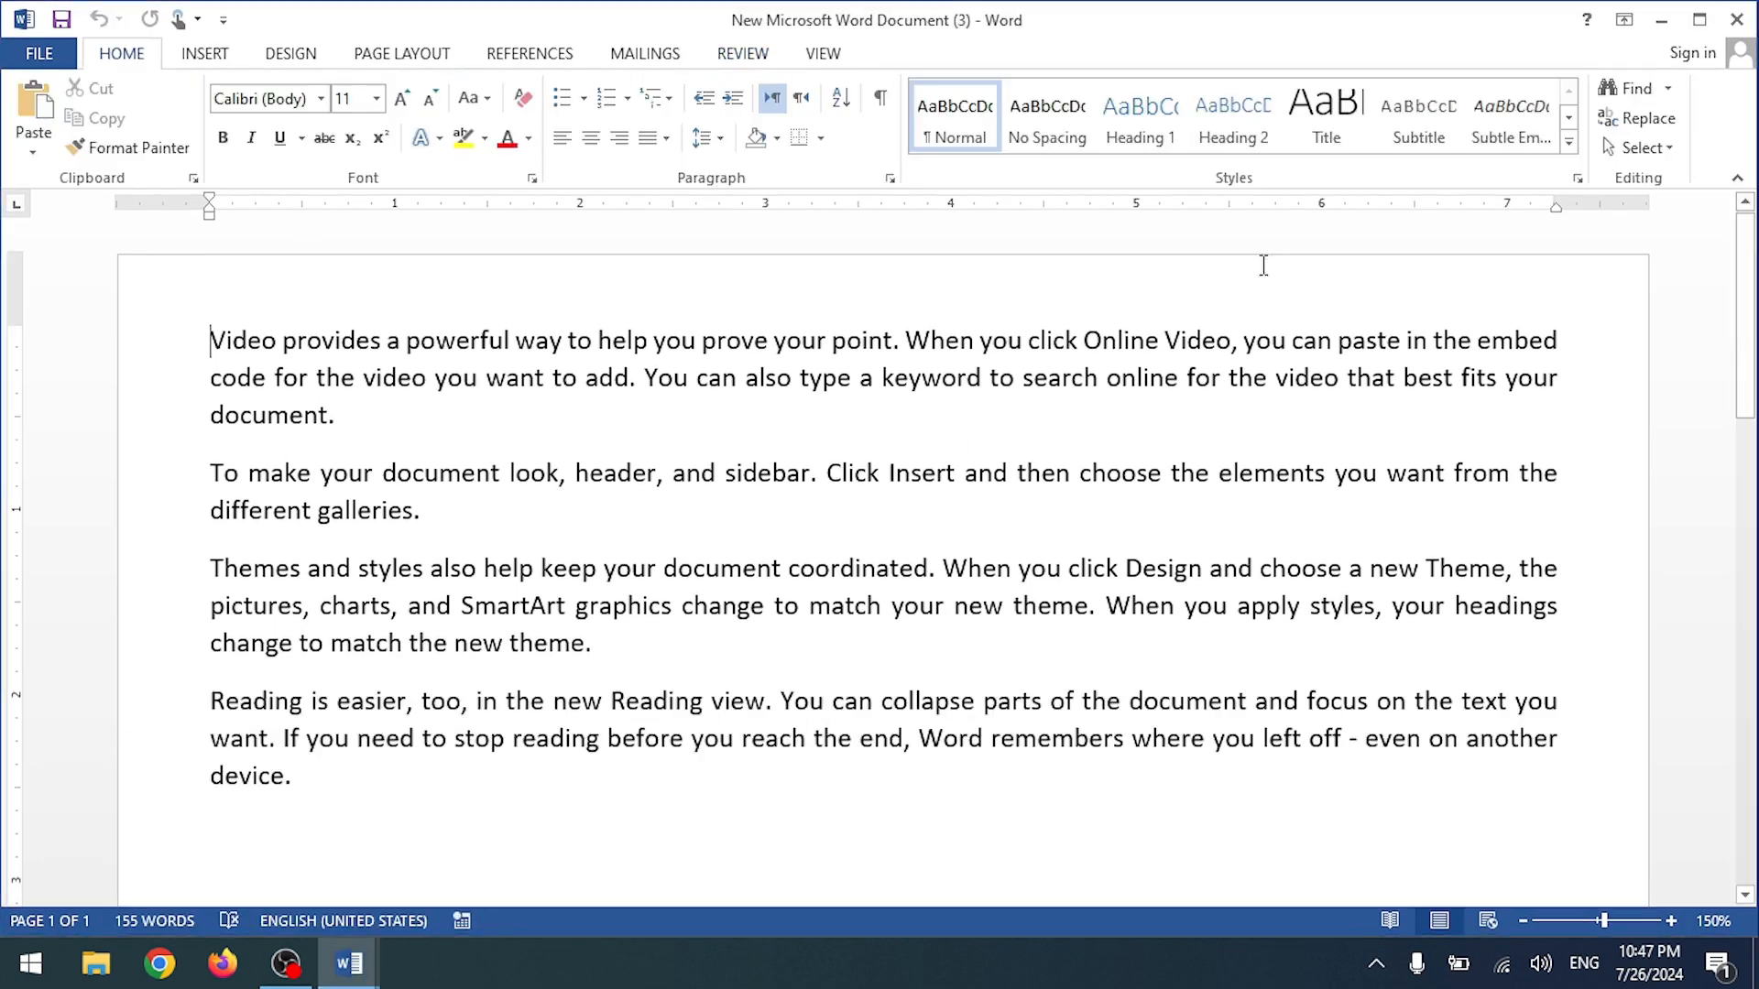
pyautogui.click(1736, 20)
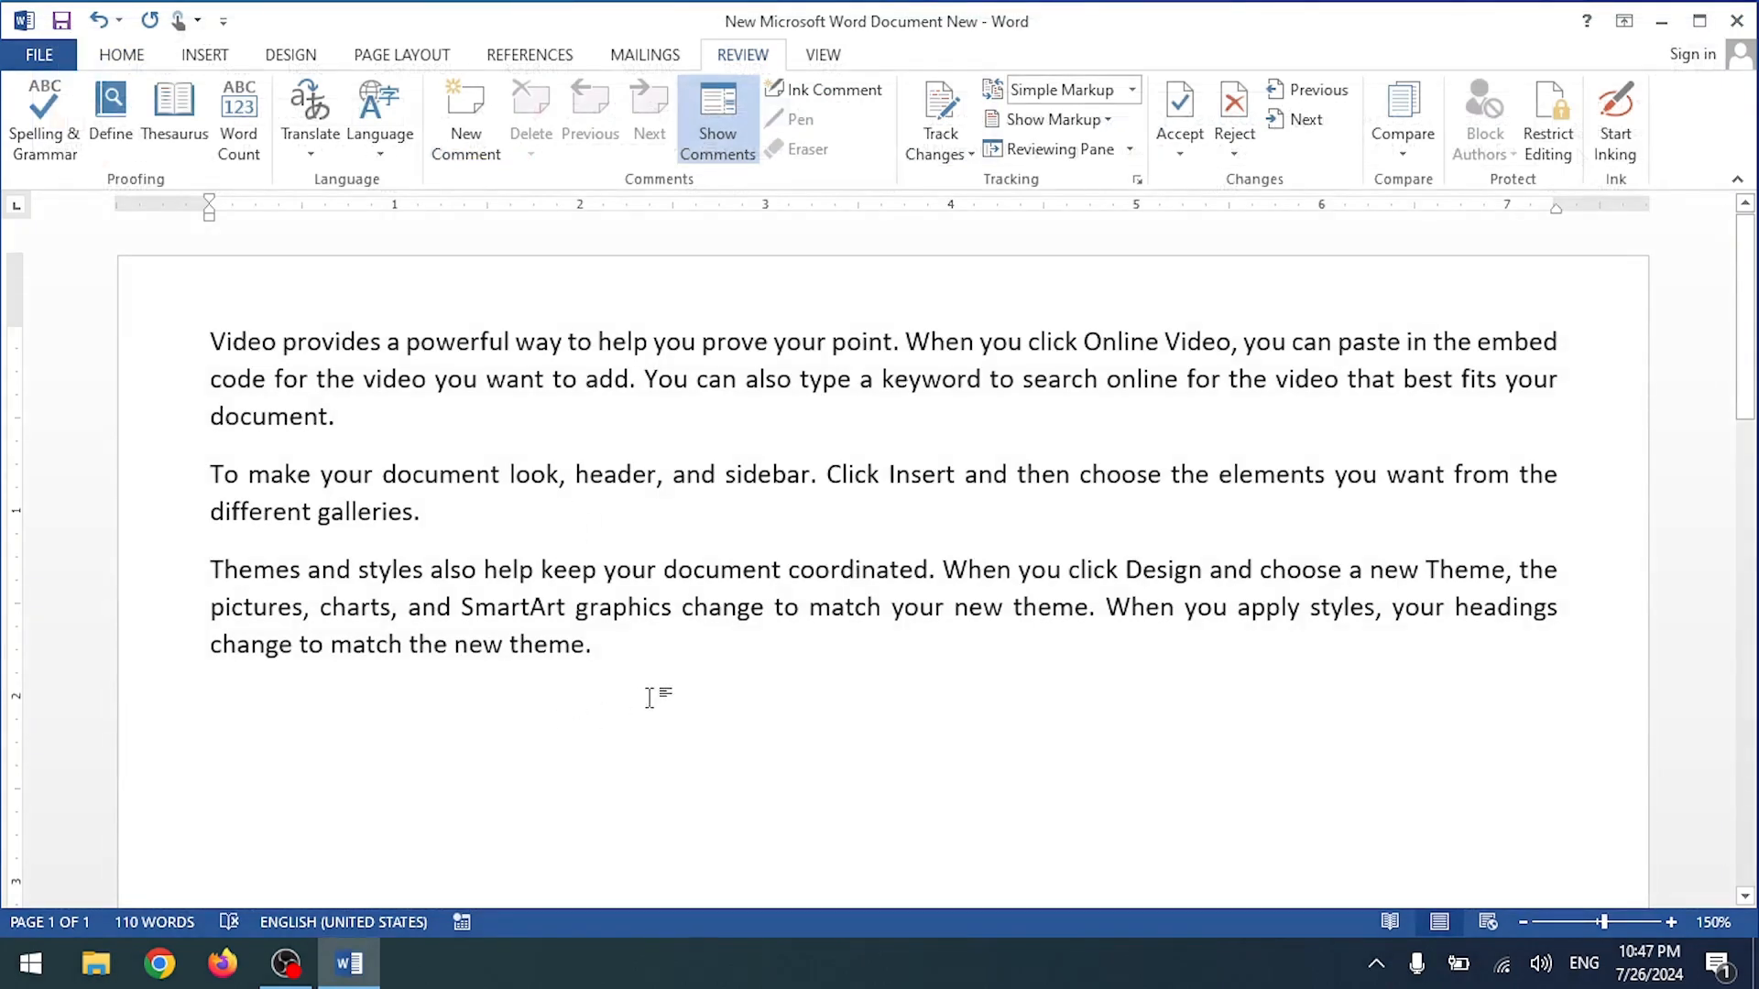
pyautogui.click(1399, 151)
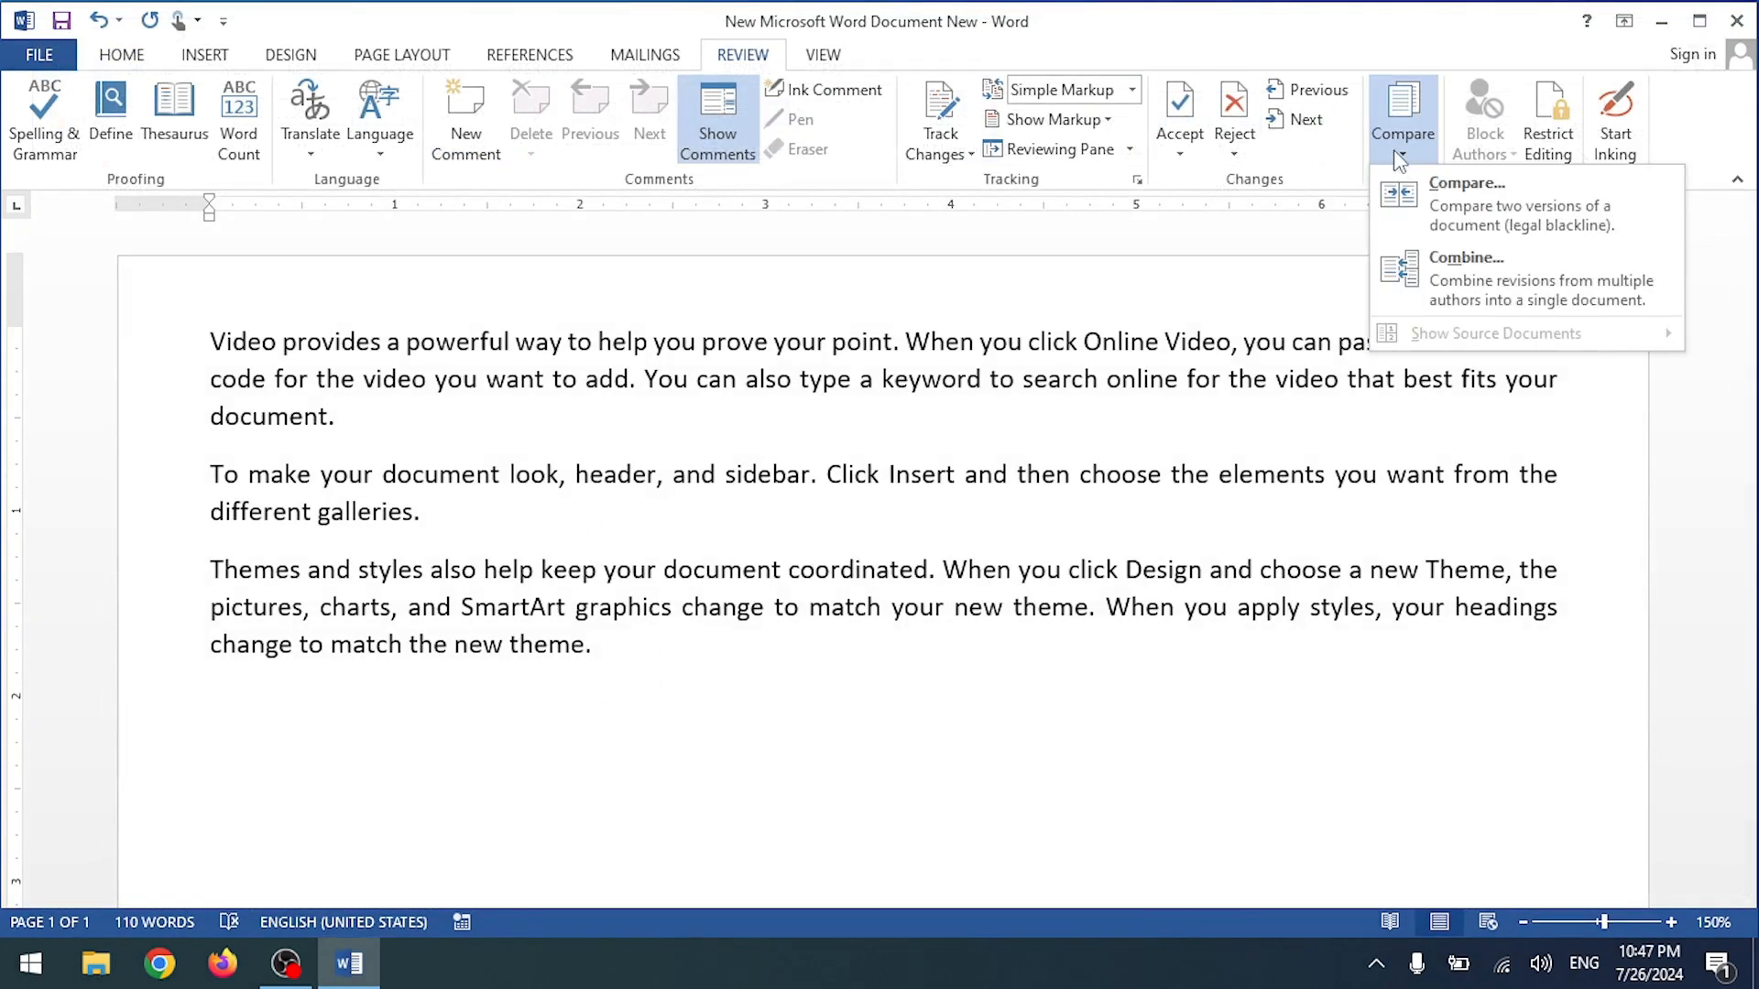
# Step: Start a Compare, browsing to pick 'New Microsoft Word Document (3)' as the original
pyautogui.click(1476, 199)
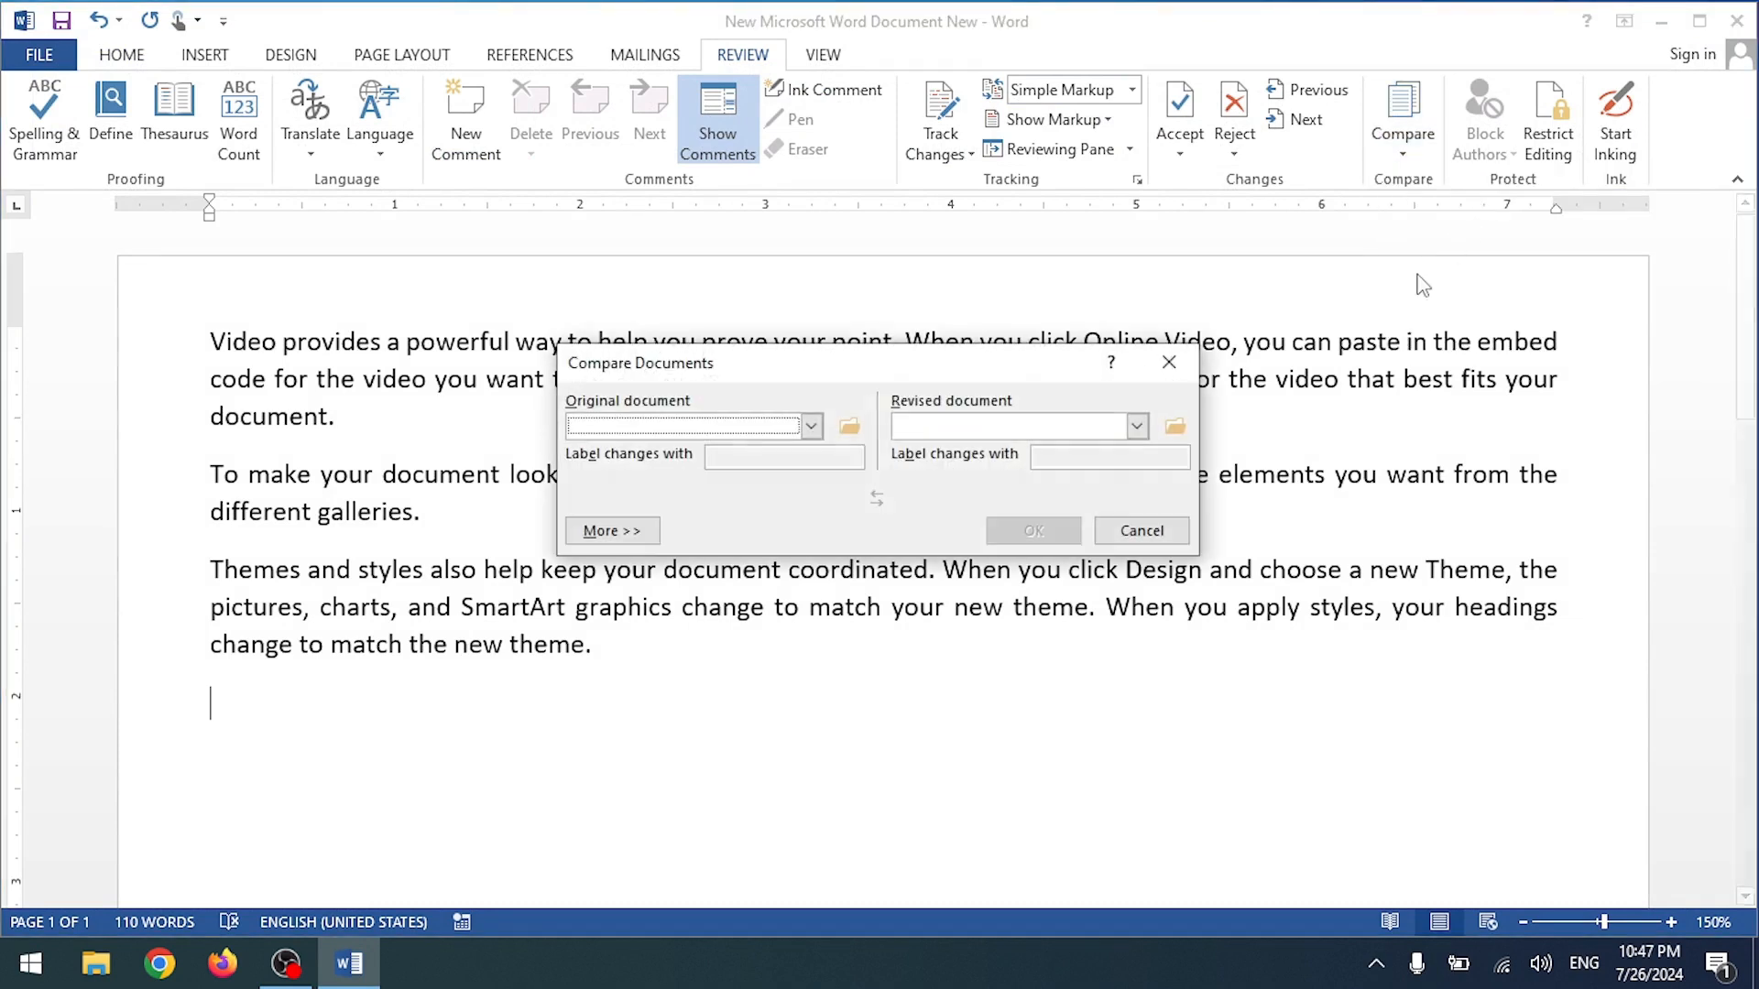
pyautogui.click(810, 427)
pyautogui.click(810, 427)
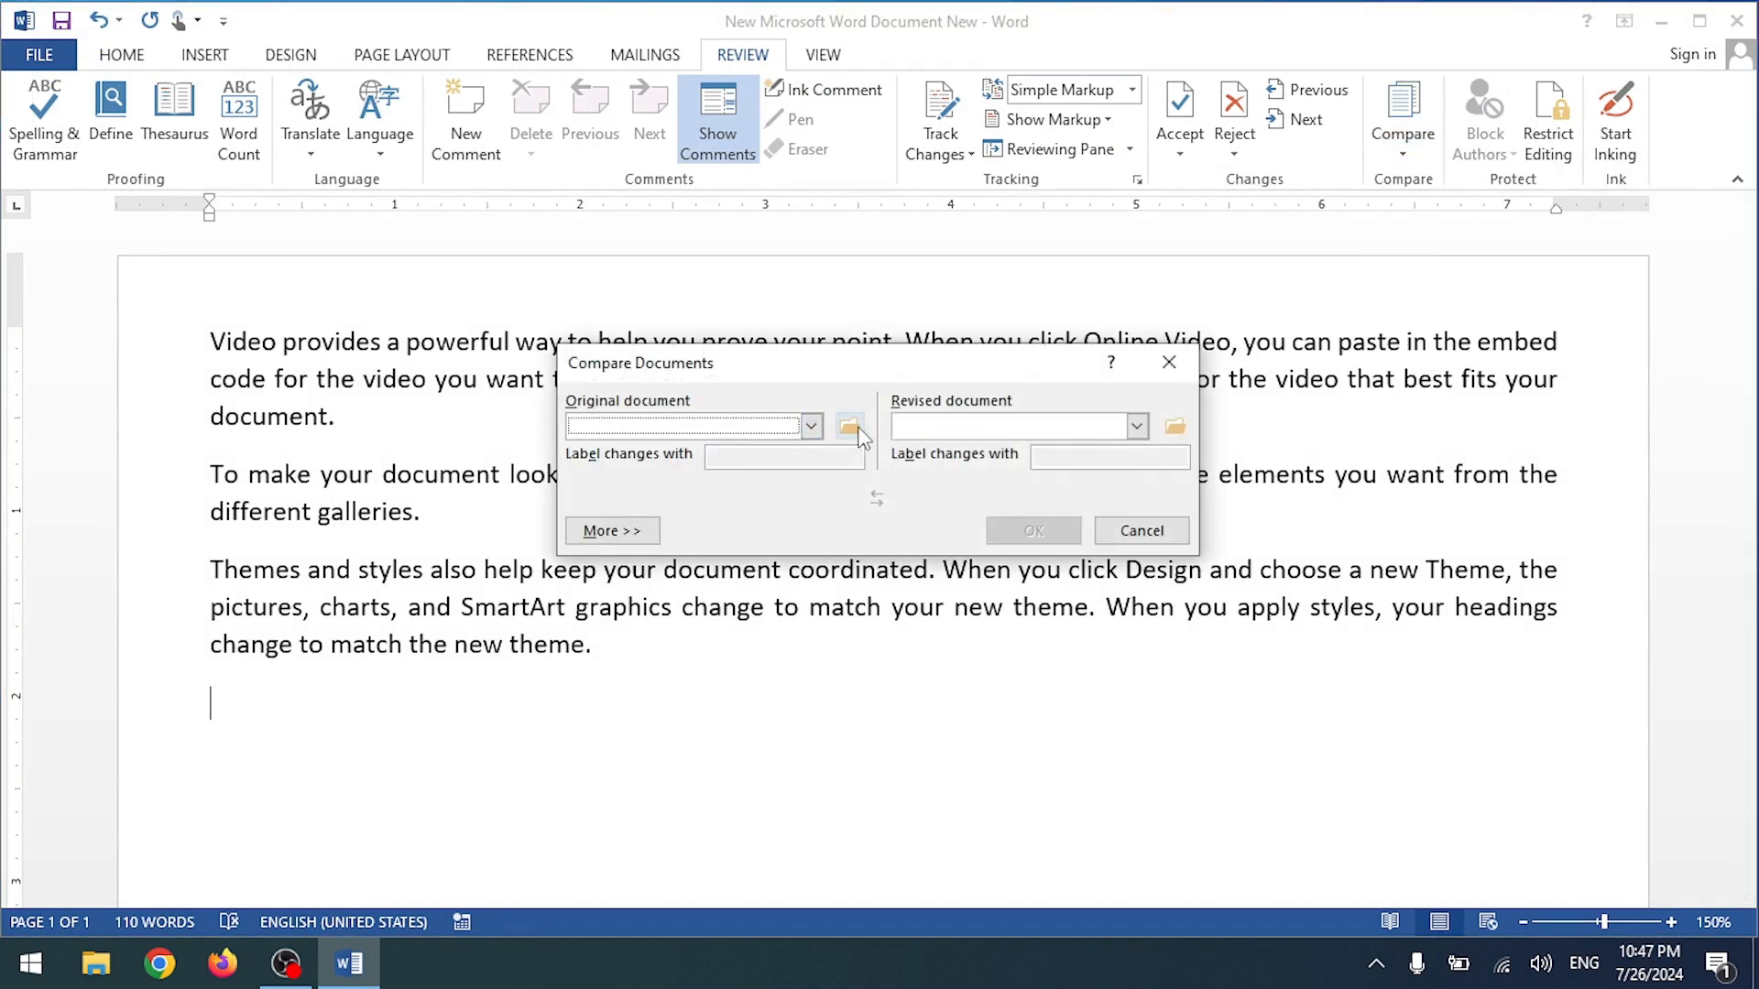
pyautogui.click(849, 427)
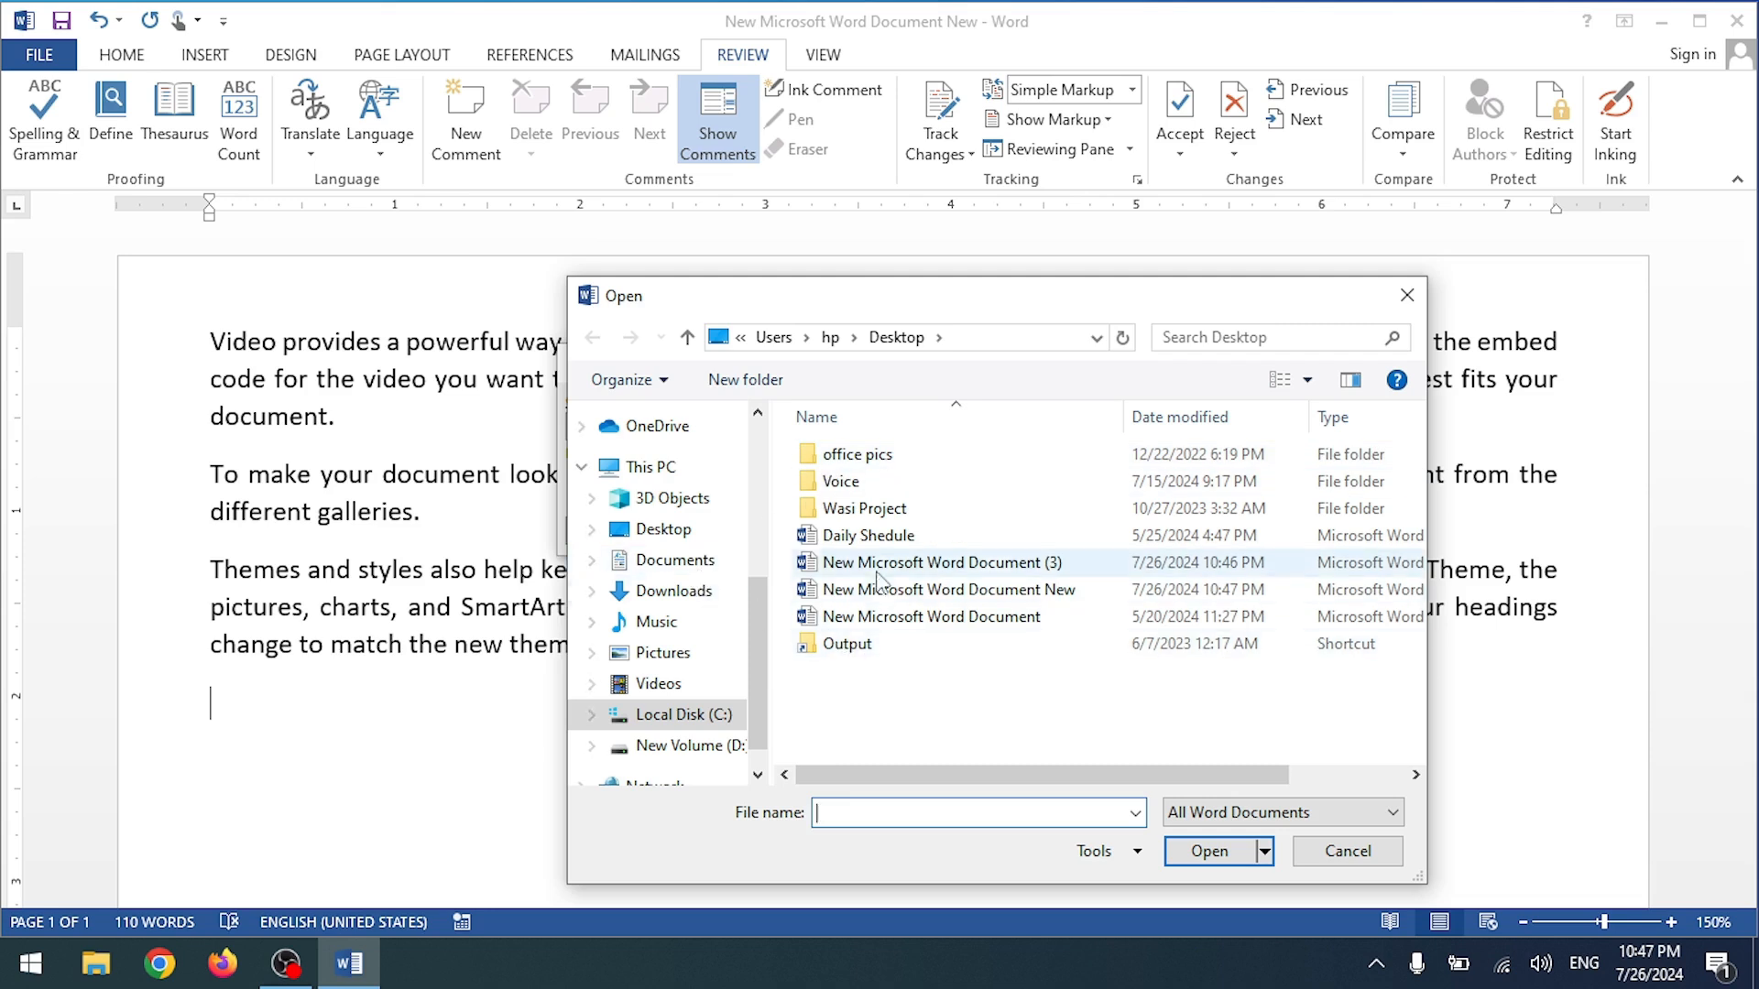
pyautogui.click(1006, 570)
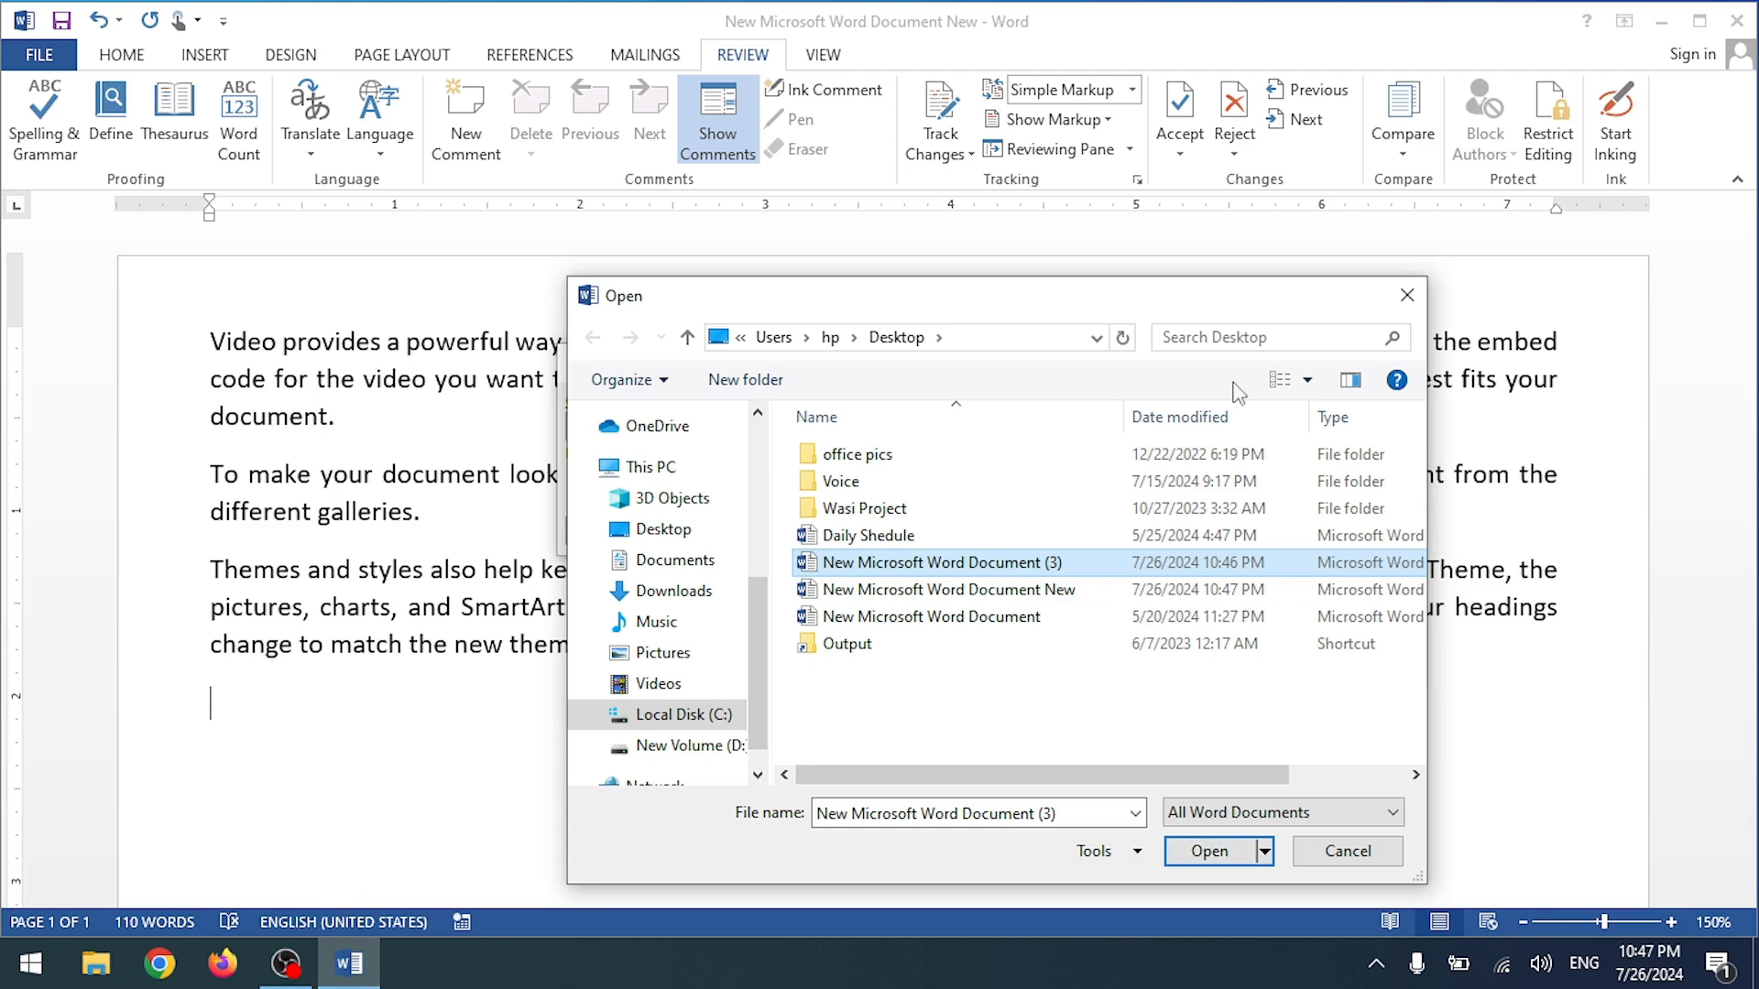
# Step: Cancel the comparison and close the three-paragraph document
pyautogui.click(1407, 295)
pyautogui.click(1126, 540)
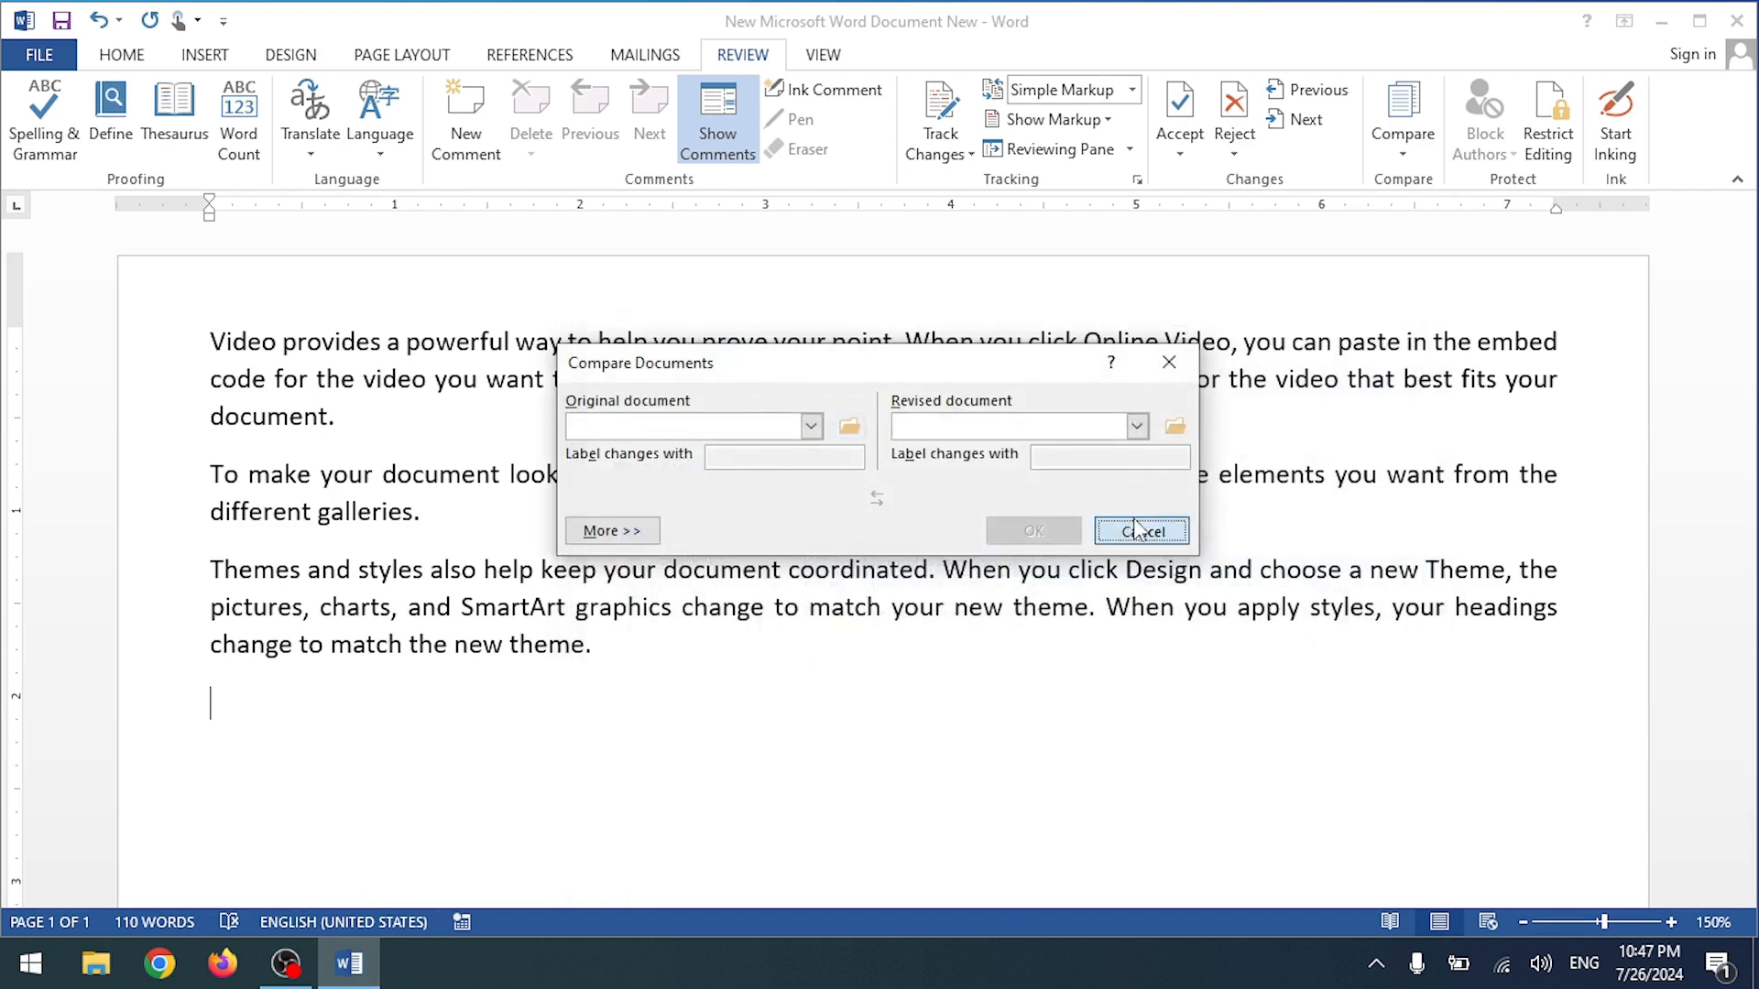
pyautogui.click(1737, 20)
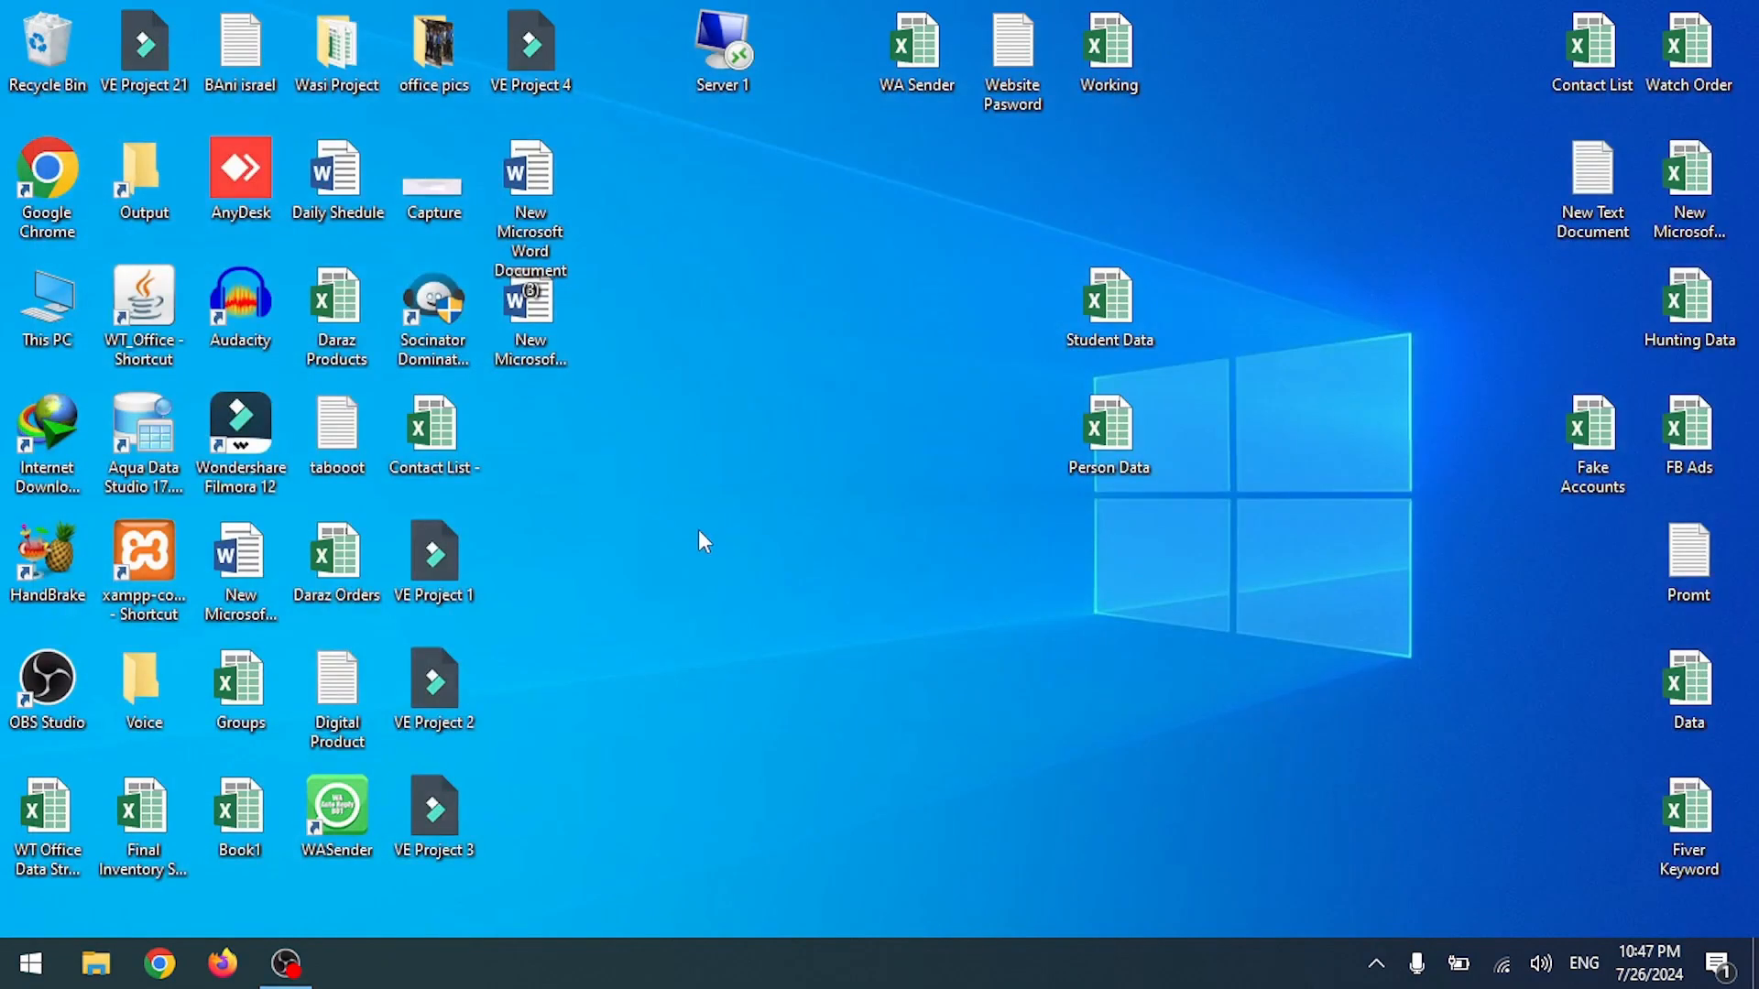
# Step: Create 'New folder' on the desktop, move both Word documents into it, and open it
pyautogui.rightClick(698, 530)
pyautogui.moveTo(583, 810)
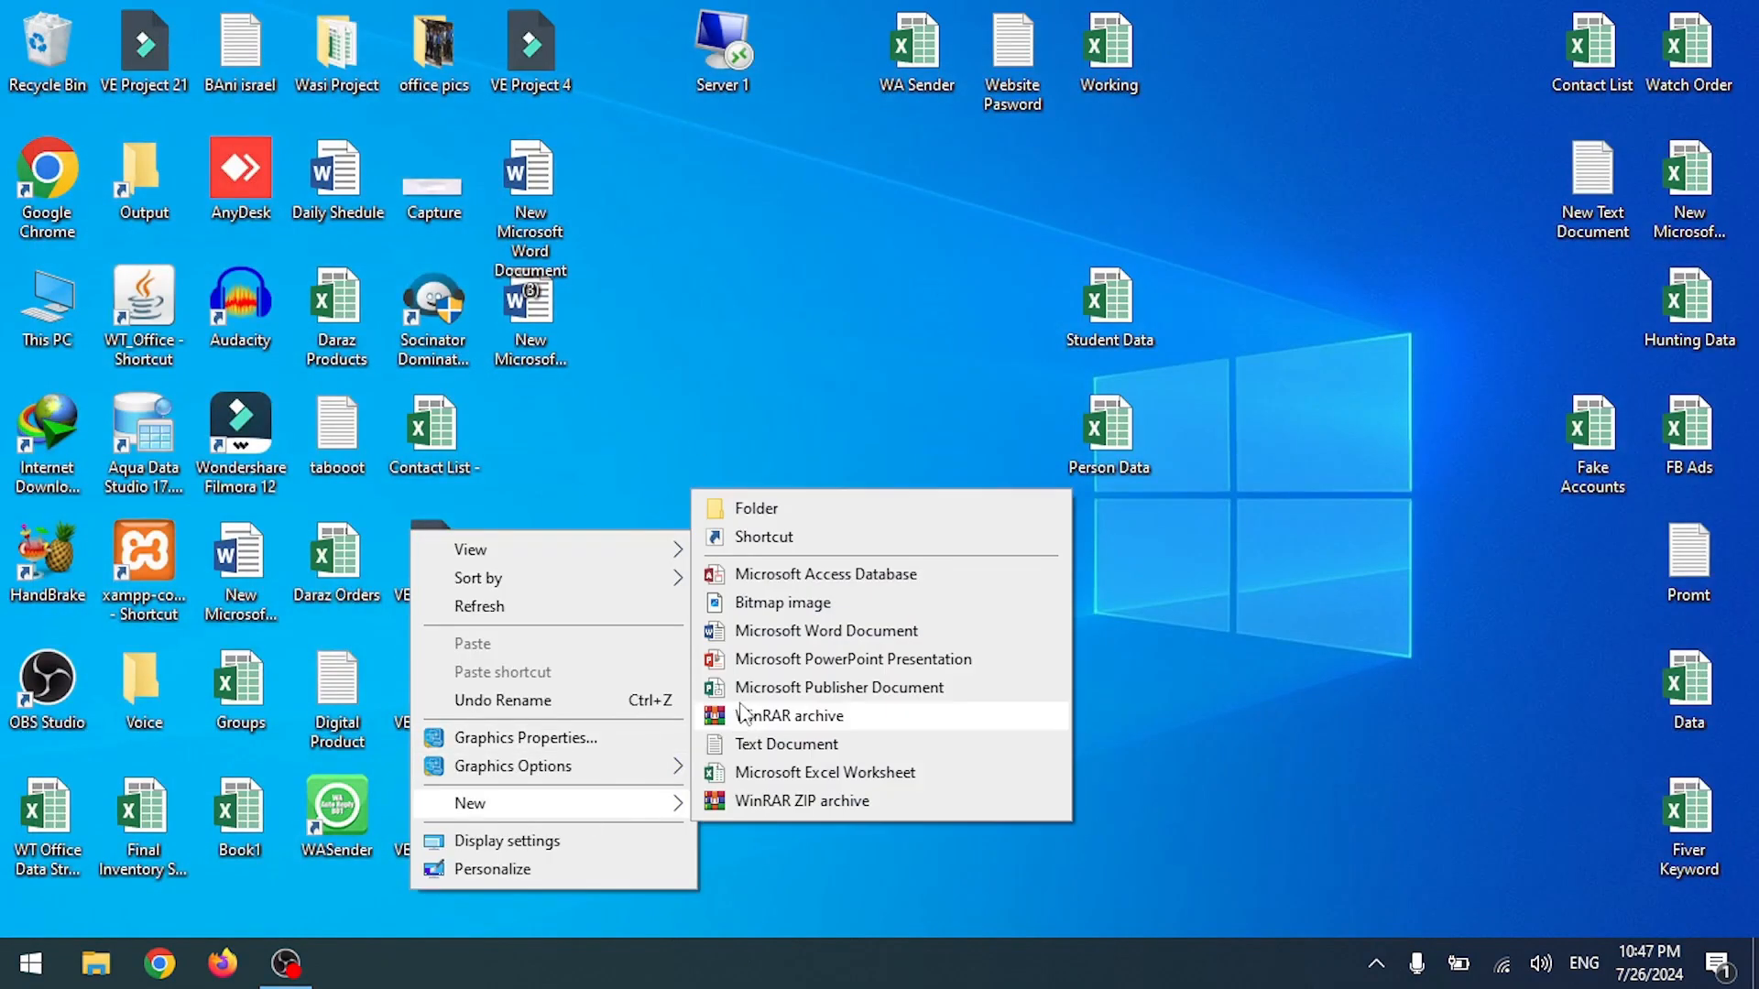
pyautogui.click(774, 509)
pyautogui.press('Return')
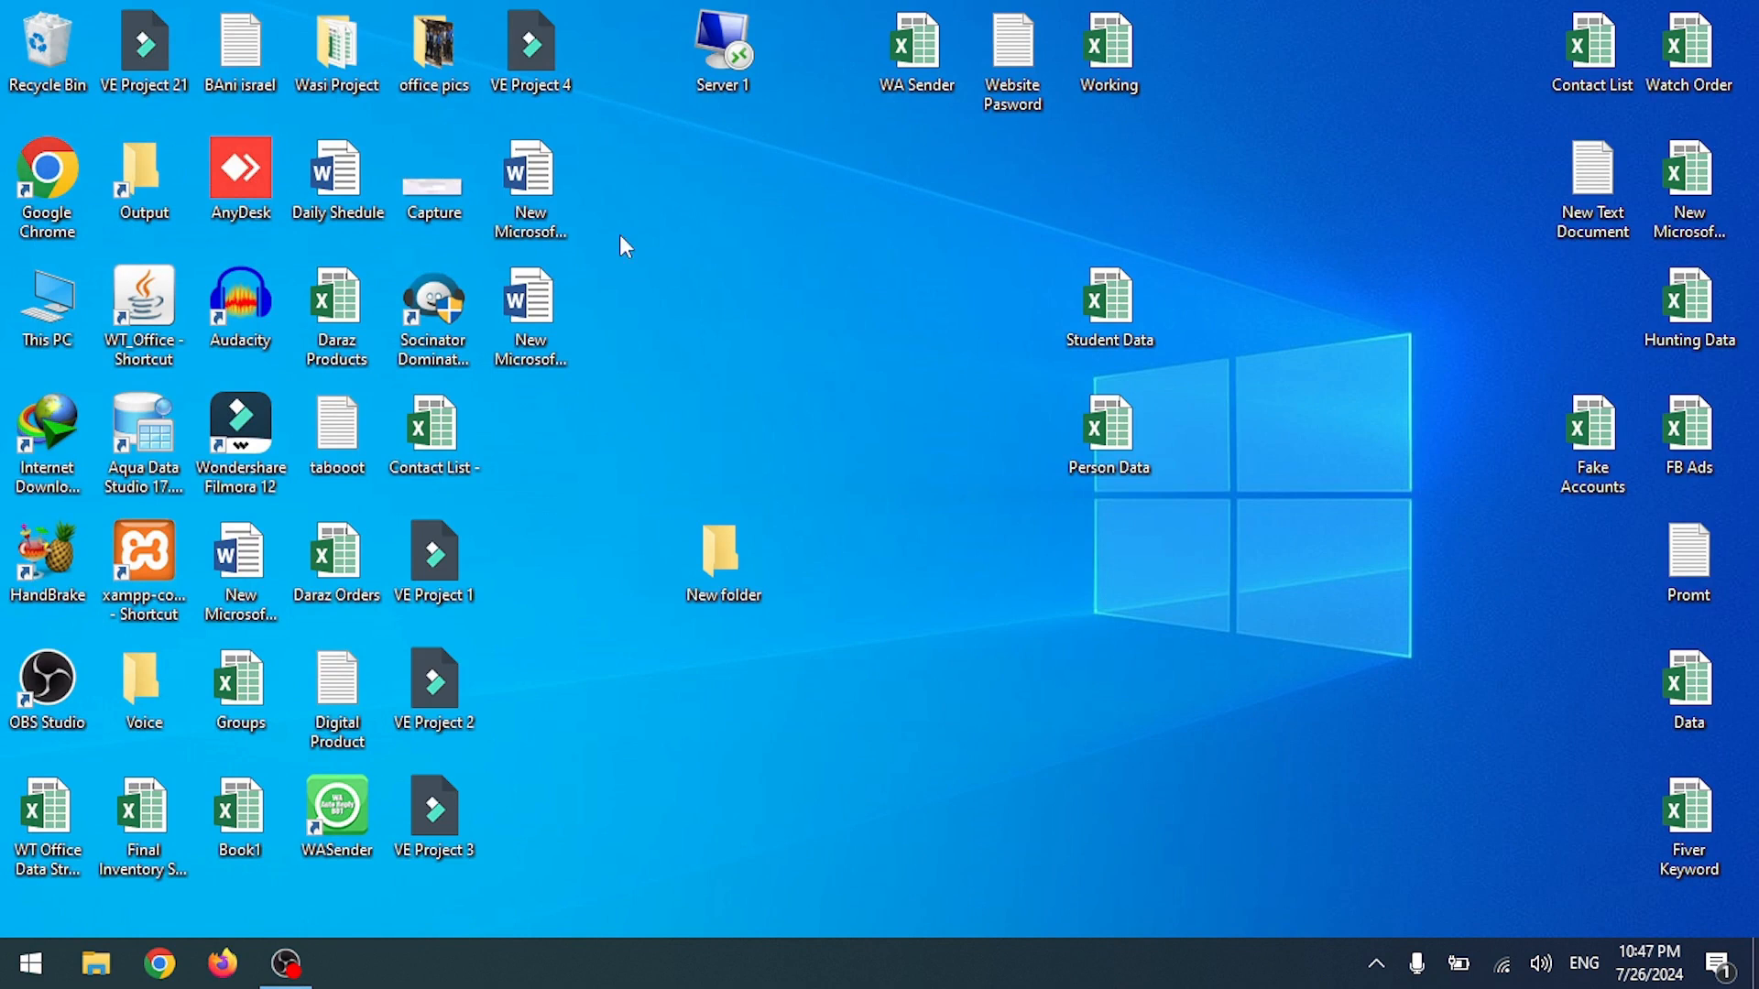
pyautogui.moveTo(623, 353); pyautogui.dragTo(485, 178)
pyautogui.moveTo(541, 311); pyautogui.dragTo(723, 584)
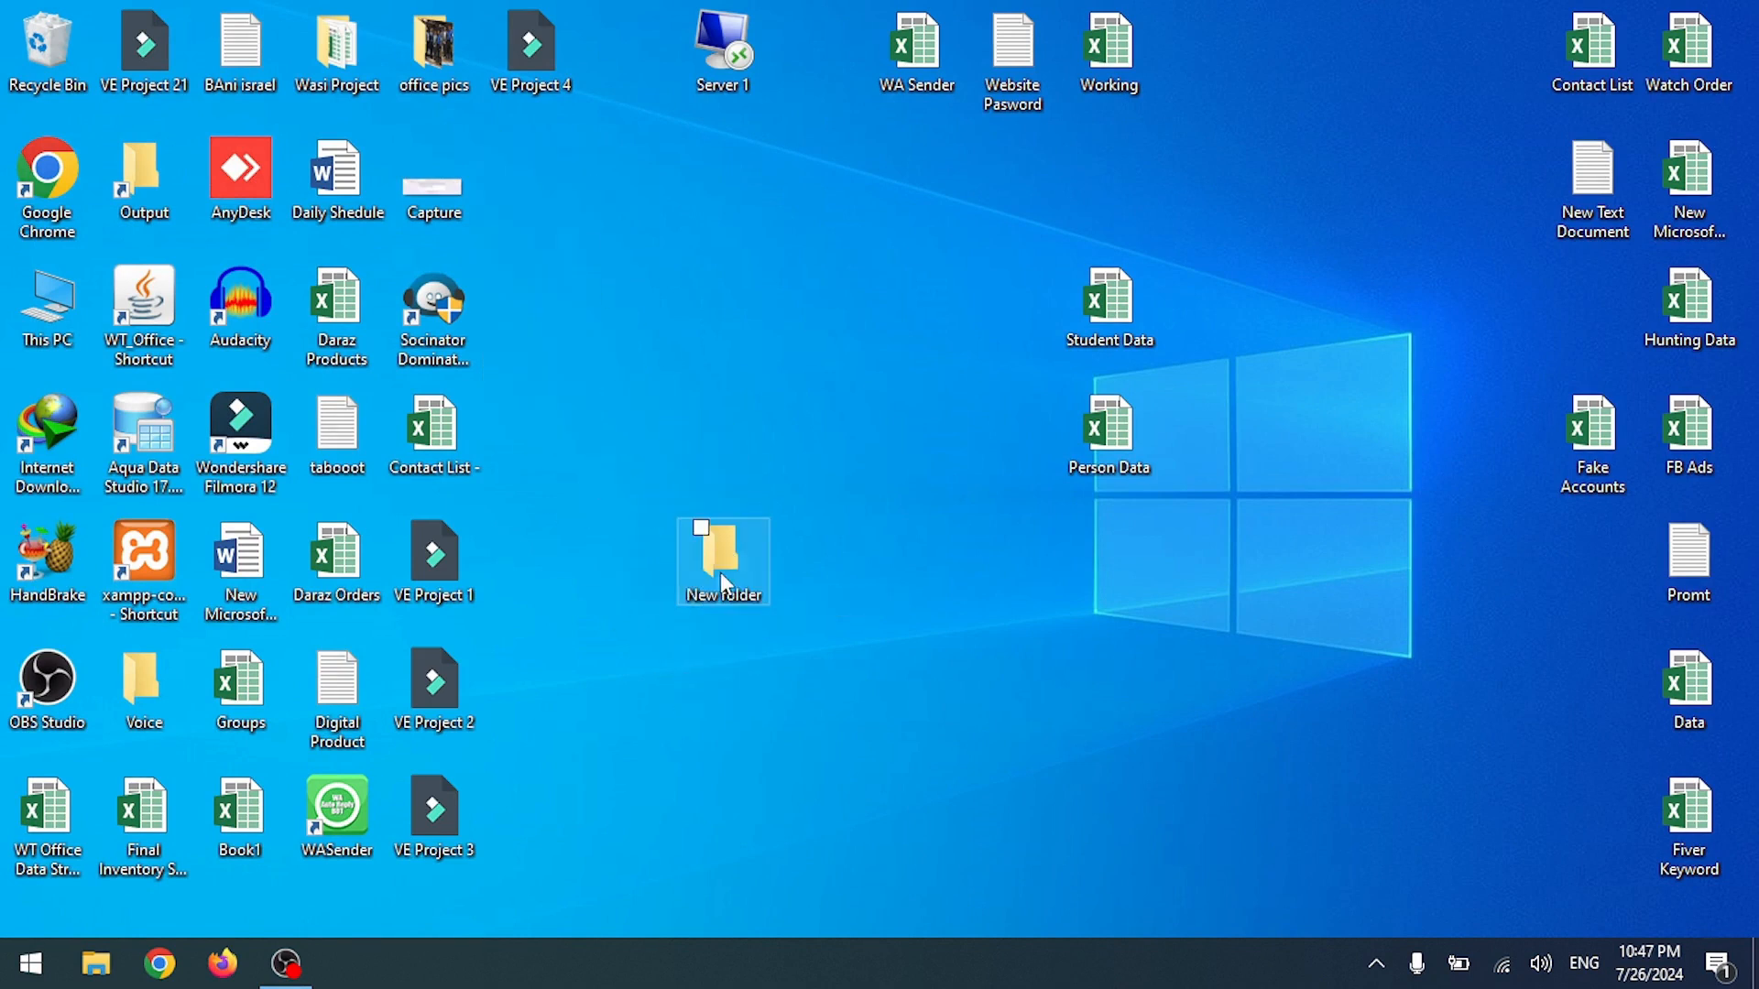
pyautogui.doubleClick(720, 554)
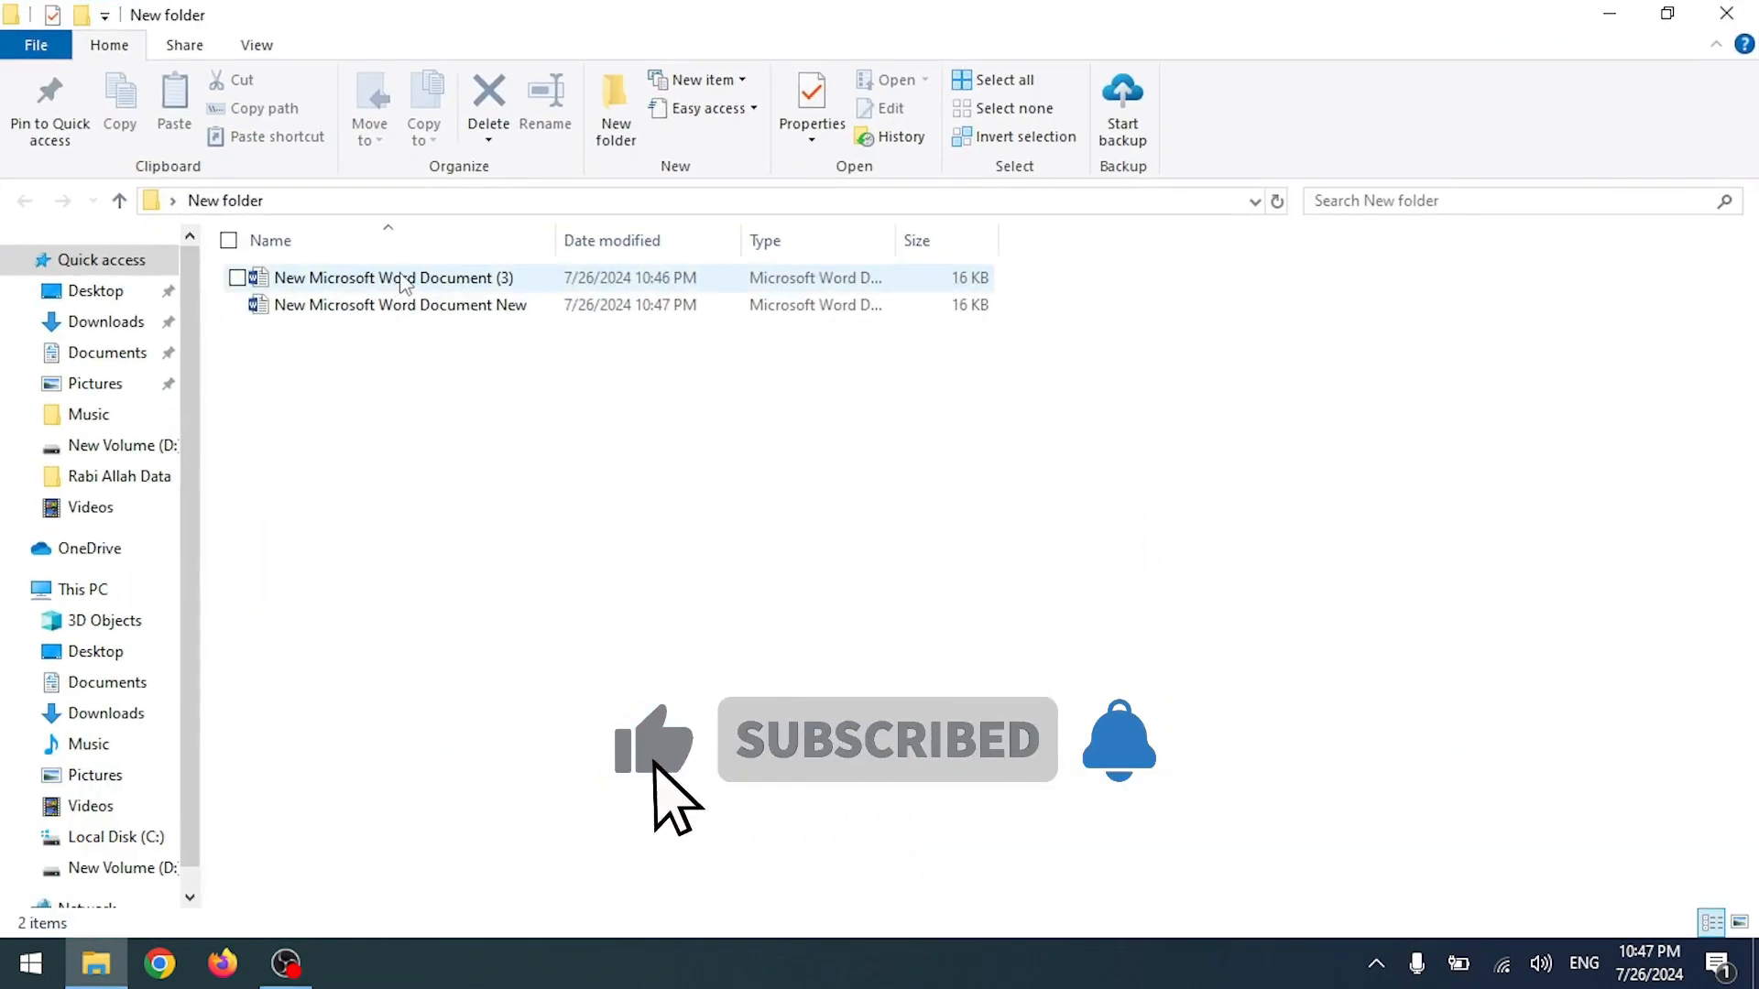
# Step: Rename the two documents to '1' and '2', then open document 1
pyautogui.click(394, 281)
pyautogui.press('F2')
pyautogui.write('1')
pyautogui.press('Return')
pyautogui.click(337, 311)
pyautogui.press('F2')
pyautogui.write('2')
pyautogui.press('Return')
pyautogui.doubleClick(302, 280)
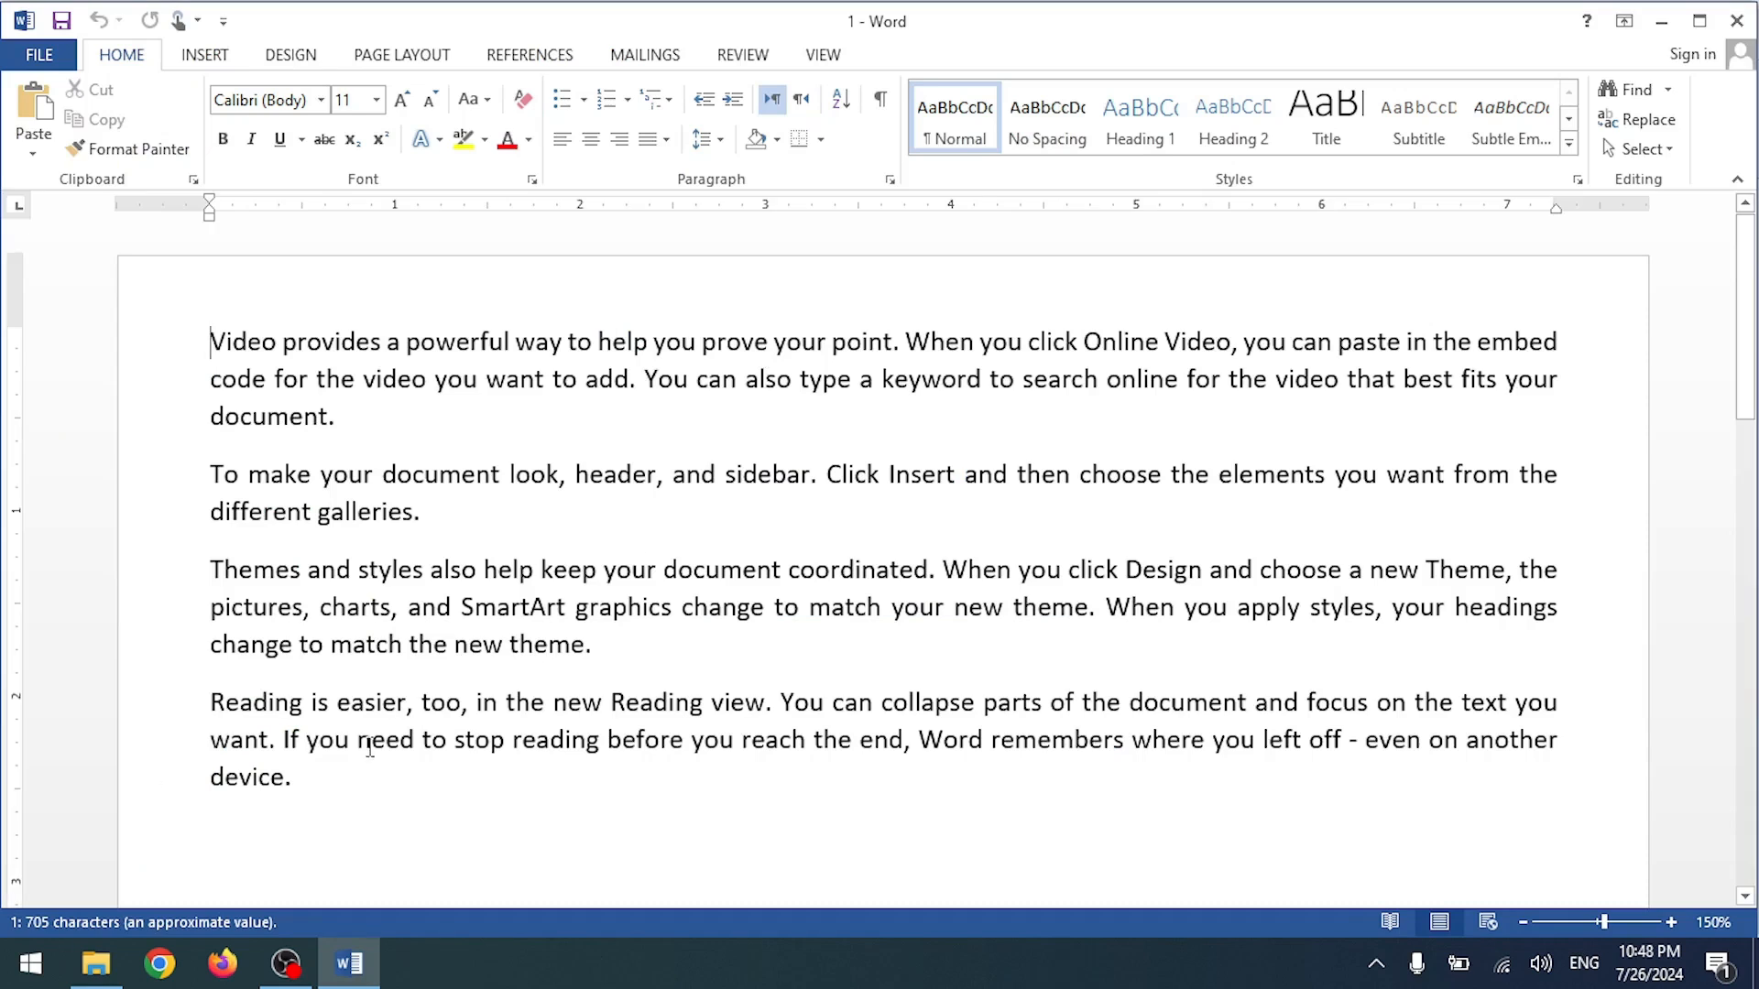
# Step: Reopen document 1 and start a Review > Compare of two versions
pyautogui.click(1737, 22)
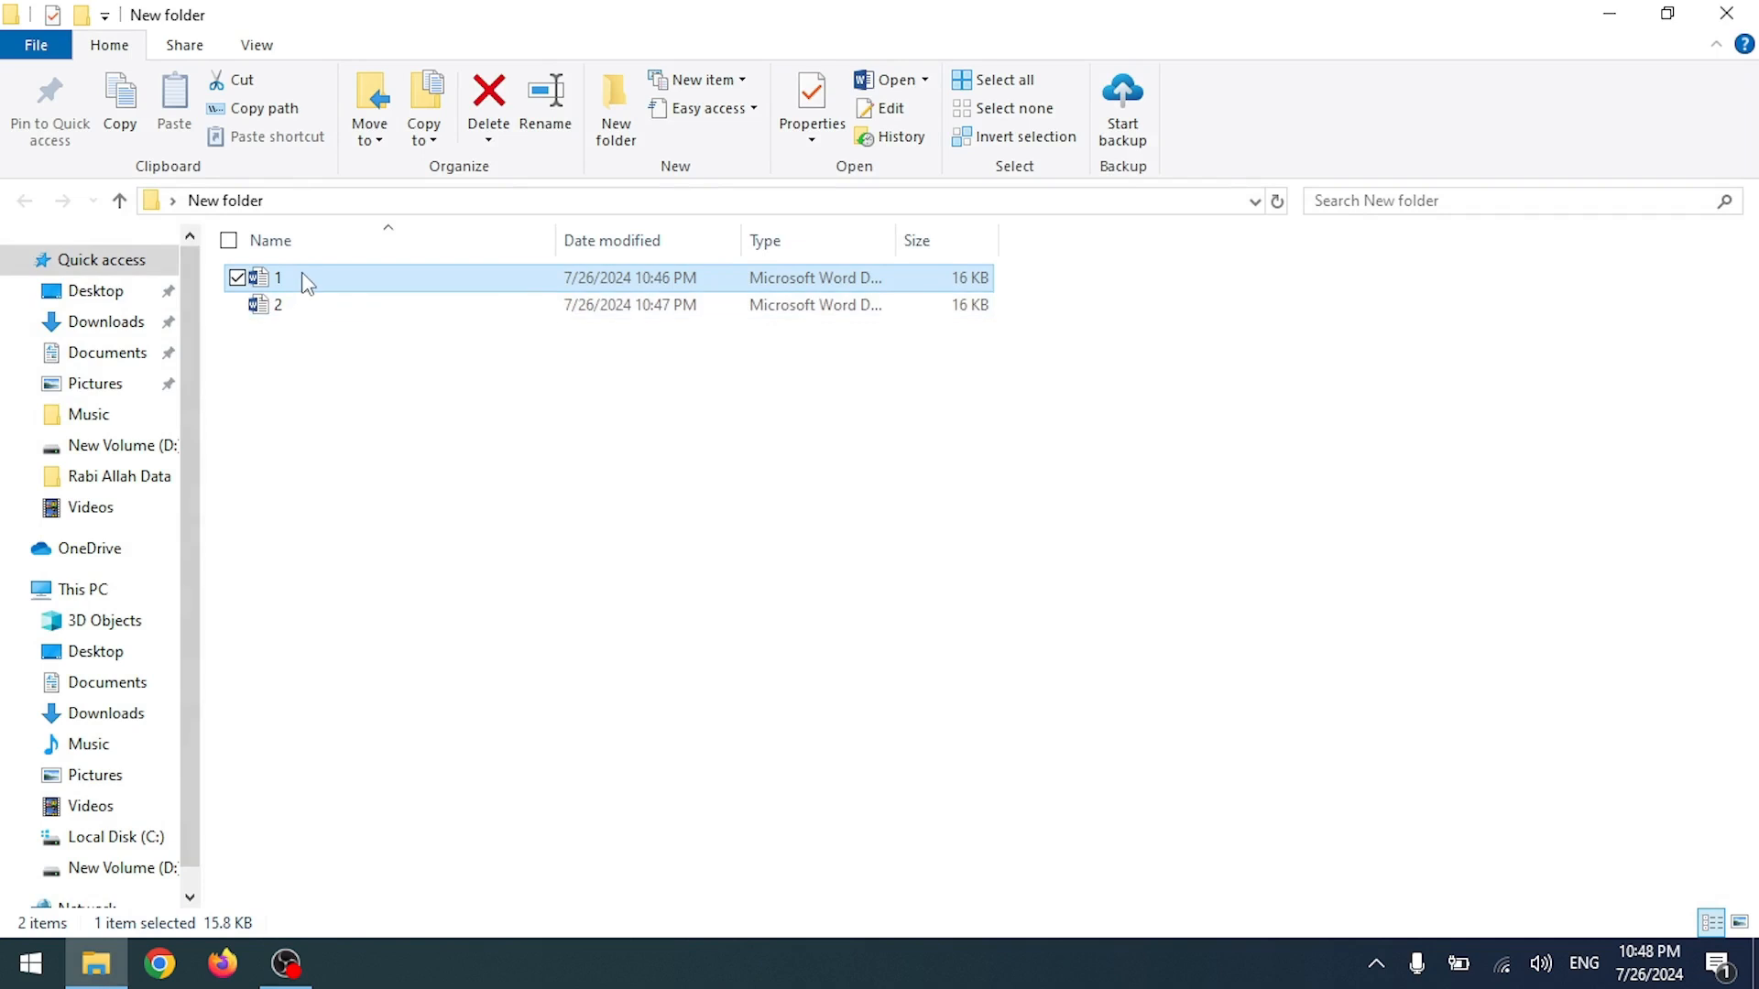
pyautogui.doubleClick(306, 279)
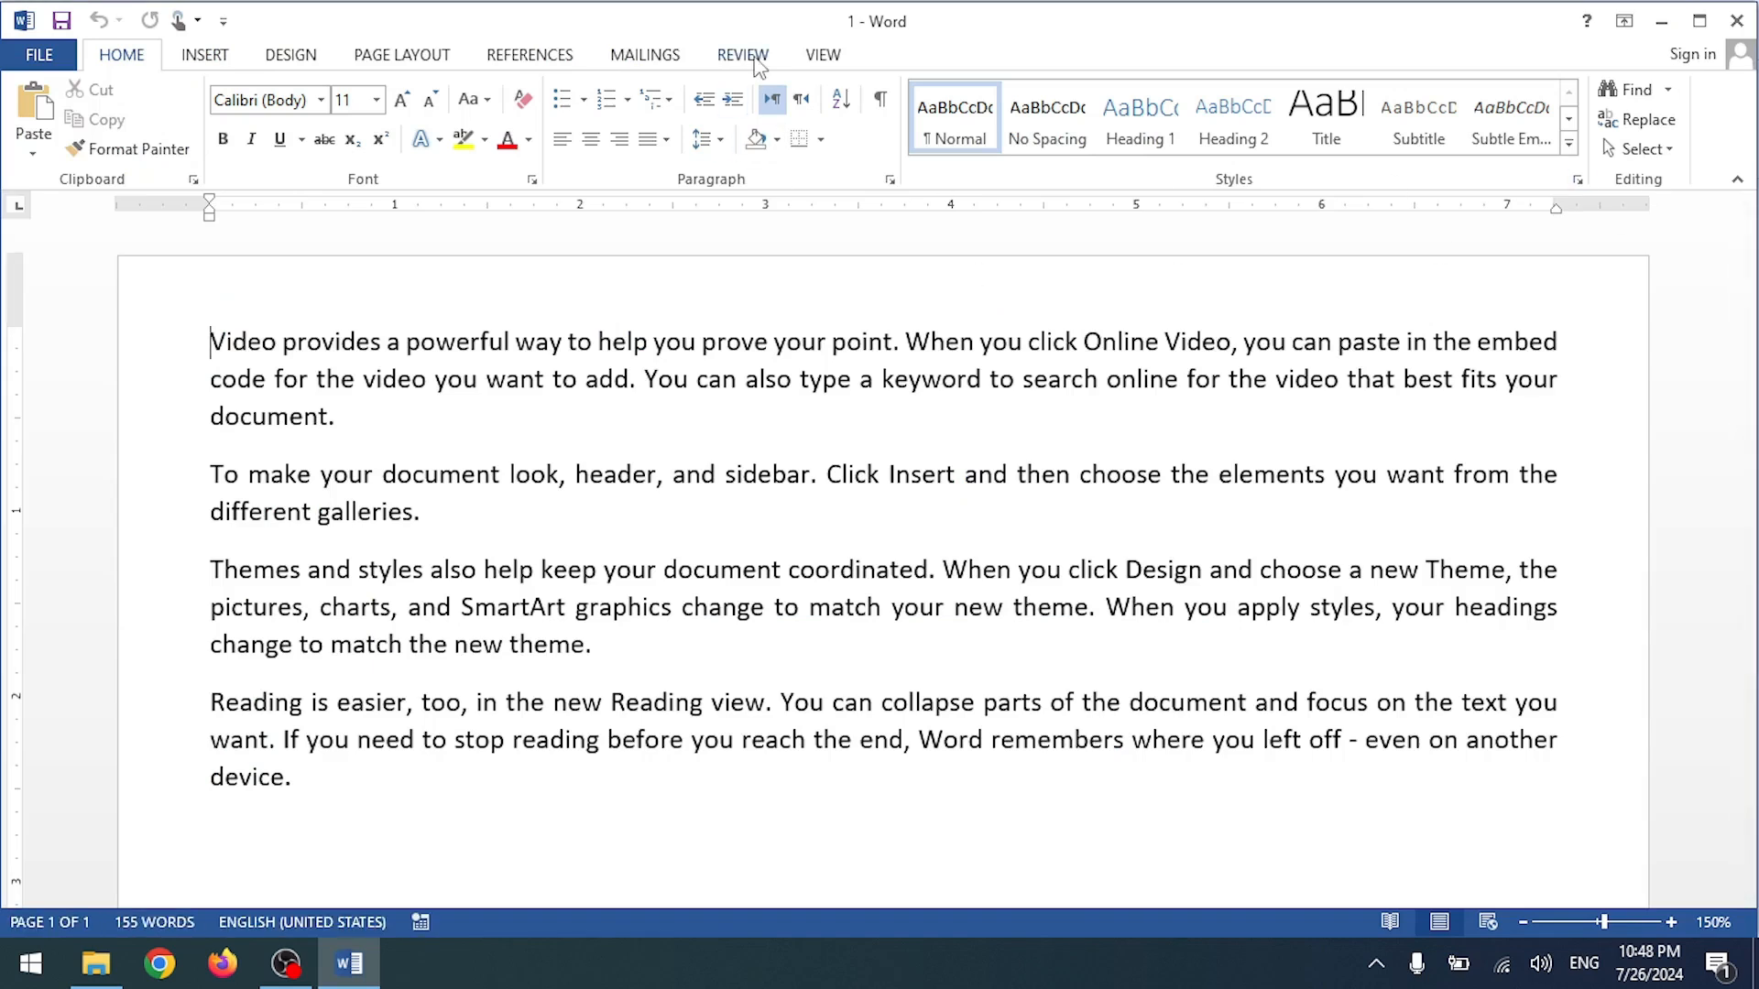
pyautogui.click(743, 55)
pyautogui.click(1399, 134)
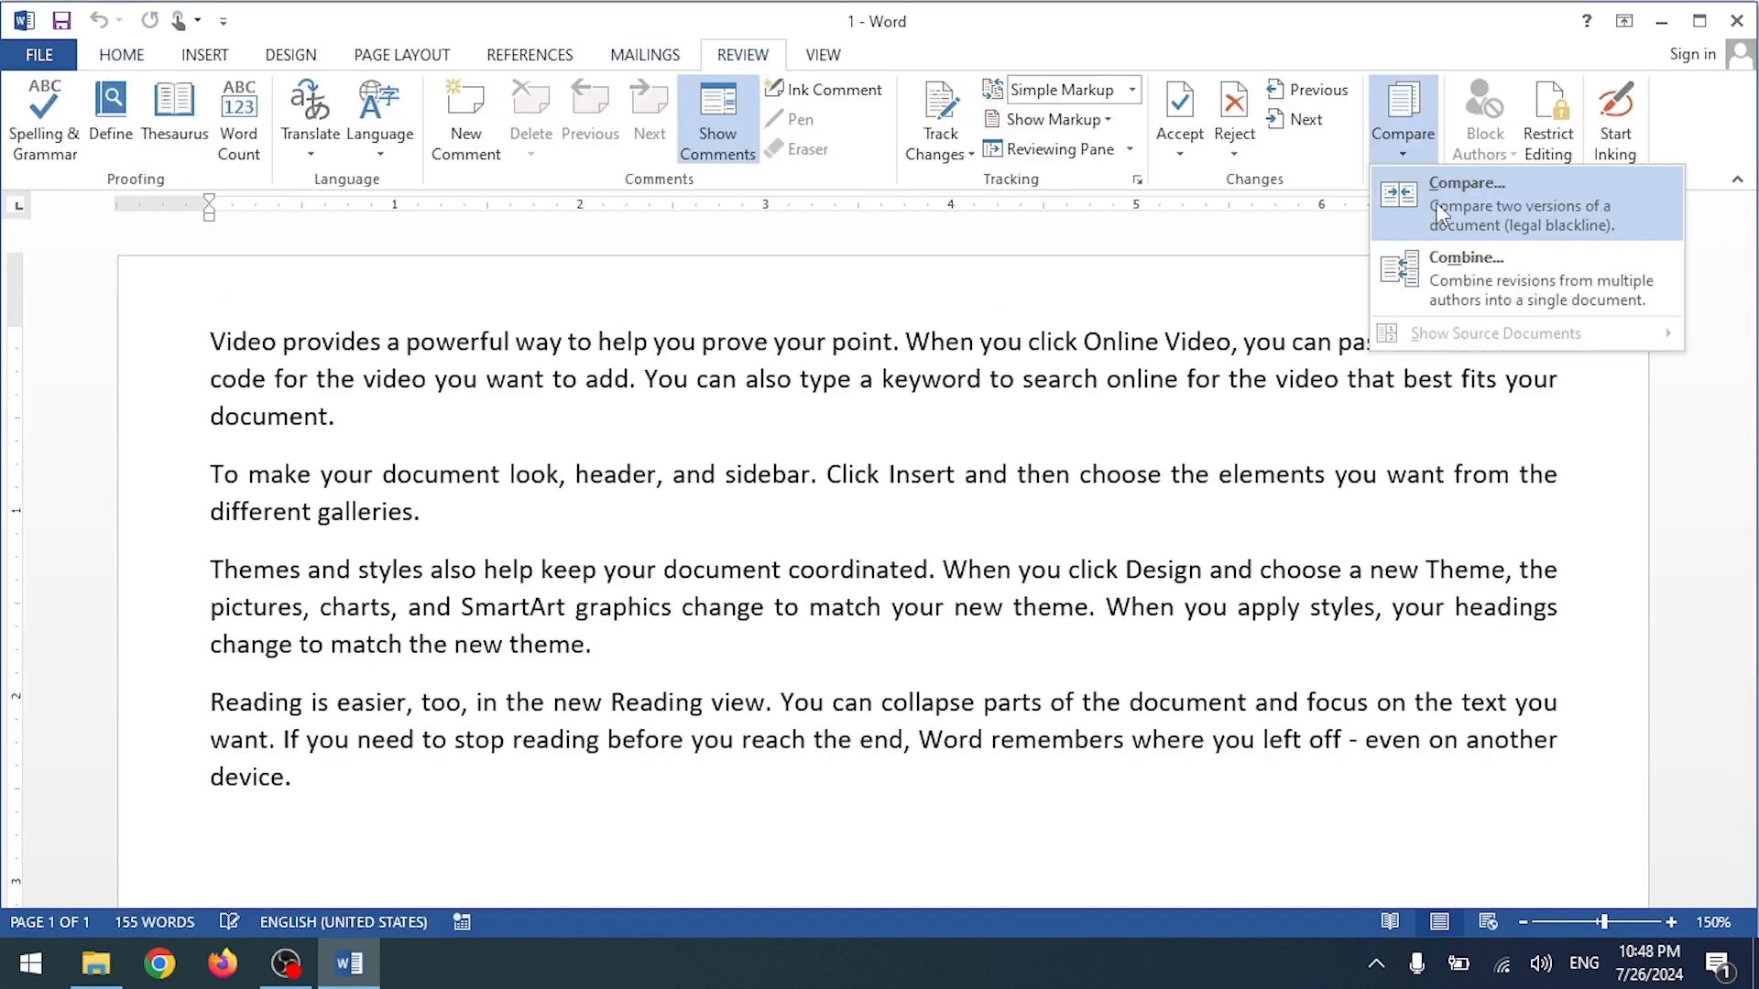
pyautogui.click(1437, 197)
# Step: From New folder, set file 1 as original and file 2 as revised, then compare
pyautogui.click(848, 427)
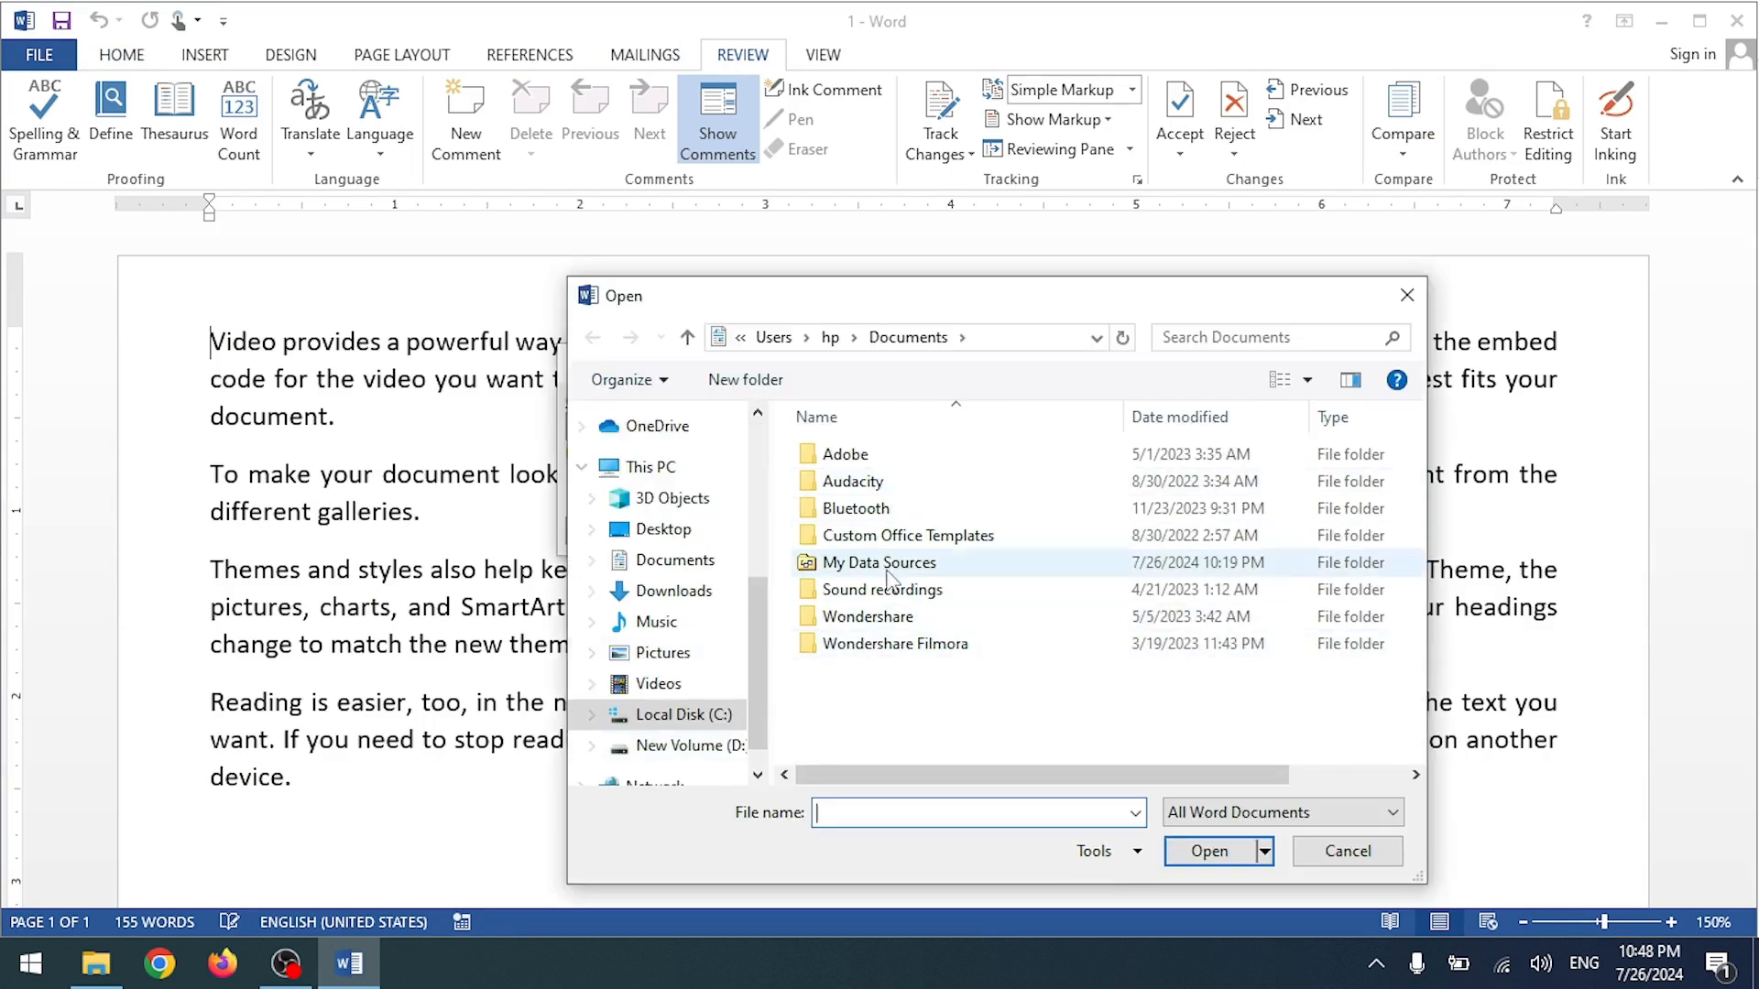
pyautogui.click(663, 528)
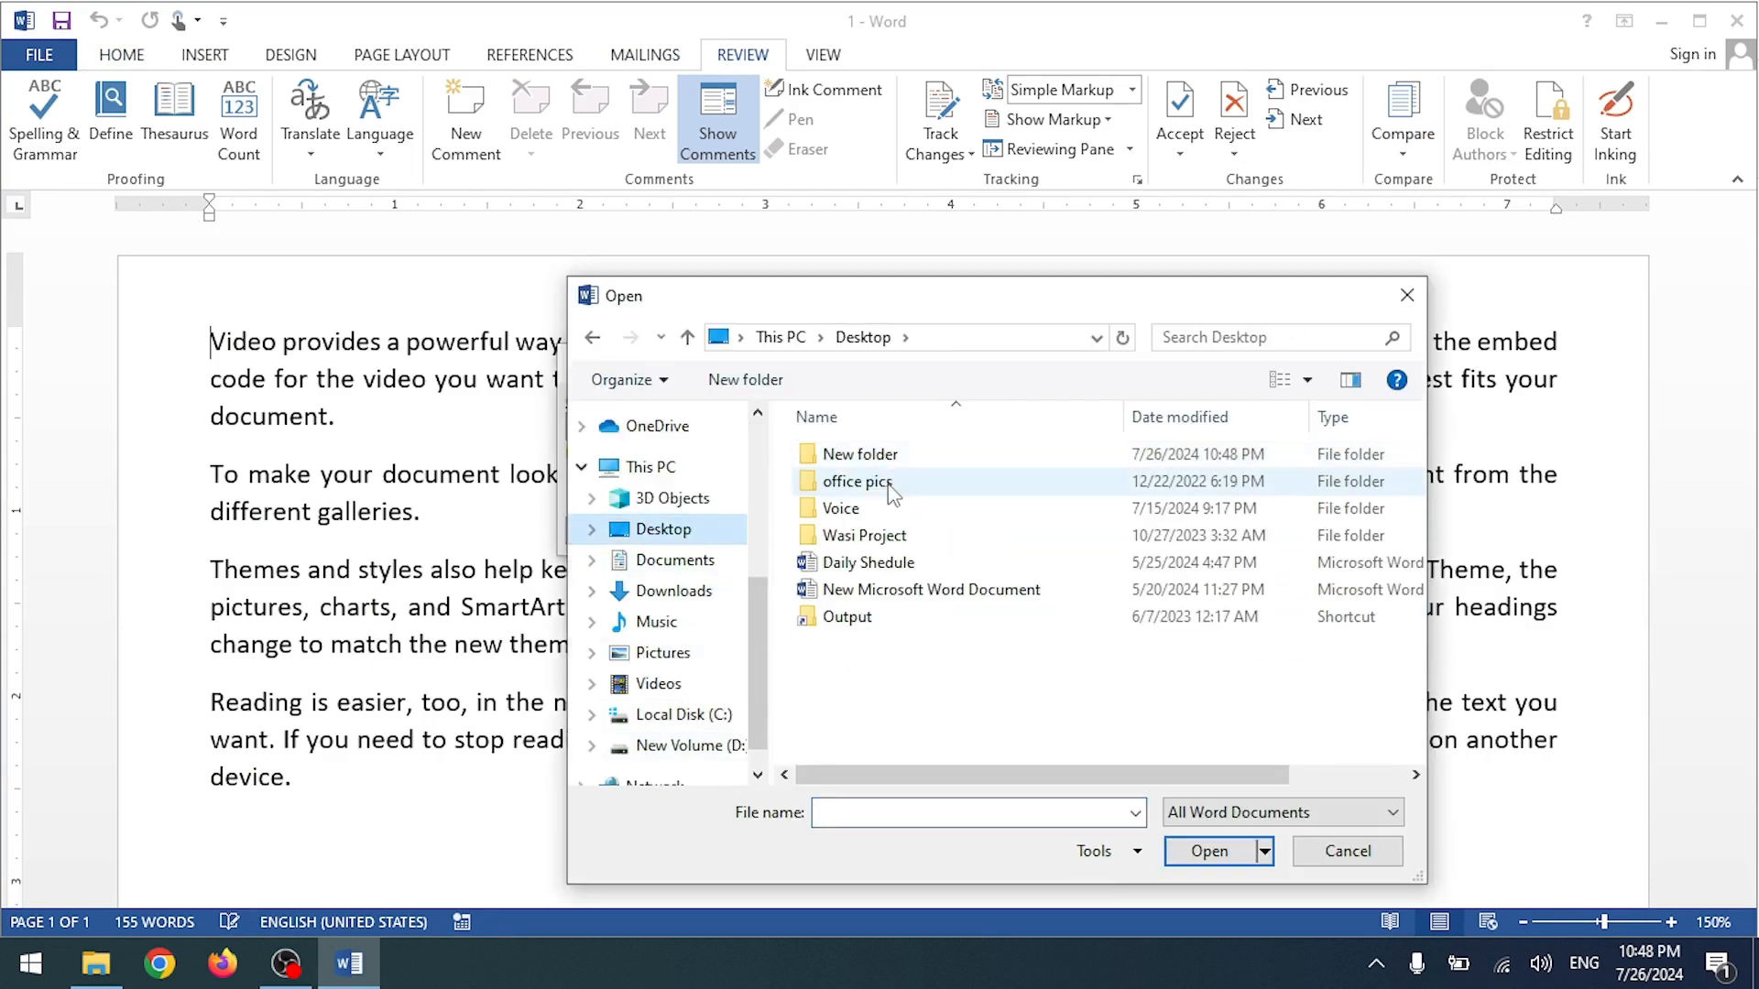
pyautogui.doubleClick(884, 456)
pyautogui.doubleClick(834, 458)
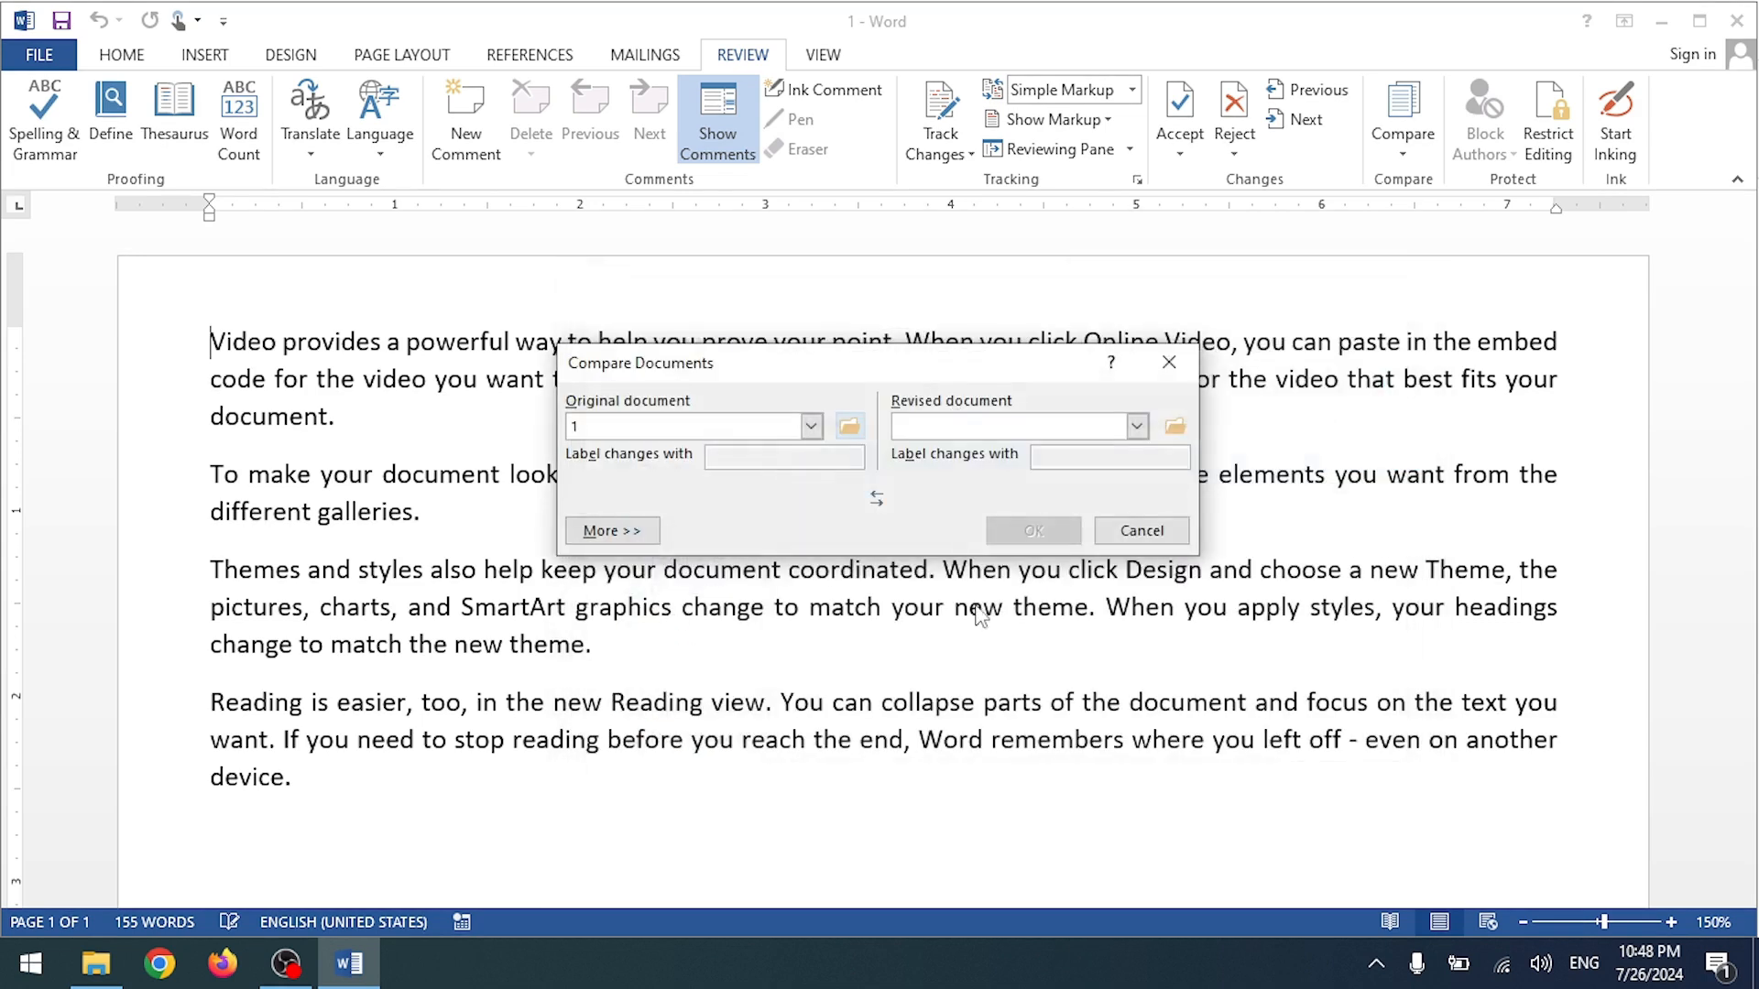
pyautogui.click(1136, 426)
pyautogui.click(1175, 426)
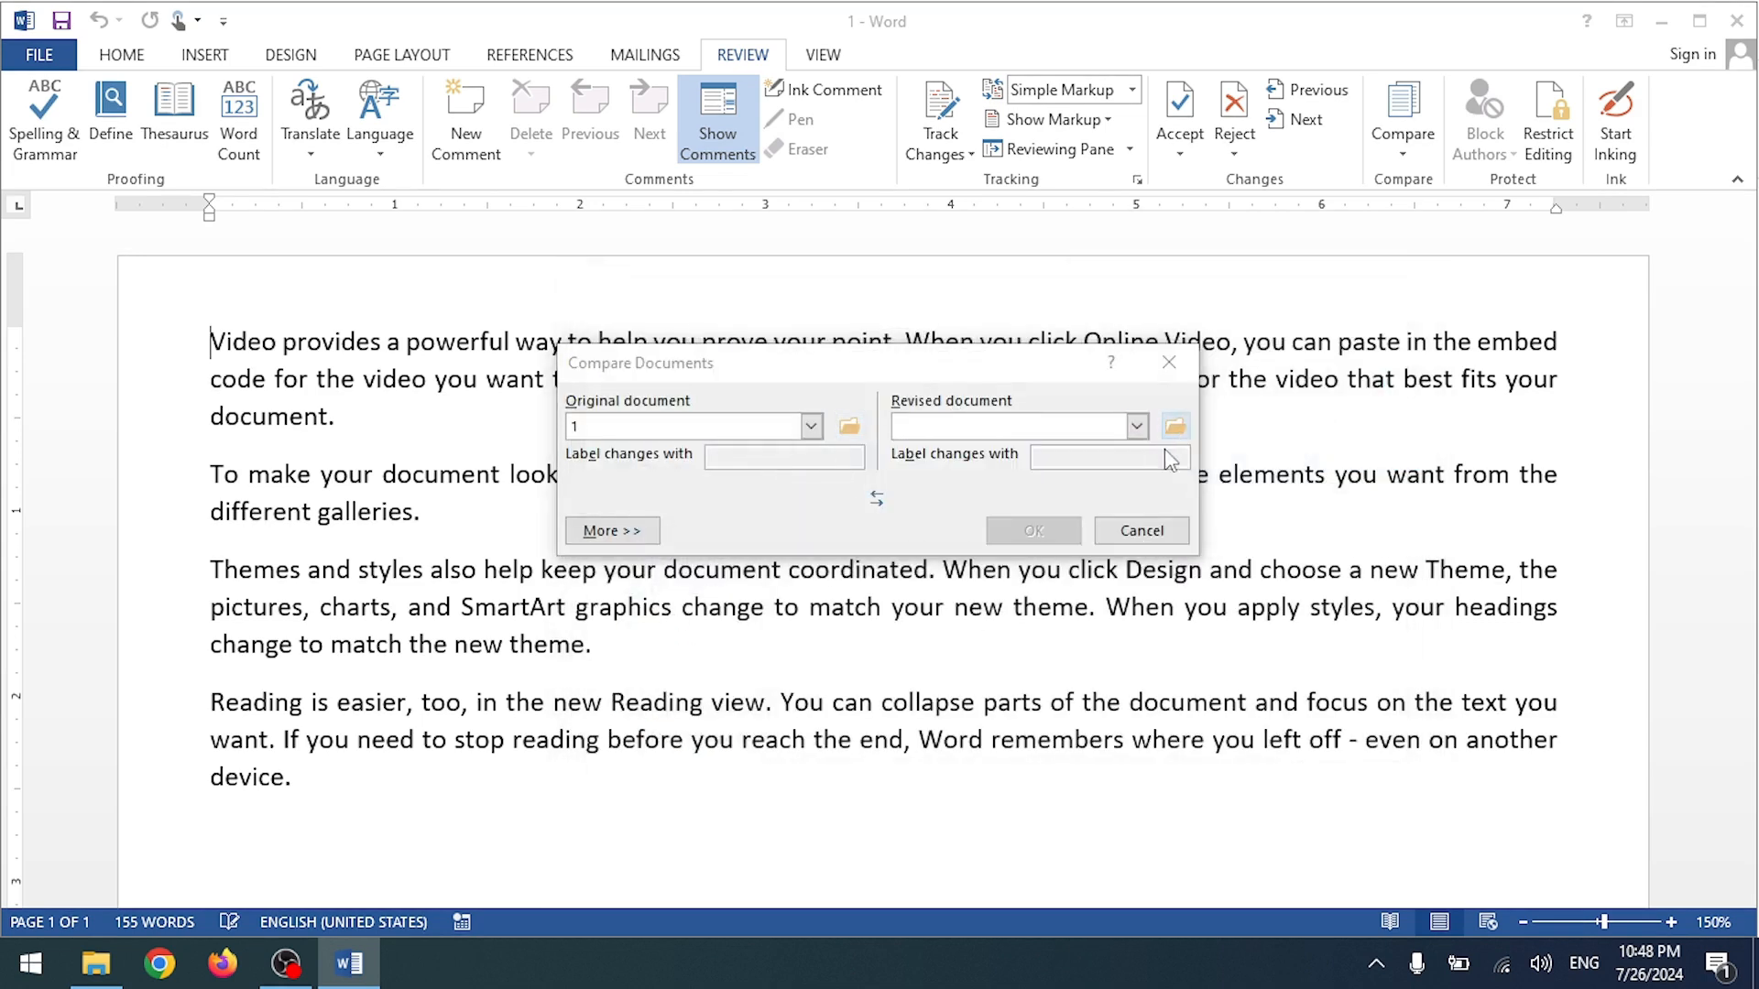
pyautogui.doubleClick(834, 479)
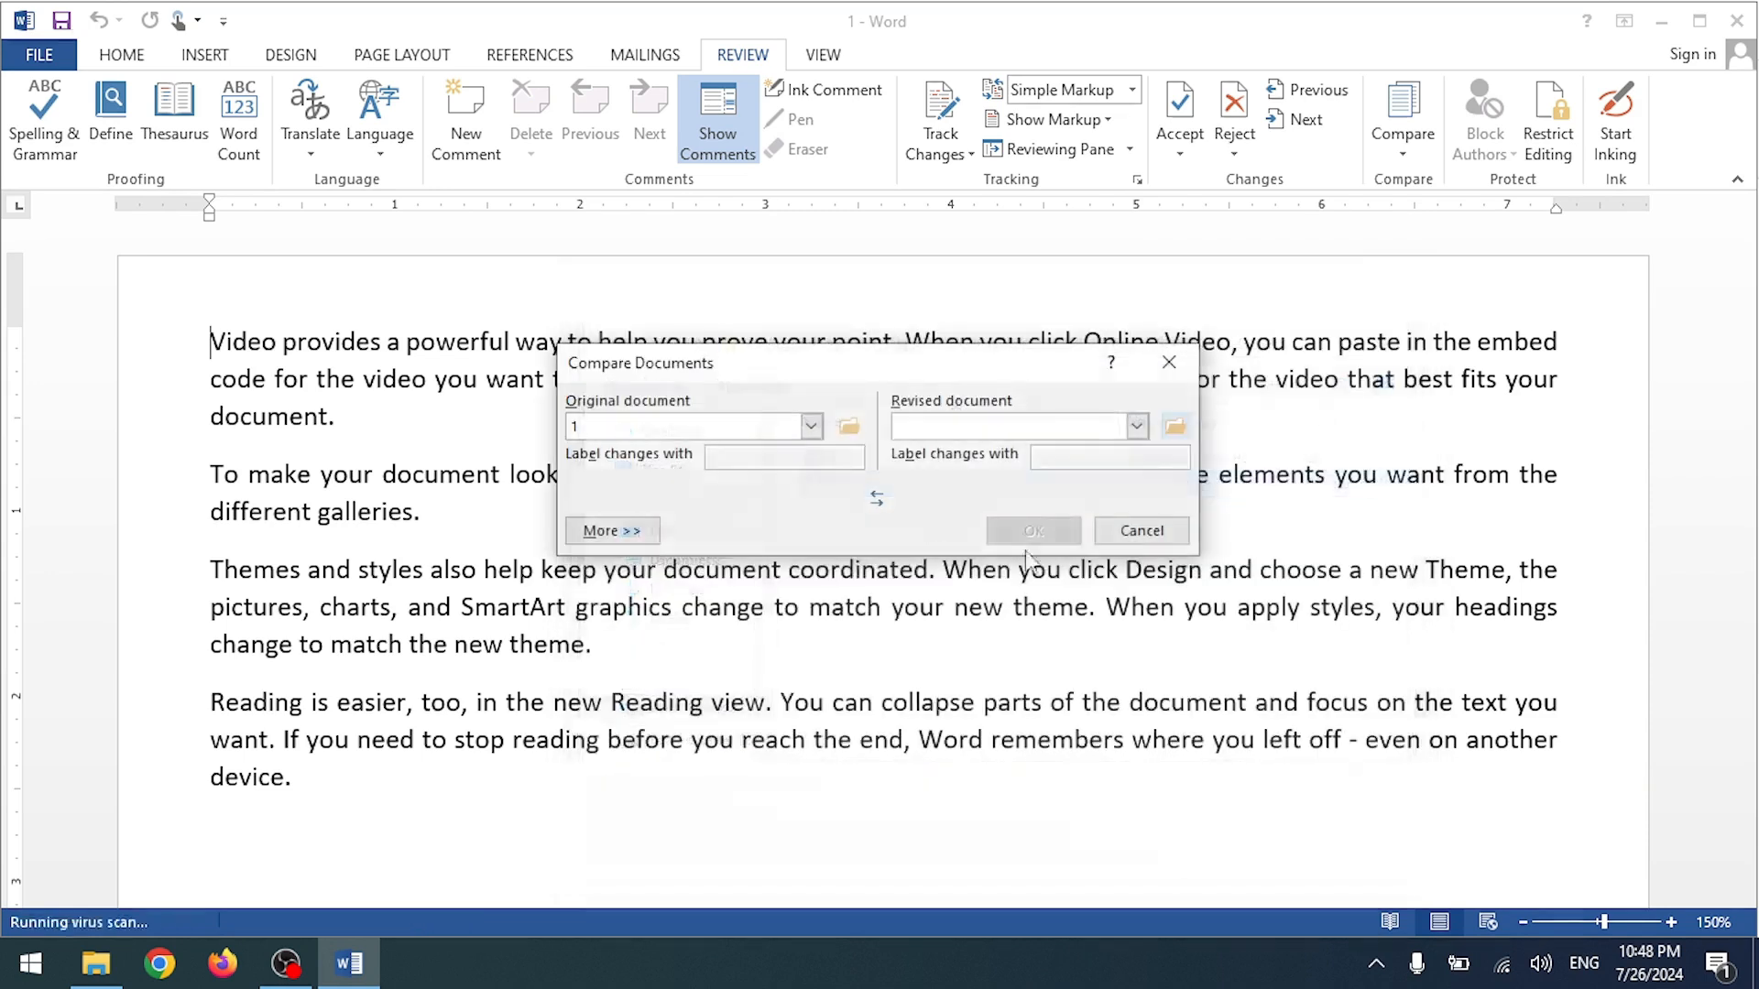
pyautogui.click(1028, 540)
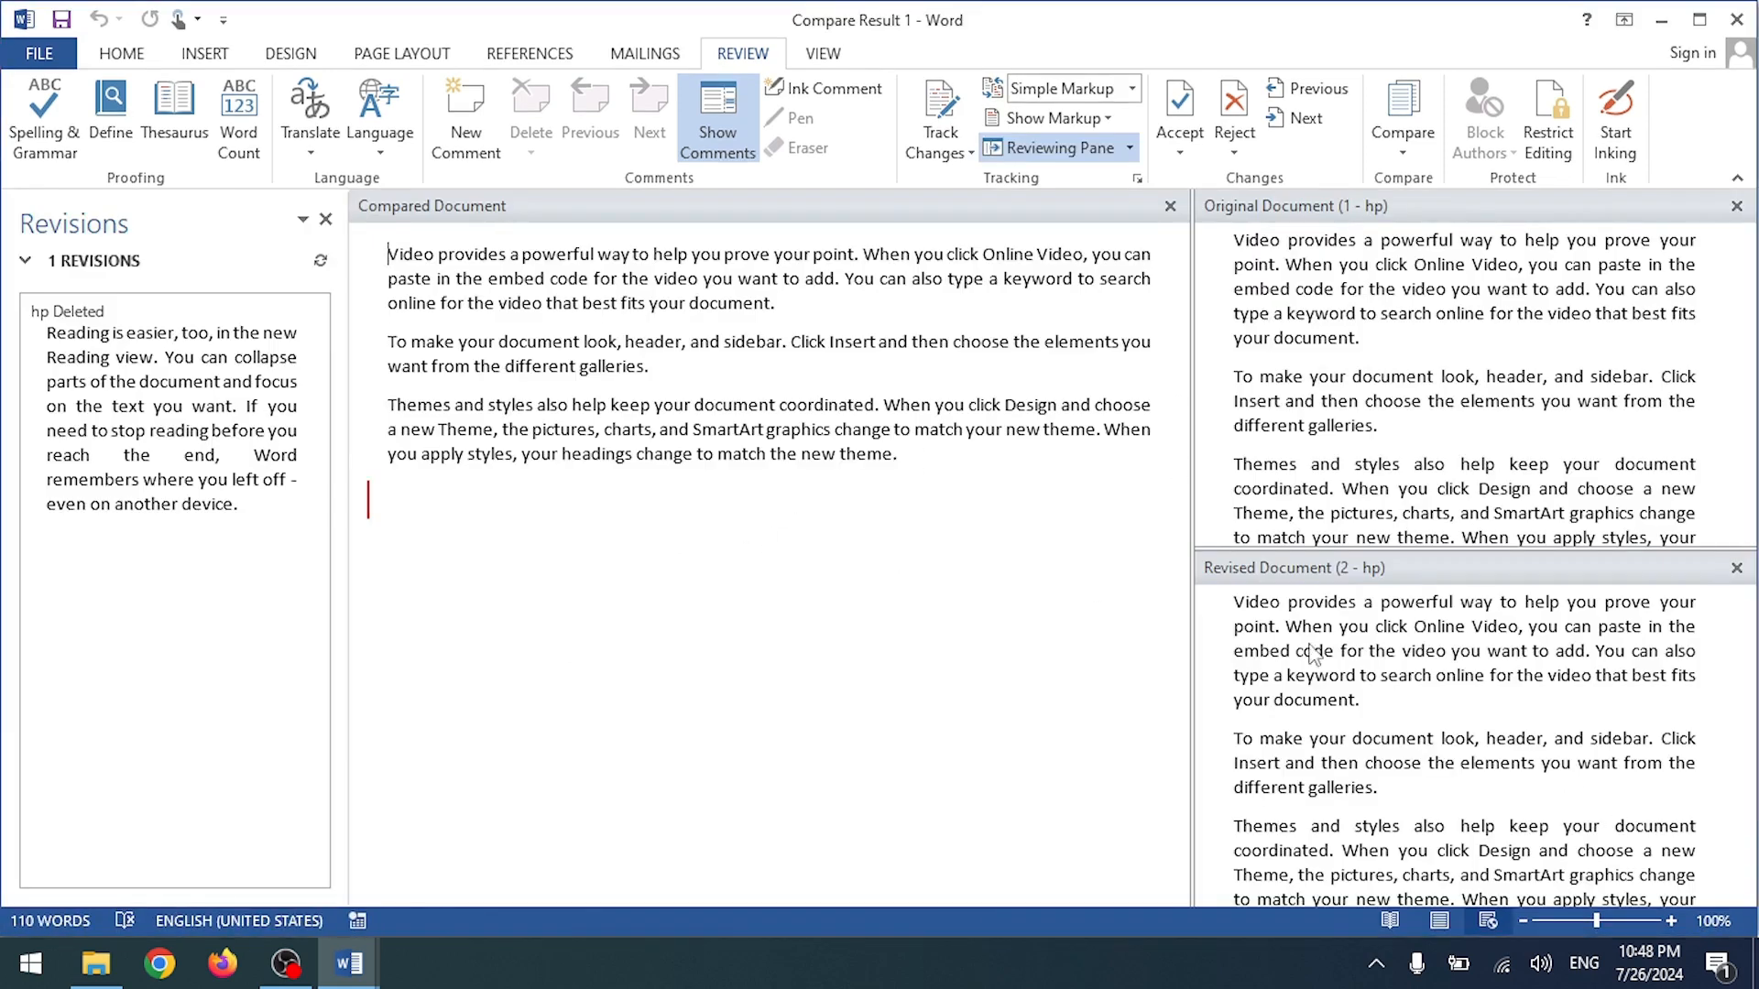
# Step: Set Compare Result 1 to All Markup so the deleted 'Reading is easier' paragraph shows, then close it
pyautogui.click(1350, 403)
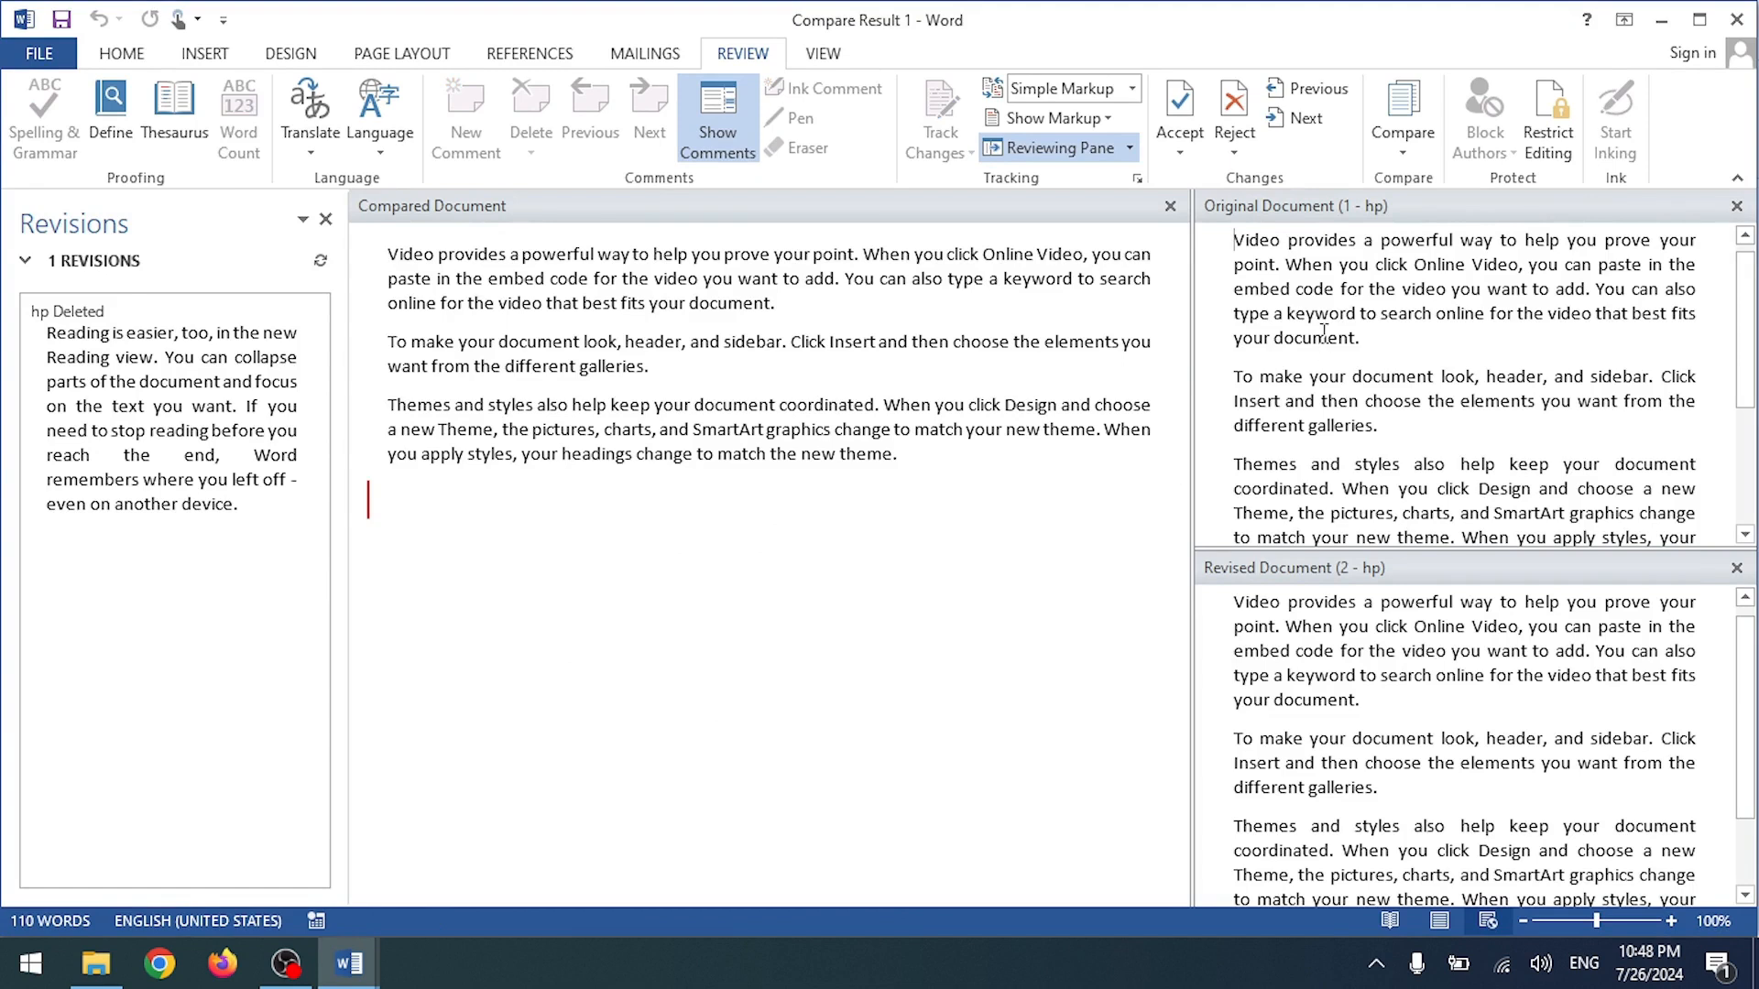
pyautogui.scroll(-3, 1325, 334)
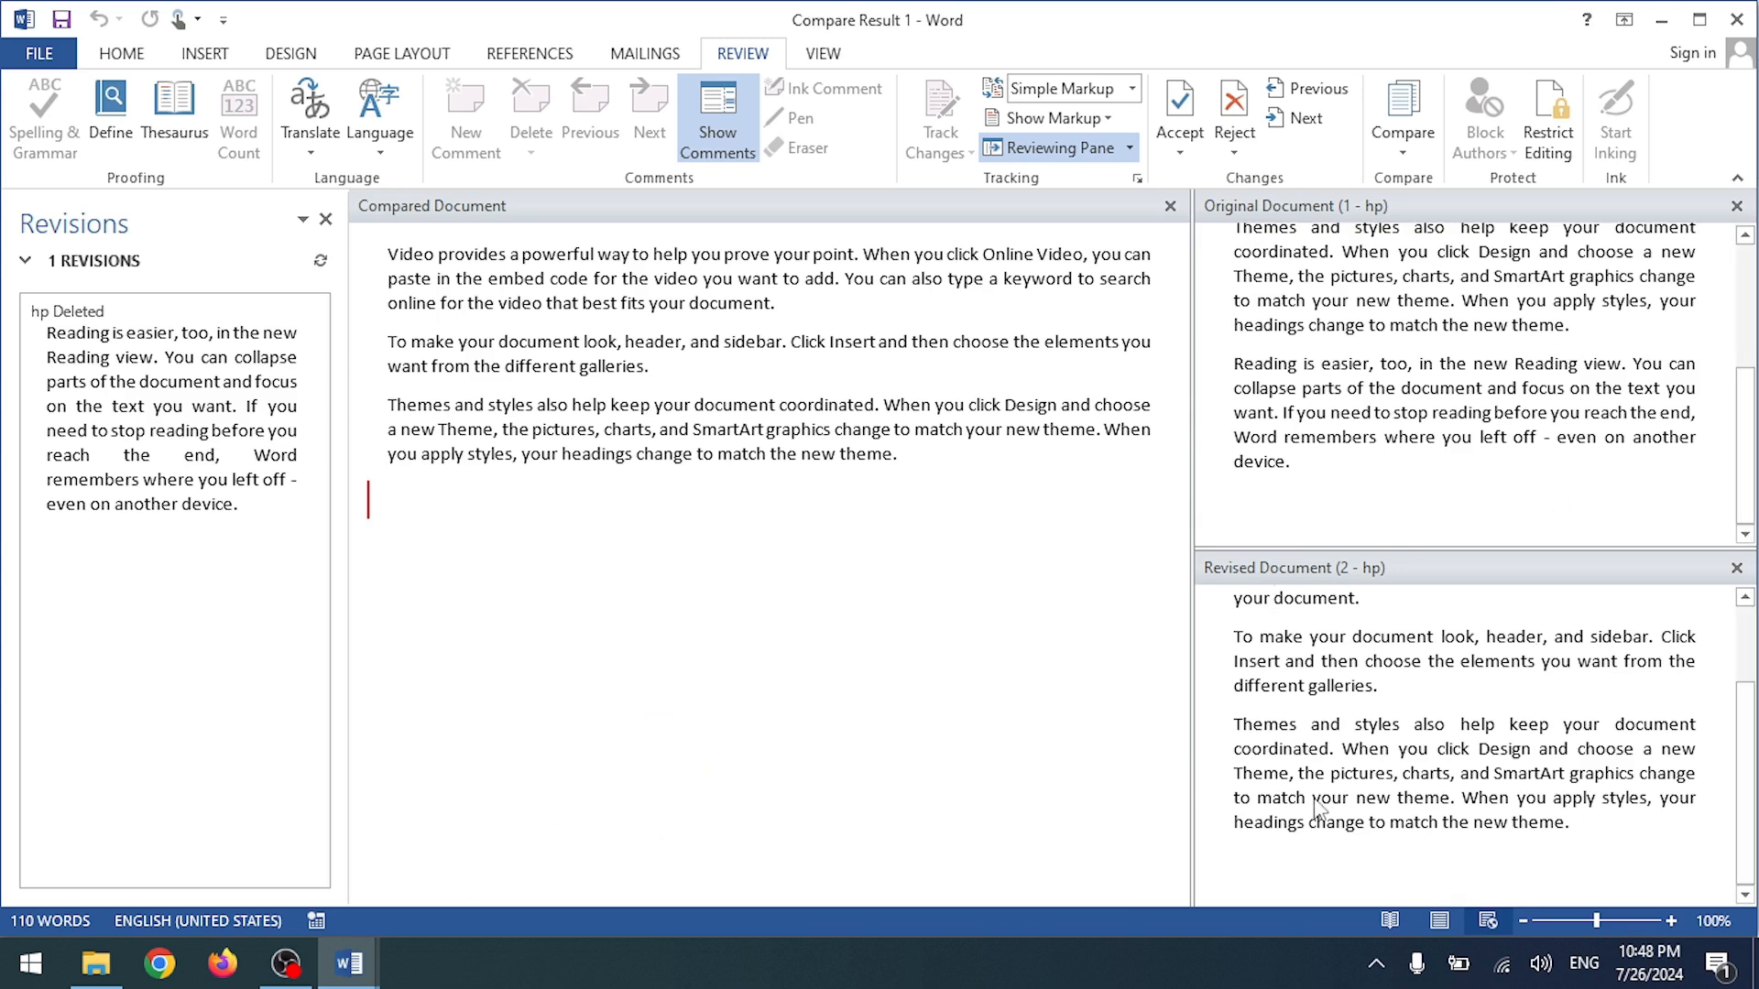
pyautogui.click(374, 507)
pyautogui.click(369, 502)
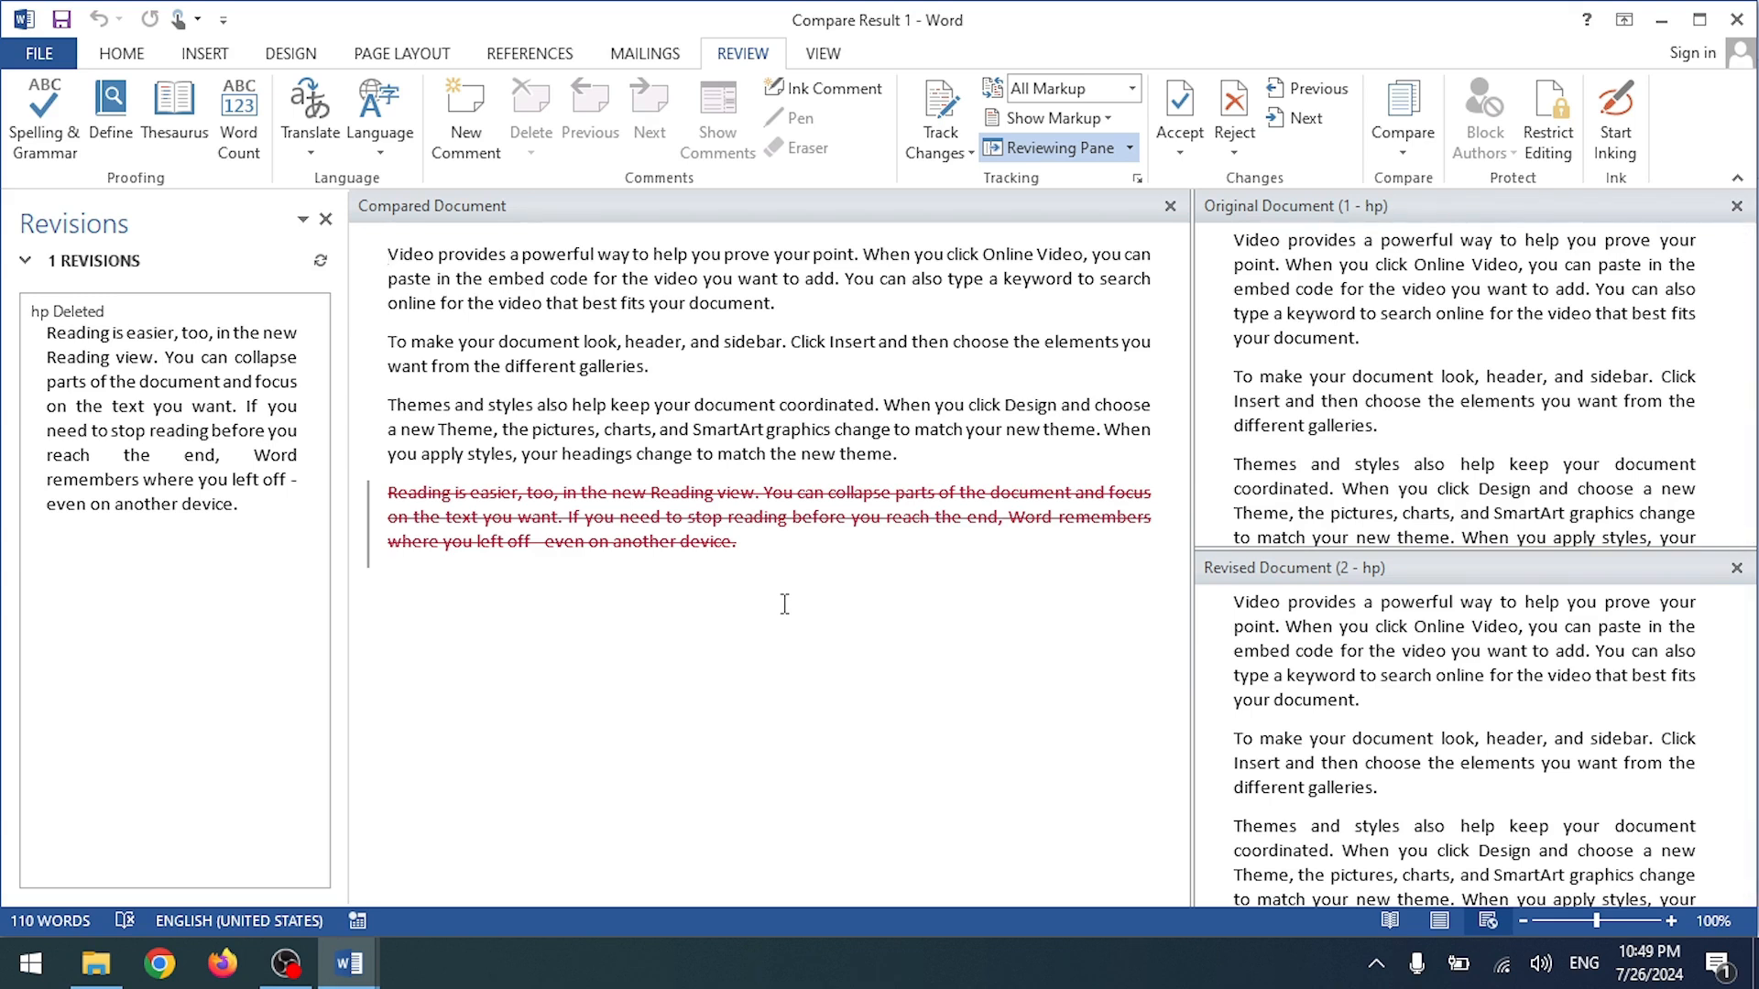
pyautogui.click(1736, 27)
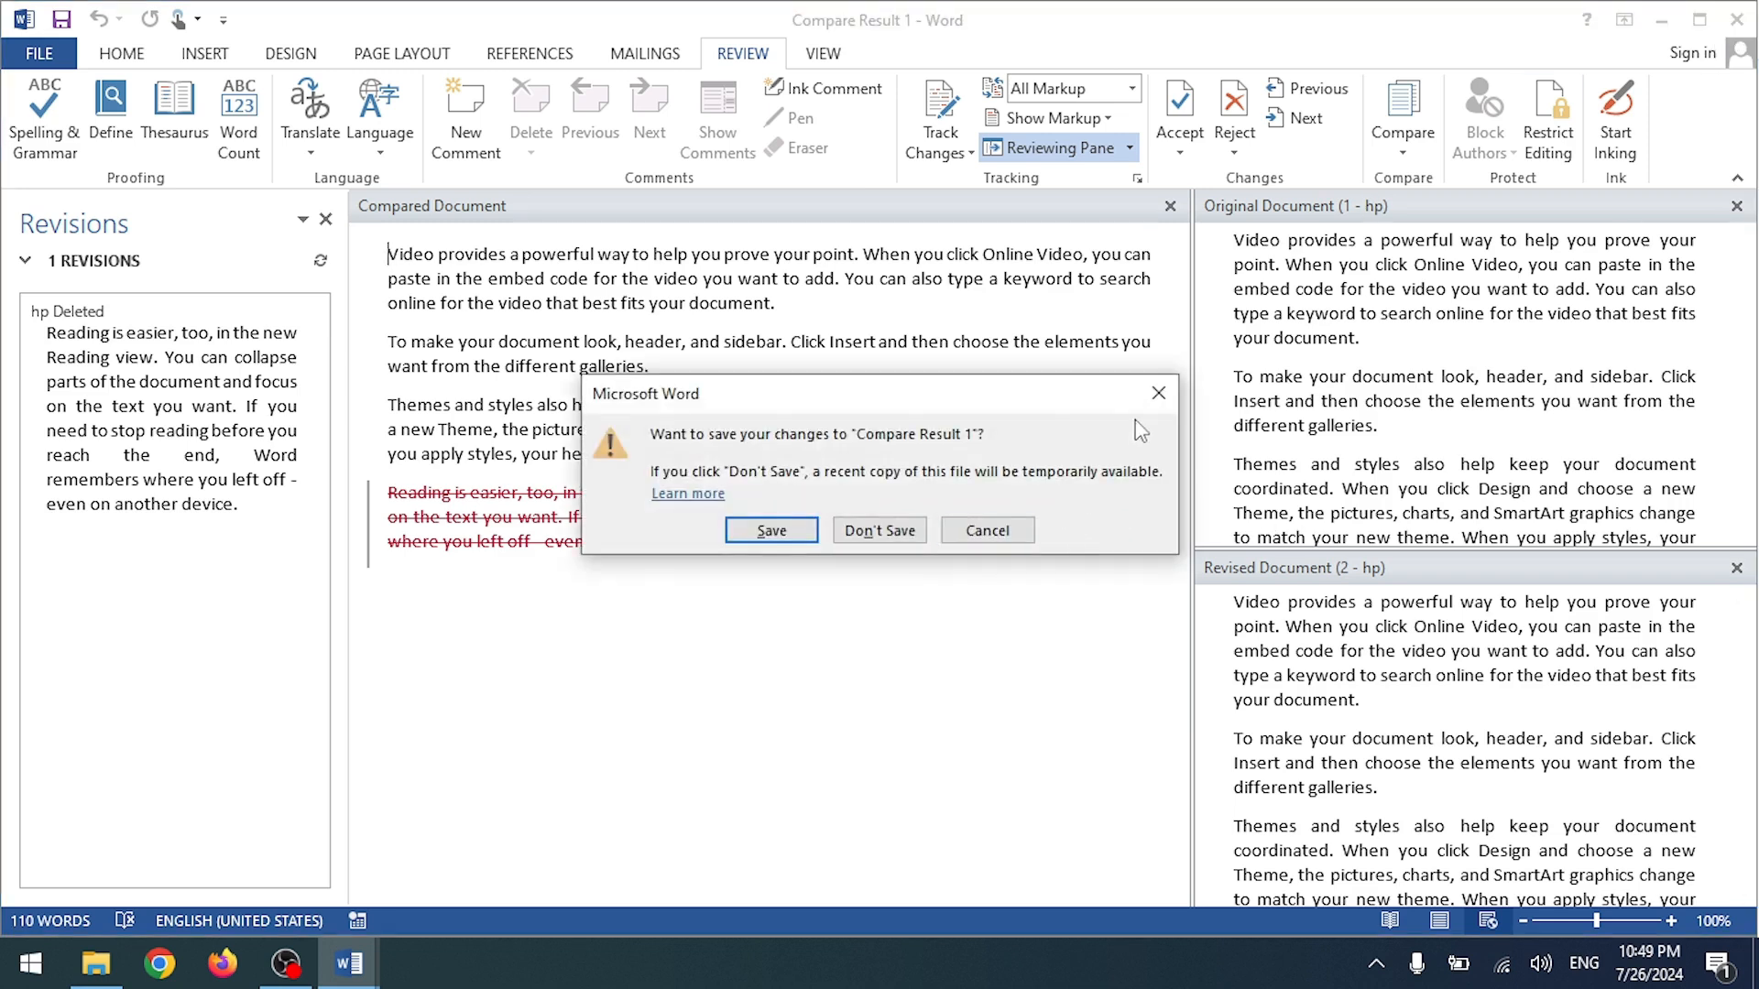
# Step: Dismiss the save prompt and check the Compare options in Compare Result 1
pyautogui.click(1144, 401)
pyautogui.click(1402, 124)
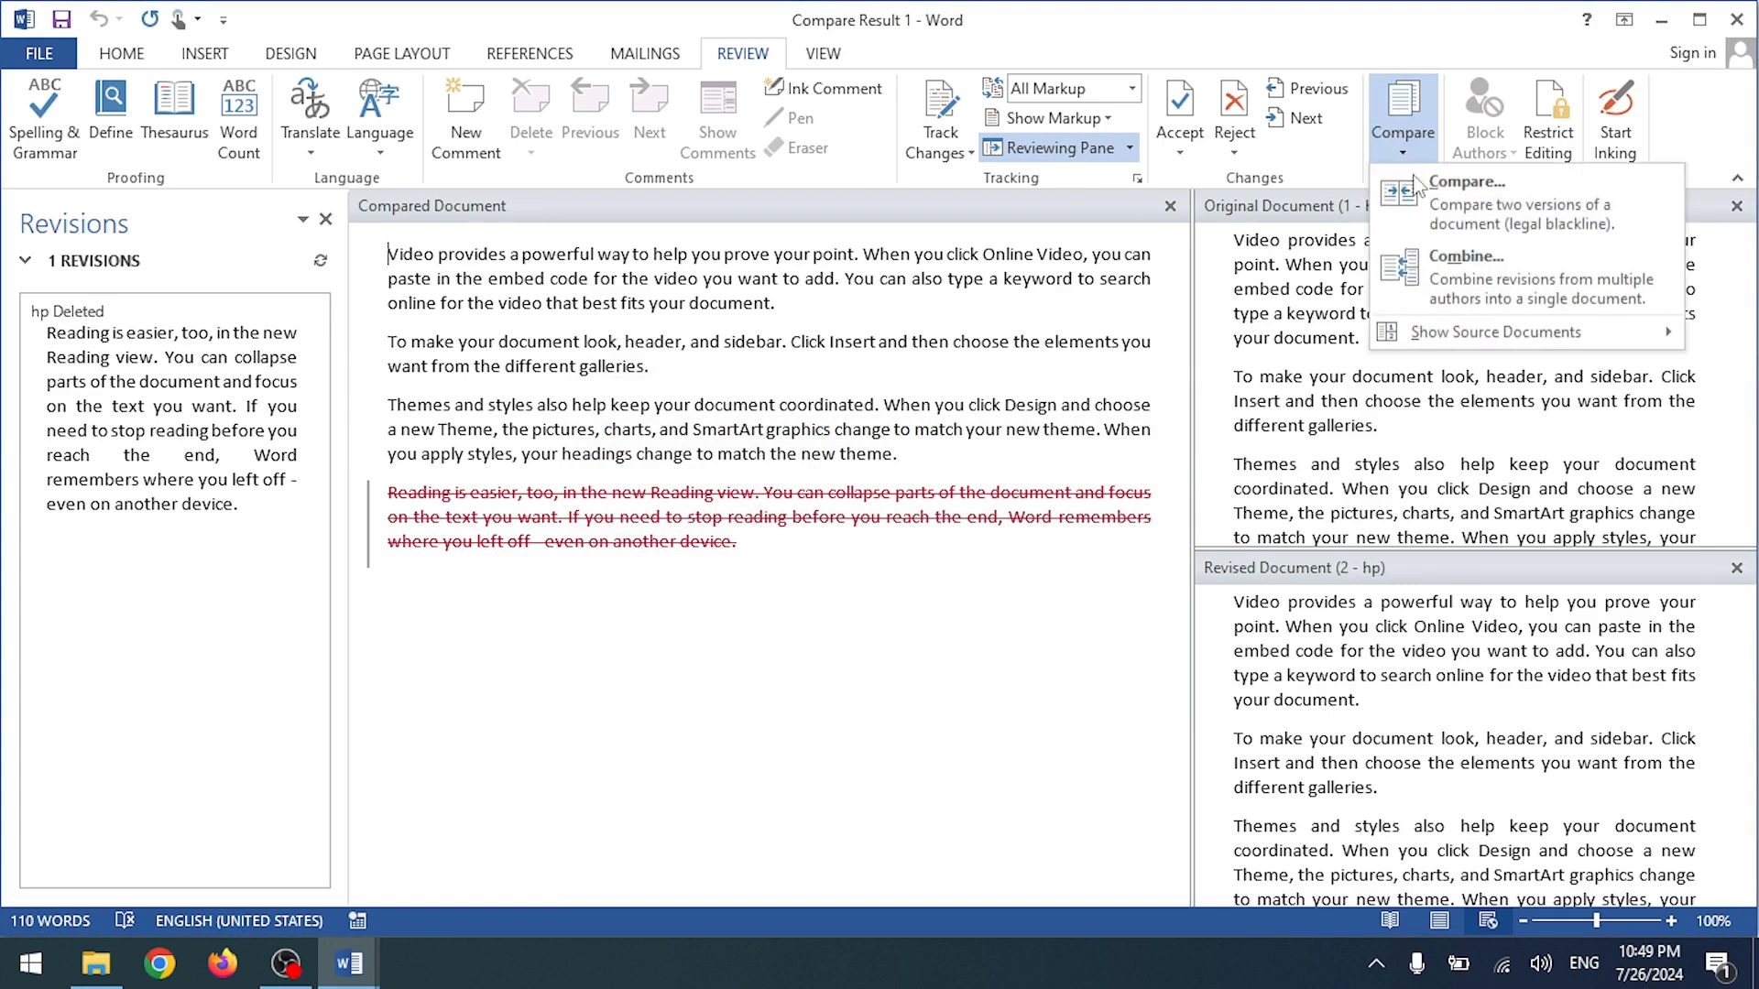
pyautogui.click(1360, 315)
# Step: Close Compare Result 1 without saving, close document 1, and reopen file 1
pyautogui.click(1736, 20)
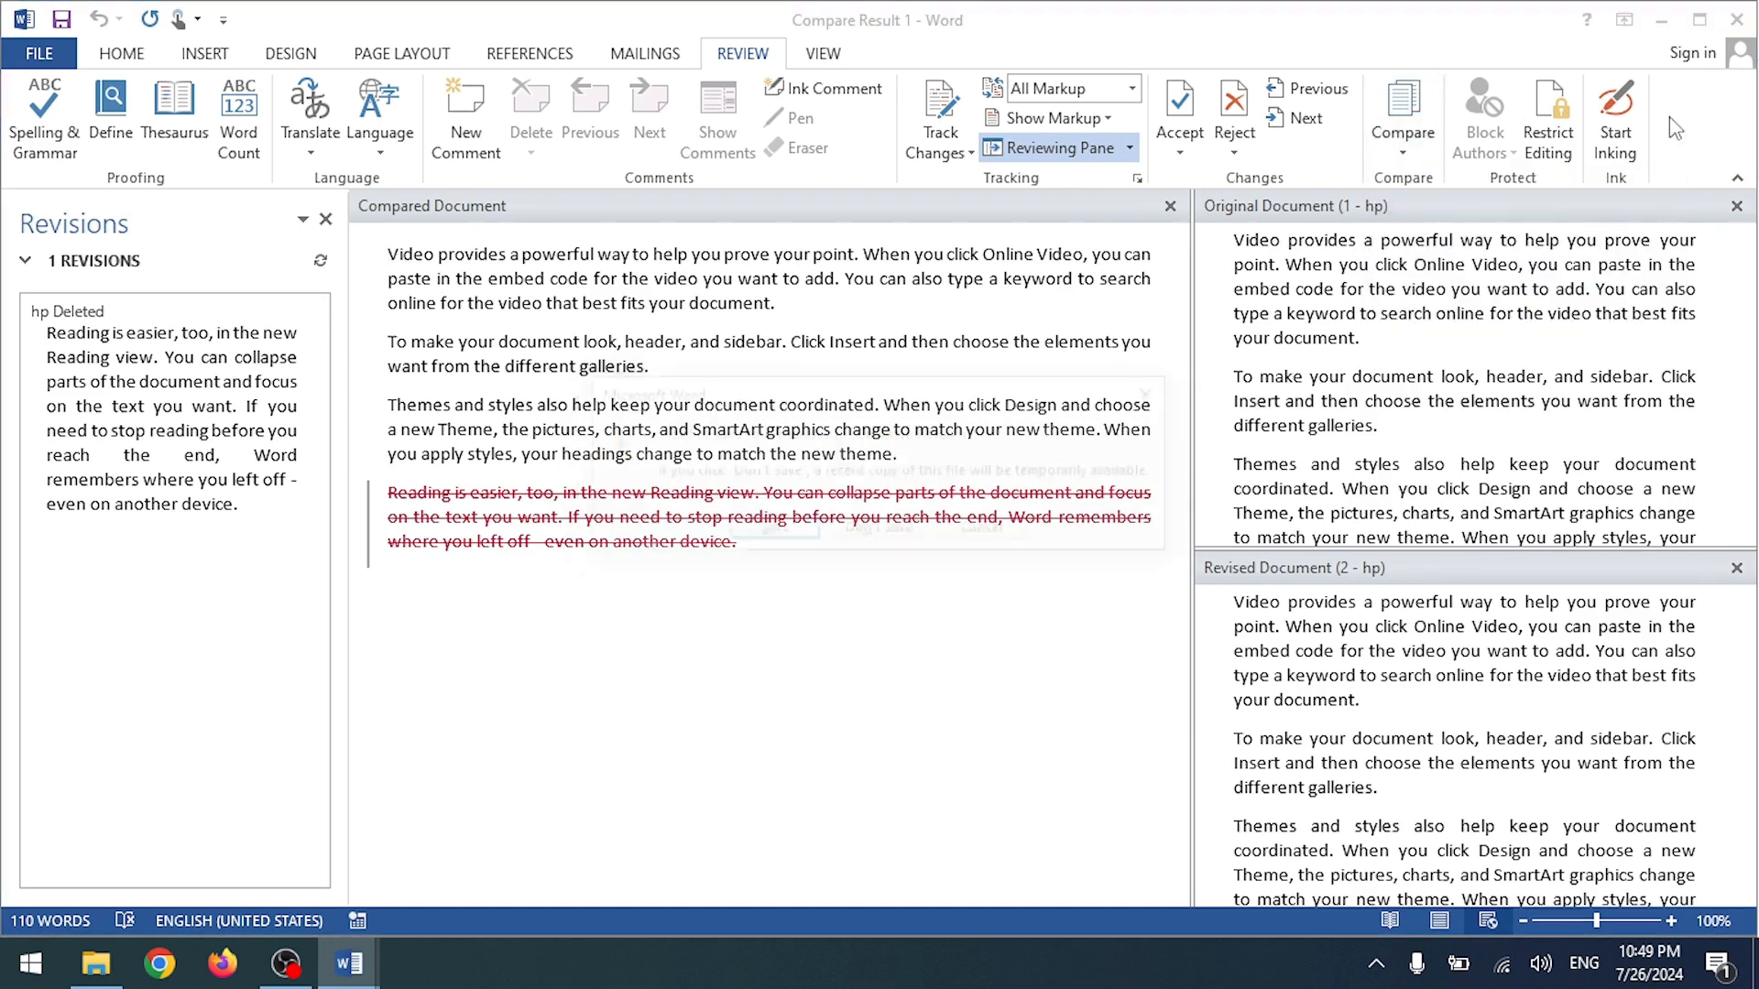
pyautogui.click(880, 530)
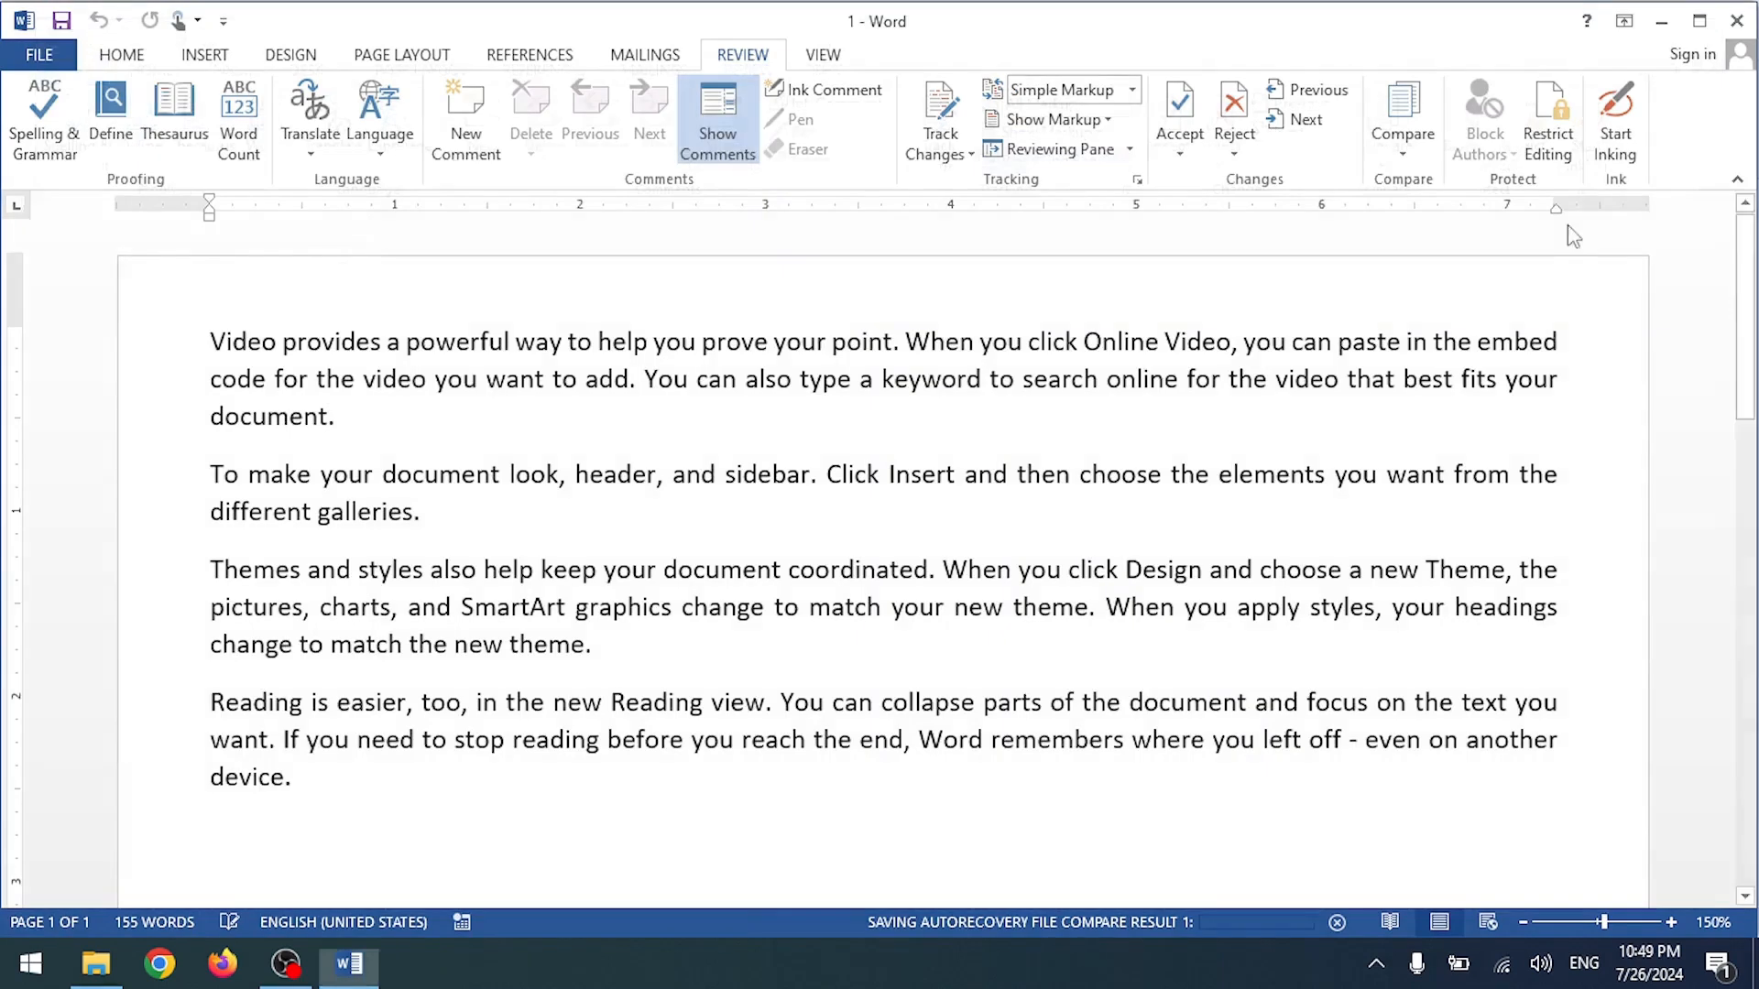
pyautogui.click(1736, 19)
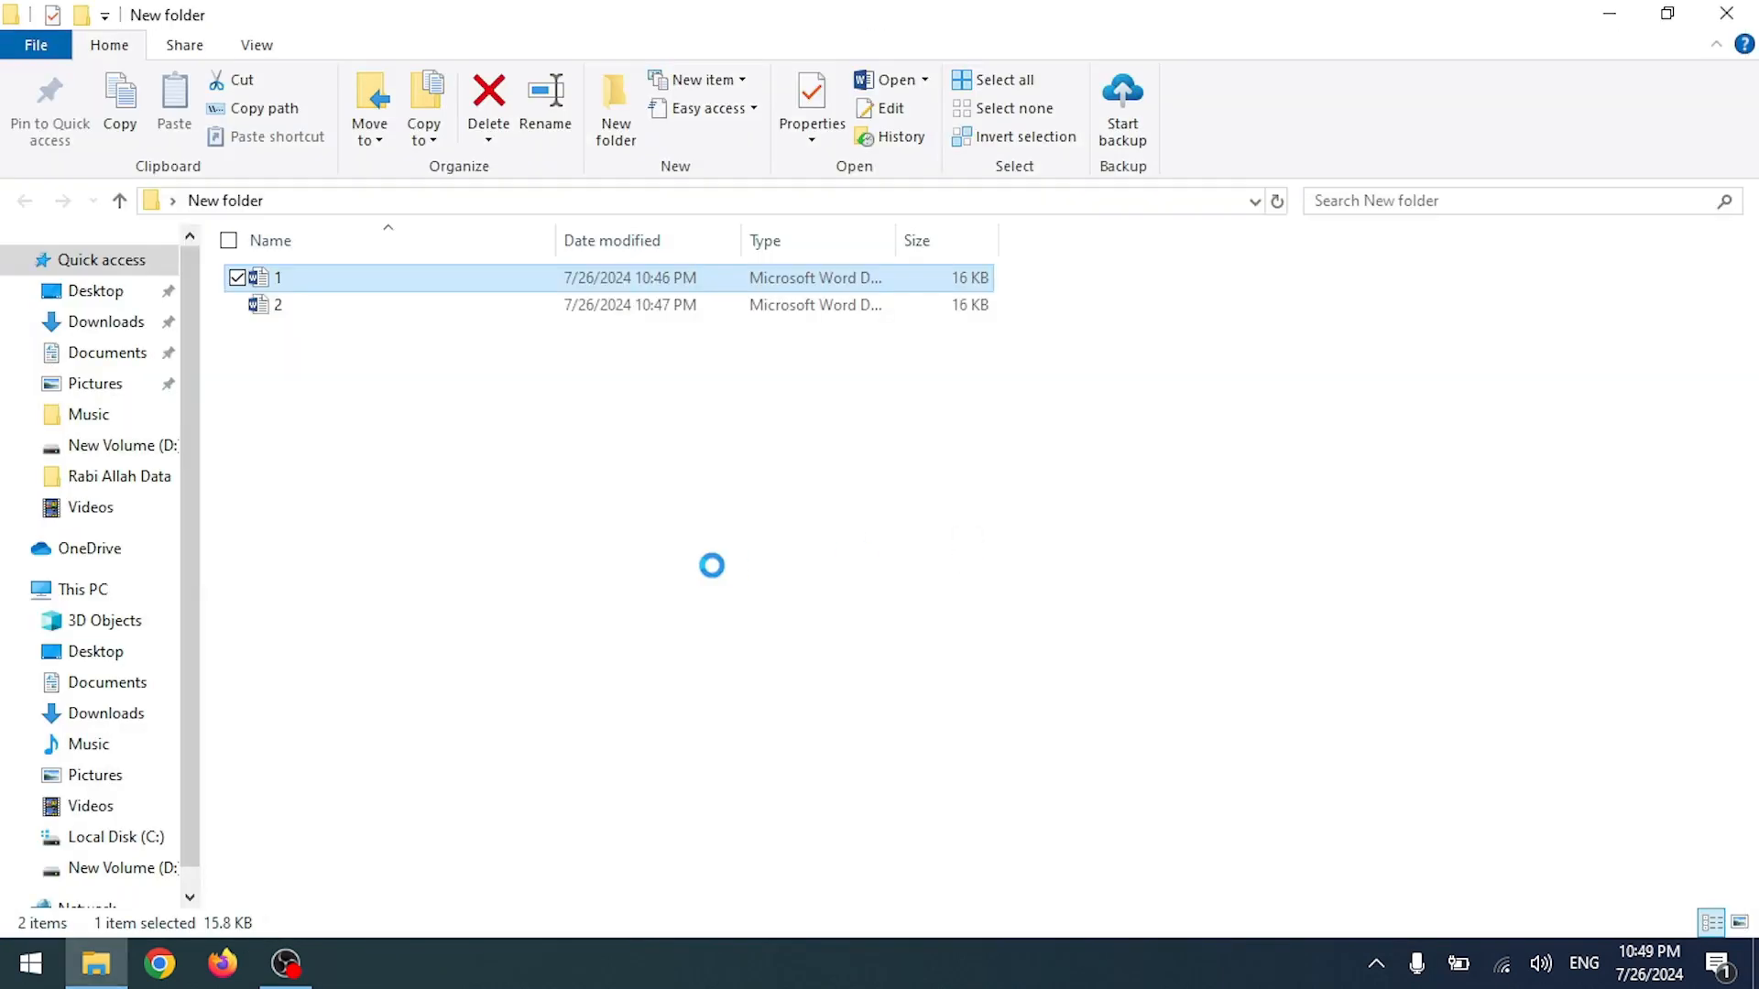
pyautogui.doubleClick(452, 288)
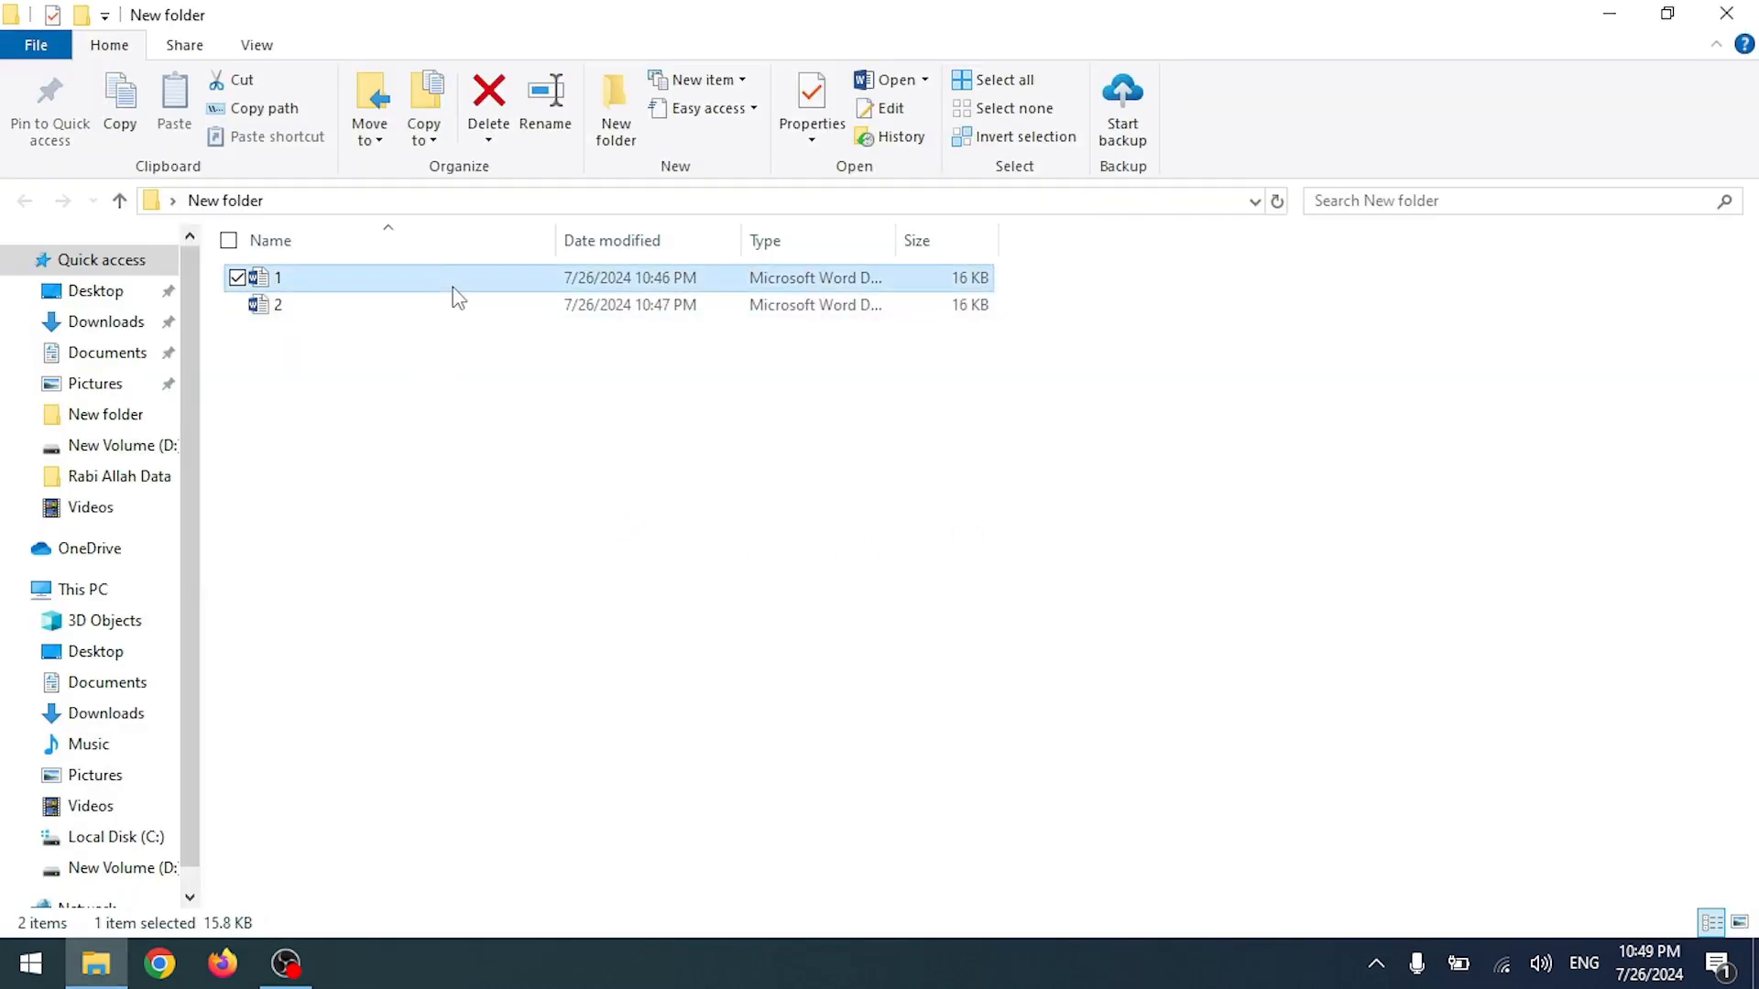
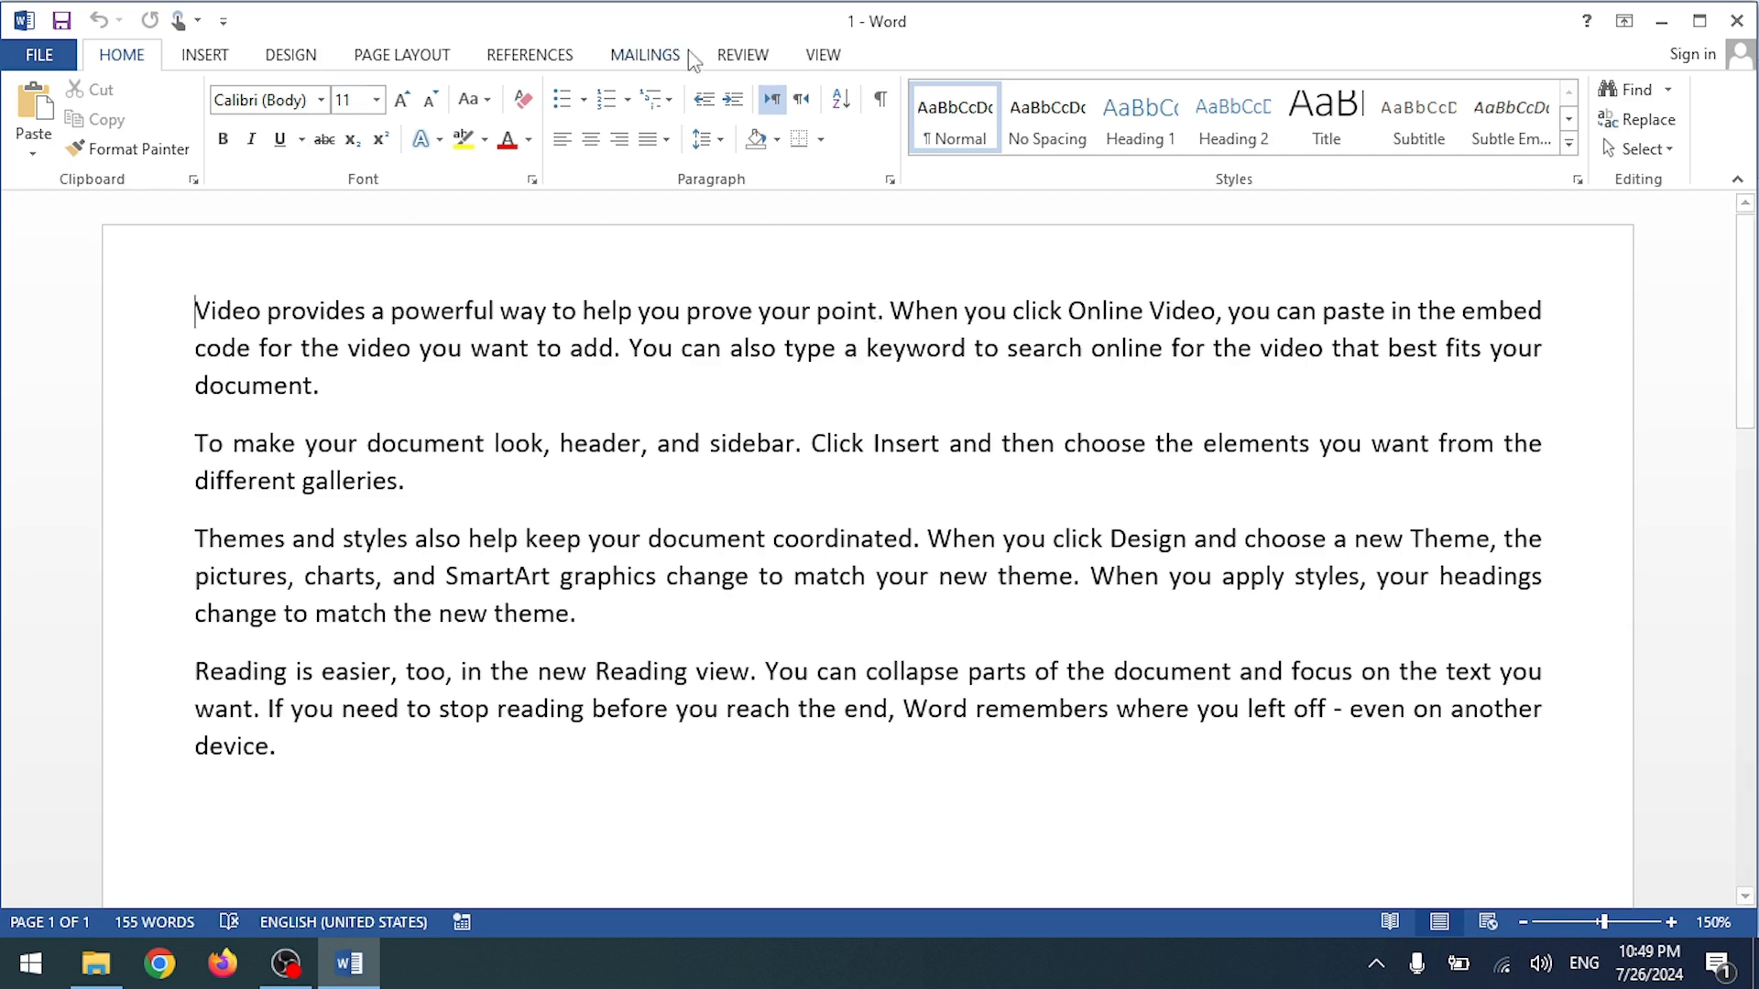
# Step: Start a Letters mail merge from Mailings and place the cursor after 'document.'
pyautogui.click(643, 57)
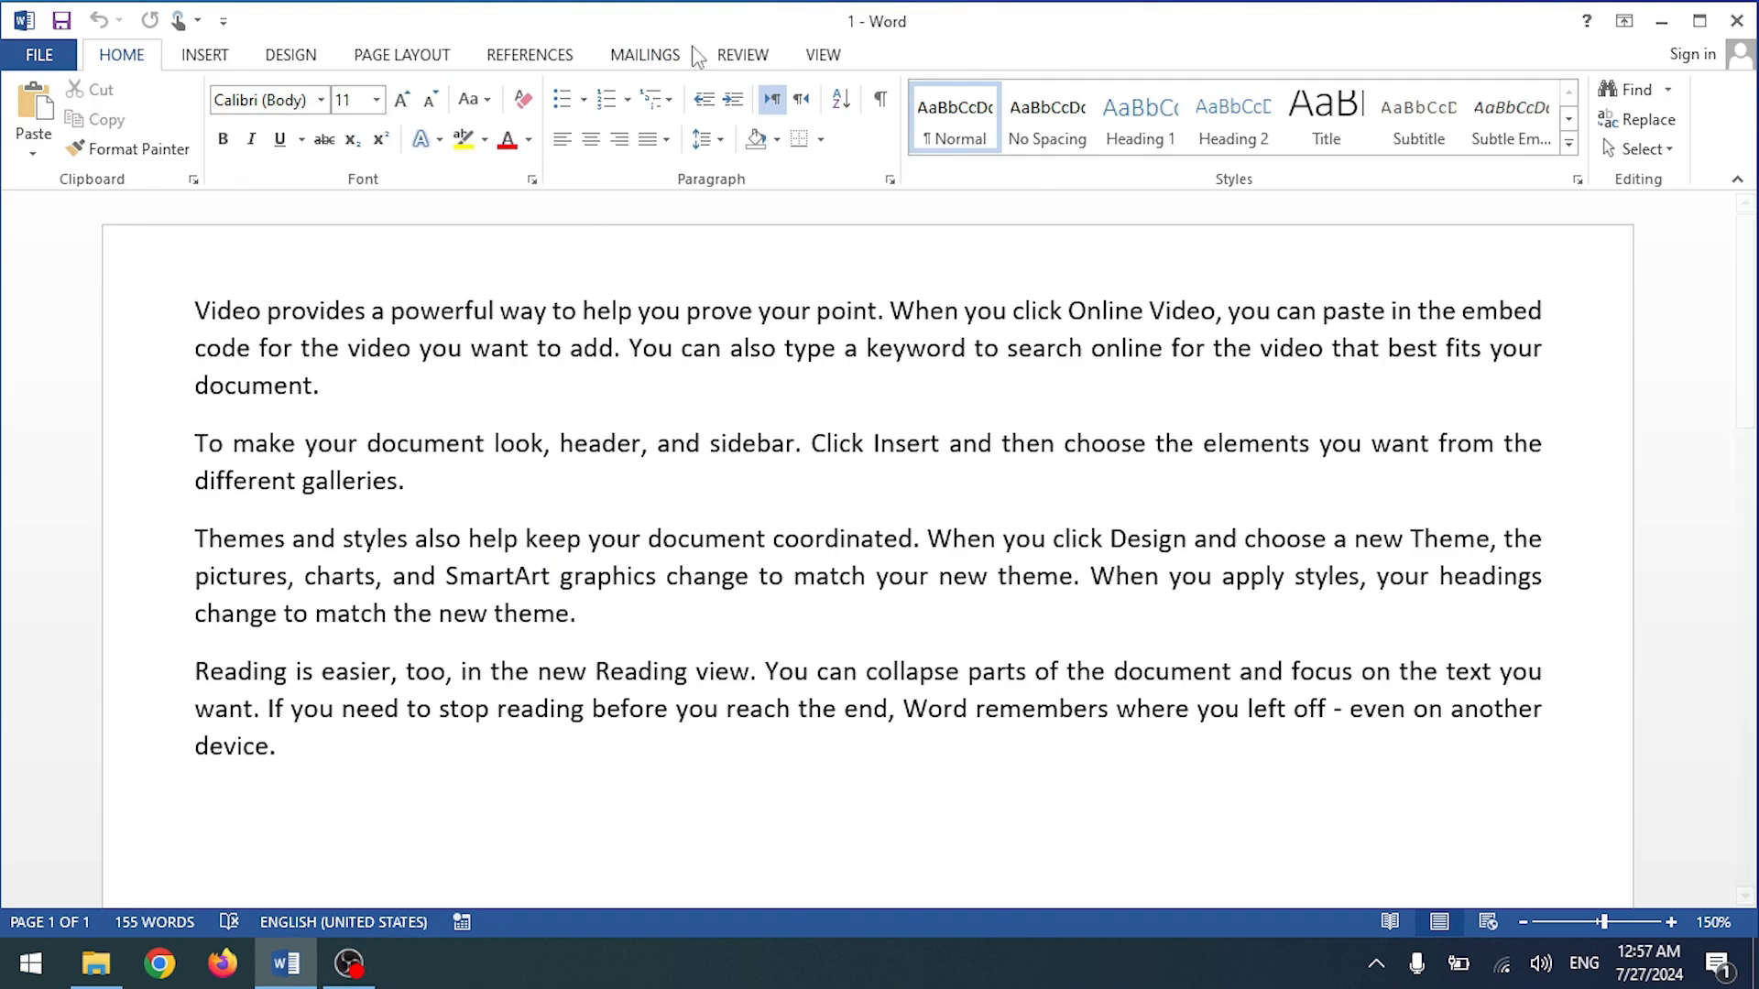
pyautogui.click(638, 53)
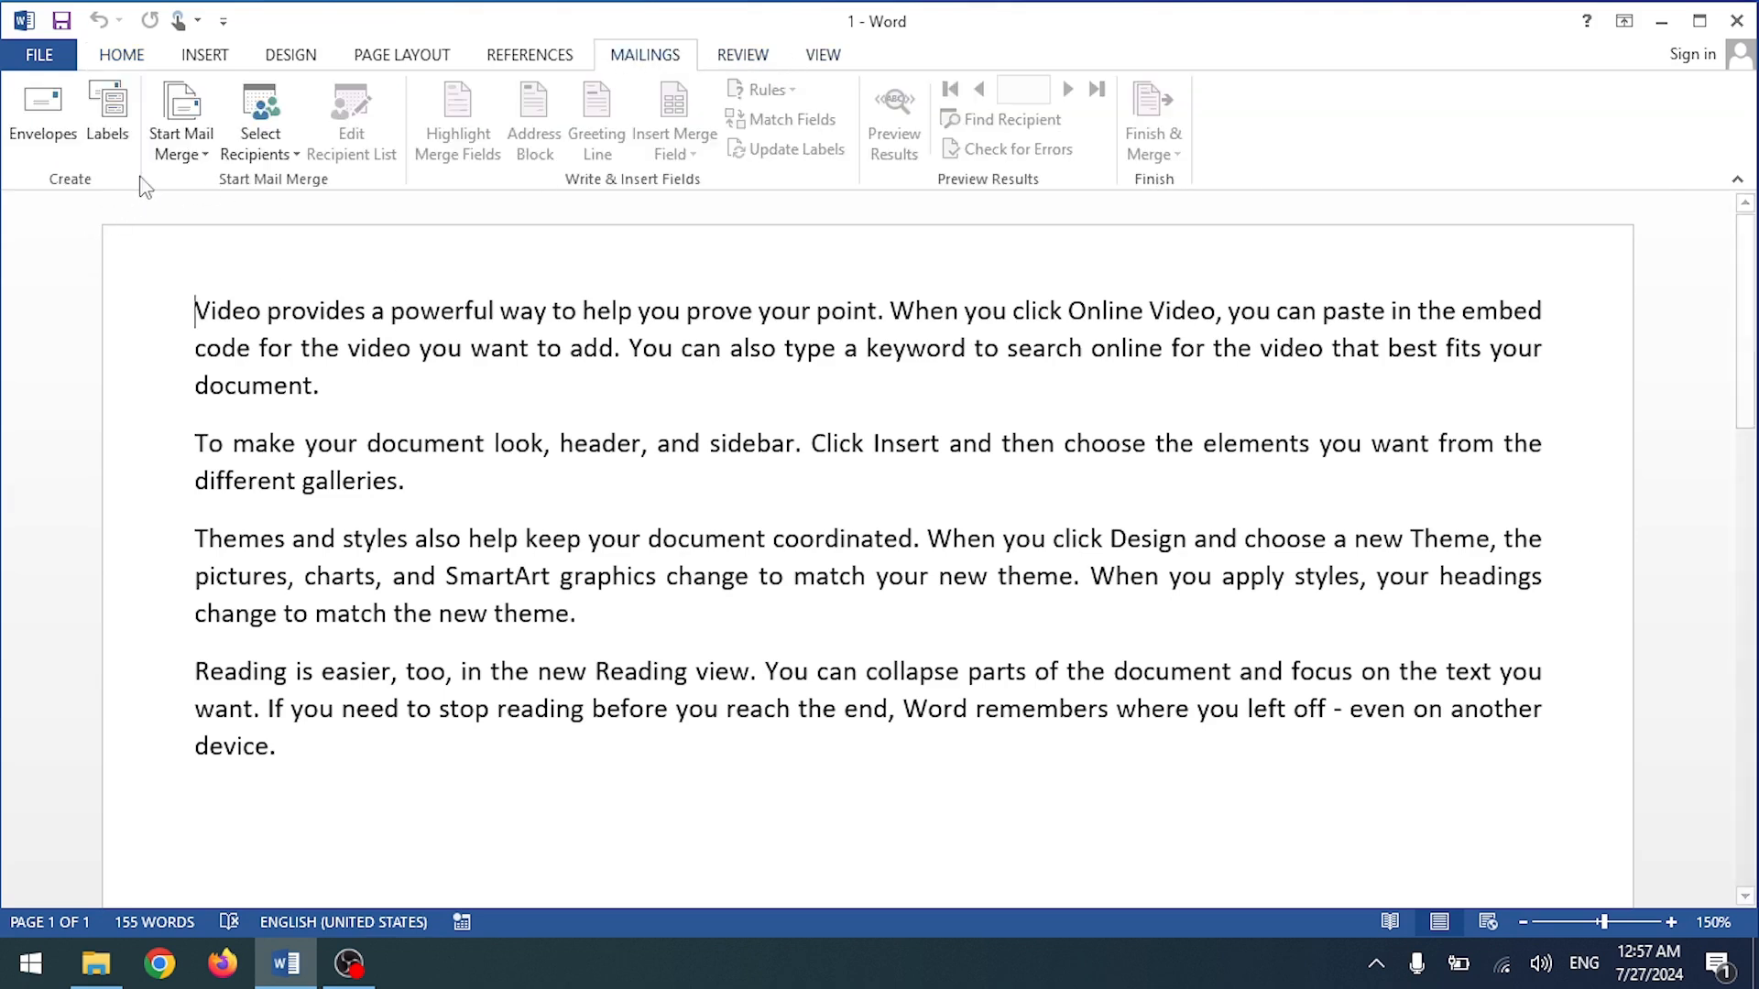
pyautogui.click(199, 155)
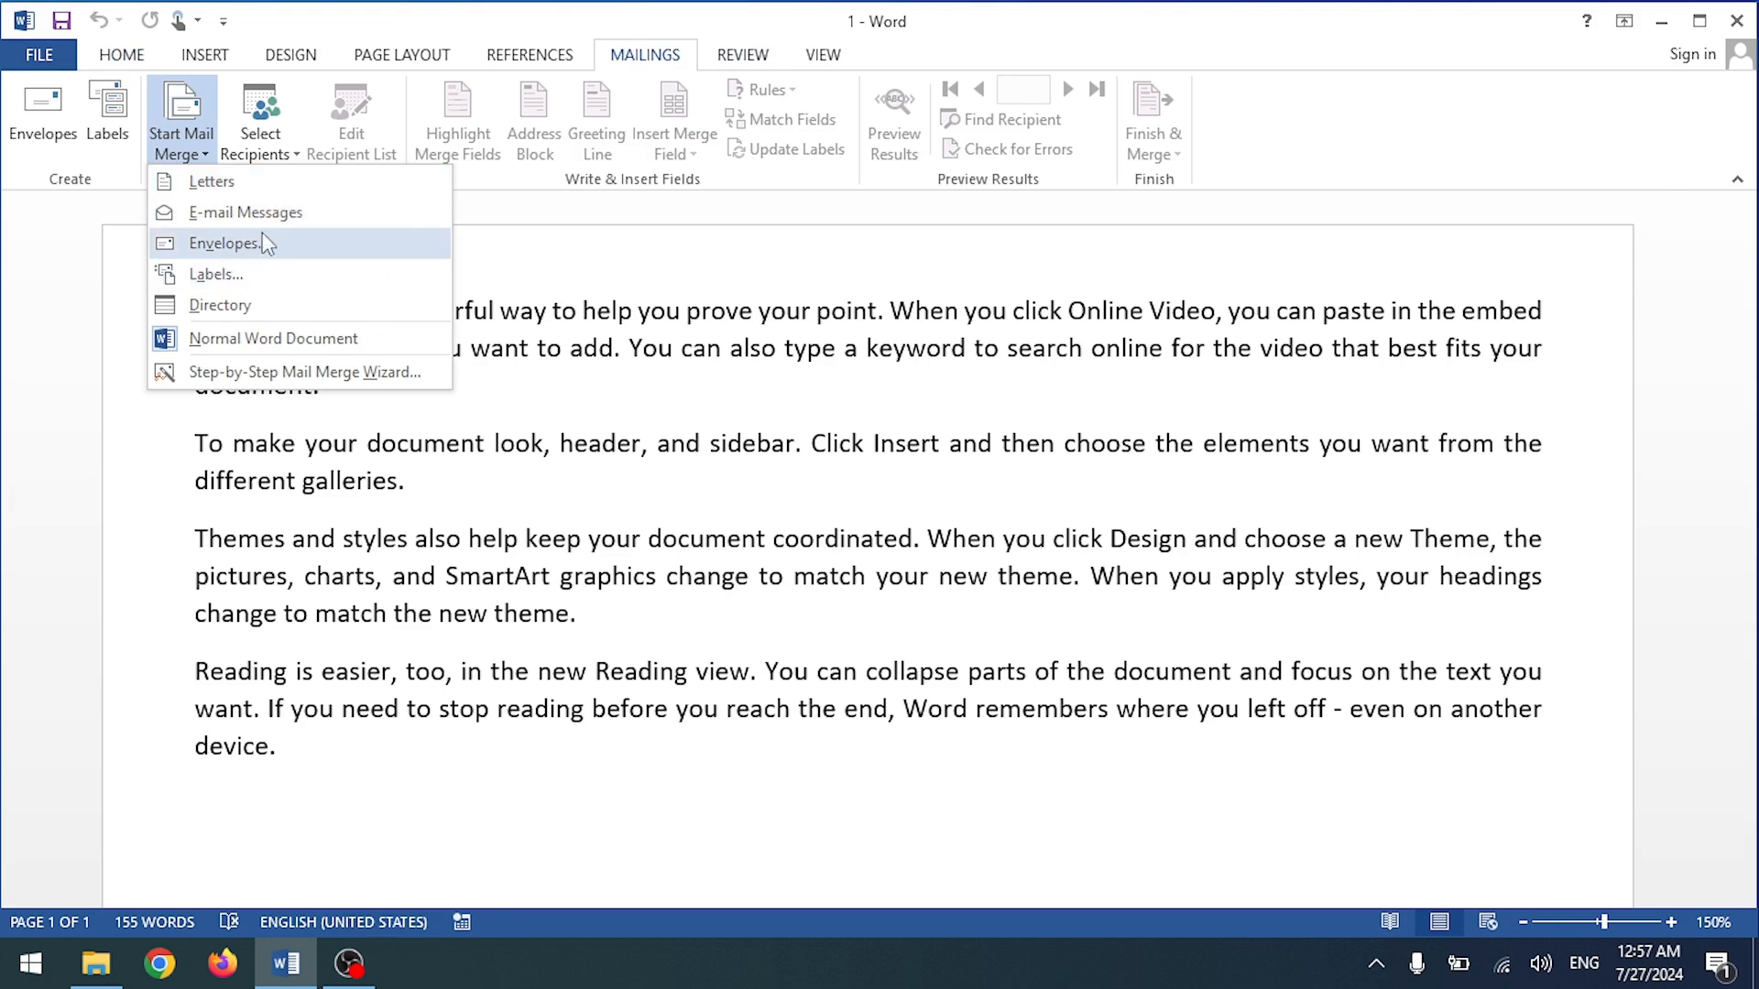
pyautogui.click(495, 423)
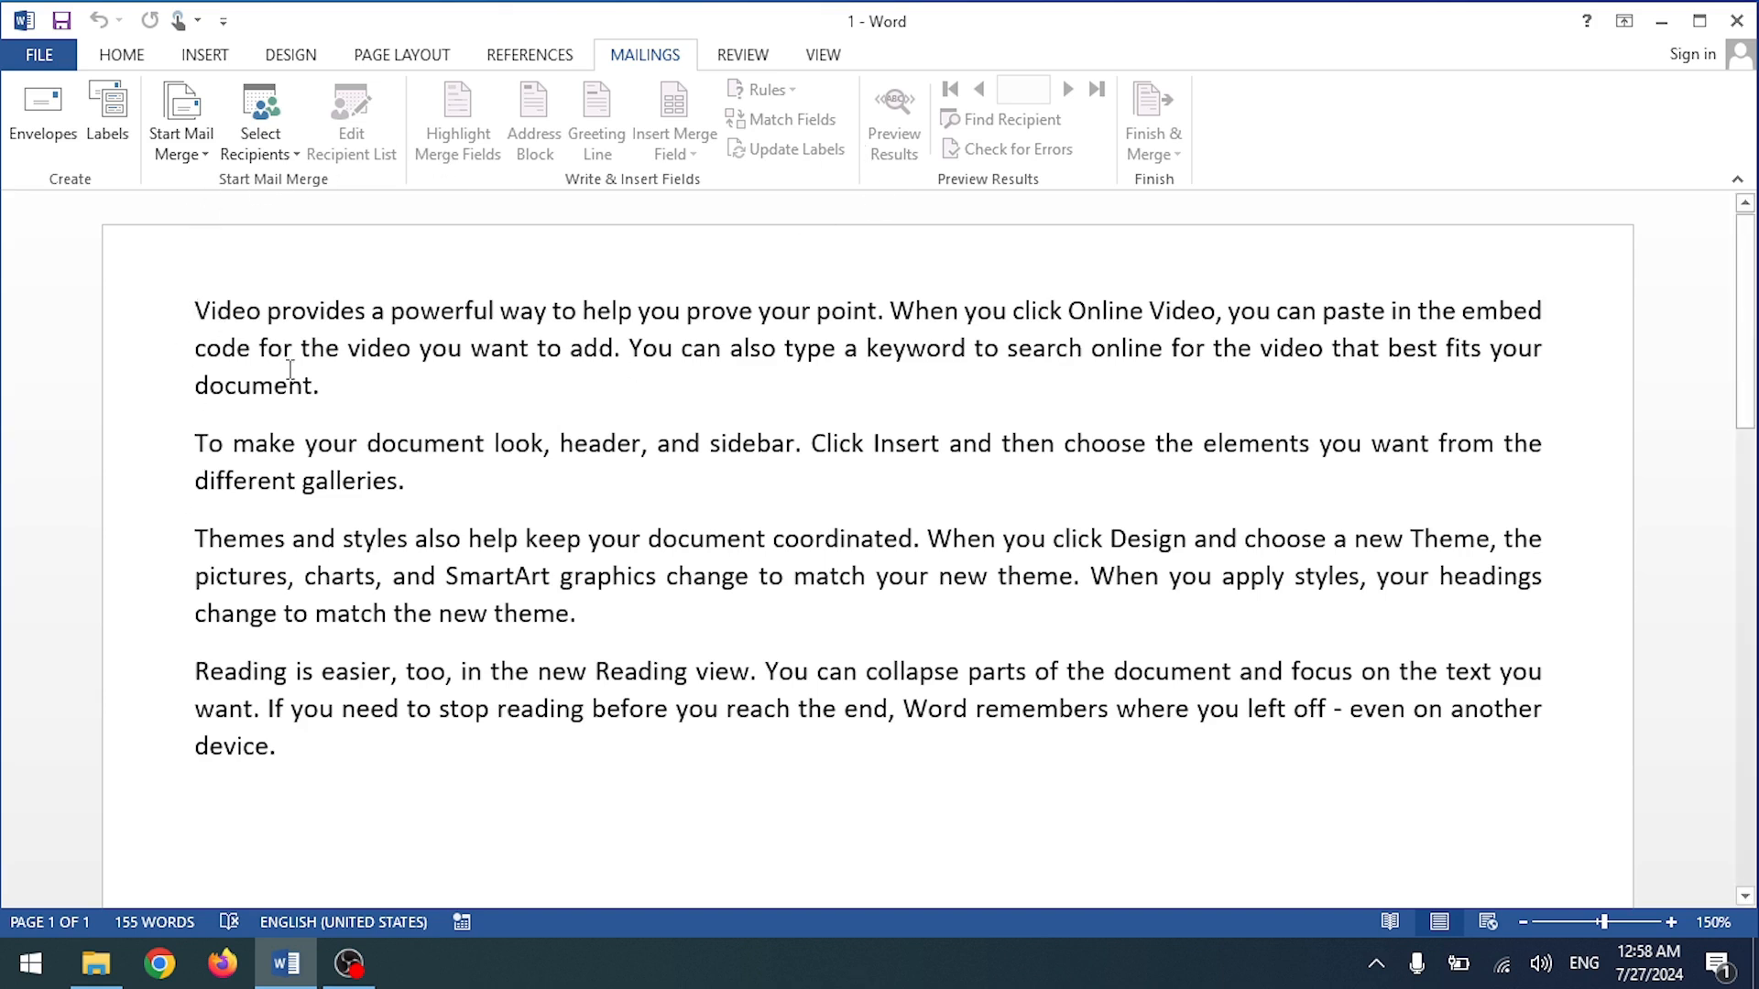
pyautogui.click(328, 405)
# Step: Join the first three paragraphs and restore spaces after 'document.' and 'galleries.'
pyautogui.press('Delete')
pyautogui.click(204, 479)
pyautogui.press('BackSpace')
pyautogui.rightClick(307, 386)
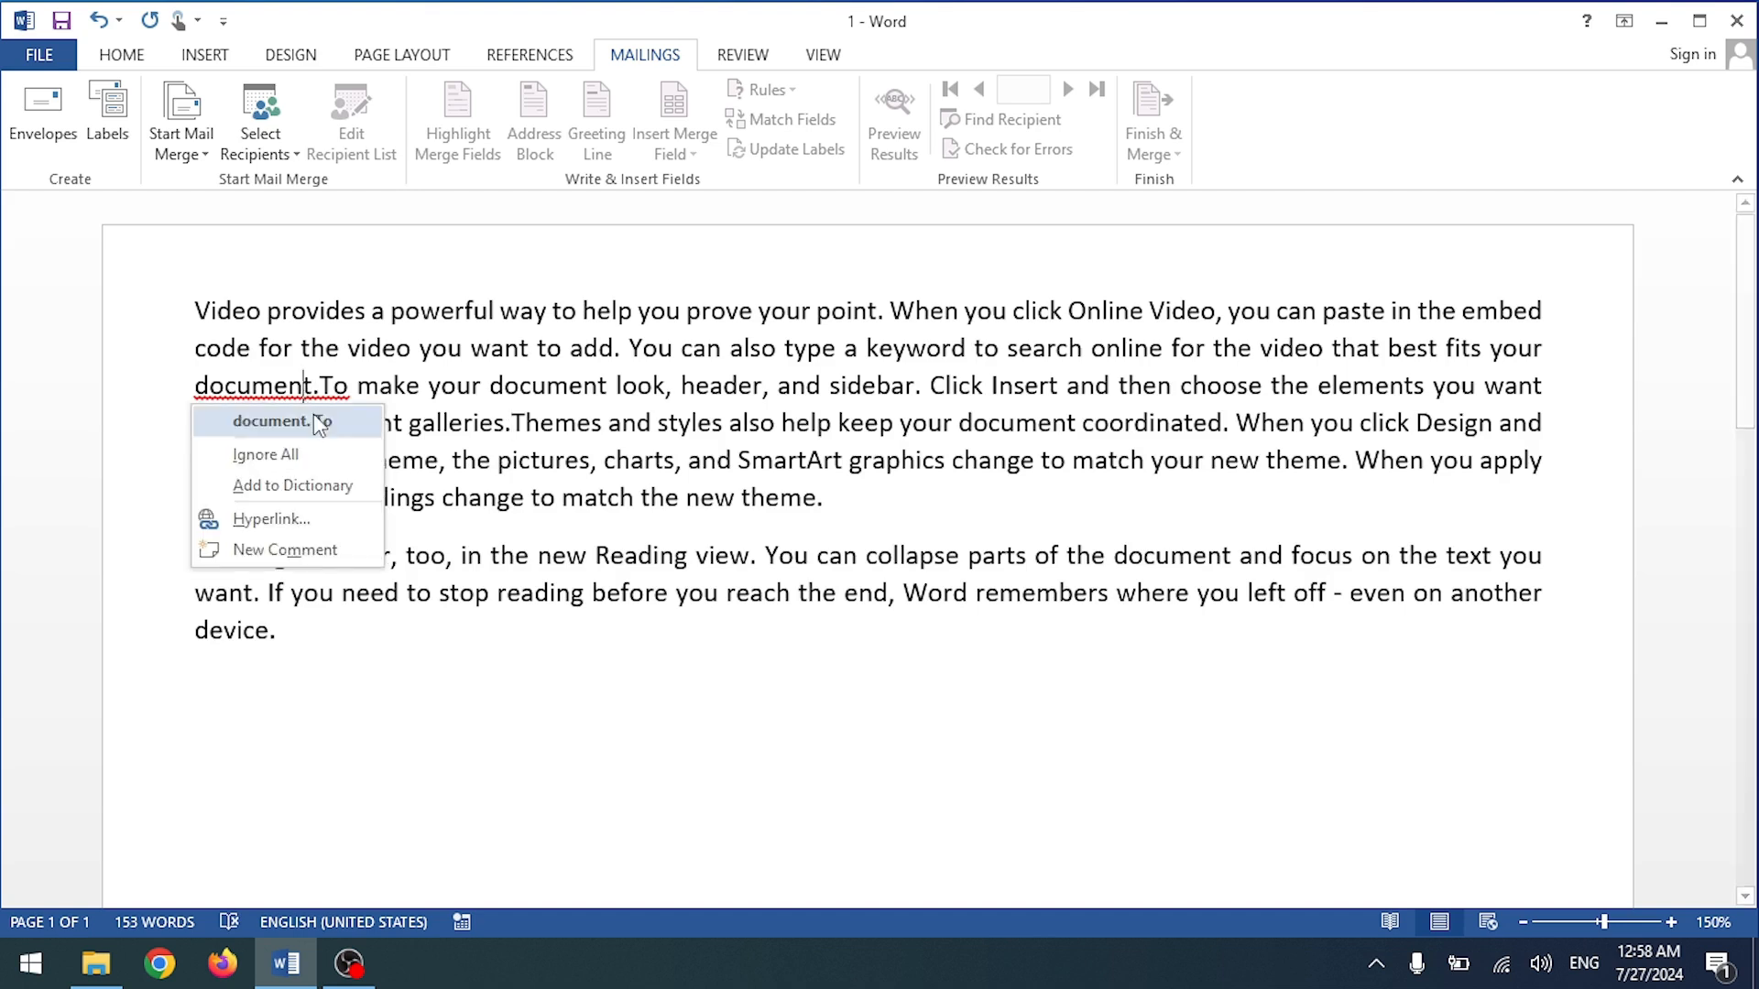
pyautogui.click(314, 414)
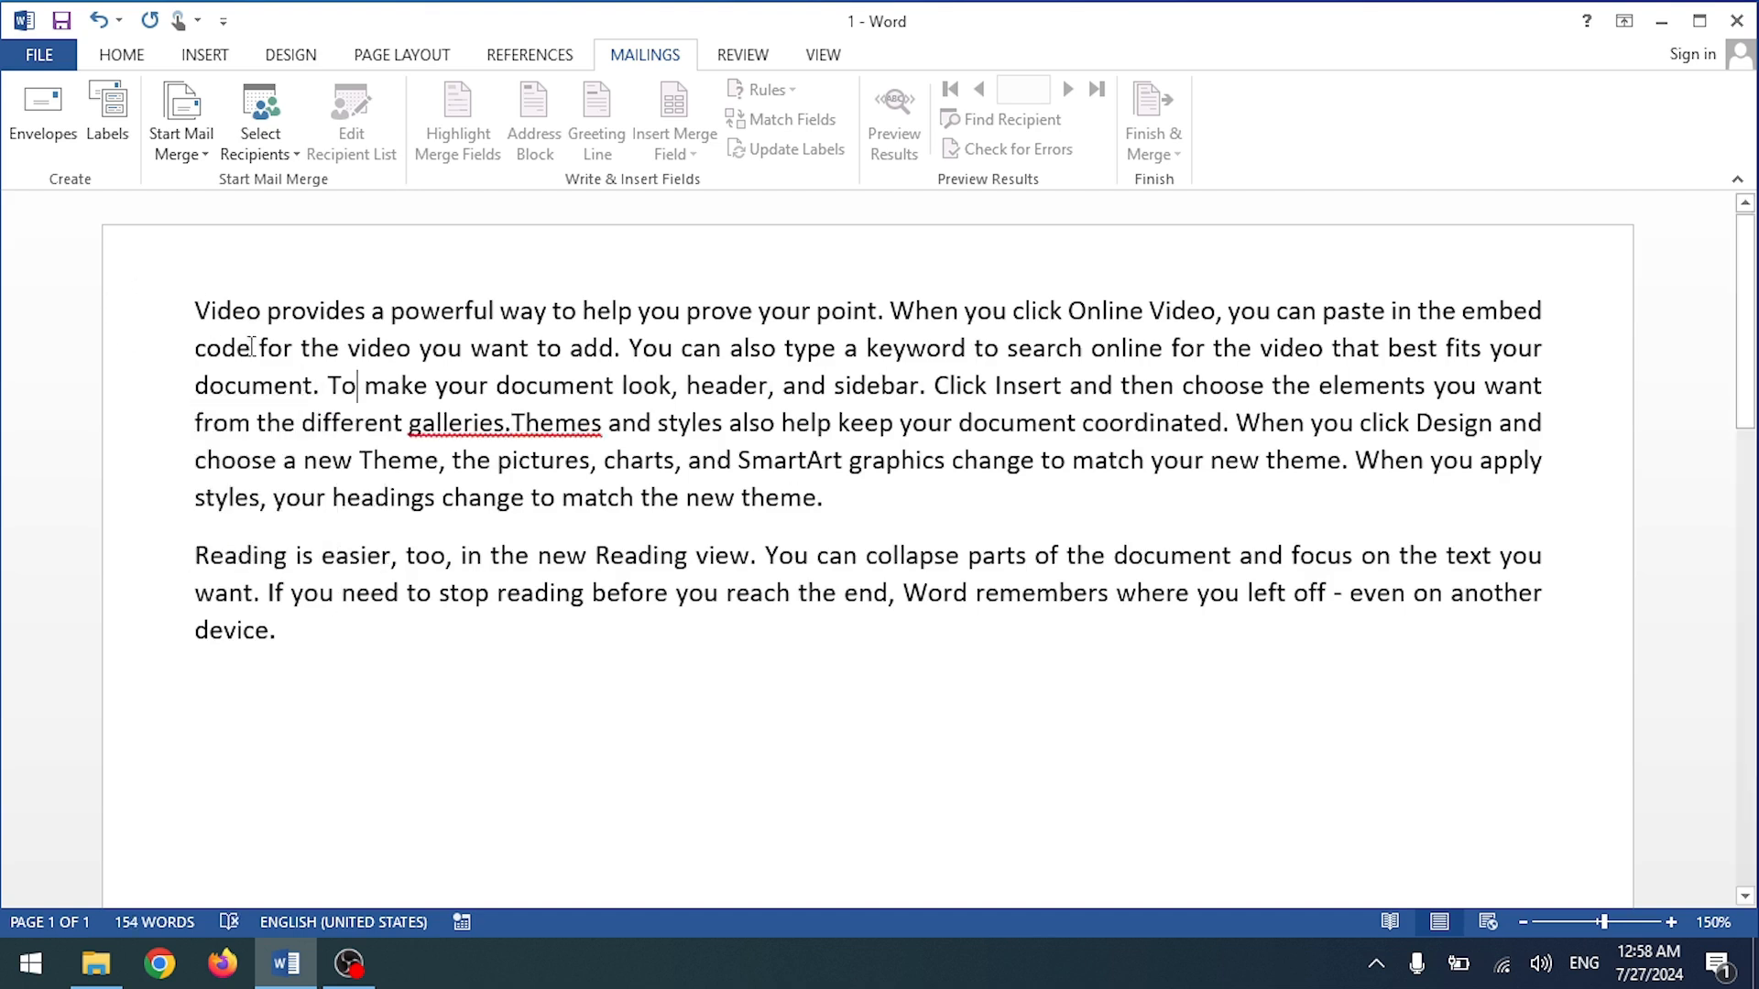
pyautogui.rightClick(549, 429)
pyautogui.click(314, 456)
# Step: Add empty lines above the opening 'Video' paragraph
pyautogui.click(196, 311)
pyautogui.press('Return')
pyautogui.press('Return')
pyautogui.press('Return')
pyautogui.press('Return')
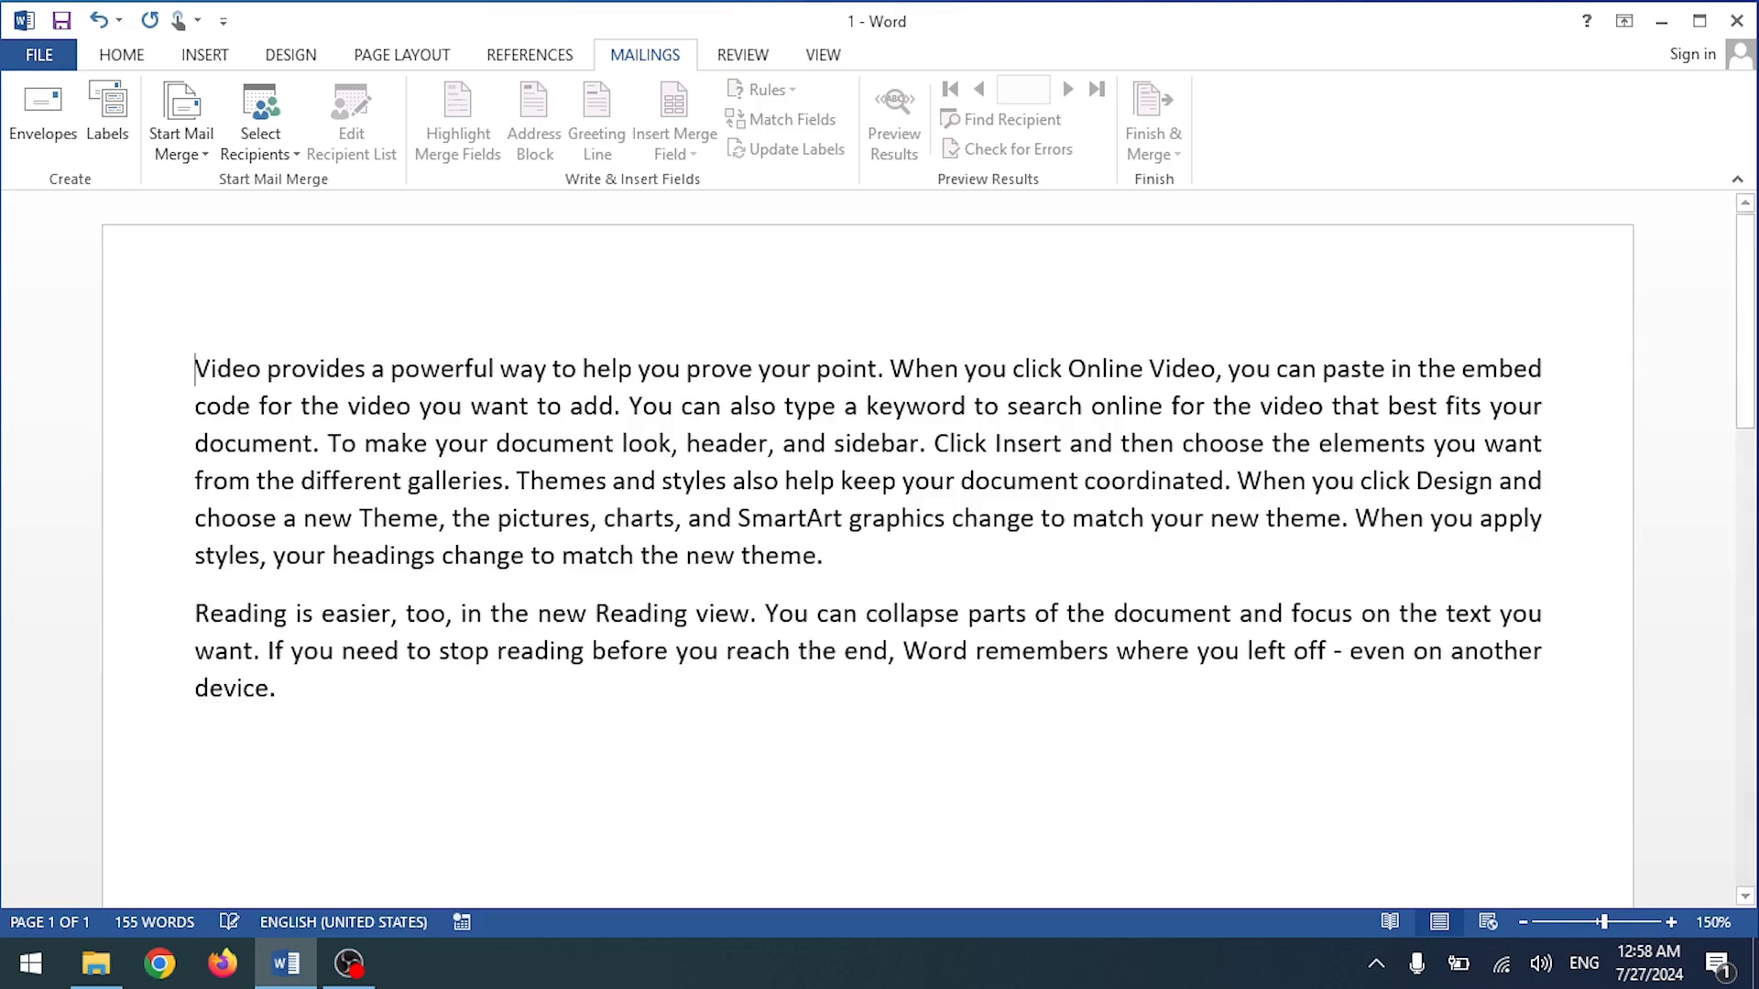
pyautogui.scroll(-2, 404, 311)
pyautogui.scroll(2, 404, 311)
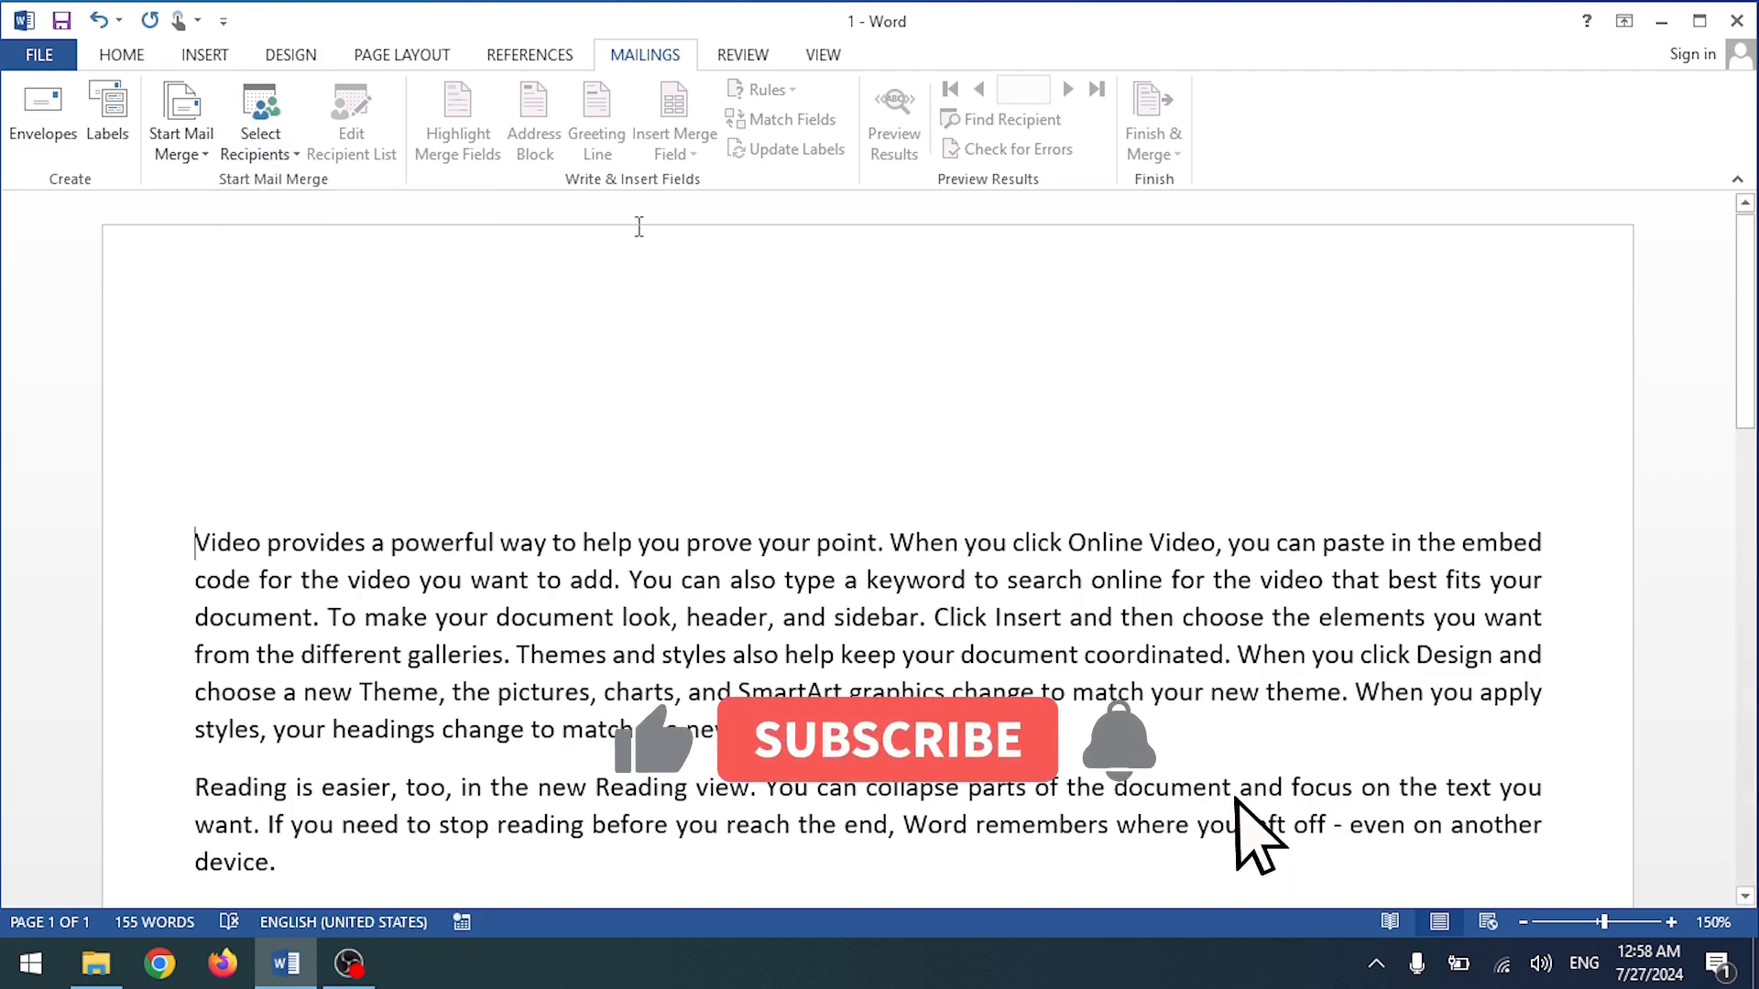
pyautogui.click(275, 156)
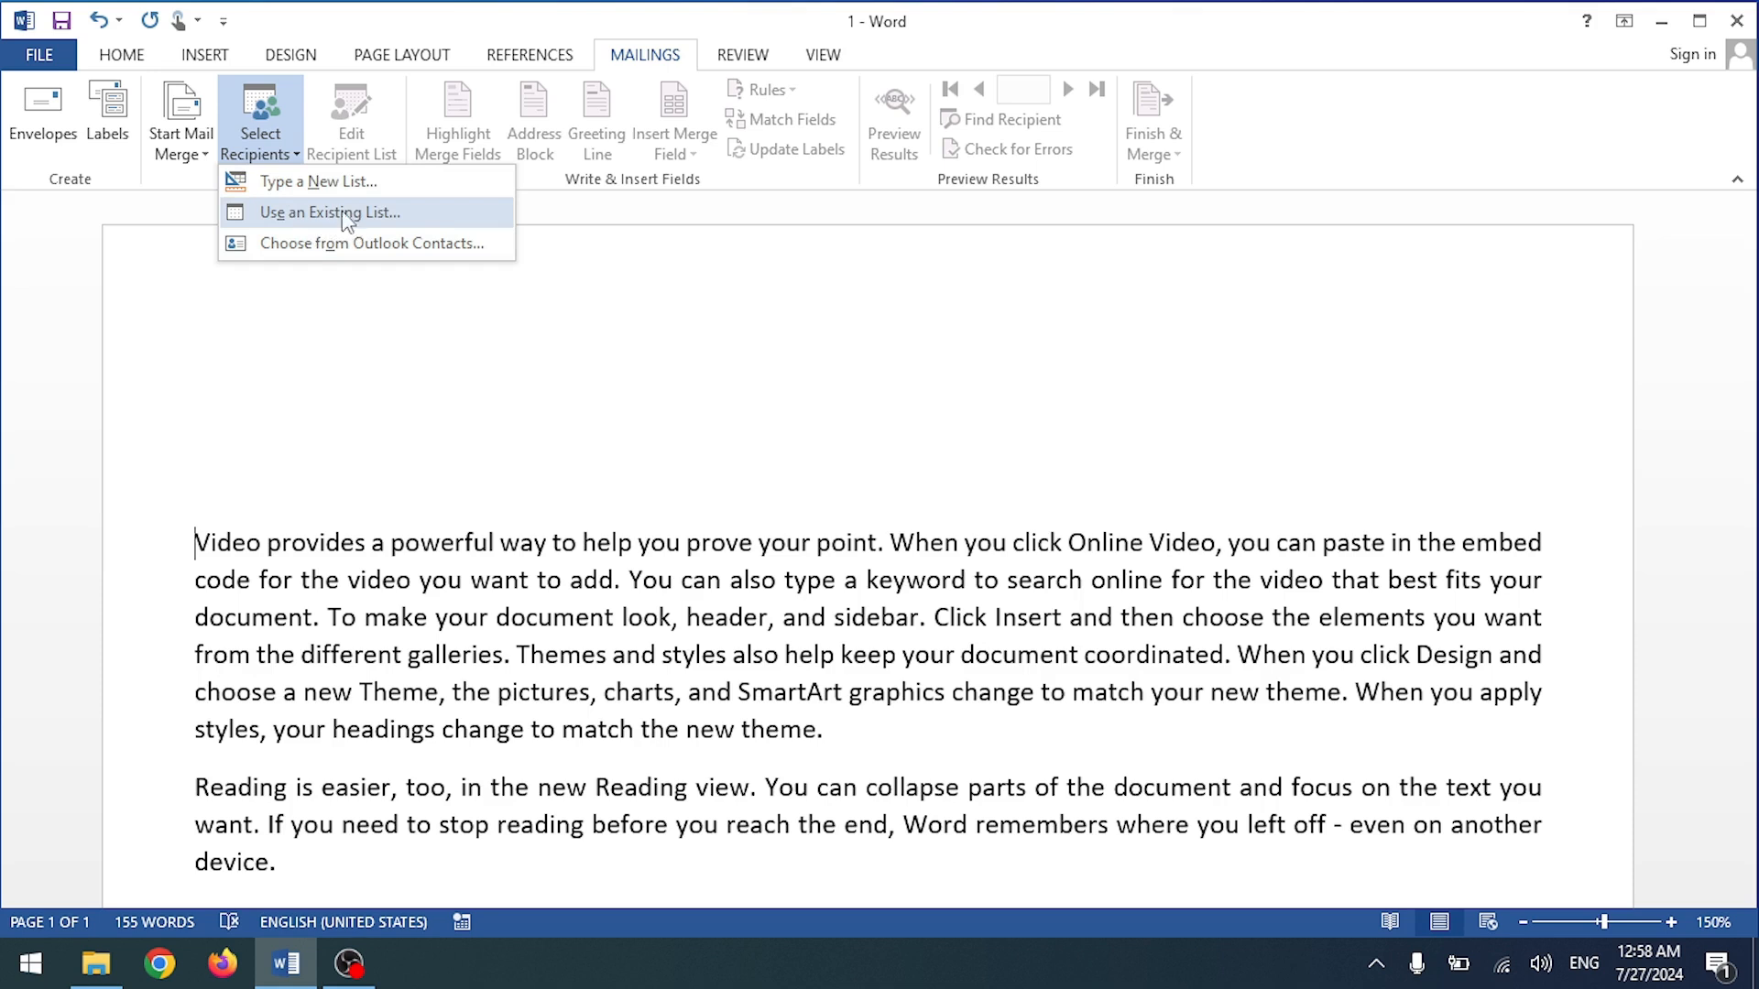
# Step: Type a new recipient list, step through its name and address cells, then customize its columns
pyautogui.click(316, 191)
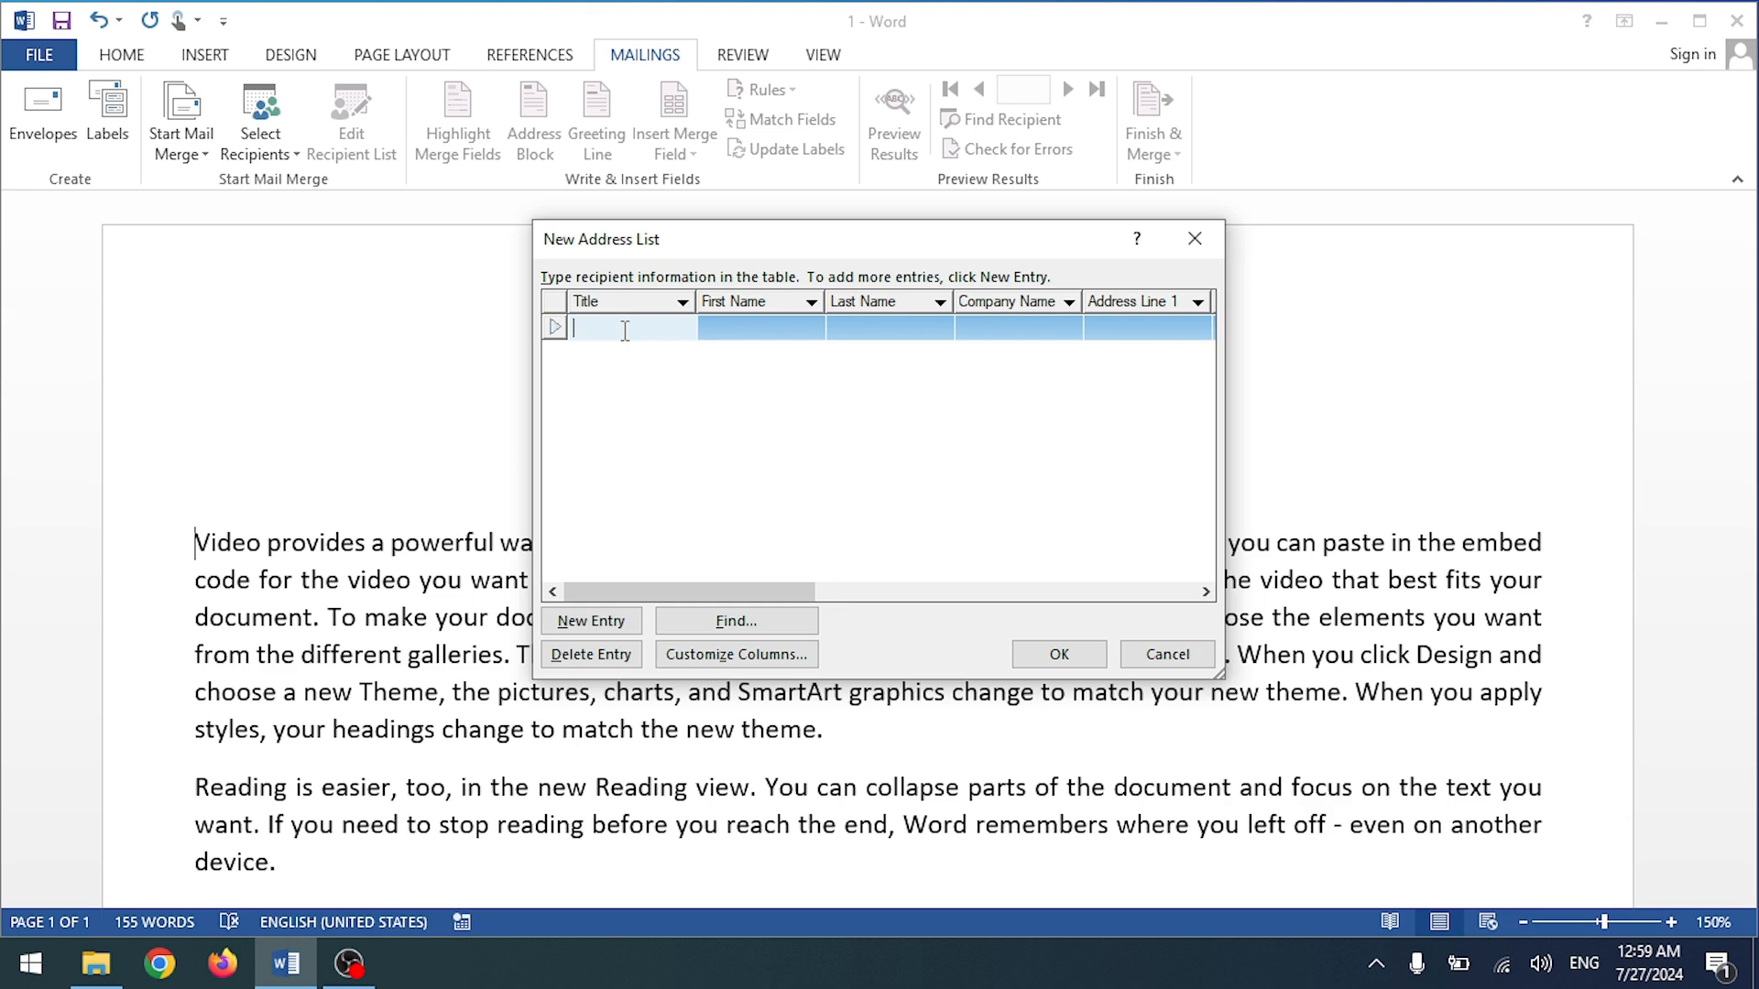
pyautogui.click(756, 329)
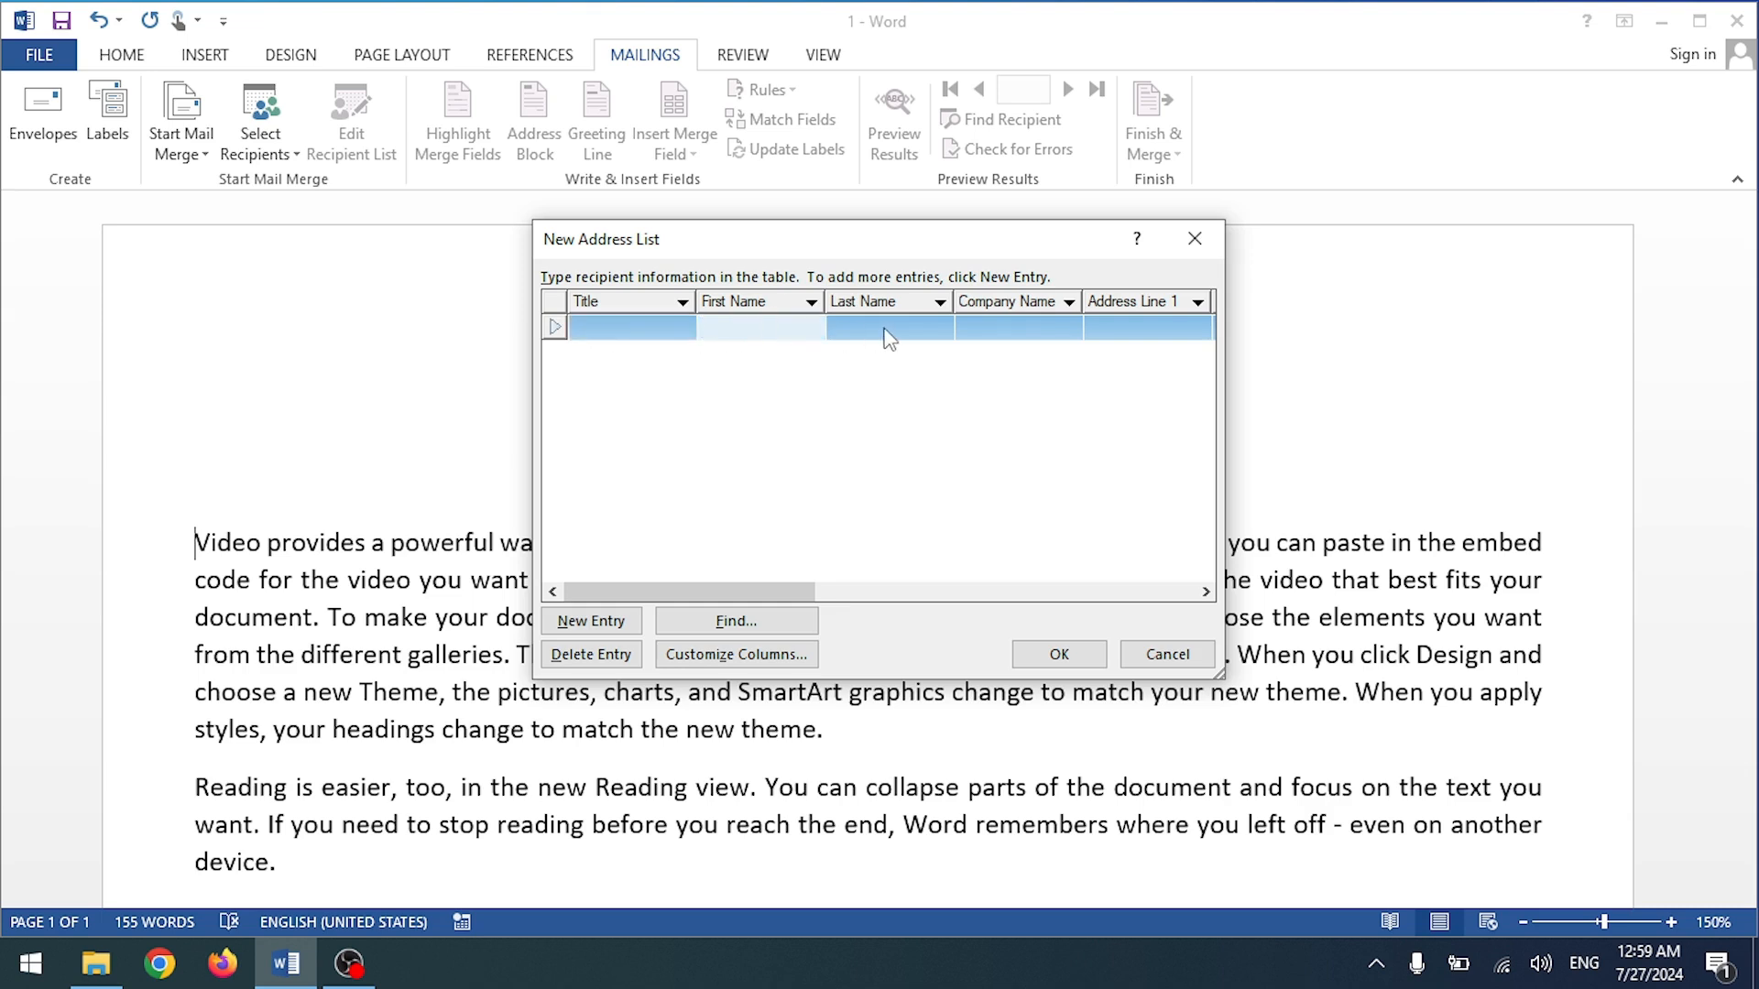
pyautogui.click(925, 329)
pyautogui.click(1008, 332)
pyautogui.click(1133, 326)
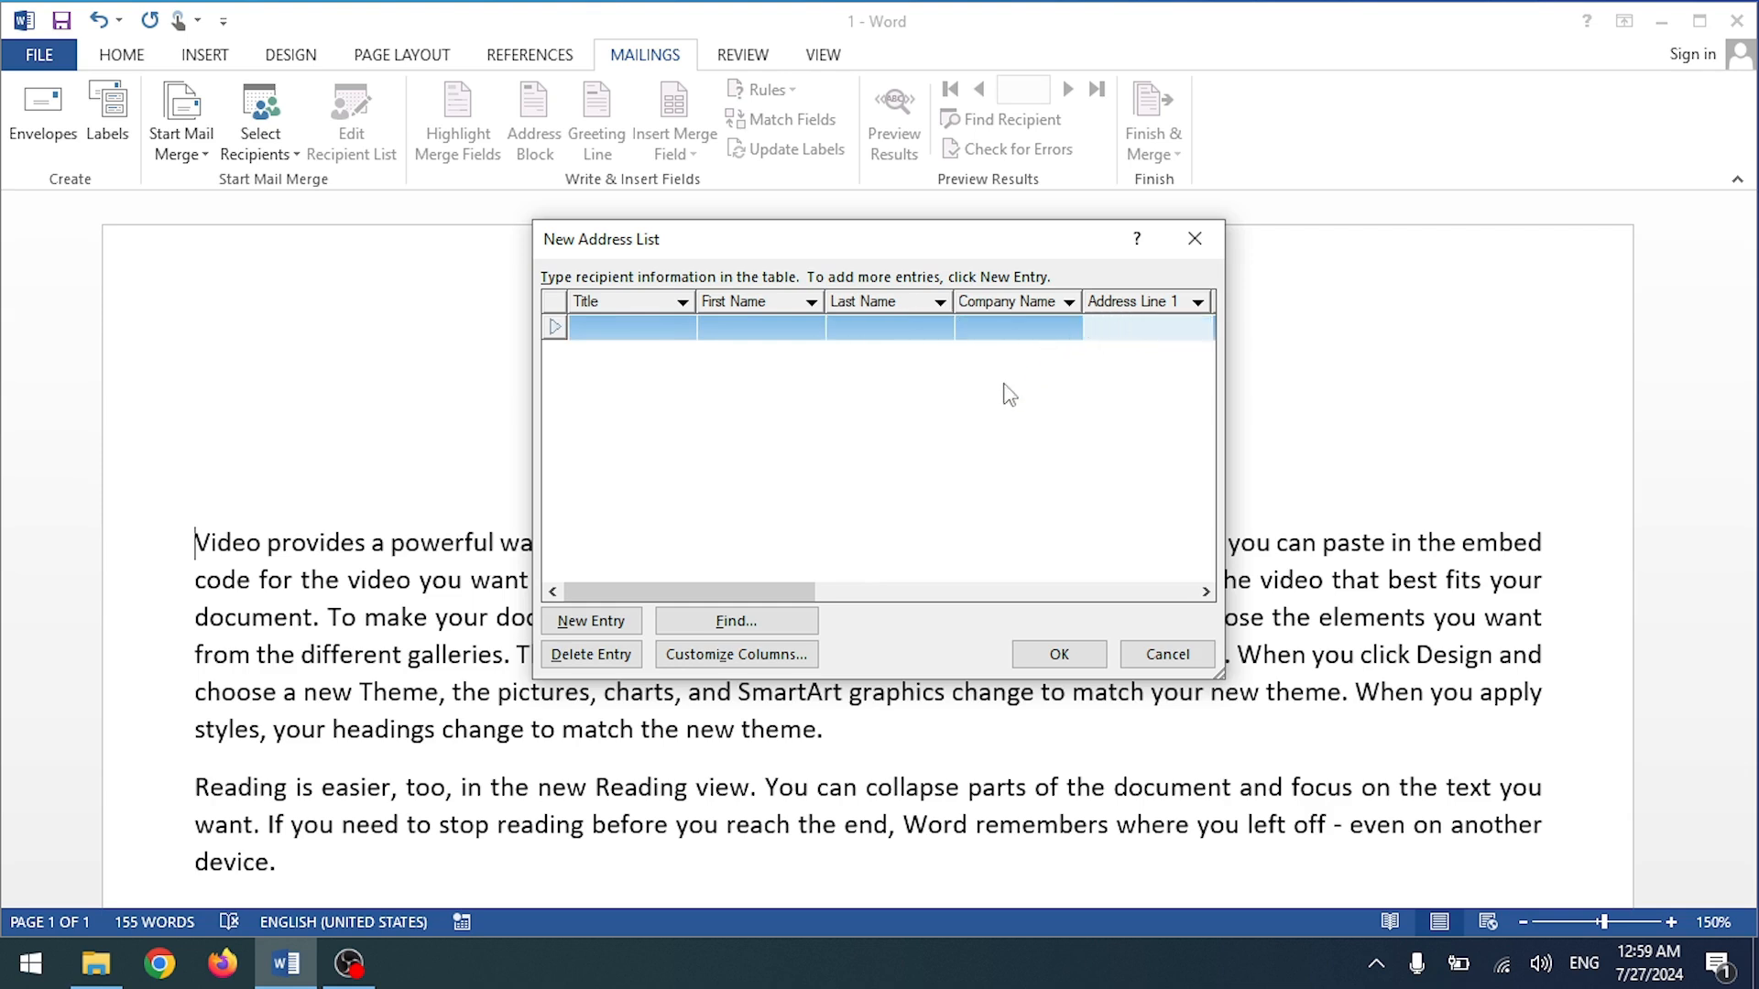
pyautogui.moveTo(762, 592); pyautogui.dragTo(706, 593)
pyautogui.click(742, 656)
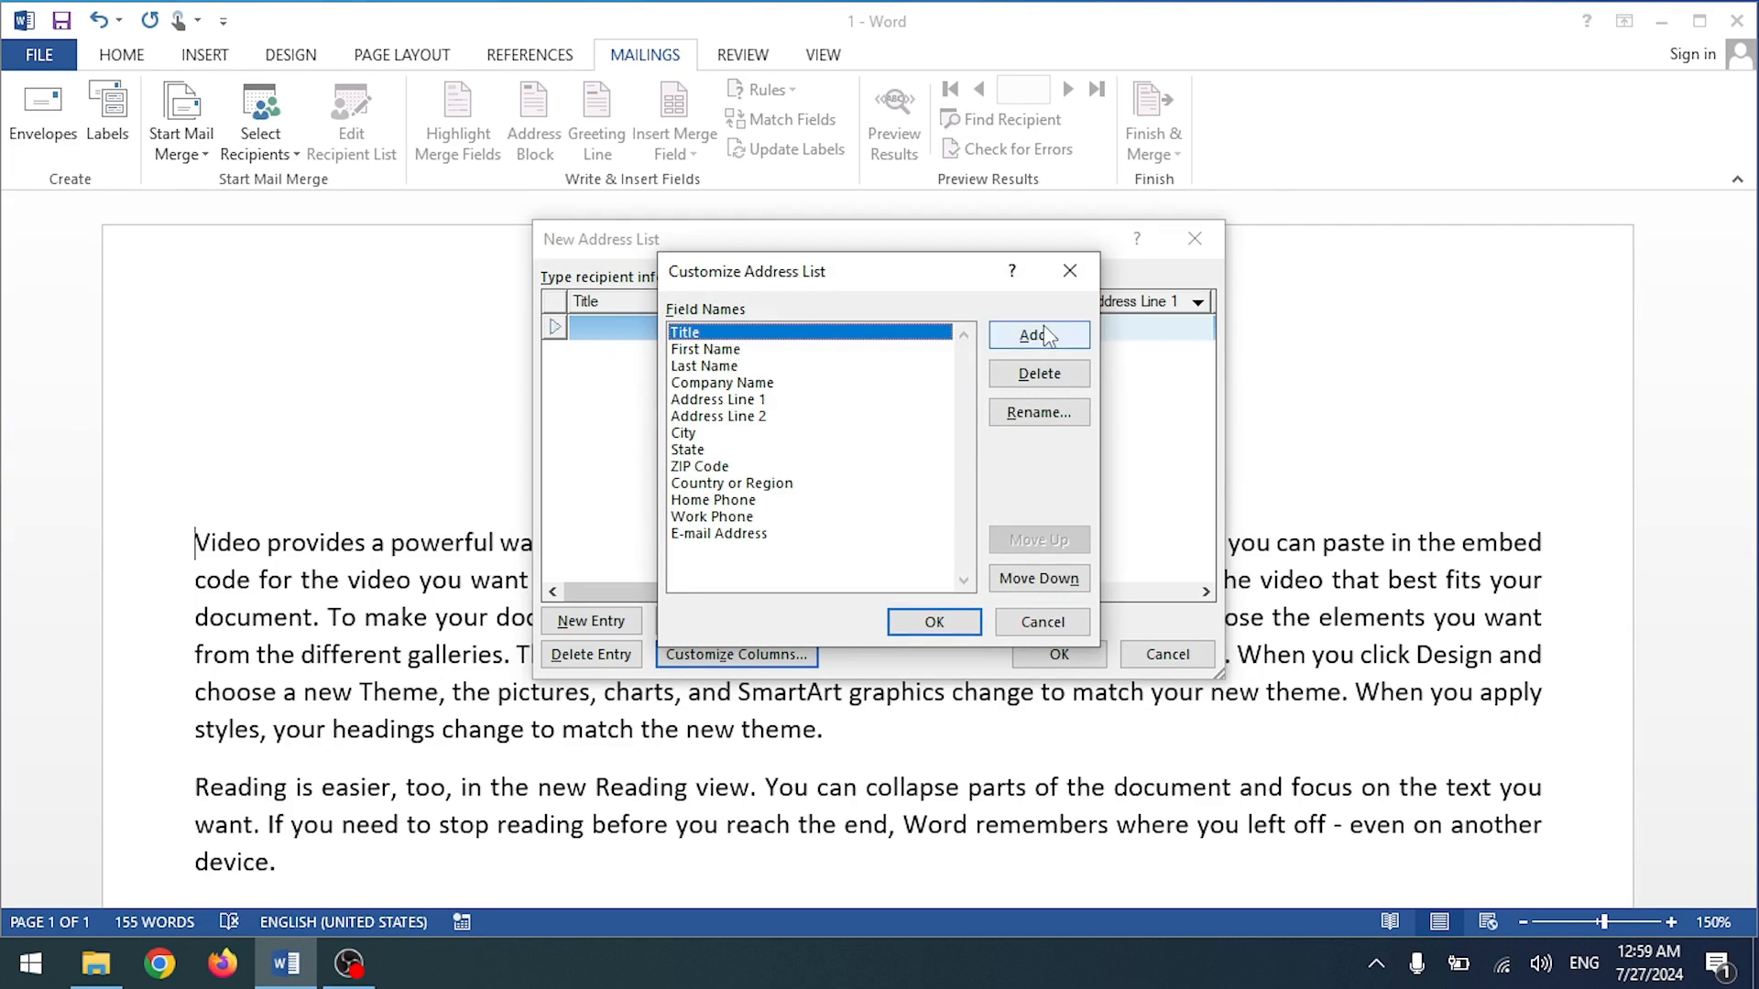
# Step: Delete the Title, E-mail Address, Work Phone, Home Phone and Country or Region fields
pyautogui.click(1039, 374)
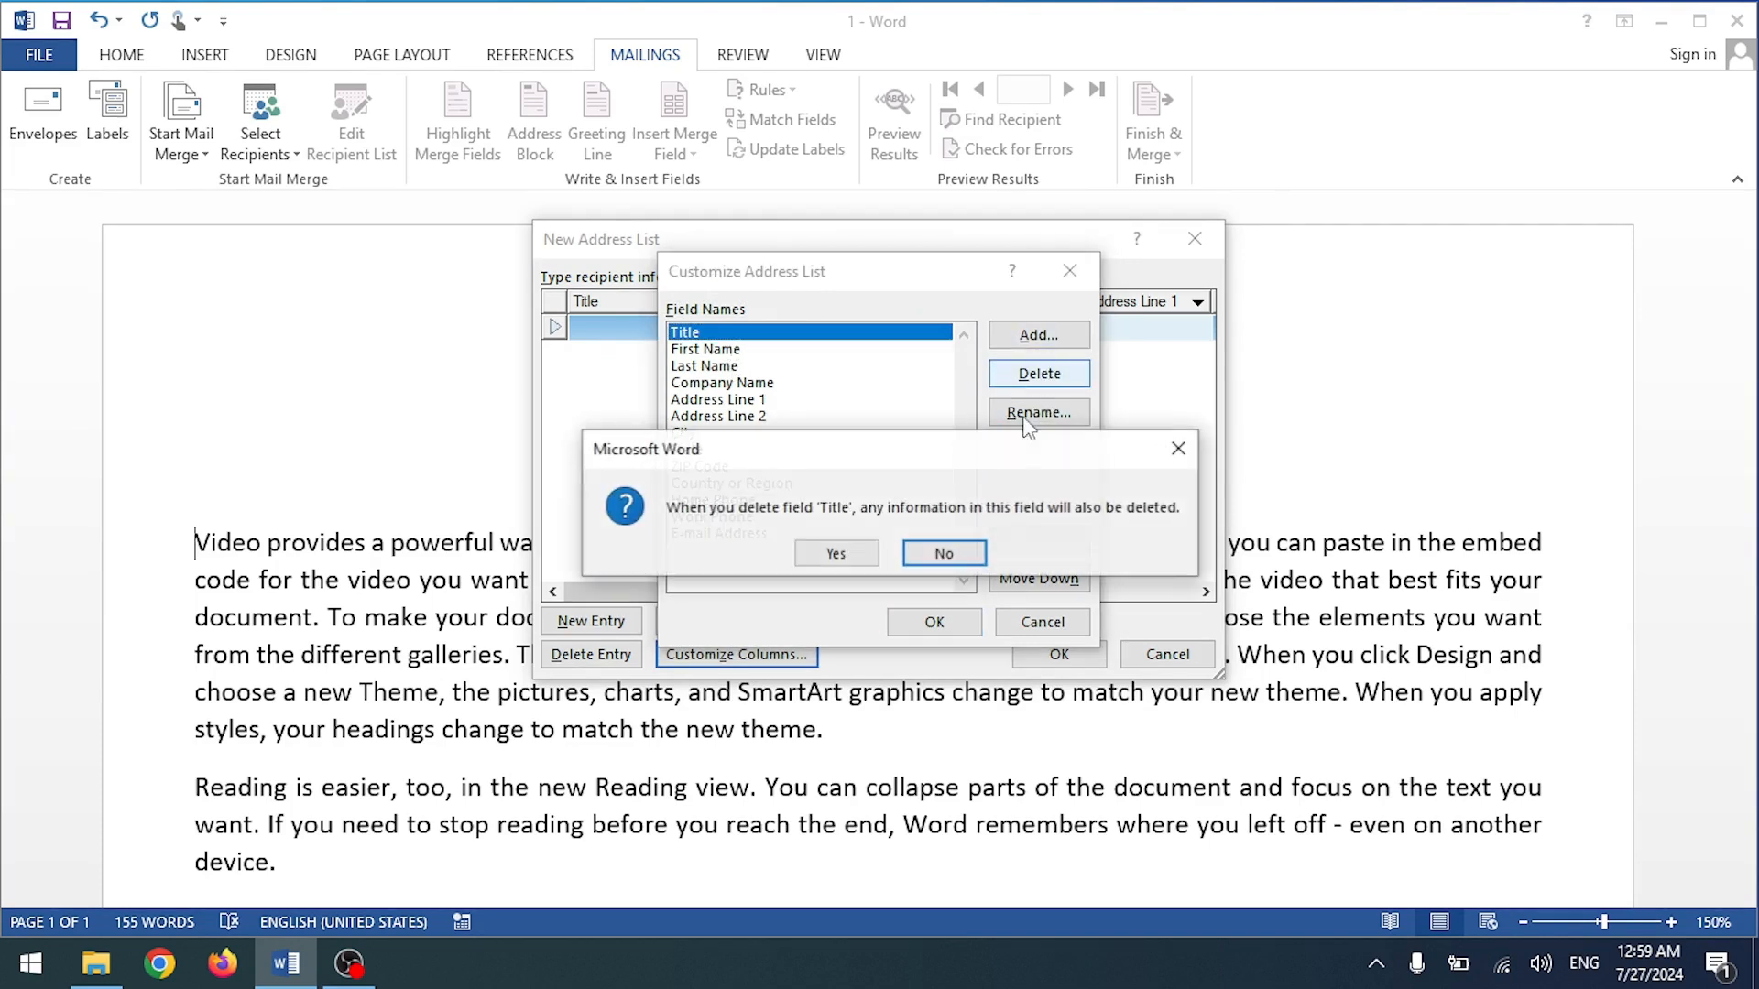
pyautogui.click(841, 552)
pyautogui.click(724, 516)
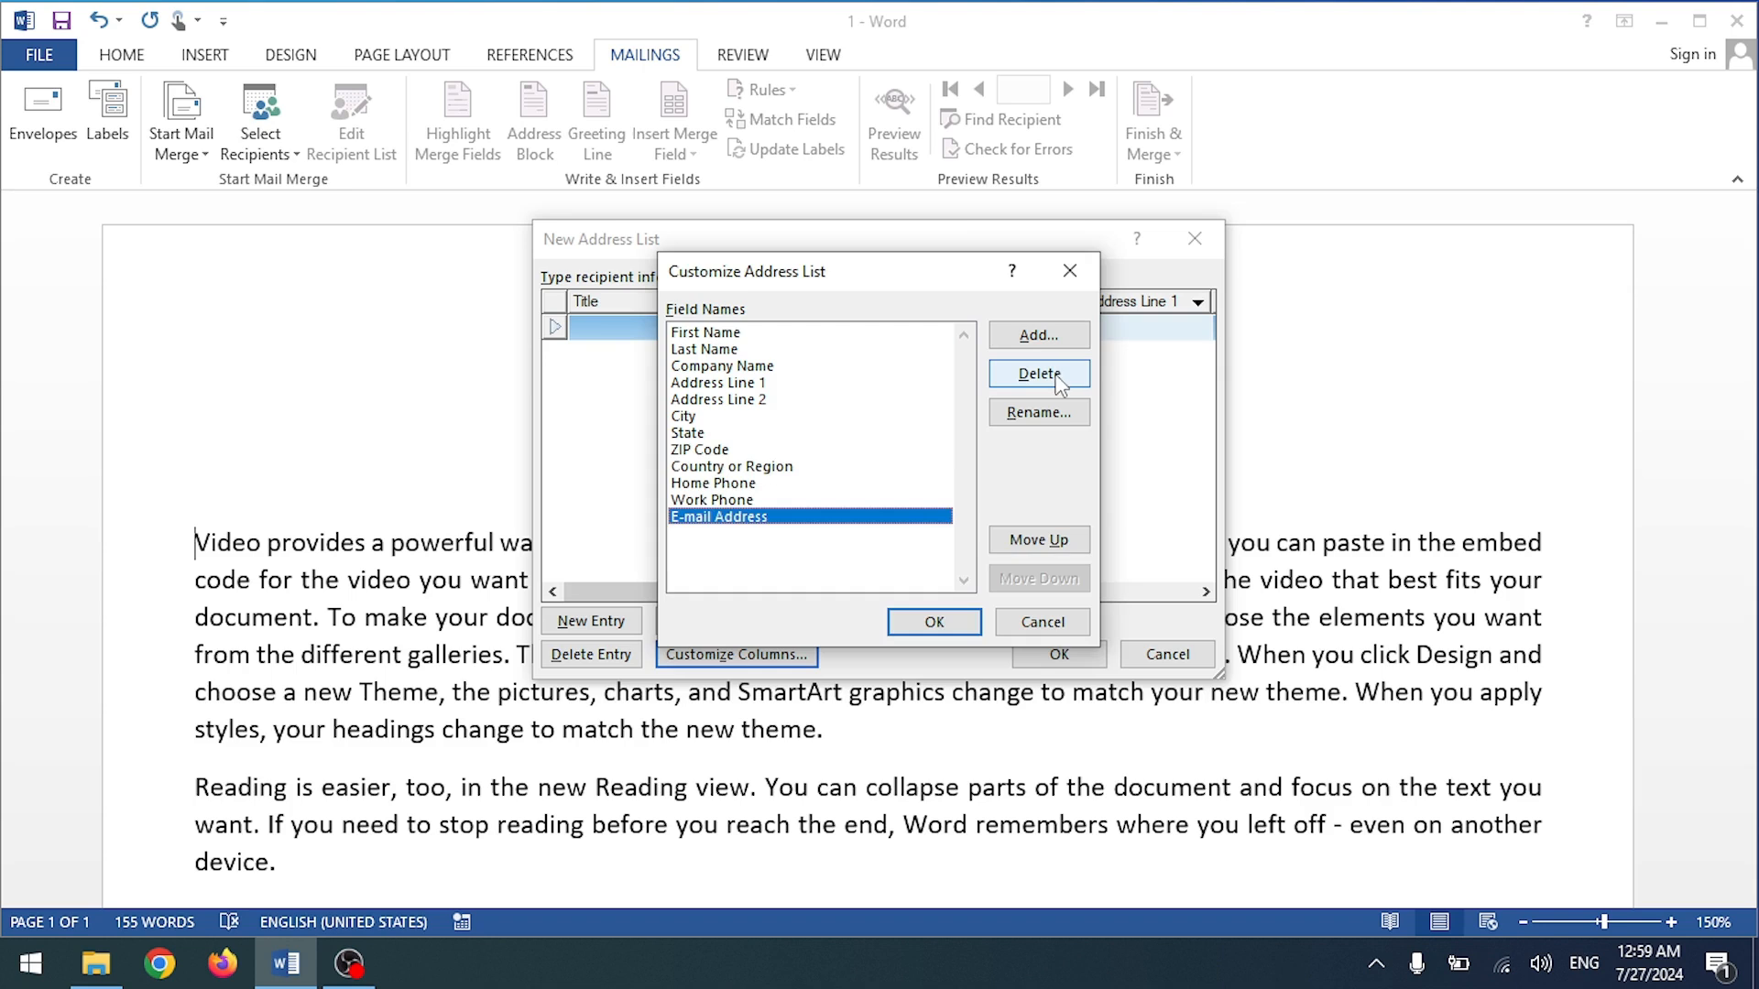
pyautogui.click(1055, 377)
pyautogui.click(860, 552)
pyautogui.click(1081, 374)
pyautogui.click(829, 559)
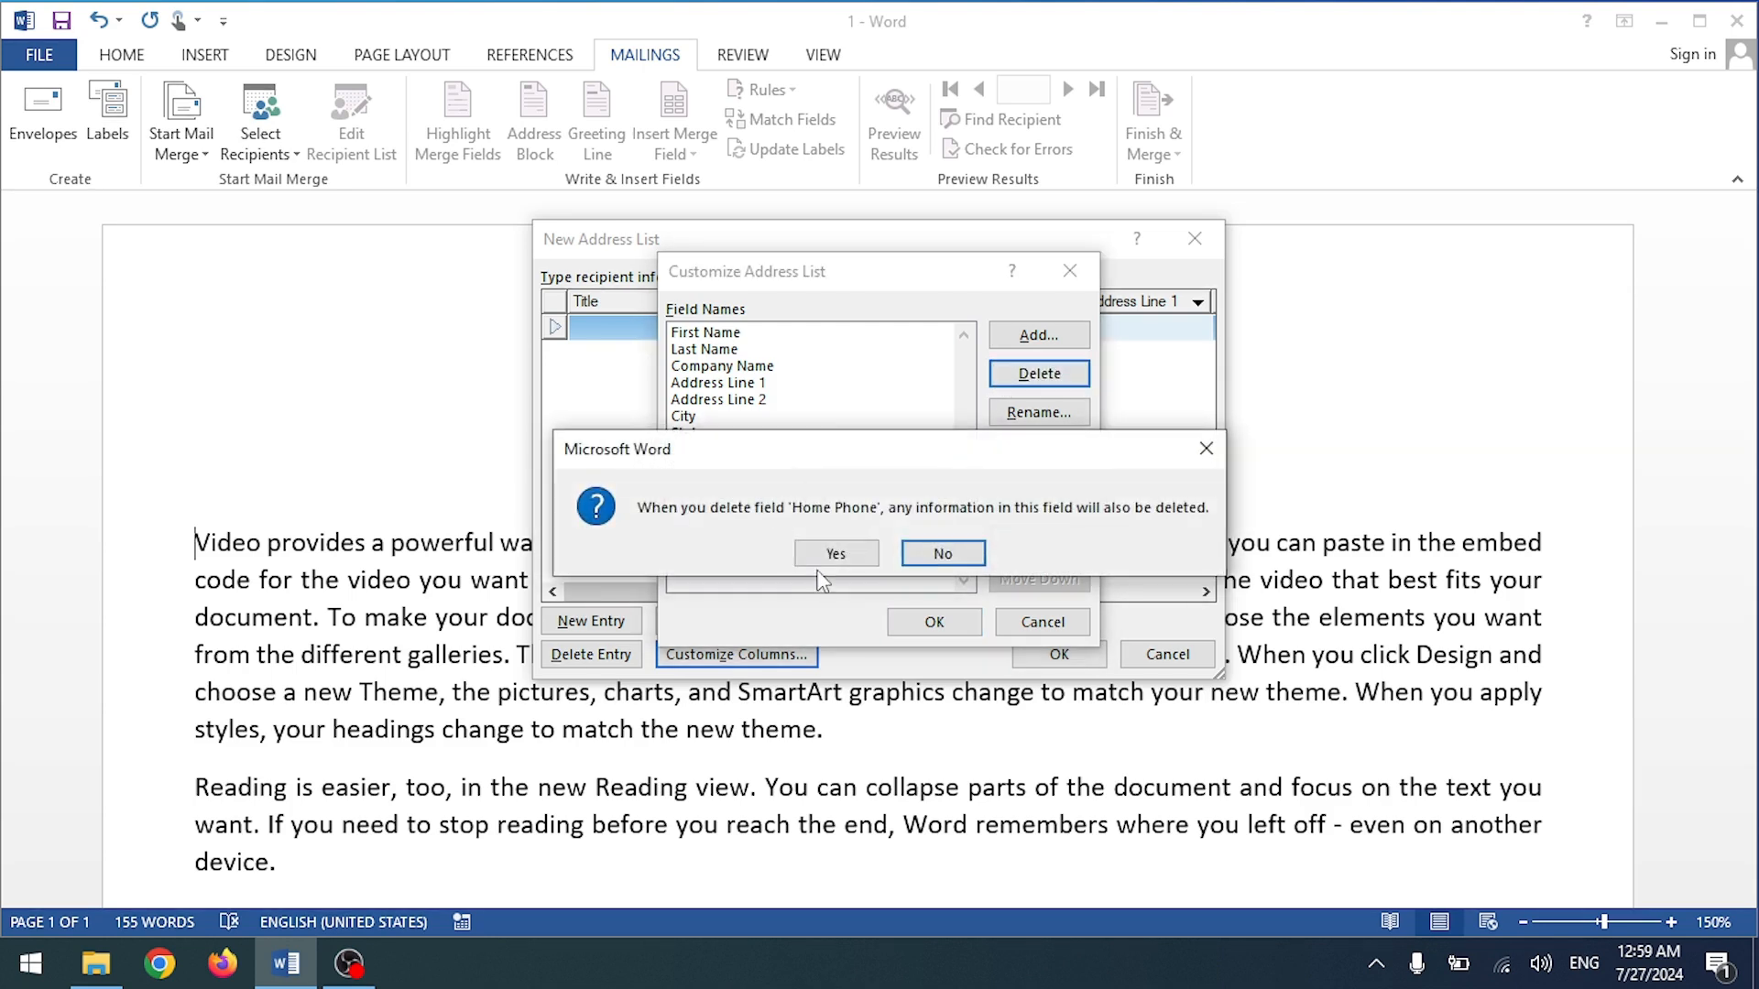
pyautogui.click(836, 553)
pyautogui.click(1039, 373)
pyautogui.click(825, 552)
# Step: Delete ZIP Code, State, City, Address Line 2 and Address Line 1, then select First Name for renaming
pyautogui.click(1025, 376)
pyautogui.click(825, 553)
pyautogui.click(1026, 375)
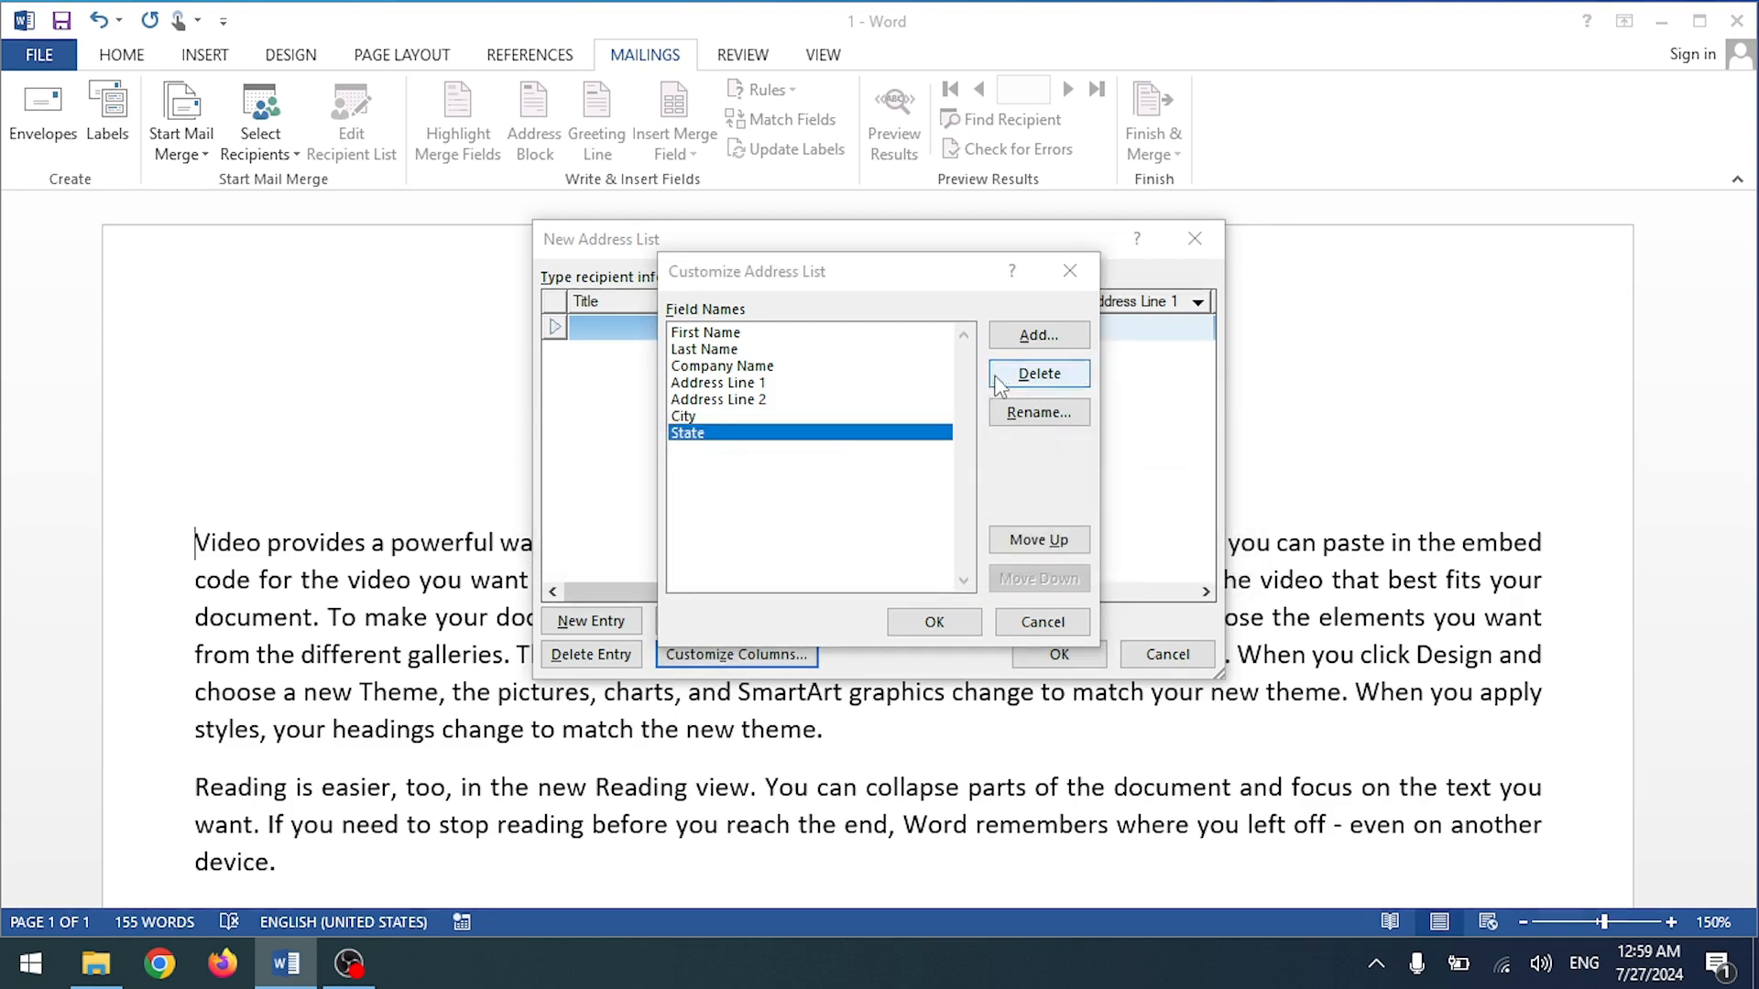
pyautogui.click(833, 552)
pyautogui.click(1057, 376)
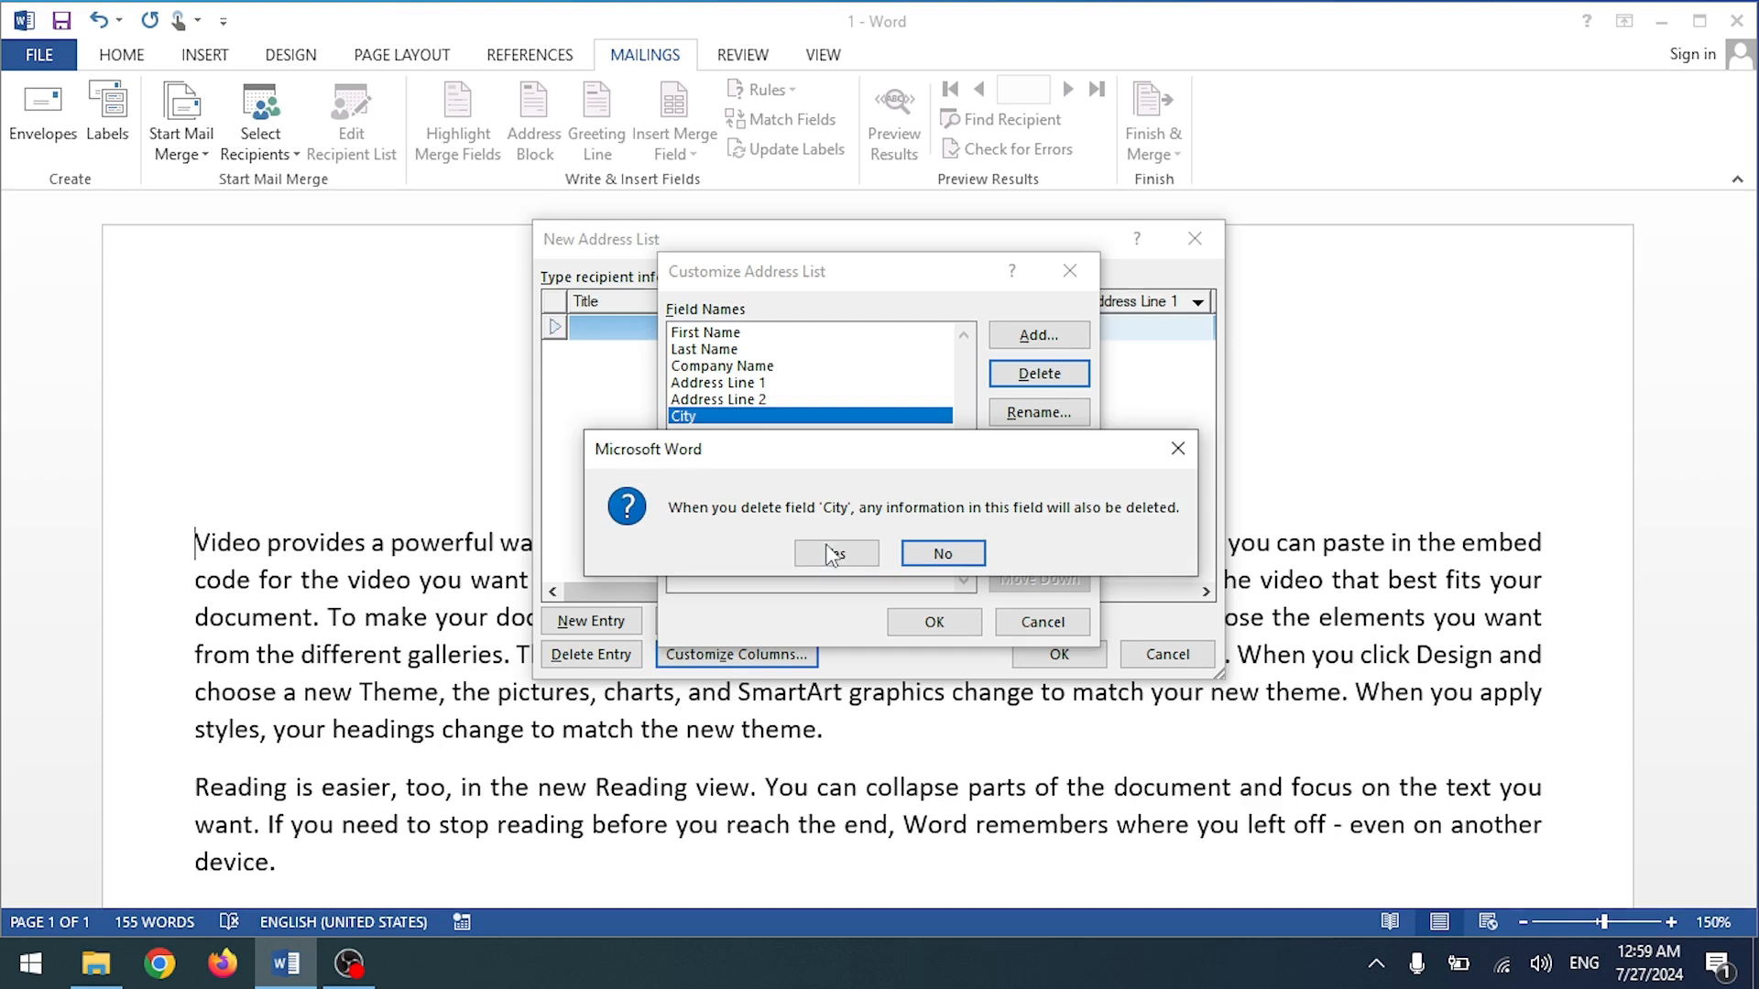
pyautogui.click(830, 550)
pyautogui.click(999, 377)
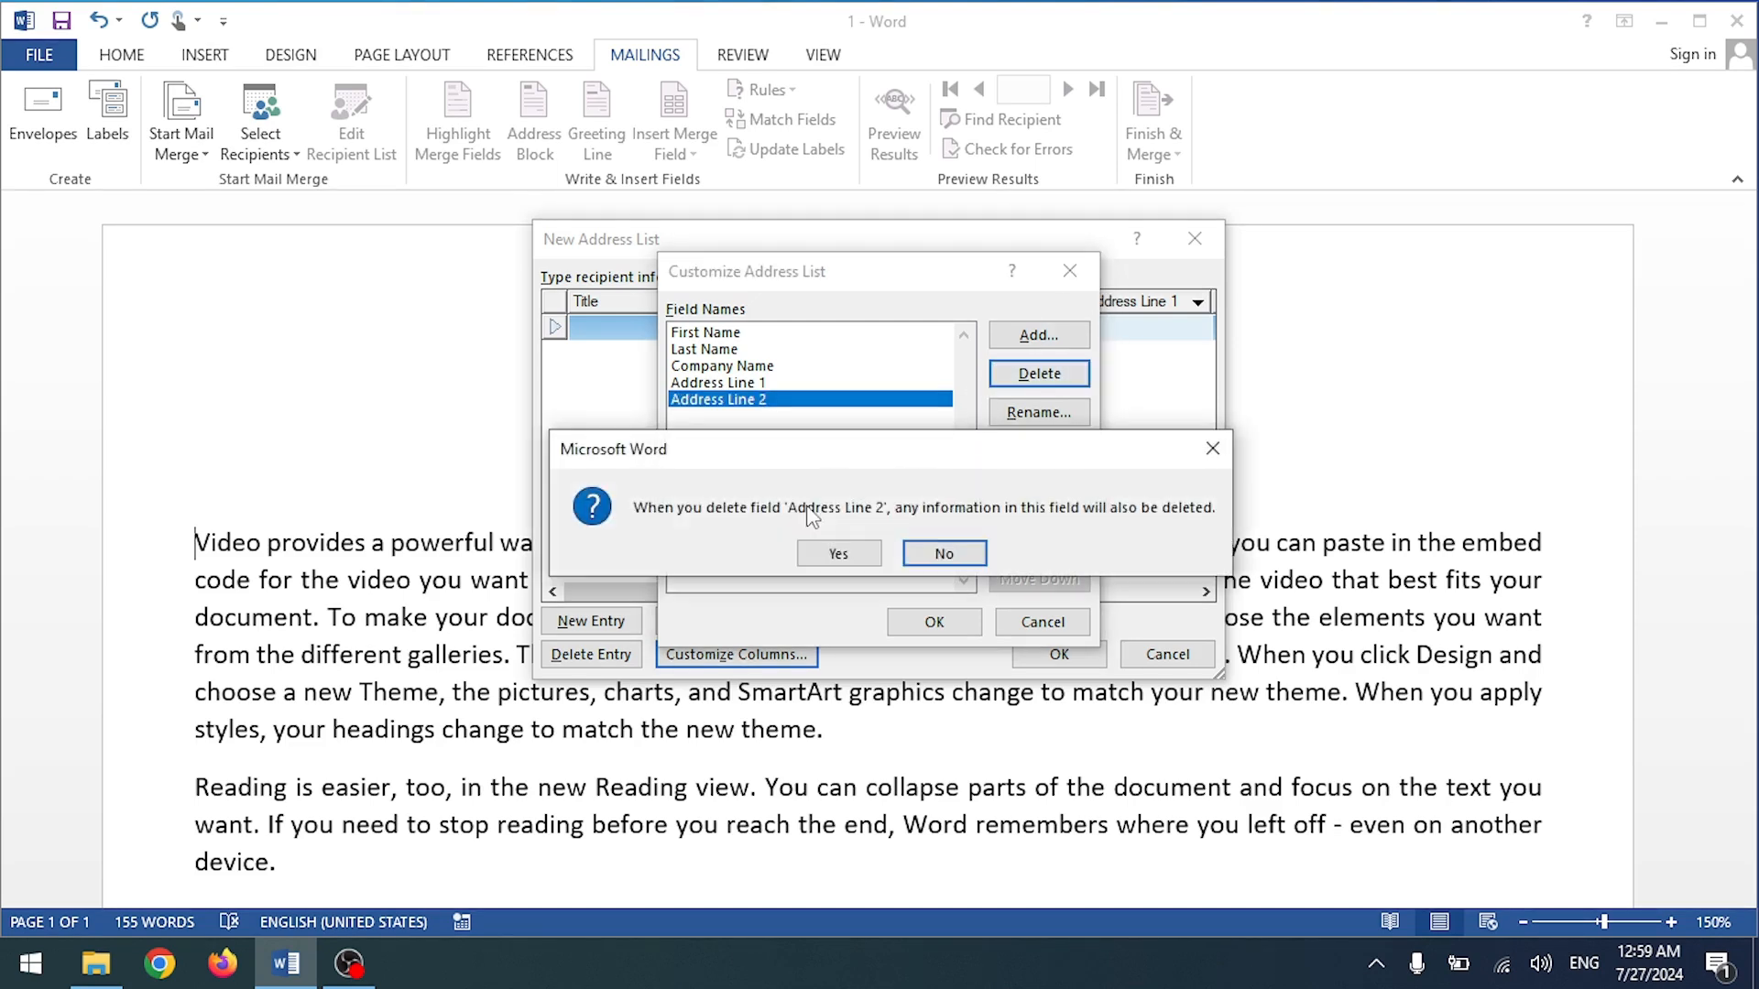
pyautogui.click(832, 550)
pyautogui.click(1038, 377)
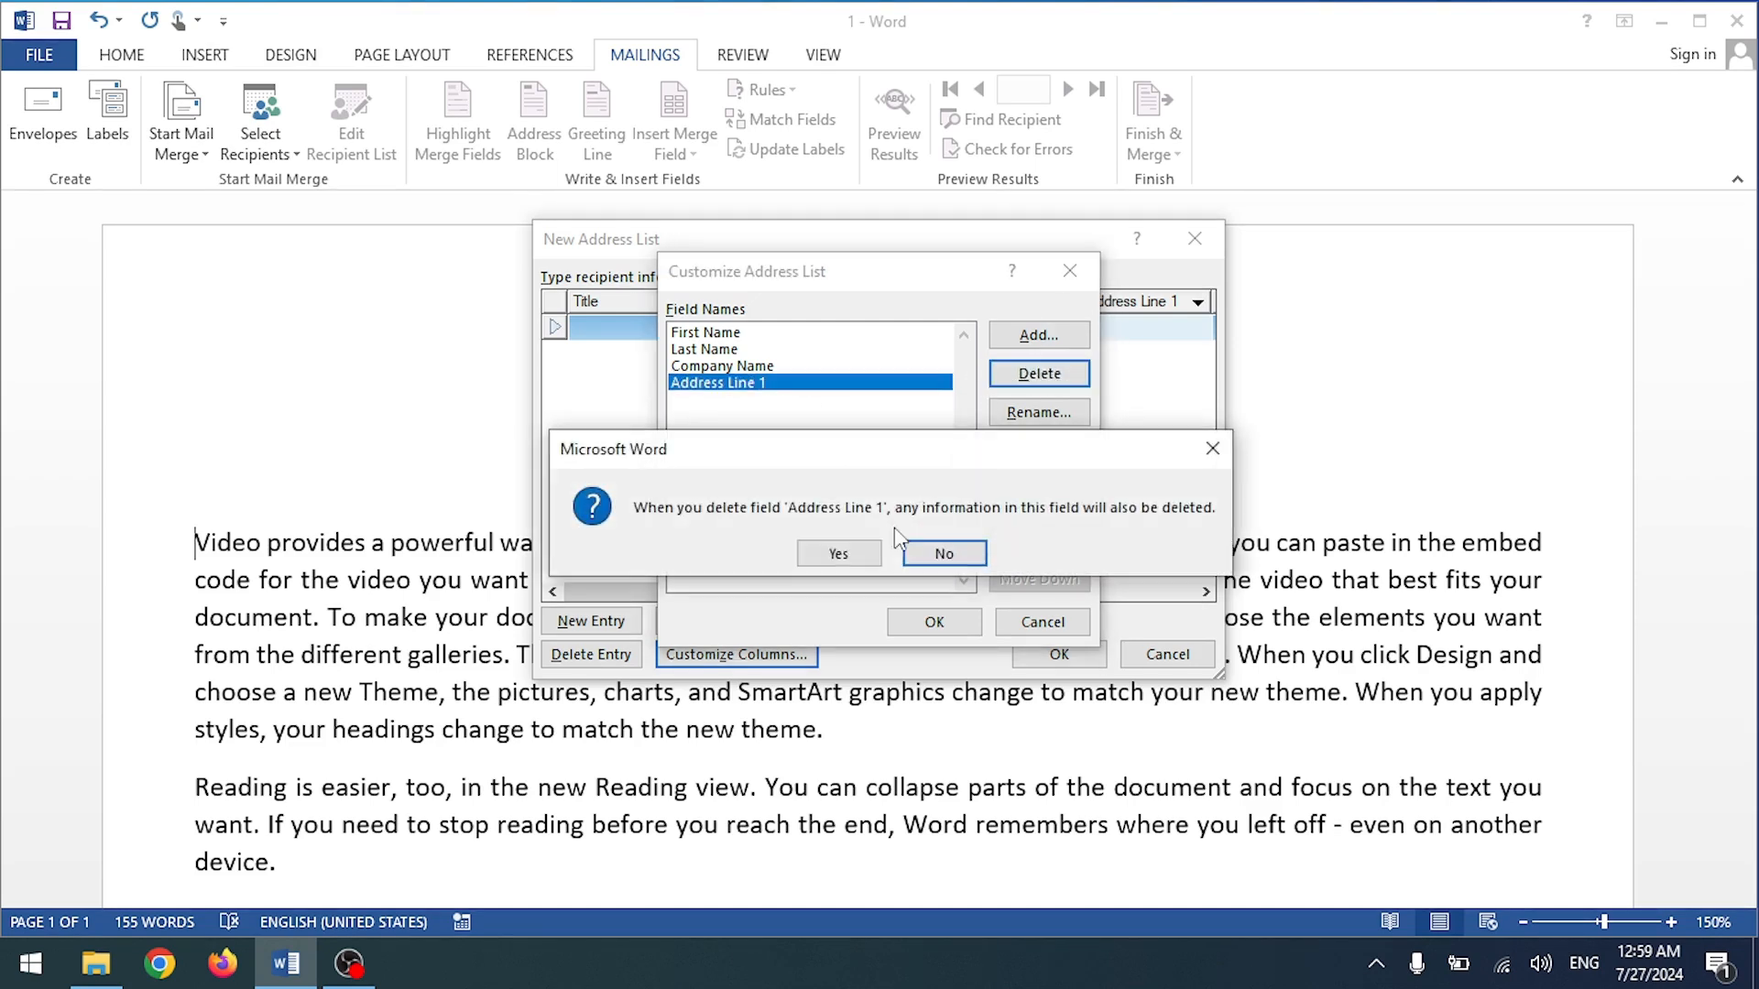
pyautogui.click(834, 551)
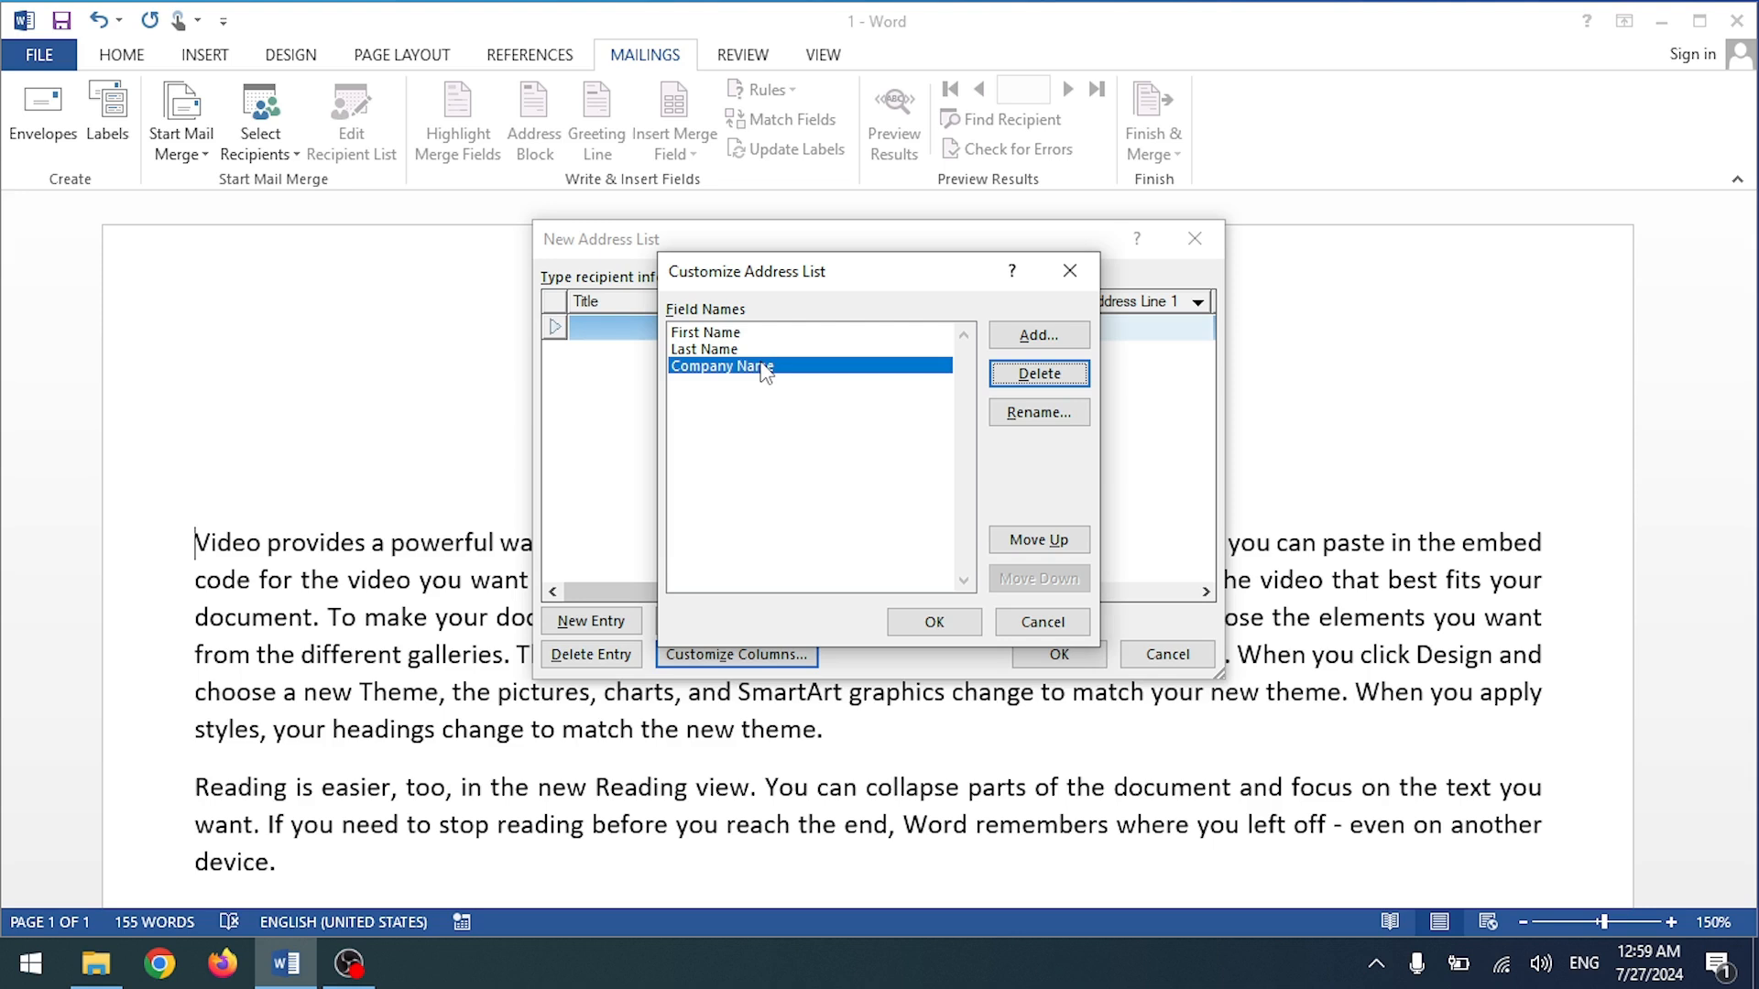
pyautogui.click(704, 335)
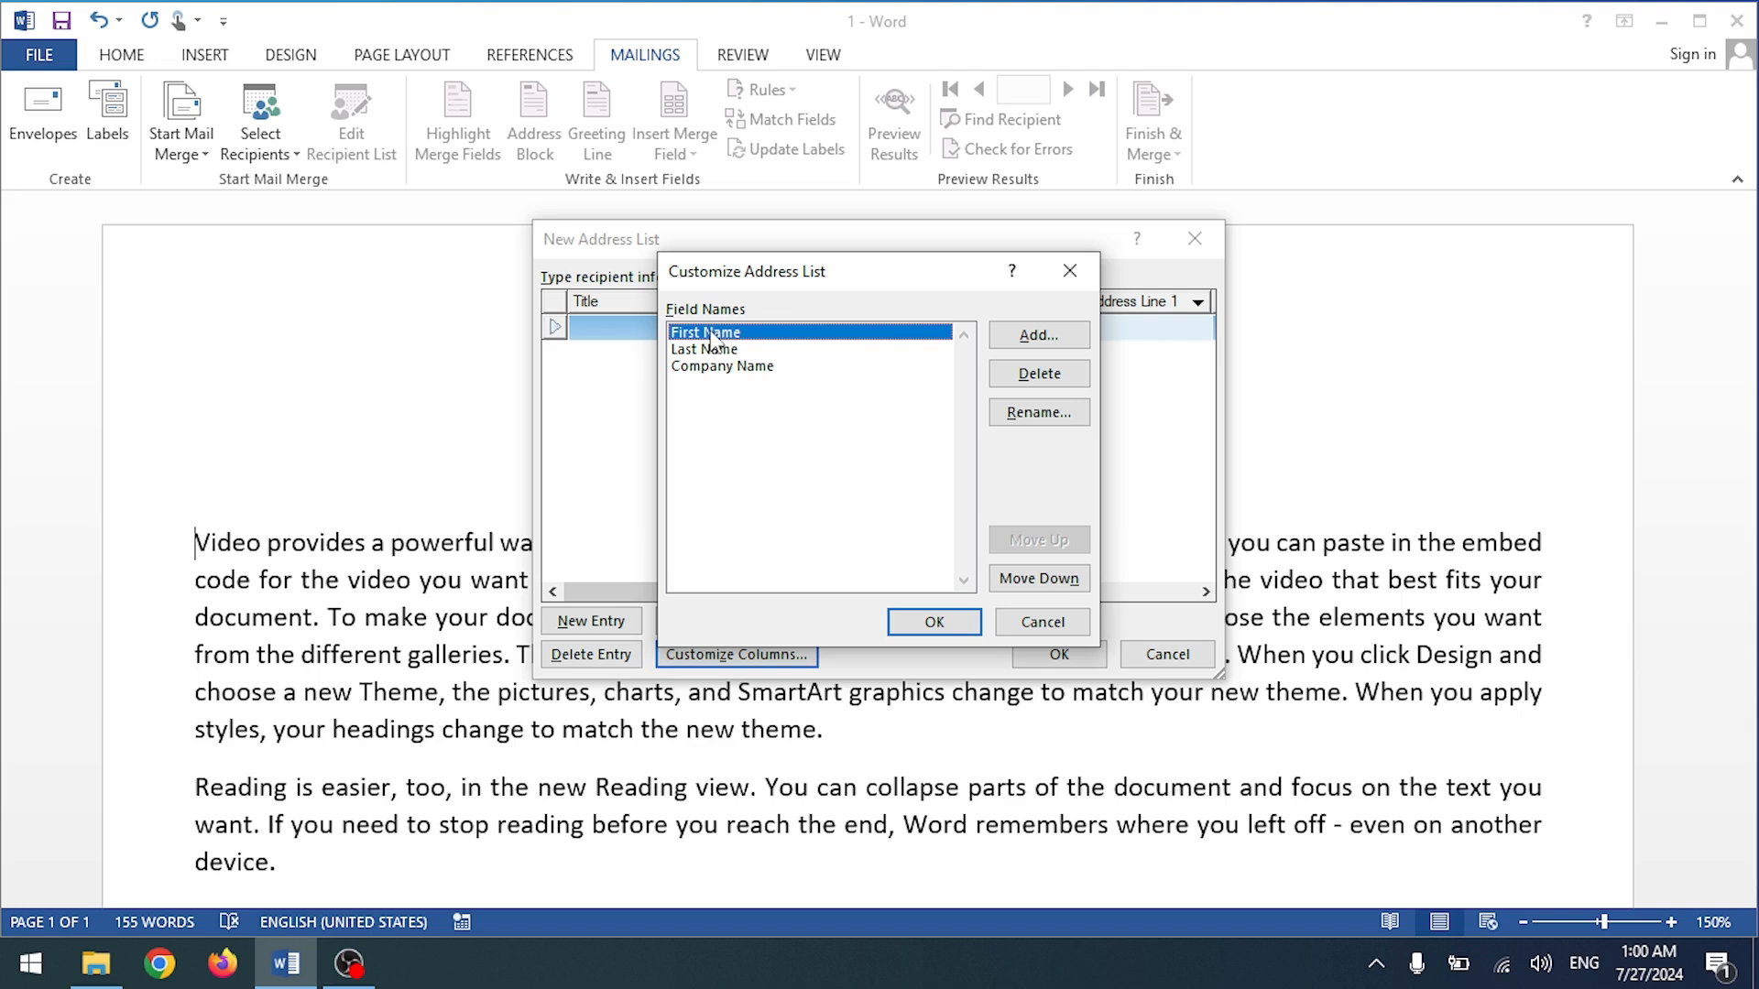
pyautogui.click(1038, 417)
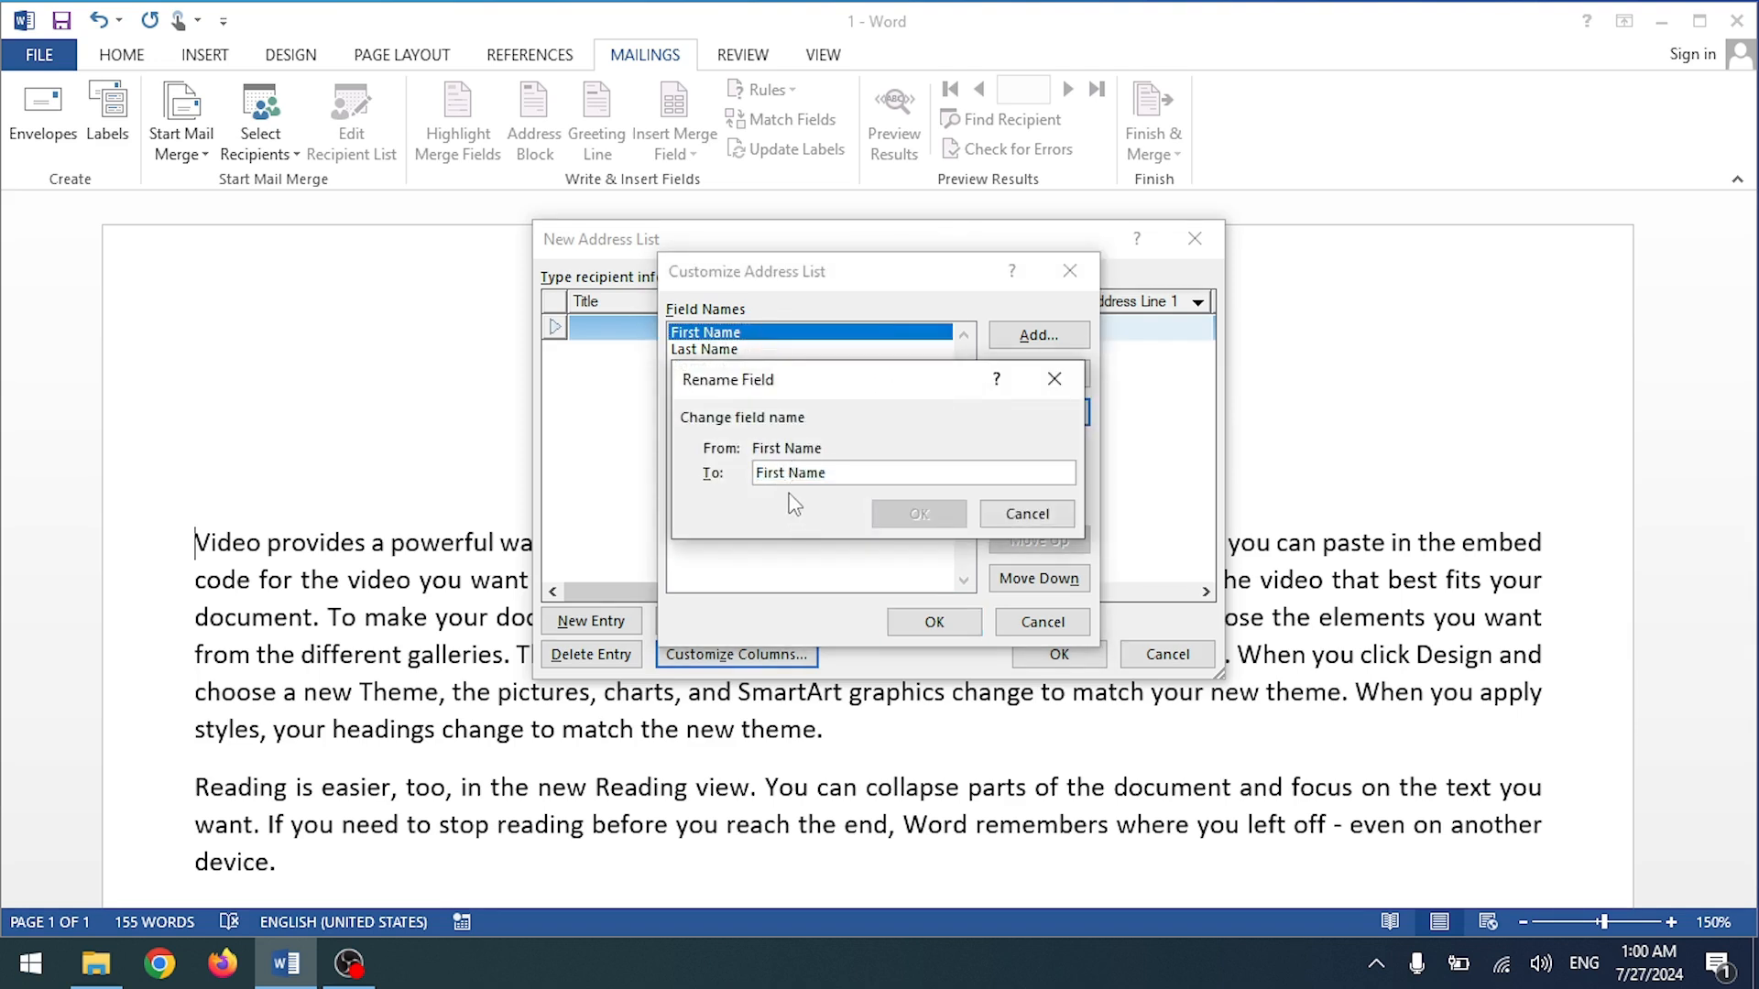
# Step: Rename the First Name field to Name and delete the Last Name field
pyautogui.moveTo(792, 469); pyautogui.dragTo(748, 471)
pyautogui.press('BackSpace')
pyautogui.click(961, 515)
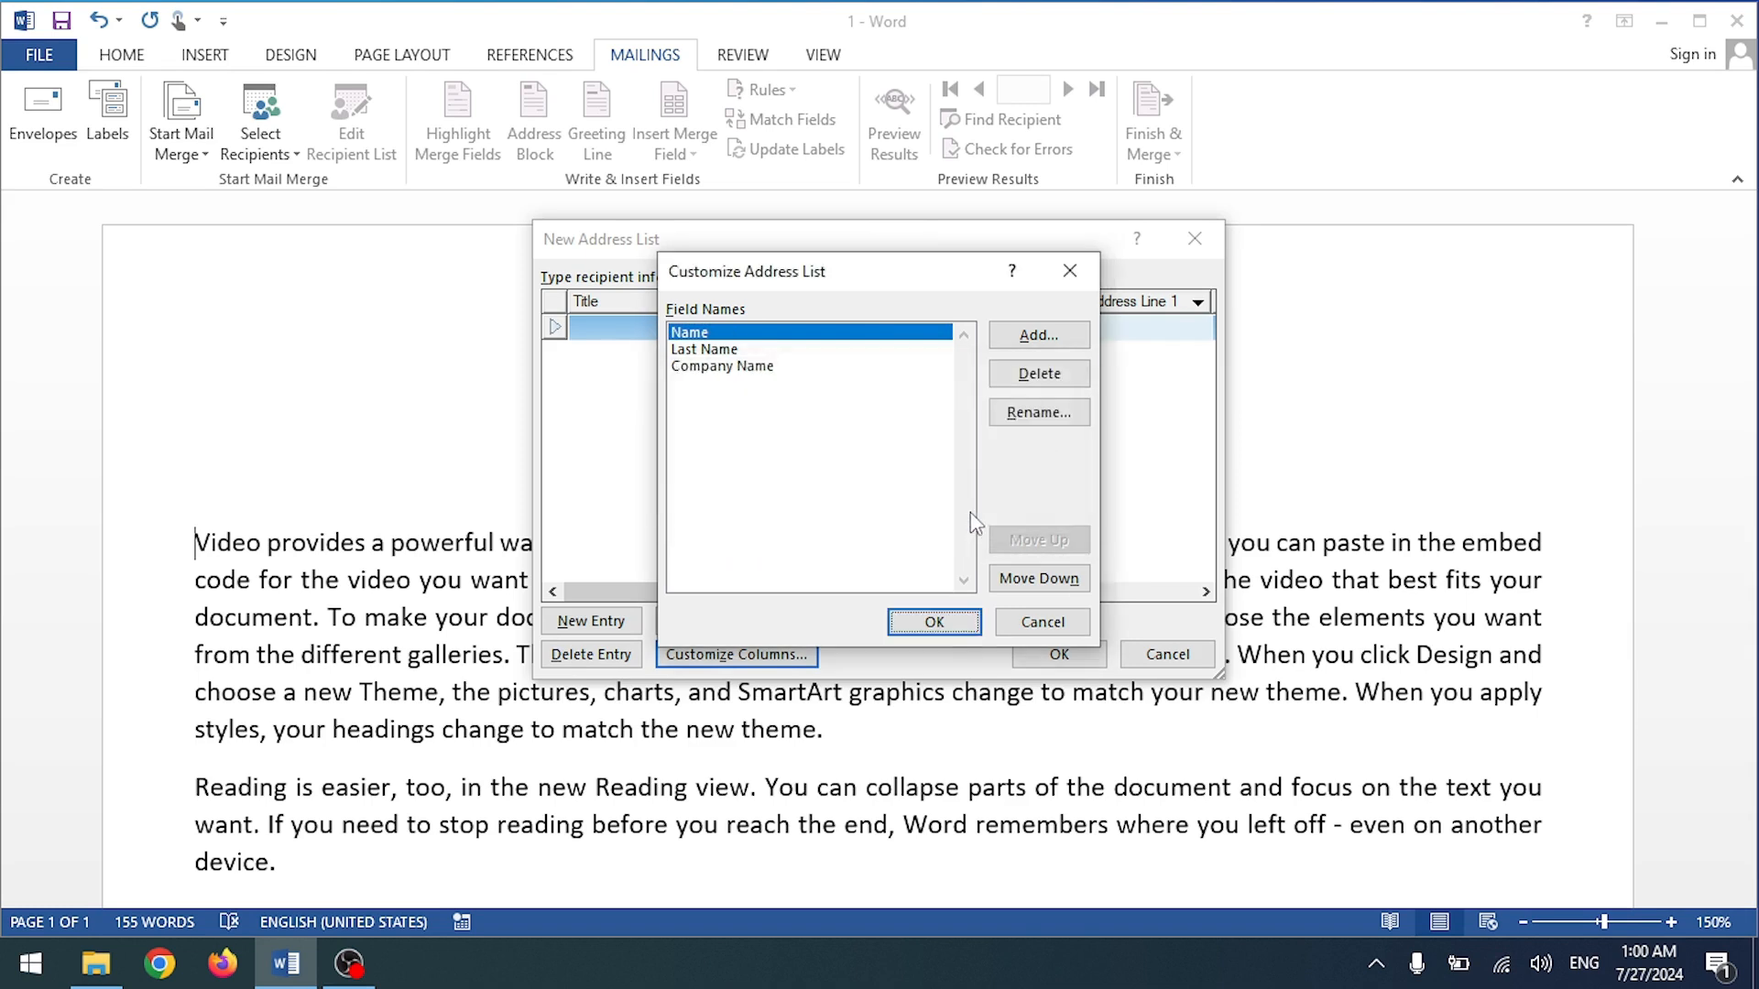
pyautogui.click(724, 349)
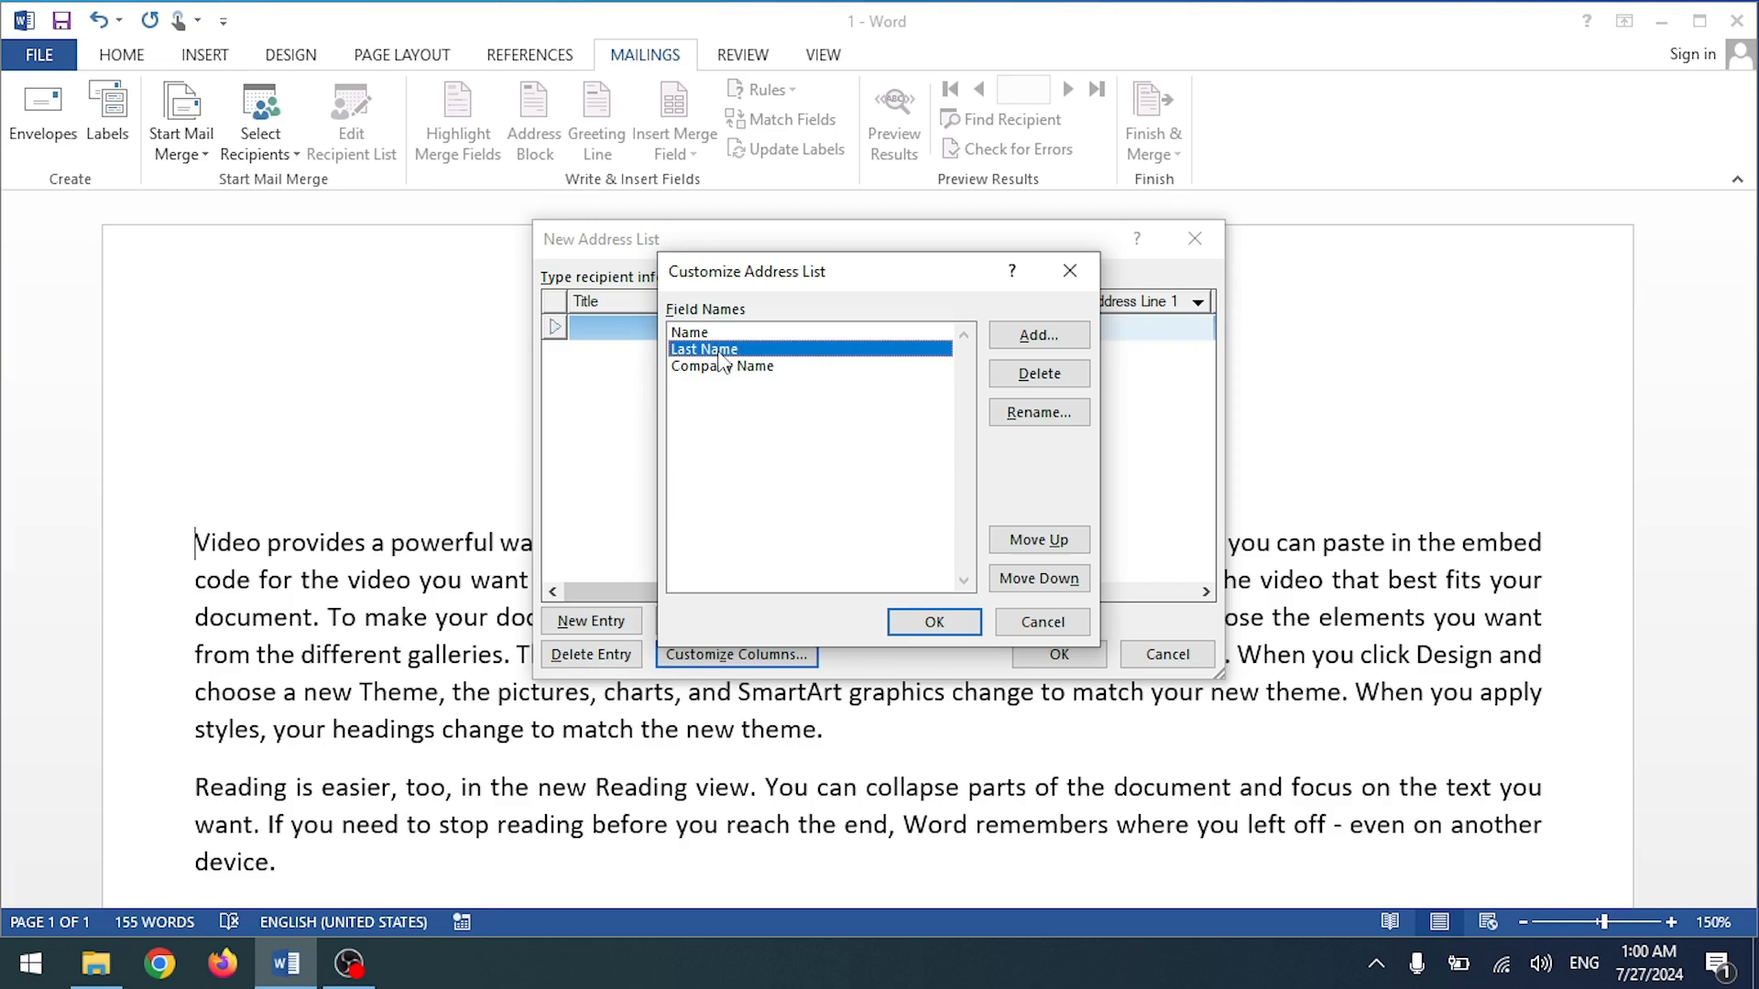
pyautogui.click(1039, 373)
pyautogui.click(859, 552)
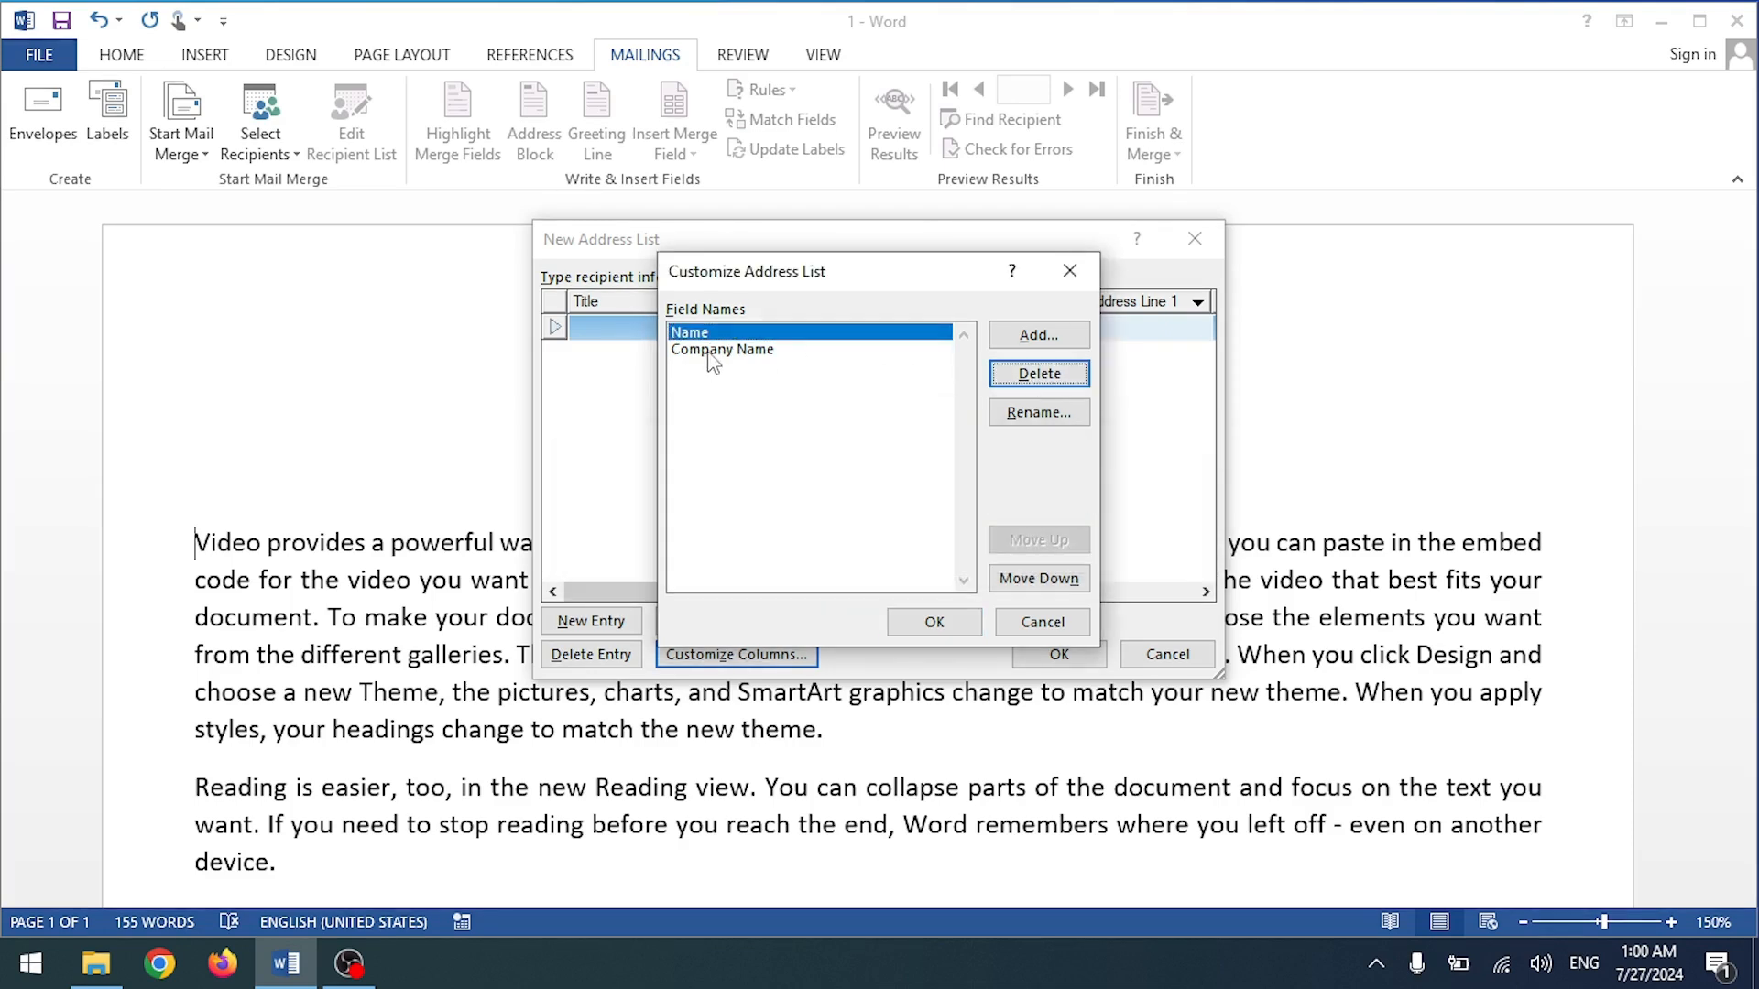
# Step: Add an Address field and apply the Name, Company Name, Address field list
pyautogui.click(1037, 335)
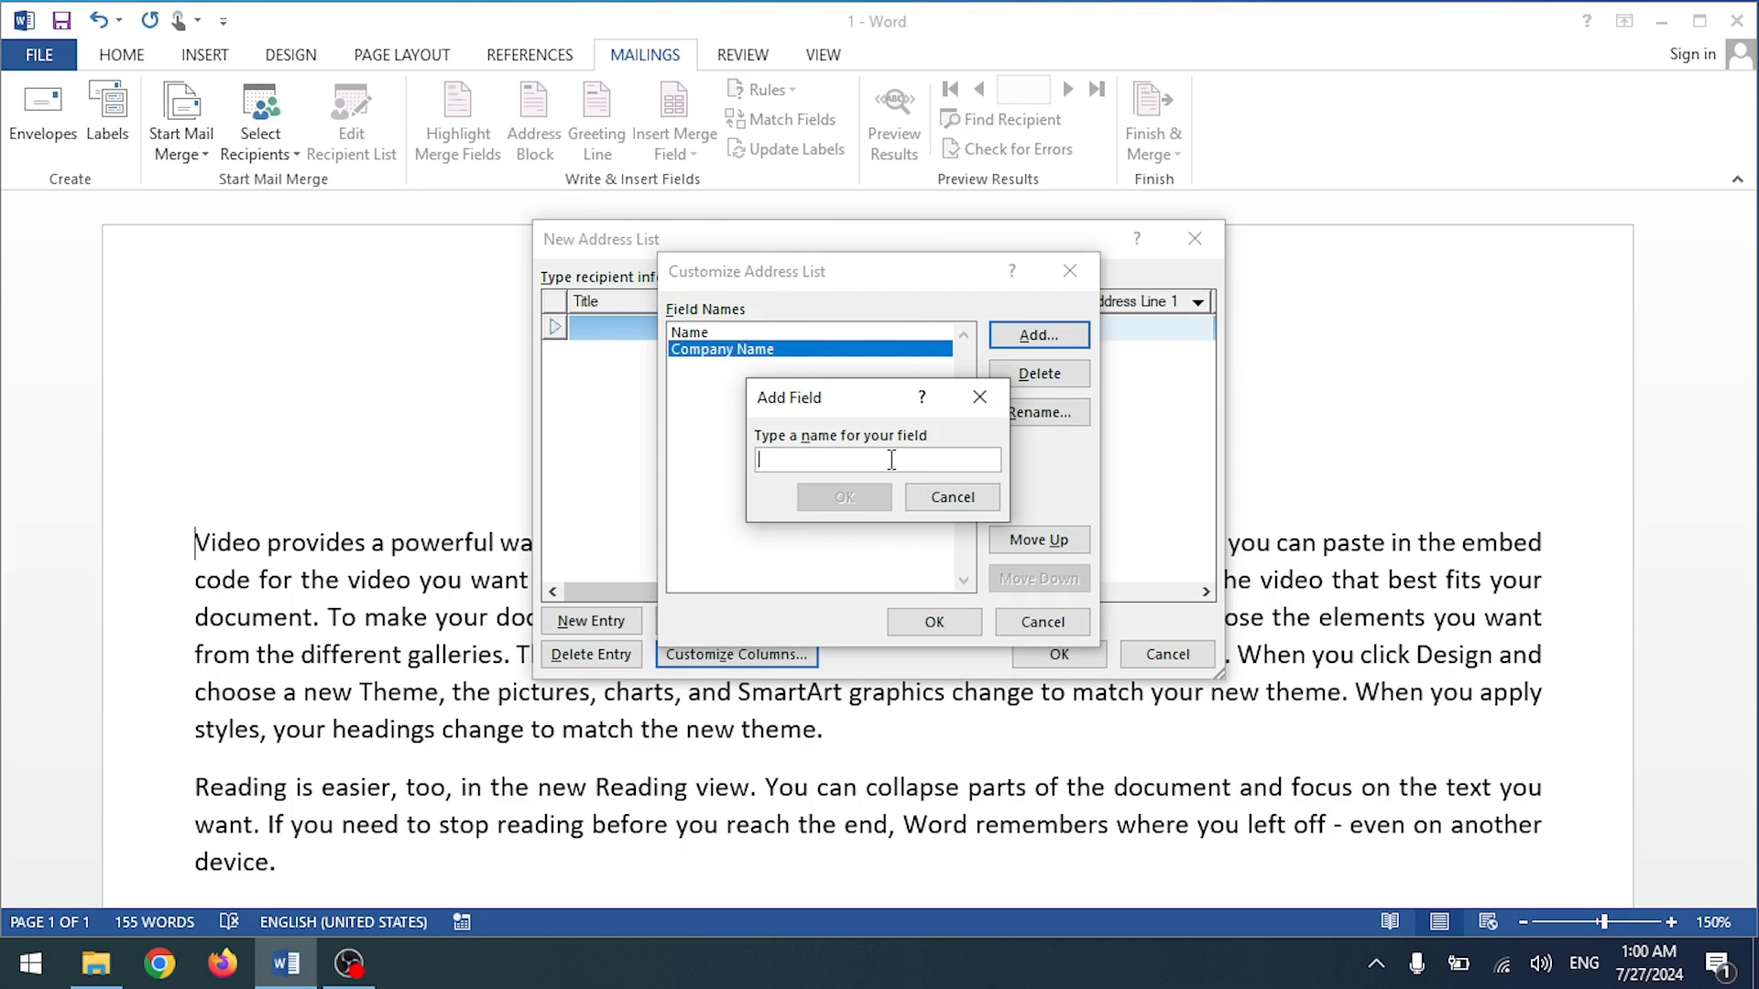
pyautogui.write('Address')
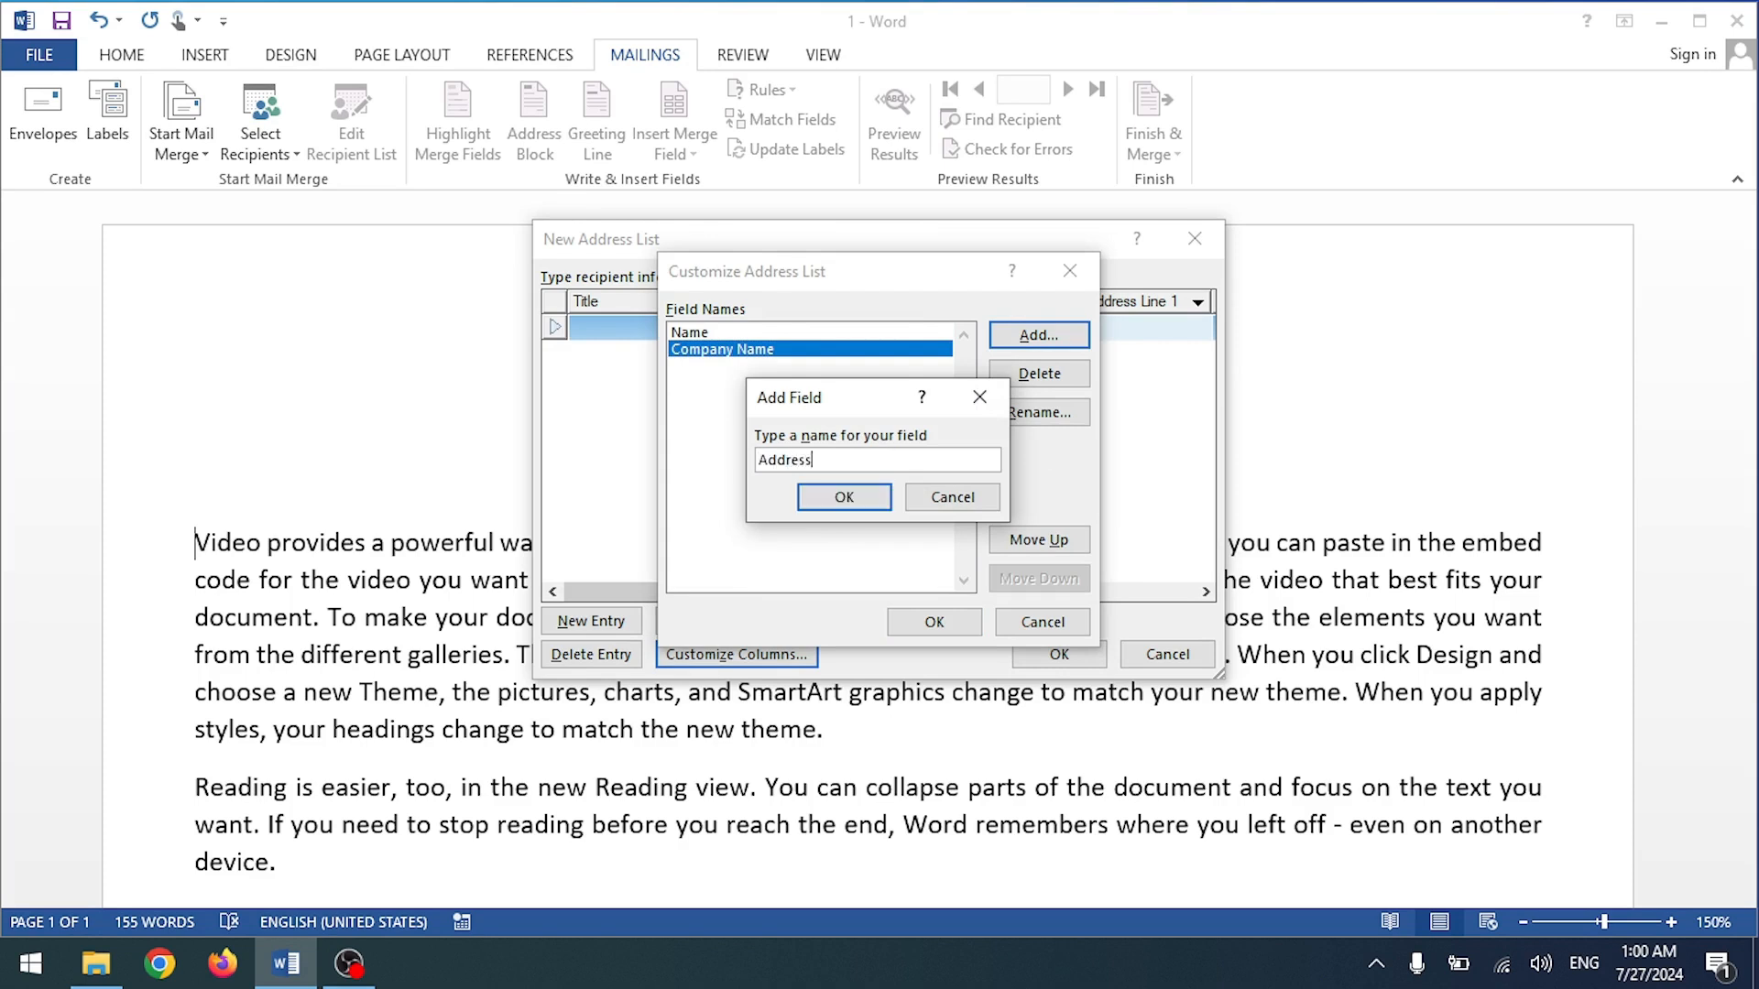
pyautogui.press('Return')
pyautogui.click(934, 621)
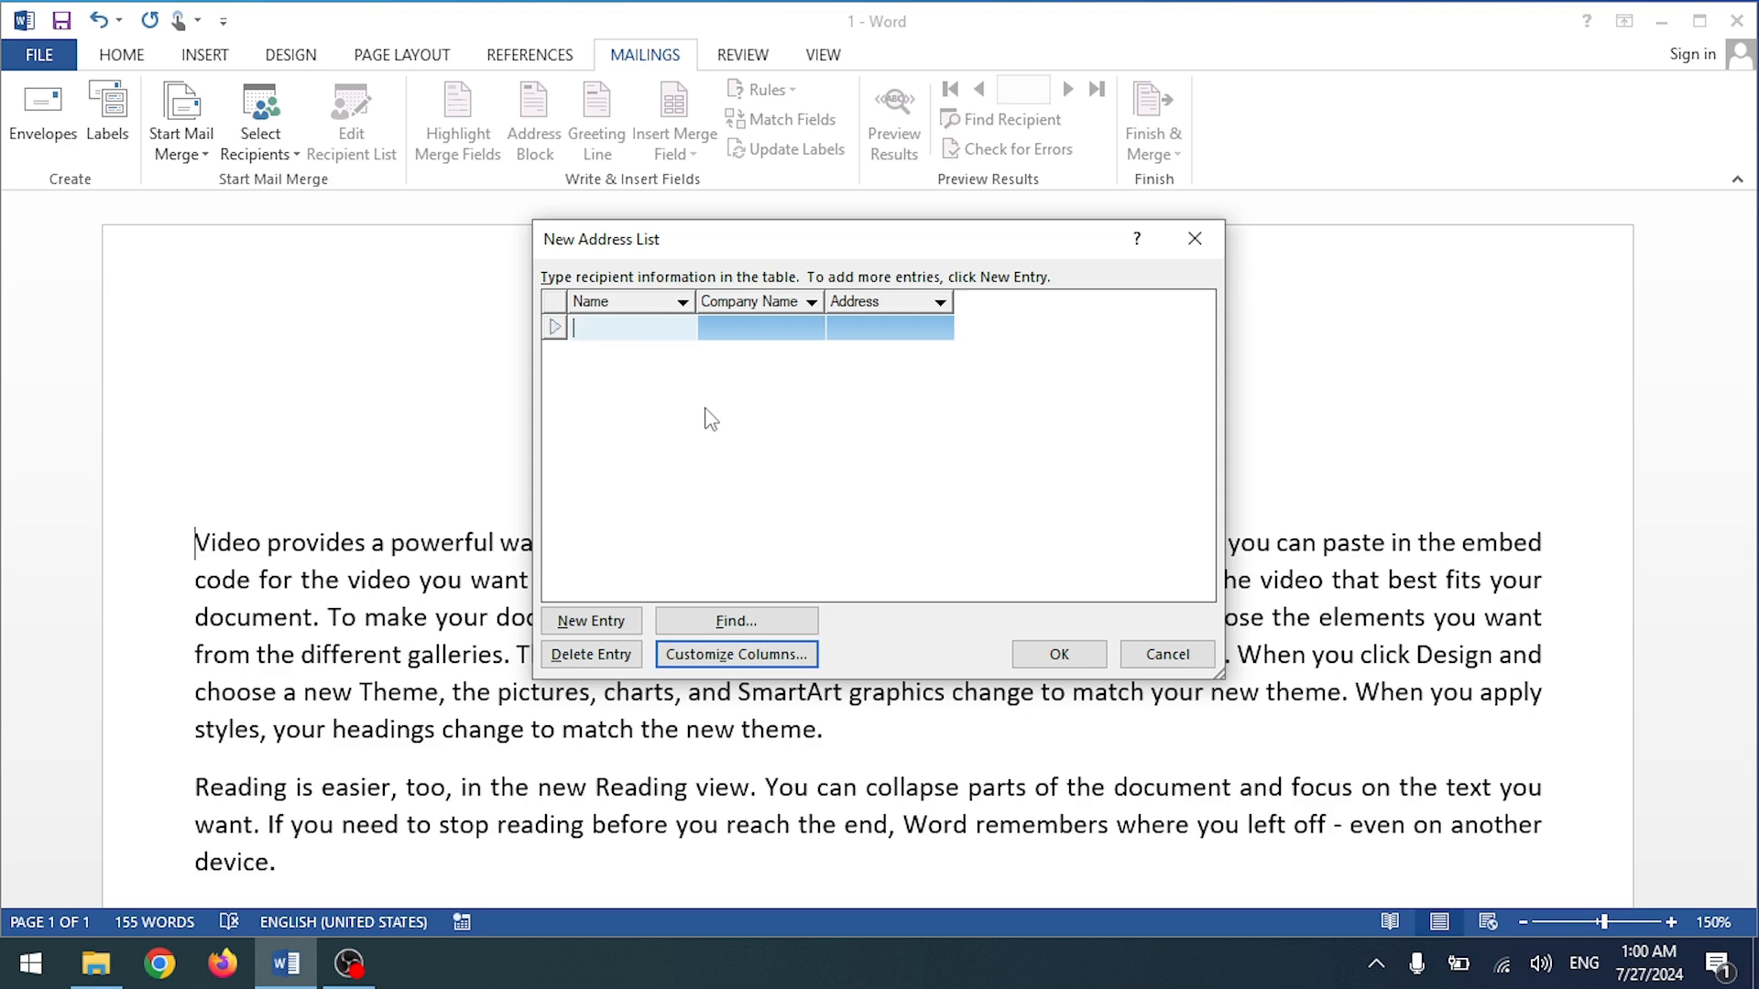
# Step: Enter a sample recipient's name and company, then add three blank entries
pyautogui.write('Kashif')
pyautogui.press('Tab')
pyautogui.write('Warsi Te')
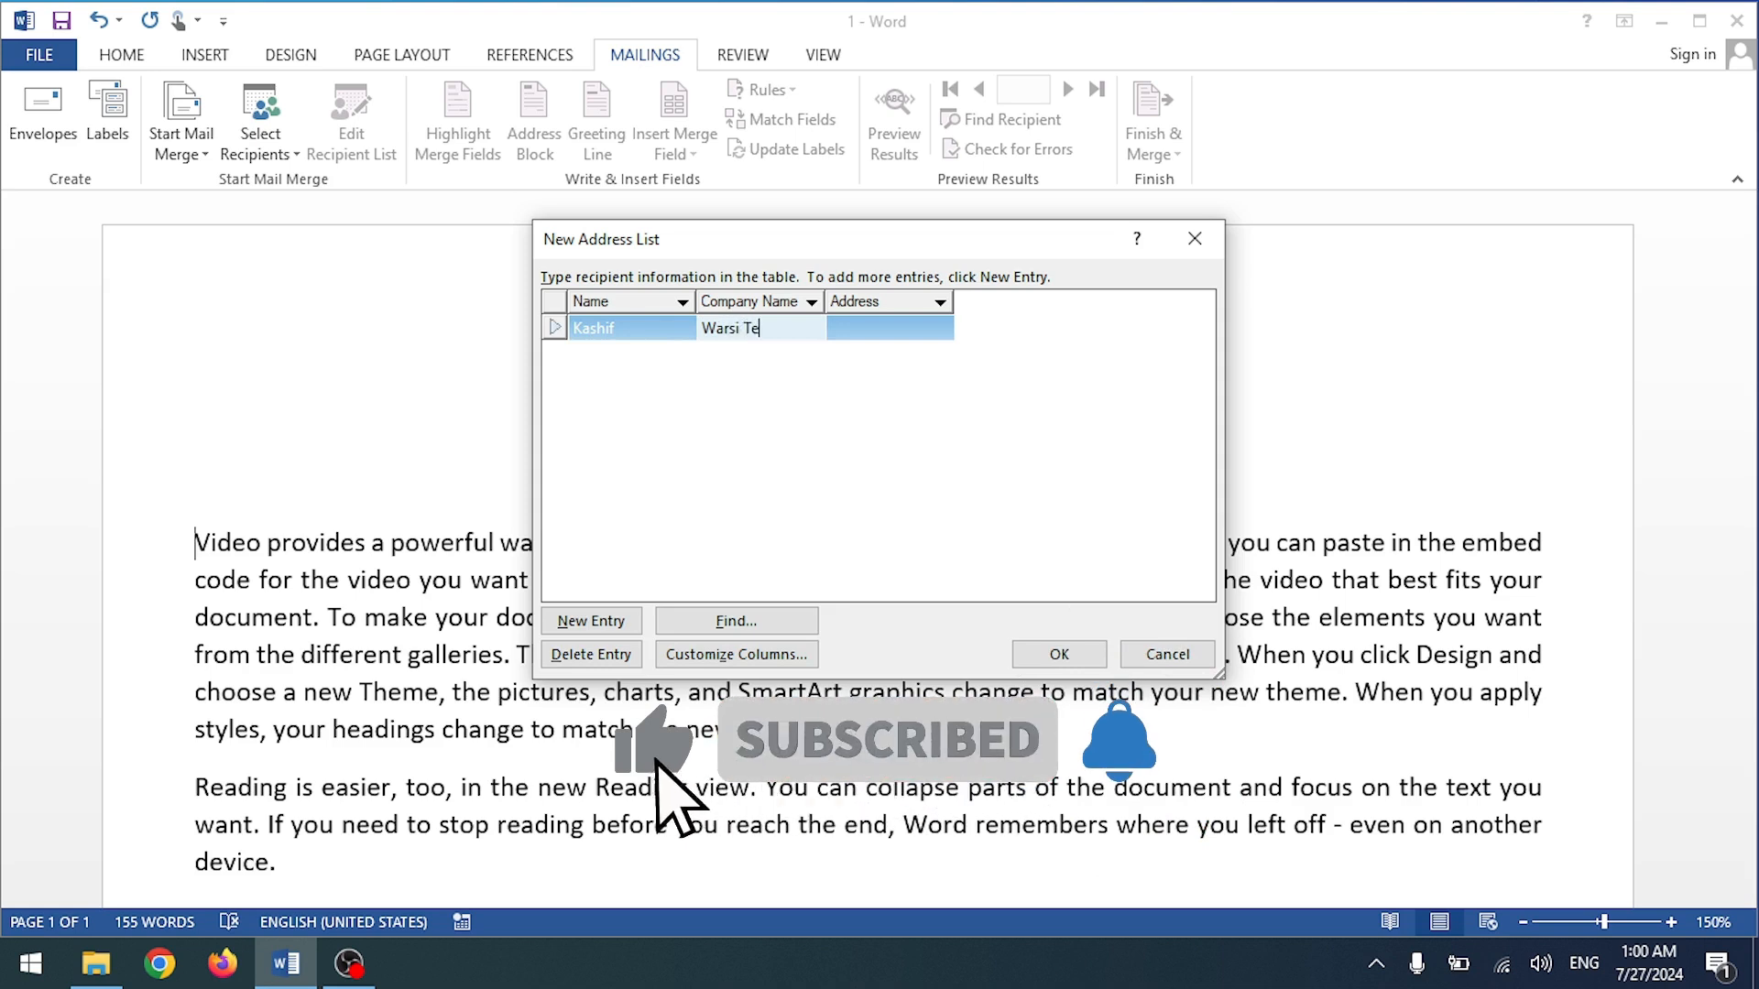
pyautogui.write('chnologies')
pyautogui.press('Tab')
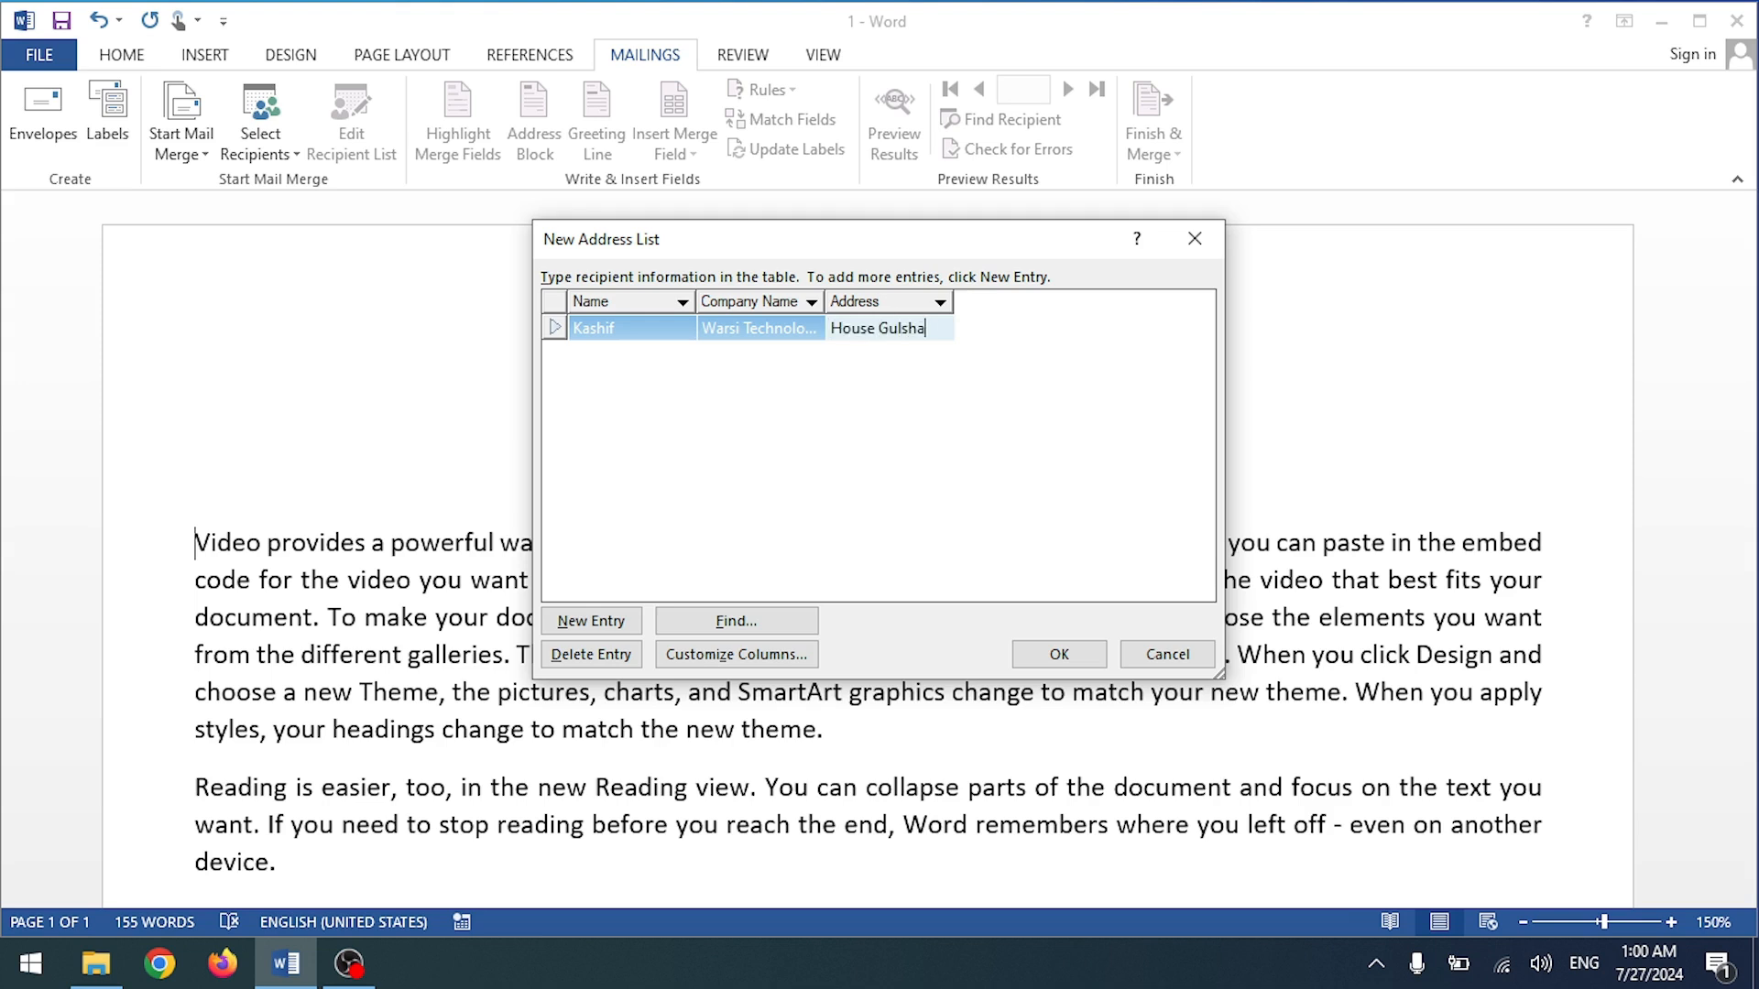
pyautogui.click(677, 370)
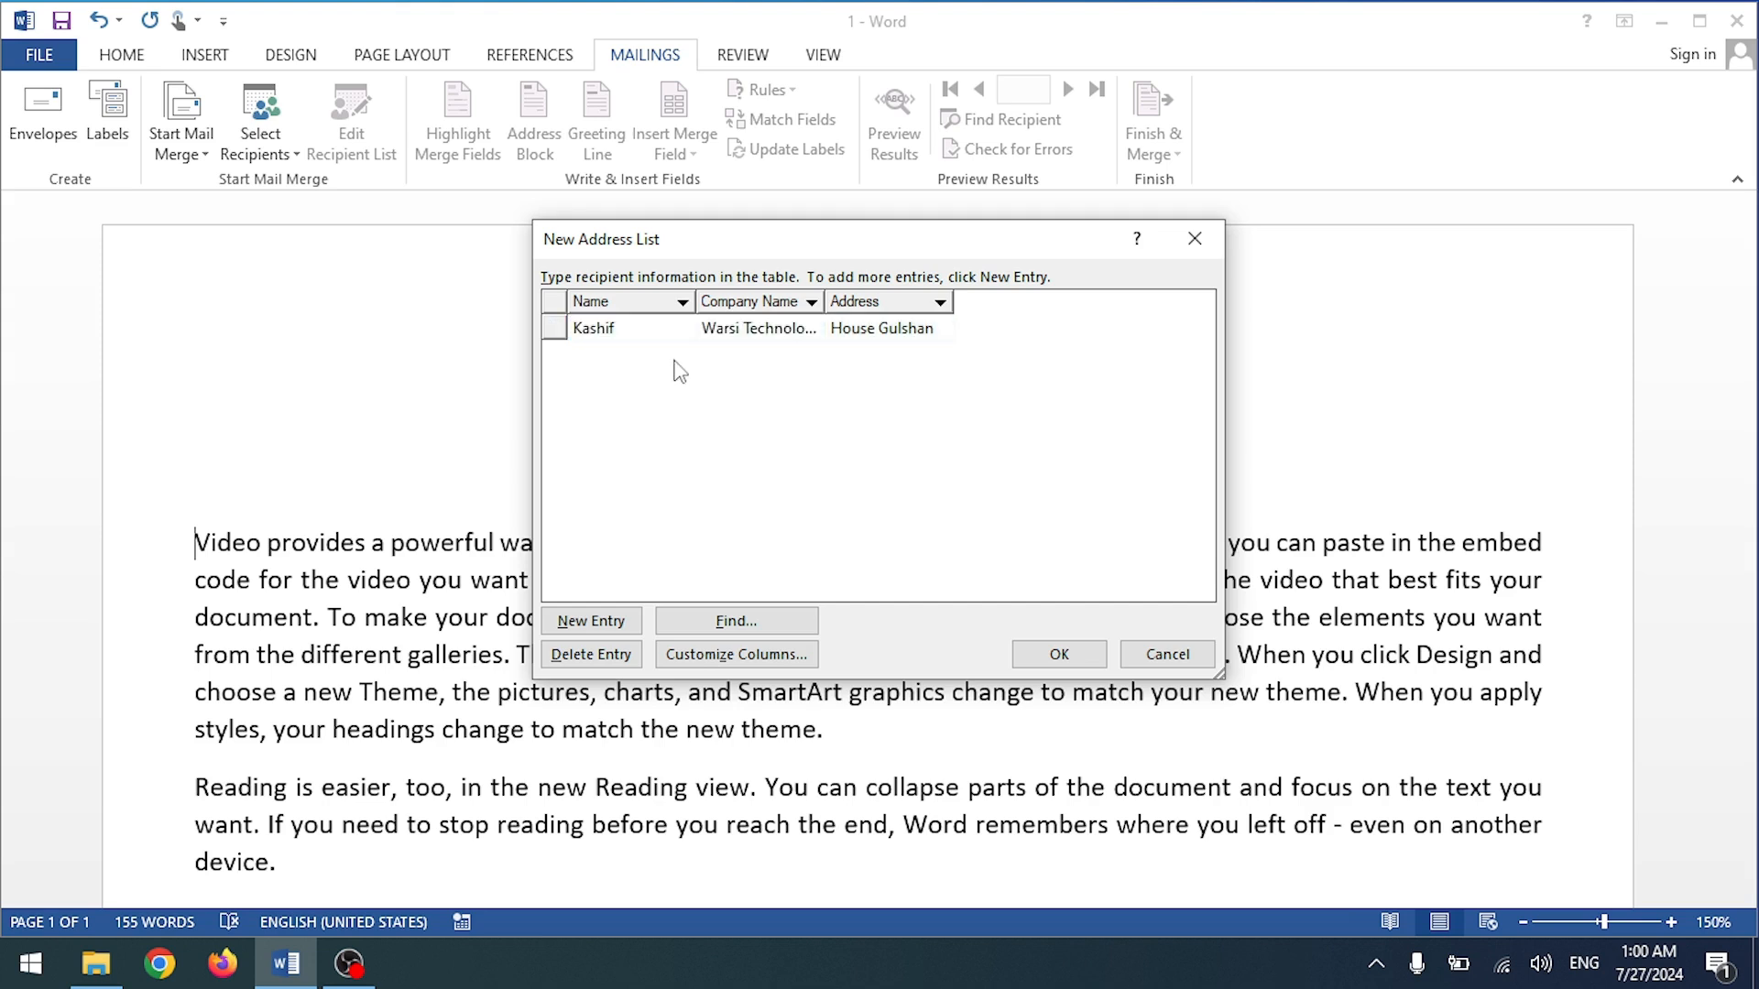
pyautogui.click(640, 329)
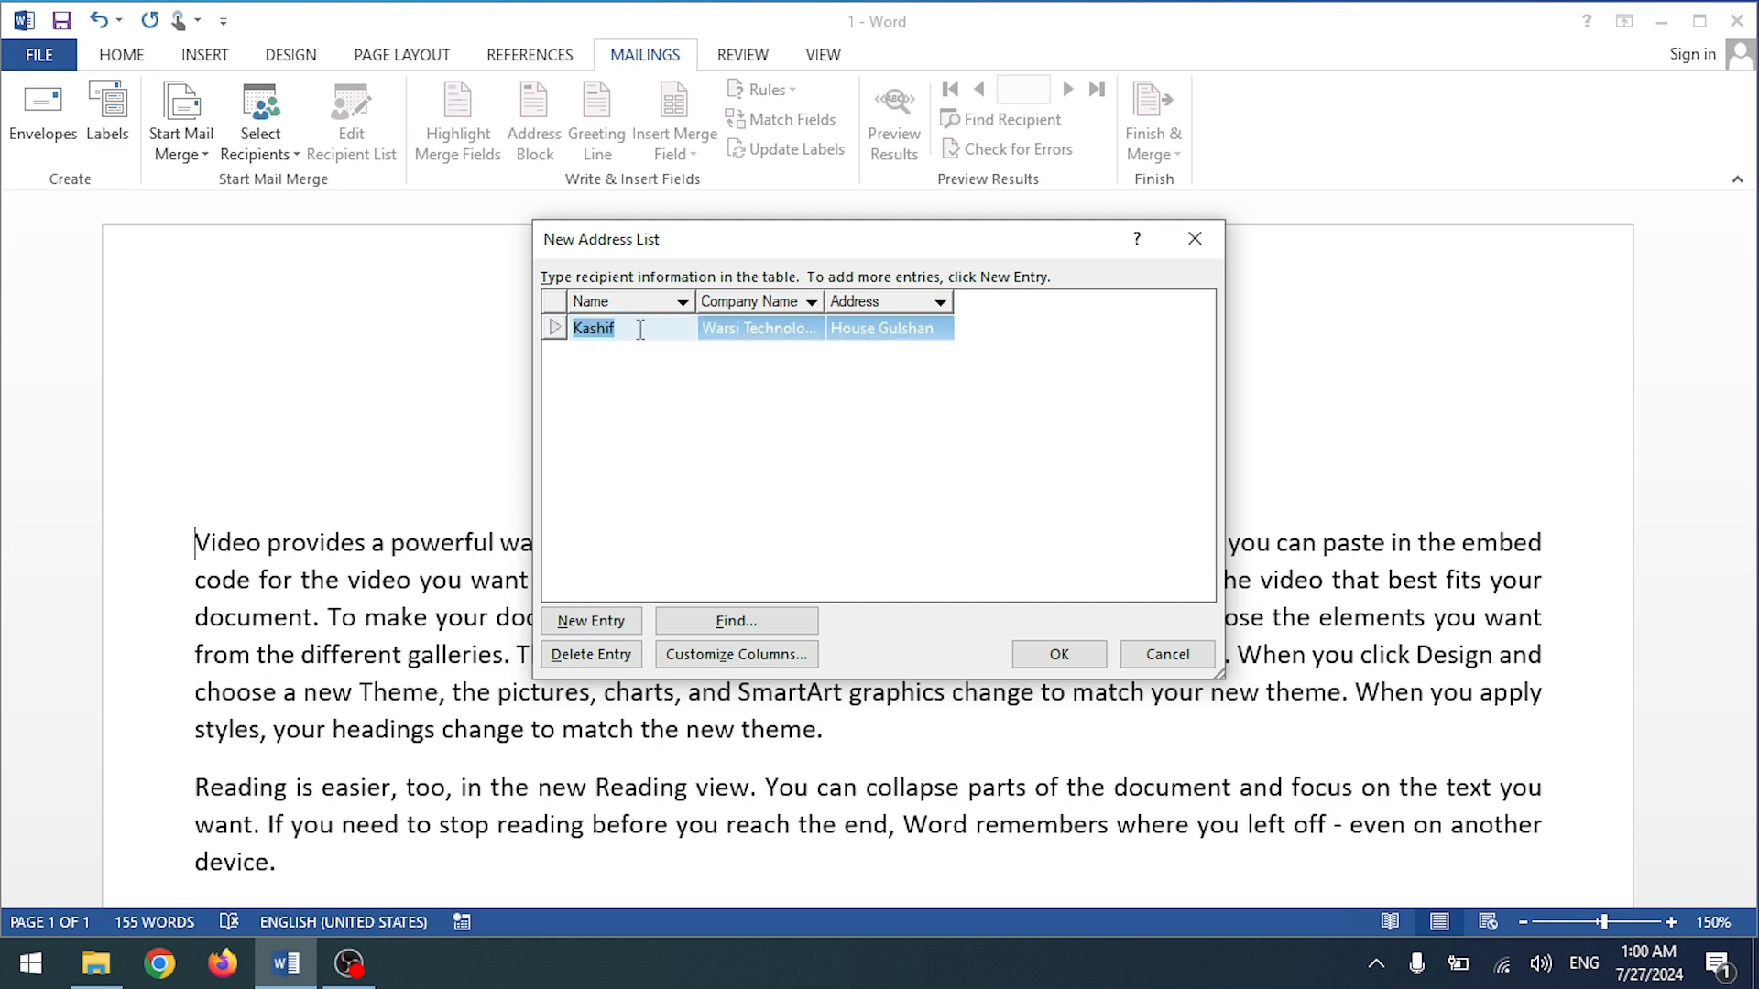
pyautogui.click(612, 623)
pyautogui.click(612, 623)
pyautogui.click(612, 623)
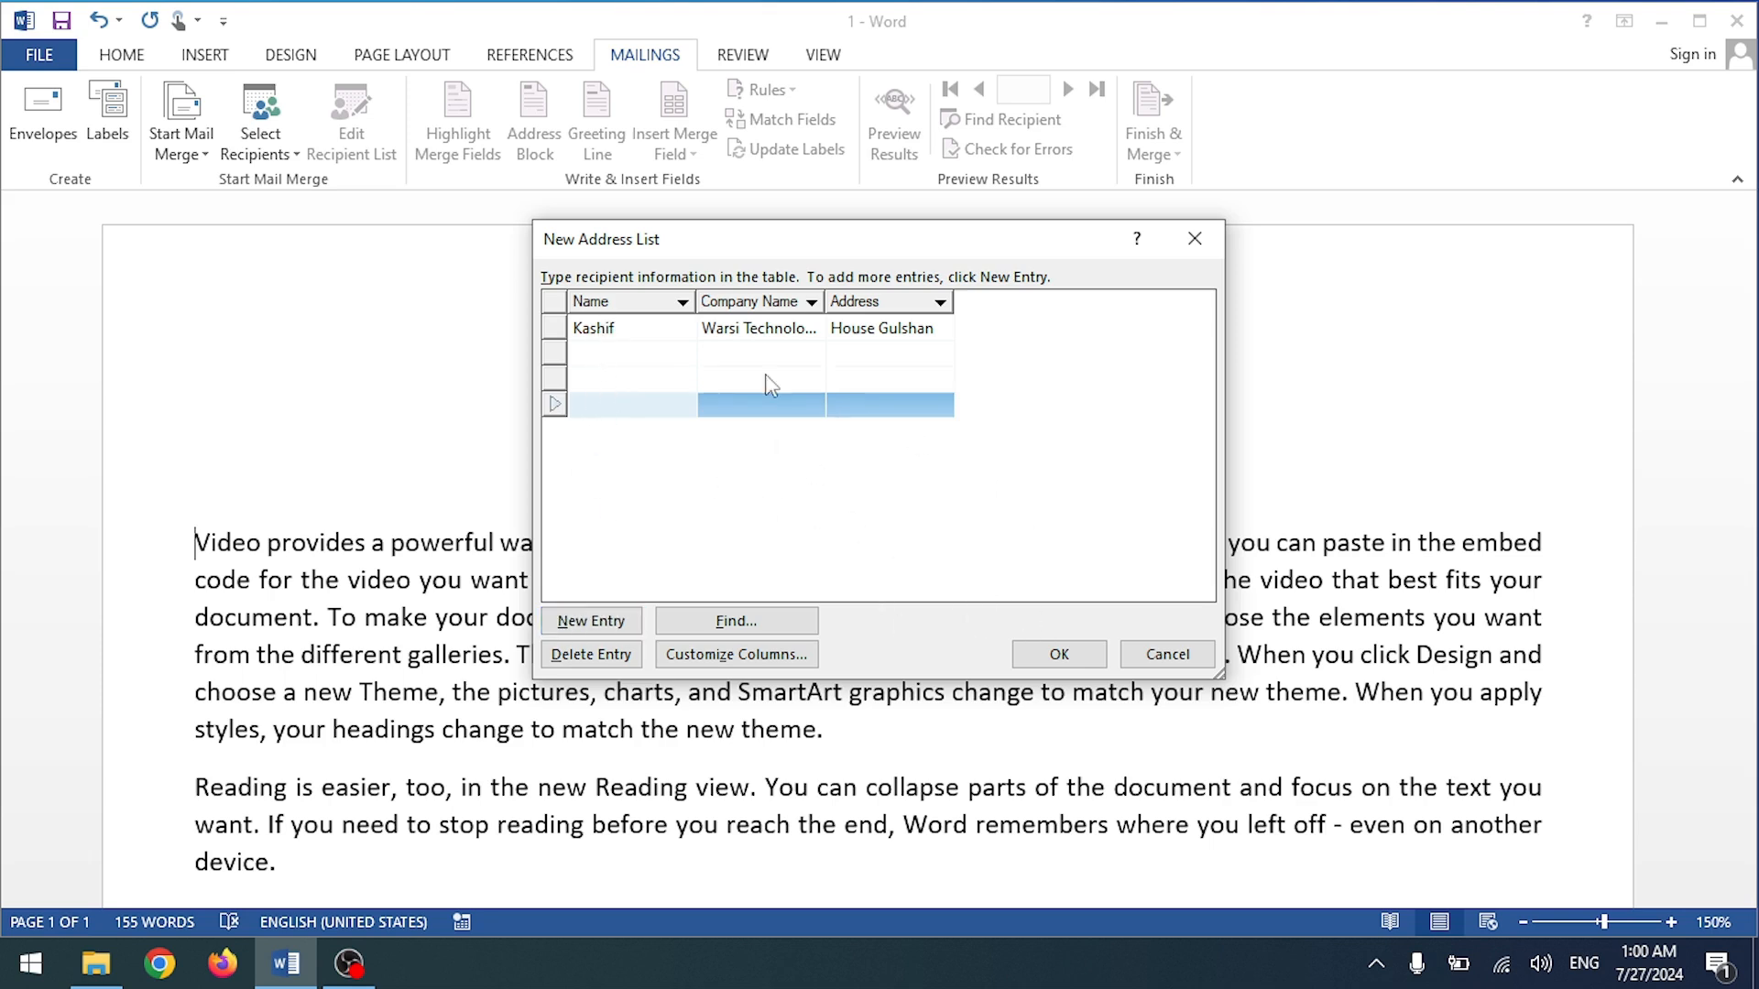
# Step: Delete the blank entries and the sample recipient, then close the address list unsaved
pyautogui.click(613, 655)
pyautogui.click(829, 554)
pyautogui.click(591, 655)
pyautogui.click(811, 555)
pyautogui.click(596, 656)
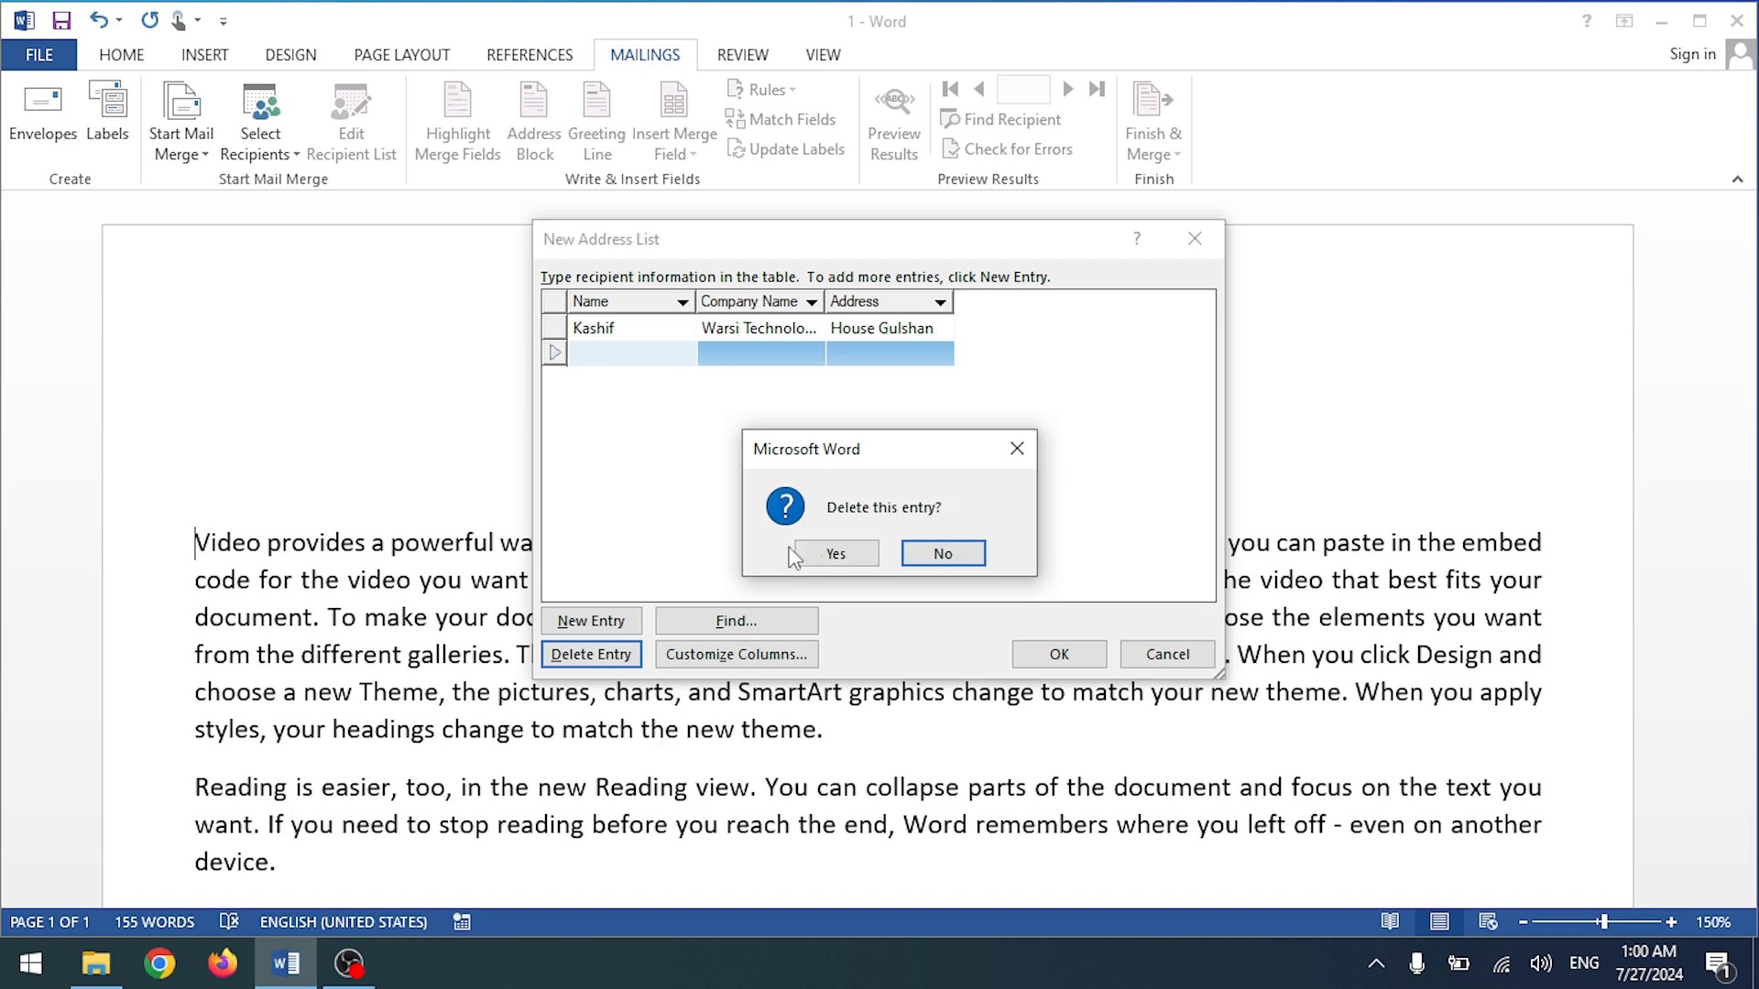
pyautogui.click(829, 554)
pyautogui.click(607, 654)
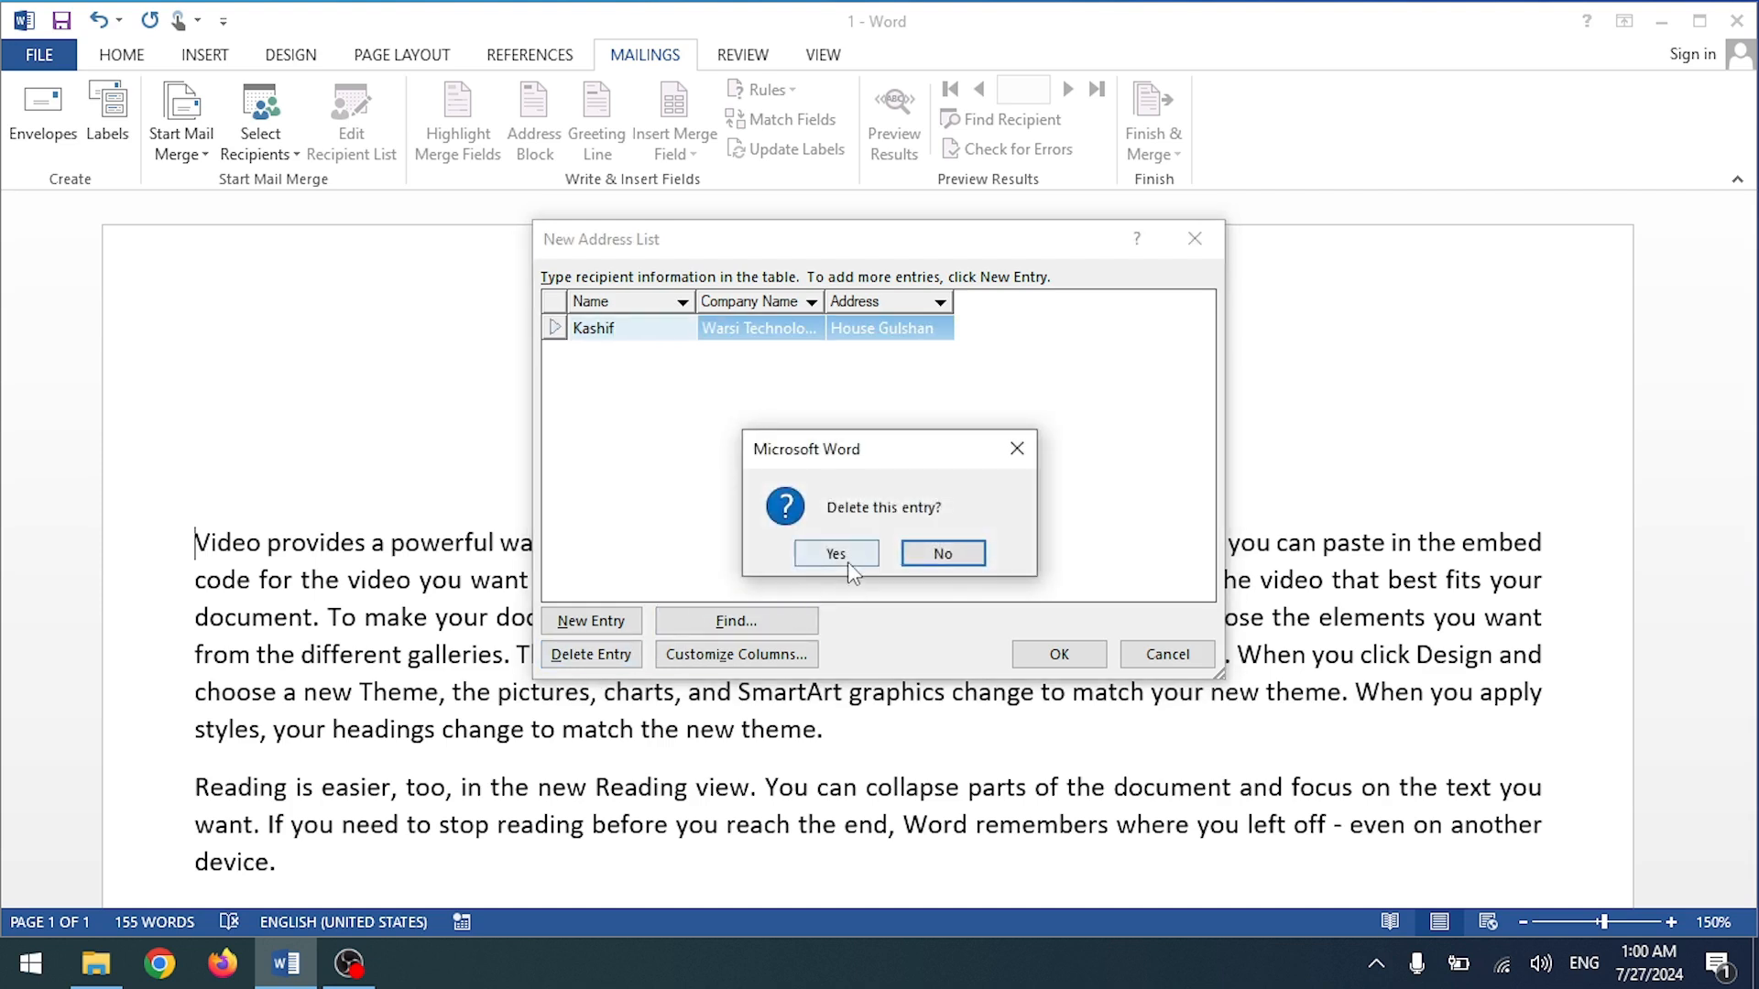
pyautogui.click(847, 559)
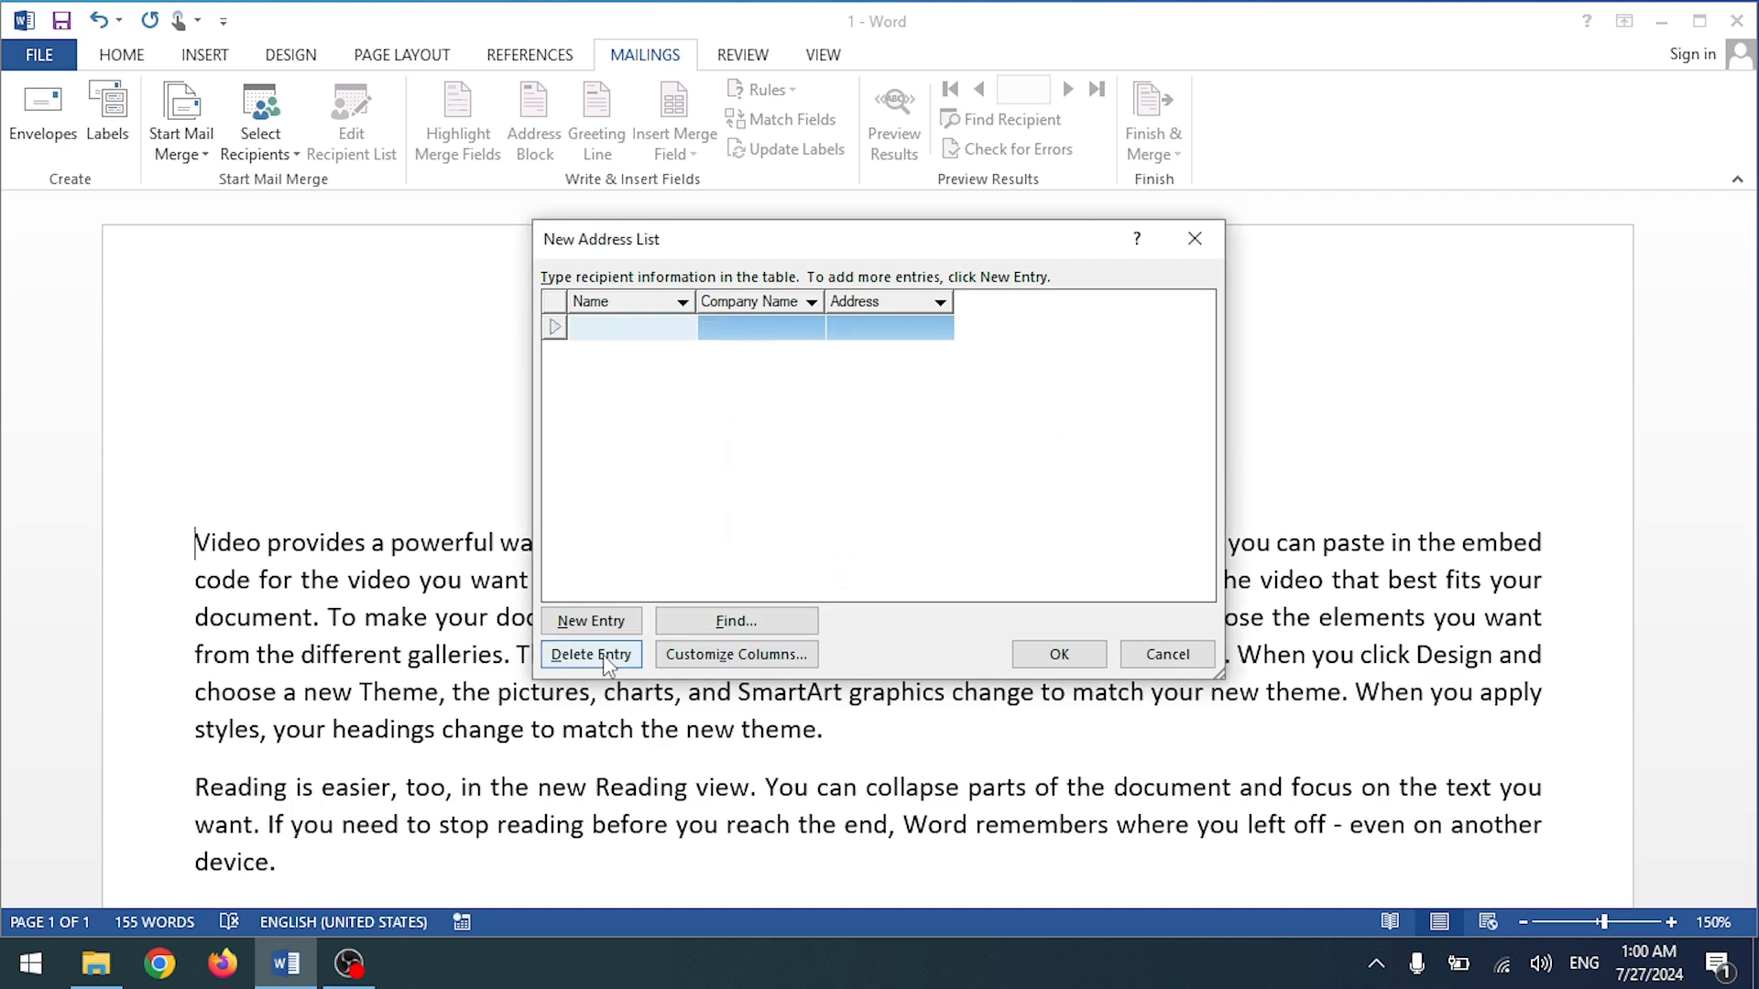
pyautogui.click(606, 660)
pyautogui.click(836, 555)
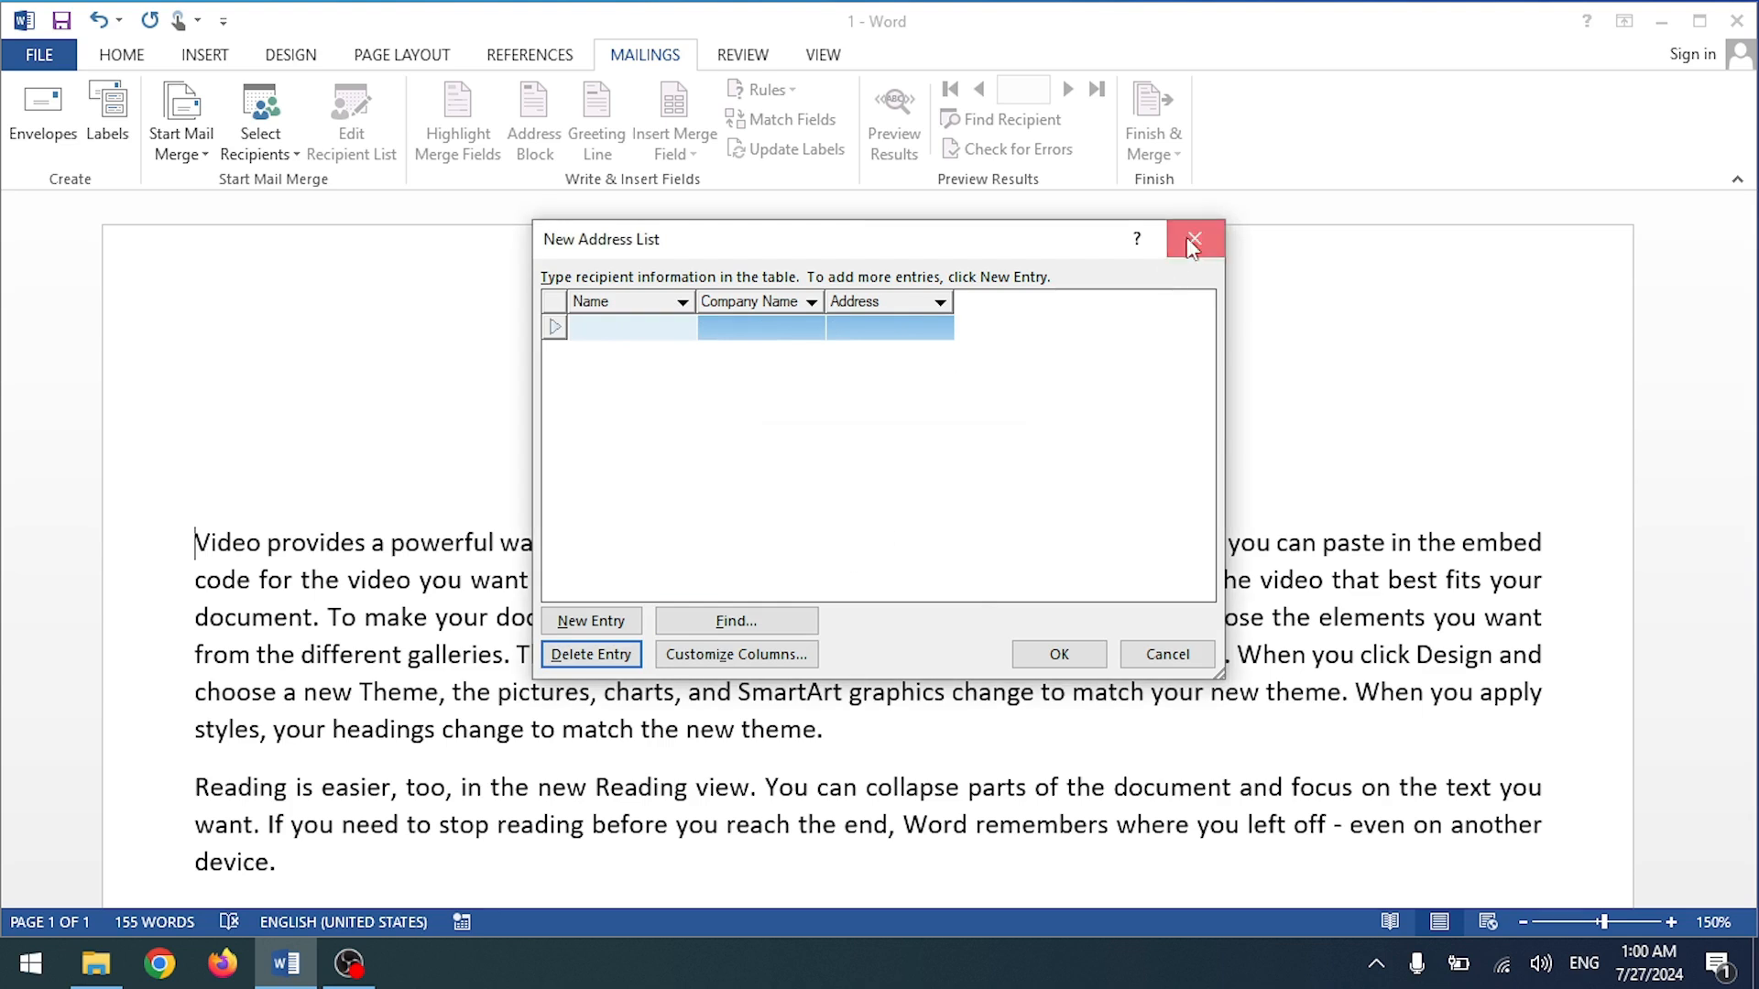
pyautogui.click(1188, 244)
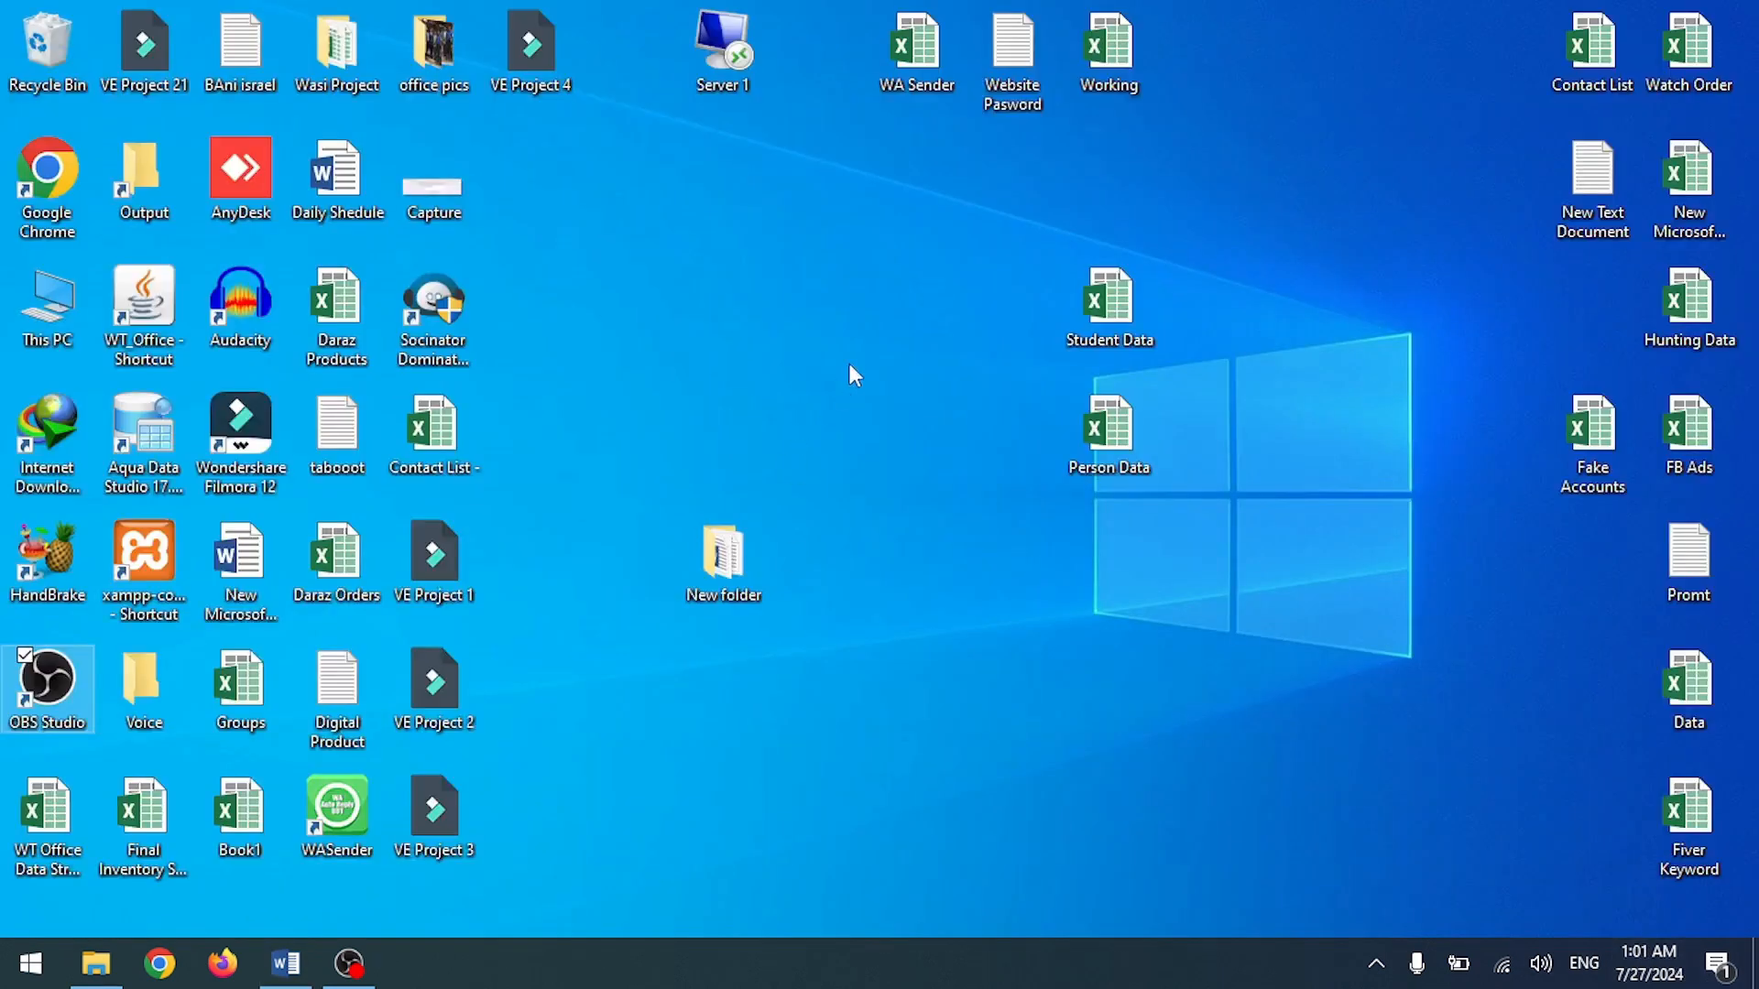
# Step: Rearrange the Student Data and Person Data desktop icons and open Person Data
pyautogui.moveTo(931, 299); pyautogui.dragTo(931, 299)
pyautogui.moveTo(1106, 449); pyautogui.dragTo(1104, 319)
pyautogui.click(1096, 478)
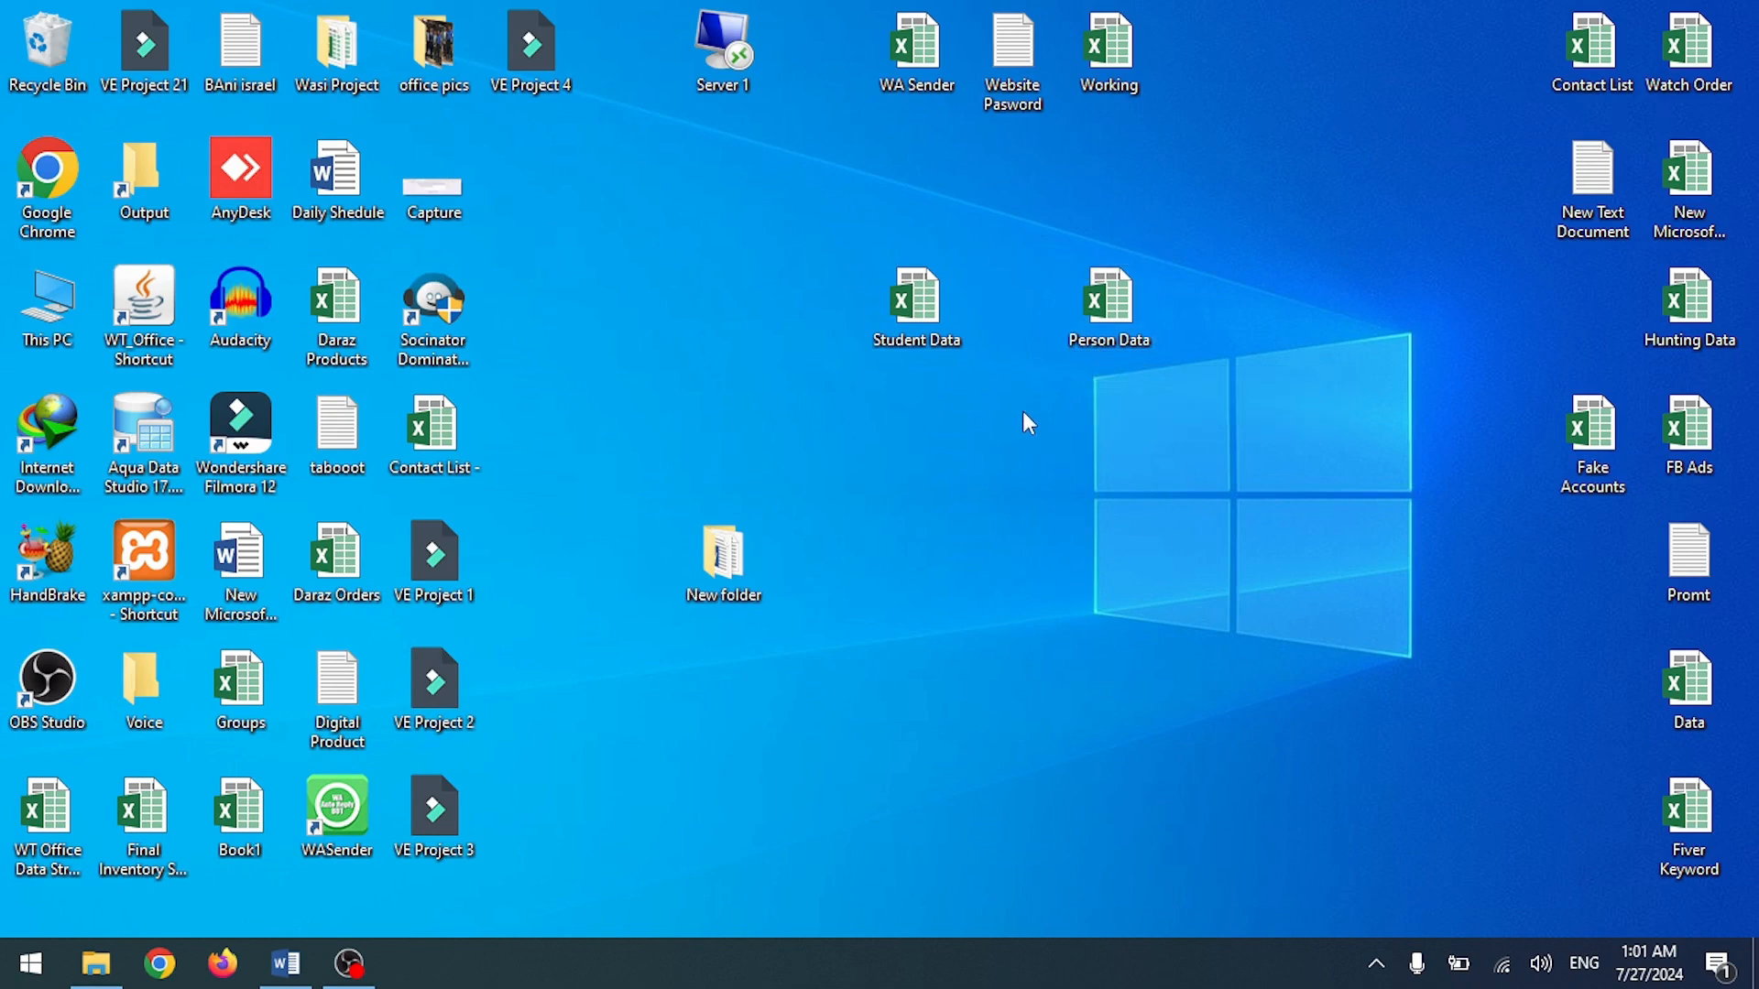
pyautogui.click(1098, 344)
pyautogui.doubleClick(1093, 336)
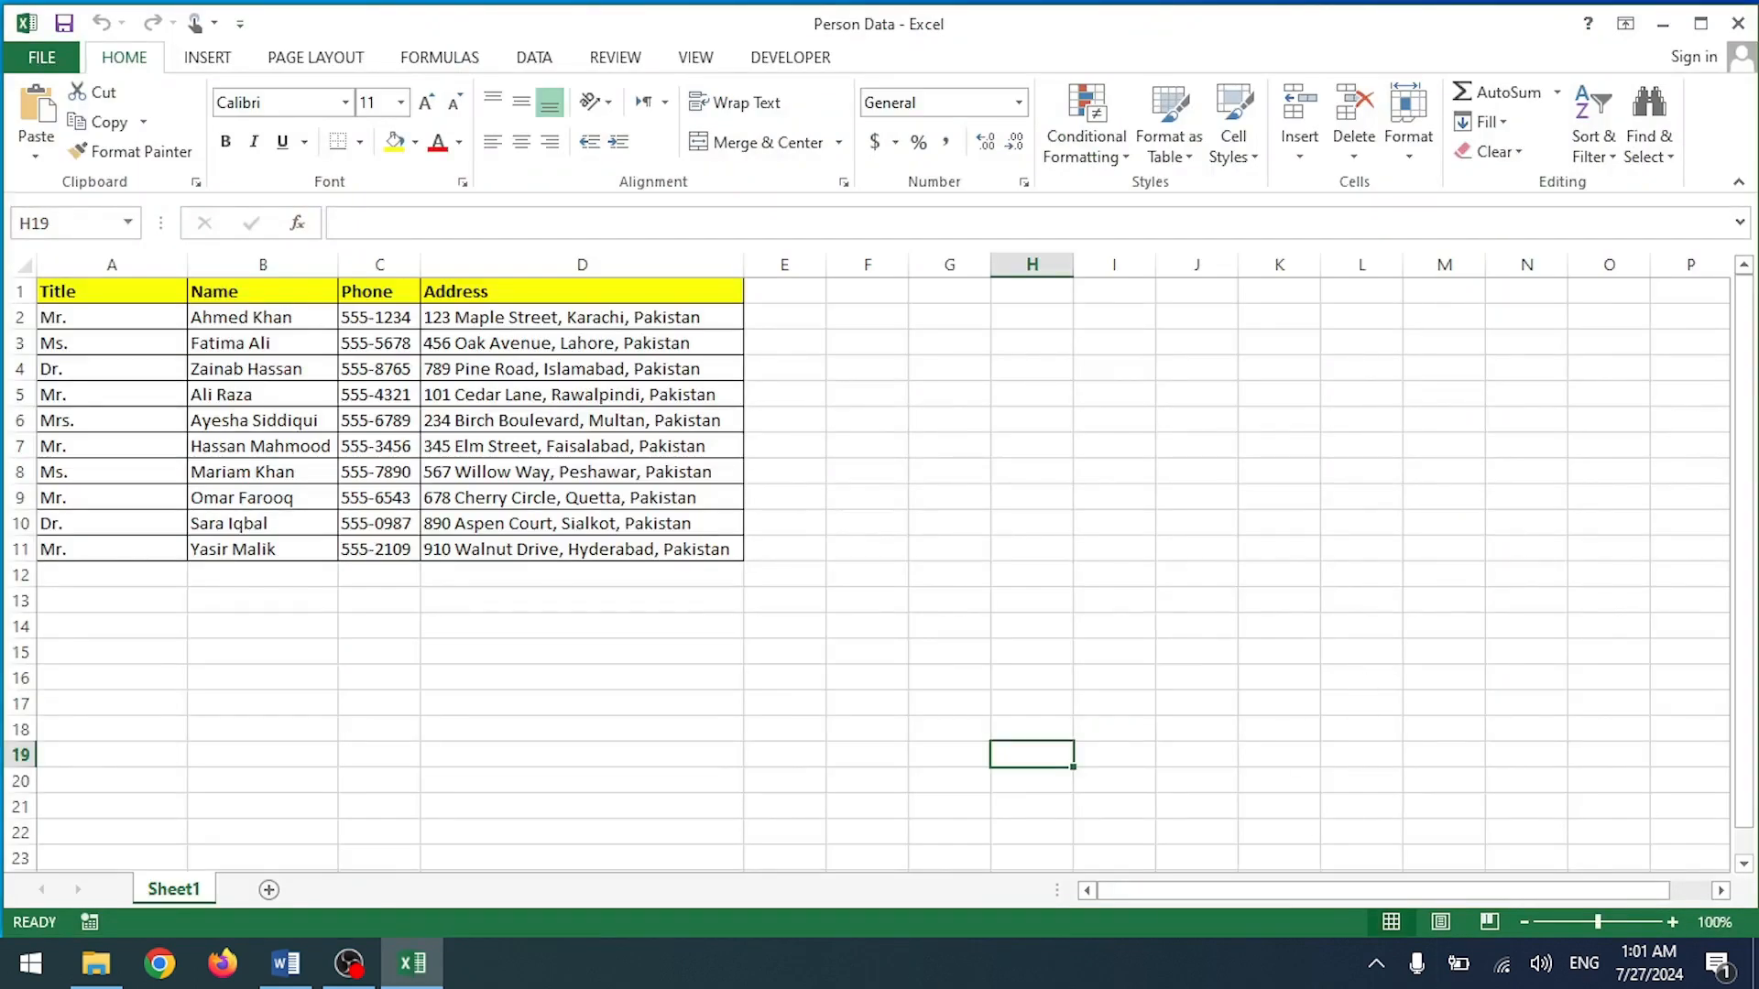
# Step: Zoom in on the Person Data sheet to review its columns, then switch back to Word
pyautogui.click(1672, 922)
pyautogui.click(1672, 922)
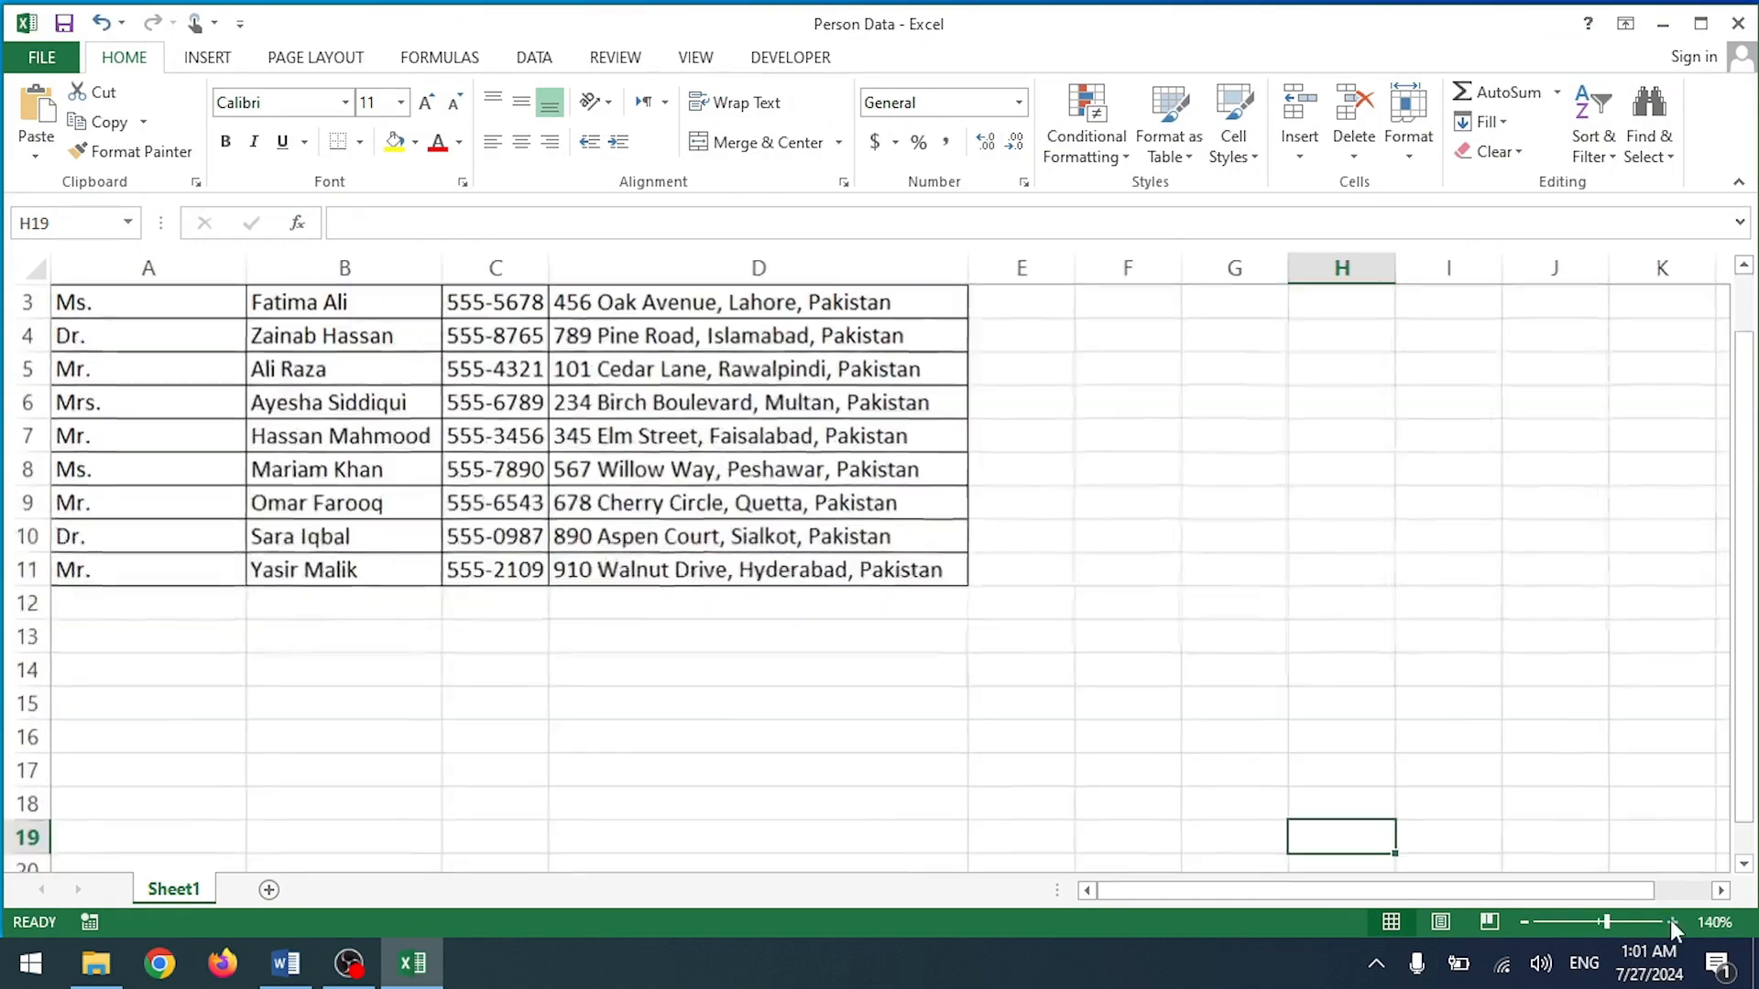
pyautogui.click(1672, 922)
pyautogui.click(1672, 923)
pyautogui.scroll(1, 948, 768)
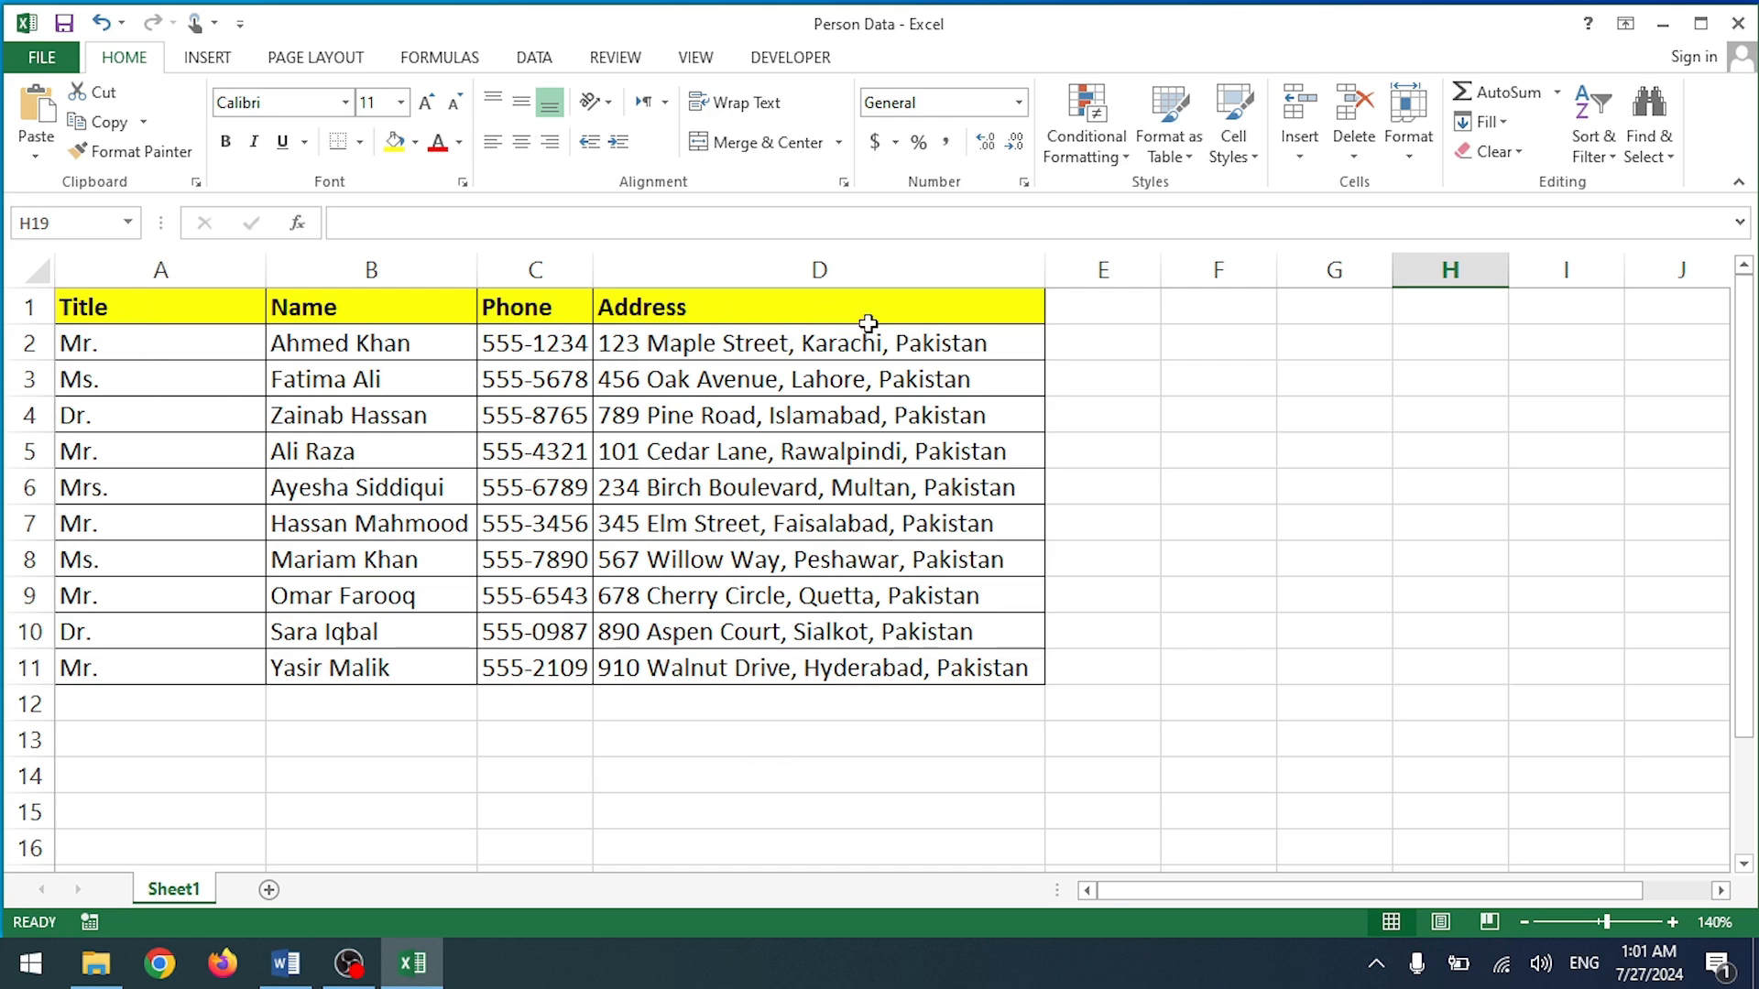
pyautogui.click(287, 963)
pyautogui.scroll(-3, 321, 573)
pyautogui.scroll(3, 310, 513)
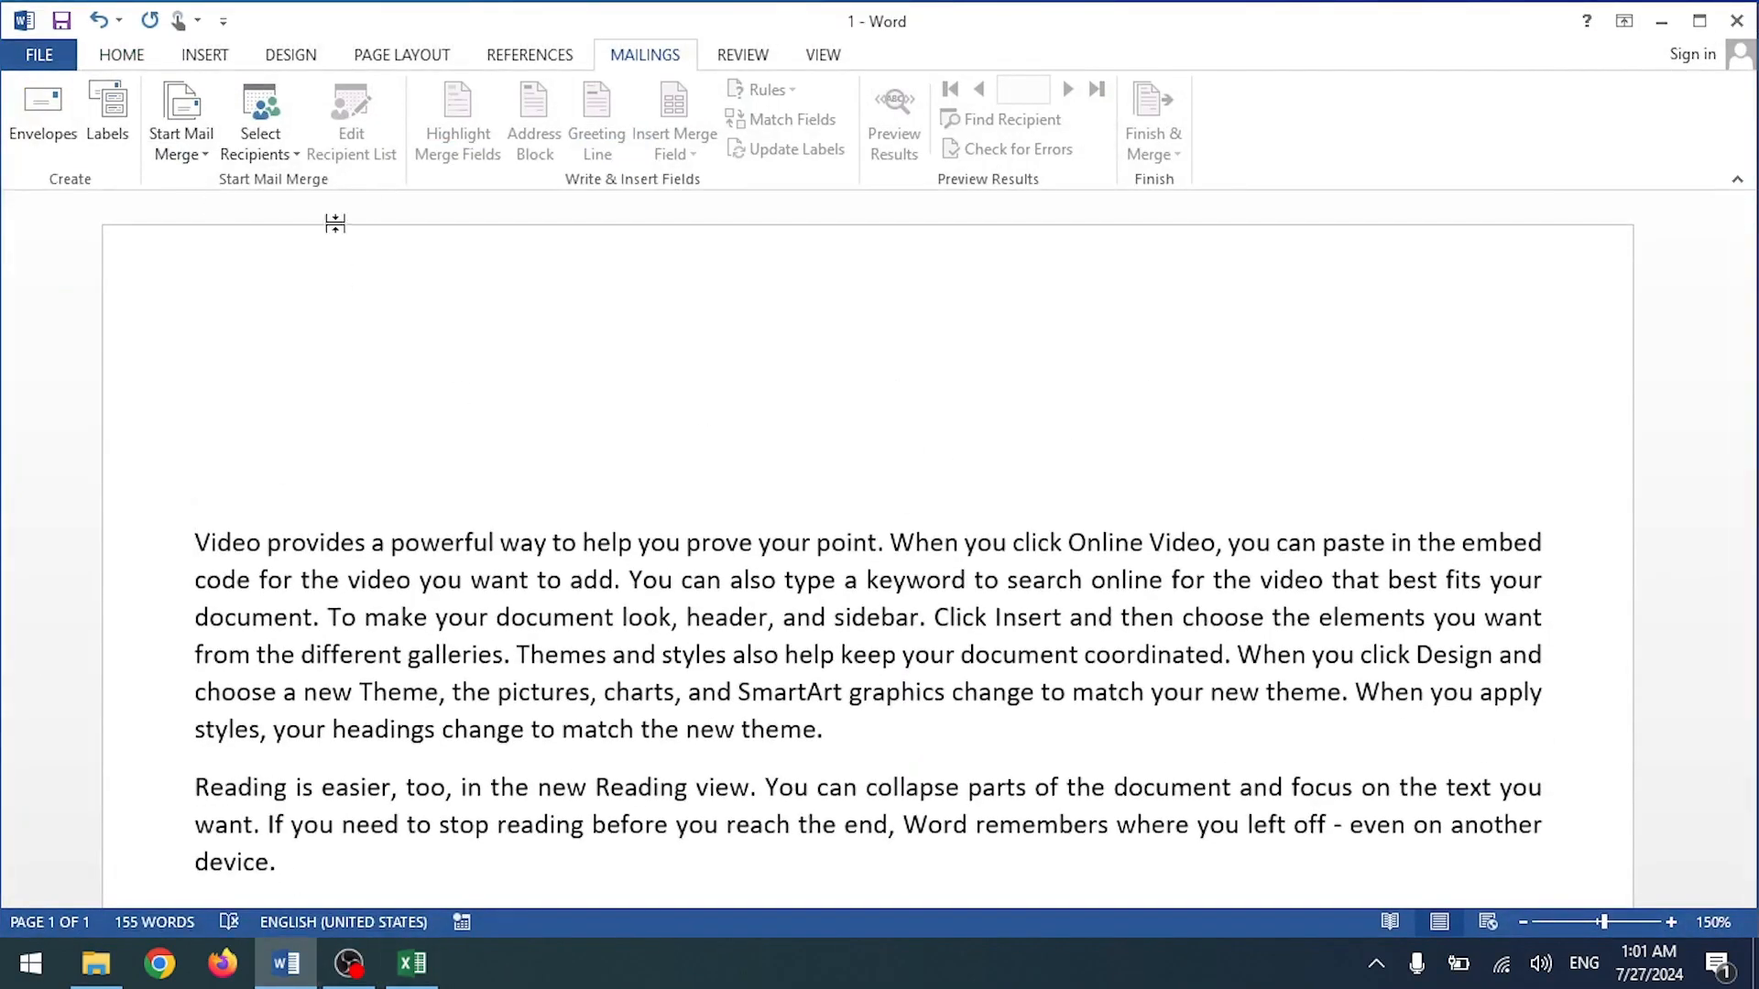
# Step: Use the existing Person Data workbook on the Desktop as recipients, choosing Sheet1$
pyautogui.click(261, 137)
pyautogui.click(413, 962)
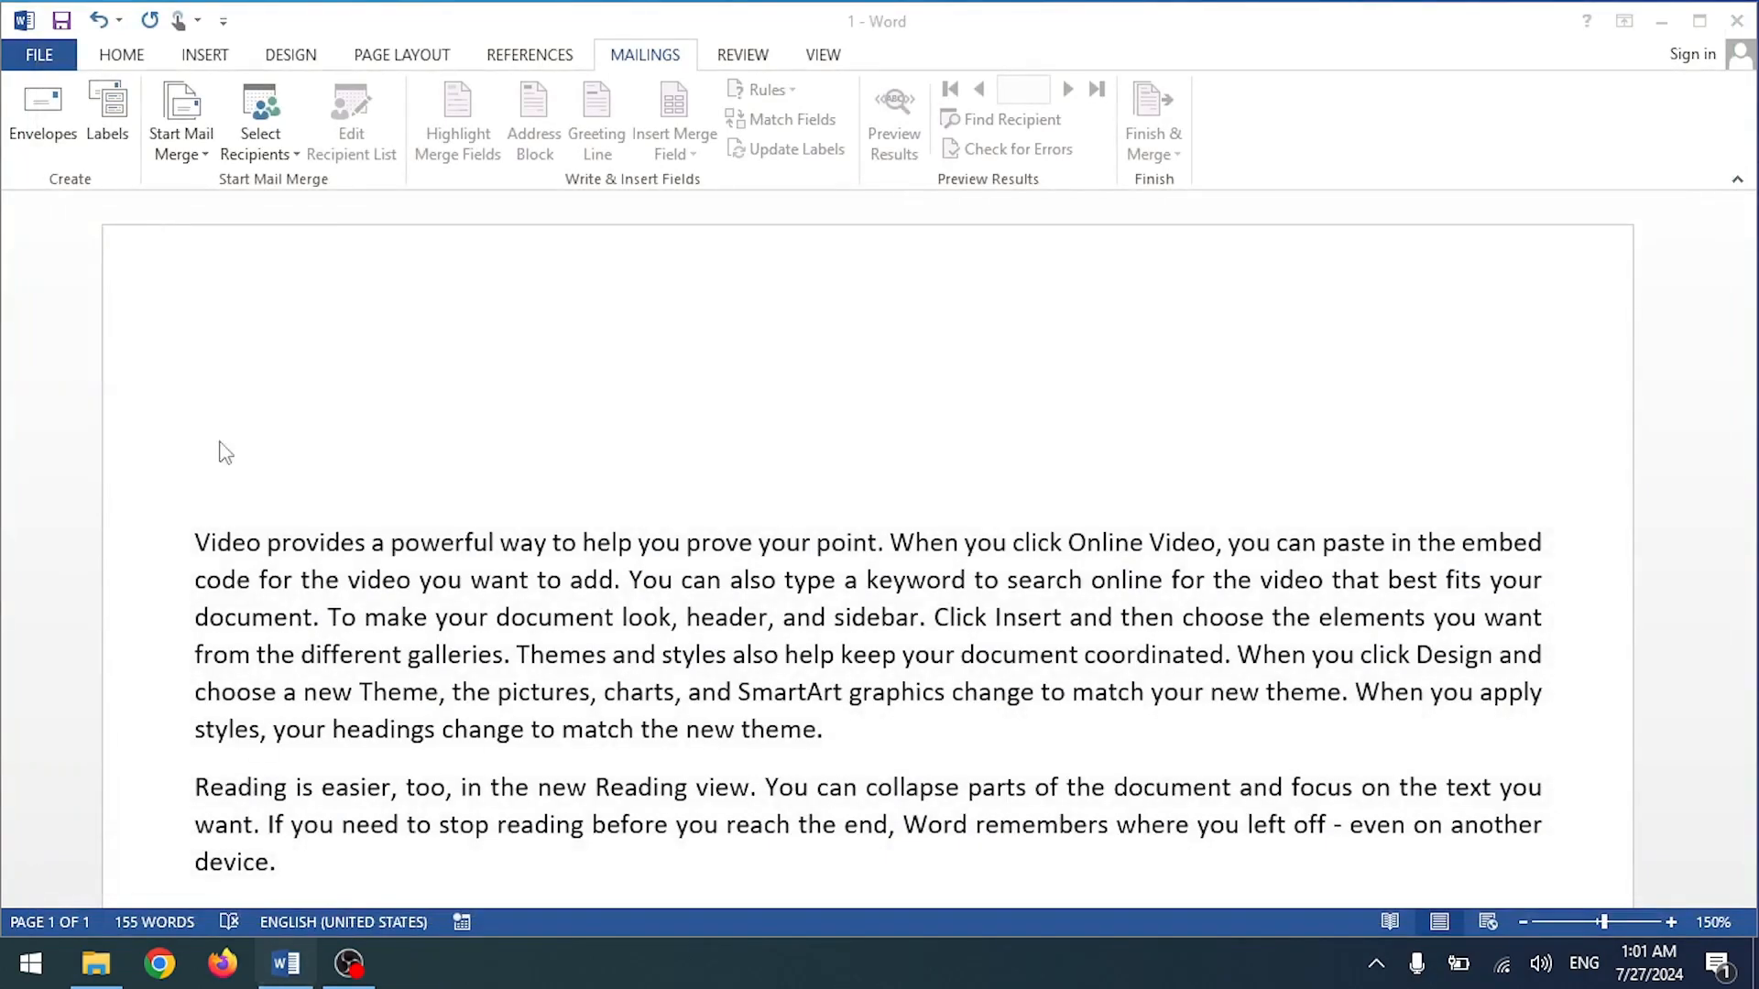
pyautogui.click(260, 122)
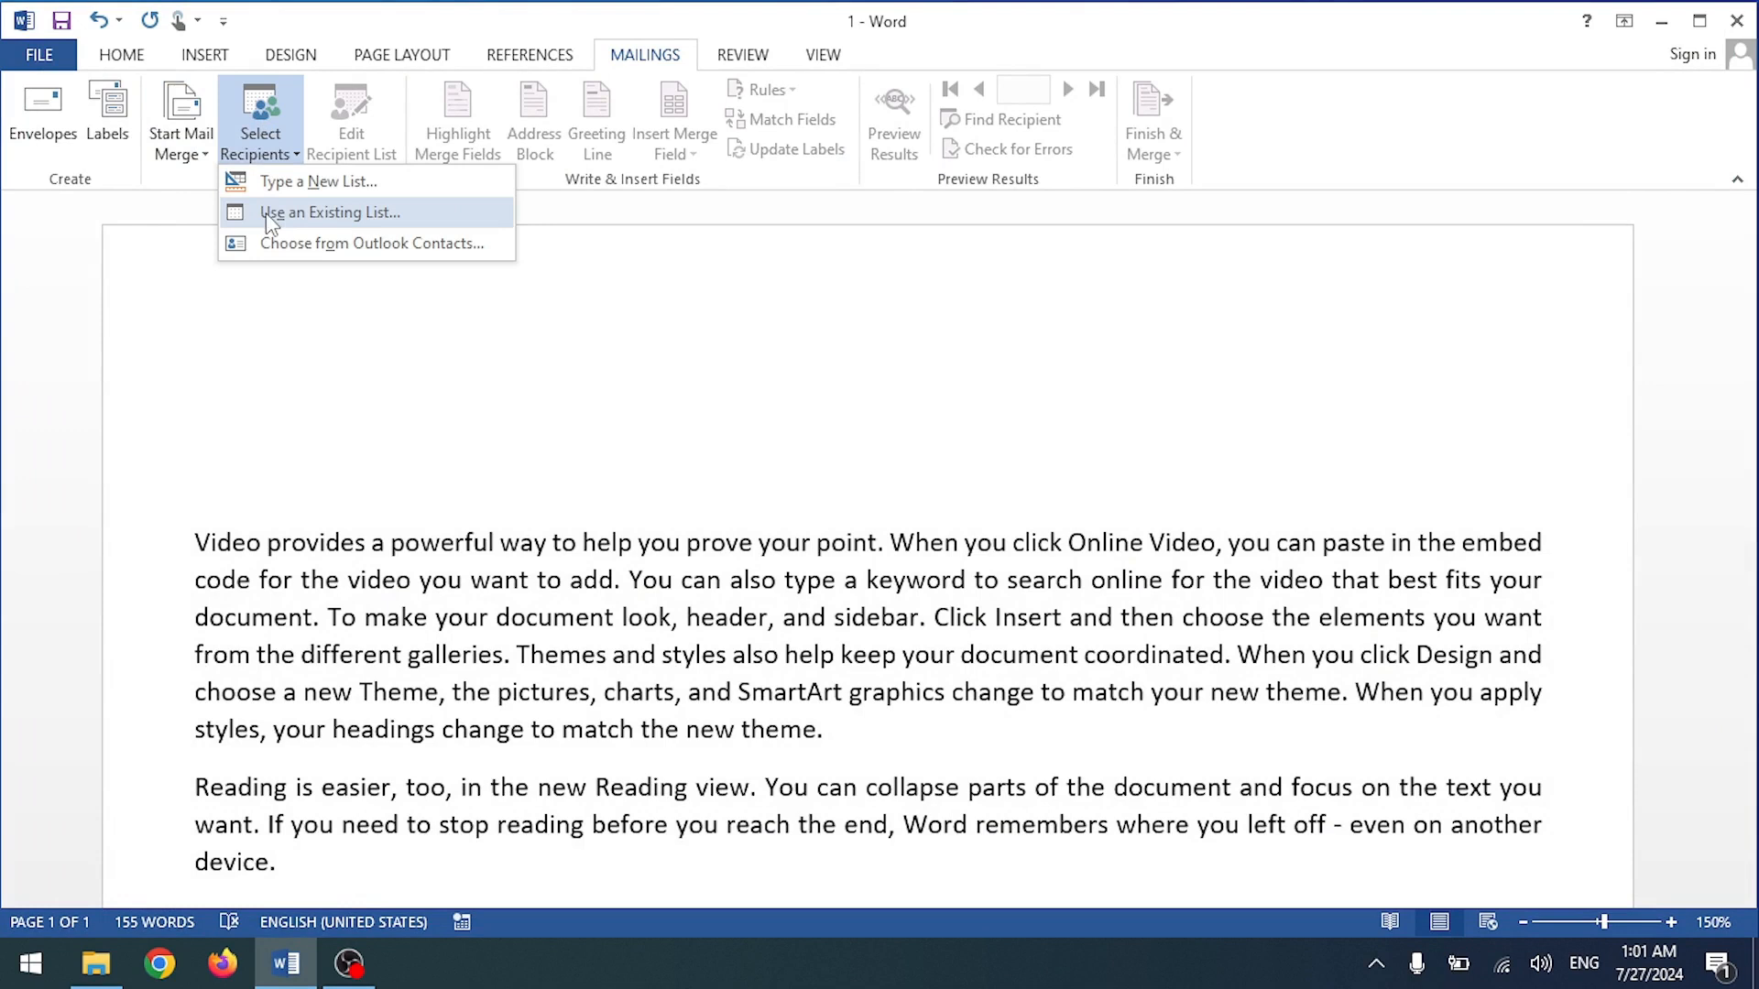
pyautogui.click(323, 217)
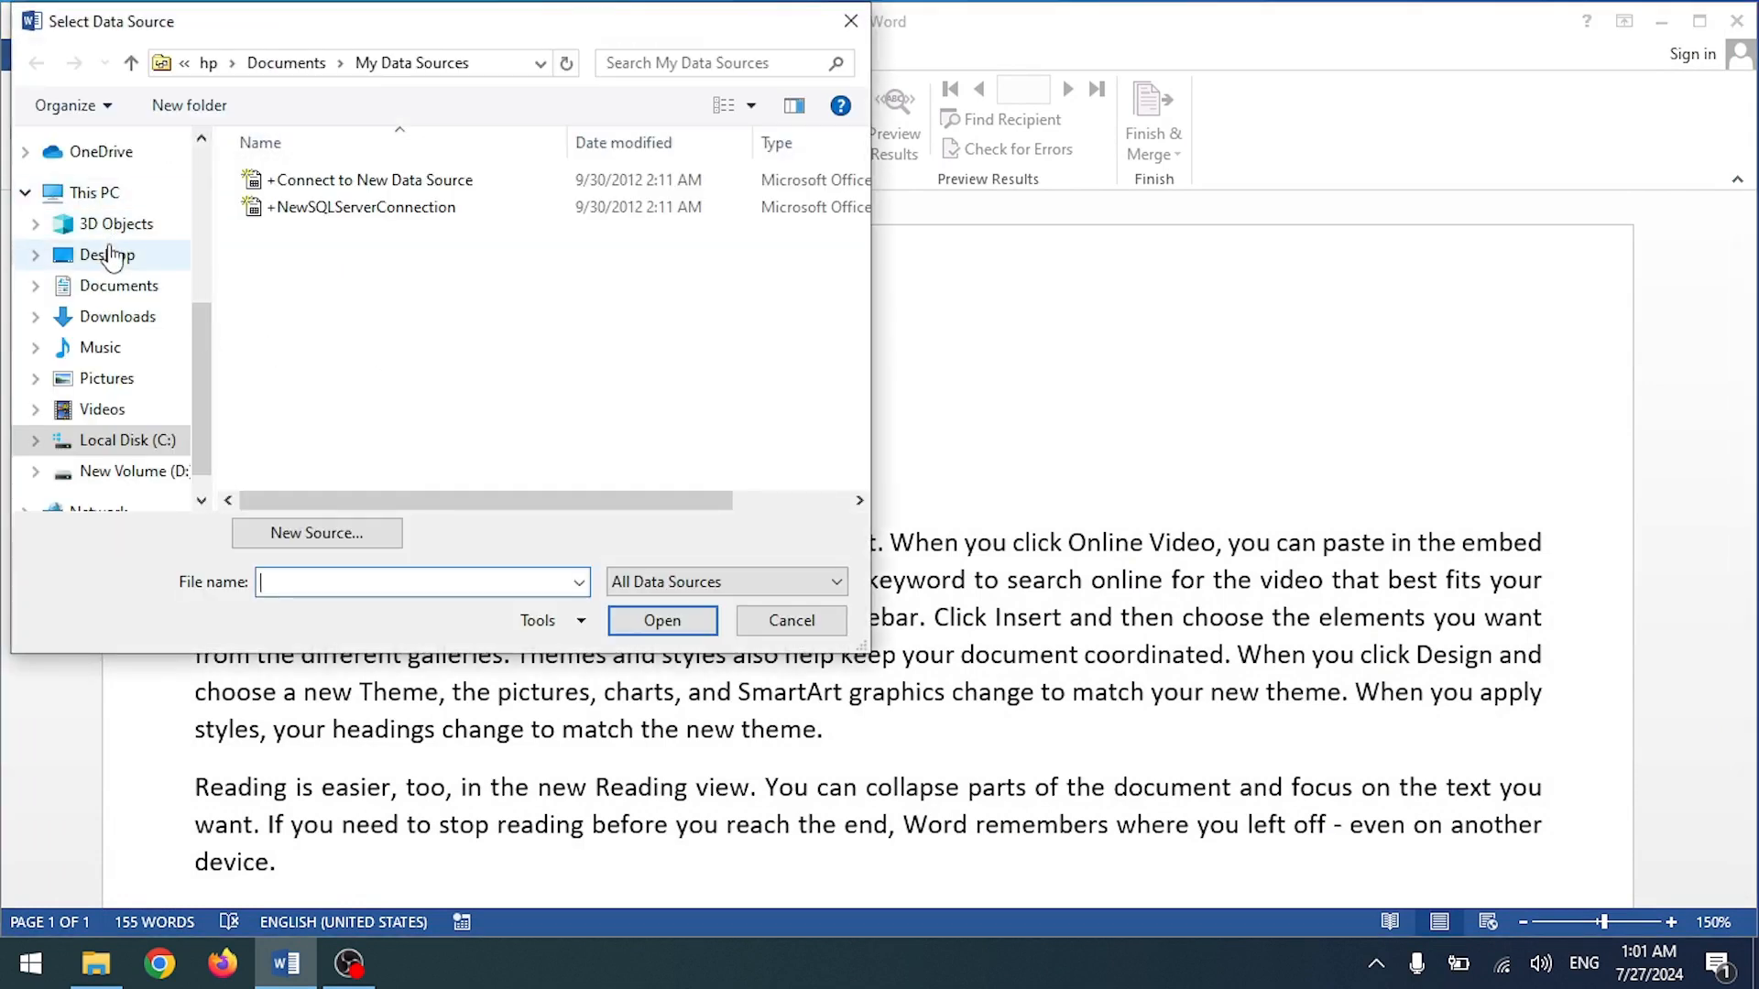
pyautogui.click(107, 255)
pyautogui.scroll(-1, 389, 311)
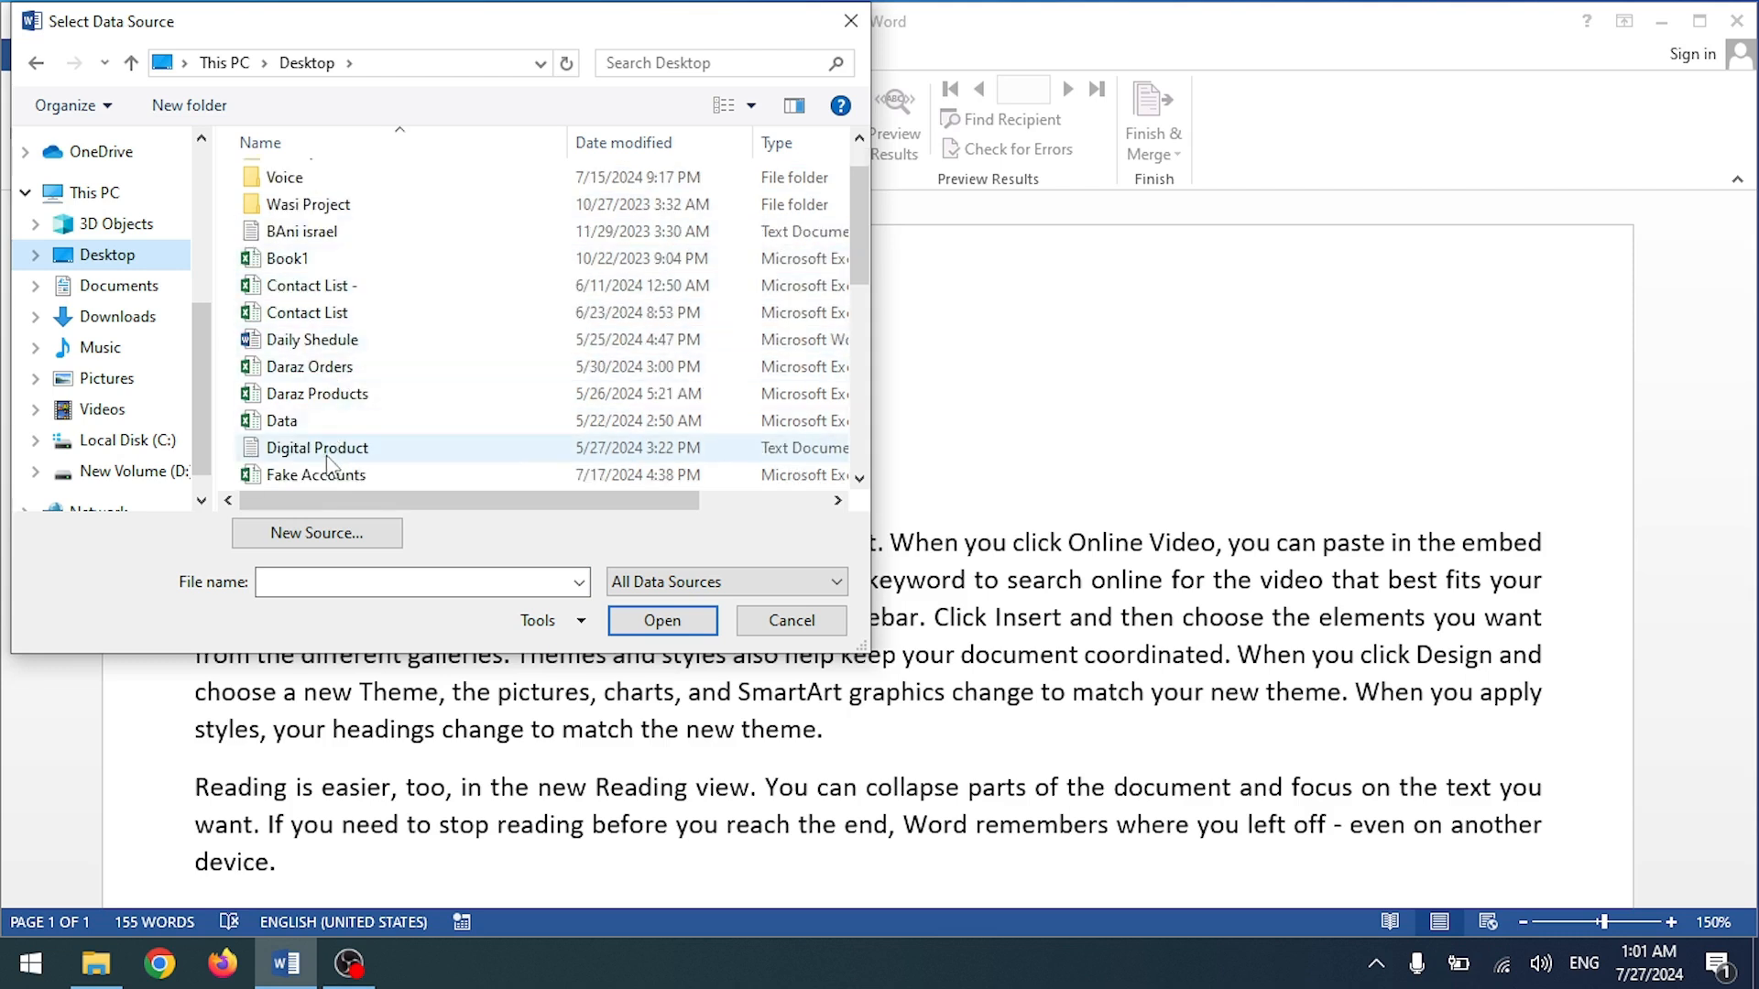
pyautogui.scroll(-2, 334, 412)
pyautogui.scroll(-2, 335, 412)
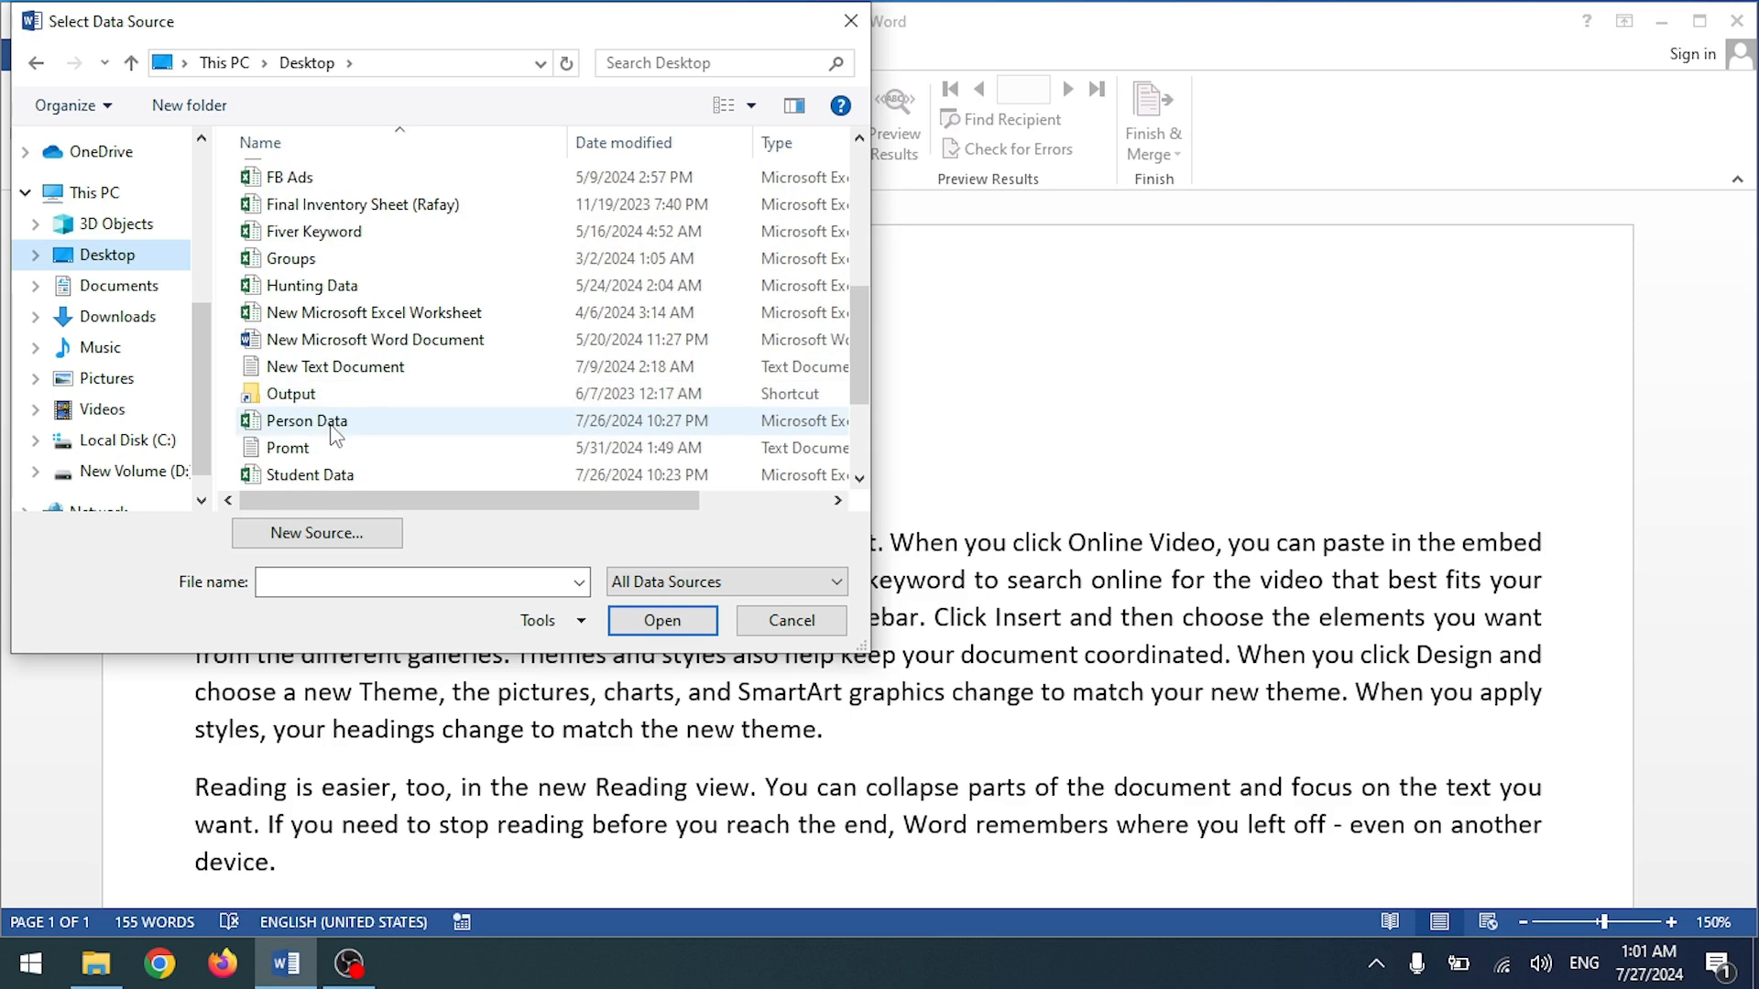
pyautogui.click(332, 423)
pyautogui.doubleClick(331, 424)
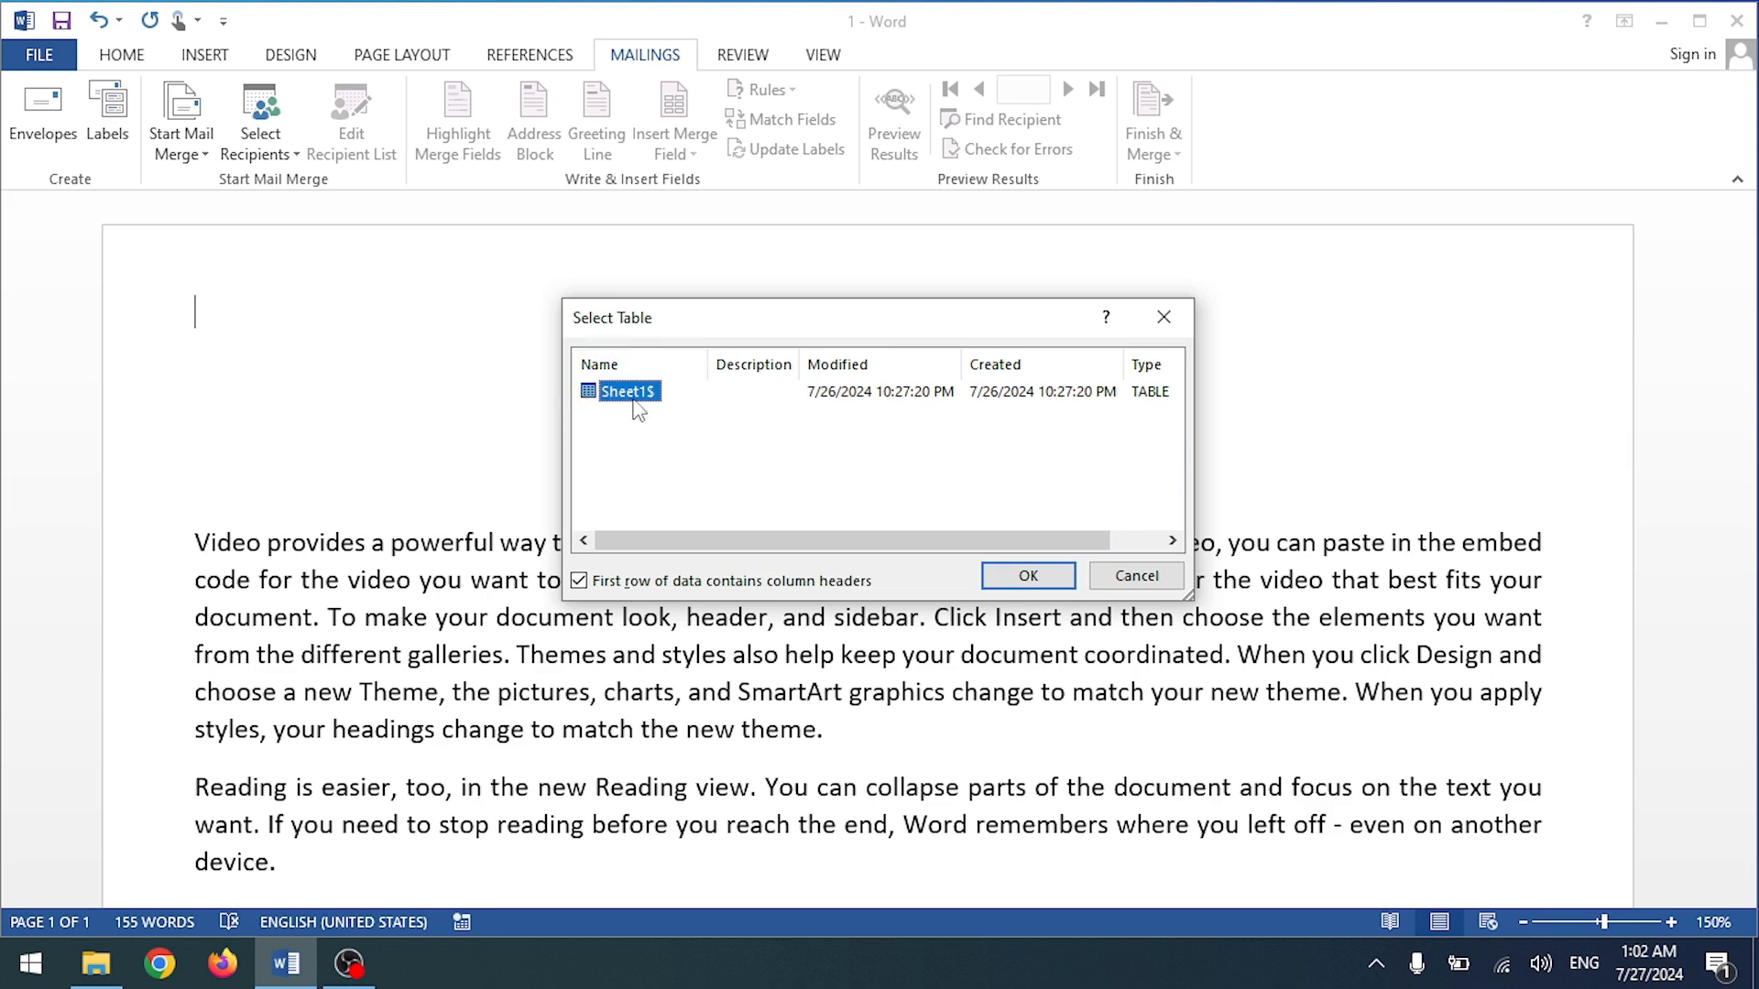
pyautogui.click(1036, 576)
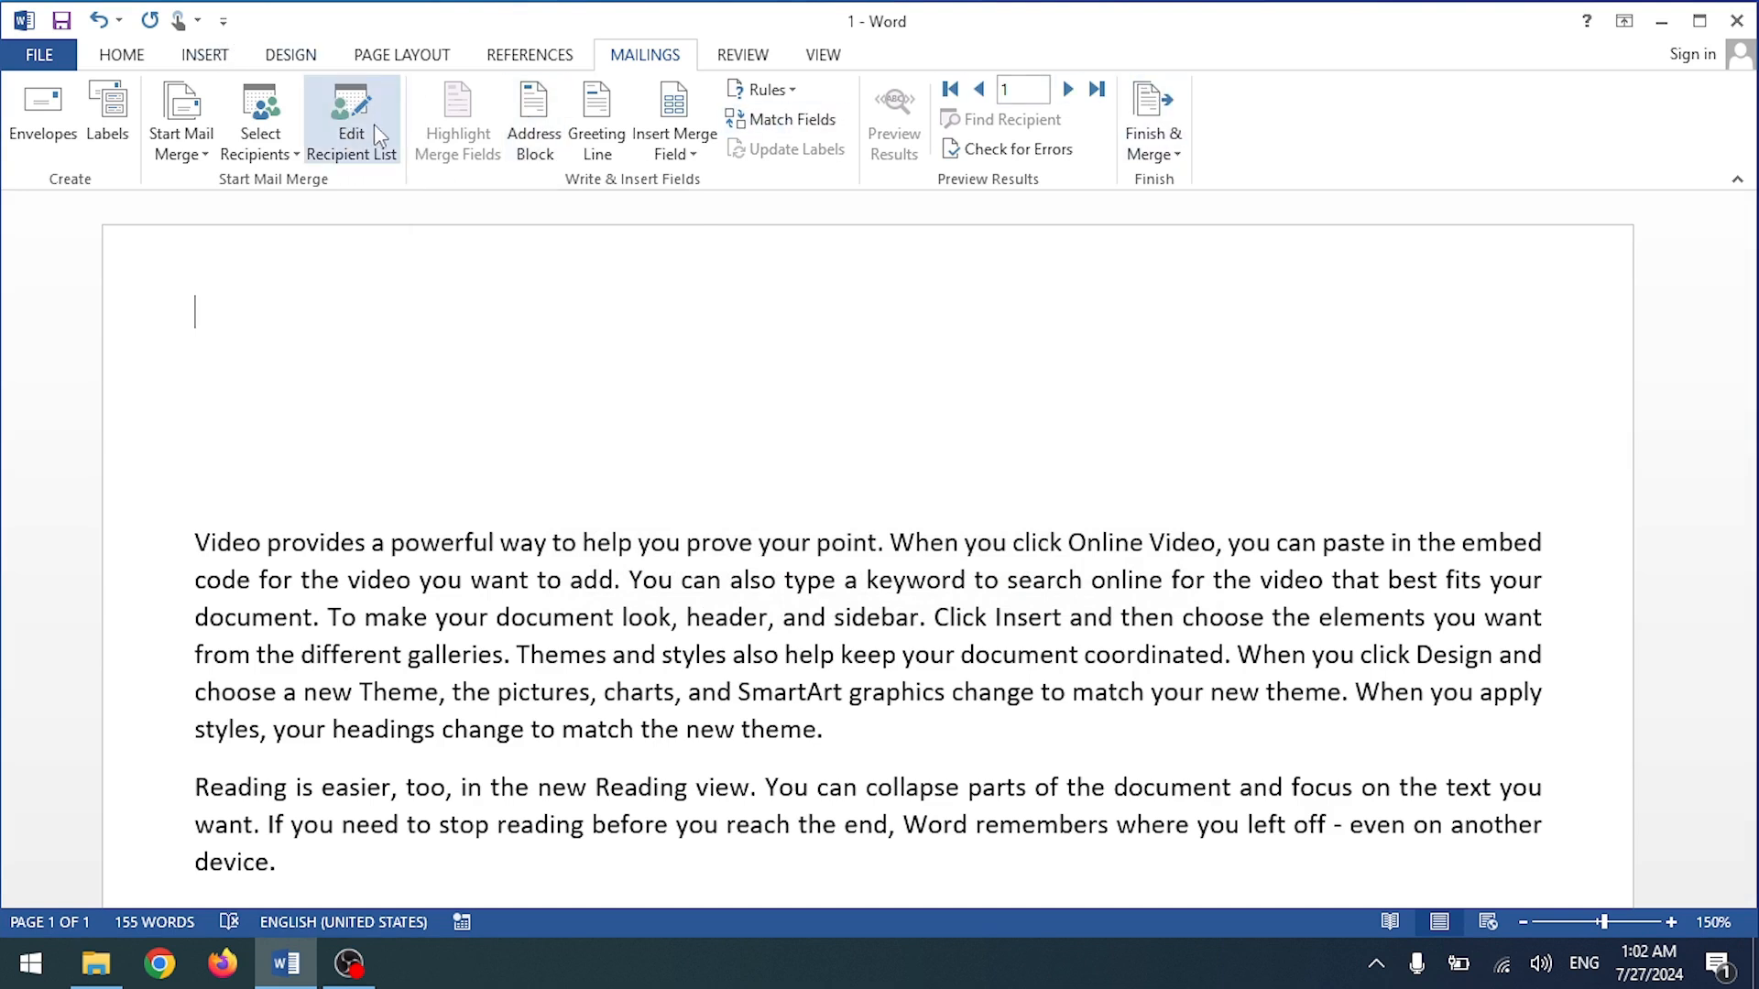
# Step: Review the ten Person Data rows in Edit Recipient List and accept them
pyautogui.click(339, 159)
pyautogui.scroll(-1, 768, 360)
pyautogui.scroll(1, 765, 320)
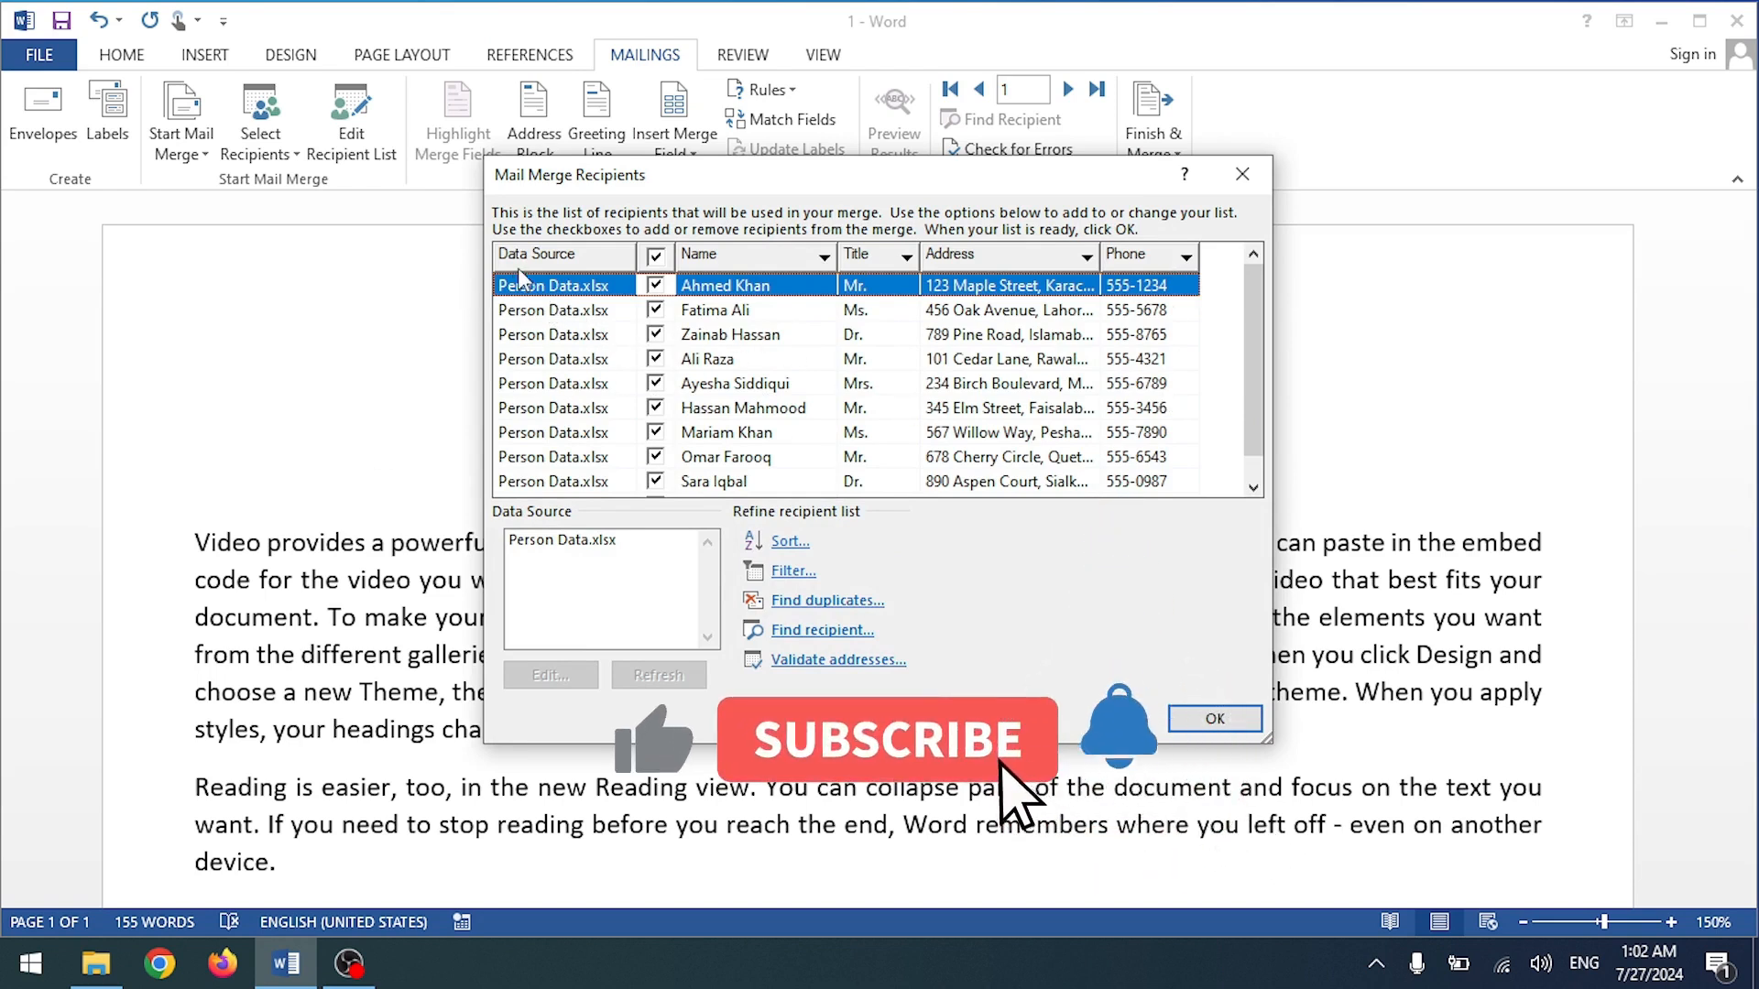
pyautogui.scroll(-1, 650, 394)
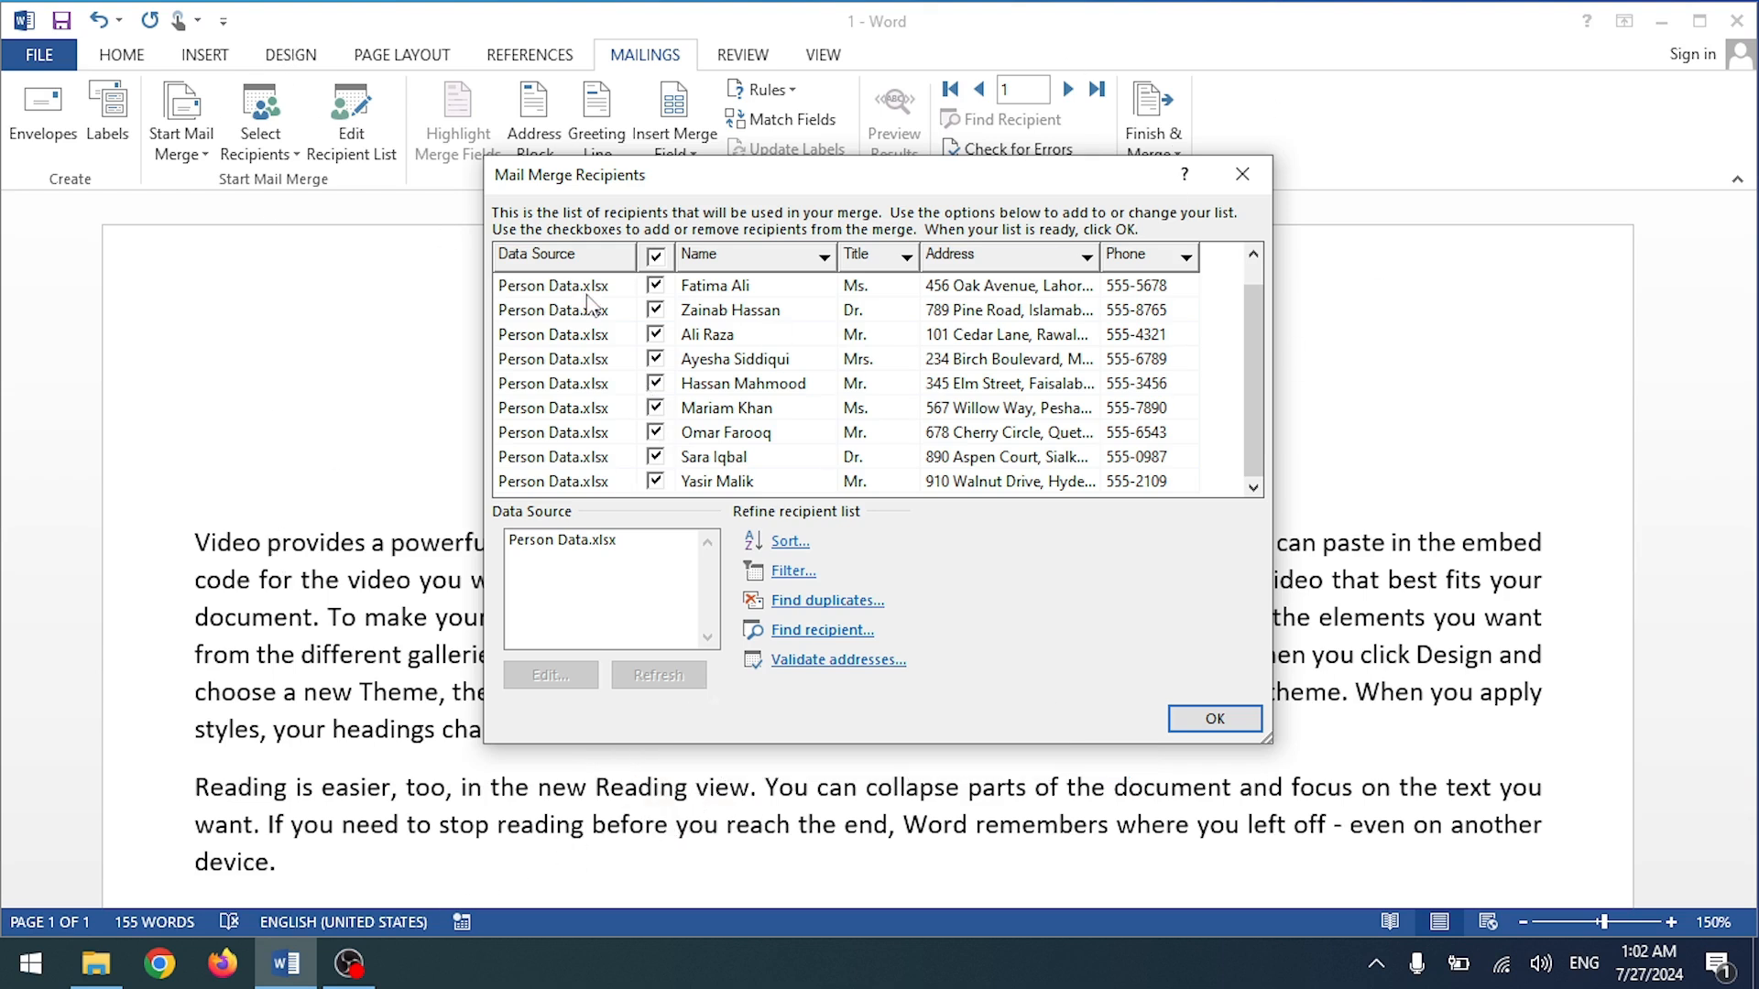
pyautogui.scroll(1, 1069, 367)
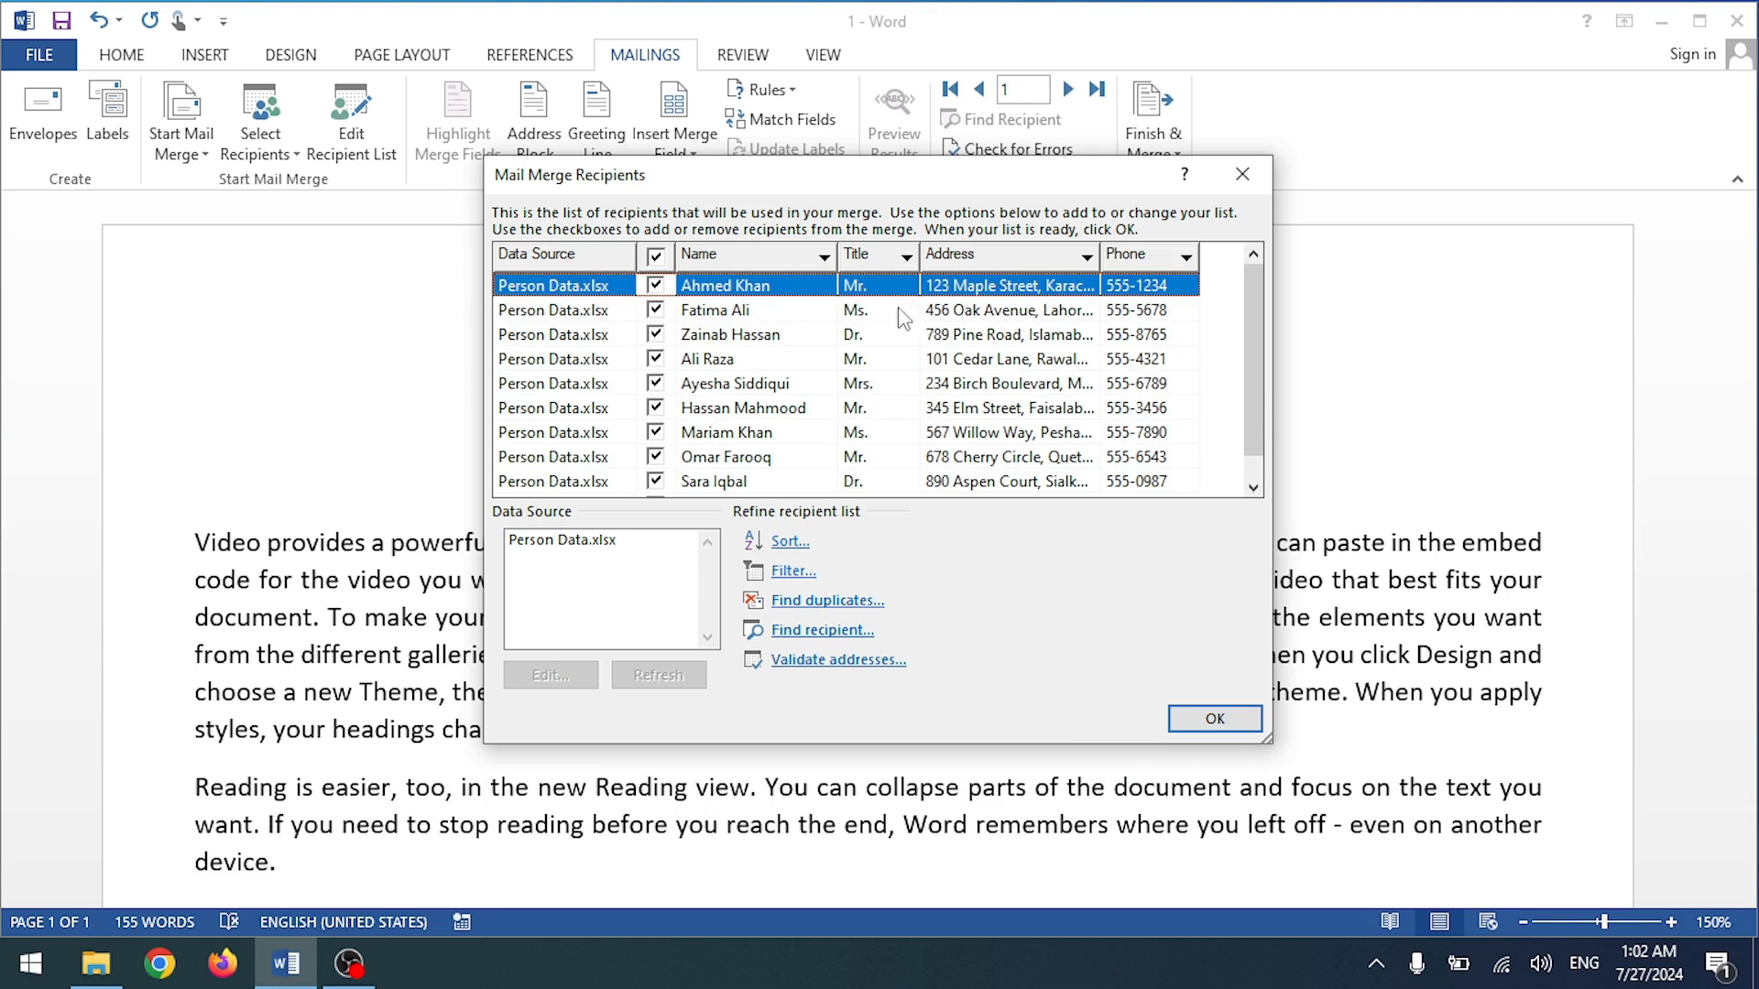
pyautogui.scroll(-1, 825, 384)
pyautogui.scroll(1, 1099, 366)
pyautogui.click(1215, 720)
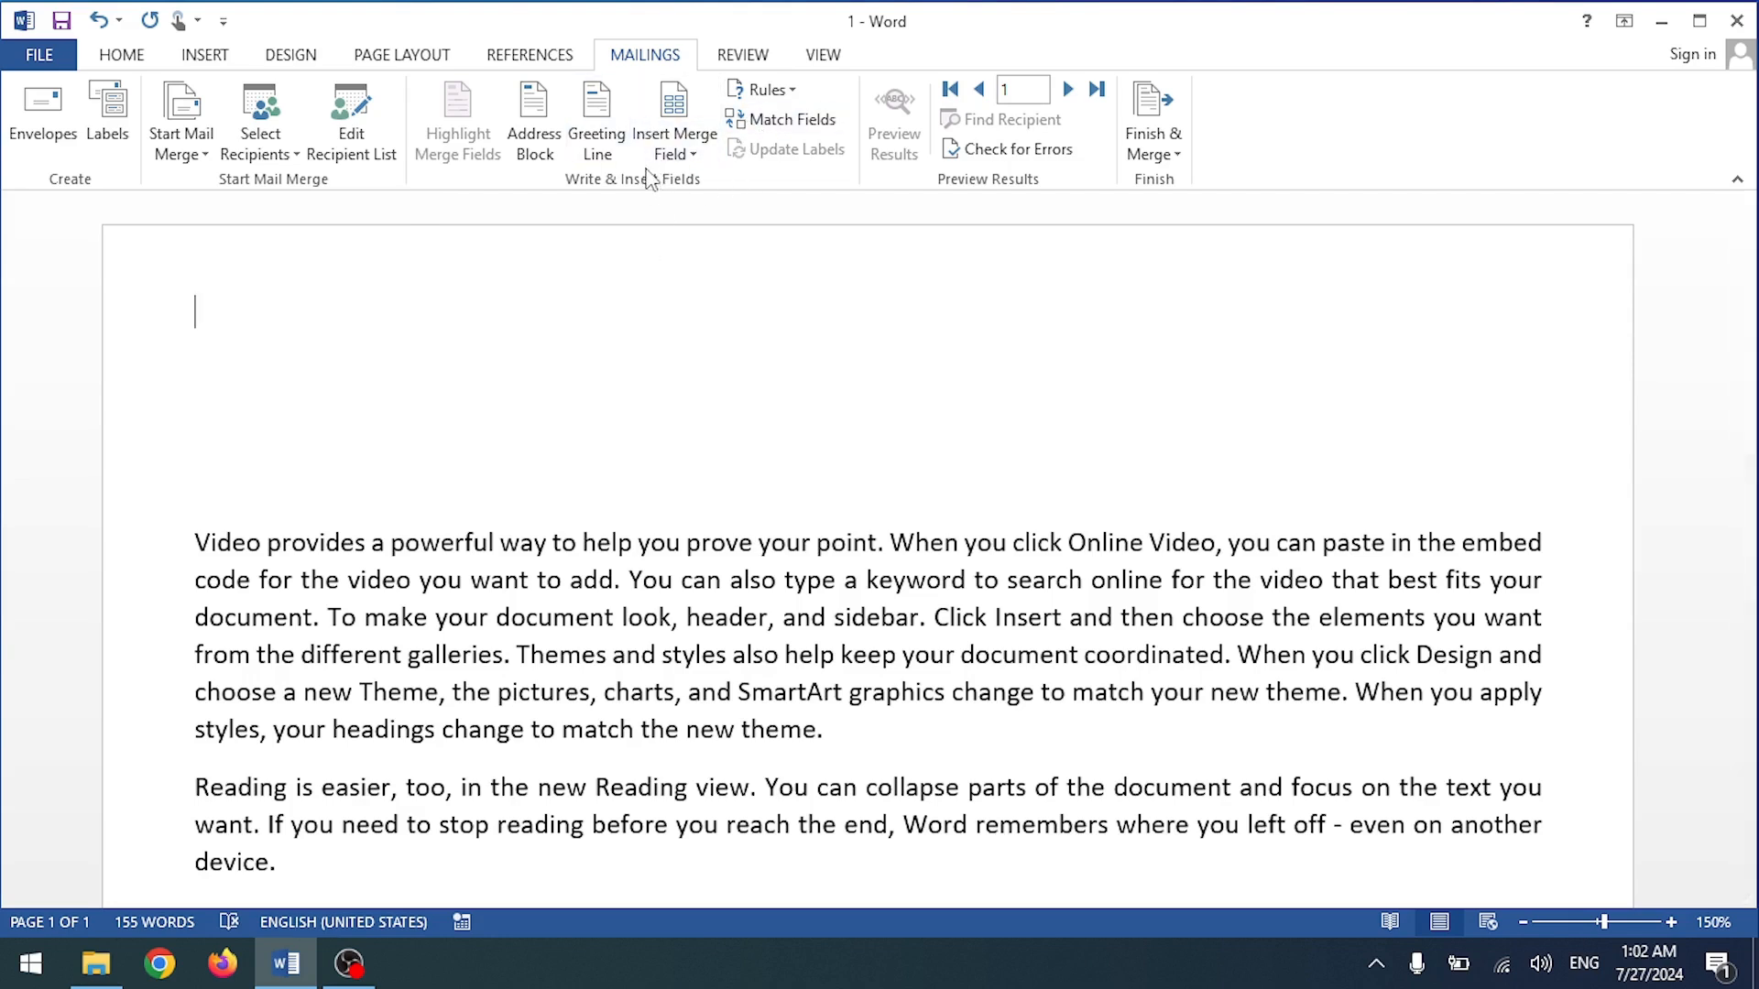
# Step: Insert Name, Phone and Address merge fields on separate lines and preview the first recipient's details
pyautogui.click(674, 144)
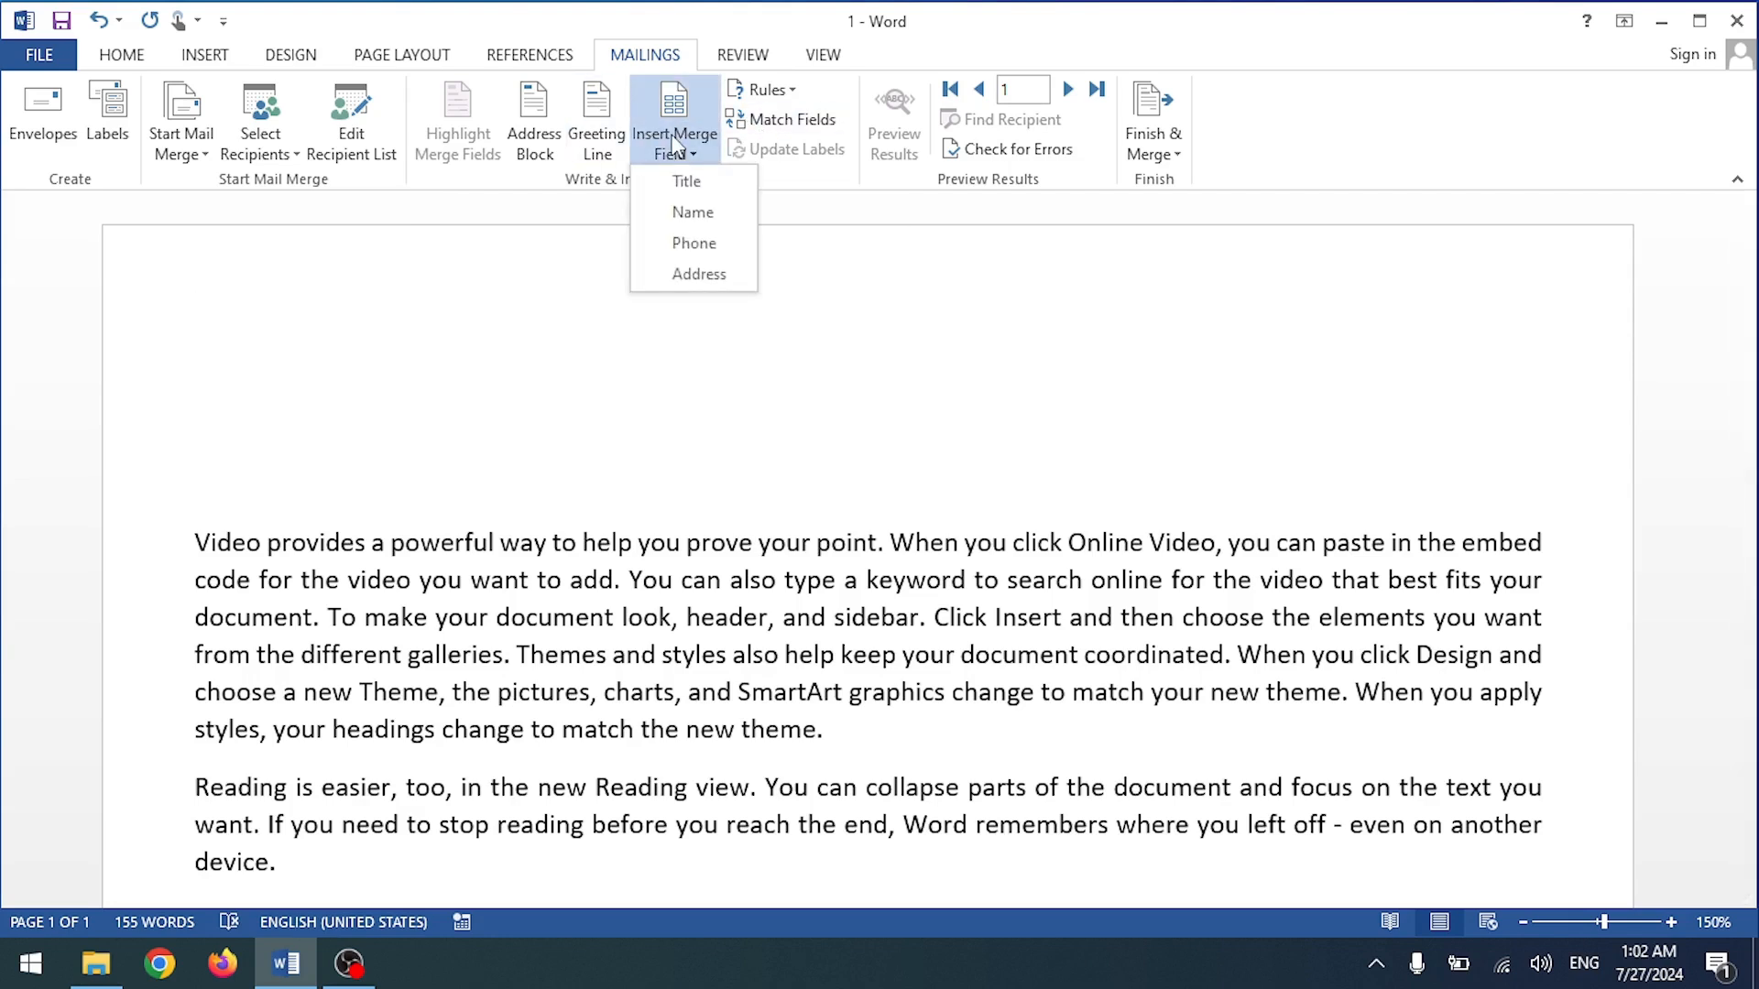
pyautogui.click(691, 214)
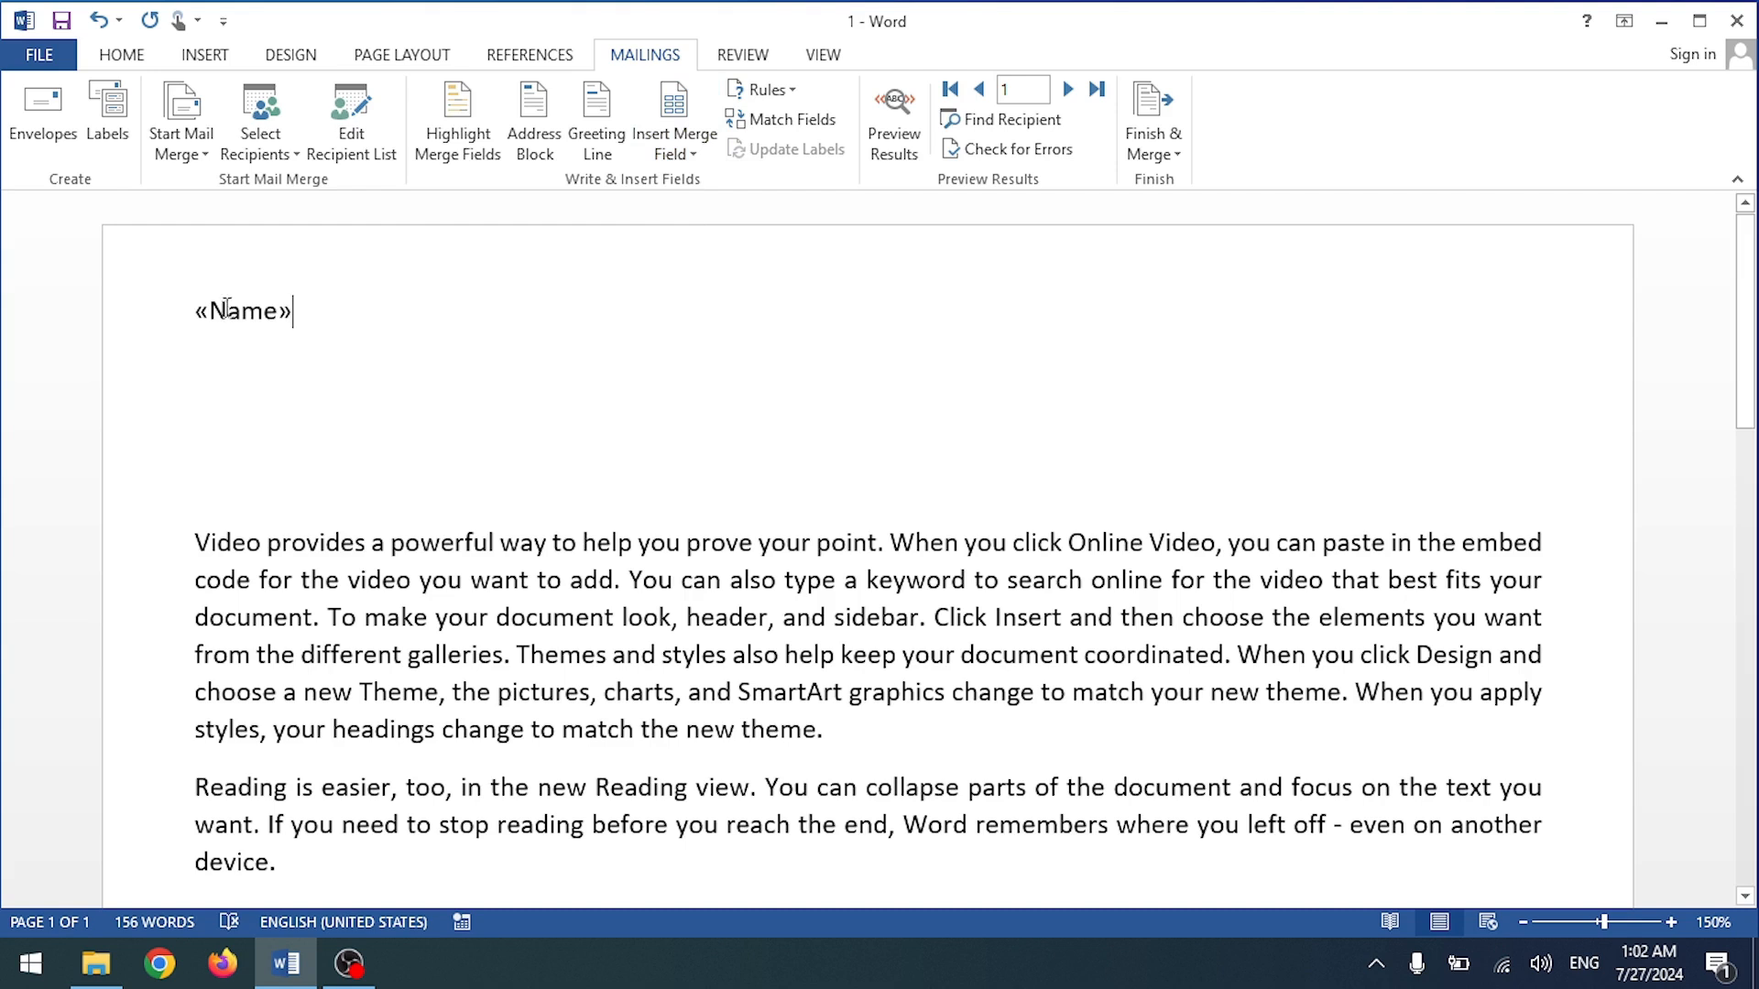
pyautogui.press('Return')
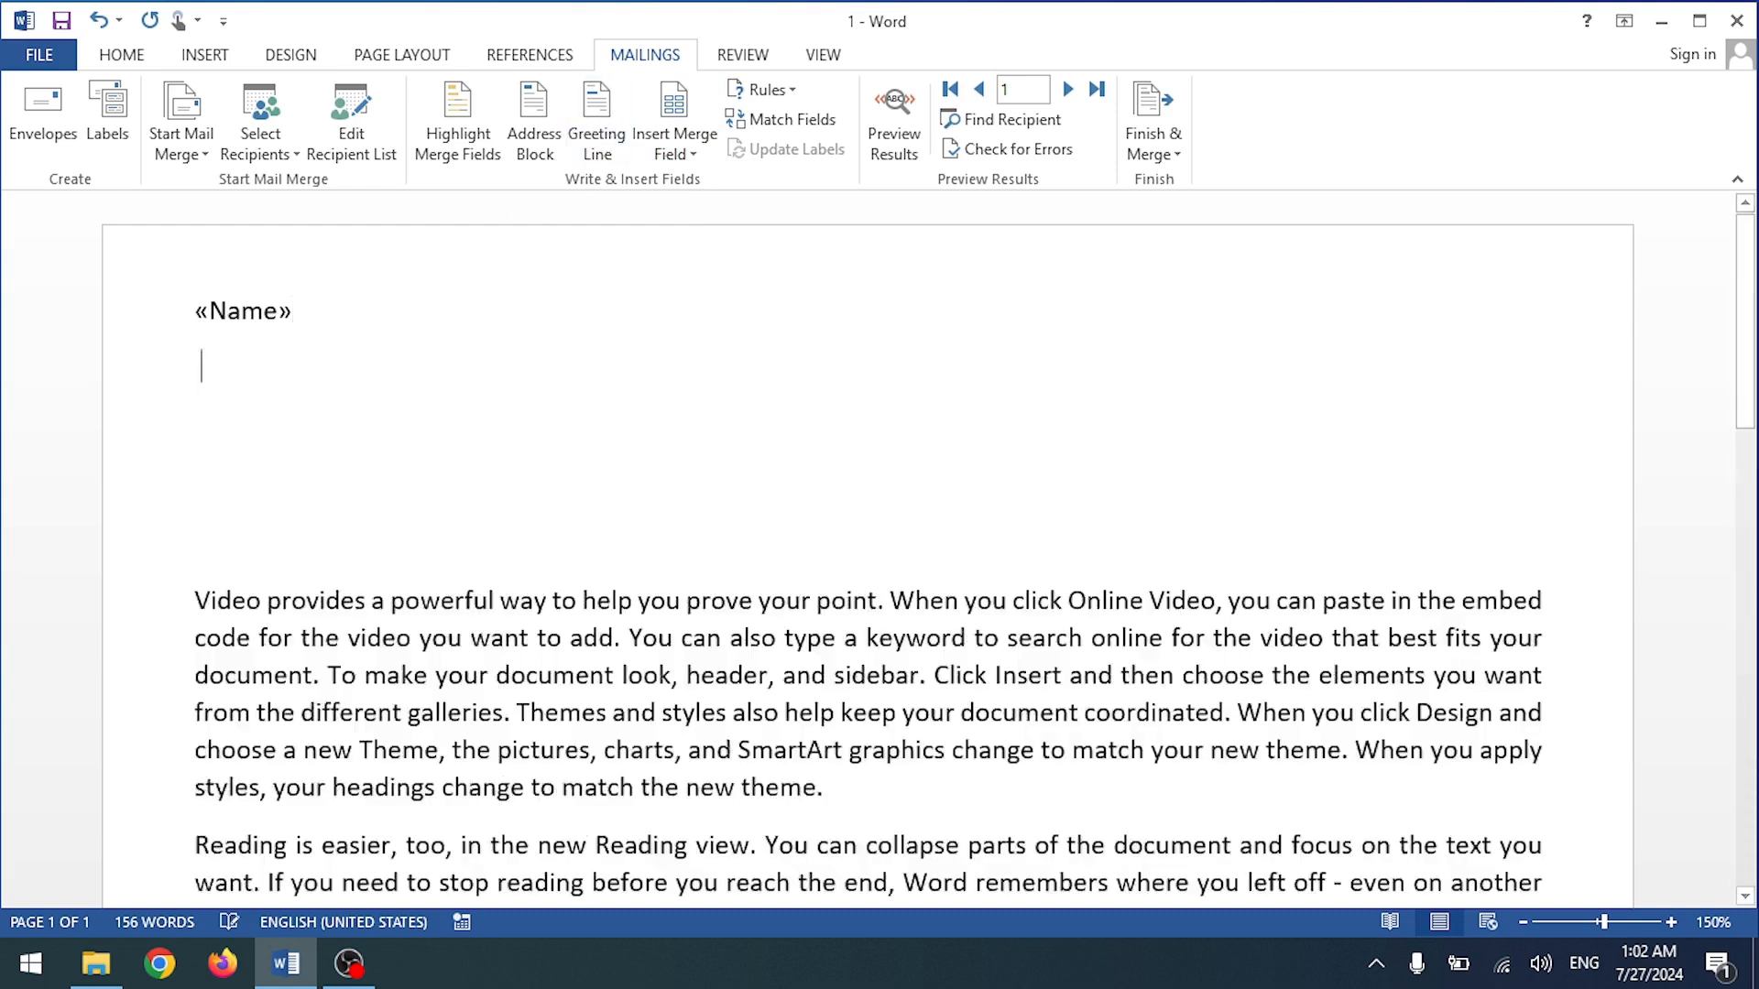
pyautogui.click(675, 144)
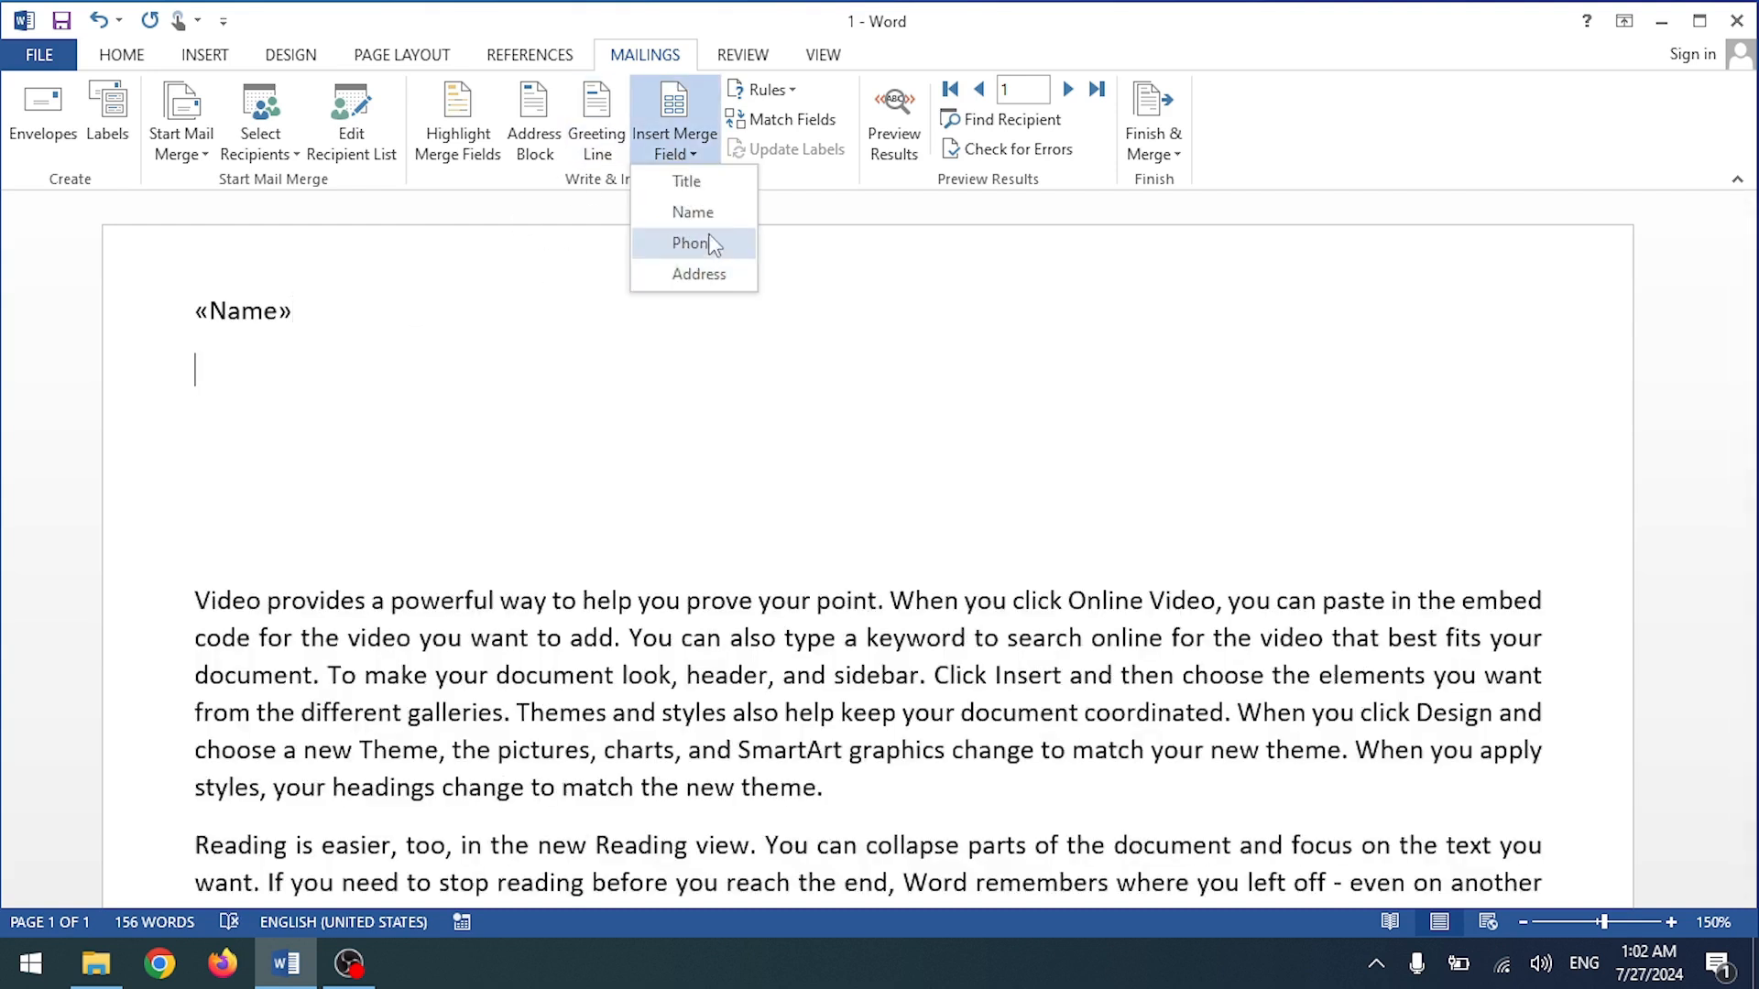
pyautogui.click(716, 247)
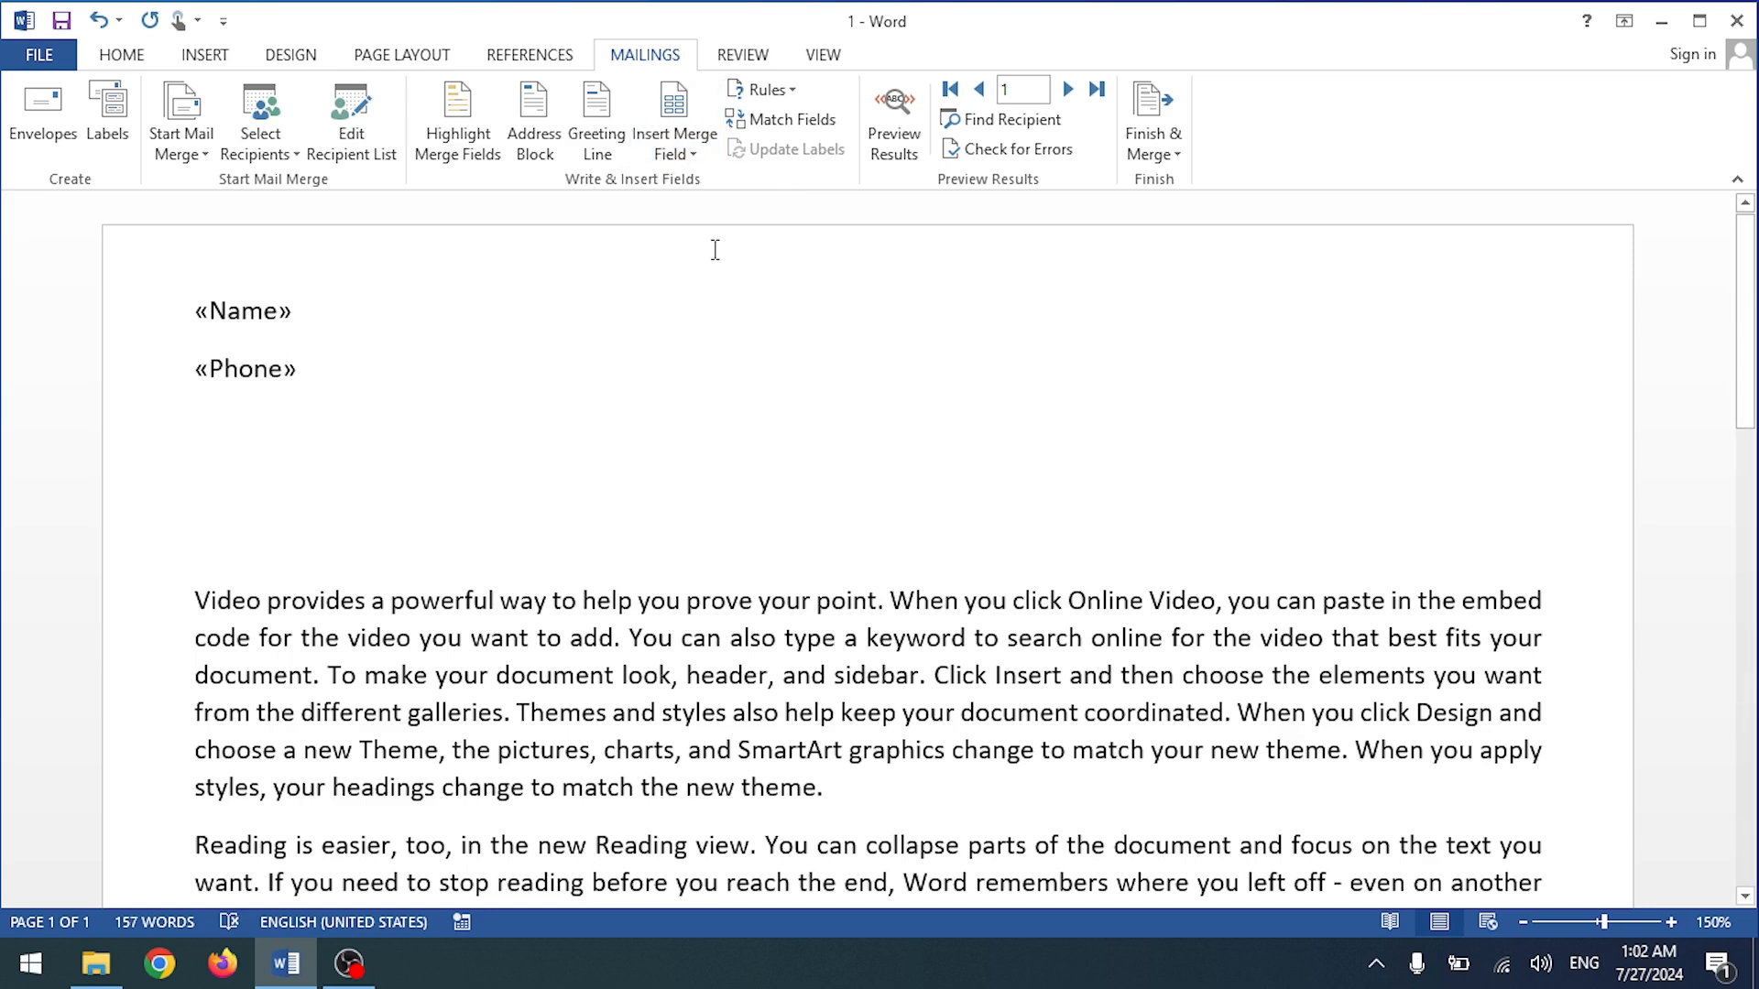
pyautogui.press('Return')
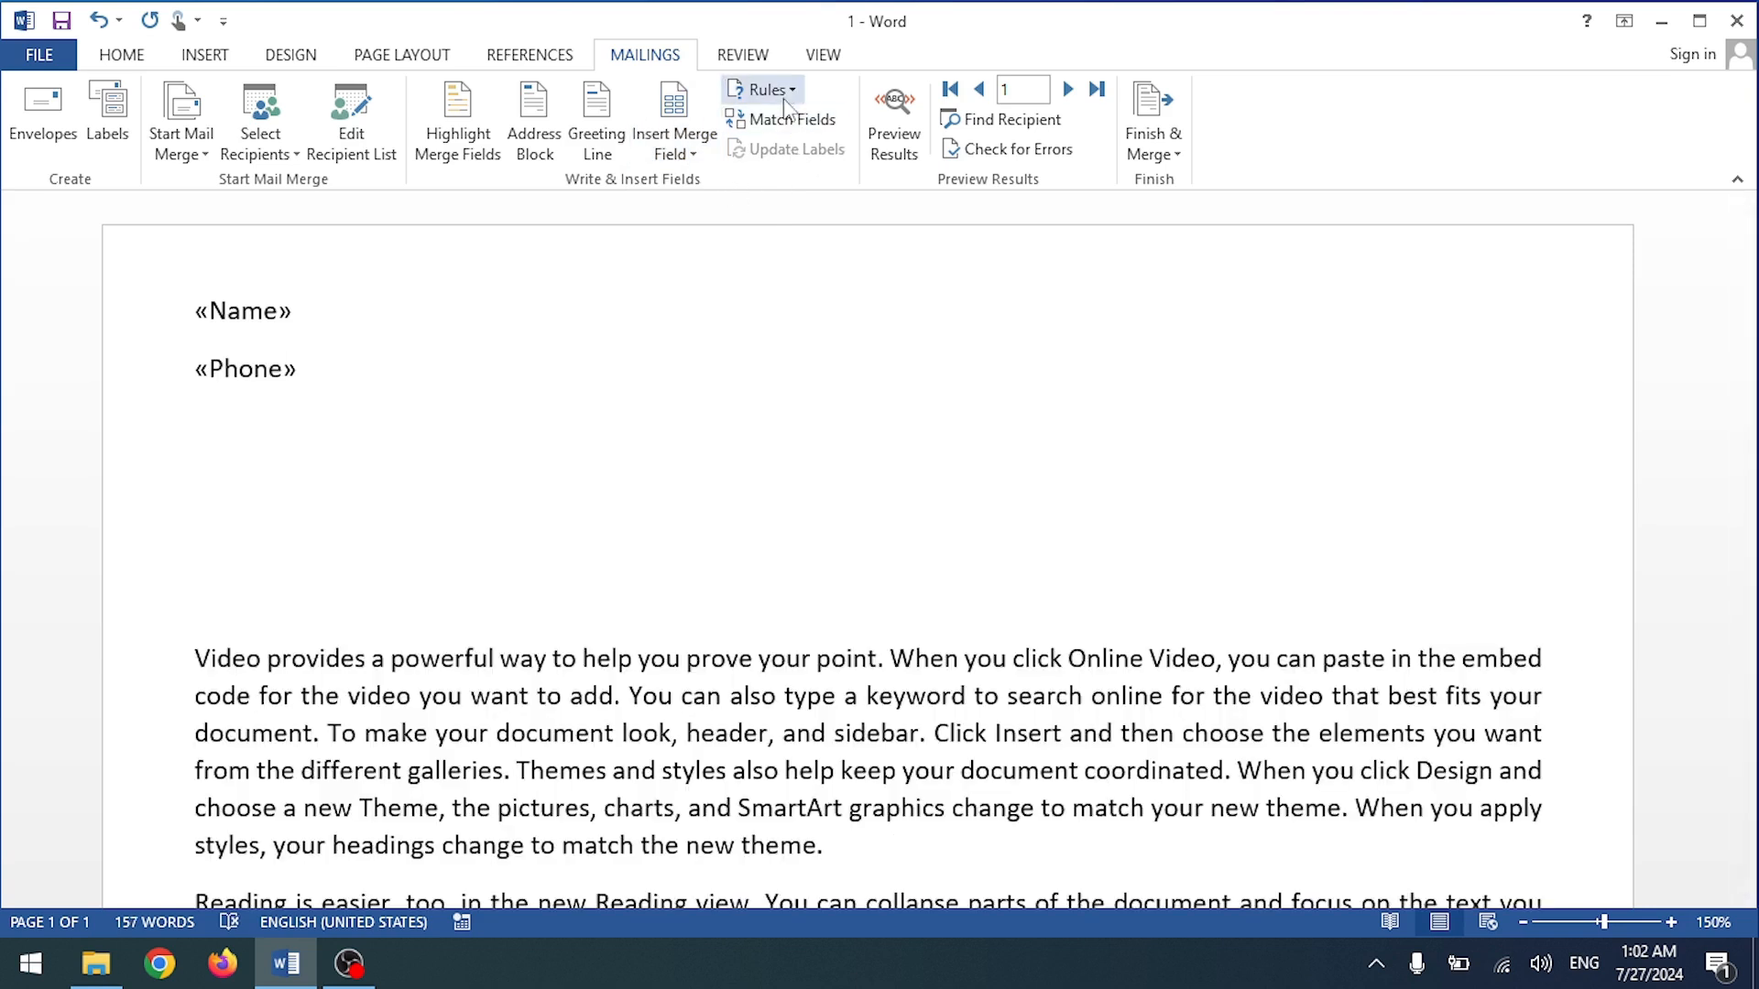
pyautogui.click(679, 155)
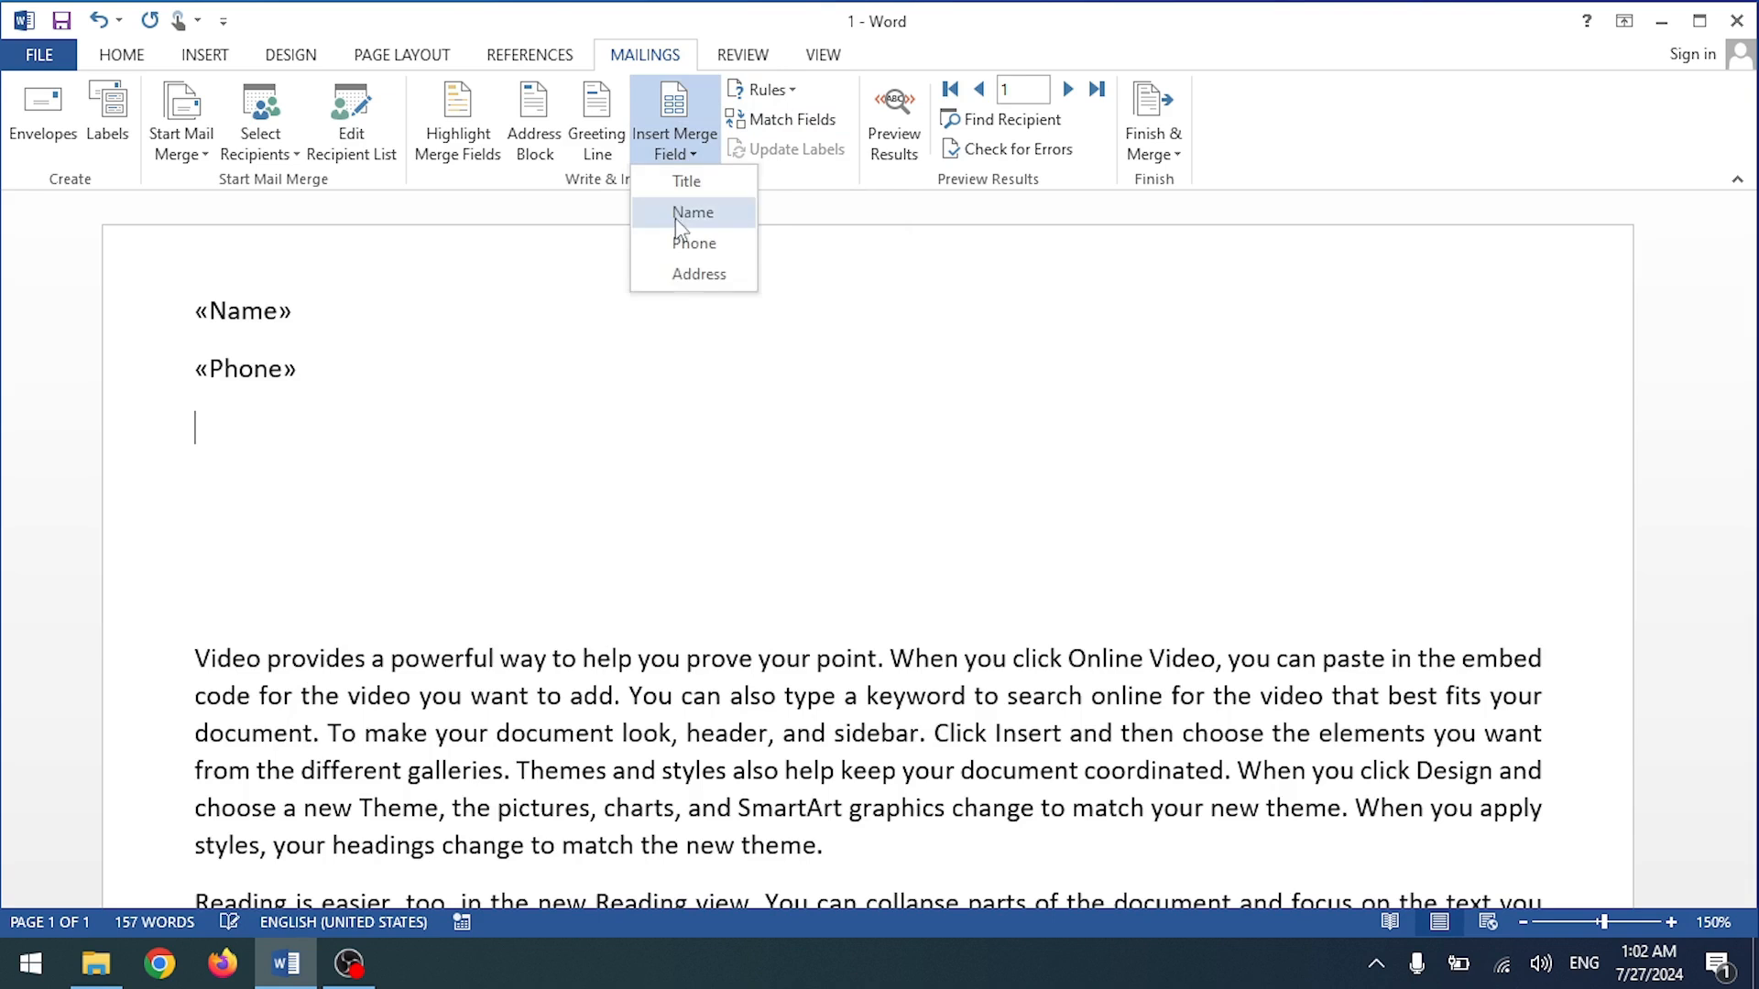
pyautogui.click(678, 273)
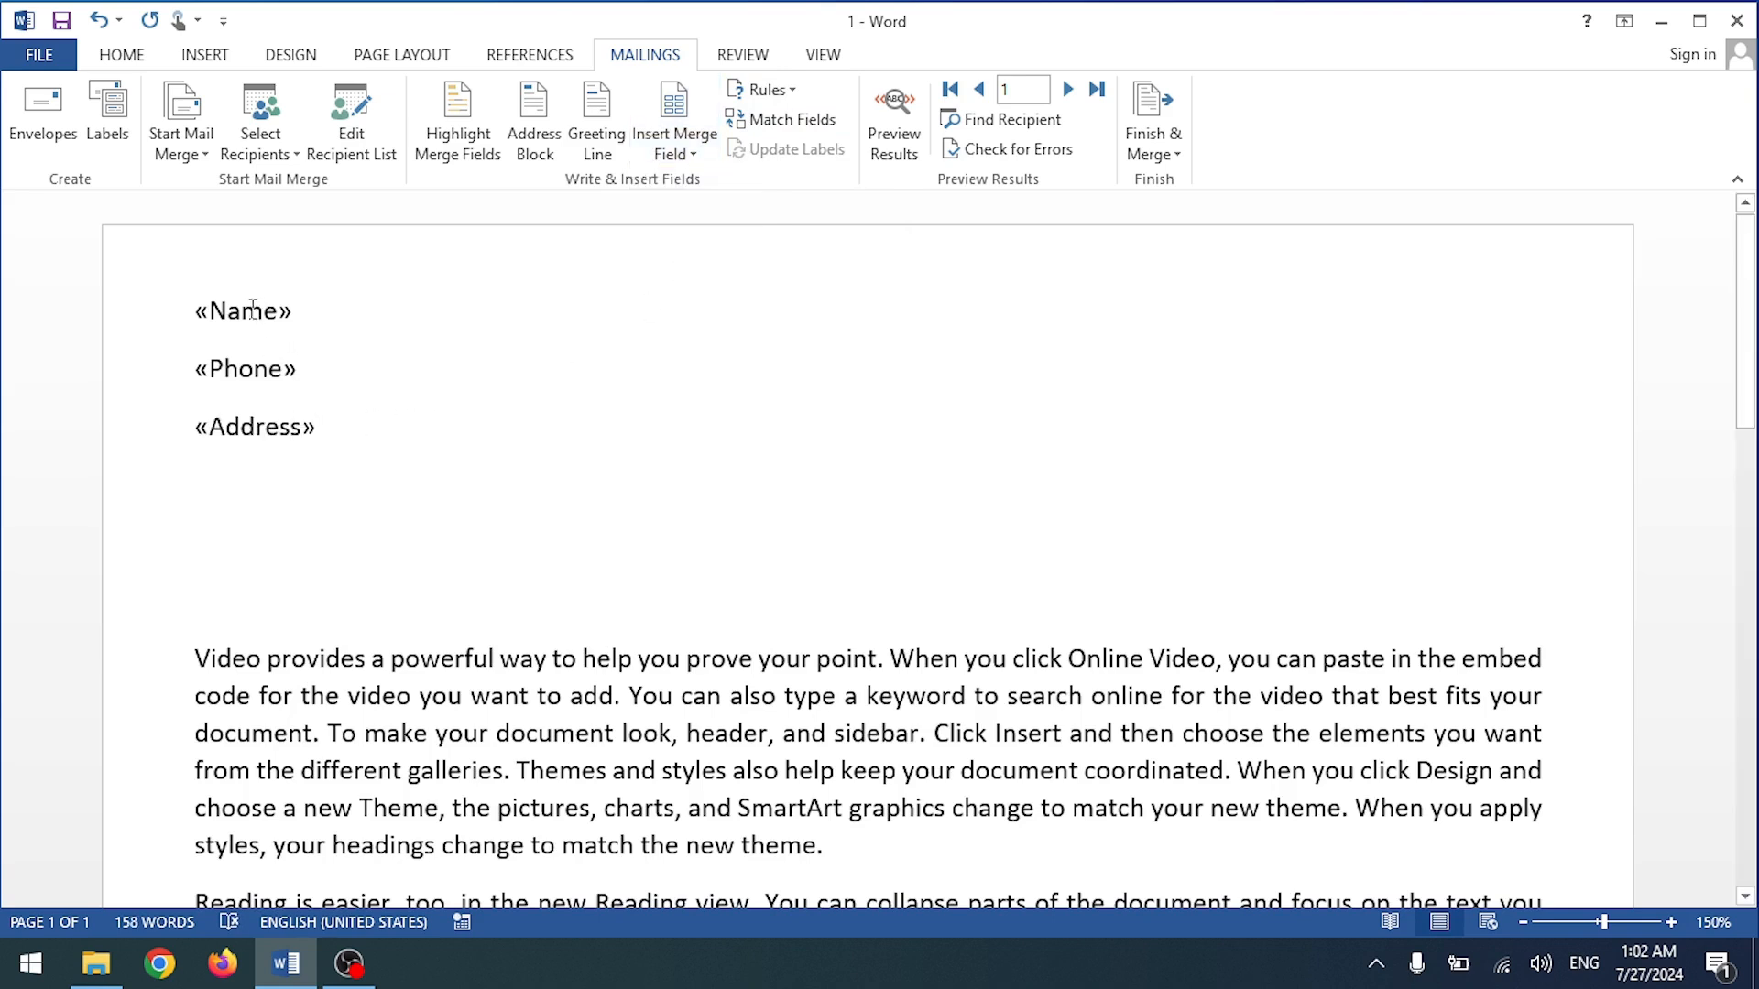
pyautogui.click(891, 151)
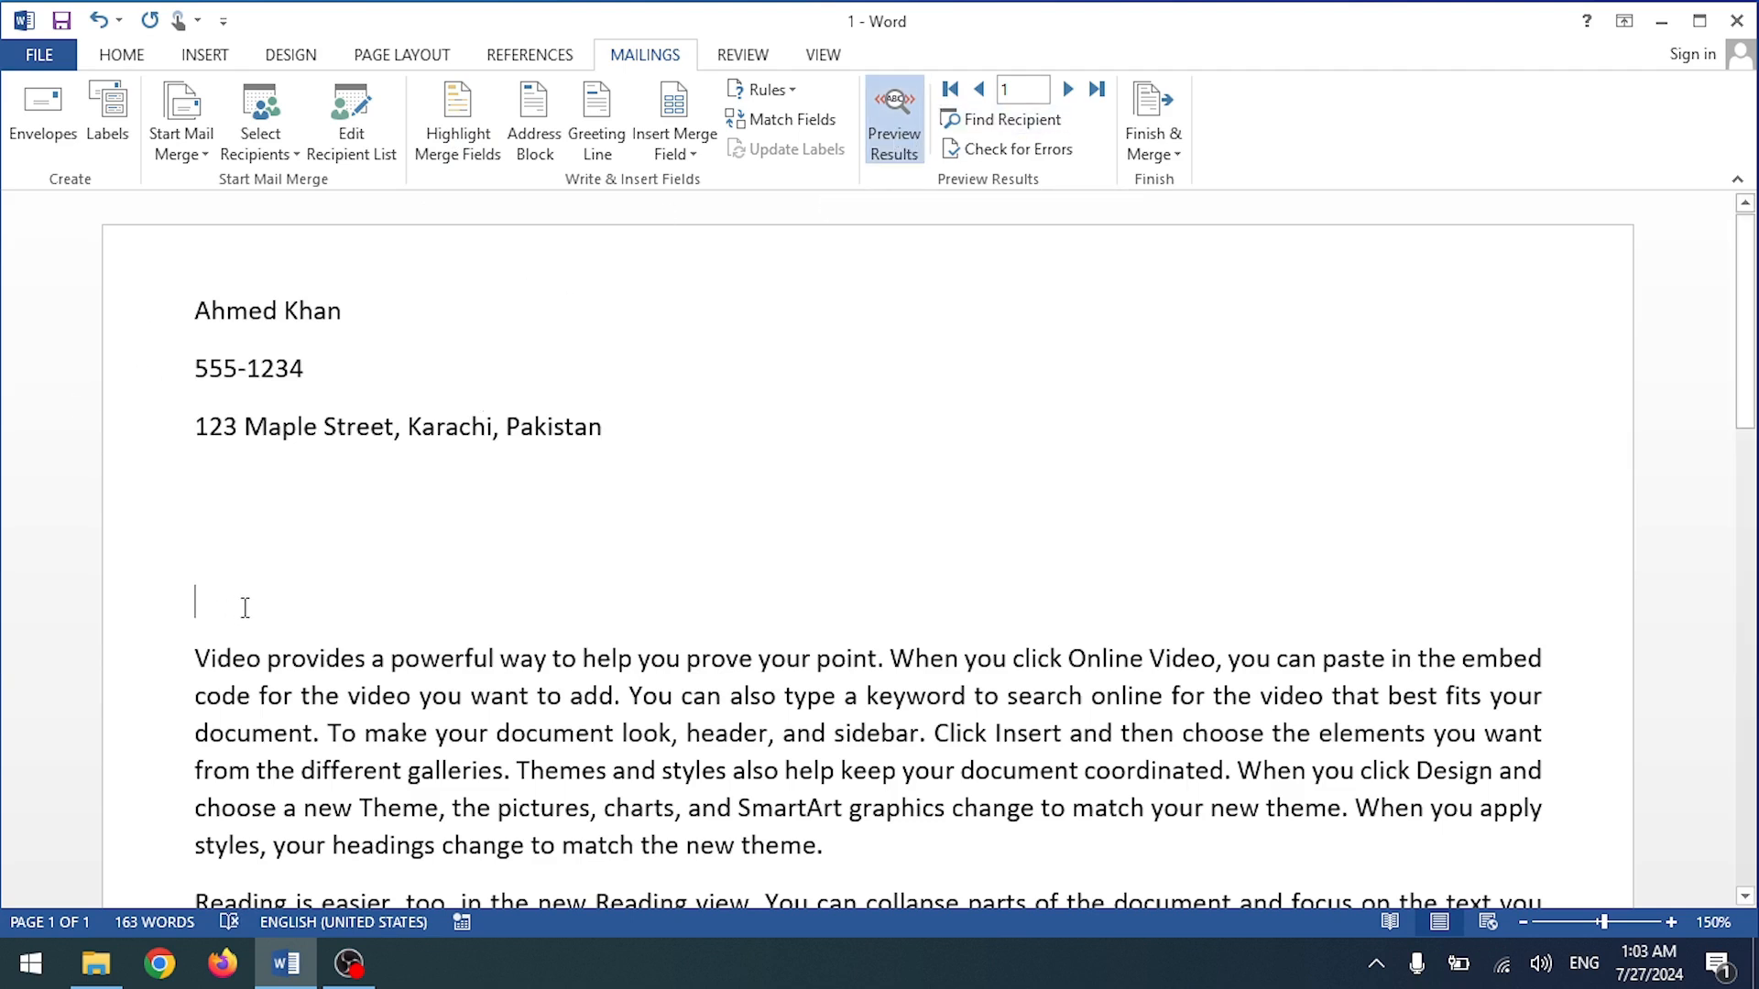
# Step: Remove the blank lines under the address and insert the default 'Dear Mr. Randall,' greeting line
pyautogui.press('BackSpace')
pyautogui.press('BackSpace')
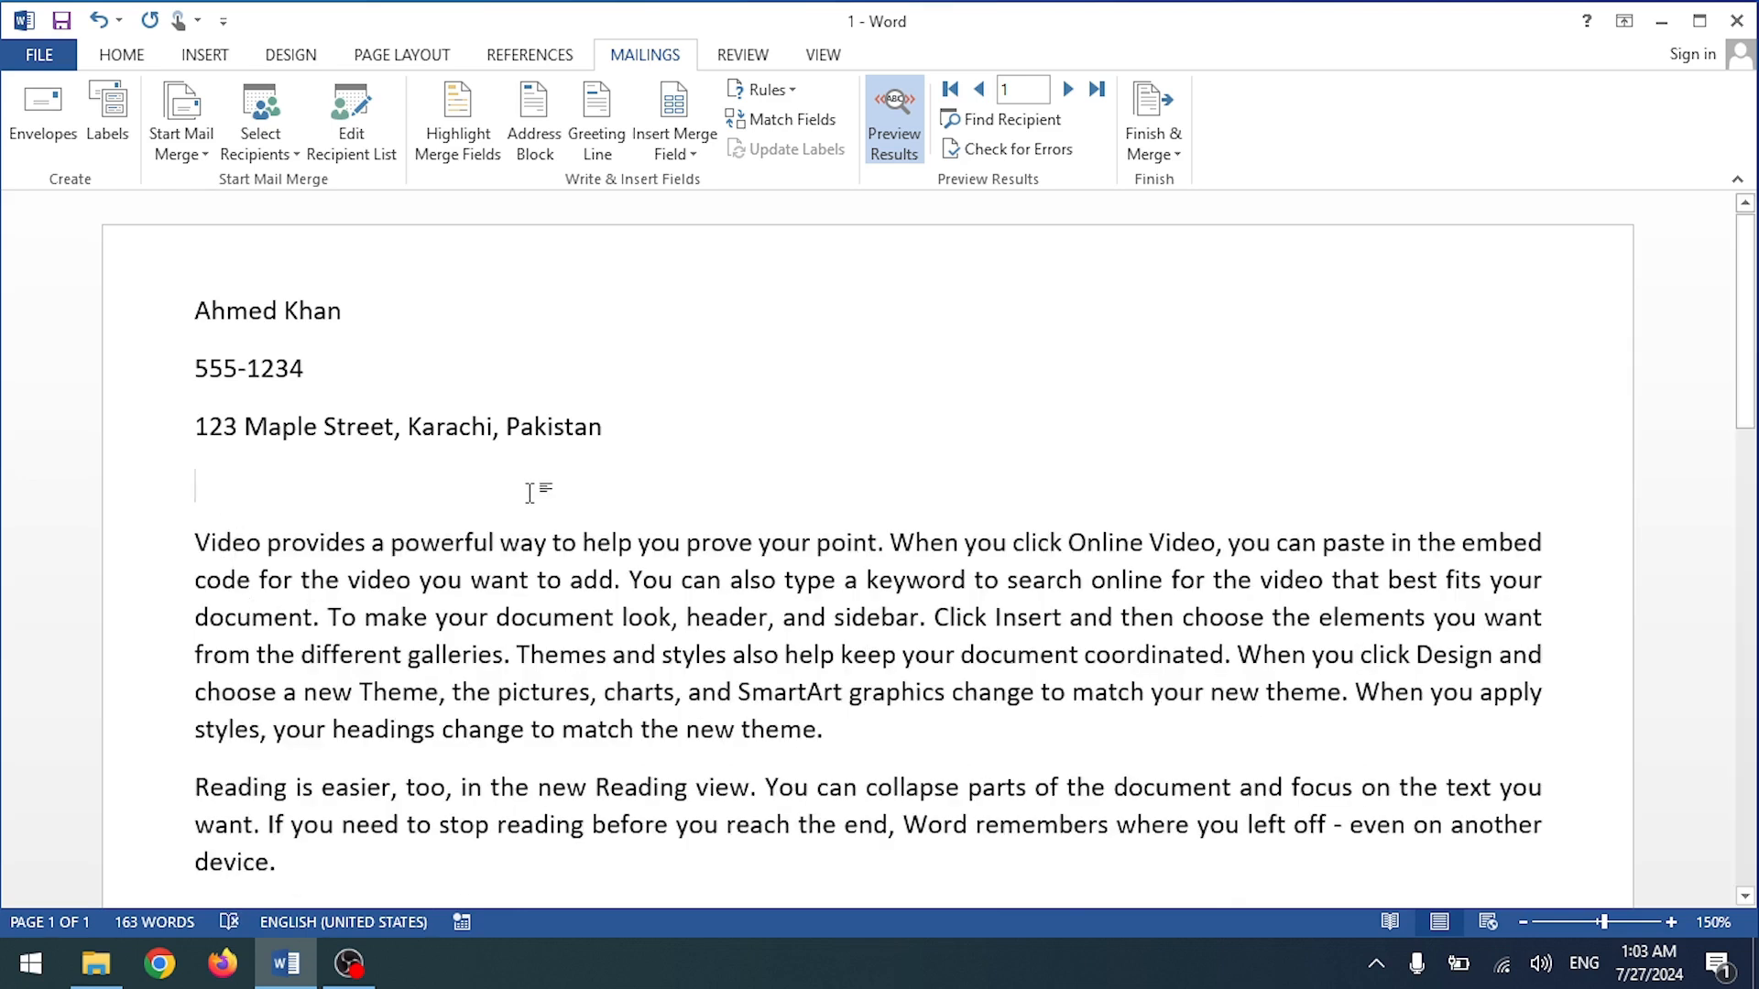
pyautogui.click(608, 121)
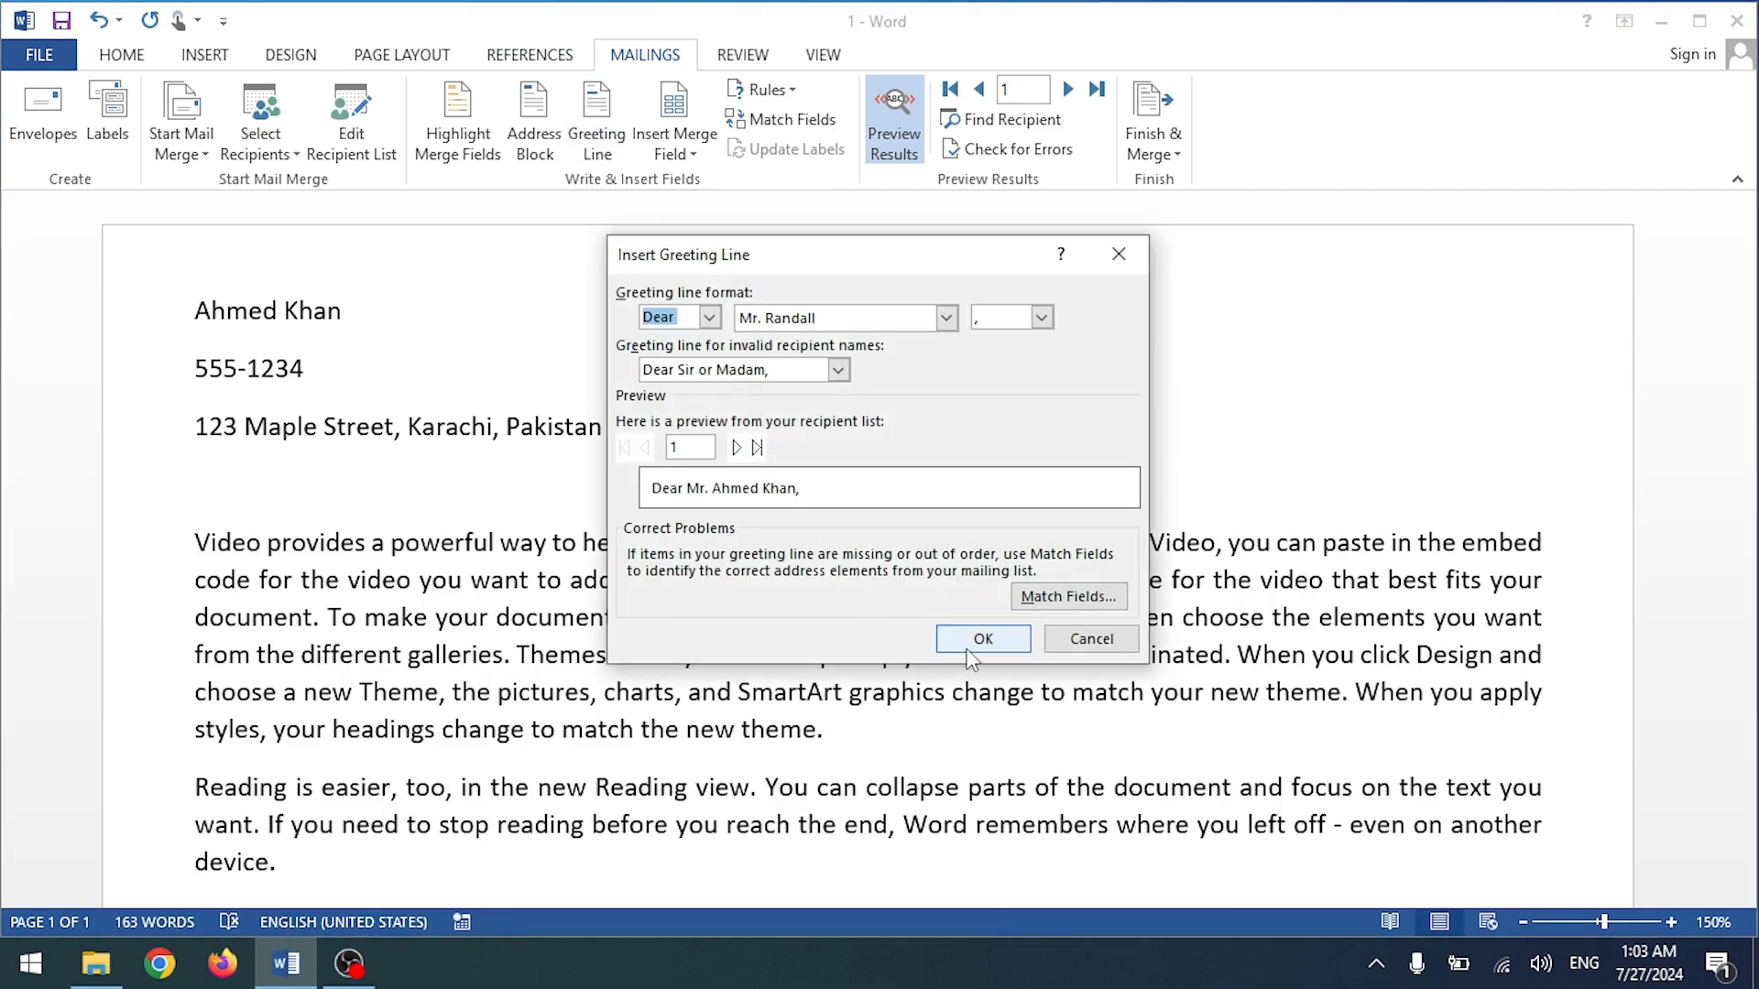
pyautogui.click(971, 653)
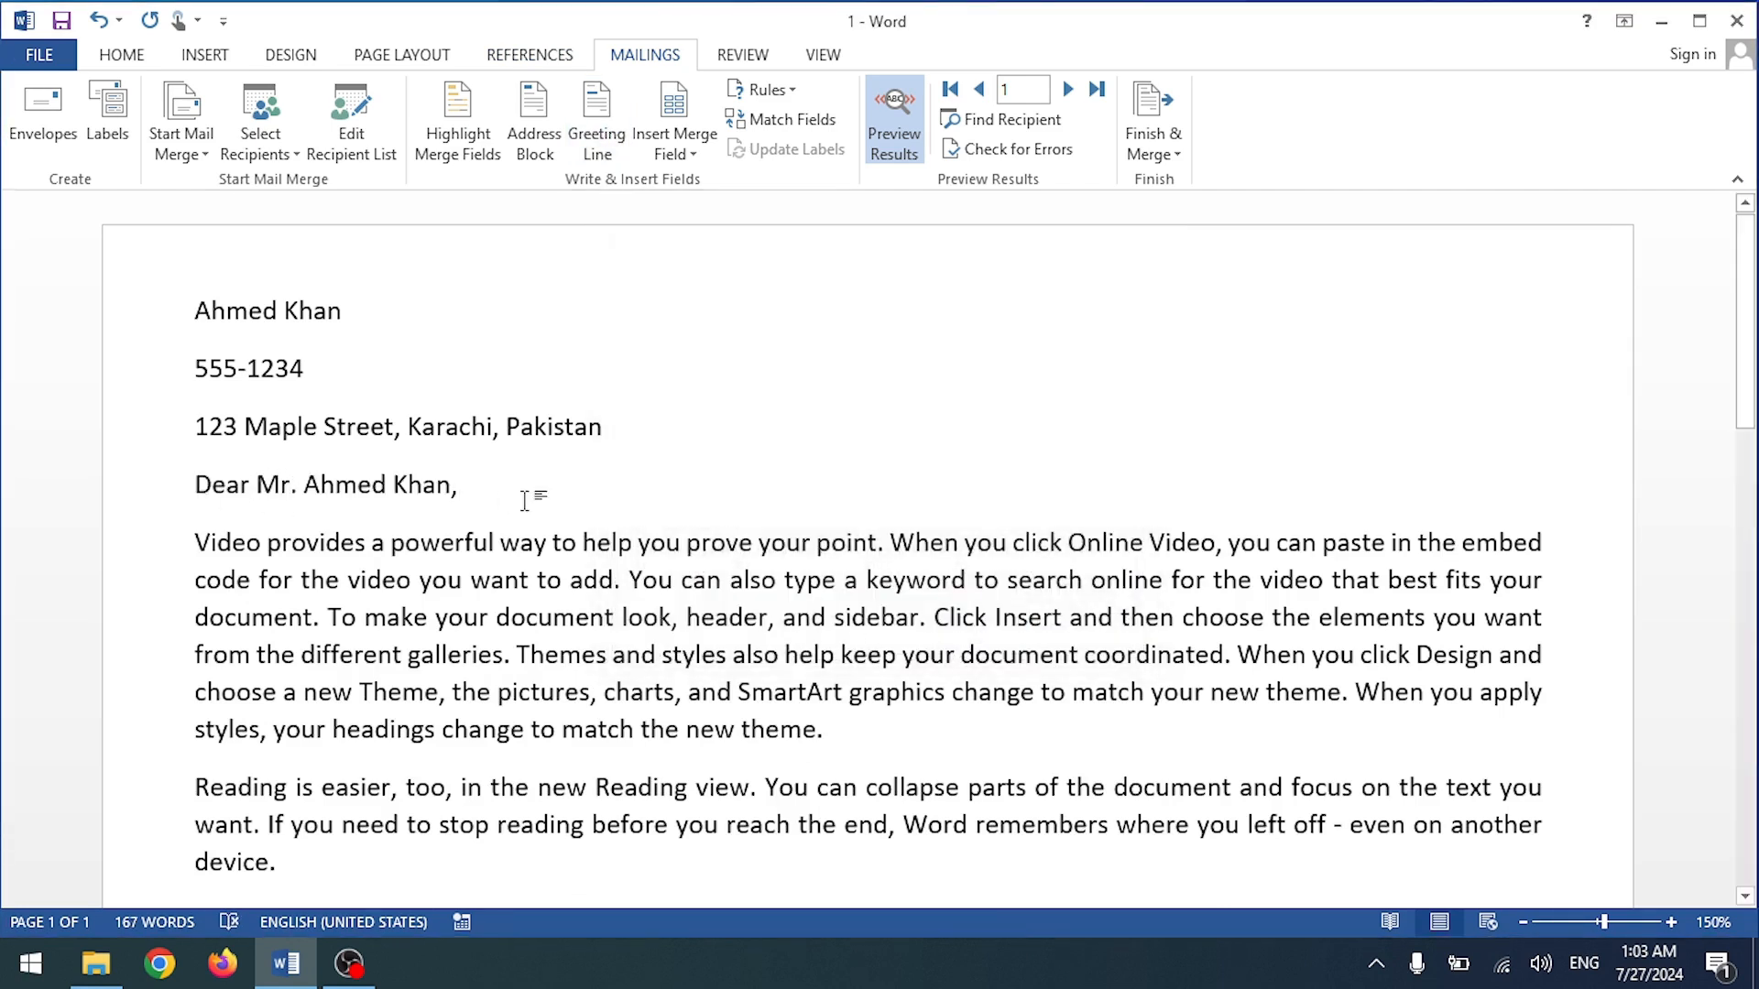
pyautogui.press('Return')
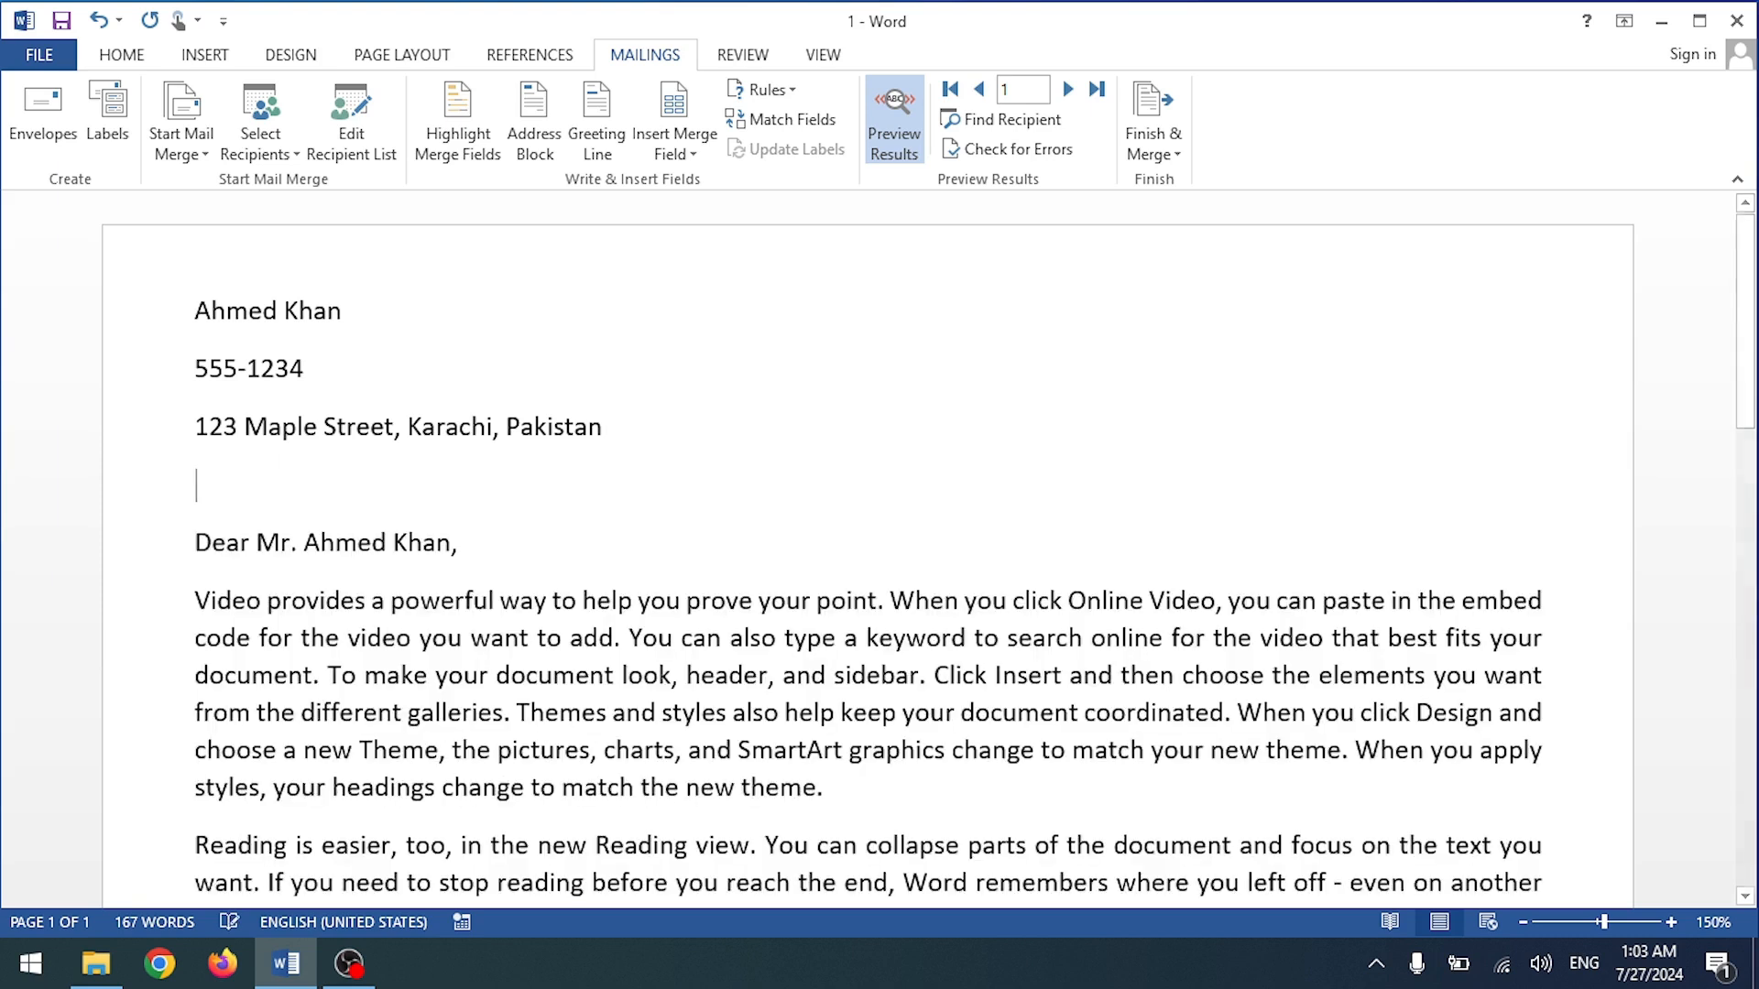
# Step: Stack the name, phone and address lines directly under one another using line breaks
pyautogui.click(202, 371)
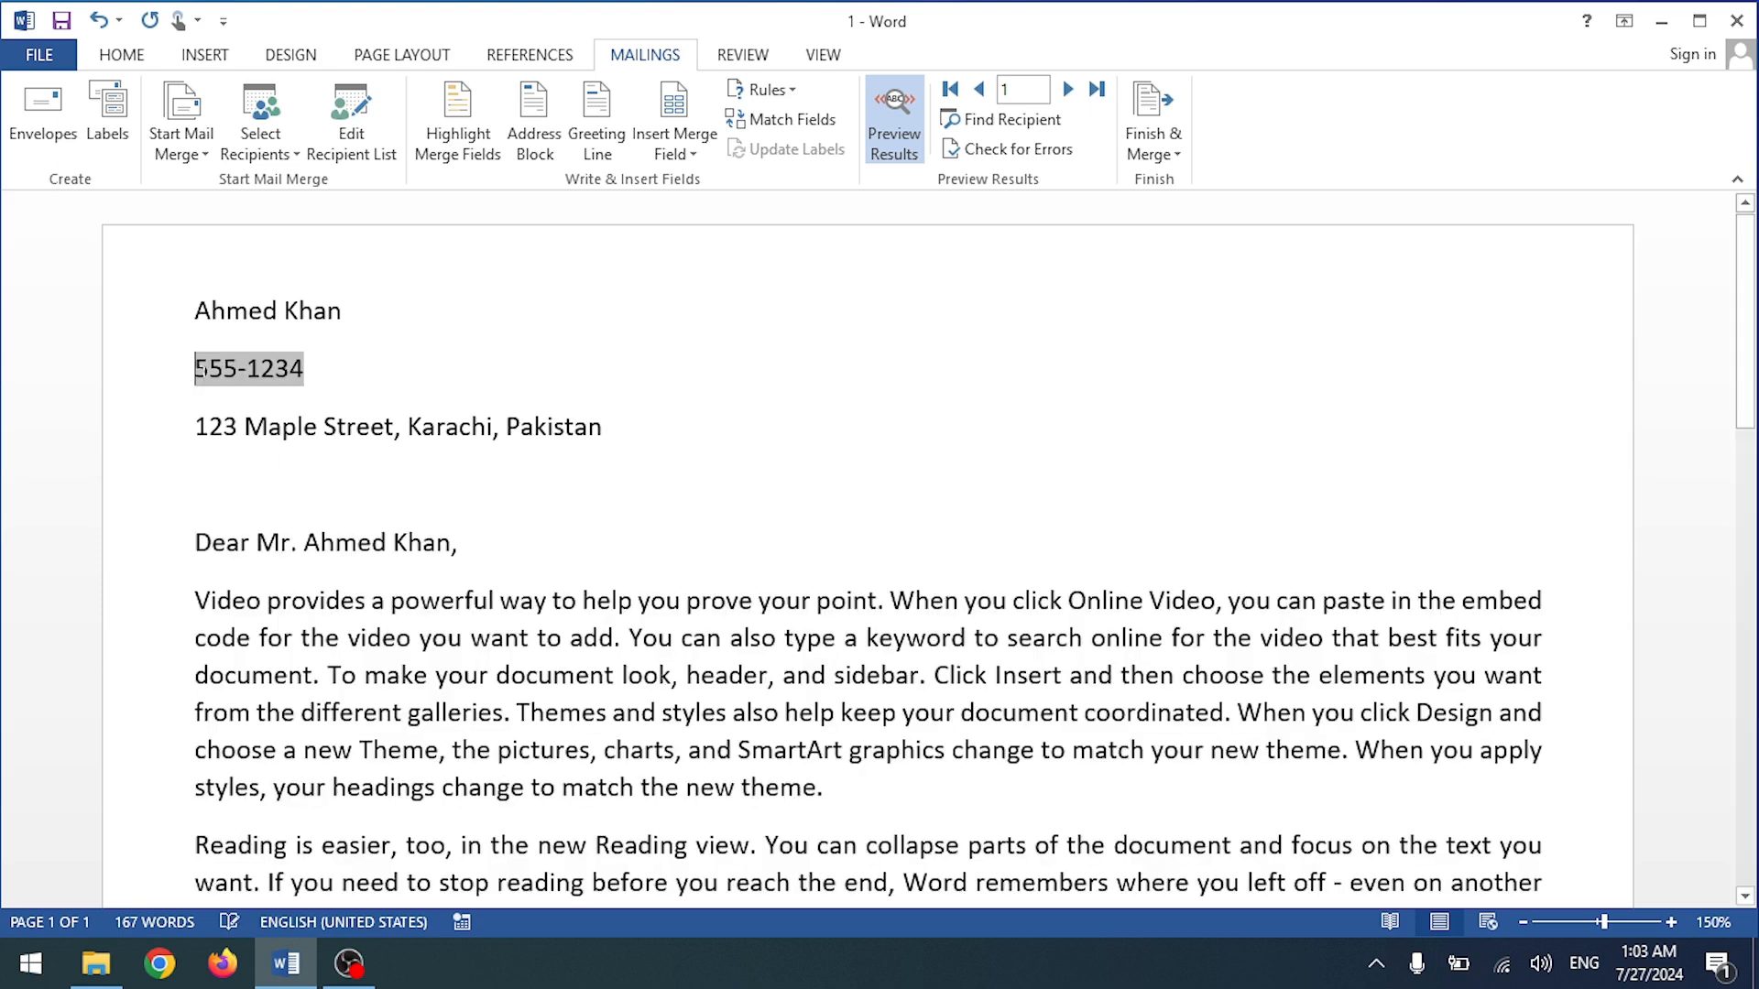
pyautogui.press('Left')
pyautogui.click(196, 369)
pyautogui.press('BackSpace')
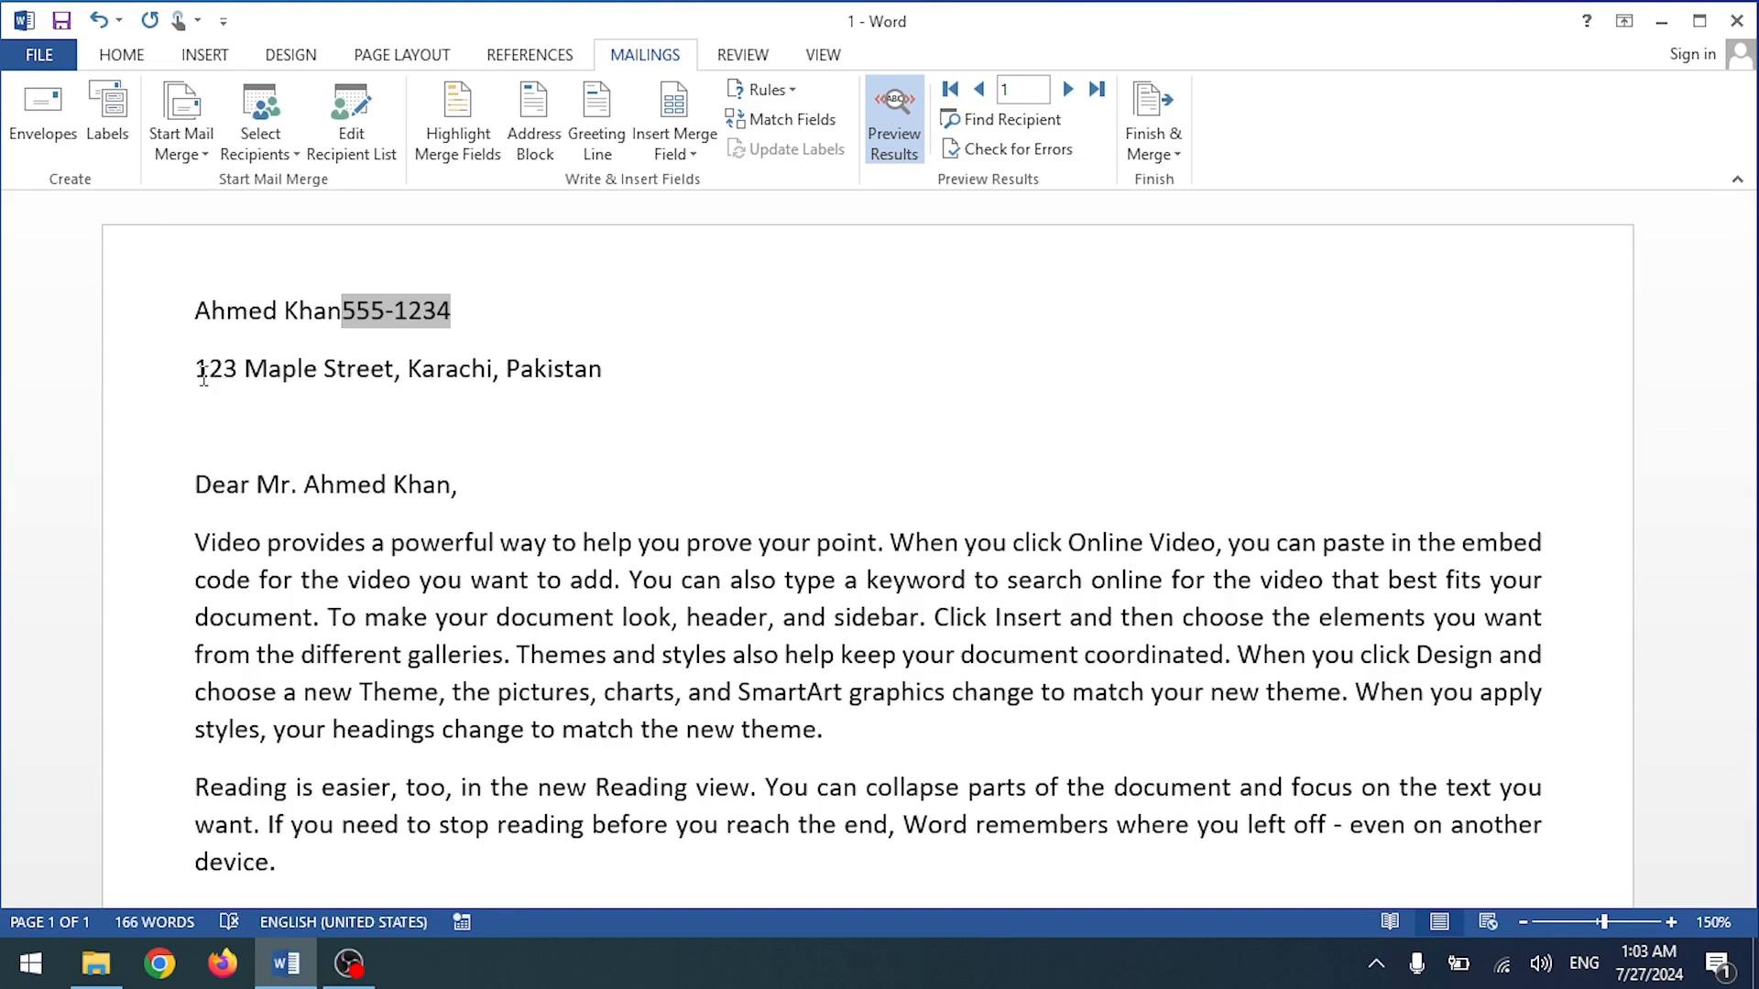
pyautogui.hotkey('shift', 'Return')
pyautogui.click(196, 406)
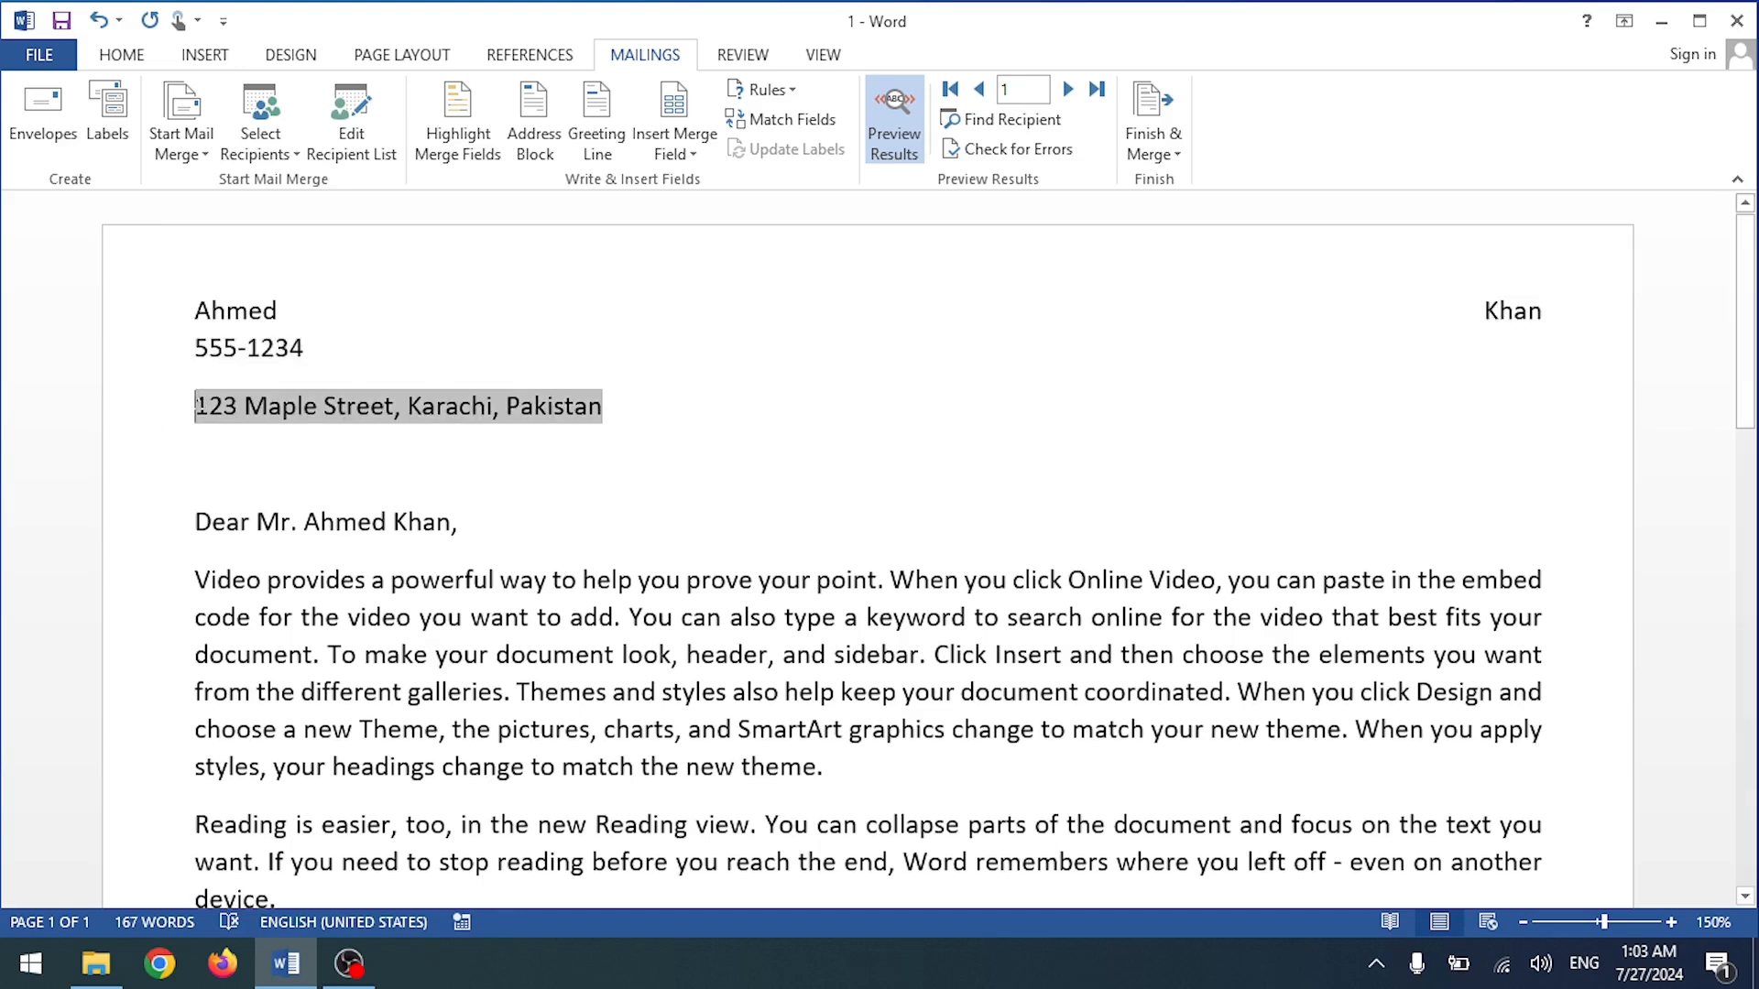
pyautogui.press('BackSpace')
pyautogui.hotkey('shift', 'Return')
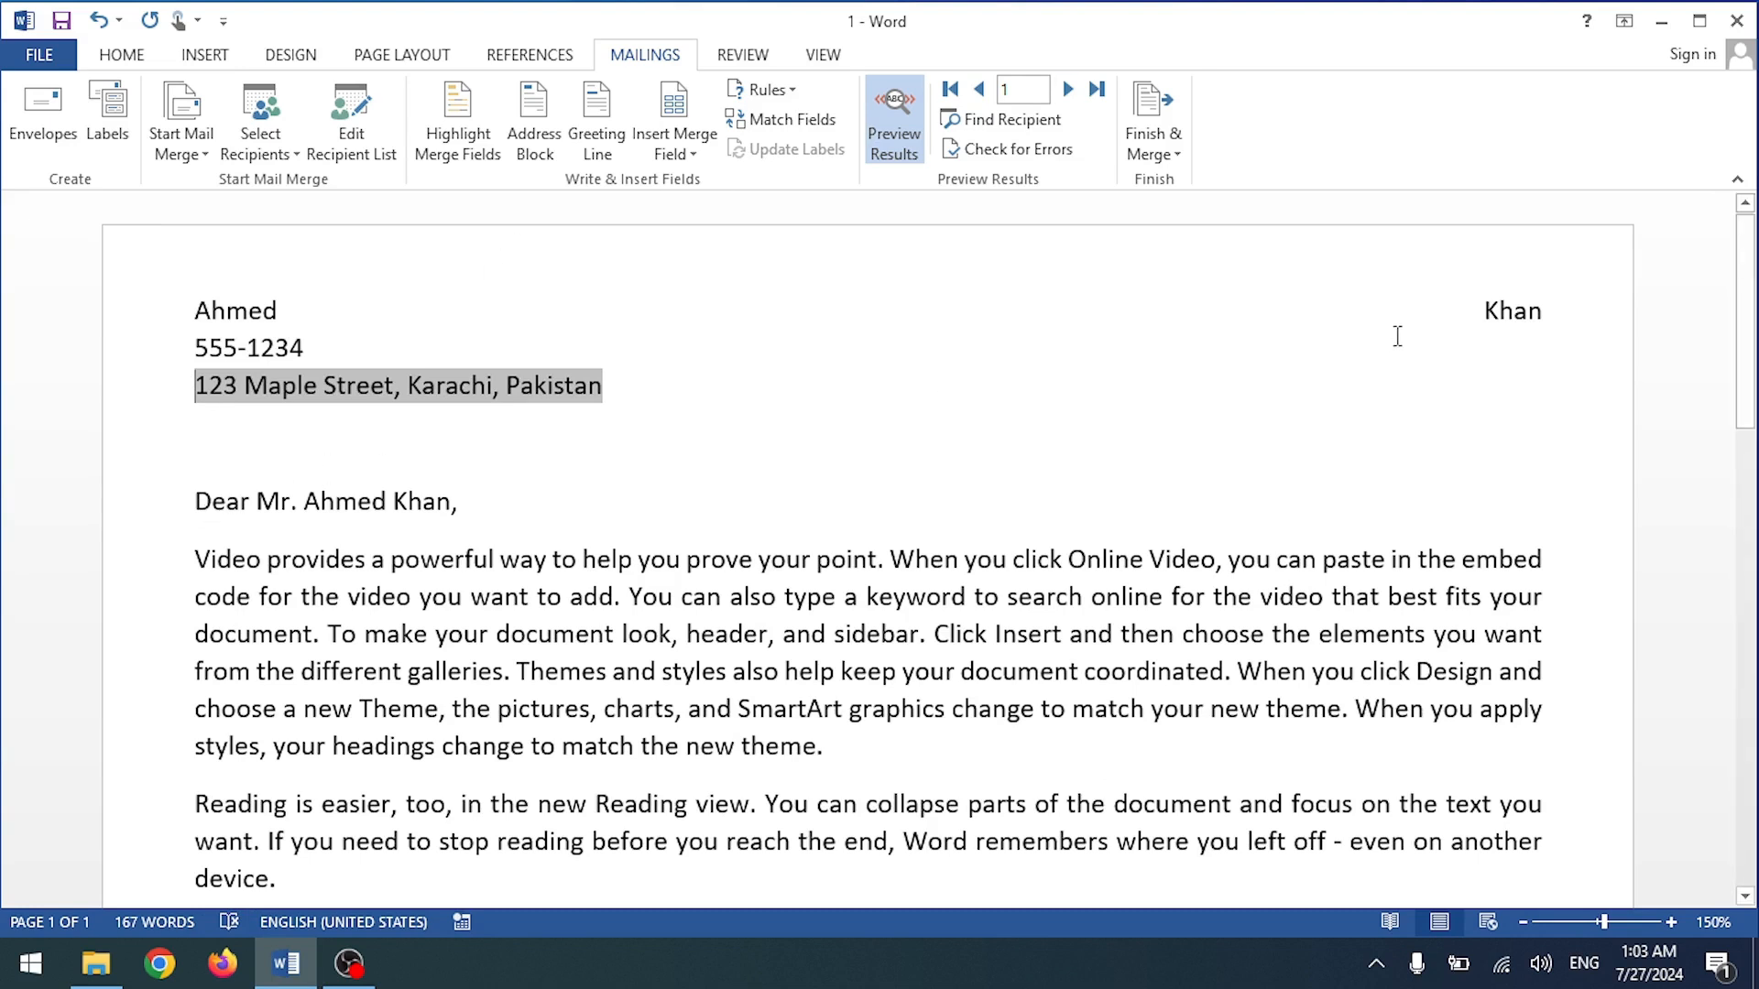
# Step: Edit the name line, toggle Preview Results off and on, then delete the three recipient lines
pyautogui.click(1528, 311)
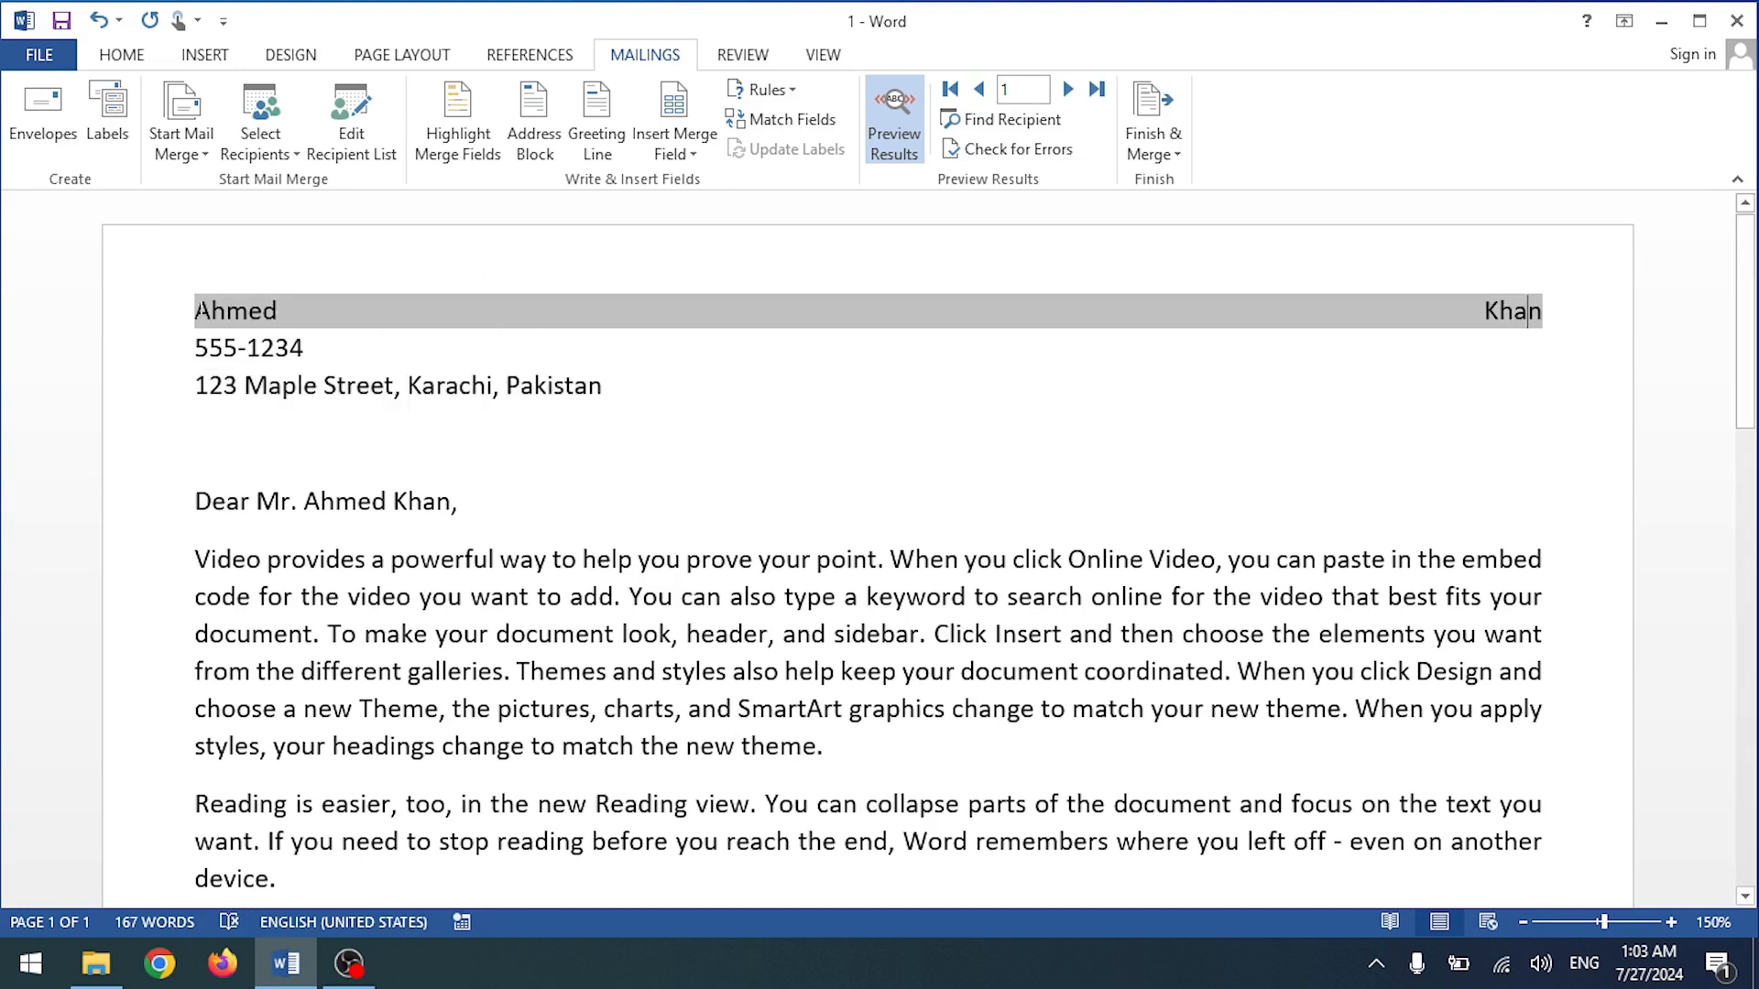
pyautogui.click(194, 346)
pyautogui.click(210, 317)
pyautogui.press('Delete')
pyautogui.write(']\\\\')
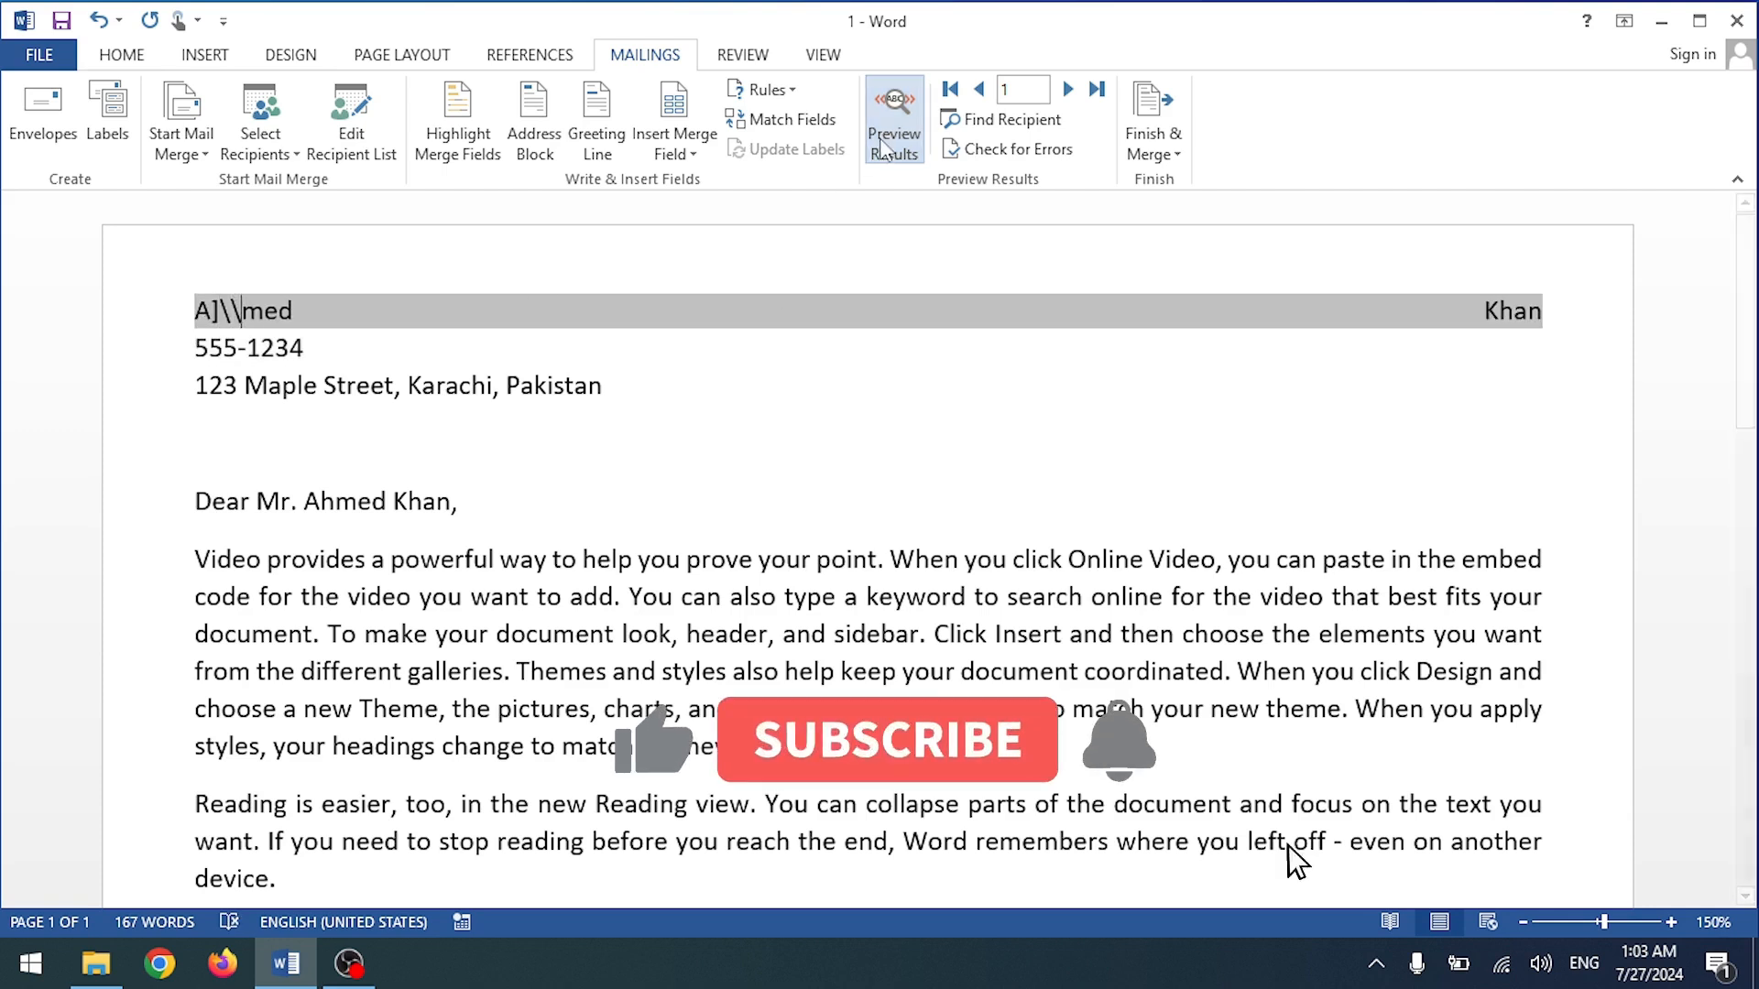
pyautogui.click(894, 120)
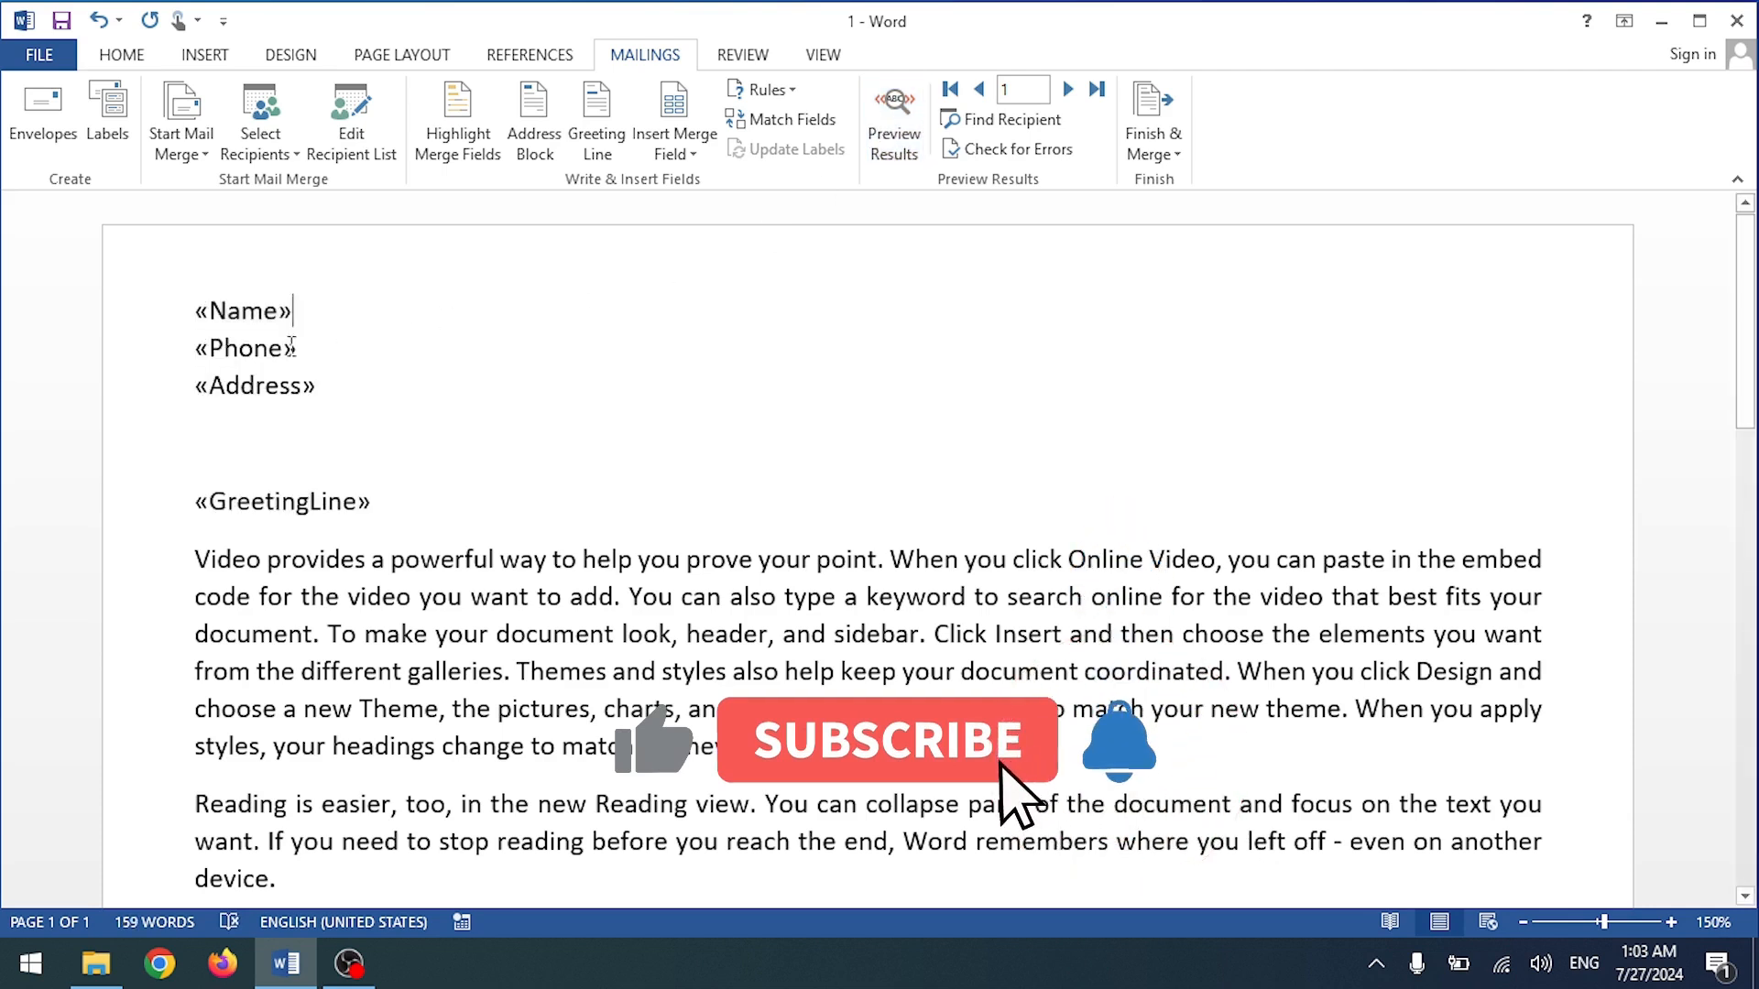
pyautogui.click(921, 106)
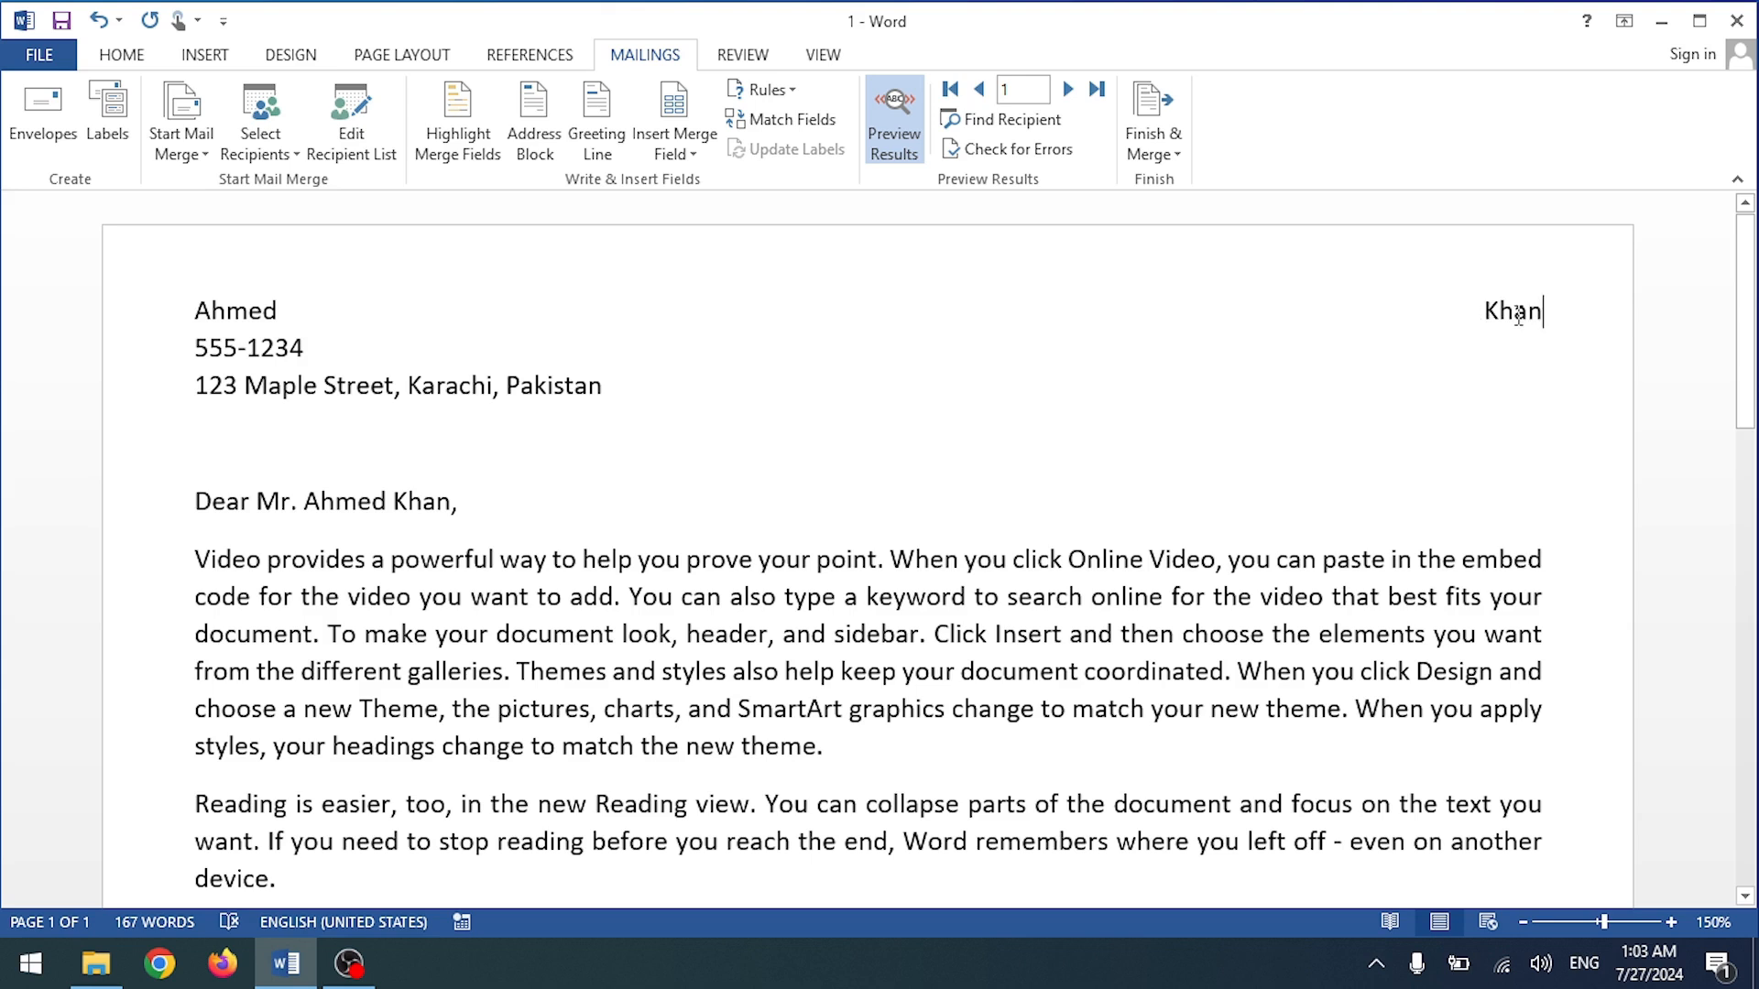
pyautogui.press('Return')
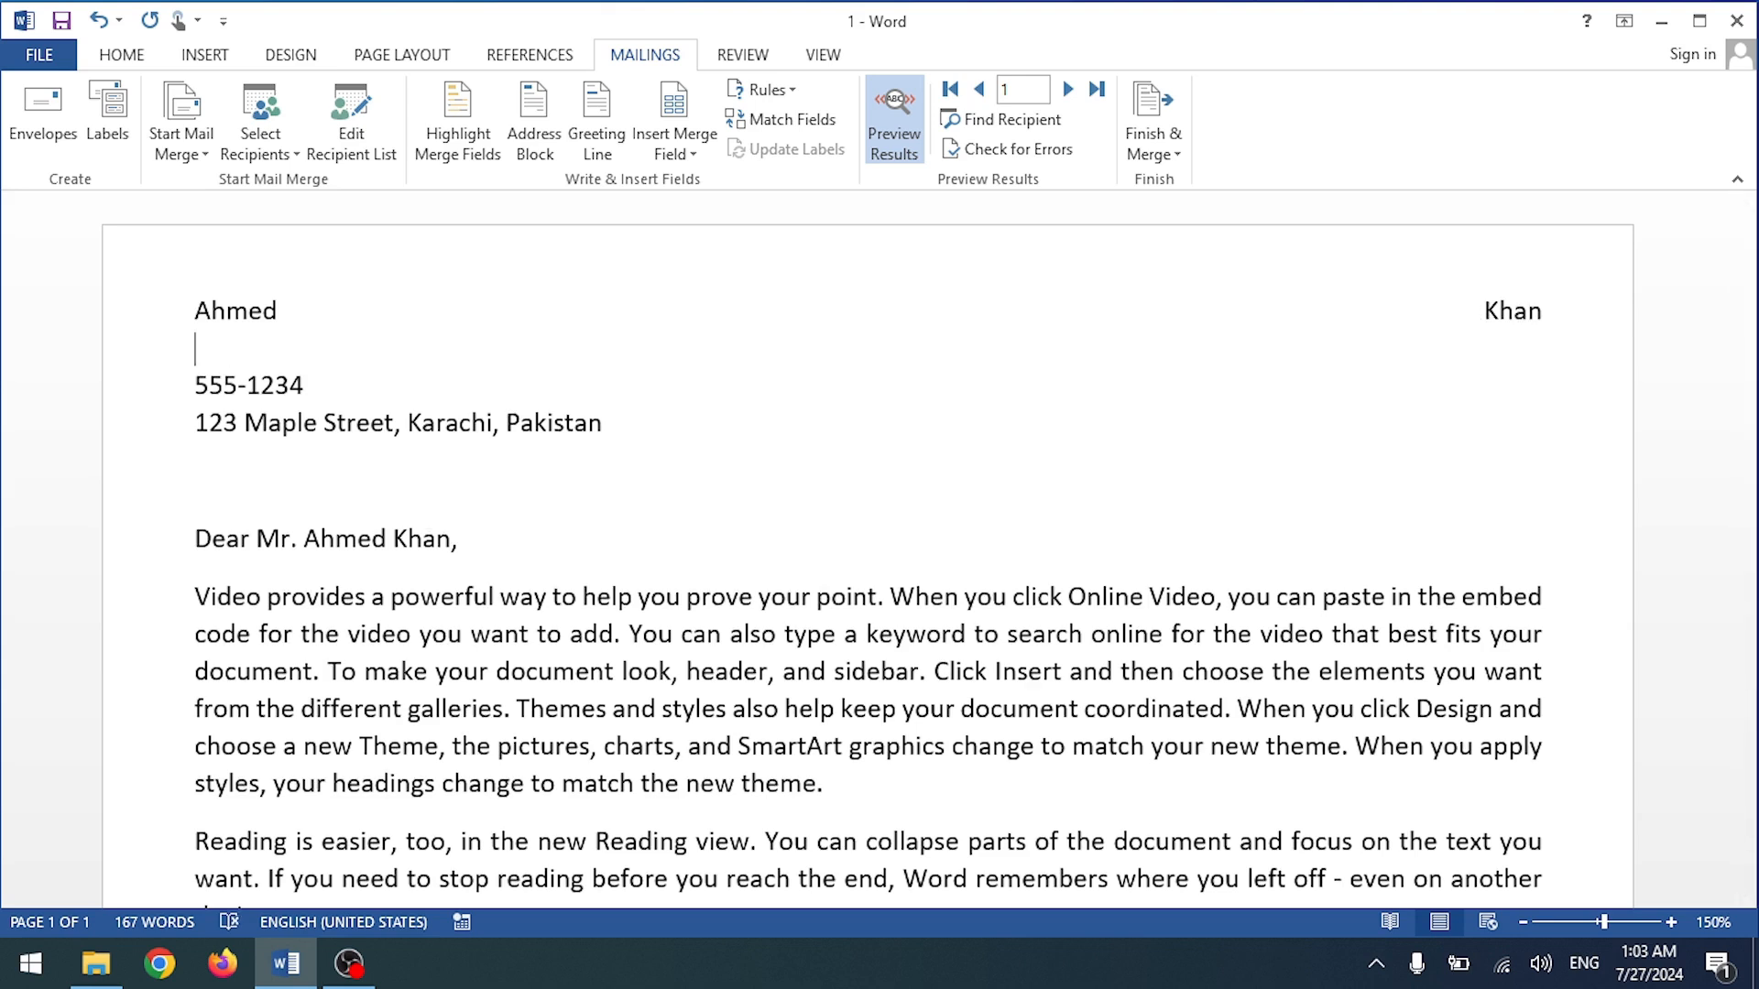
pyautogui.hotkey('ctrl', 'z')
pyautogui.moveTo(622, 405); pyautogui.dragTo(59, 303)
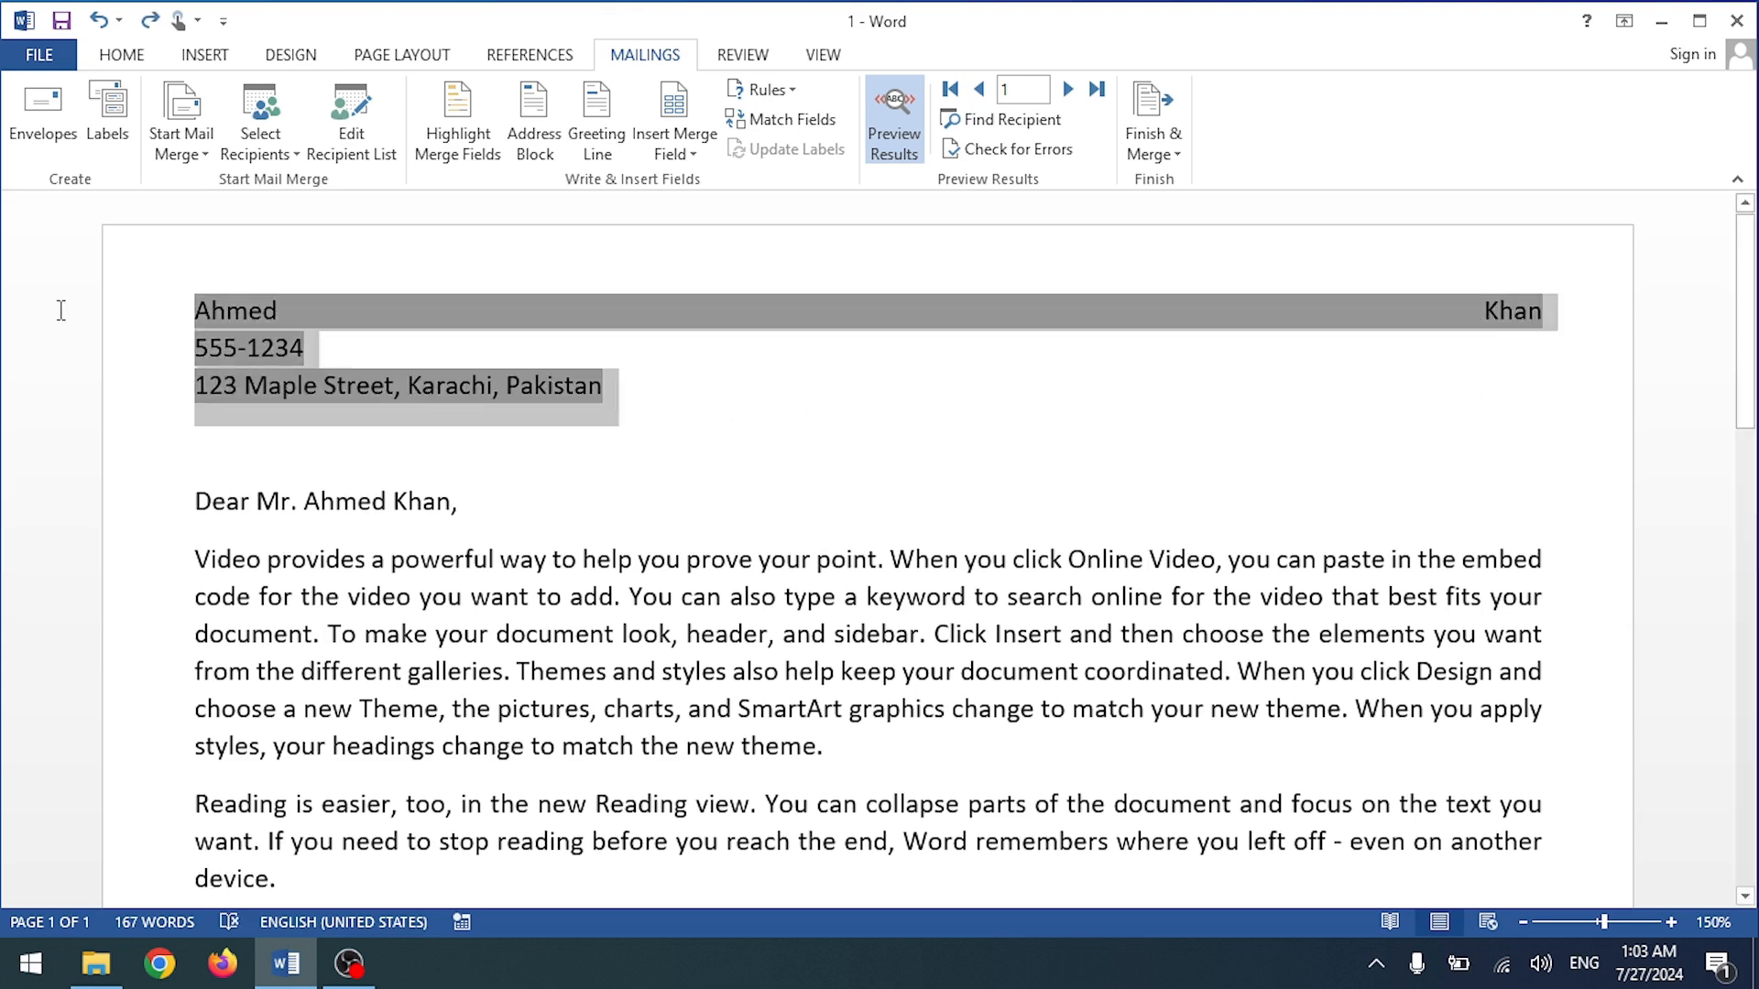
pyautogui.press('Delete')
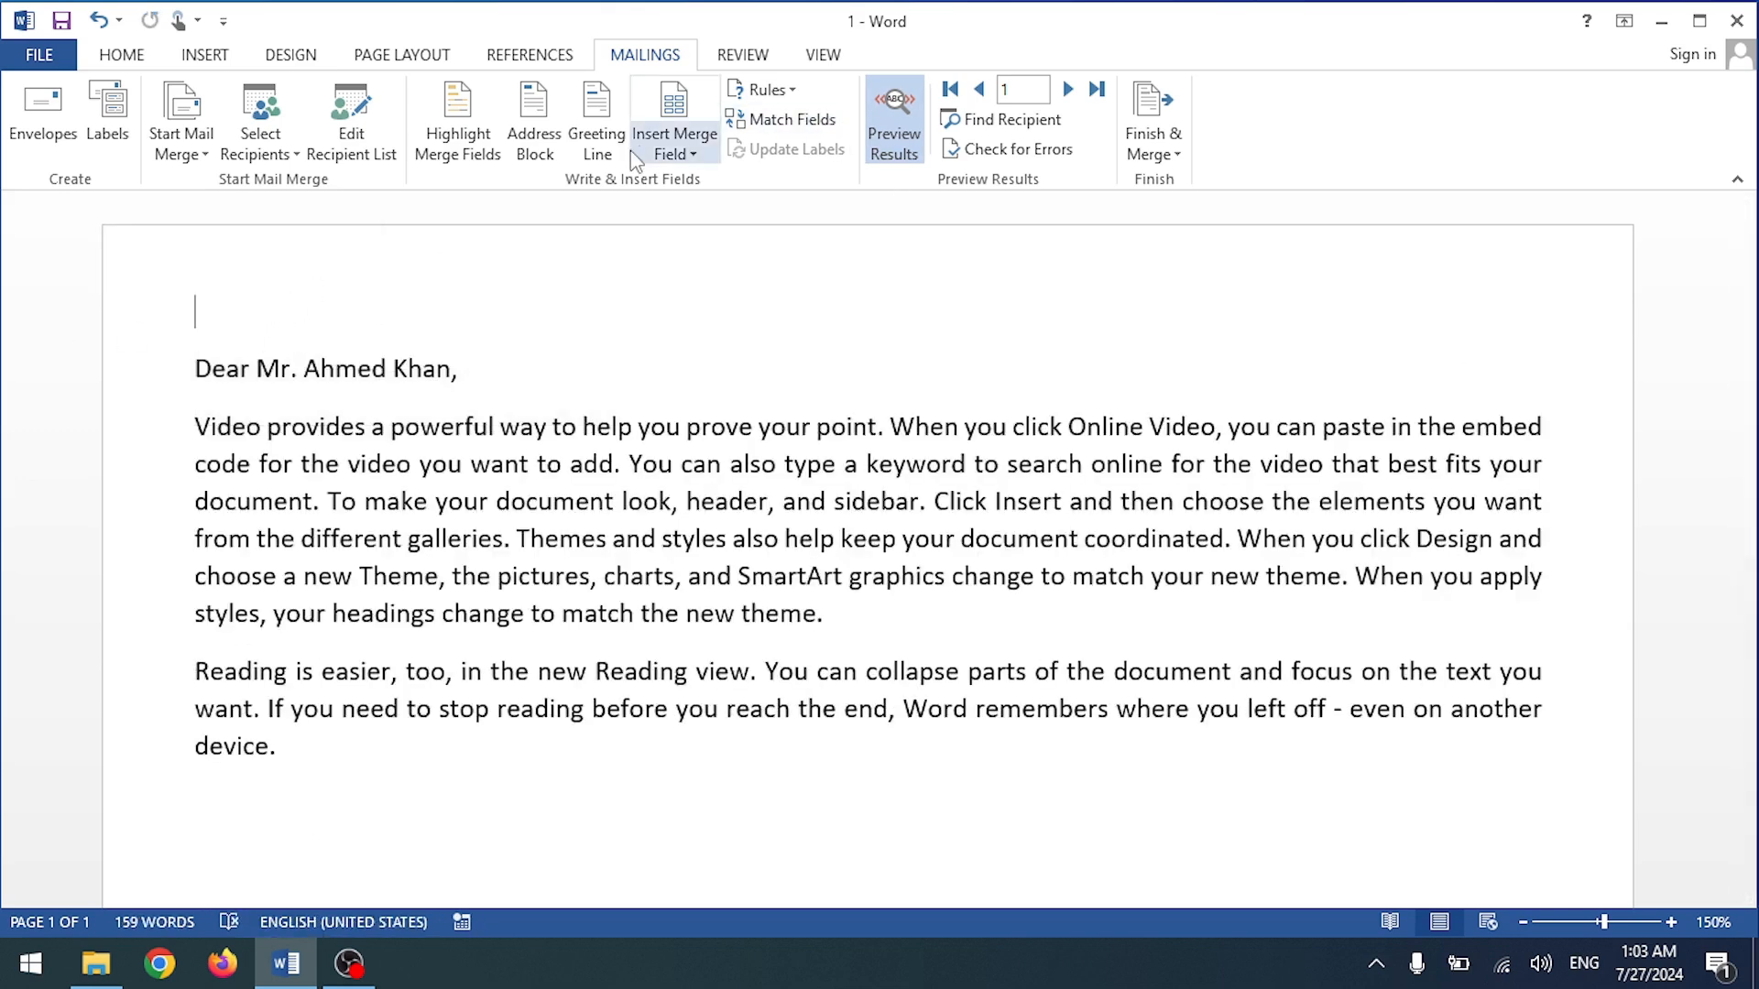
# Step: Insert fresh Name and Phone merge fields on separate lines at the top of the letter
pyautogui.click(678, 146)
pyautogui.click(693, 211)
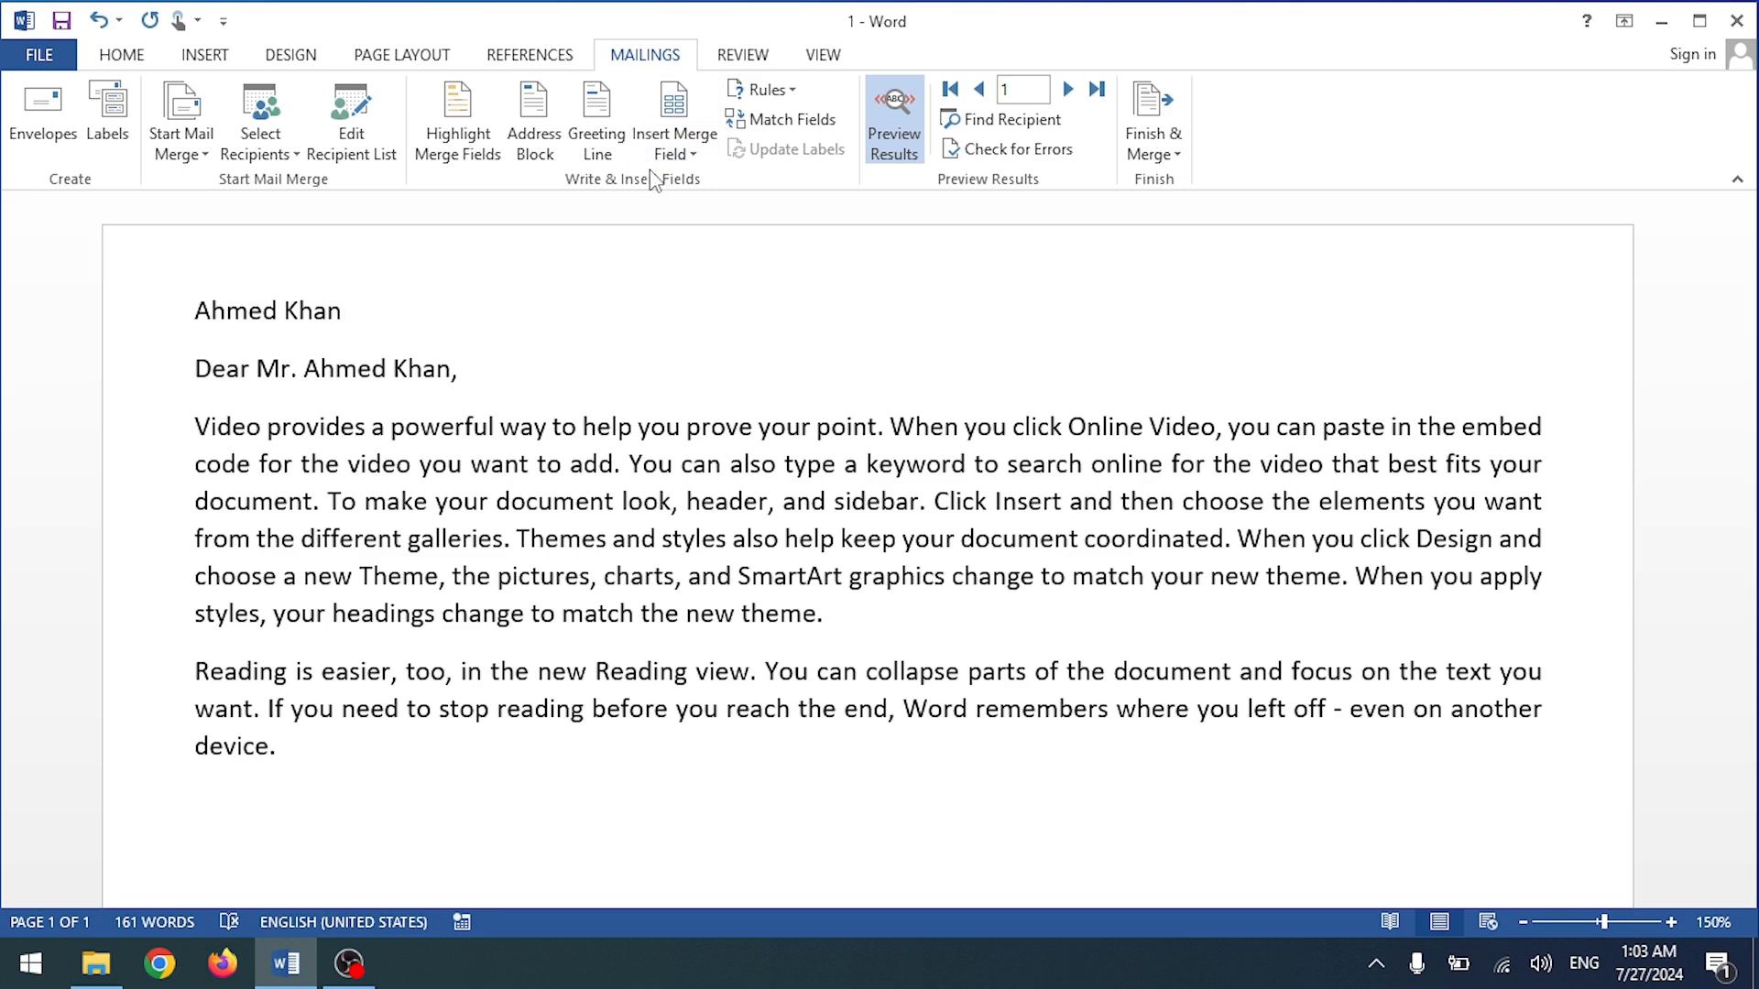
pyautogui.hotkey('shift', 'Return')
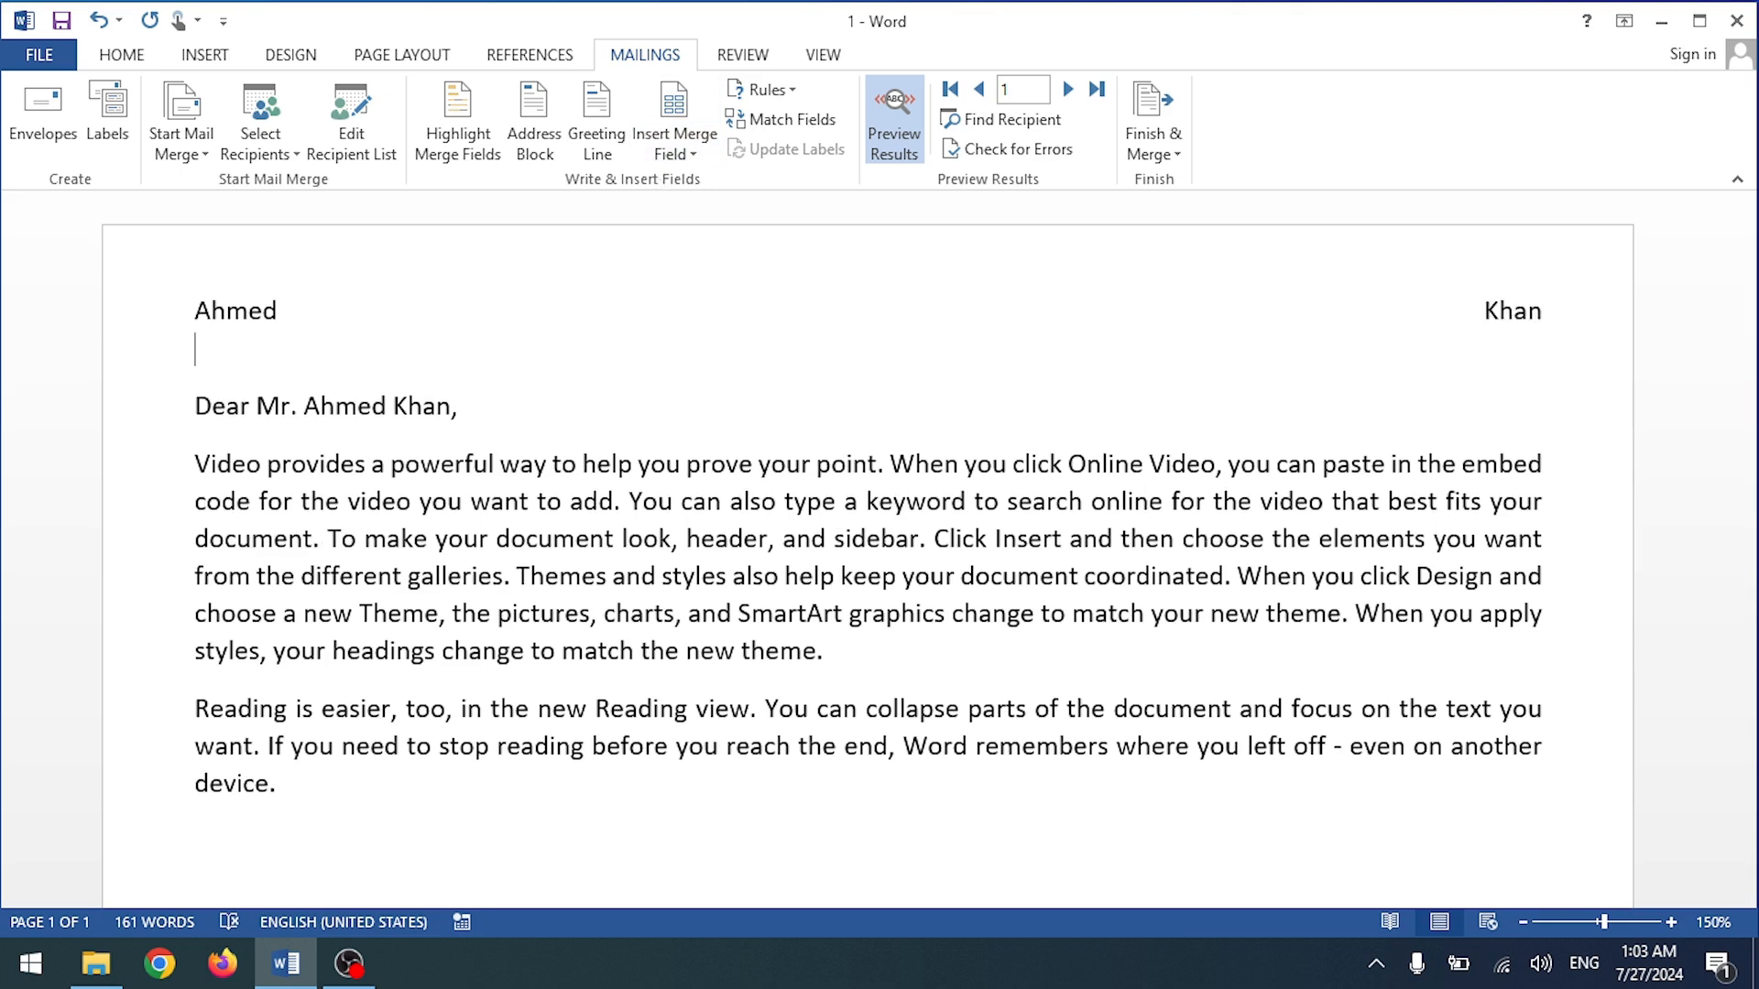
pyautogui.press('BackSpace')
pyautogui.press('Return')
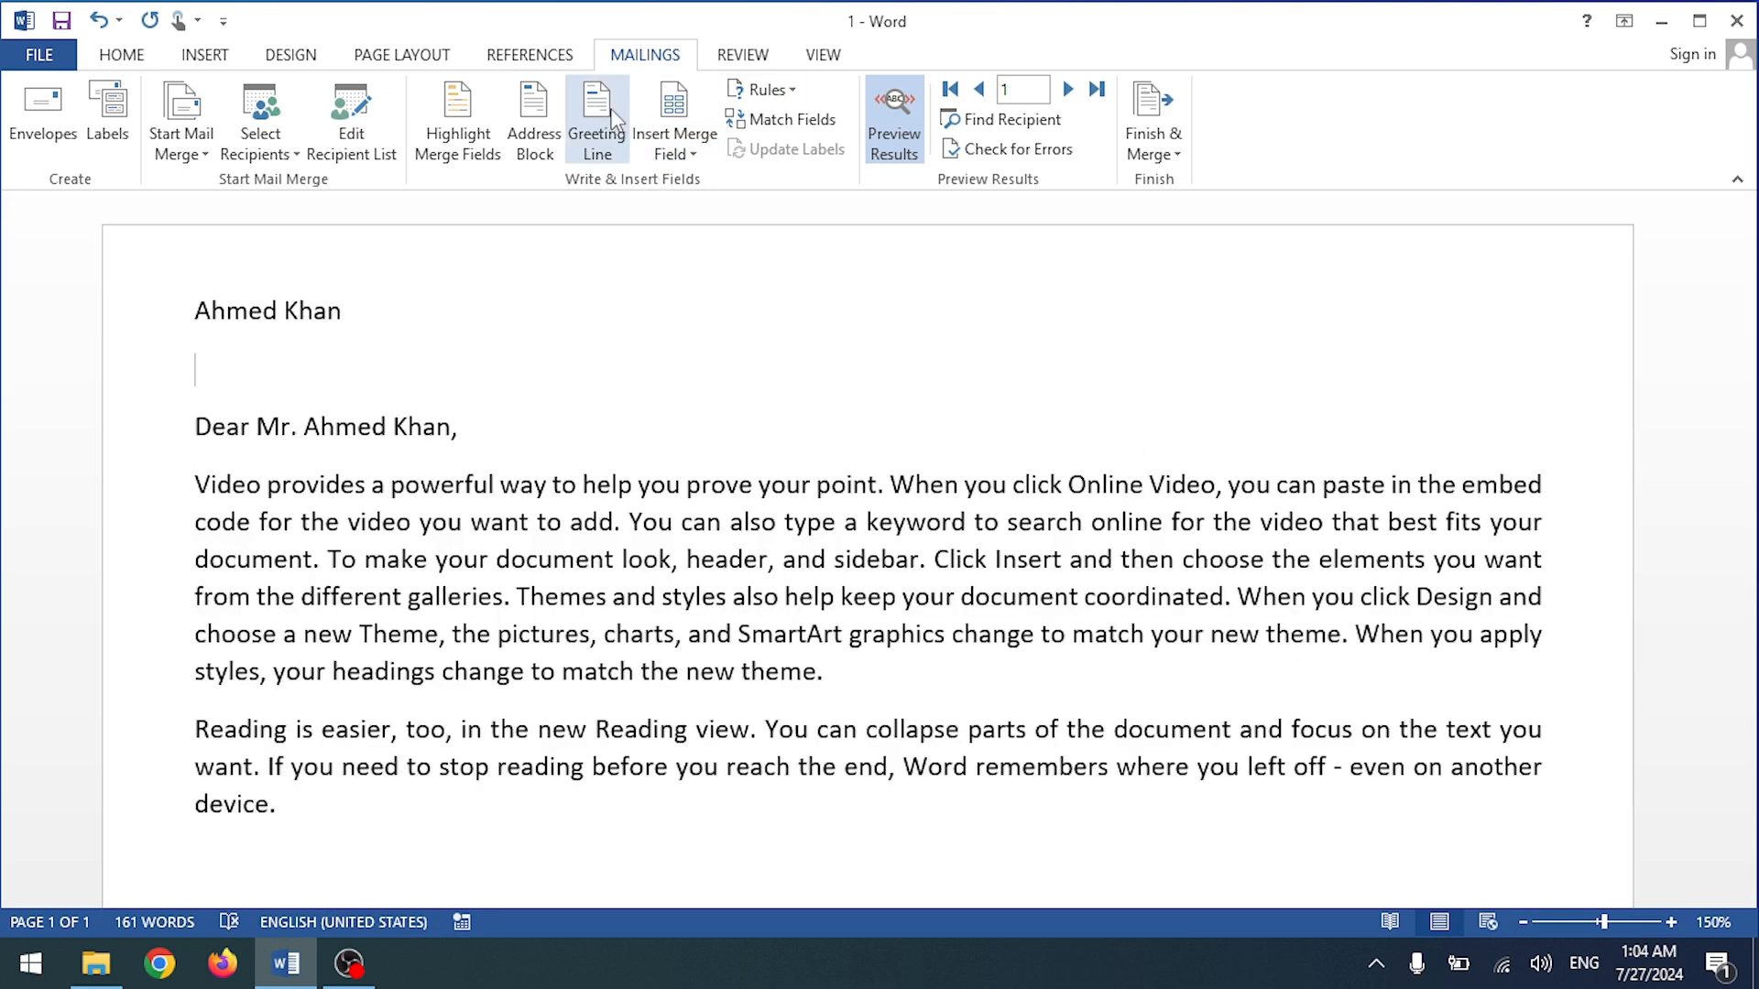
pyautogui.click(675, 119)
pyautogui.click(694, 242)
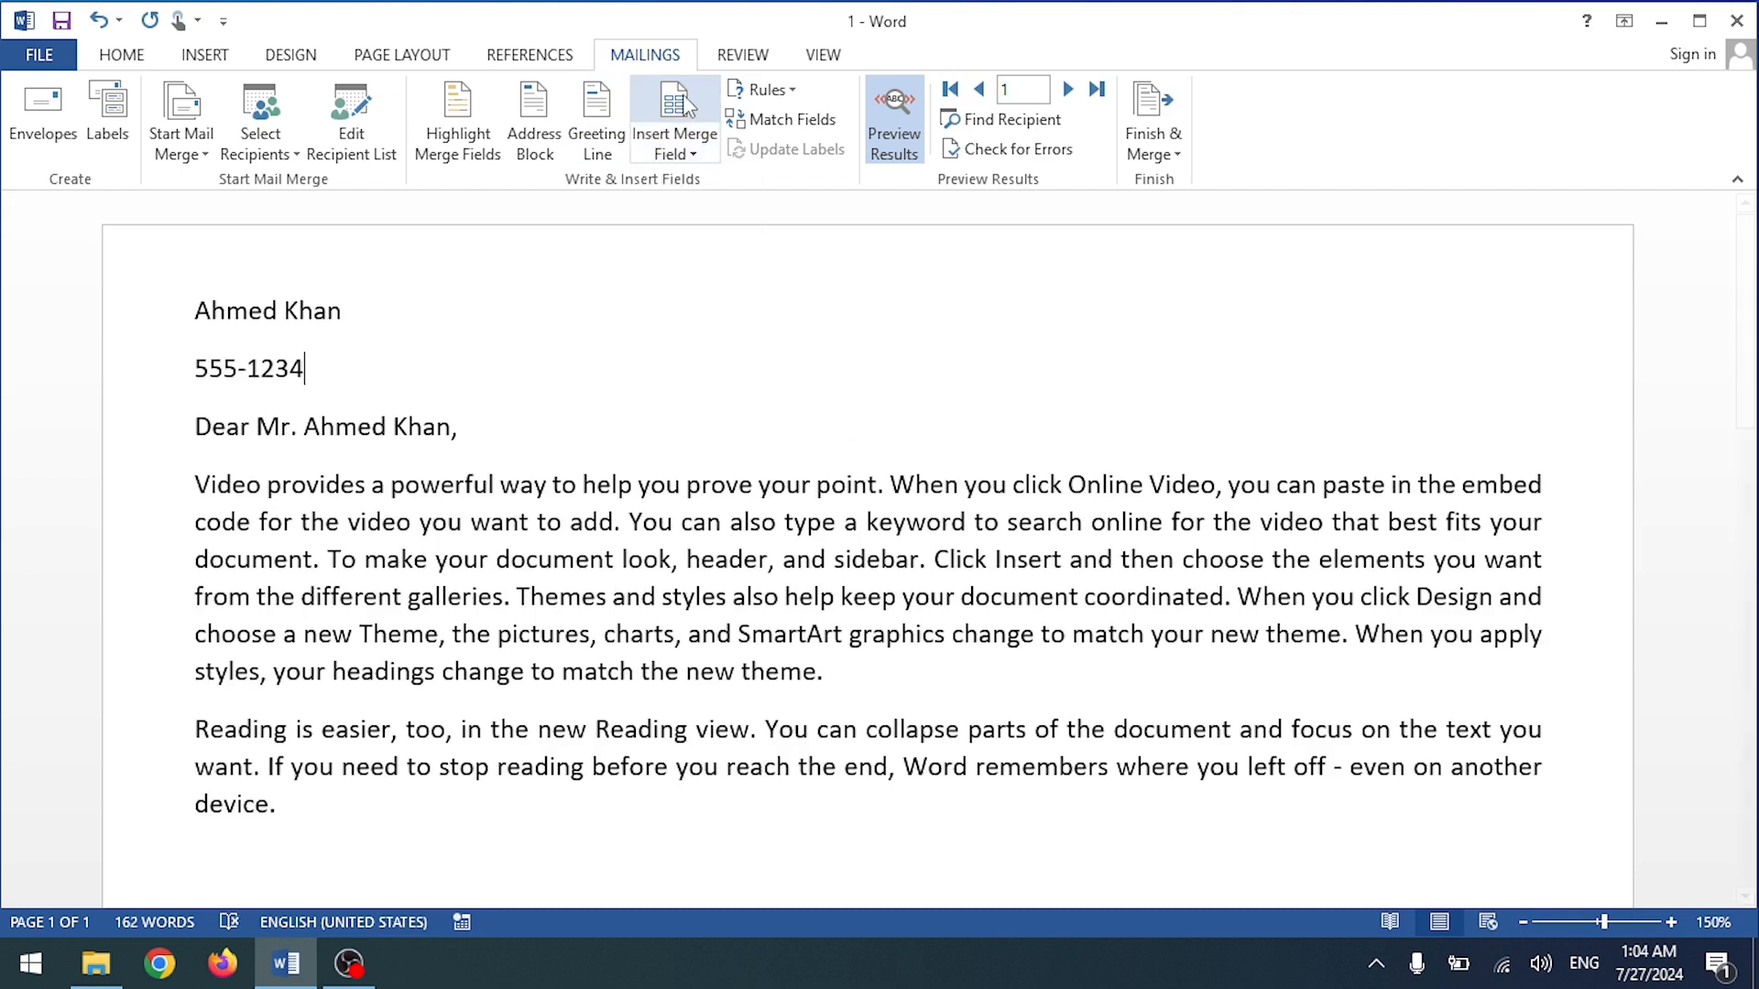
pyautogui.click(678, 108)
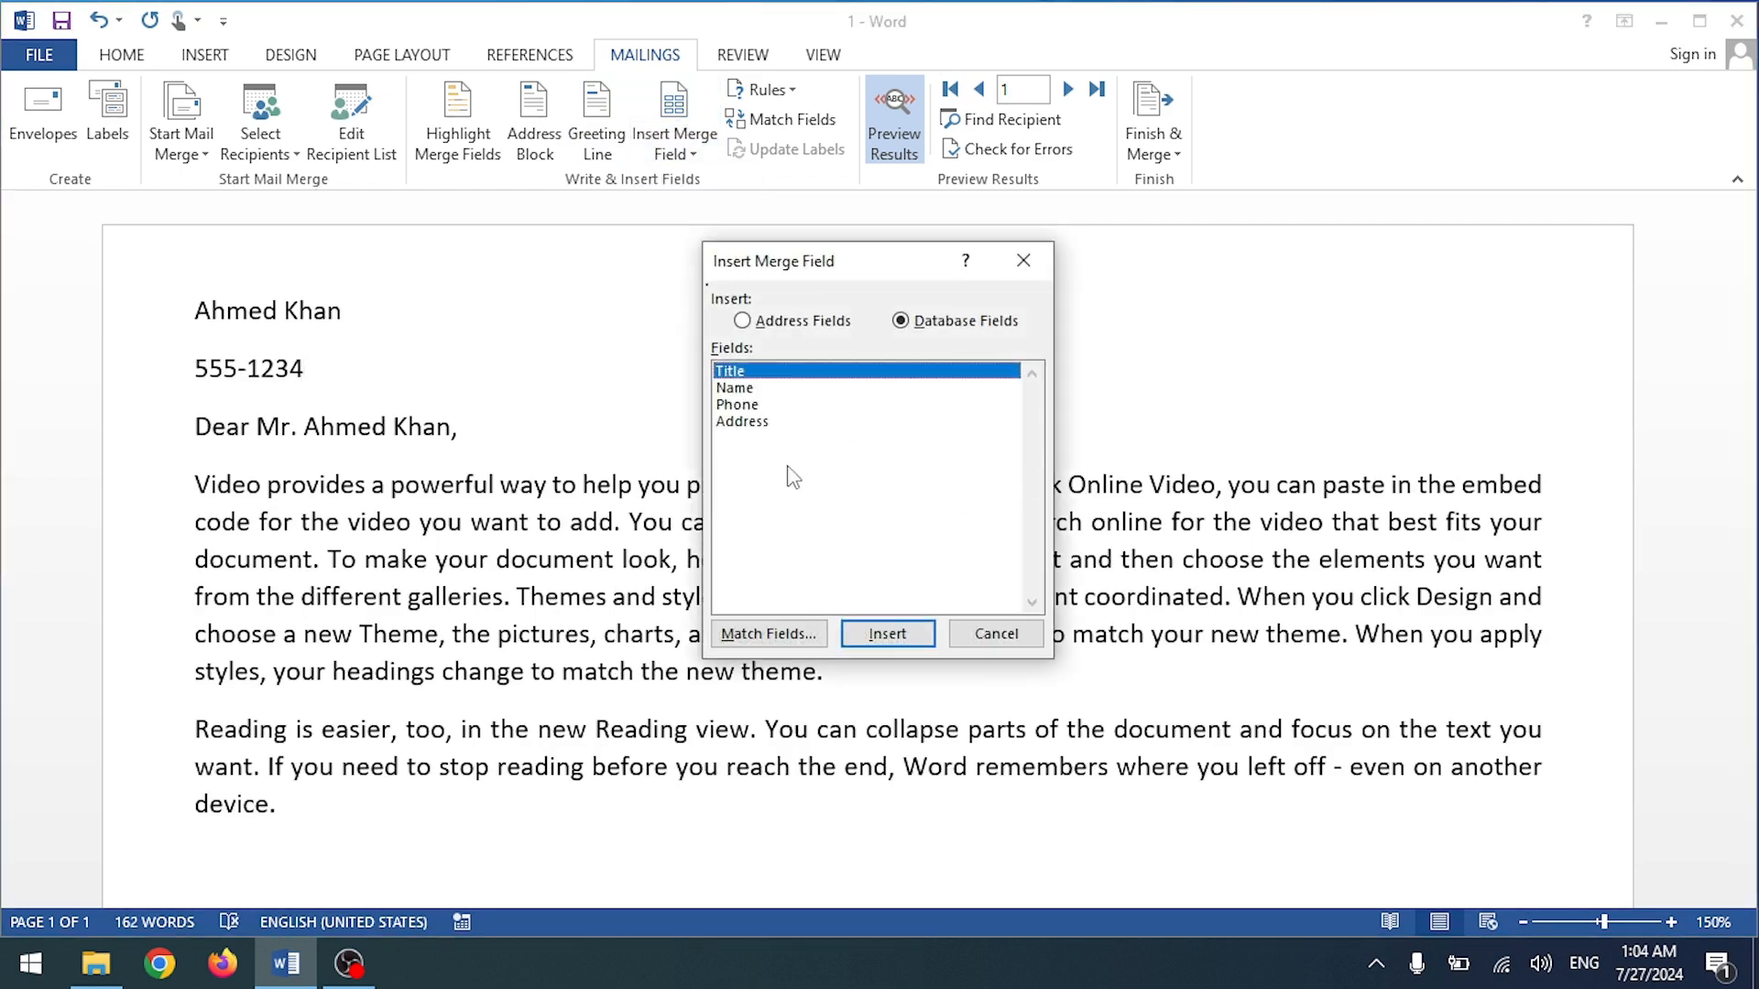
pyautogui.click(1023, 260)
# Step: Add the Address field on its own line, with a blank line before the greeting
pyautogui.click(676, 145)
pyautogui.click(696, 273)
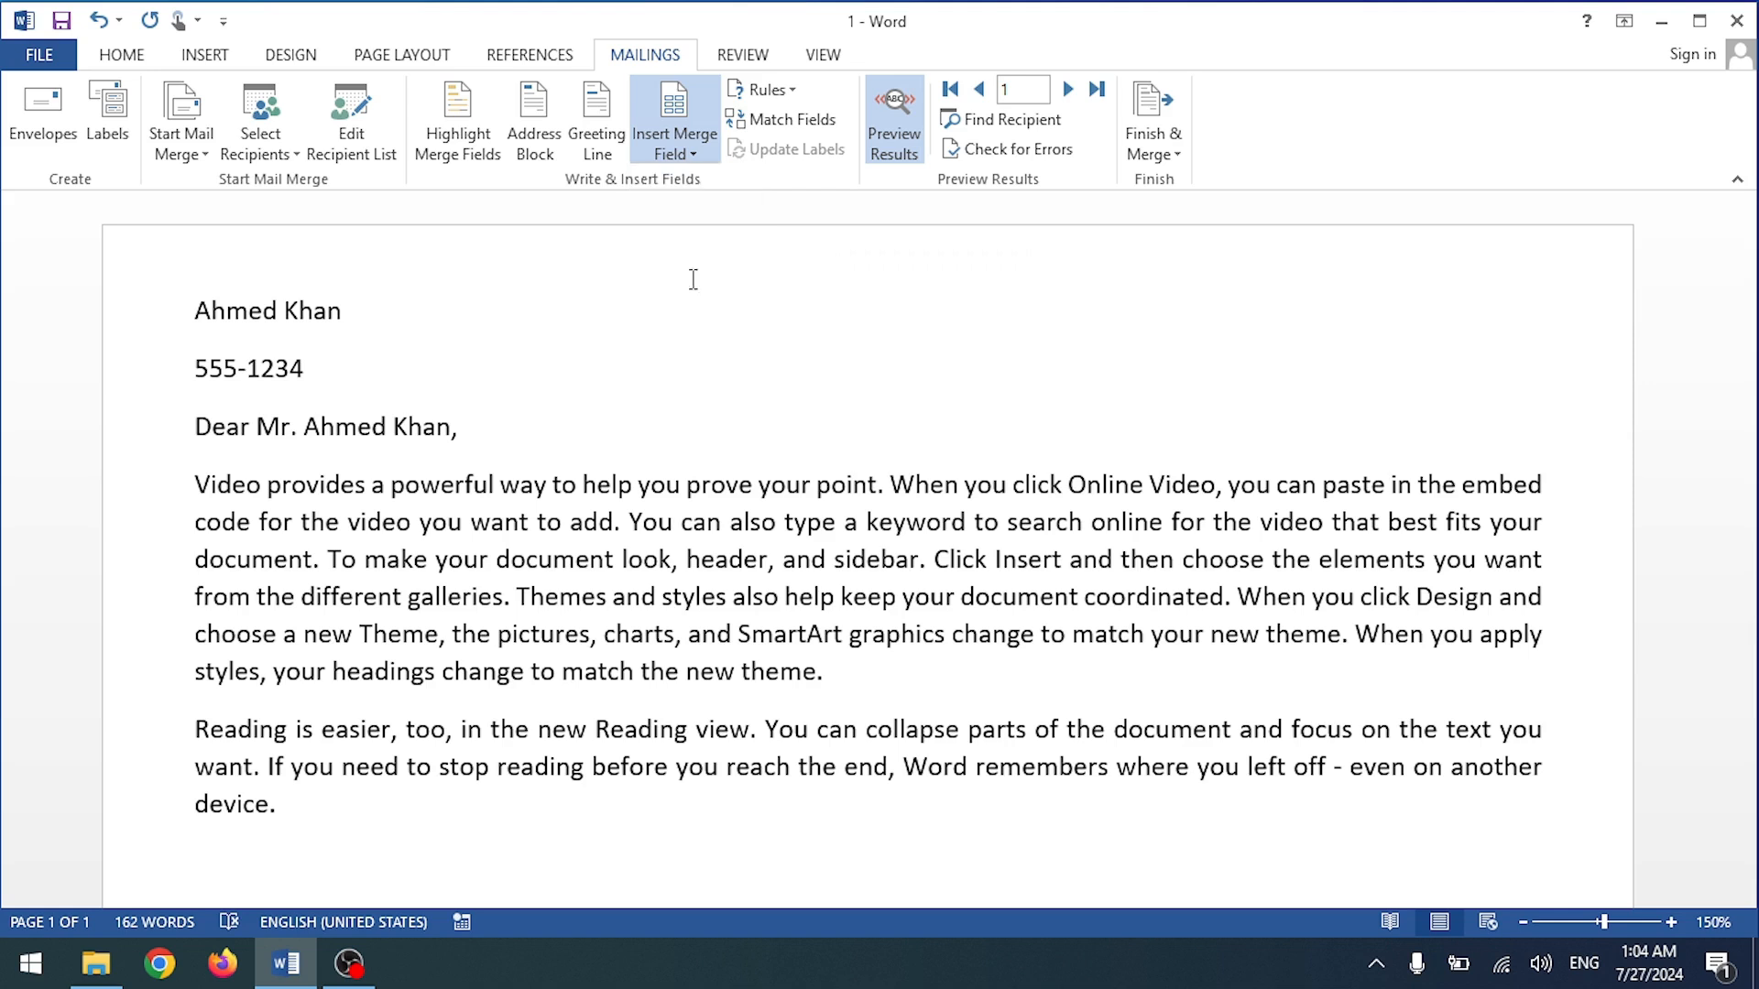
pyautogui.click(357, 368)
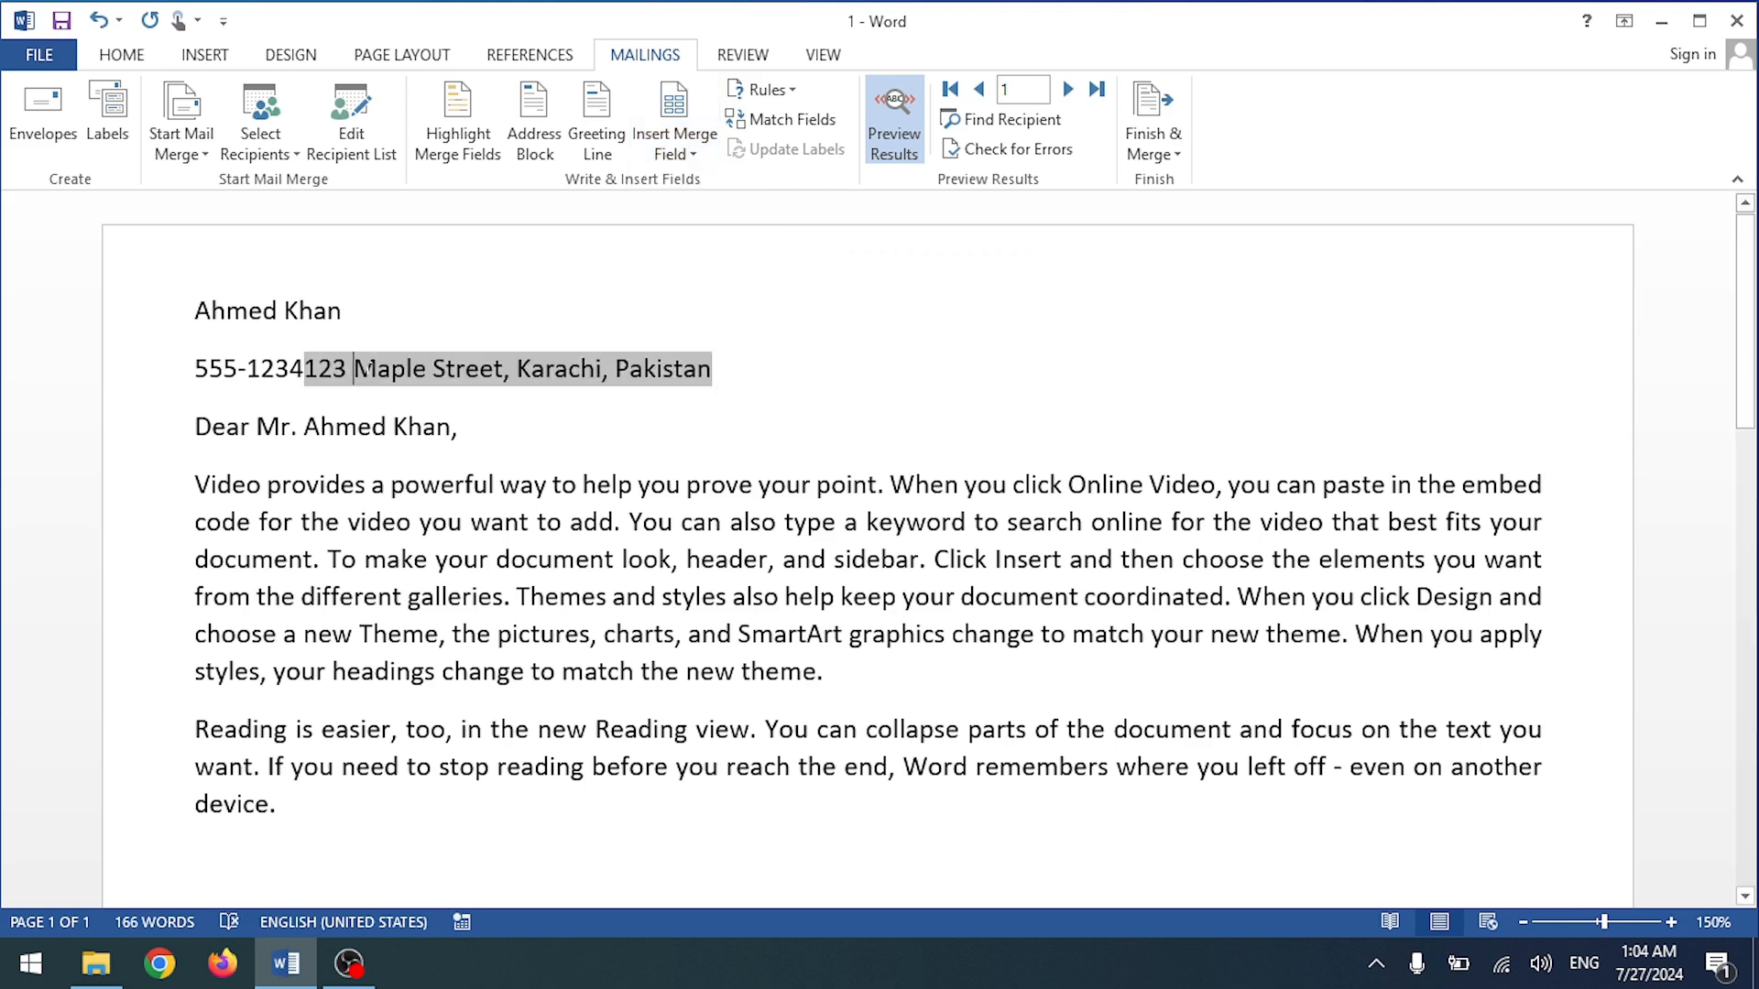
pyautogui.press('Return')
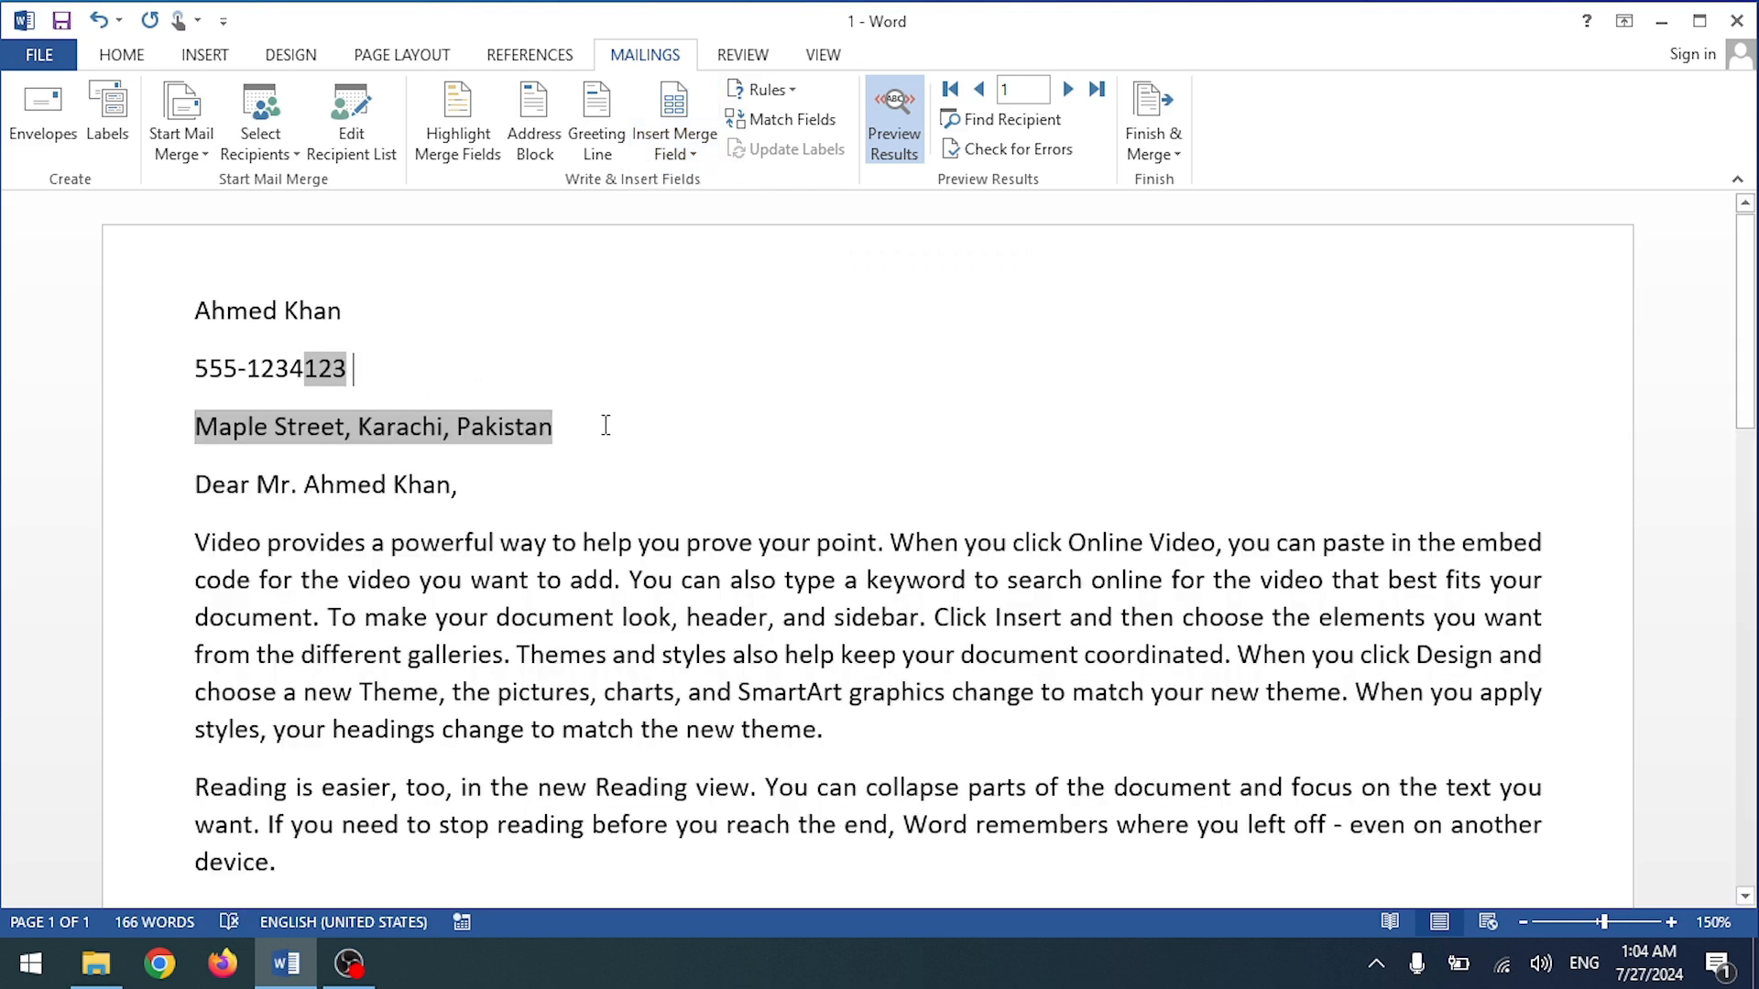
pyautogui.click(604, 427)
pyautogui.click(532, 498)
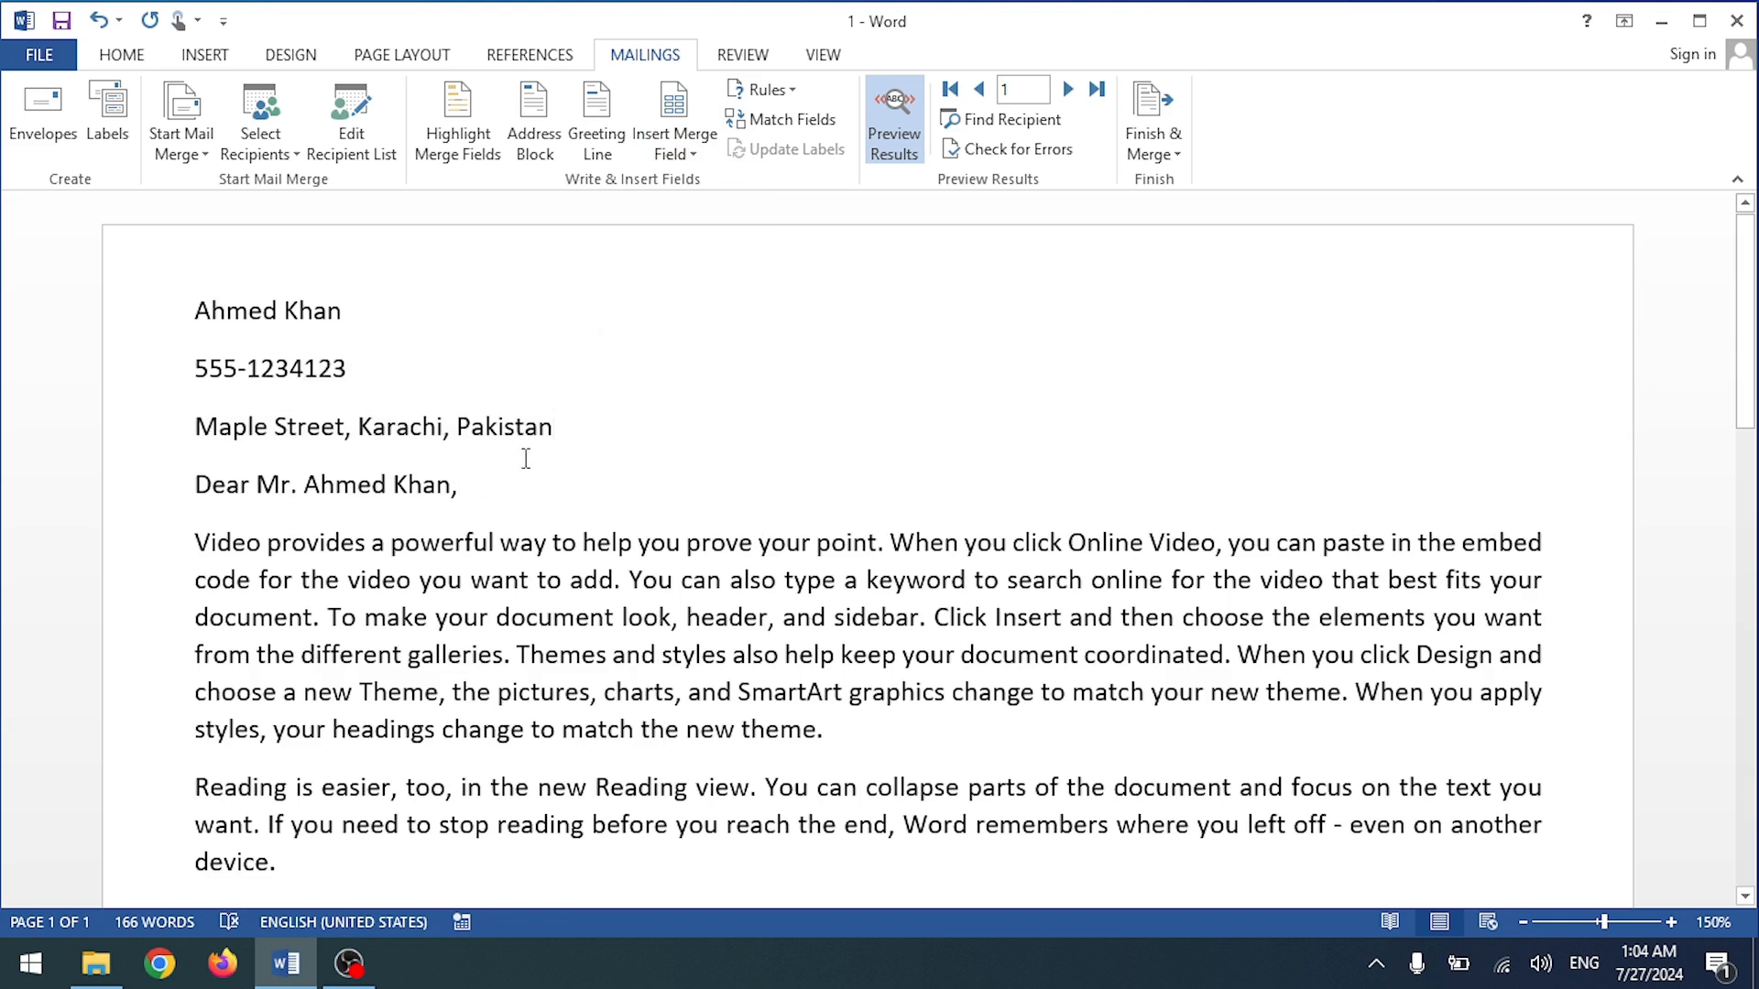
pyautogui.press('Return')
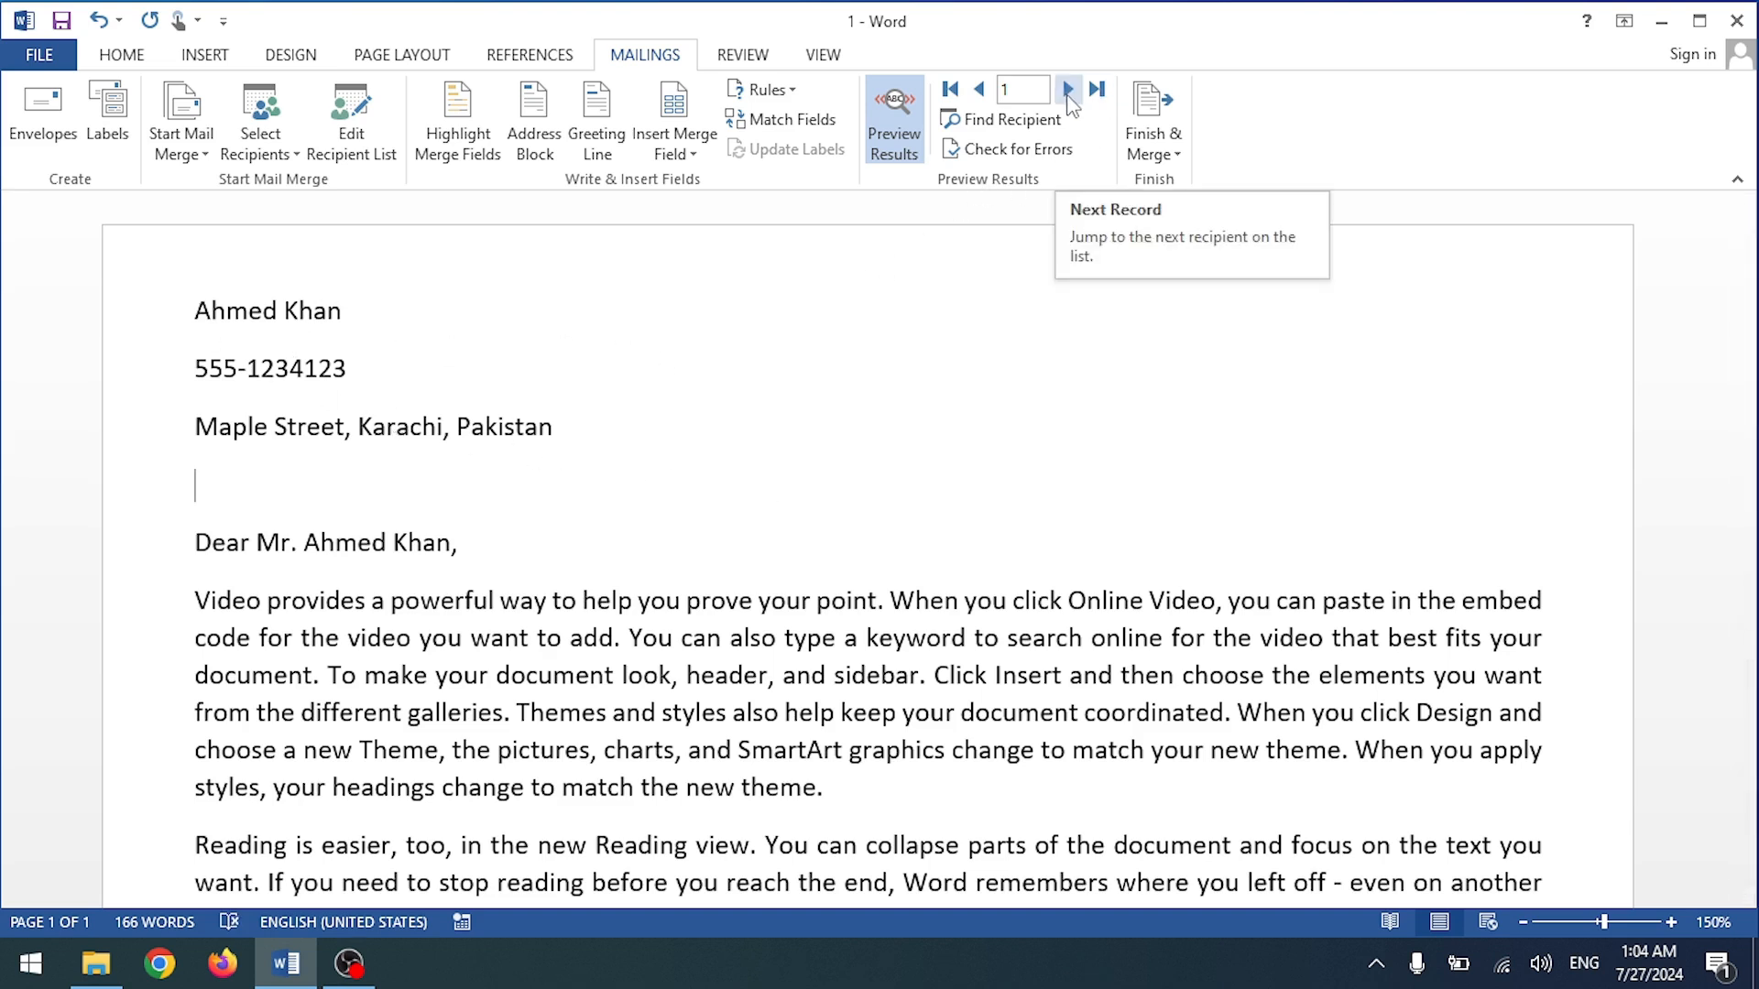
# Step: Preview recipients 2 and 3, return to recipient 1, then delete the recipient lines
pyautogui.click(1069, 89)
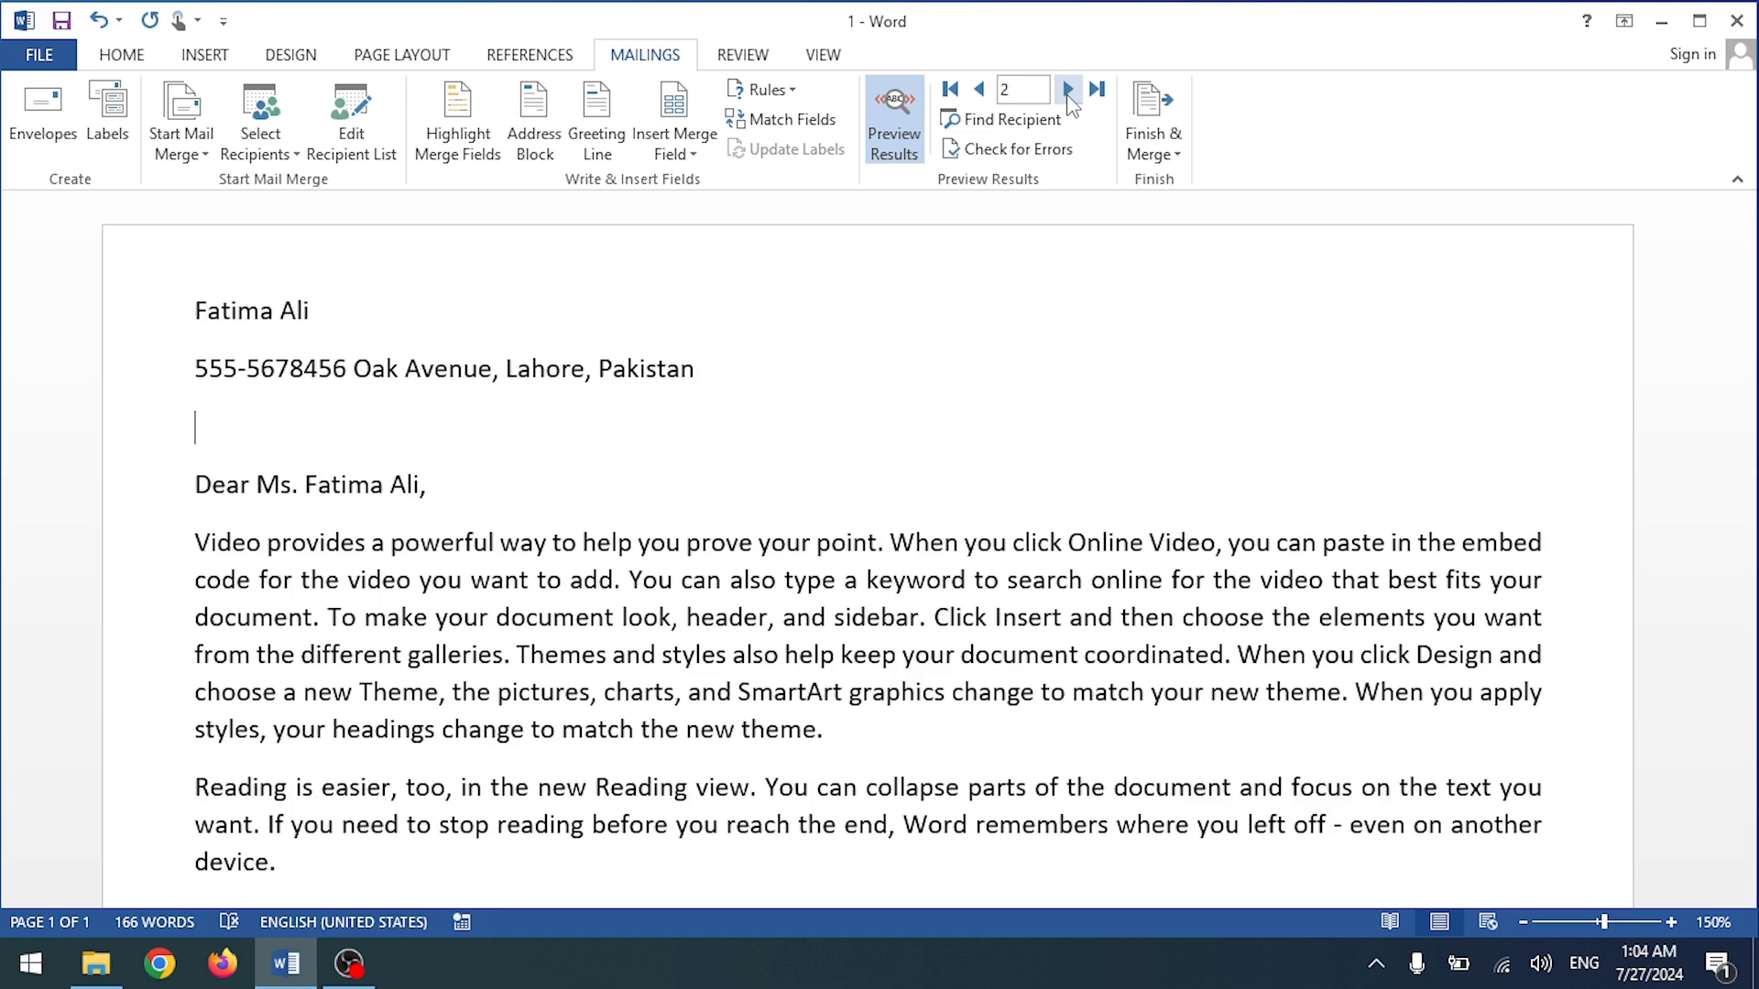
pyautogui.click(1069, 89)
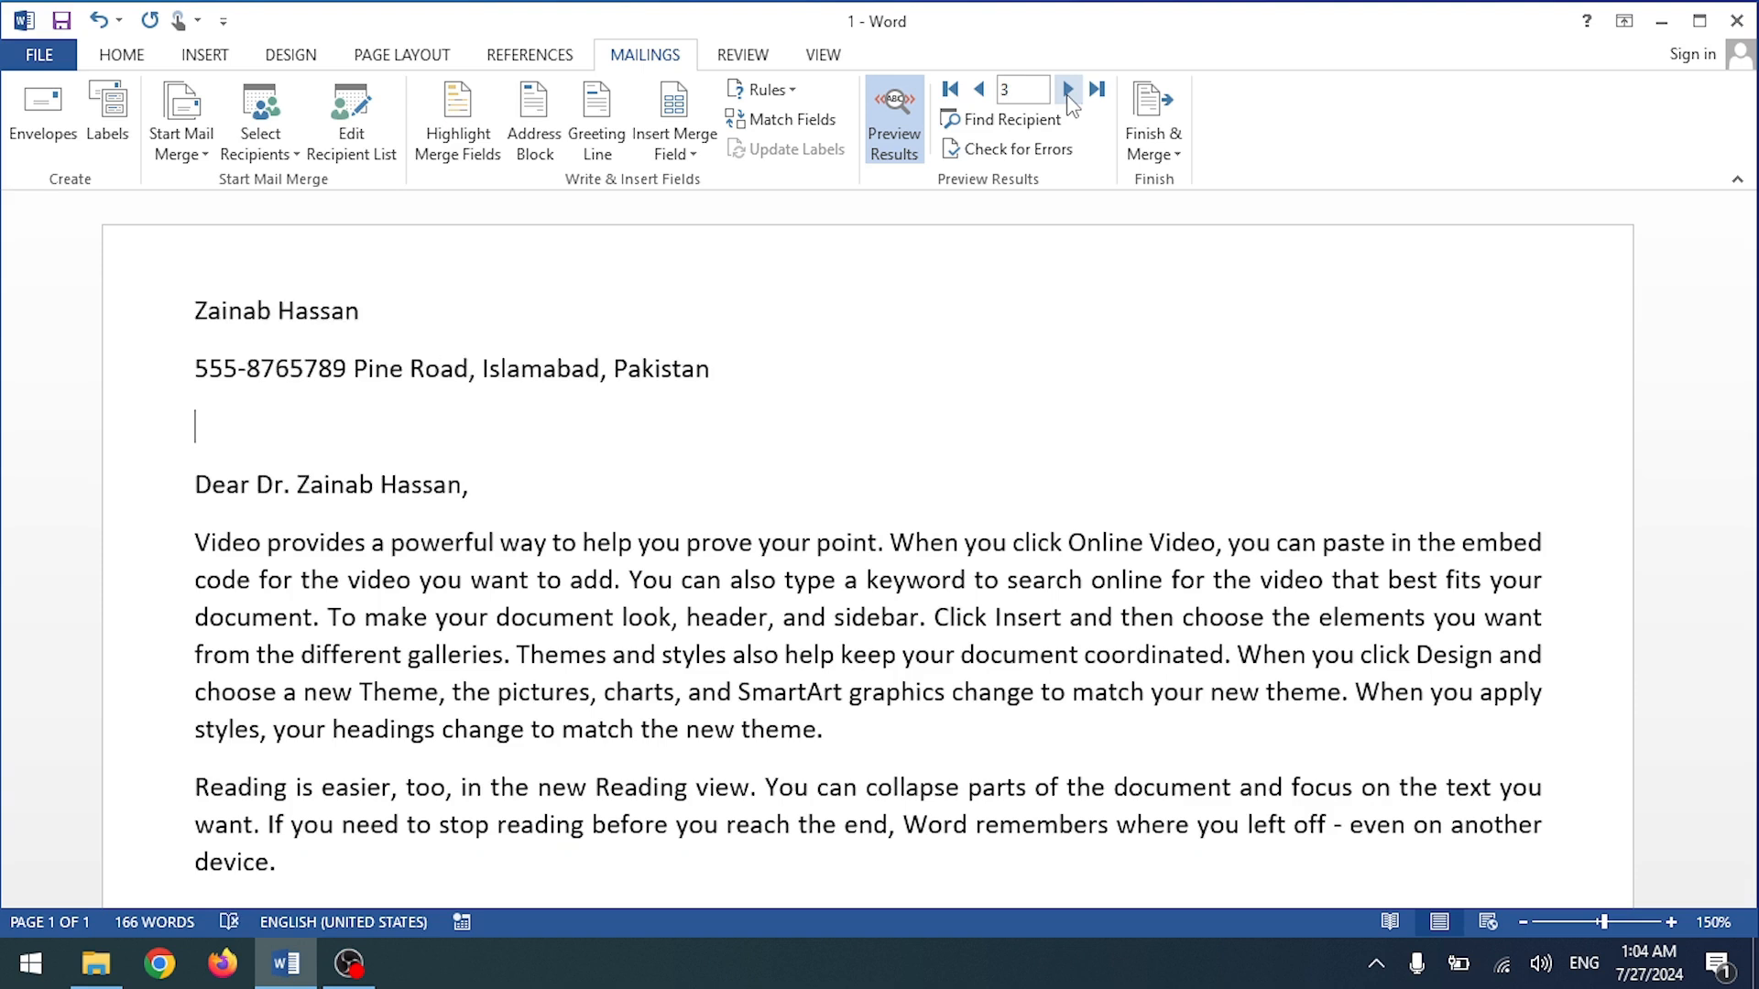
pyautogui.click(979, 89)
pyautogui.click(980, 89)
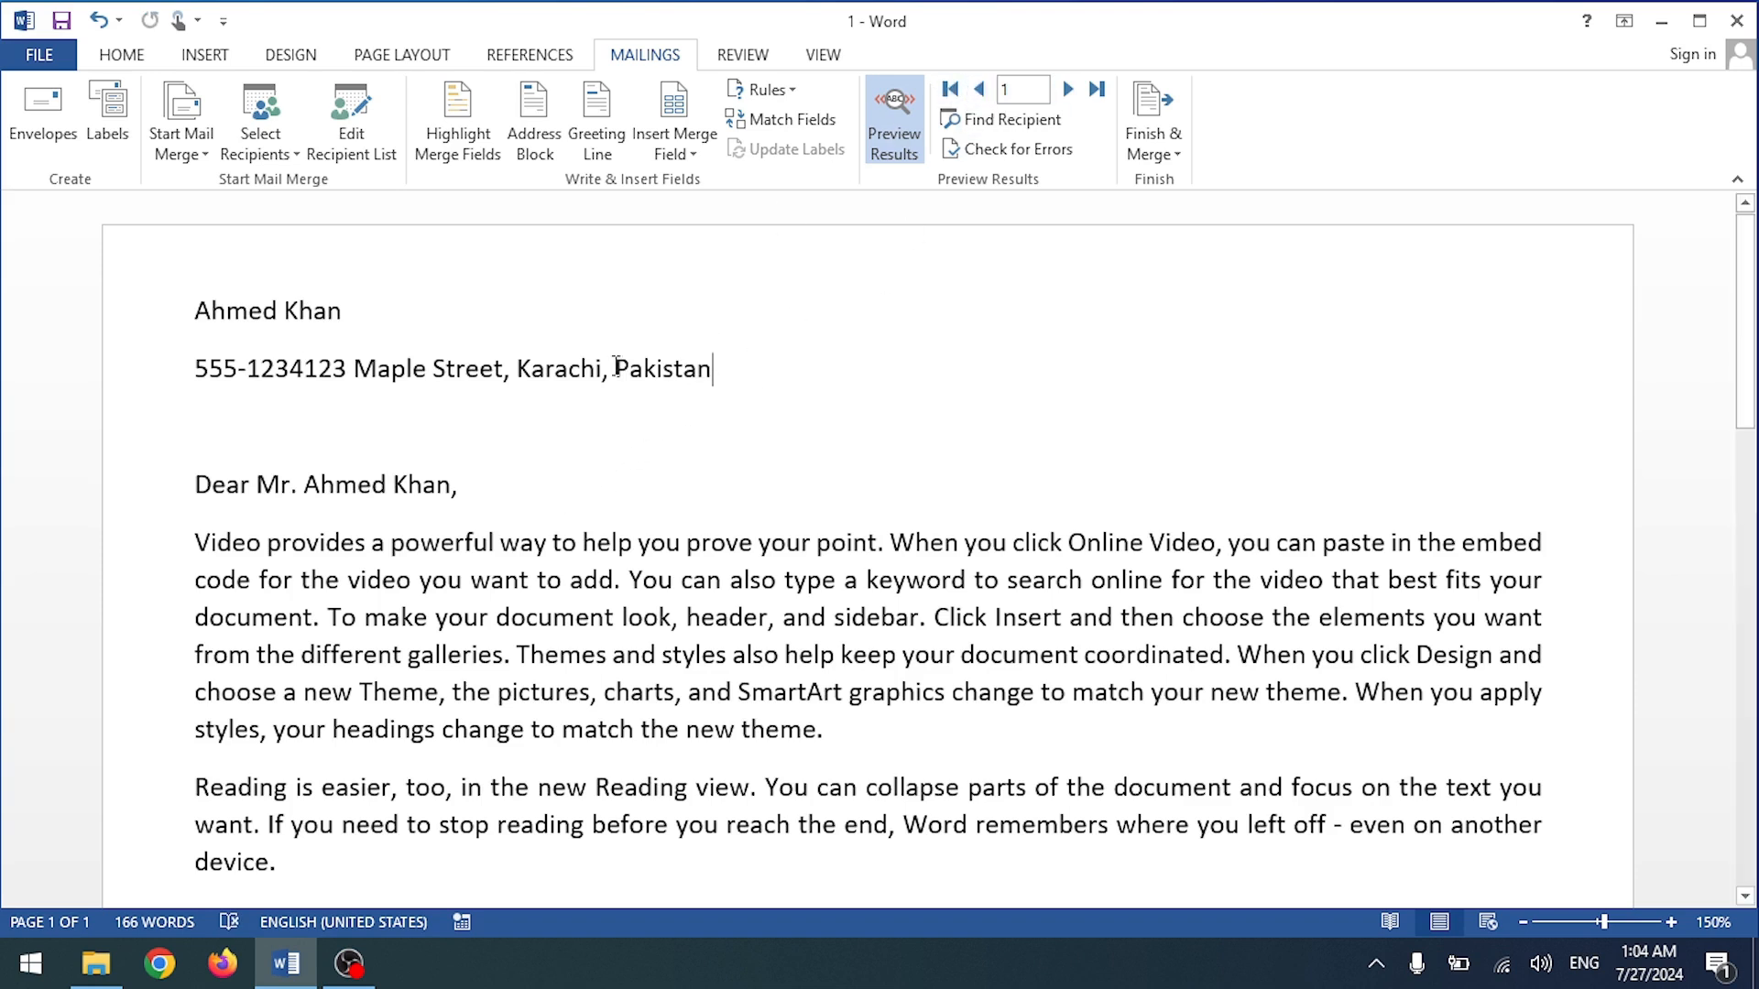
pyautogui.moveTo(616, 367); pyautogui.dragTo(212, 300)
pyautogui.press('Delete')
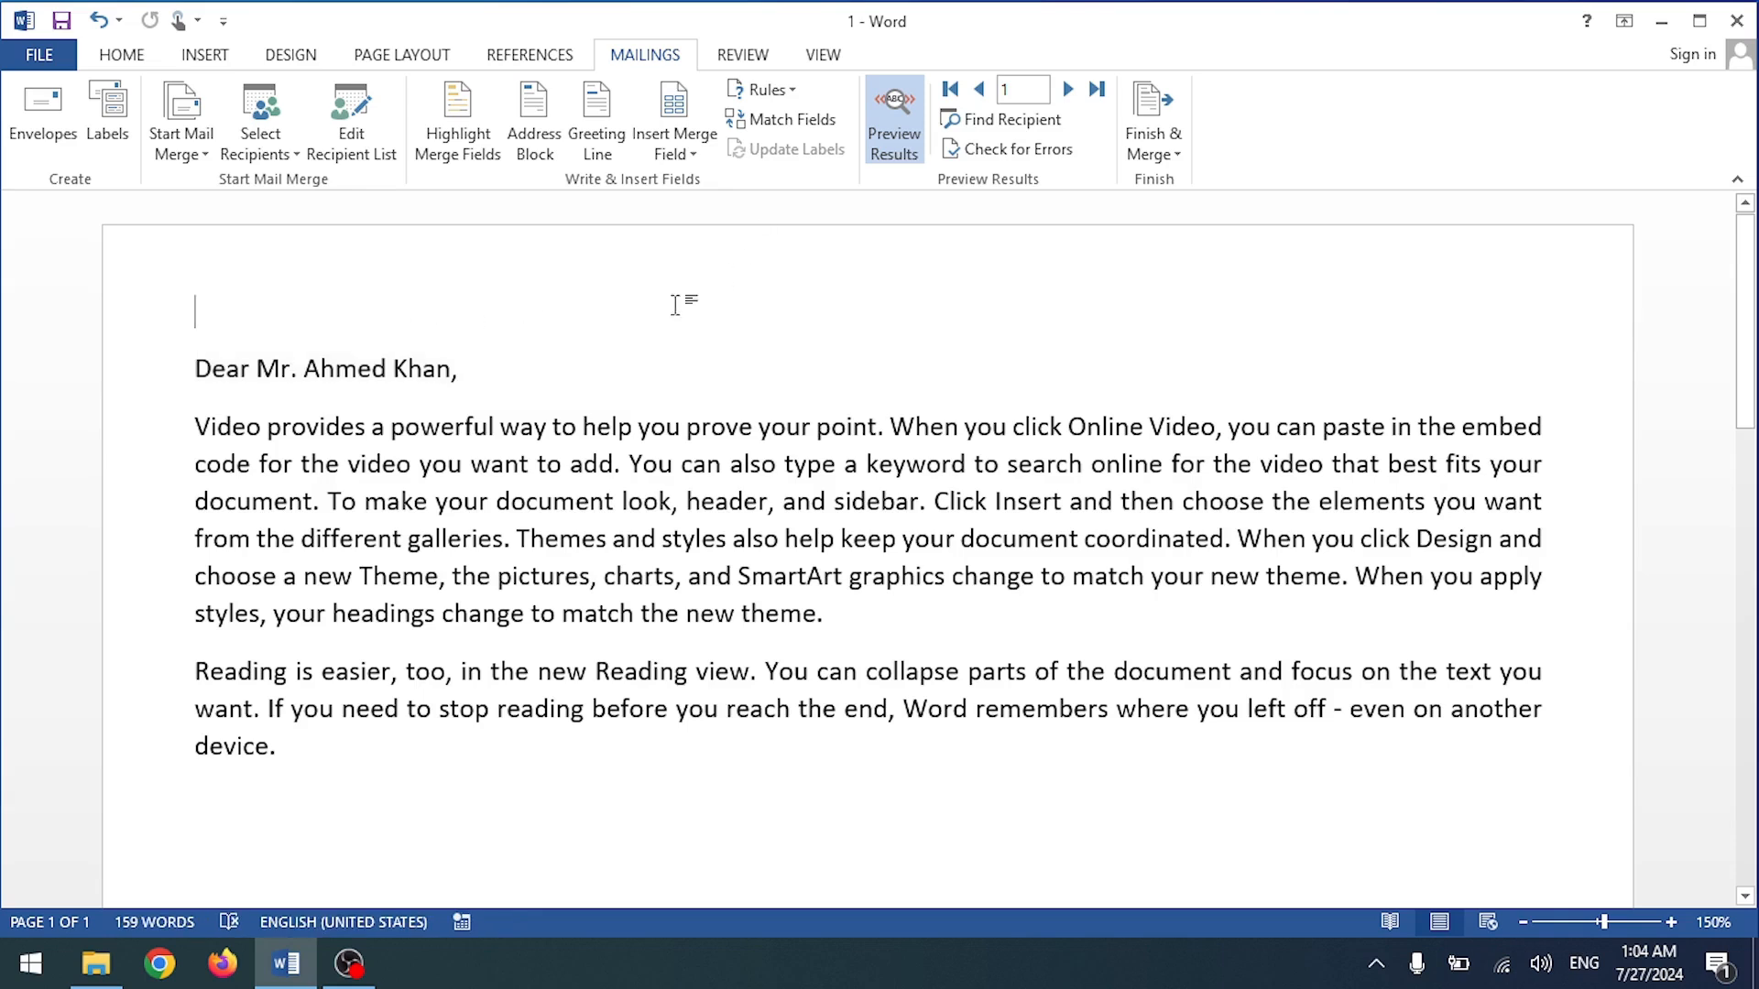
# Step: Restore the blank lines, then insert Name and Phone merge fields on separate lines
pyautogui.hotkey('ctrl', 'z')
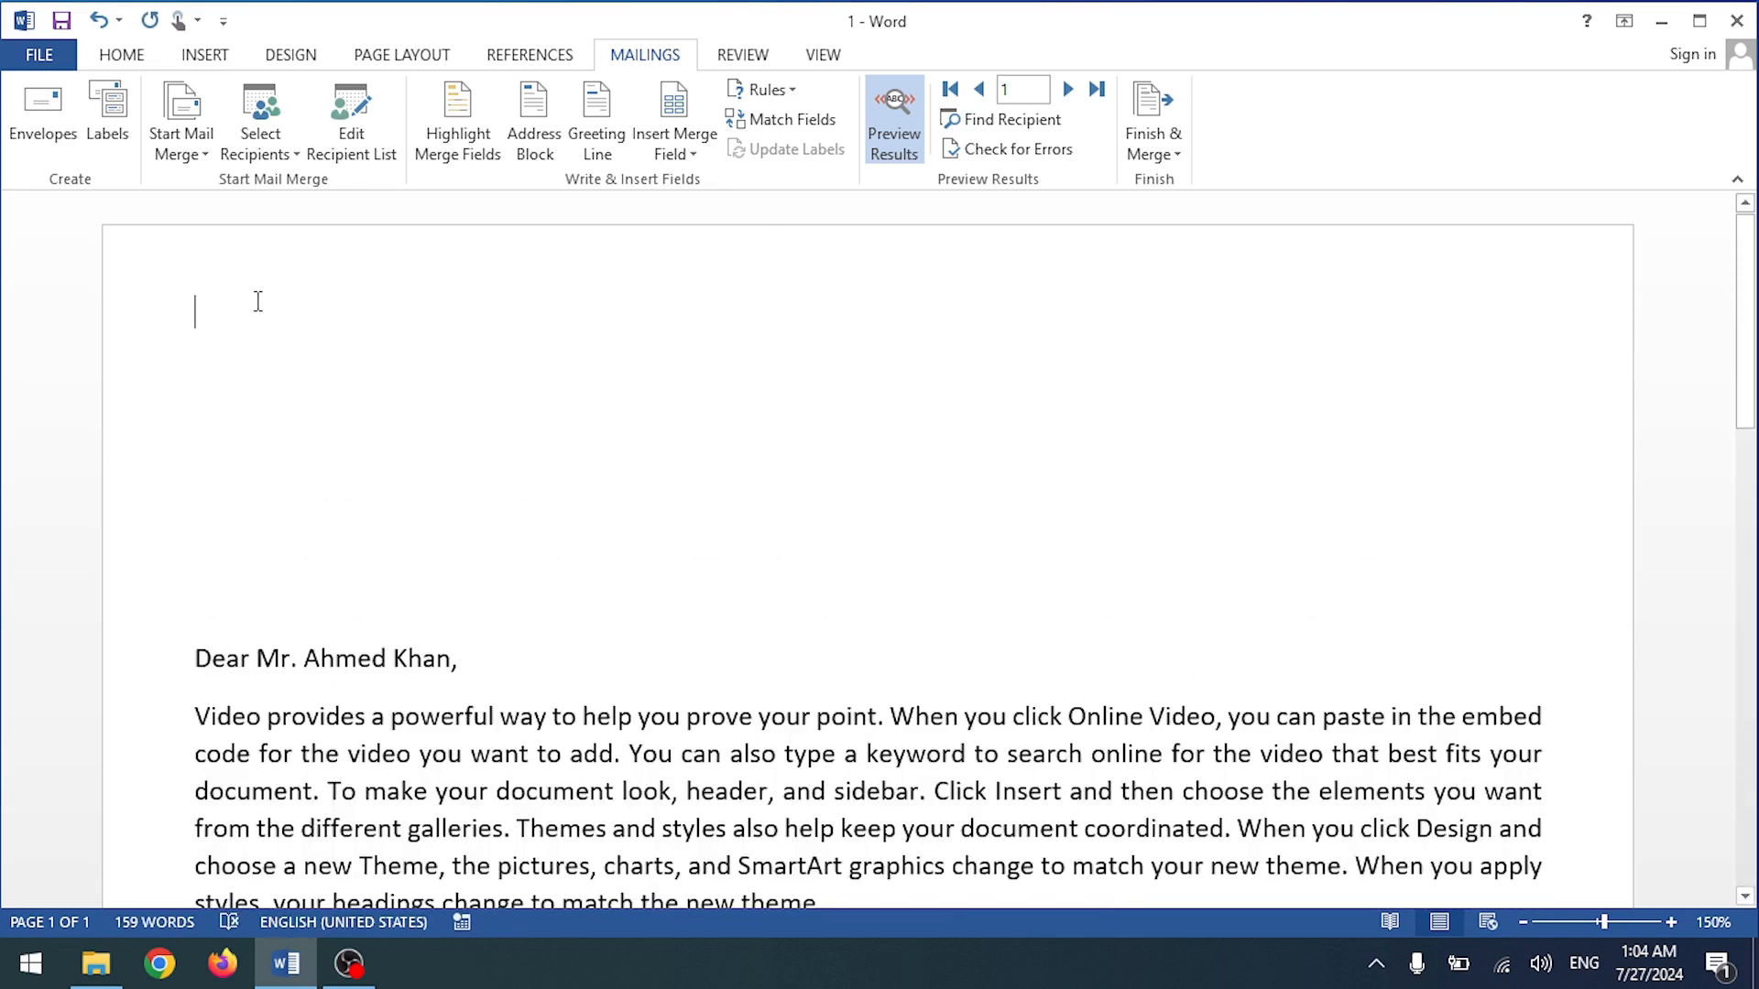
pyautogui.click(685, 133)
pyautogui.press('Escape')
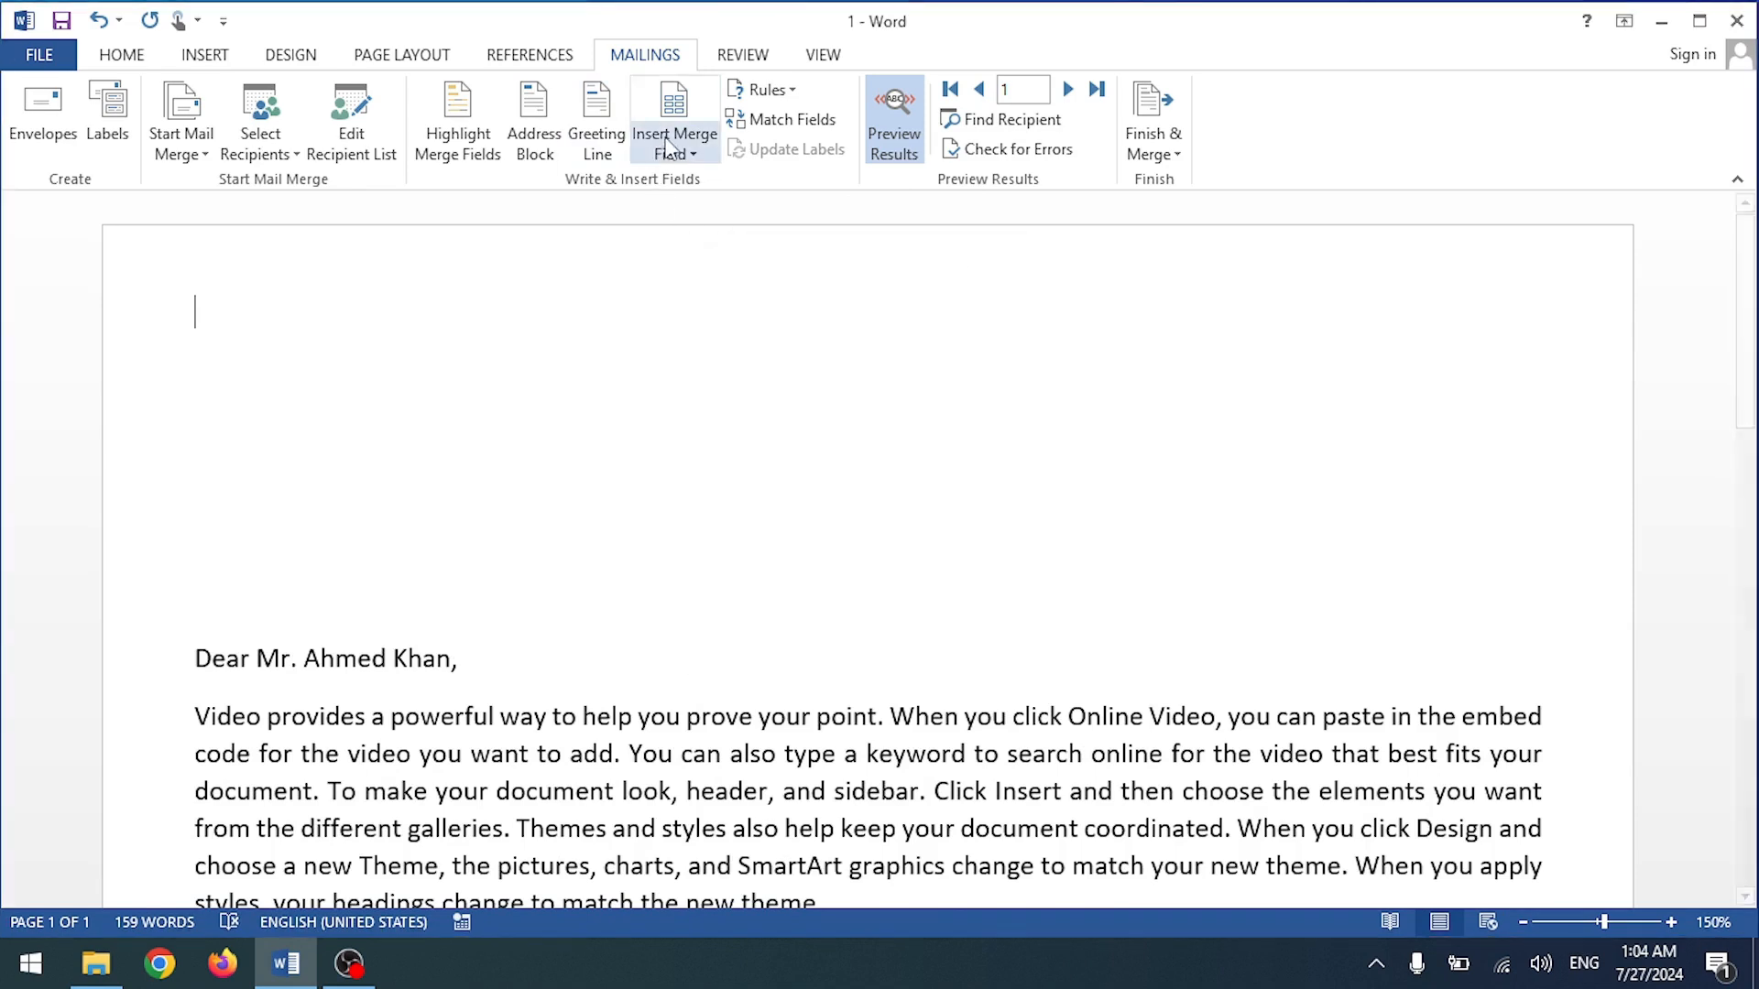
pyautogui.click(669, 146)
pyautogui.click(699, 218)
pyautogui.press('Return')
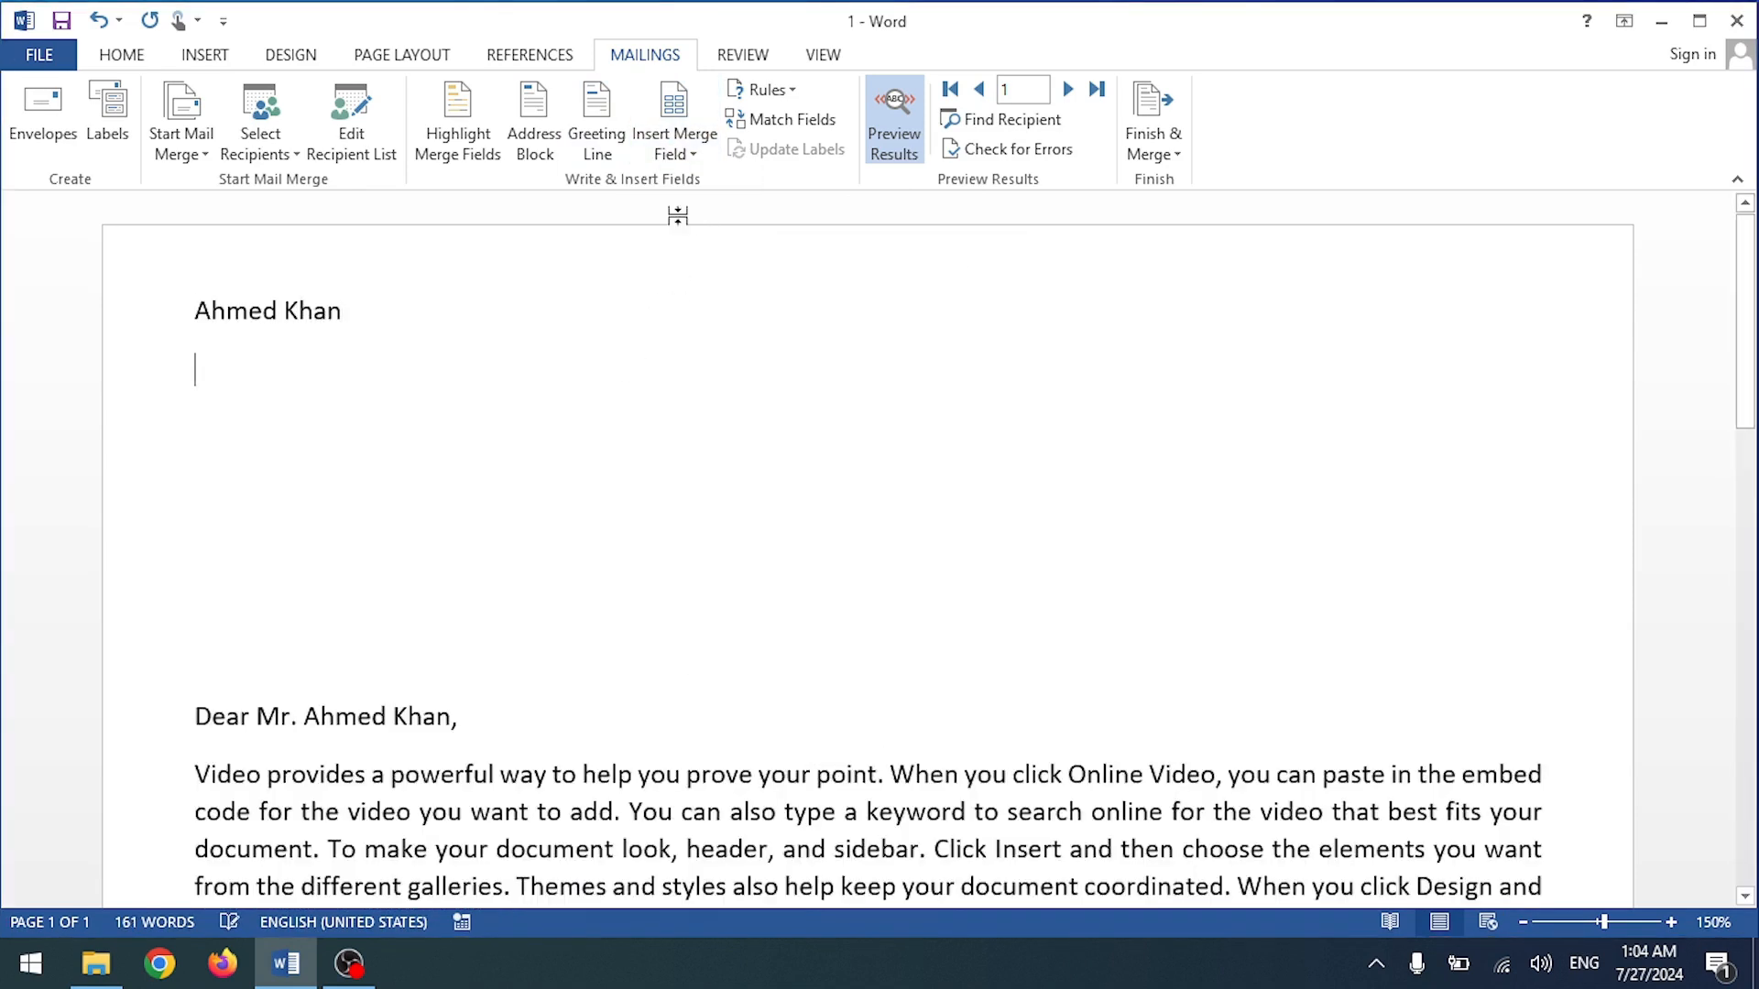
pyautogui.click(685, 146)
pyautogui.click(691, 239)
pyautogui.press('Return')
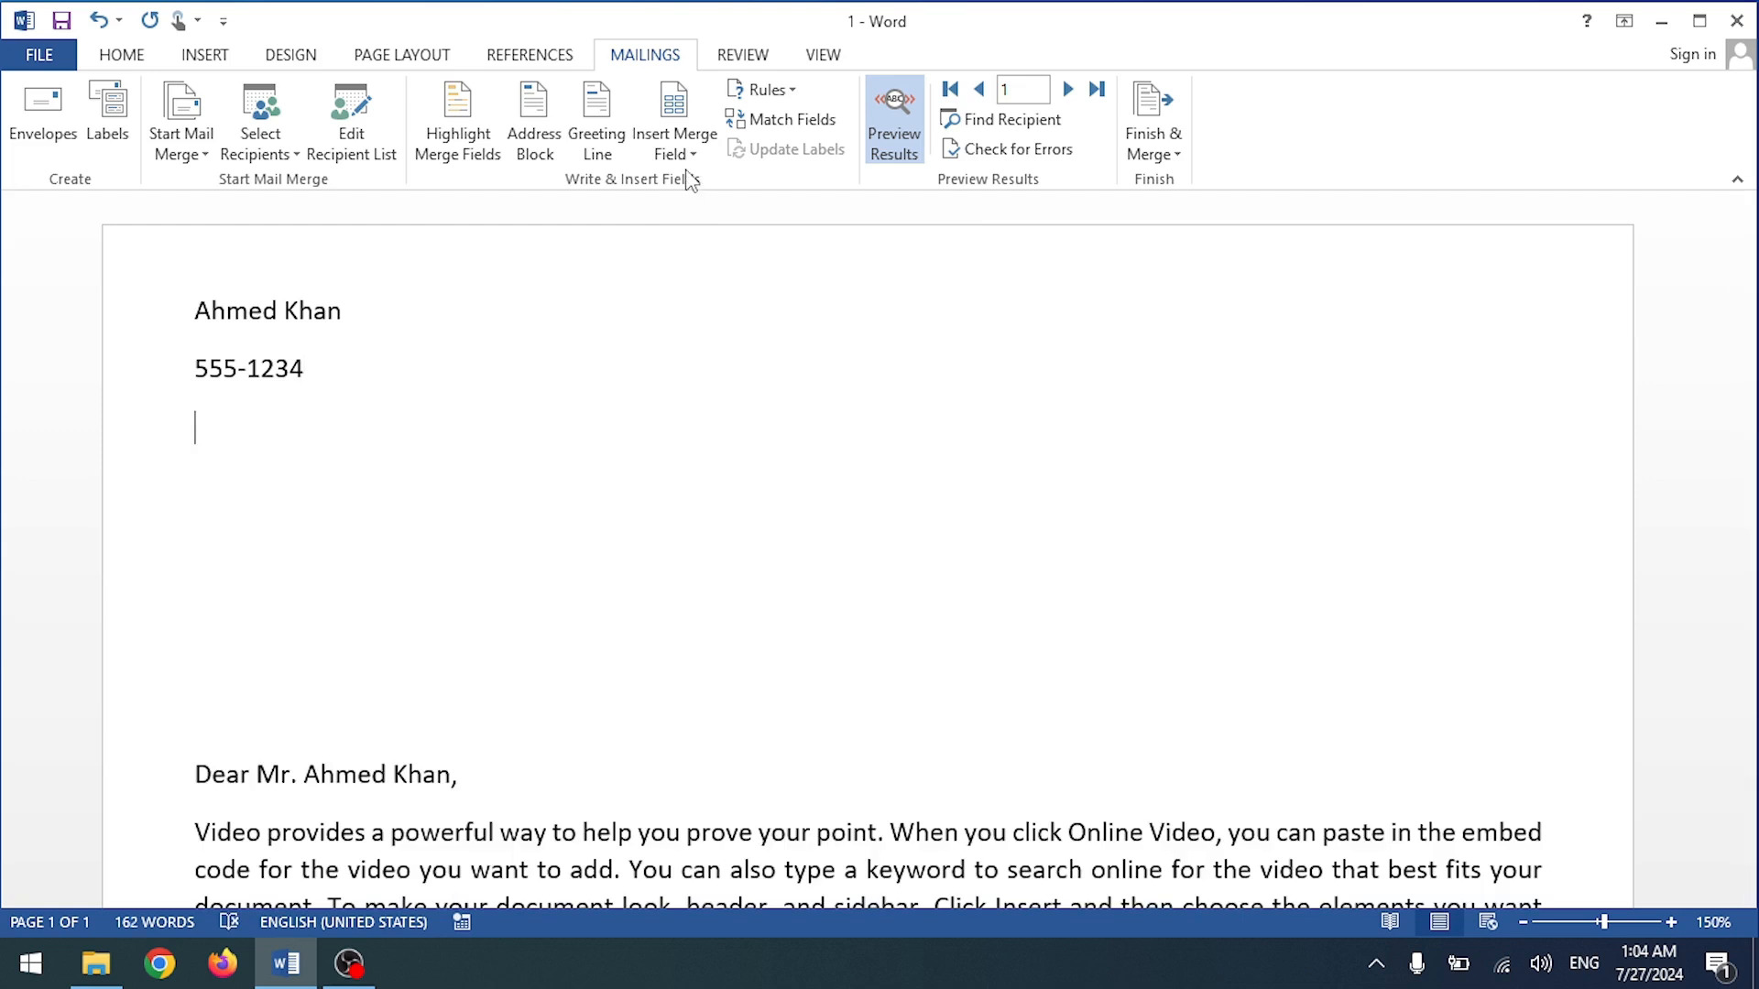
# Step: Add the Address field below, remove the extra blank lines, and preview recipient 2
pyautogui.click(685, 154)
pyautogui.click(691, 275)
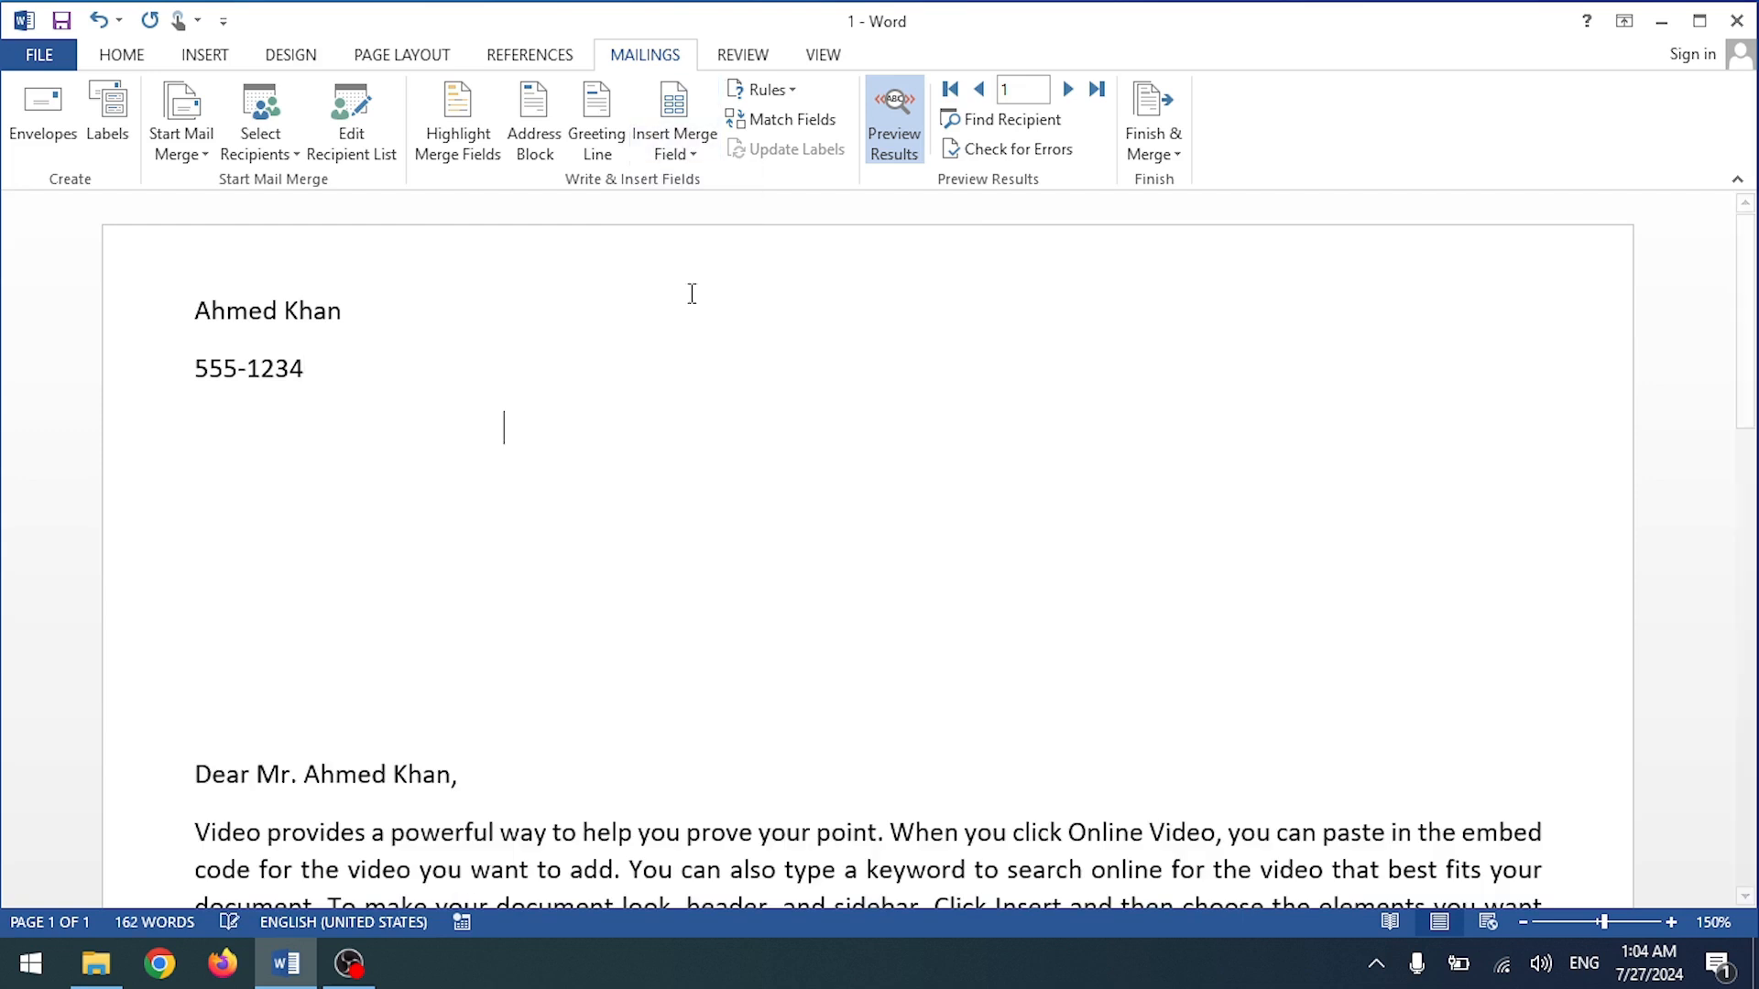
pyautogui.click(260, 584)
pyautogui.press('BackSpace')
pyautogui.press('BackSpace')
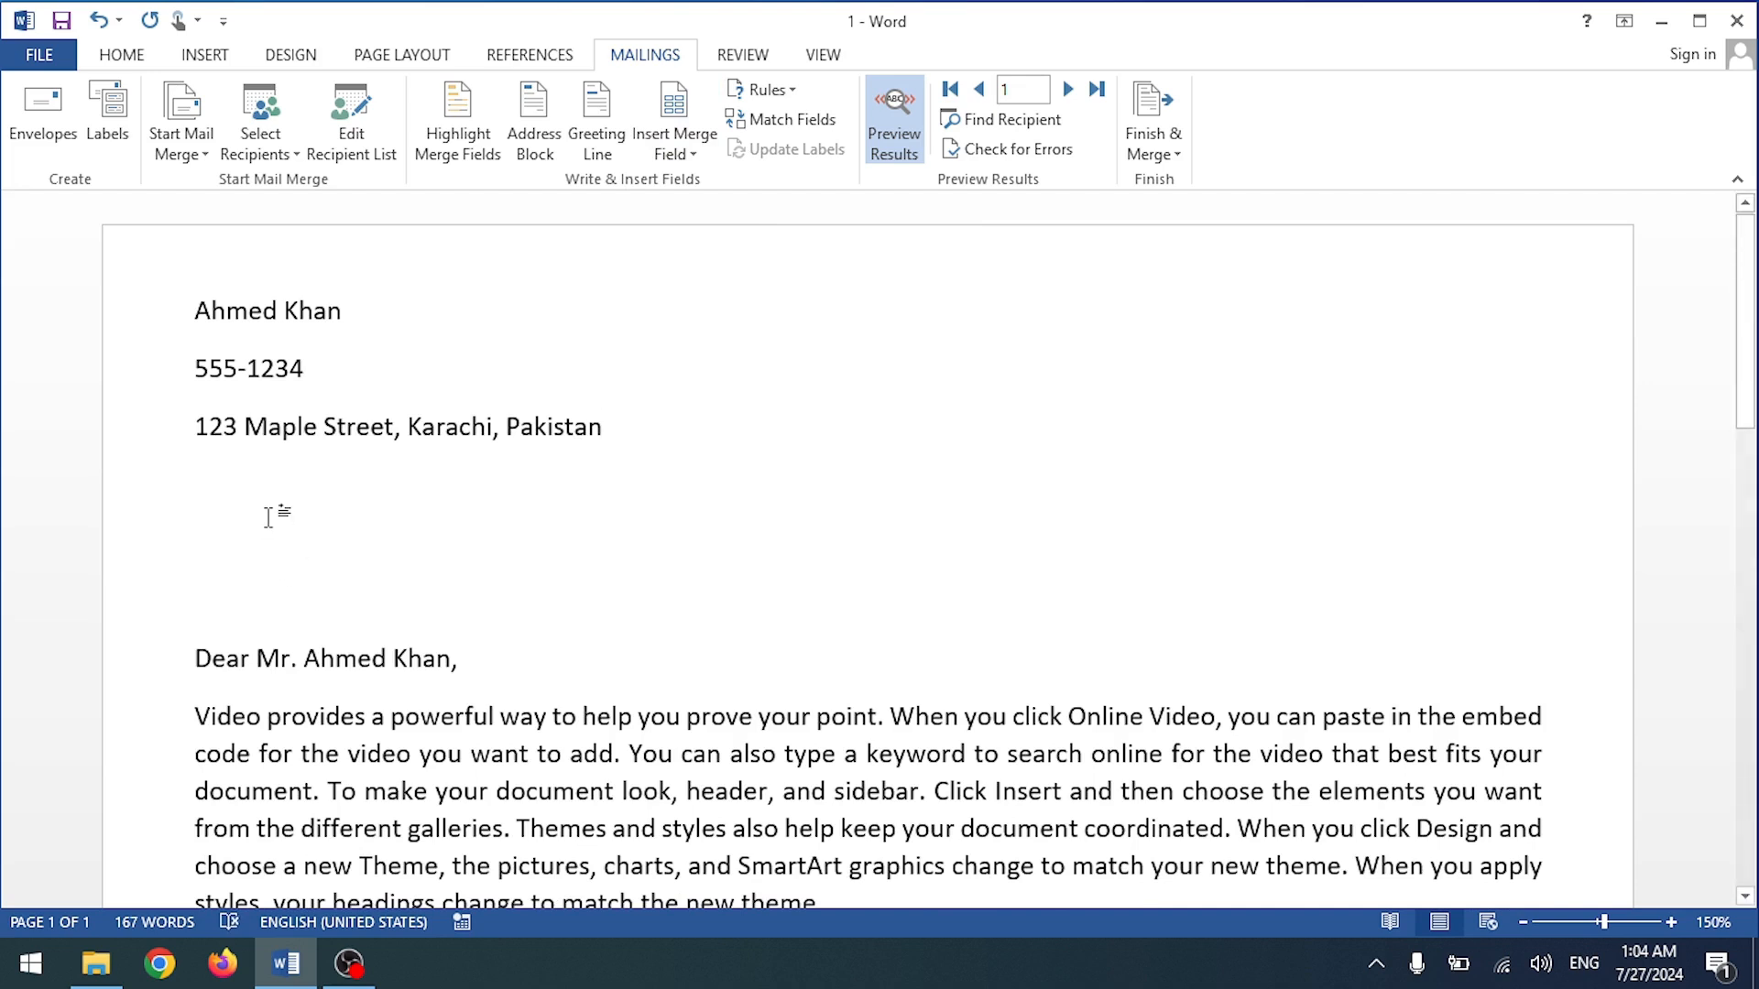
pyautogui.press('BackSpace')
pyautogui.press('BackSpace')
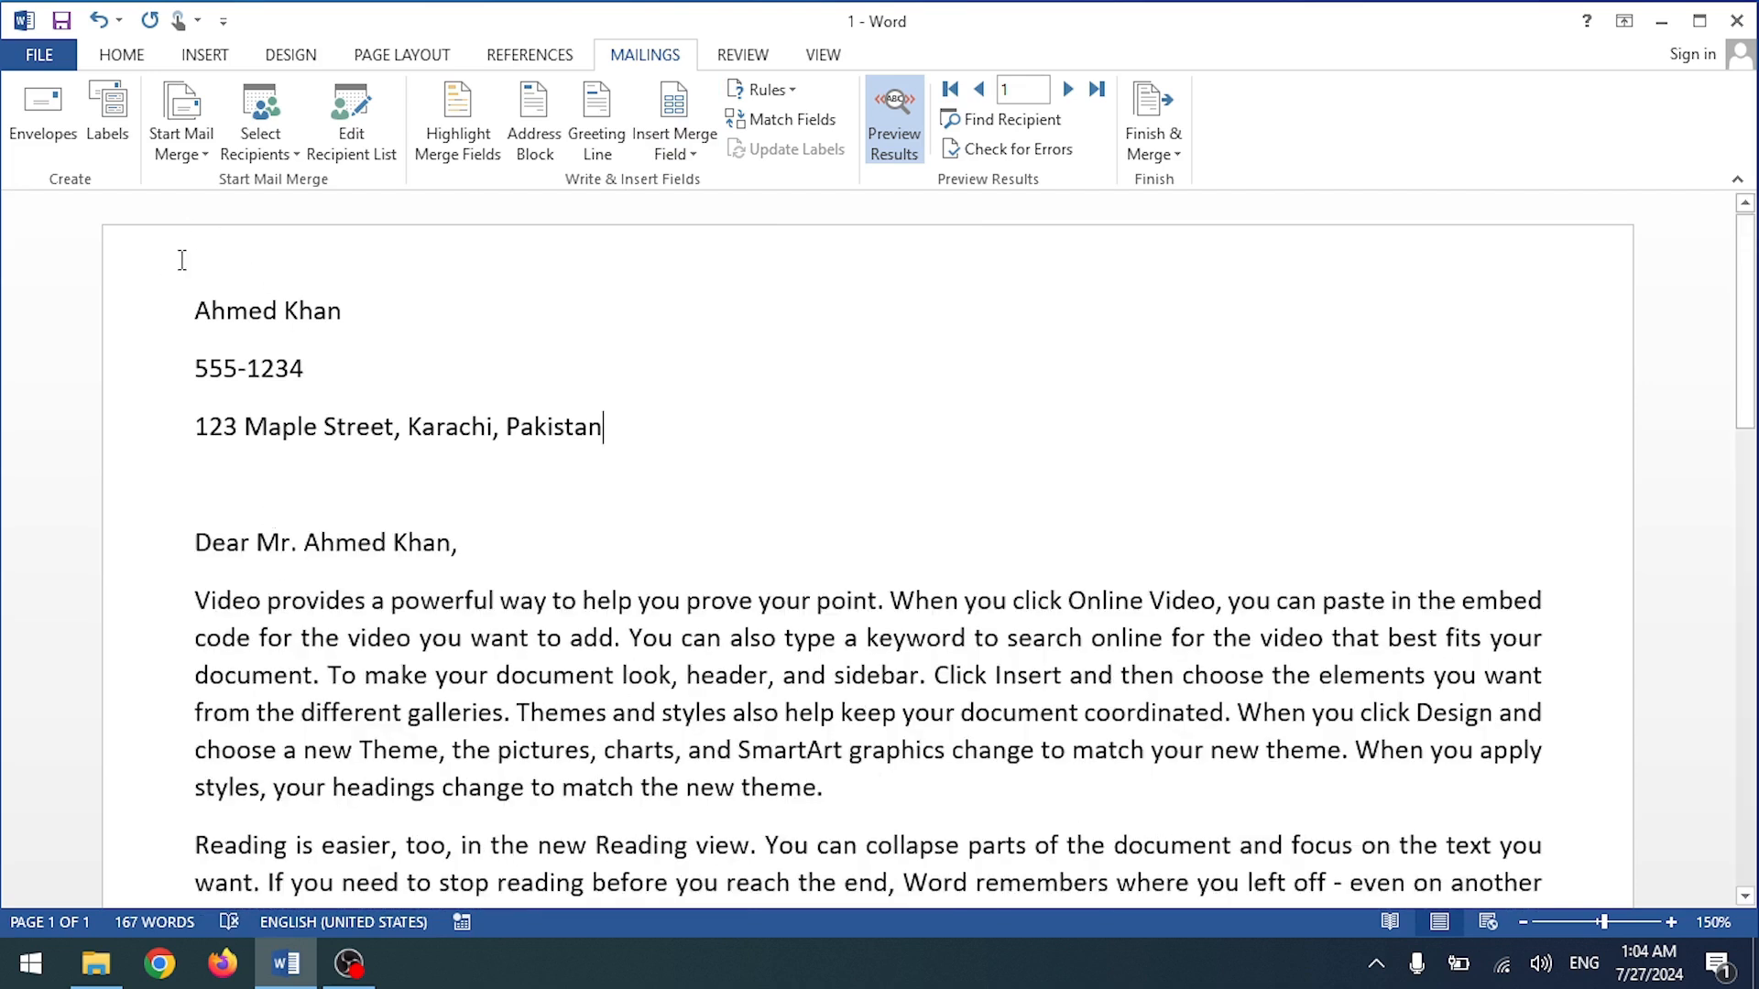
pyautogui.click(1067, 90)
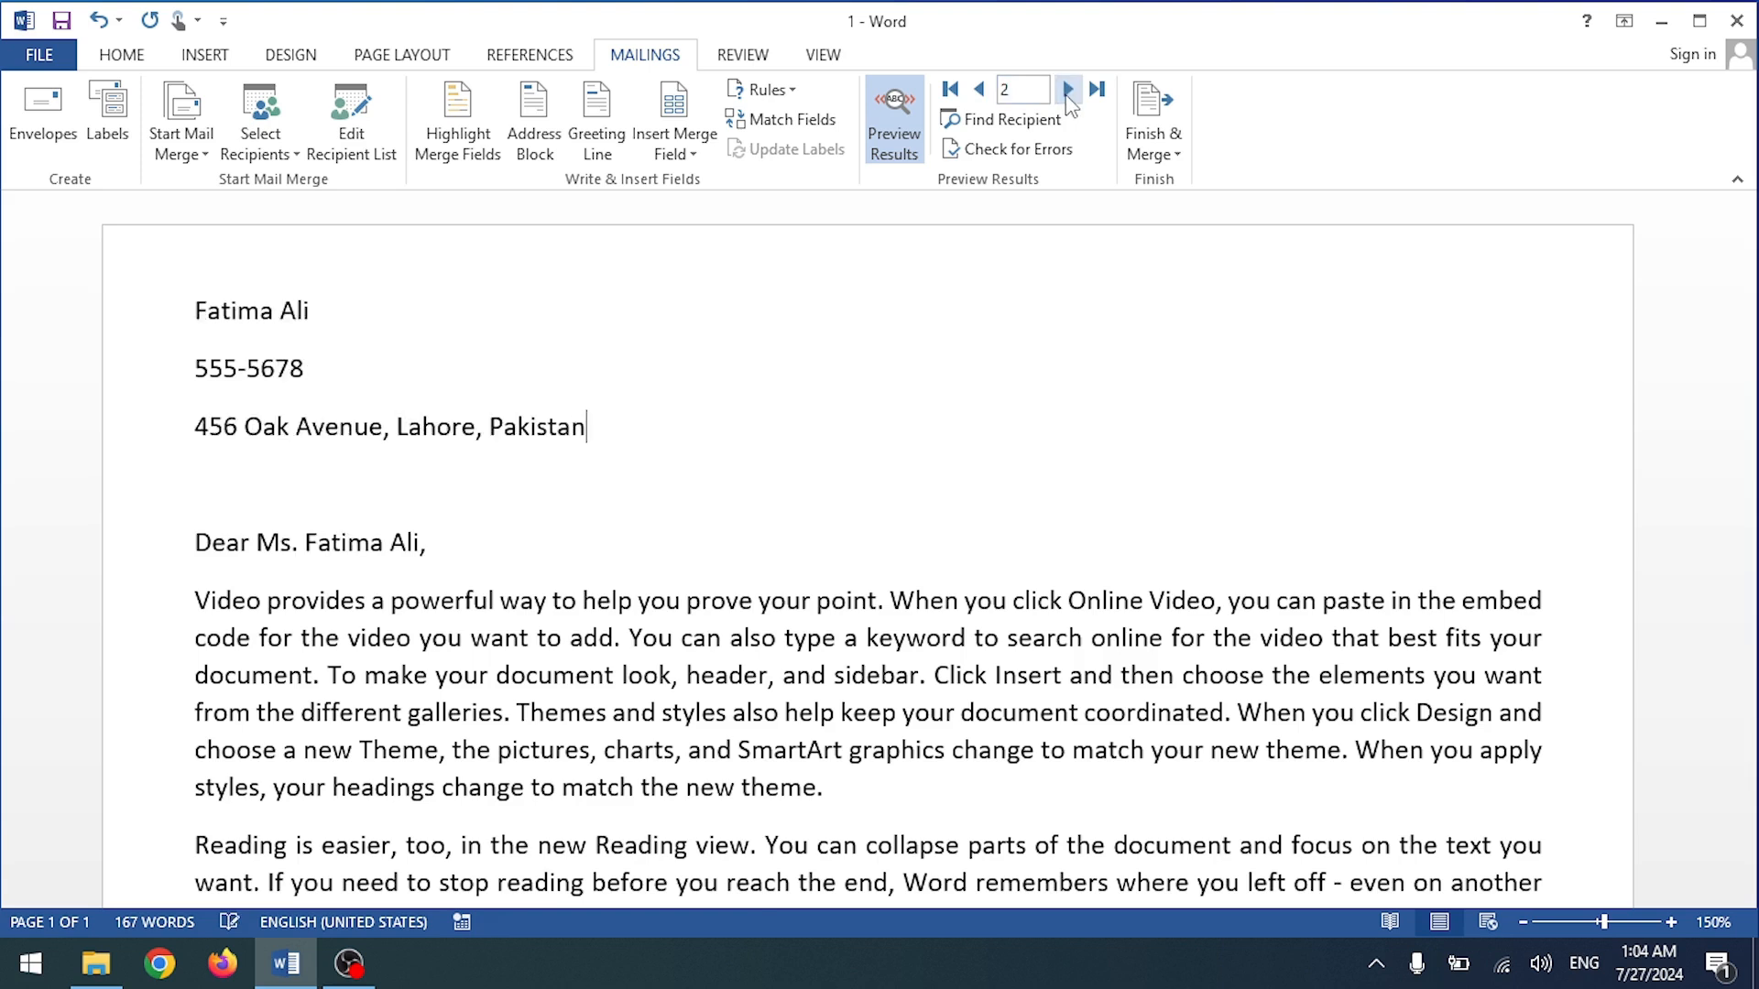
# Step: Advance to recipient 3 and toggle Preview Results off and back on to check the fields
pyautogui.click(1068, 90)
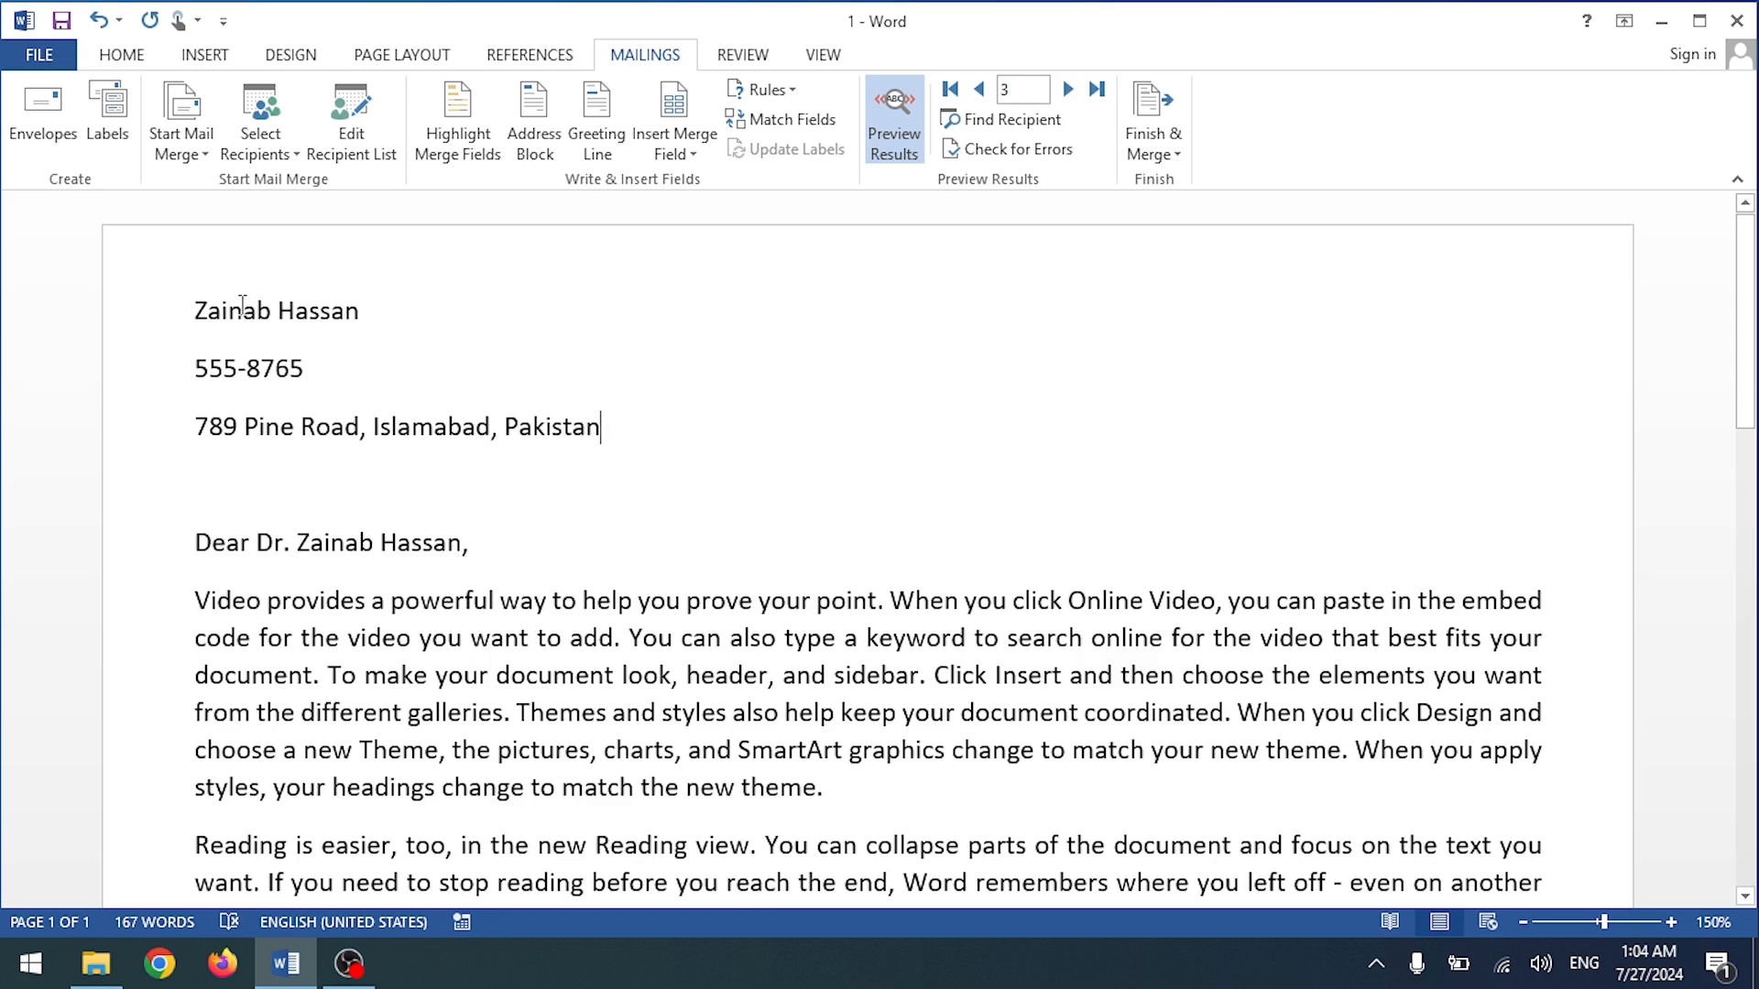
pyautogui.click(893, 119)
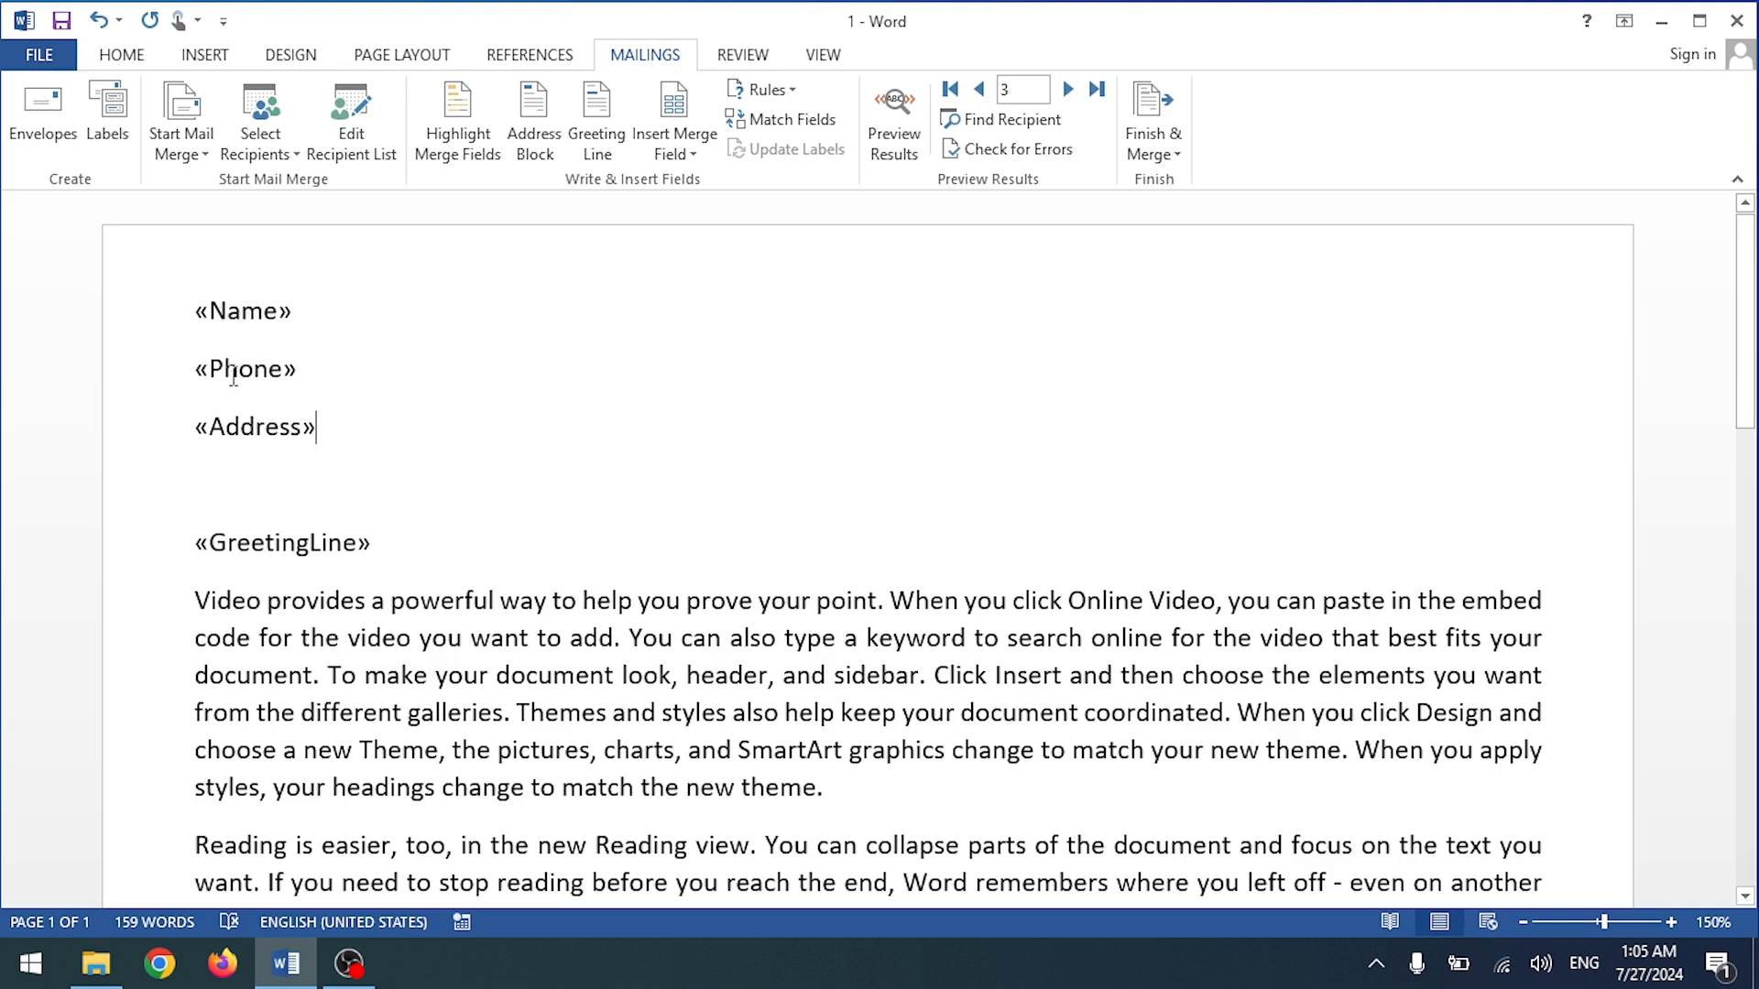
pyautogui.click(881, 137)
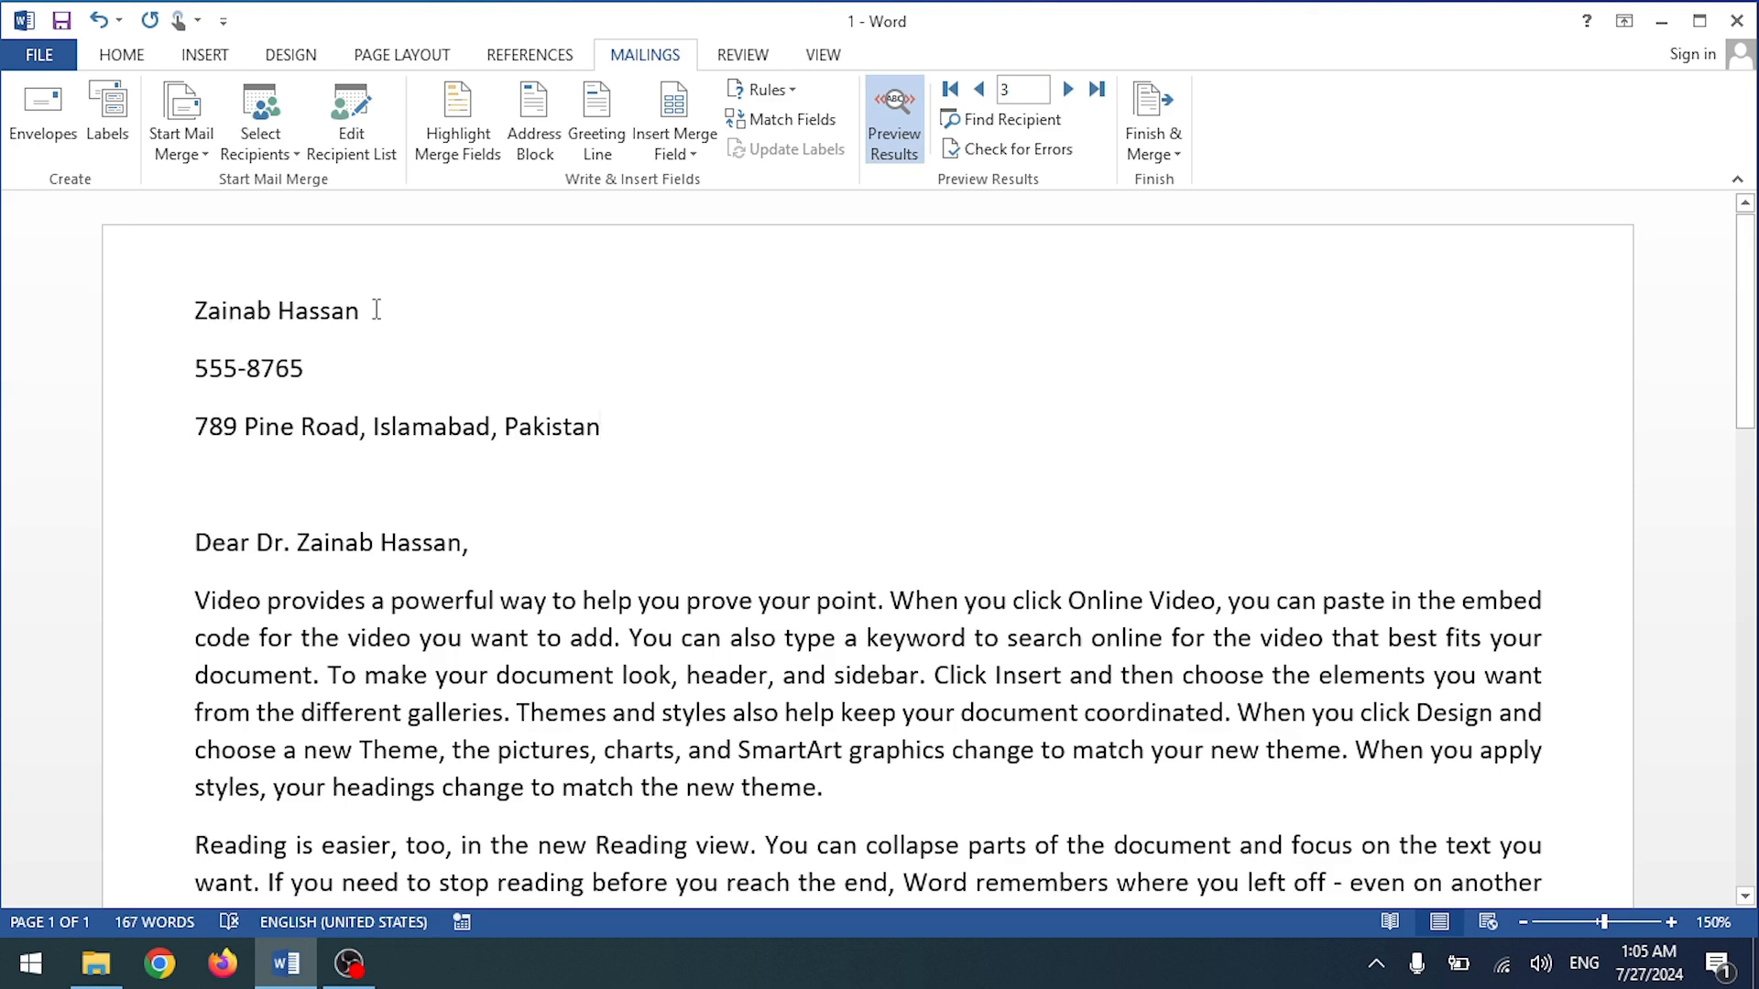
pyautogui.scroll(-1, 602, 701)
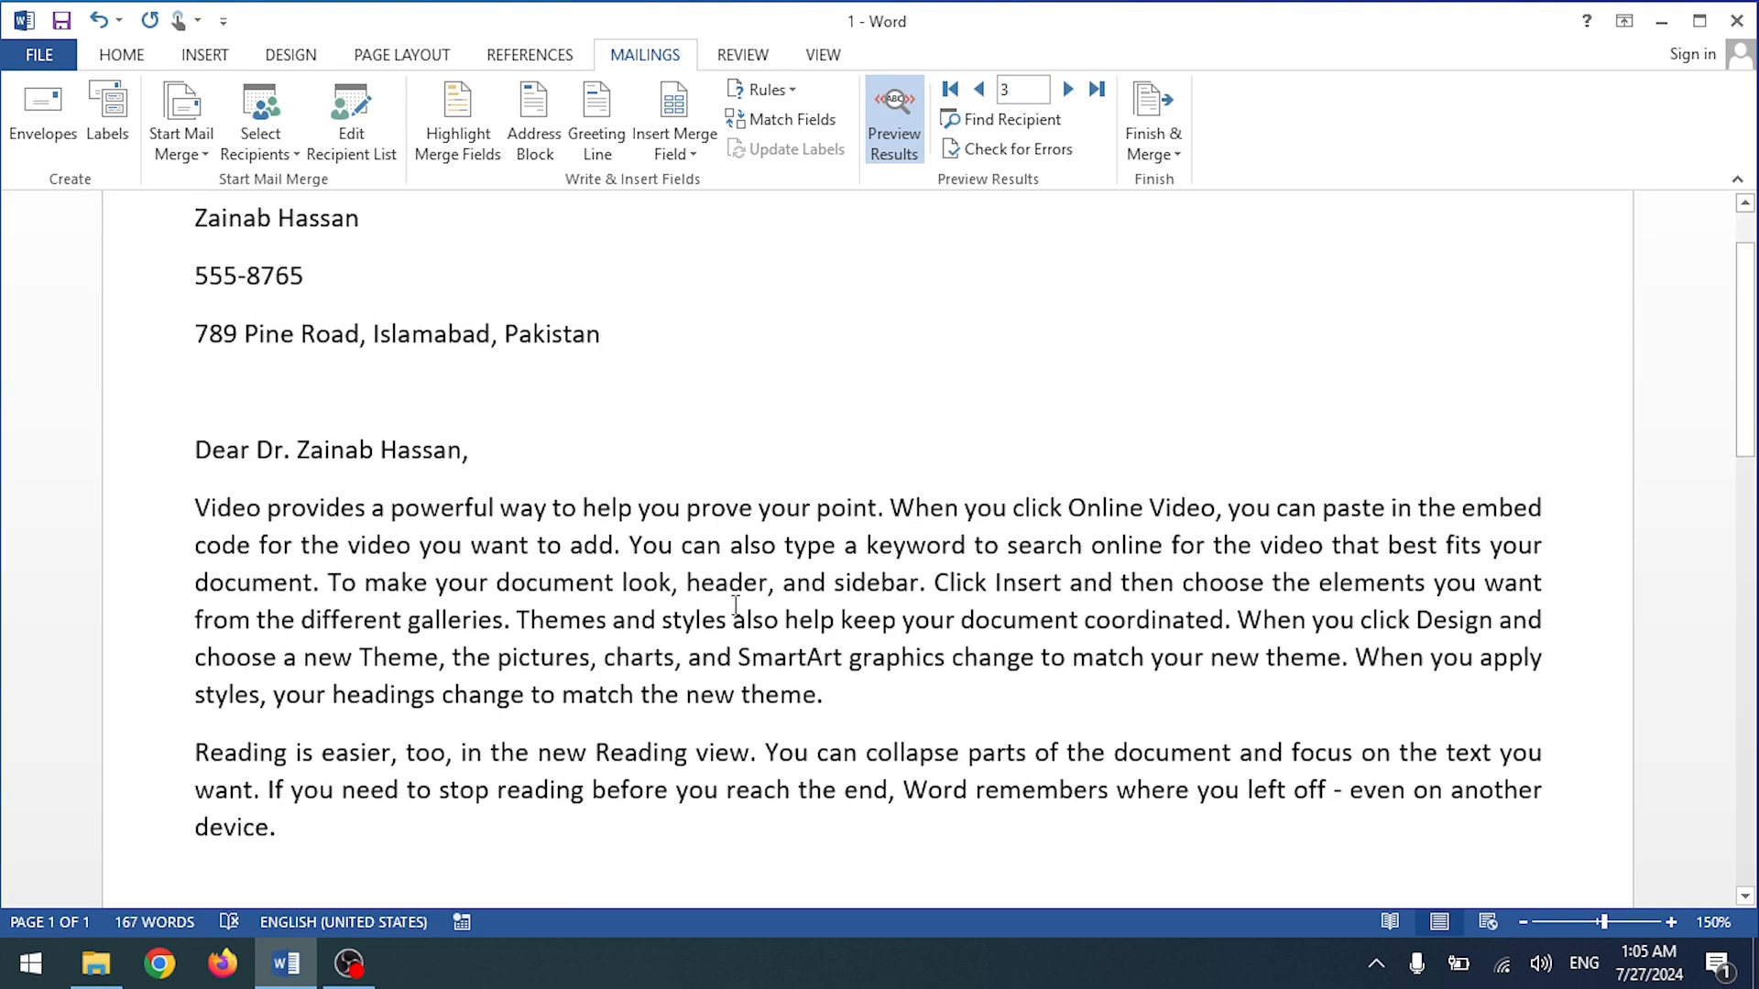
# Step: Replace 'When' after 'point.' with the Name merge field and preview recipient 4
pyautogui.moveTo(891, 507); pyautogui.dragTo(955, 515)
pyautogui.press('Delete')
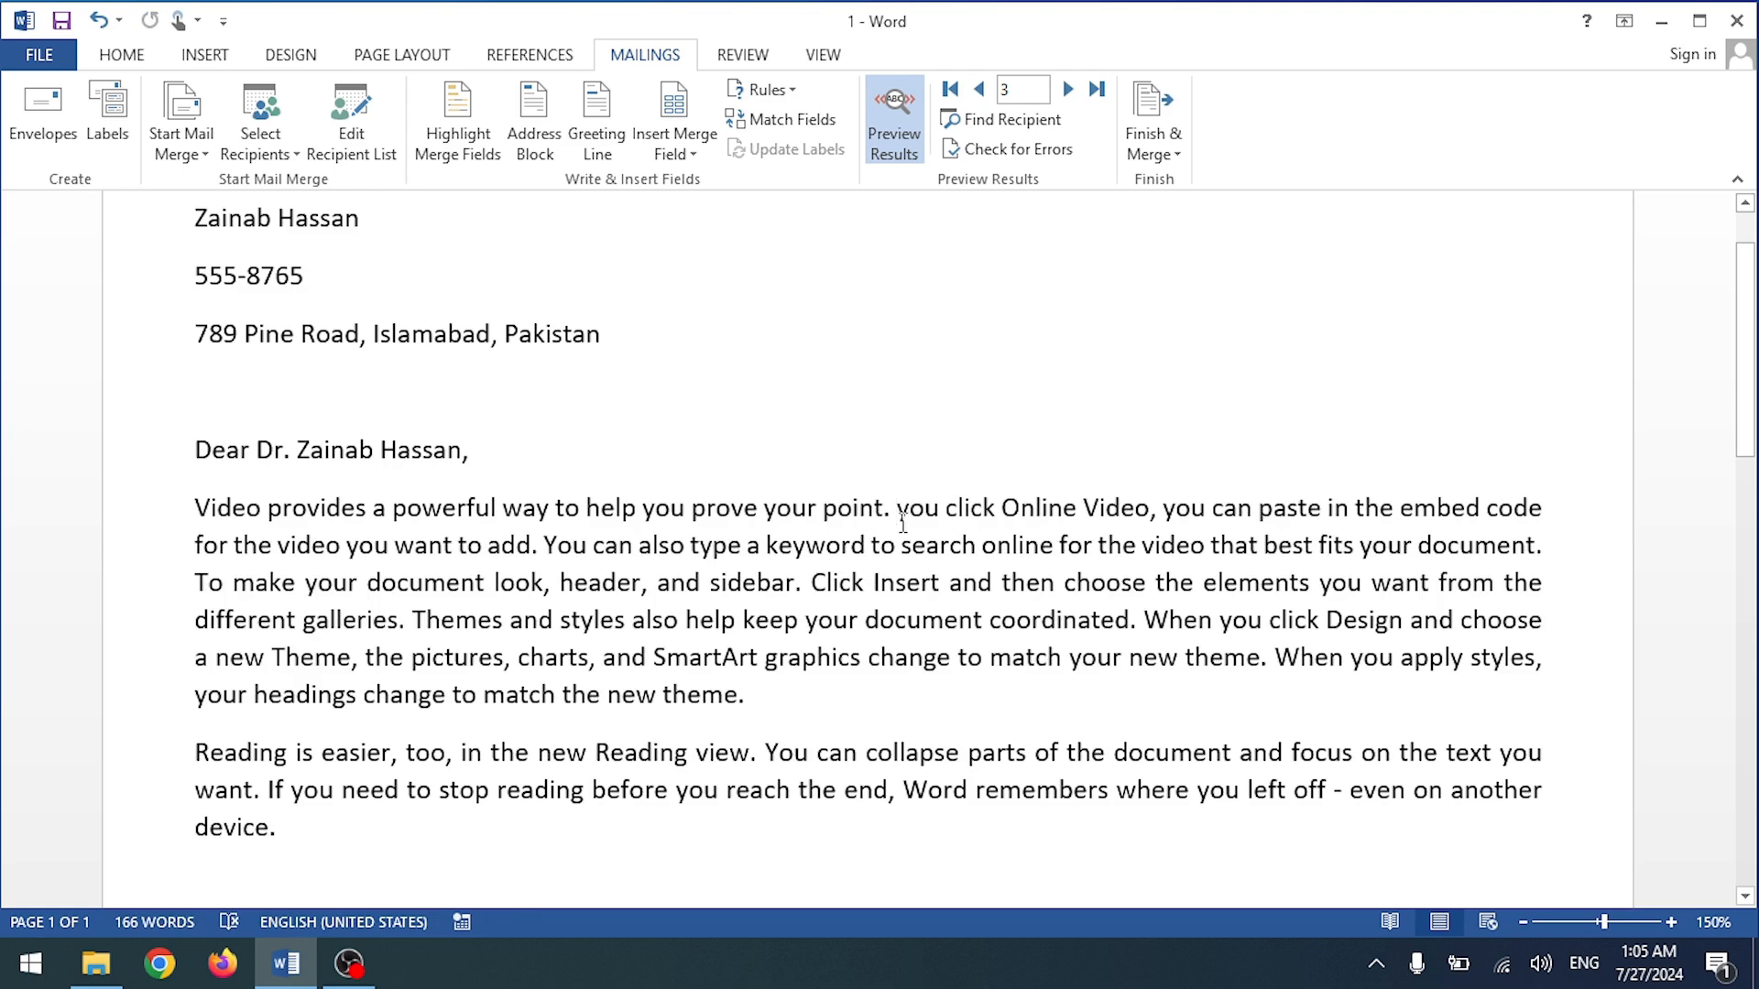
pyautogui.press('BackSpace')
pyautogui.click(675, 152)
pyautogui.click(692, 213)
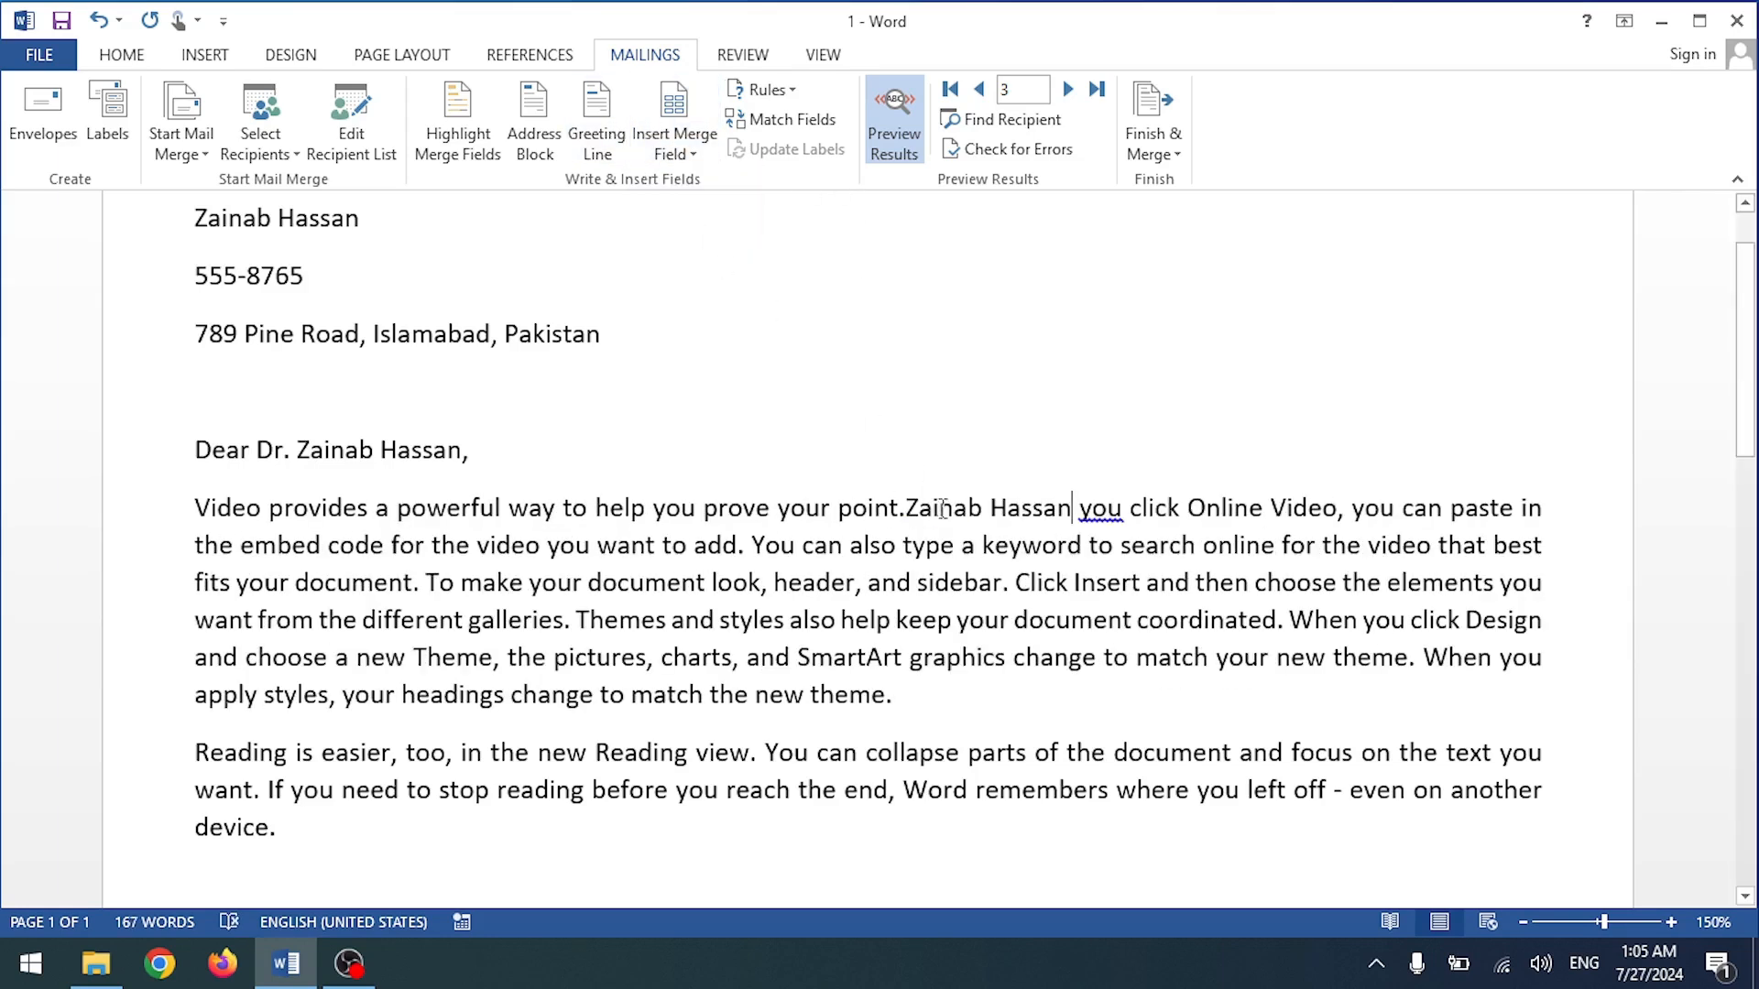
pyautogui.rightClick(1099, 513)
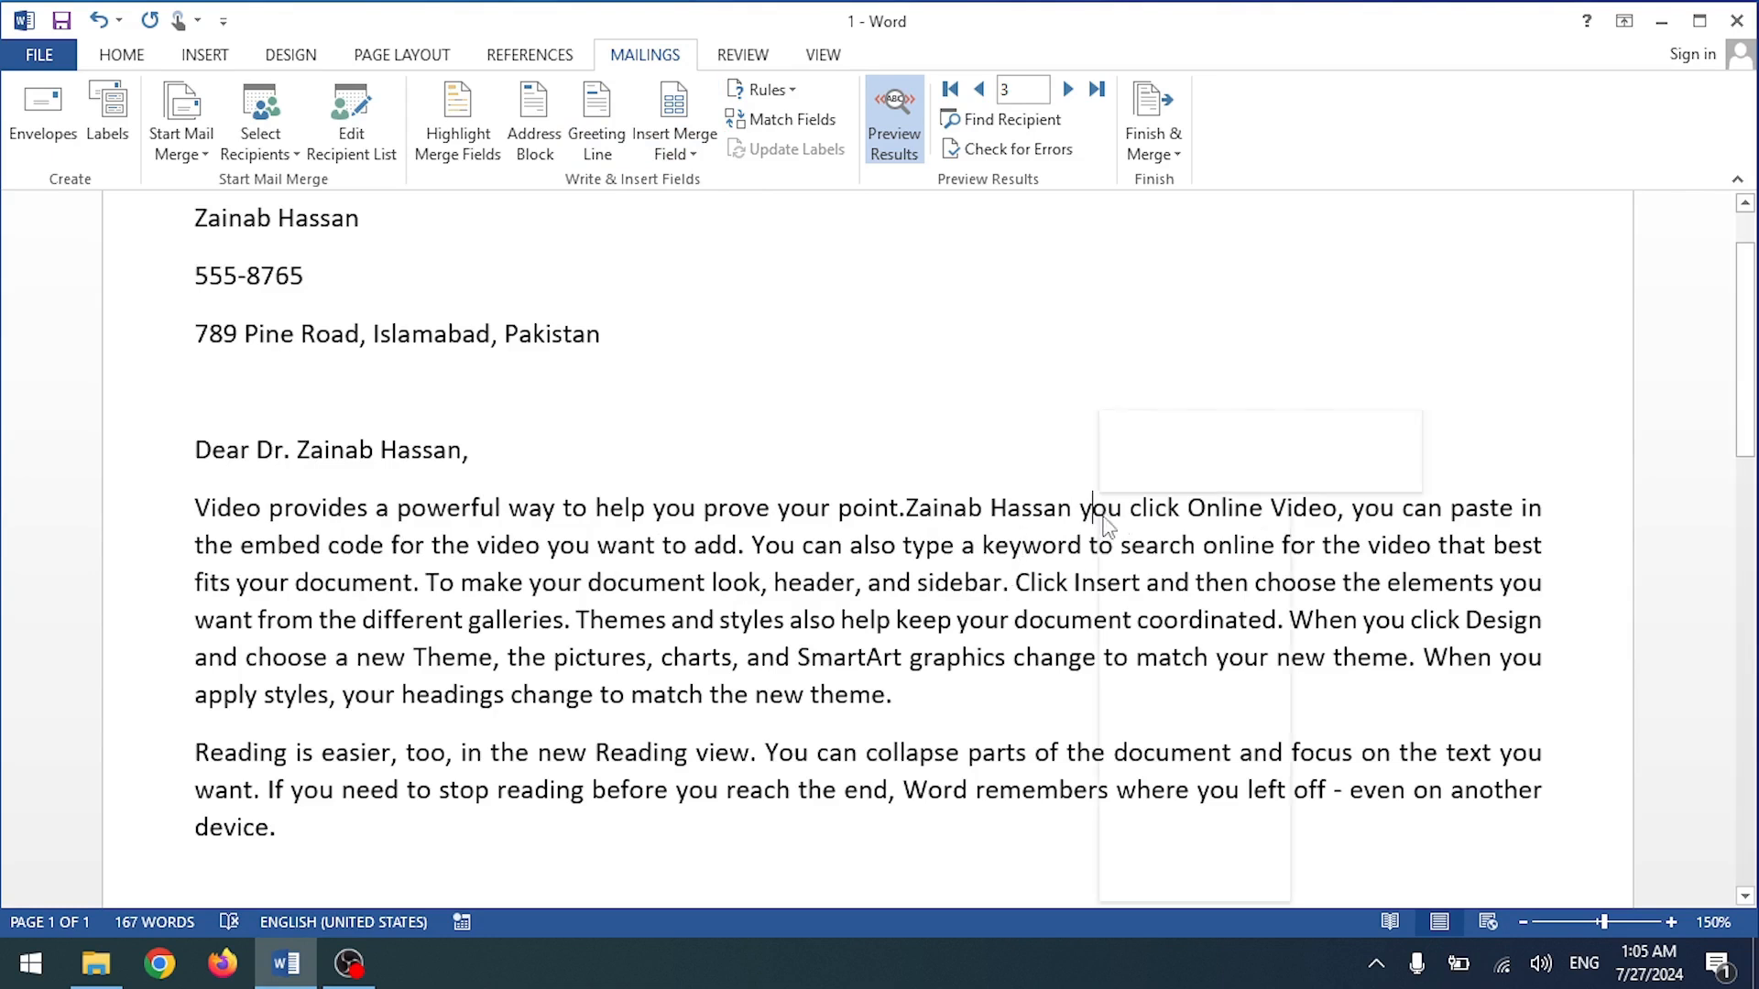
pyautogui.press('Escape')
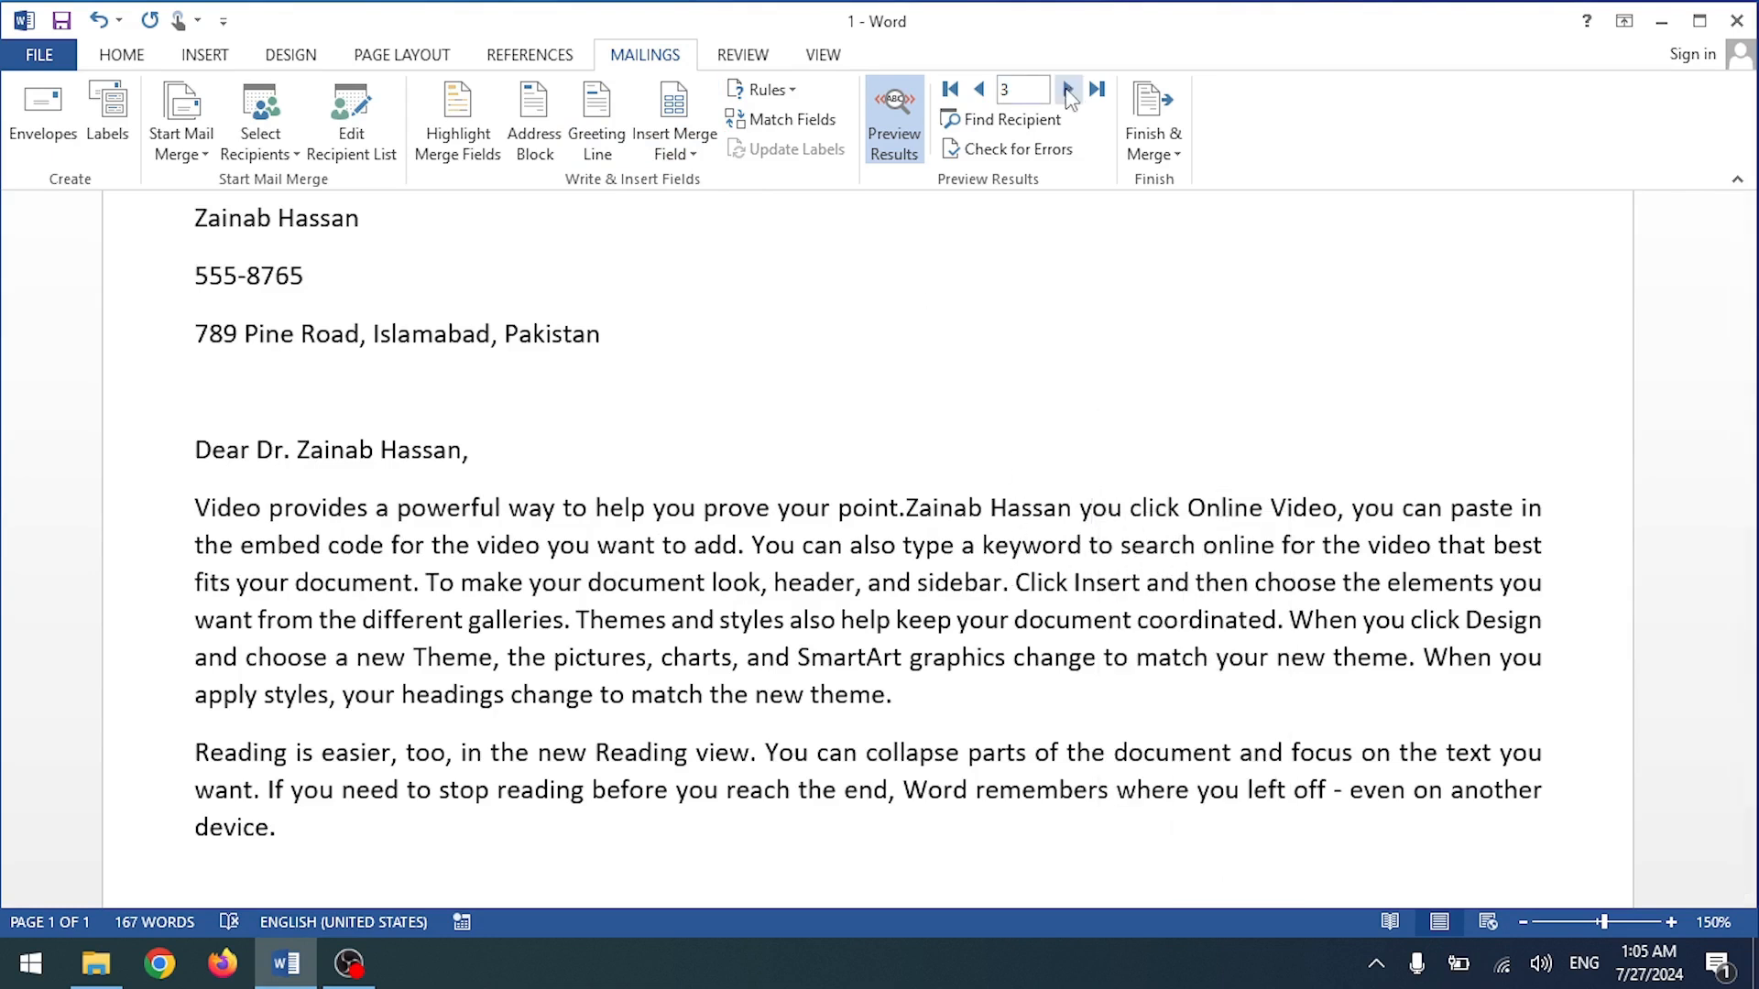
pyautogui.click(1068, 89)
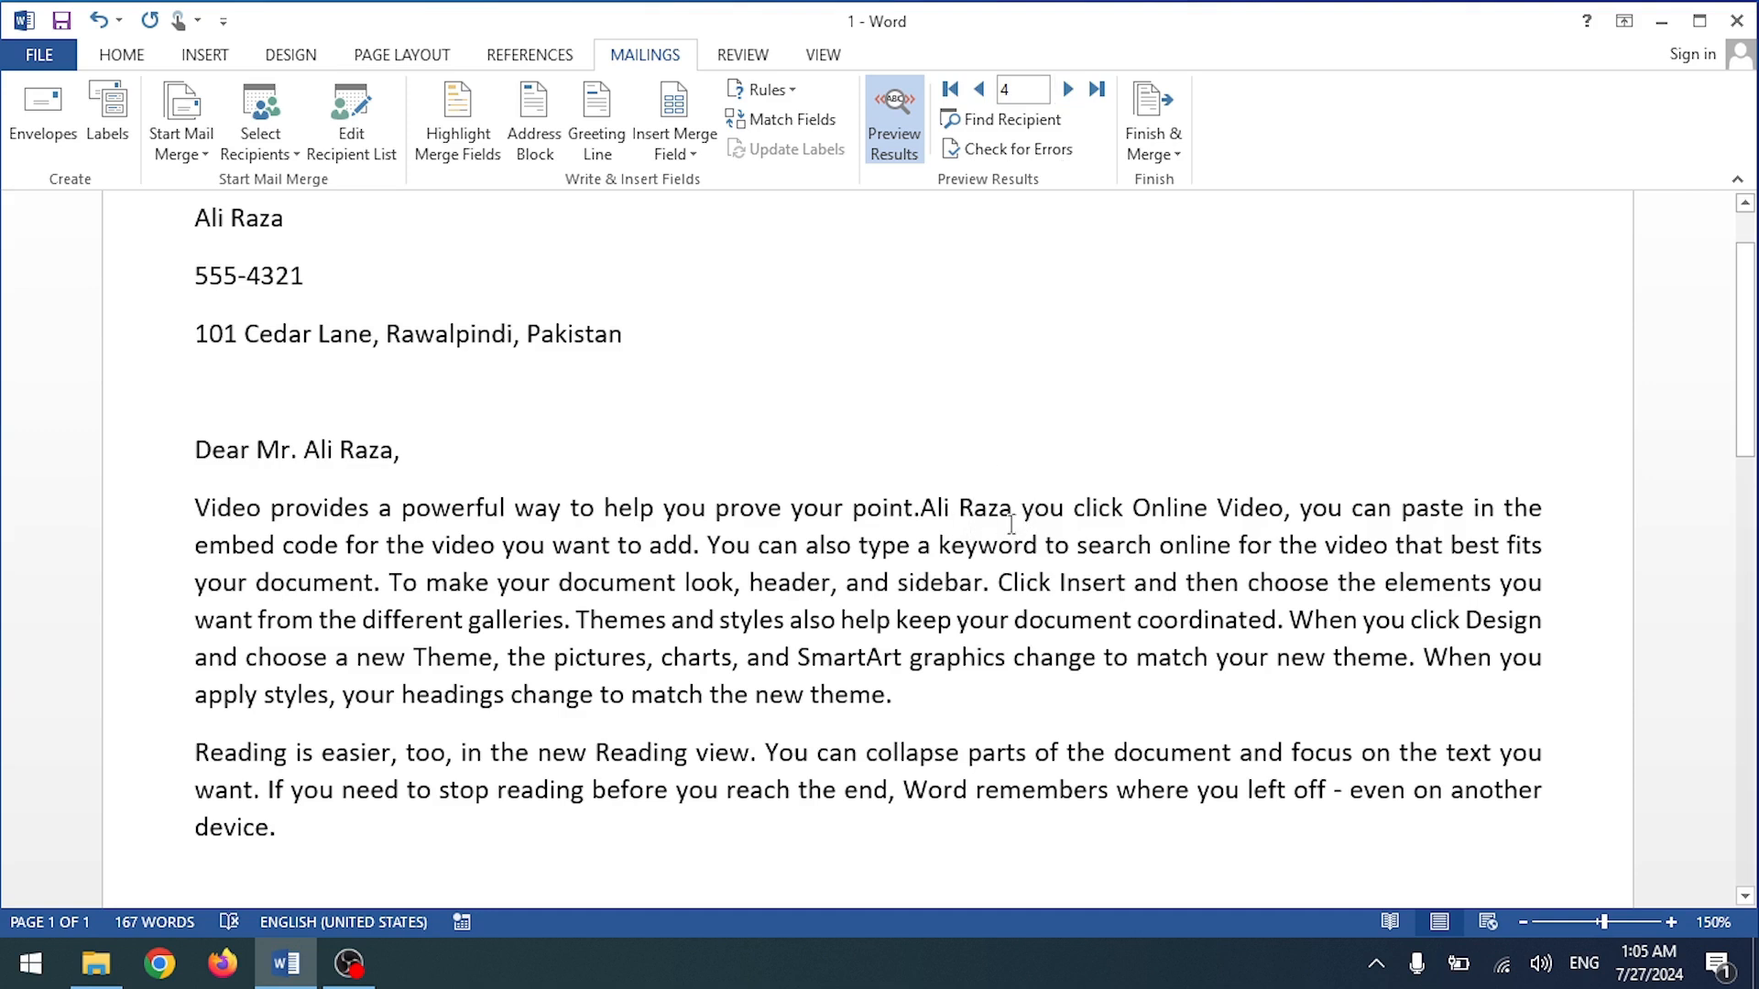
pyautogui.scroll(2, 539, 417)
# Step: Step the preview forward to recipient 6, then back through the records to recipient 1
pyautogui.click(689, 147)
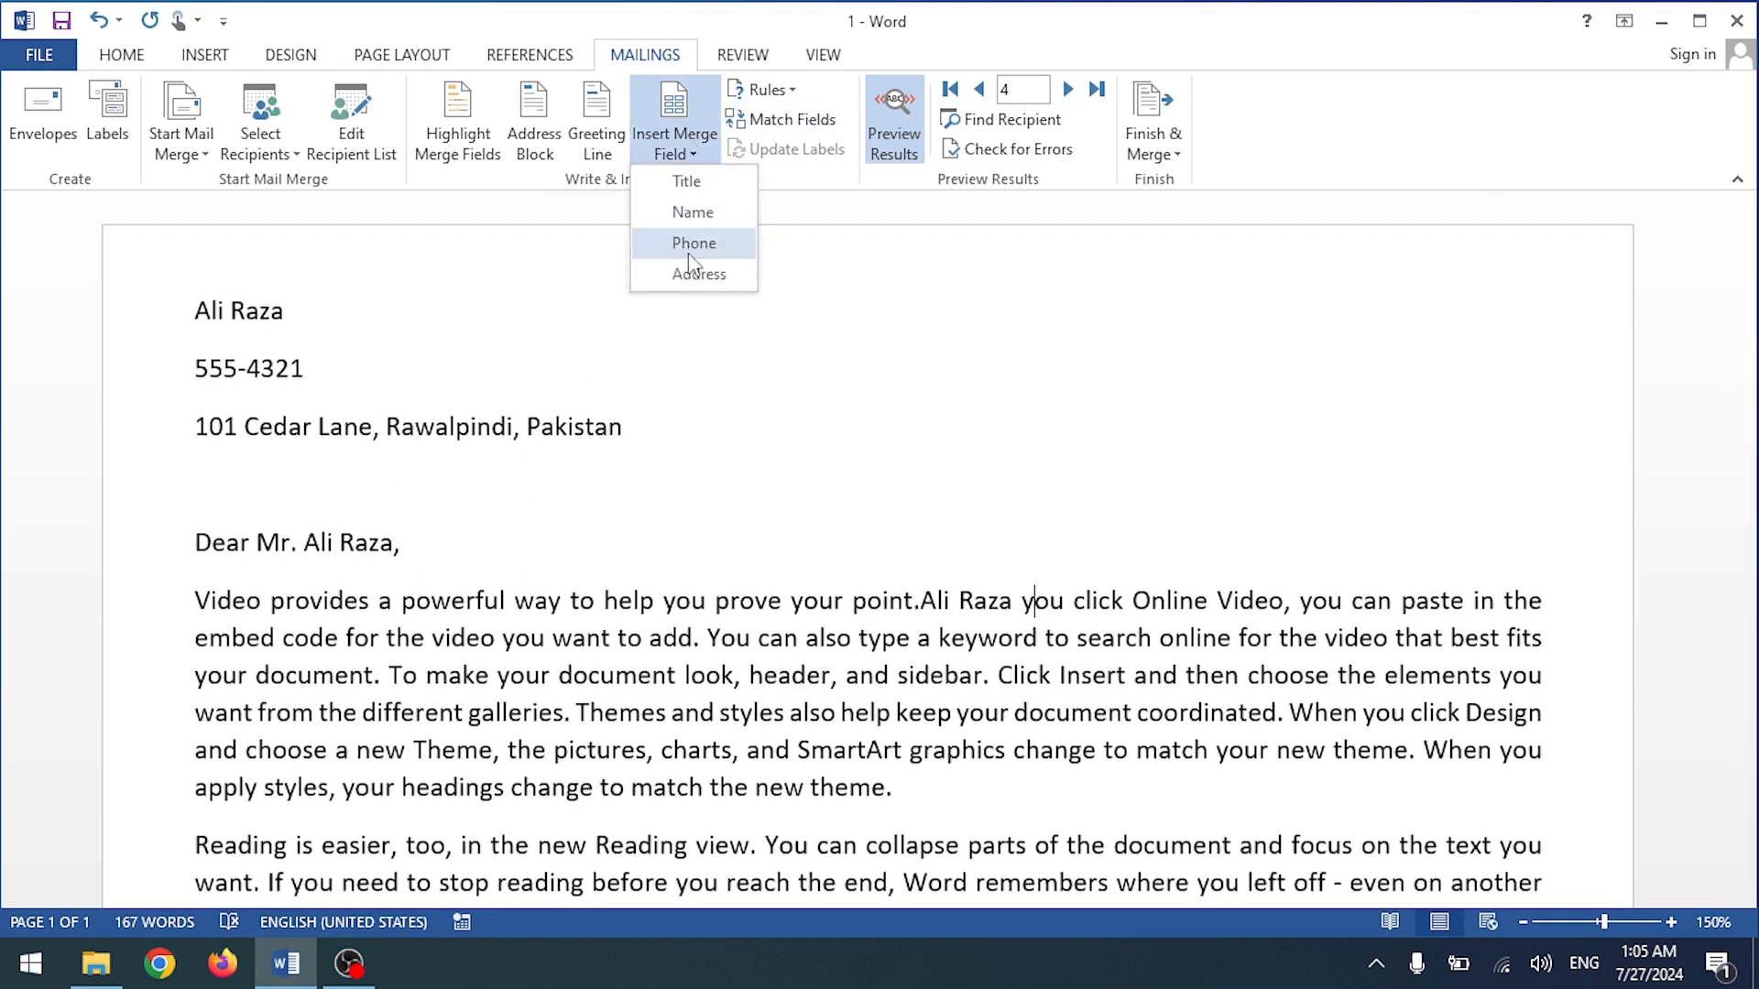
pyautogui.scroll(-3, 1268, 844)
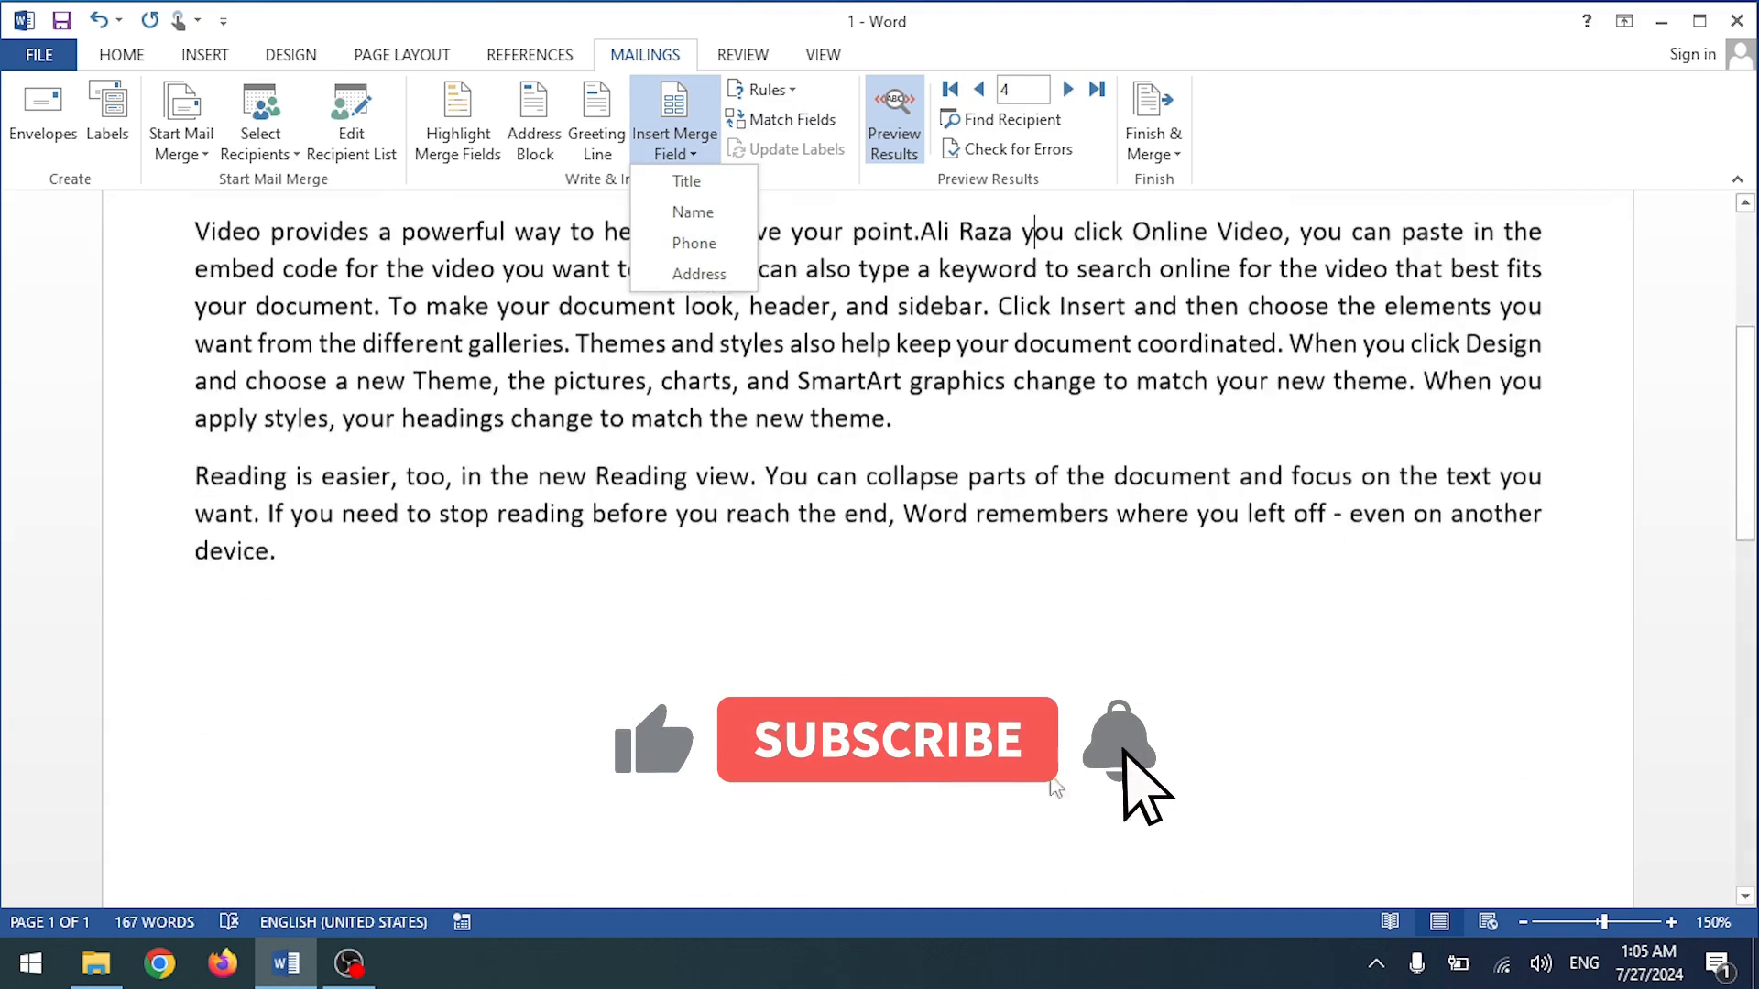
pyautogui.scroll(3, 367, 367)
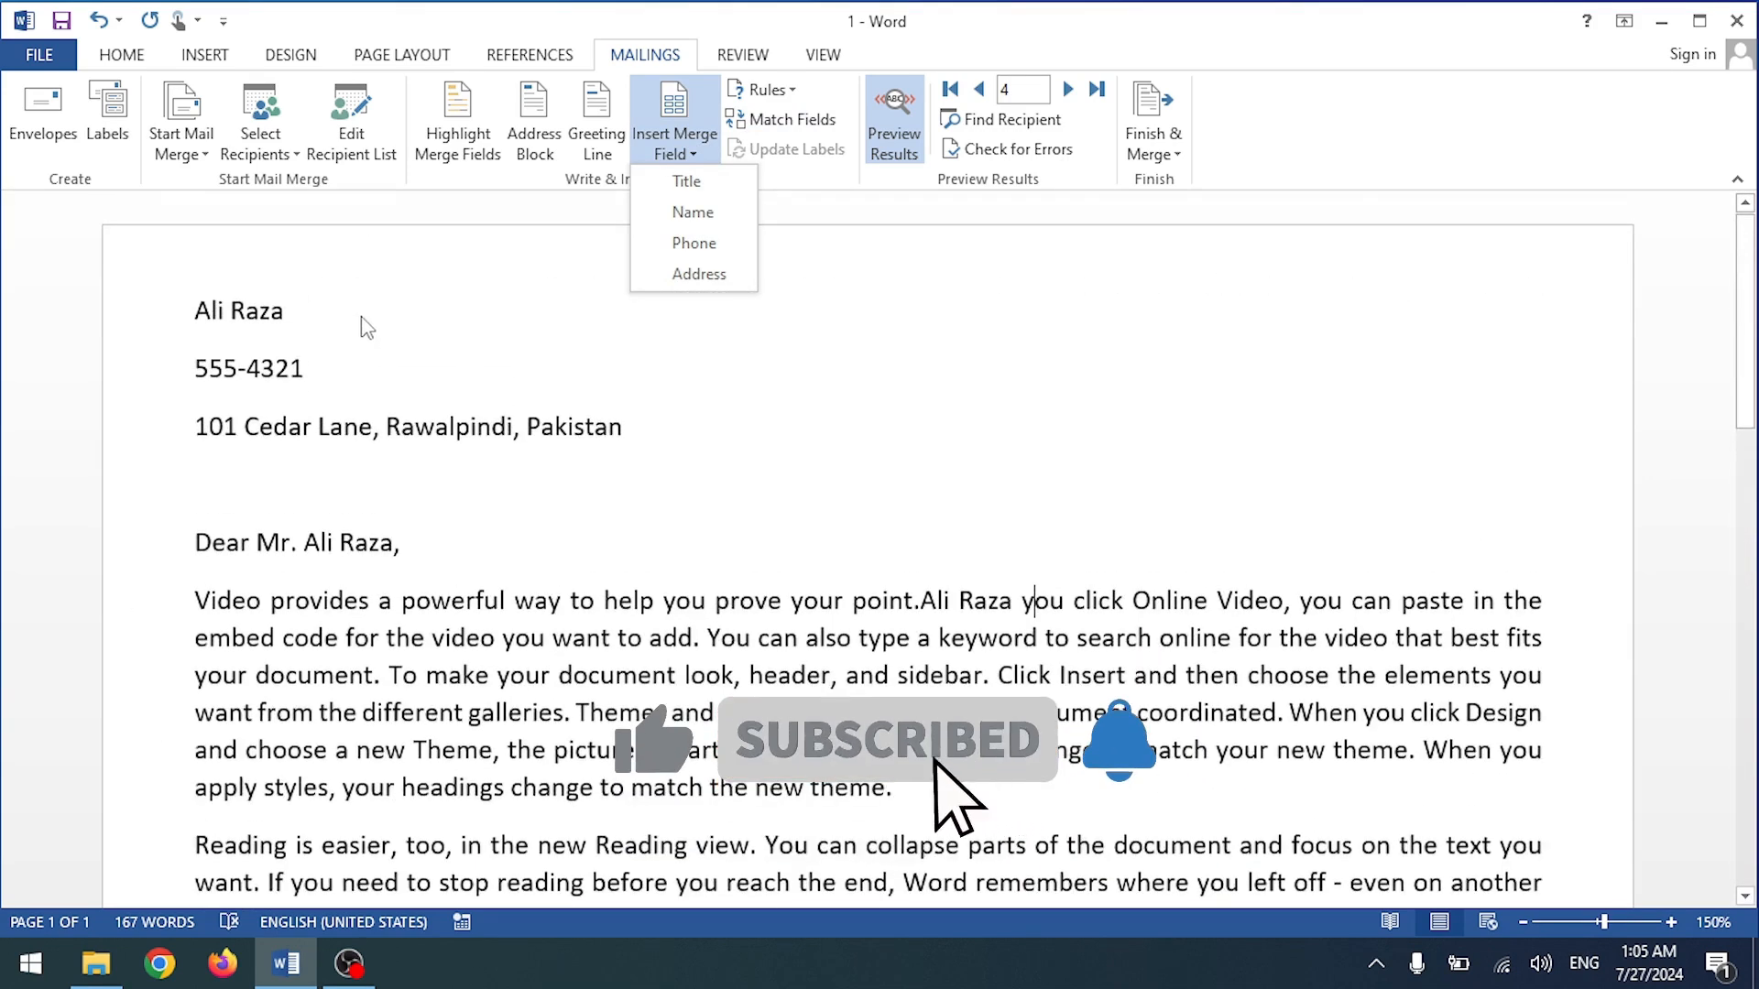
pyautogui.click(534, 469)
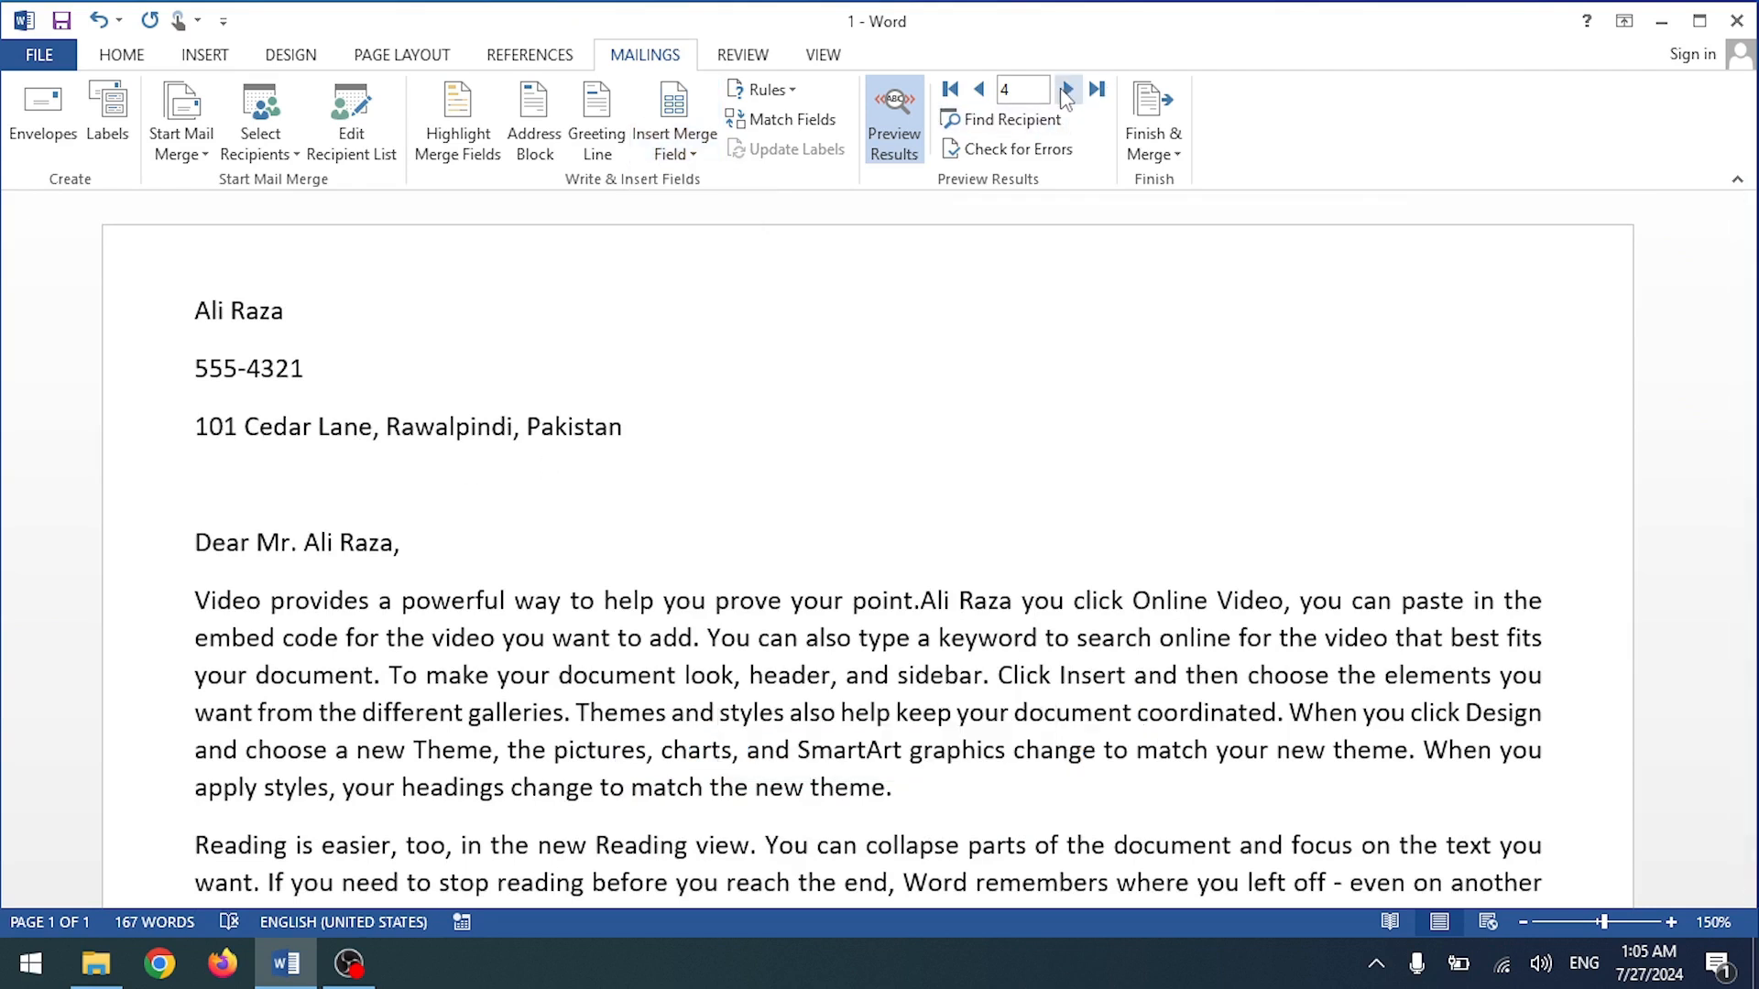
pyautogui.click(1066, 90)
pyautogui.click(1065, 90)
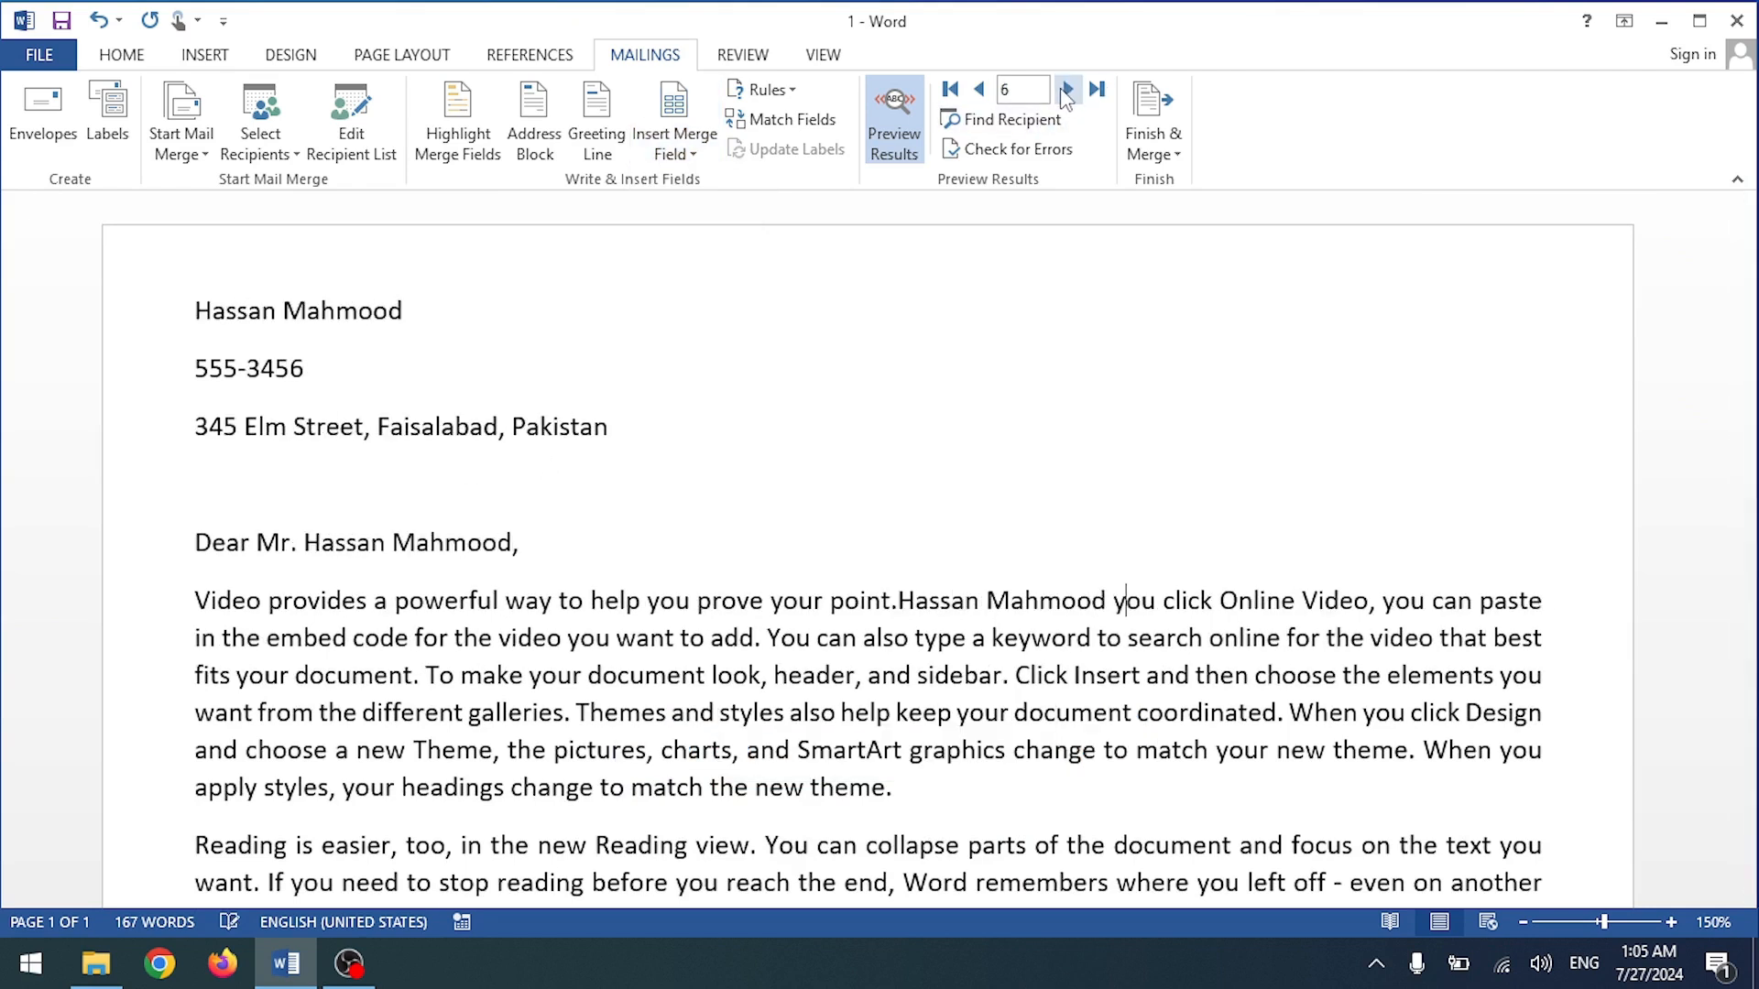
pyautogui.click(979, 90)
pyautogui.click(981, 91)
pyautogui.click(980, 91)
pyautogui.click(980, 91)
pyautogui.click(980, 90)
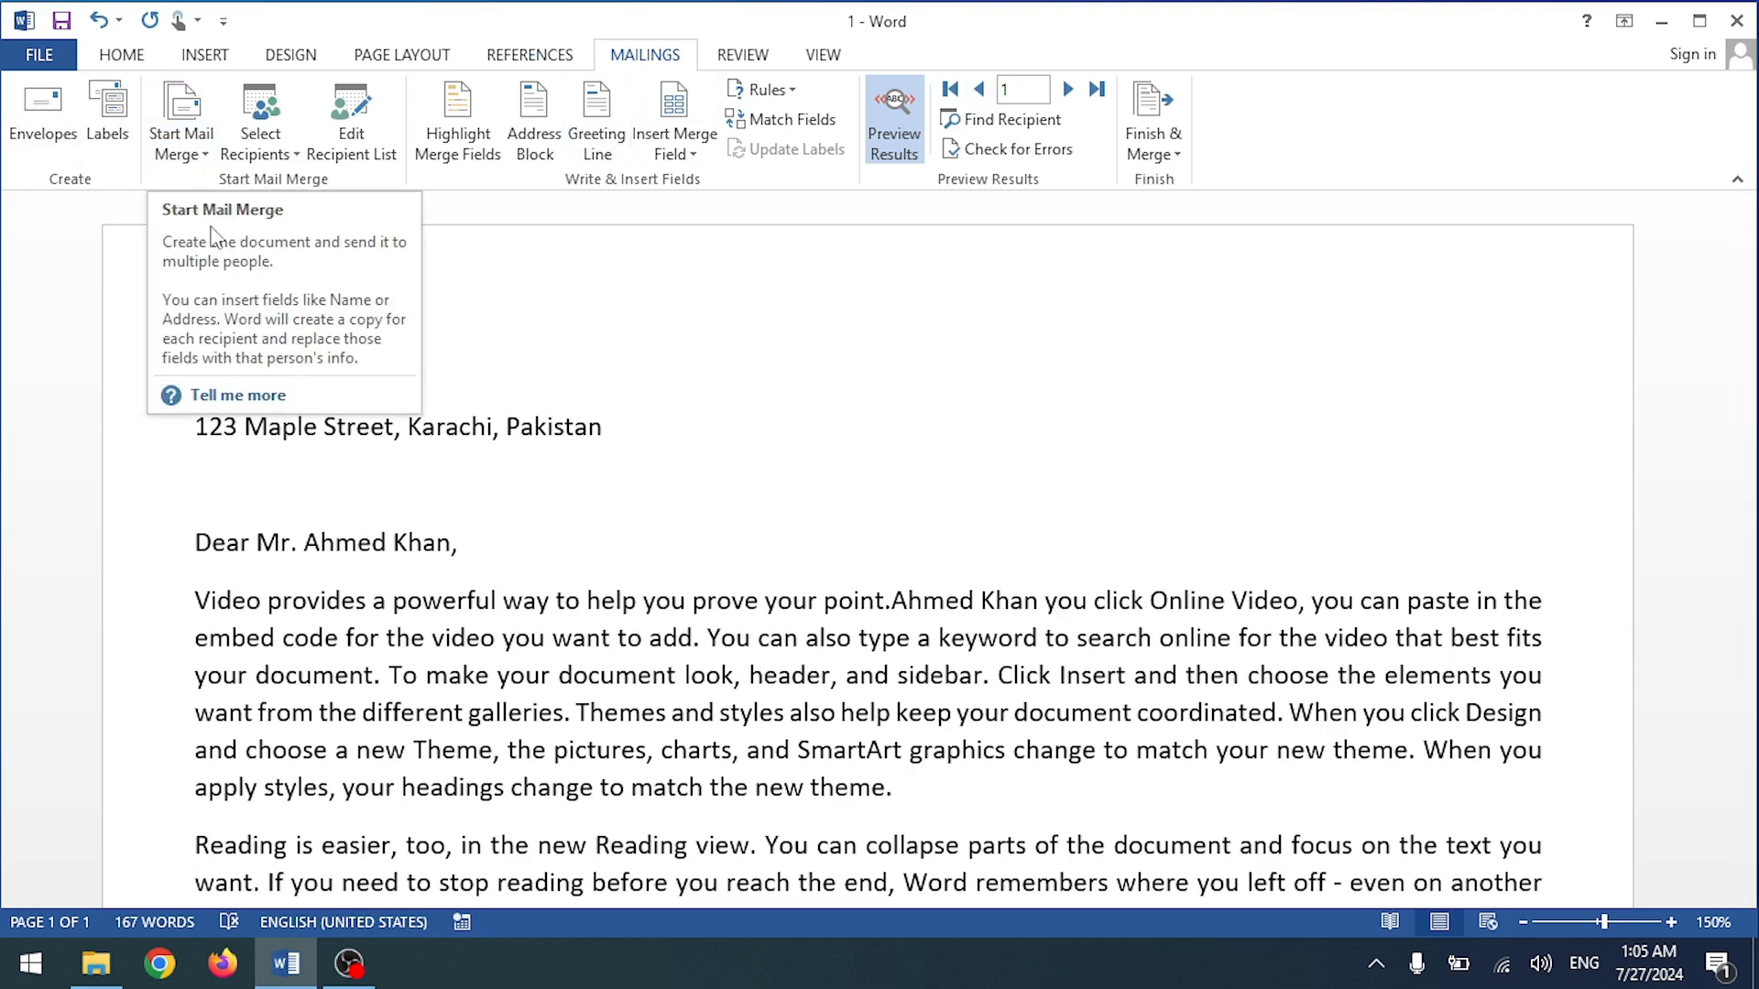
pyautogui.click(184, 146)
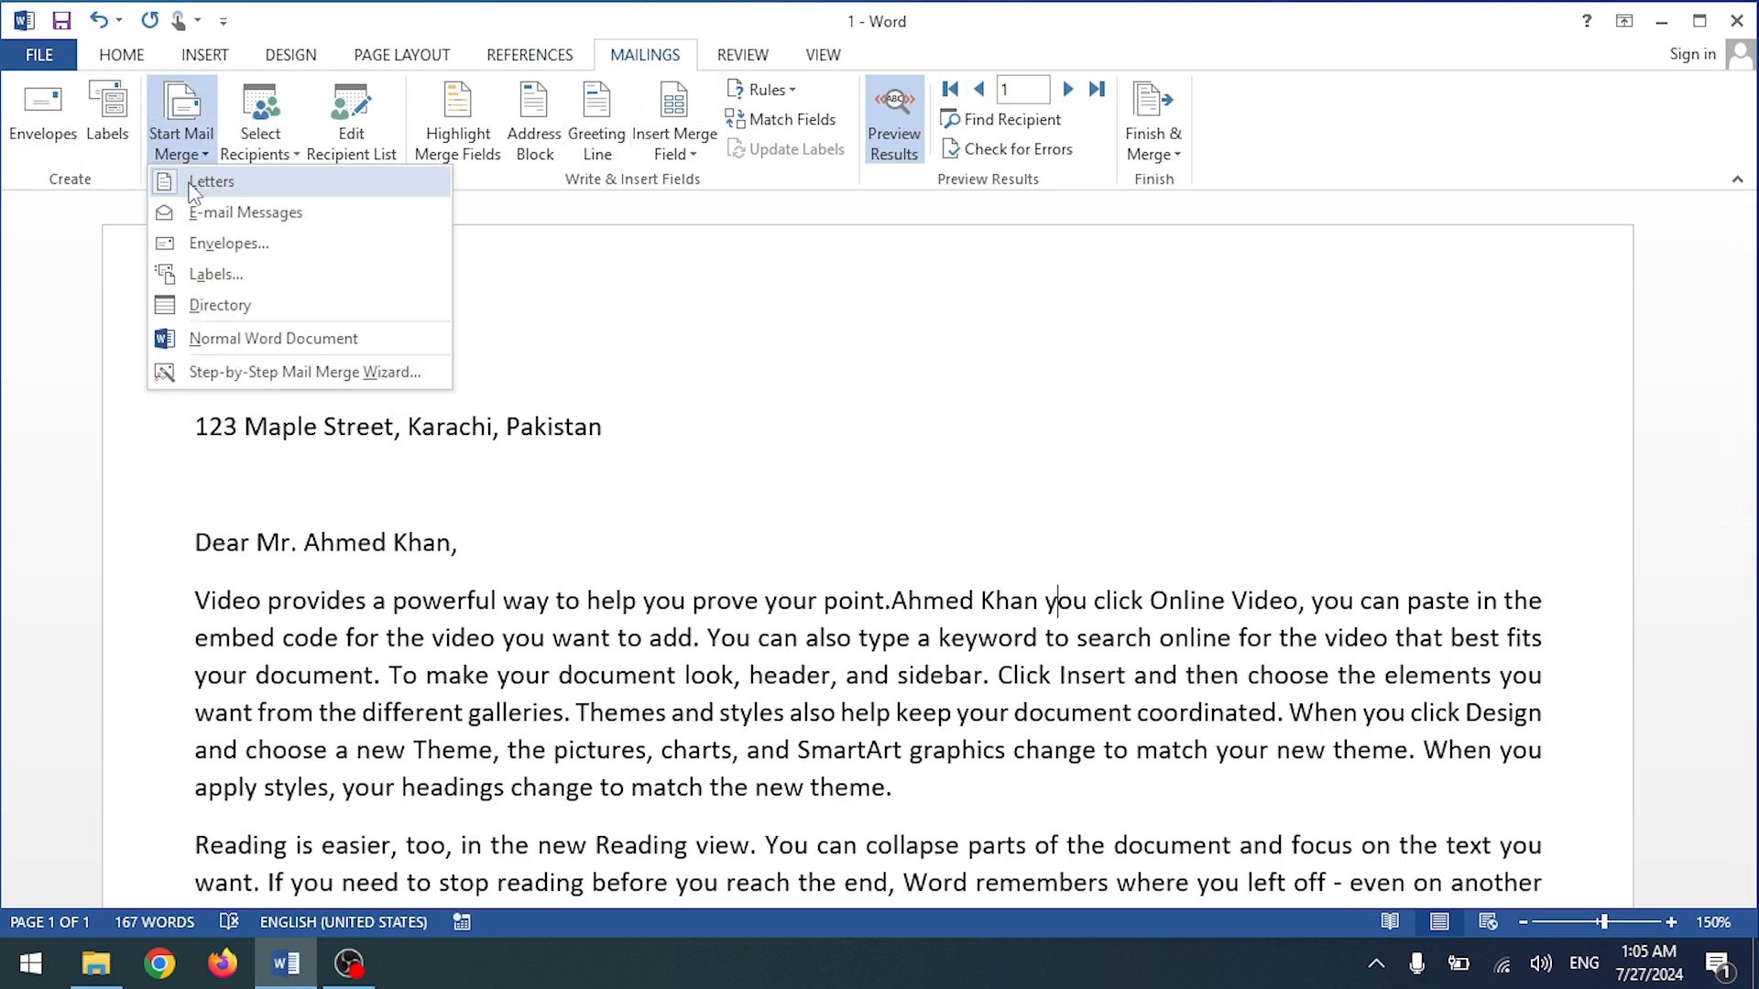
pyautogui.click(229, 218)
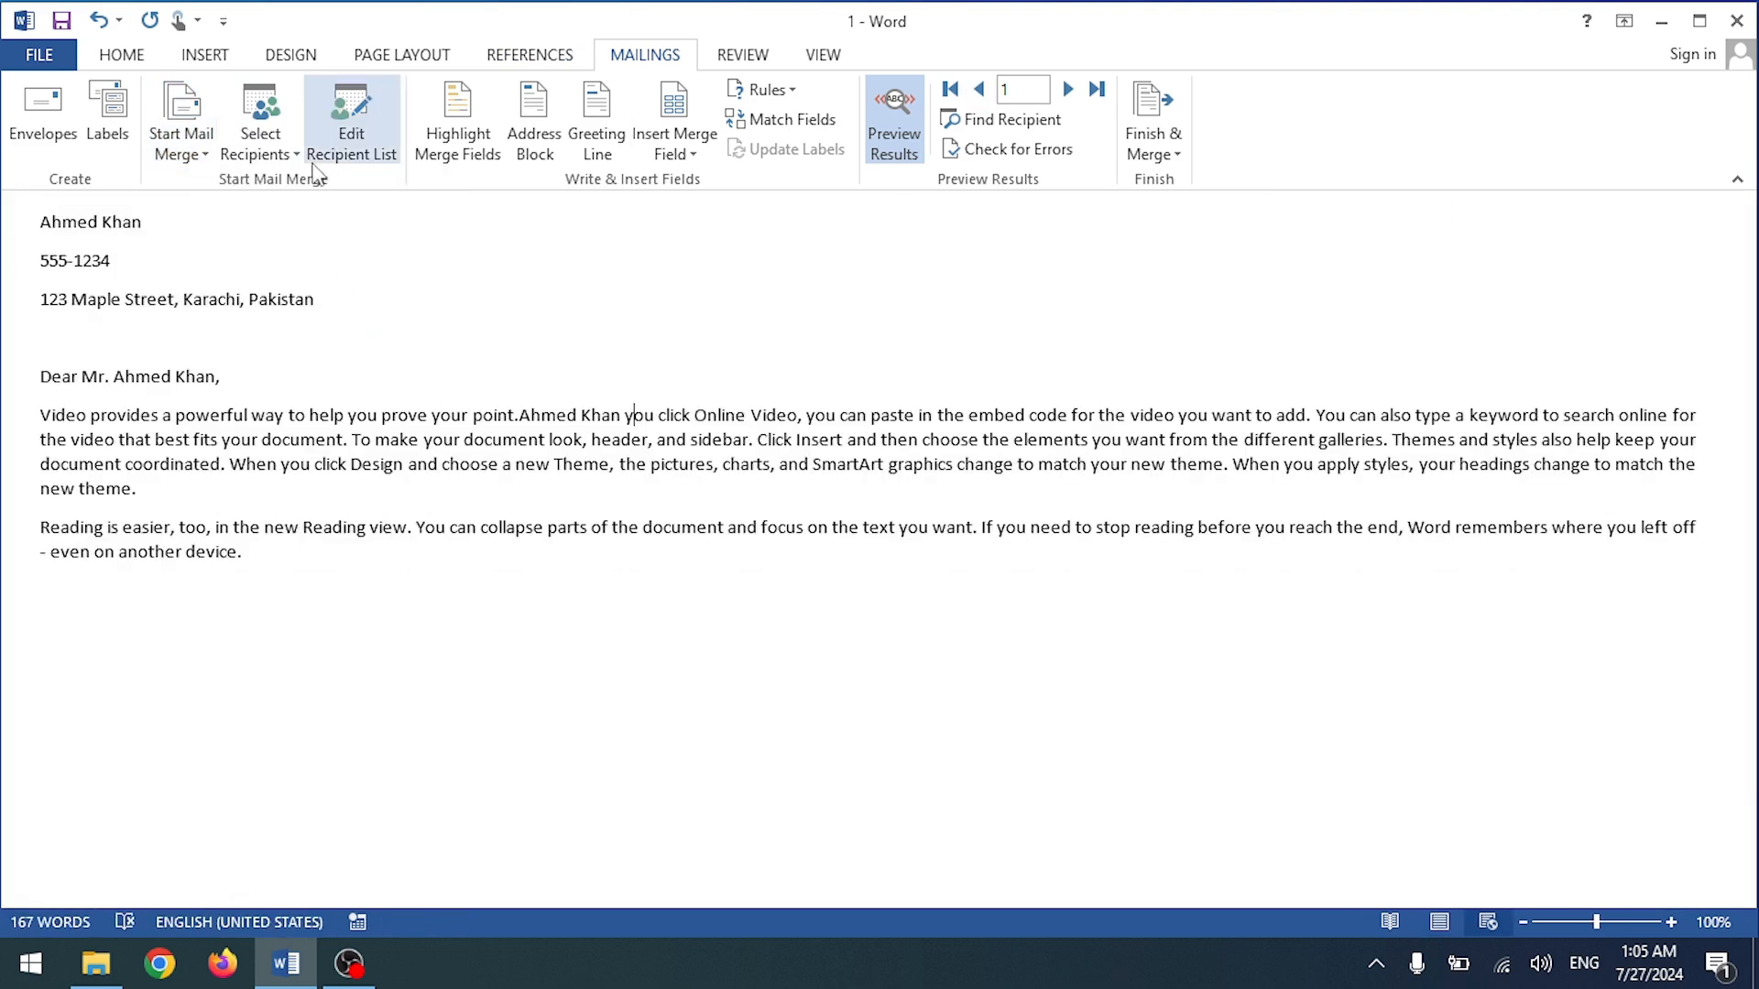
pyautogui.click(182, 145)
pyautogui.click(208, 253)
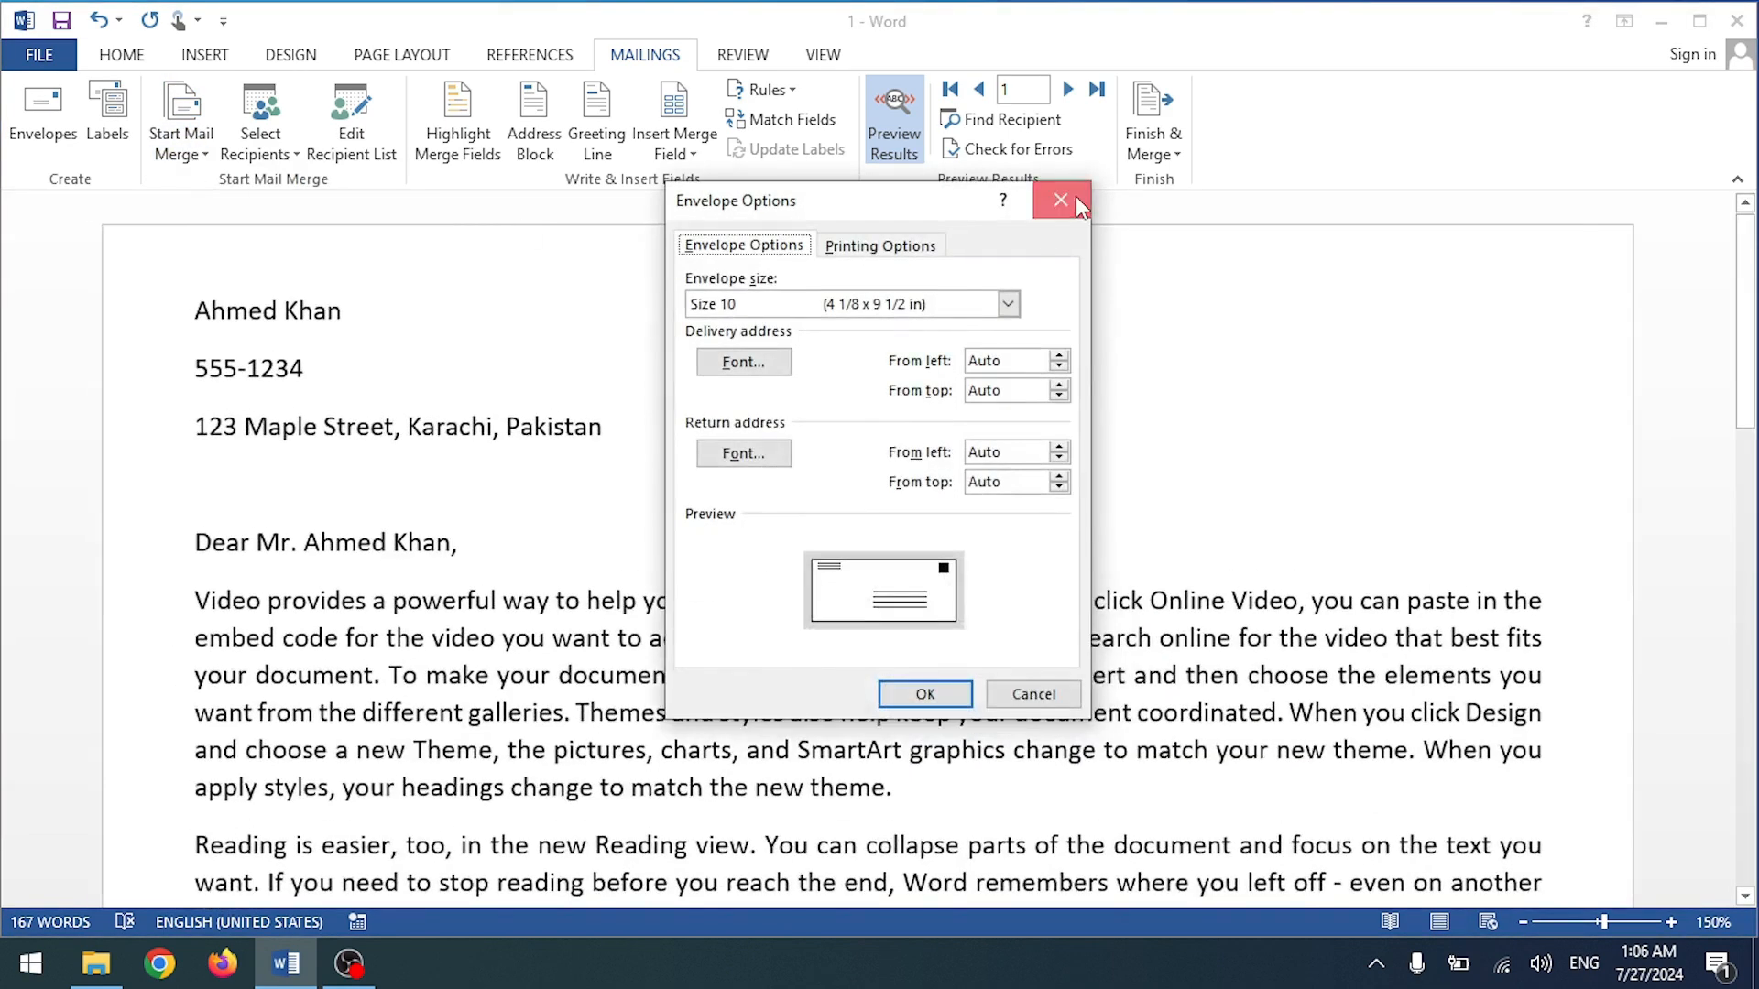
pyautogui.click(1075, 199)
pyautogui.click(182, 142)
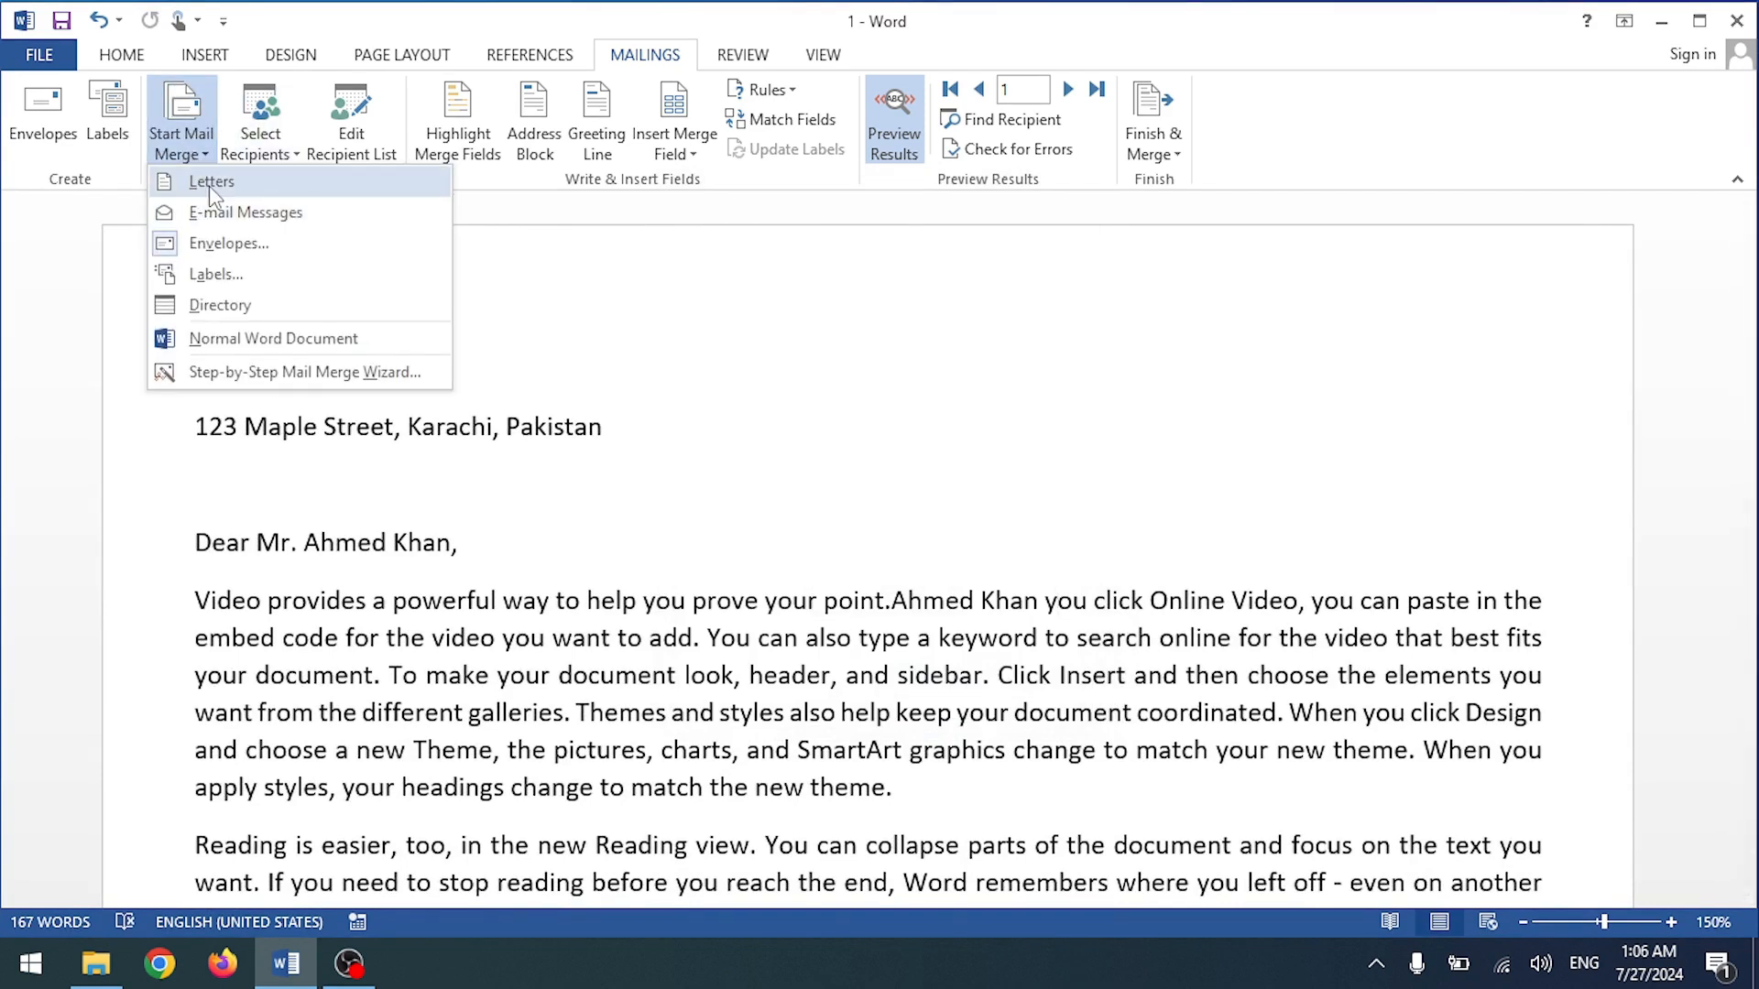
pyautogui.click(212, 182)
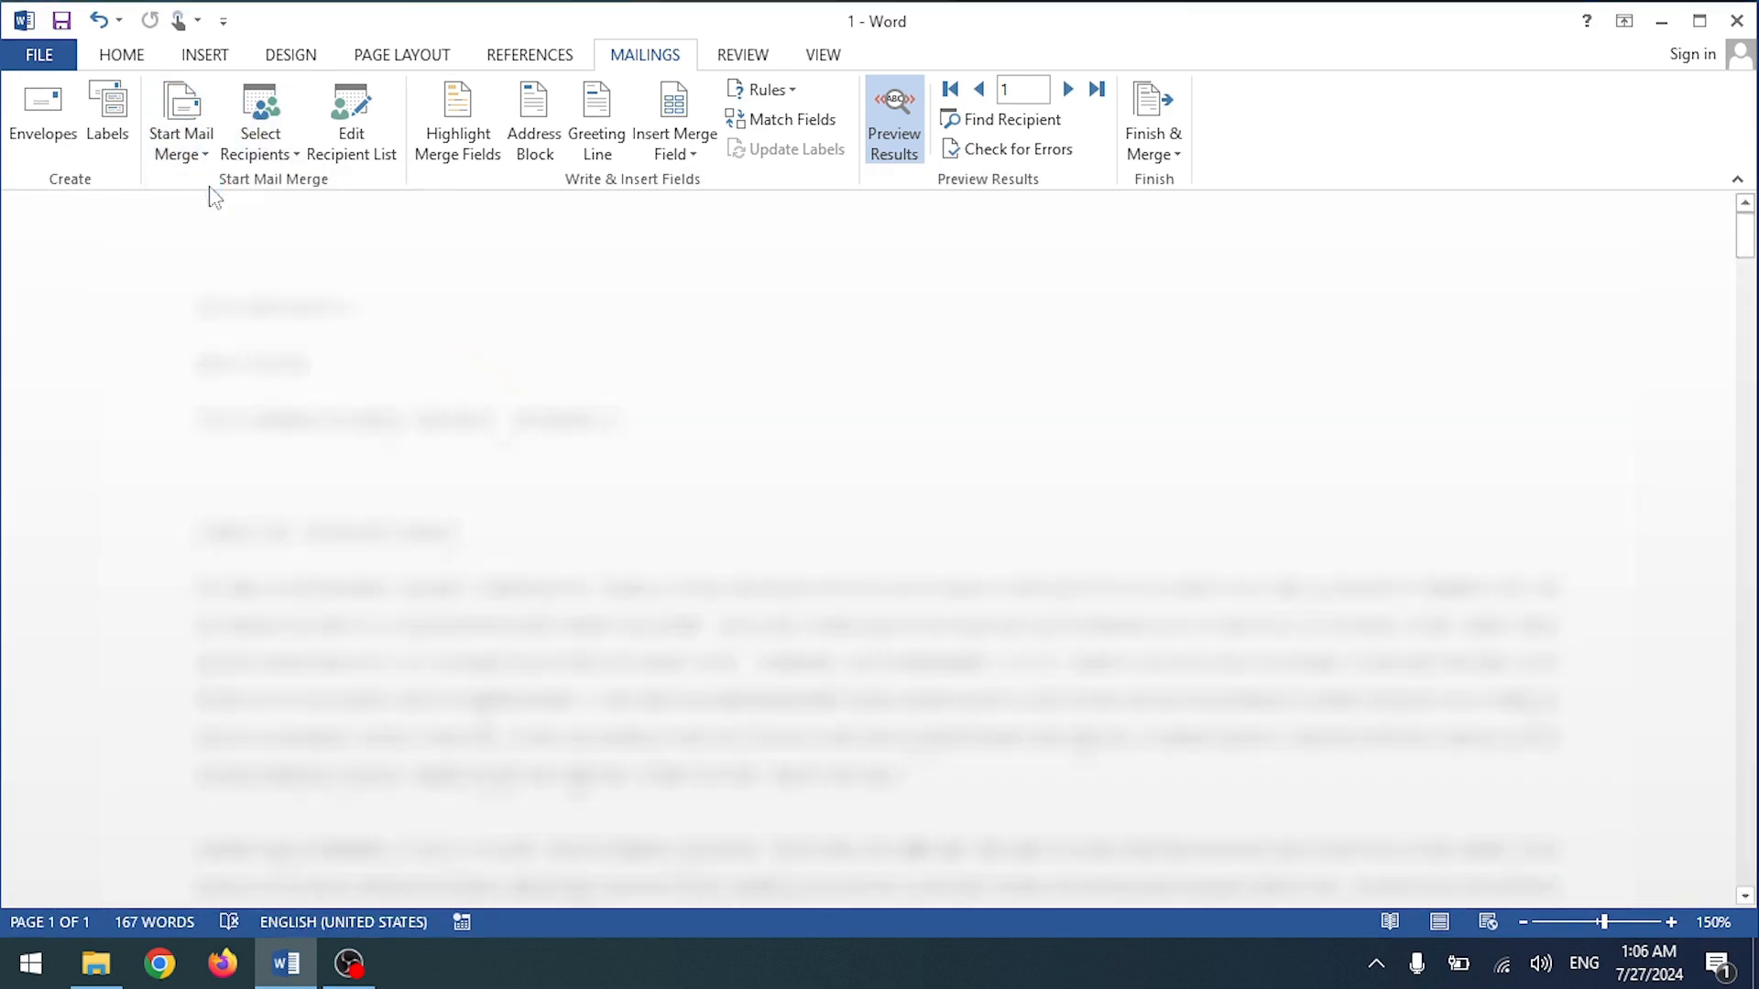
pyautogui.click(199, 306)
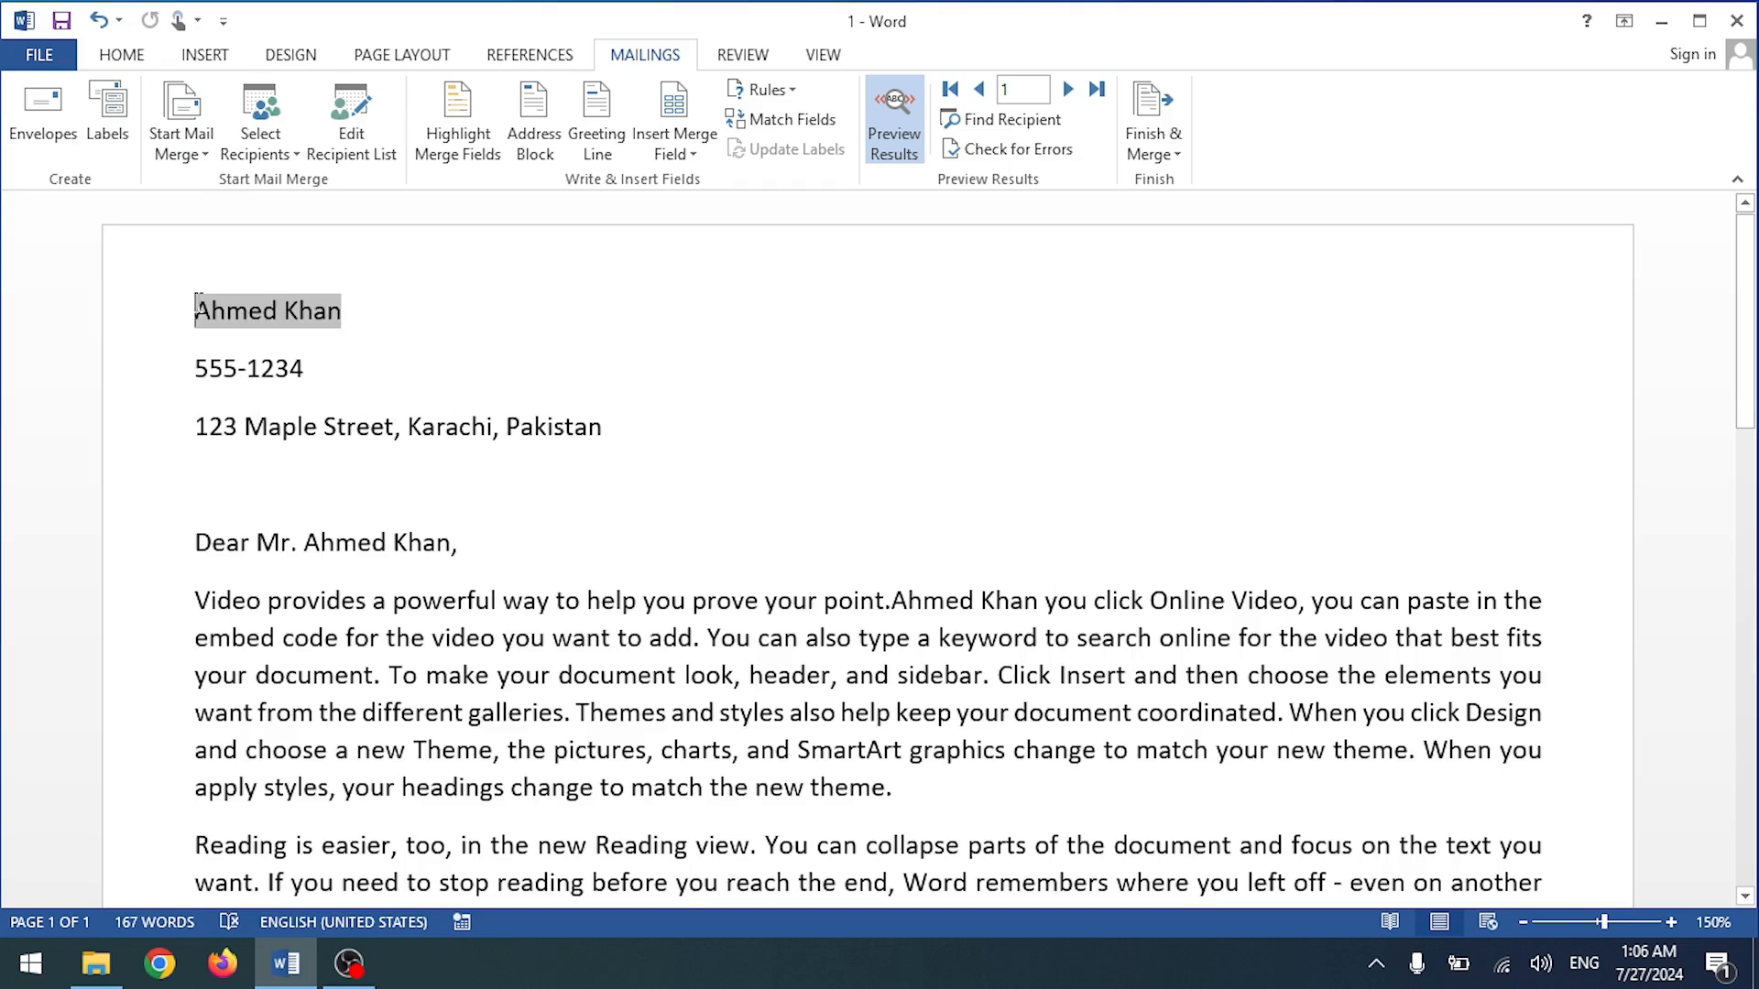
# Step: With the cursor after the phone number, toggle Highlight Merge Fields shading on and then off
pyautogui.scroll(-10, 793, 621)
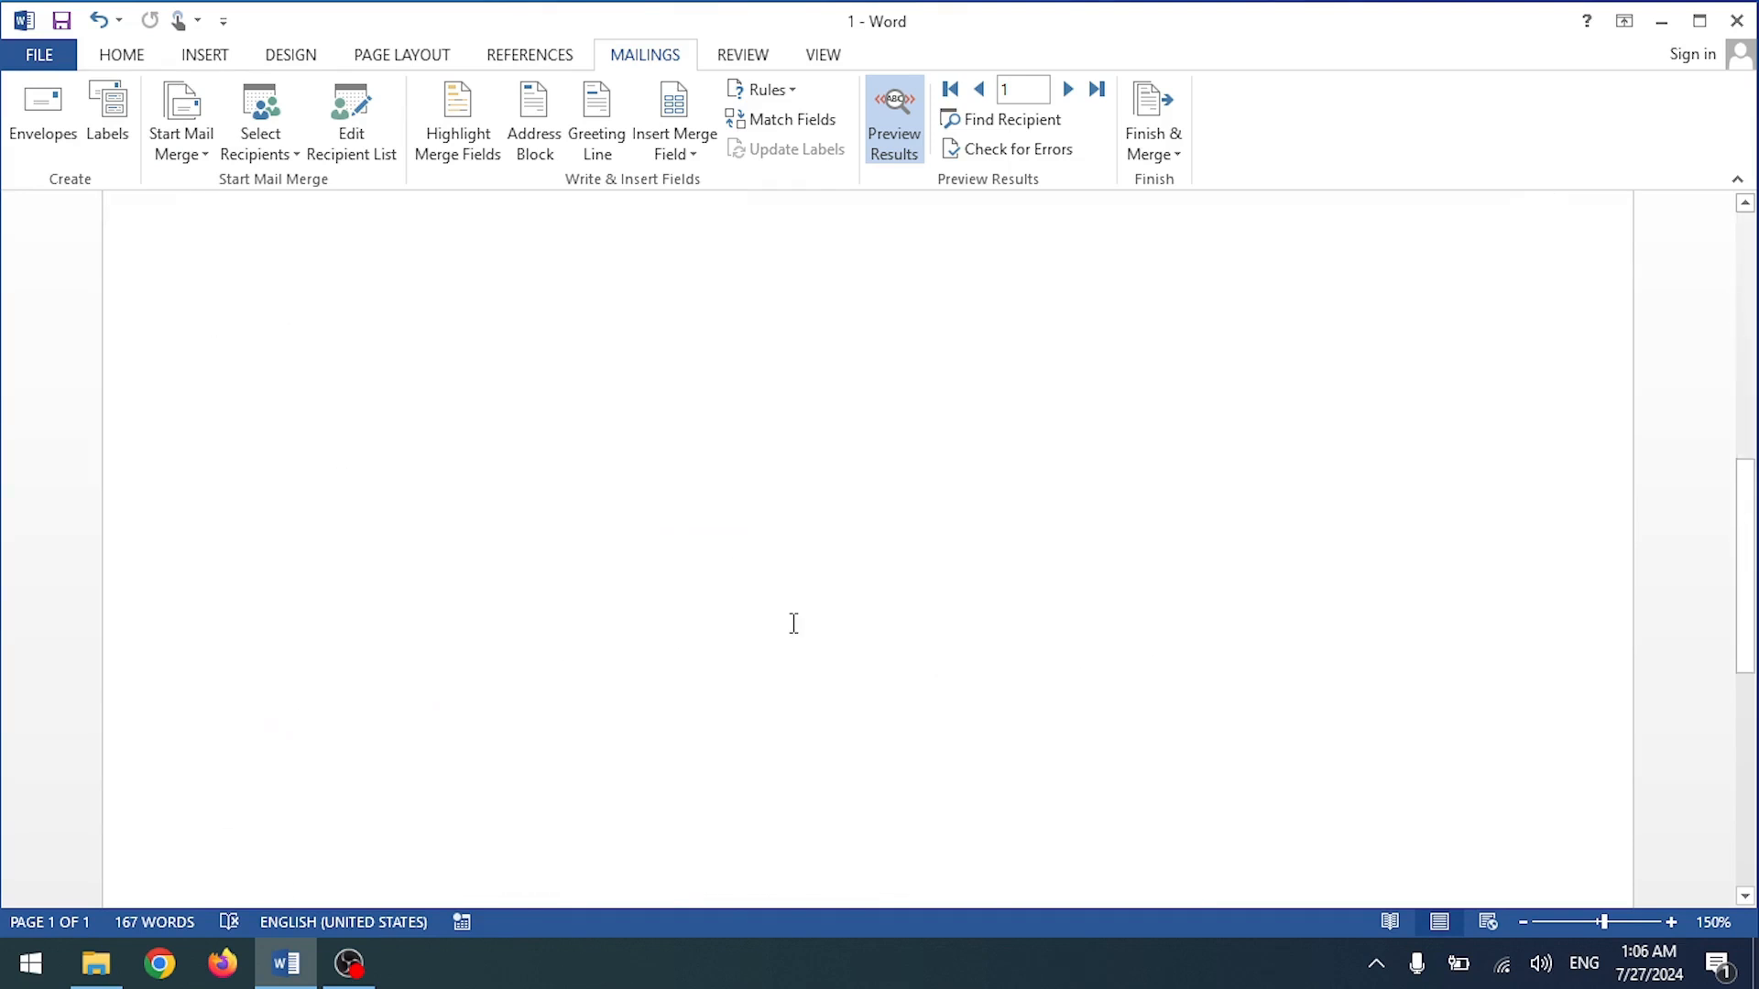
pyautogui.scroll(10, 794, 621)
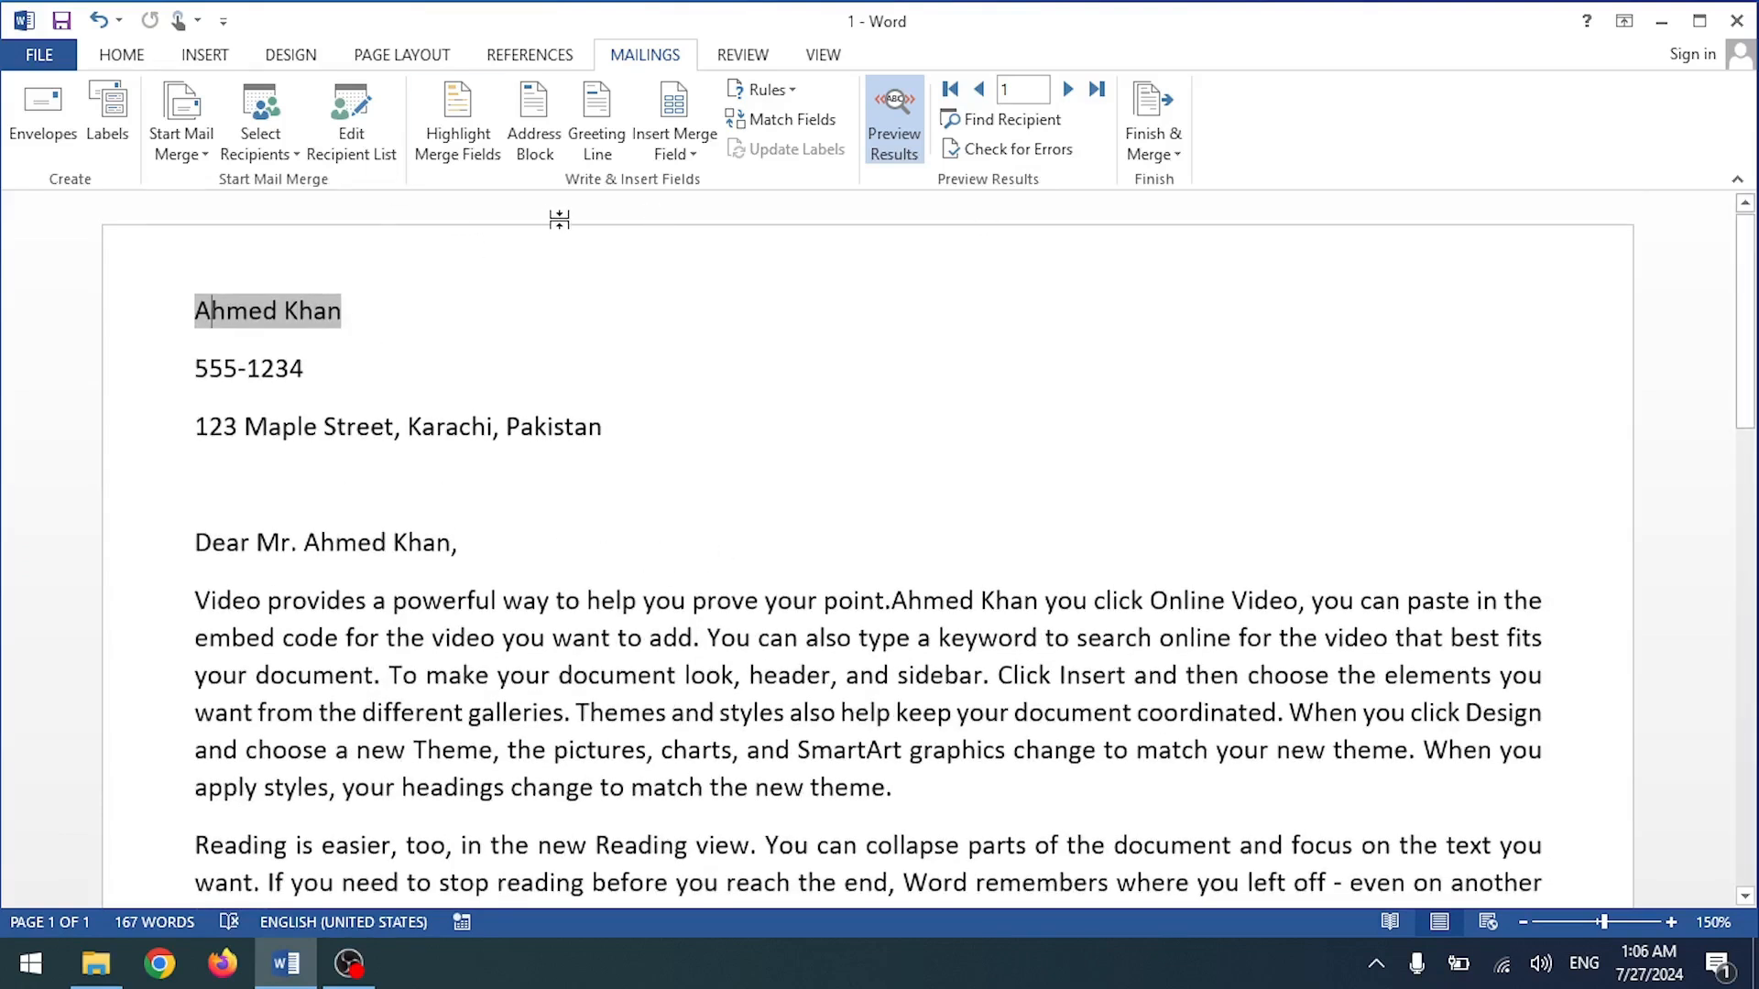
pyautogui.click(632, 365)
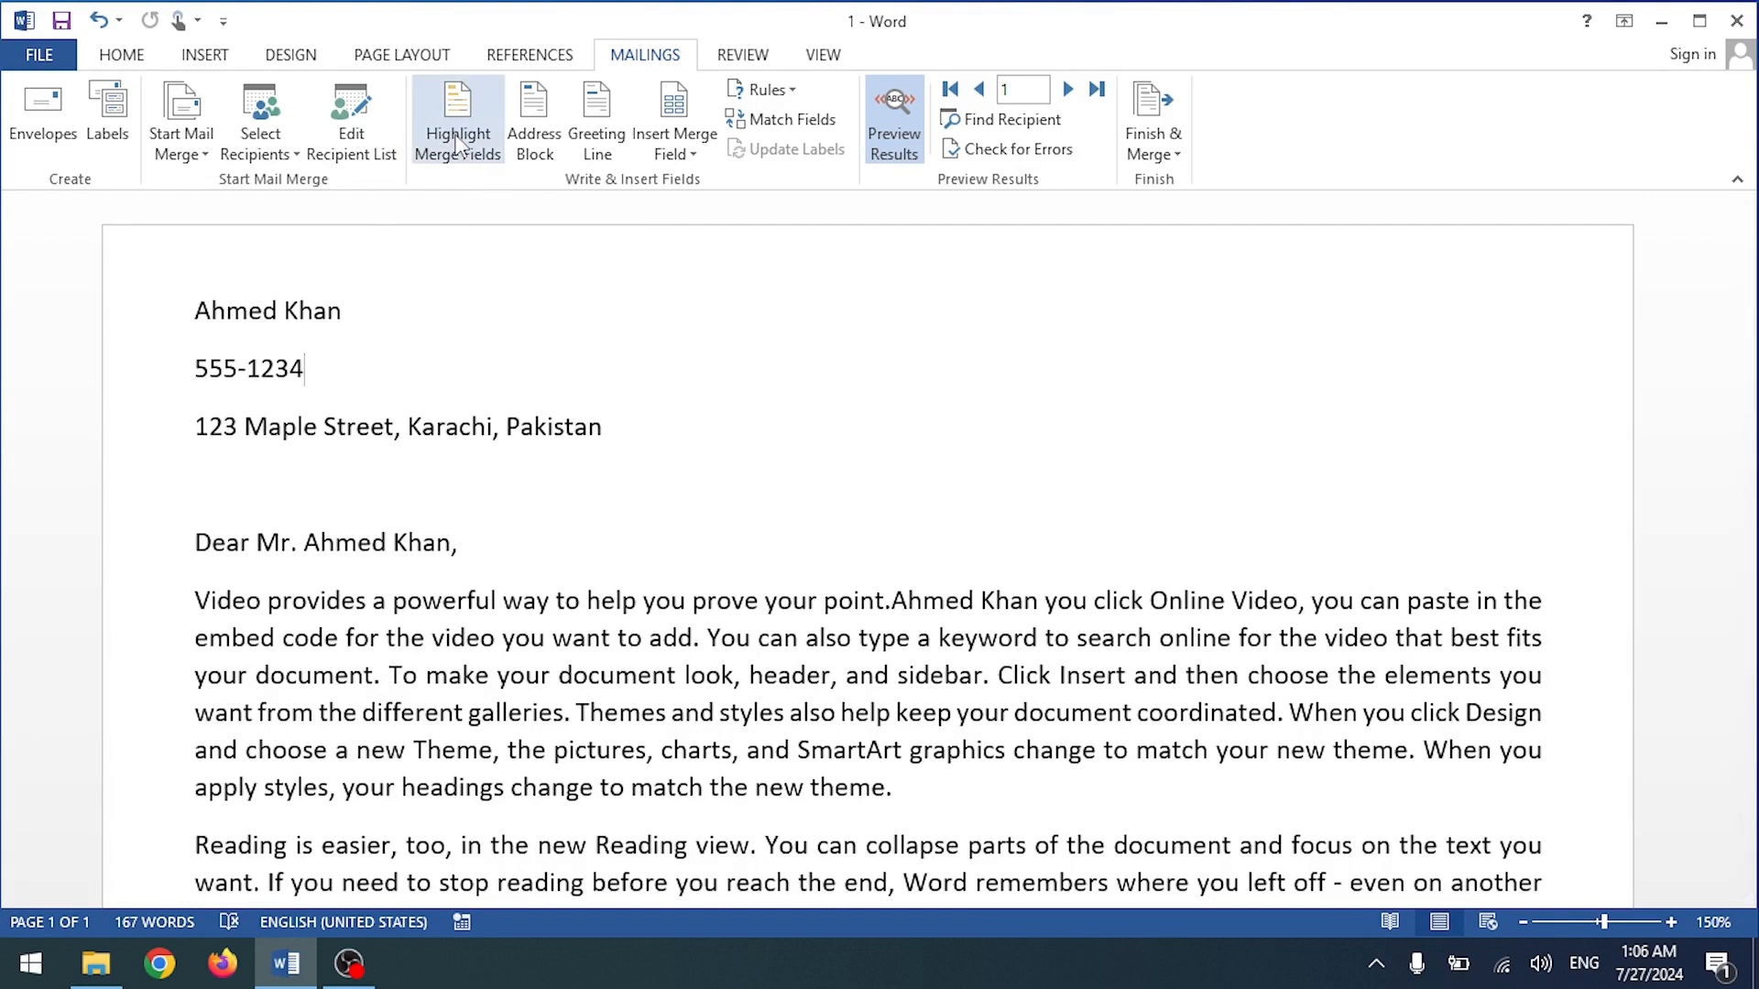
pyautogui.scroll(-1, 696, 339)
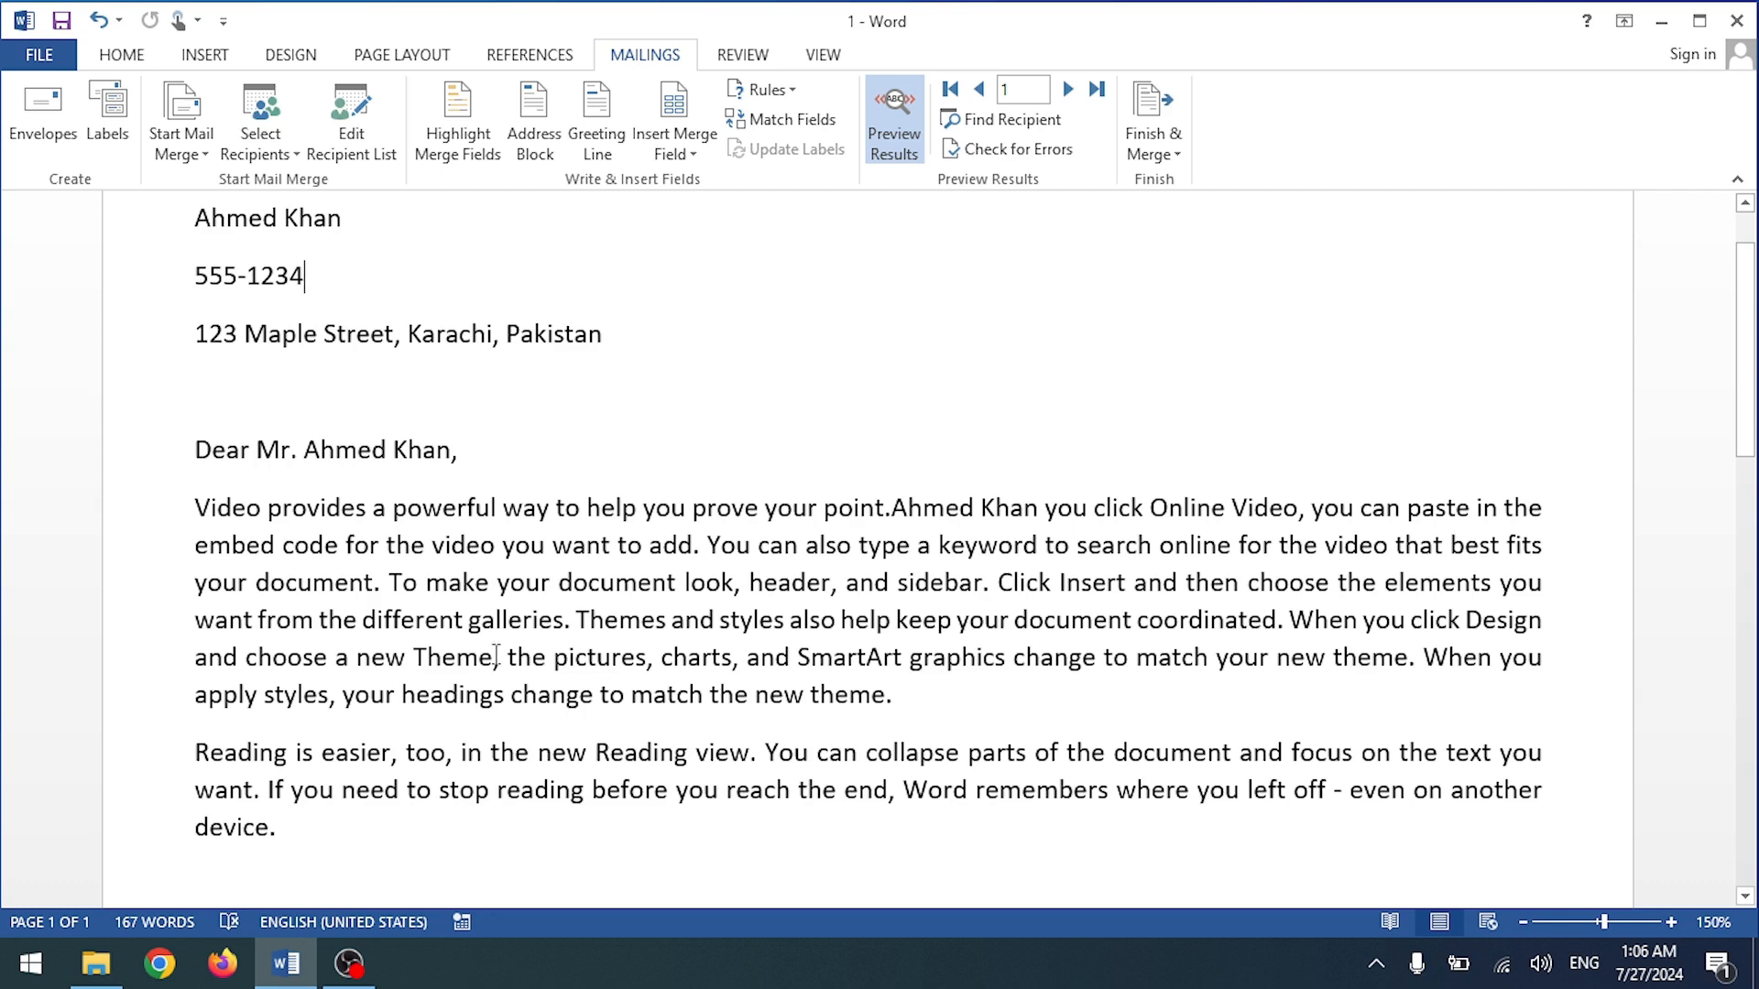
pyautogui.click(460, 154)
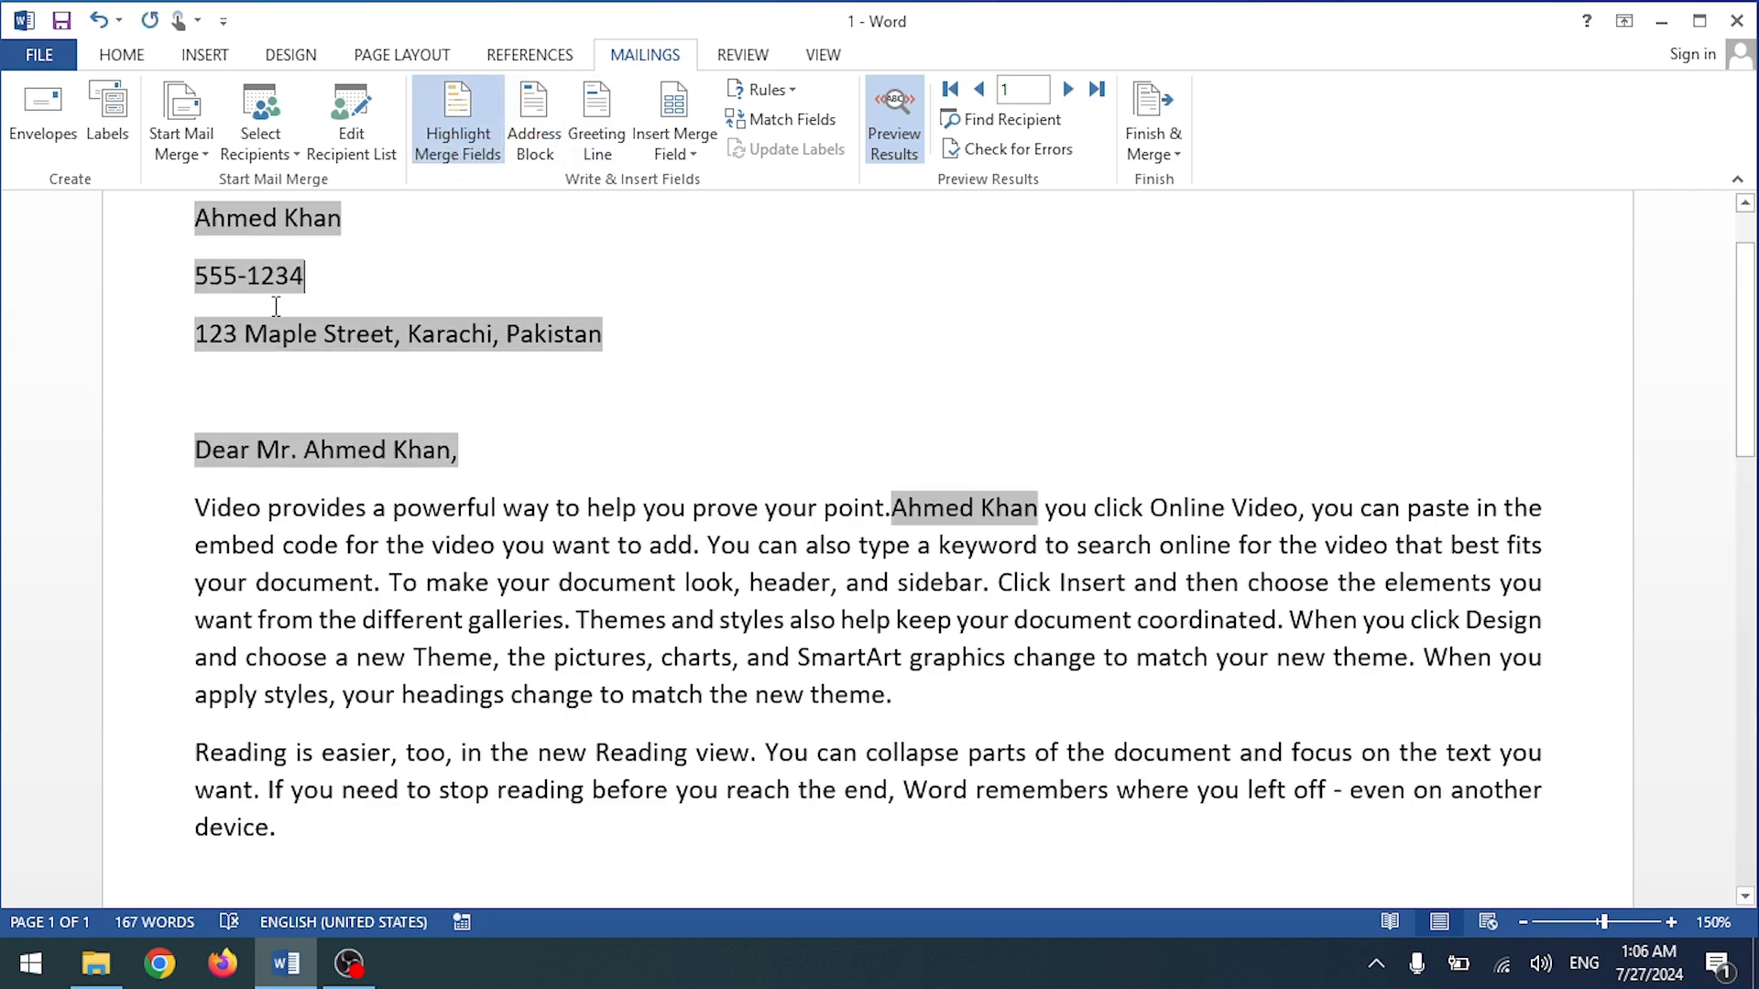
pyautogui.click(475, 97)
# Step: Insert an Address Block twice from its dialog, undoing each insertion with Ctrl+Z
pyautogui.click(543, 119)
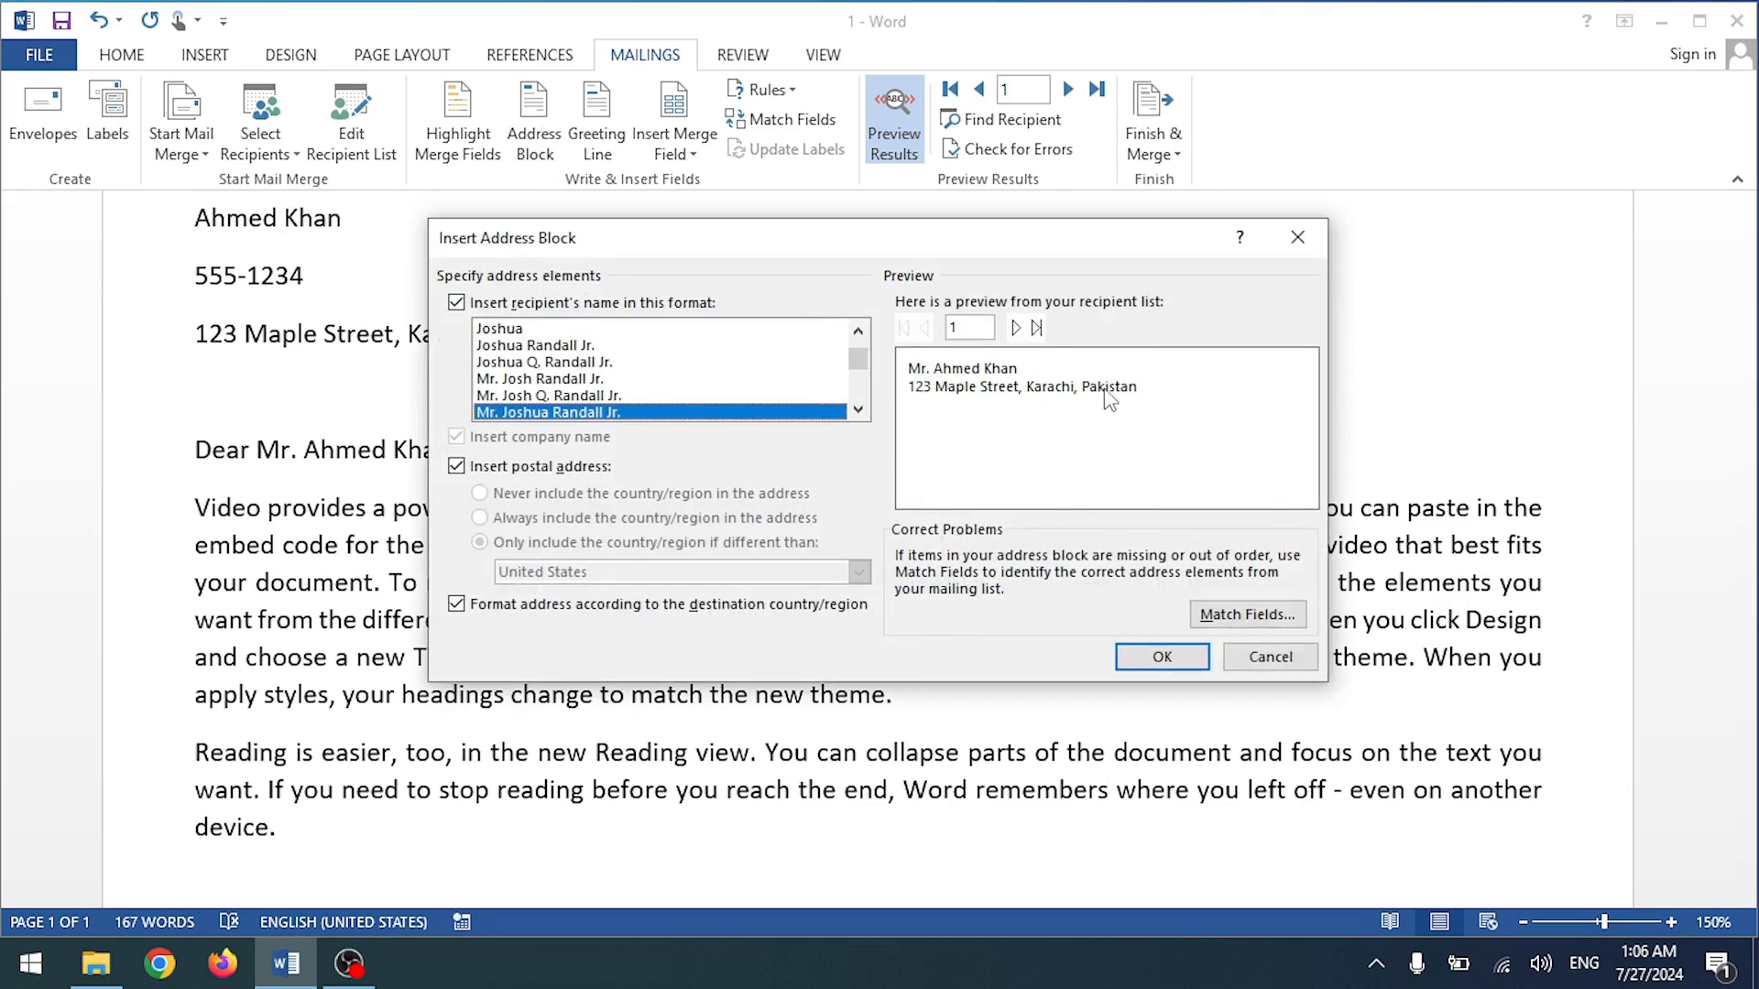
pyautogui.click(1122, 658)
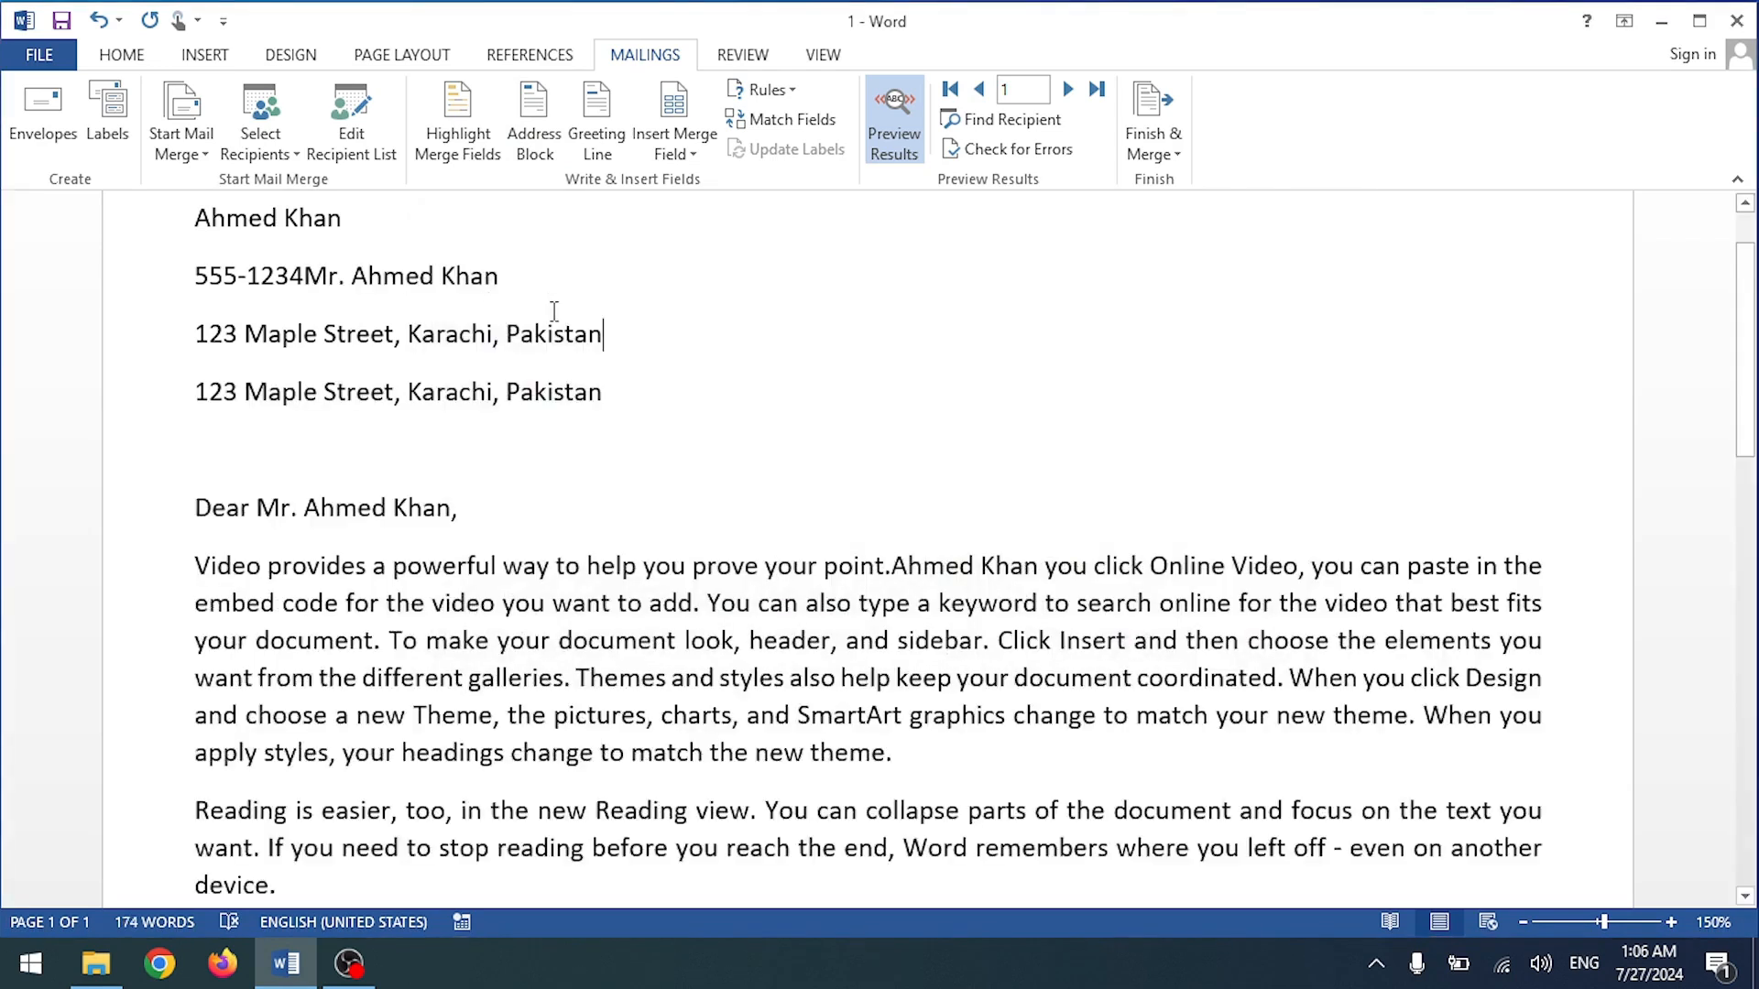
pyautogui.hotkey('ctrl', 'z')
pyautogui.scroll(-3, 234, 680)
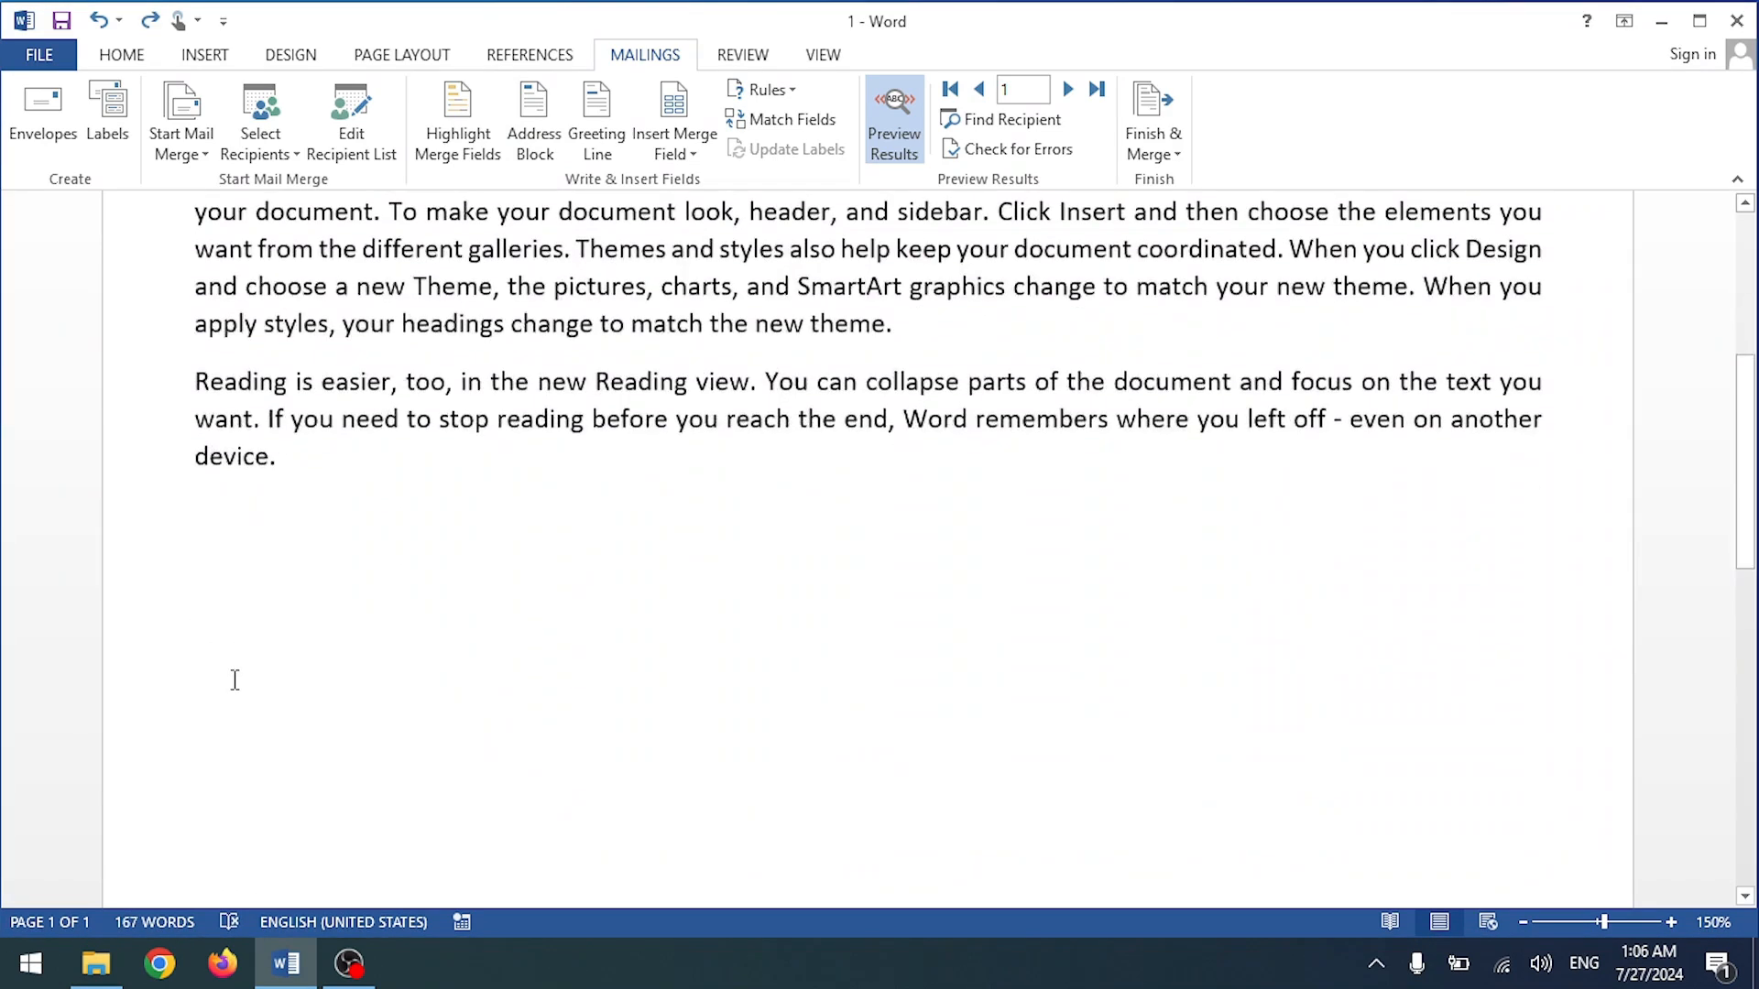
pyautogui.click(534, 119)
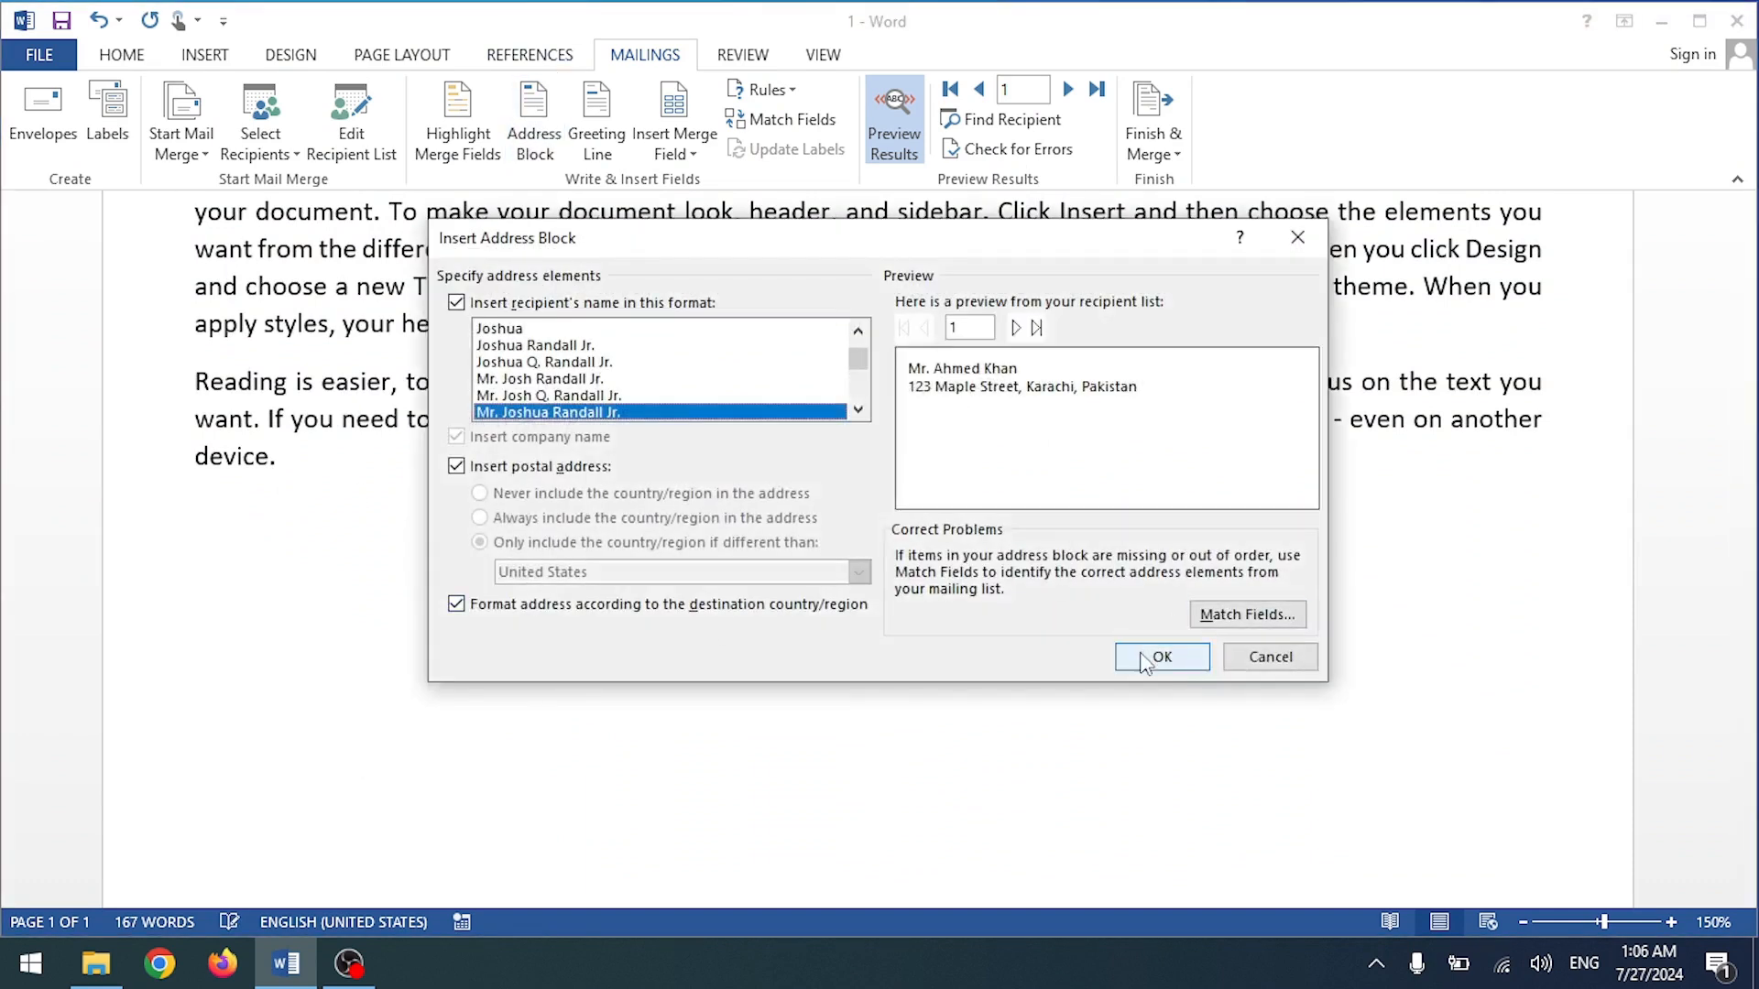
pyautogui.click(1145, 656)
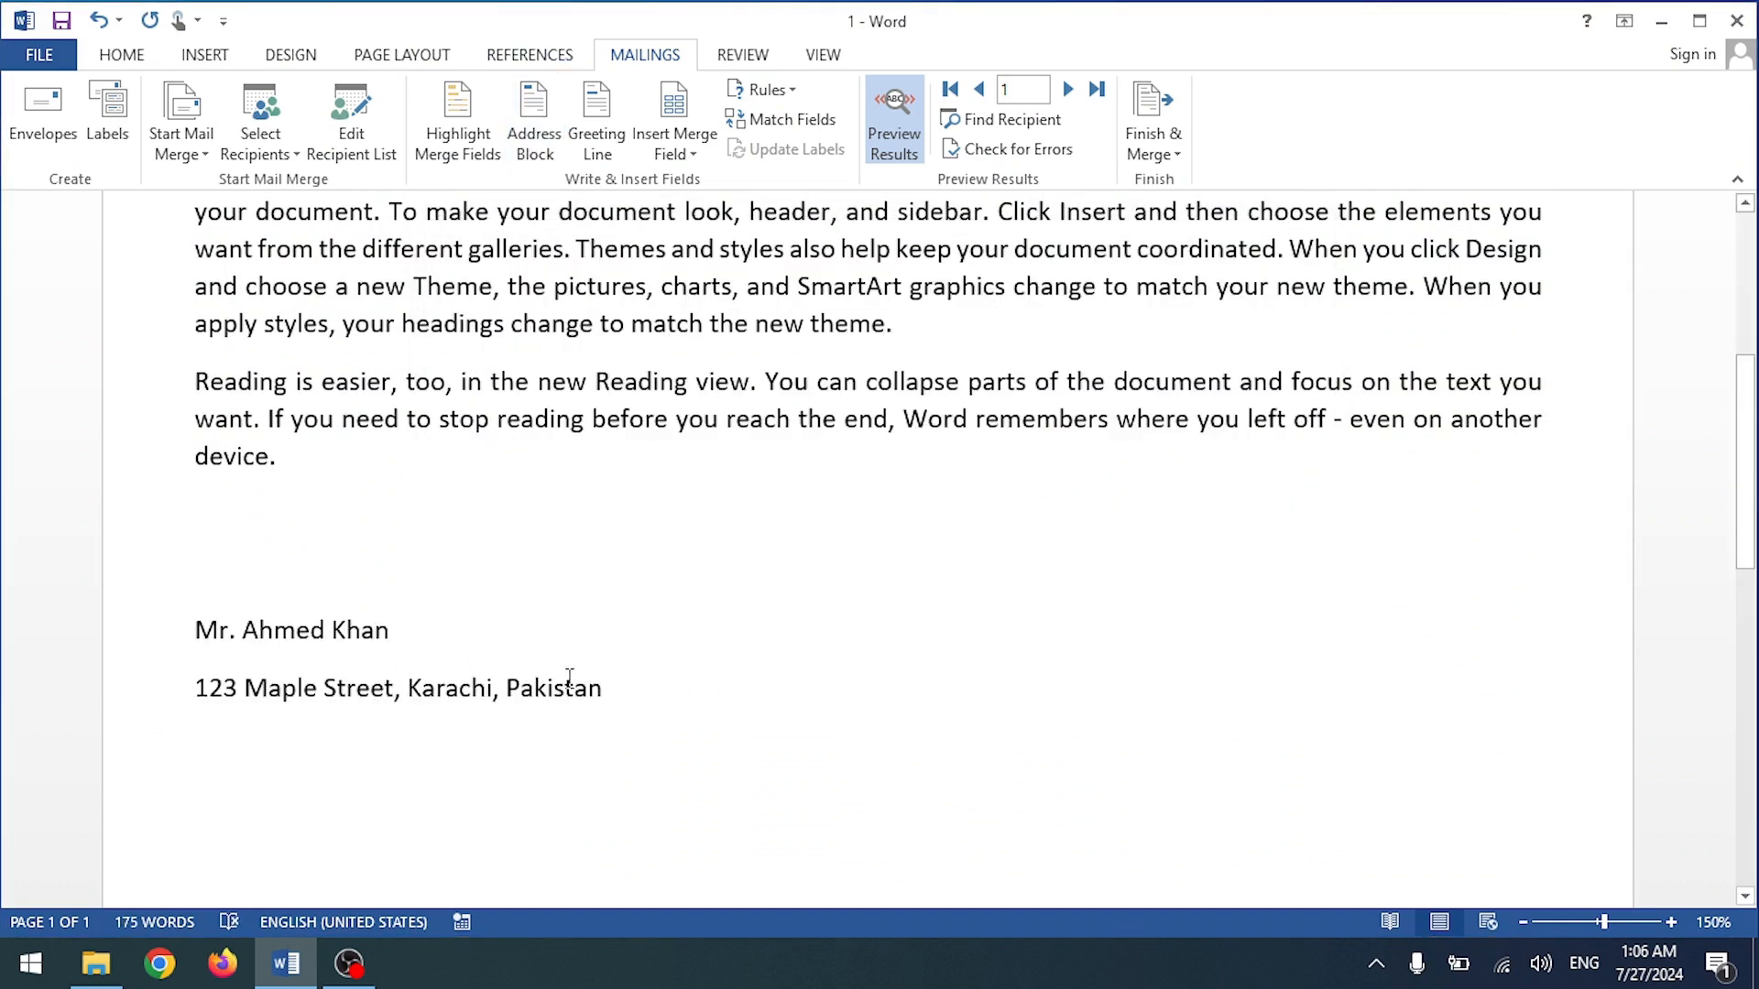
pyautogui.scroll(5, 702, 614)
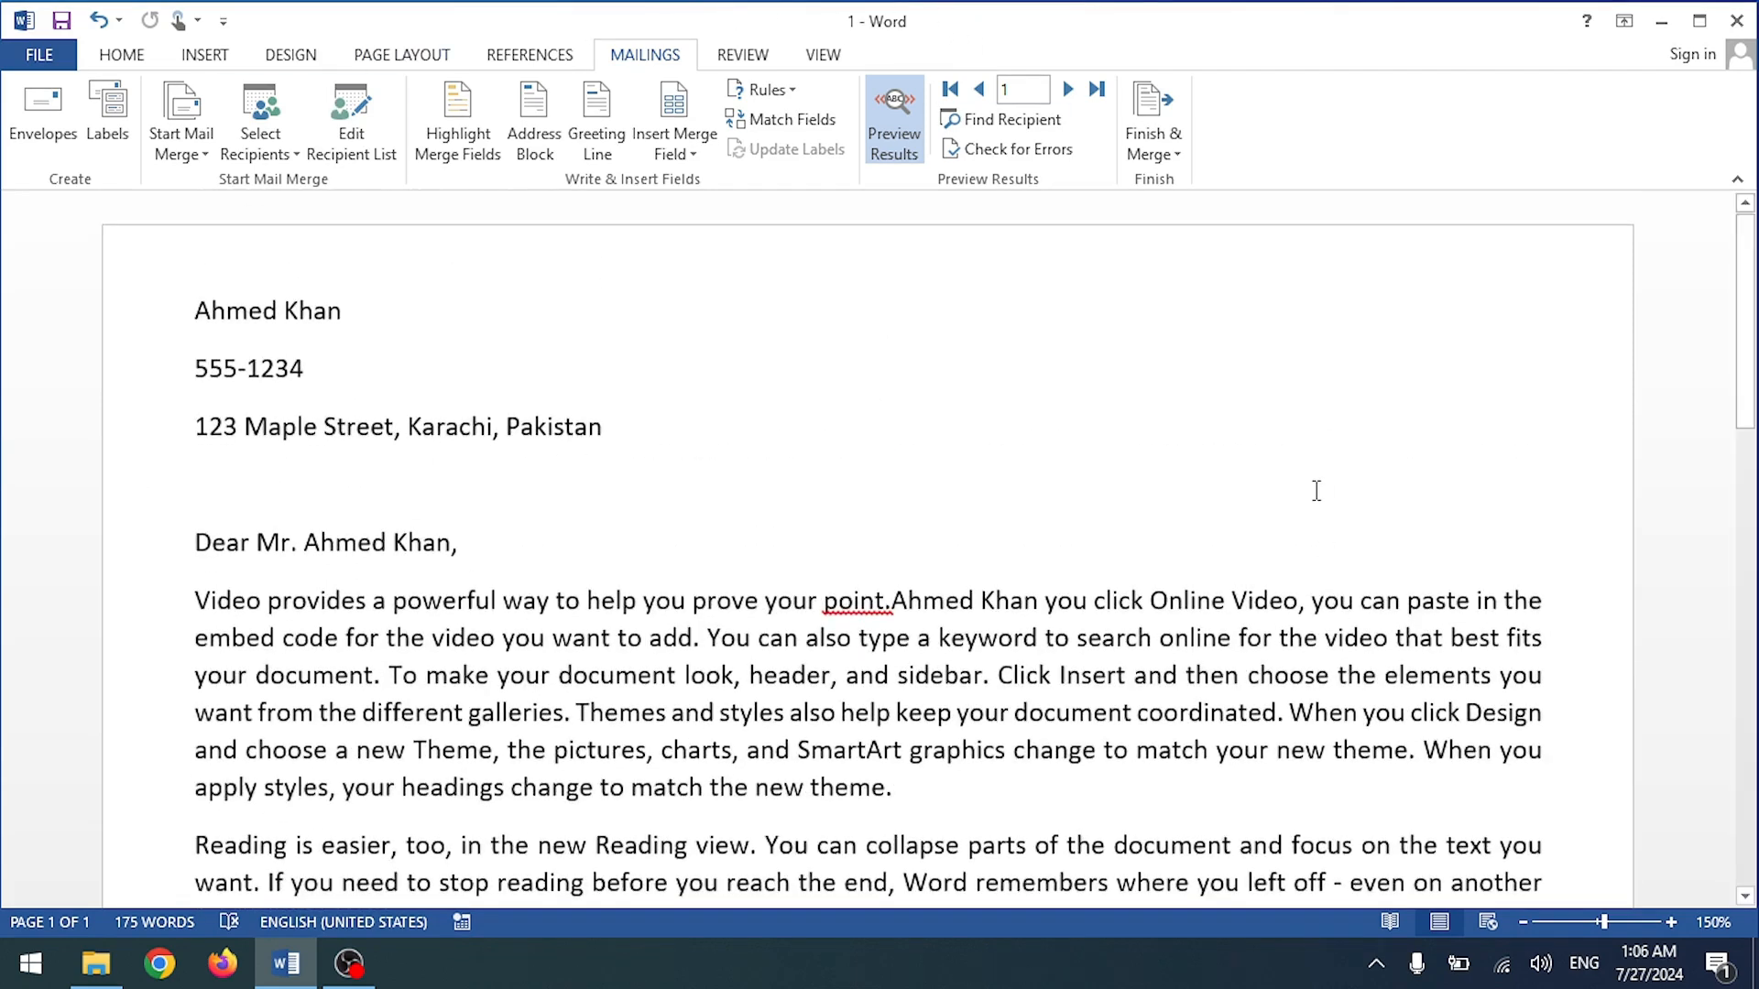
pyautogui.scroll(-5, 393, 649)
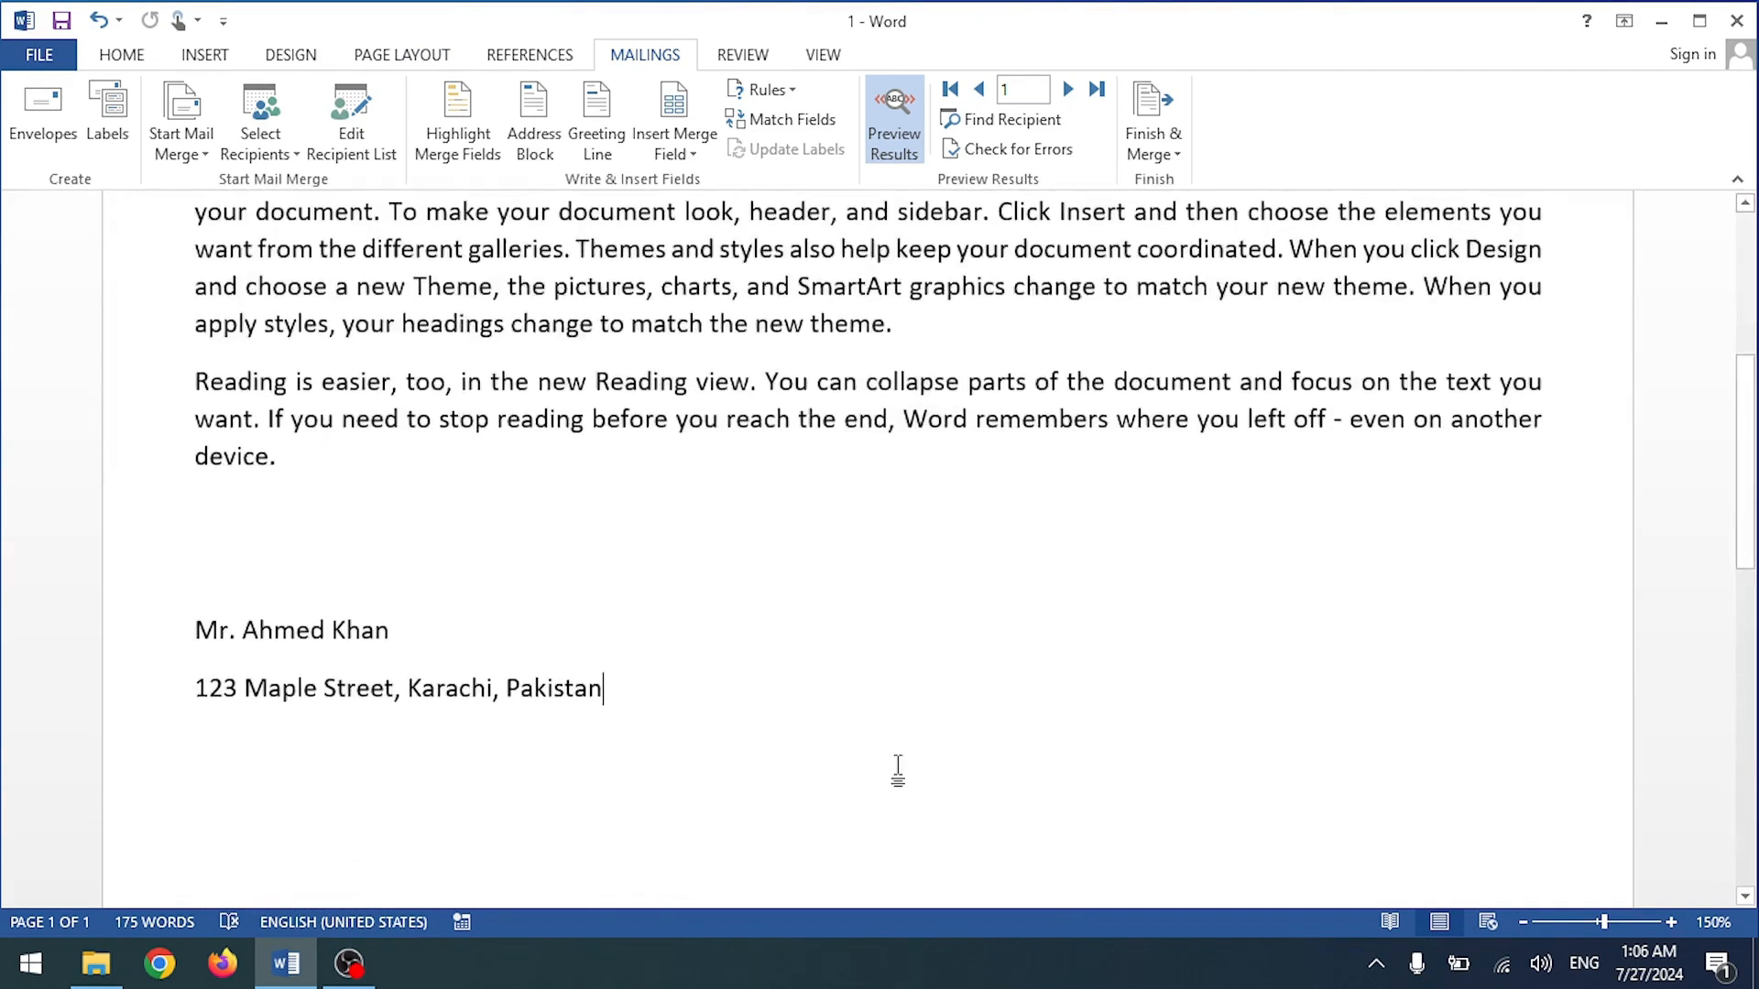
pyautogui.scroll(5, 634, 692)
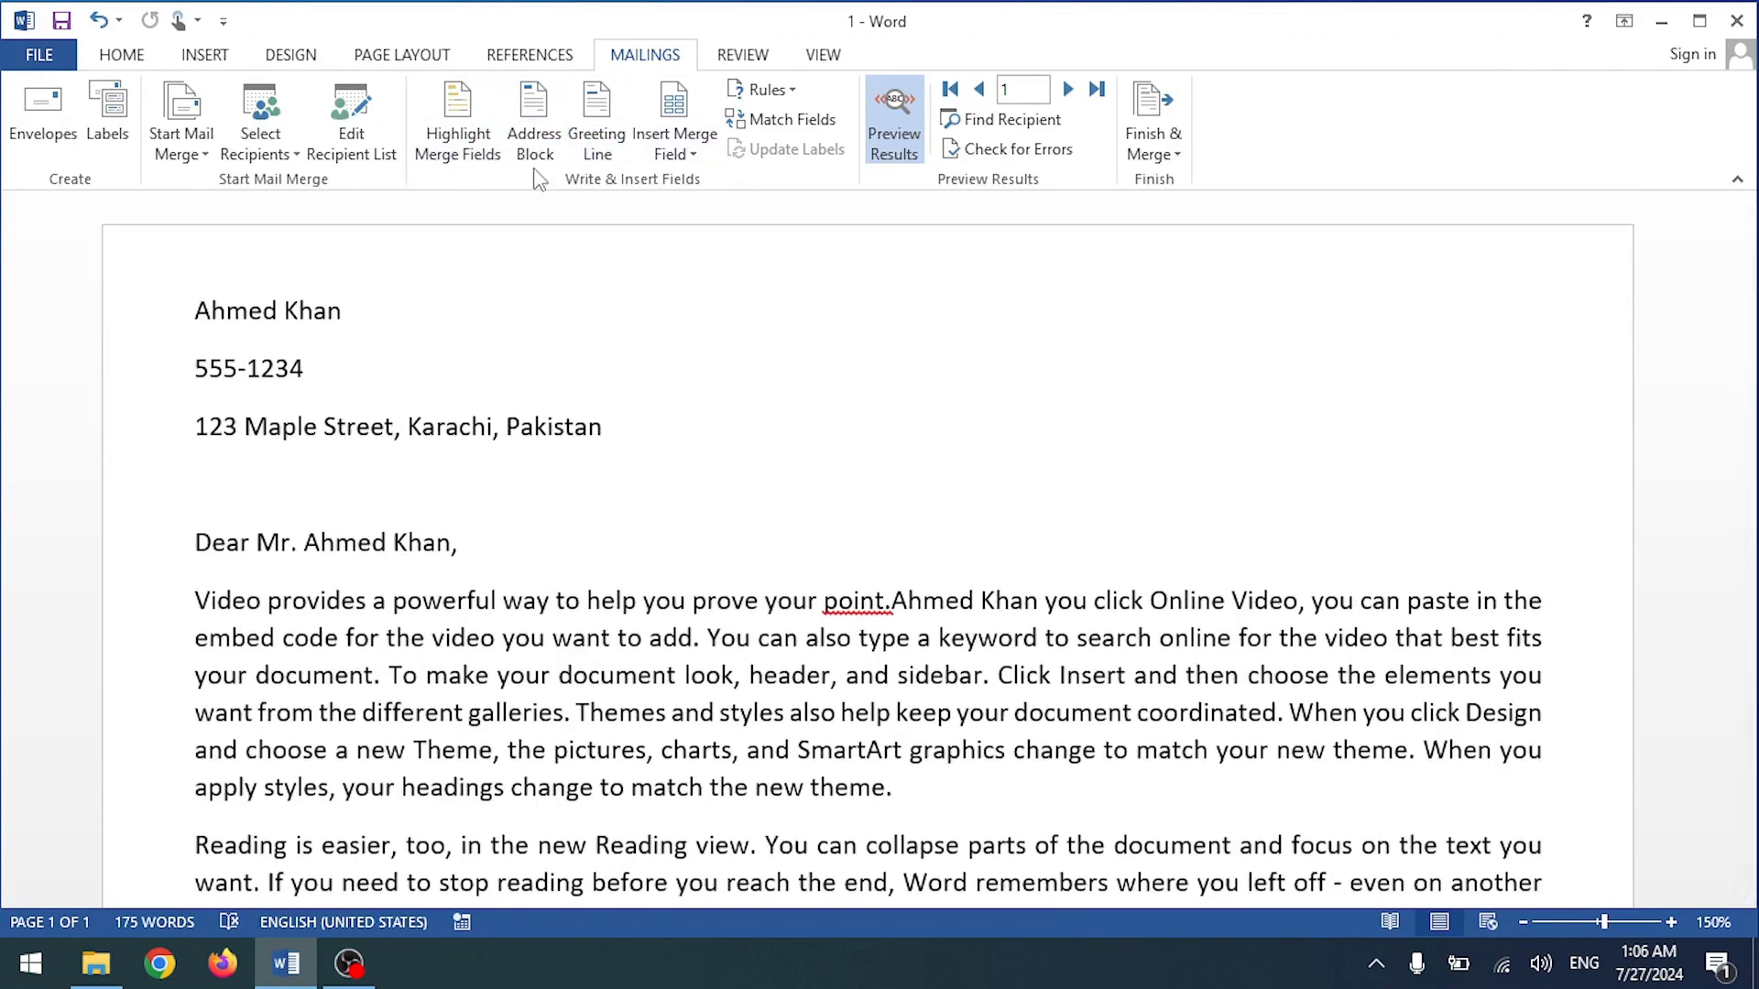
pyautogui.hotkey('ctrl', 'z')
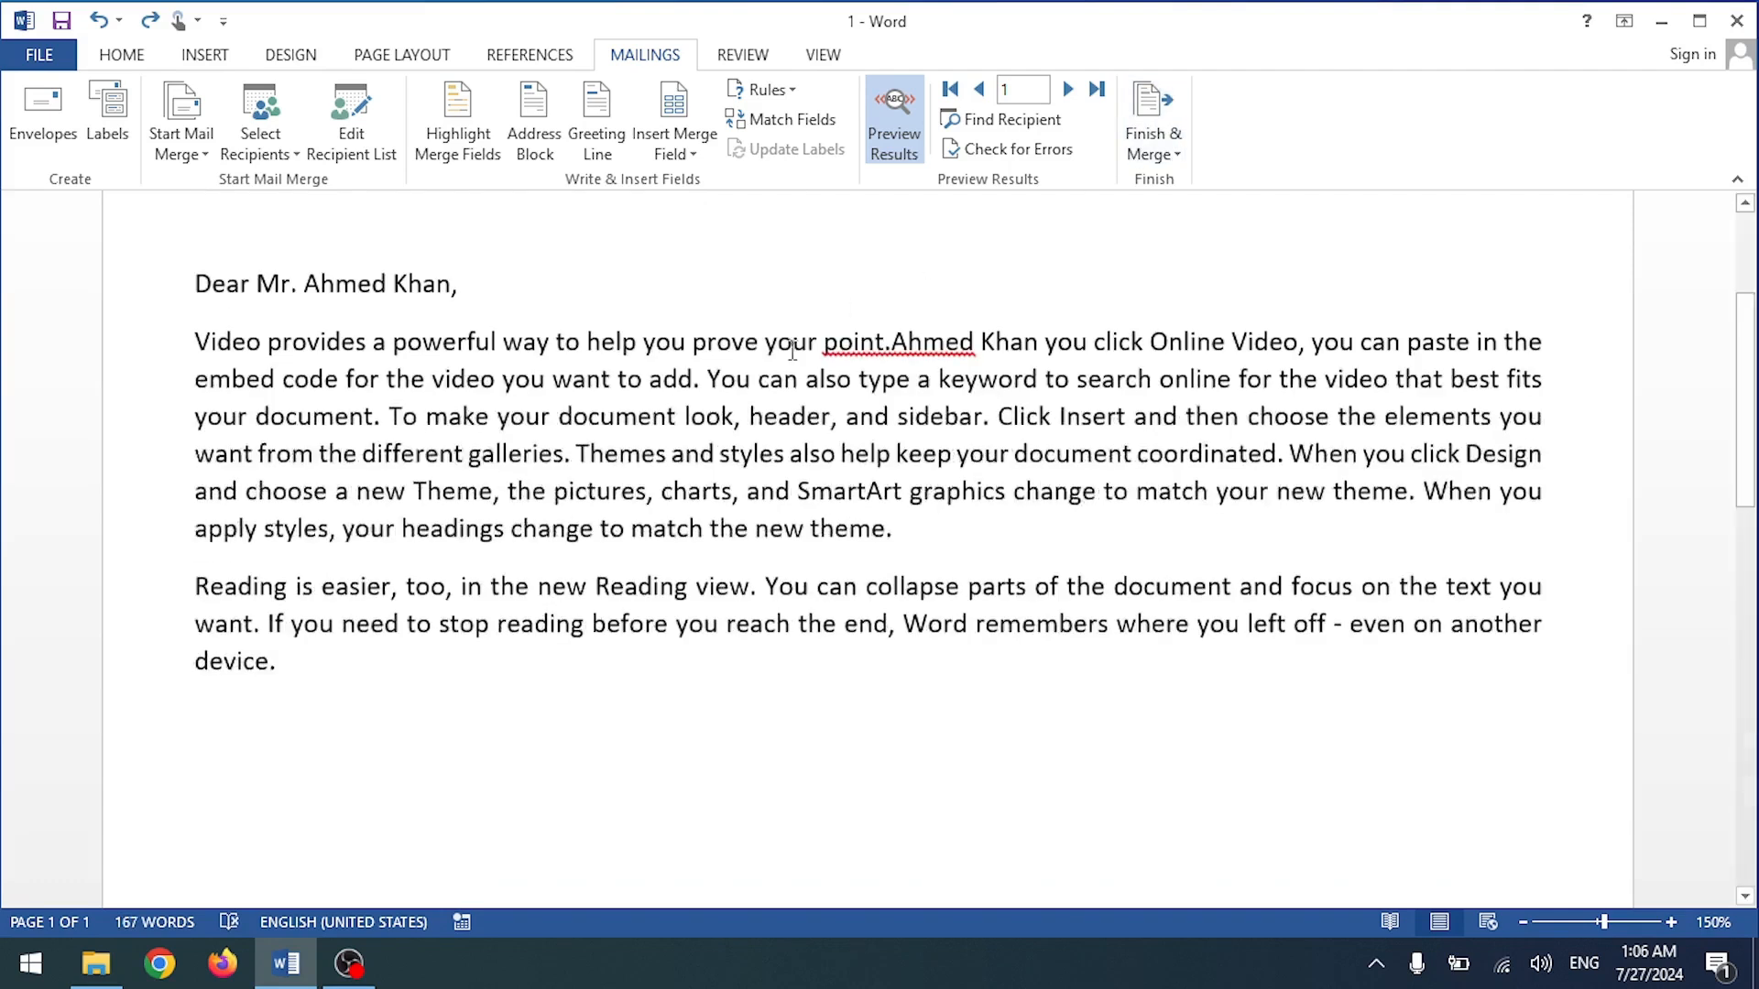
pyautogui.scroll(3, 718, 376)
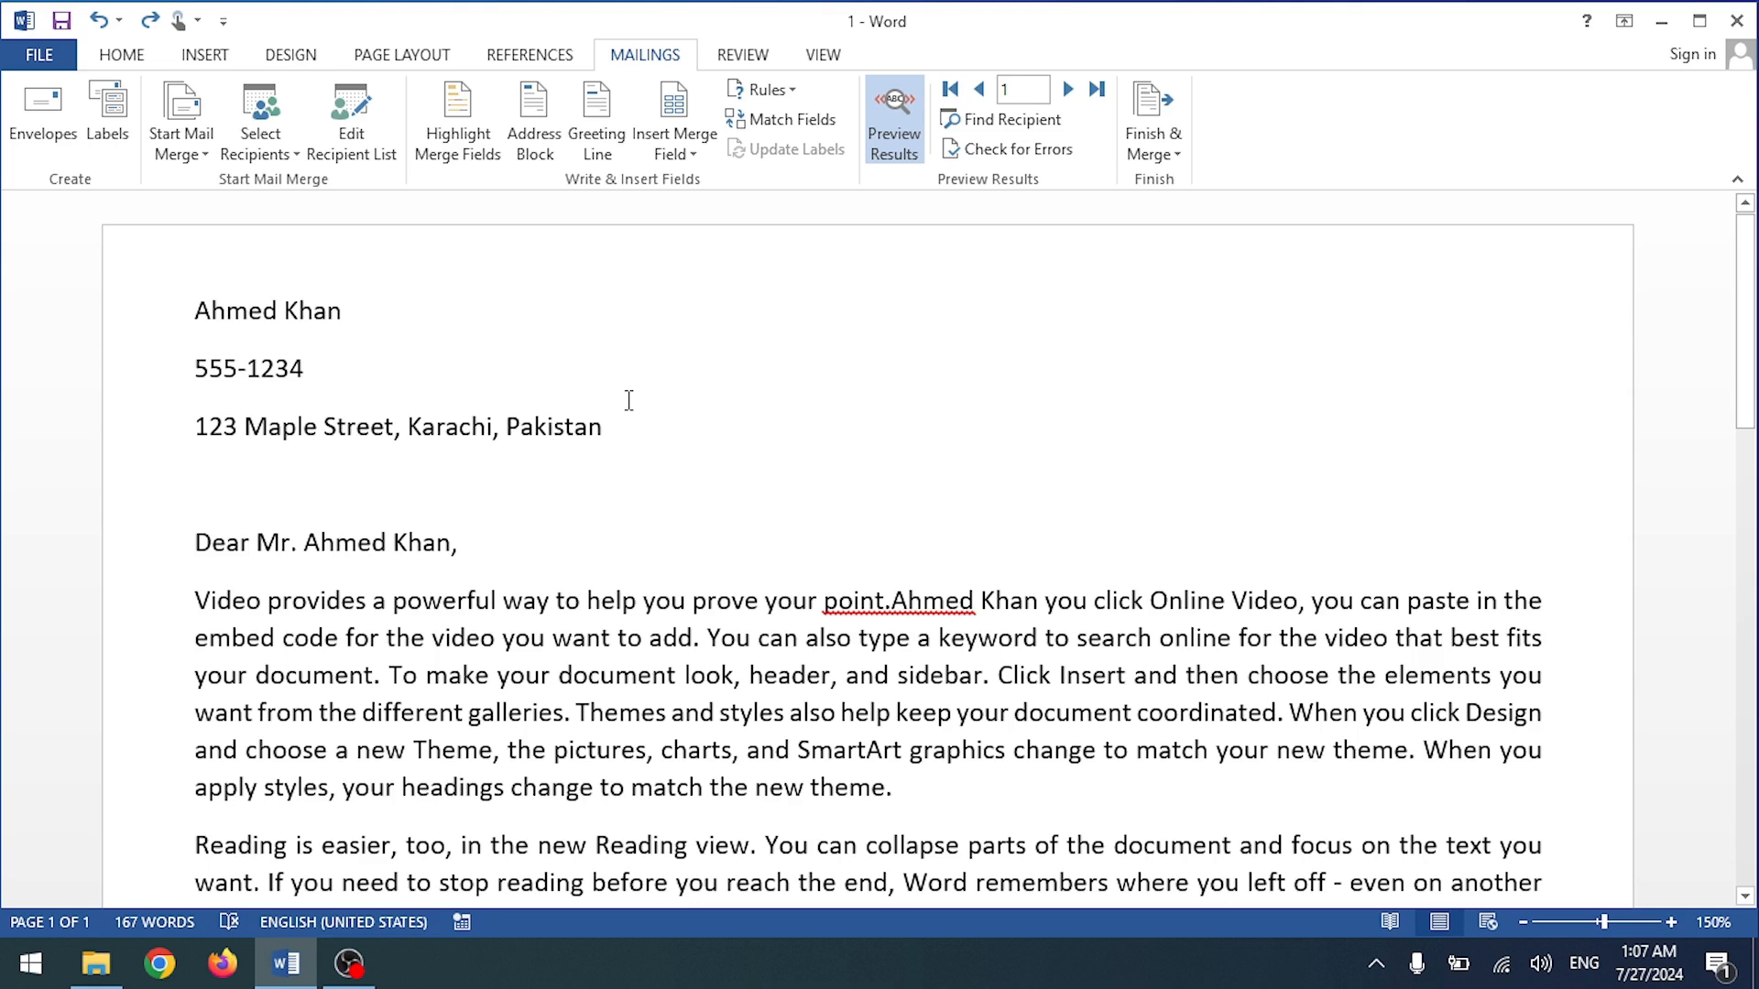
# Step: Advance the merge preview to the third recipient's letter
pyautogui.scroll(-5, 629, 400)
pyautogui.scroll(5, 625, 408)
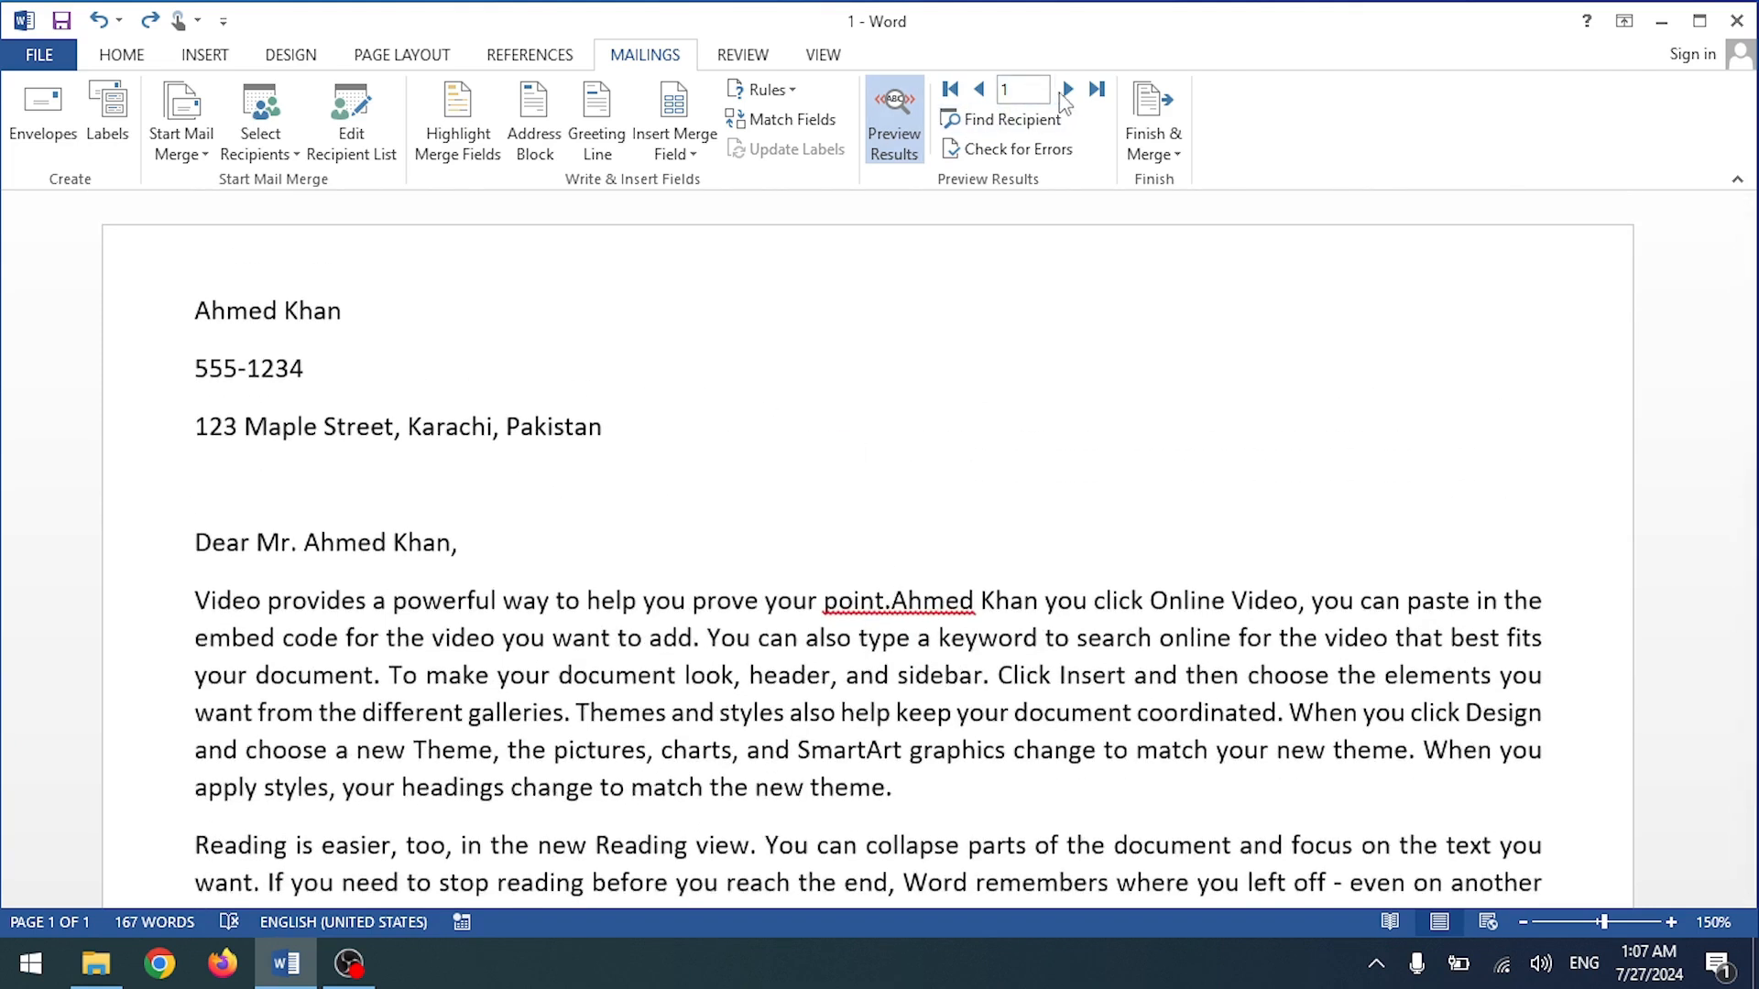
pyautogui.click(1067, 91)
pyautogui.click(1068, 91)
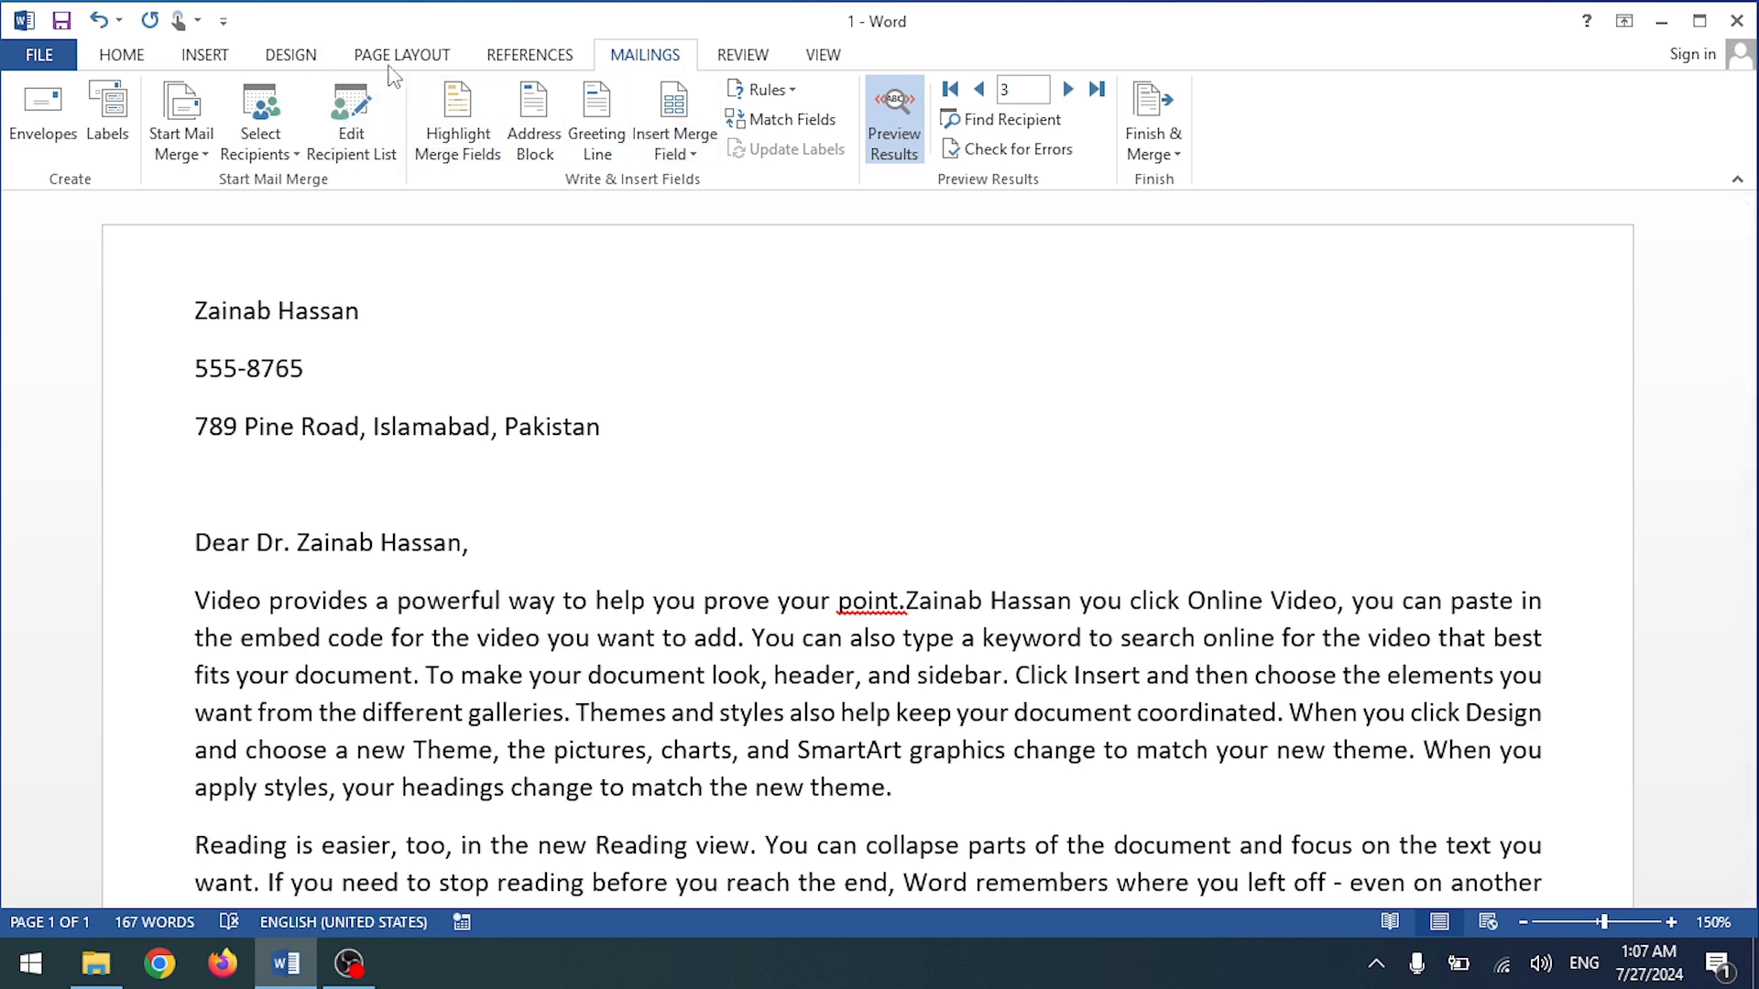
# Step: Review the full merge recipient list, then close it
pyautogui.click(379, 141)
pyautogui.scroll(-1, 797, 443)
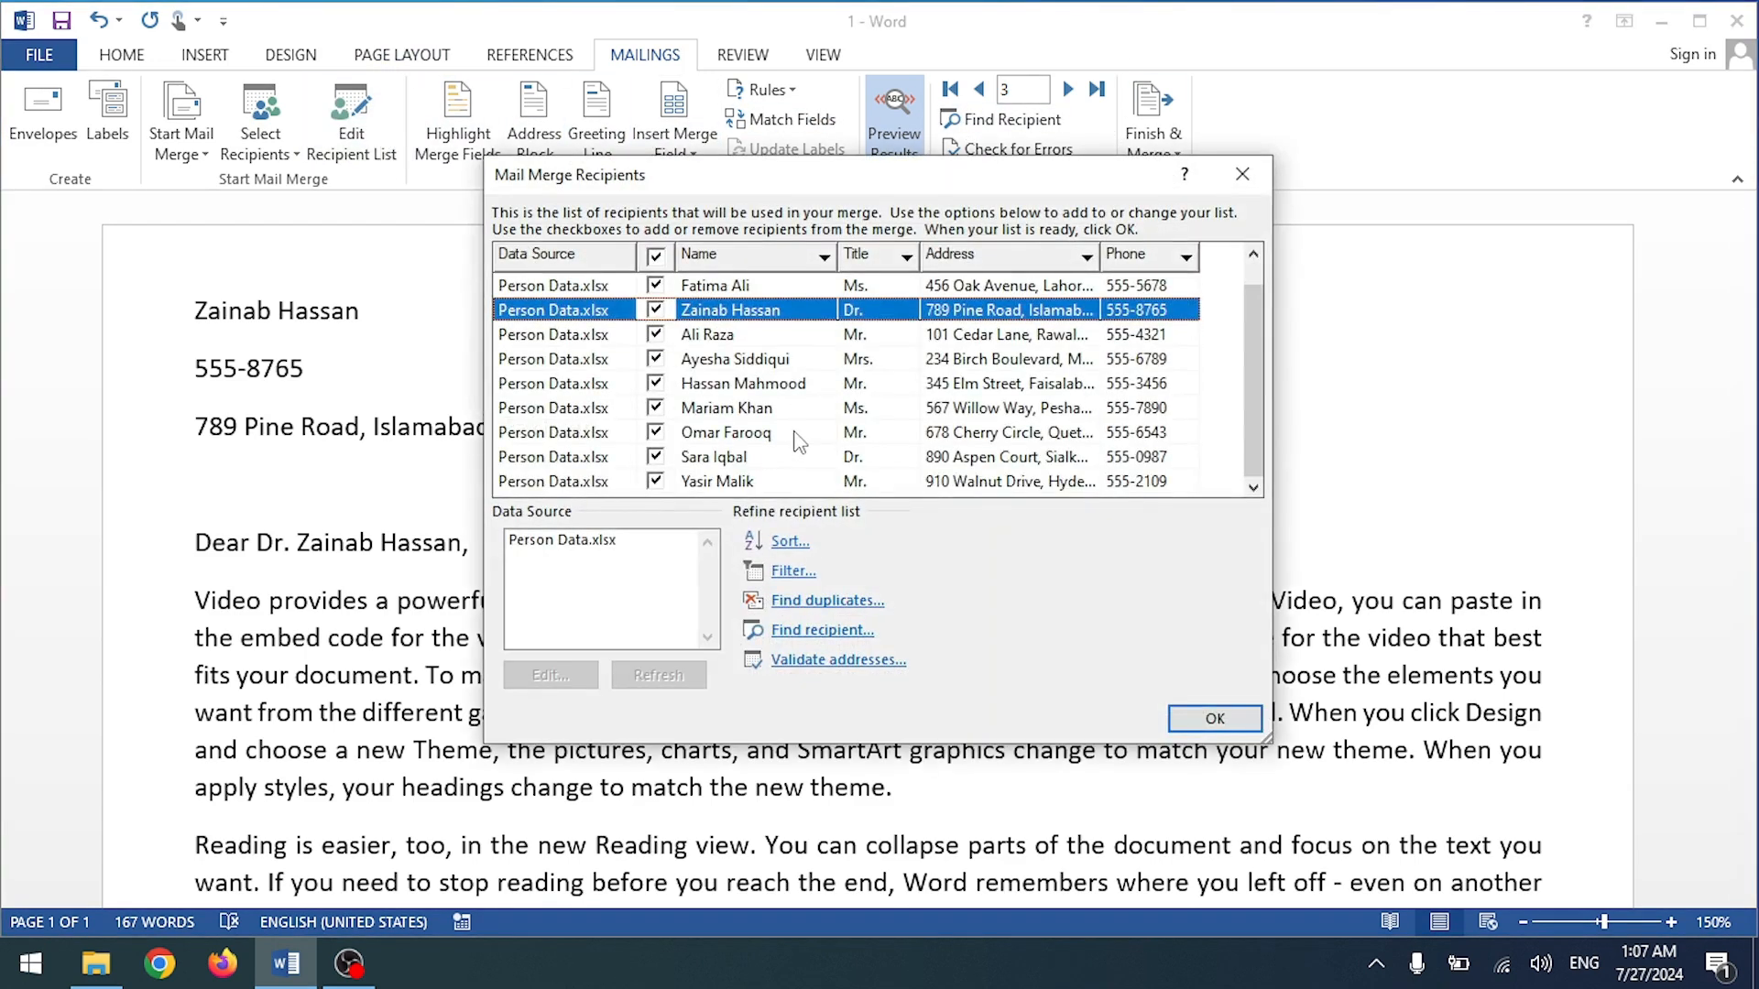
pyautogui.scroll(1, 799, 443)
pyautogui.scroll(-1, 875, 398)
pyautogui.scroll(1, 863, 403)
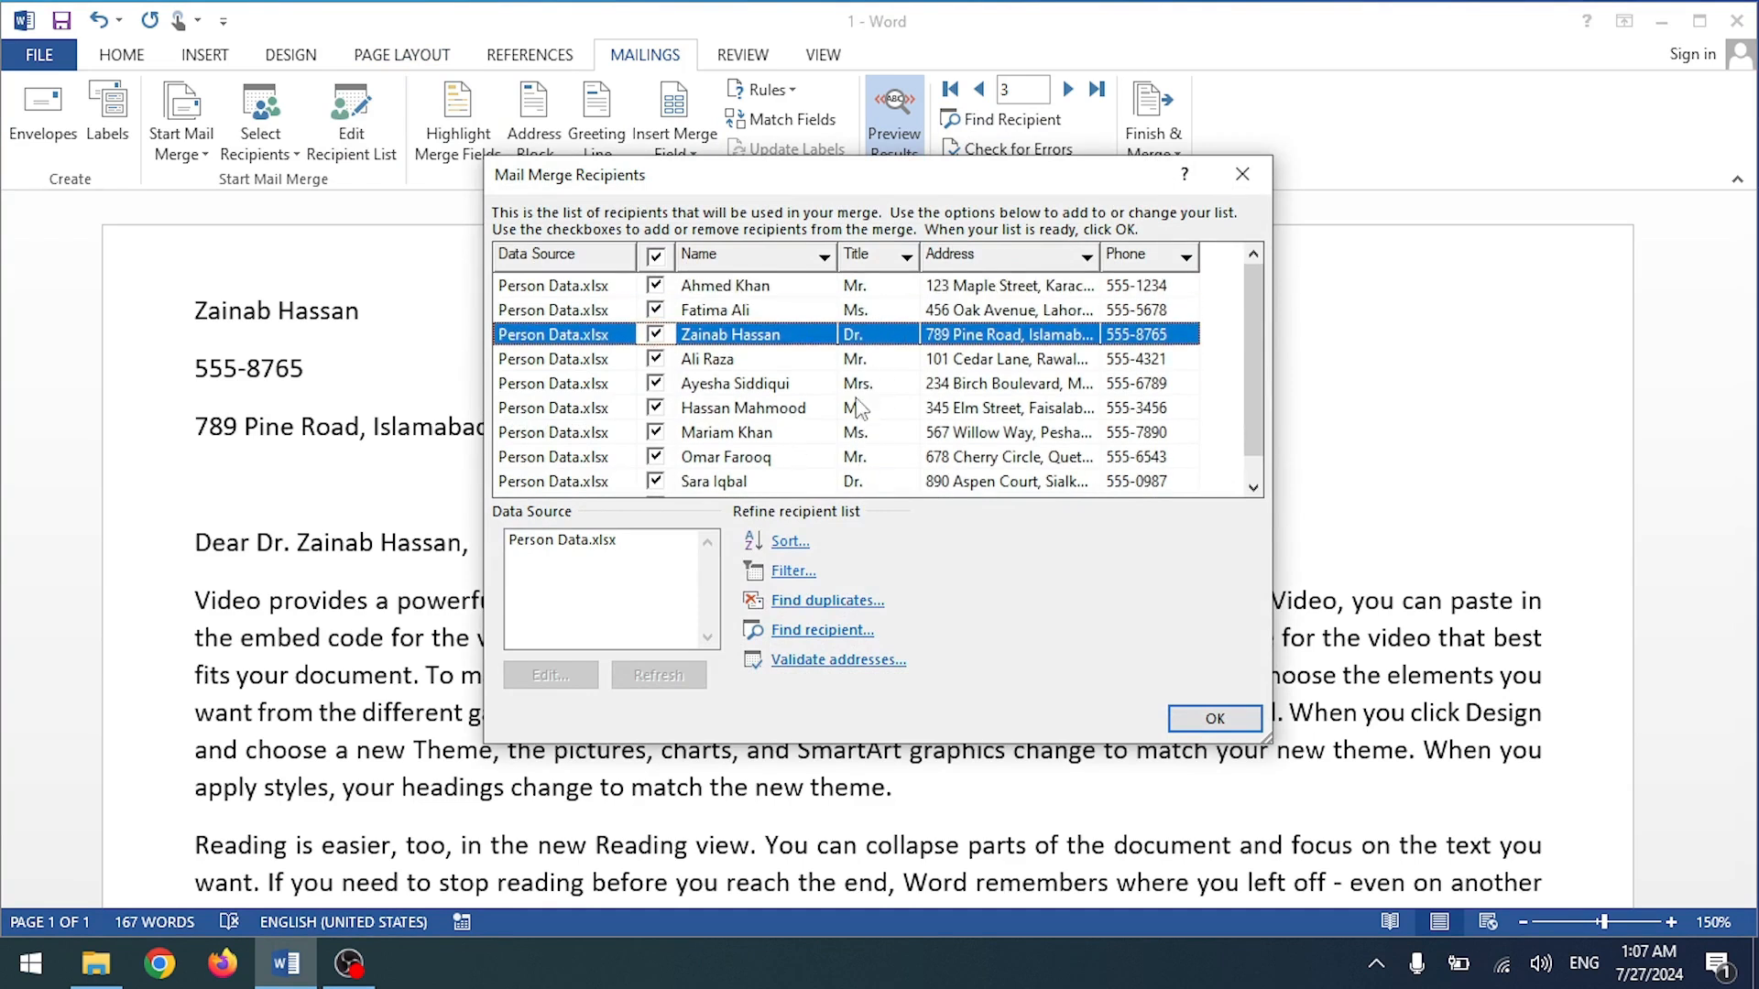
pyautogui.click(1245, 174)
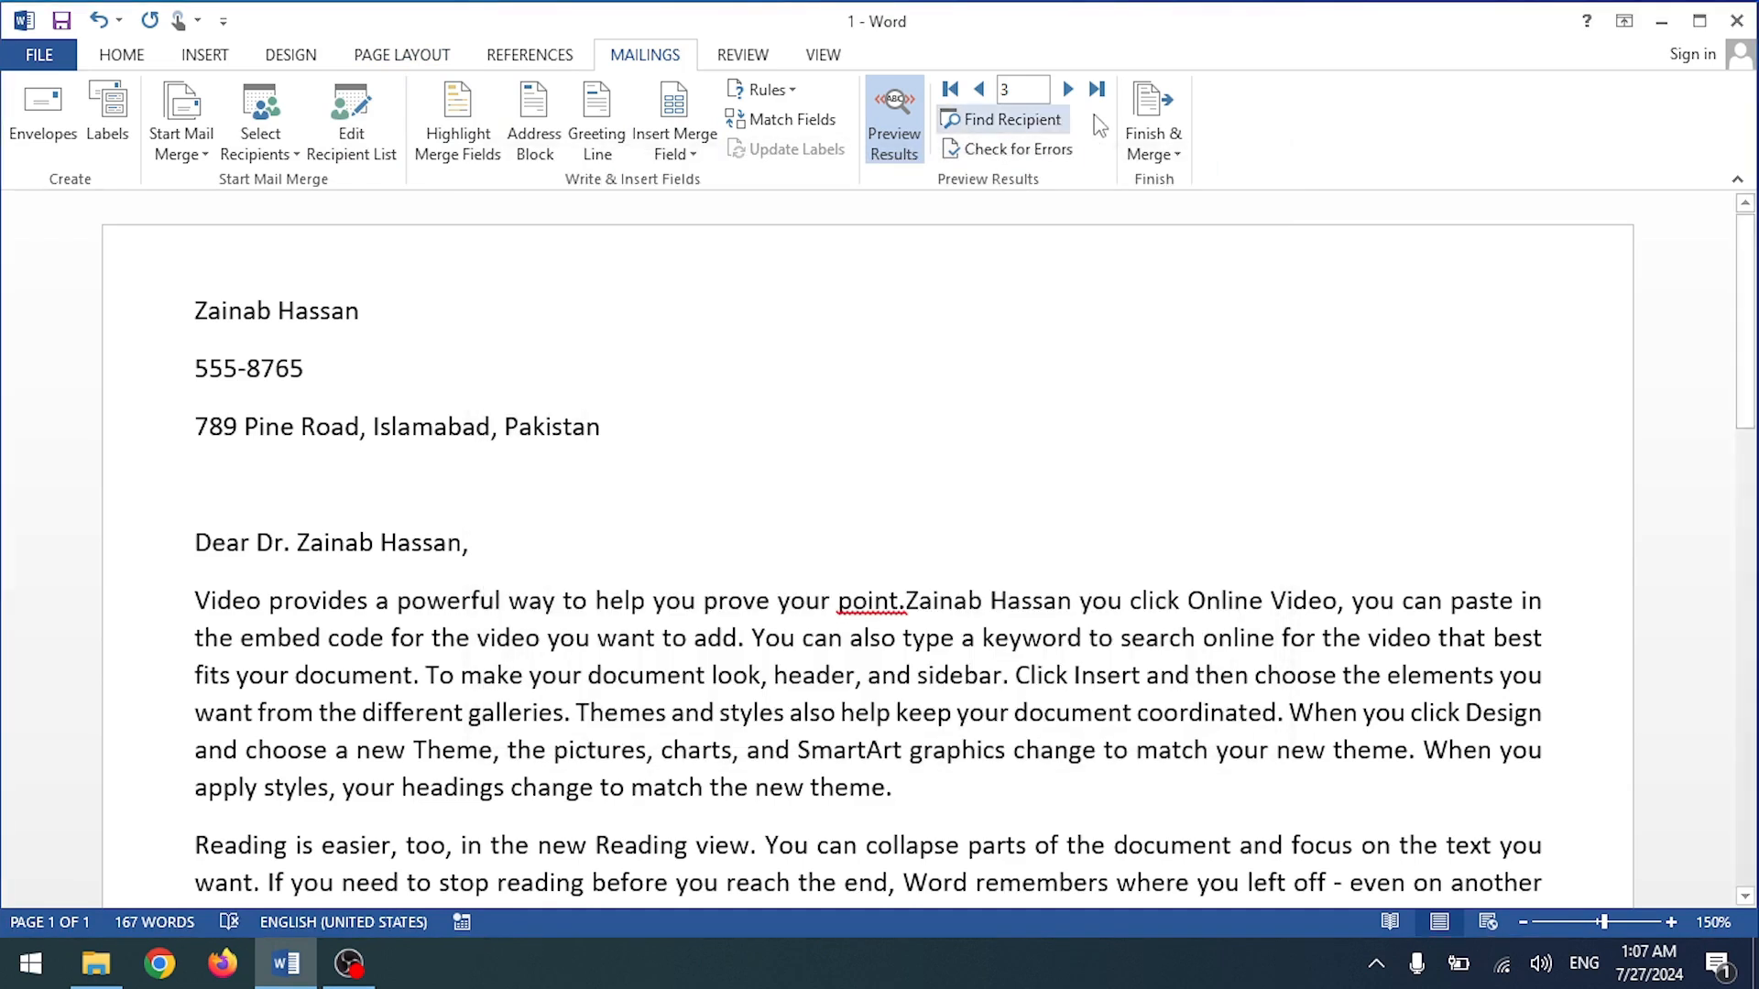
pyautogui.click(1146, 123)
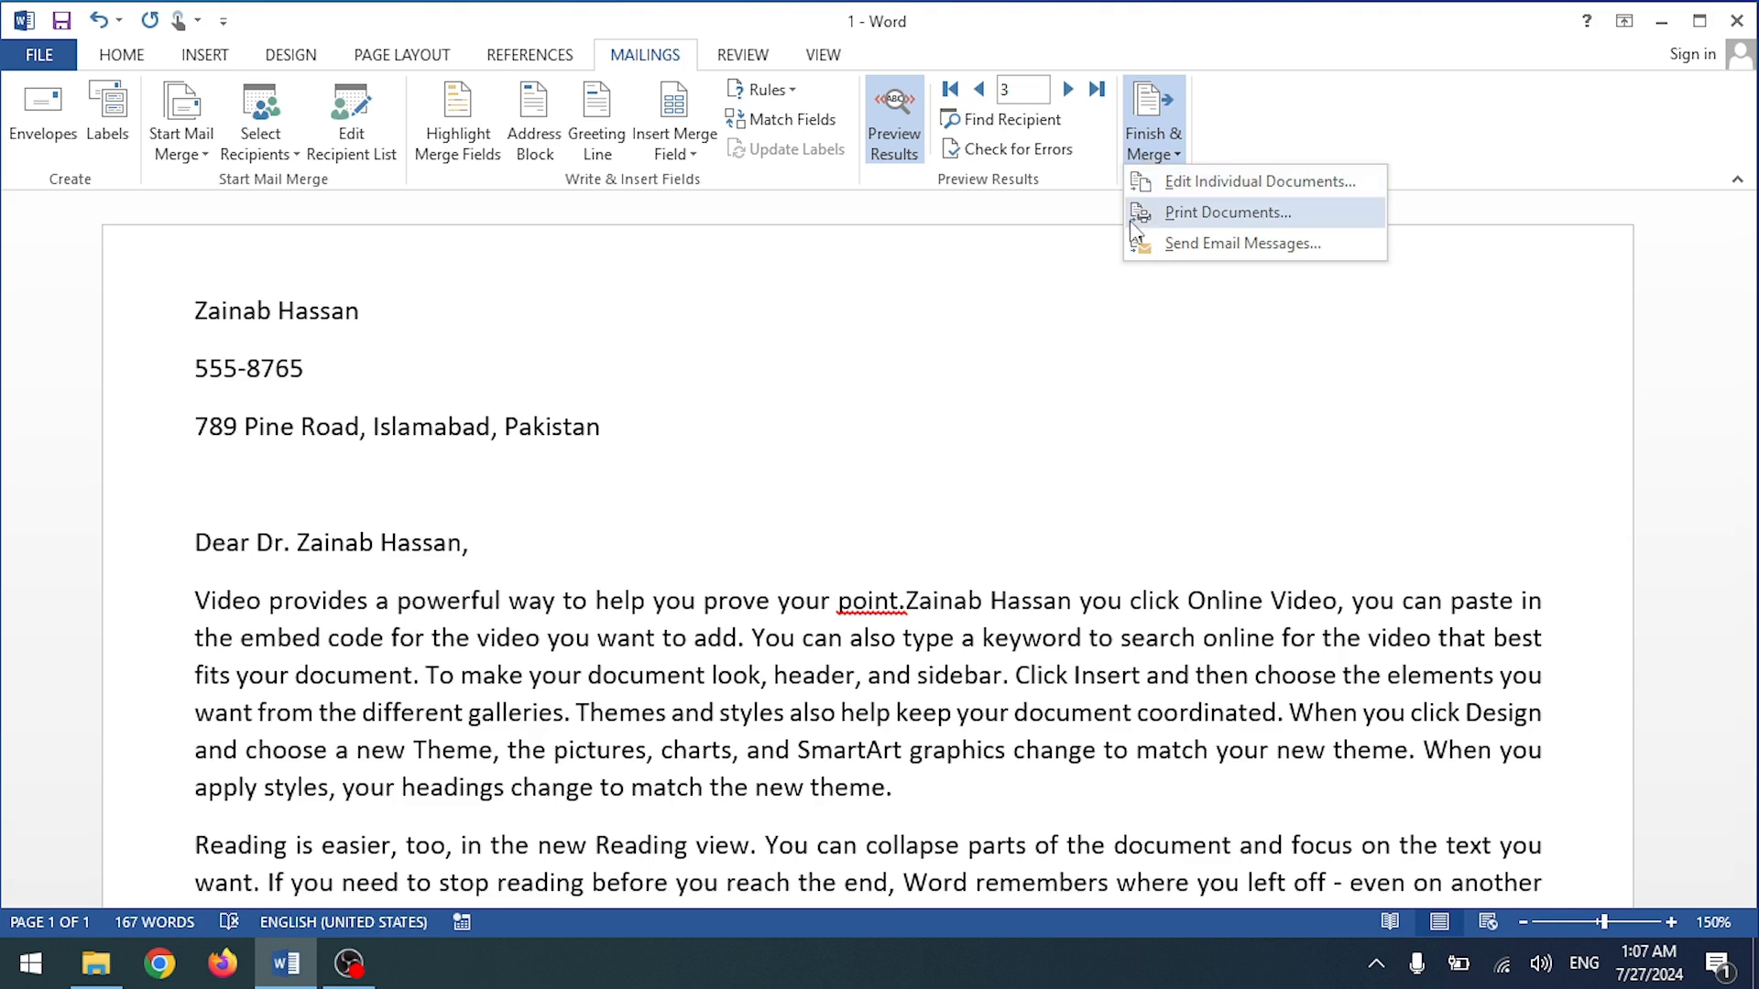
# Step: Merge all records into individual letters, producing the 10-page Letters1 document
pyautogui.click(1157, 101)
pyautogui.click(1157, 102)
pyautogui.click(1206, 181)
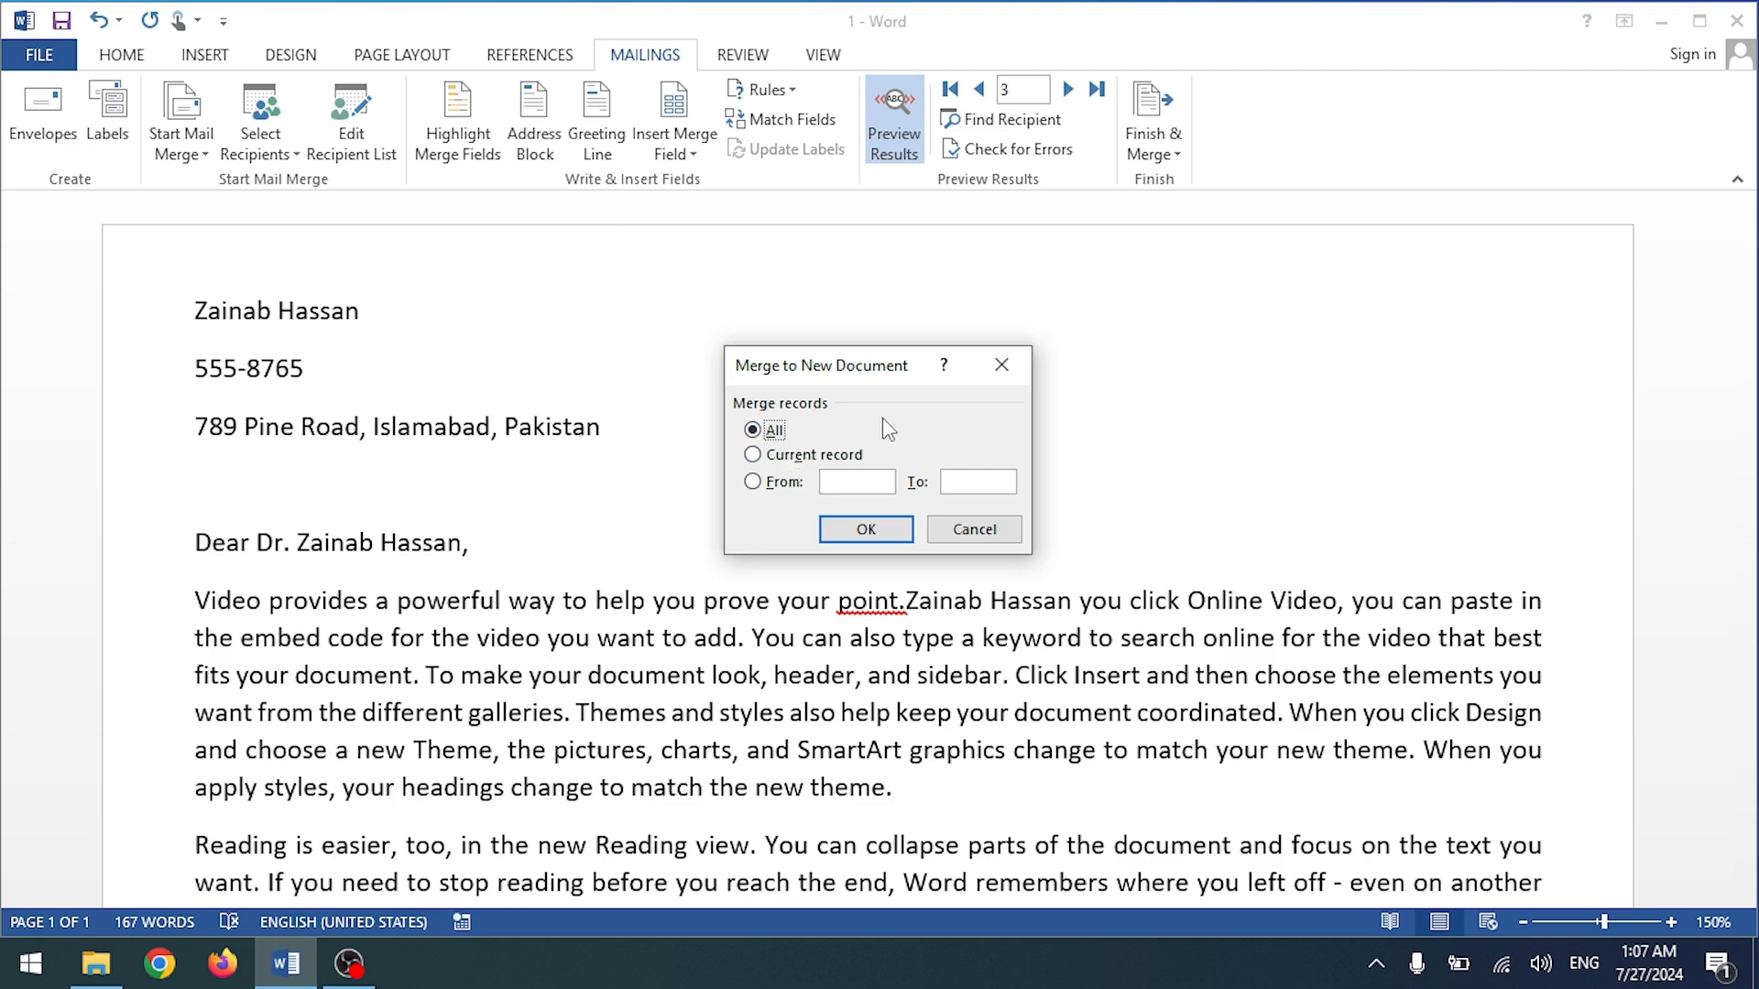
pyautogui.click(753, 455)
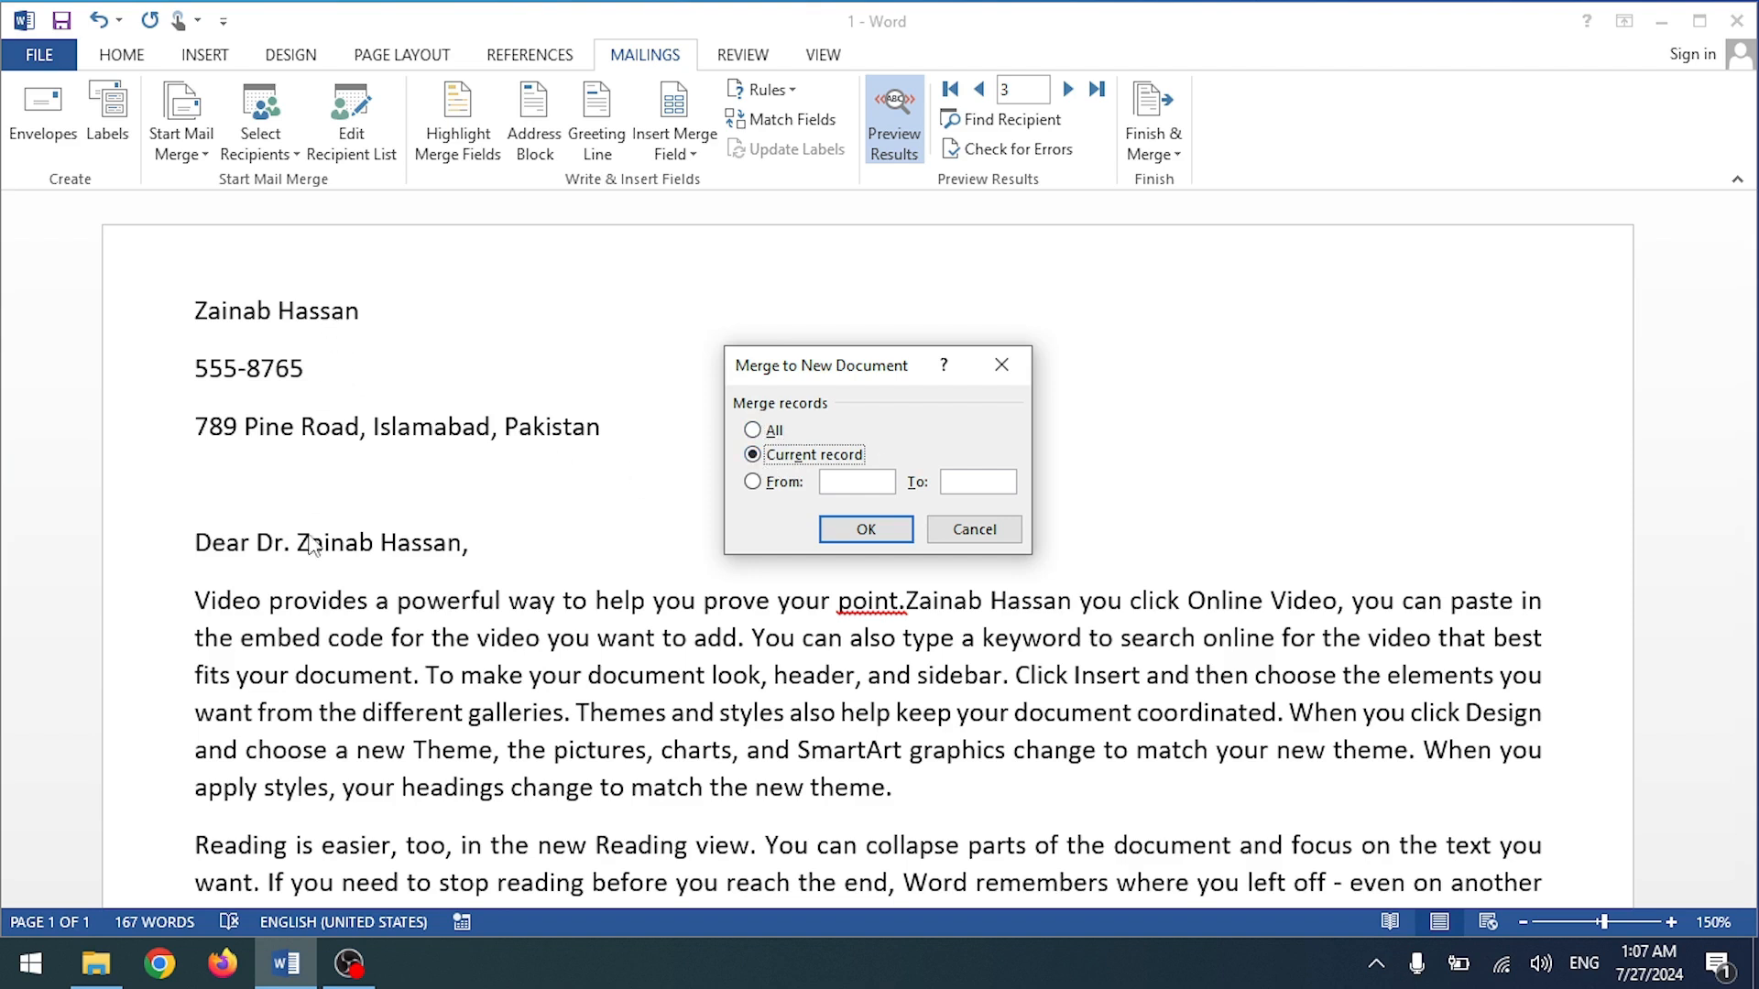
pyautogui.click(752, 481)
pyautogui.click(844, 481)
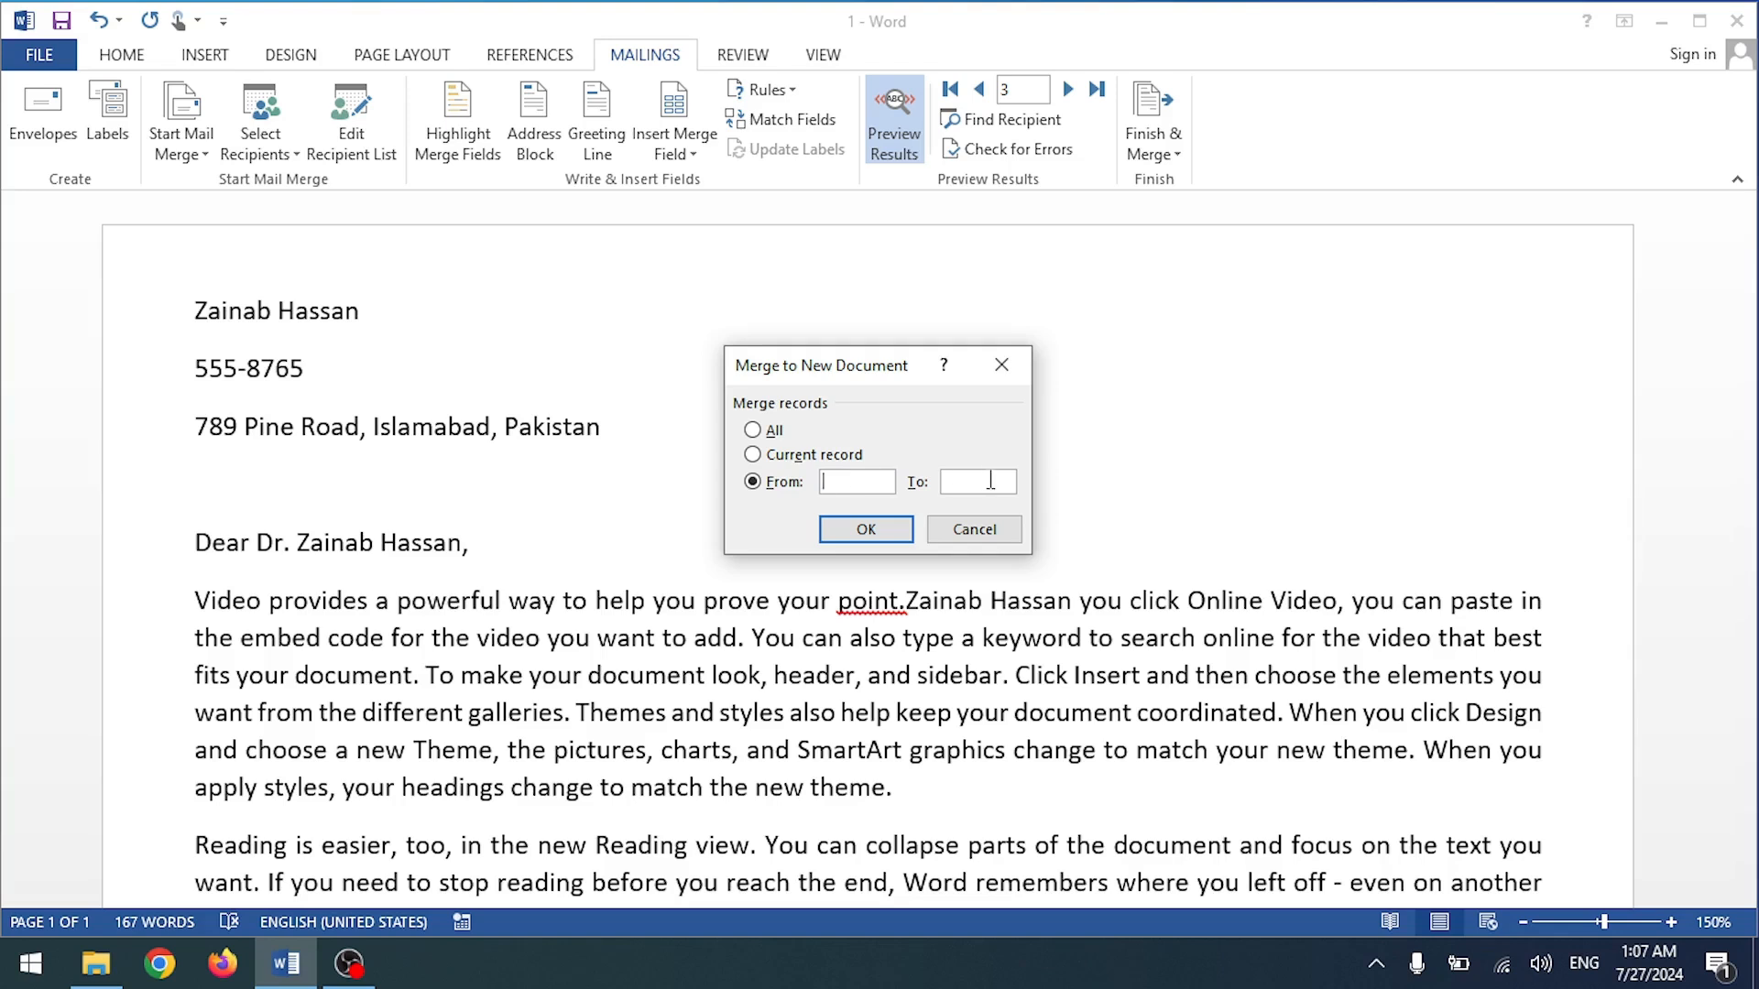
pyautogui.click(753, 432)
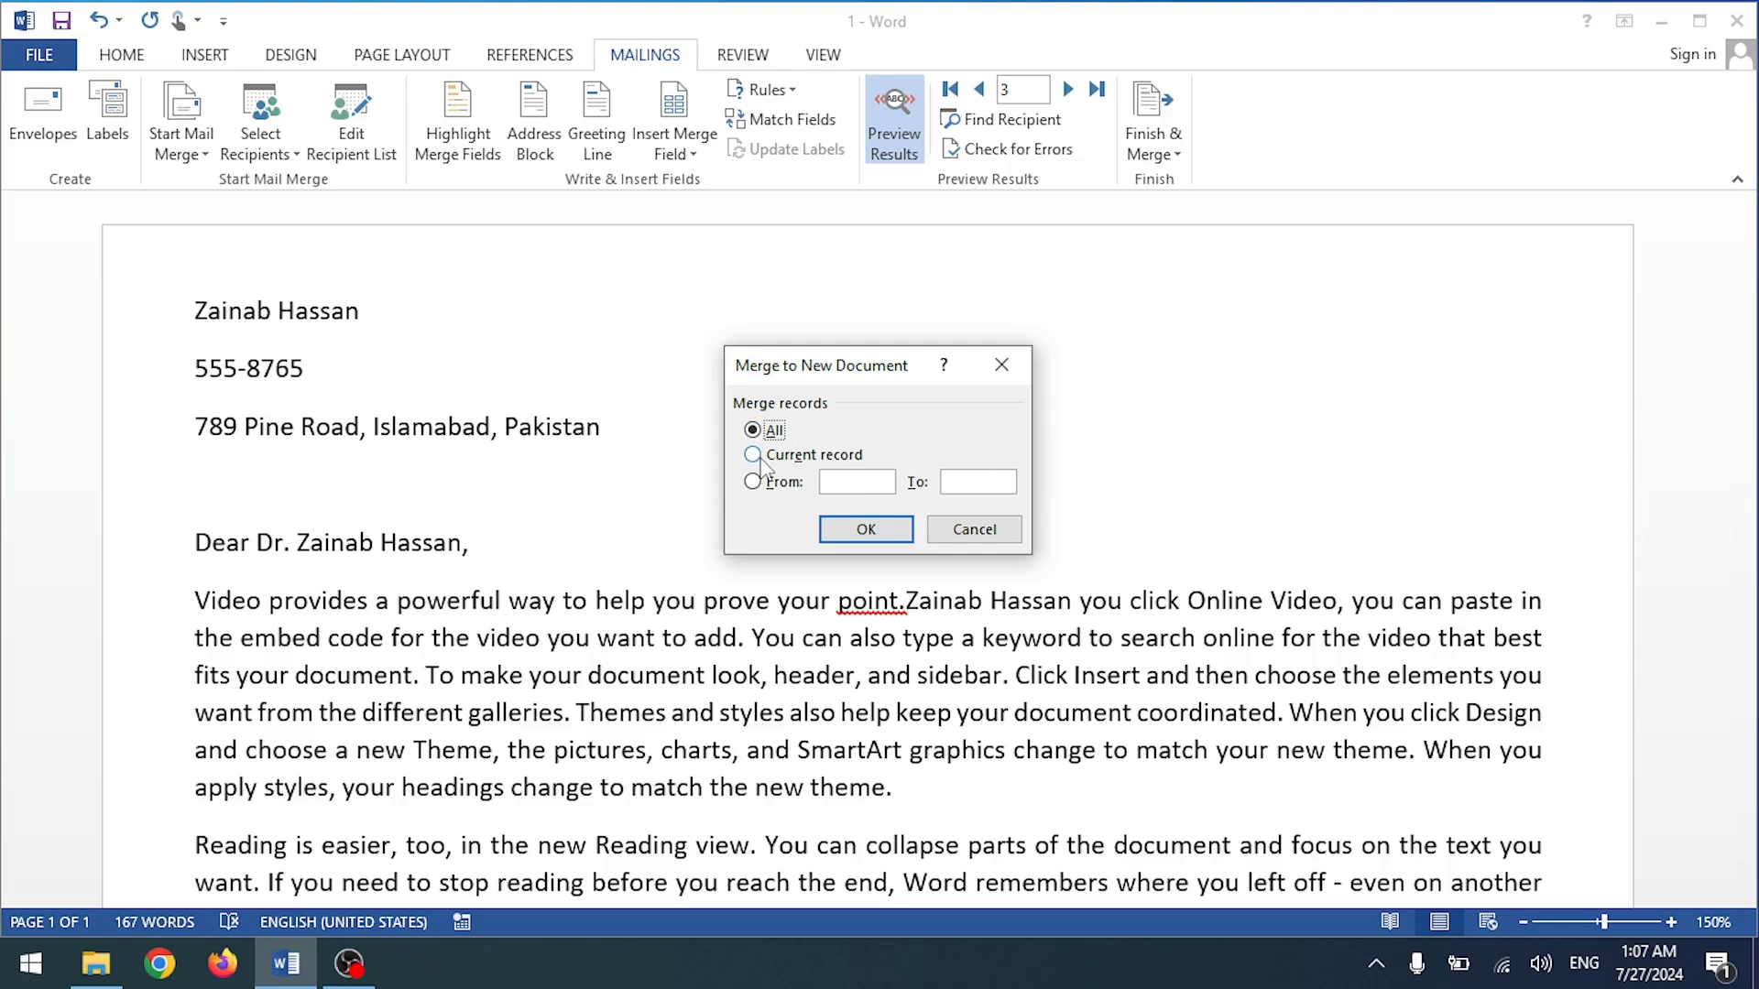
pyautogui.click(849, 539)
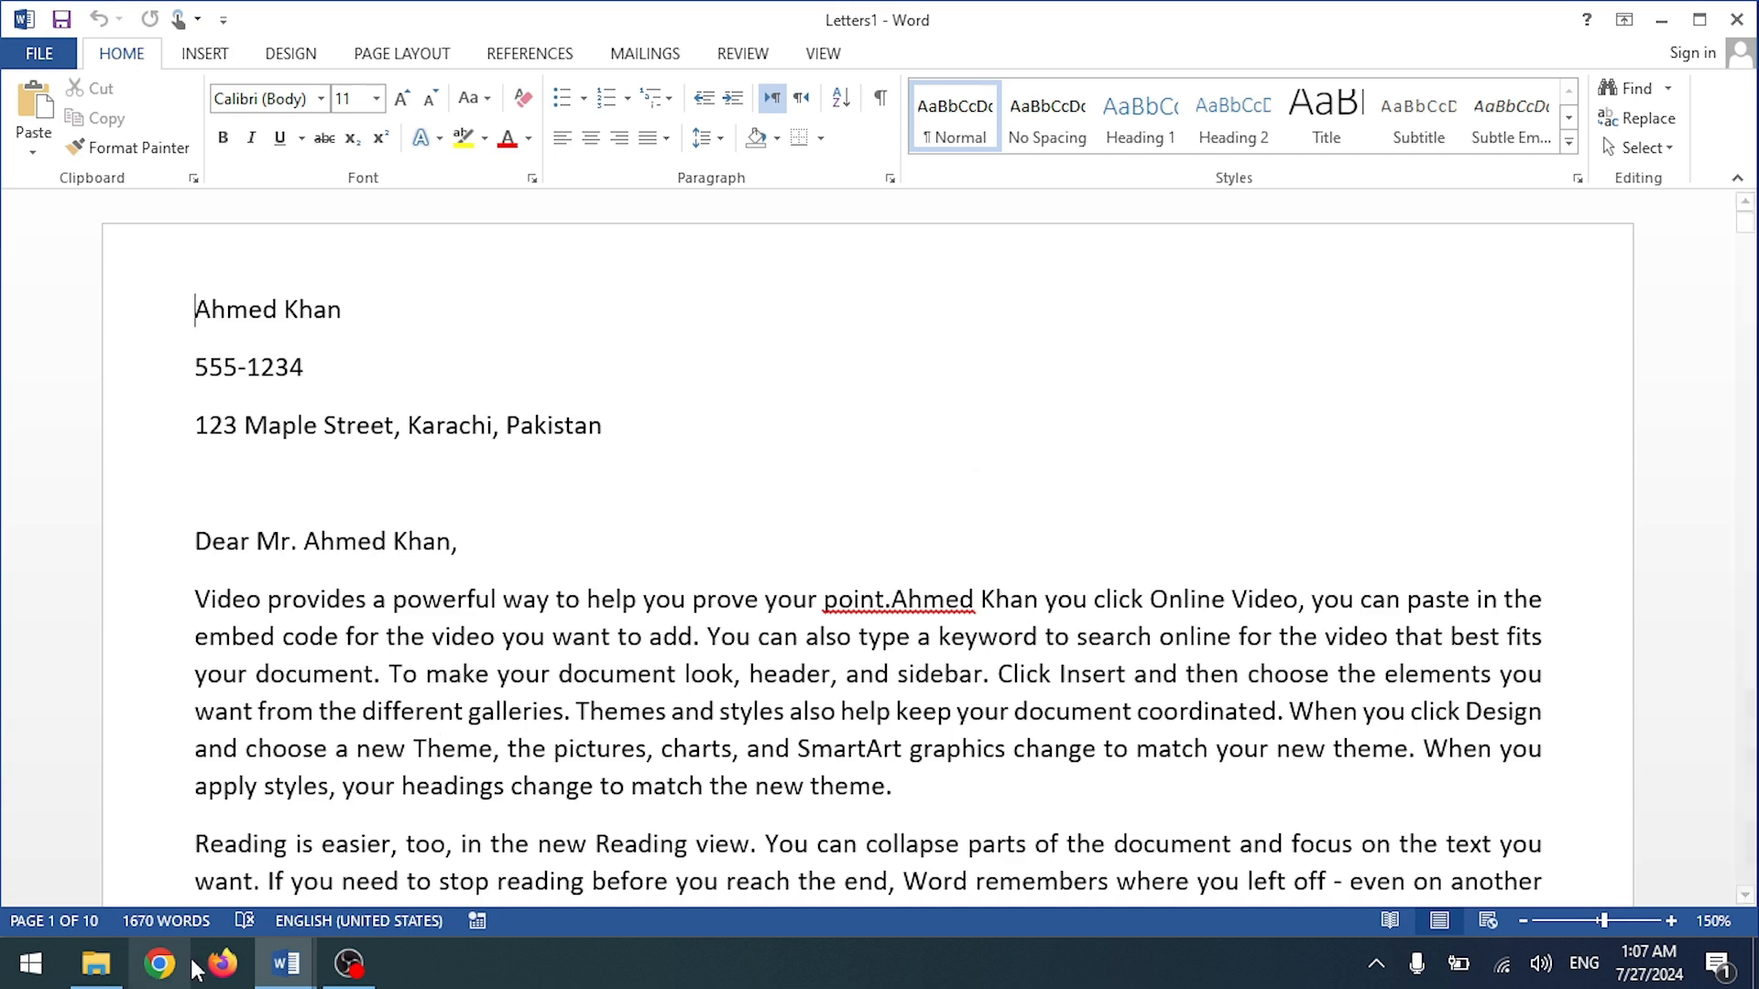
# Step: Switch back to the original merge letter to compare it with Letters1
pyautogui.moveTo(286, 962)
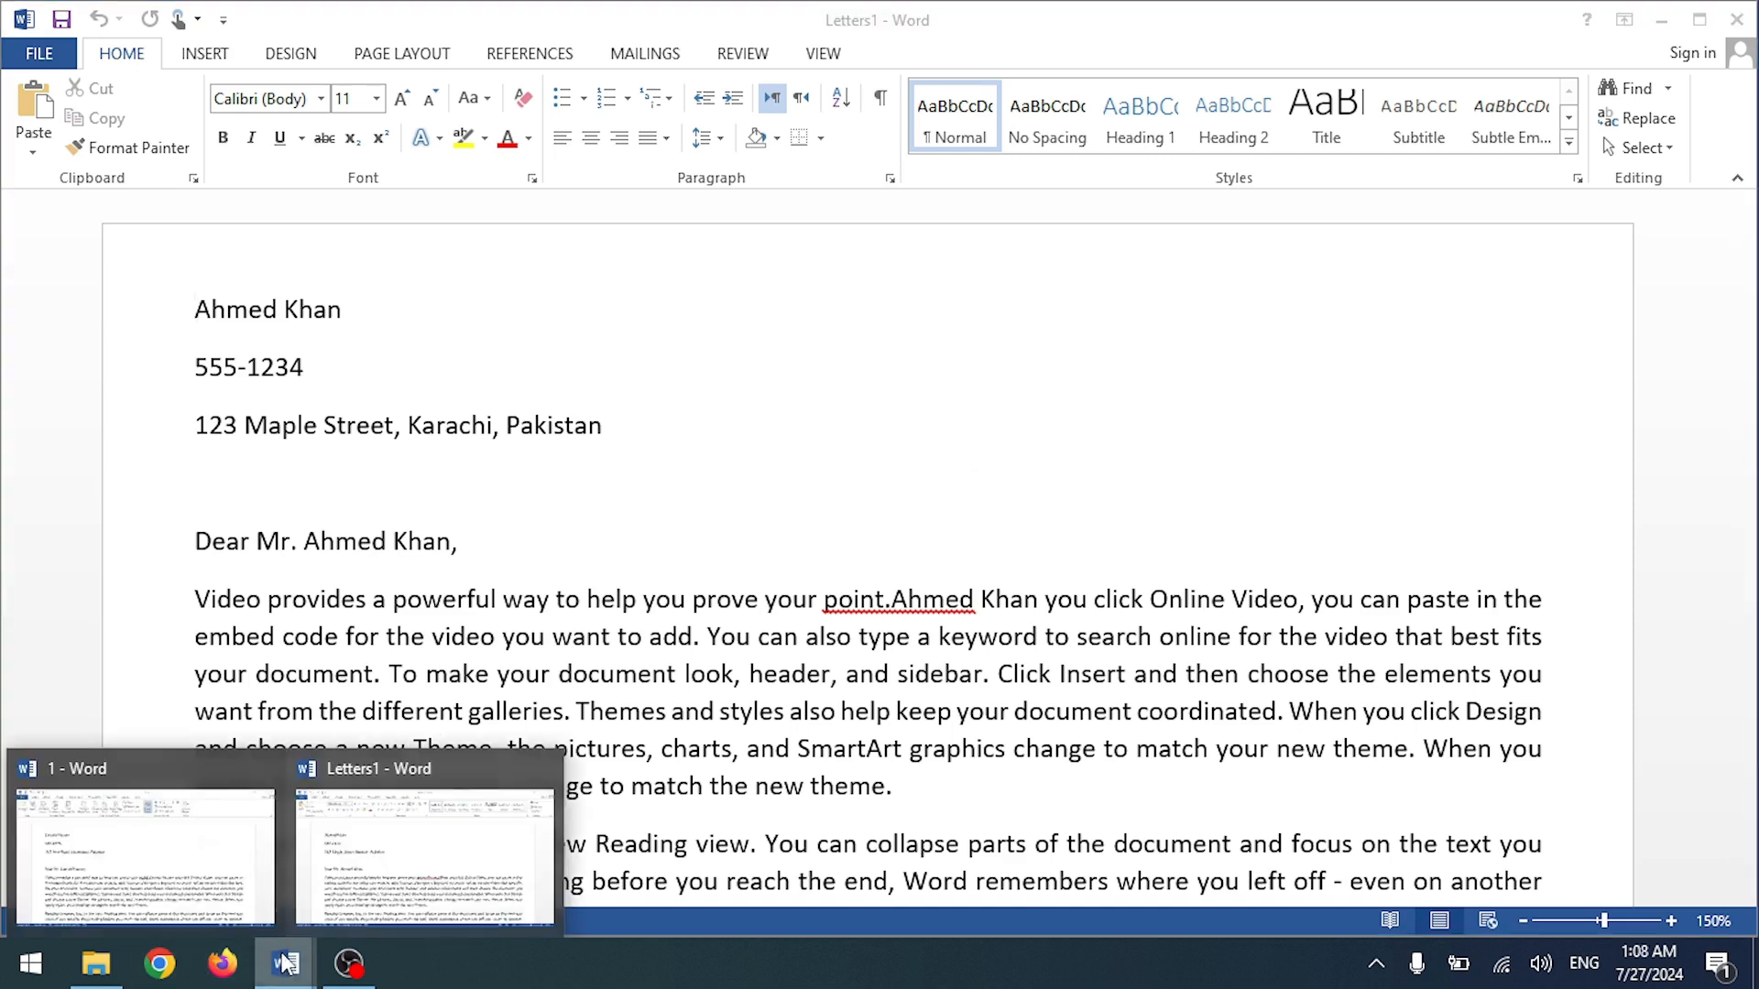
pyautogui.moveTo(177, 836)
pyautogui.moveTo(386, 819)
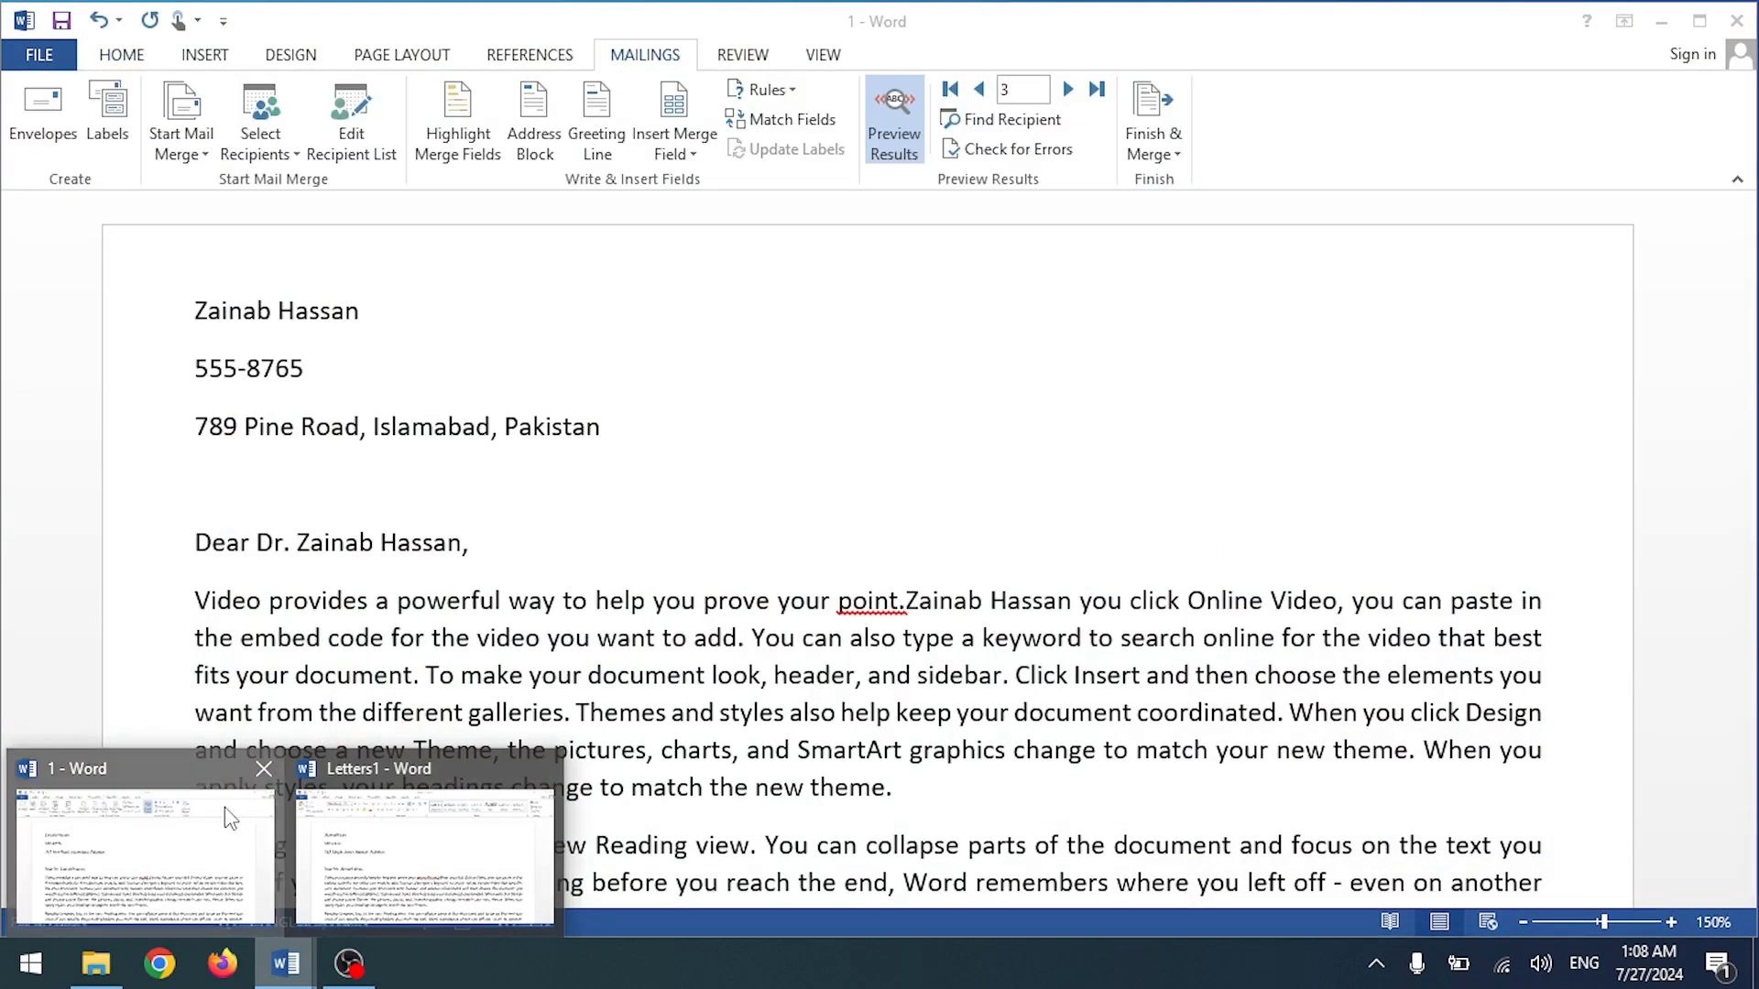
pyautogui.click(223, 806)
pyautogui.scroll(-10, 384, 623)
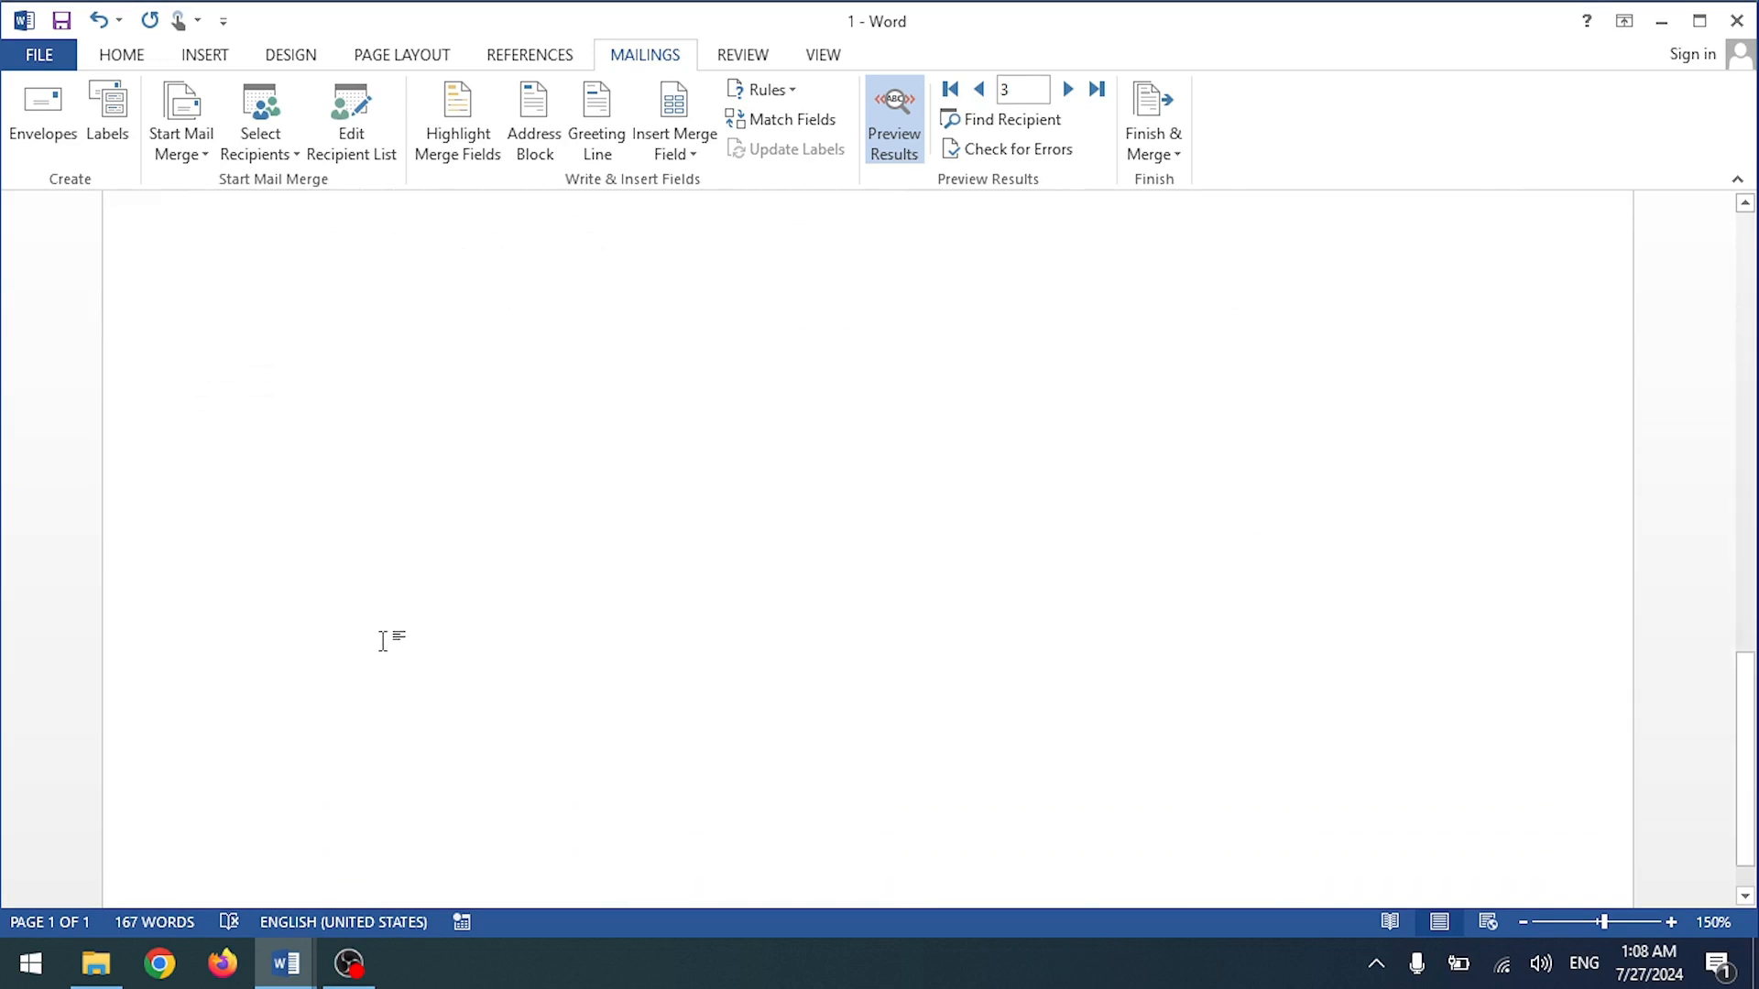
pyautogui.scroll(10, 385, 646)
# Step: Scroll through the merged Letters1 pages to review the personalised letters
pyautogui.moveTo(292, 953)
pyautogui.click(434, 866)
pyautogui.scroll(-10, 405, 468)
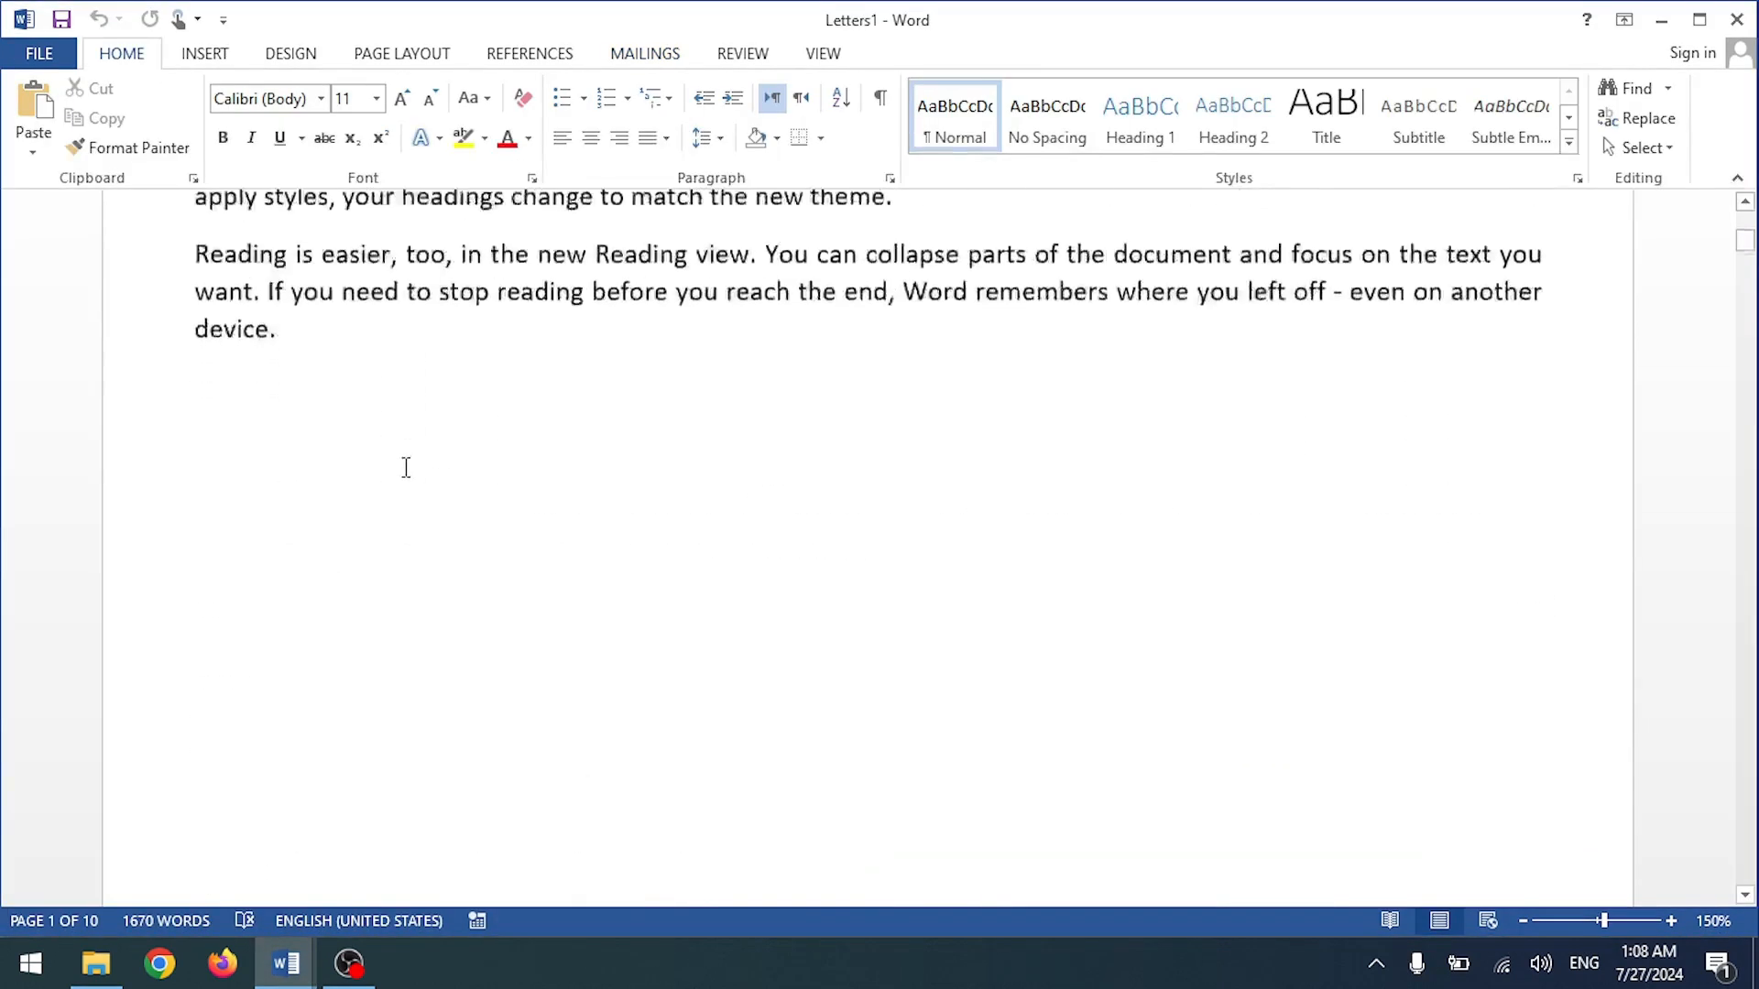
pyautogui.scroll(-10, 403, 474)
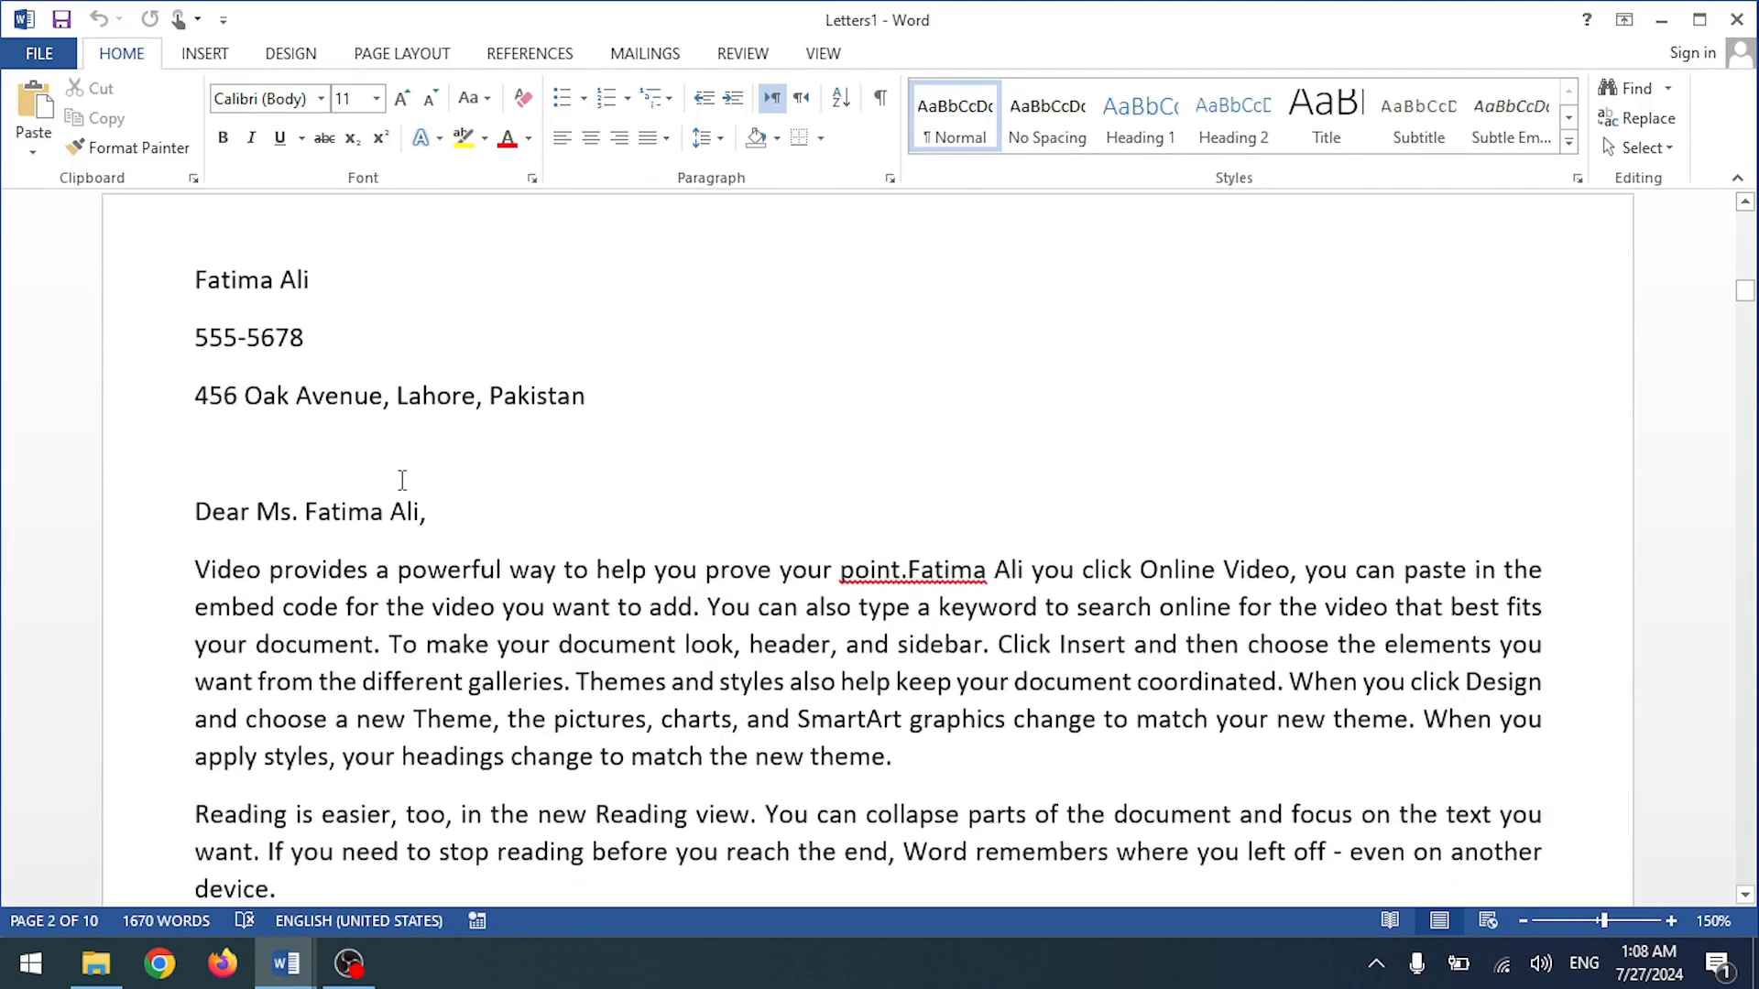
pyautogui.keyDown('ctrl'); pyautogui.scroll(-10, 402, 480); pyautogui.keyUp('ctrl')
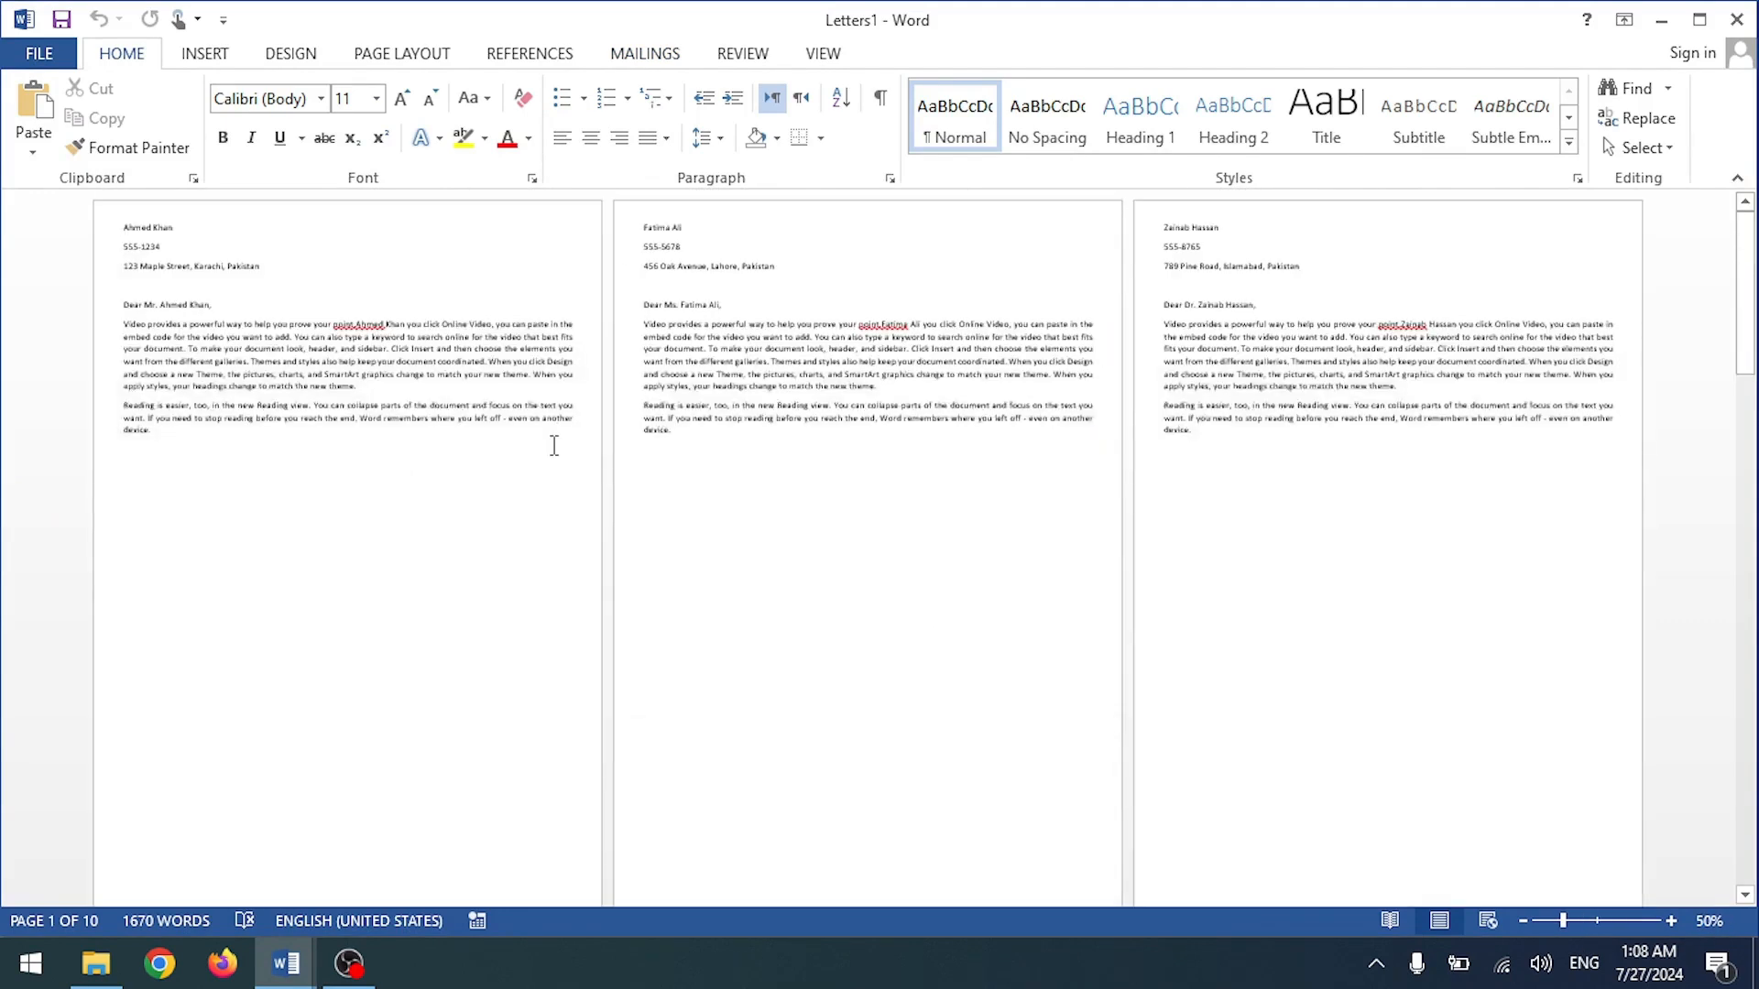
pyautogui.scroll(-10, 554, 446)
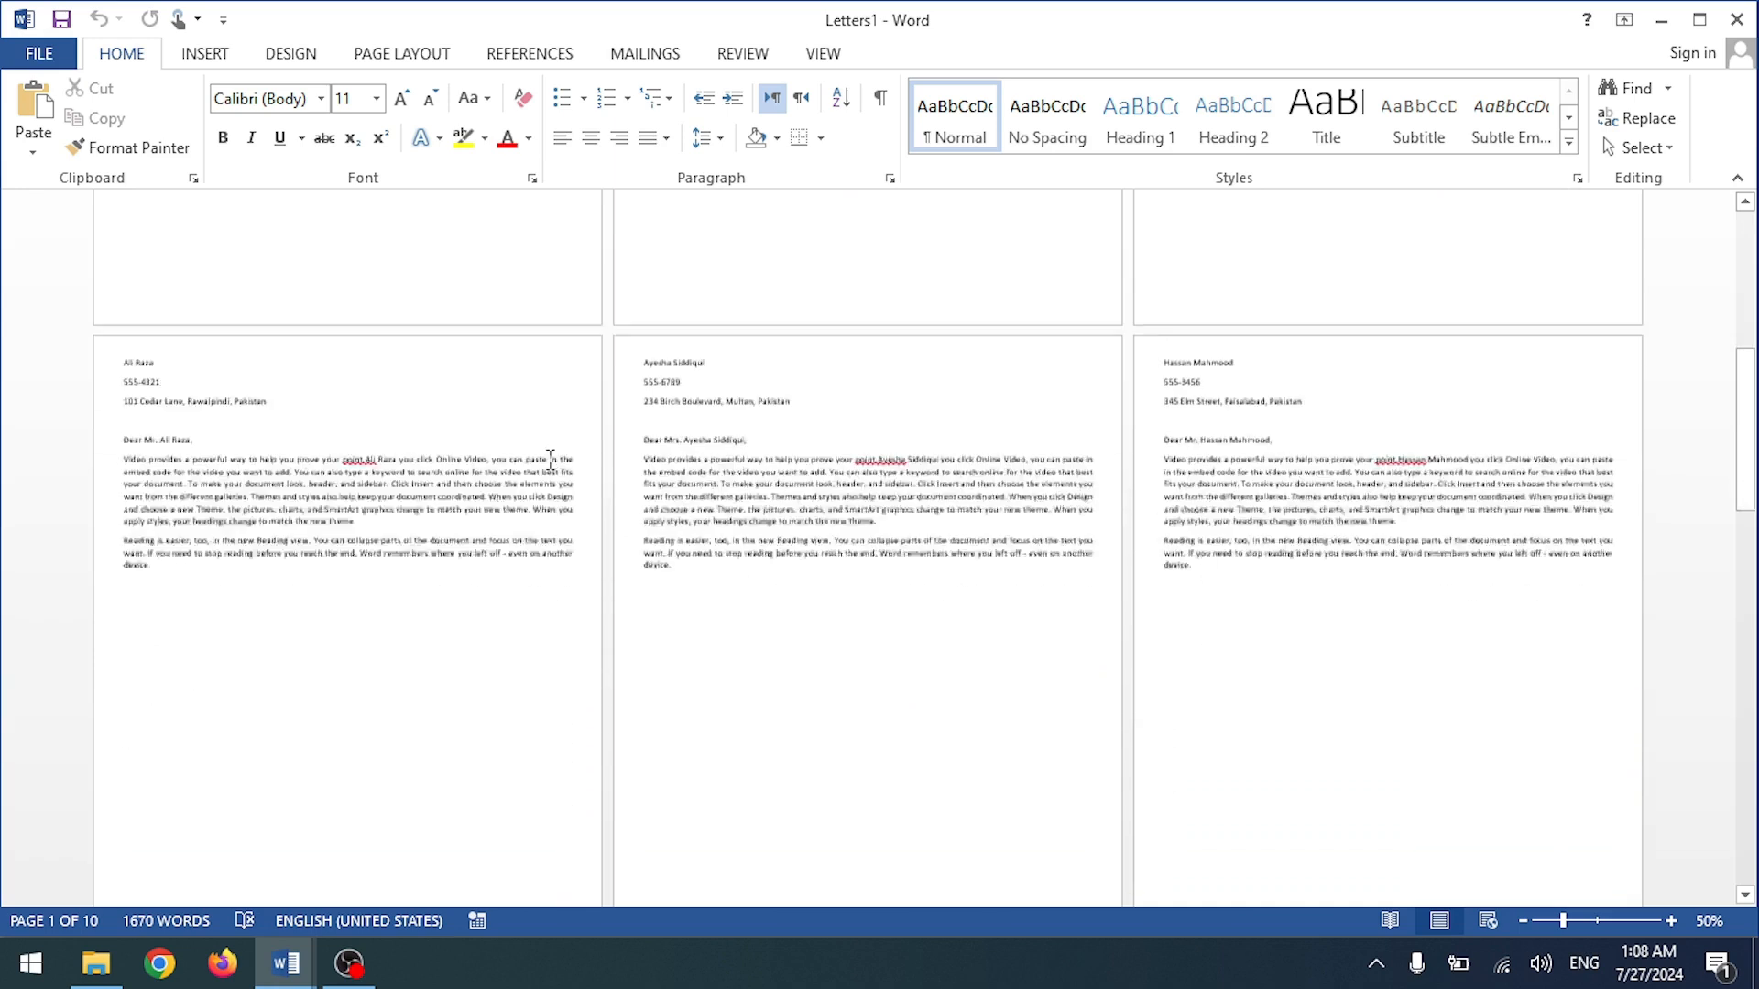
pyautogui.scroll(-15, 548, 466)
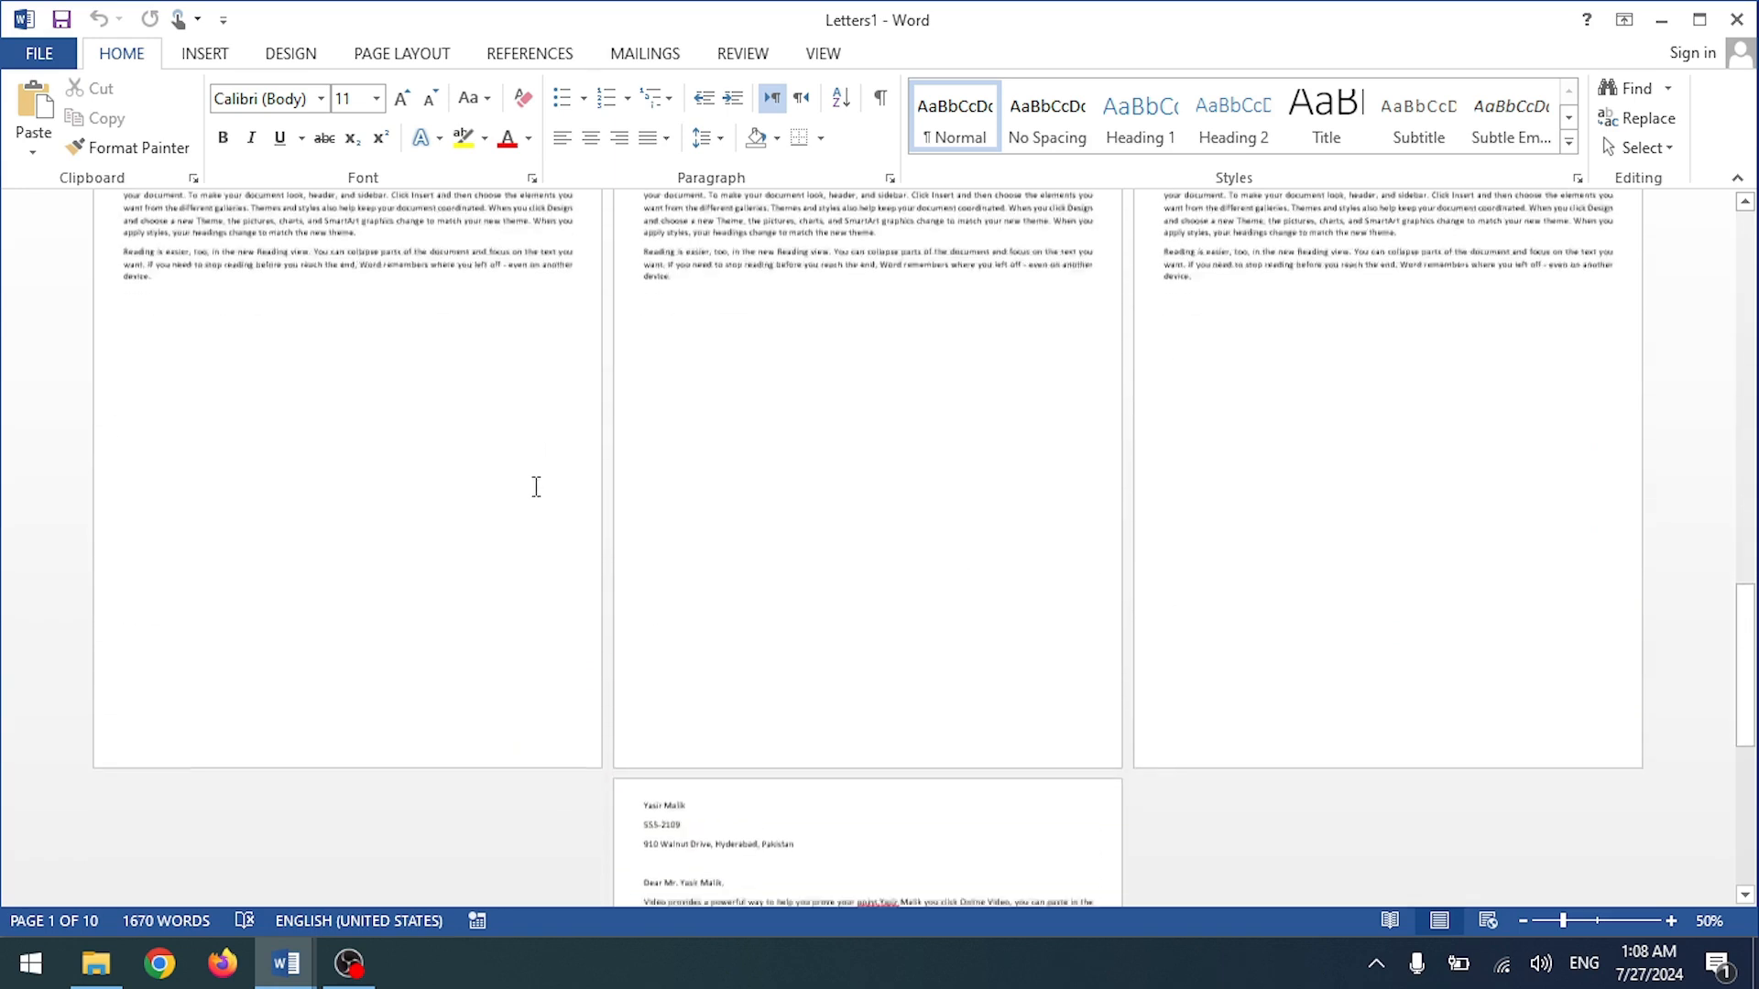
pyautogui.scroll(8, 534, 491)
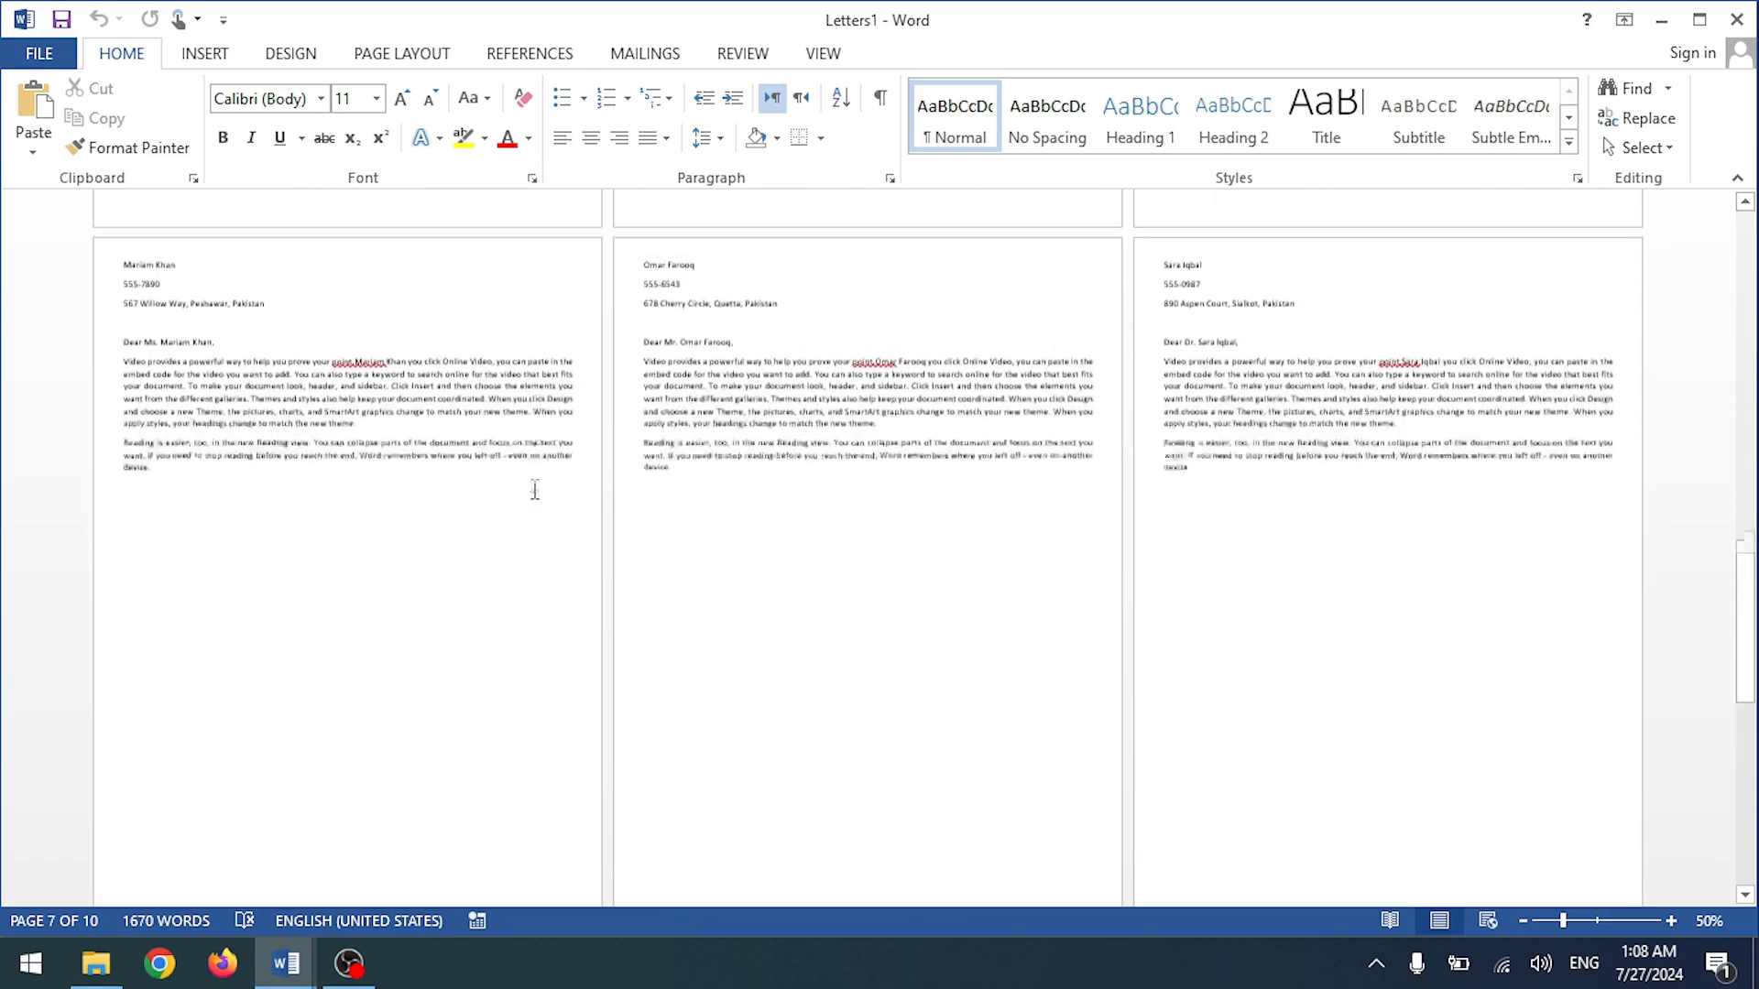
pyautogui.scroll(10, 536, 491)
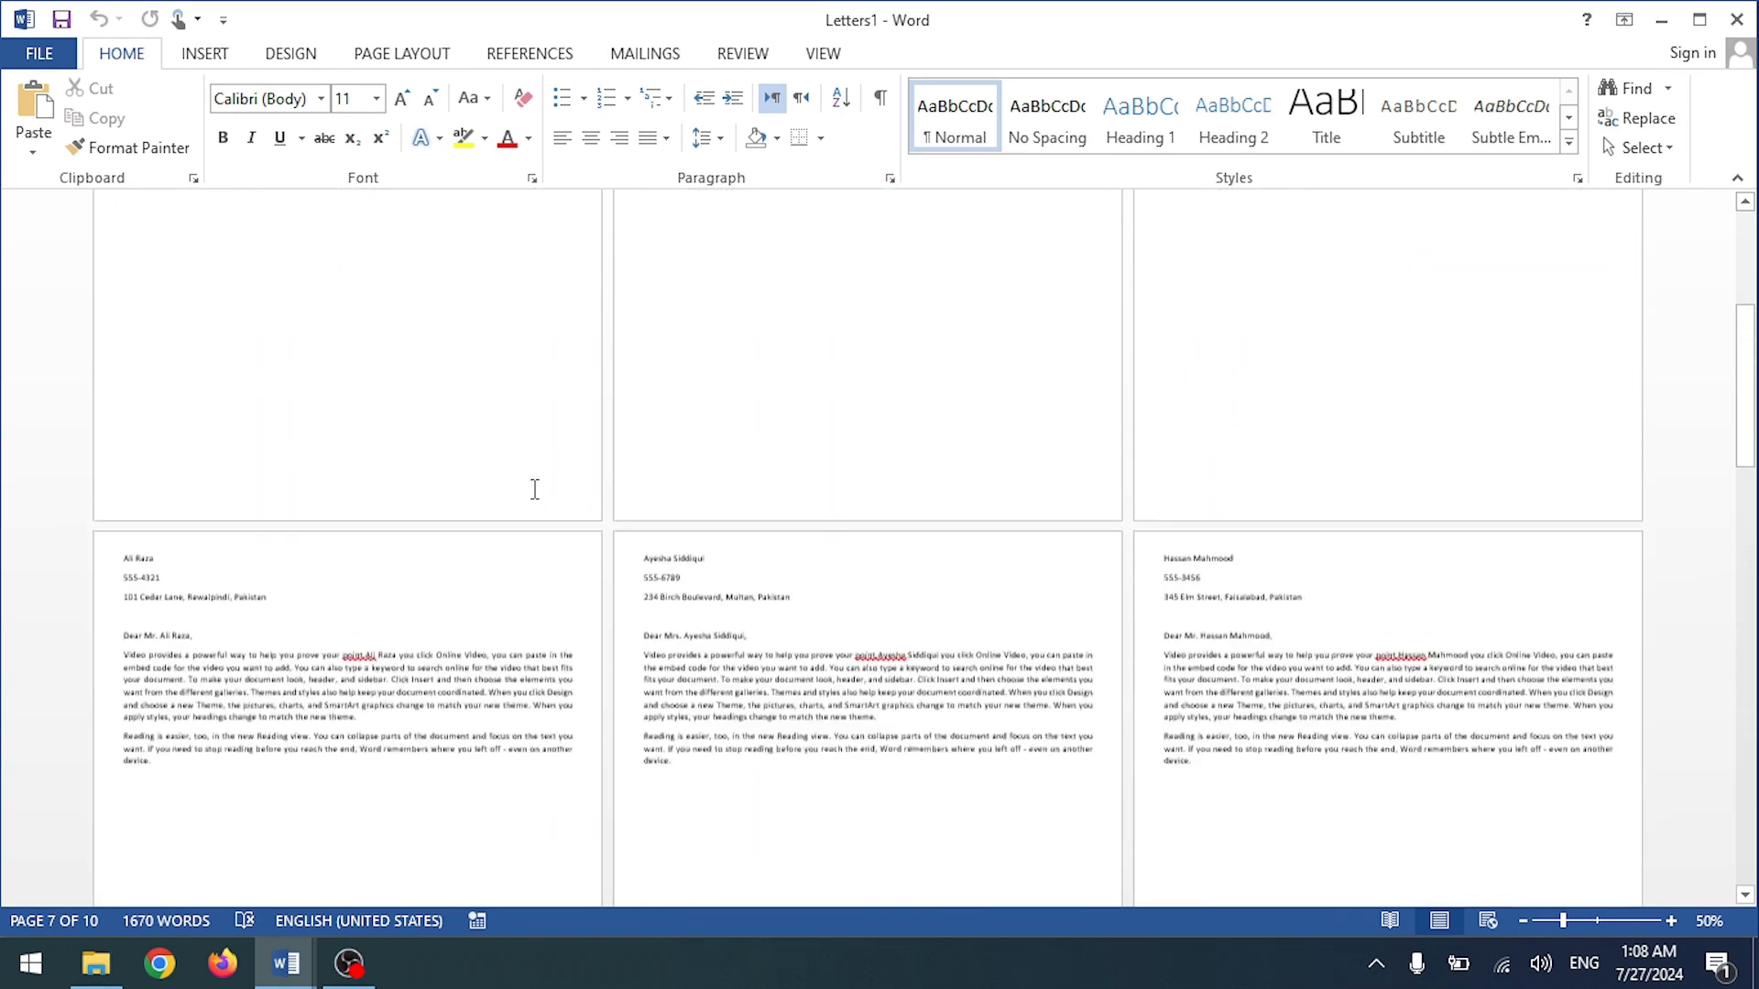
pyautogui.scroll(3, 822, 360)
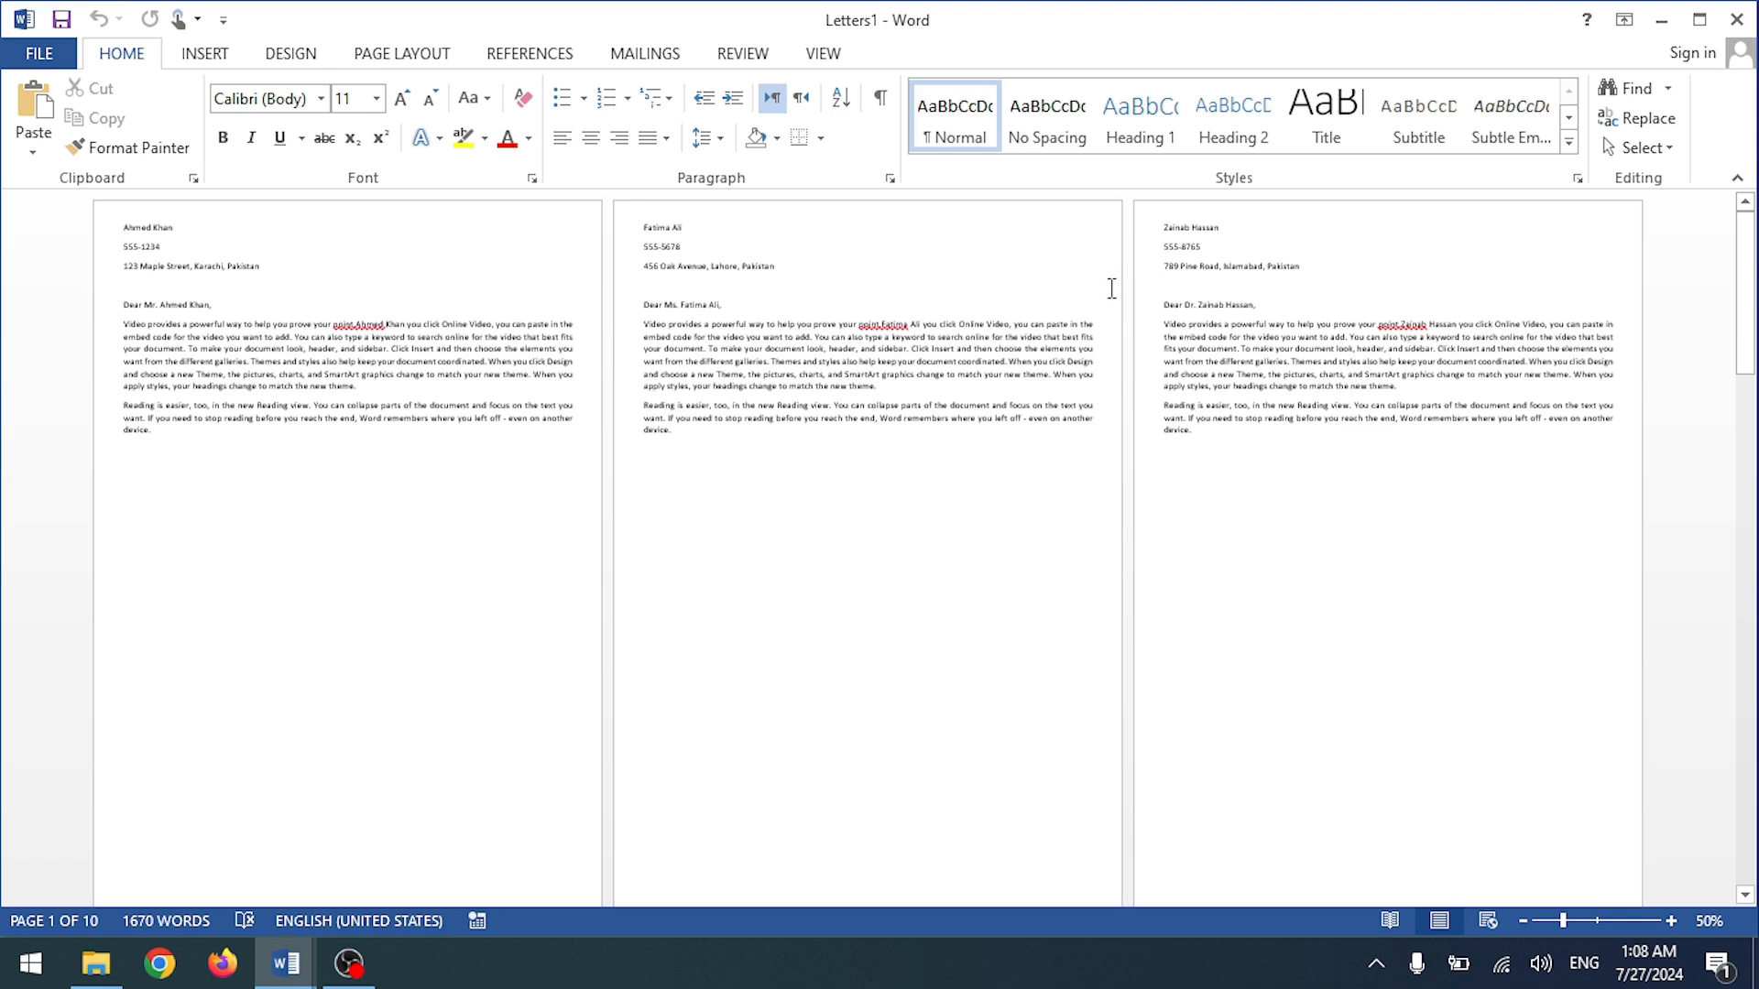
# Step: Close Letters1 without saving it
pyautogui.click(1737, 19)
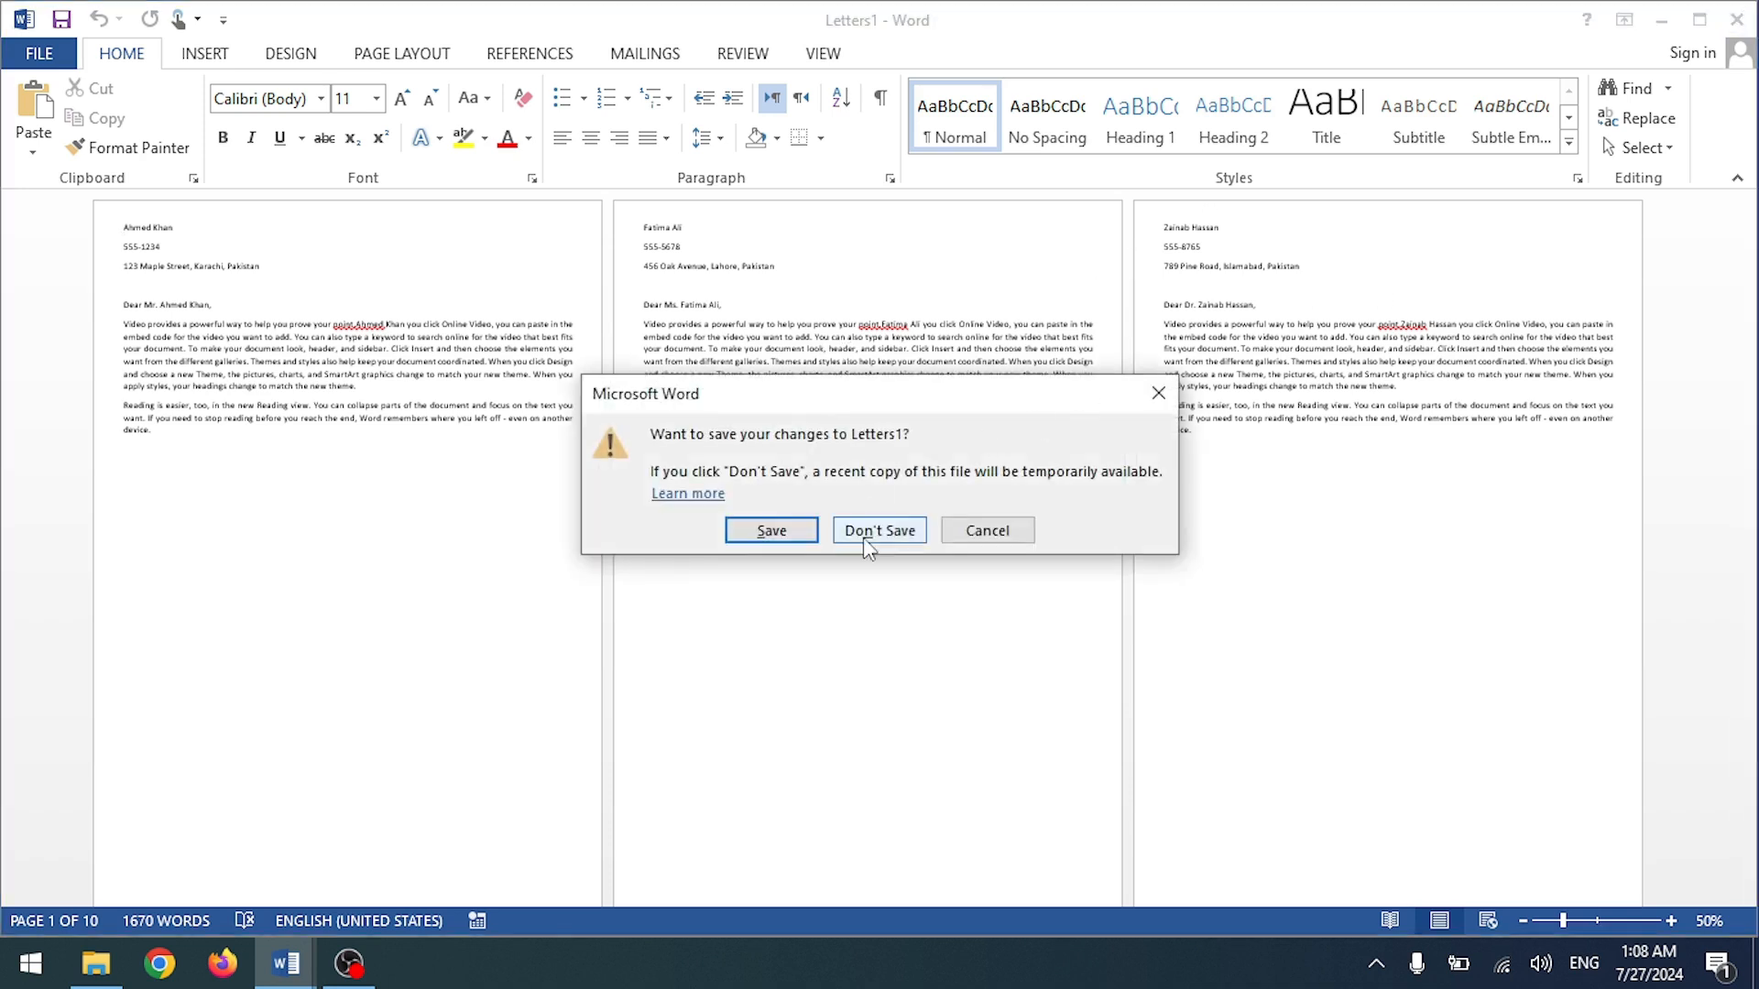
pyautogui.click(868, 532)
pyautogui.click(1151, 138)
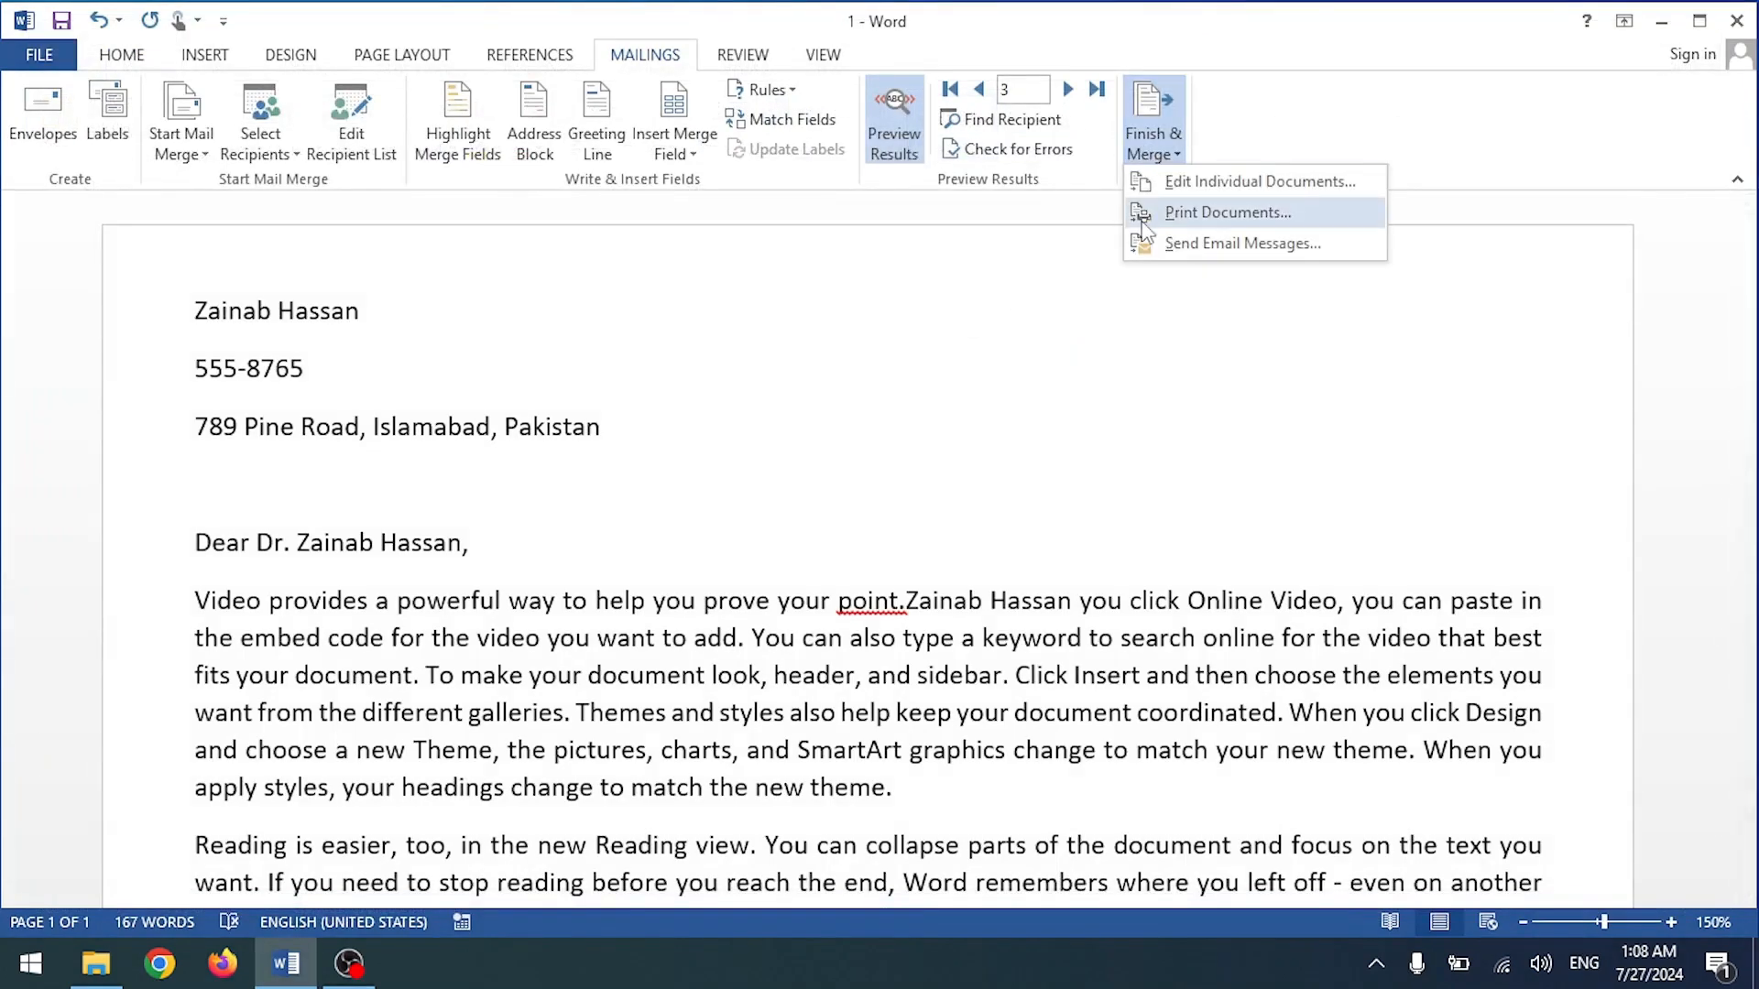
pyautogui.click(1145, 181)
pyautogui.click(752, 483)
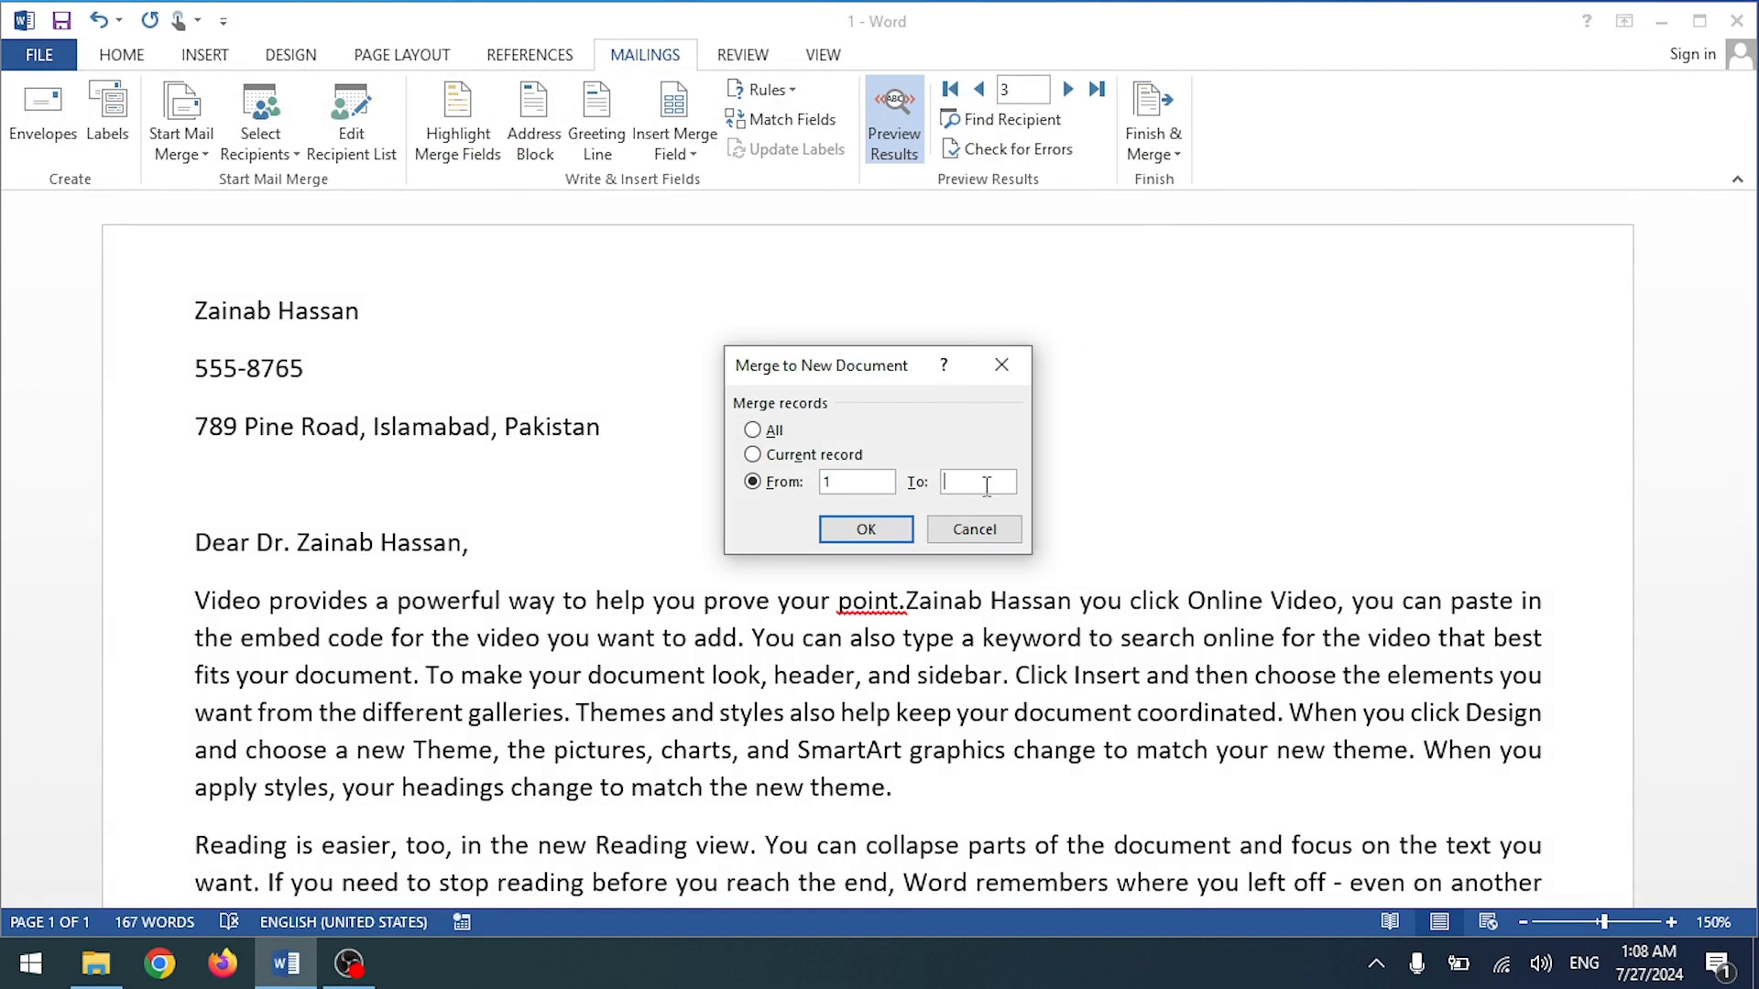
pyautogui.write('5')
pyautogui.click(857, 538)
pyautogui.scroll(-3, 912, 498)
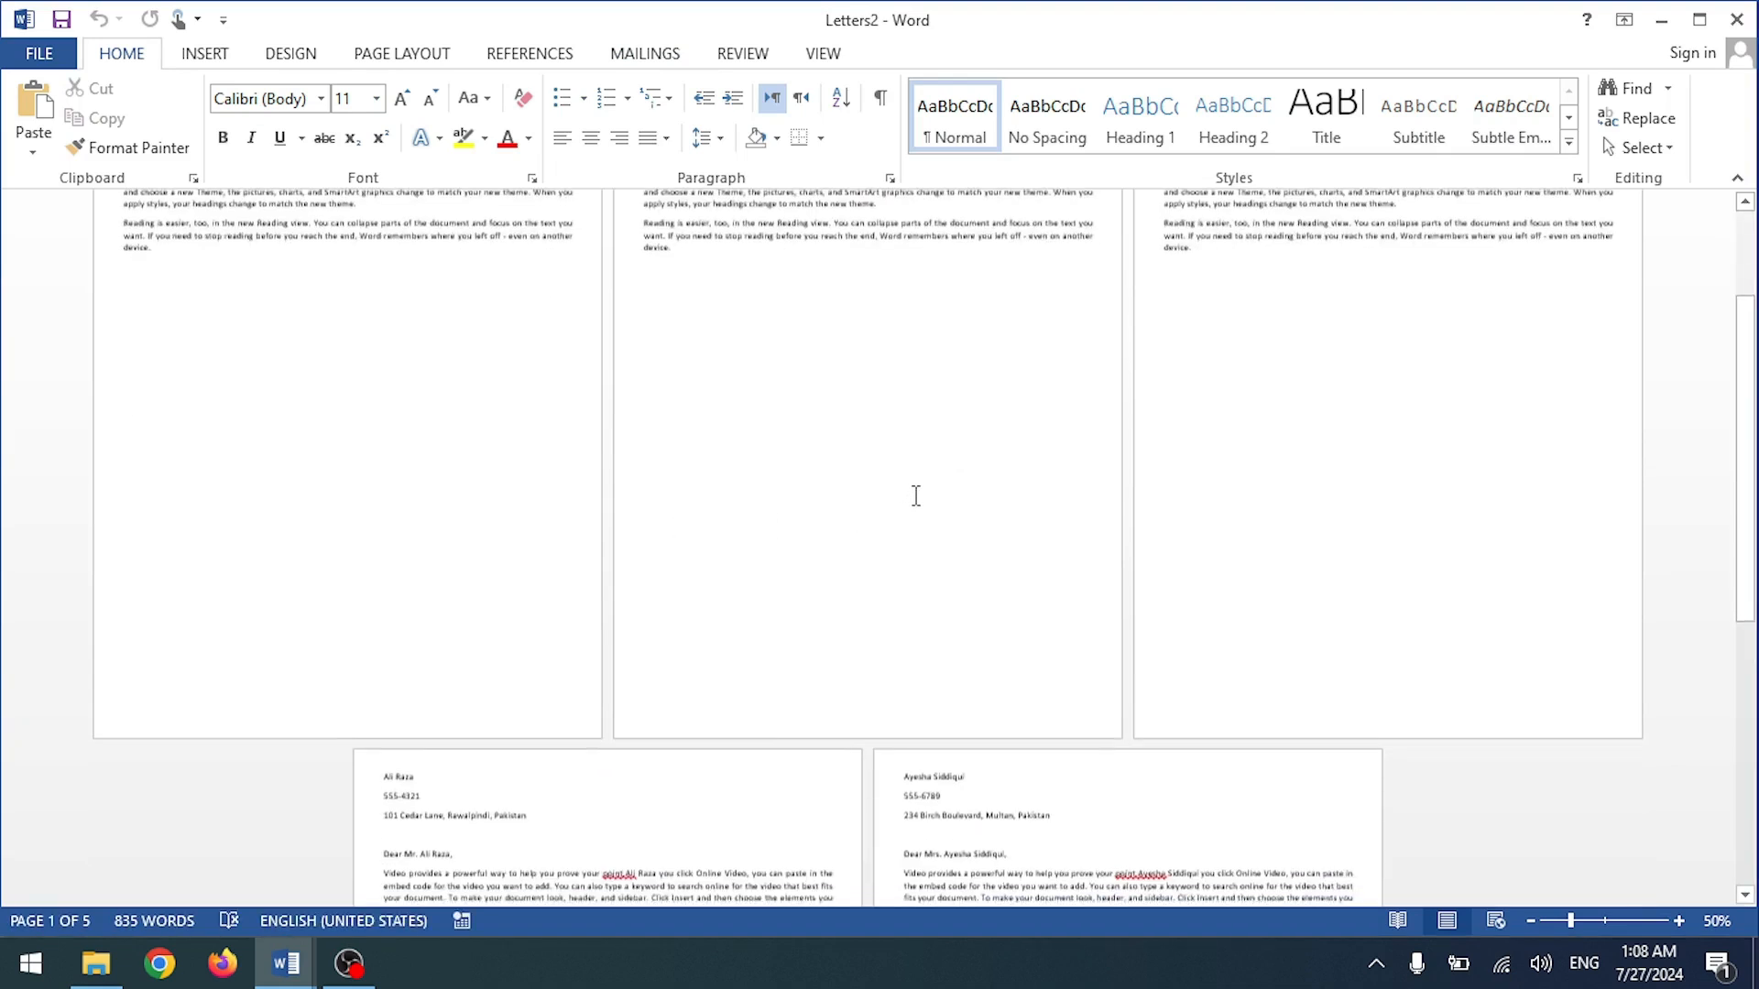
pyautogui.scroll(-3, 916, 496)
pyautogui.scroll(5, 916, 495)
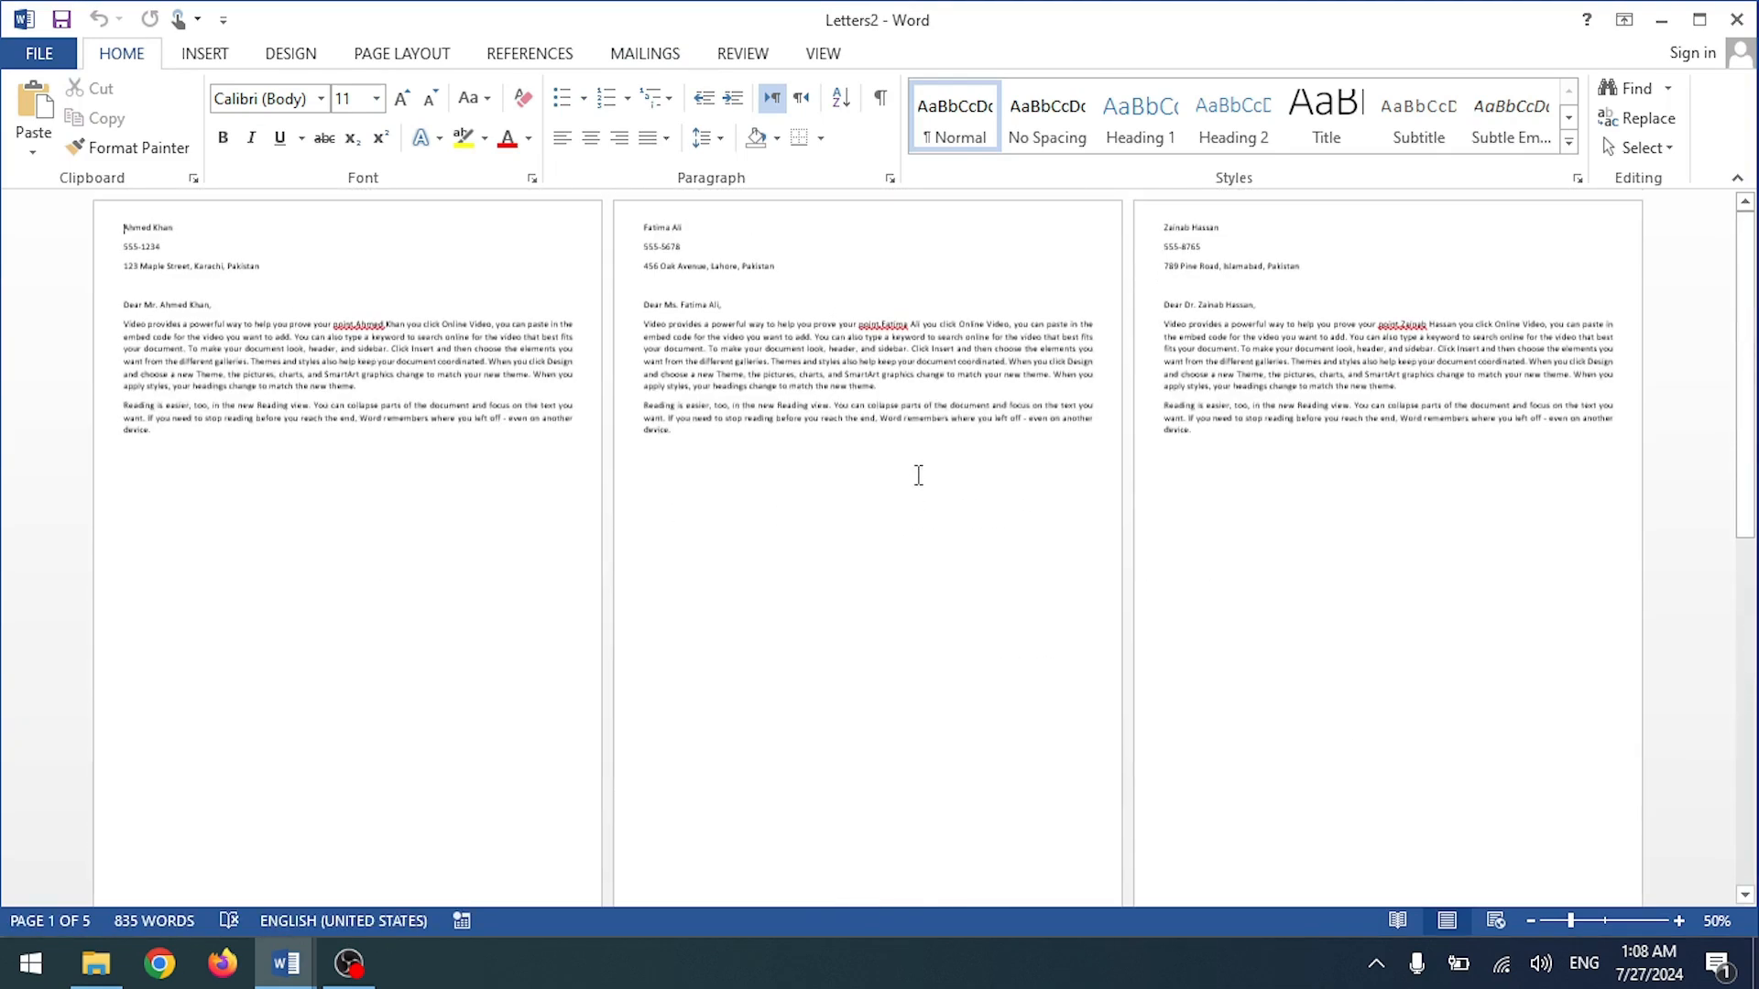
pyautogui.click(1736, 19)
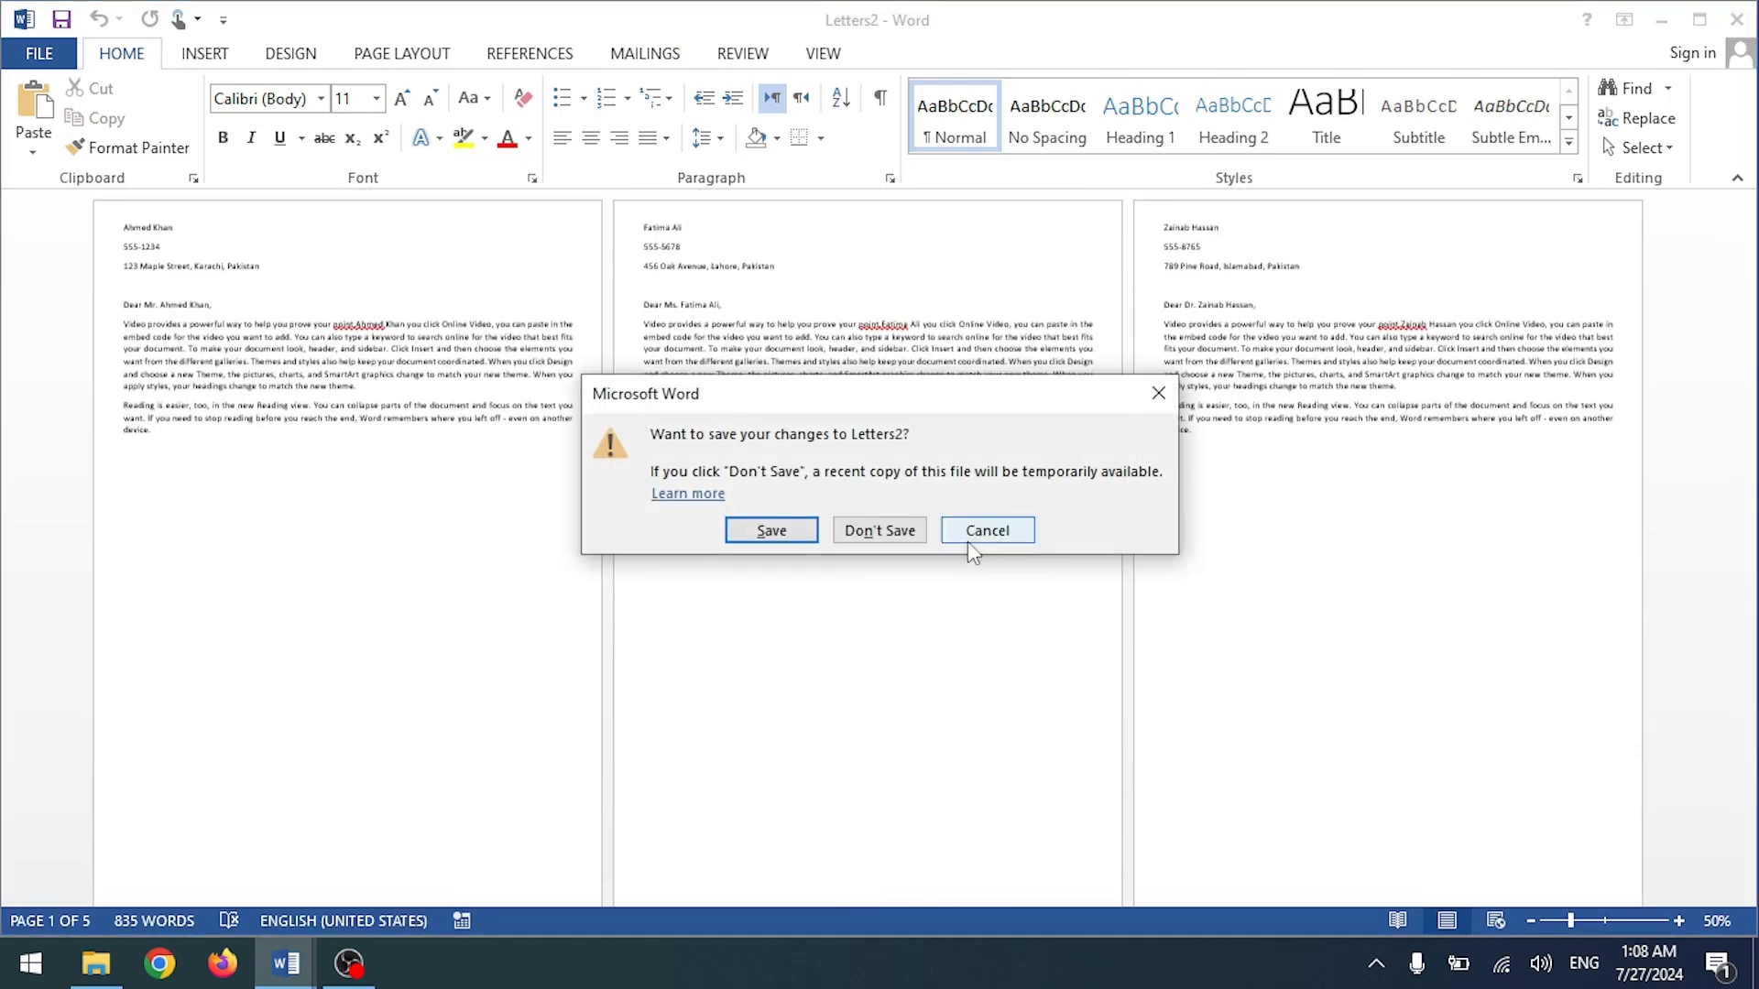
pyautogui.click(878, 531)
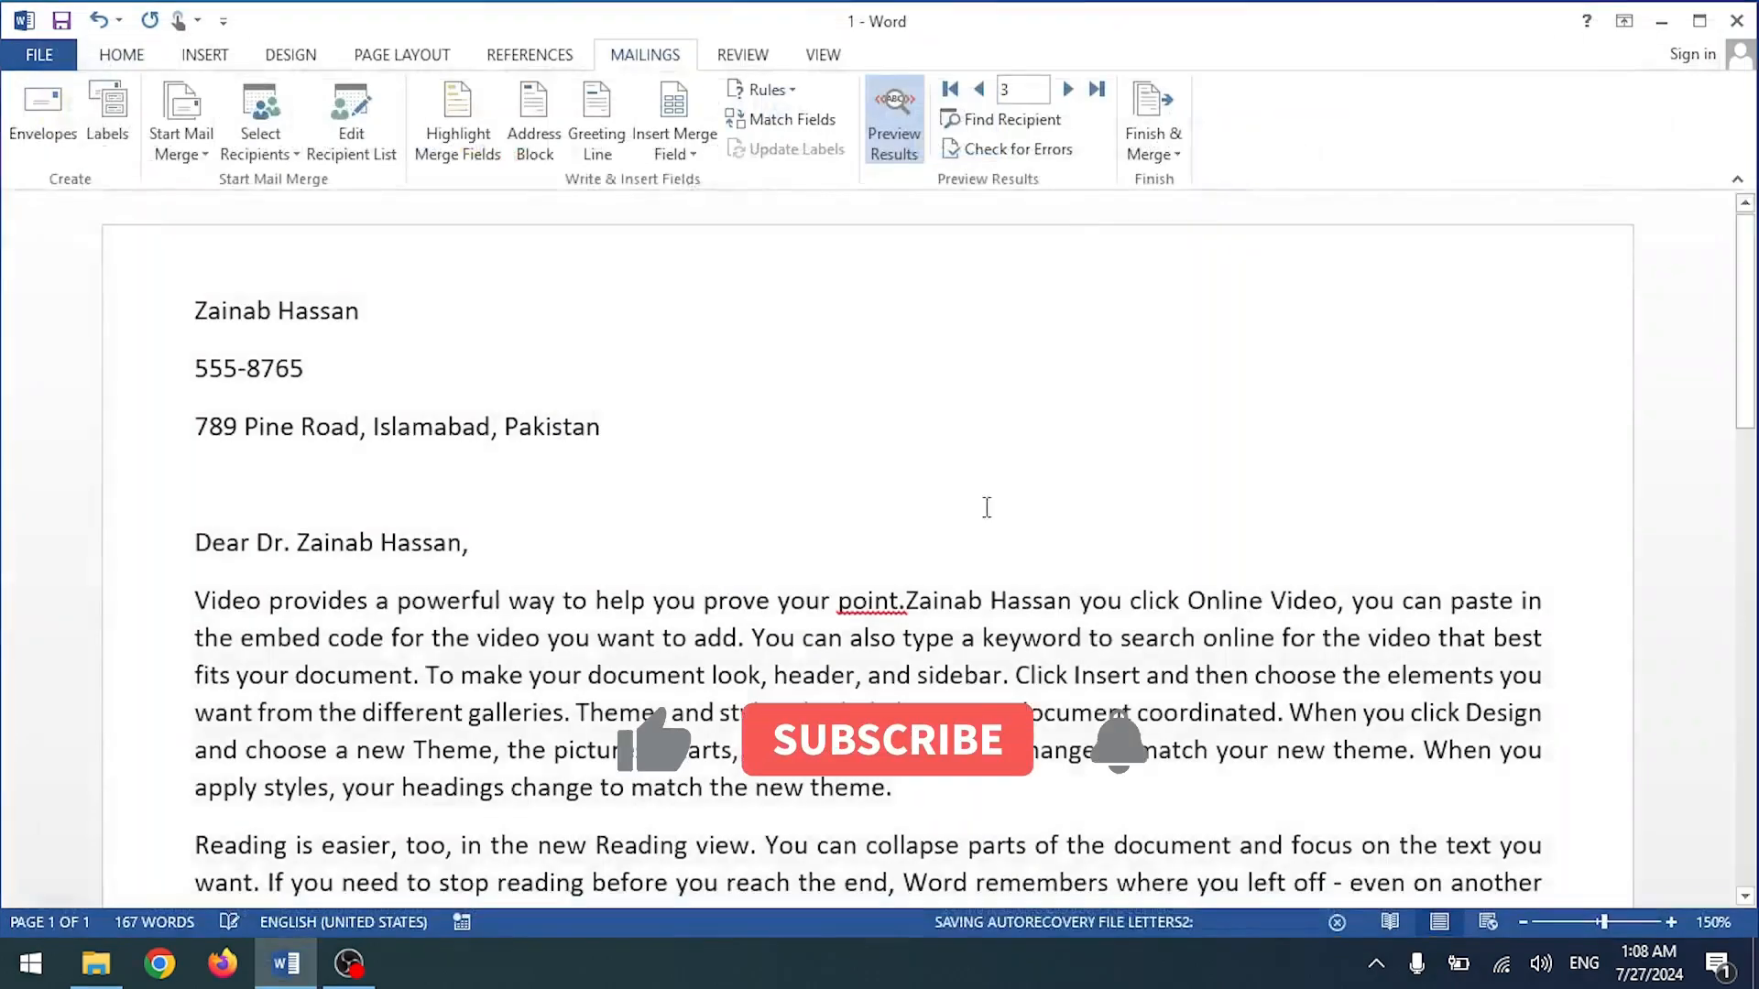
pyautogui.click(1153, 138)
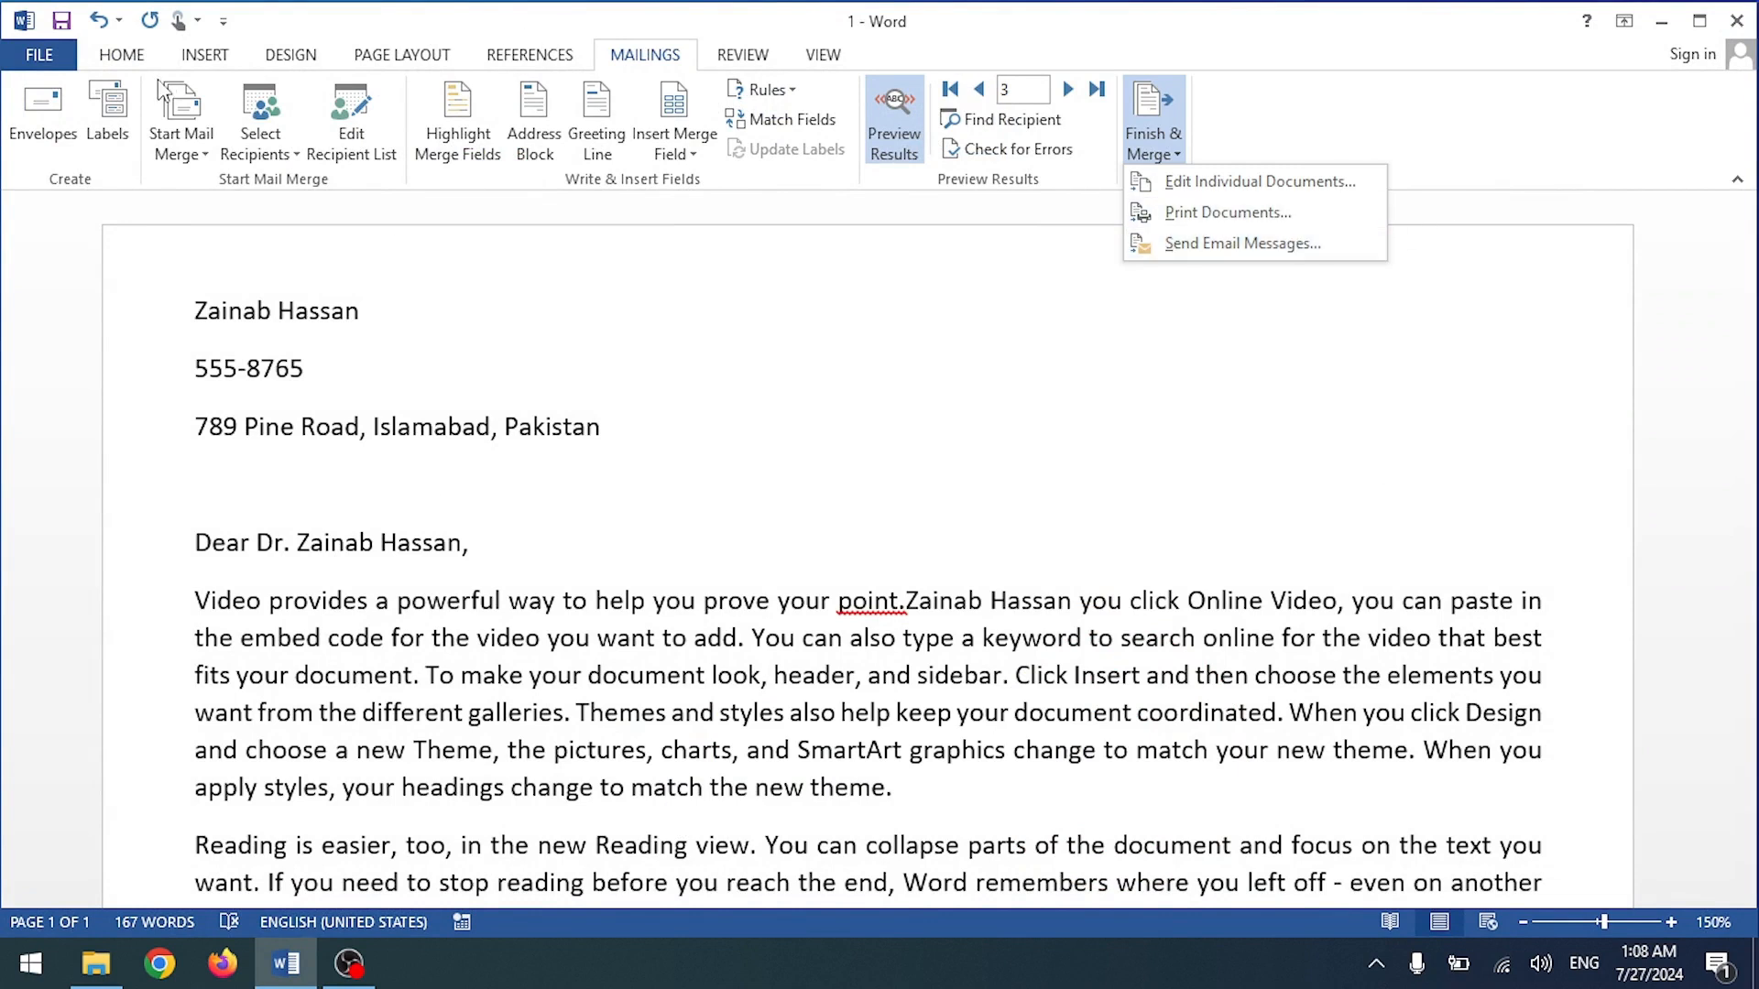
pyautogui.scroll(-4, 628, 344)
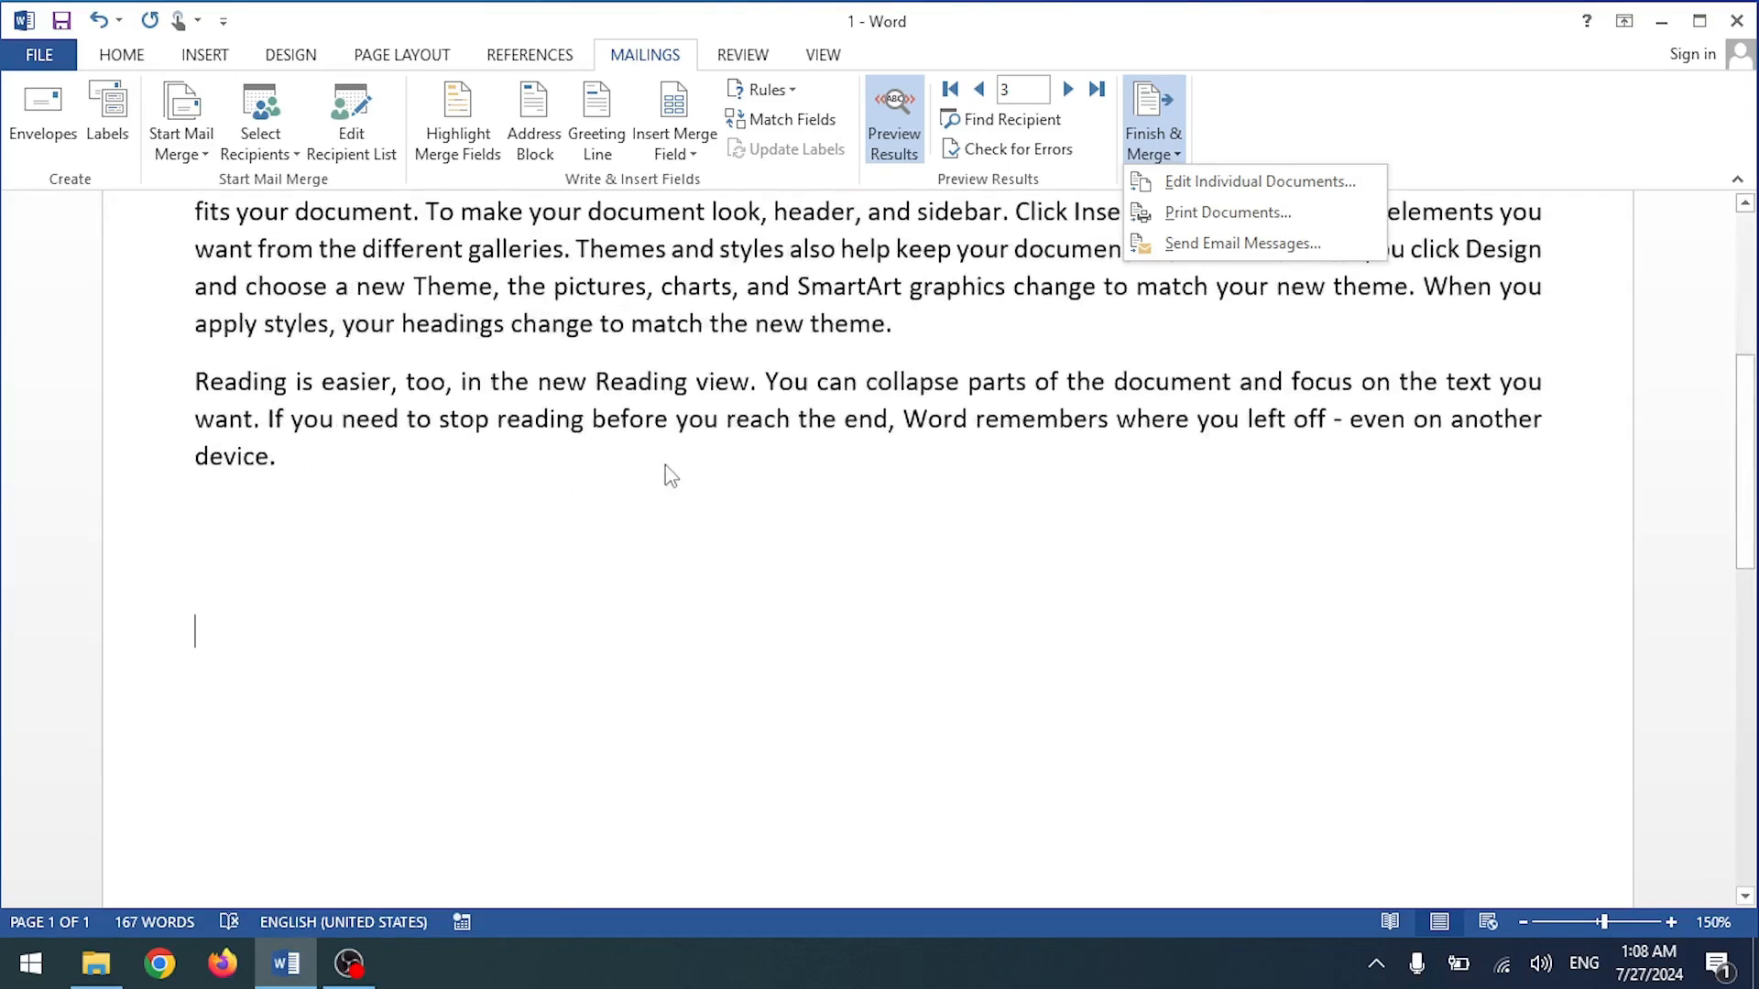
pyautogui.click(1333, 109)
pyautogui.scroll(5, 553, 291)
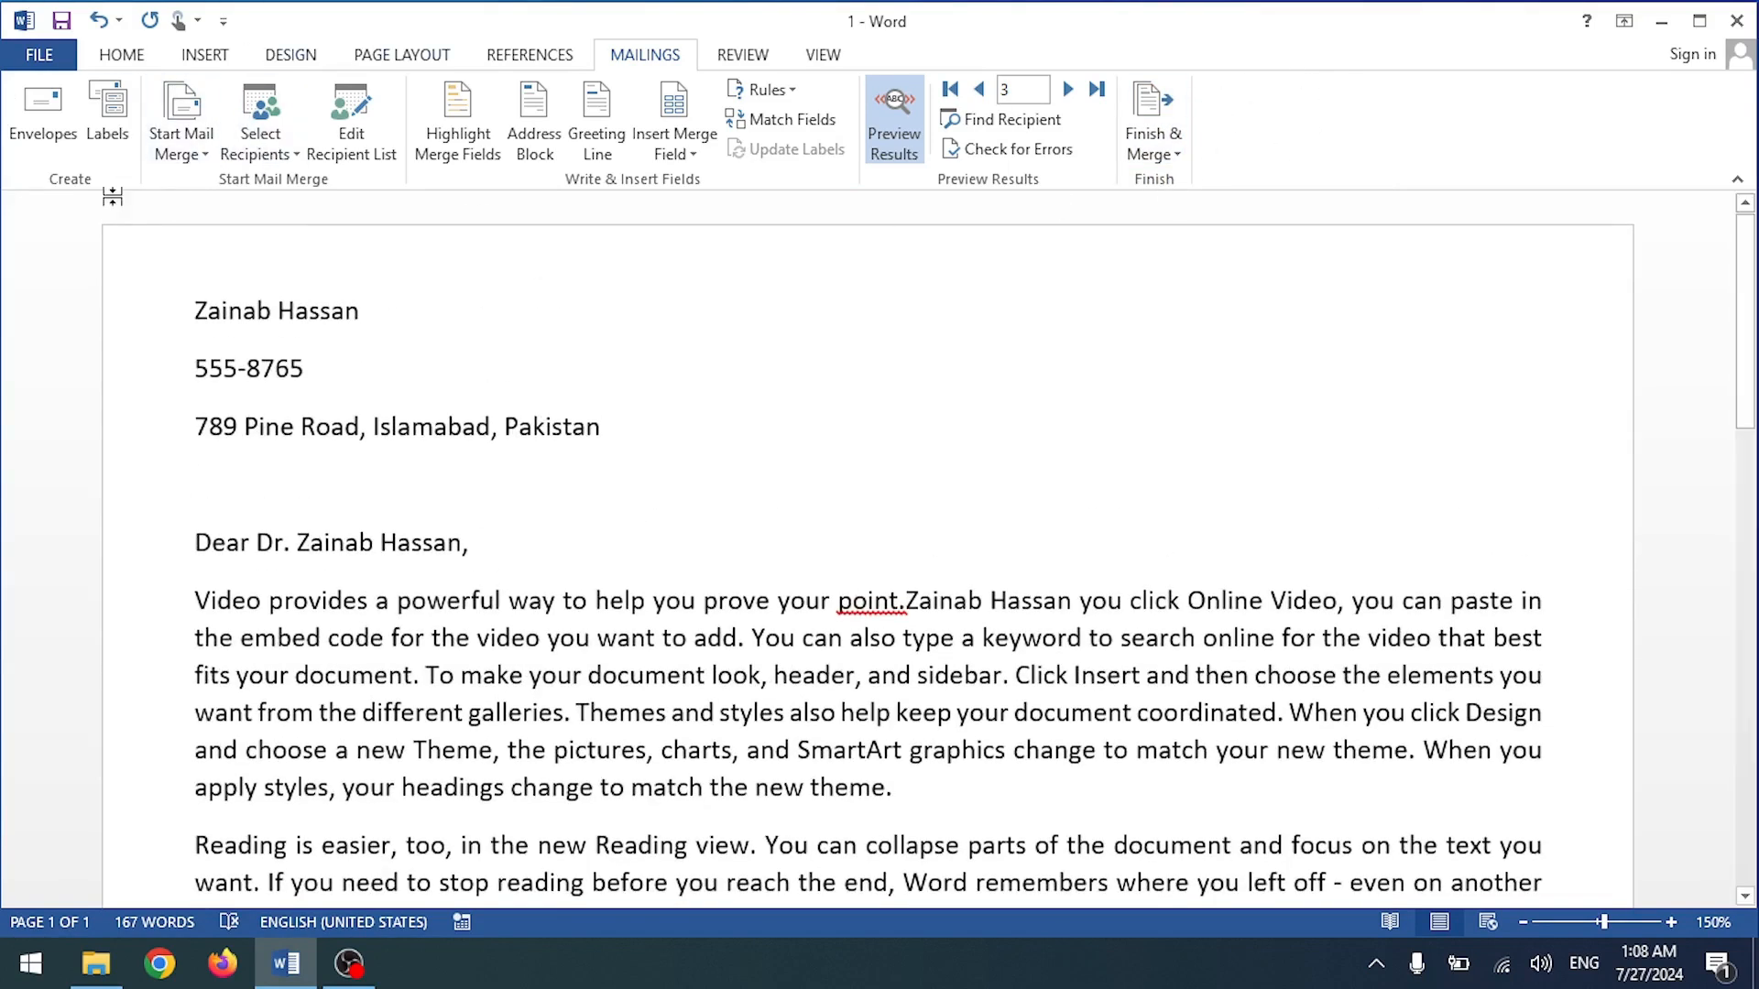
pyautogui.click(57, 136)
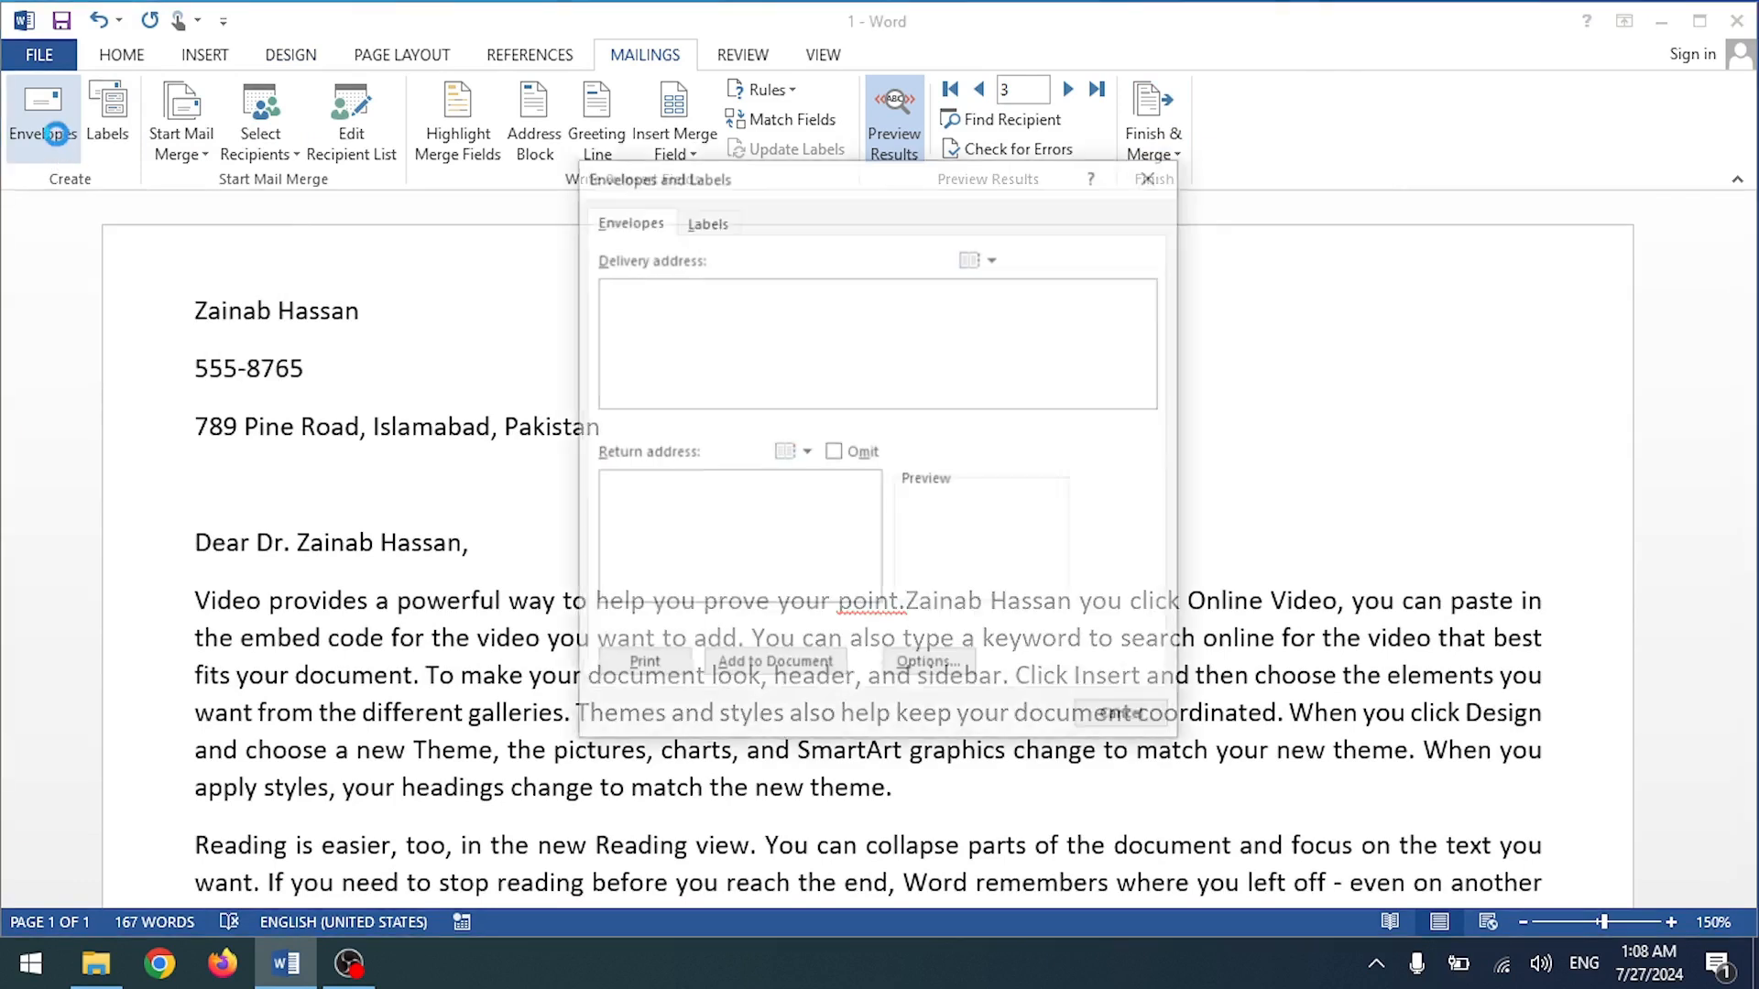
pyautogui.moveTo(766, 308); pyautogui.dragTo(625, 305)
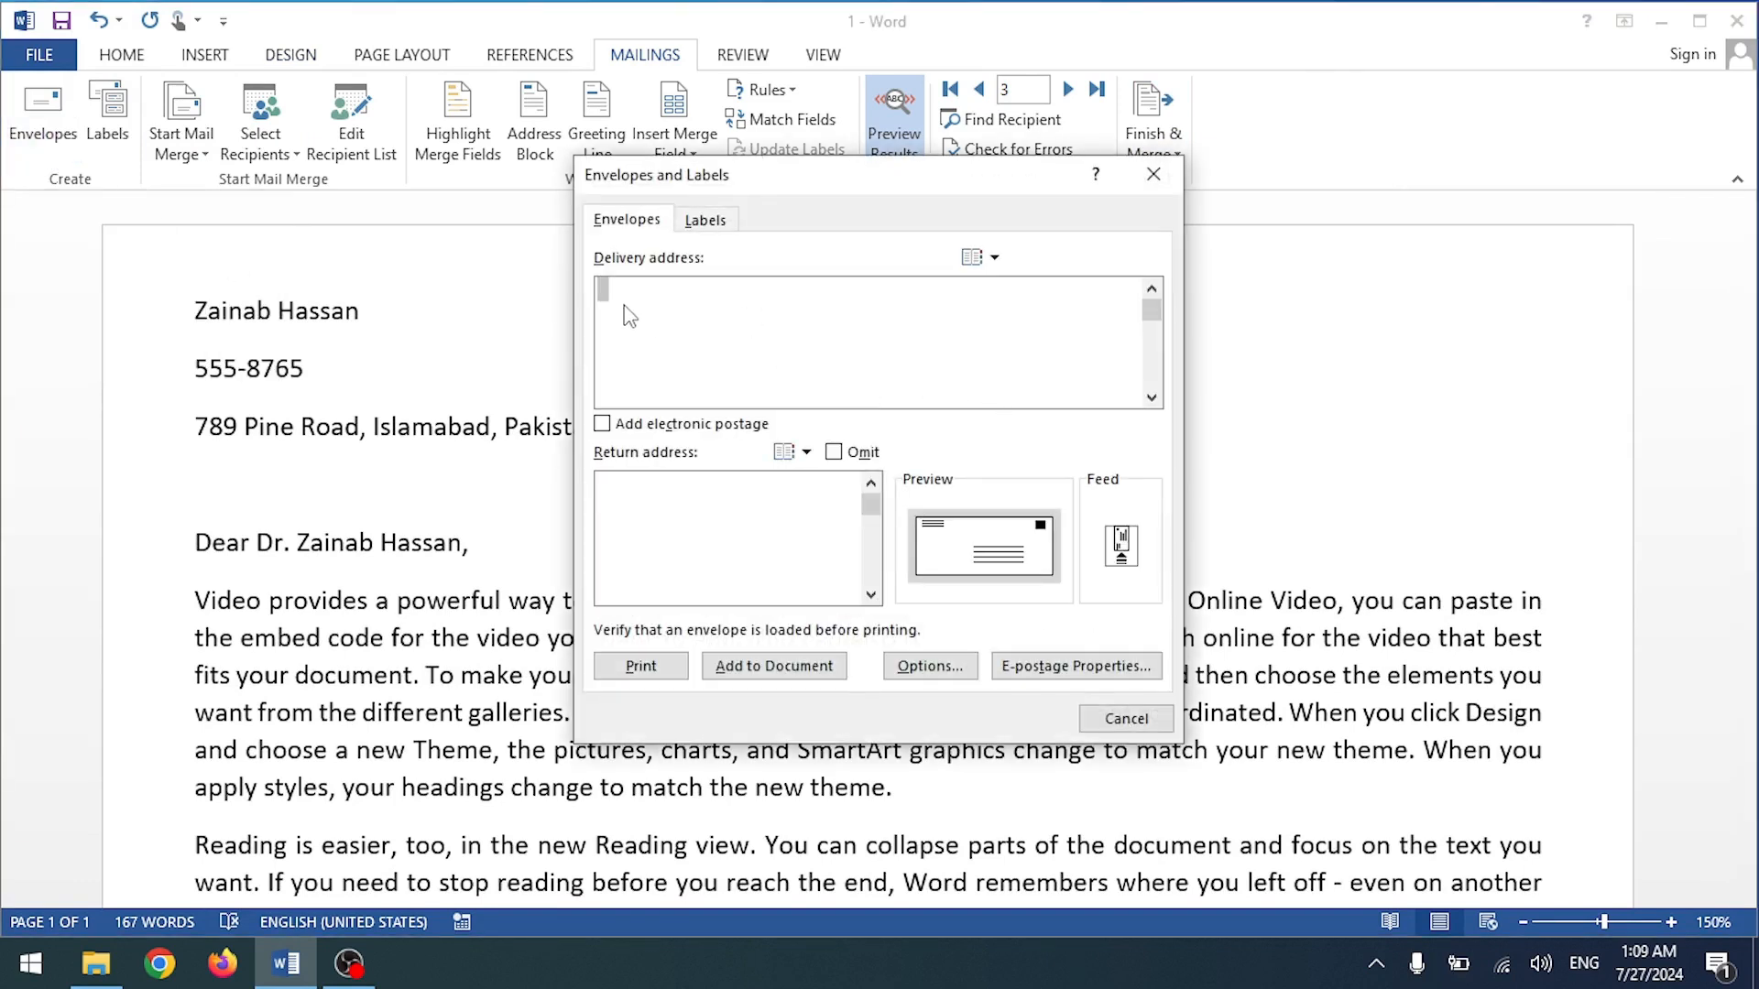
pyautogui.click(972, 258)
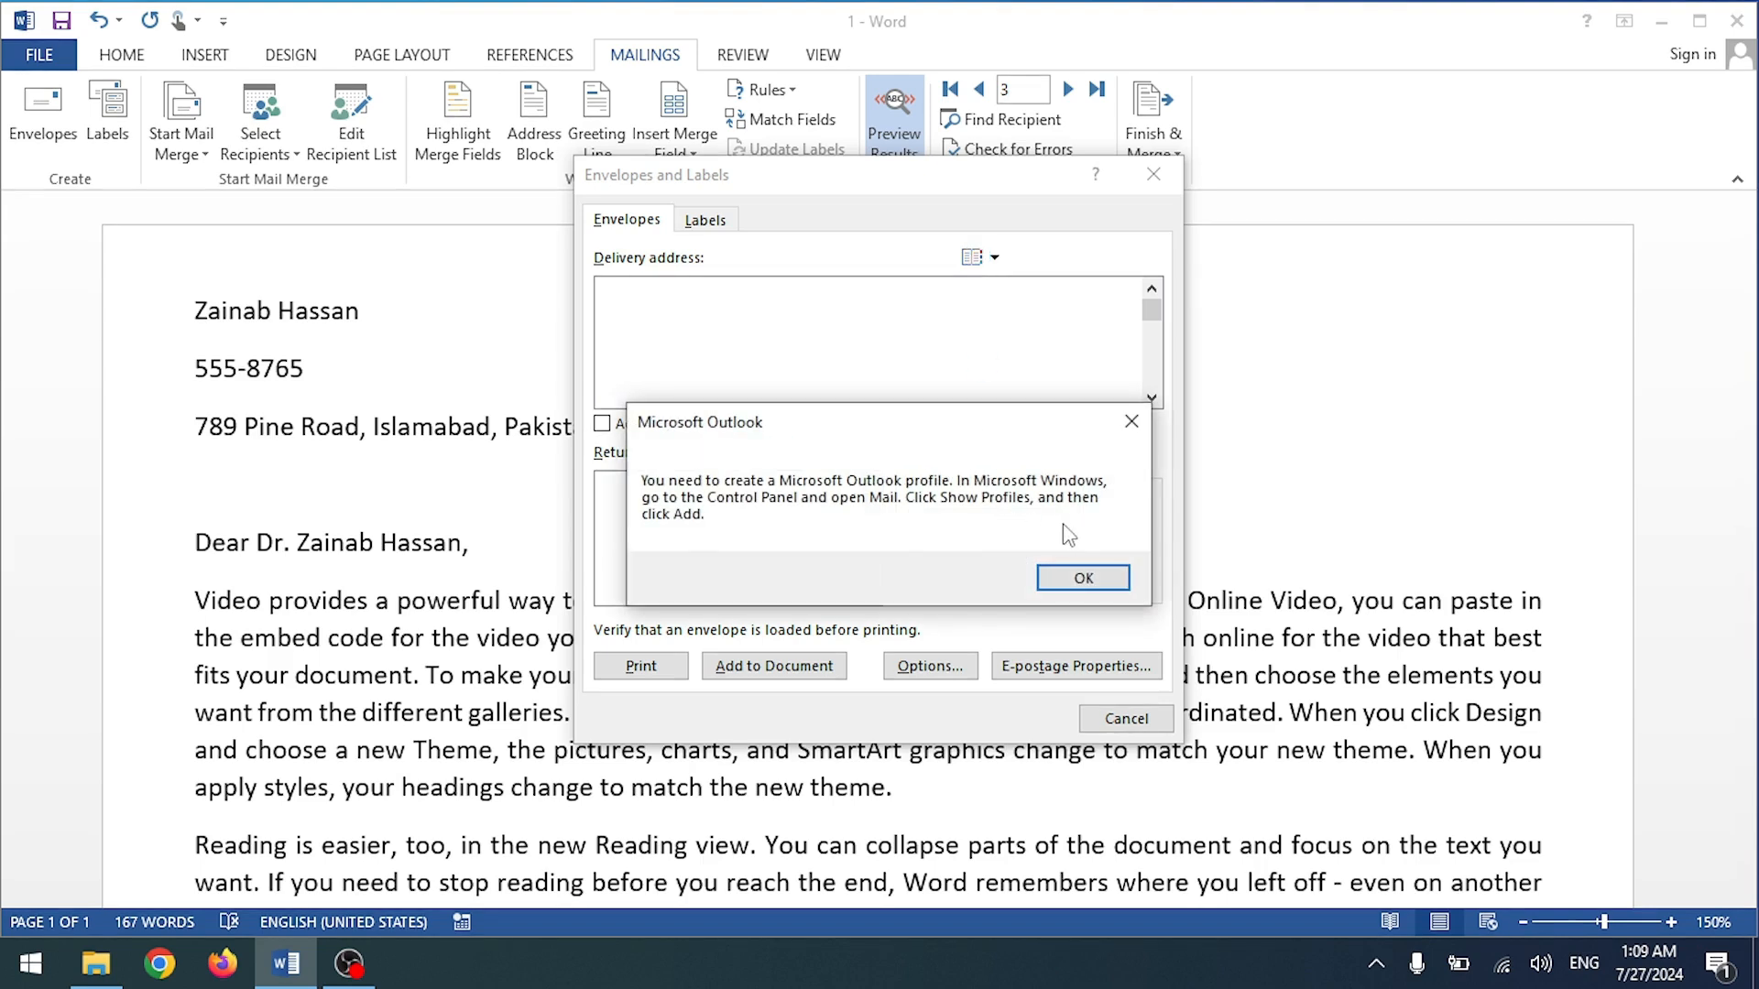
pyautogui.click(1077, 568)
pyautogui.press('Return')
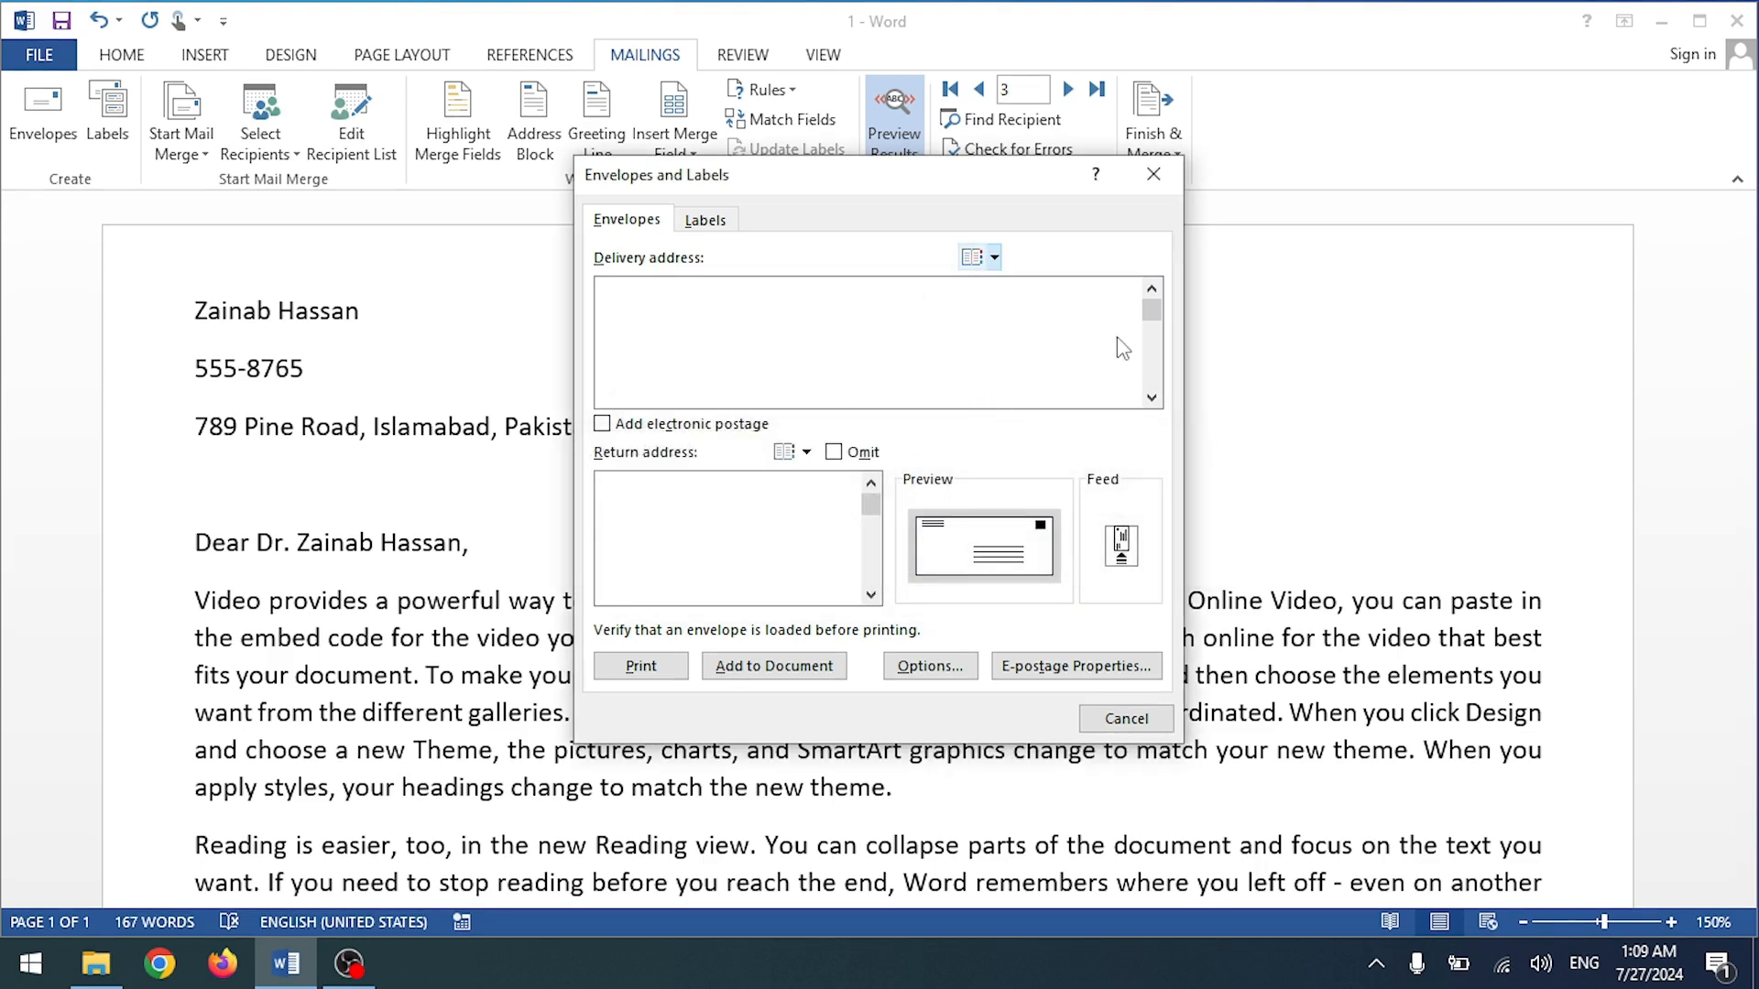
pyautogui.click(708, 221)
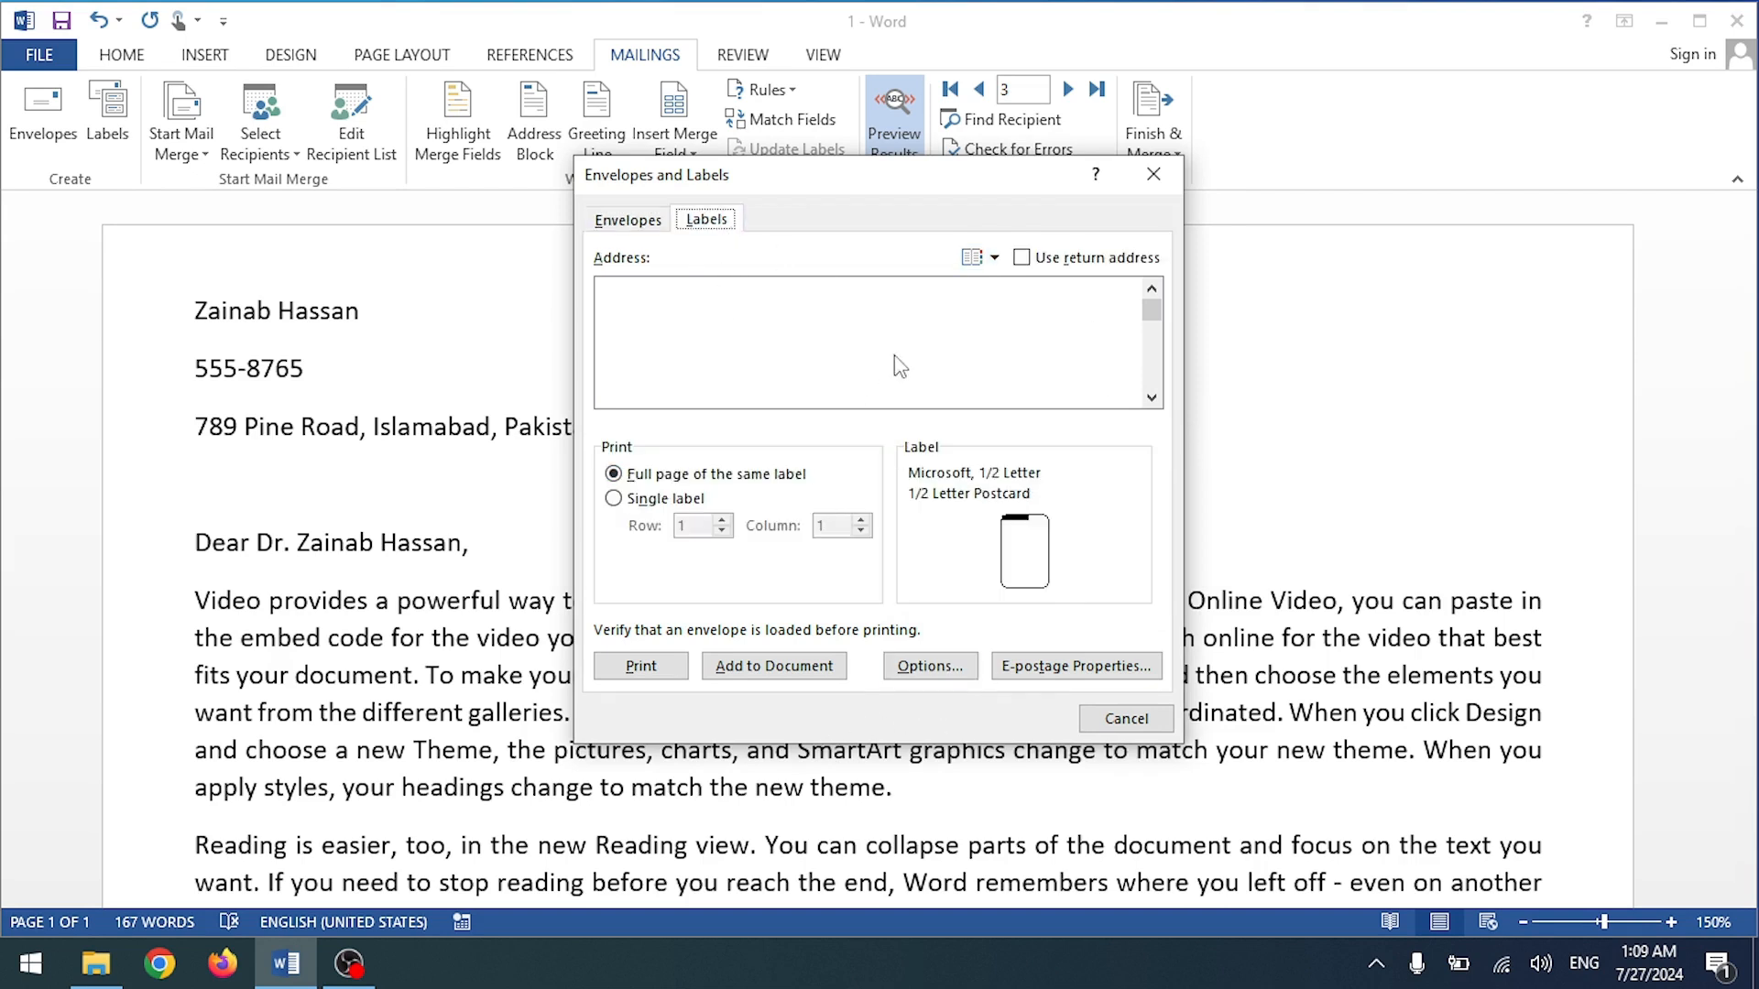
pyautogui.click(627, 220)
pyautogui.click(1155, 176)
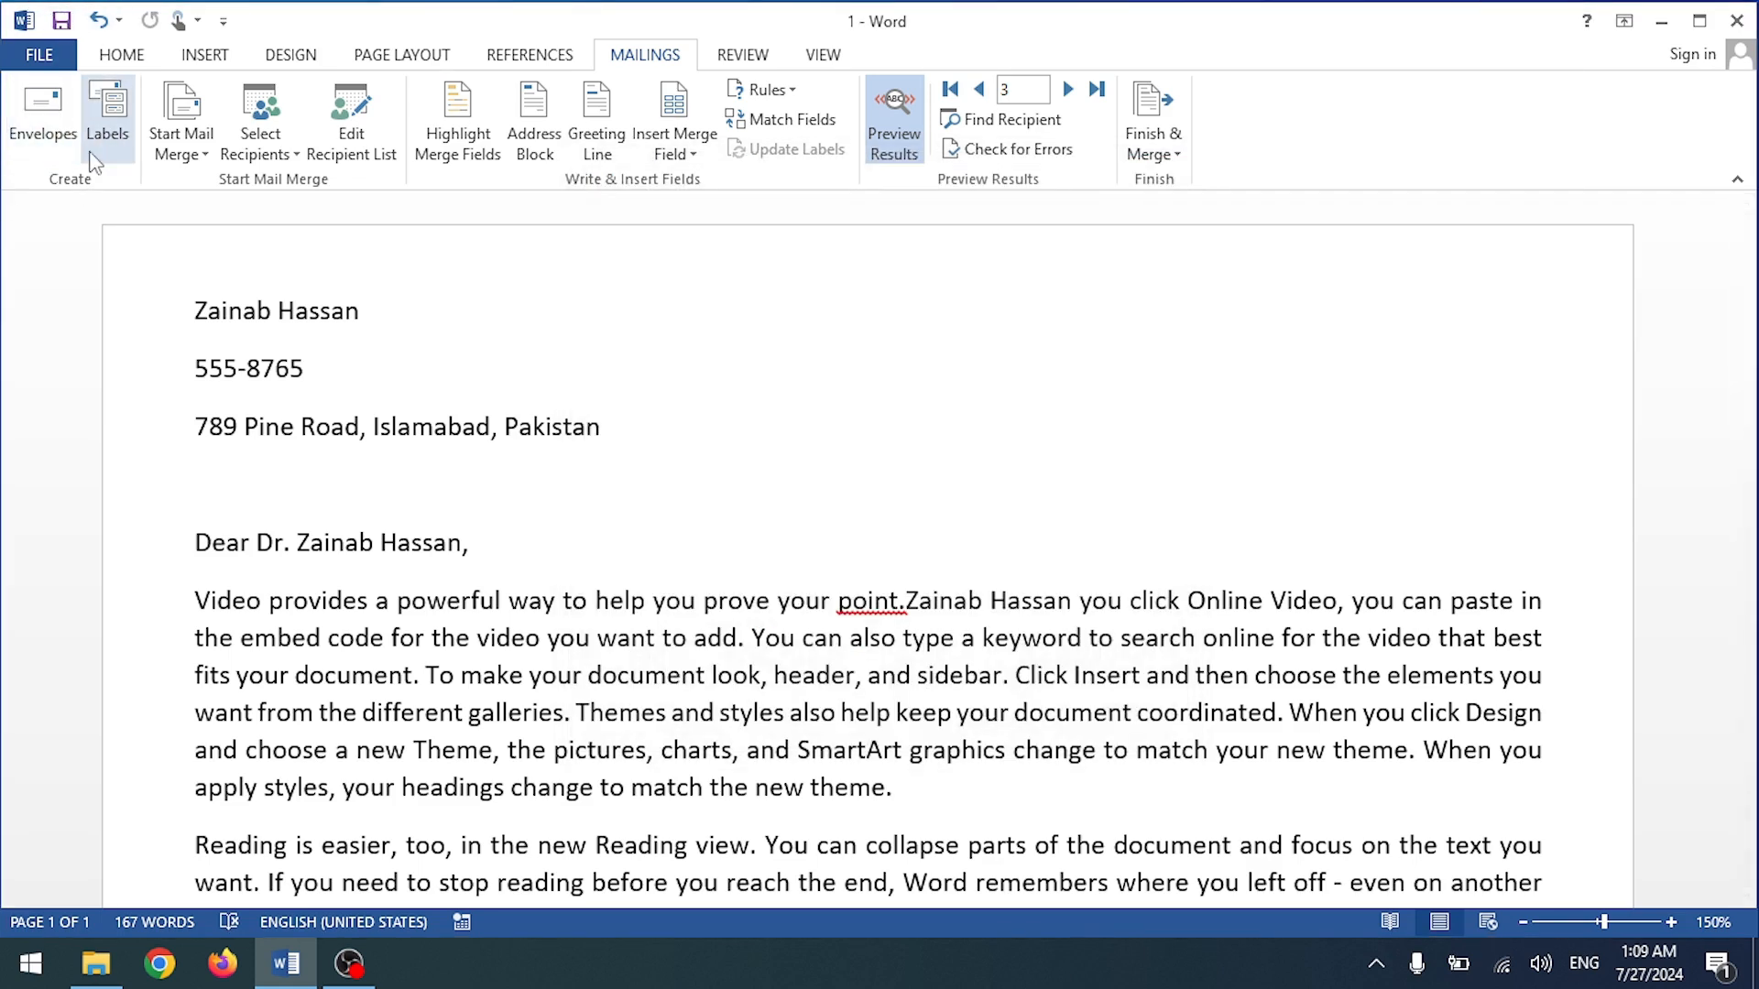
pyautogui.click(122, 137)
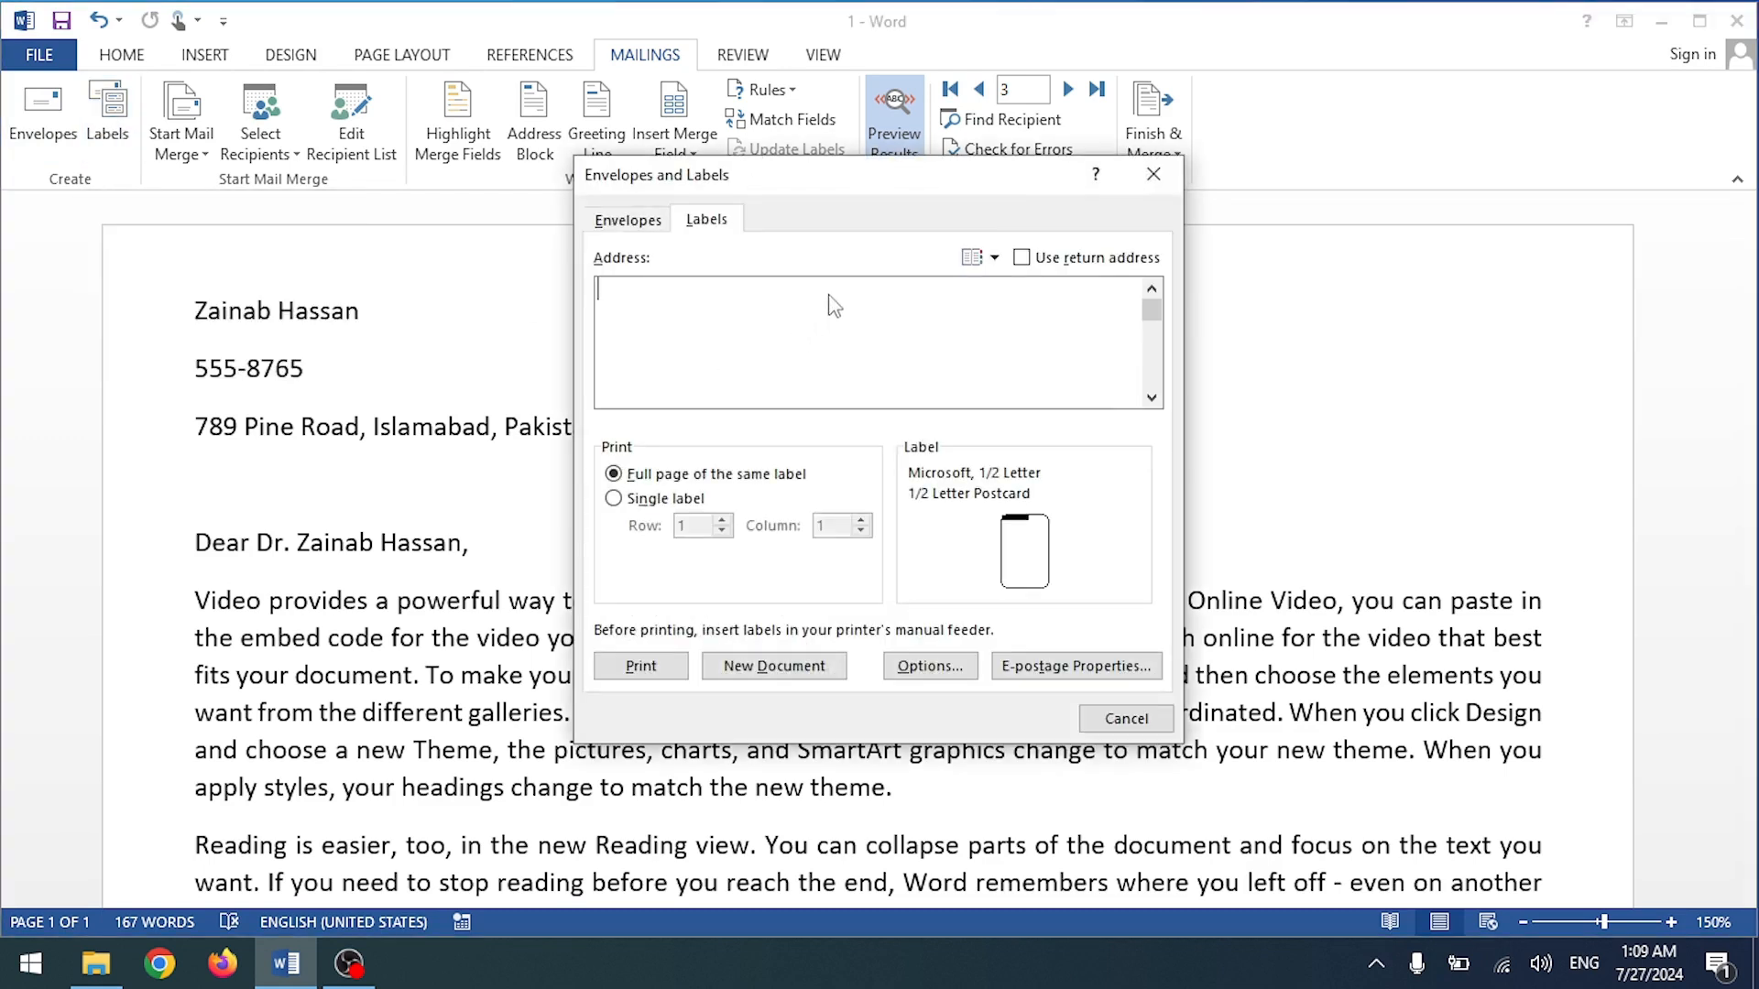
pyautogui.click(1154, 175)
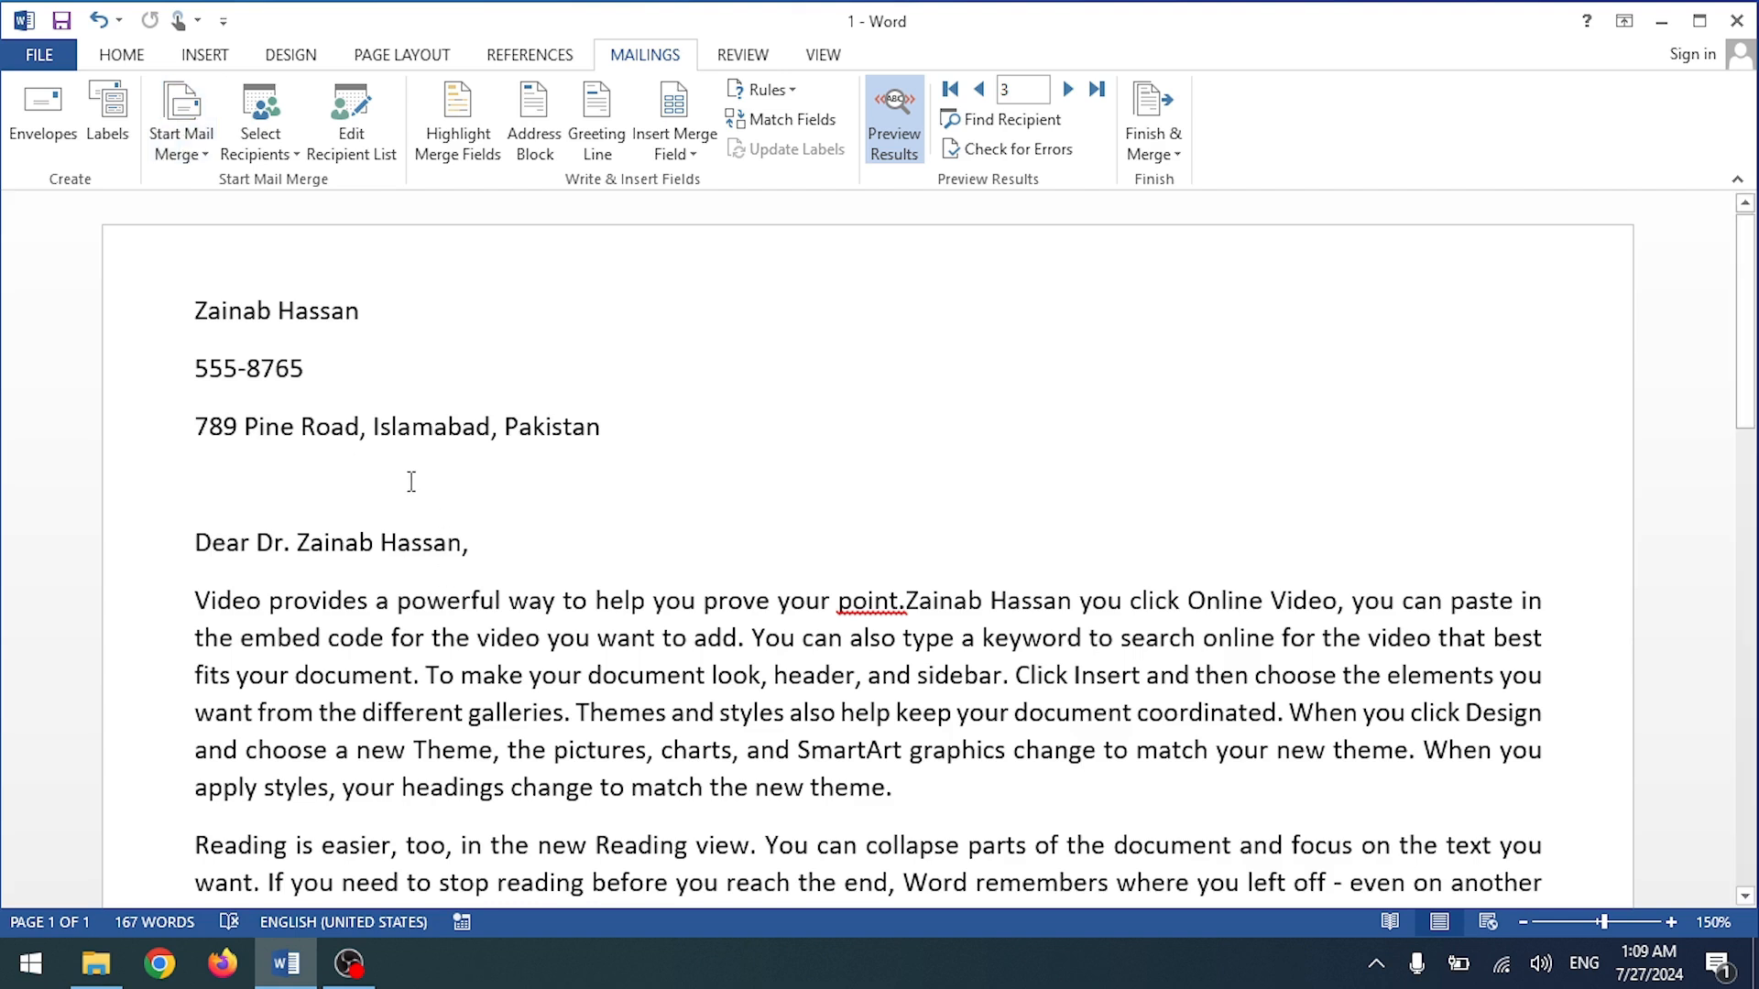
# Step: Replace all the letter text with the heading 'Pelican House Grammer School'
pyautogui.scroll(-10, 408, 474)
pyautogui.scroll(10, 408, 475)
pyautogui.hotkey('ctrl', 'a')
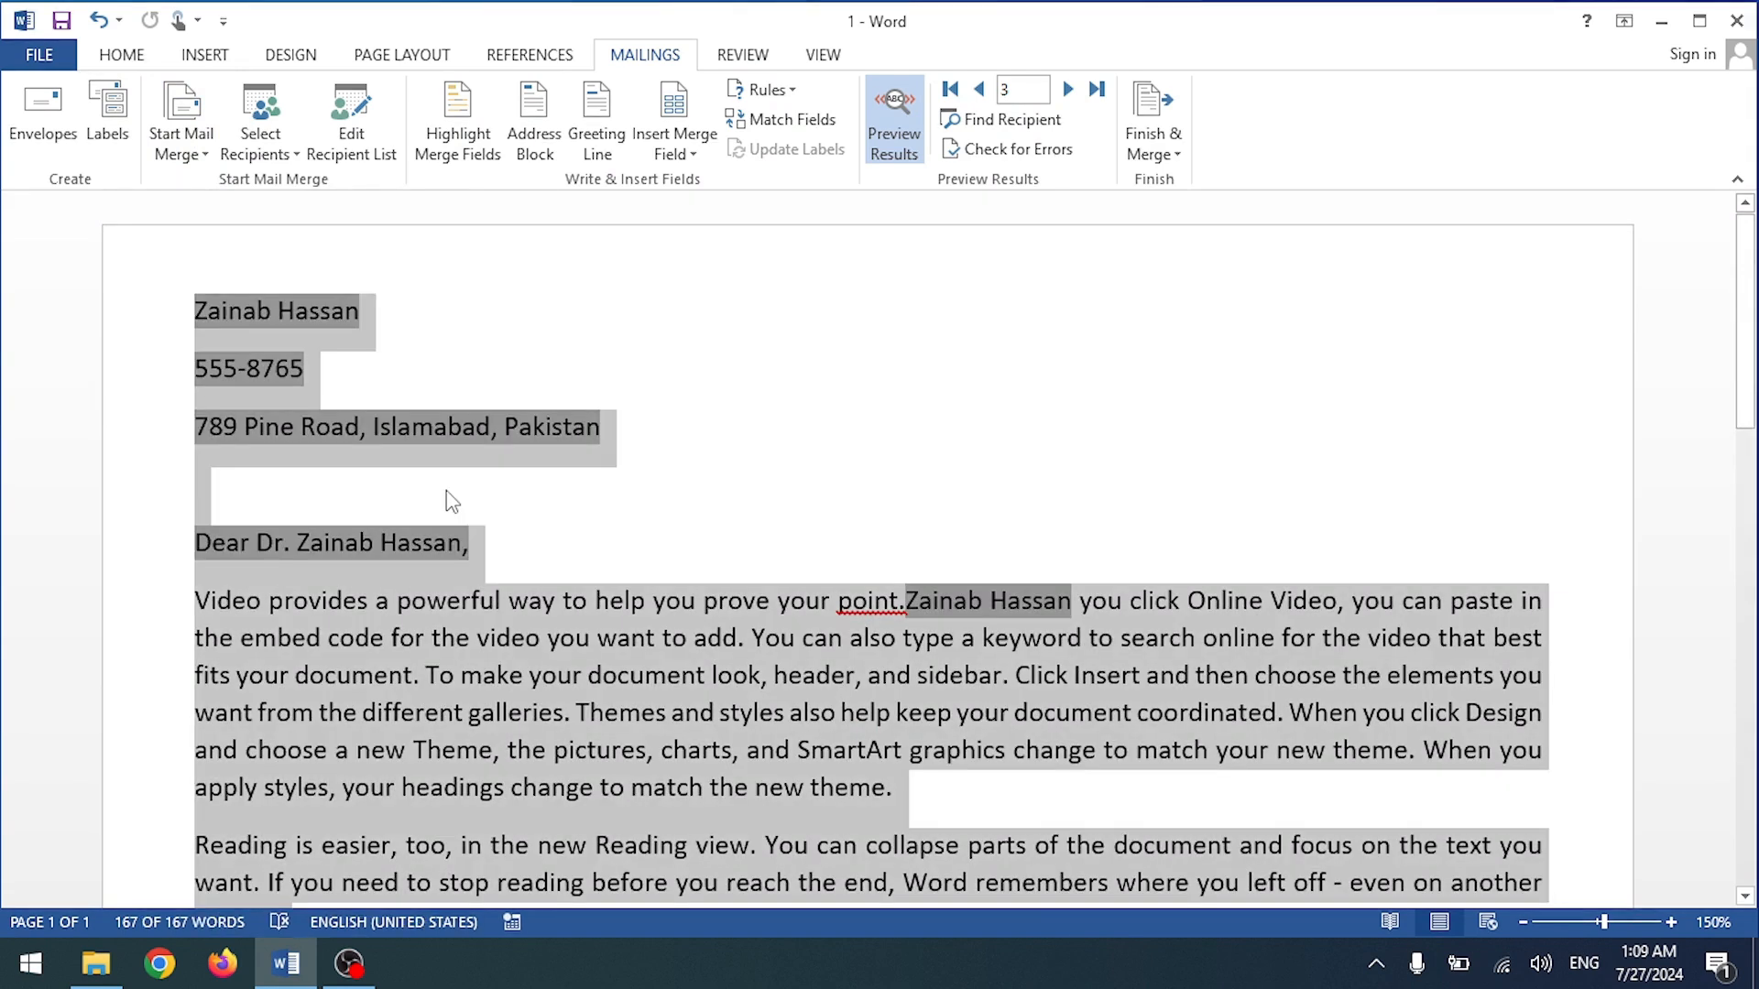
pyautogui.press('Delete')
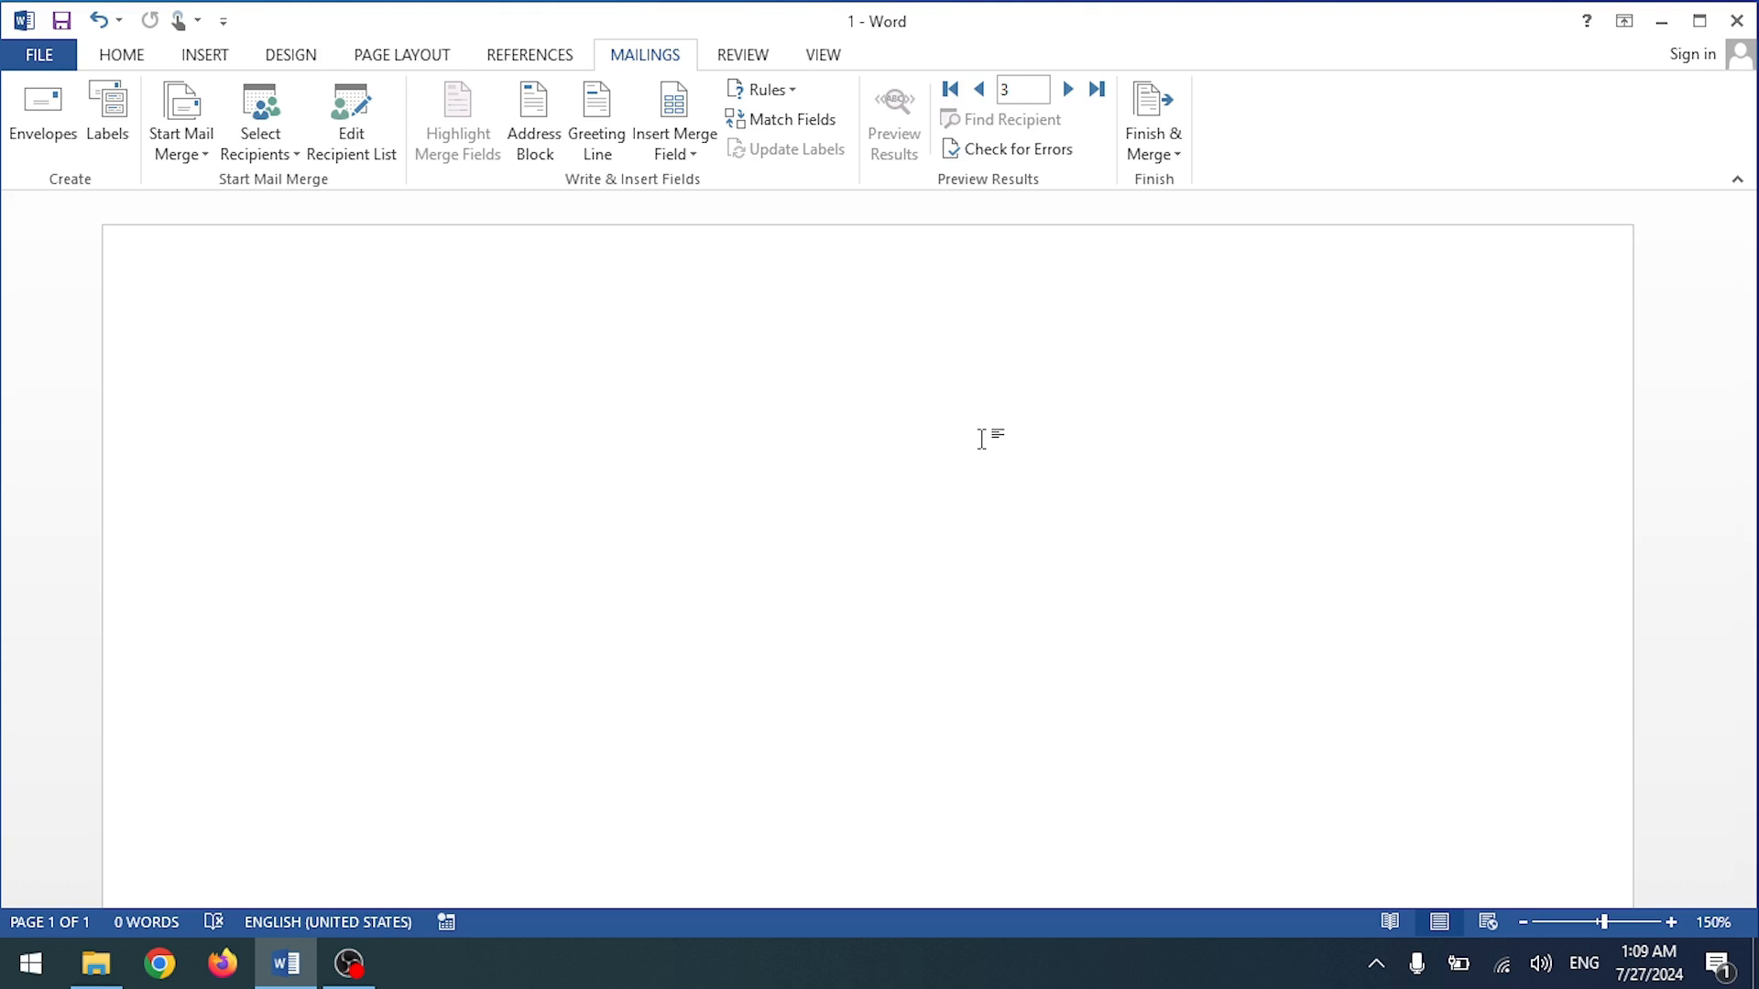
pyautogui.write('Pe')
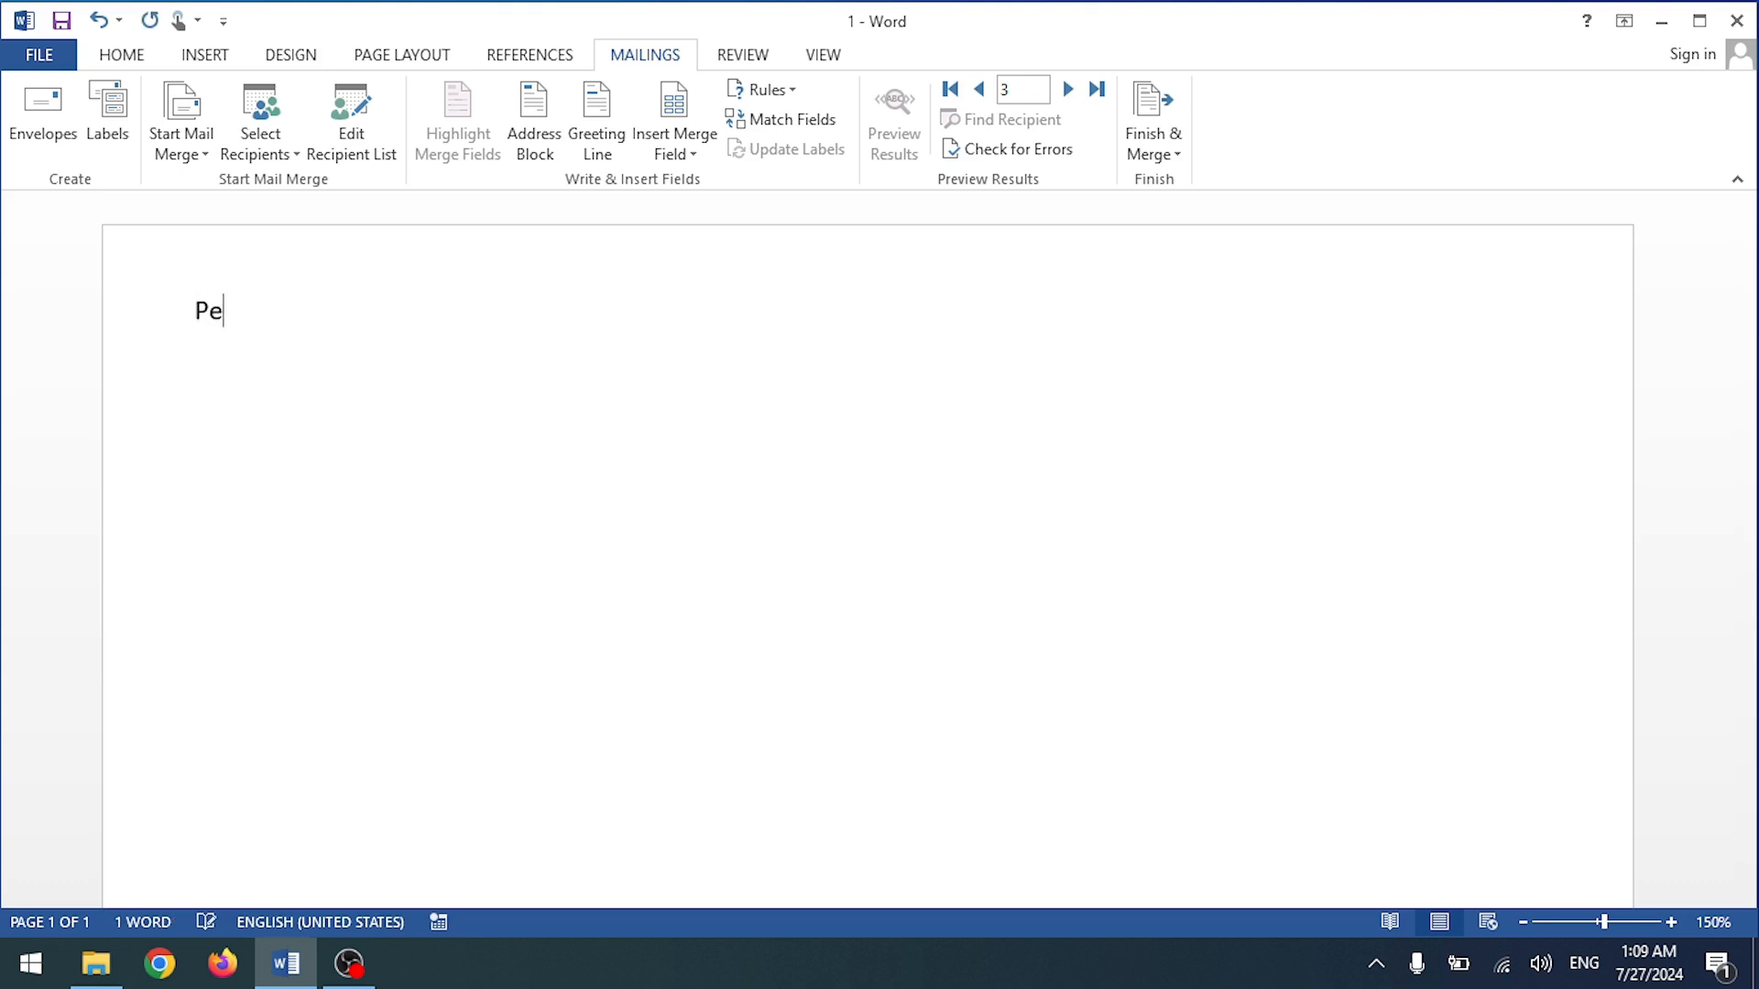
pyautogui.write('lican Hous')
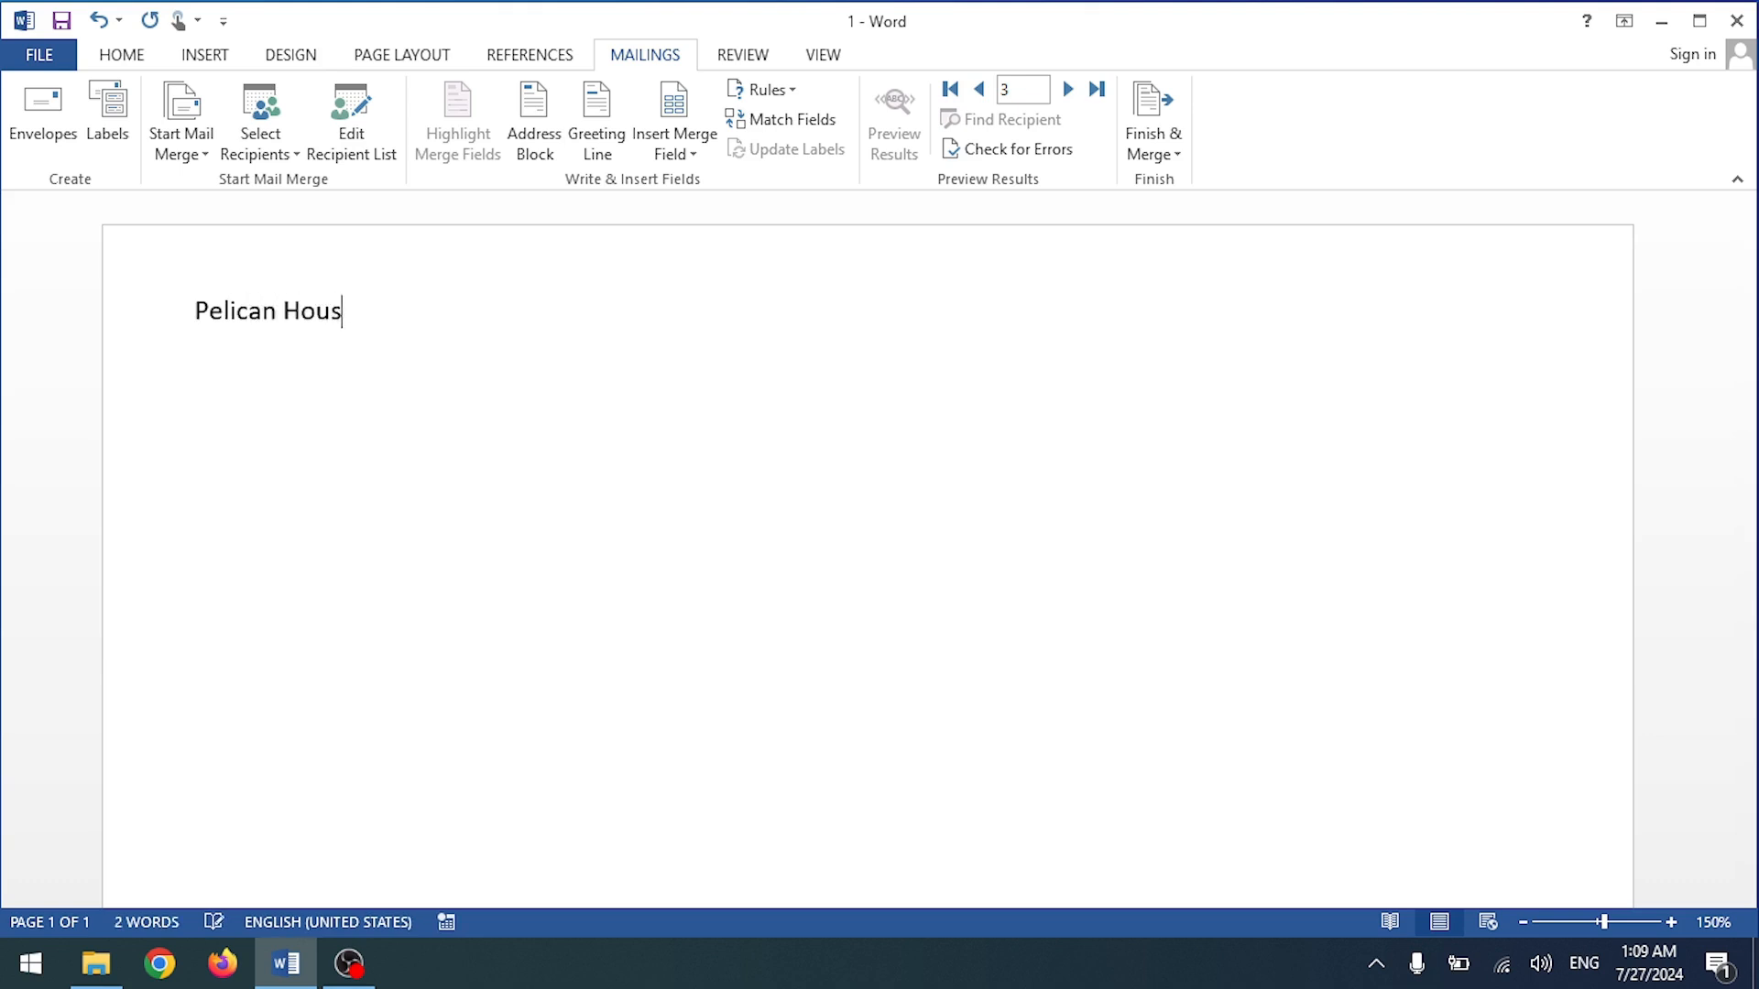
pyautogui.write('e Grammer')
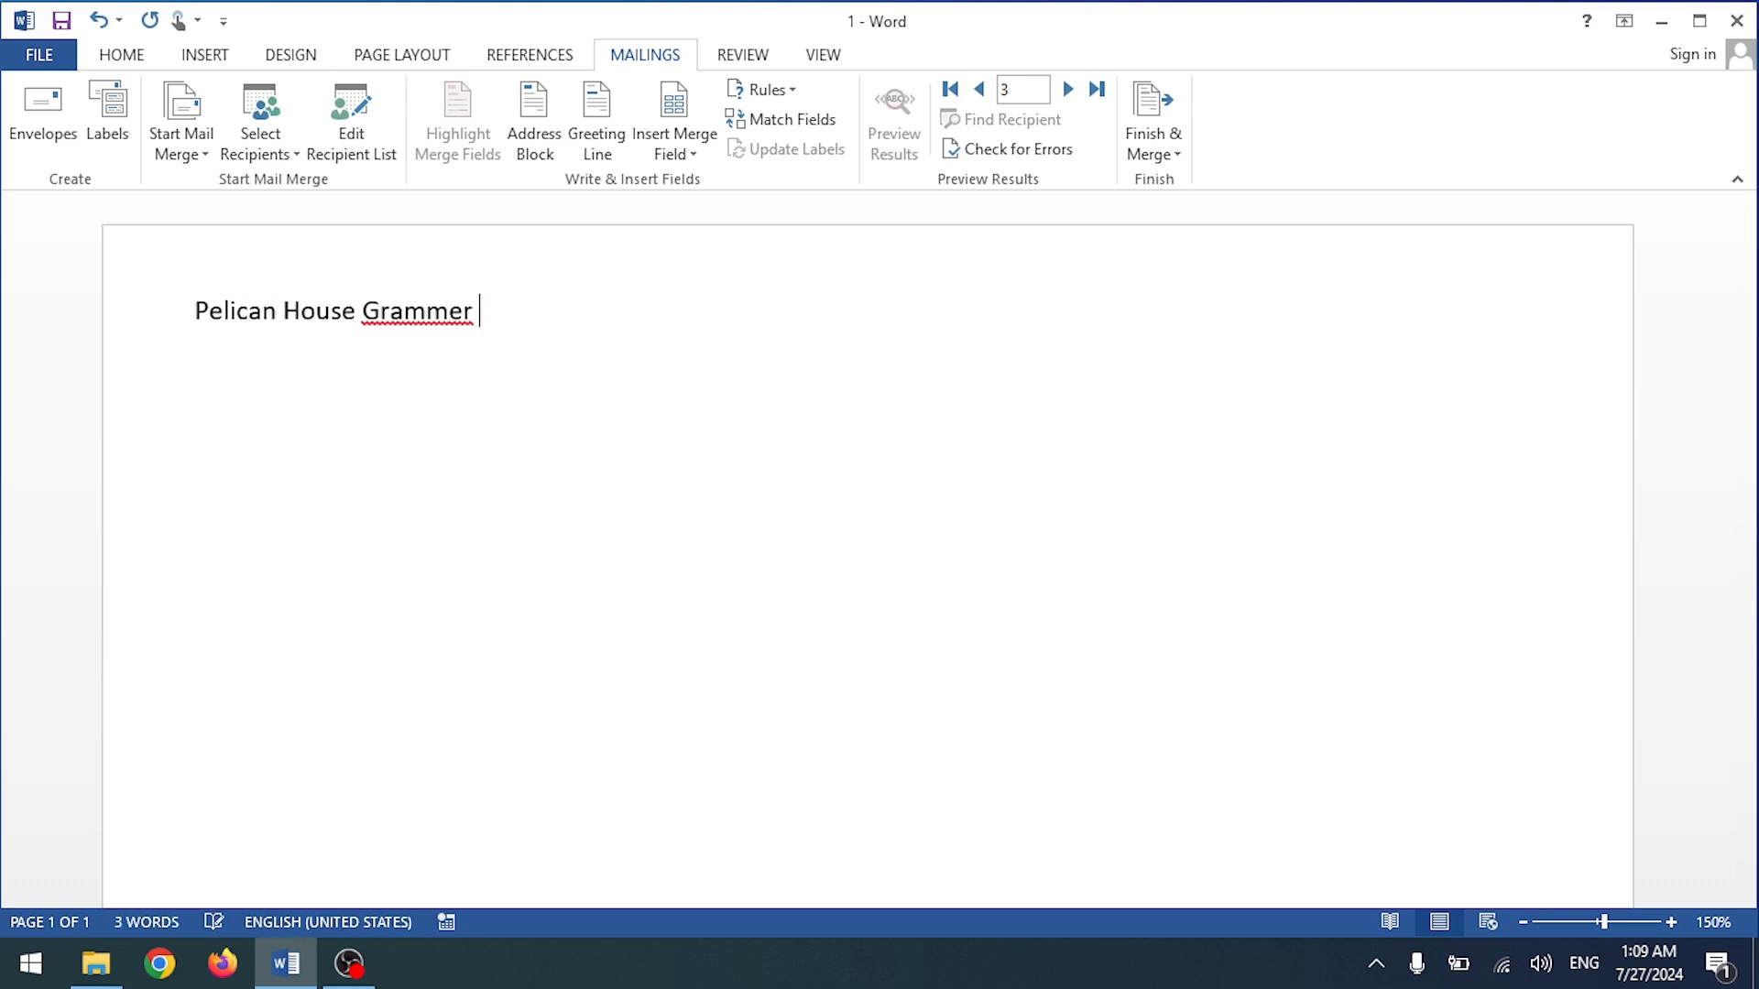
pyautogui.press('BackSpace')
pyautogui.press('BackSpace')
pyautogui.write('er S')
# Step: Give the heading a gold outline text effect, centre it and enlarge it to 26 pt
pyautogui.hotkey('ctrl', 'a')
pyautogui.hotkey('ctrl', 'shift', '.')
pyautogui.hotkey('ctrl', 'shift', '.')
pyautogui.hotkey('ctrl', 'shift', '.')
pyautogui.hotkey('ctrl', 'shift', '.')
pyautogui.hotkey('ctrl', 'shift', '.')
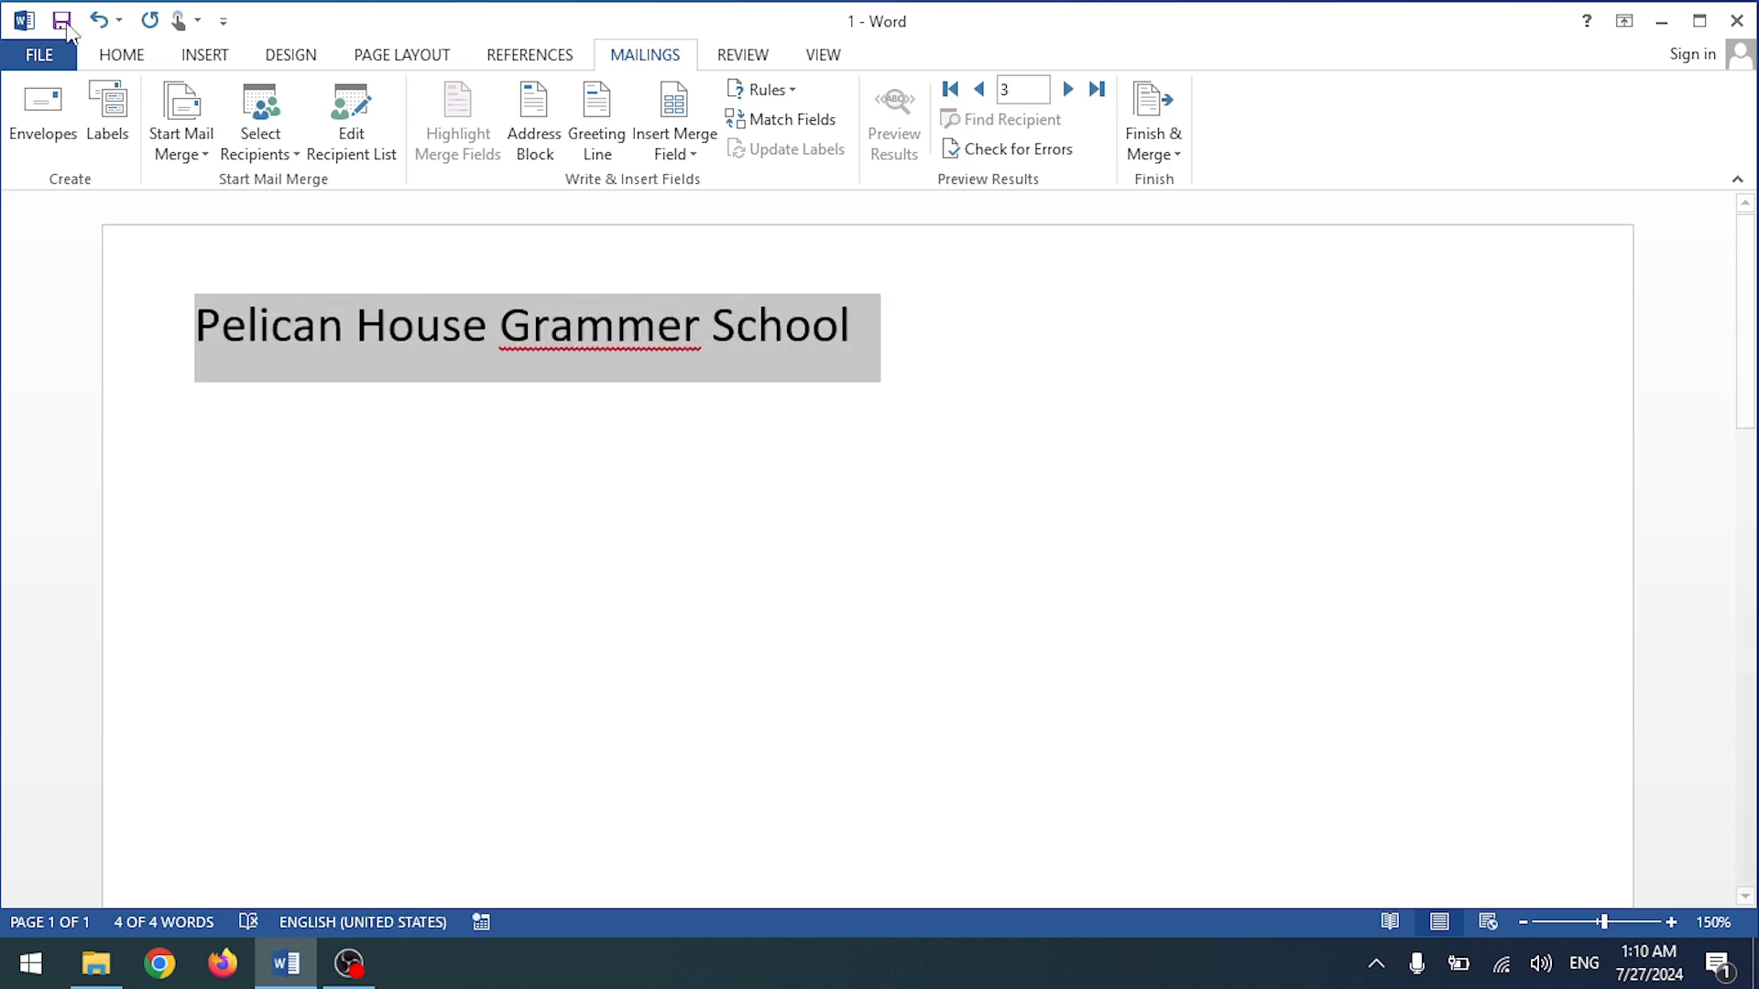
pyautogui.click(127, 57)
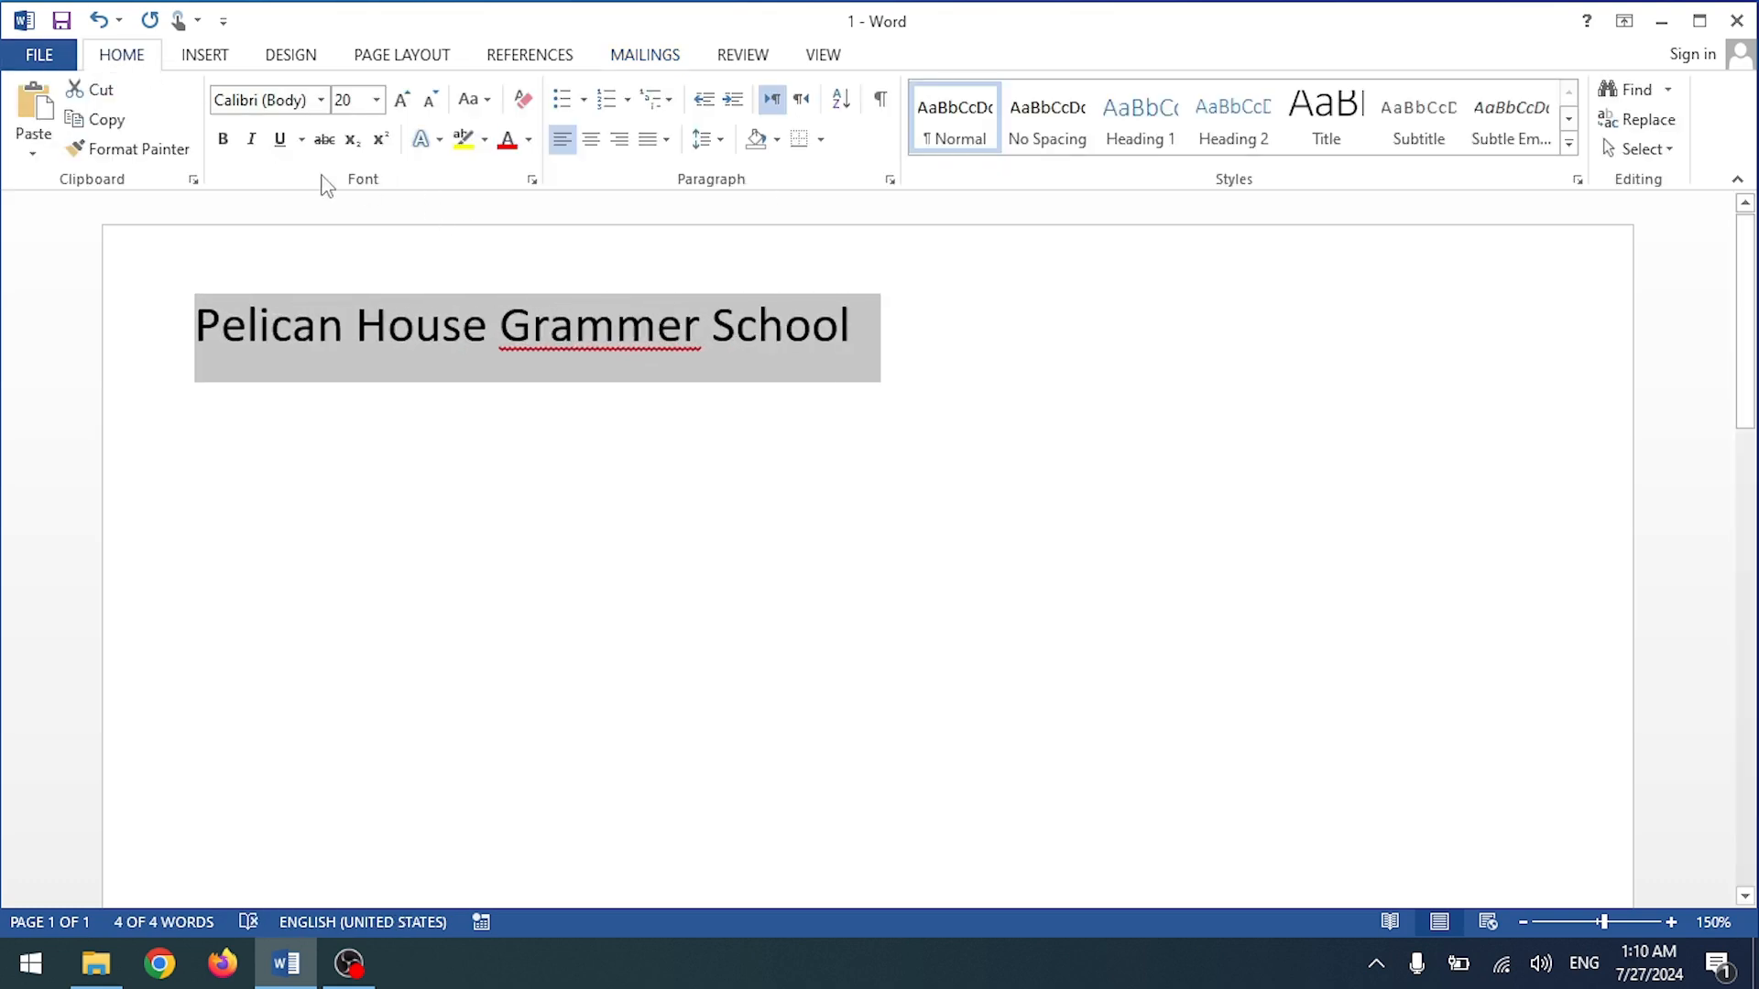
pyautogui.click(416, 142)
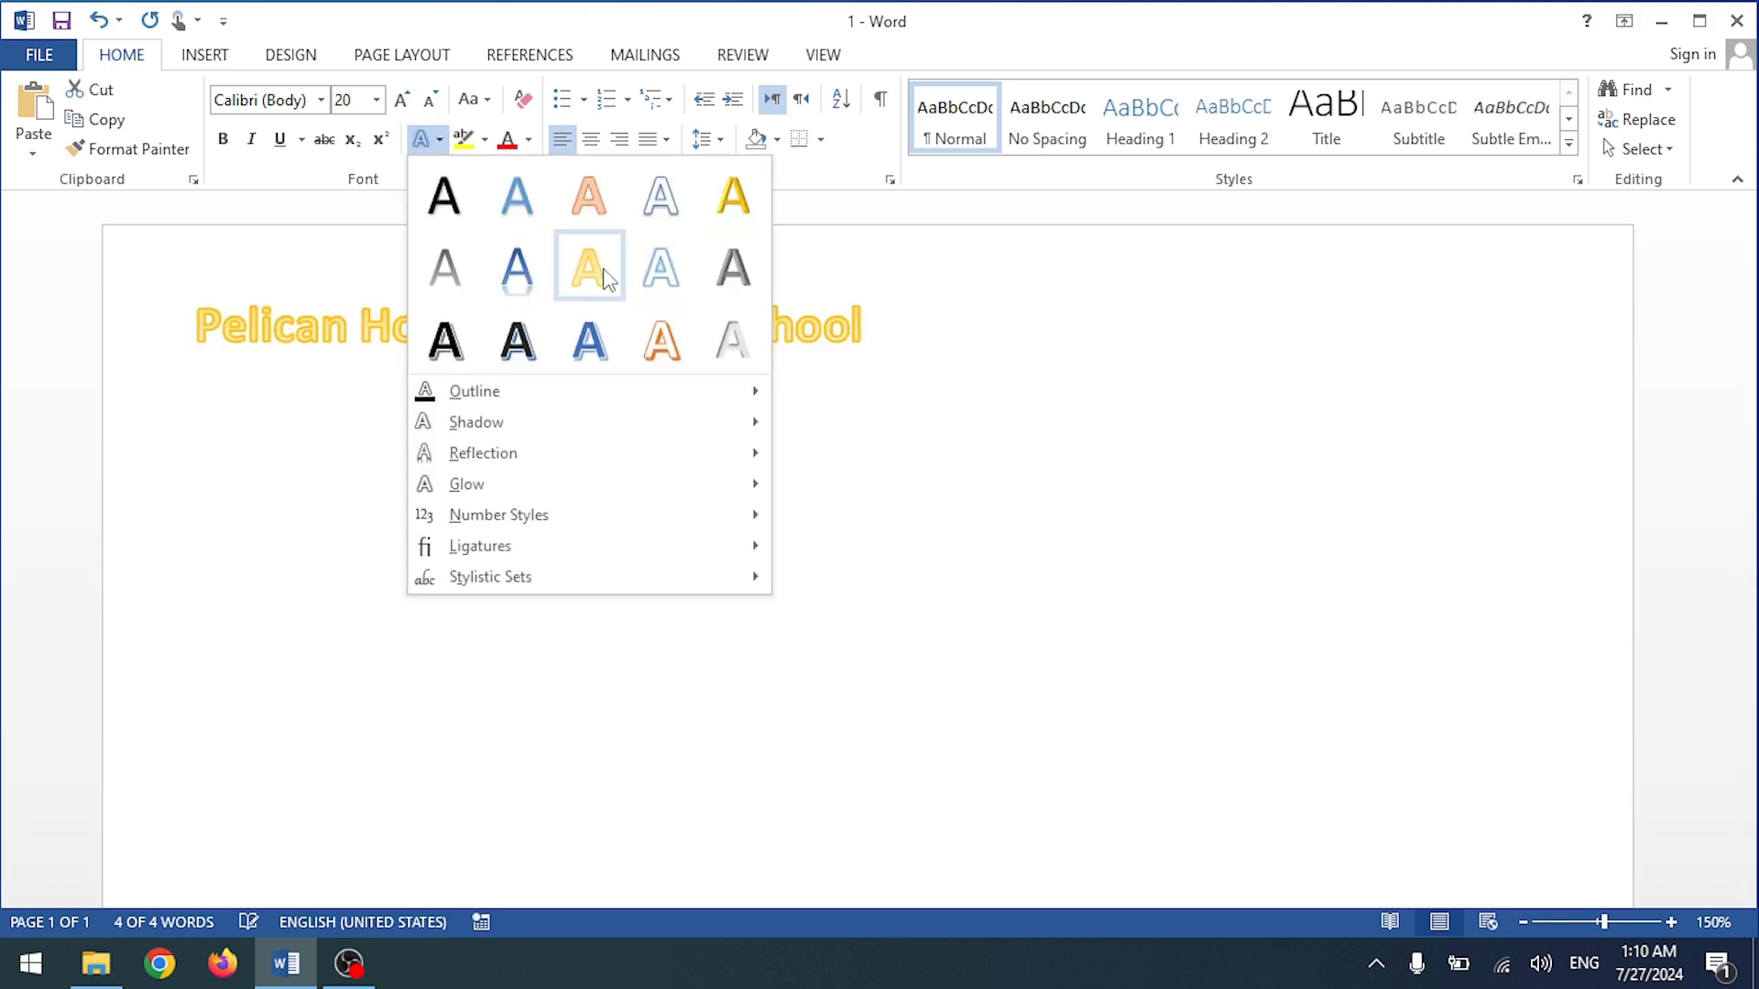
pyautogui.click(589, 270)
pyautogui.click(602, 143)
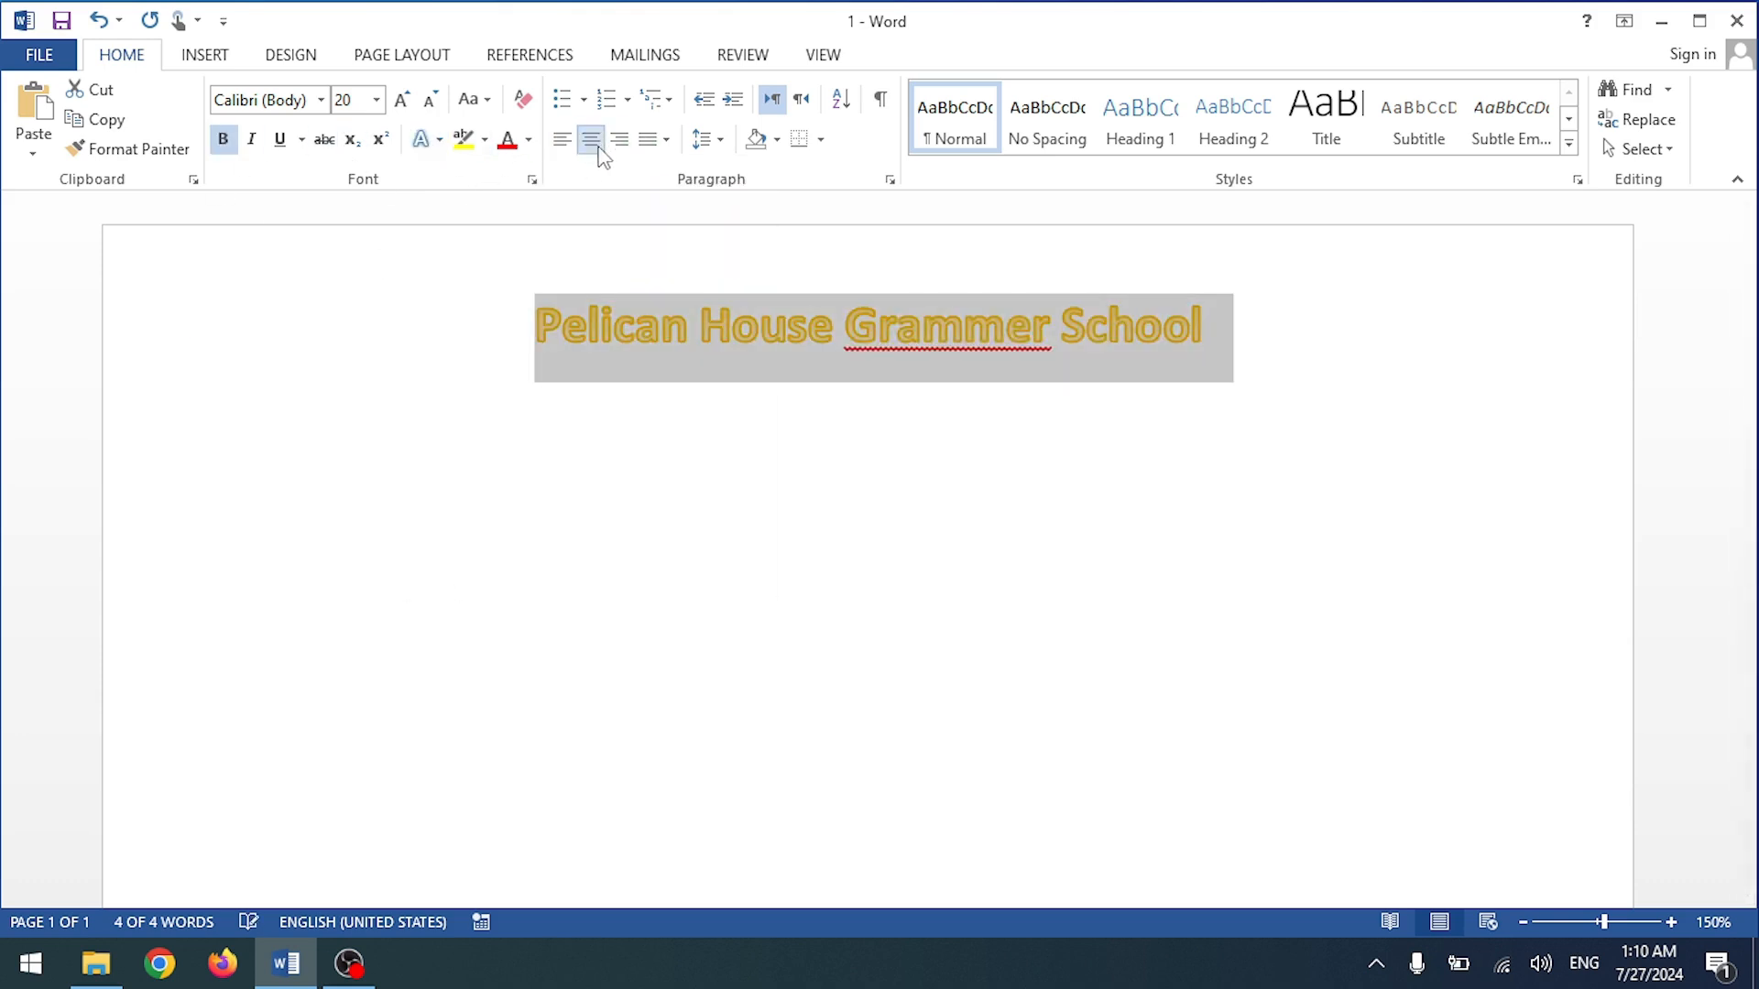
pyautogui.click(403, 101)
pyautogui.click(403, 101)
pyautogui.click(403, 101)
pyautogui.click(999, 460)
# Step: Correct 'Grammer' to 'Grammar' and start a new line below the heading
pyautogui.rightClick(986, 371)
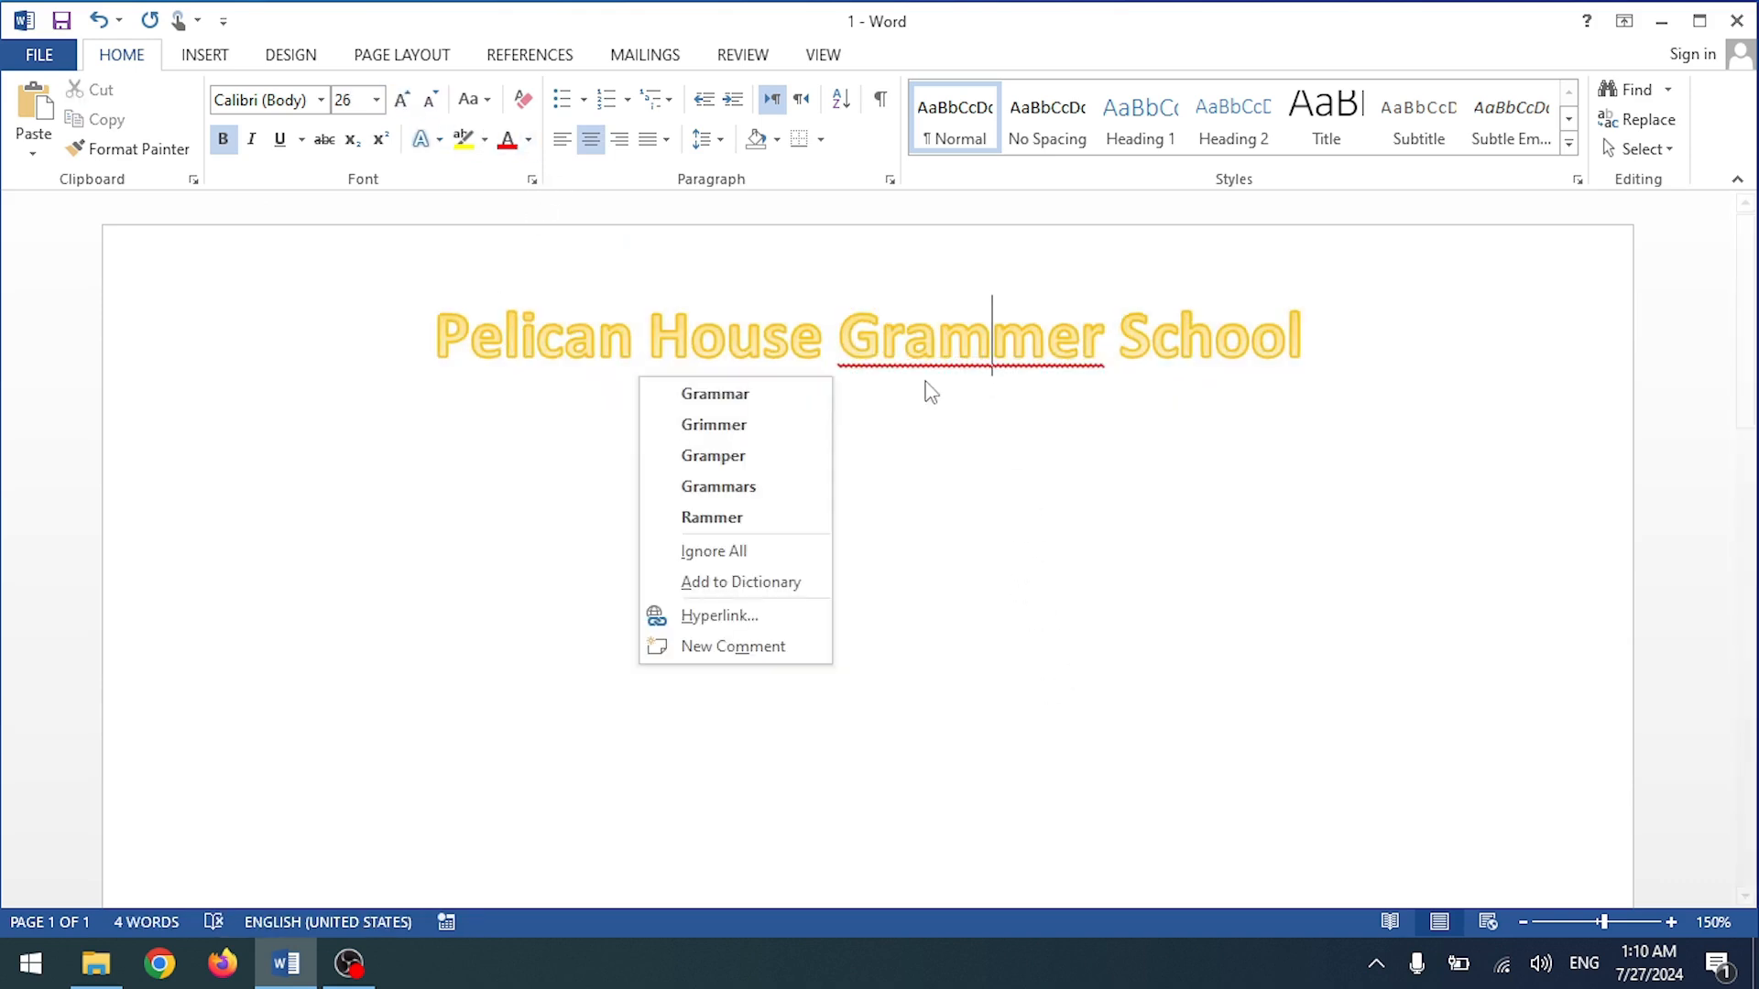
pyautogui.click(733, 394)
pyautogui.click(1405, 378)
pyautogui.doubleClick(491, 436)
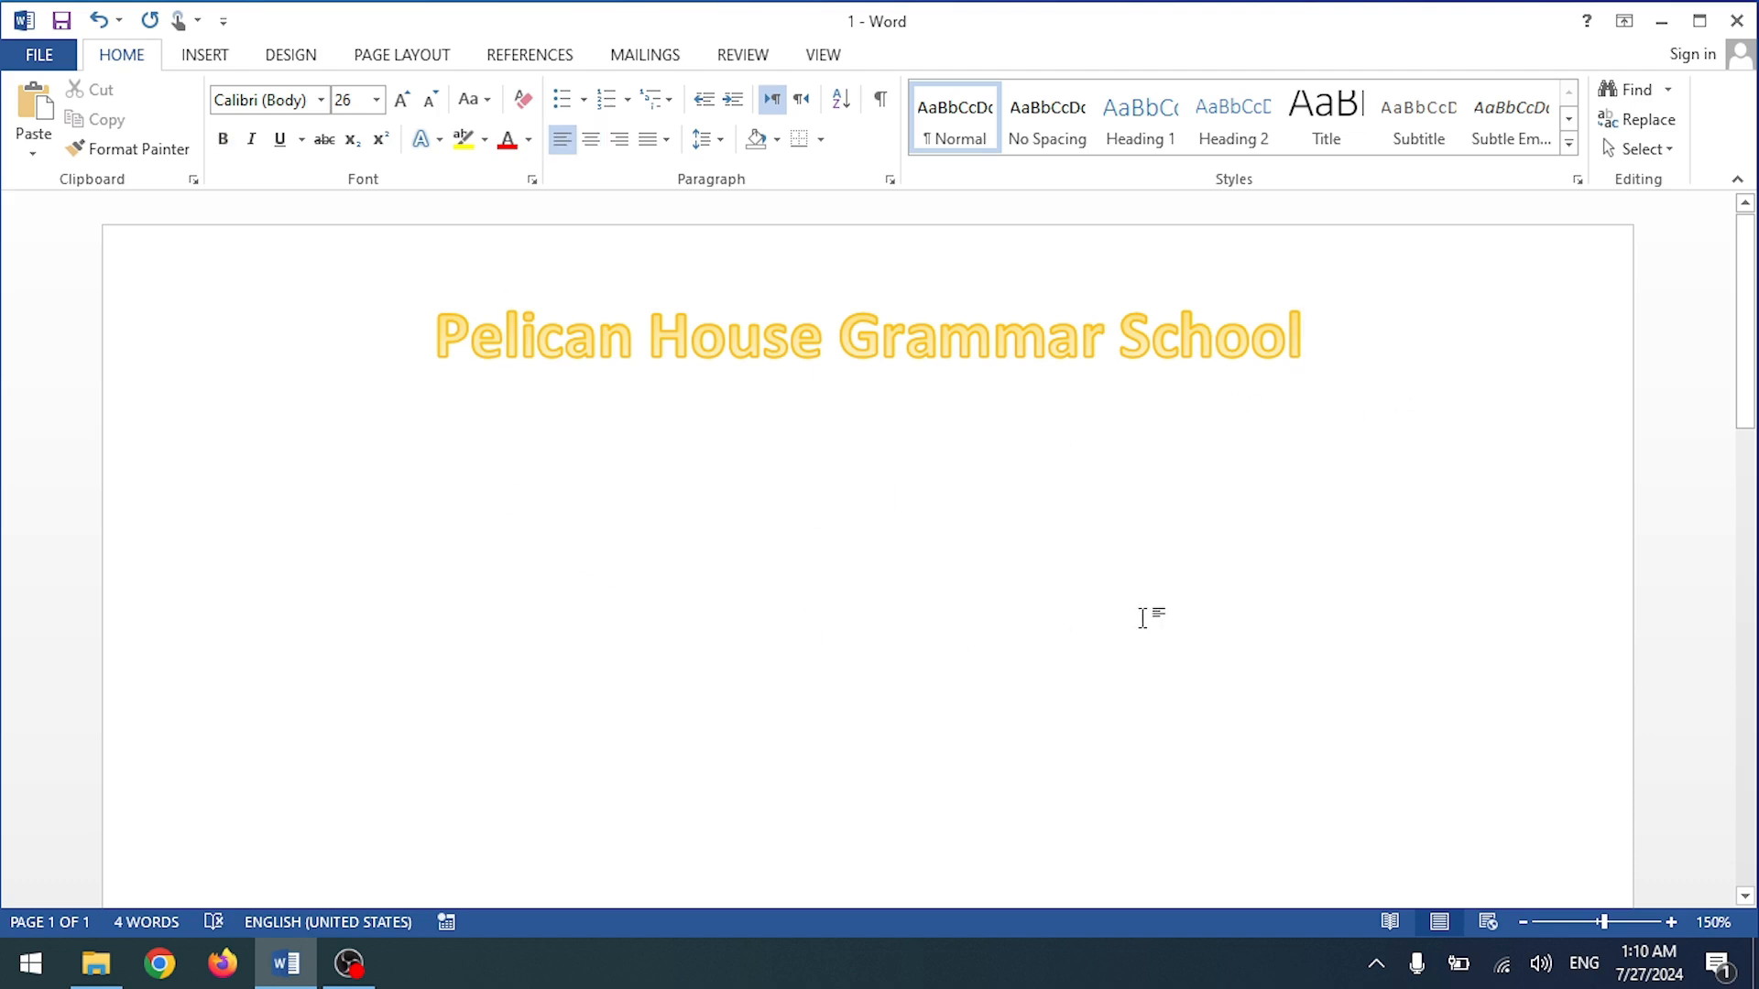
# Step: Add a bold, centred 'Mart Sheet 2024' subtitle under the heading
pyautogui.write('Ma')
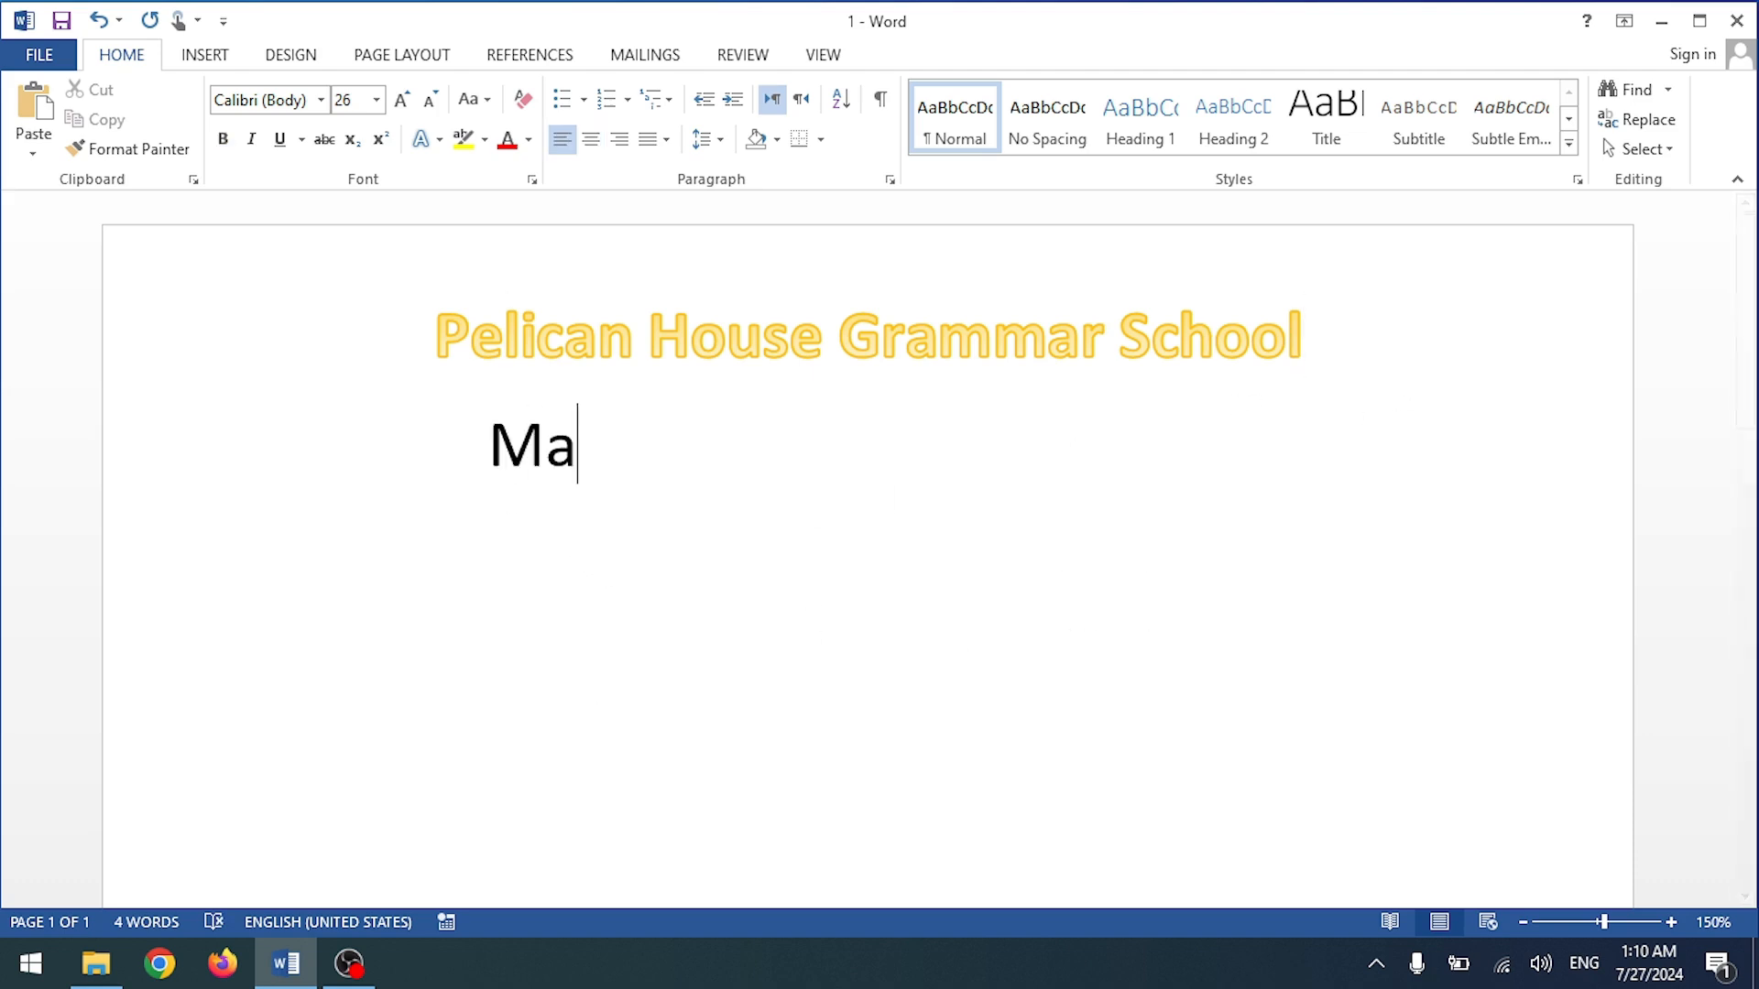
pyautogui.write('rt Sheet ')
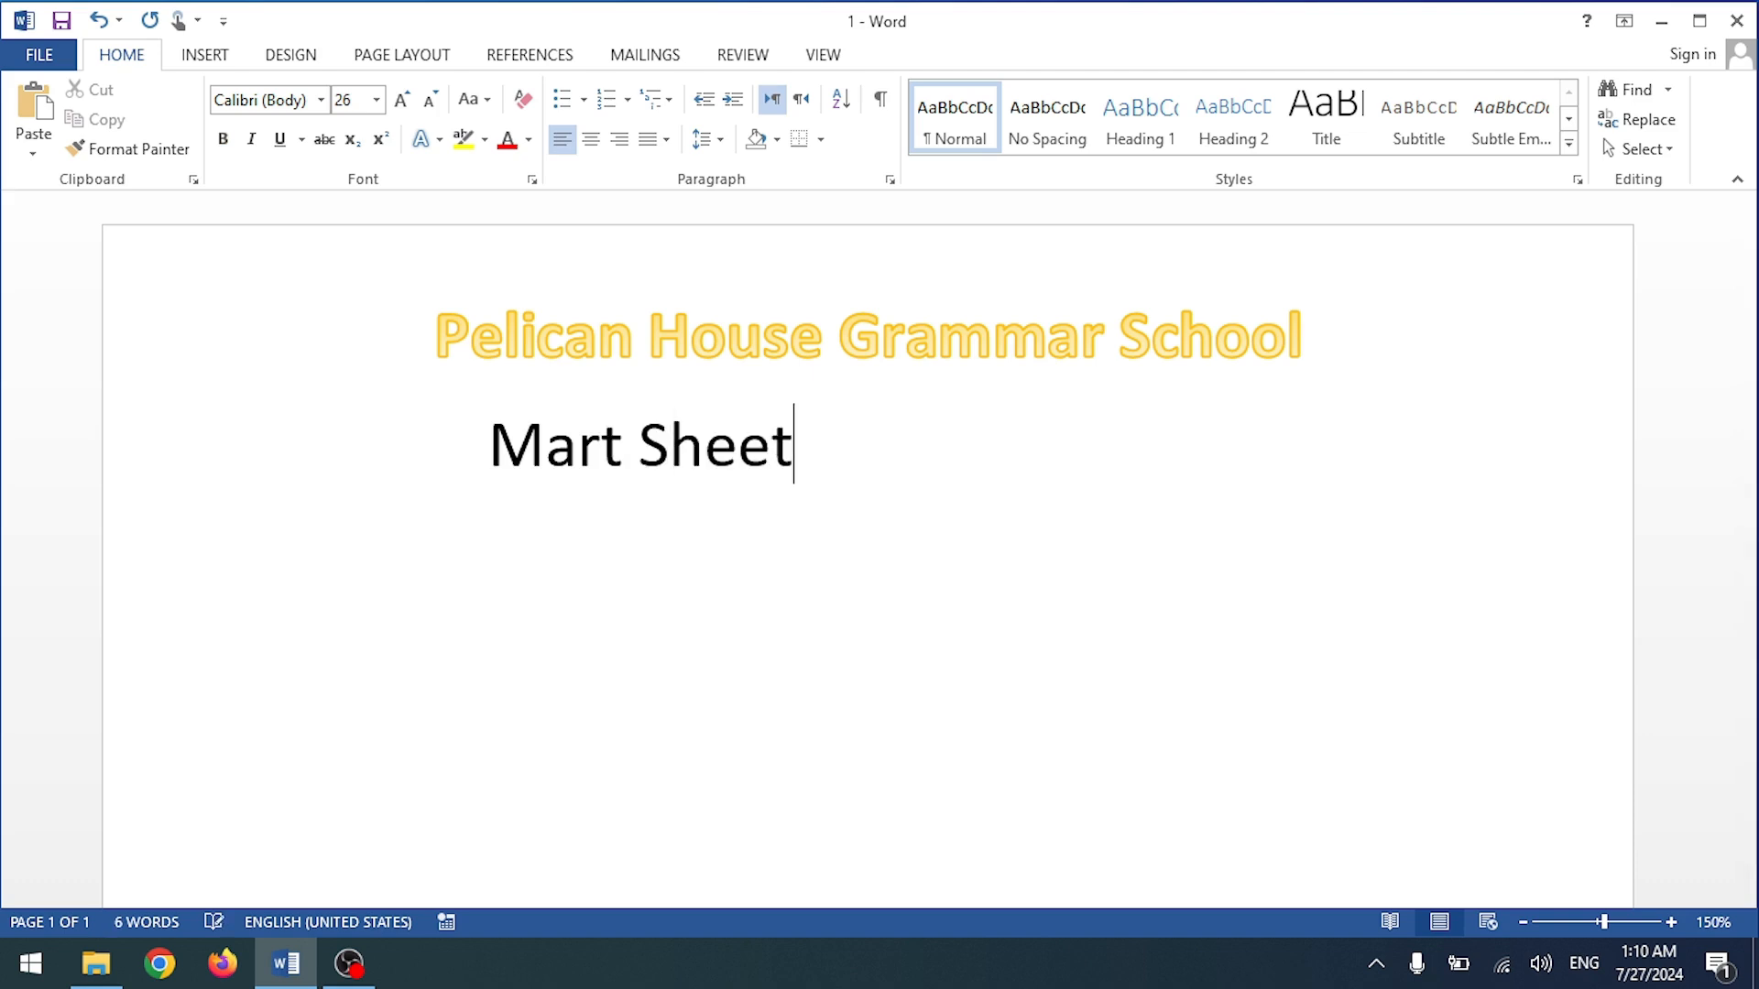
pyautogui.write('FMO')
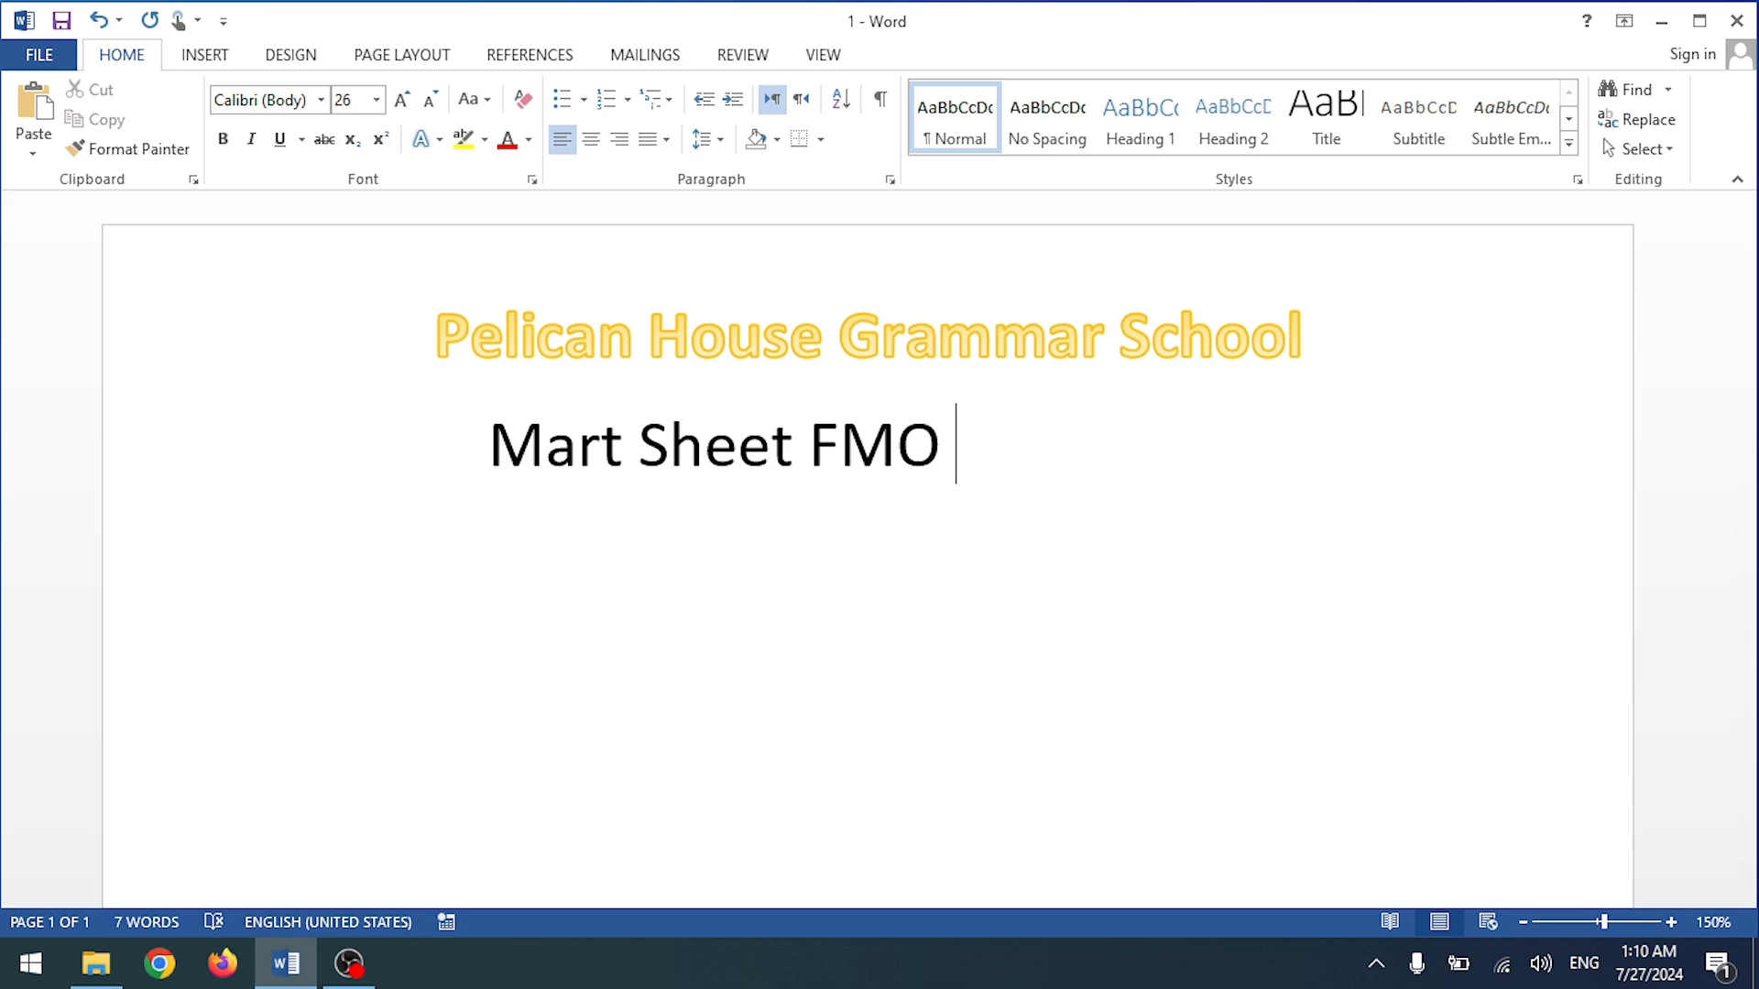
pyautogui.press('BackSpace')
pyautogui.press('BackSpace')
pyautogui.press('BackSpace')
pyautogui.press('BackSpace')
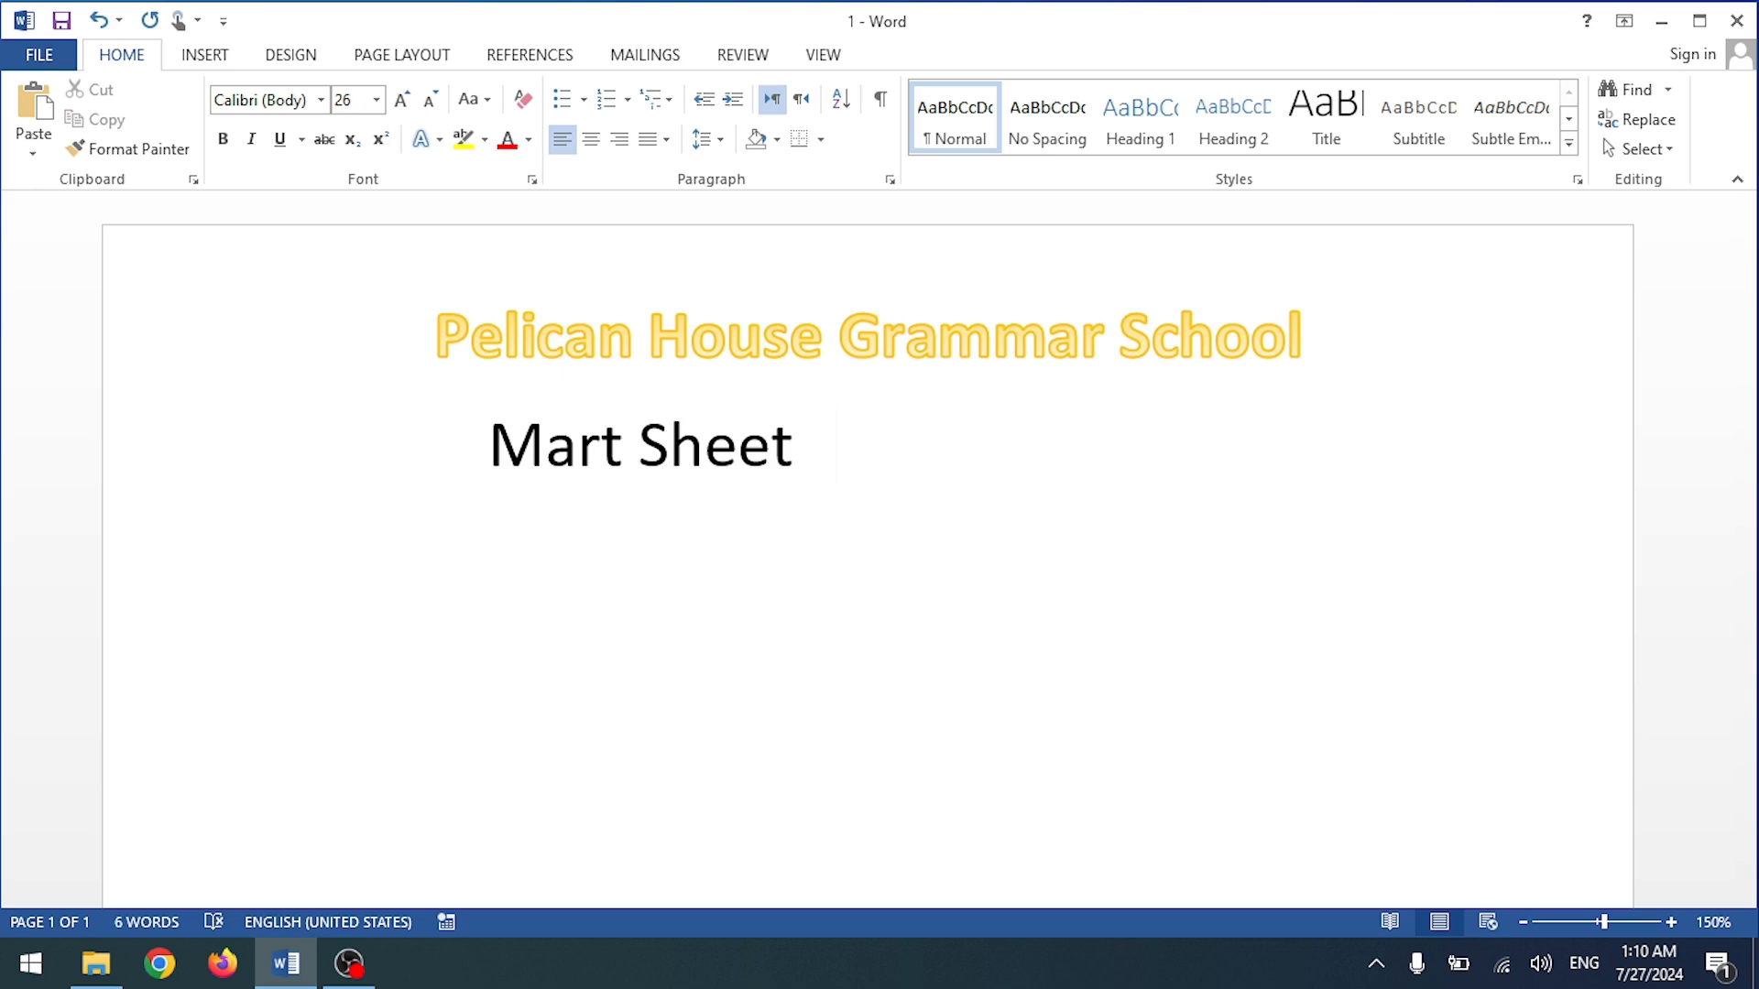
pyautogui.write('2024')
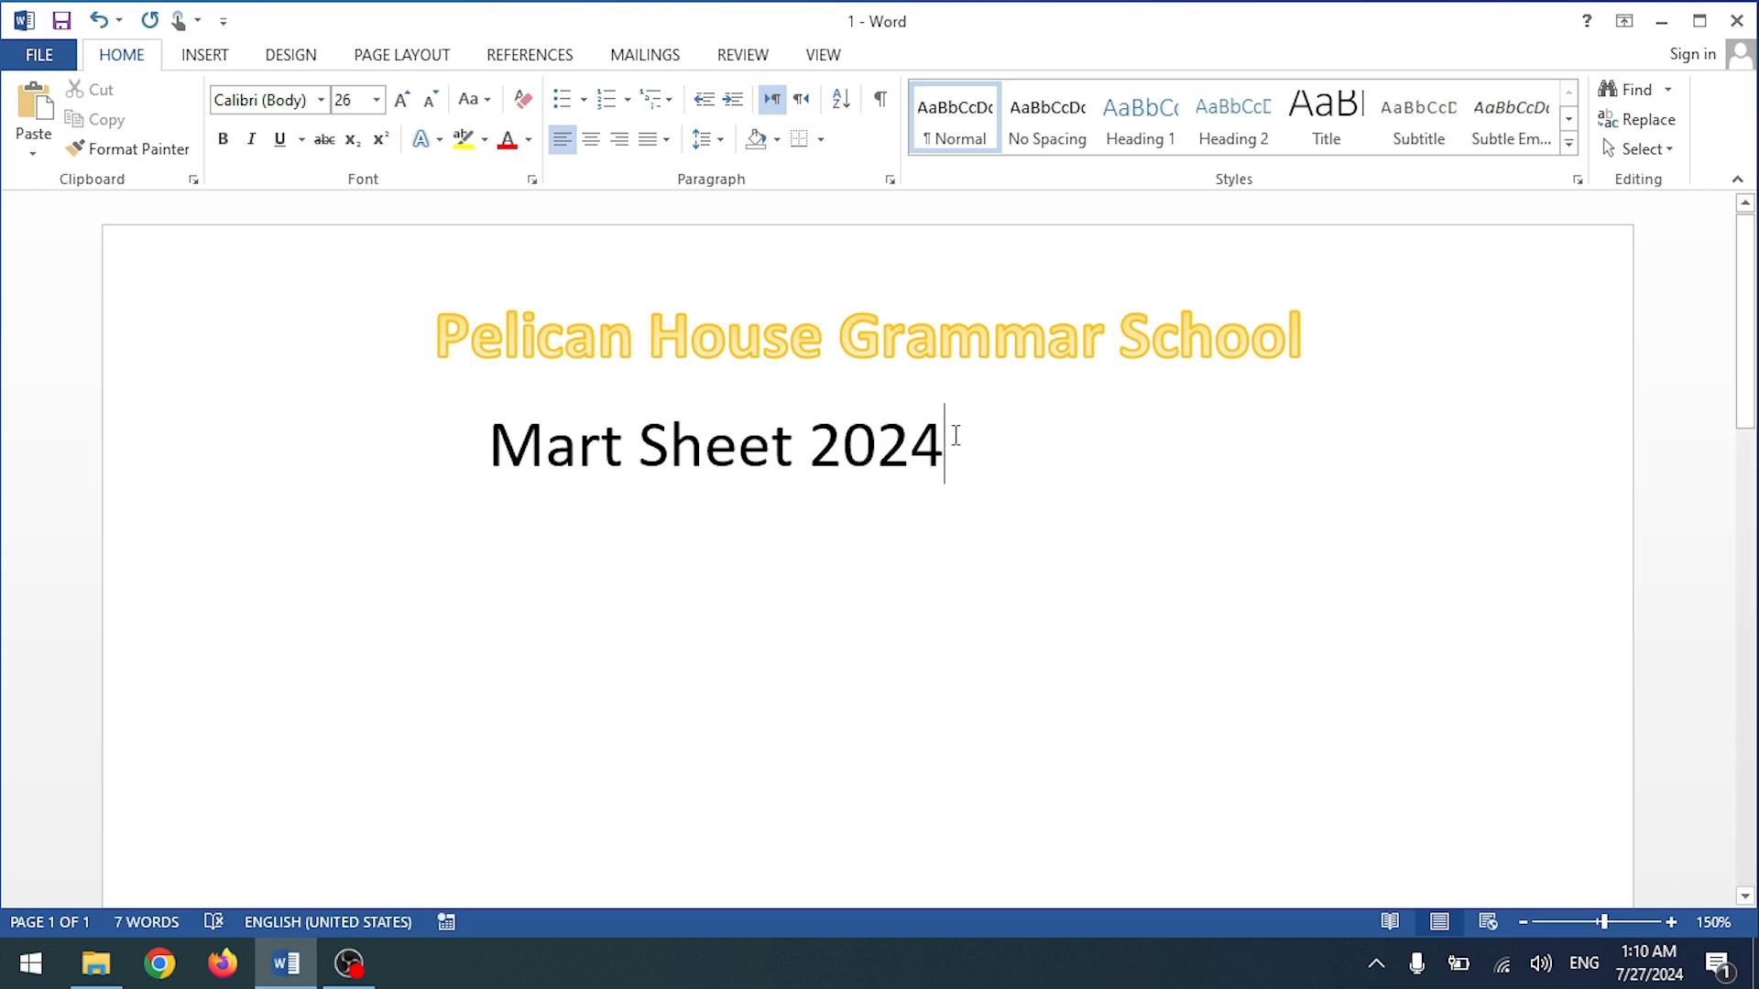
pyautogui.moveTo(955, 435); pyautogui.dragTo(425, 436)
pyautogui.click(591, 138)
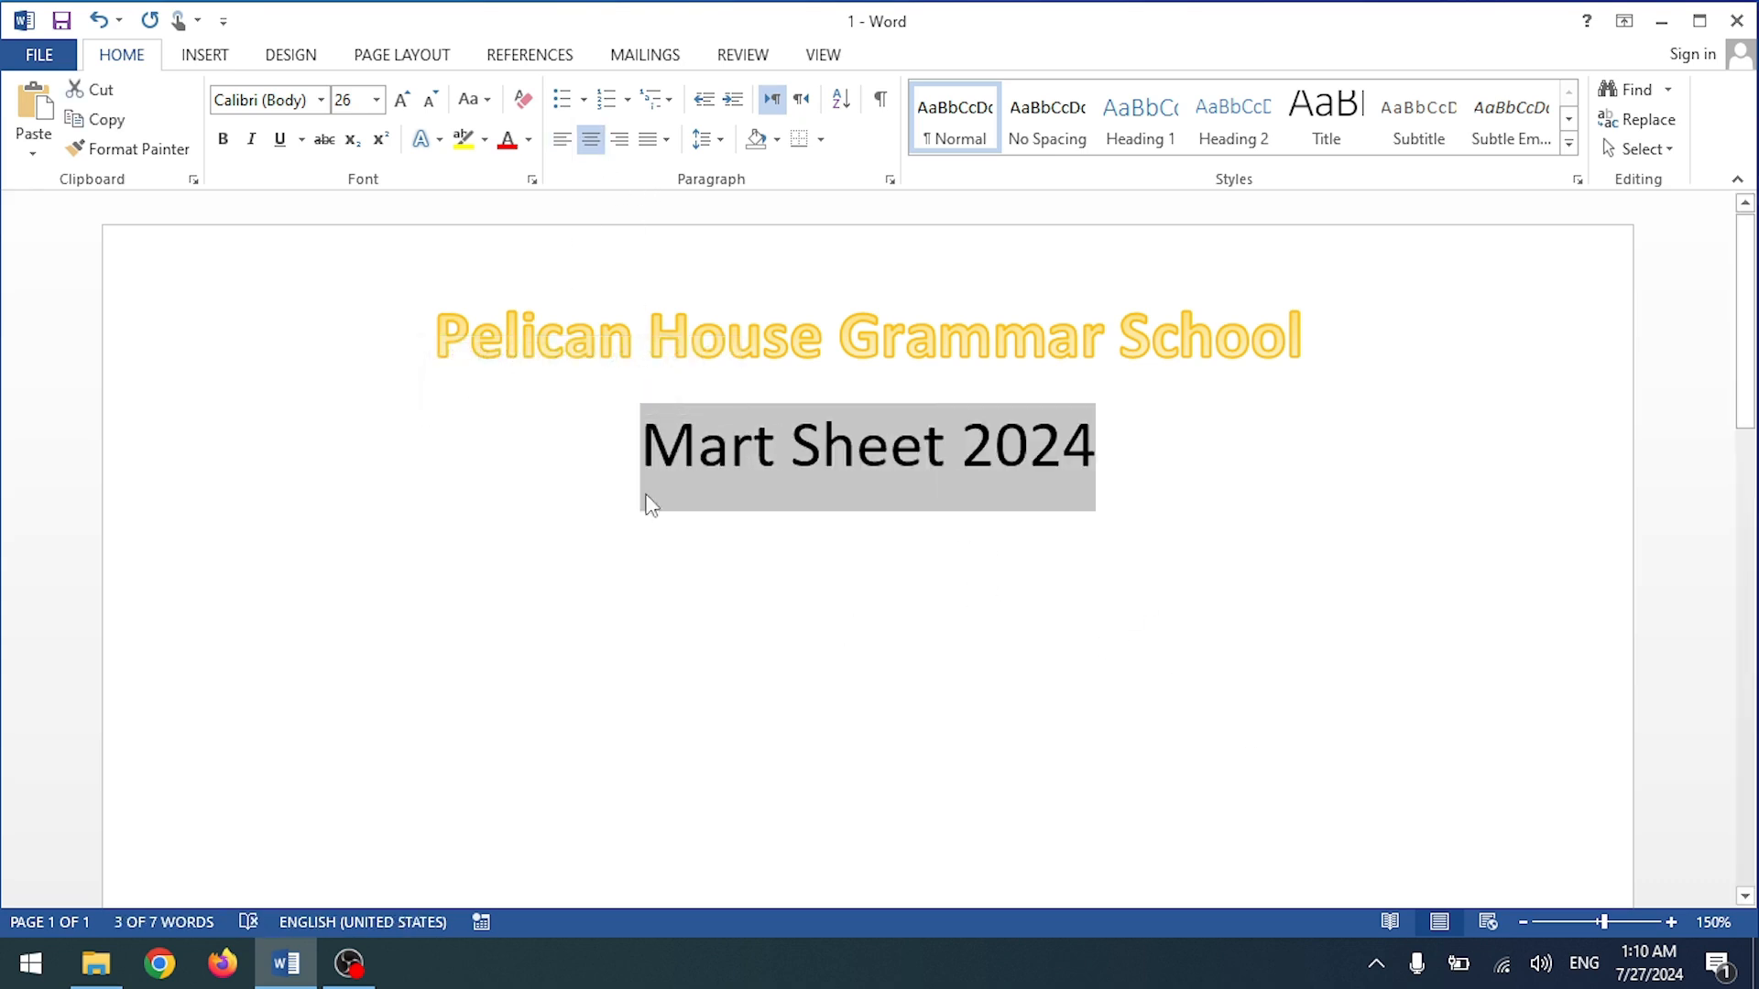
pyautogui.click(223, 138)
pyautogui.click(813, 684)
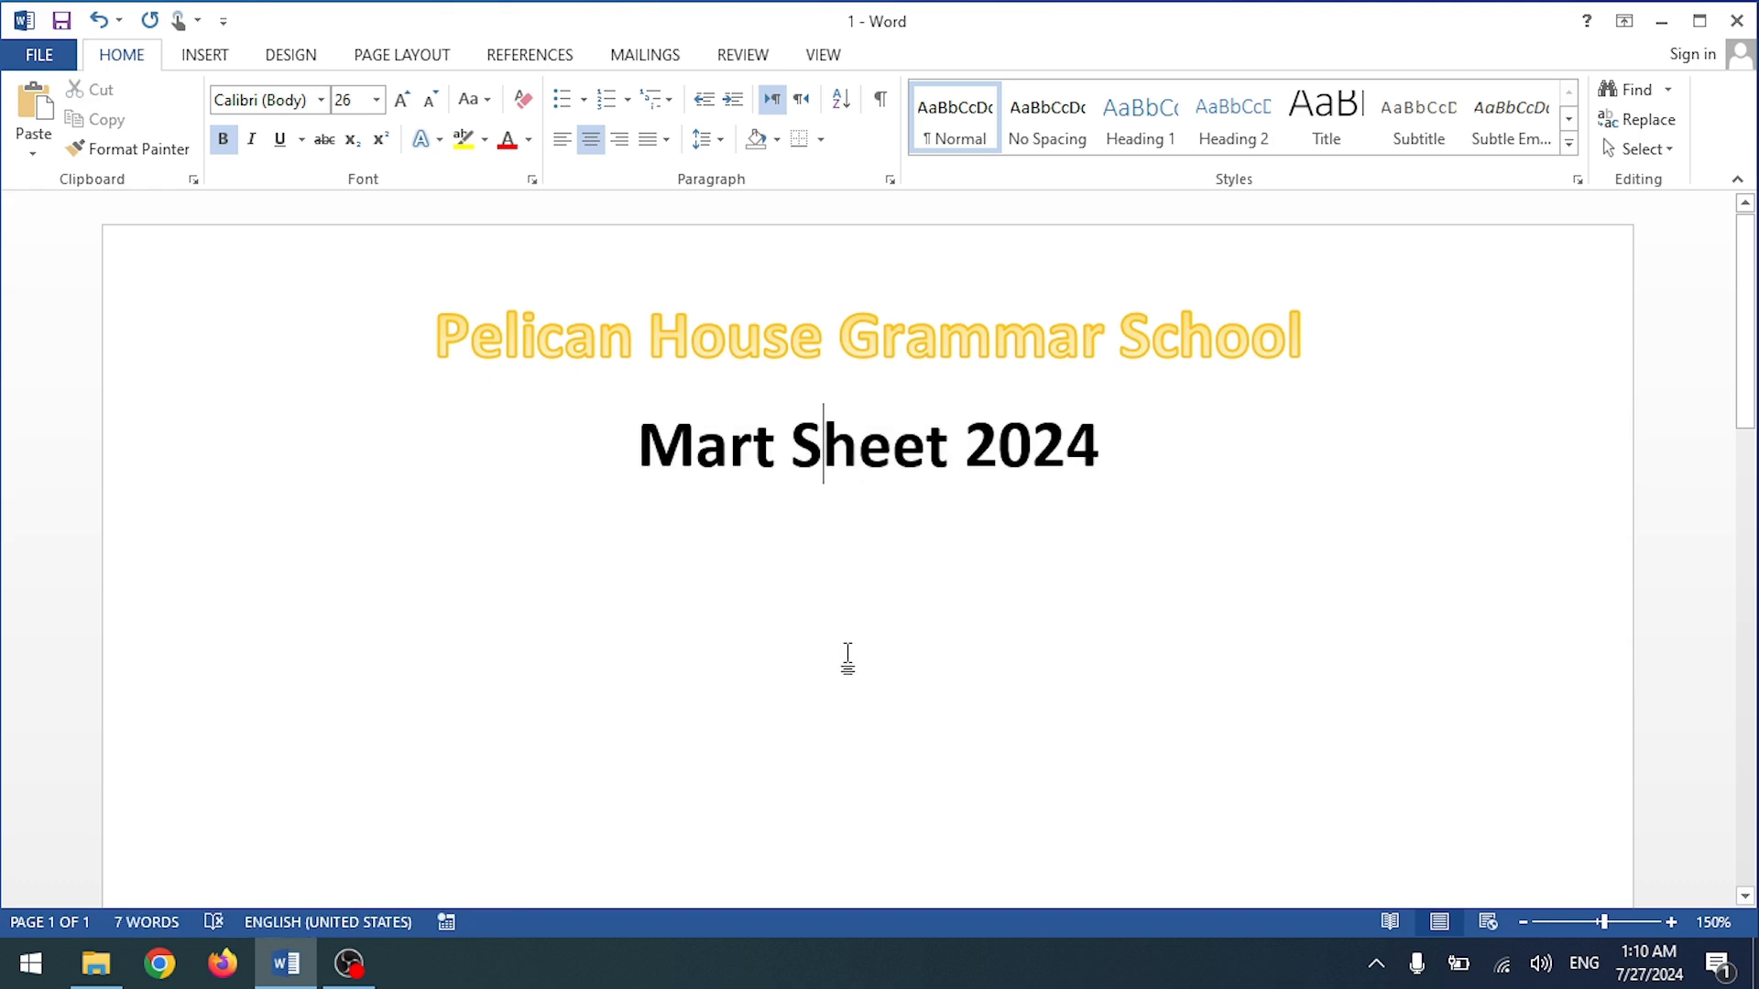
# Step: Add a left-aligned, smaller 'Student Name:' line below the subtitle
pyautogui.scroll(-2, 847, 658)
pyautogui.click(1111, 321)
pyautogui.press('Return')
pyautogui.hotkey('ctrl', 'l')
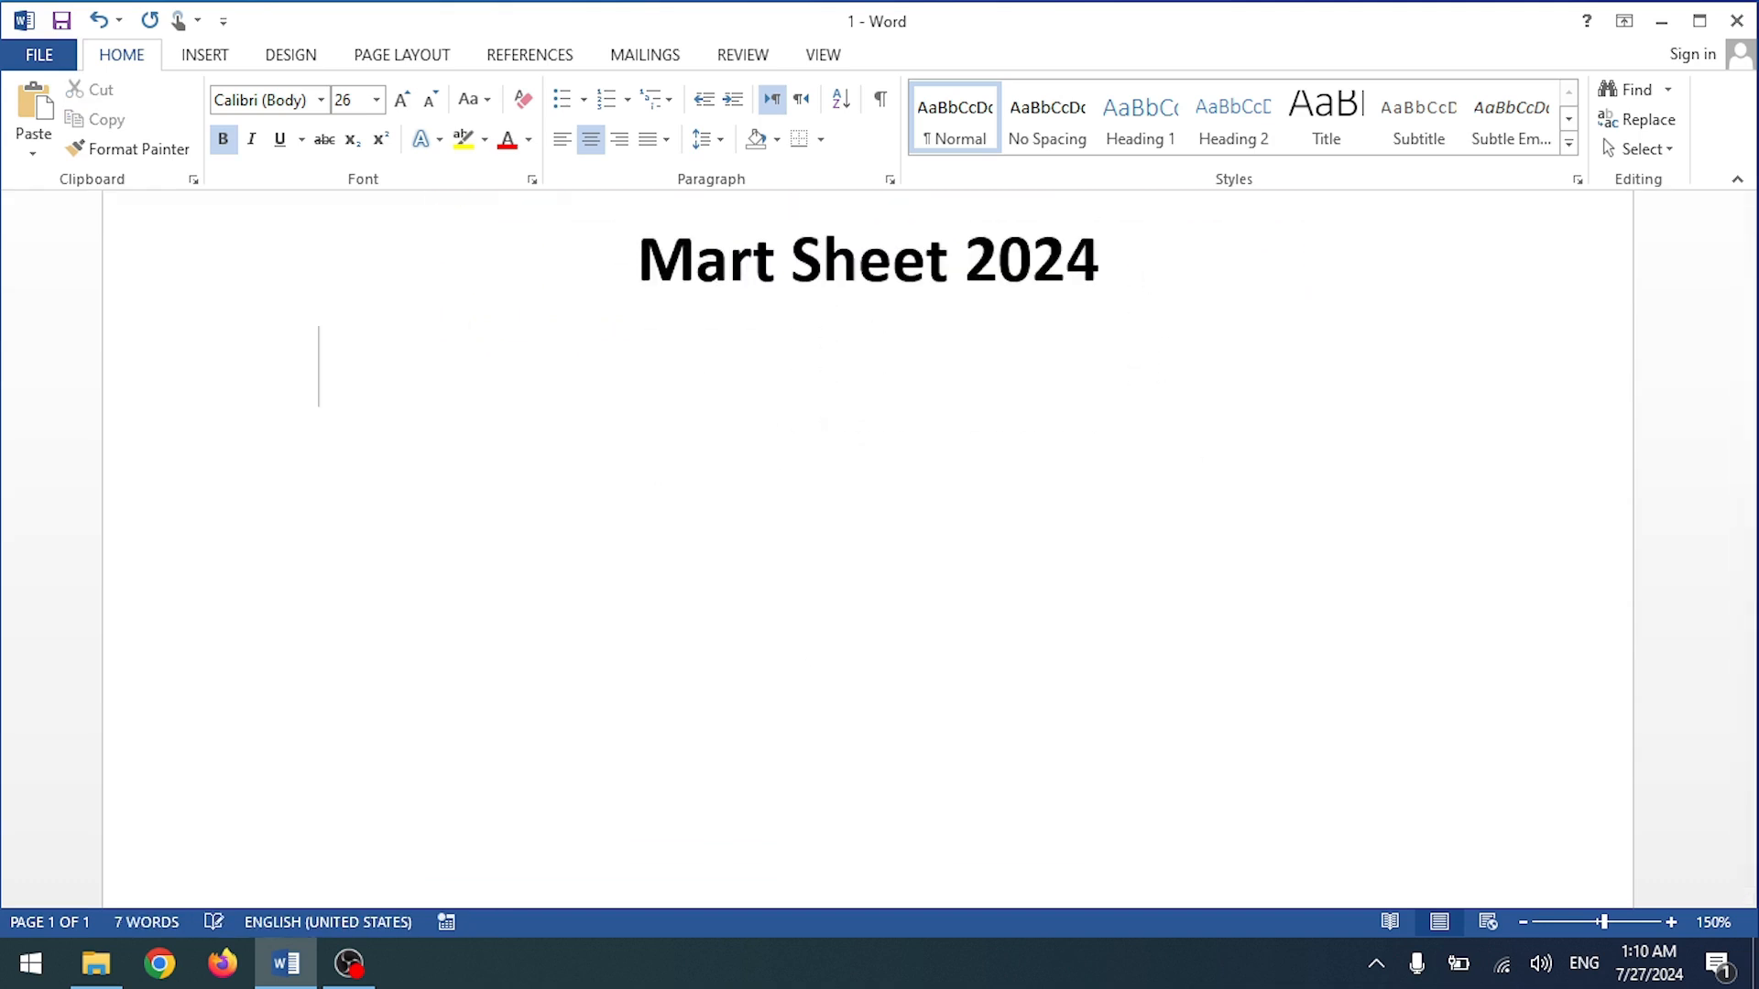
pyautogui.scroll(2, 676, 473)
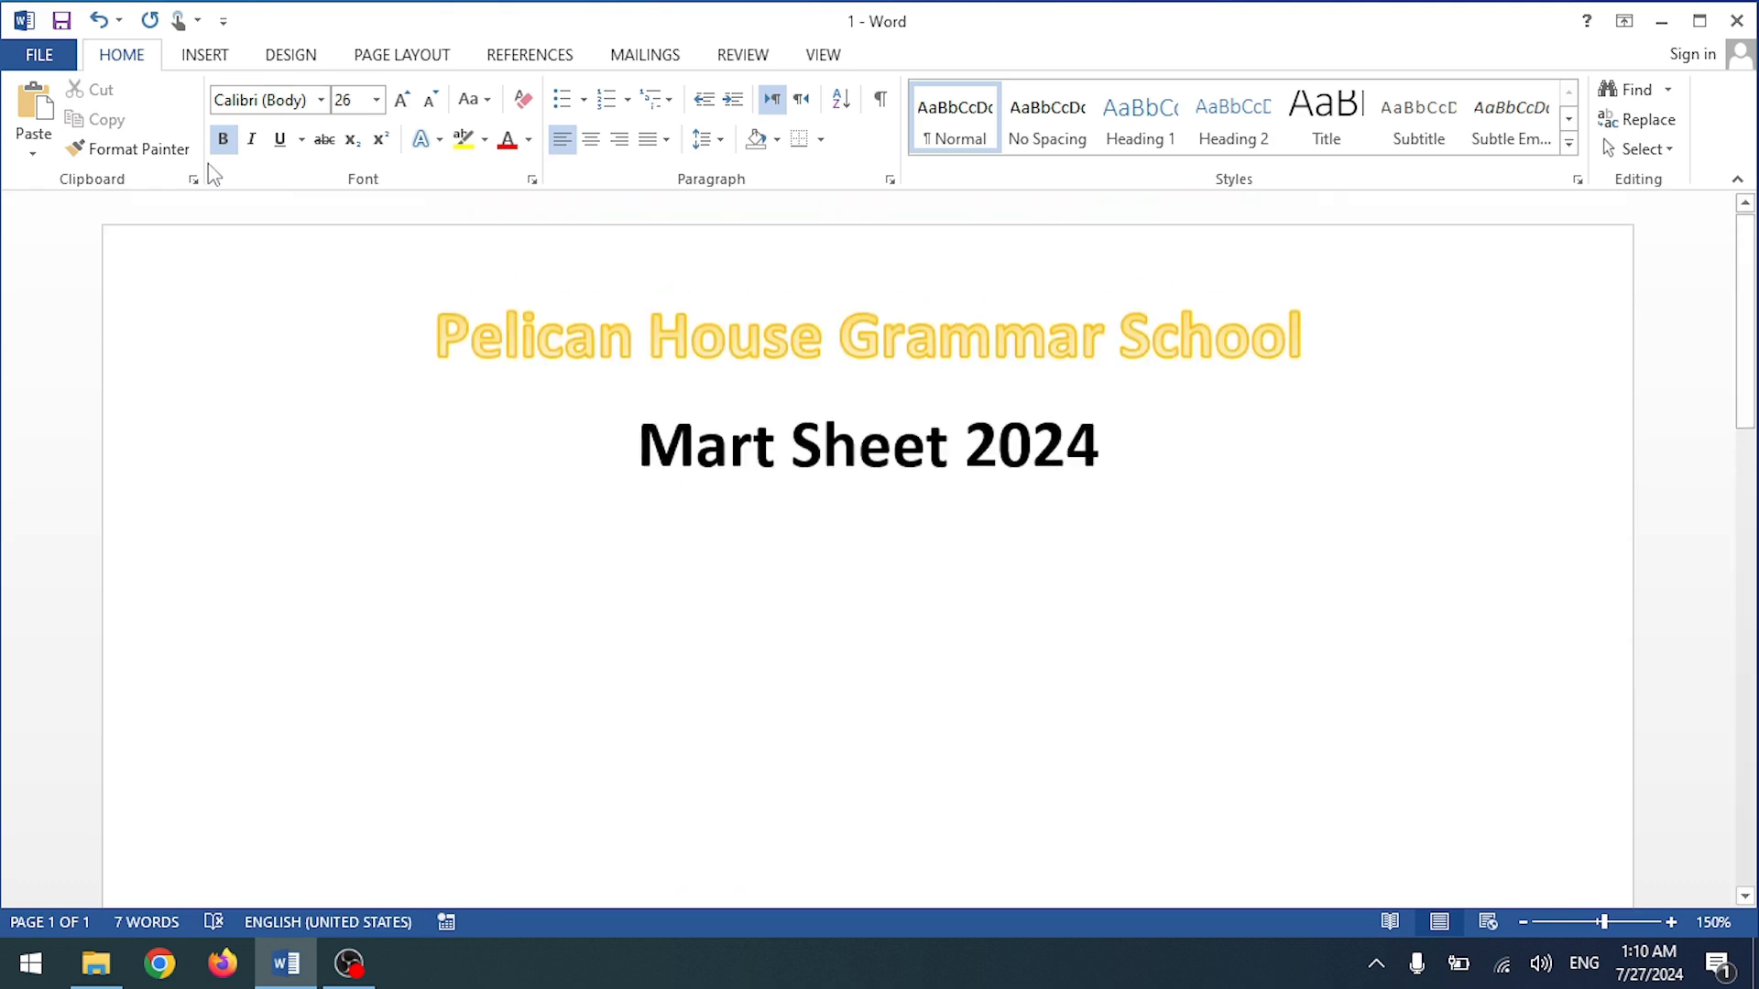
pyautogui.click(432, 101)
pyautogui.click(432, 101)
pyautogui.click(432, 101)
pyautogui.click(431, 100)
pyautogui.write('Stu')
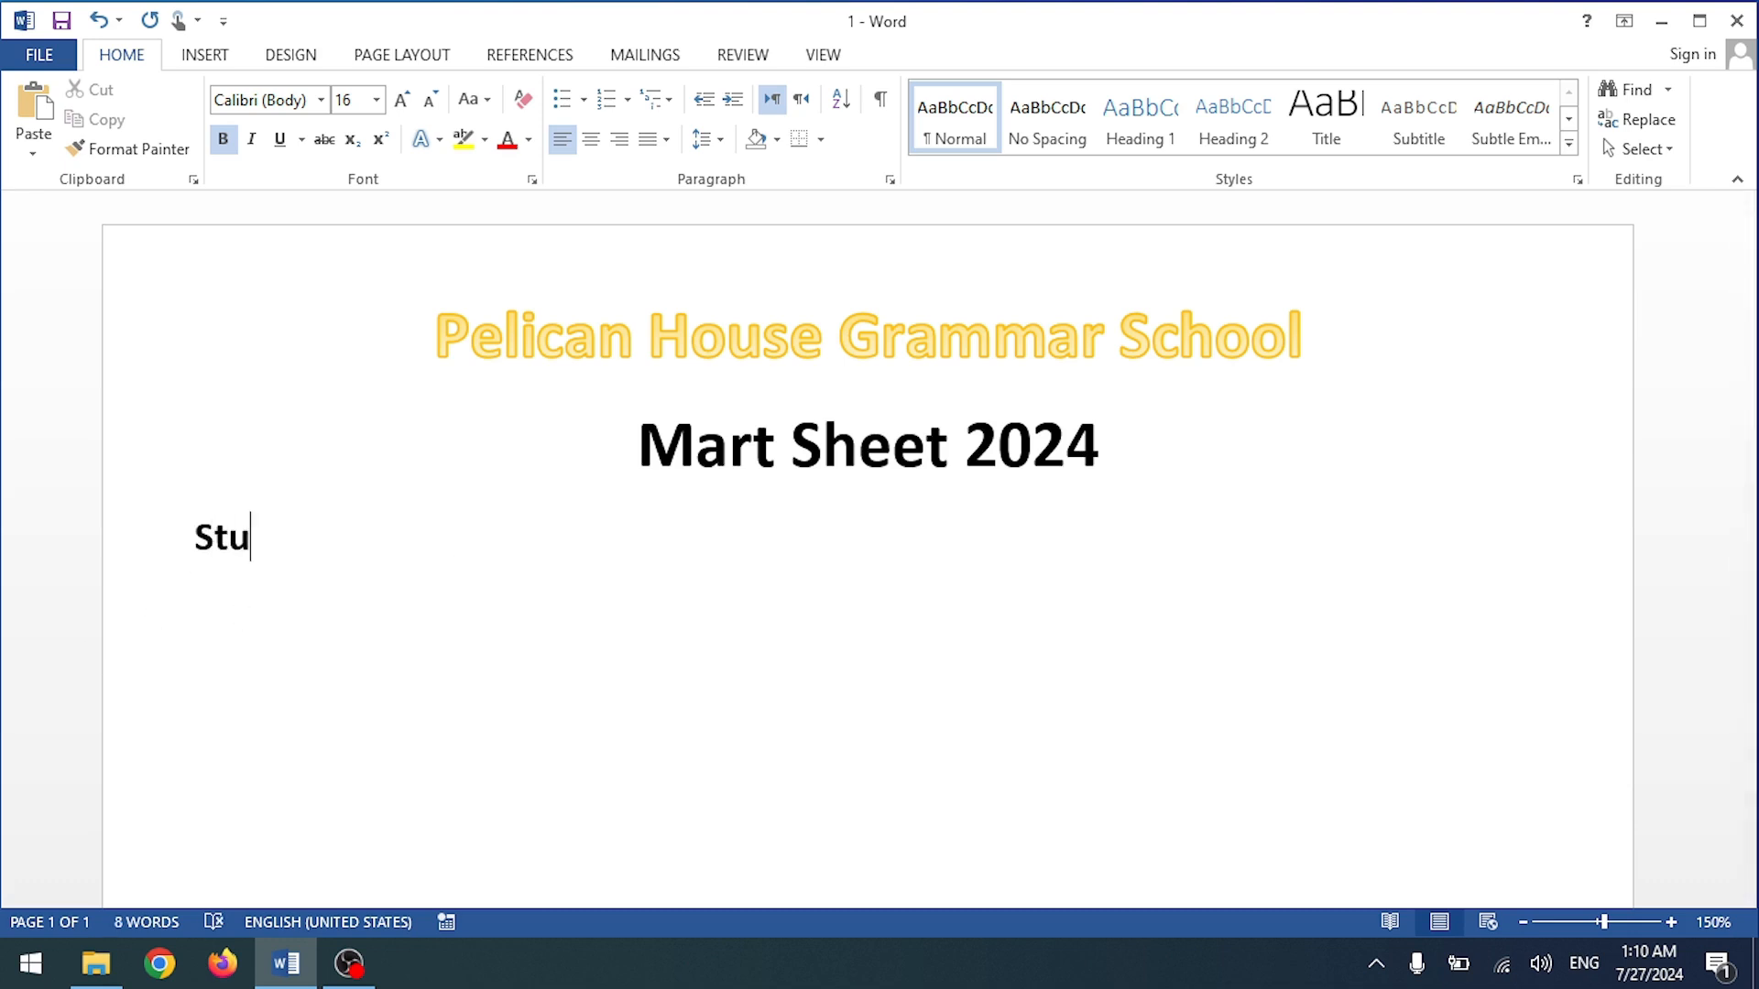
pyautogui.write('dent Name')
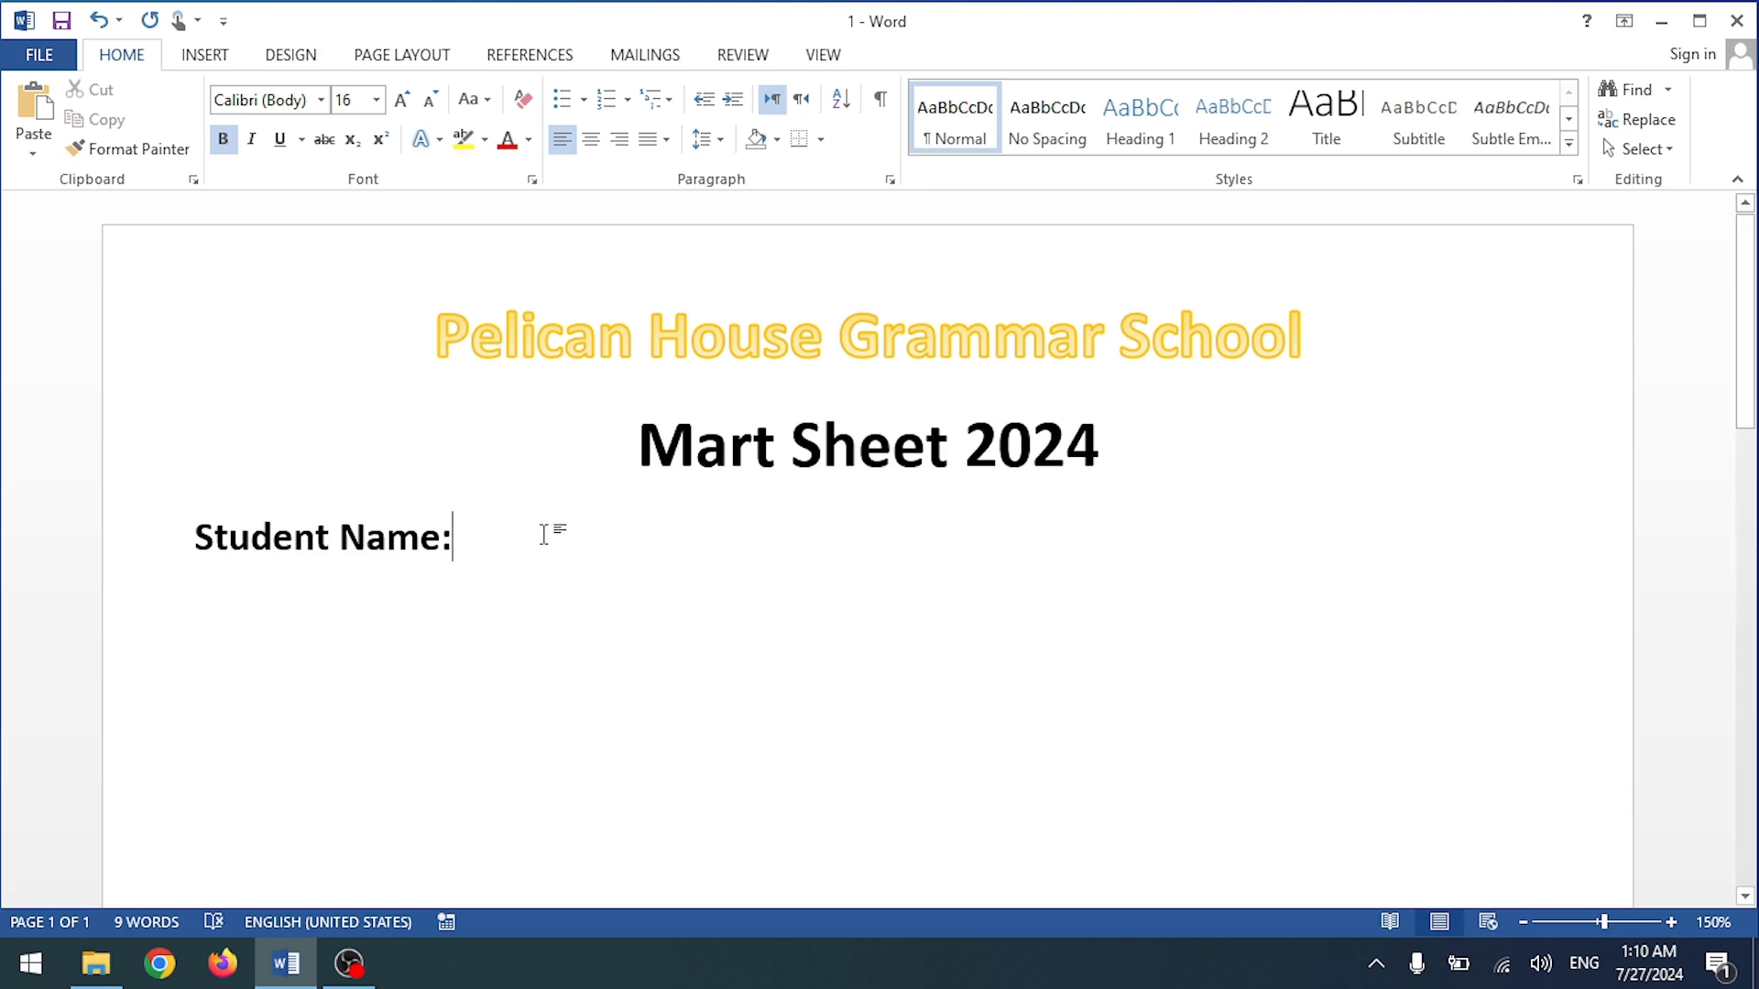
pyautogui.write(':')
pyautogui.click(1757, 967)
# Step: Open the Student Data workbook and select the first student name in A2
pyautogui.doubleClick(929, 331)
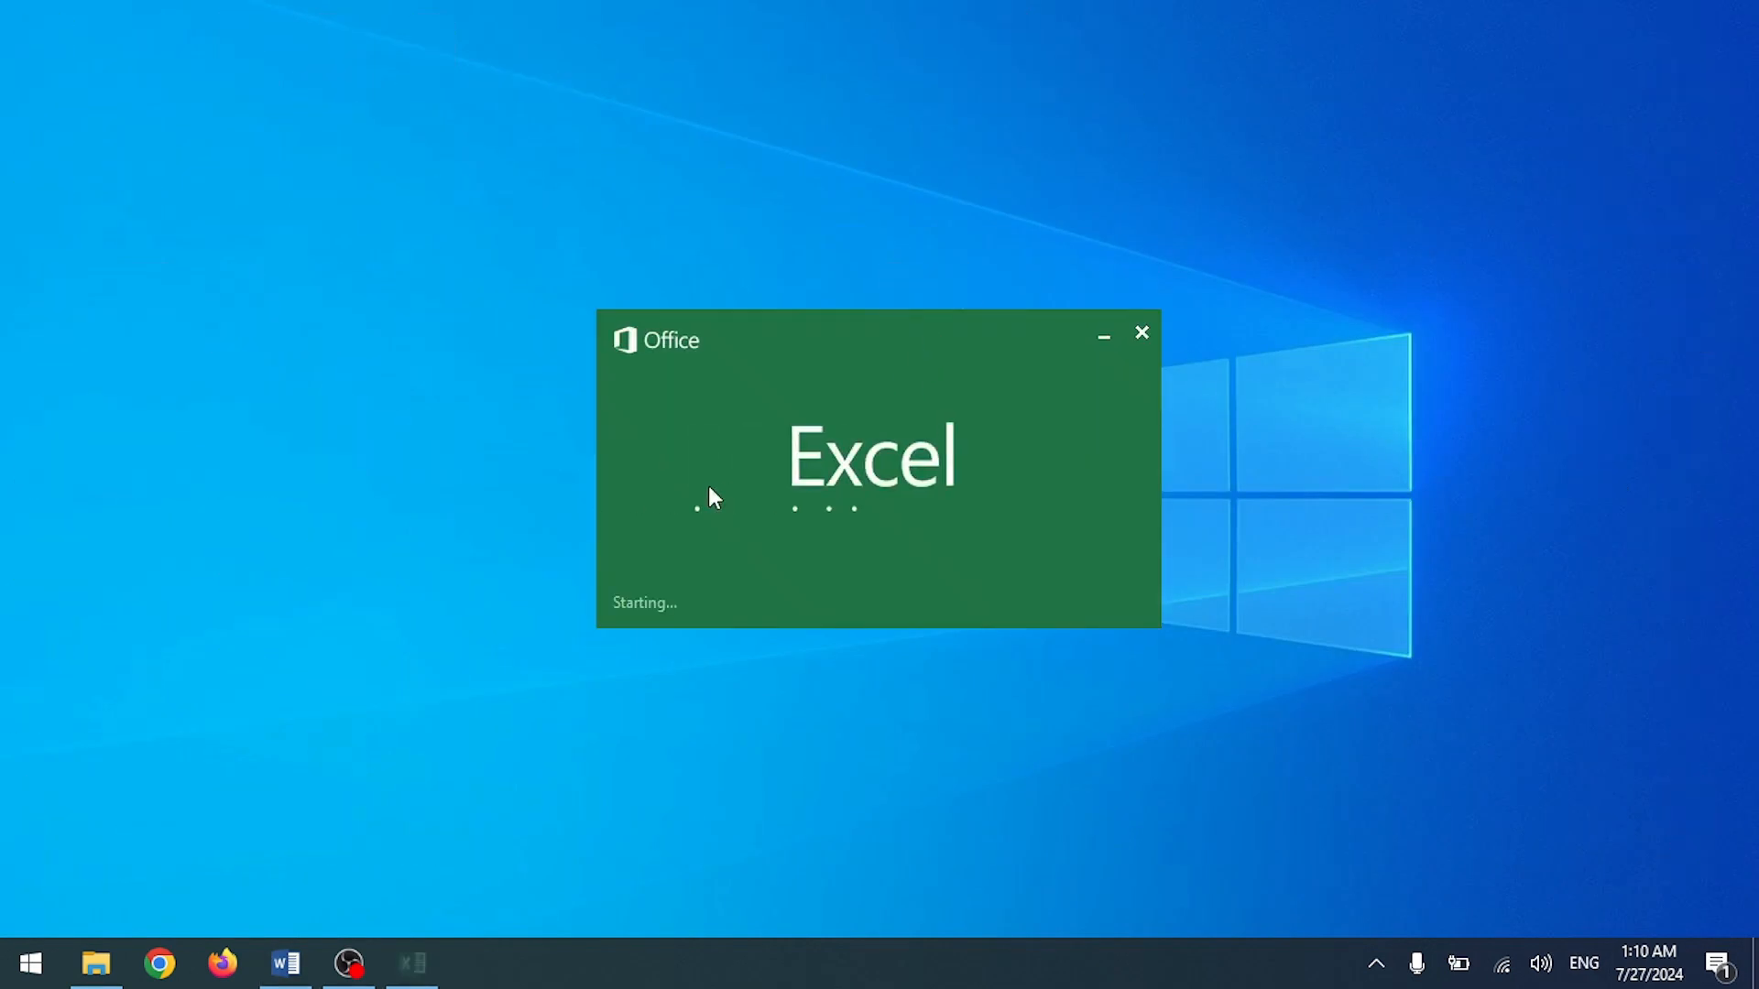
pyautogui.scroll(7, 742, 637)
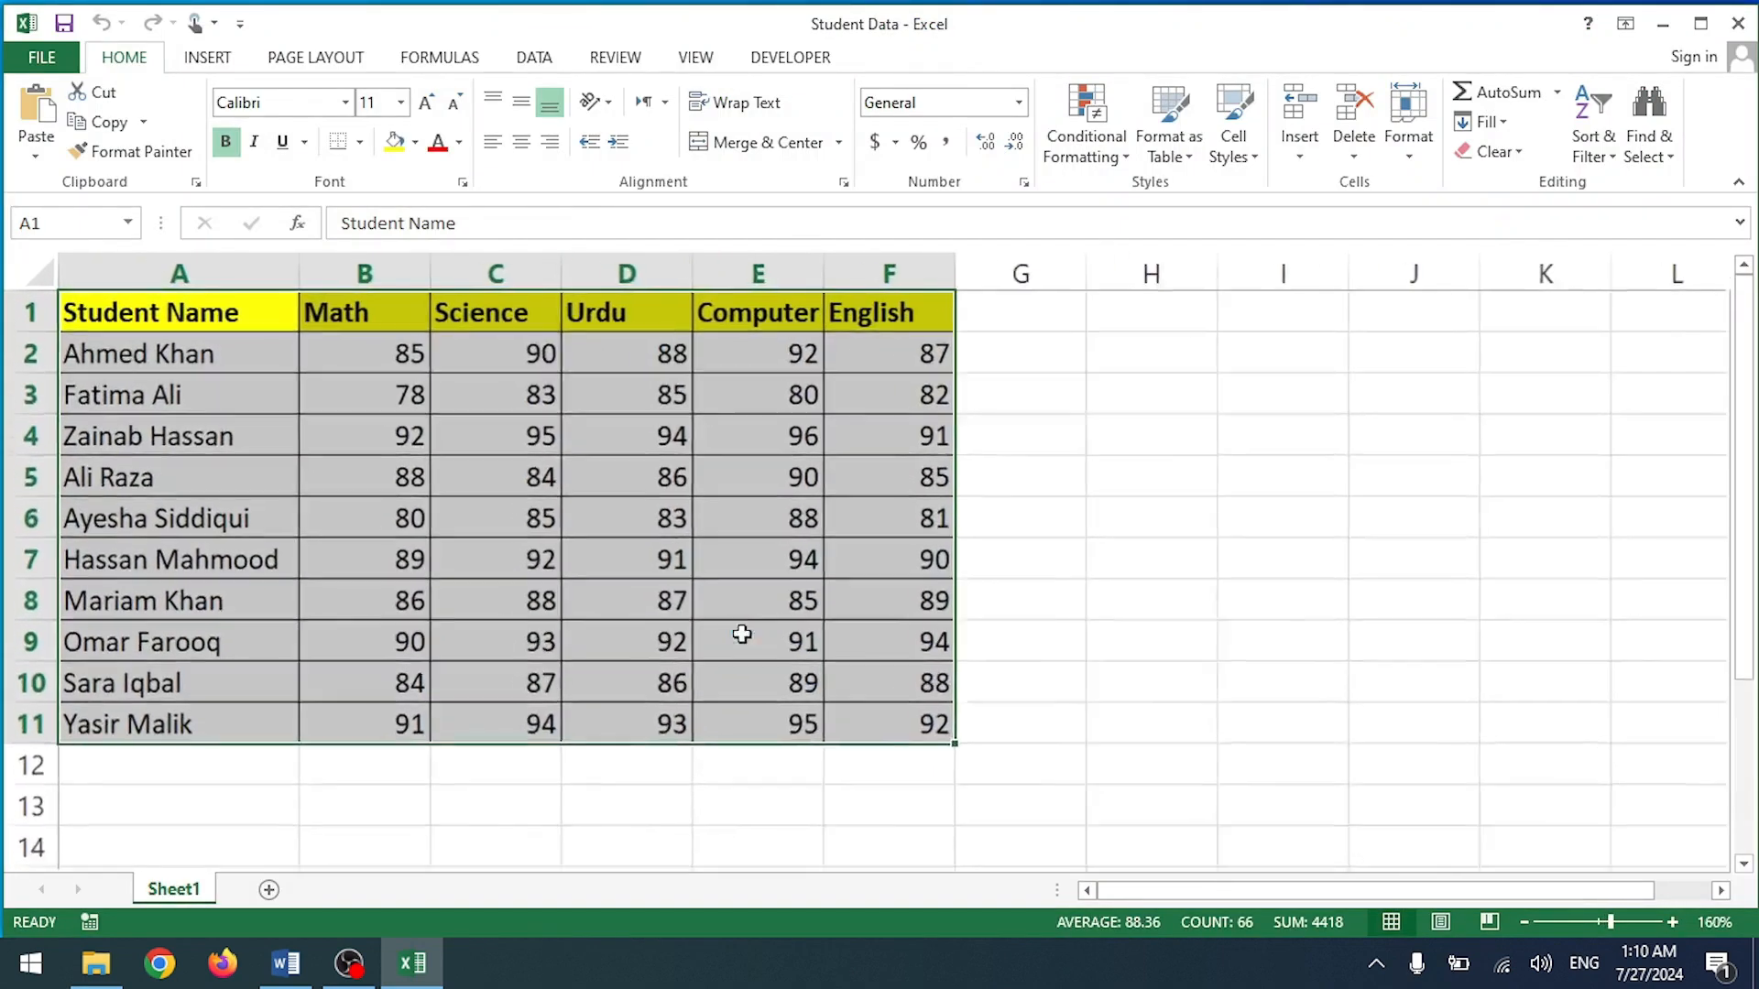
pyautogui.click(243, 369)
pyautogui.scroll(-1, 192, 392)
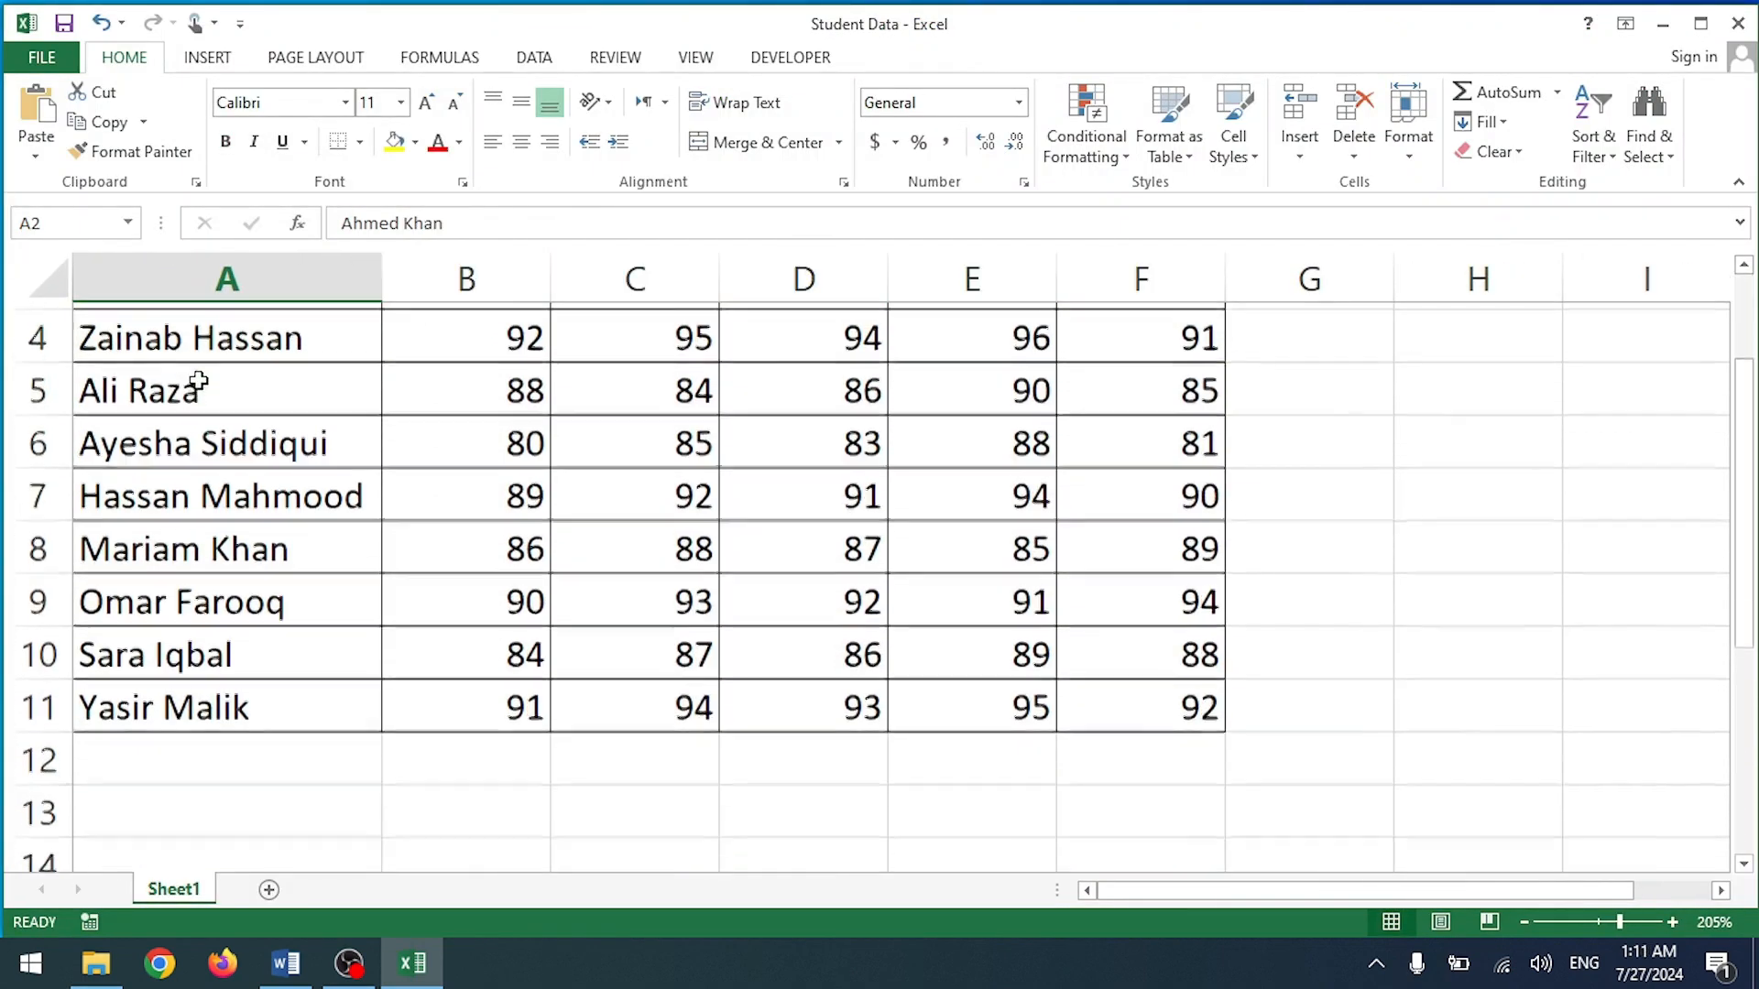
pyautogui.scroll(1, 179, 724)
pyautogui.scroll(1, 185, 701)
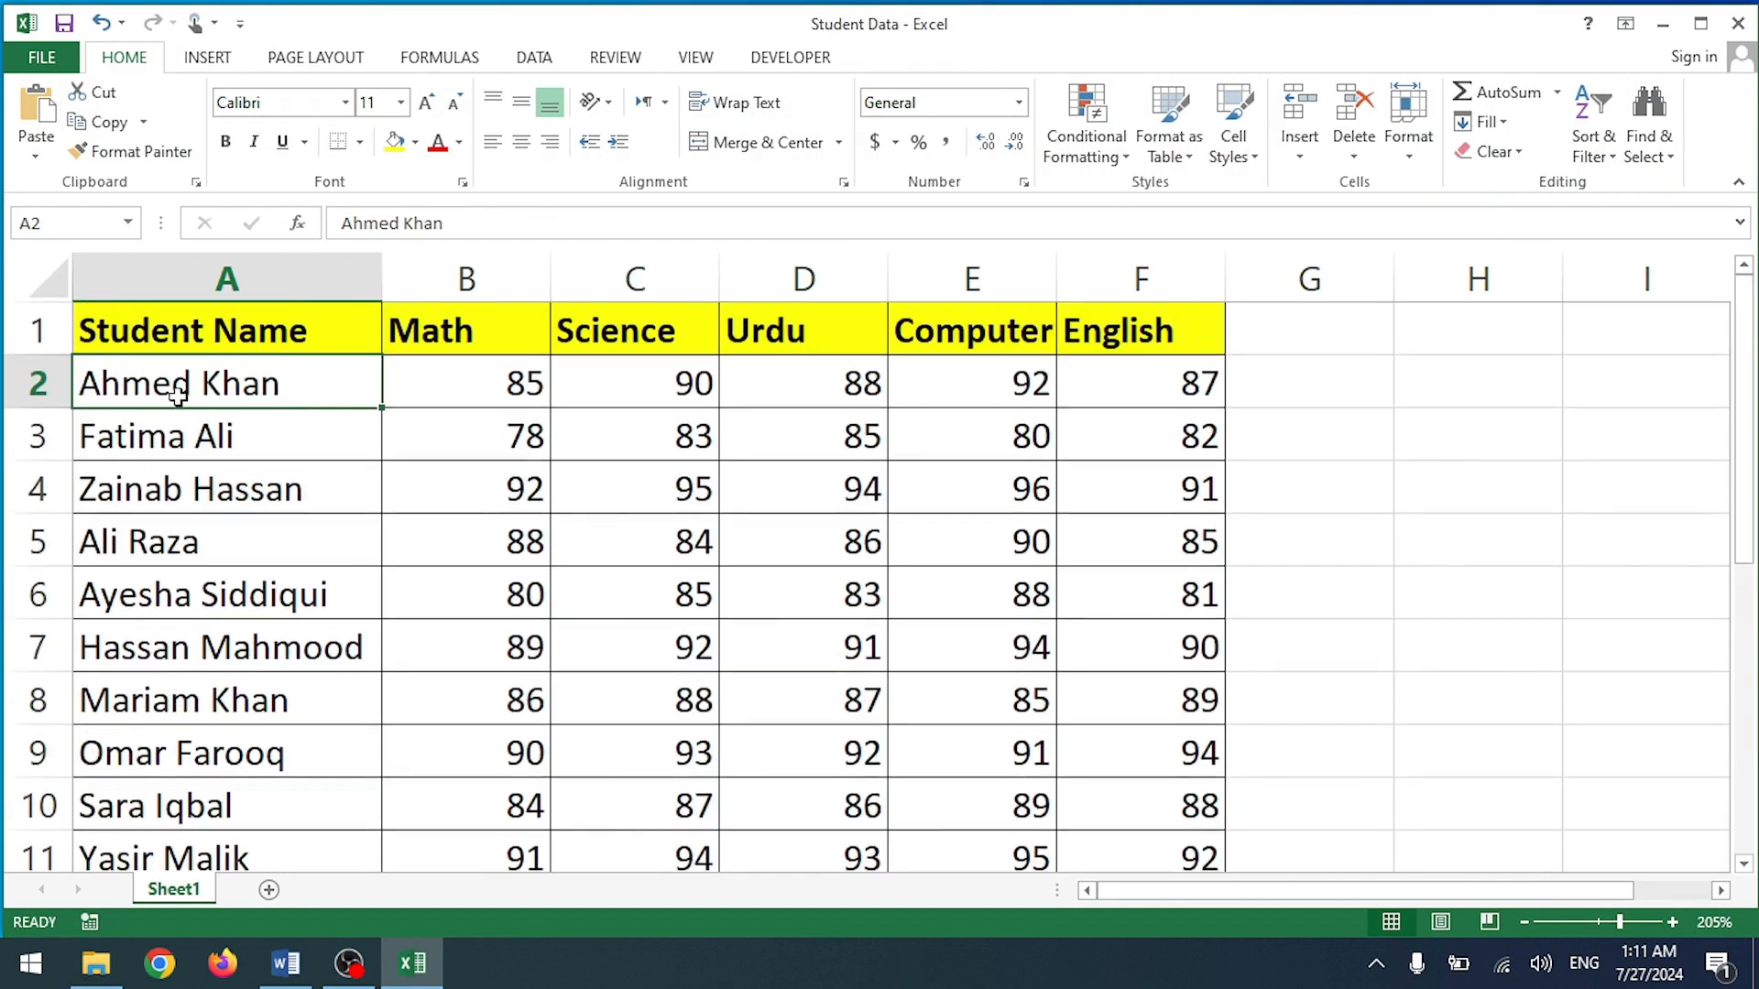
pyautogui.scroll(-1, 293, 577)
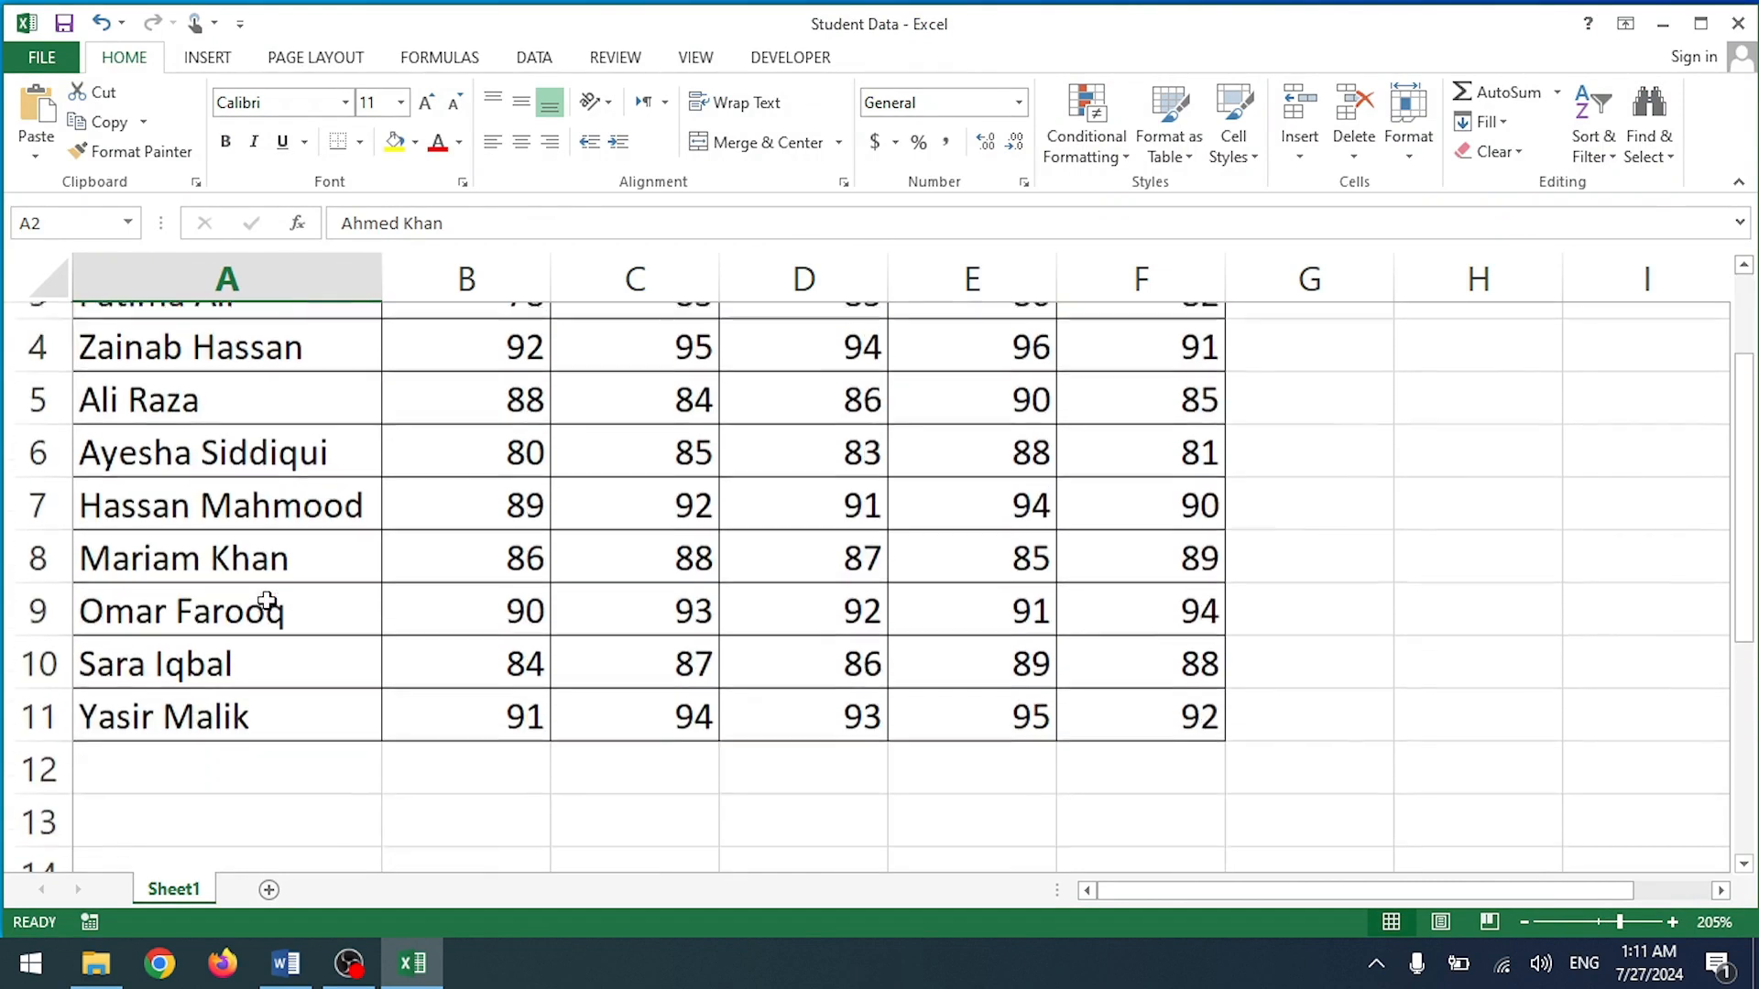
pyautogui.scroll(1, 266, 467)
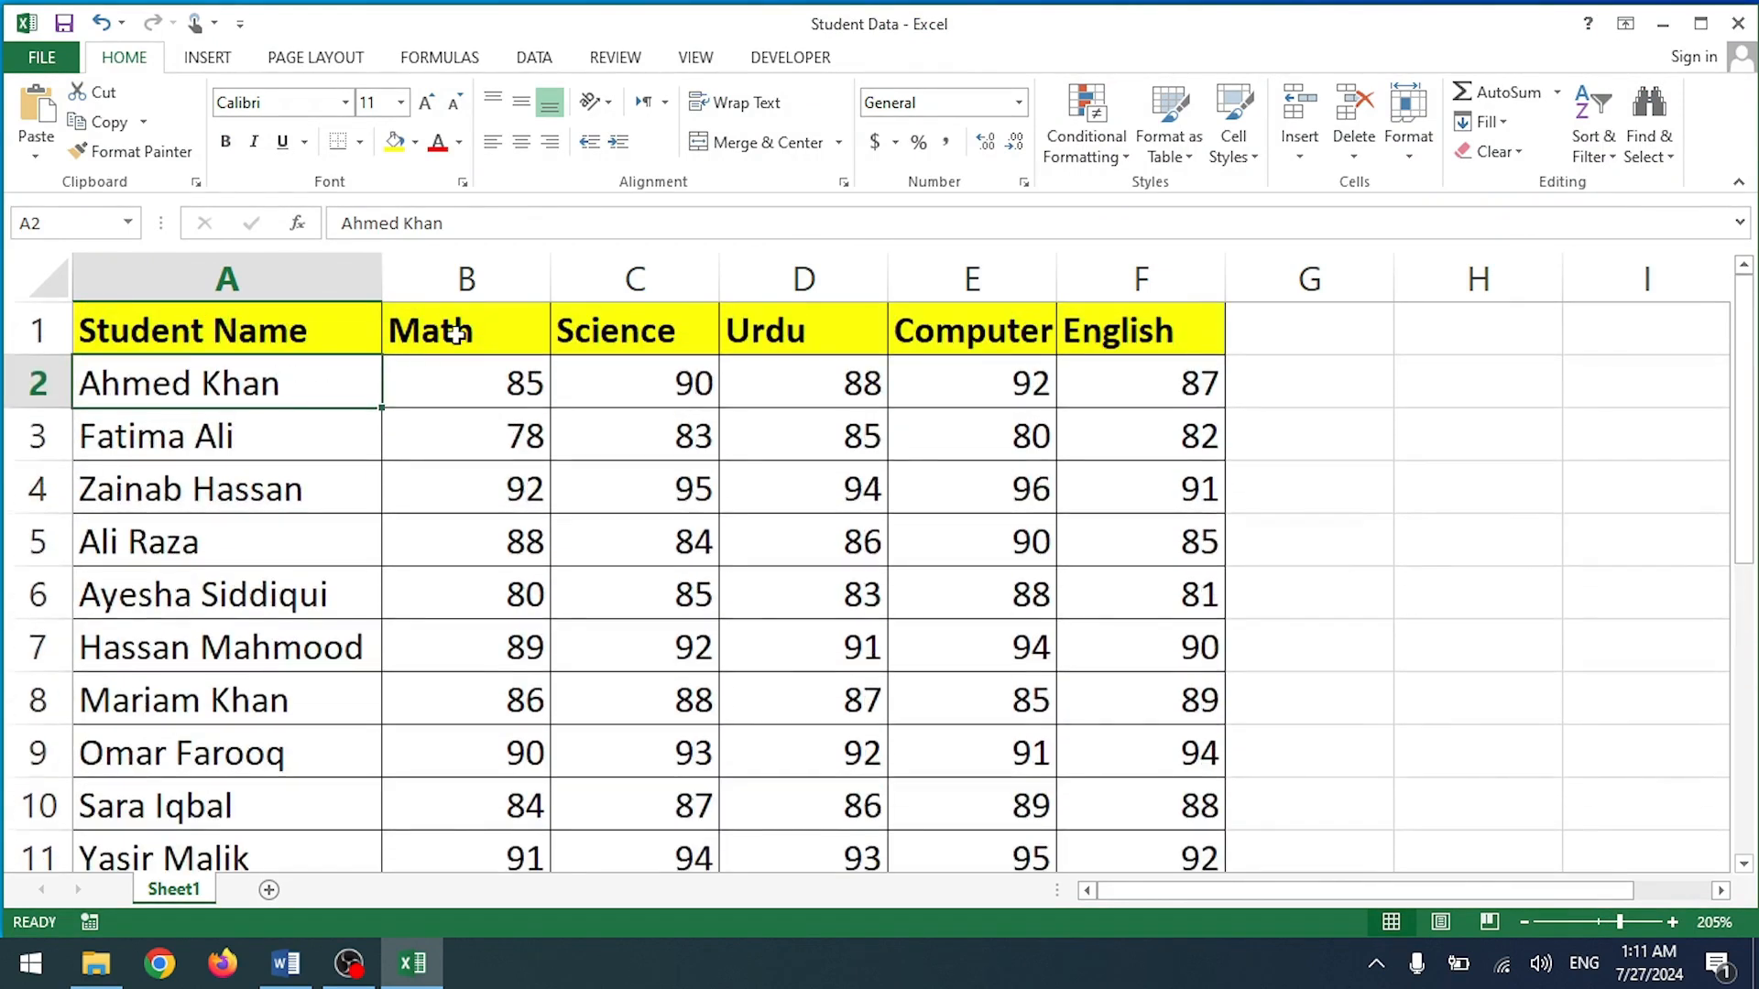
# Step: Check the Science, Urdu, Computer and English headers and the student names in A2:A11
pyautogui.click(668, 334)
pyautogui.click(797, 330)
pyautogui.click(974, 334)
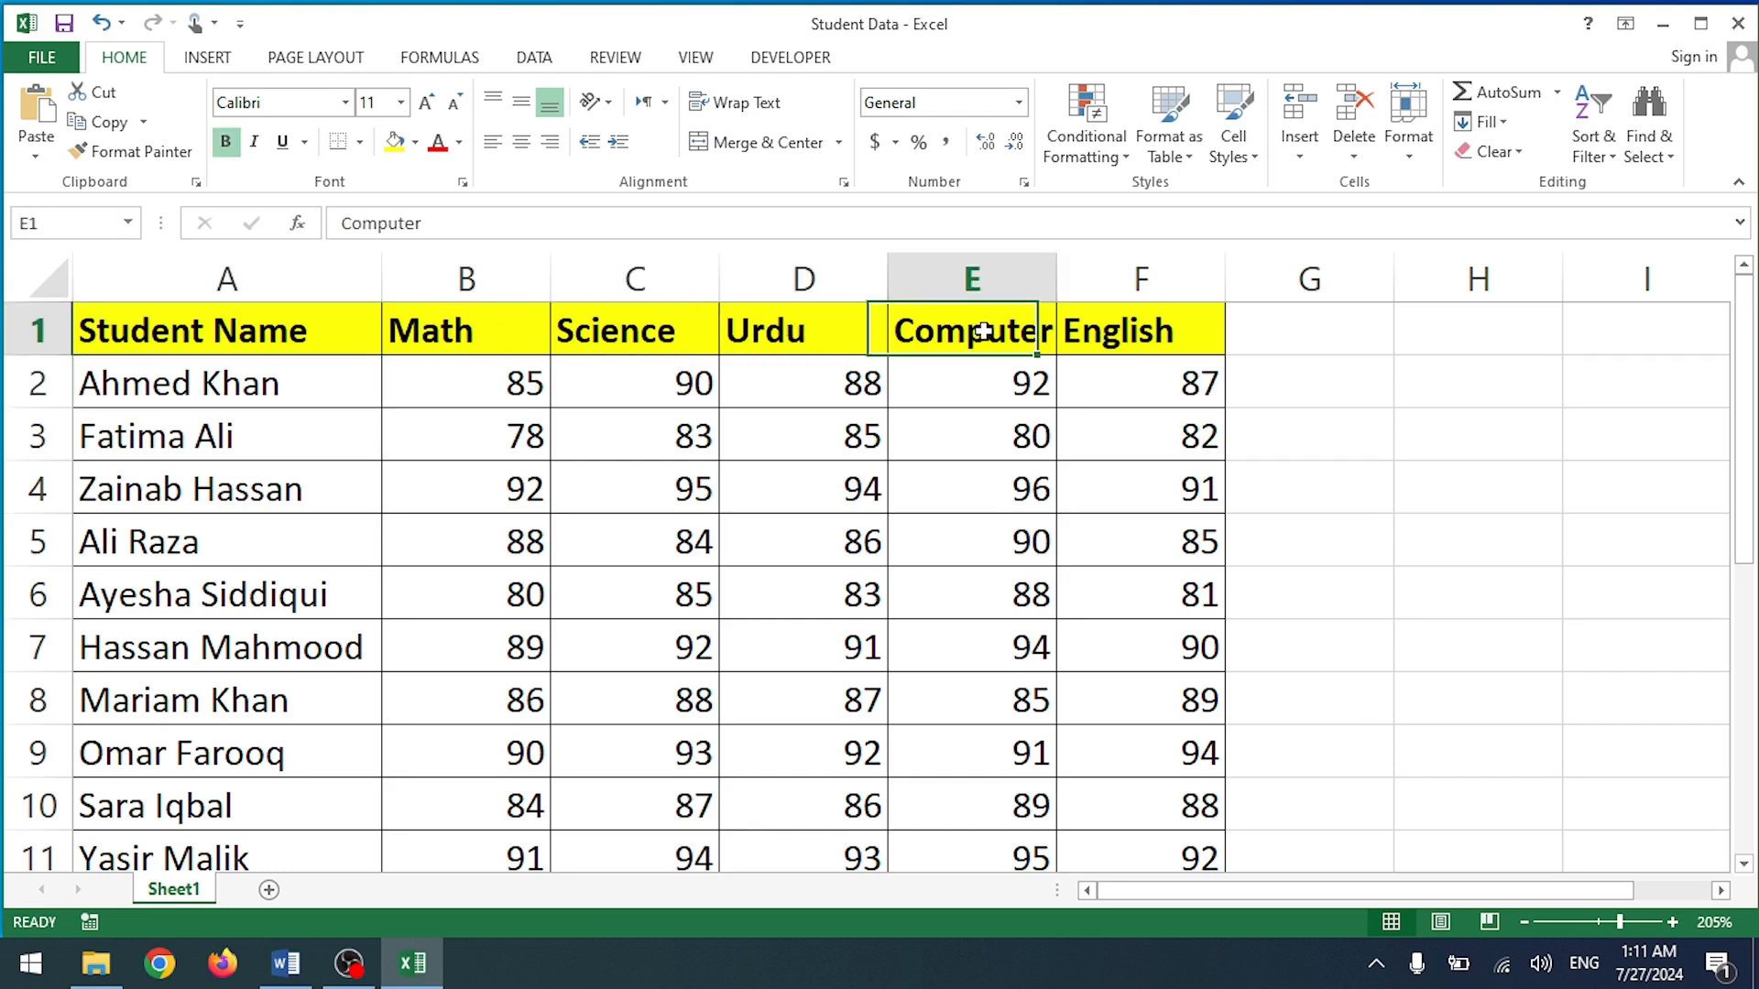
pyautogui.click(1124, 330)
pyautogui.scroll(-1, 357, 679)
pyautogui.scroll(1, 361, 671)
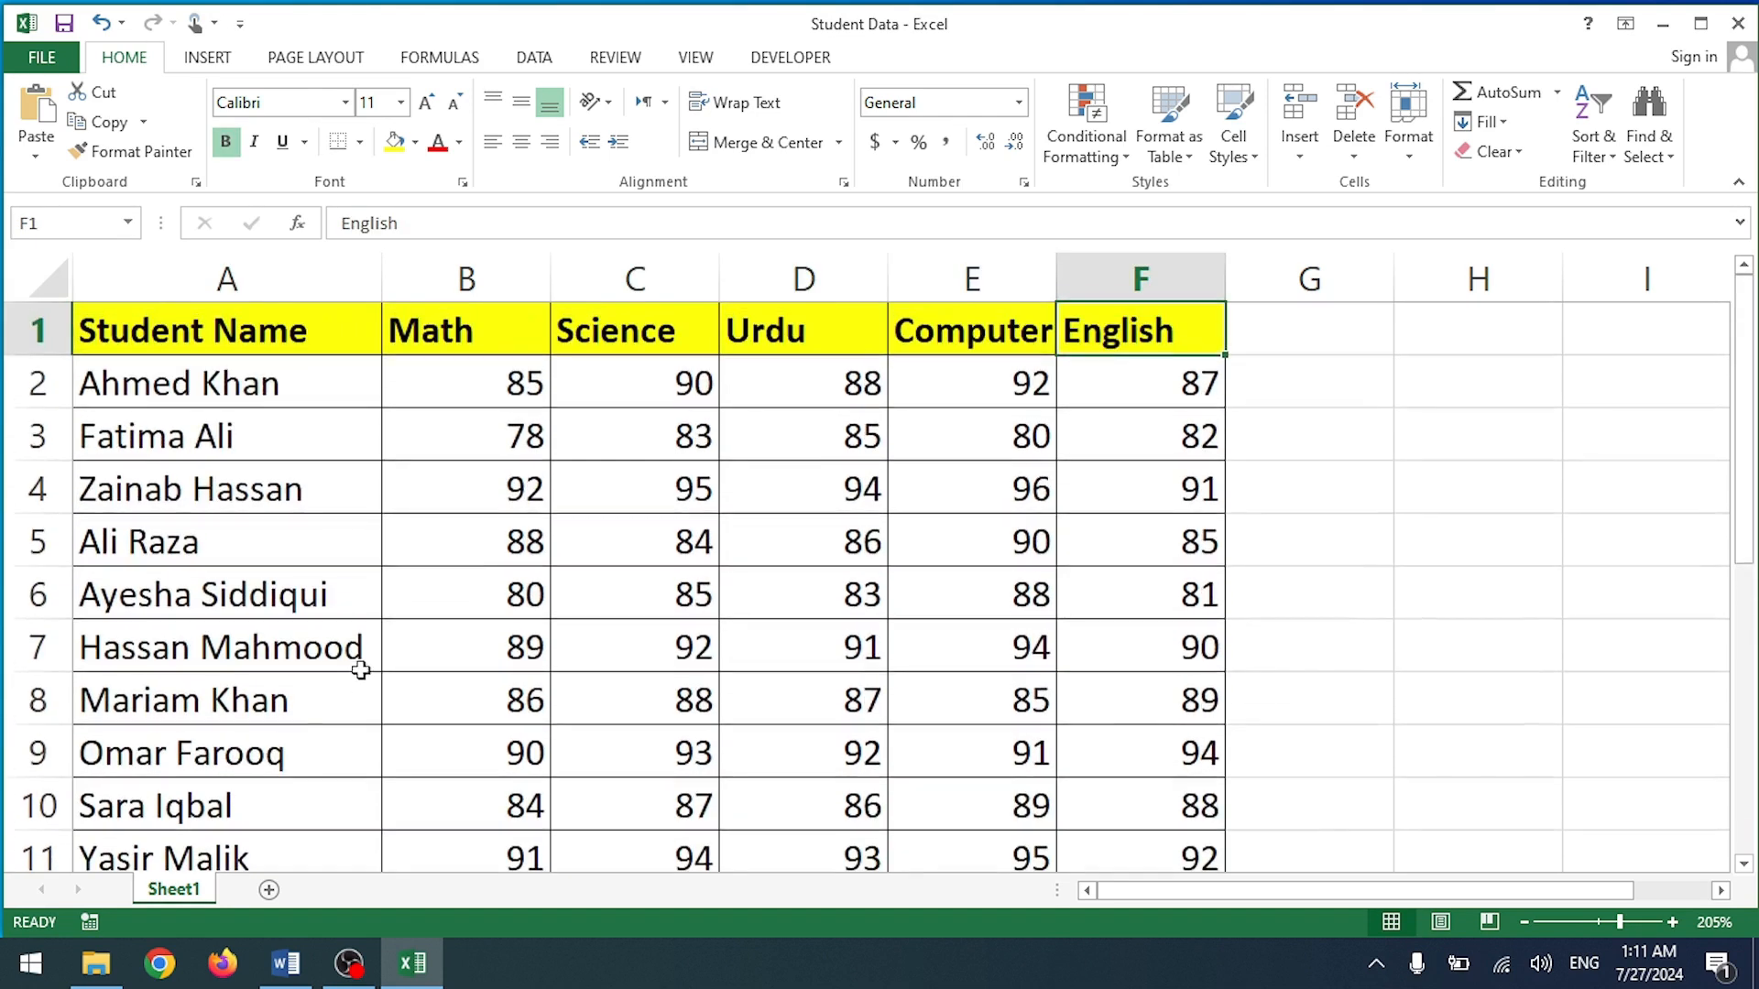
pyautogui.moveTo(246, 388); pyautogui.dragTo(279, 839)
pyautogui.scroll(-2, 218, 403)
pyautogui.scroll(2, 223, 385)
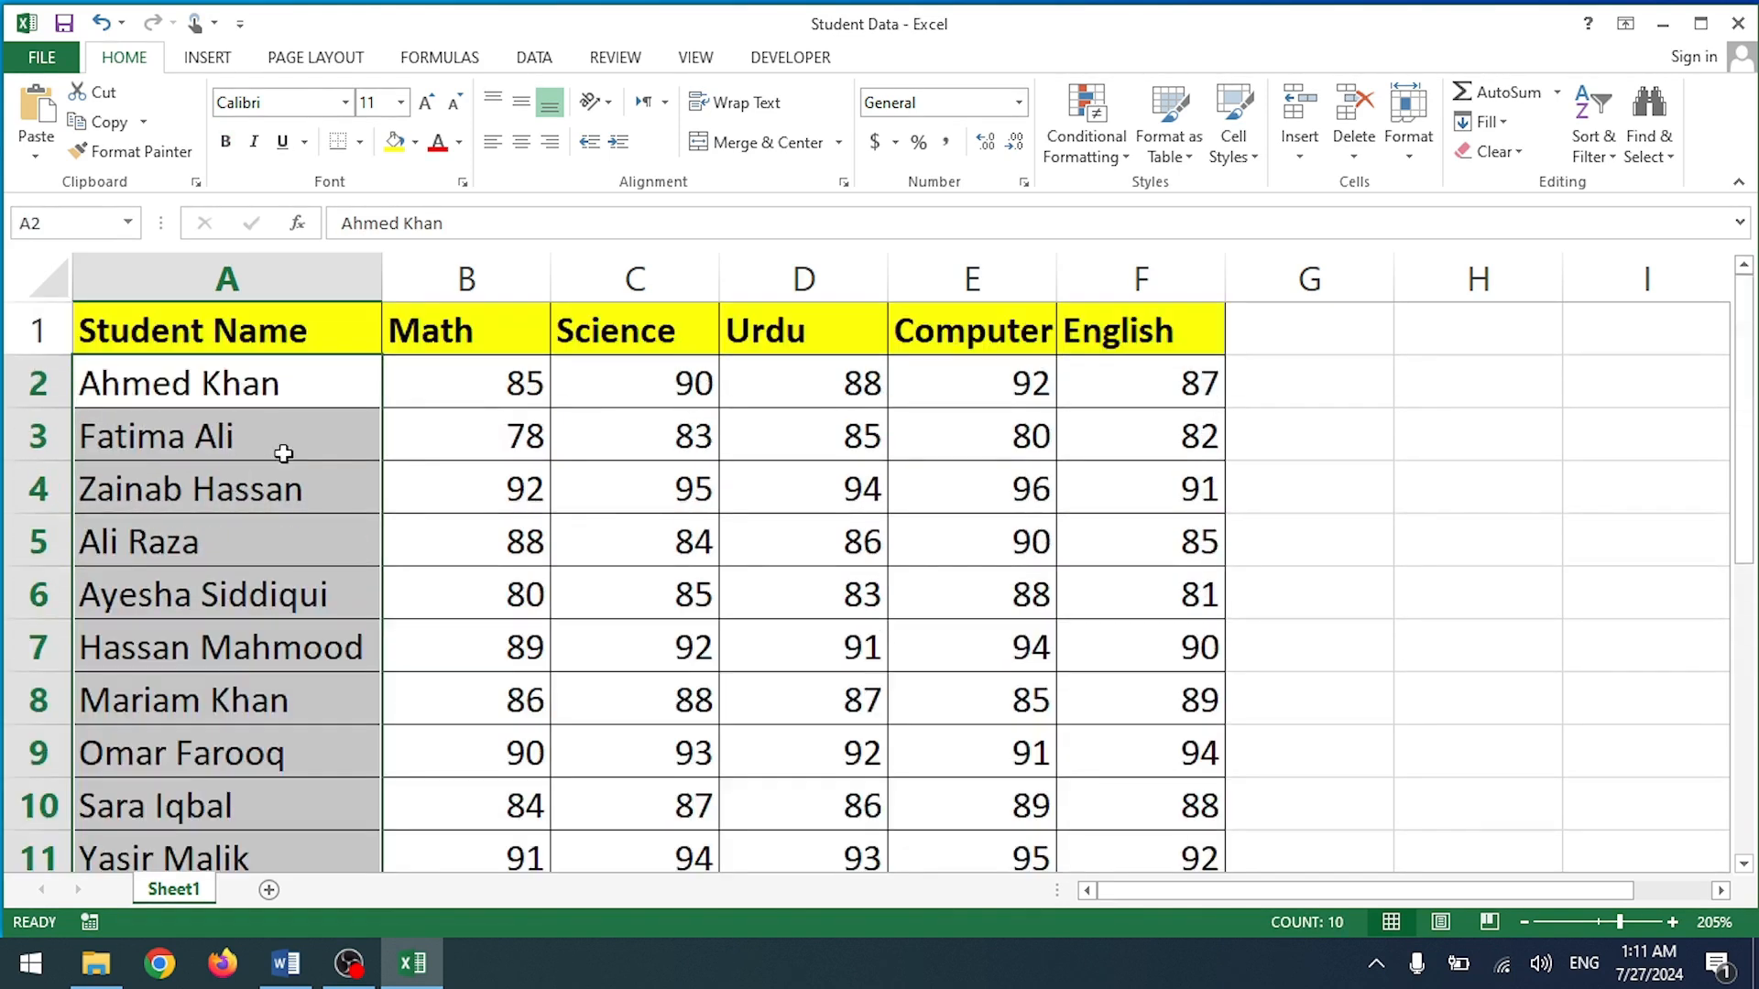
pyautogui.click(332, 390)
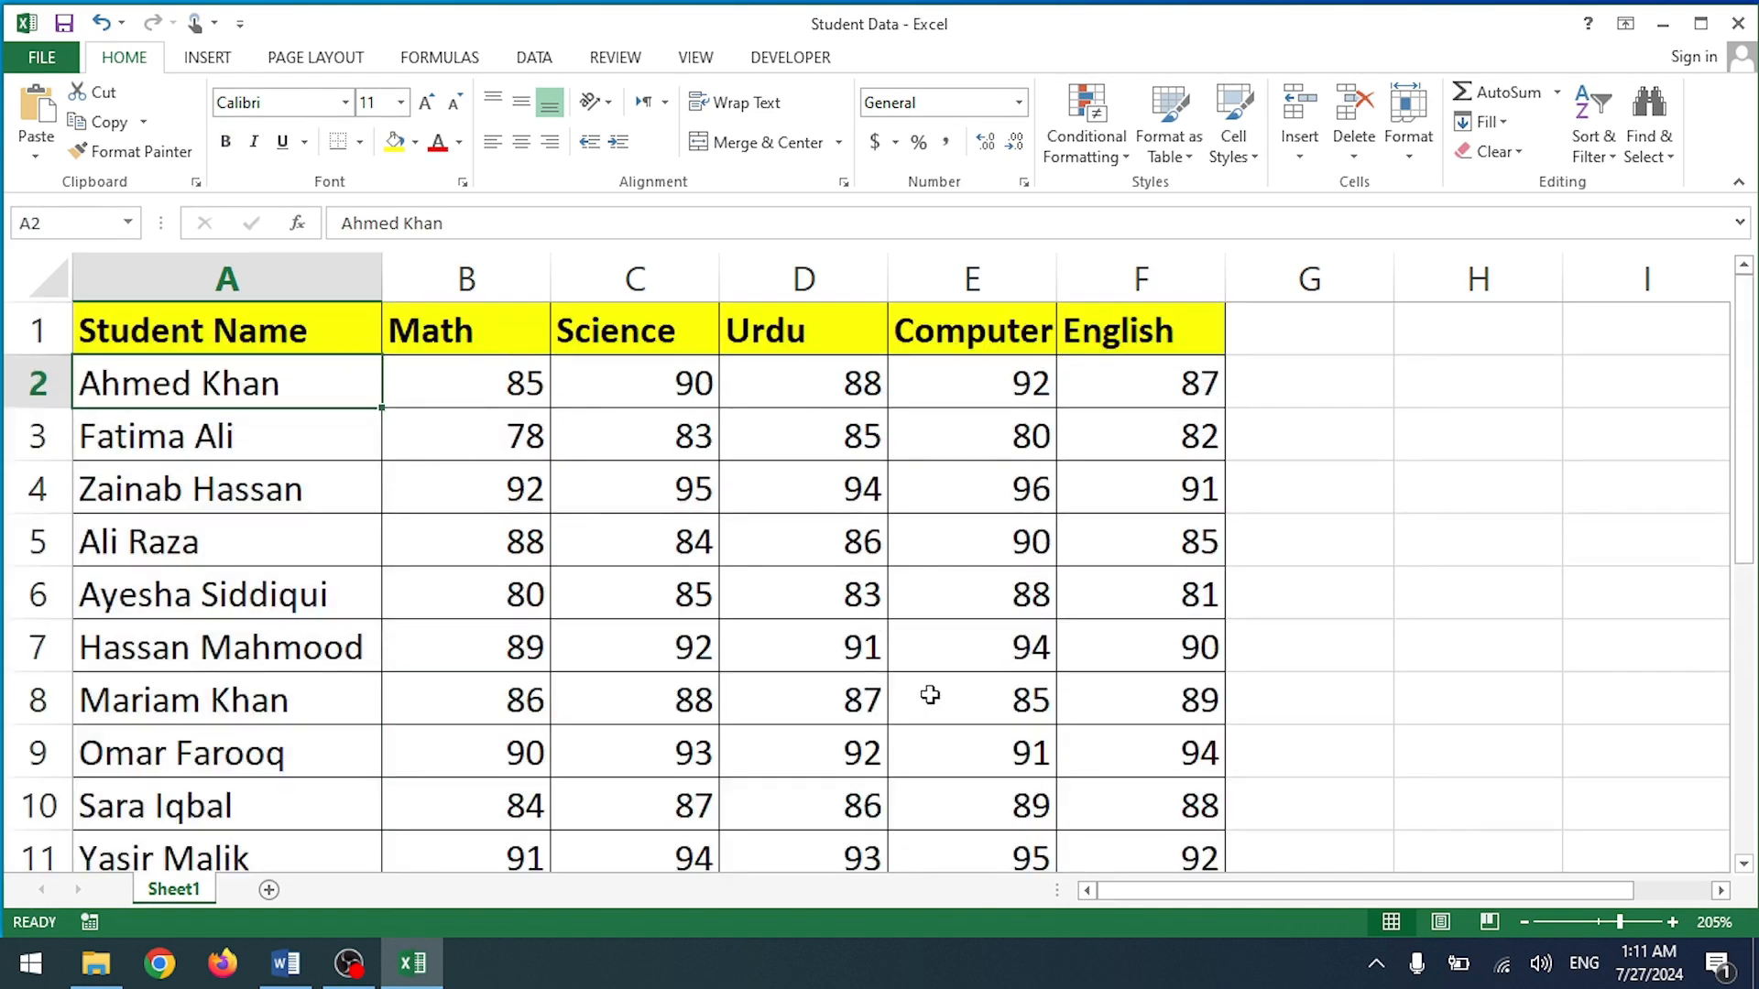
pyautogui.scroll(-1, 345, 416)
pyautogui.scroll(1, 341, 414)
pyautogui.click(222, 963)
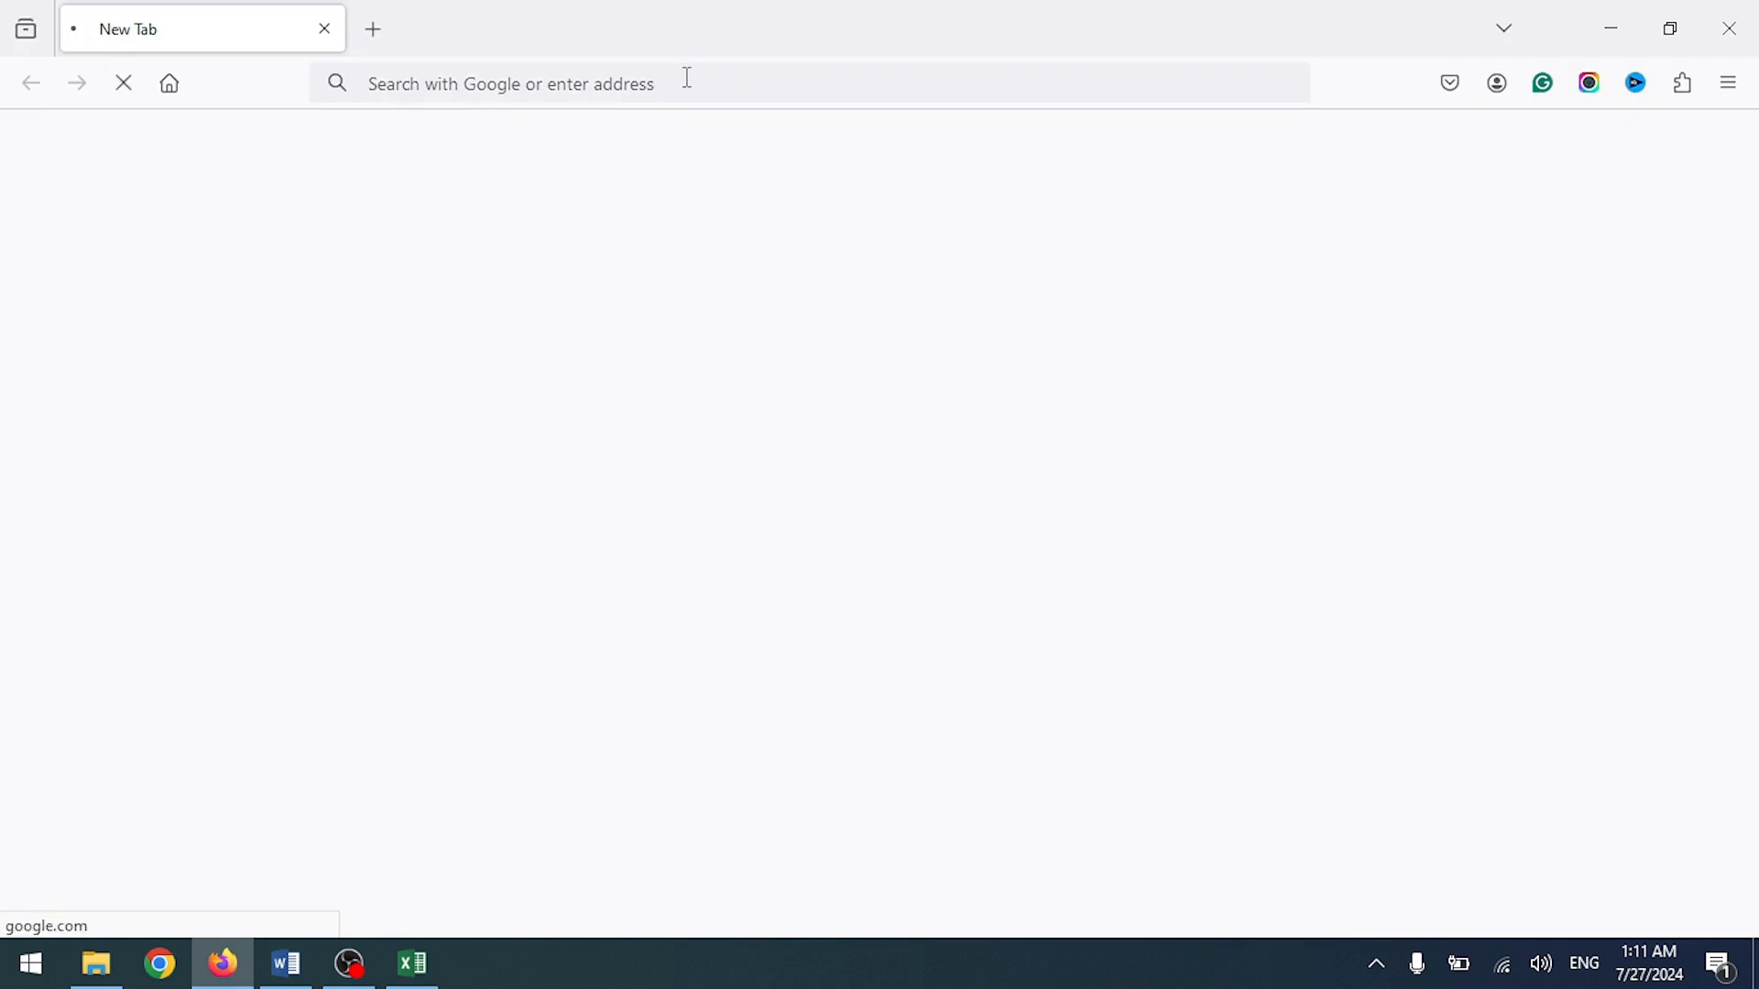
# Step: Enter 'chat' in Firefox's address bar to load chat.openai.com
pyautogui.click(688, 78)
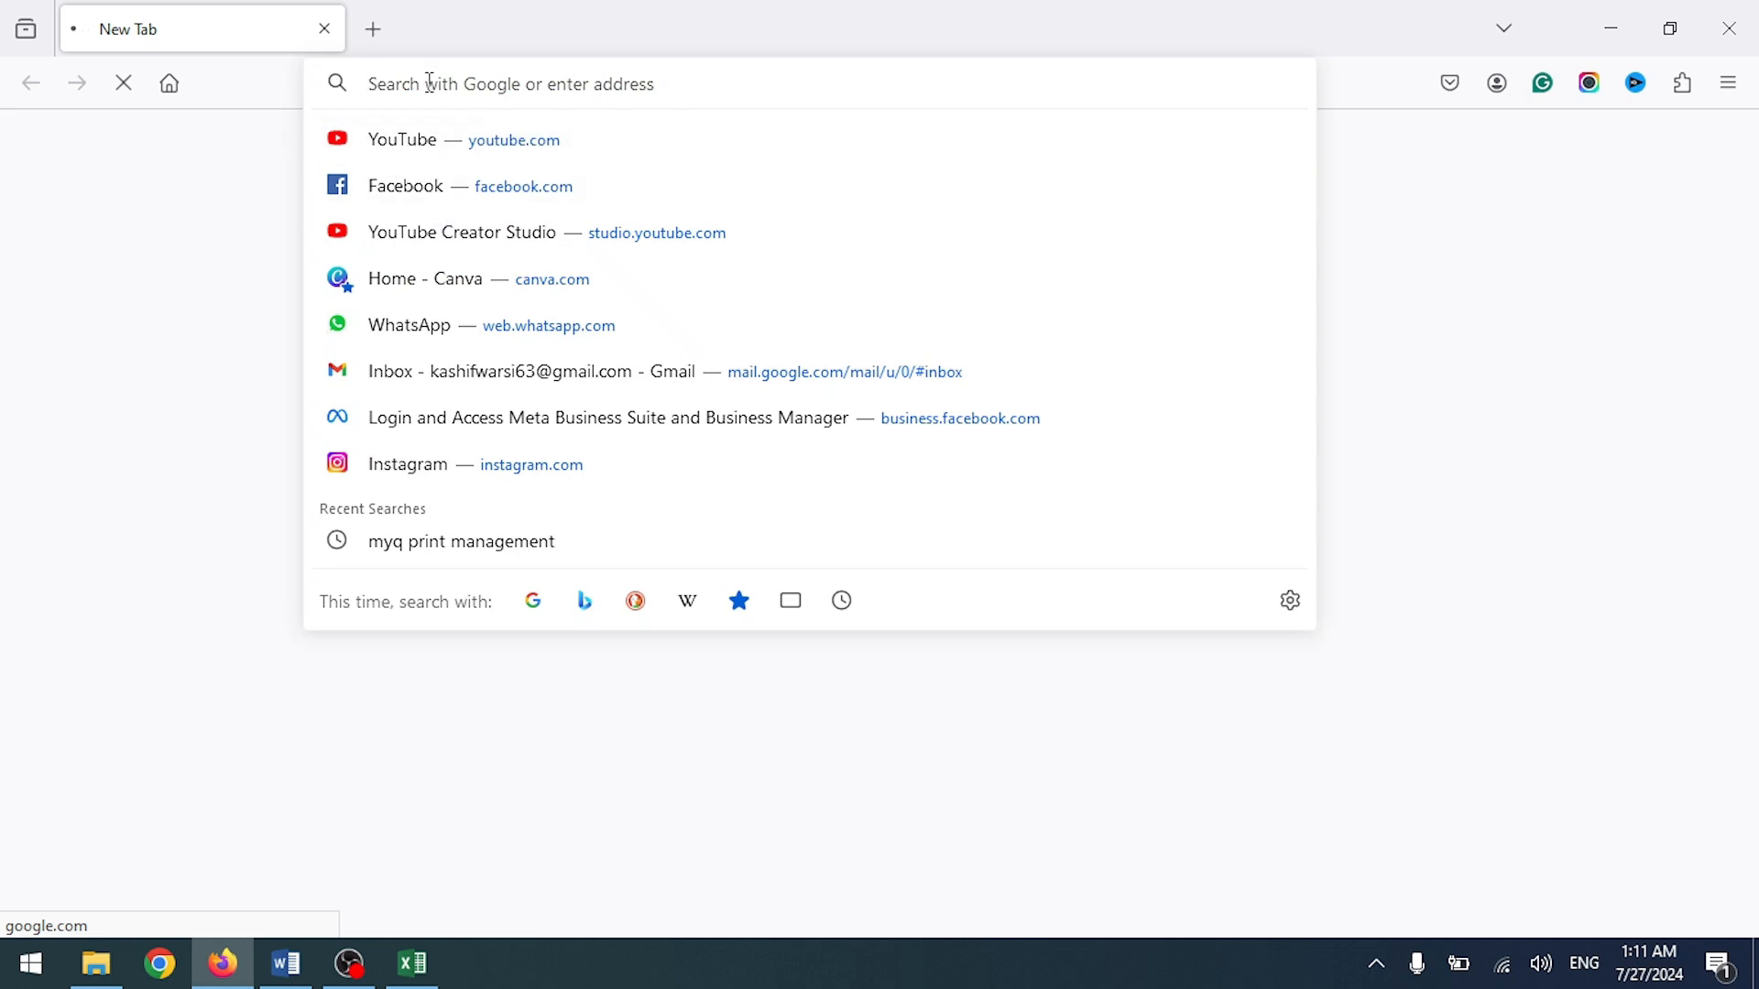
pyautogui.write('chat.openai.com/')
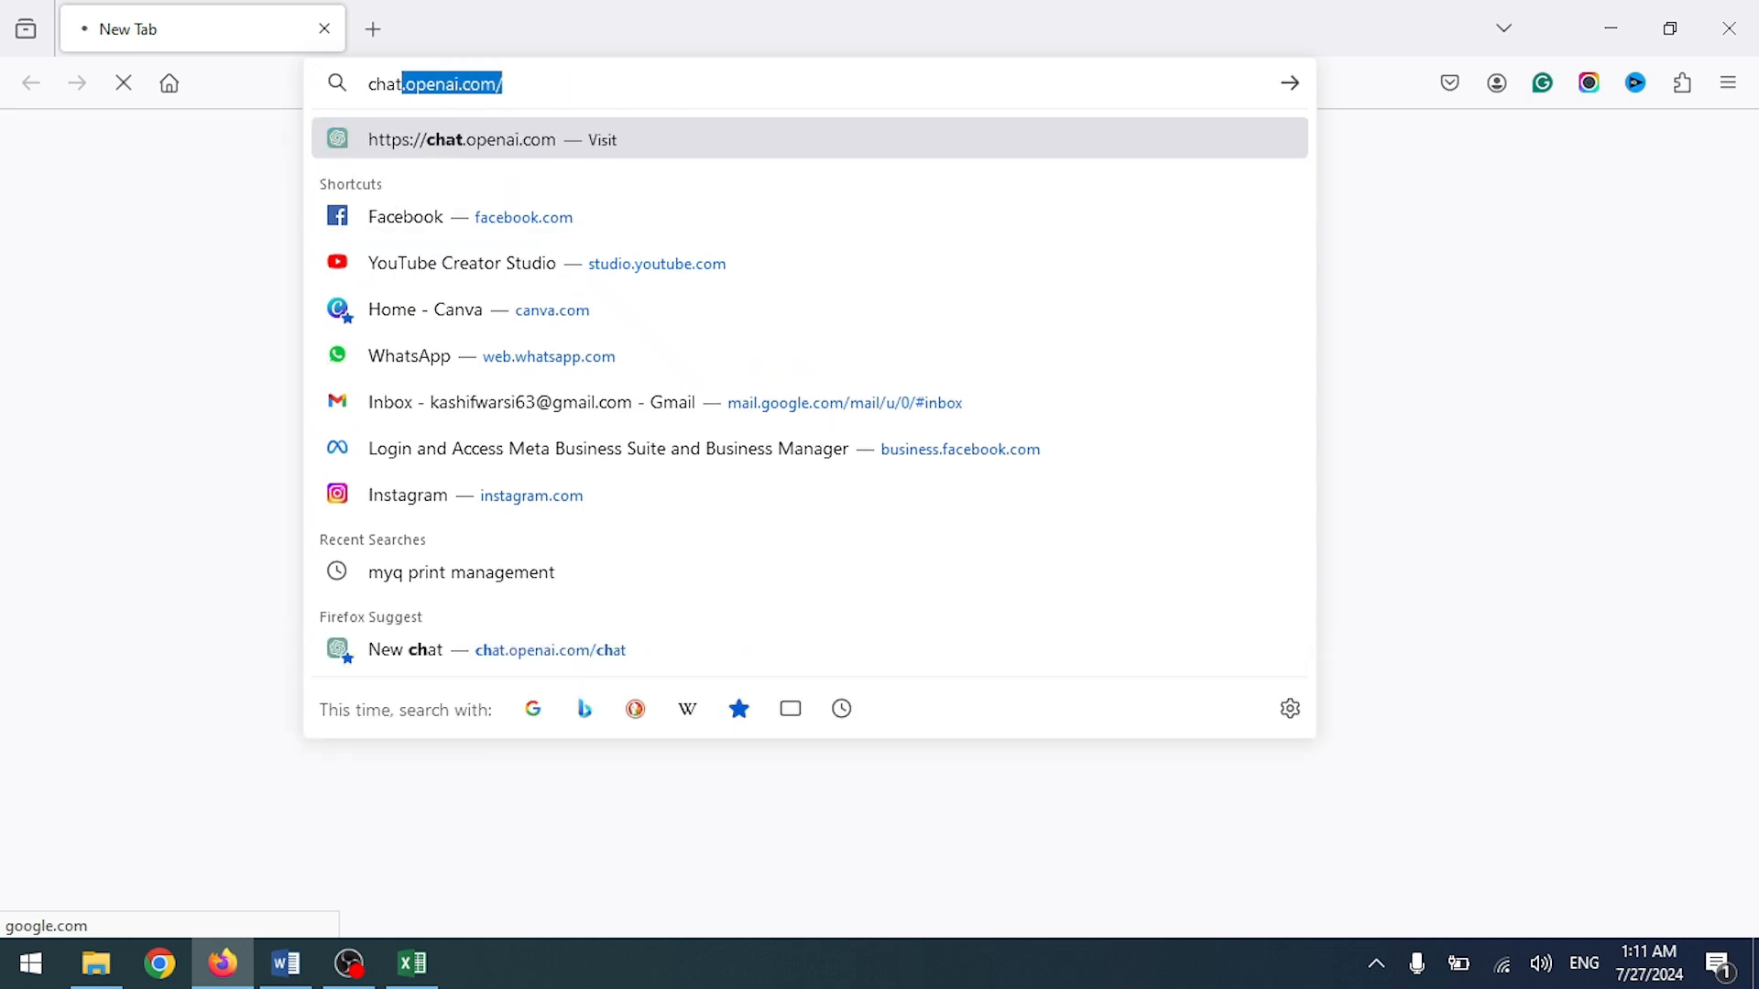
pyautogui.press('Return')
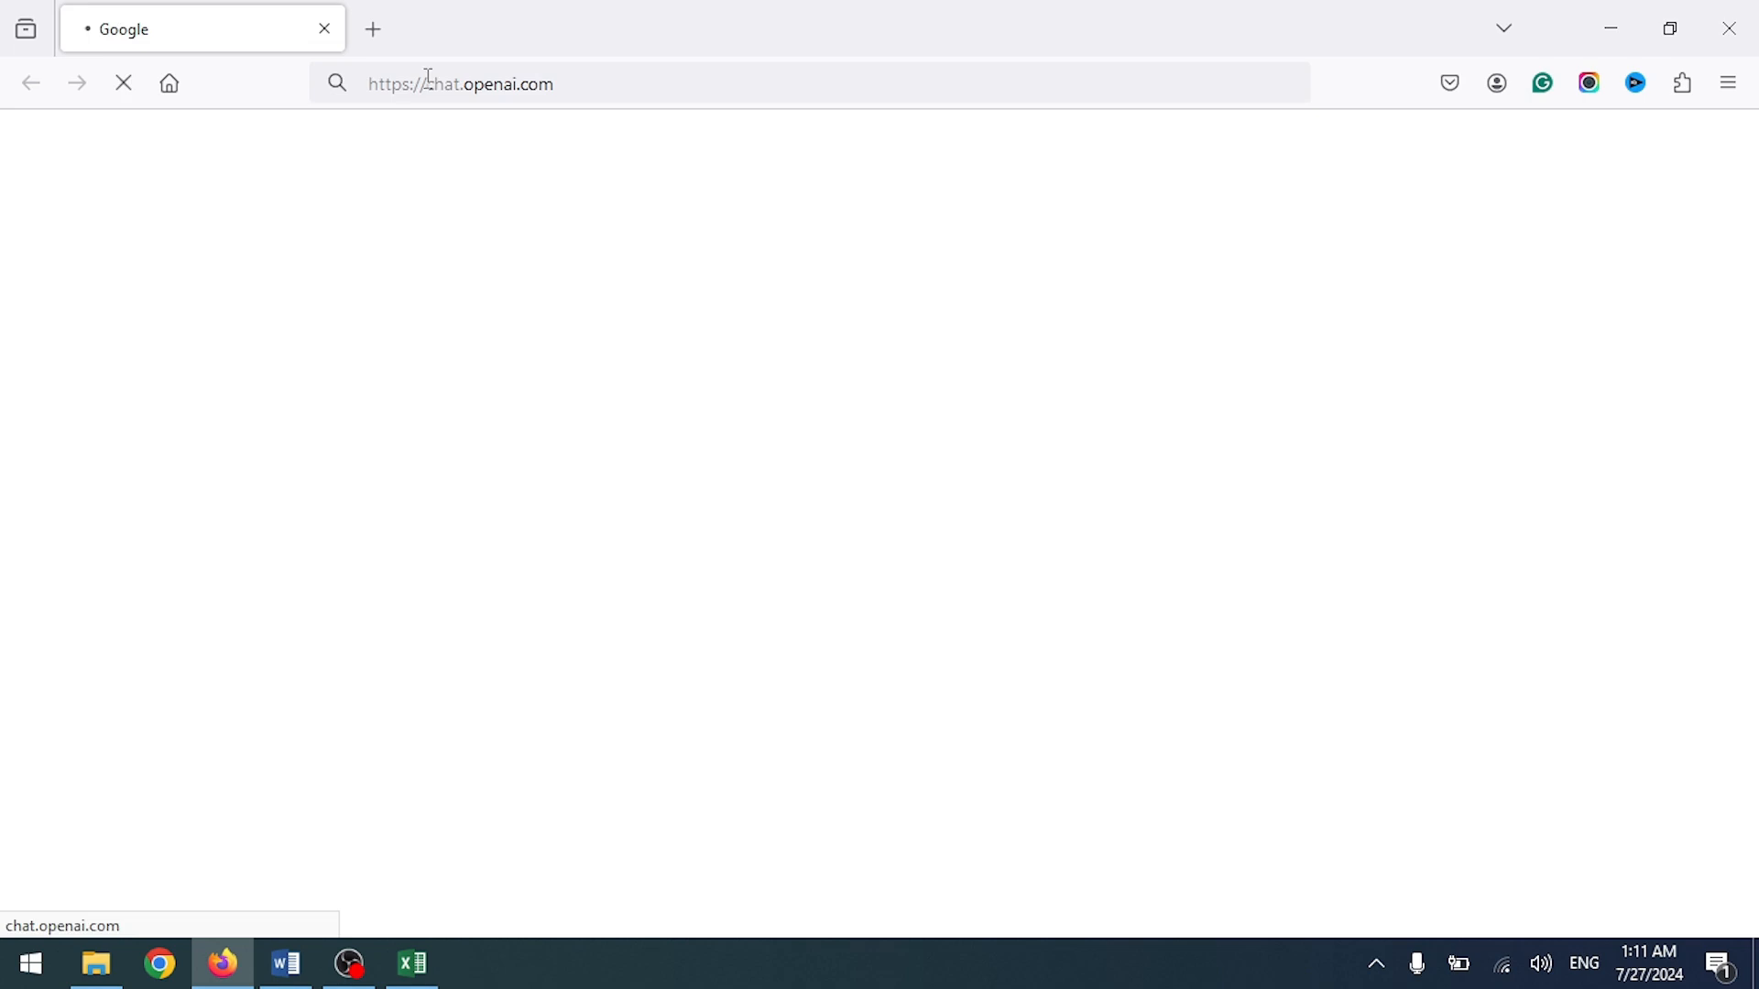
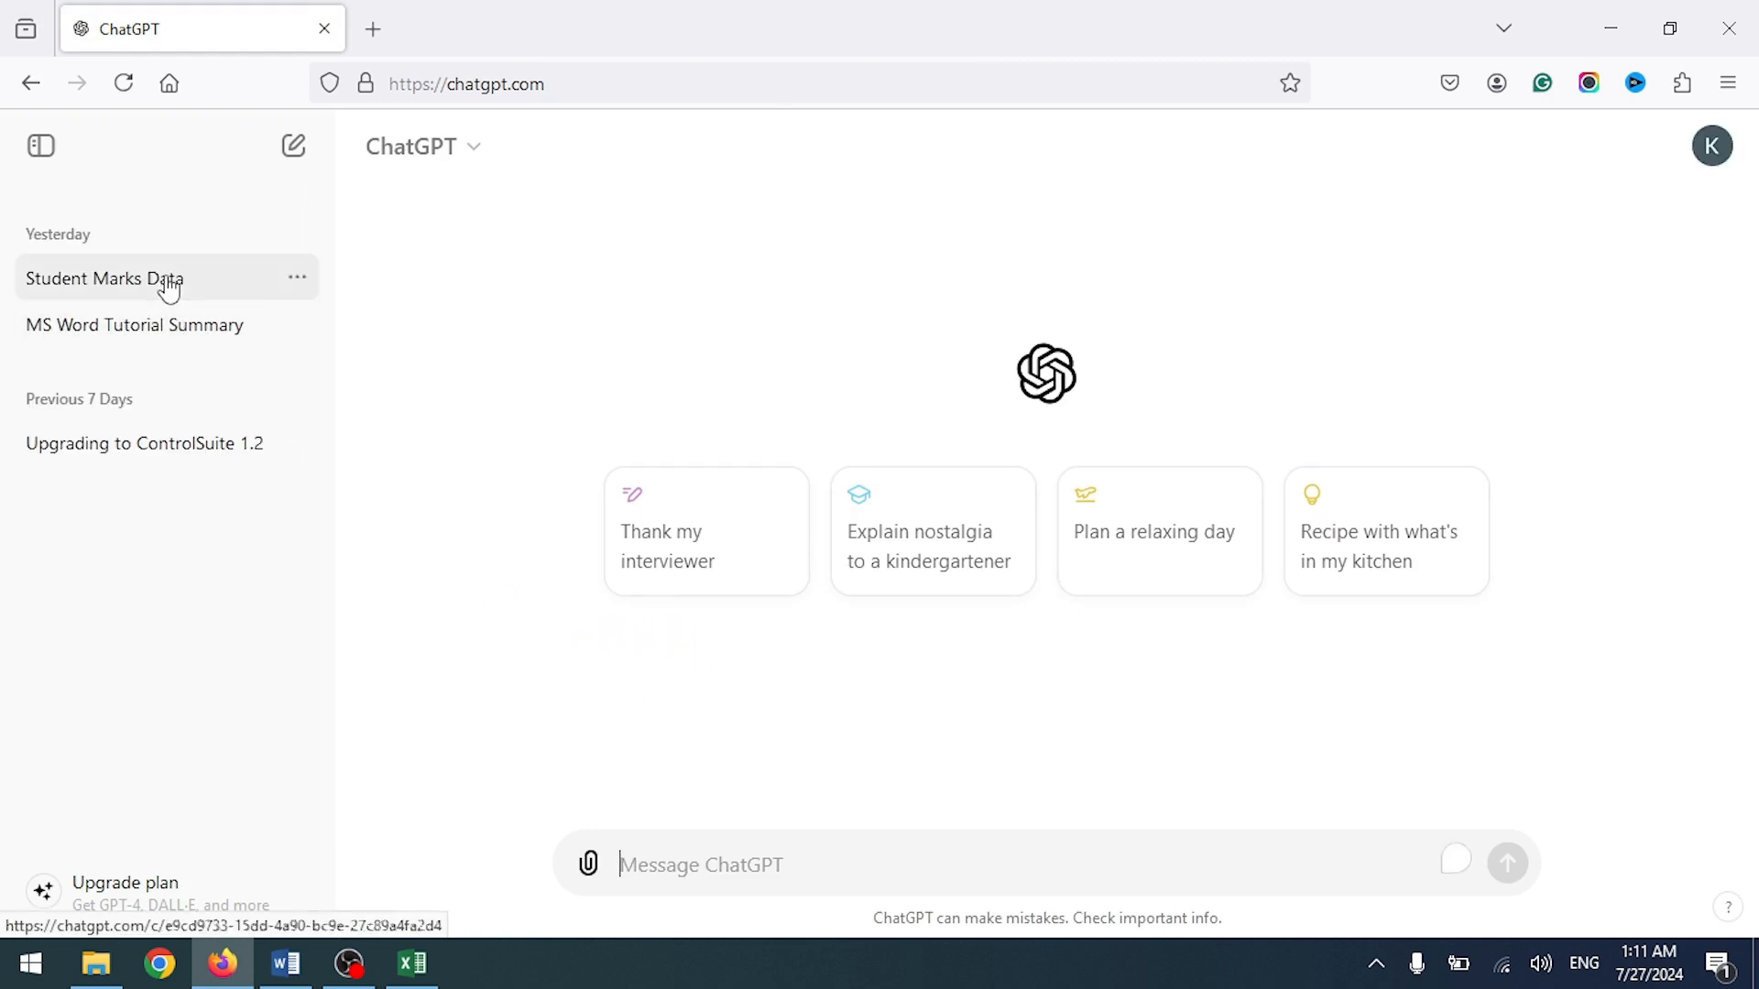
# Step: Open the Student Marks Data conversation in ChatGPT and scroll to its marks table
pyautogui.click(167, 286)
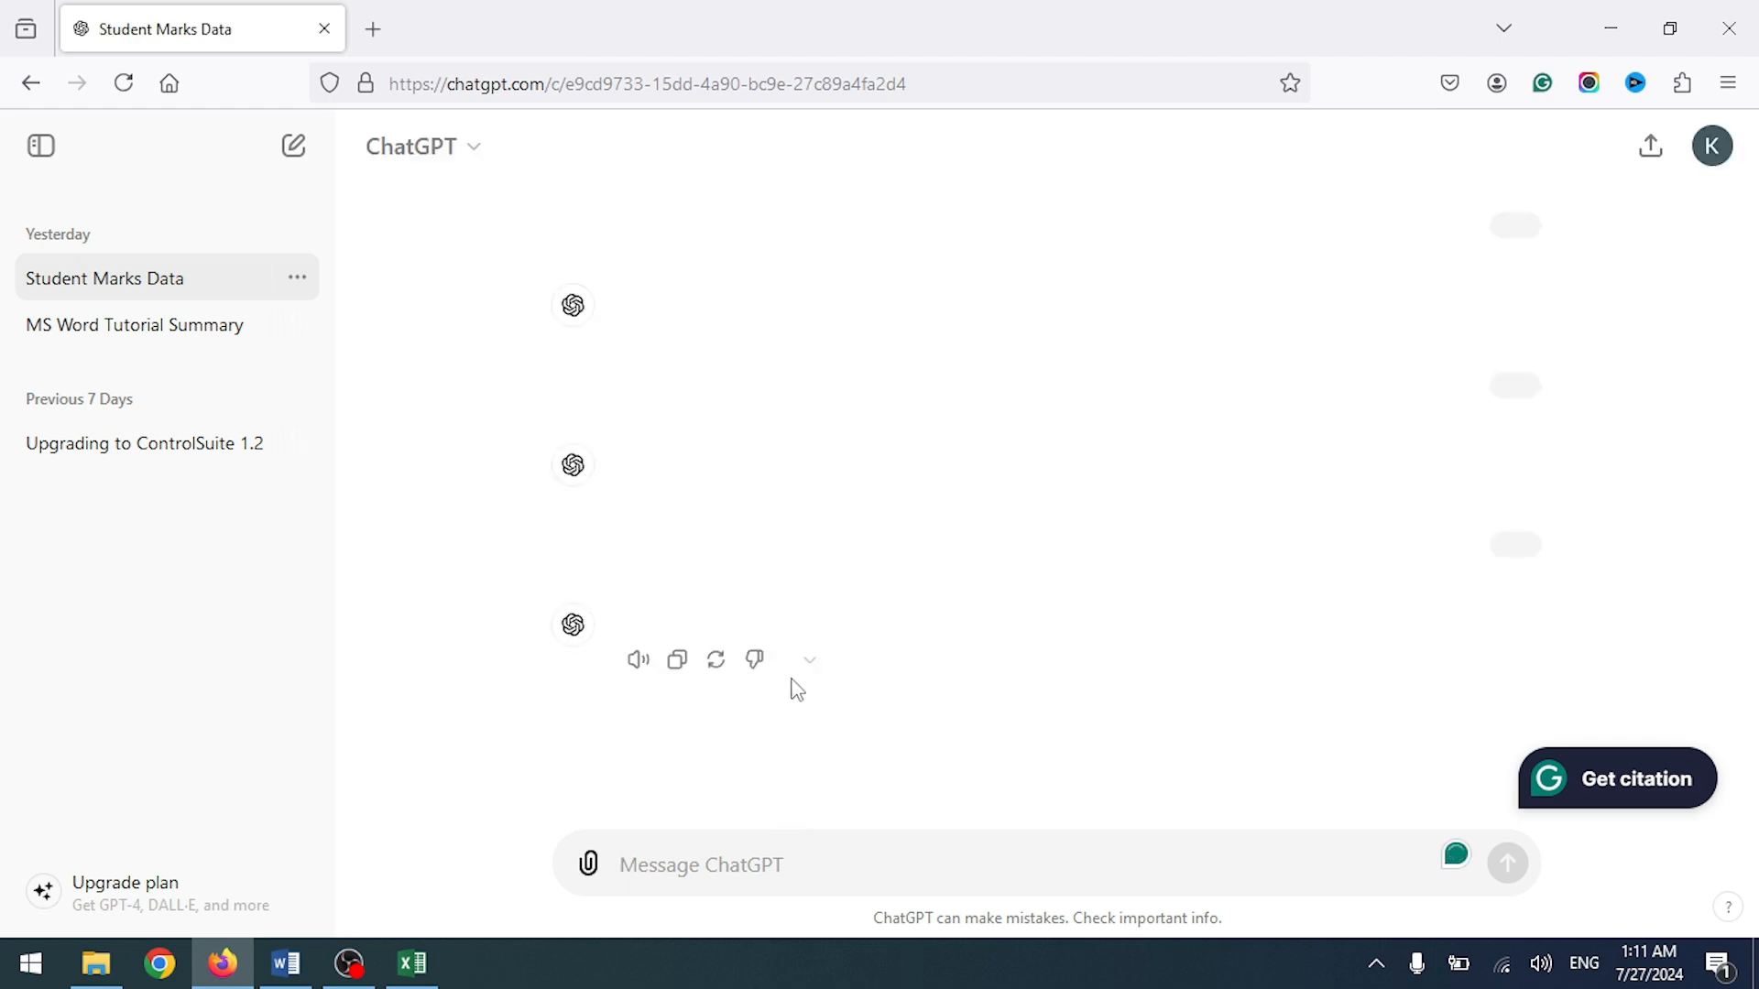
pyautogui.scroll(-20, 861, 661)
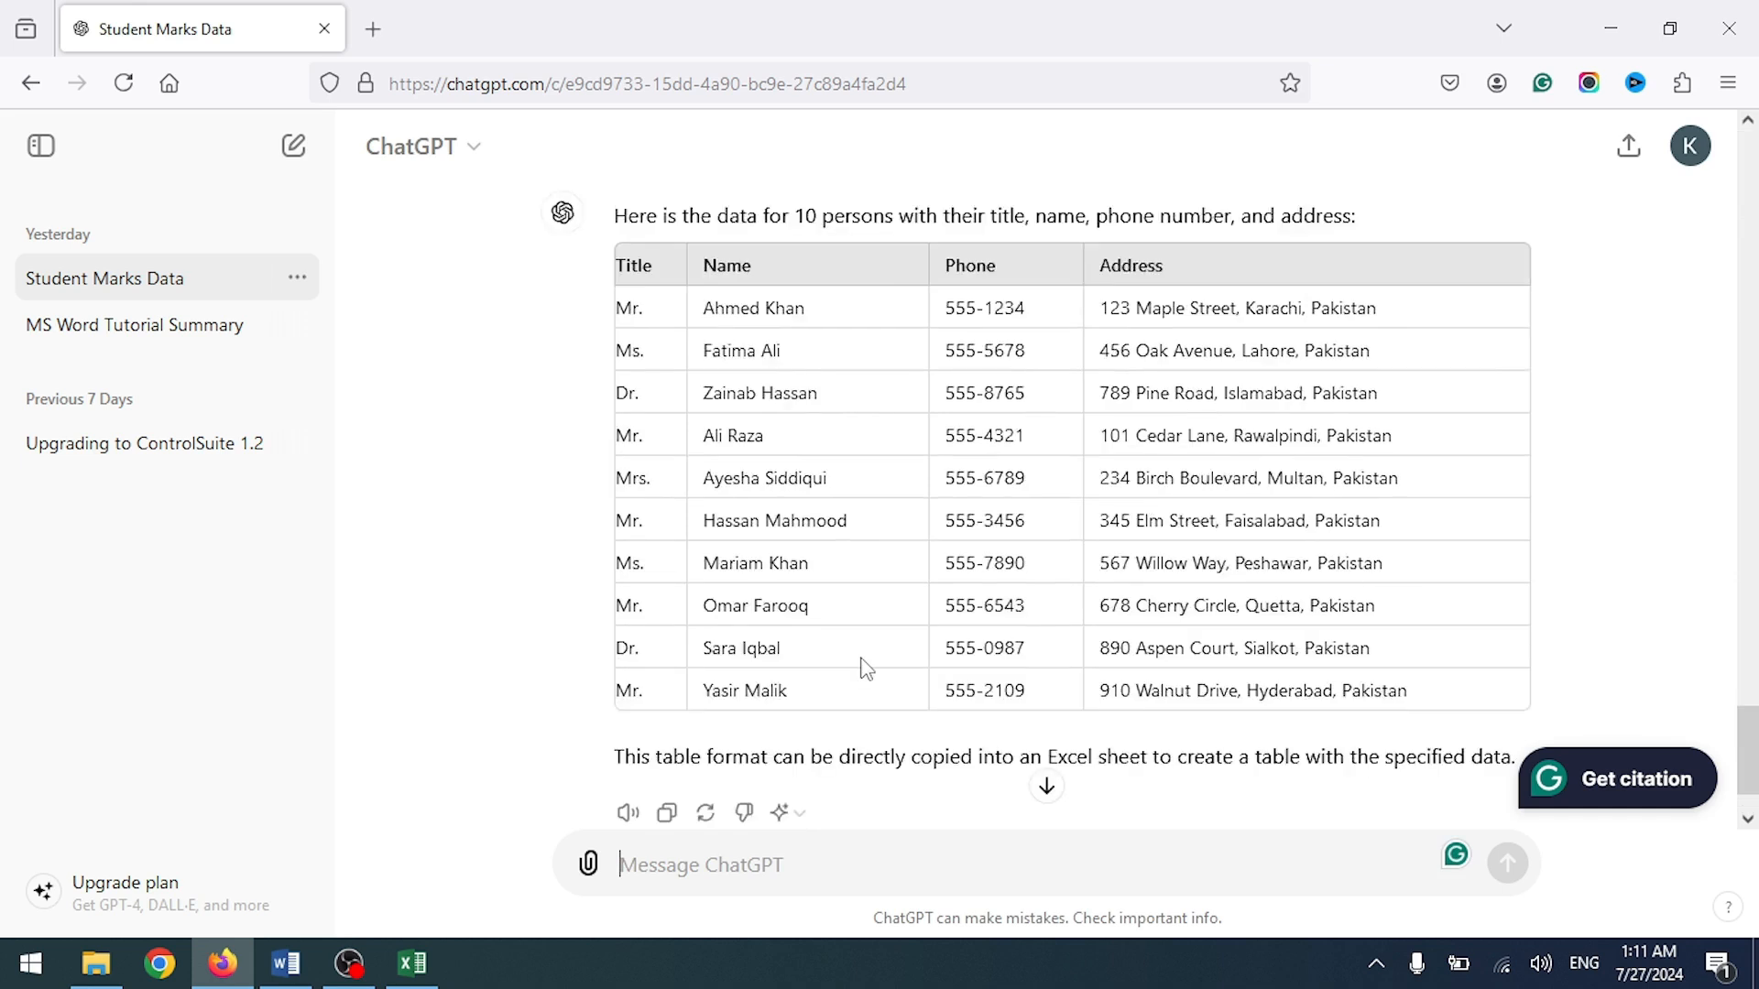
pyautogui.scroll(3, 866, 669)
pyautogui.scroll(2, 1100, 514)
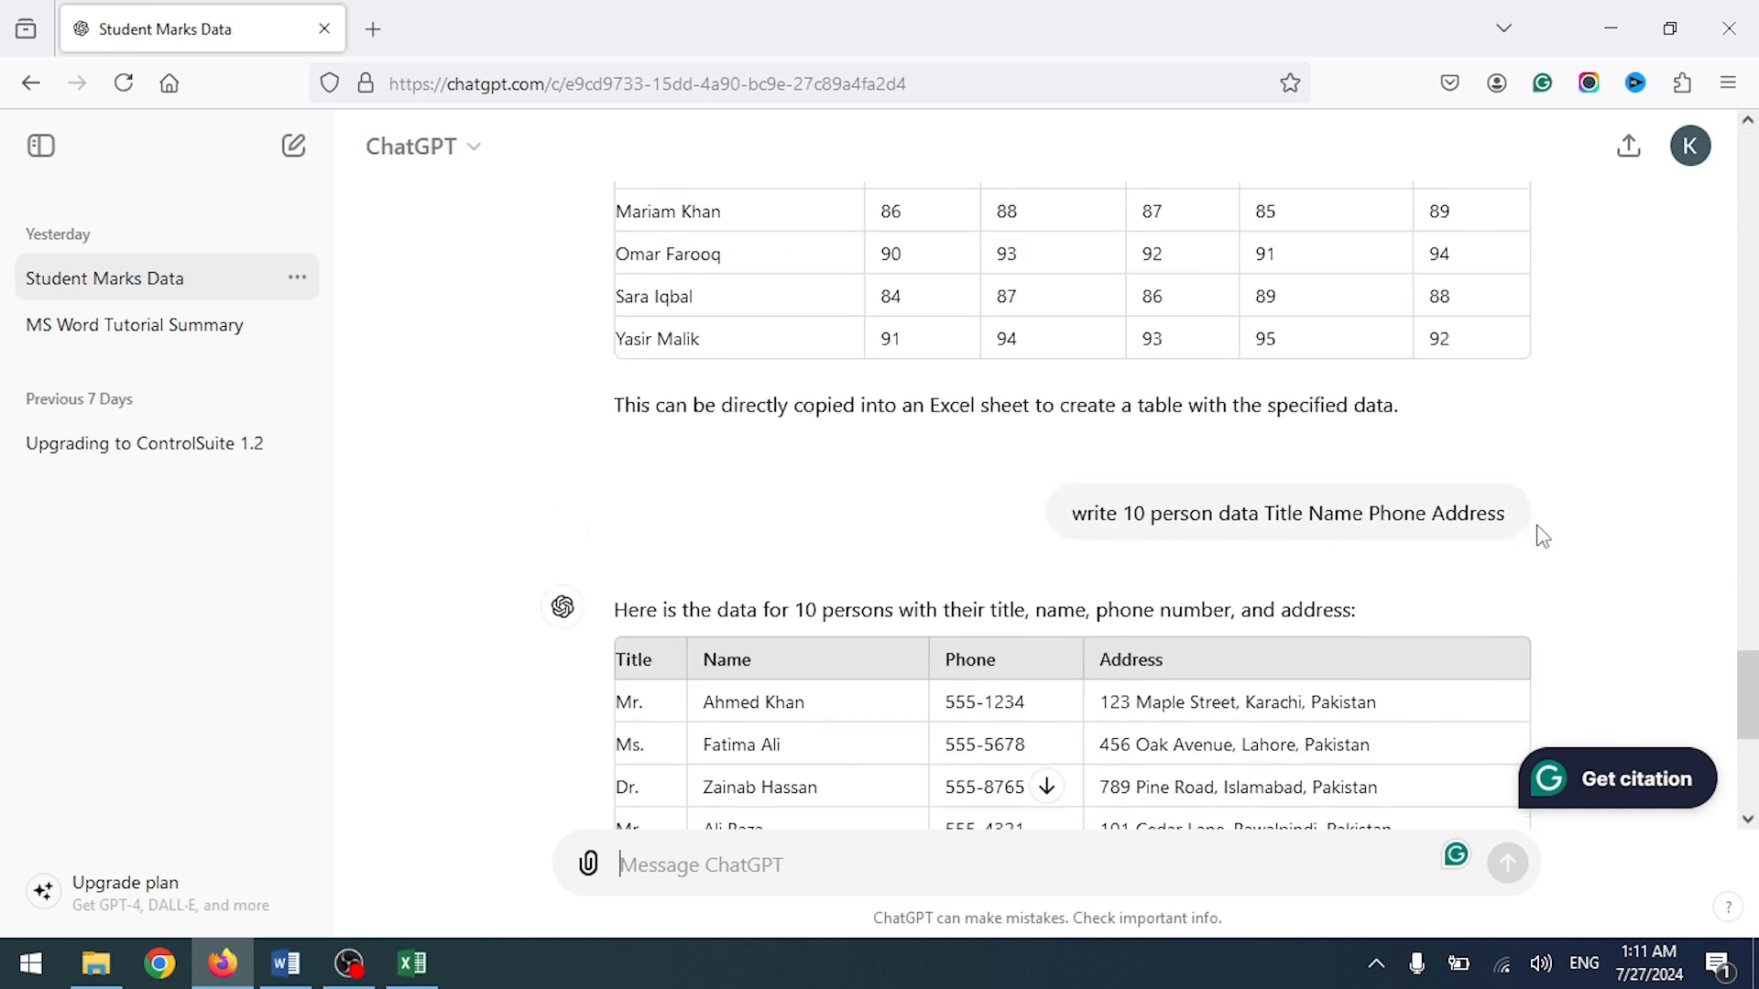
pyautogui.scroll(-3, 1466, 577)
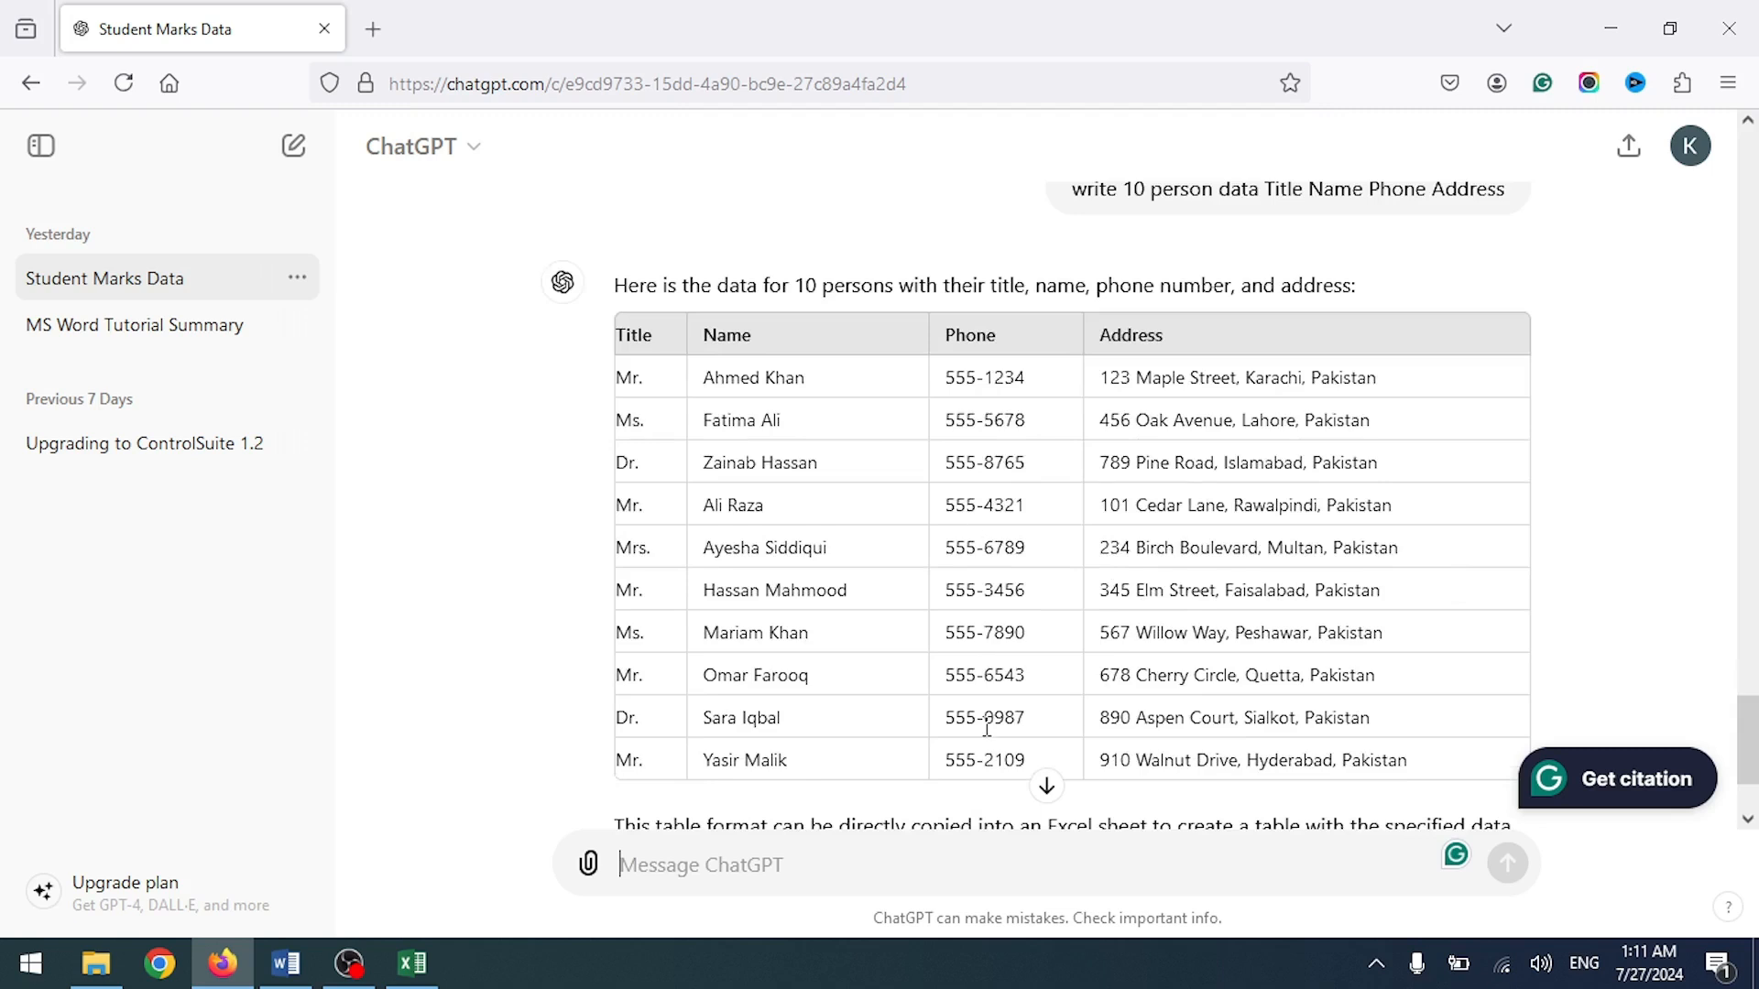
pyautogui.scroll(7, 987, 728)
pyautogui.scroll(2, 1126, 389)
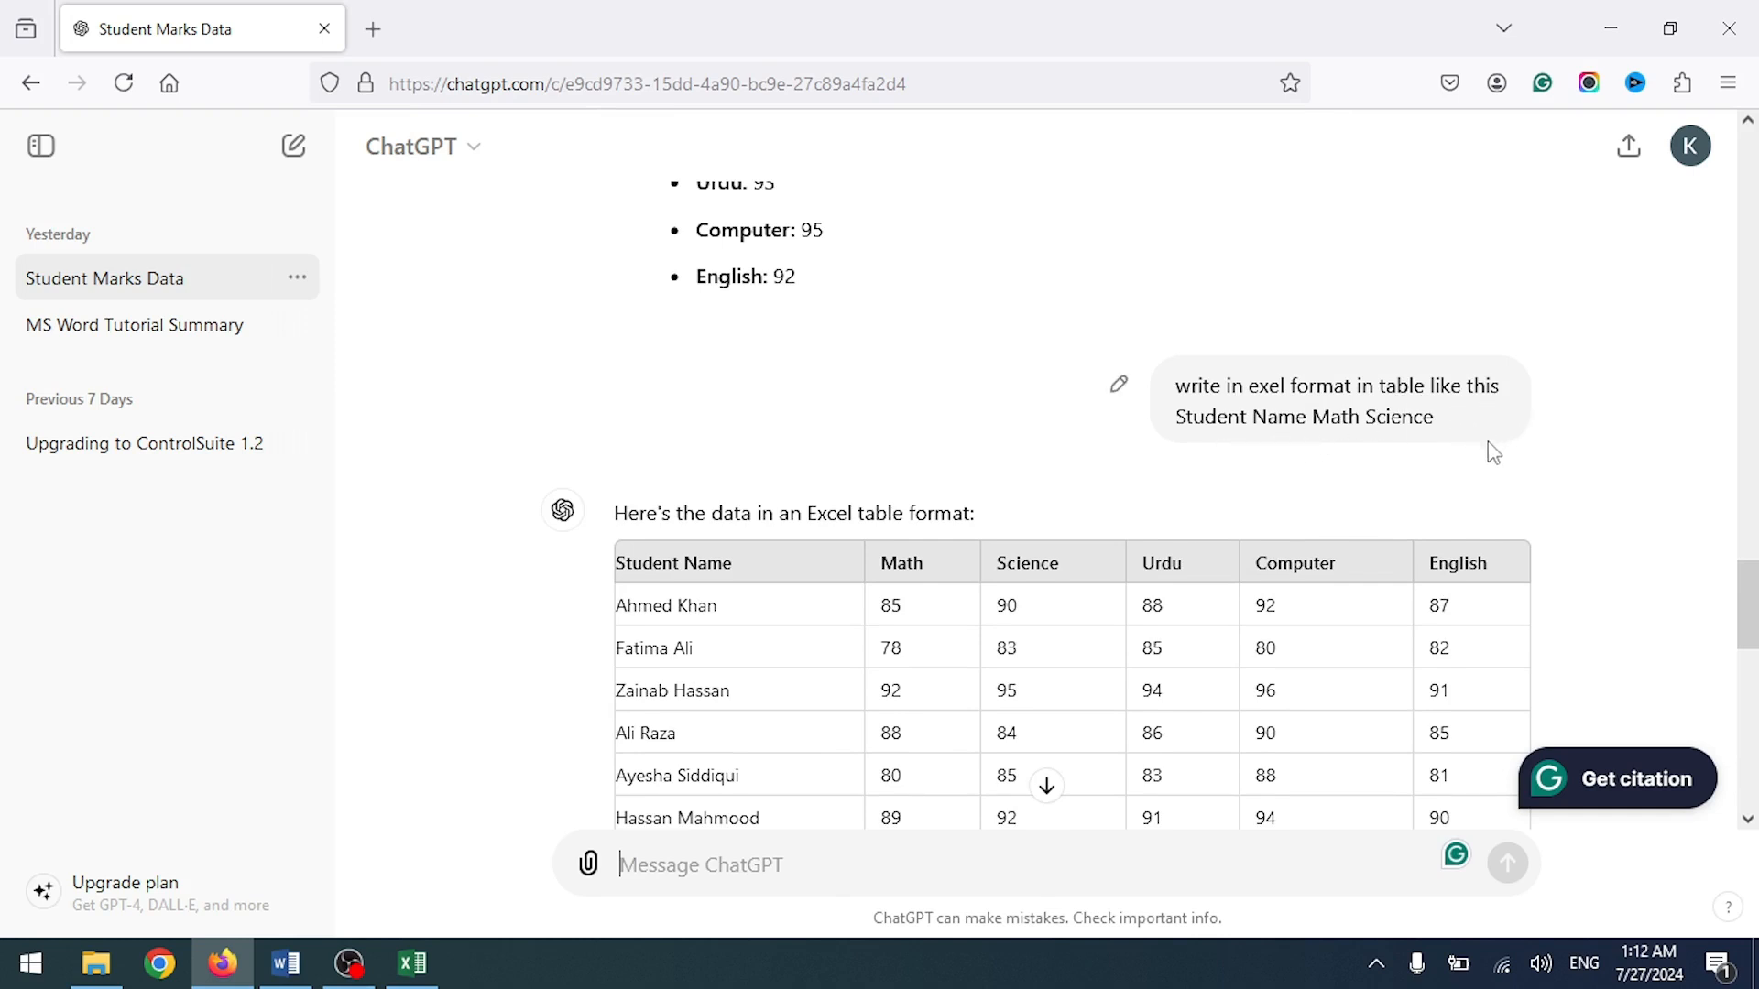
pyautogui.scroll(-2, 1268, 471)
pyautogui.scroll(7, 1013, 408)
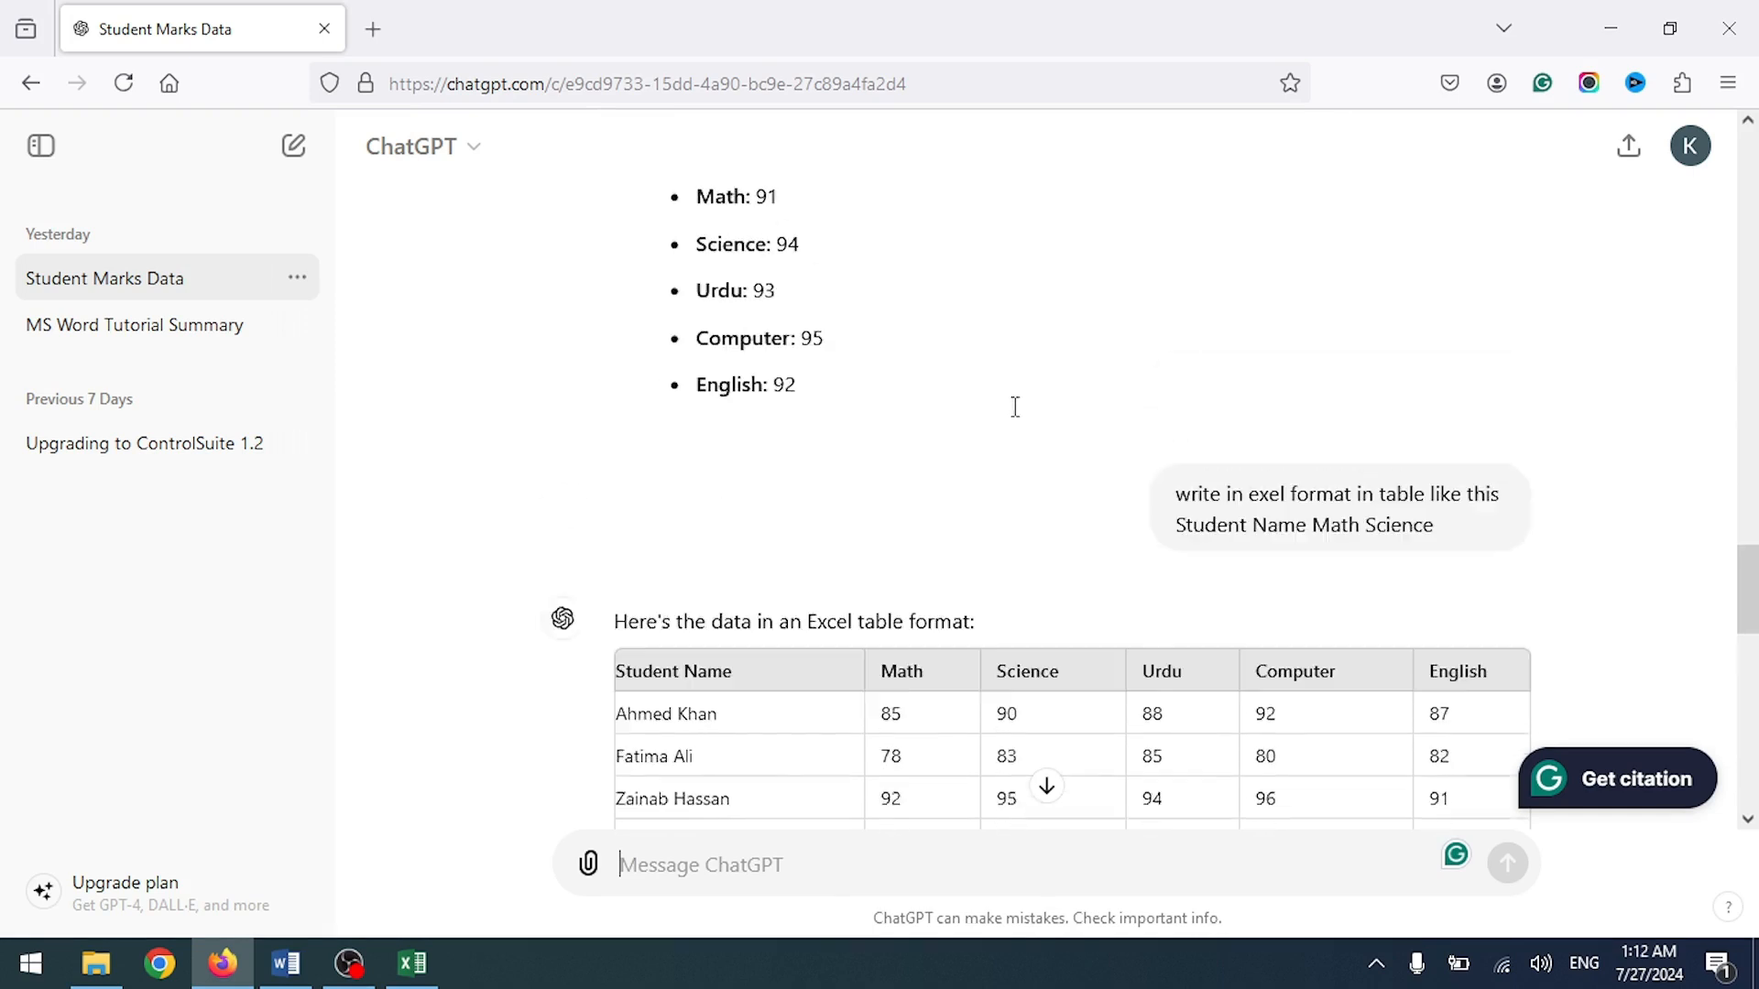
pyautogui.scroll(-3, 786, 645)
pyautogui.scroll(20, 931, 561)
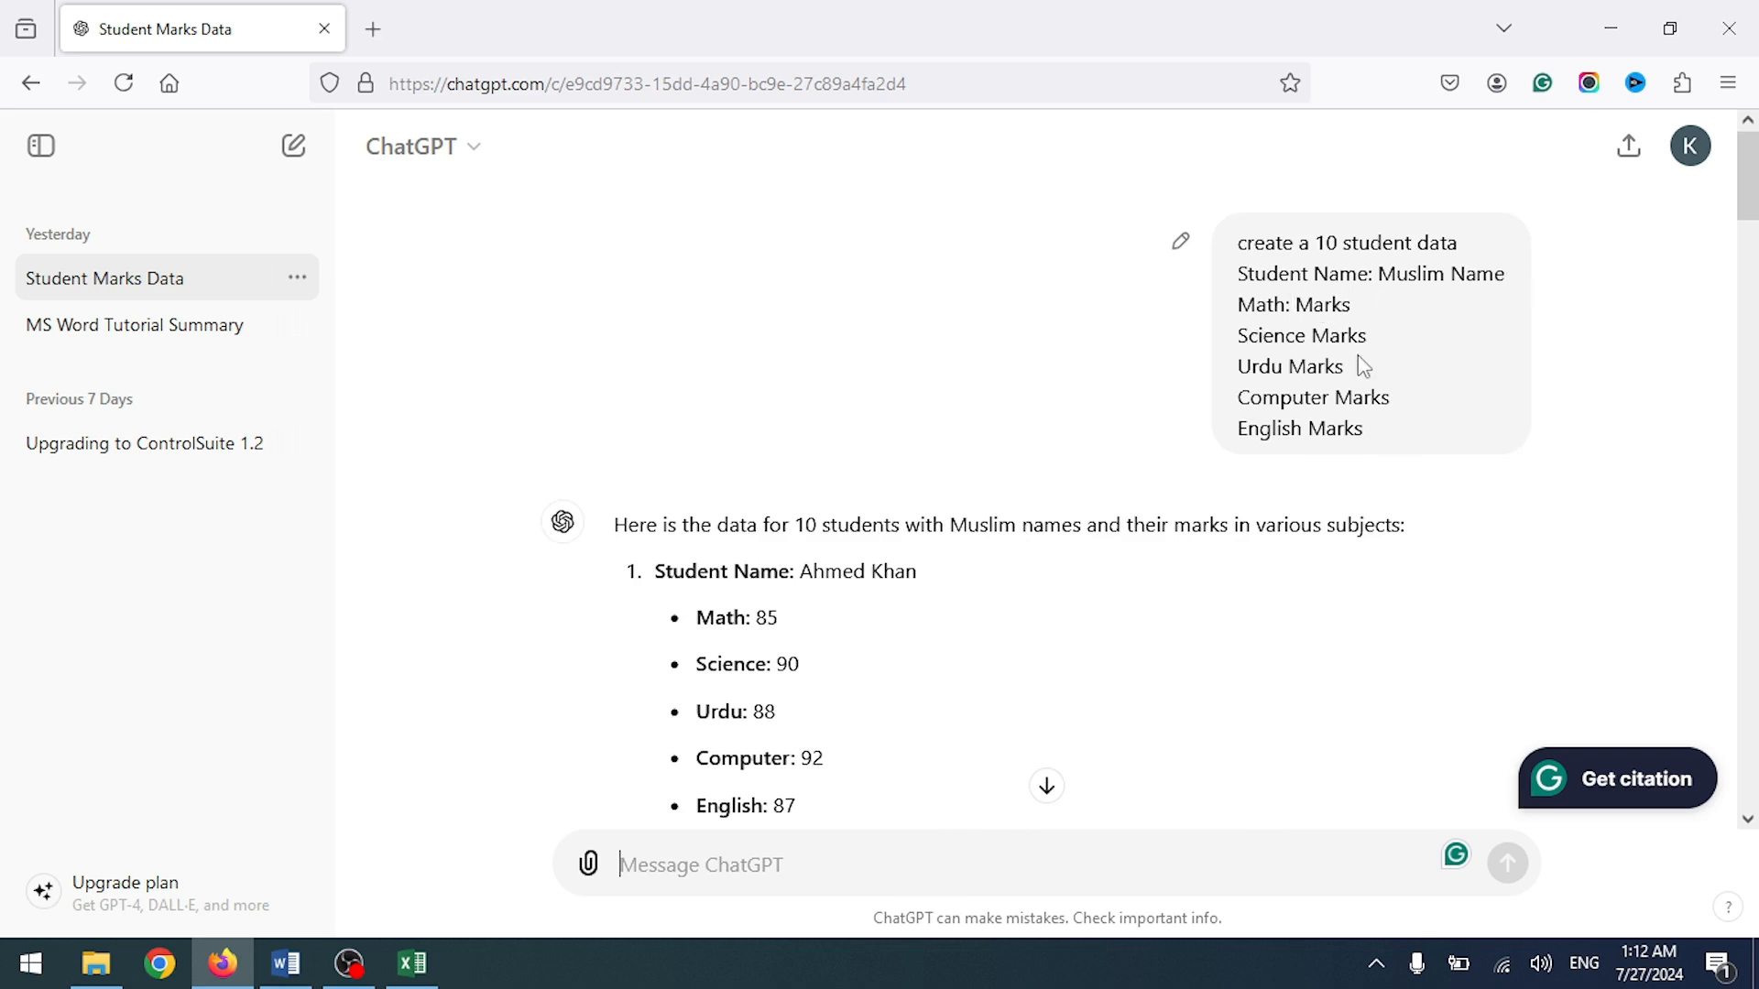
pyautogui.scroll(-20, 968, 531)
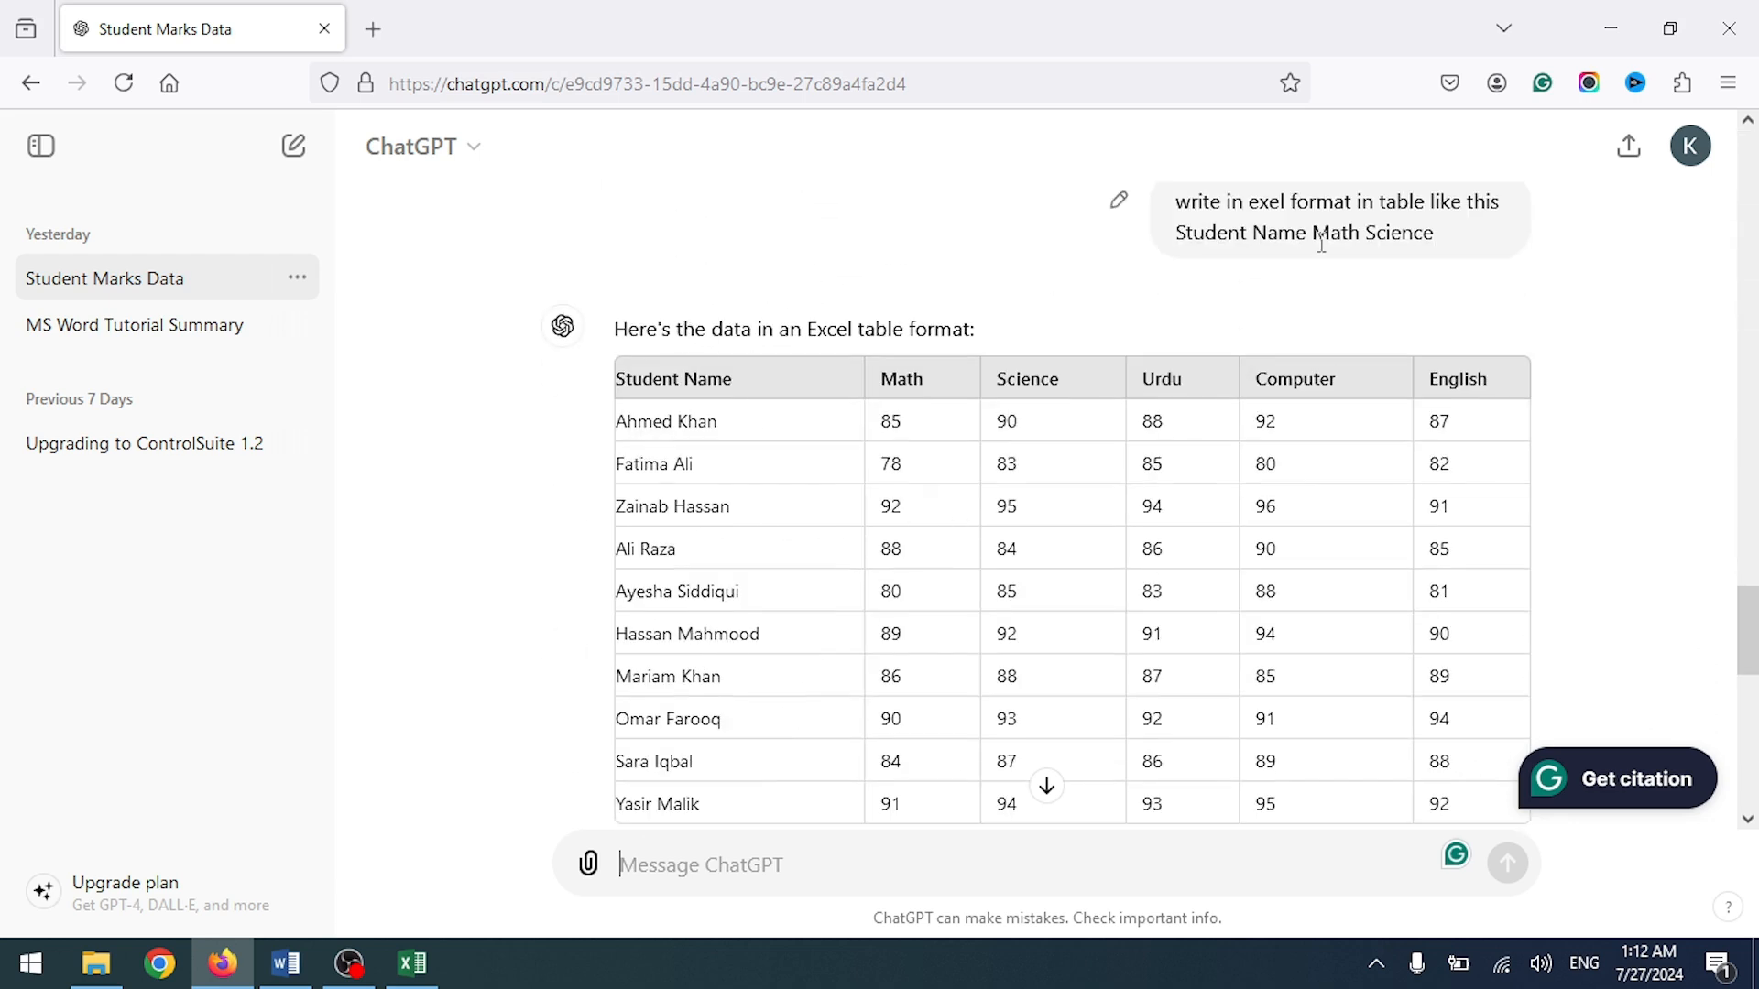
pyautogui.scroll(-2, 724, 302)
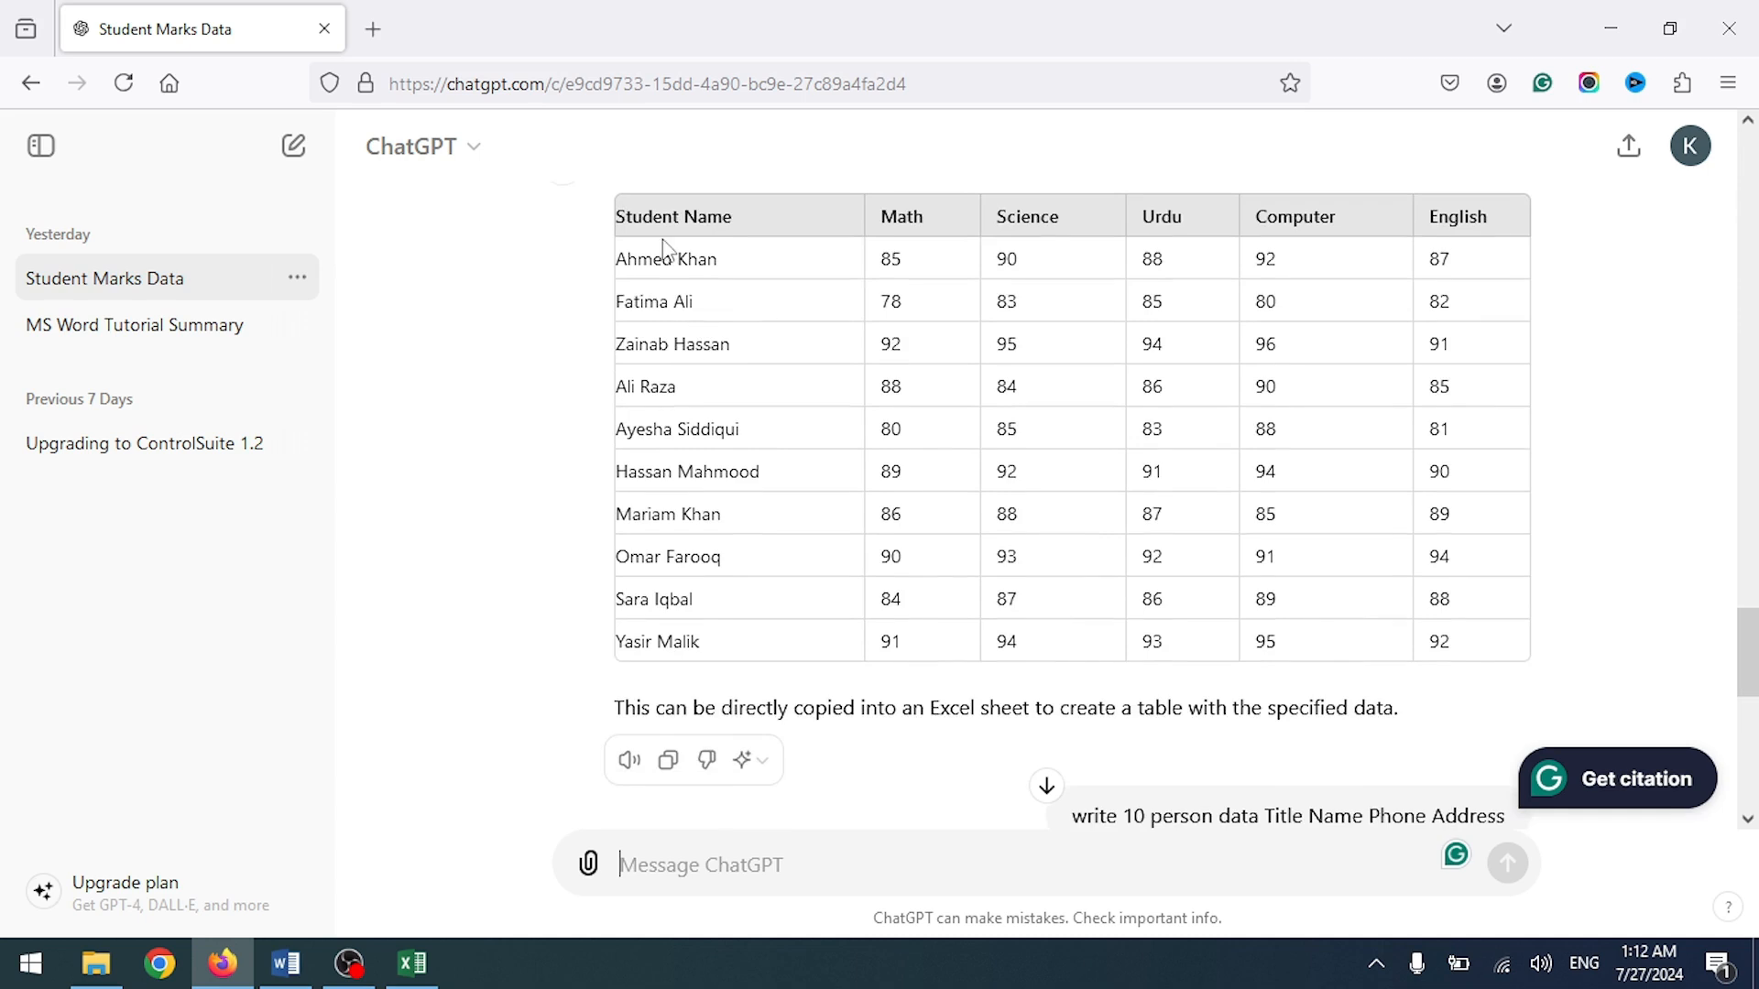
# Step: Select the entire student marks table and close the Student Data workbook window
pyautogui.moveTo(887, 371); pyautogui.dragTo(1551, 668)
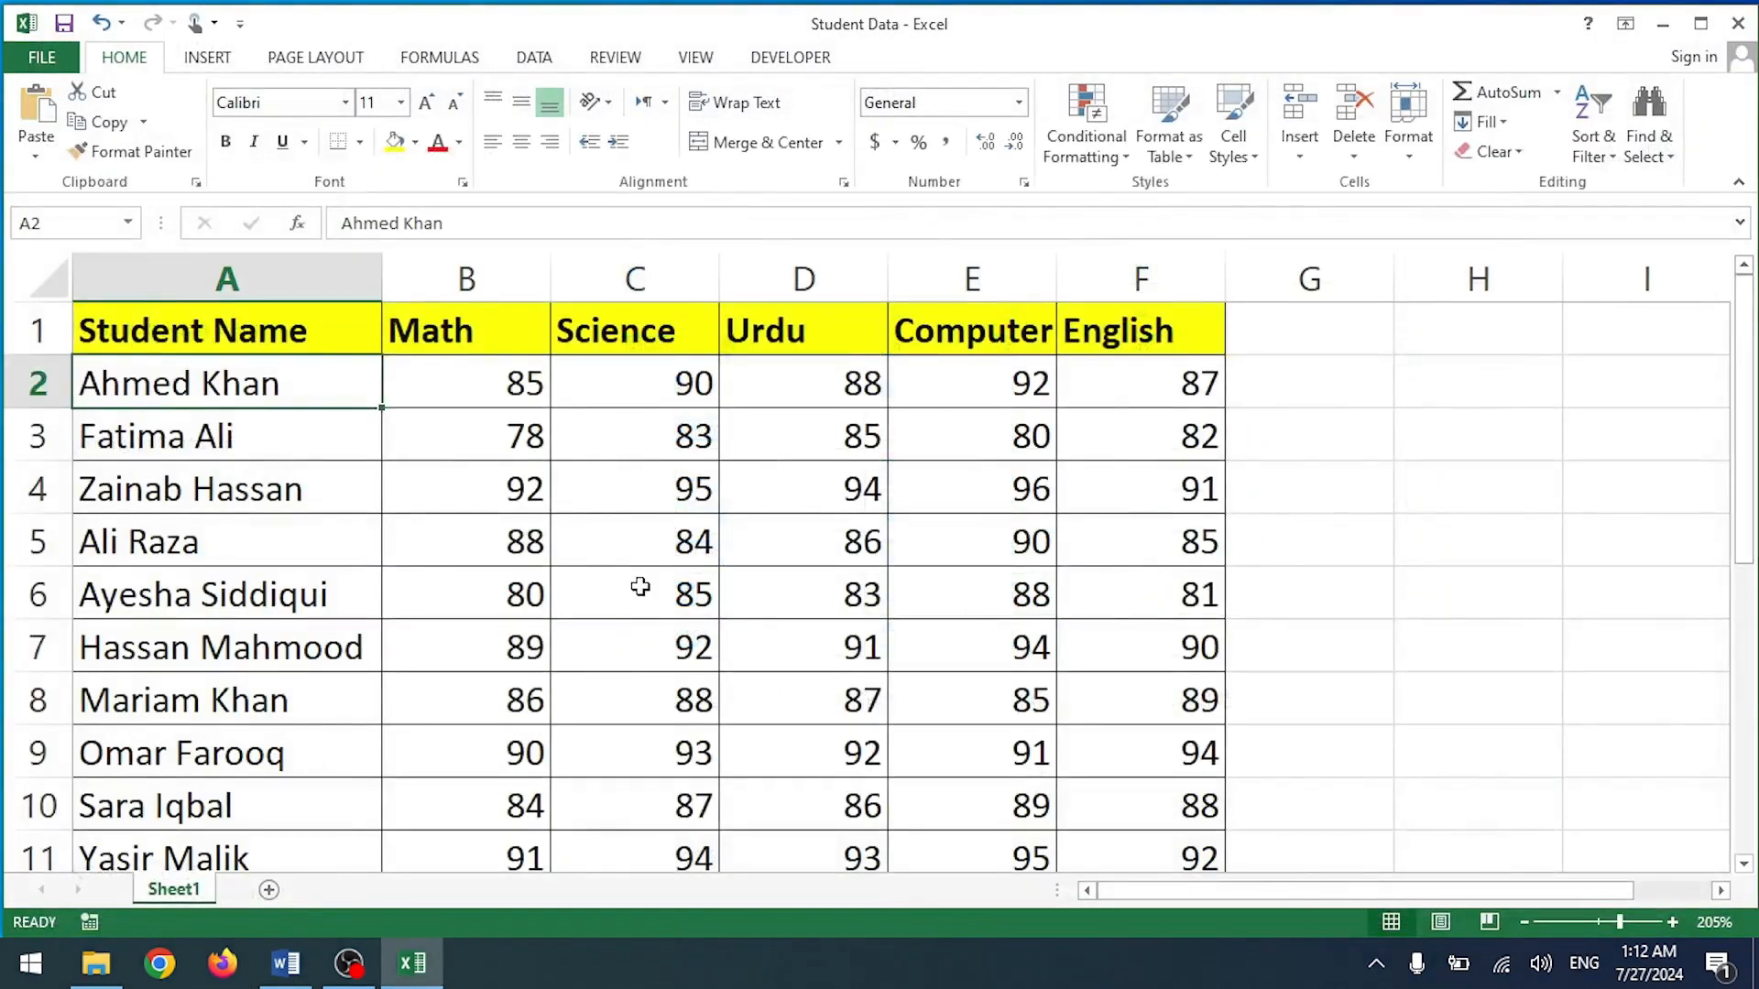
pyautogui.scroll(-1, 639, 586)
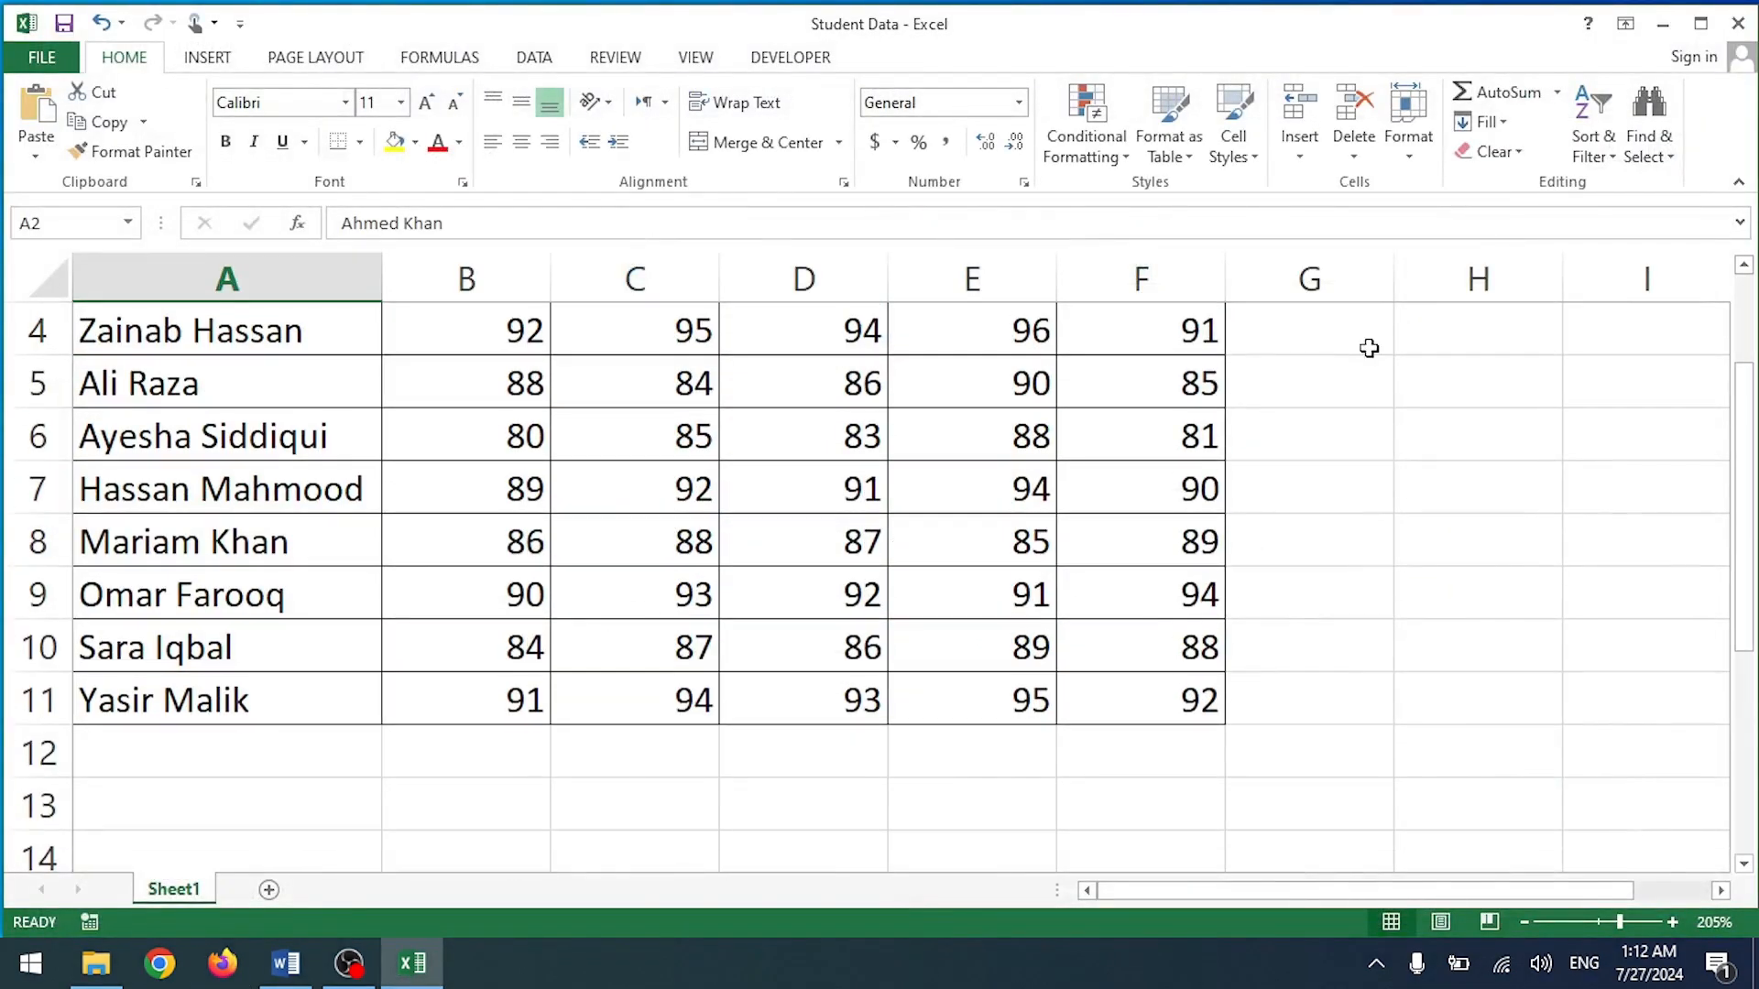
pyautogui.click(1738, 23)
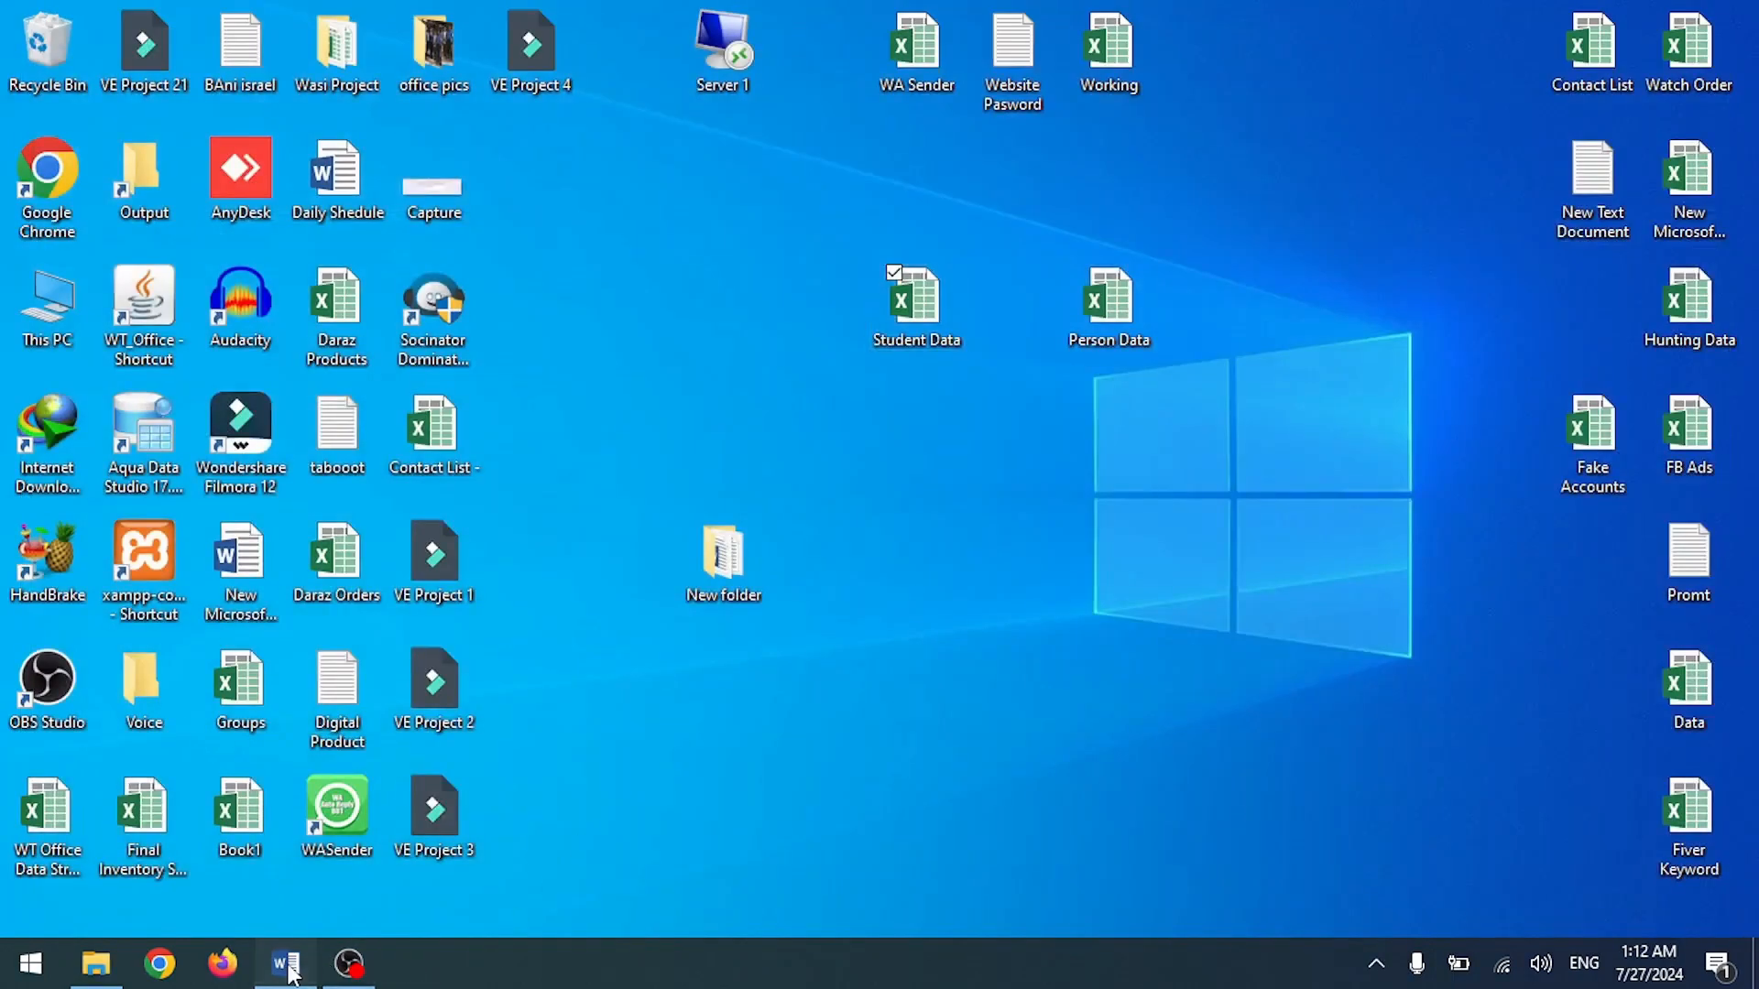
# Step: Restore the Mart Sheet 2024 document and inspect the Greeting Line settings without changing them
pyautogui.click(289, 972)
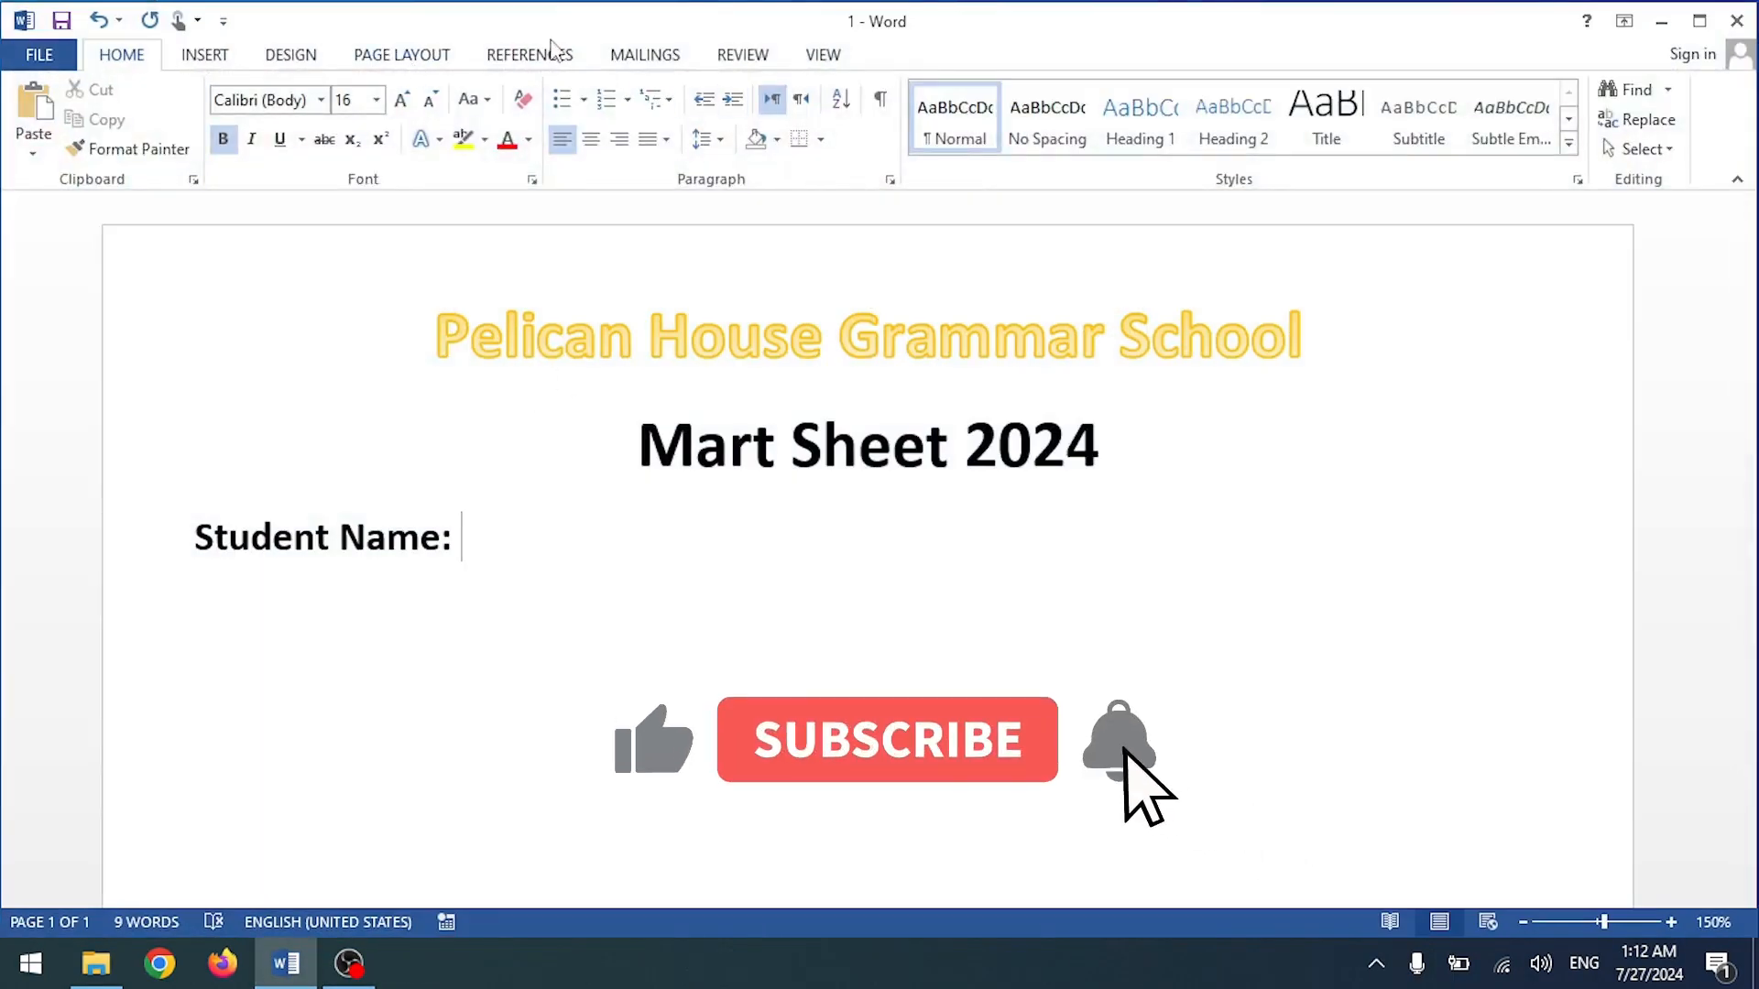
pyautogui.click(645, 54)
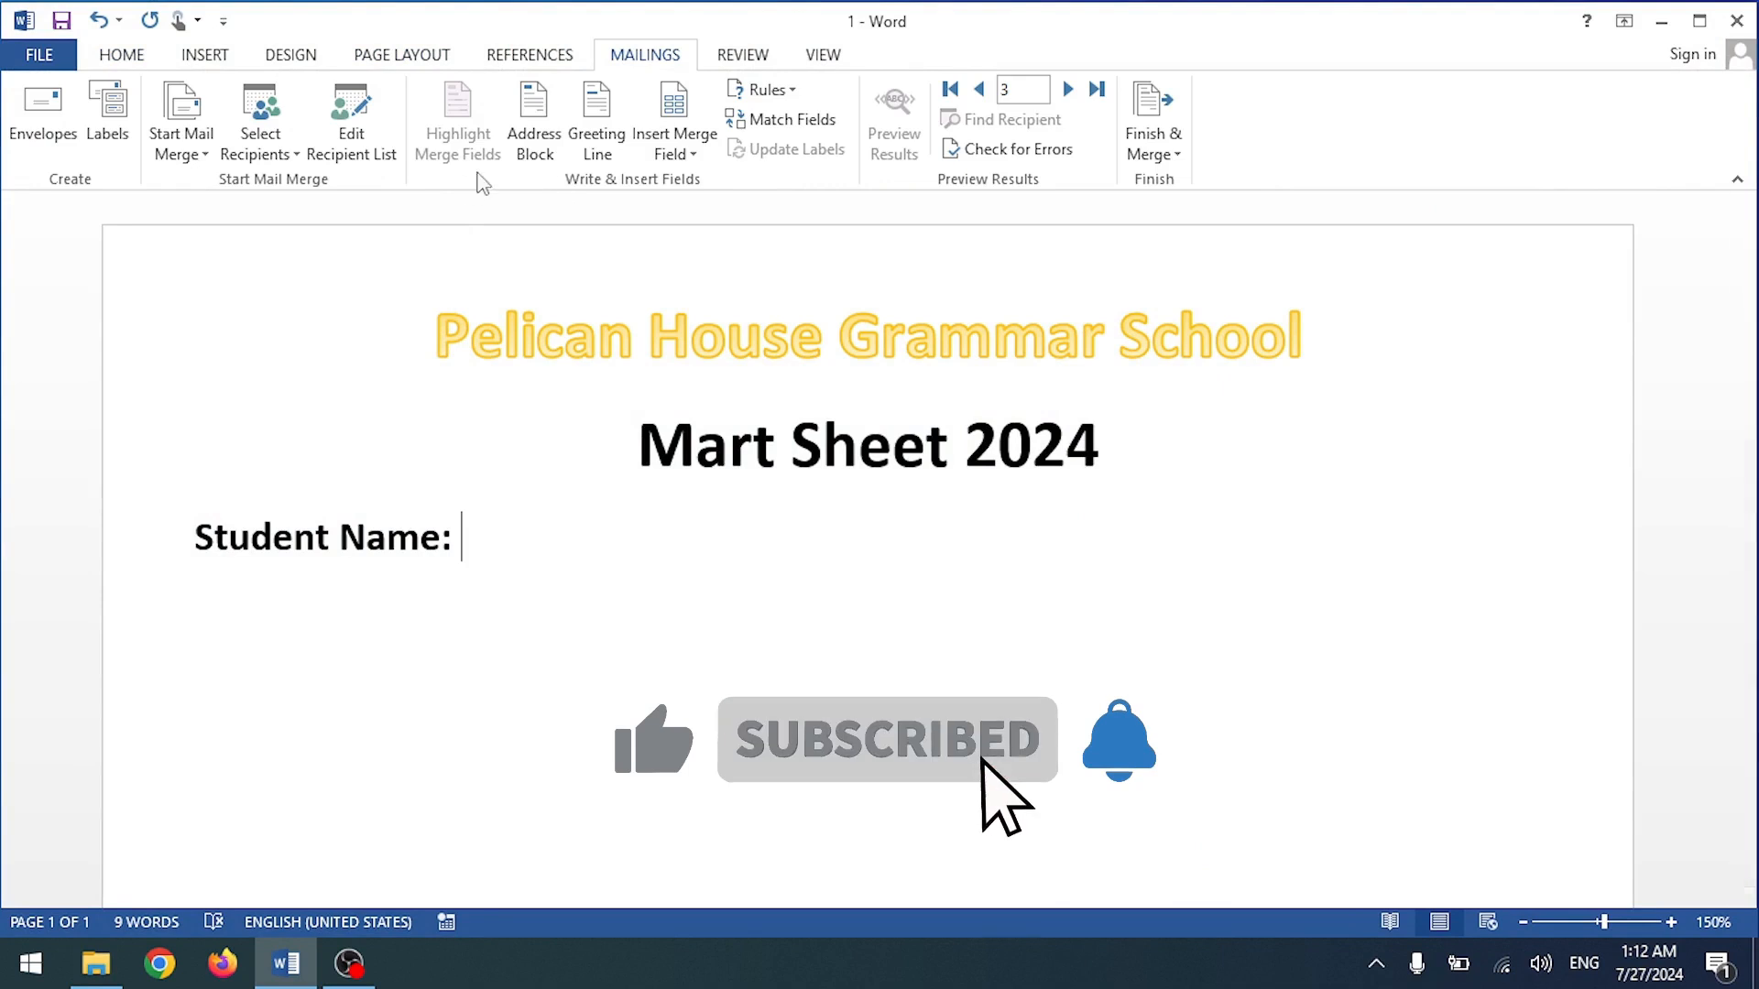
pyautogui.click(596, 117)
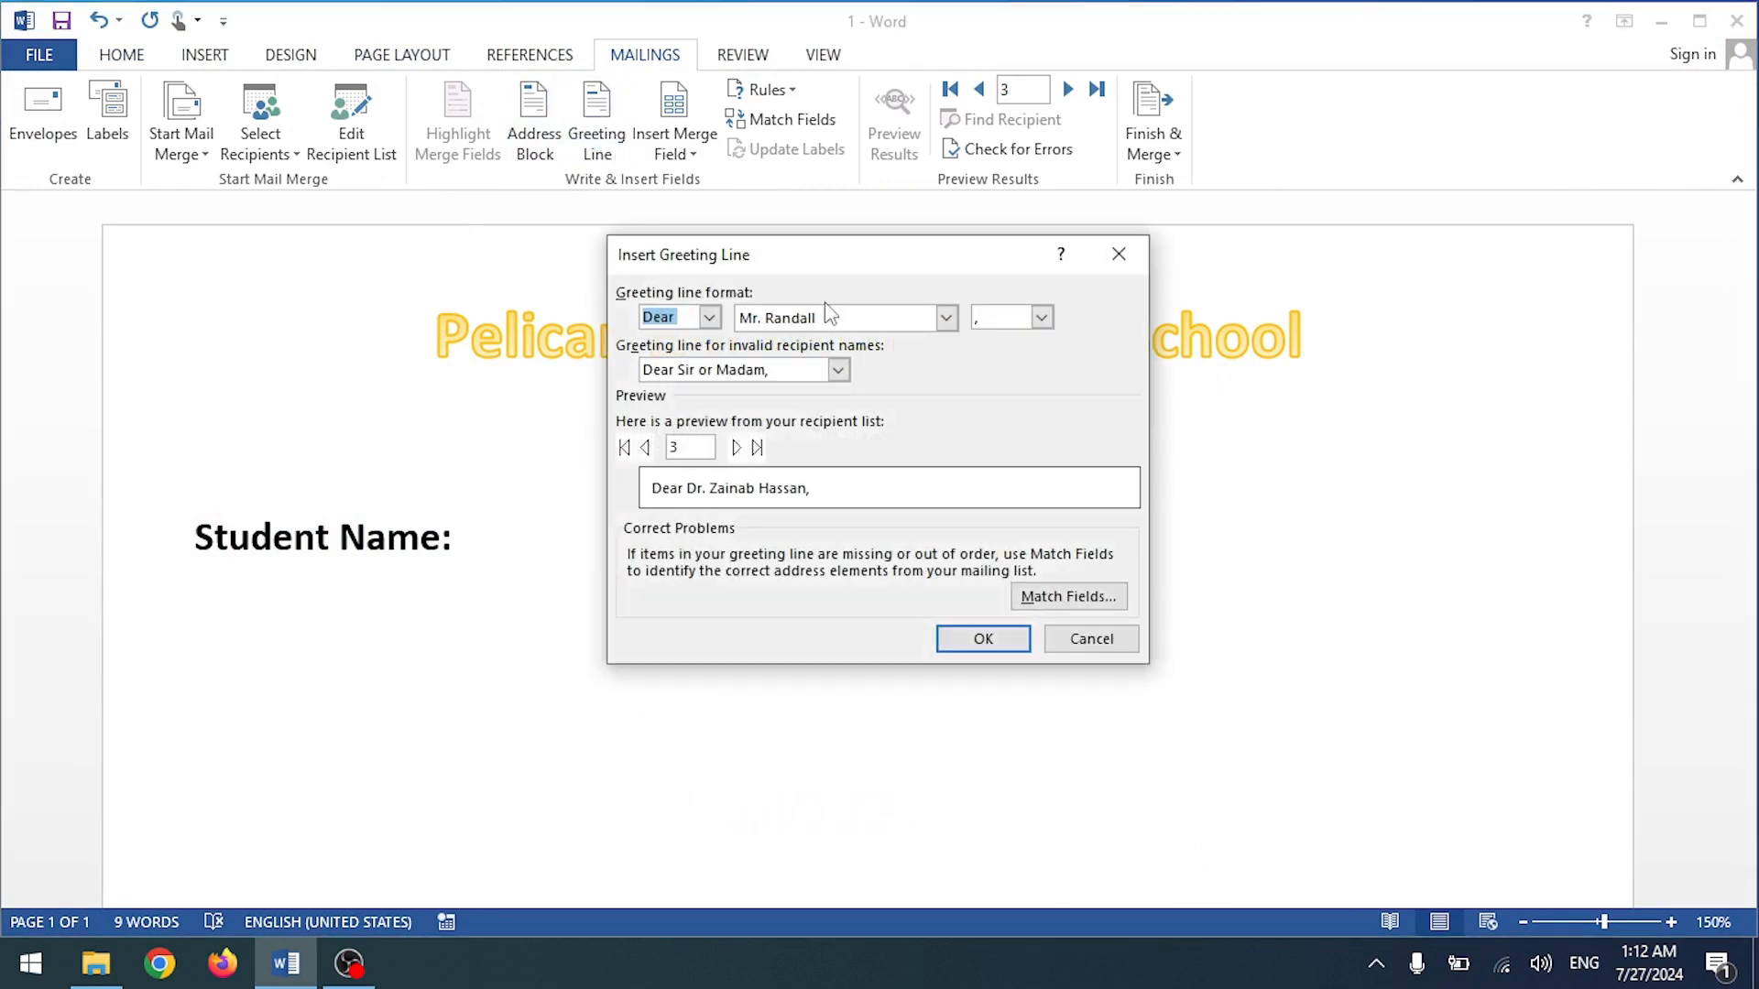
pyautogui.click(1116, 263)
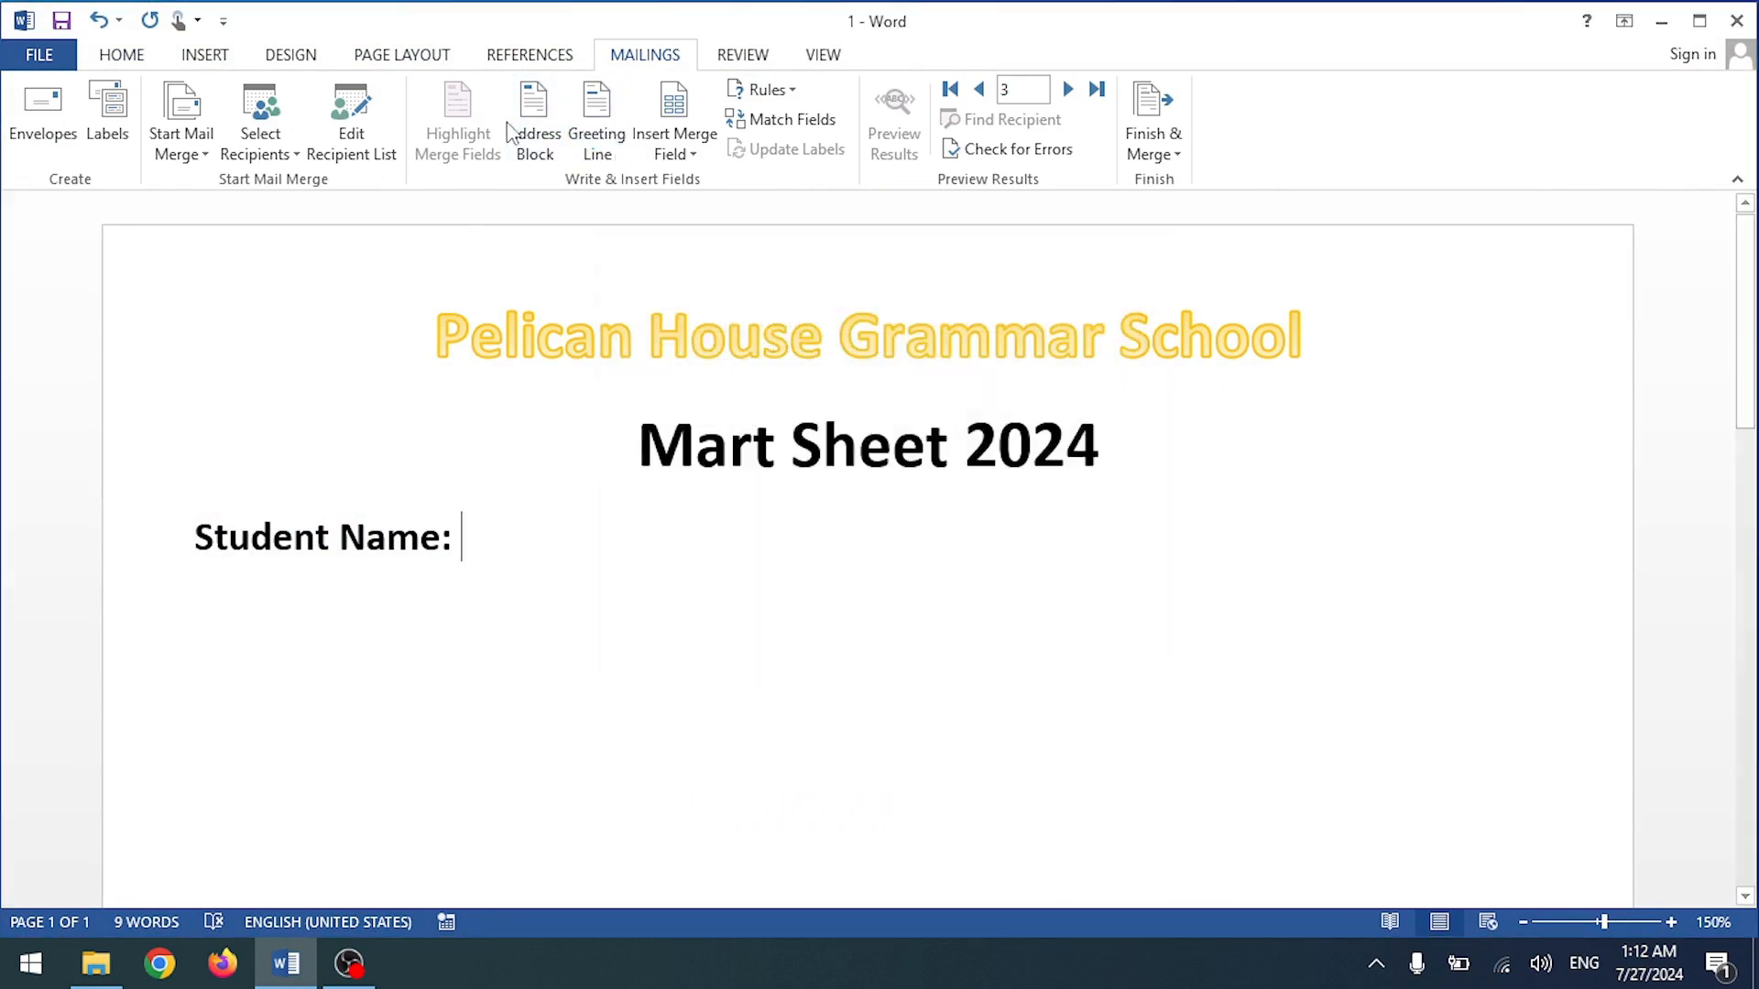
# Step: Review the current mail-merge recipient list and close it unchanged
pyautogui.click(262, 138)
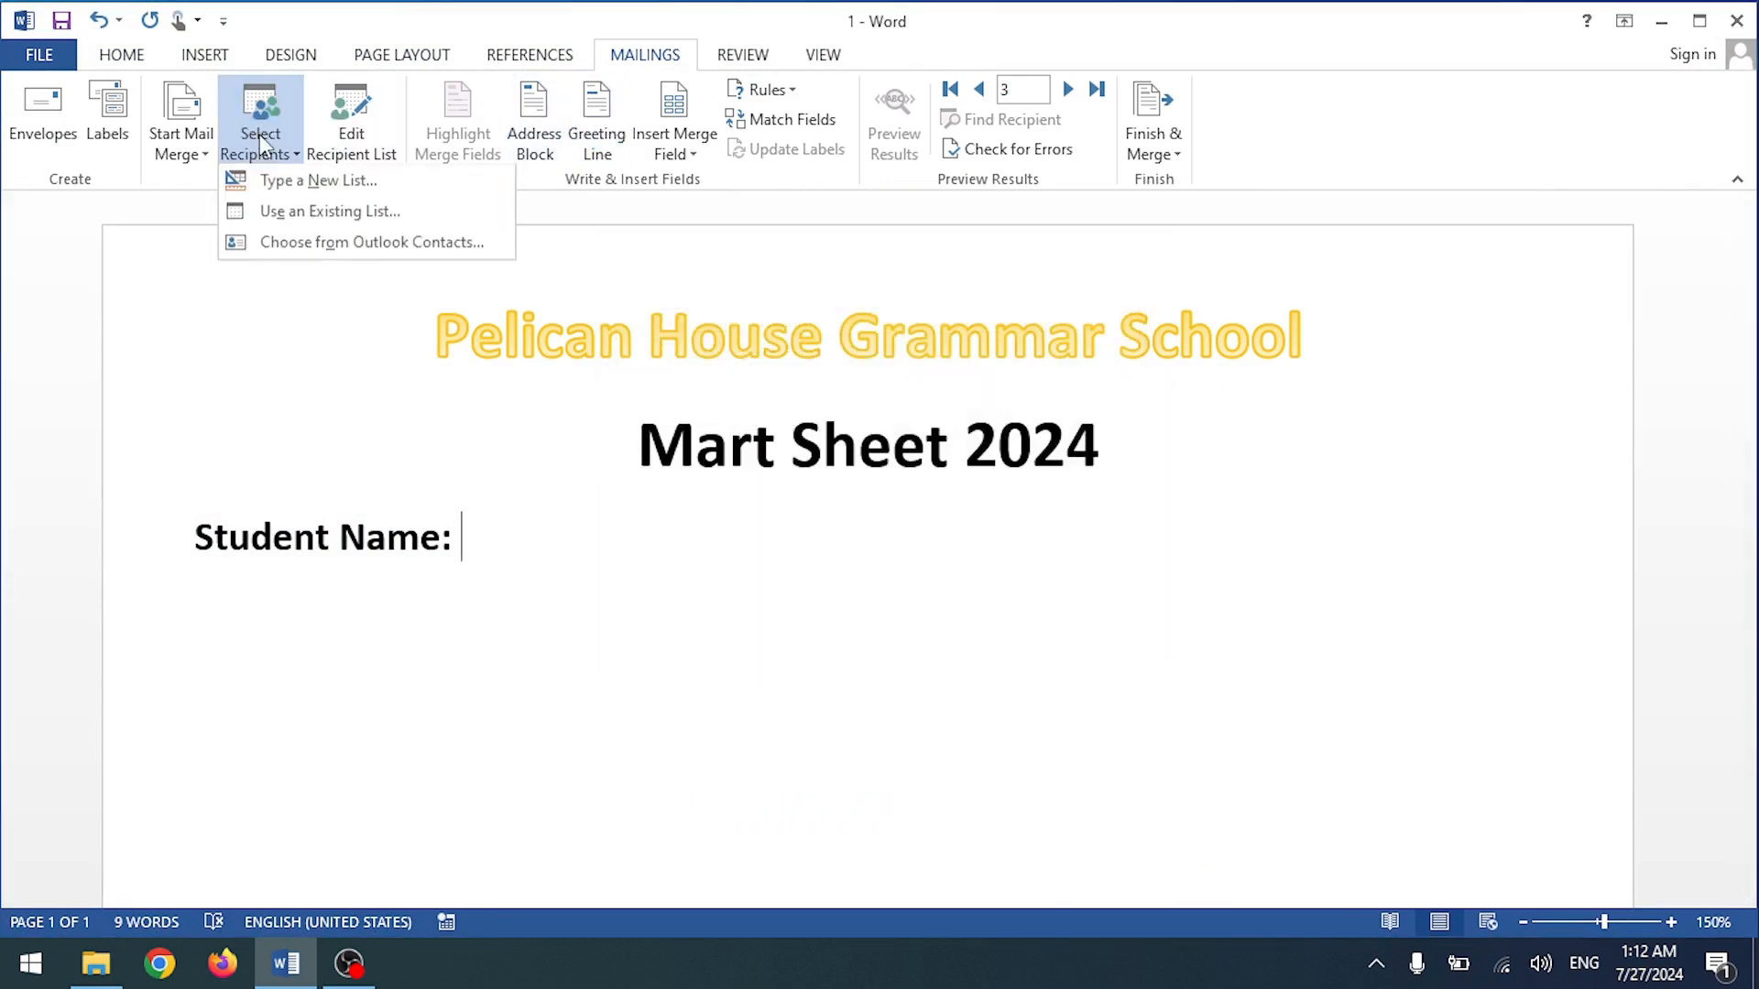
pyautogui.click(353, 130)
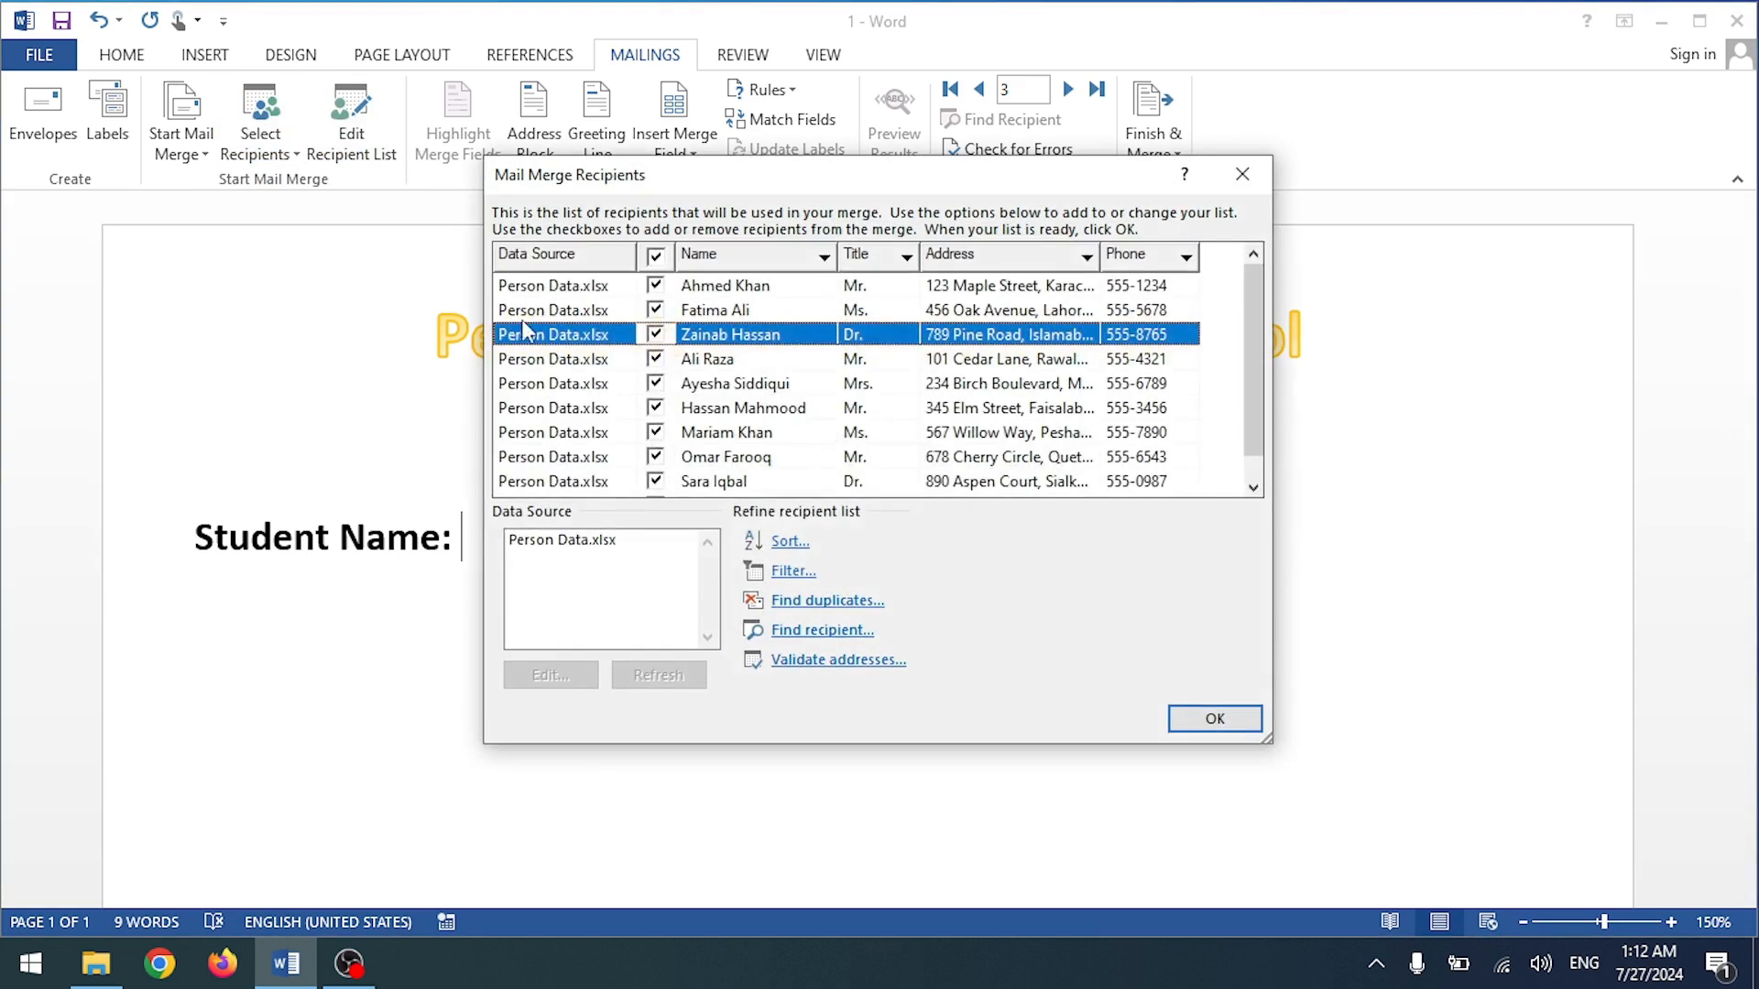
pyautogui.click(1211, 718)
pyautogui.click(353, 157)
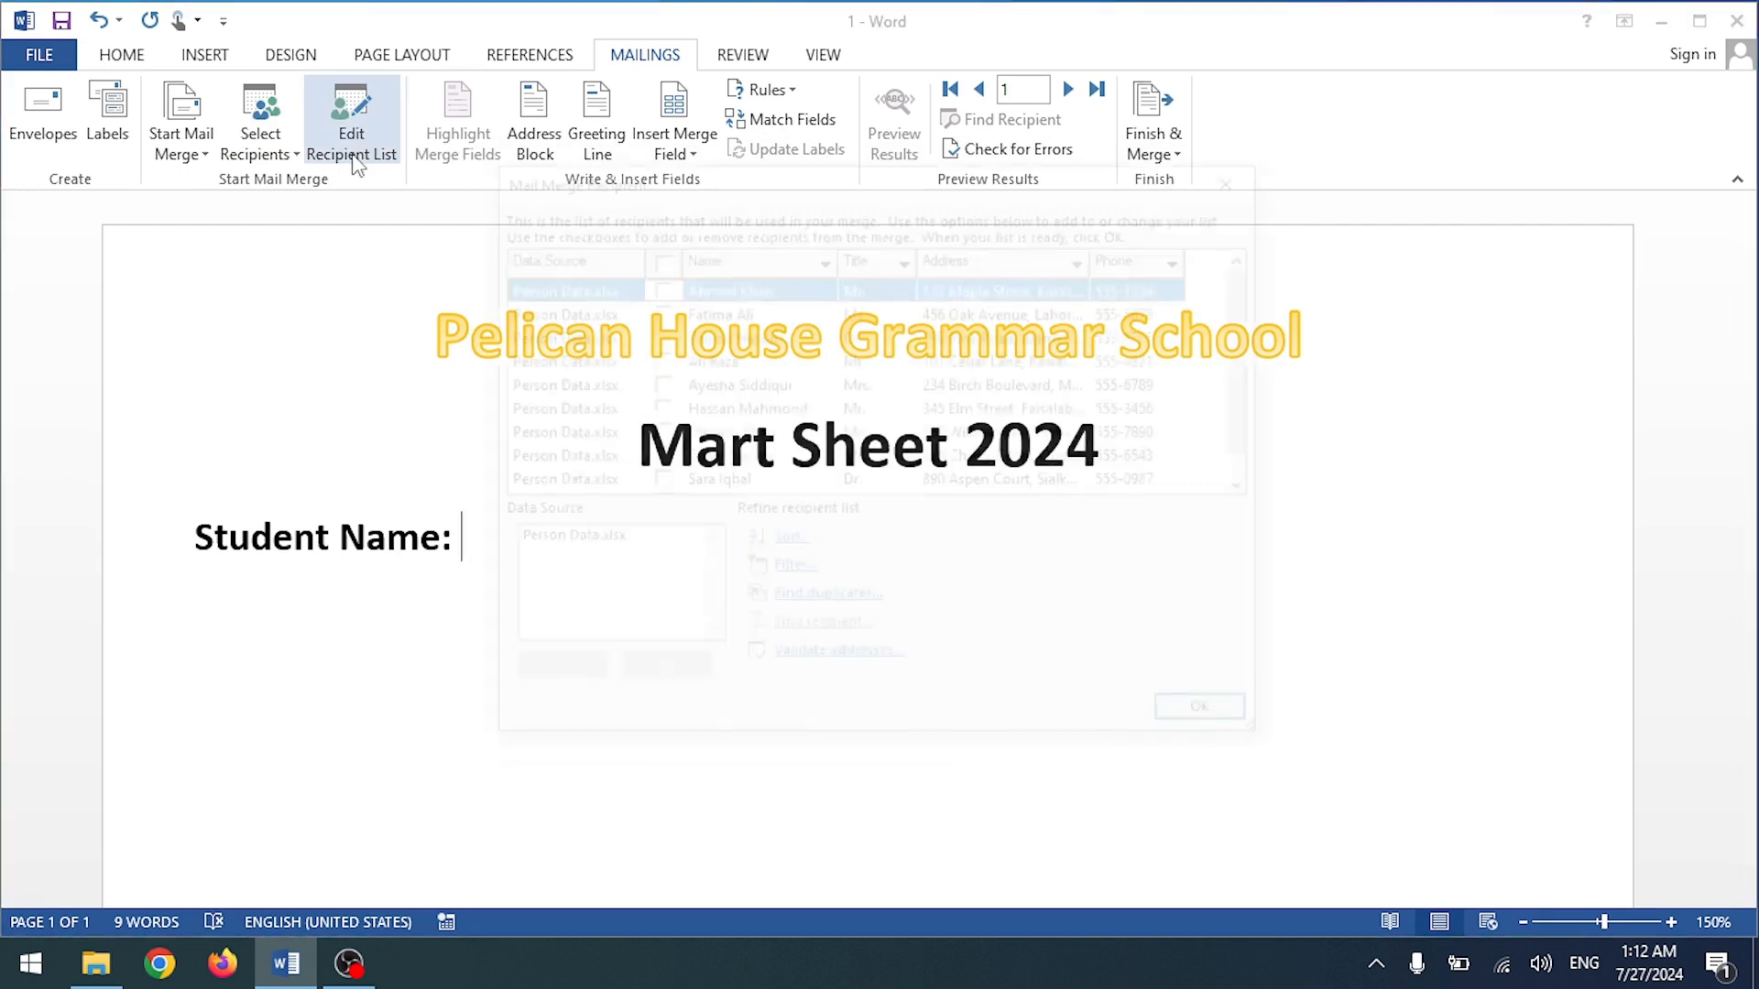
pyautogui.scroll(-1, 1072, 348)
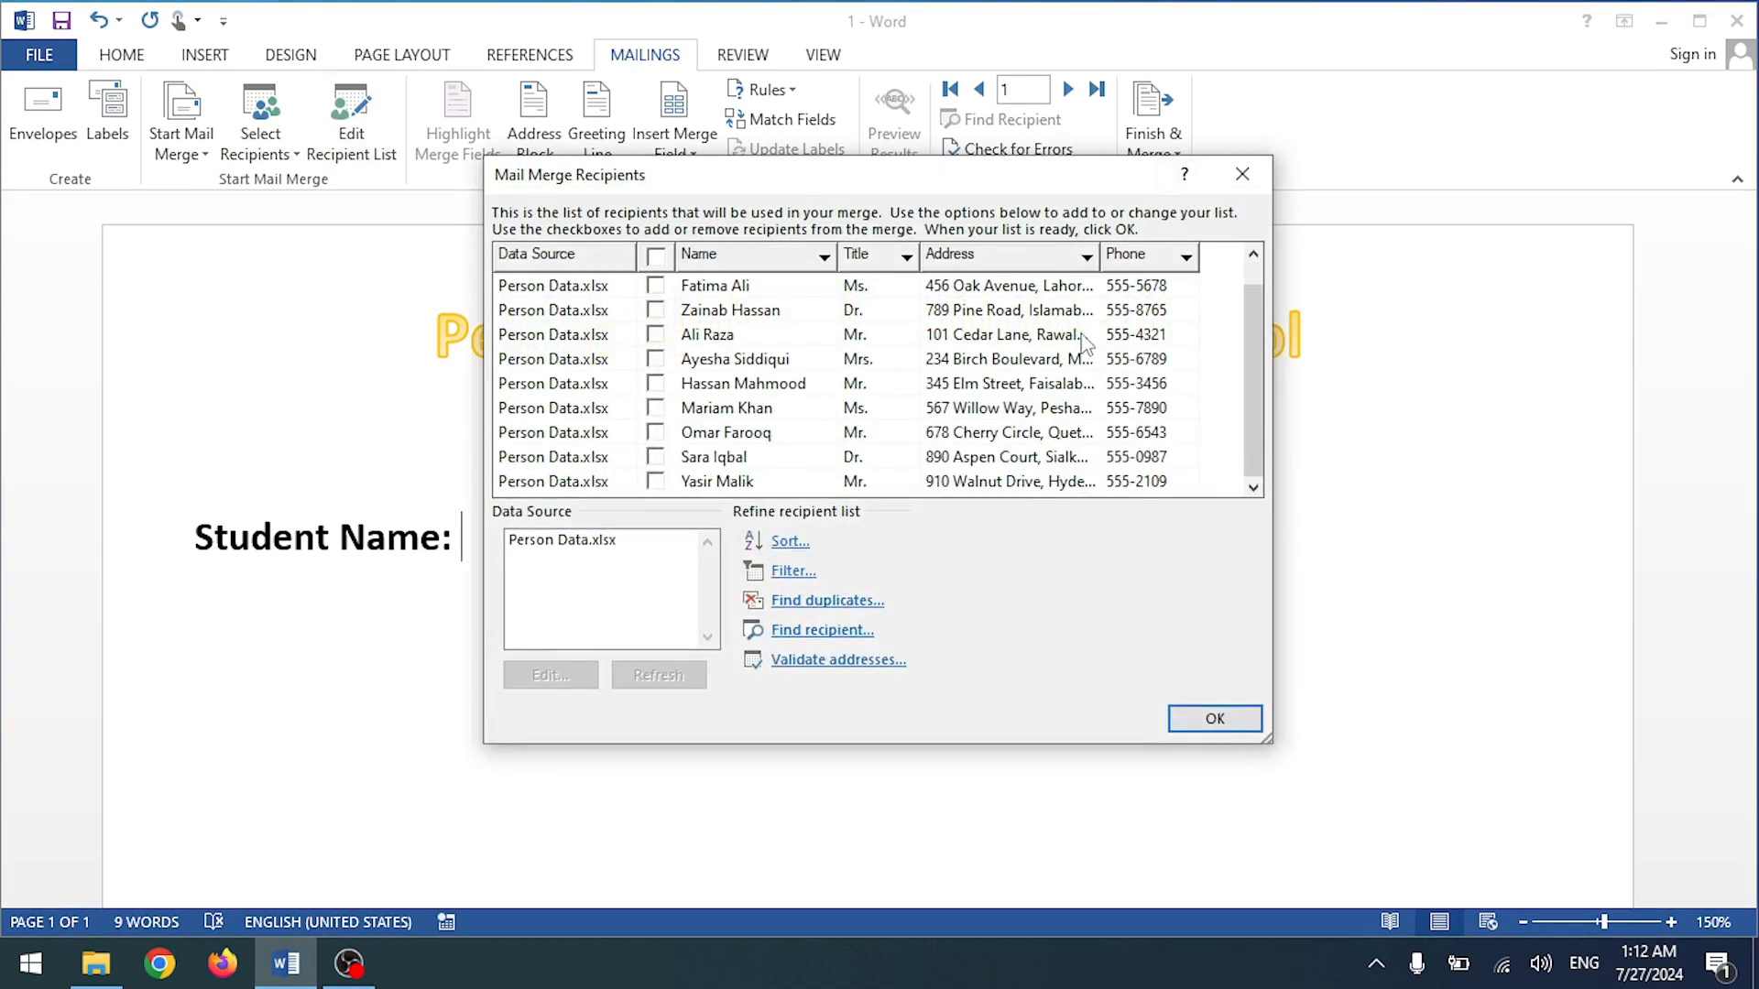
pyautogui.click(1242, 174)
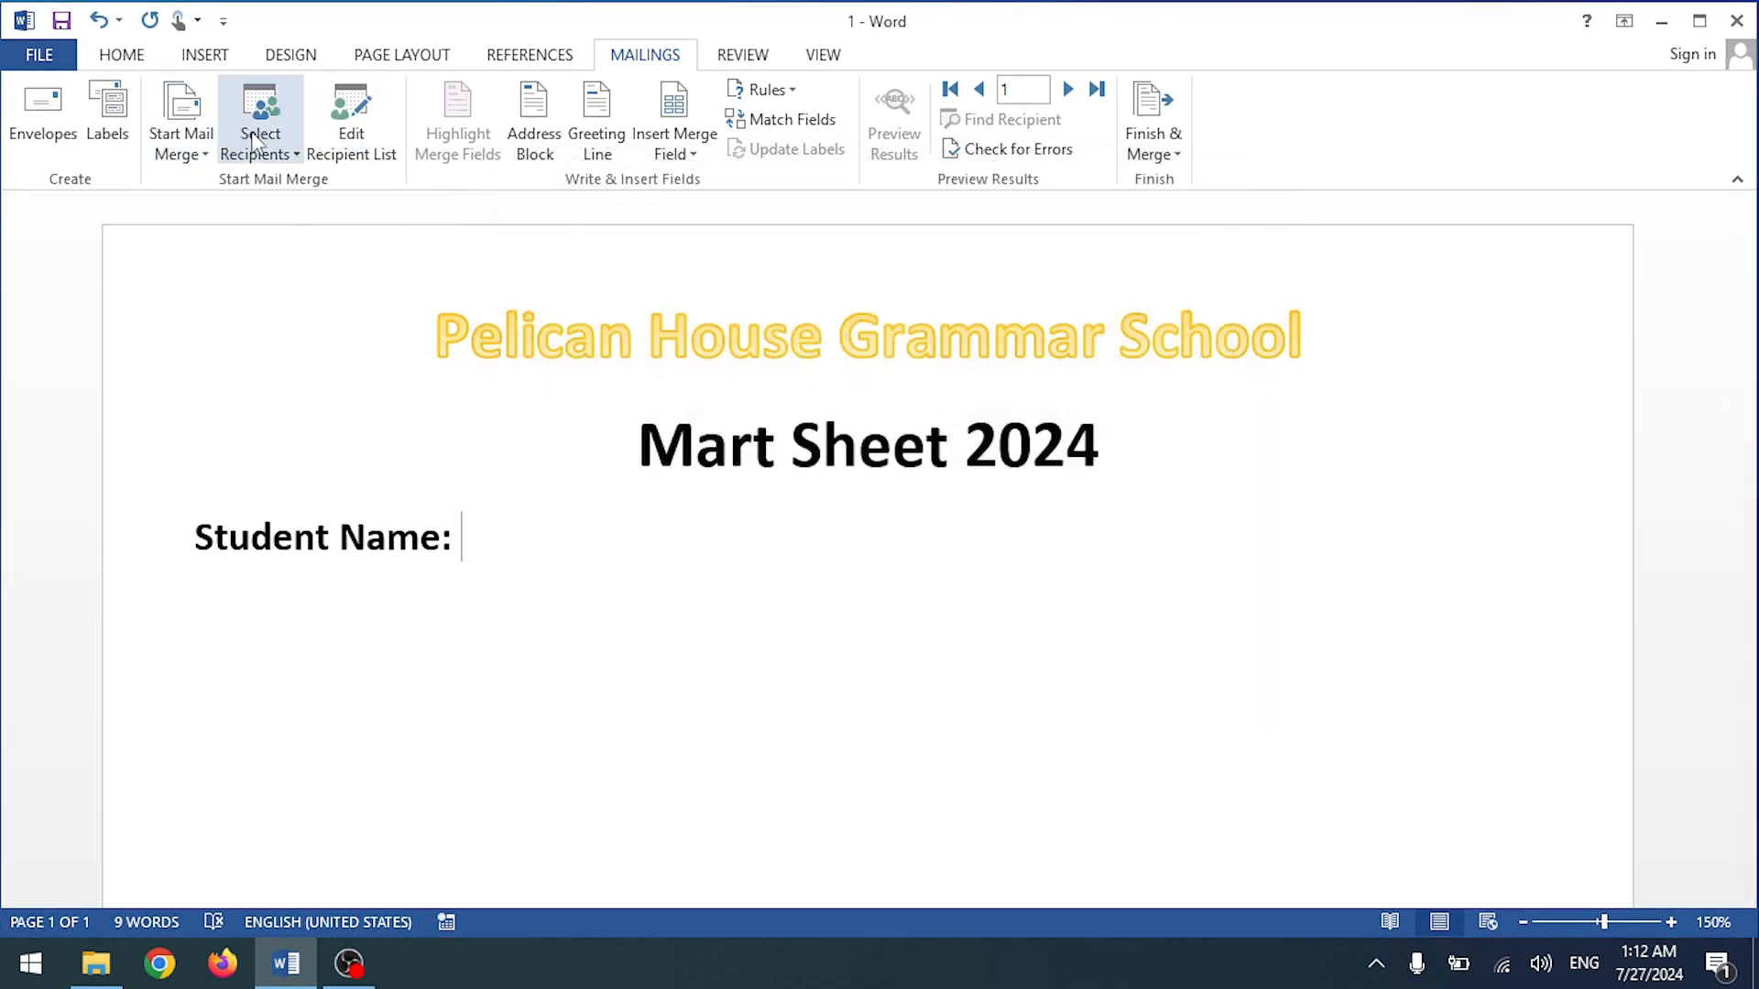
# Step: Use Sheet1$ of the Desktop Student Data workbook as an existing recipient list
pyautogui.click(261, 147)
pyautogui.click(284, 223)
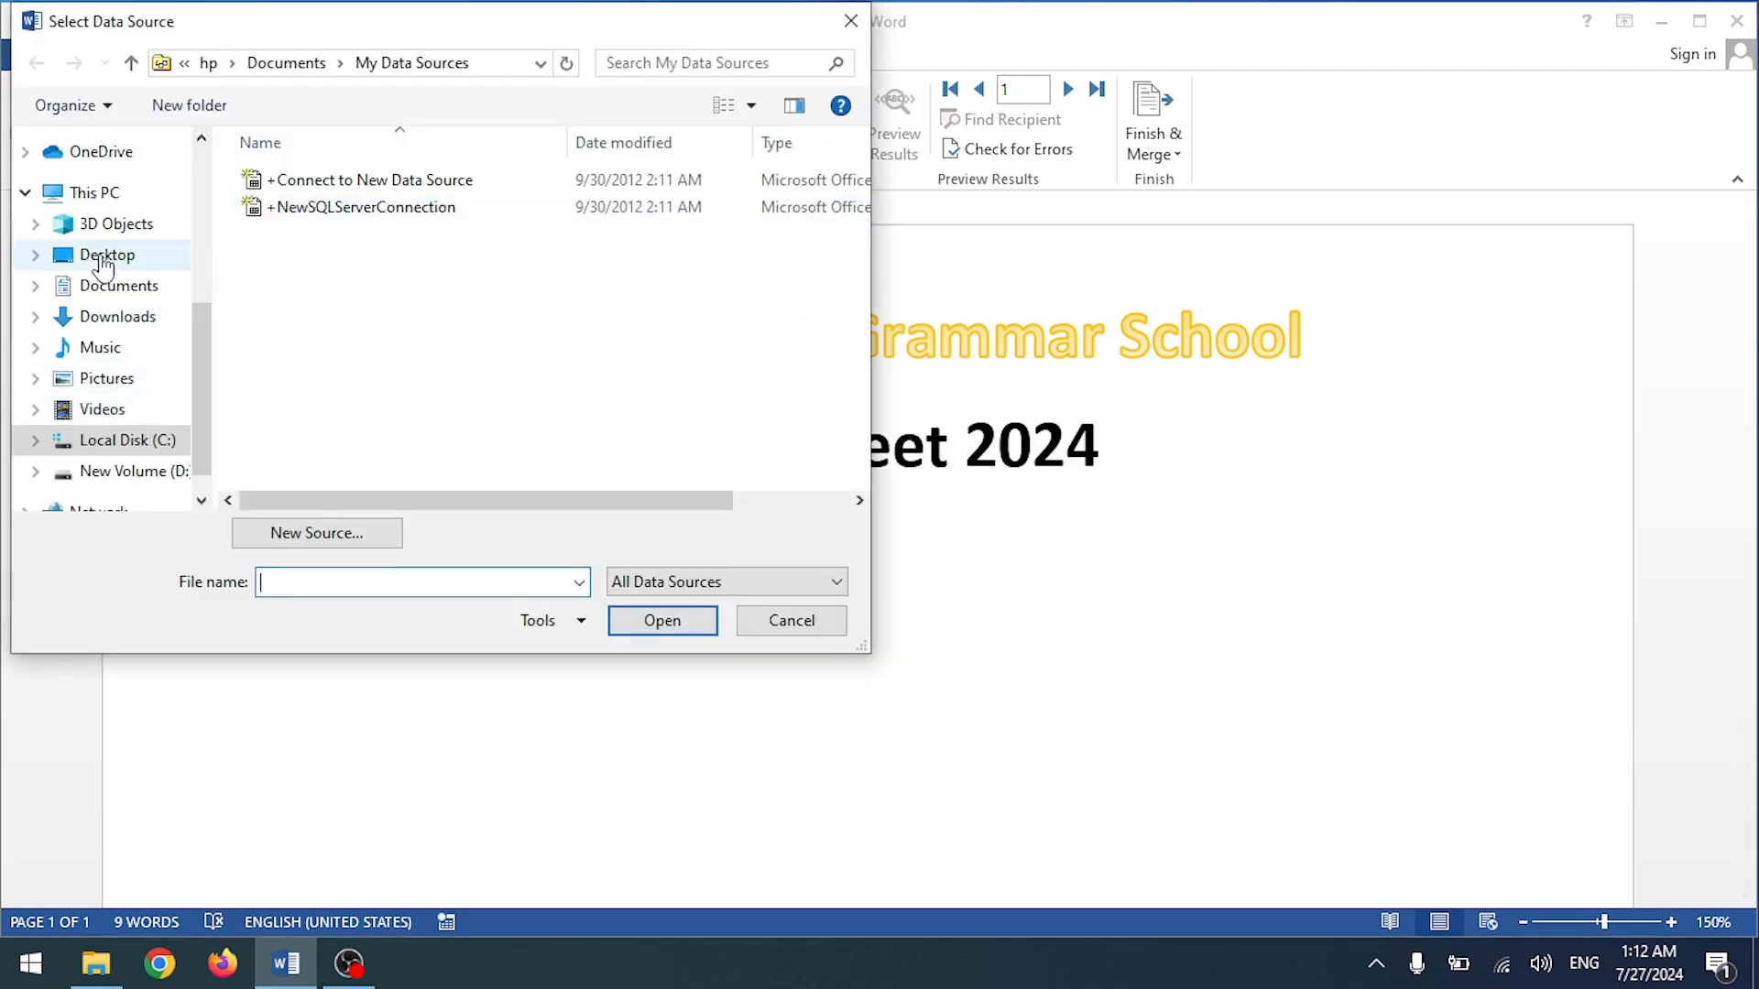
pyautogui.click(110, 258)
pyautogui.scroll(-2, 366, 321)
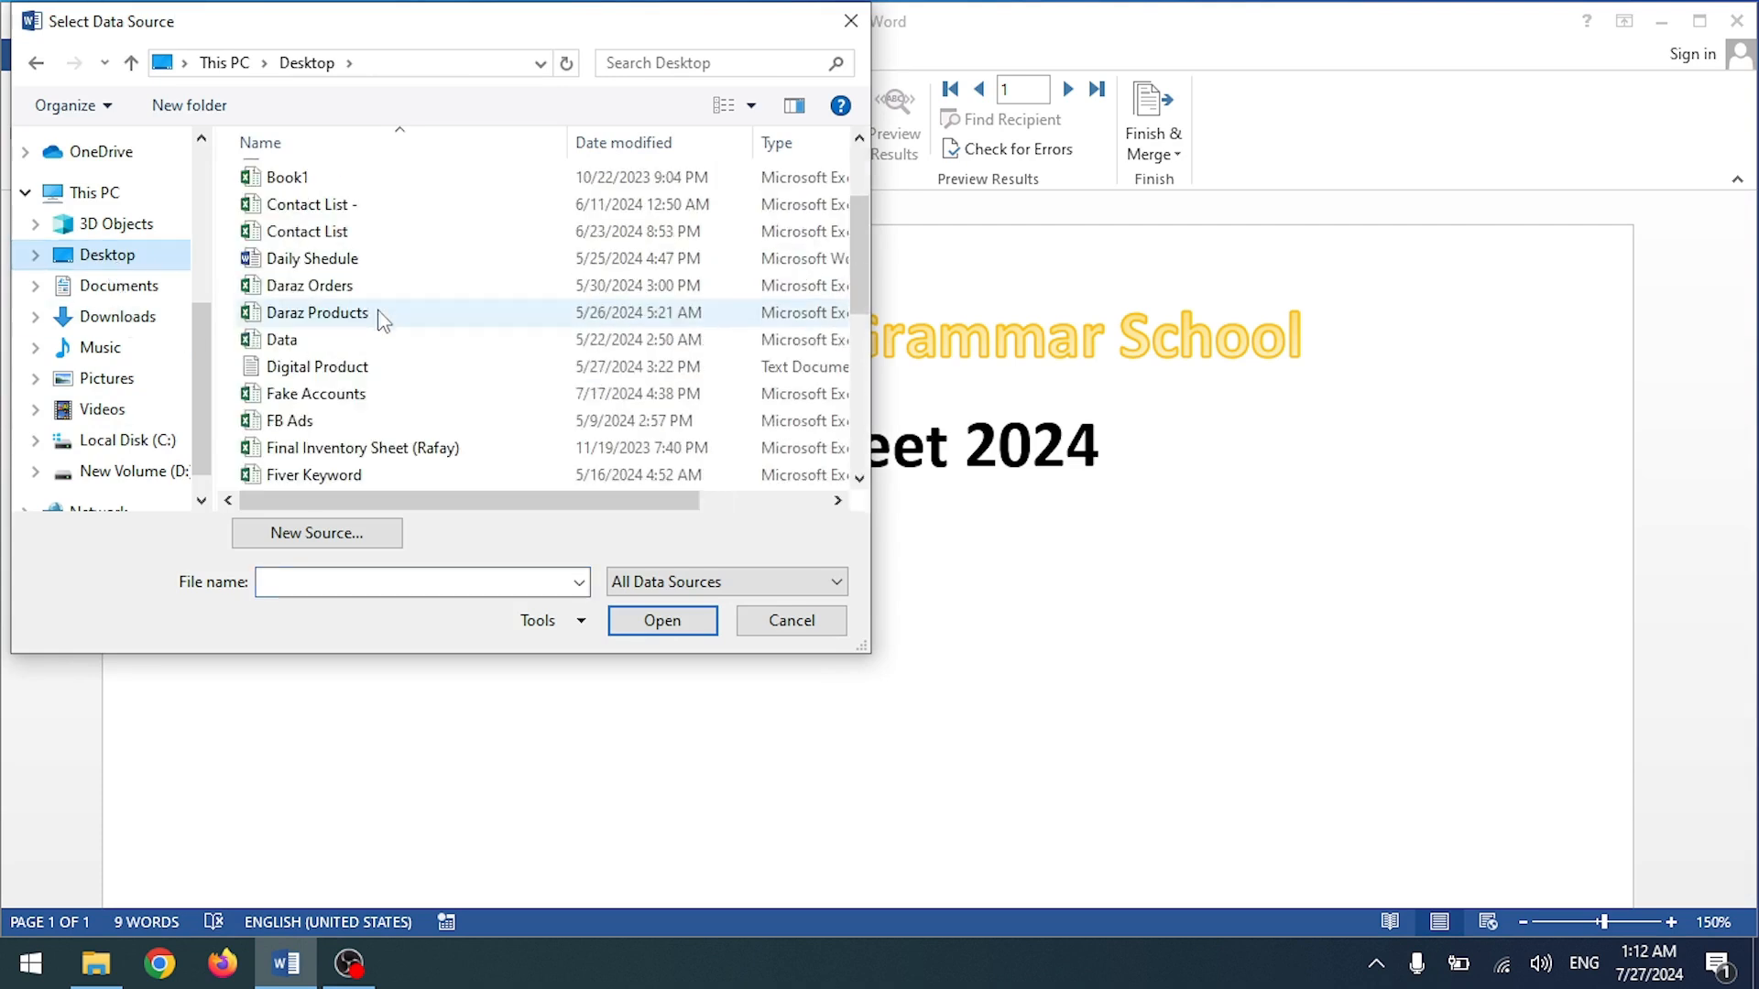
pyautogui.scroll(-3, 361, 469)
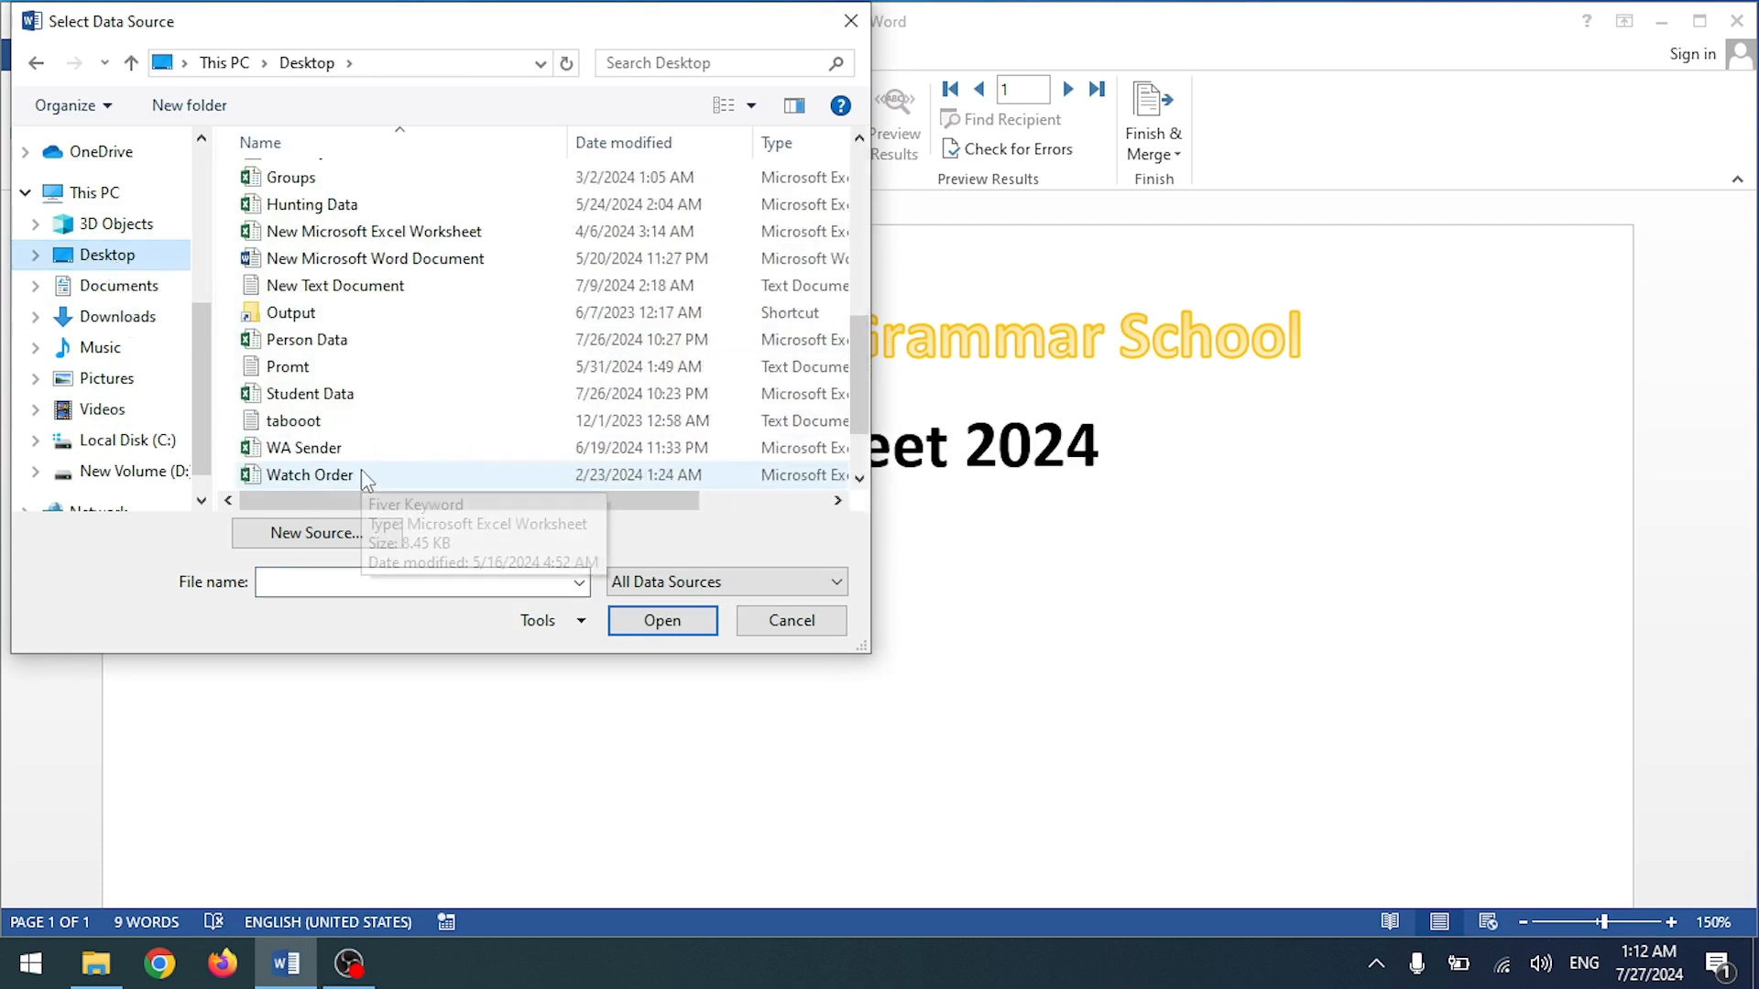
pyautogui.click(328, 404)
pyautogui.doubleClick(328, 403)
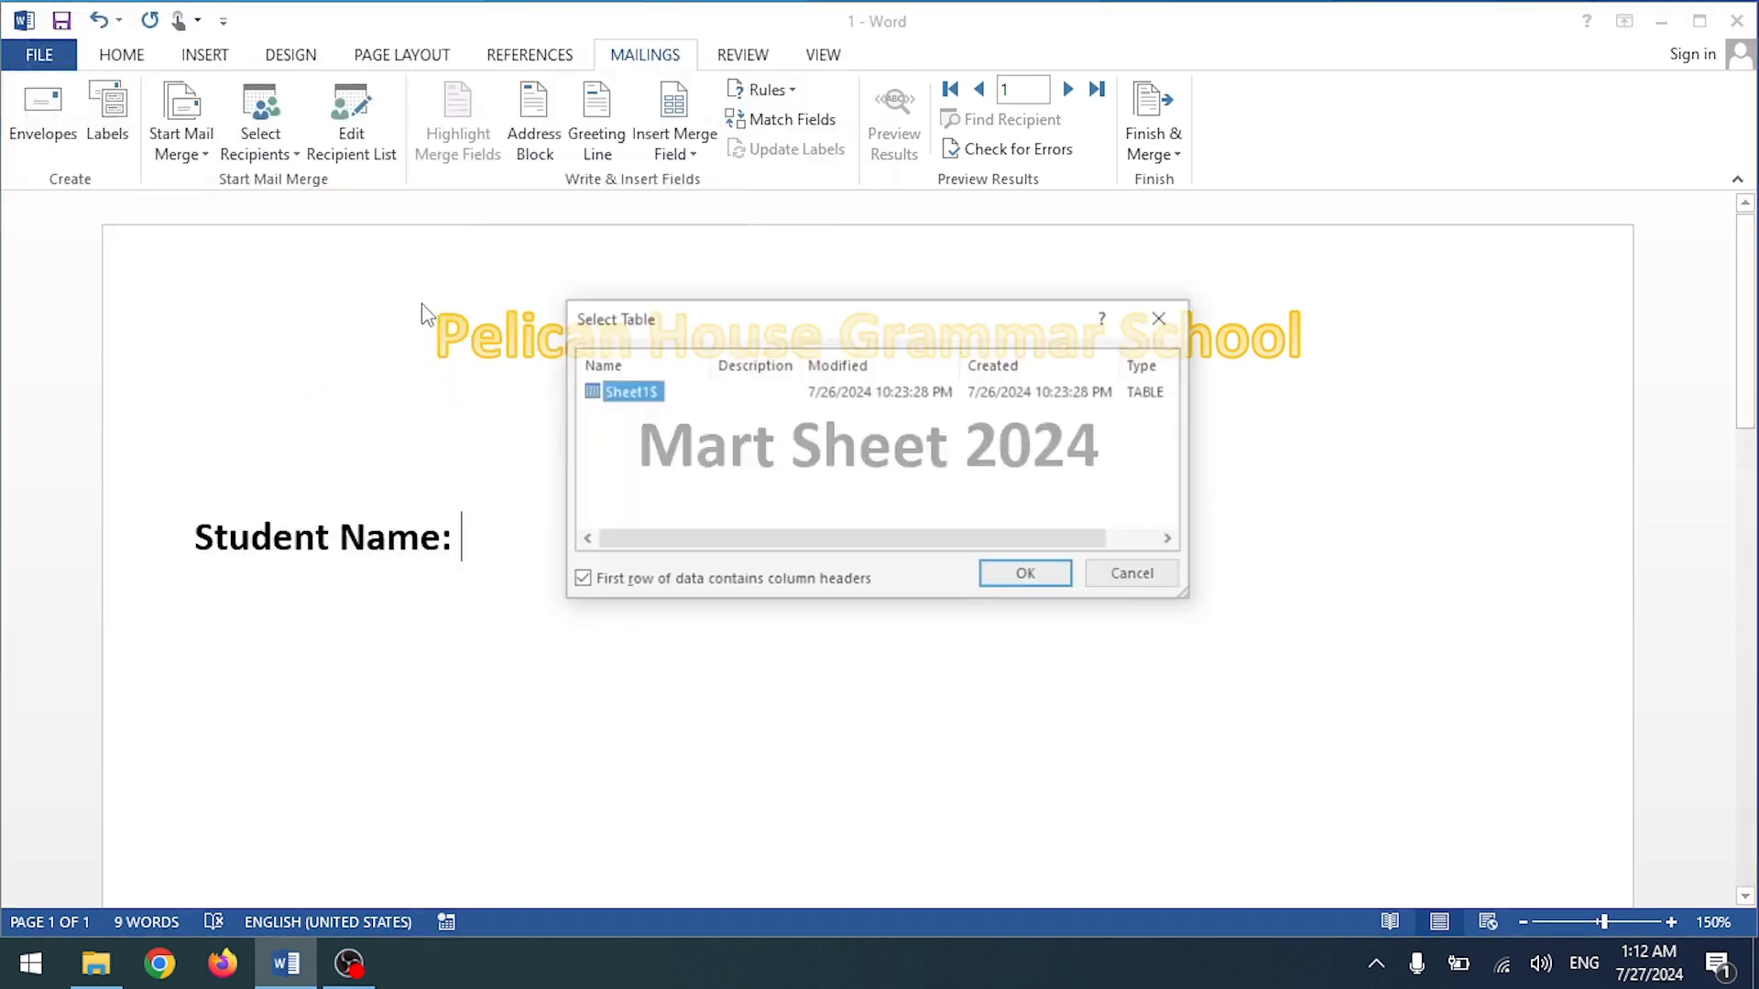
pyautogui.click(1022, 574)
# Step: Review the new student recipient list and confirm it
pyautogui.click(353, 119)
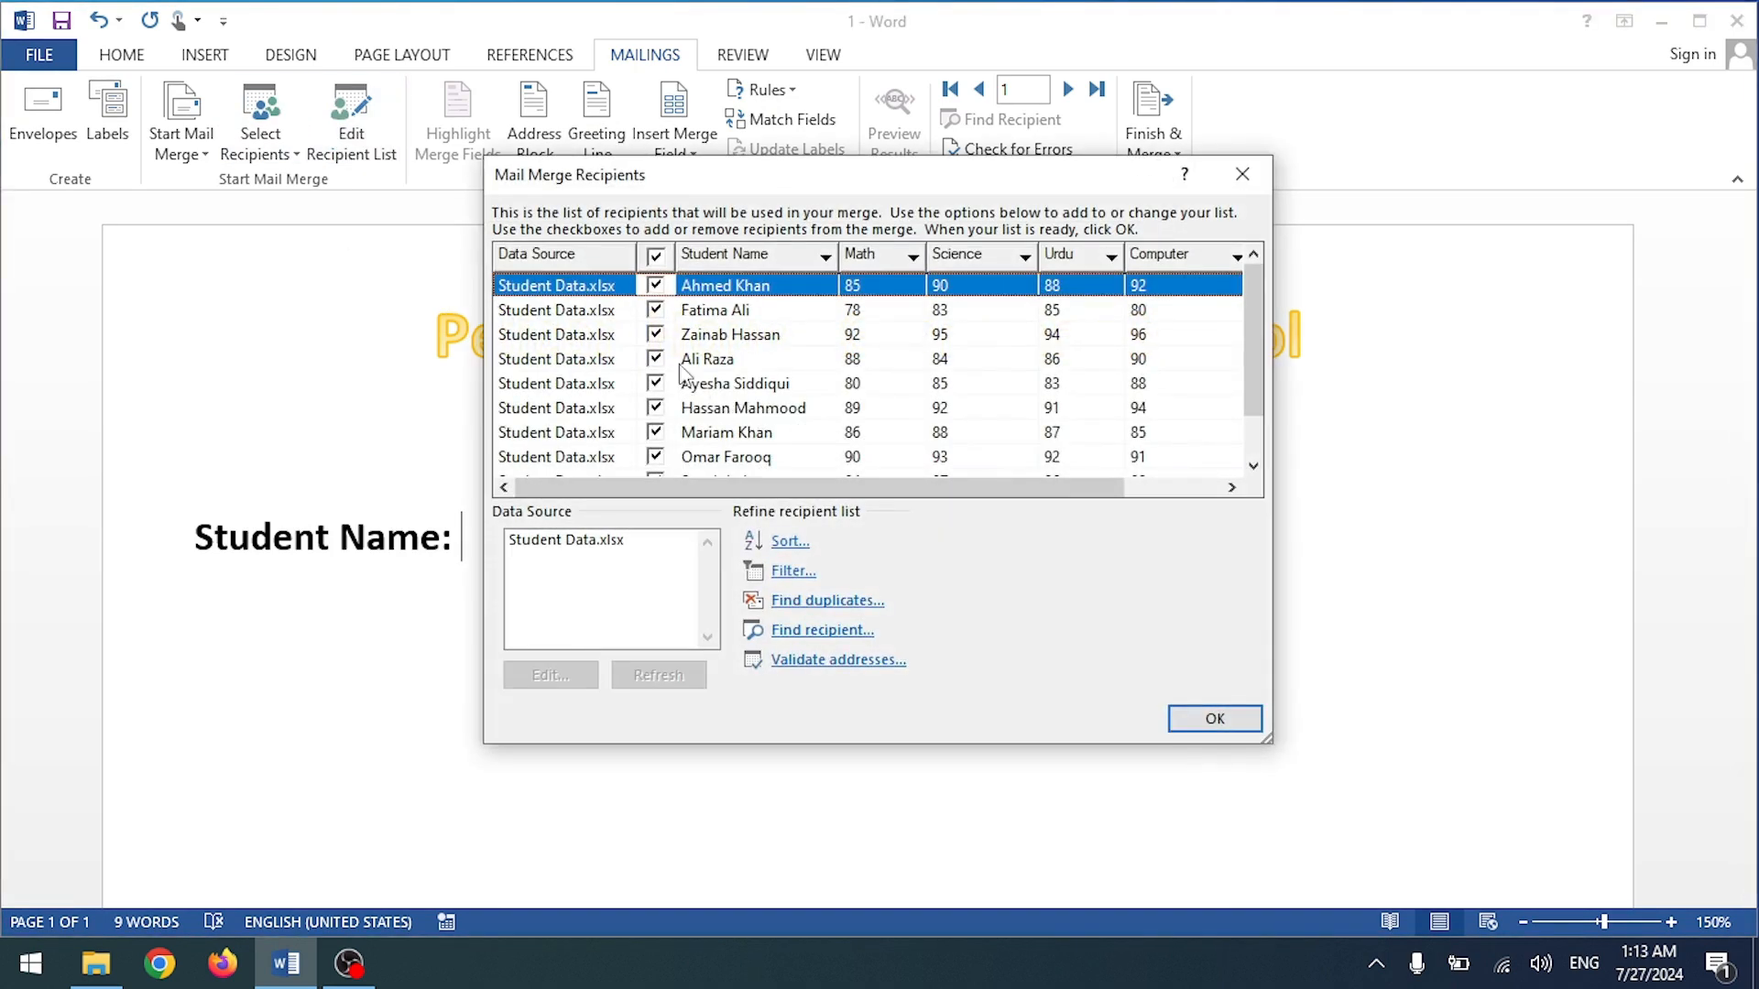
pyautogui.scroll(-1, 706, 353)
pyautogui.scroll(1, 705, 352)
pyautogui.scroll(-1, 708, 352)
pyautogui.scroll(1, 710, 353)
pyautogui.click(1203, 721)
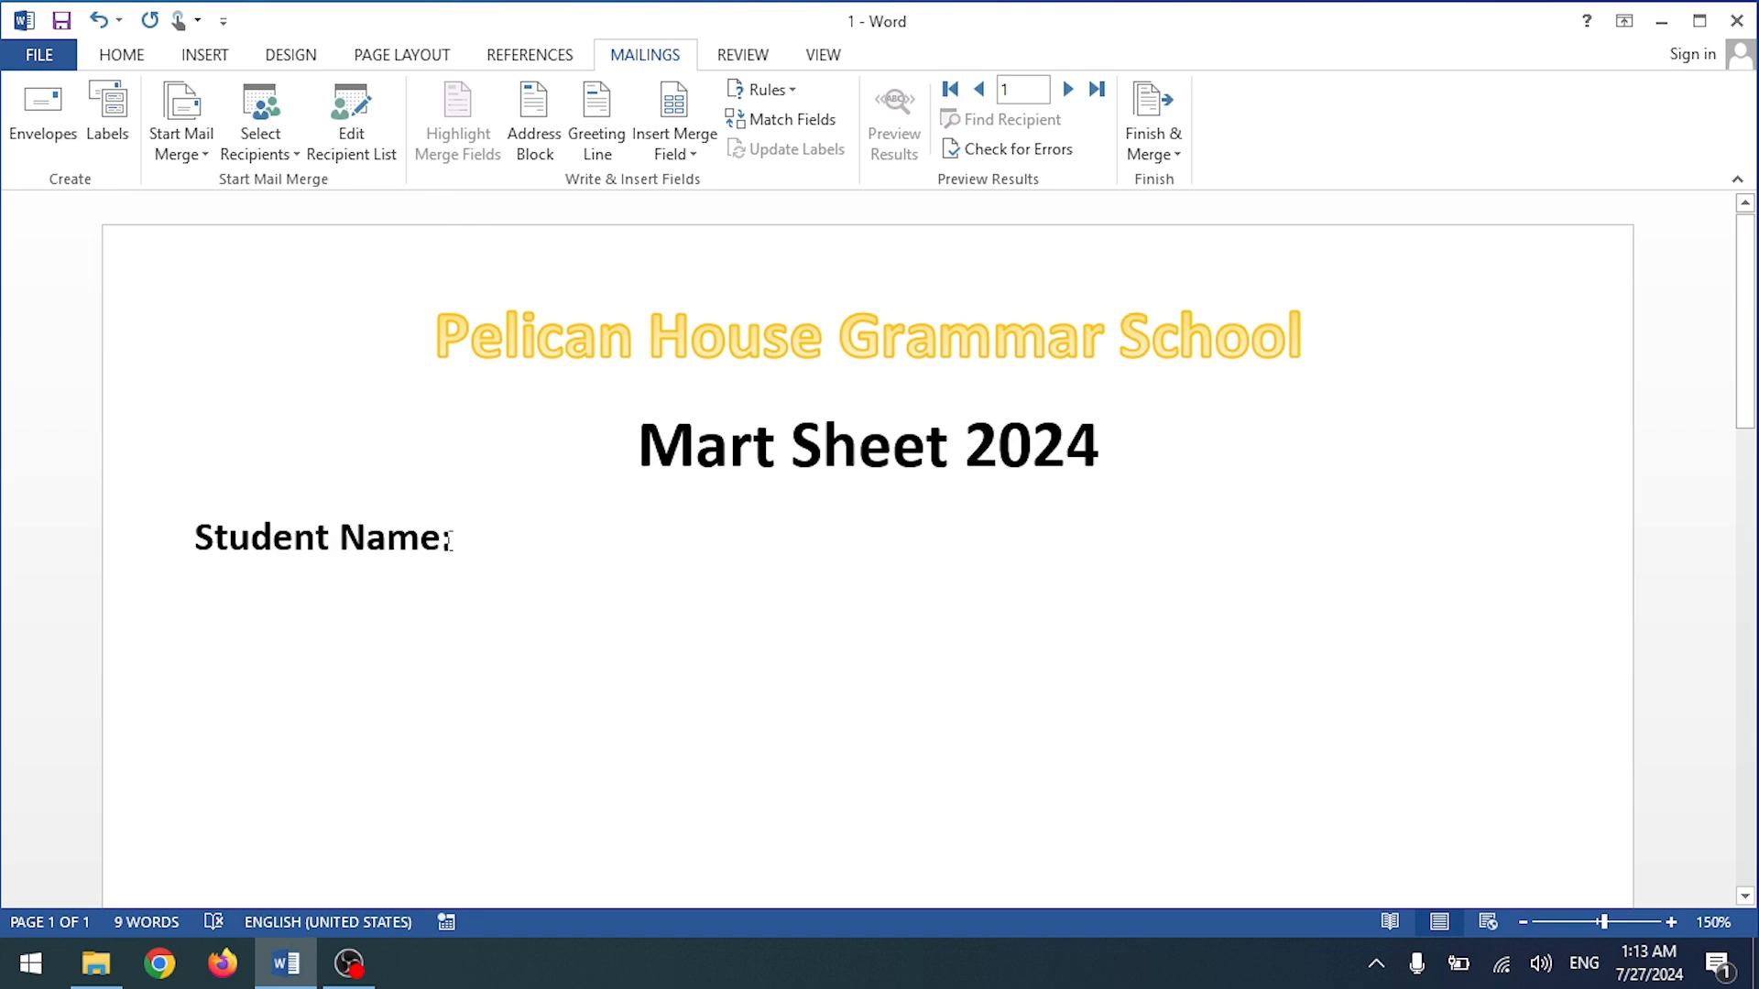
pyautogui.click(680, 127)
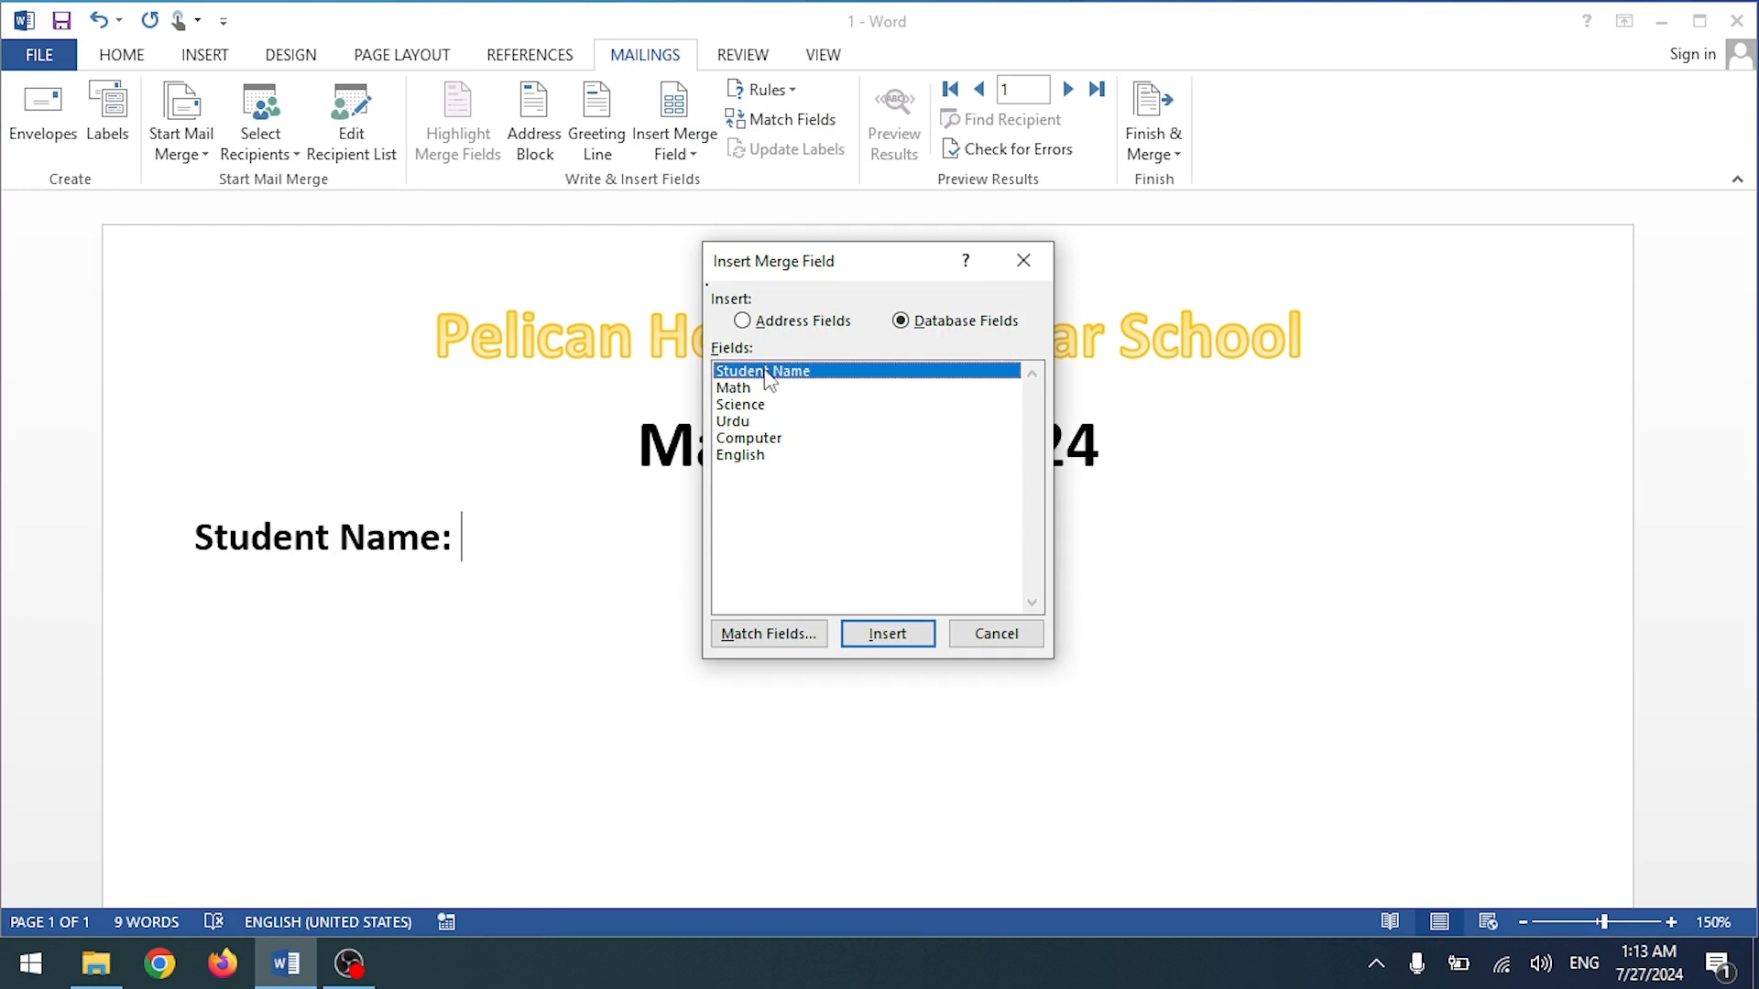
pyautogui.click(886, 634)
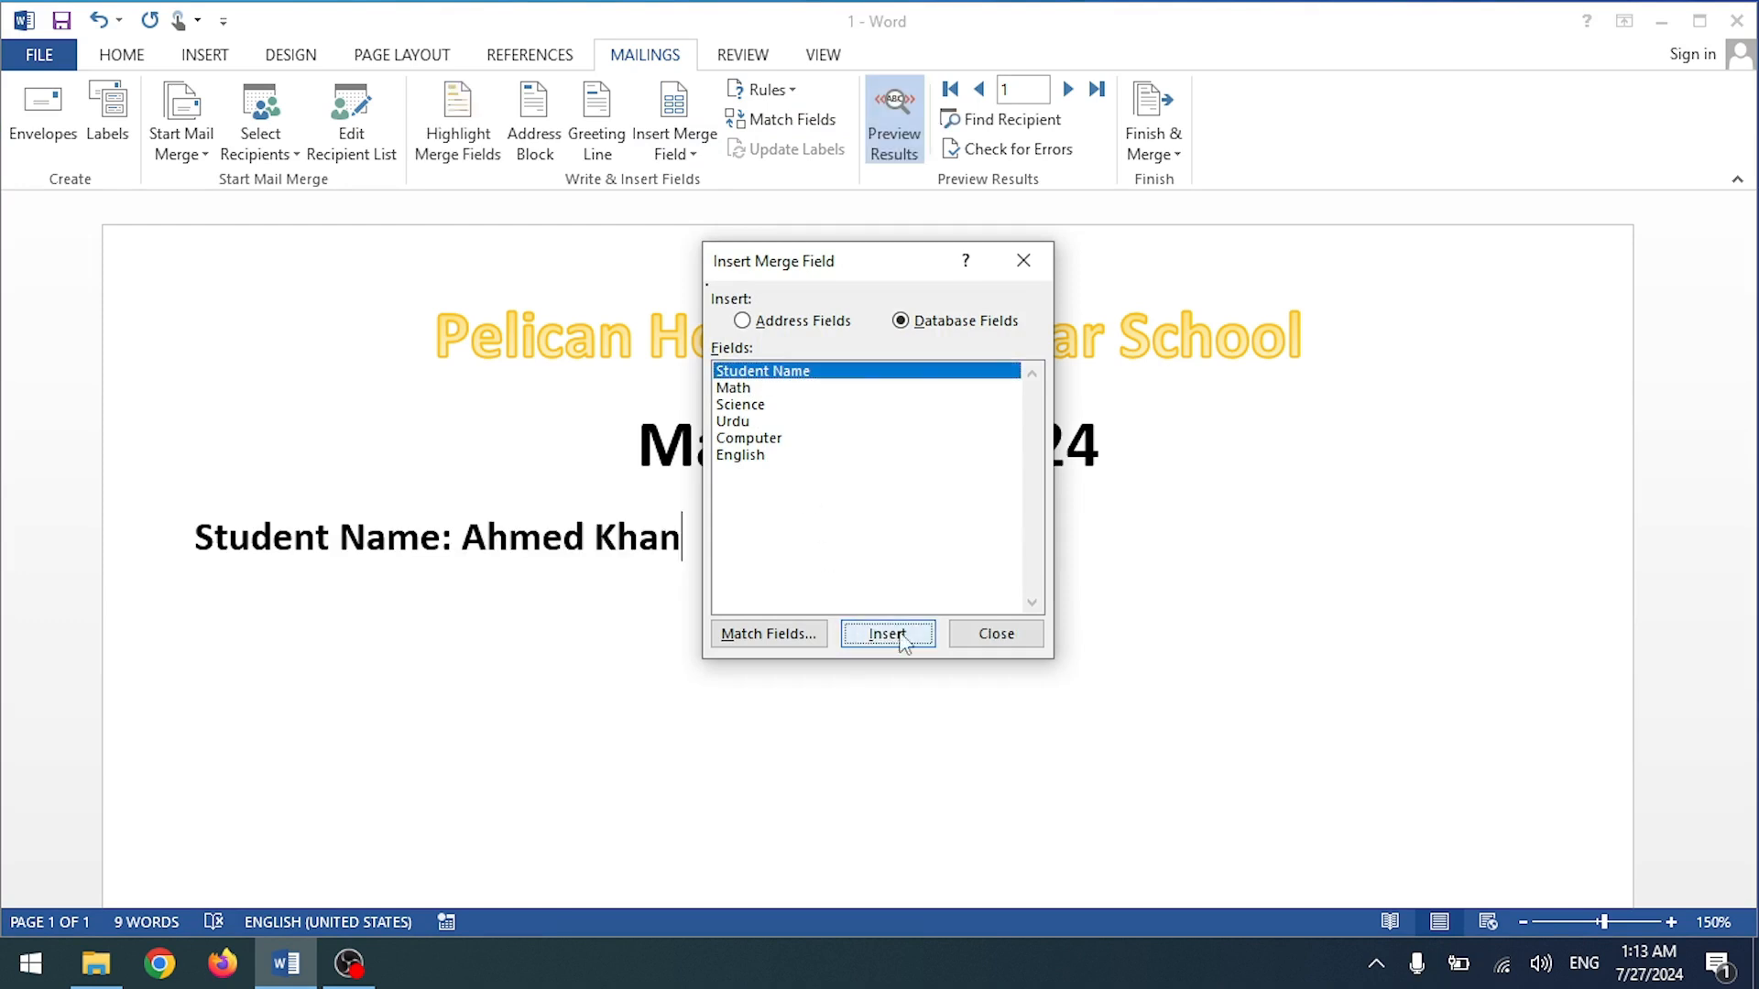
pyautogui.click(979, 636)
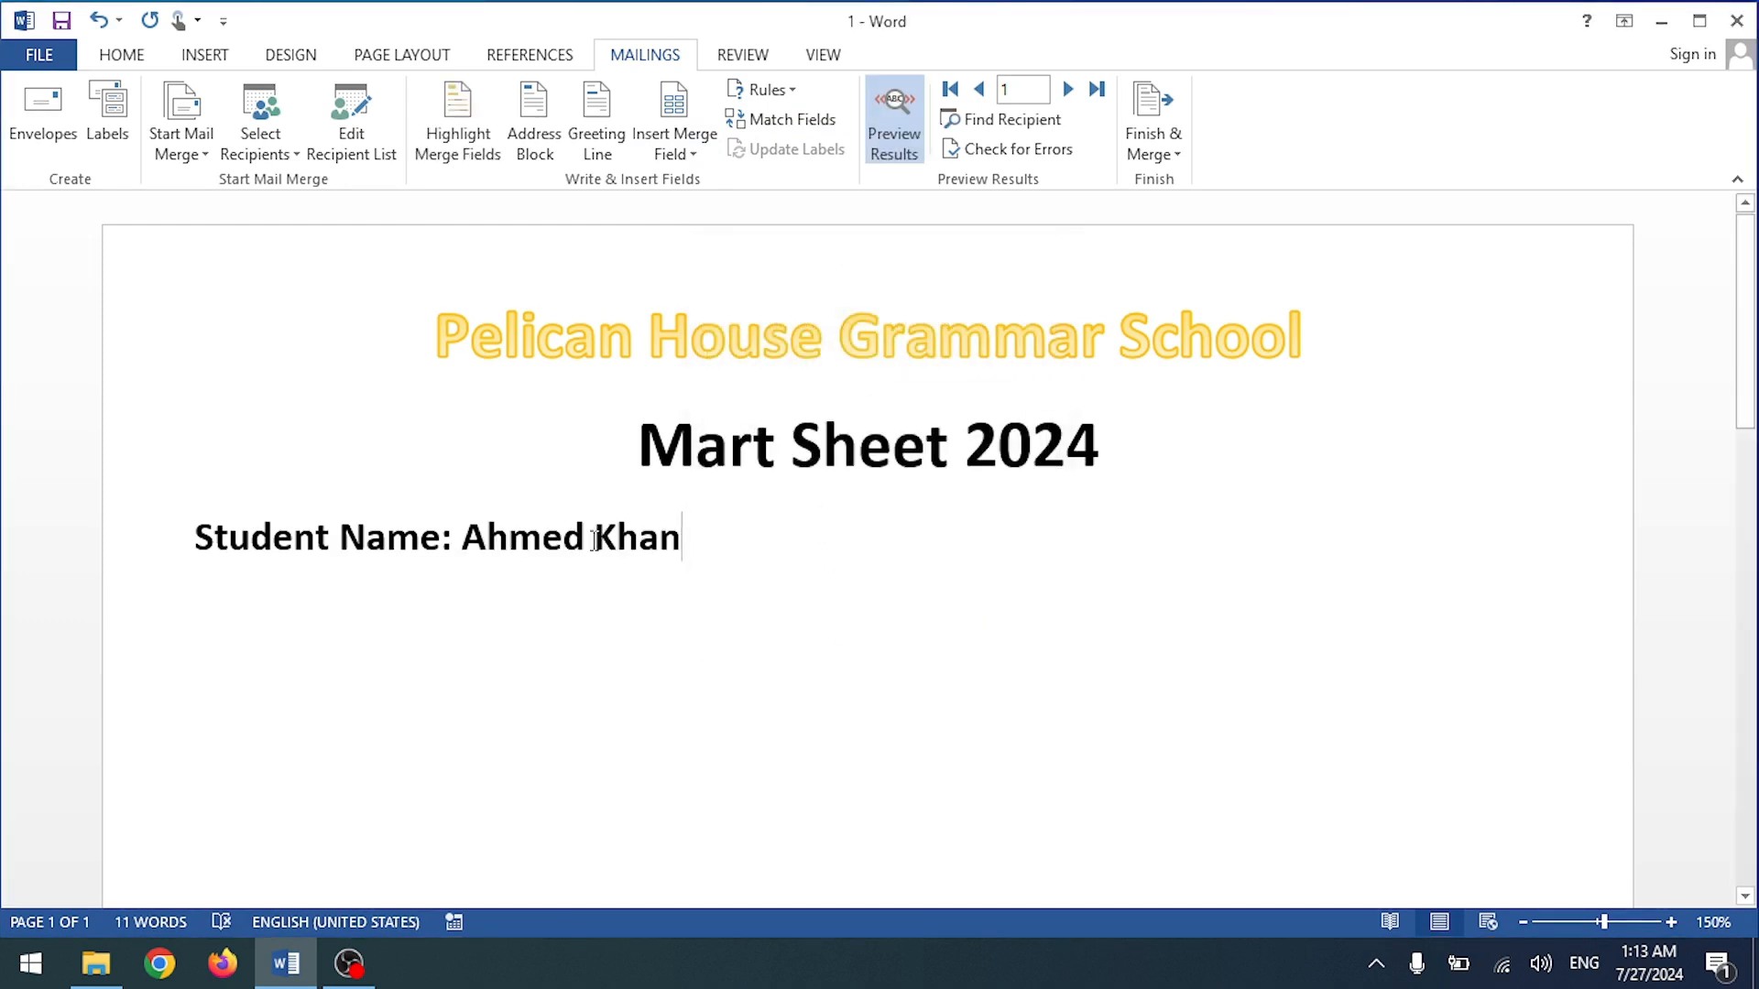
pyautogui.click(899, 138)
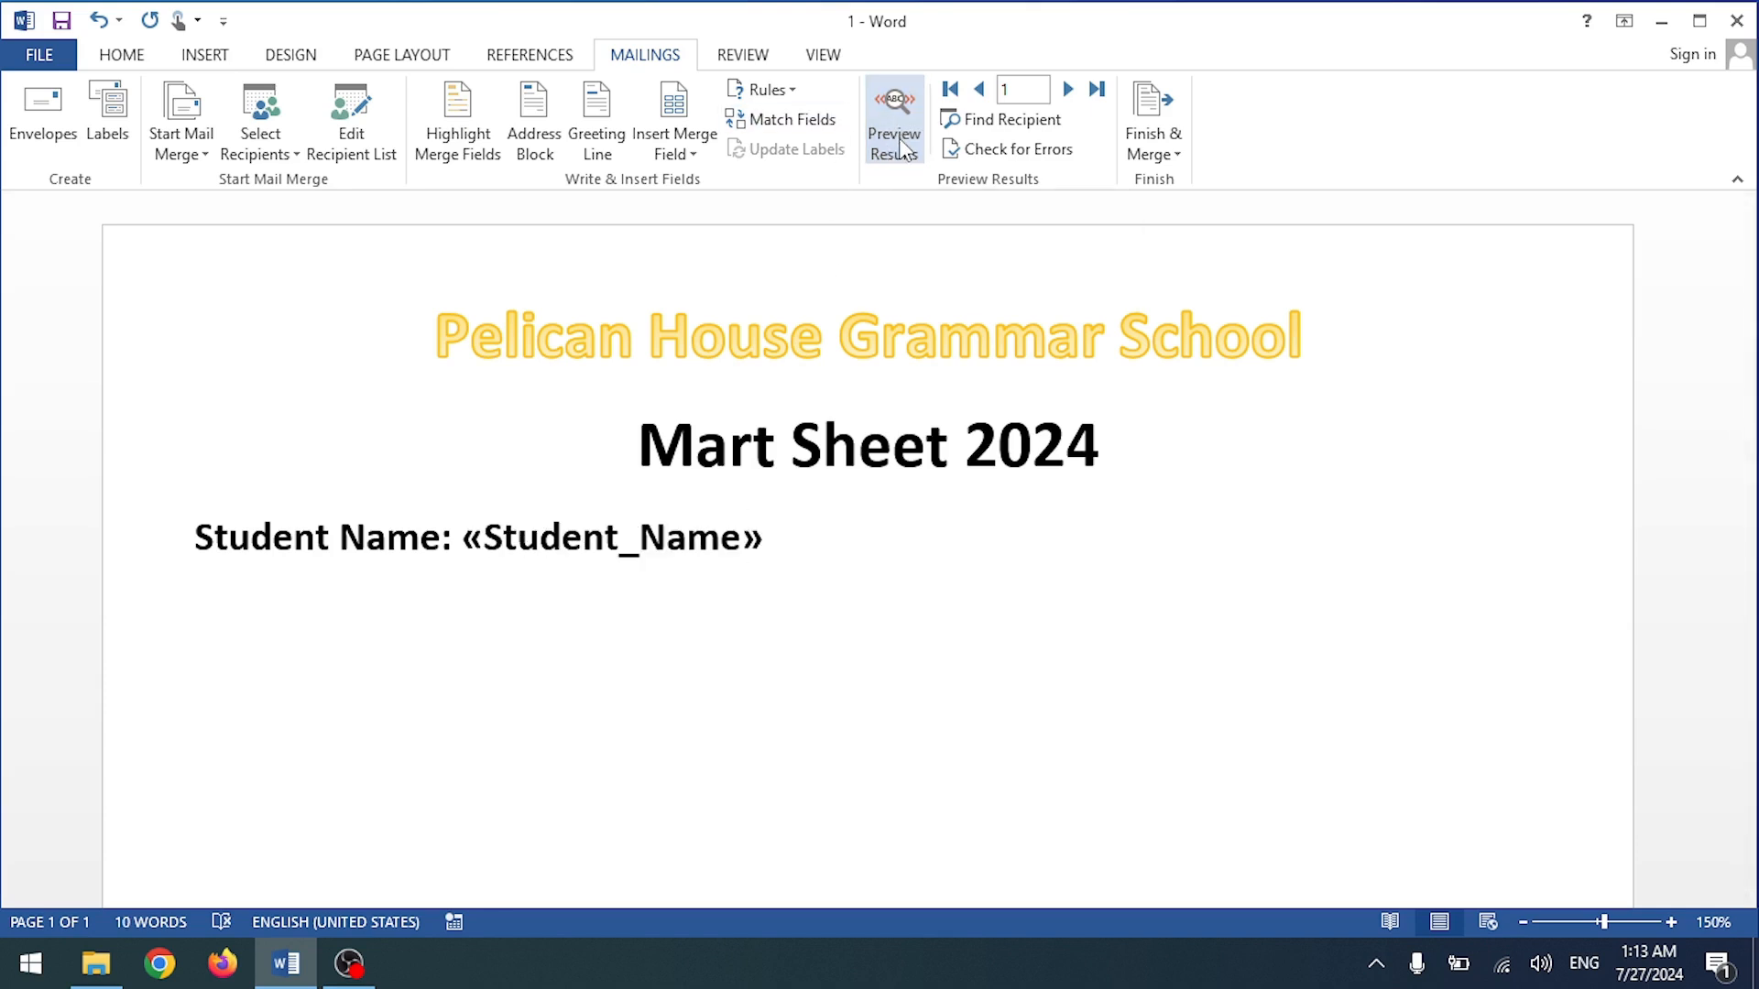
pyautogui.click(899, 146)
pyautogui.click(568, 663)
pyautogui.doubleClick(569, 662)
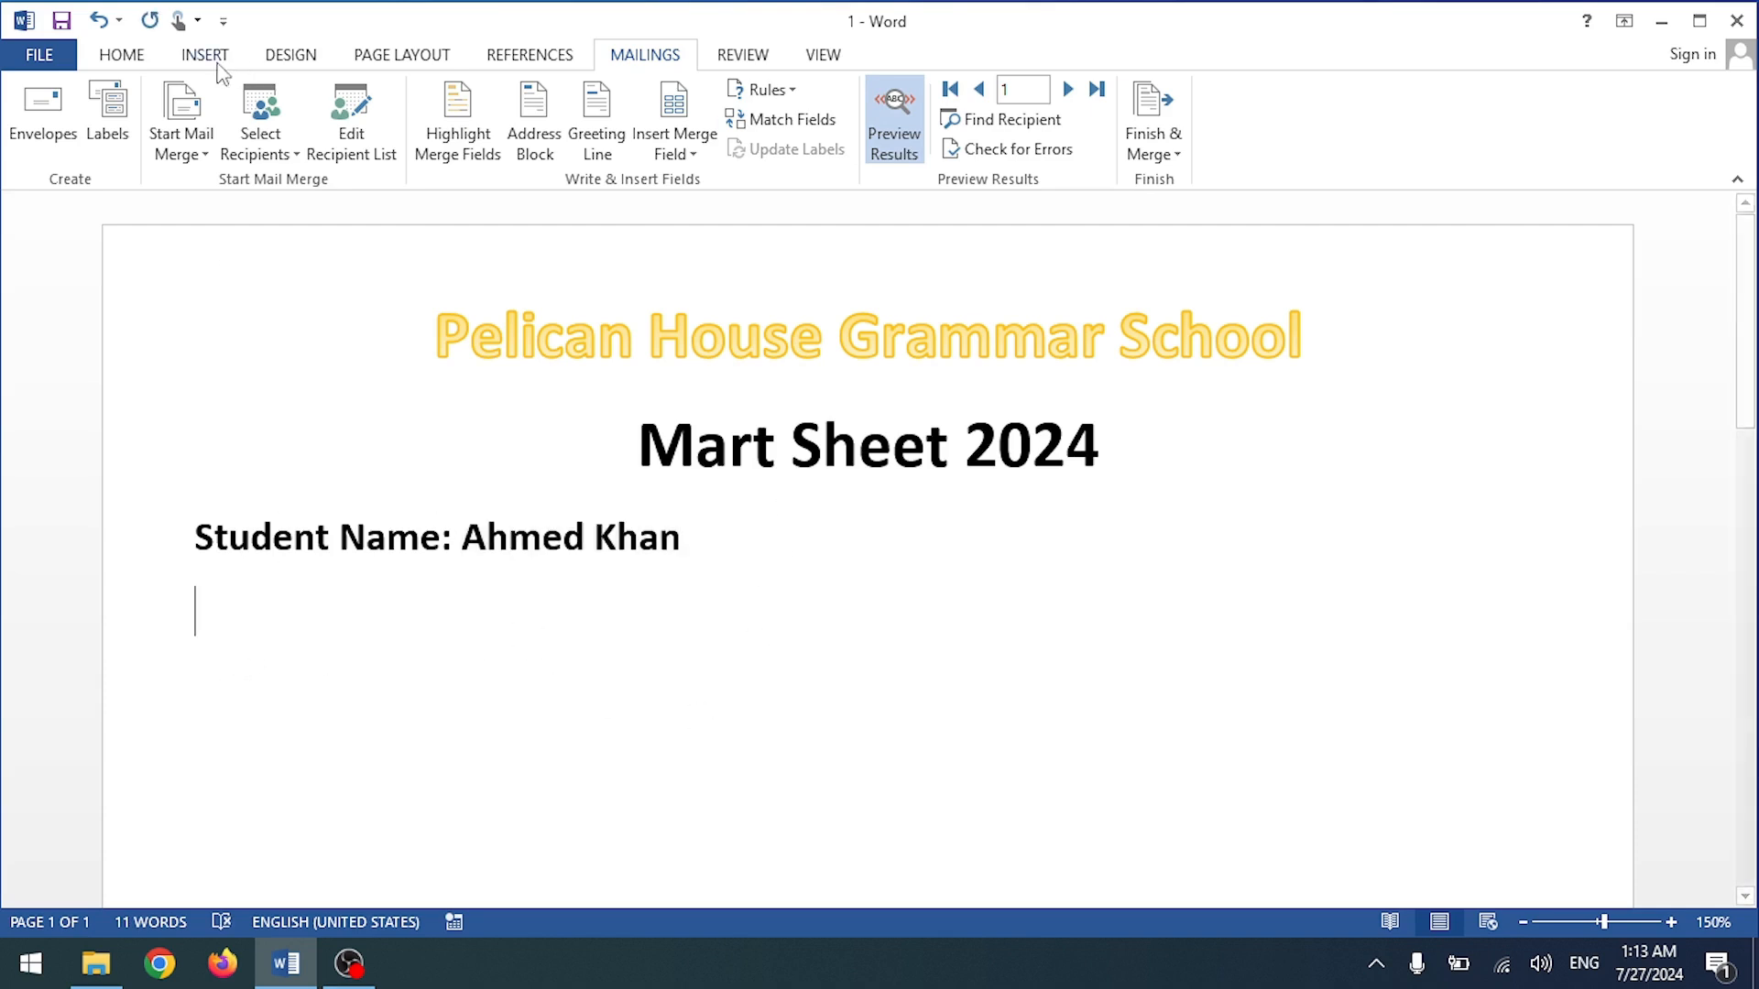
# Step: Insert a five-column, two-row table on the line below the student name
pyautogui.click(124, 55)
pyautogui.click(216, 63)
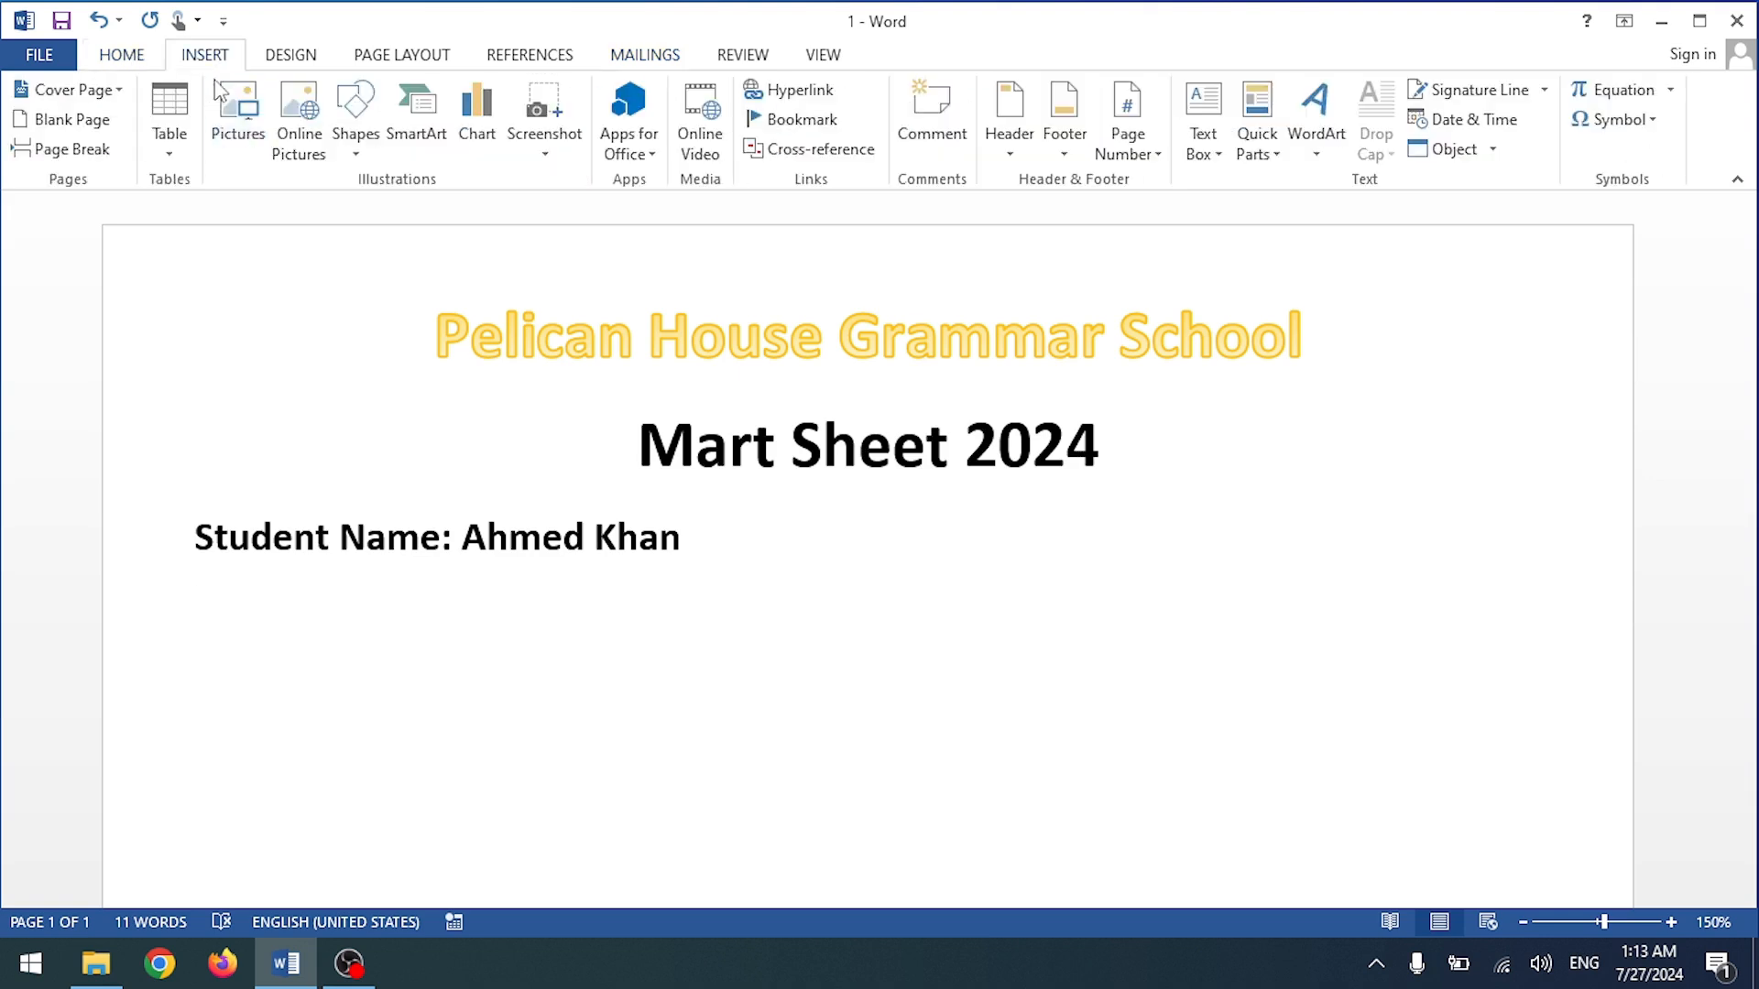
pyautogui.click(169, 119)
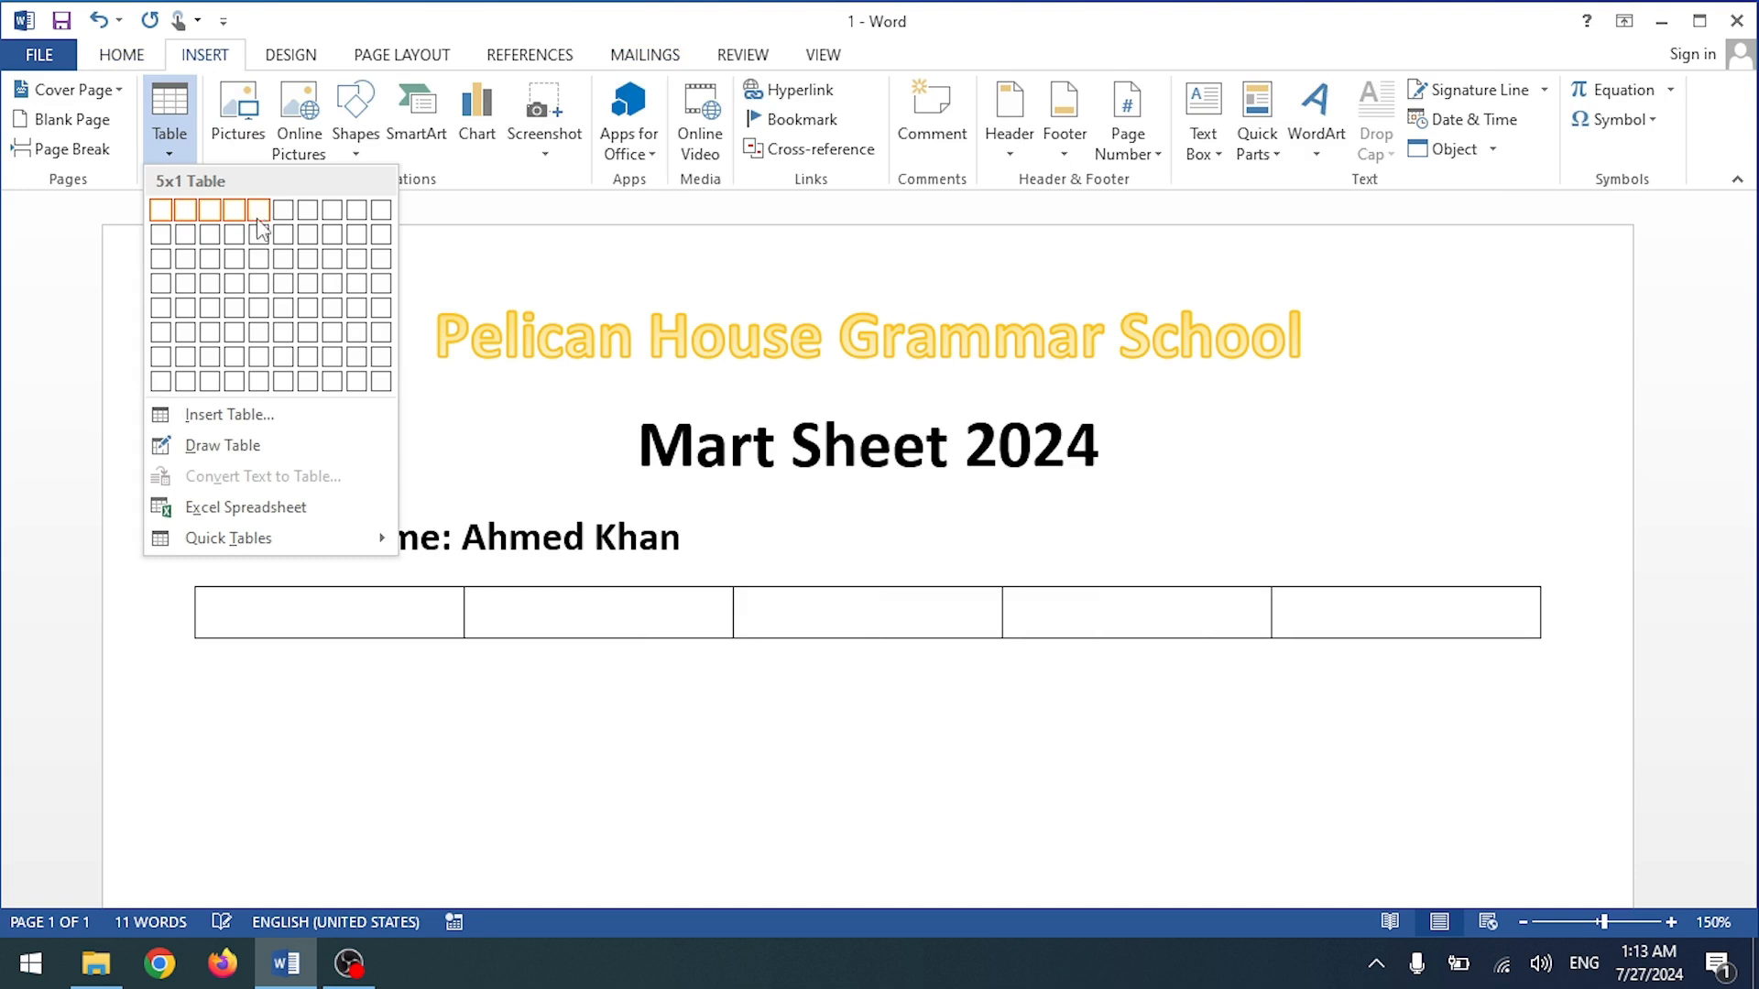
pyautogui.click(263, 241)
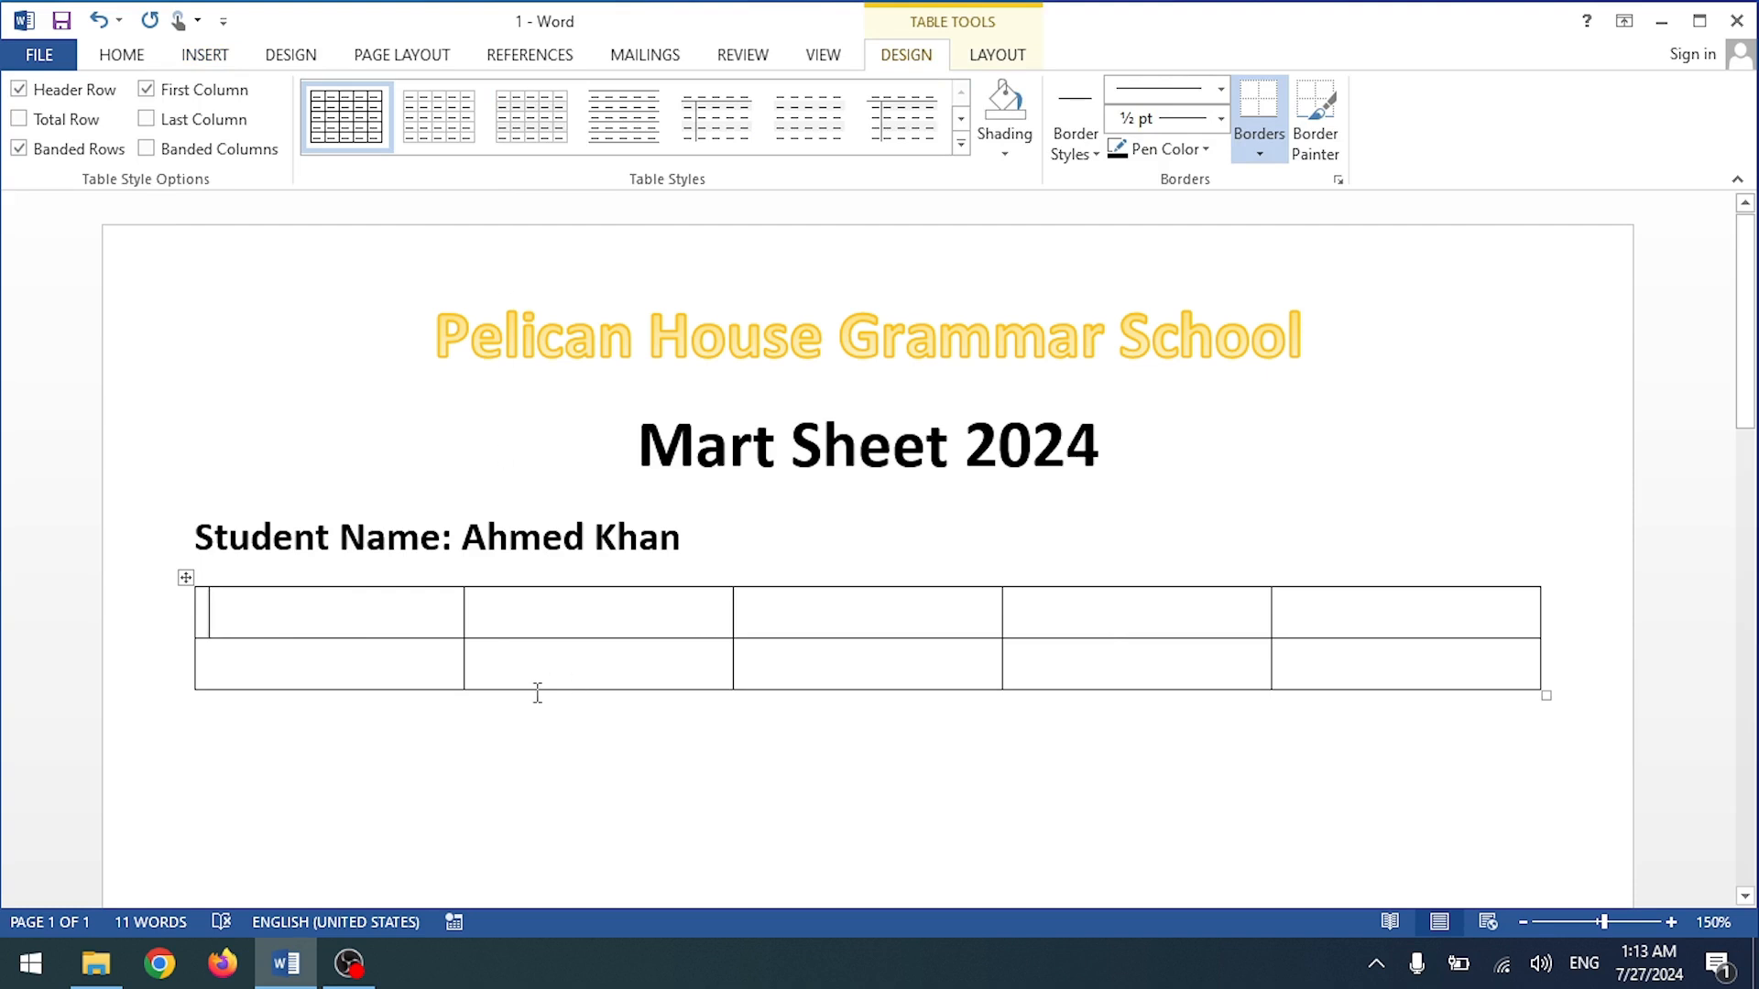
pyautogui.click(96, 964)
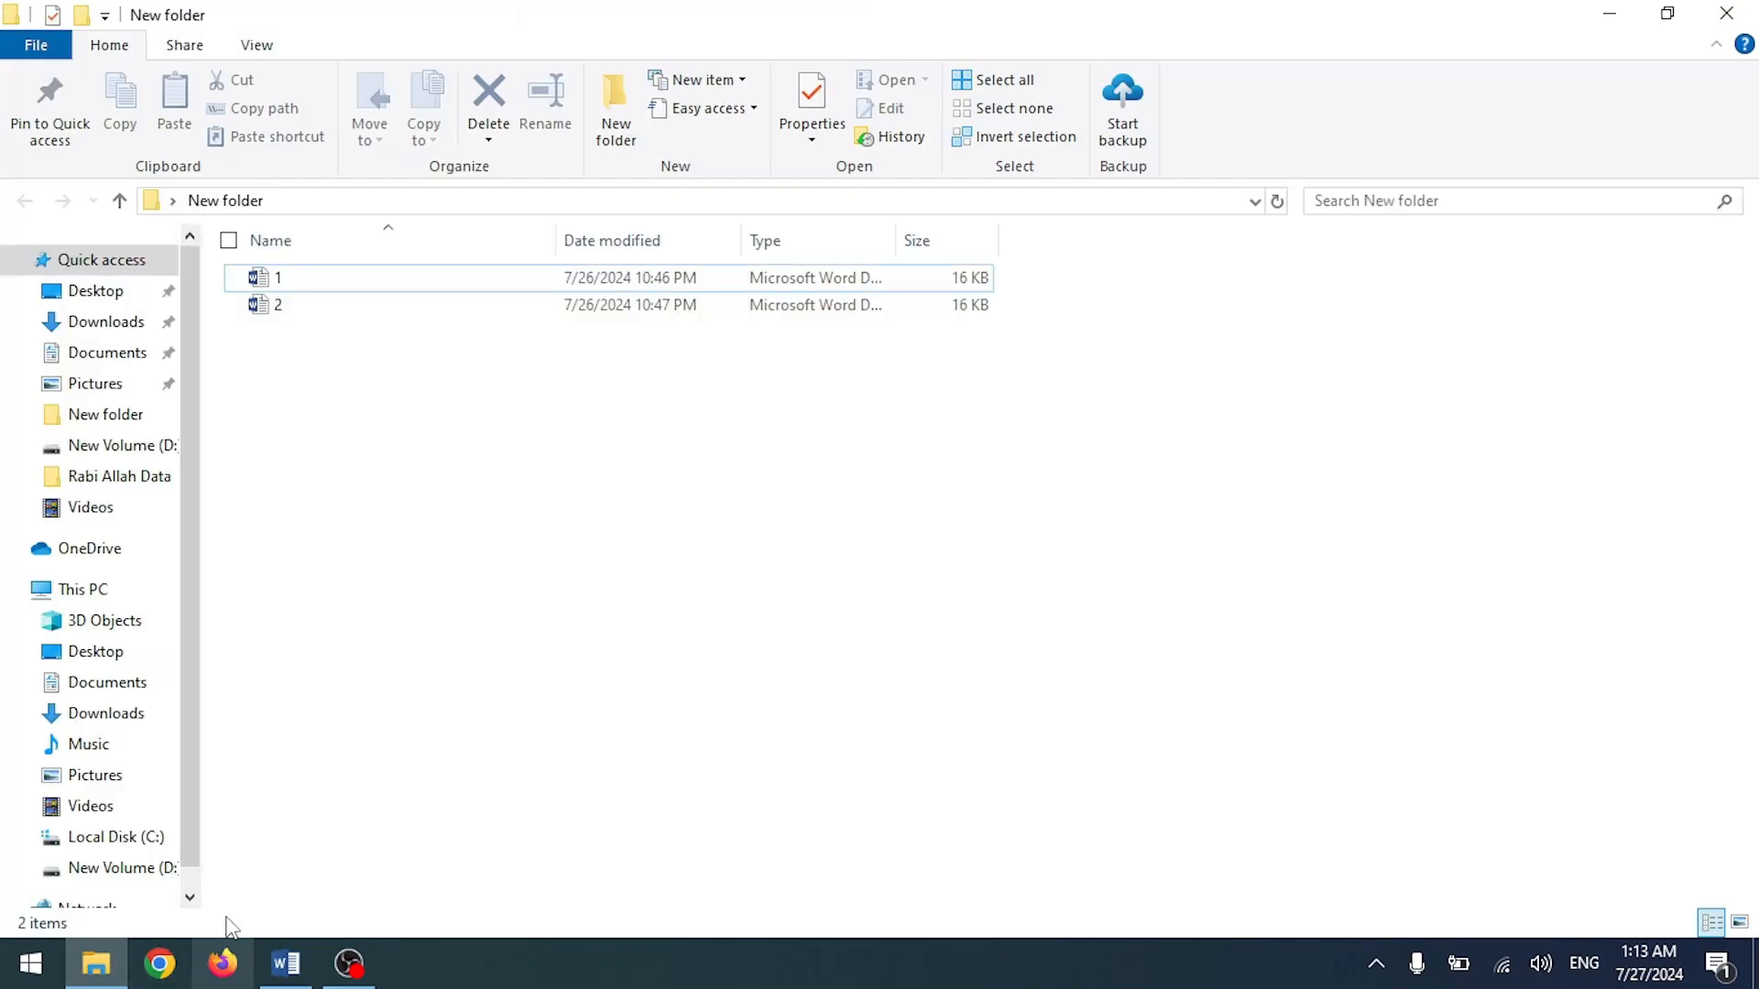
# Step: Open the Student Data workbook from the desktop as read-only
pyautogui.click(286, 964)
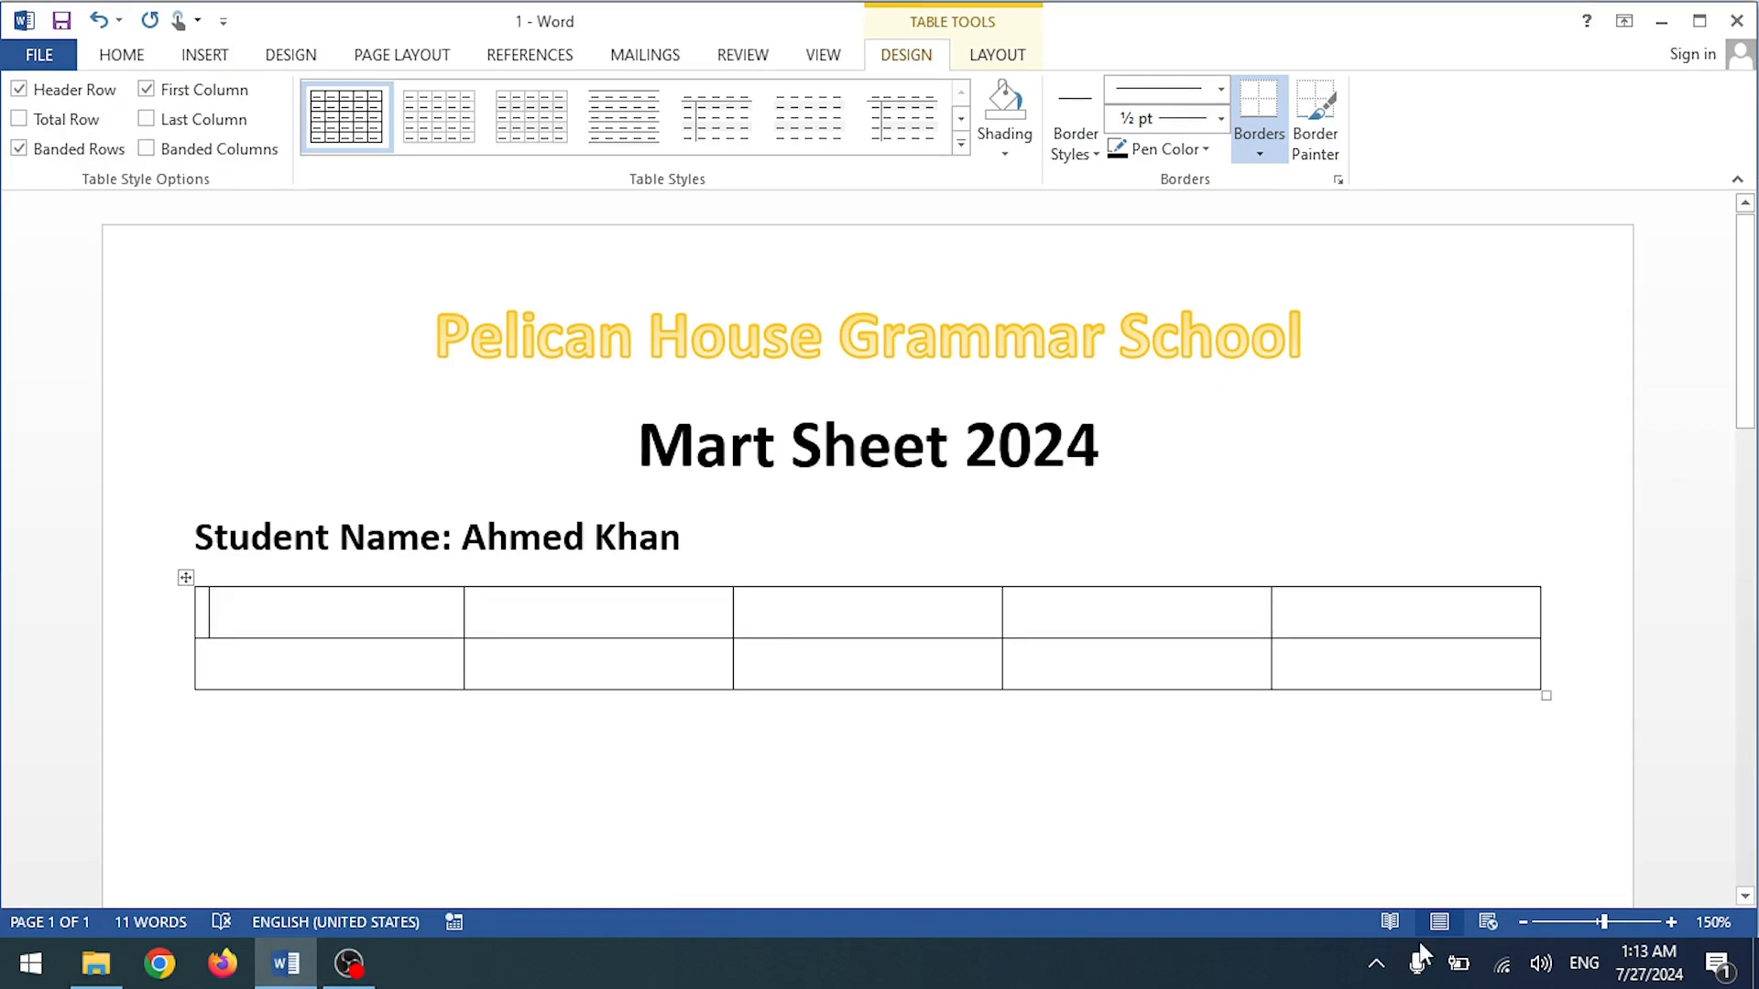
pyautogui.click(1754, 962)
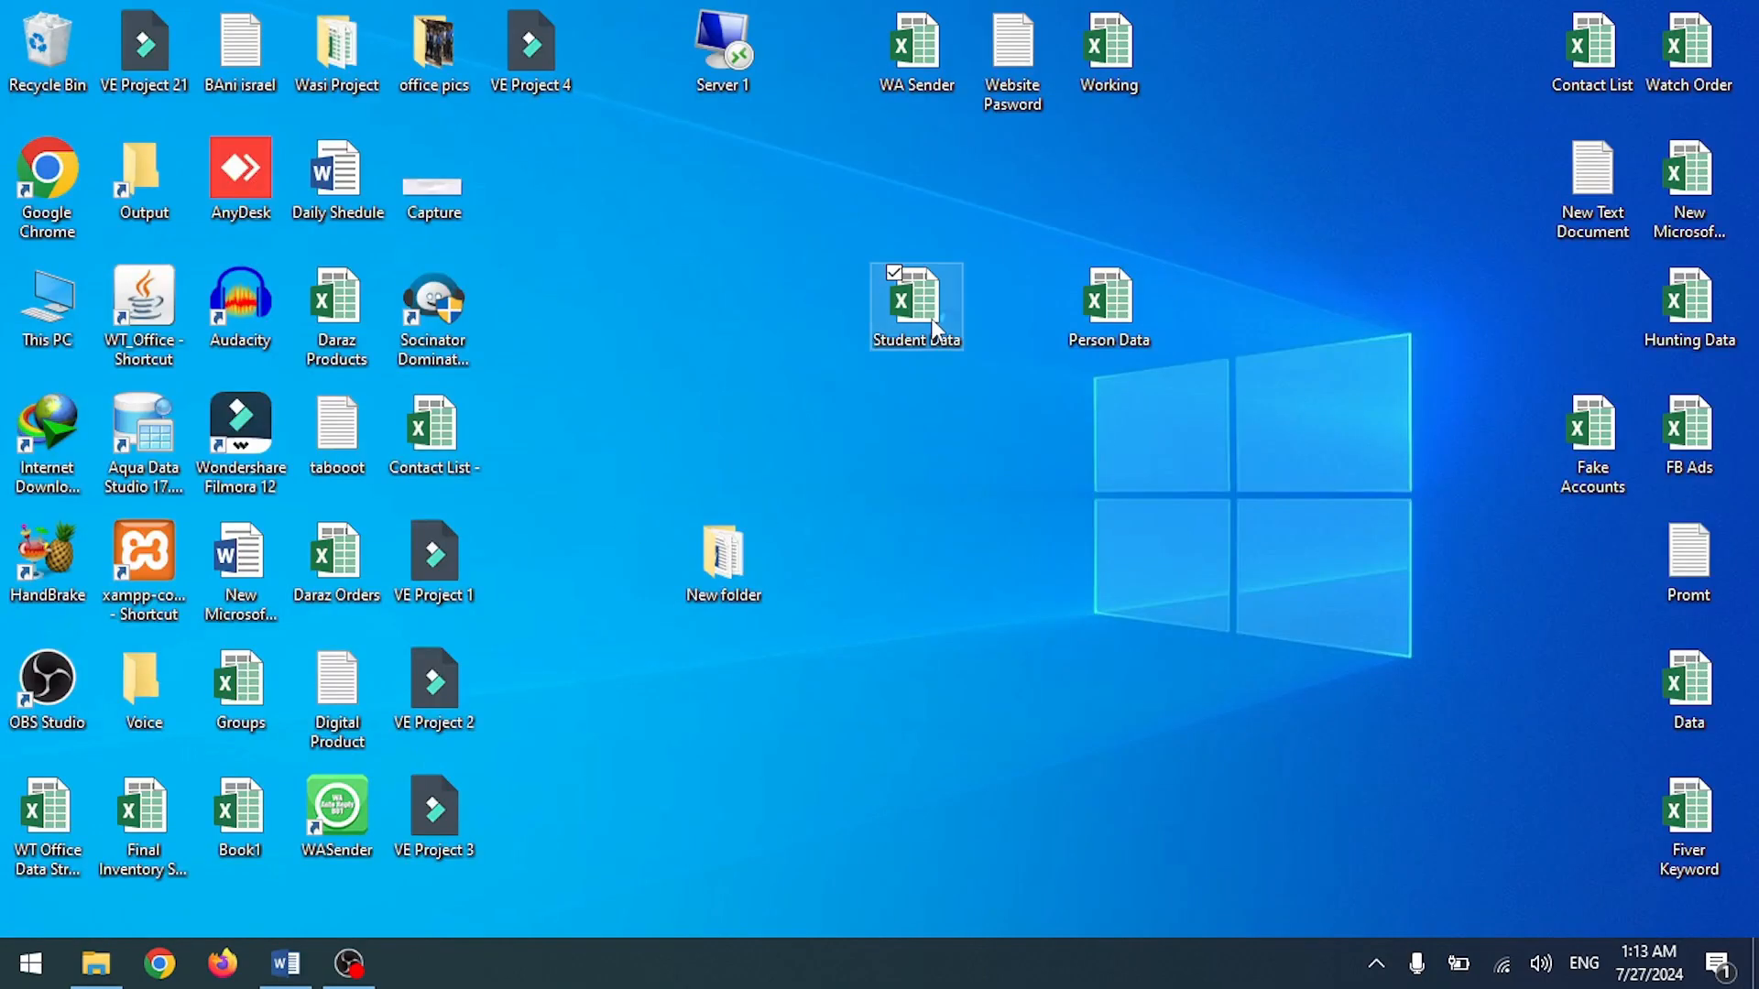
pyautogui.doubleClick(931, 317)
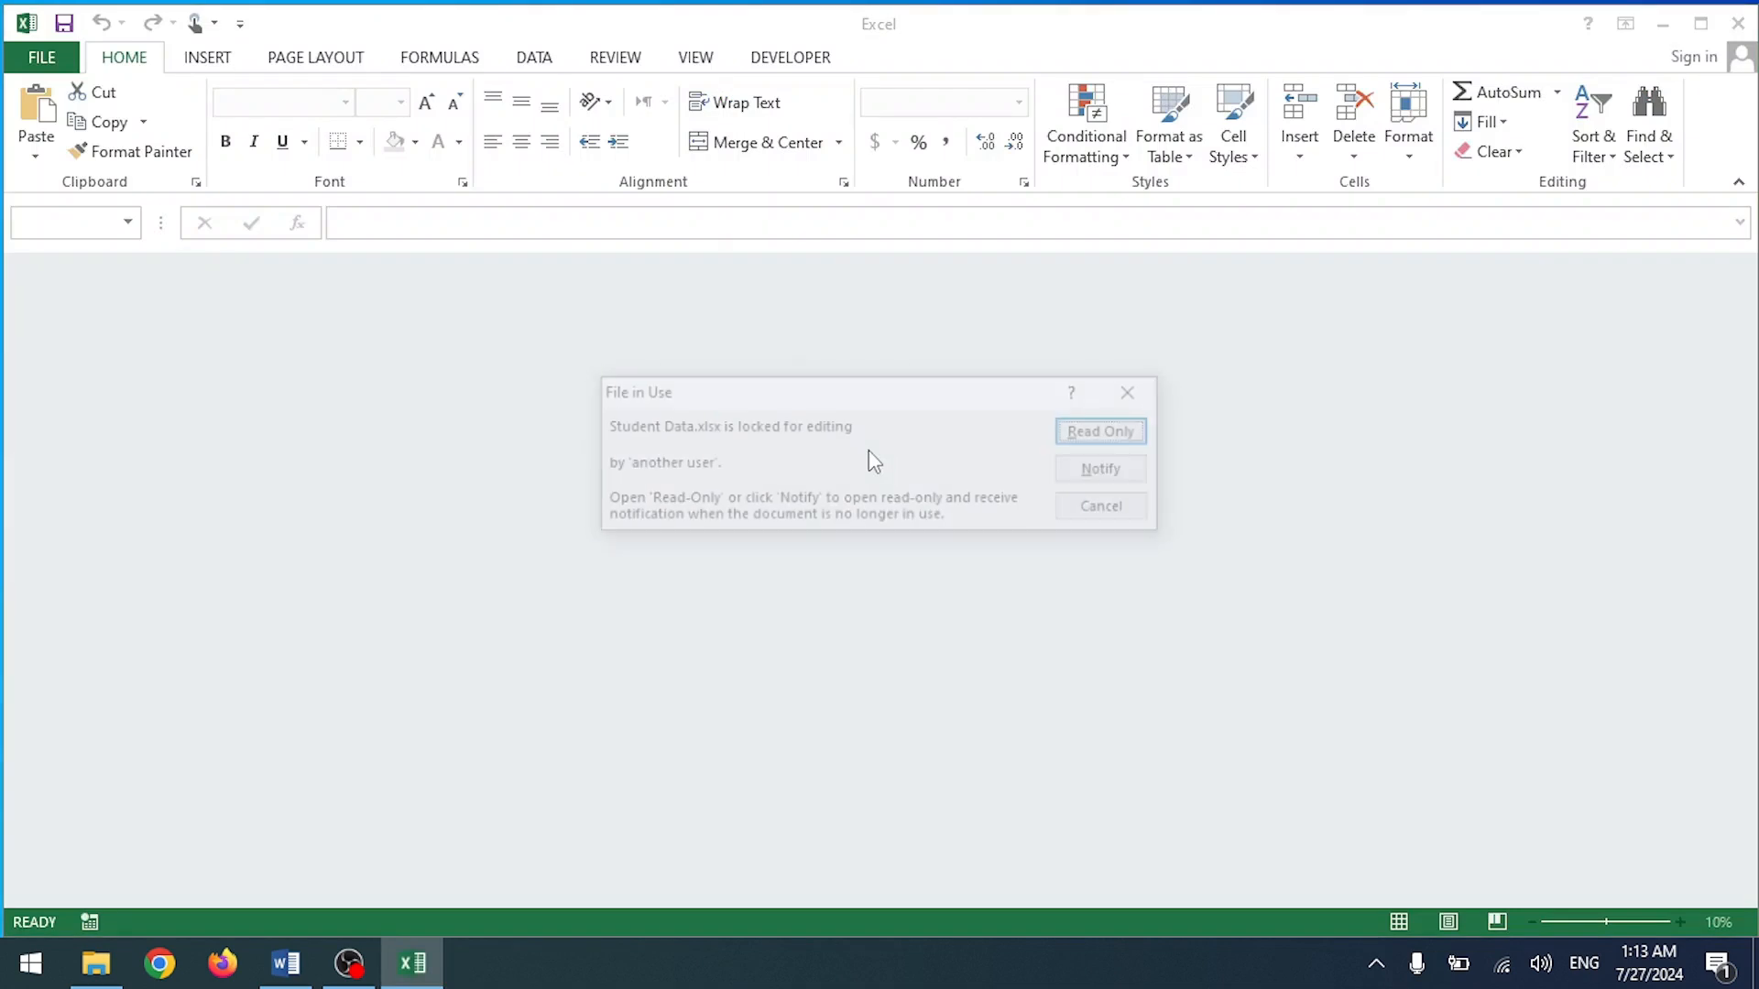
pyautogui.click(1115, 438)
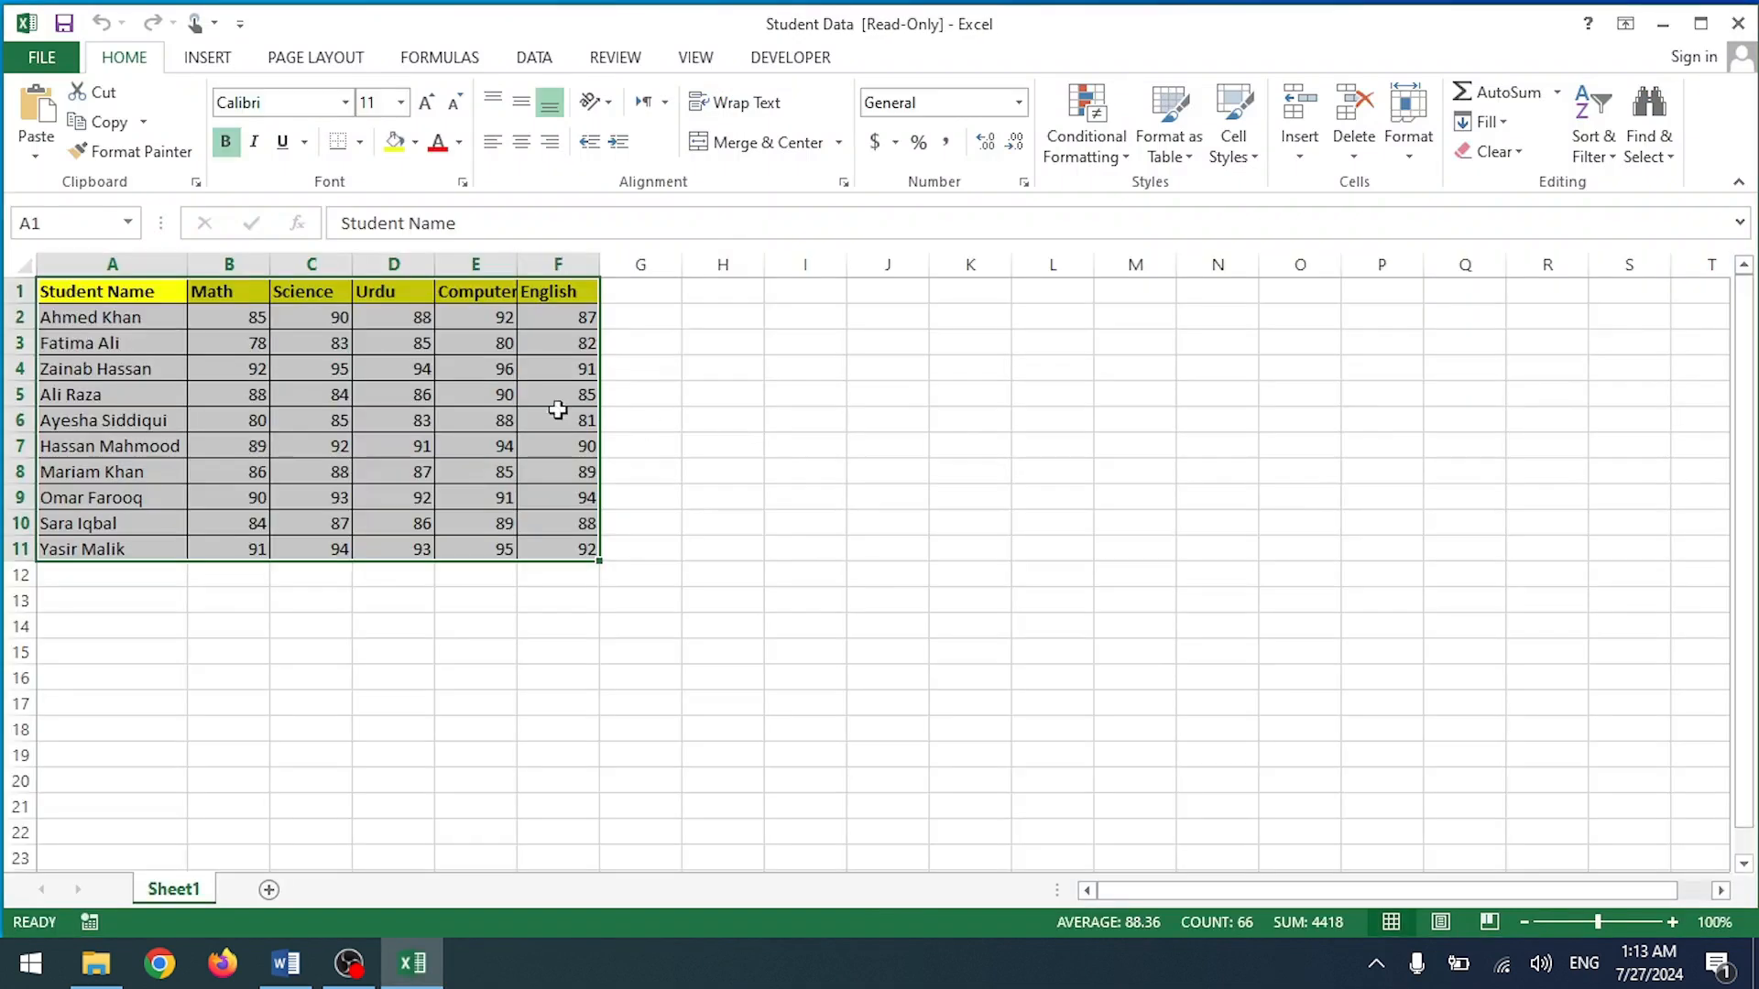
# Step: Copy the Math through English header cells and return to the Word table
pyautogui.moveTo(217, 291); pyautogui.dragTo(536, 289)
pyautogui.hotkey('ctrl', 'c')
pyautogui.click(286, 963)
pyautogui.rightClick(306, 607)
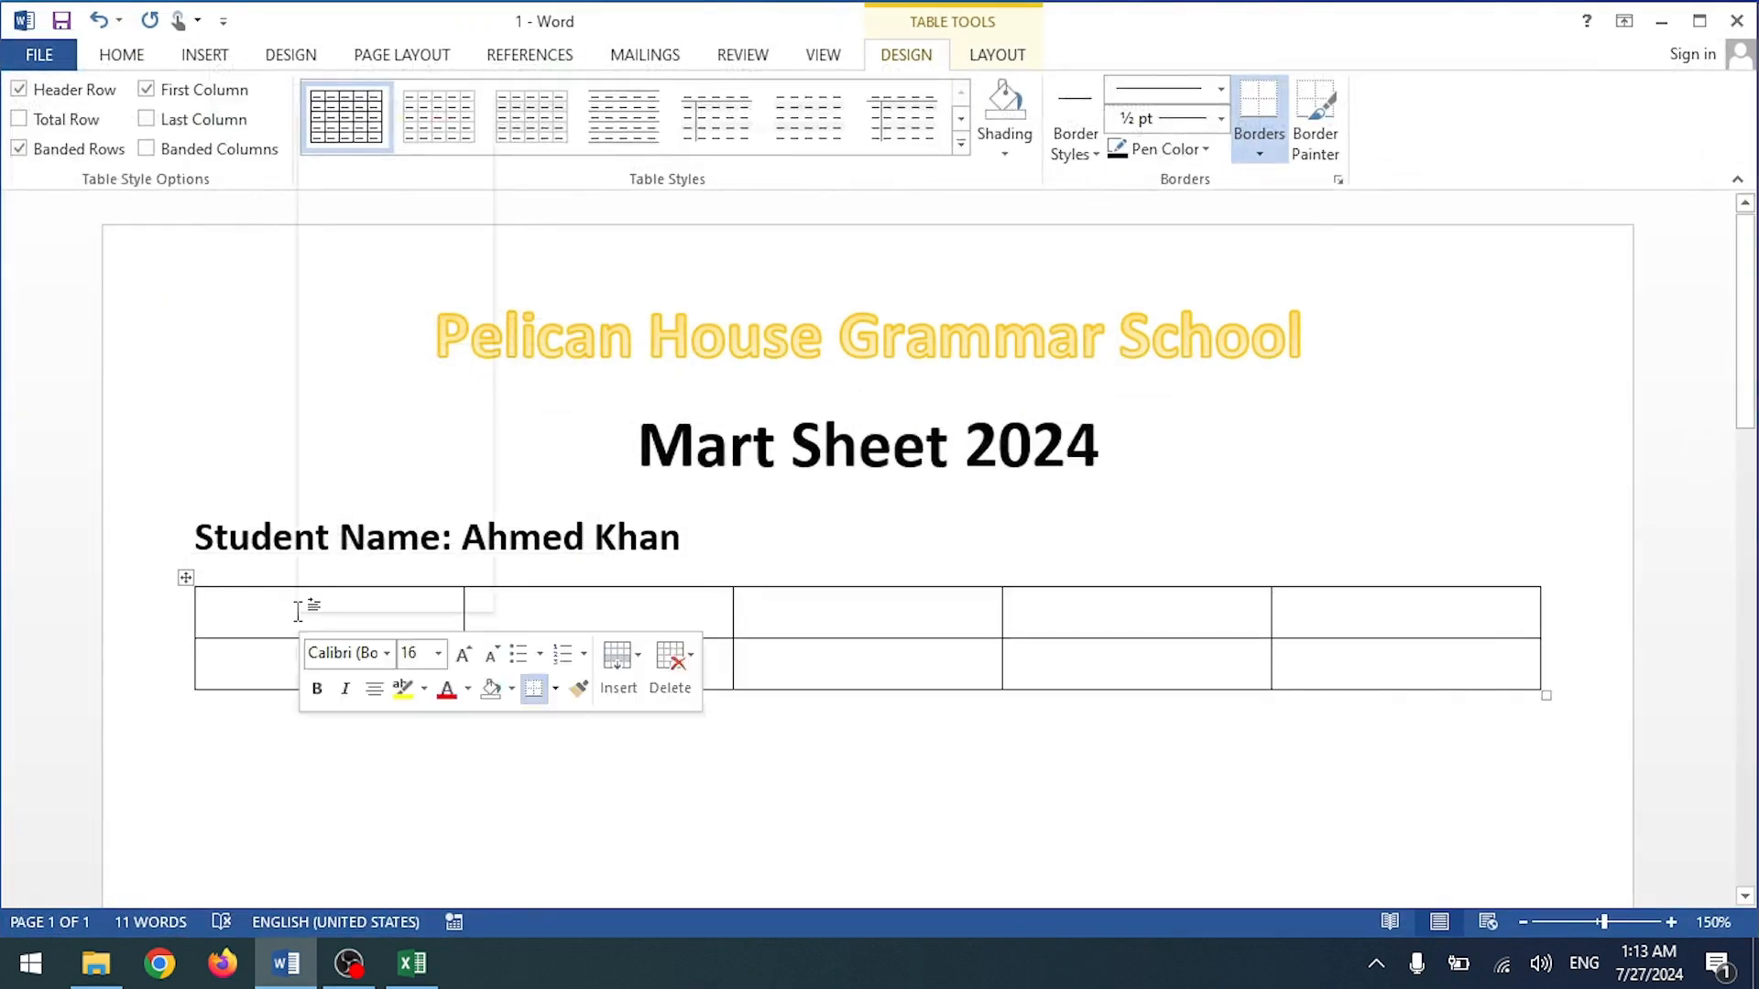
# Step: Paste the subject headers into the table with Merge Table, after undoing two other paste styles
pyautogui.click(453, 218)
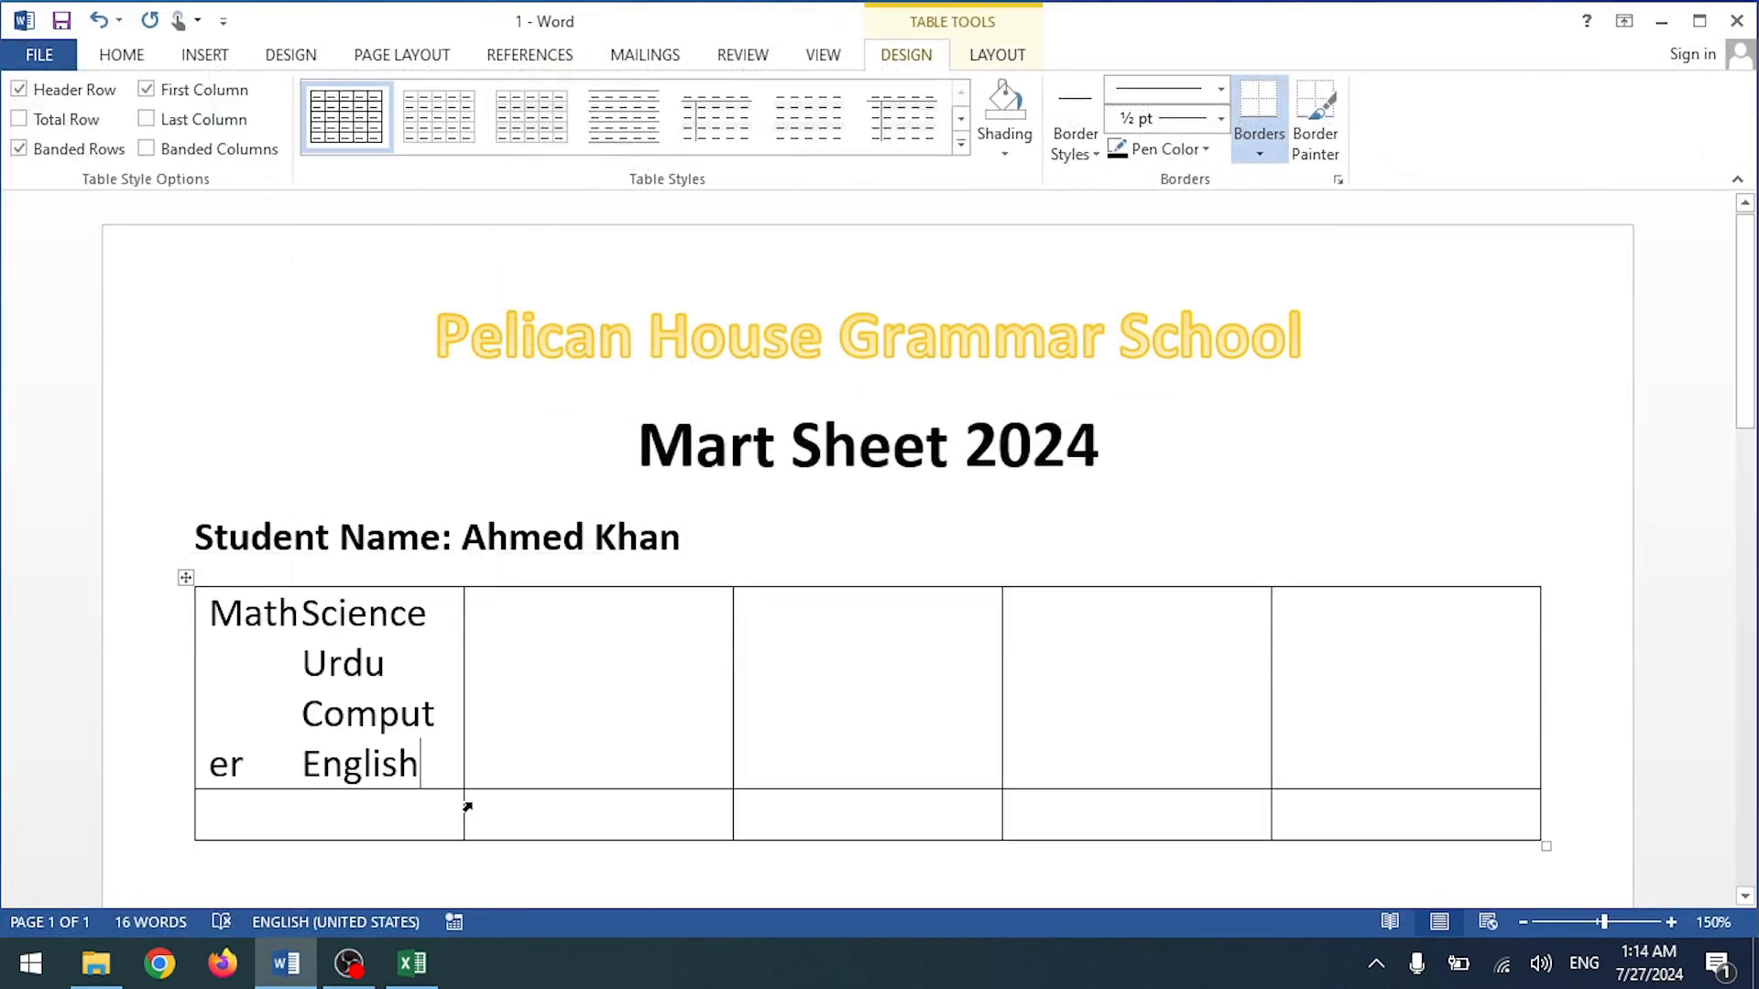
pyautogui.hotkey('ctrl', 'z')
pyautogui.hotkey('ctrl', 'v')
pyautogui.hotkey('ctrl', 'z')
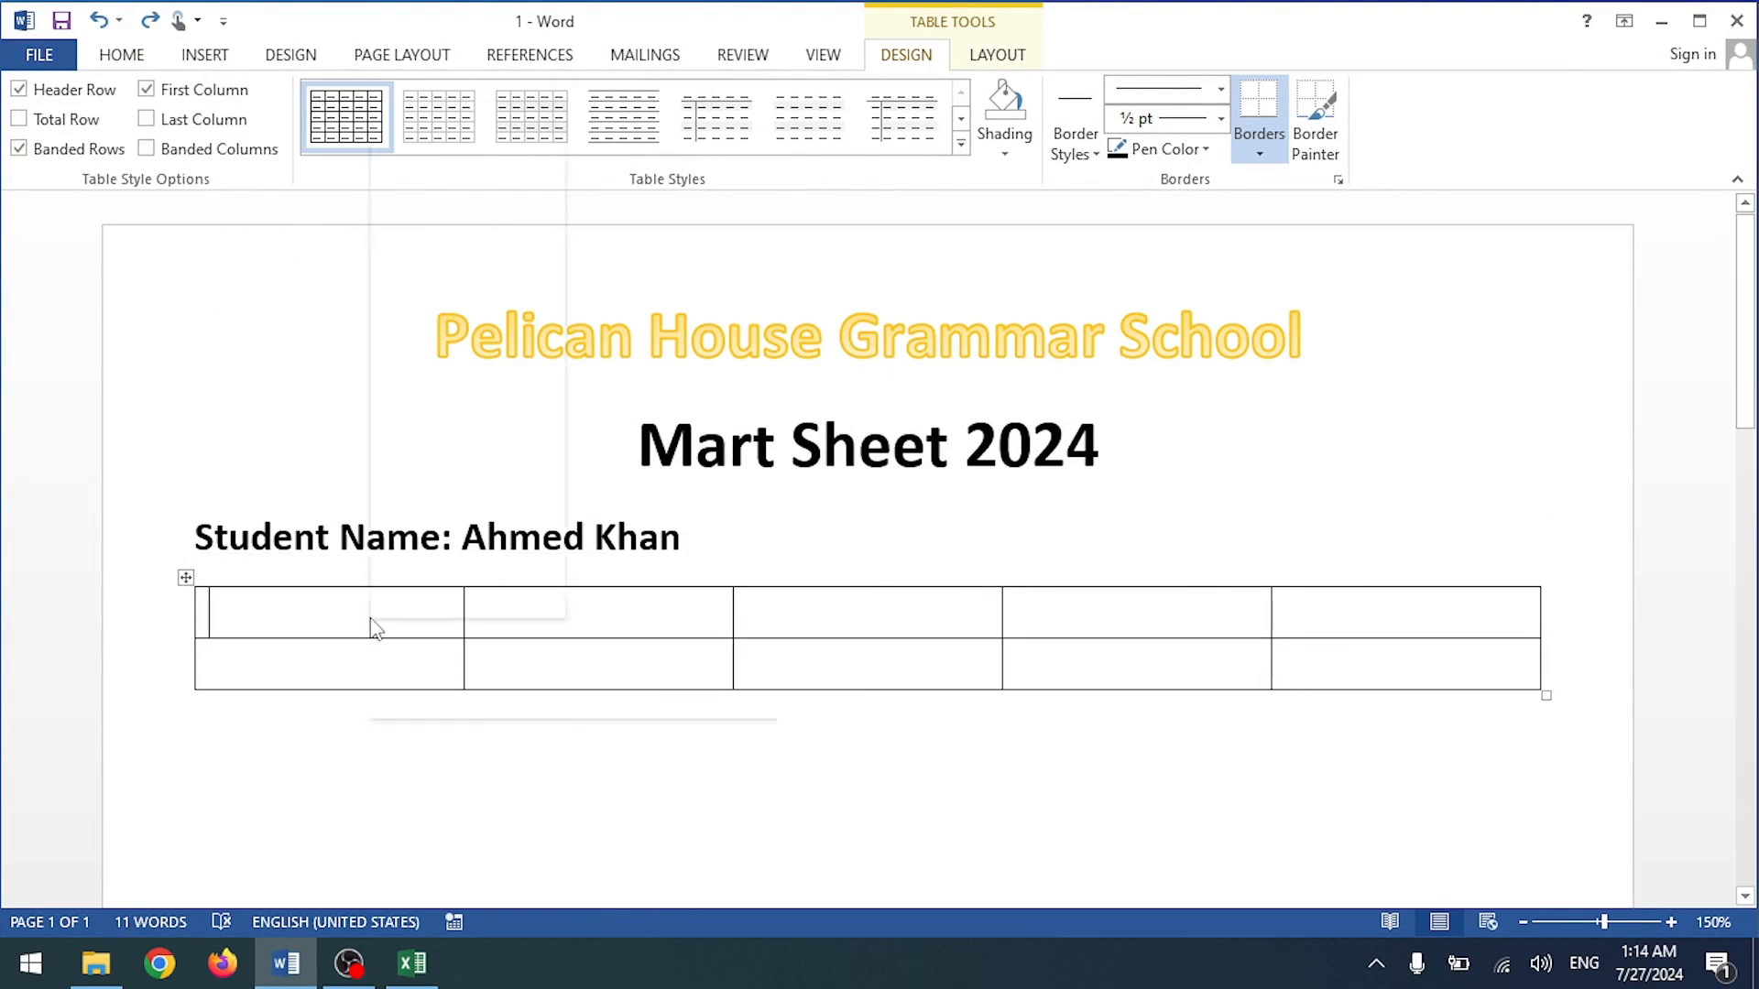
pyautogui.rightClick(371, 626)
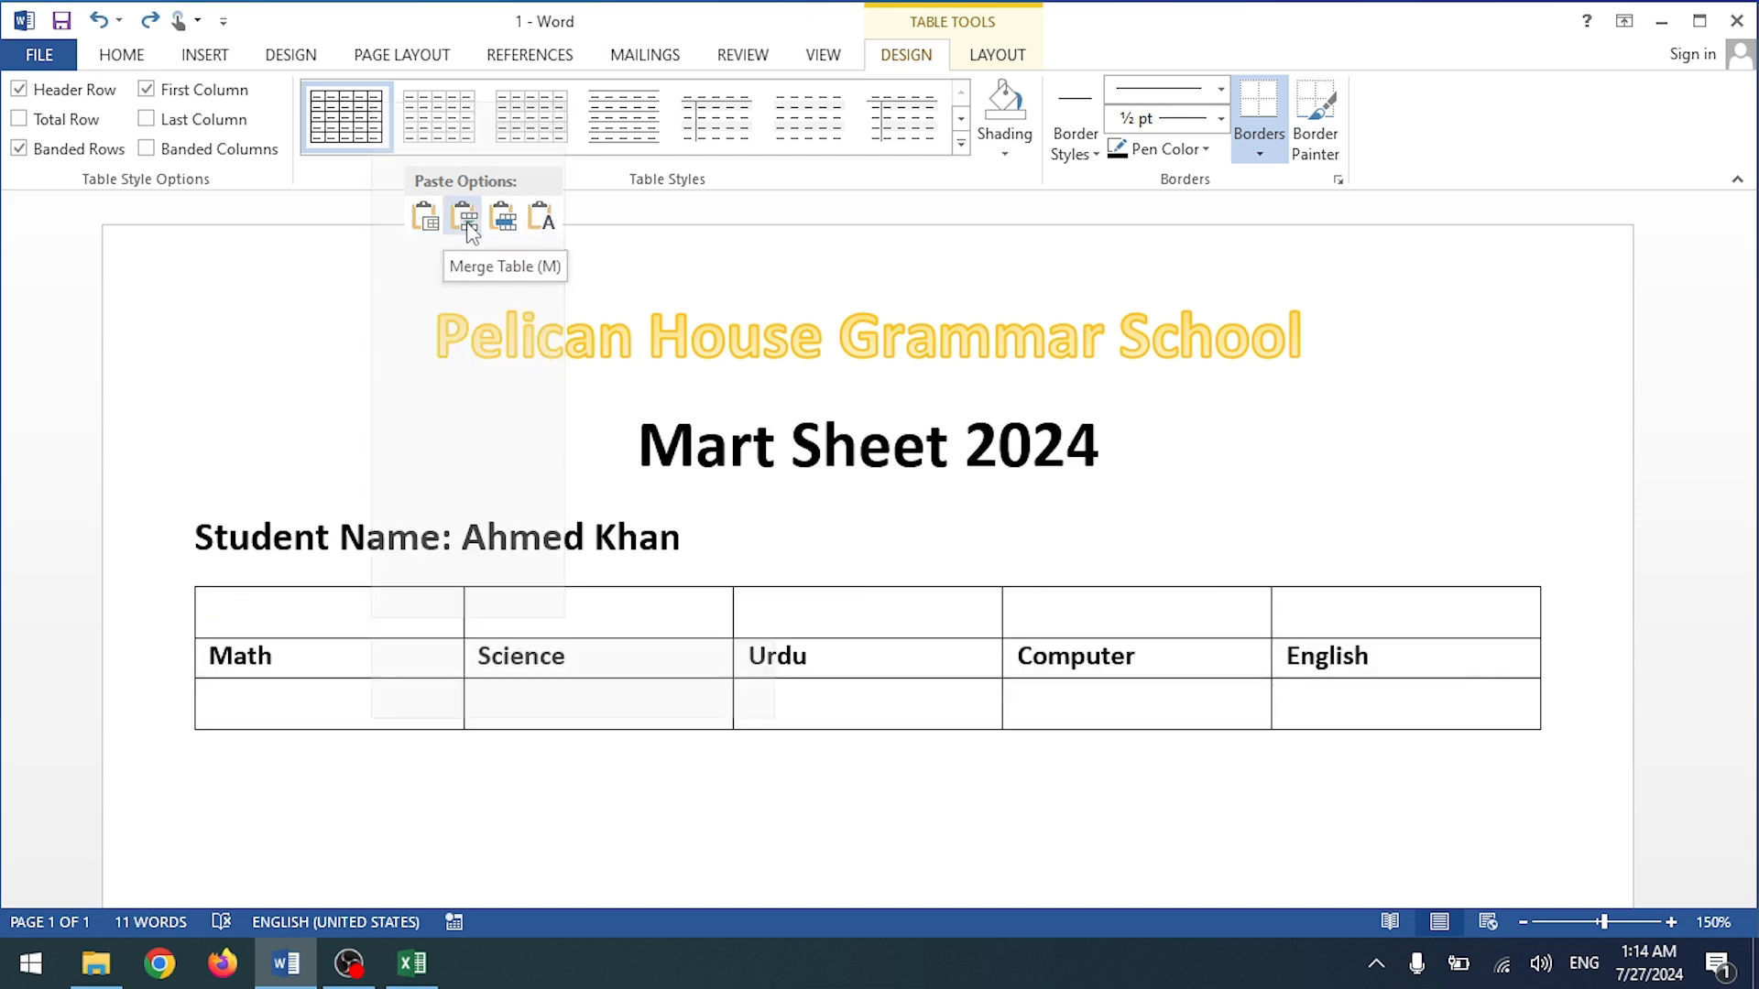
pyautogui.click(464, 220)
# Step: Delete the empty top row so the subject headings form the first row
pyautogui.moveTo(210, 609); pyautogui.dragTo(1406, 577)
pyautogui.rightClick(1362, 597)
pyautogui.click(513, 654)
pyautogui.click(460, 630)
pyautogui.click(425, 620)
pyautogui.moveTo(422, 620); pyautogui.dragTo(1298, 620)
pyautogui.rightClick(1299, 621)
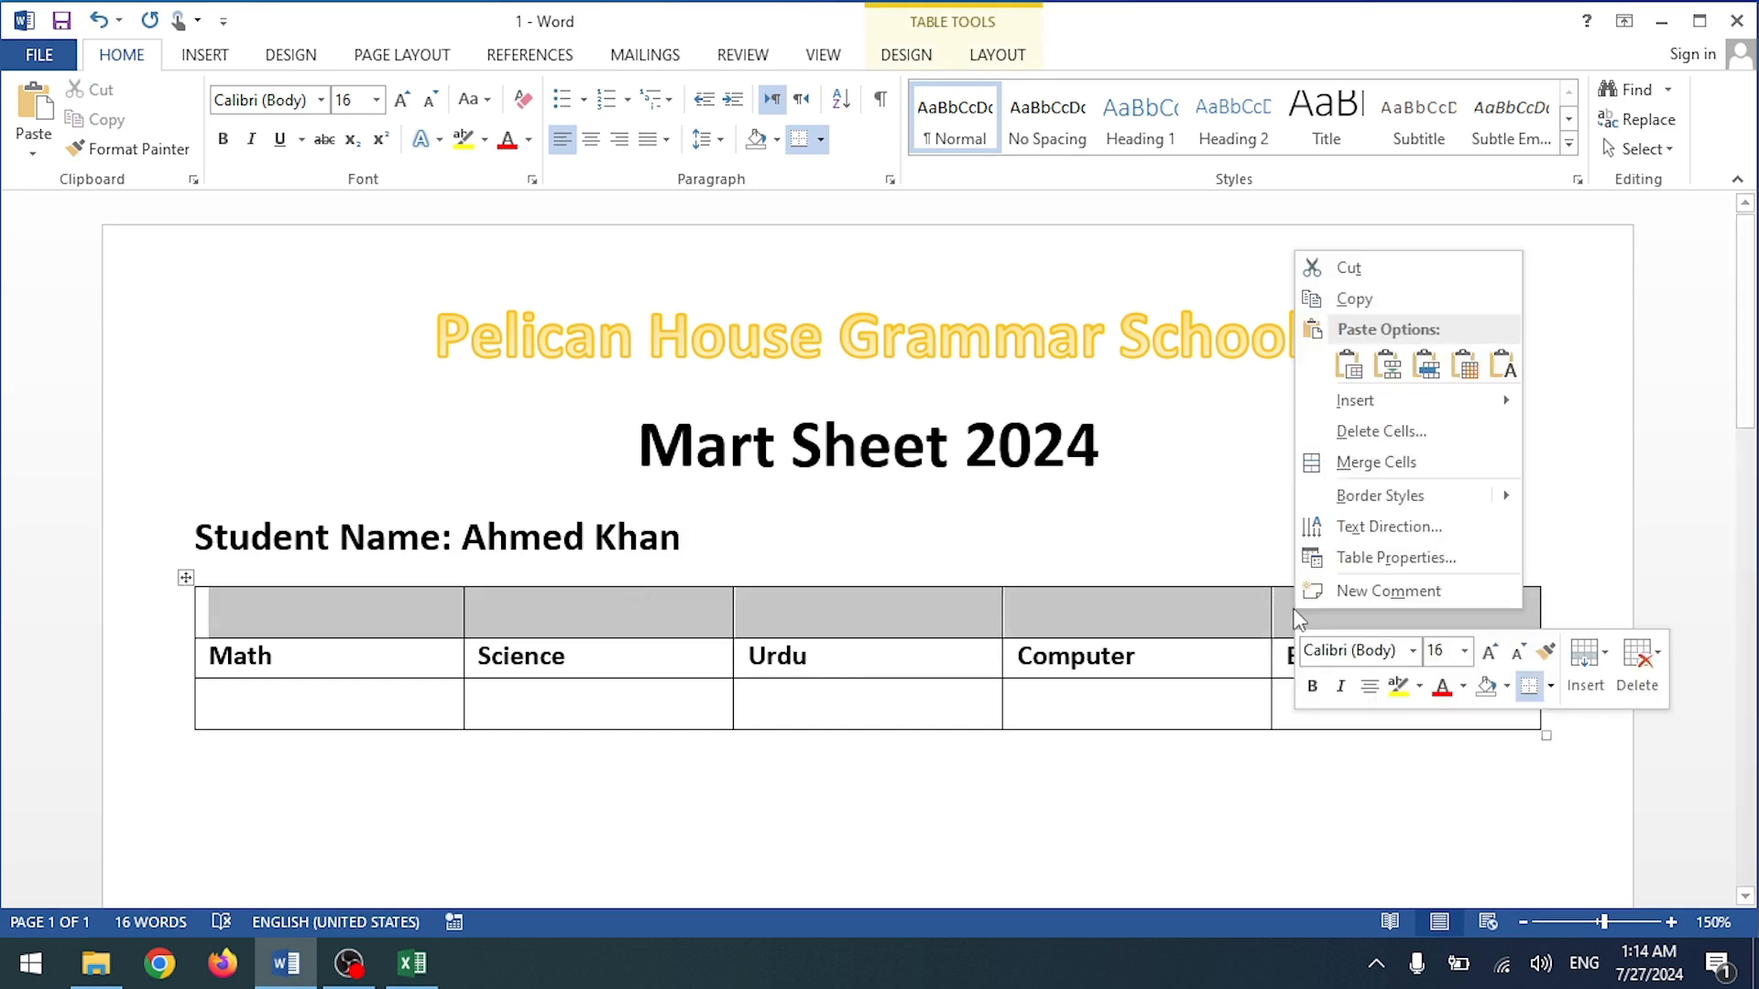
pyautogui.click(1355, 434)
pyautogui.click(846, 522)
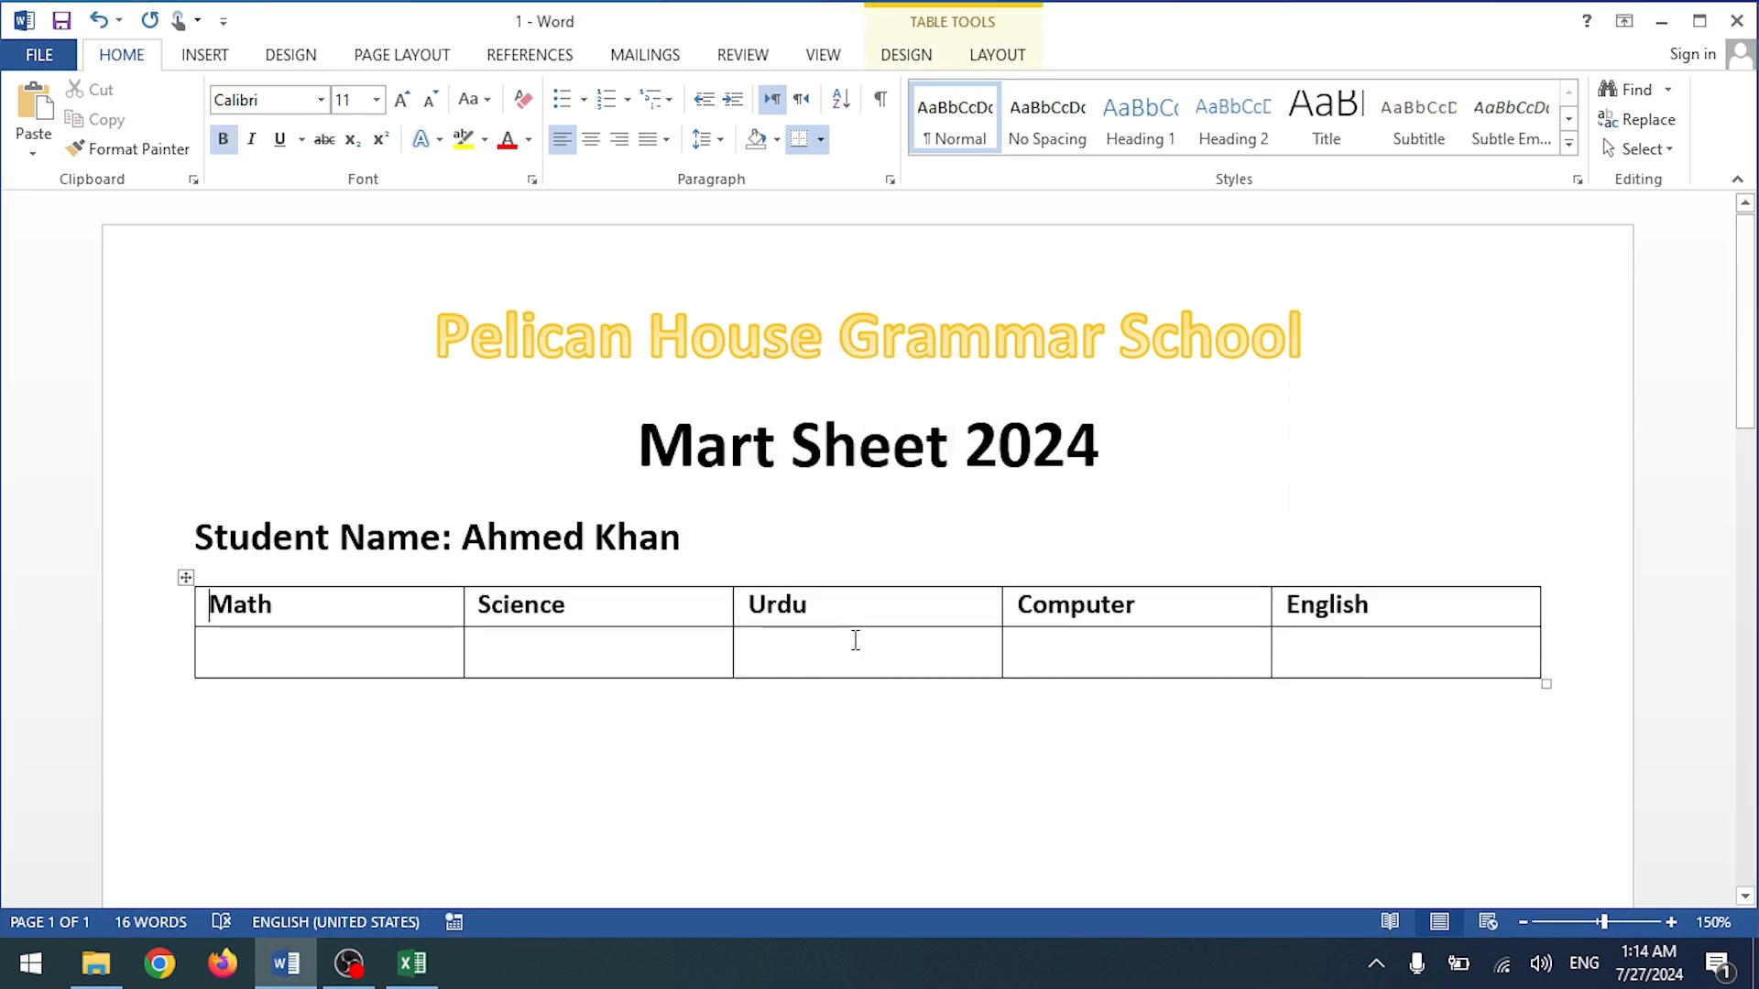
pyautogui.click(821, 723)
# Step: Centre both table rows and enlarge their text to 18 pt
pyautogui.click(204, 605)
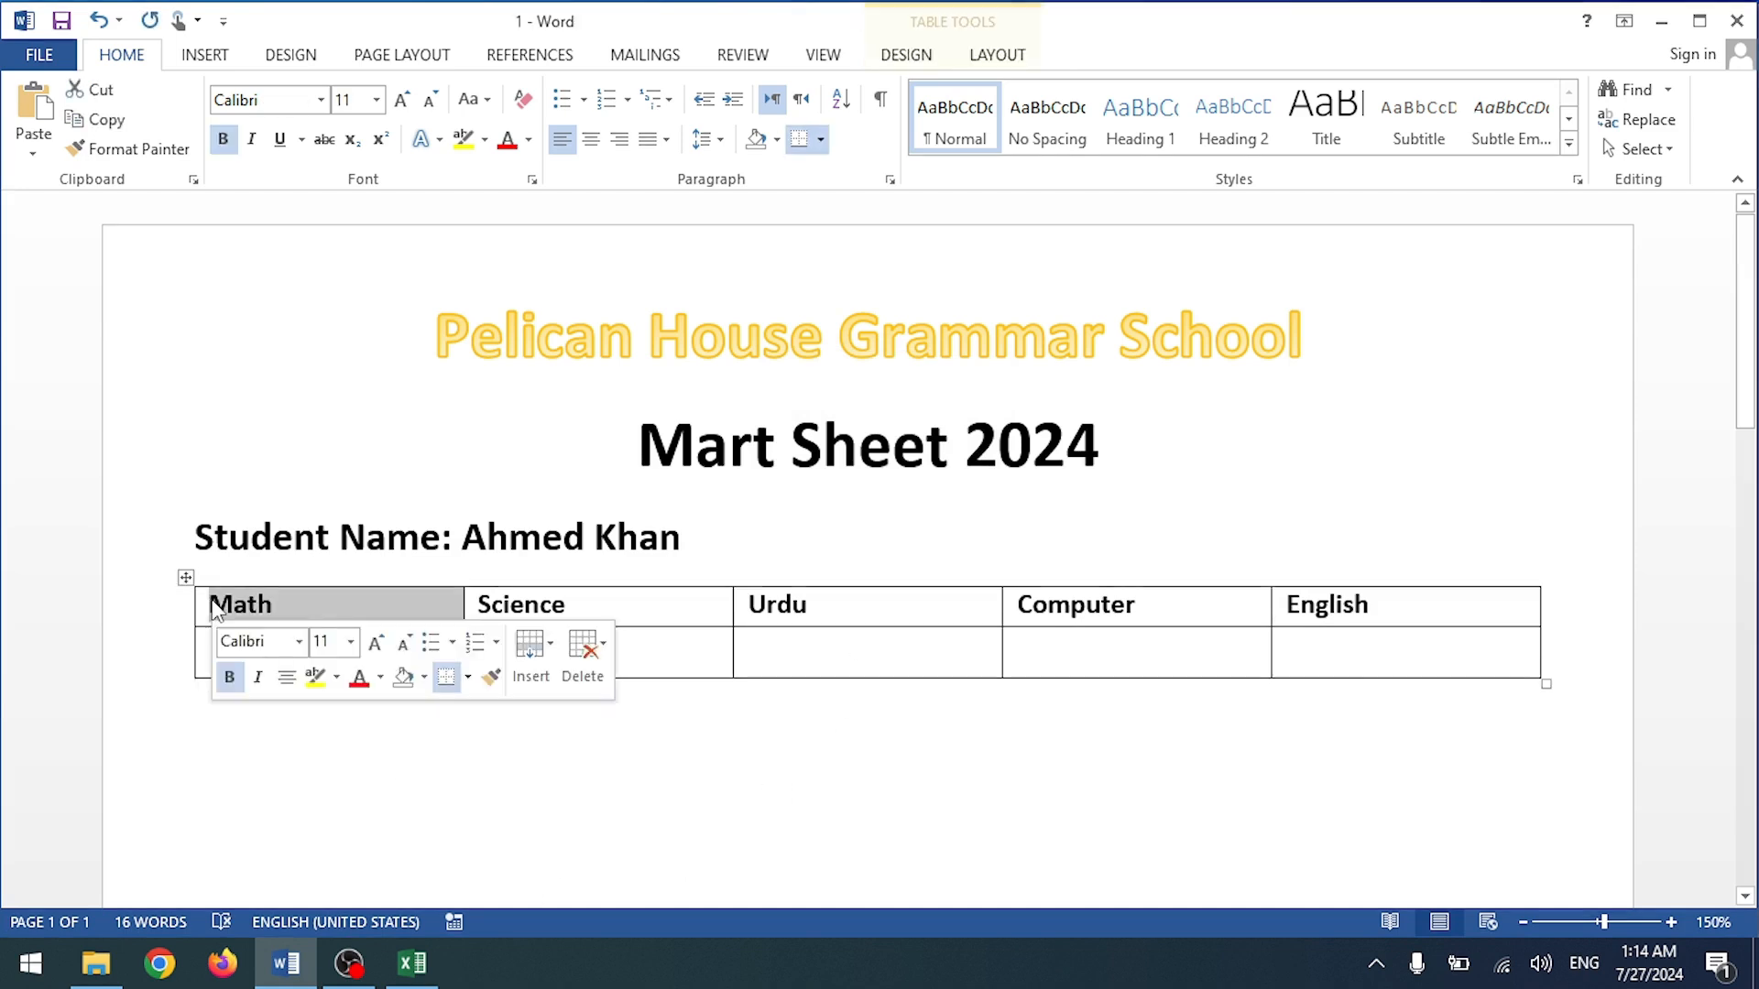
pyautogui.click(567, 604)
pyautogui.moveTo(1463, 614); pyautogui.dragTo(264, 612)
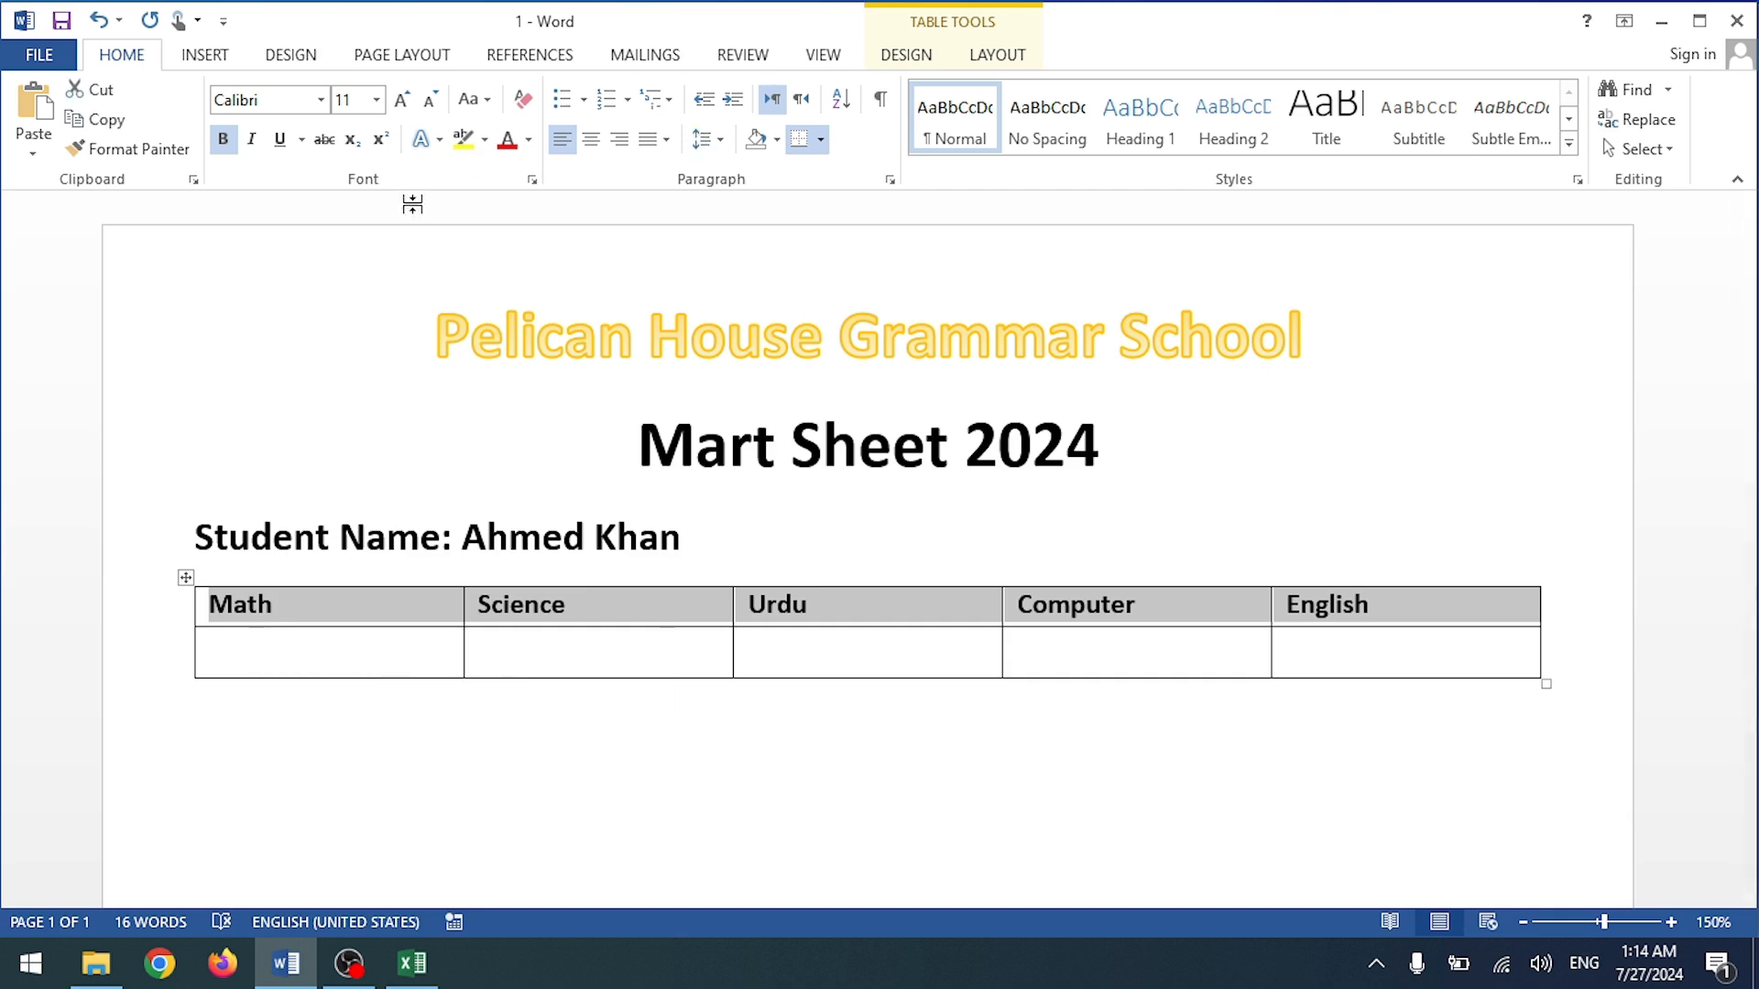
pyautogui.keyDown('shift'); pyautogui.click(386, 659); pyautogui.keyUp('shift')
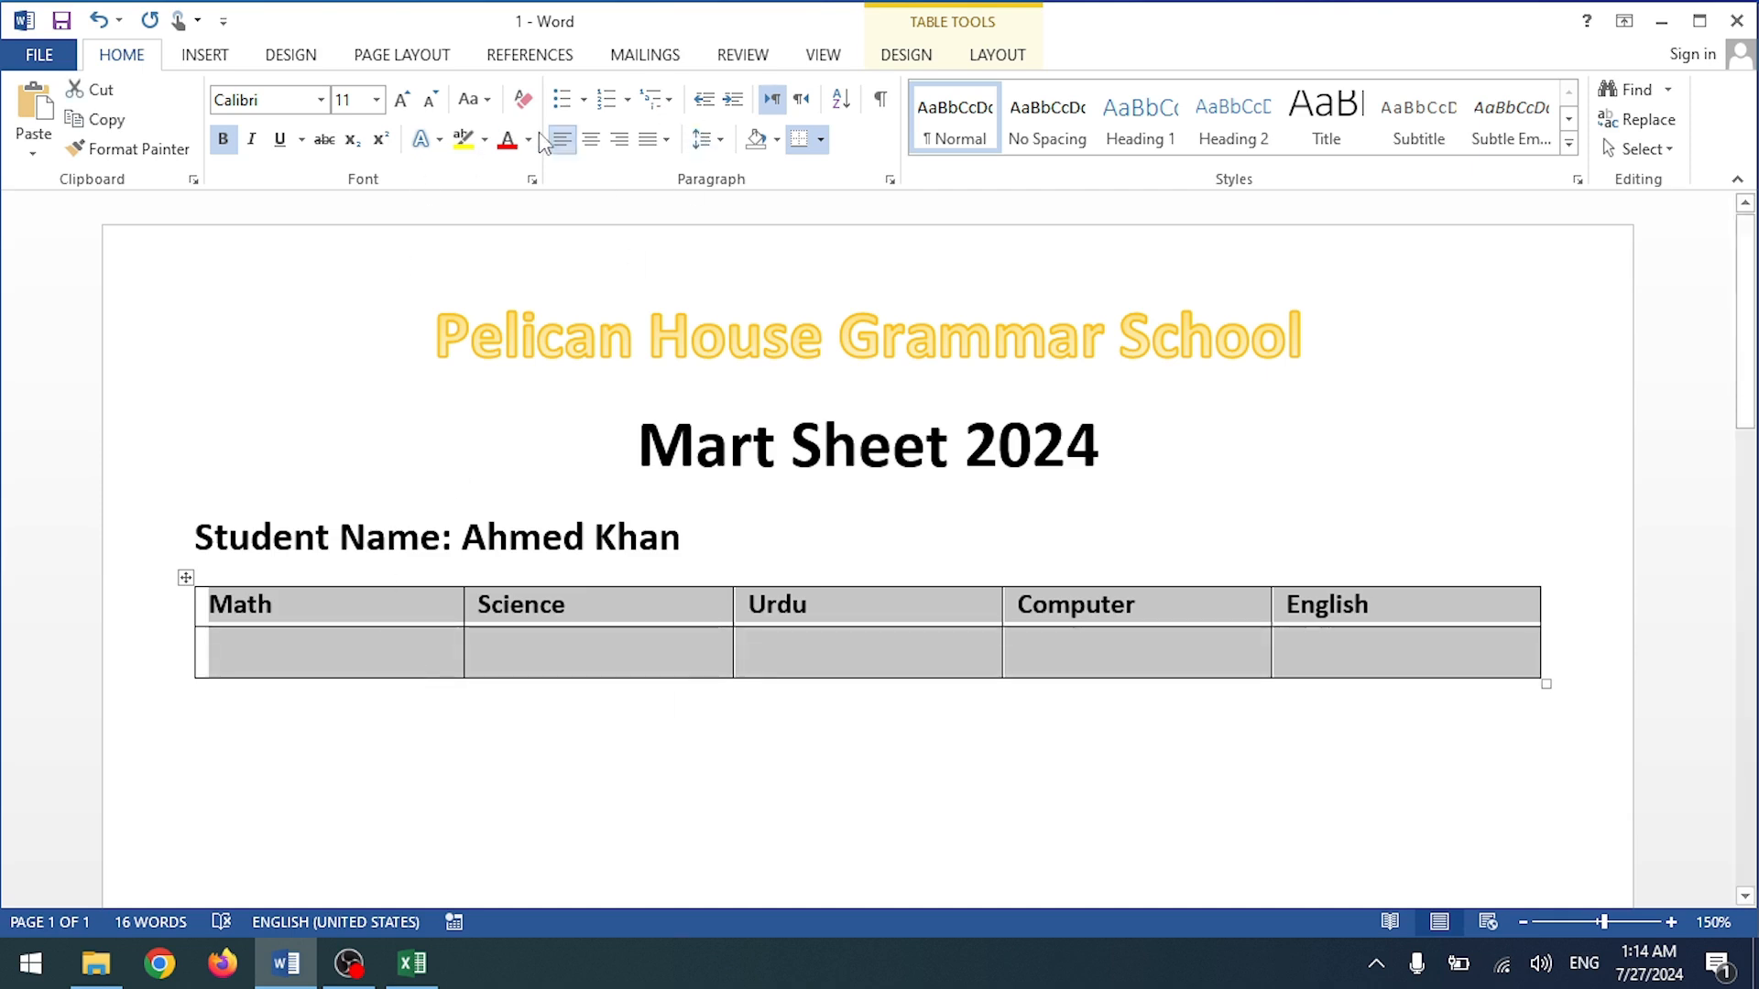
pyautogui.click(591, 138)
pyautogui.click(401, 99)
pyautogui.click(401, 99)
pyautogui.click(402, 98)
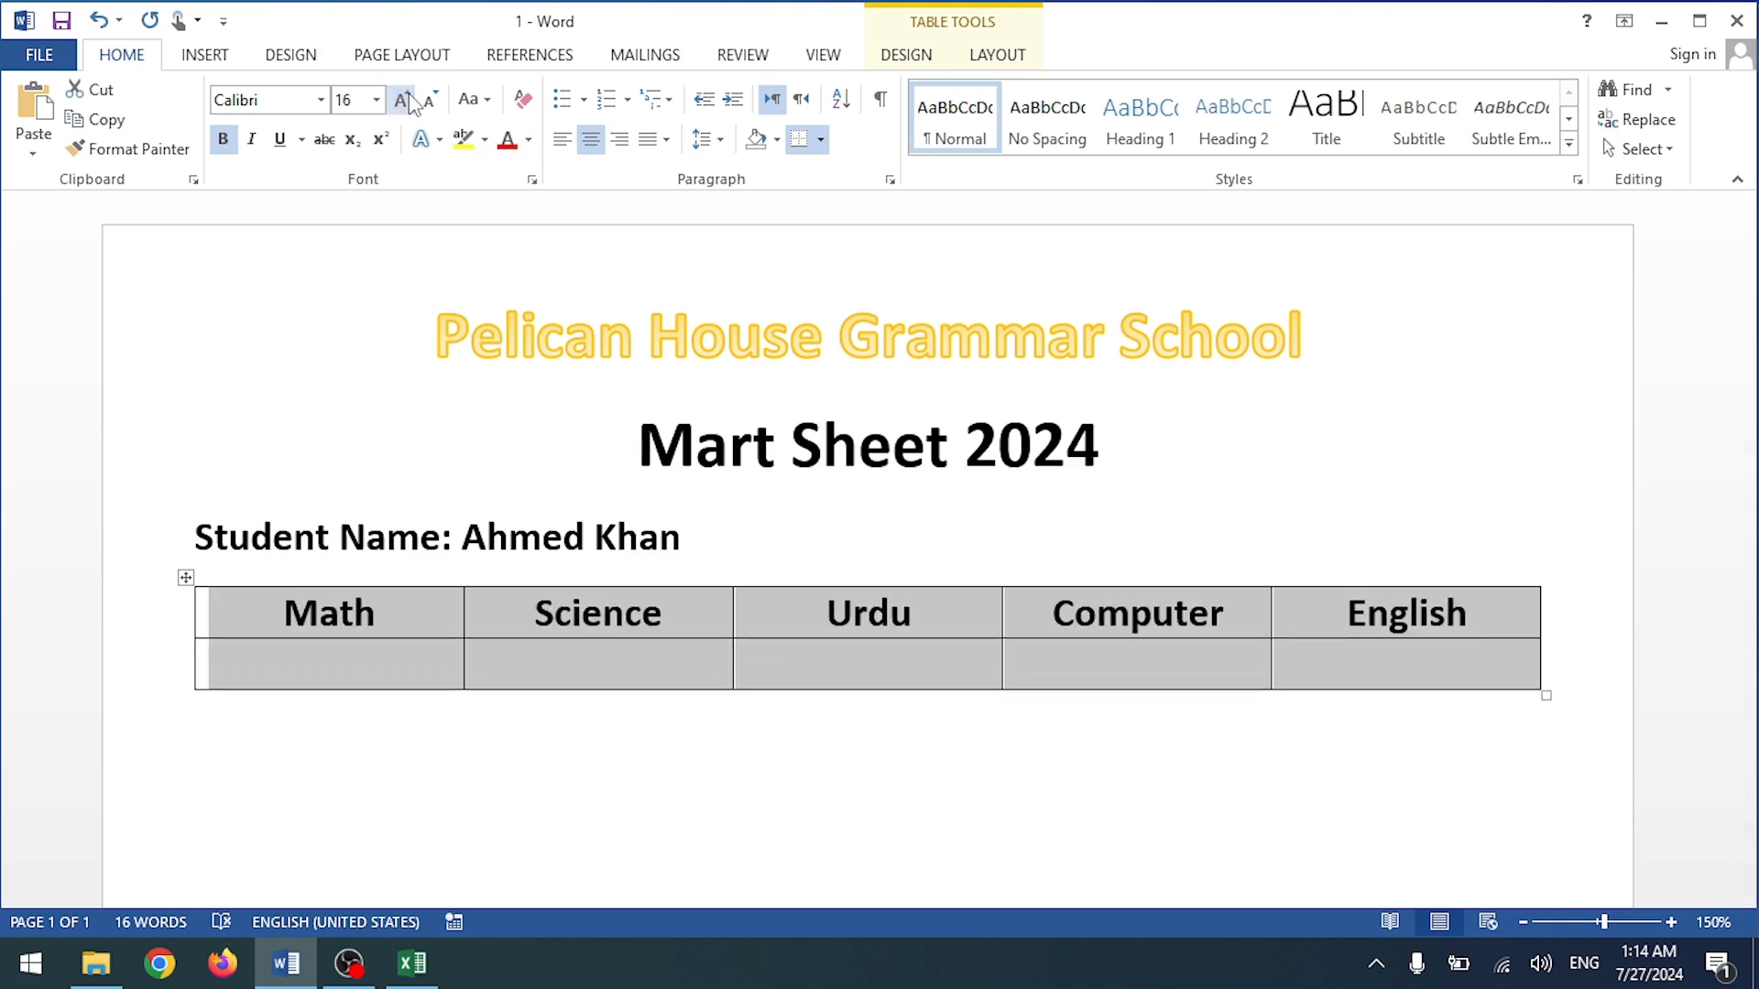
pyautogui.click(403, 100)
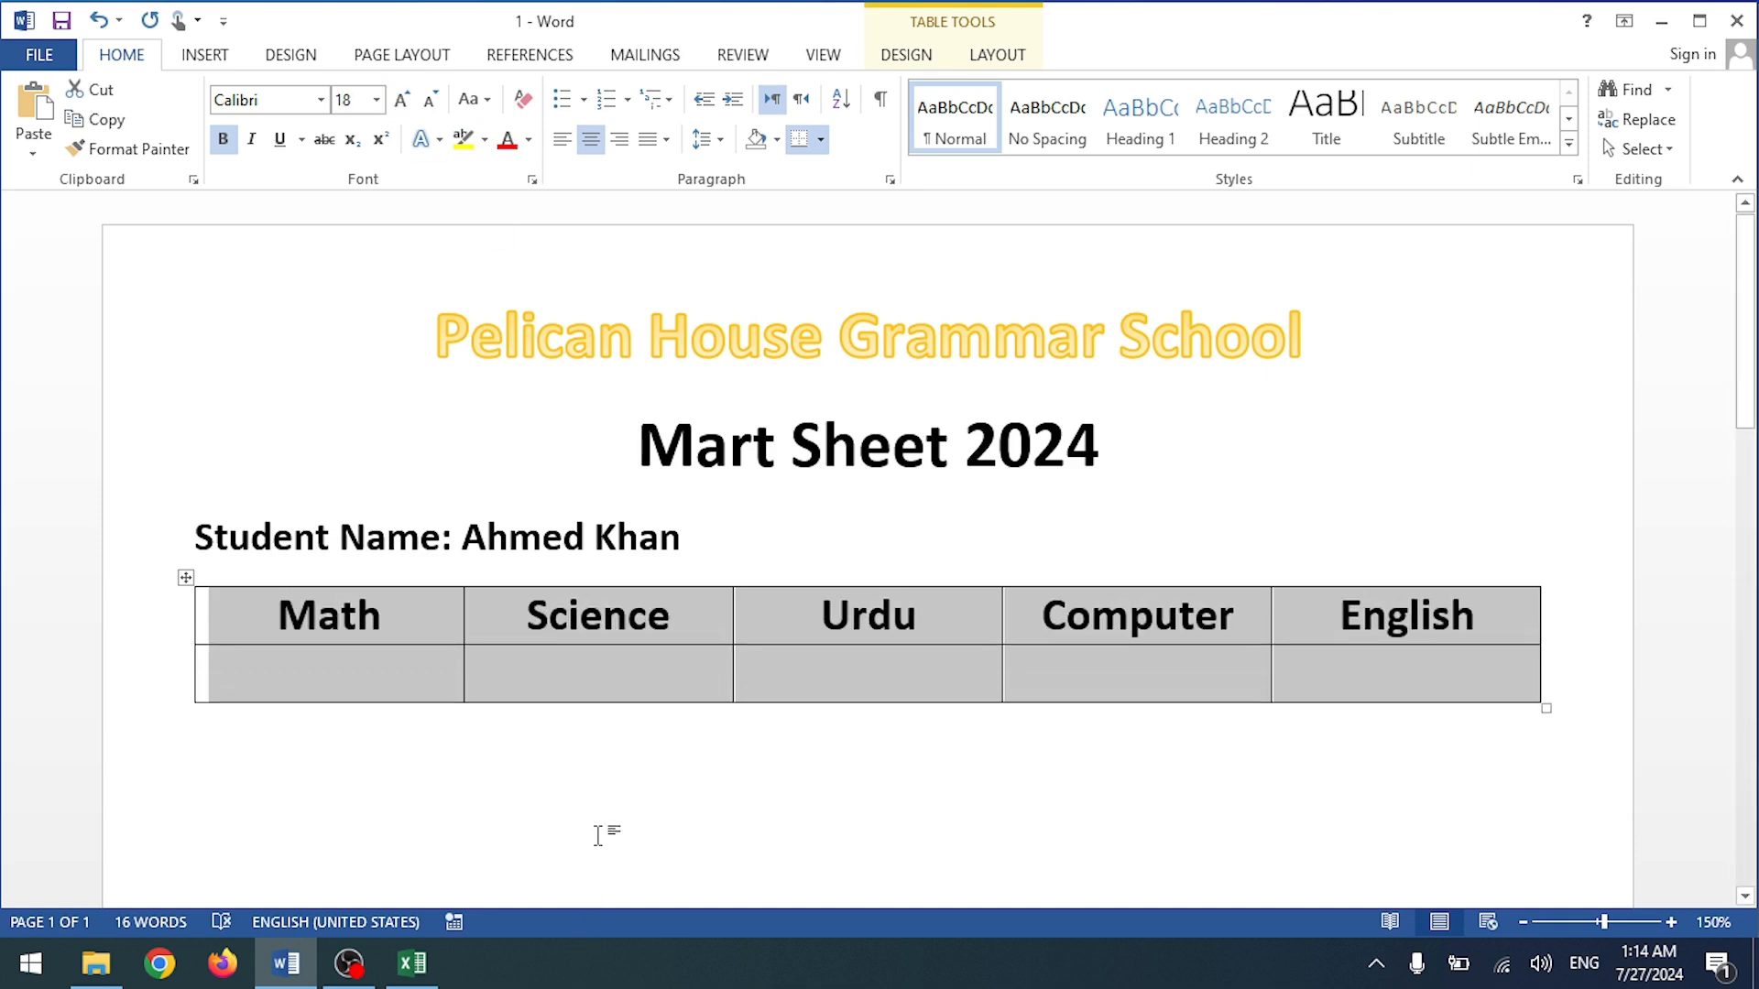
pyautogui.click(600, 825)
# Step: Add a blank line between the student name and the table, and clear Excel's pending copy
pyautogui.click(698, 544)
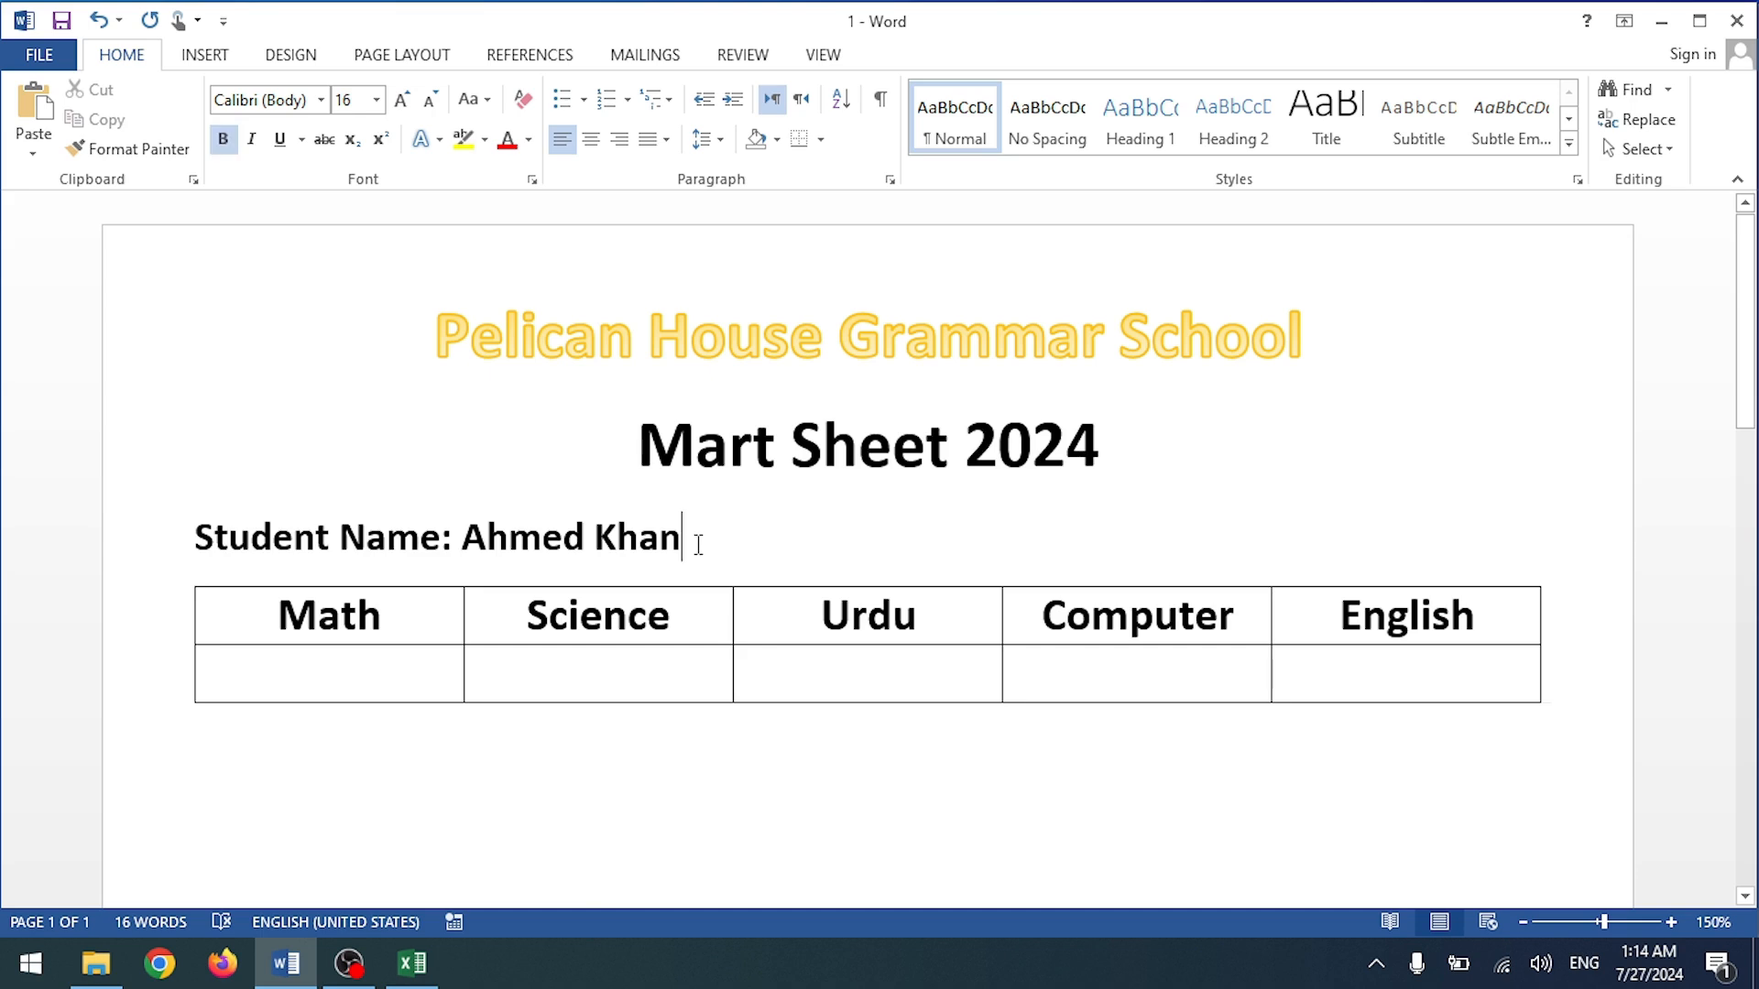
pyautogui.press('Return')
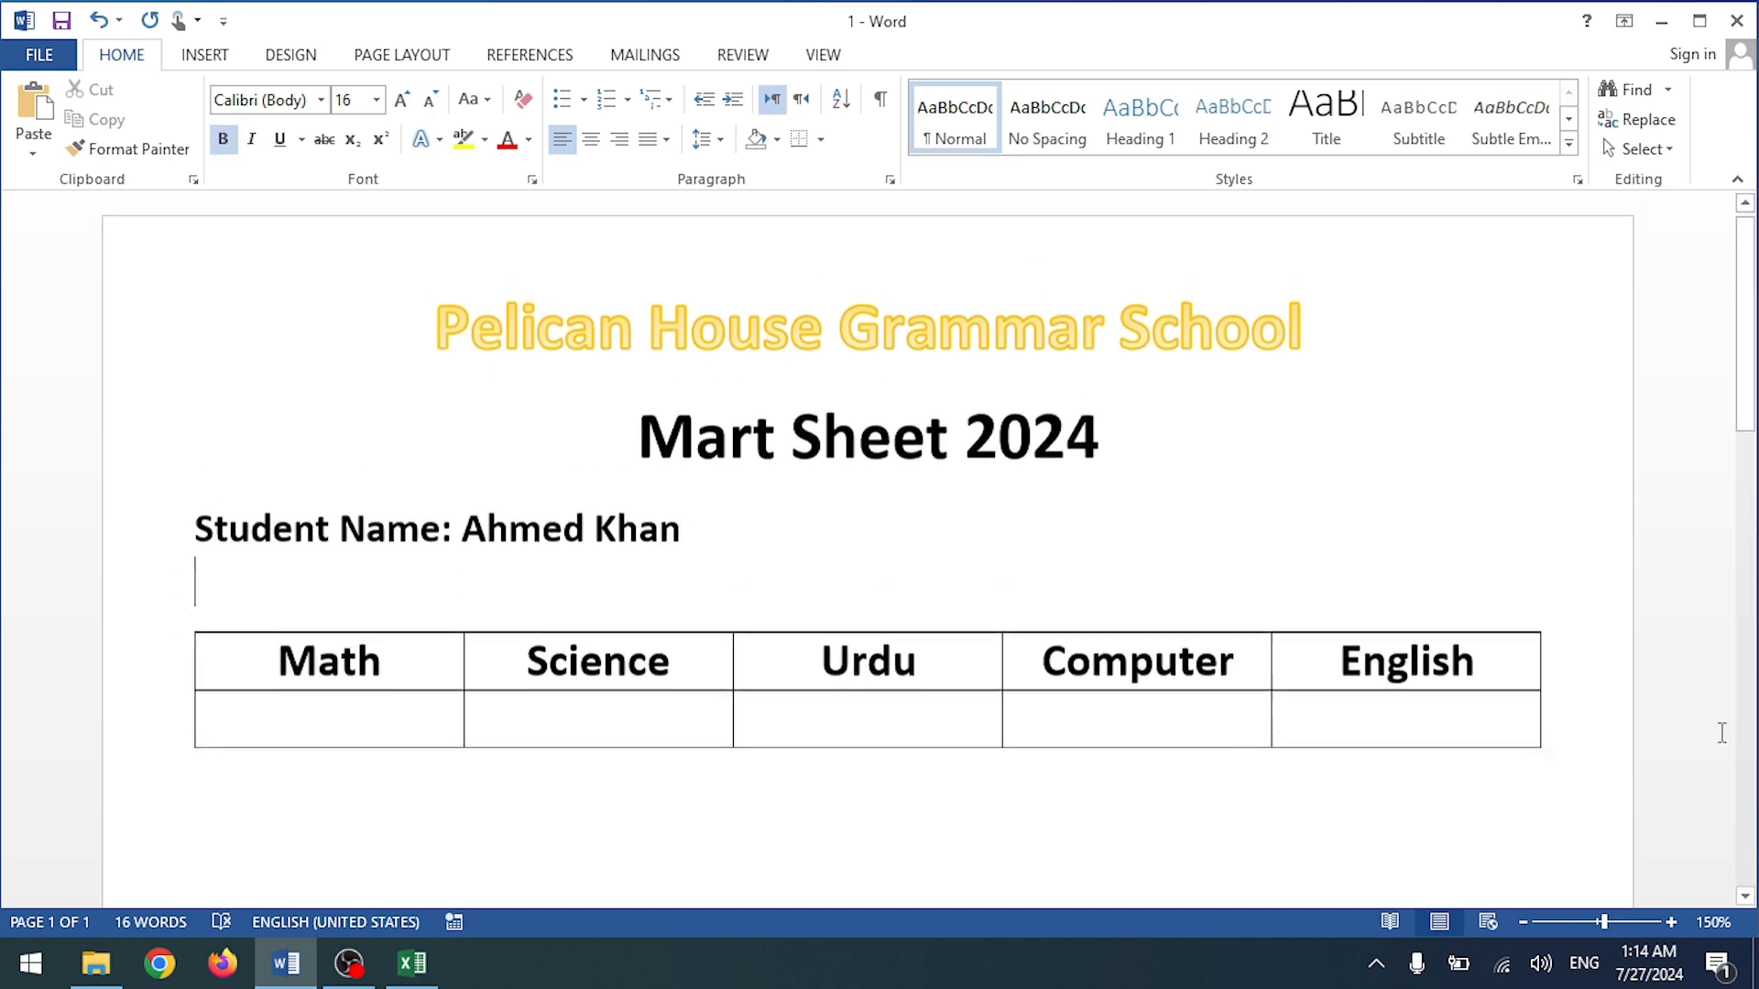
pyautogui.click(339, 747)
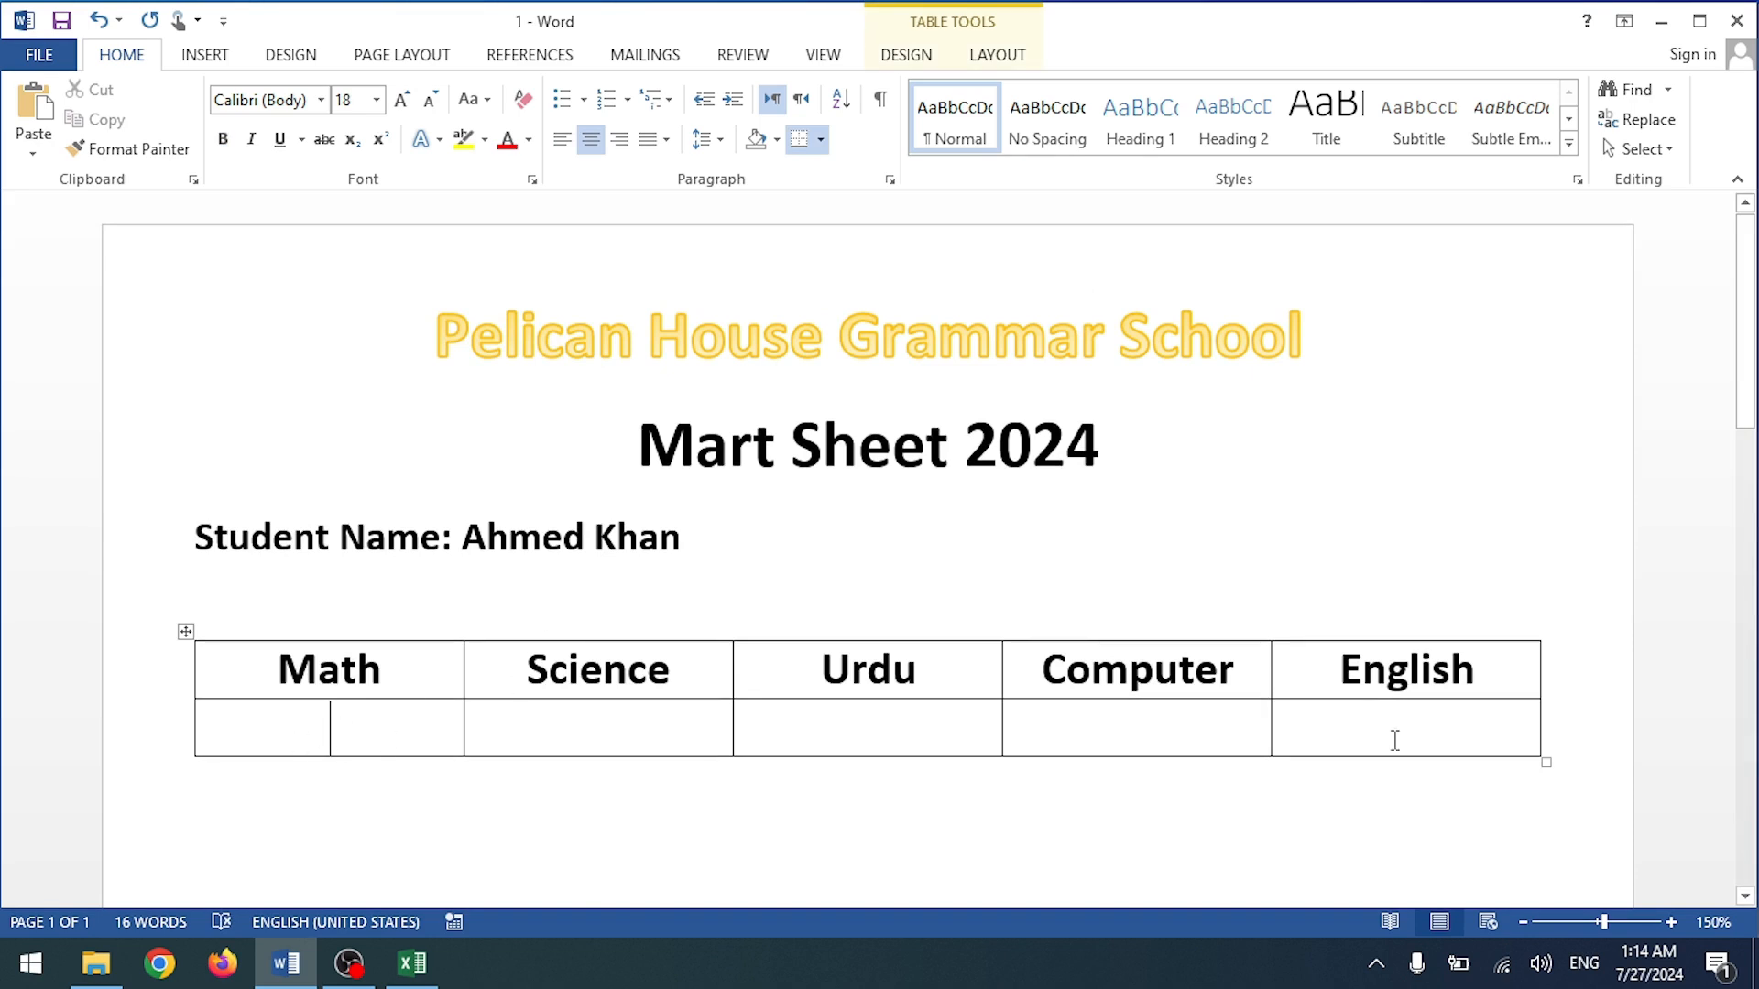
pyautogui.click(413, 963)
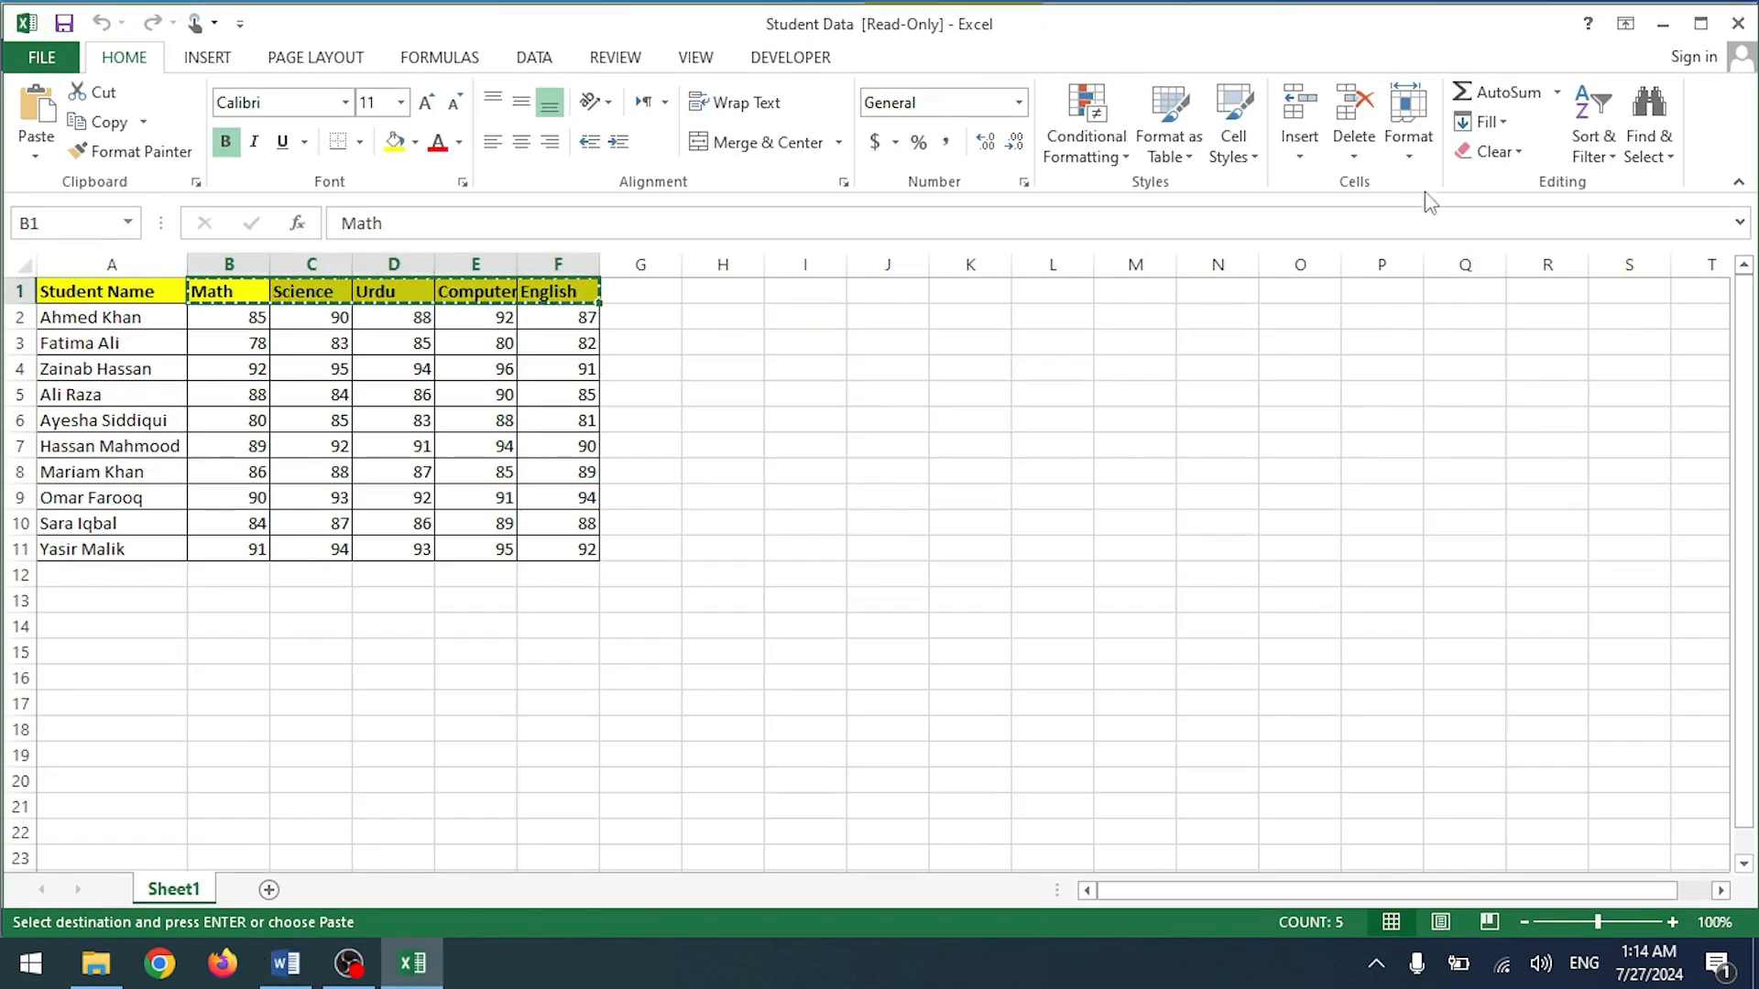
pyautogui.click(1135, 394)
pyautogui.press('Escape')
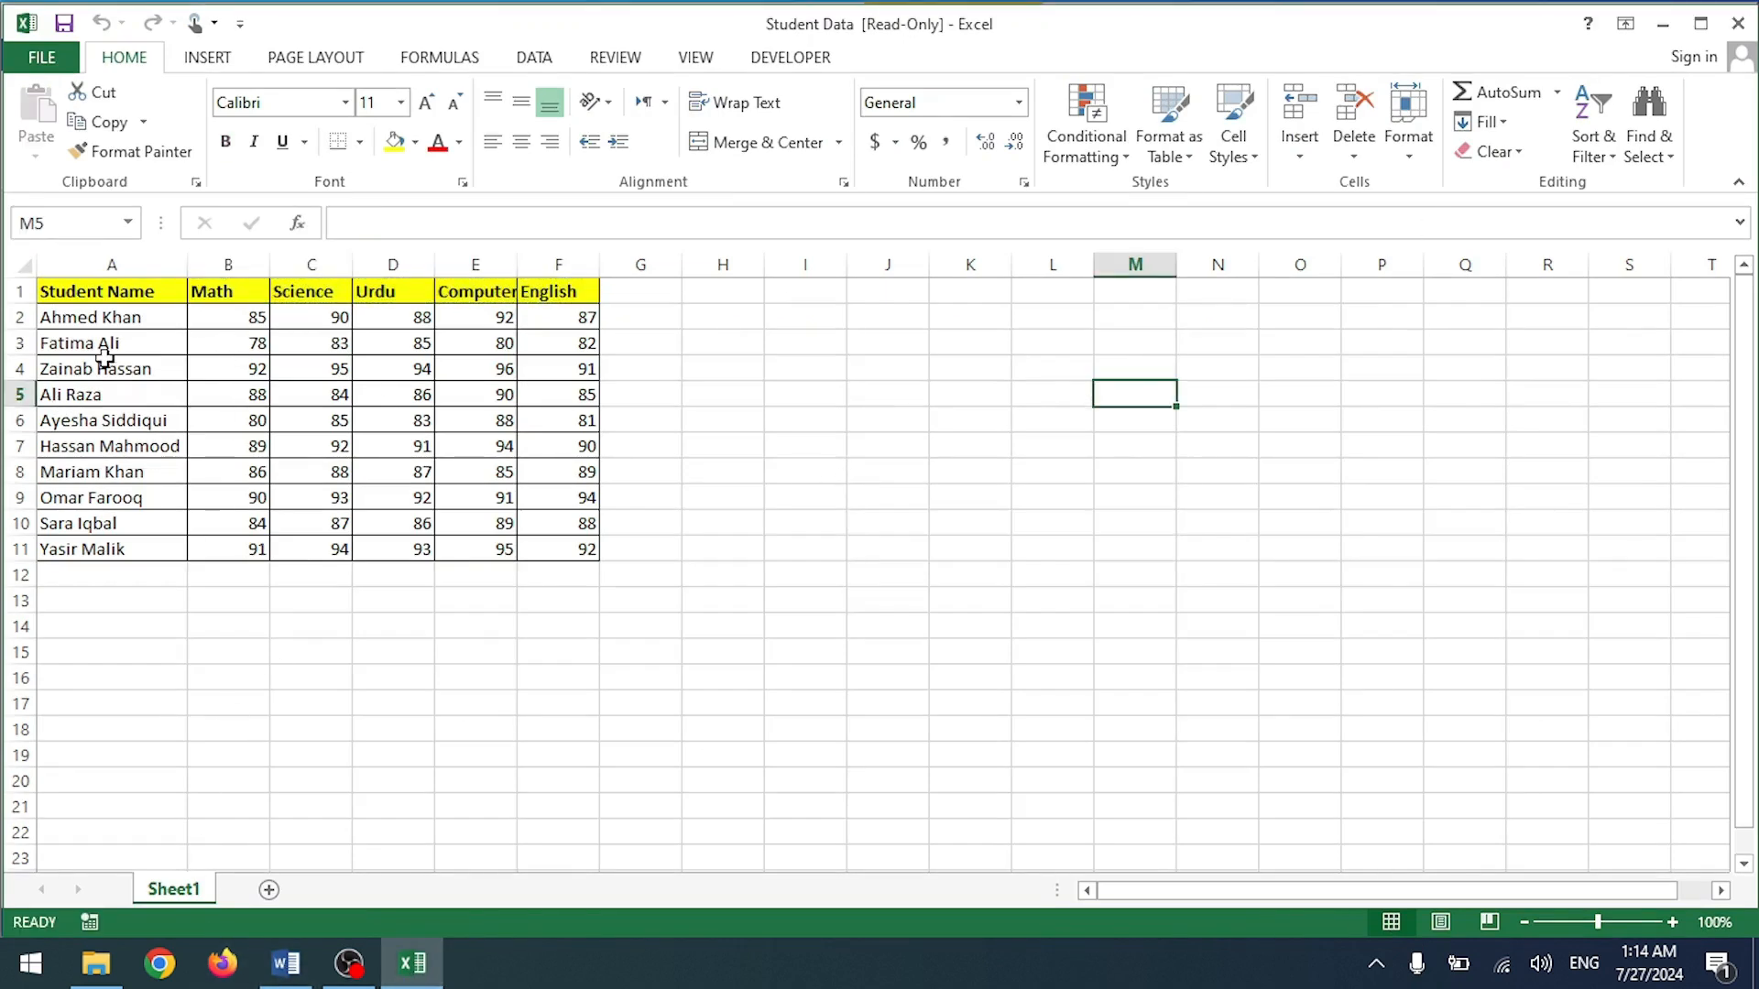
pyautogui.click(286, 963)
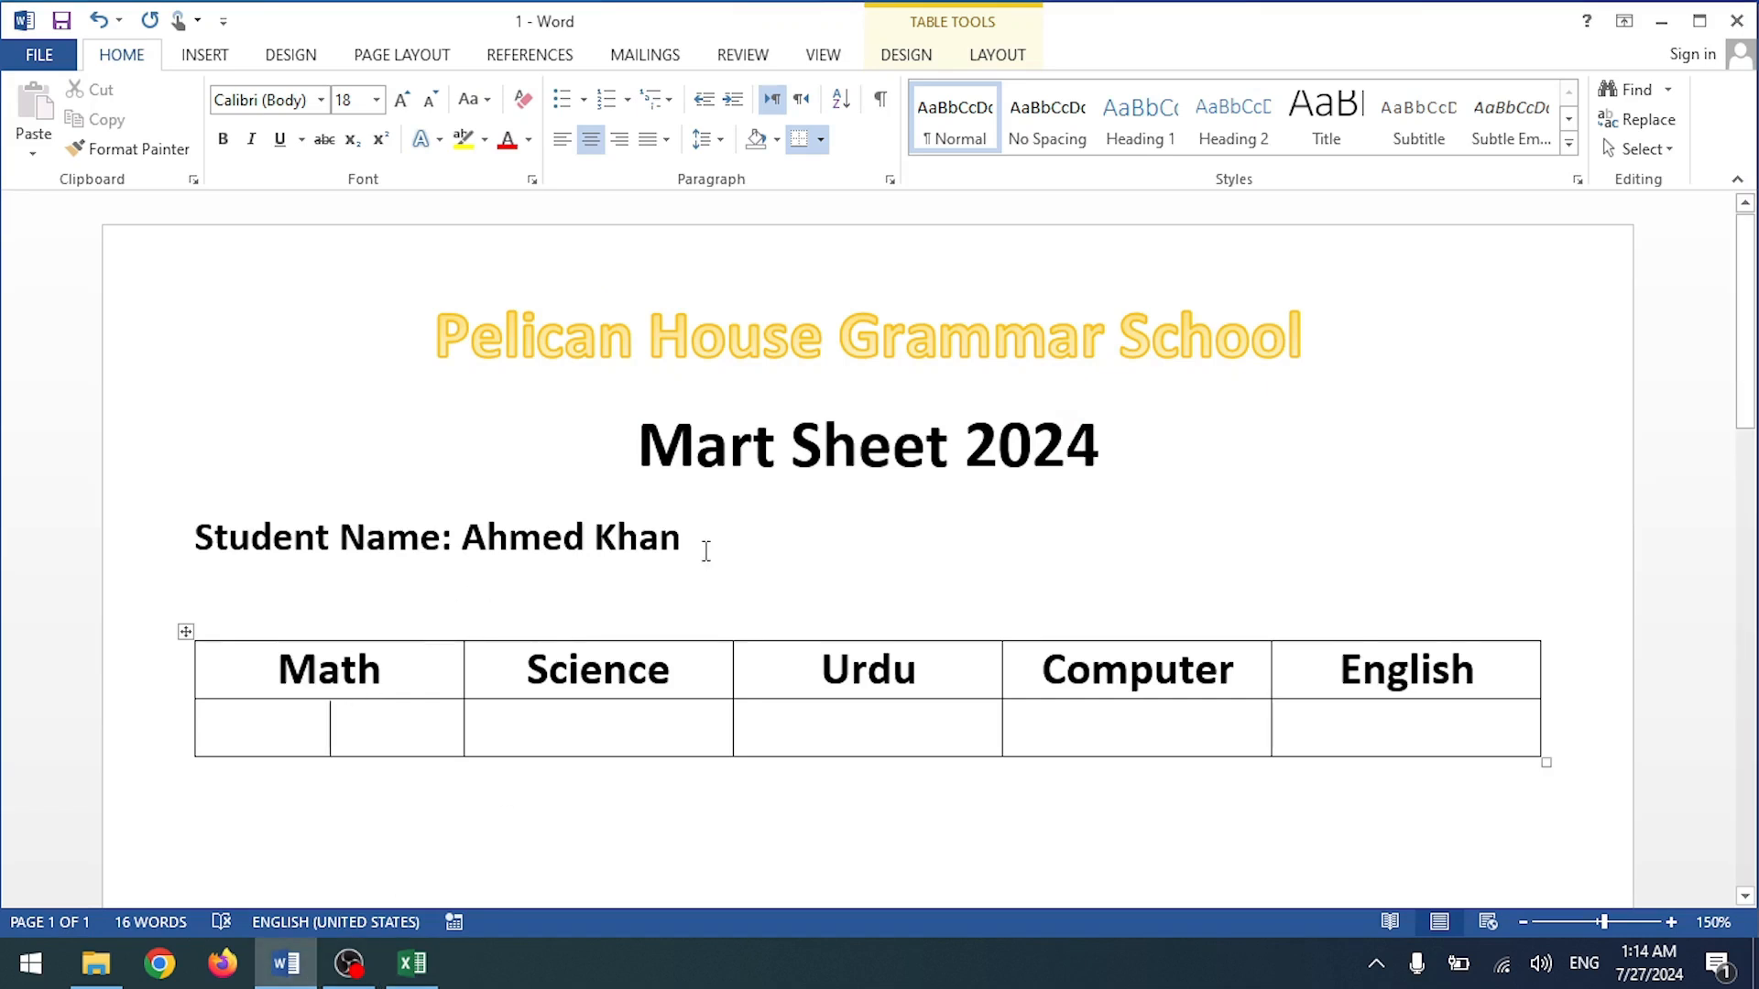
# Step: Insert the Math and Science merge fields into their score cells
pyautogui.click(610, 62)
pyautogui.click(674, 105)
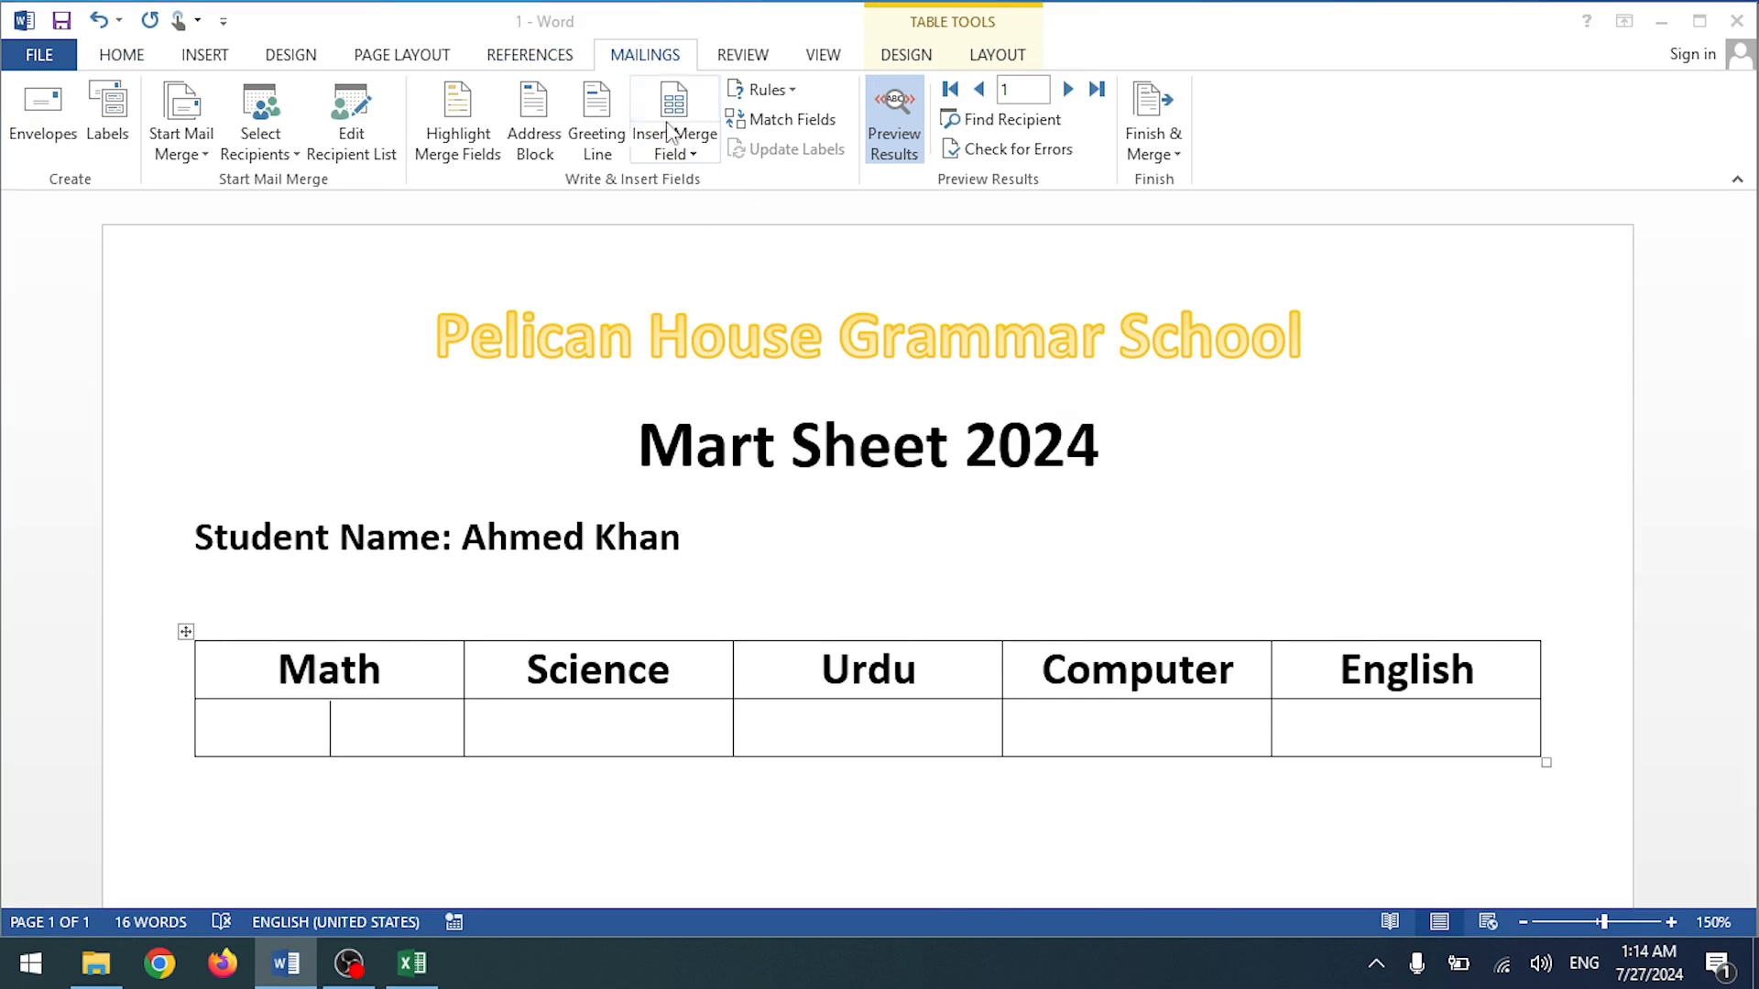
pyautogui.click(738, 387)
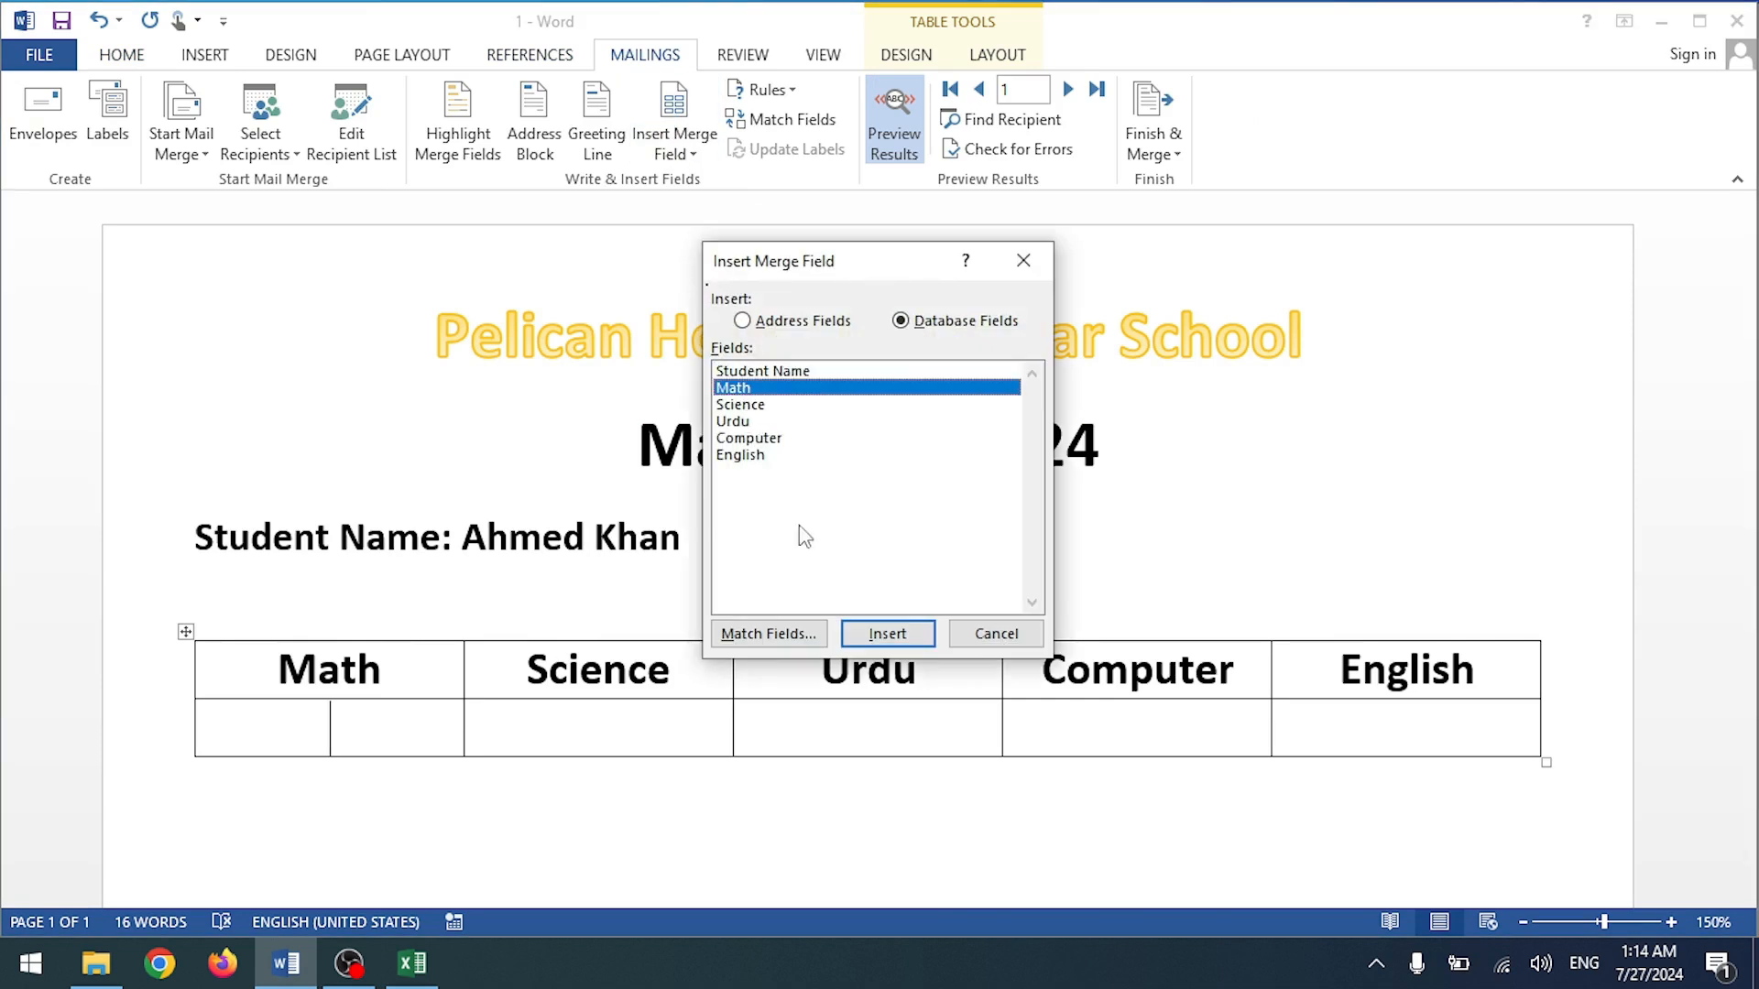
pyautogui.click(885, 639)
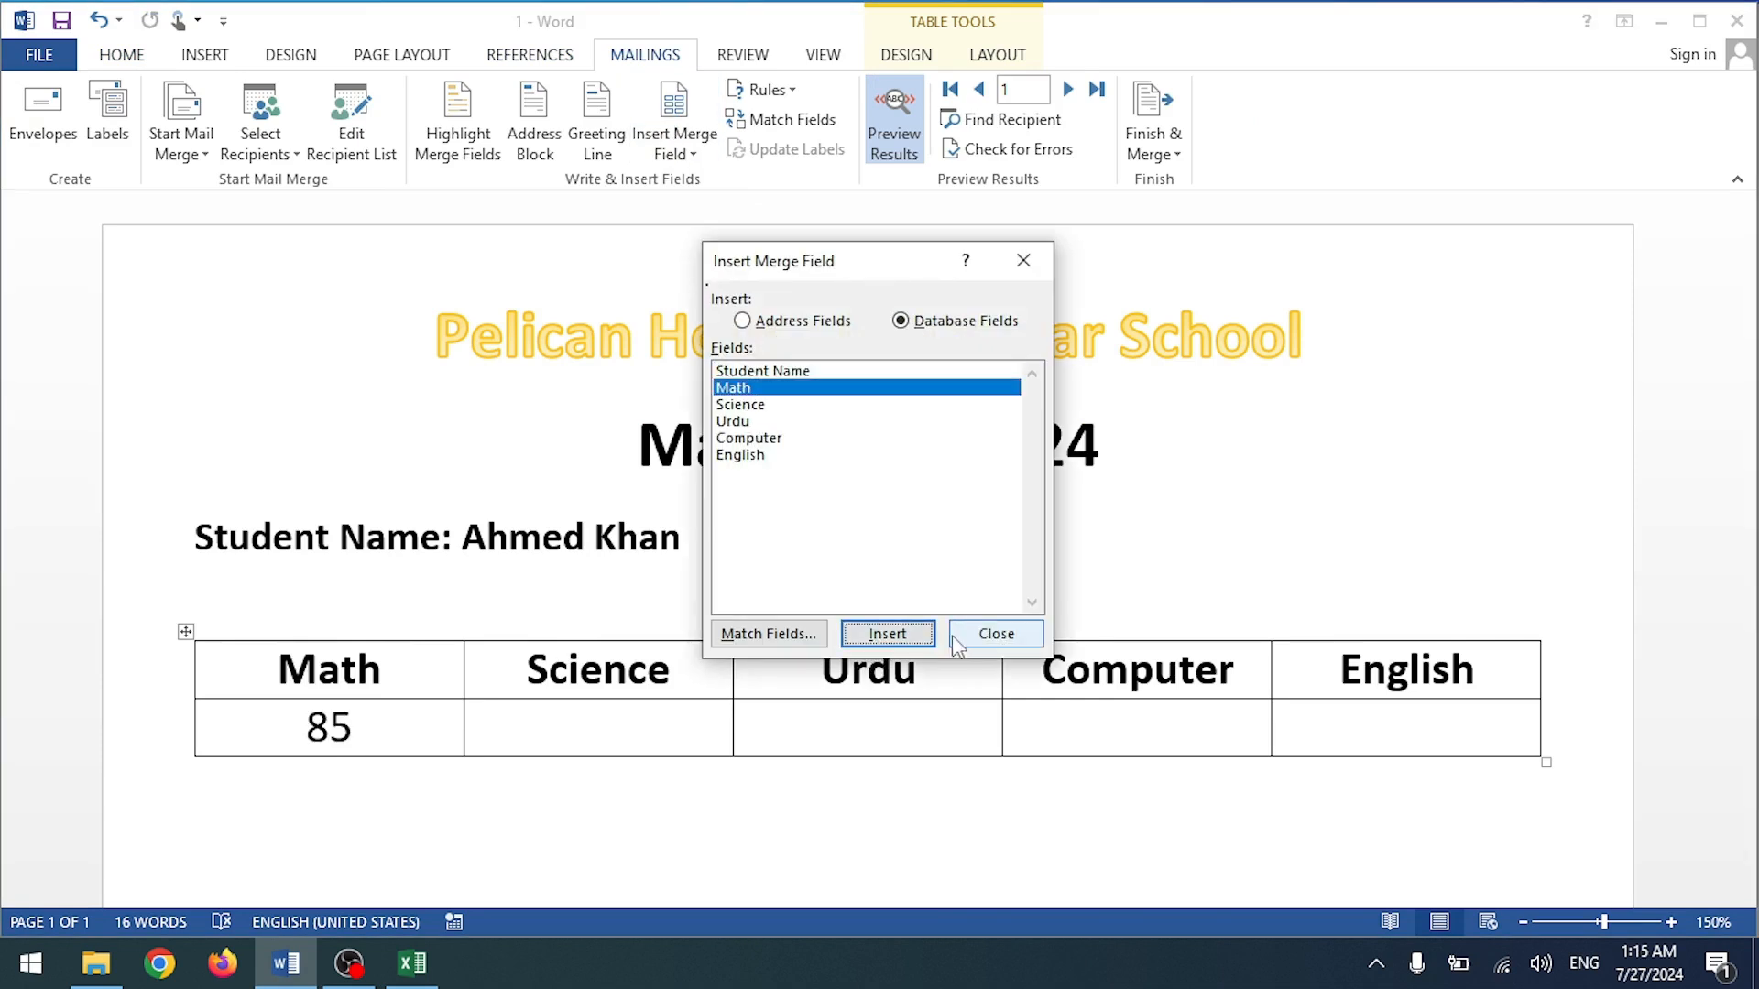
pyautogui.click(590, 740)
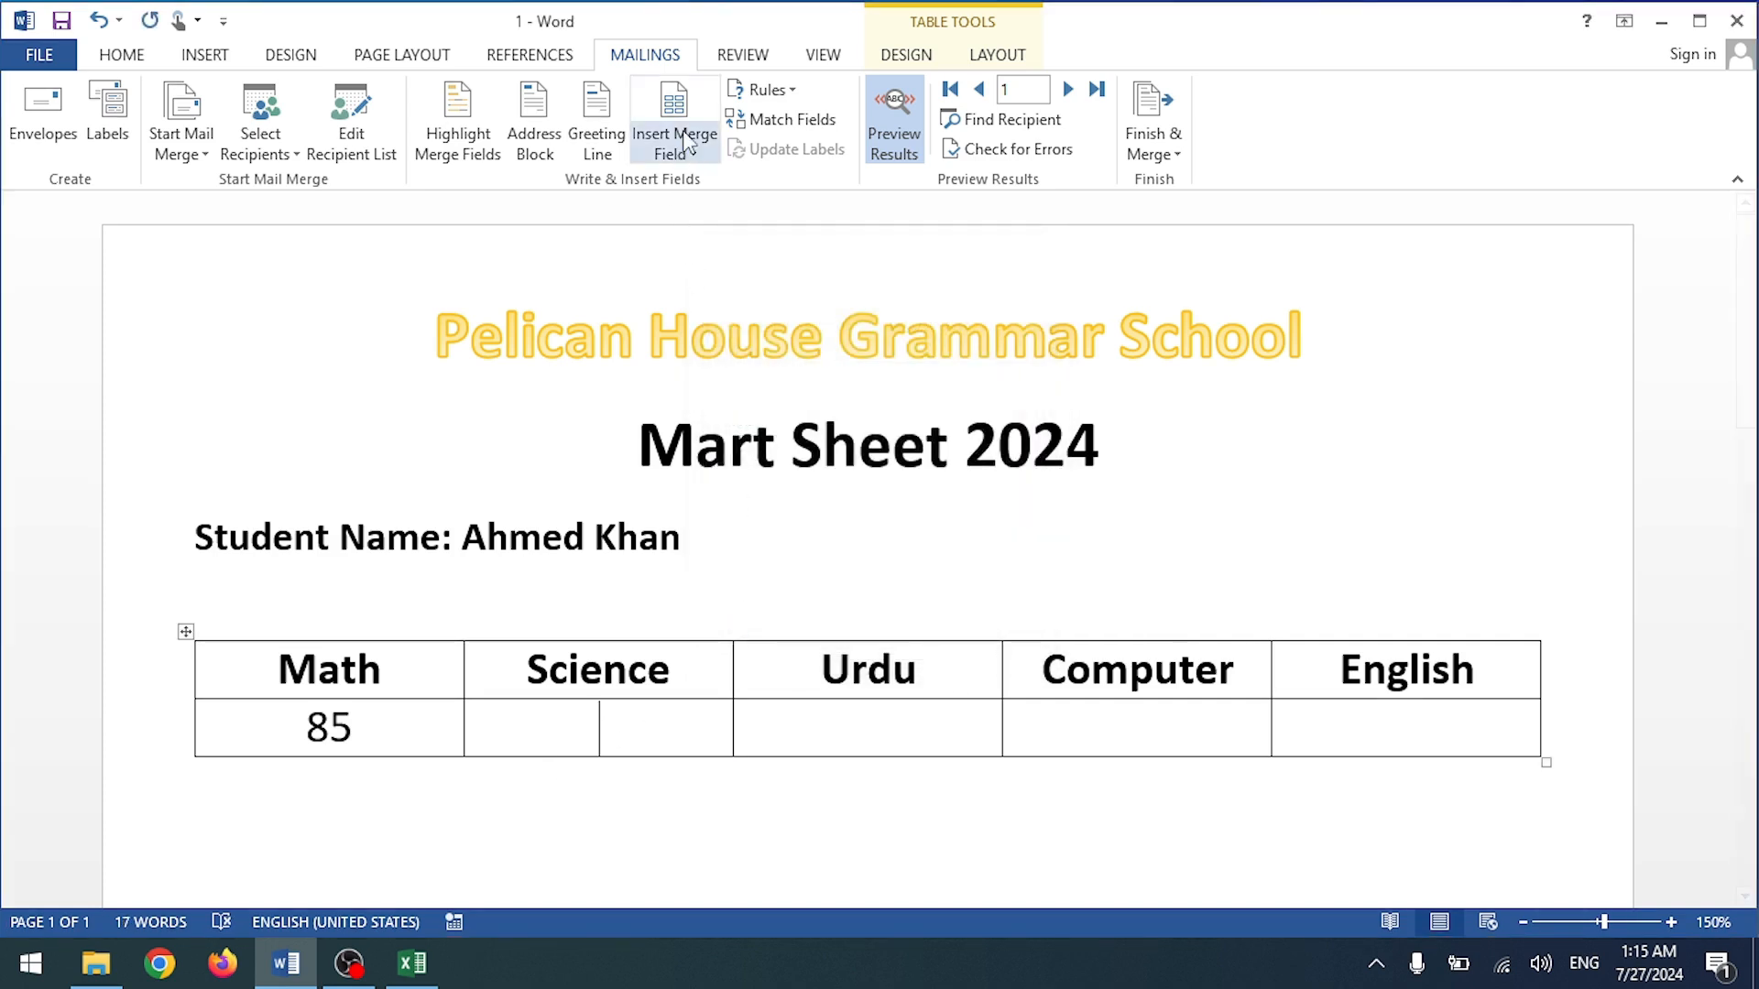
pyautogui.click(674, 151)
pyautogui.click(730, 236)
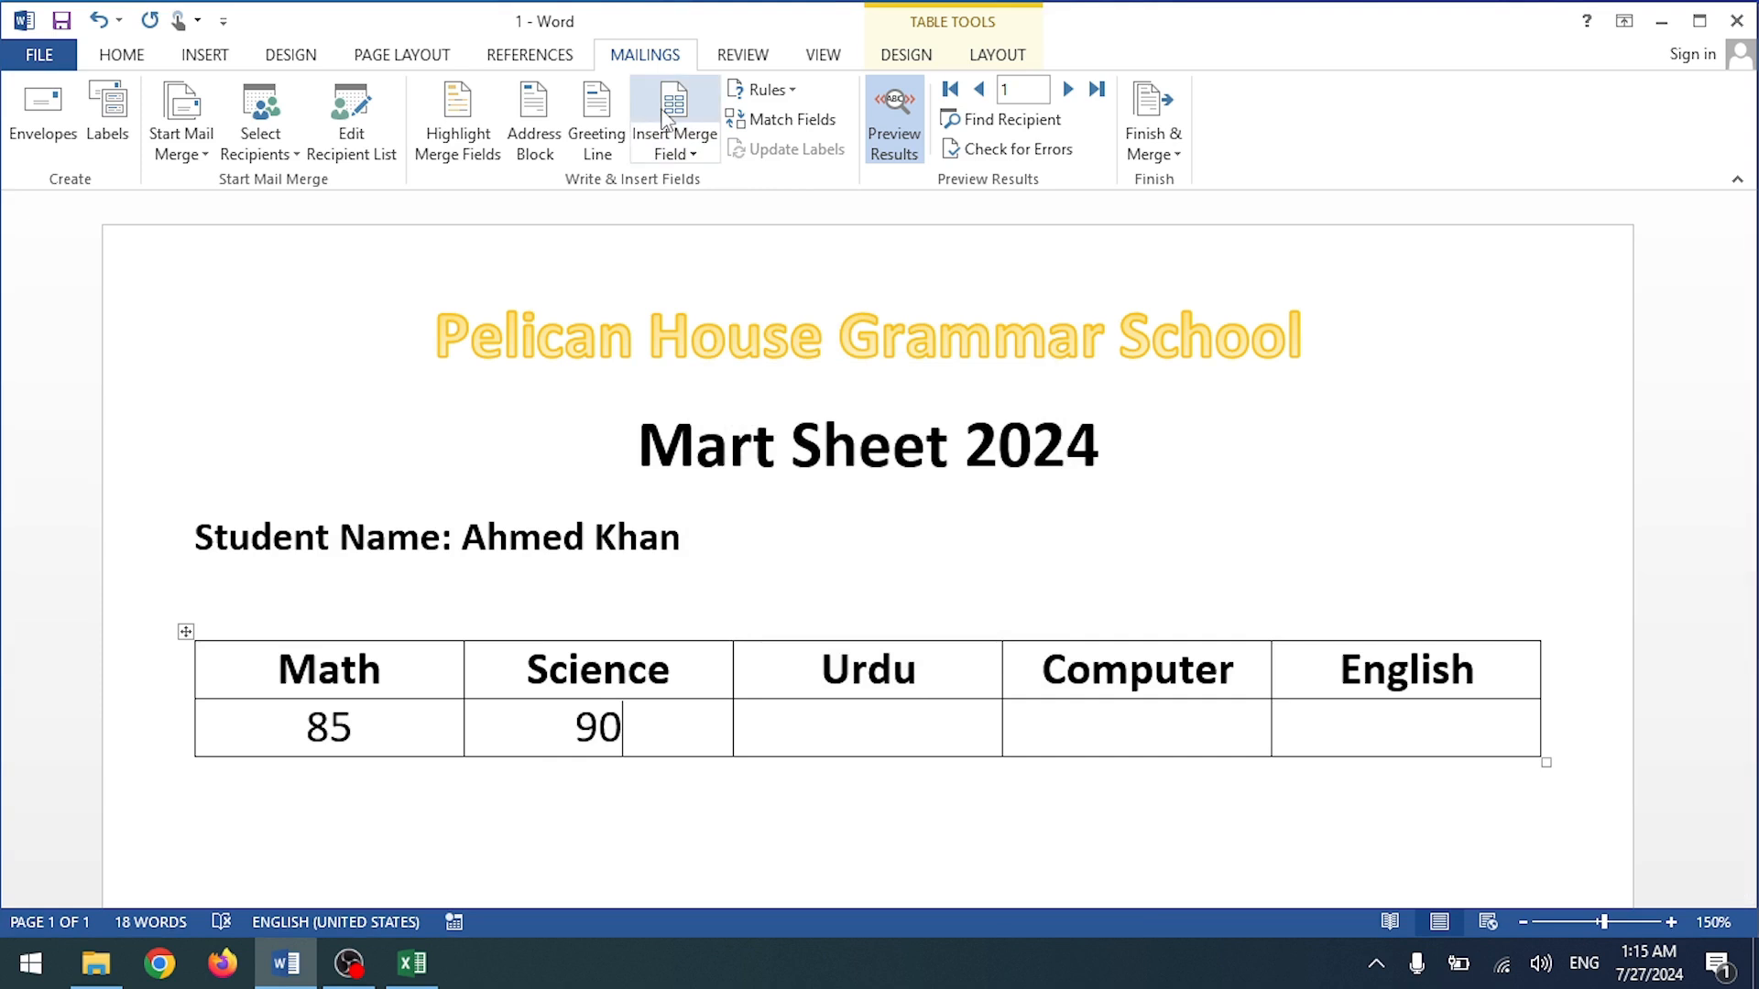
# Step: Insert the Computer and English merge fields (92, 87) and select the header row
pyautogui.click(674, 151)
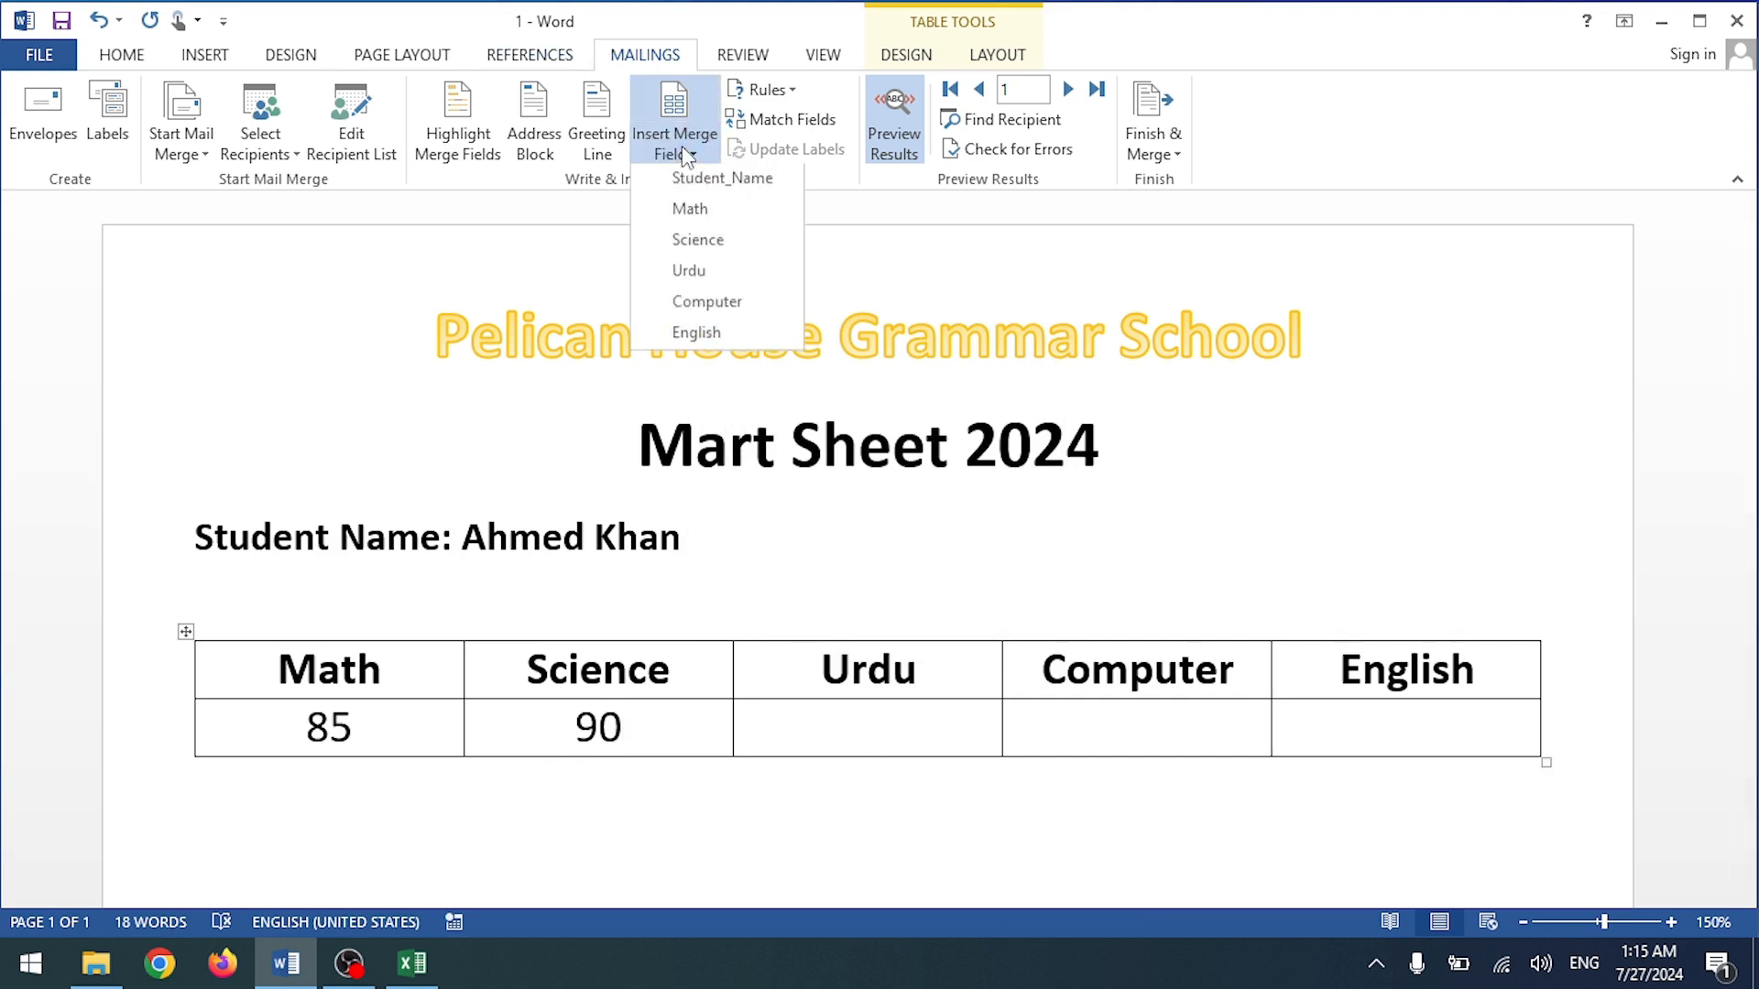
pyautogui.click(732, 275)
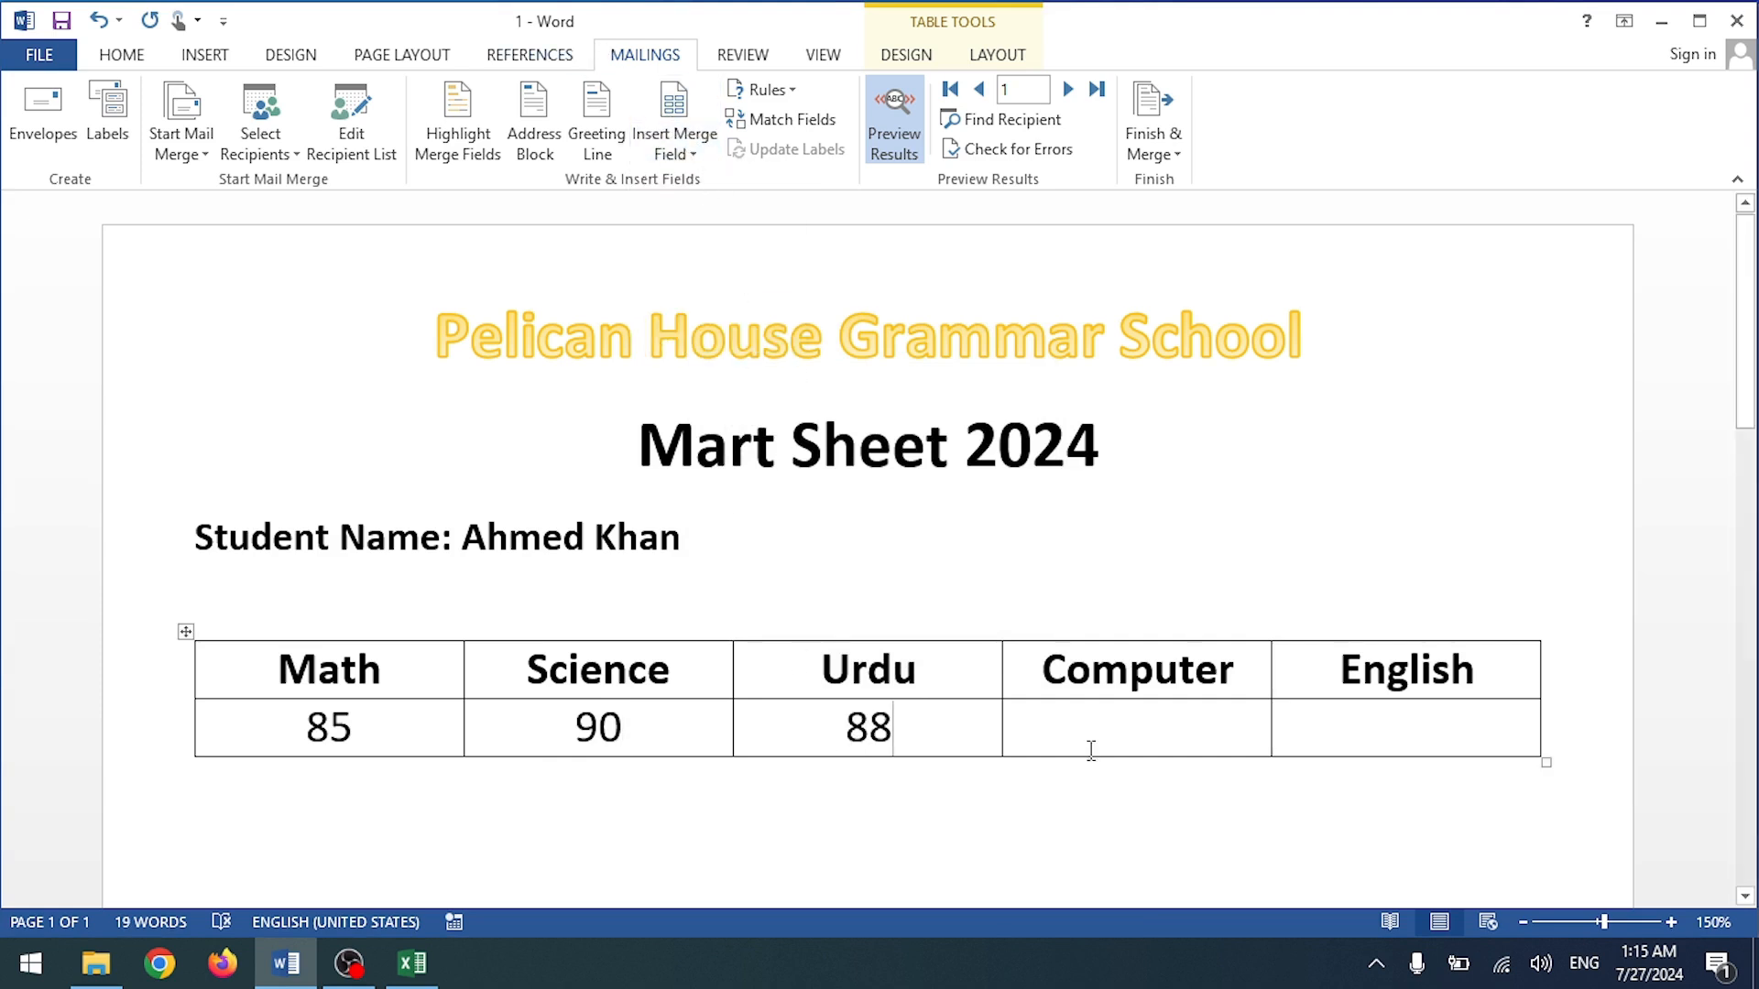
pyautogui.click(674, 147)
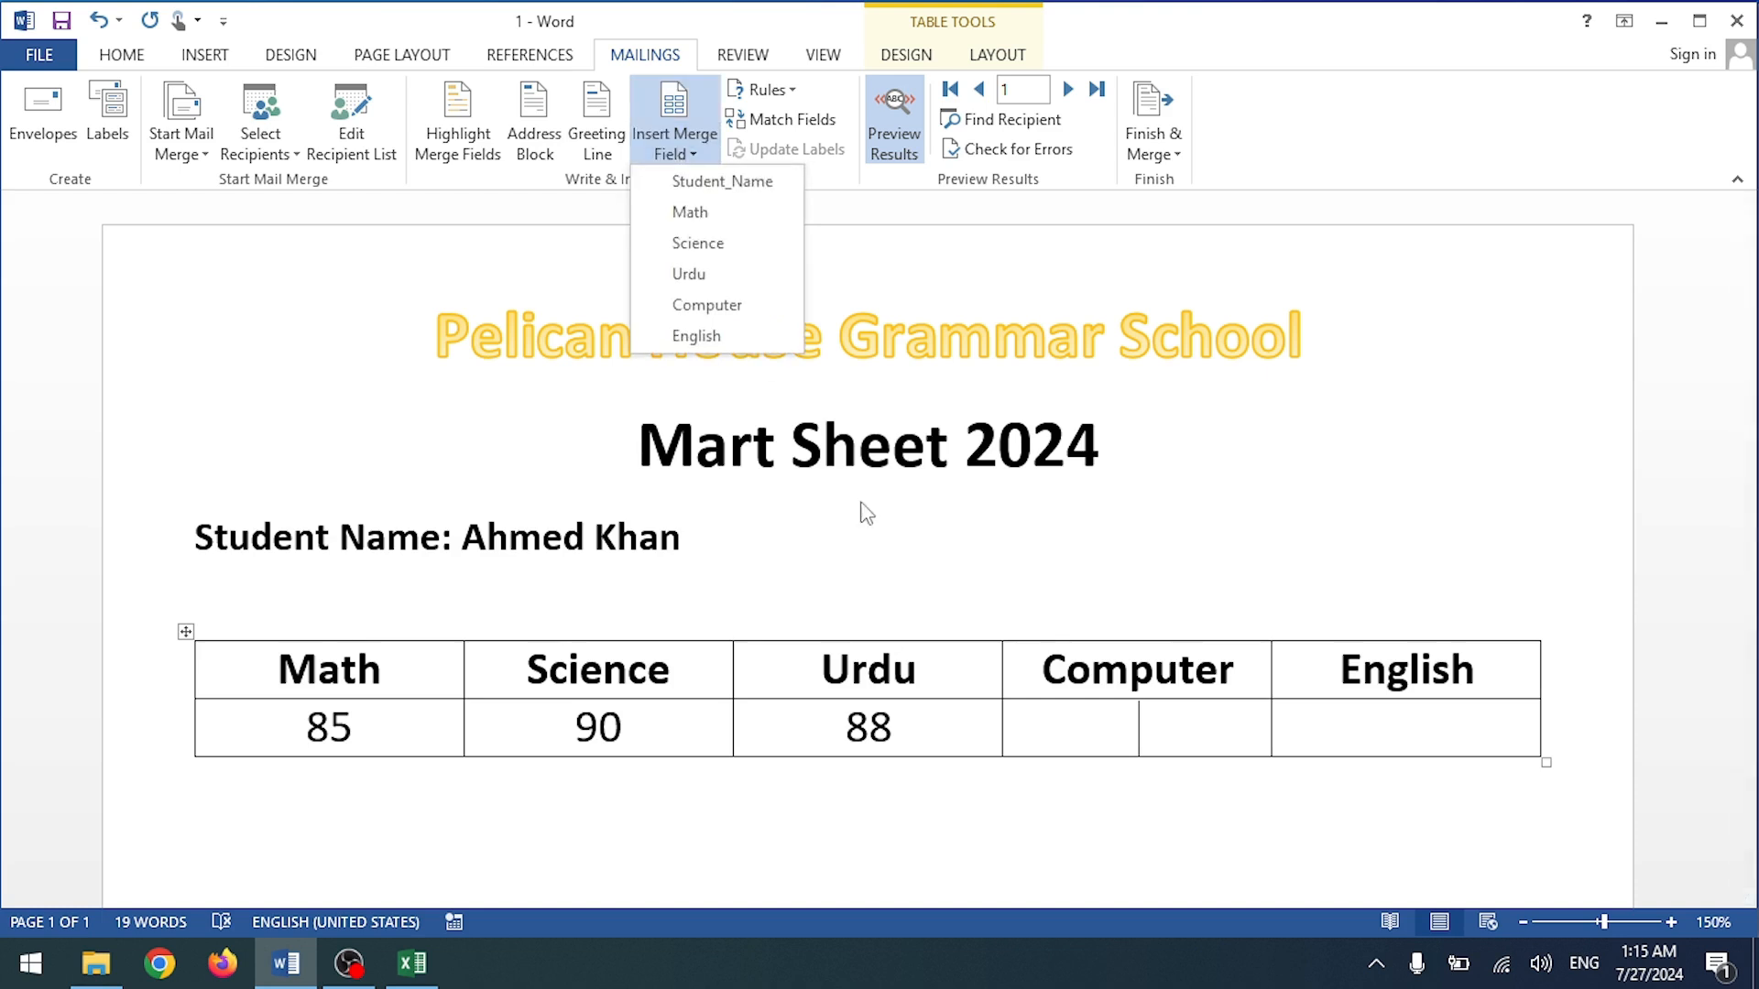
pyautogui.click(732, 303)
pyautogui.click(1355, 712)
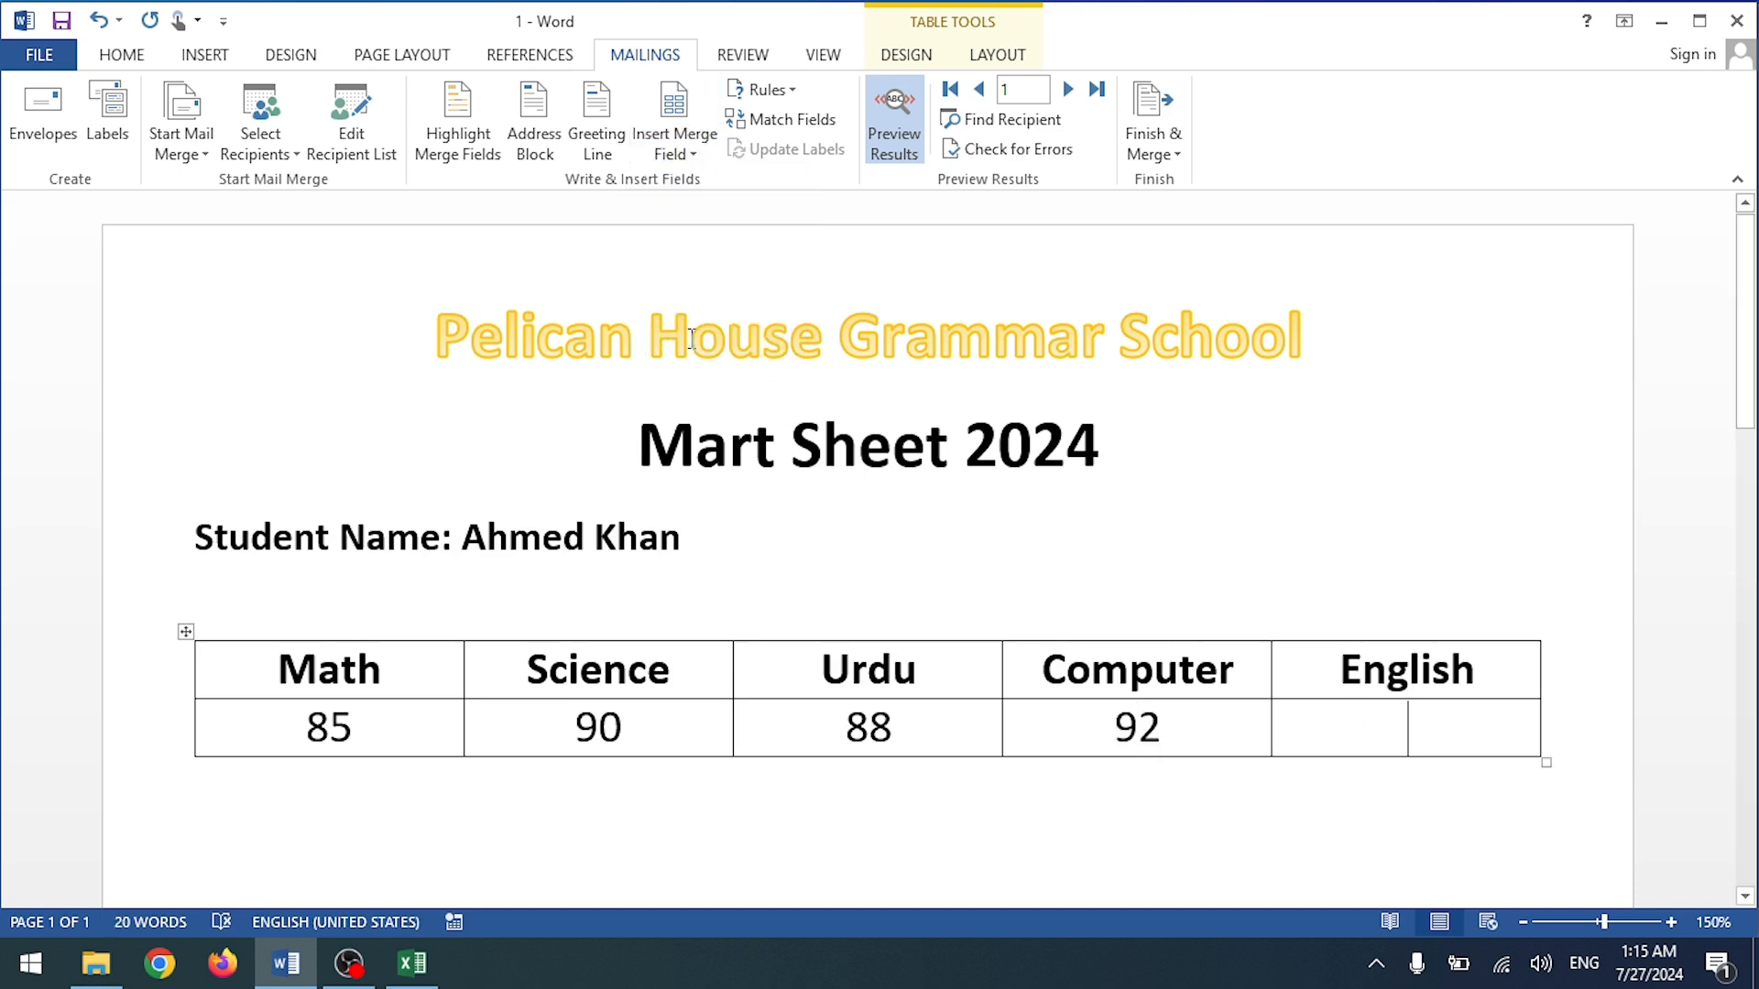
pyautogui.click(656, 151)
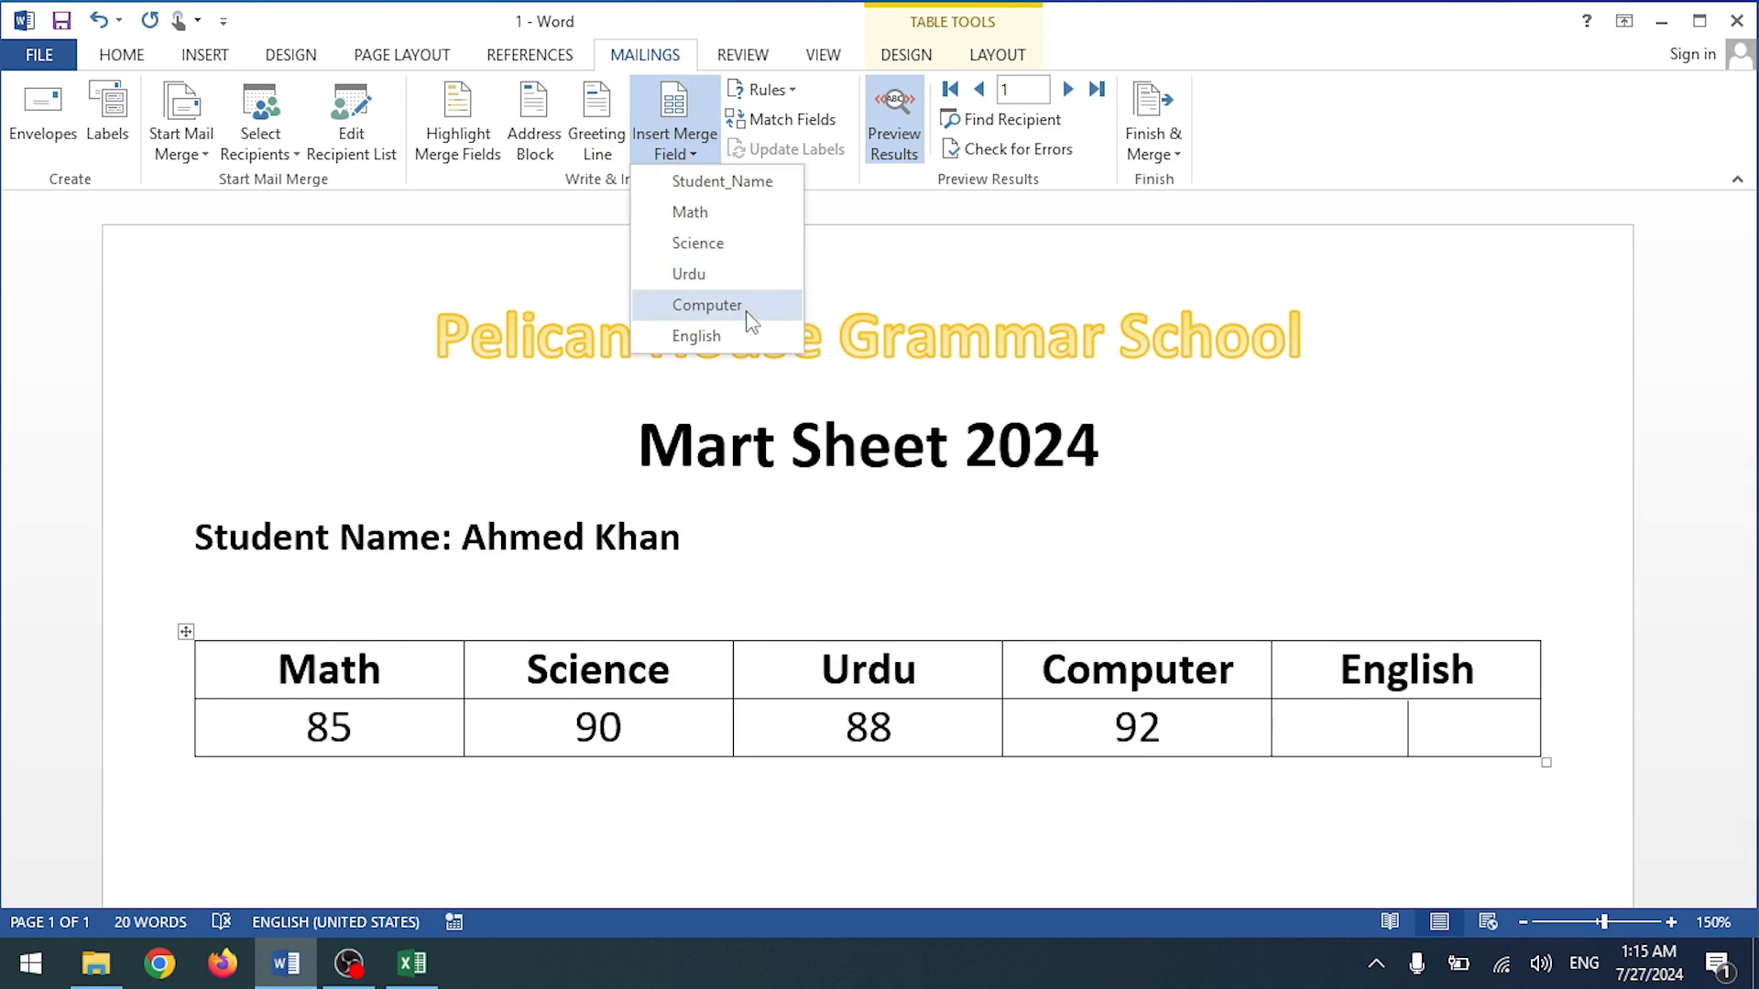
pyautogui.click(746, 337)
pyautogui.click(1222, 801)
pyautogui.moveTo(1509, 675); pyautogui.dragTo(354, 632)
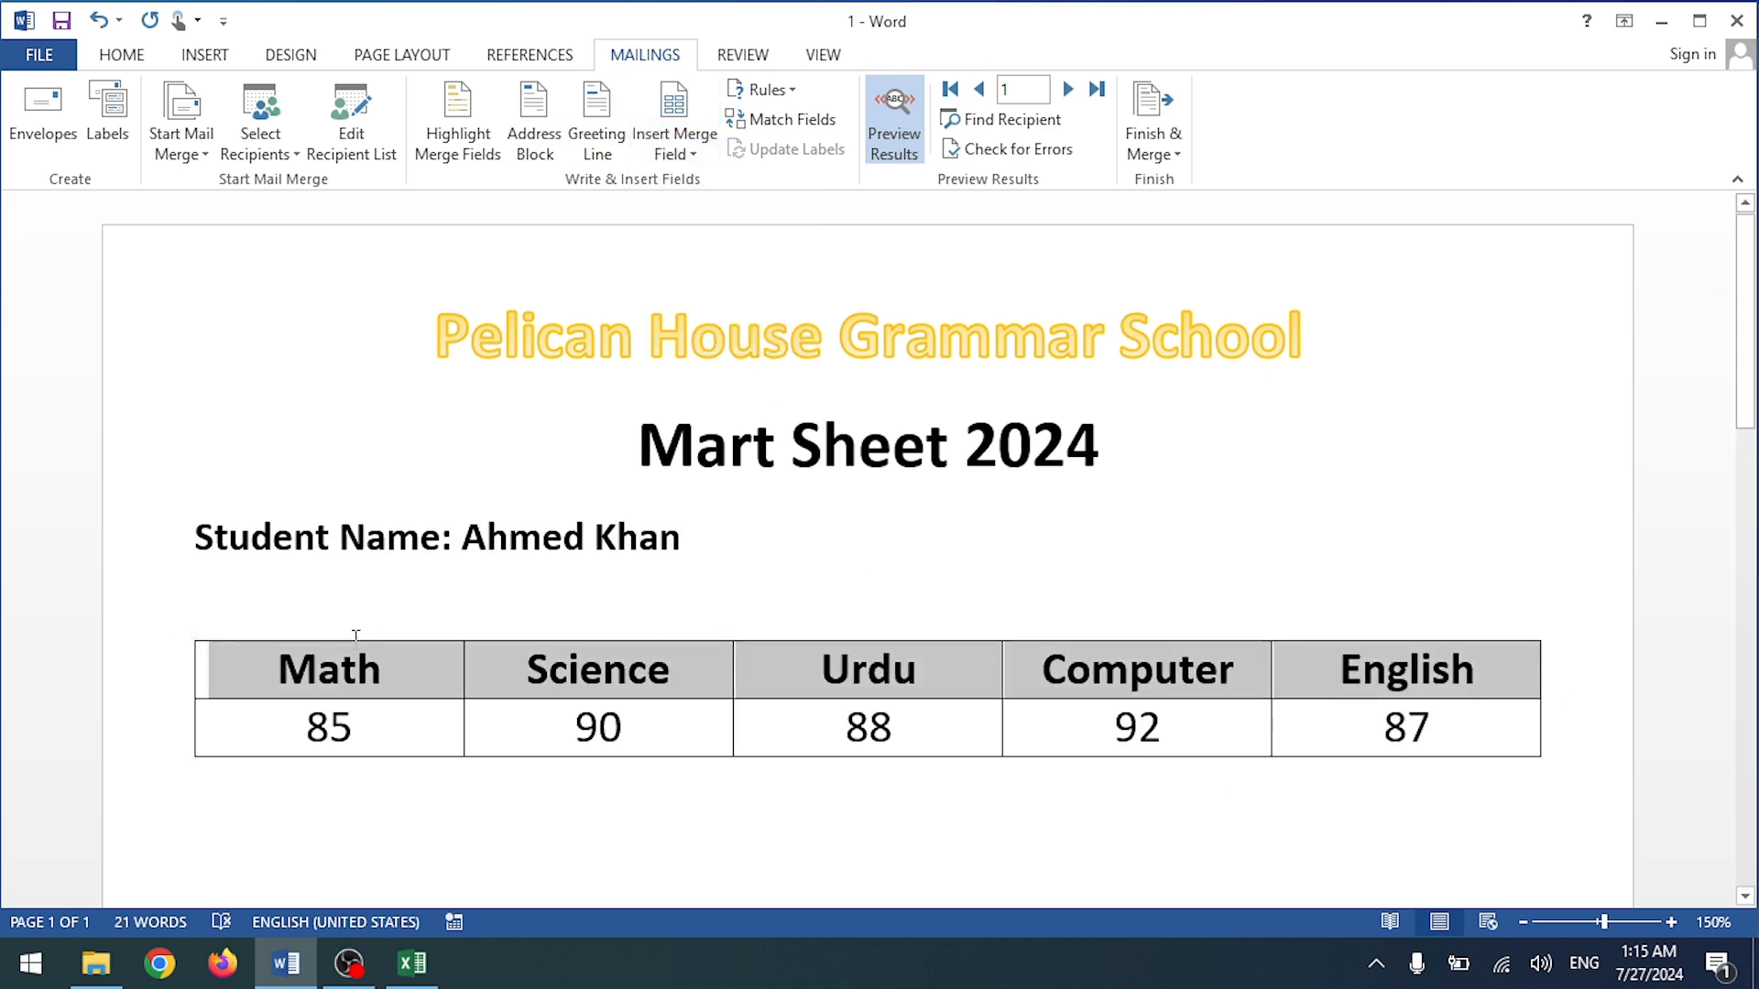
pyautogui.click(103, 58)
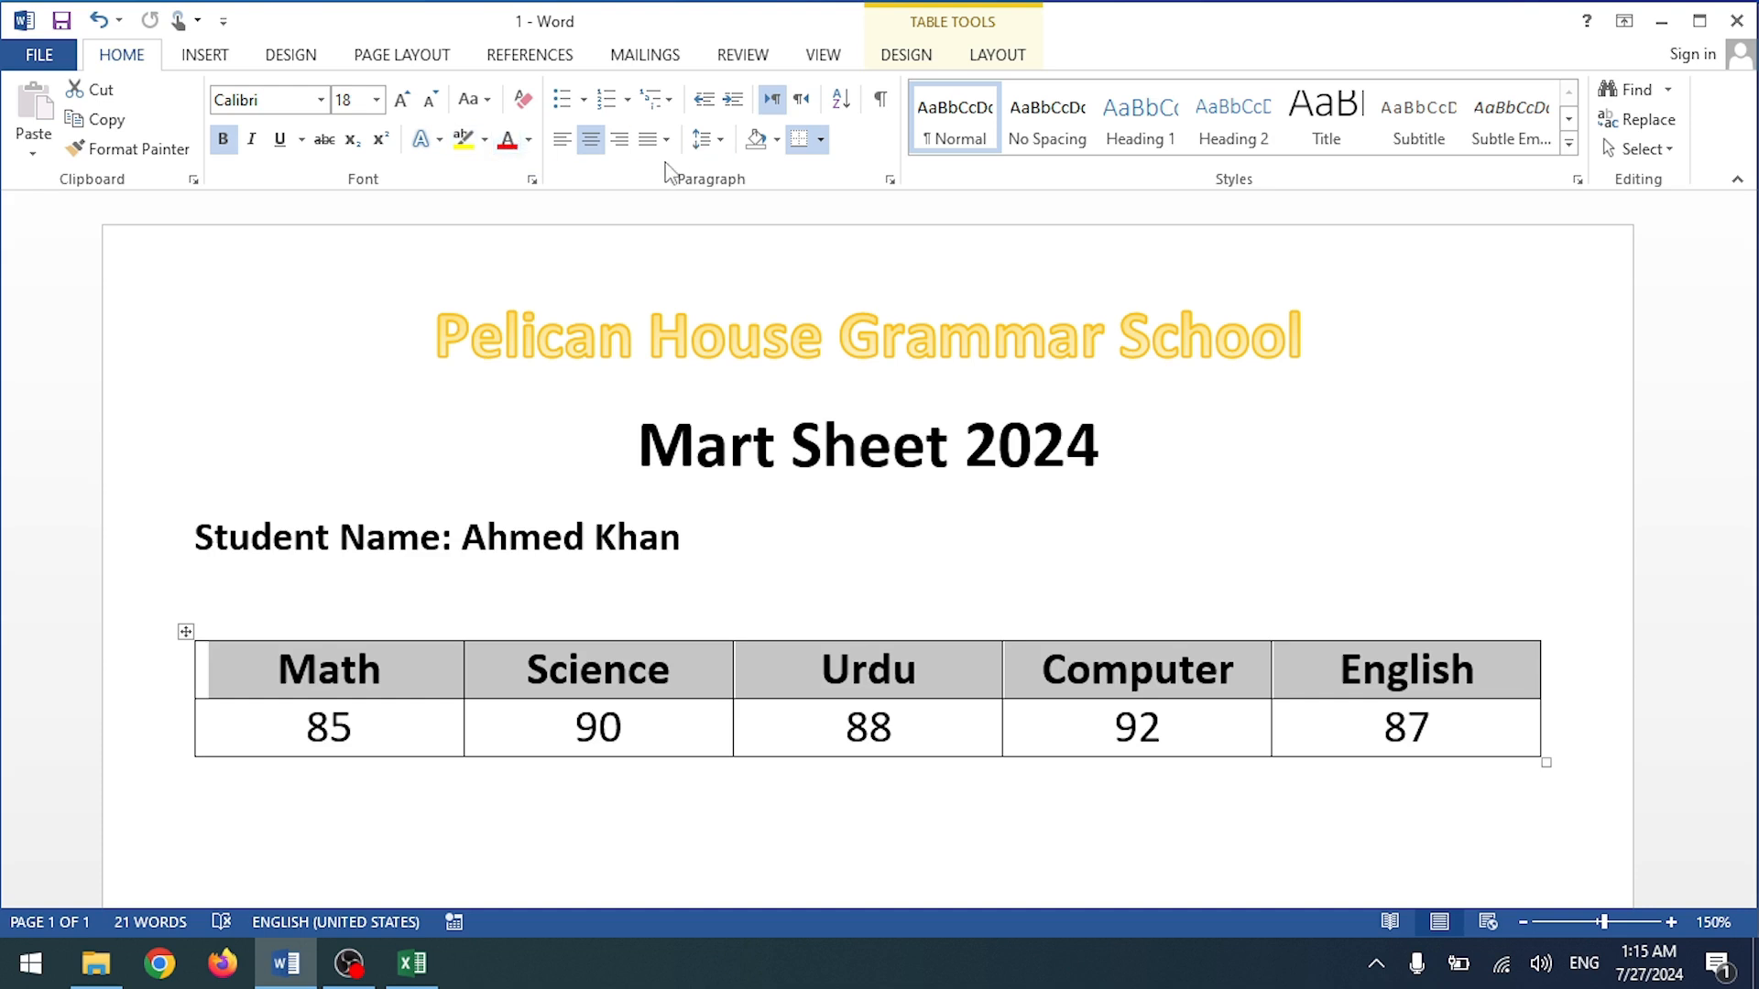
# Step: Apply light green shading to the subject header row and check the result
pyautogui.click(776, 139)
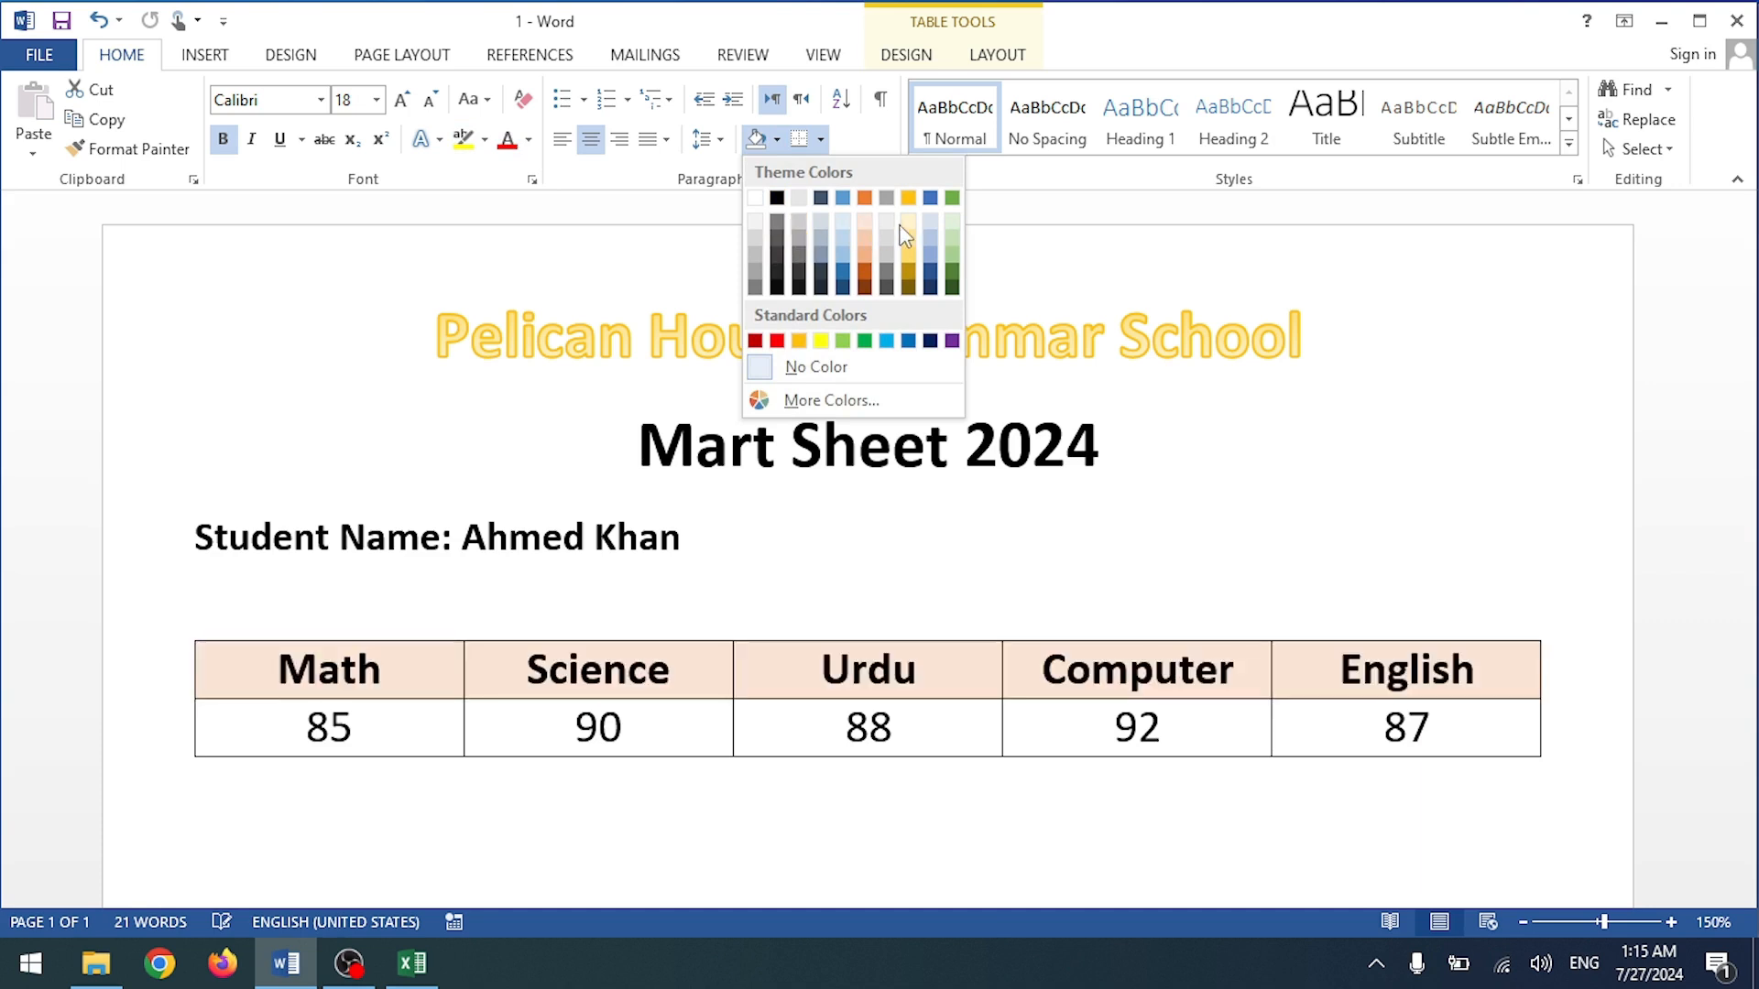
pyautogui.click(955, 236)
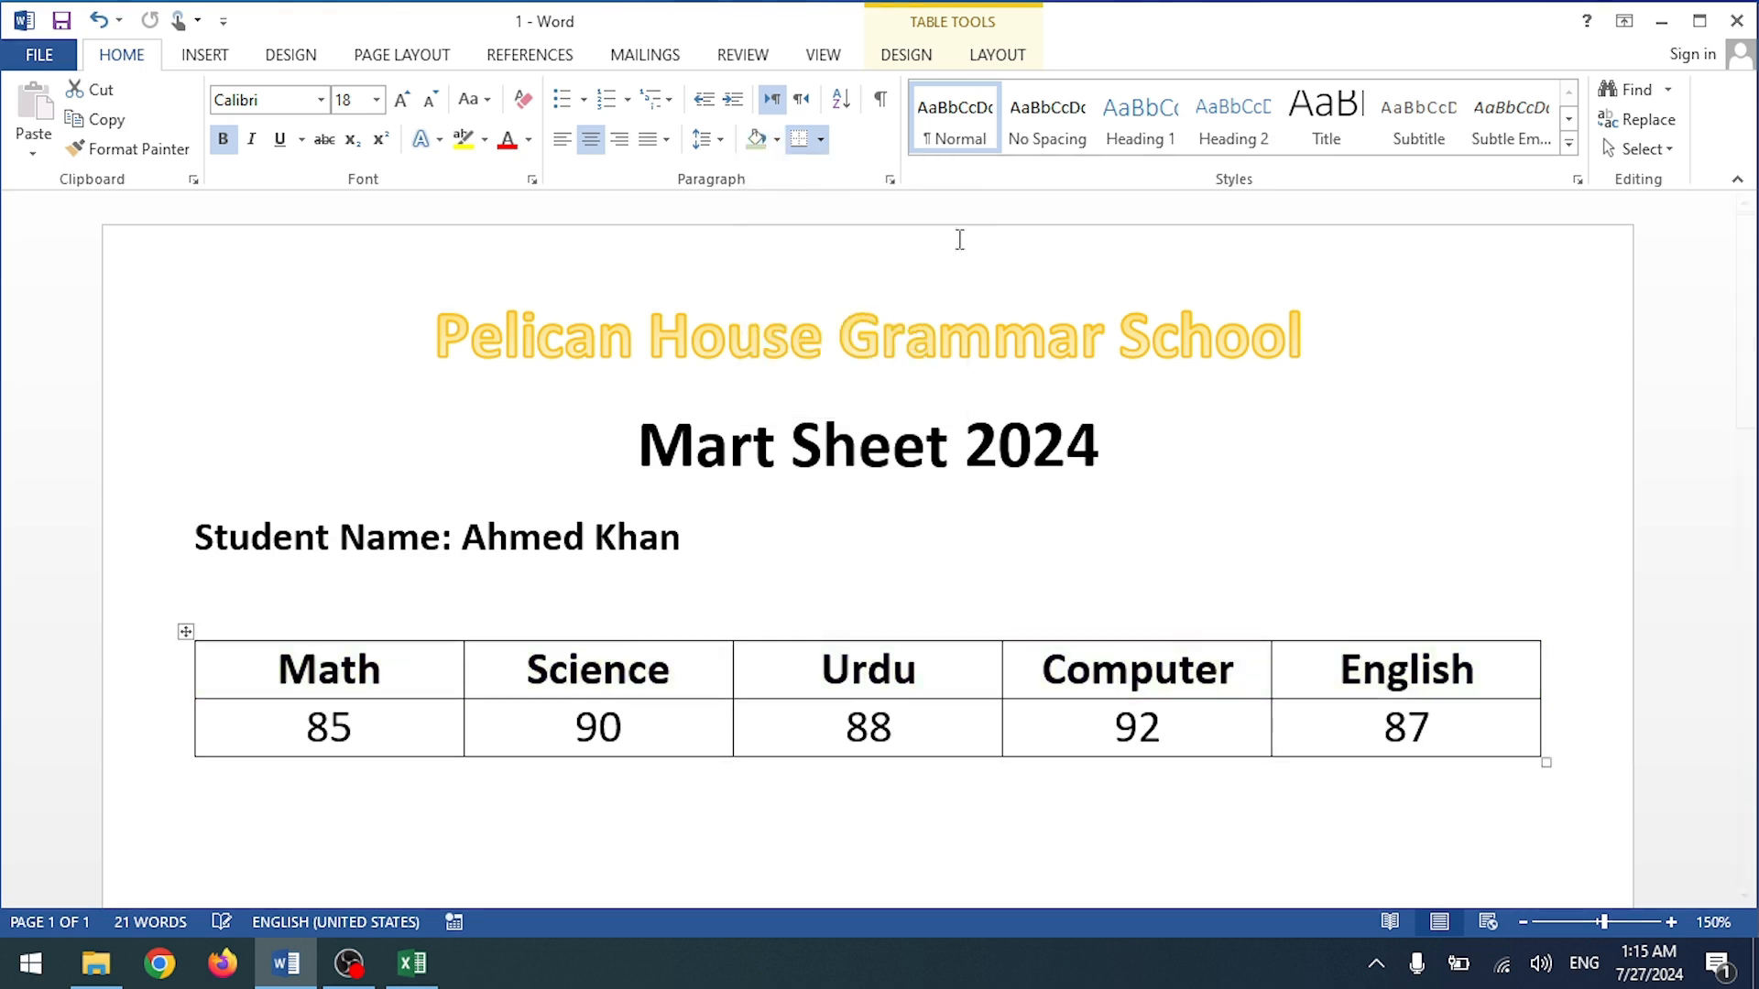
pyautogui.click(1697, 541)
pyautogui.scroll(-3, 1253, 568)
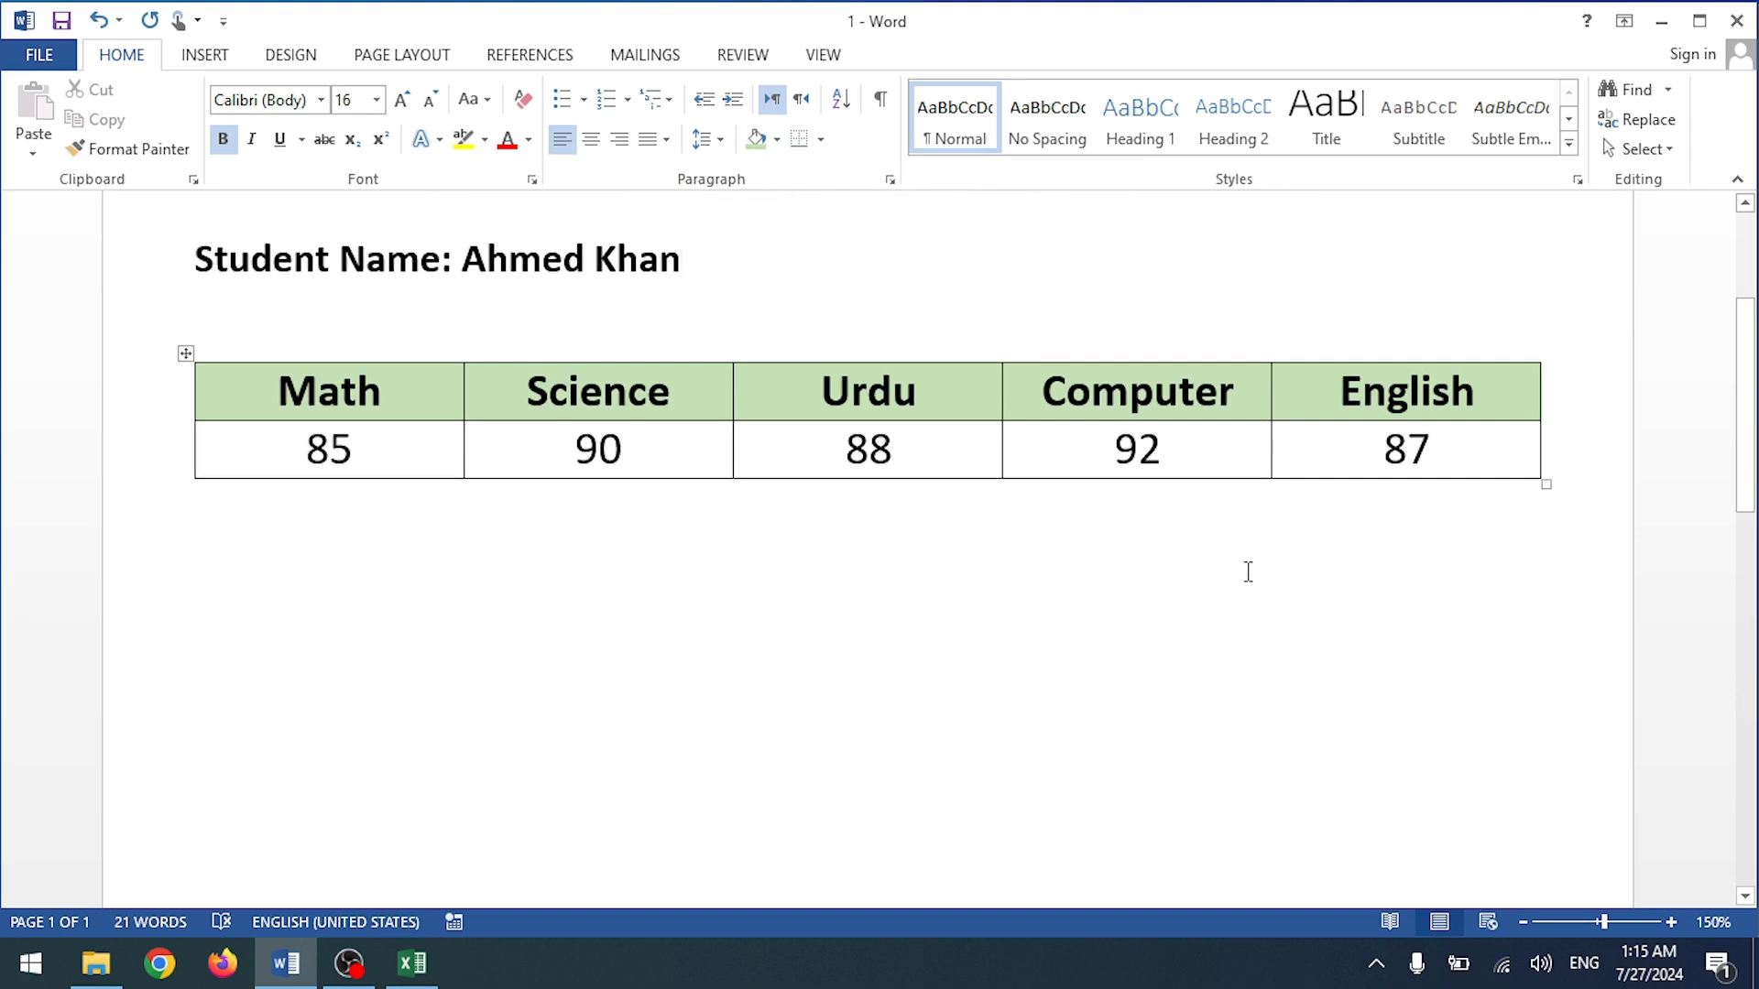
pyautogui.scroll(2, 1241, 575)
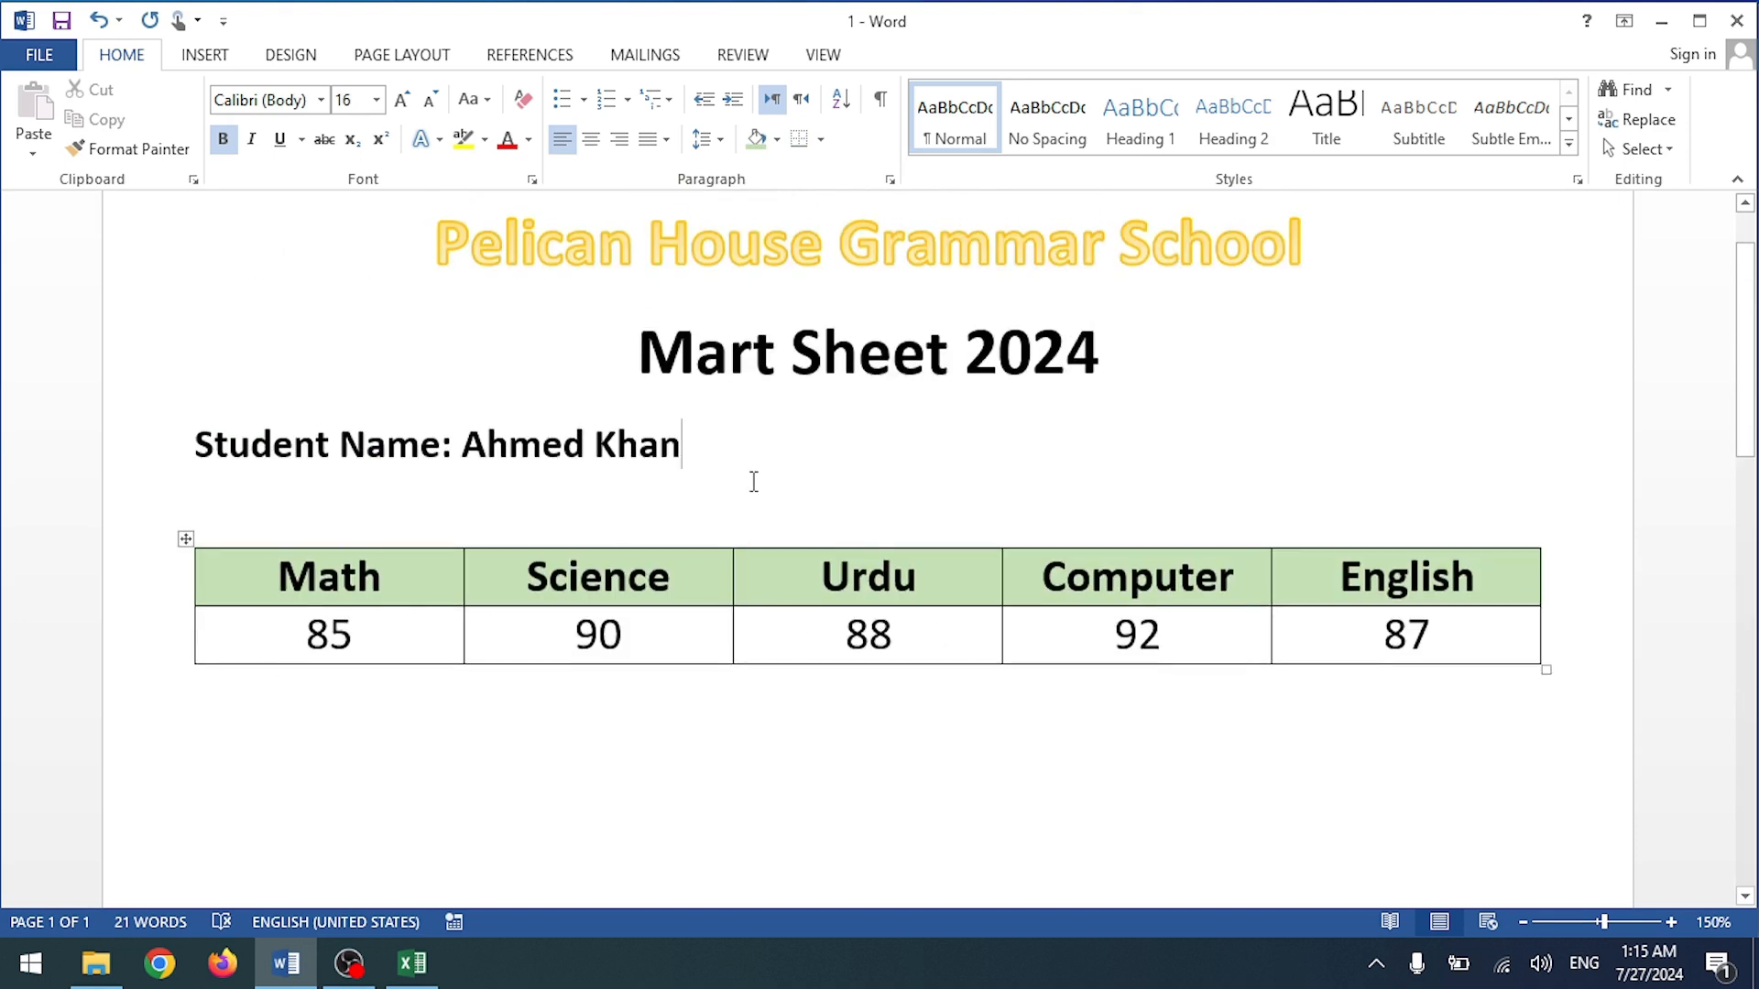
pyautogui.scroll(-1, 781, 582)
pyautogui.scroll(2, 733, 458)
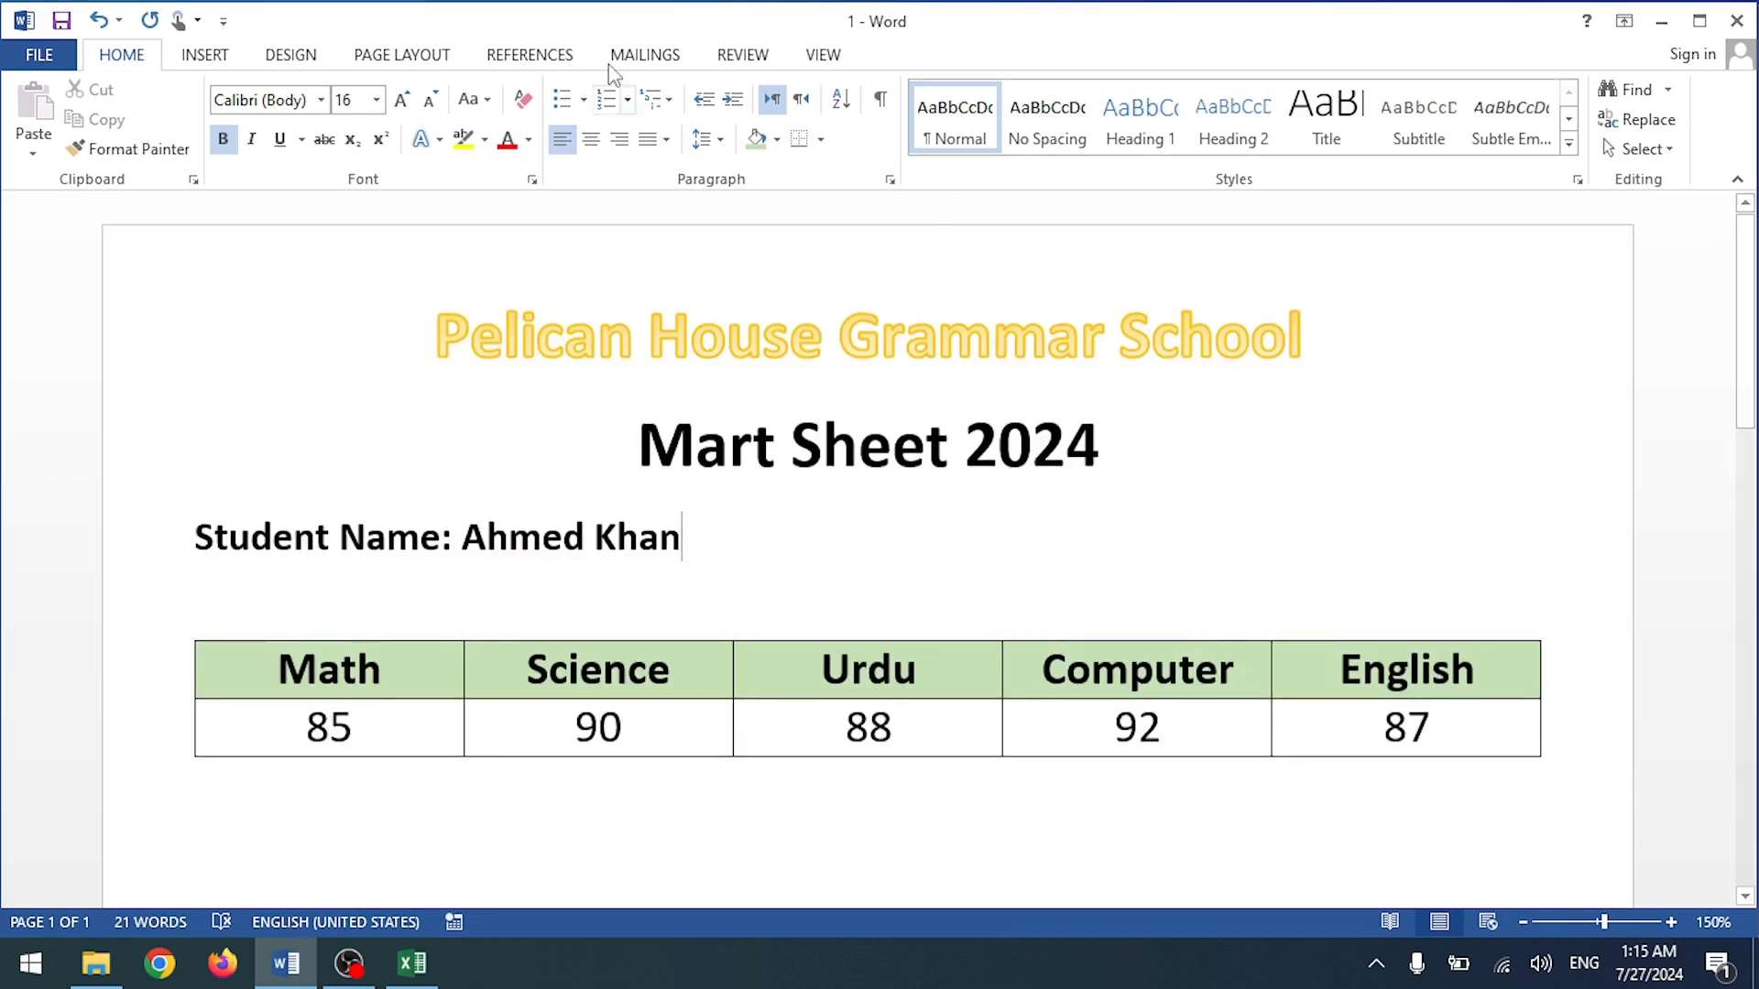
# Step: Preview the student records one by one up to the eighth student
pyautogui.click(675, 59)
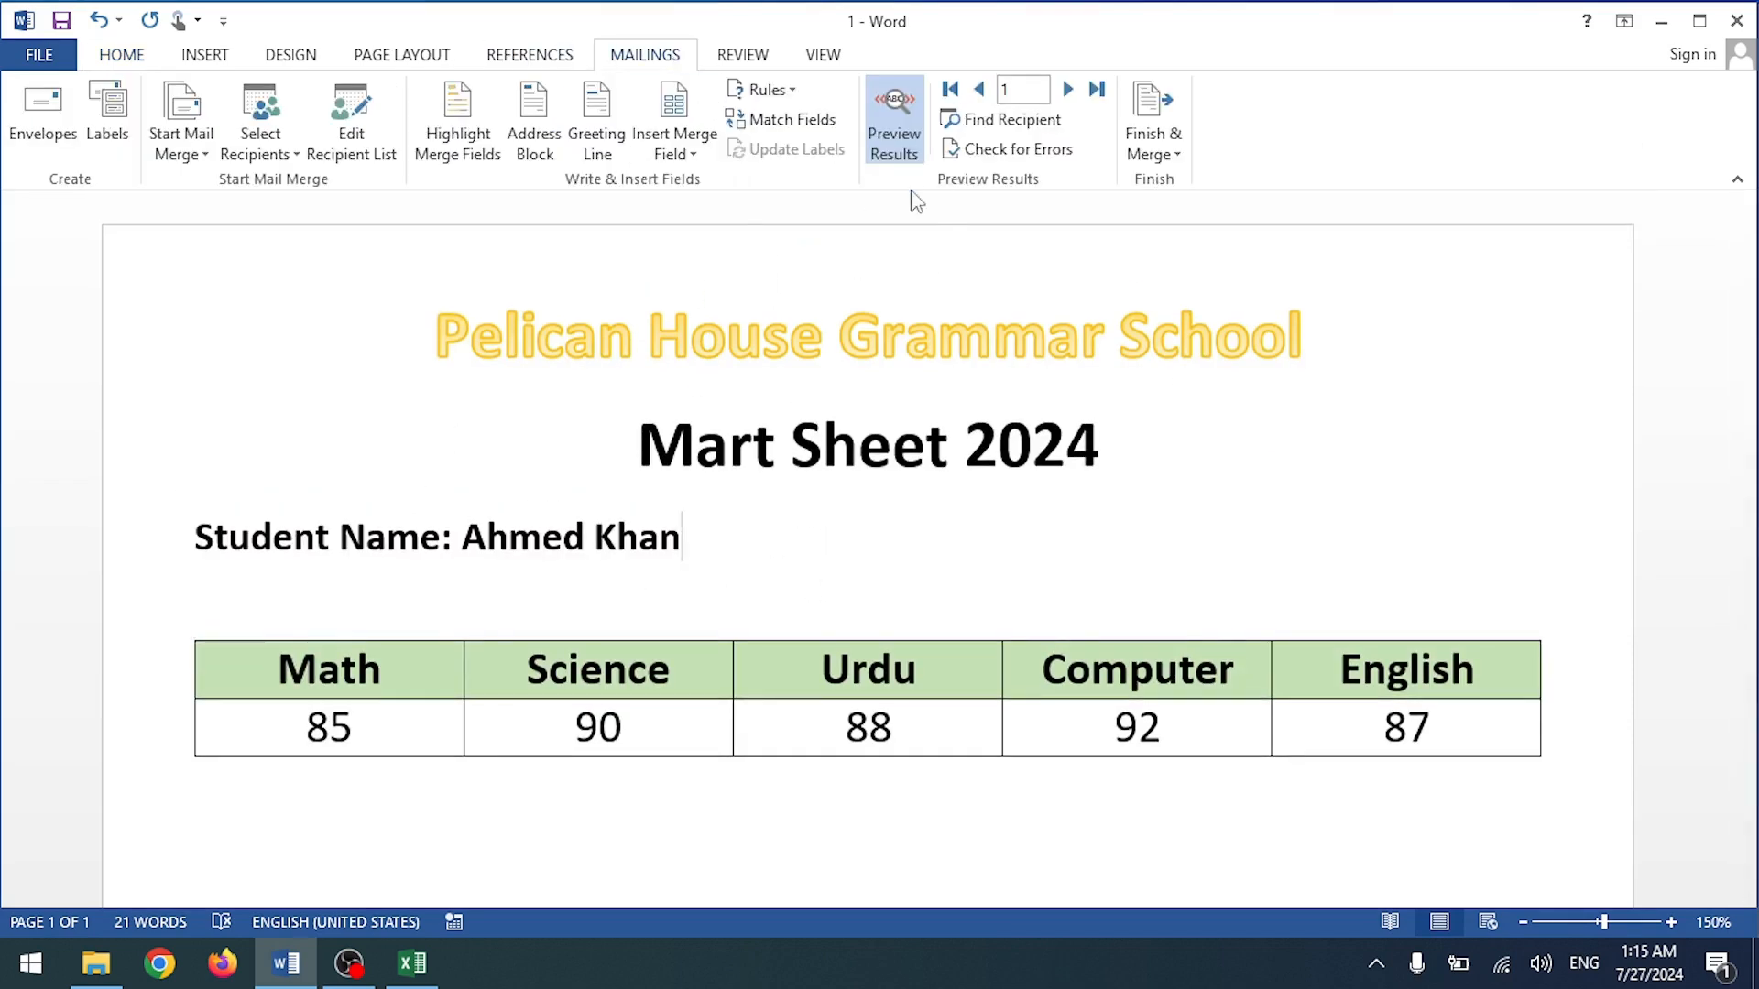
pyautogui.click(1068, 90)
pyautogui.click(1069, 89)
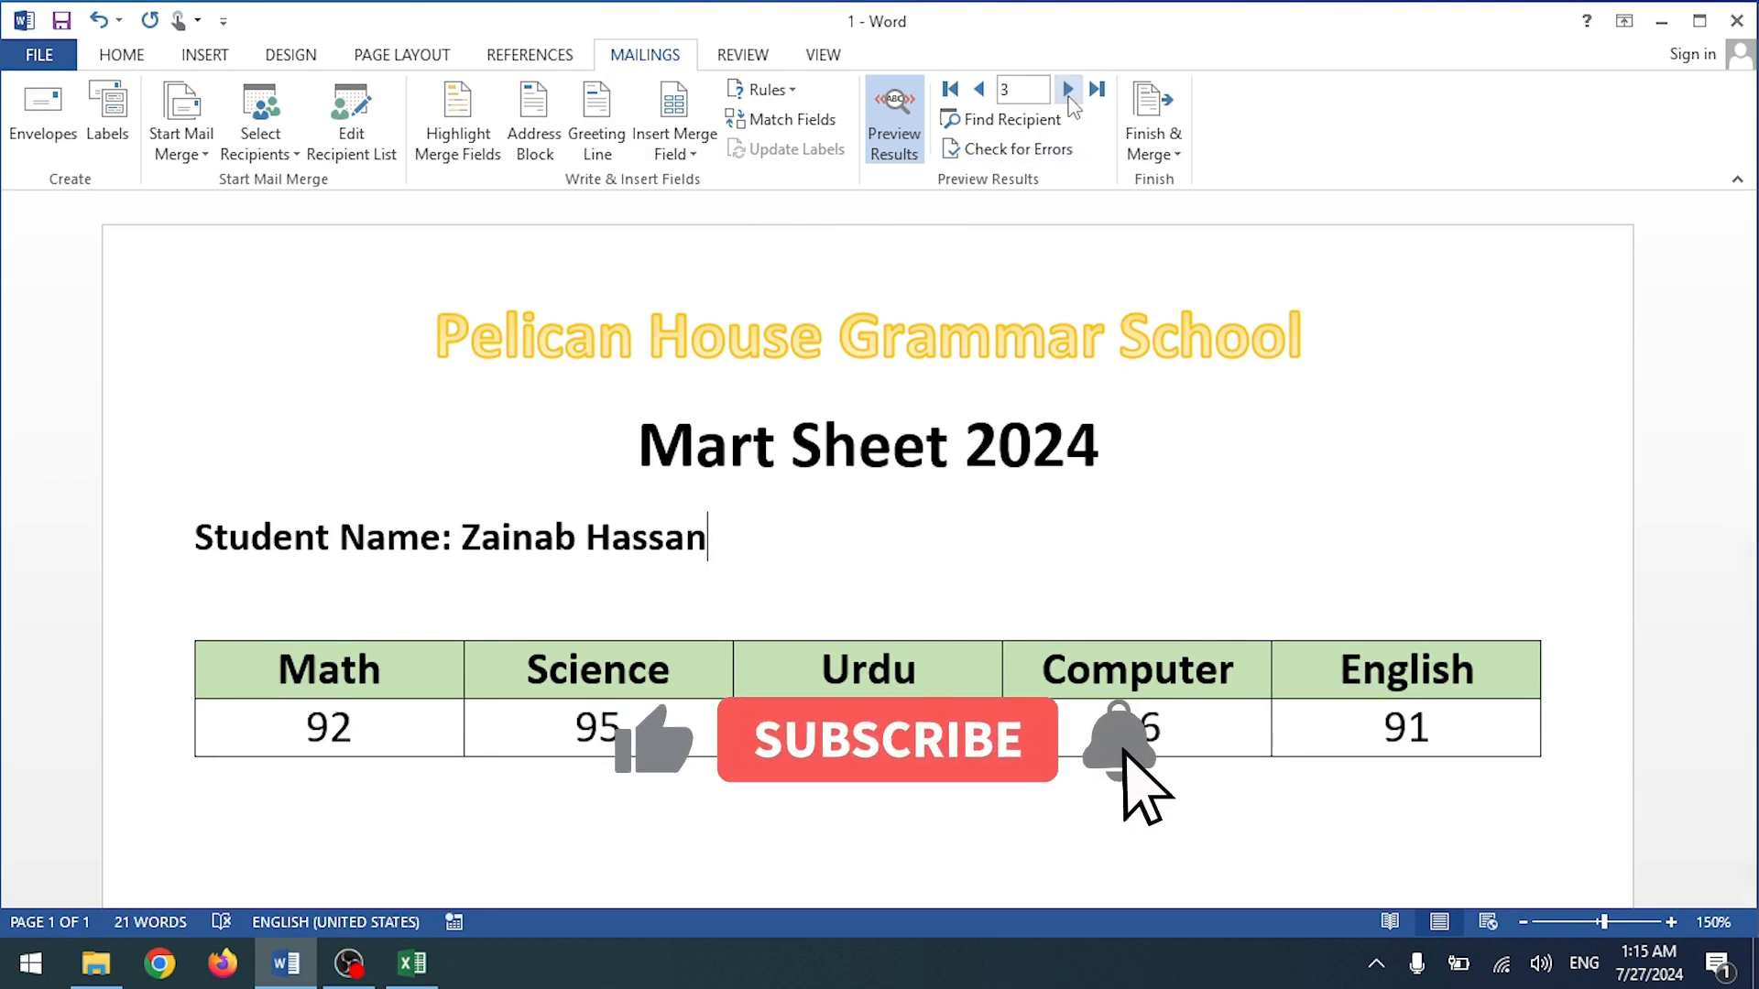
pyautogui.click(1068, 92)
pyautogui.click(1068, 91)
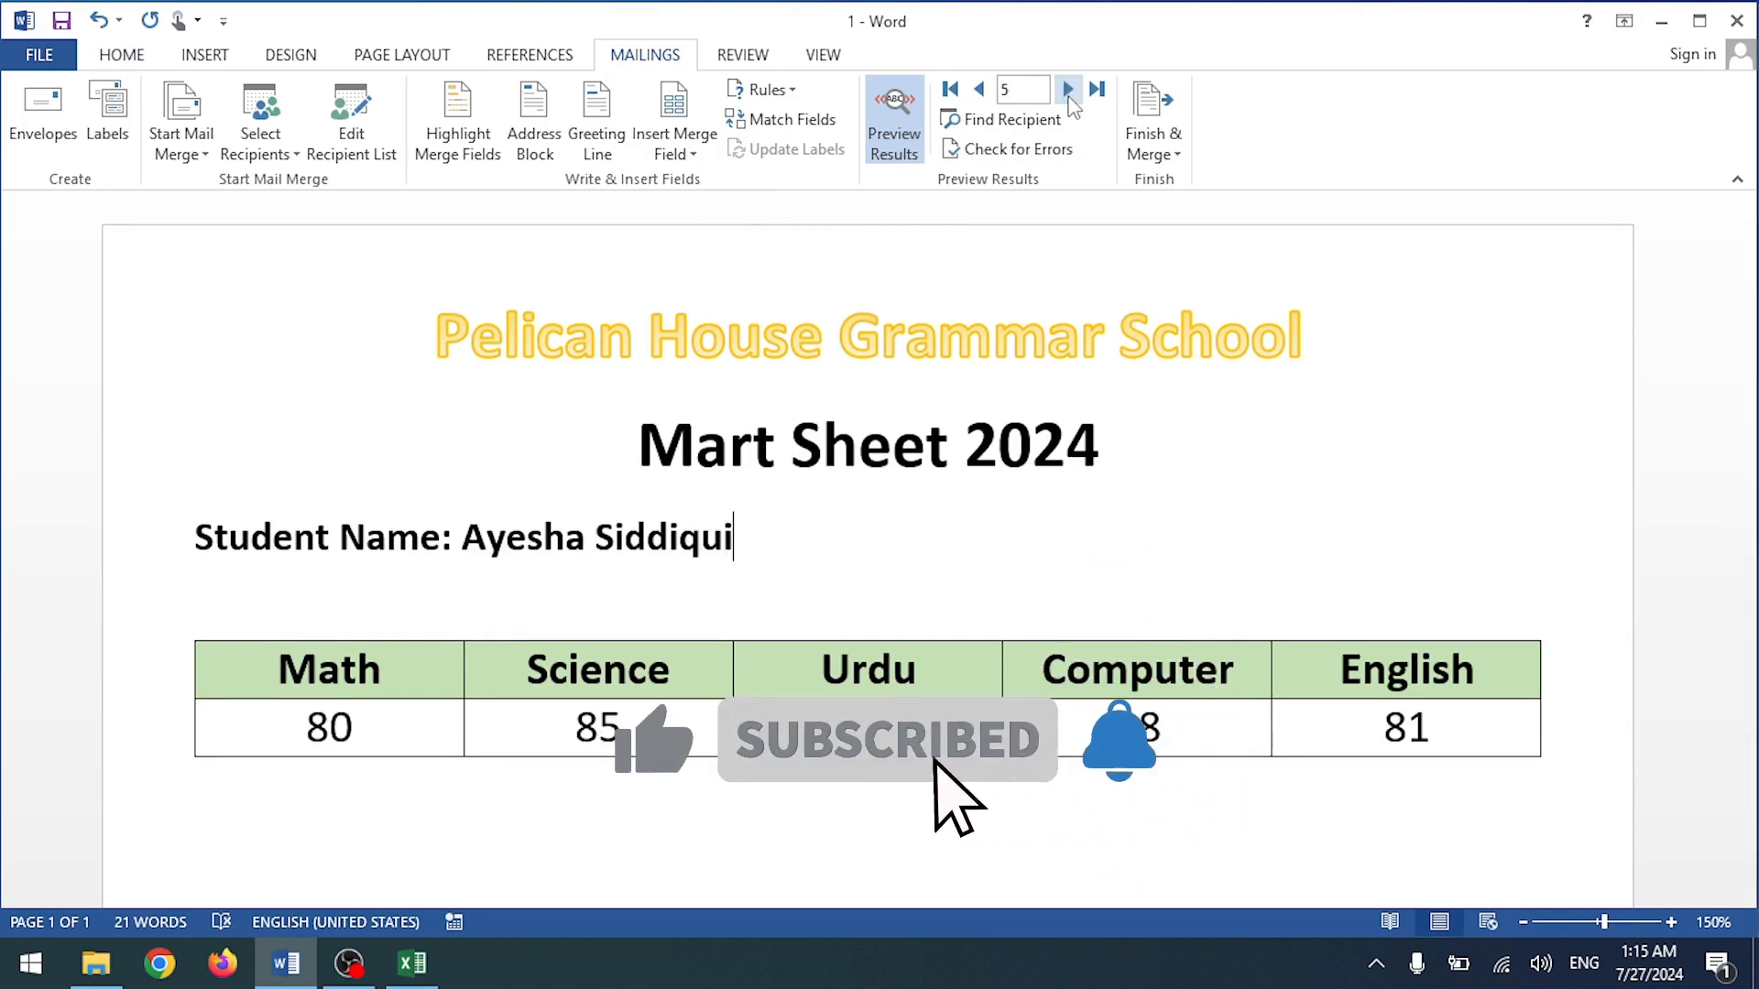
pyautogui.click(1069, 92)
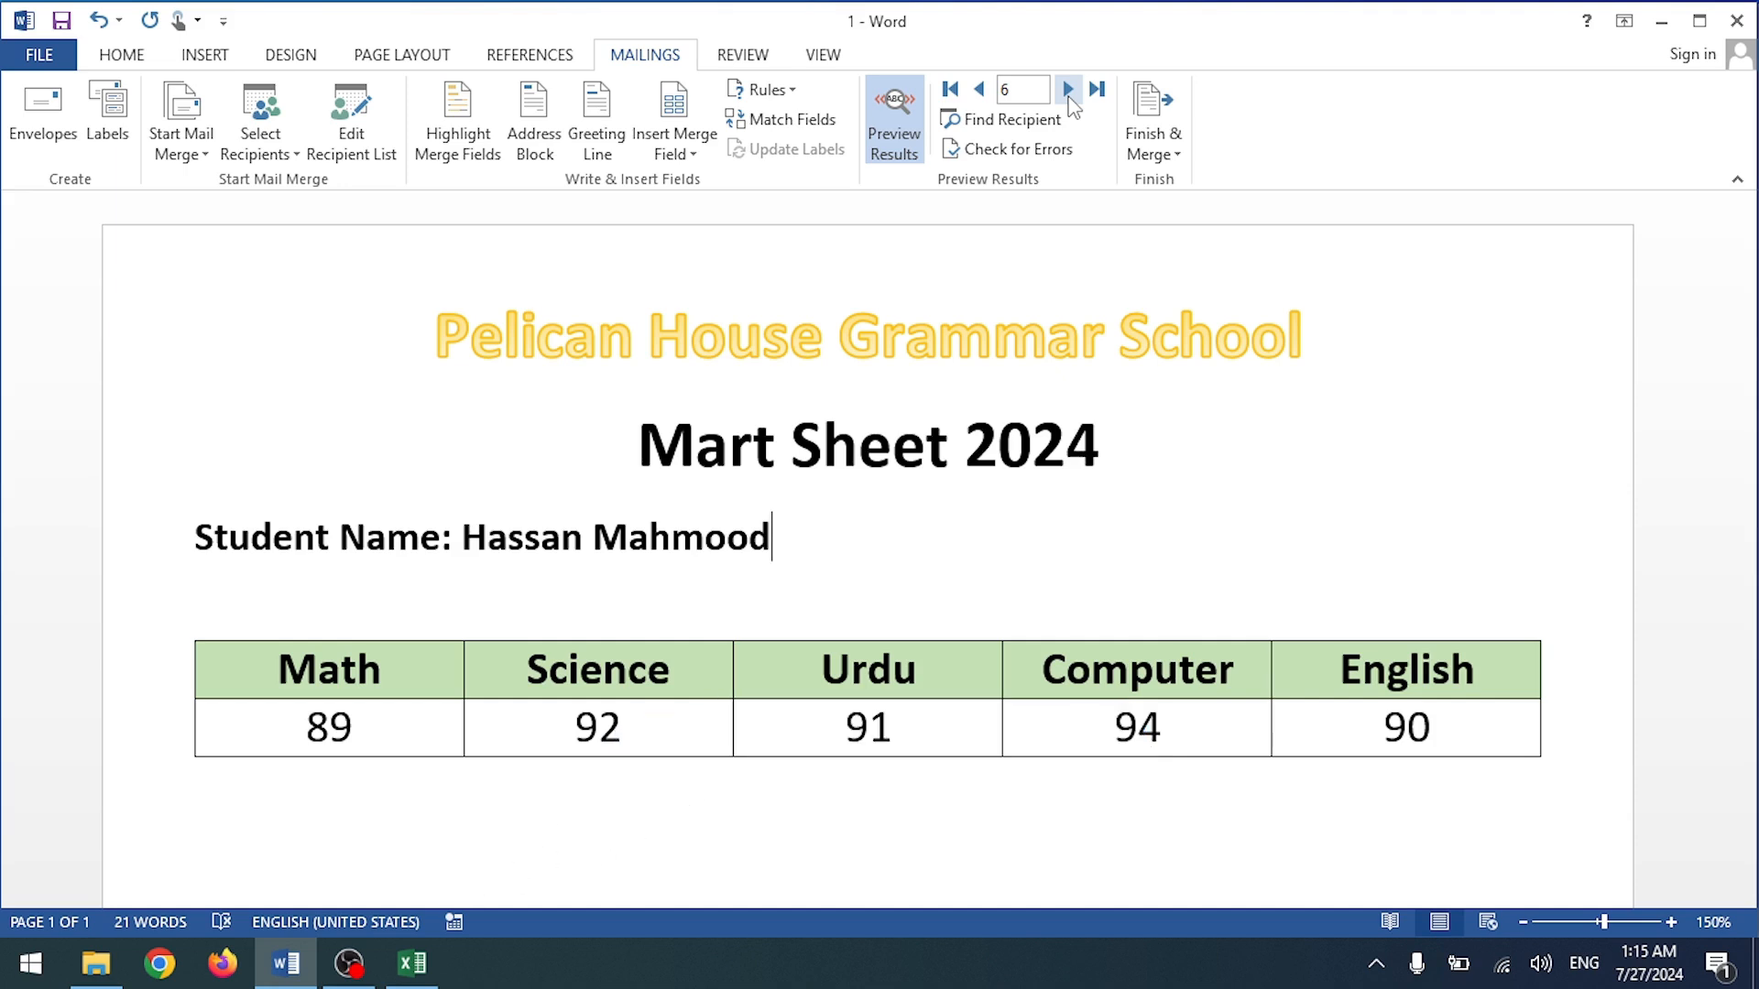
pyautogui.click(1068, 89)
pyautogui.click(1069, 91)
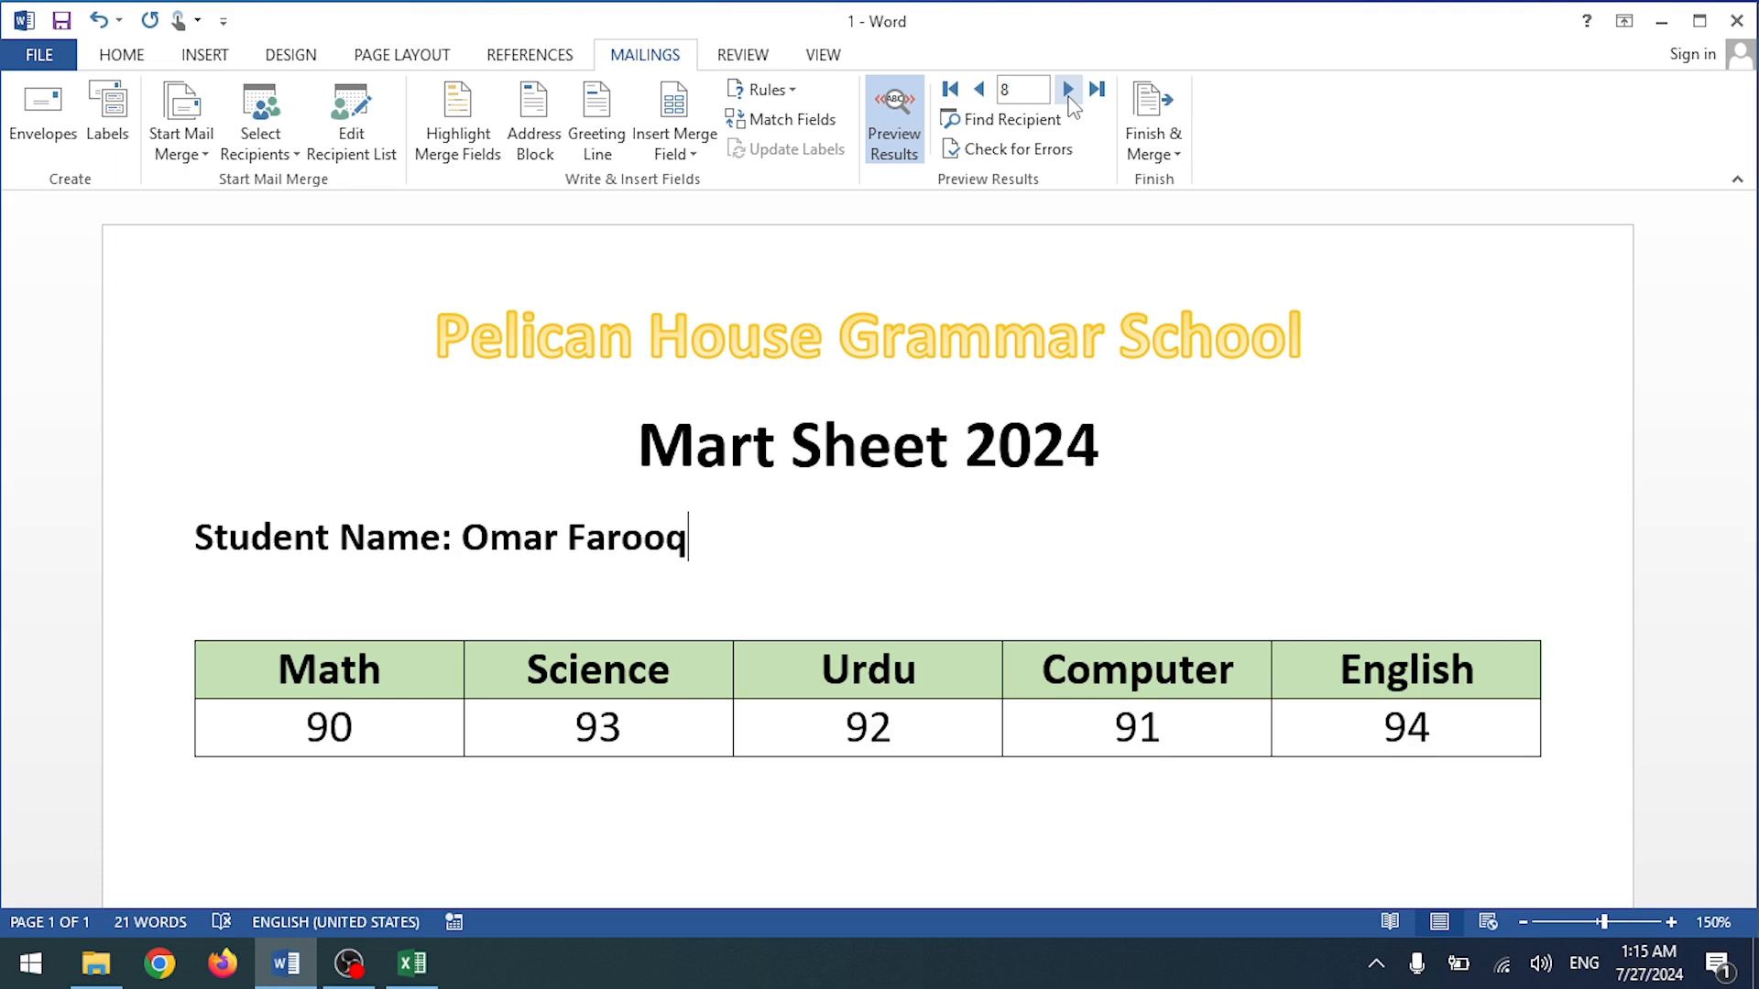
pyautogui.scroll(-4, 770, 718)
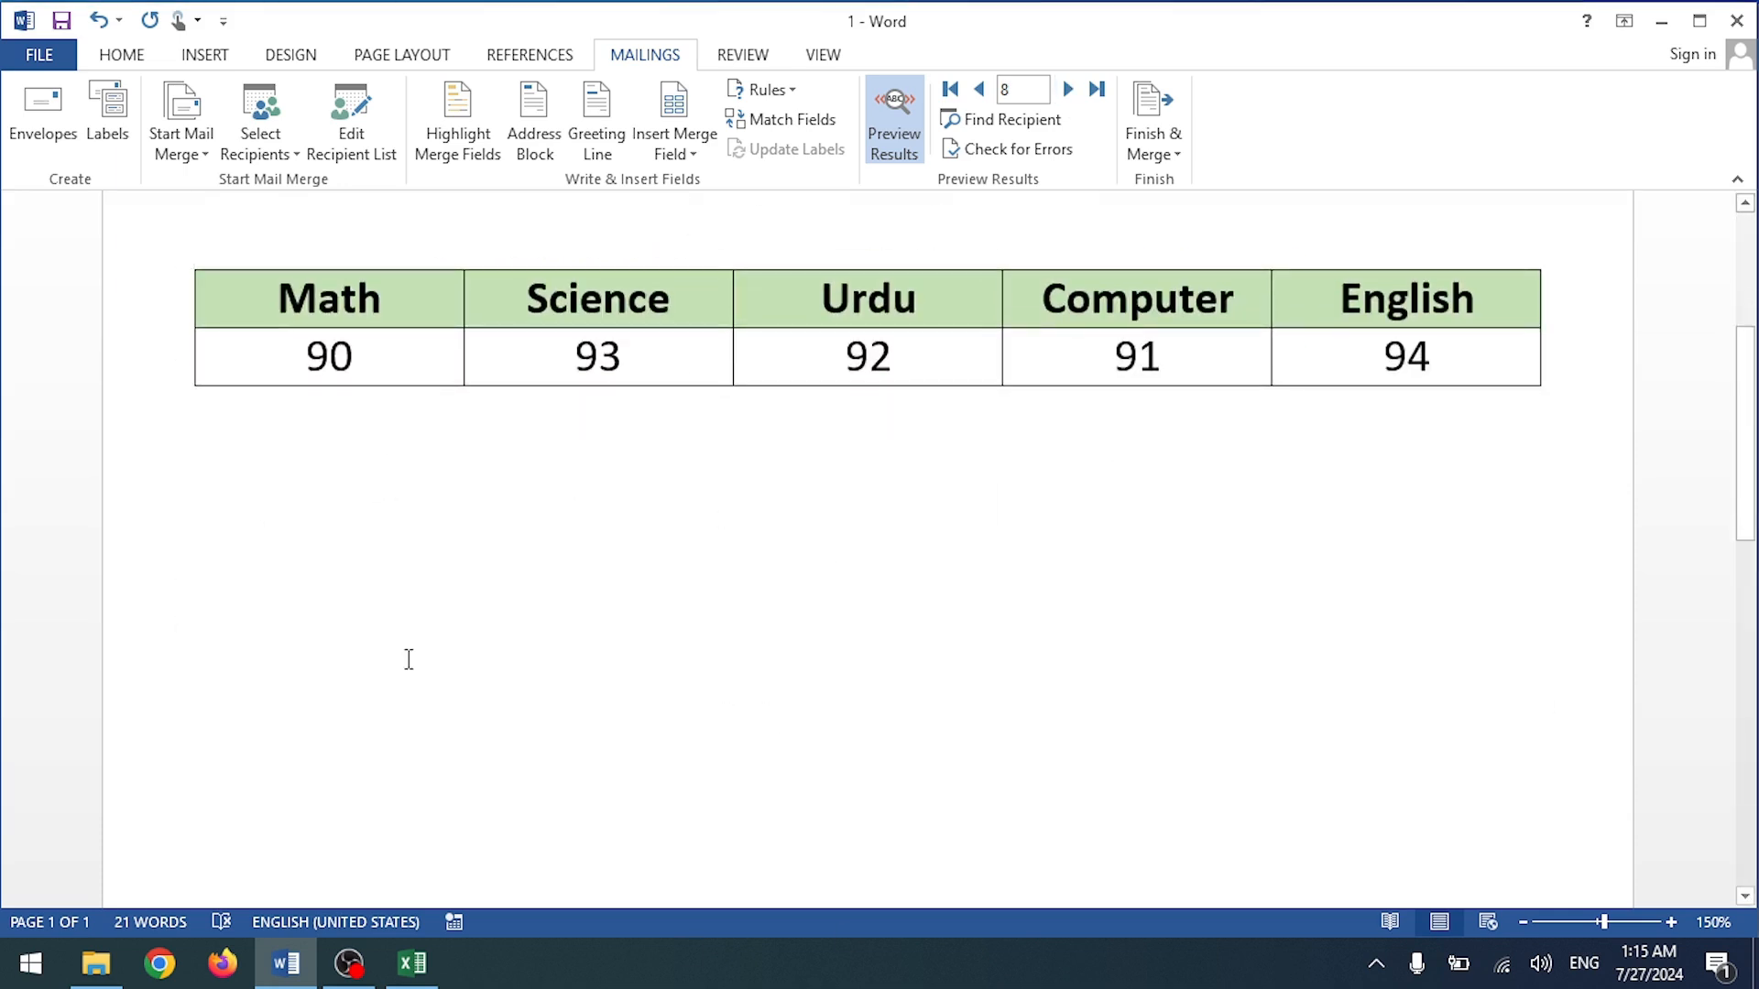
pyautogui.scroll(-5, 408, 656)
pyautogui.scroll(9, 666, 721)
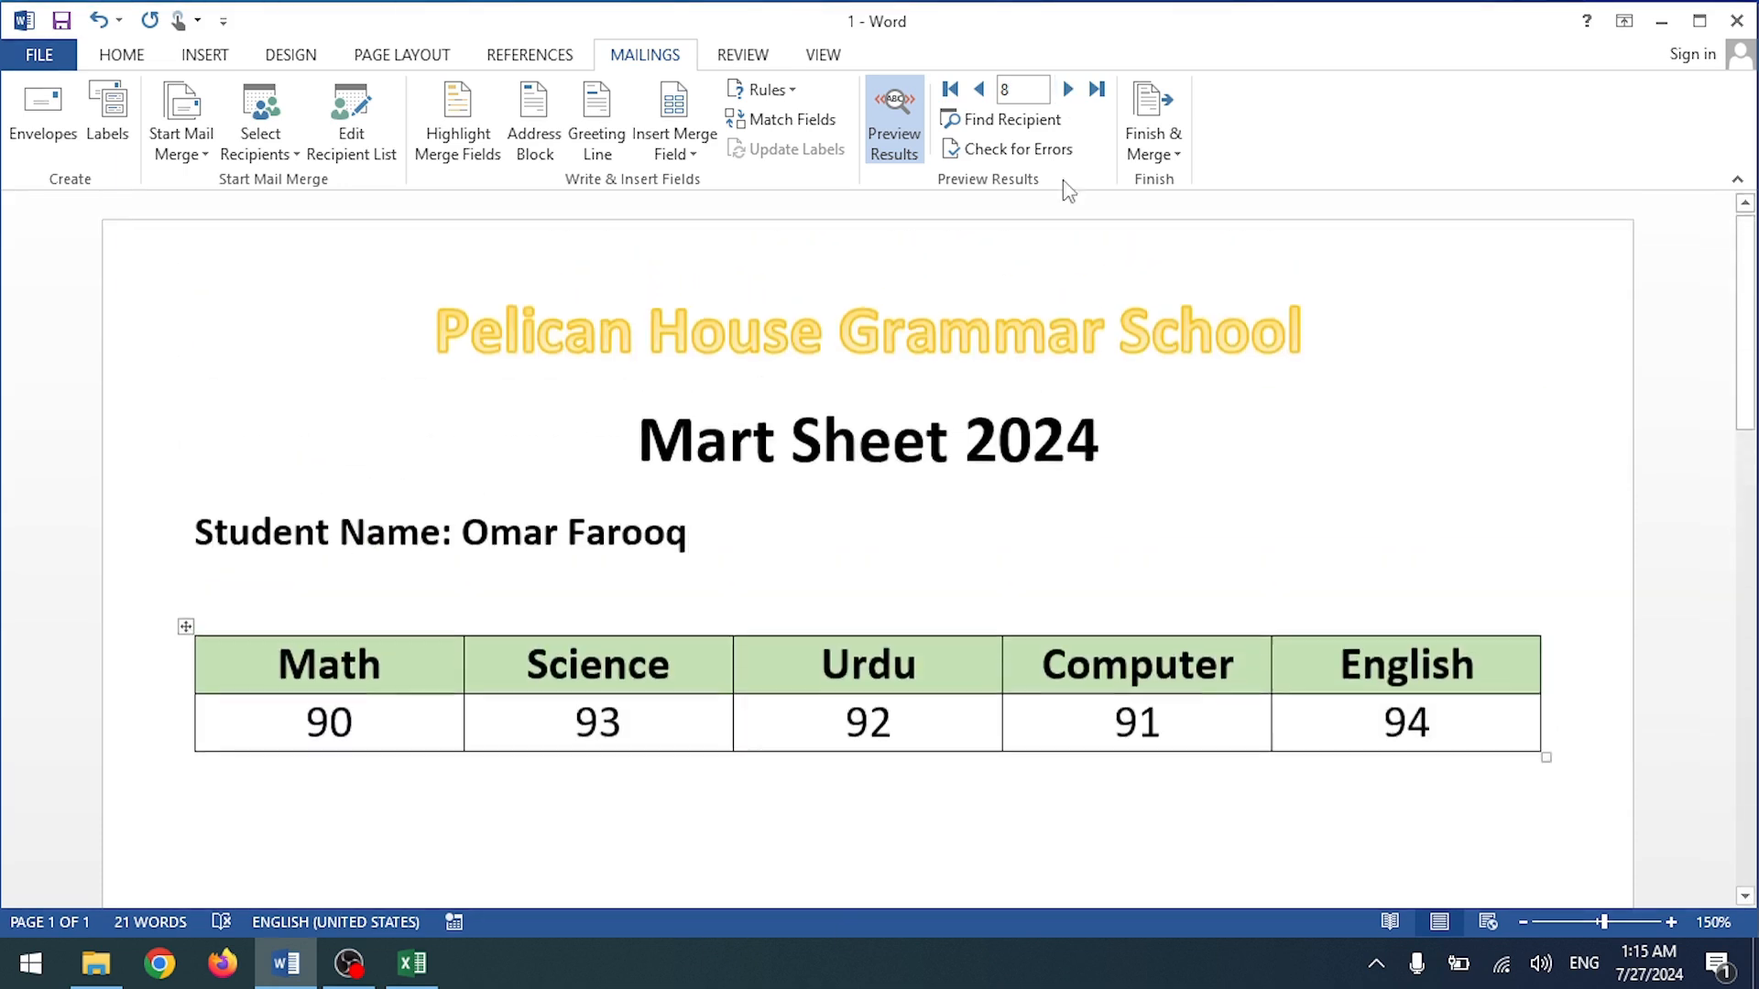
# Step: Merge all records into a new document of individual editable mark sheets
pyautogui.click(1152, 129)
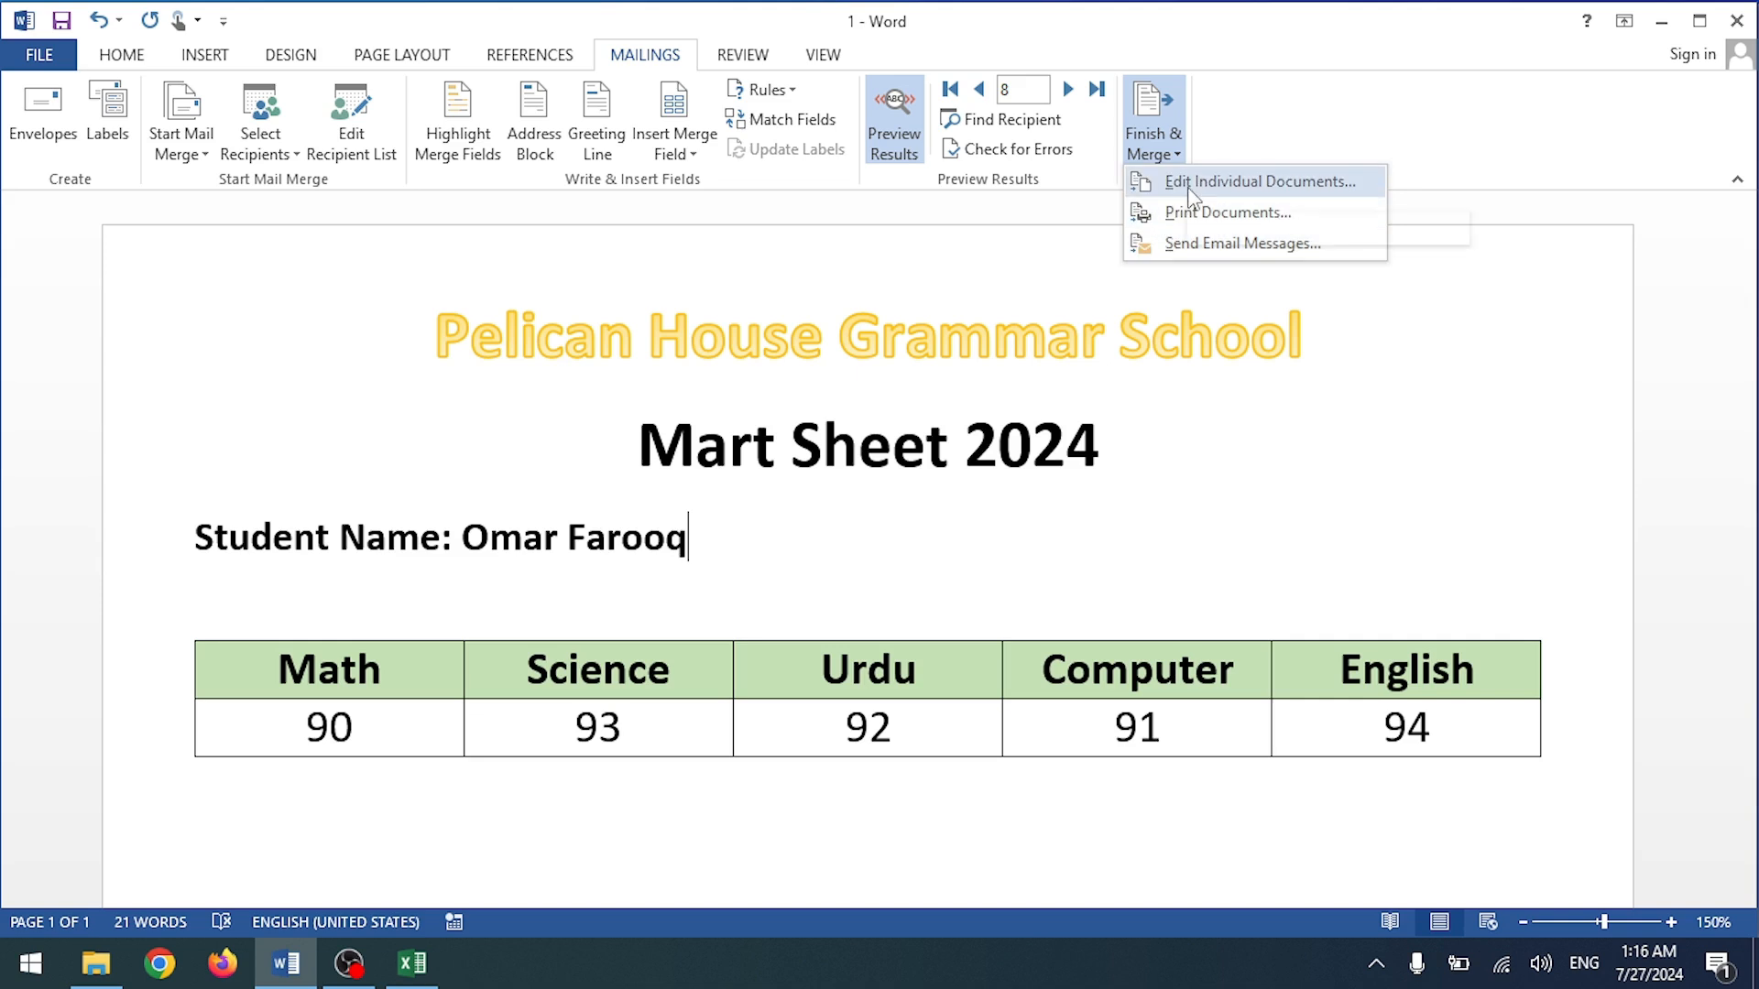
pyautogui.click(1177, 210)
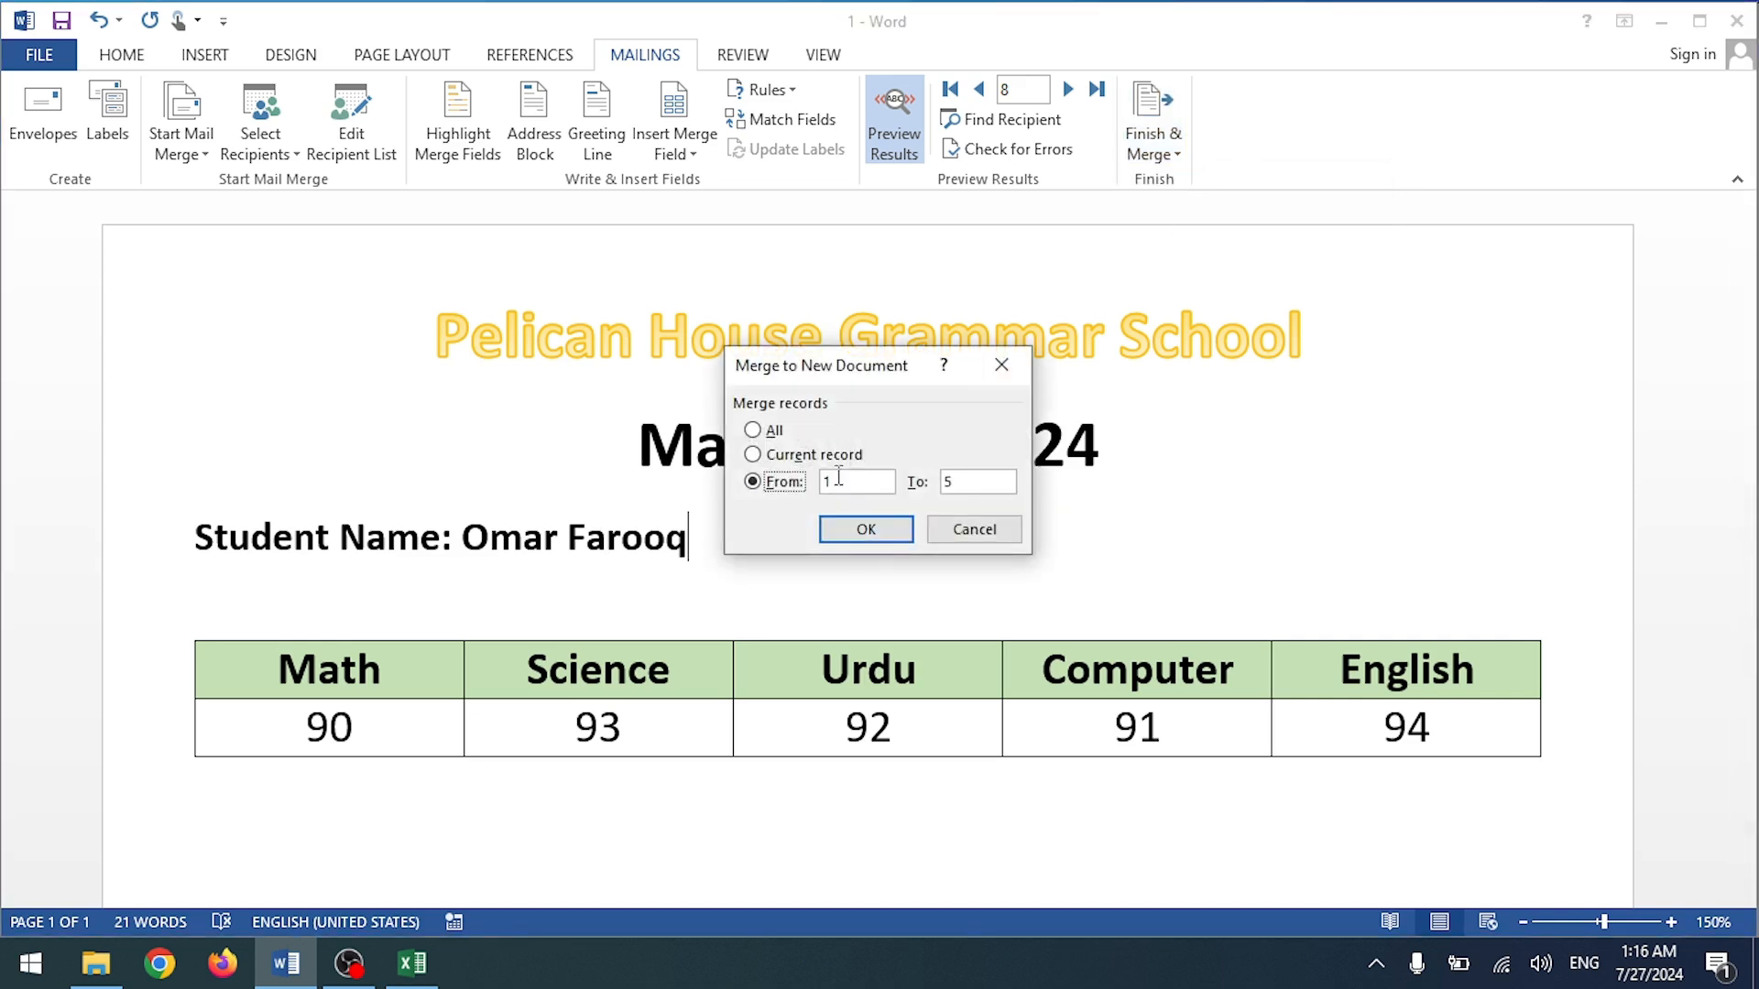
pyautogui.click(753, 430)
pyautogui.click(880, 539)
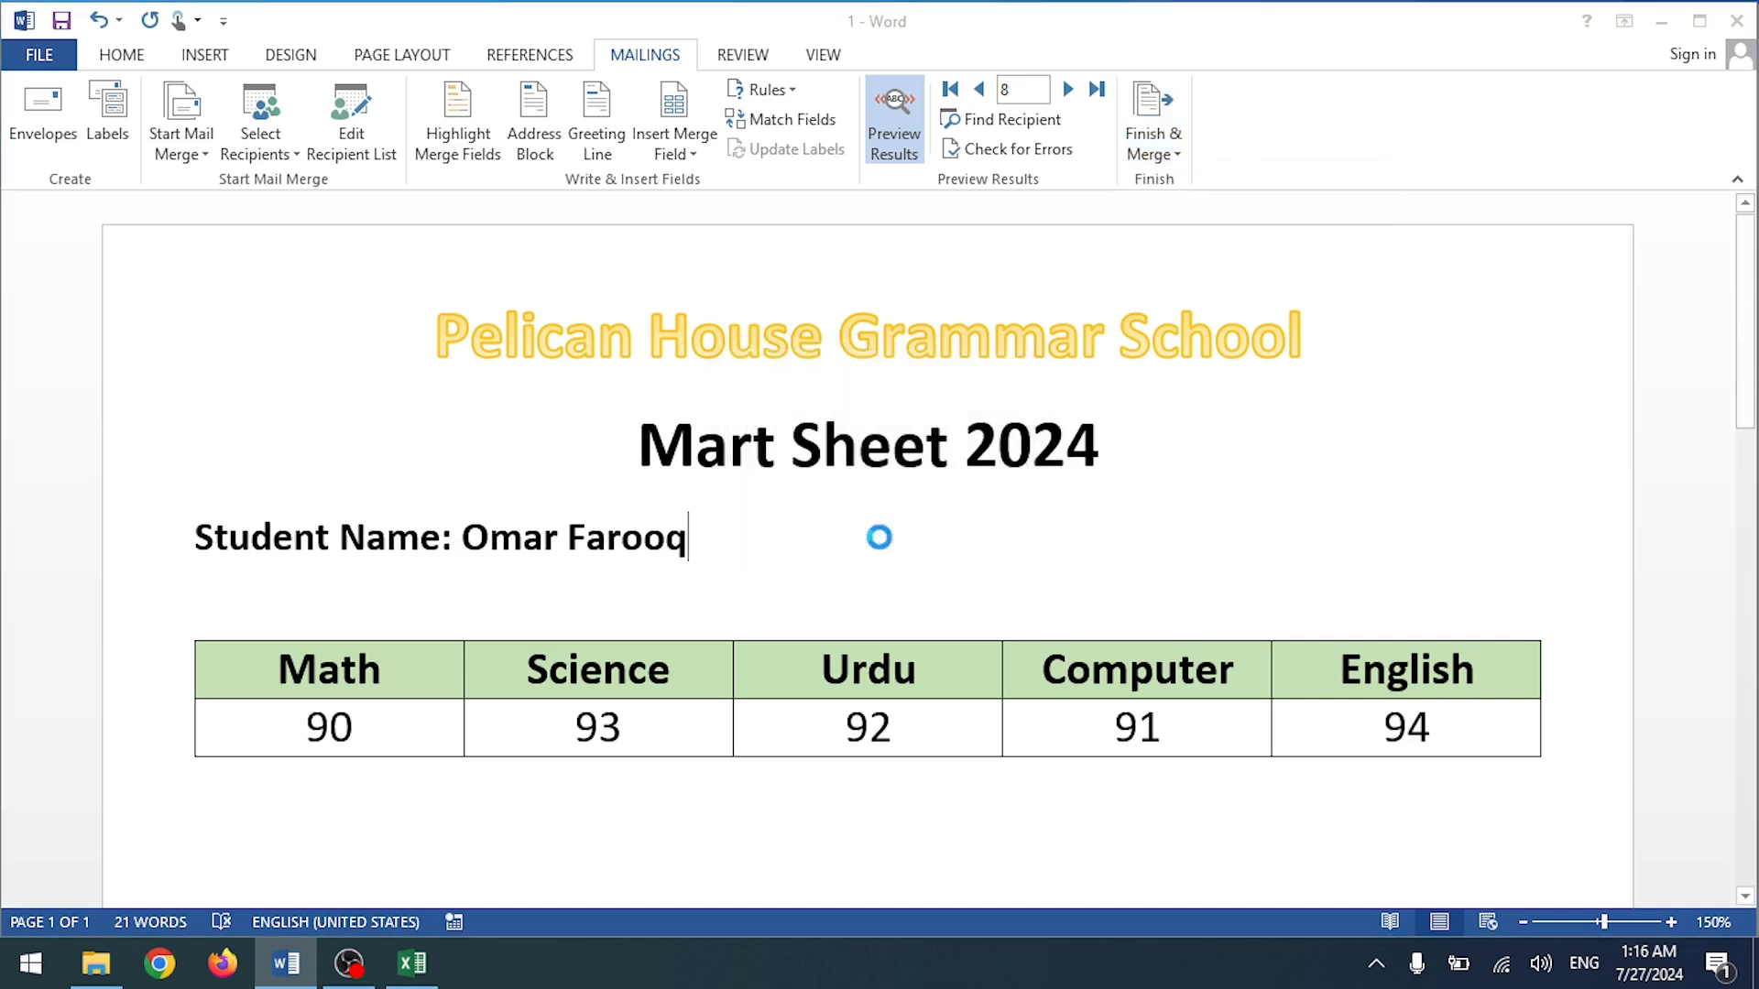
pyautogui.scroll(-10, 866, 505)
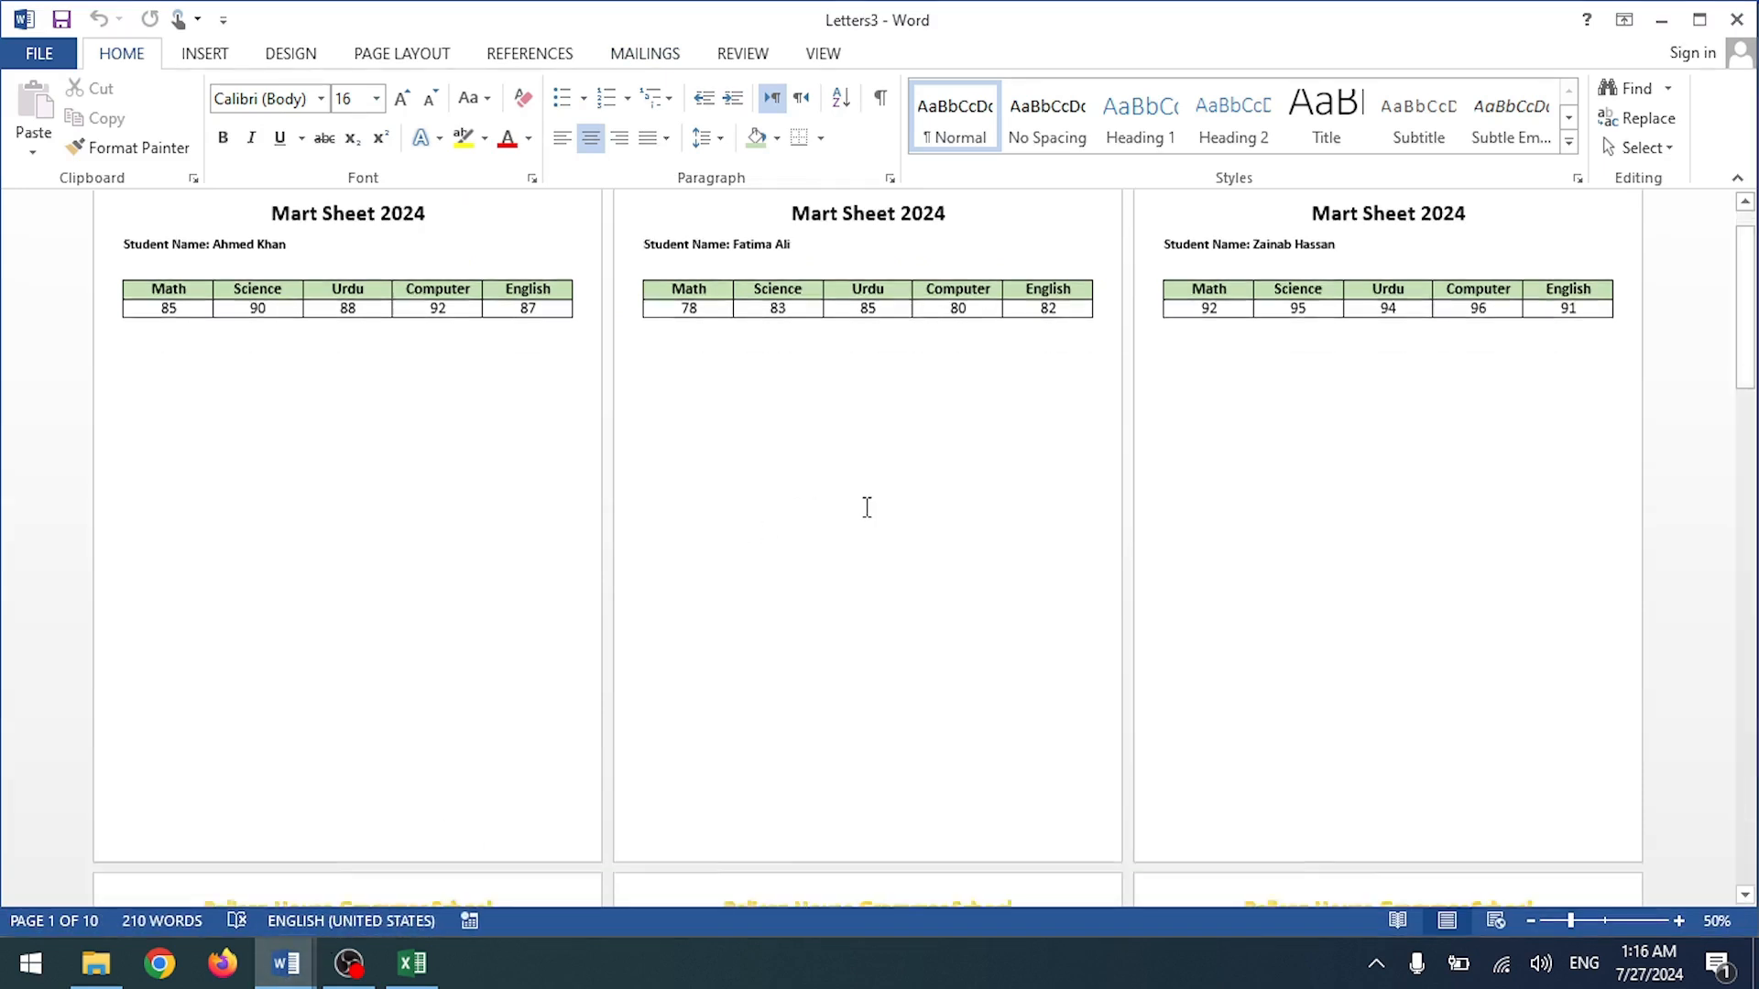
# Step: Scroll through the merged student mark sheets in Letters3 and glance at its File page
pyautogui.scroll(-15, 866, 505)
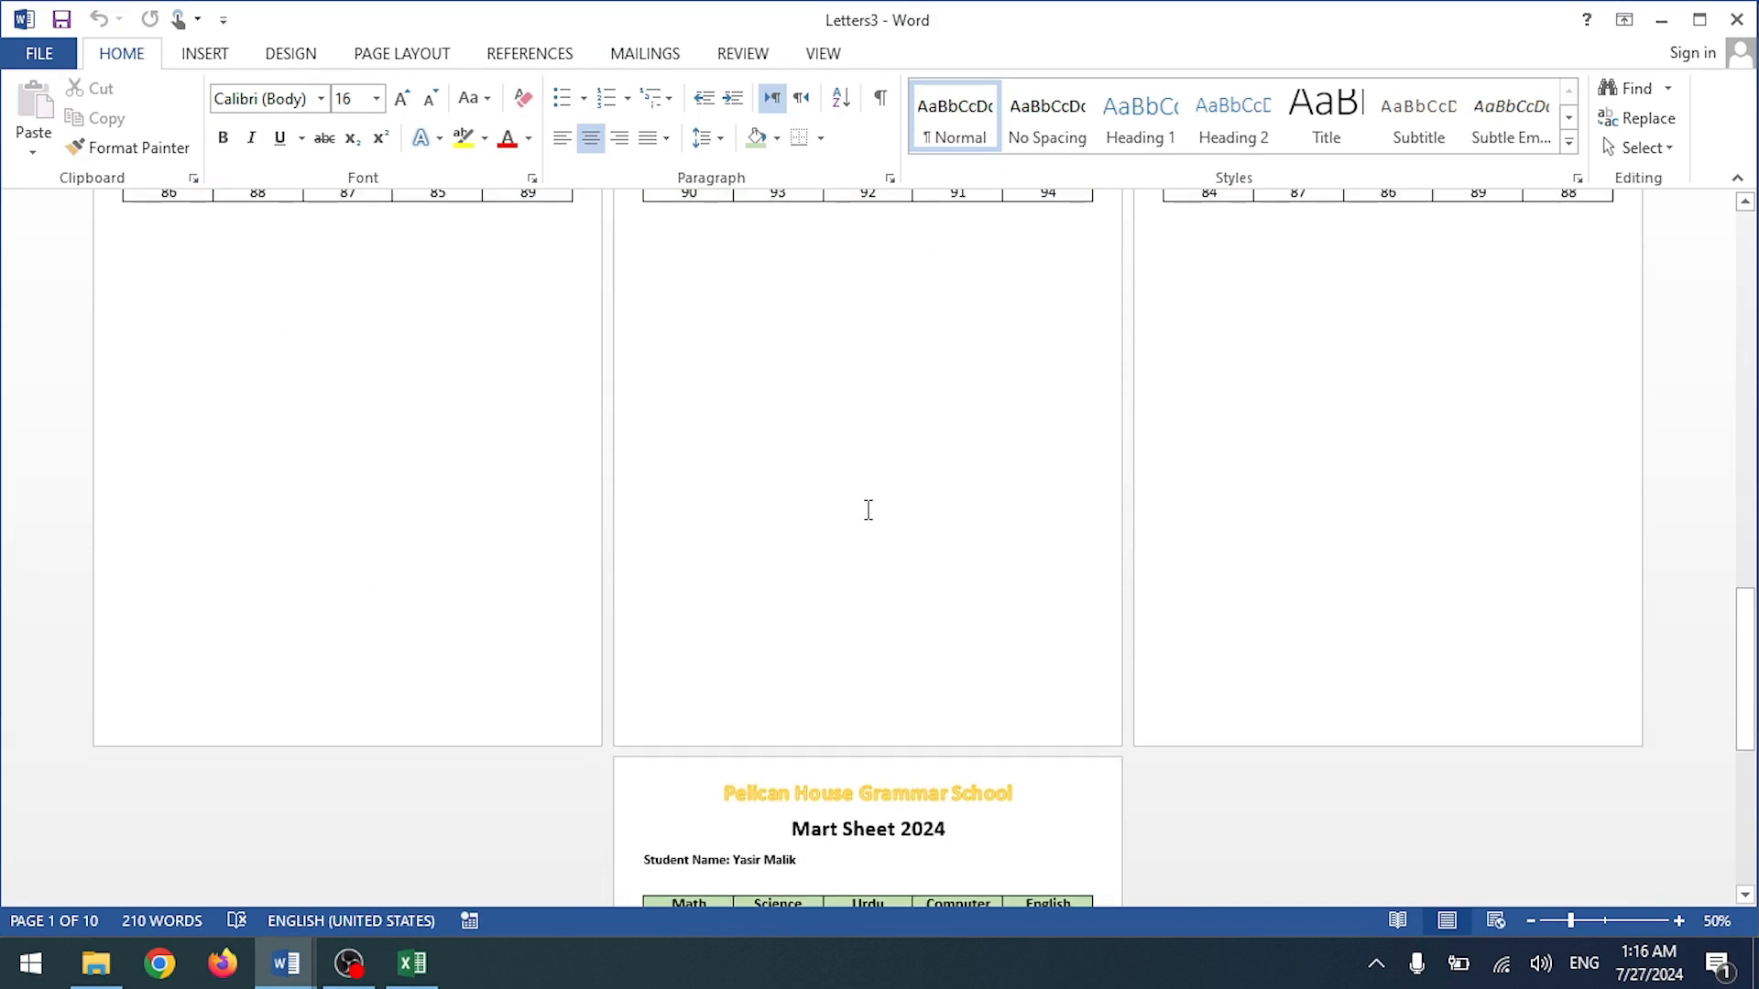
pyautogui.scroll(-8, 867, 511)
pyautogui.scroll(10, 866, 511)
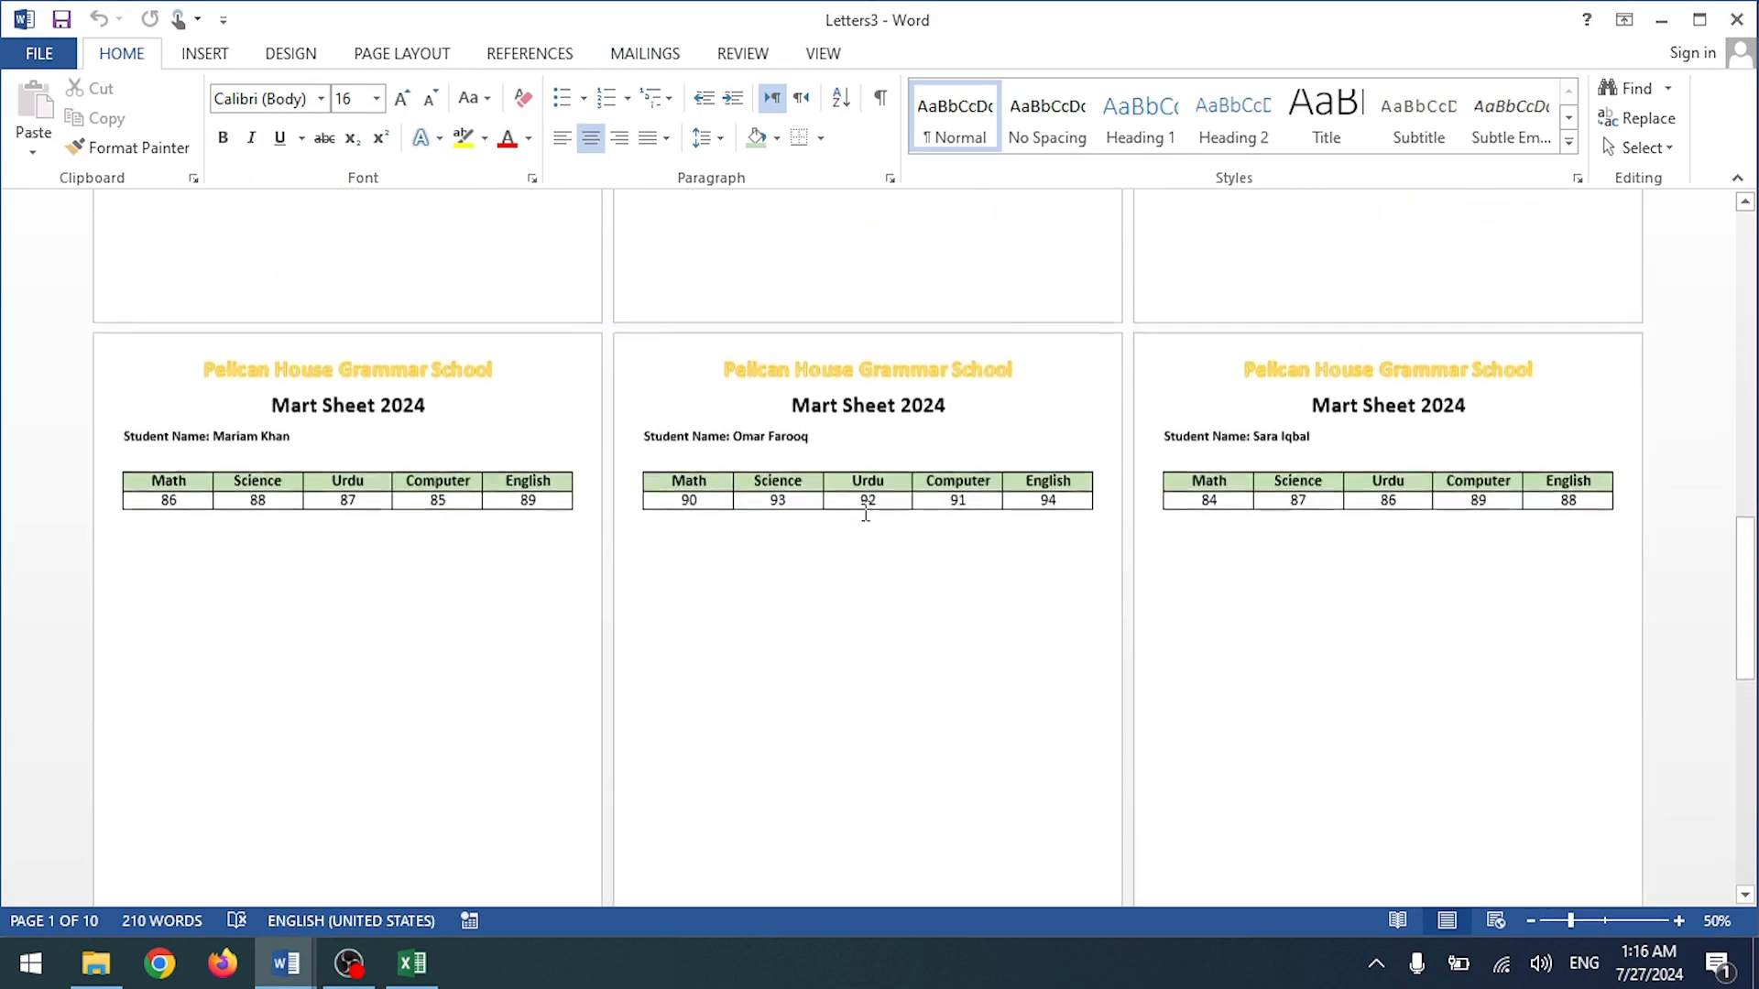
pyautogui.scroll(5, 867, 516)
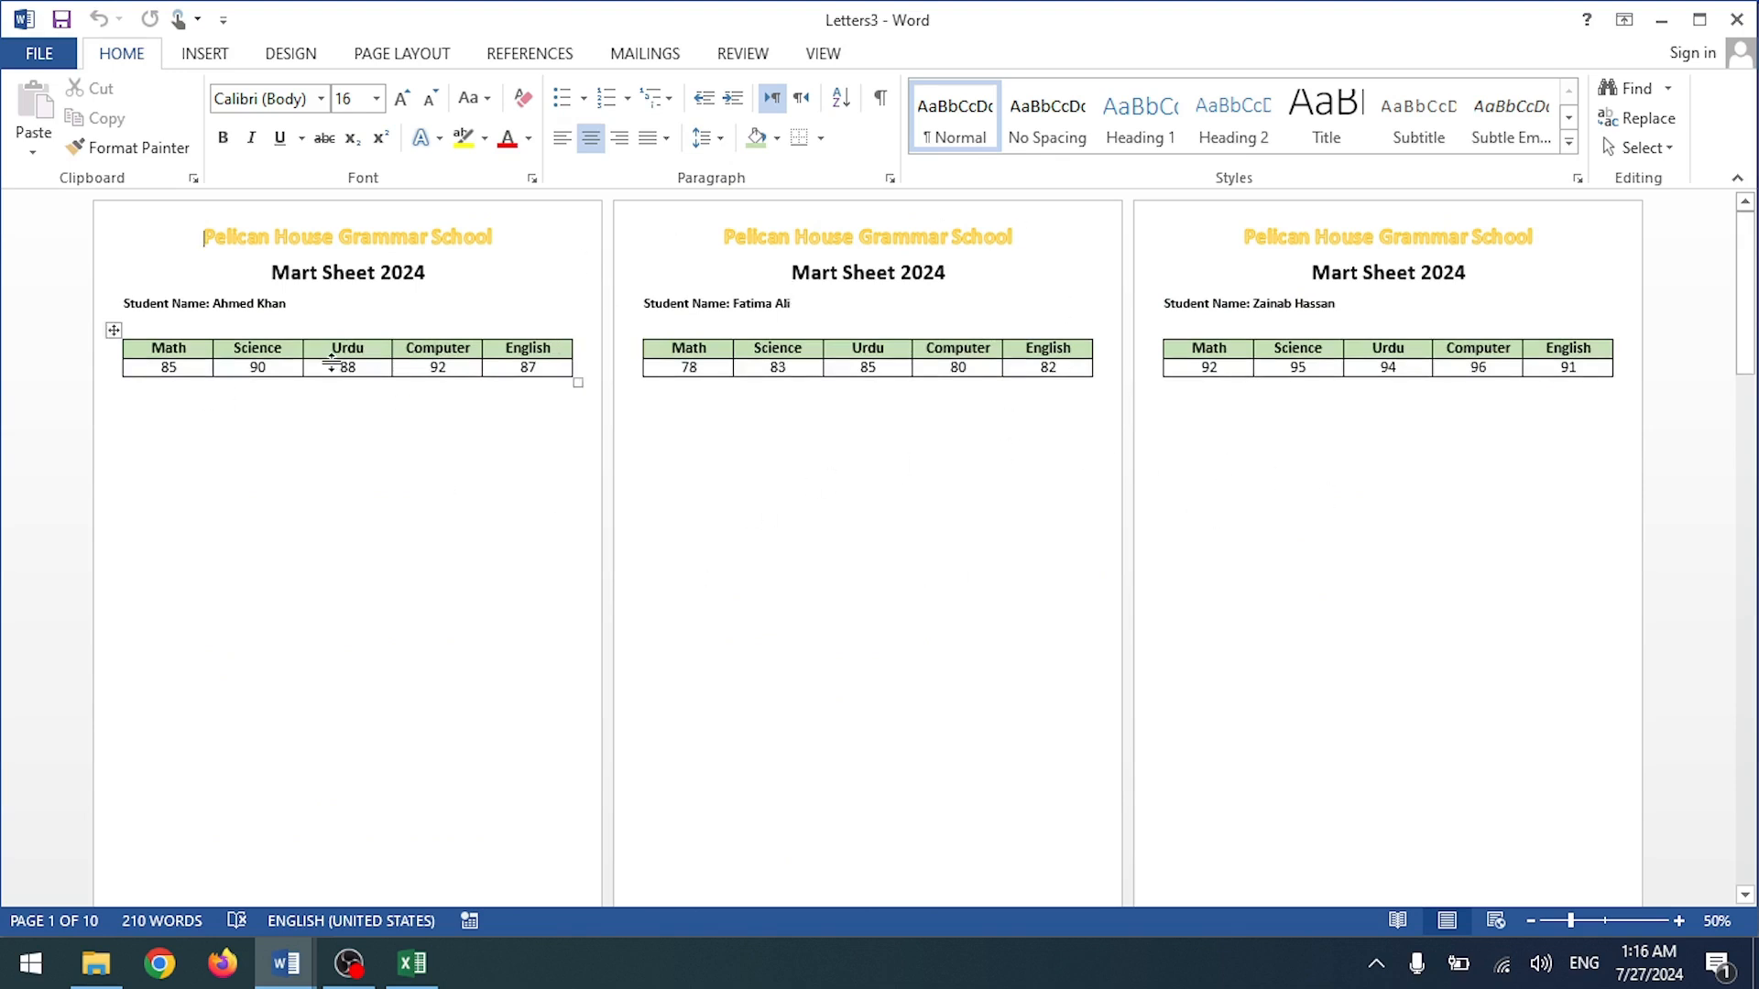
pyautogui.scroll(-5, 695, 349)
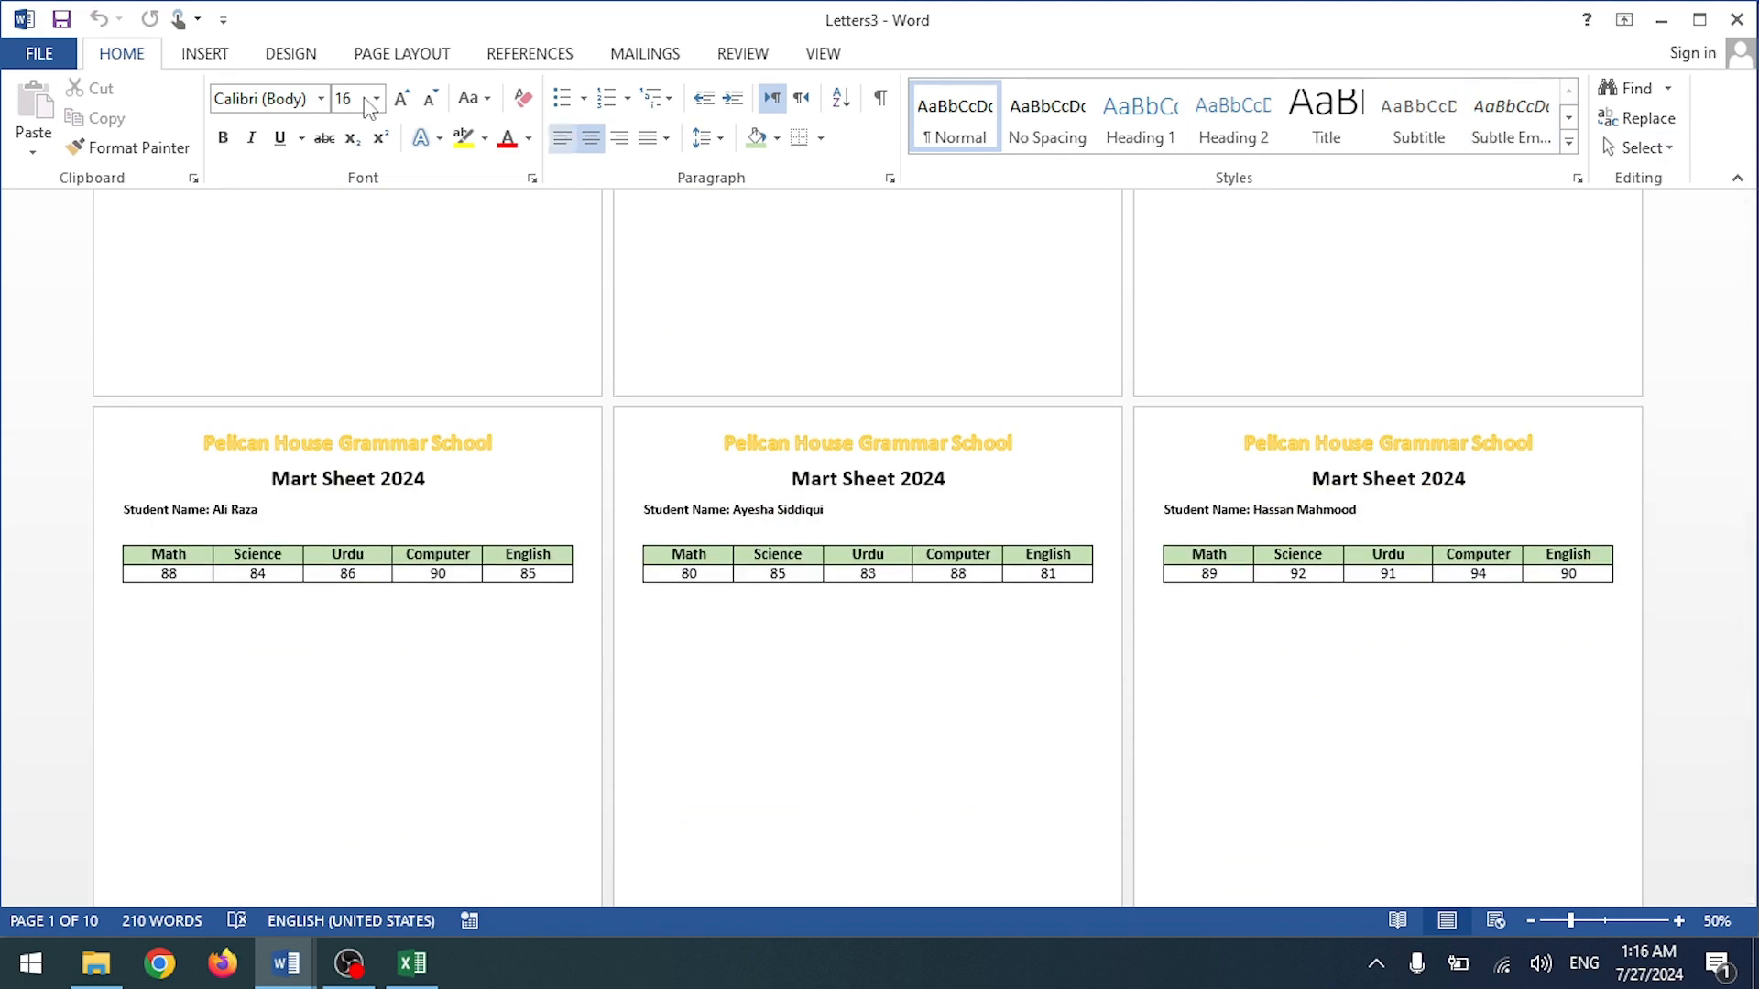
pyautogui.click(809, 61)
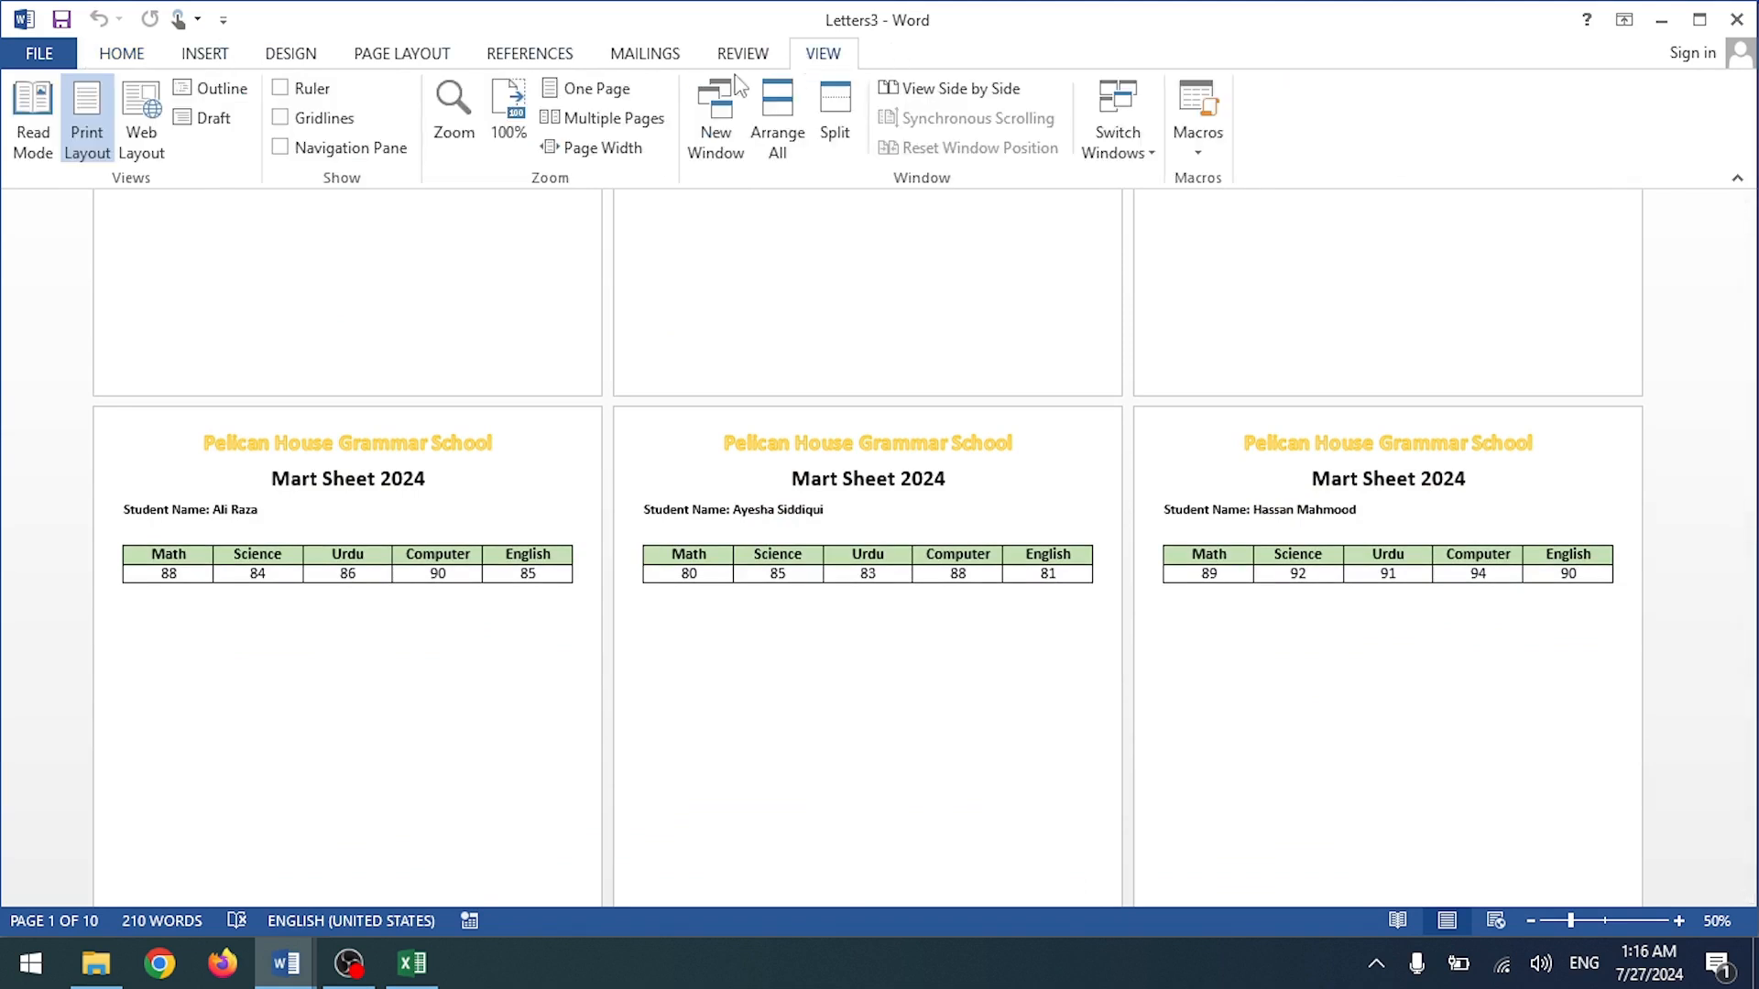
pyautogui.click(45, 52)
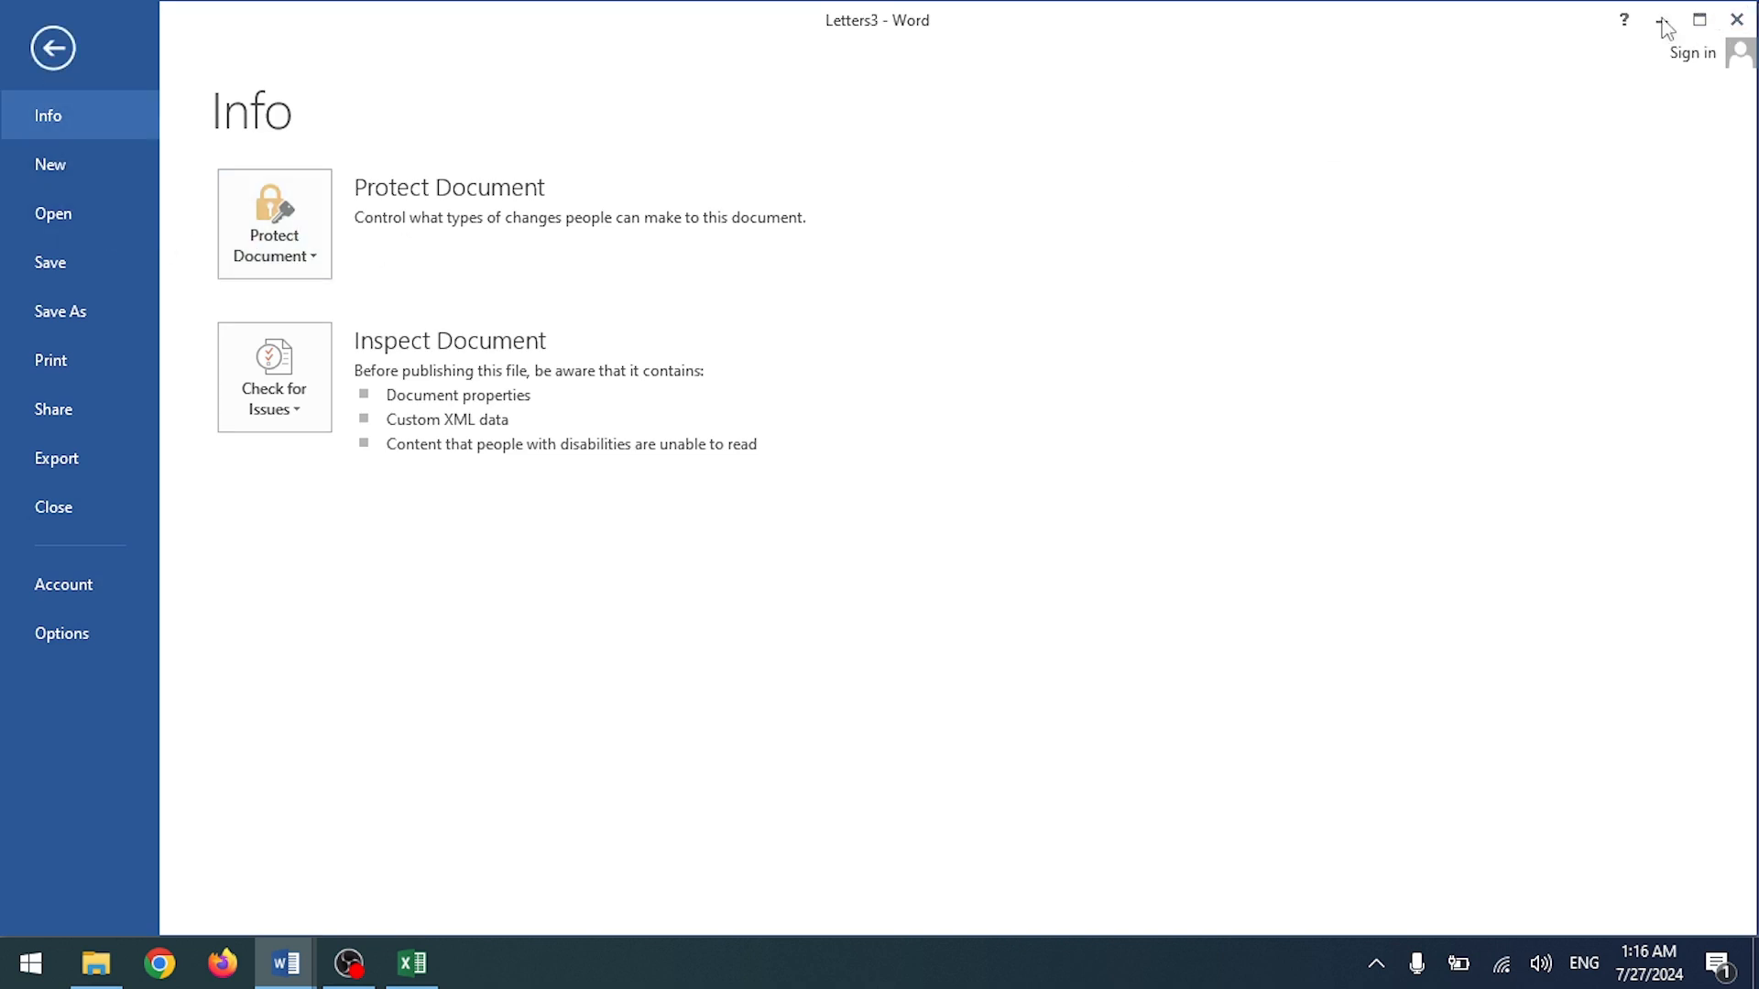
pyautogui.press('Escape')
# Step: Close Letters3 from the taskbar preview, choosing Don't Save
pyautogui.click(284, 962)
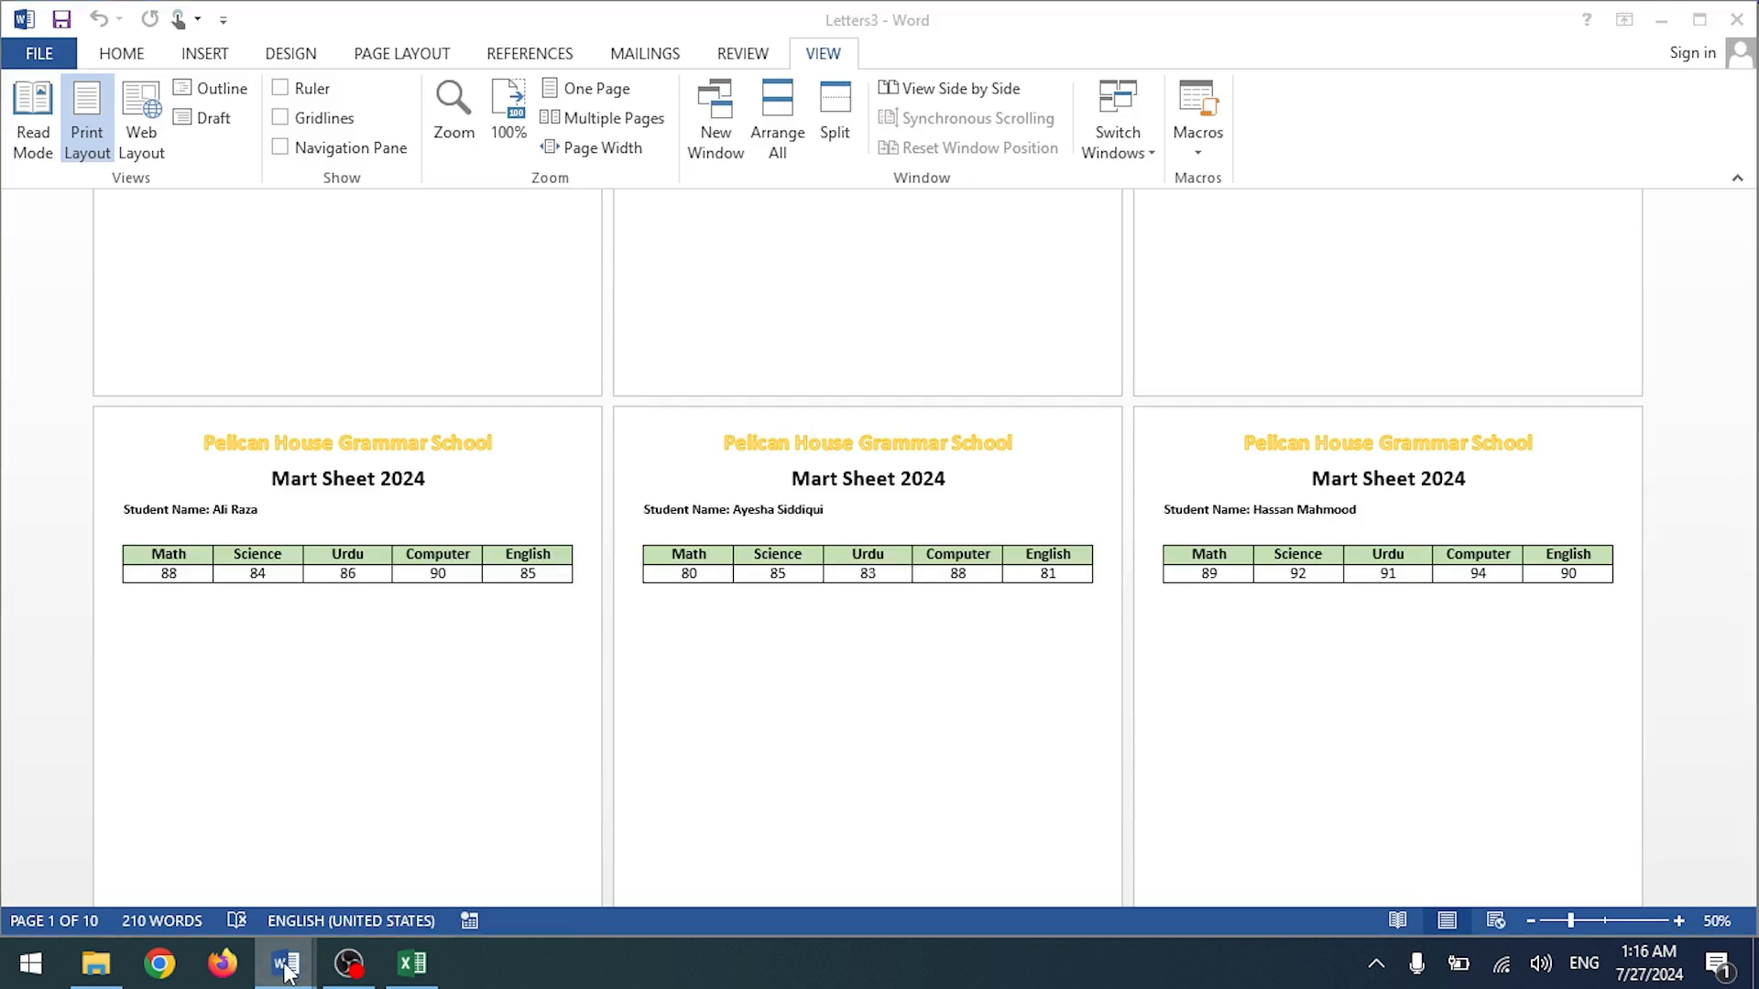
pyautogui.click(542, 767)
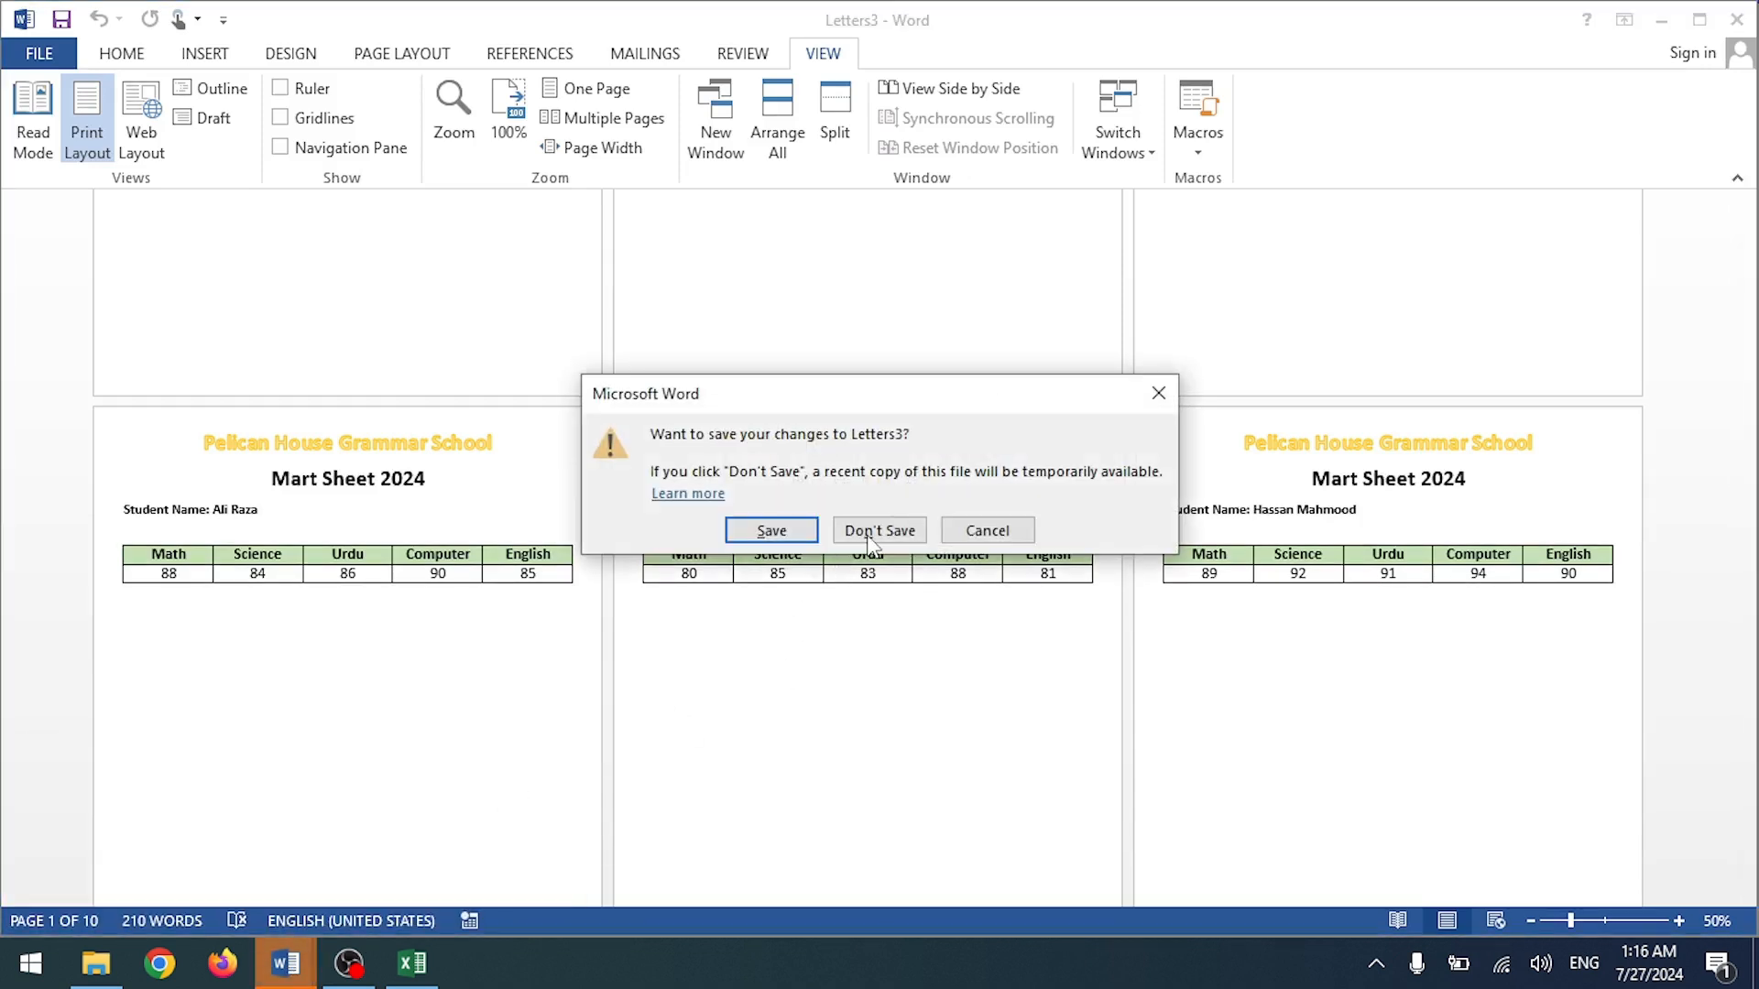
pyautogui.click(877, 526)
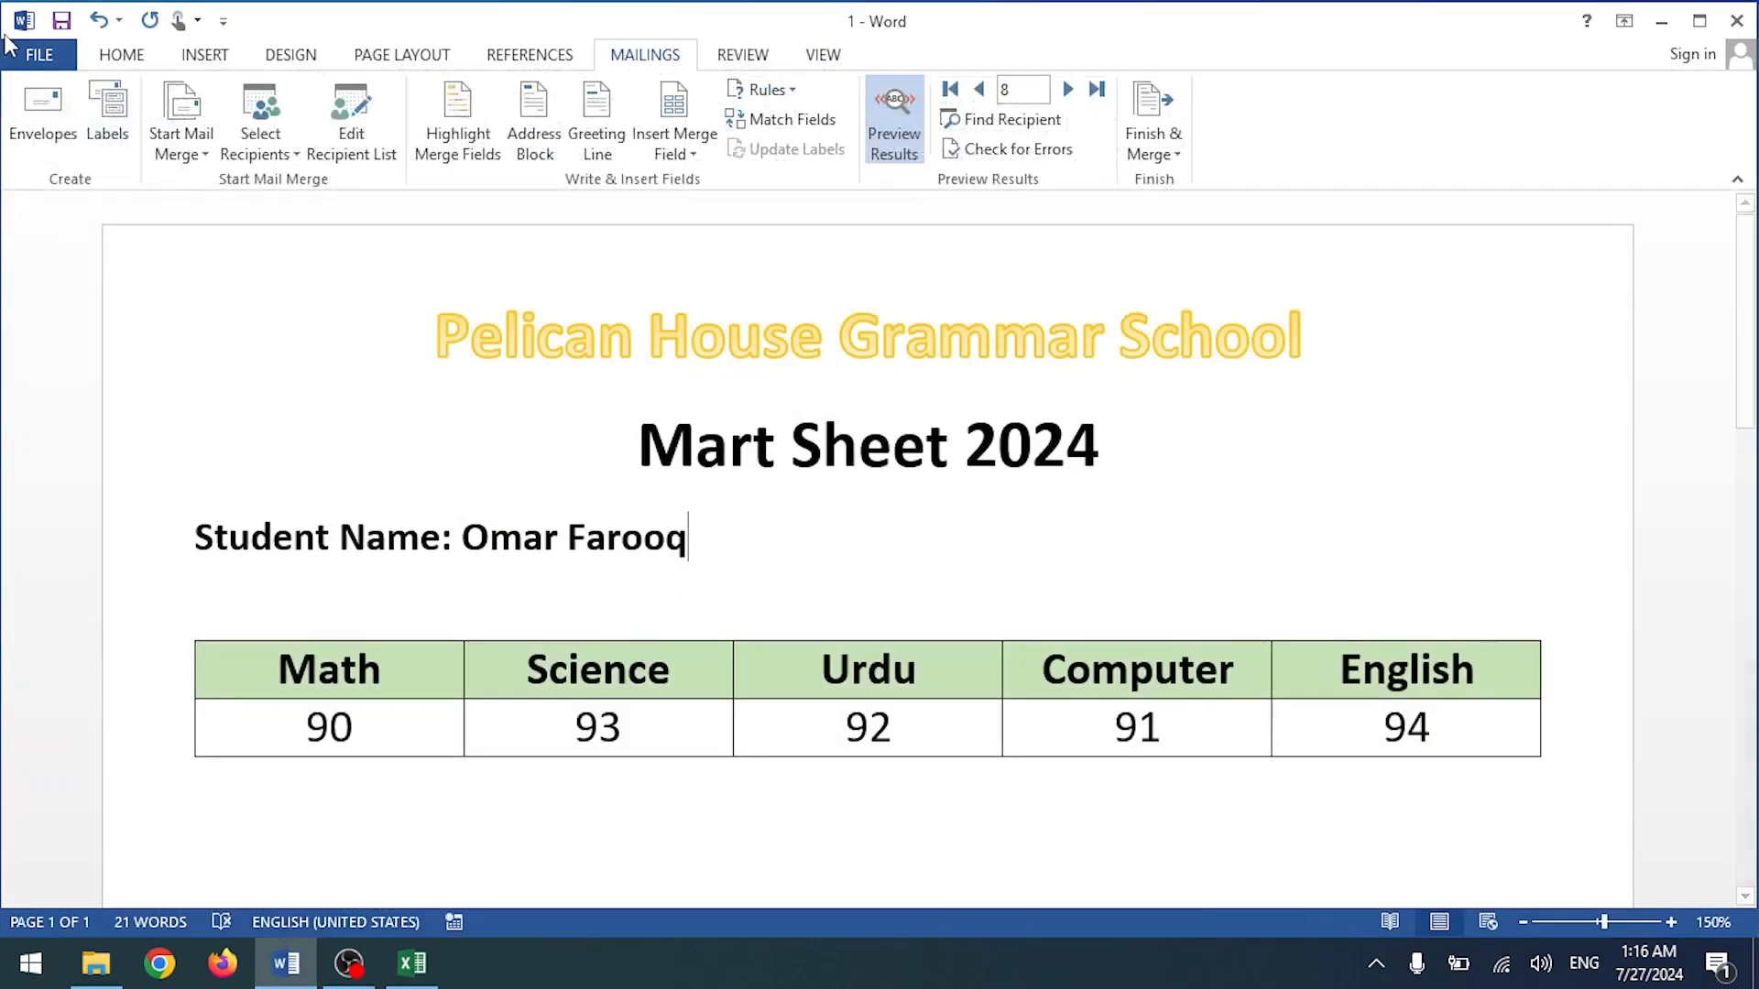
# Step: Encrypt document 1 with a password, then close it, choosing Don't Save
pyautogui.click(37, 55)
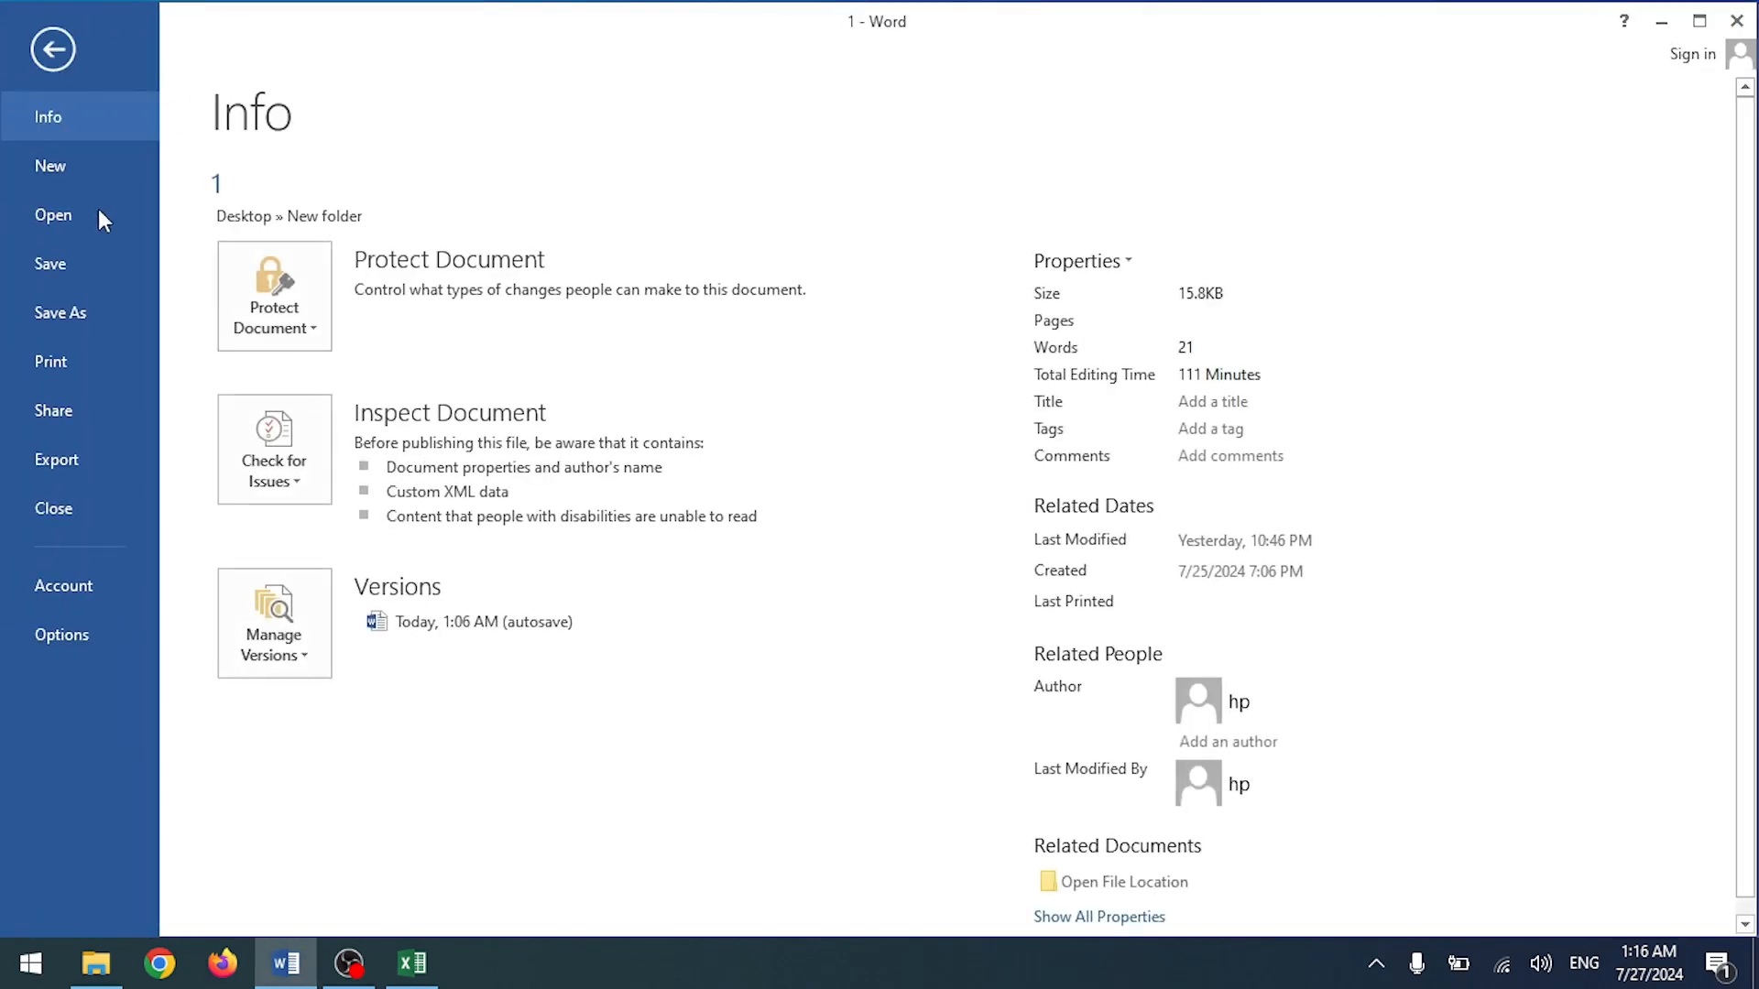
pyautogui.click(261, 325)
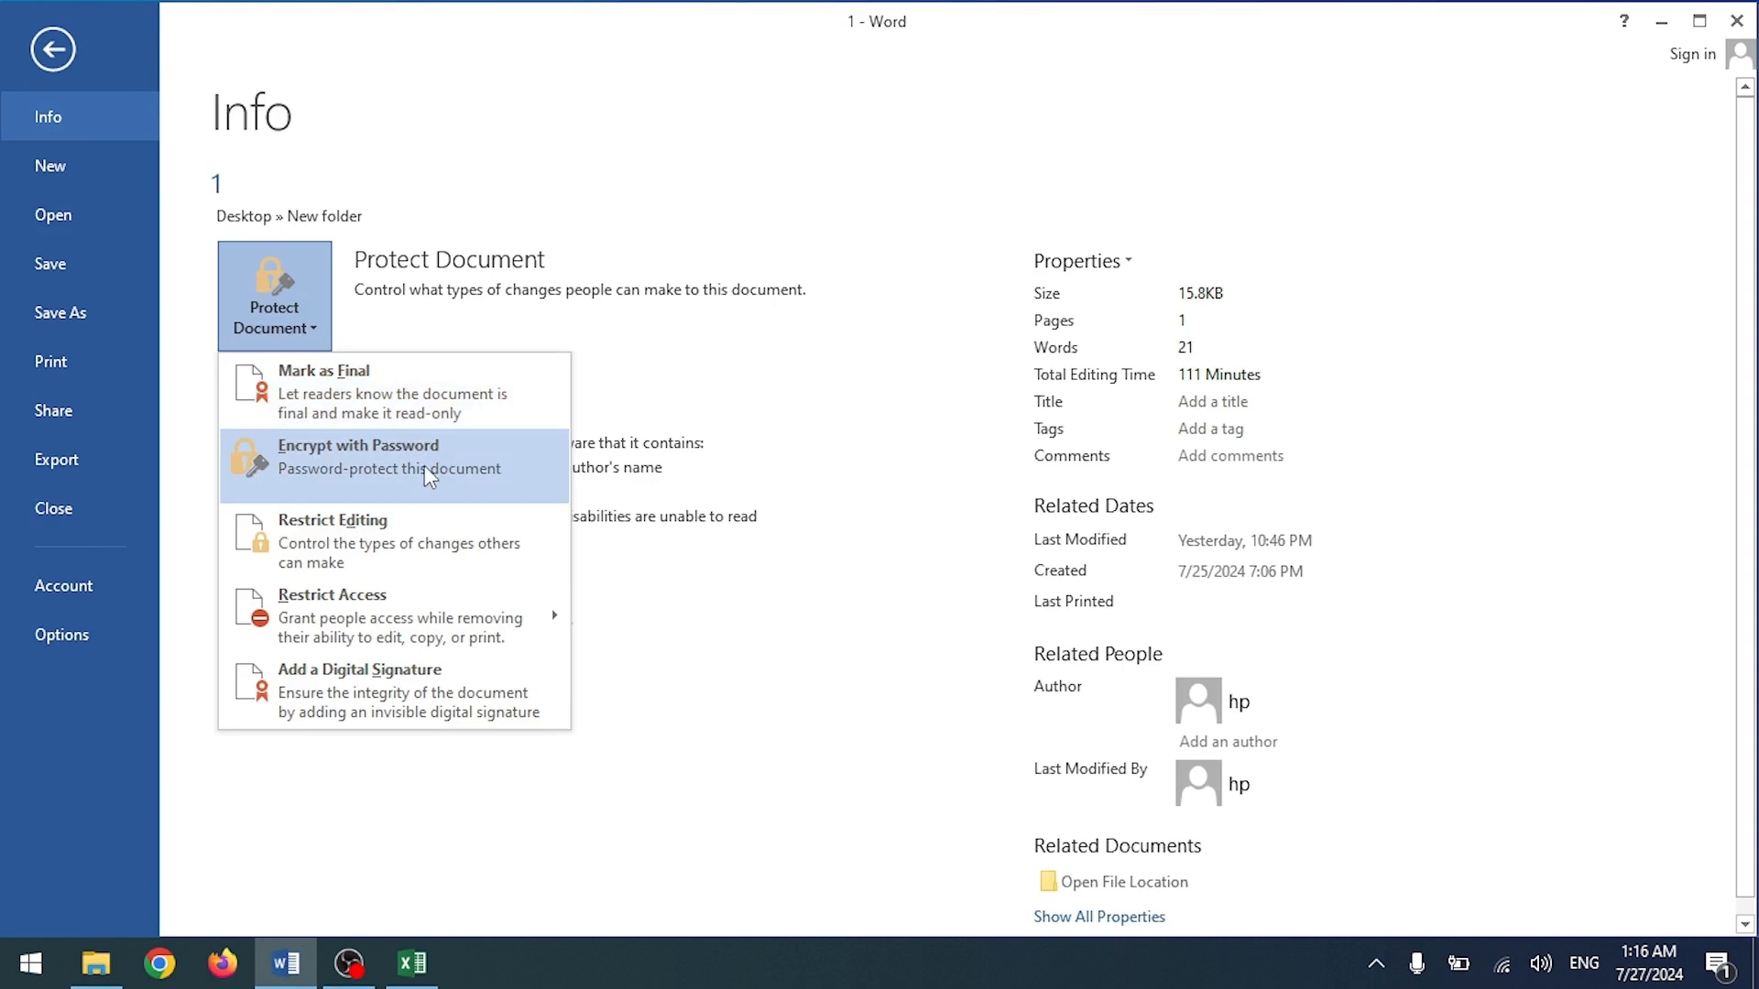
pyautogui.click(403, 474)
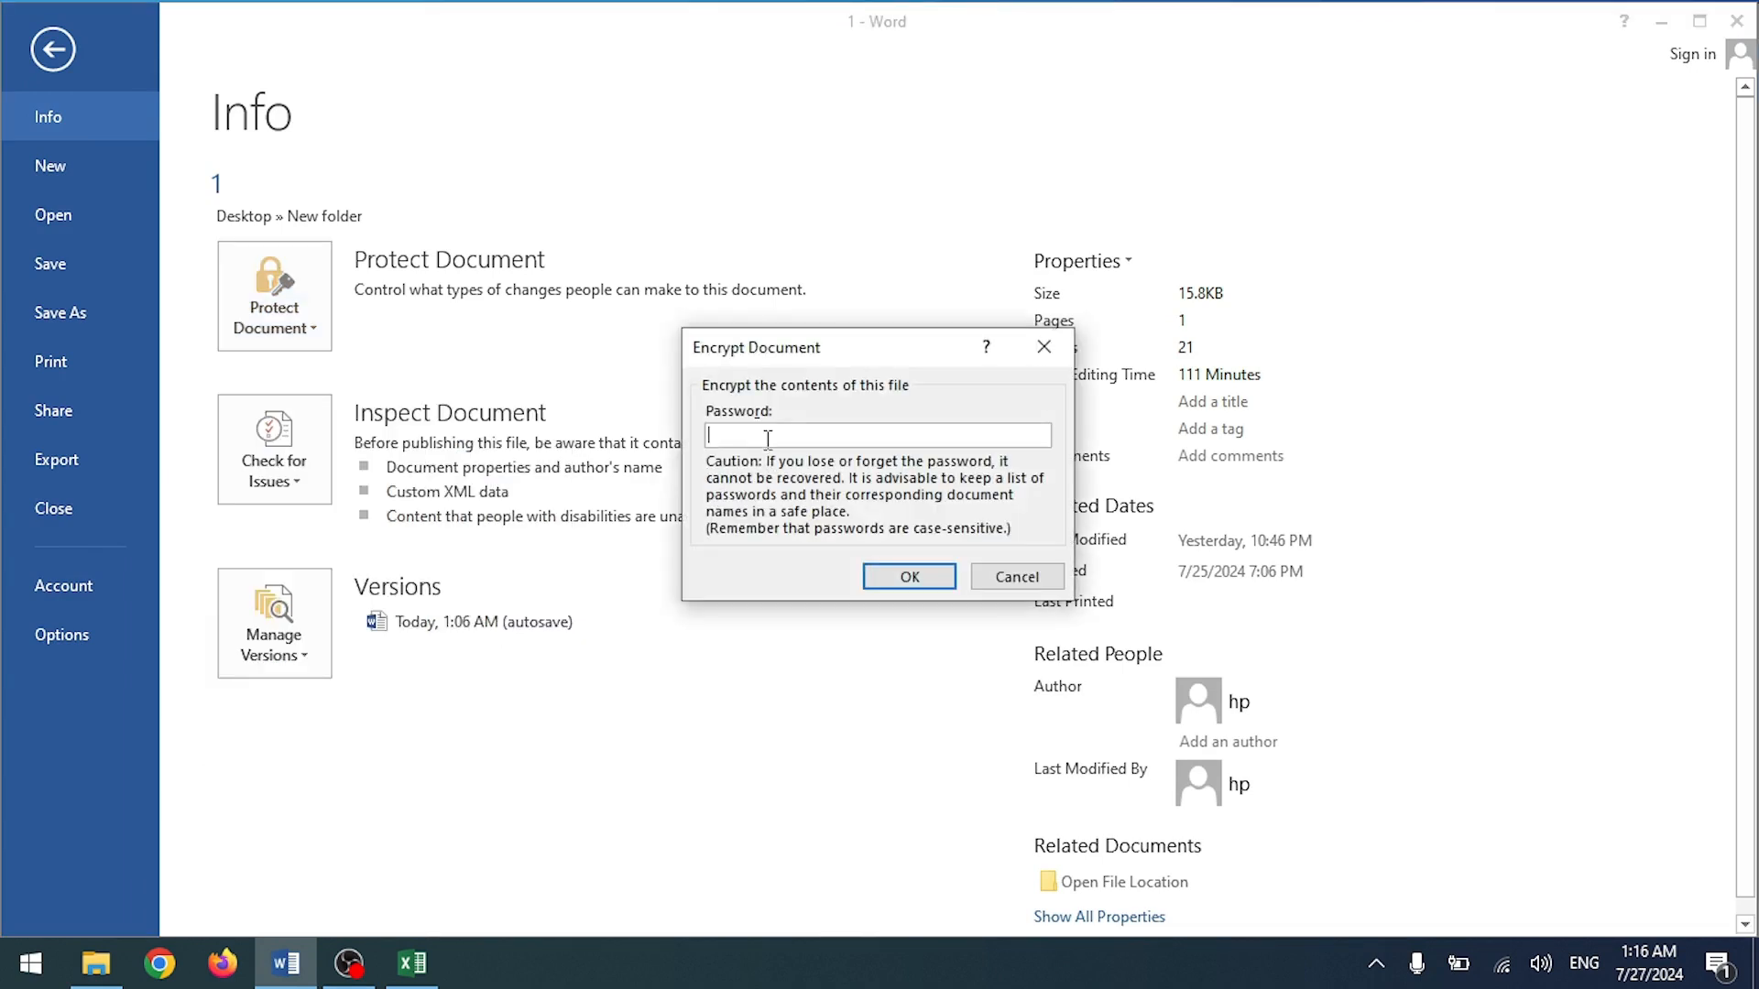
pyautogui.click(893, 578)
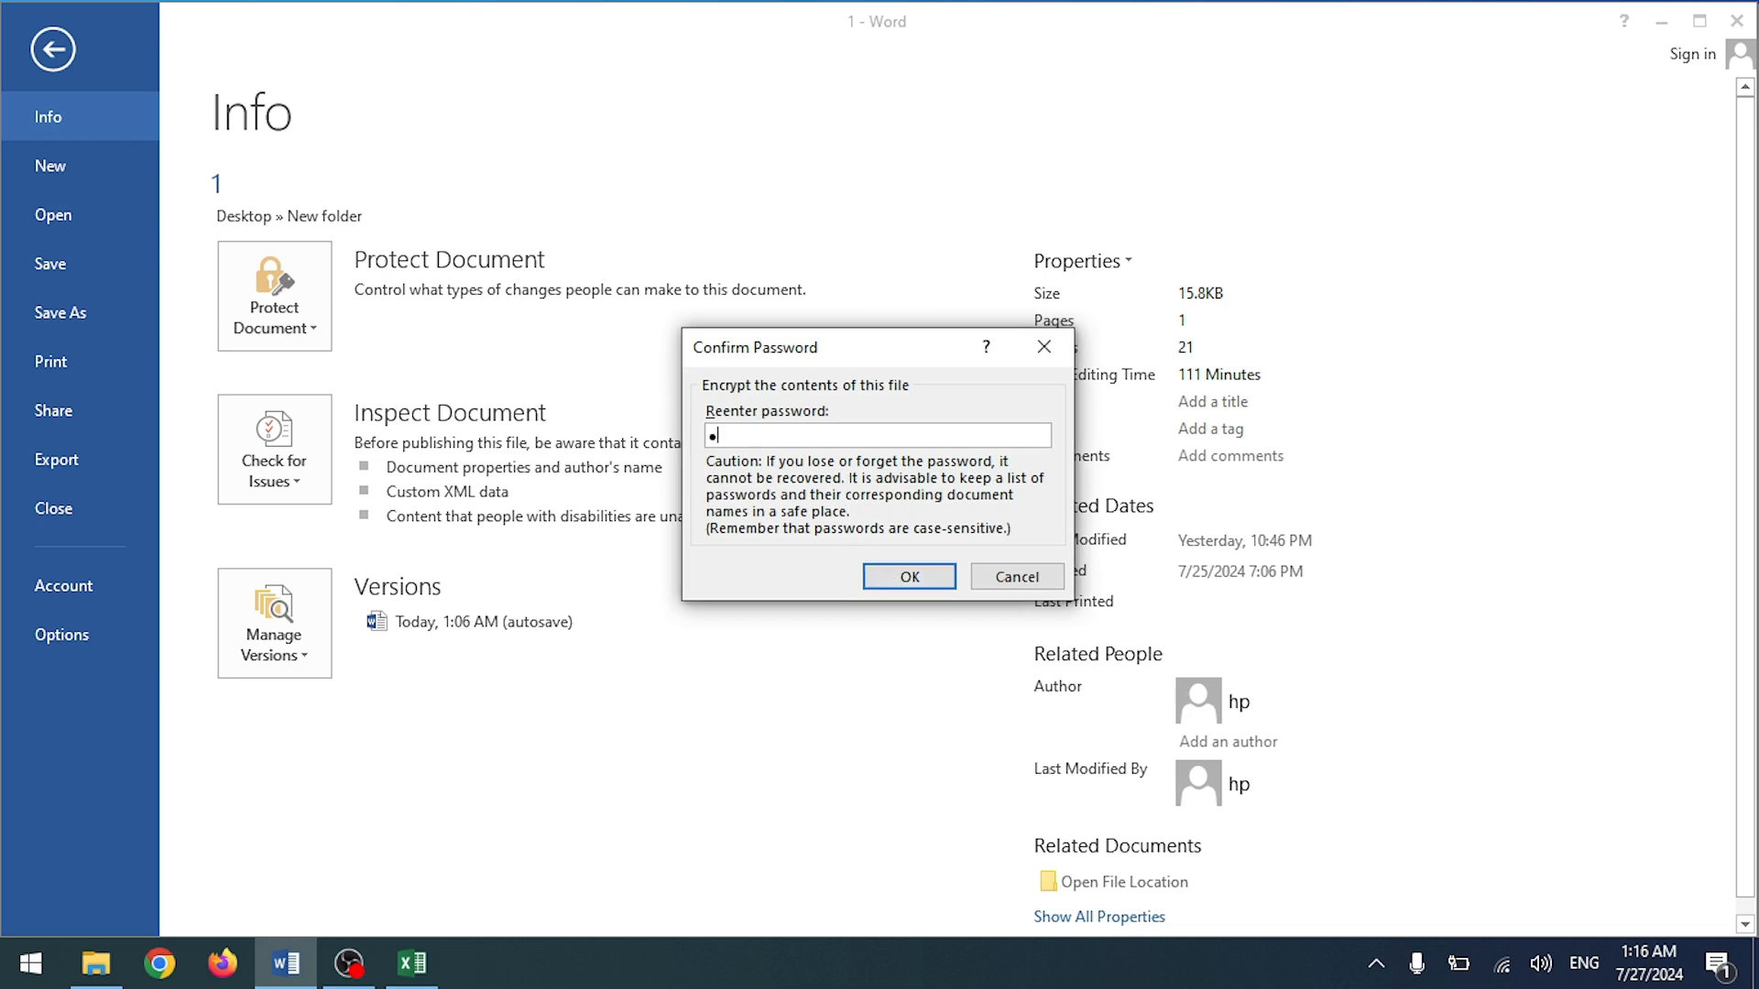
pyautogui.click(893, 579)
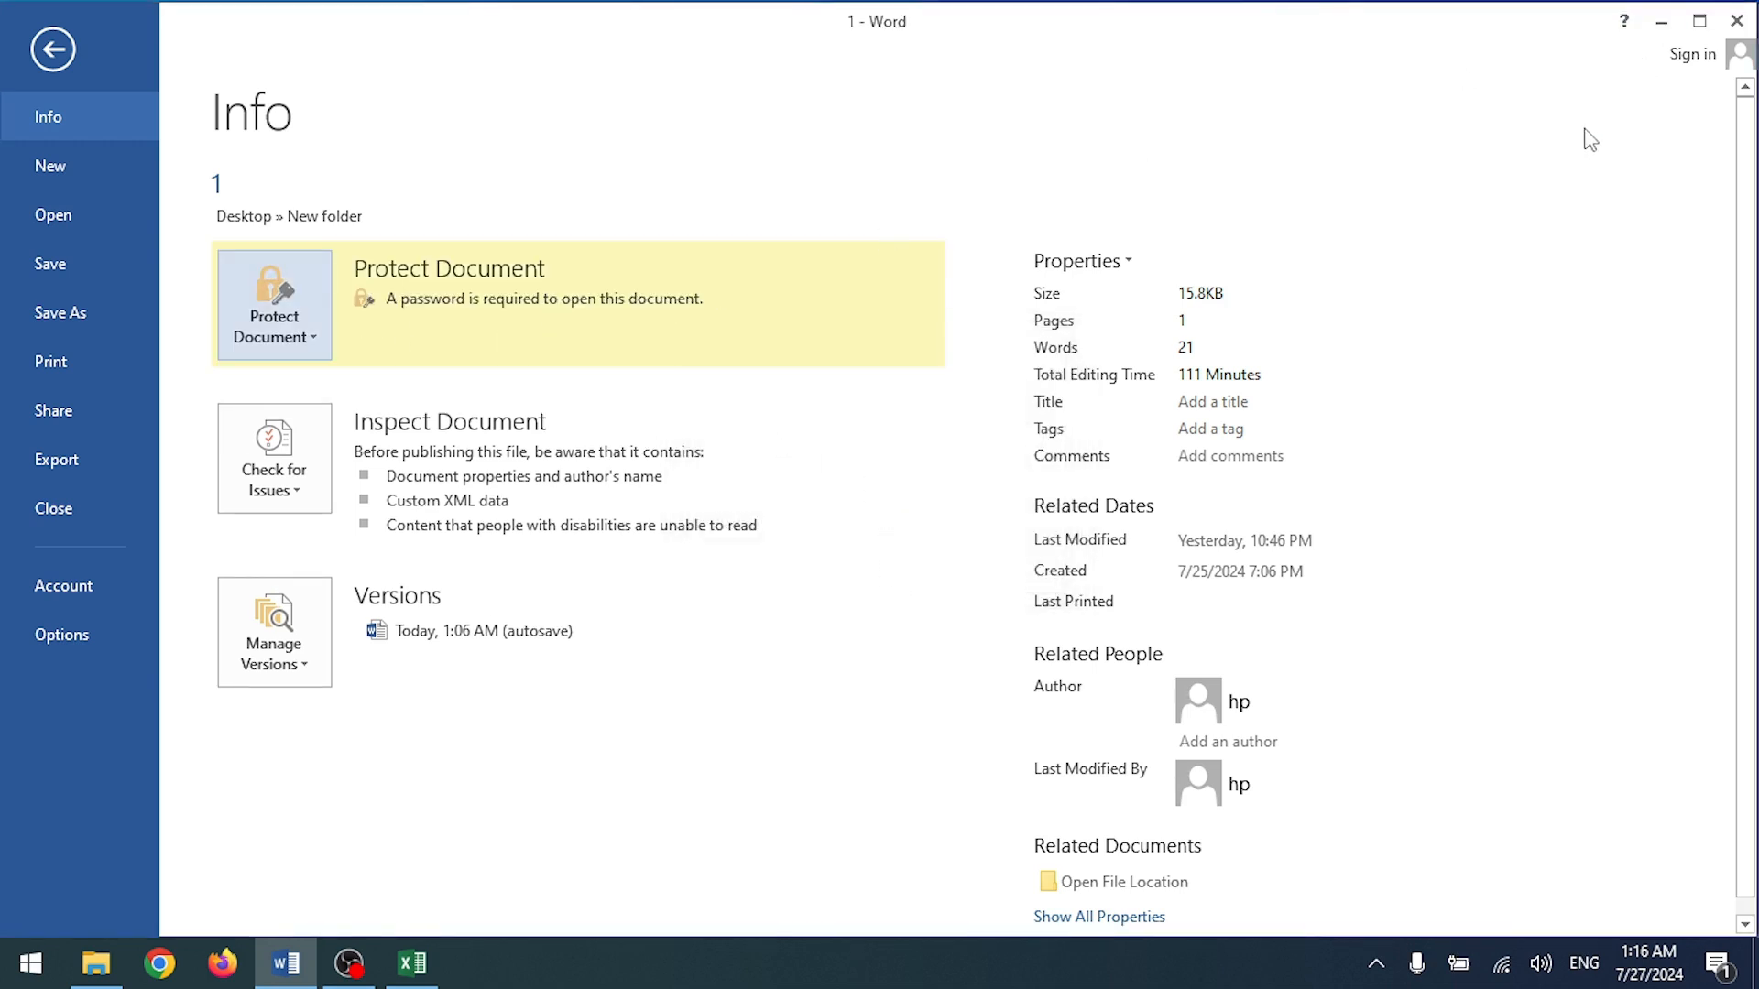
pyautogui.click(1736, 20)
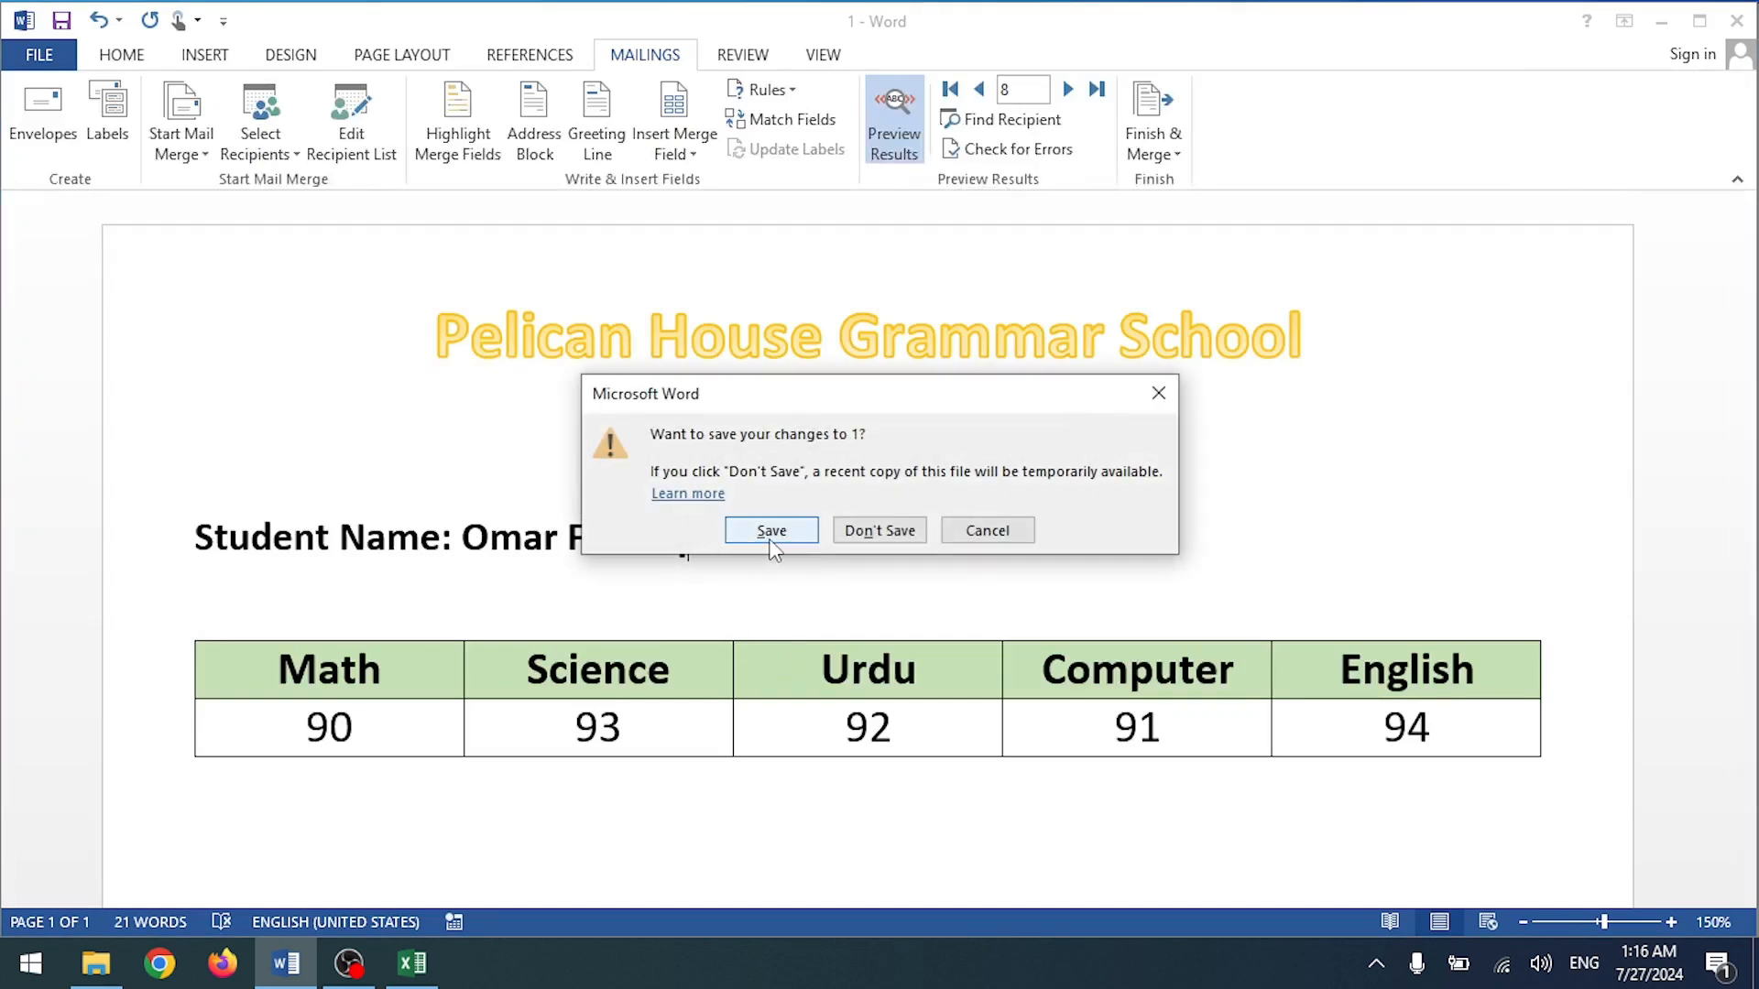
pyautogui.click(855, 530)
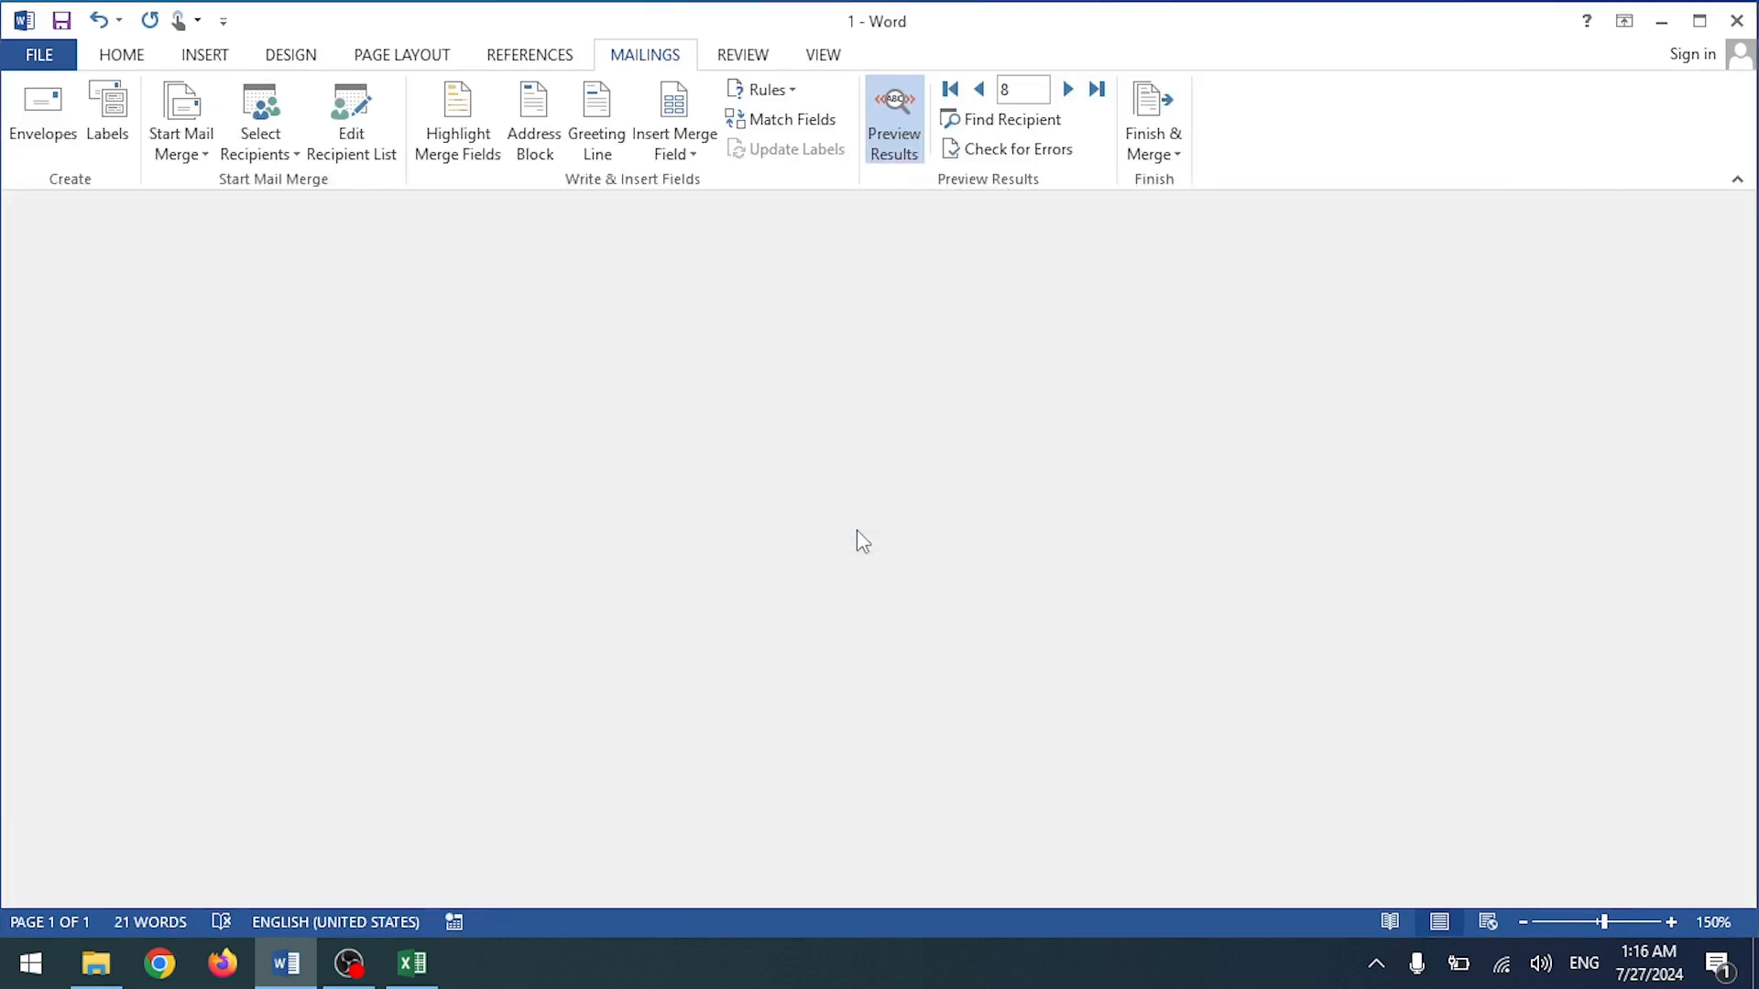
# Step: Close Excel, open document 1 from the desktop's New folder, then close it again
pyautogui.click(1738, 23)
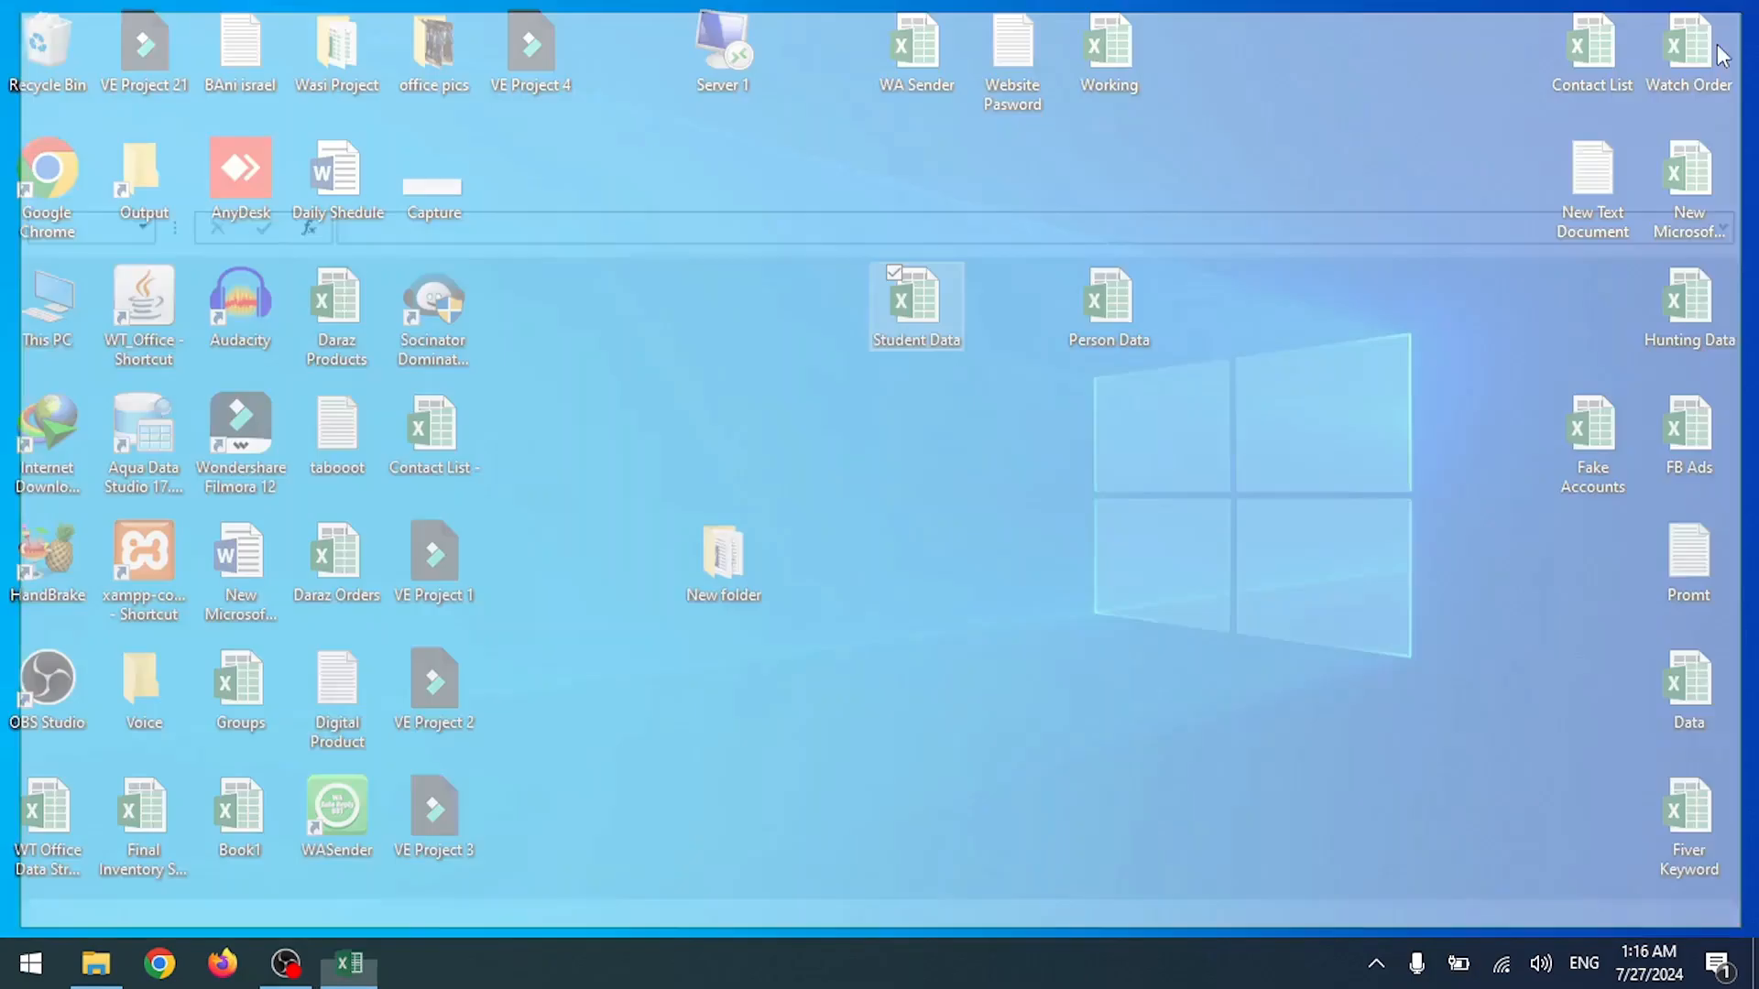
pyautogui.doubleClick(715, 560)
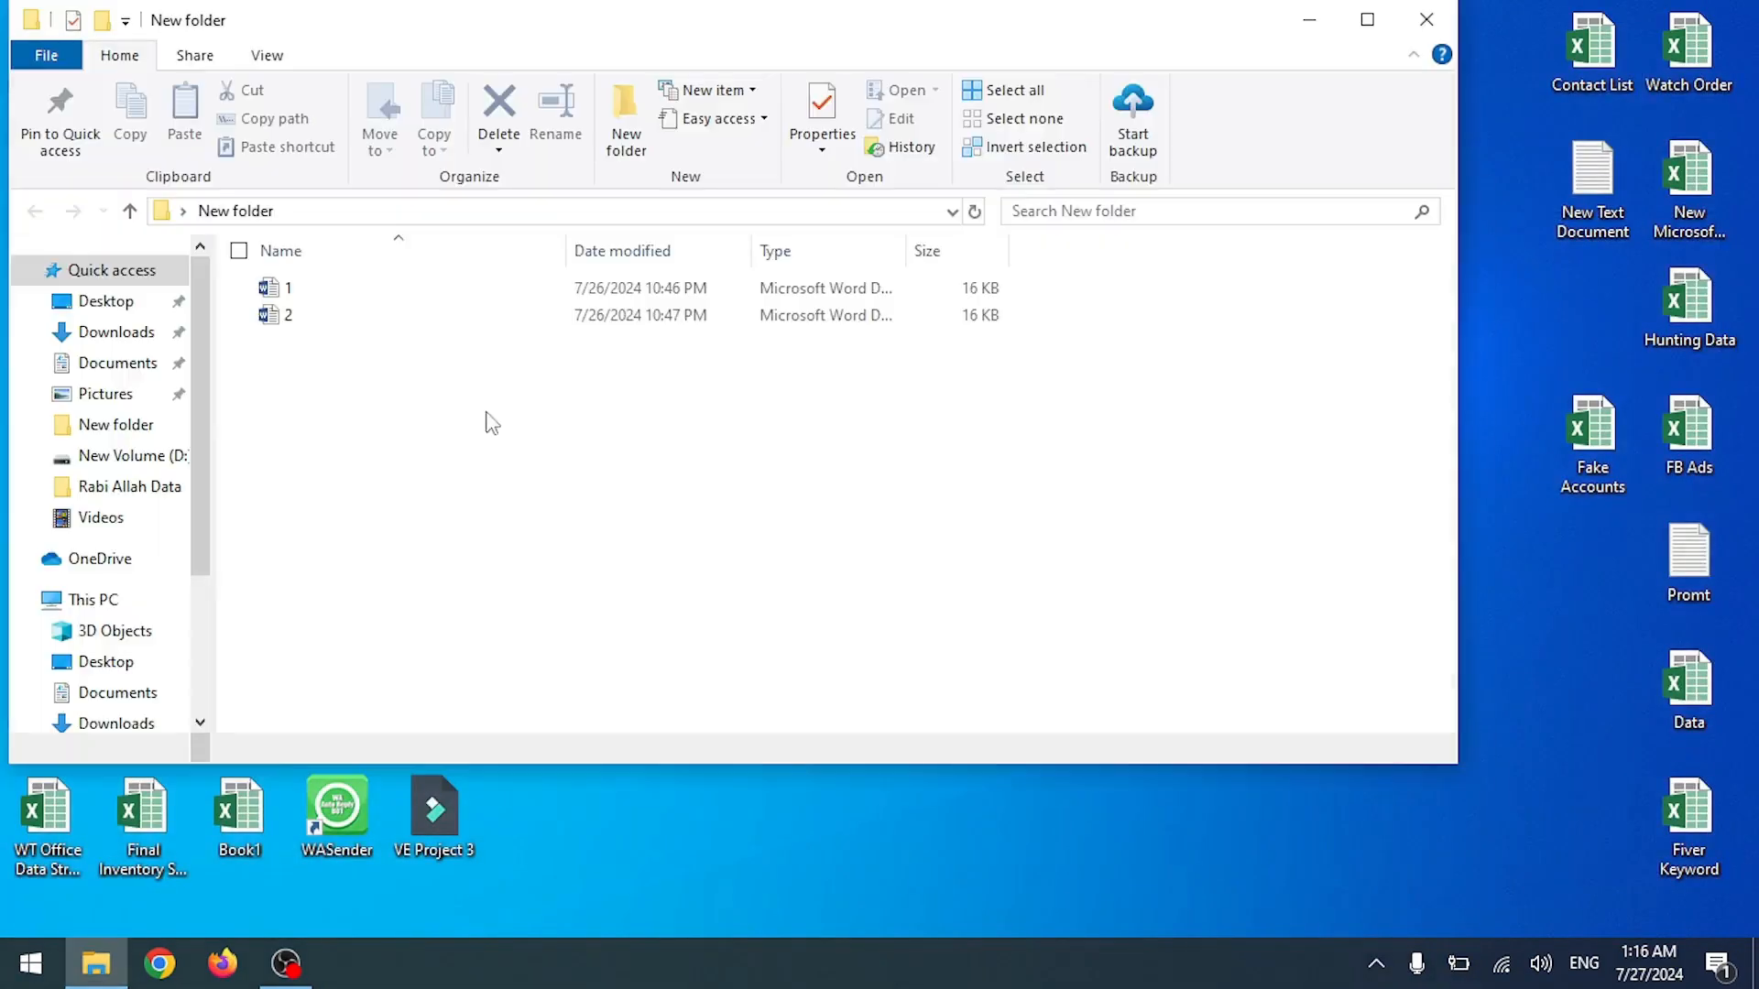
pyautogui.doubleClick(348, 291)
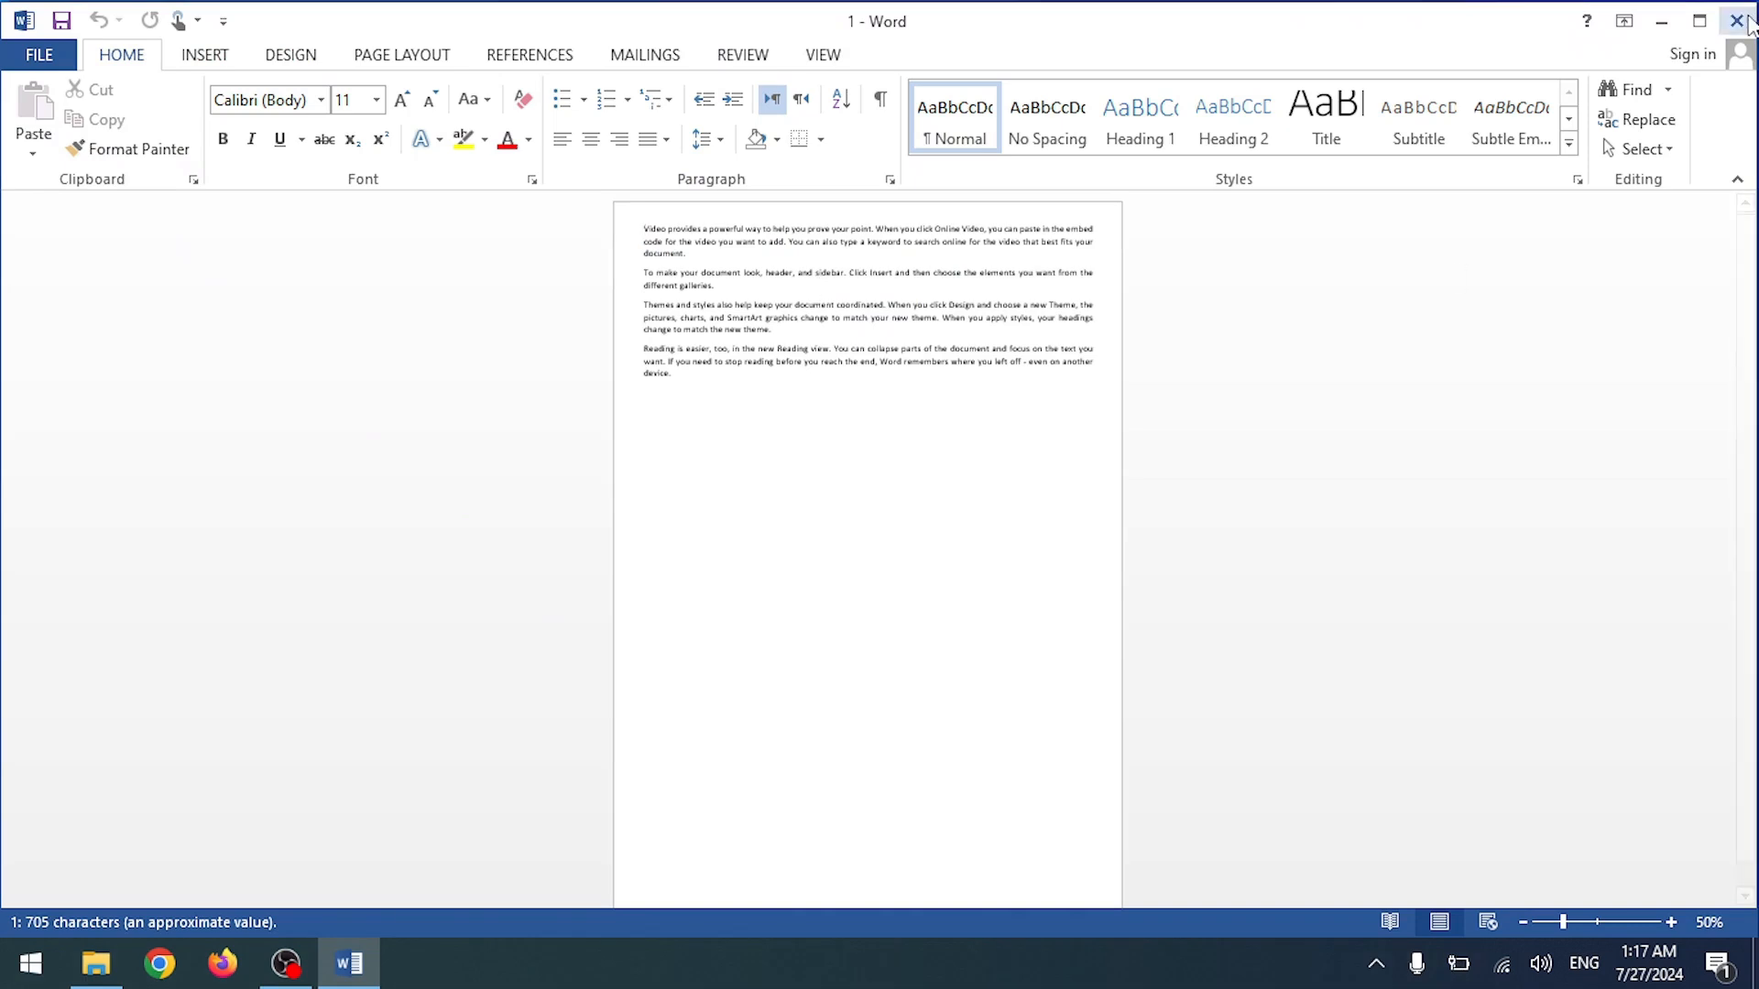
pyautogui.click(1737, 20)
# Step: Open document 2 from New folder, select then deselect its three paragraphs, and zoom in
pyautogui.doubleClick(379, 316)
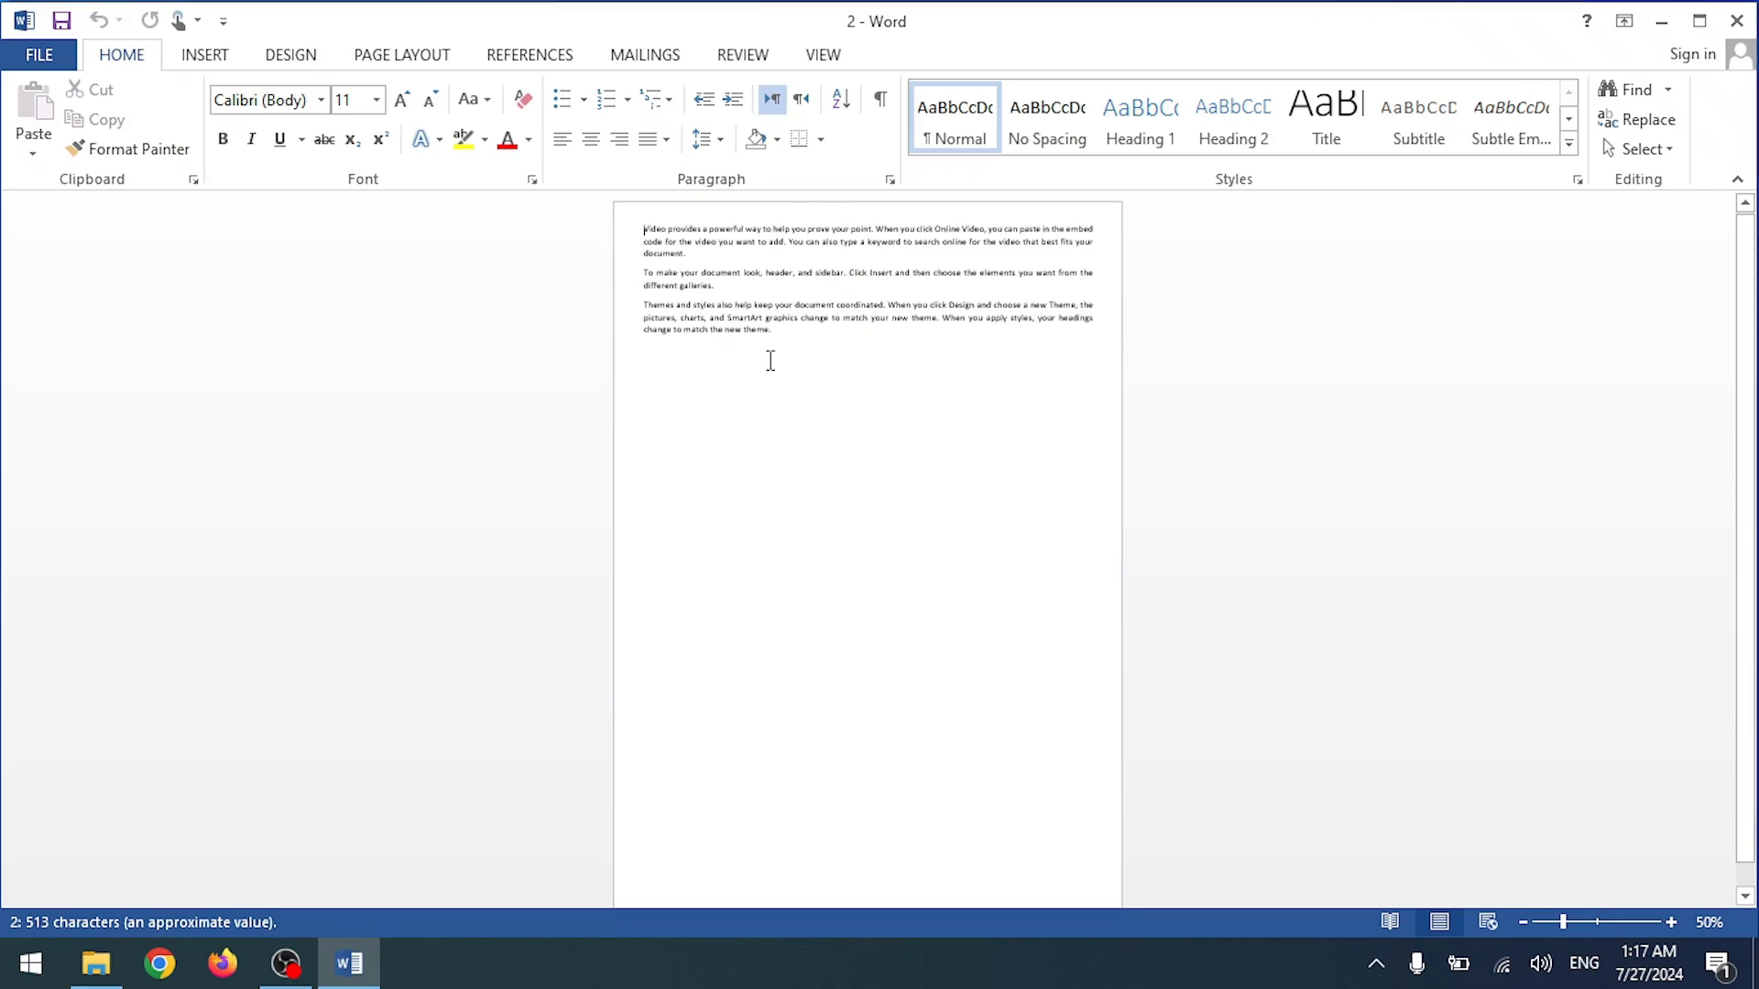
pyautogui.click(771, 360)
pyautogui.moveTo(816, 353); pyautogui.dragTo(614, 236)
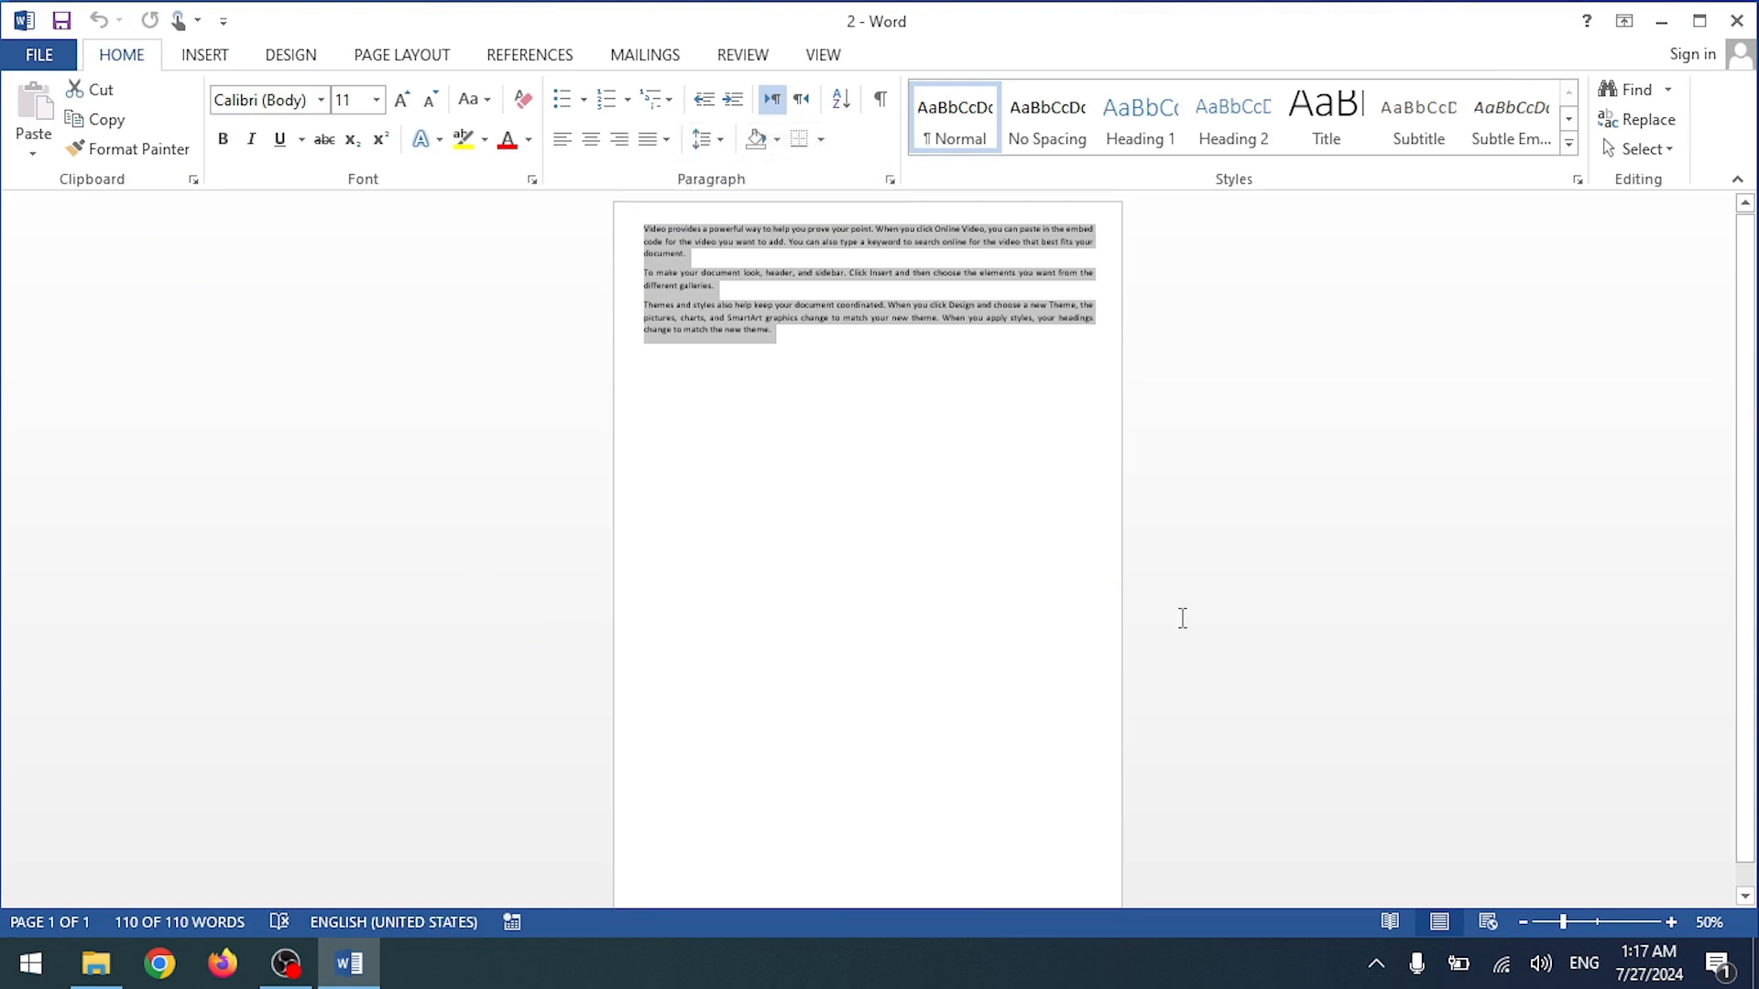
pyautogui.click(989, 641)
pyautogui.scroll(7, 989, 637)
pyautogui.scroll(4, 990, 637)
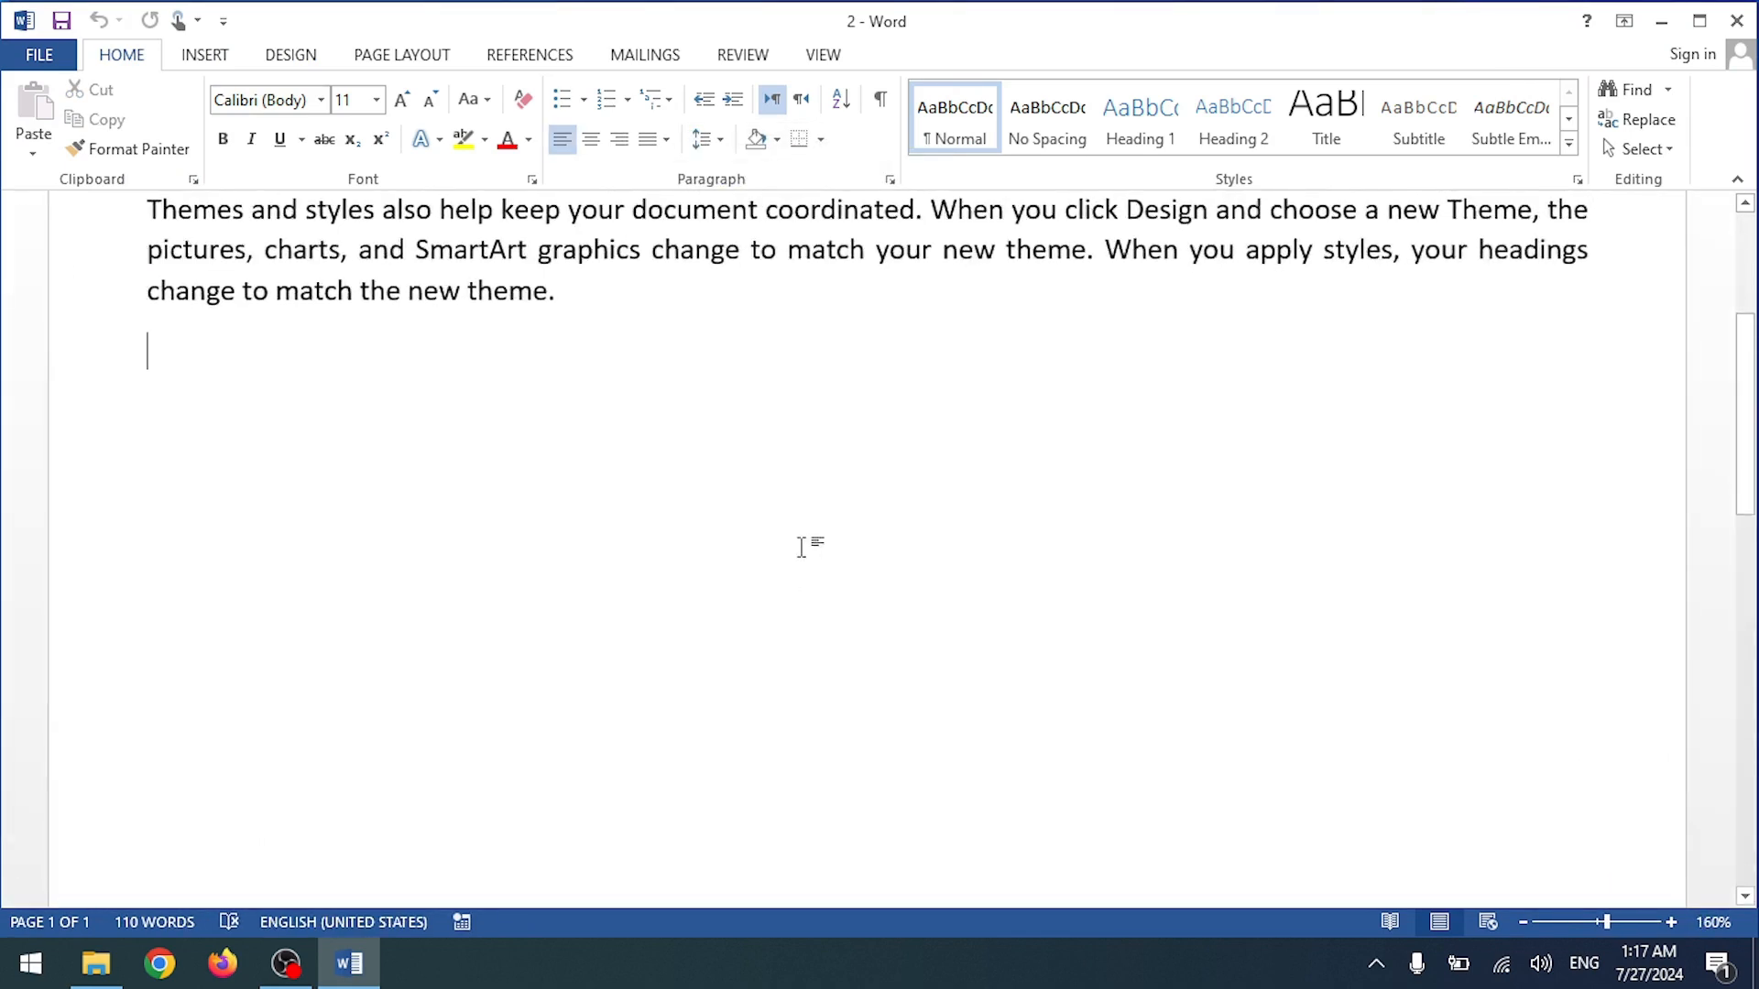
pyautogui.scroll(3, 797, 548)
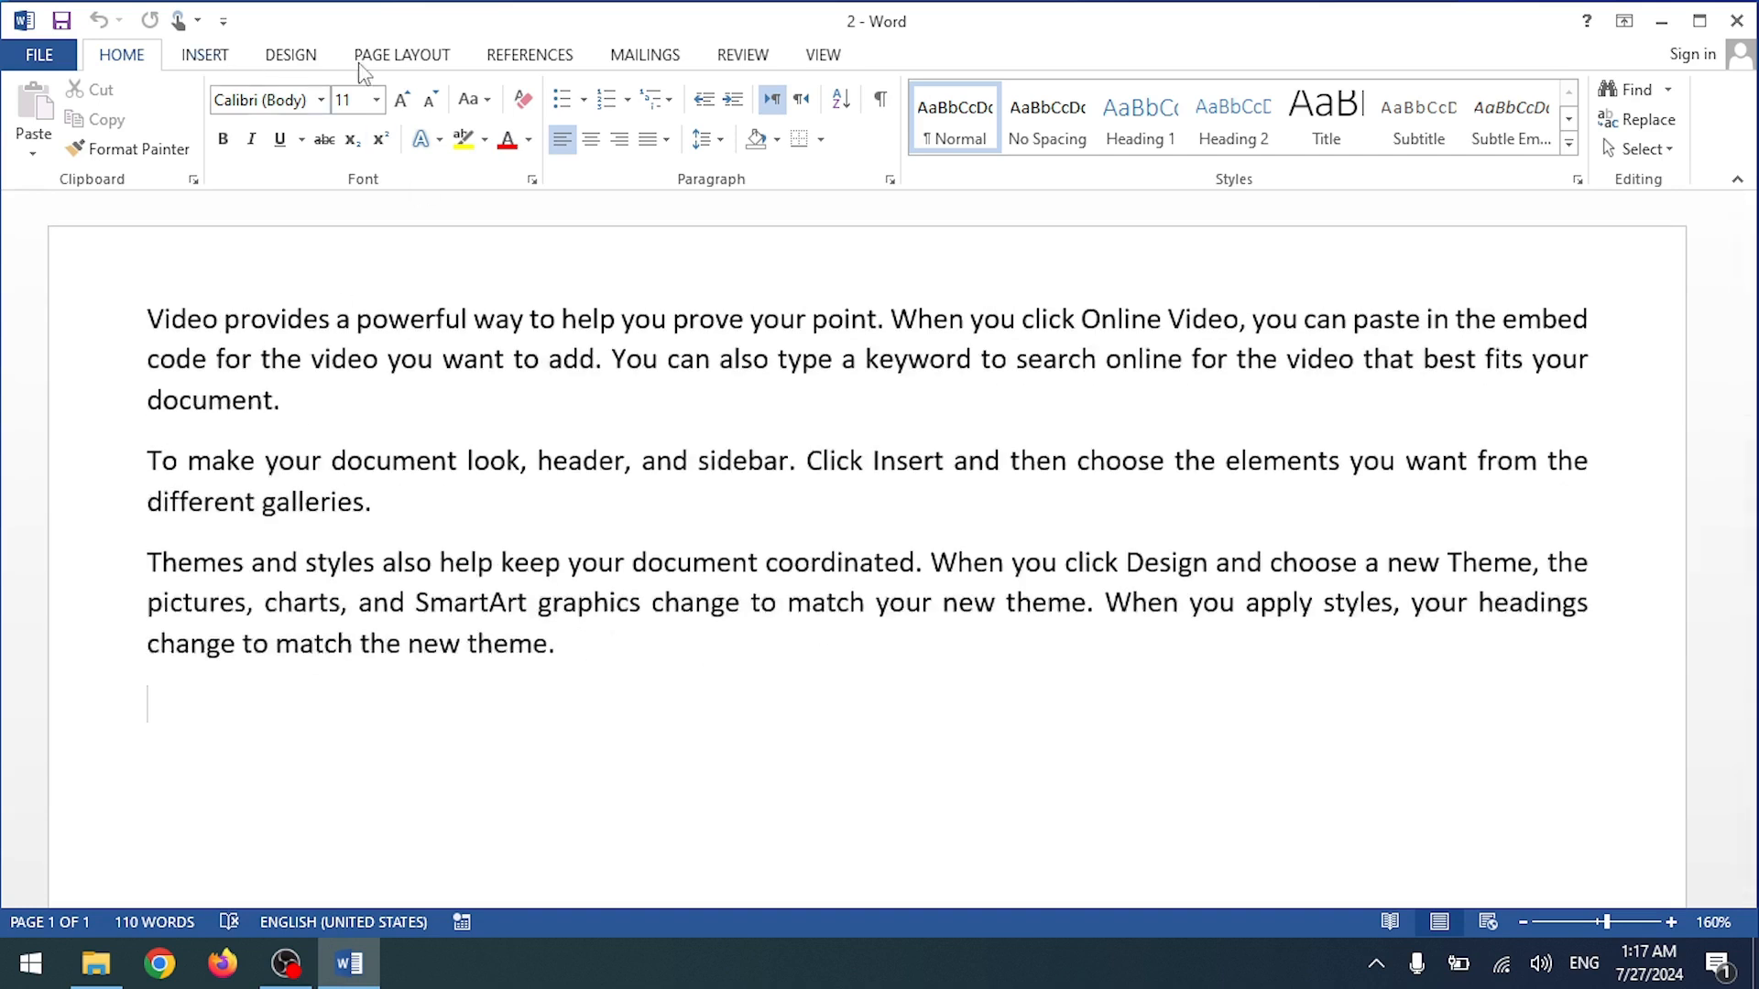
# Step: Encrypt document 2 with an open password, save it with Ctrl+S, and close Word
pyautogui.click(38, 55)
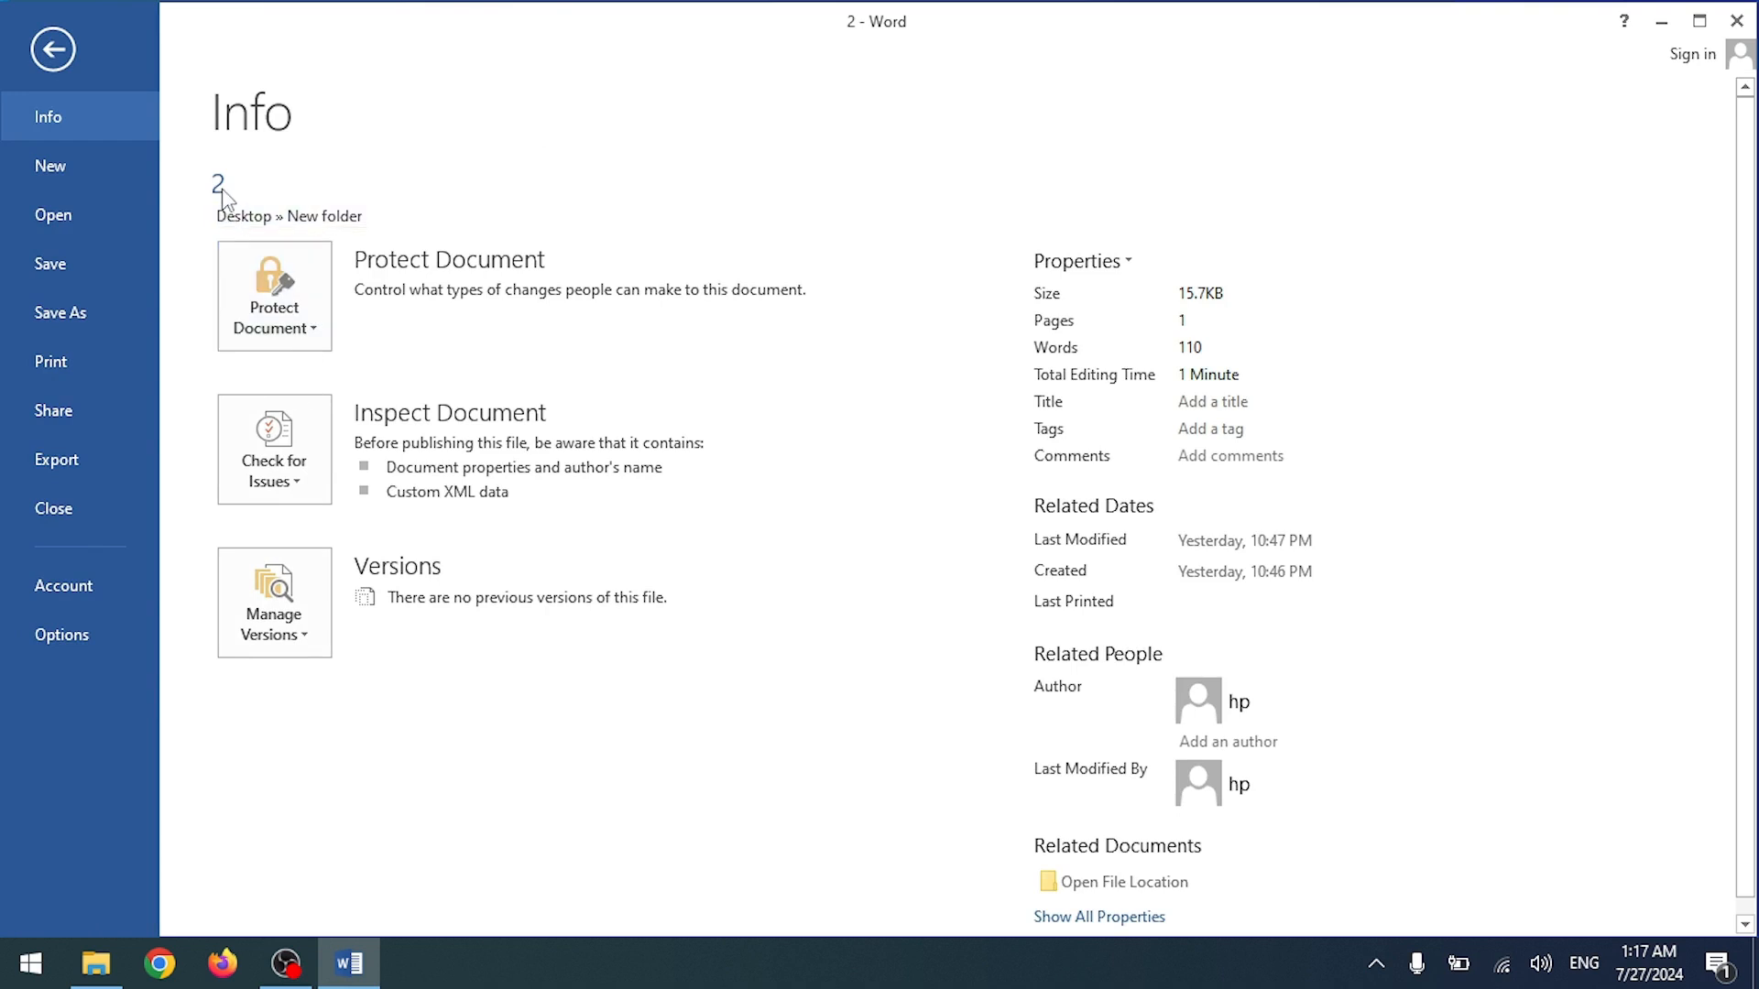
pyautogui.click(275, 302)
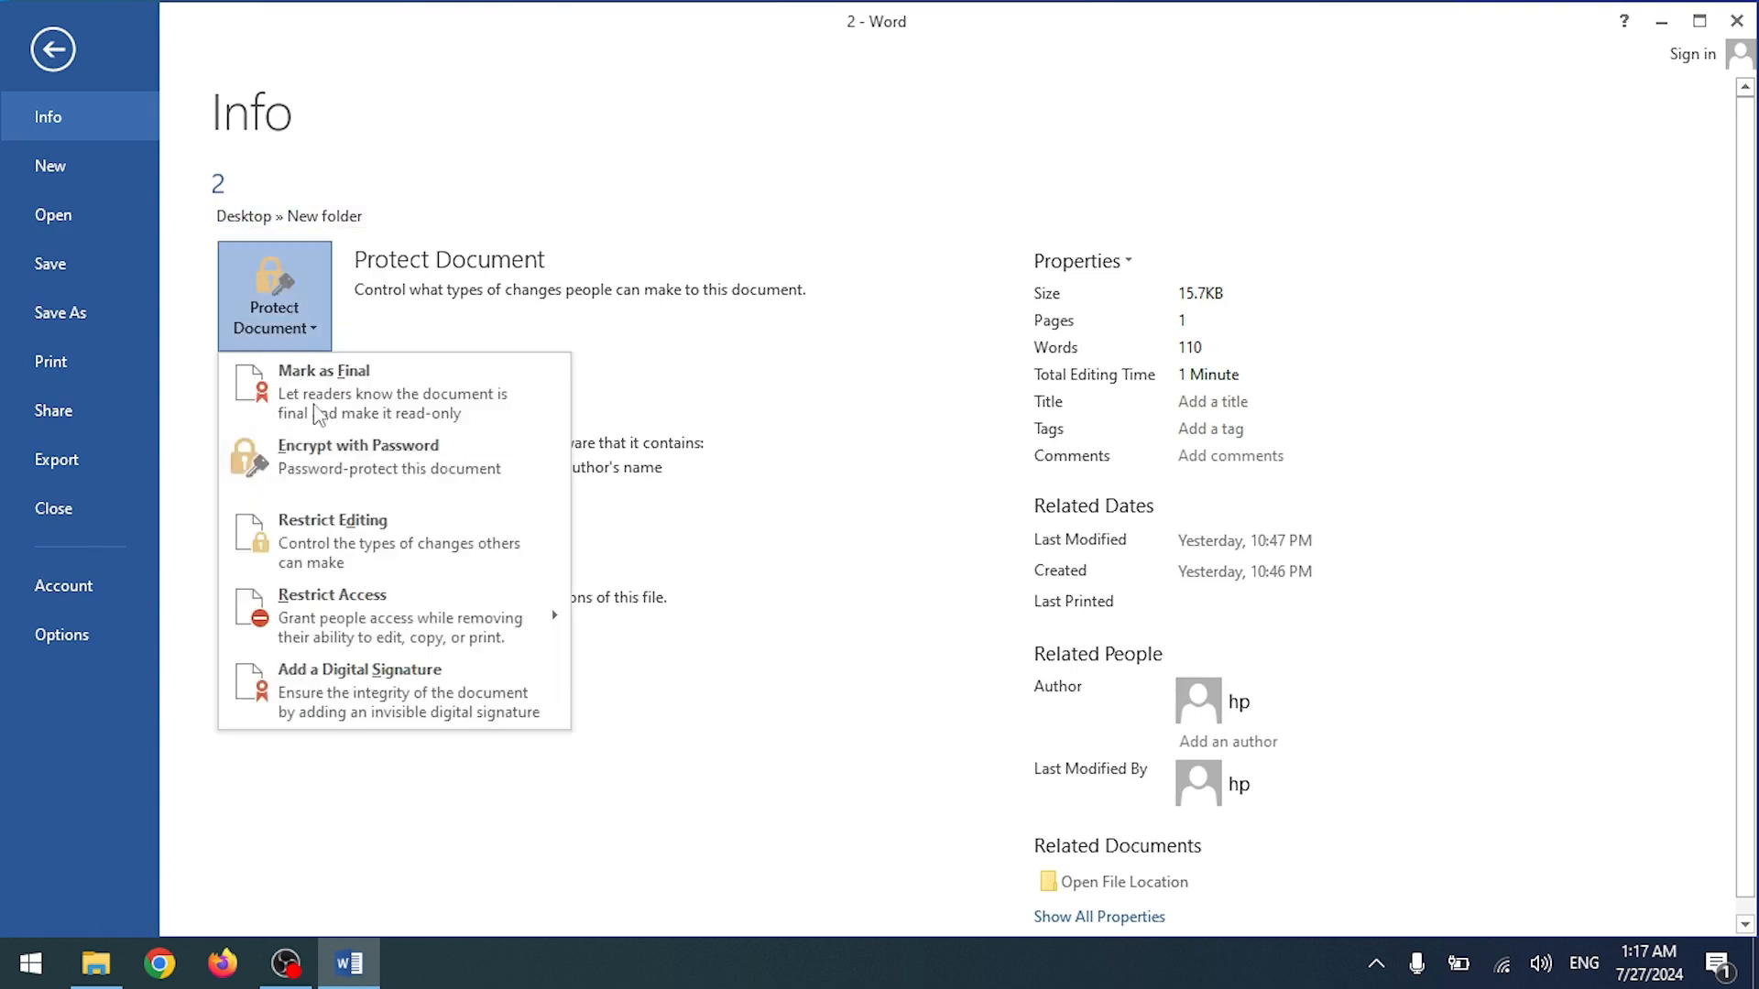
pyautogui.click(326, 500)
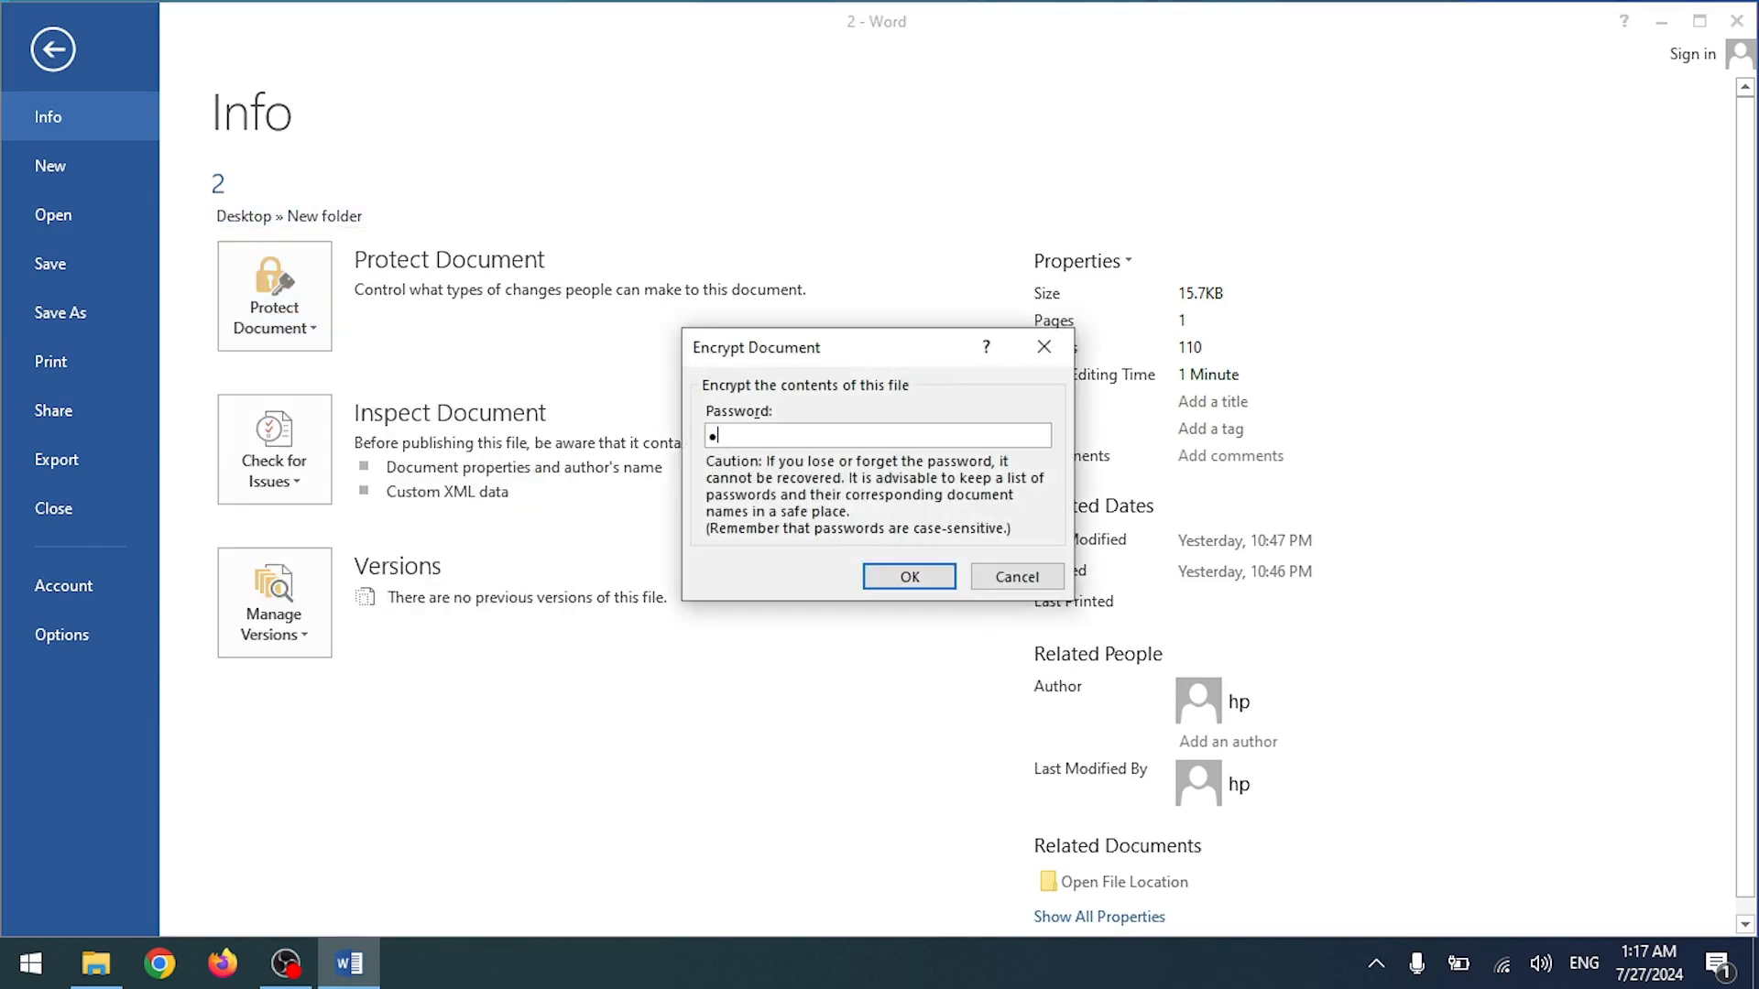
pyautogui.click(905, 581)
pyautogui.write('••••')
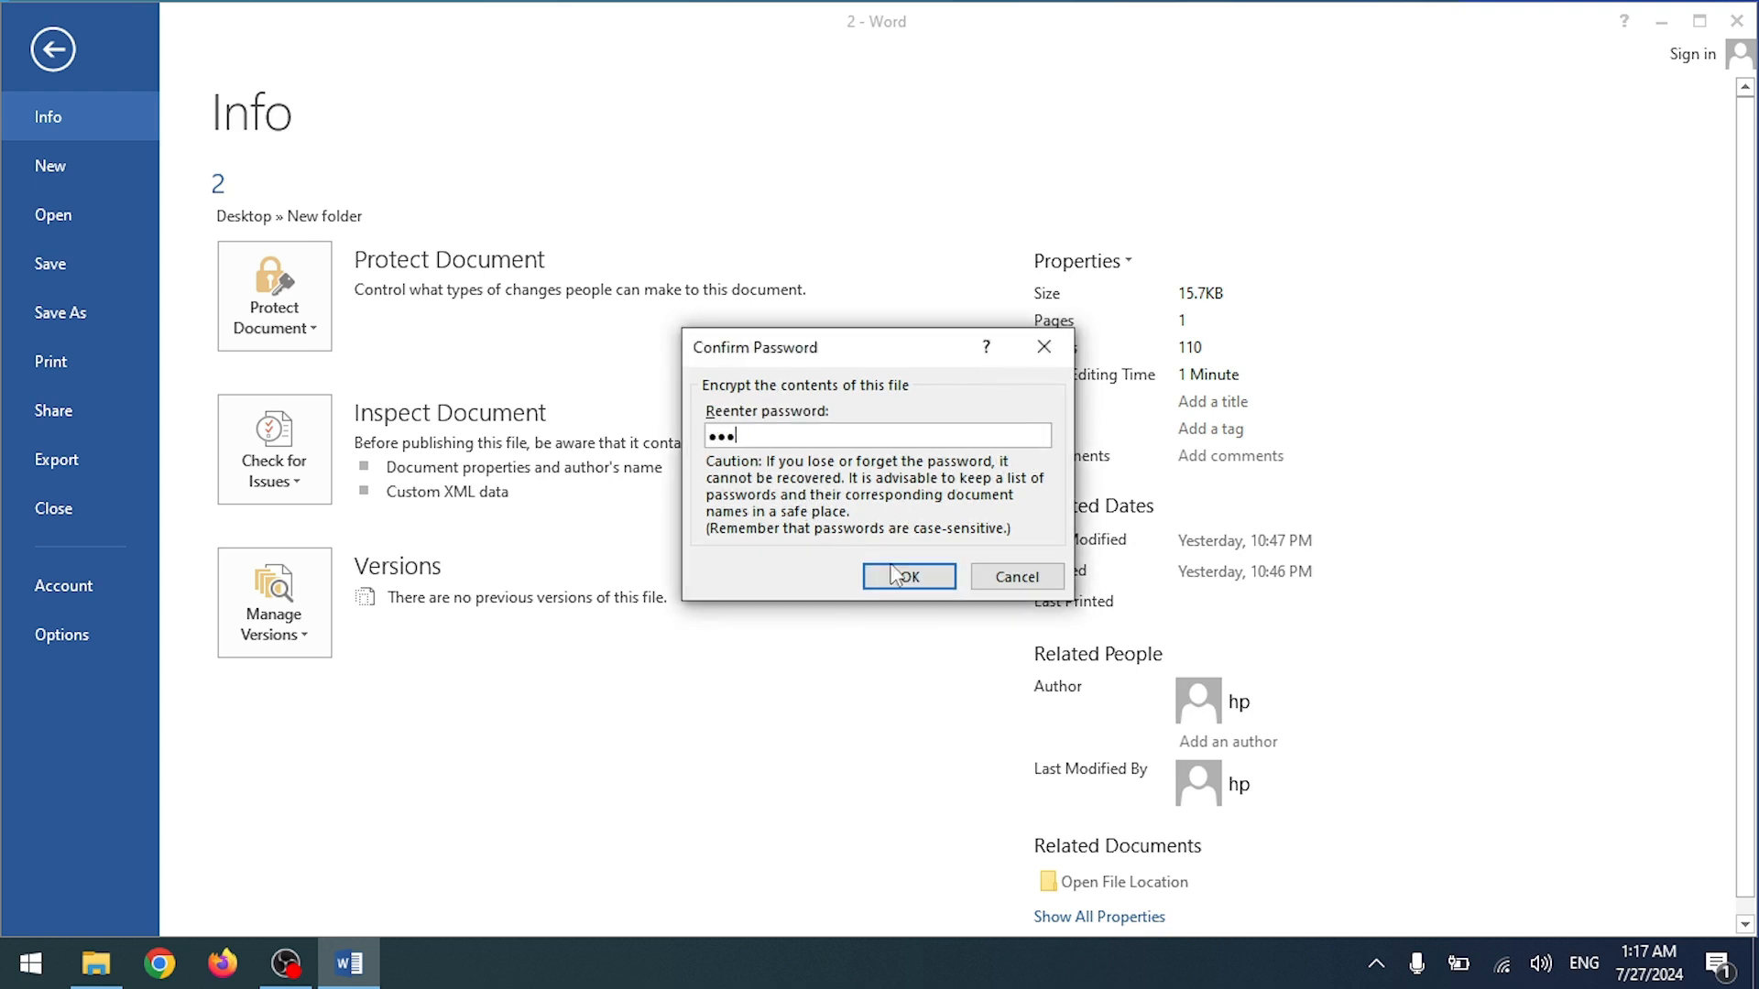
pyautogui.click(902, 583)
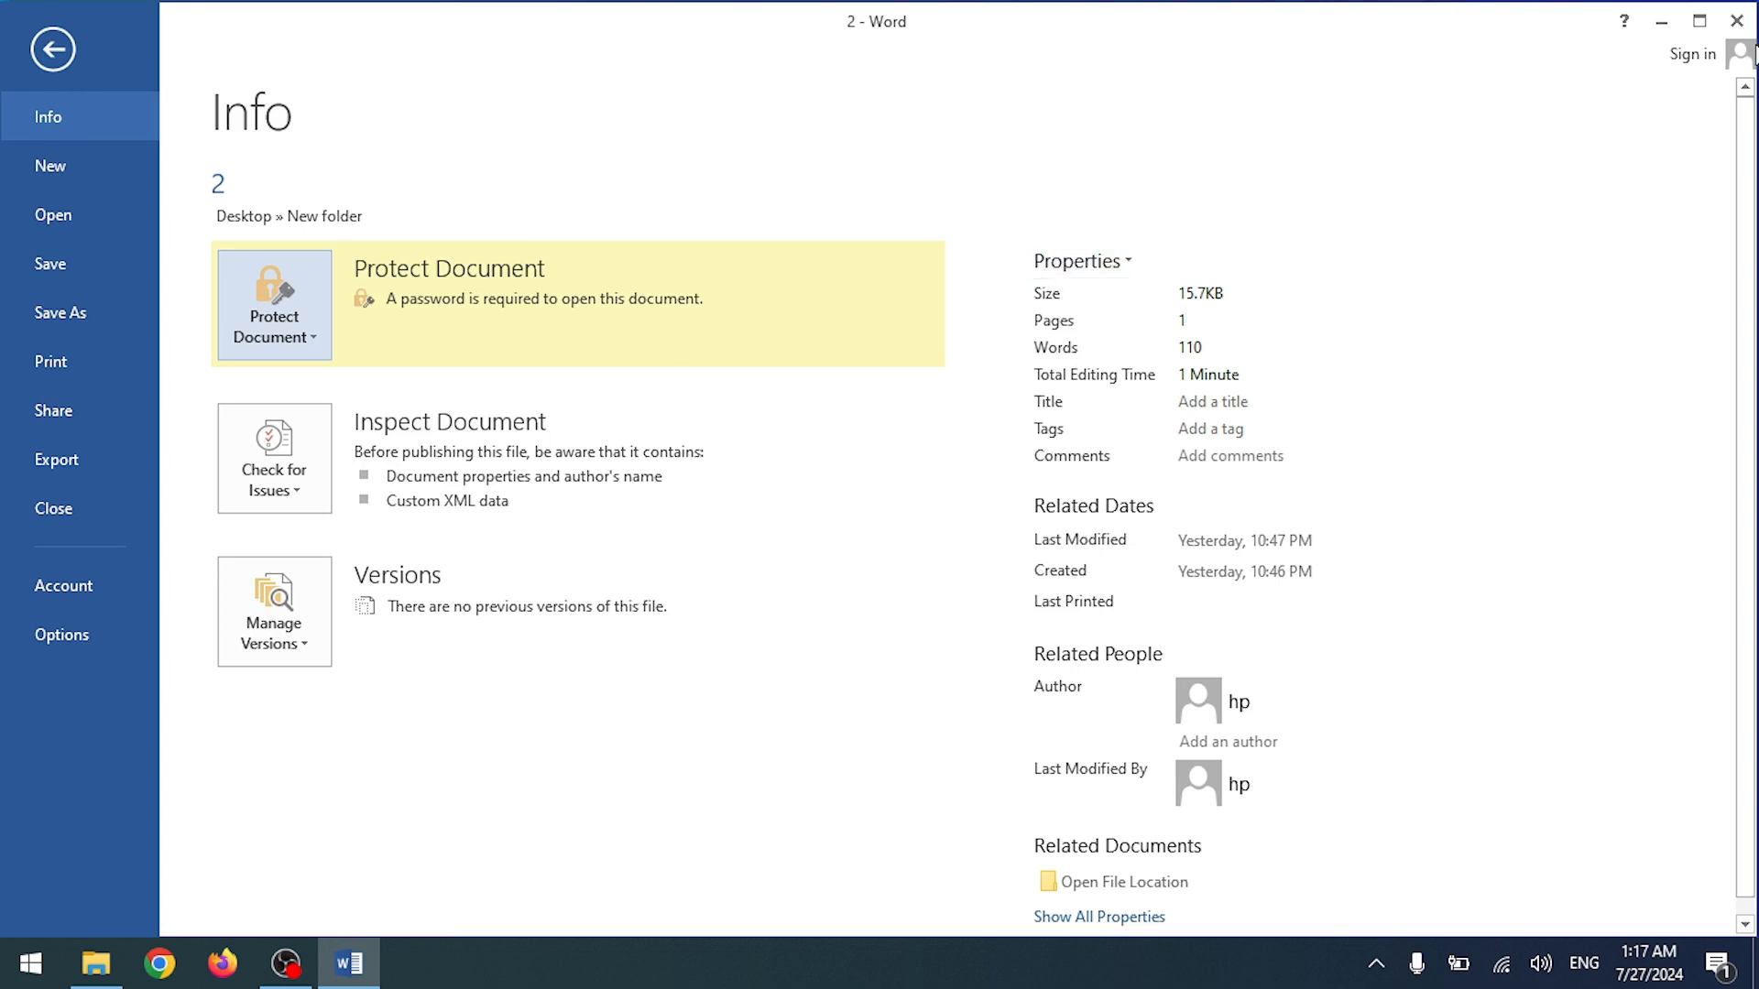
pyautogui.click(52, 49)
pyautogui.hotkey('ctrl', 's')
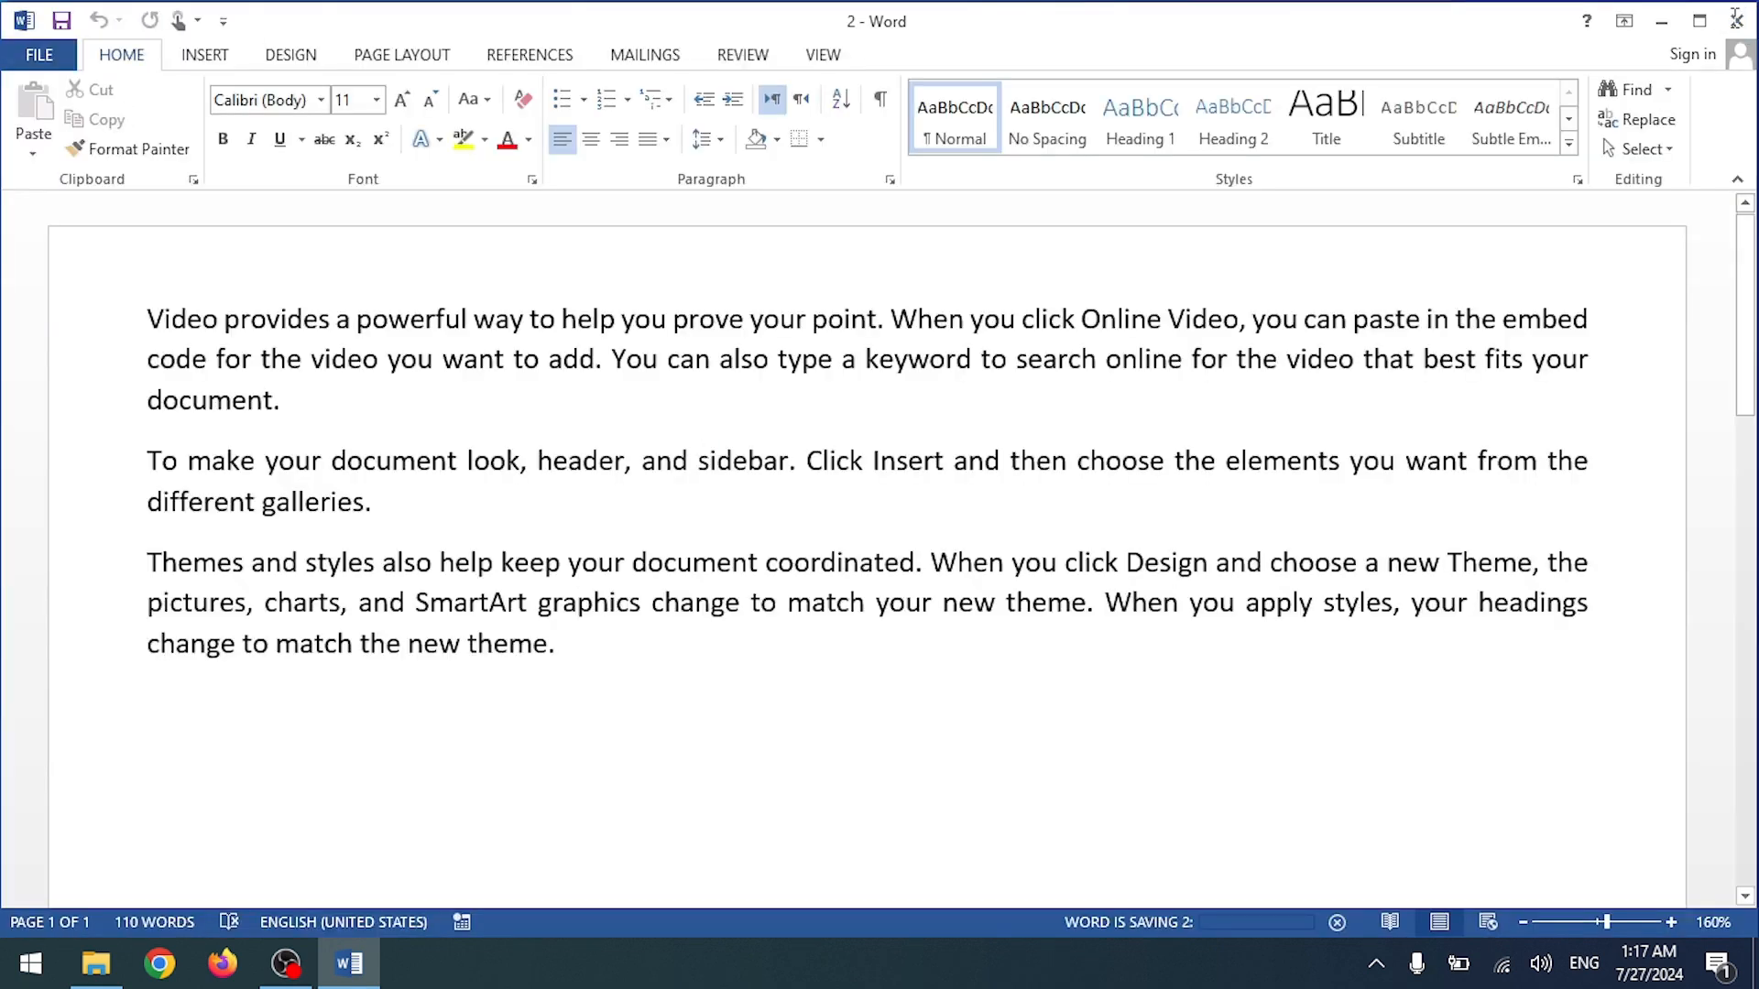
pyautogui.click(1736, 18)
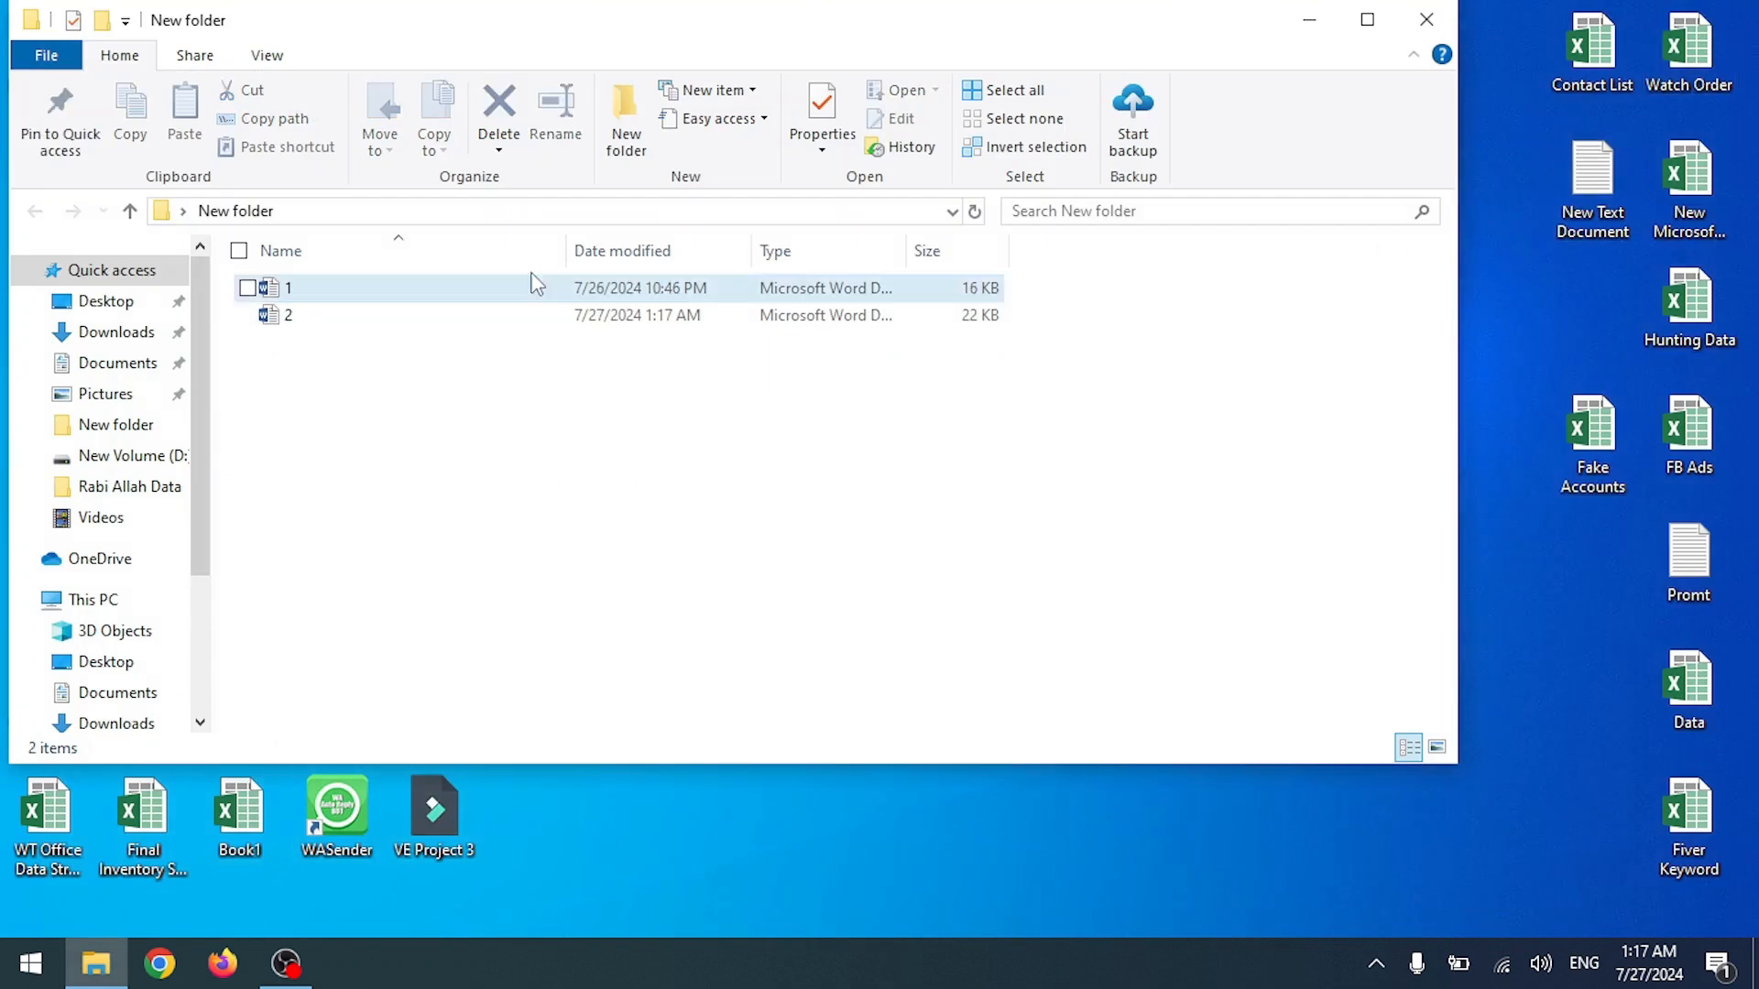
# Step: Delete document 1 from New folder and open document 2 by entering its password
pyautogui.click(320, 286)
pyautogui.press('Delete')
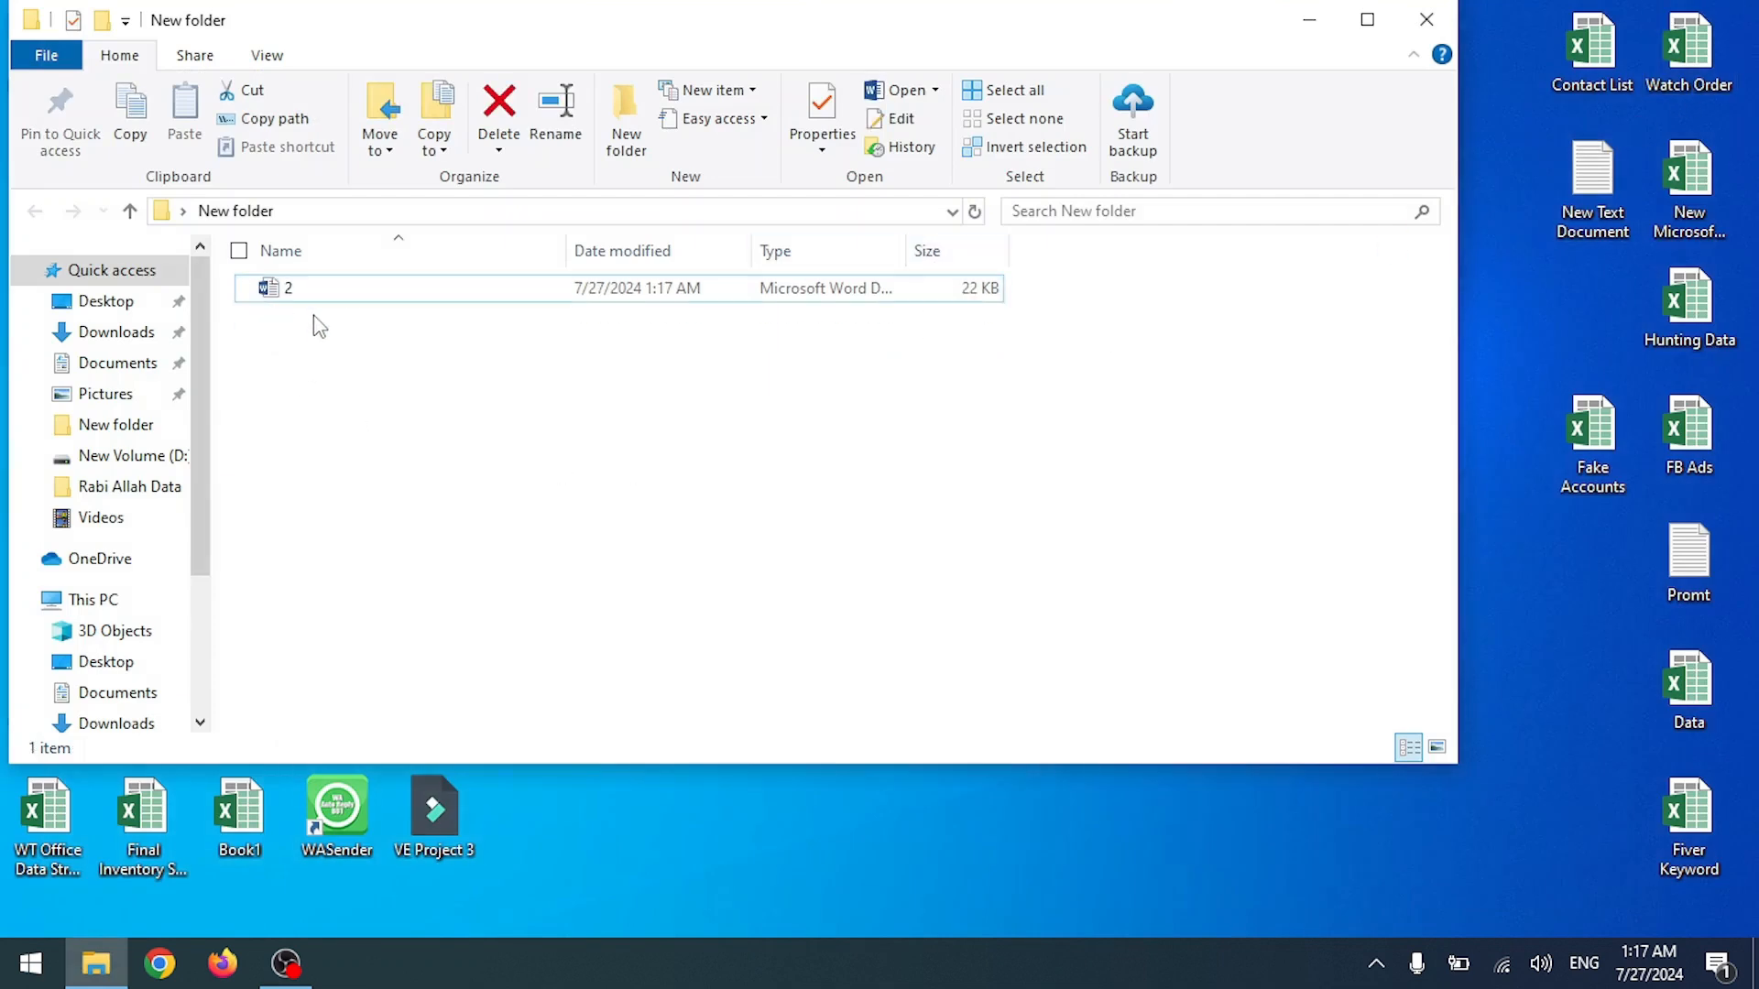
pyautogui.doubleClick(321, 296)
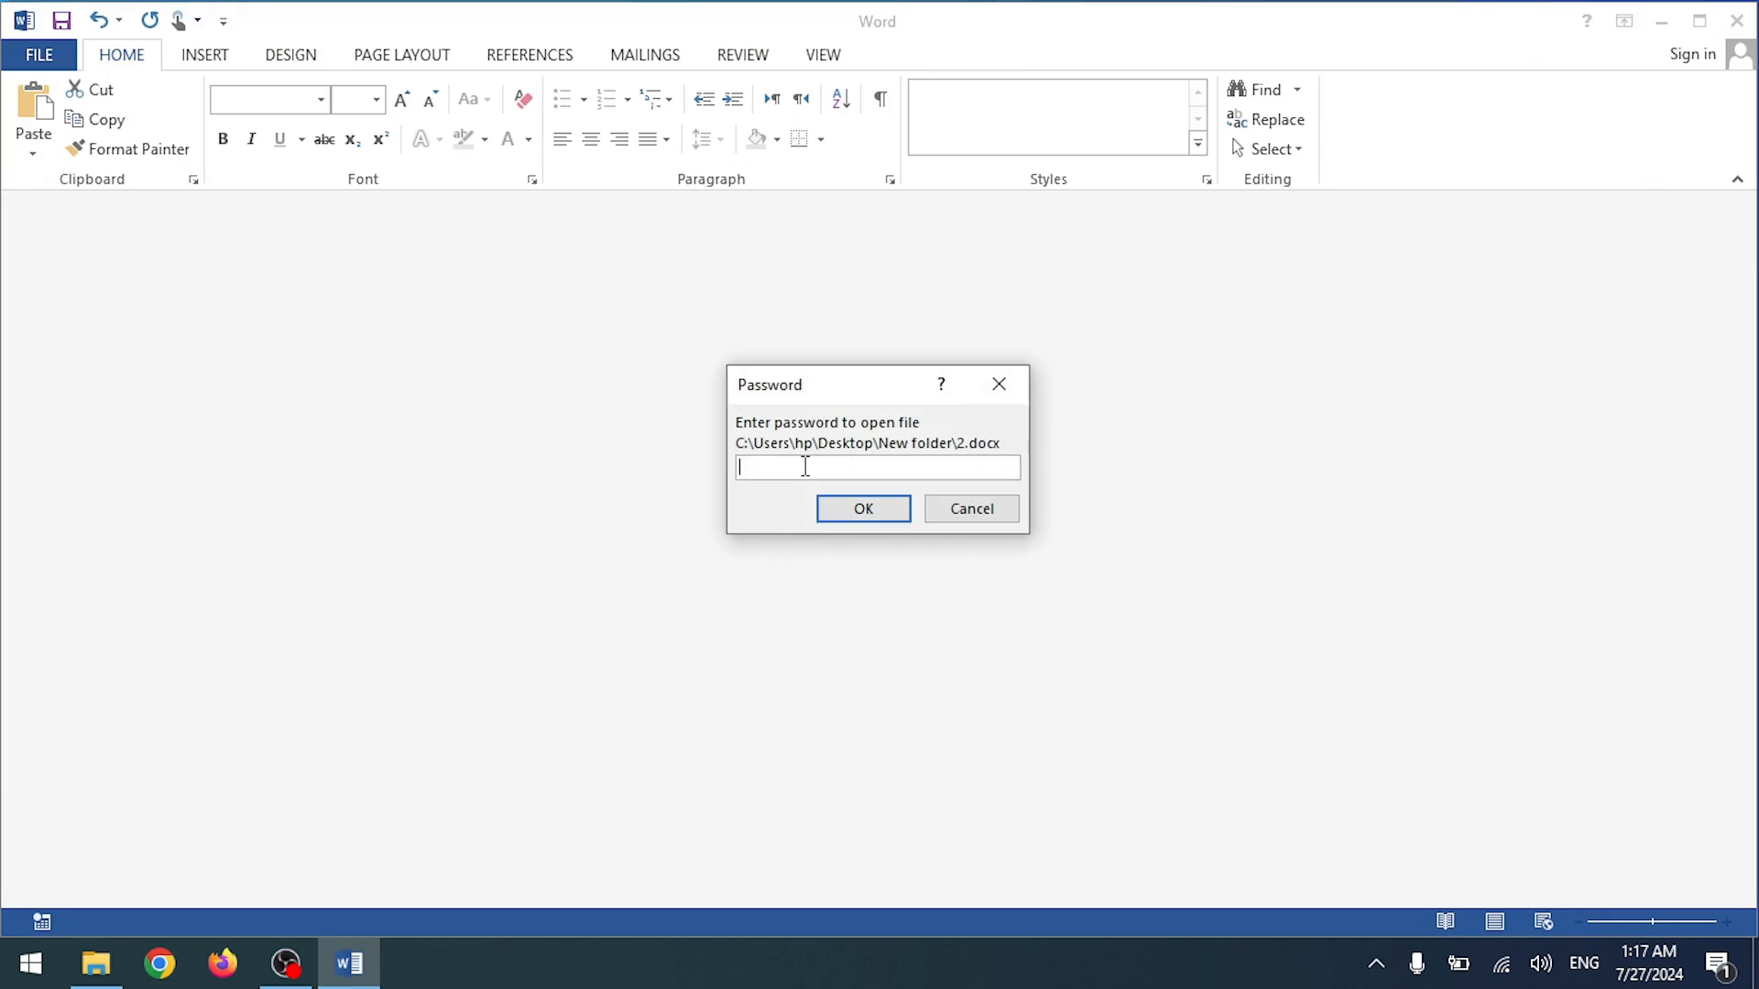
pyautogui.write('4')
pyautogui.click(844, 509)
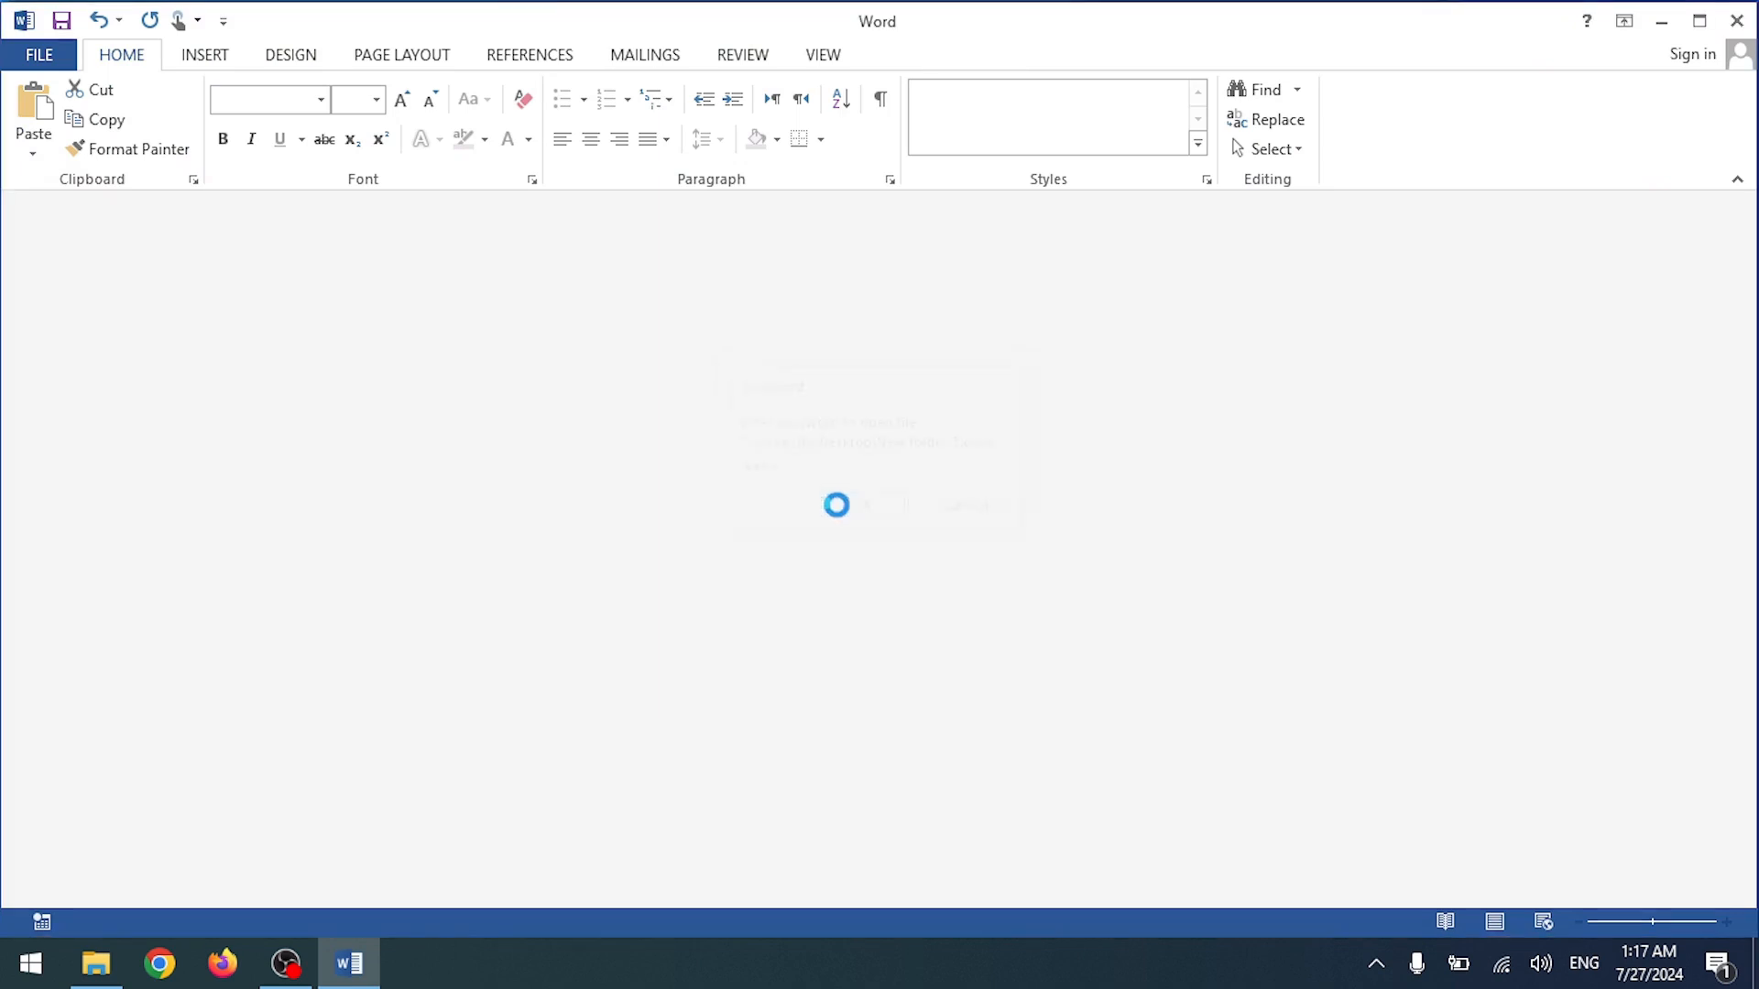
pyautogui.click(673, 319)
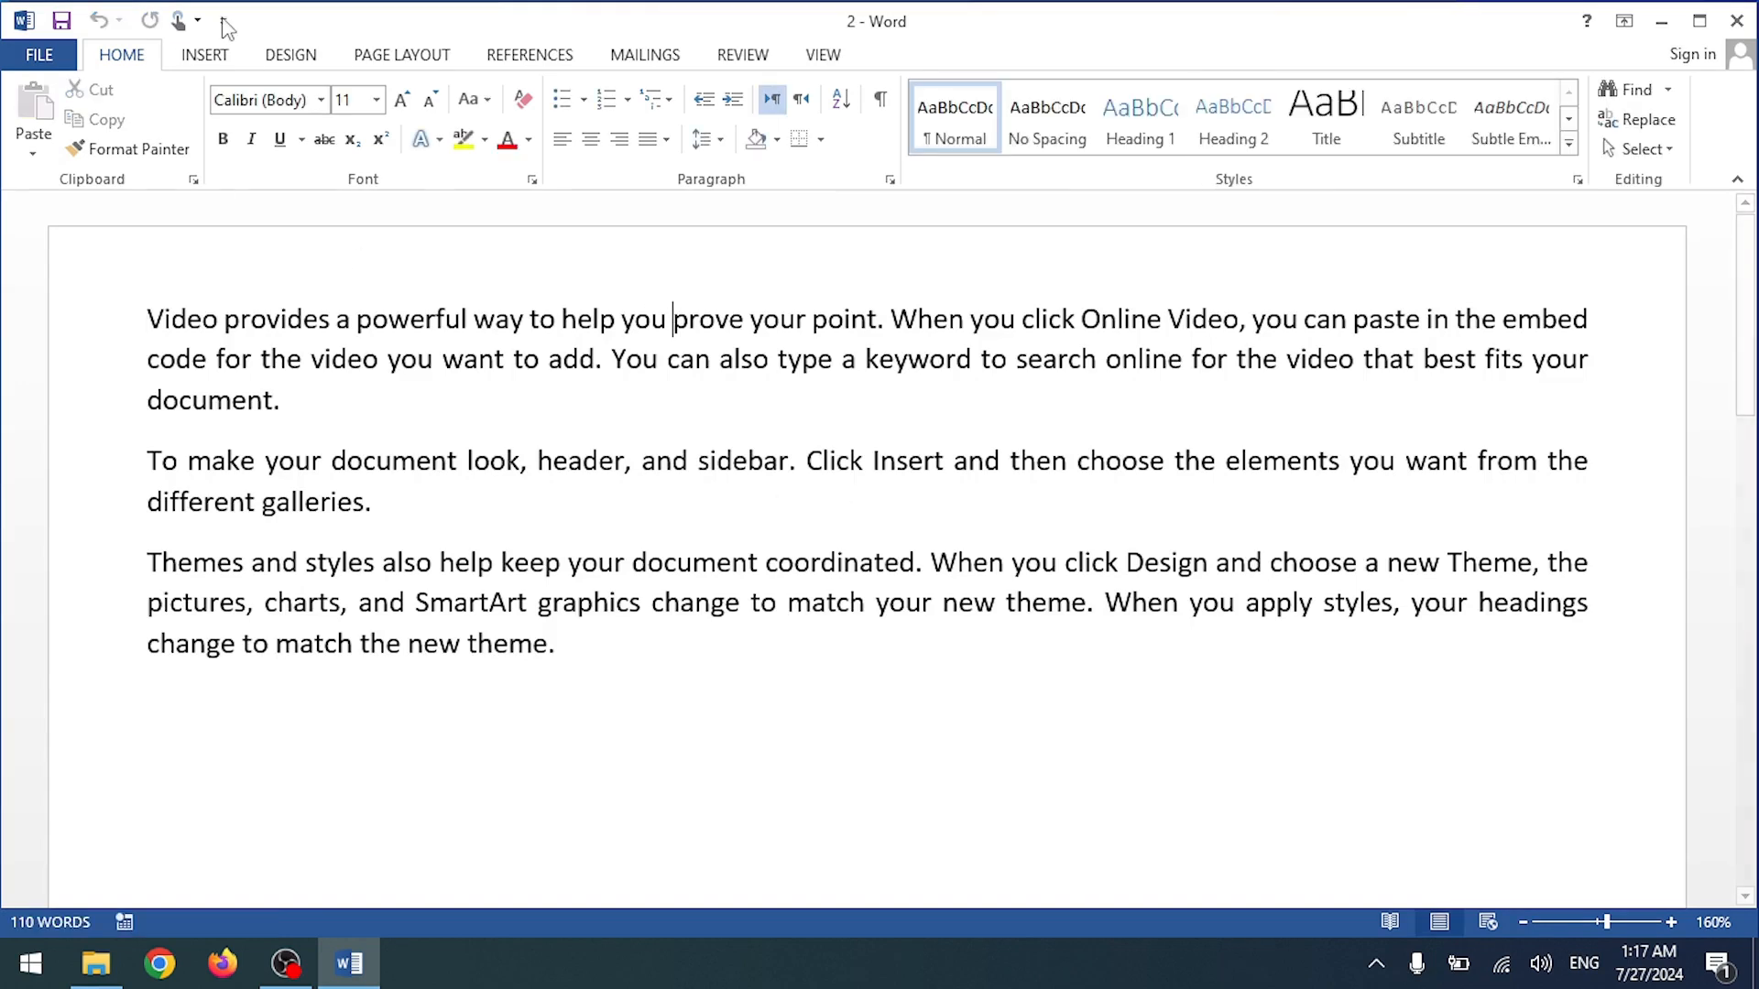
pyautogui.click(65, 61)
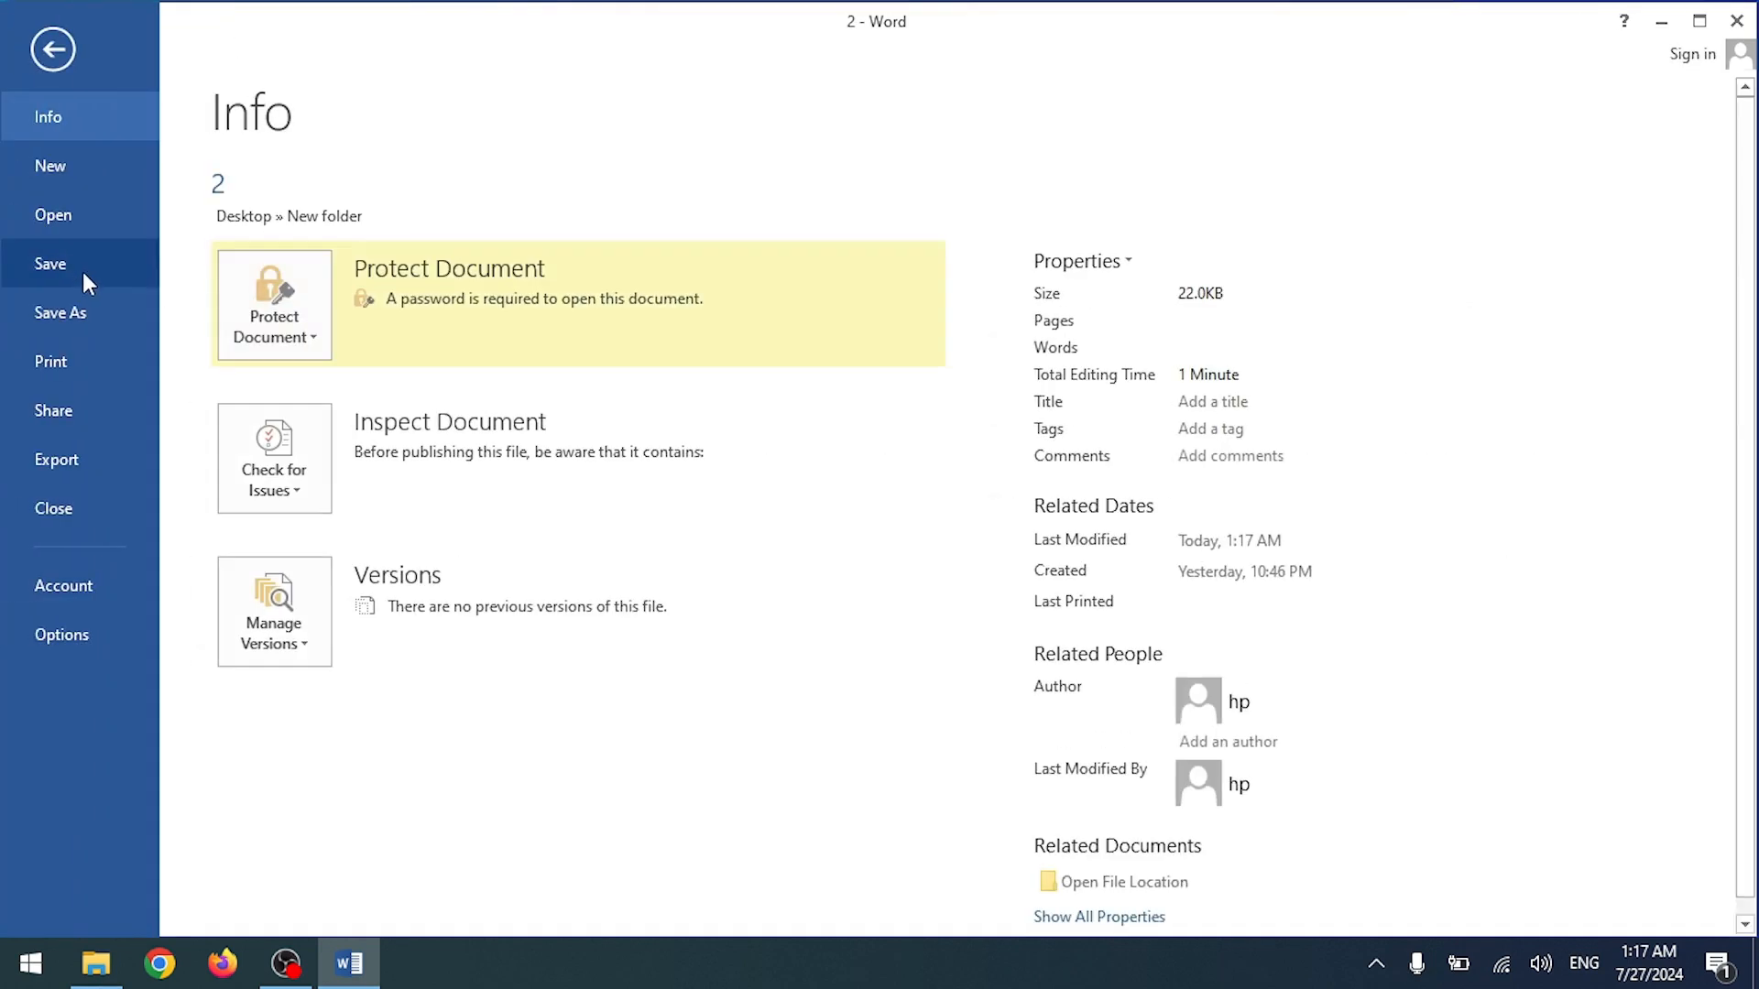
# Step: Review the Encrypt with Password and Mark as Final options, dismissing each without changes
pyautogui.click(282, 312)
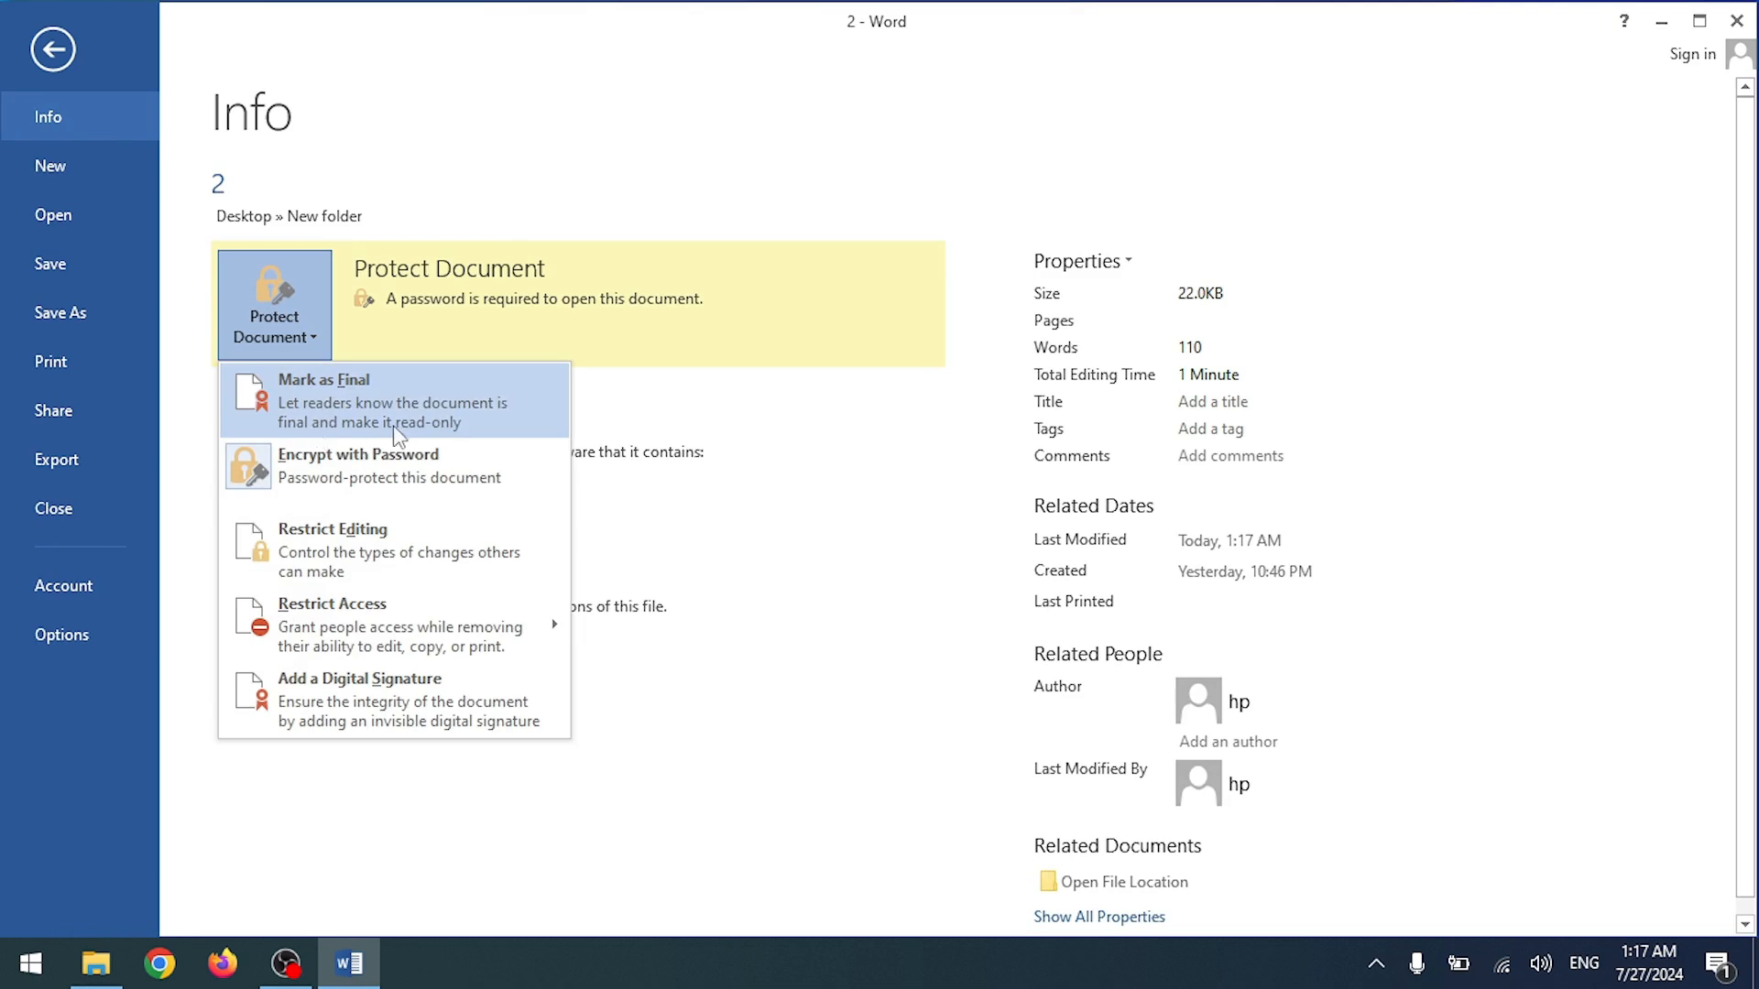
pyautogui.click(335, 460)
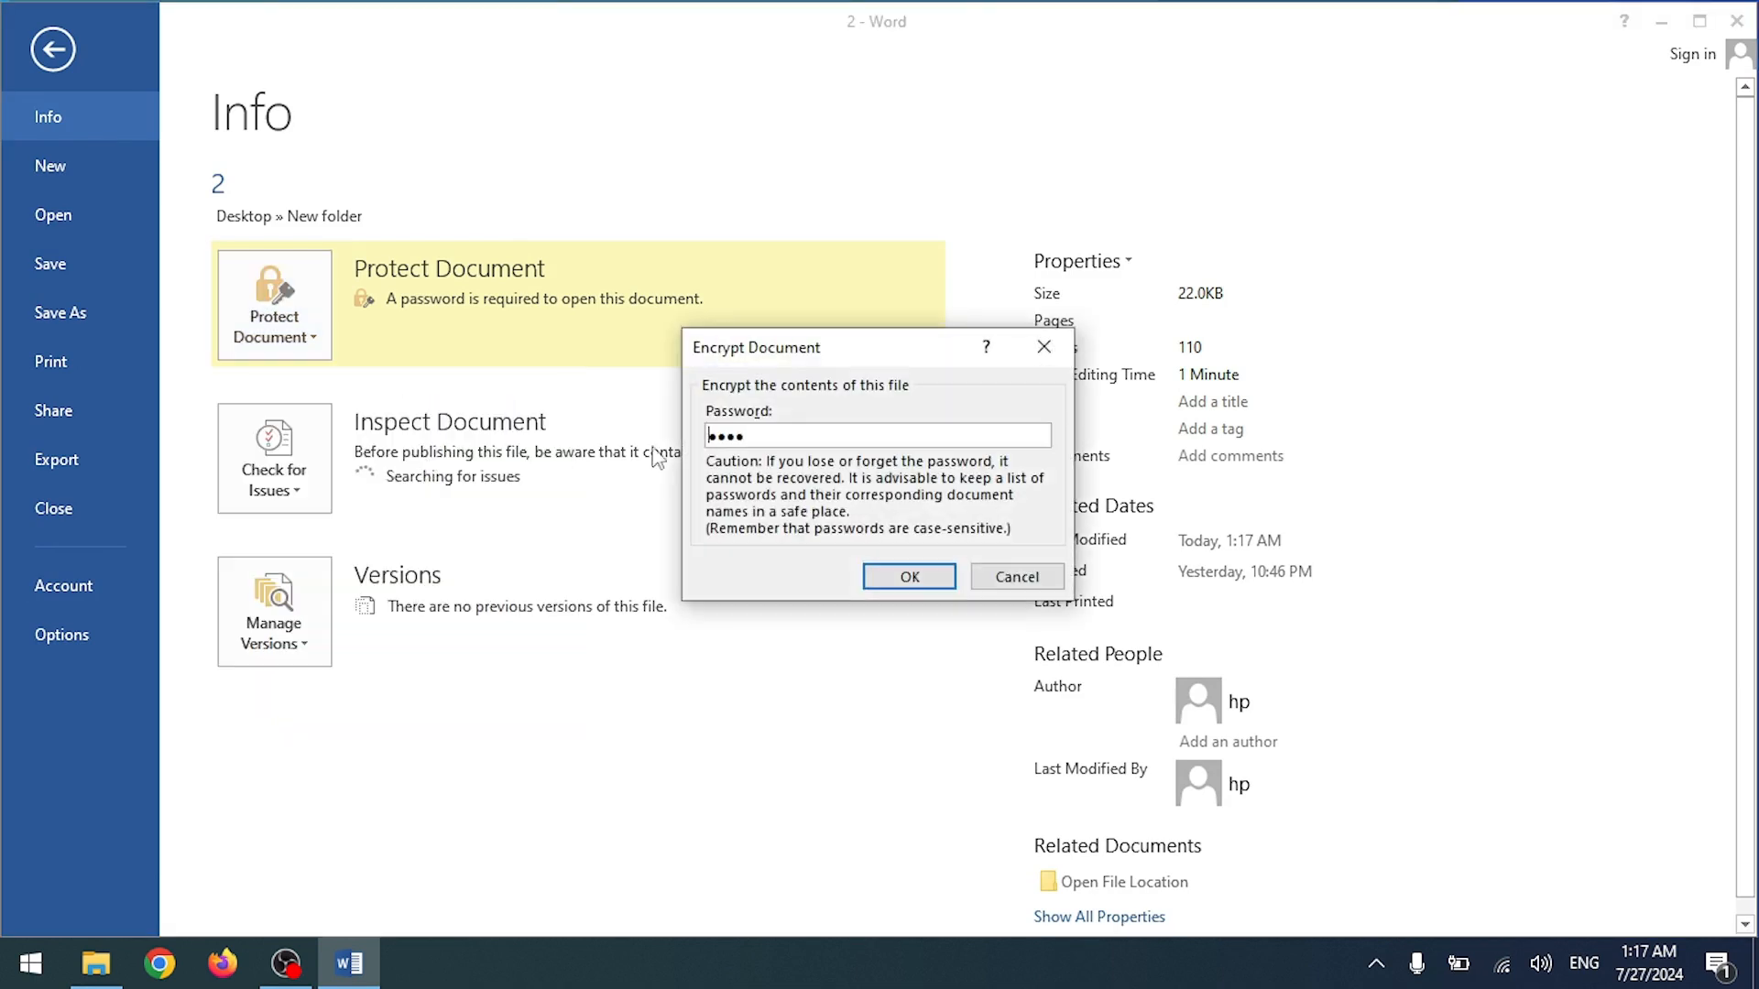
pyautogui.click(909, 577)
pyautogui.click(291, 317)
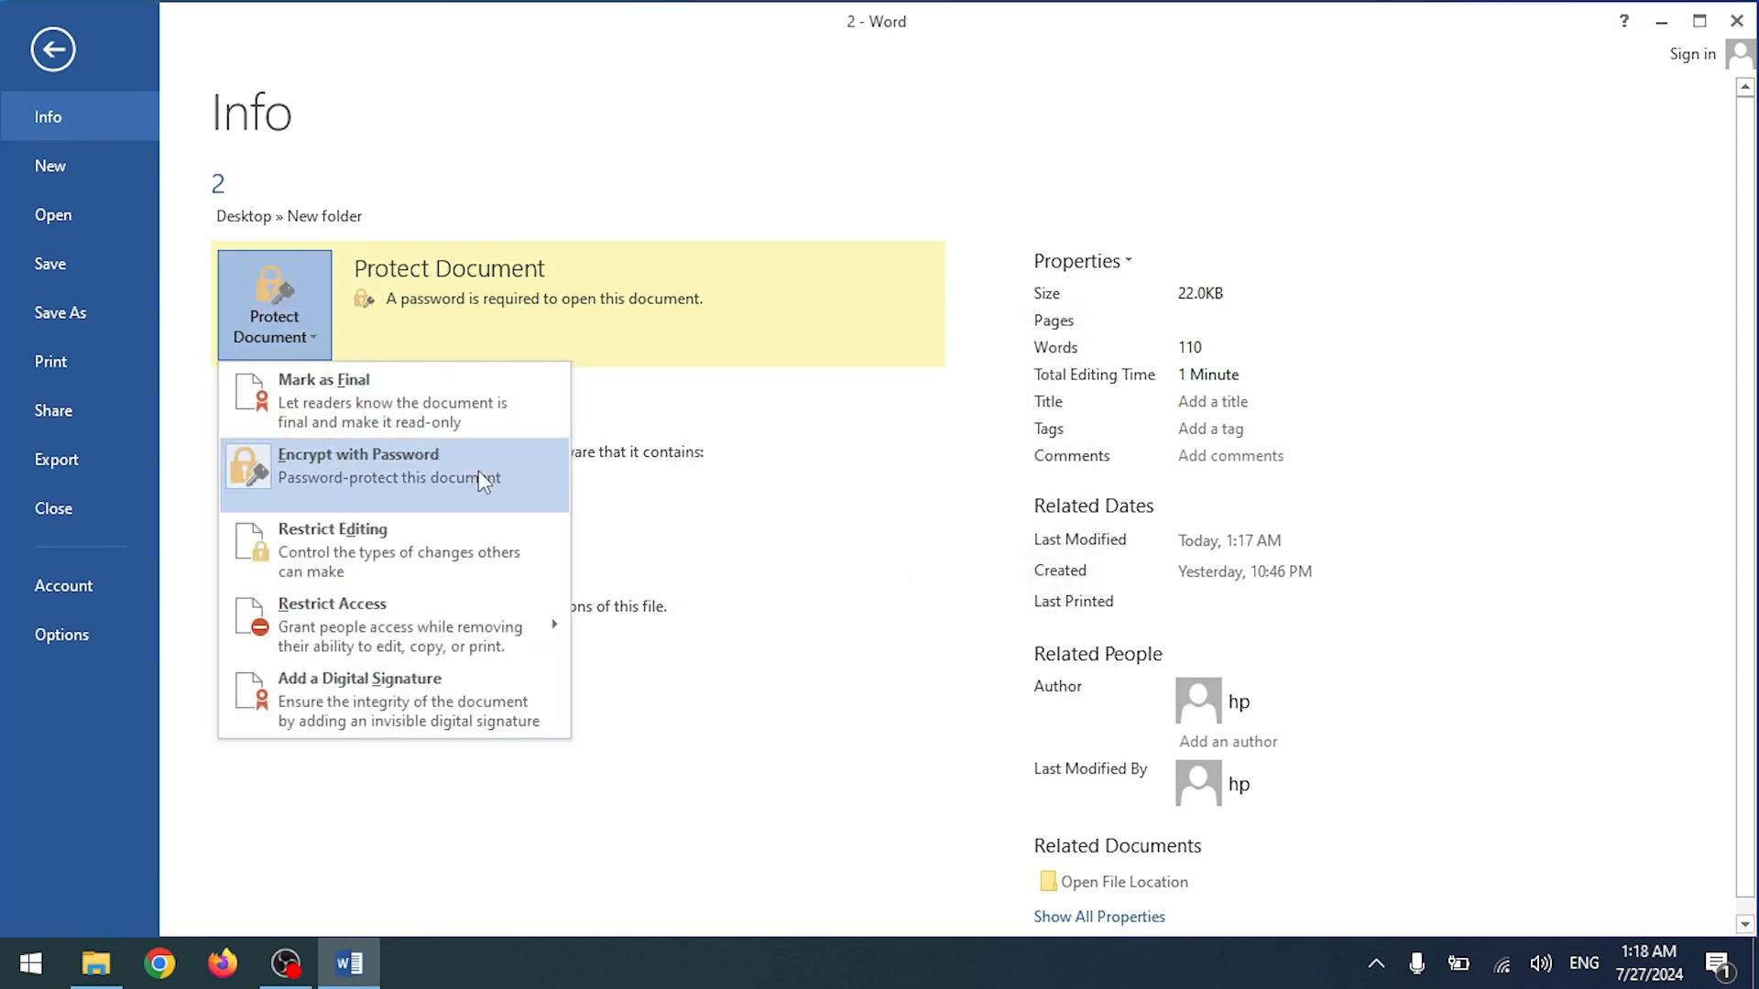
pyautogui.click(405, 472)
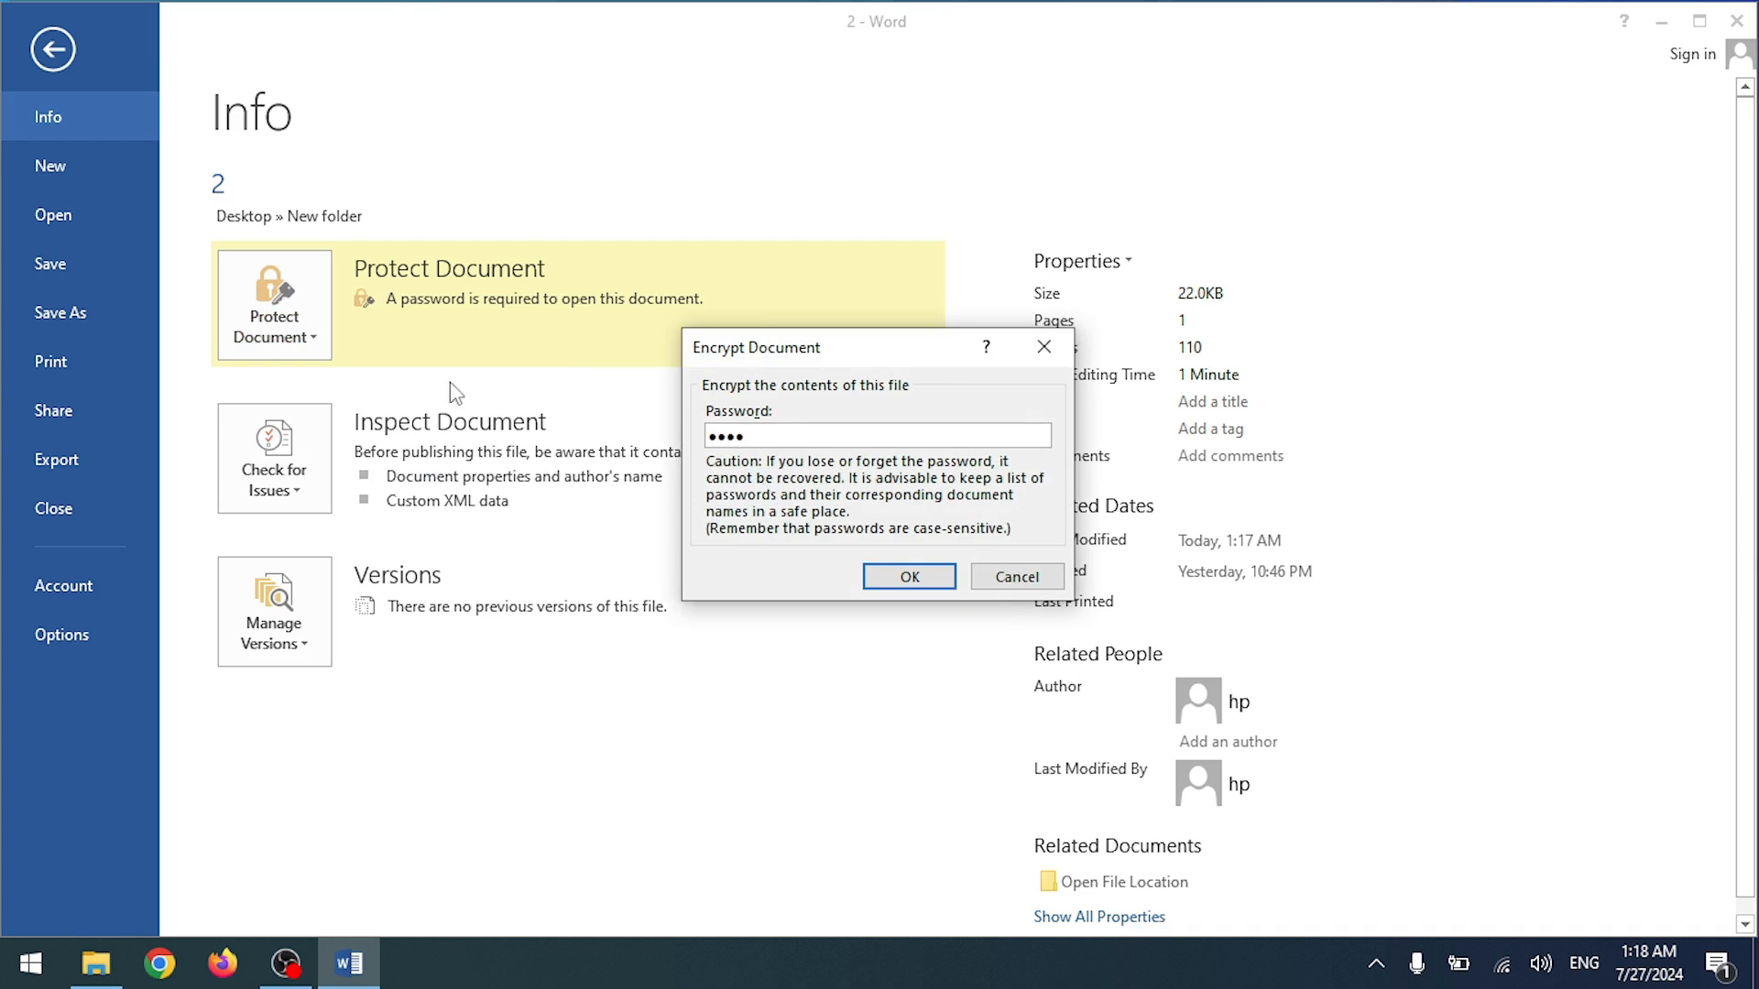
pyautogui.click(903, 578)
pyautogui.click(284, 346)
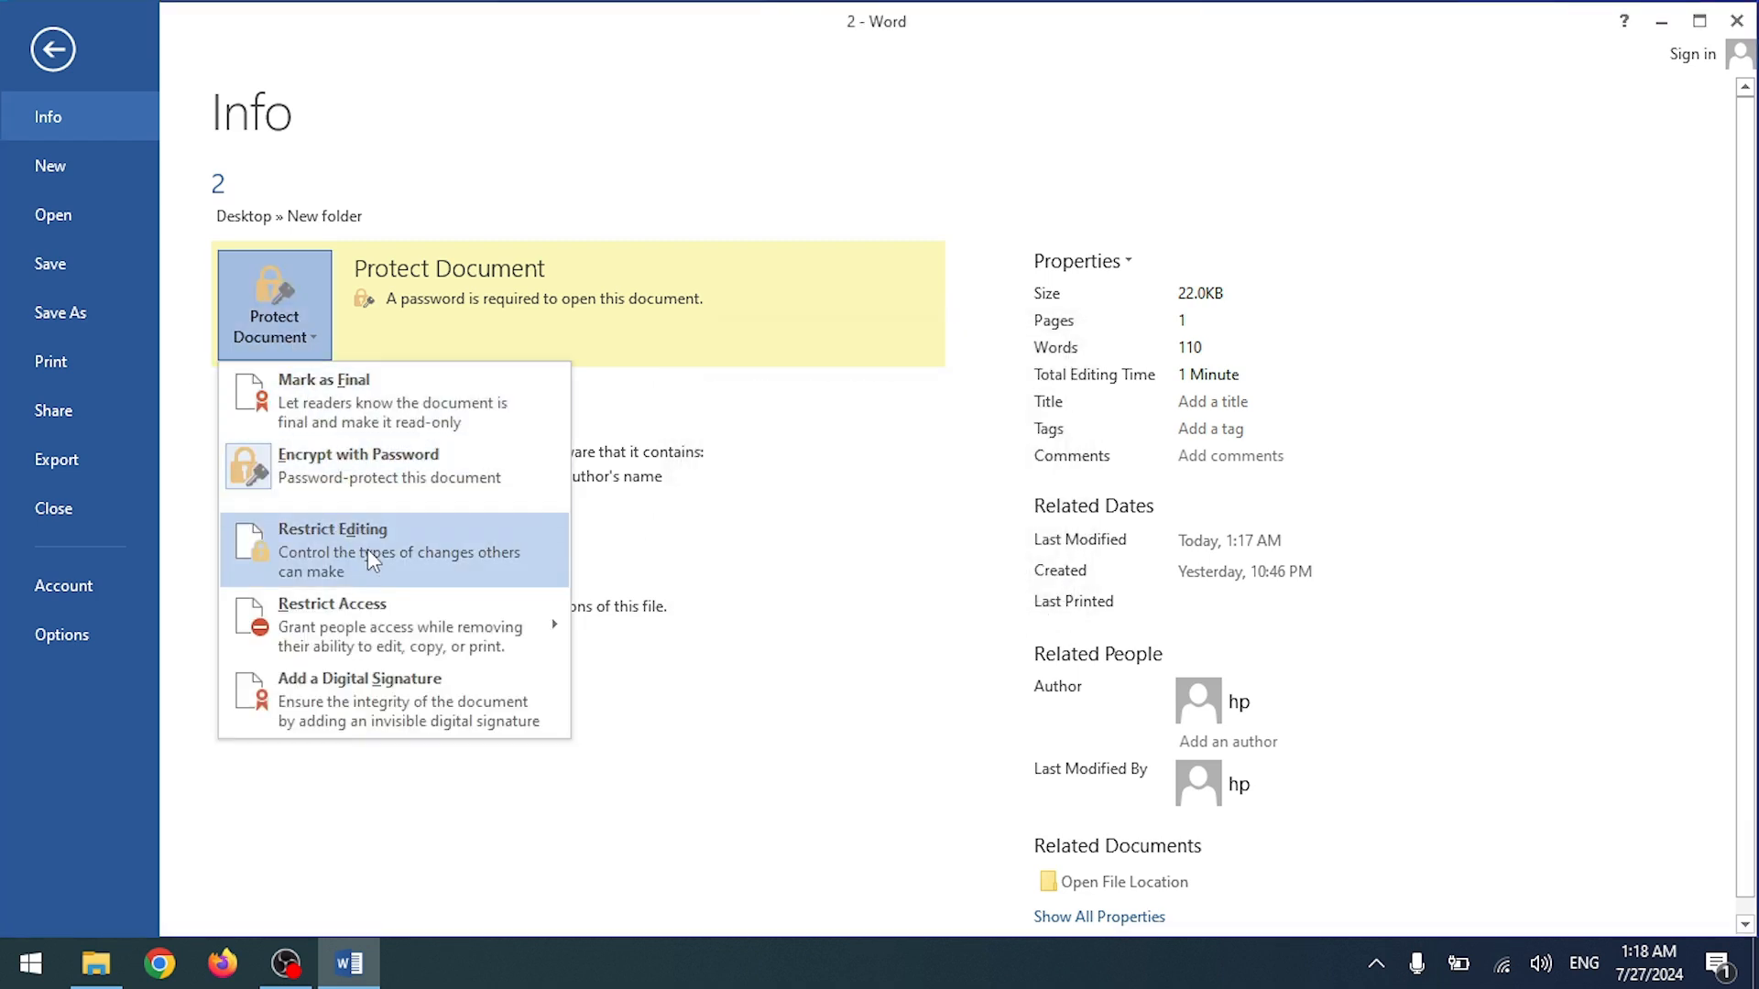
pyautogui.click(363, 414)
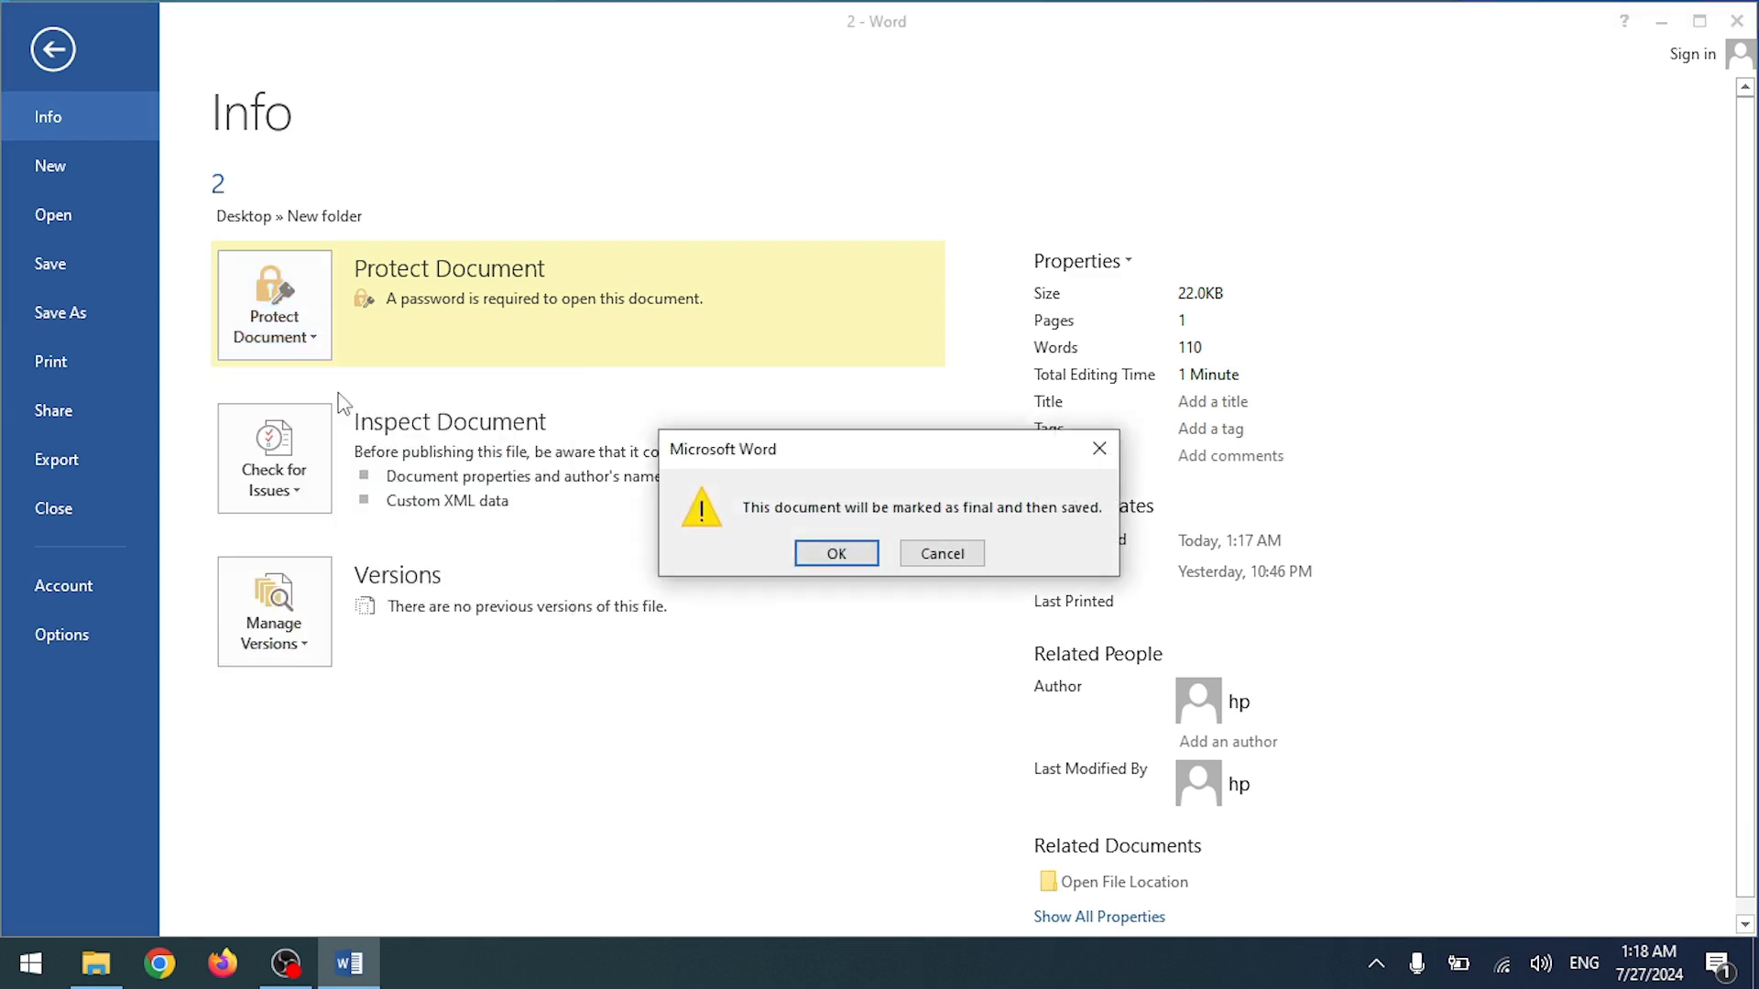
pyautogui.click(943, 553)
pyautogui.click(295, 339)
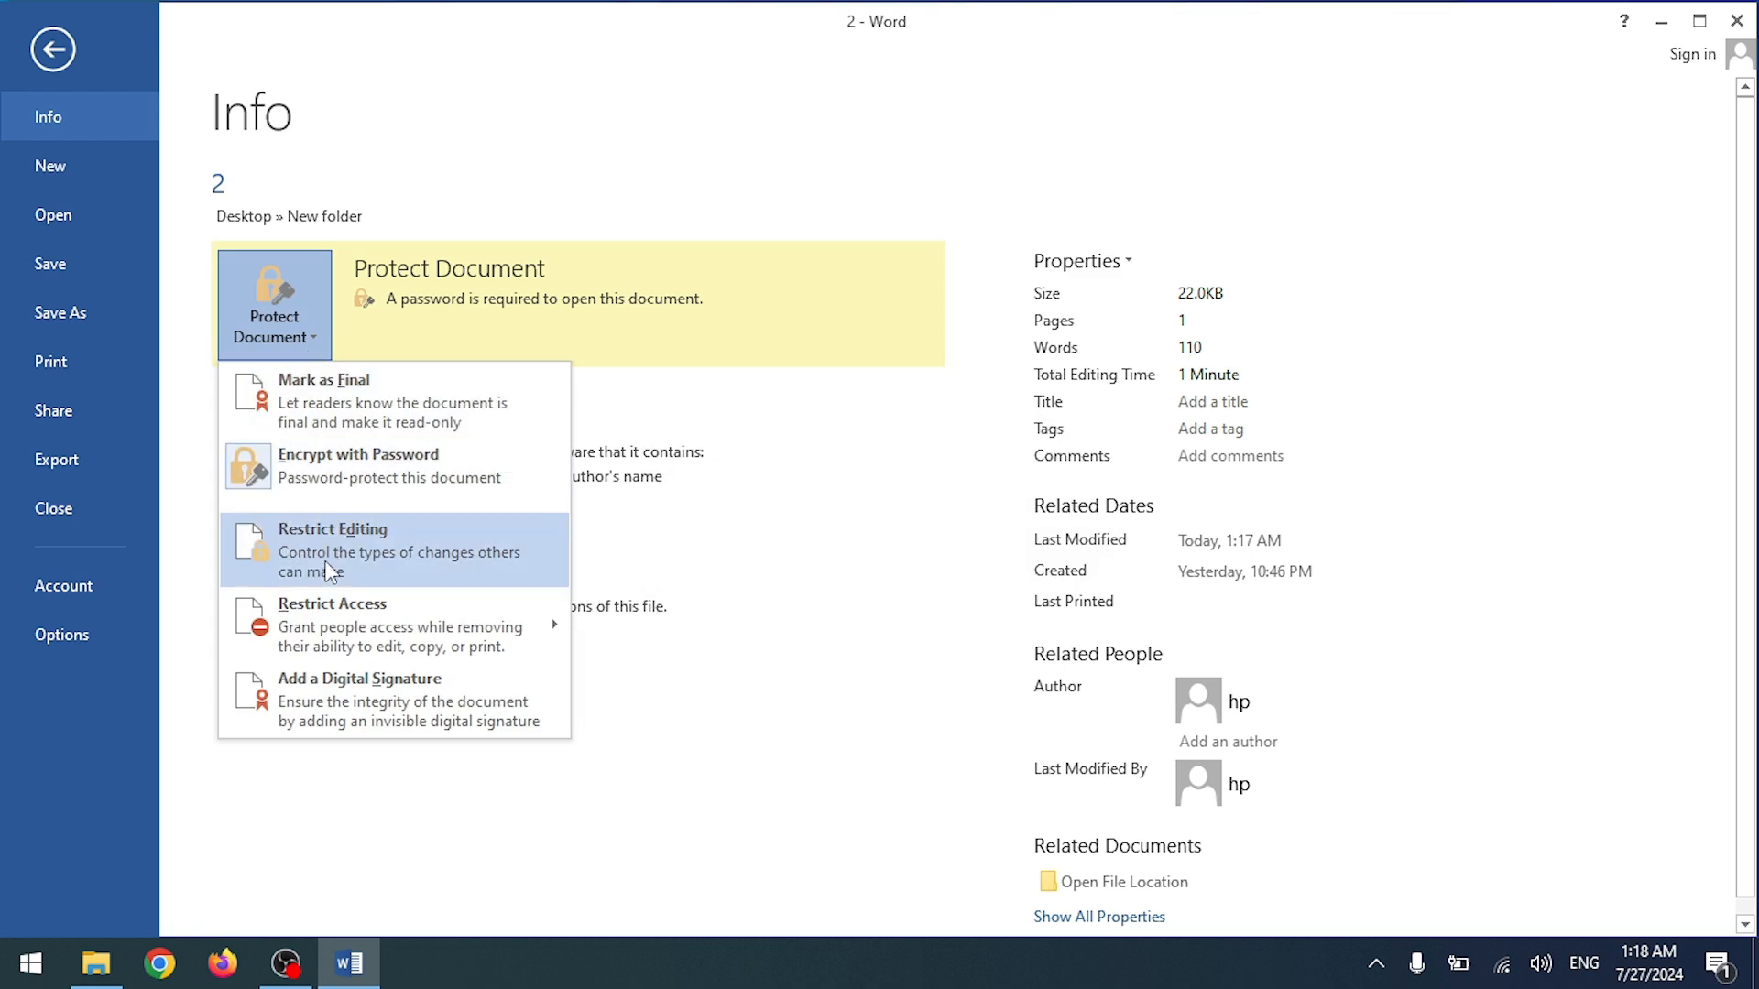
pyautogui.moveTo(416, 628)
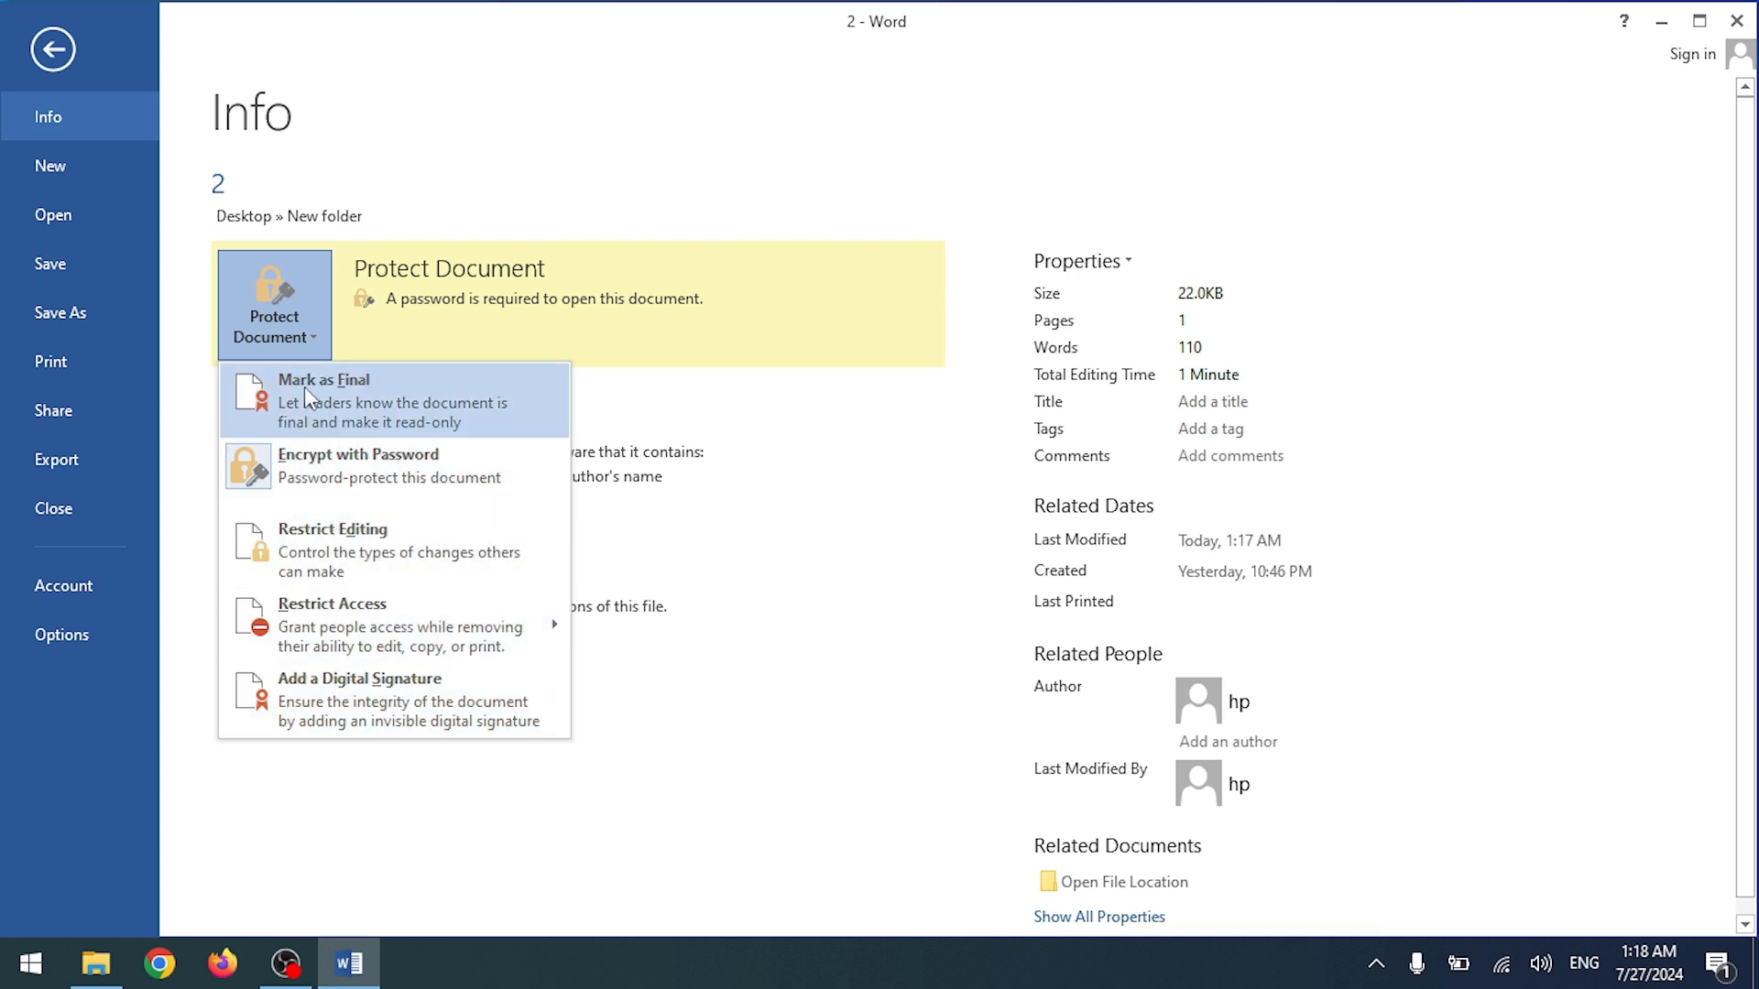
pyautogui.click(830, 417)
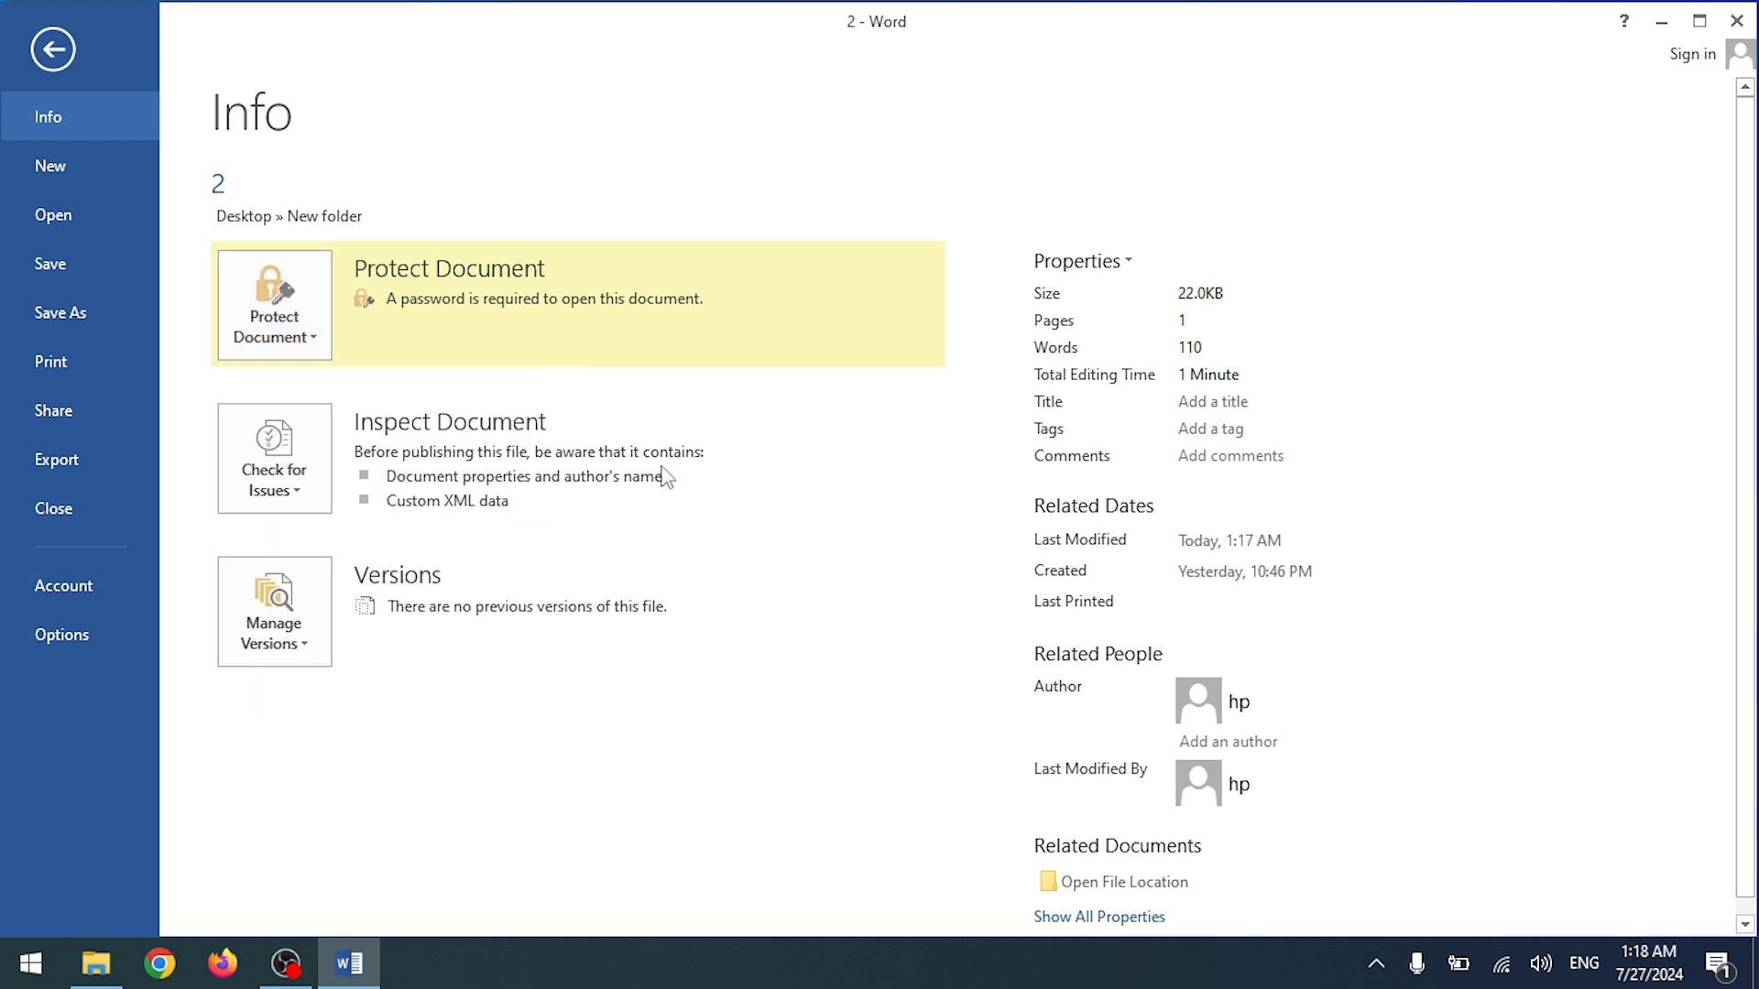
# Step: Re-confirm the existing open password and return to editing document 2
pyautogui.click(313, 343)
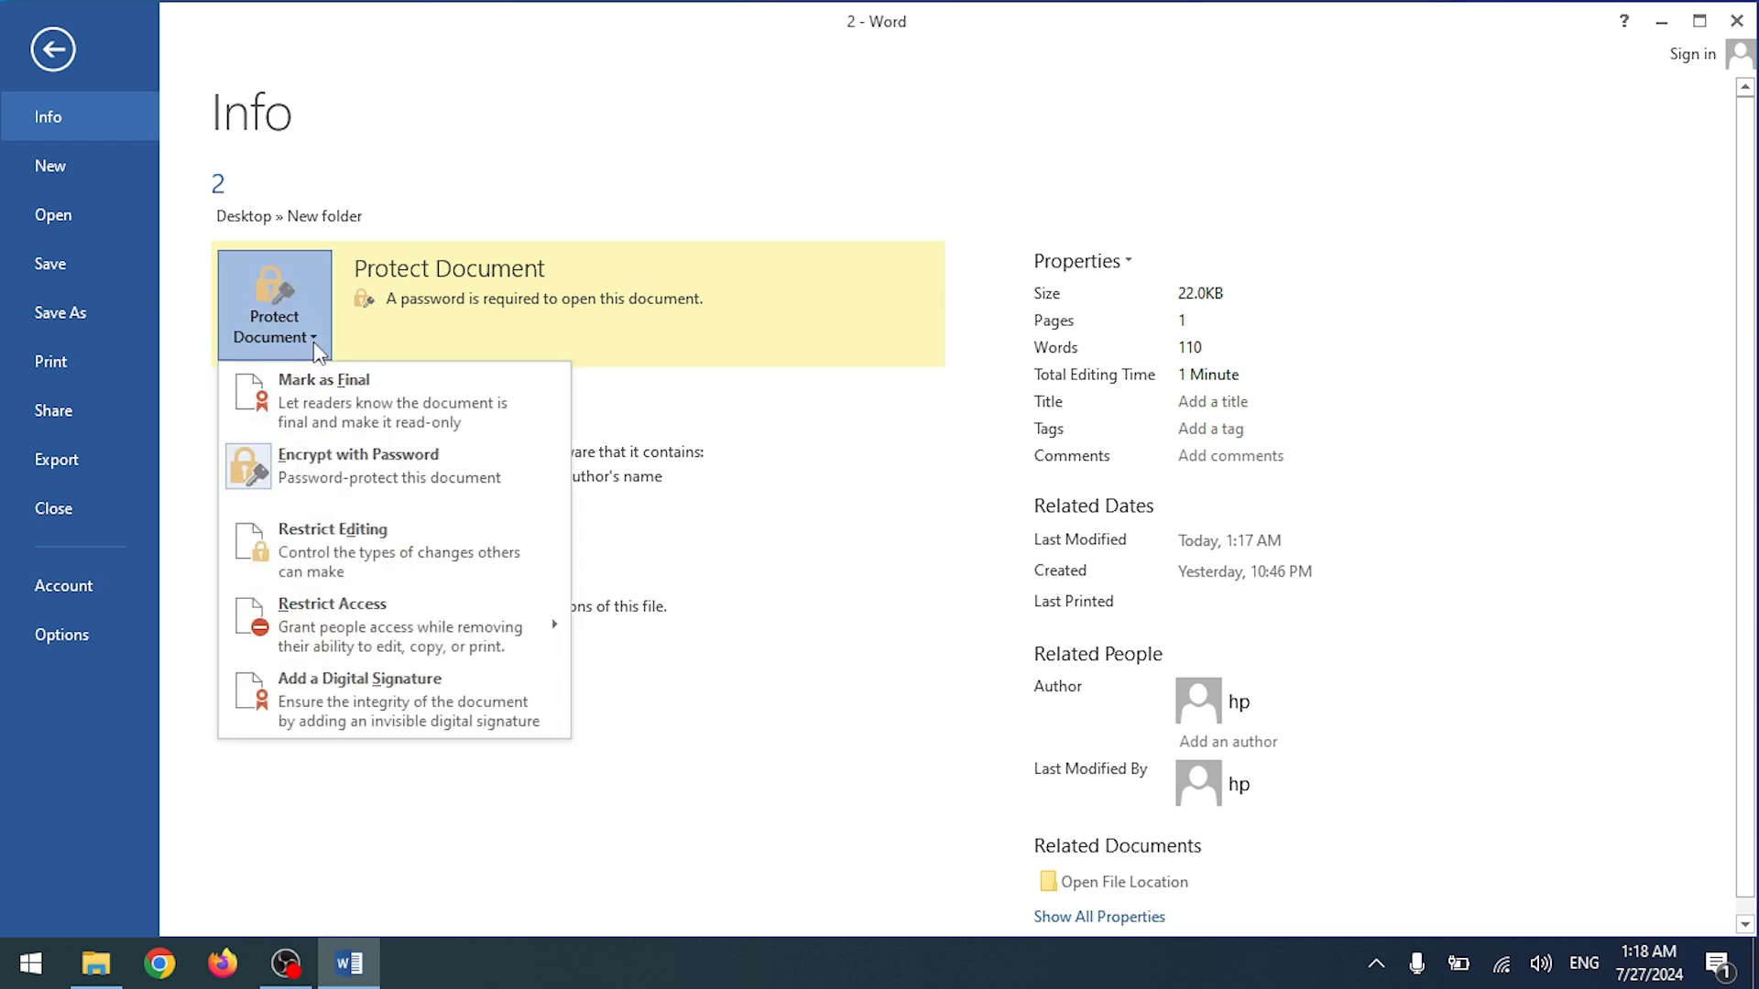
pyautogui.click(308, 458)
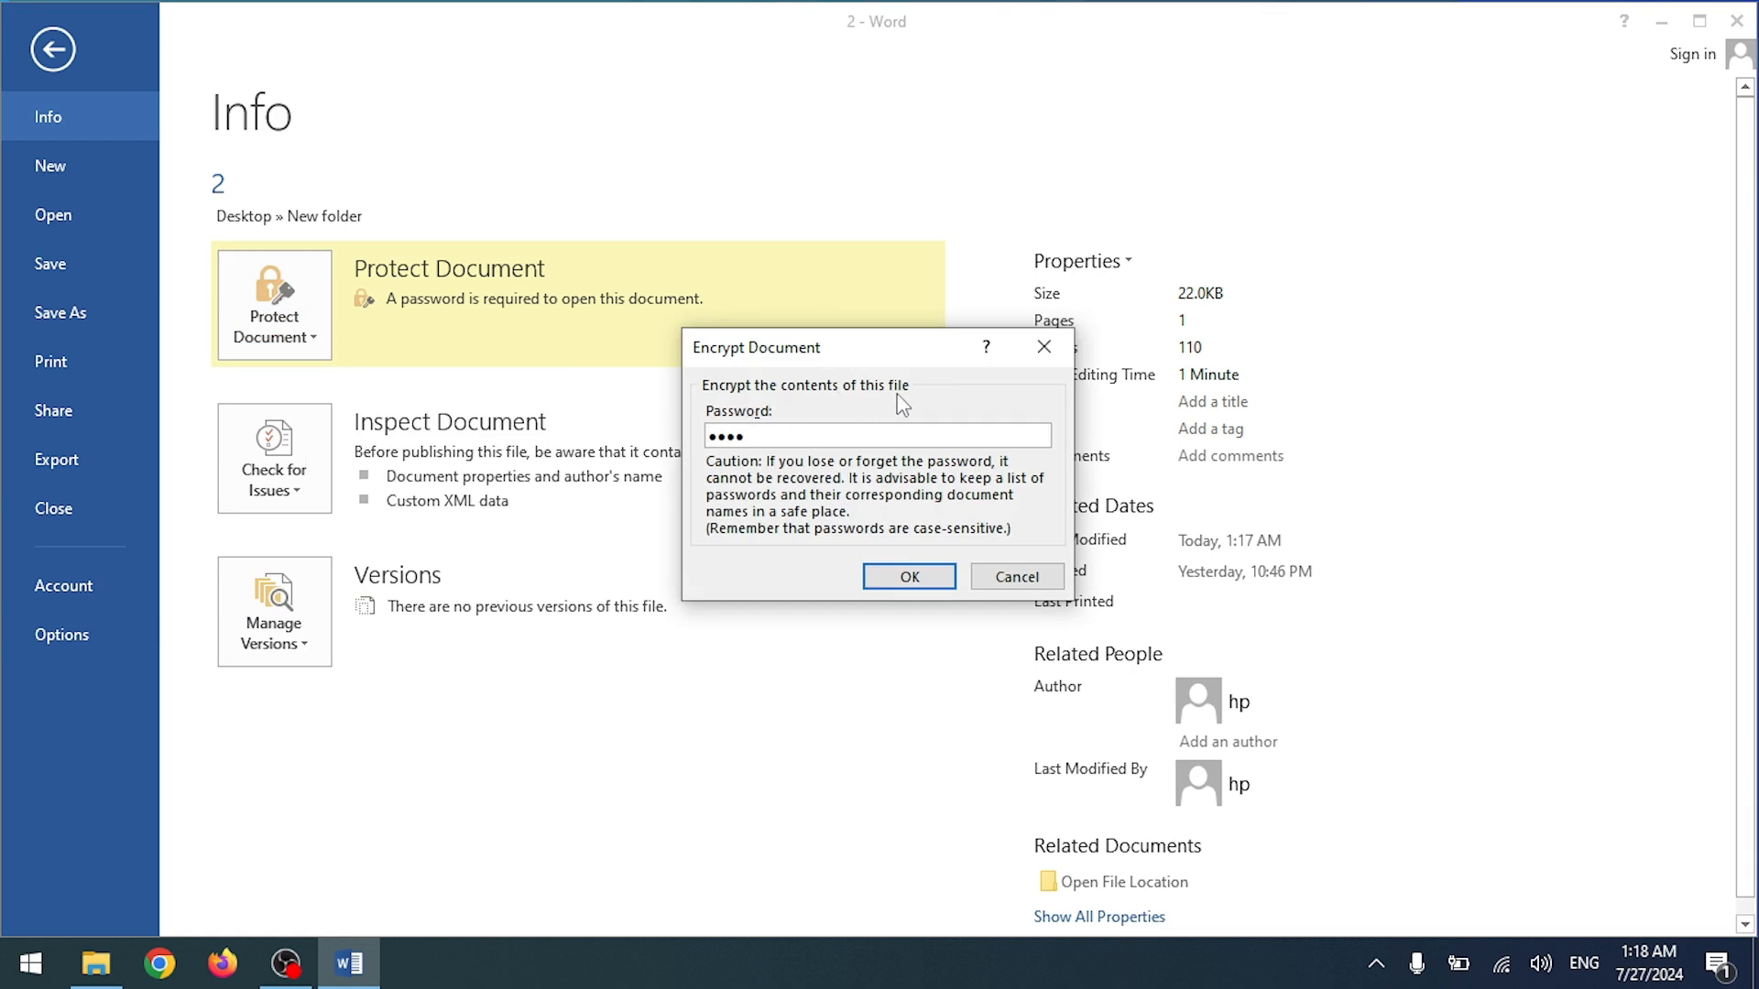
pyautogui.moveTo(786, 443); pyautogui.dragTo(689, 443)
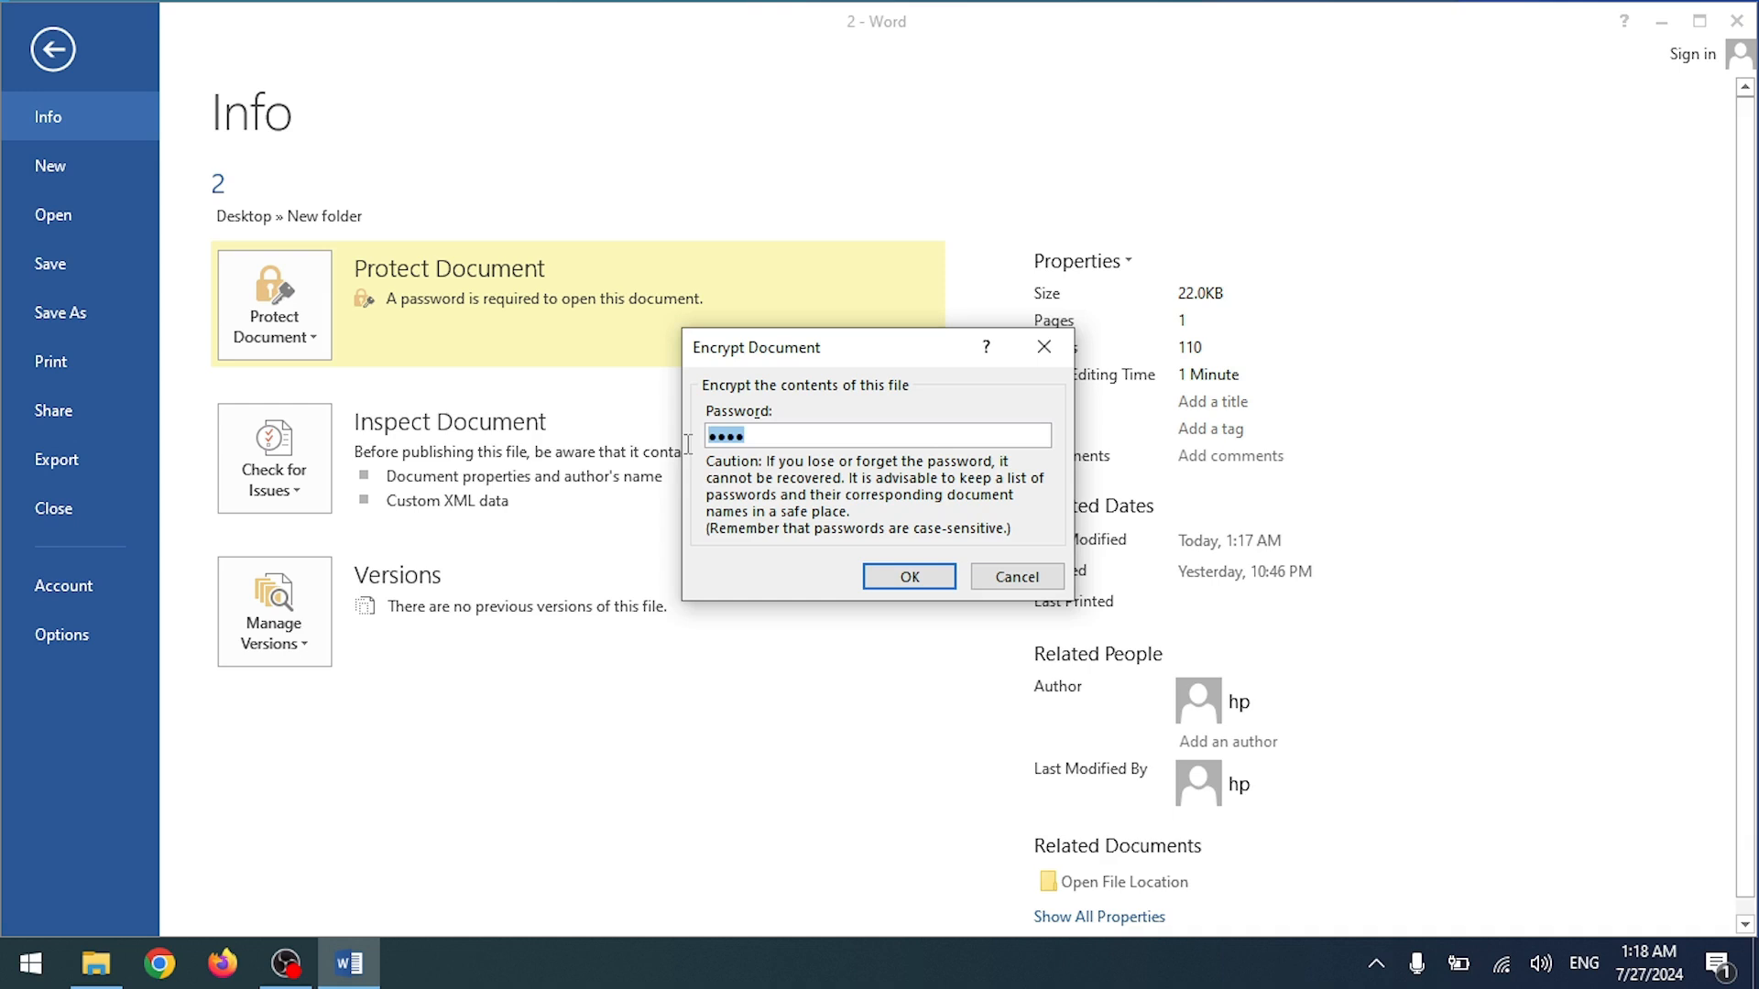
pyautogui.click(912, 579)
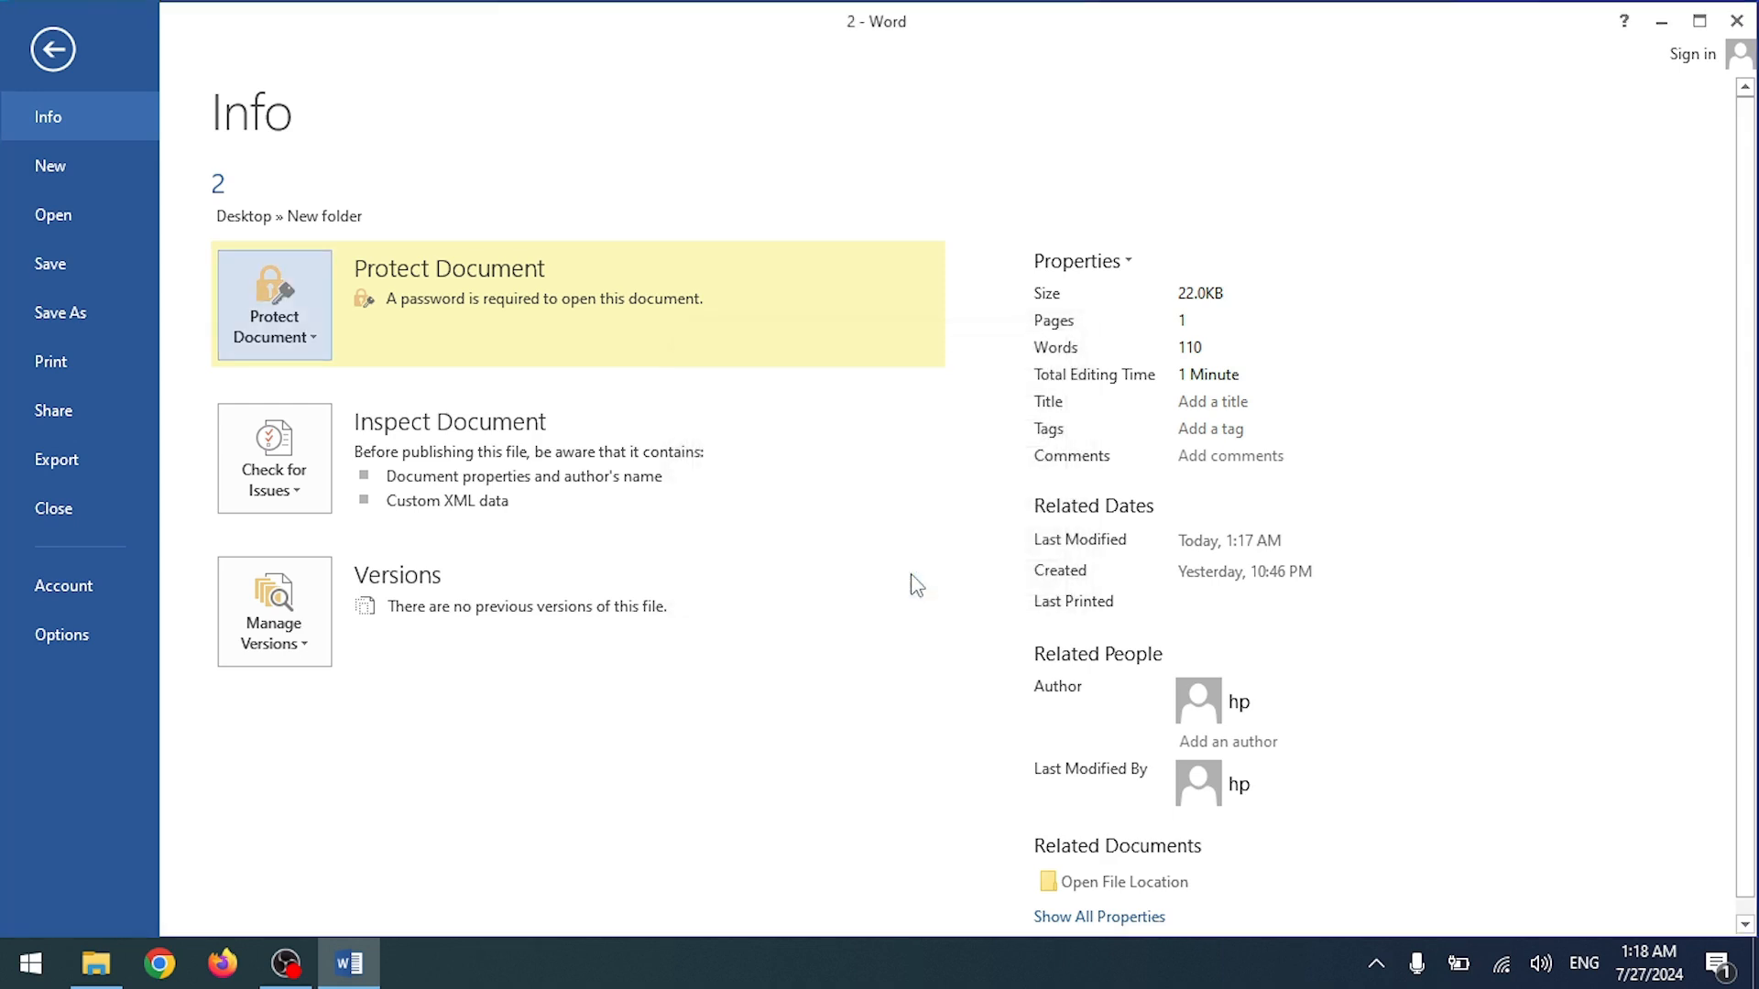
pyautogui.click(52, 50)
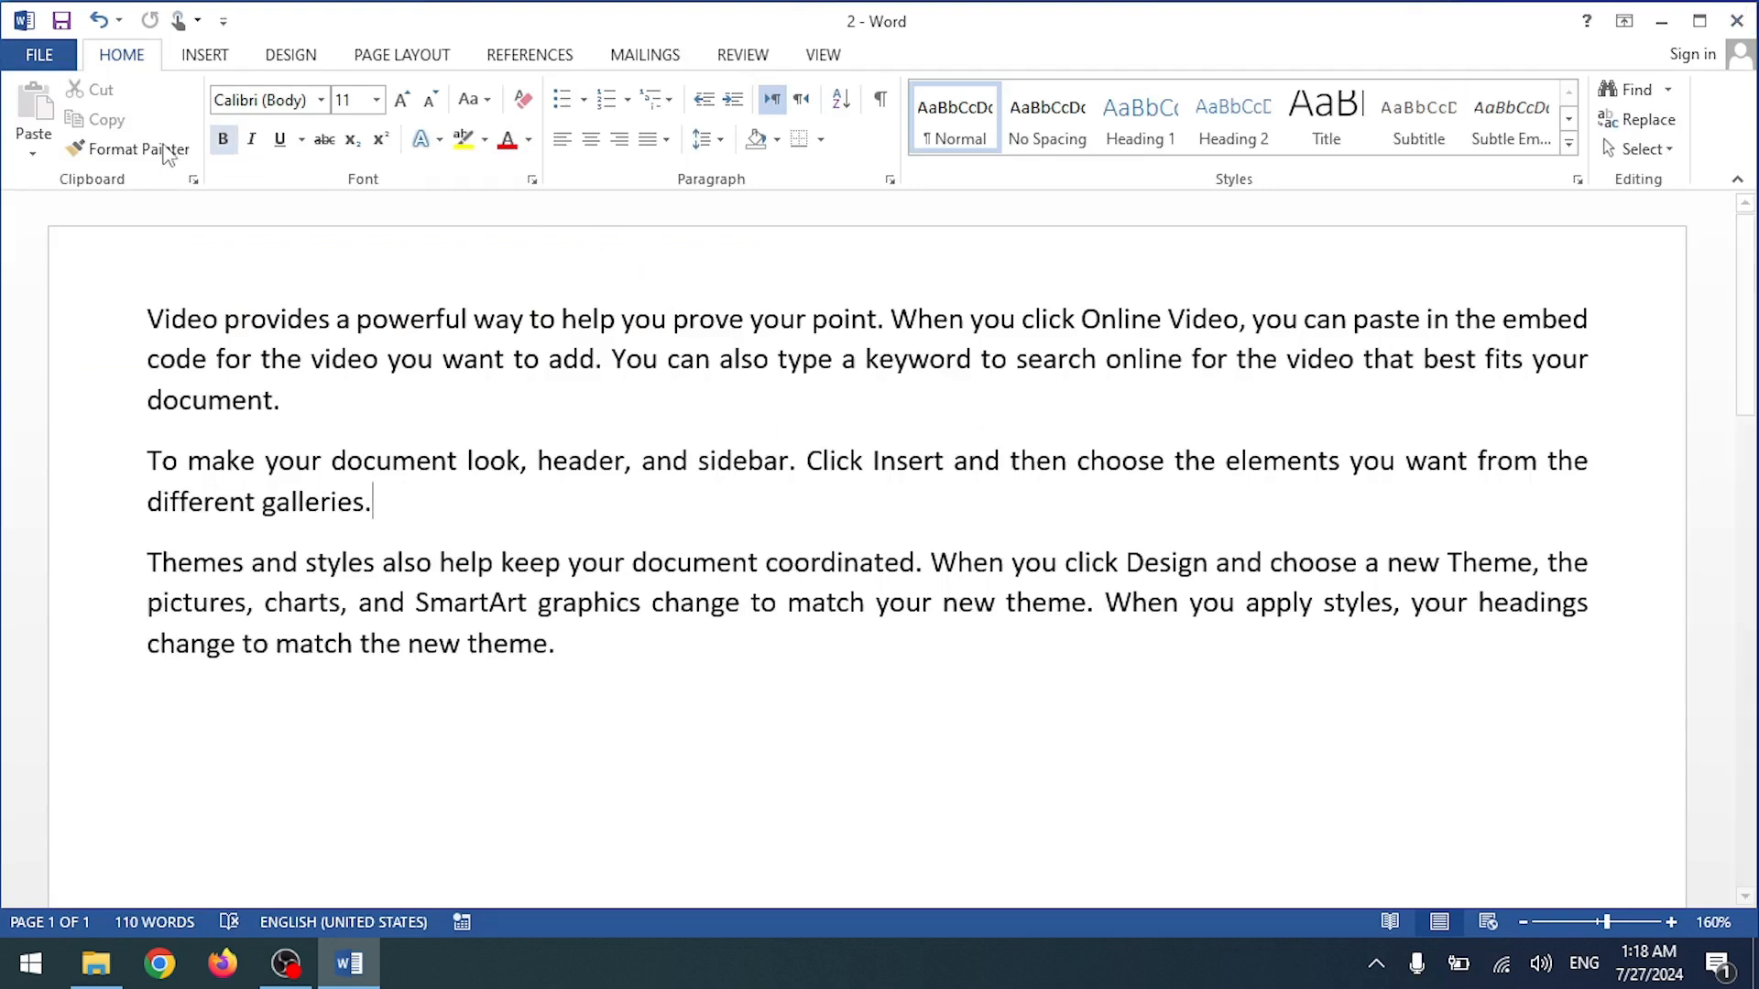
# Step: Add a new line 'aopsidpoasdaposidp' below the last paragraph and show the Info page
pyautogui.click(55, 60)
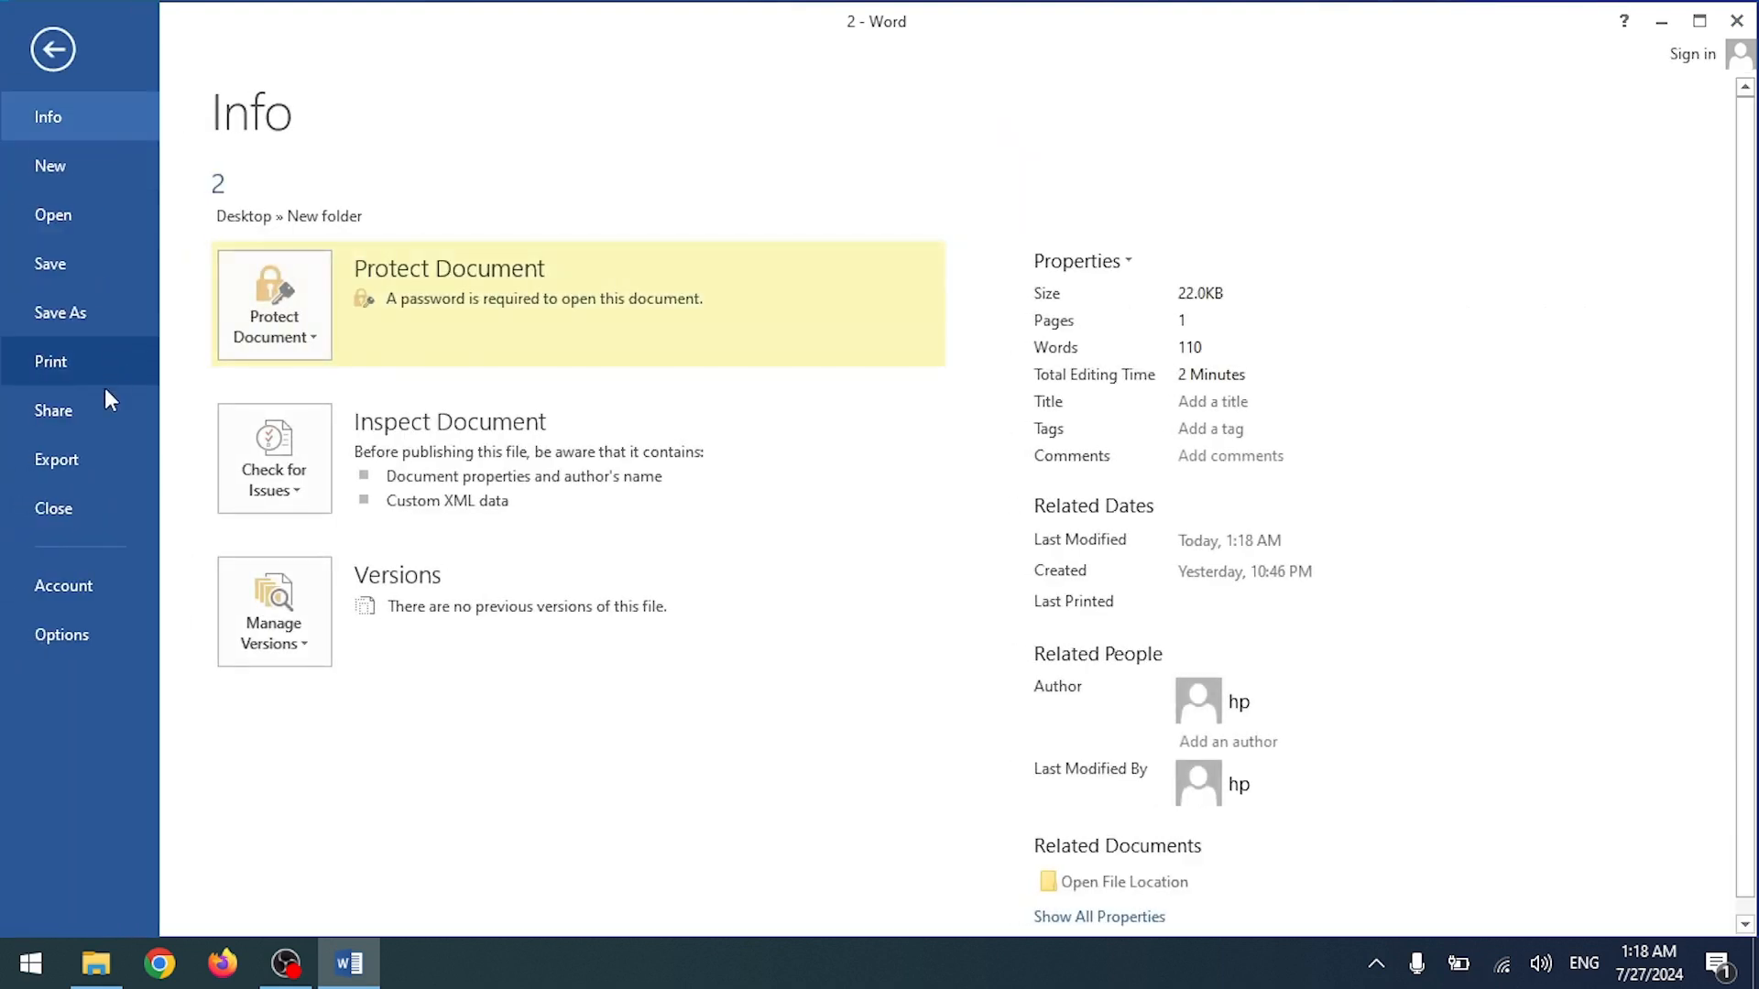
pyautogui.click(80, 264)
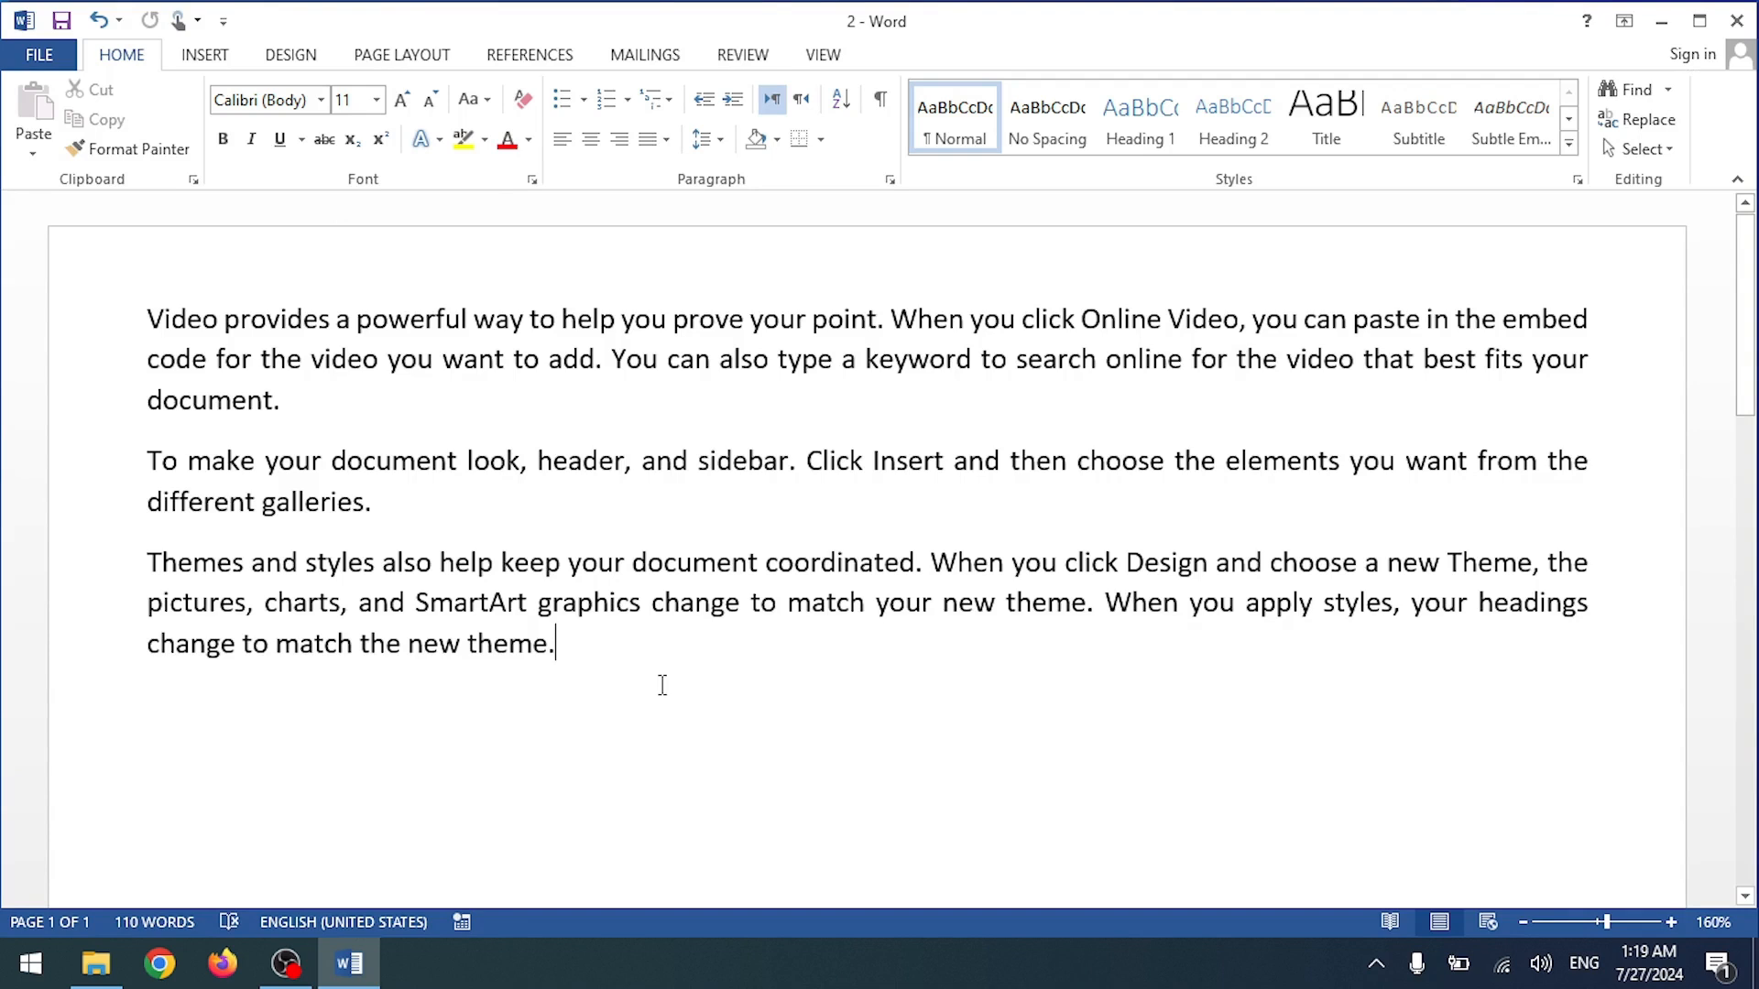
pyautogui.hotkey('shift', 'Return')
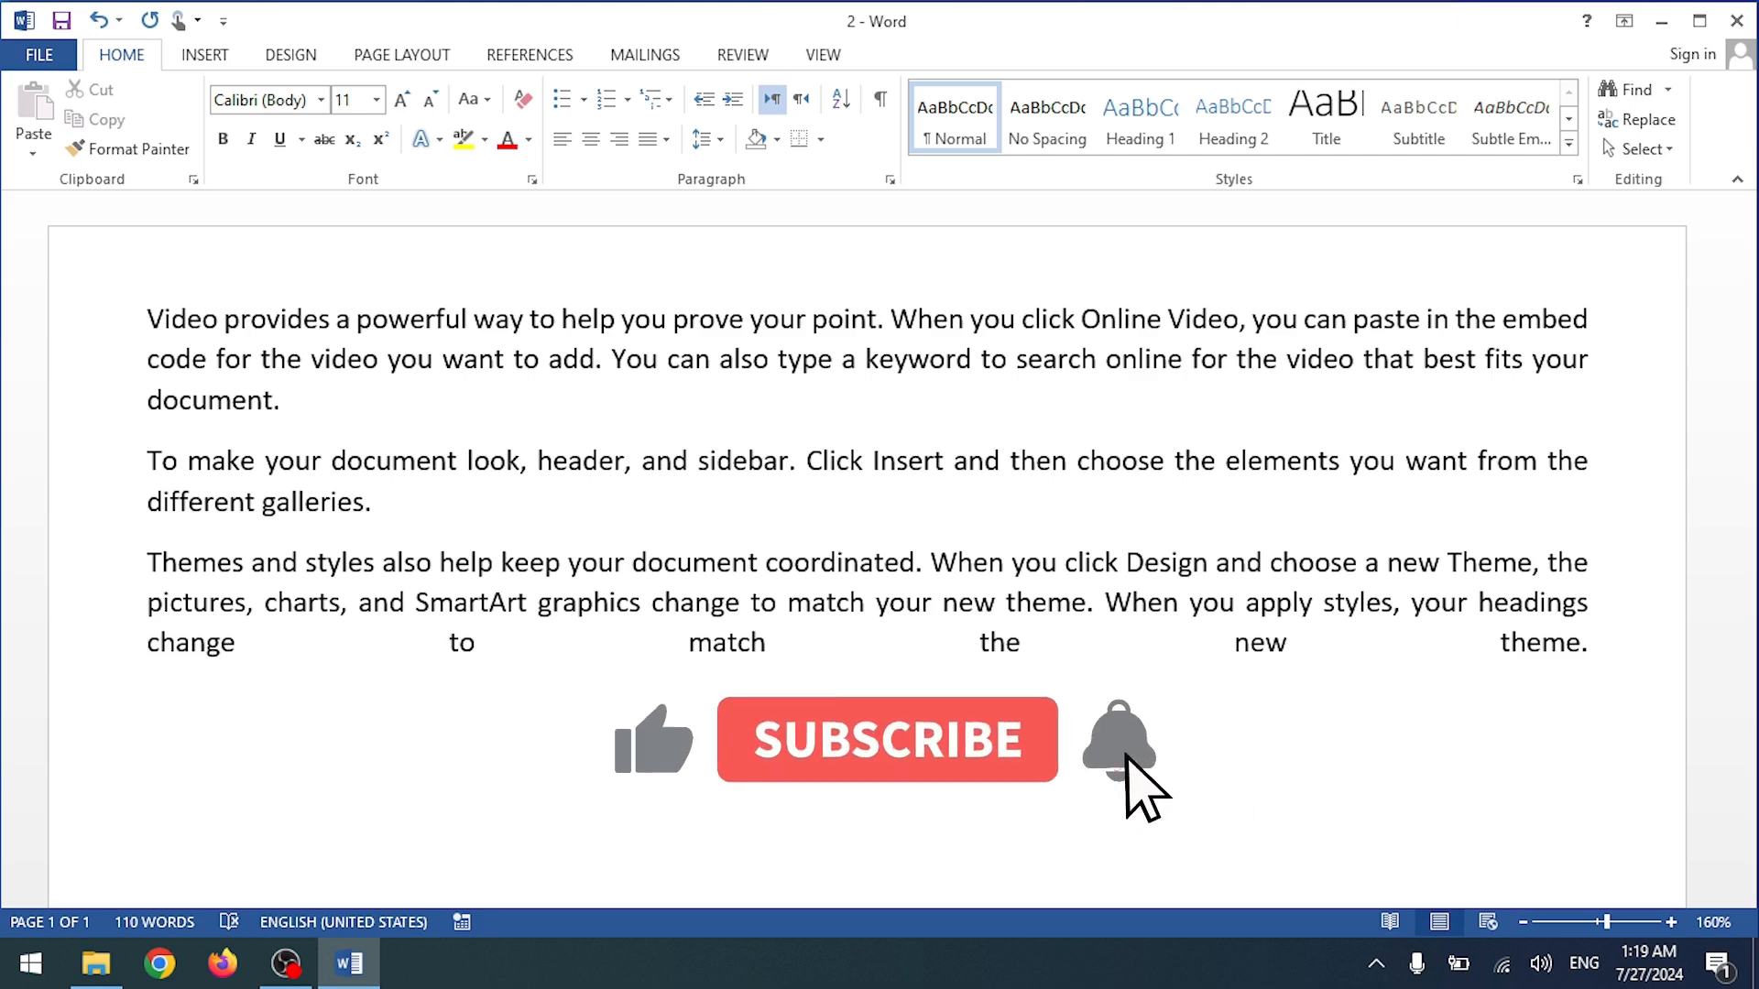
pyautogui.write('aopsidpoasdaposidp')
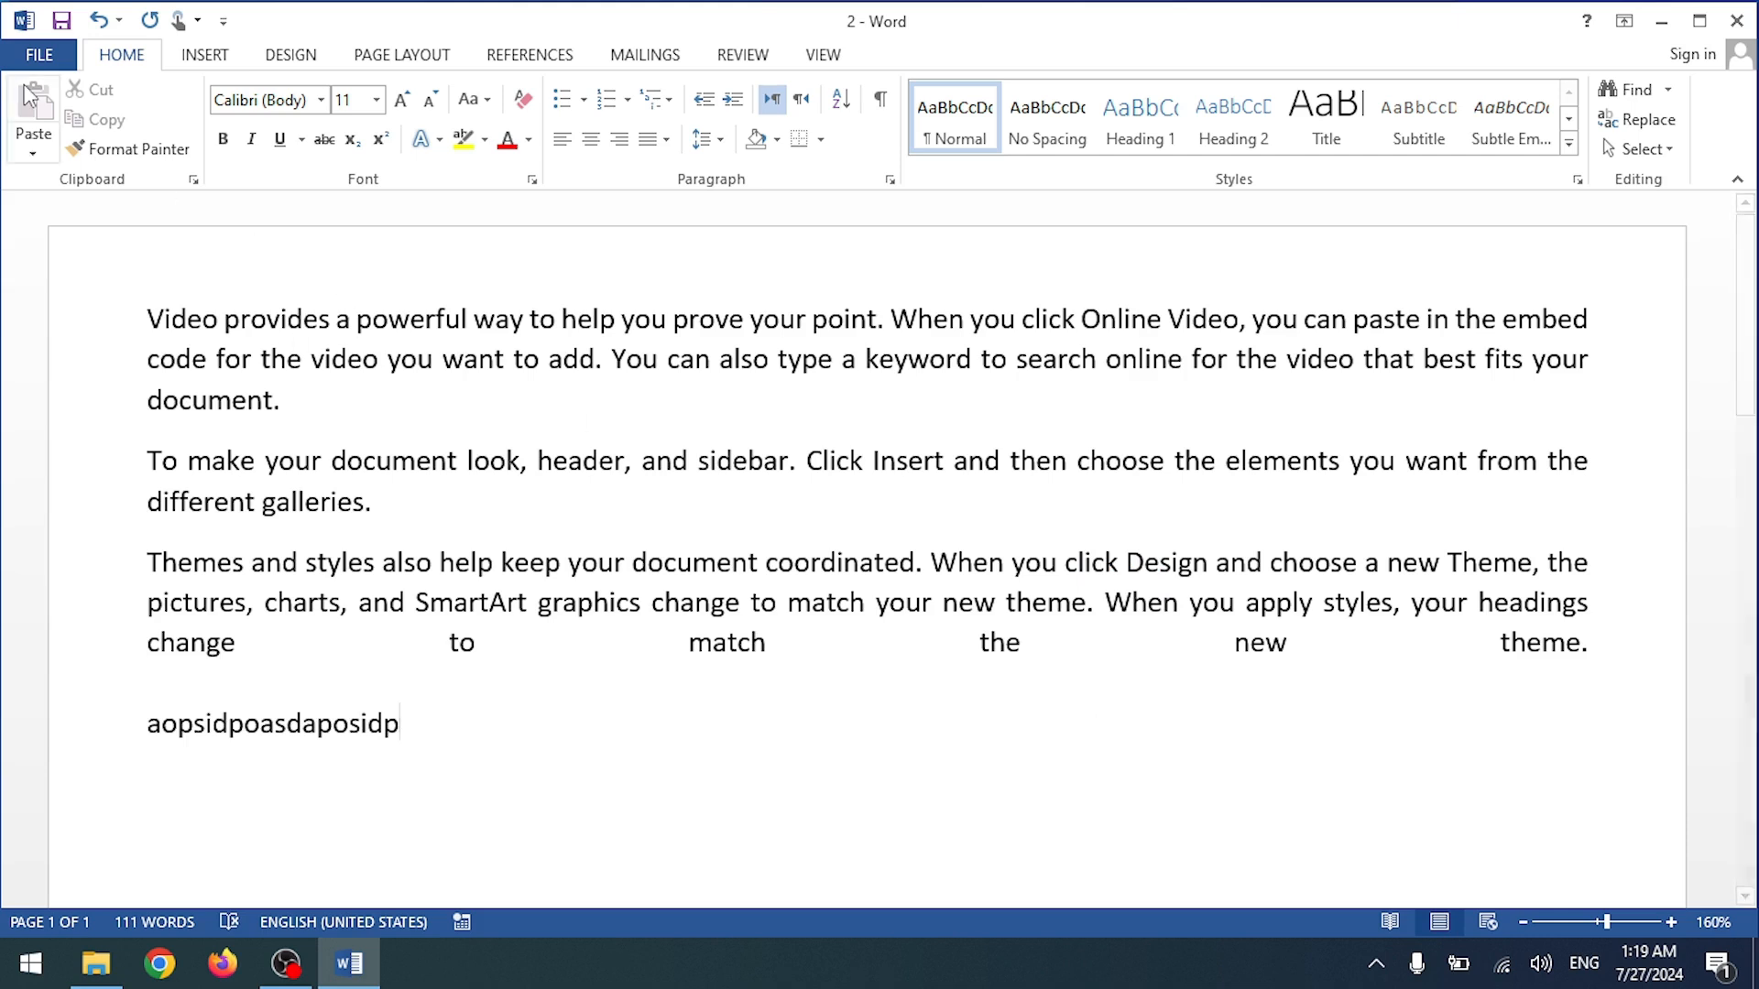
pyautogui.click(40, 55)
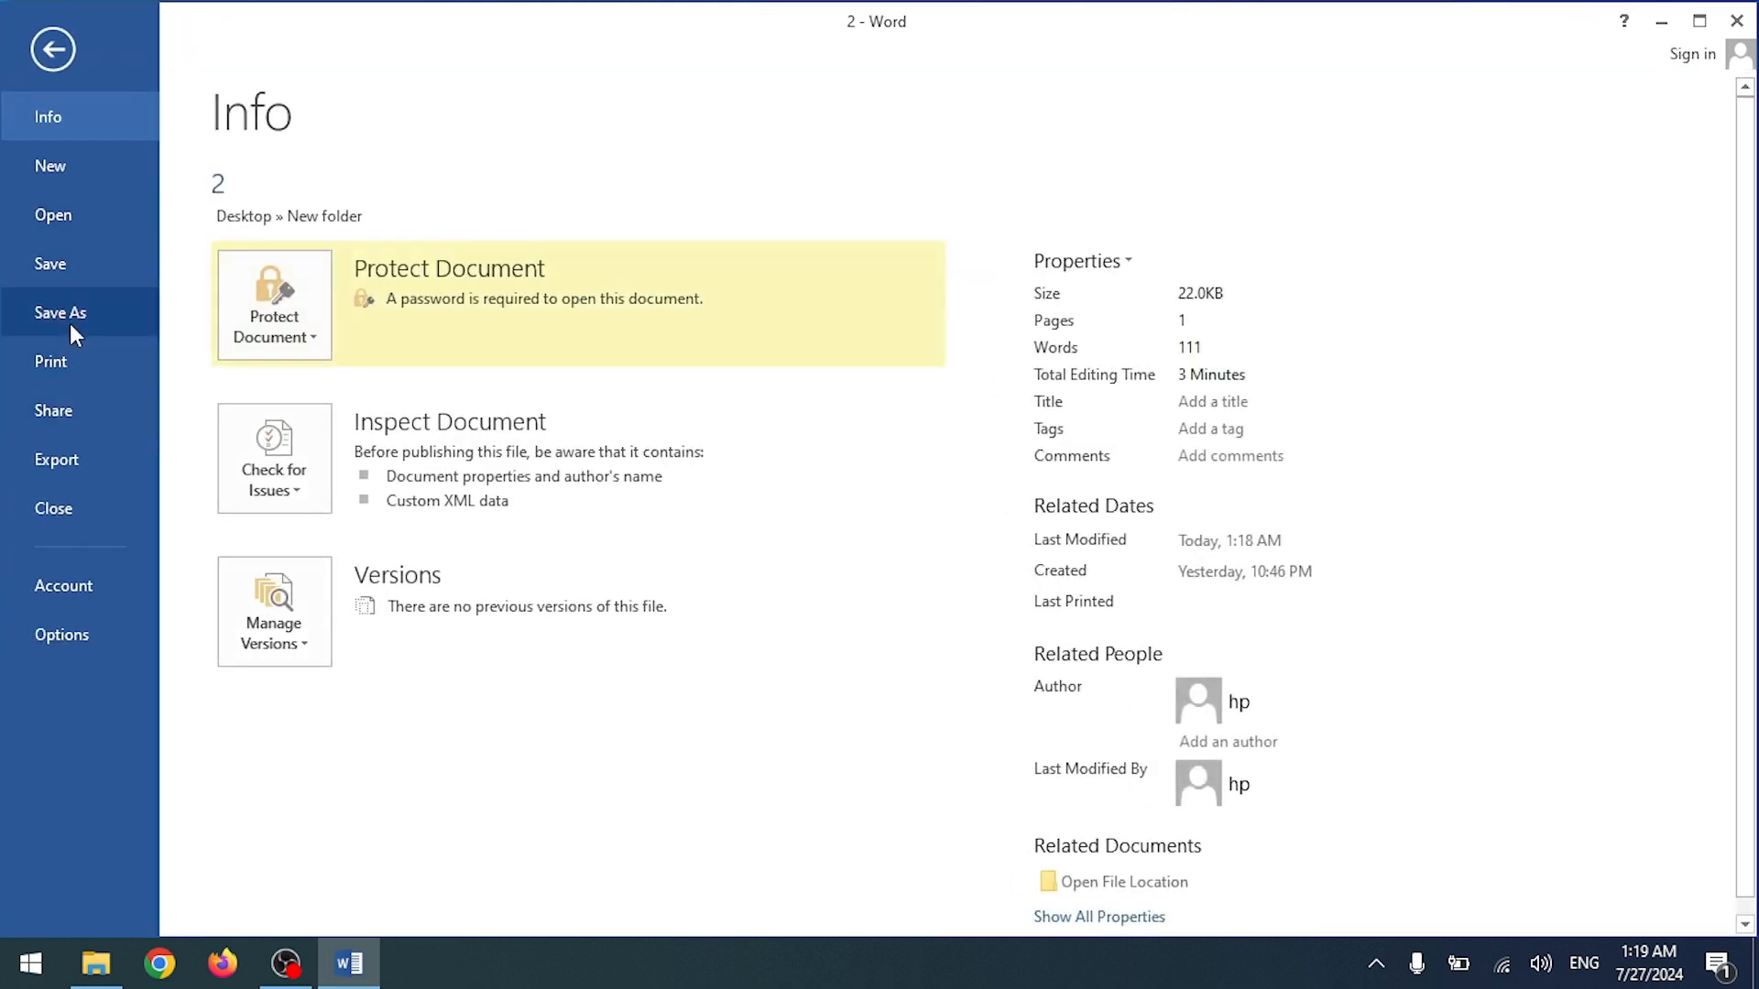
# Step: Browse the Save As, Export and Print pages in Backstage, then return to the document
pyautogui.click(70, 321)
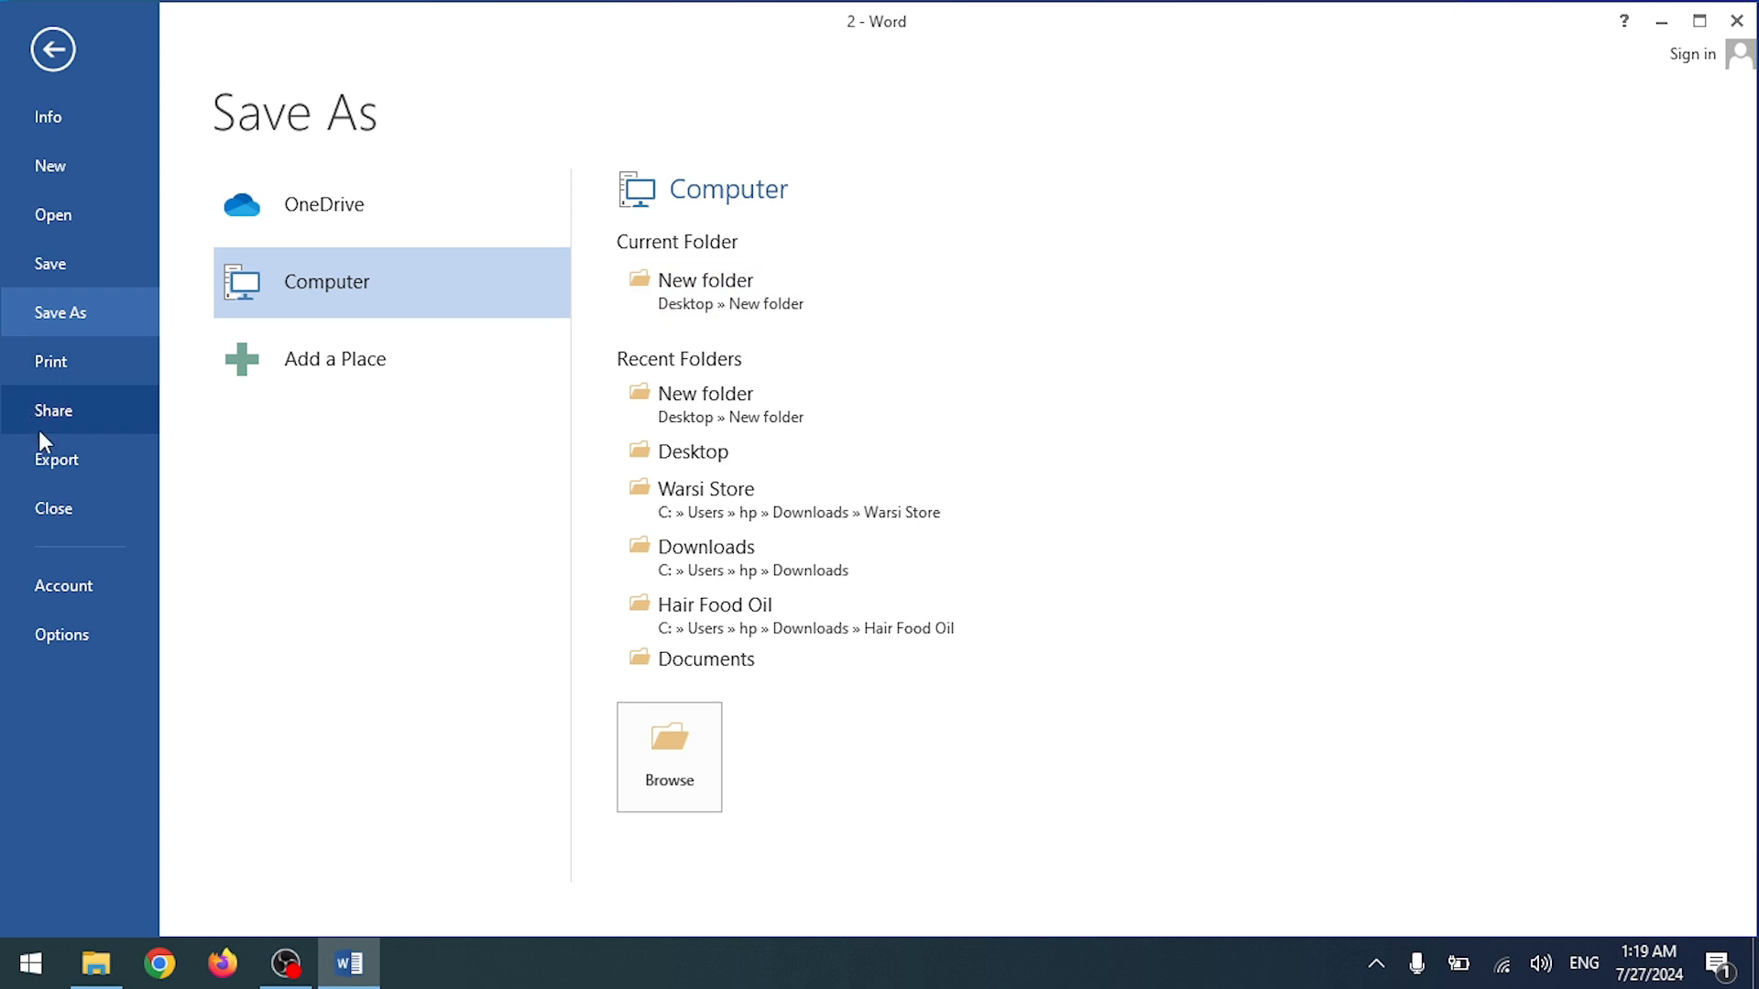
pyautogui.click(57, 458)
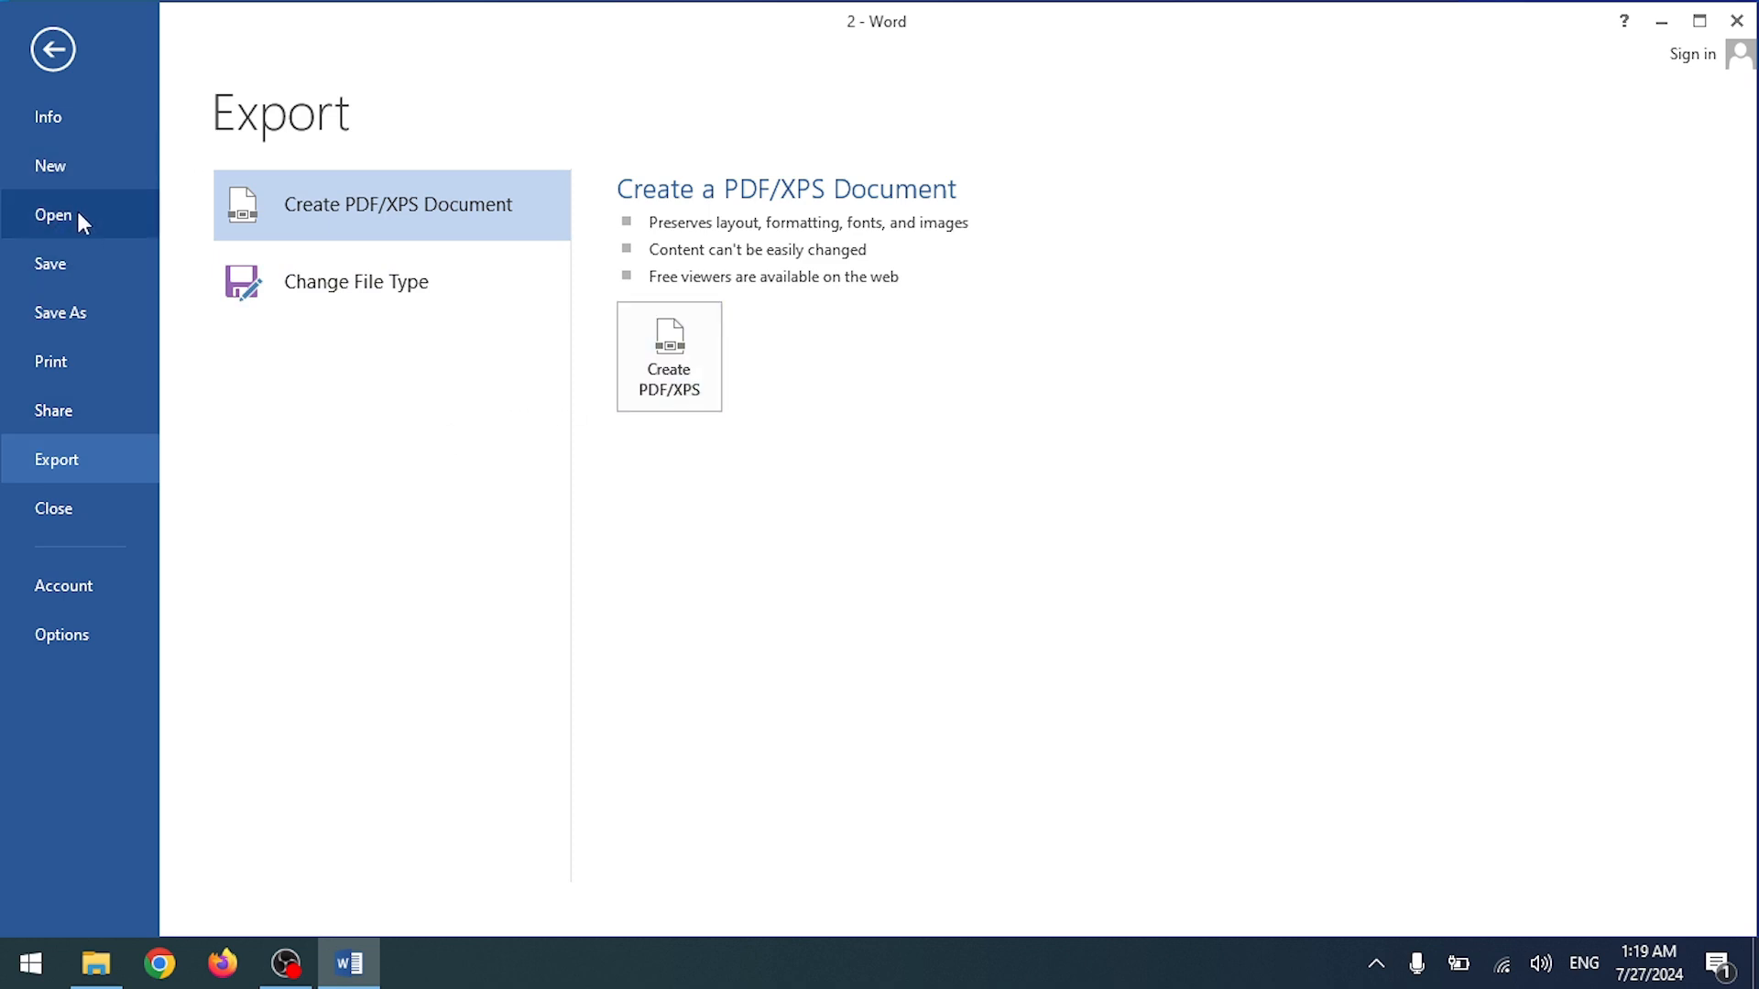
pyautogui.click(75, 357)
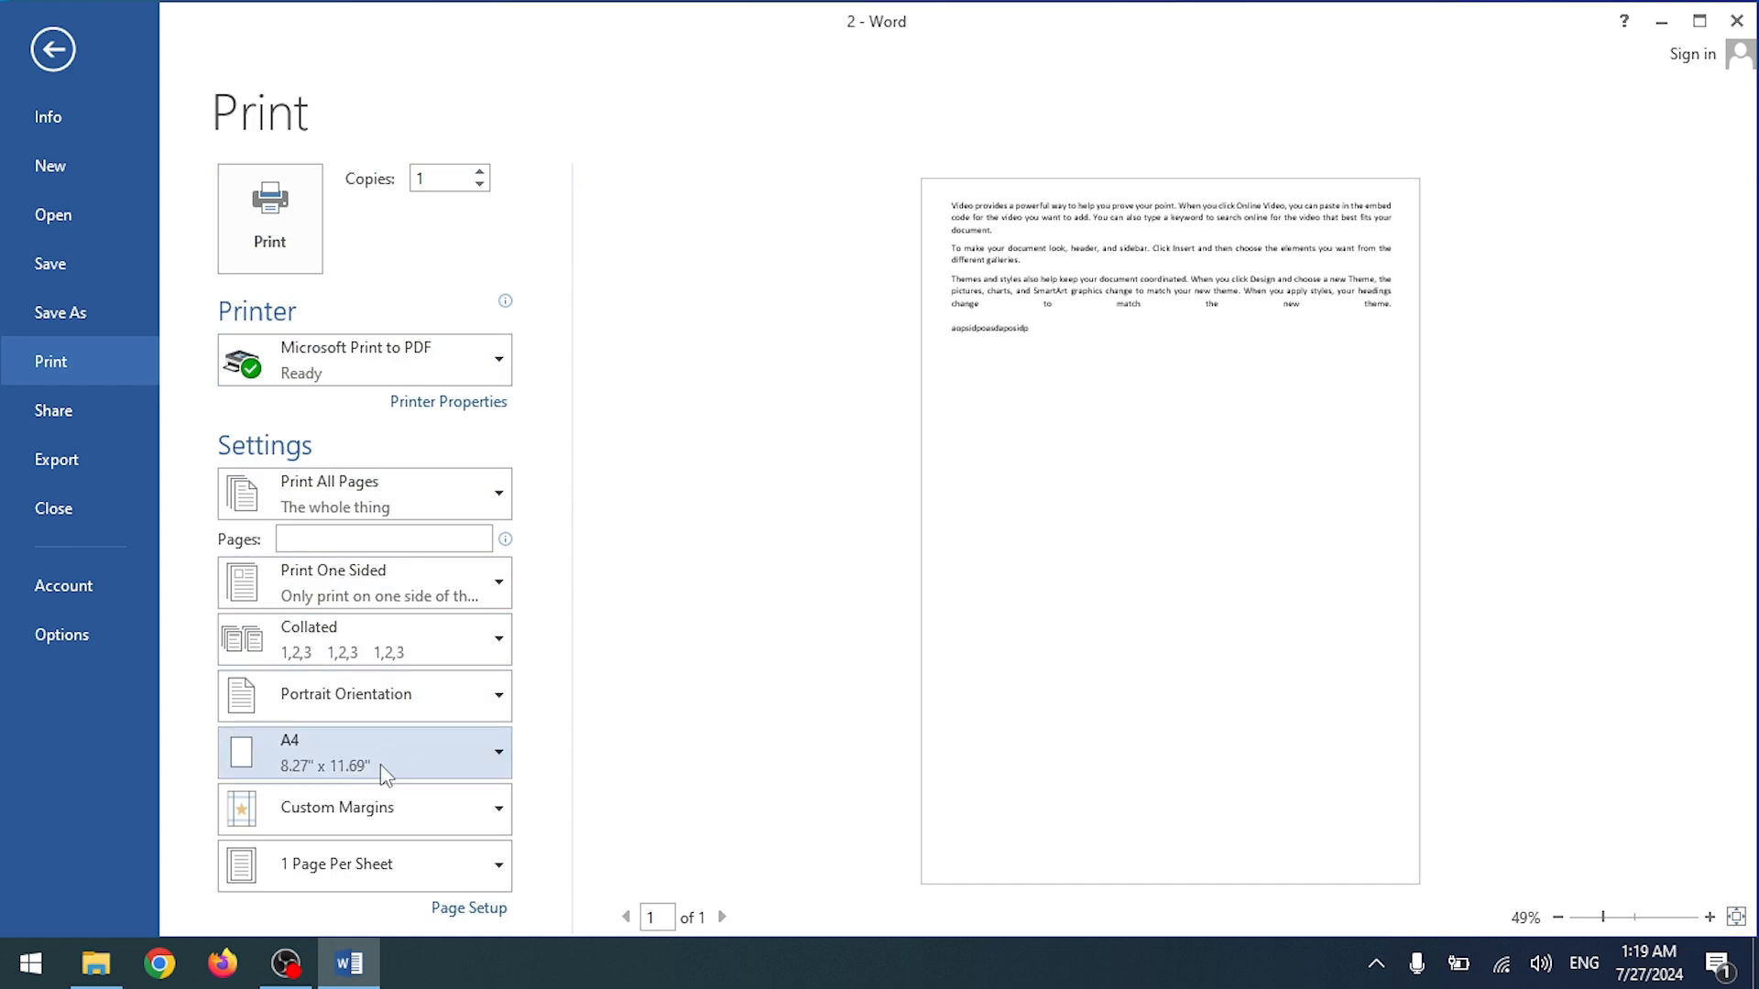
pyautogui.click(50, 50)
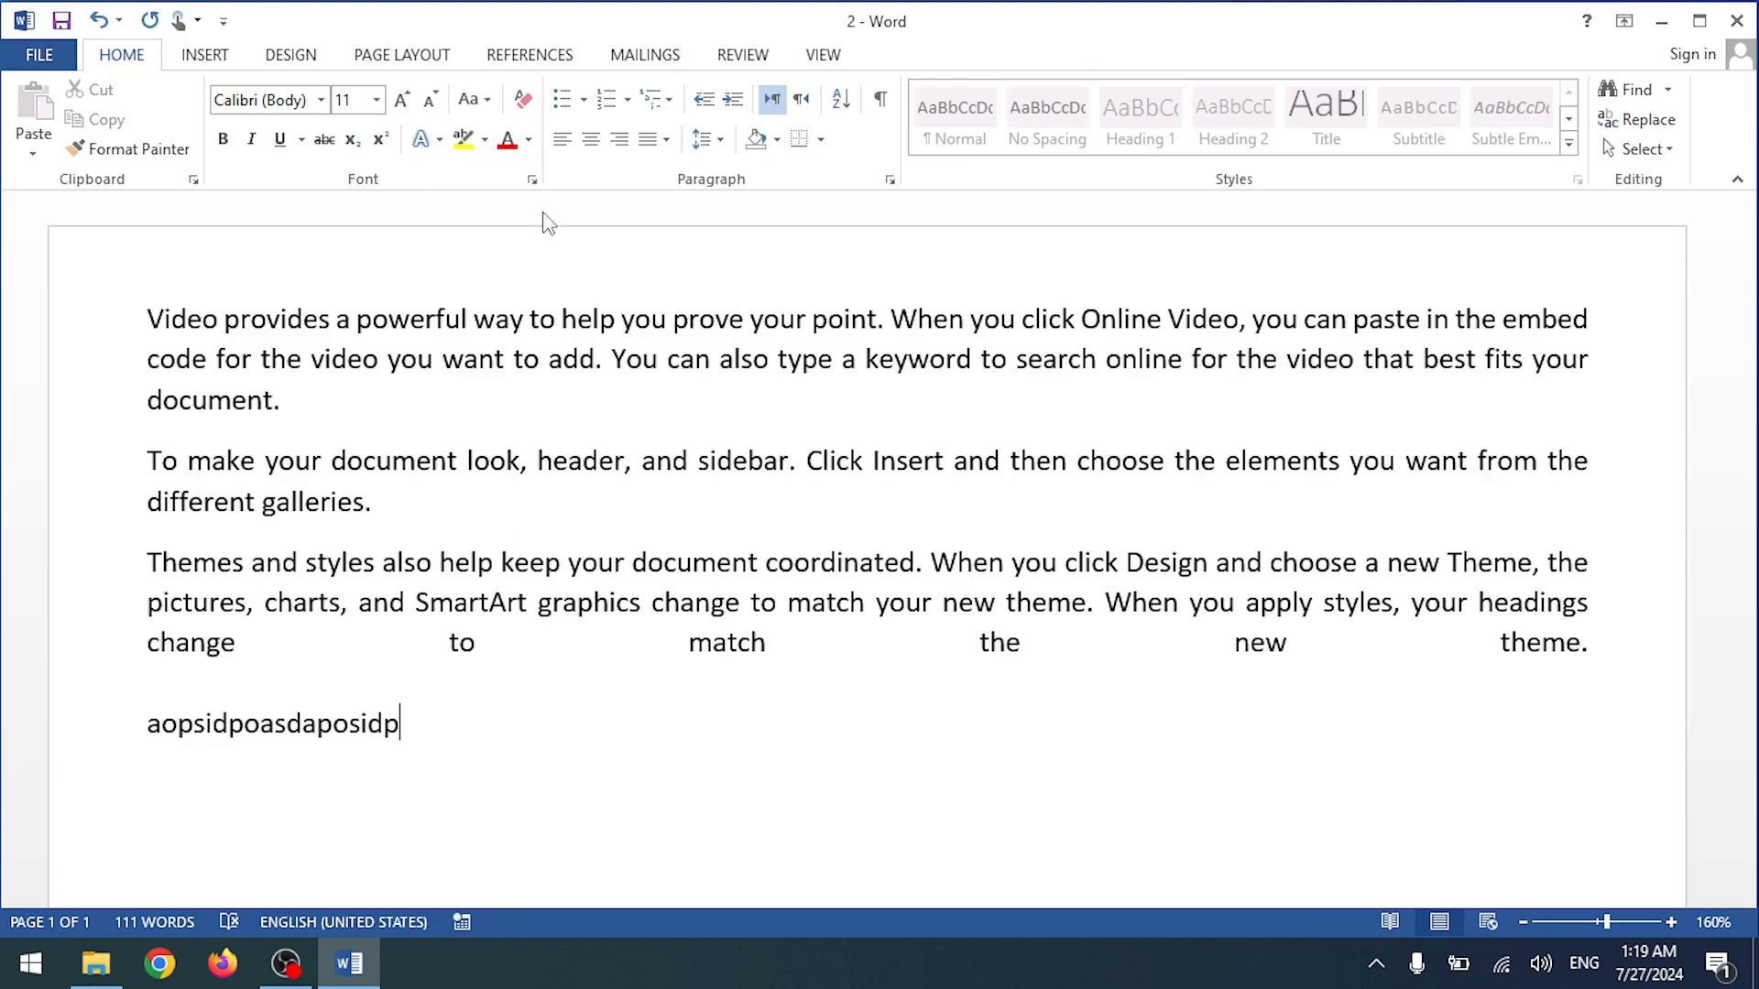
# Step: Check the Page Layout margin presets without changes, then close Word by answering the save prompt
pyautogui.click(382, 61)
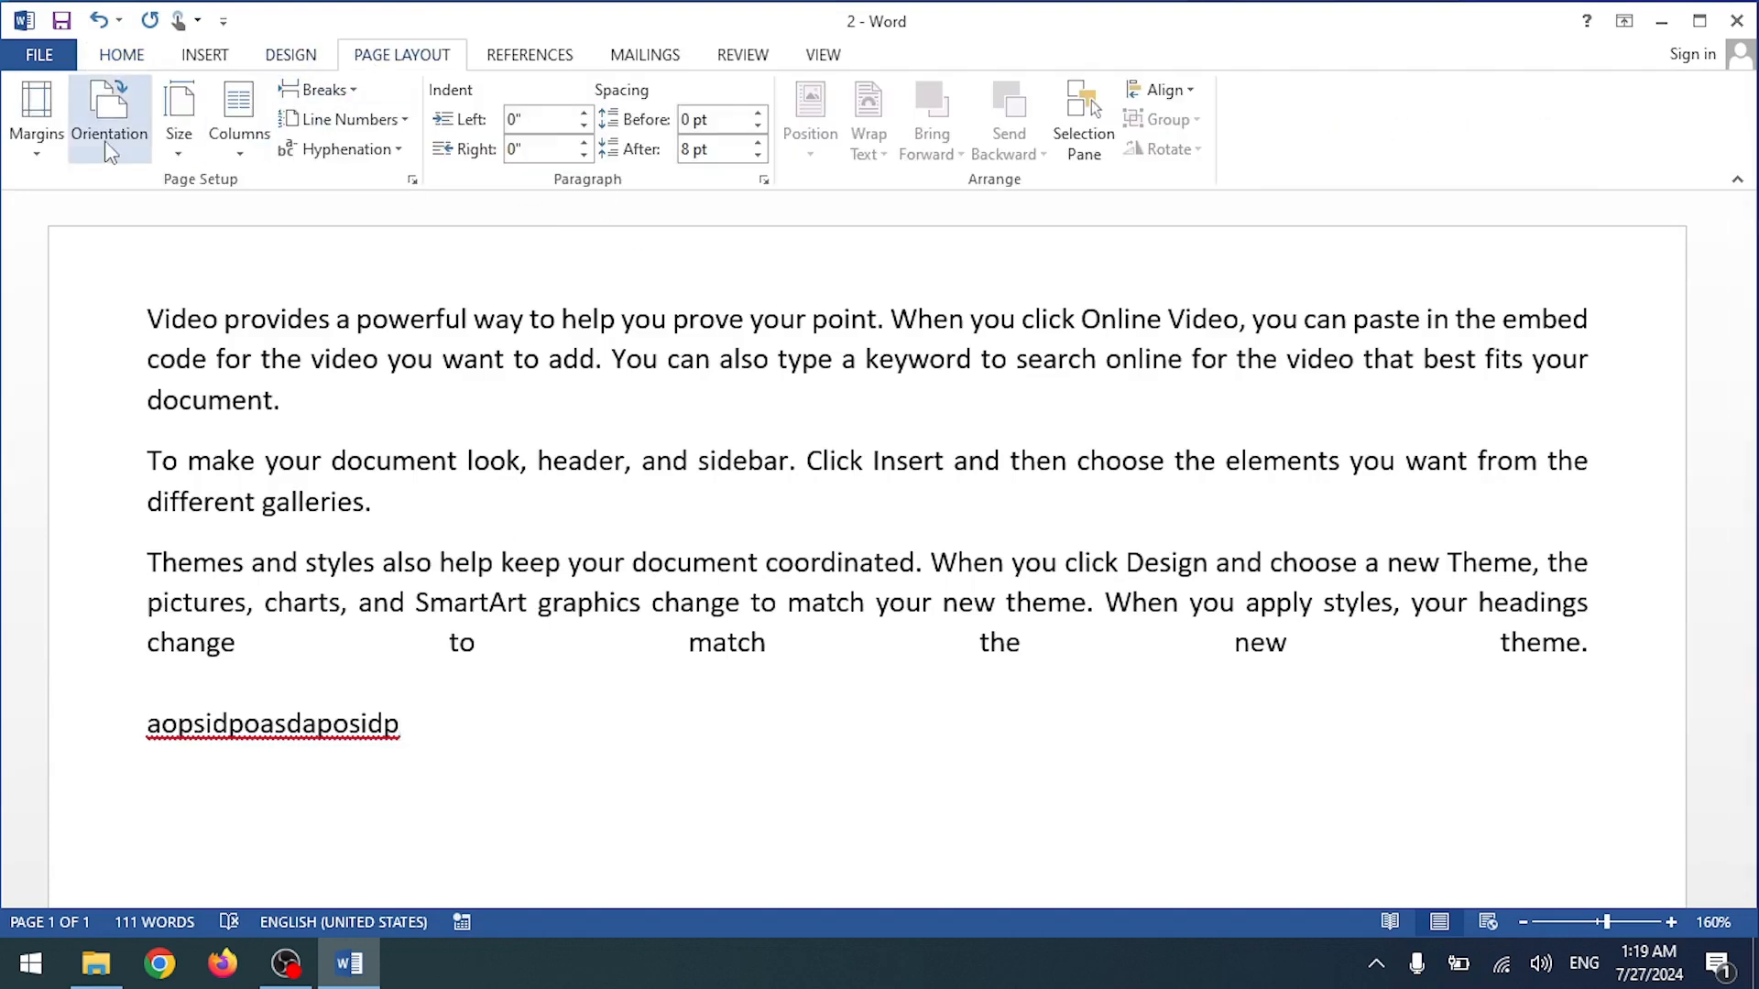
pyautogui.click(33, 139)
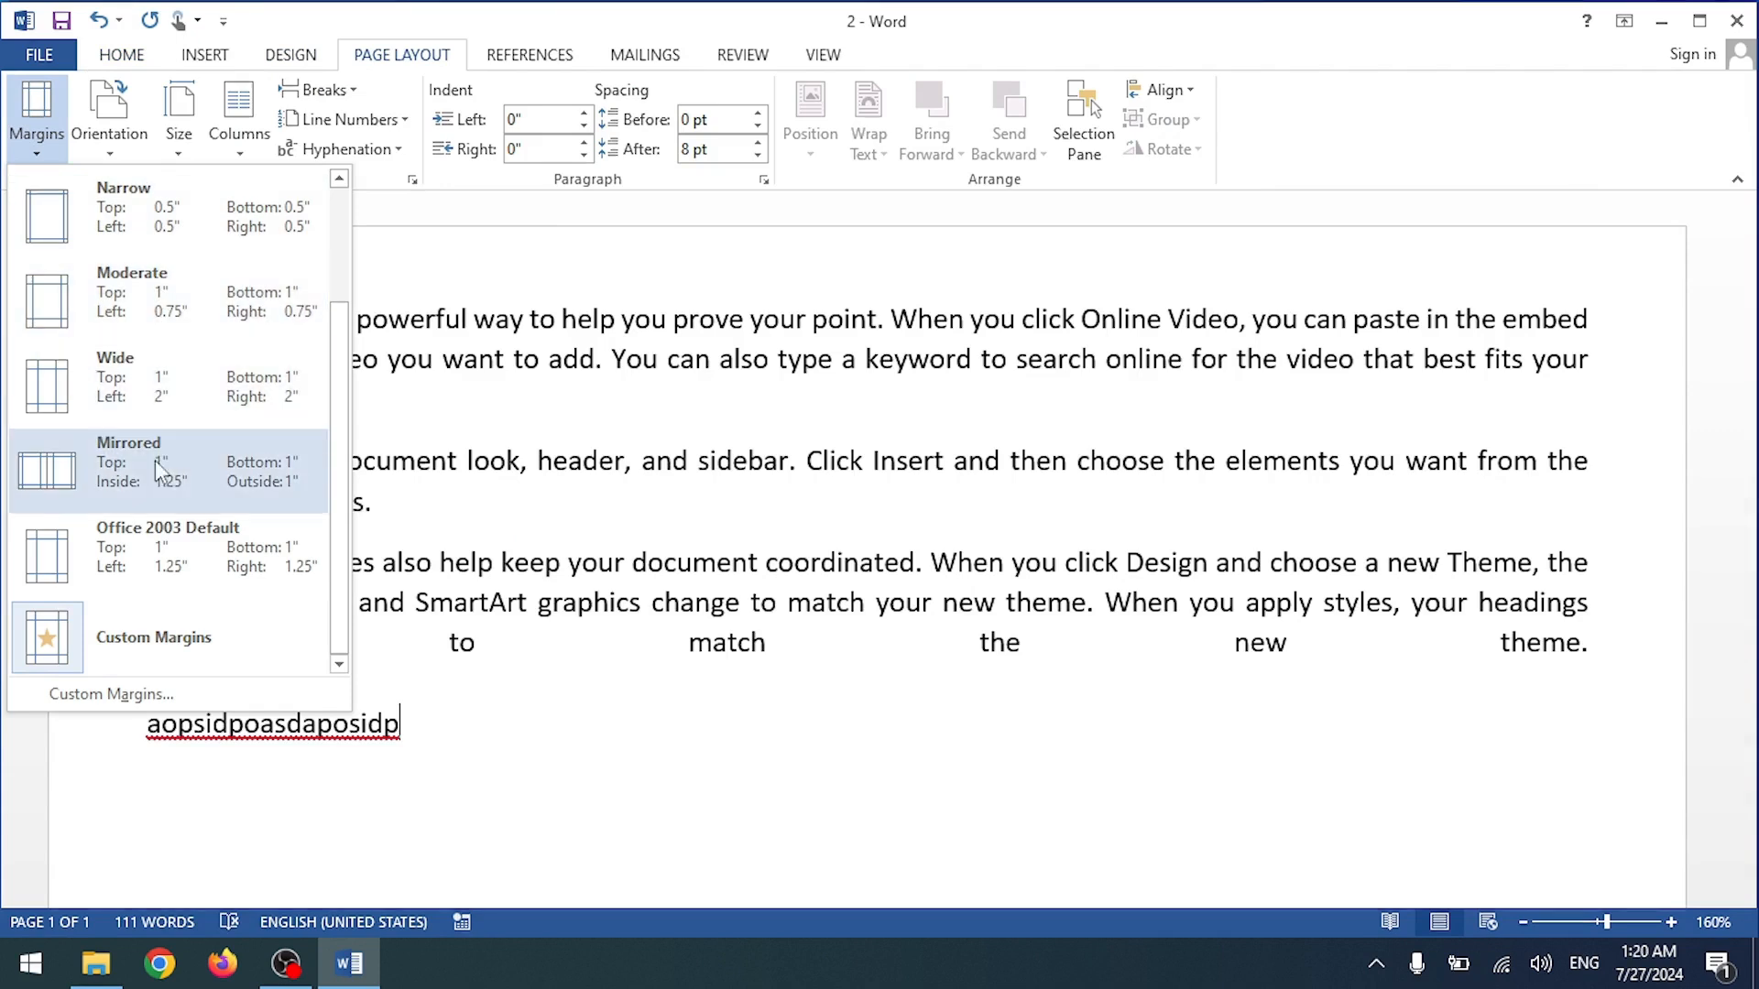
pyautogui.click(568, 285)
pyautogui.click(1745, 11)
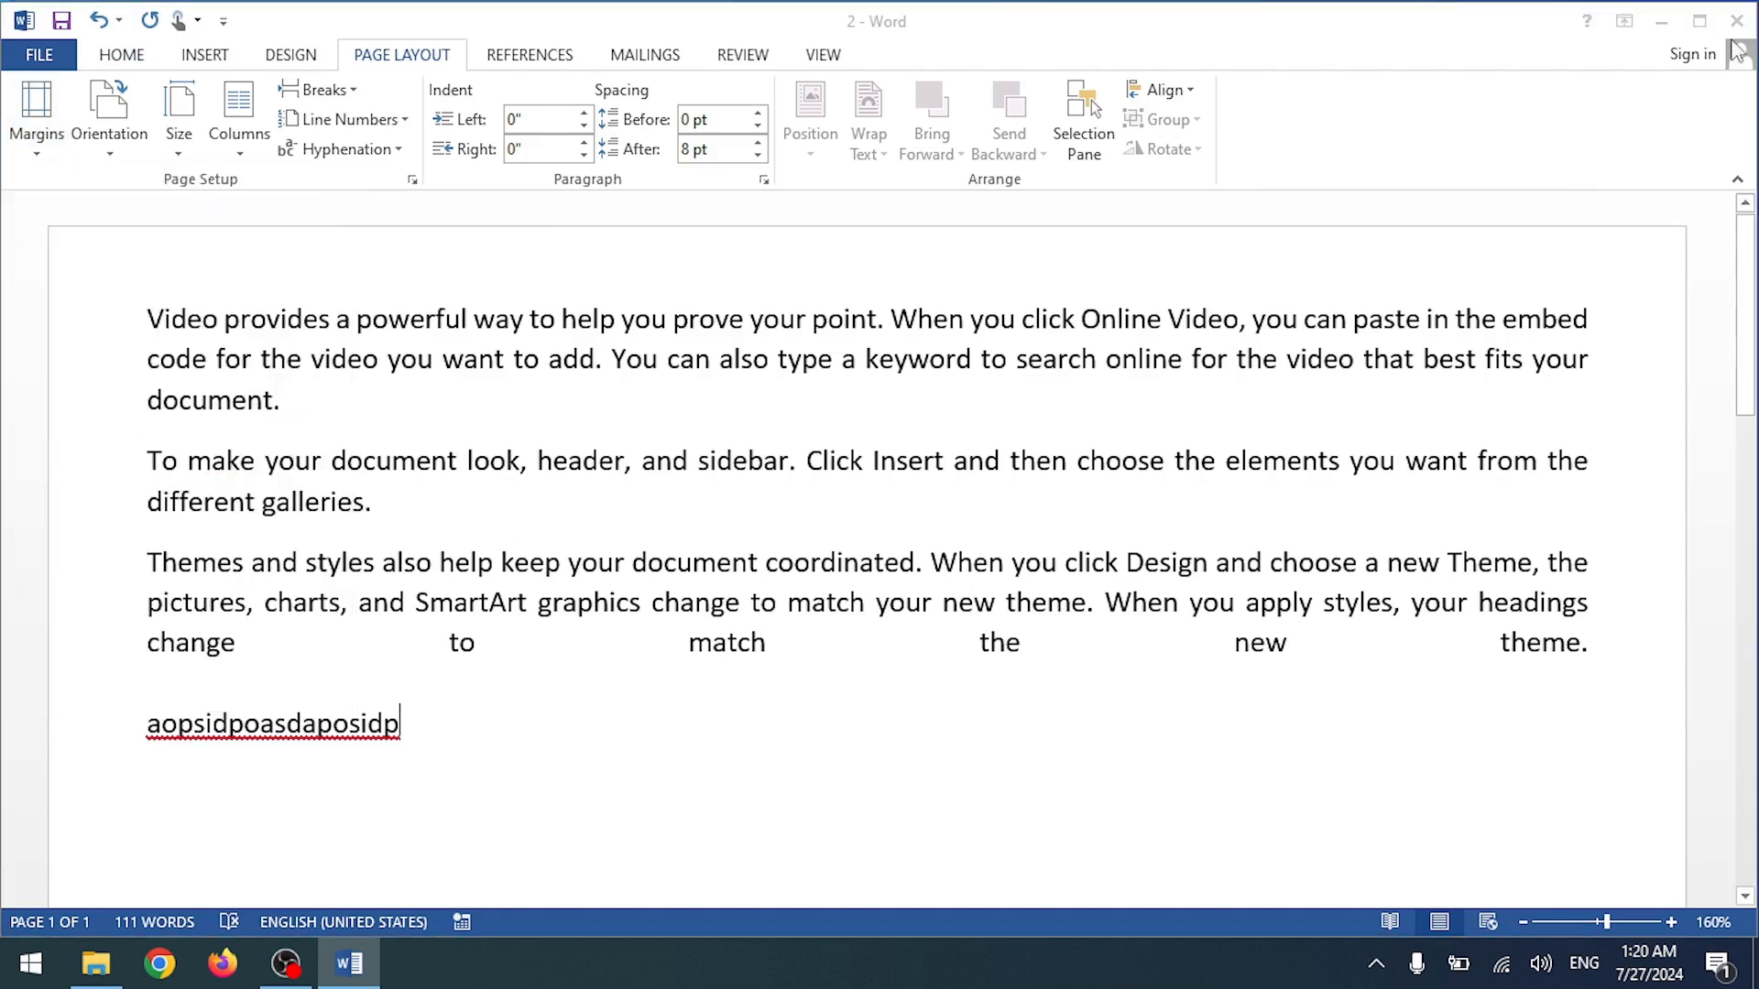
pyautogui.click(880, 529)
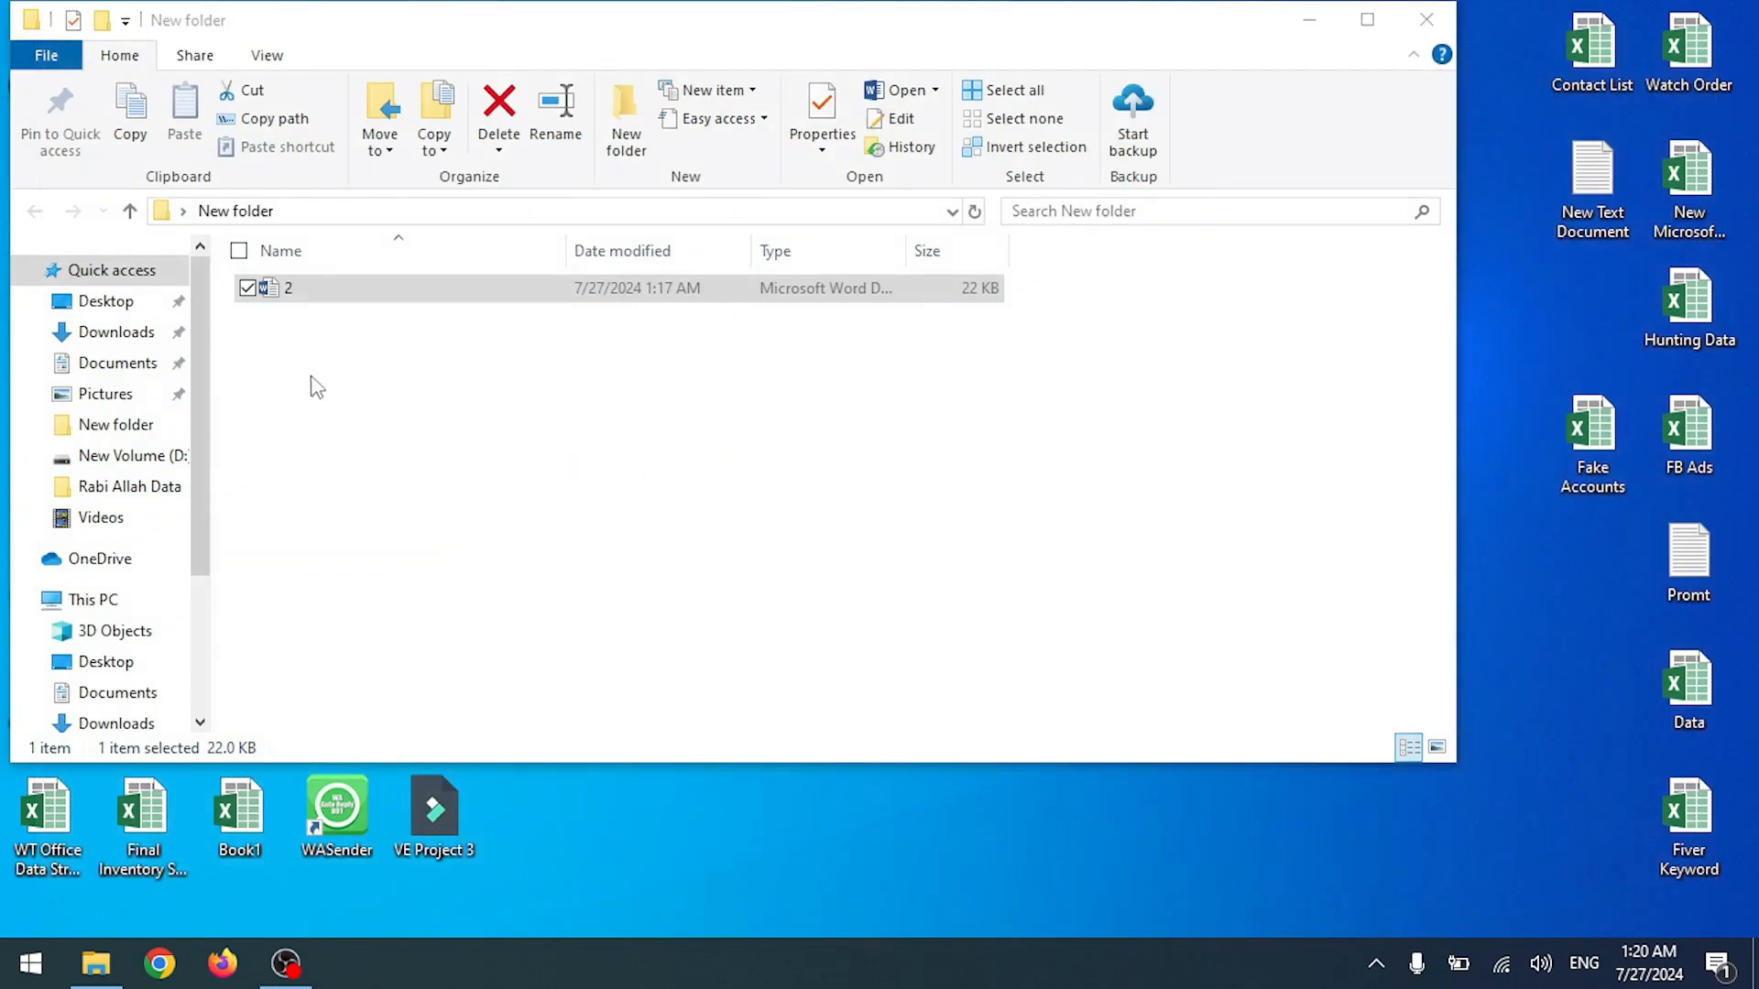
# Step: Delete New folder from the desktop, then create and open a new blank Word document
pyautogui.click(1426, 19)
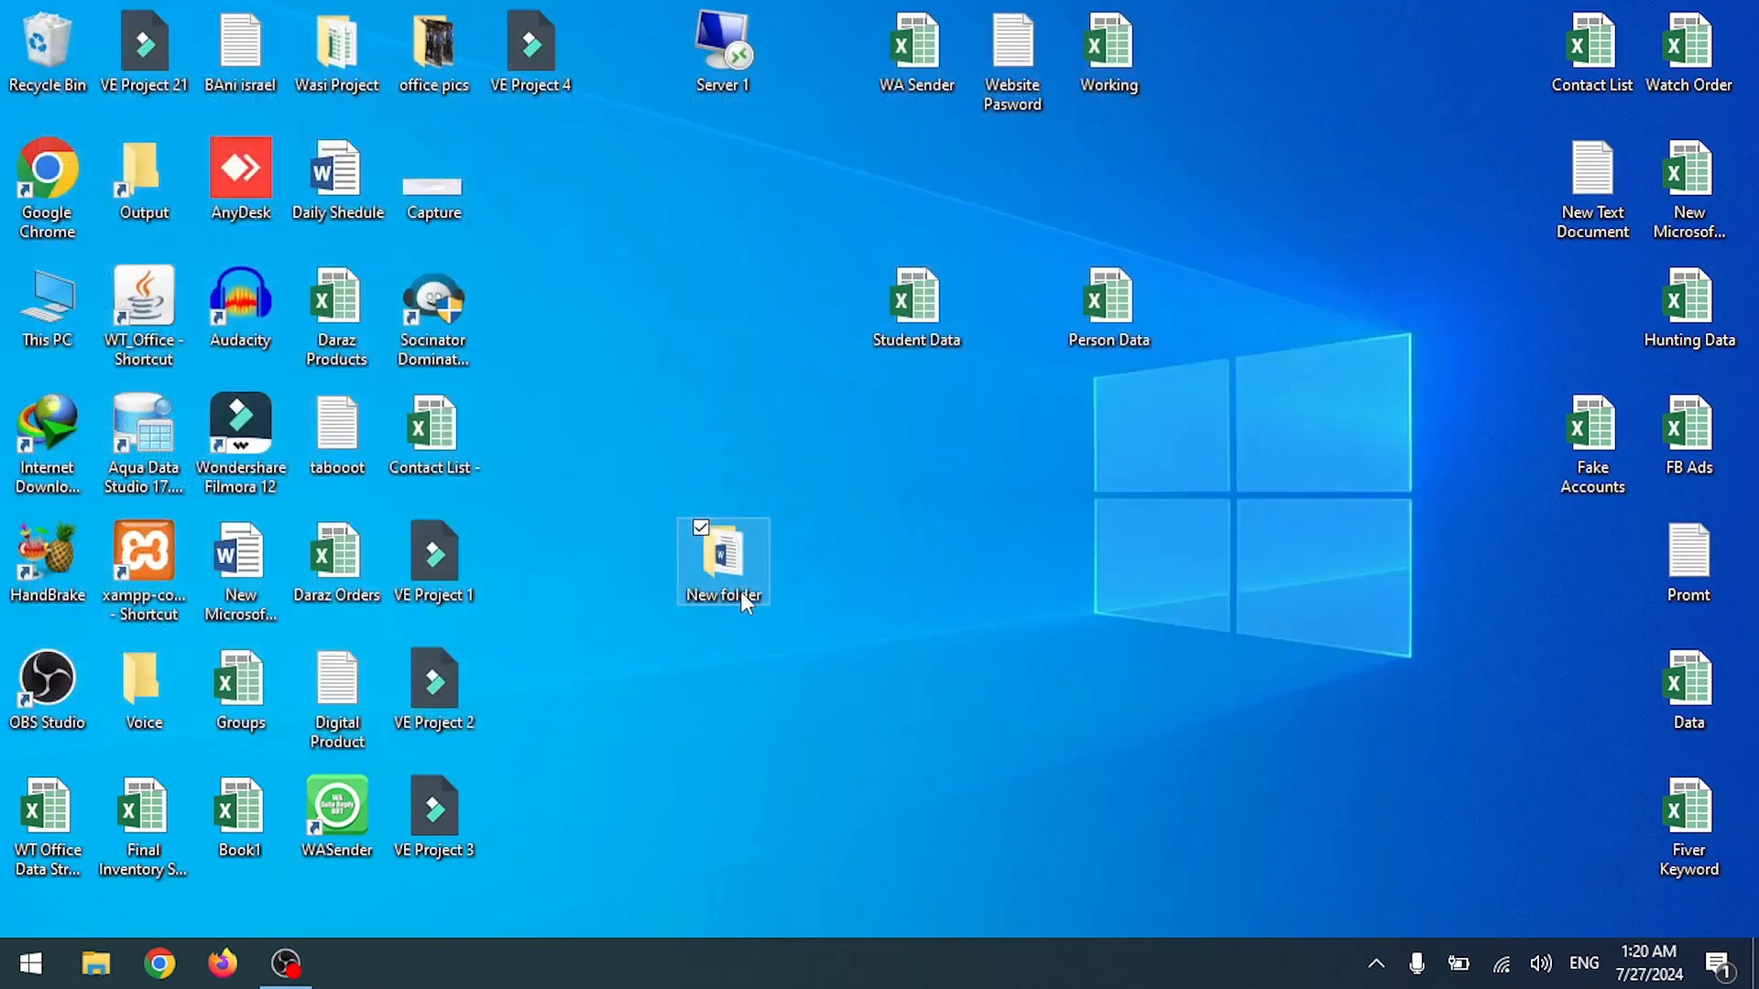
pyautogui.press('Delete')
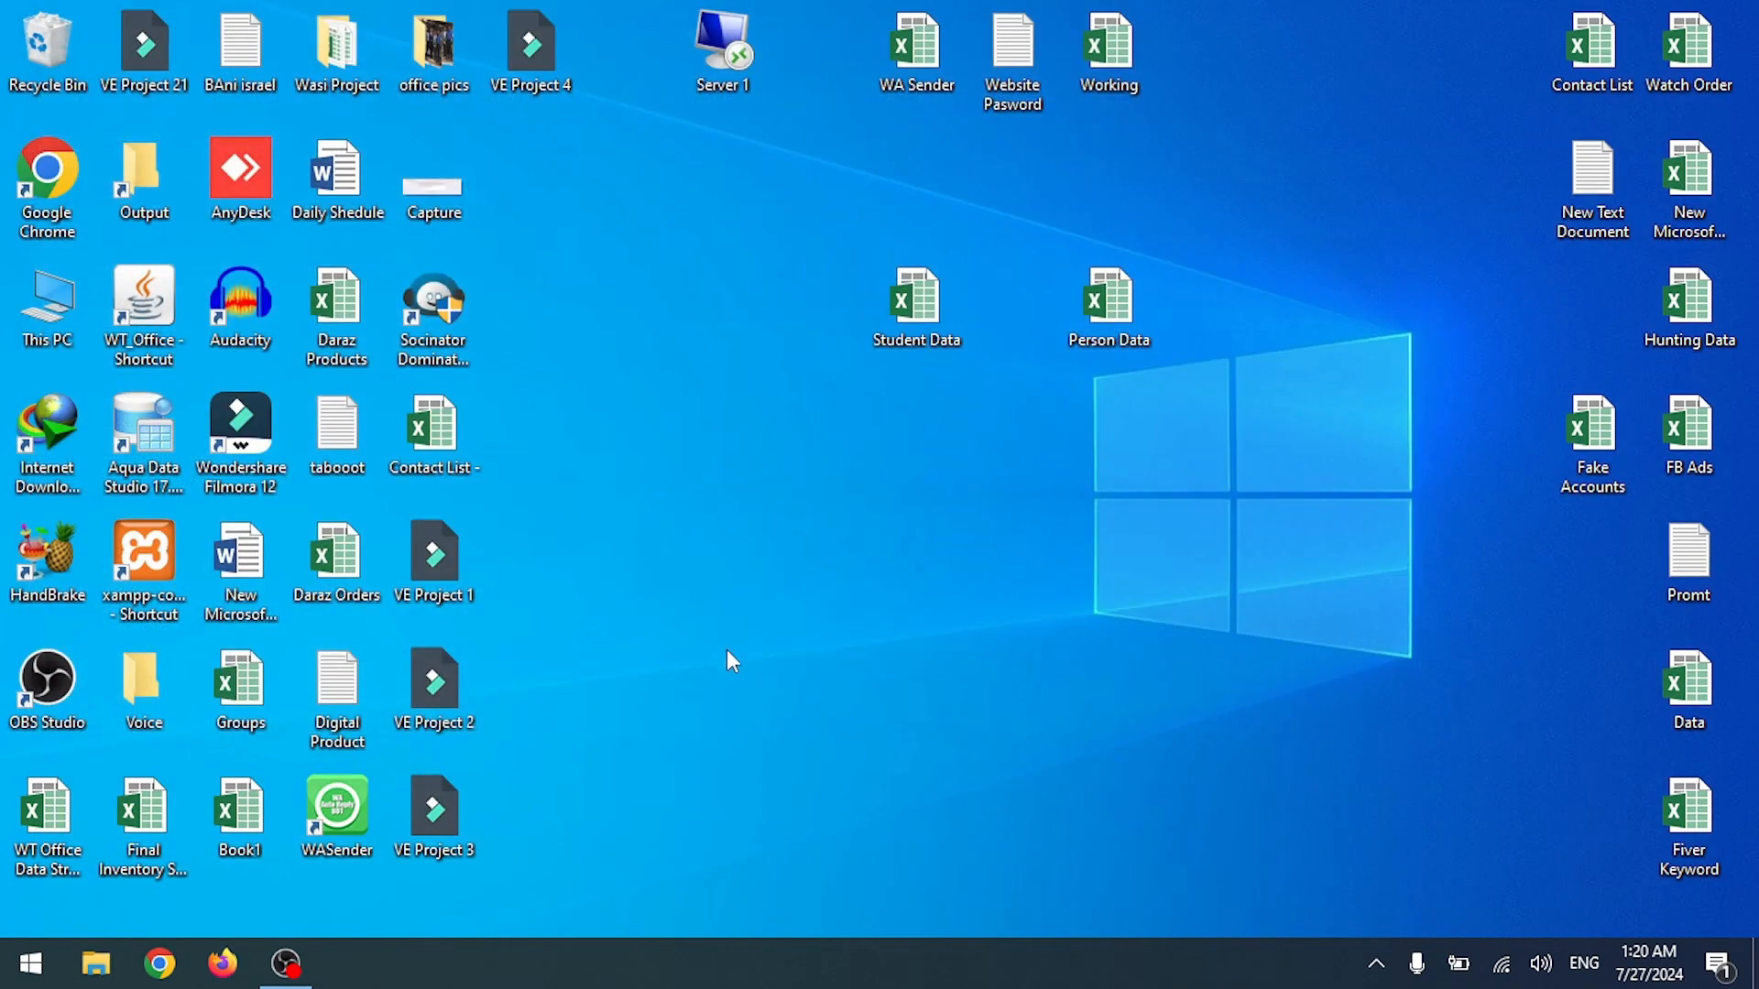
pyautogui.rightClick(695, 489)
pyautogui.moveTo(607, 773)
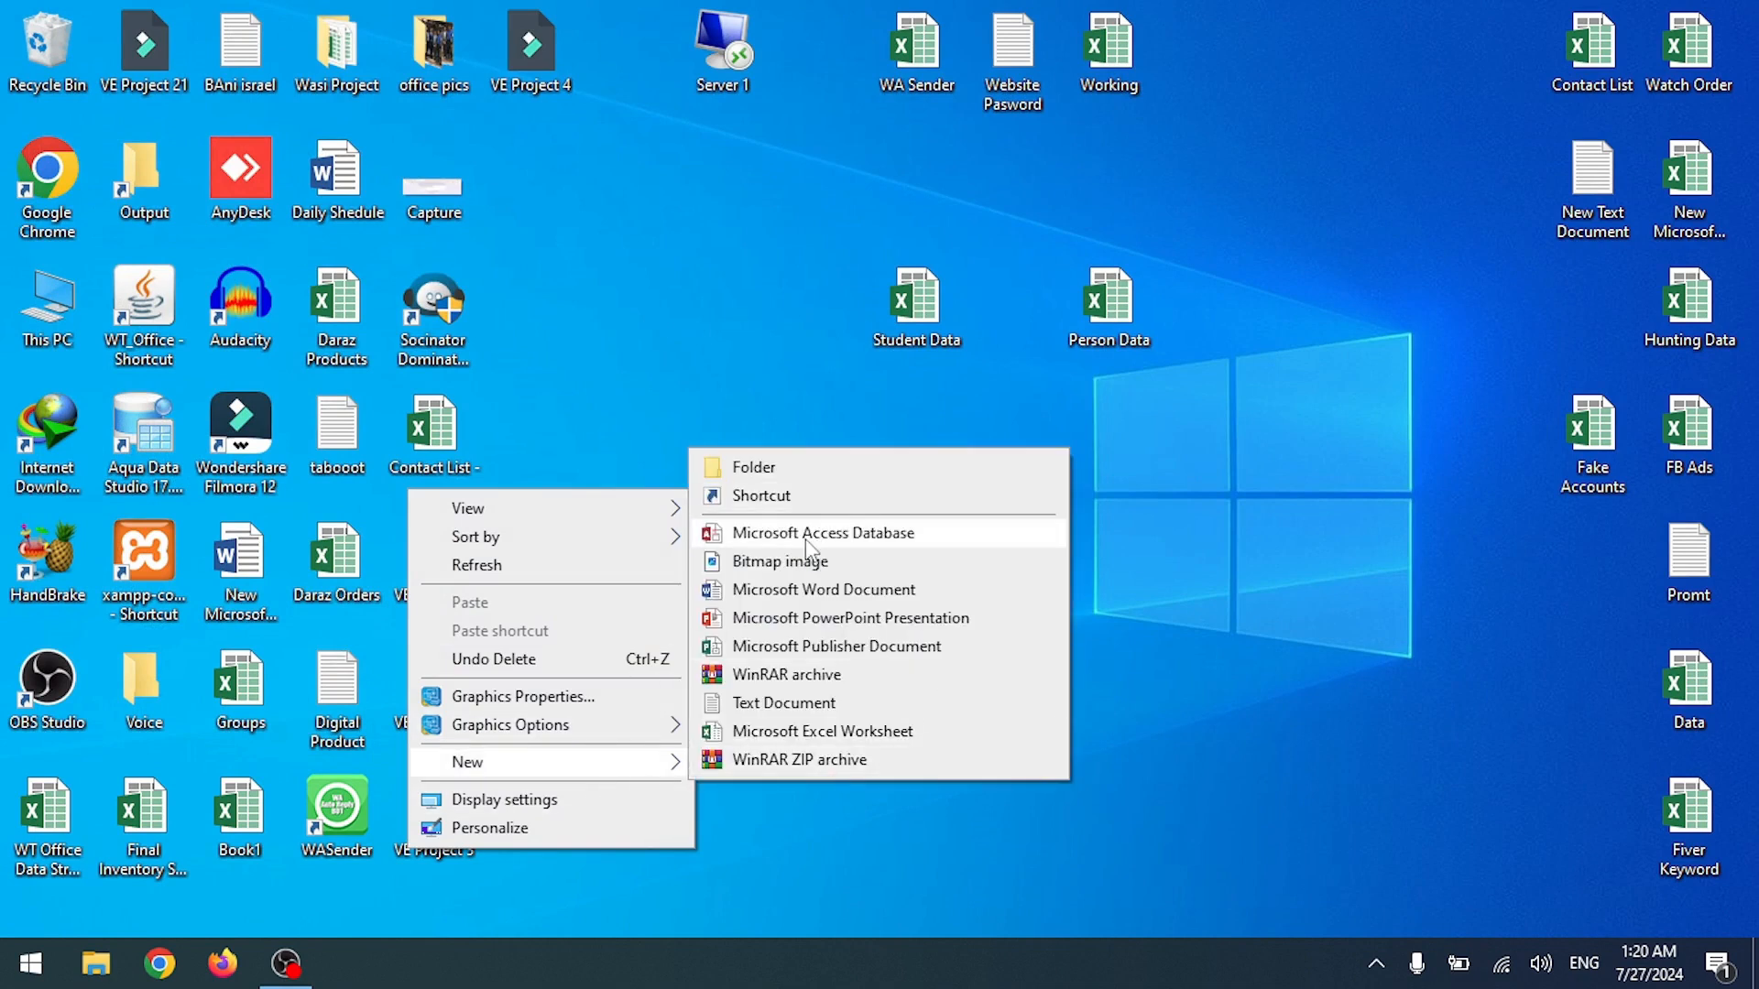
pyautogui.click(806, 589)
pyautogui.click(749, 569)
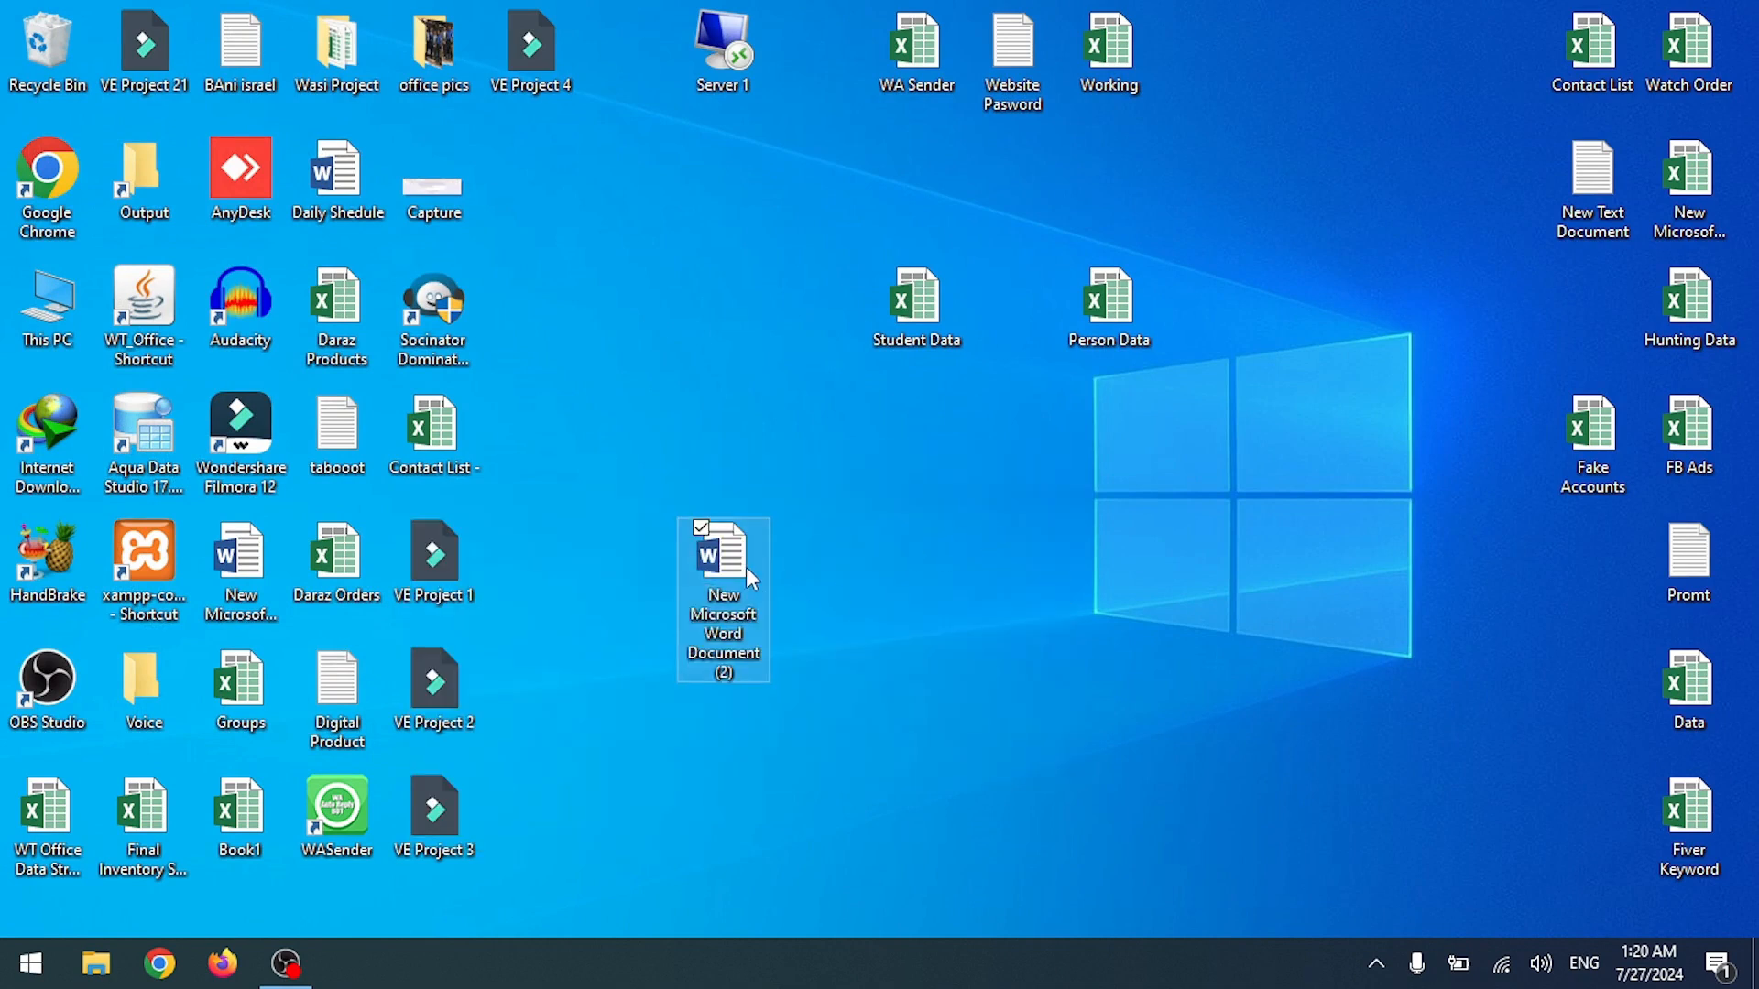
pyautogui.doubleClick(747, 569)
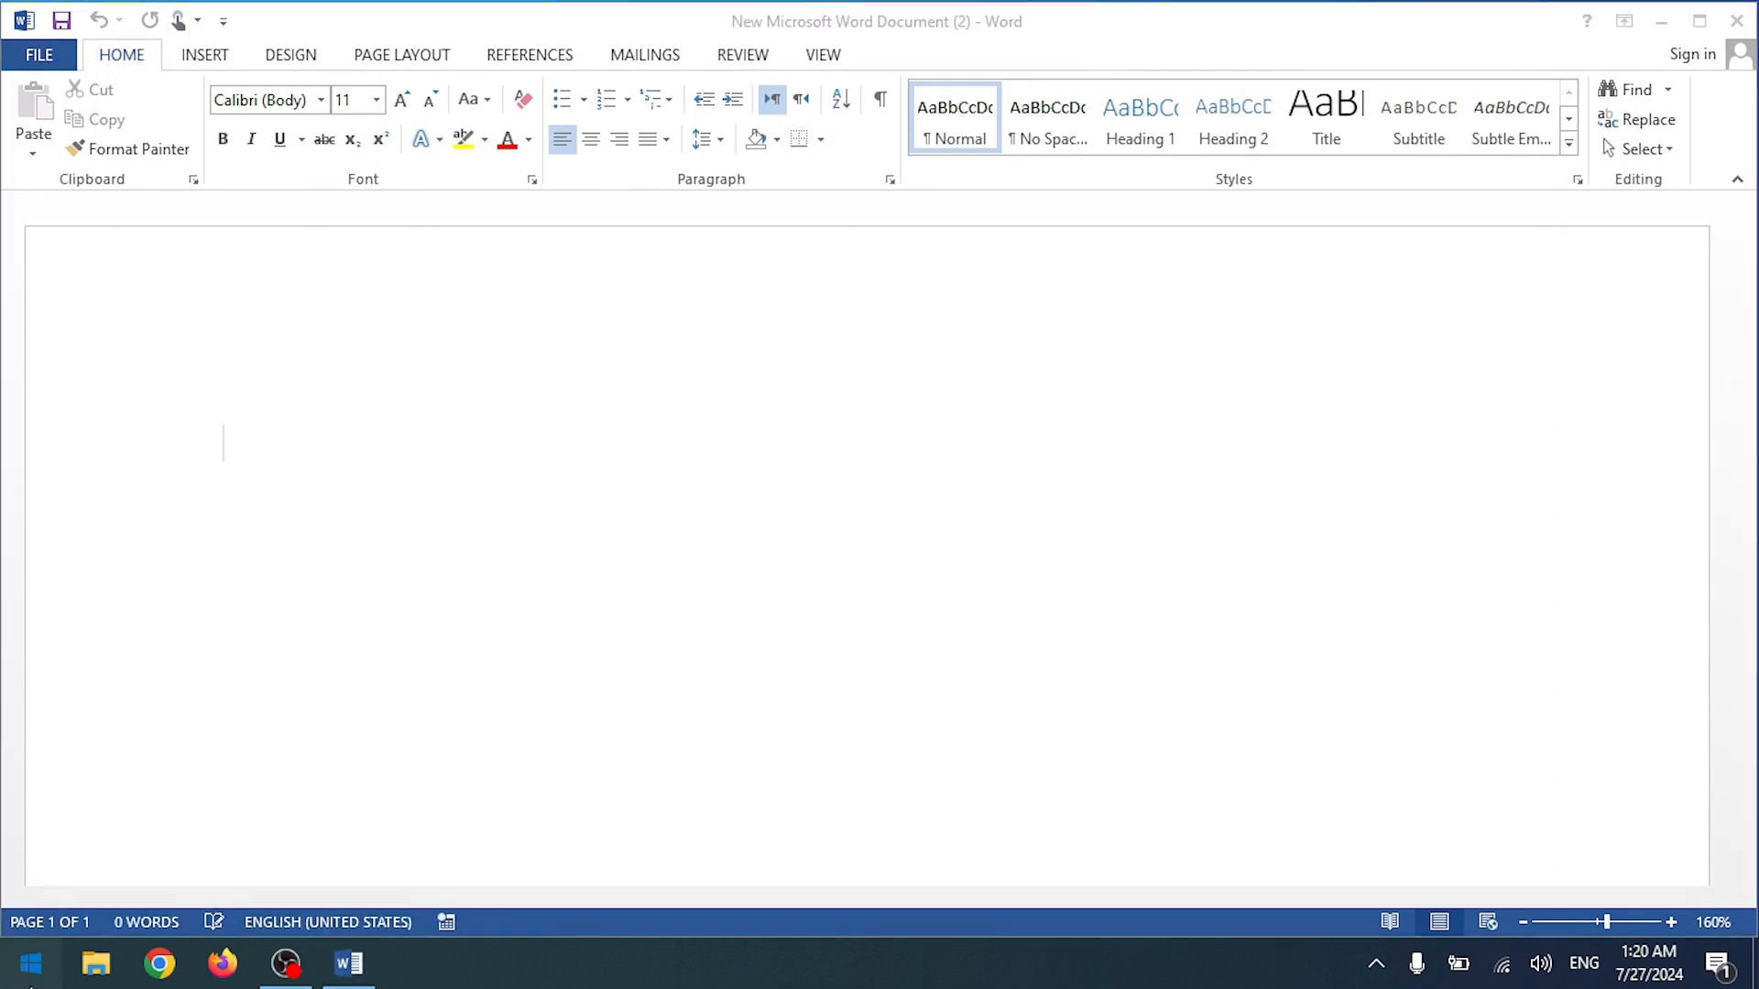
# Step: Launch the On-Screen Keyboard from the Start search
pyautogui.click(43, 967)
pyautogui.write('key')
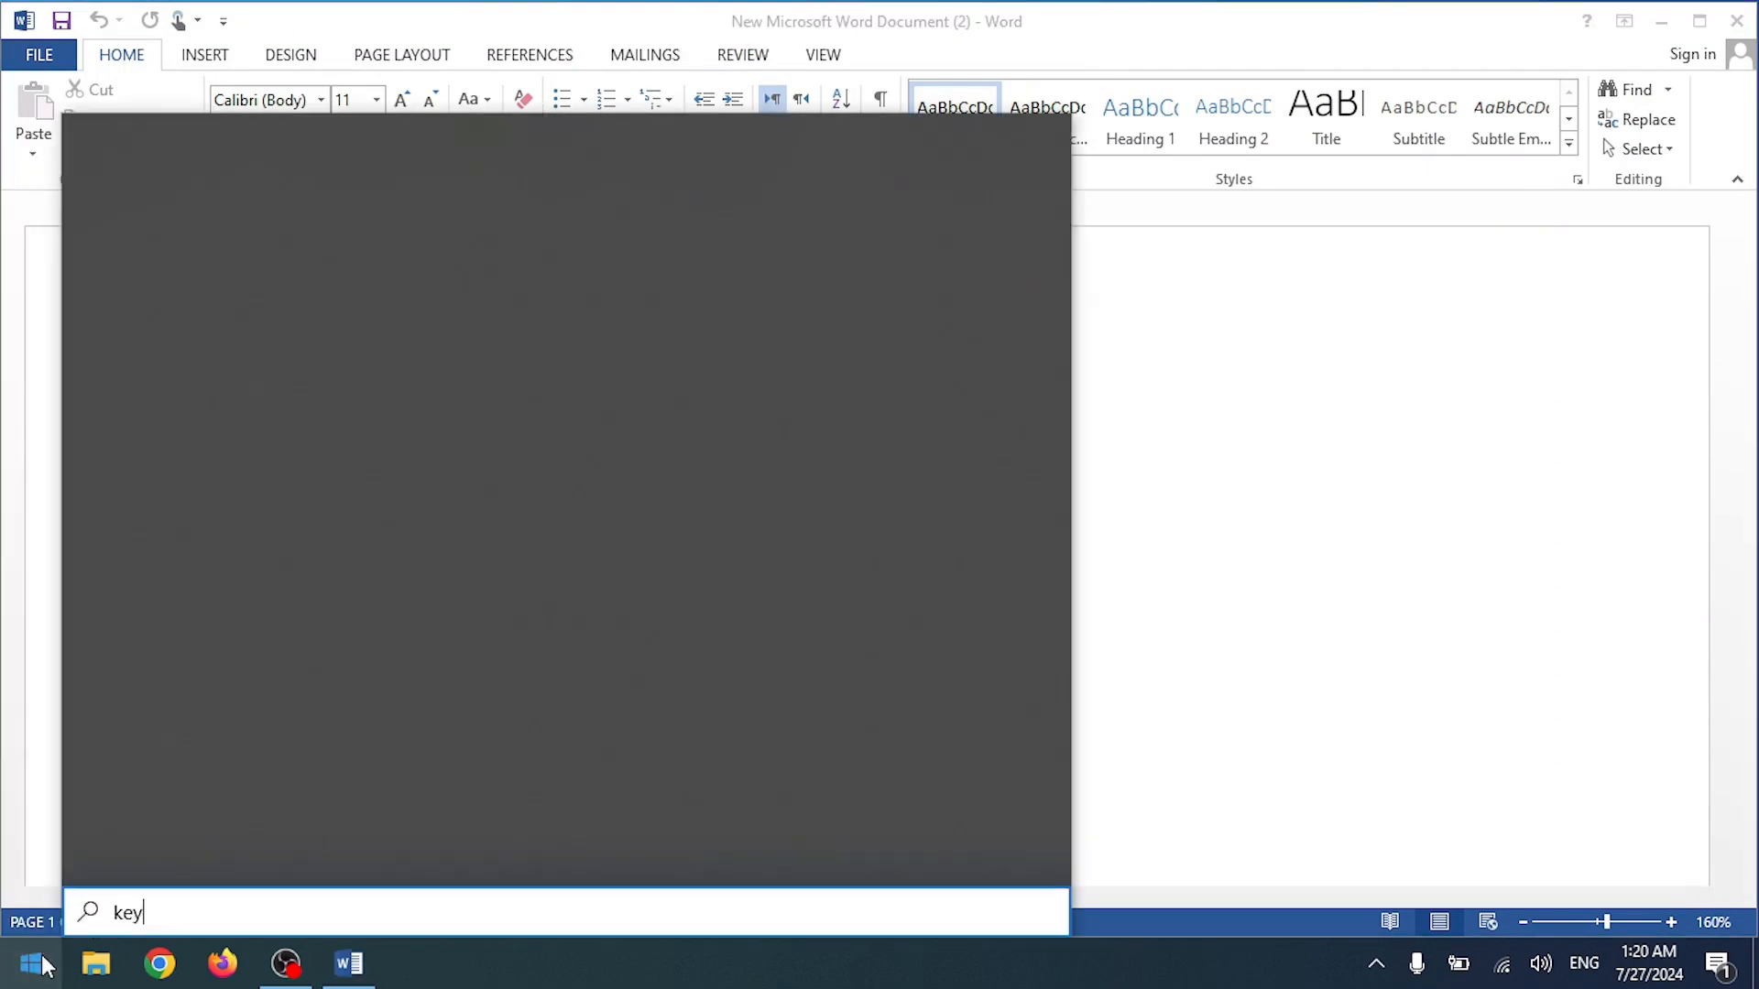
pyautogui.press('Return')
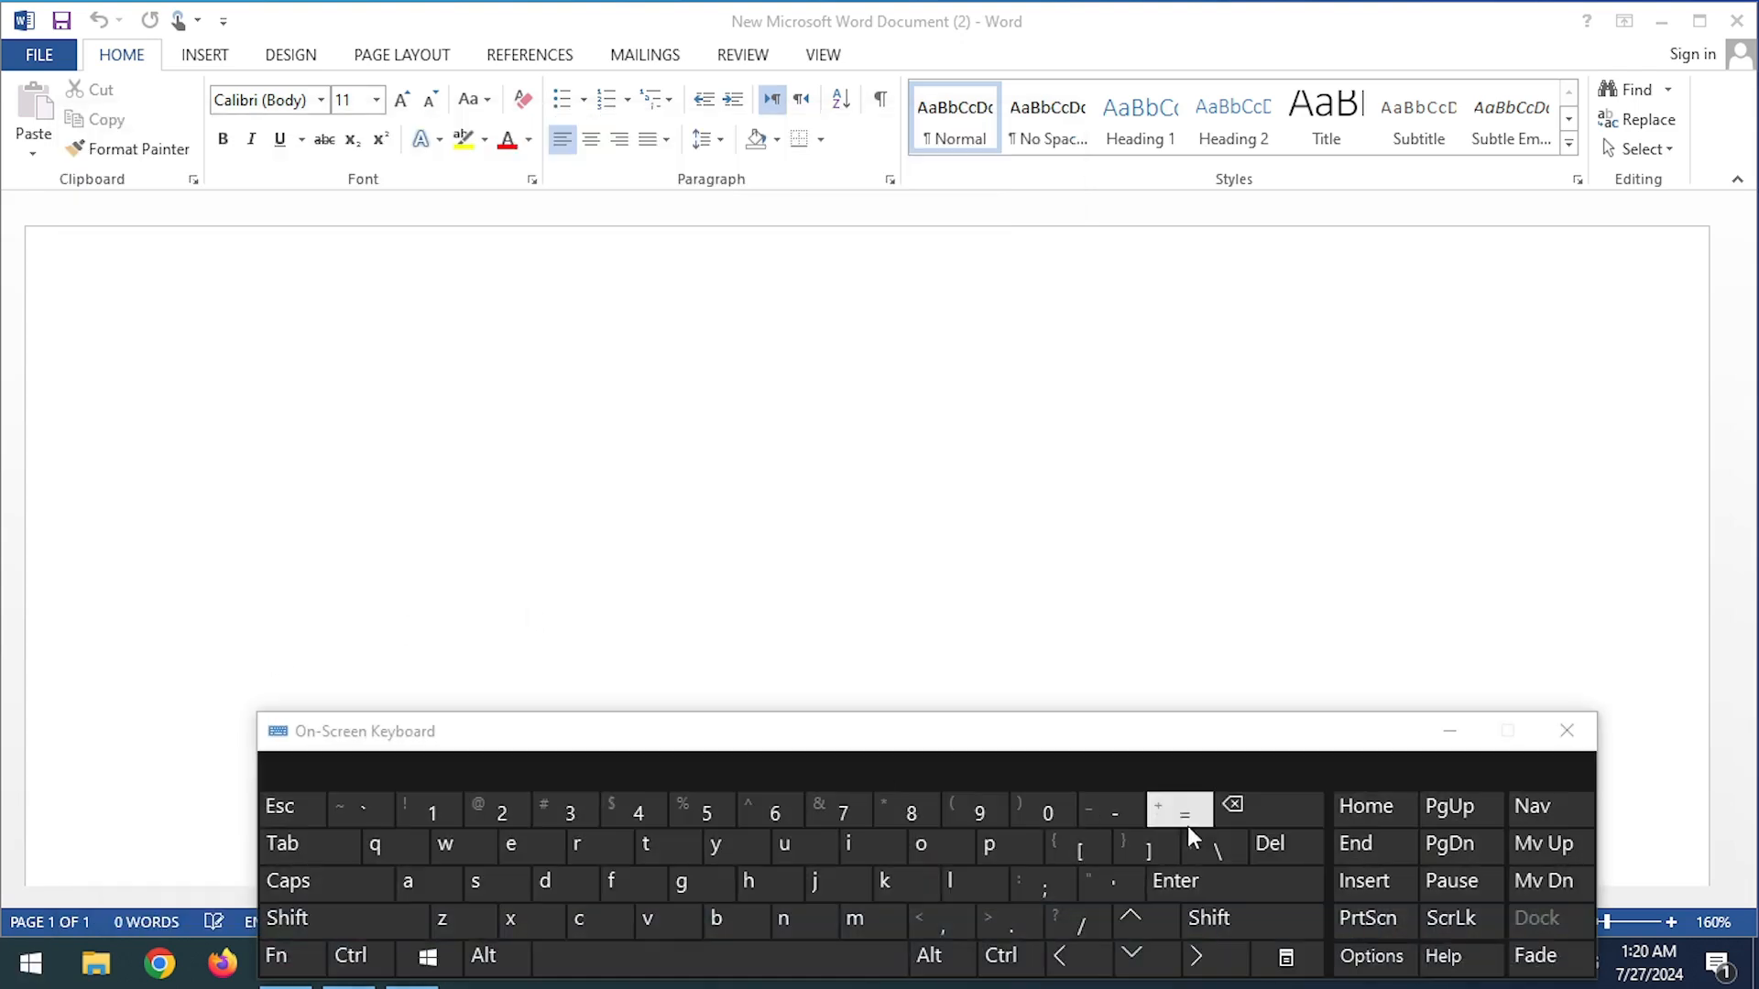
# Step: Enter =rand() in the blank document to generate sample paragraphs, then close the keyboard
pyautogui.click(190, 437)
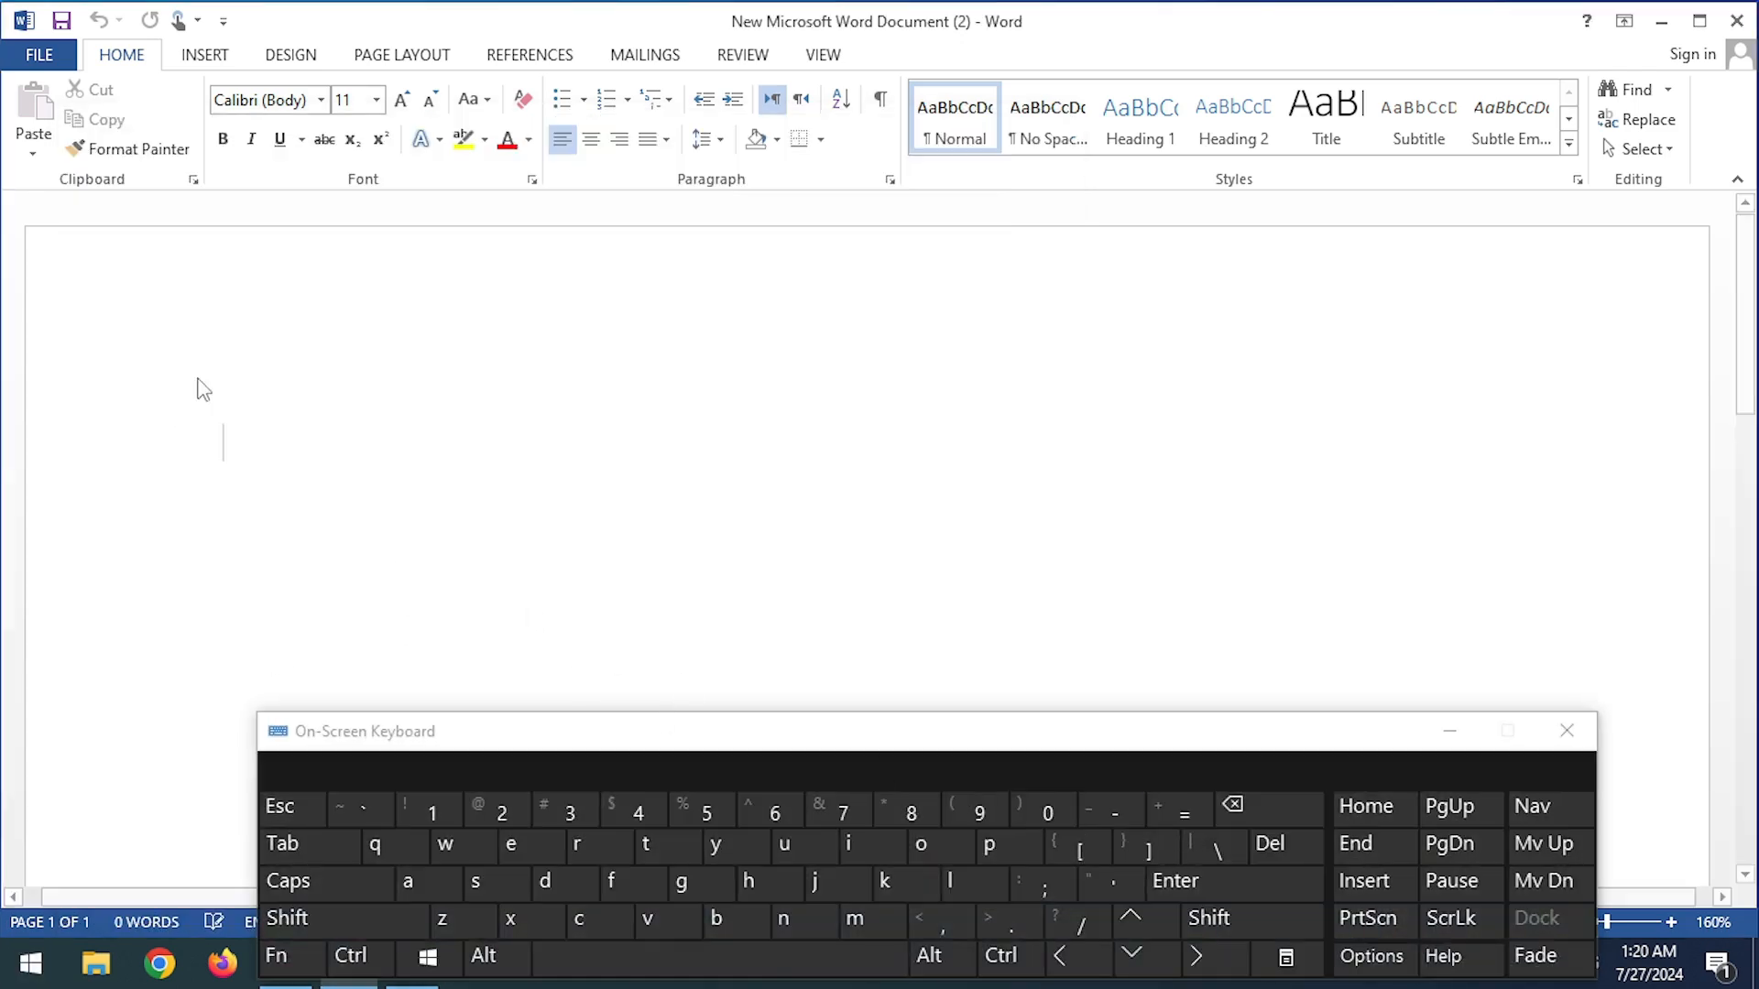
pyautogui.click(1184, 811)
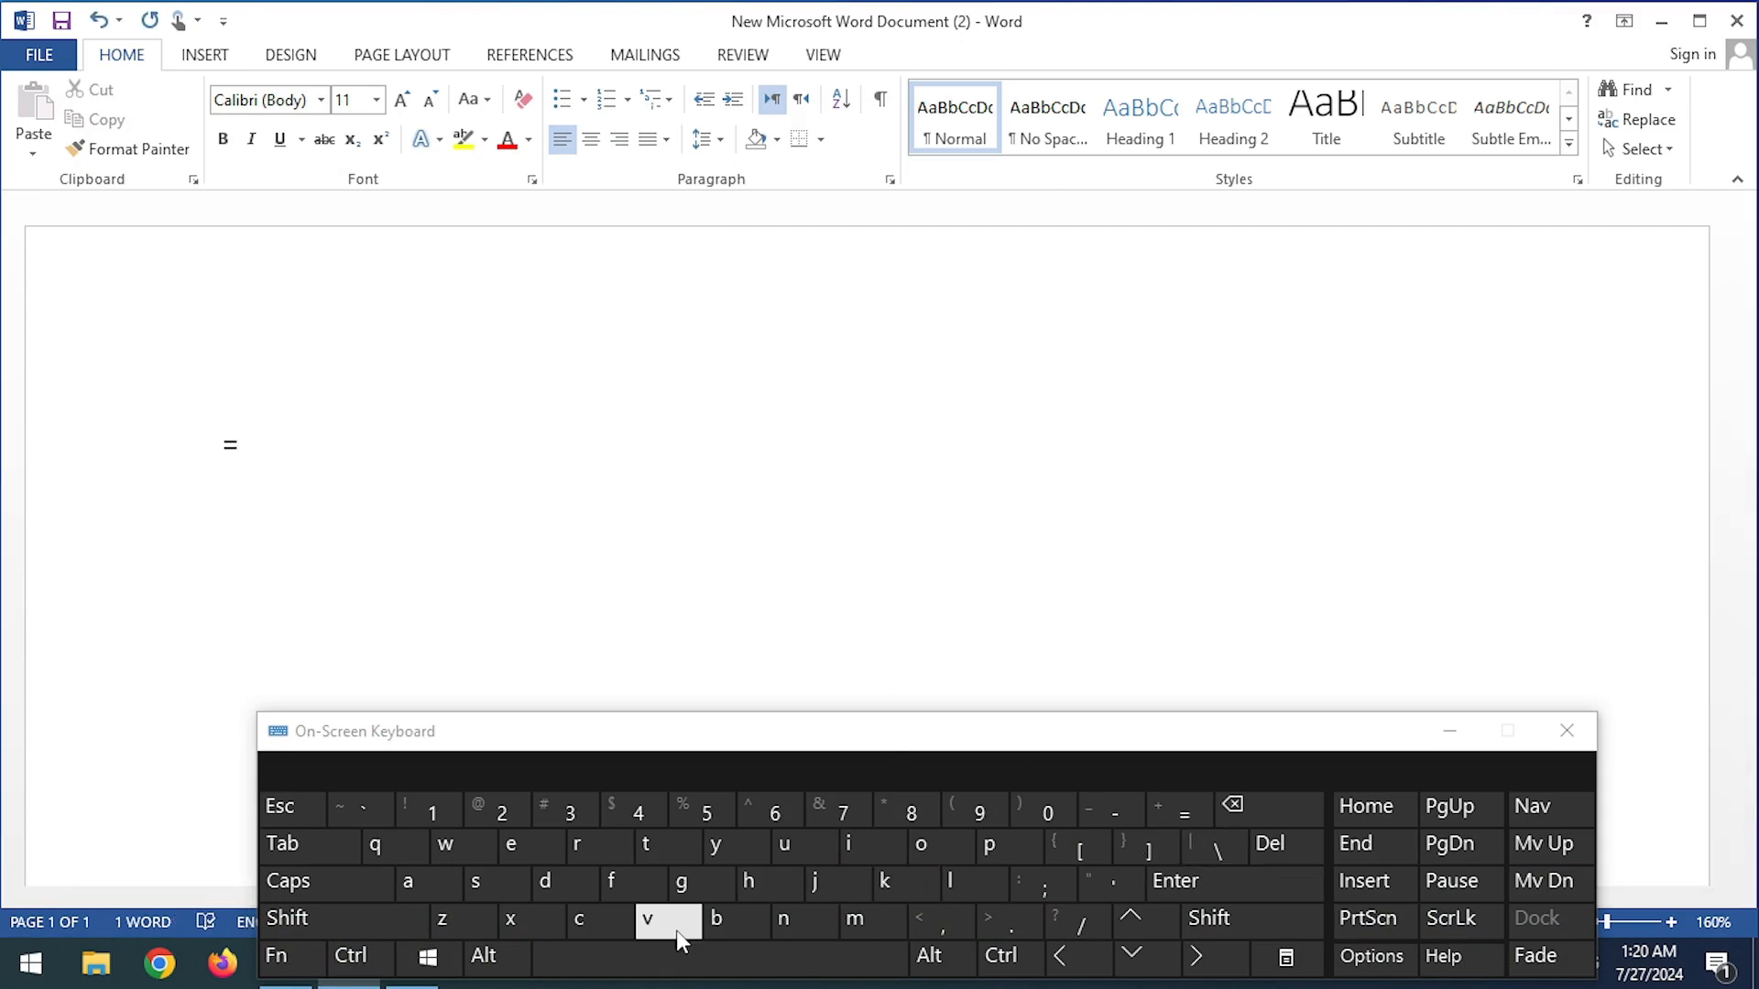
pyautogui.write('rand')
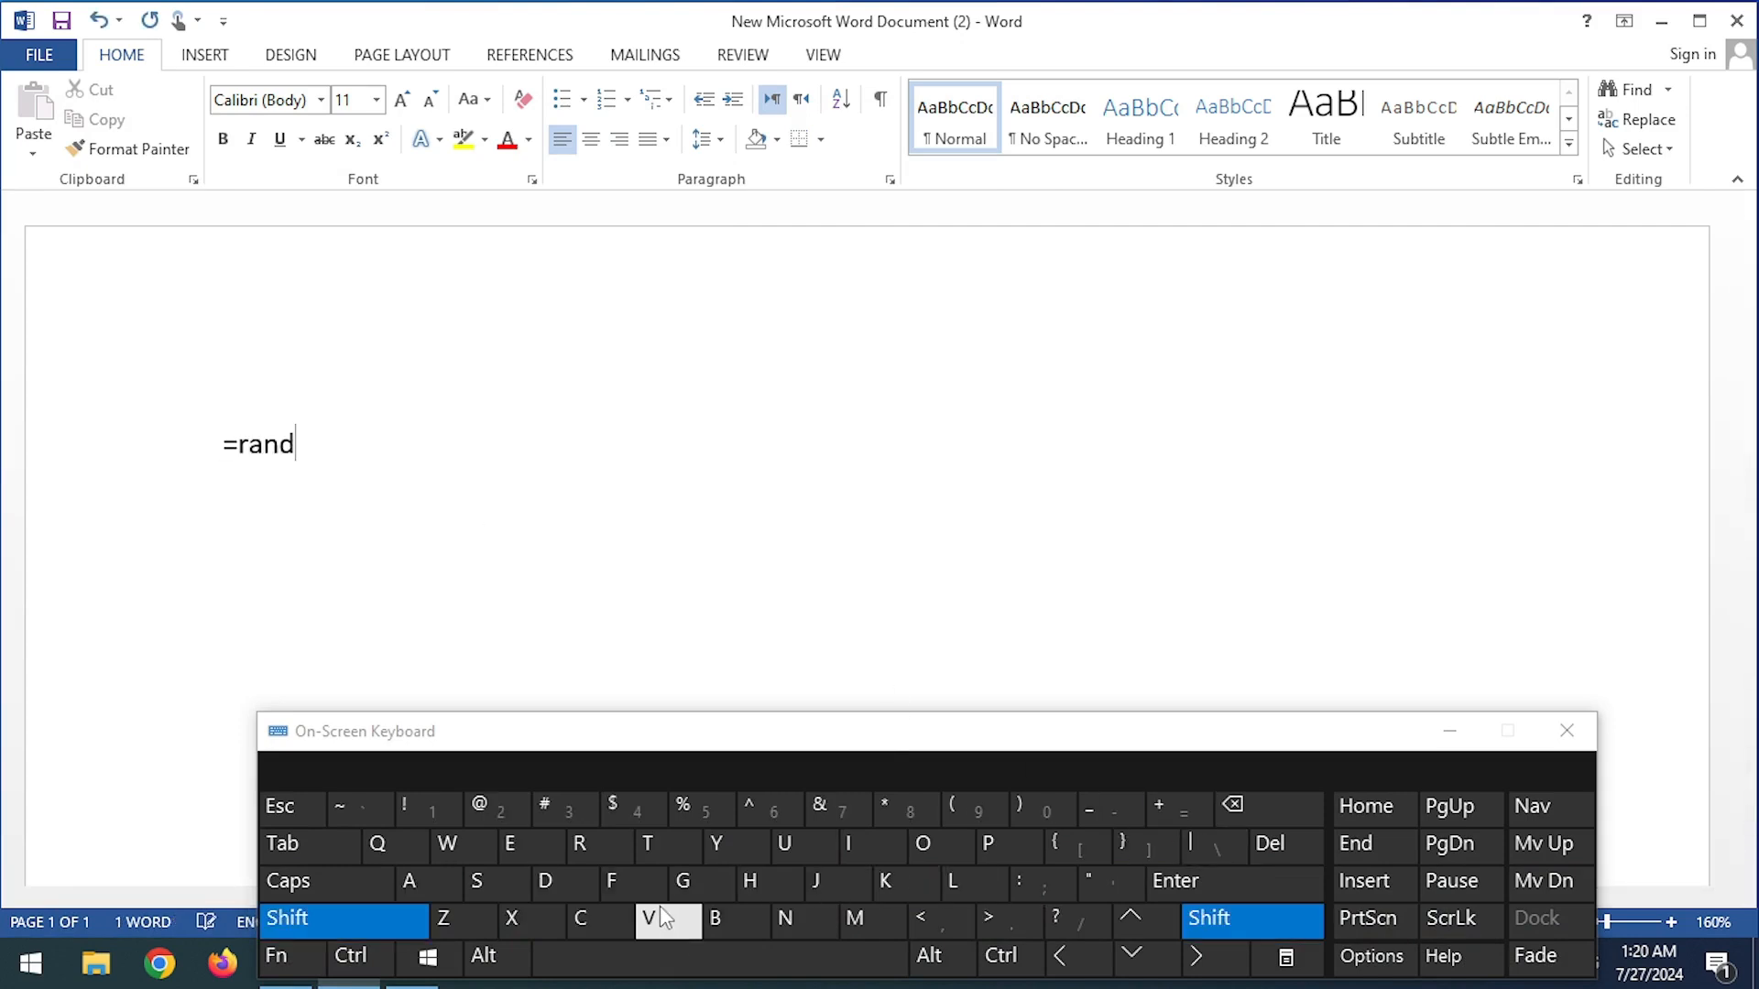
pyautogui.write('()')
pyautogui.press('Return')
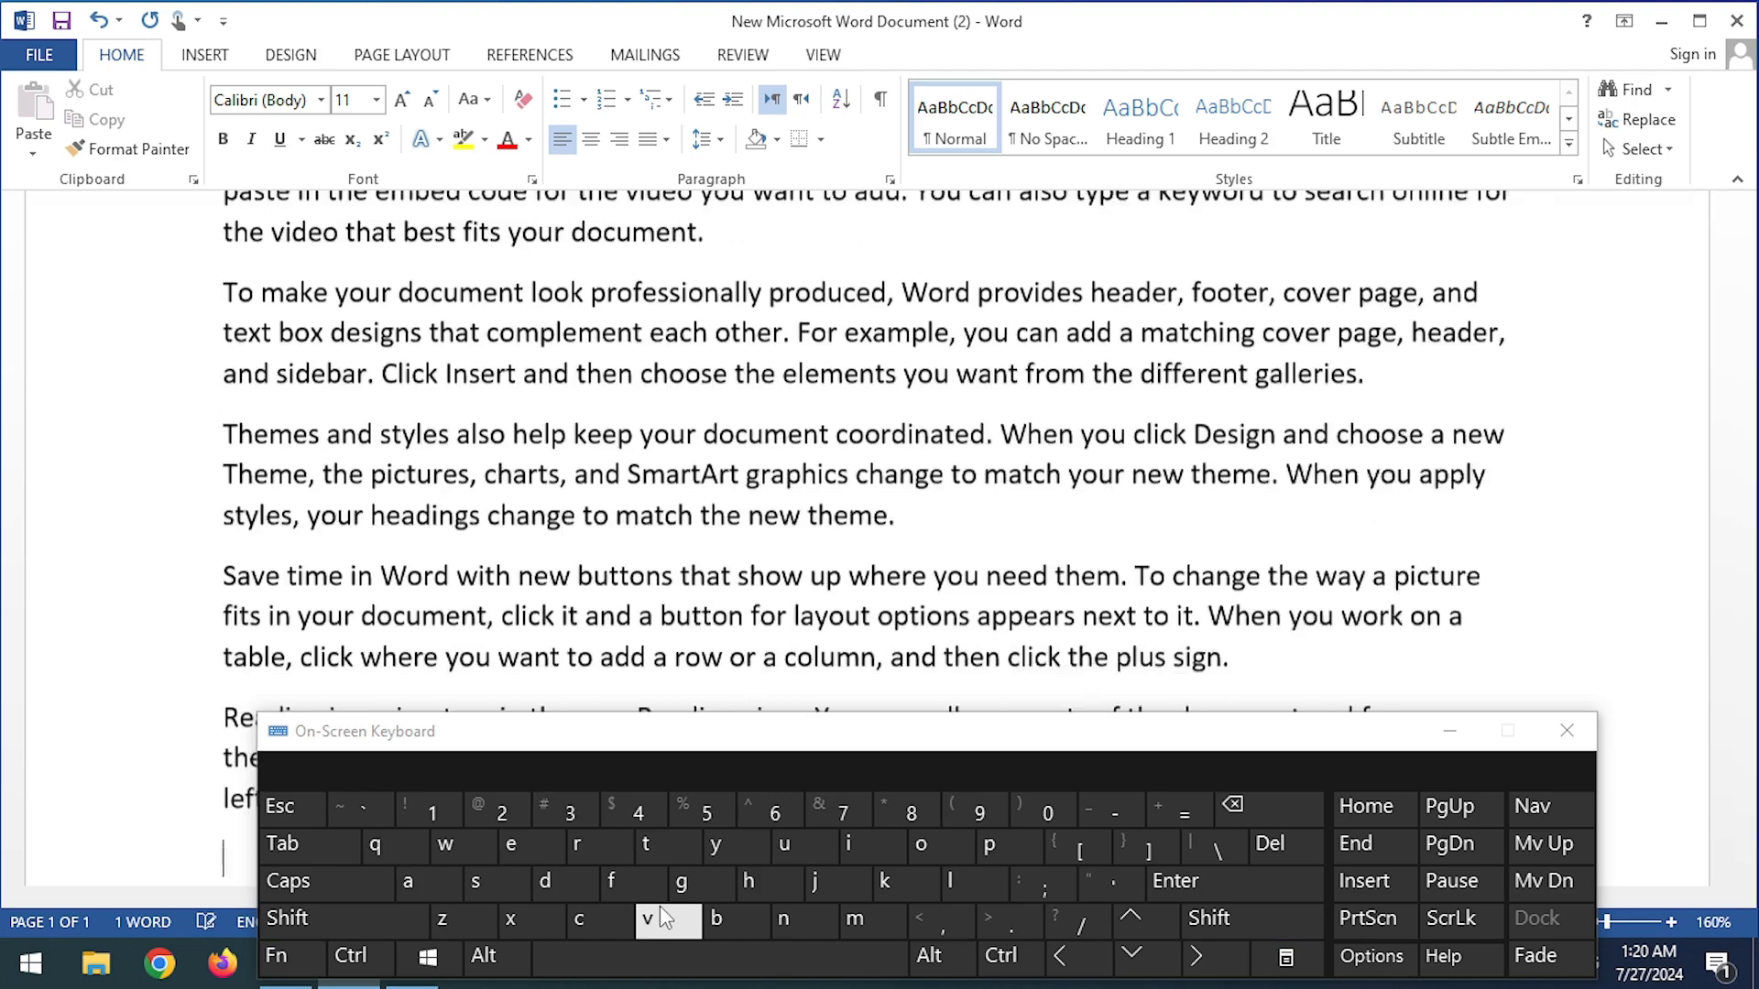
pyautogui.click(1567, 730)
pyautogui.scroll(3, 767, 547)
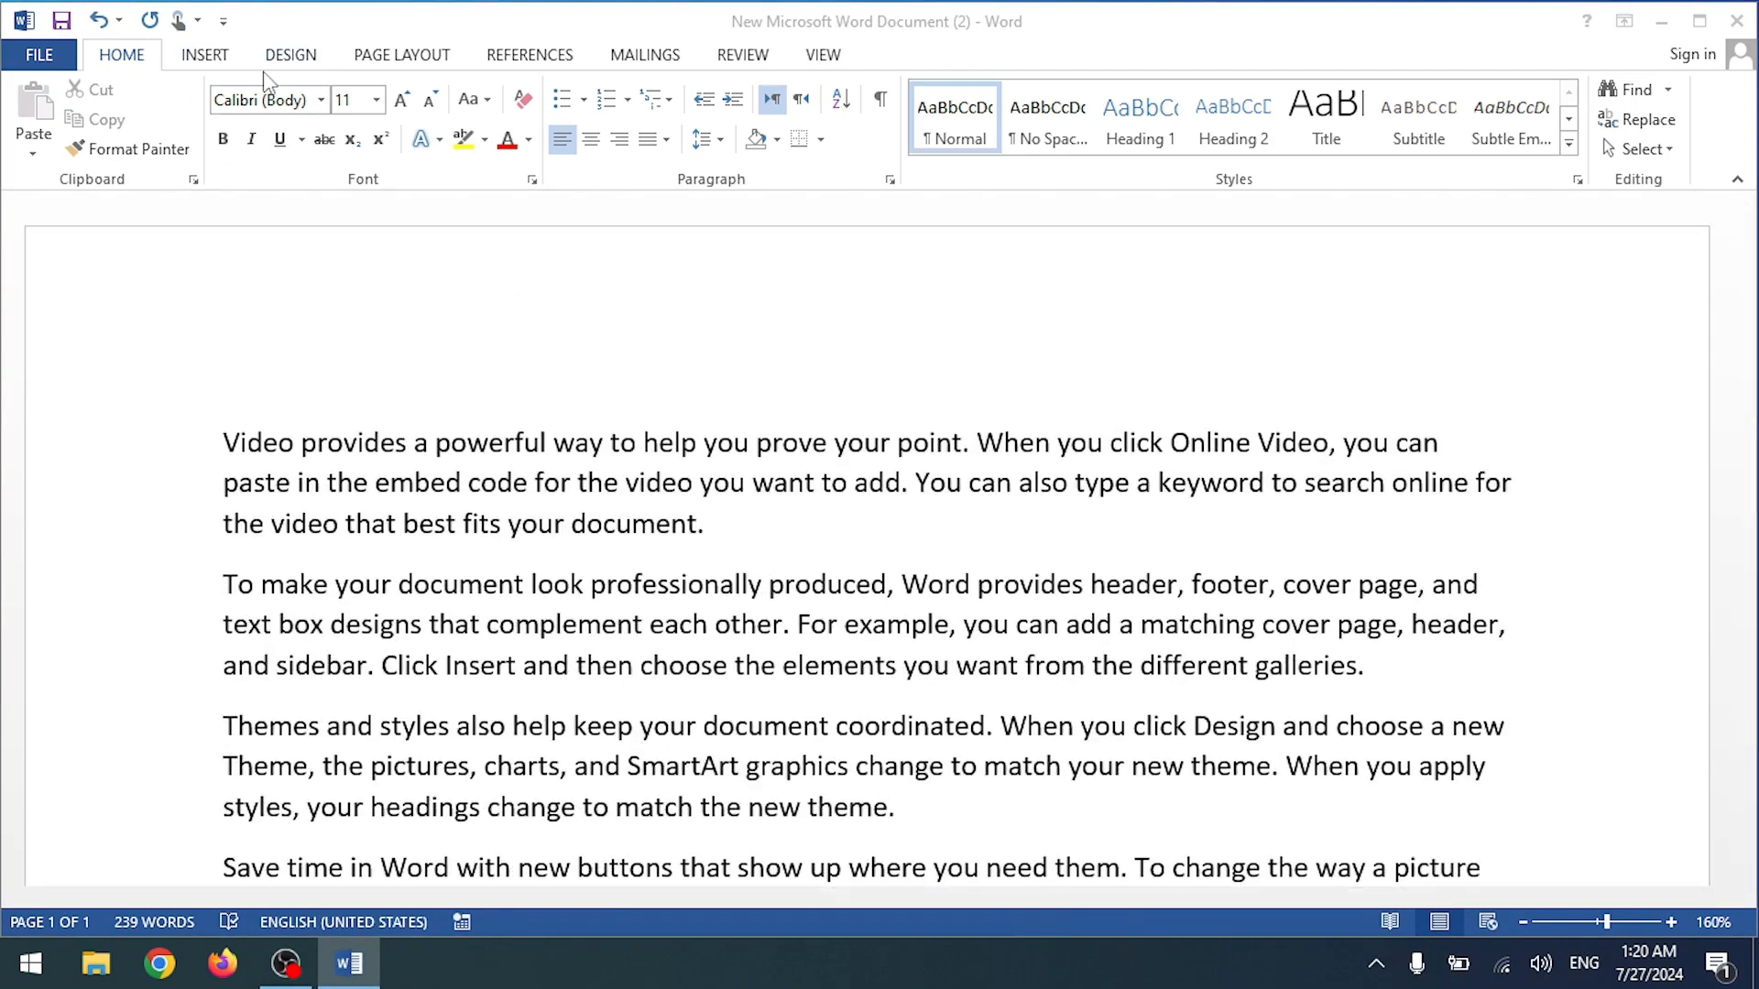
pyautogui.click(291, 60)
# Step: On Page Layout, leave the margins unchanged and choose A4 from the Size gallery
pyautogui.click(371, 56)
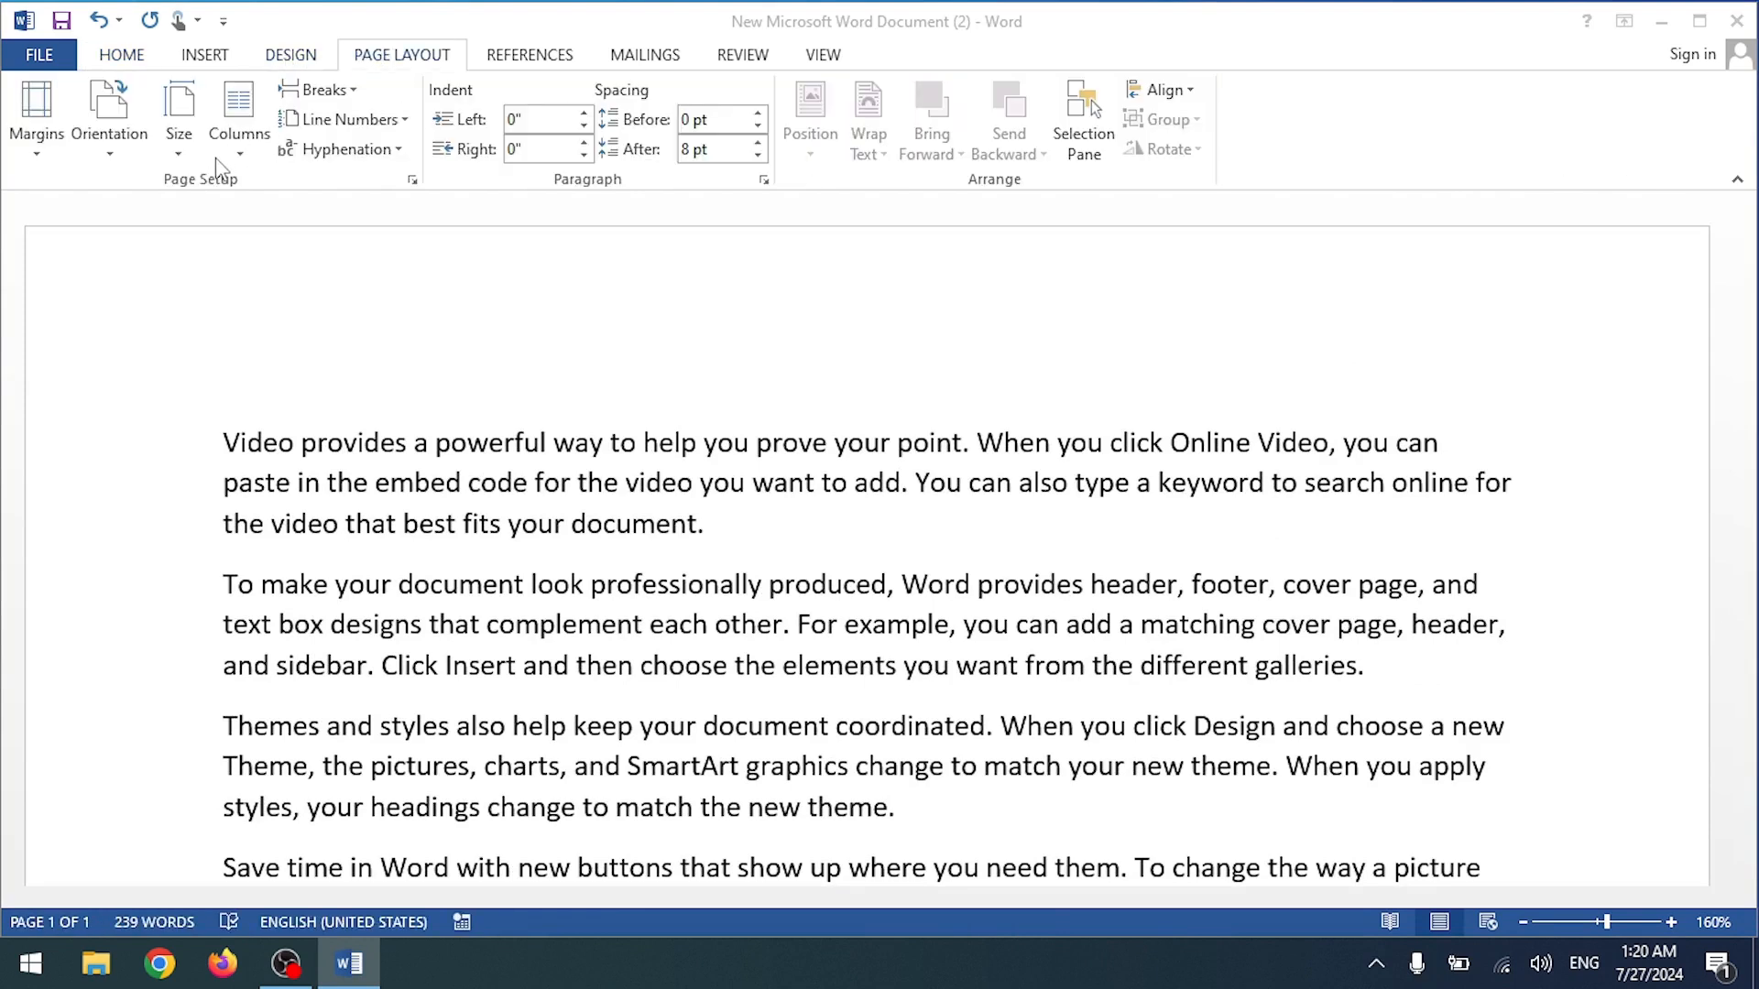
pyautogui.click(41, 134)
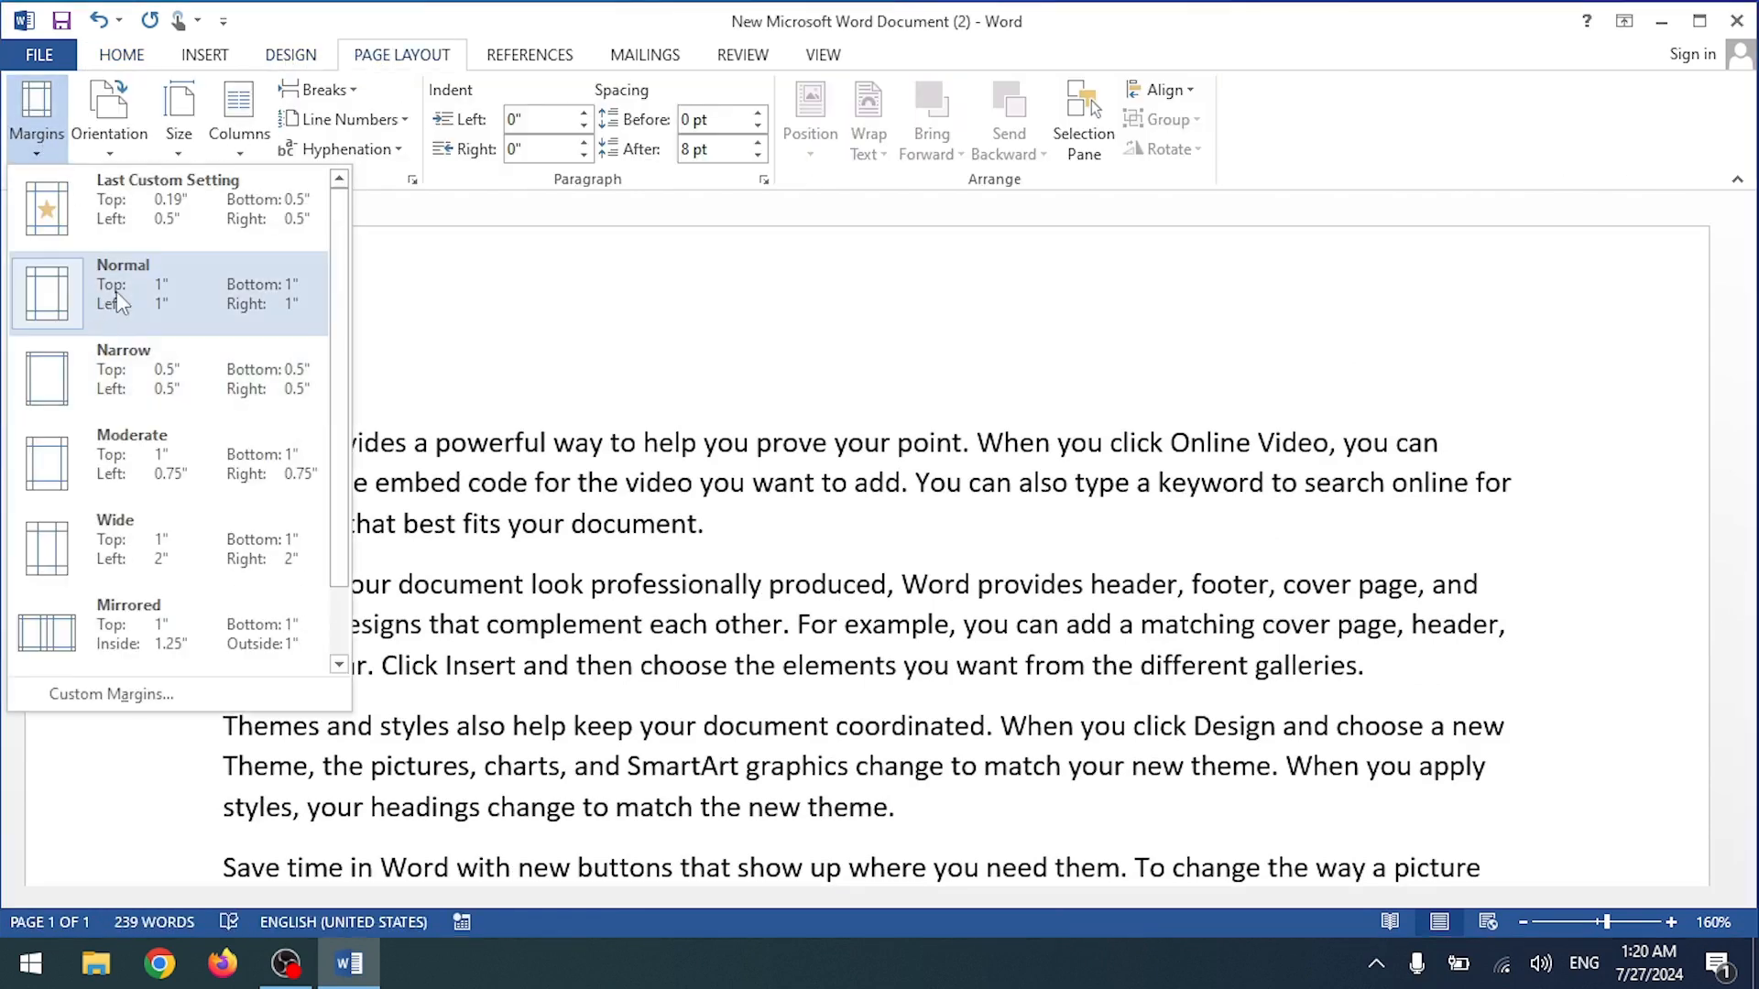
pyautogui.click(408, 326)
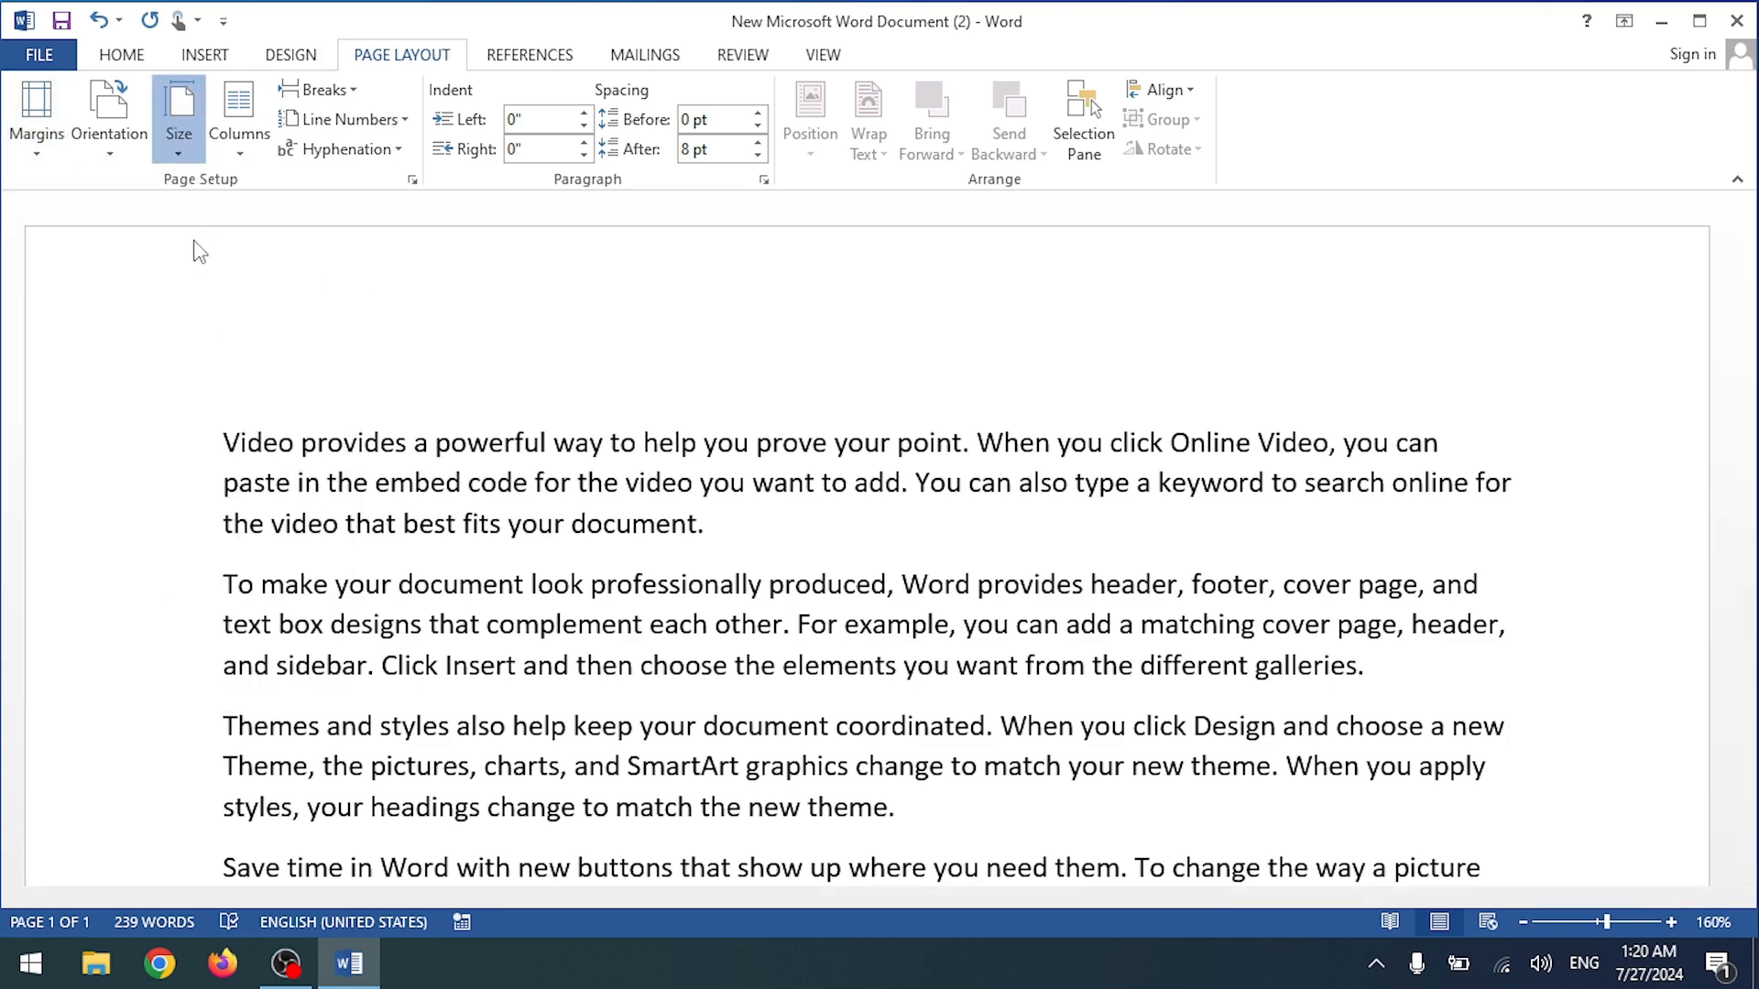
pyautogui.click(179, 128)
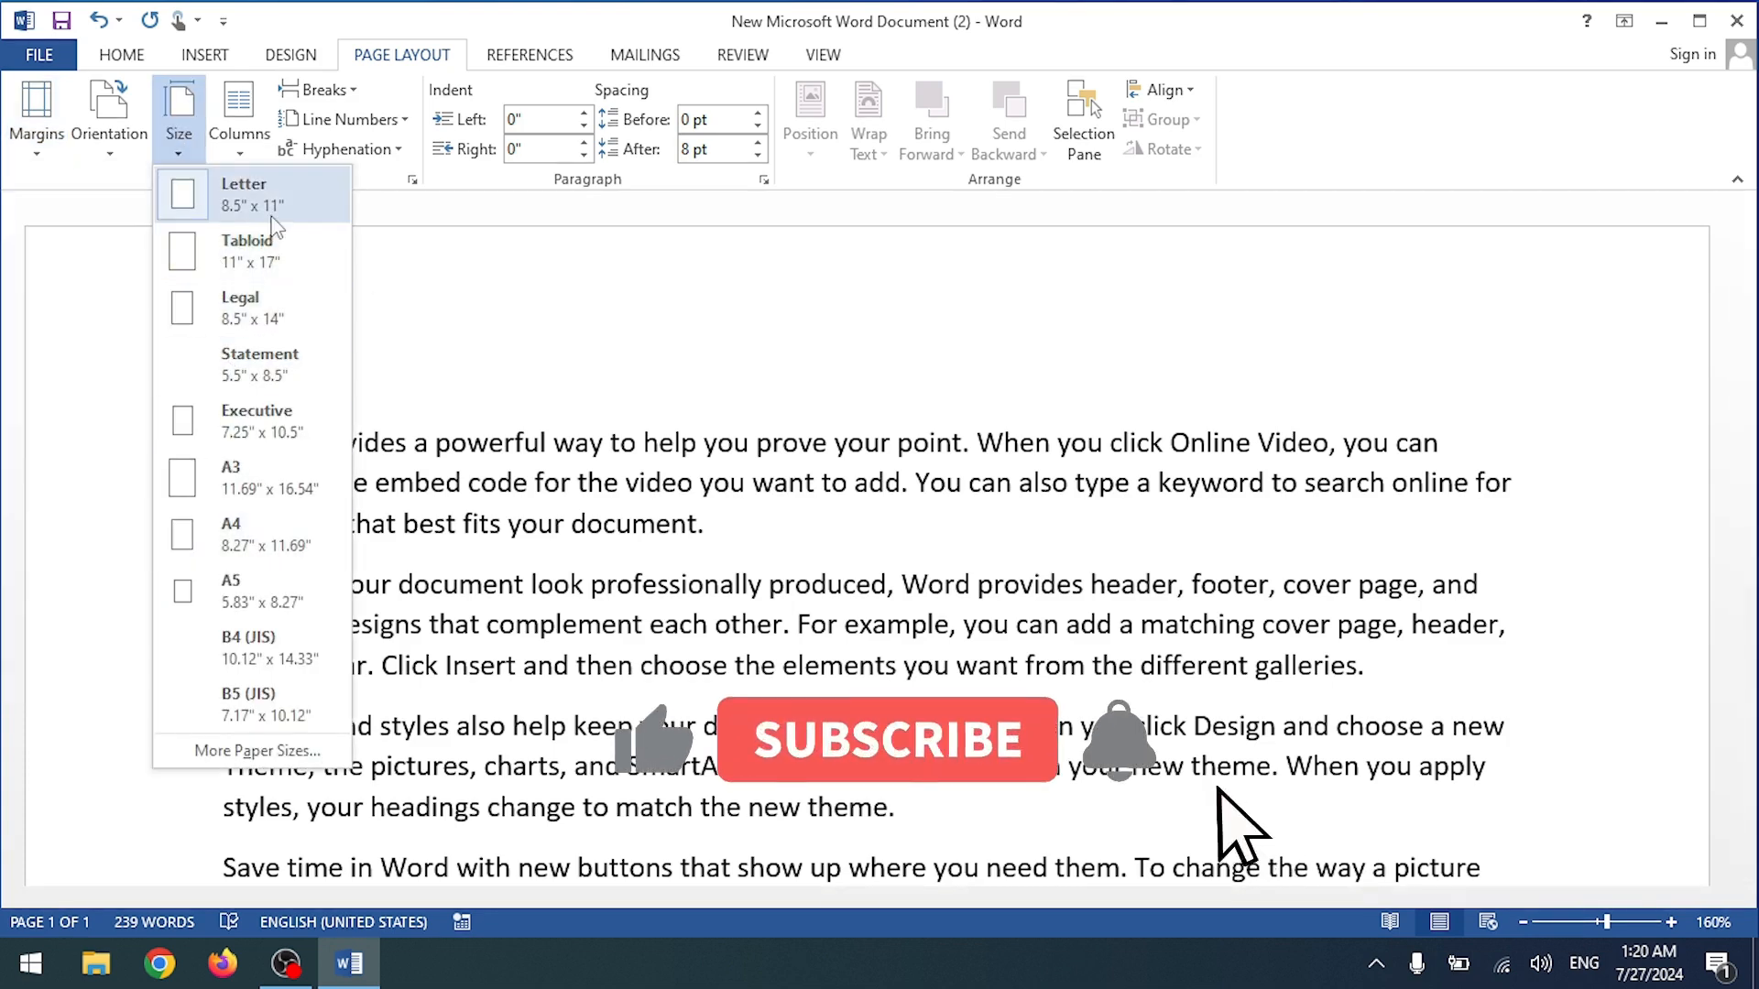
pyautogui.click(256, 535)
pyautogui.scroll(-3, 345, 293)
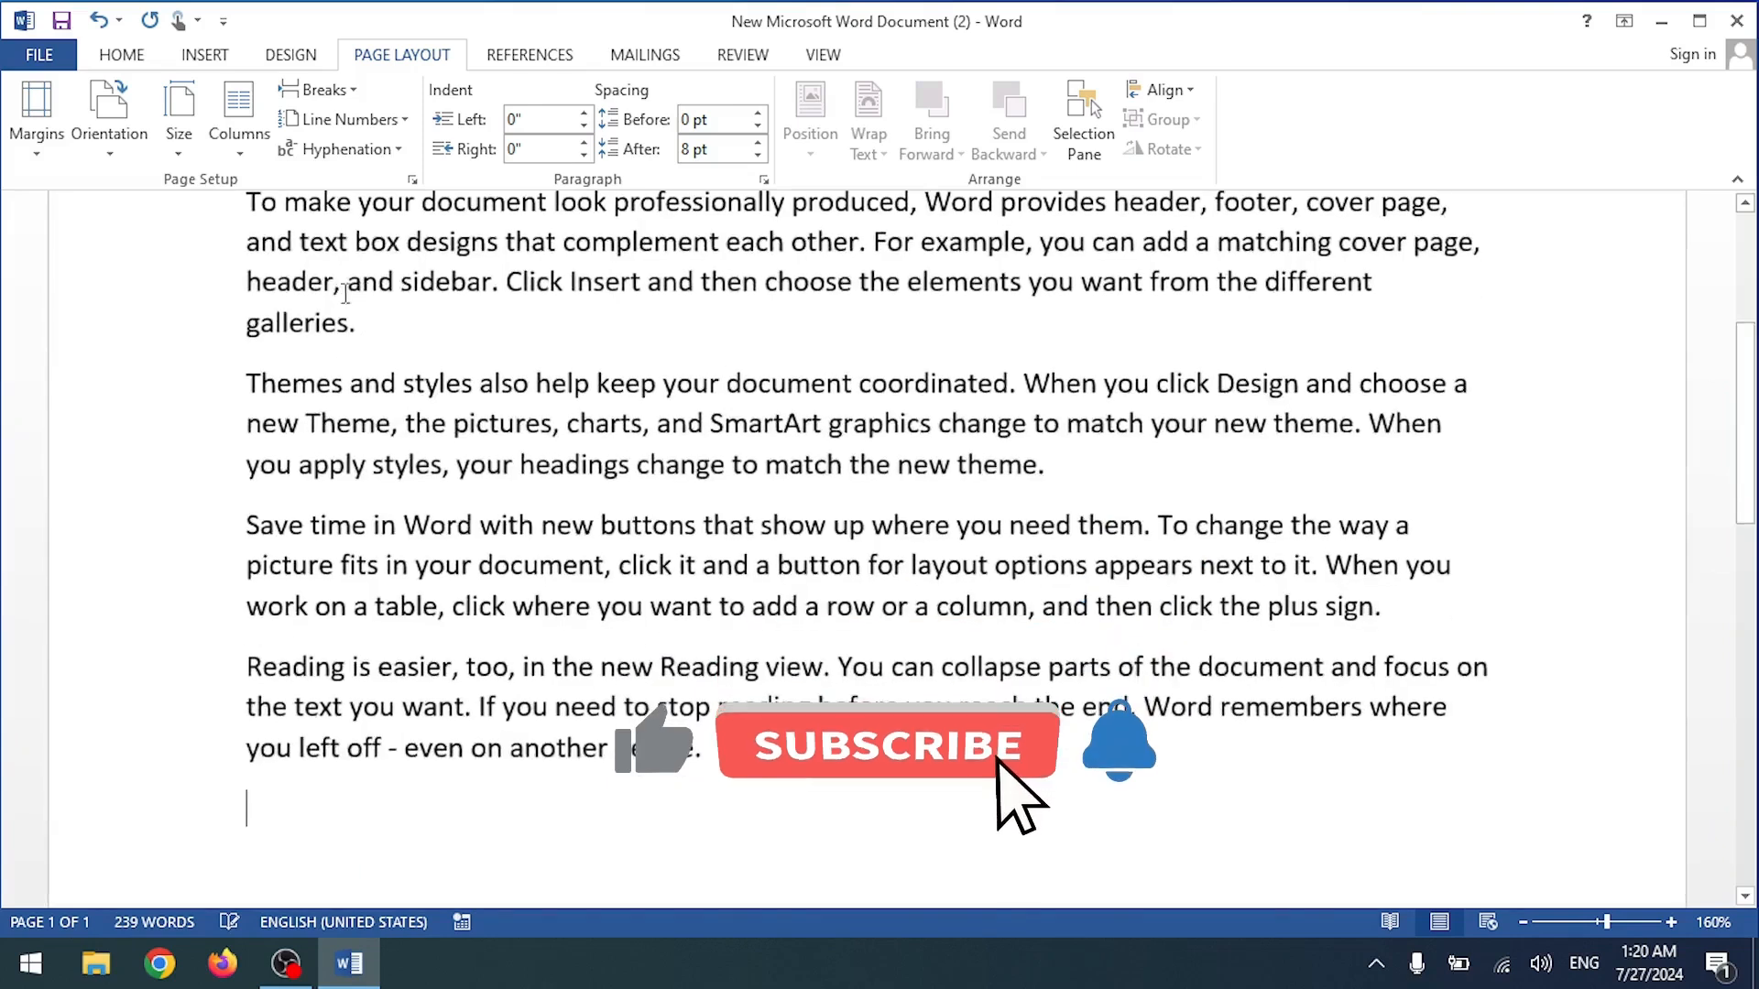
pyautogui.scroll(3, 345, 293)
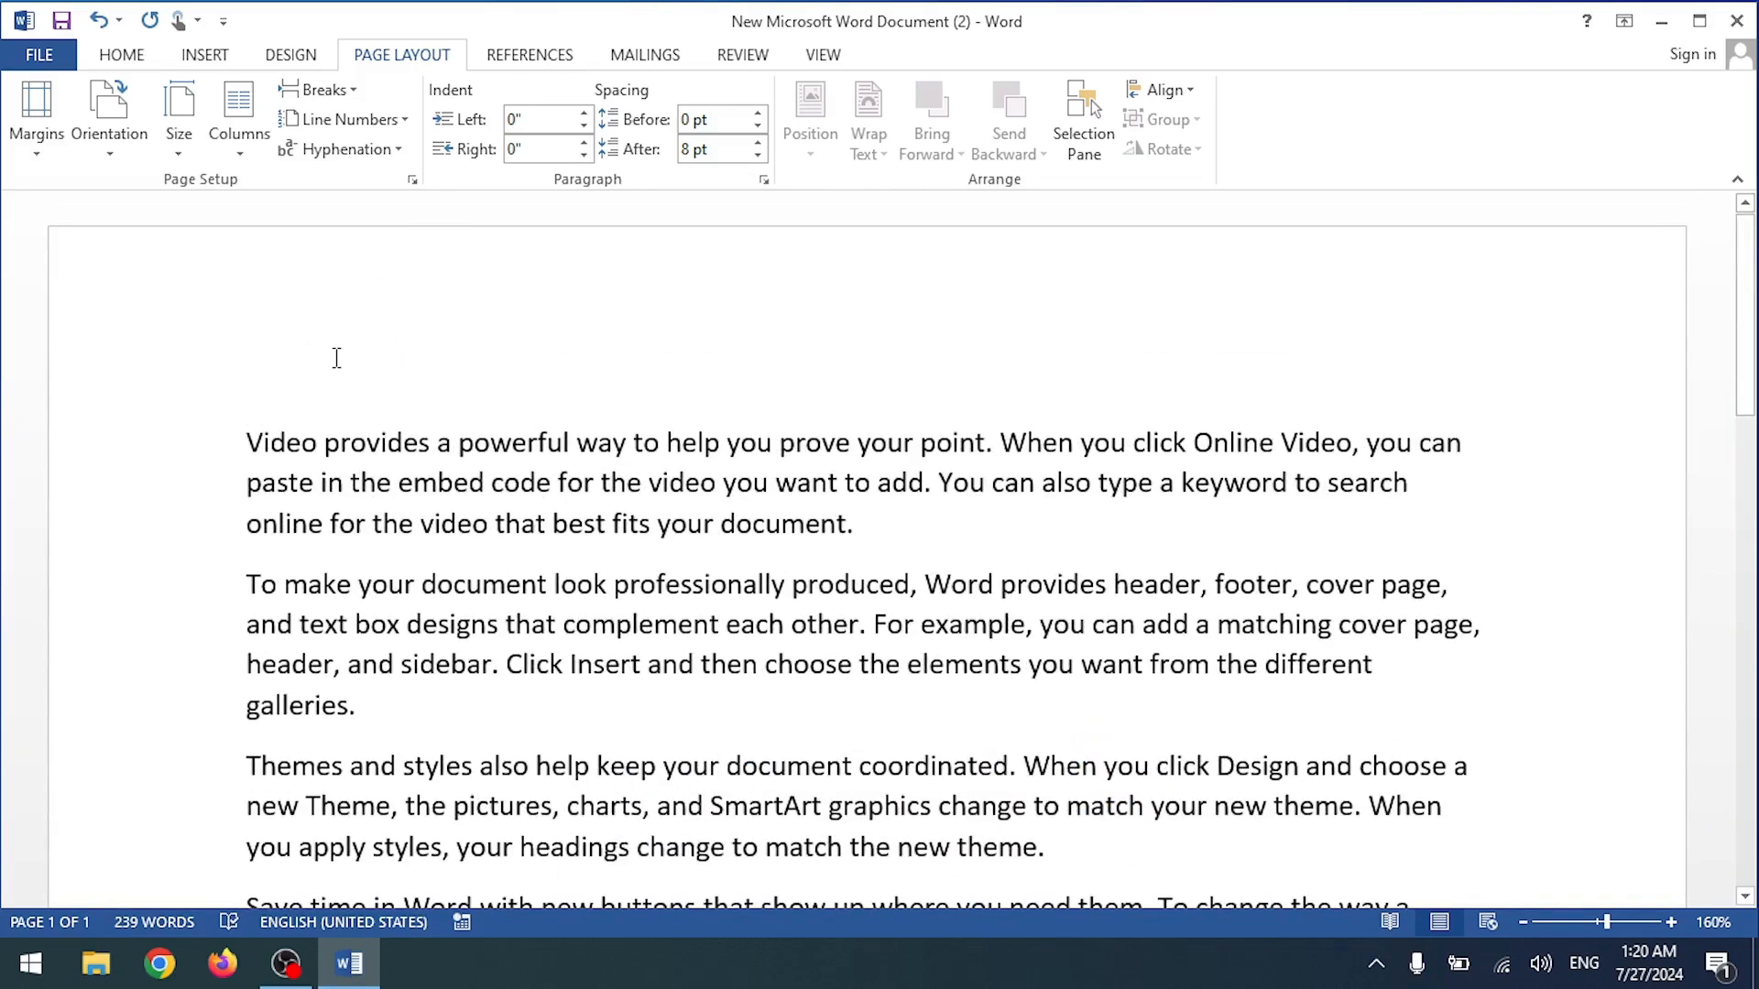
# Step: Open print preview with Ctrl+P, keeping Microsoft Print to PDF as the printer
pyautogui.hotkey('ctrl', 'p')
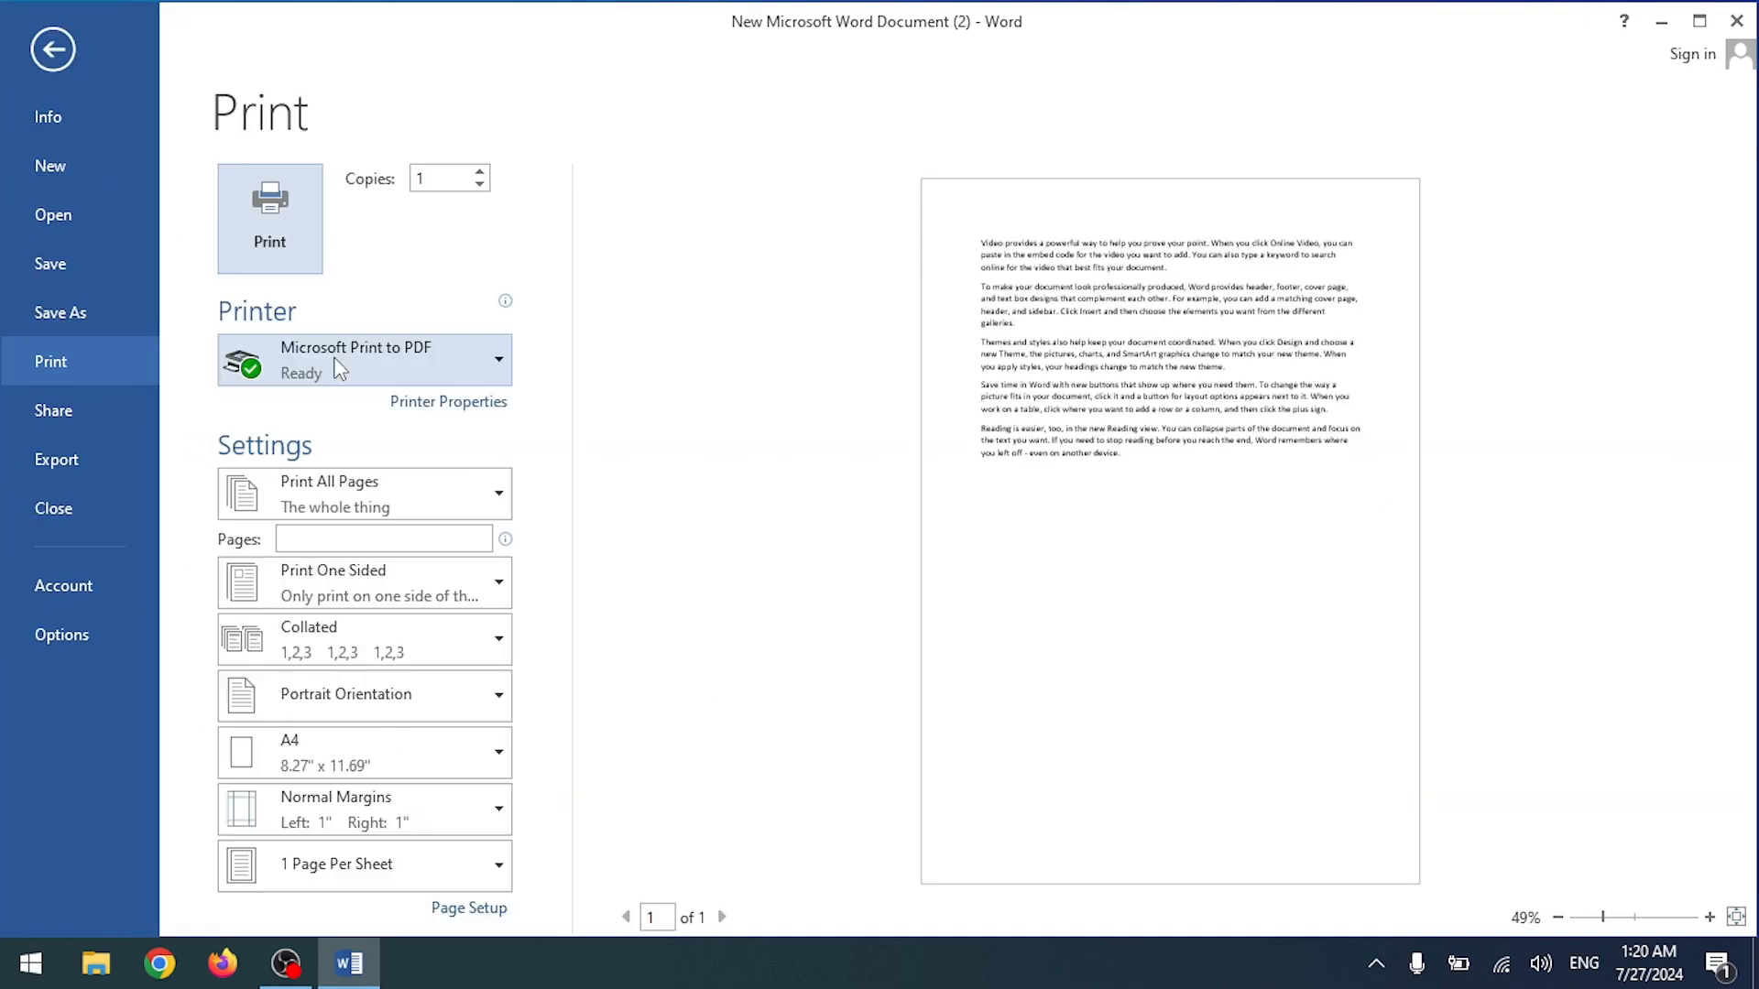
pyautogui.click(353, 374)
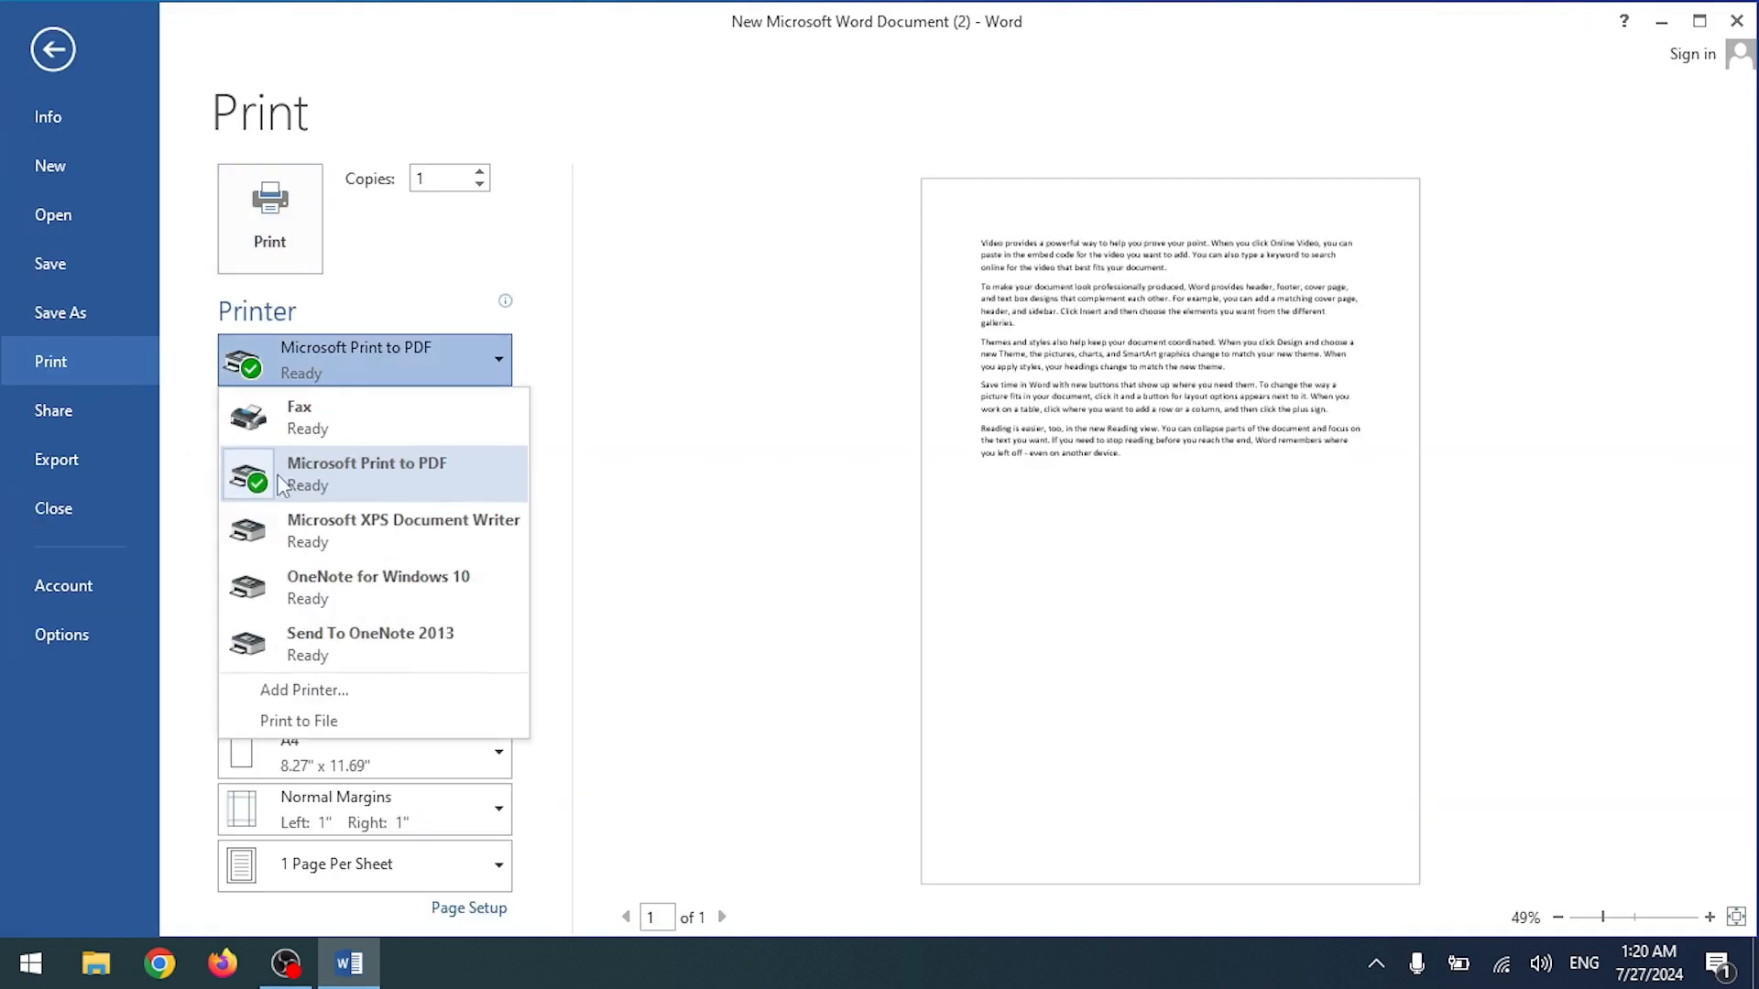
pyautogui.click(413, 368)
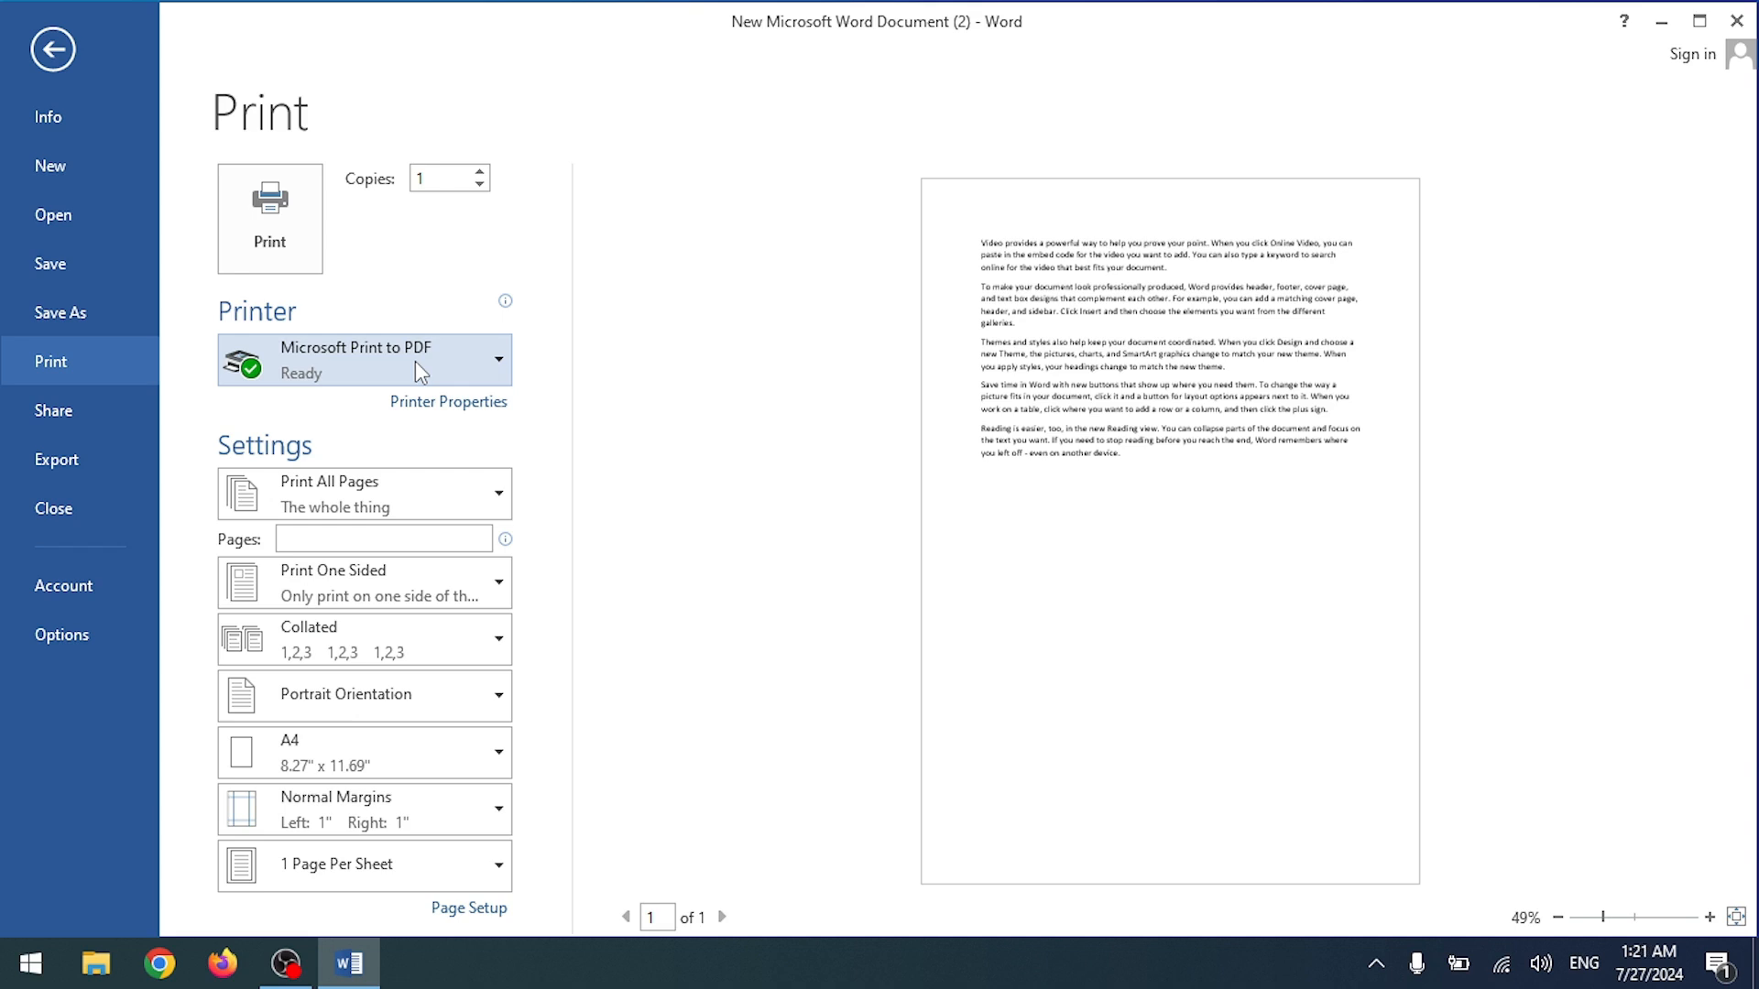
# Step: Leave the print range unchanged, typing a page range then clearing it to print all pages
pyautogui.click(369, 506)
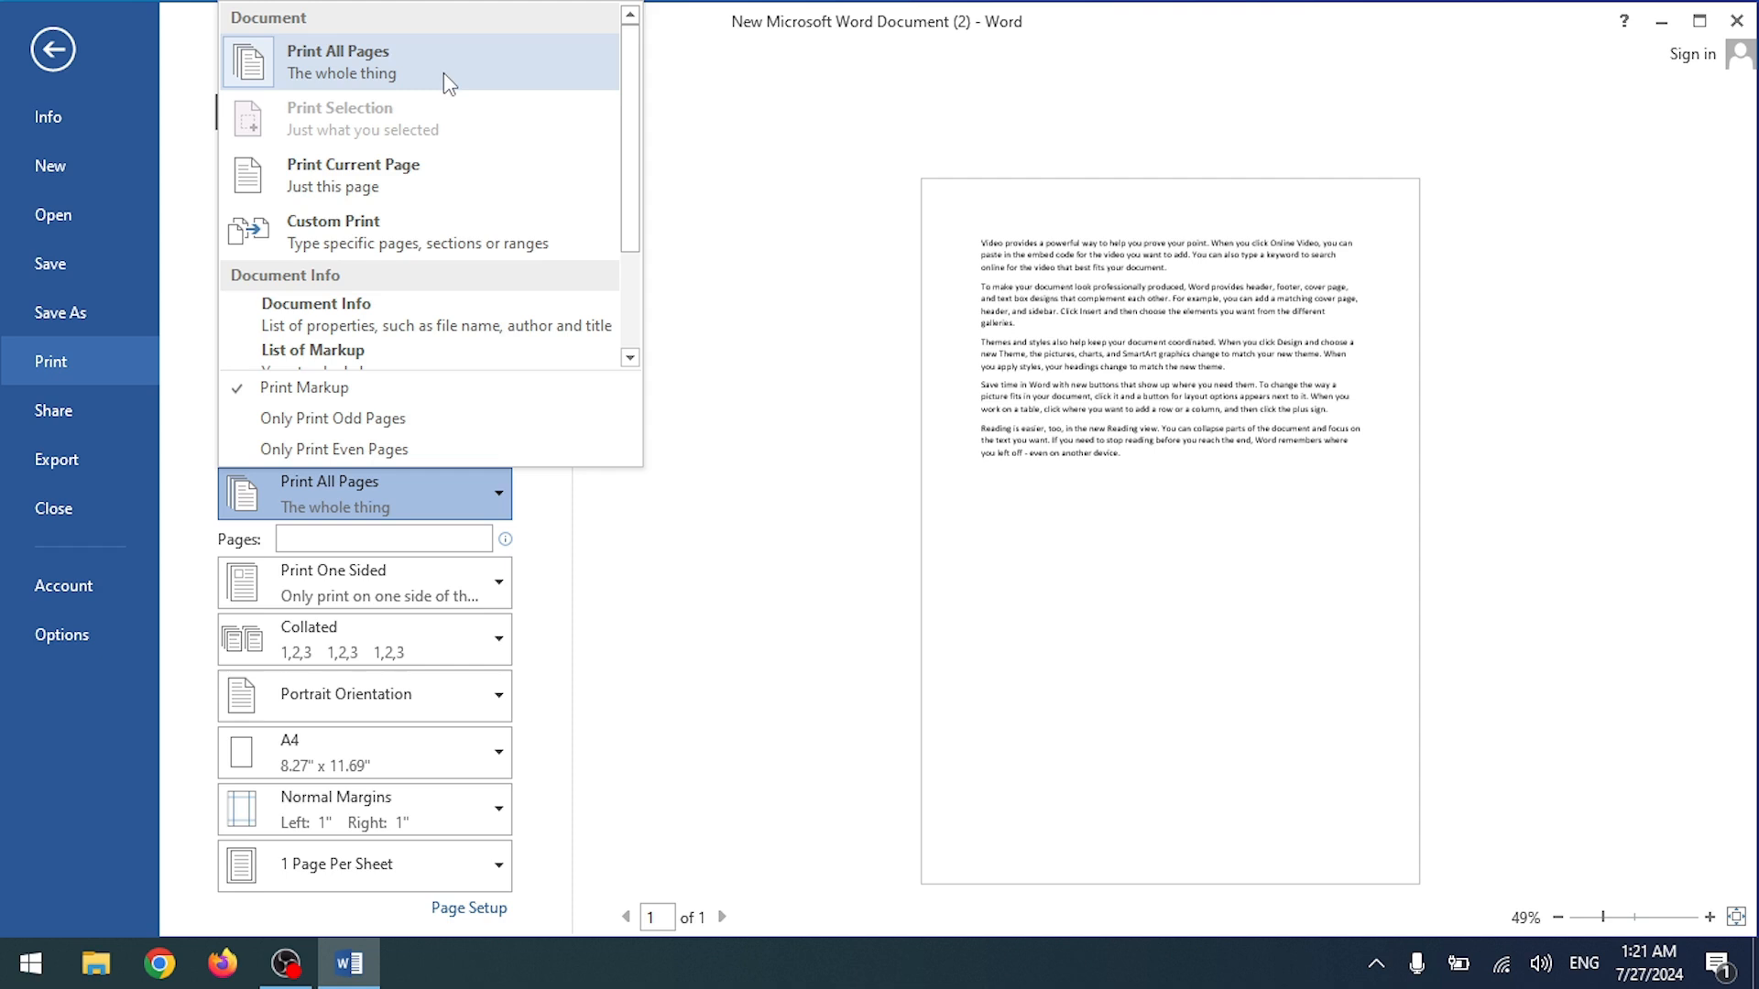
pyautogui.click(191, 238)
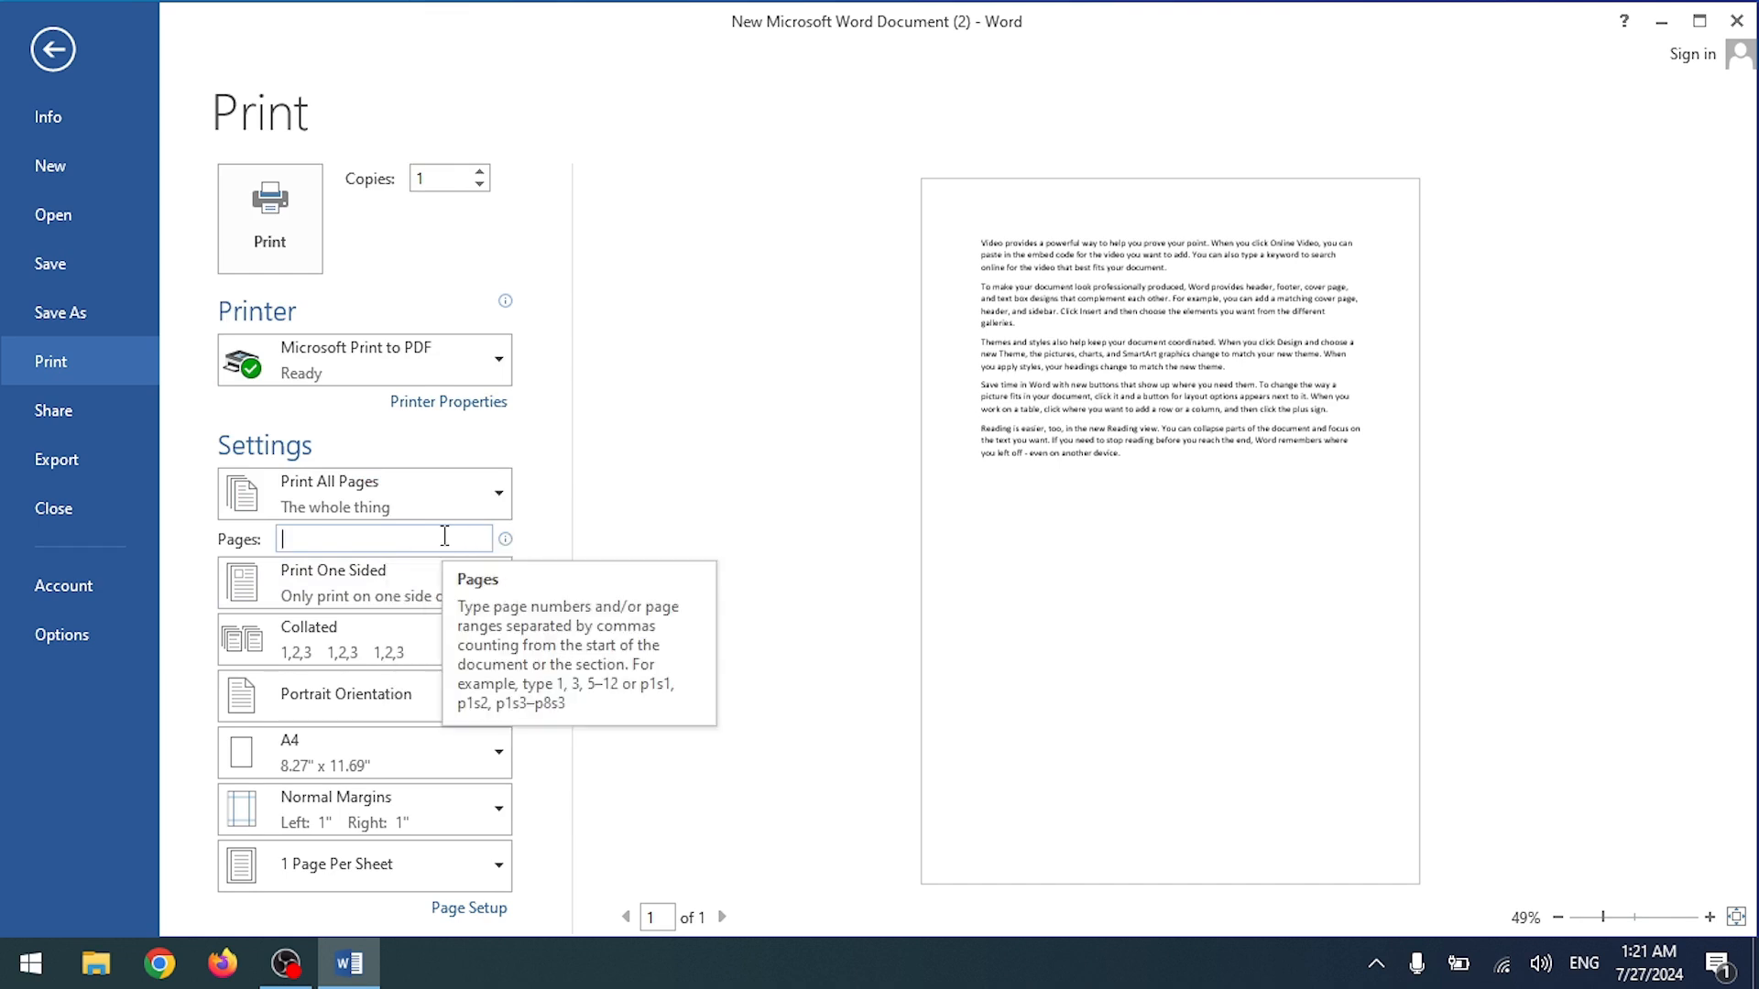
pyautogui.write('1-5')
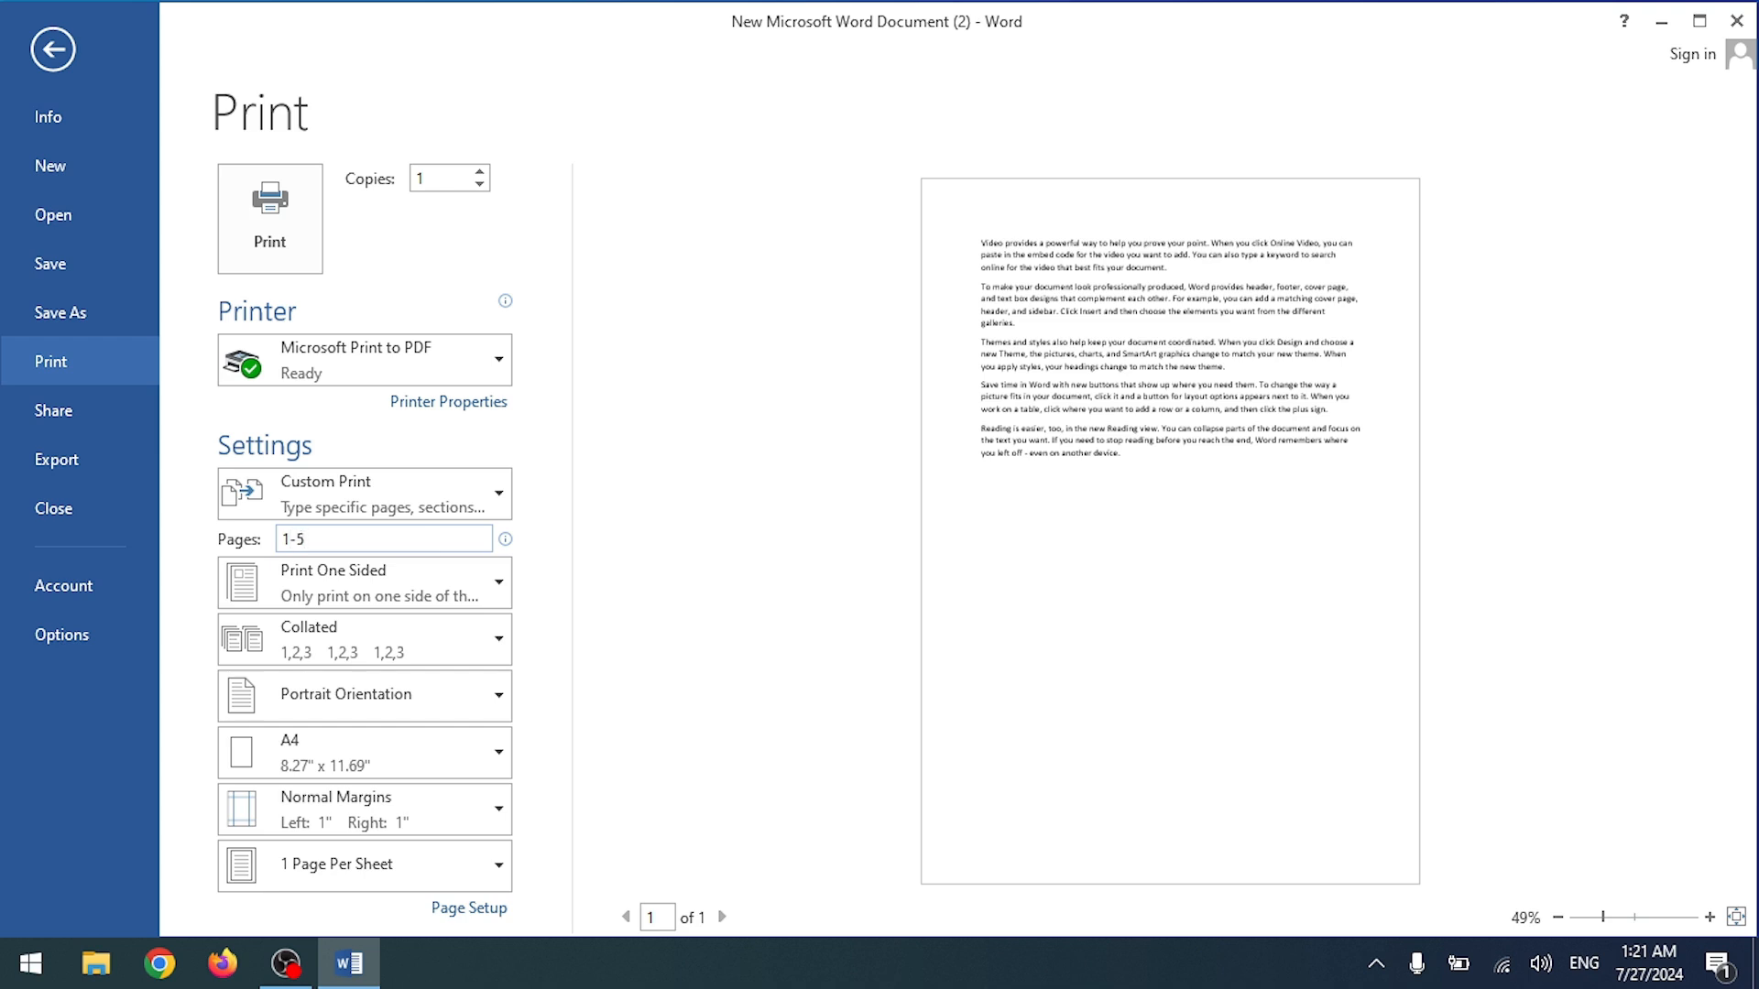
pyautogui.moveTo(390, 538); pyautogui.dragTo(269, 538)
pyautogui.press('BackSpace')
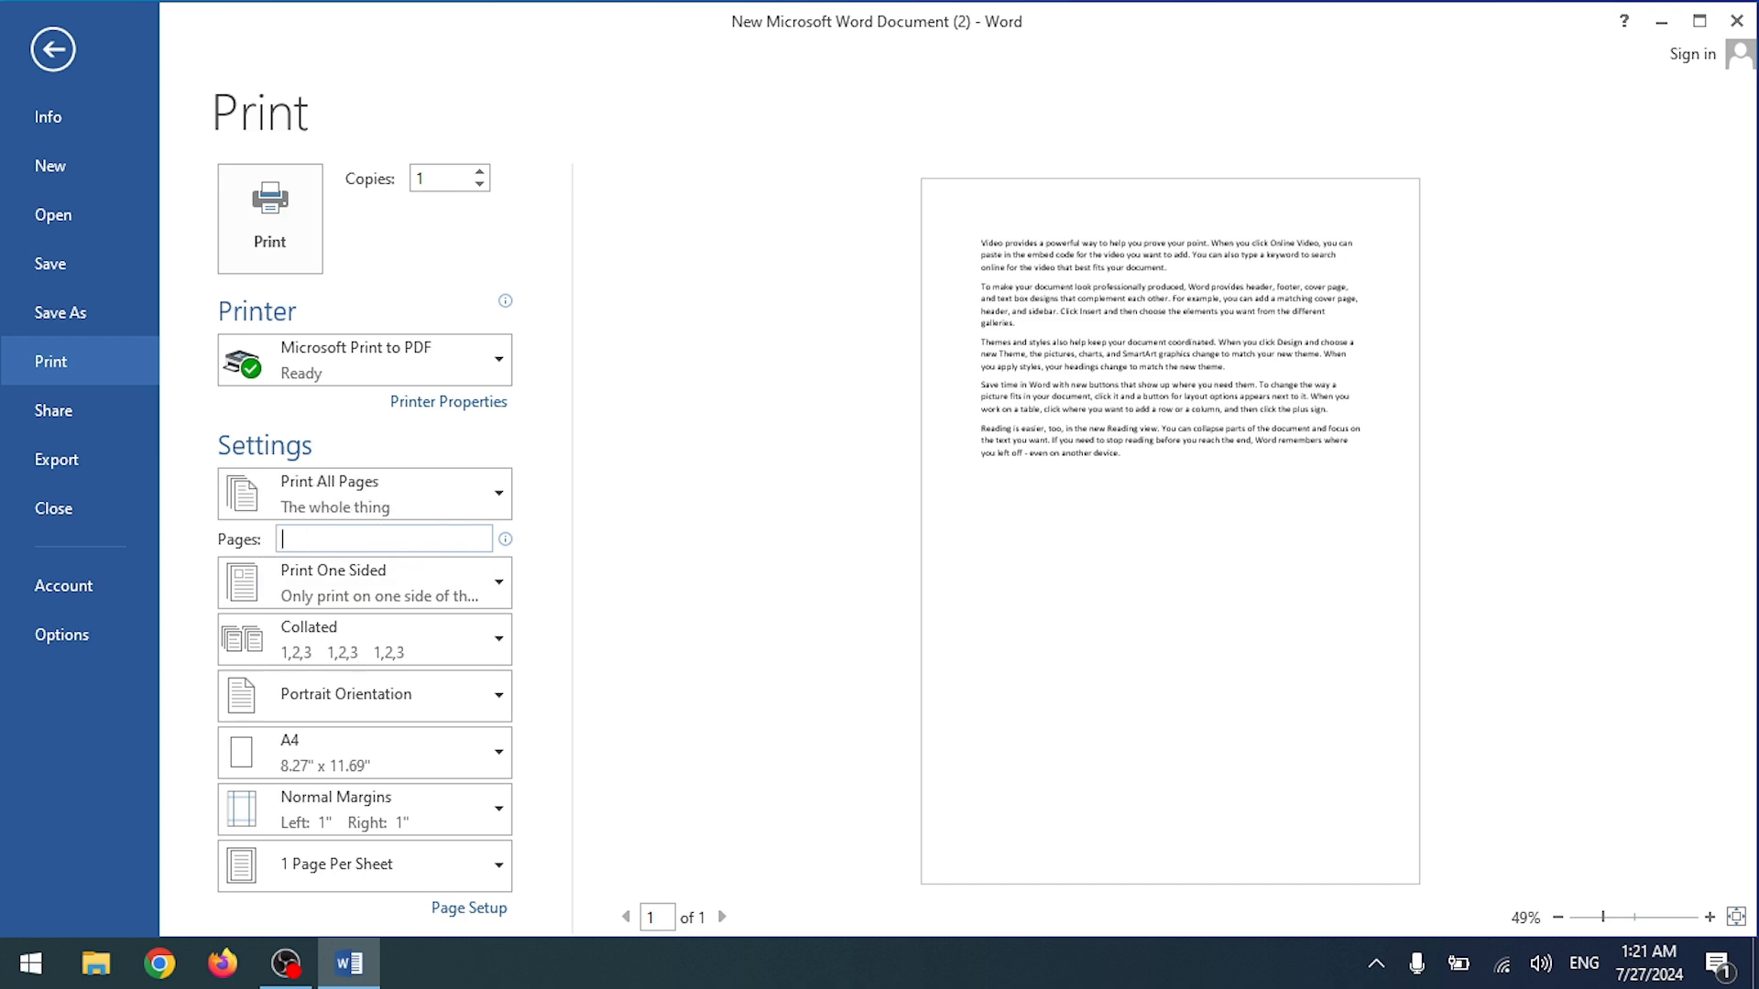
pyautogui.click(324, 569)
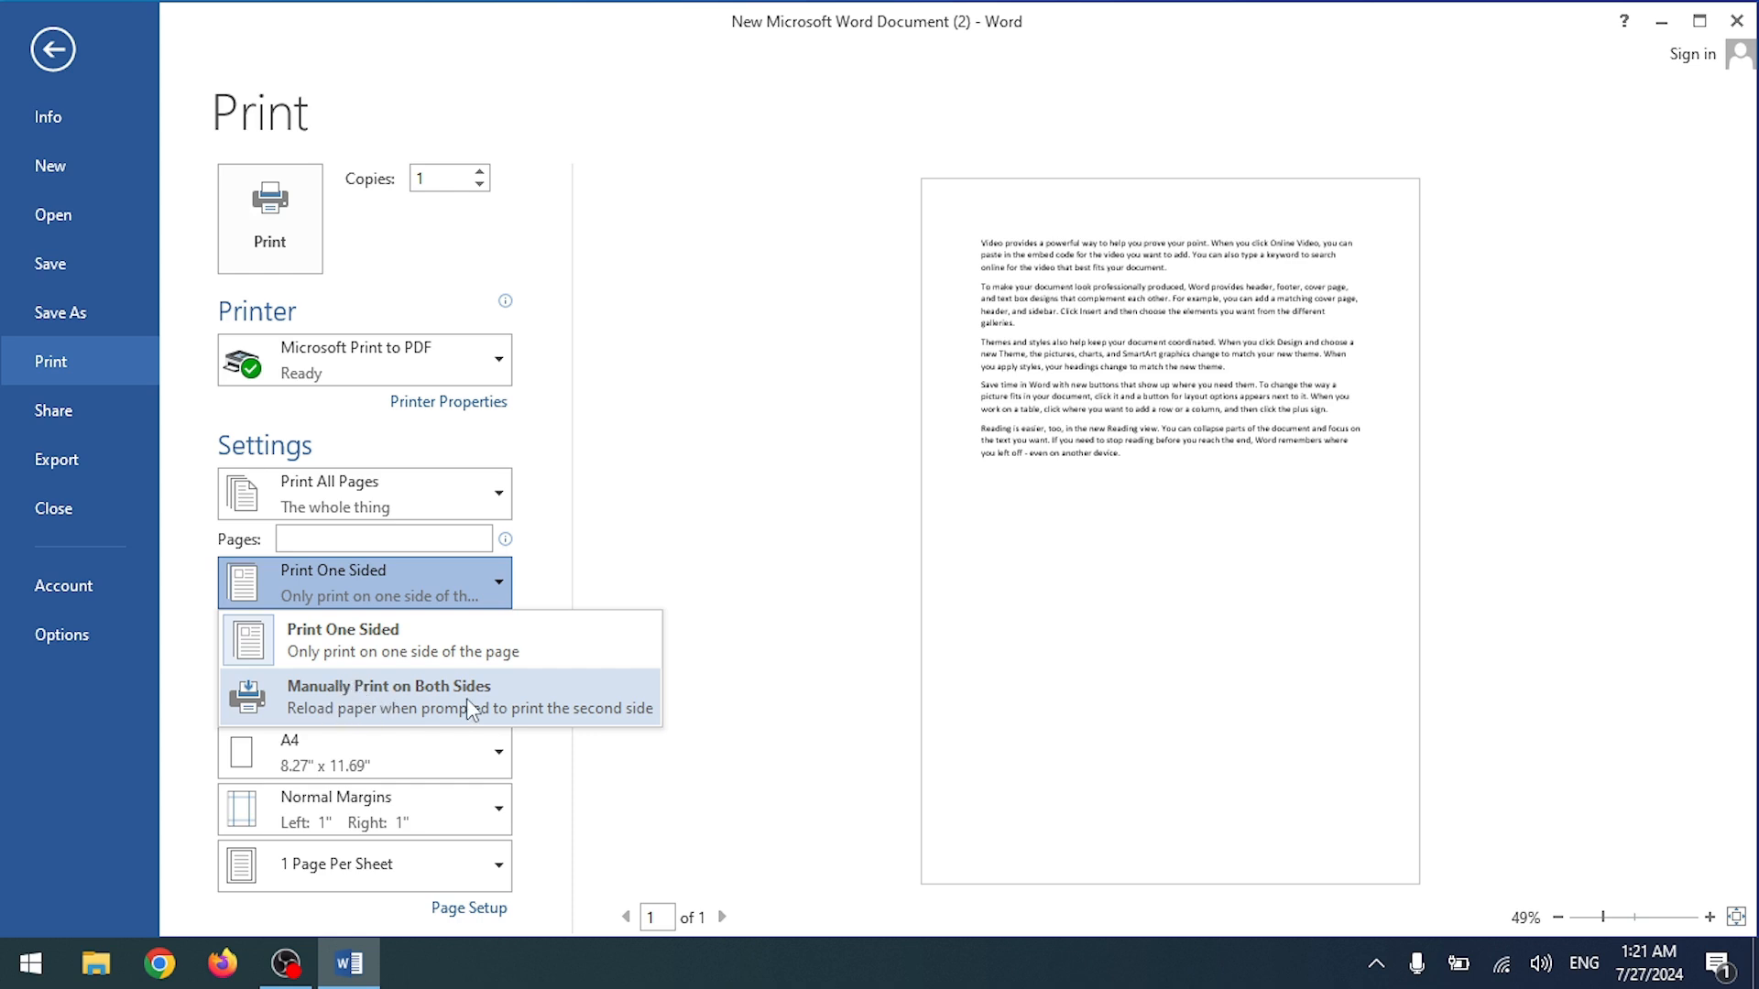
pyautogui.click(531, 582)
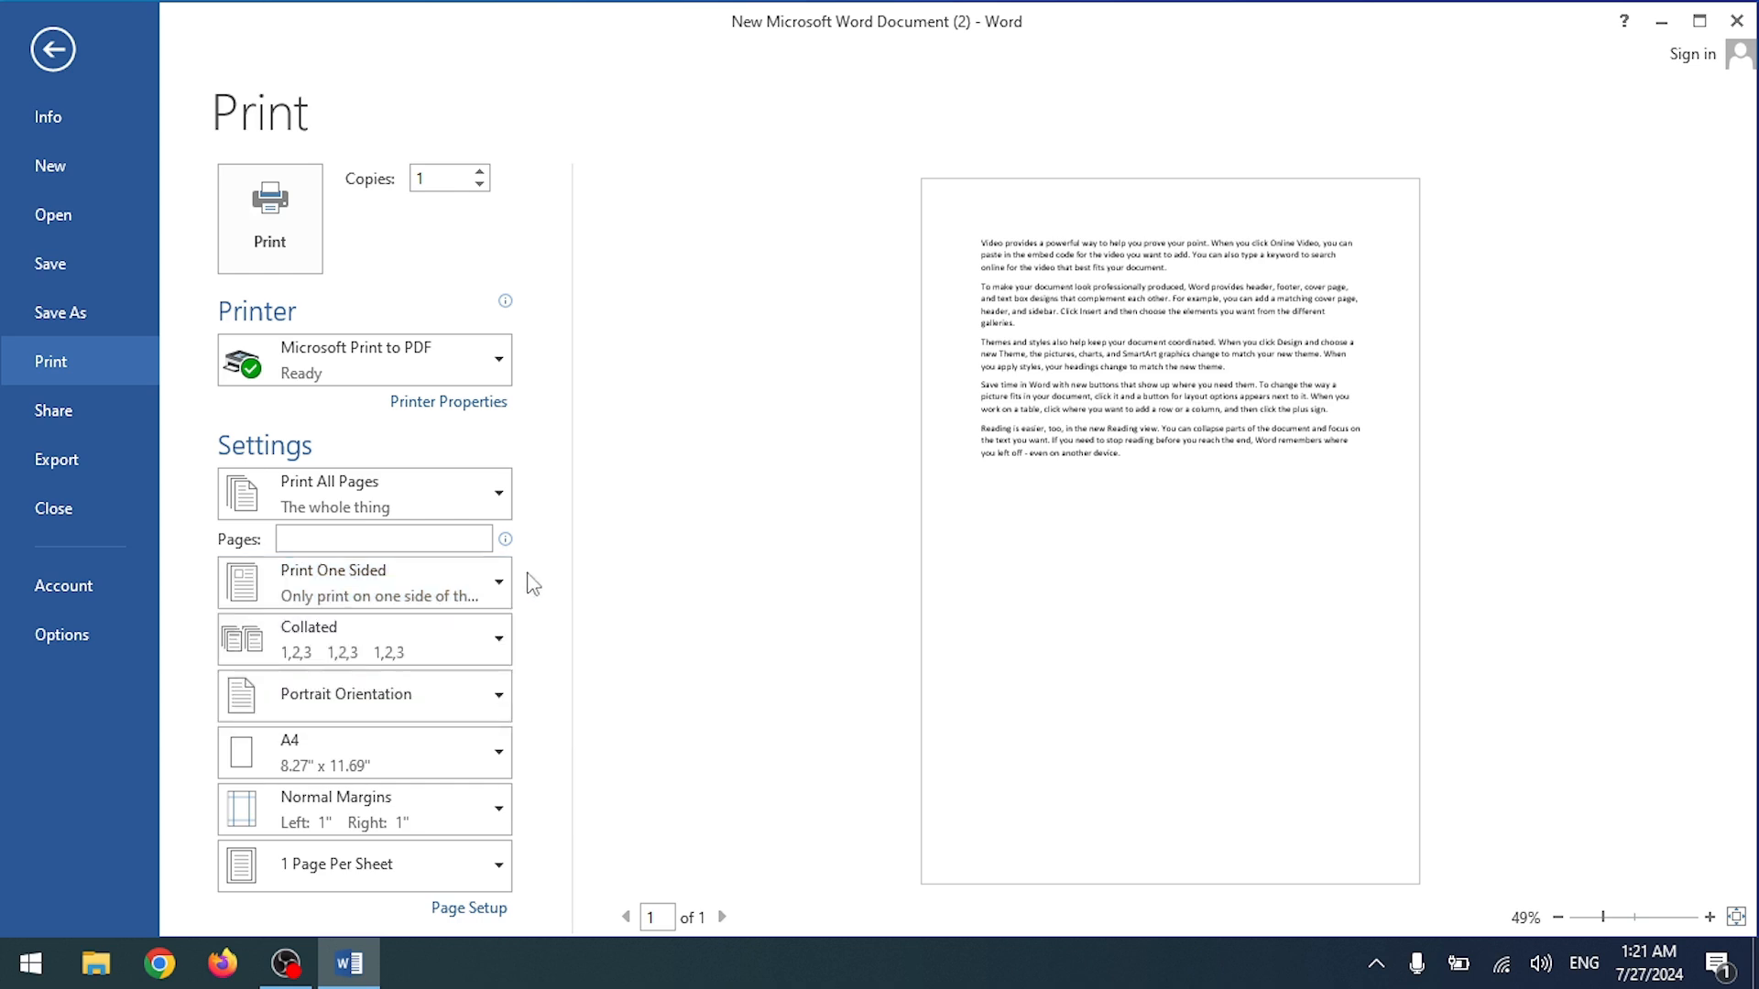
pyautogui.click(418, 656)
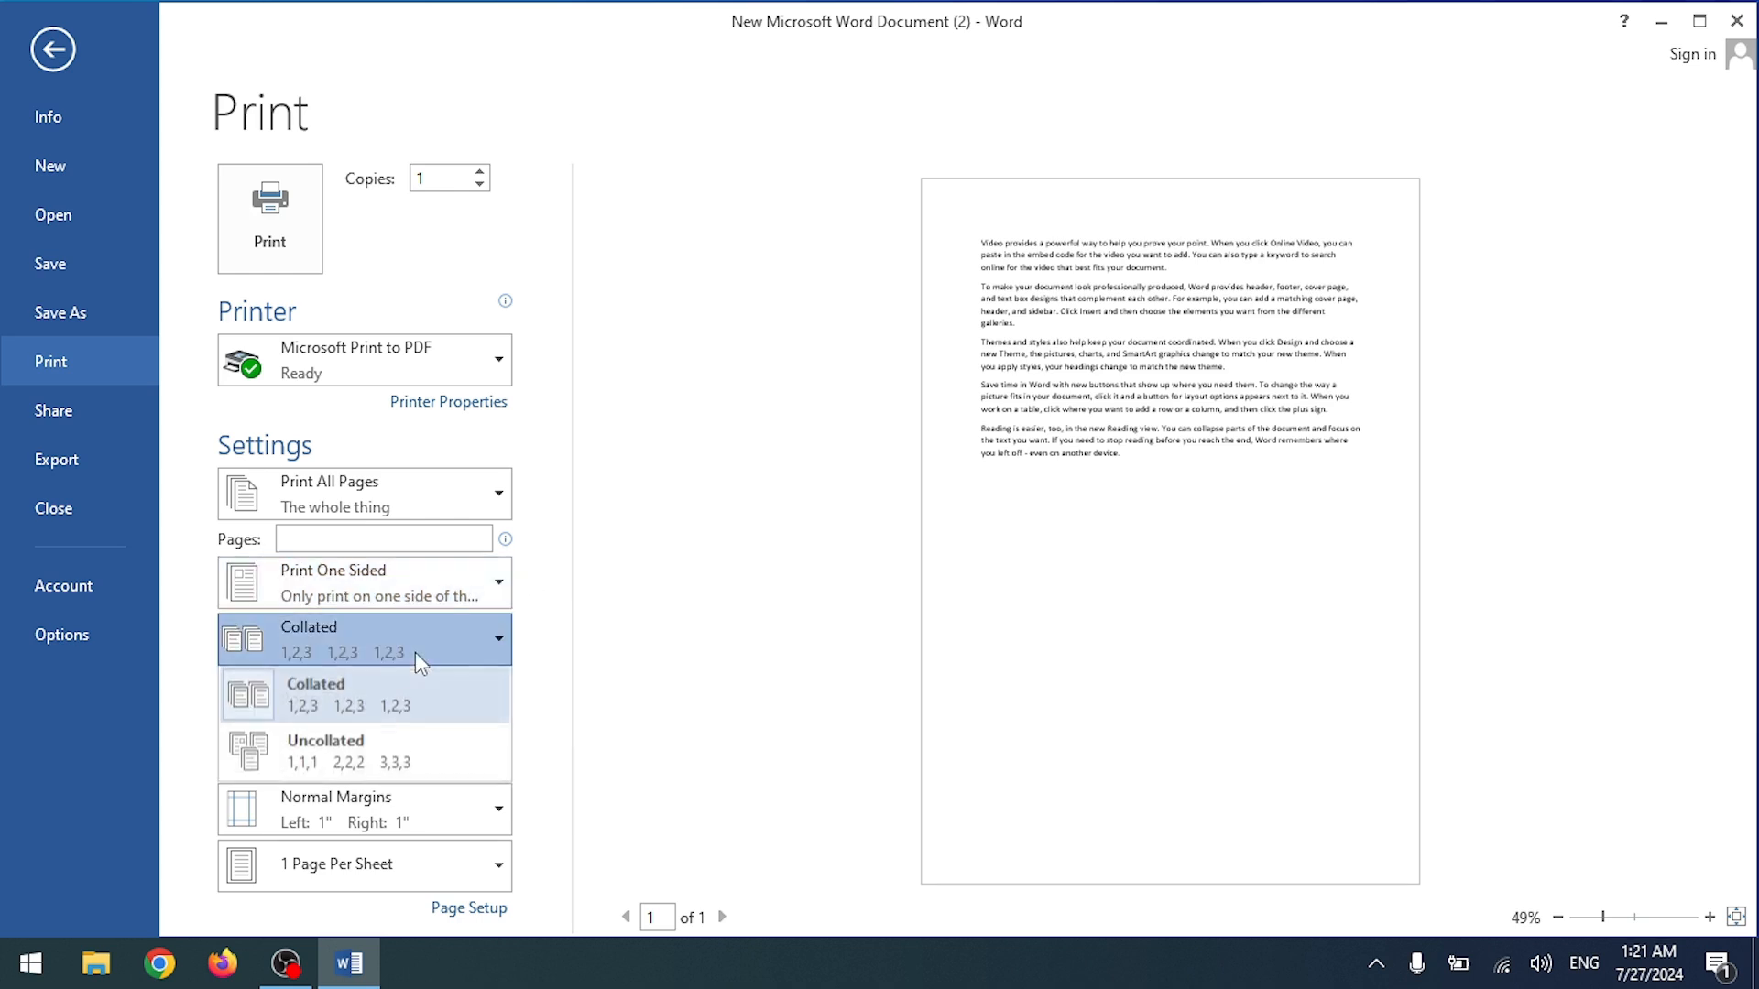
pyautogui.click(398, 705)
pyautogui.click(389, 715)
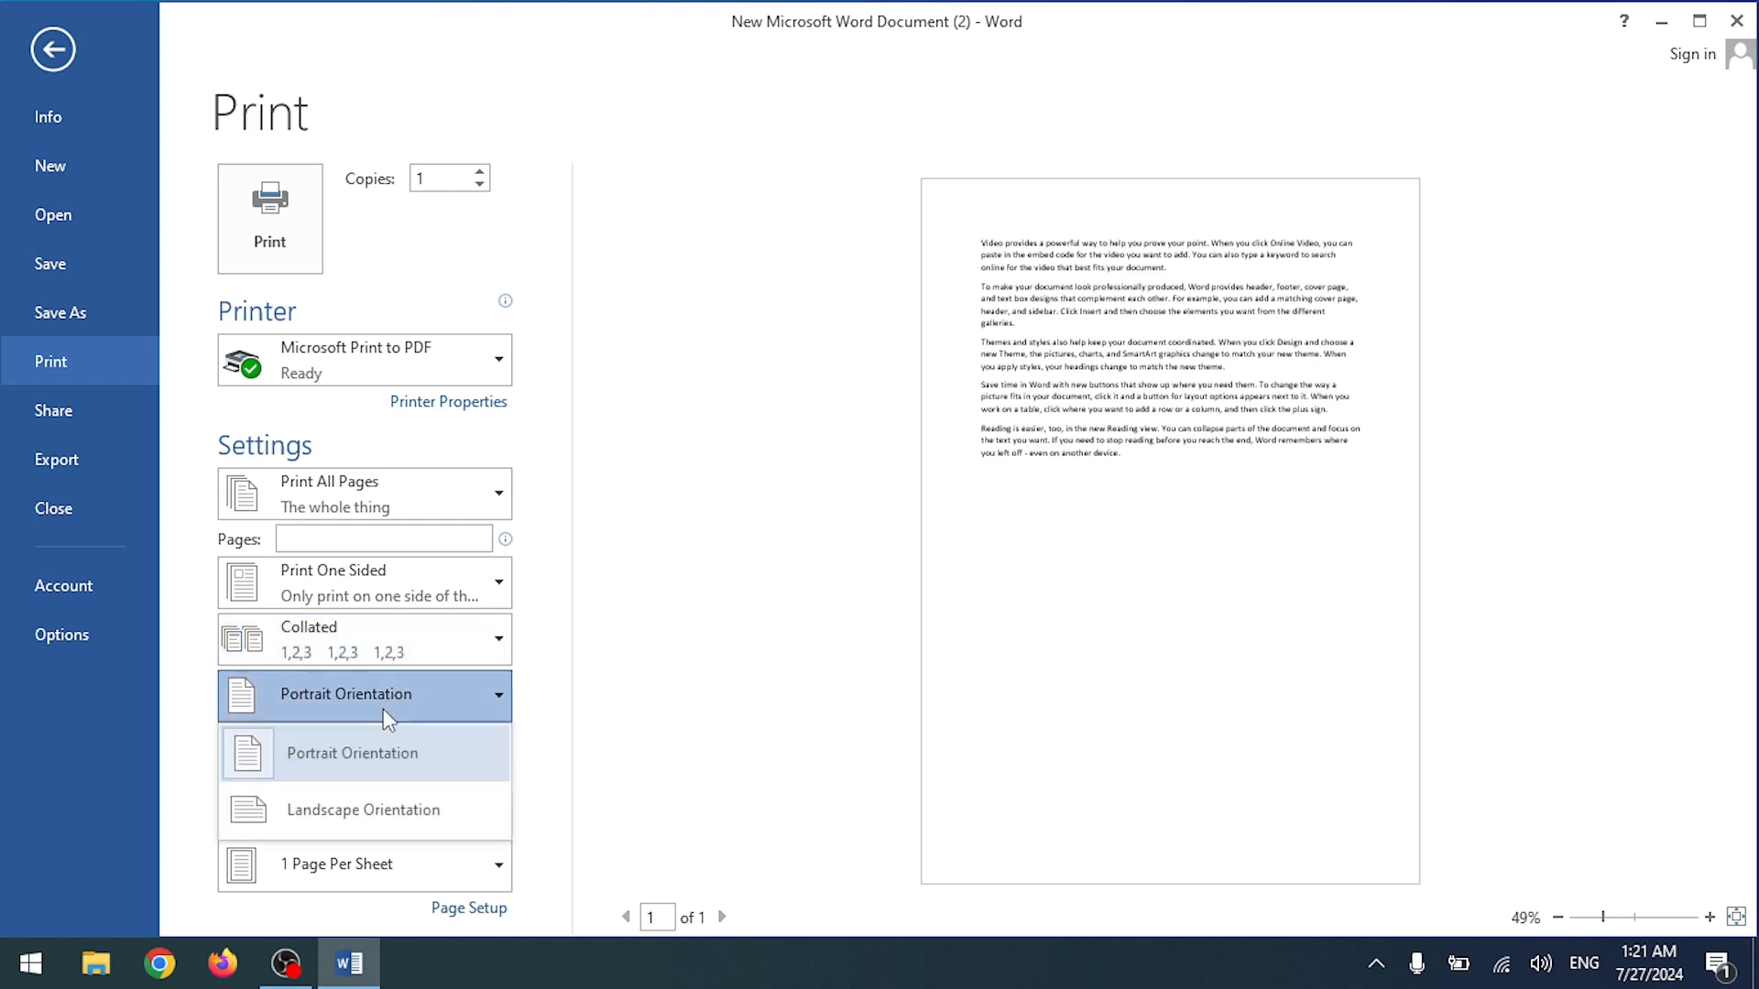
pyautogui.click(351, 806)
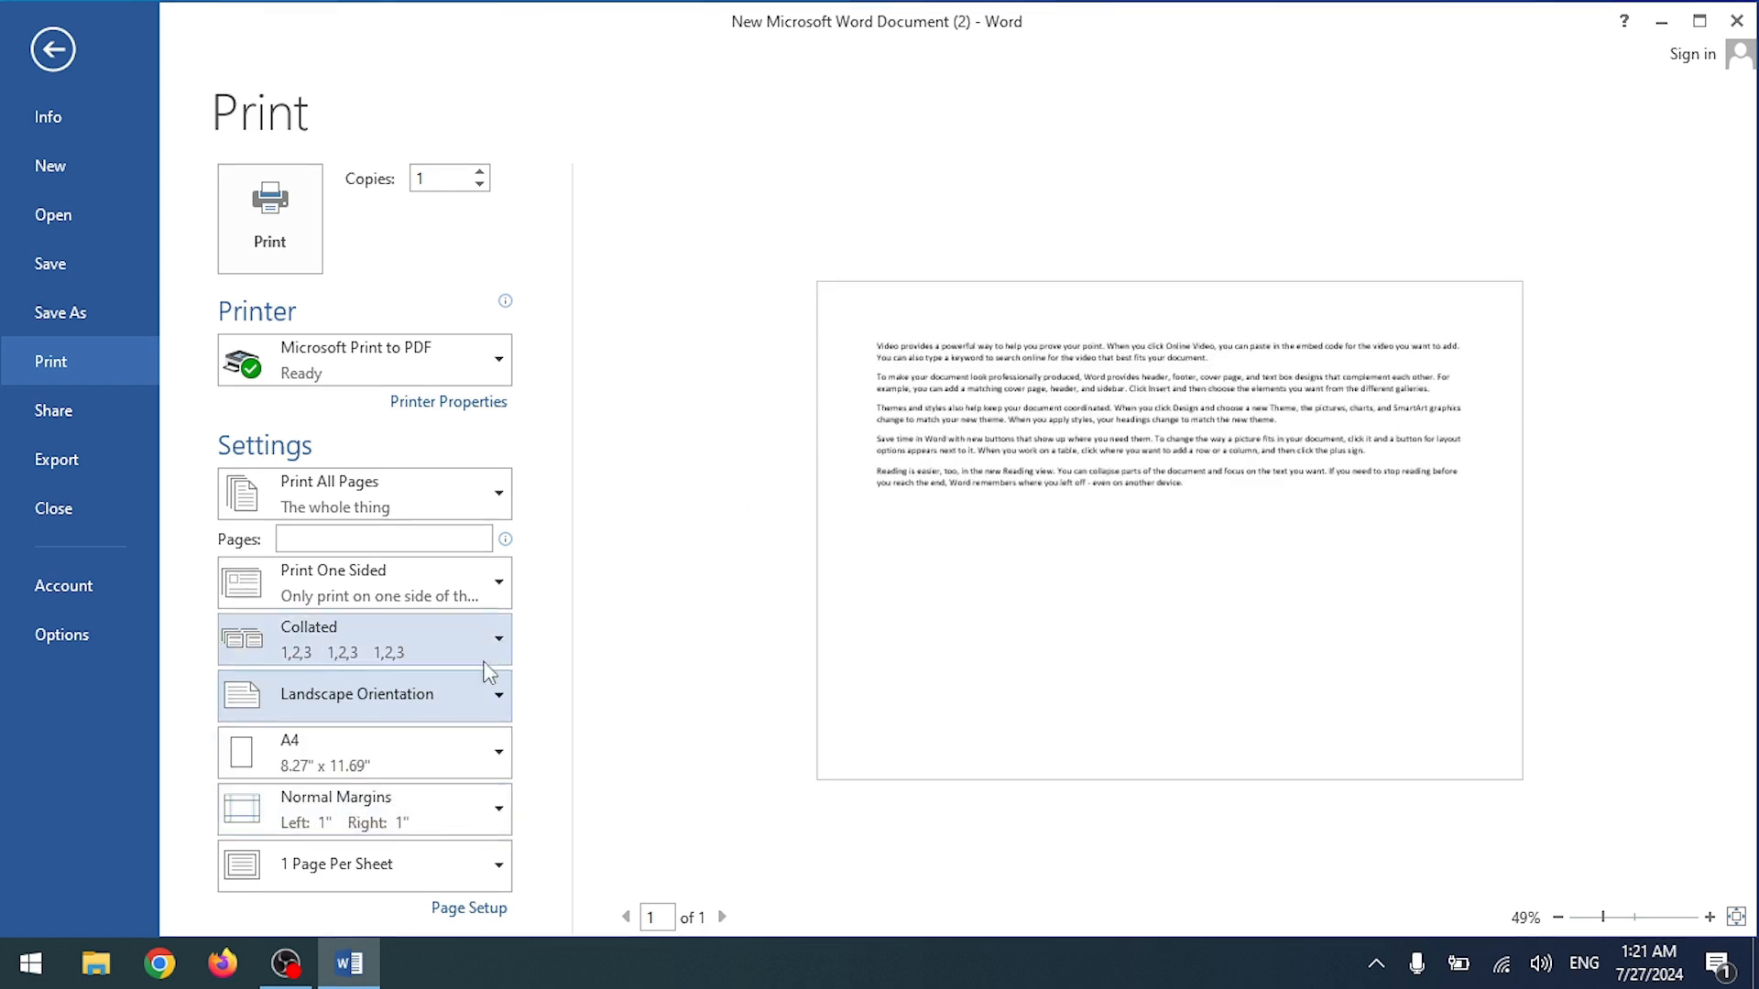
pyautogui.click(420, 695)
pyautogui.click(368, 742)
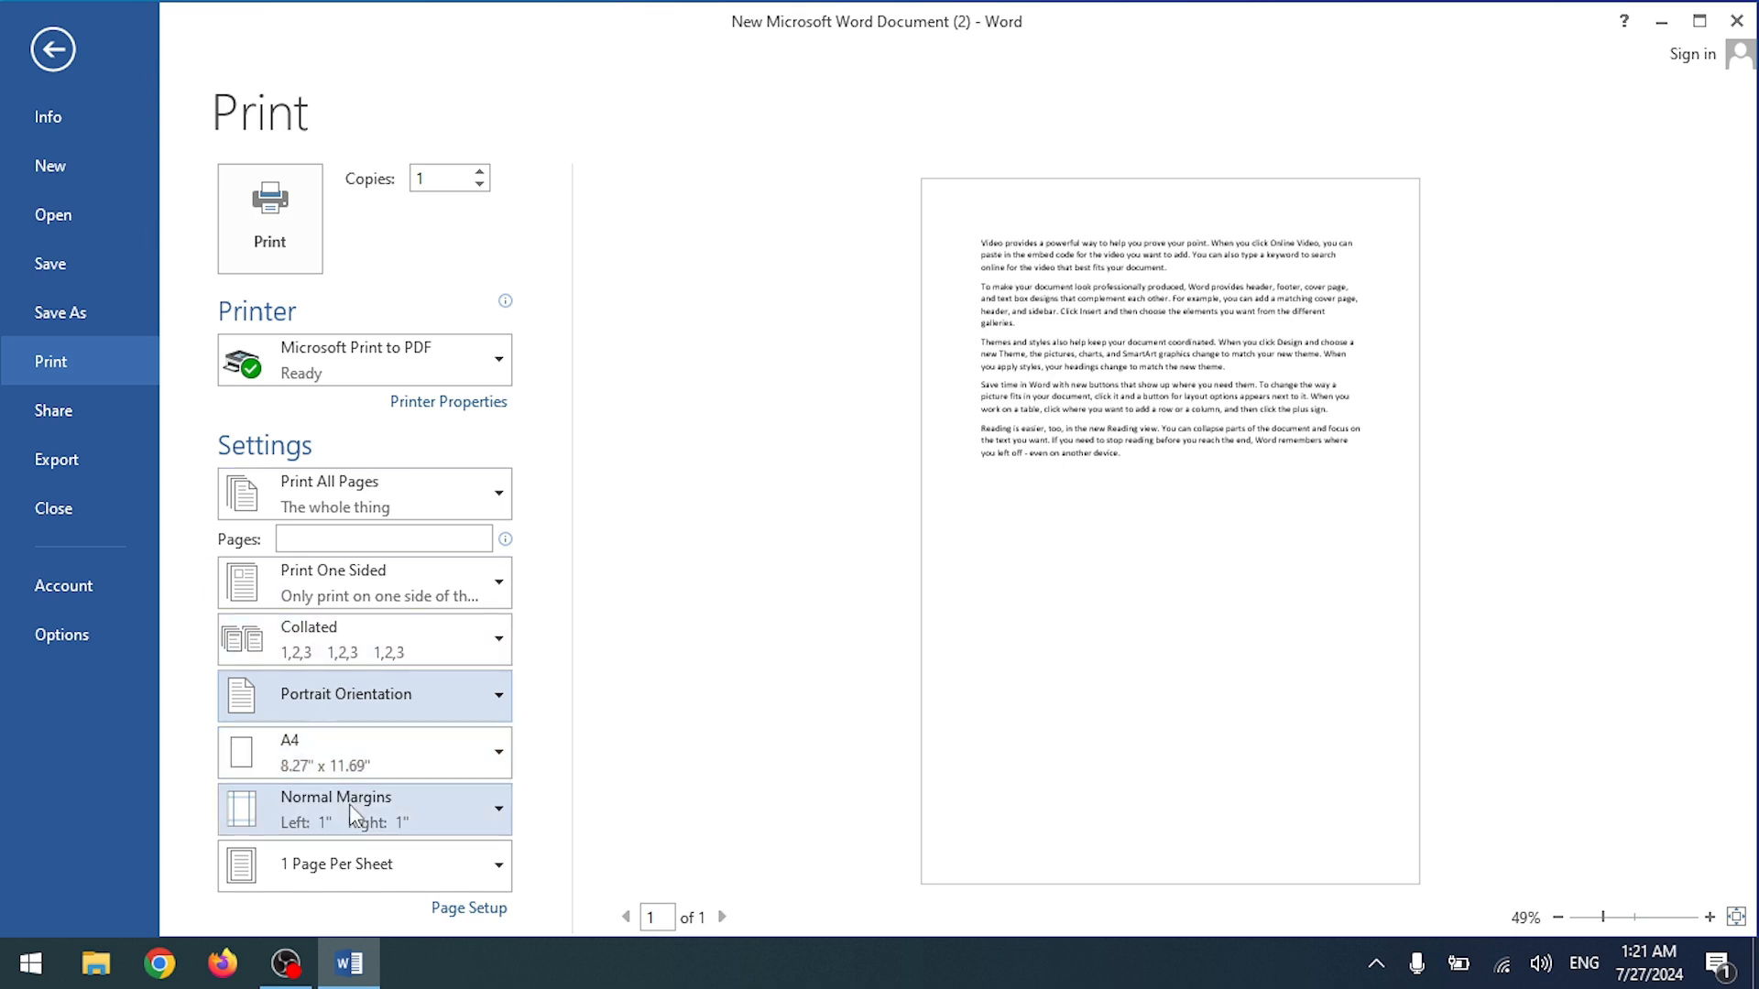
pyautogui.click(349, 745)
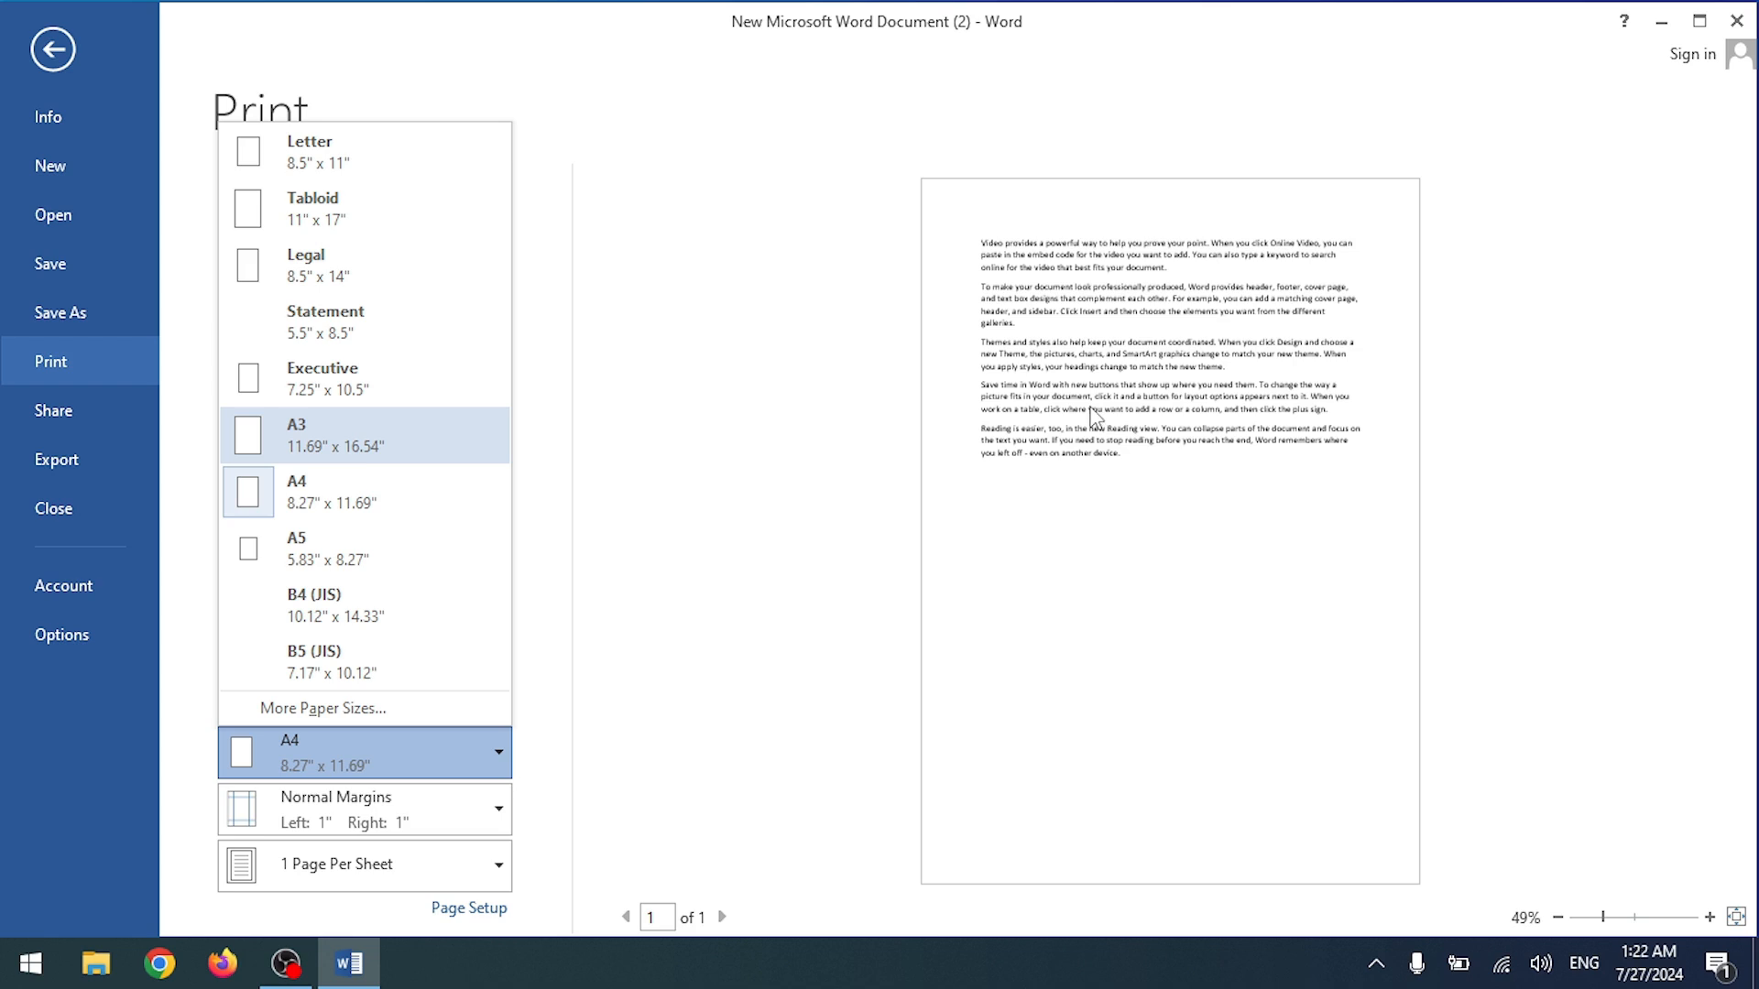
pyautogui.click(72, 62)
pyautogui.click(71, 62)
# Step: In the print settings, change the print paper size to A3
pyautogui.scroll(5, 322, 271)
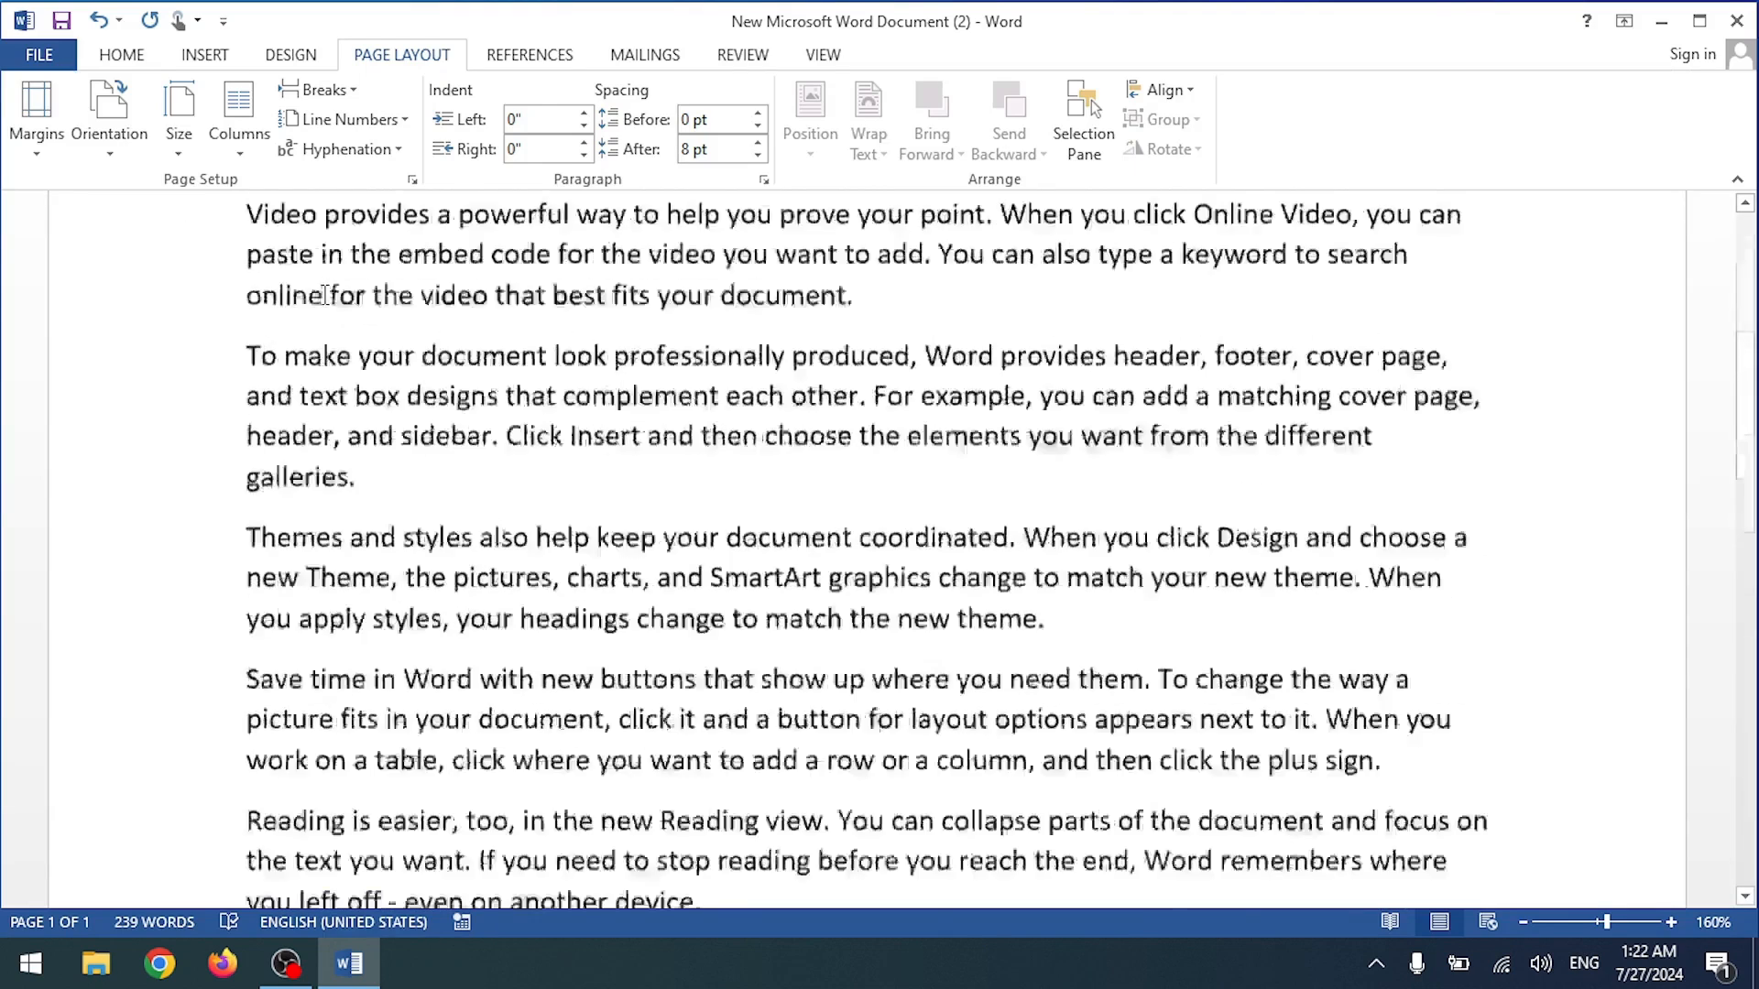
pyautogui.scroll(3, 324, 295)
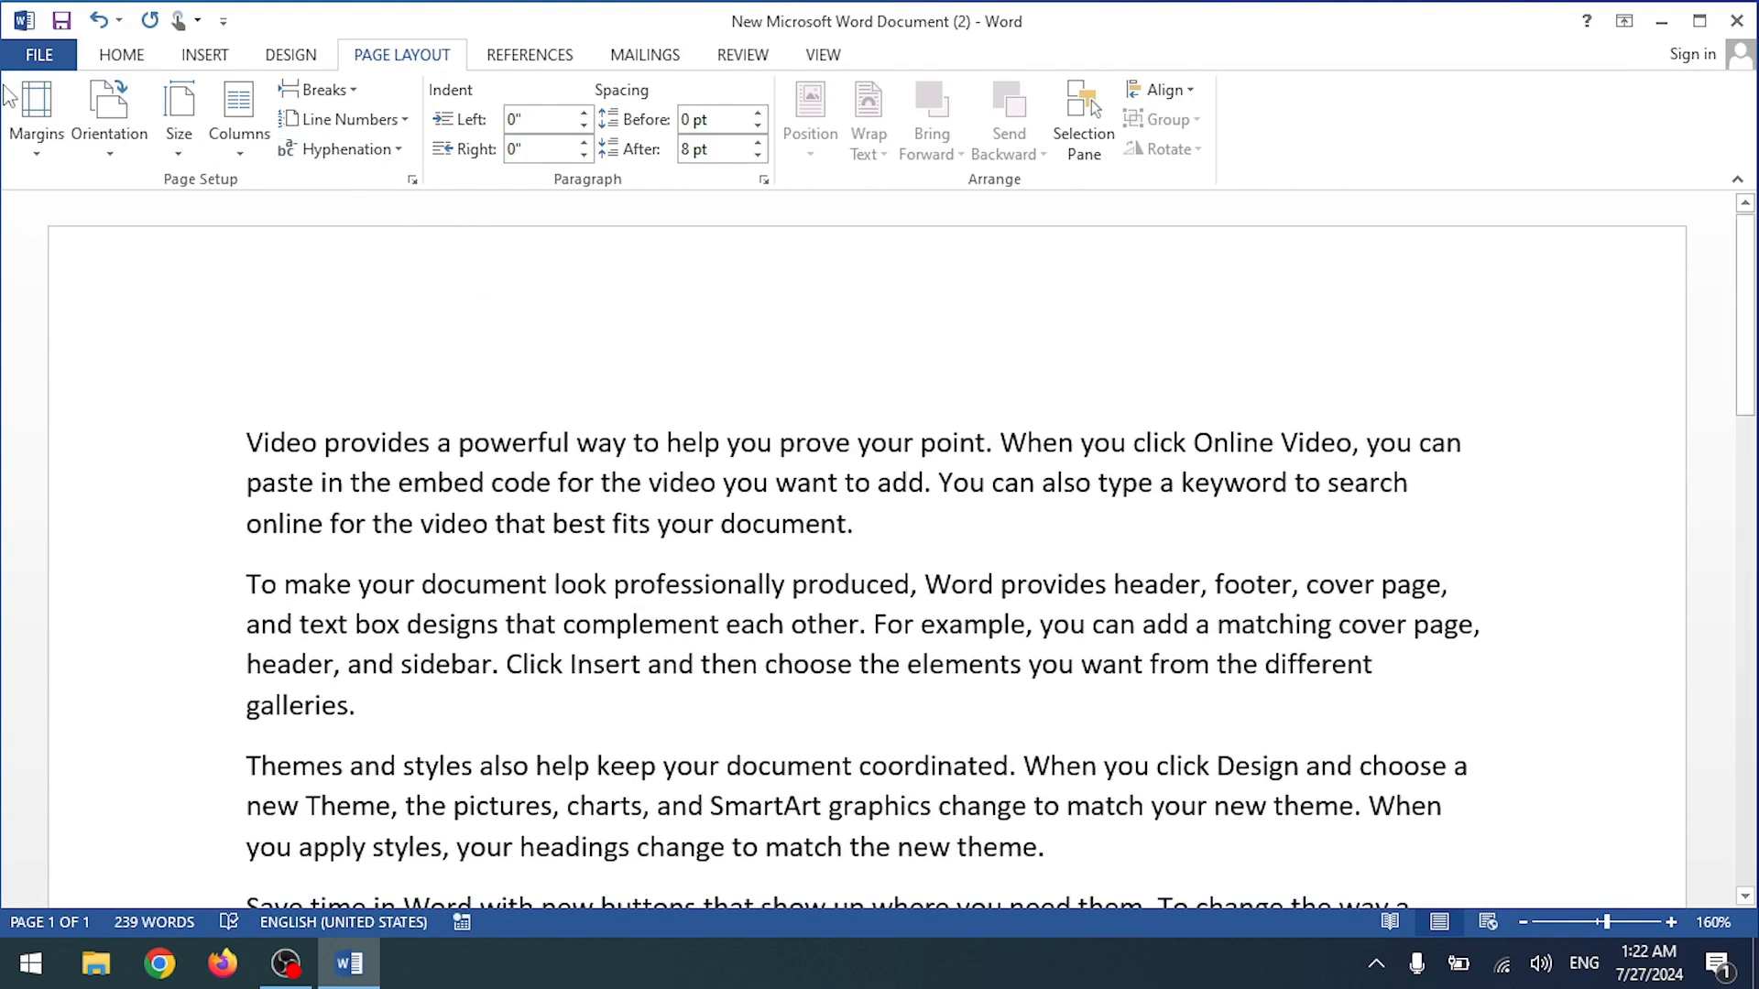
pyautogui.click(55, 52)
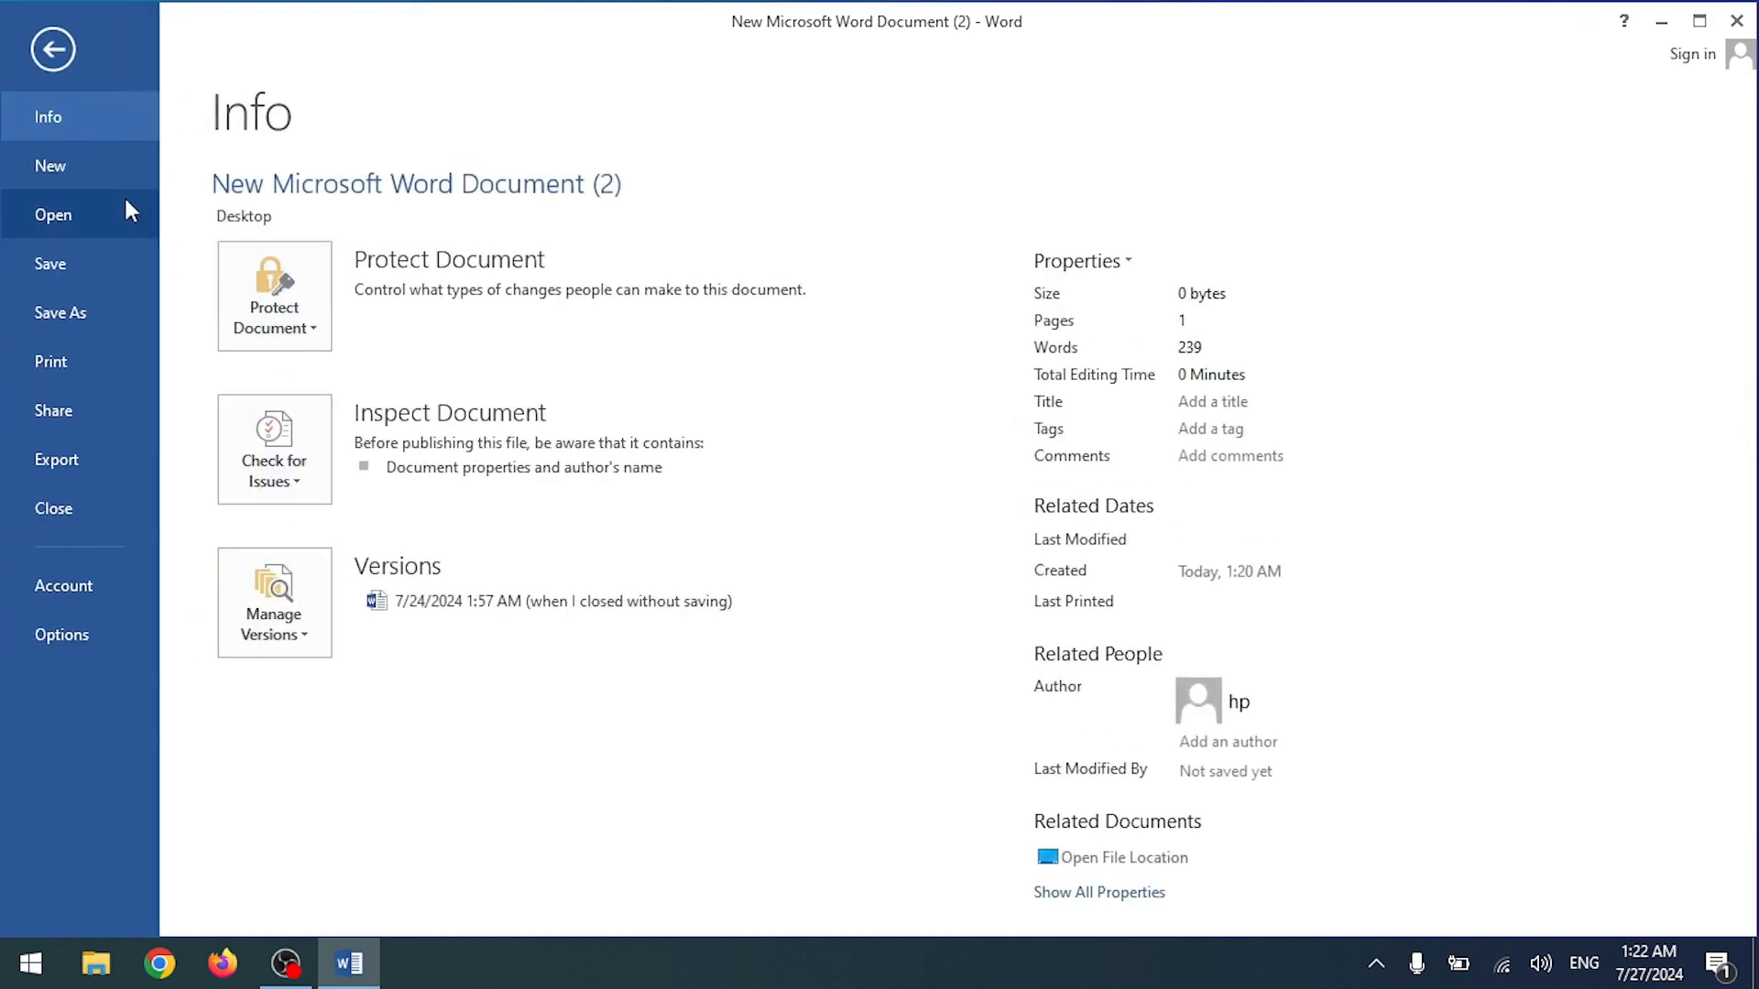
pyautogui.click(80, 375)
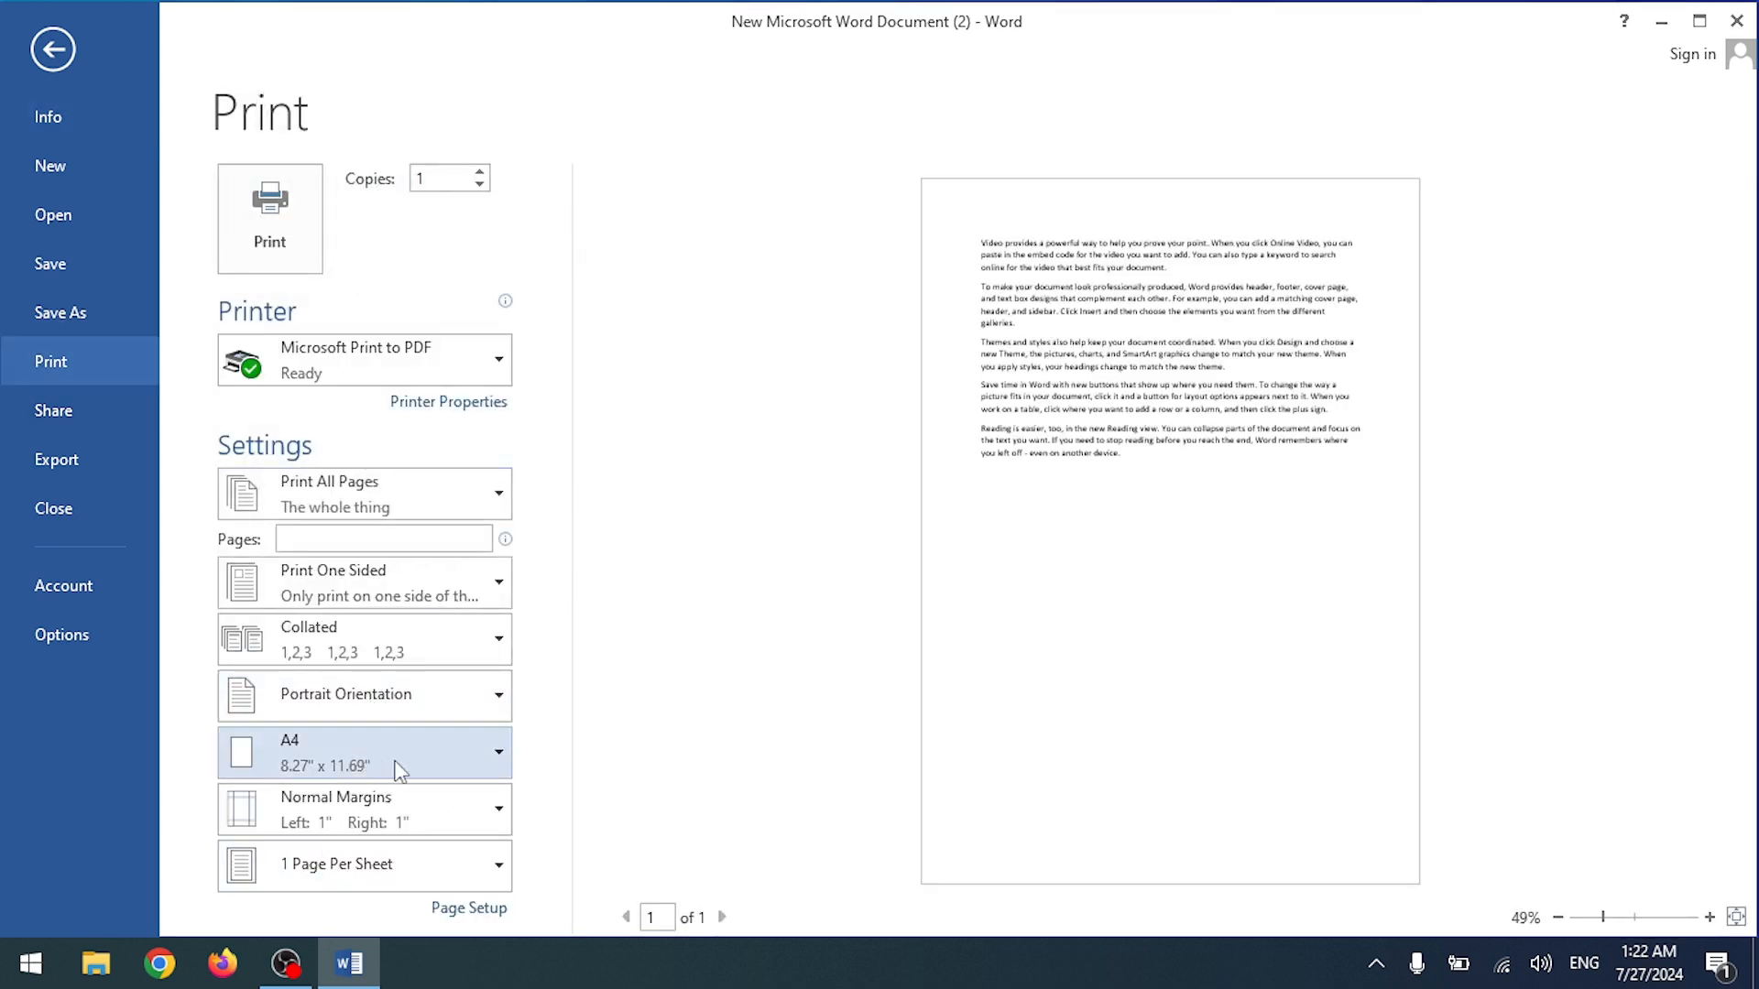
pyautogui.click(400, 772)
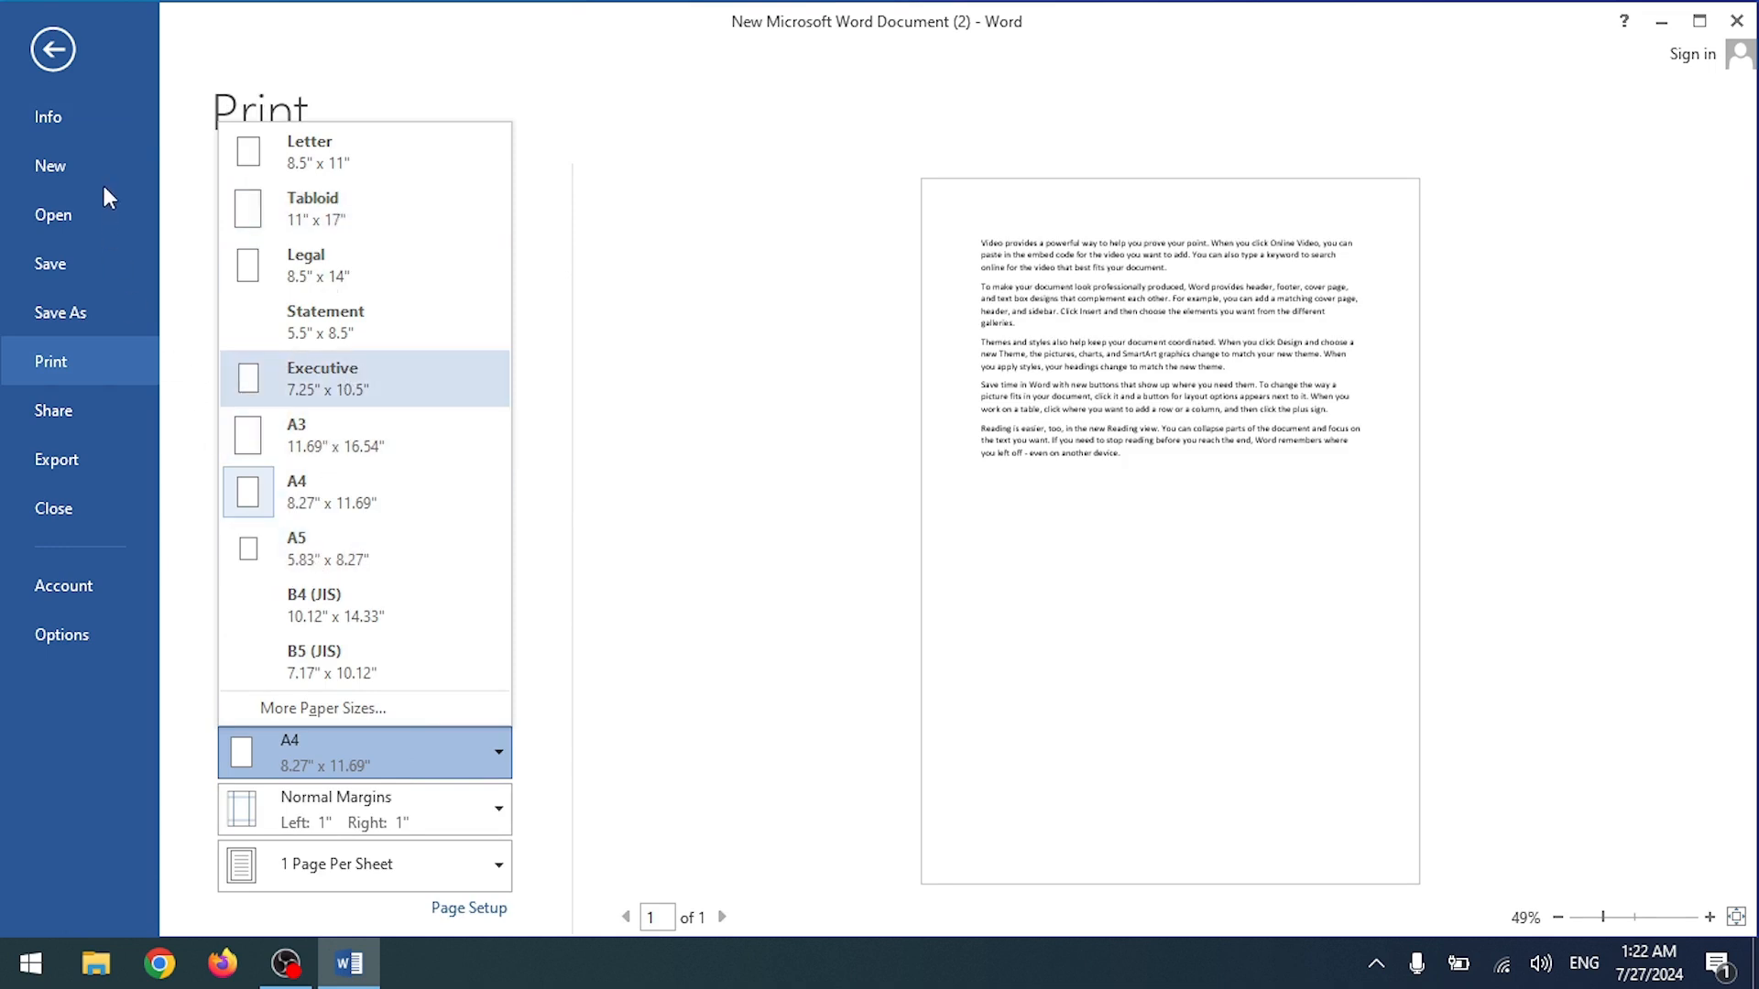
pyautogui.click(321, 437)
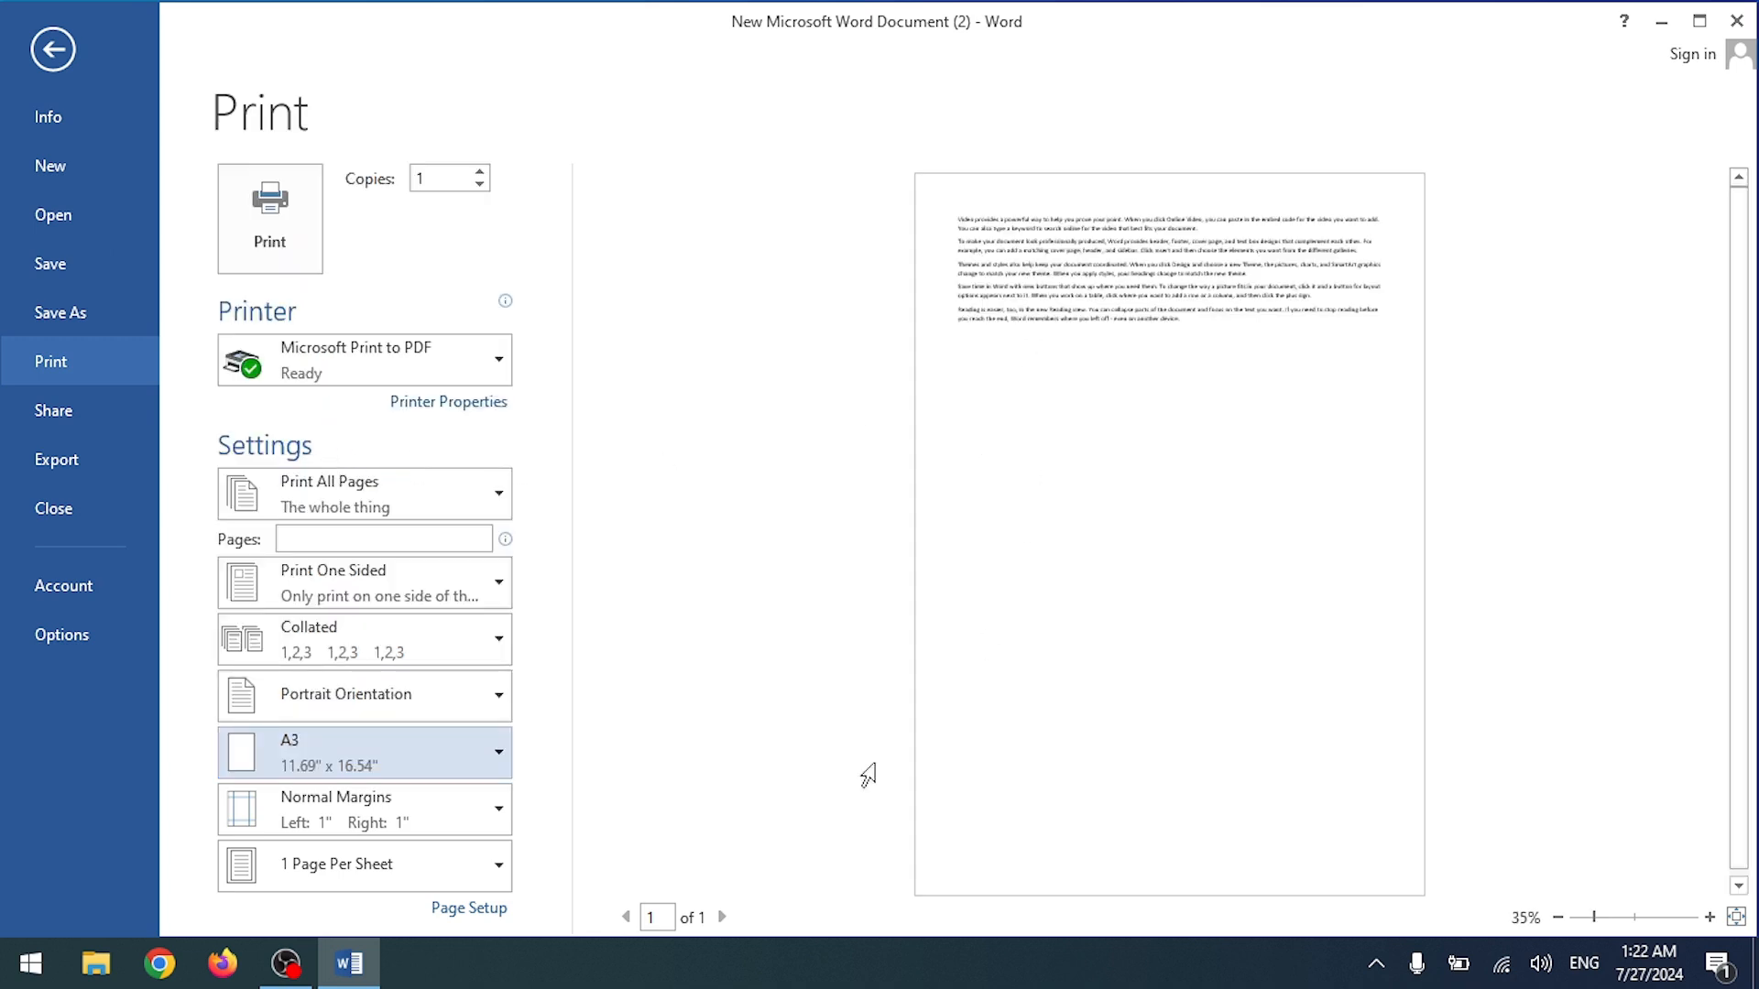
pyautogui.click(353, 767)
pyautogui.click(354, 767)
# Step: Back in the document, set the page size to A3 and scroll through the page
pyautogui.click(55, 50)
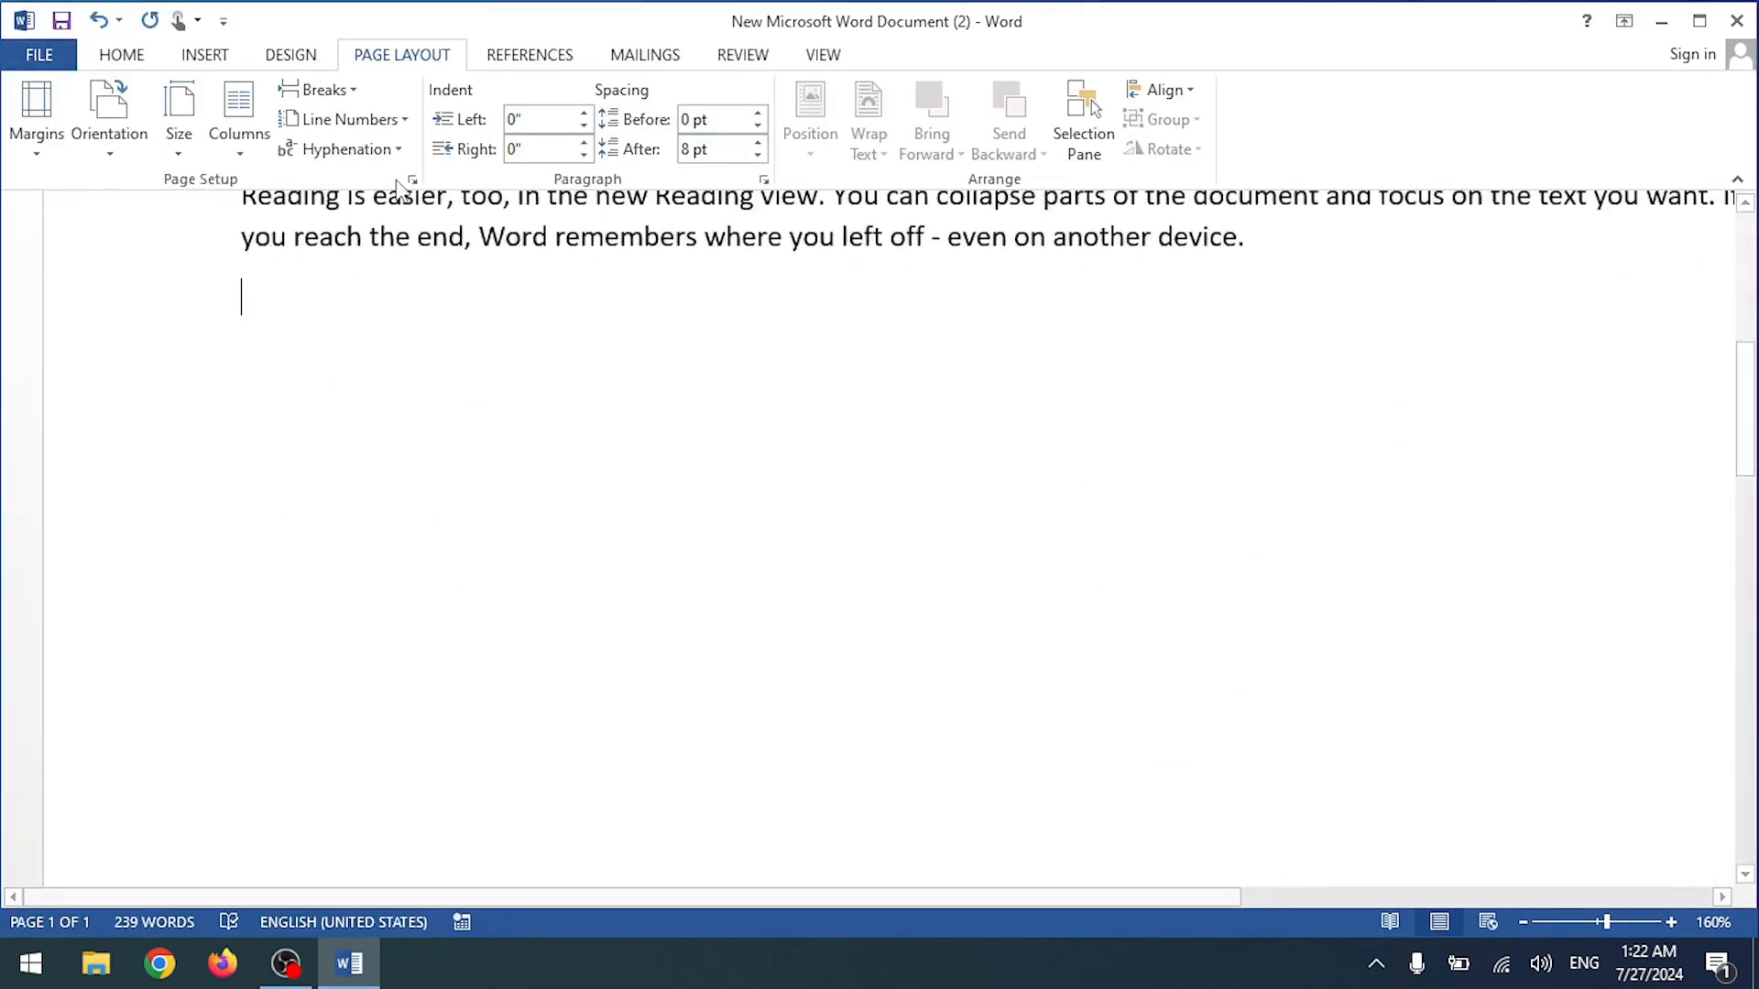
pyautogui.scroll(5, 403, 197)
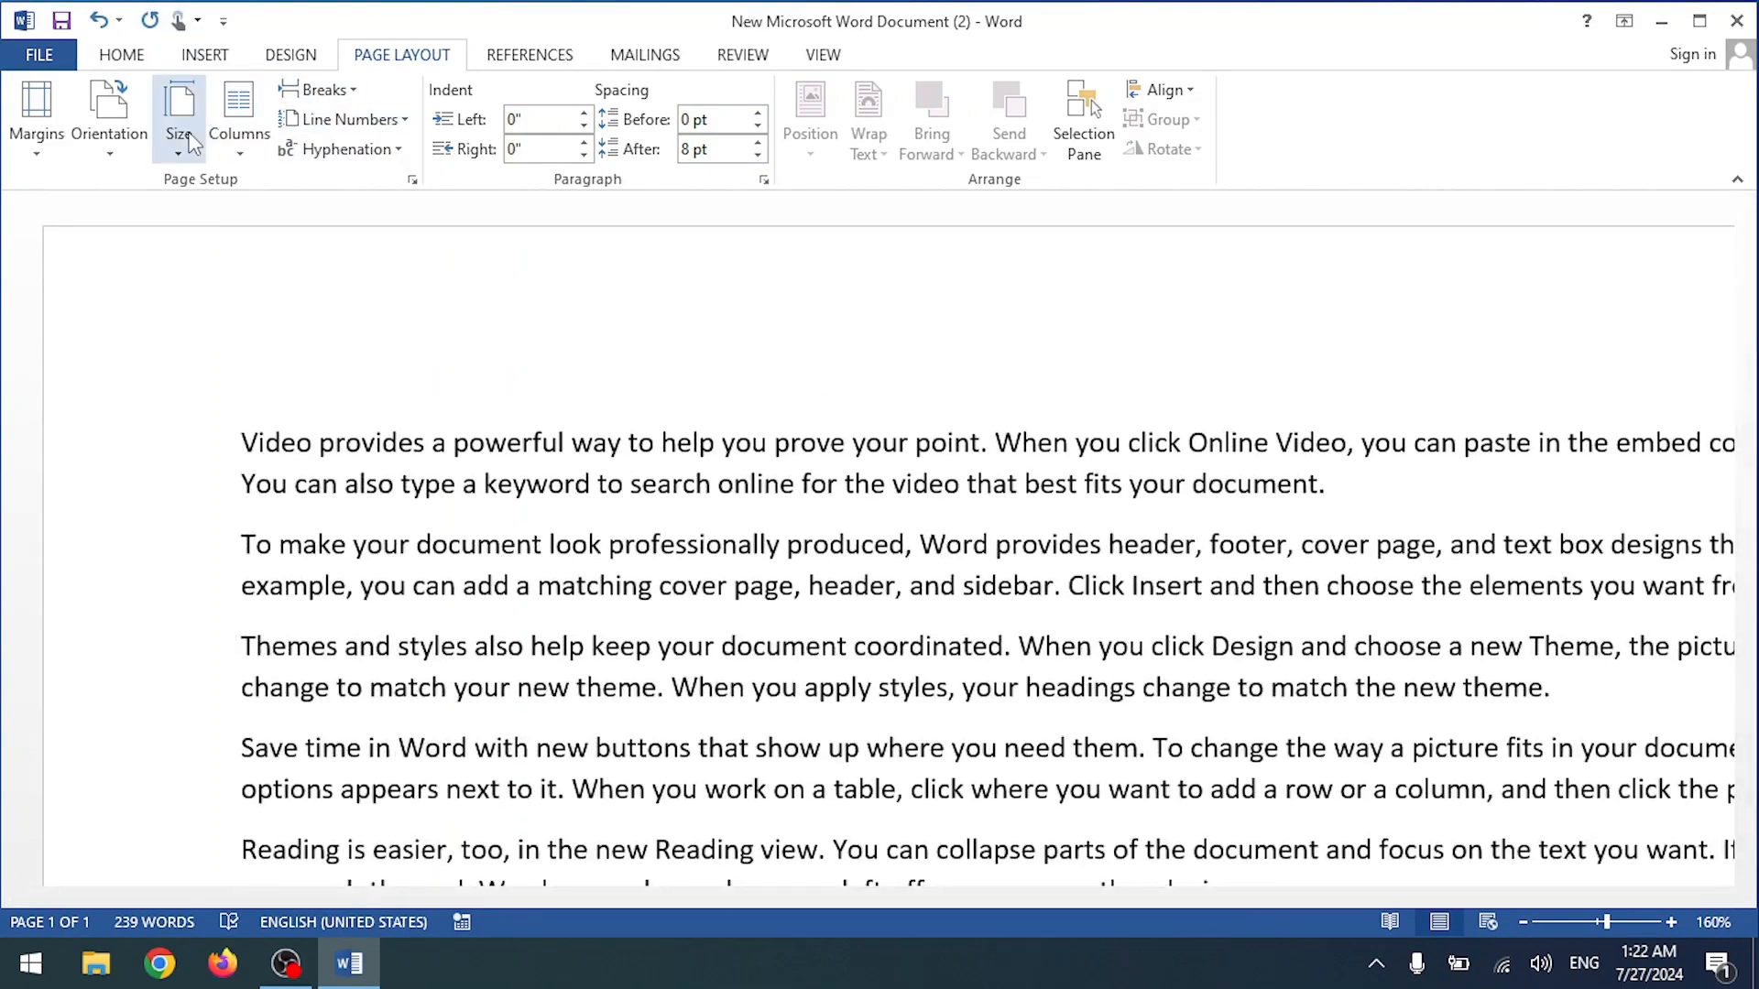
pyautogui.click(179, 129)
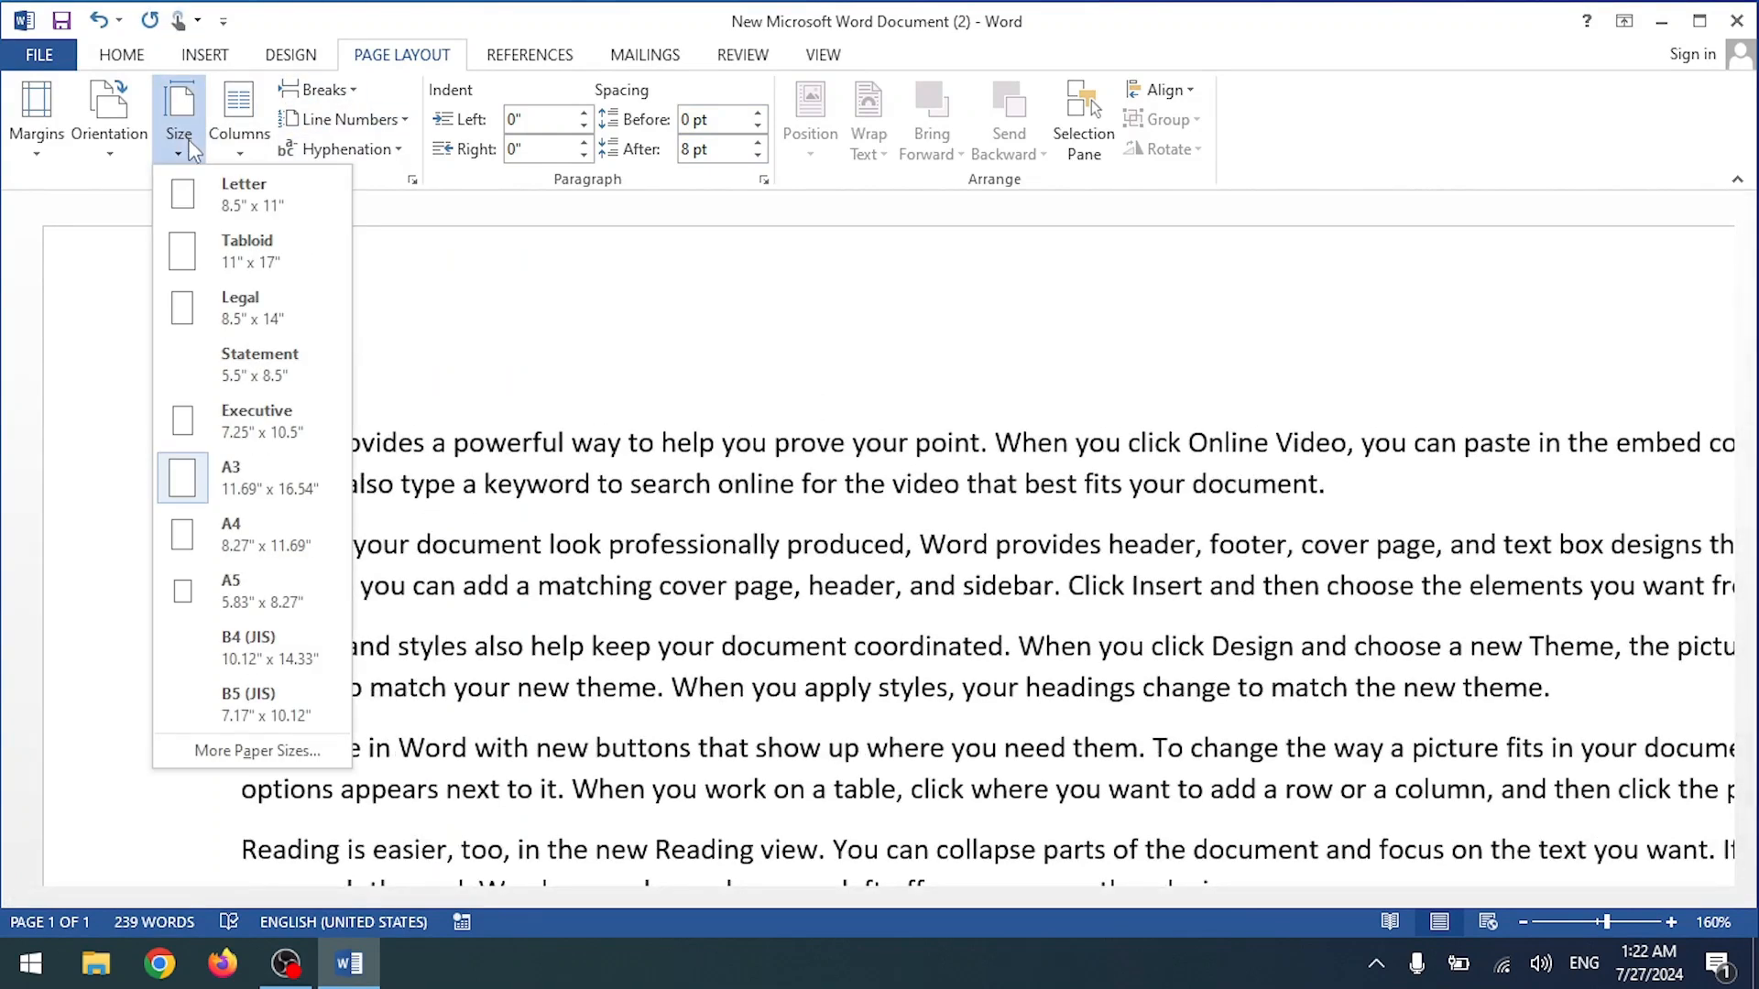
pyautogui.click(233, 501)
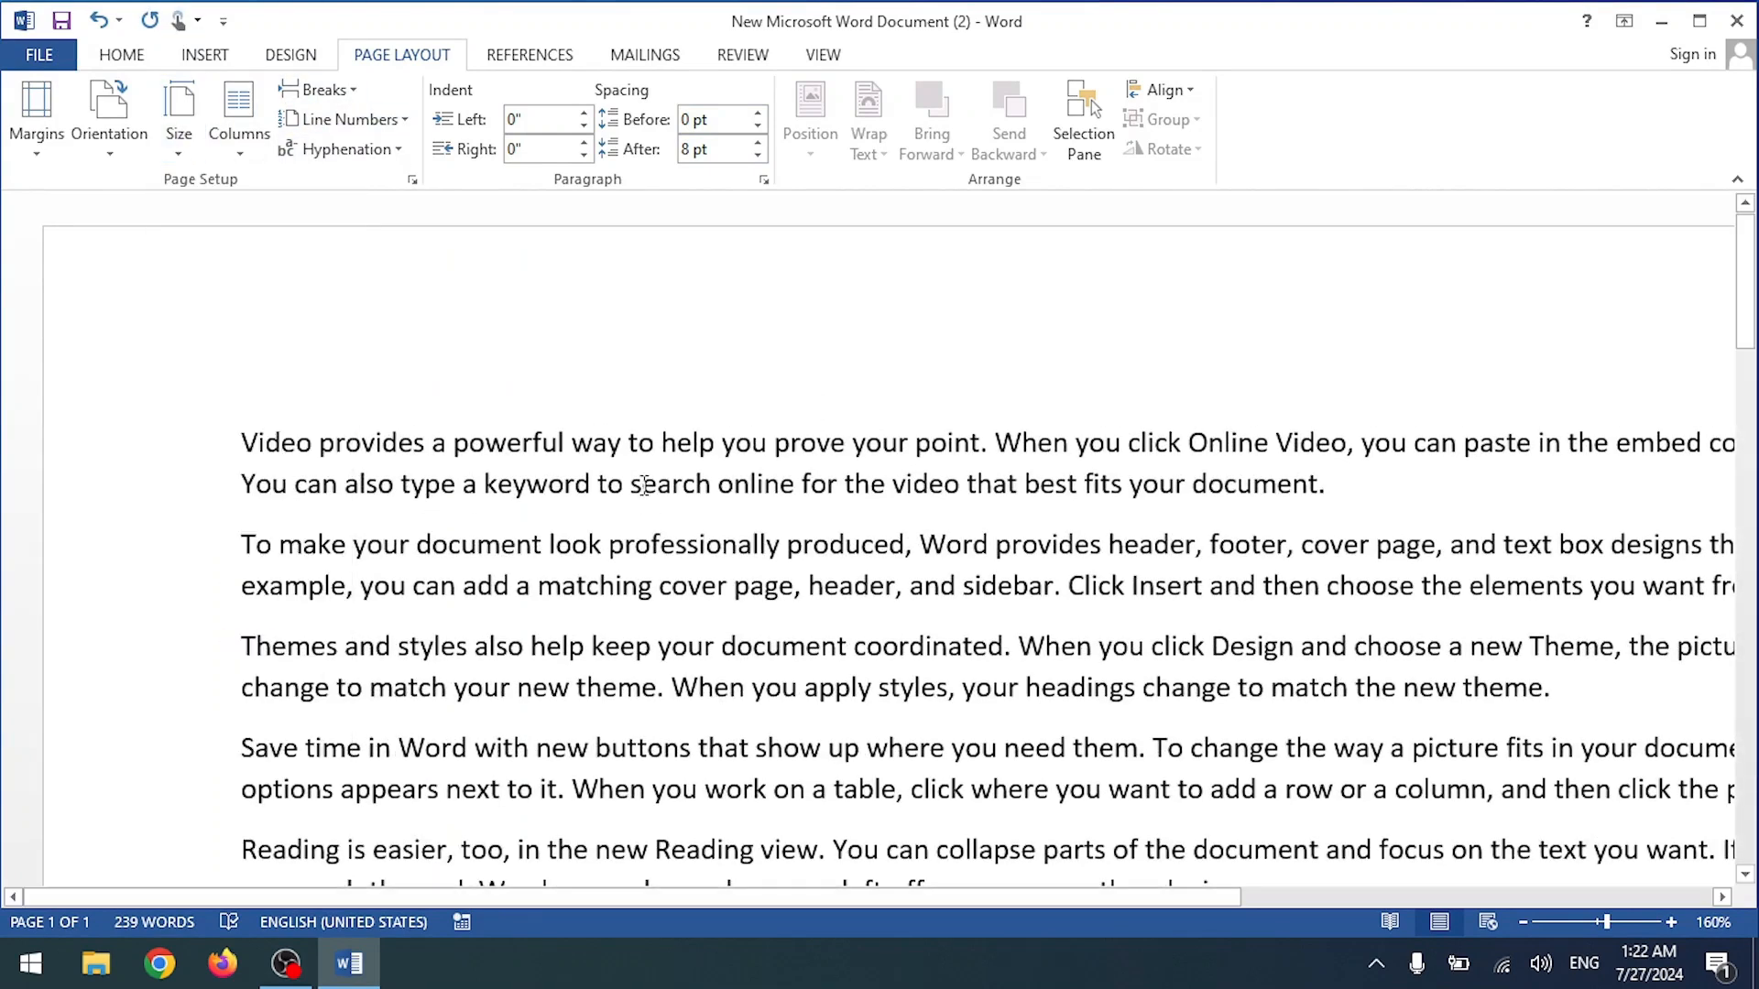
pyautogui.scroll(-9, 644, 485)
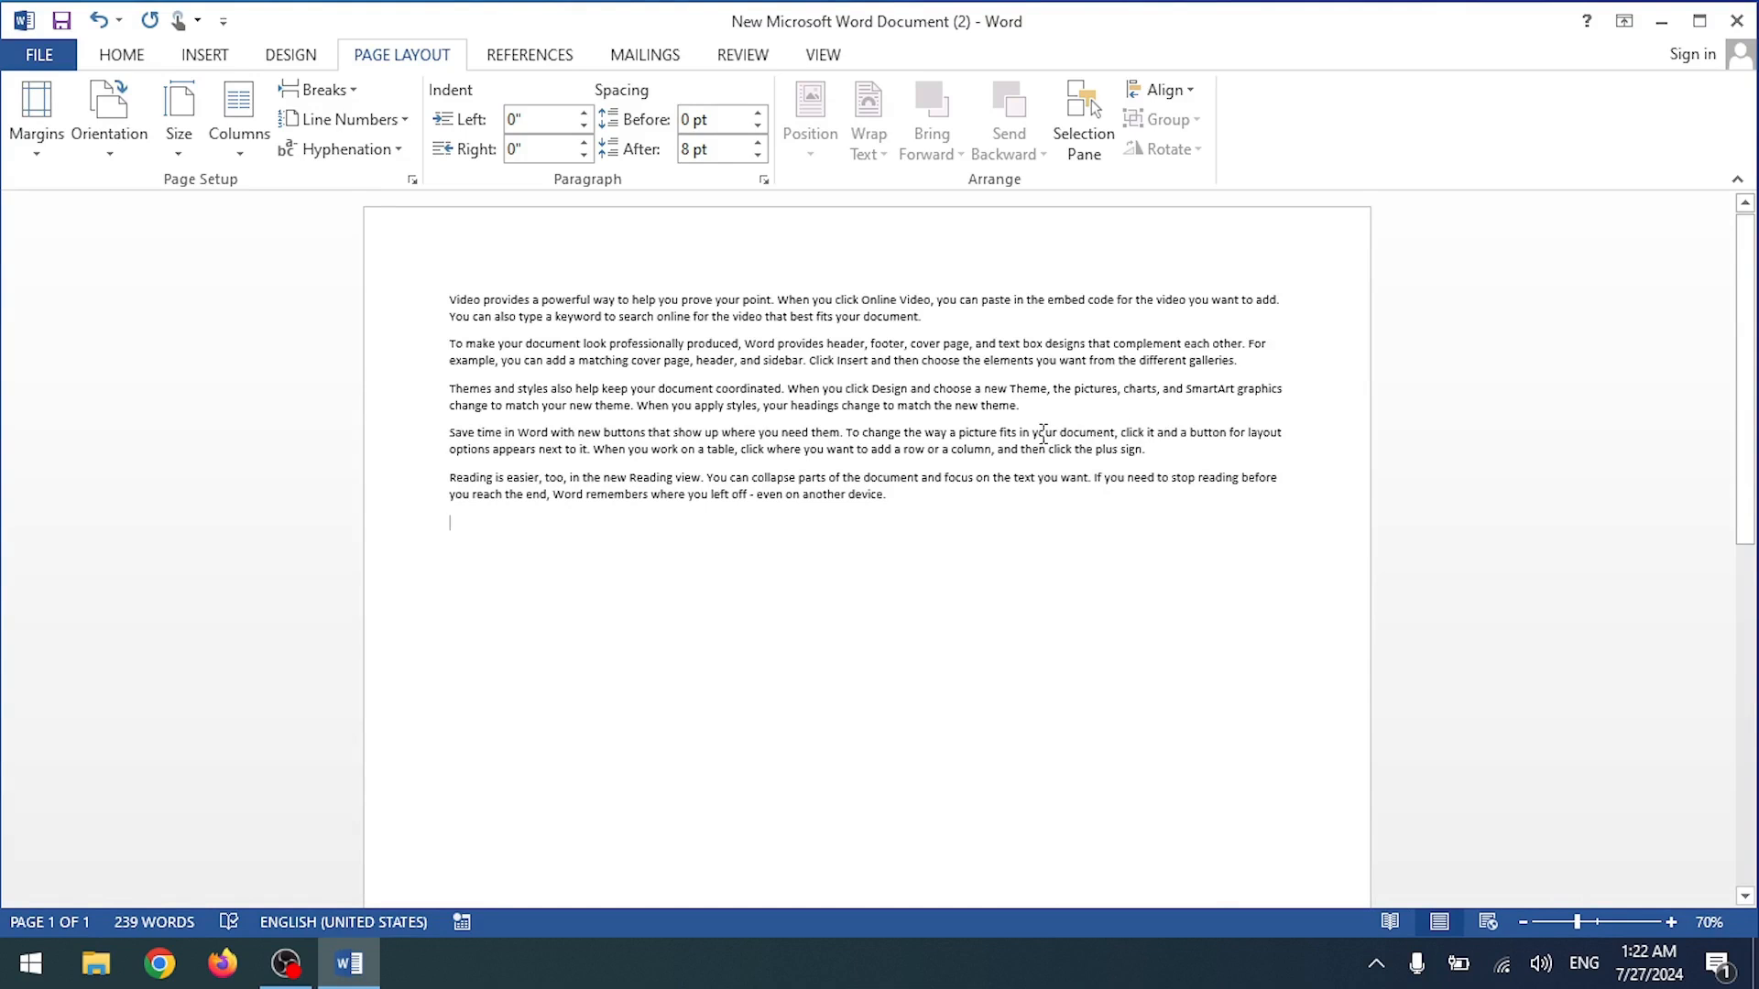
pyautogui.scroll(4, 1042, 432)
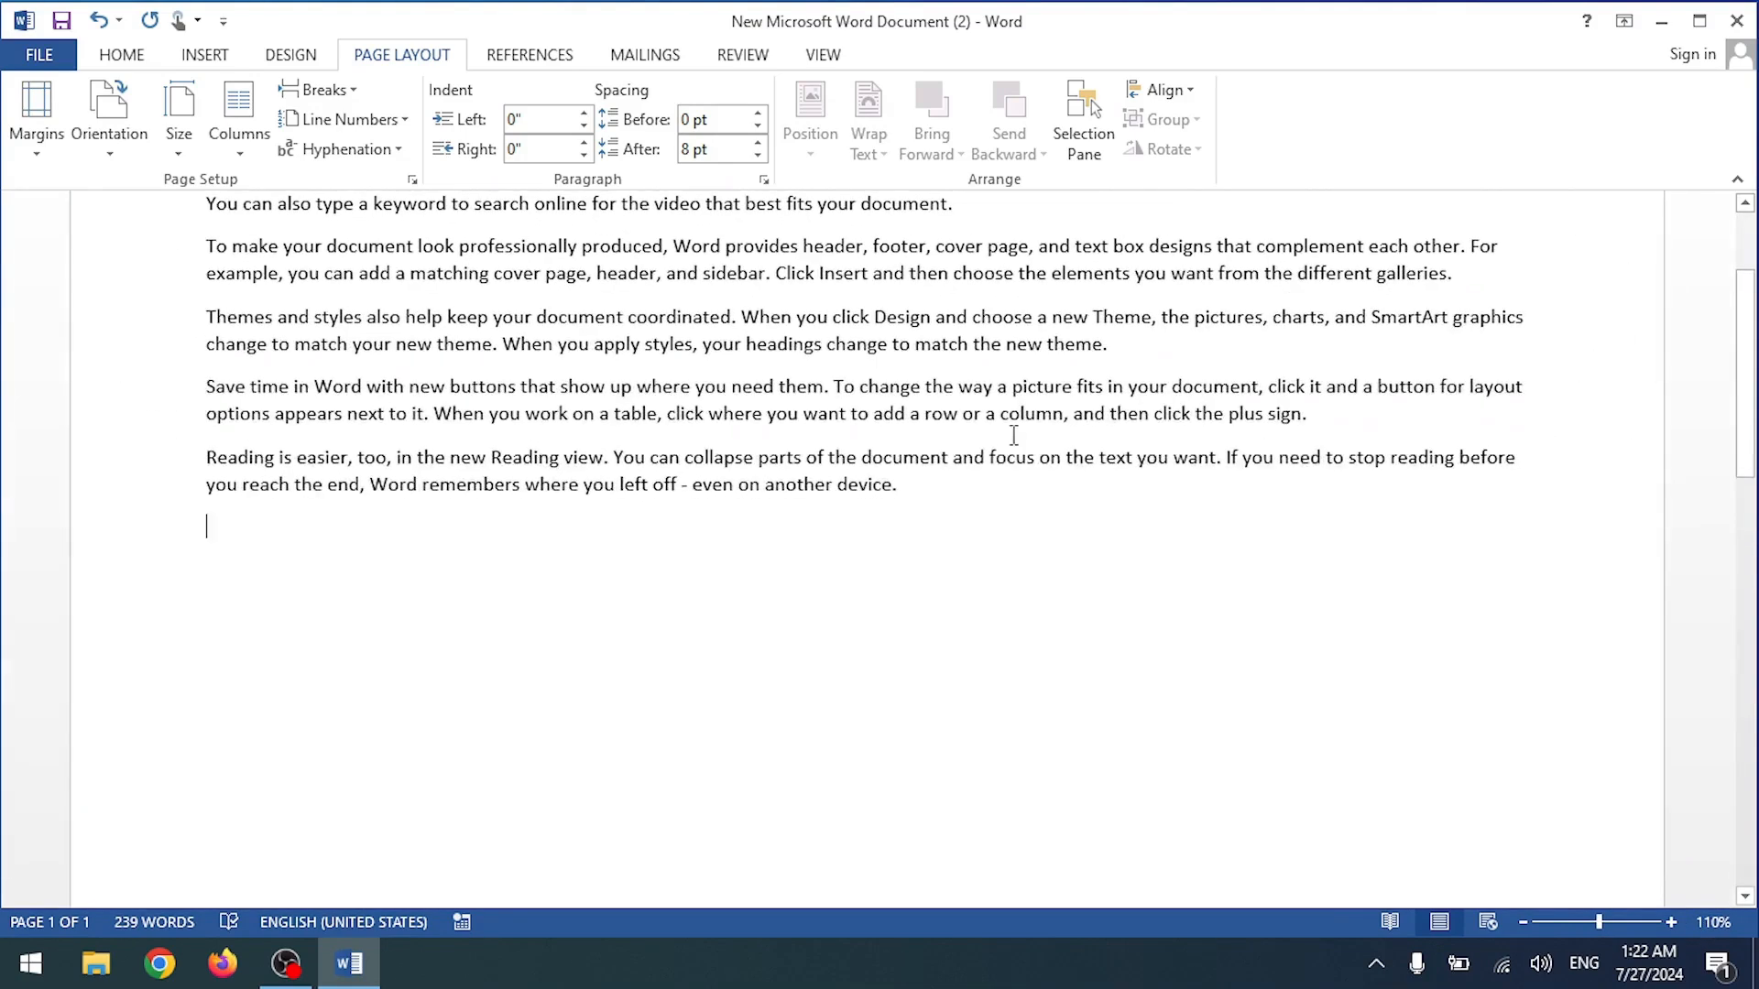
pyautogui.scroll(3, 974, 424)
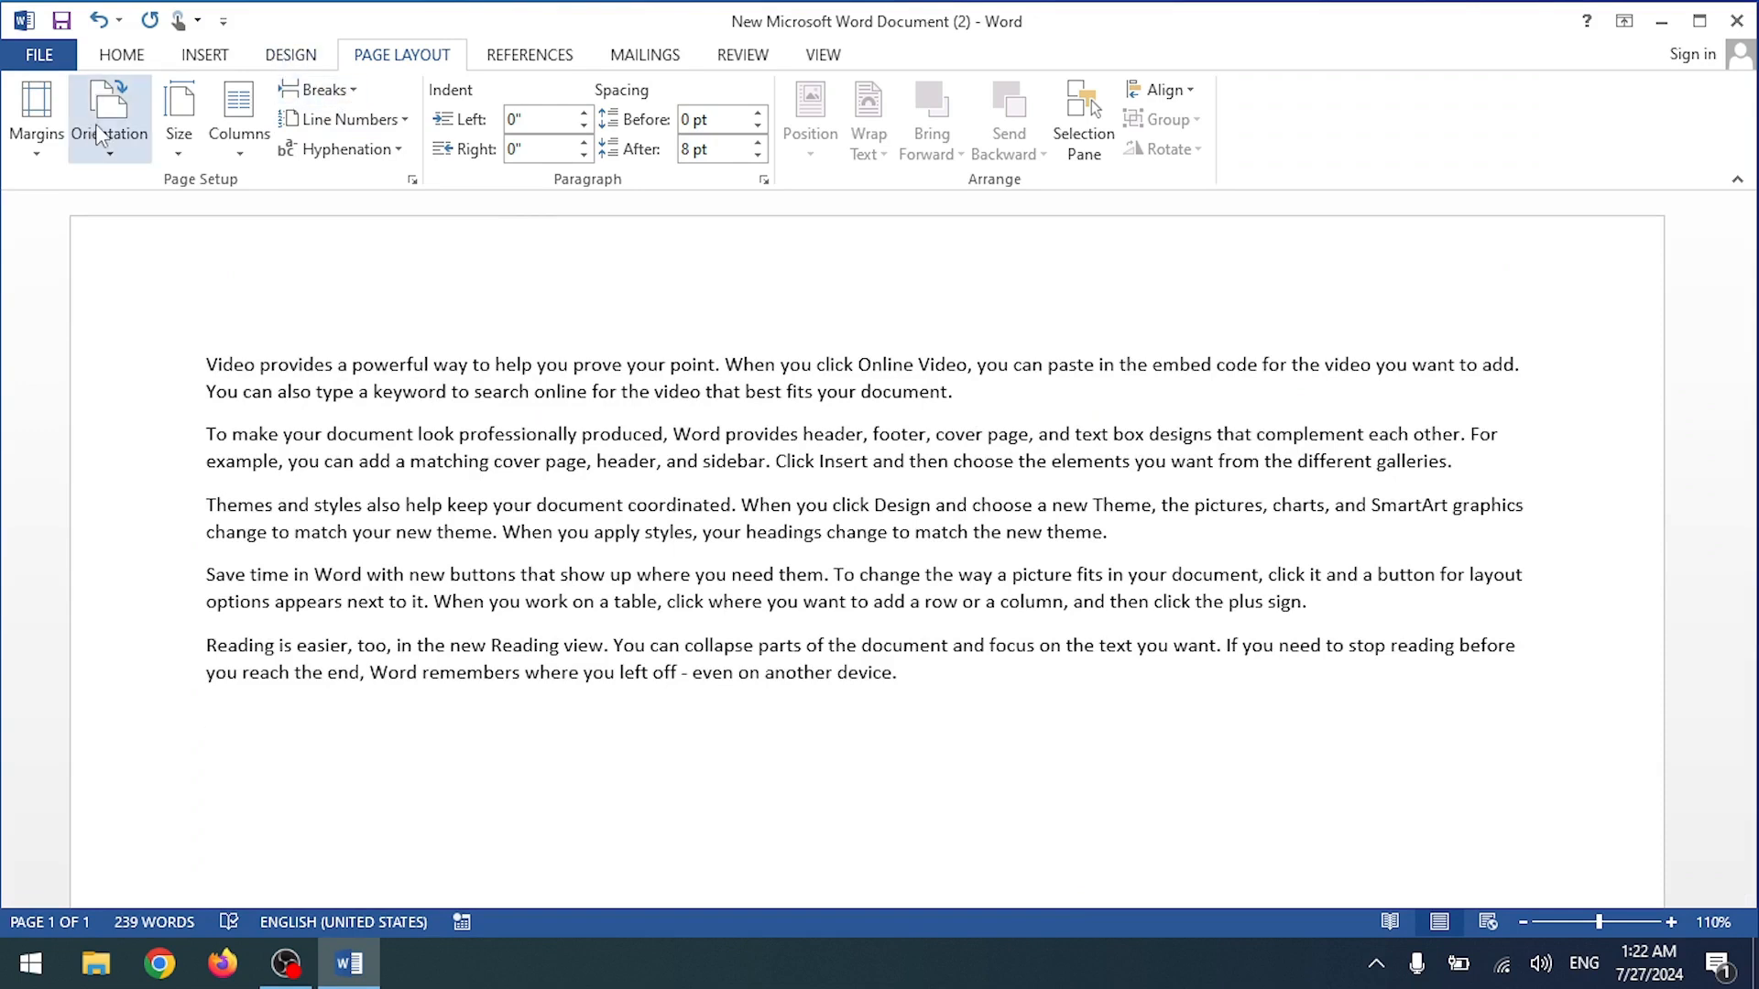
# Step: Change the page size to A4, then show and dismiss the Alt+P KeyTips
pyautogui.click(179, 123)
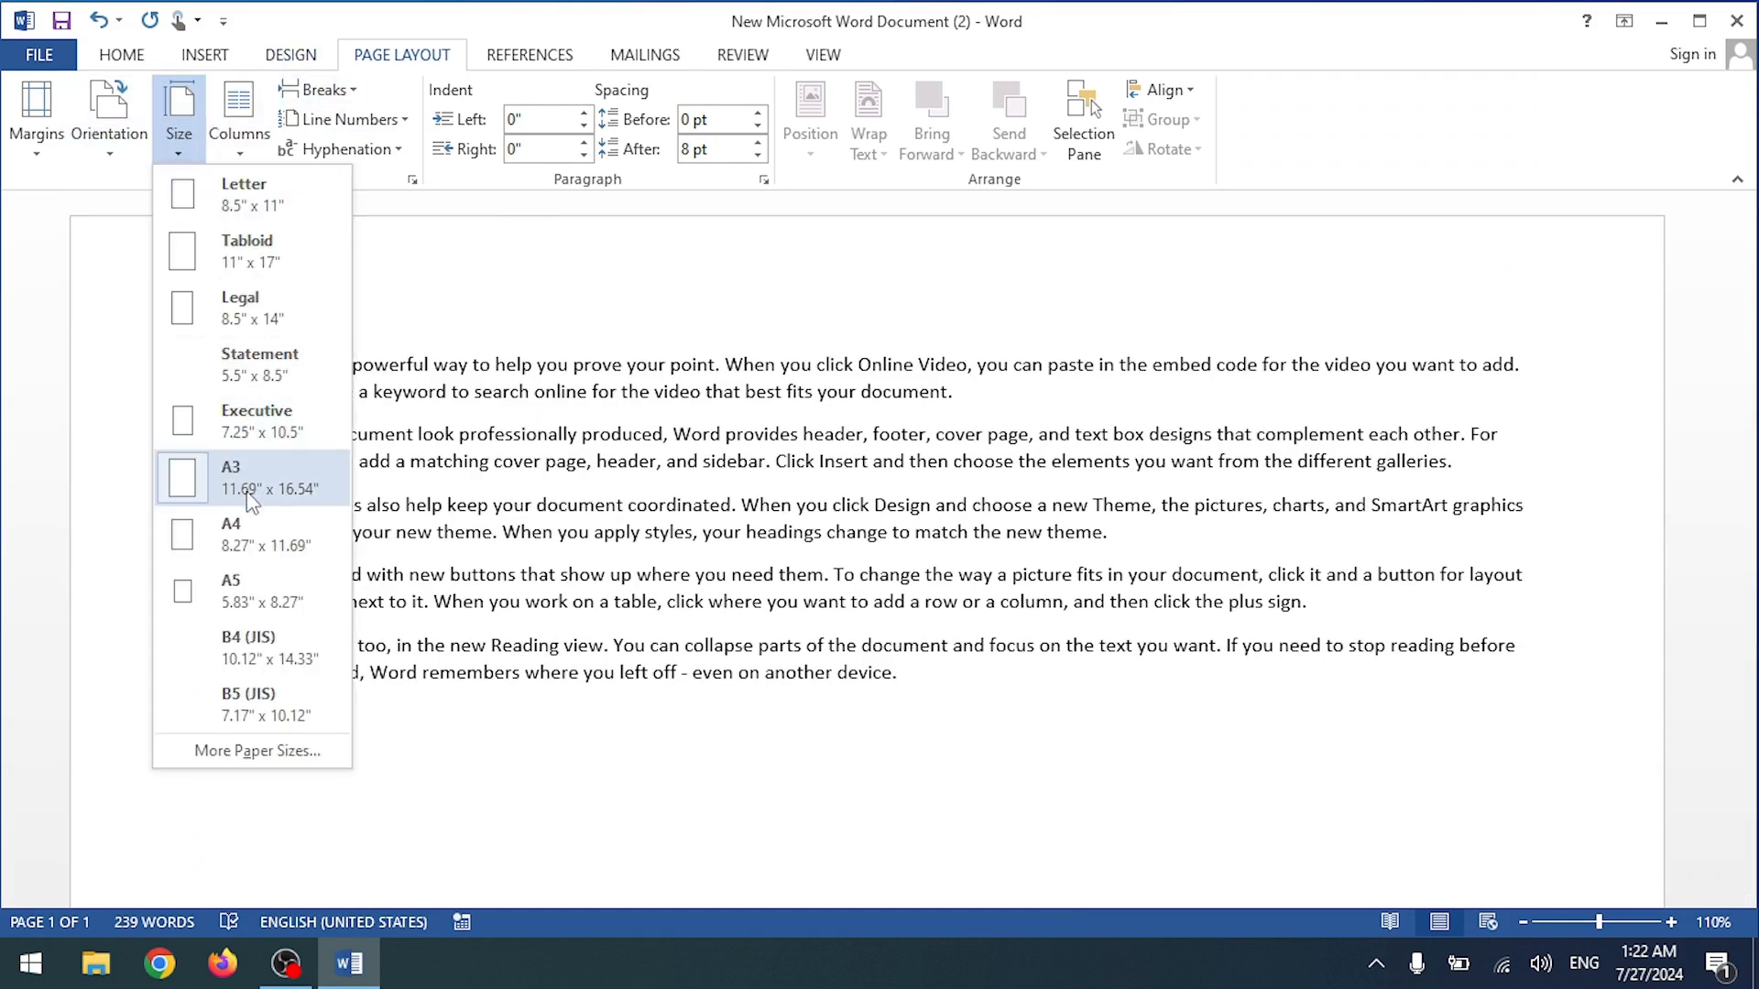
pyautogui.click(246, 516)
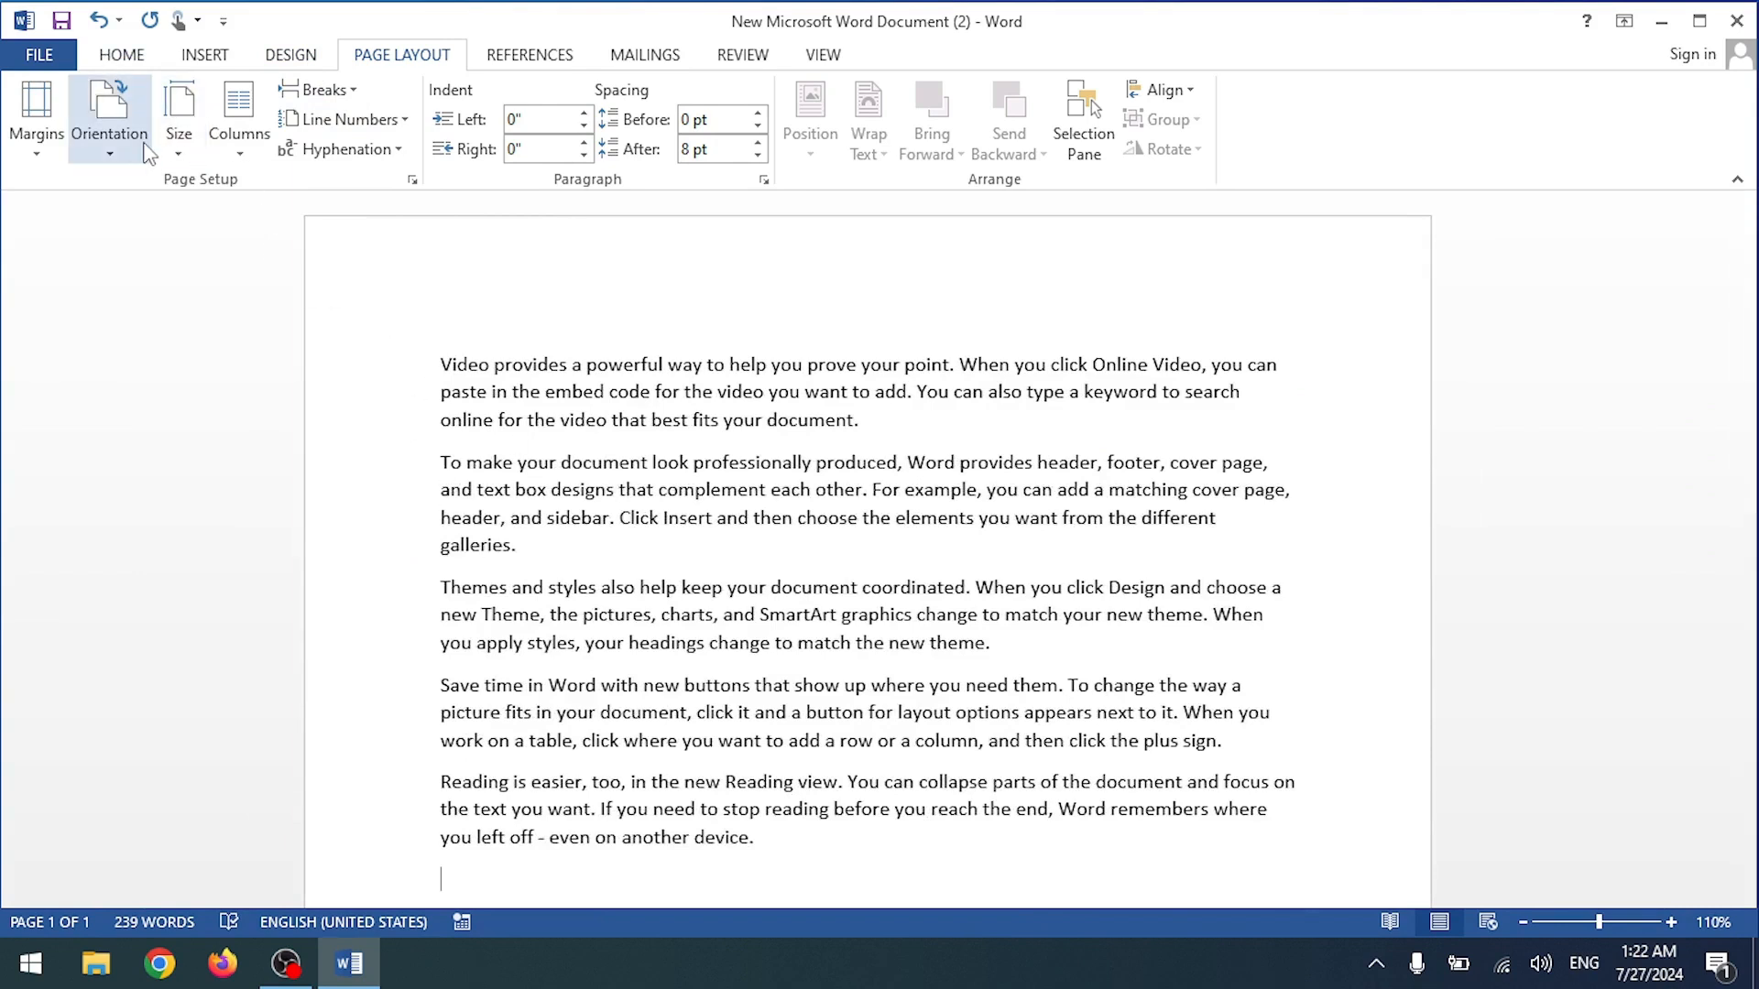
pyautogui.hotkey('alt', 'p')
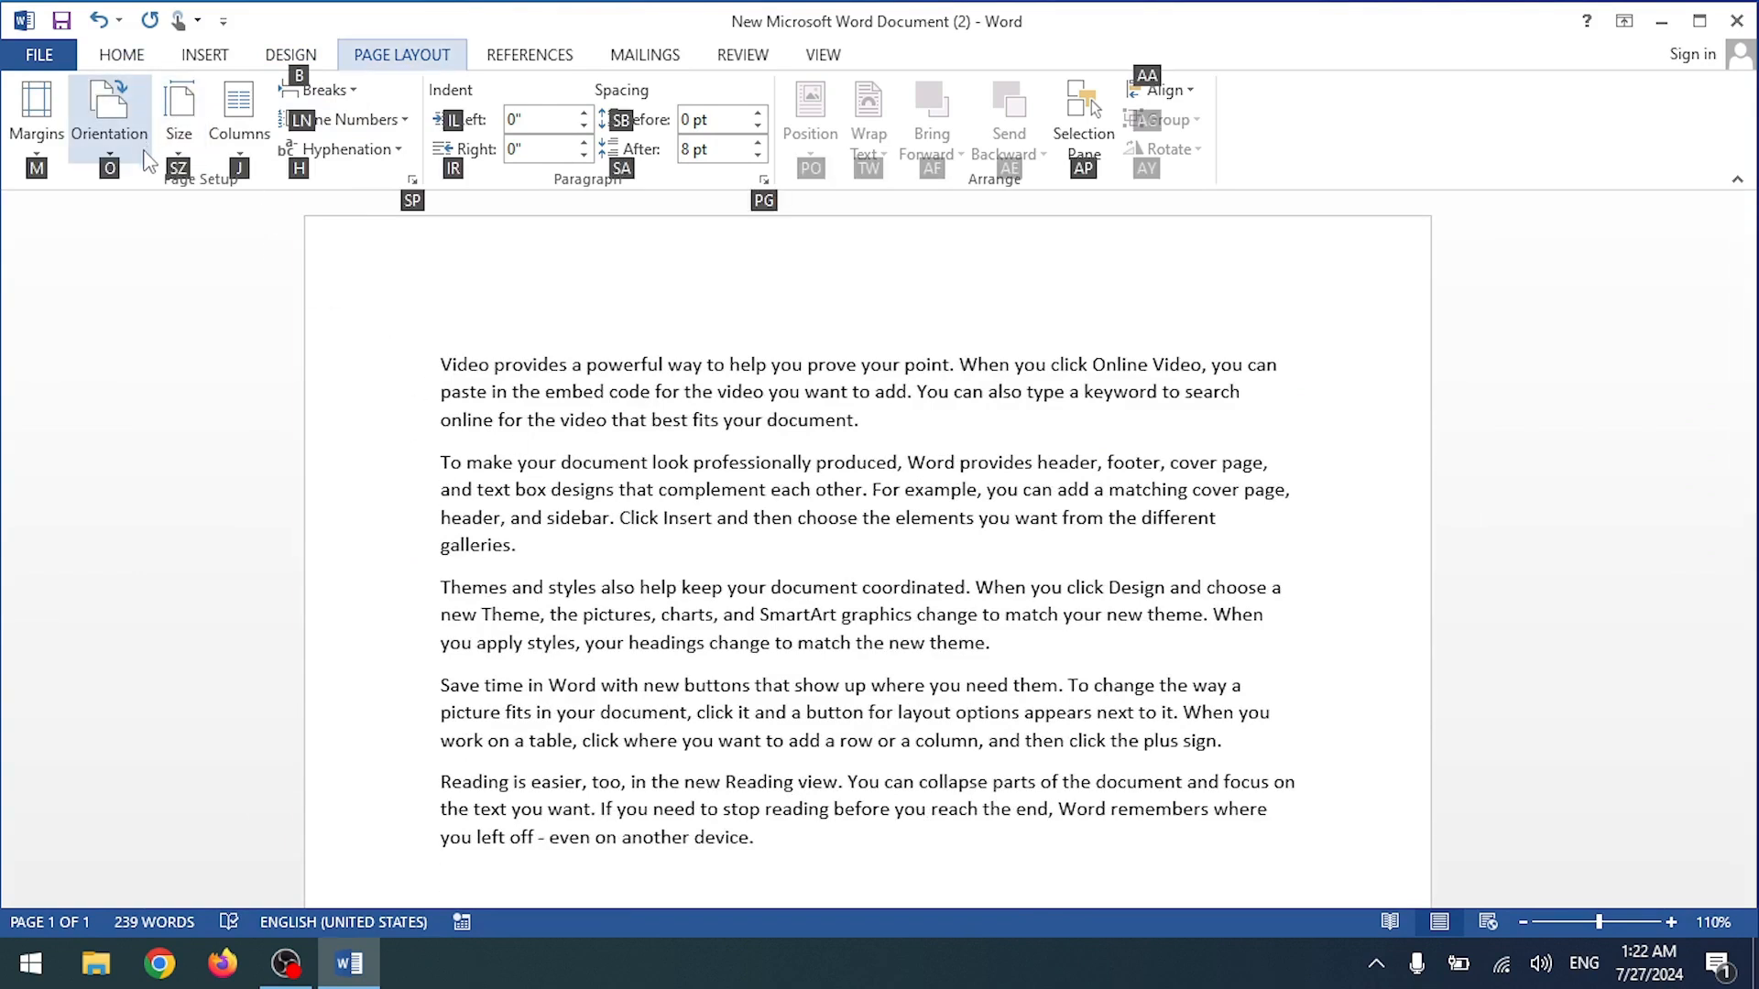
pyautogui.press('Escape')
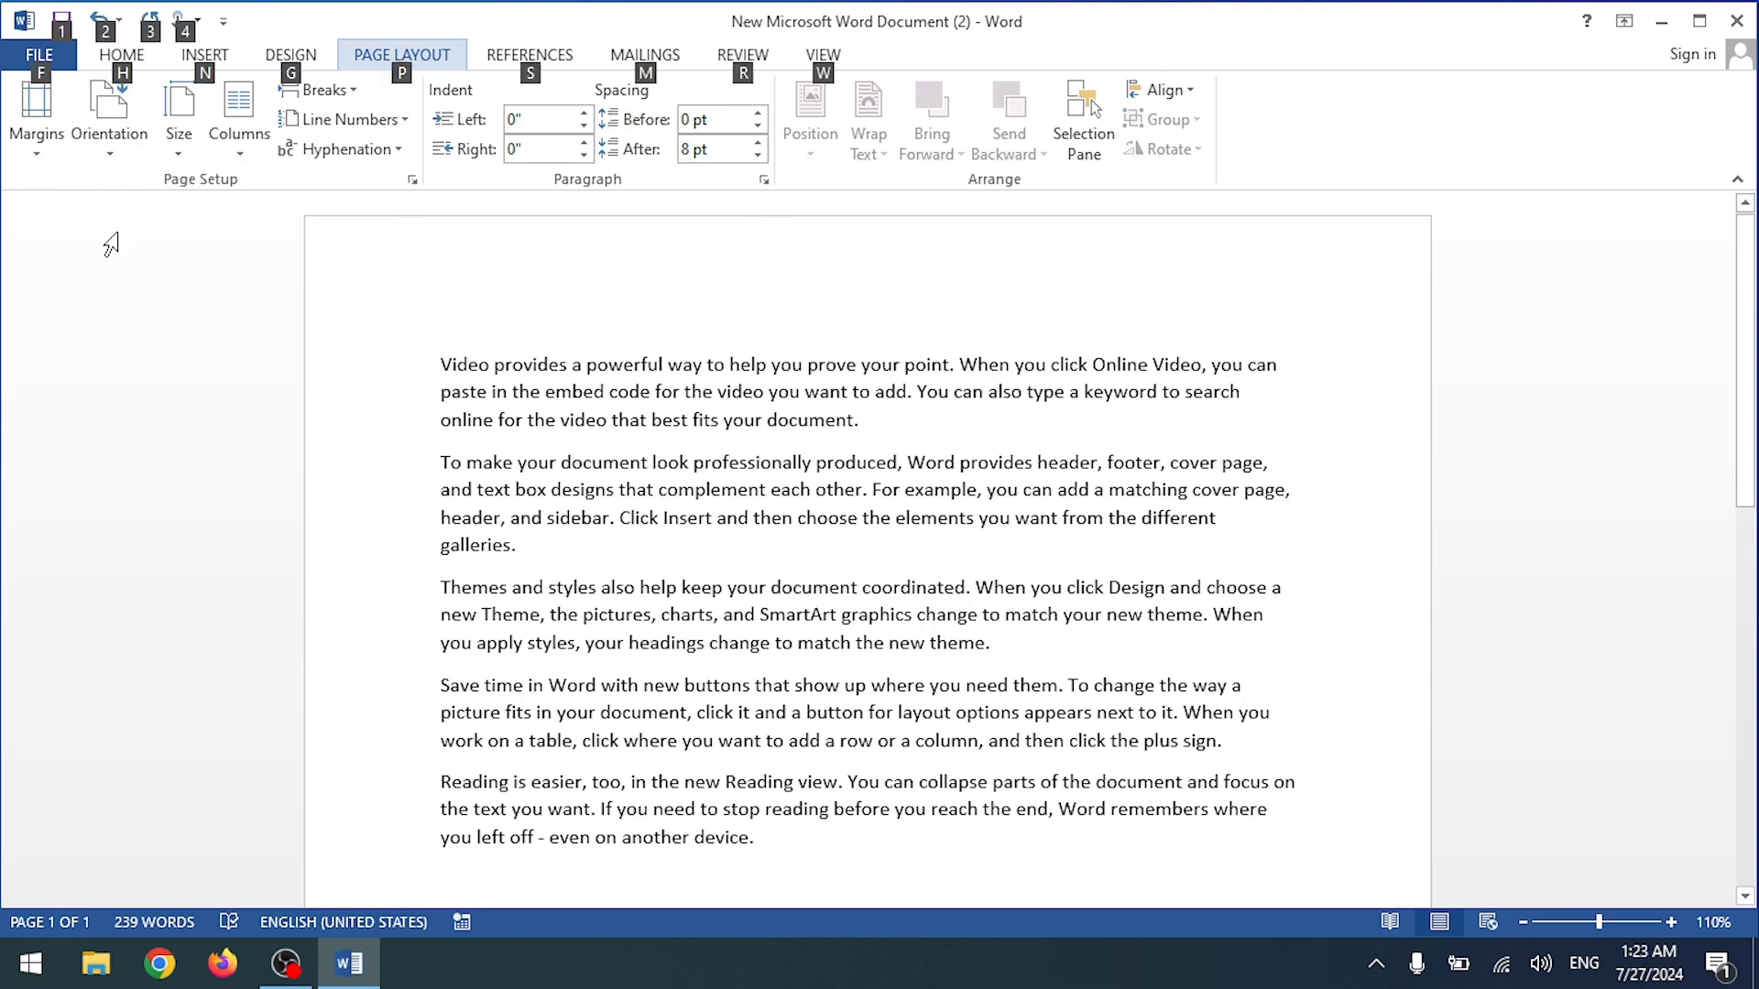
pyautogui.press('Escape')
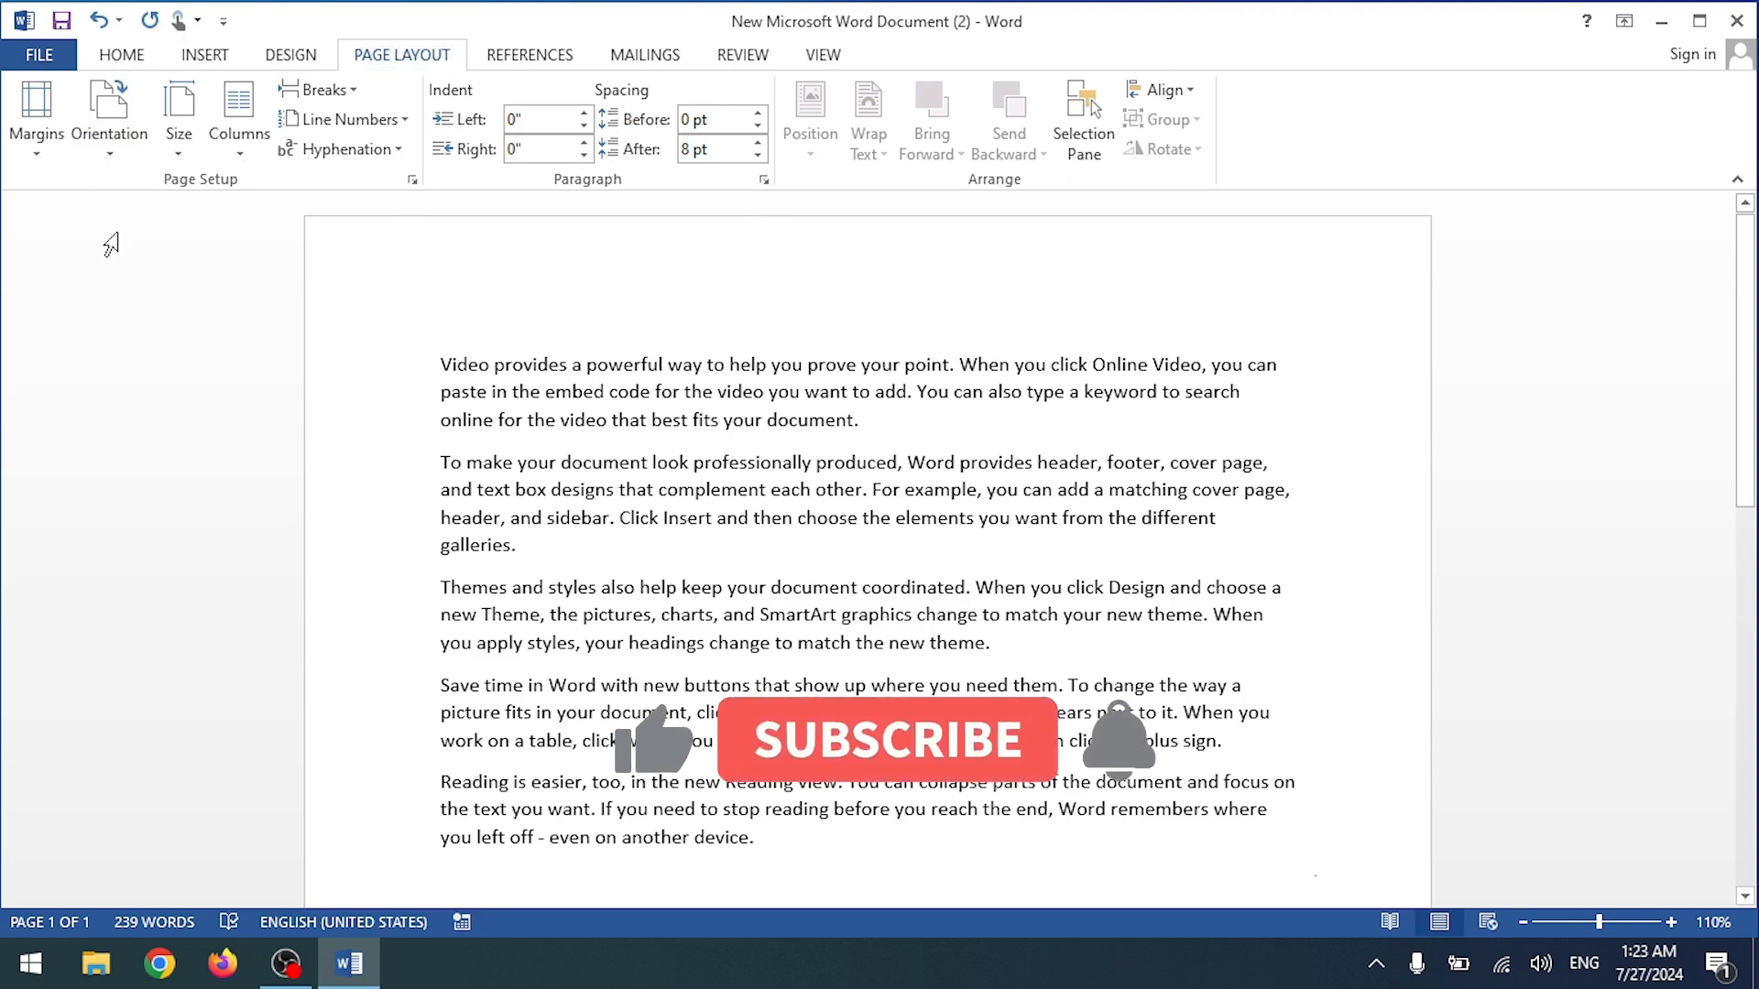
pyautogui.hotkey('ctrl', 'p')
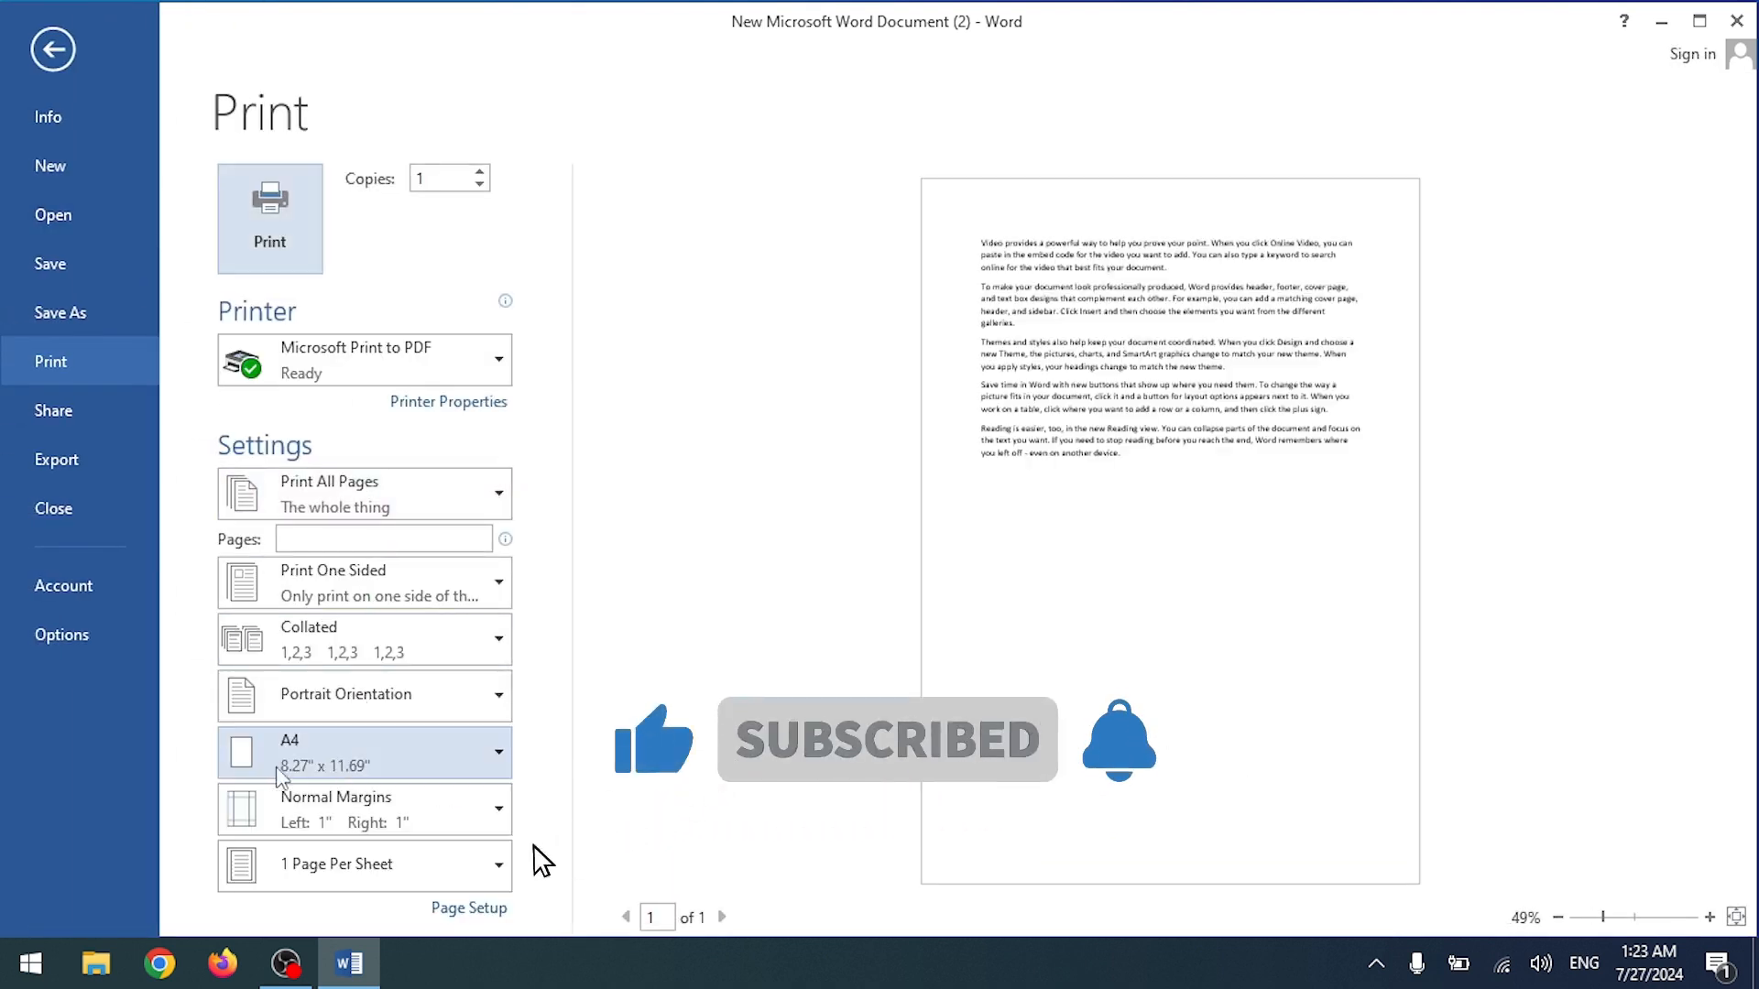
pyautogui.click(344, 869)
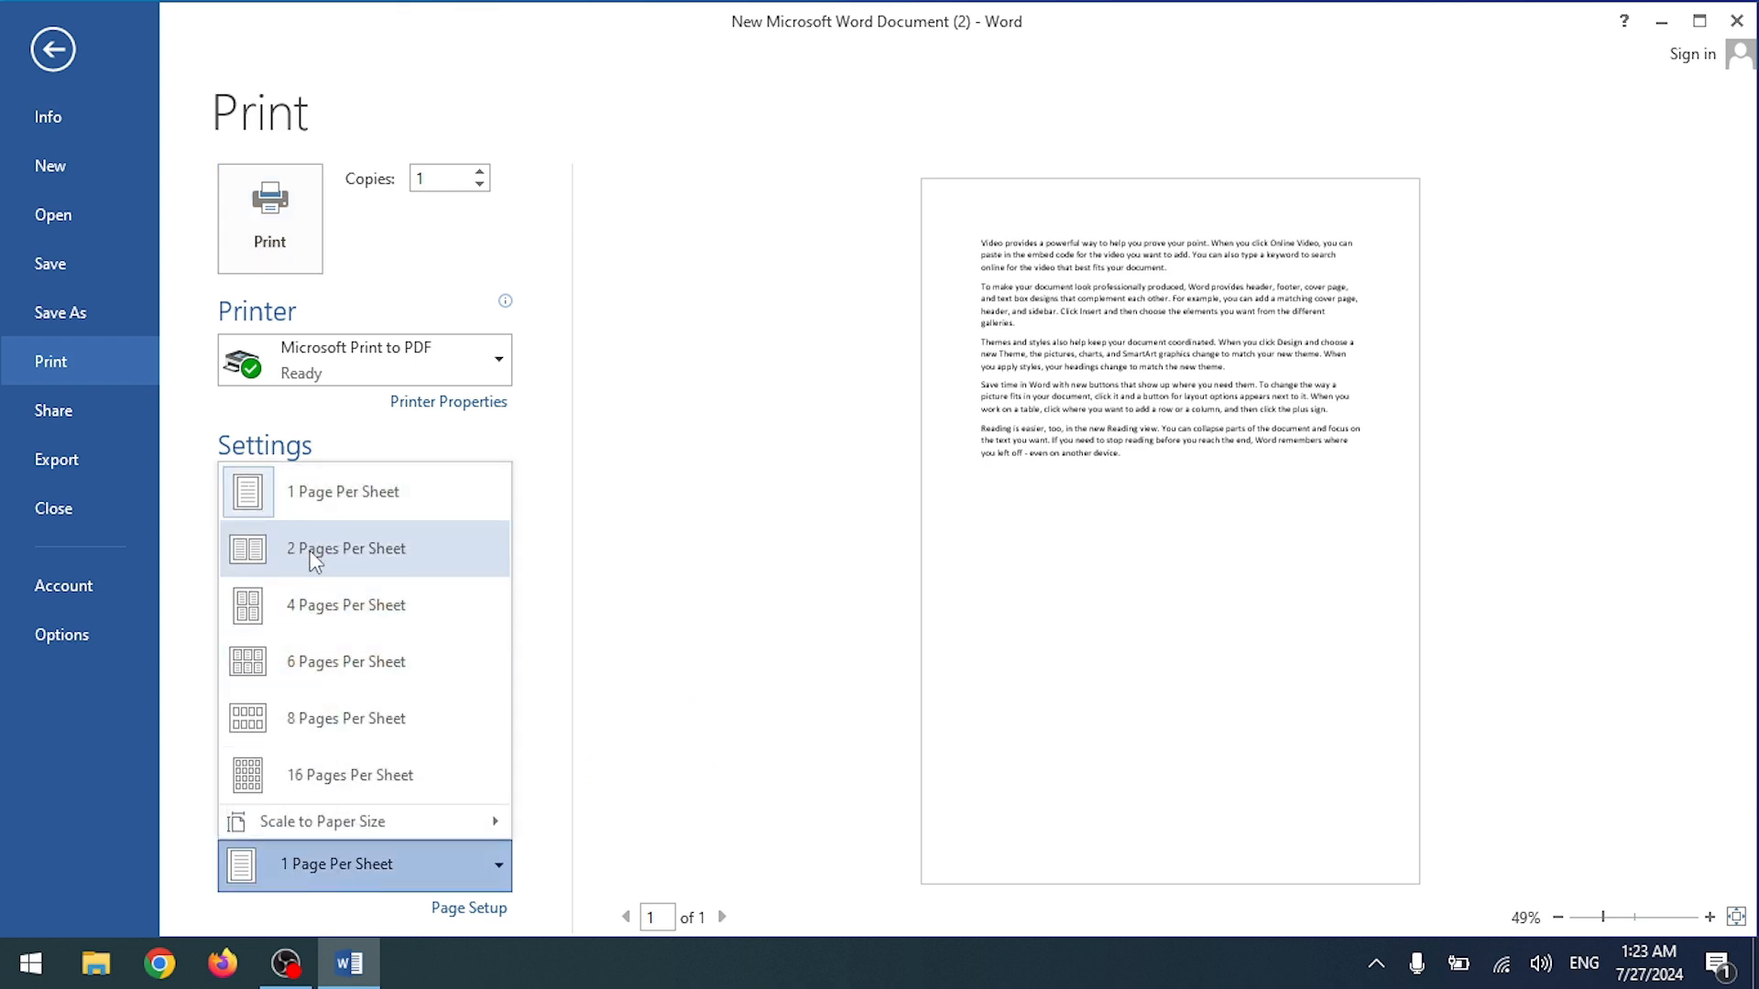
pyautogui.click(400, 561)
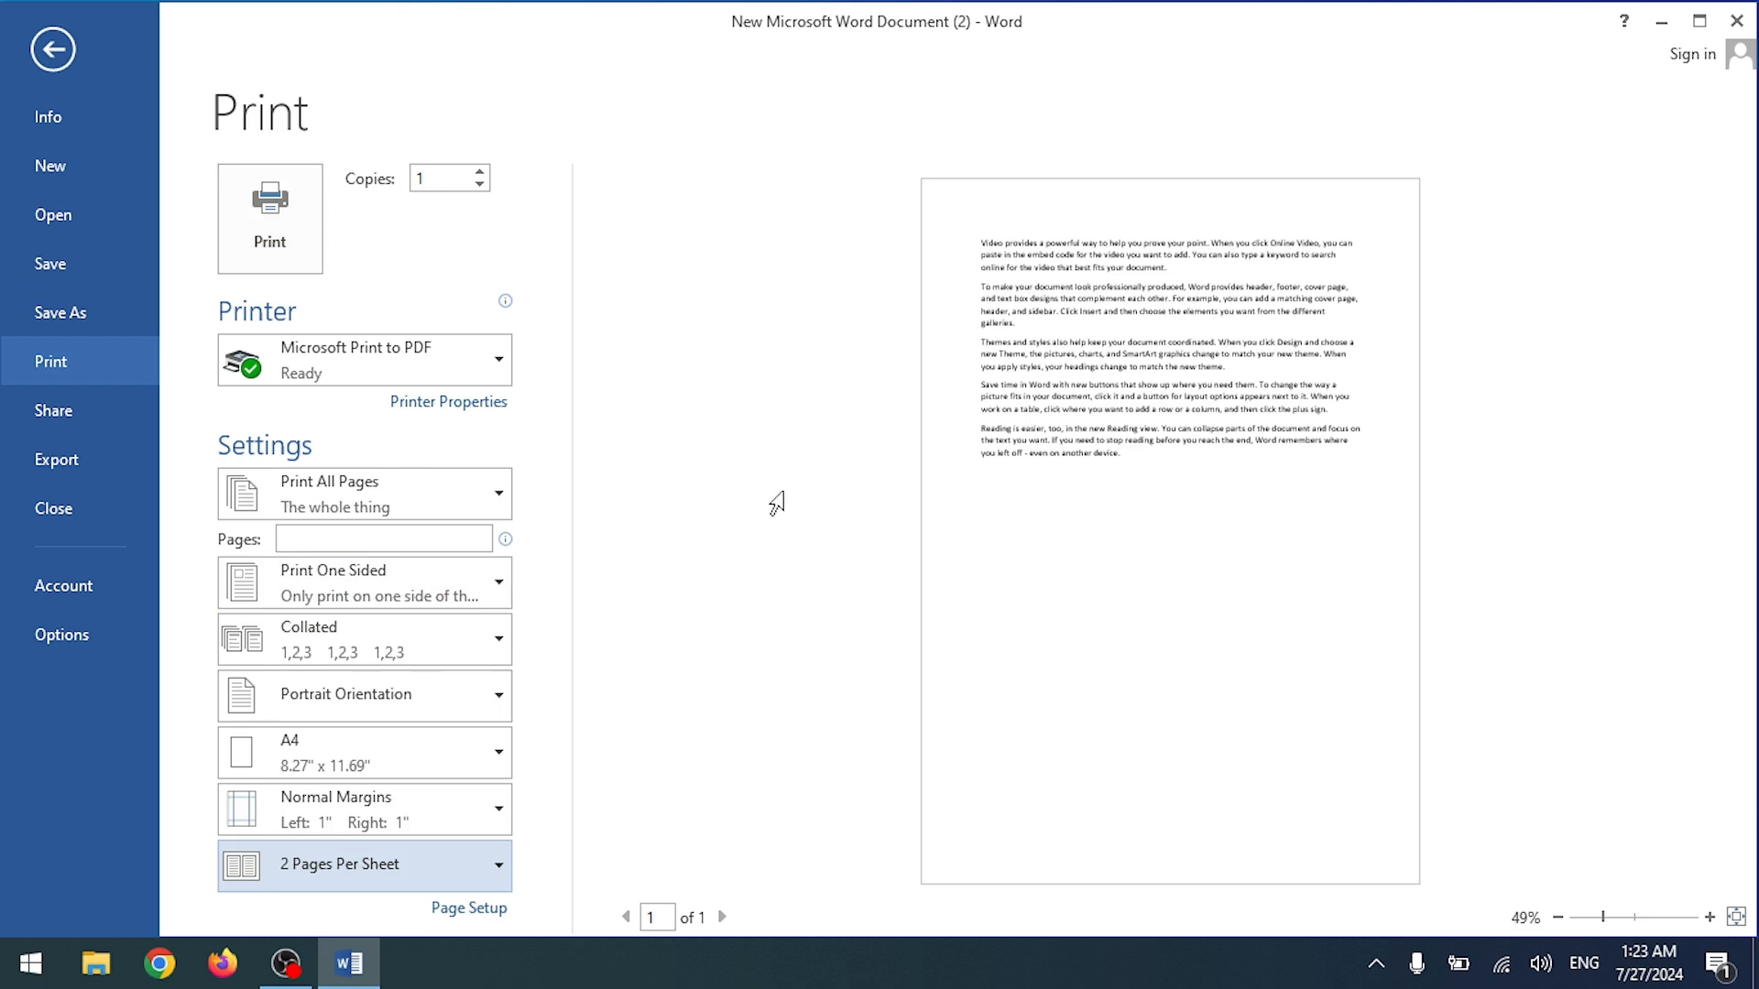
pyautogui.click(381, 850)
pyautogui.click(337, 484)
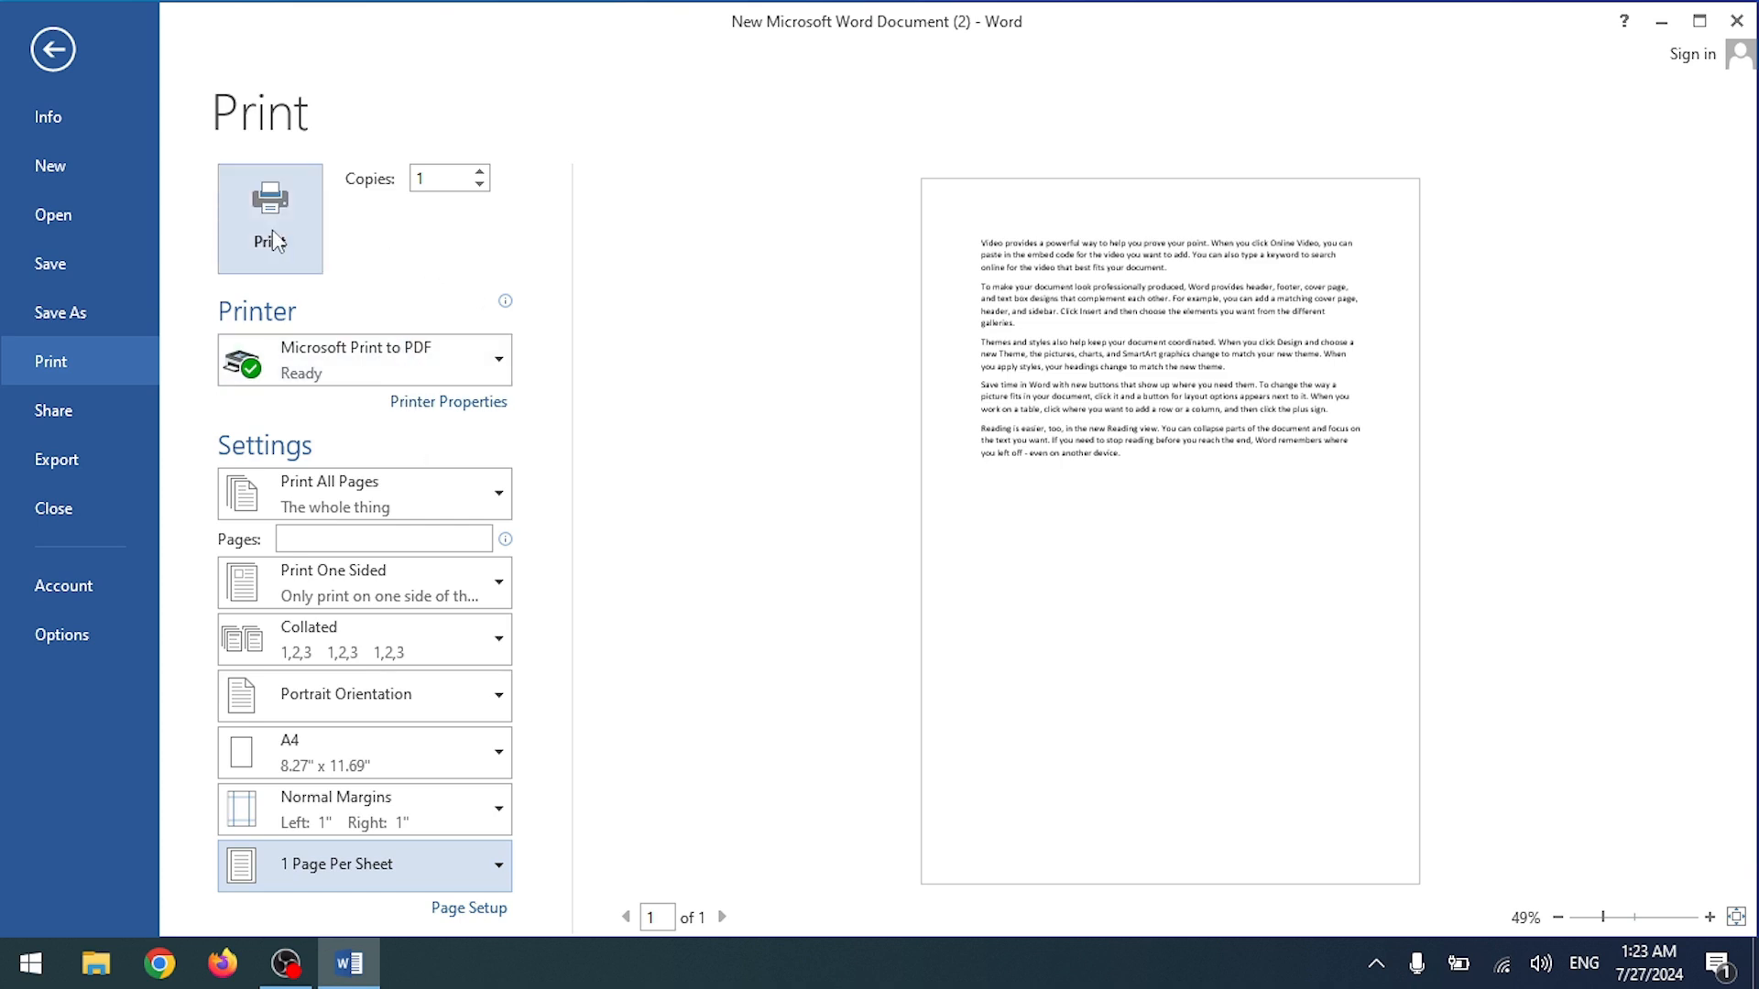
pyautogui.click(47, 45)
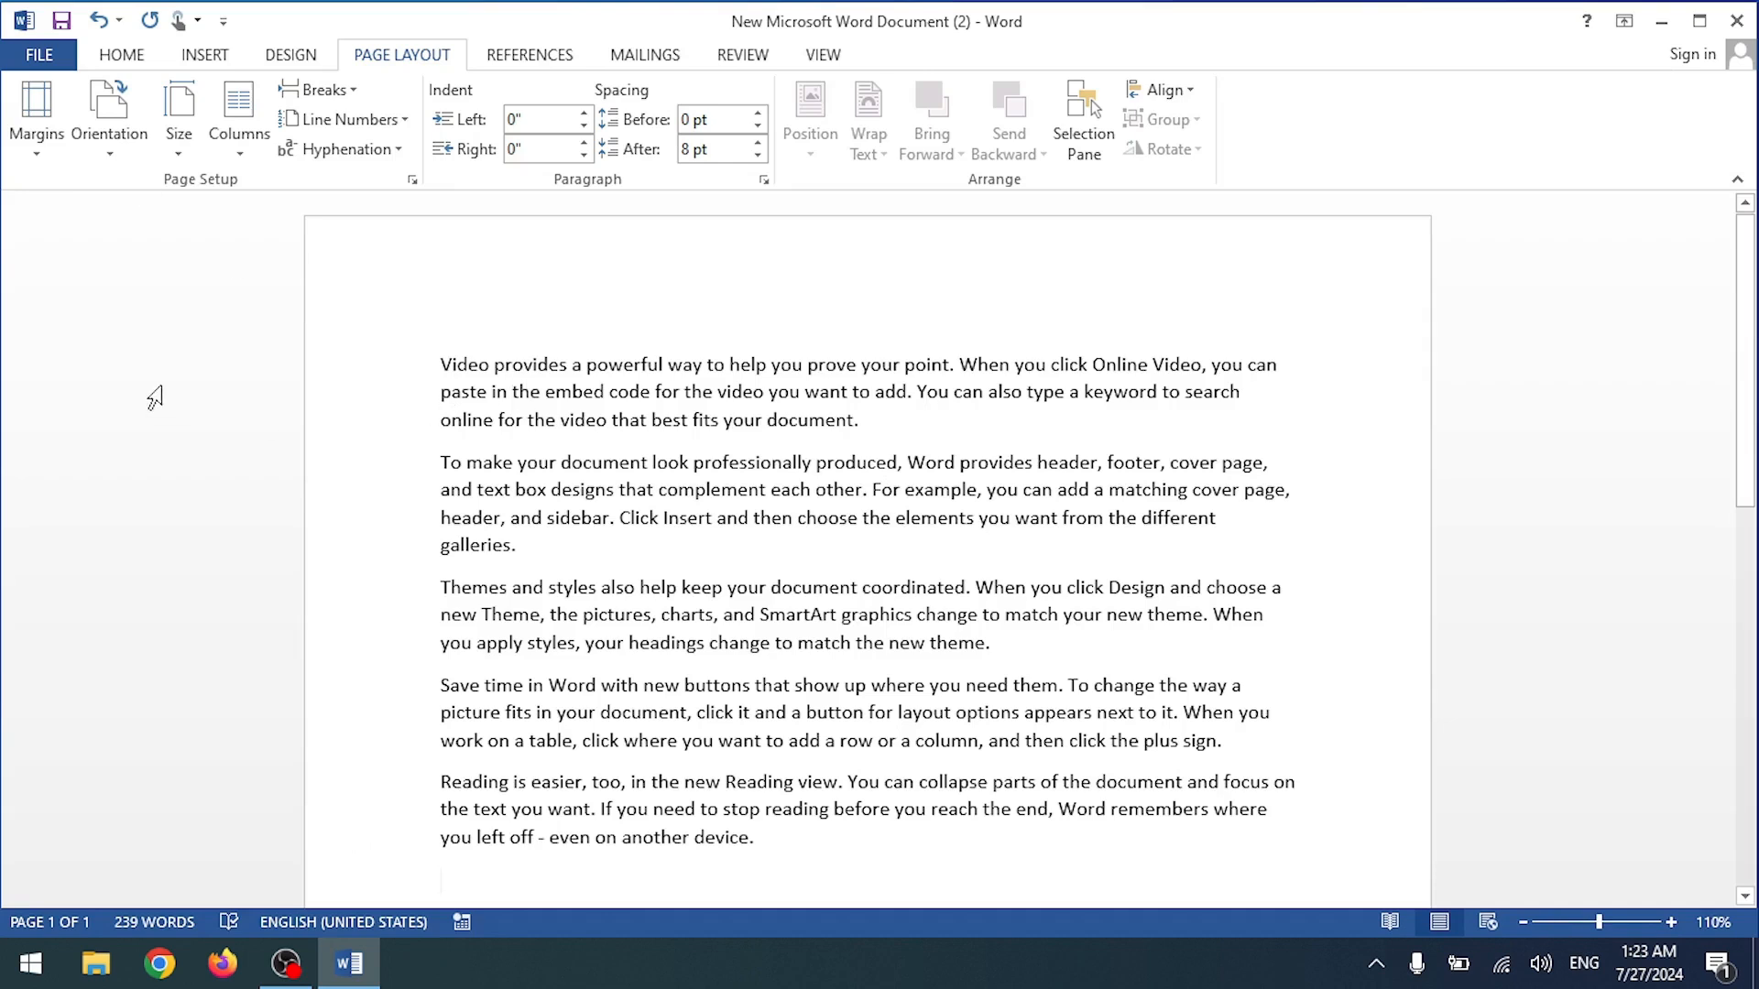
# Step: Zoom to 150% and show the Home tab, briefly visiting Mailings via Alt, M
pyautogui.keyDown('ctrl'); pyautogui.scroll(4, 471, 438); pyautogui.keyUp('ctrl')
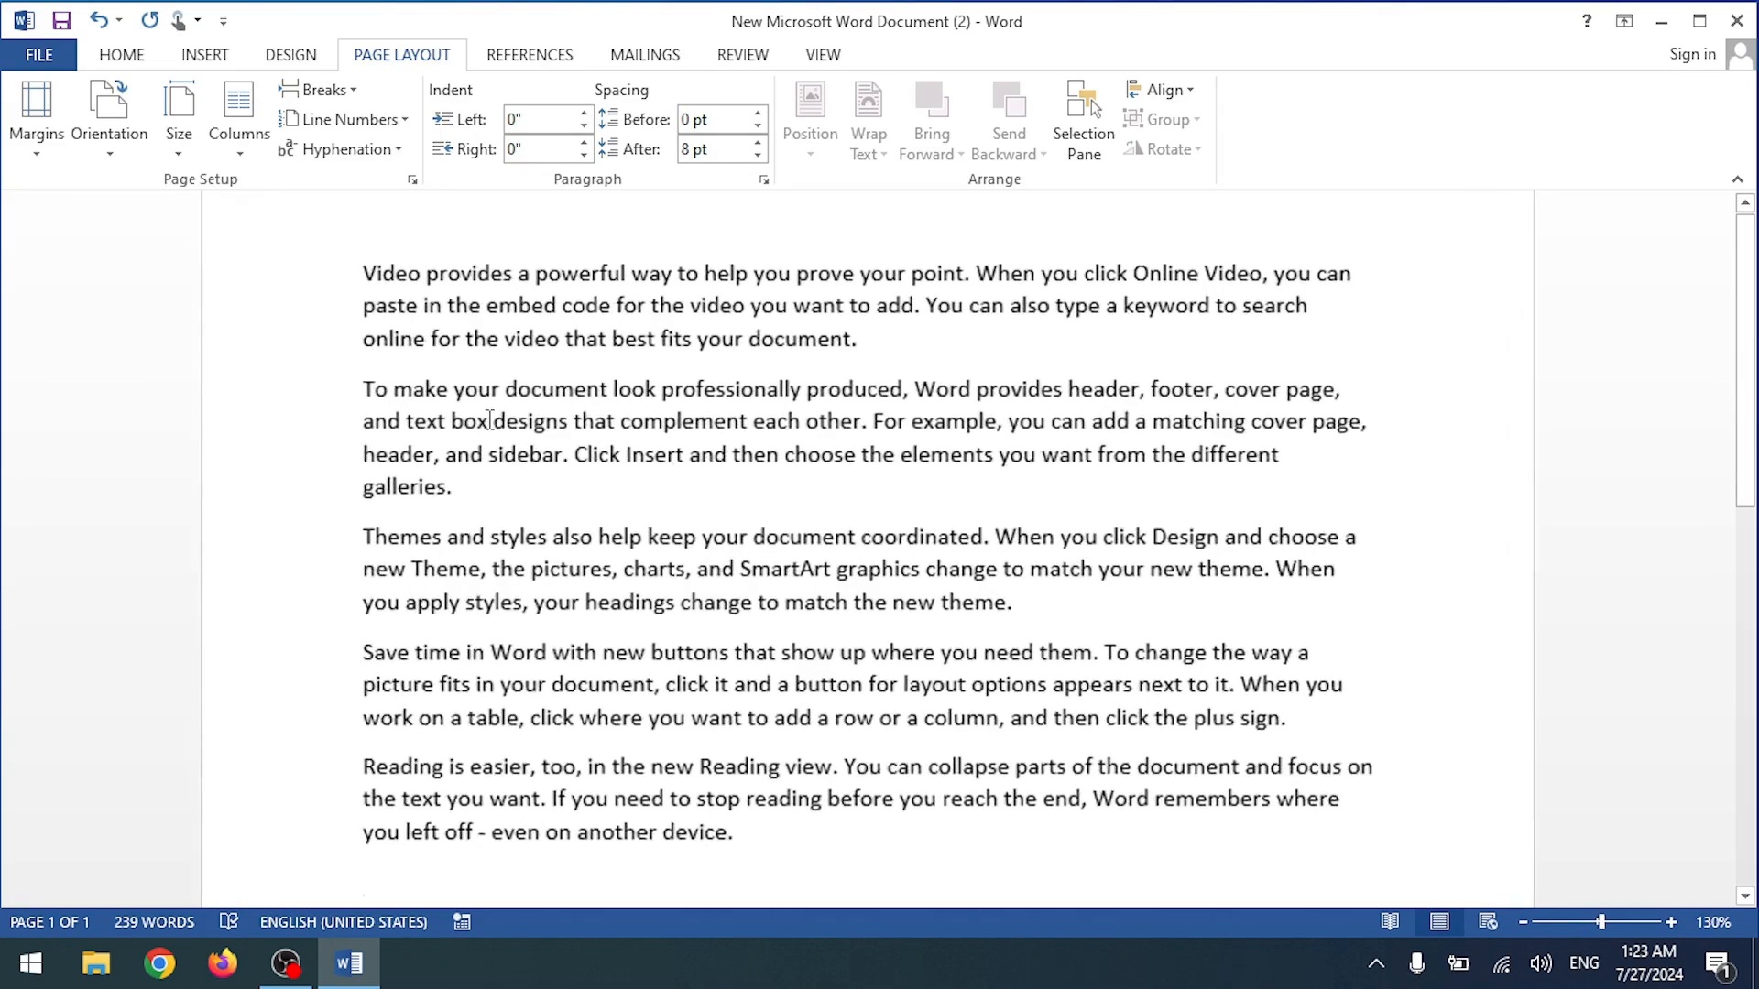
pyautogui.scroll(3, 324, 280)
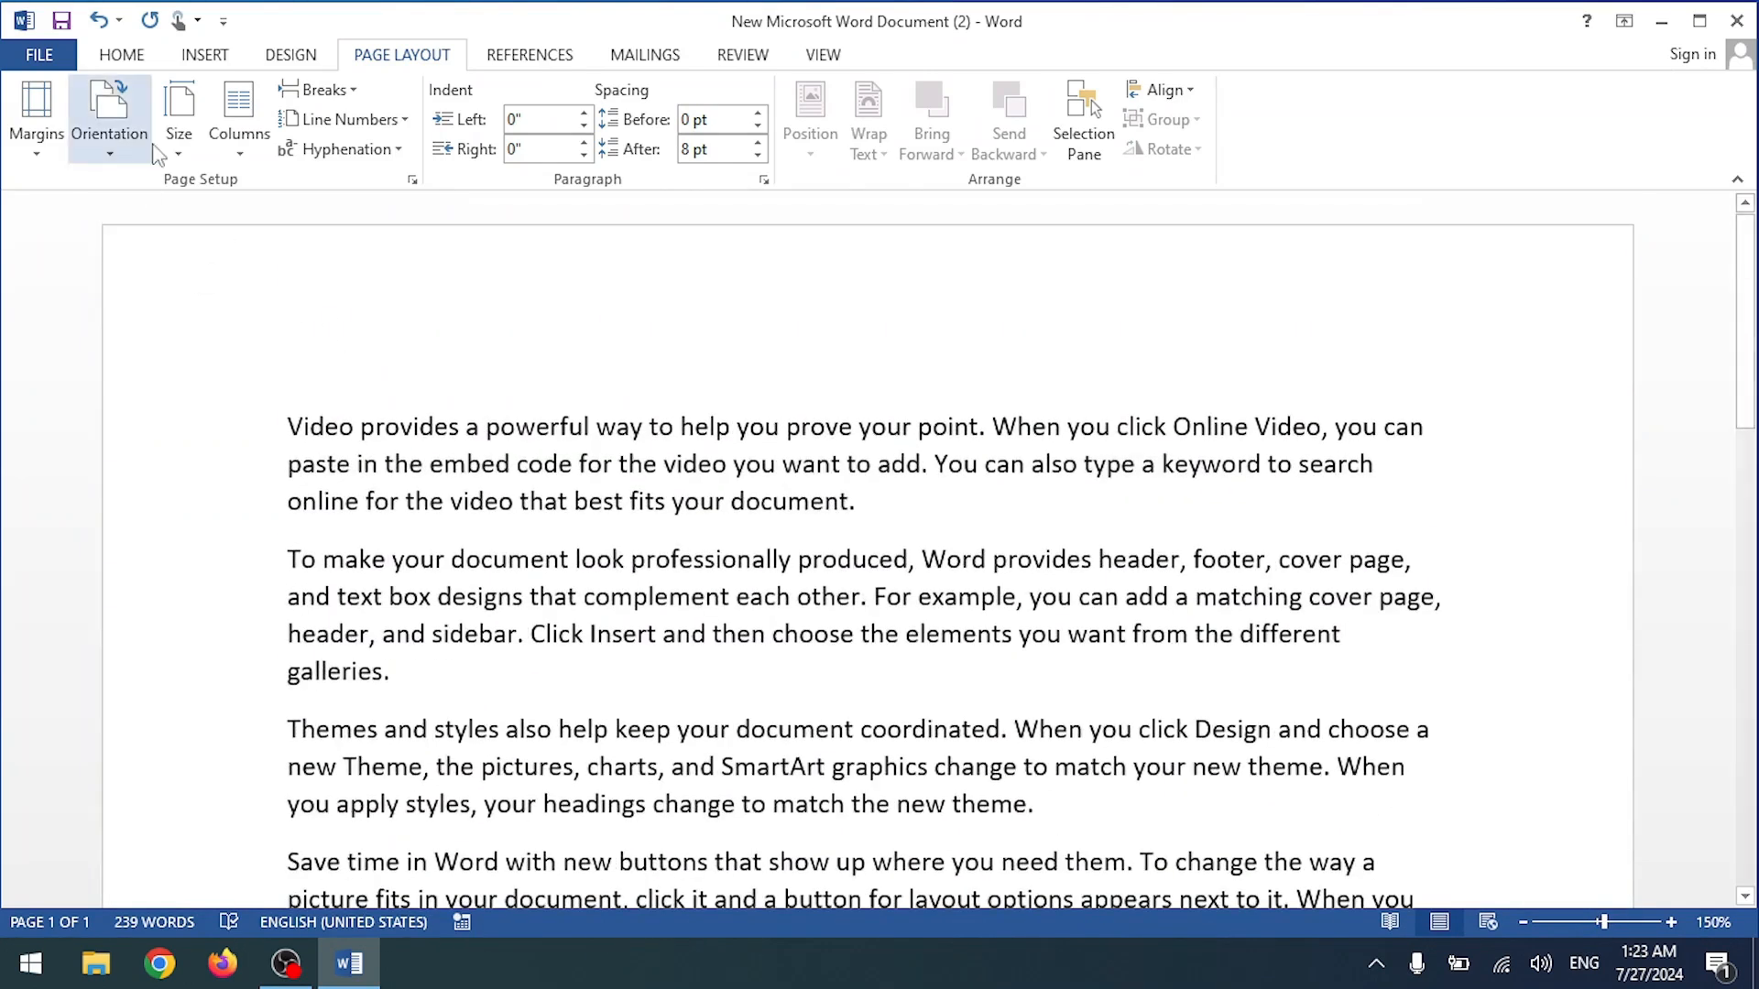
pyautogui.click(129, 57)
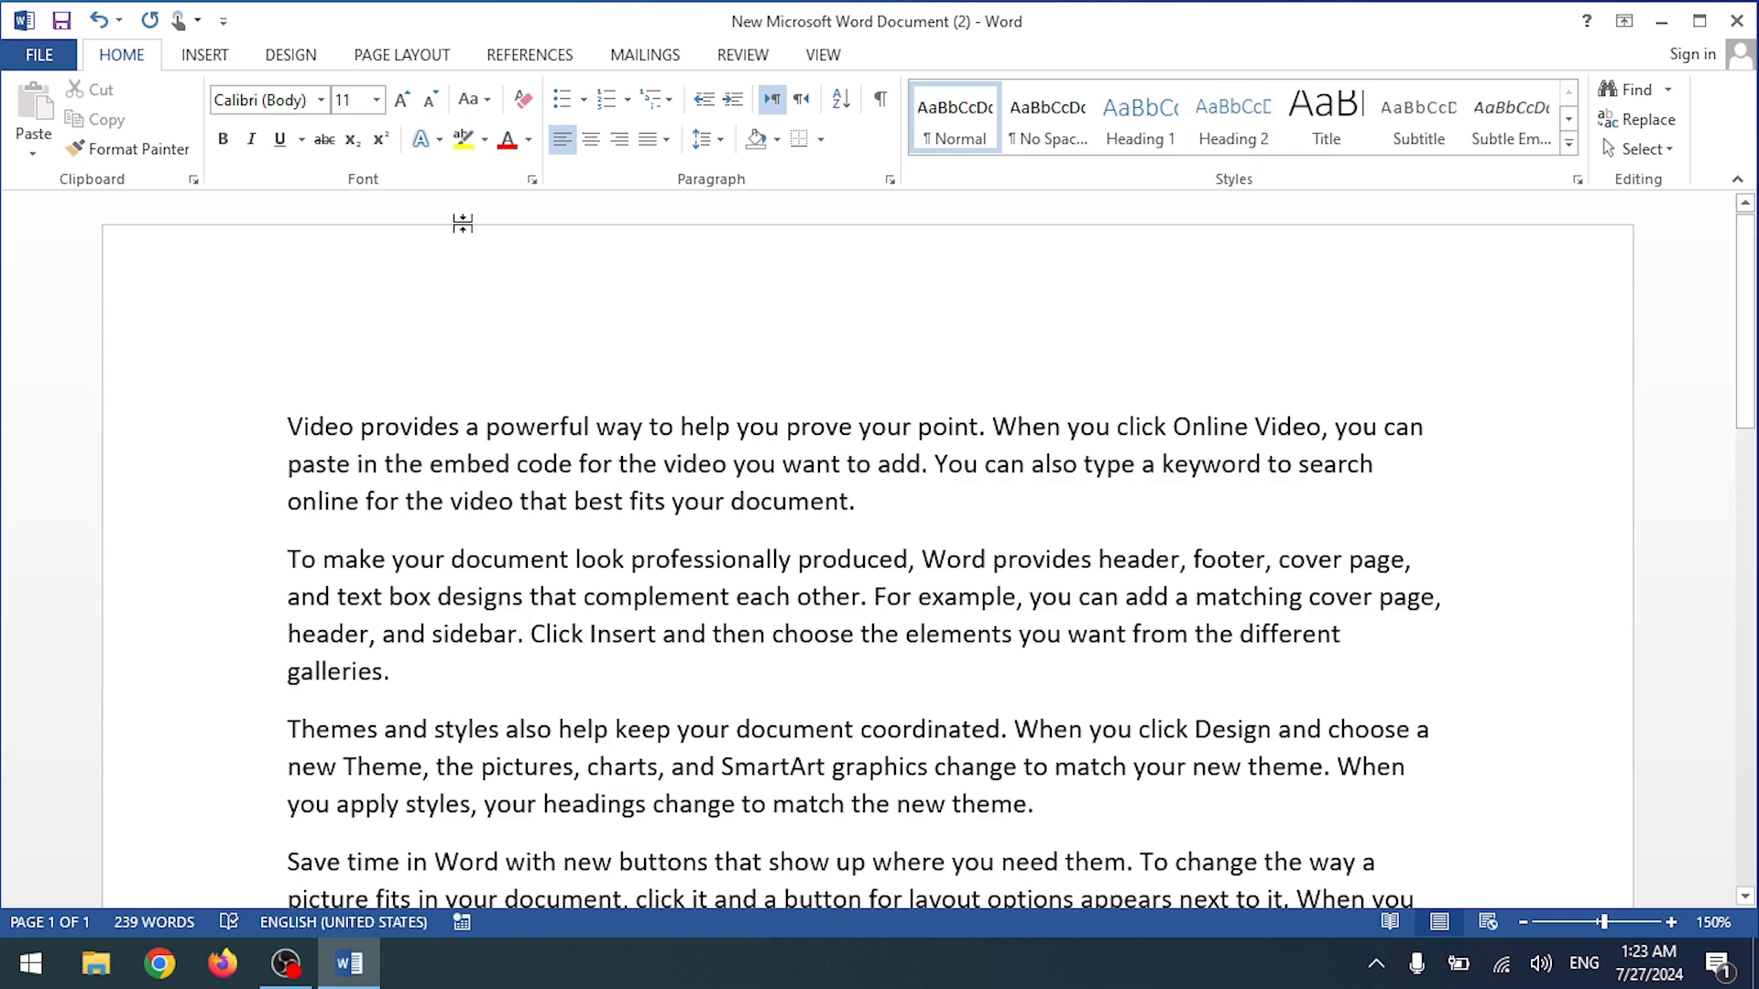
pyautogui.press('alt')
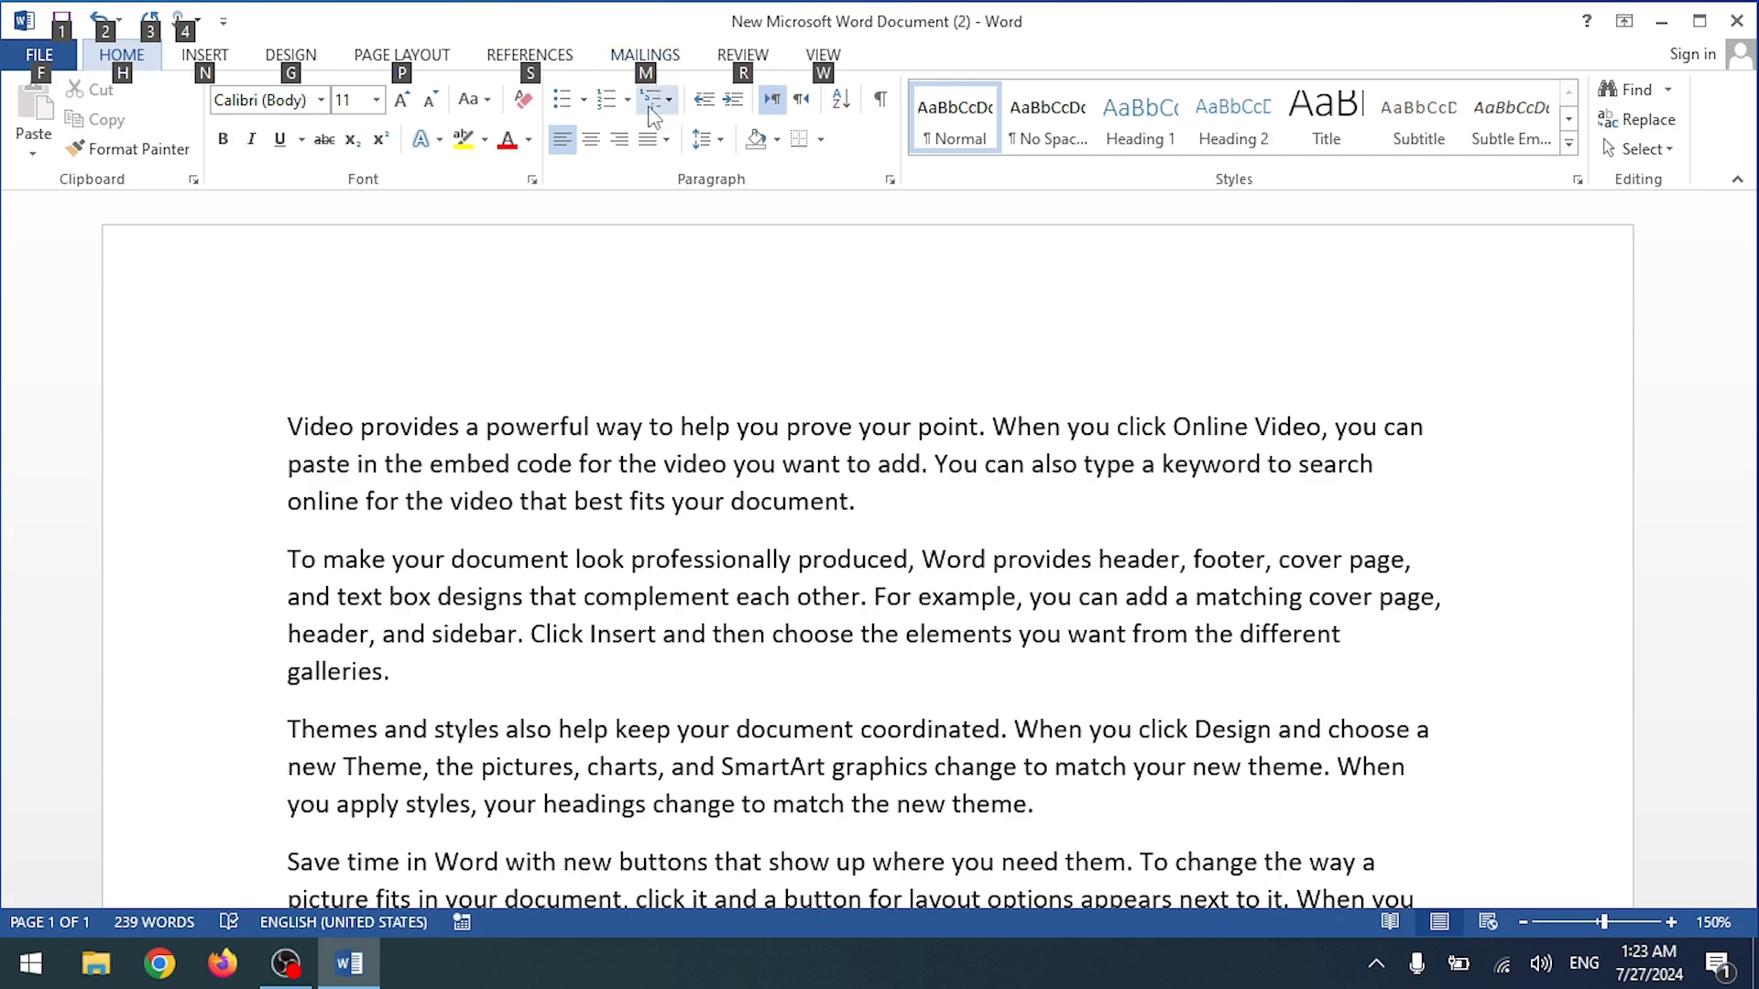
pyautogui.press('m')
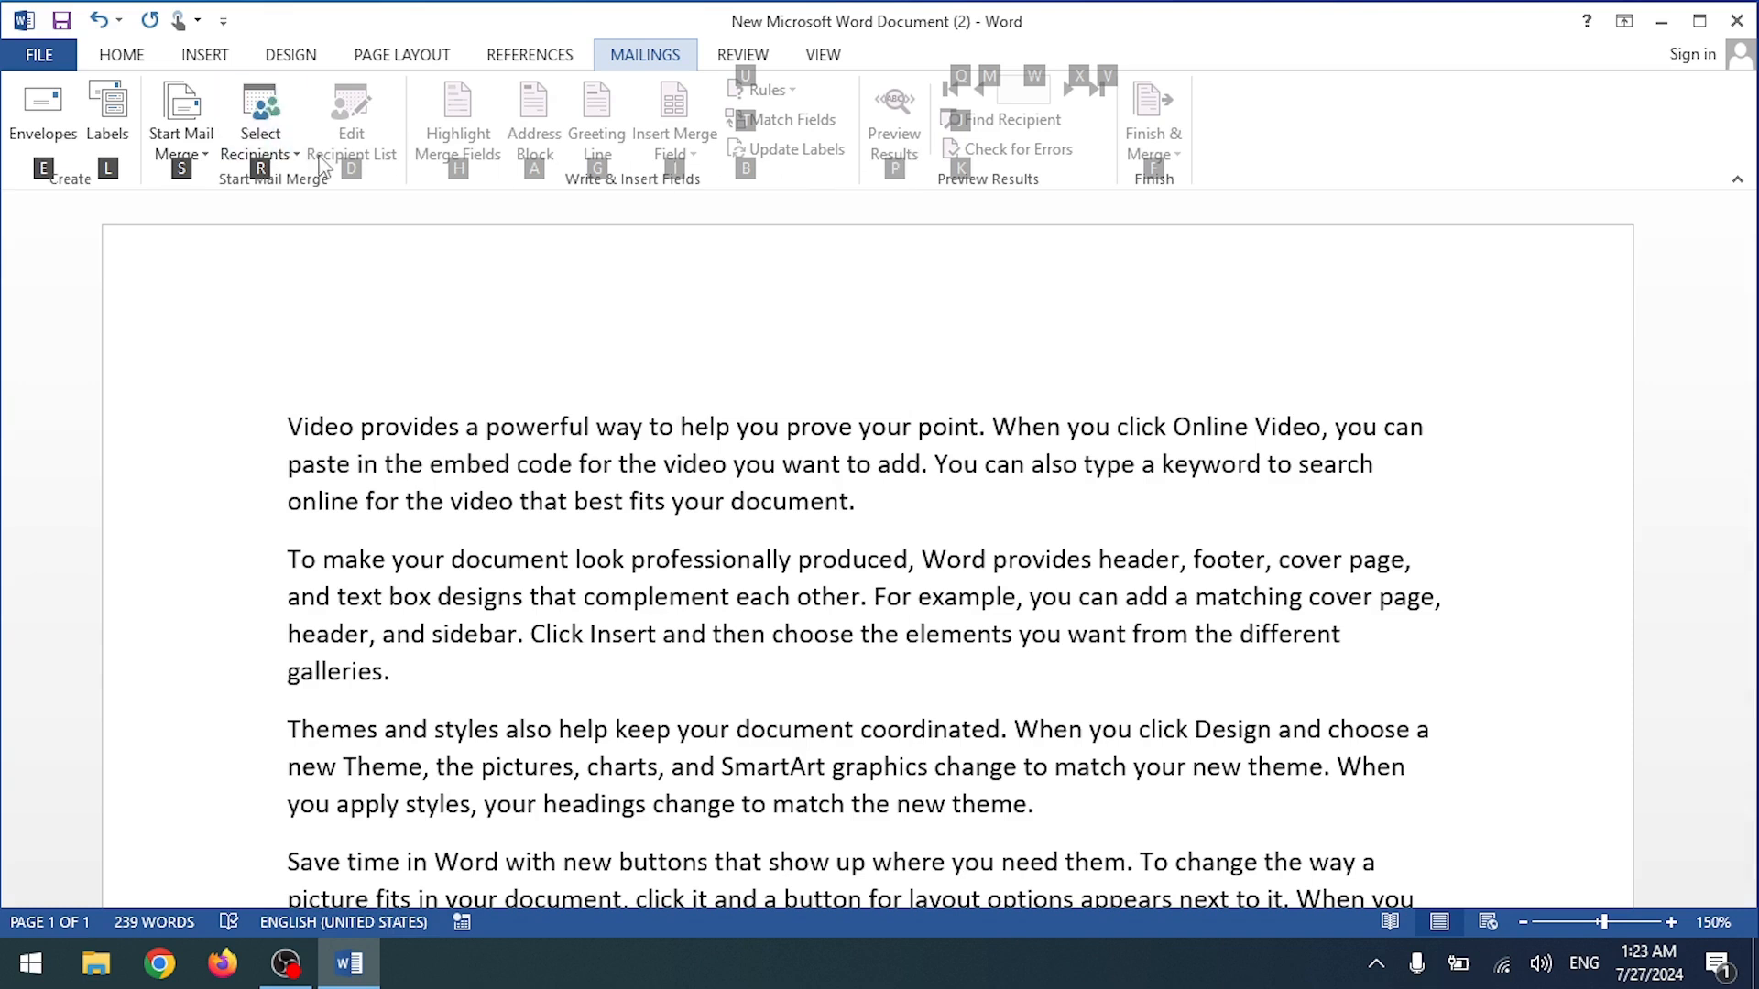
pyautogui.click(135, 59)
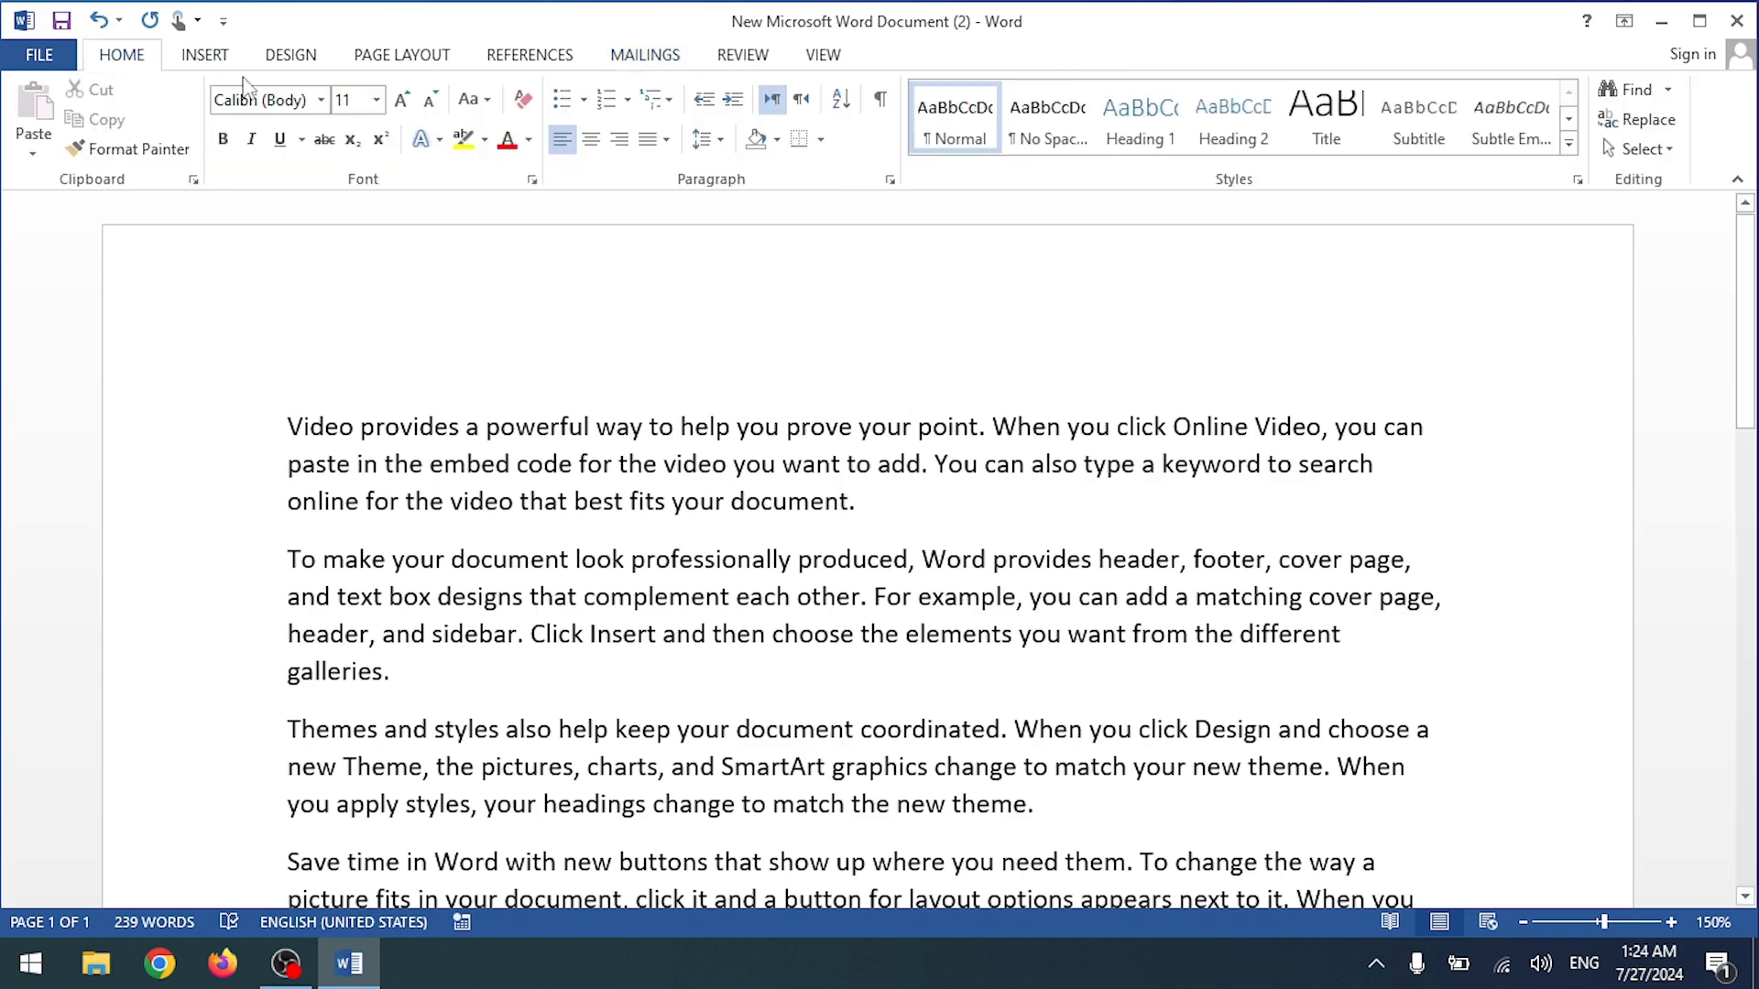
# Step: Bold the phrase "Video provides a powerful way to help you" with Alt, H, 1
pyautogui.moveTo(290, 427); pyautogui.dragTo(1158, 431)
pyautogui.press('Left')
pyautogui.hotkey('ctrl', 'shift', 'Right')
pyautogui.hotkey('ctrl', 'shift', 'Right')
pyautogui.hotkey('ctrl', 'shift', 'Right')
pyautogui.hotkey('ctrl', 'shift', 'Right')
pyautogui.hotkey('ctrl', 'shift', 'Right')
pyautogui.hotkey('ctrl', 'shift', 'Right')
pyautogui.hotkey('ctrl', 'shift', 'Right')
pyautogui.hotkey('ctrl', 'shift', 'Right')
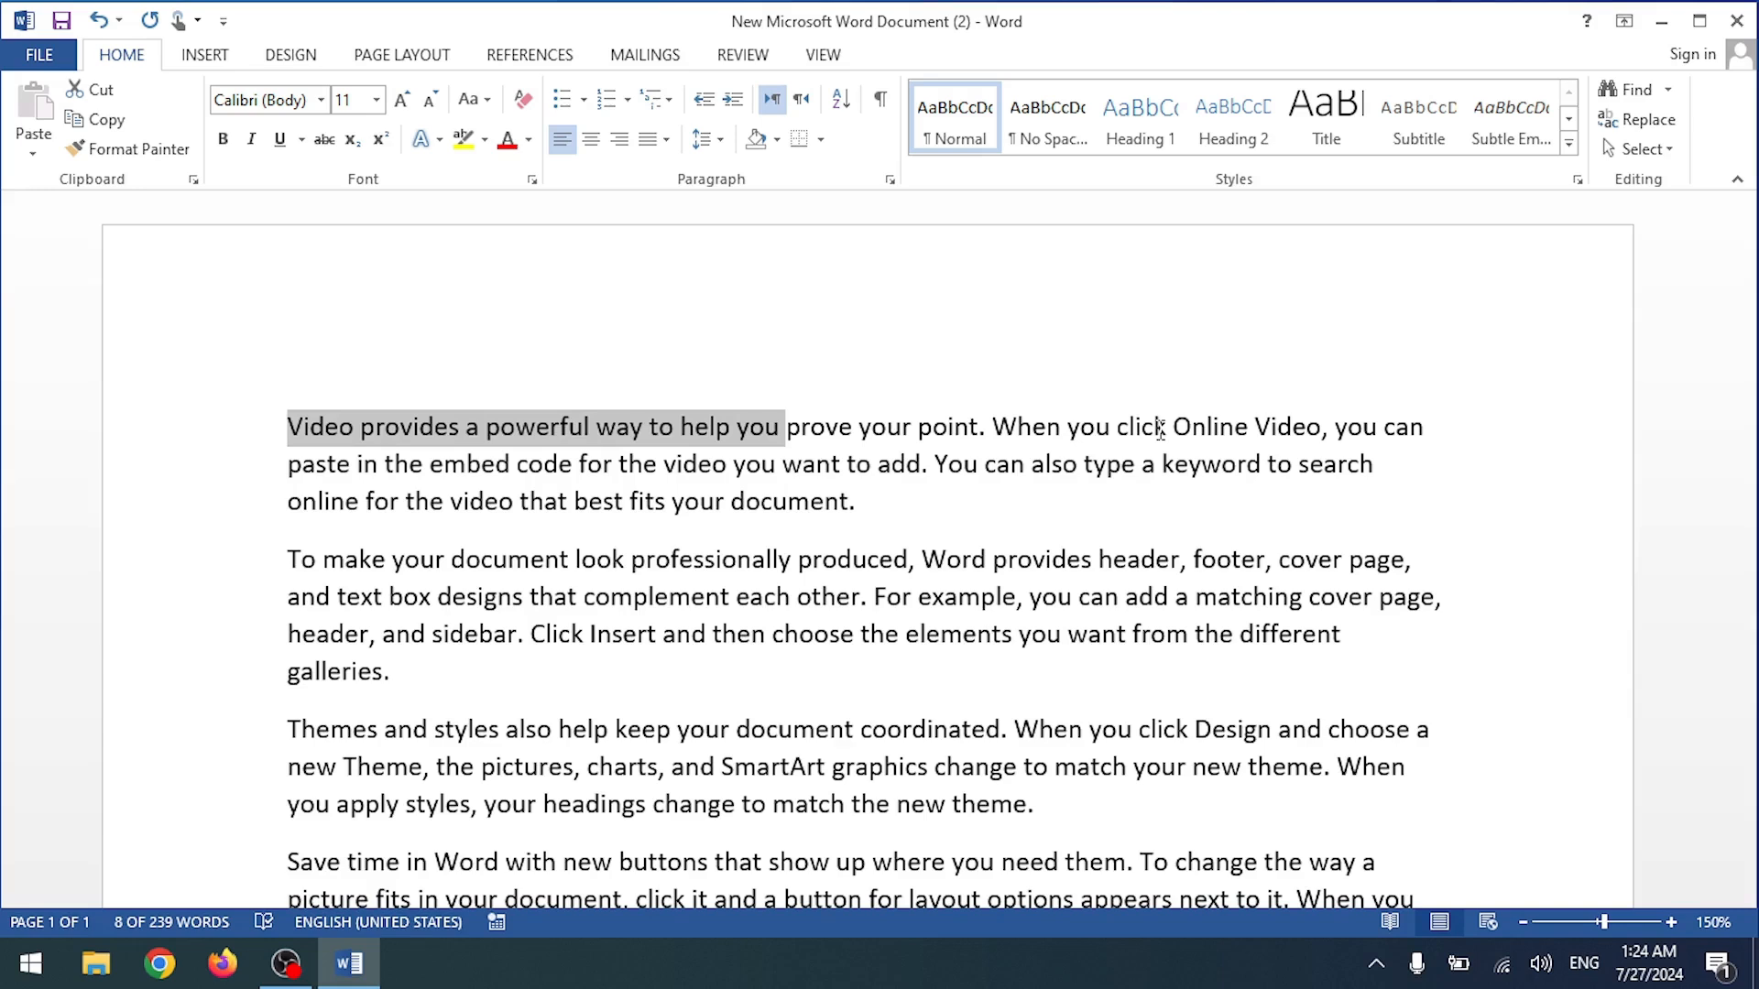
pyautogui.press('alt')
pyautogui.press('h')
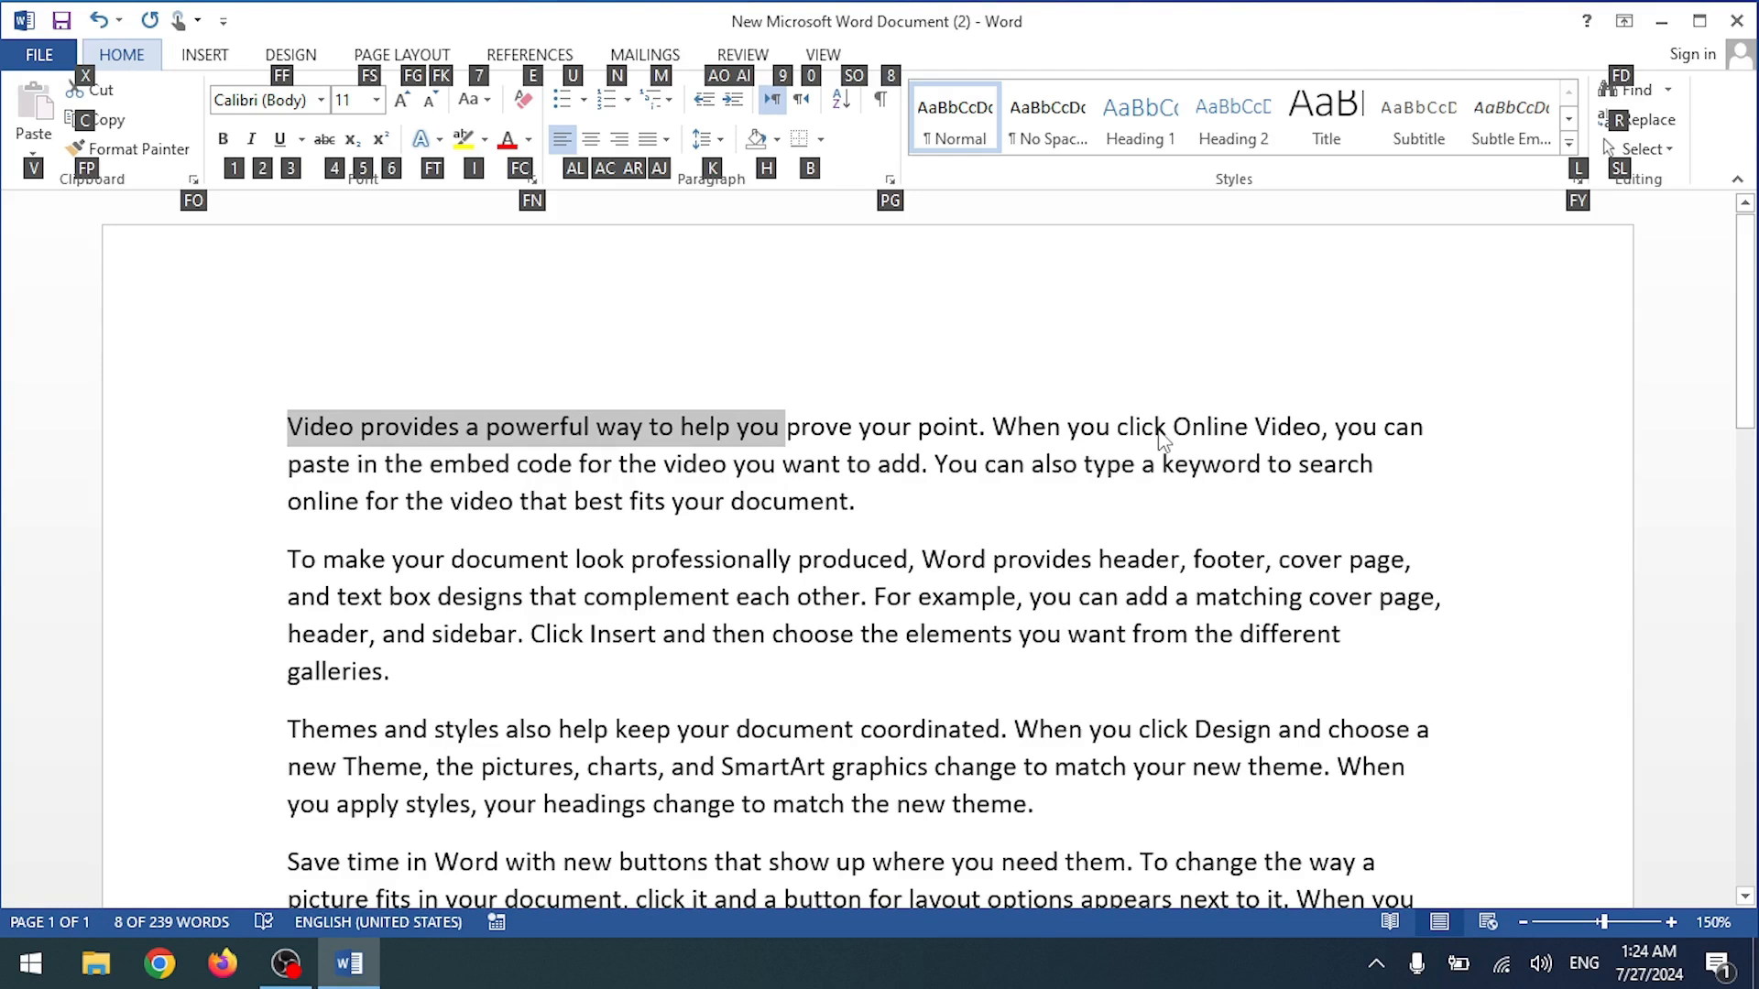
pyautogui.press('Escape')
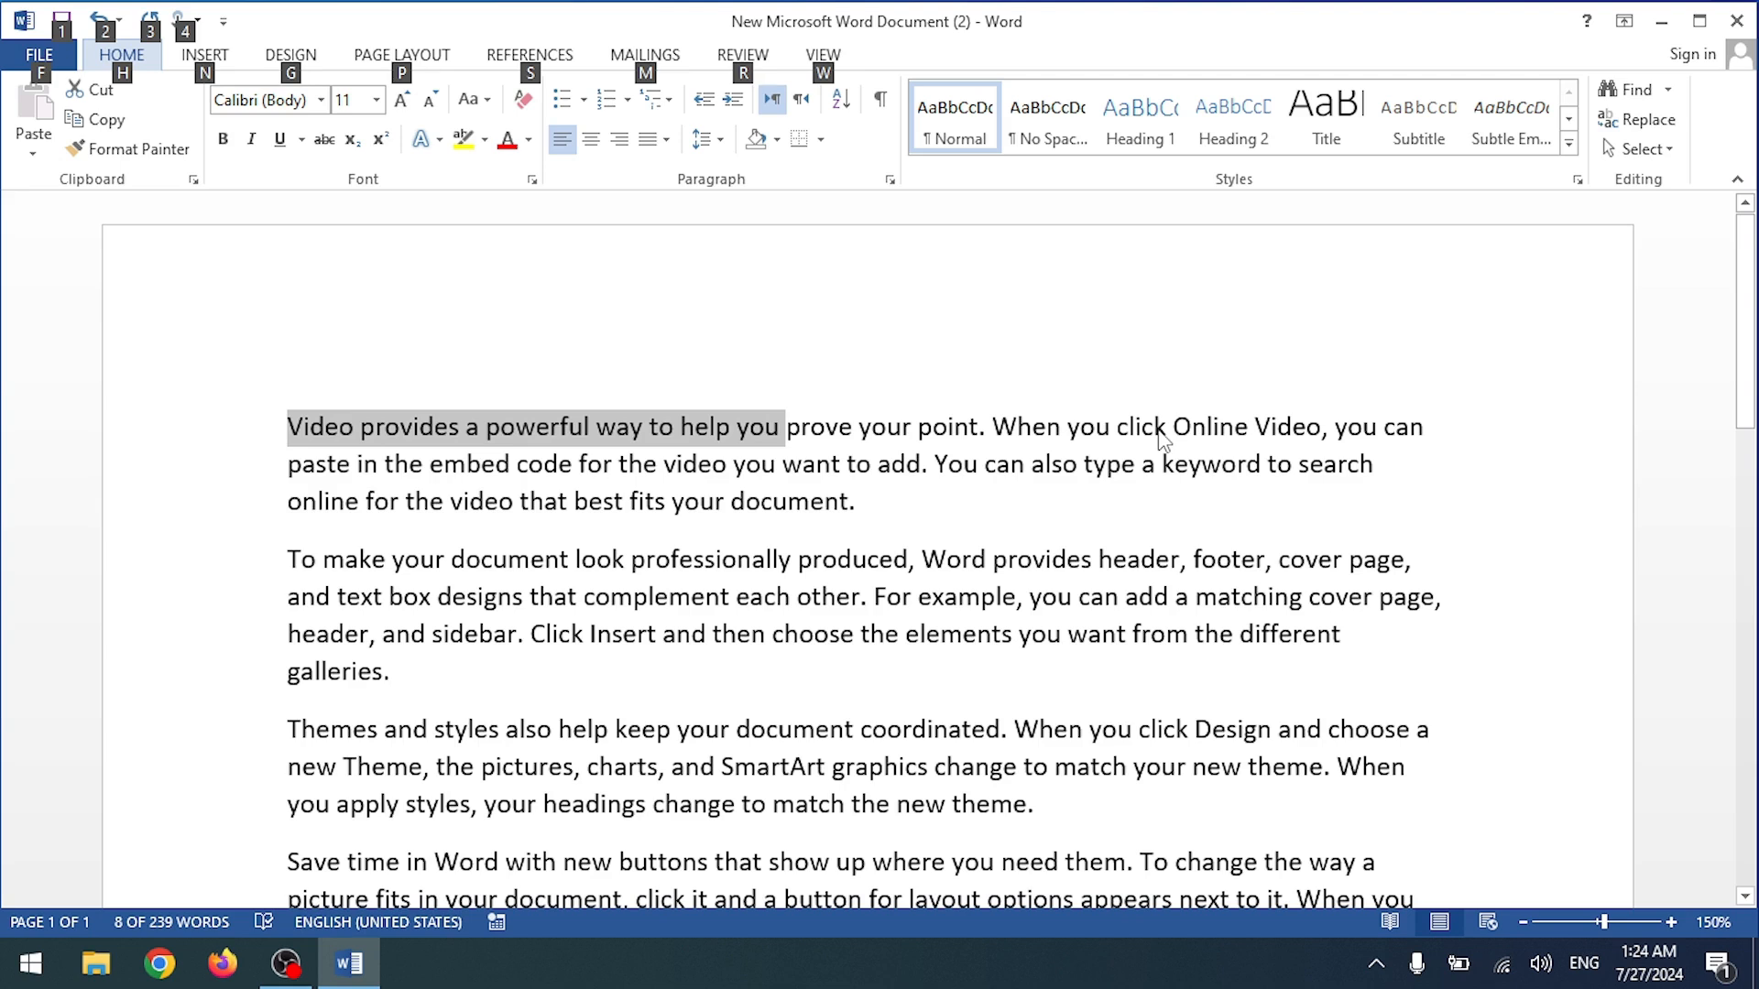
pyautogui.press('h')
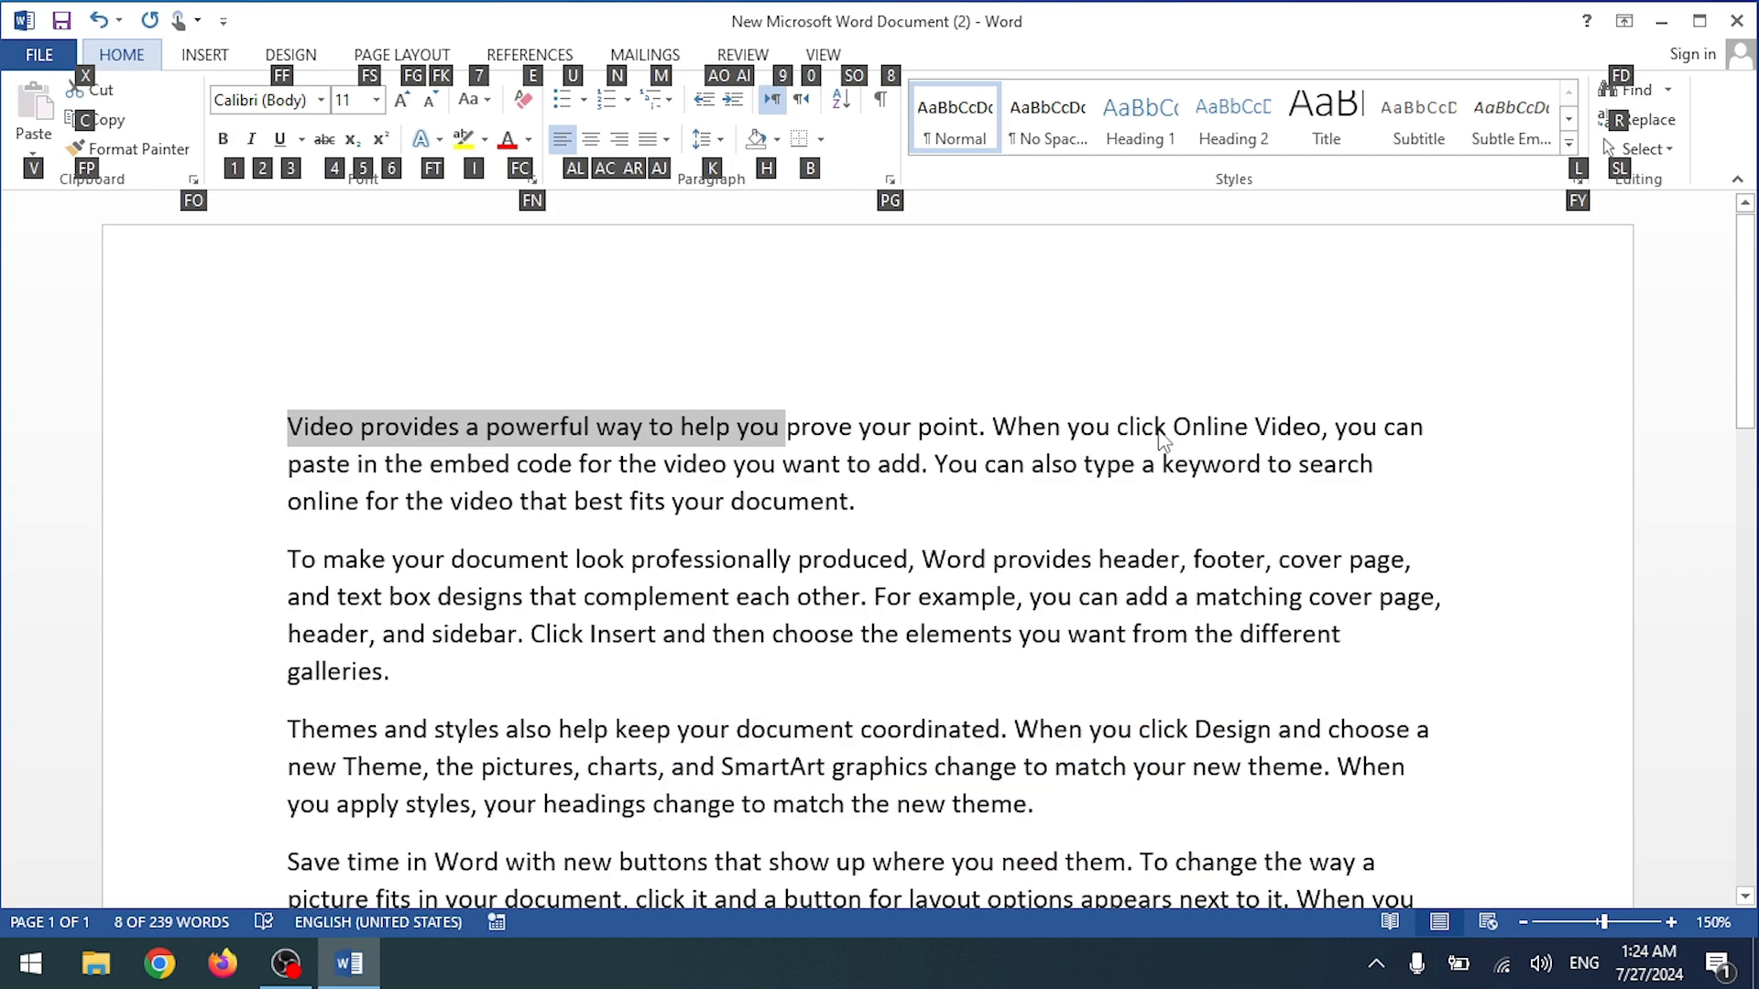
pyautogui.press('1')
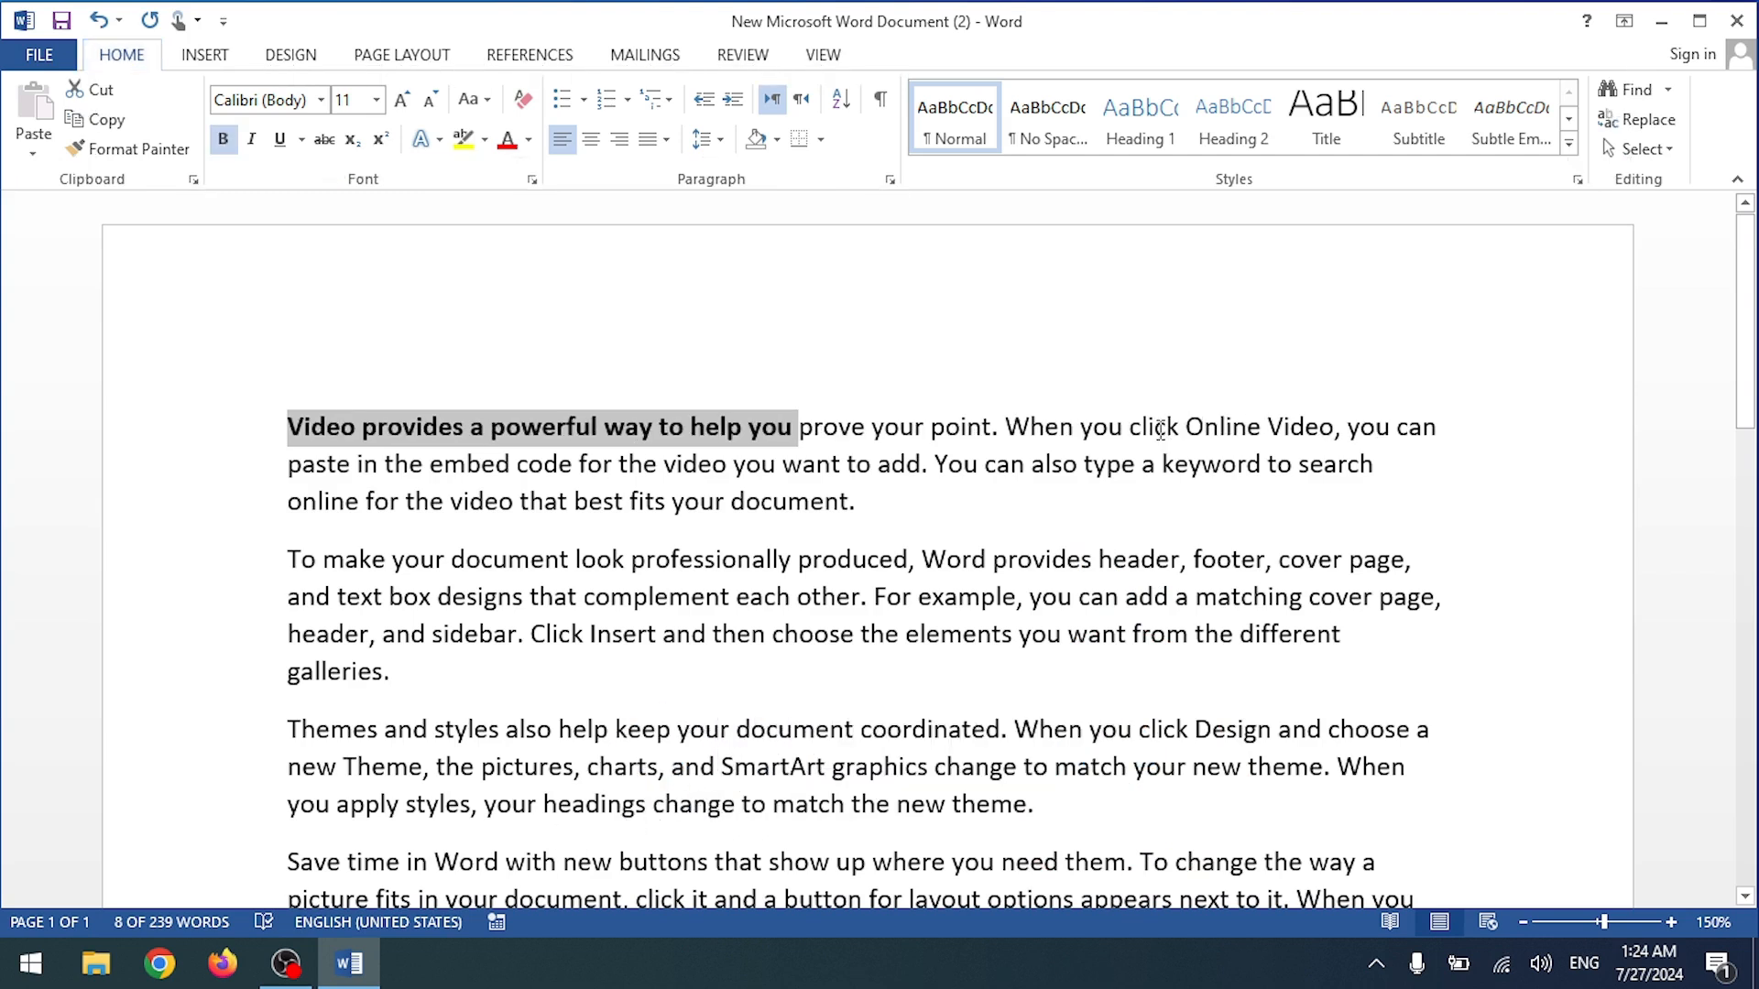
# Step: Italicize "each other. For example, you can" with the Alt, 2 shortcut
pyautogui.press('Right')
pyautogui.press('Right')
pyautogui.press('Down')
pyautogui.press('Down')
pyautogui.press('Down')
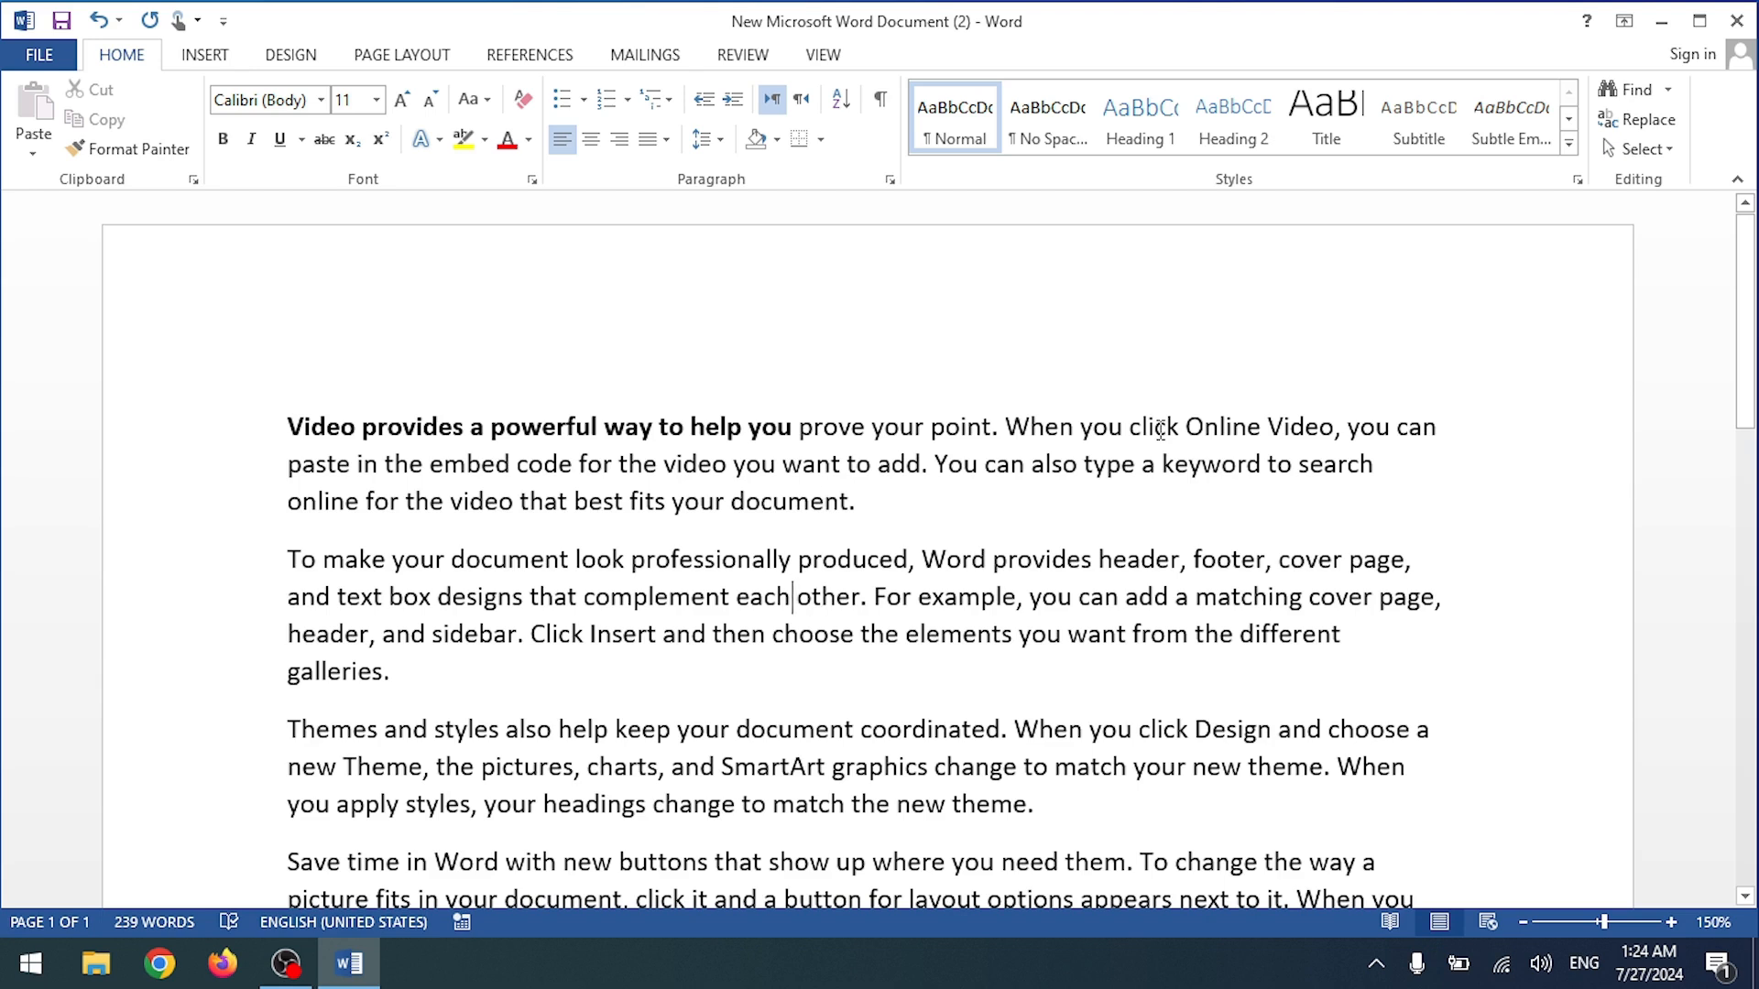
pyautogui.hotkey('ctrl', 'shift', 'Right')
pyautogui.hotkey('ctrl', 'shift', 'Right')
pyautogui.hotkey('ctrl', 'shift', 'Right')
pyautogui.hotkey('ctrl', 'shift', 'Right')
pyautogui.hotkey('ctrl', 'shift', 'Right')
pyautogui.hotkey('ctrl', 'shift', 'Right')
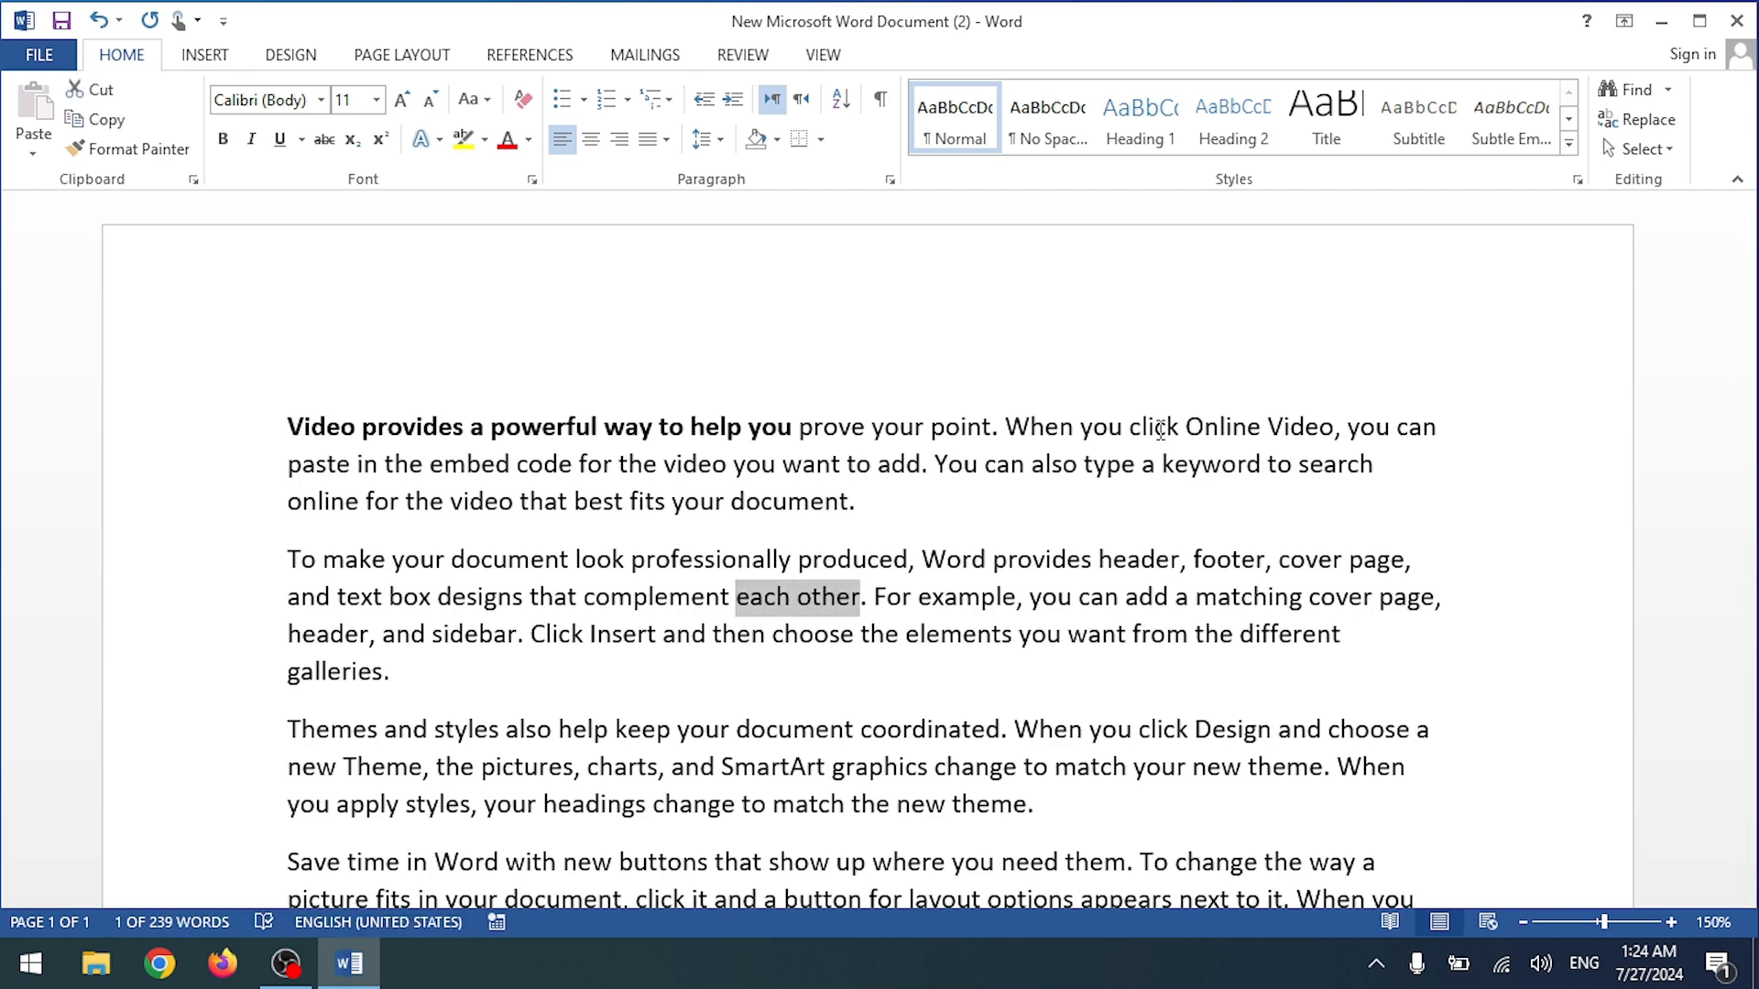
pyautogui.hotkey('ctrl', 'shift', 'Right')
pyautogui.hotkey('ctrl', 'shift', 'Right')
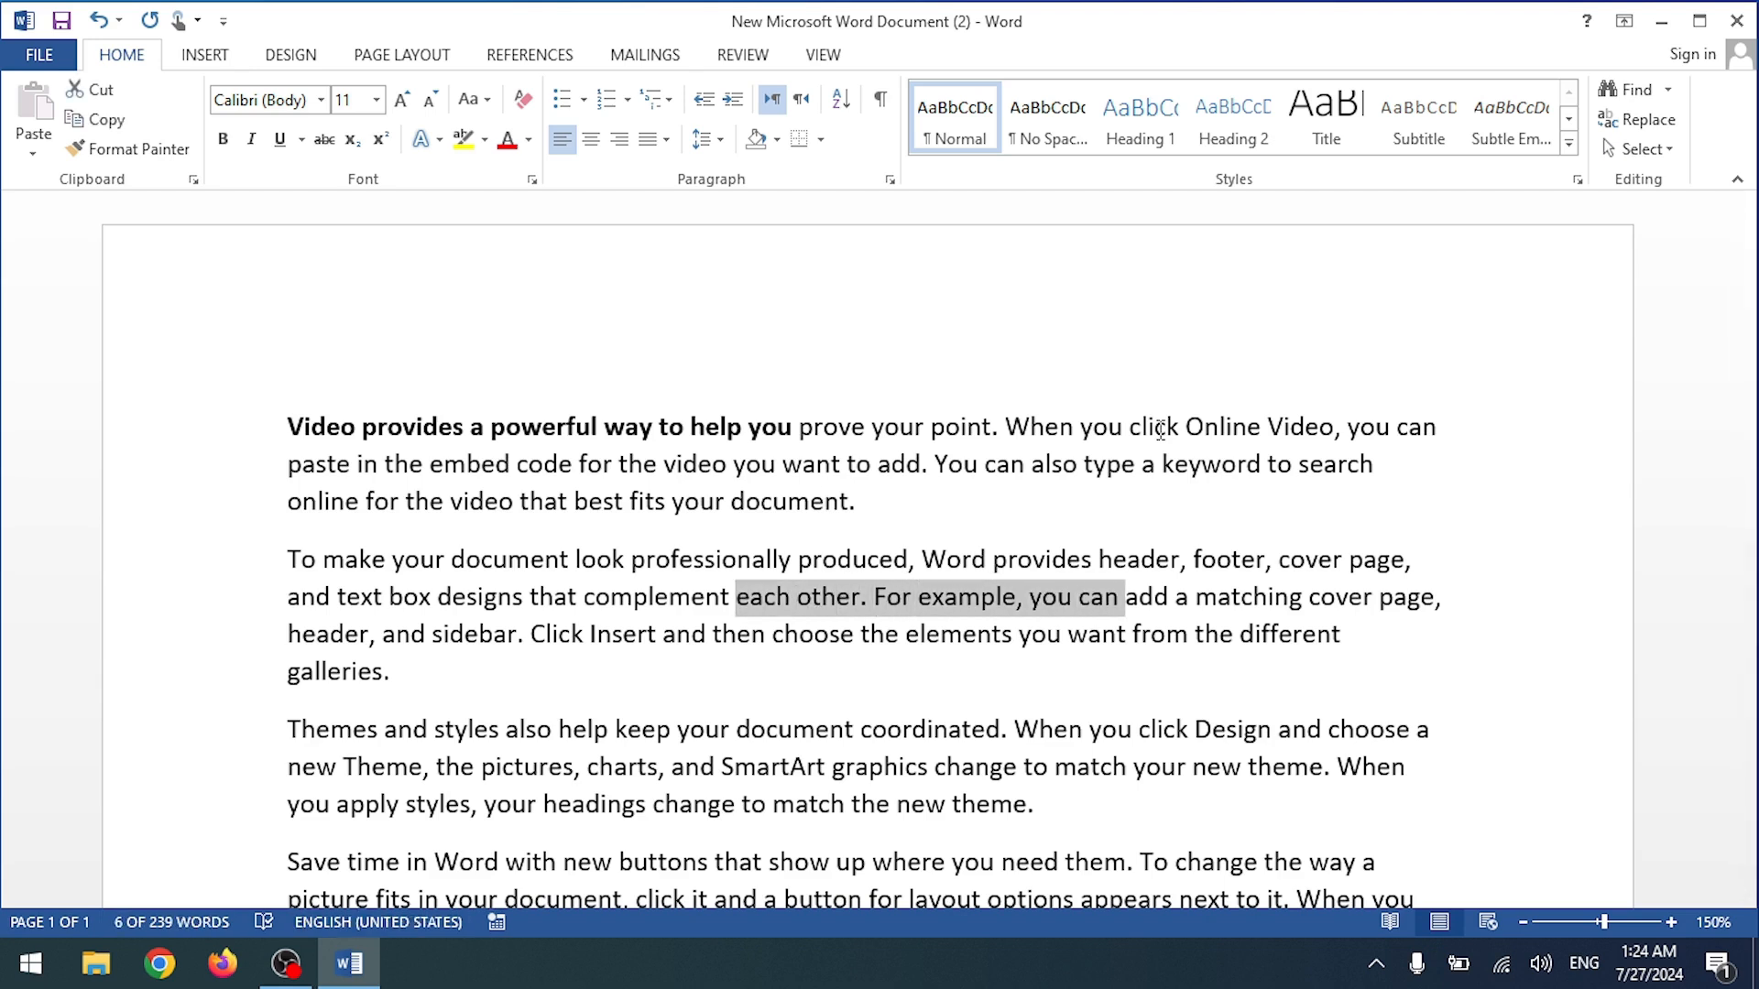
pyautogui.press('alt')
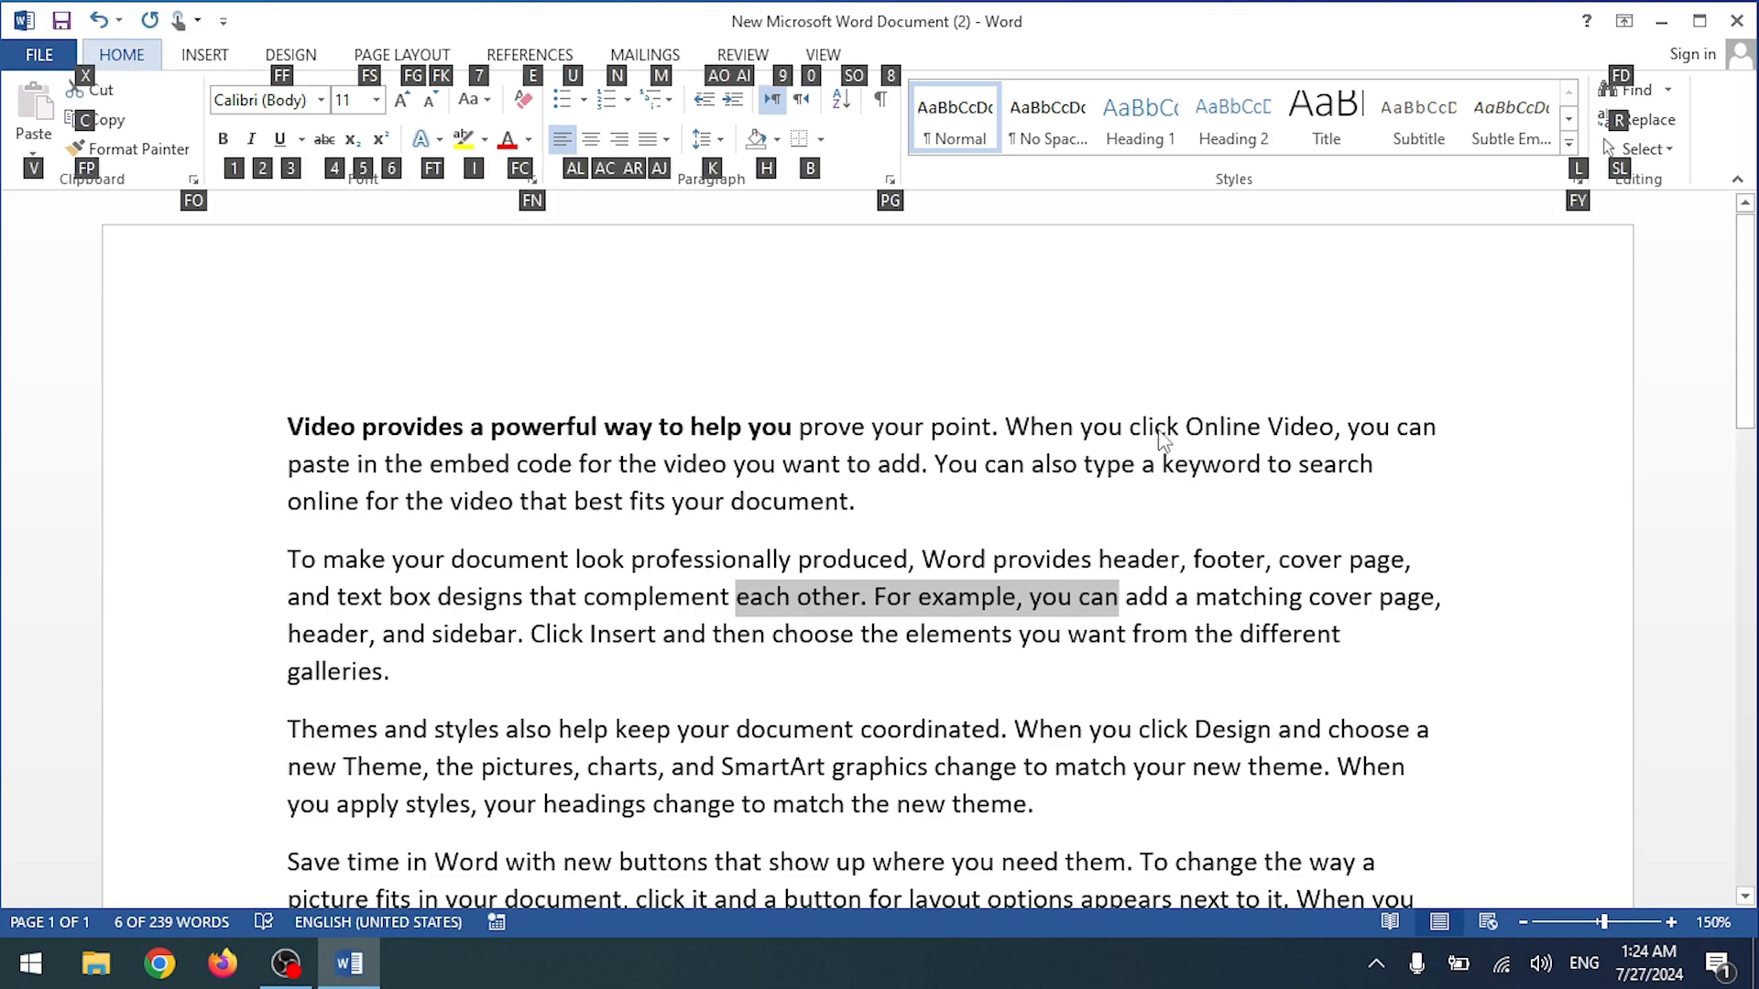
pyautogui.press('2')
# Step: Select a phrase in the Themes paragraph and show the ribbon KeyTips
pyautogui.press('Down')
pyautogui.press('Down')
pyautogui.press('Down')
pyautogui.press('Down')
pyautogui.press('Down')
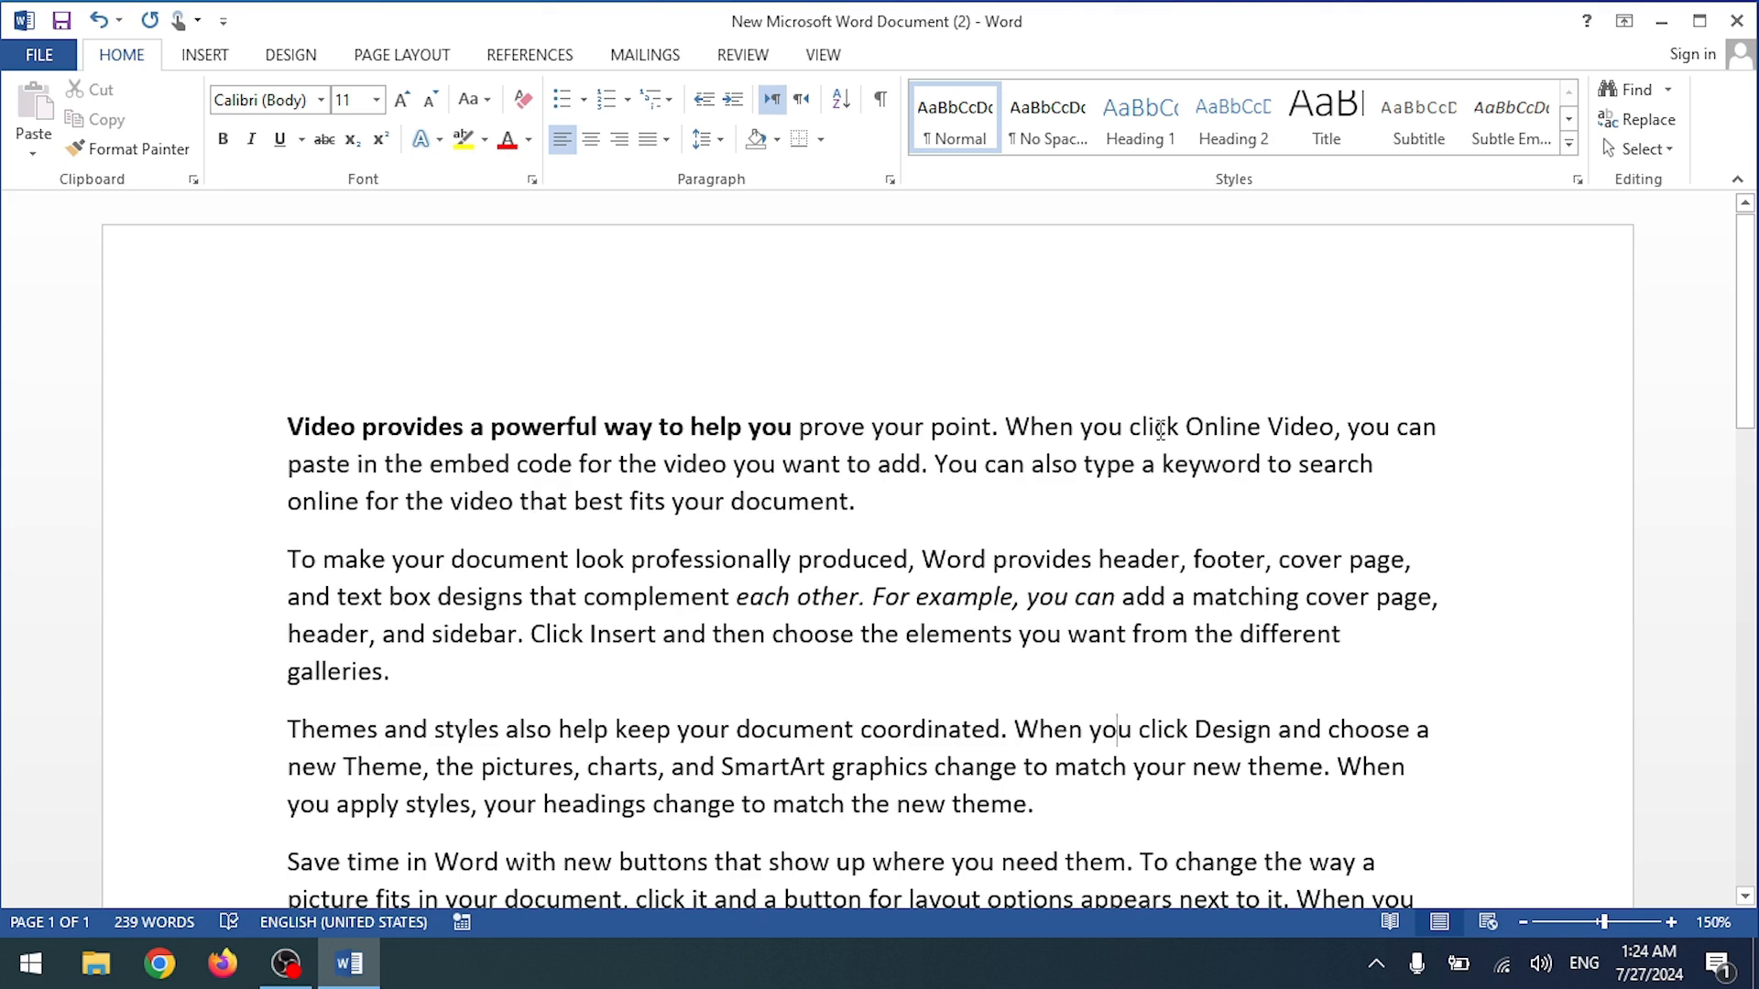
pyautogui.hotkey('ctrl', 'shift', 'Right')
pyautogui.hotkey('shift', 'Right')
pyautogui.hotkey('shift', 'Right')
pyautogui.hotkey('shift', 'Right')
pyautogui.hotkey('shift', 'Right')
pyautogui.hotkey('shift', 'Right')
pyautogui.hotkey('shift', 'Right')
pyautogui.hotkey('shift', 'Right')
pyautogui.hotkey('shift', 'Right')
pyautogui.hotkey('shift', 'Right')
pyautogui.hotkey('shift', 'Right')
pyautogui.hotkey('shift', 'Right')
pyautogui.hotkey('shift', 'Right')
pyautogui.hotkey('shift', 'Right')
pyautogui.hotkey('shift', 'Right')
pyautogui.hotkey('shift', 'Right')
pyautogui.hotkey('shift', 'Right')
pyautogui.hotkey('shift', 'Right')
pyautogui.hotkey('shift', 'Right')
pyautogui.hotkey('shift', 'Right')
pyautogui.hotkey('shift', 'Right')
pyautogui.hotkey('shift', 'Right')
pyautogui.hotkey('shift', 'Right')
pyautogui.hotkey('shift', 'Right')
pyautogui.hotkey('shift', 'Right')
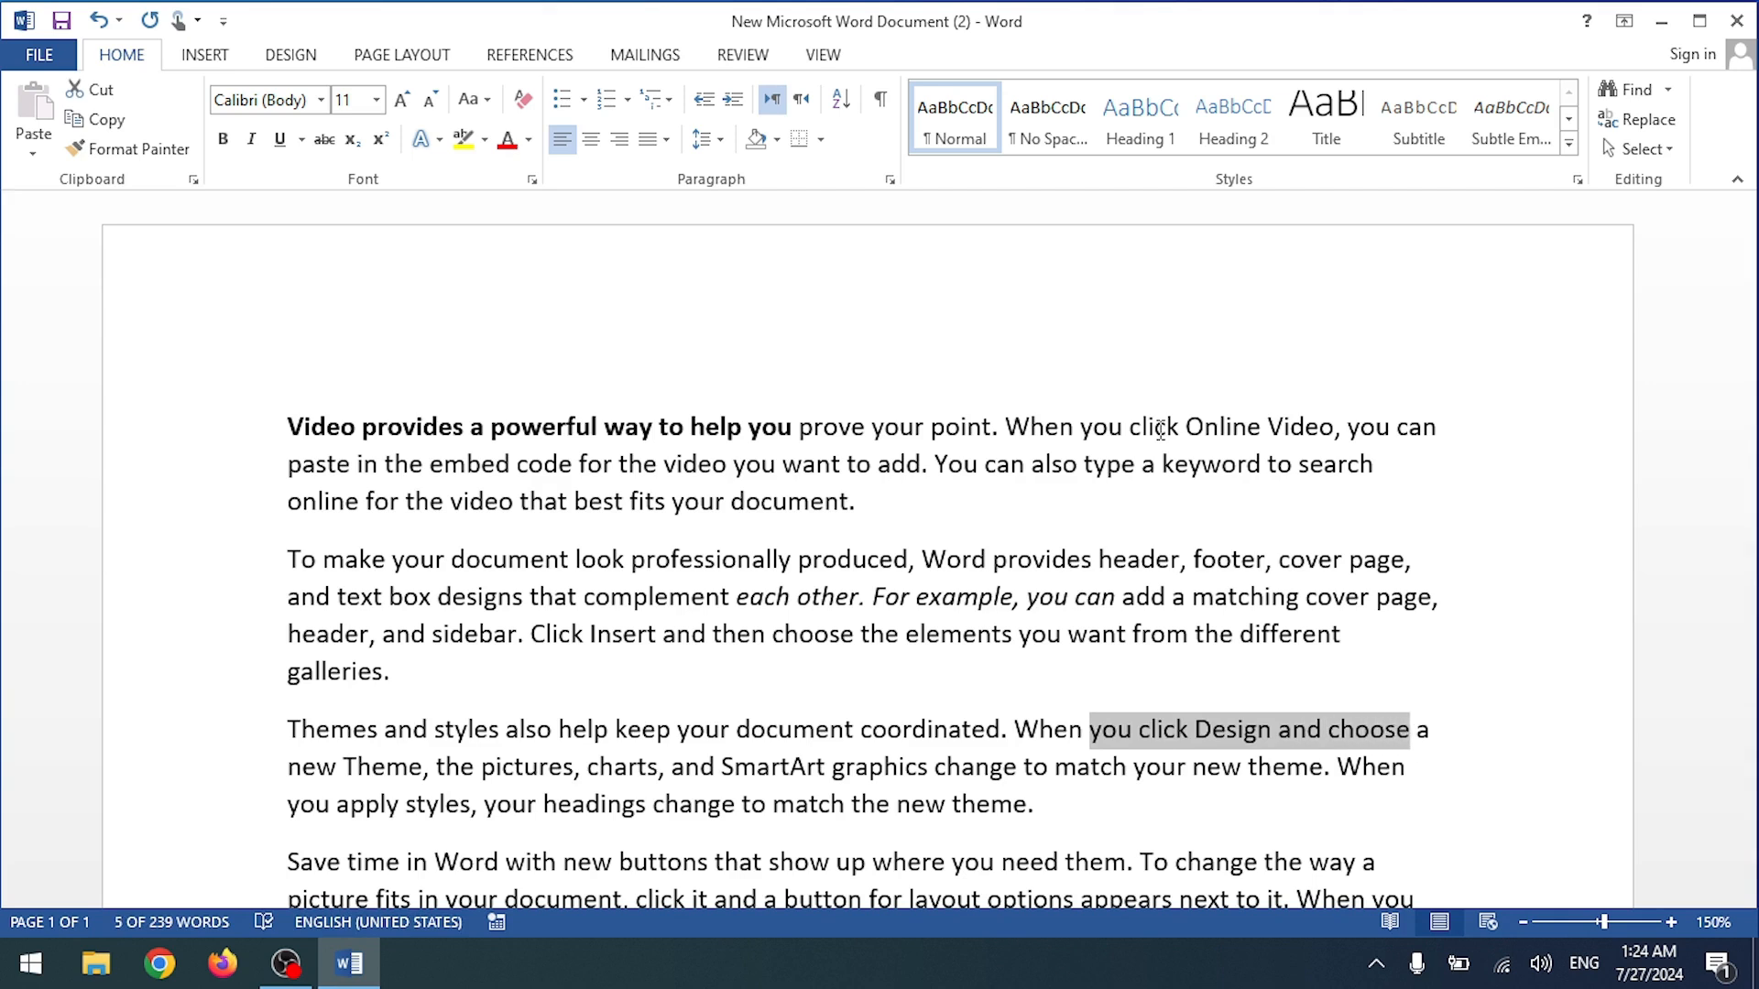
pyautogui.press('alt')
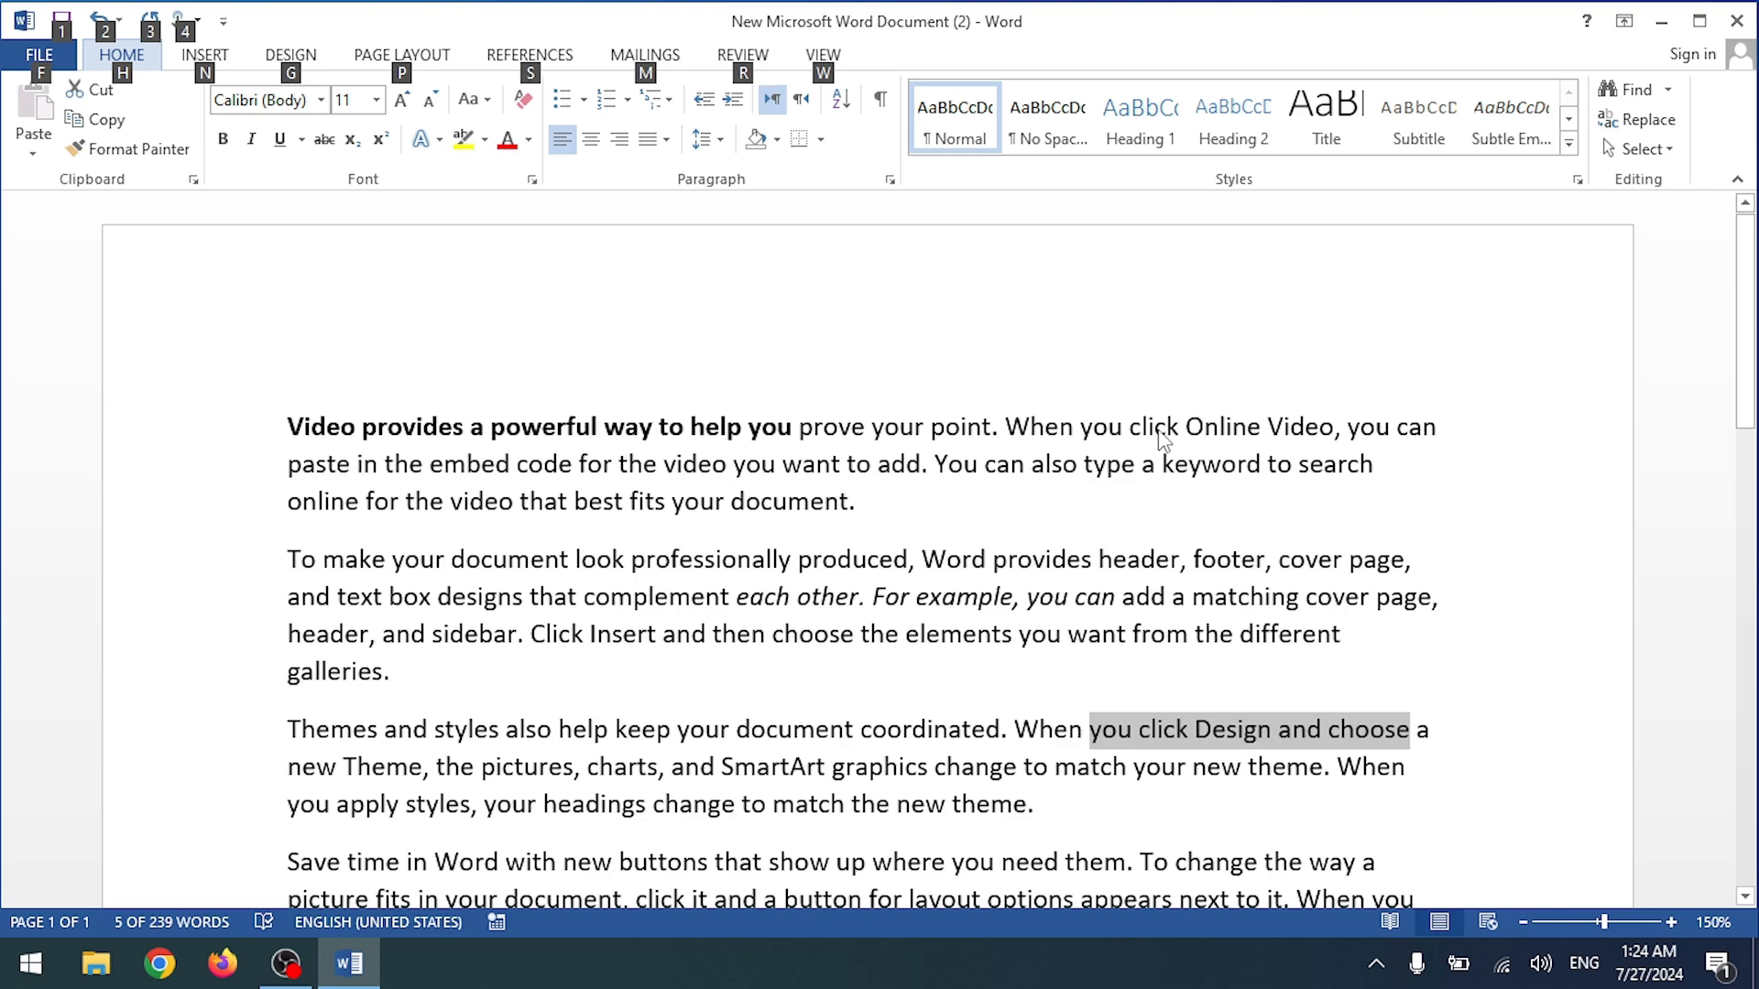
# Step: Open the Home Text Effects gallery via KeyTips and preview styles on the phrase
pyautogui.press('n')
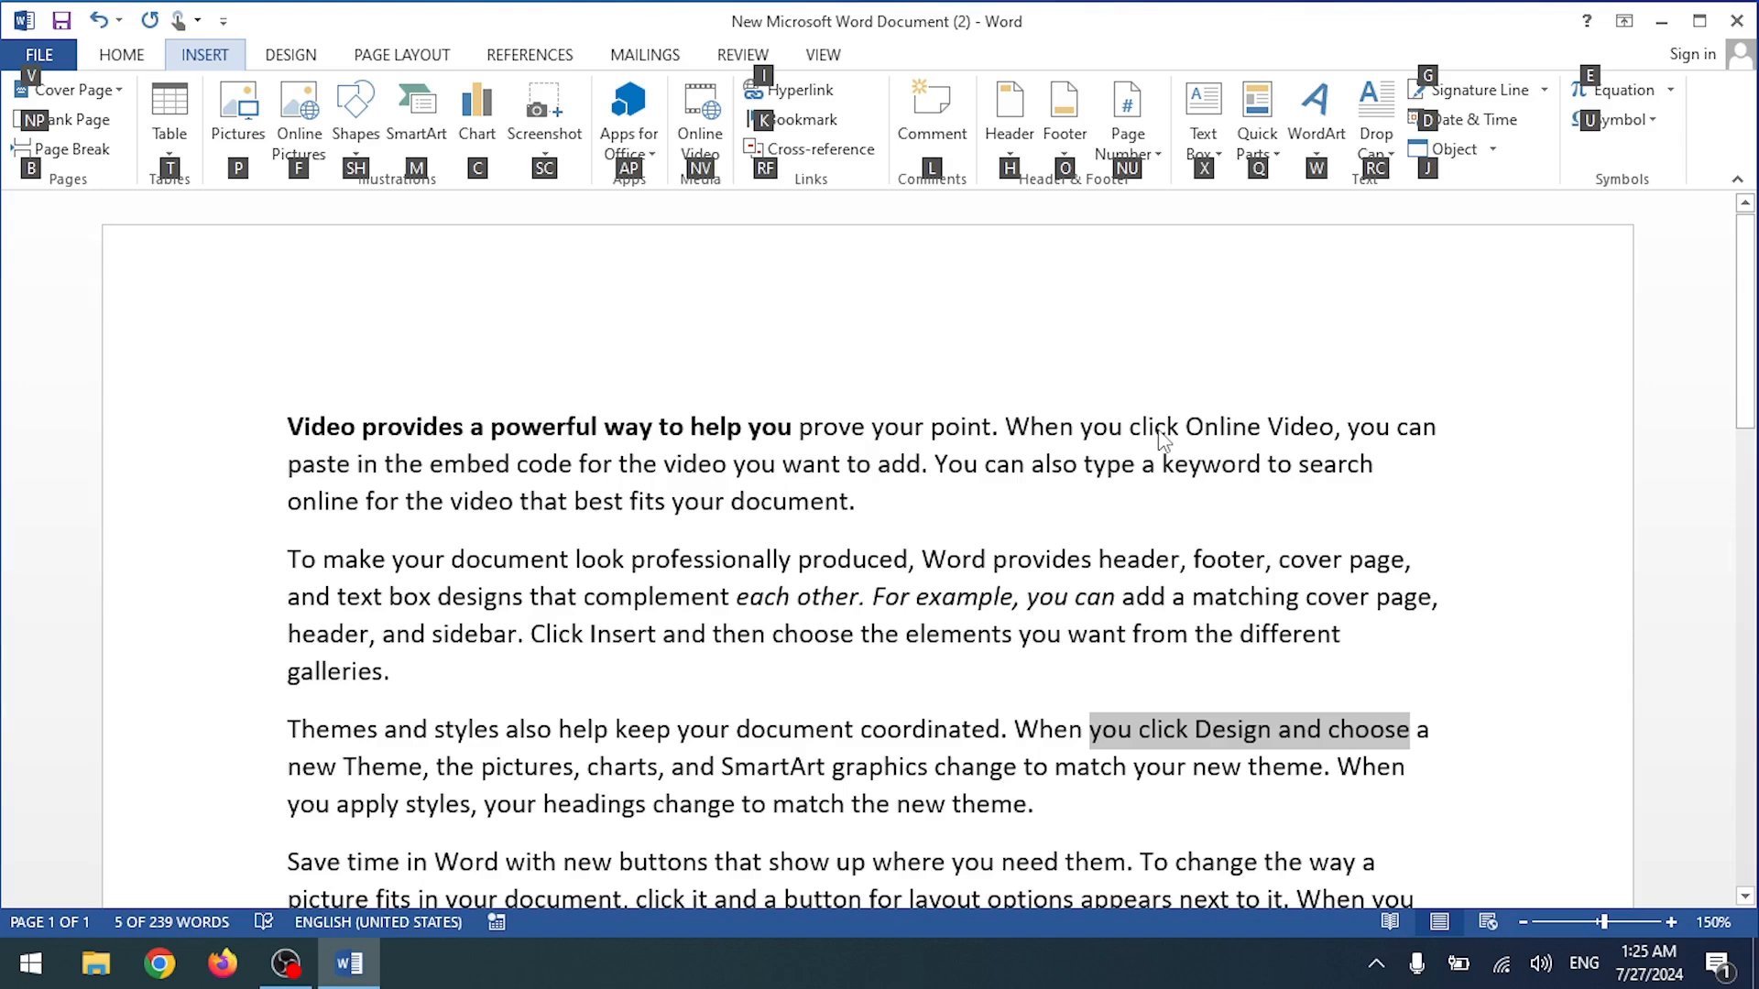
pyautogui.press('Escape')
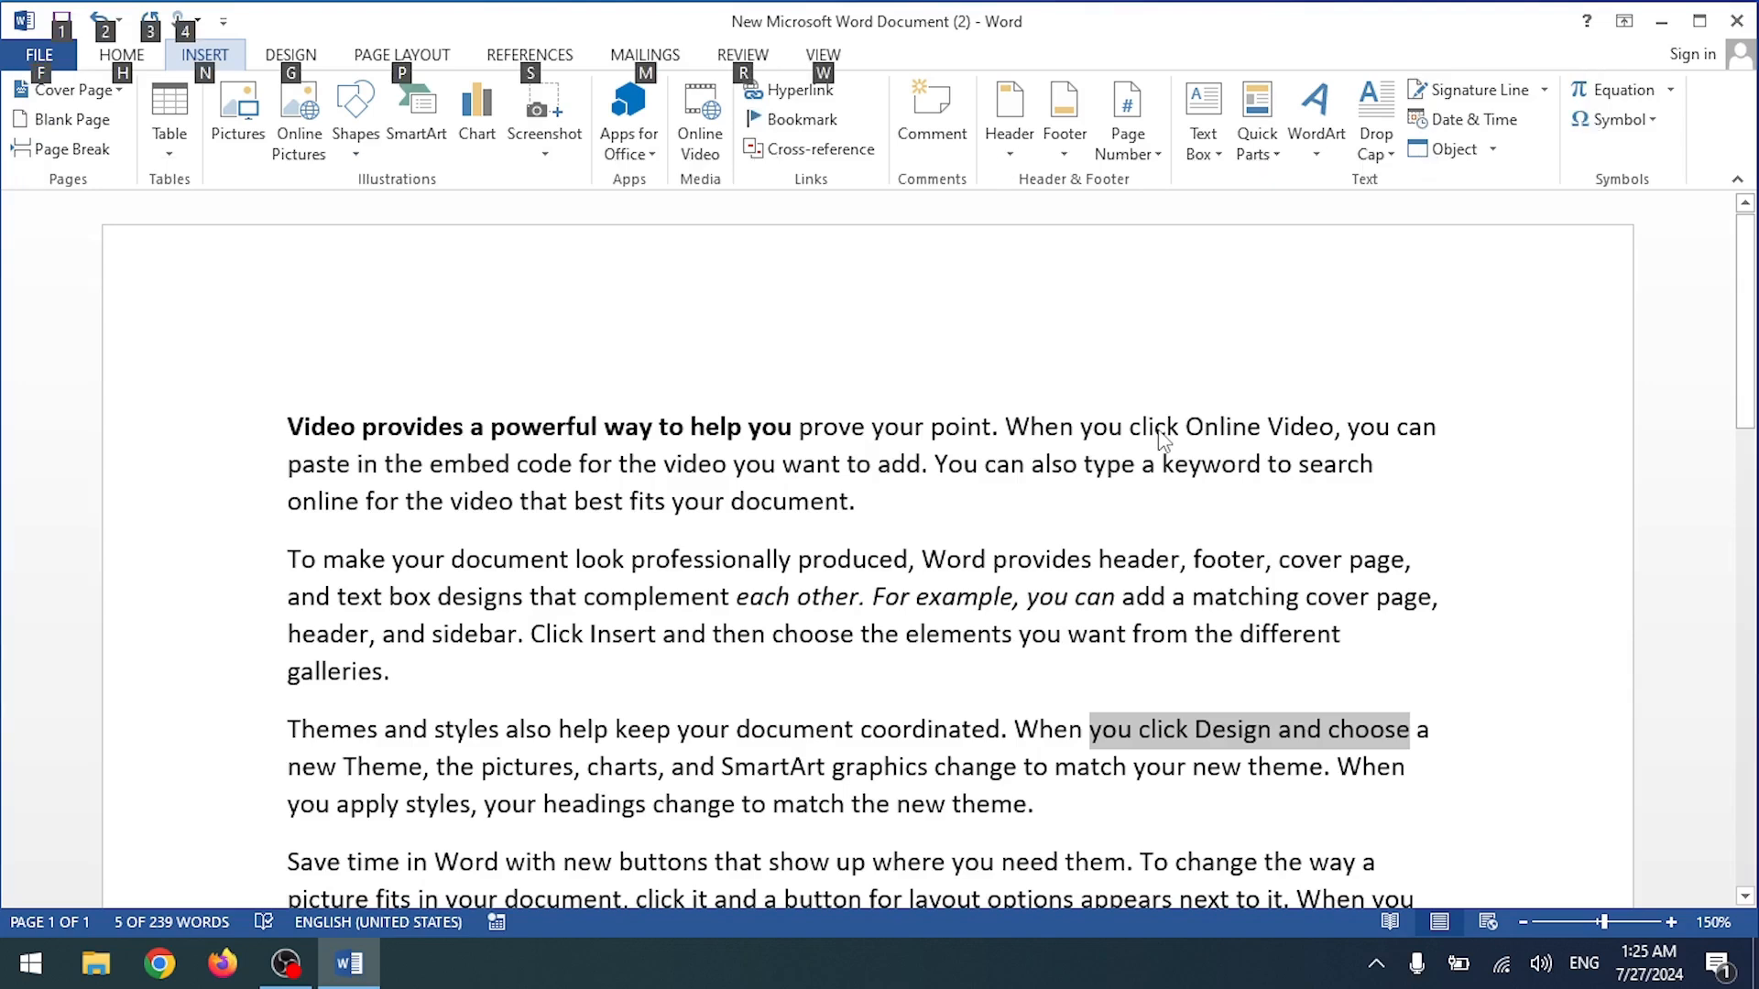
pyautogui.press('h')
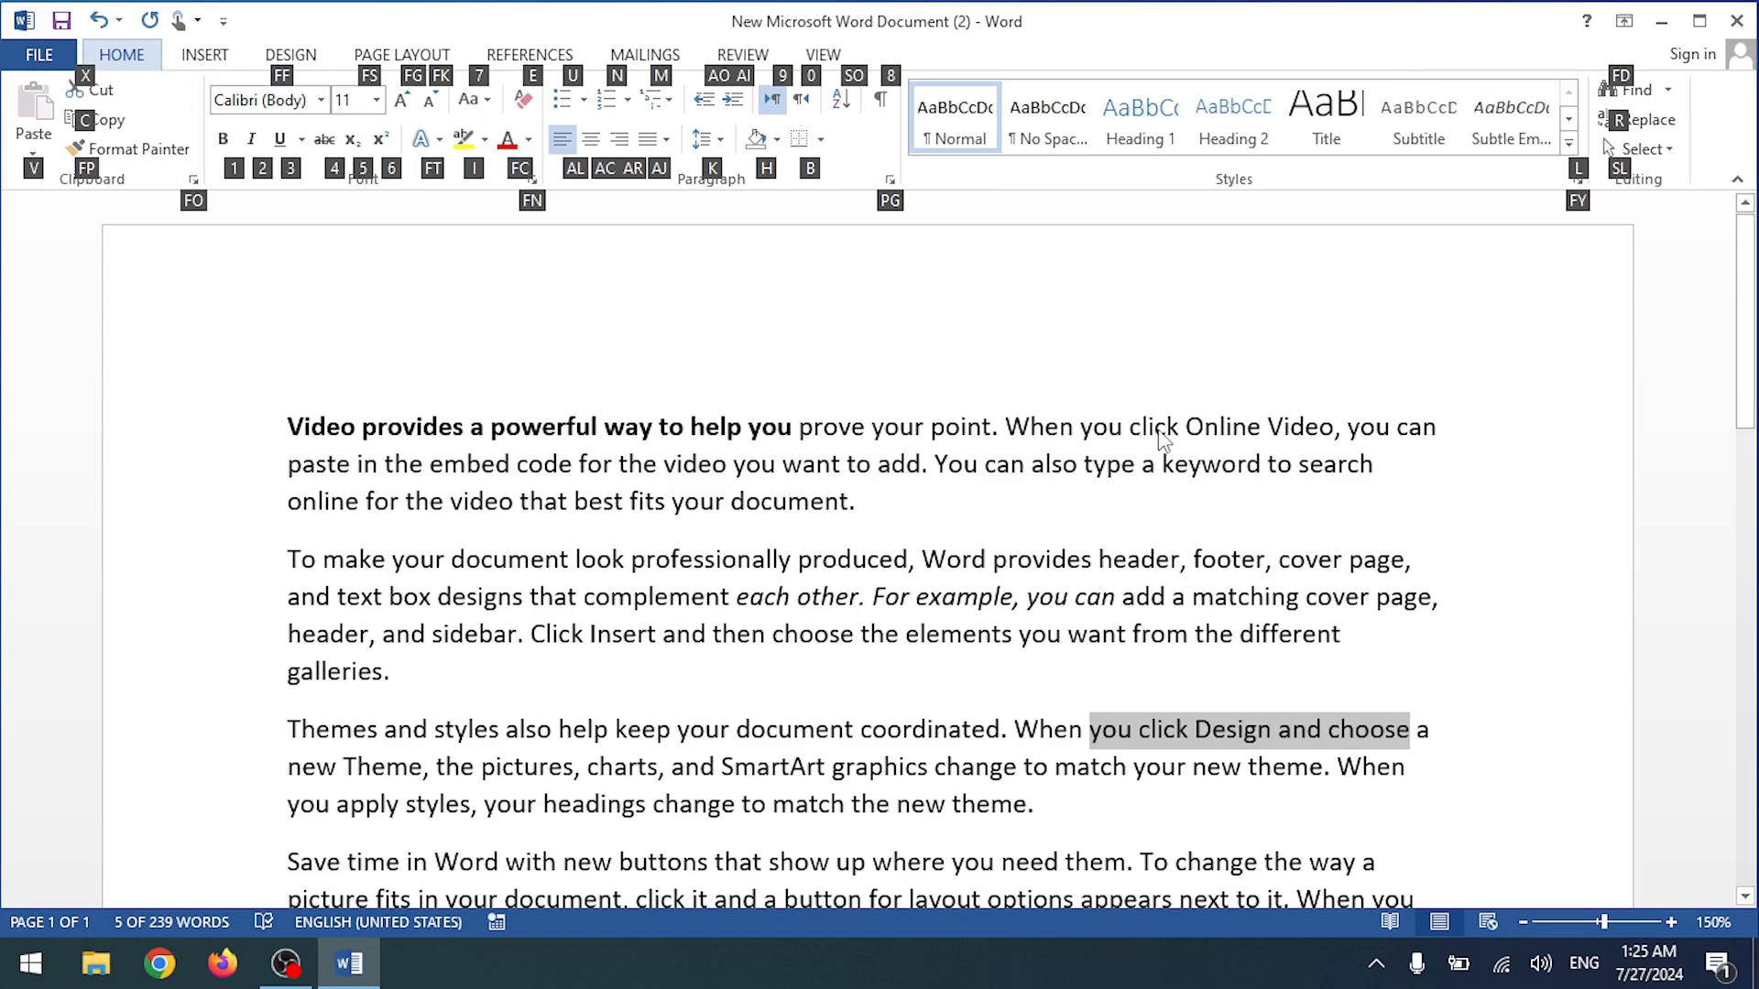
pyautogui.press('f')
pyautogui.press('t')
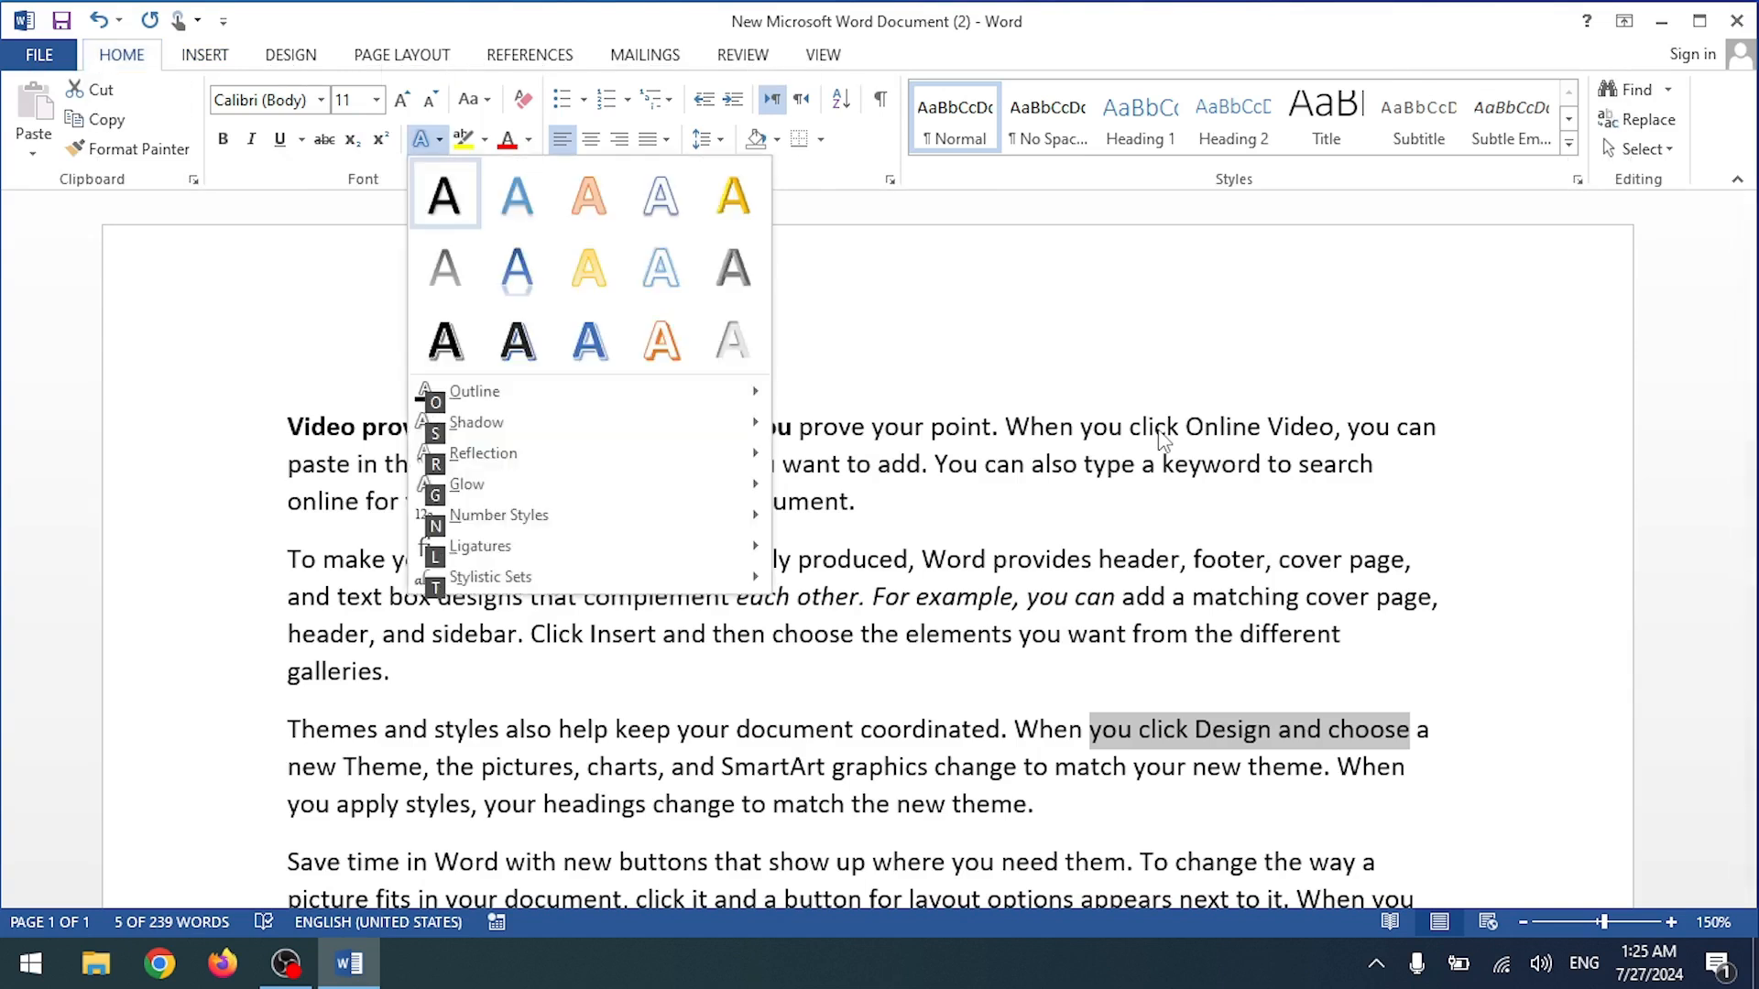
pyautogui.press('Right')
pyautogui.press('Right')
pyautogui.press('Down')
pyautogui.press('Down')
pyautogui.press('Left')
pyautogui.press('Up')
pyautogui.press('Up')
pyautogui.press('Right')
pyautogui.press('Down')
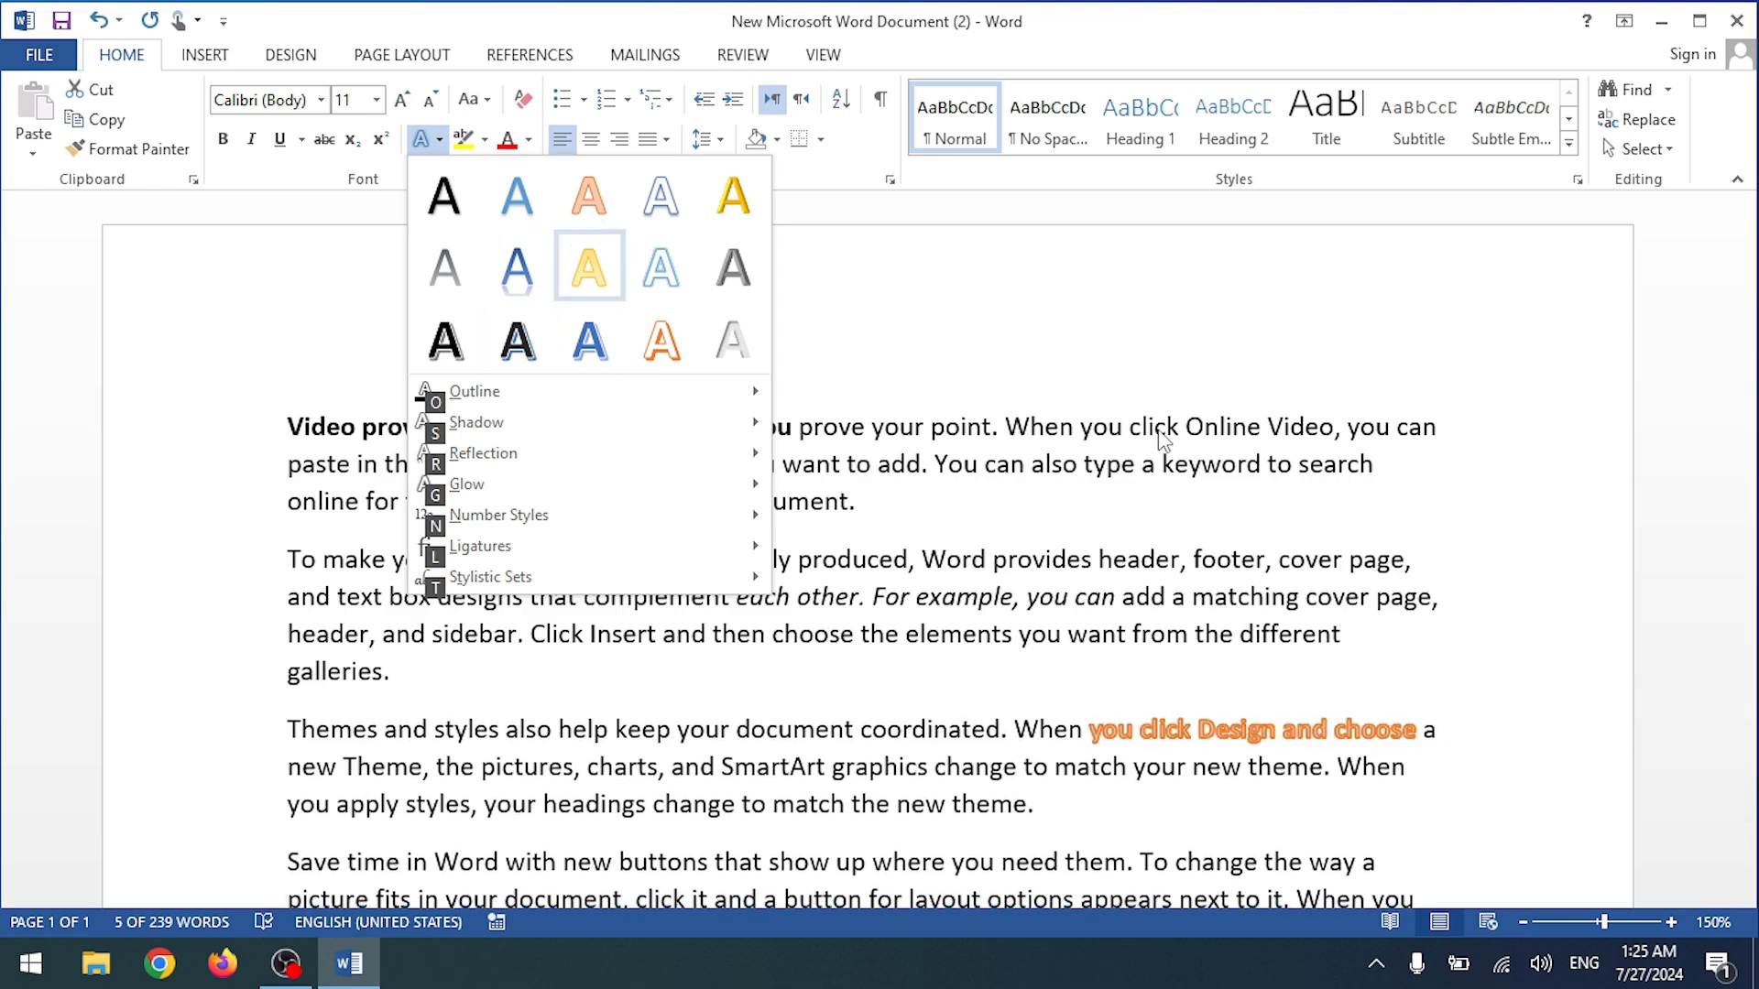
pyautogui.press('Right')
# Step: Apply the gold text effect to "you click Design and choose" and dismiss KeyTips
pyautogui.press('Left')
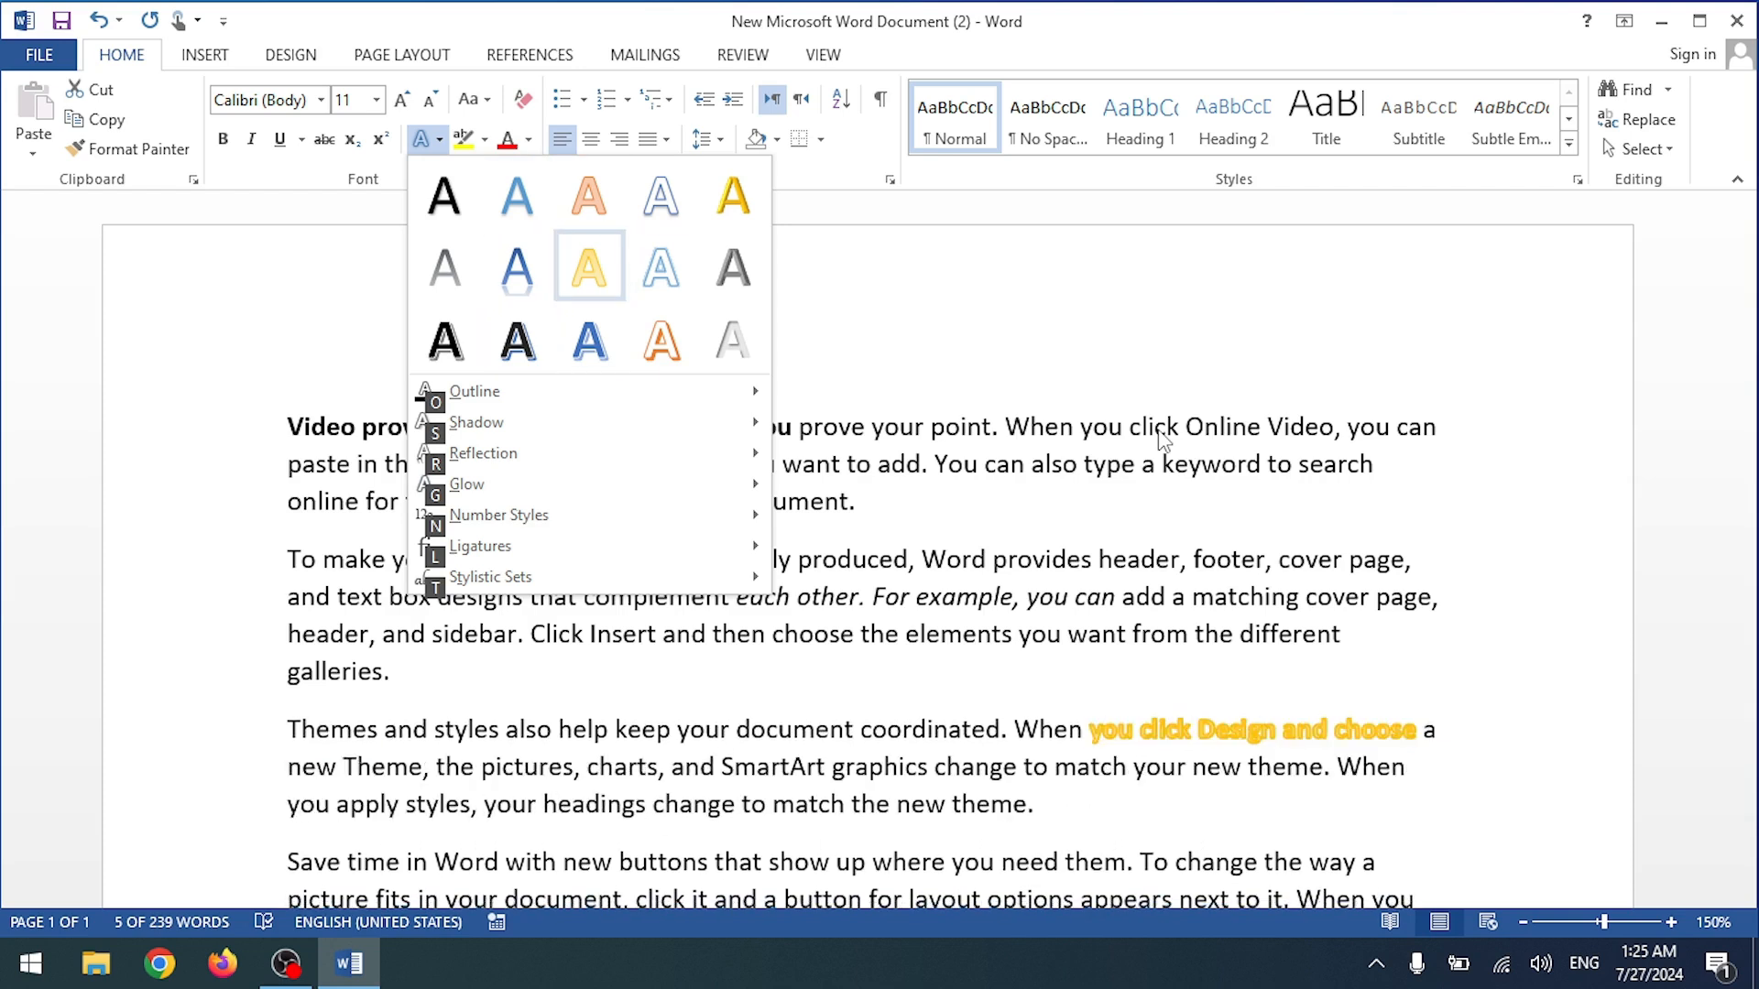
pyautogui.press('Return')
pyautogui.press('Down')
pyautogui.press('Left')
pyautogui.press('Left')
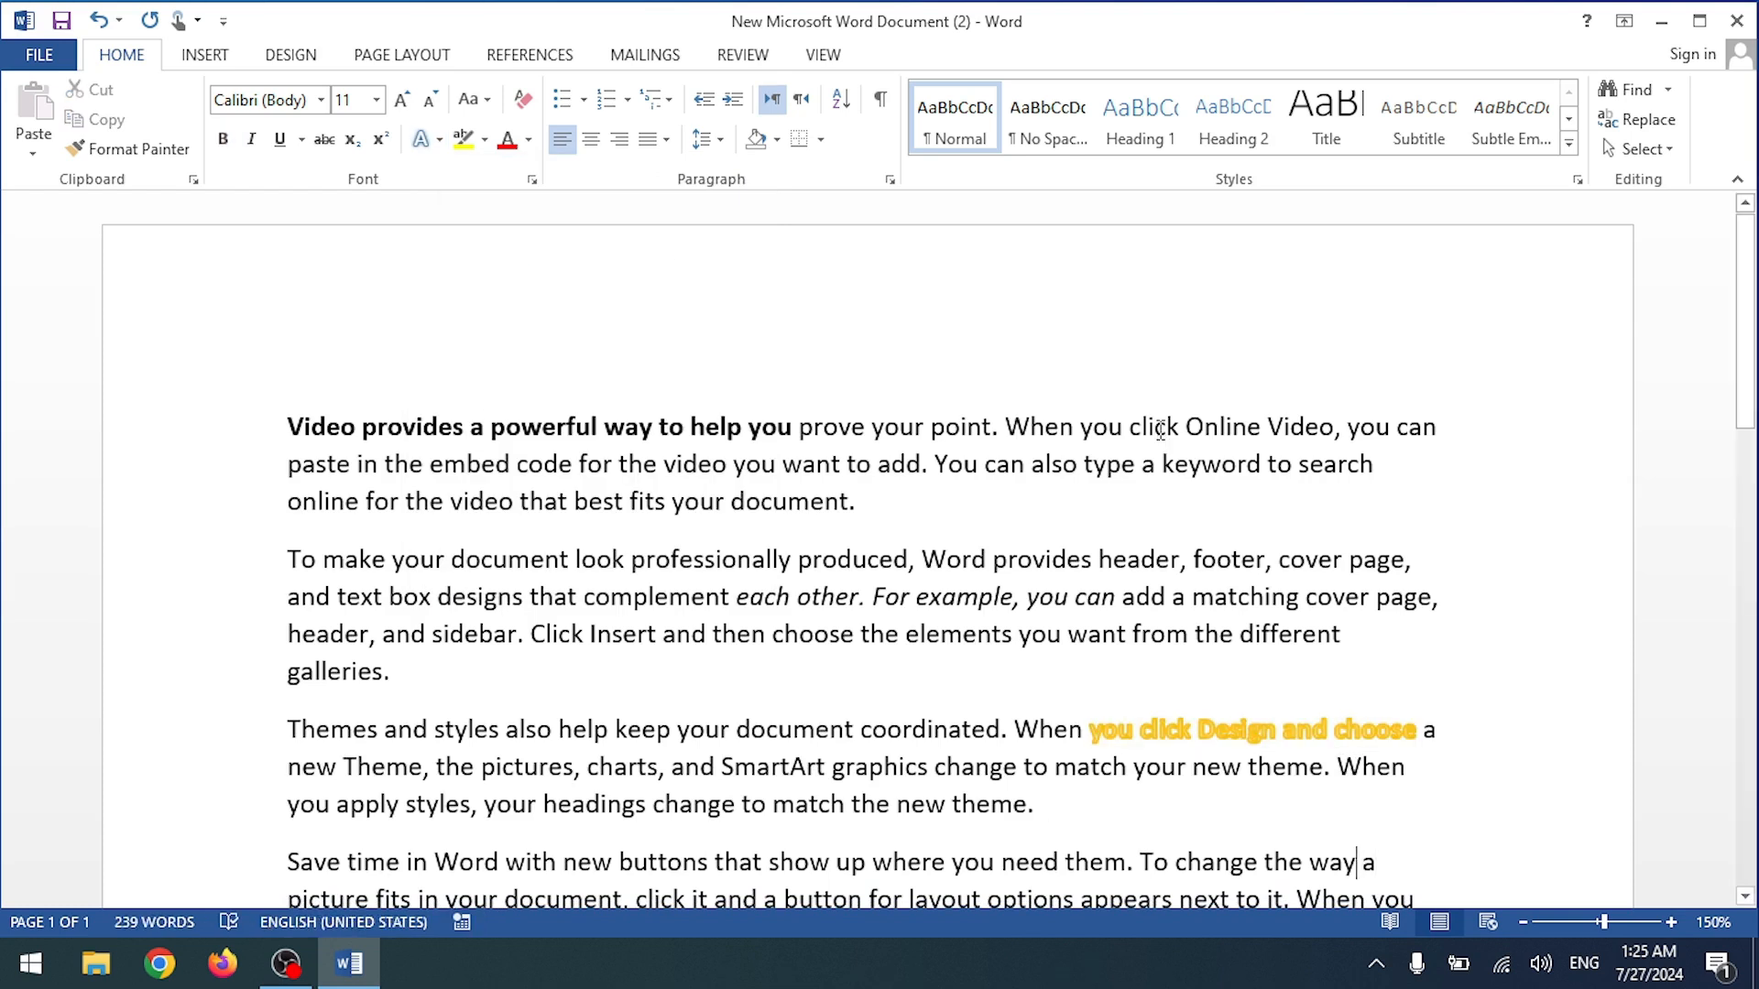
pyautogui.press('Left')
pyautogui.press('Left')
pyautogui.press('Left')
pyautogui.press('alt')
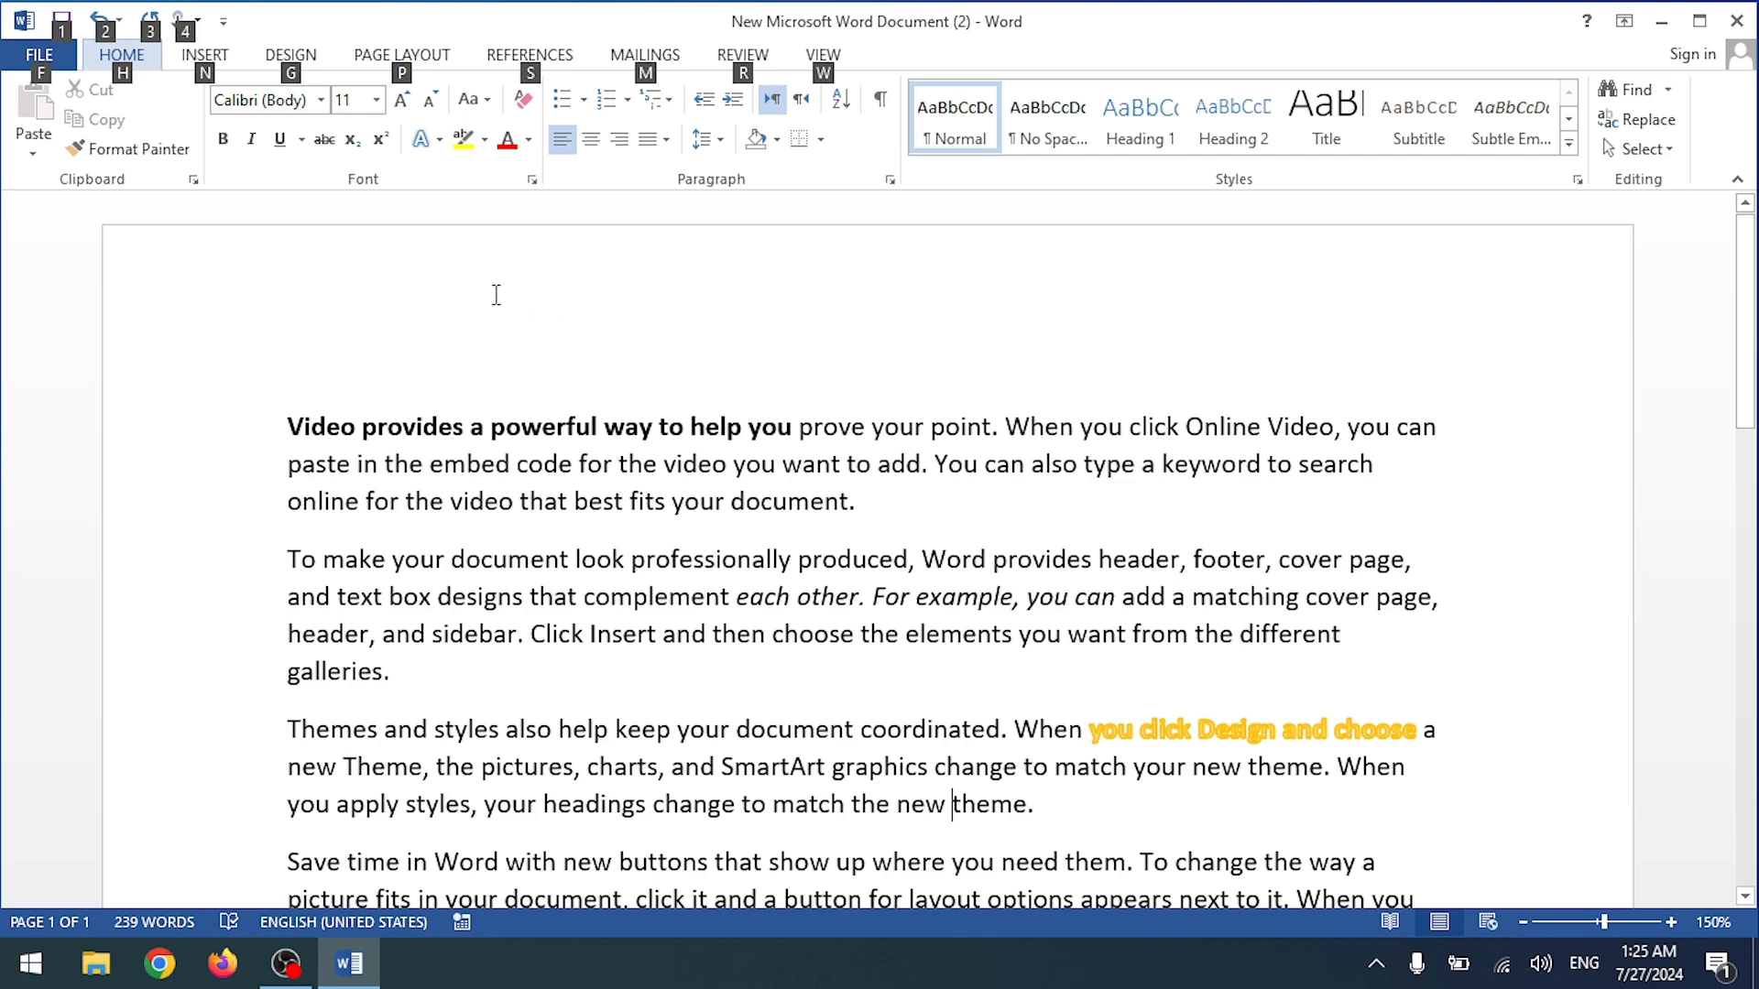
pyautogui.press('Escape')
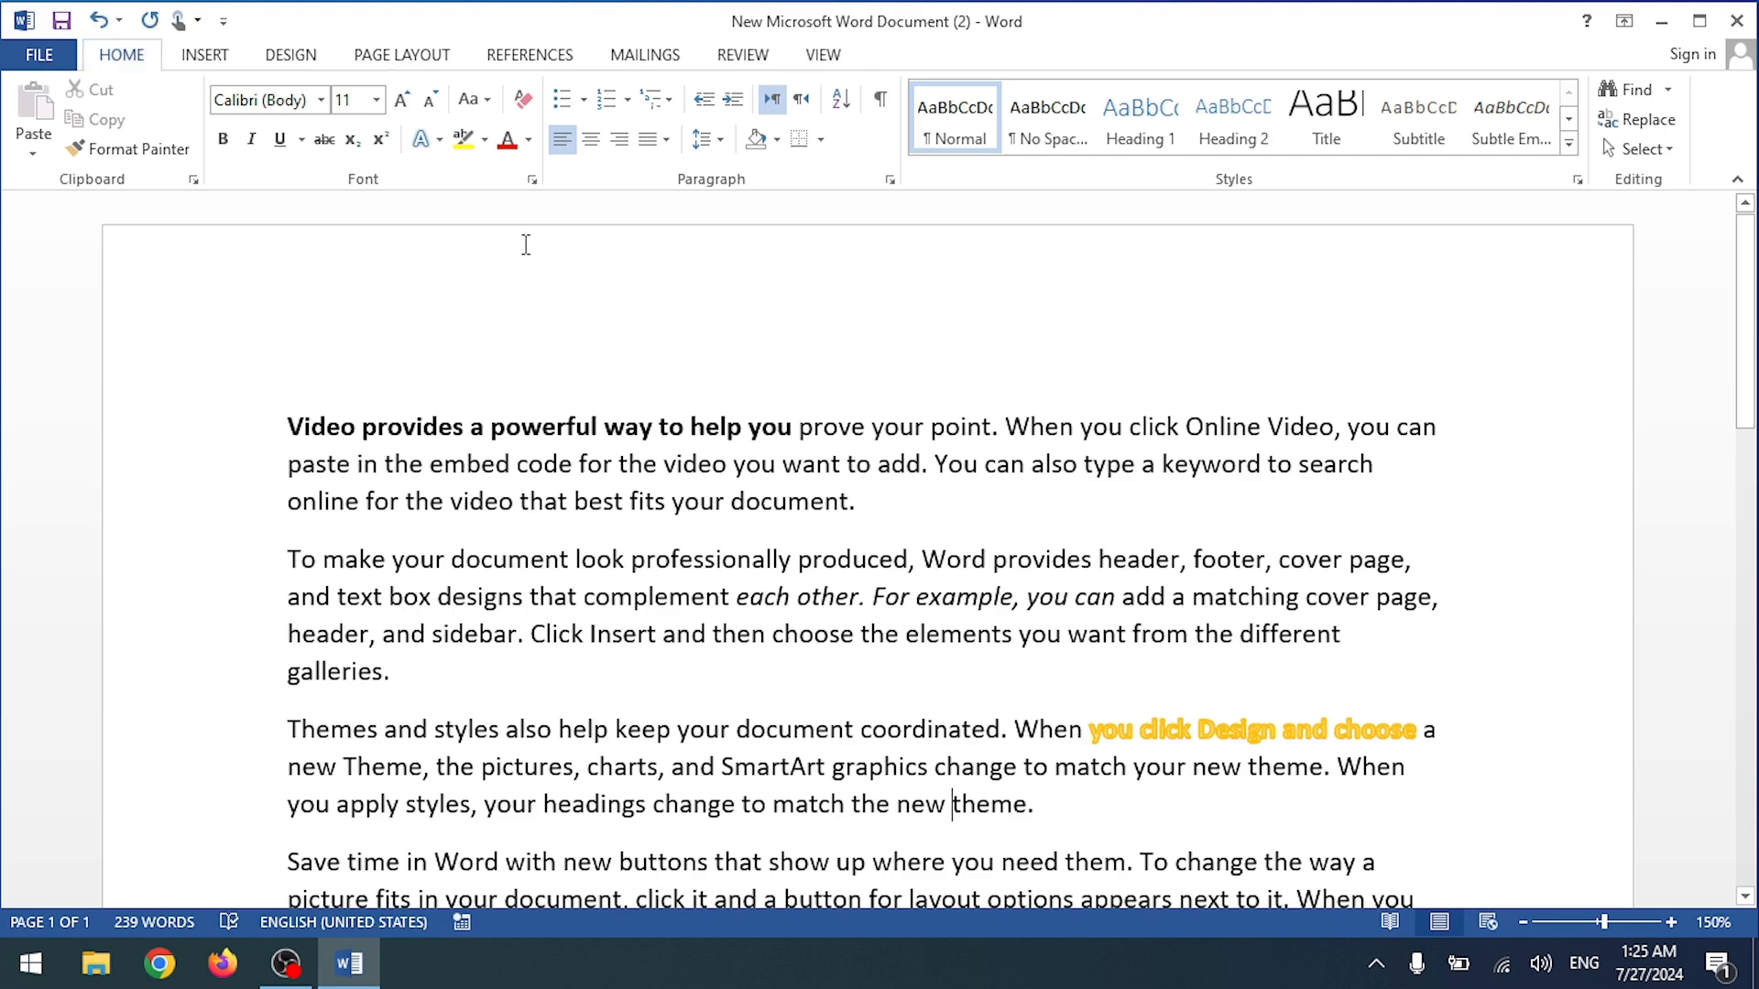
# Step: Undo and redo the gold text effect, then save the document
pyautogui.click(98, 22)
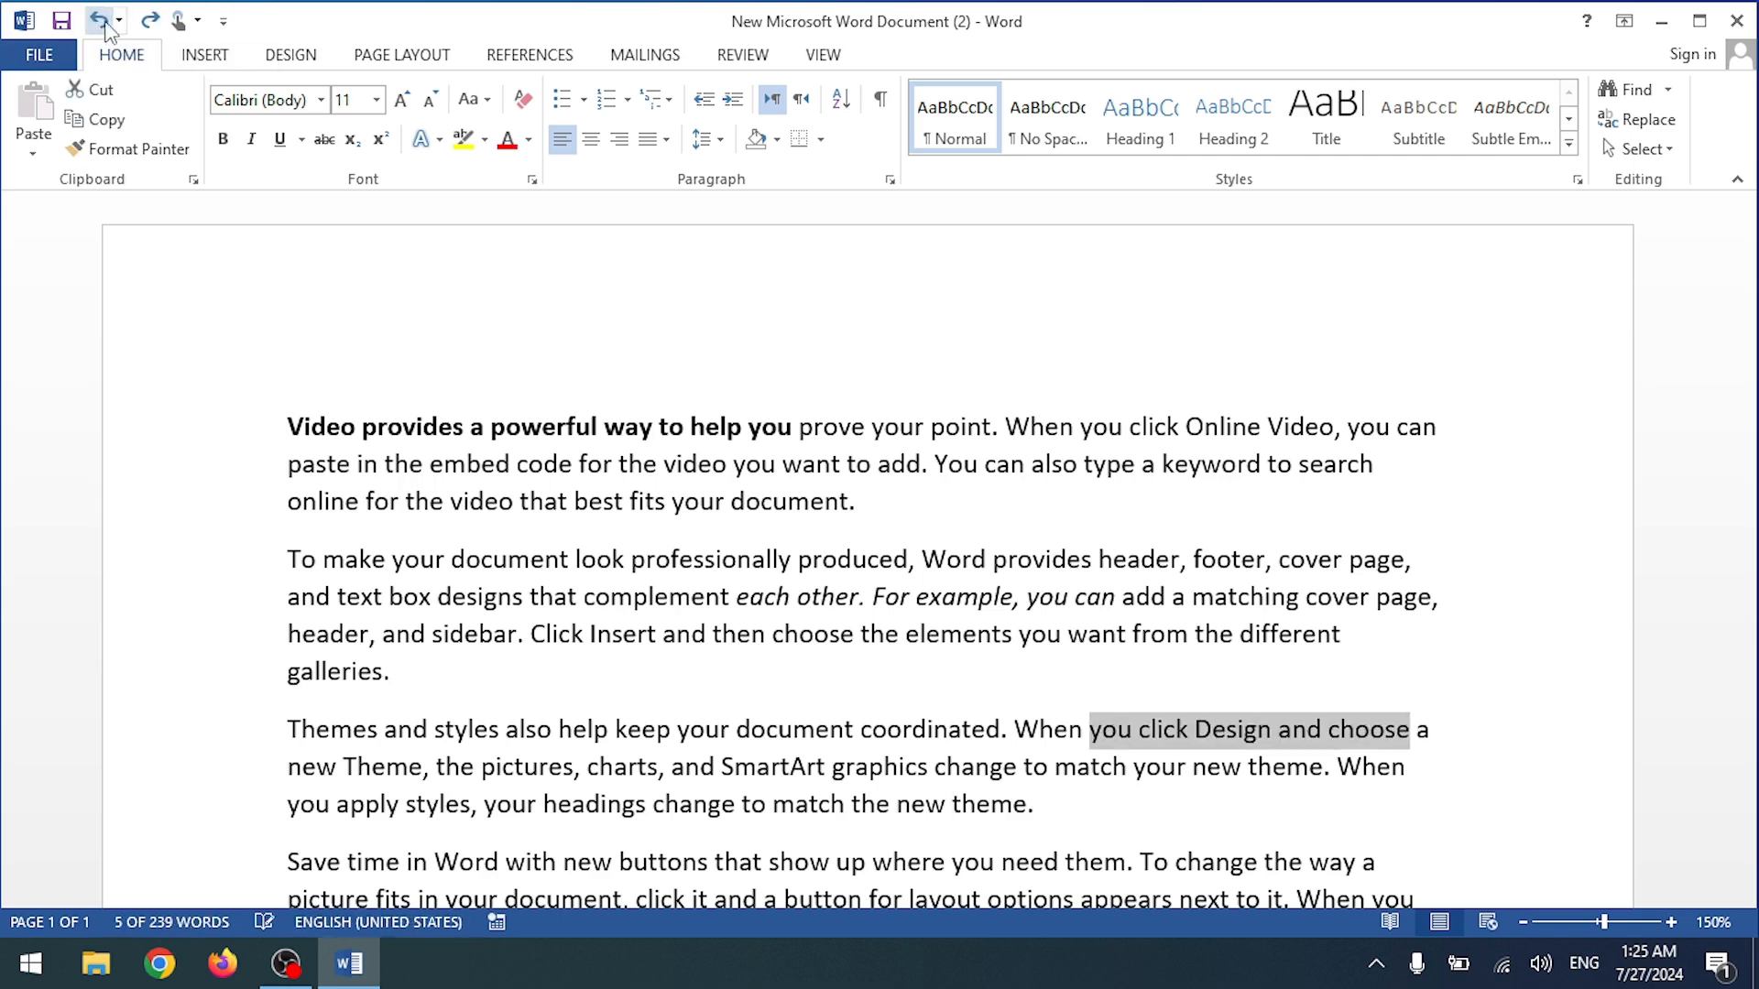
pyautogui.click(147, 22)
pyautogui.click(100, 22)
pyautogui.click(143, 20)
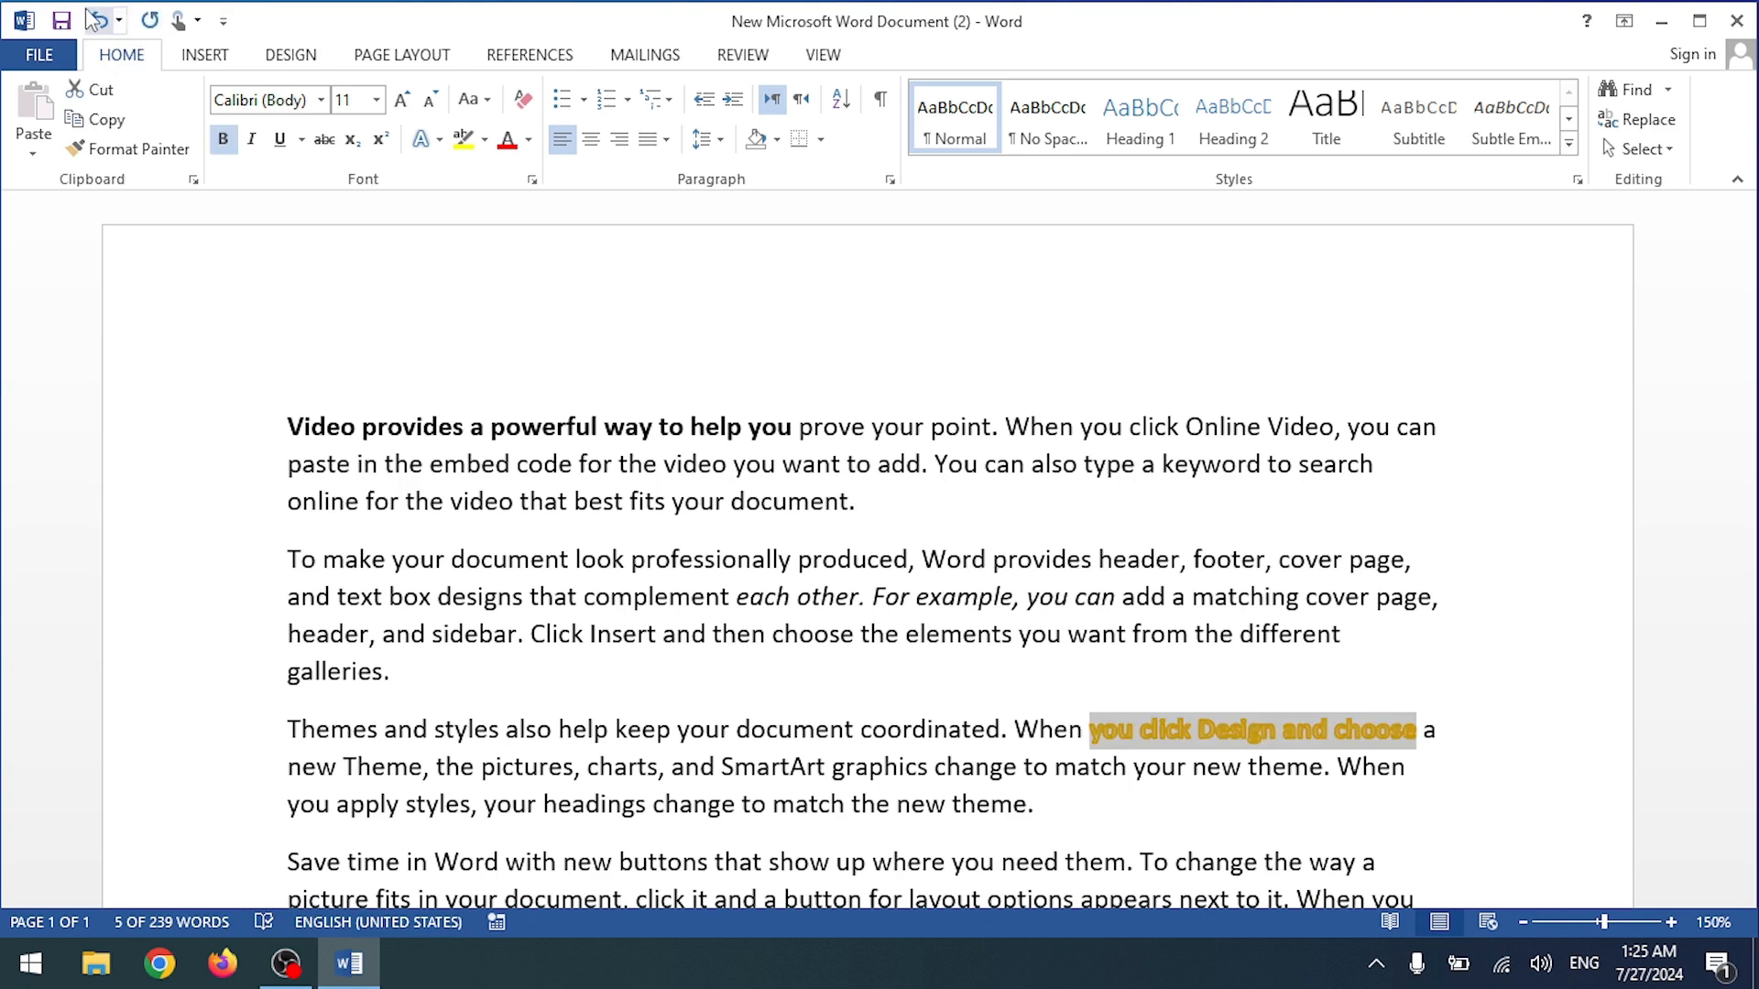
pyautogui.click(61, 22)
# Step: Select the document's first line, view the Review tab, then open the File Info page
pyautogui.click(33, 26)
pyautogui.click(249, 262)
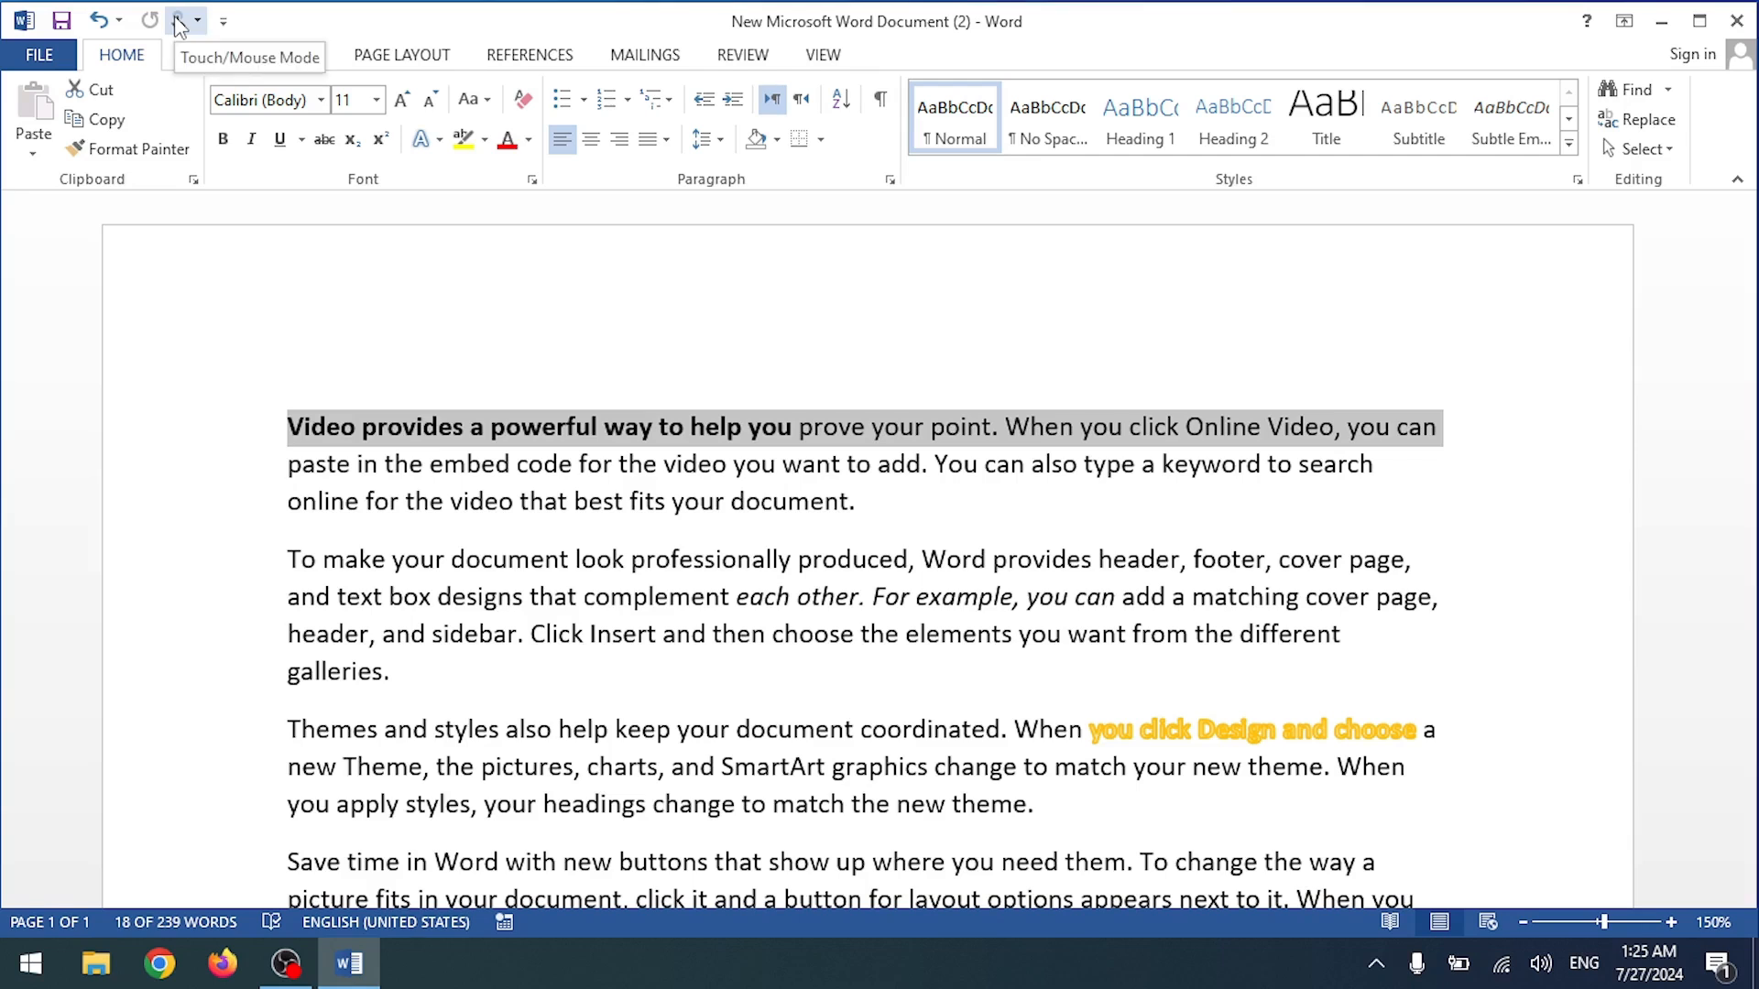
pyautogui.scroll(-5, 383, 488)
pyautogui.scroll(4, 383, 488)
pyautogui.scroll(2, 383, 488)
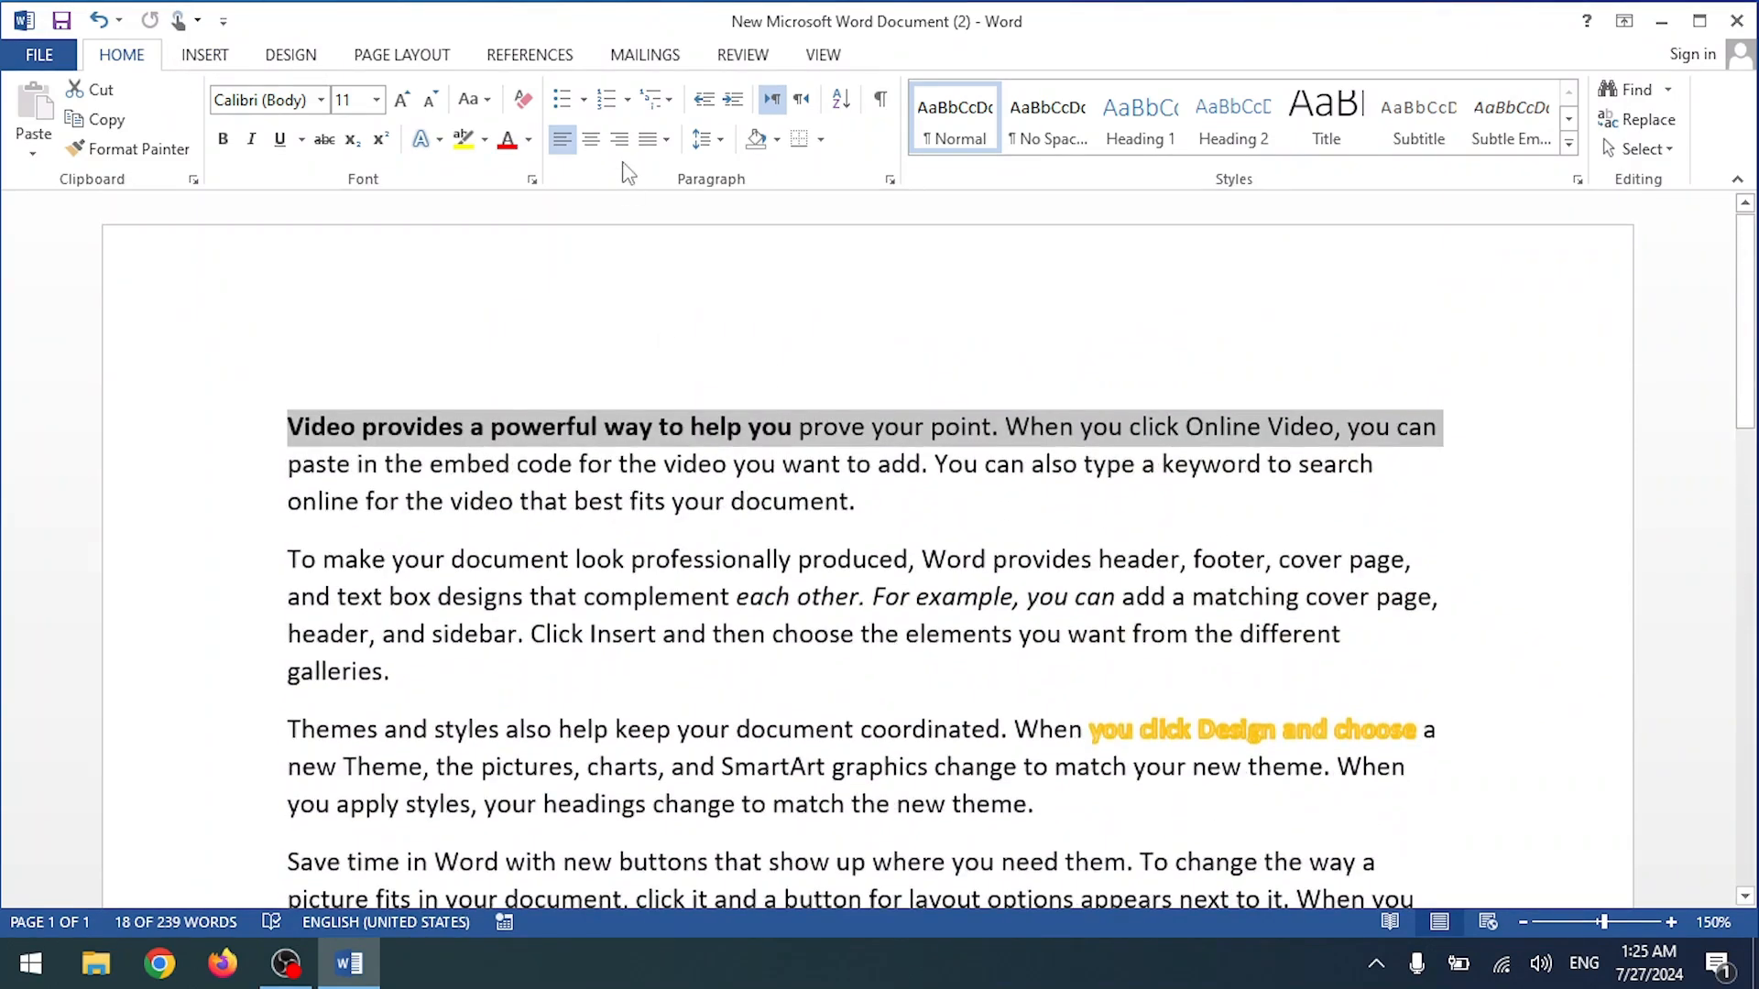
pyautogui.click(733, 59)
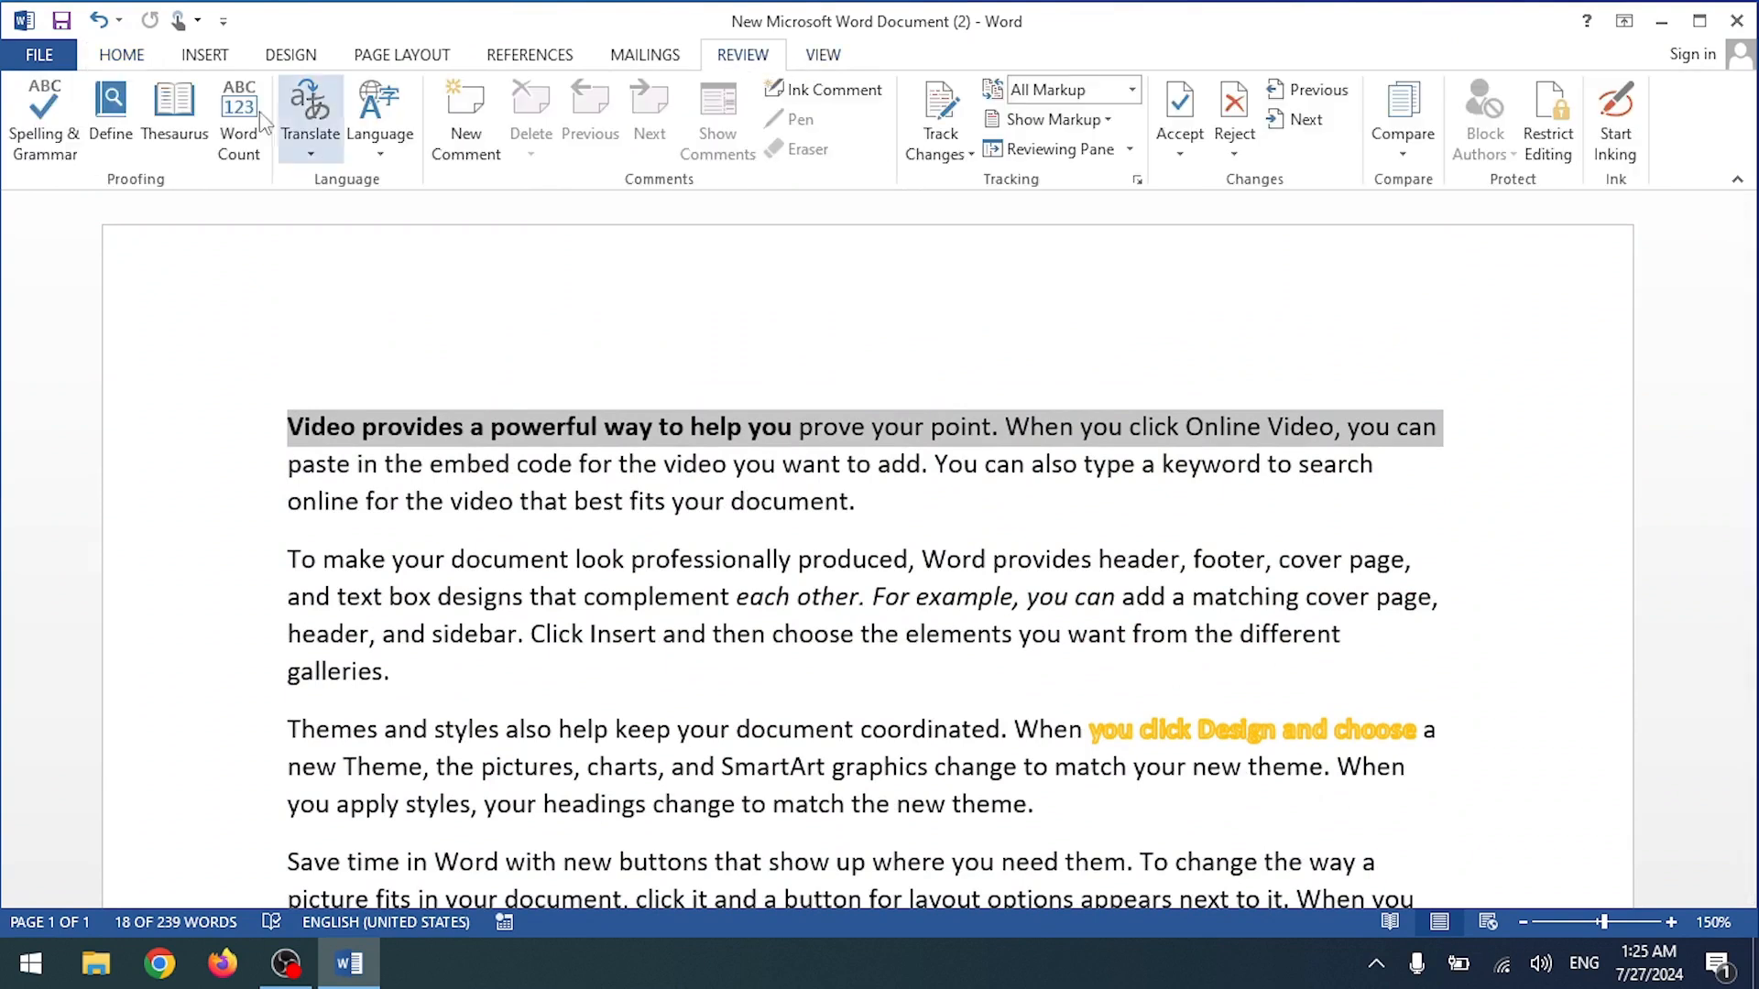
pyautogui.click(28, 64)
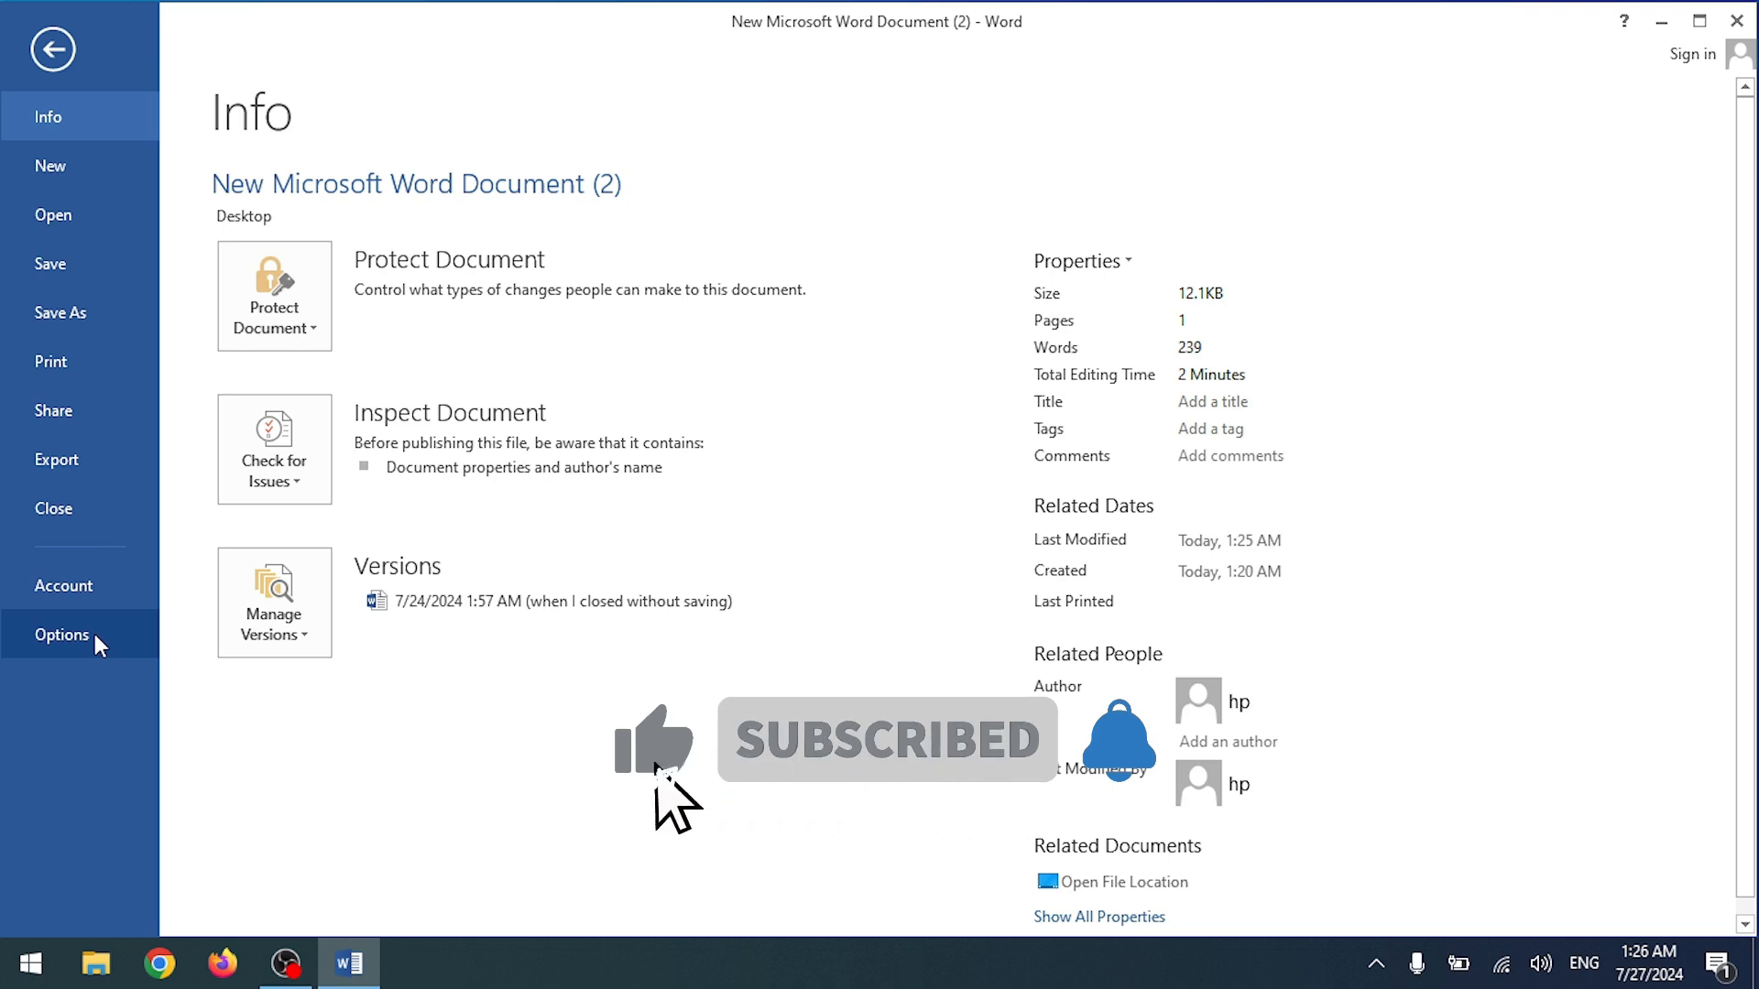
# Step: Open Word Options at Customize Ribbon and set Choose commands from to All Commands
pyautogui.press('Escape')
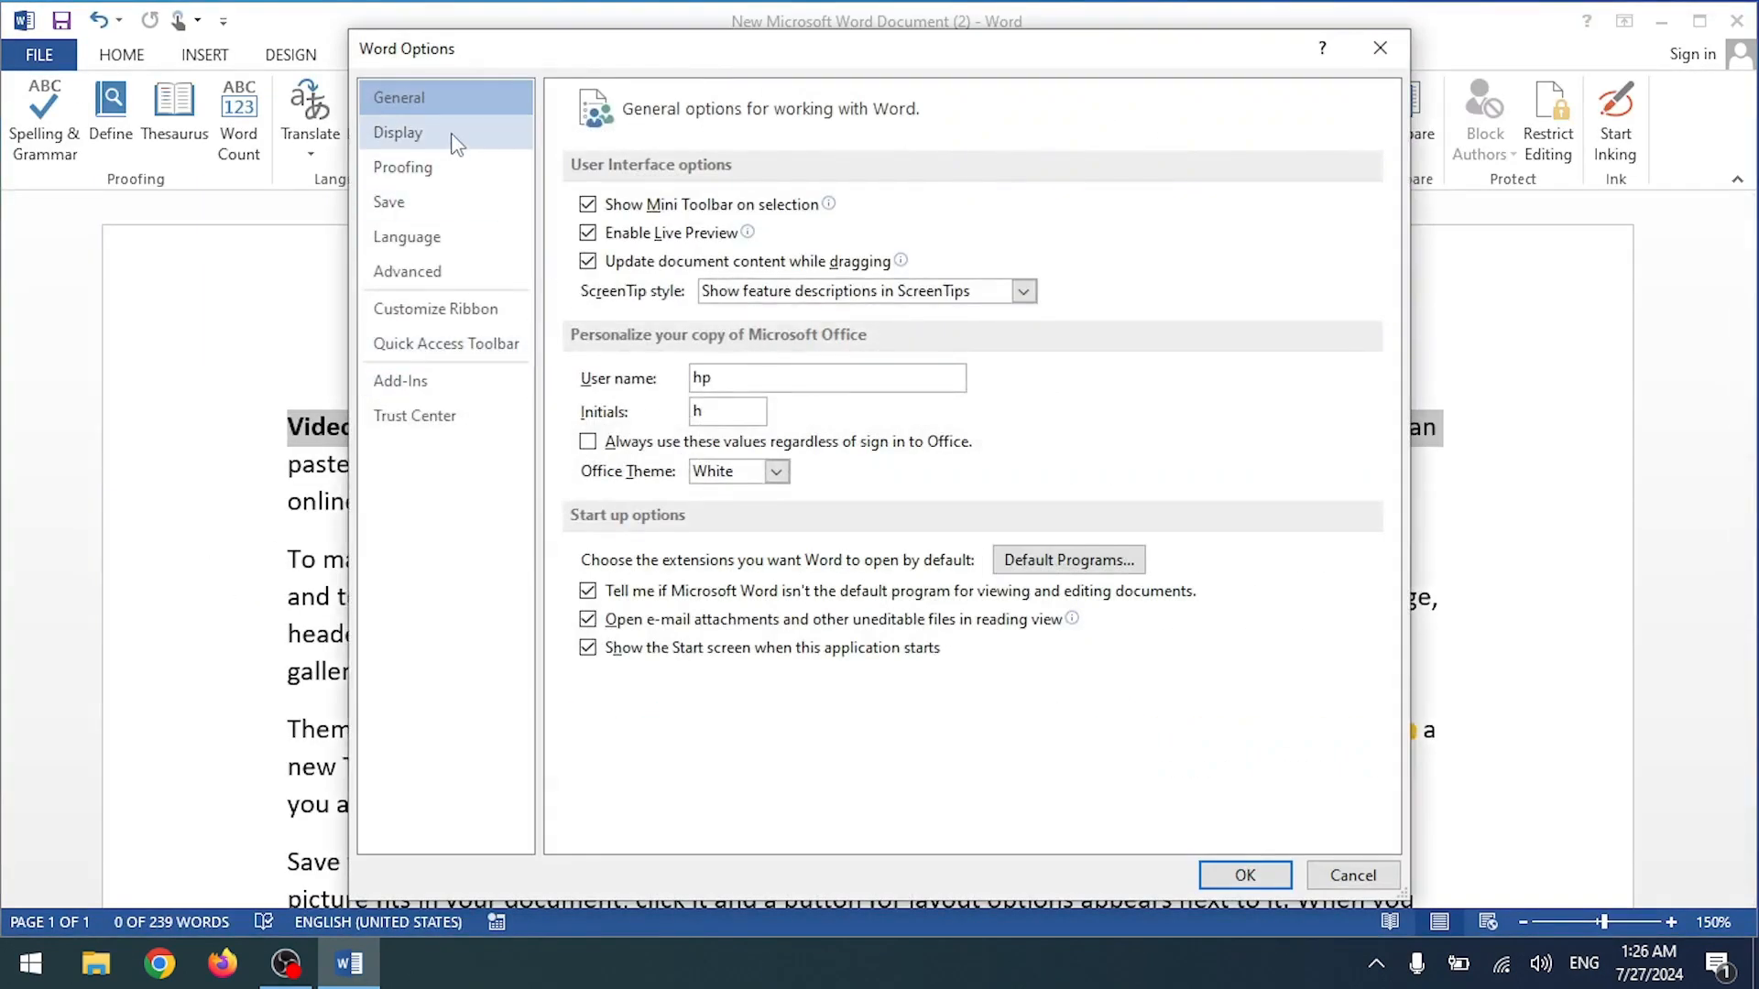
pyautogui.click(415, 314)
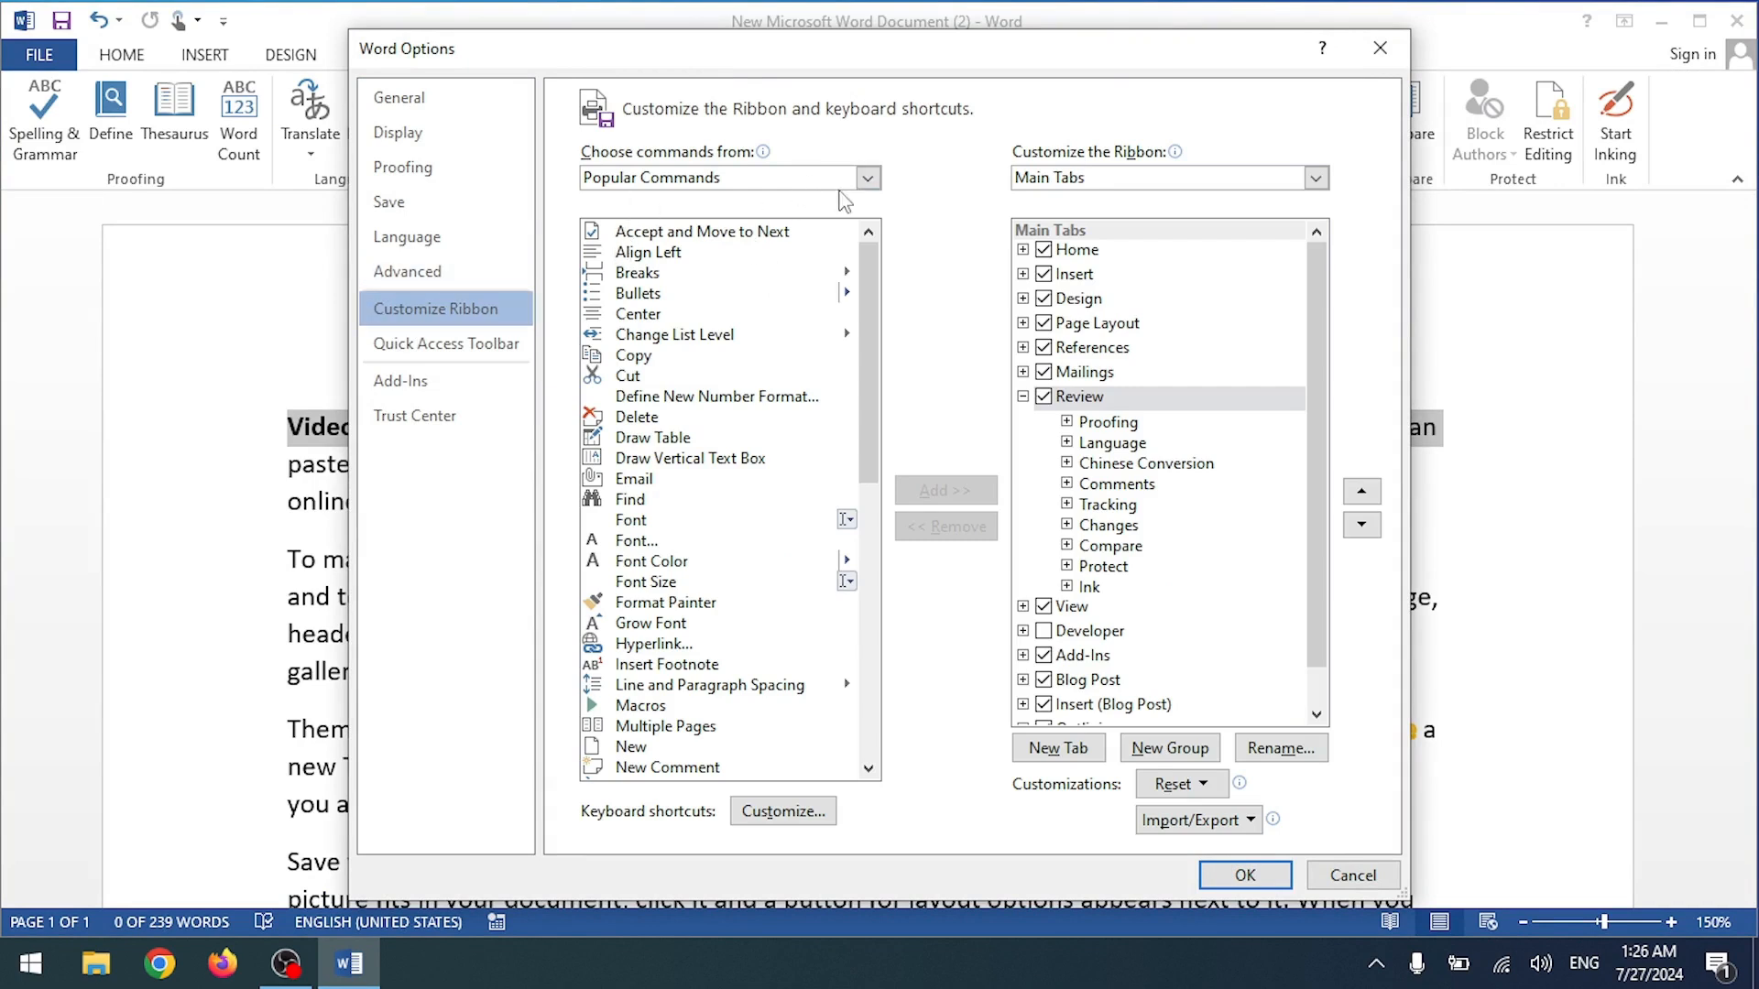
pyautogui.click(870, 181)
pyautogui.press('Escape')
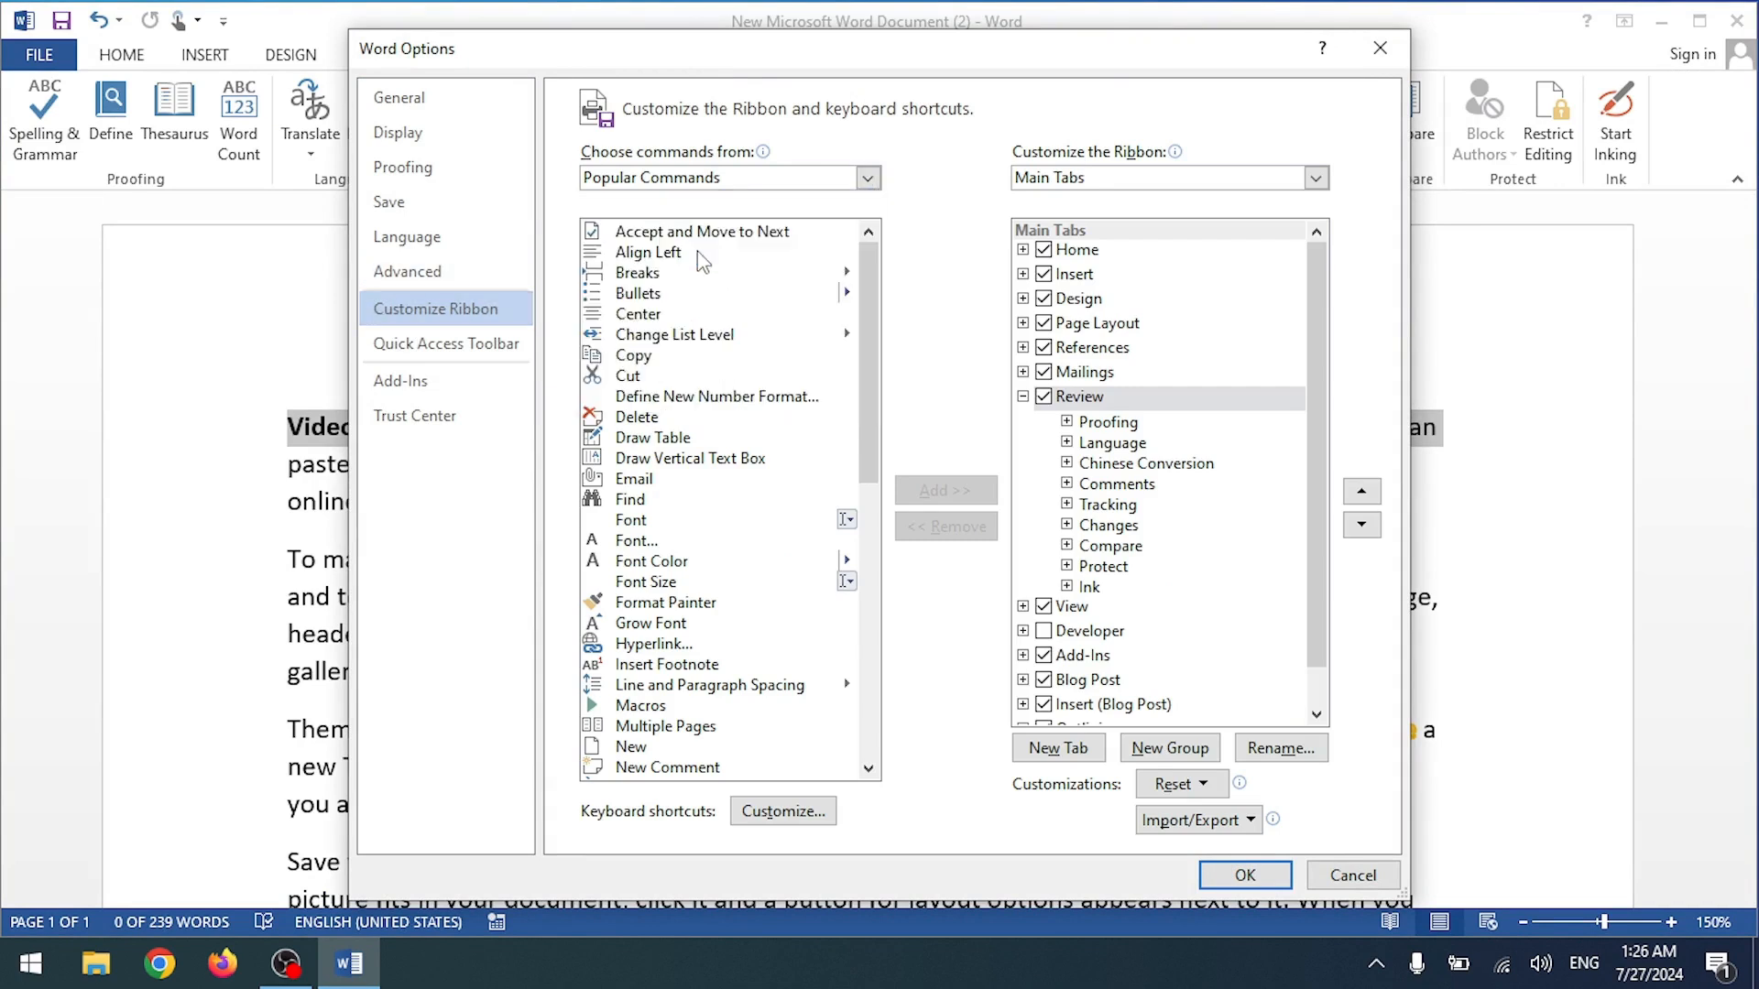
pyautogui.press('Down')
pyautogui.press('Down')
pyautogui.moveTo(871, 254); pyautogui.dragTo(870, 301)
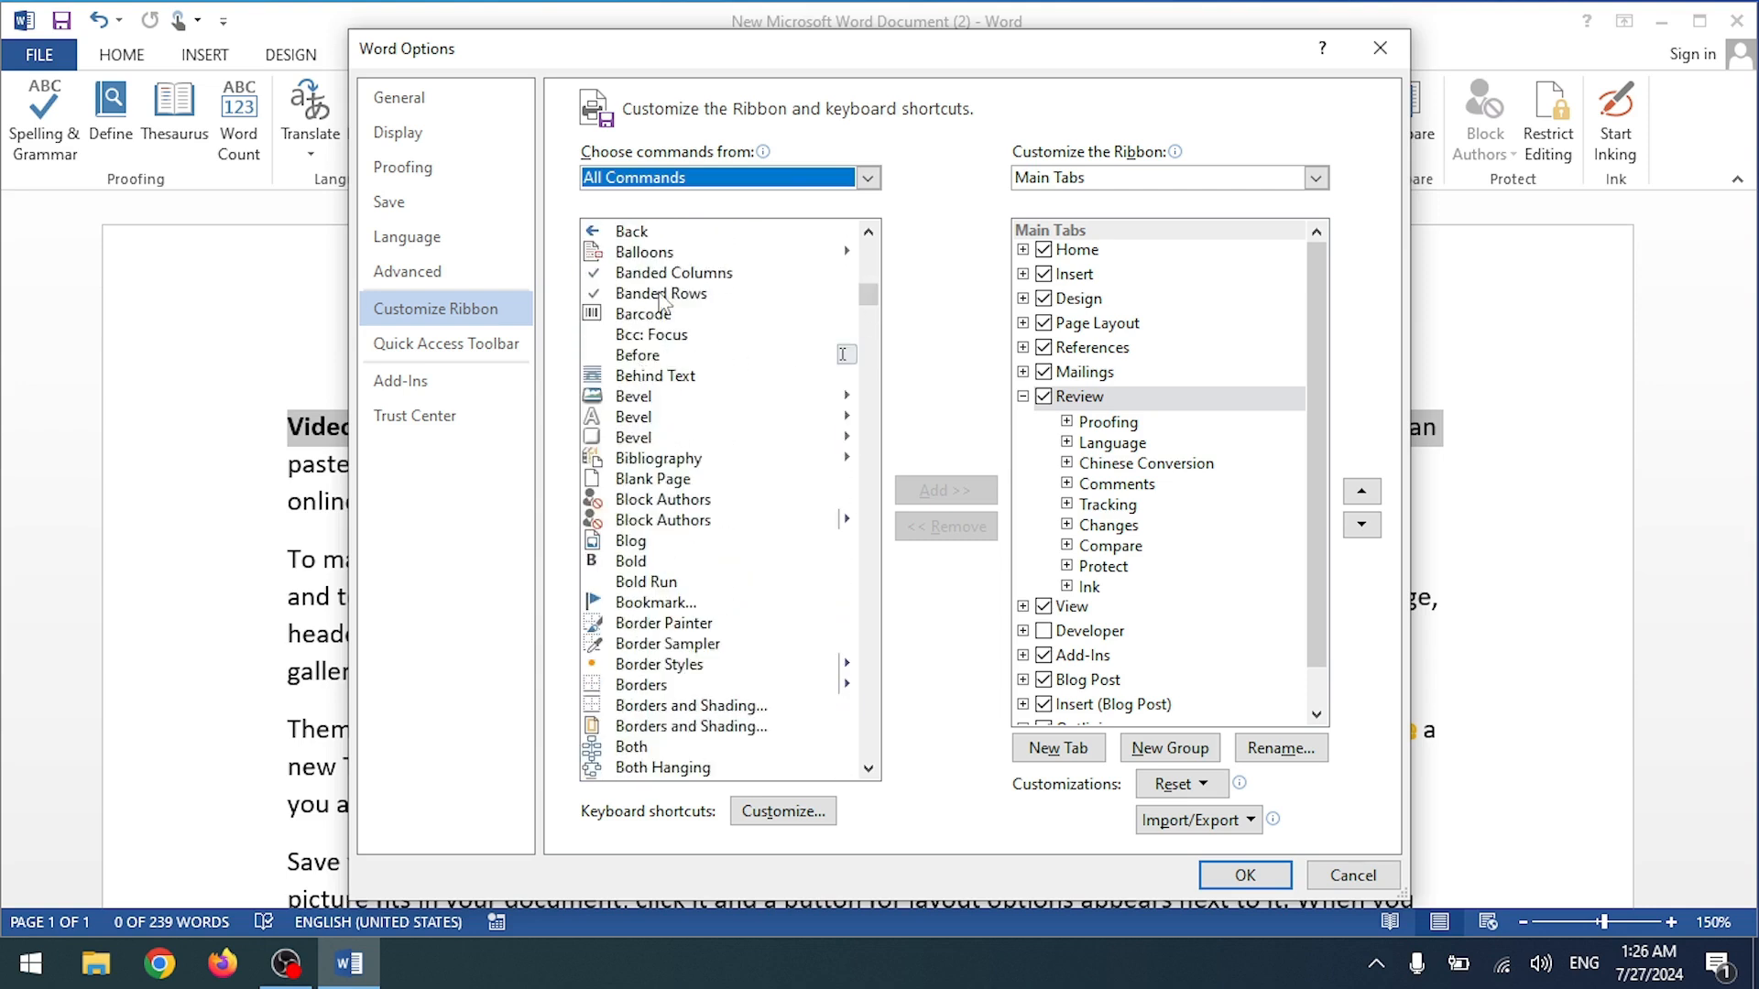
pyautogui.scroll(20, 662, 303)
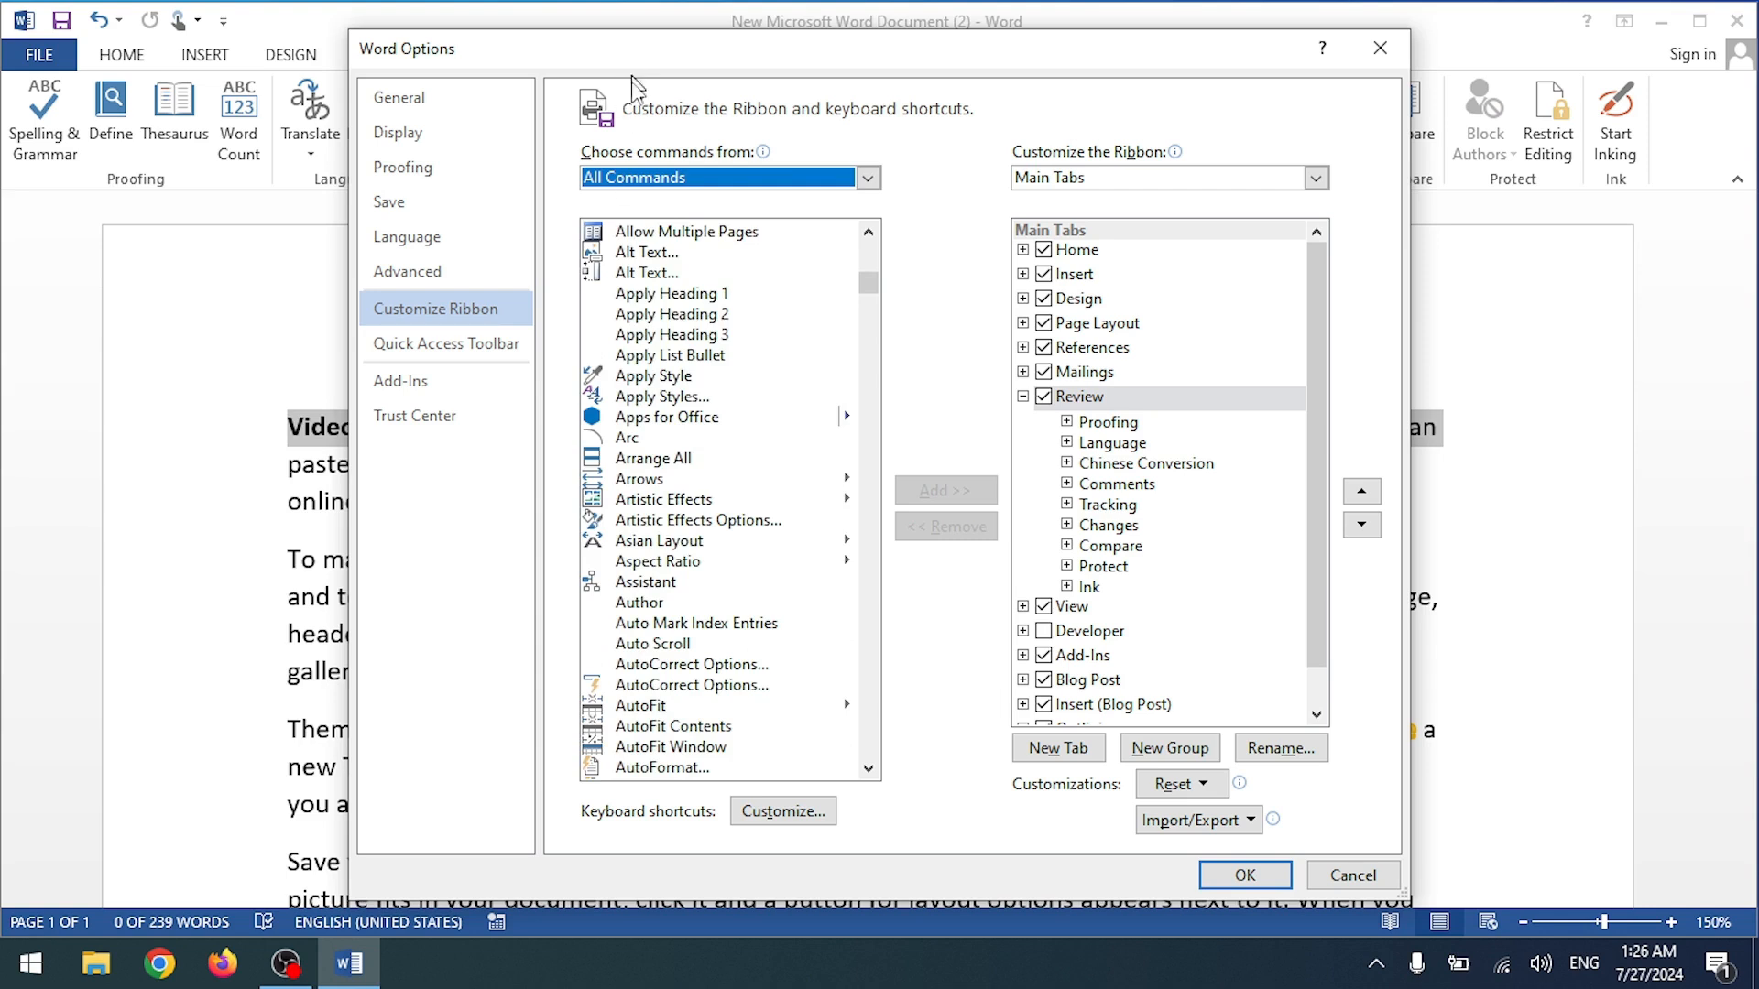
# Step: Reposition the Options window and scroll the All Commands list, selecting Brightness & Contrast...
pyautogui.moveTo(632, 73); pyautogui.dragTo(609, 353)
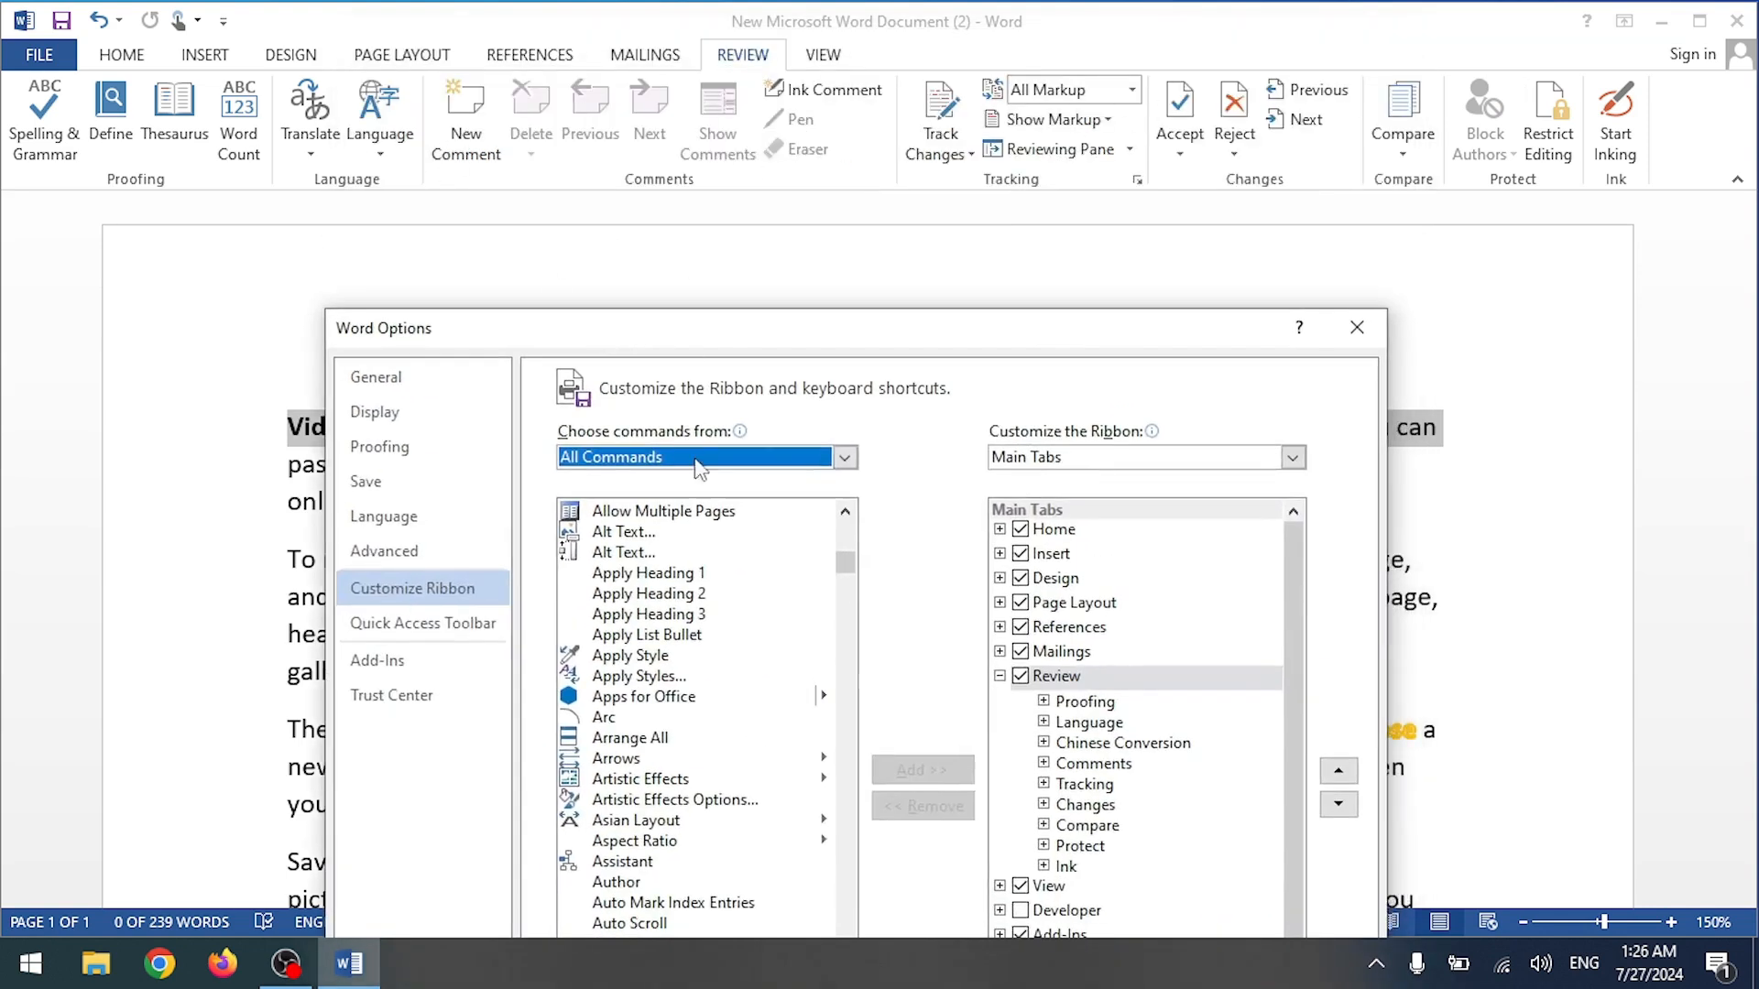
pyautogui.scroll(-1, 692, 673)
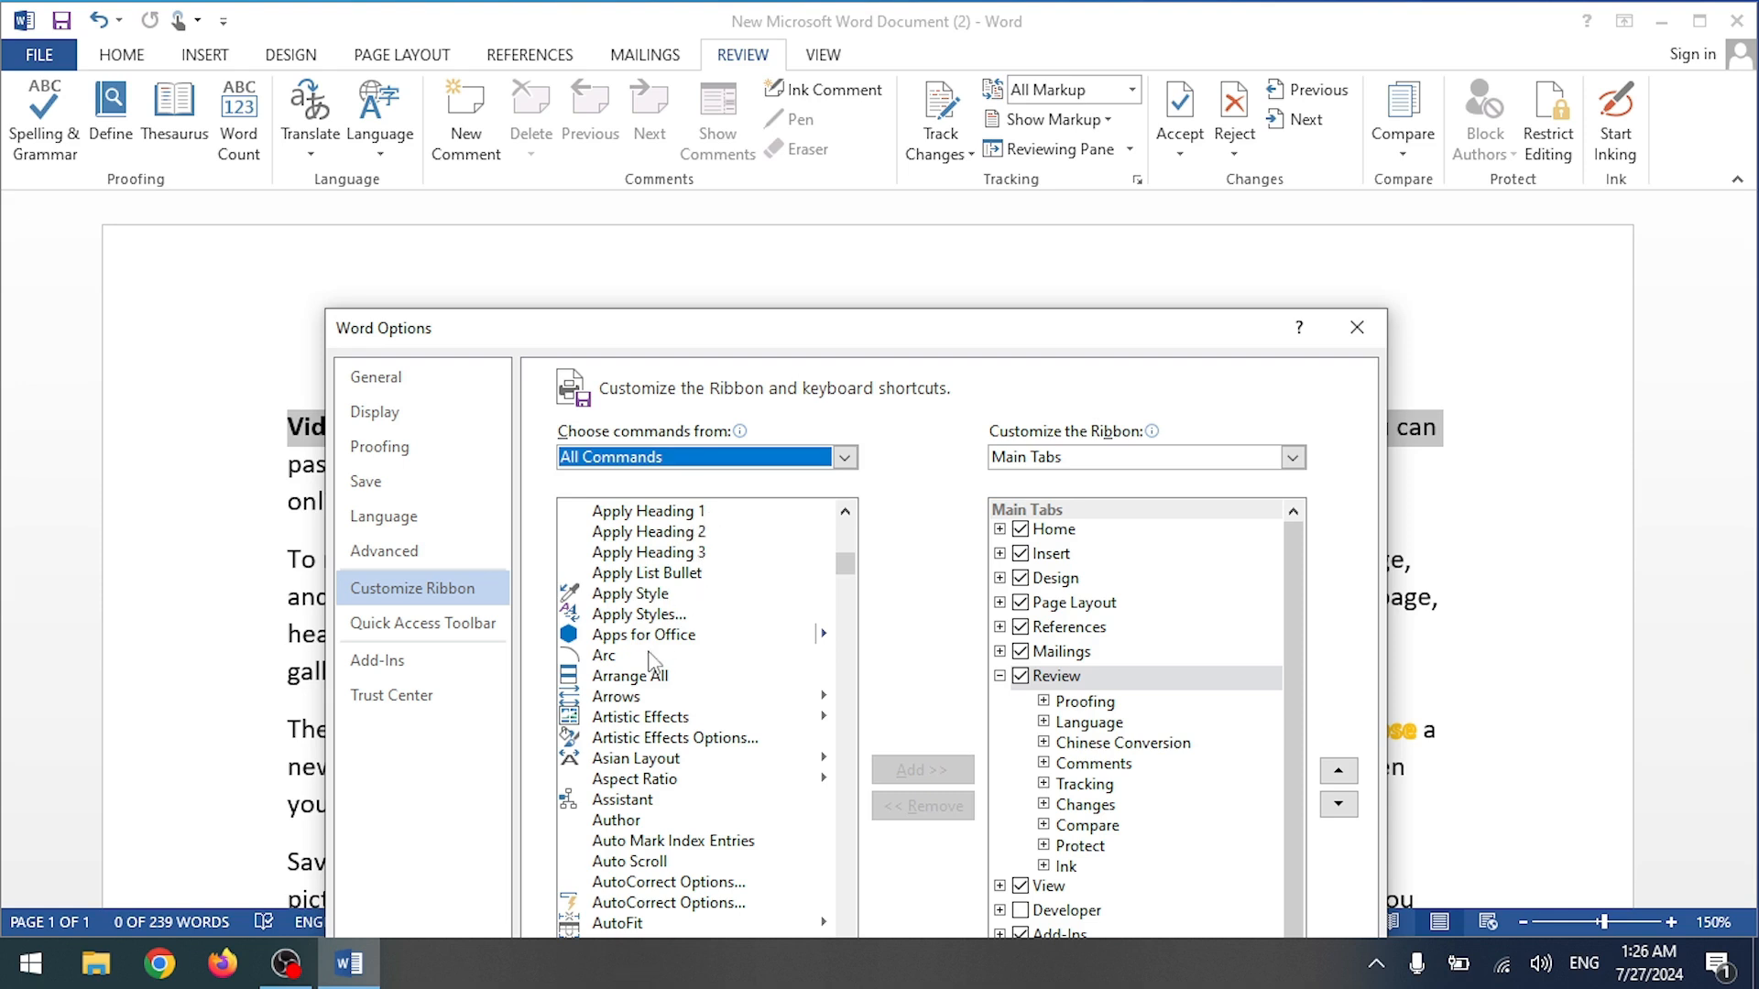
pyautogui.scroll(-5, 660, 724)
pyautogui.scroll(-1, 658, 730)
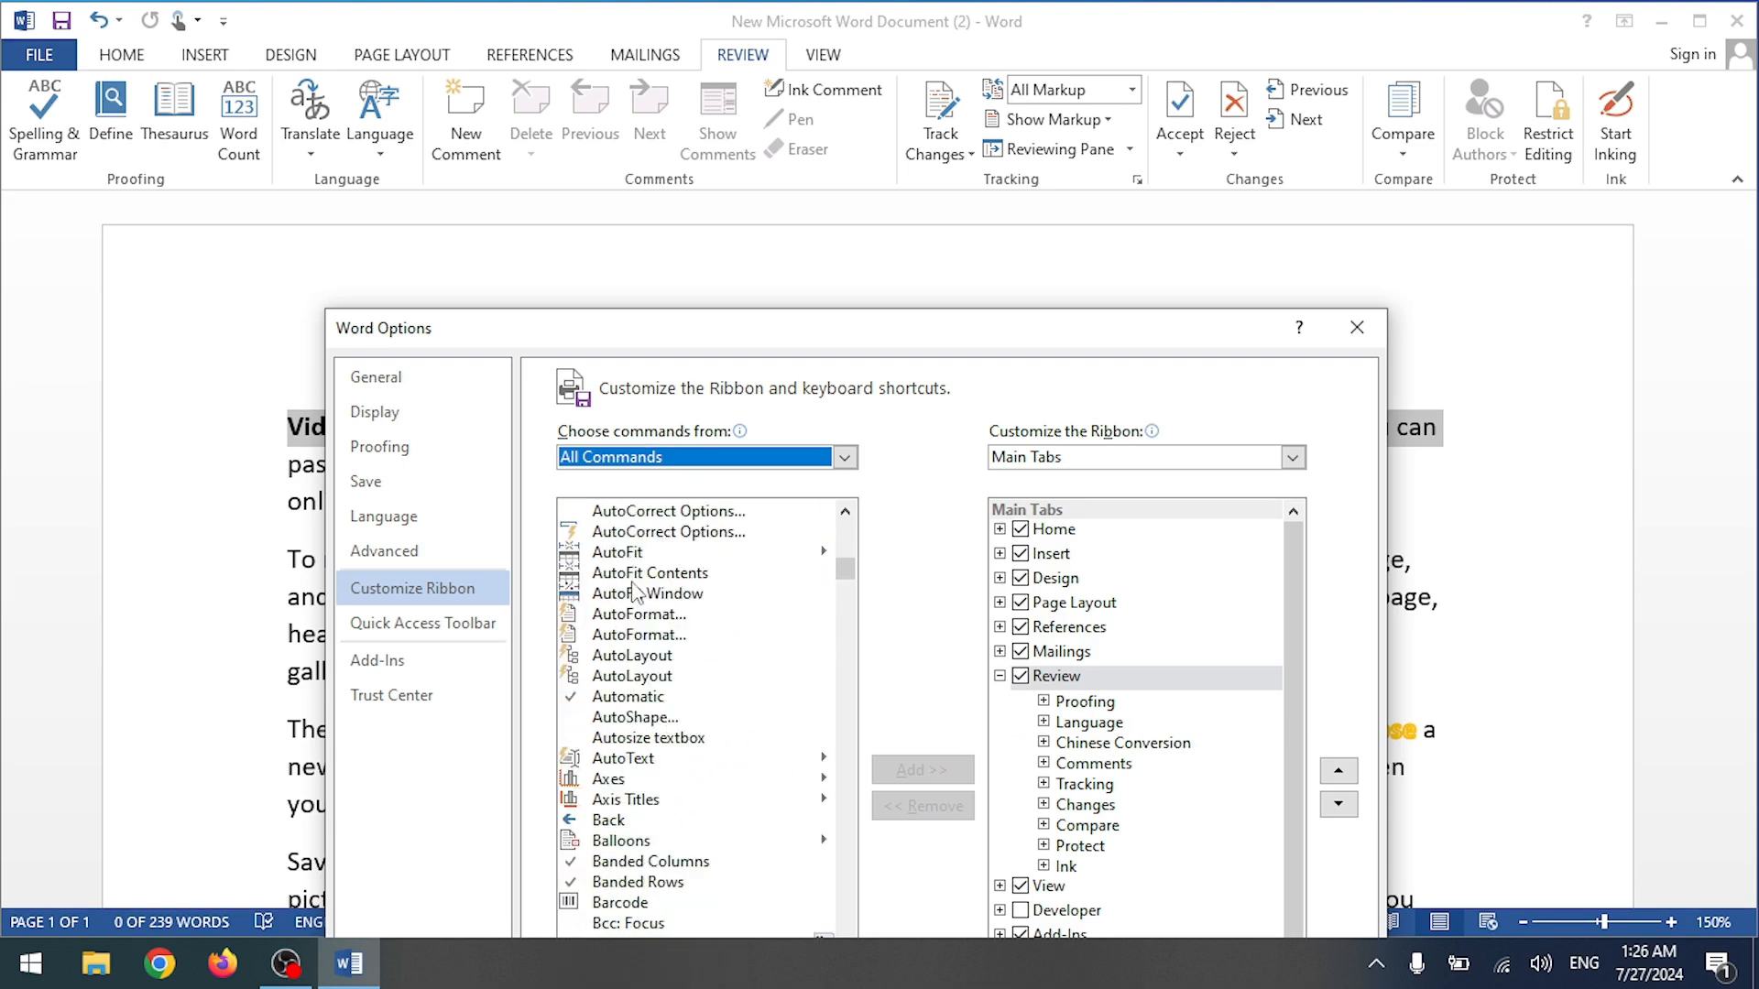
pyautogui.scroll(5, 646, 568)
pyautogui.scroll(-2, 666, 566)
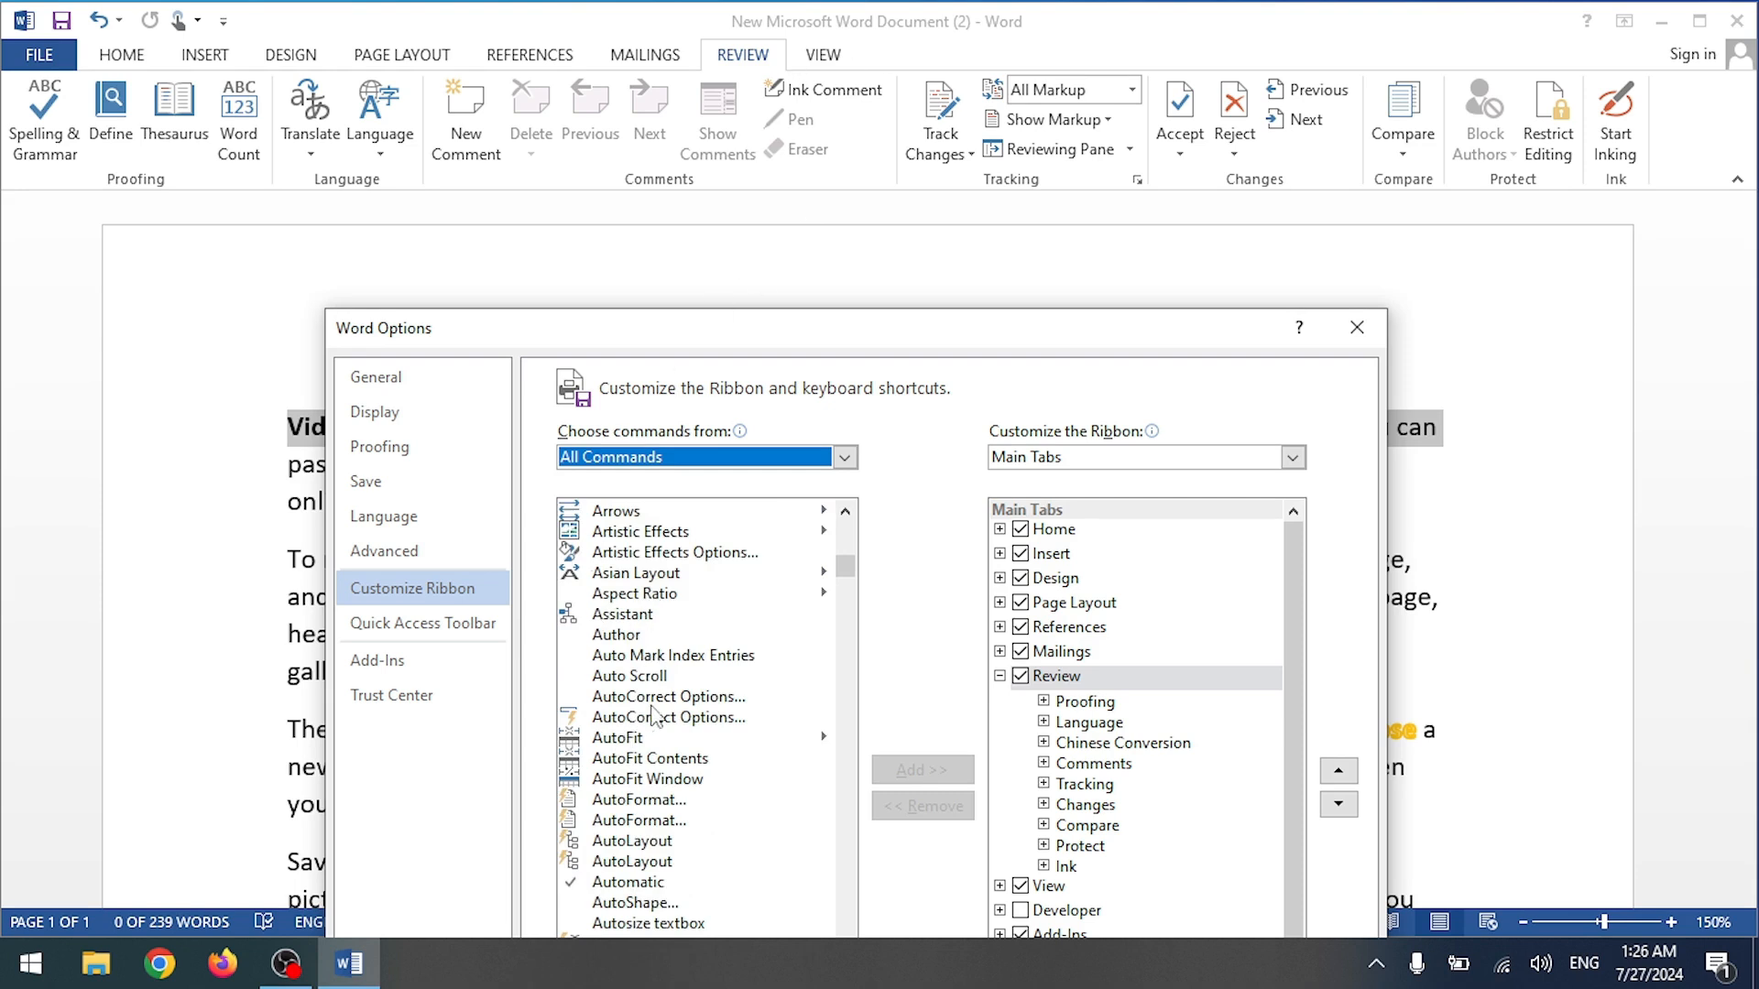
pyautogui.scroll(-1, 652, 767)
pyautogui.scroll(-4, 668, 730)
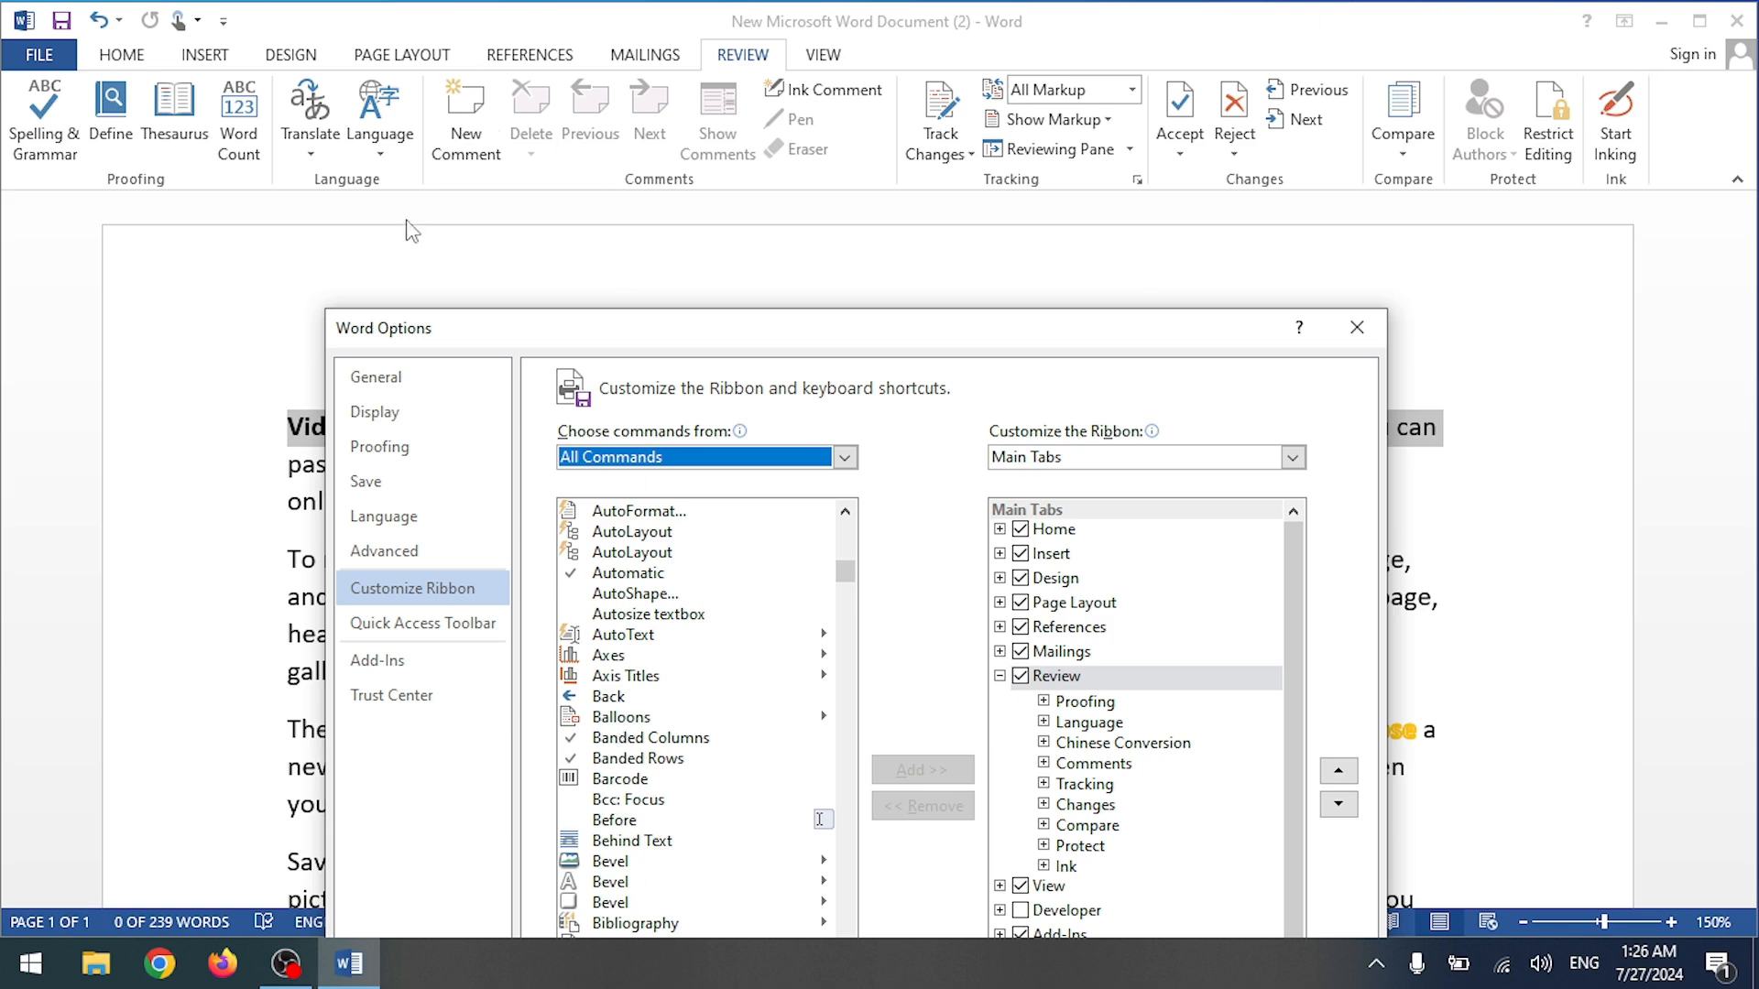
pyautogui.moveTo(673, 346); pyautogui.dragTo(687, 98)
pyautogui.scroll(-3, 638, 568)
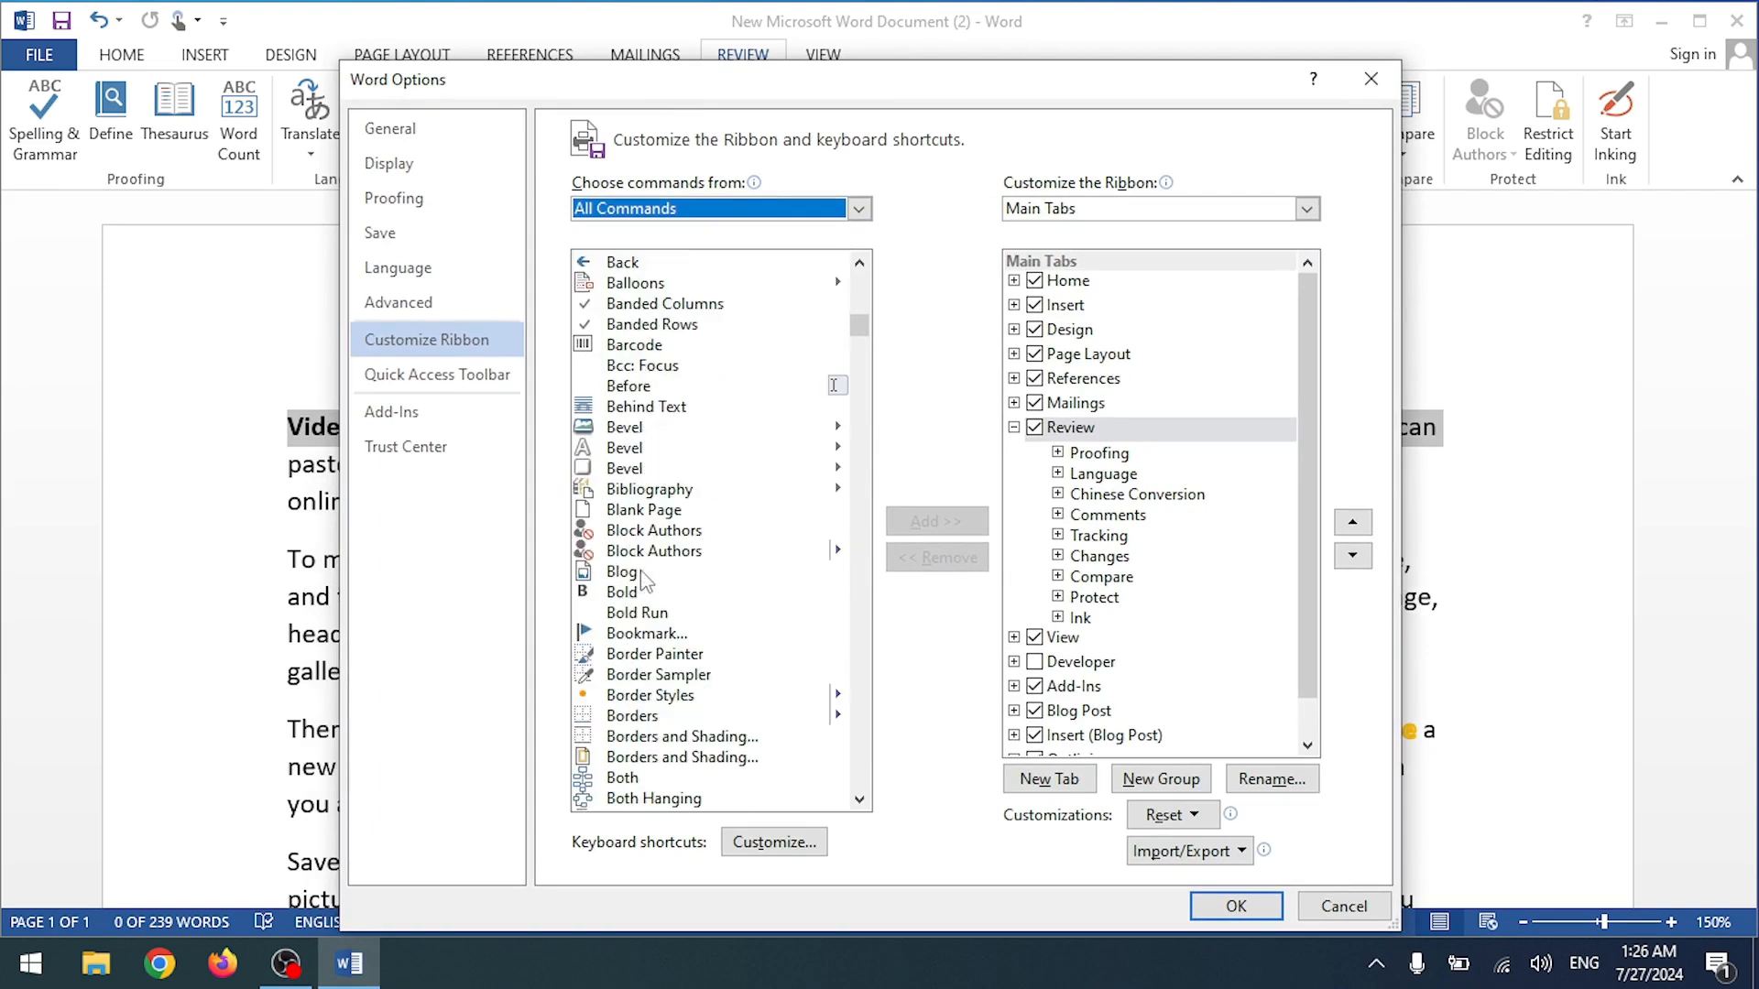
pyautogui.scroll(-4, 620, 570)
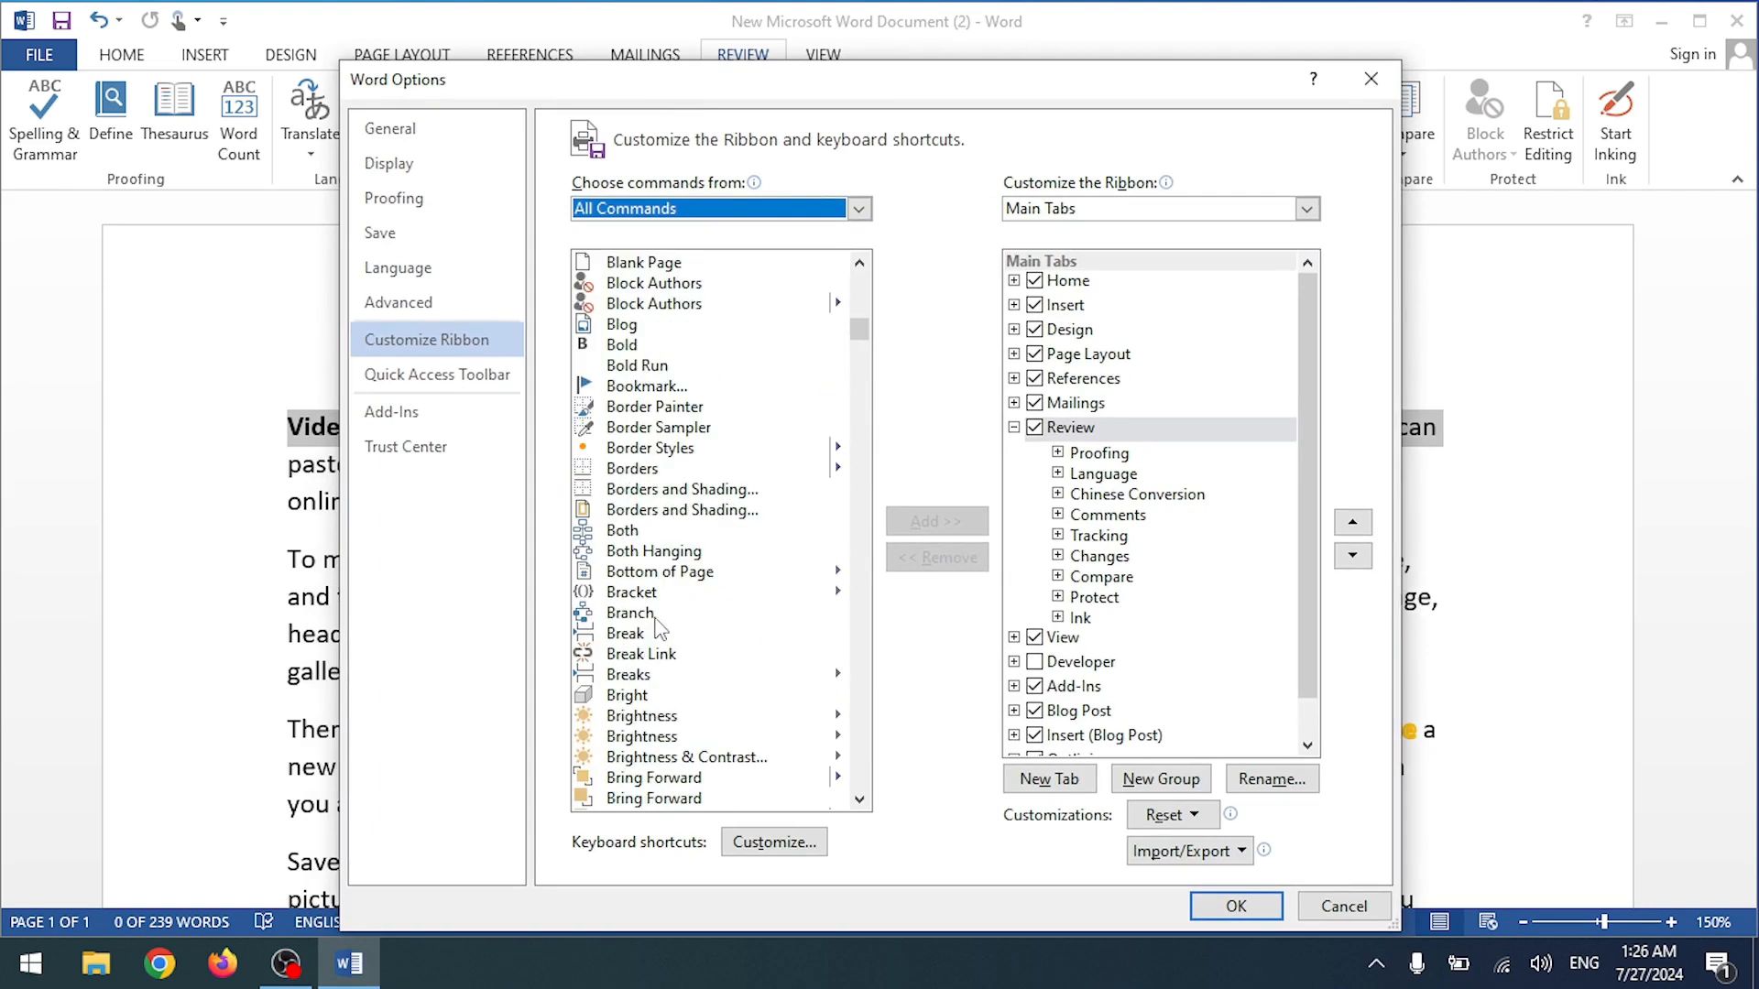
pyautogui.scroll(-5, 656, 701)
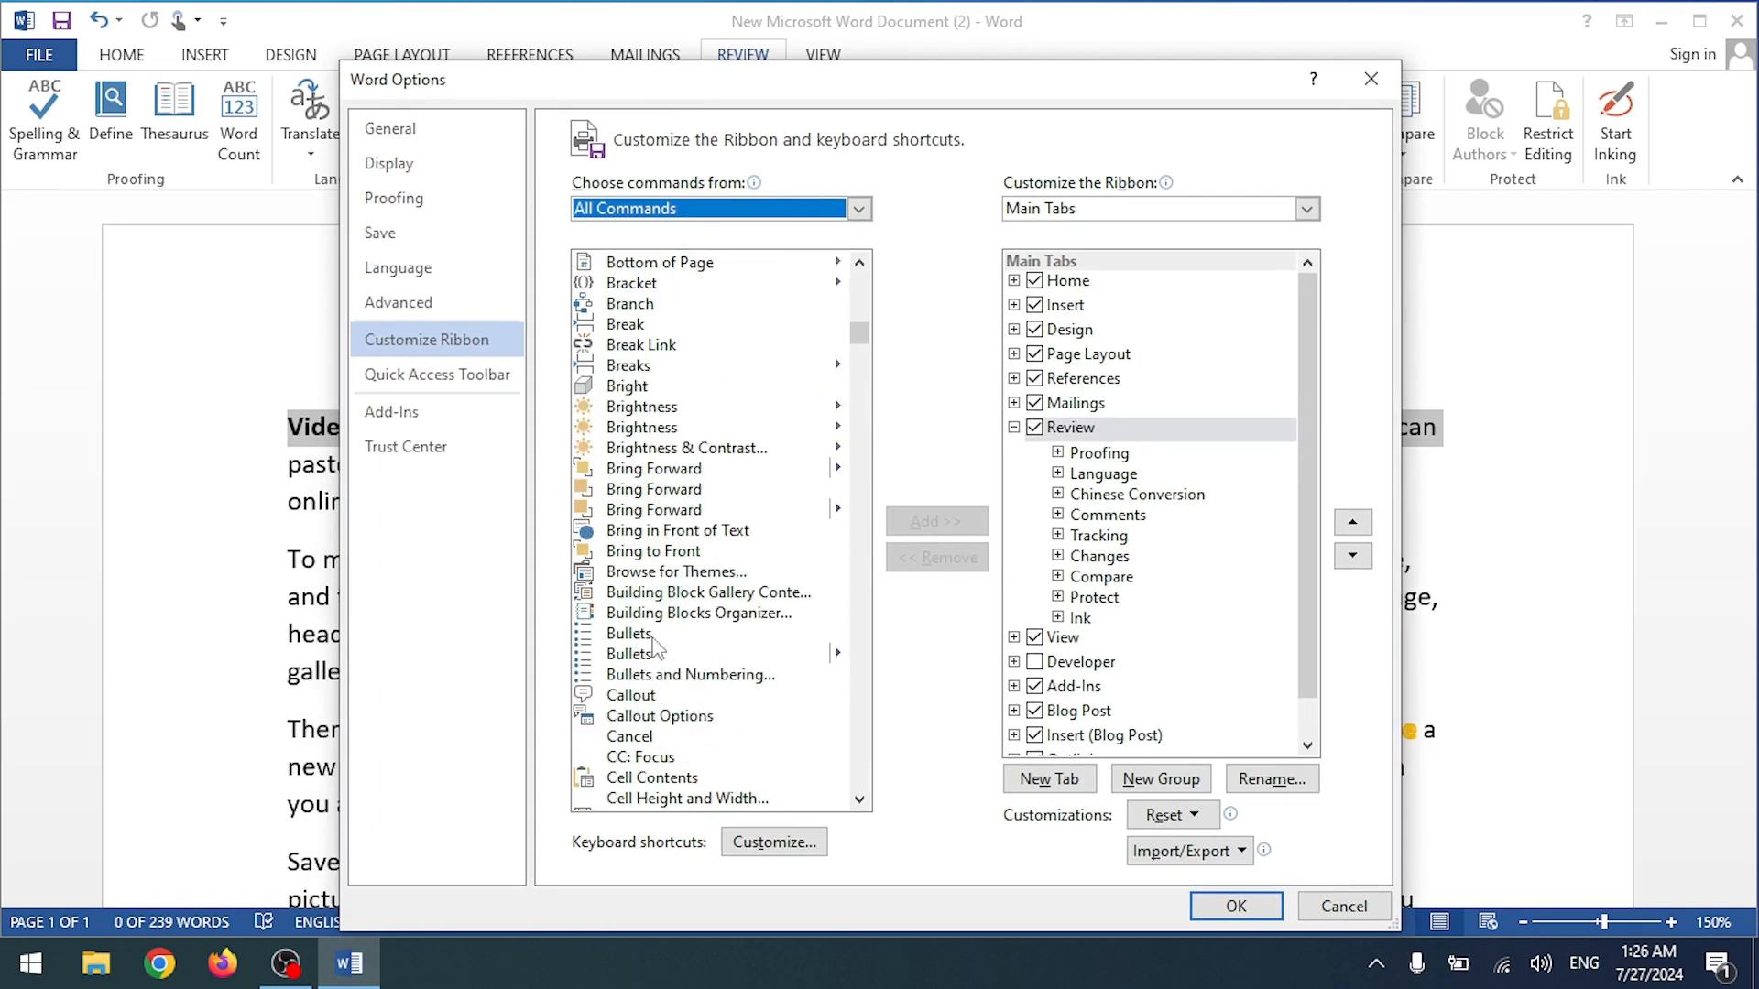
pyautogui.click(624, 456)
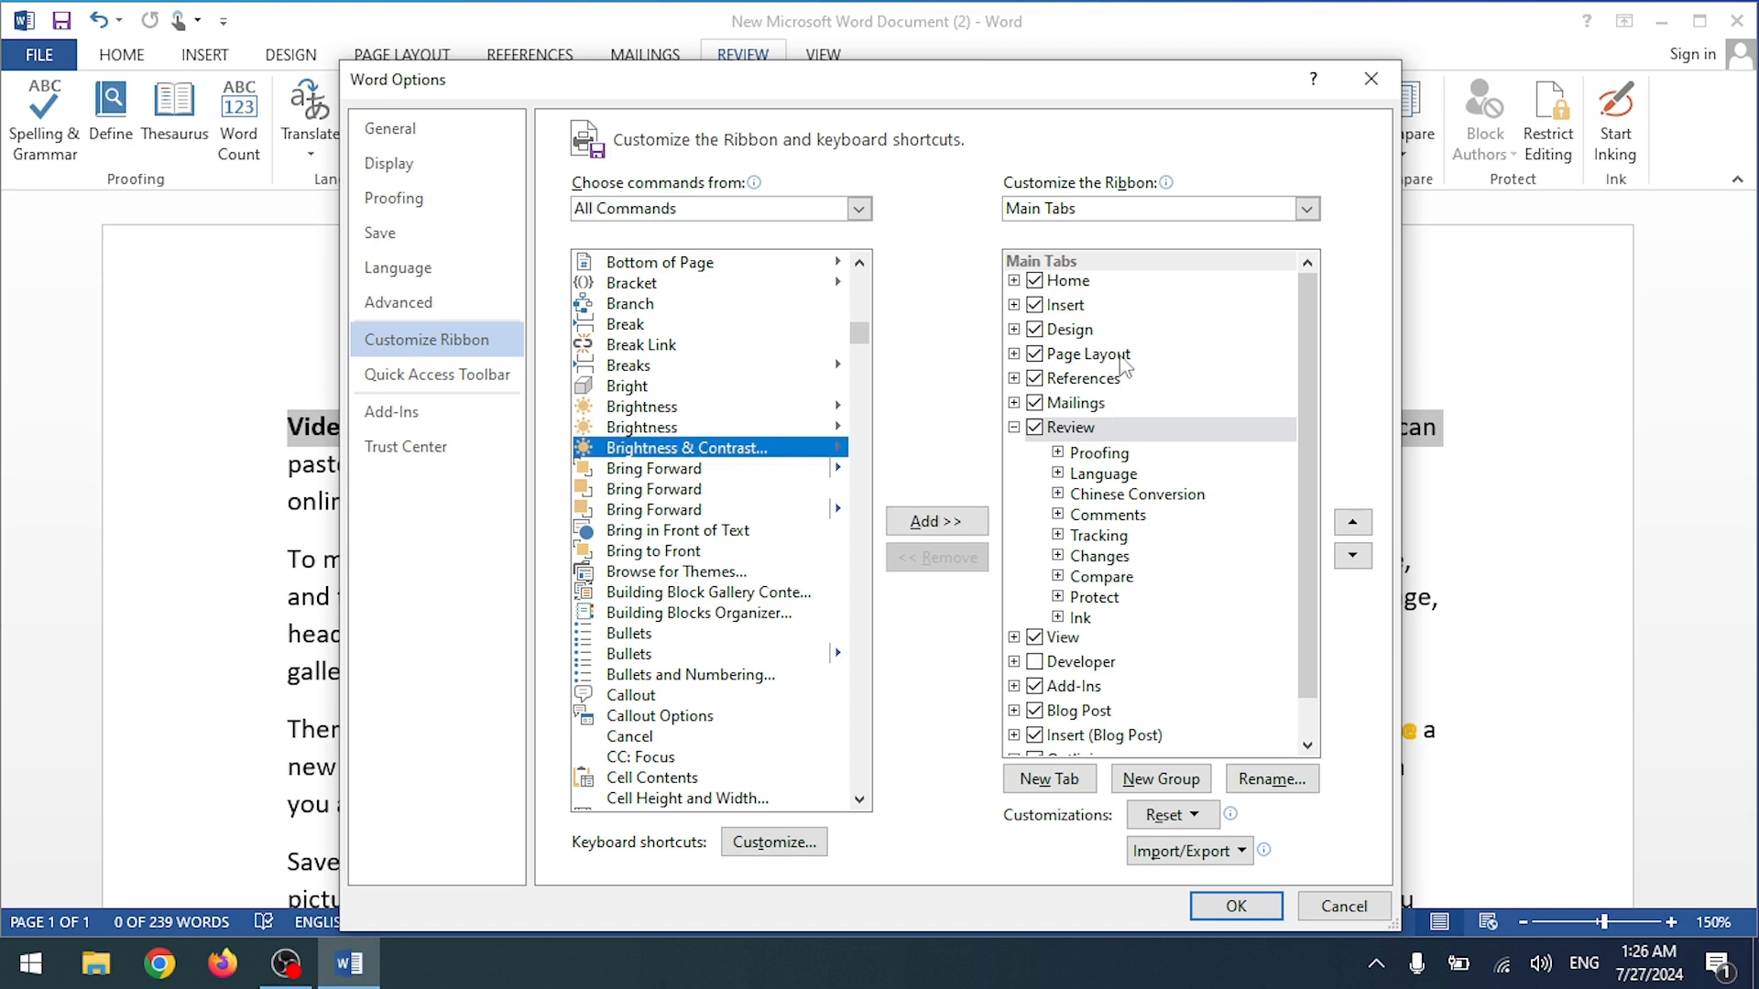
pyautogui.moveTo(858, 337); pyautogui.dragTo(874, 429)
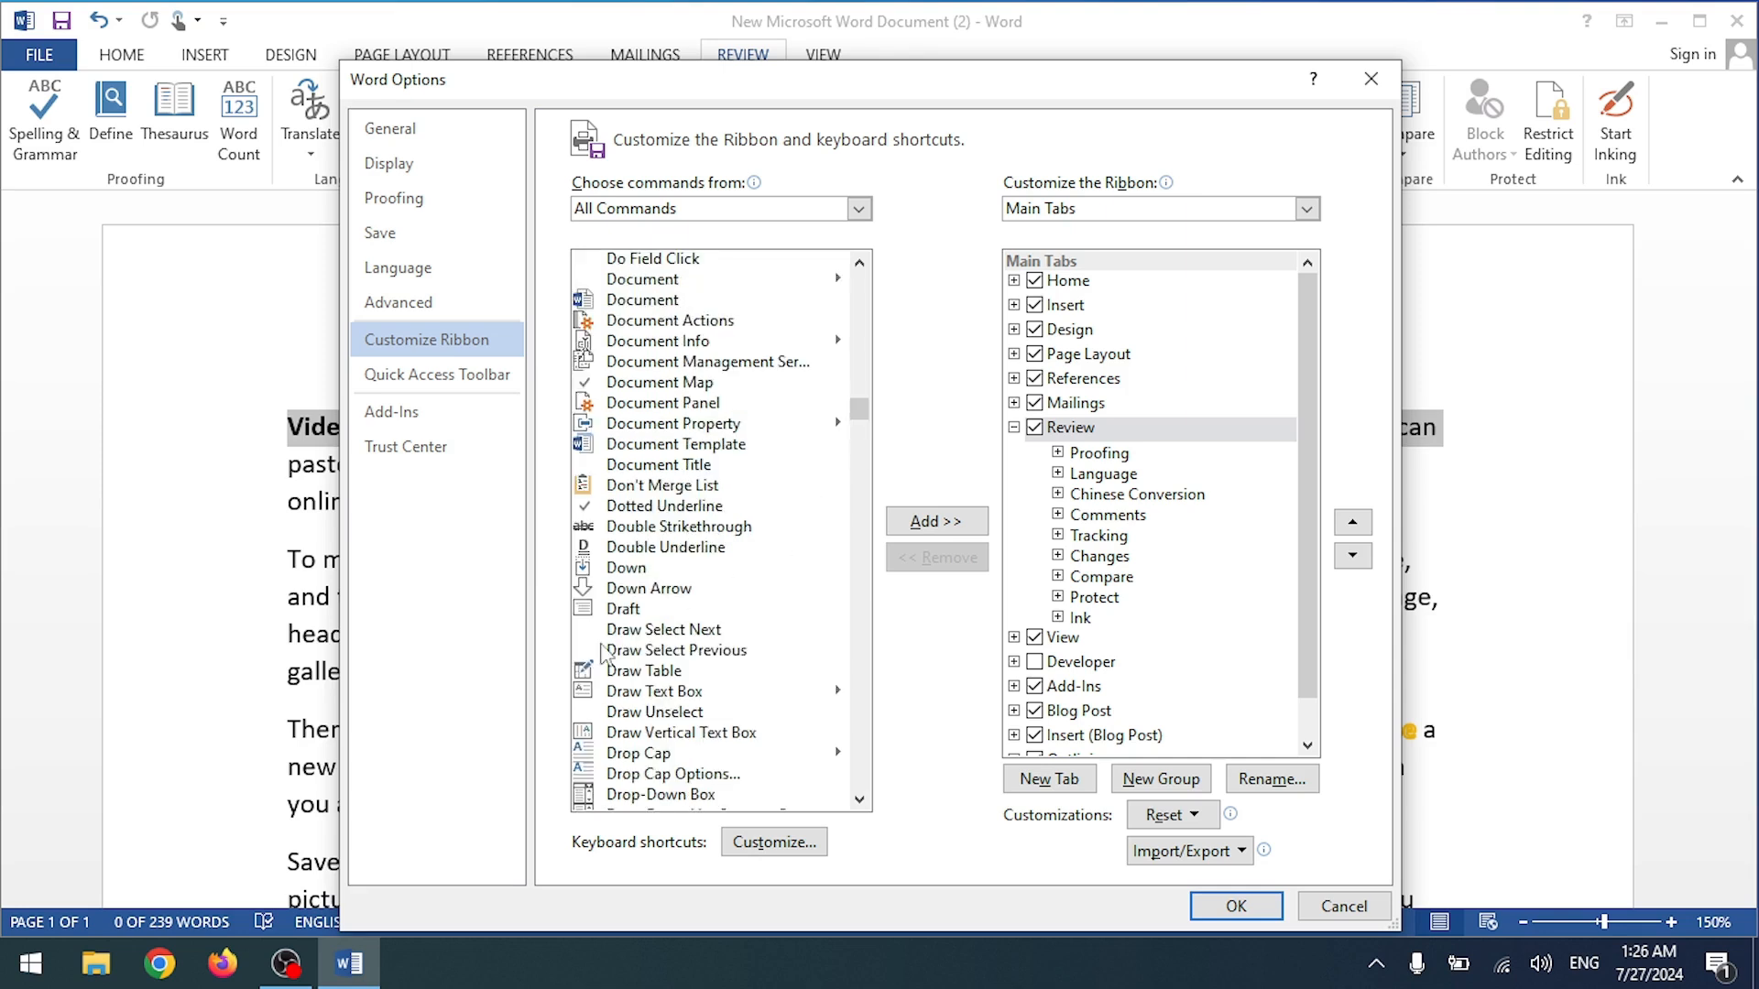
pyautogui.click(612, 611)
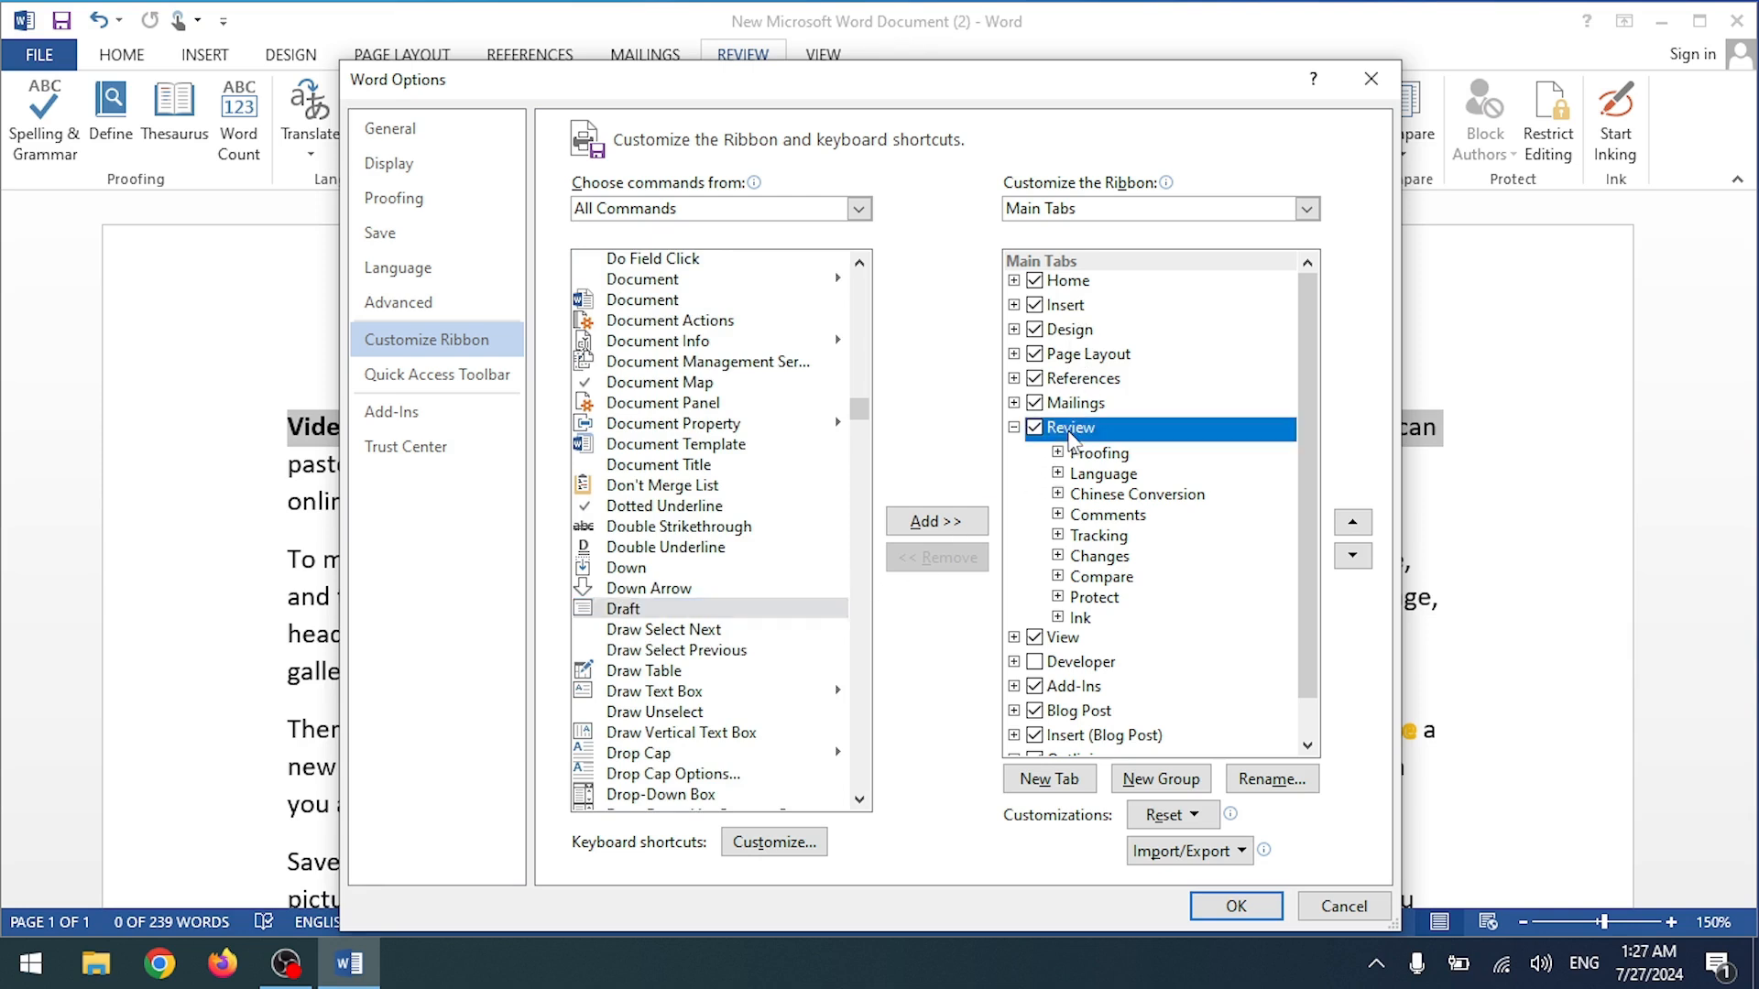
pyautogui.doubleClick(1067, 432)
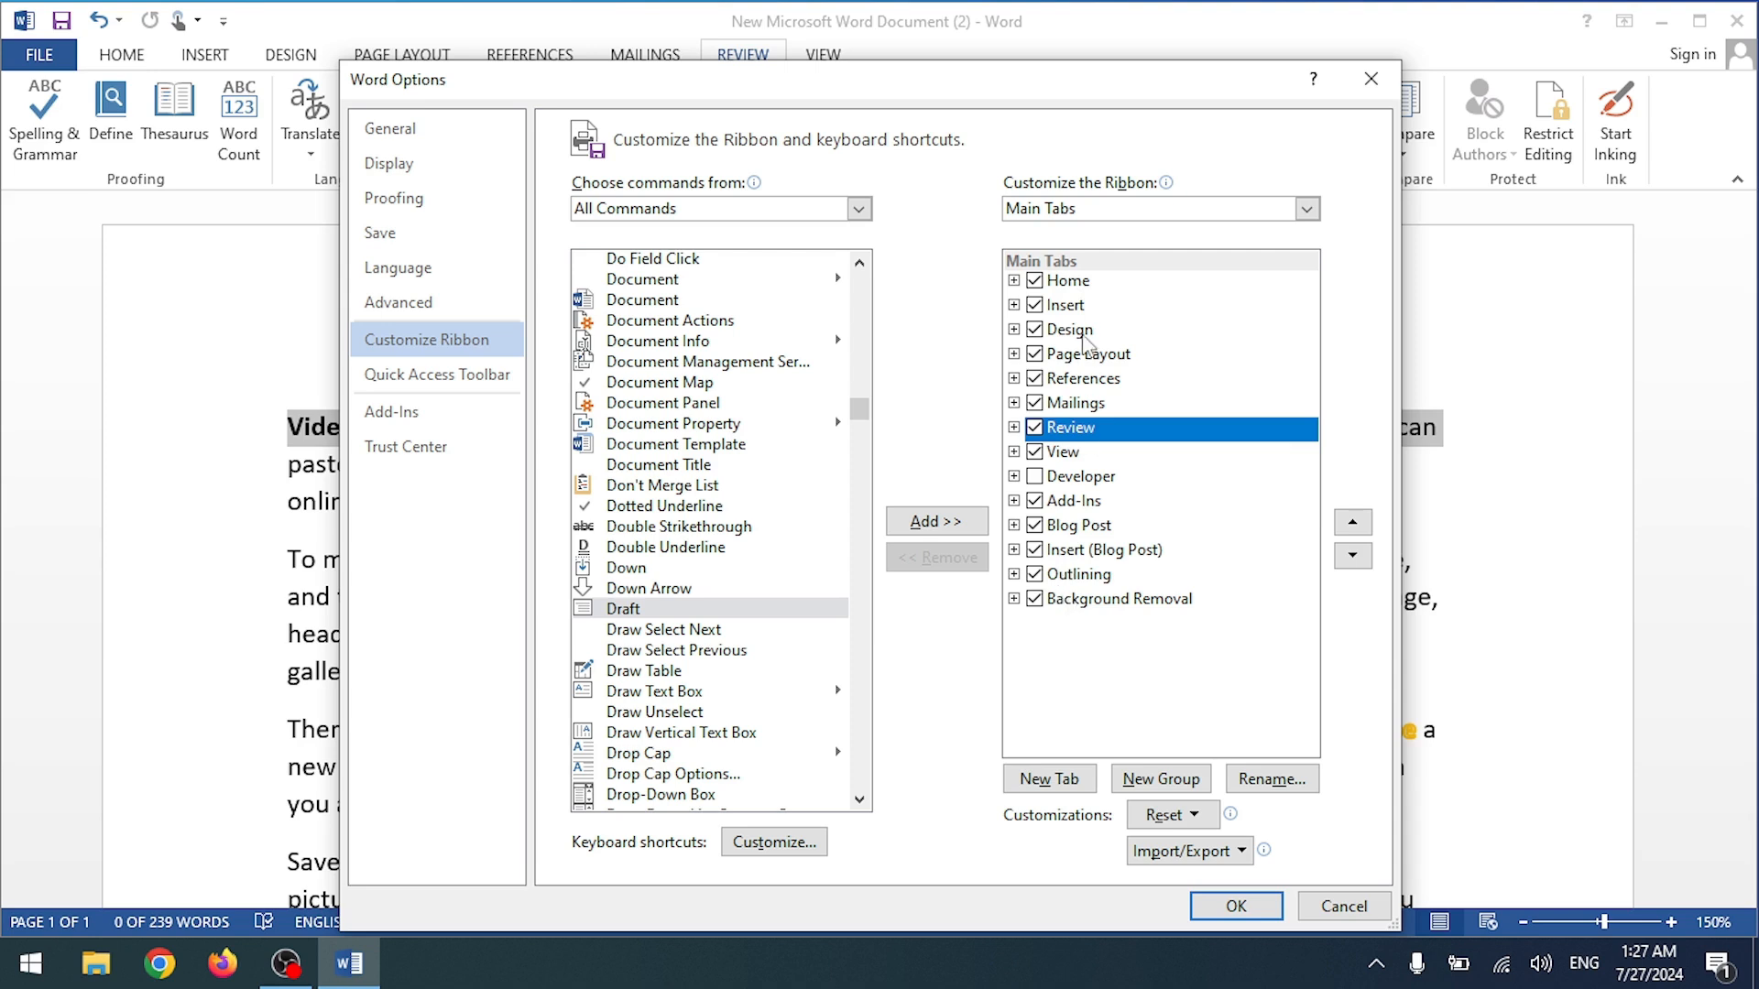
pyautogui.click(1078, 287)
pyautogui.click(952, 520)
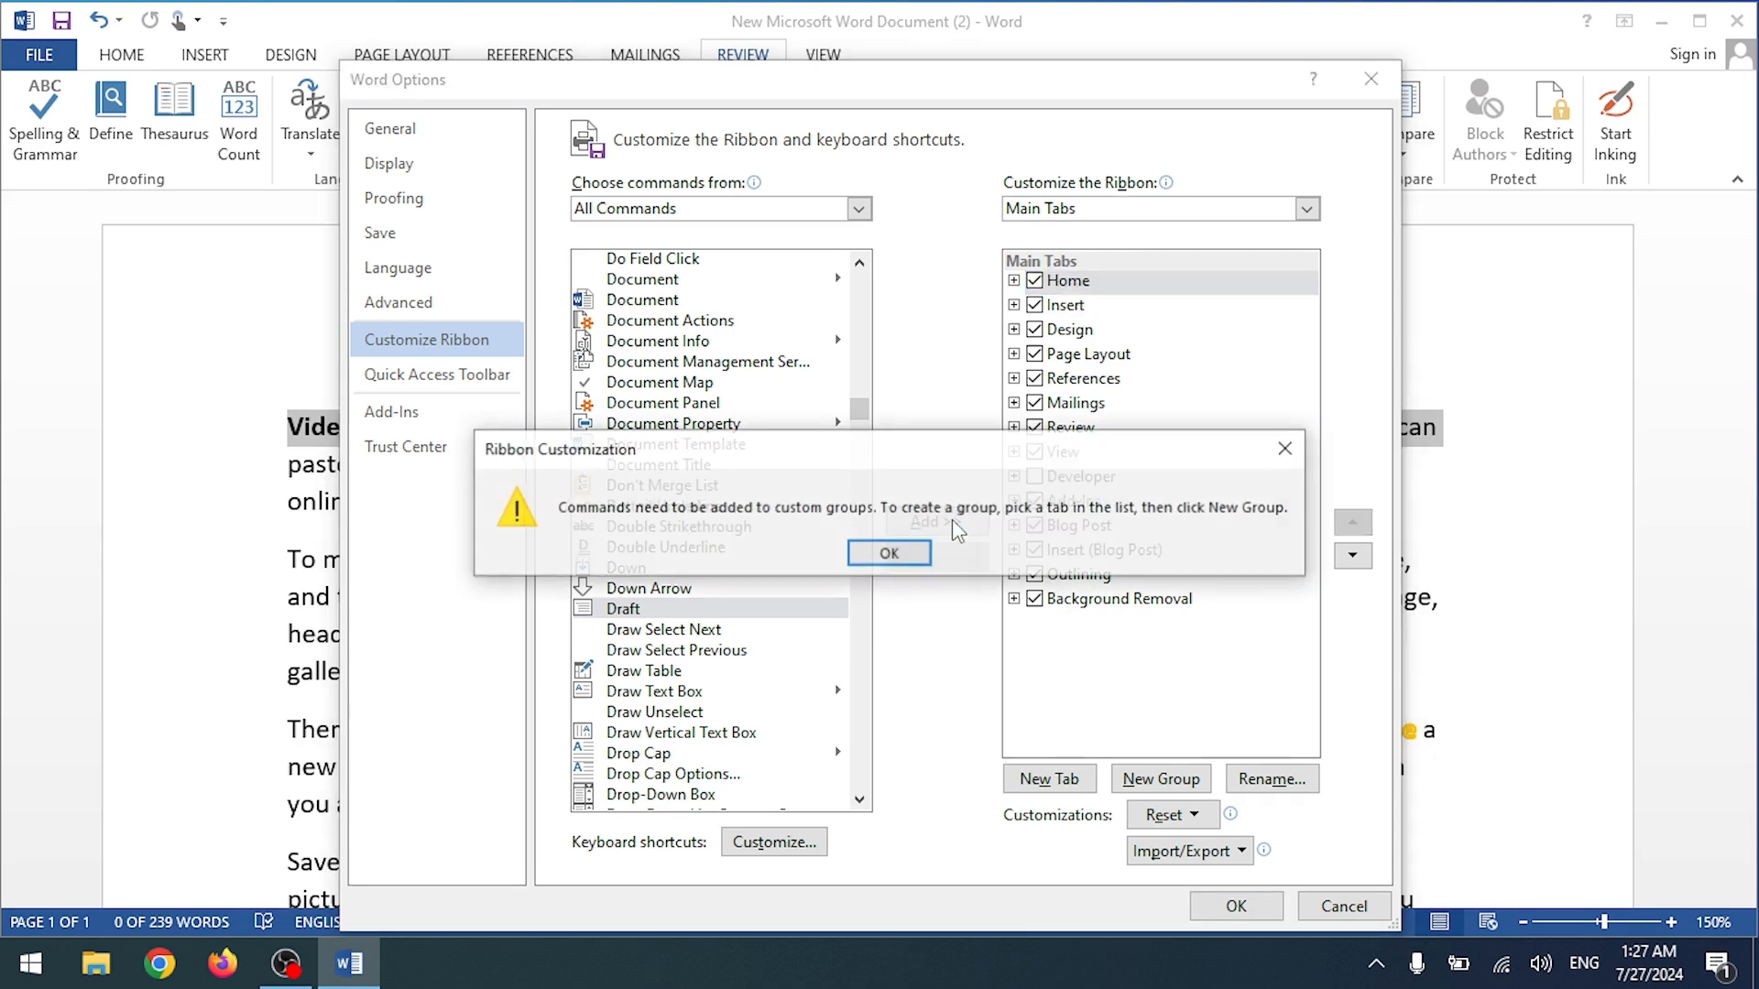
pyautogui.click(914, 556)
pyautogui.click(651, 609)
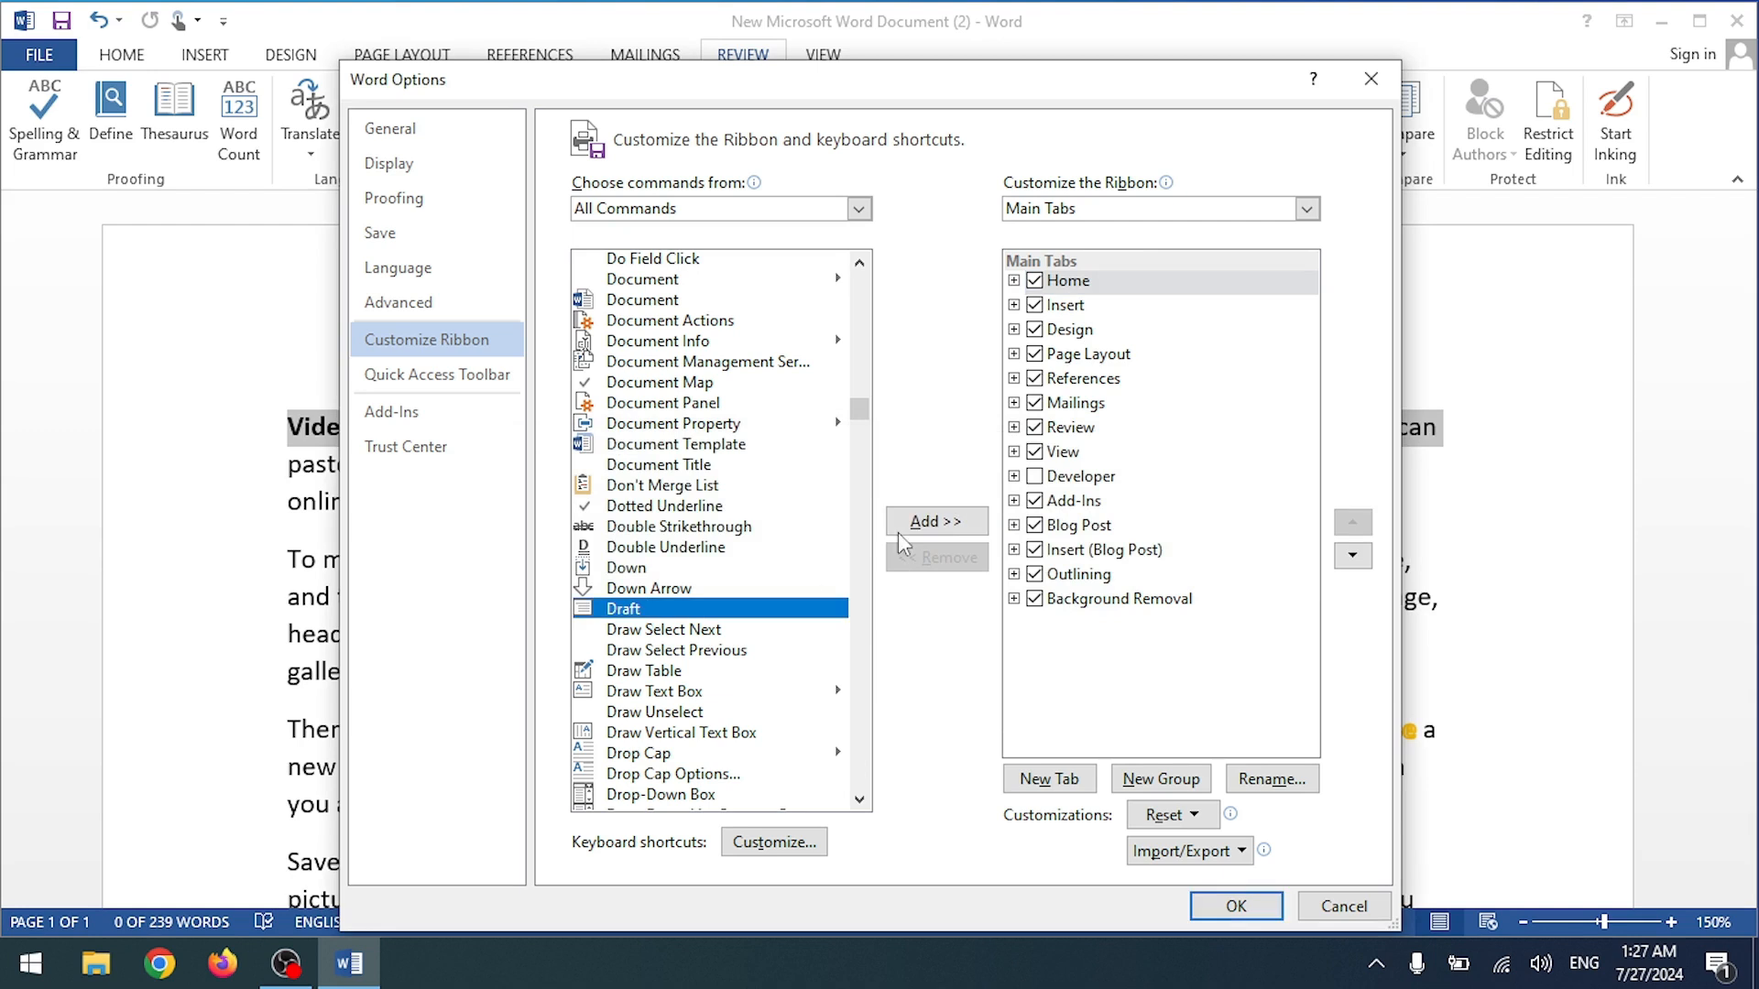
pyautogui.click(914, 517)
pyautogui.click(896, 550)
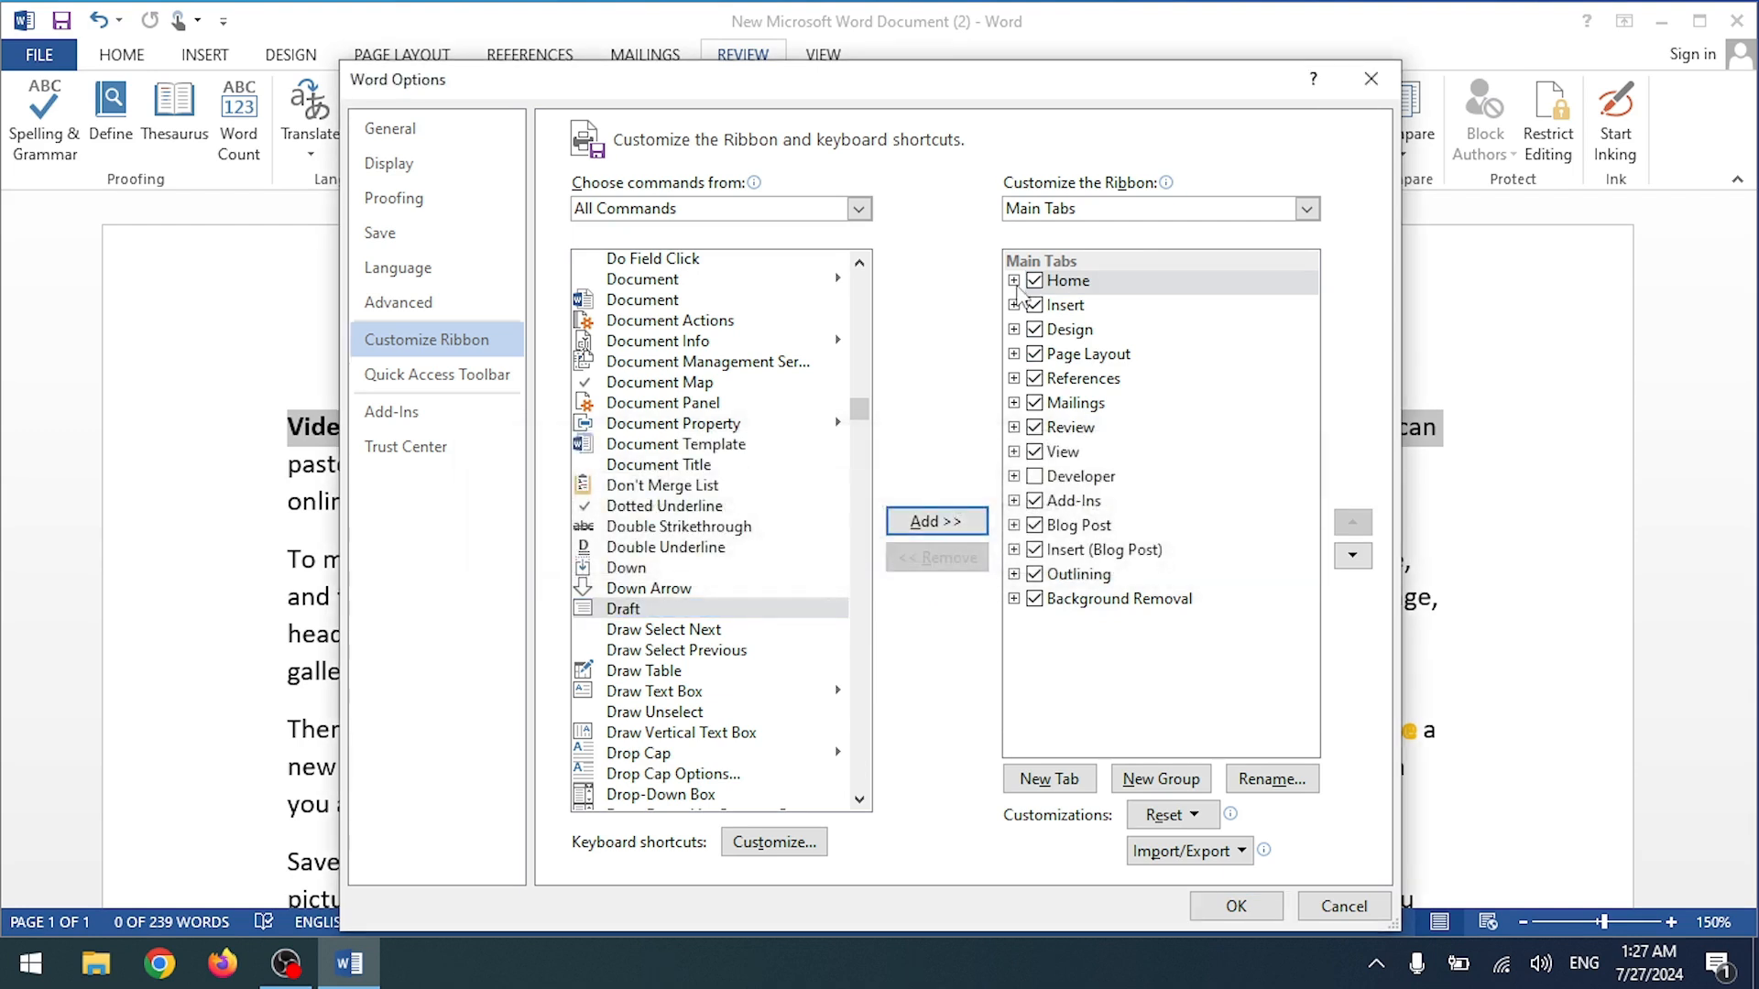
pyautogui.click(1014, 281)
pyautogui.click(1112, 408)
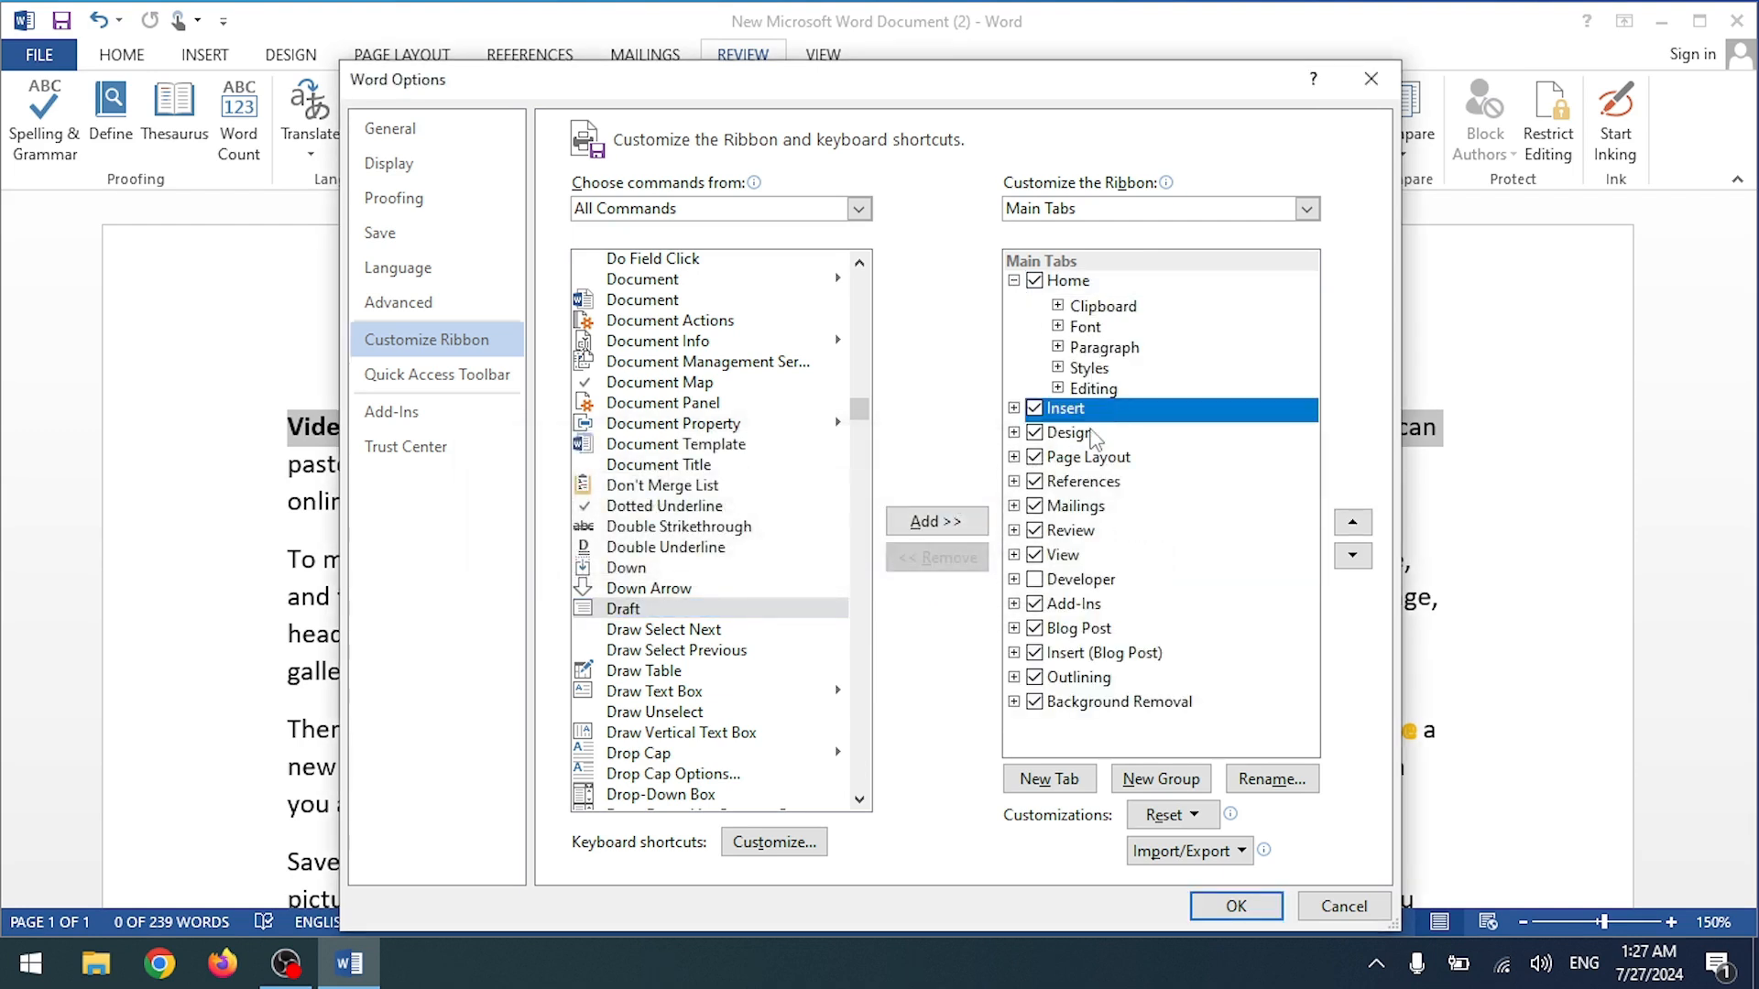
pyautogui.click(804, 611)
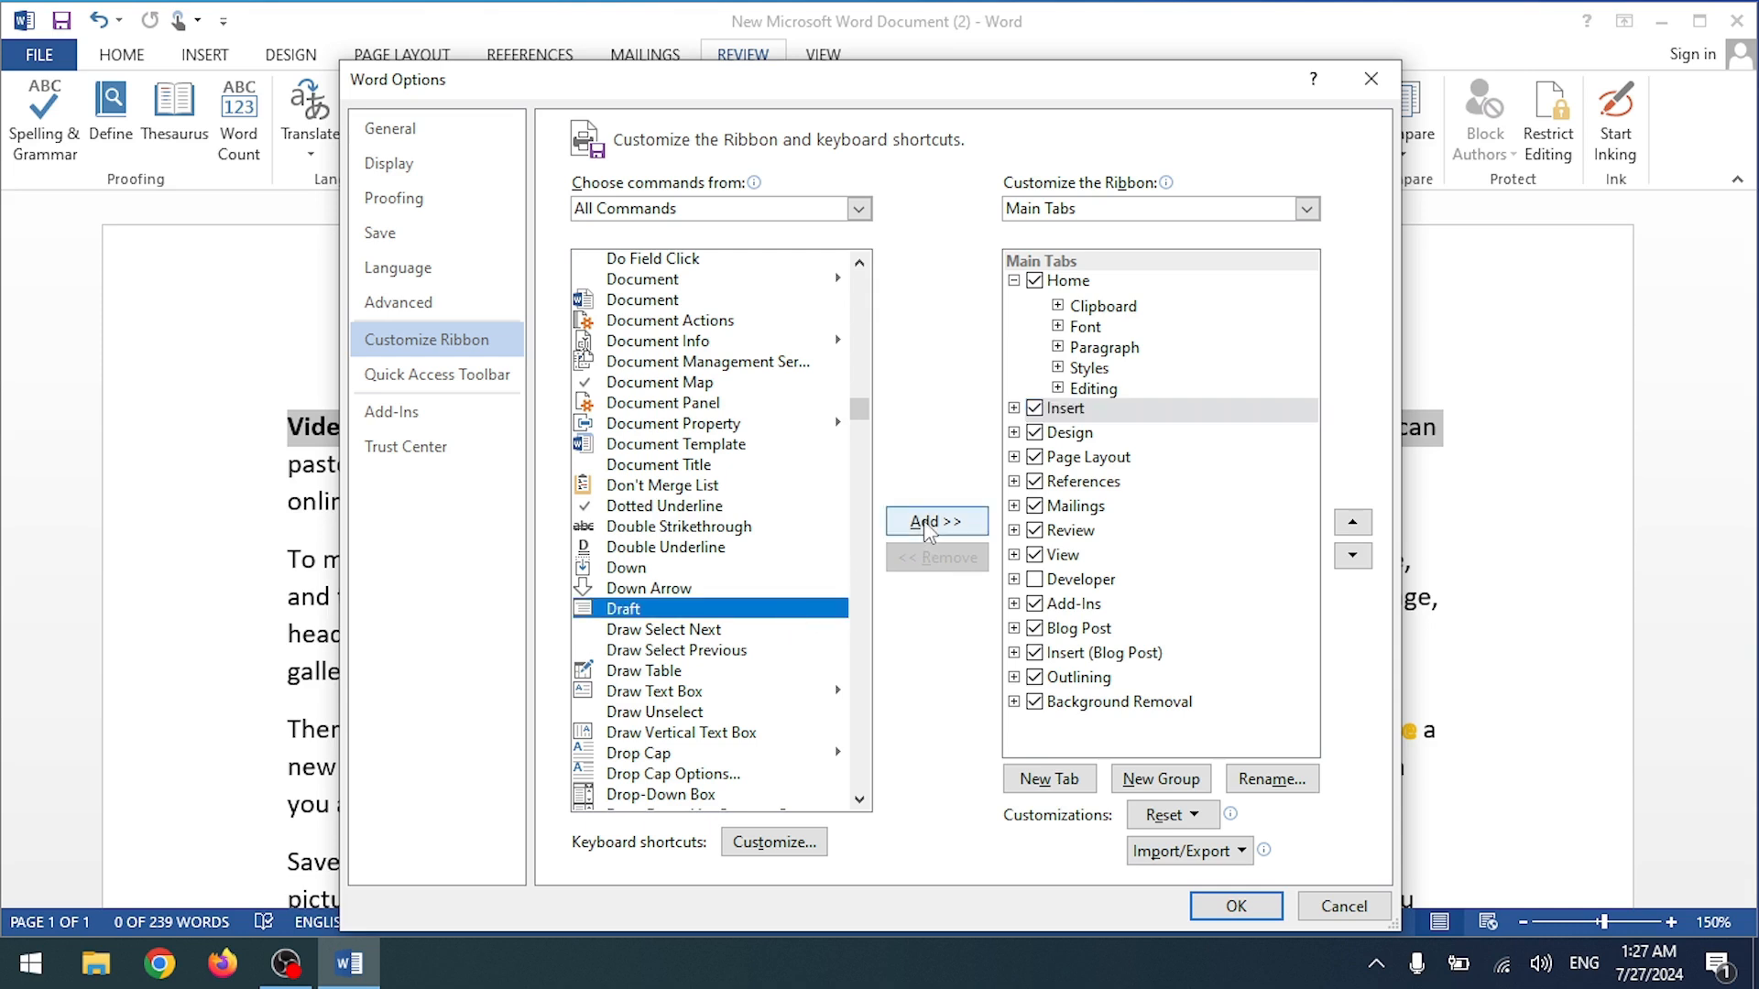
pyautogui.click(923, 520)
pyautogui.click(895, 550)
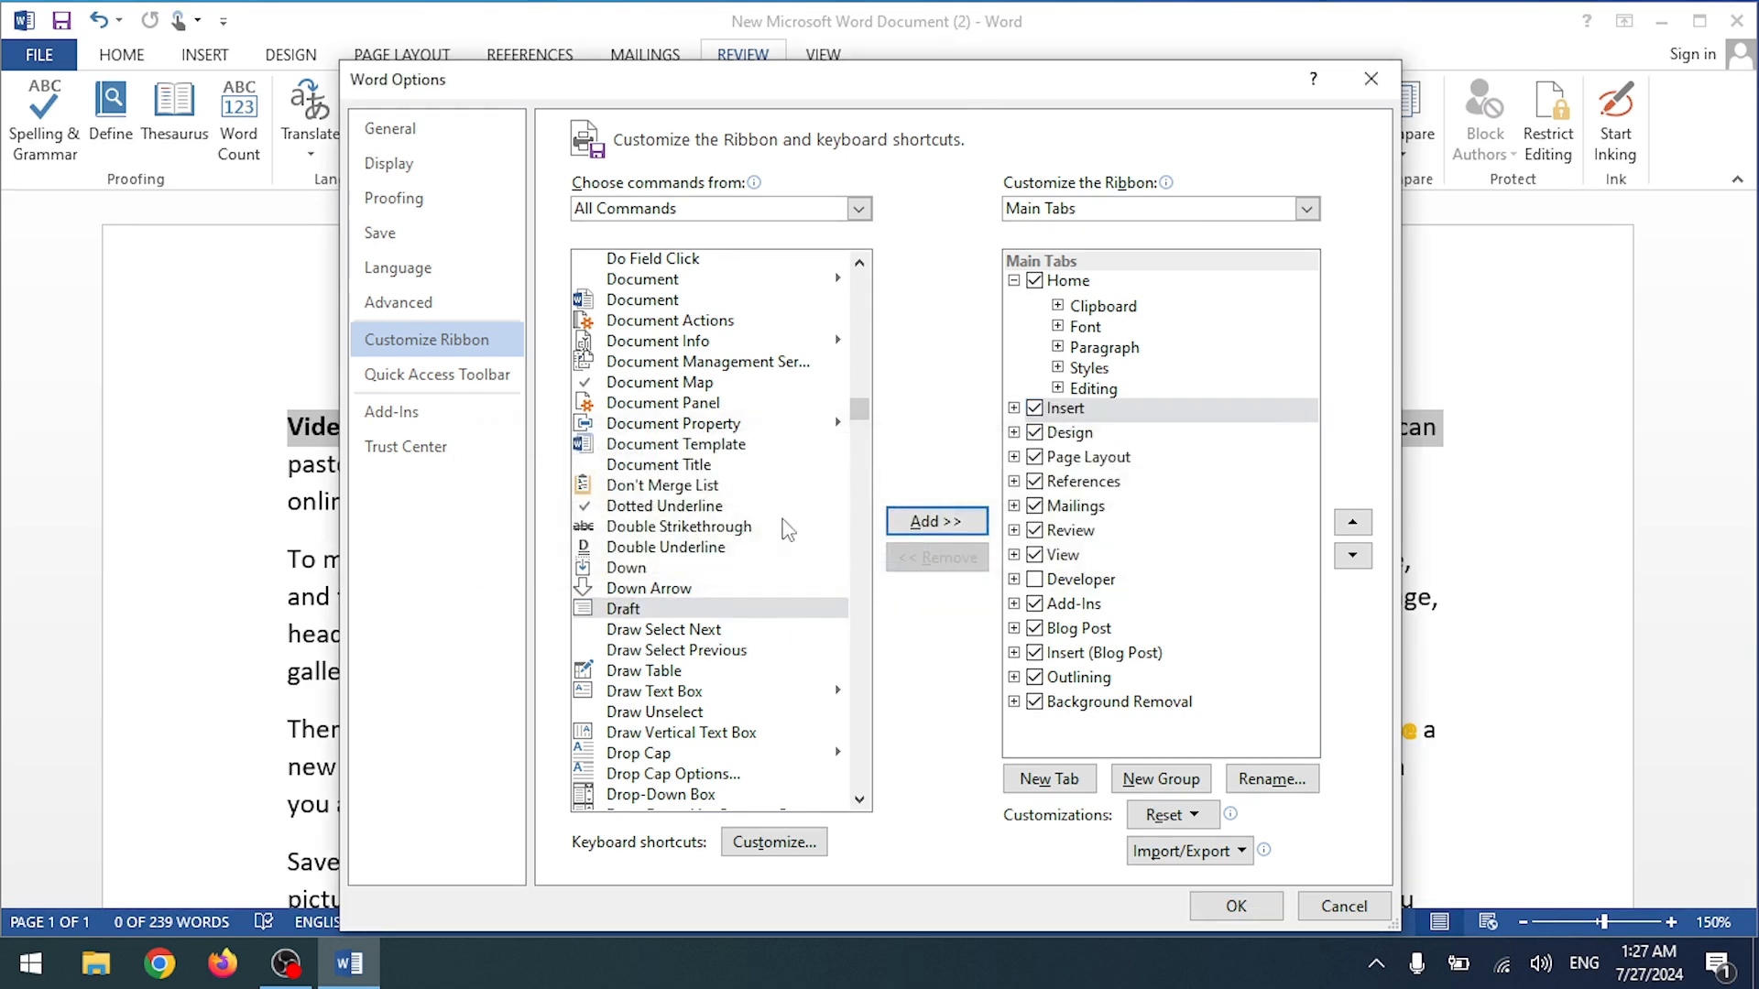
pyautogui.scroll(-9, 786, 530)
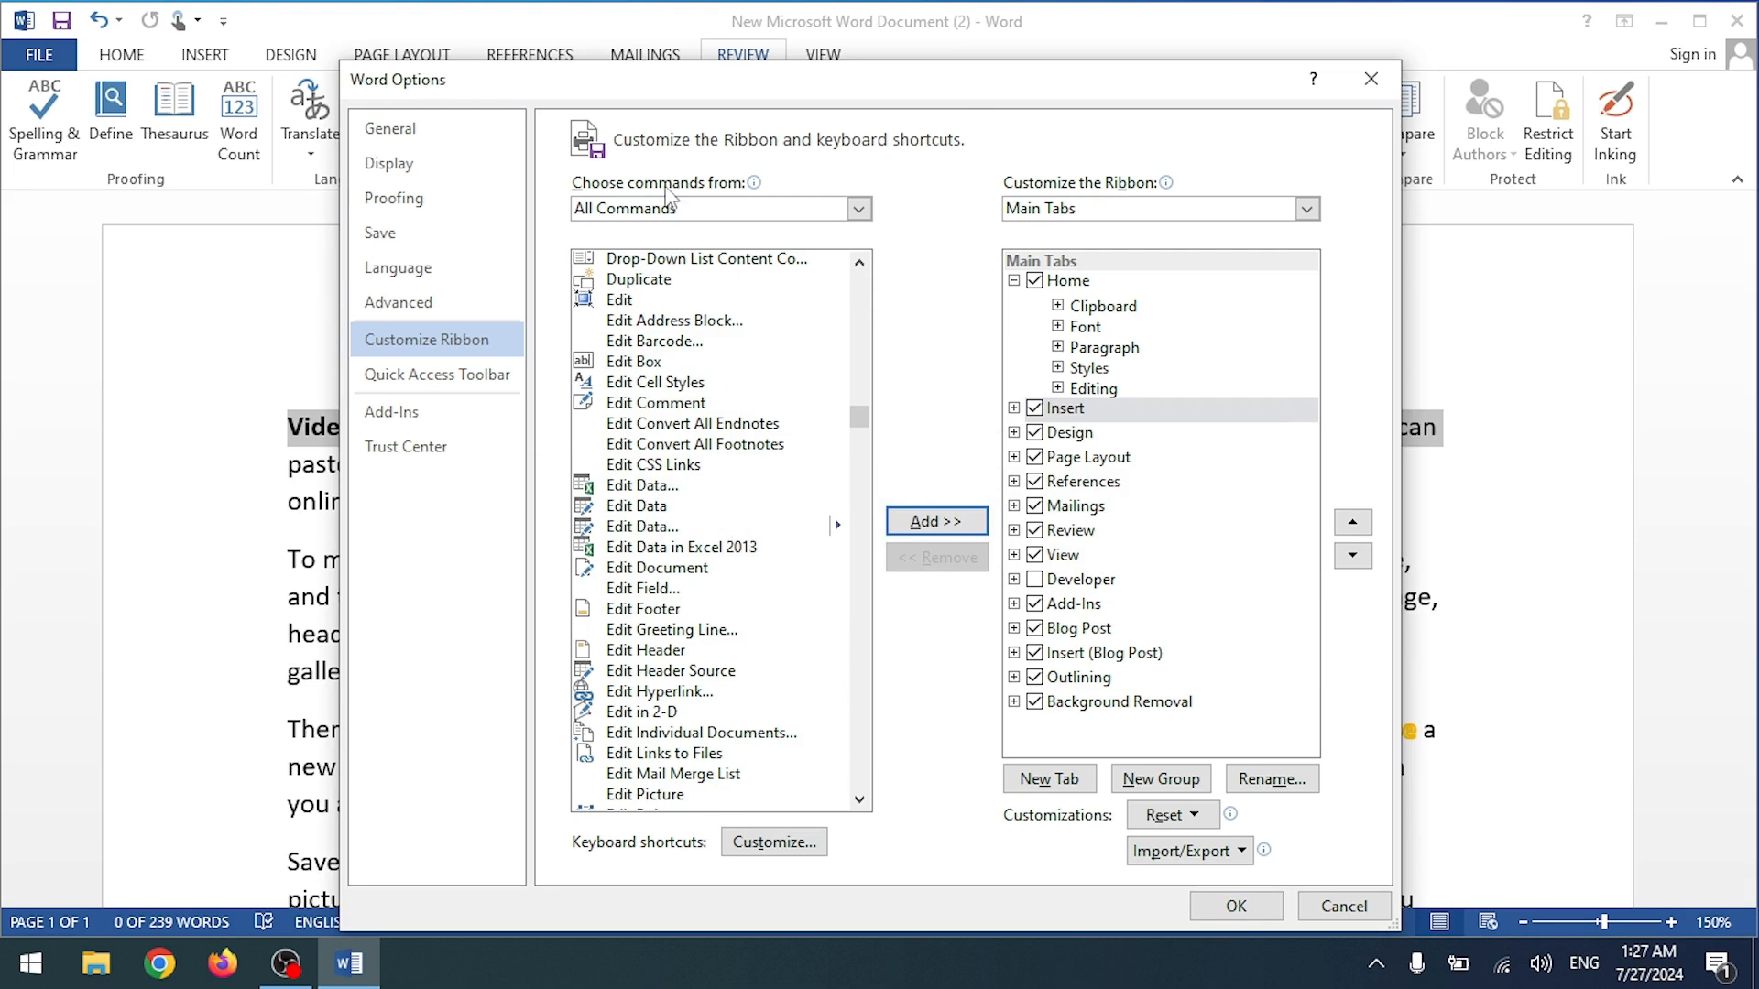
pyautogui.click(663, 385)
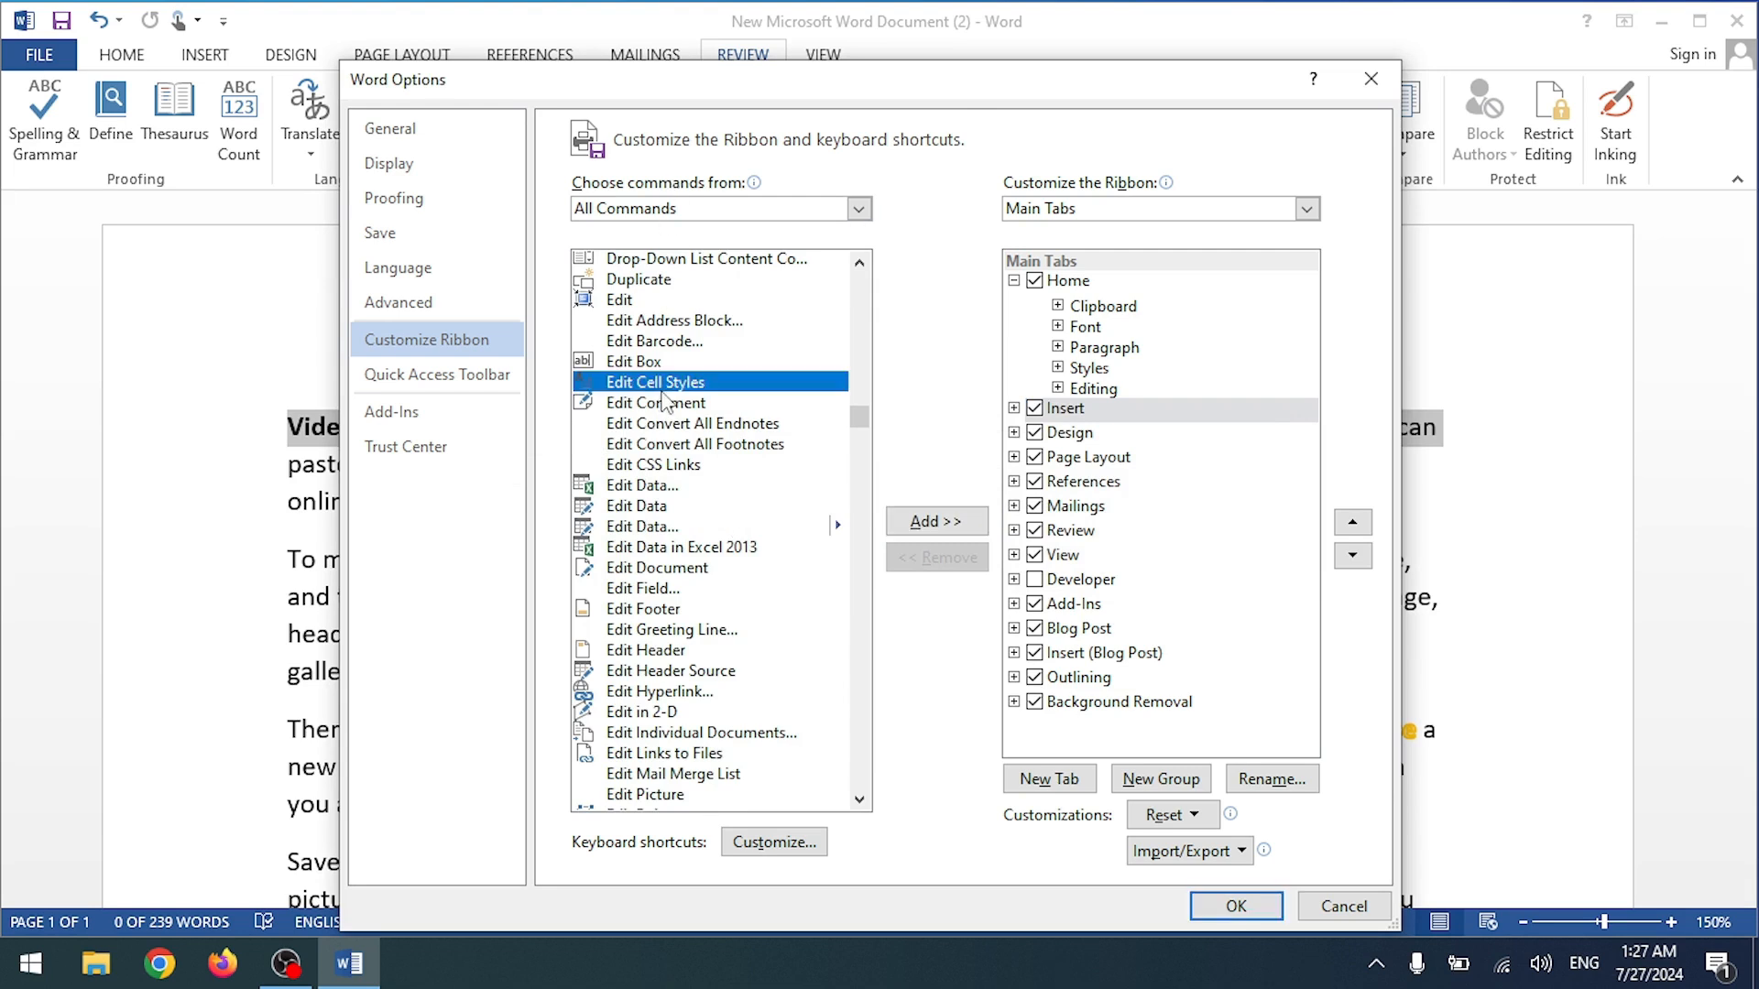
pyautogui.click(654, 777)
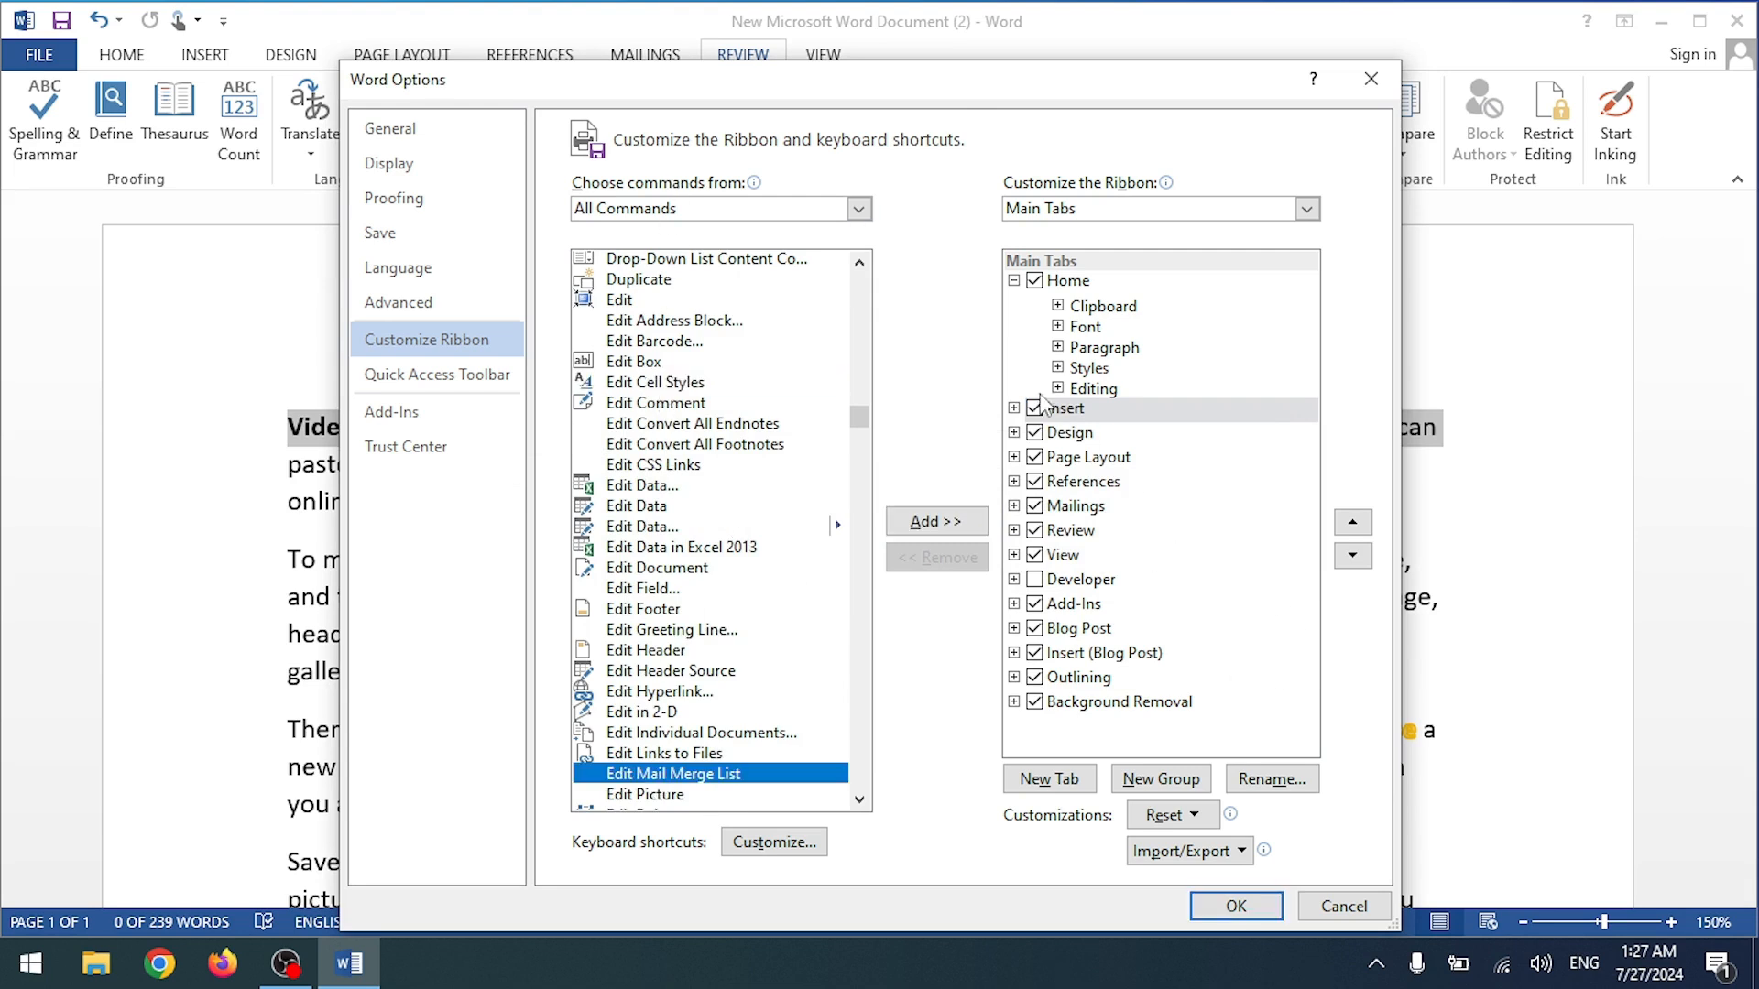
pyautogui.click(397, 303)
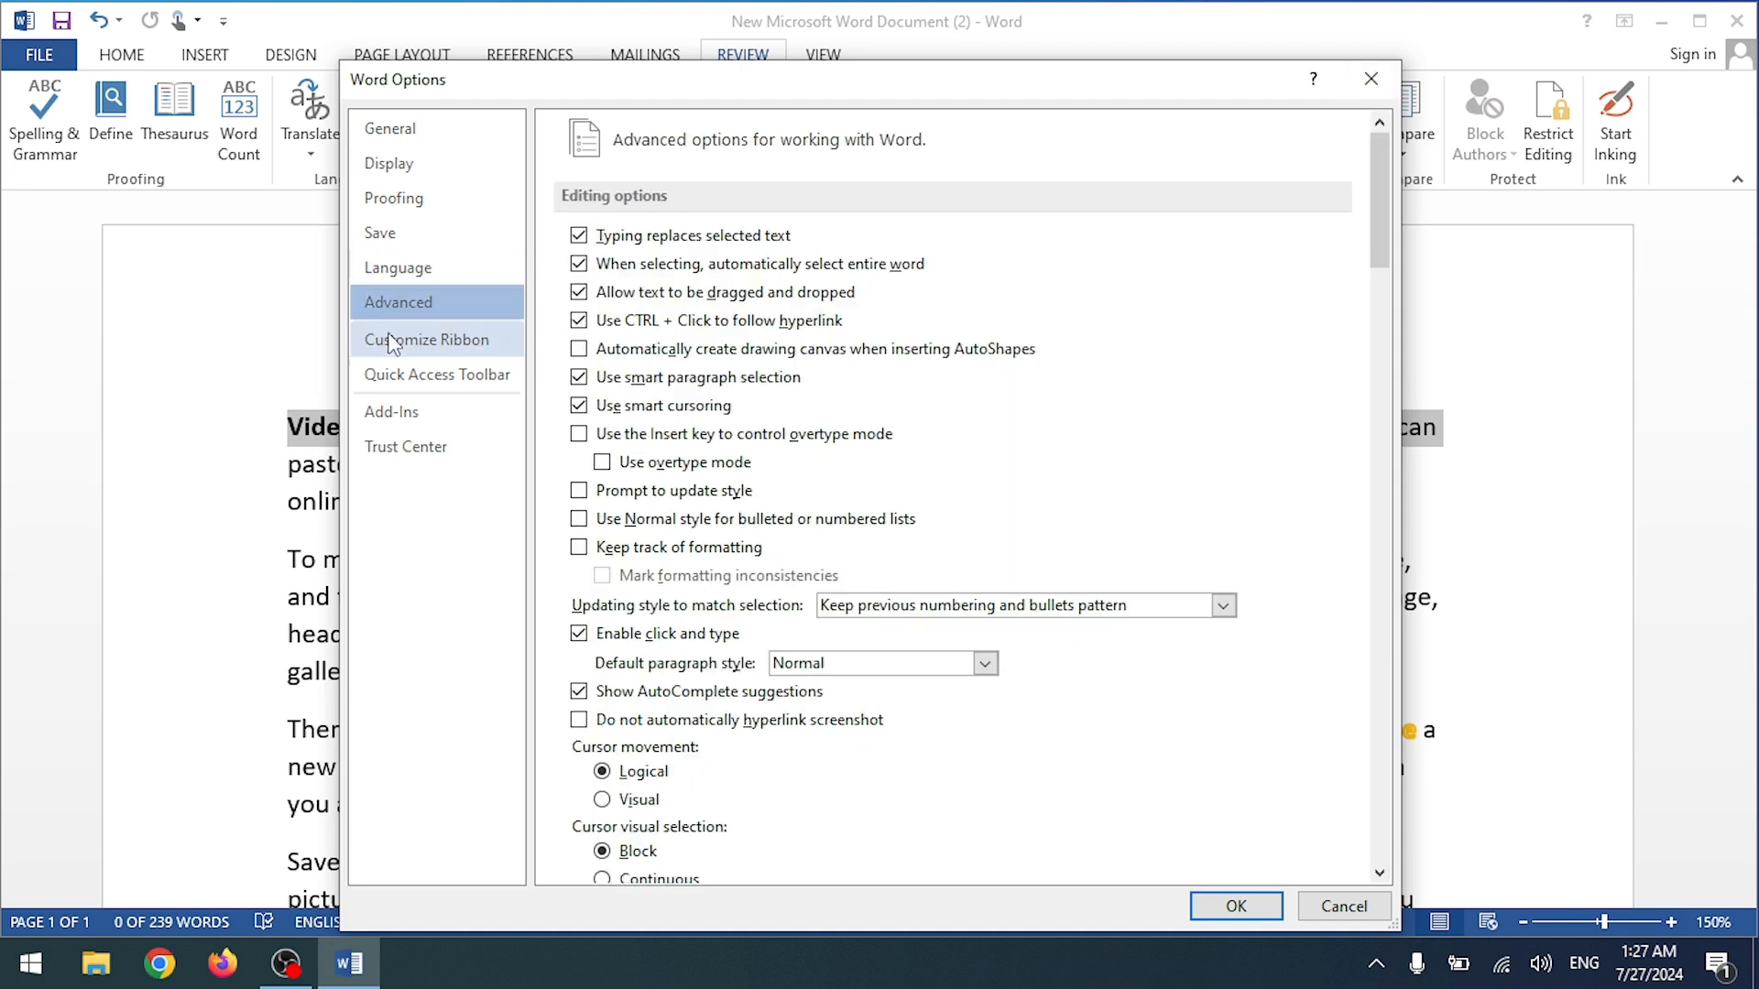
pyautogui.click(390, 341)
pyautogui.click(628, 280)
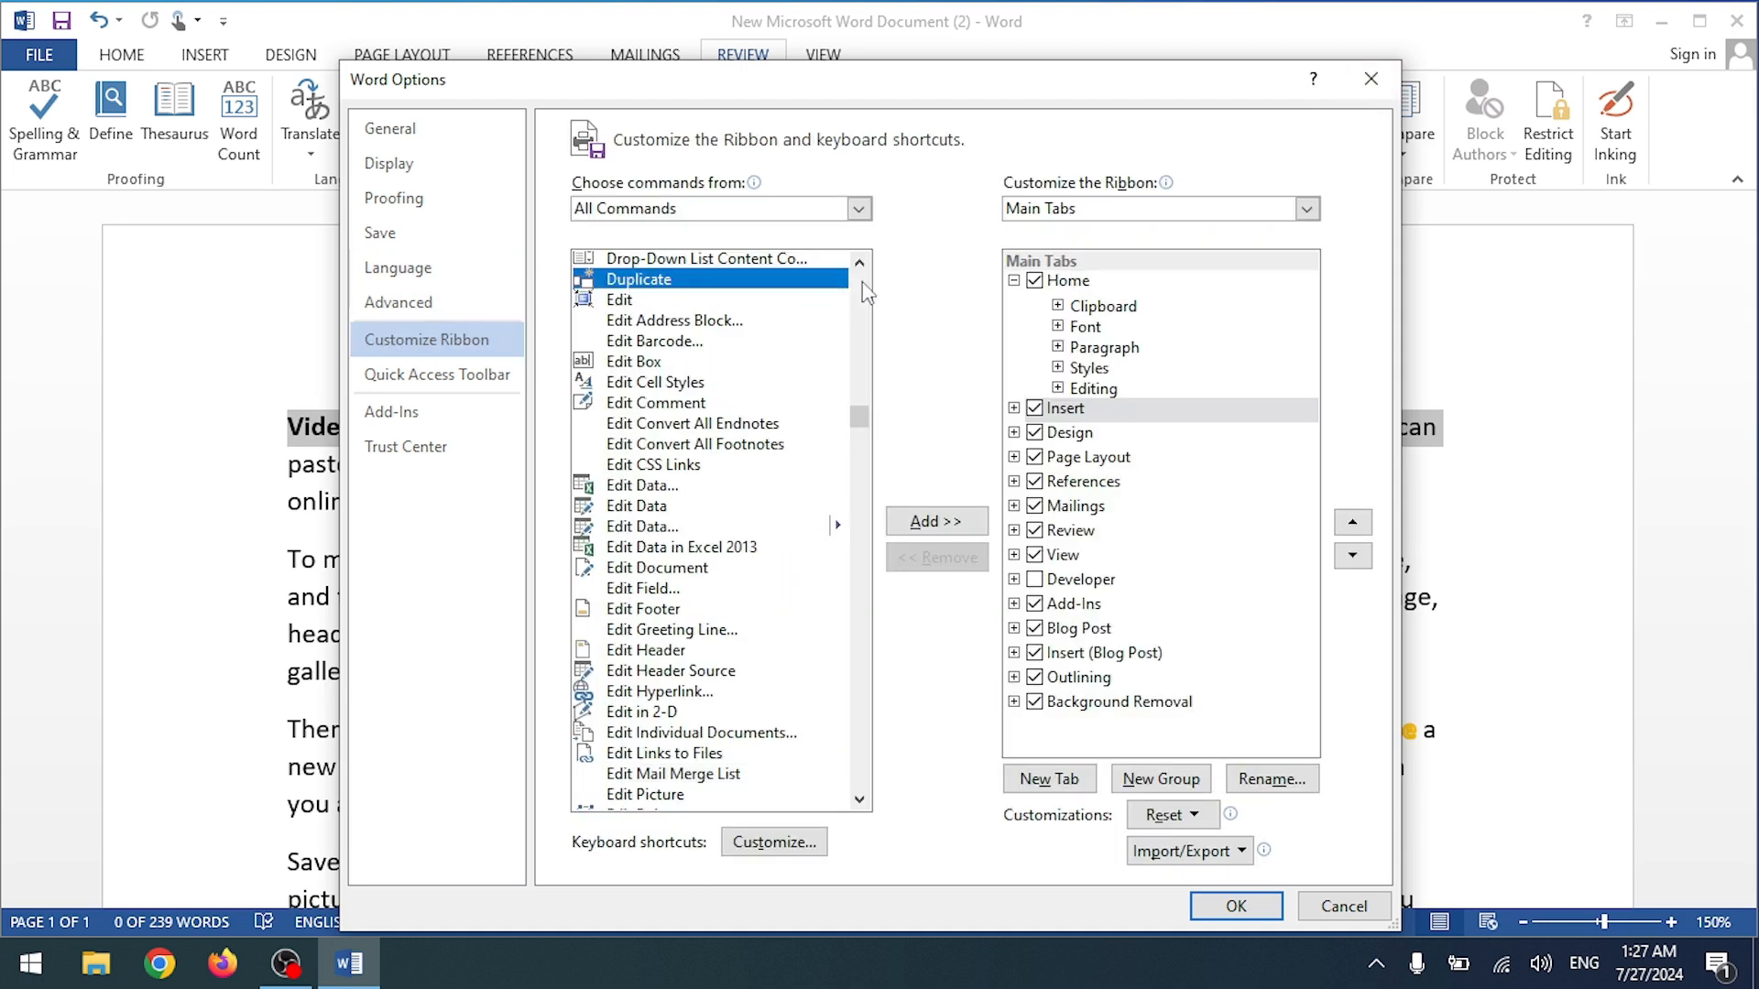
pyautogui.click(938, 522)
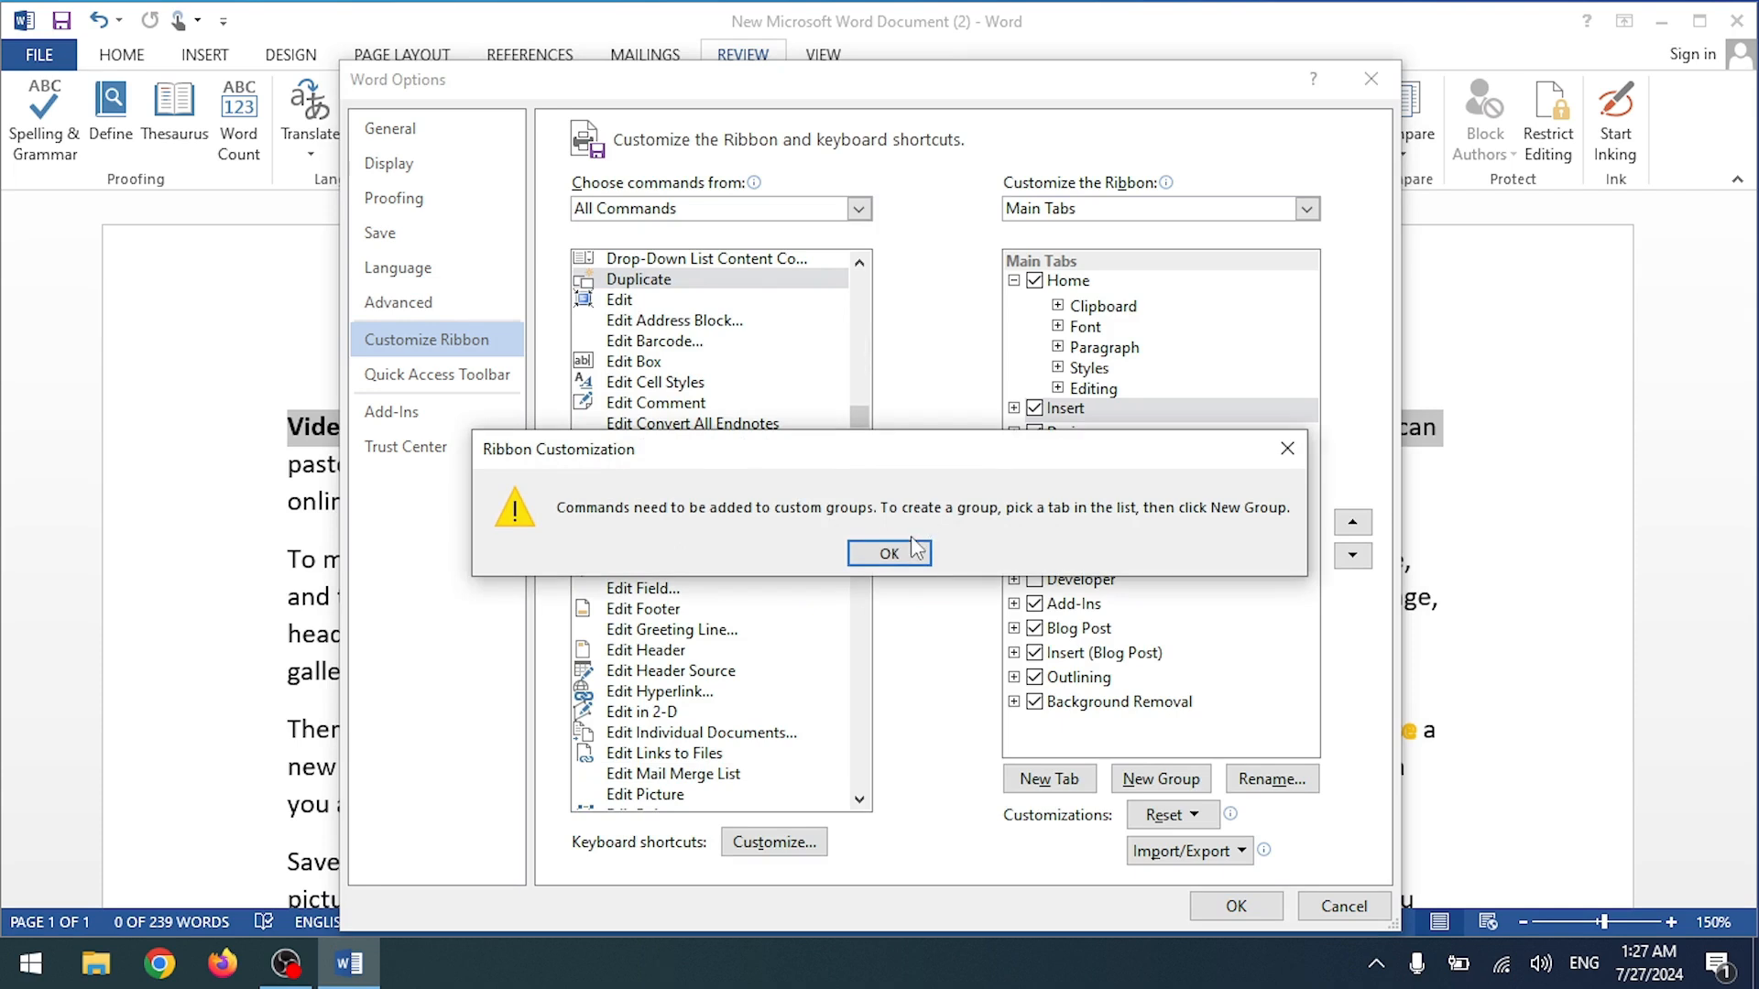
pyautogui.click(889, 553)
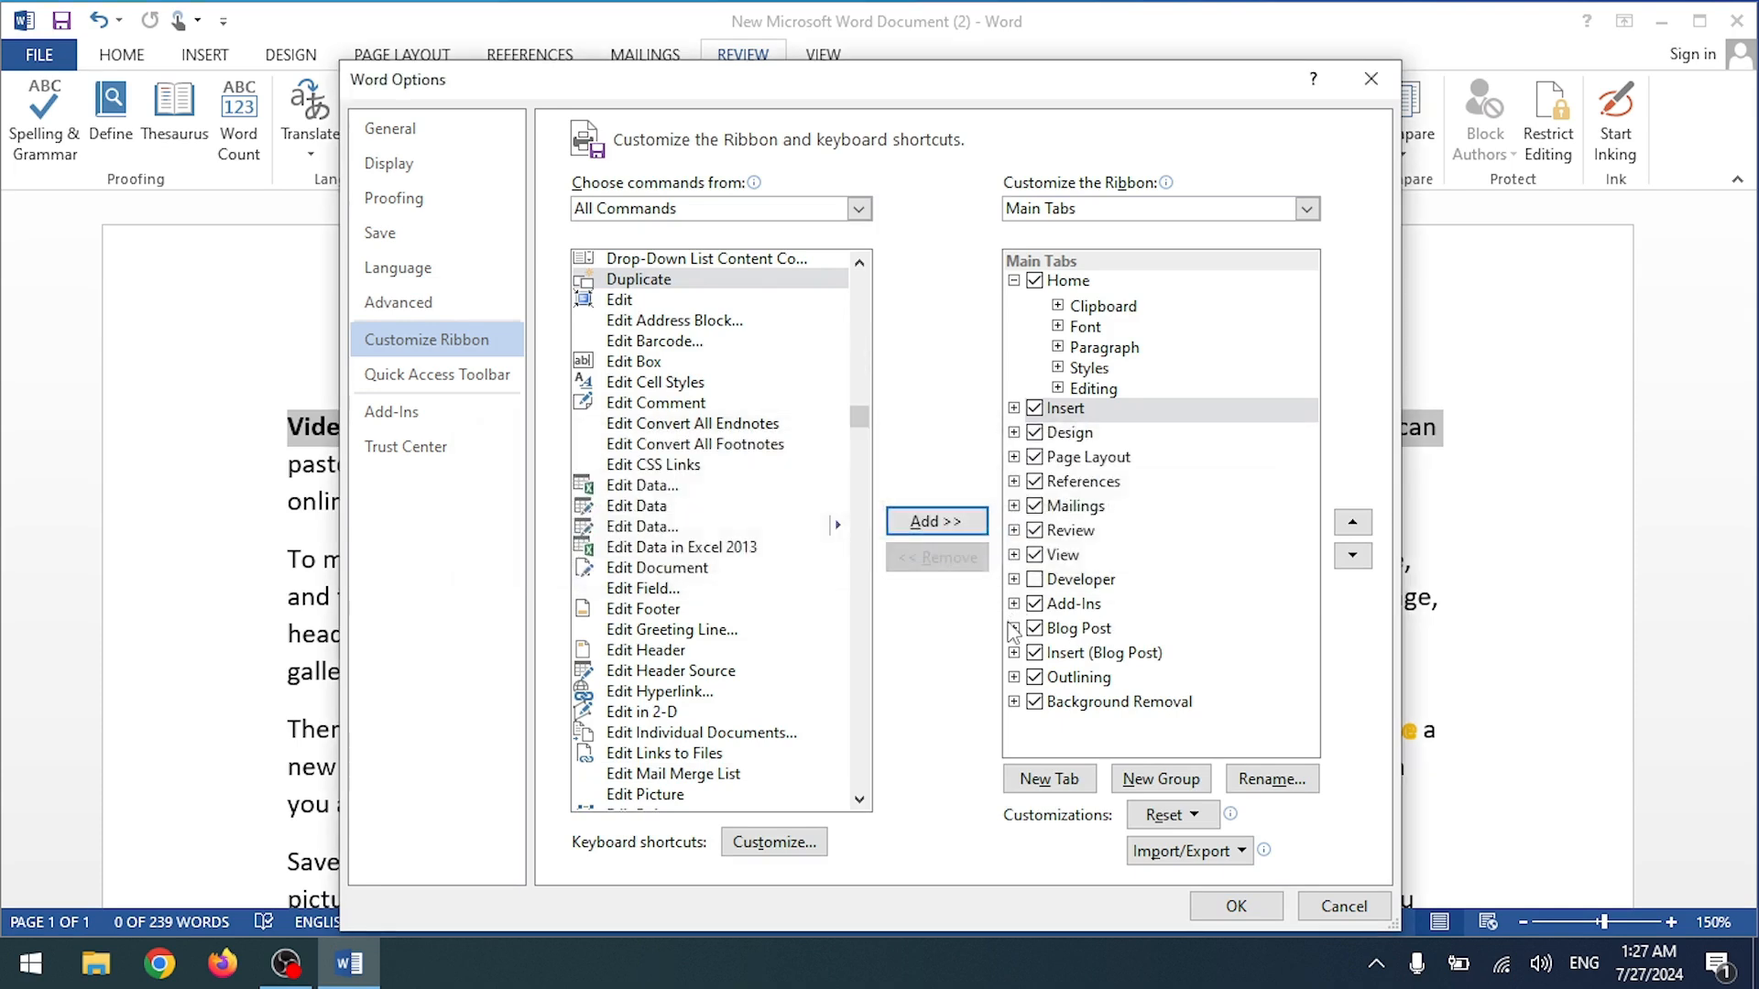
# Step: Create New Group (Custom) under Insert, add Edit Data to it, and confirm with OK
pyautogui.click(1139, 780)
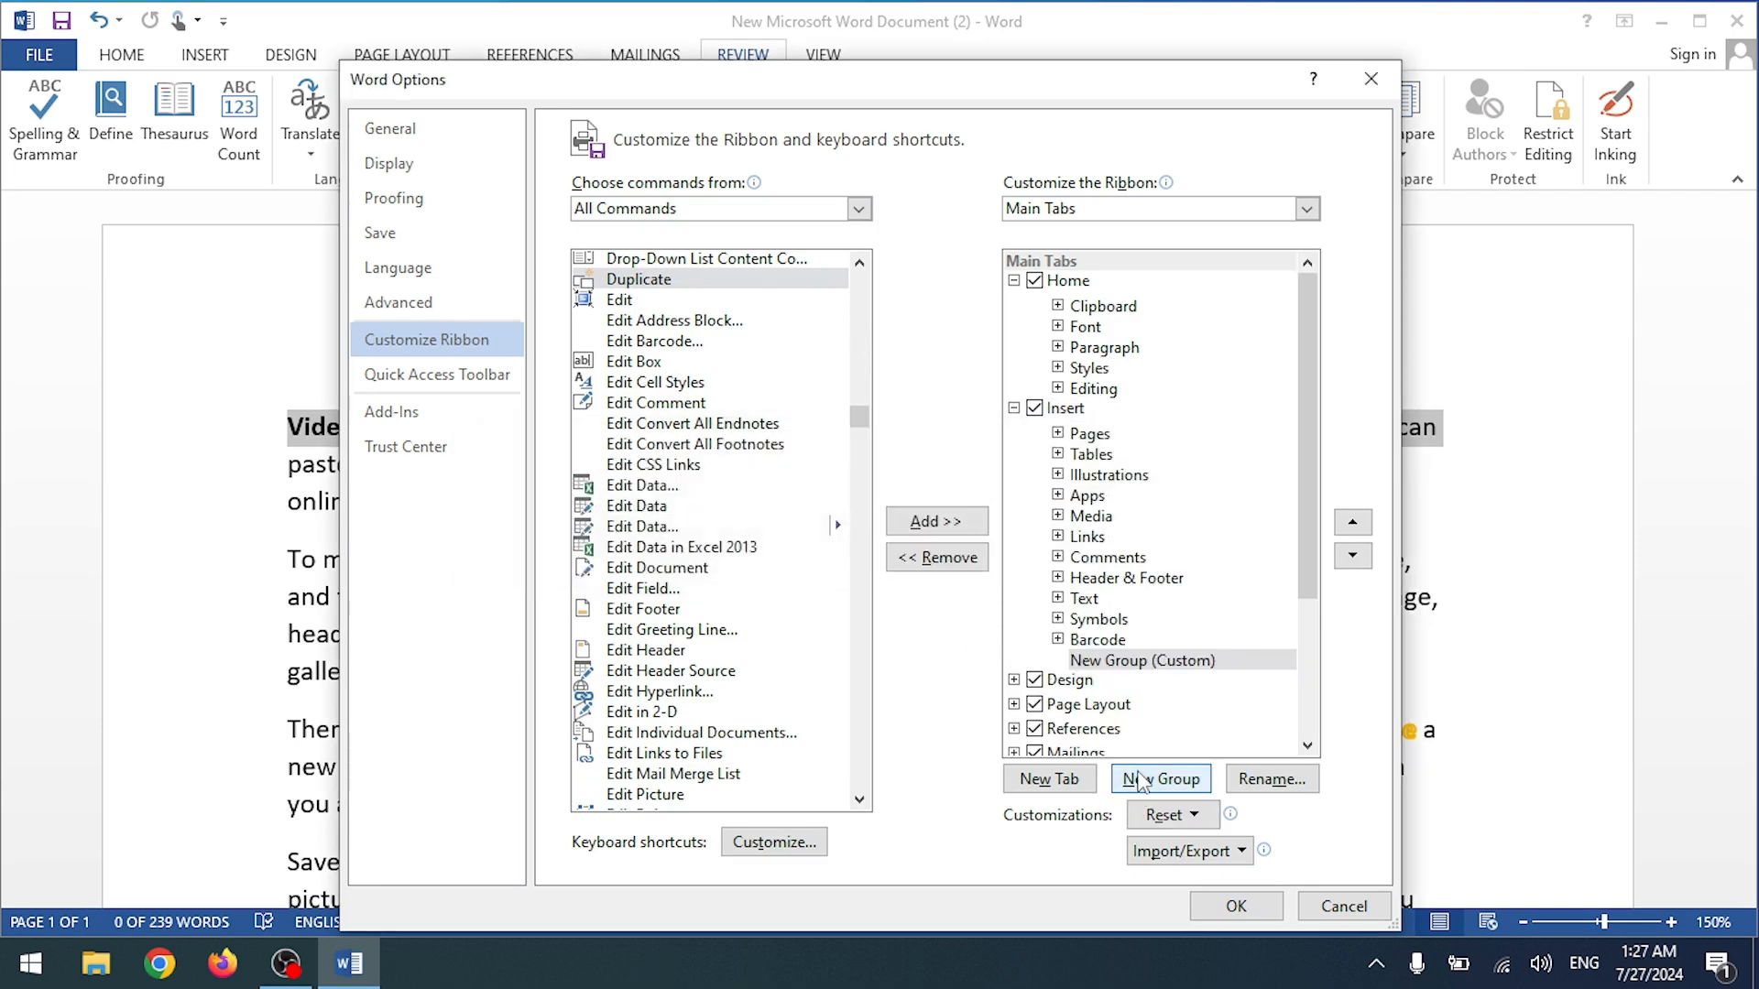
pyautogui.scroll(-3, 1116, 500)
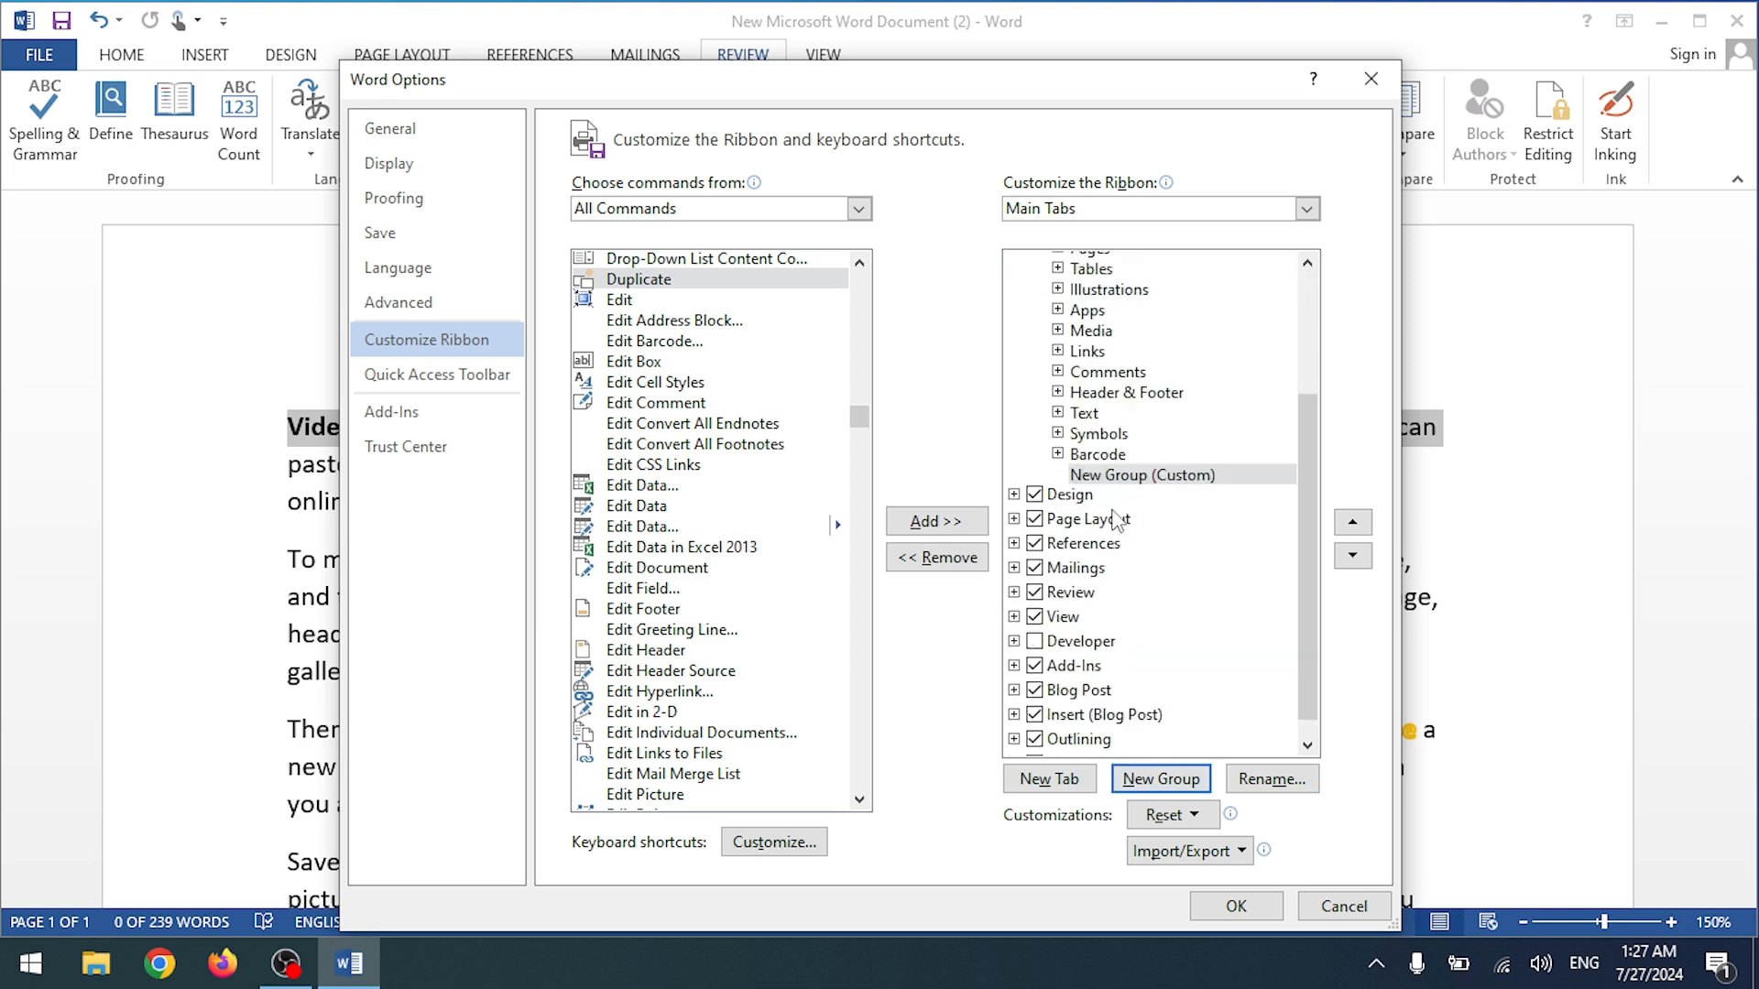
pyautogui.click(1112, 455)
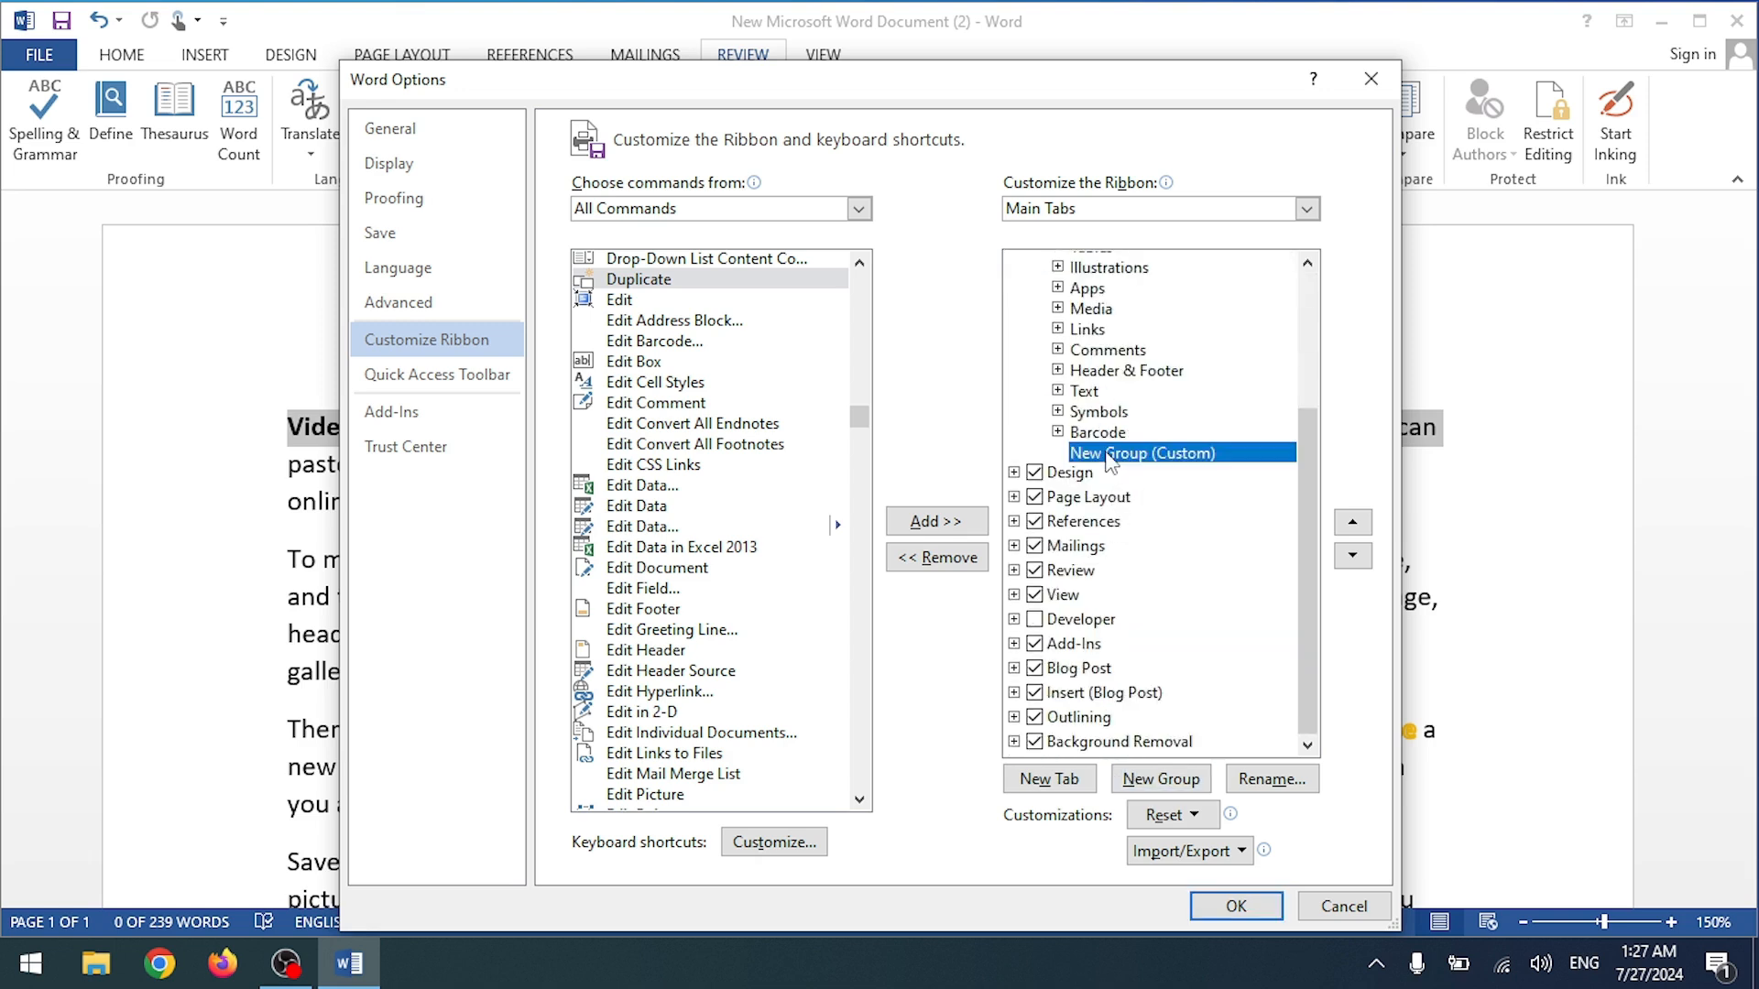
pyautogui.click(678, 486)
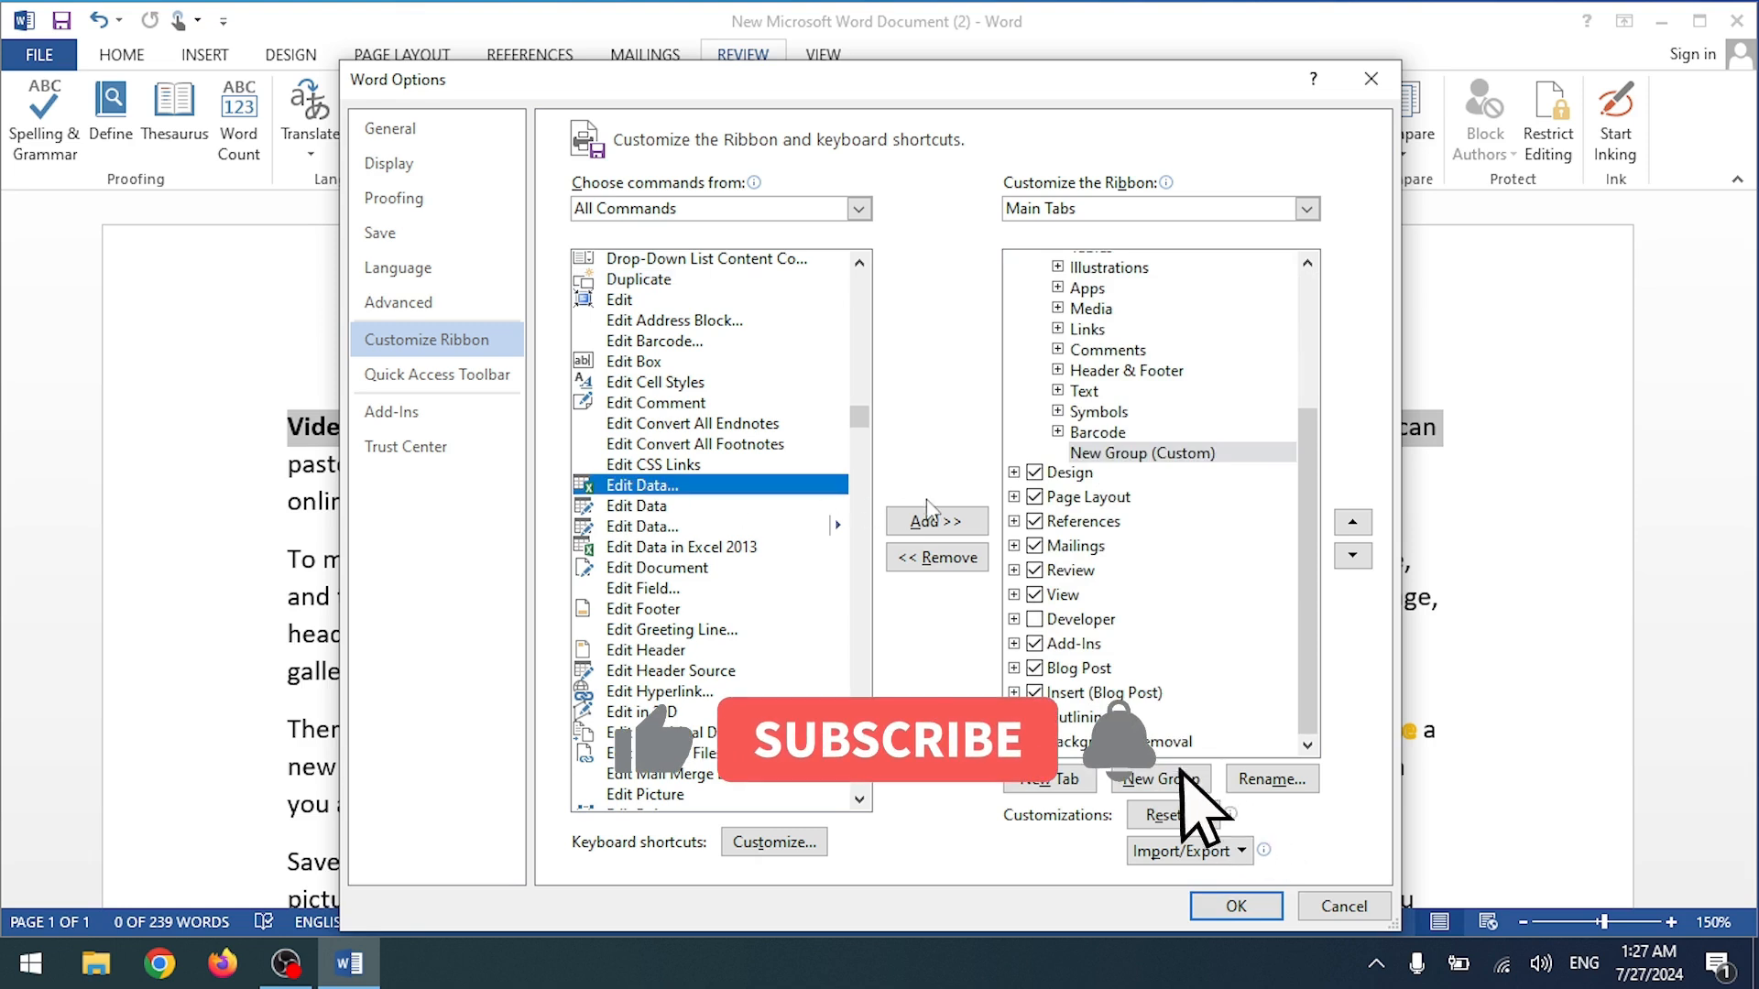
pyautogui.click(933, 523)
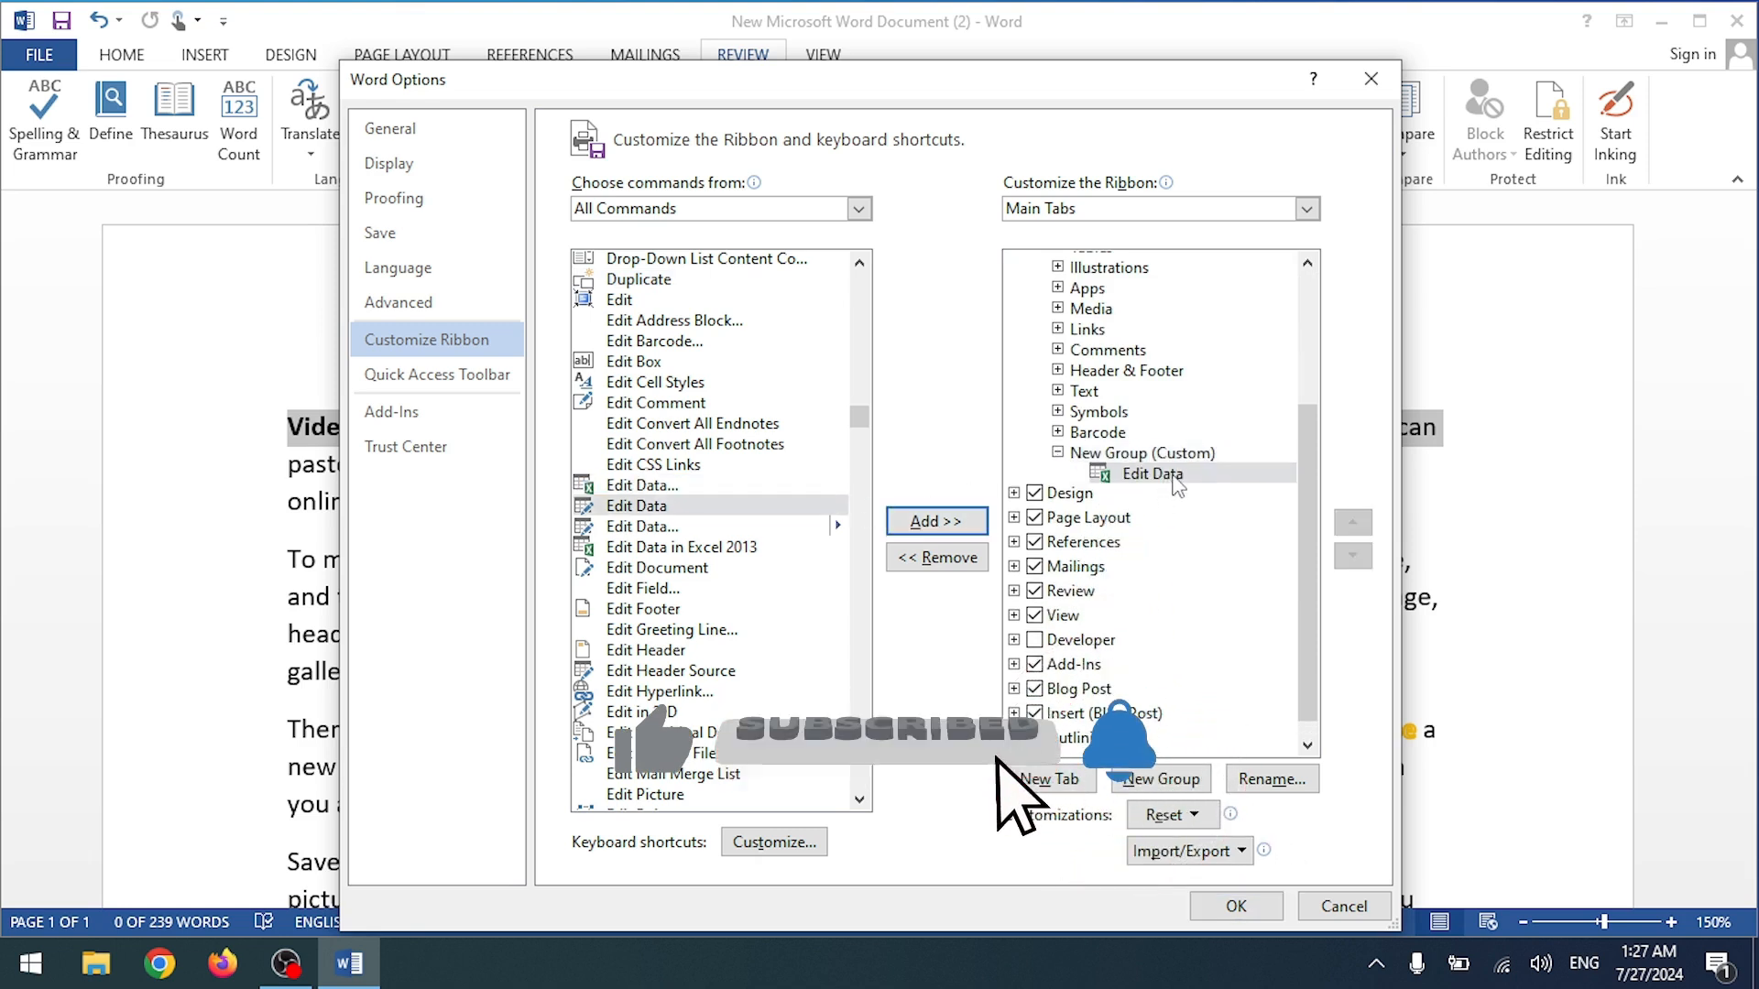
pyautogui.scroll(3, 1126, 432)
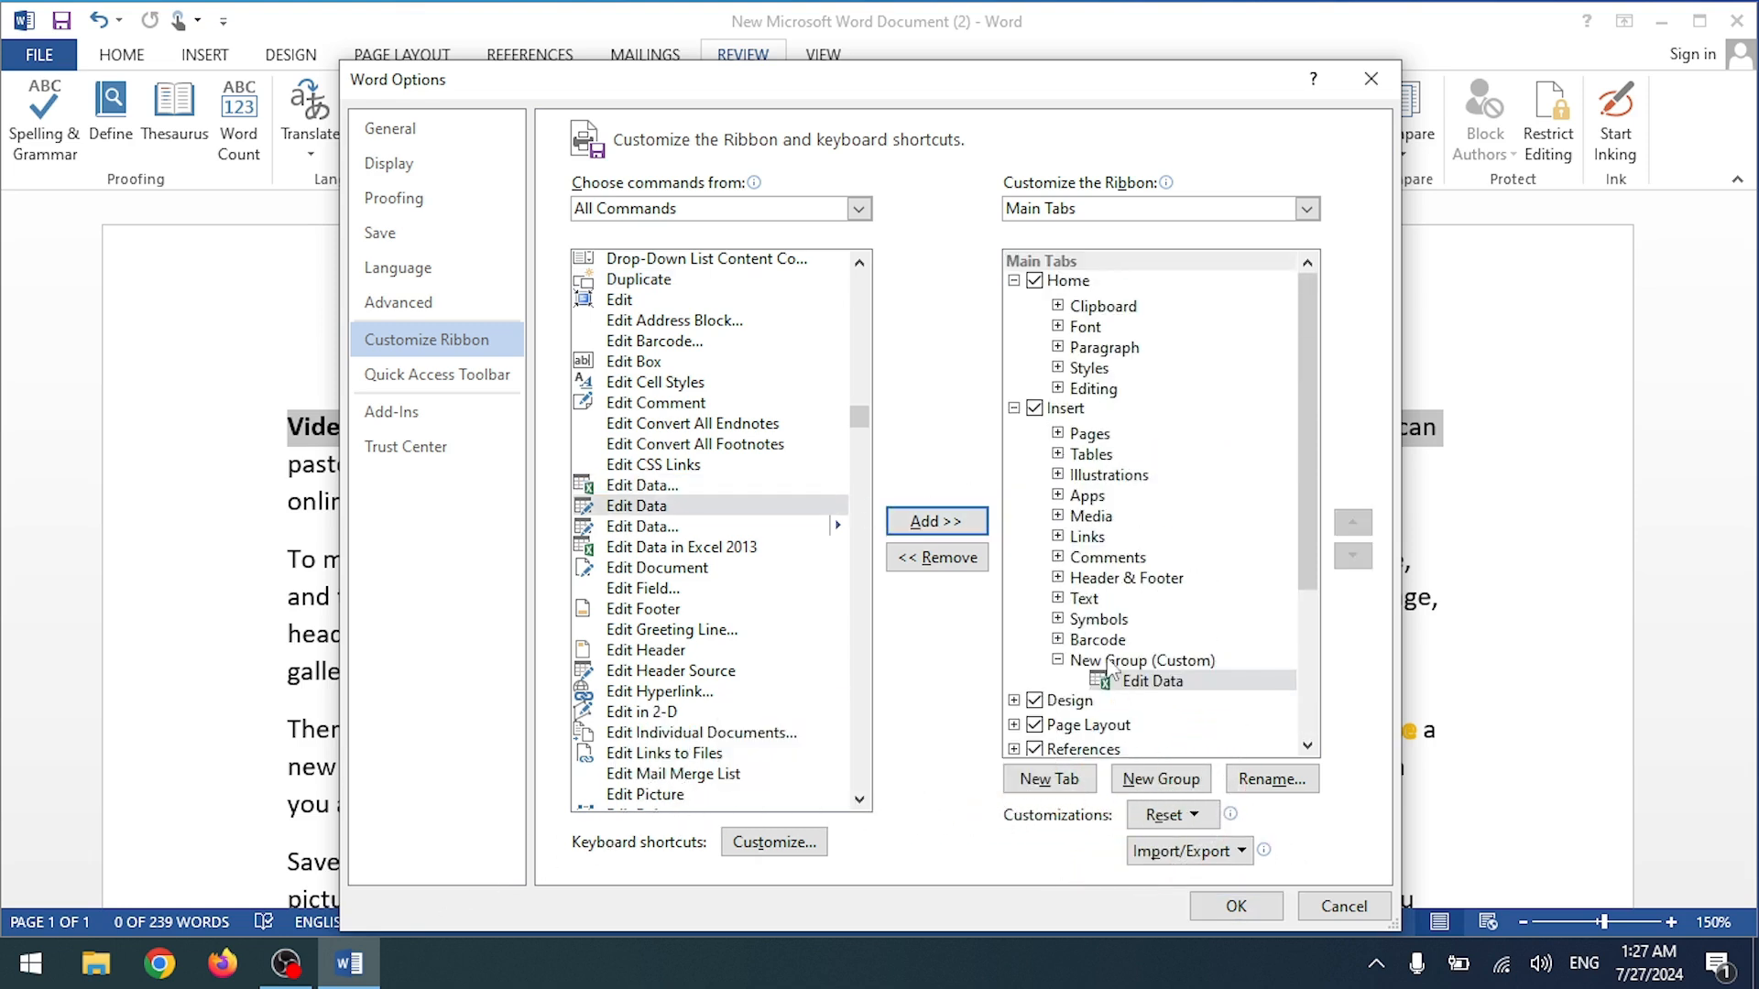
pyautogui.click(1209, 908)
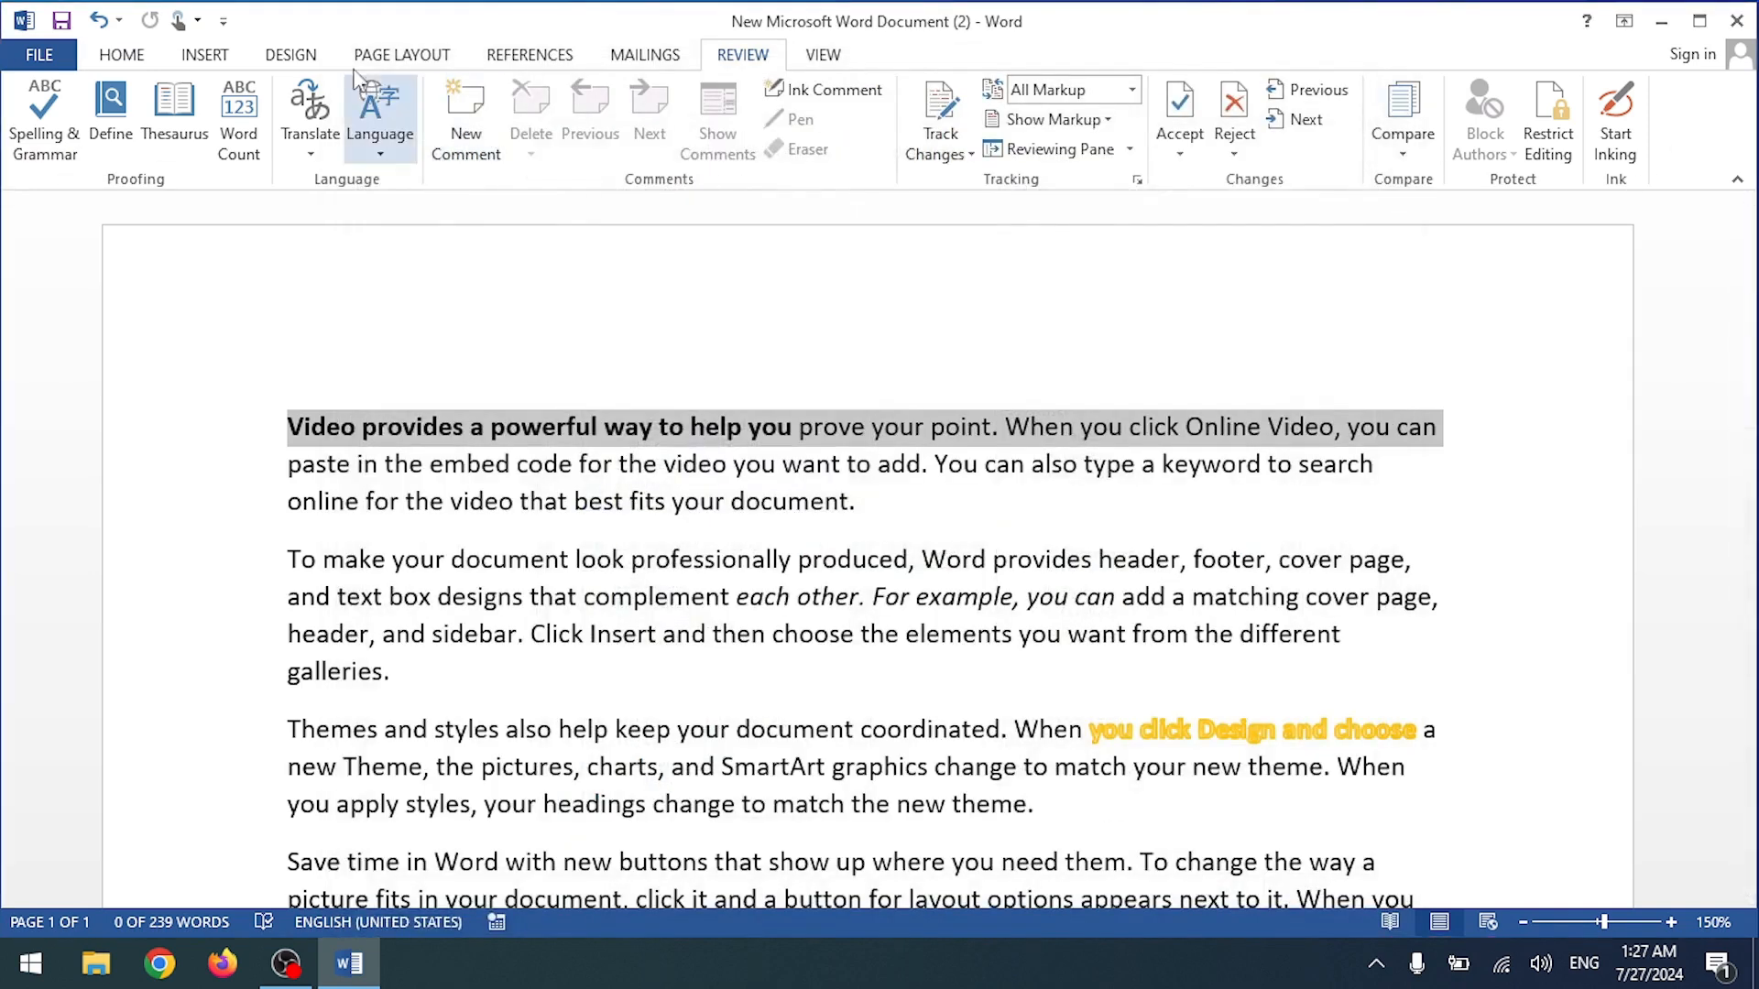
# Step: Try the new Edit Data command in the Insert tab's custom New Group
pyautogui.click(205, 55)
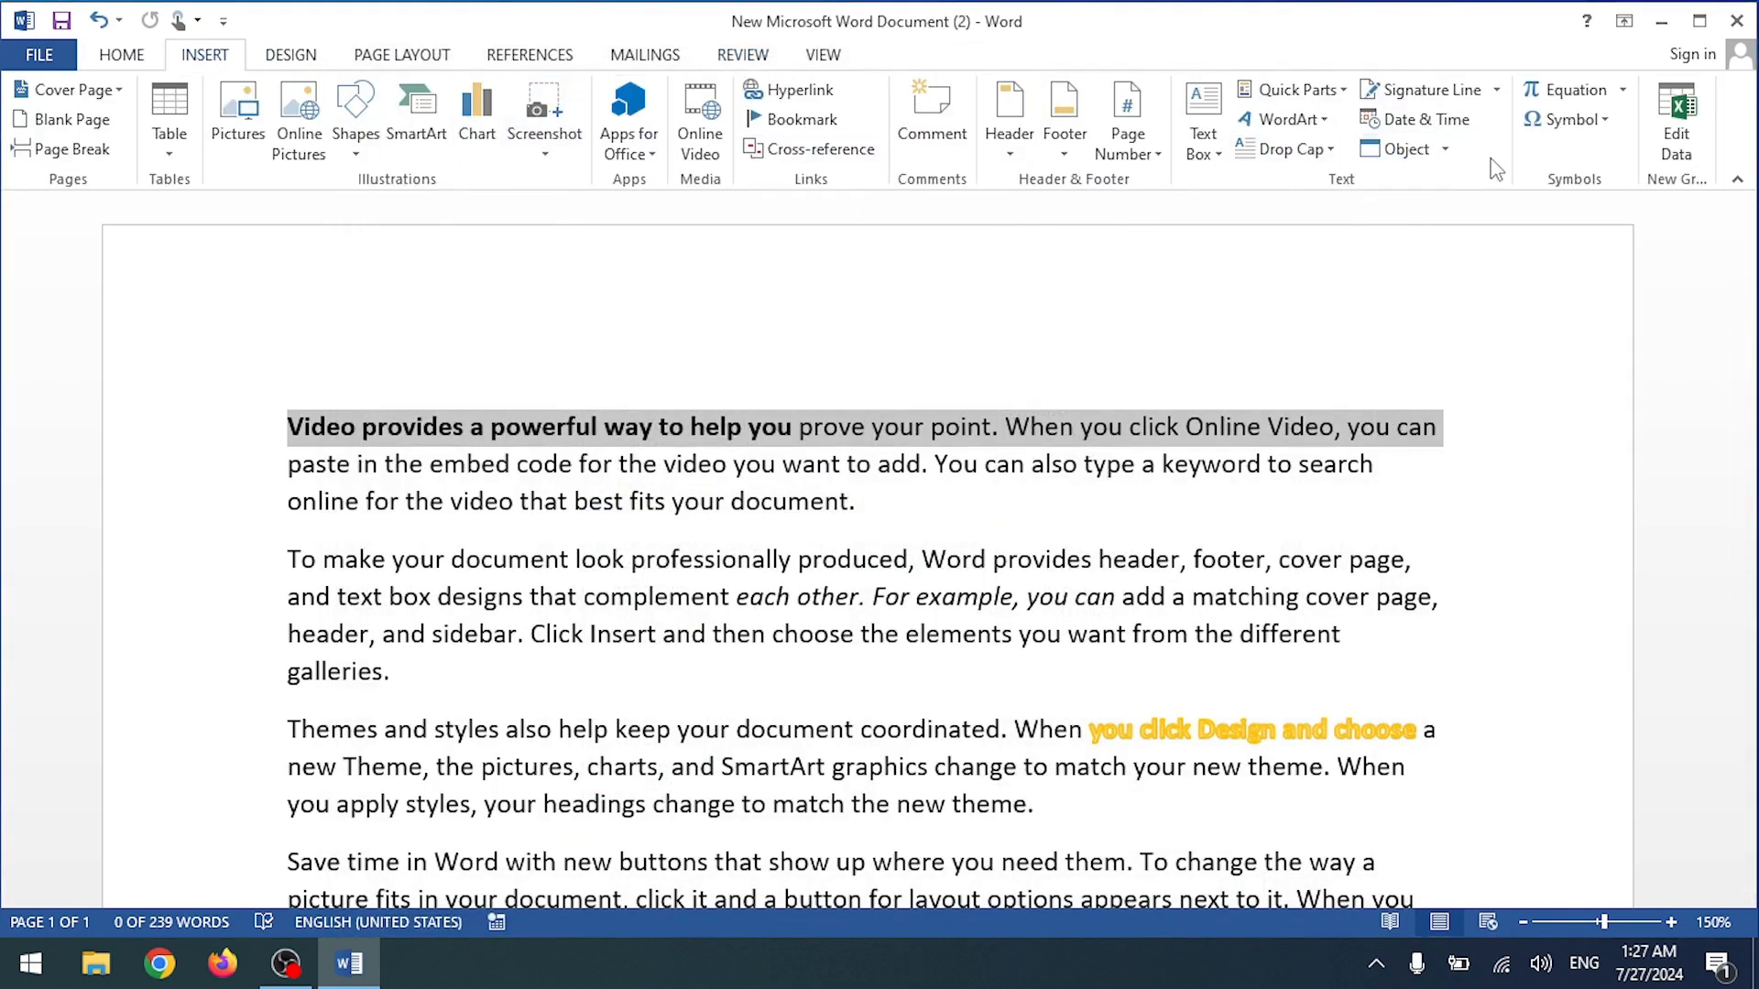
pyautogui.click(1676, 146)
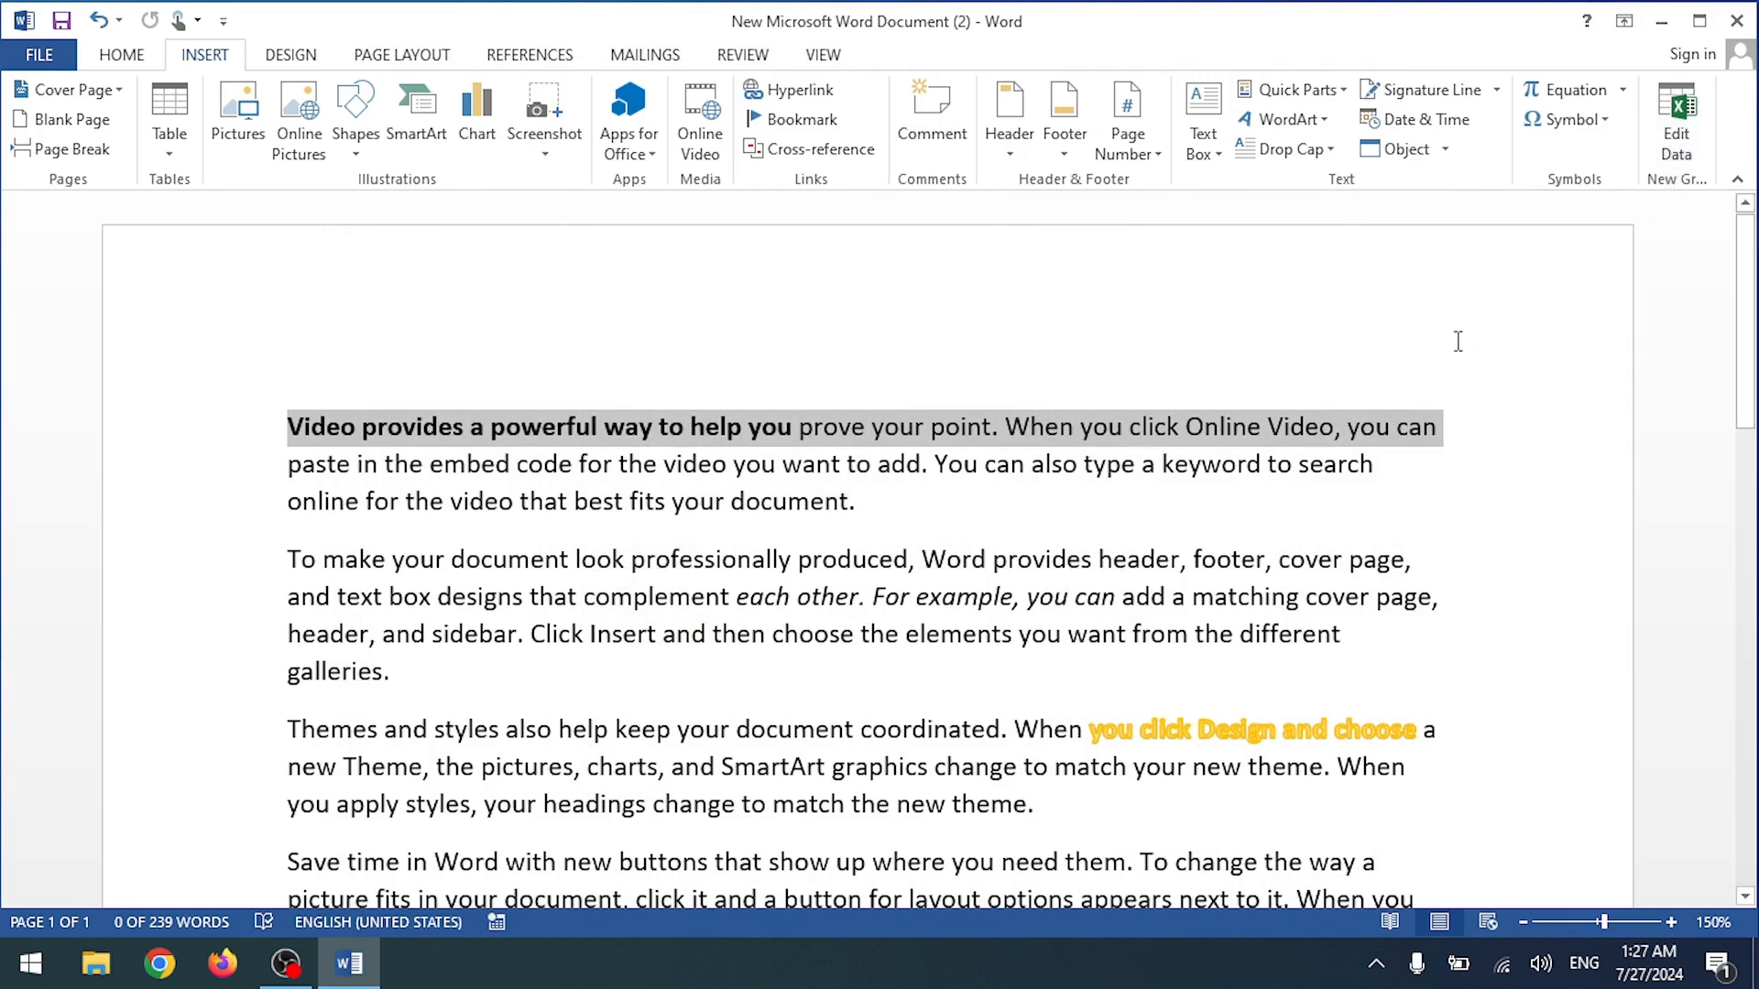
pyautogui.click(1675, 151)
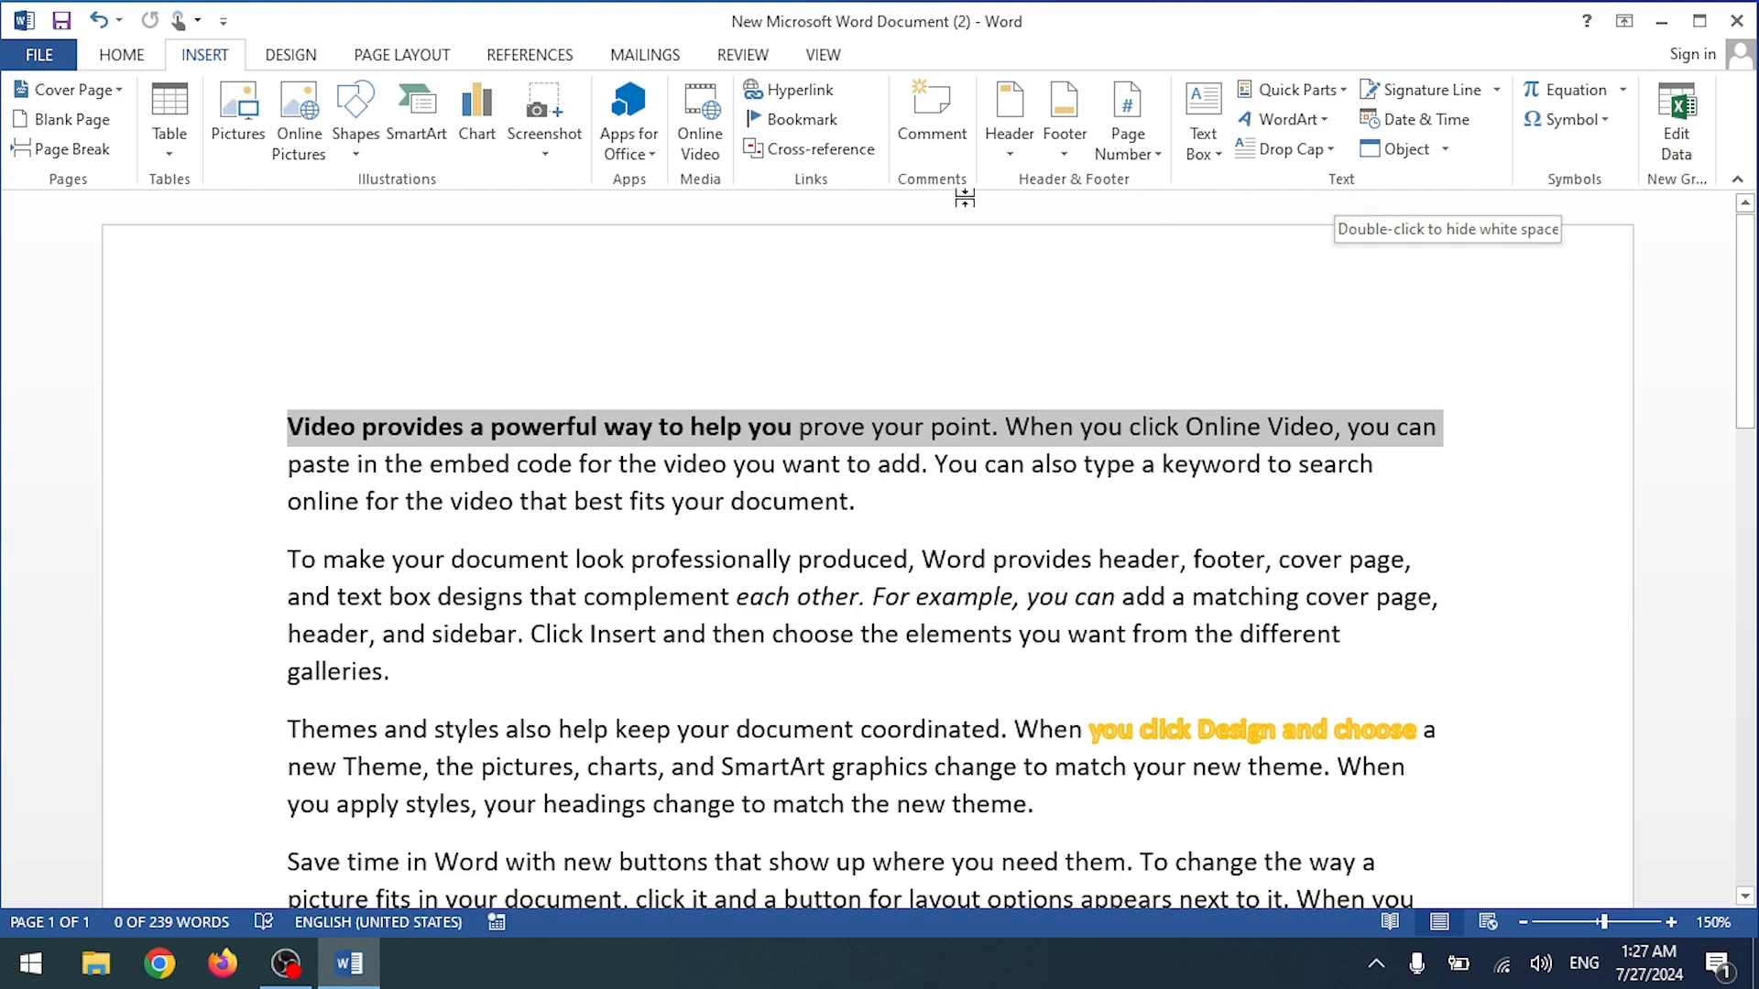
# Step: Check the document's File Info view twice, then show the View tab's zoom options
pyautogui.click(54, 57)
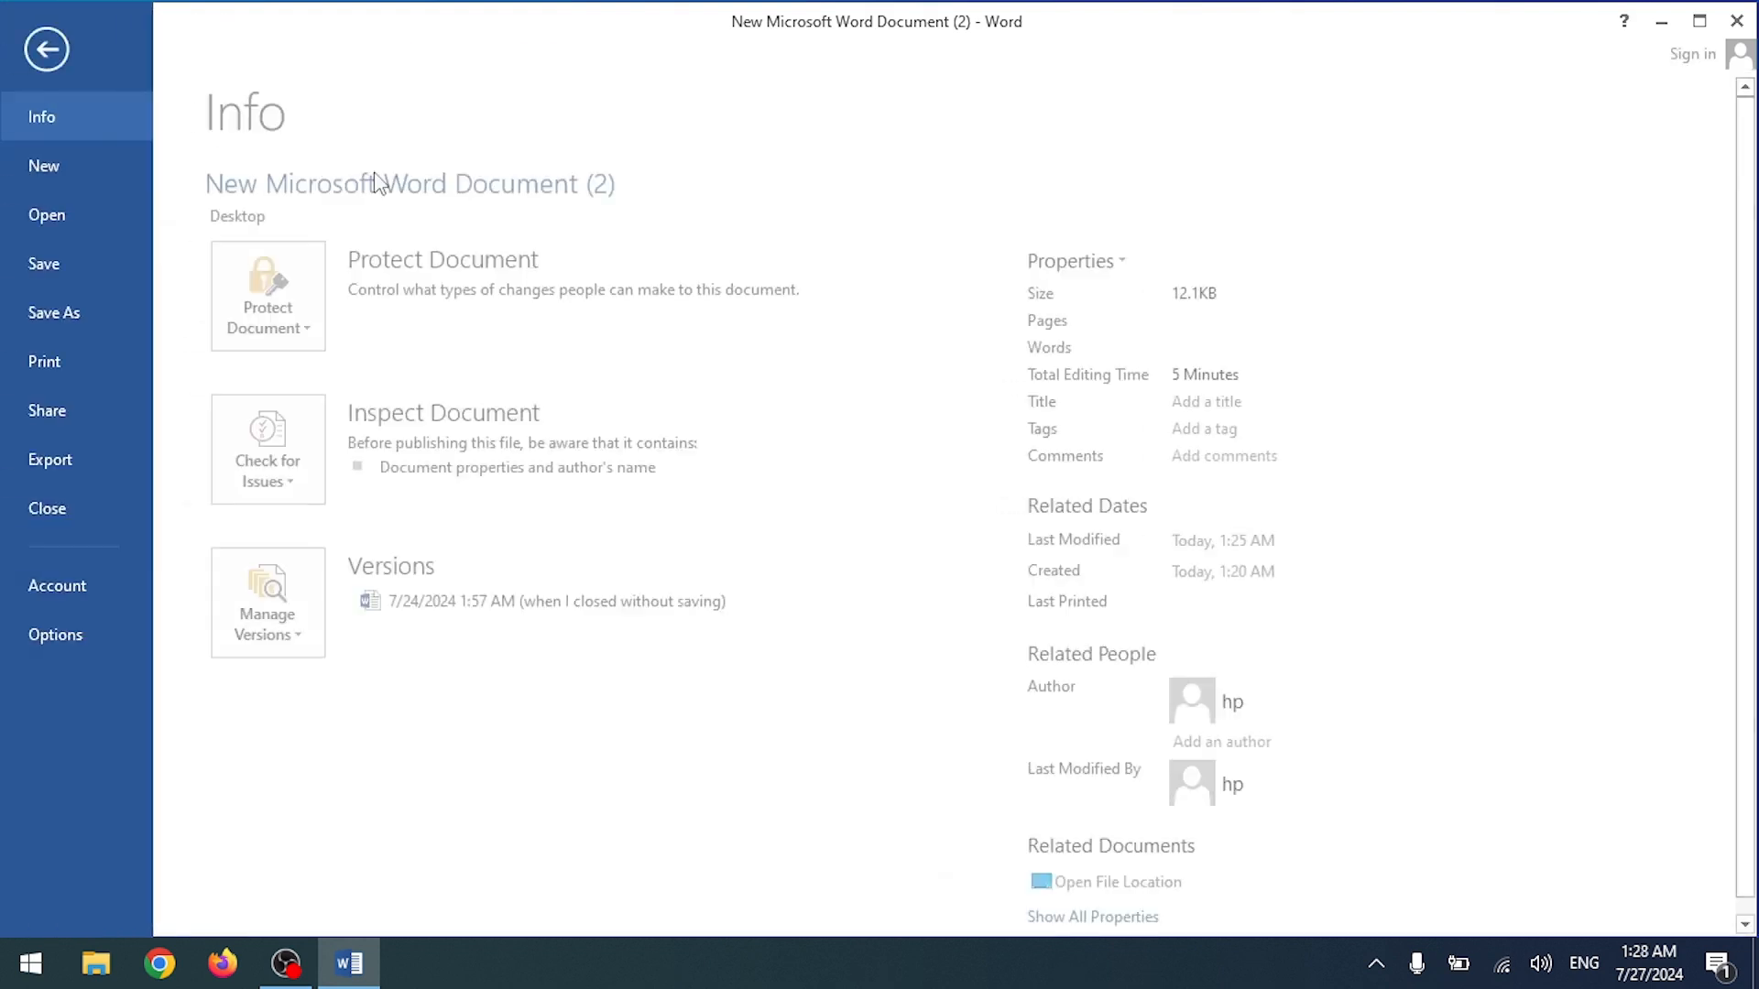
pyautogui.click(51, 53)
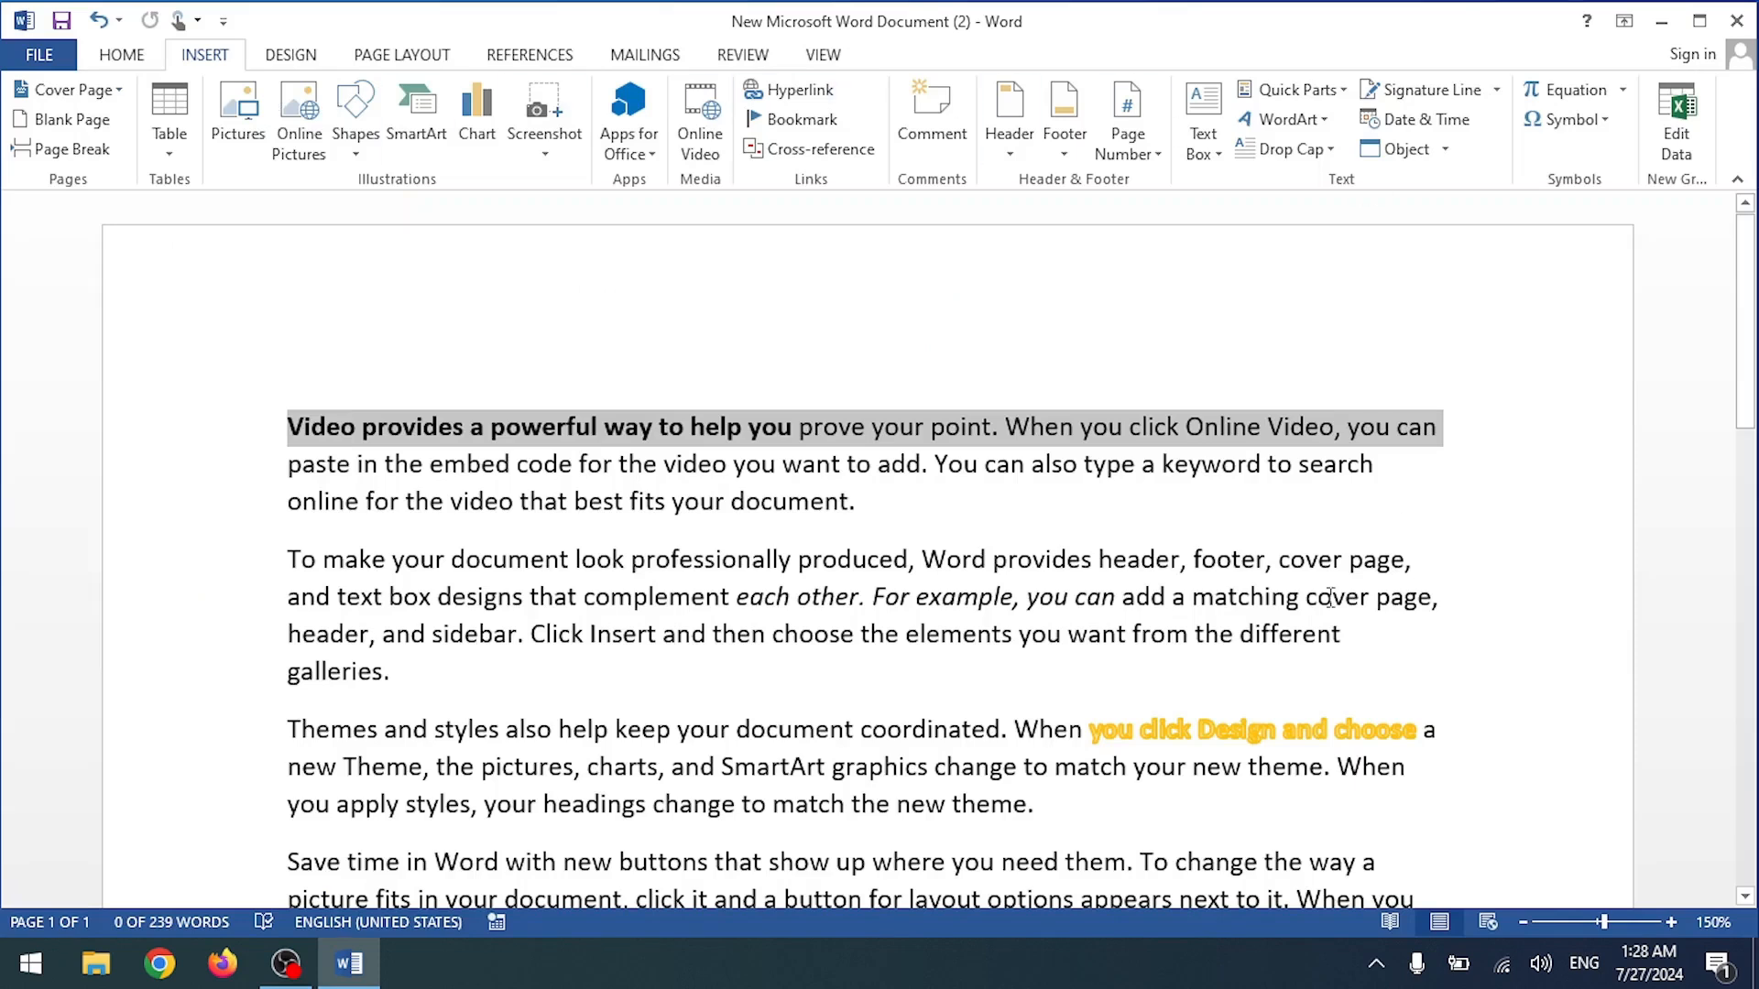
pyautogui.click(35, 60)
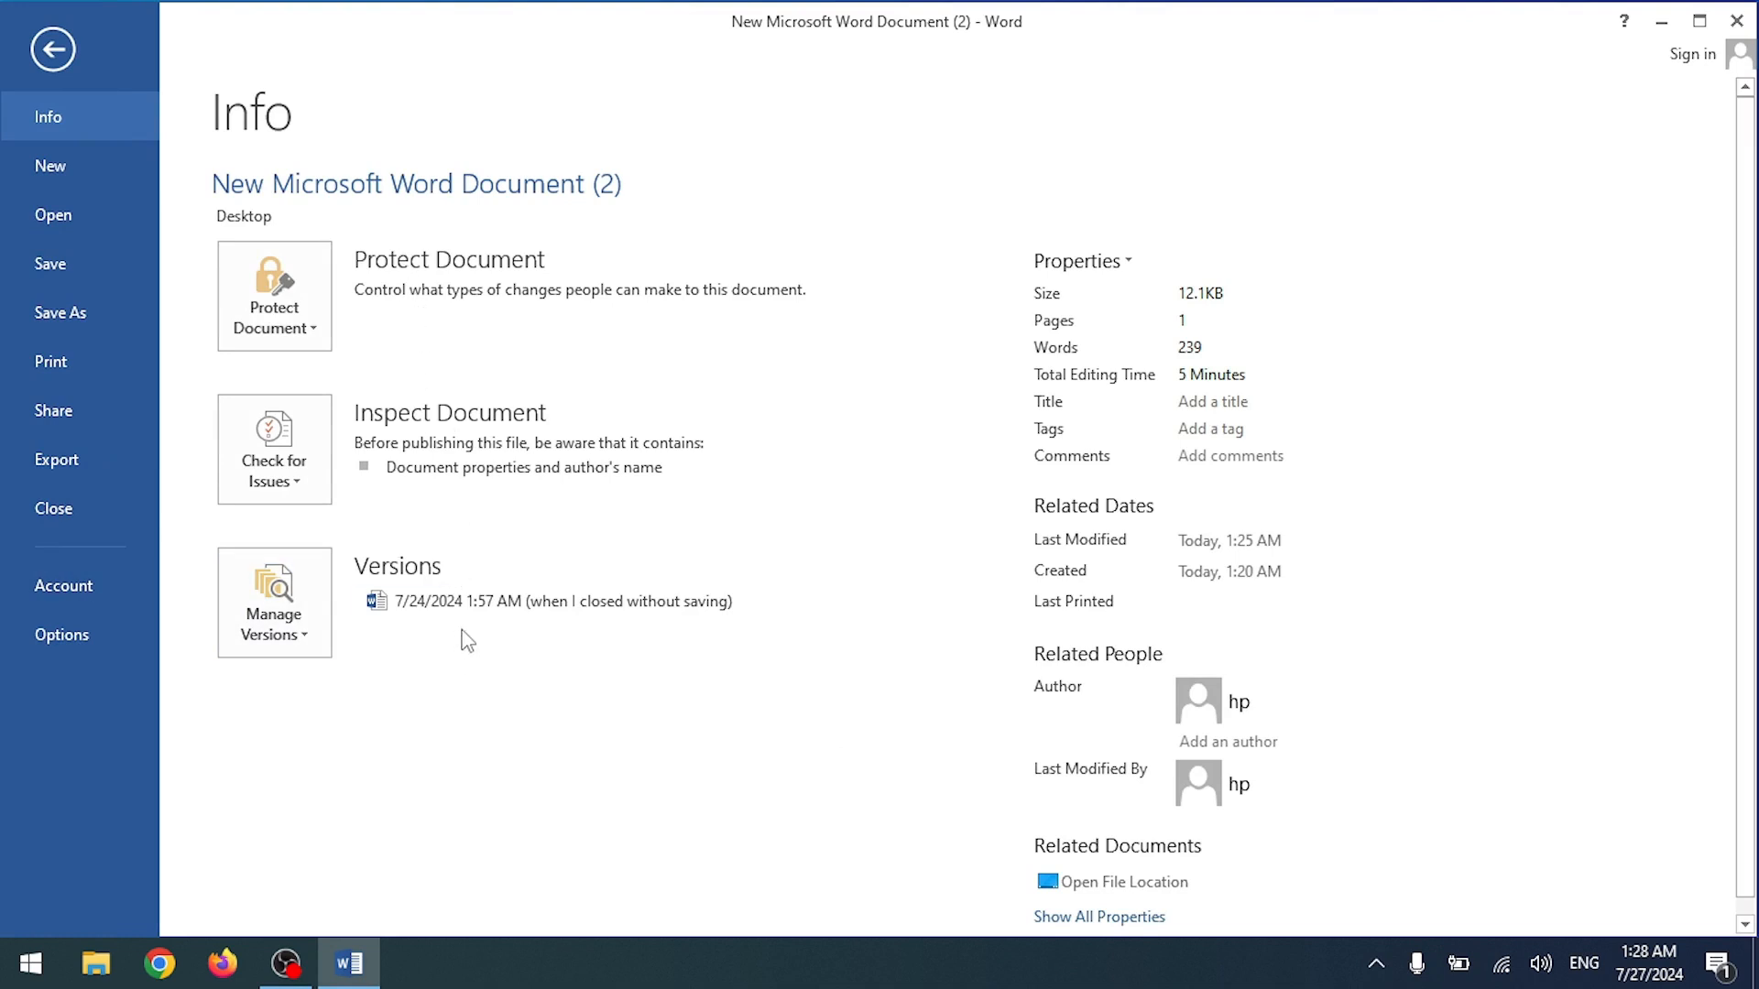
pyautogui.click(53, 50)
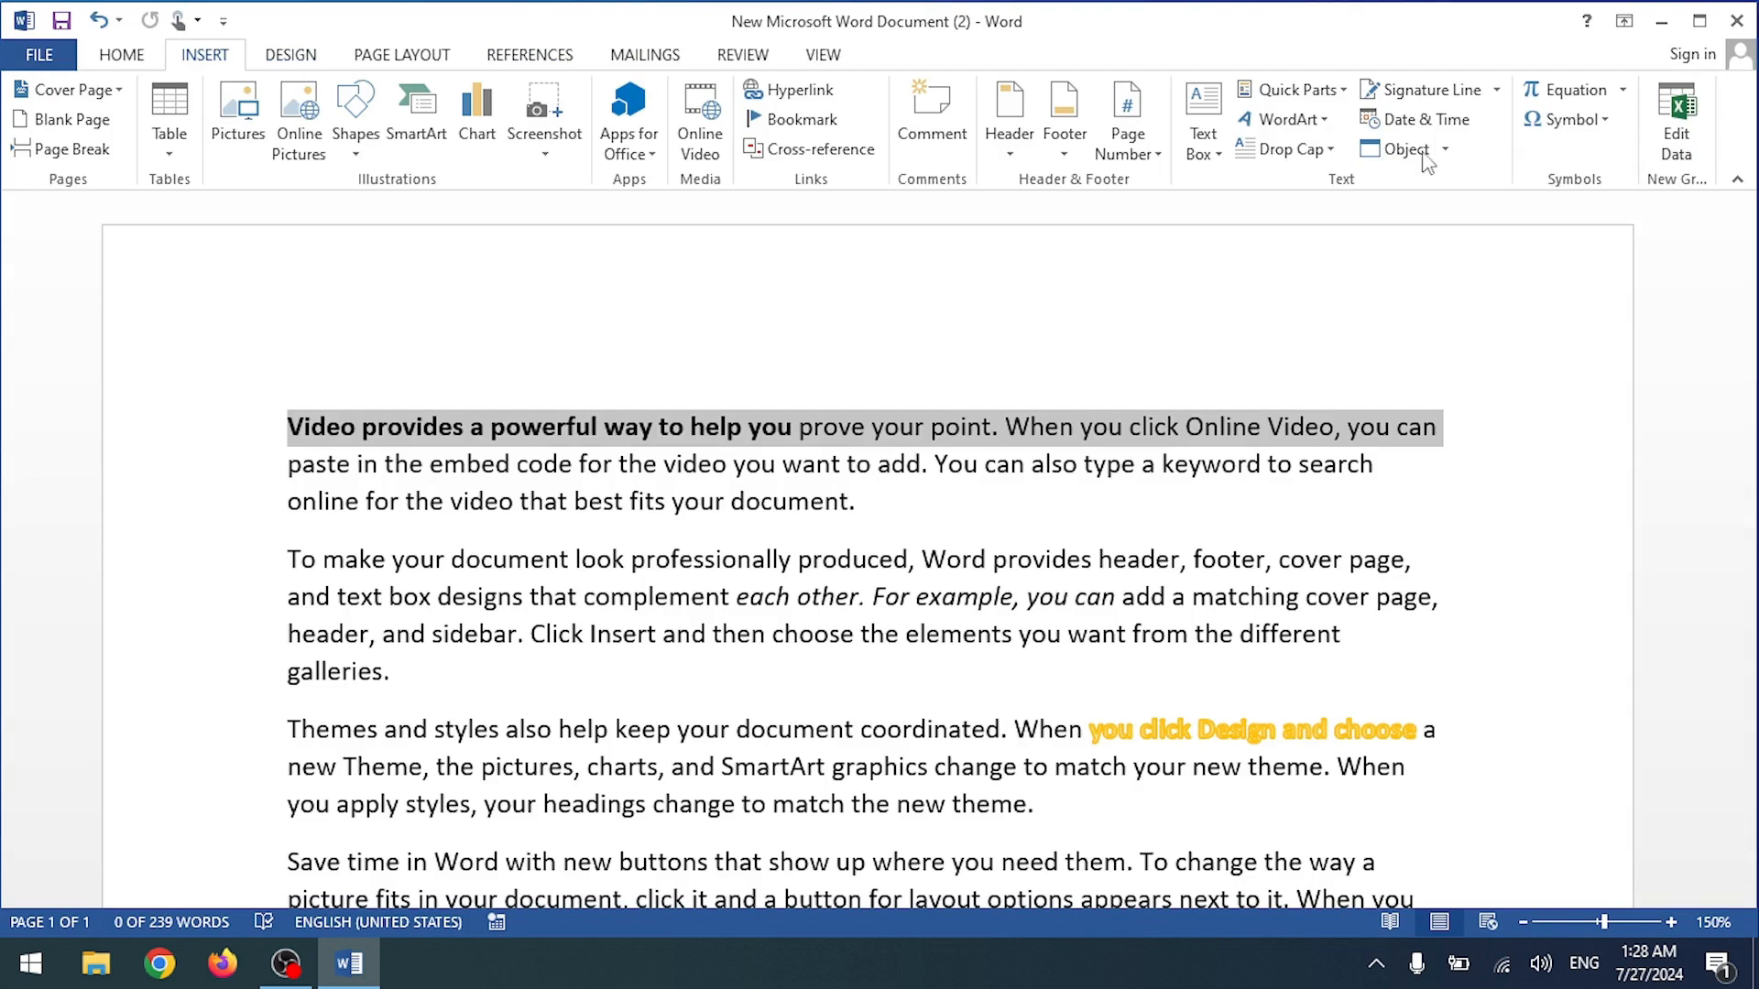
pyautogui.click(824, 55)
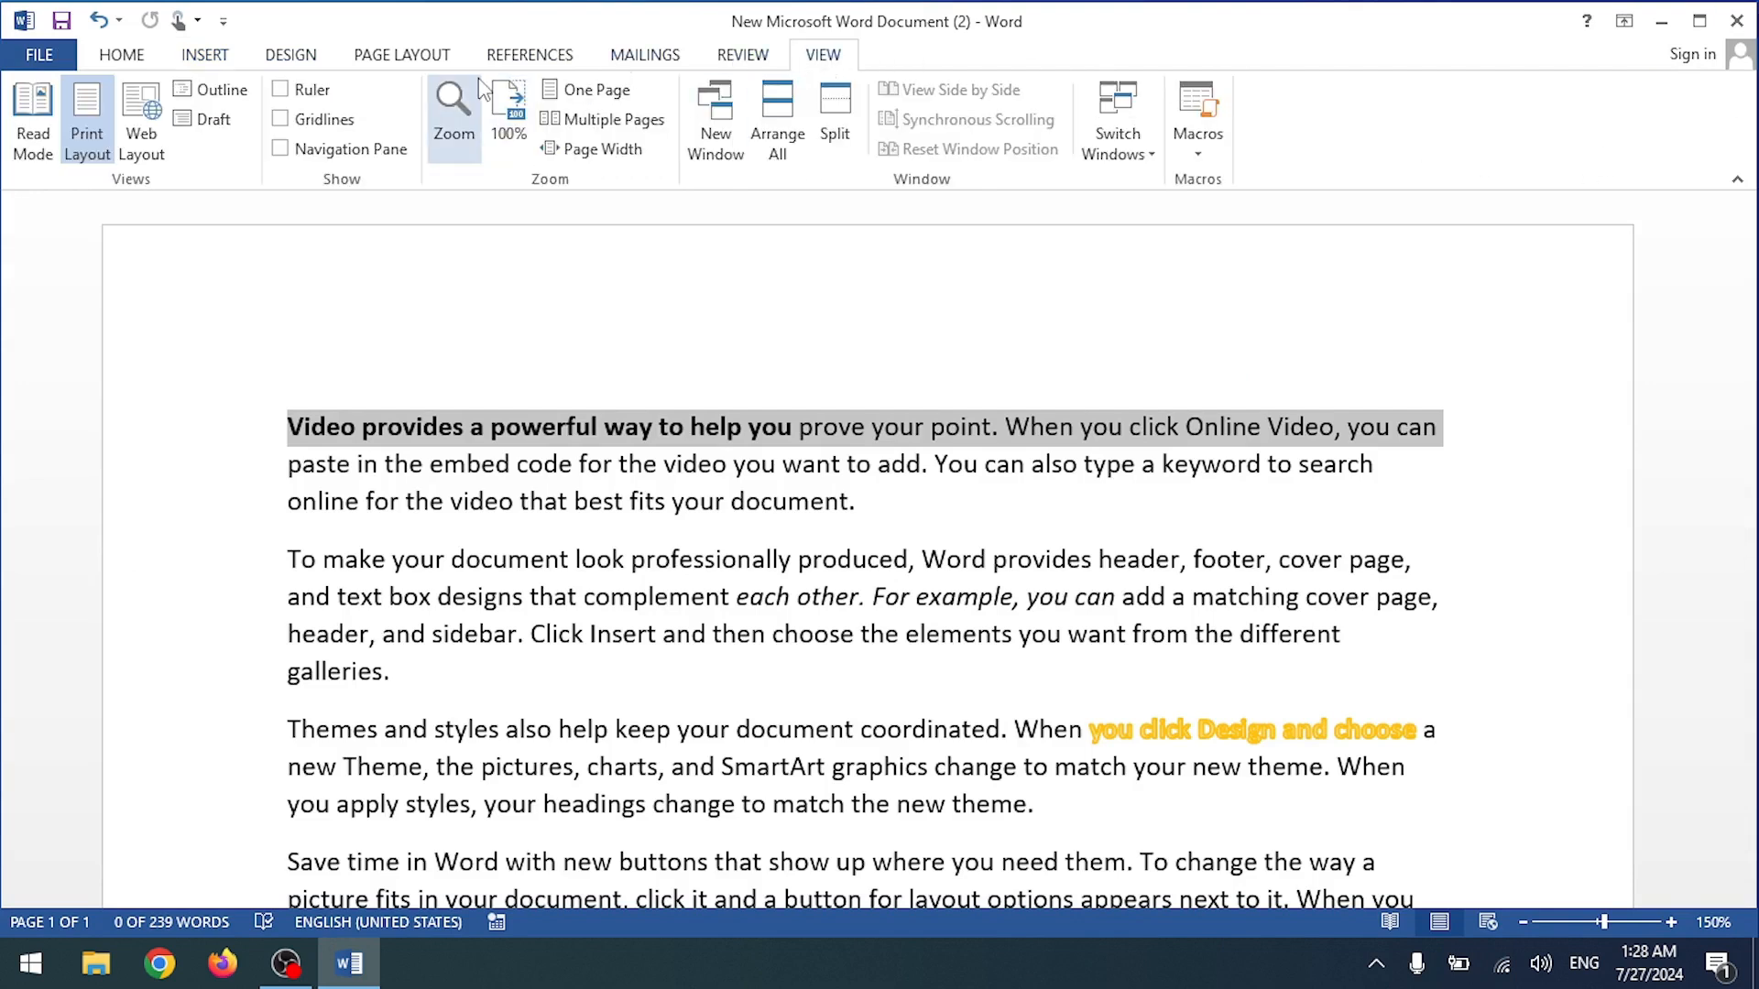